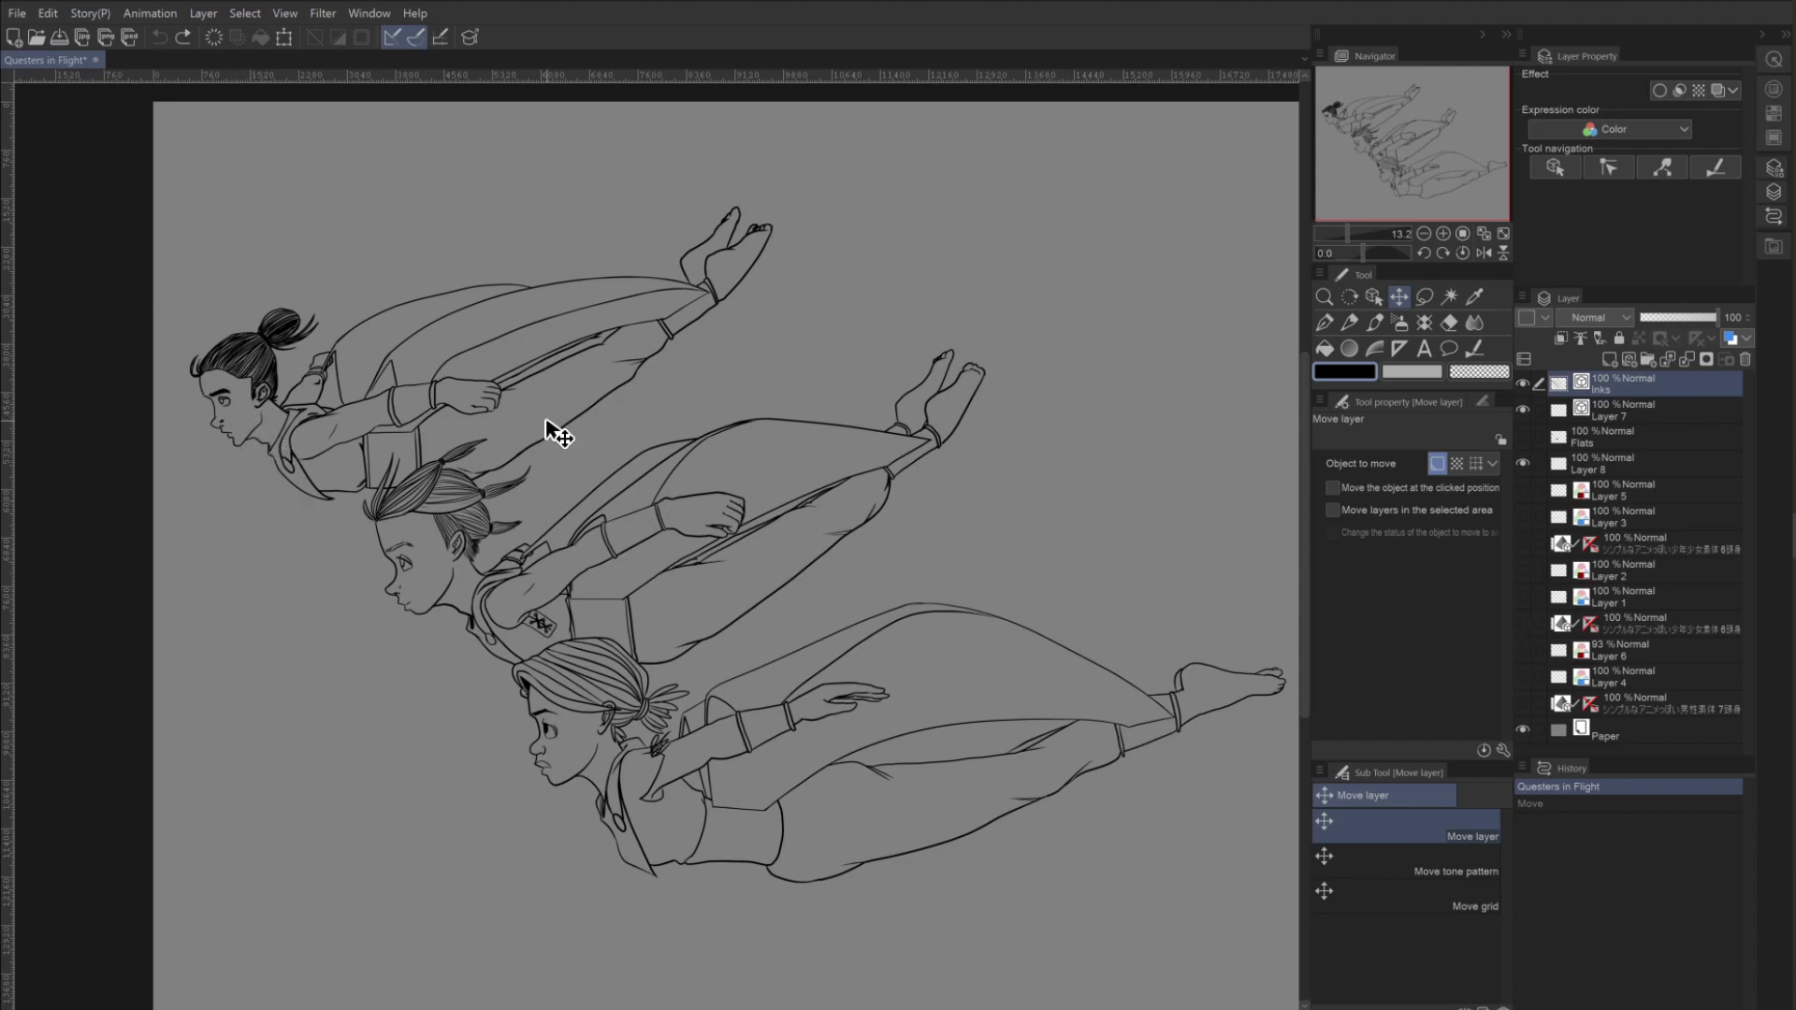
Choose the Fill tool and set the Inks layer as the reference layer.
left_click(1330, 346)
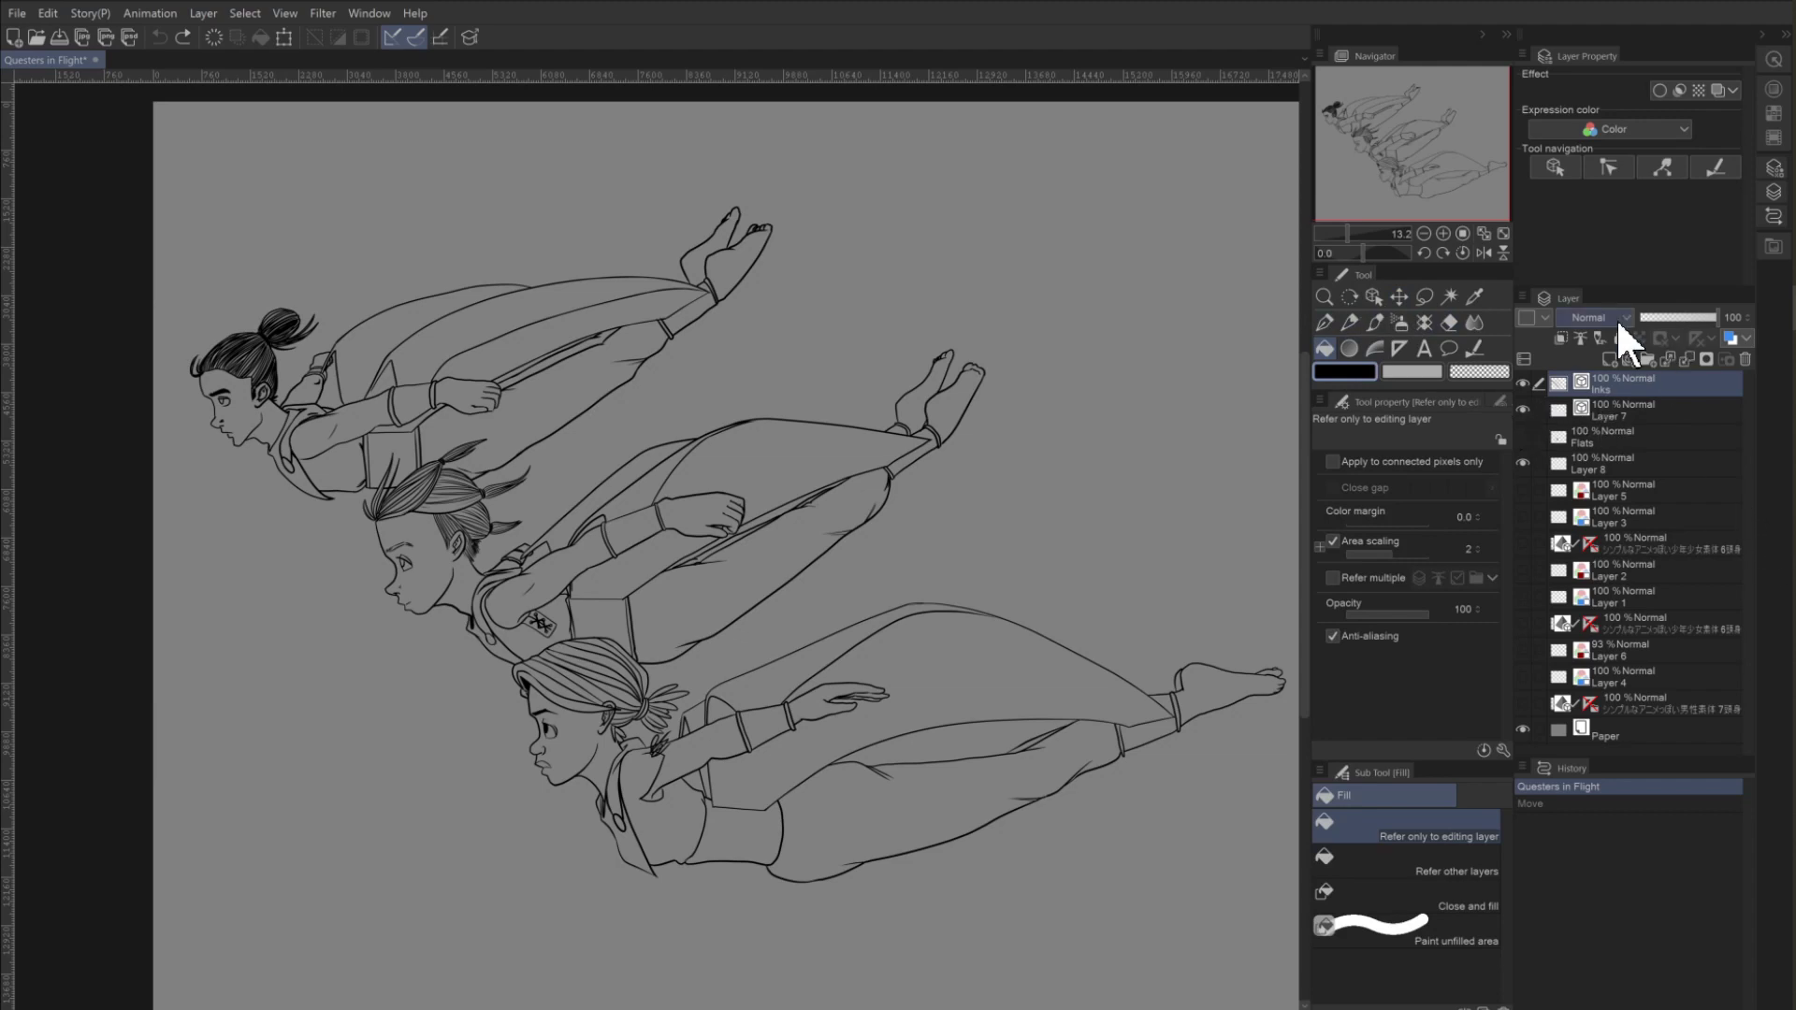
left_click(1522, 410)
left_click(1522, 408)
left_click(1580, 339)
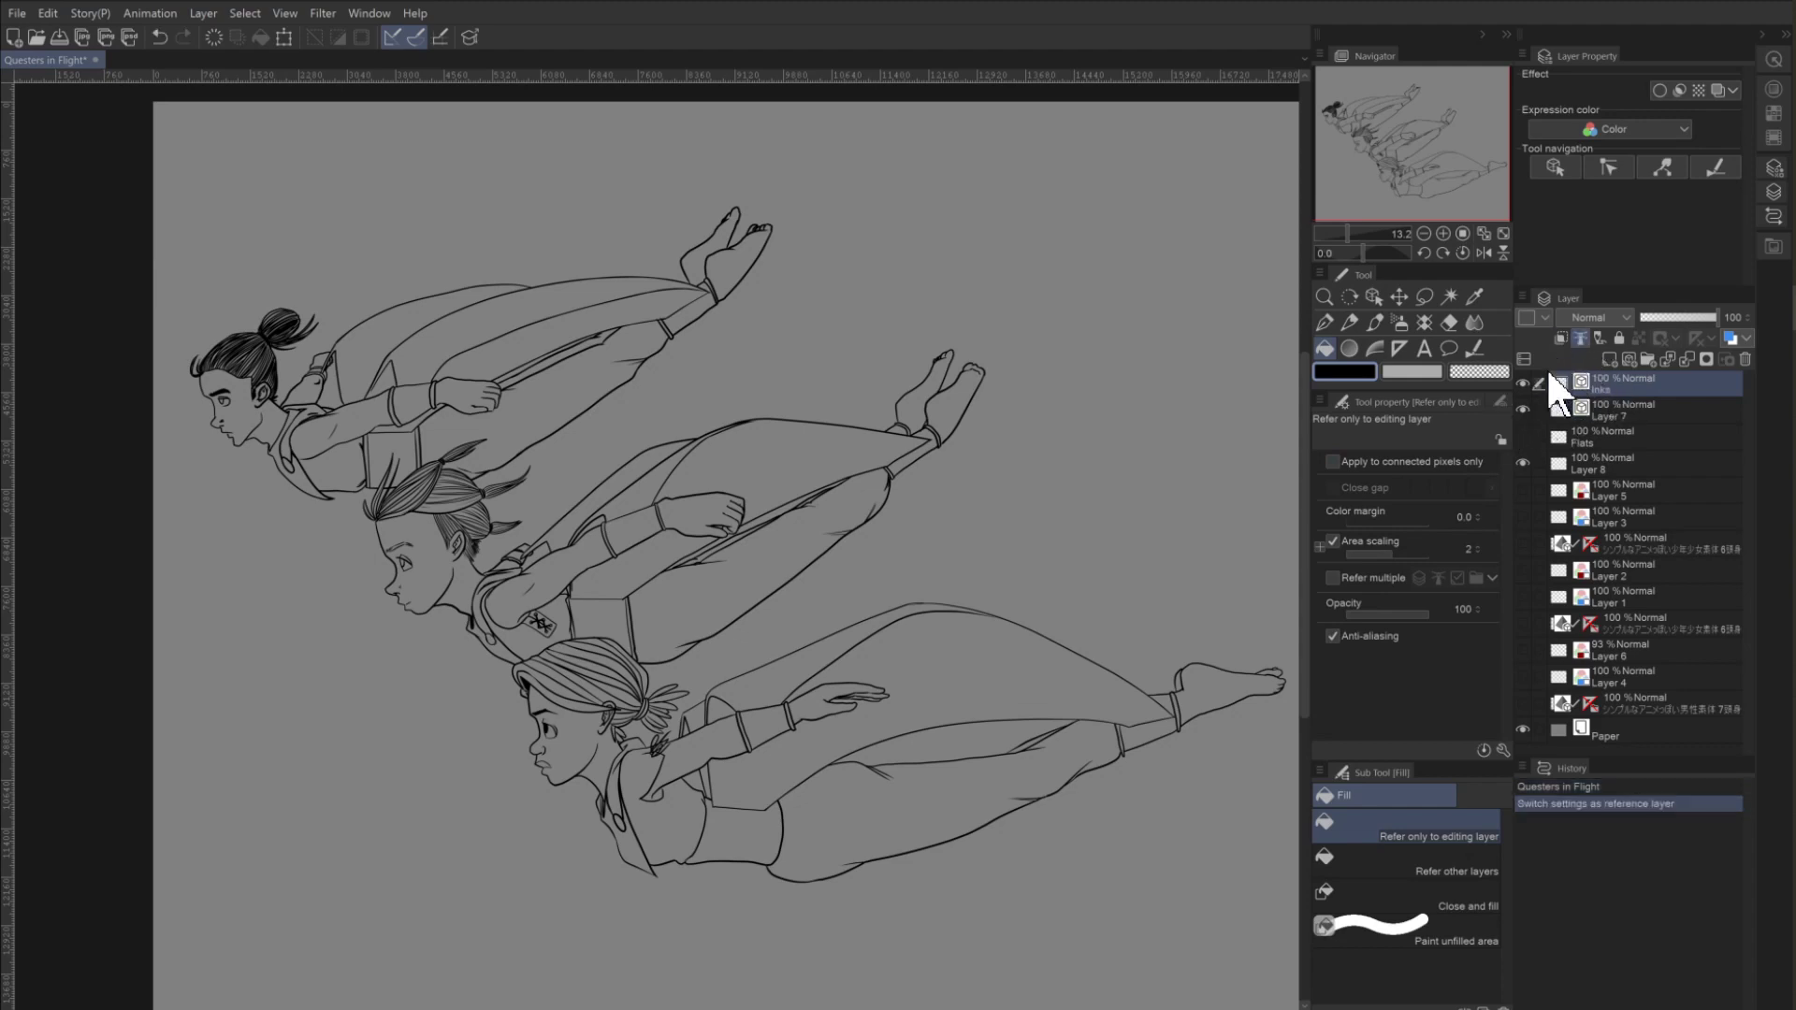
Make the Flats layer visible and clear its existing contents.
left_click(1585, 430)
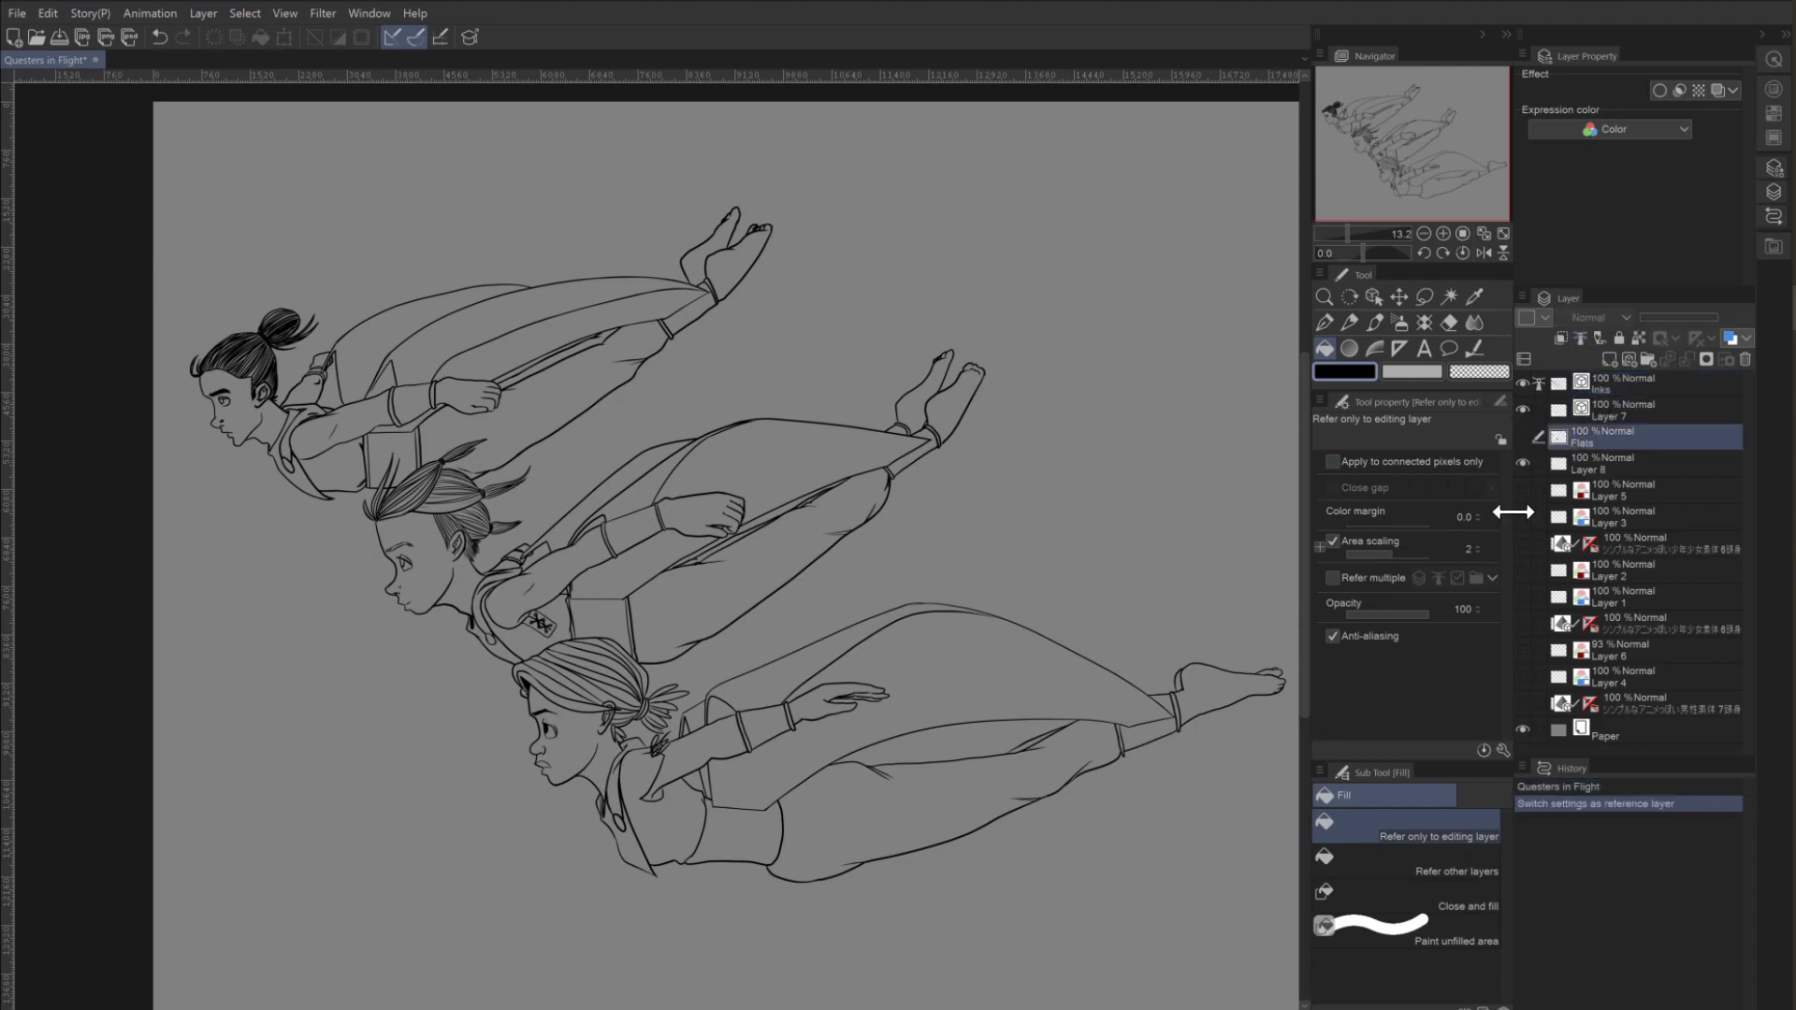
left_click(1610, 359)
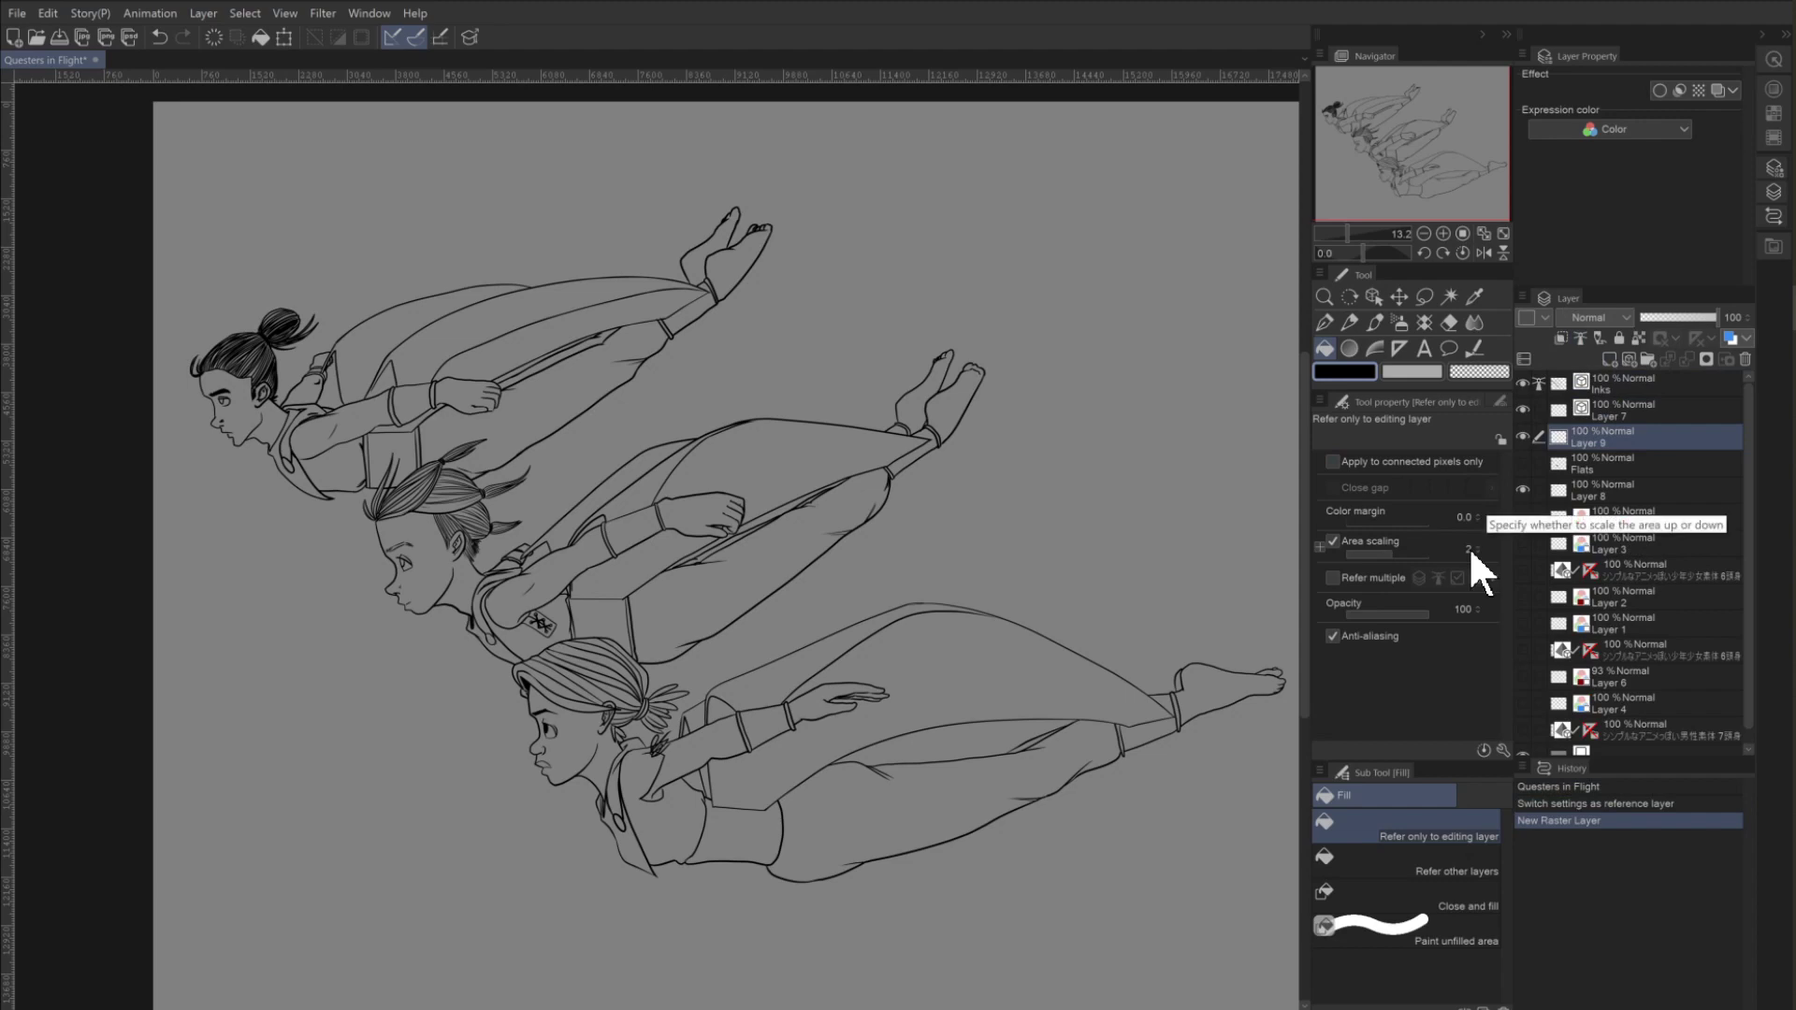
key("ctrl+z")
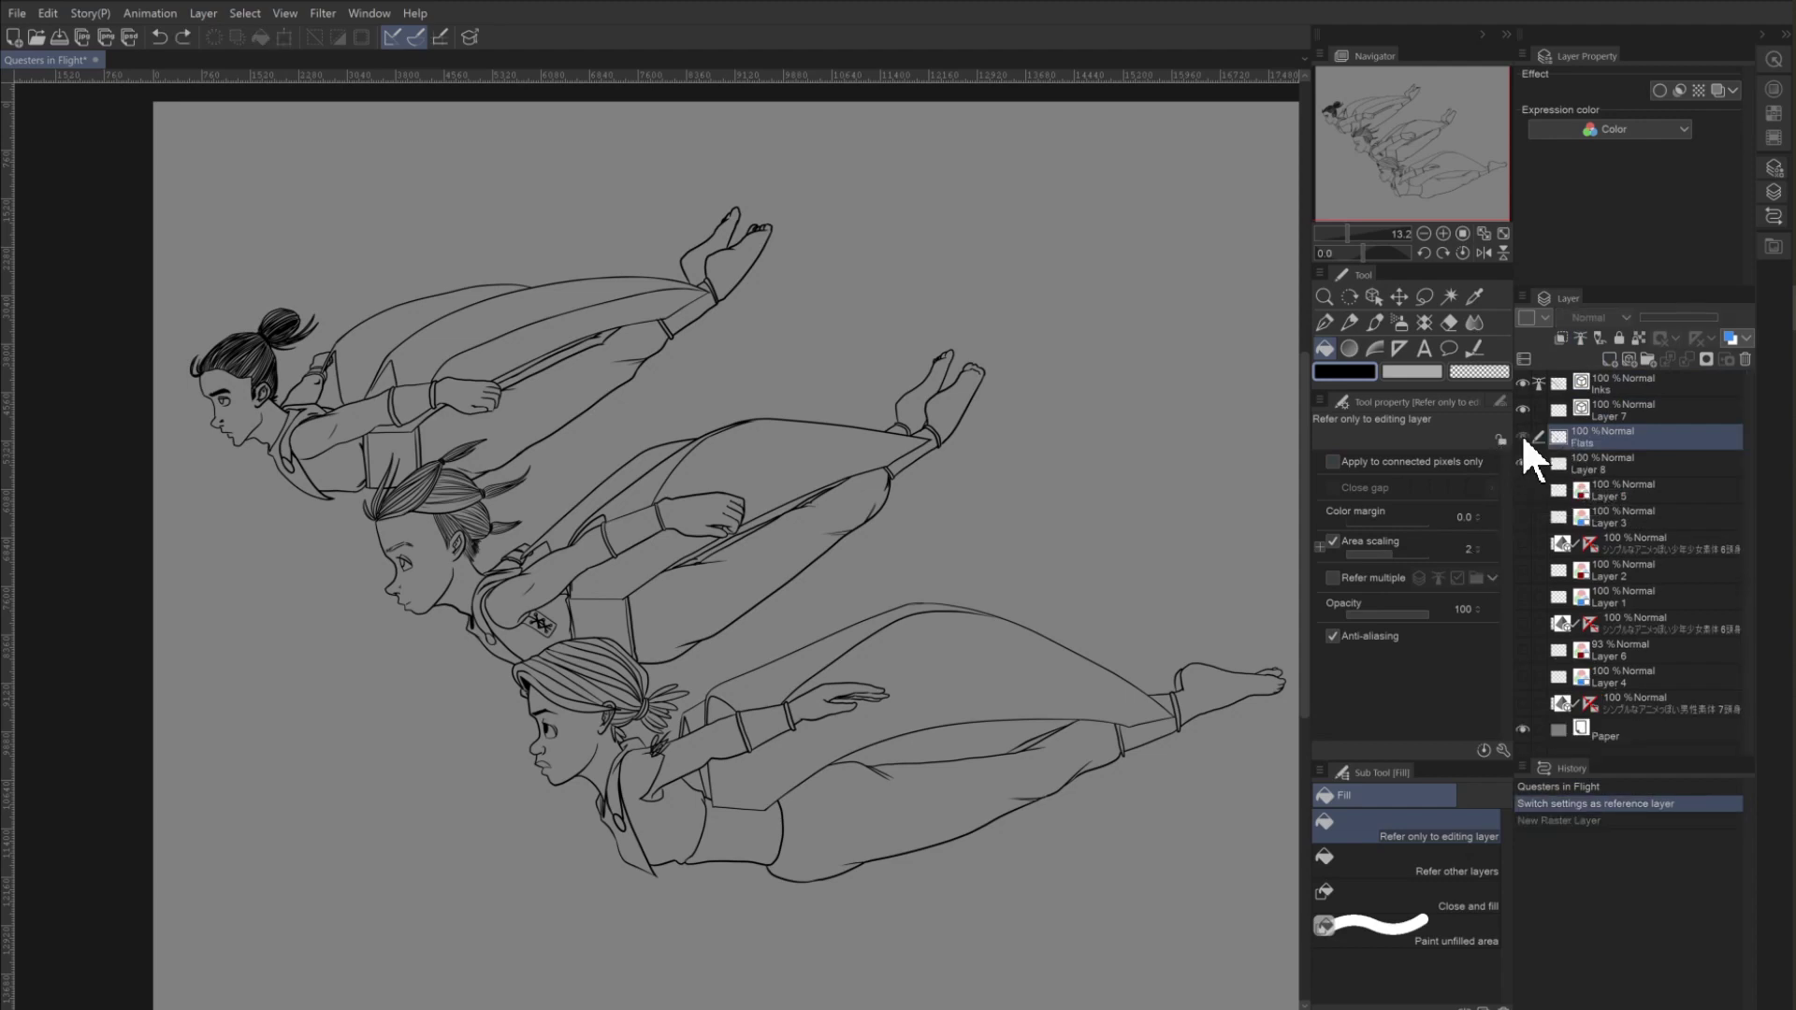
left_click(1521, 434)
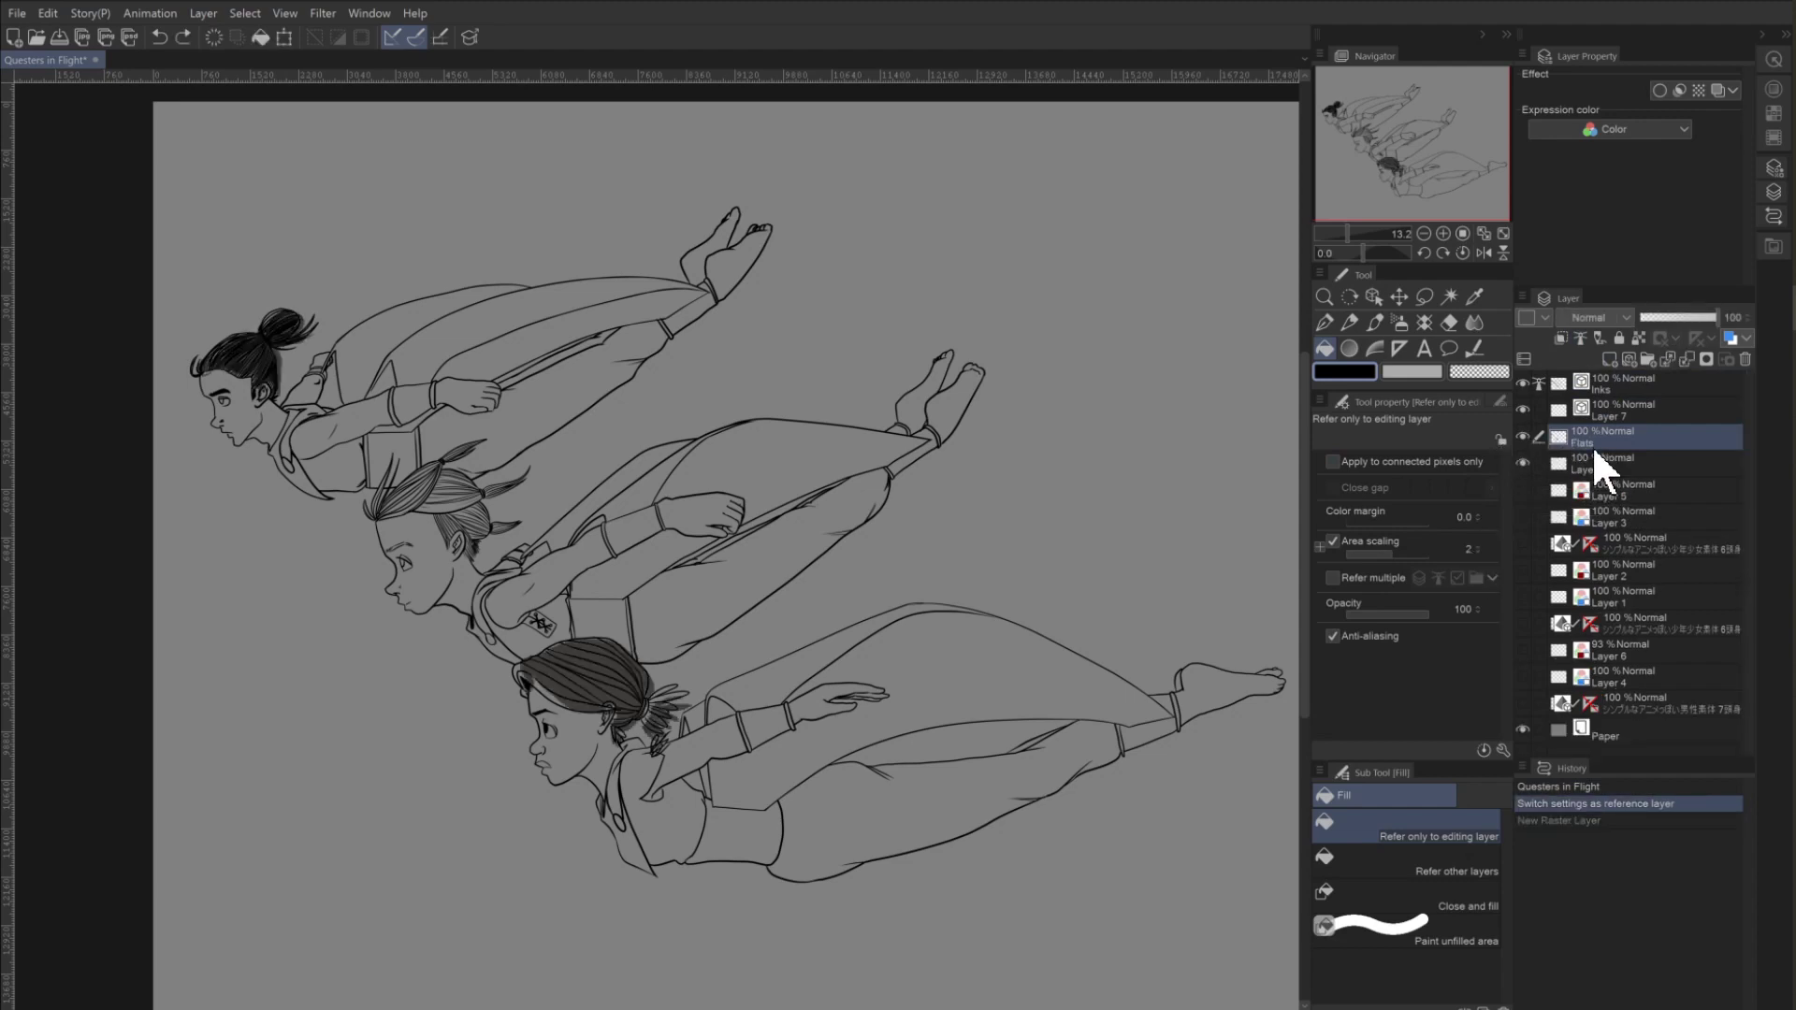
key("Delete")
key("Delete")
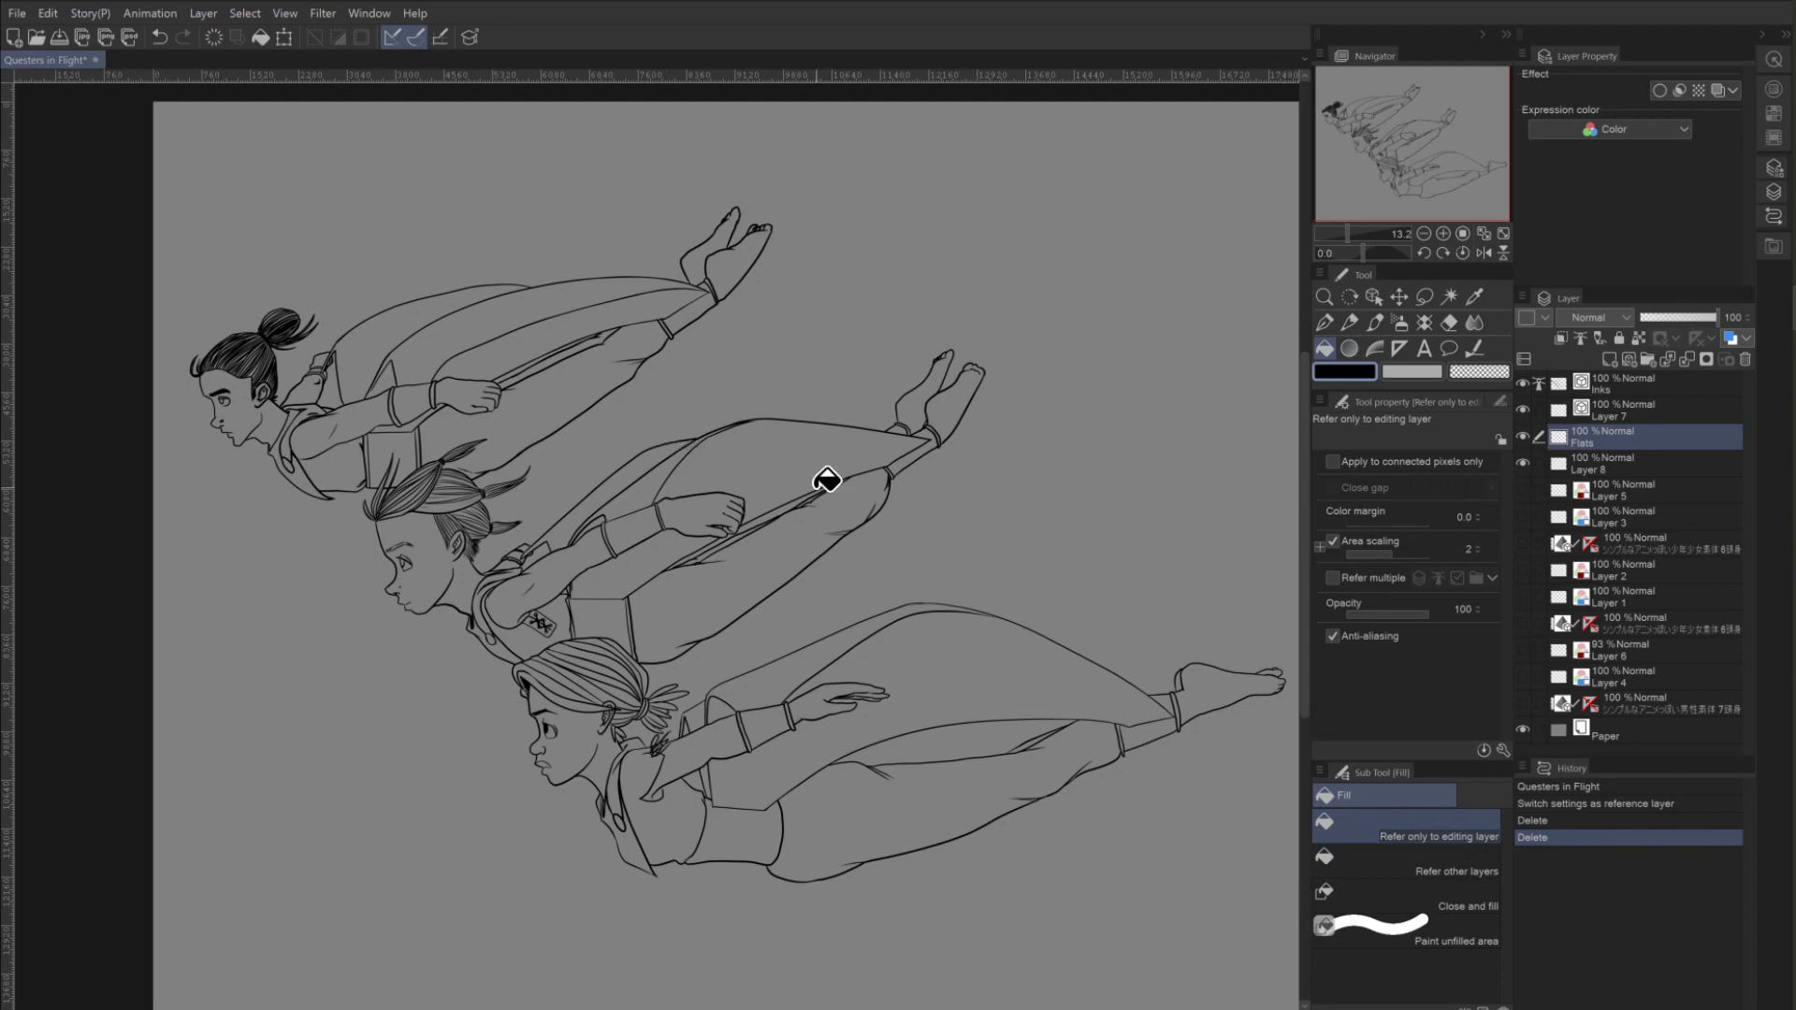
Enable Apply to connected pixels and Close gap for the Refer only to editing layer fill, leaving Refer multiple off.
left_click(1331, 462)
left_click(1332, 487)
left_click(1332, 577)
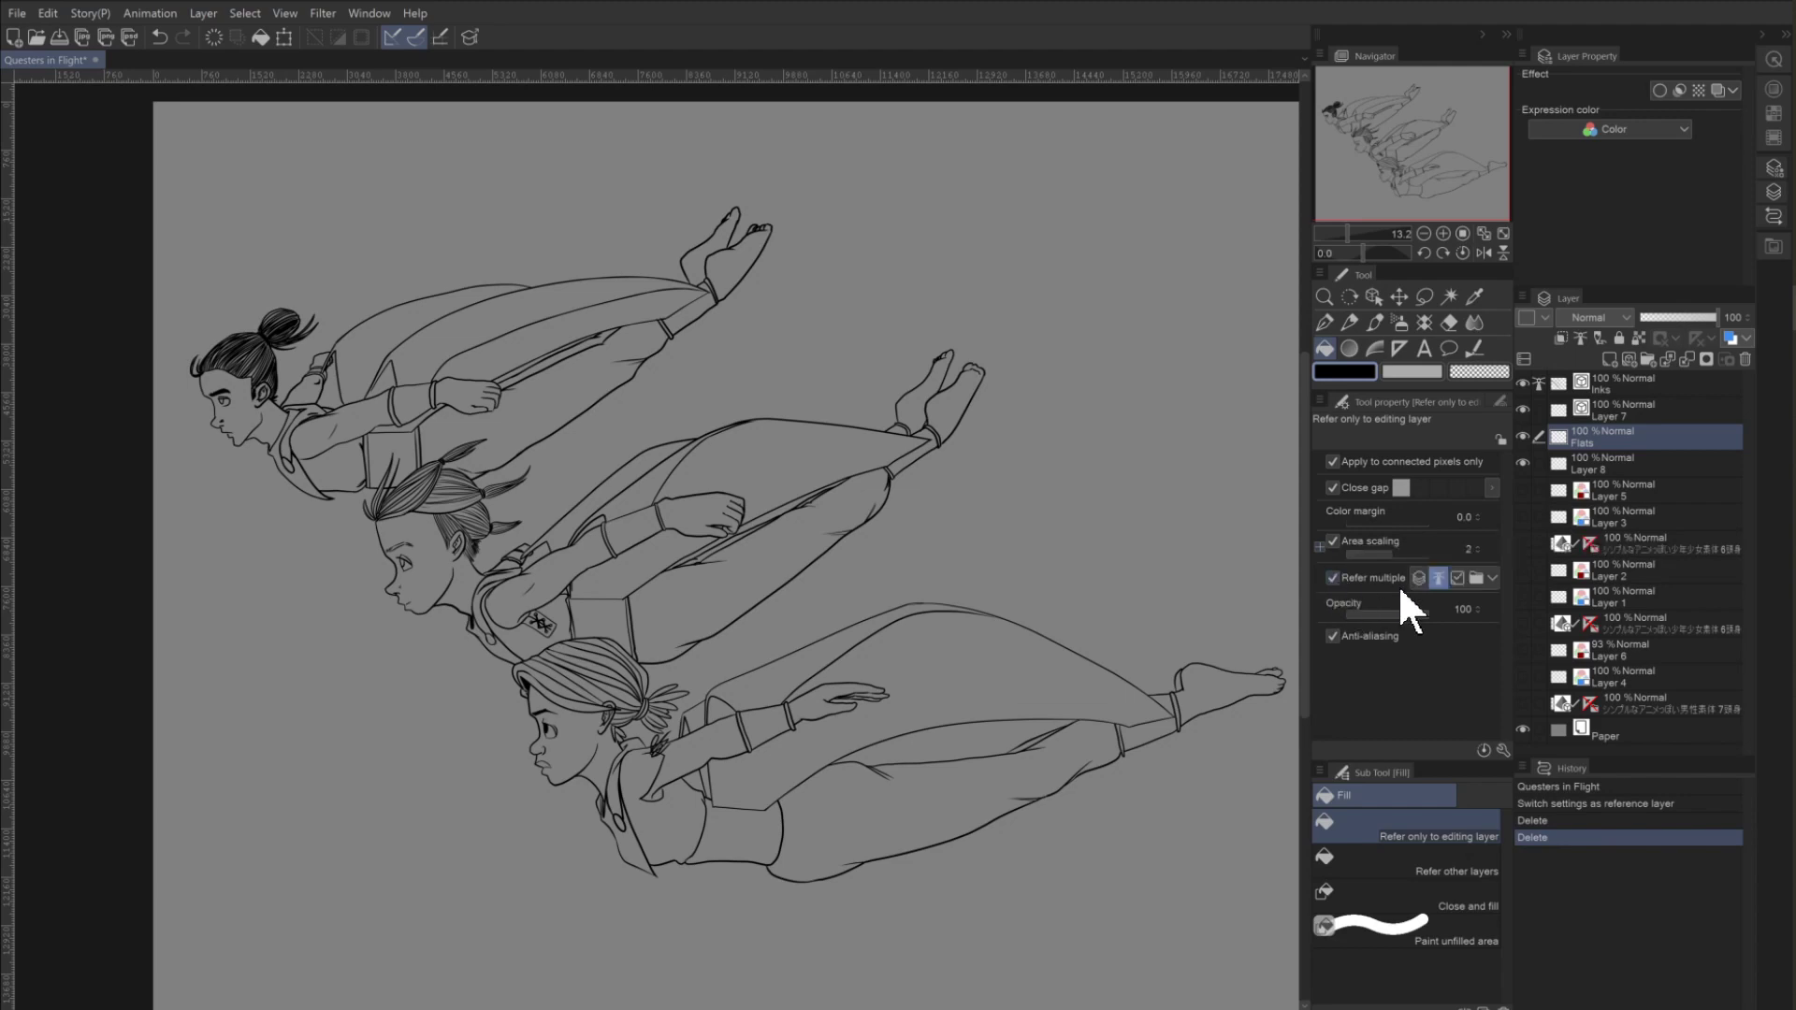
left_click(1332, 576)
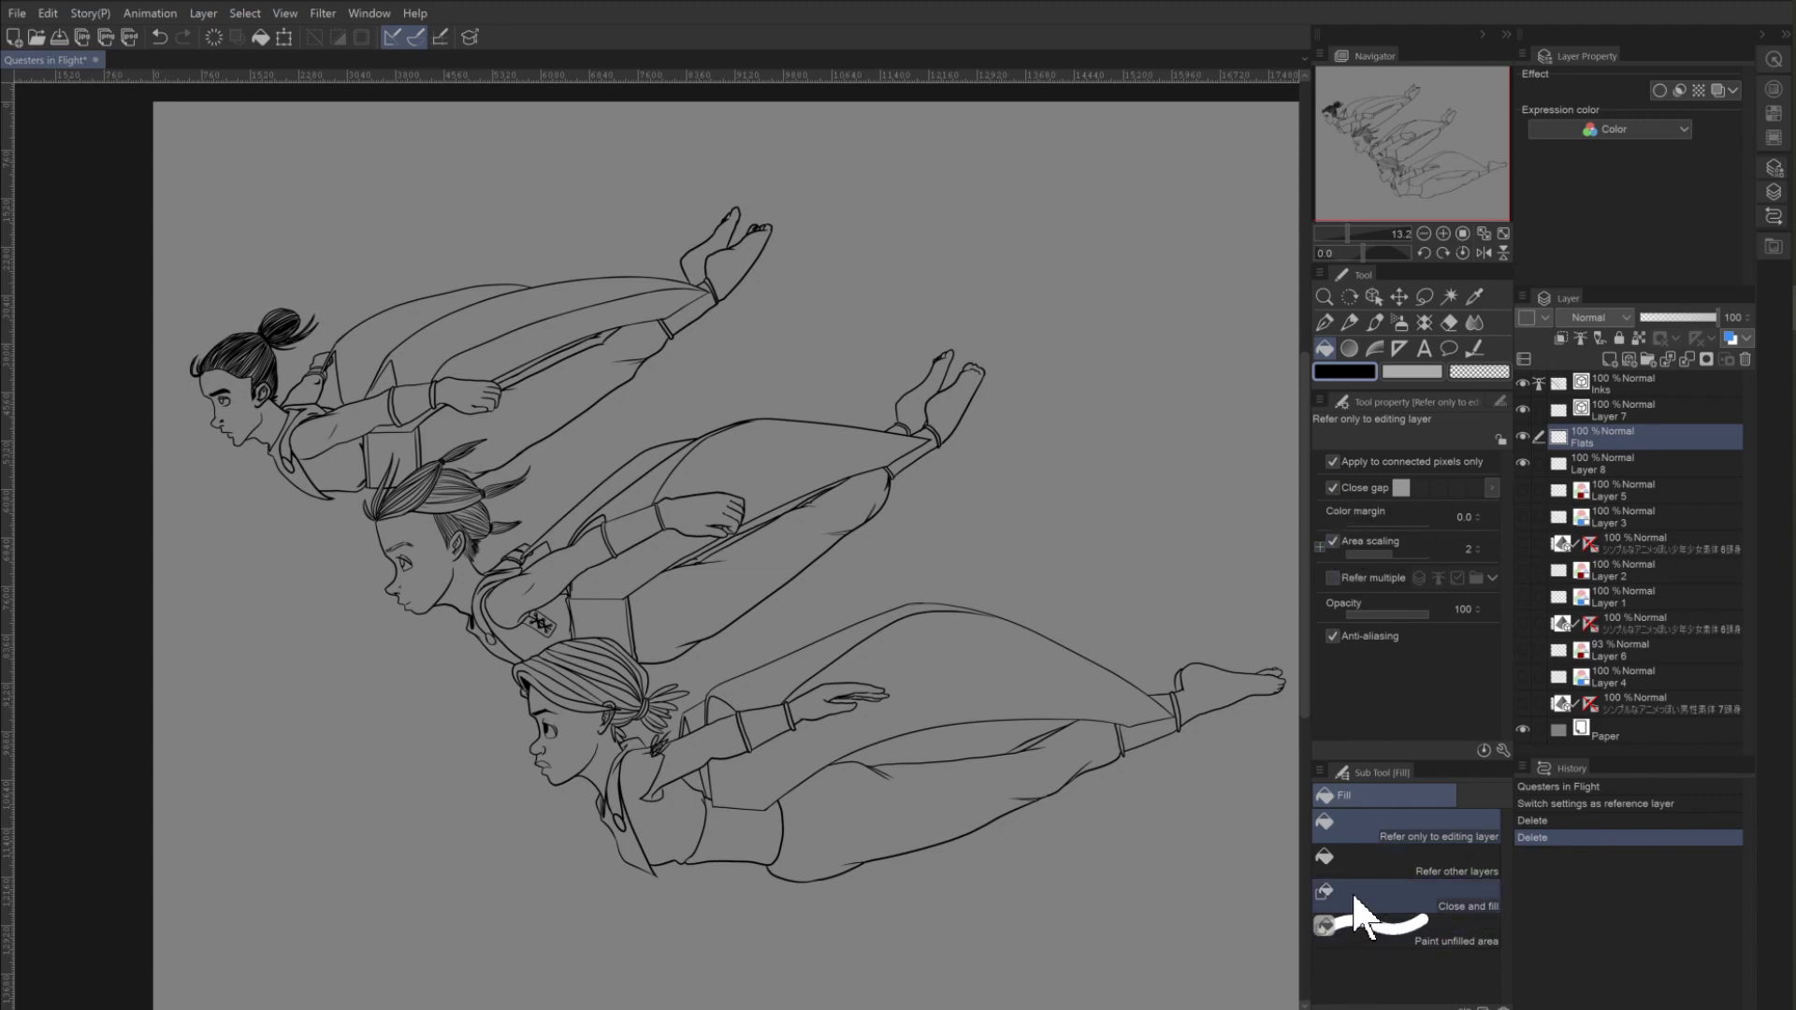
Switch to the Refer other layers fill, show its scaling mode, and disable Fill up to vector path and Anti-aliasing.
left_click(1360, 866)
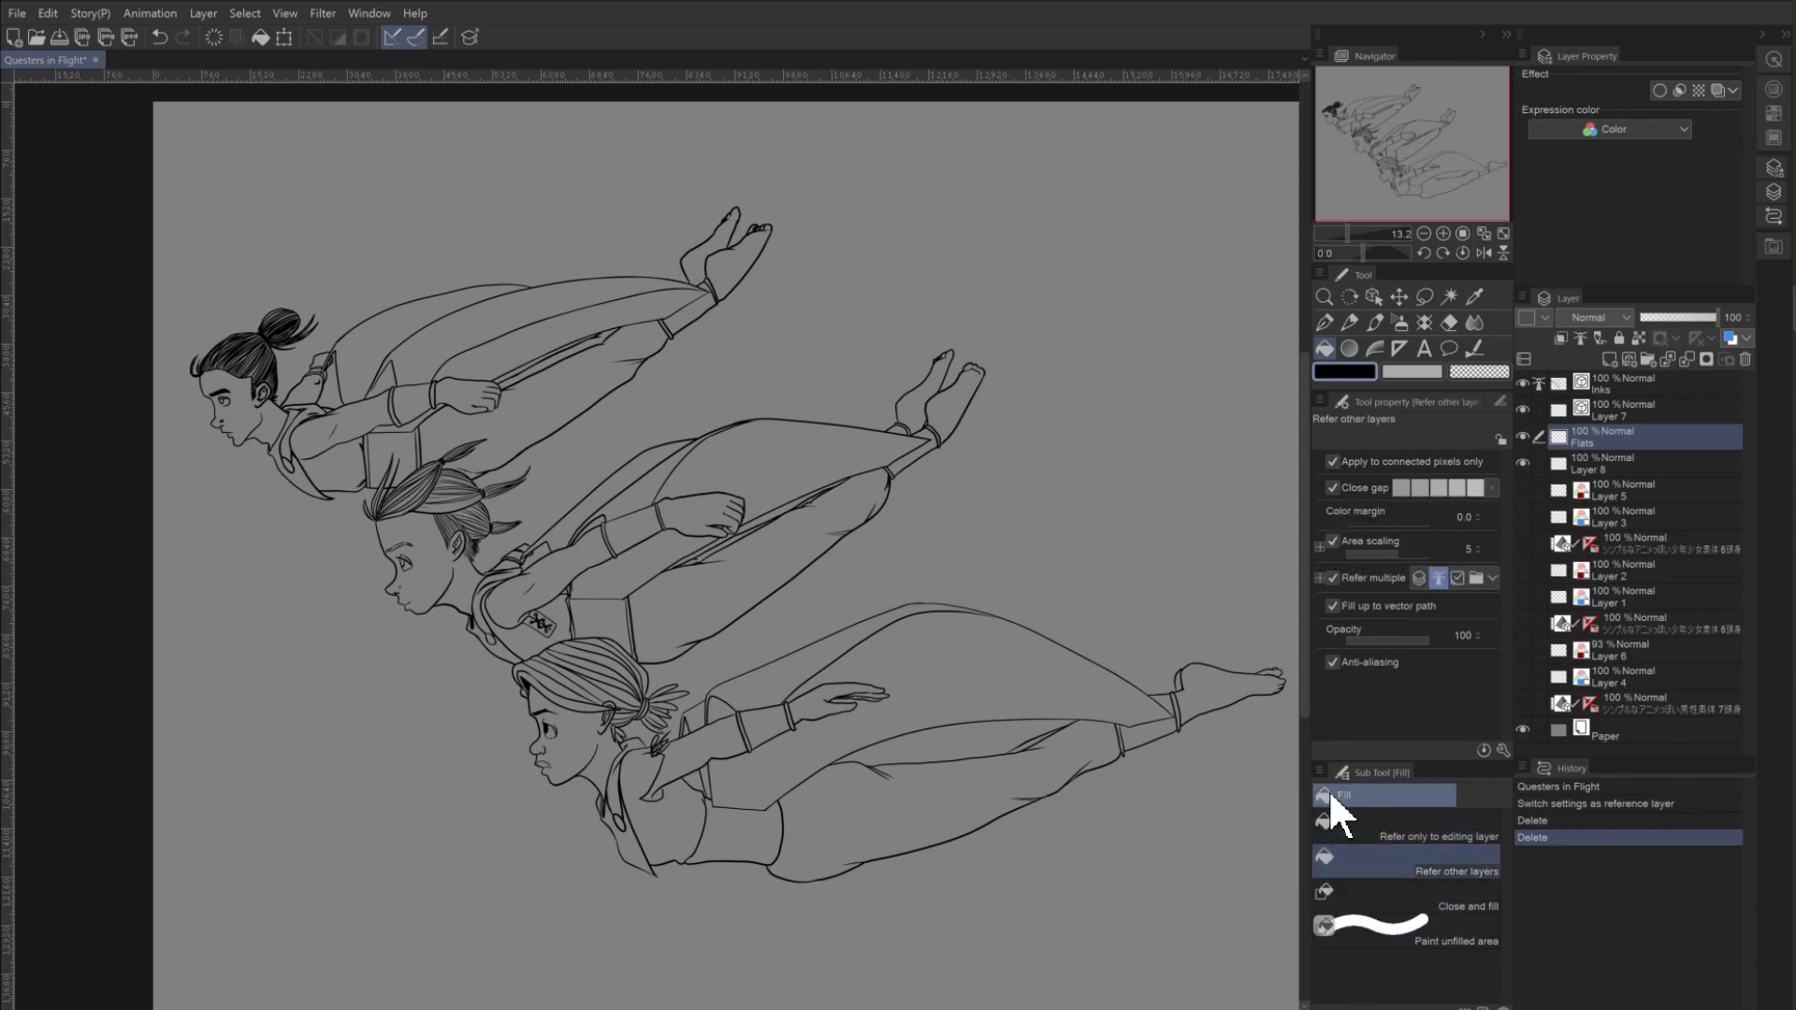
left_click(1320, 546)
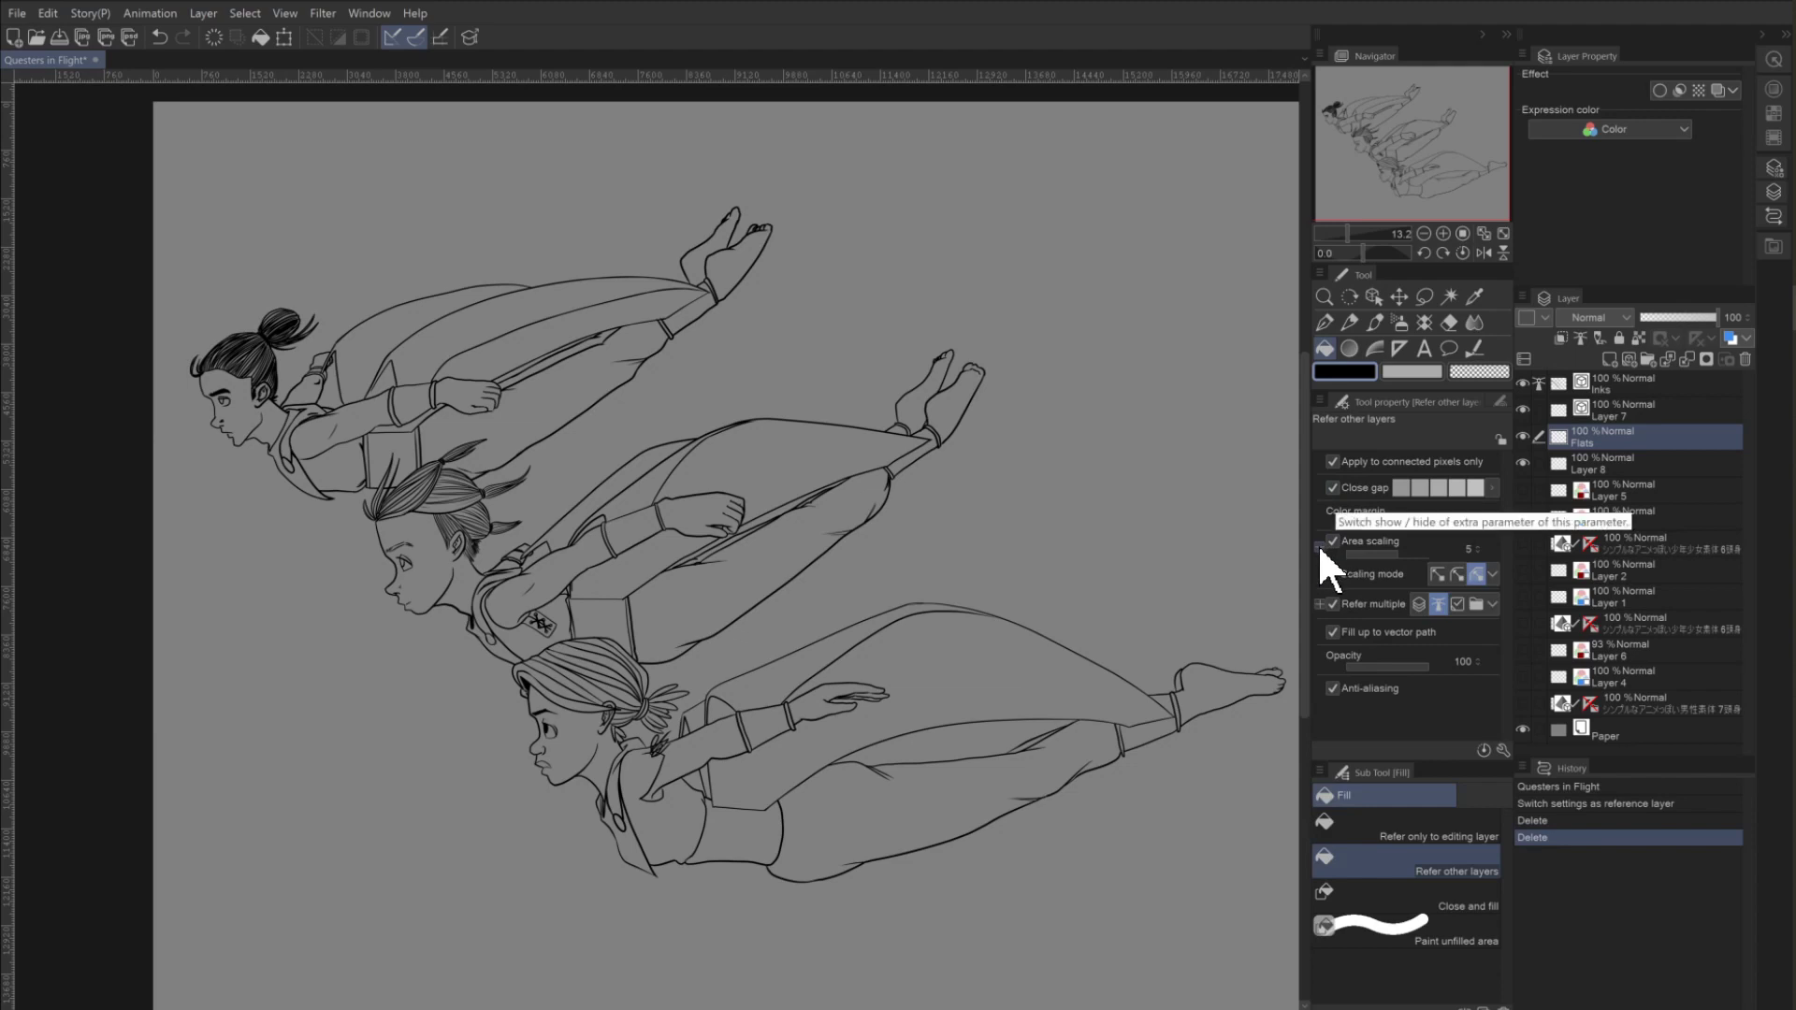
left_click(1332, 632)
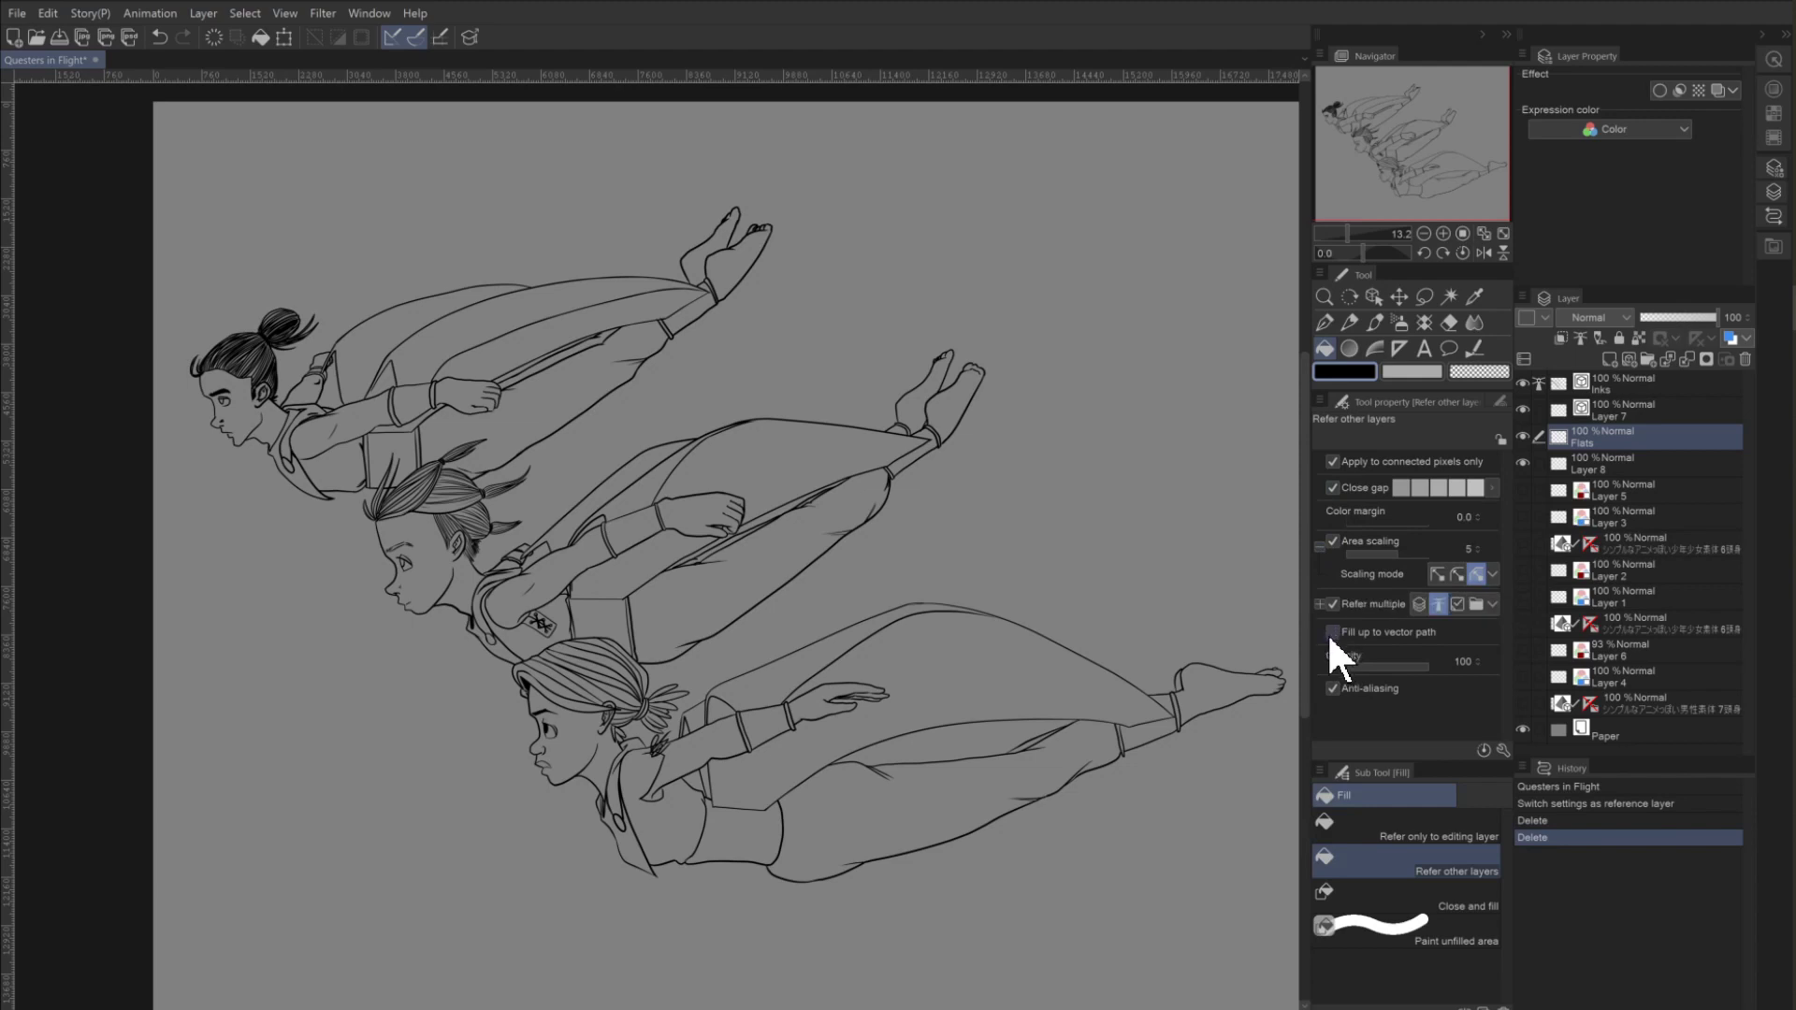
left_click(1333, 689)
Try filling the middle figure's sleeve and the background with black on the Flats layer, undoing each fill.
left_click(537, 579)
left_click(547, 573)
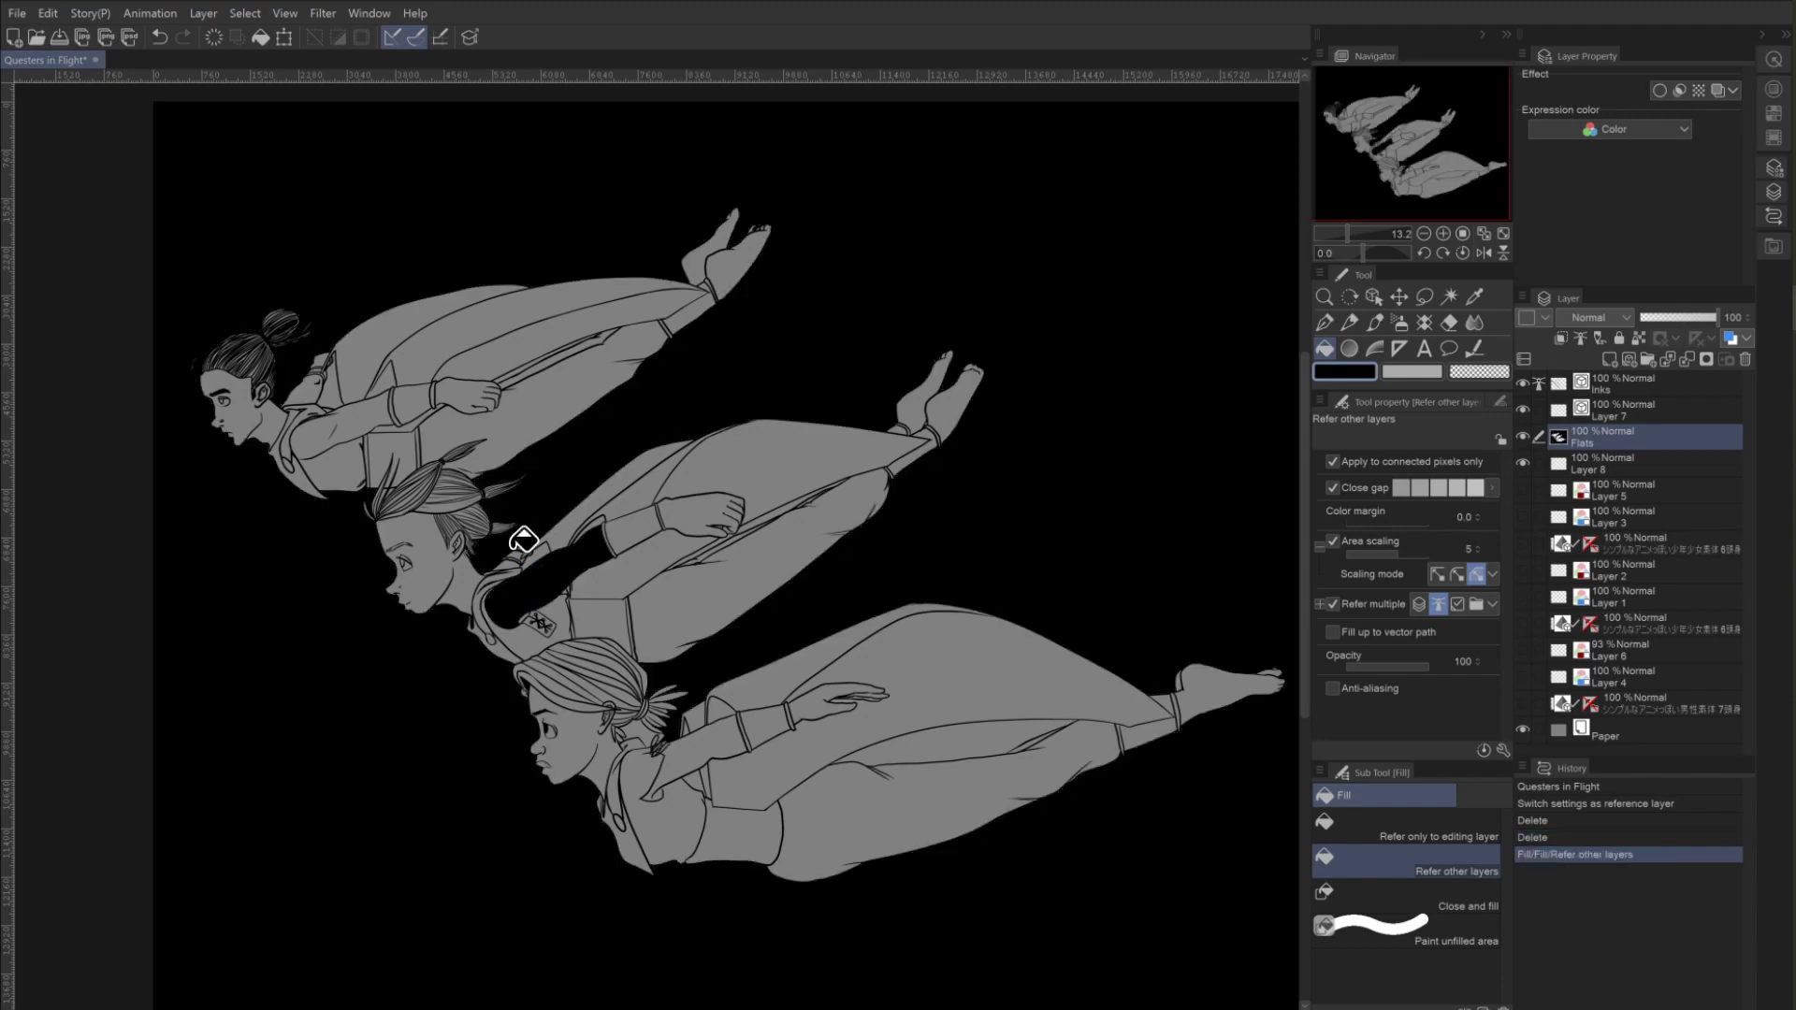
key("ctrl+z")
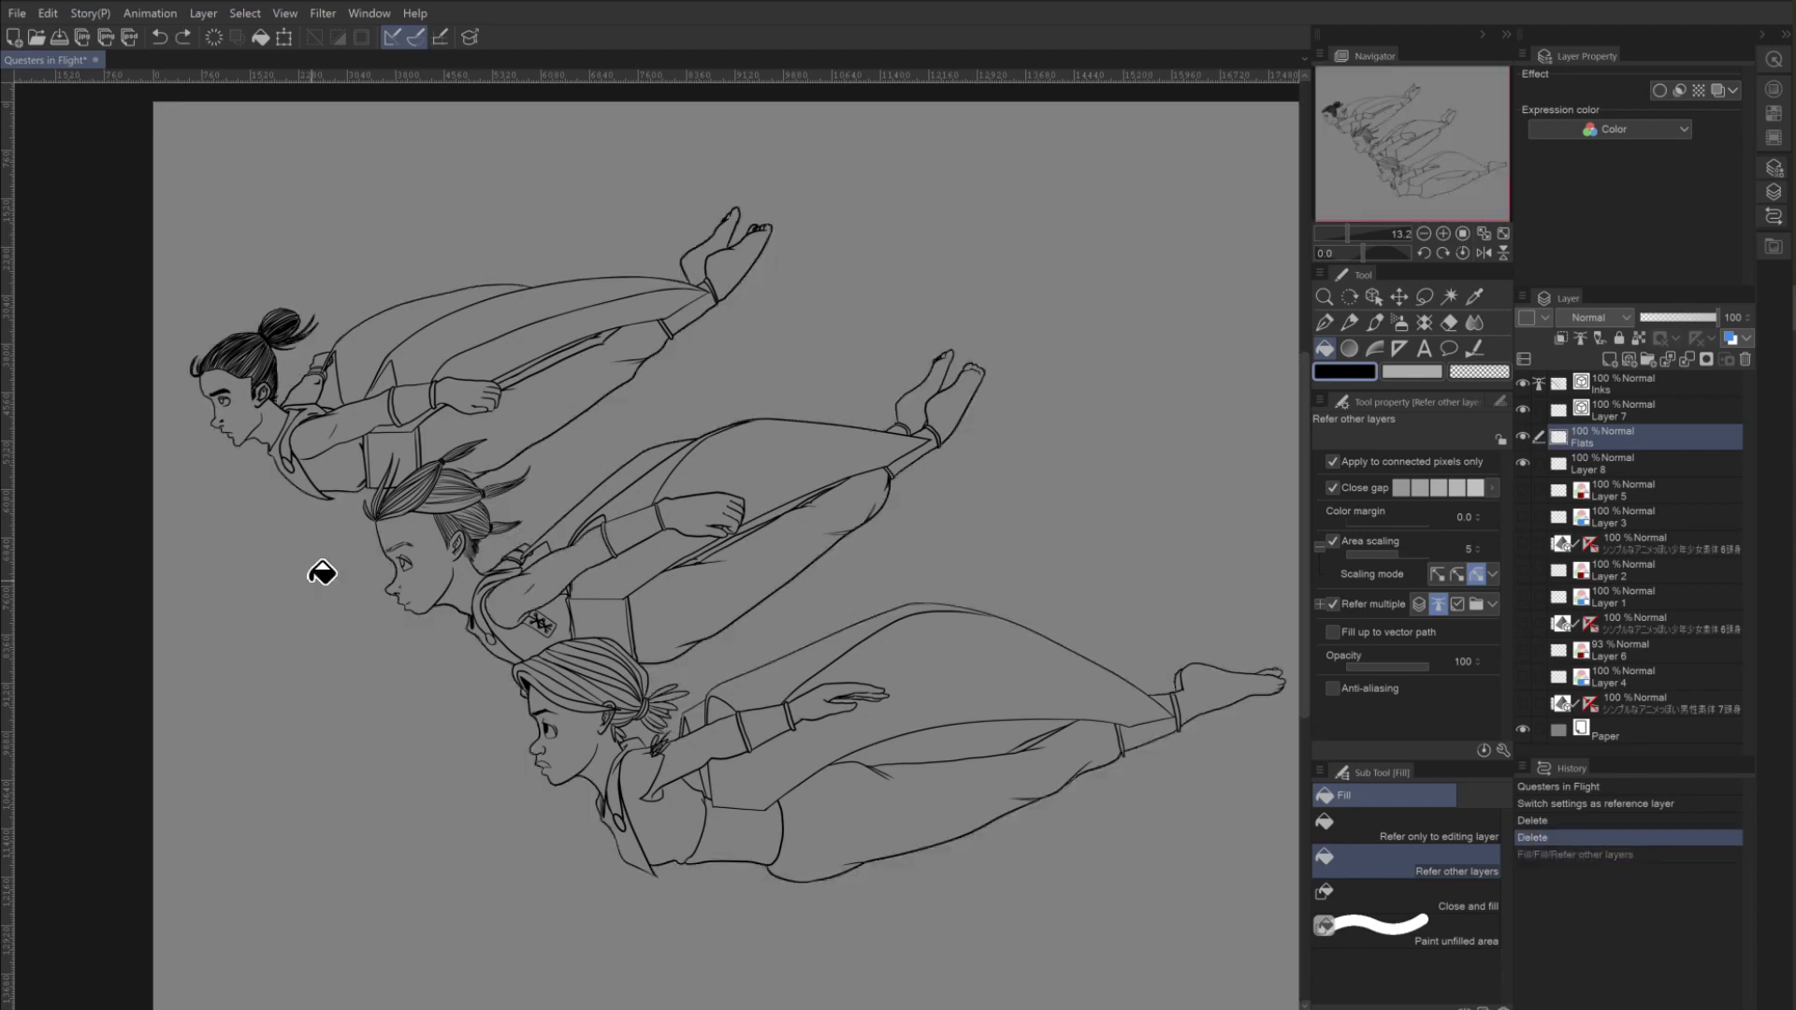
left_click(318, 574)
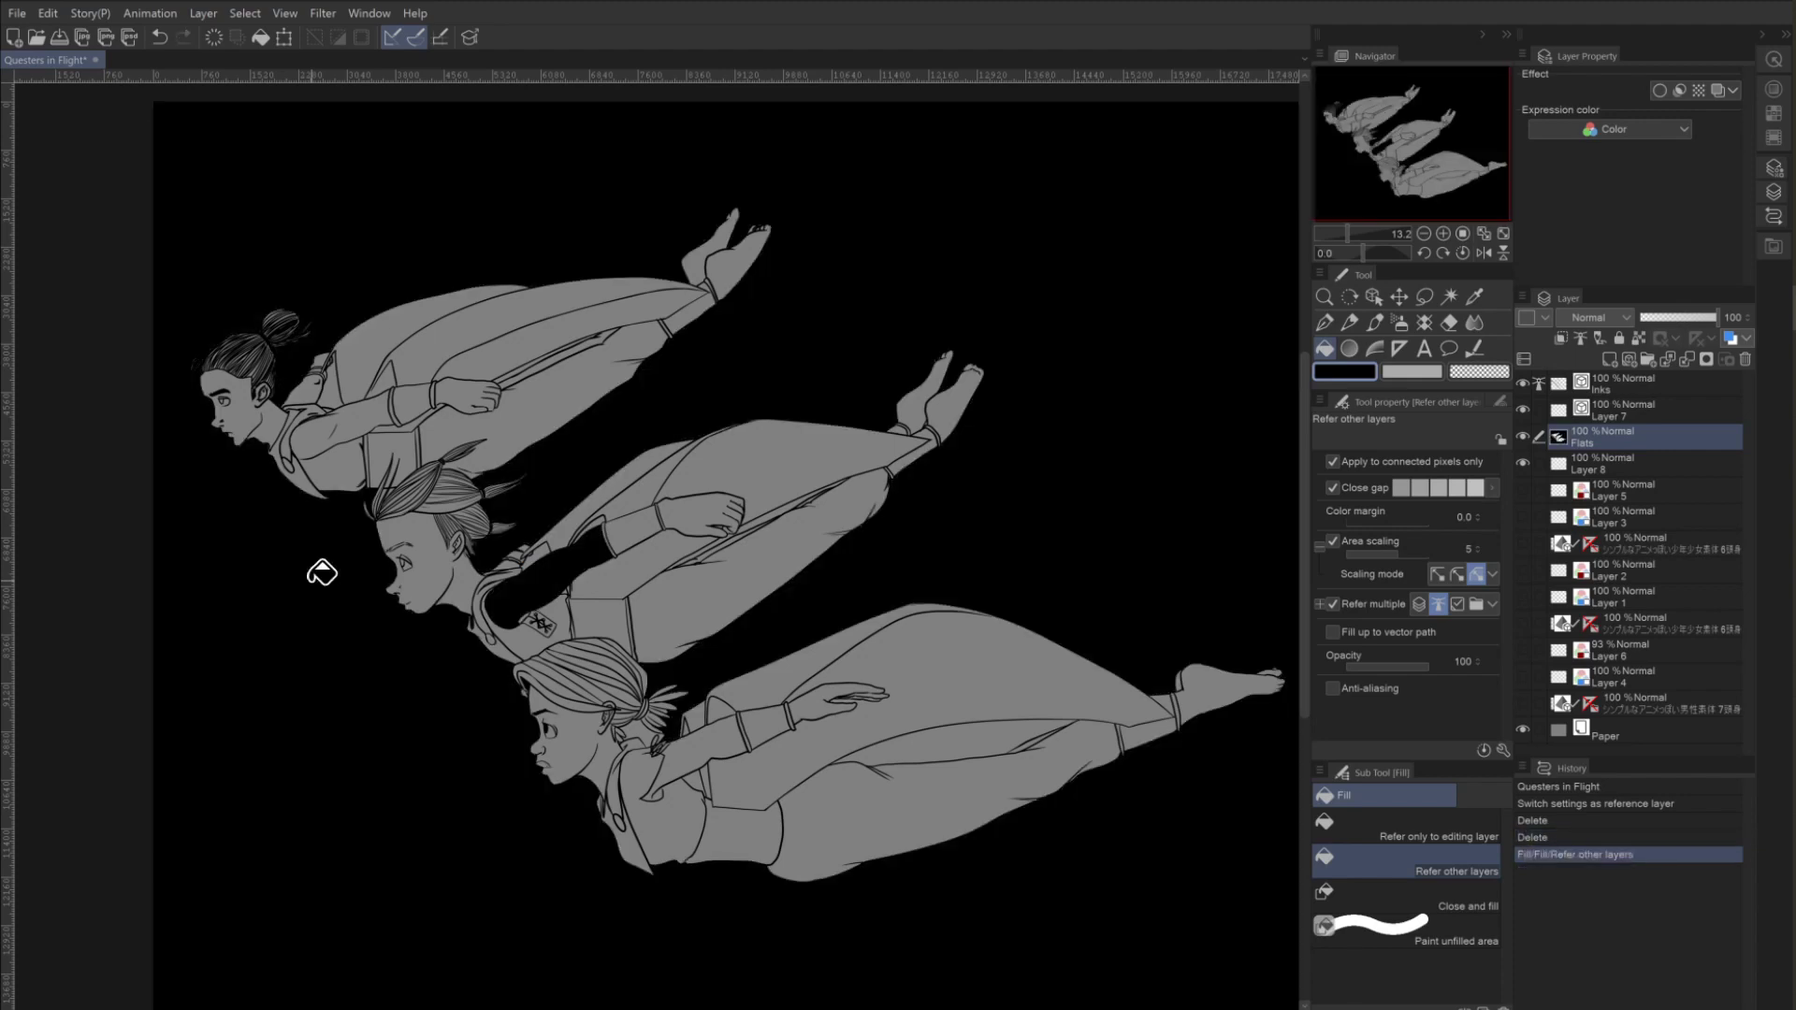
key("ctrl+z")
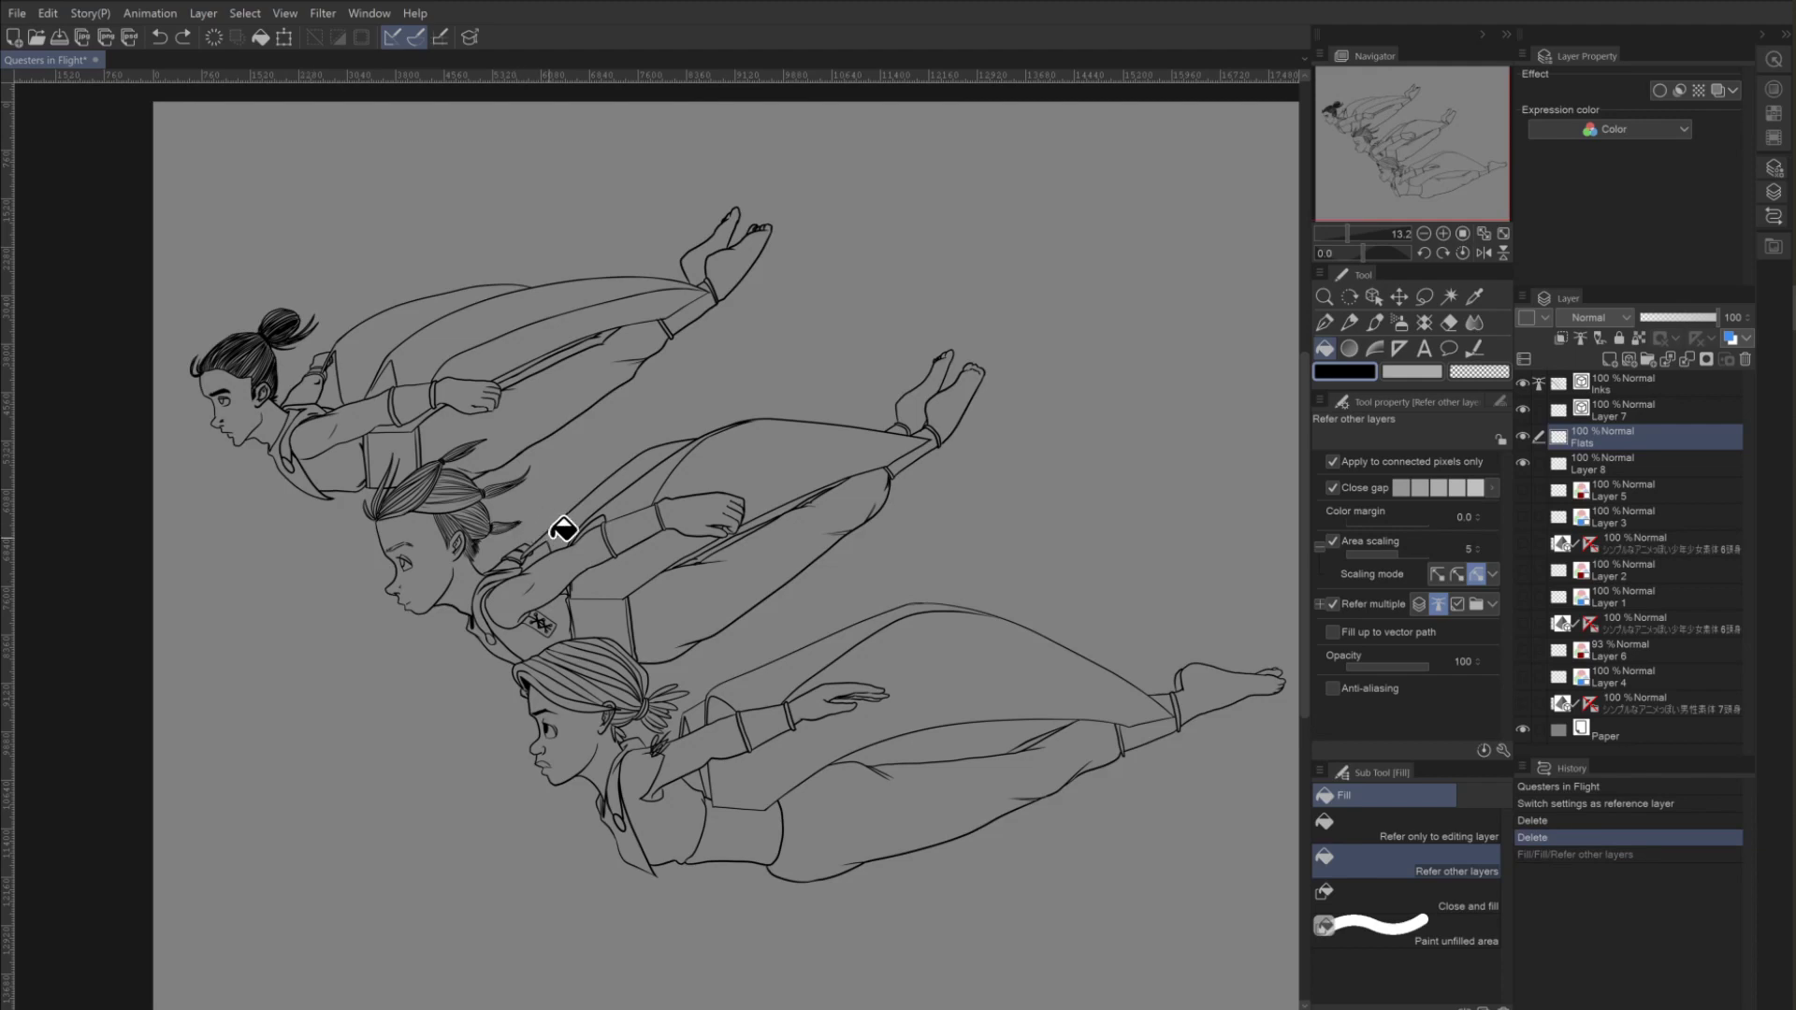
Review the G-pen's settings, and examine the middle figure up close with the Inks layer hidden and shown.
left_click(1323, 322)
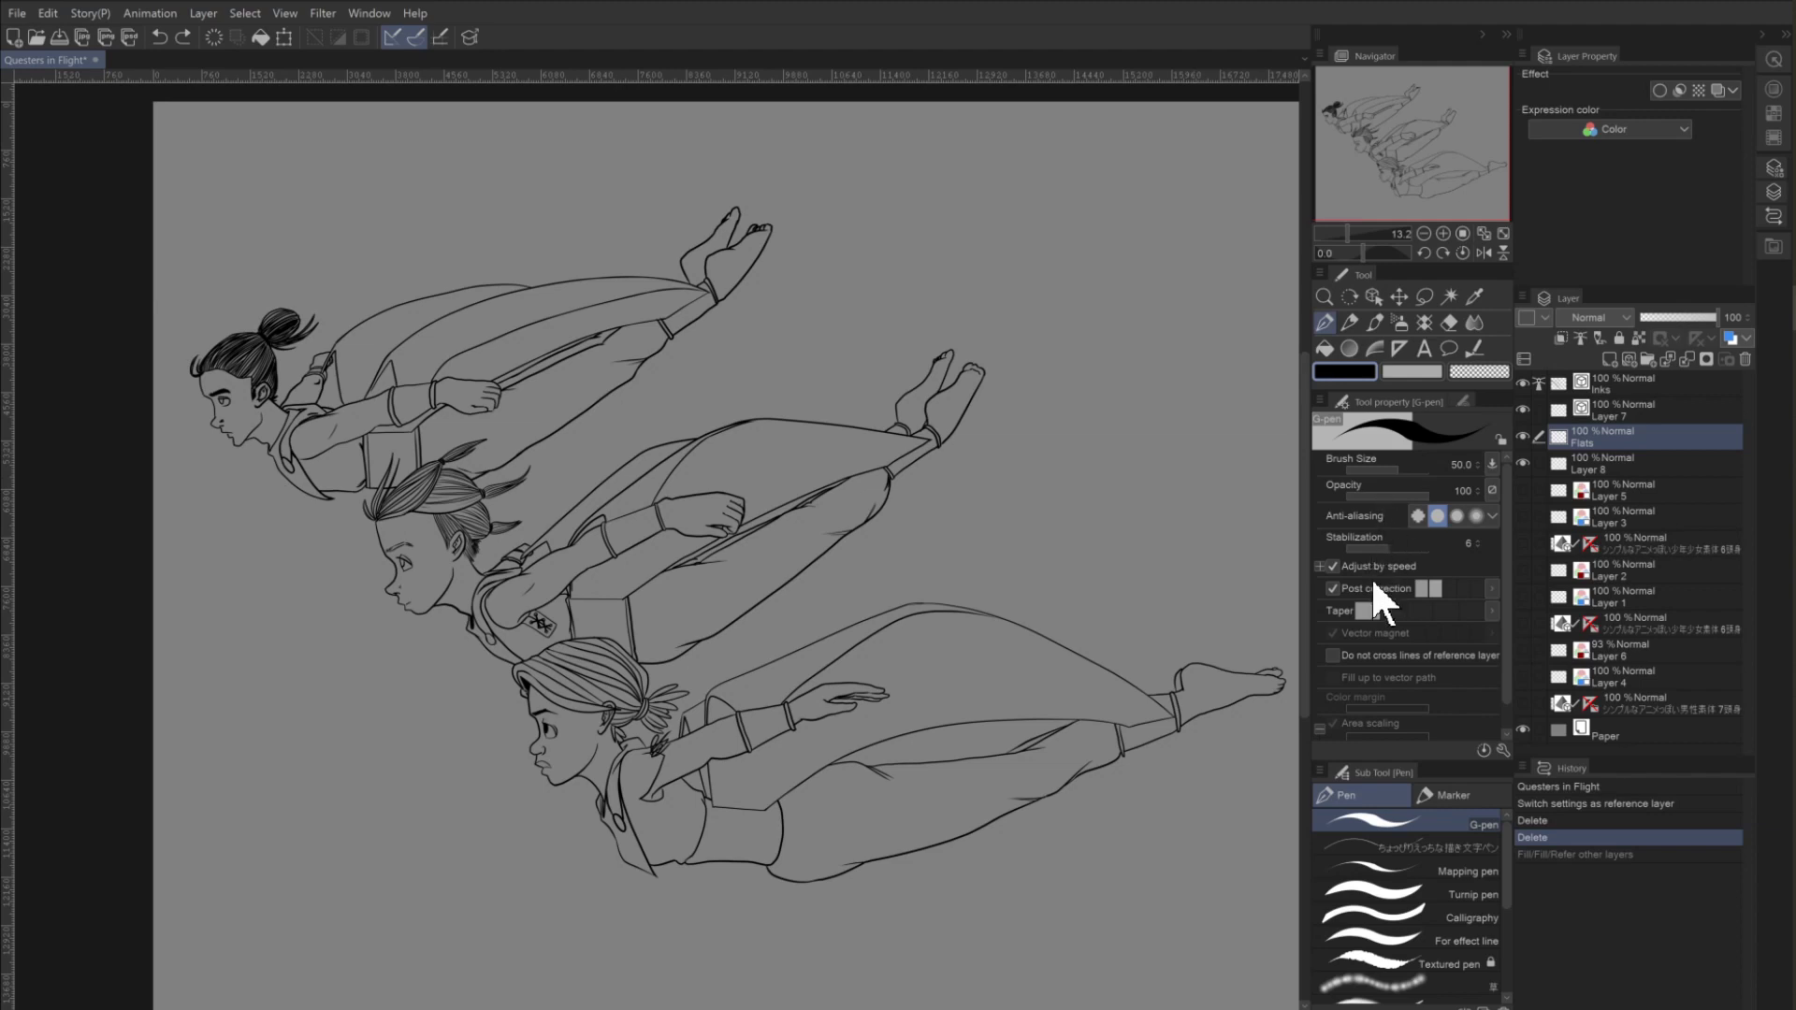
left_click(1323, 348)
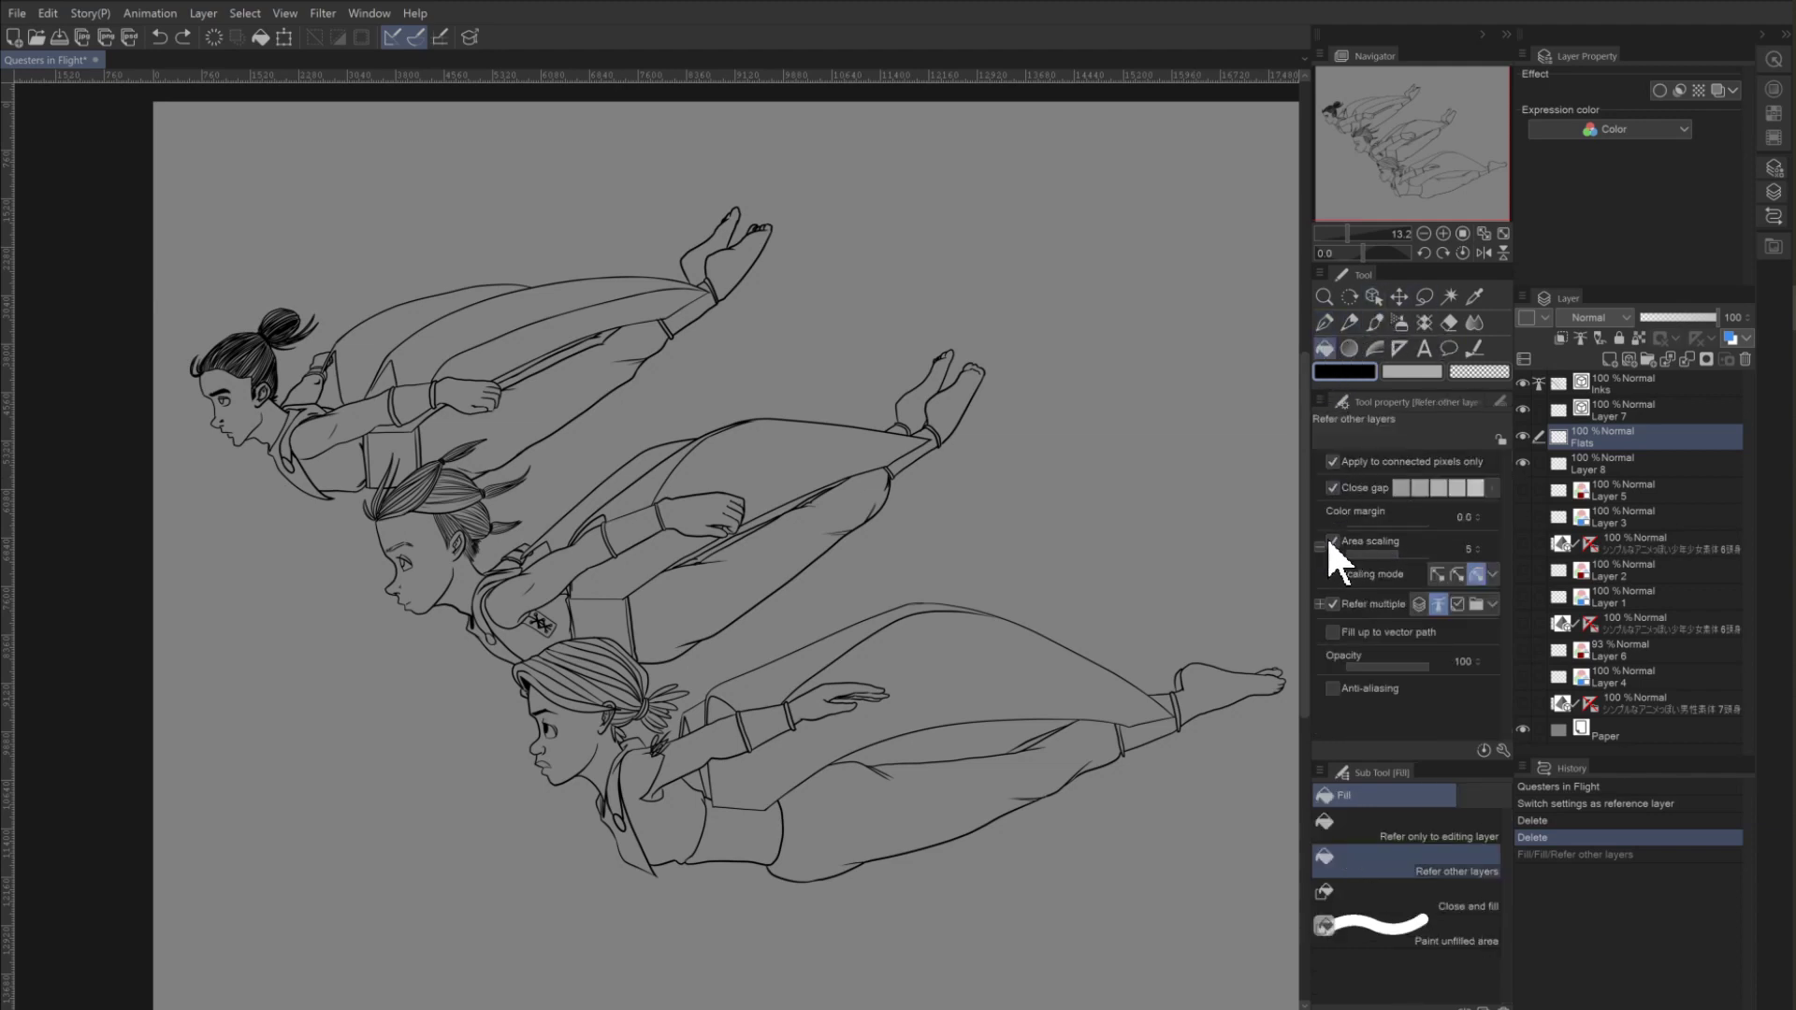
left_click(1444, 233)
left_click(1443, 233)
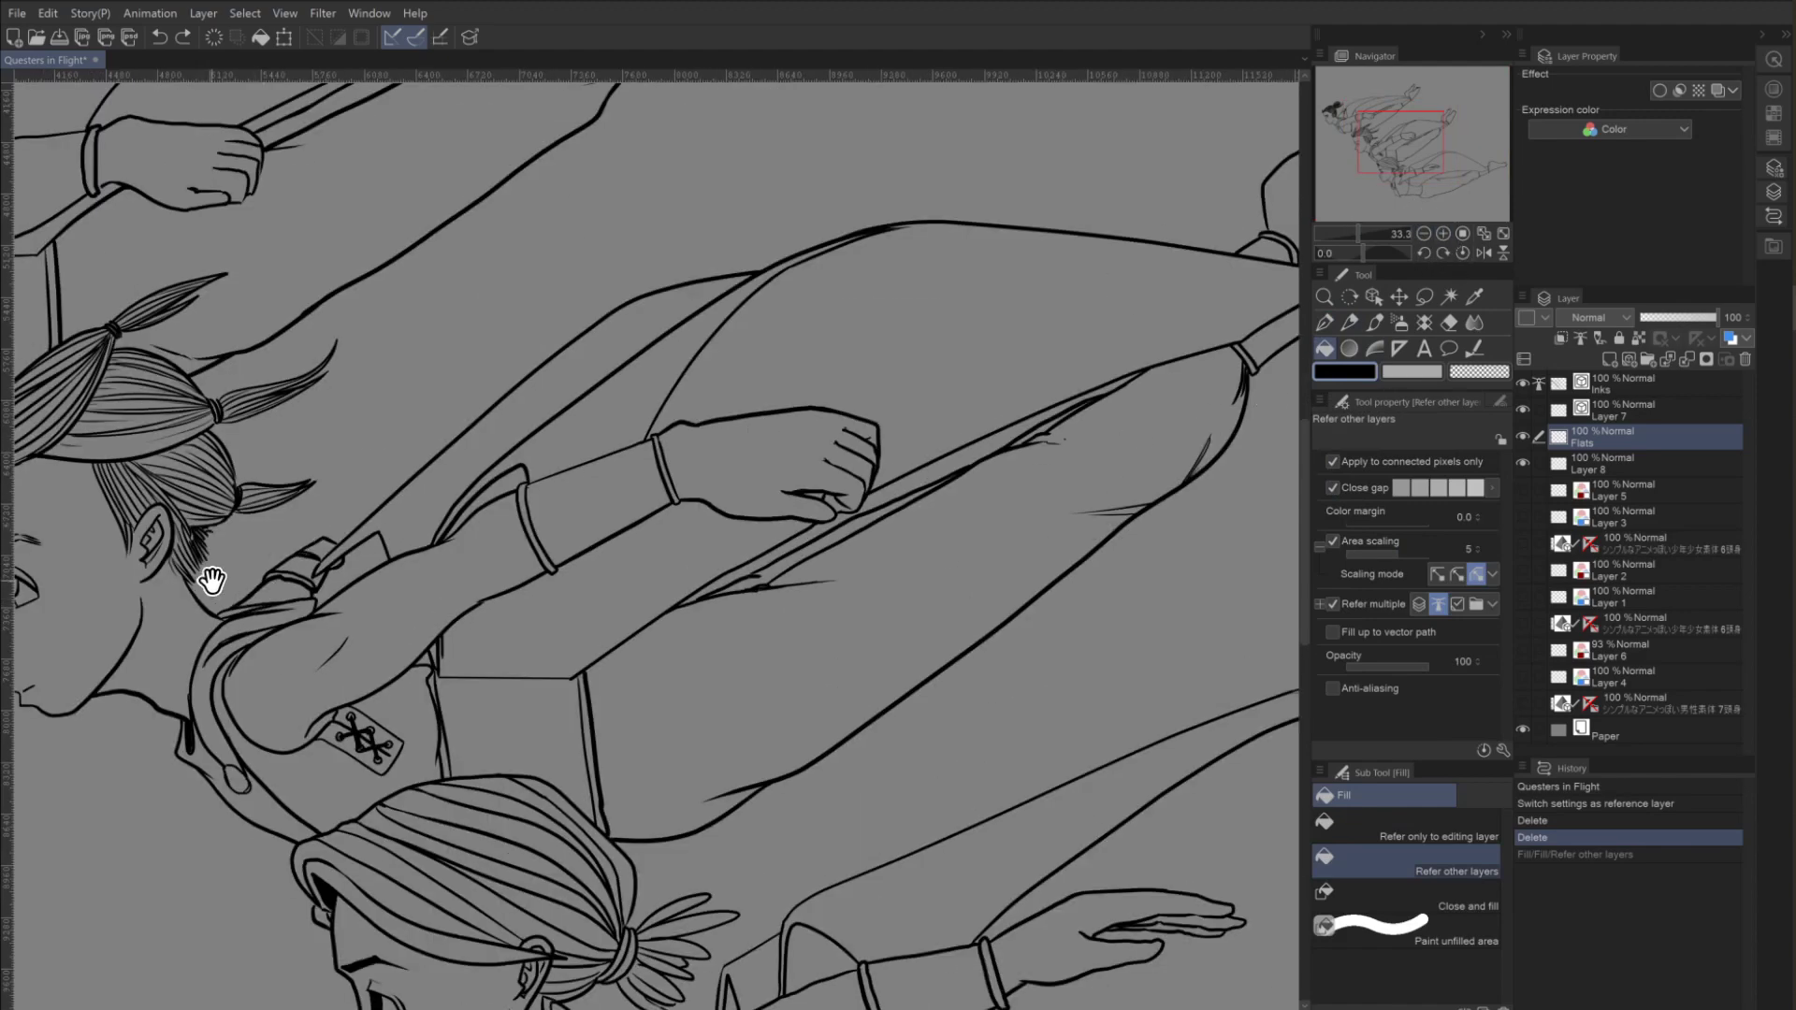
left_click_drag(208, 581, 389, 549)
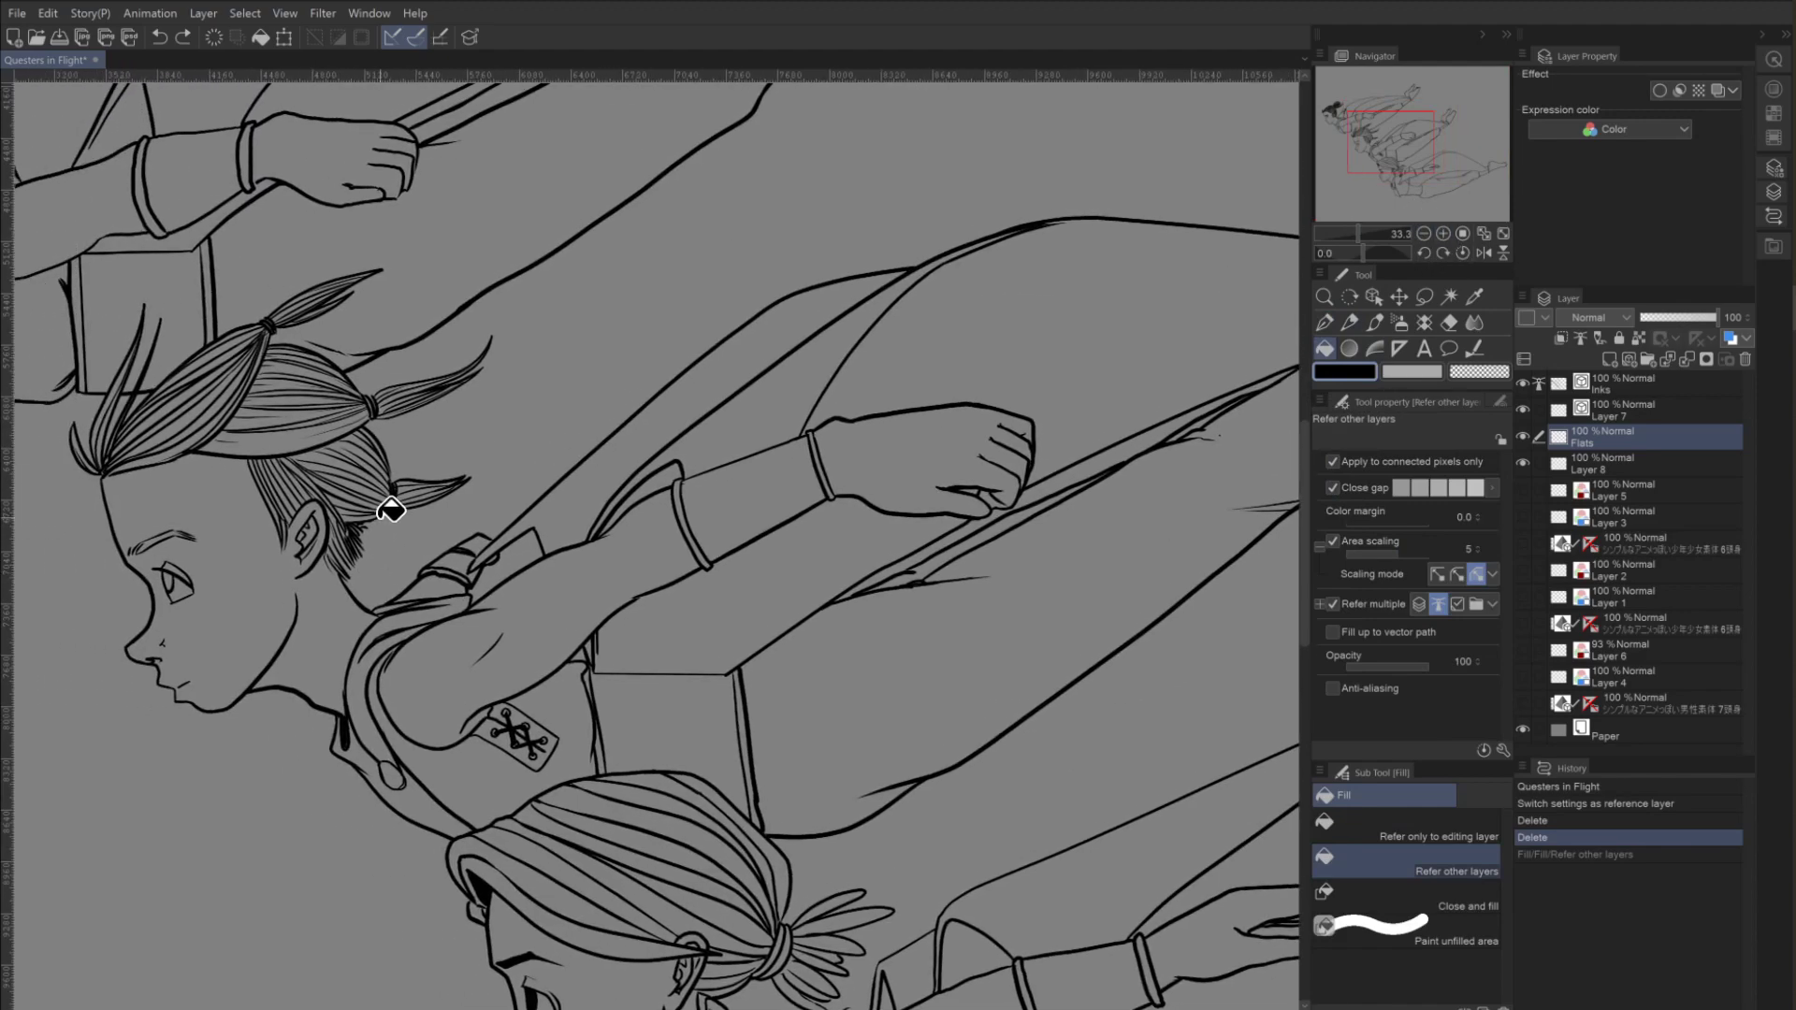
left_click(1522, 380)
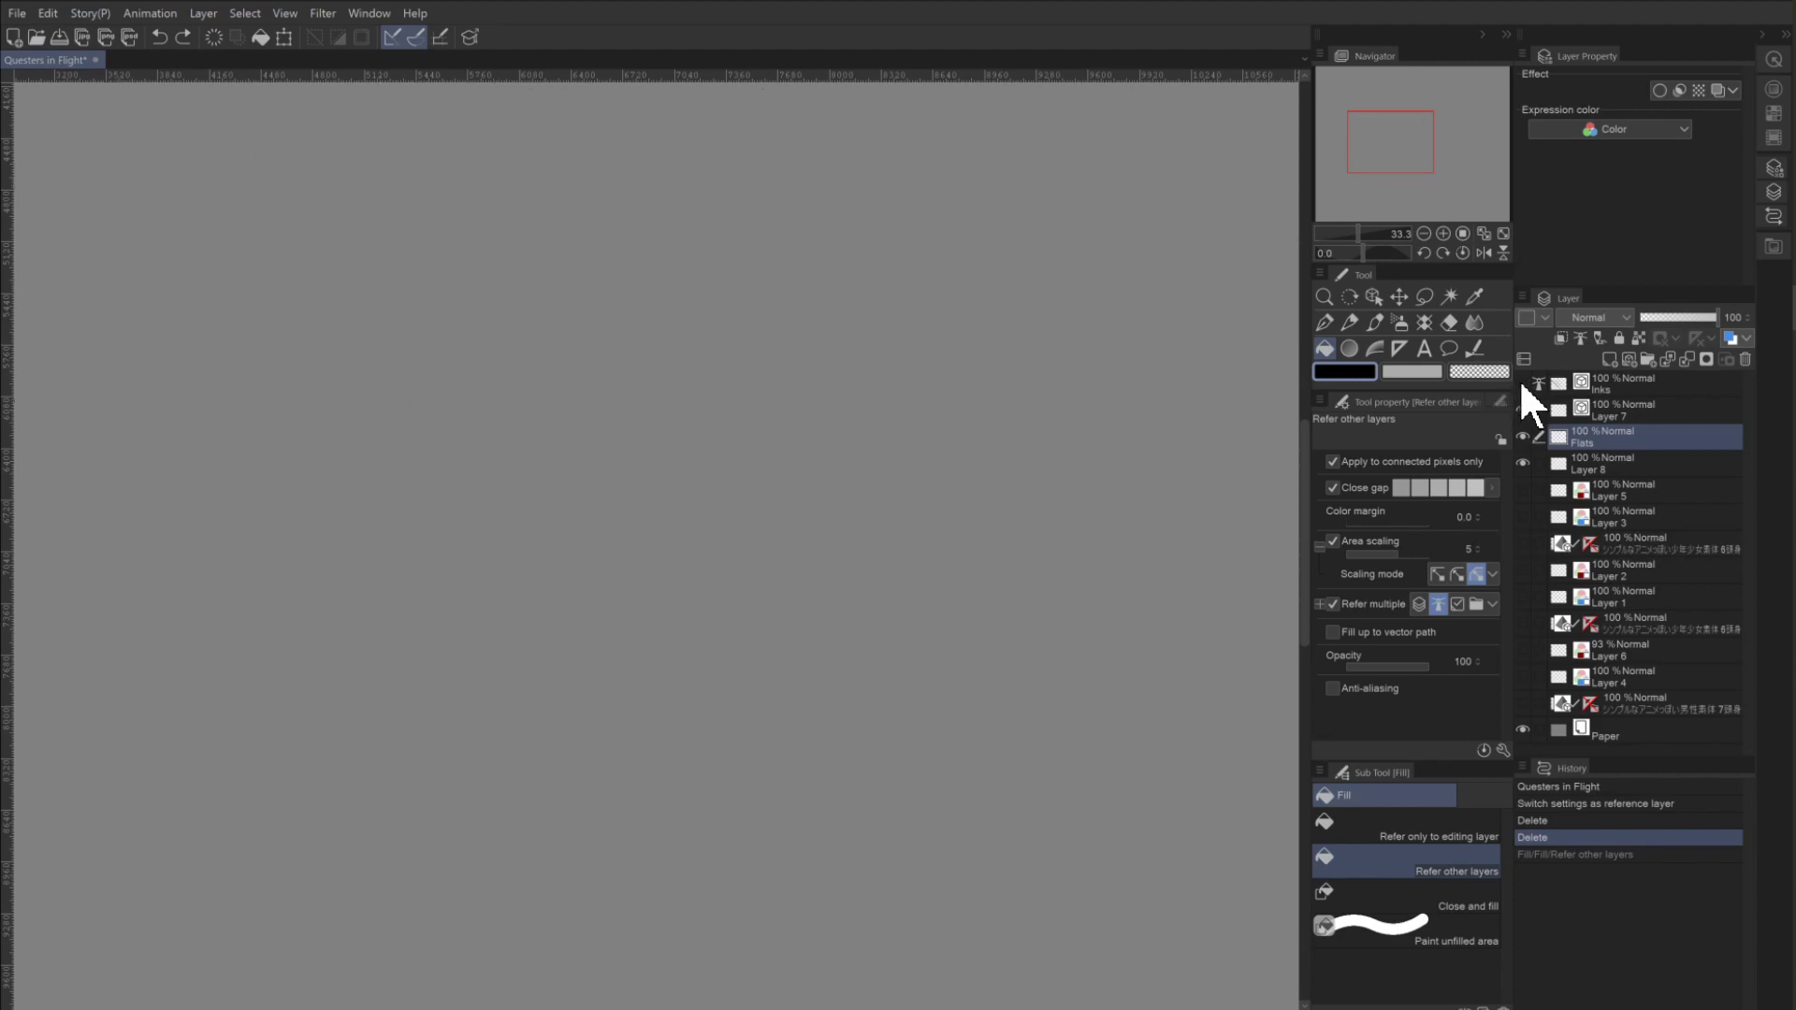
left_click(1521, 380)
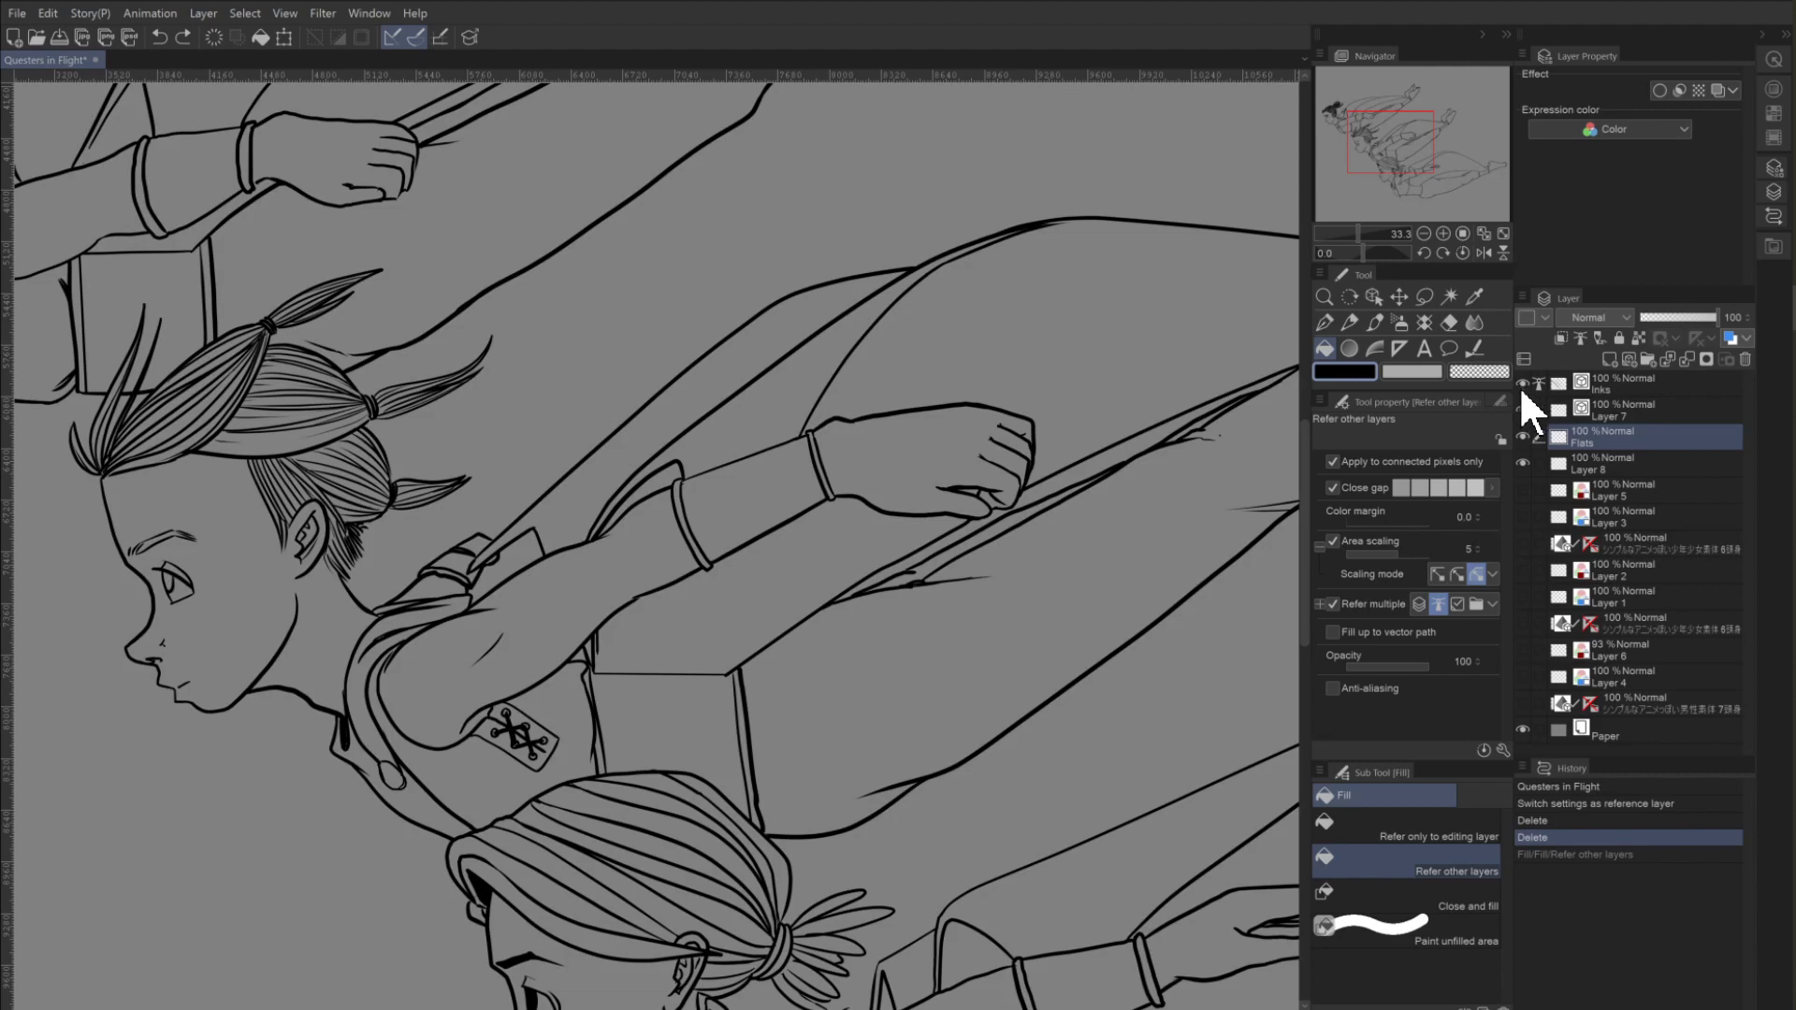
Bring back the undone black fill from the history, inspect its edges without the Inks layer, and revert it.
key("ctrl+z")
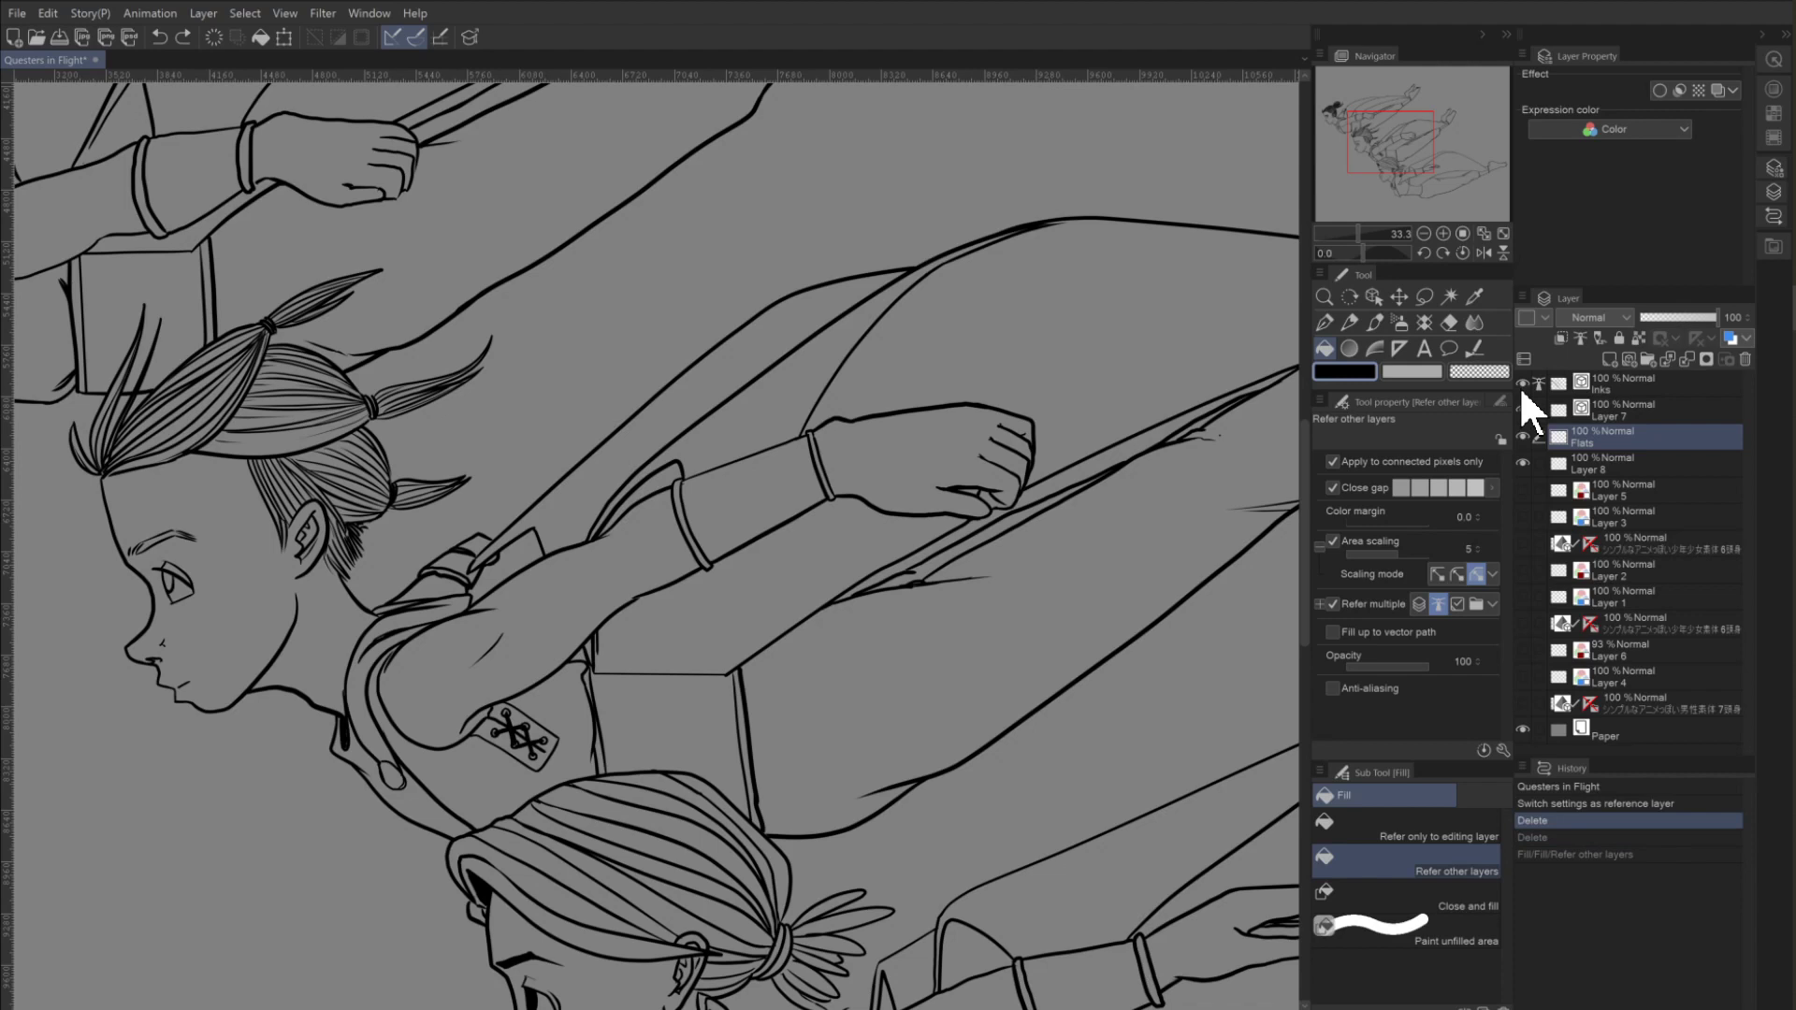
left_click(1576, 853)
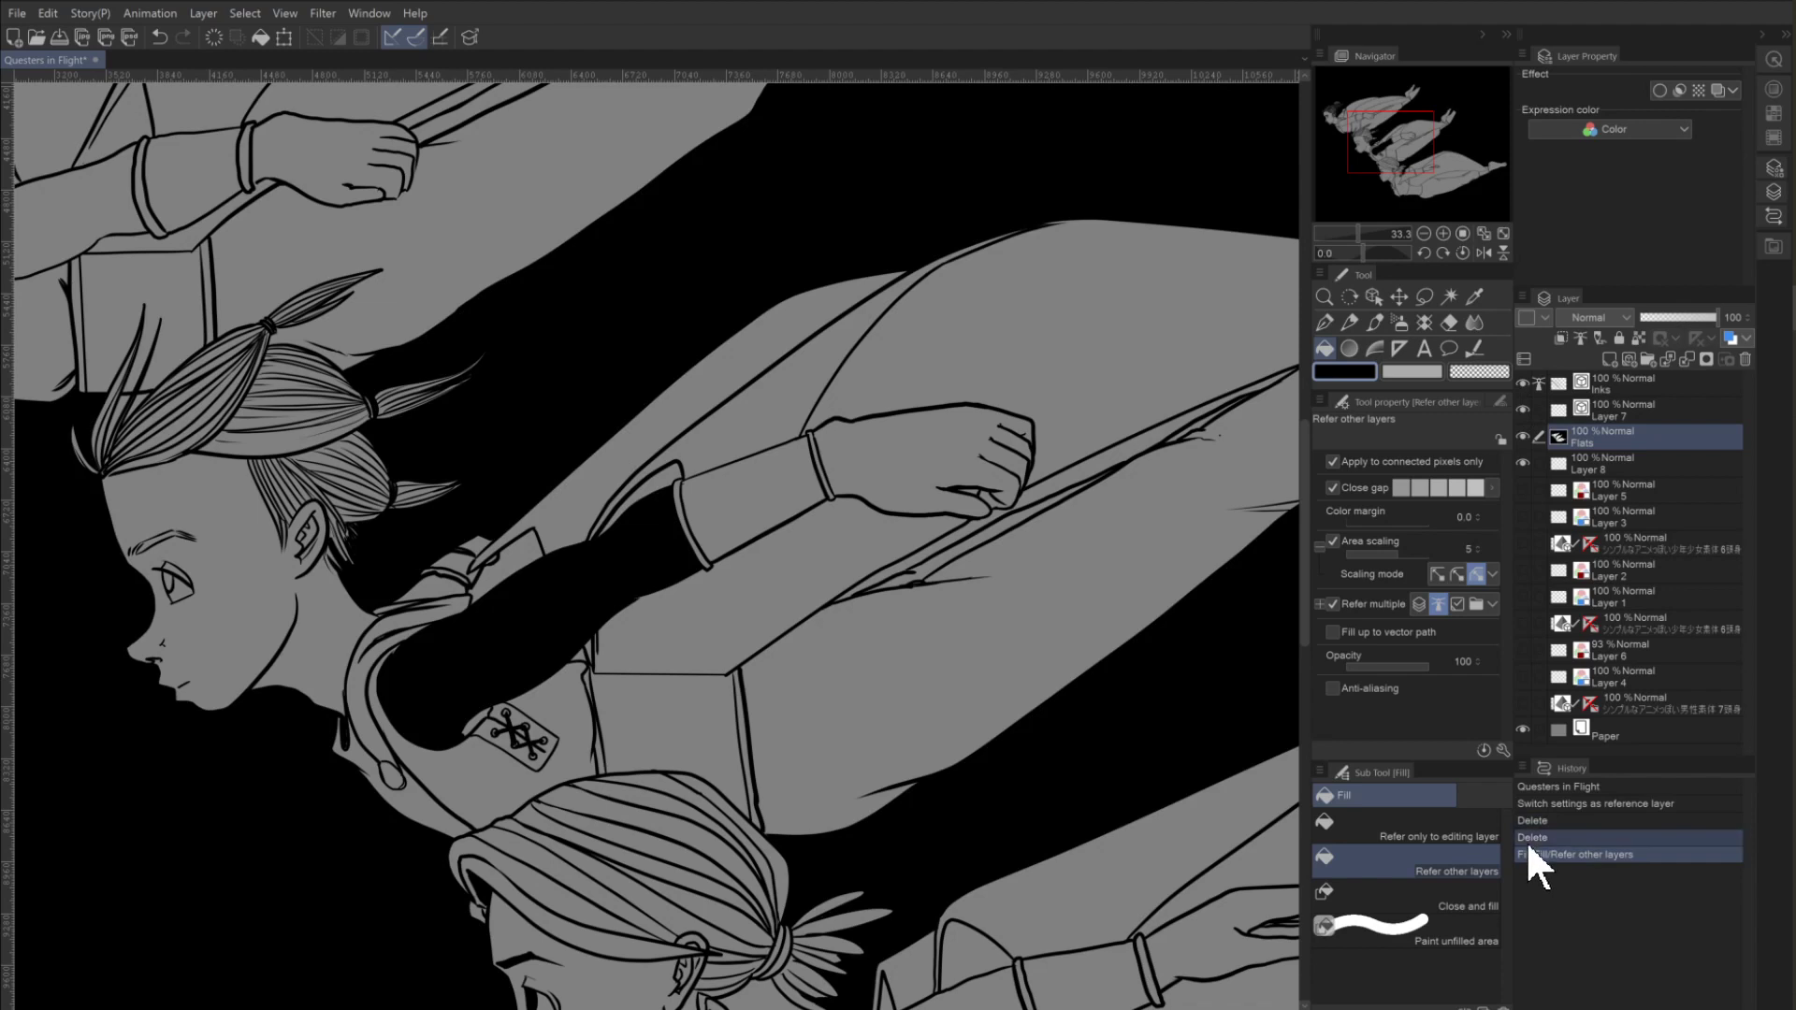
left_click(1530, 836)
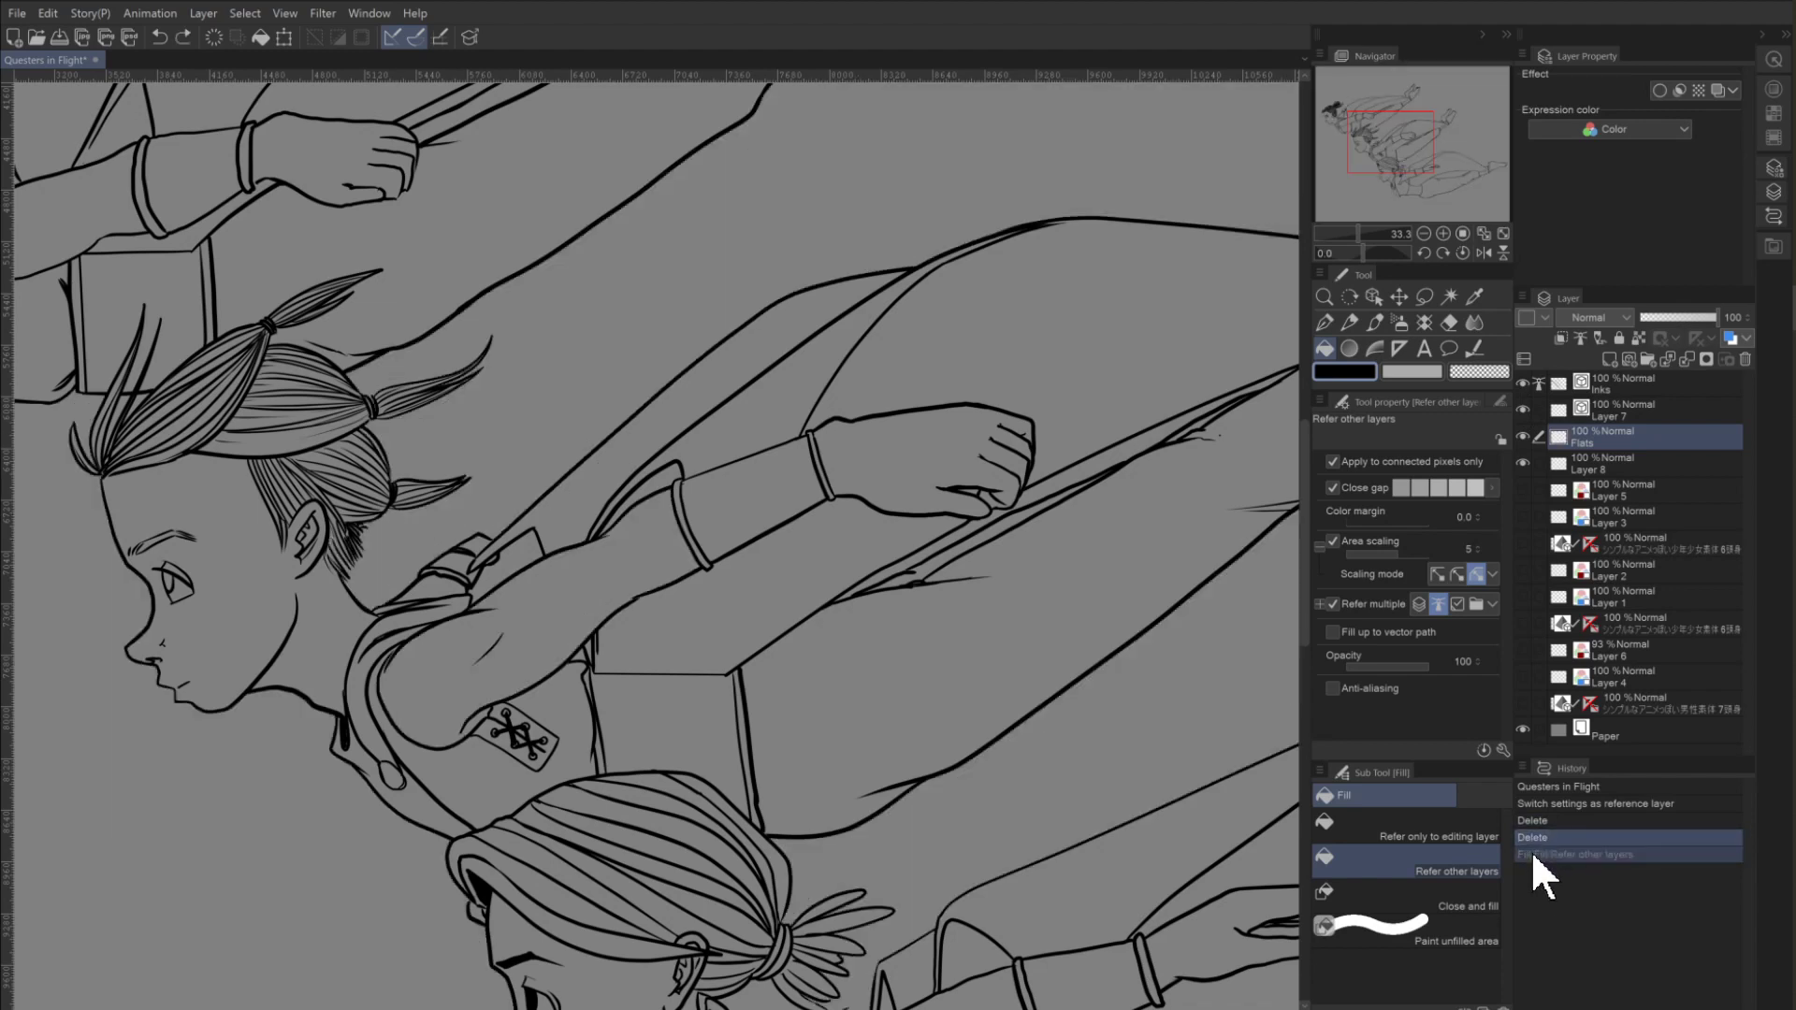
left_click(1534, 854)
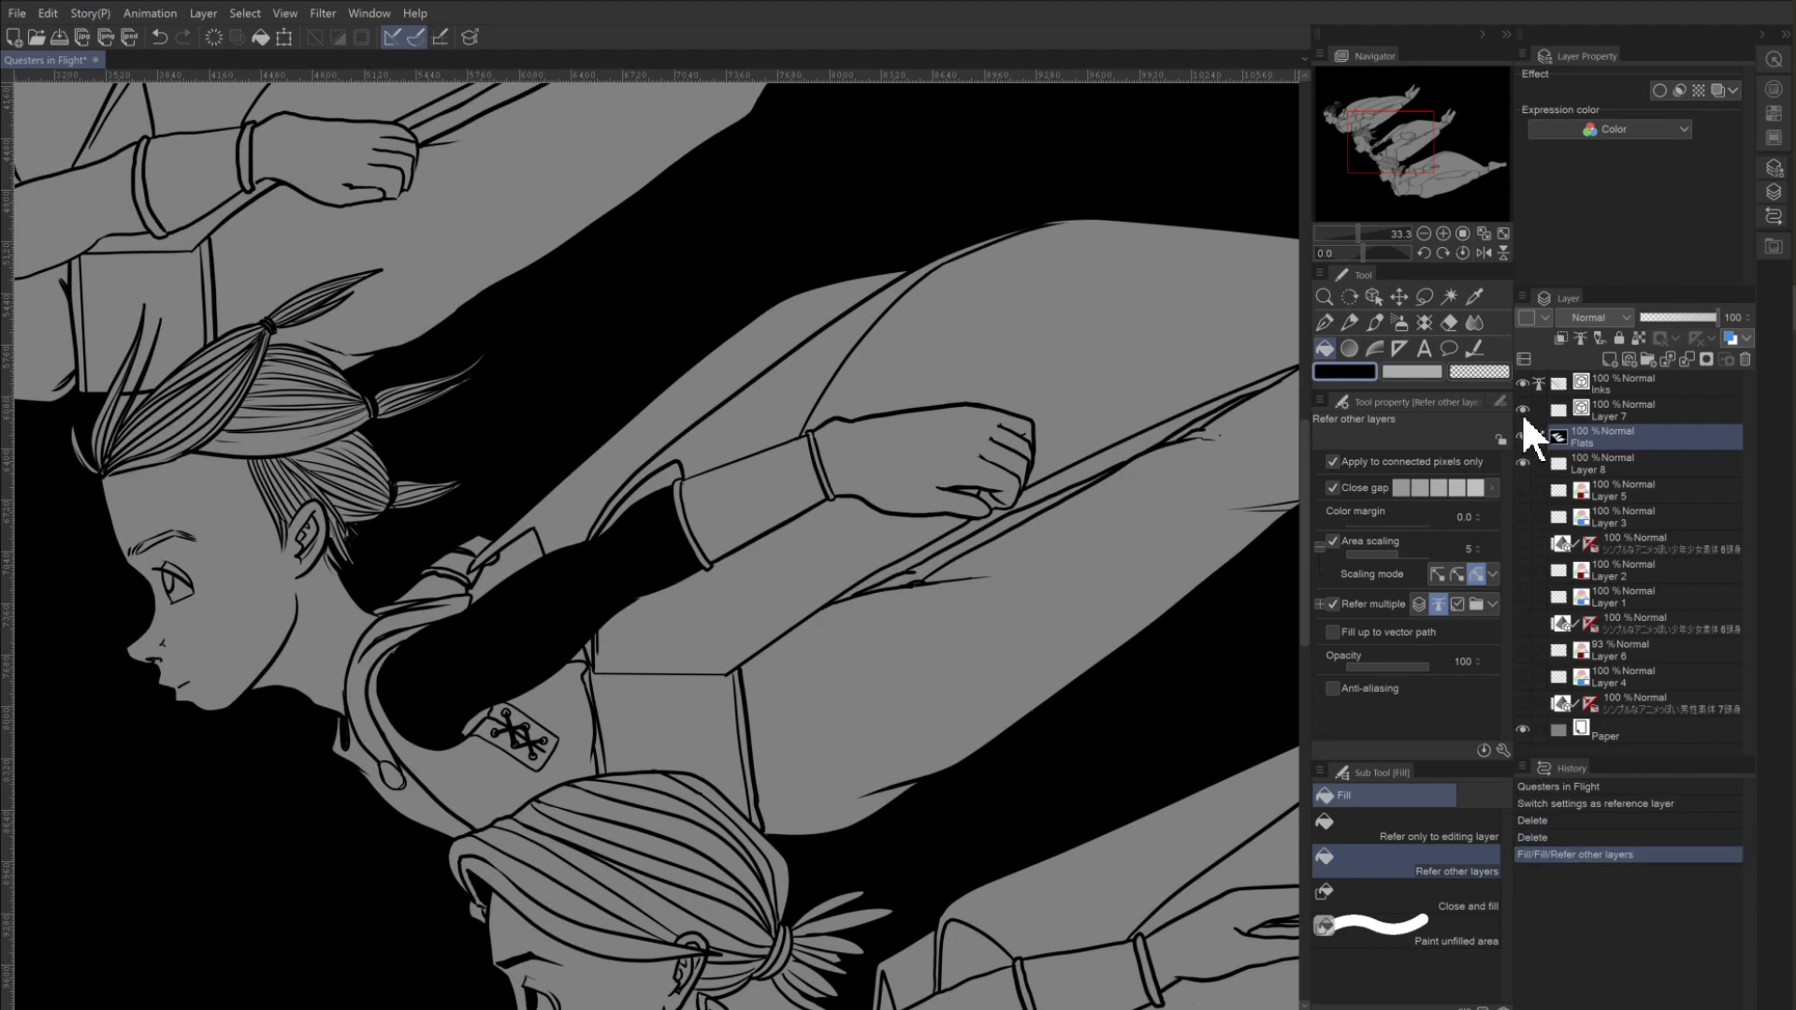
left_click(1523, 383)
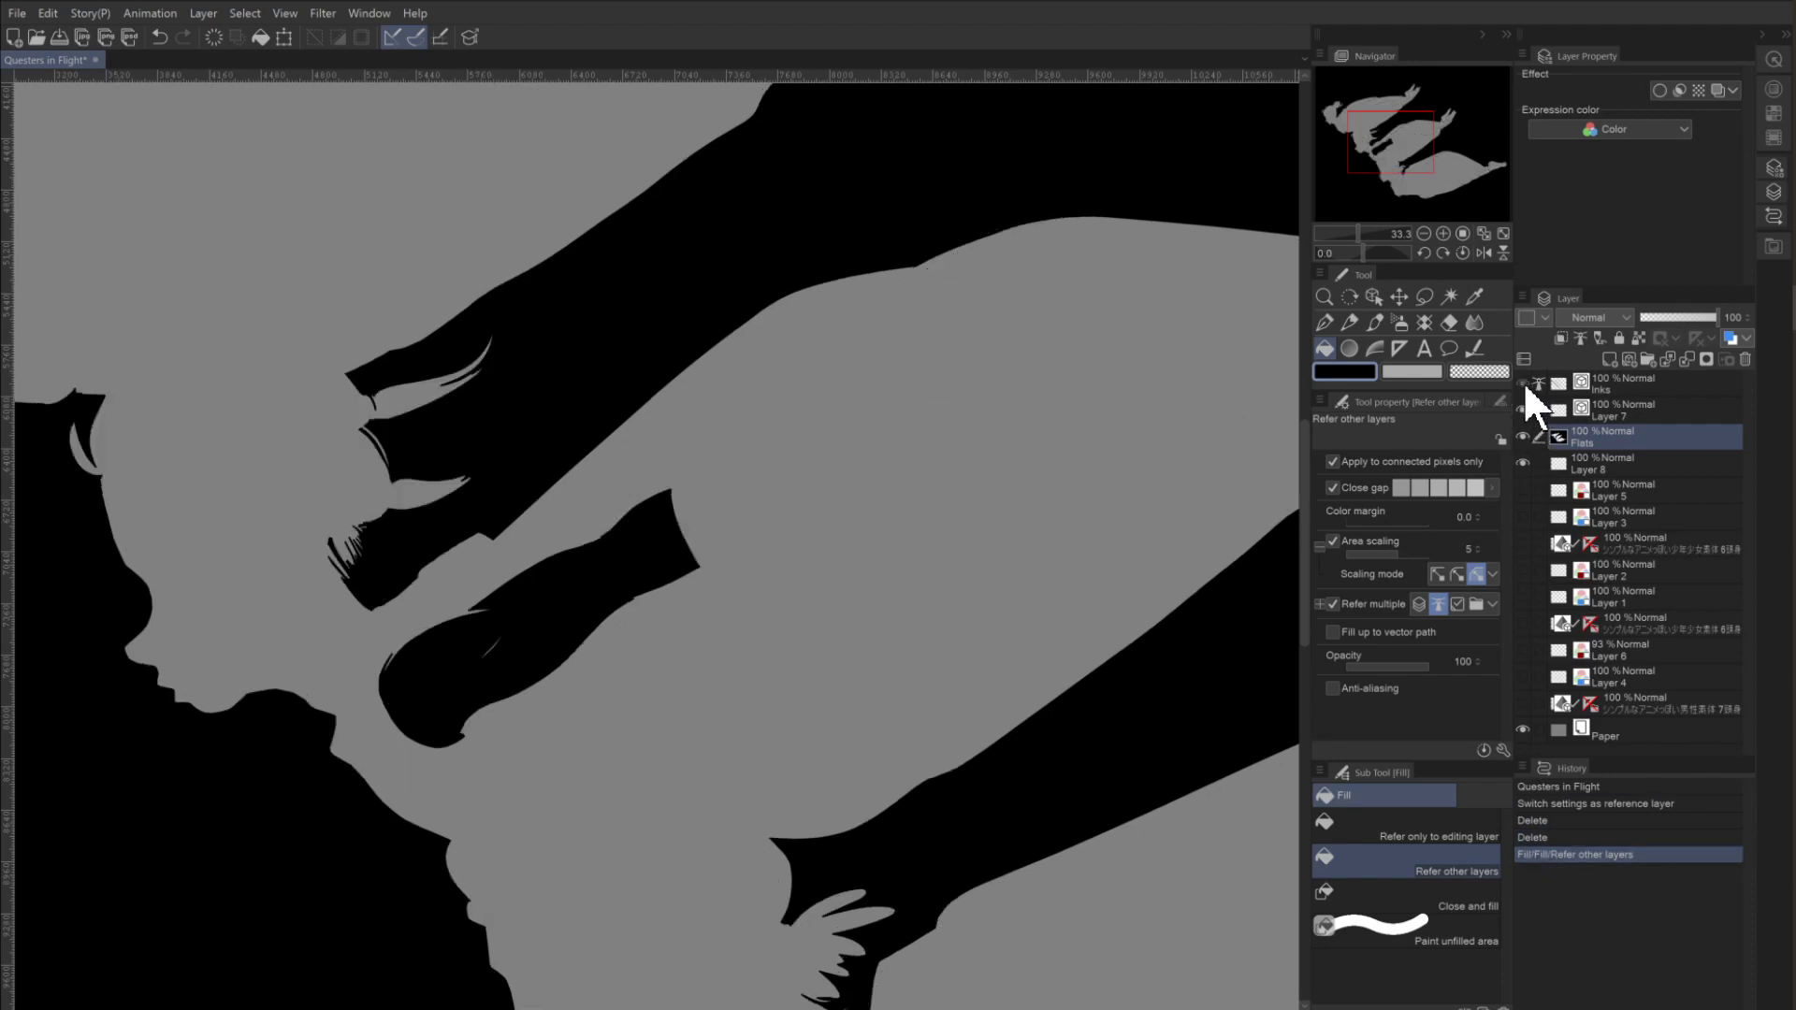
left_click(1522, 382)
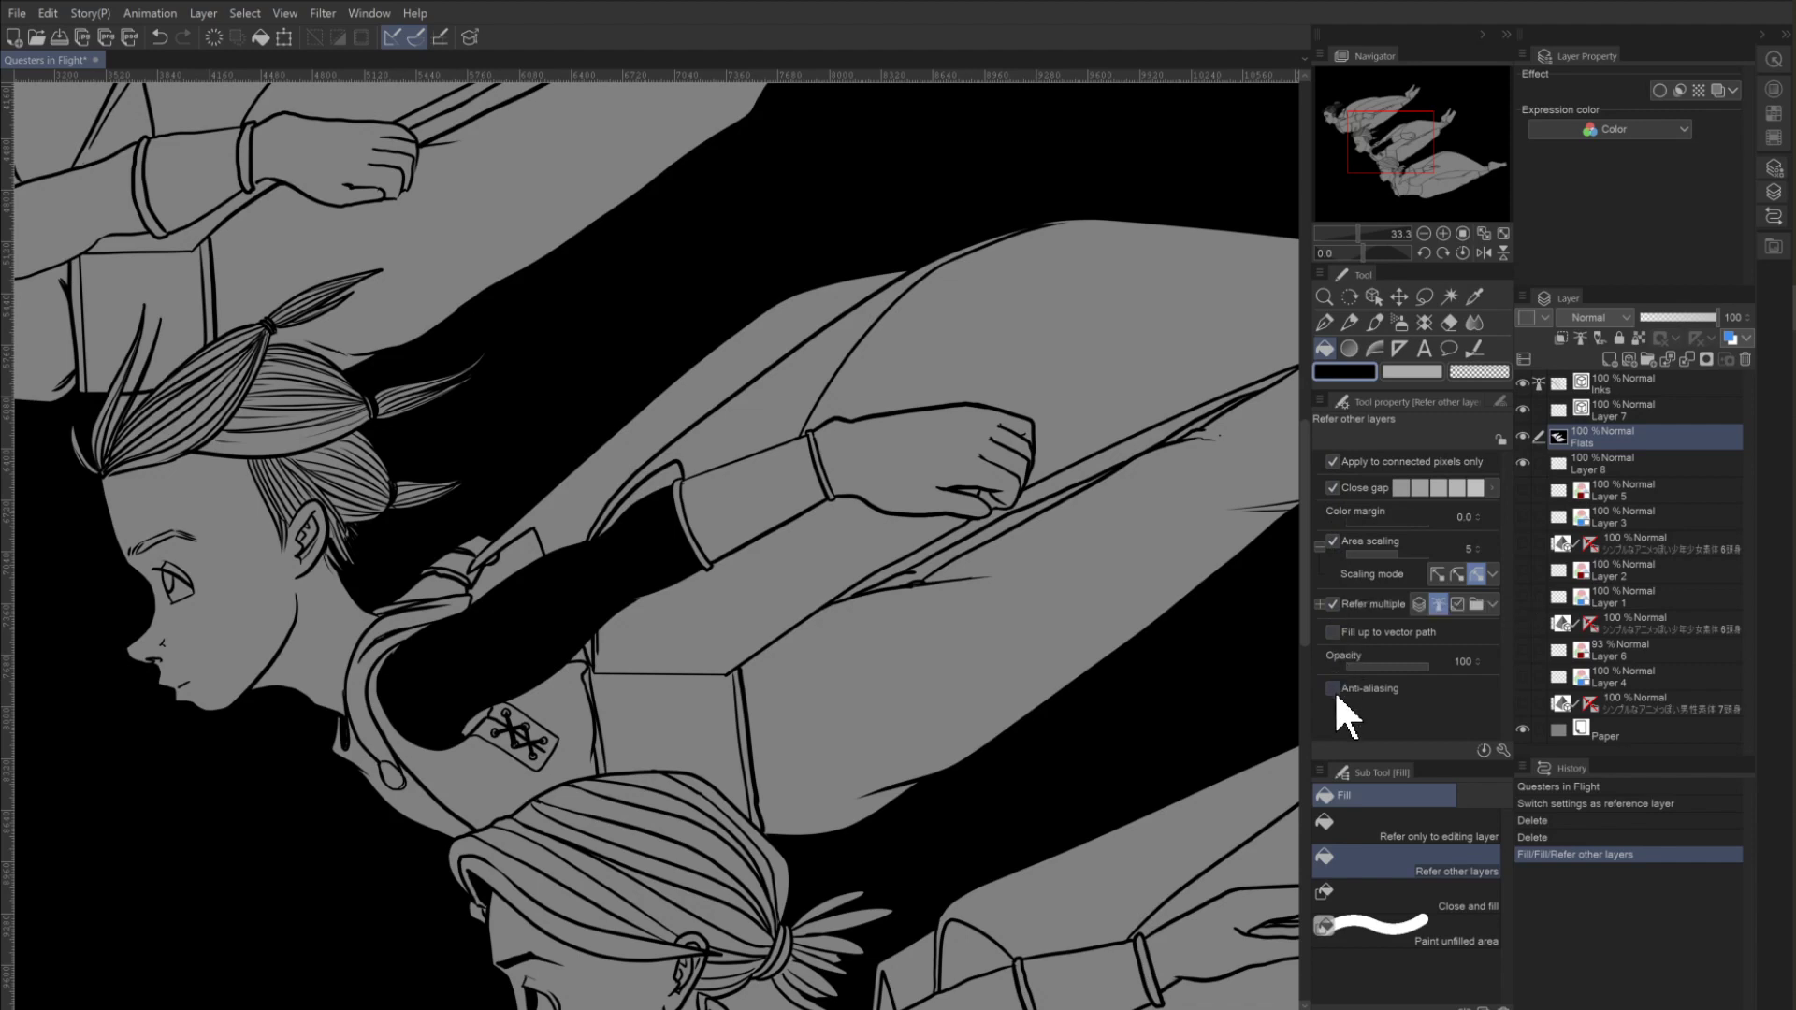
left_click(1530, 838)
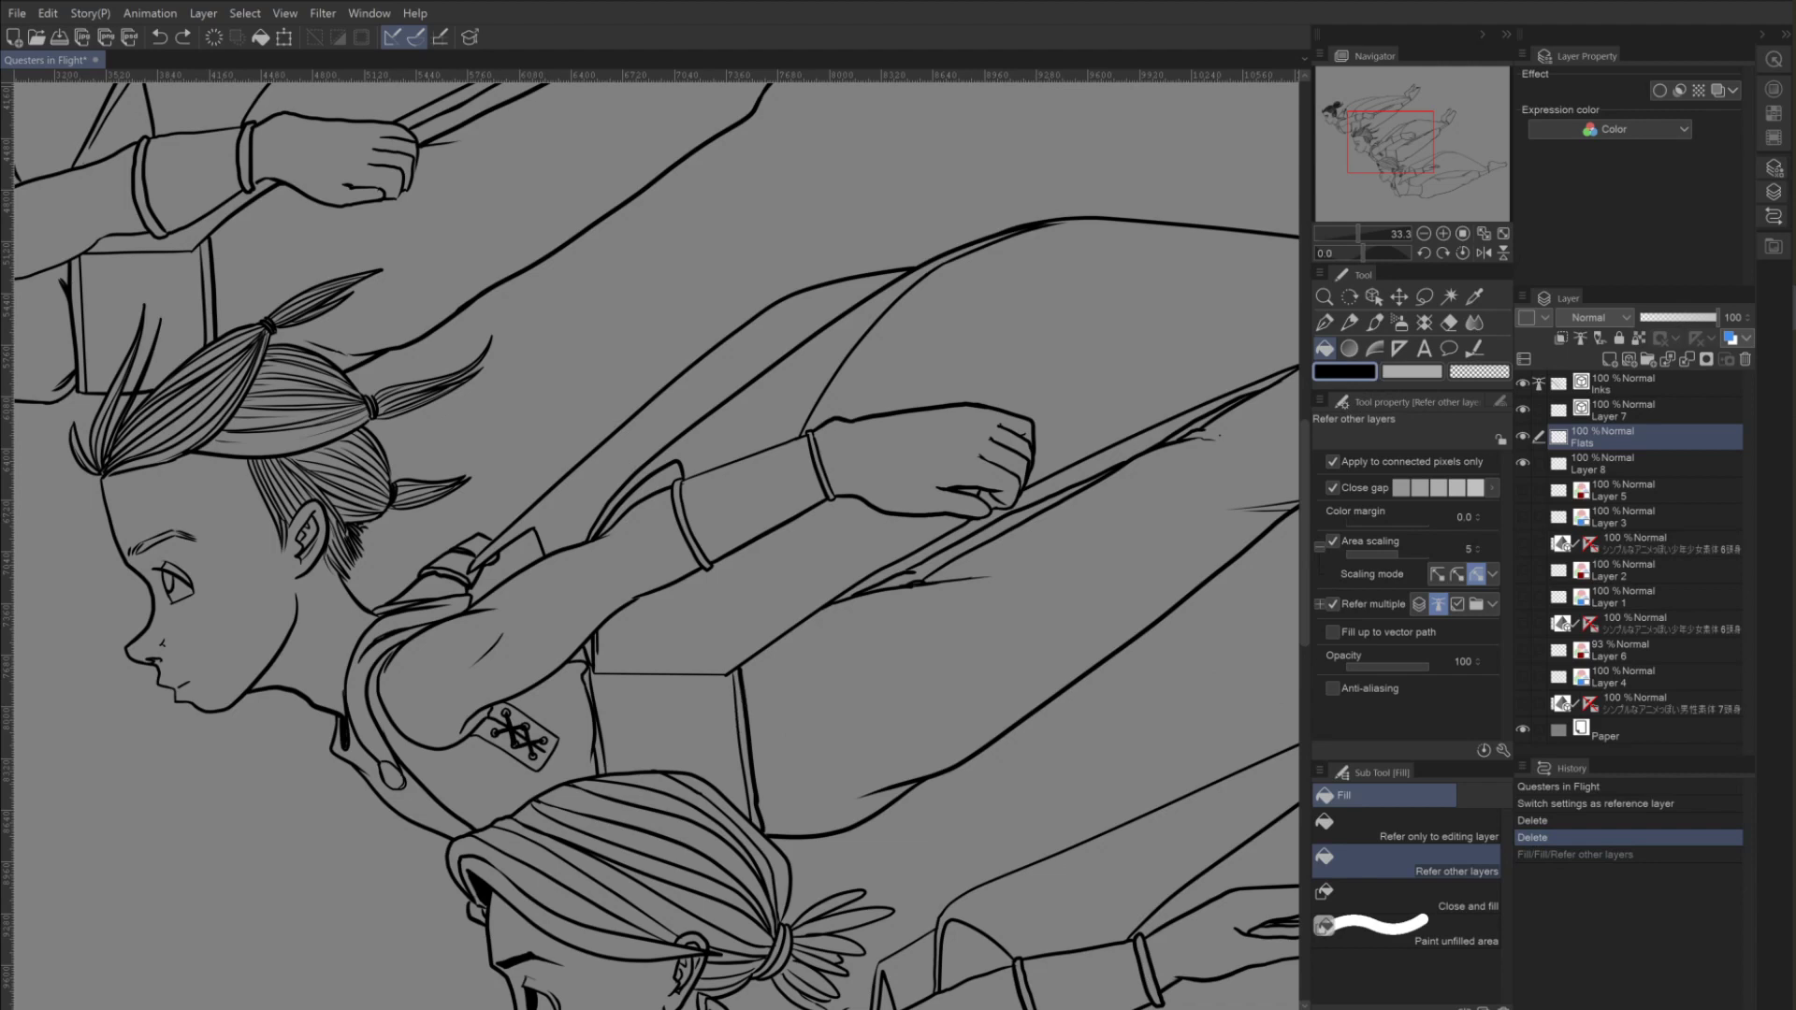
Set the drawing colour to a very dark green and fill the small clothing flap behind the middle figure's collar.
left_click_drag(0, 336, 918, 466)
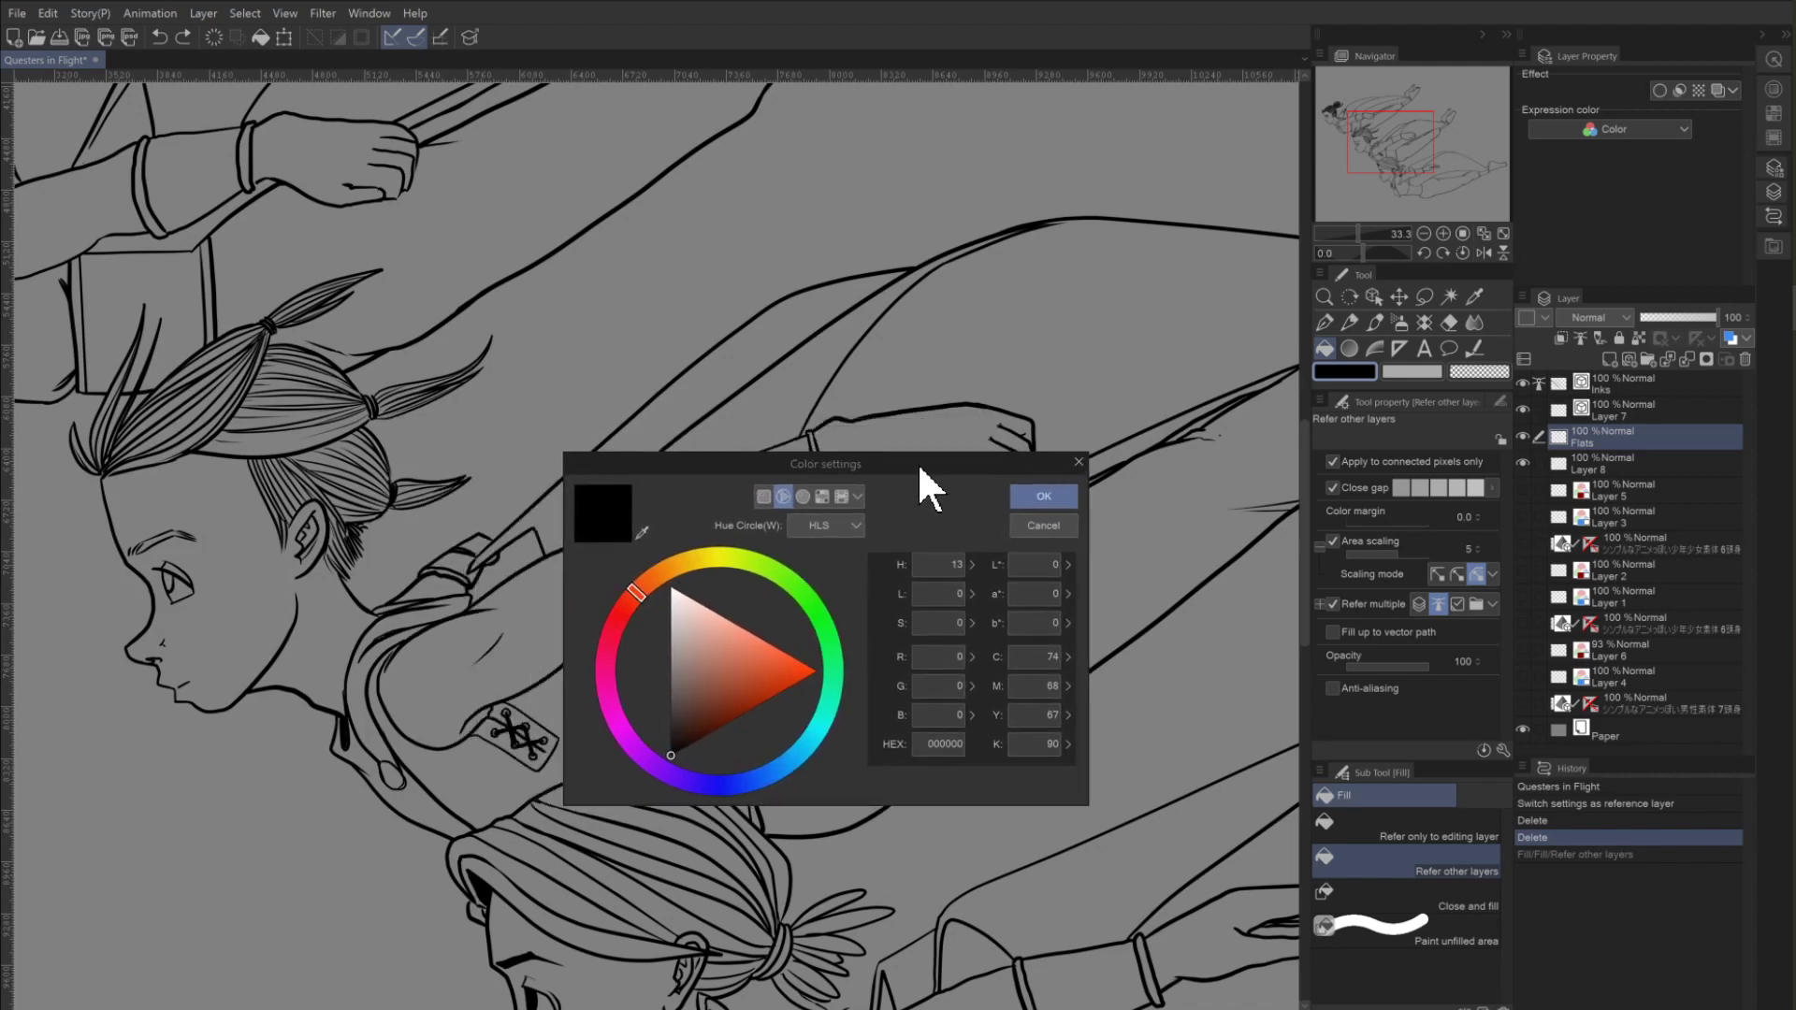
left_click(835, 667)
left_click(696, 734)
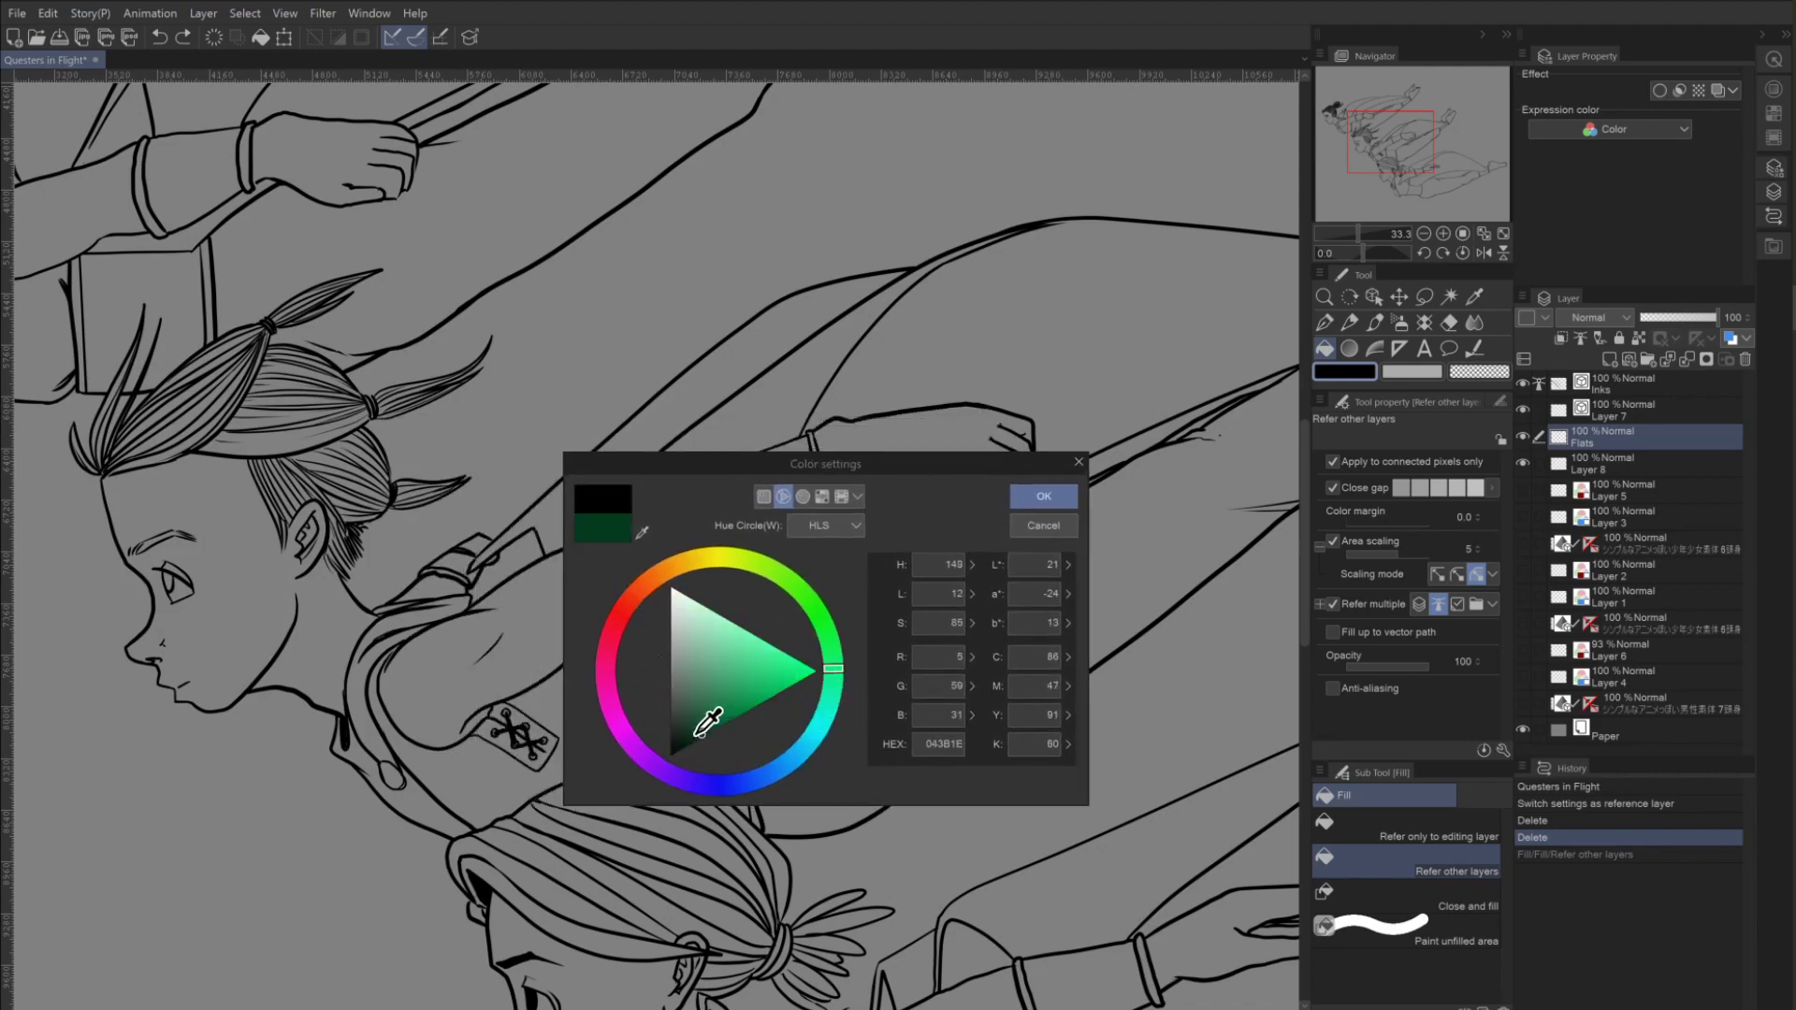
left_click(684, 740)
left_click(1044, 497)
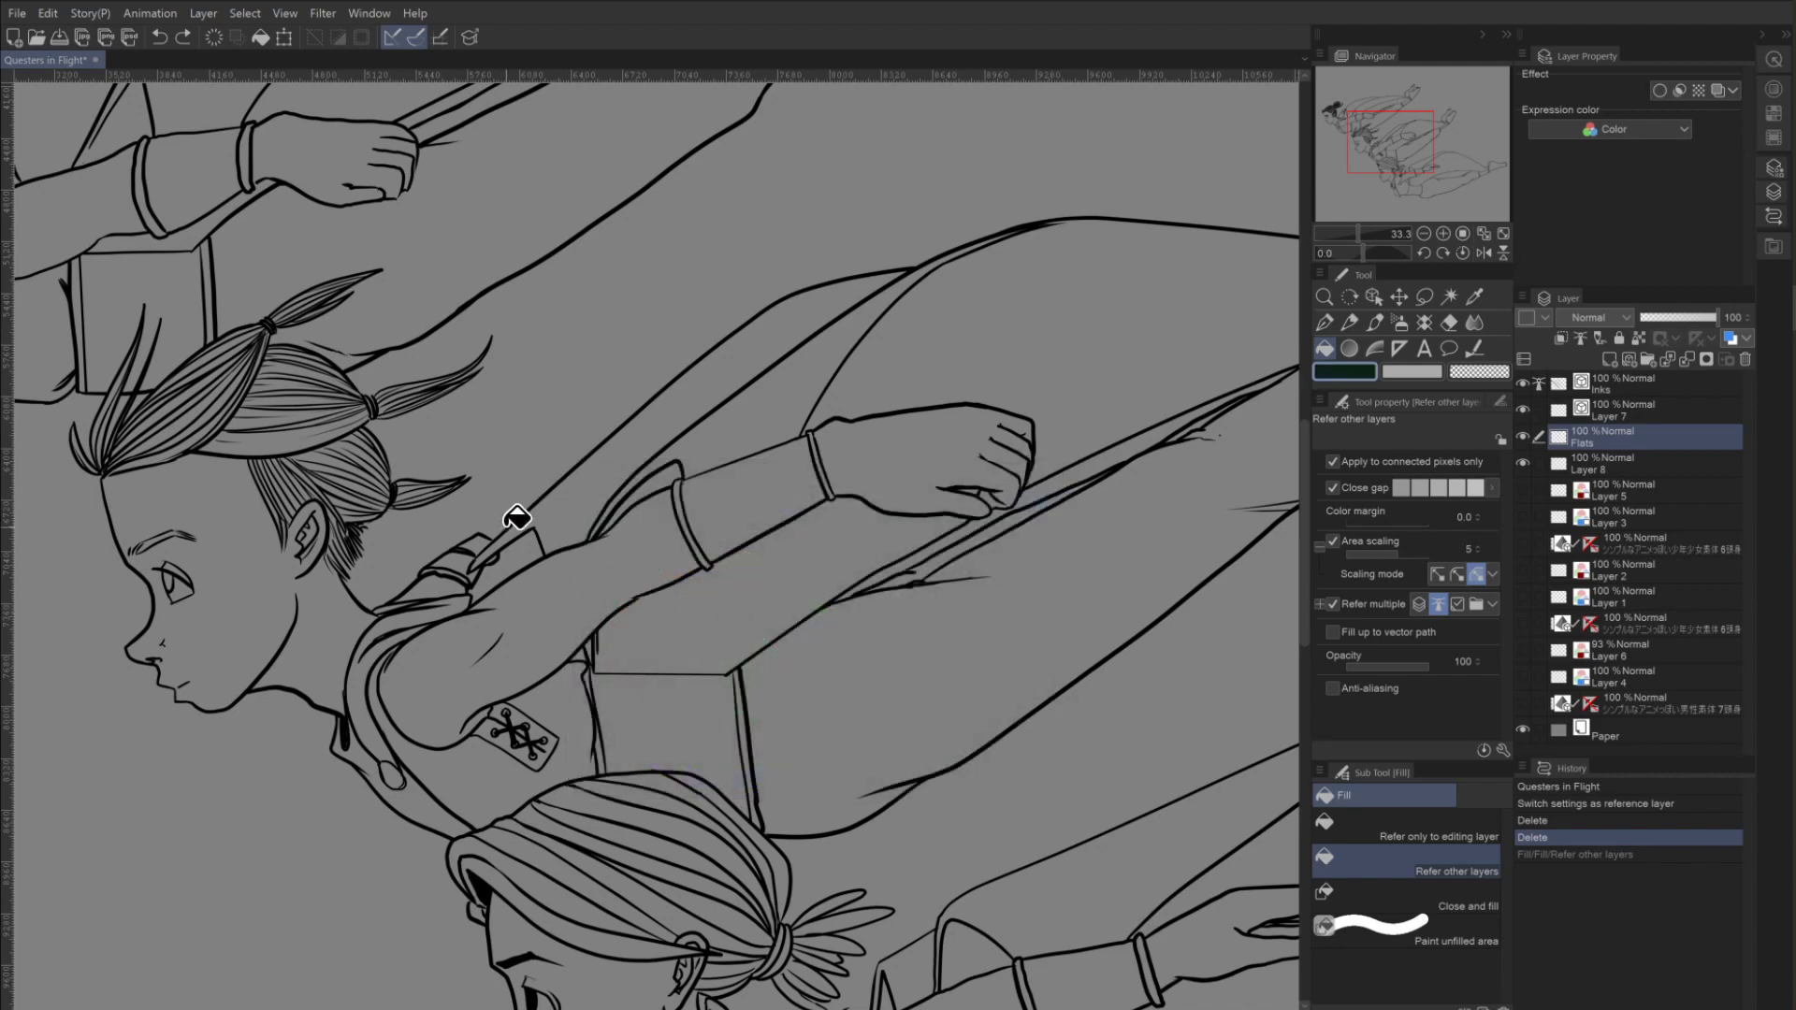
left_click(519, 554)
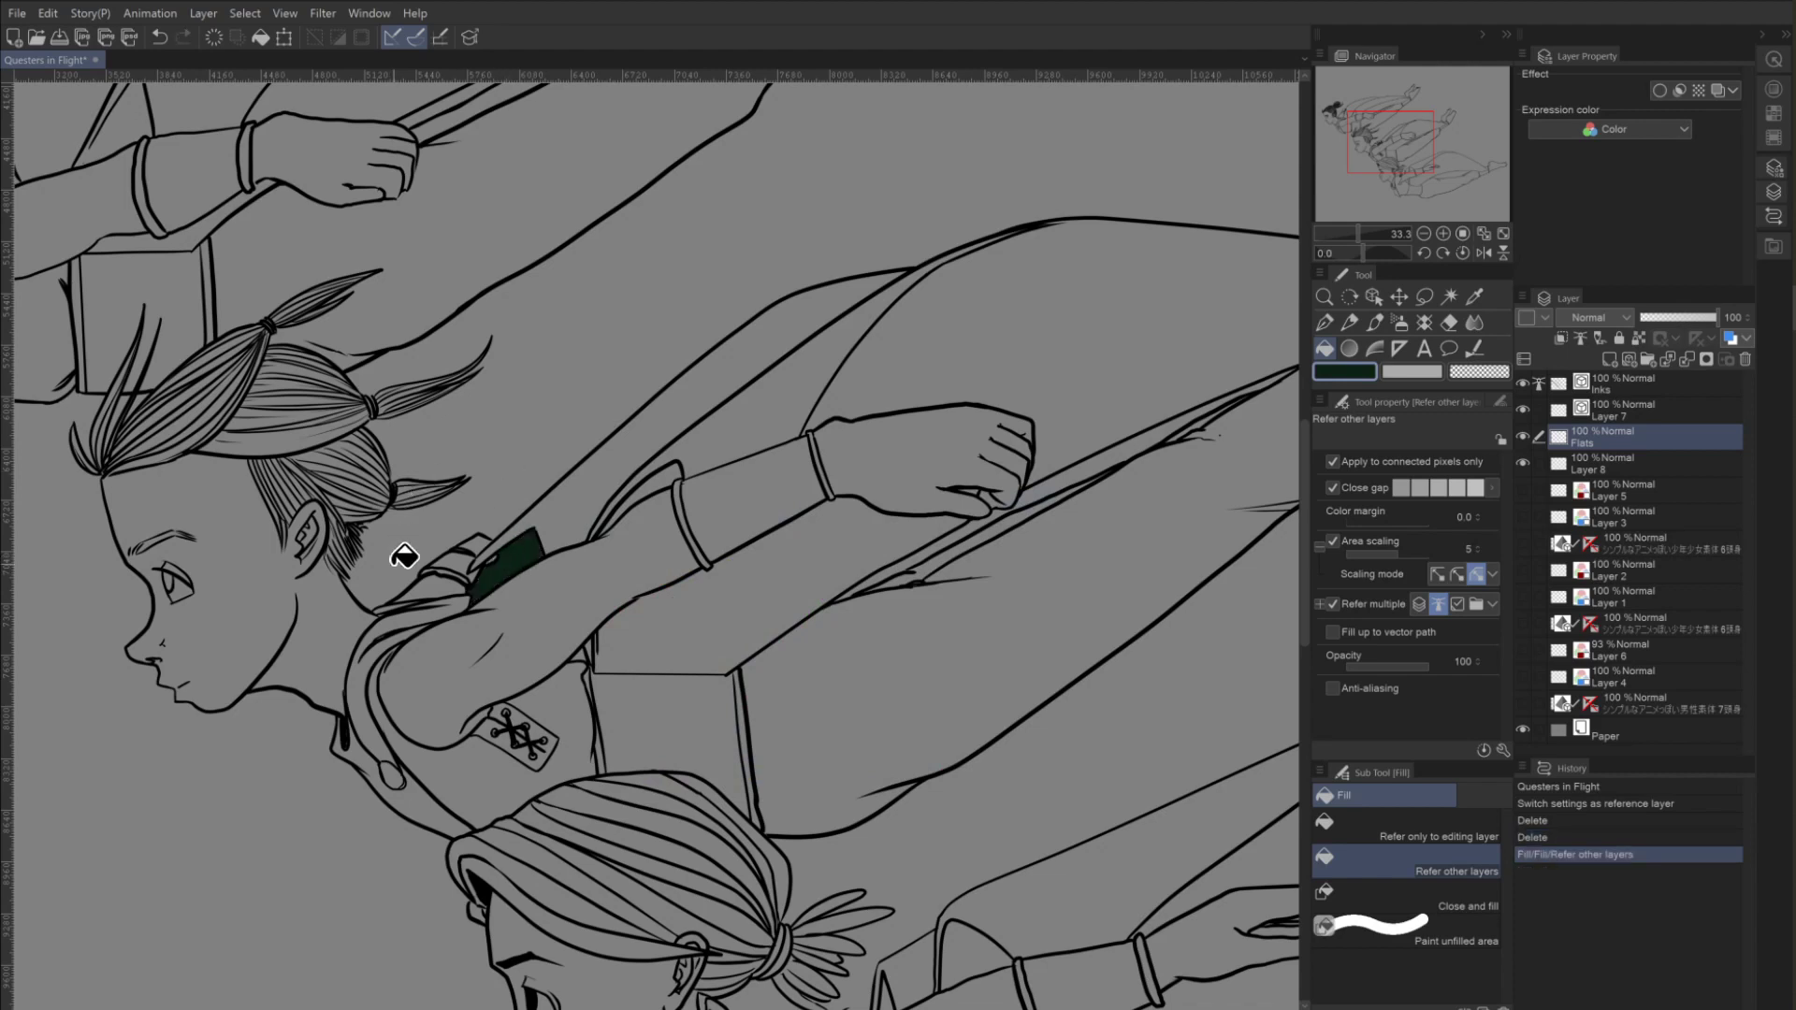
Try filling the middle figure's neck and face with dark green, and undo that fill.
left_click(344, 589)
left_click(332, 594)
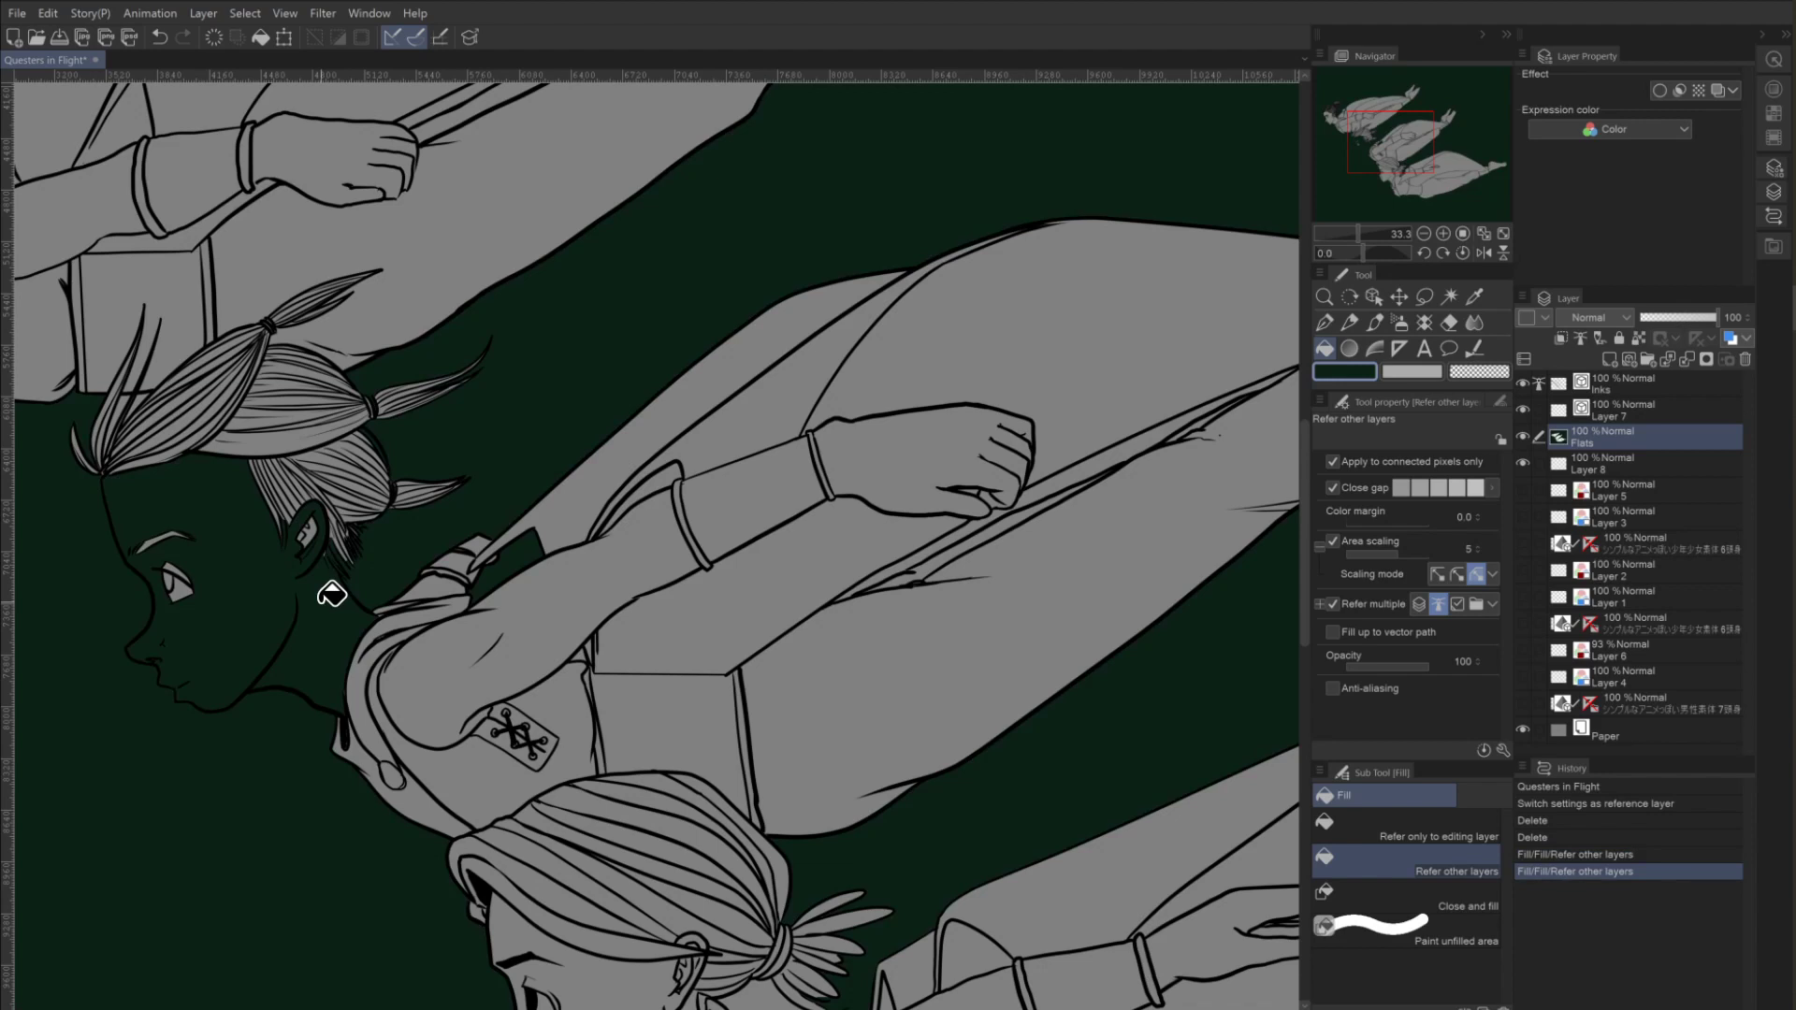
key("ctrl+z")
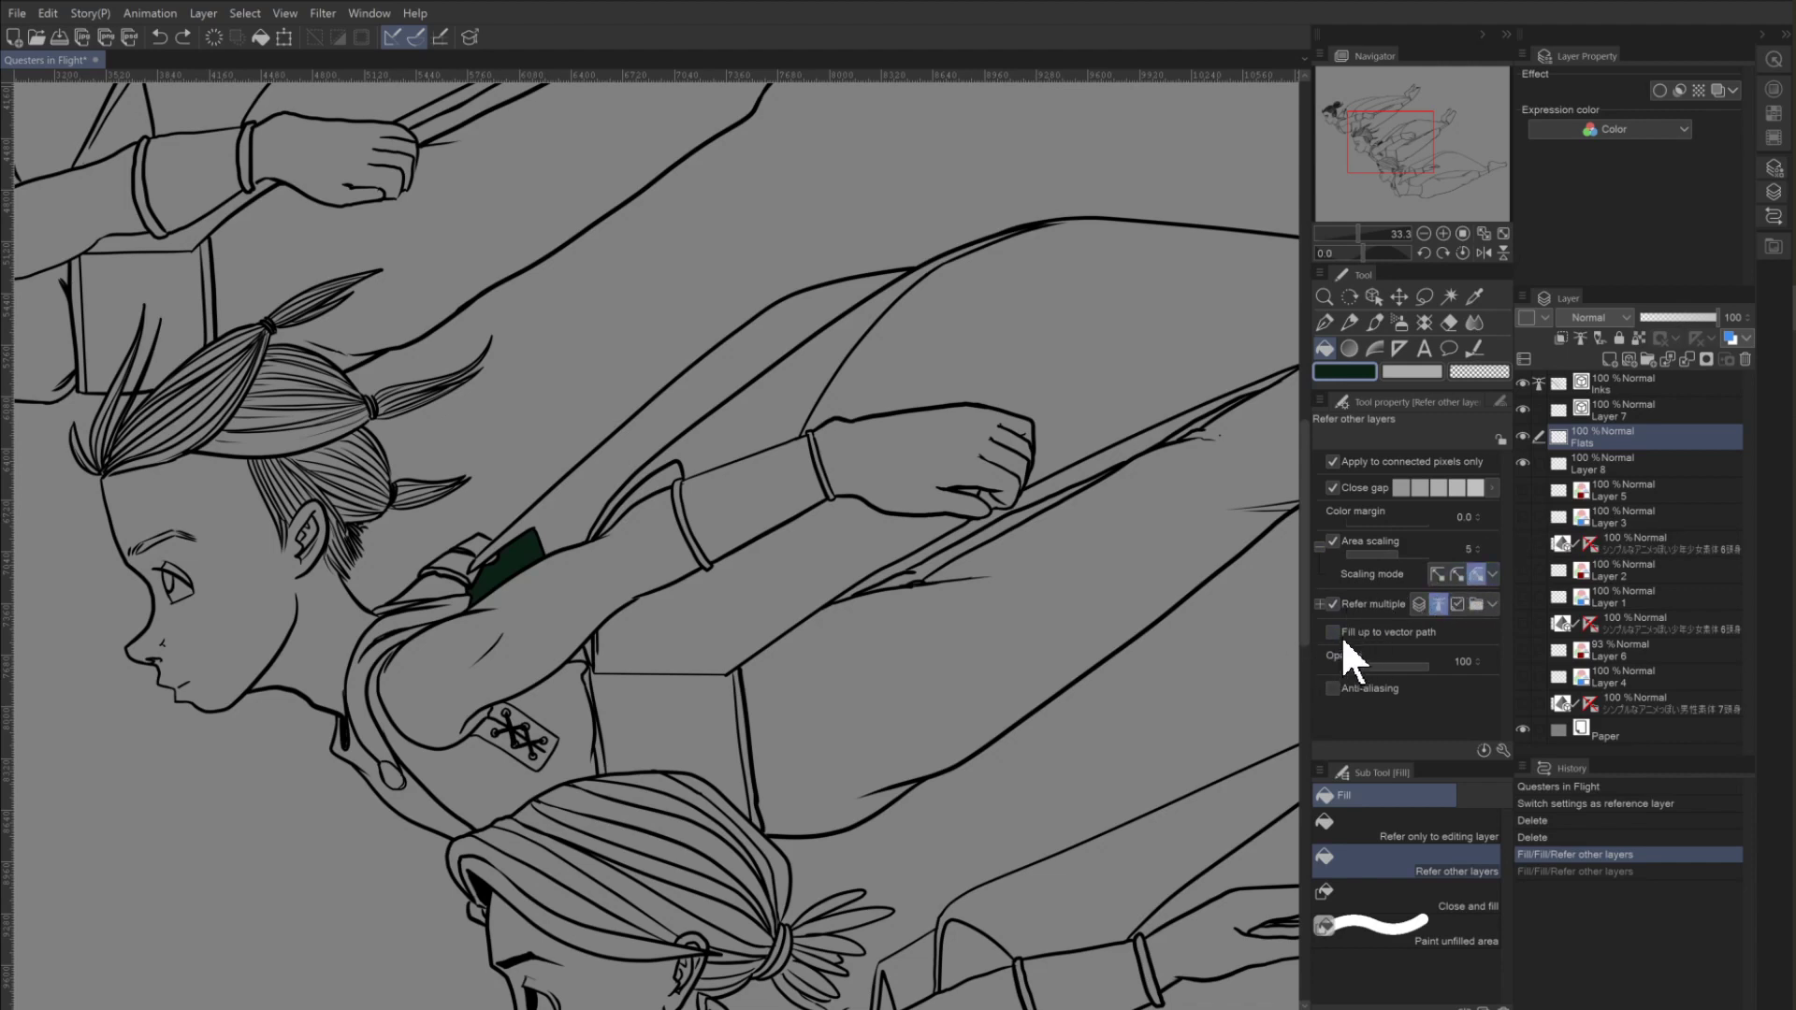
Review which layer types the Fill tool's Refer multiple setting excludes.
left_click(1318, 603)
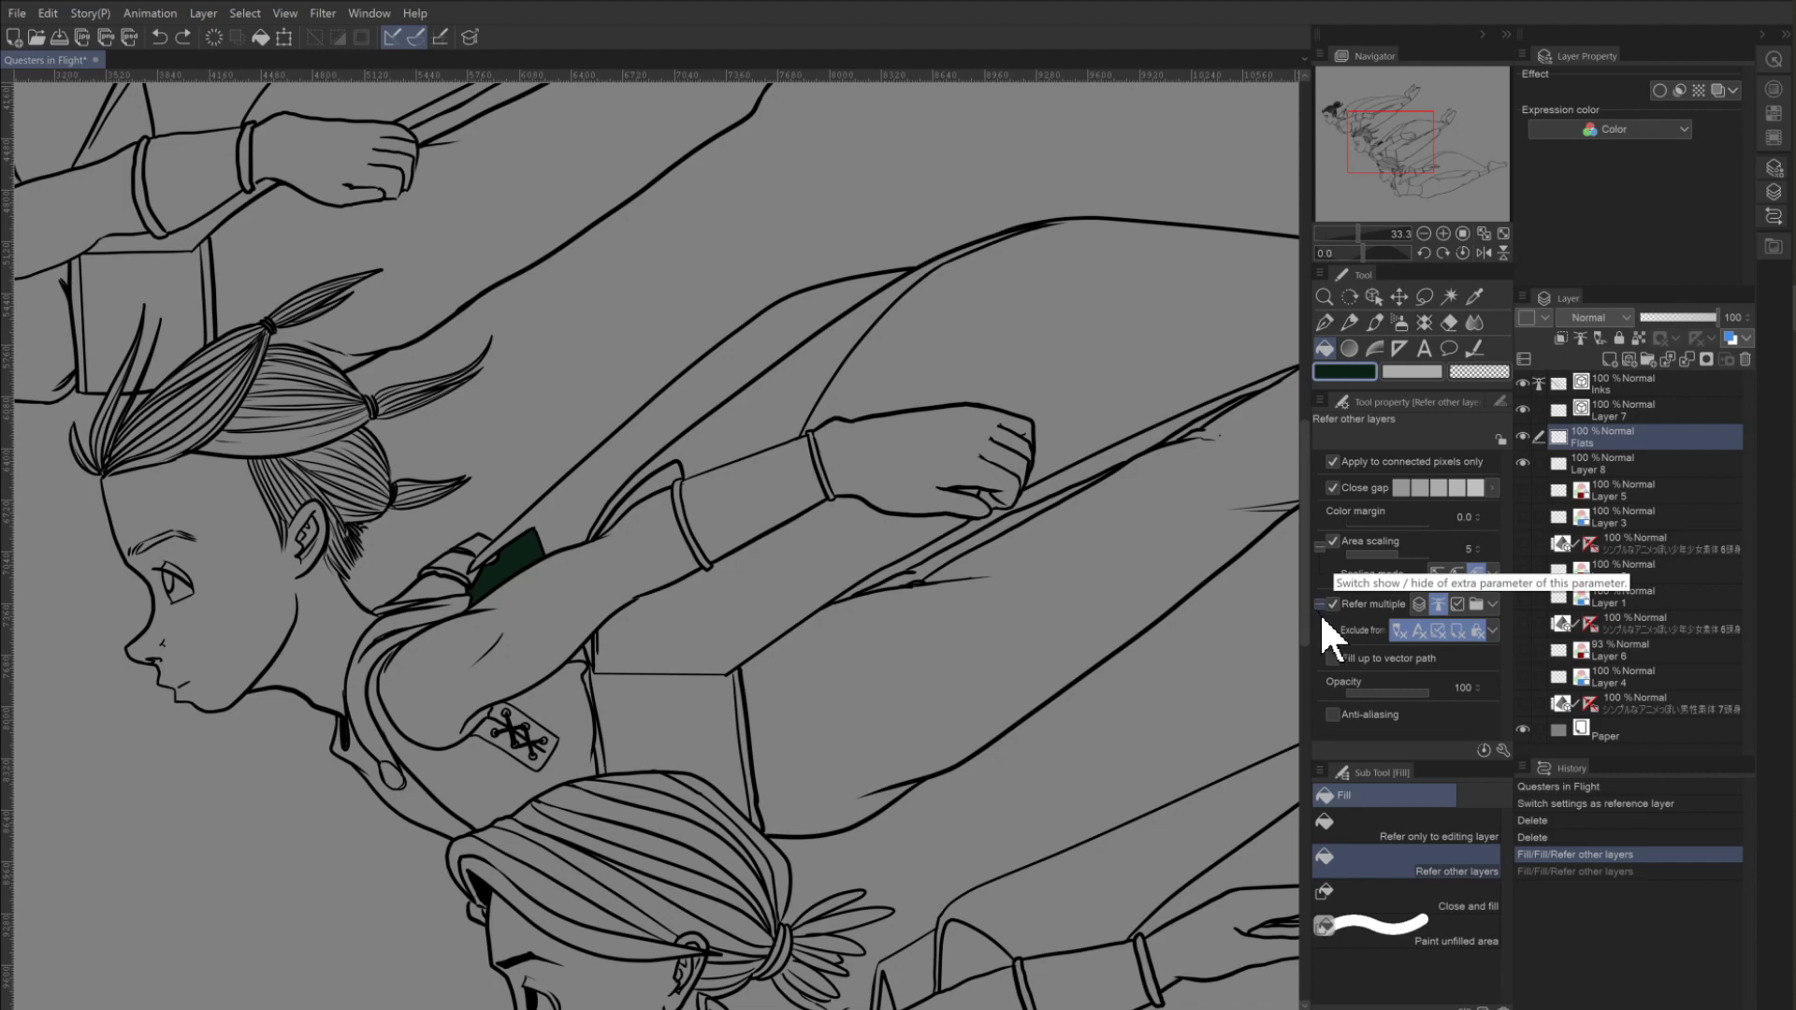
left_click(1493, 631)
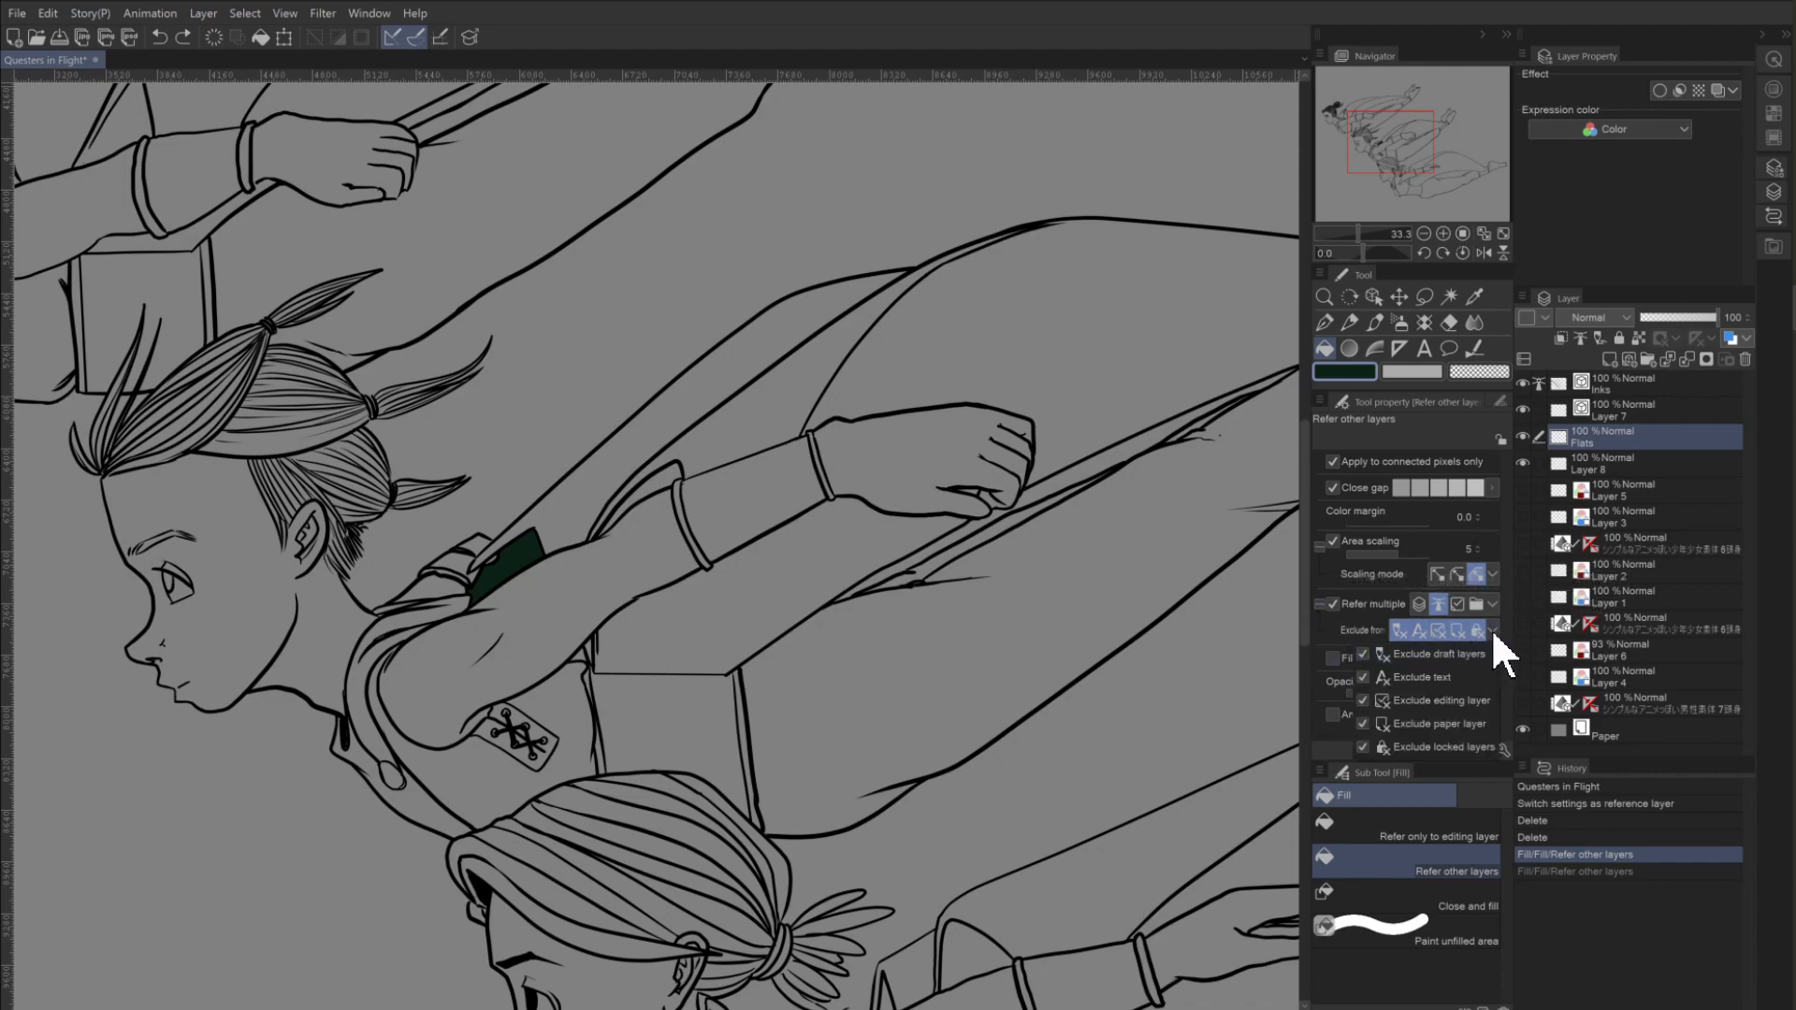
left_click(1491, 629)
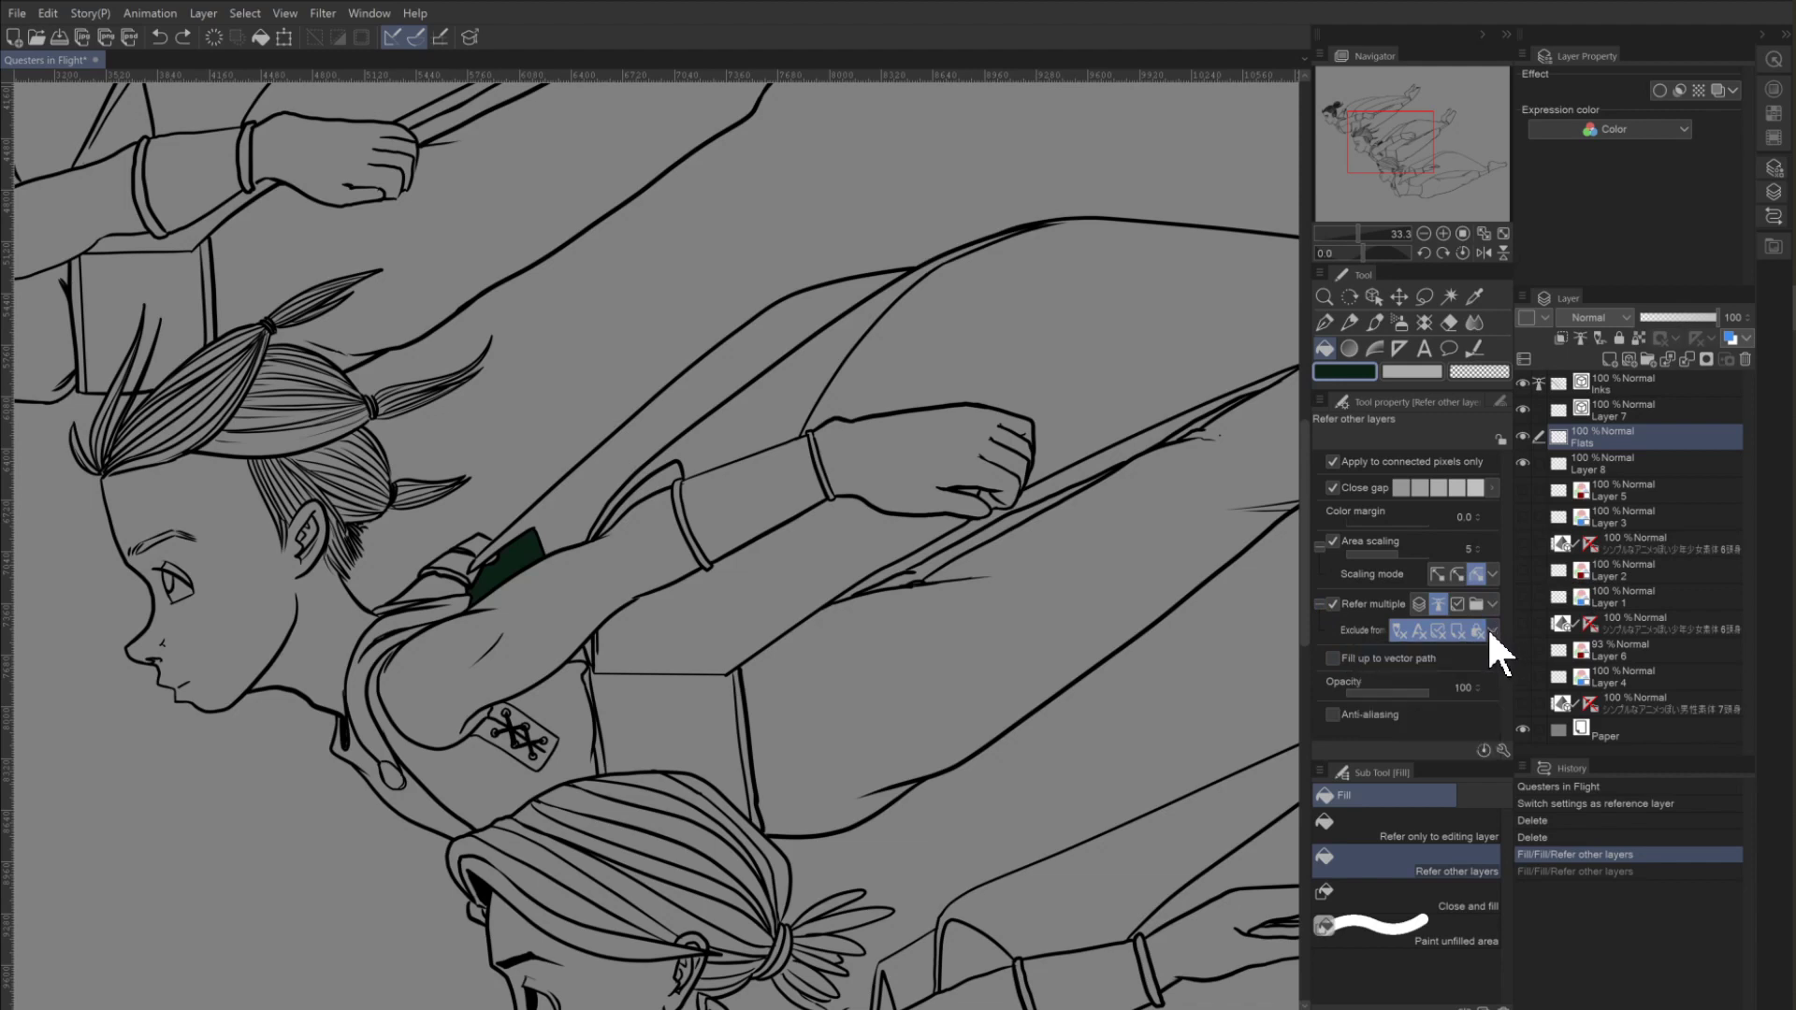
left_click(1319, 604)
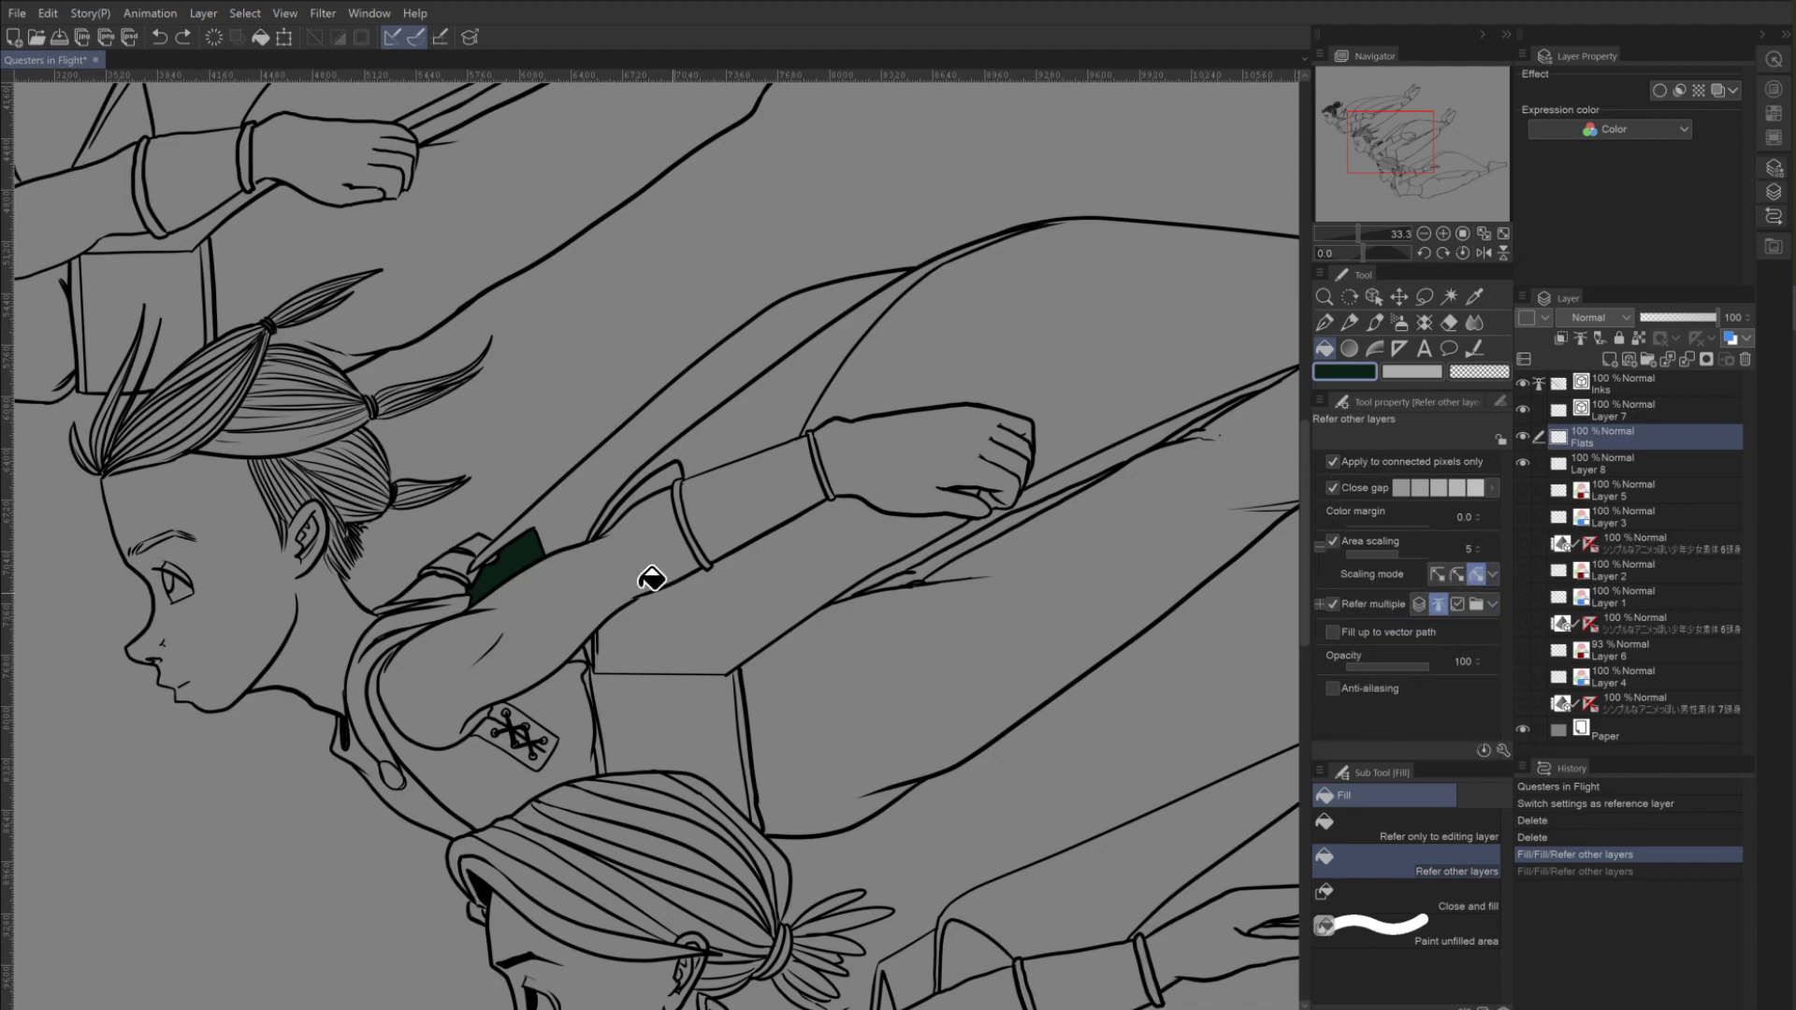
Try filling the sliver behind the middle figure's sleeve, undo it, and fill the tiny gap beneath the arm at the waist with dark green.
left_click(669, 474)
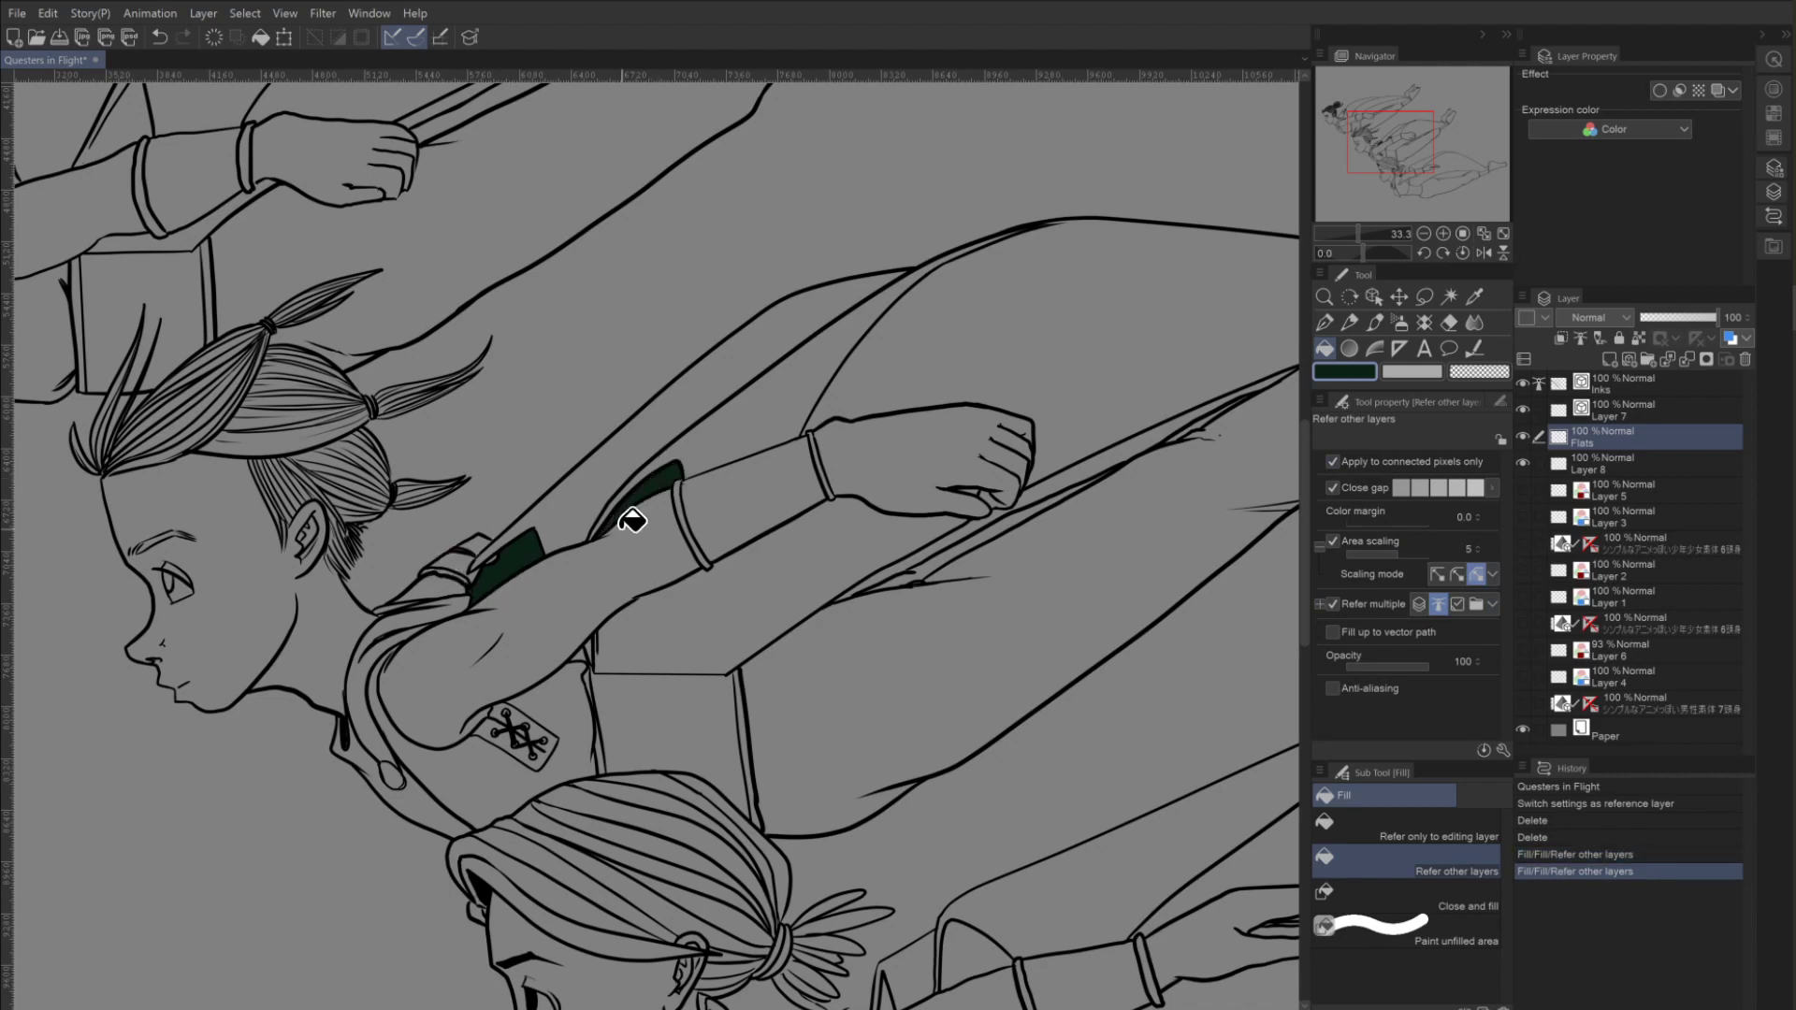
key("ctrl+z")
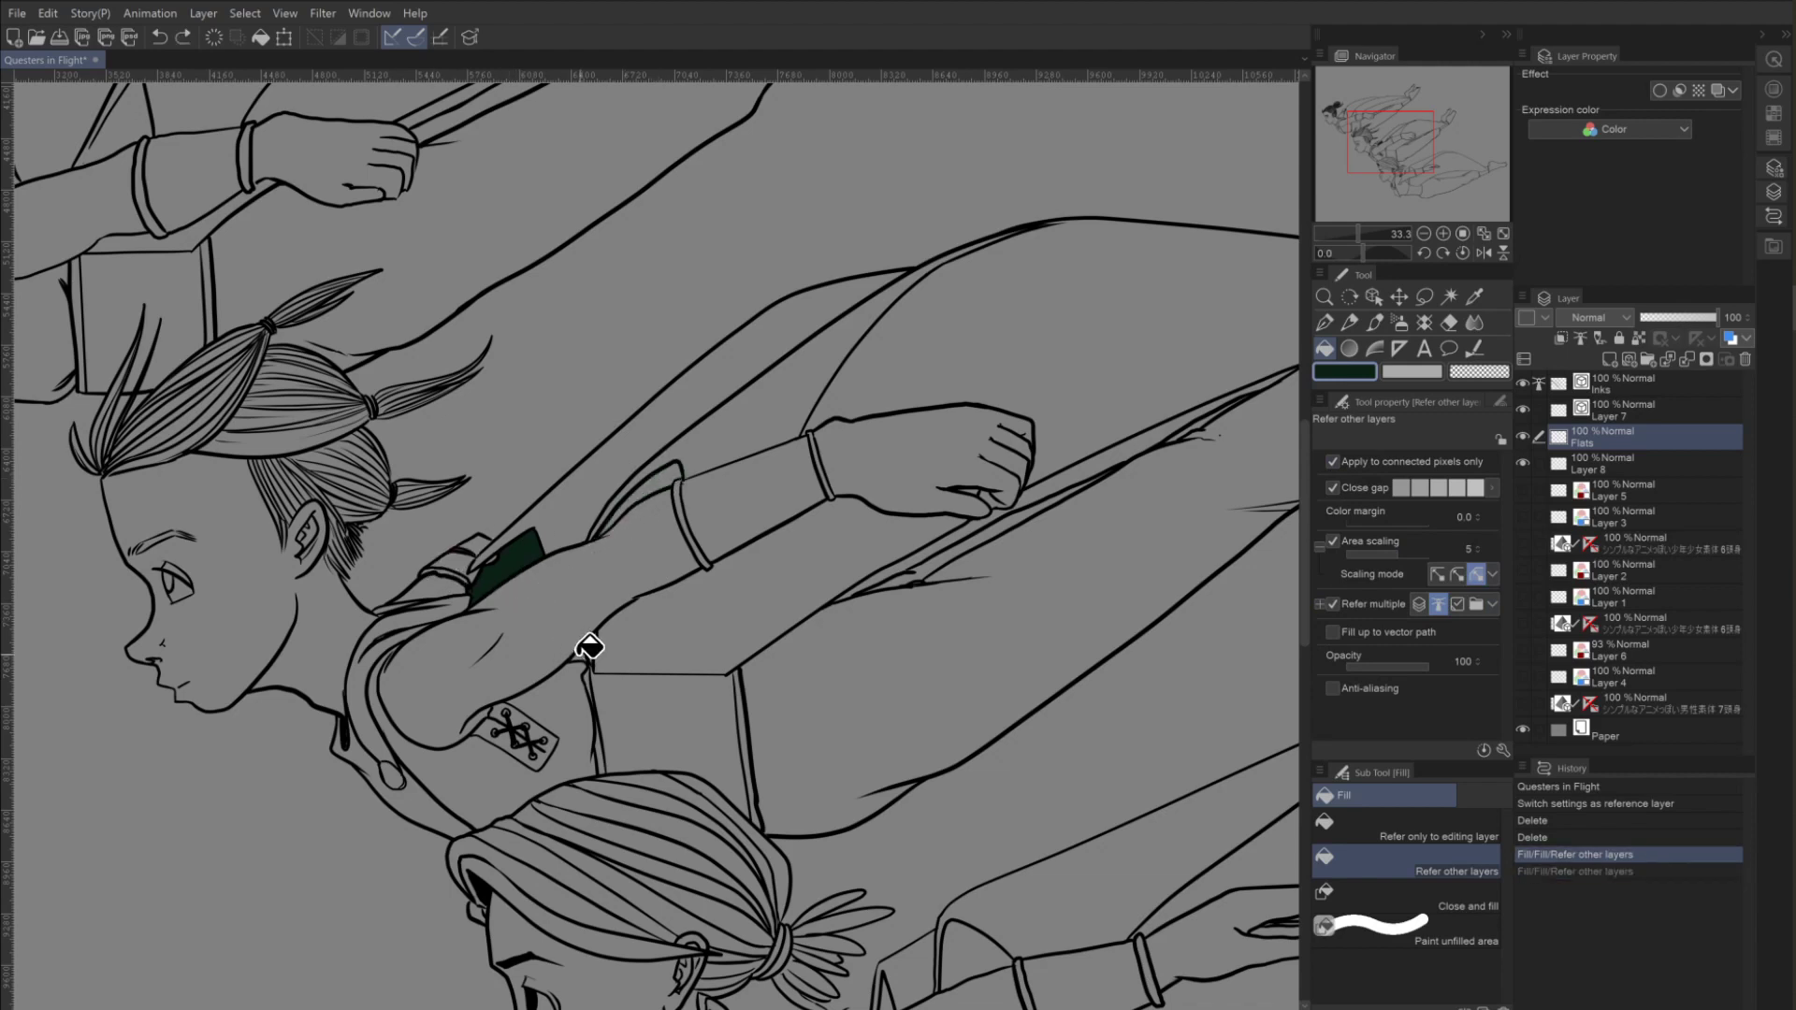
left_click(587, 653)
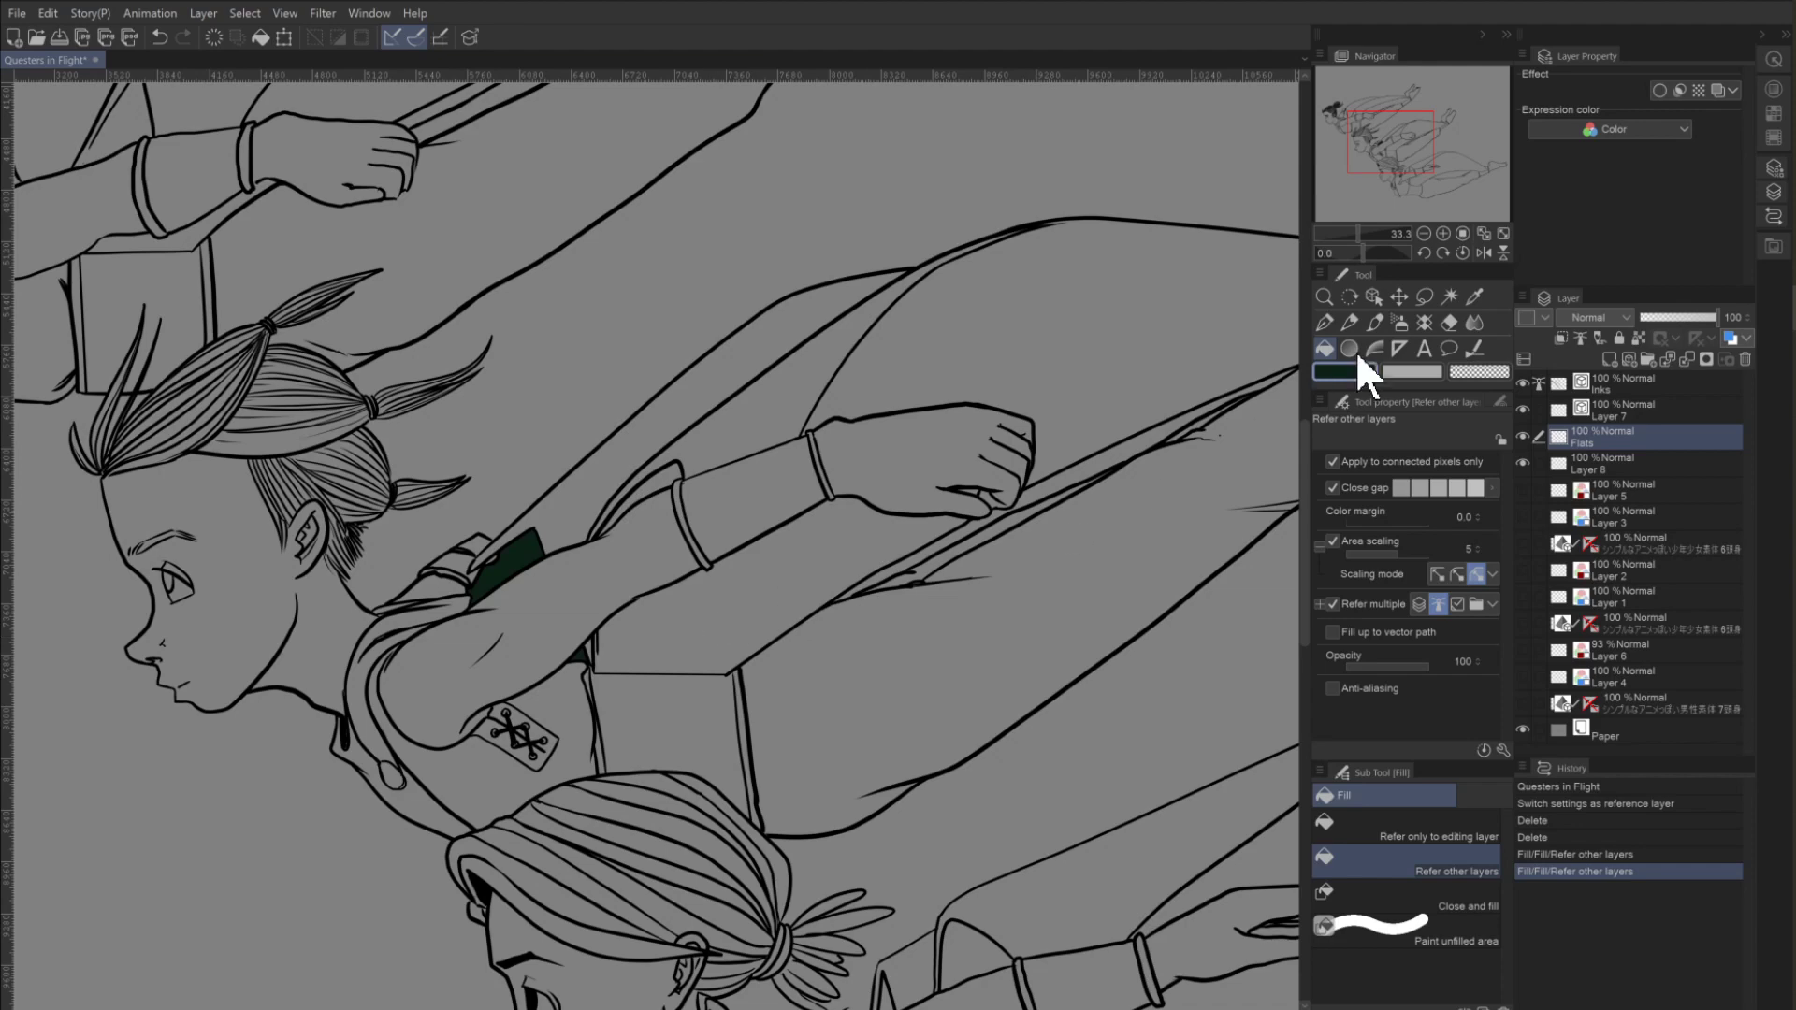
Turn off anti-aliasing for the Lasso selection, and switch to the Rectangle marquee with the whole drawing in view.
left_click(1422, 233)
left_click(1422, 233)
left_click_drag(565, 562, 445, 670)
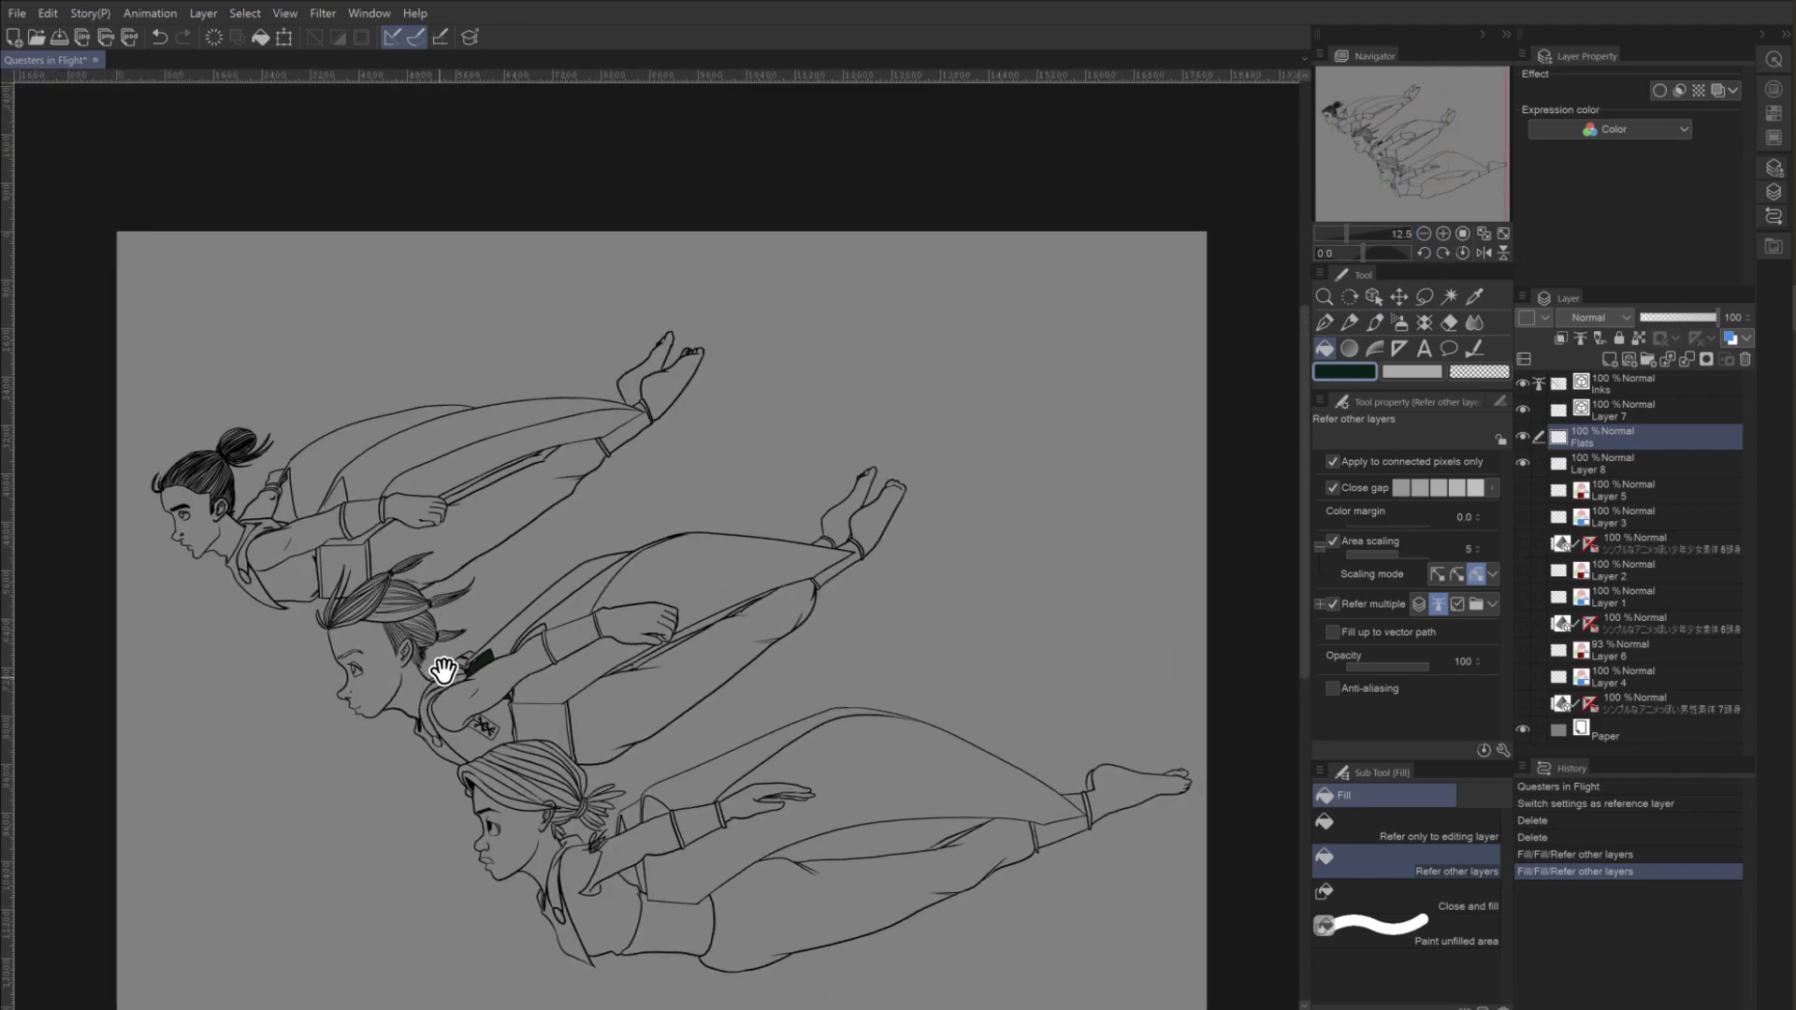
left_click(1423, 297)
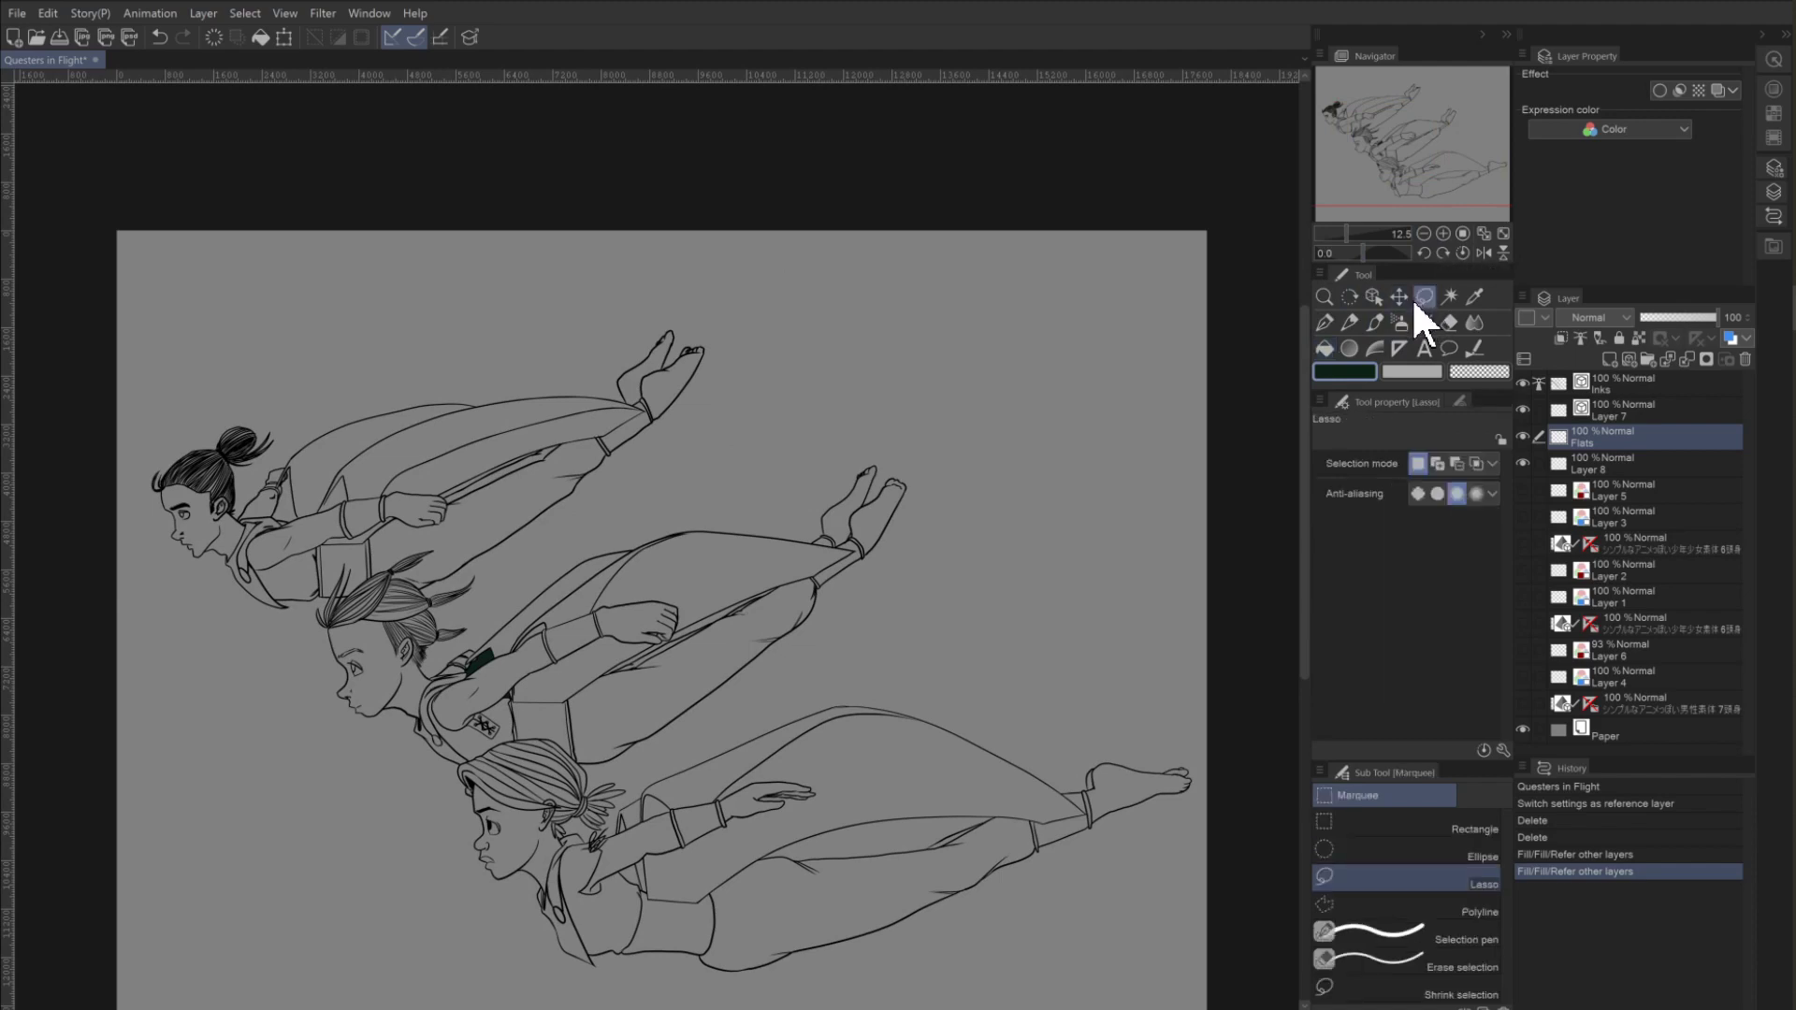
left_click(1418, 493)
left_click(1333, 816)
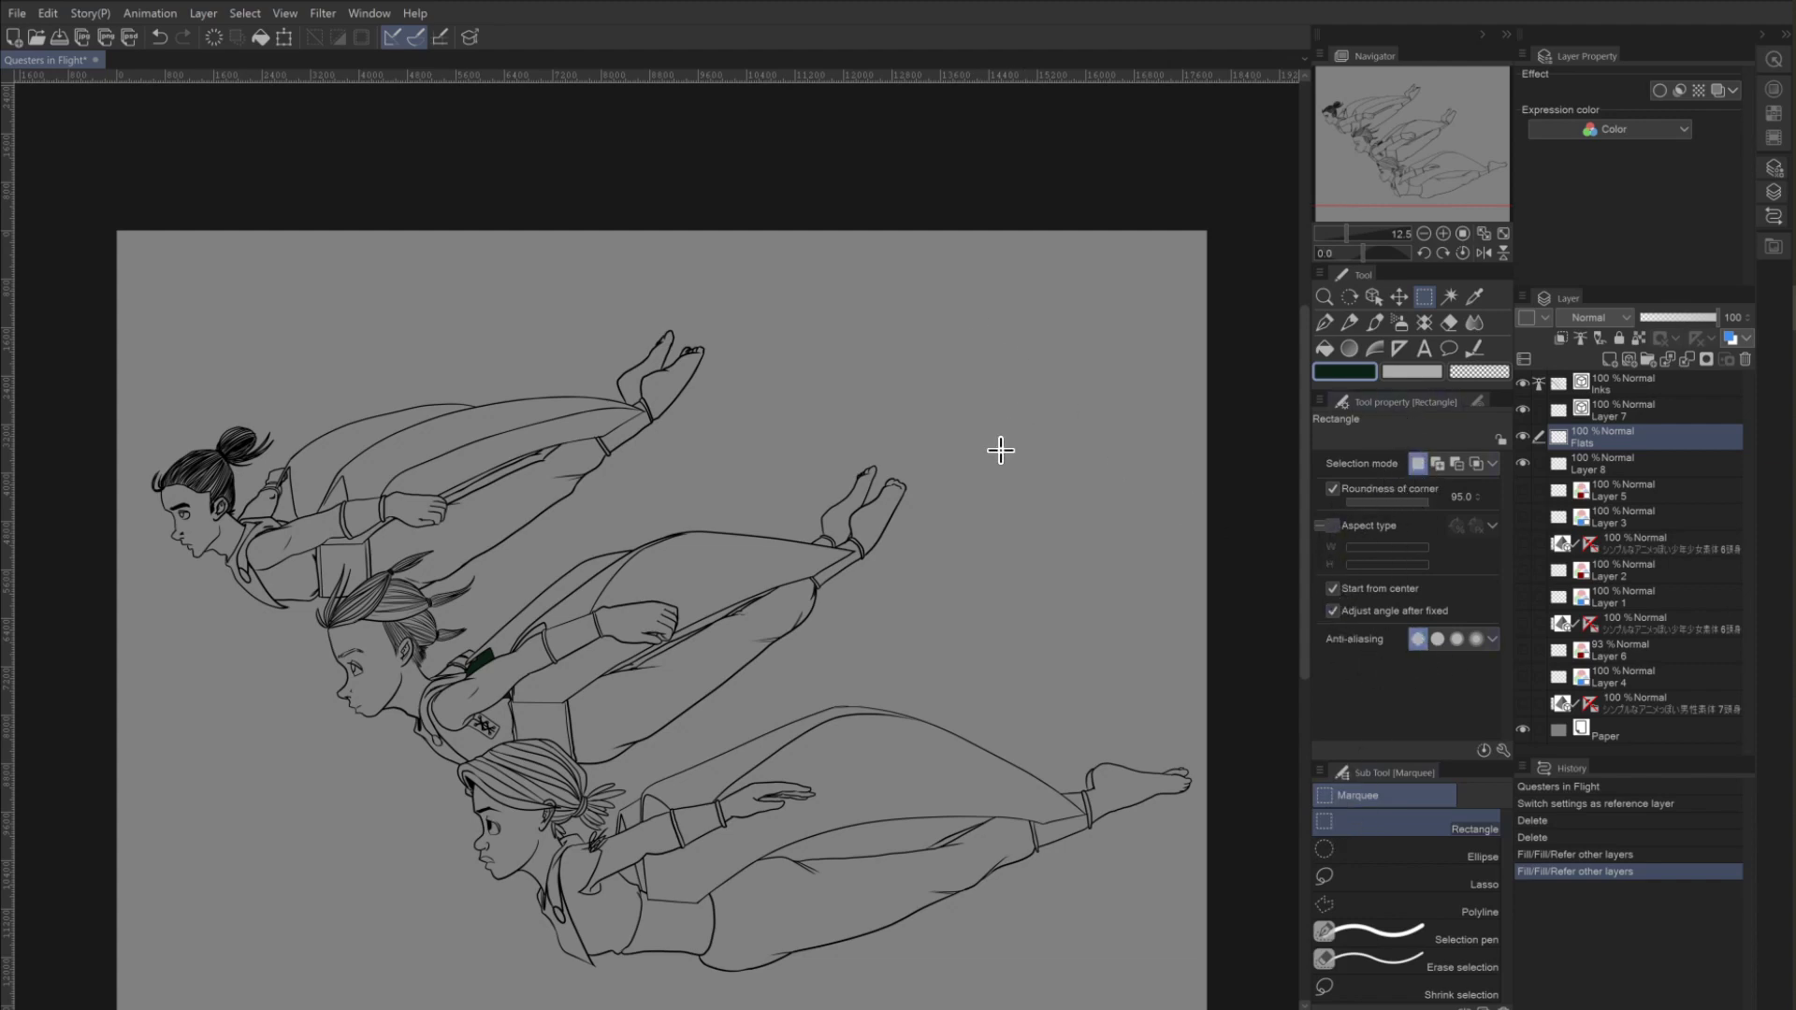
Marquee a large rounded area covering most of the three figures, and undo the accidental move of the selection.
mouse_move(976, 418)
left_mouse_down()
mouse_move(905, 546)
mouse_move(384, 822)
mouse_move(356, 874)
mouse_move(223, 947)
left_mouse_up()
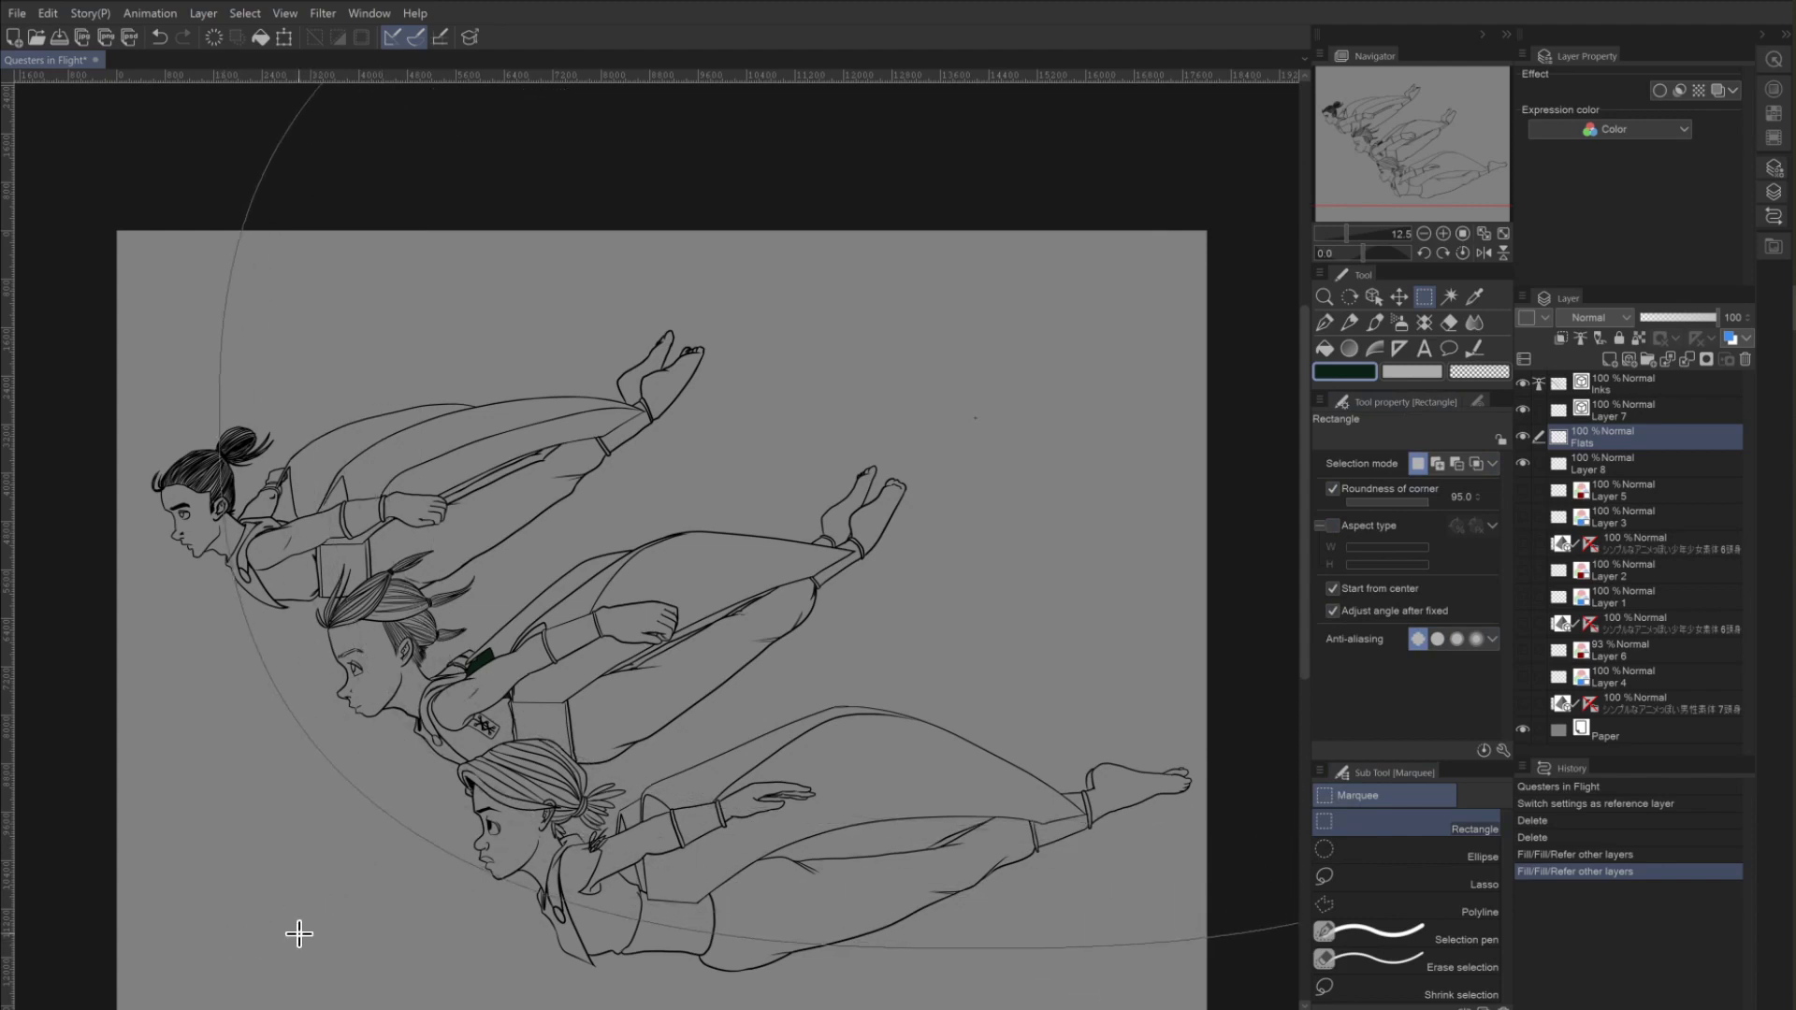
left_click(500, 559)
left_click(550, 527)
left_click_drag(593, 508, 586, 533)
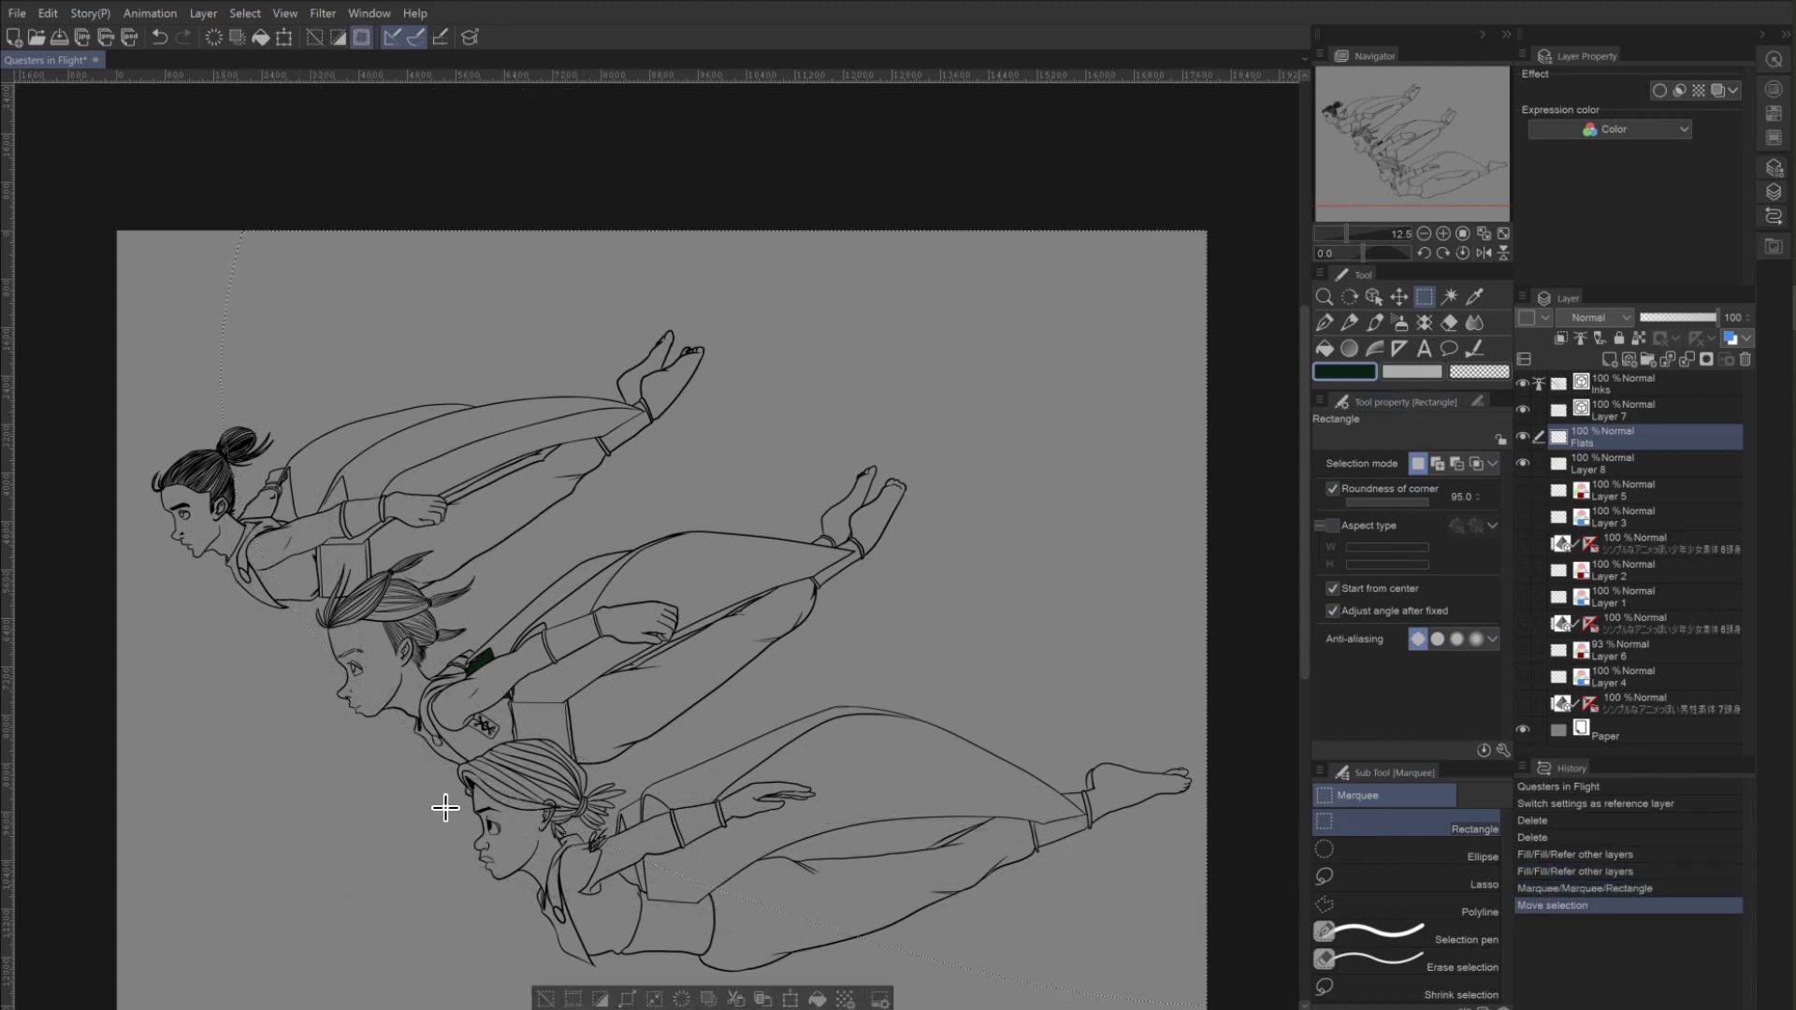
key("ctrl+z")
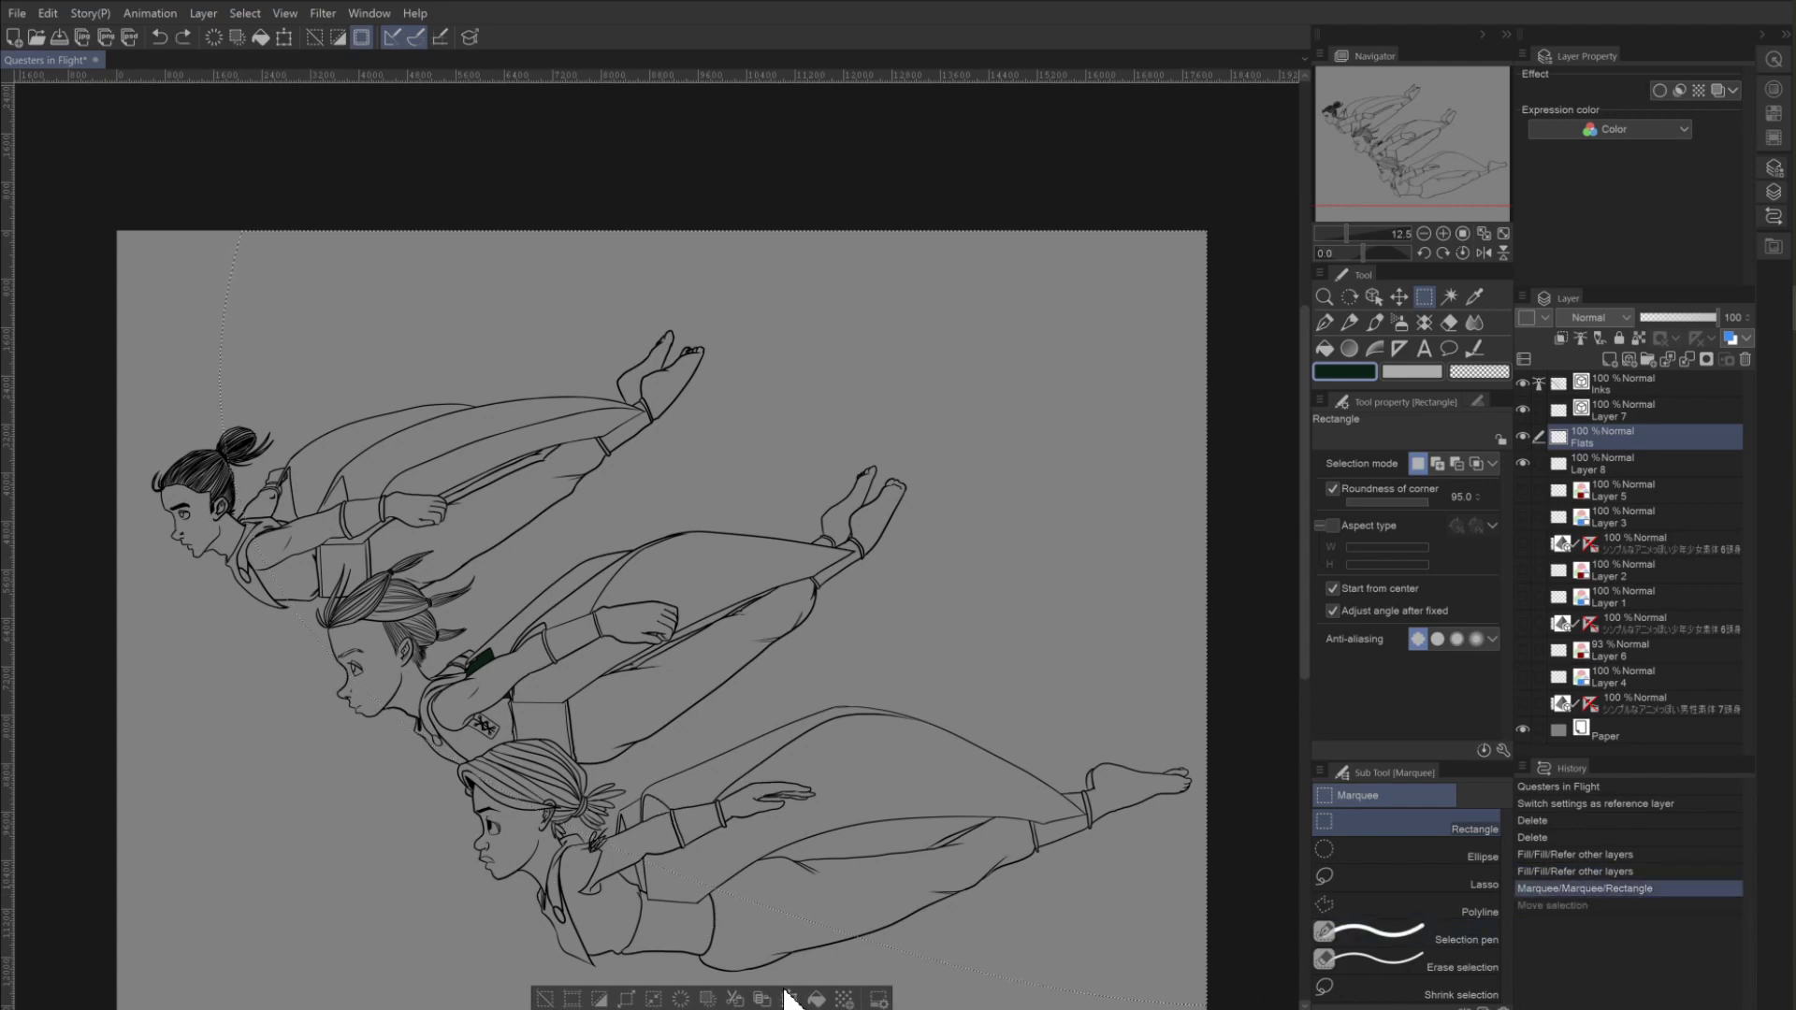
Try flooding the entire selection with dark green, and undo both the fill and the selection.
left_click(816, 1000)
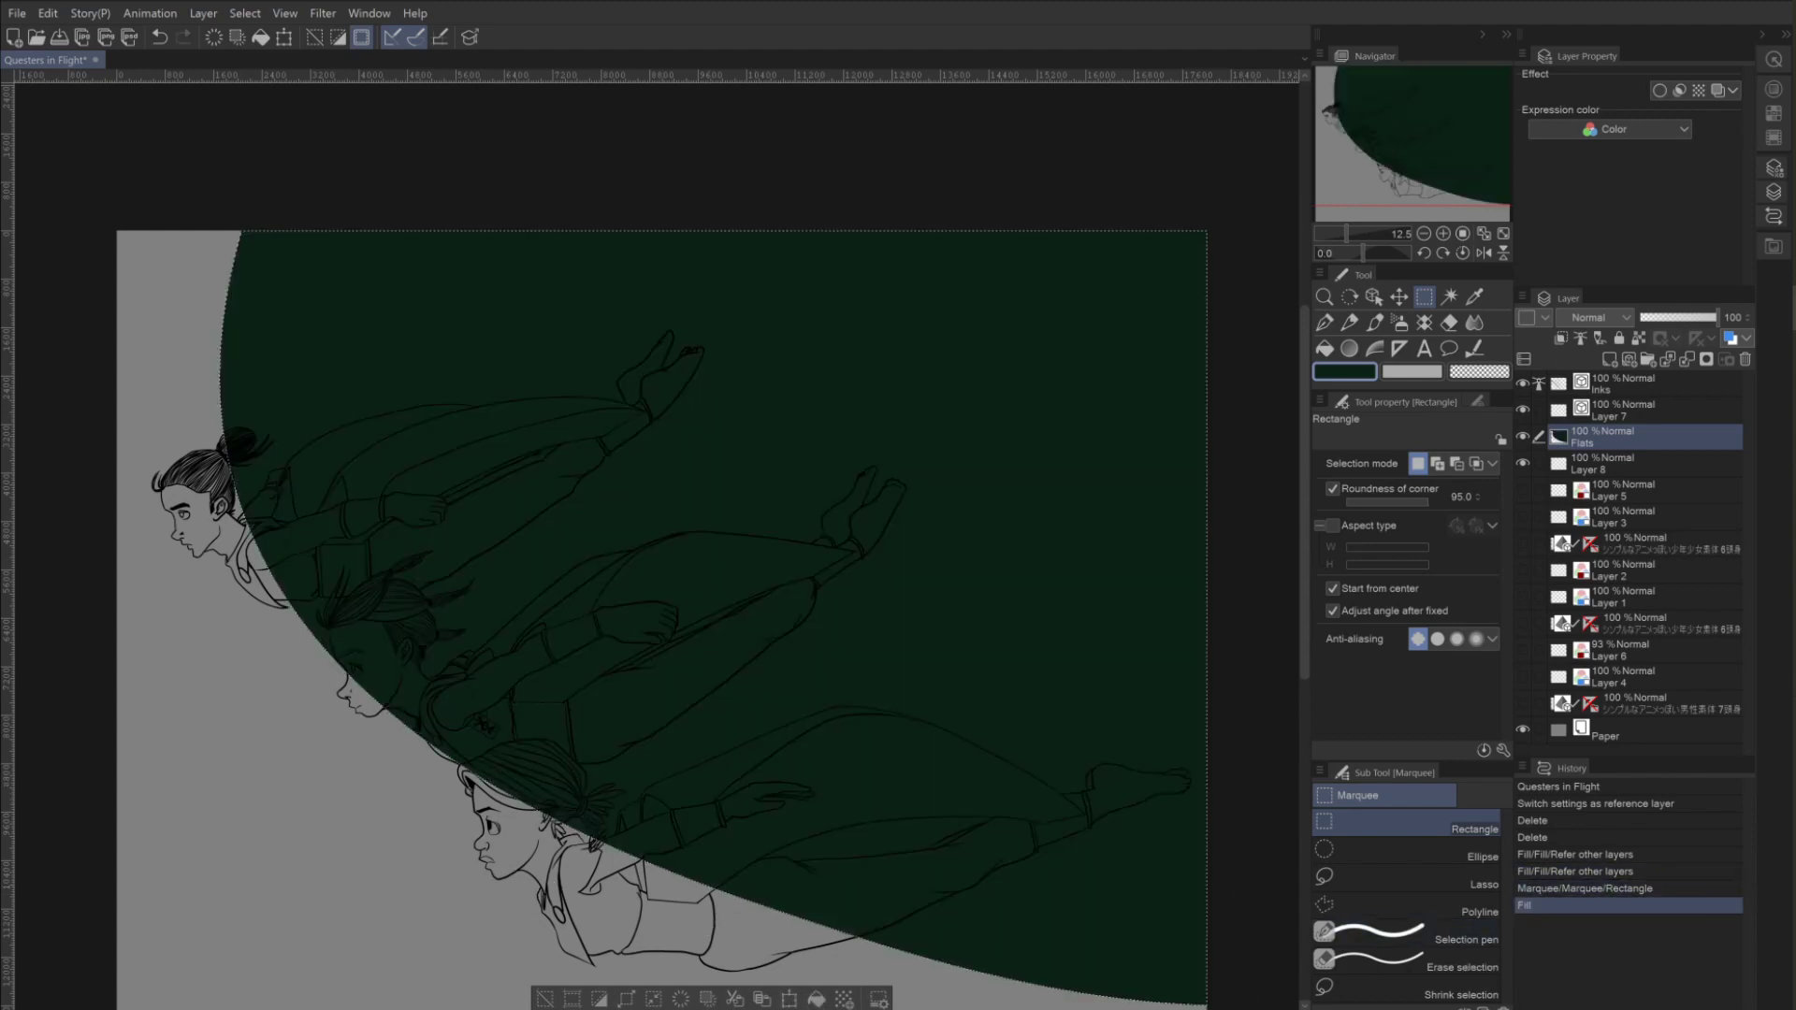
key("ctrl+z")
key("ctrl+z")
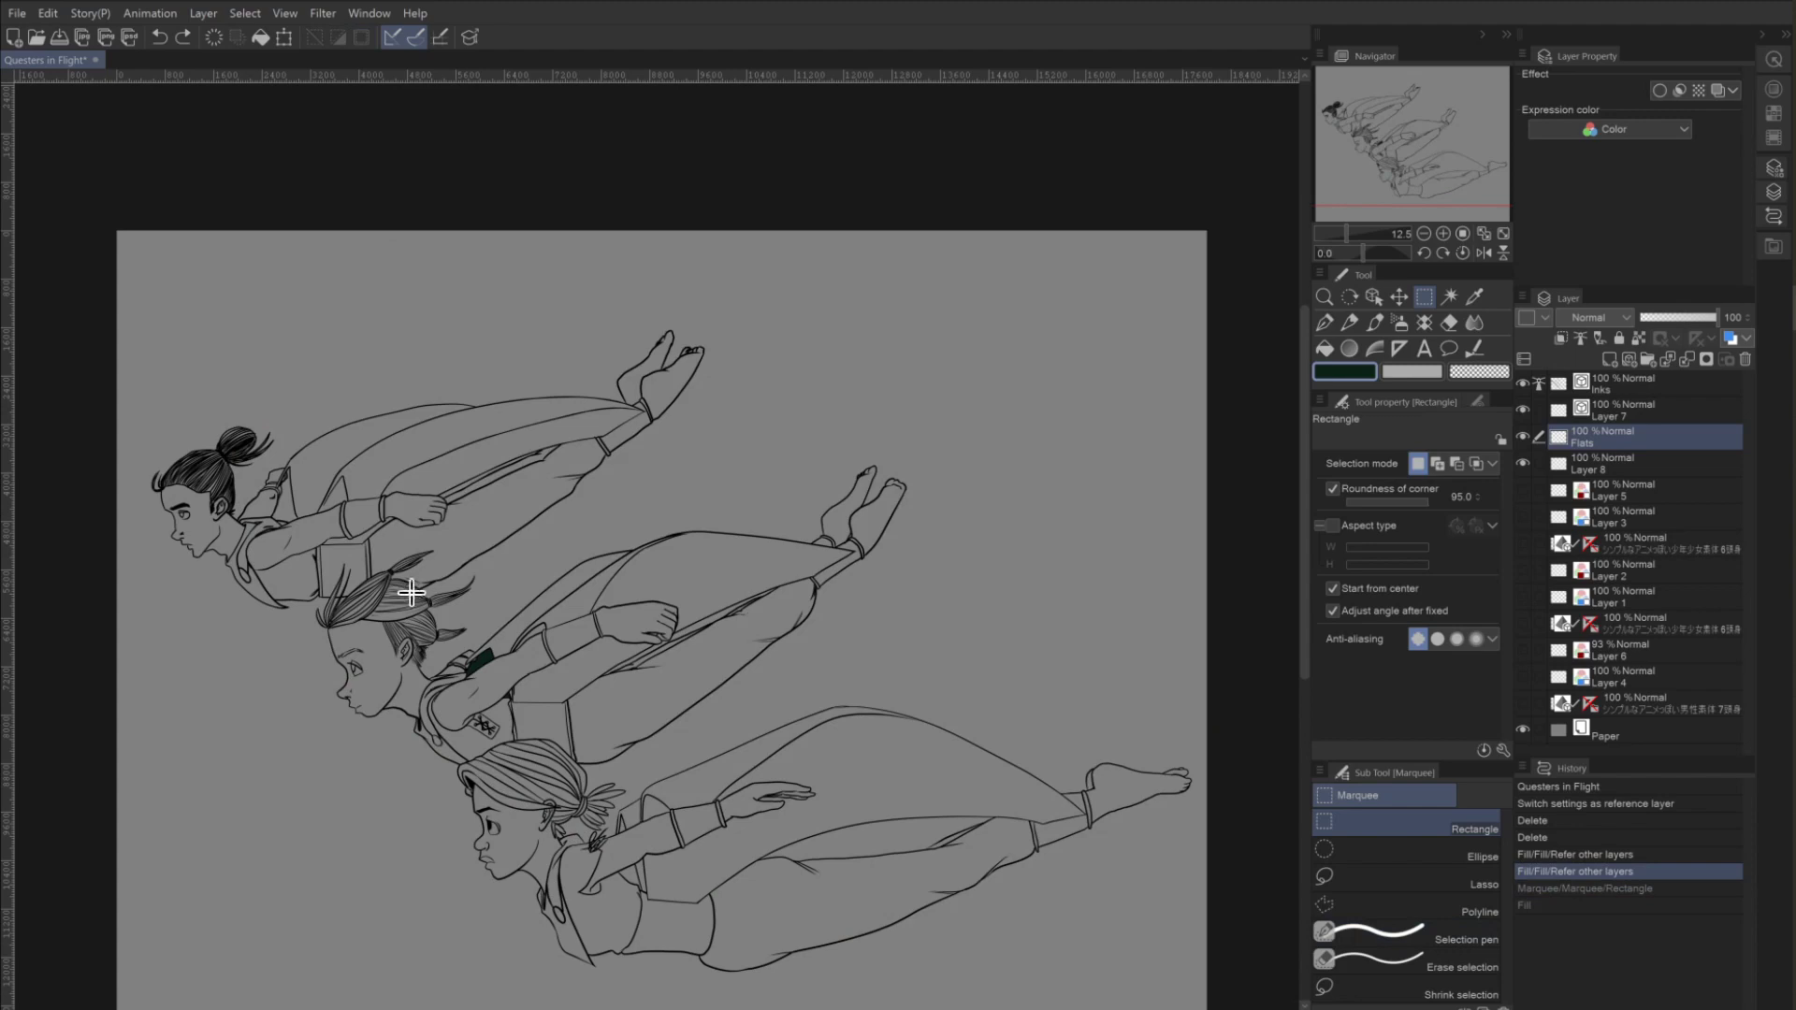
Restore the last selection, fill the background around the figures inside it with dark green using the Fill tool, and deselect.
left_click(1325, 348)
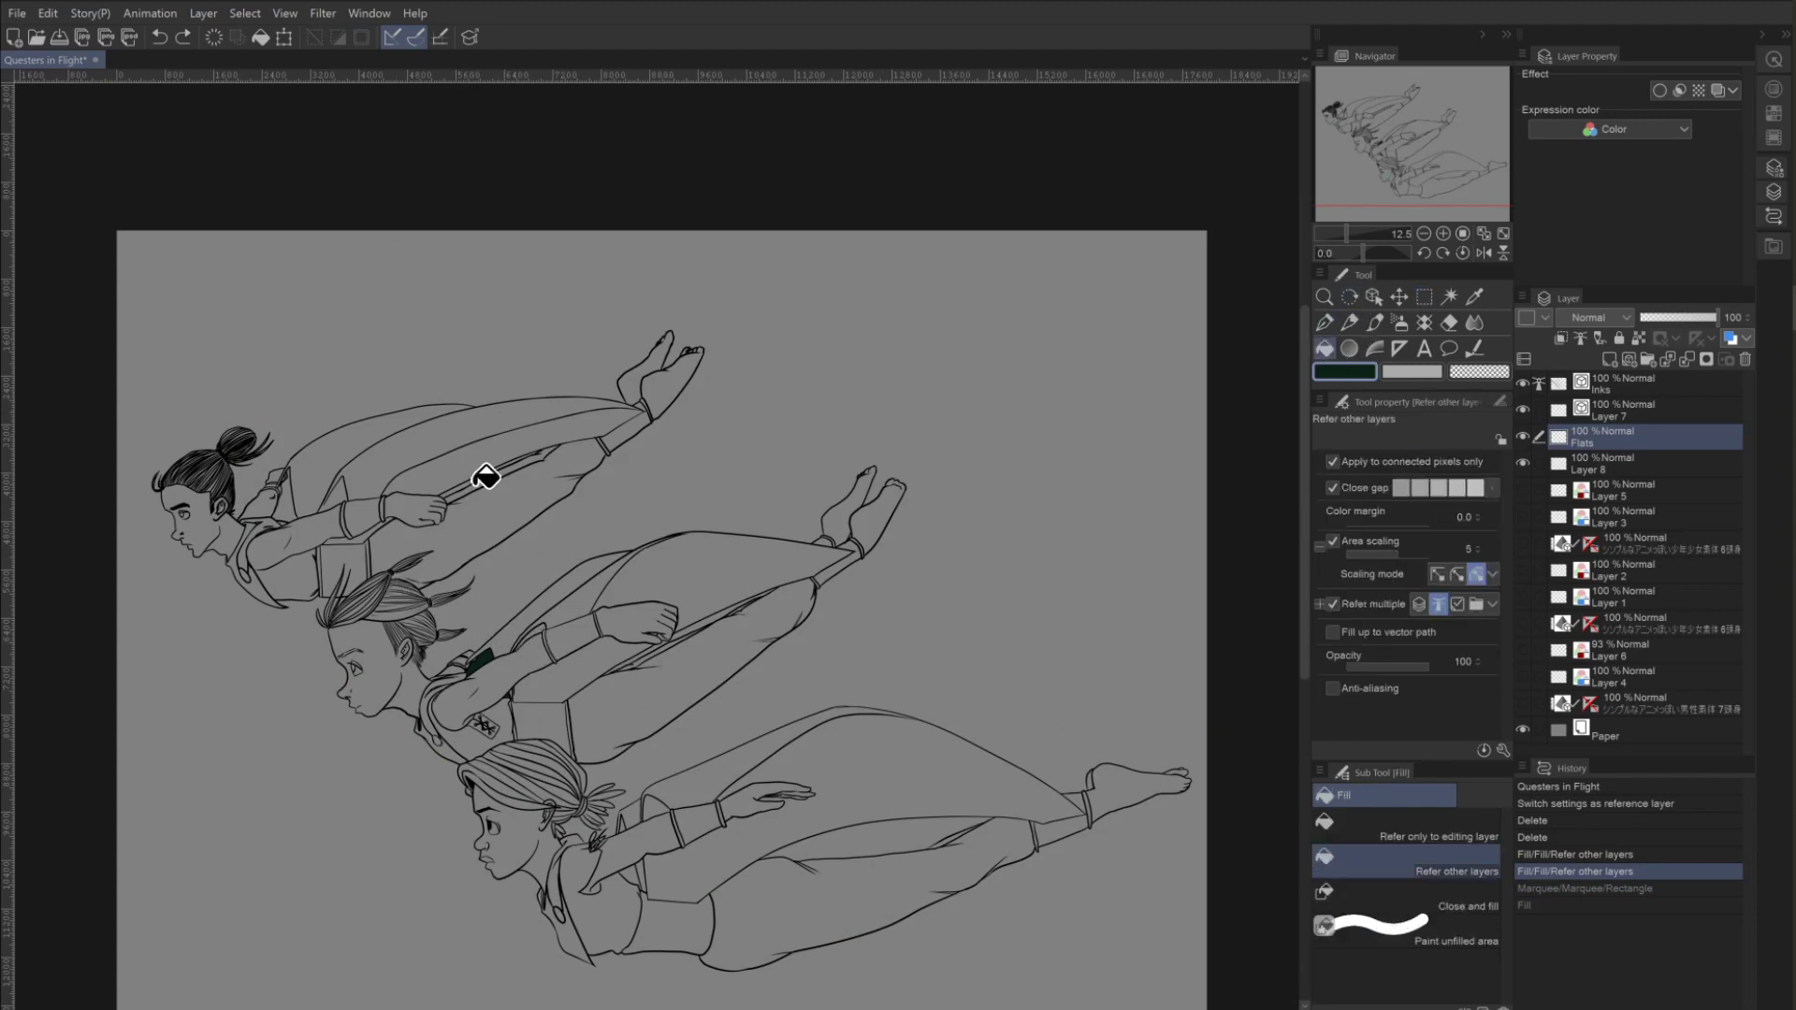
left_click(235, 13)
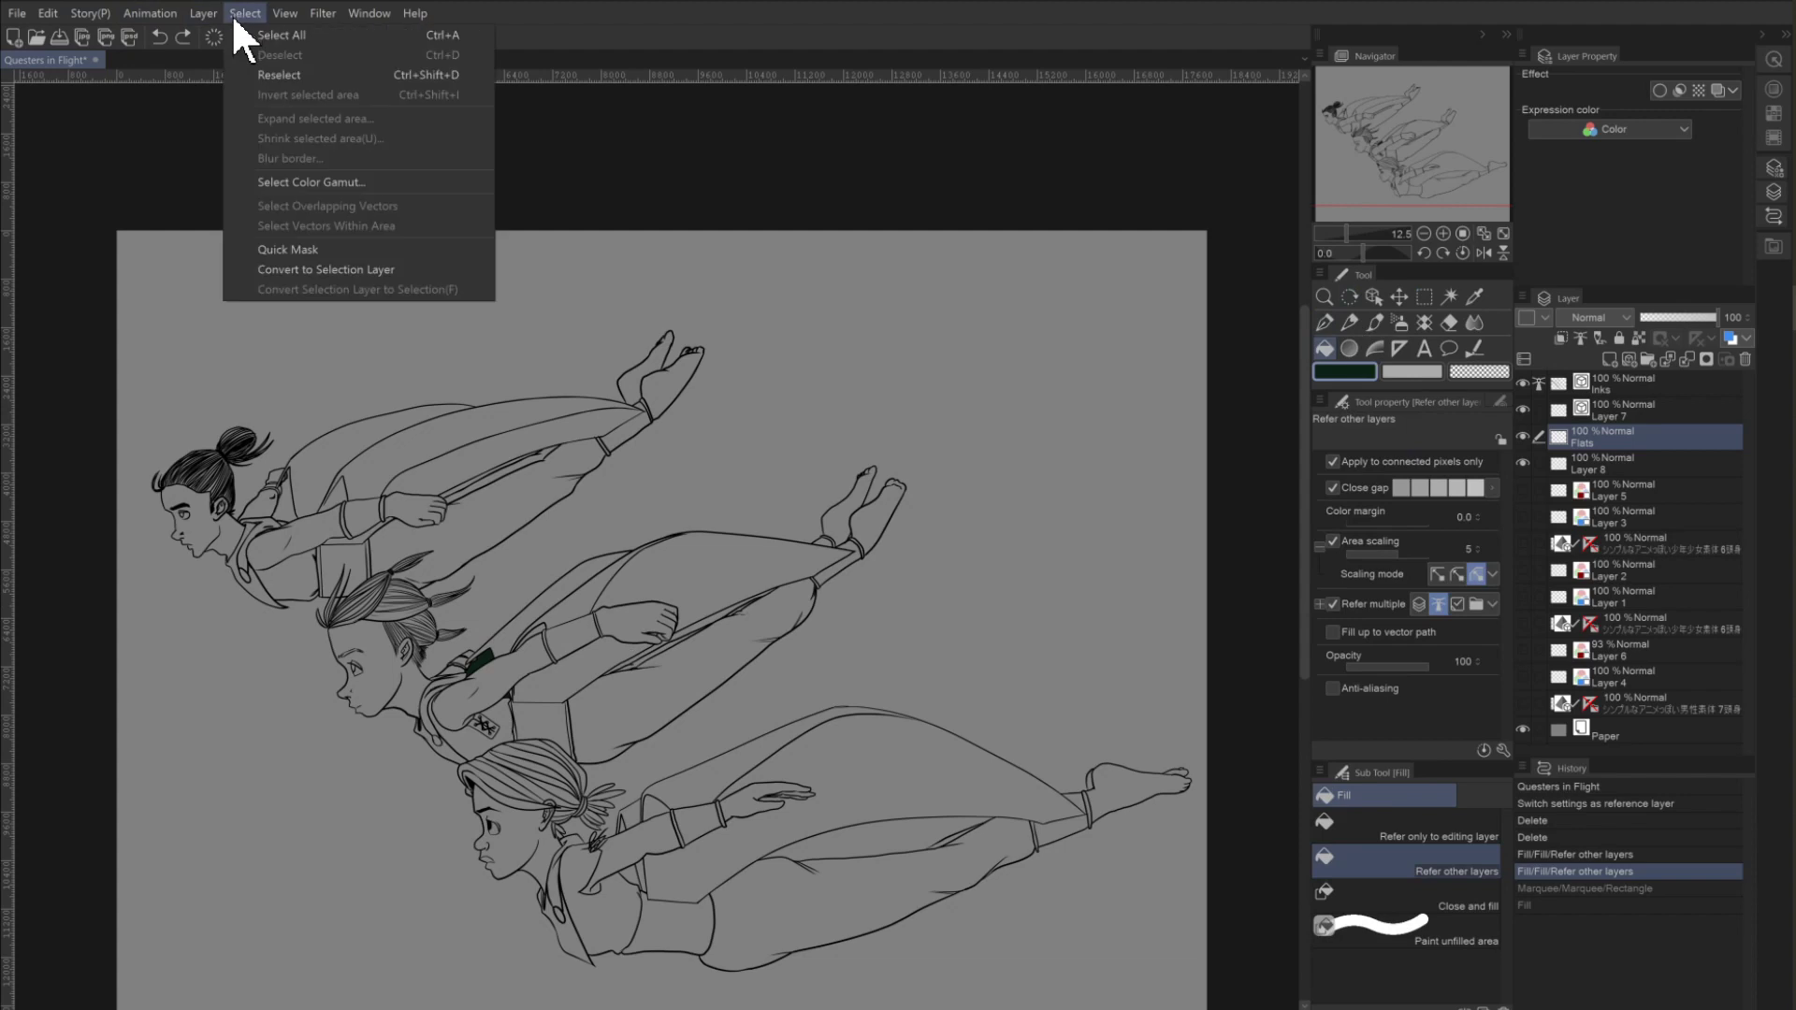
left_click(259, 80)
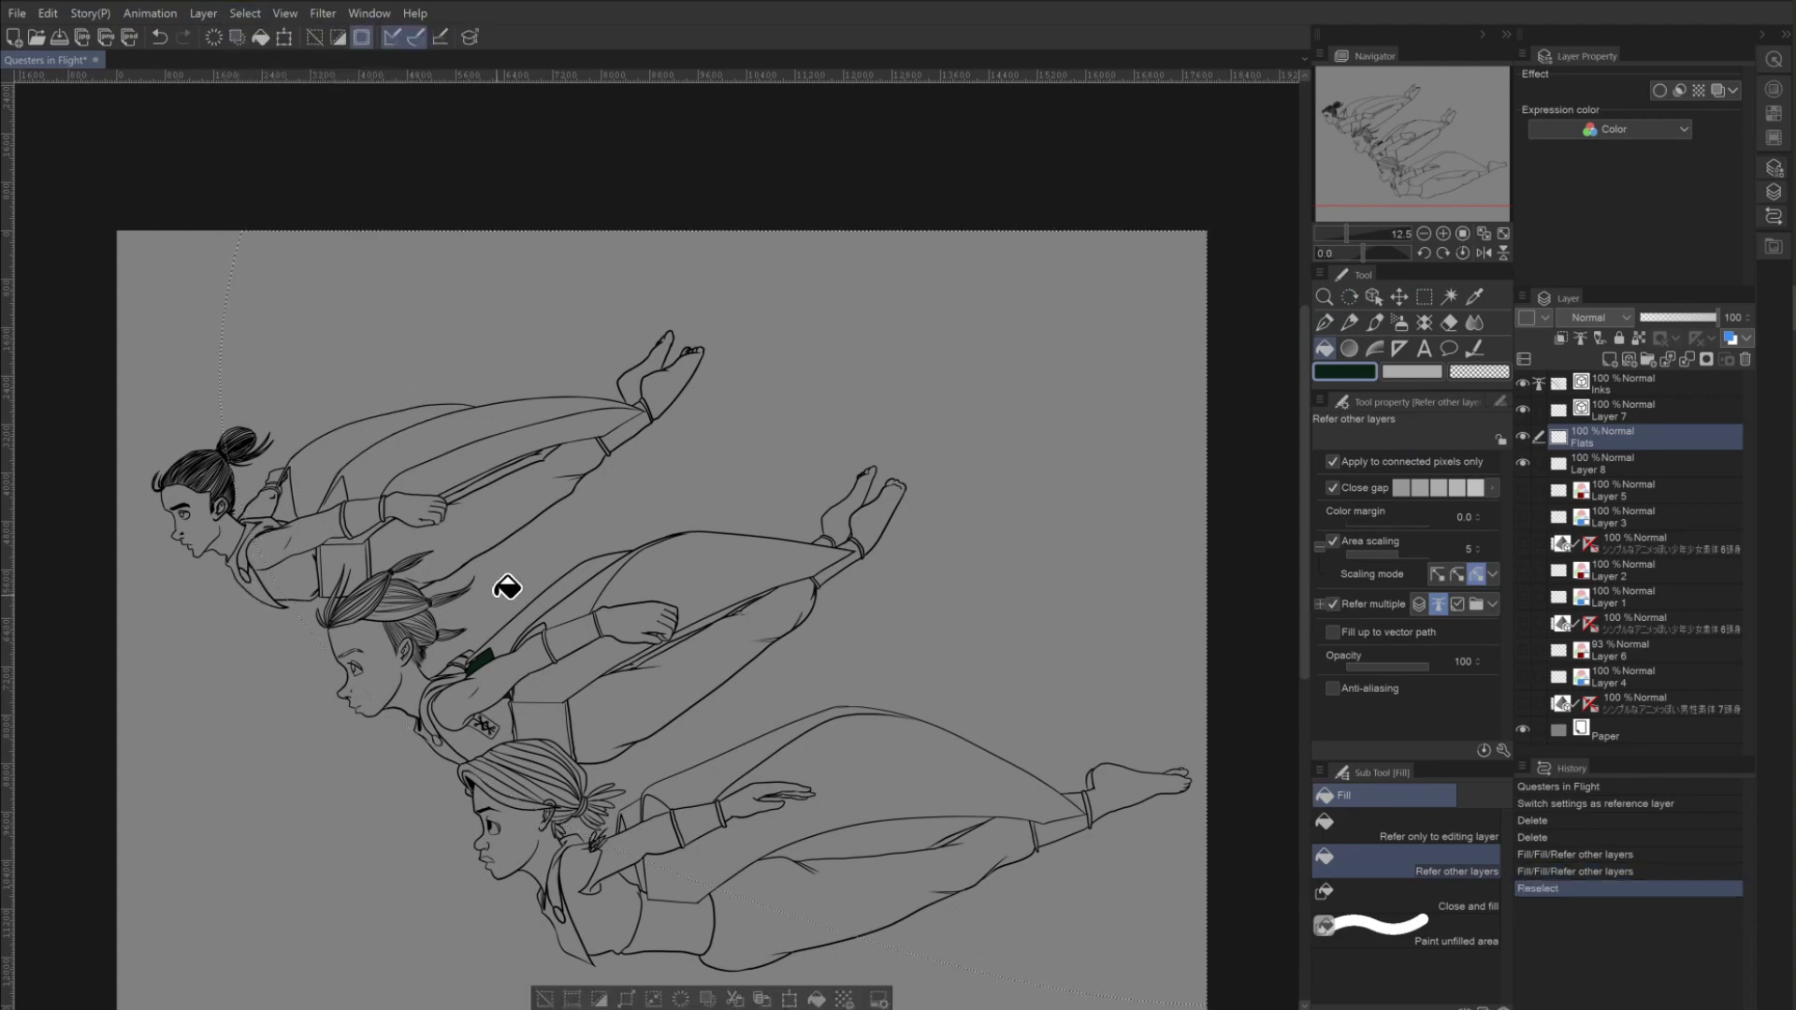
left_click(284, 702)
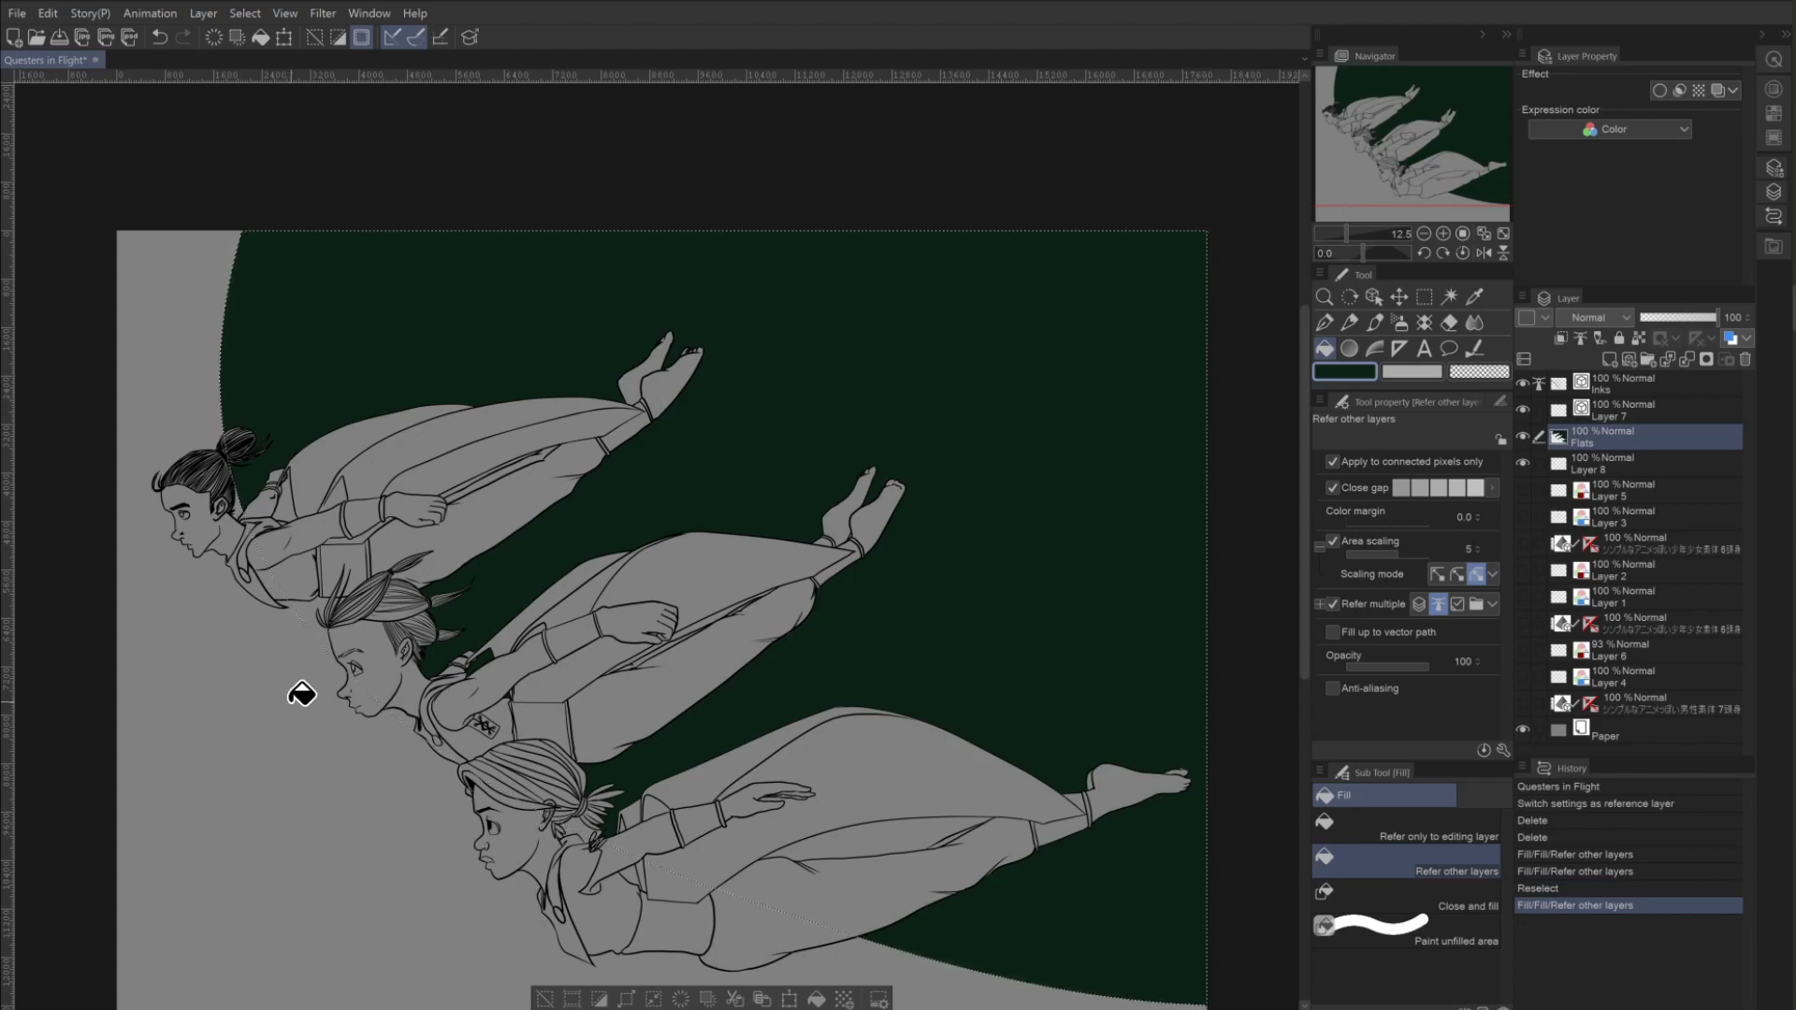
left_click(545, 999)
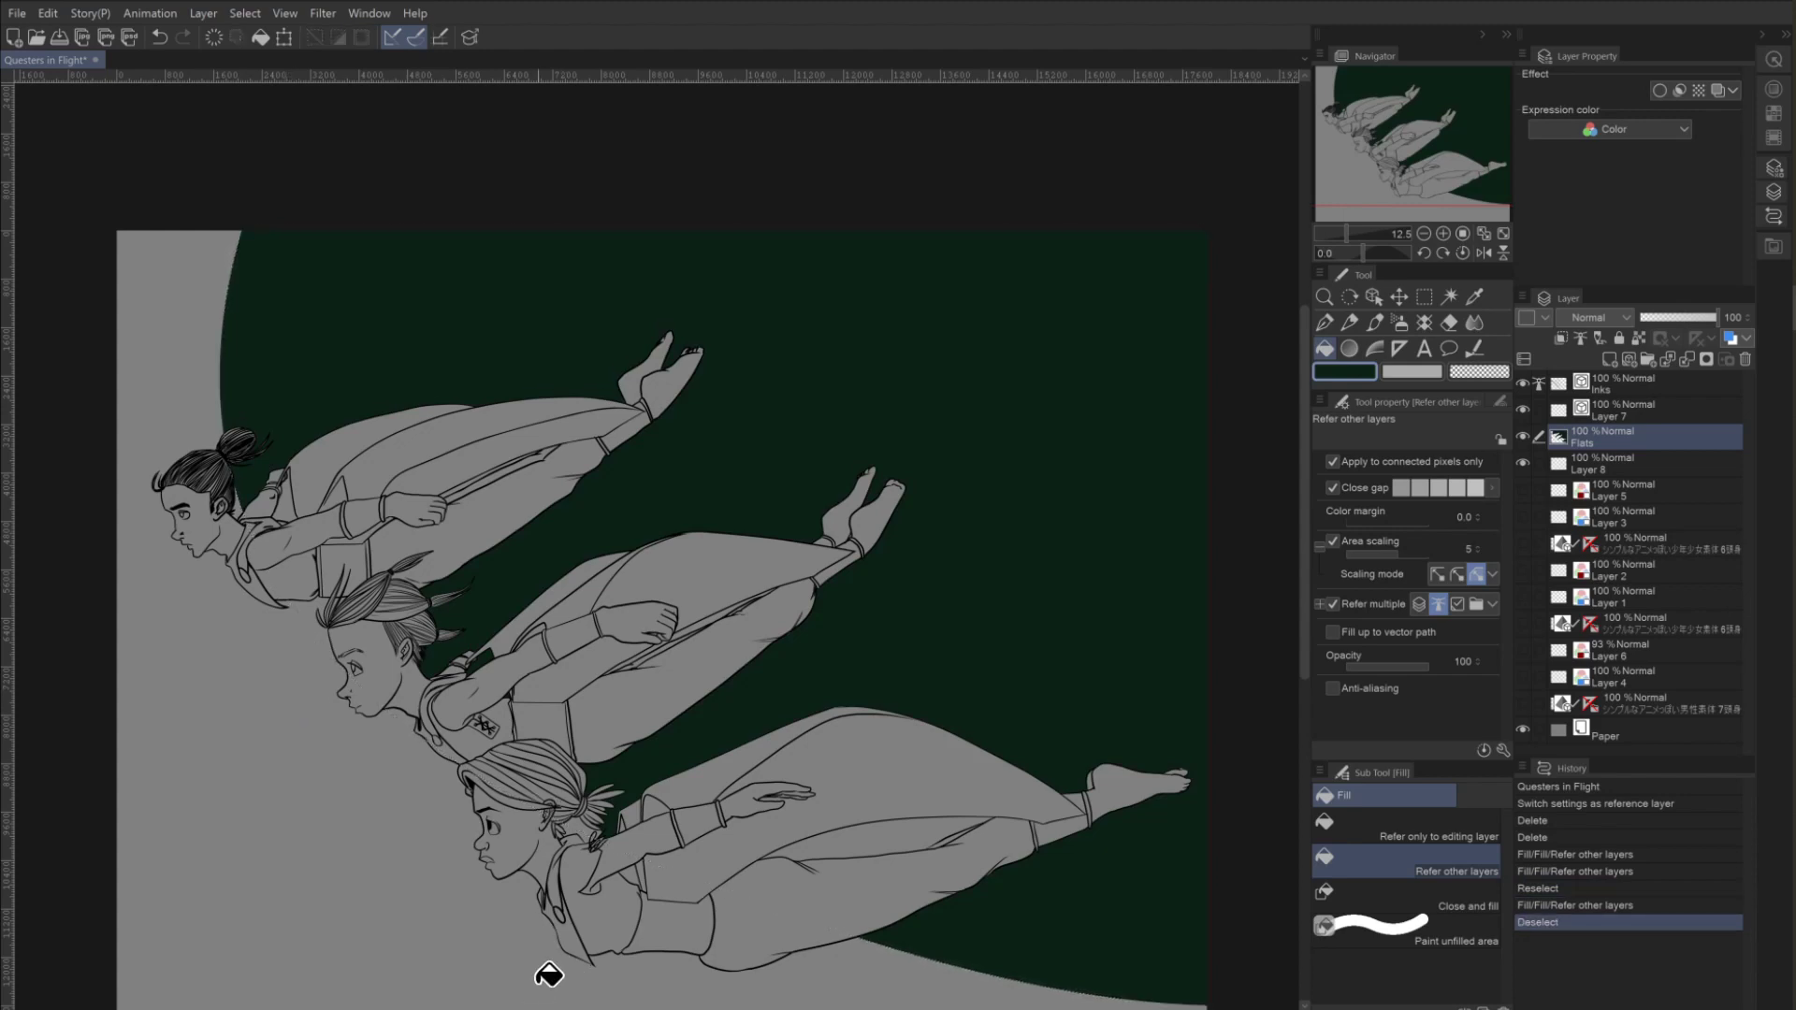
Fill the small background gaps around the lowest figure's ponytail and shoulder and the gap between the legs with dark green.
left_click(587, 821)
left_click(606, 823)
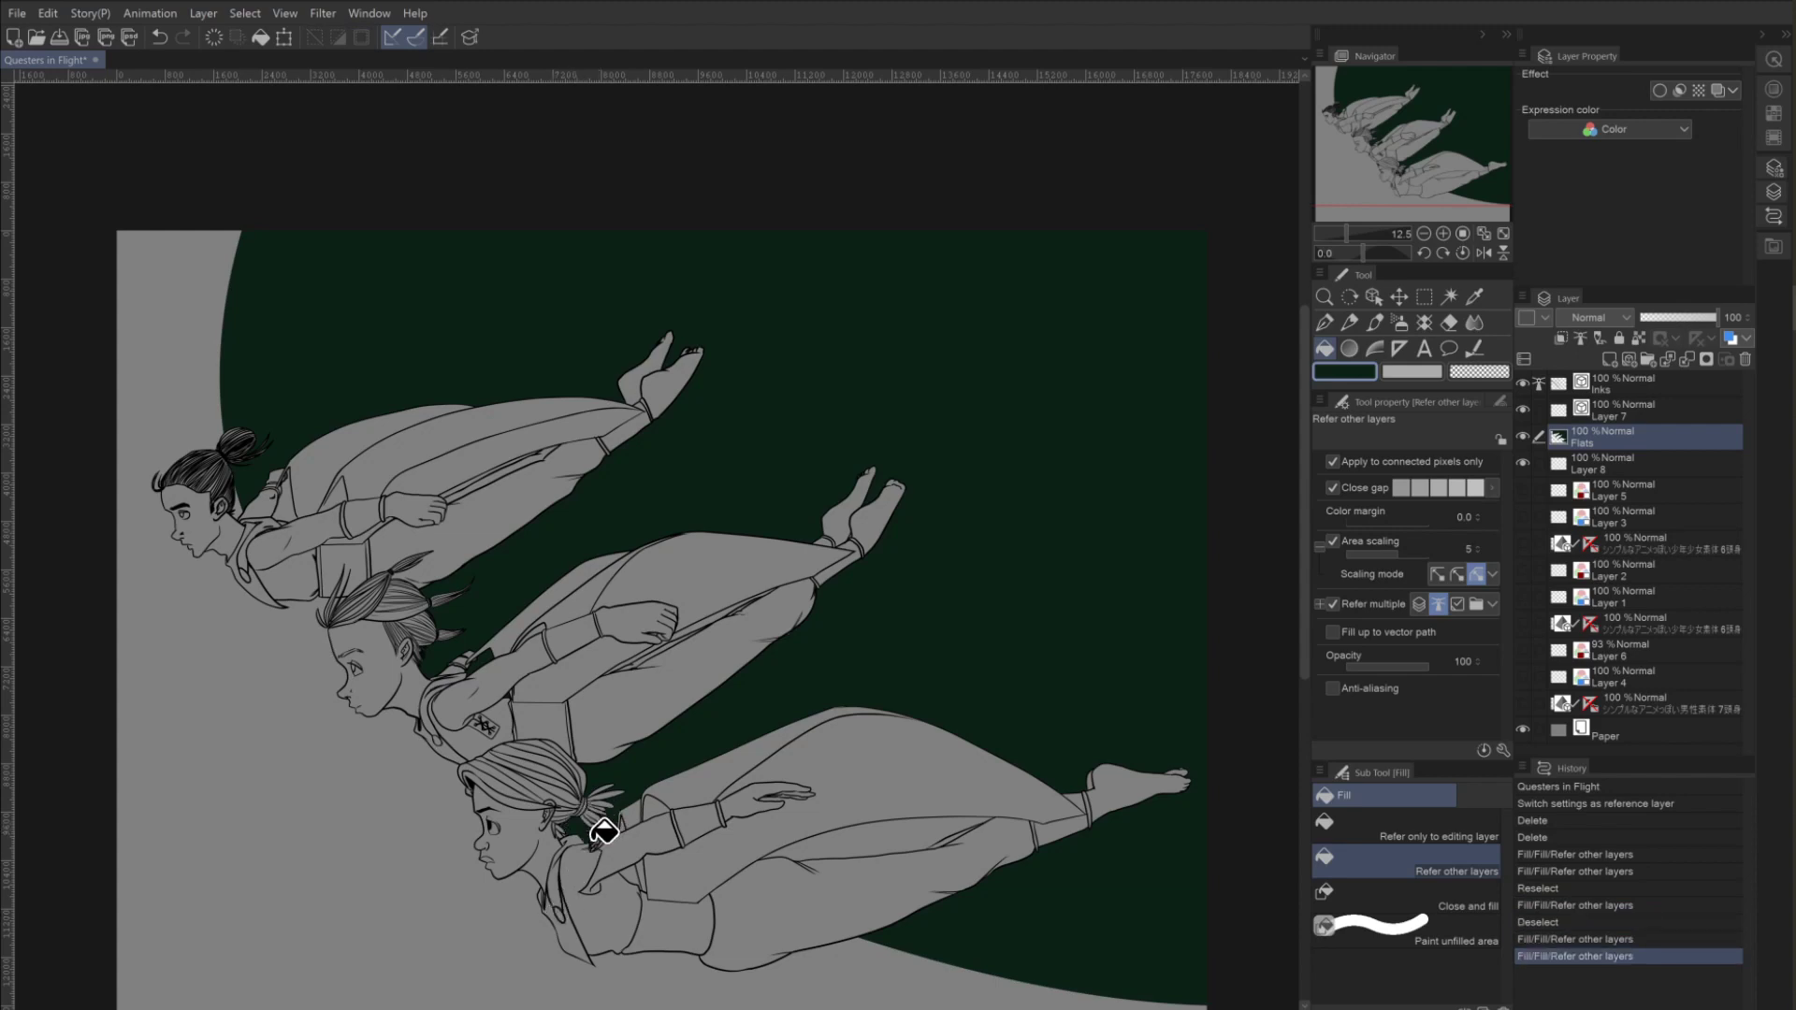
left_click(603, 827)
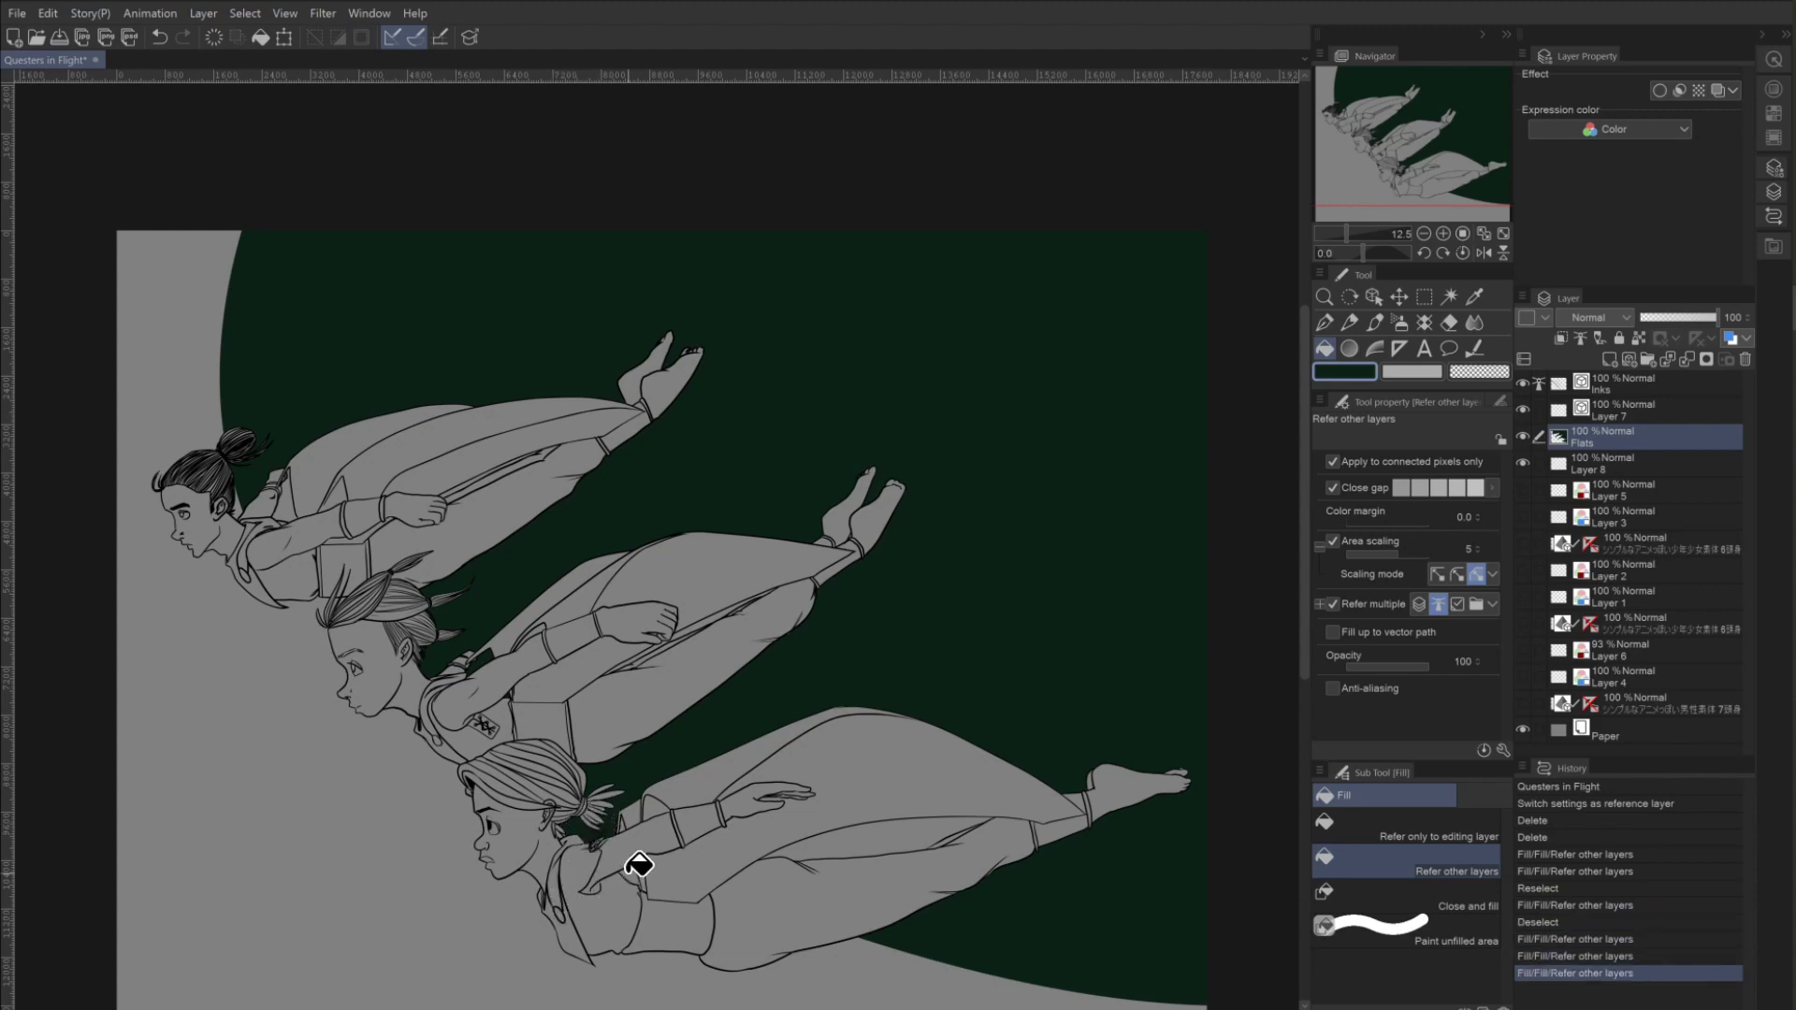
left_click(835, 839)
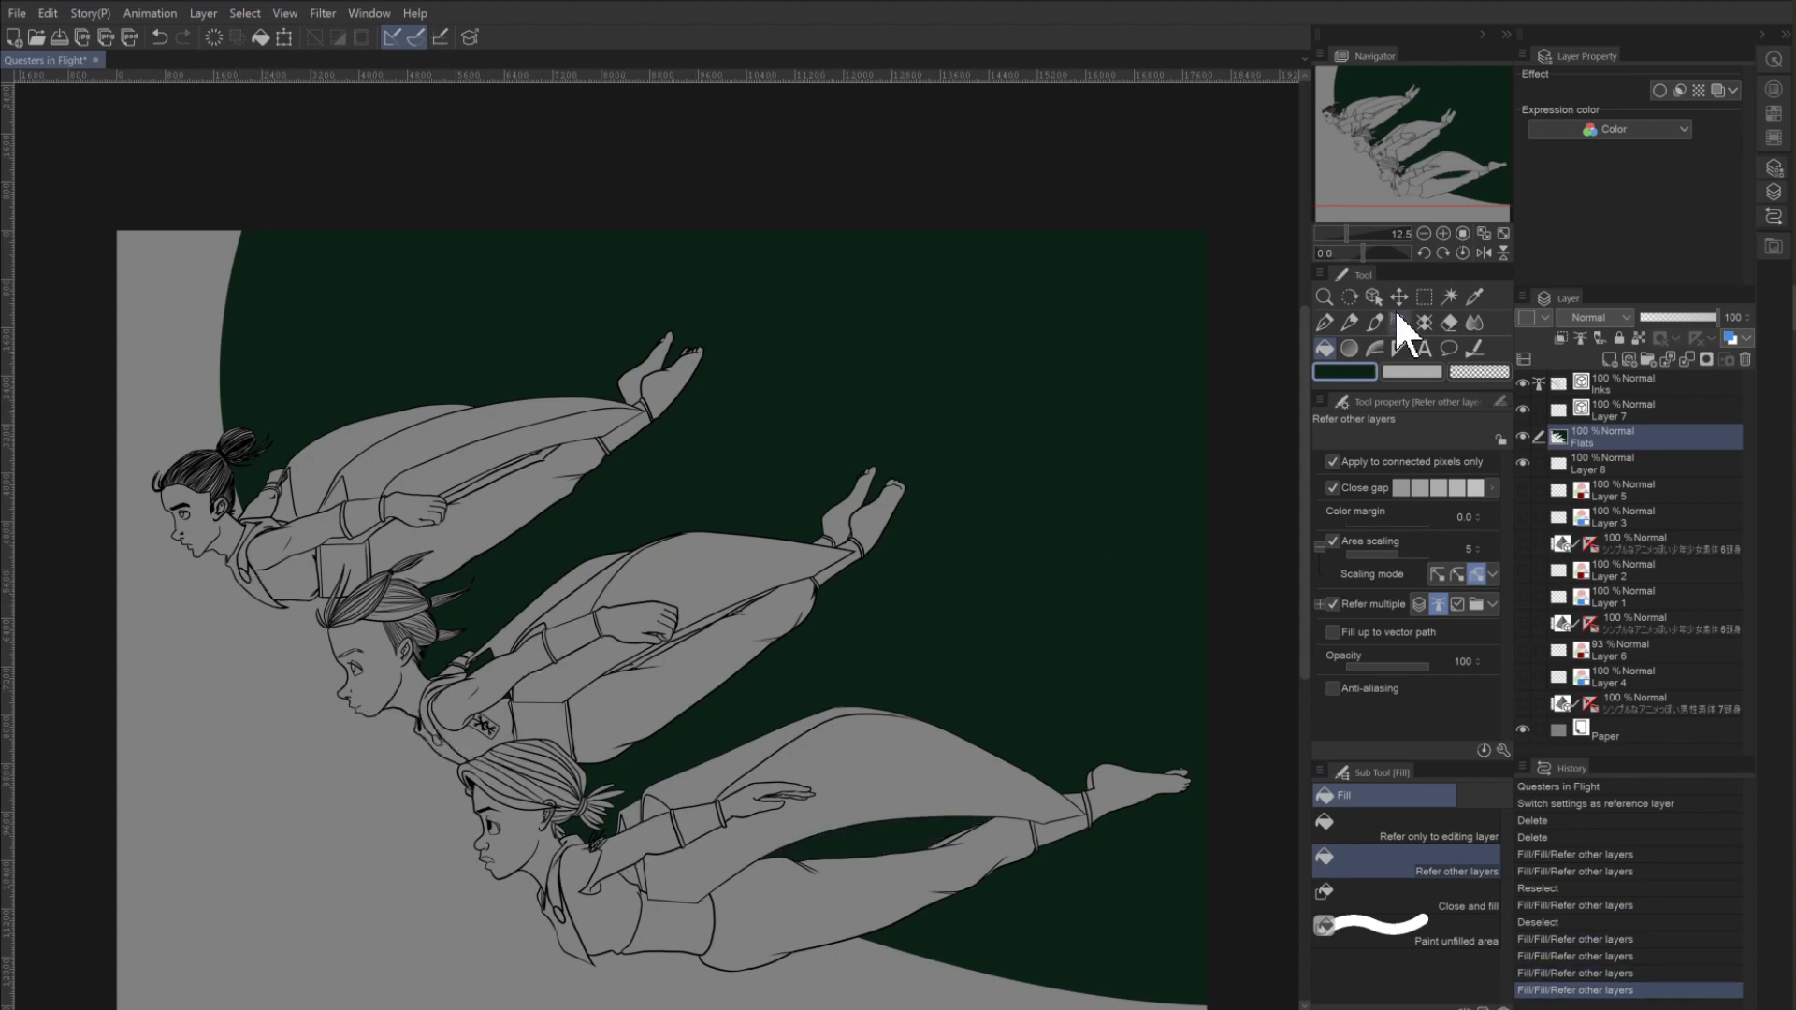
left_click(1424, 296)
left_click_drag(73, 727, 1263, 1009)
left_click_drag(1160, 989, 1154, 934)
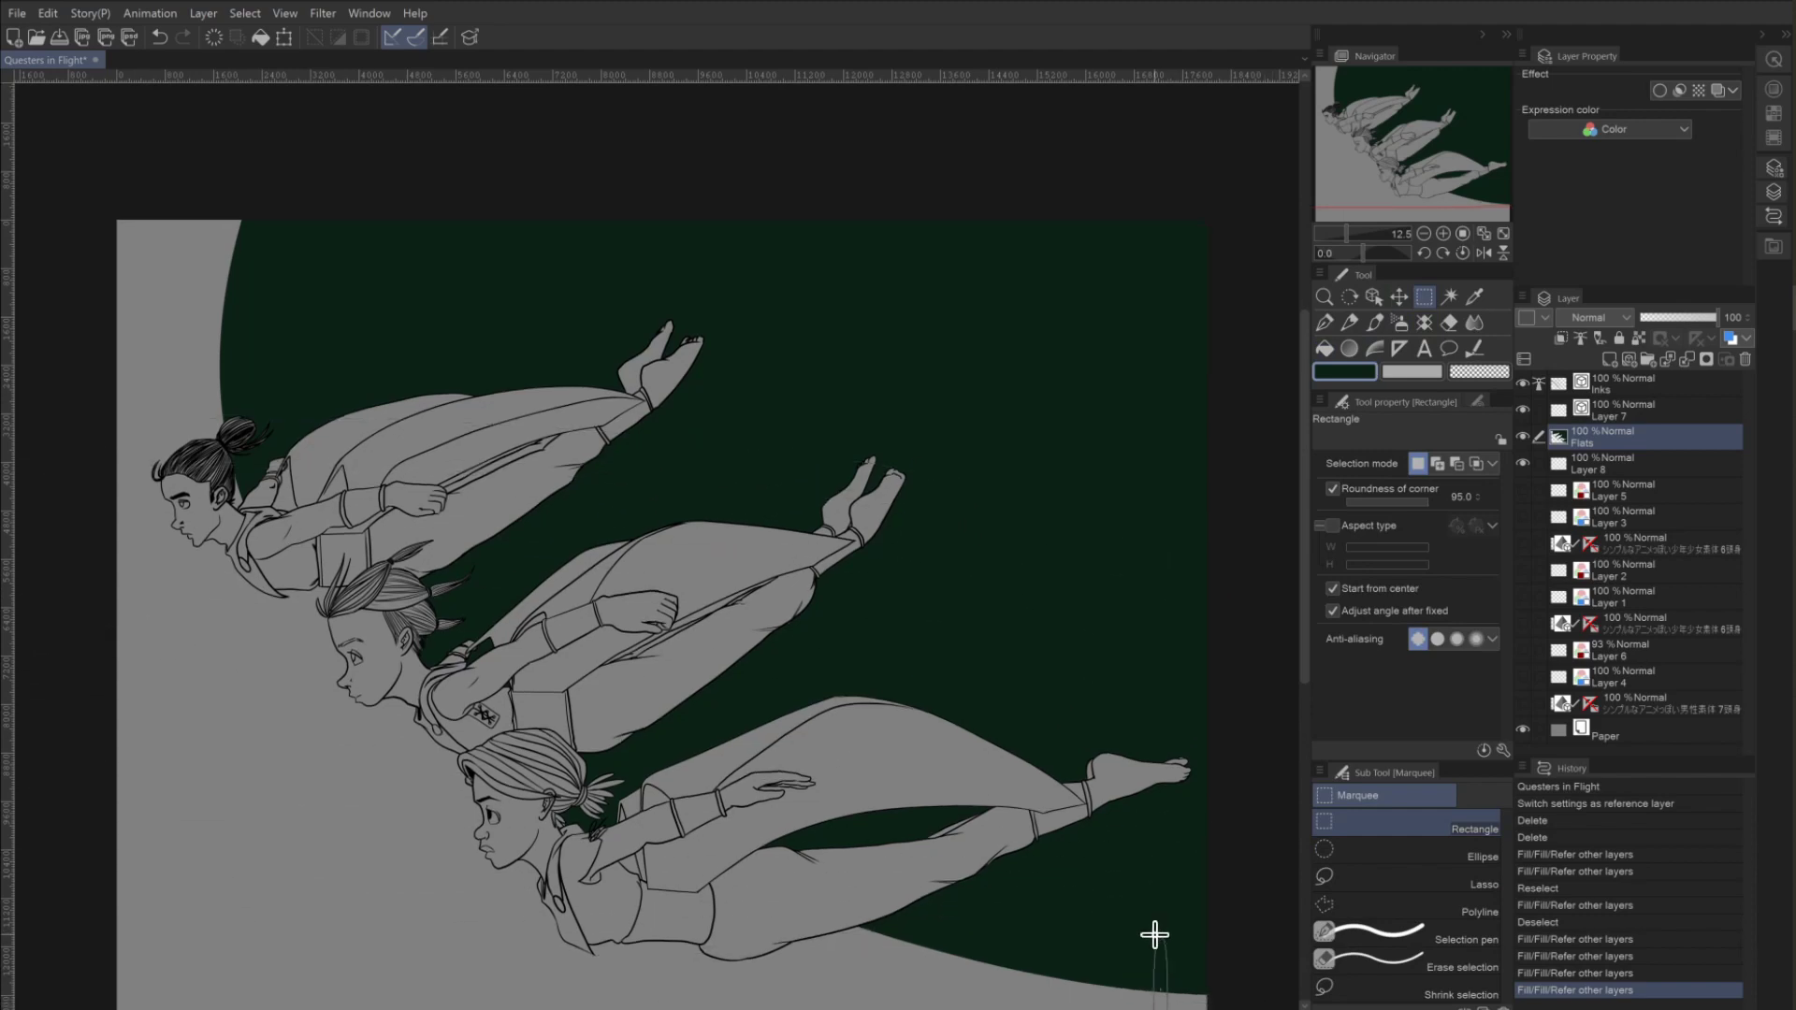
left_click_drag(1052, 700, 1055, 378)
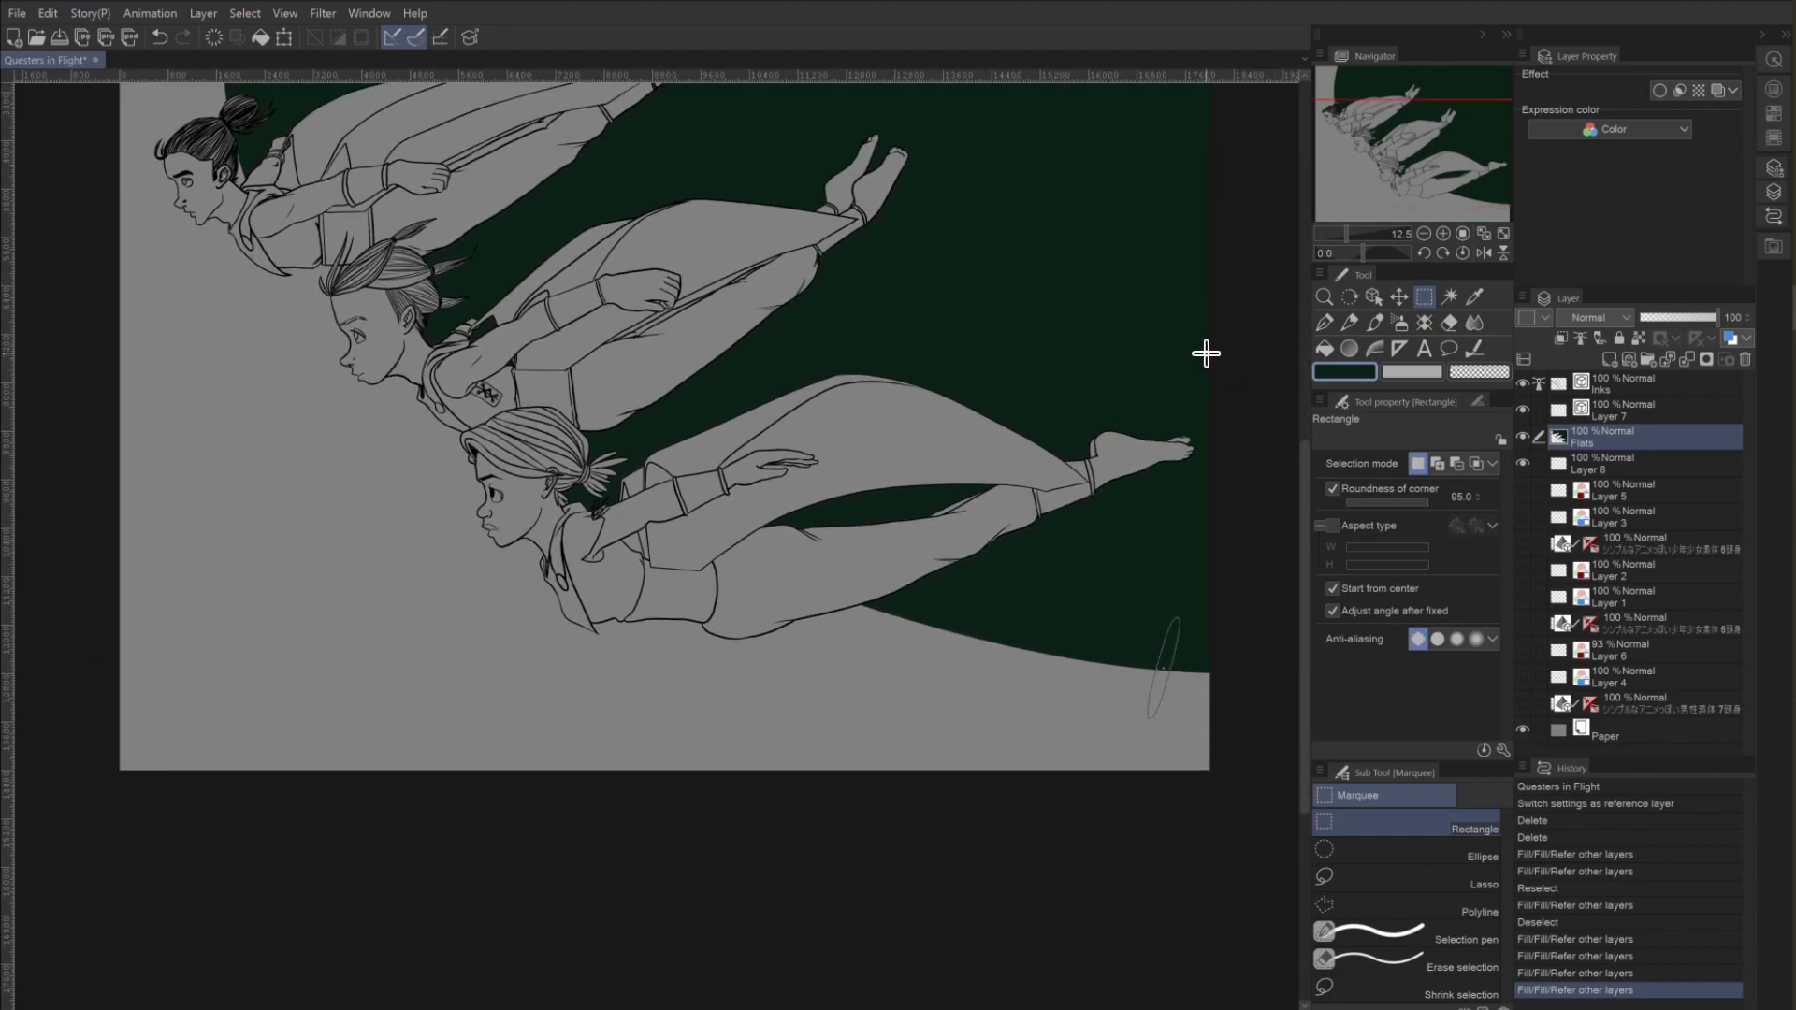
left_click(1207, 356)
left_click_drag(1234, 324, 745, 480)
left_click(1049, 340)
Marquee a wide rounded area across the lower part of the canvas, and turn off Start from center for the Rectangle marquee.
left_click_drag(360, 658, 1250, 954)
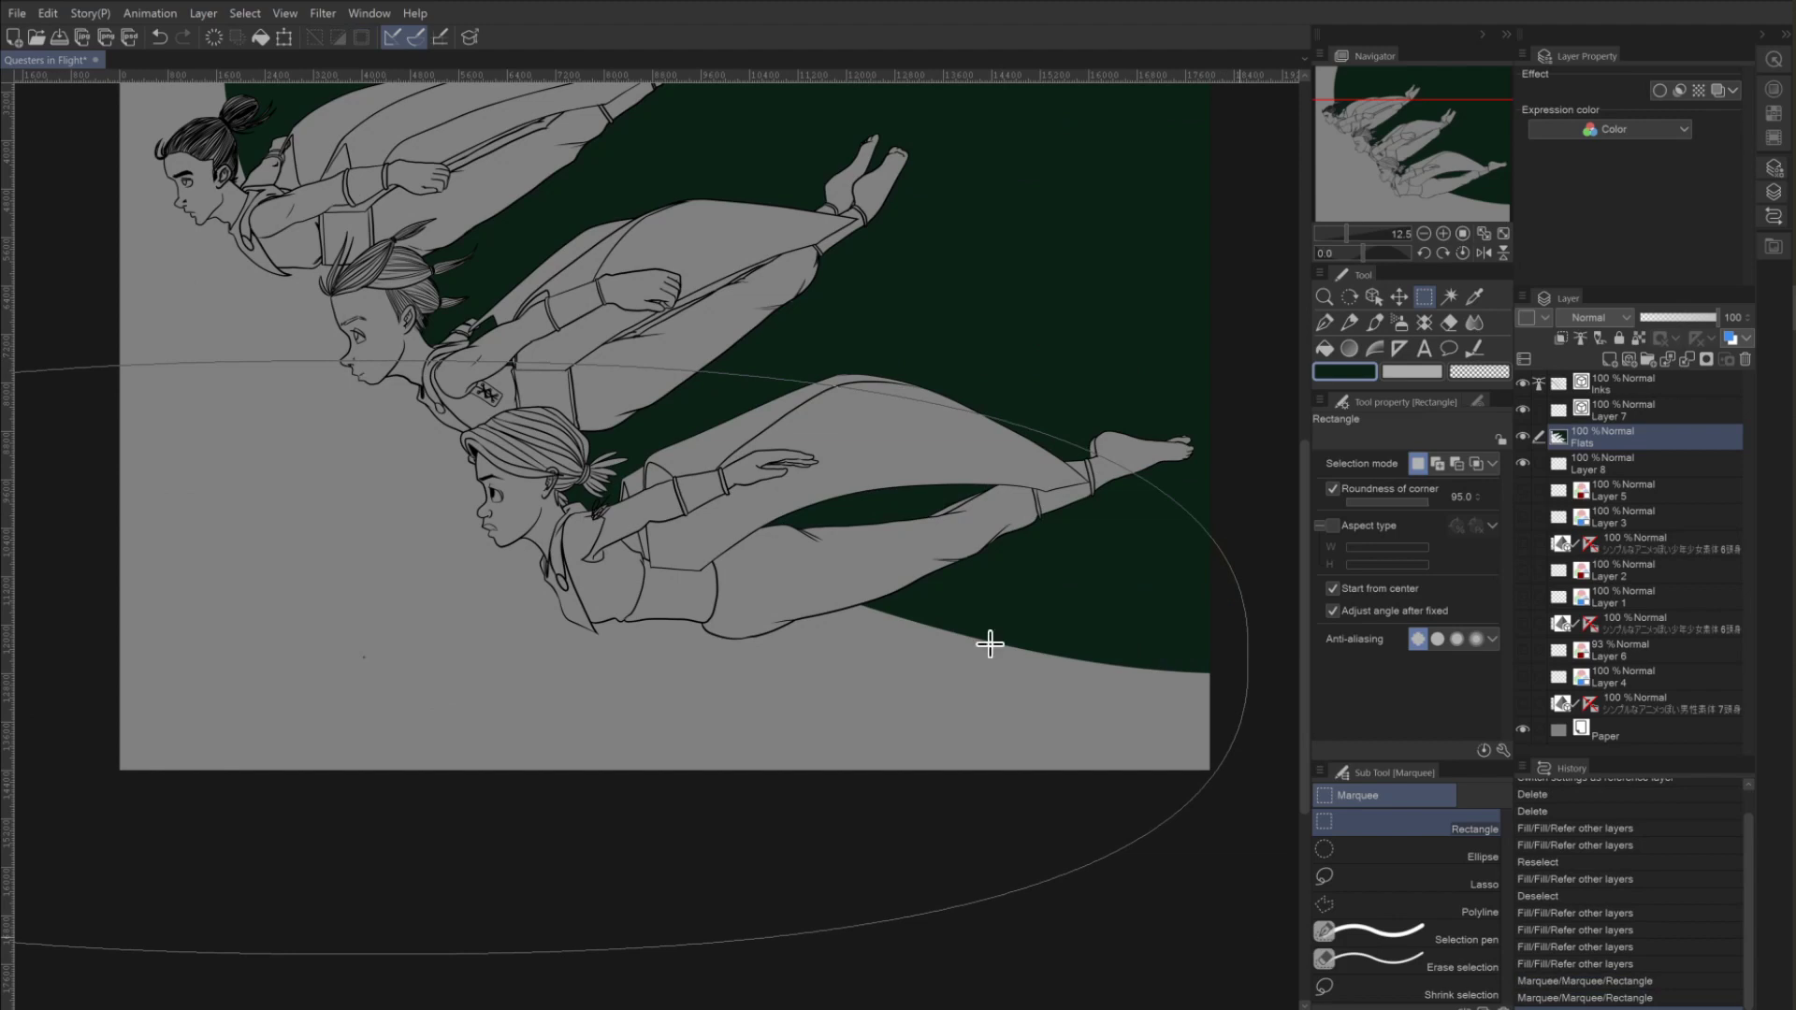
left_click_drag(1330, 419, 982, 850)
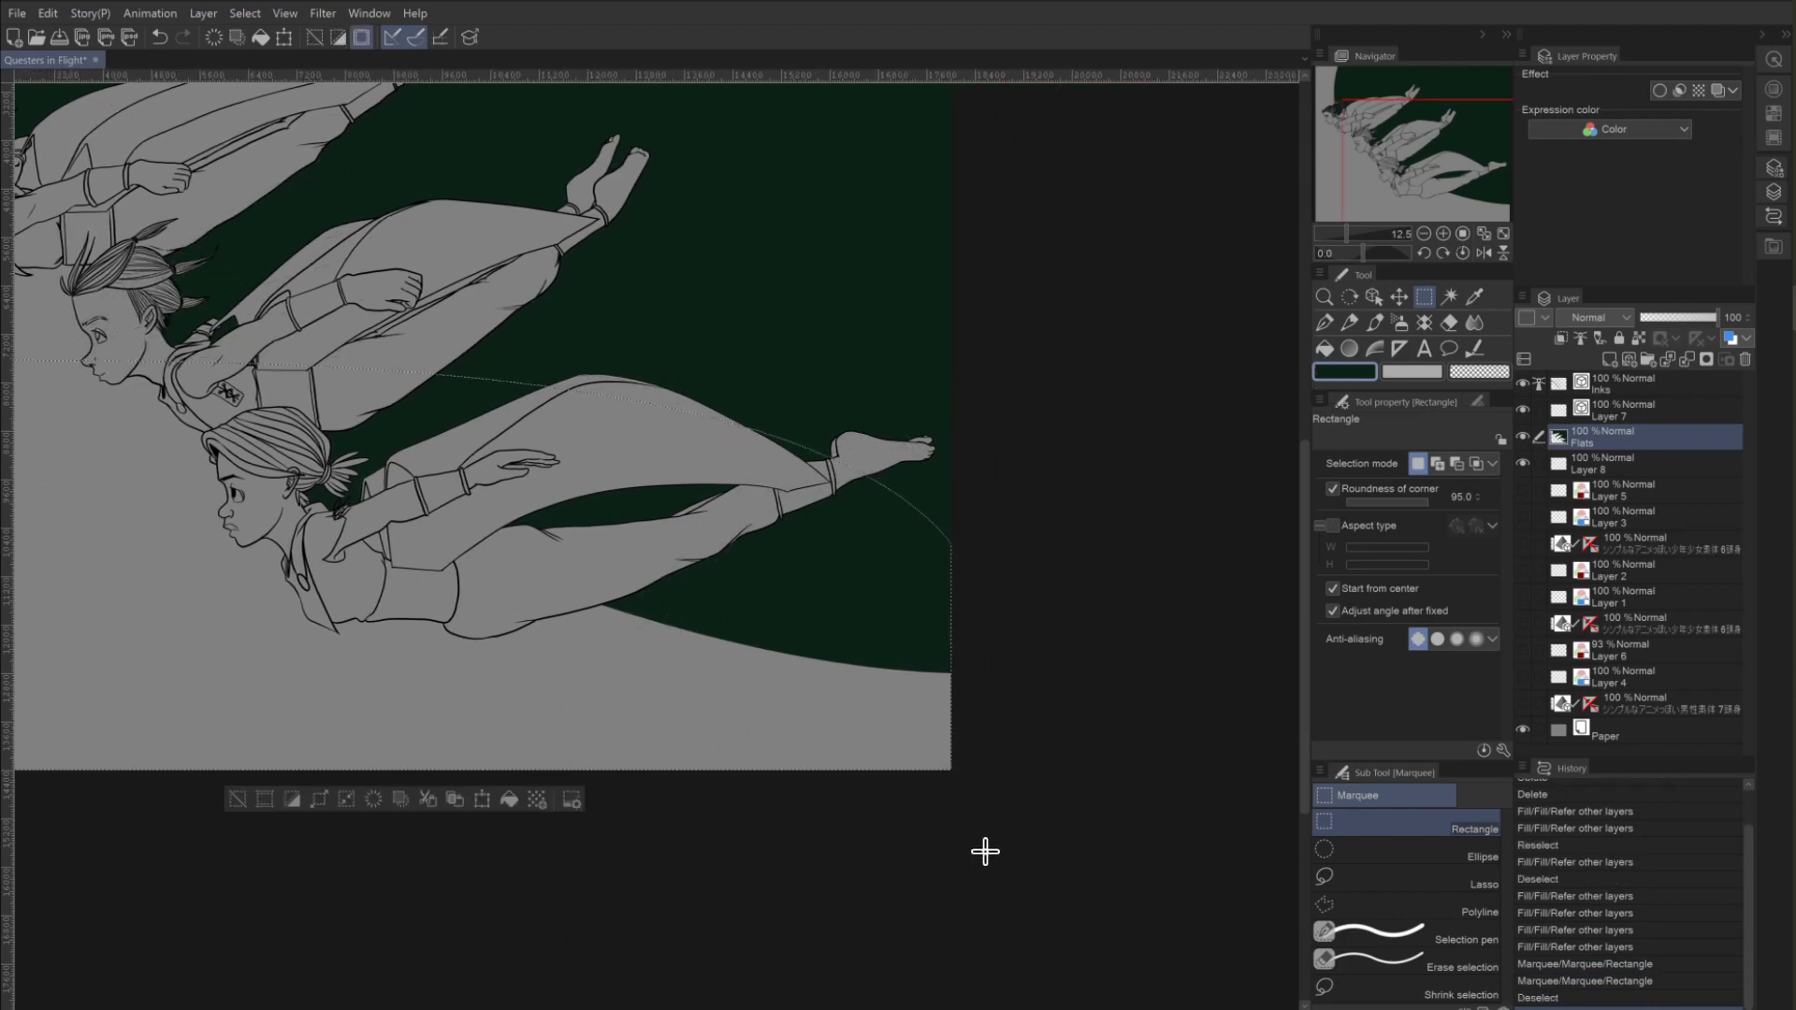
left_click(1331, 589)
Fill the background inside the lower selection with dark green, and deselect.
key("g")
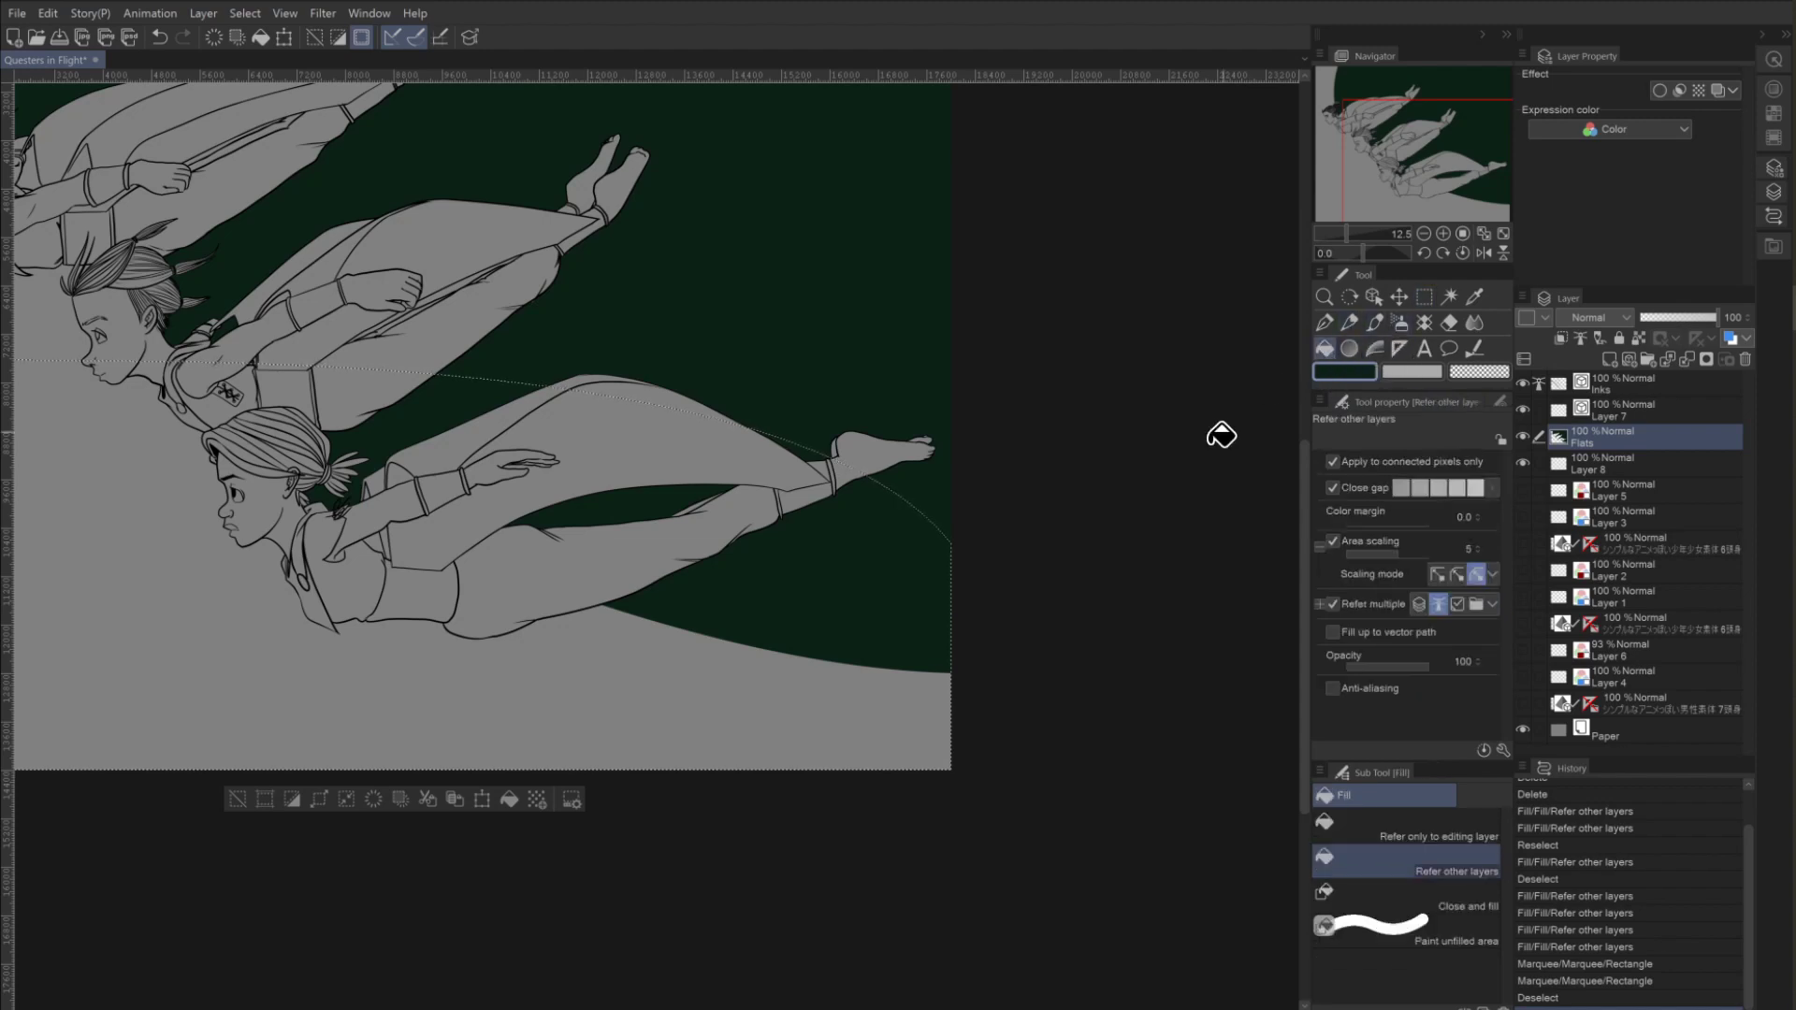
left_click(712, 703)
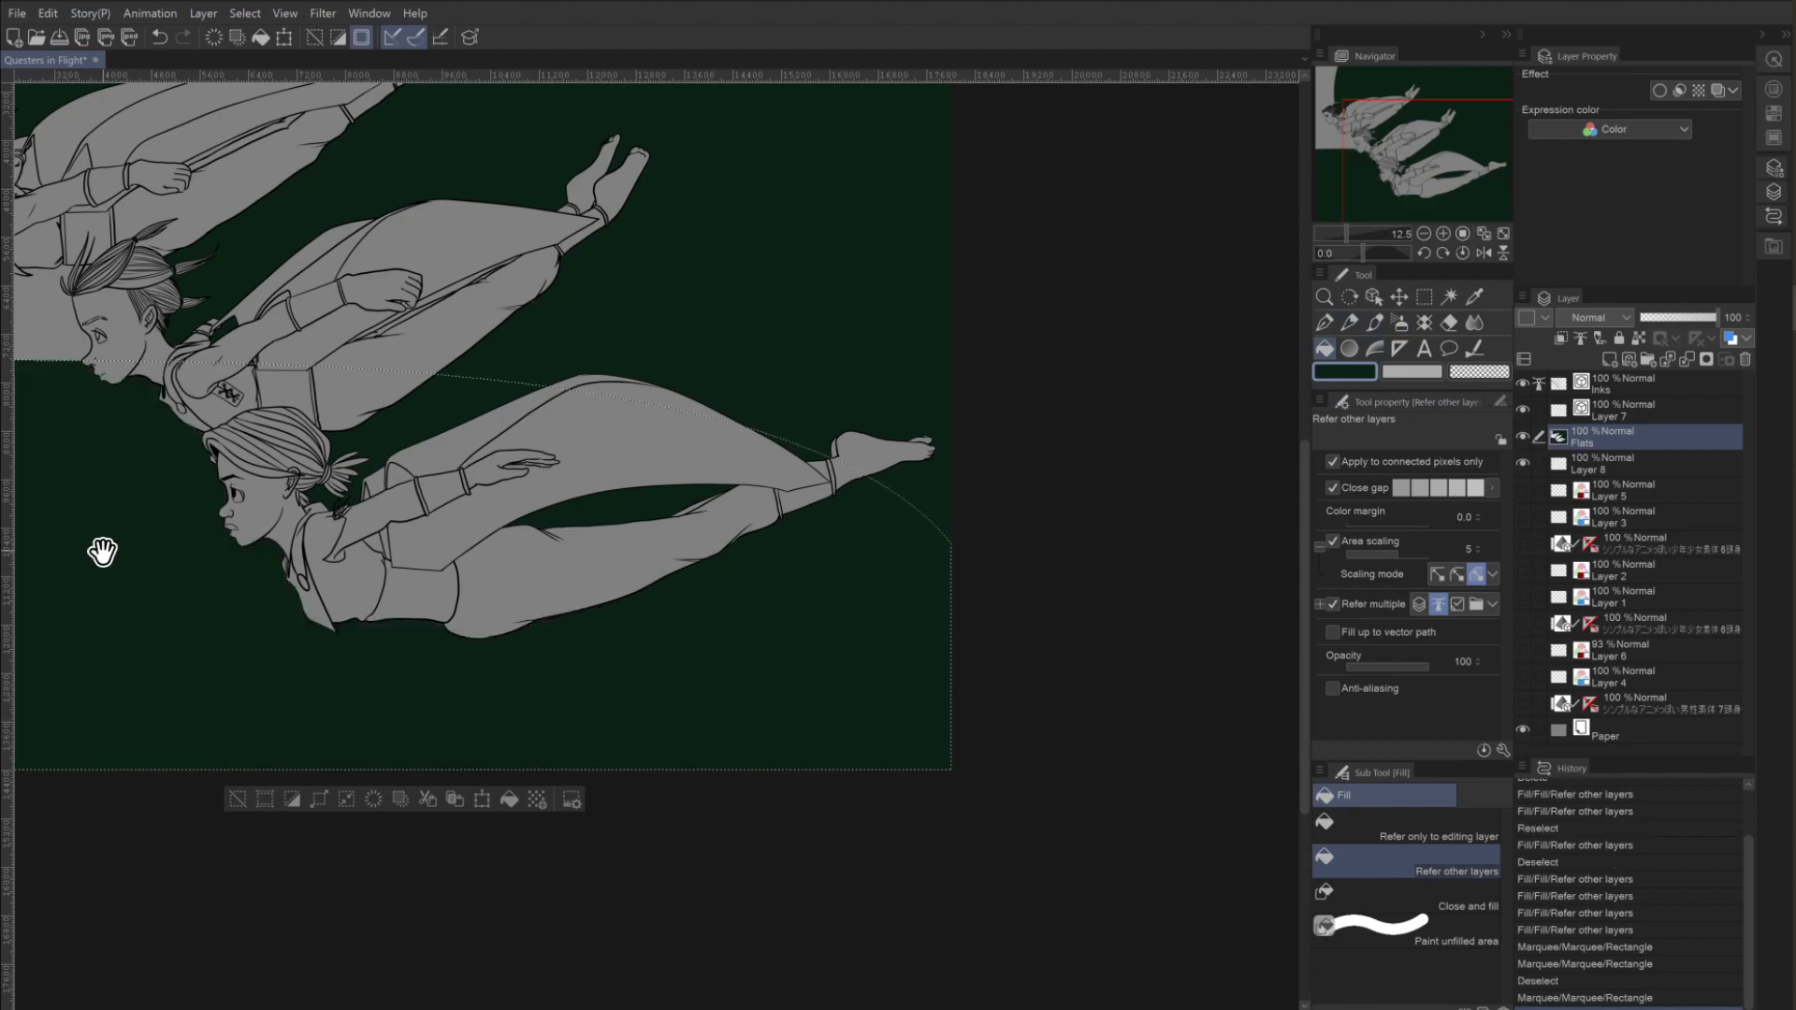
left_click_drag(100, 549, 497, 693)
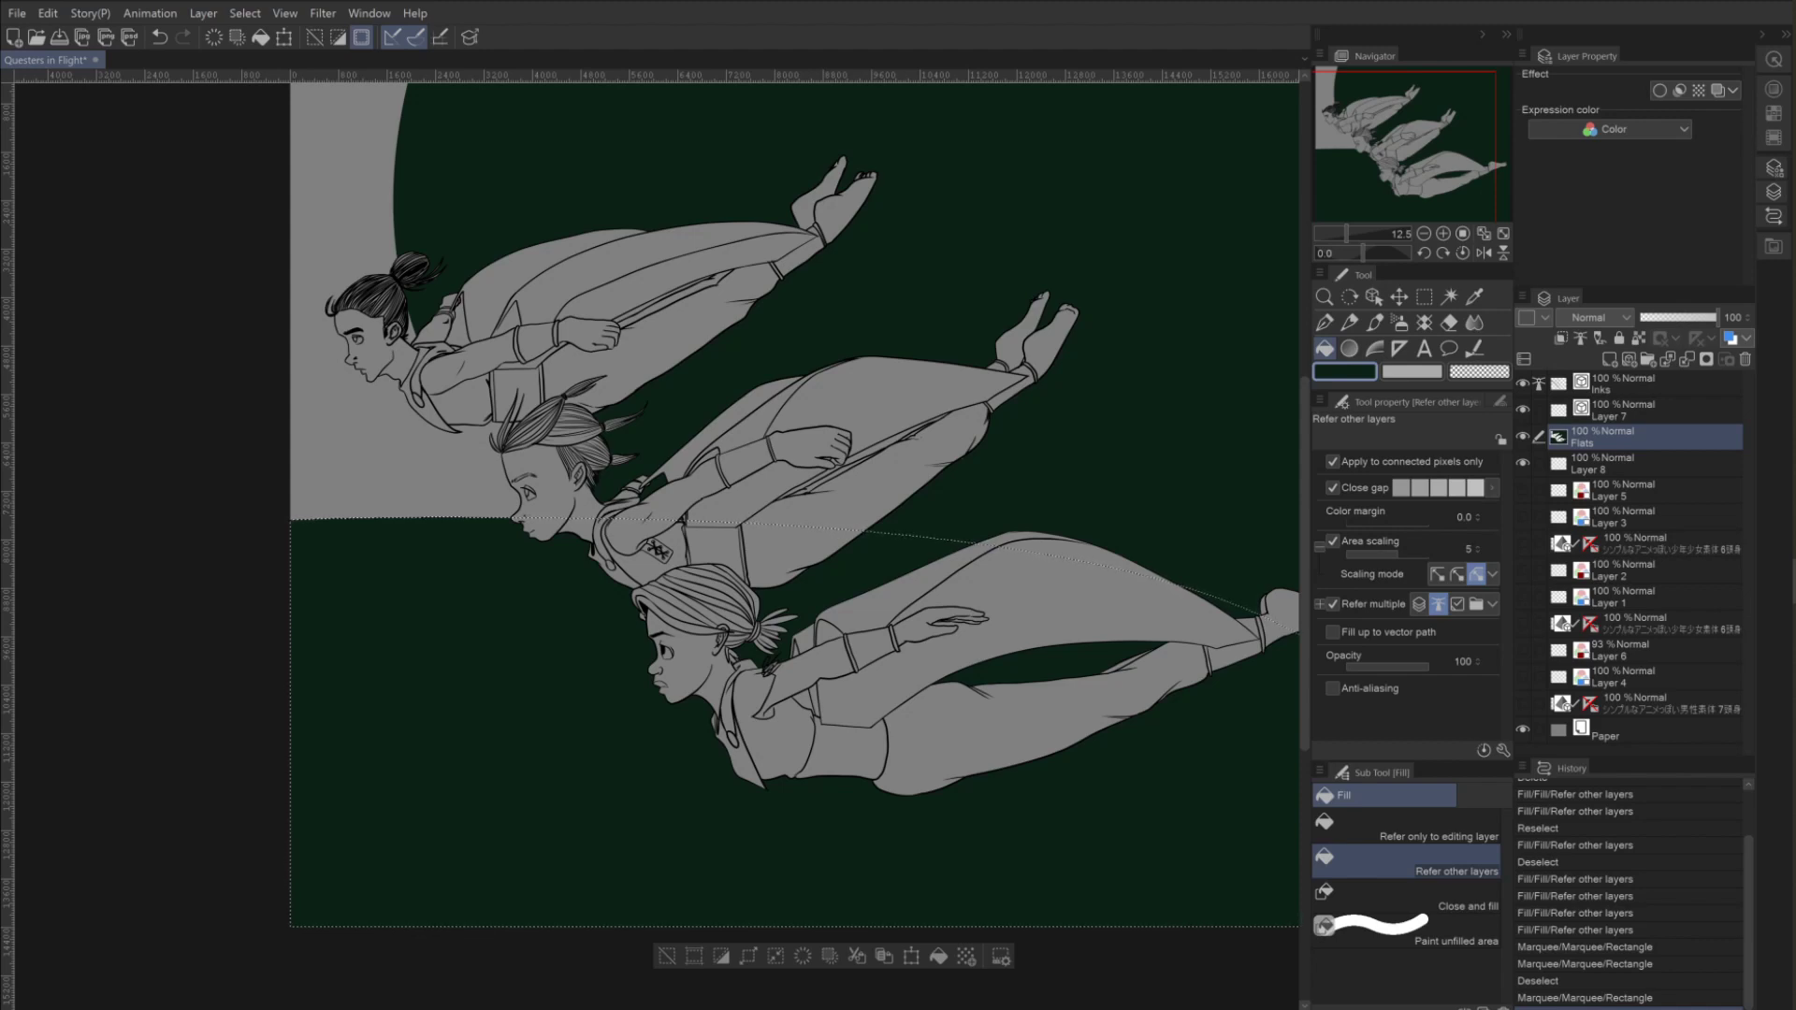
left_click(666, 958)
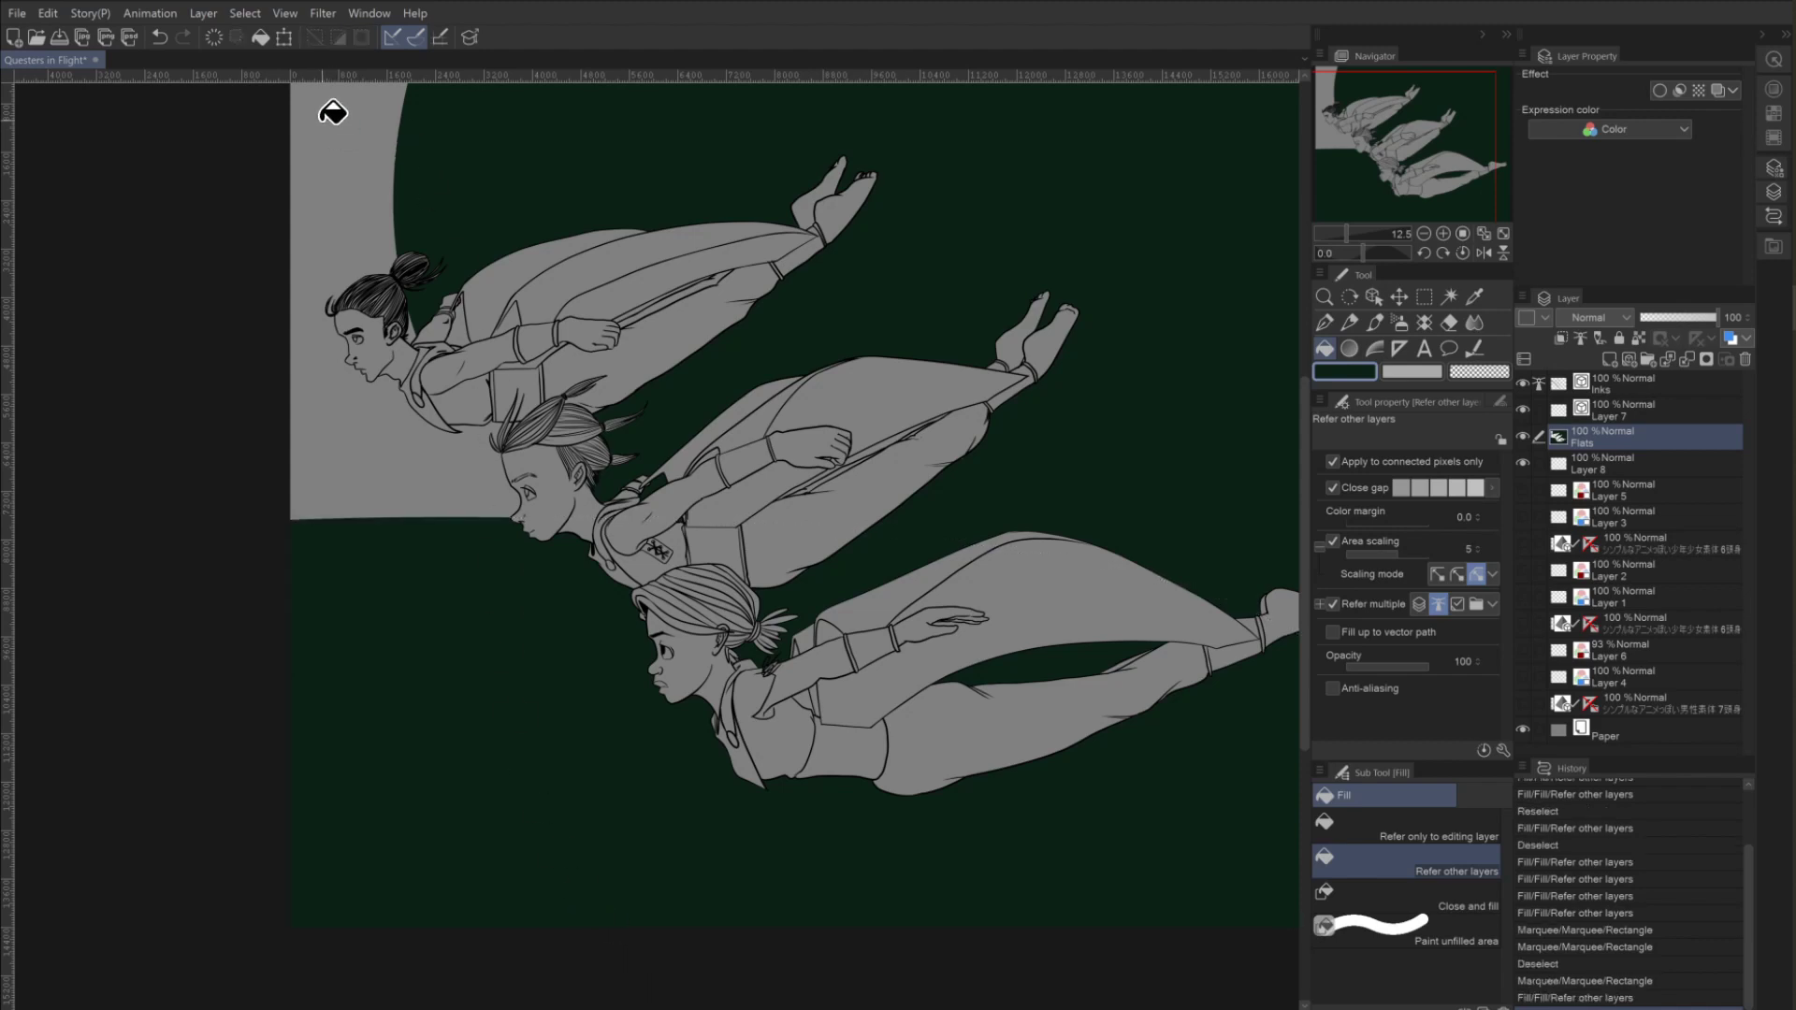
Marquee the unfilled upper-left area of the canvas, shift the selection over the corner, and fill its background with dark green.
left_click_drag(196, 289, 230, 497)
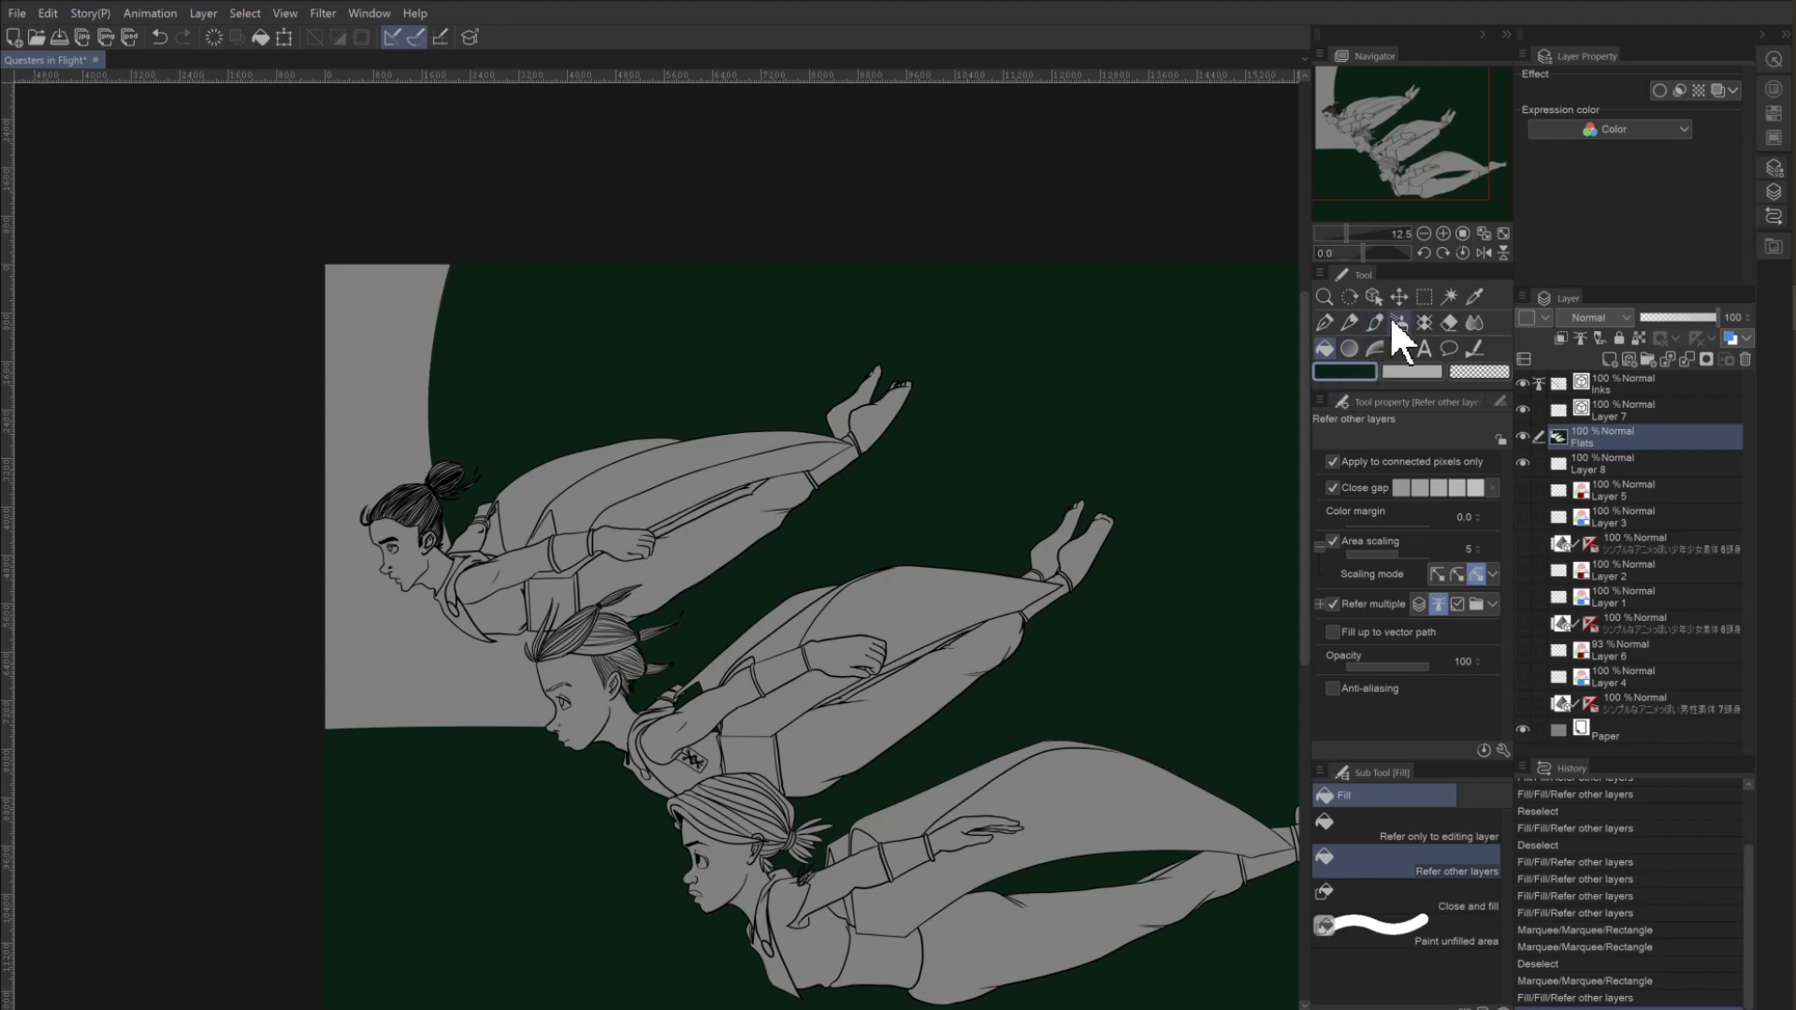
left_click(1420, 297)
left_click_drag(271, 240, 671, 831)
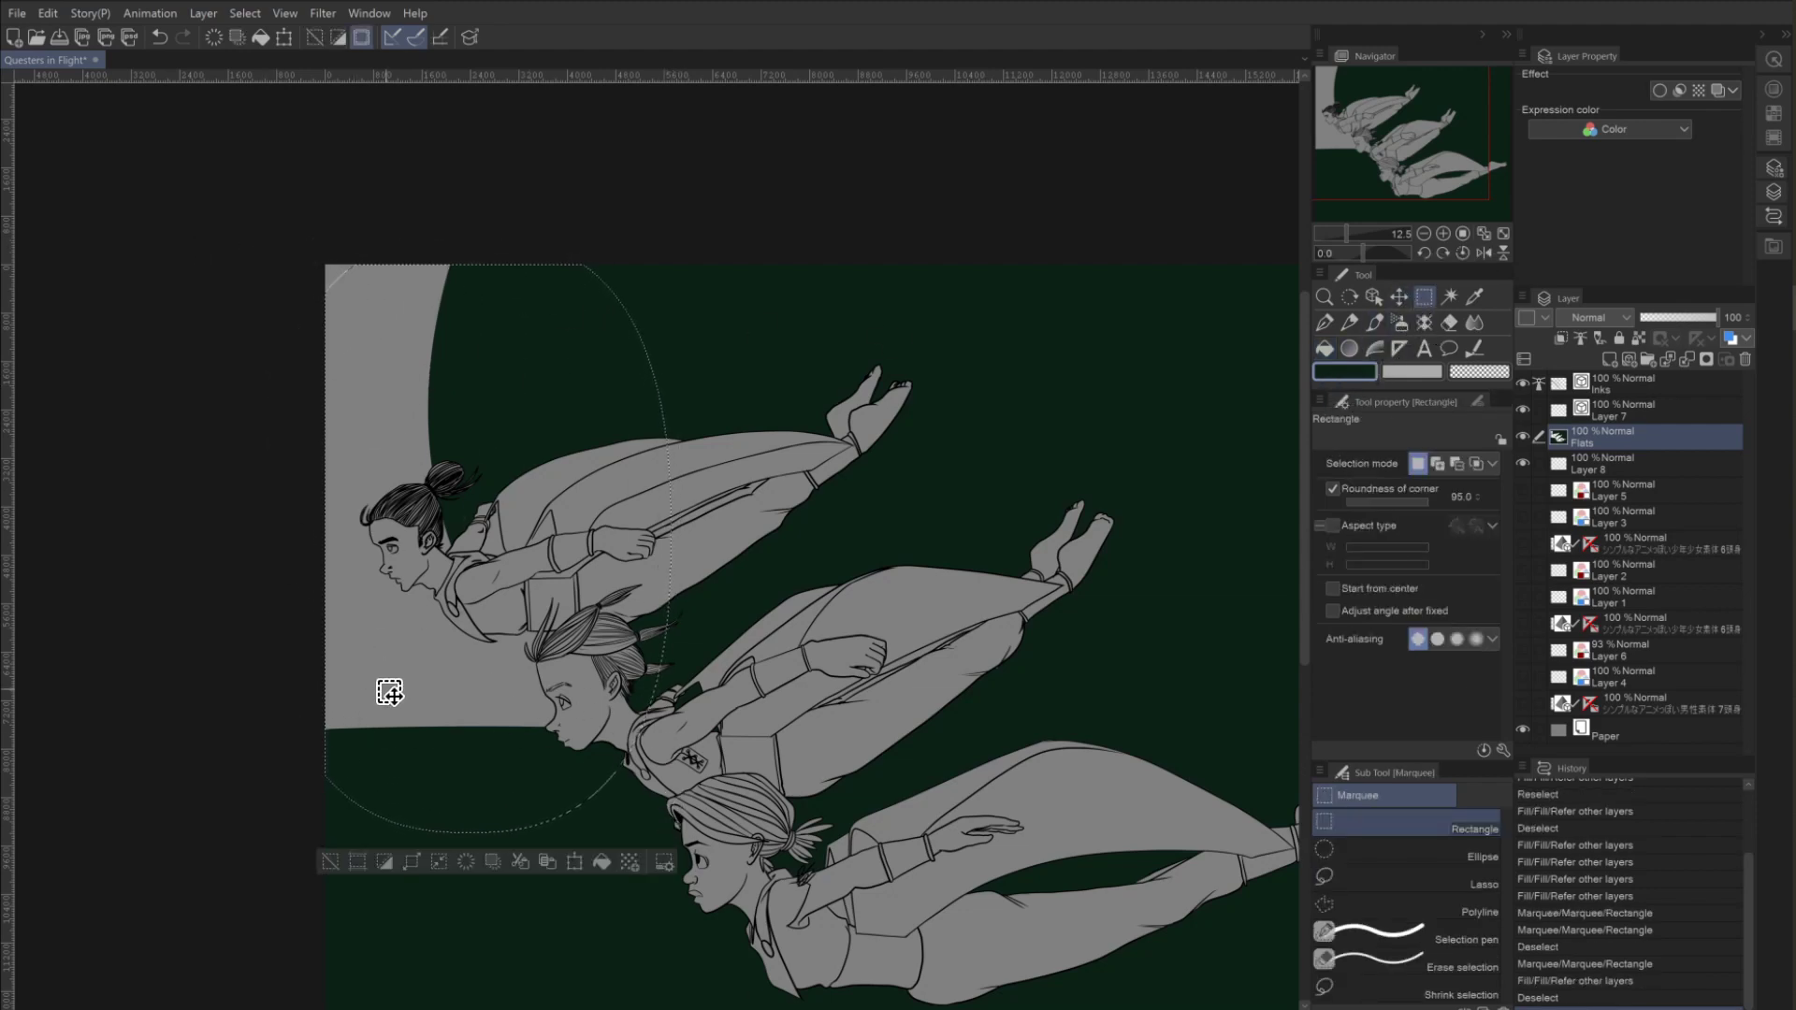
left_click_drag(390, 692, 354, 654)
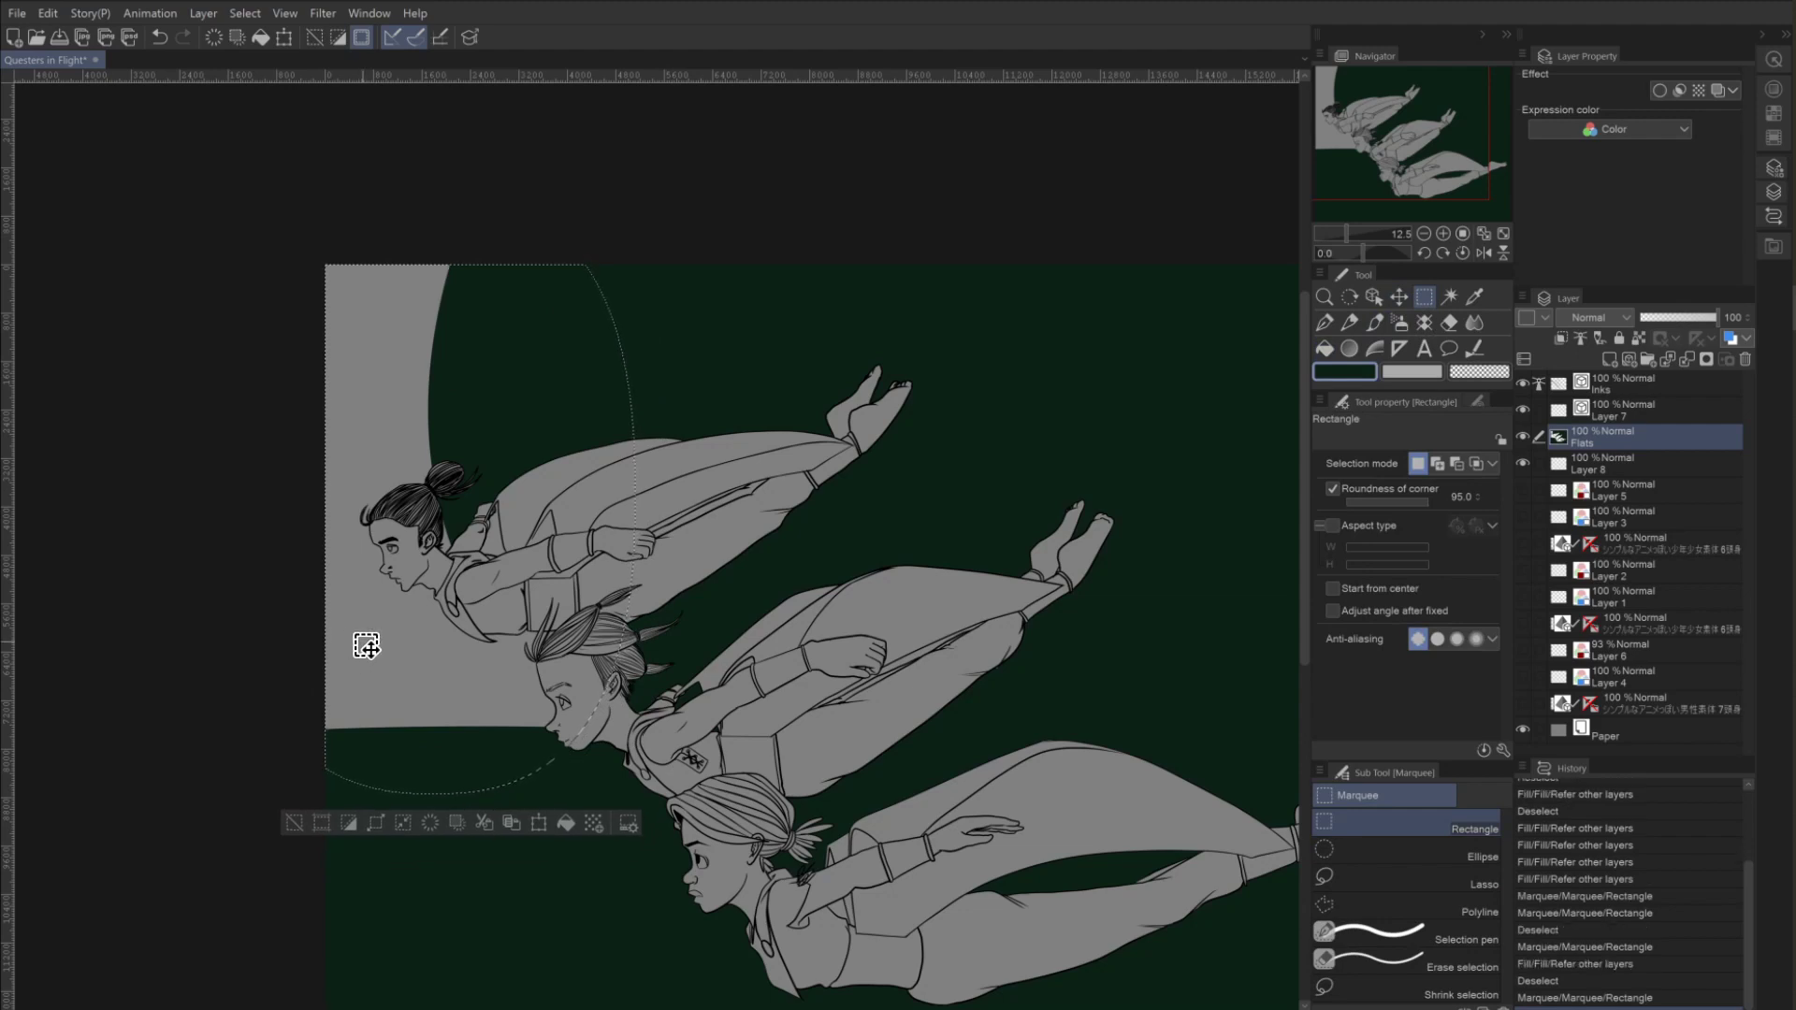
left_click(1324, 350)
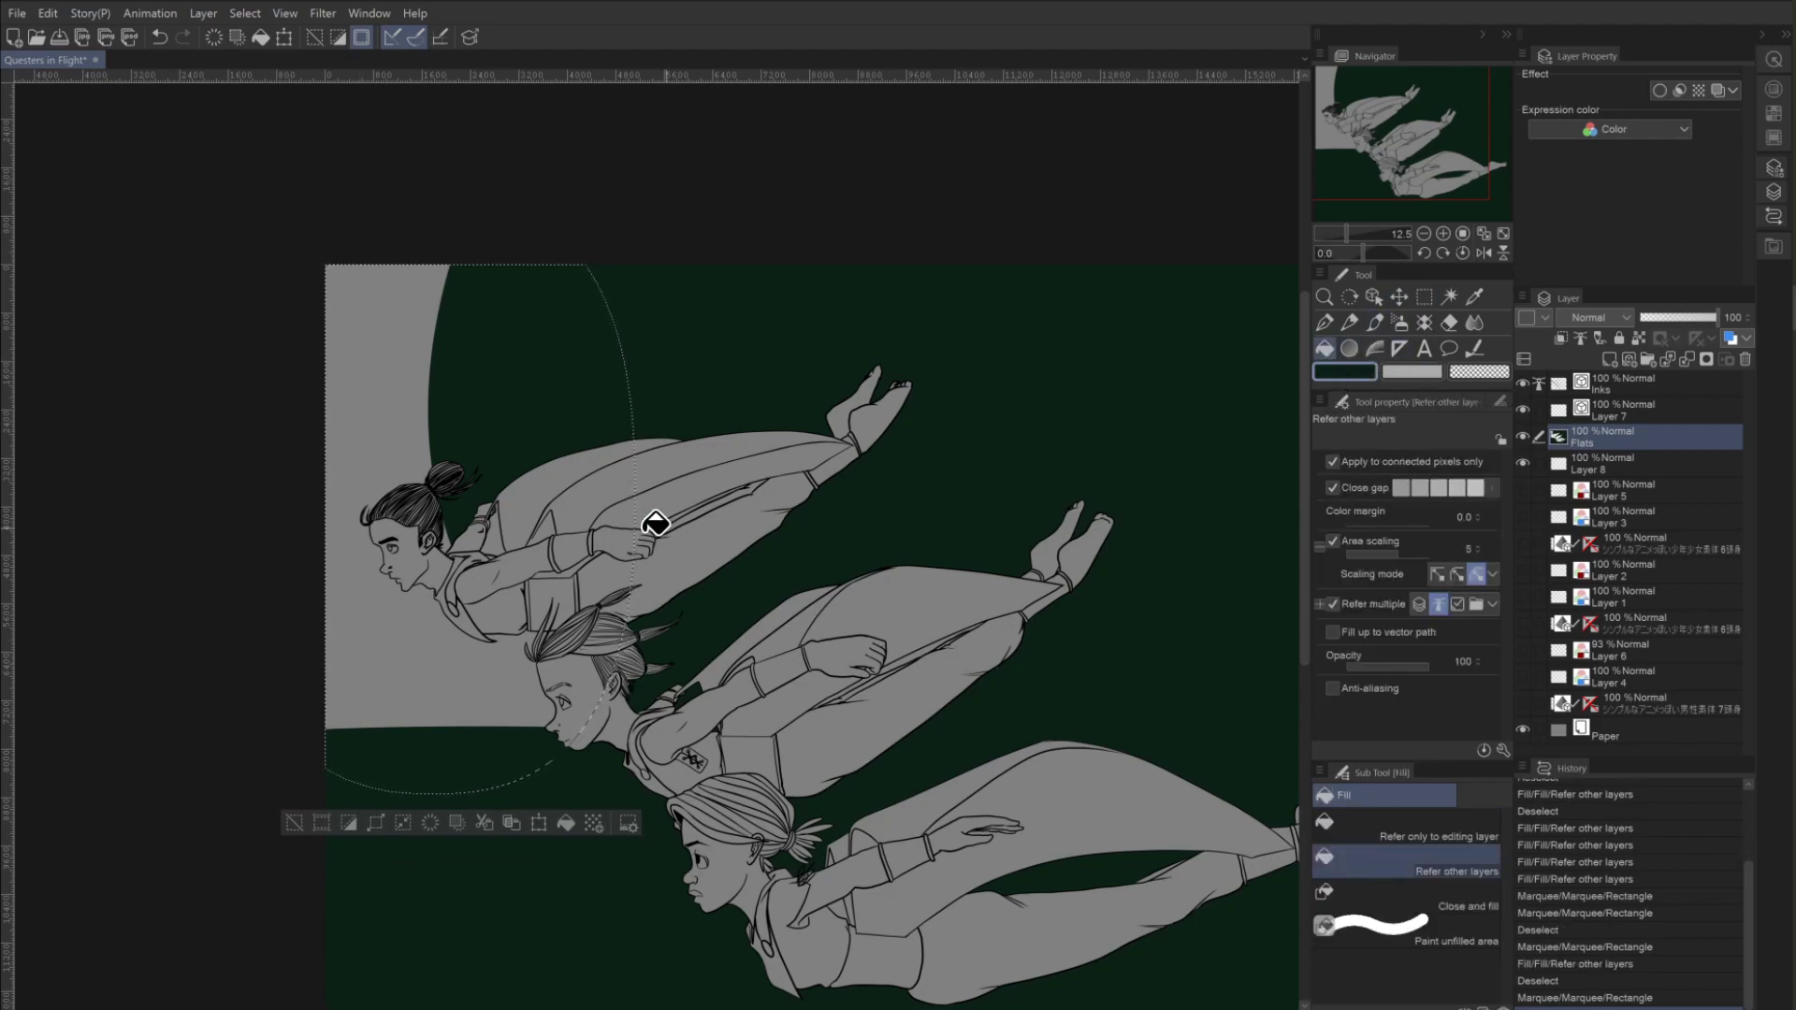
left_click(404, 653)
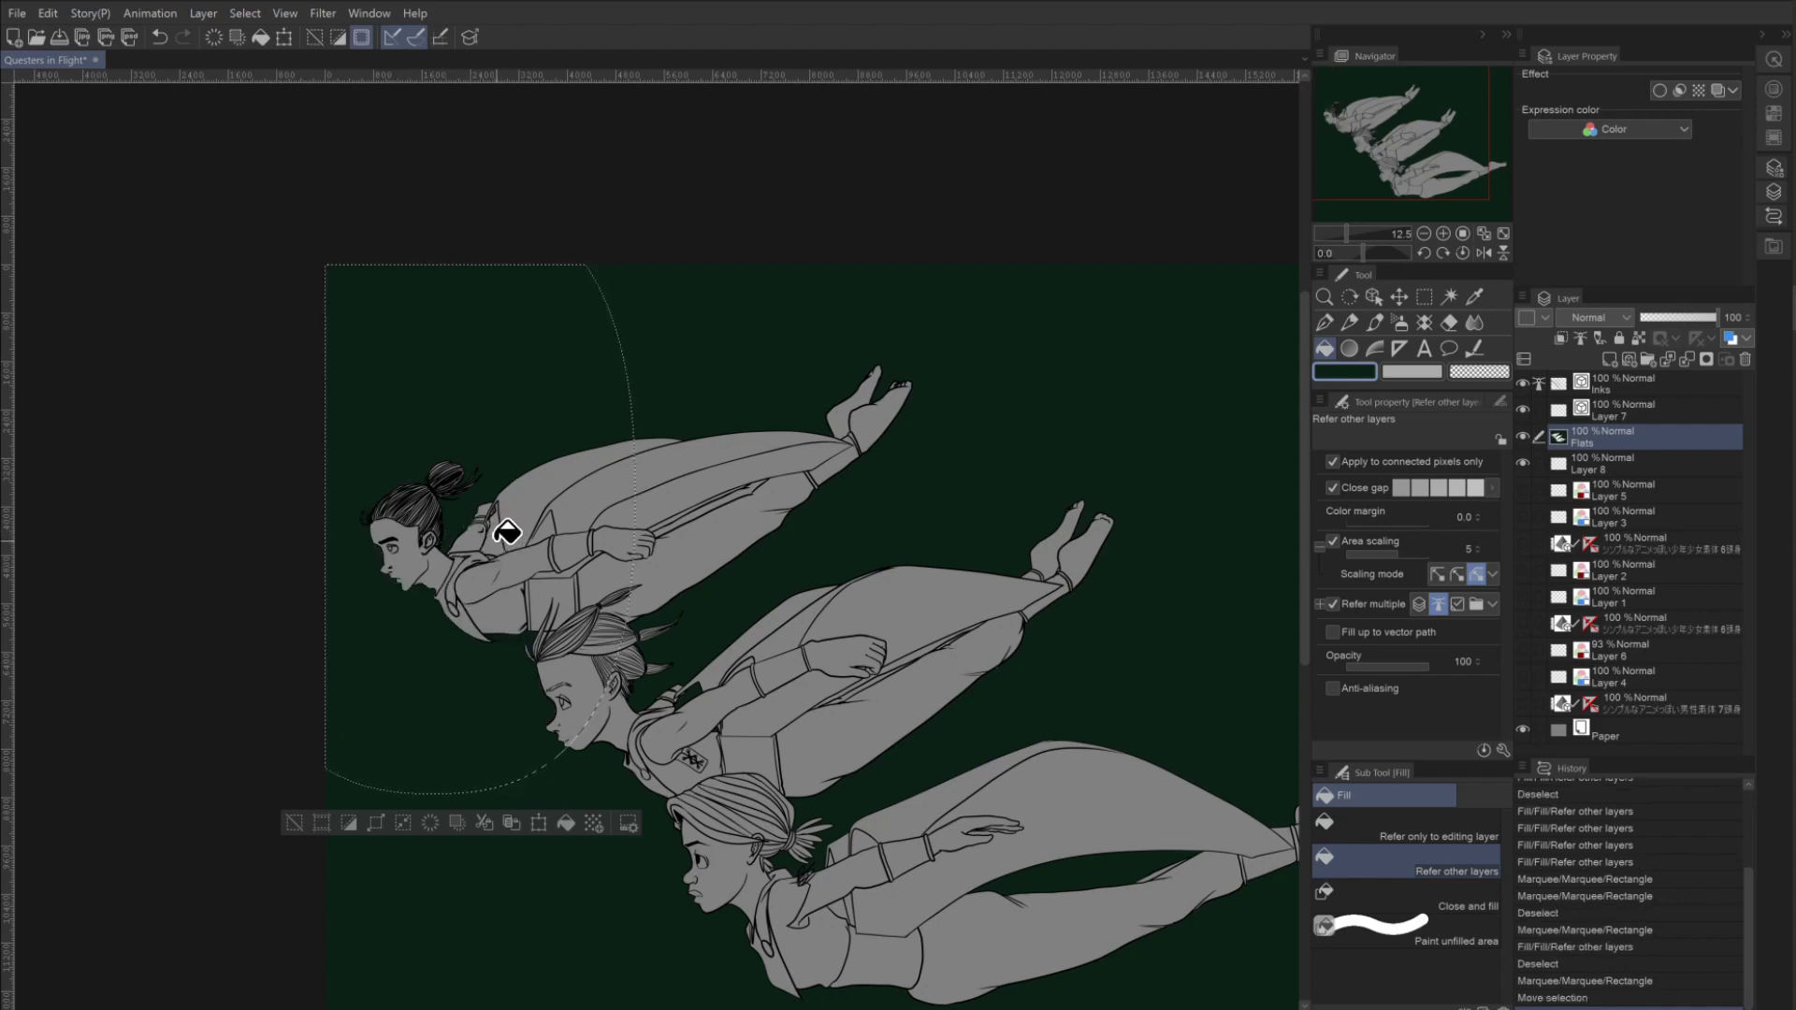
Fill the background gaps beside the top figure's shoulder and between its legs with dark green, clearing the selection.
left_click(502, 521)
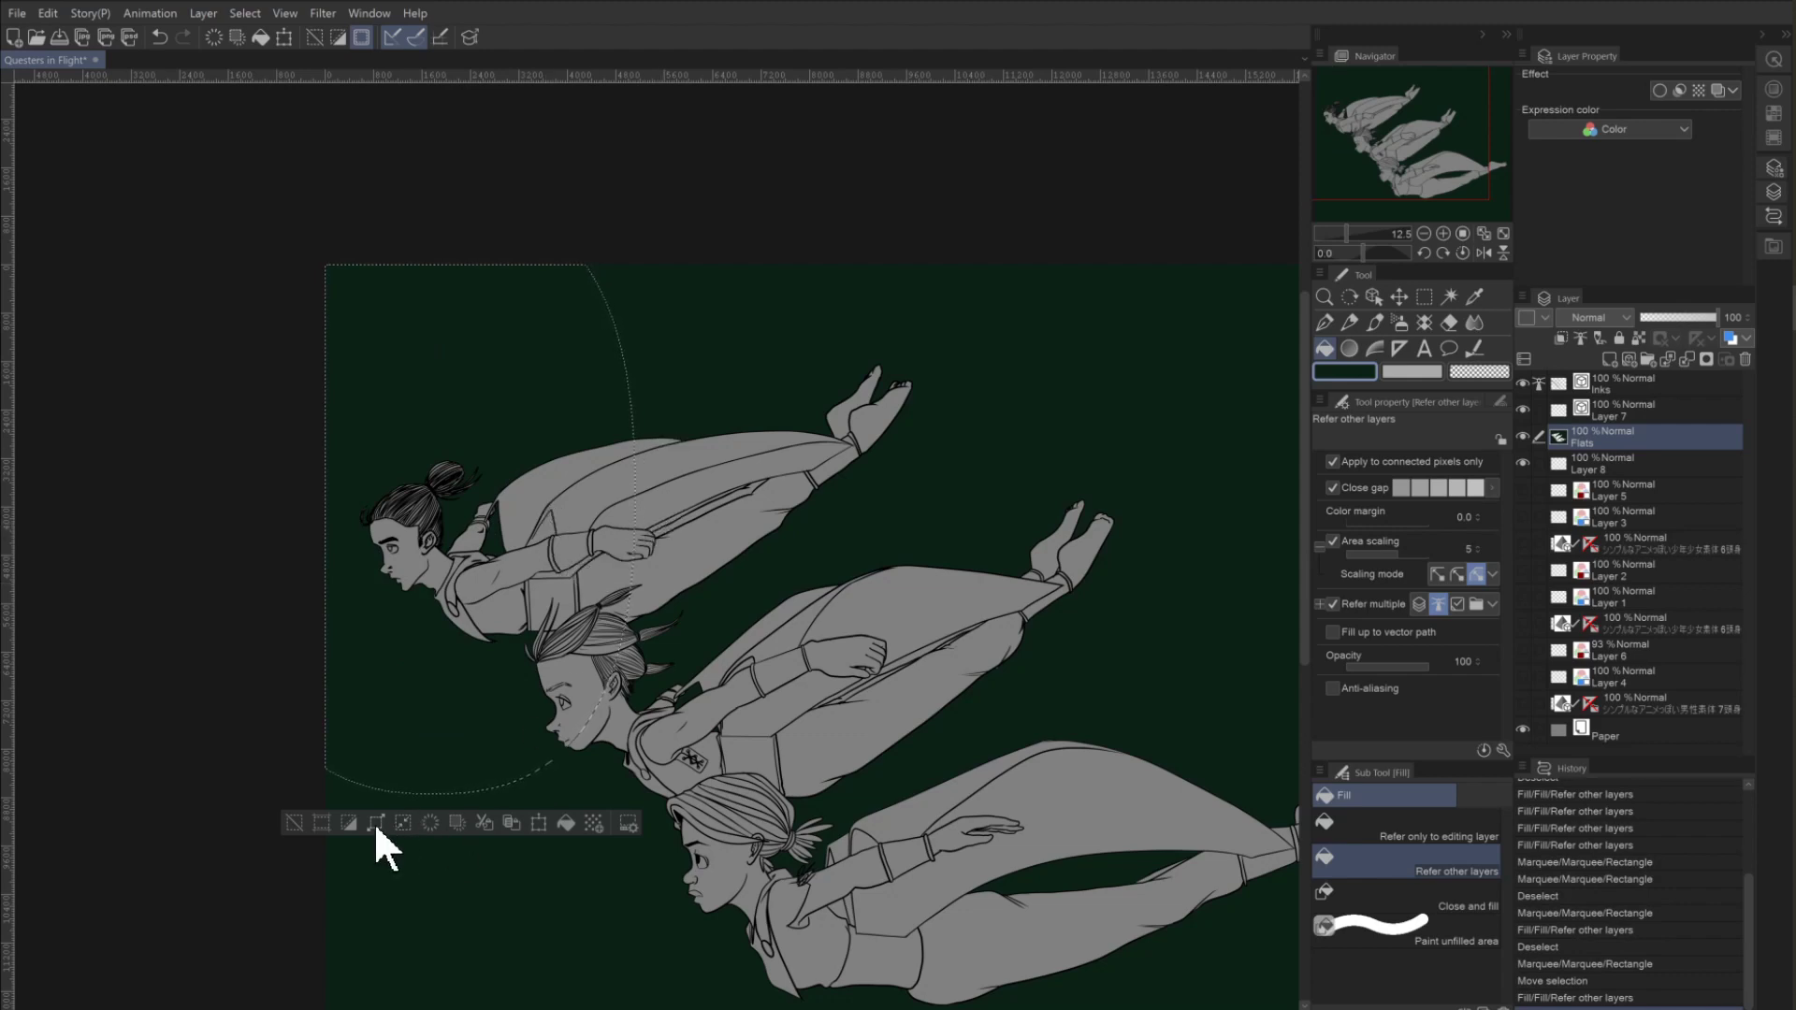
left_click(292, 821)
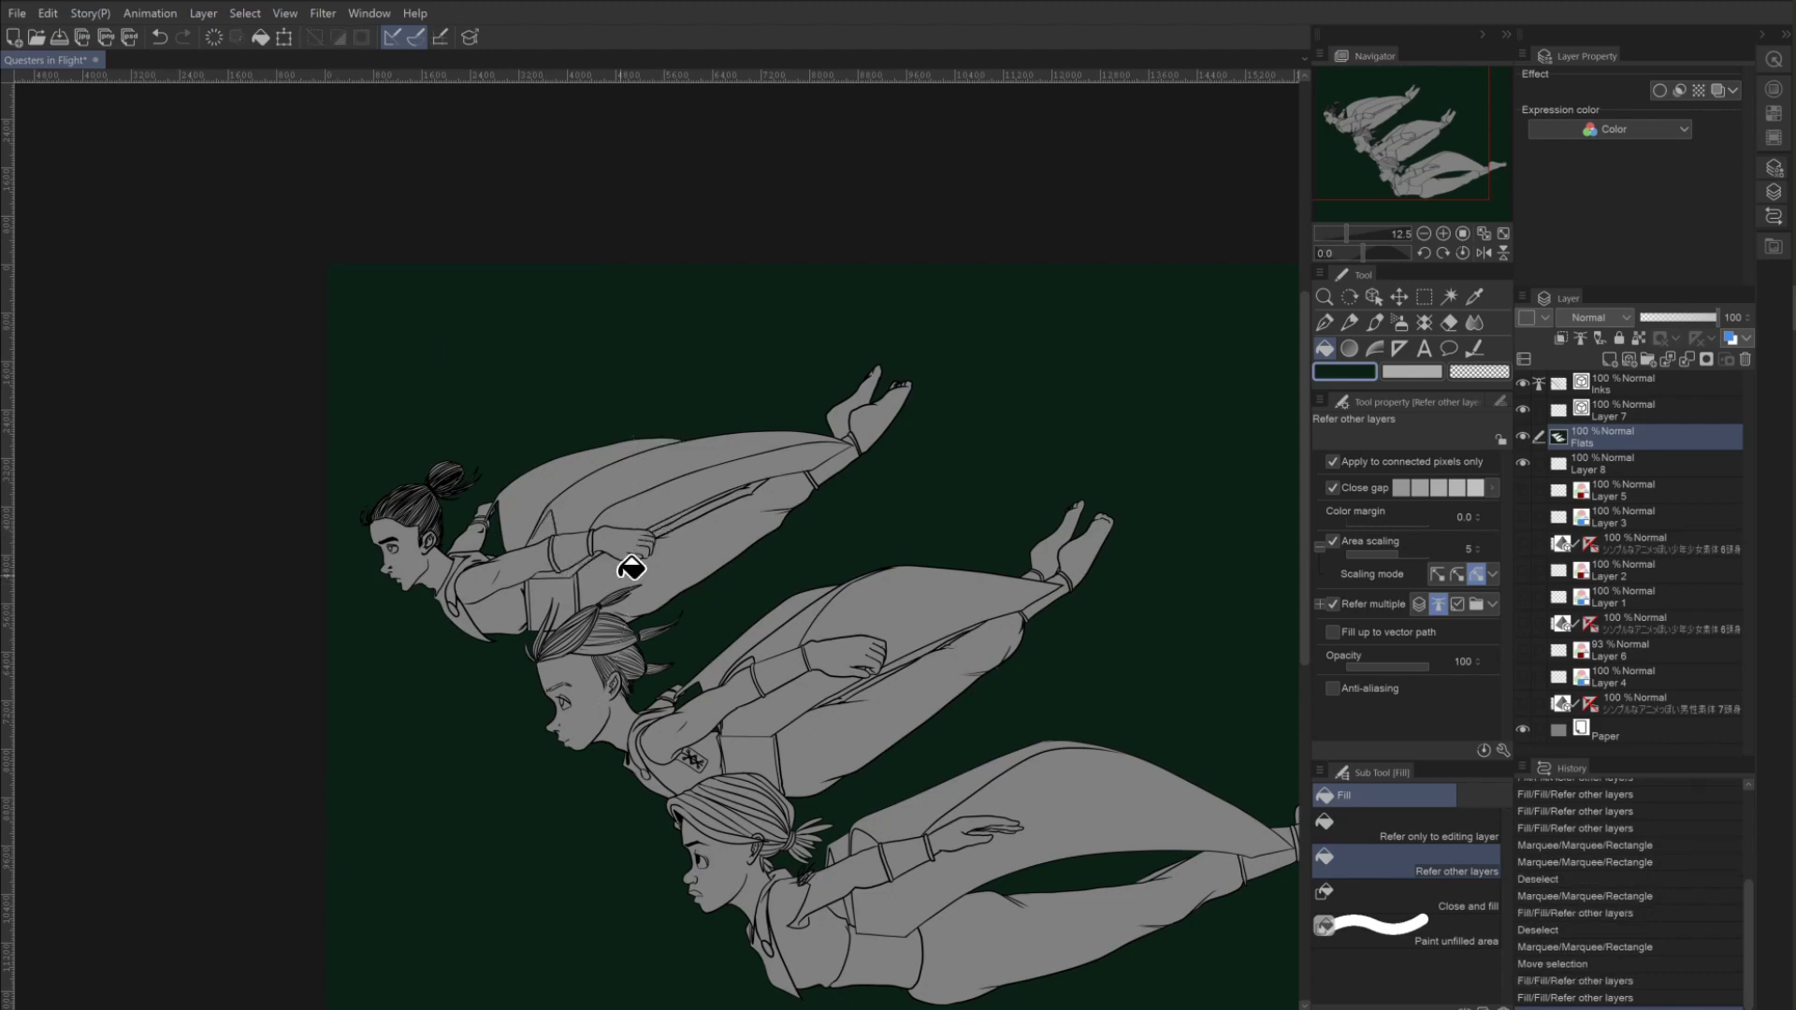
left_click(672, 515)
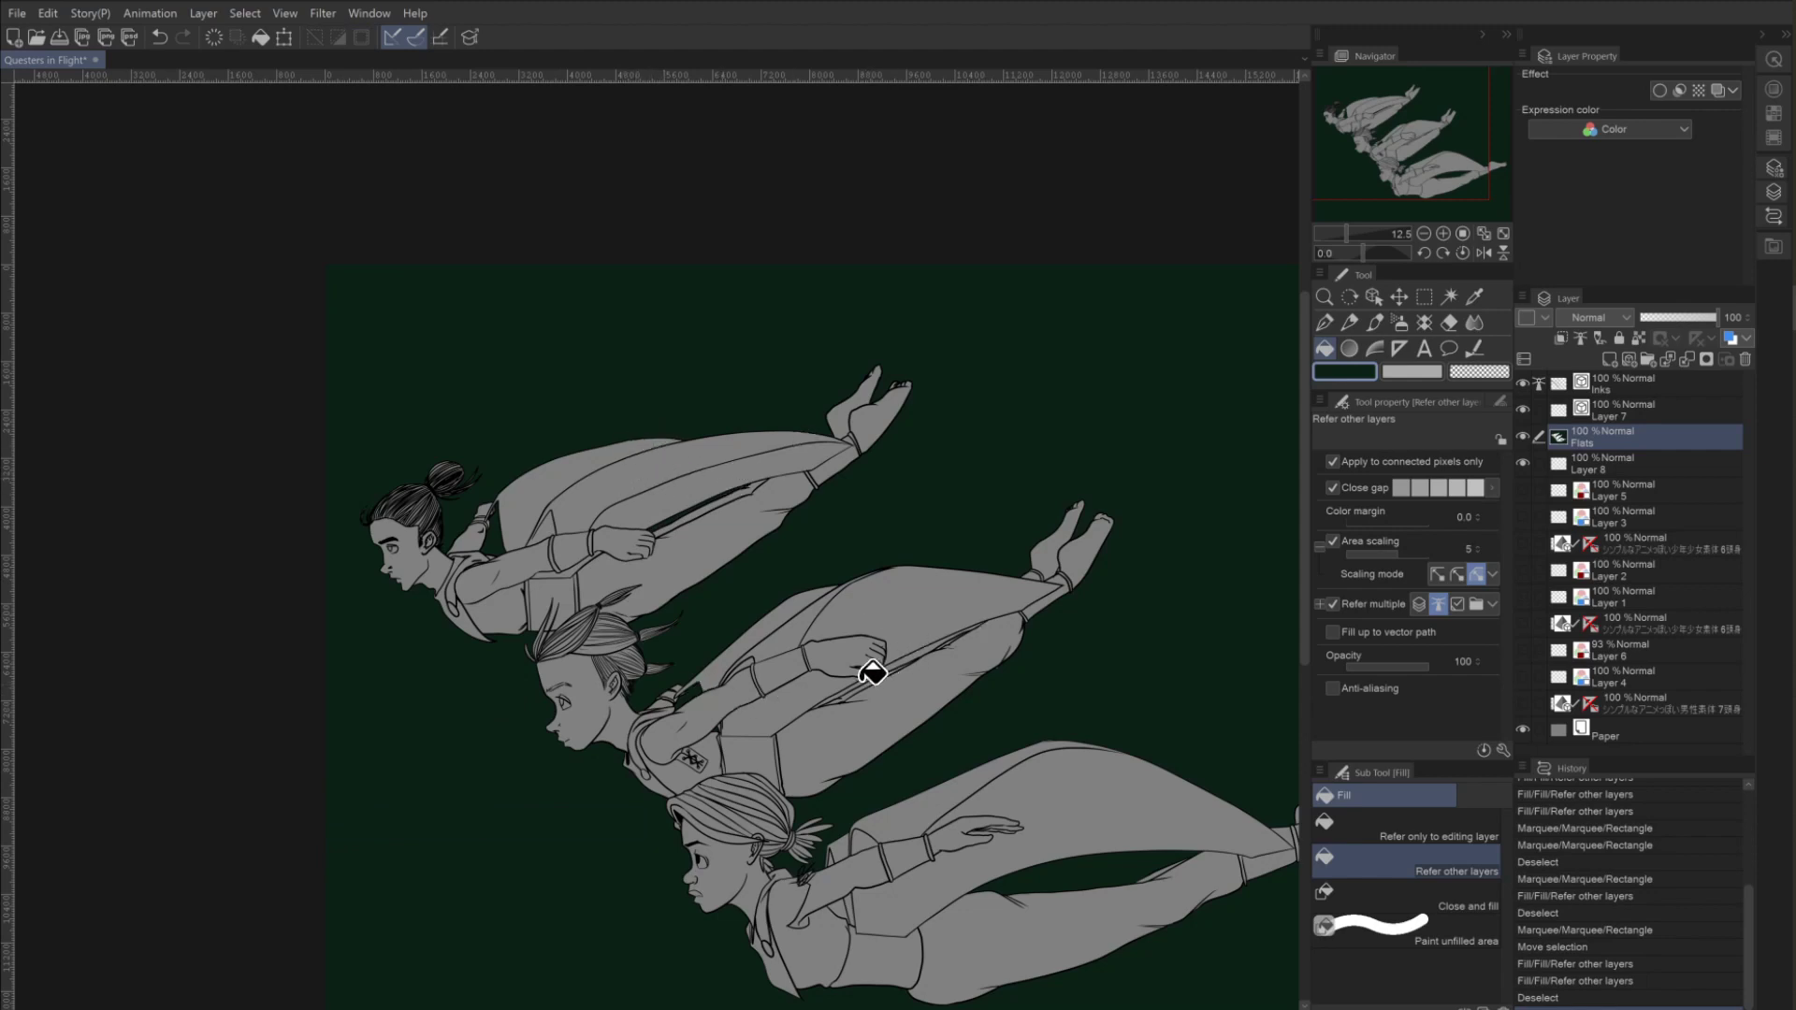
Fill the narrow background slivers between the middle figure's legs, below the hand and towards the ankle, with dark green.
left_click(904, 653)
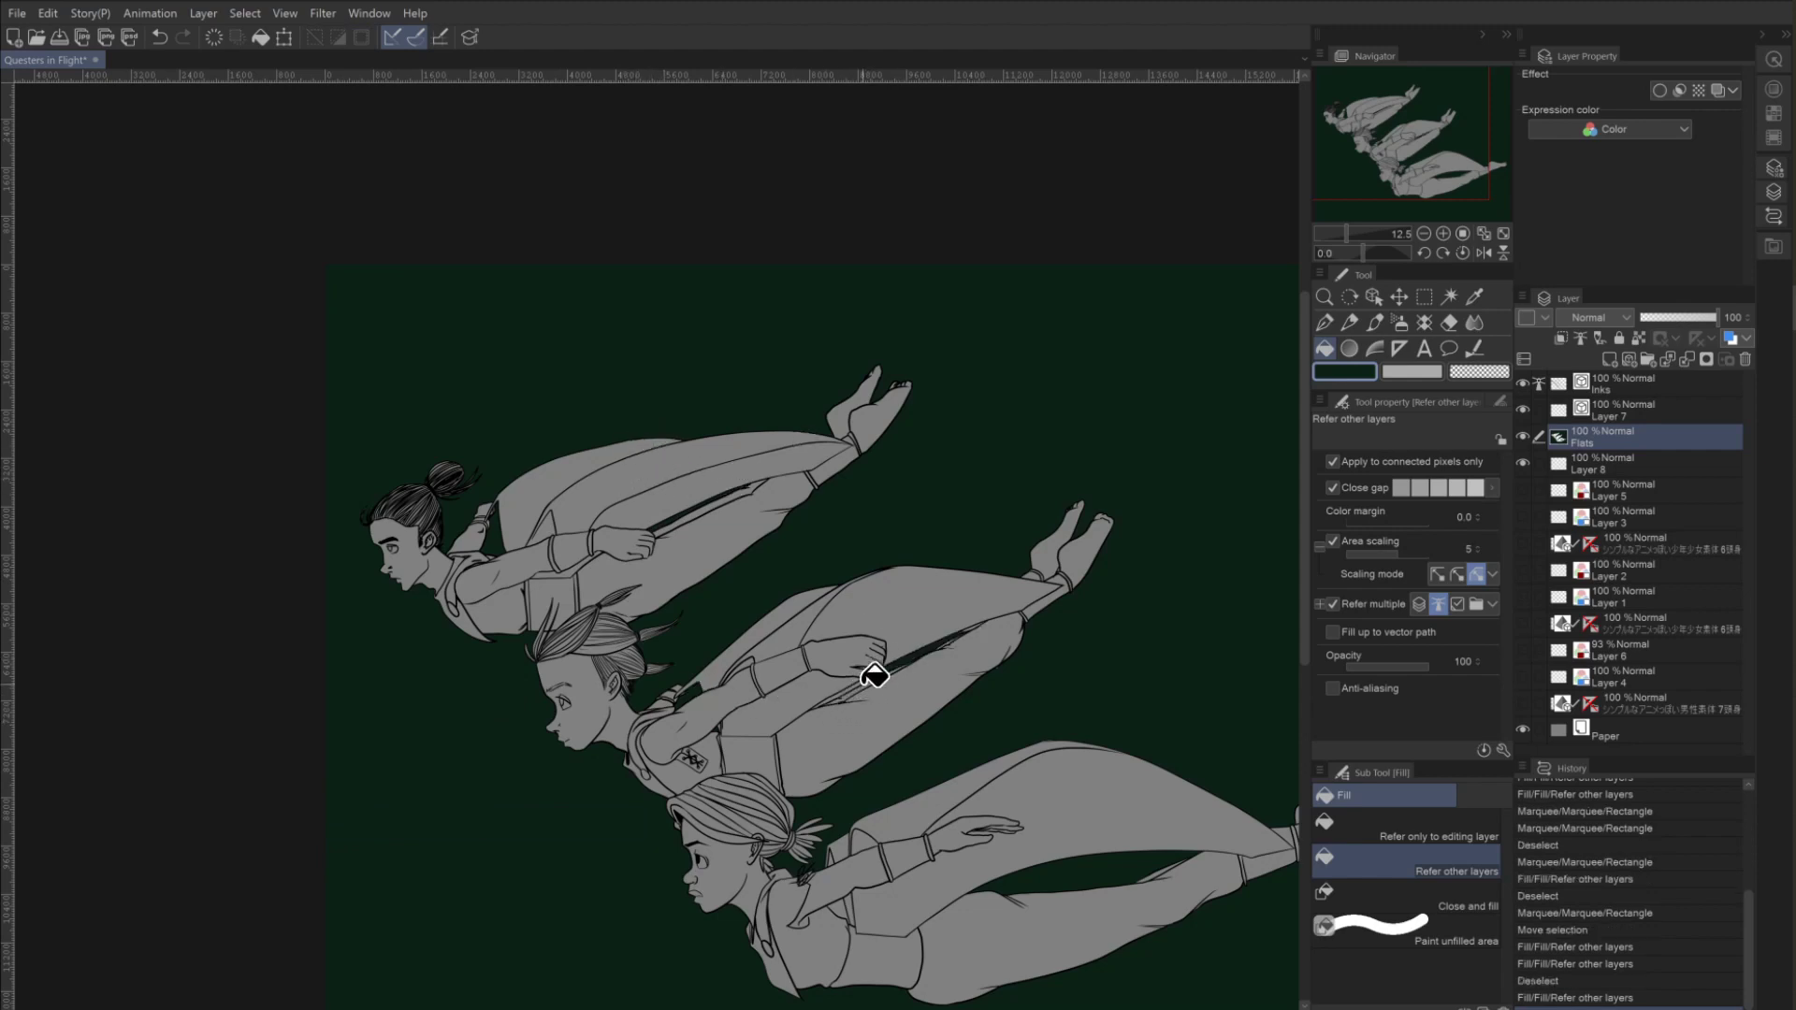
left_click(859, 672)
left_click(1443, 232)
left_click(1443, 233)
left_click_drag(1006, 749, 822, 340)
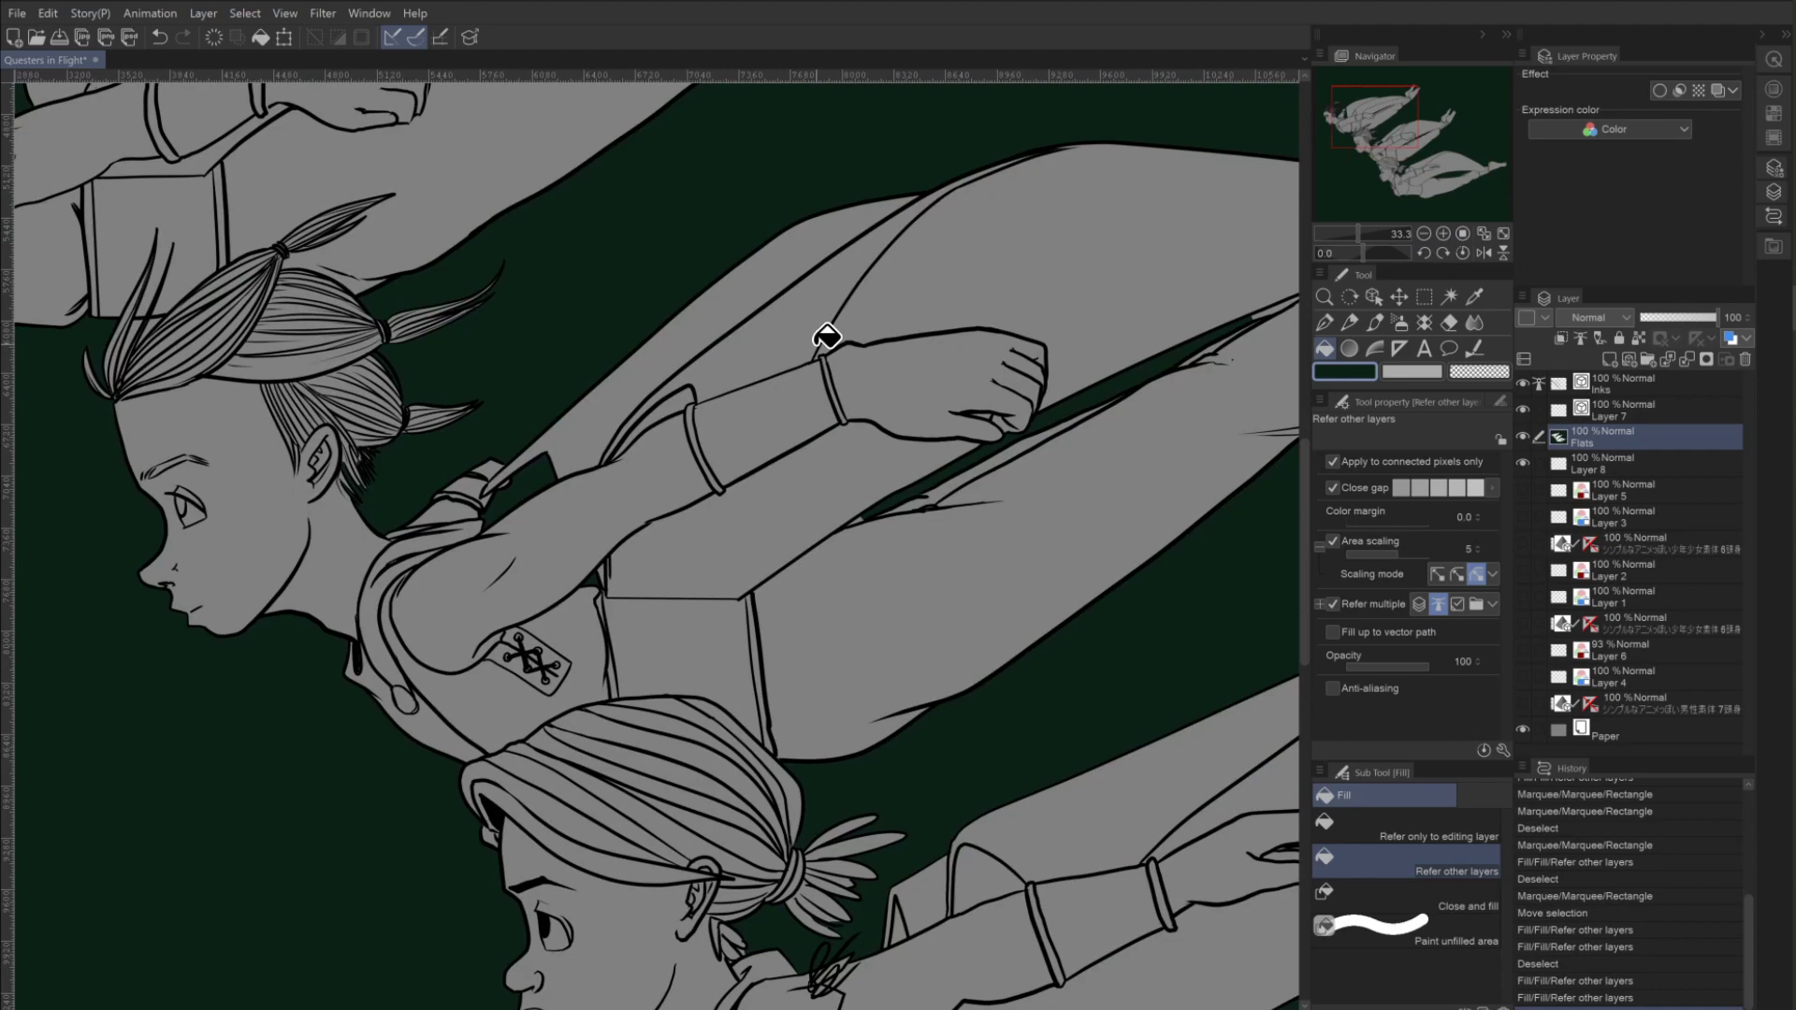
left_click(870, 508)
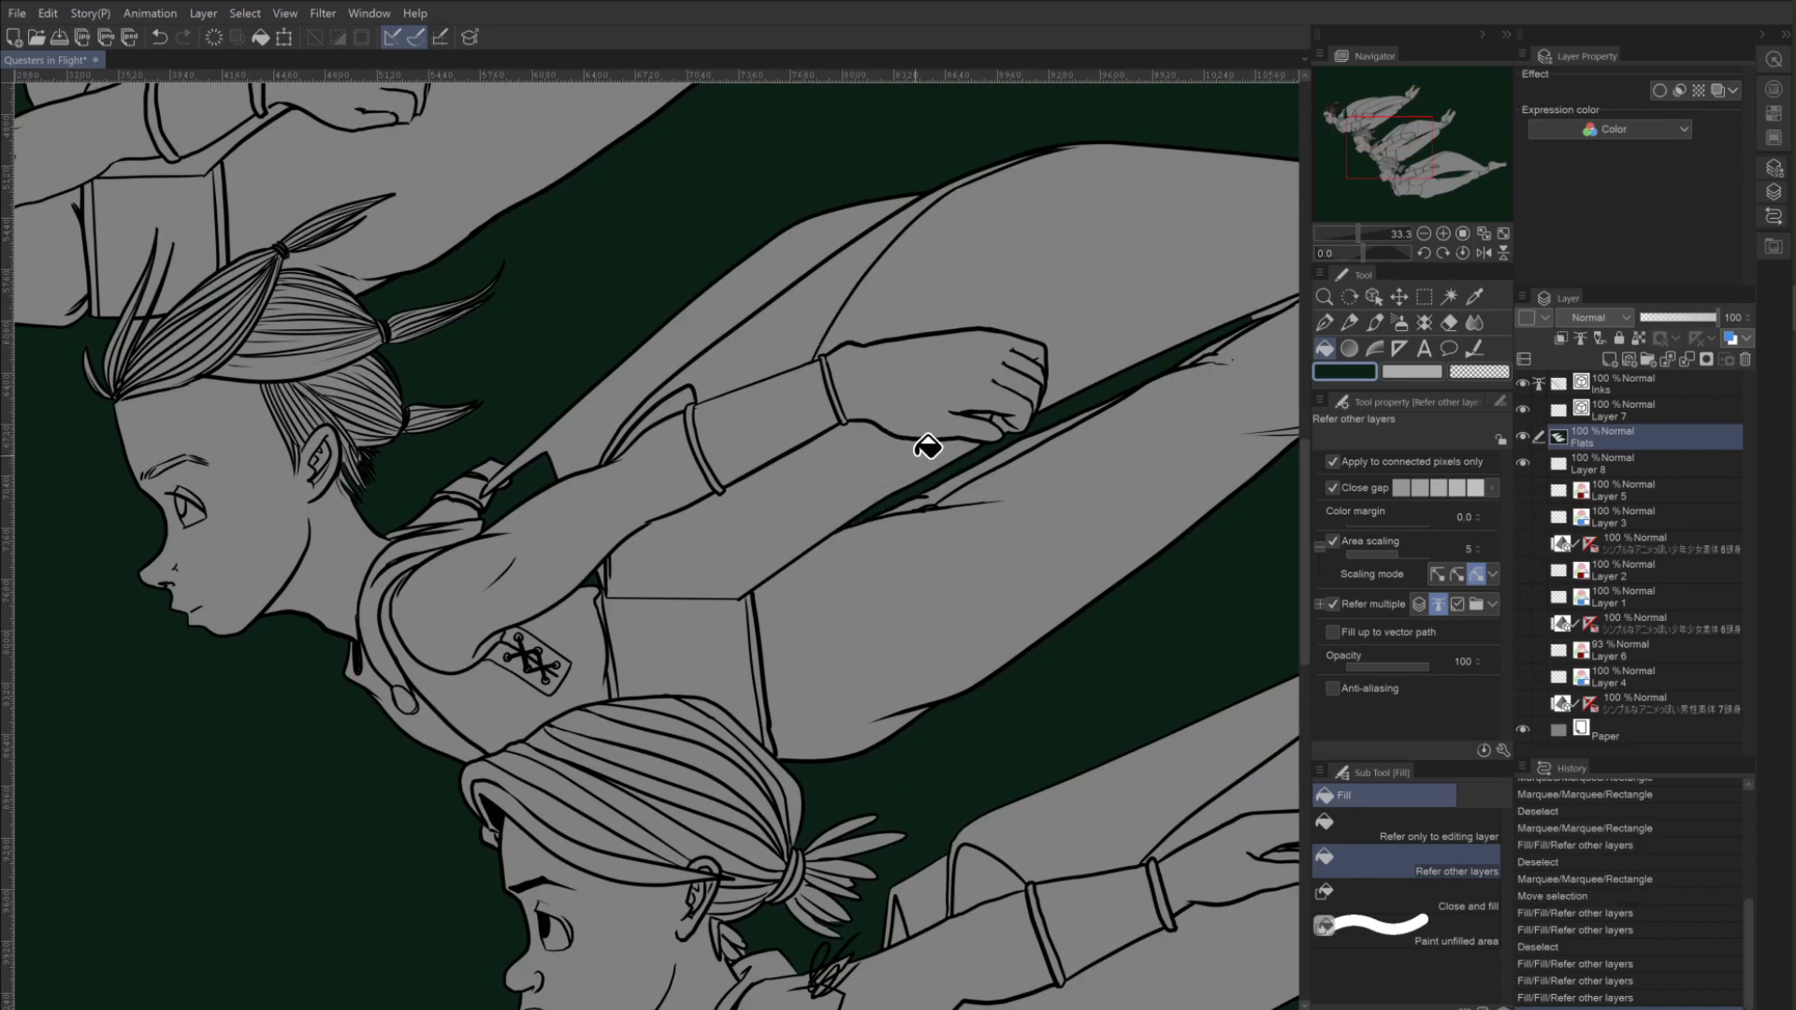
left_click(1274, 300)
left_click_drag(1007, 412, 721, 573)
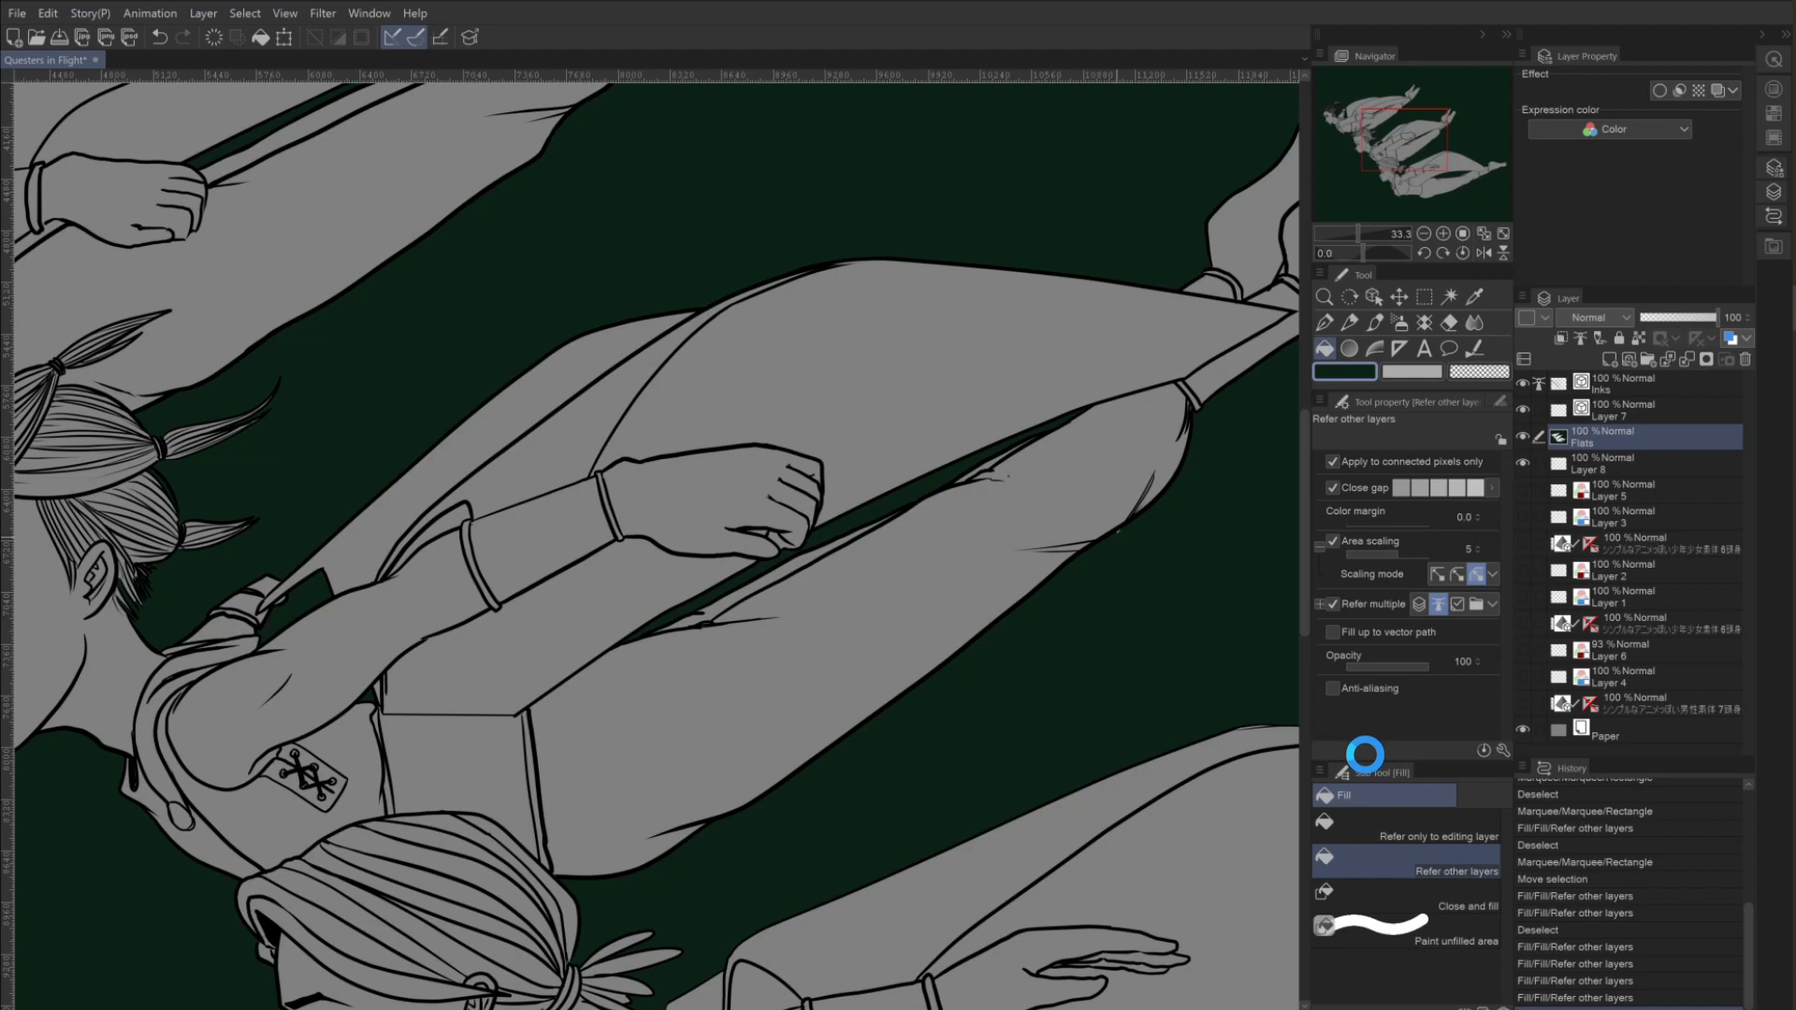
left_click(1049, 651)
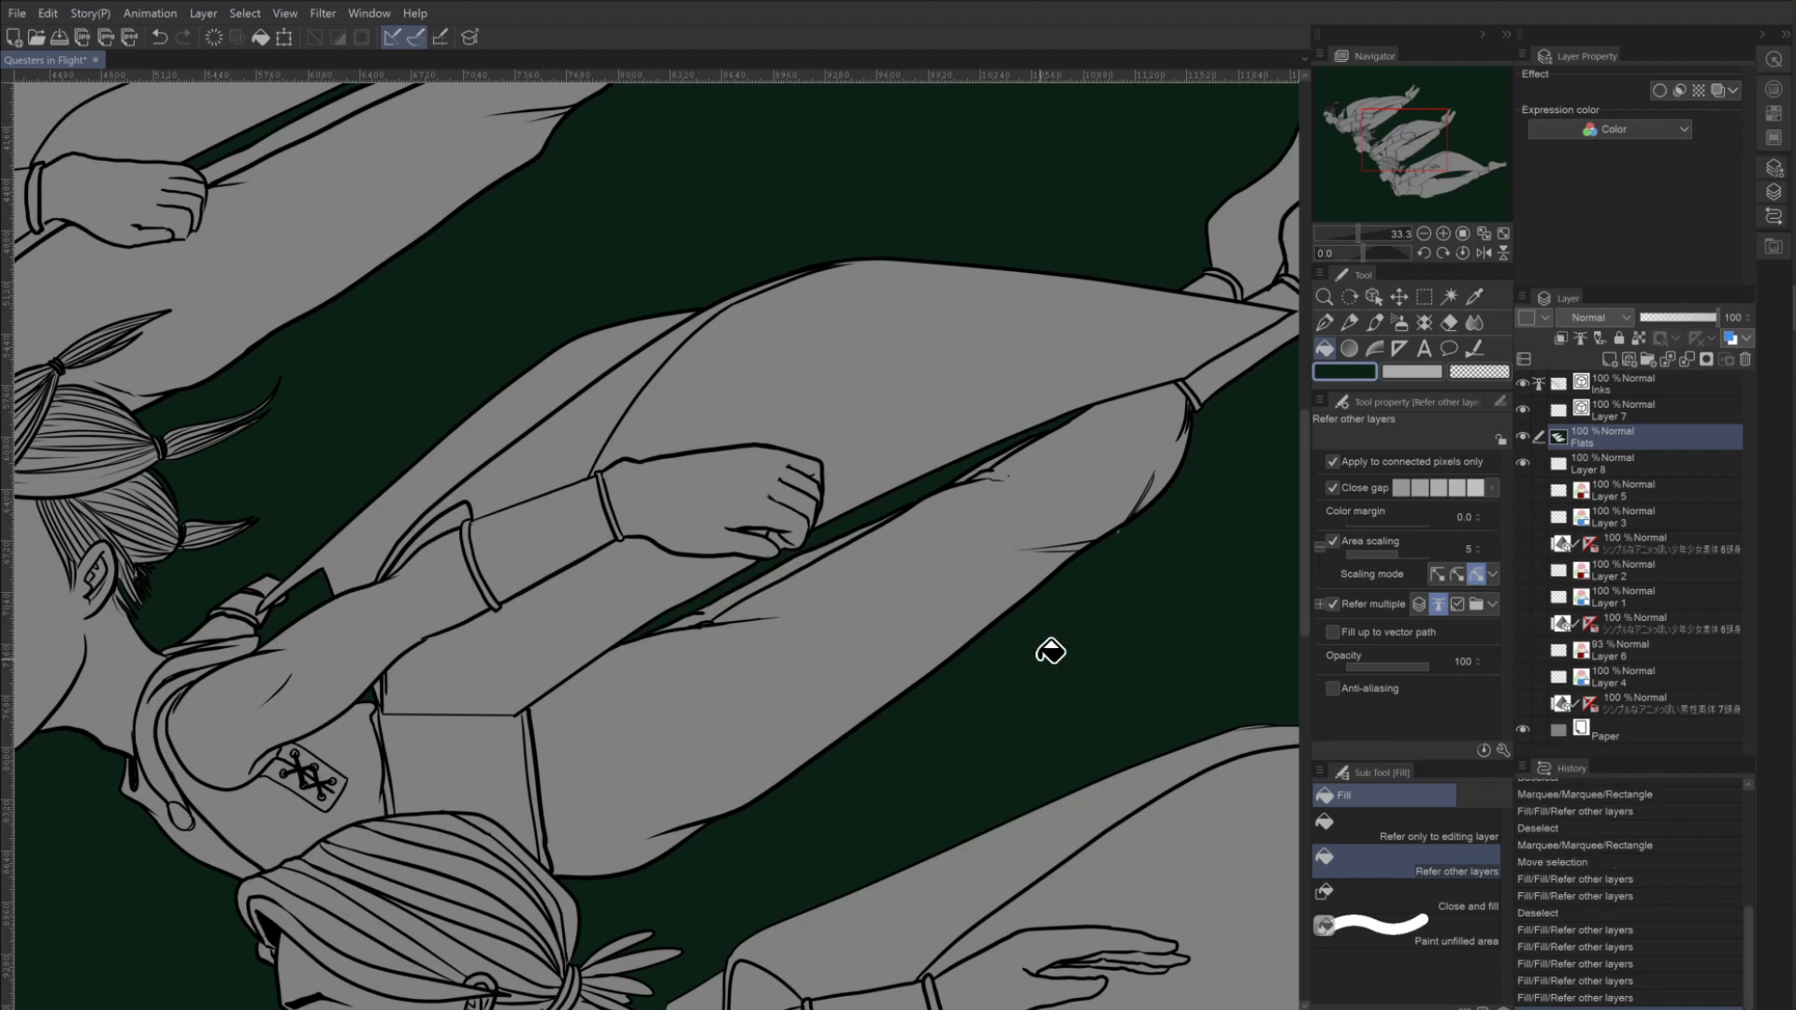
Touch up missed background spots at the middle figure's lower leg and ankles with short dark green G-pen strokes.
left_click(1325, 322)
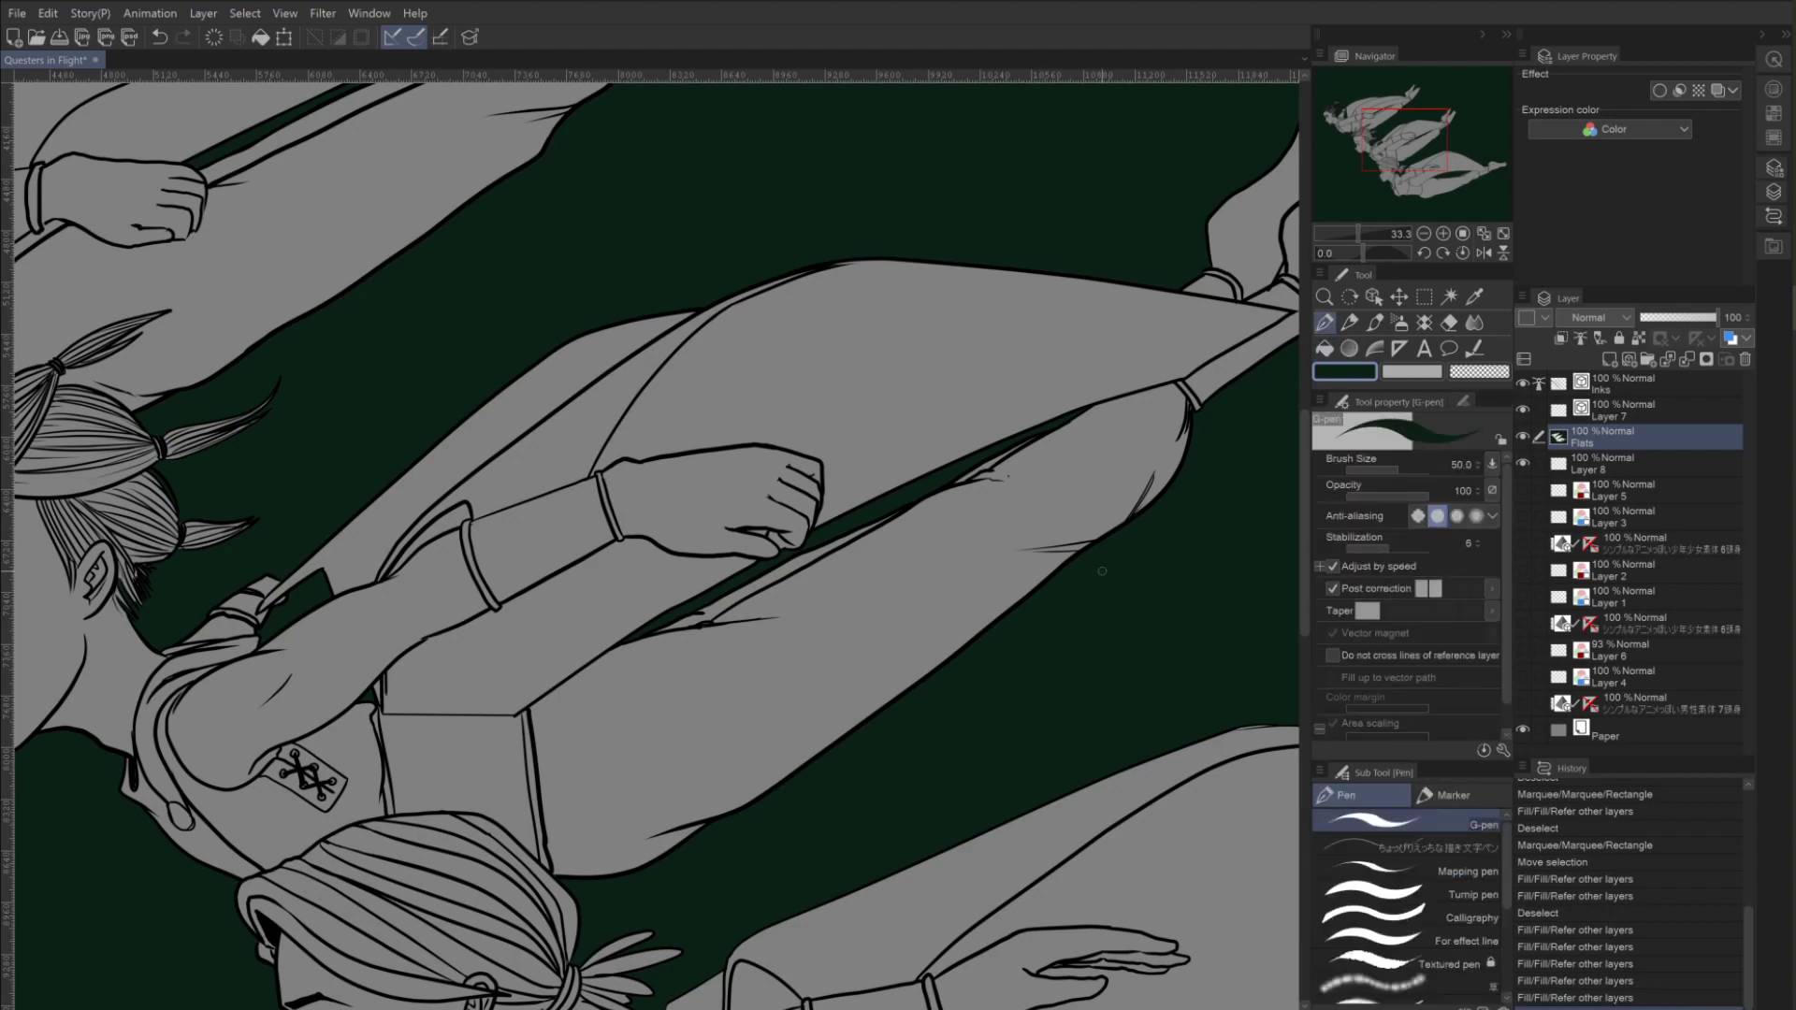
left_click_drag(1120, 589, 963, 648)
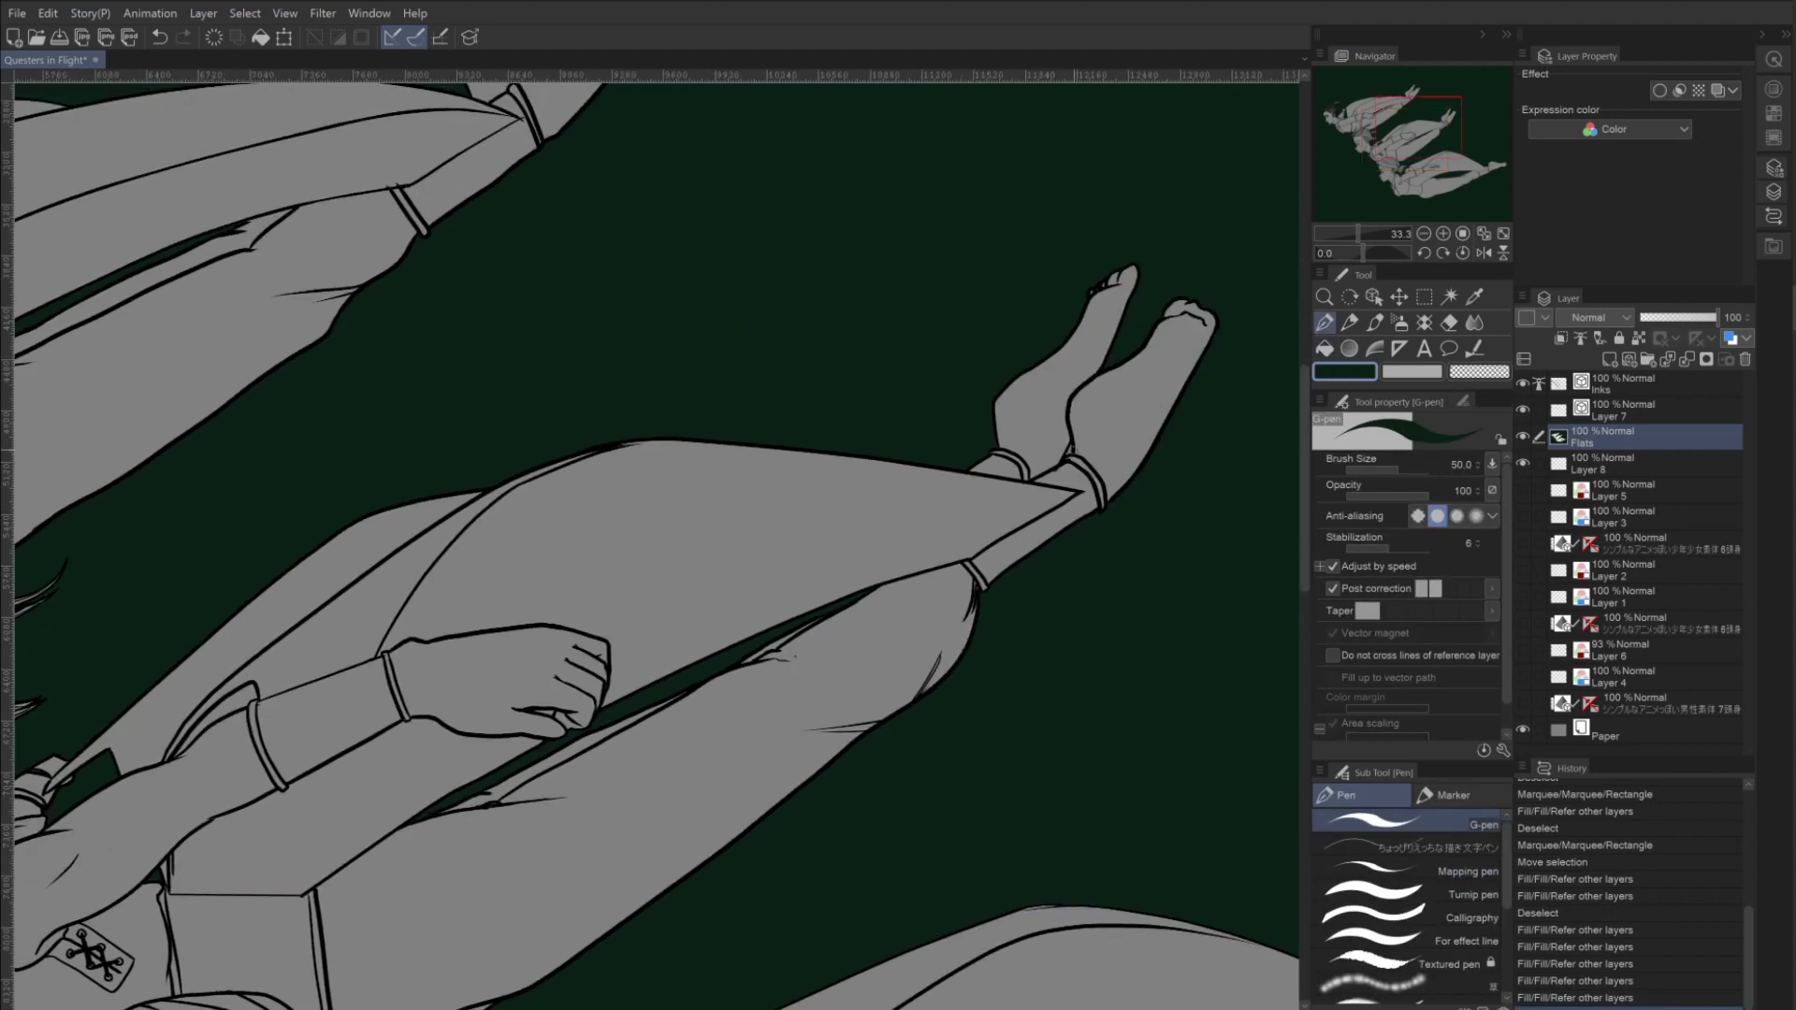
left_click_drag(1068, 450, 1051, 478)
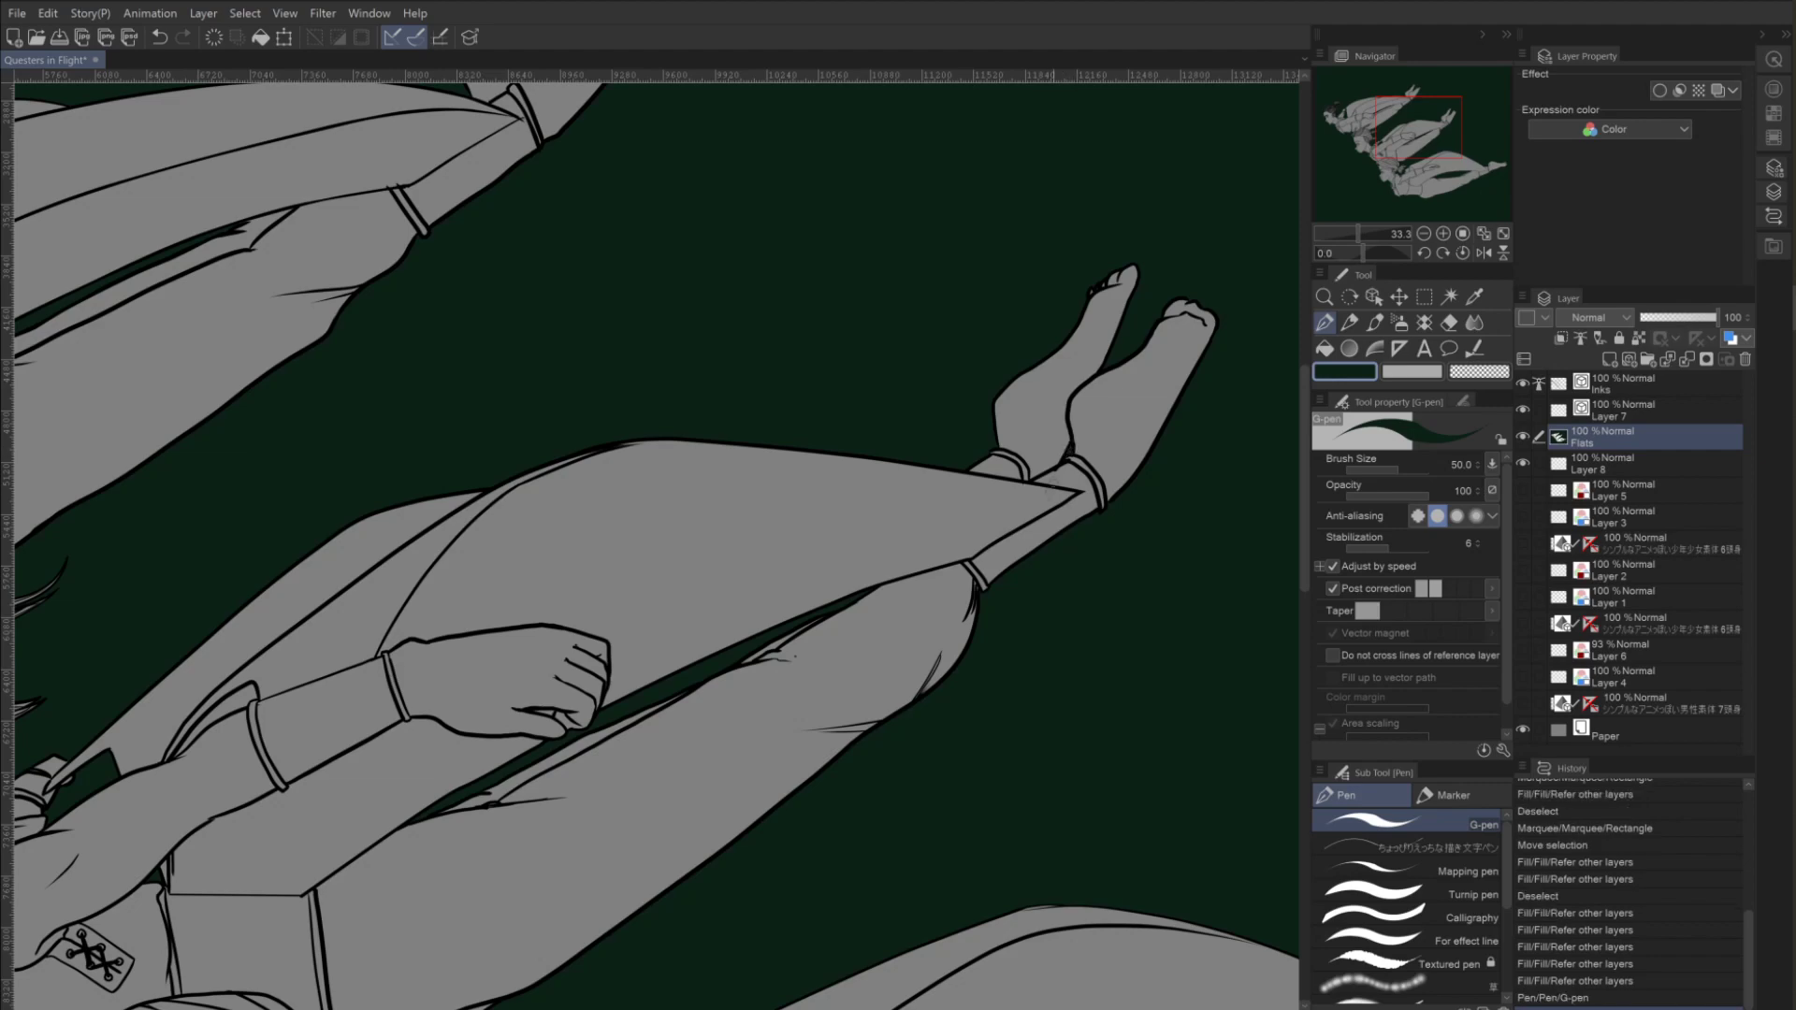
Inspect the outlines of all three figures up close for unfilled background spots, and bring the whole illustration back into view.
left_click_drag(762, 312, 1166, 614)
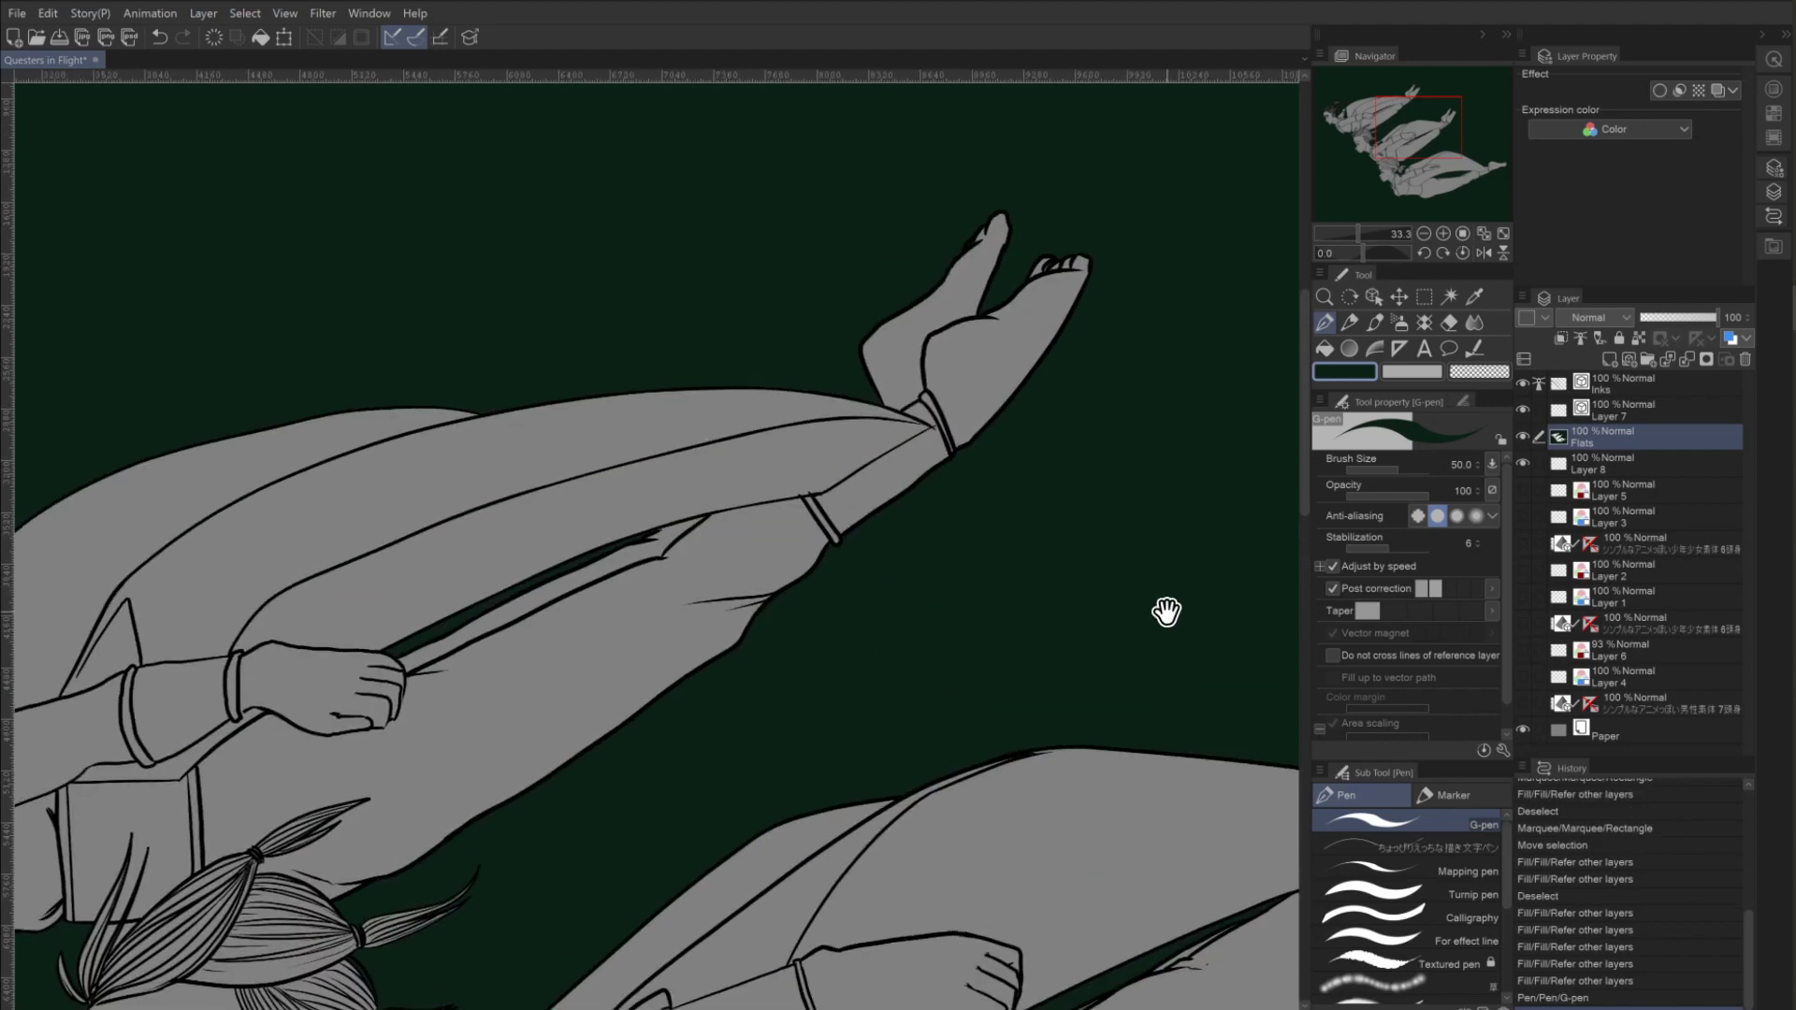
left_click_drag(505, 389, 907, 222)
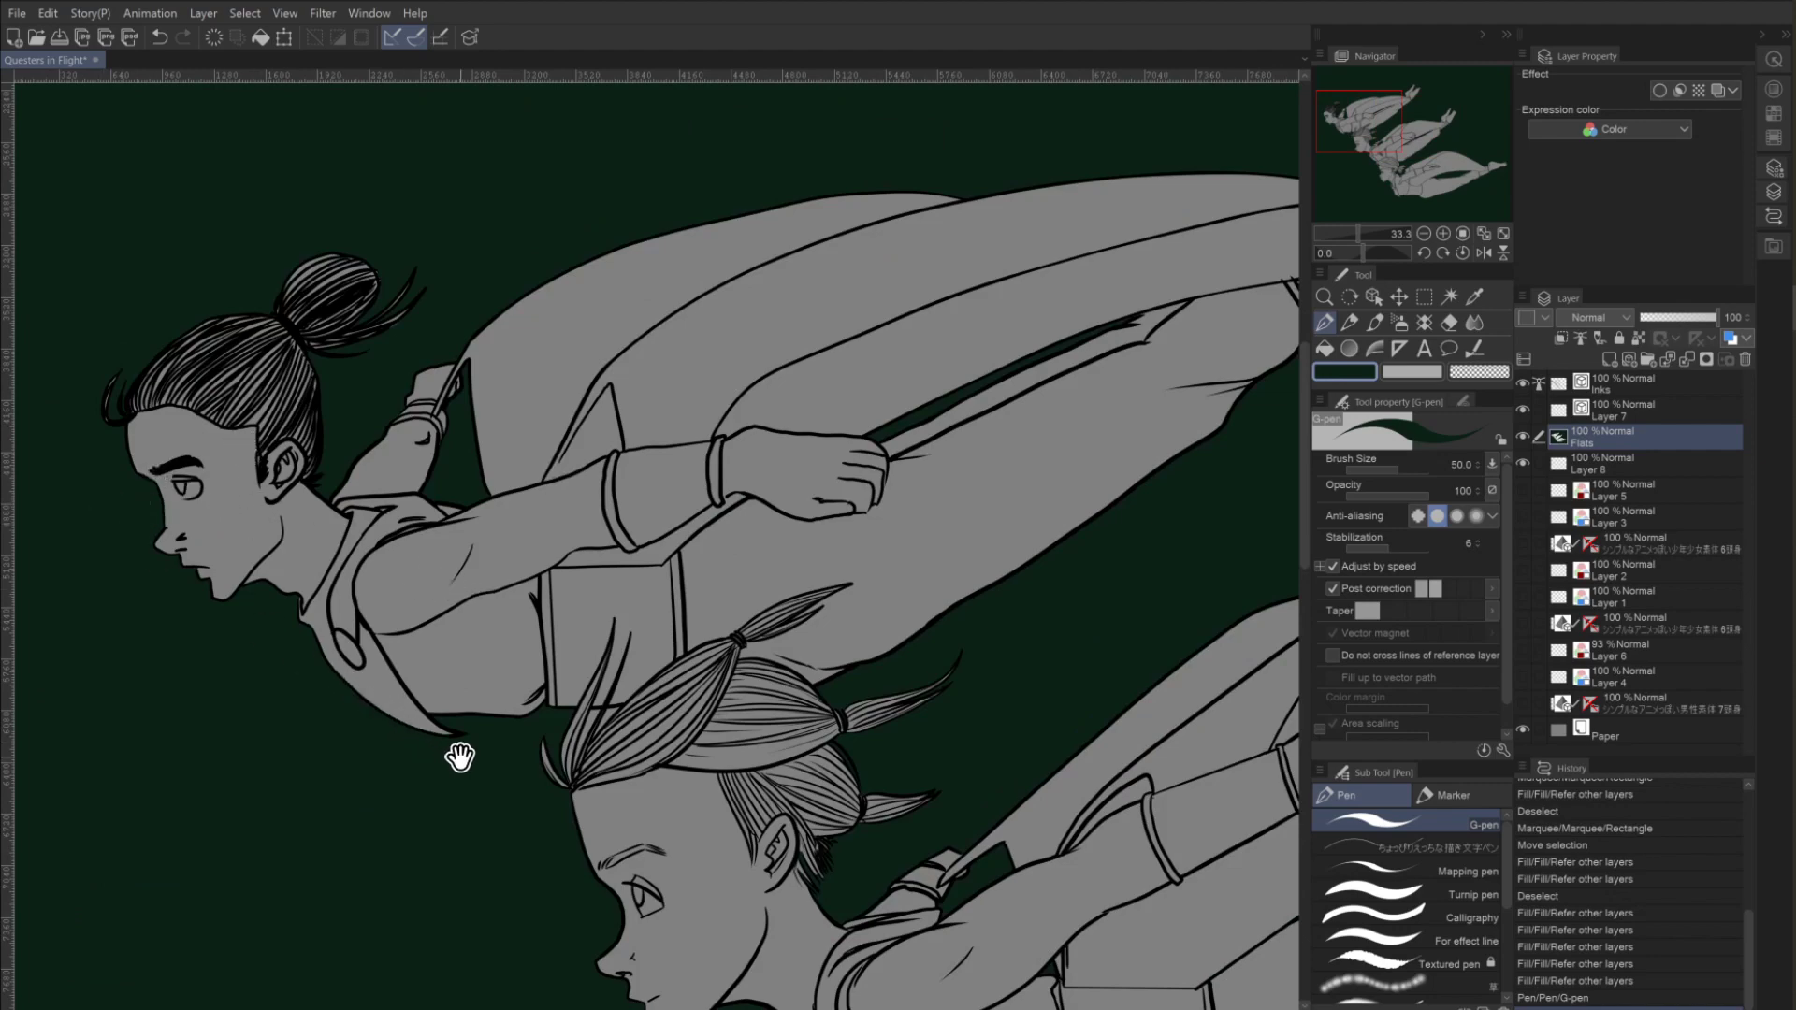
left_click_drag(461, 749, 401, 268)
left_click_drag(695, 762, 405, 377)
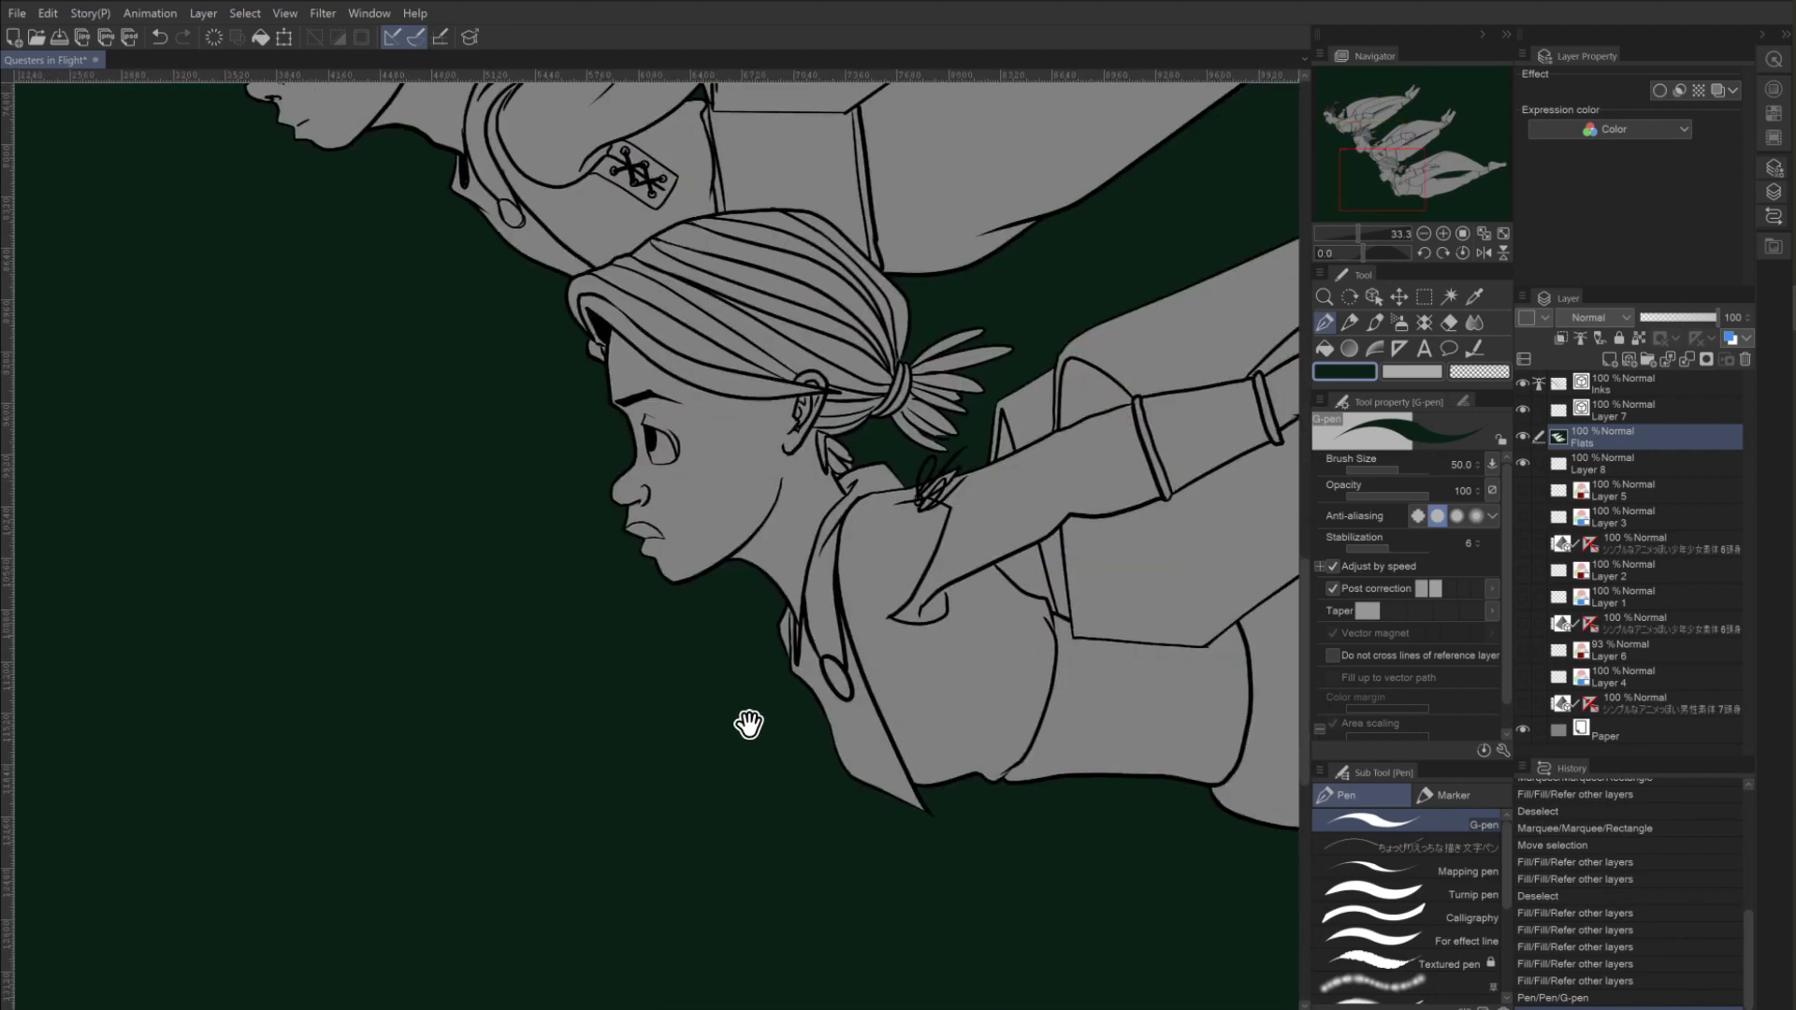
left_click_drag(797, 808, 297, 483)
left_click_drag(890, 718, 693, 689)
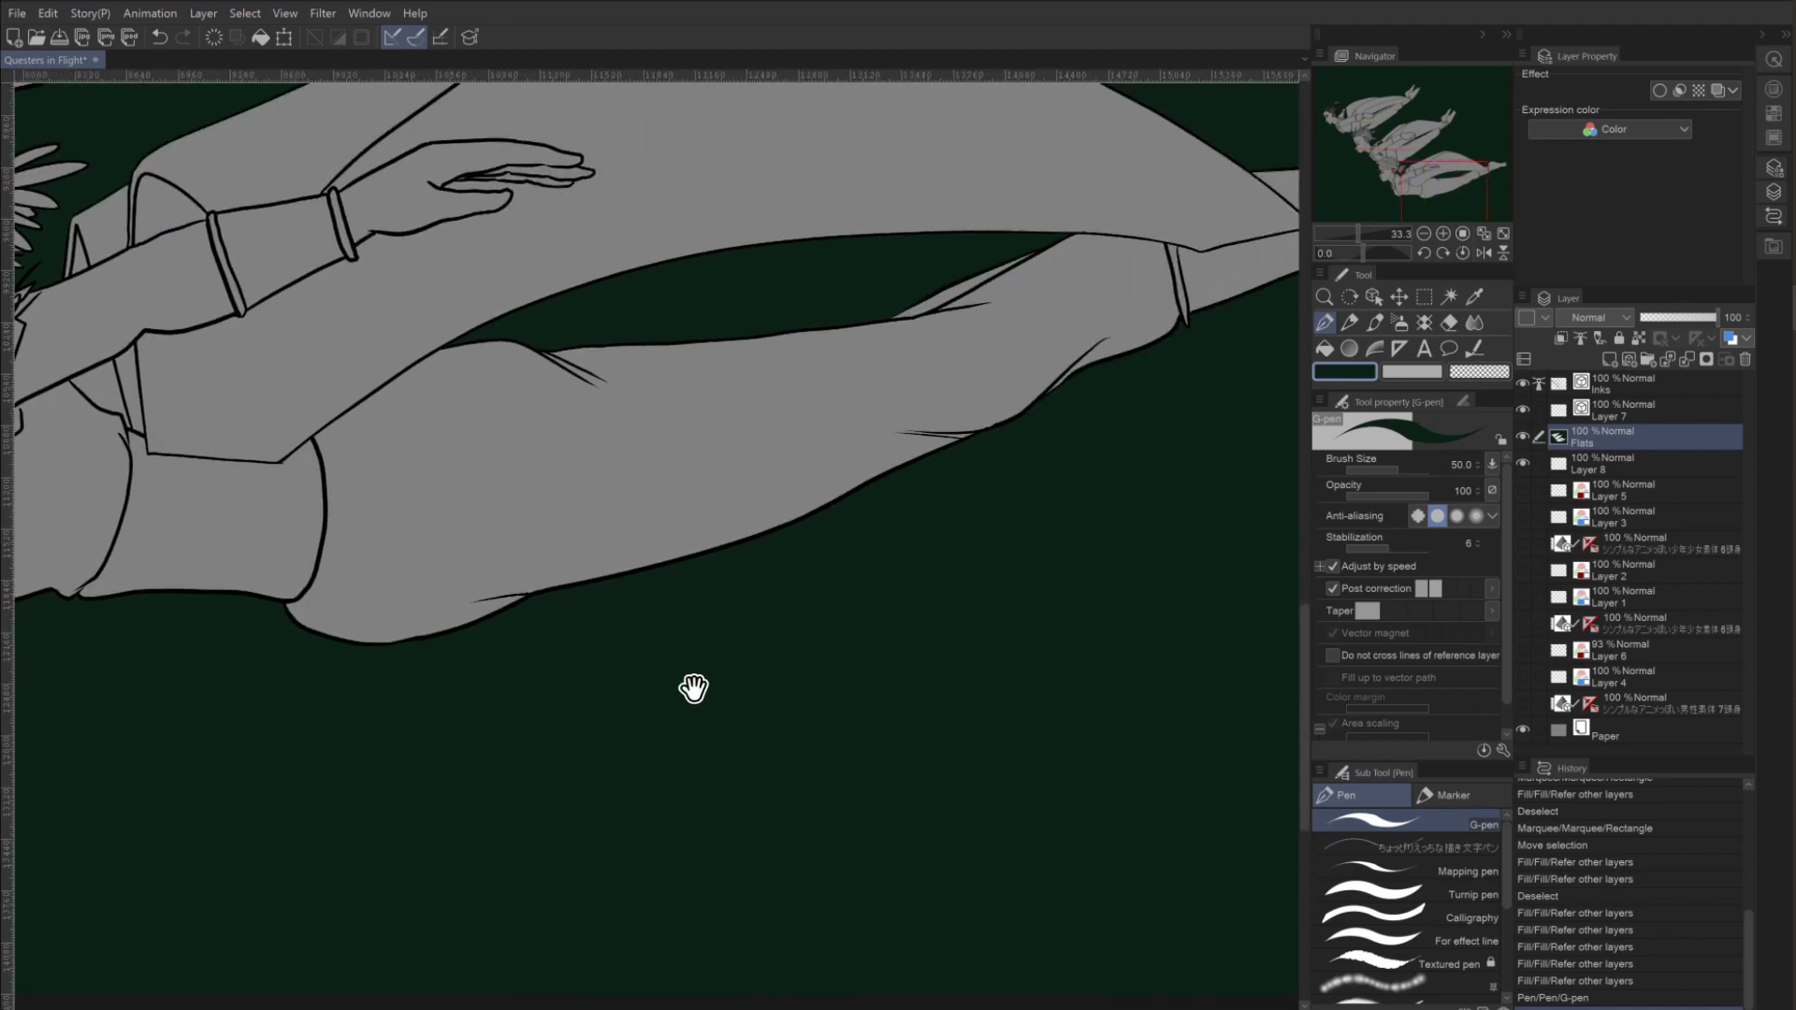
left_click_drag(910, 693, 712, 659)
left_click_drag(970, 341, 1107, 531)
left_click(1423, 233)
left_click(1423, 233)
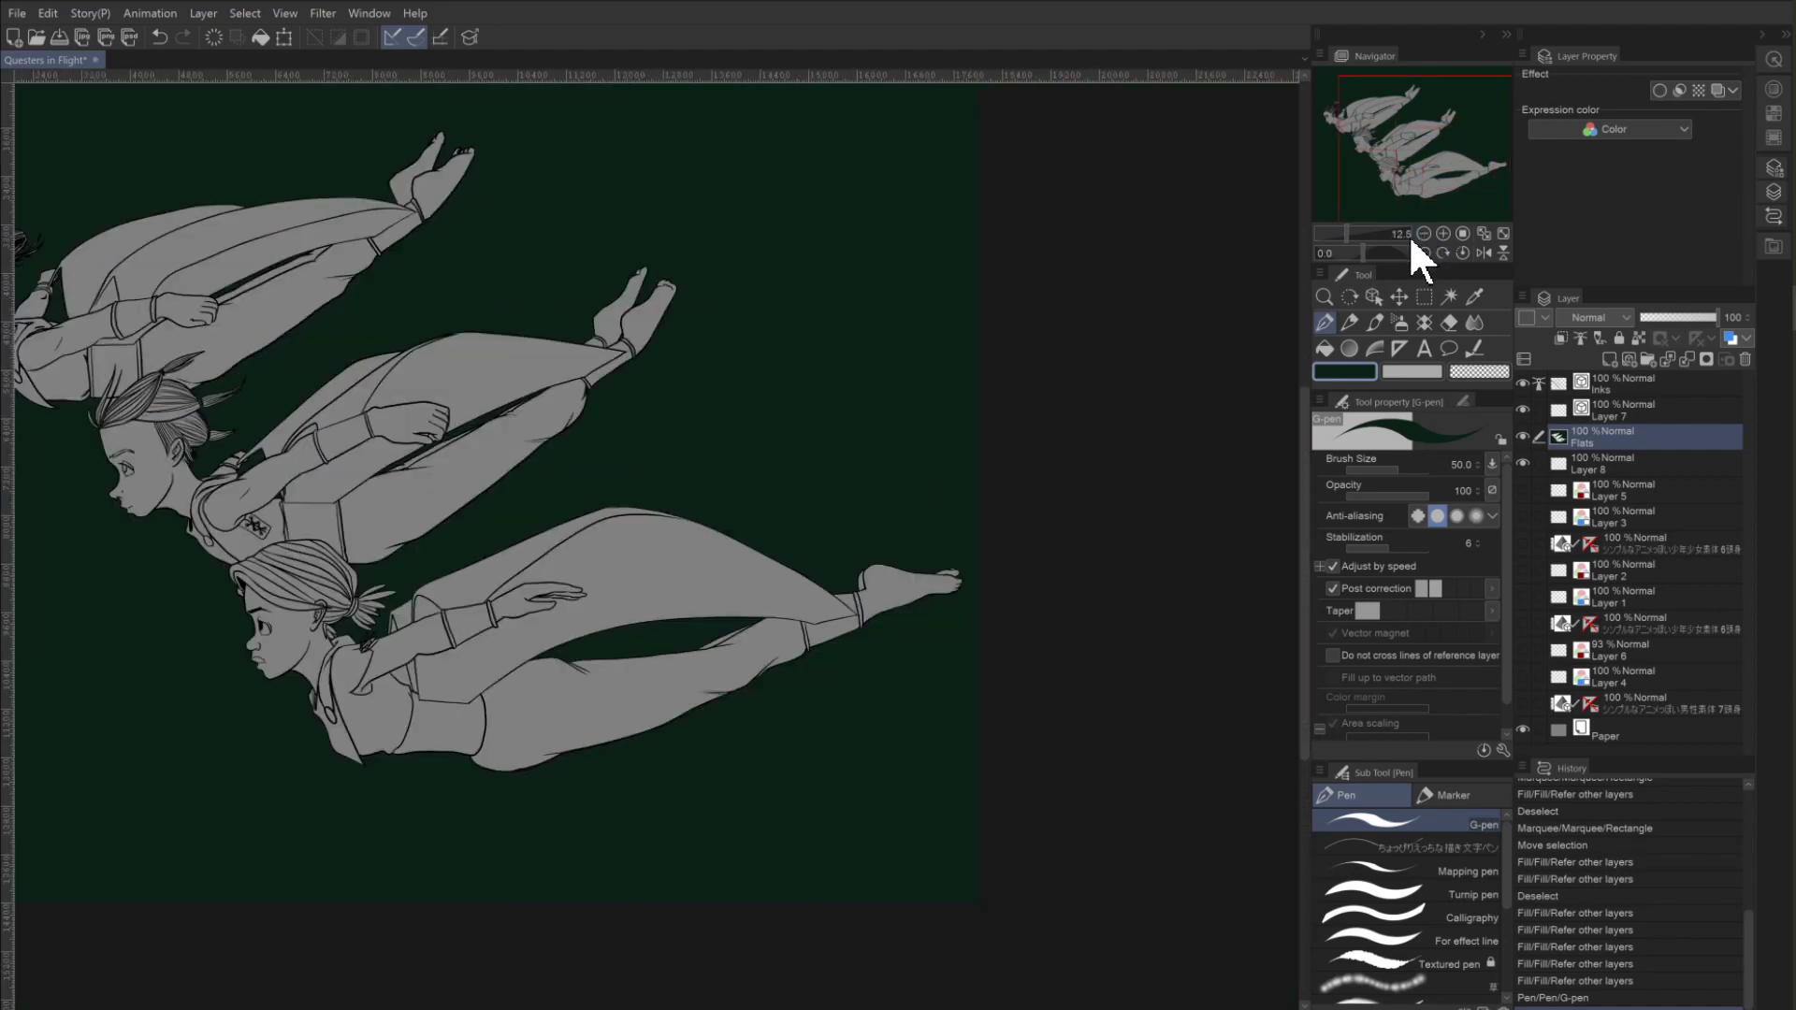
left_click_drag(461, 617, 303, 628)
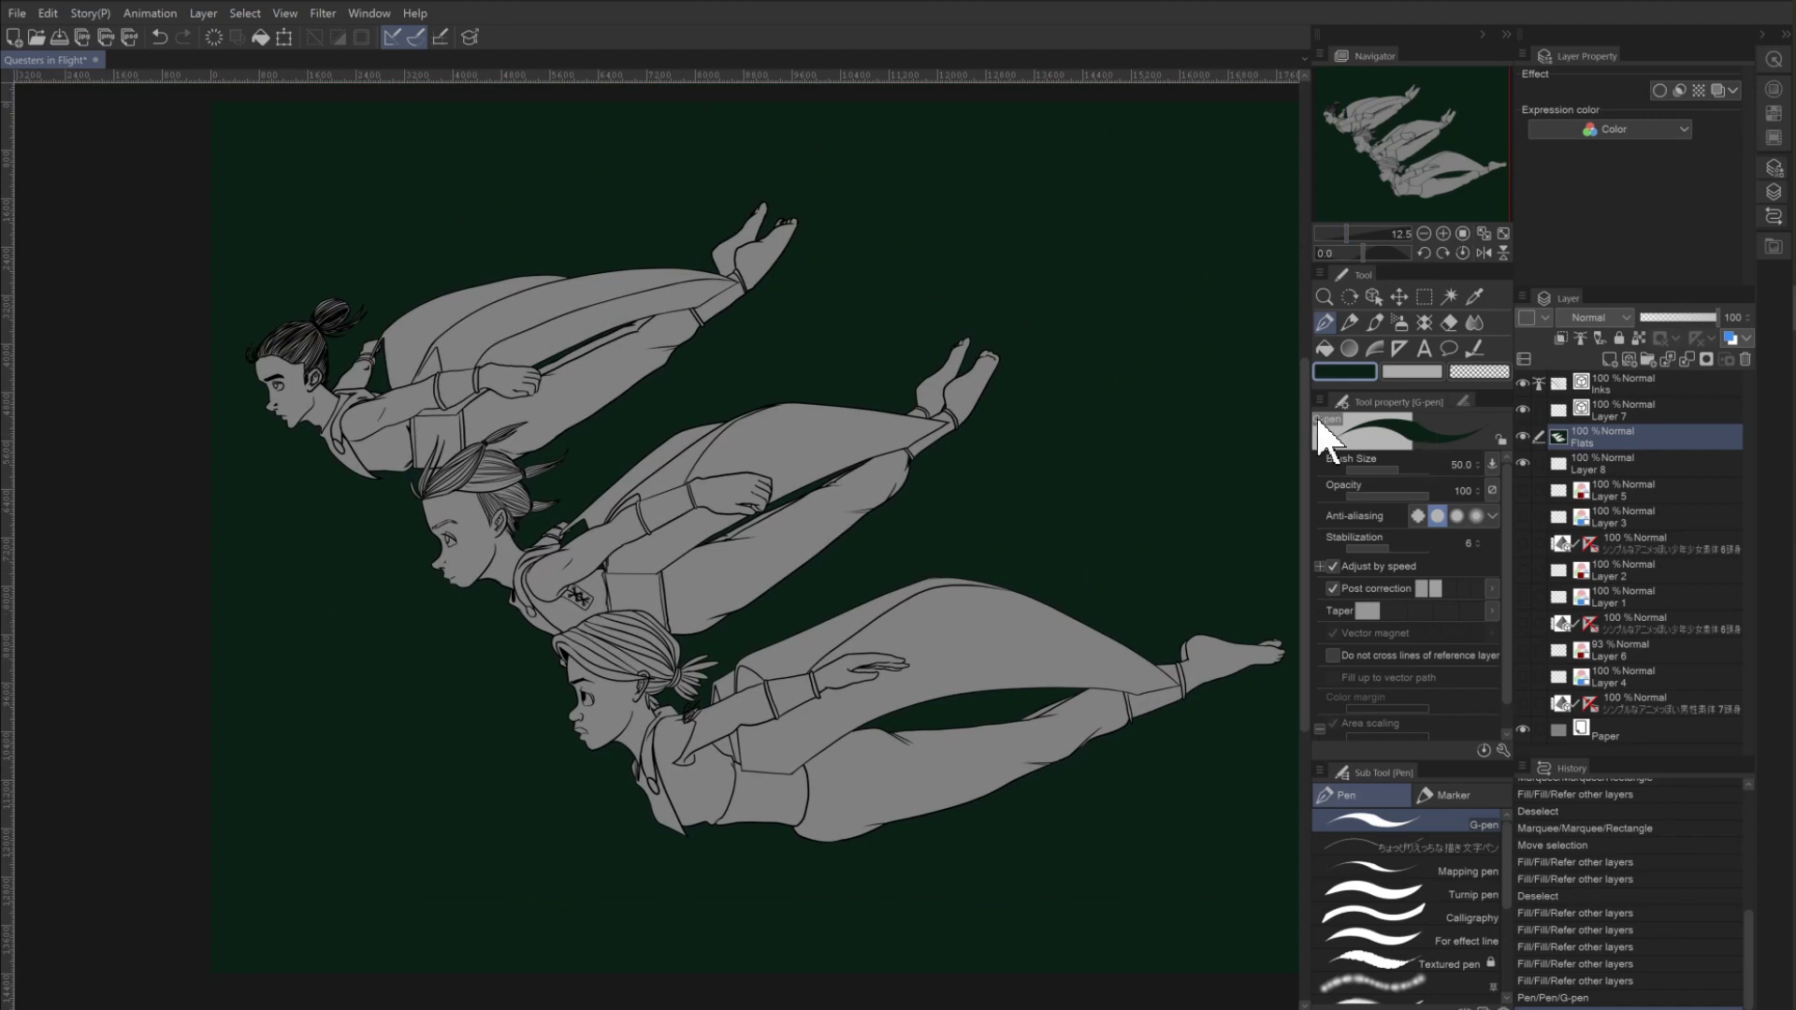
Rename the Flats layer as bg.
key("shift")
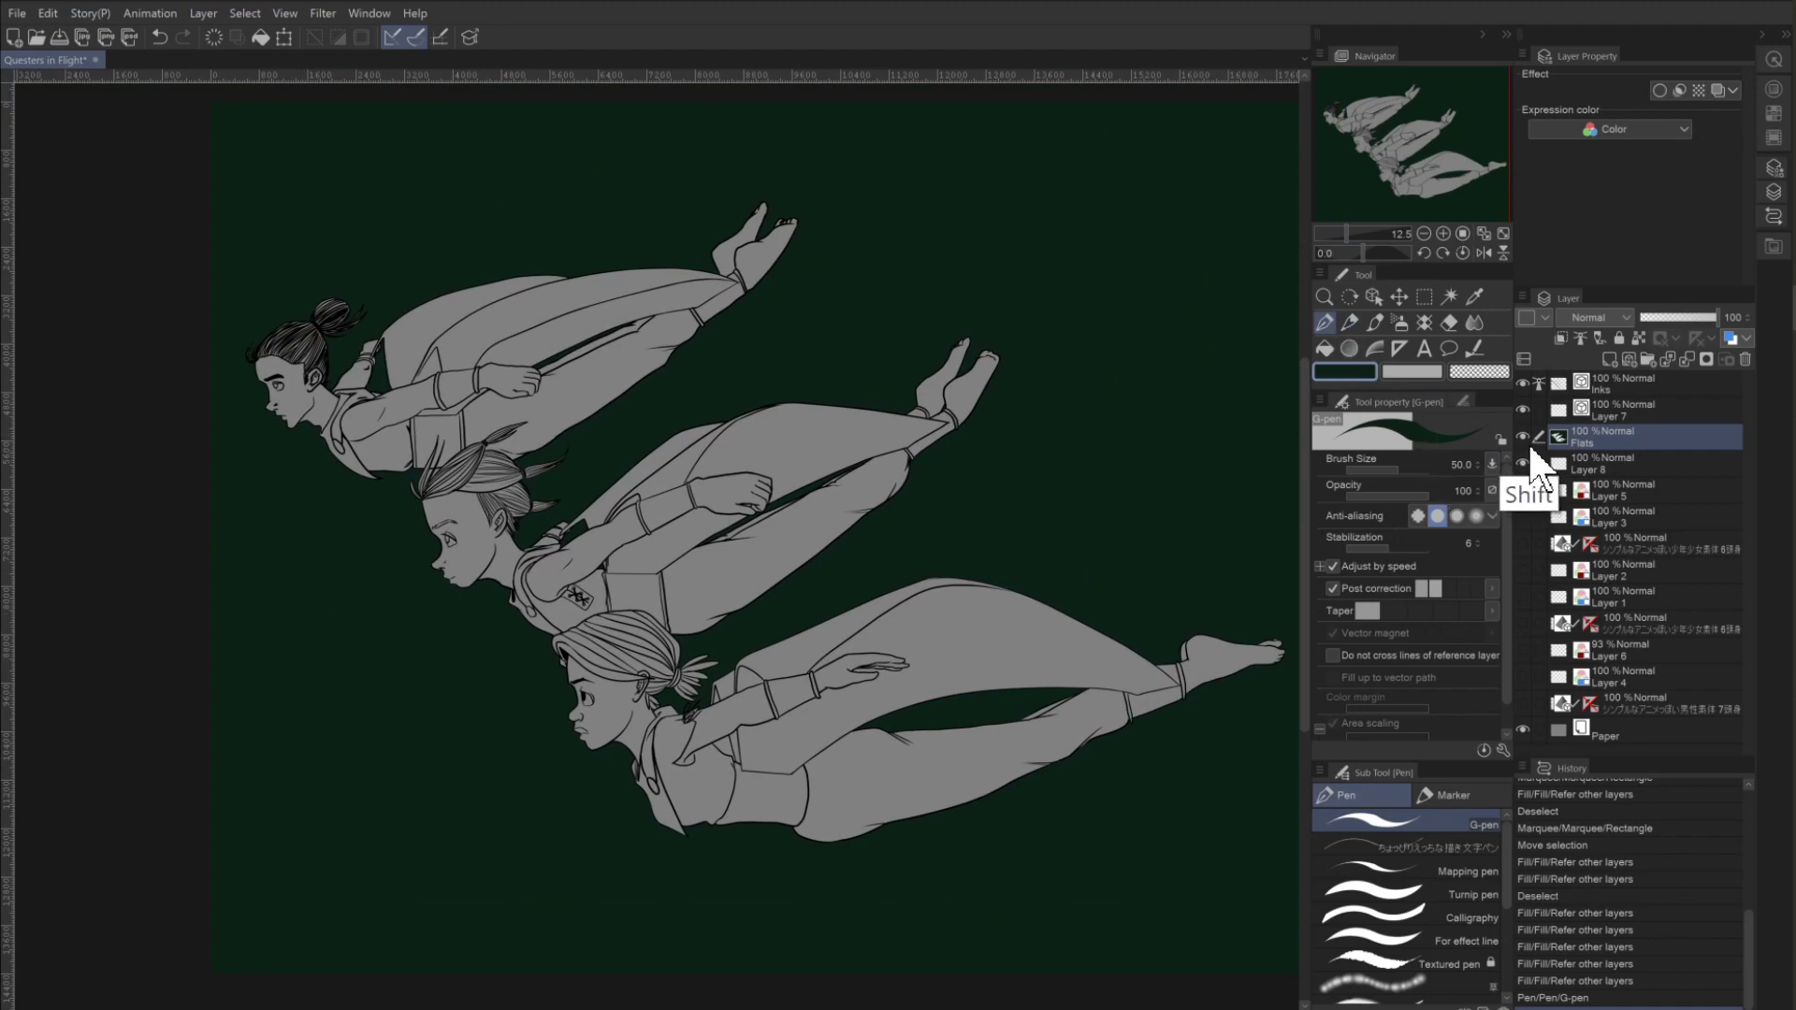
key("alt")
left_click(1585, 442)
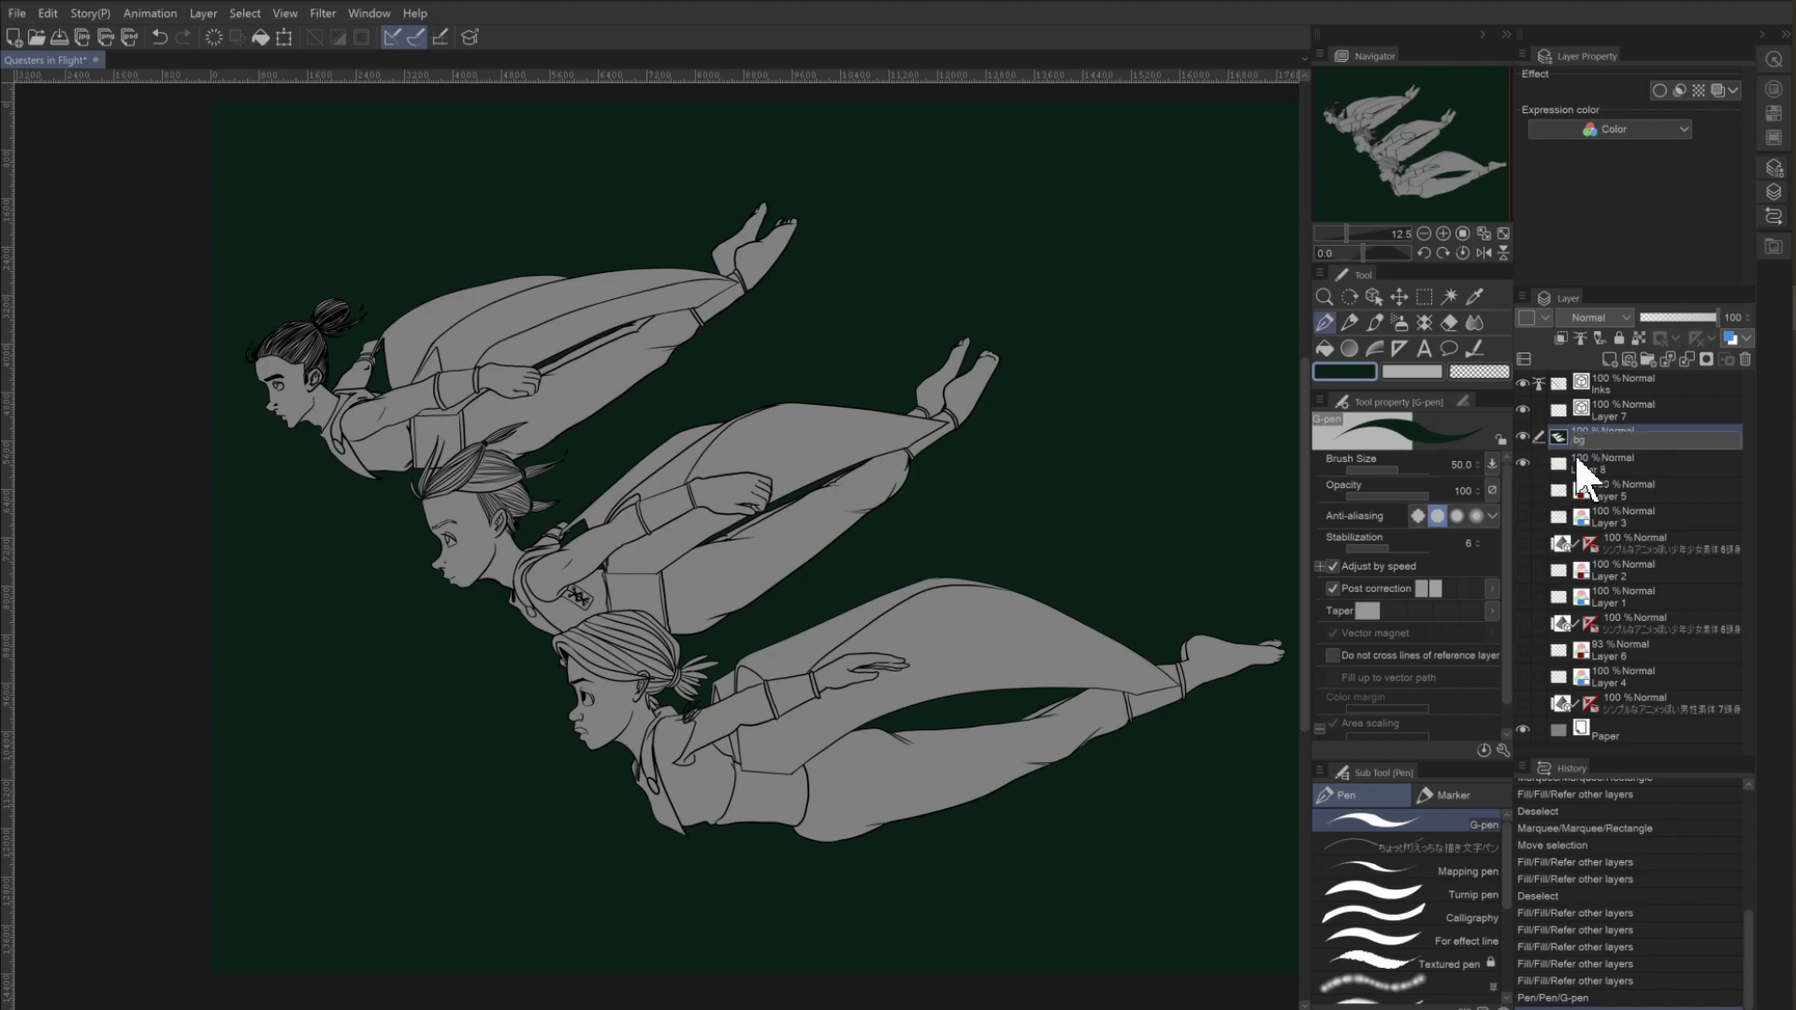
key("Return")
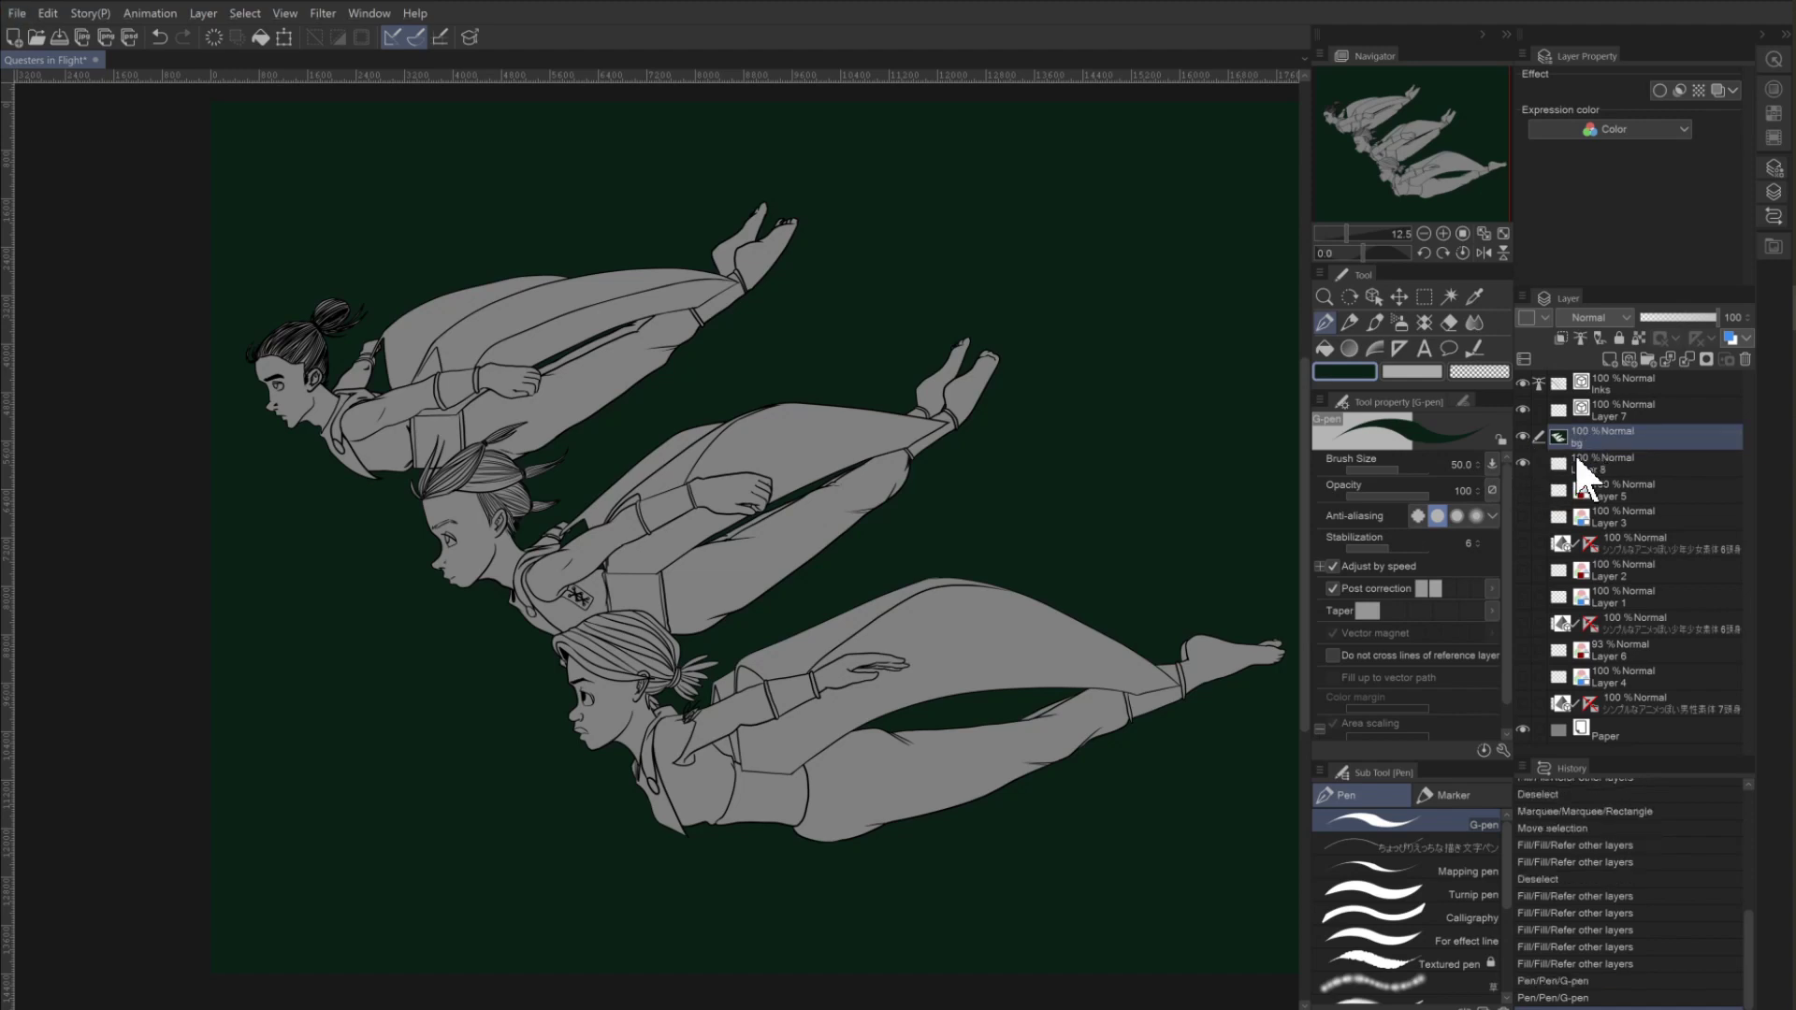
Add a new raster layer above bg, load a selection from the bg layer's contents, and invert it to select the figures.
left_click(1608, 360)
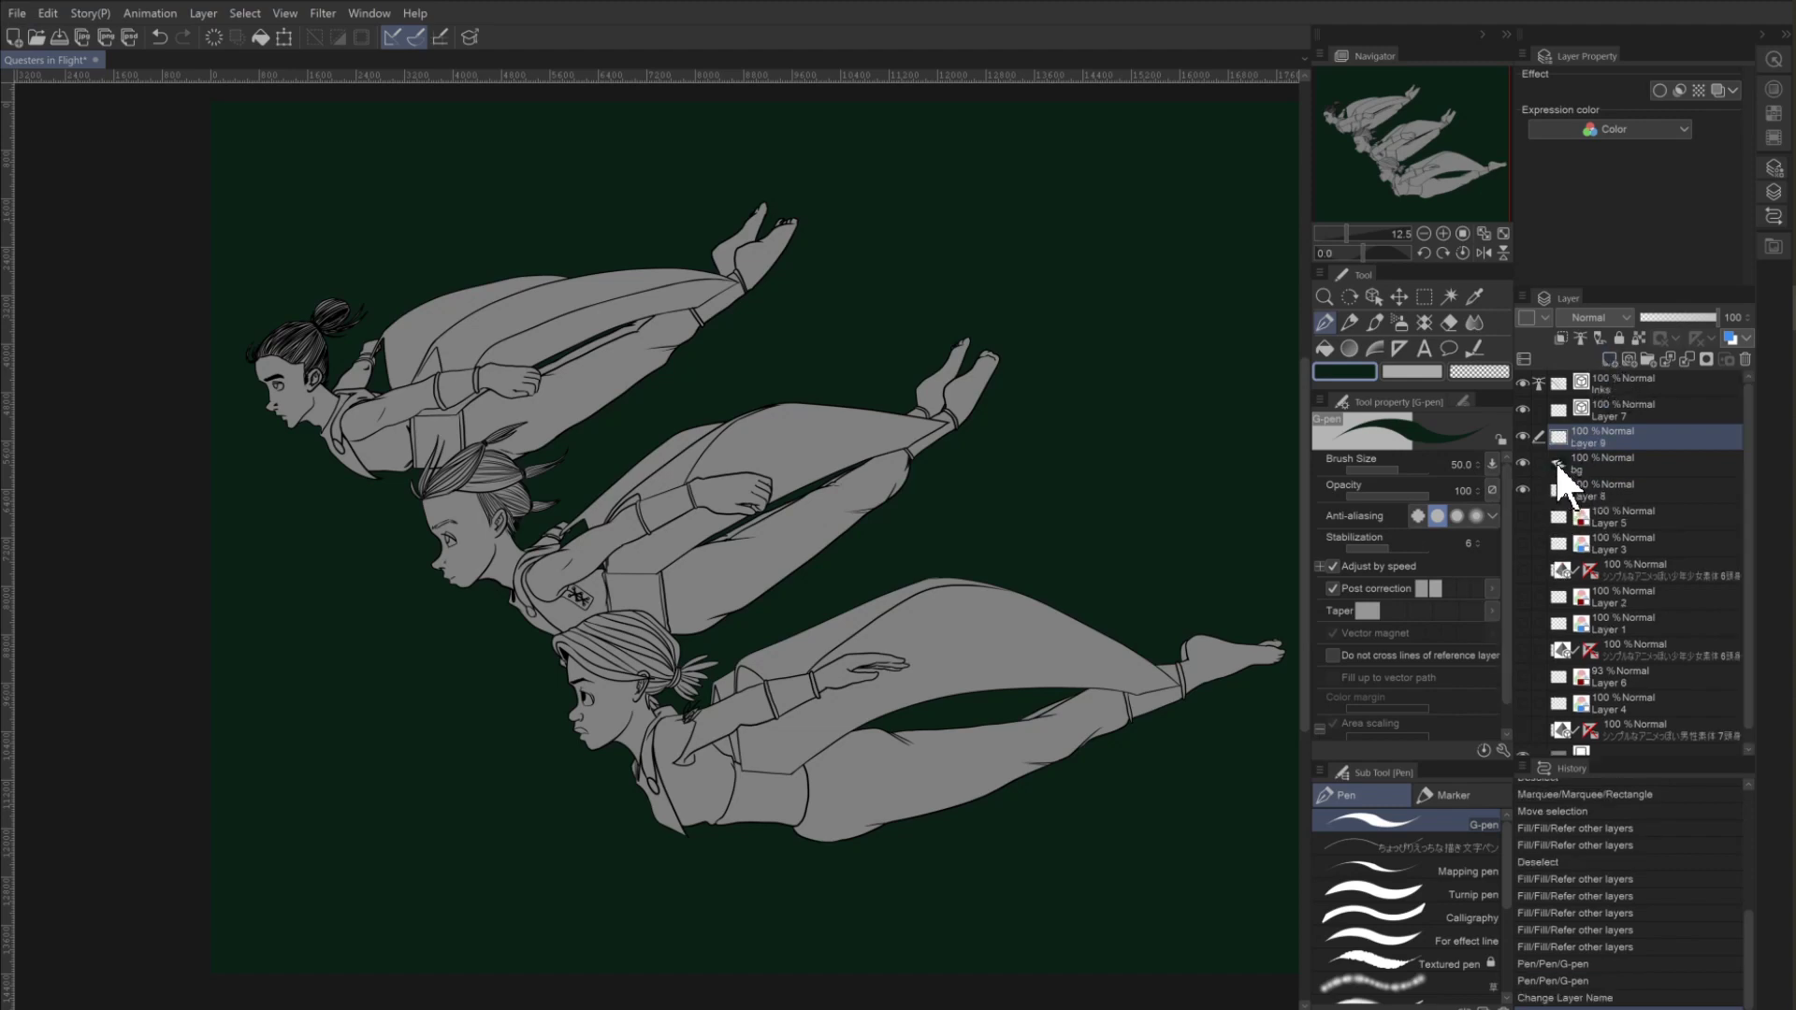
key("ctrl")
left_click(1558, 462, "ctrl")
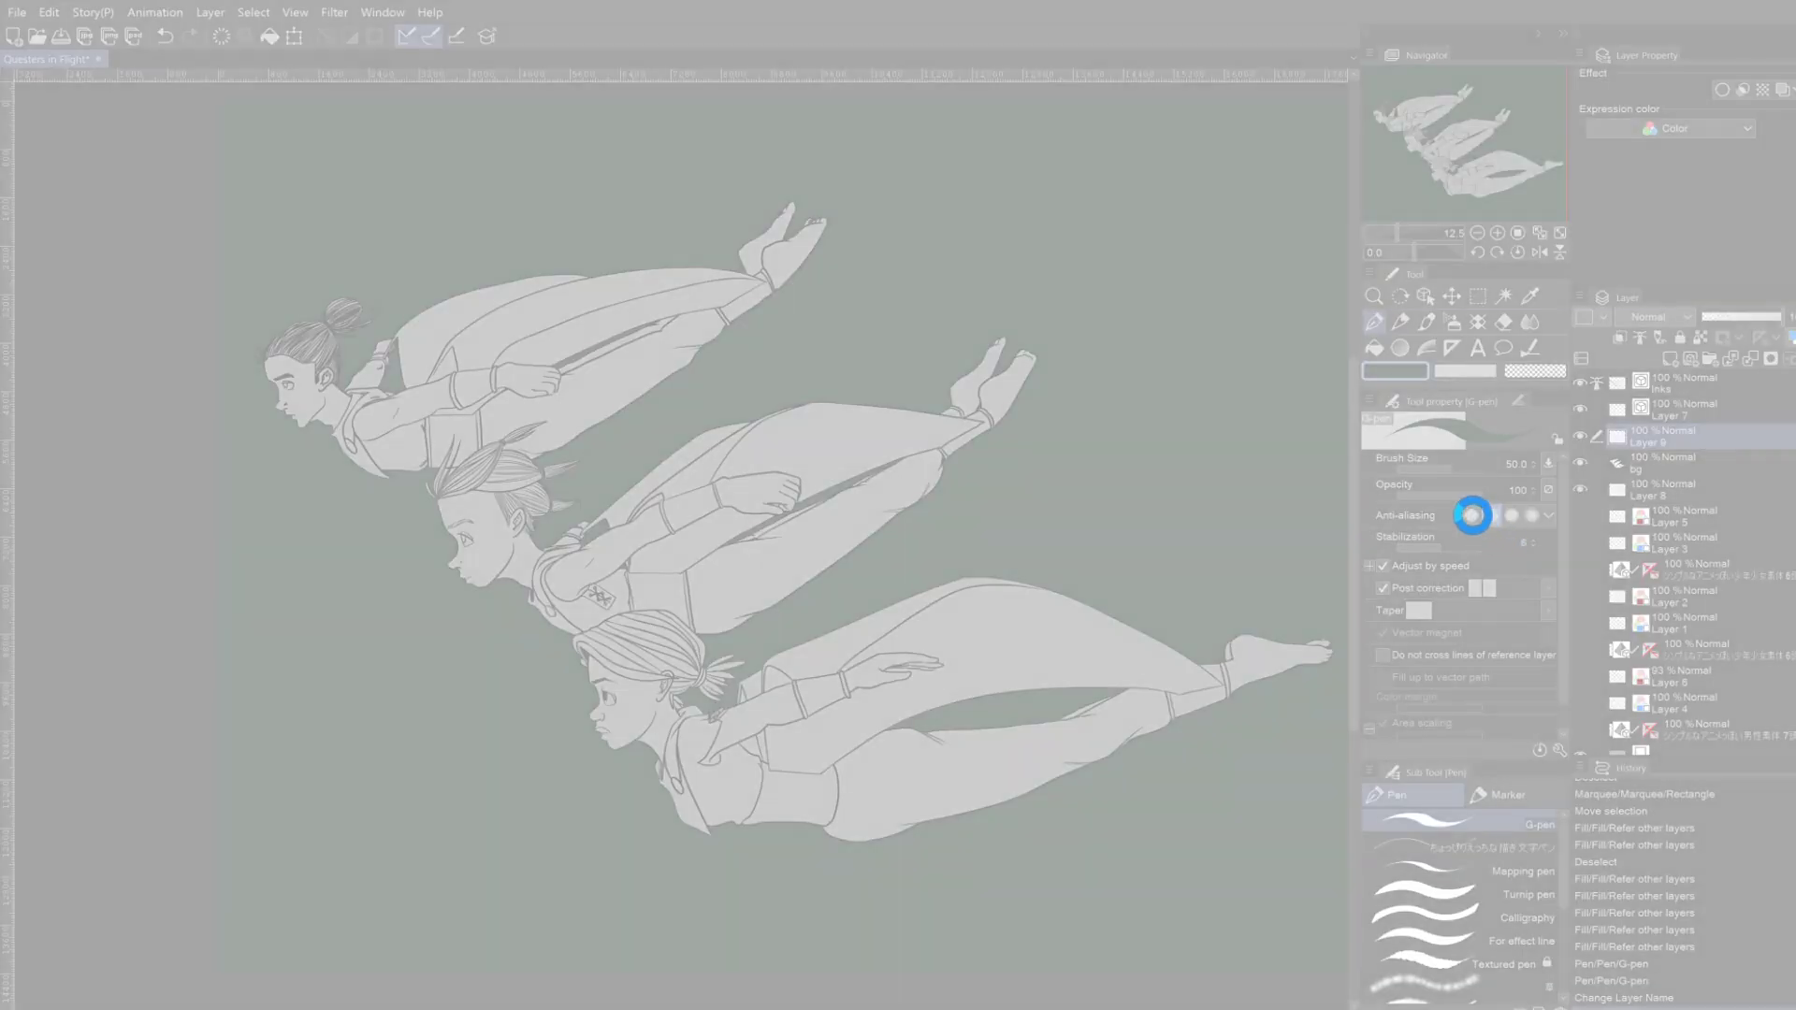
left_click(1461, 516)
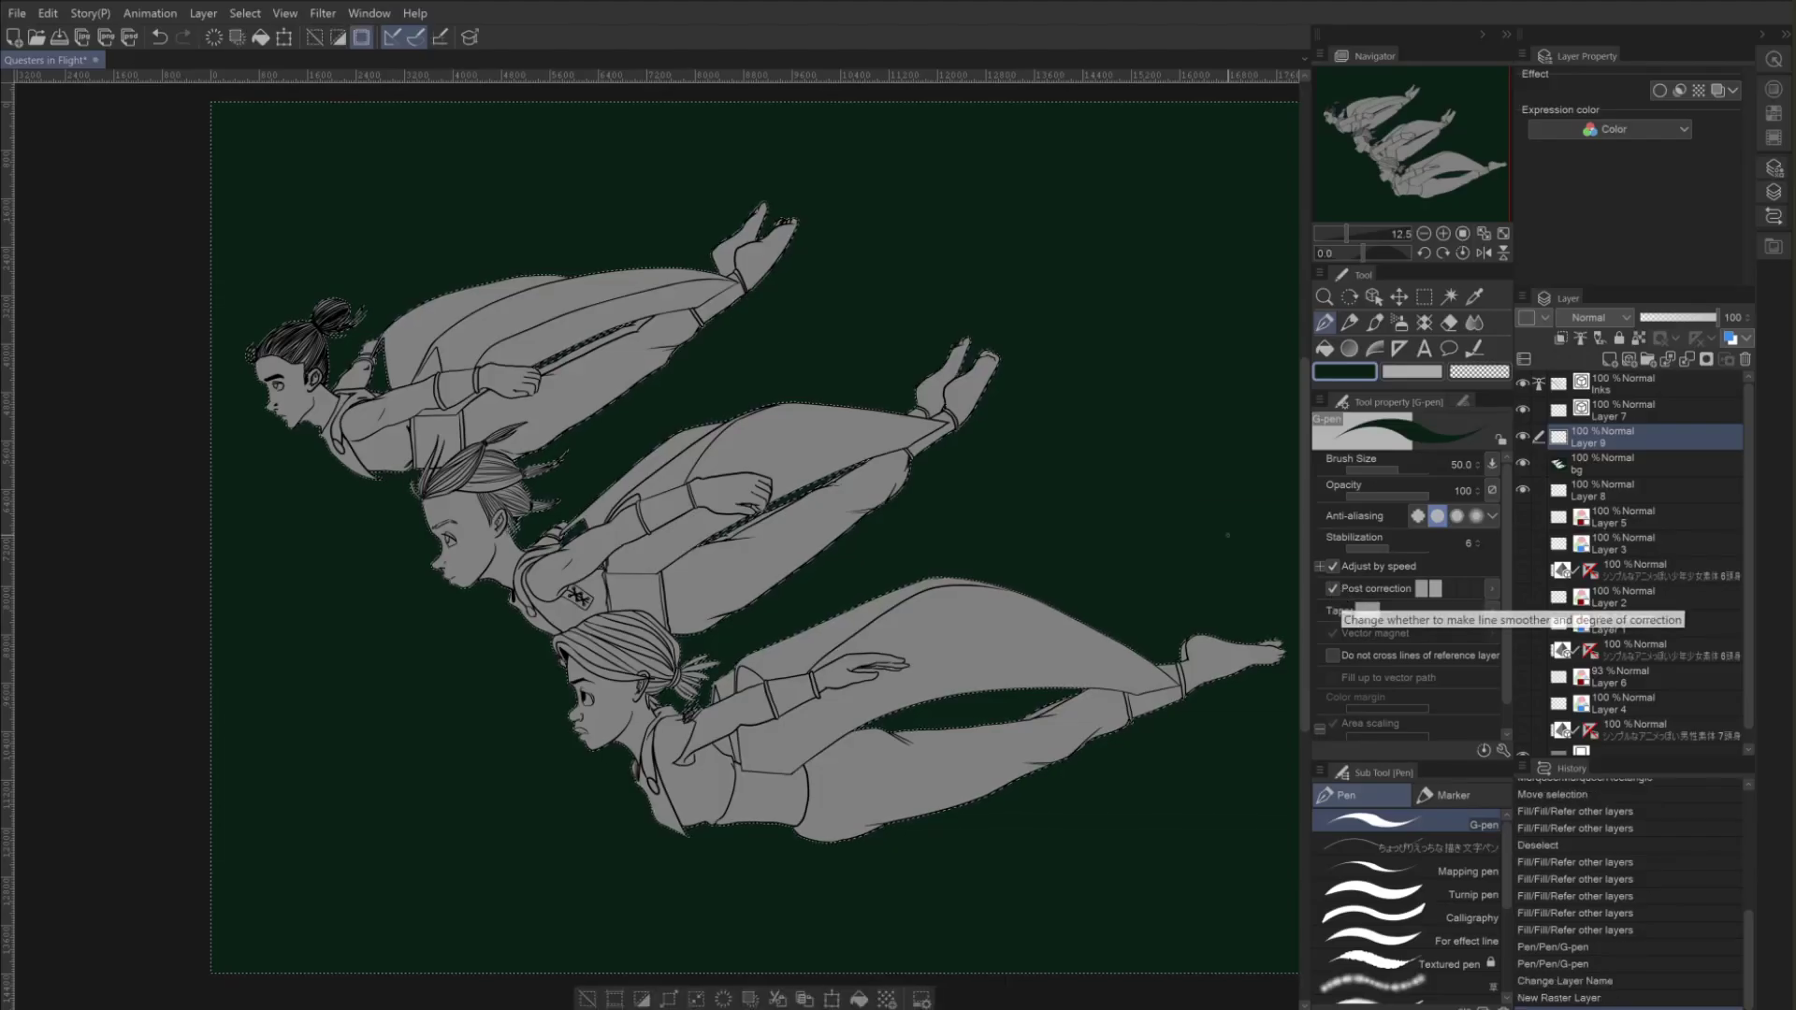
left_click(248, 13)
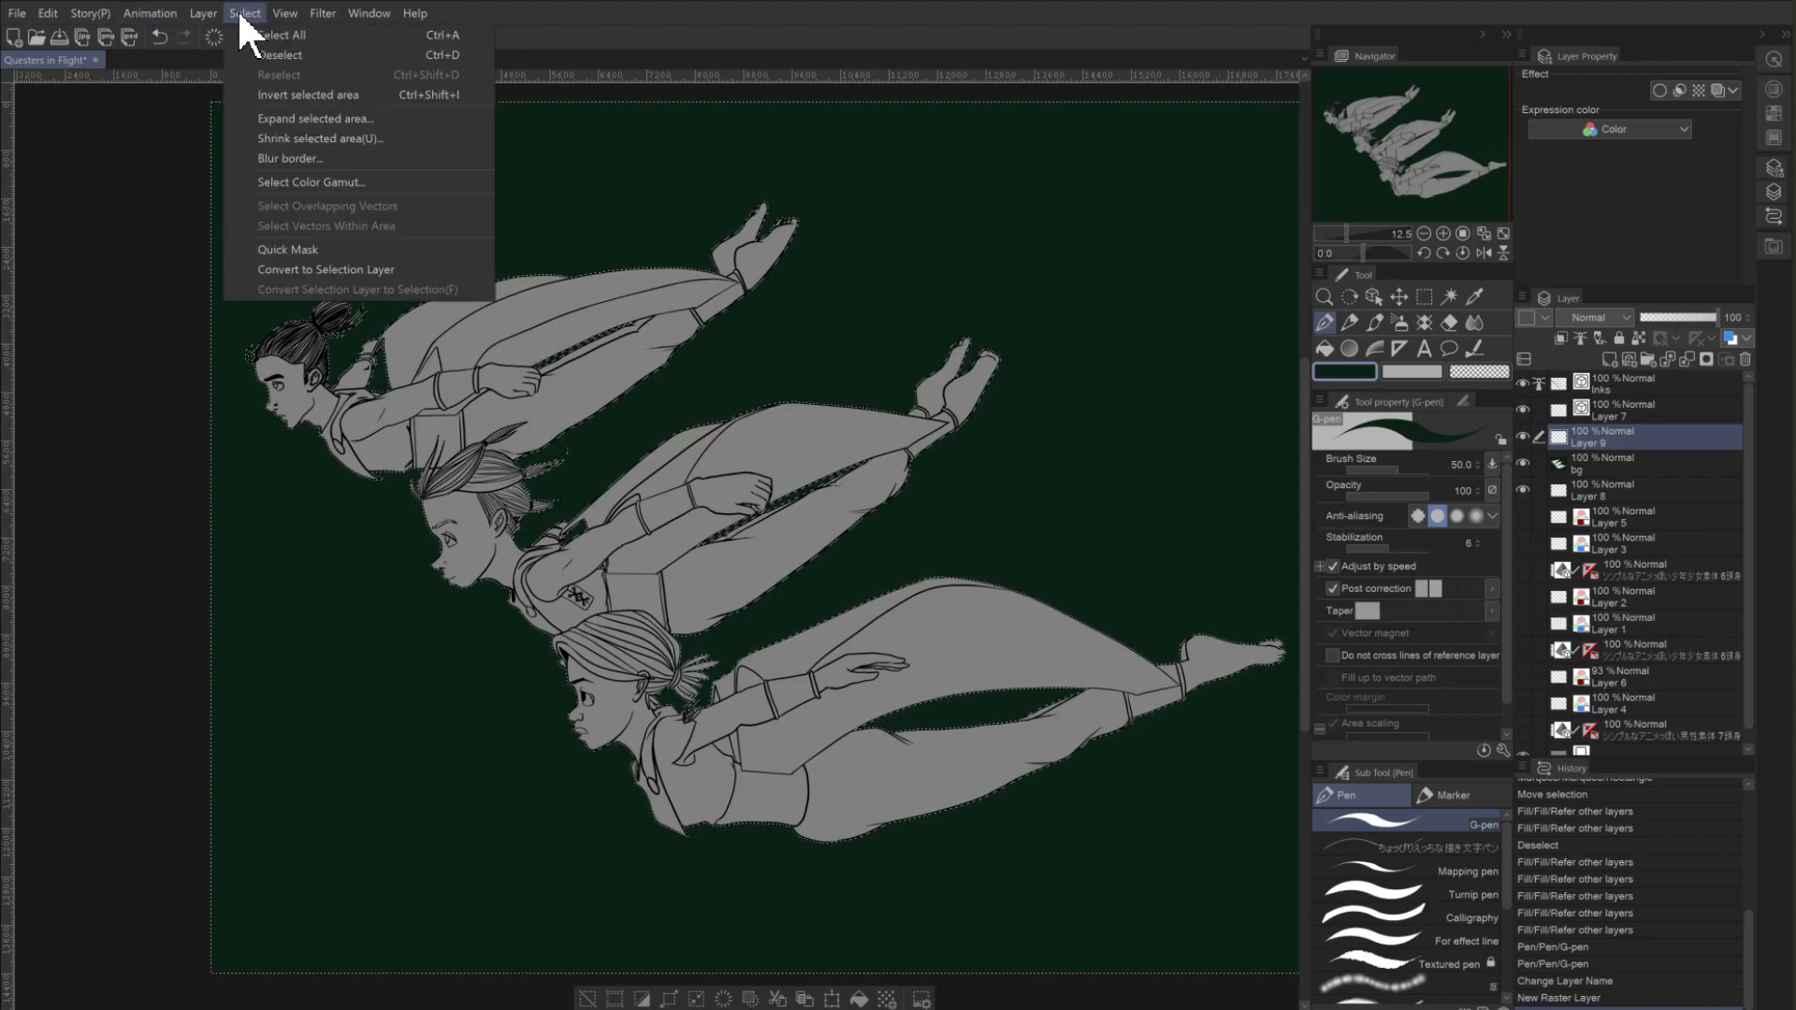
left_click(263, 87)
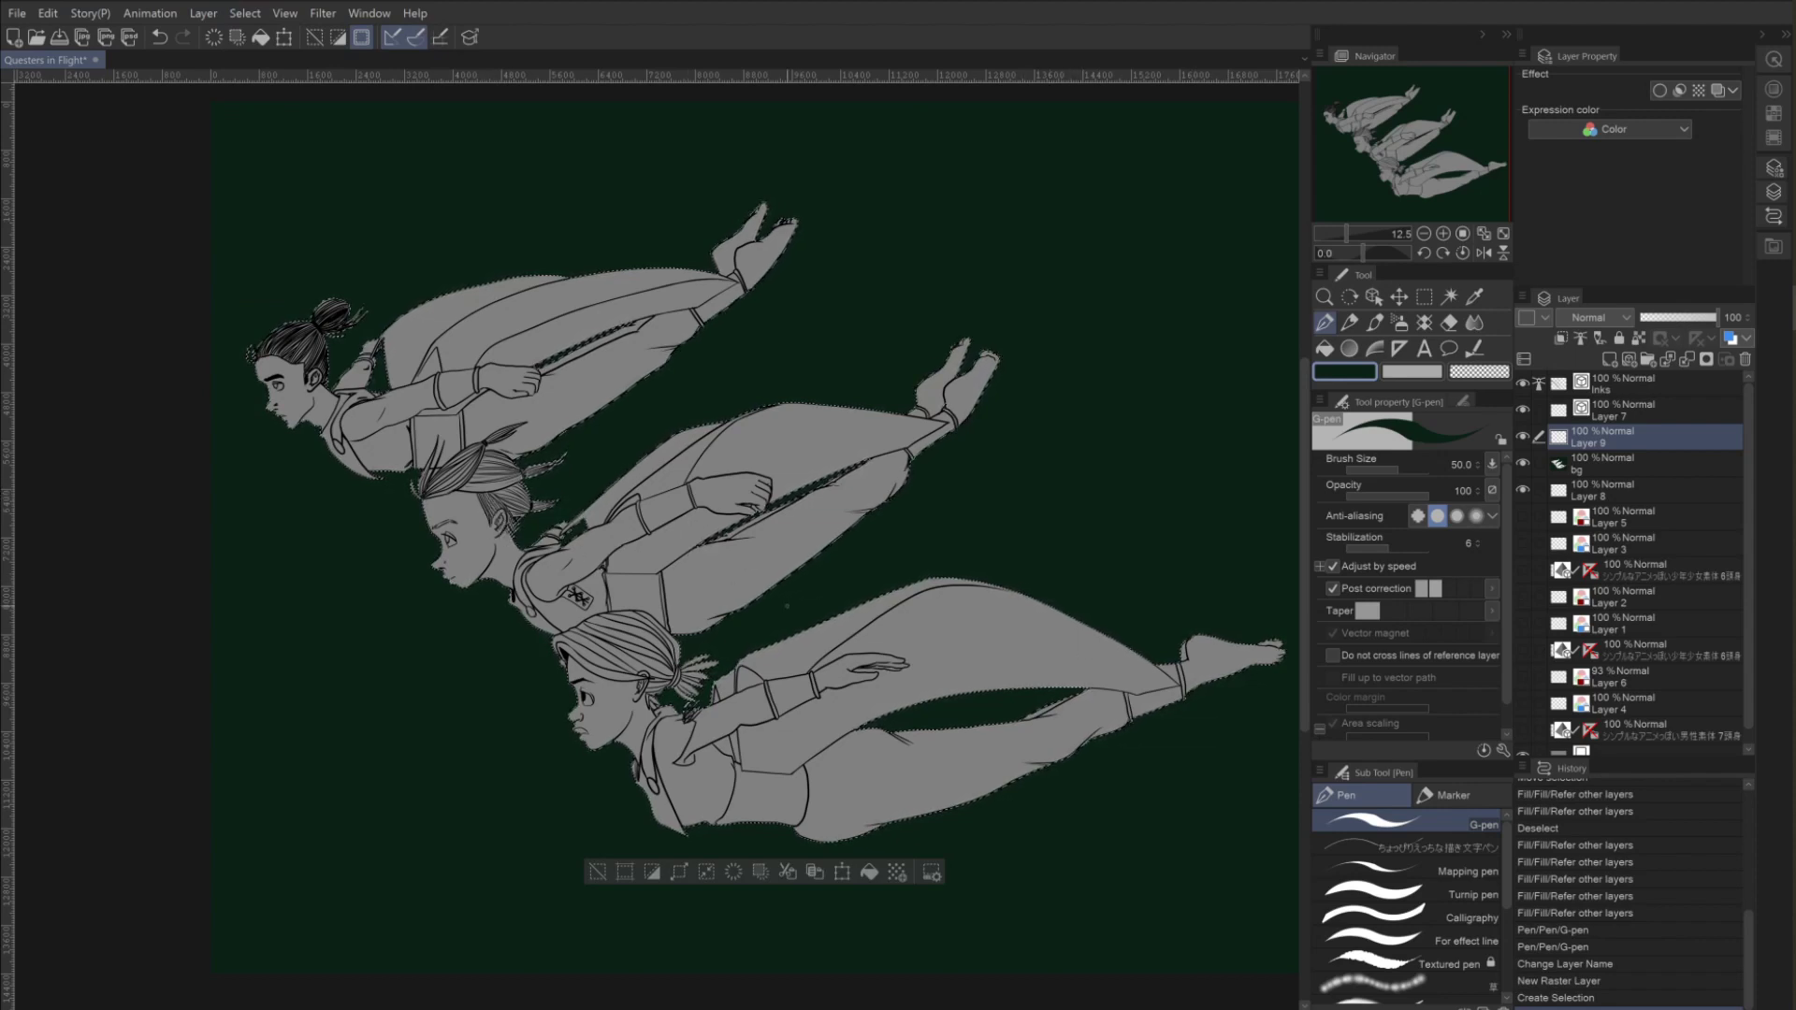
Fill the selected figures on the new layer with a muted tan, RGB 162, 146, 130, and deselect.
left_click(1347, 368)
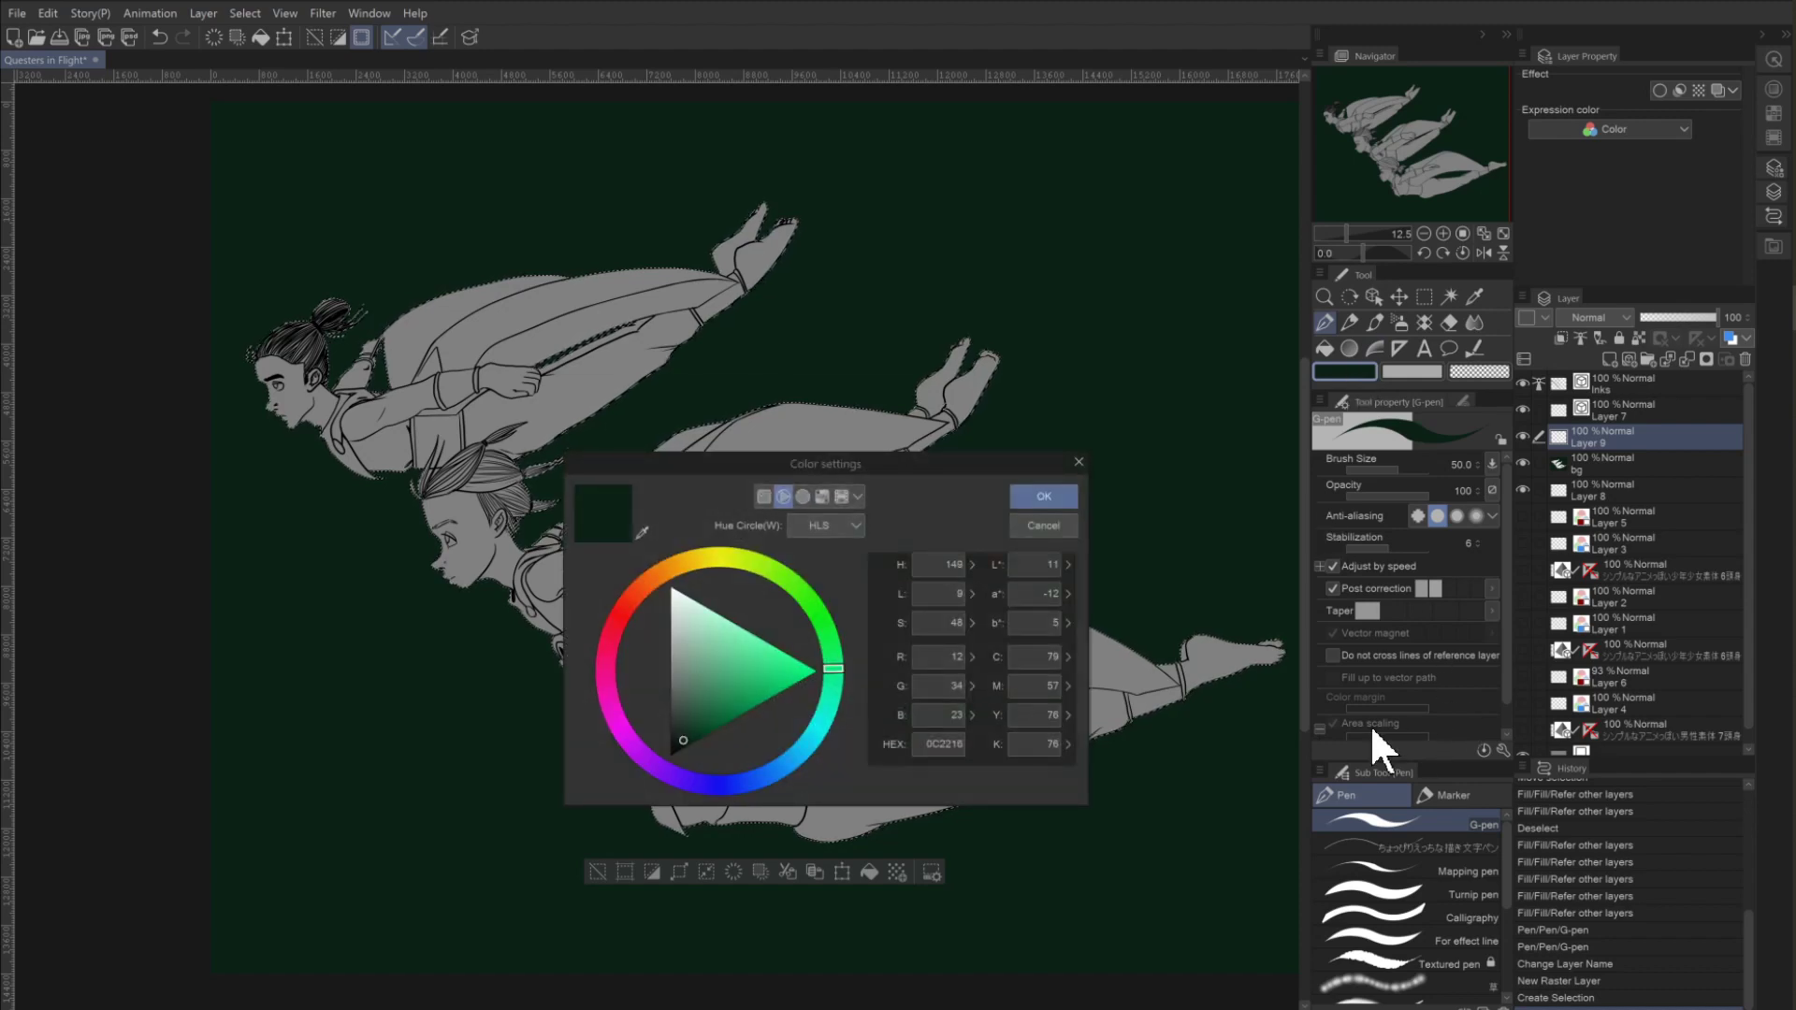
left_click(604, 654)
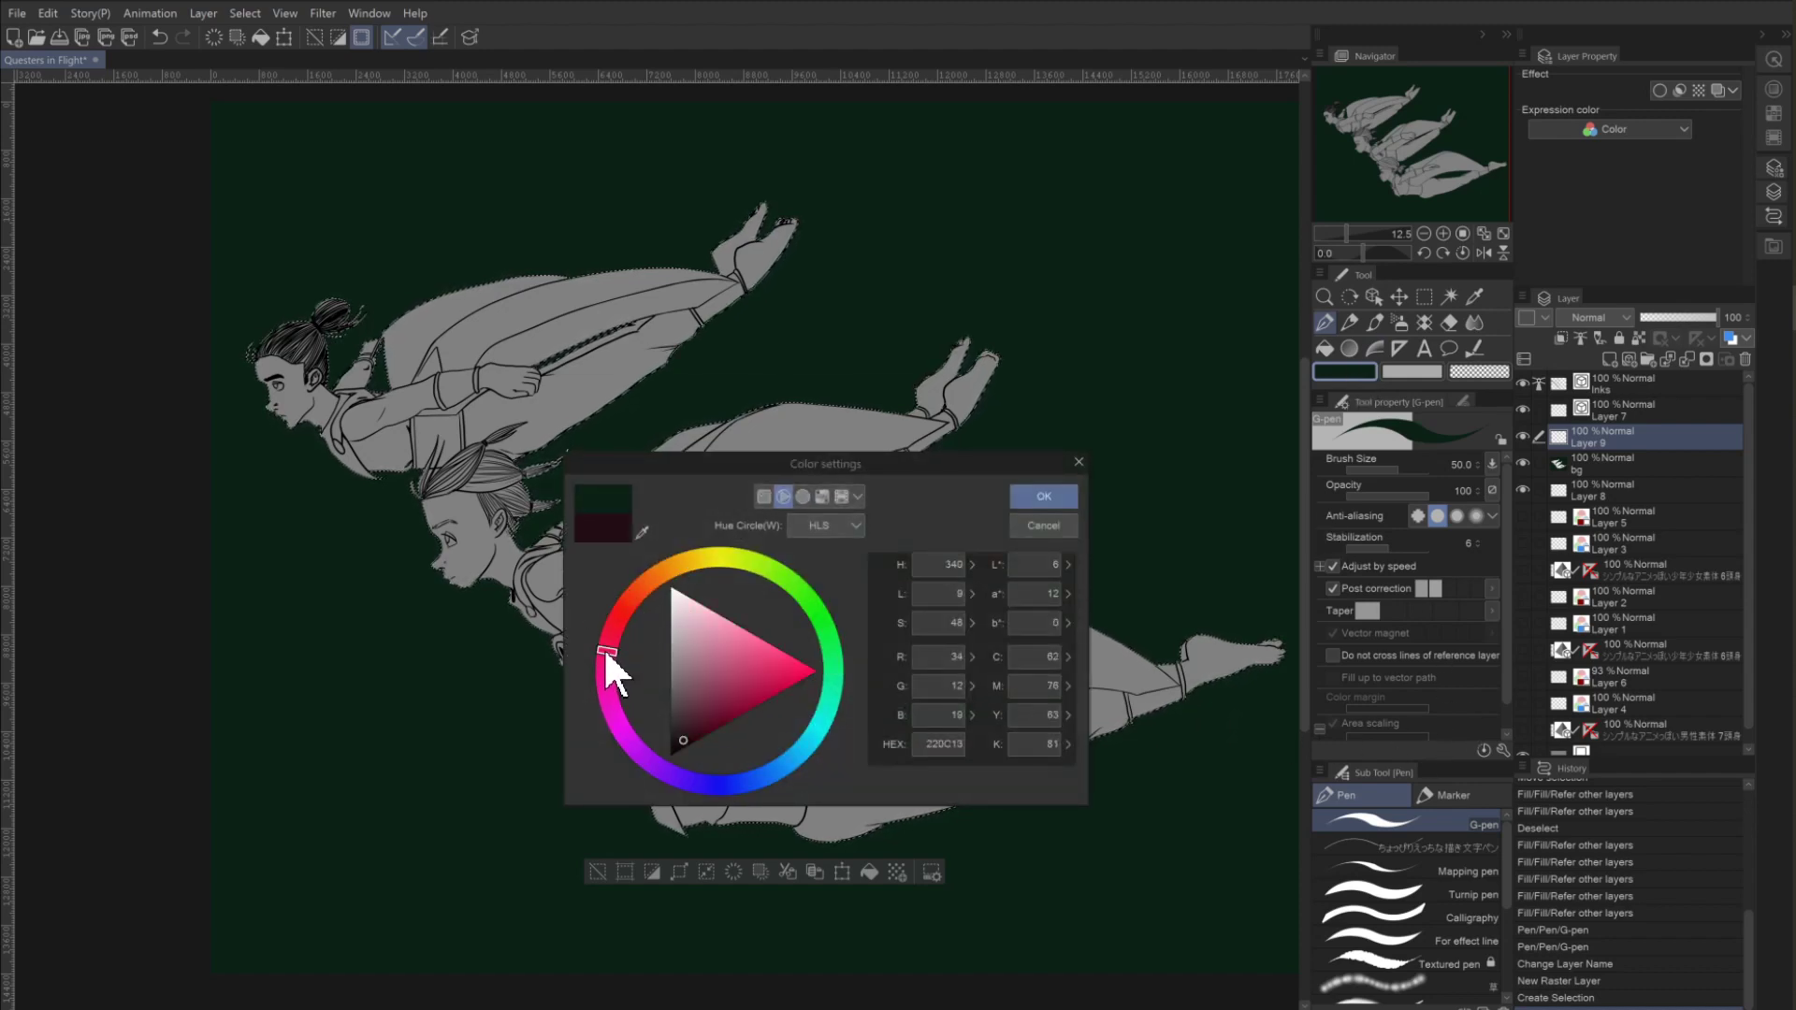
left_click(684, 622)
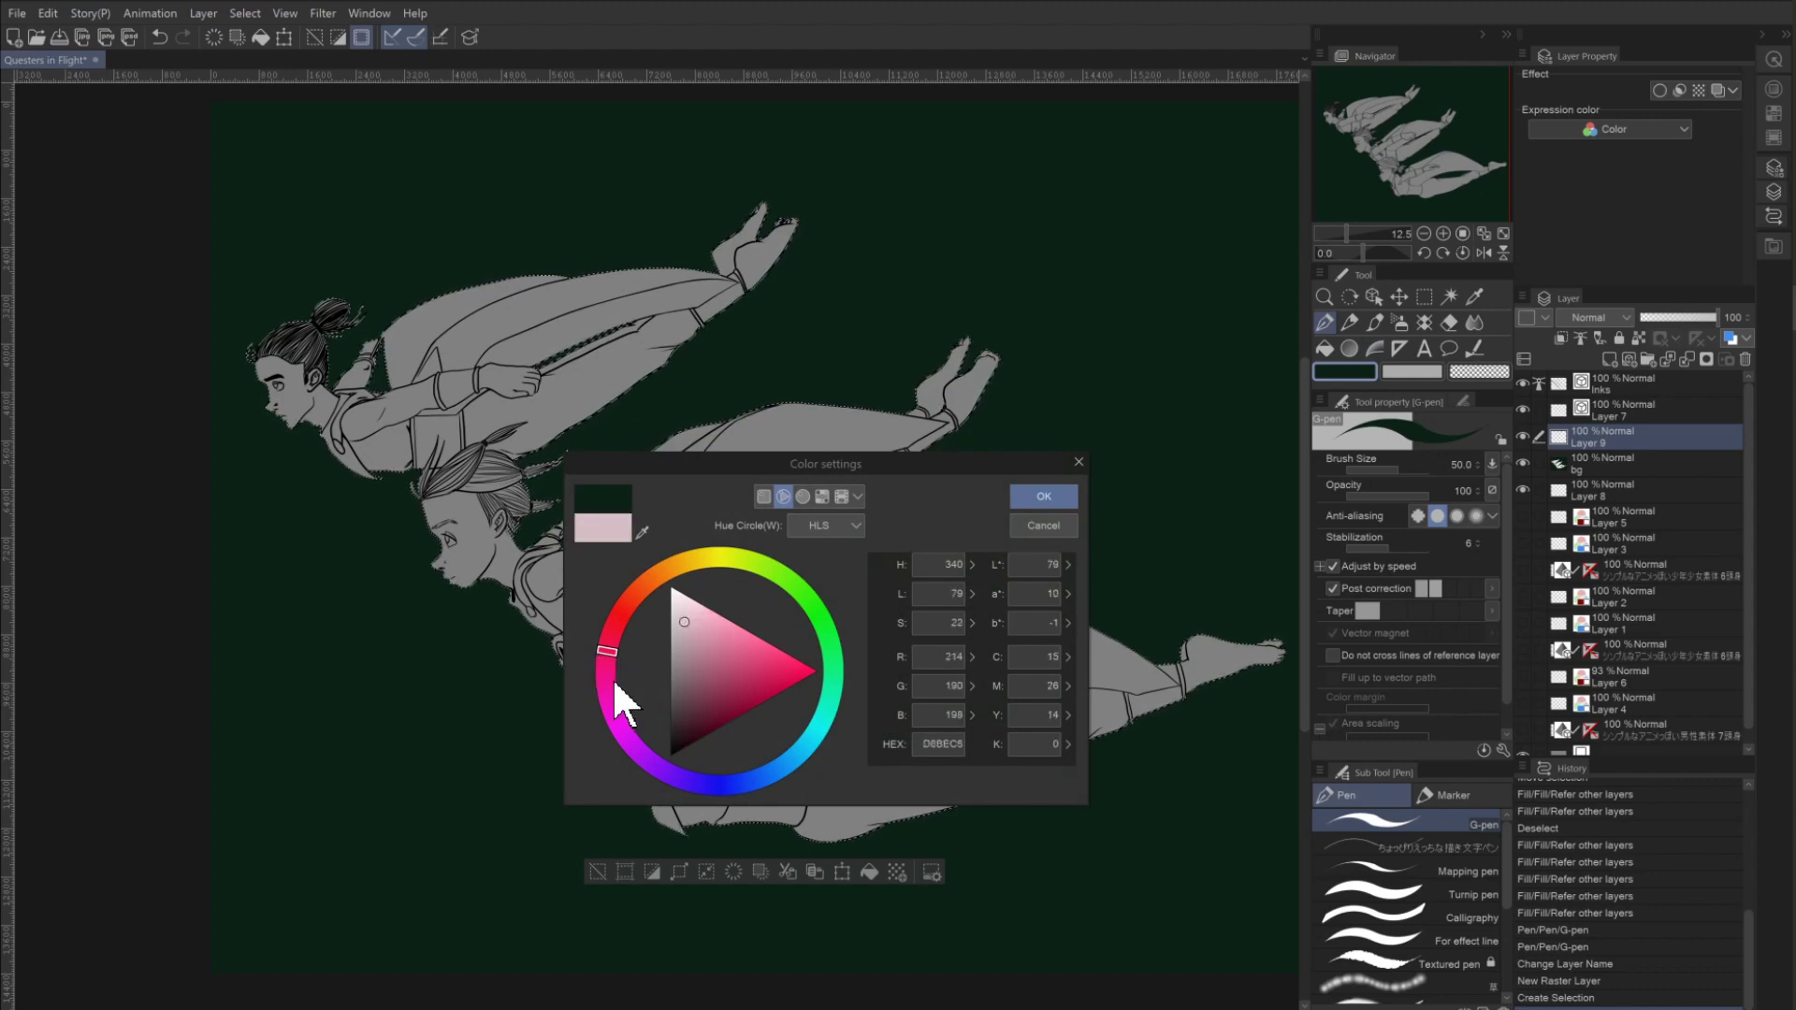
left_click(682, 642)
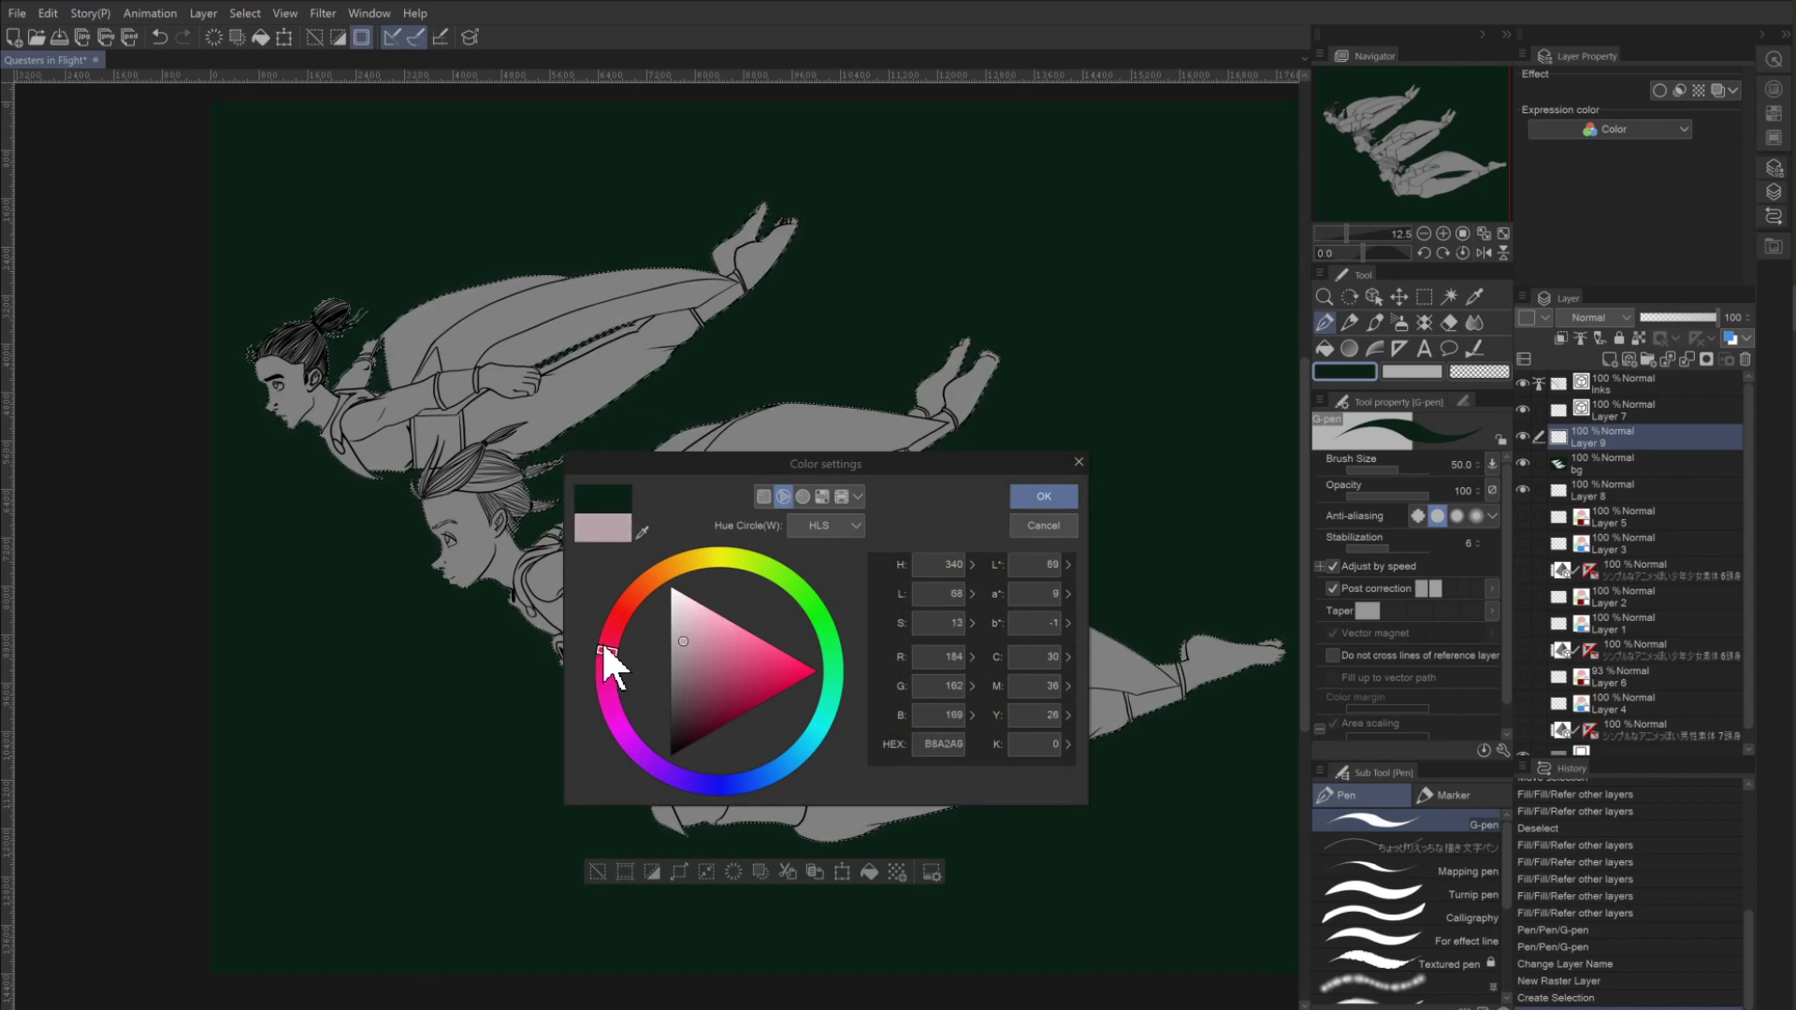
left_click(659, 571)
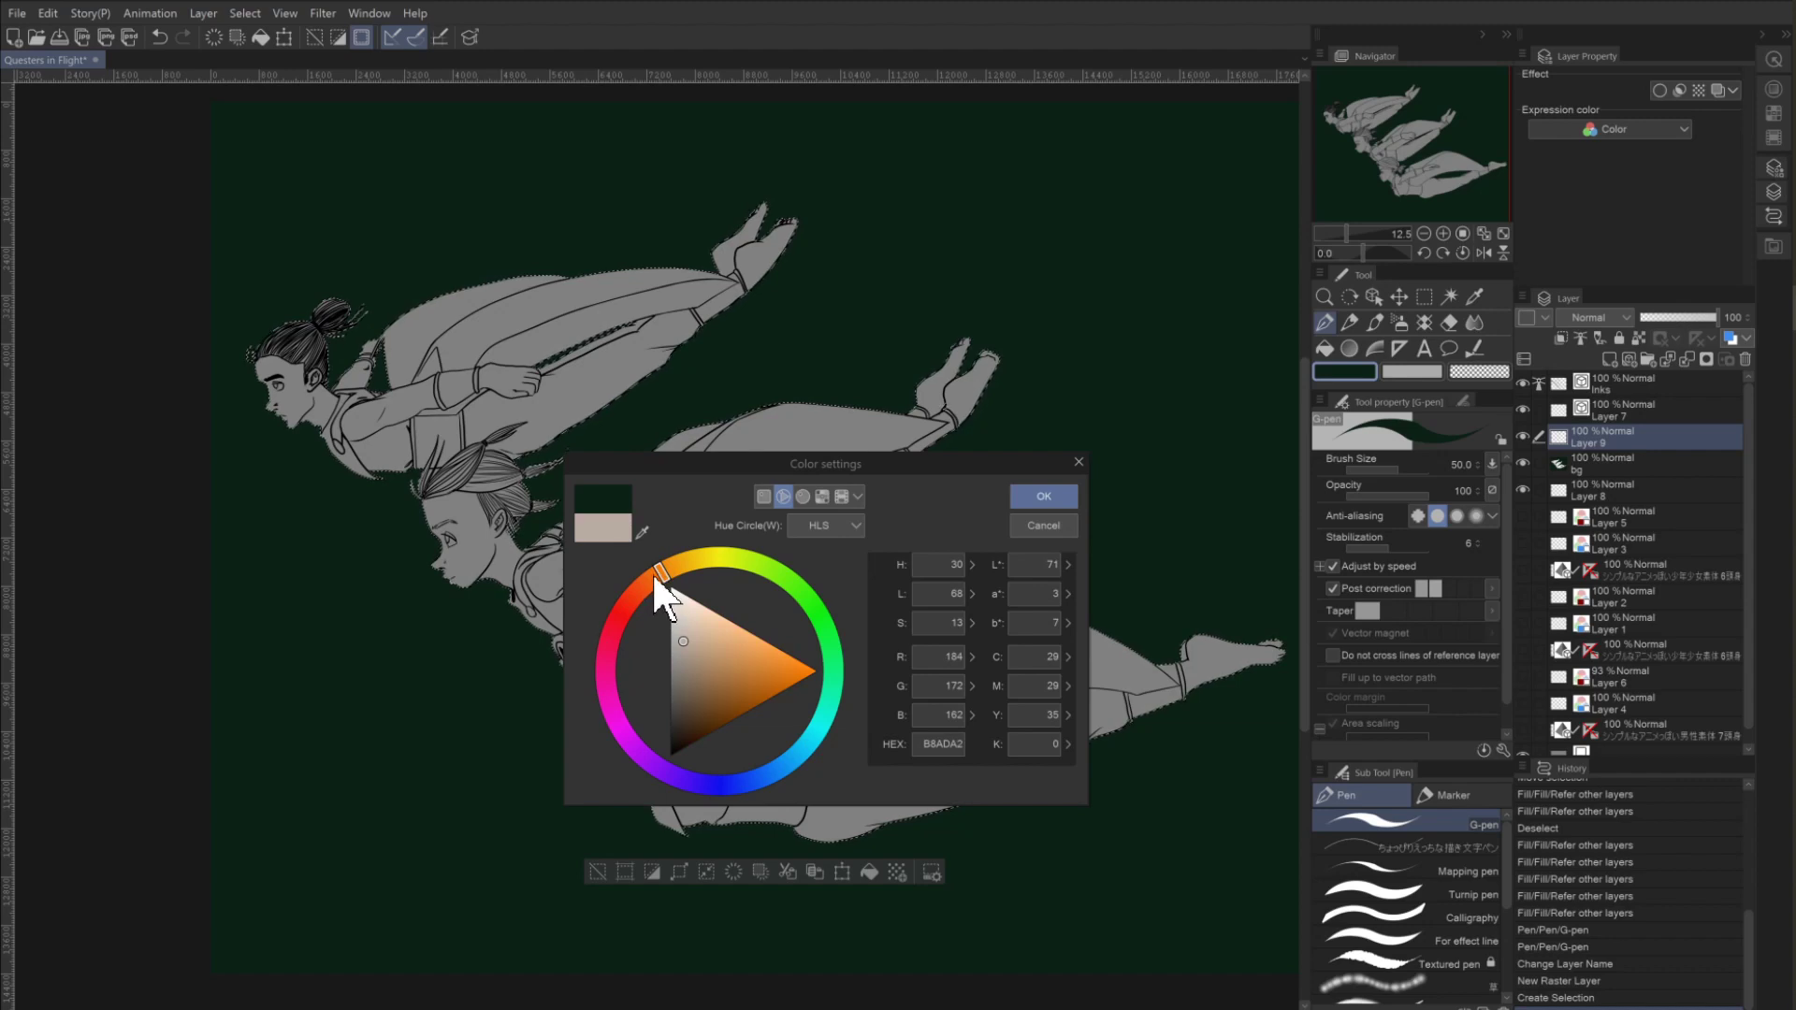
left_click(688, 658)
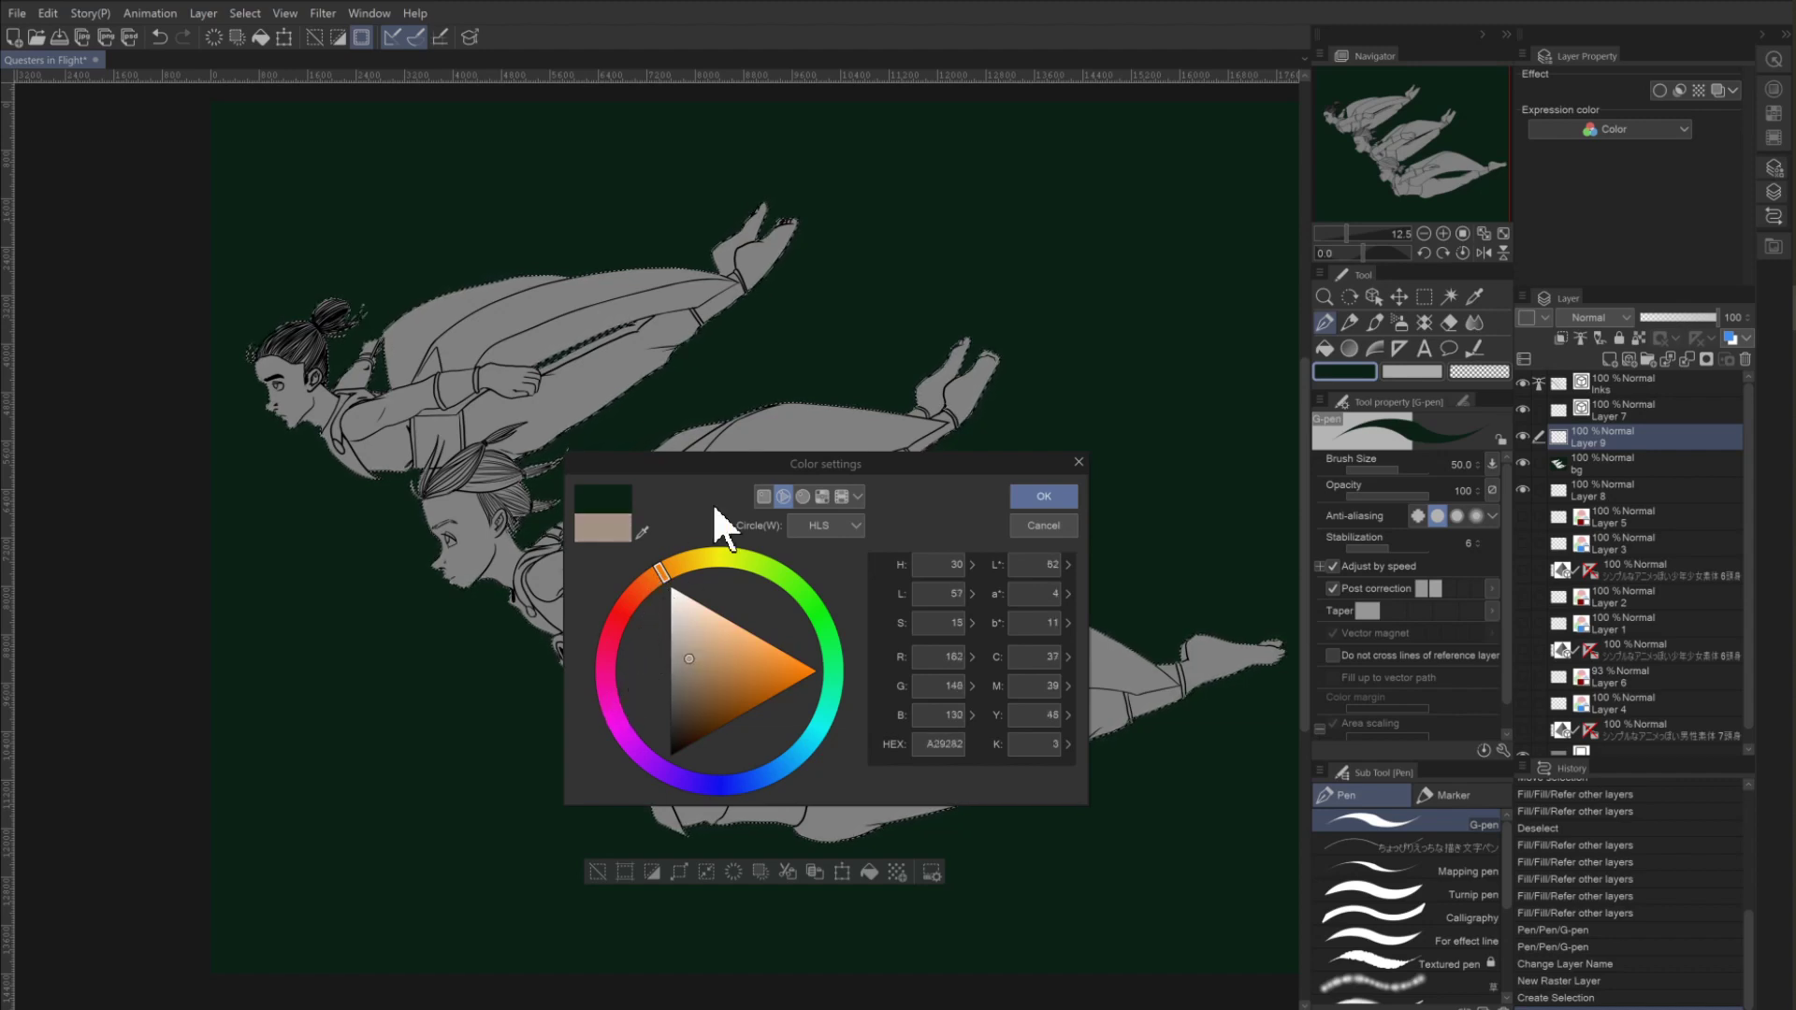
left_click(1041, 497)
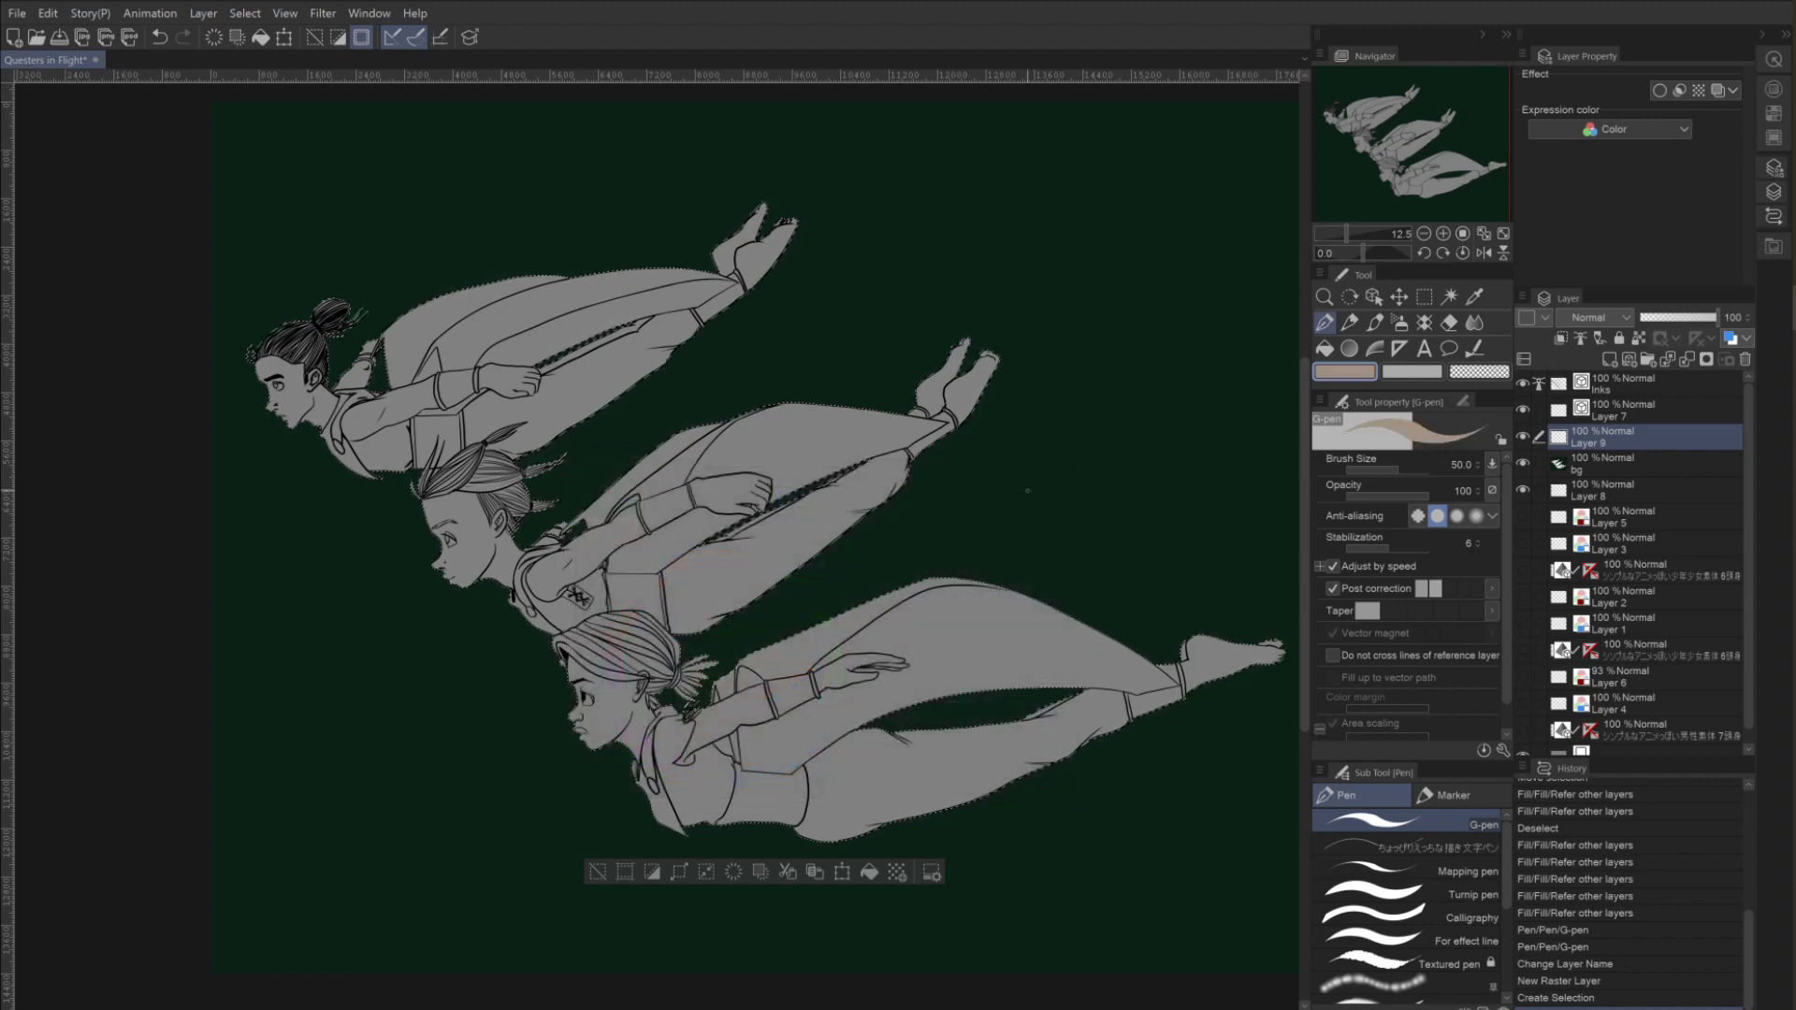
left_click(868, 872)
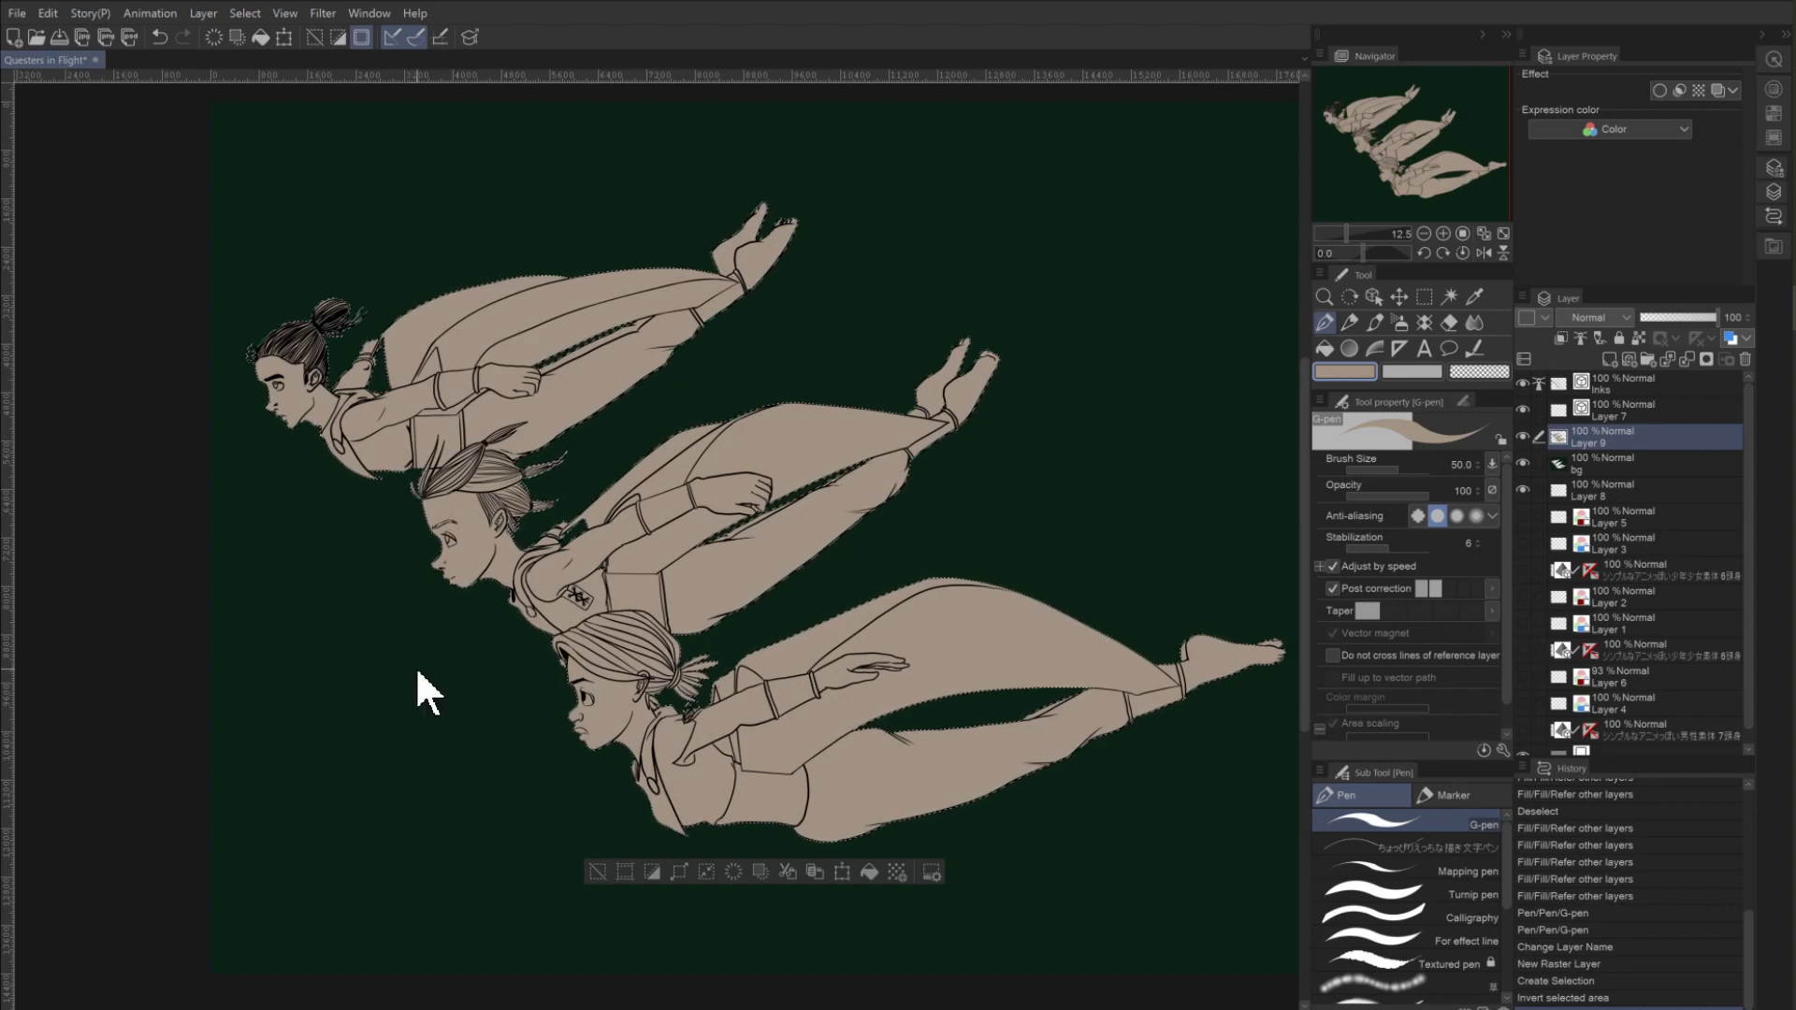
left_click(599, 872)
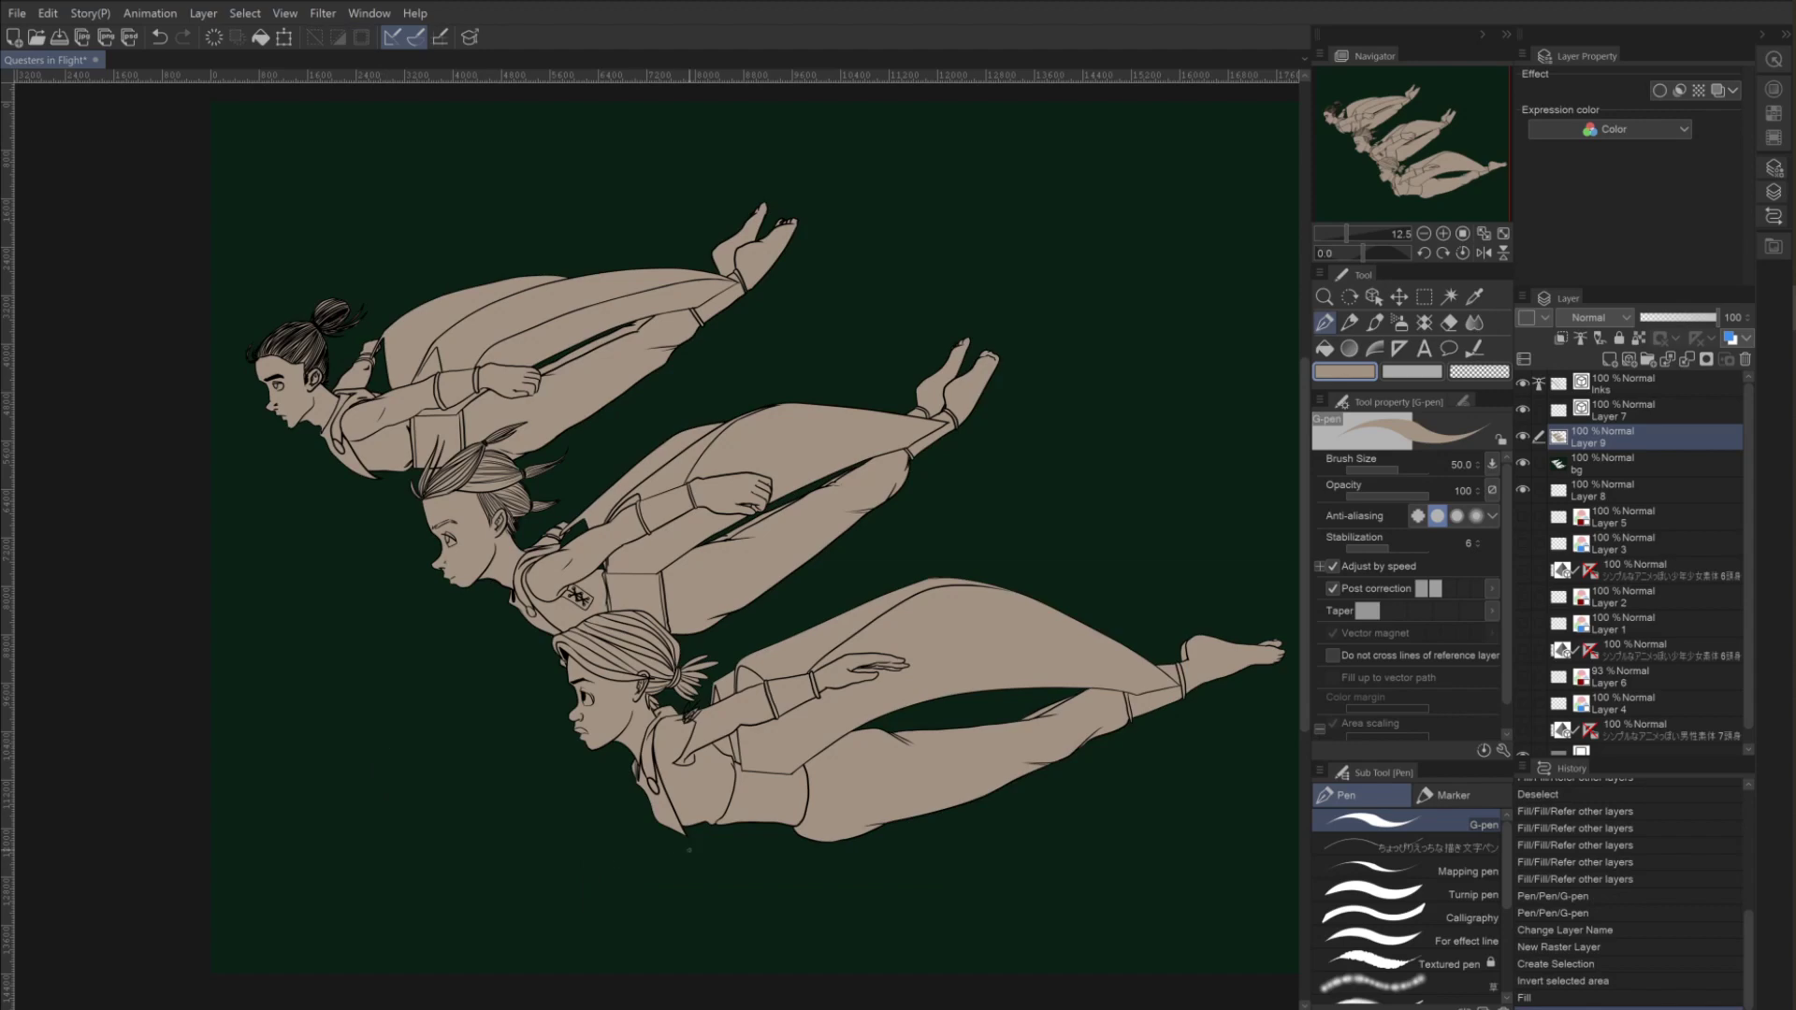
Switch to the Lasso selection tool for outlining the lowest of the three figures.
left_click(1444, 233)
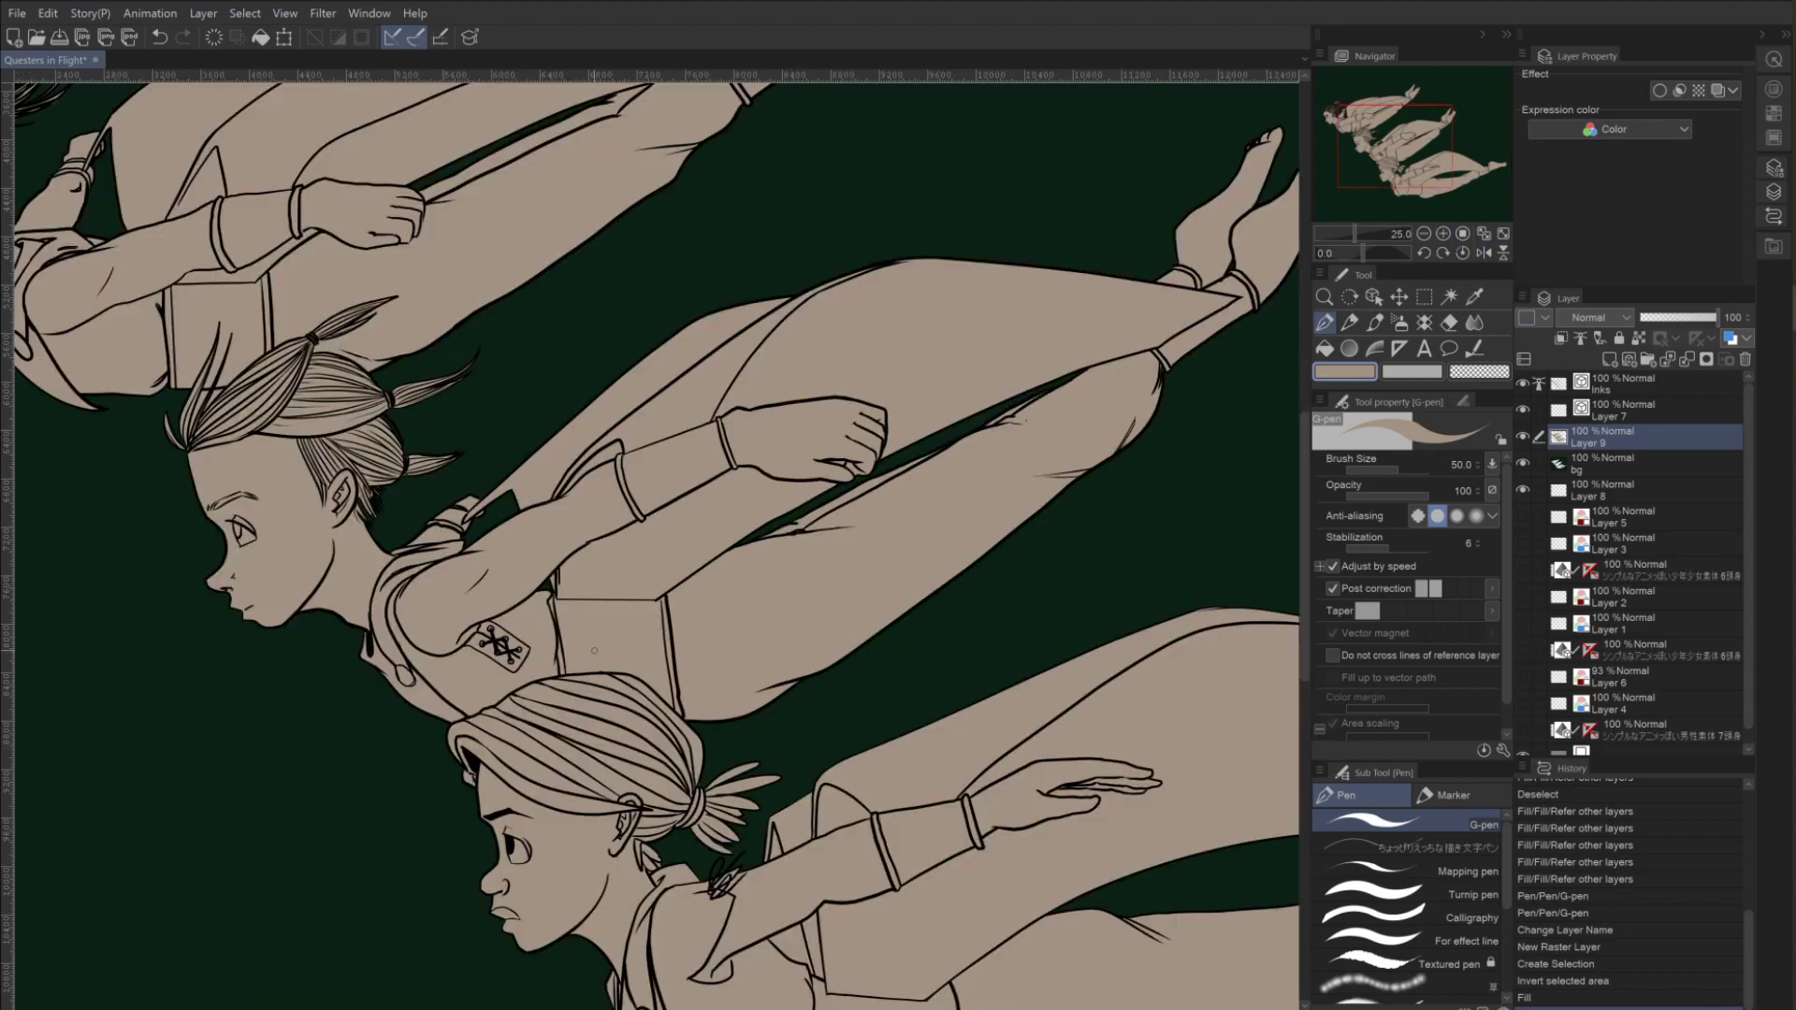
left_click_drag(529, 599, 350, 172)
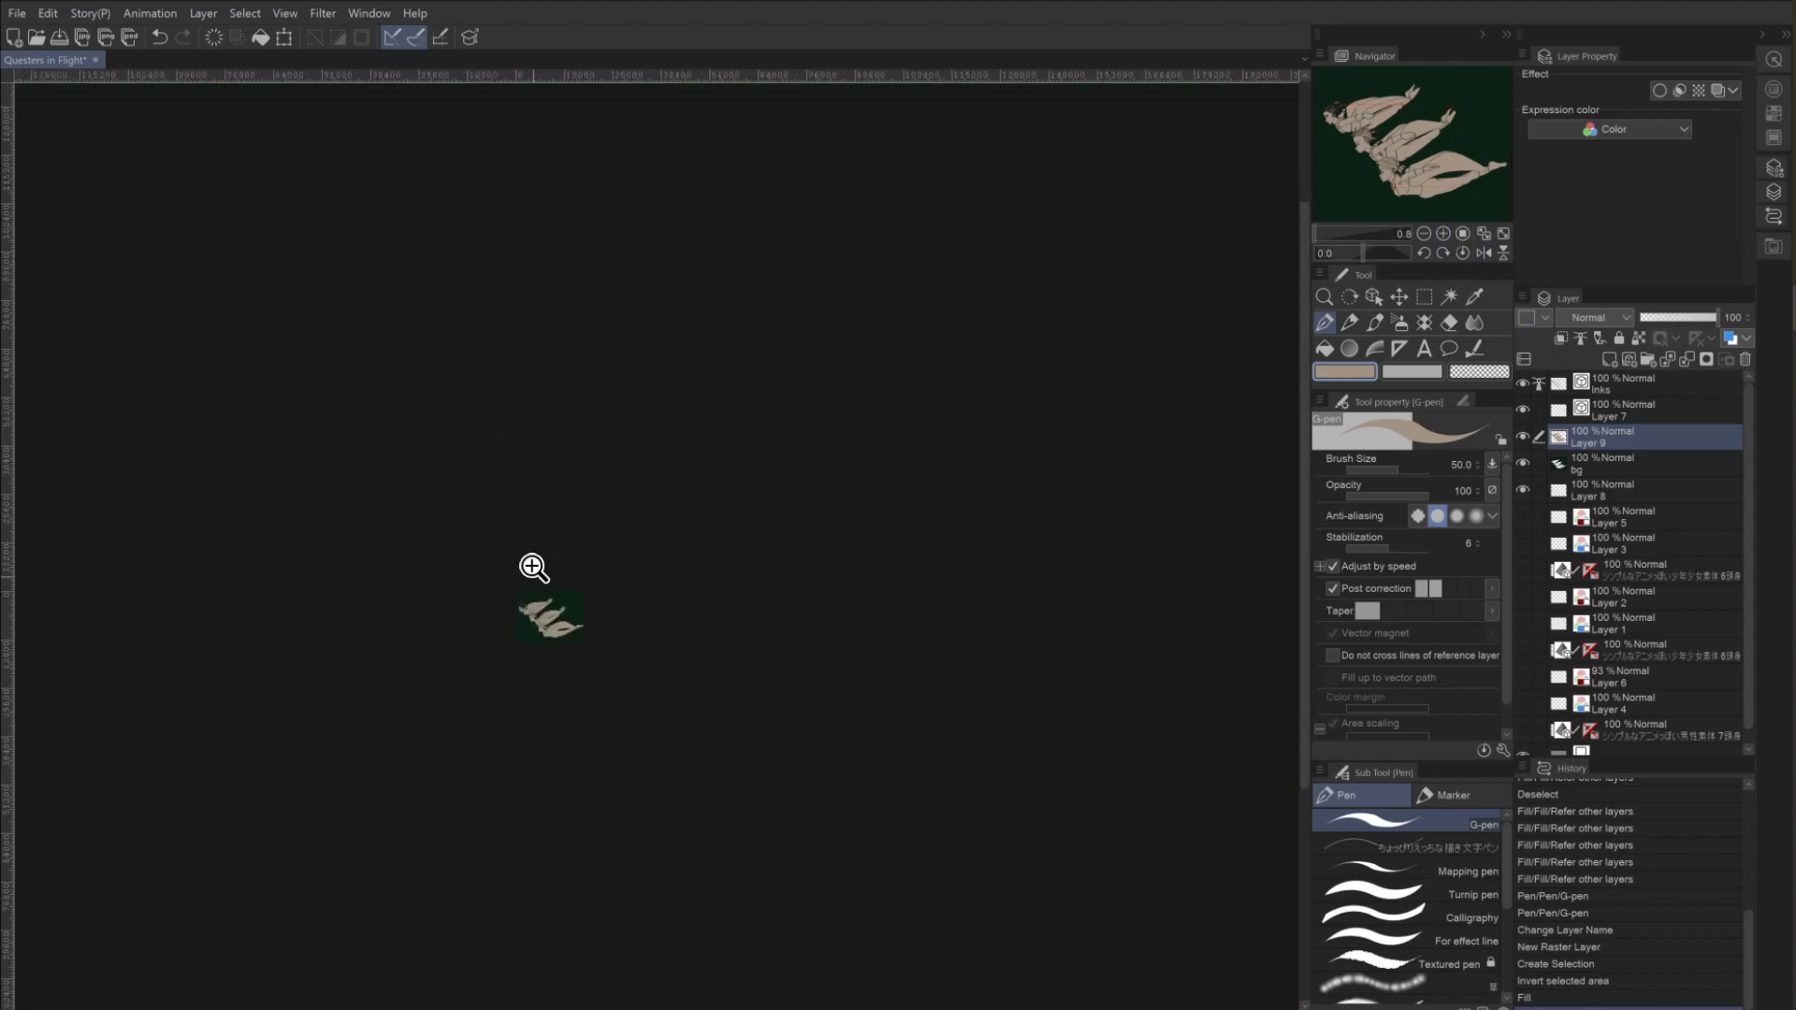
left_click_drag(532, 597, 602, 627)
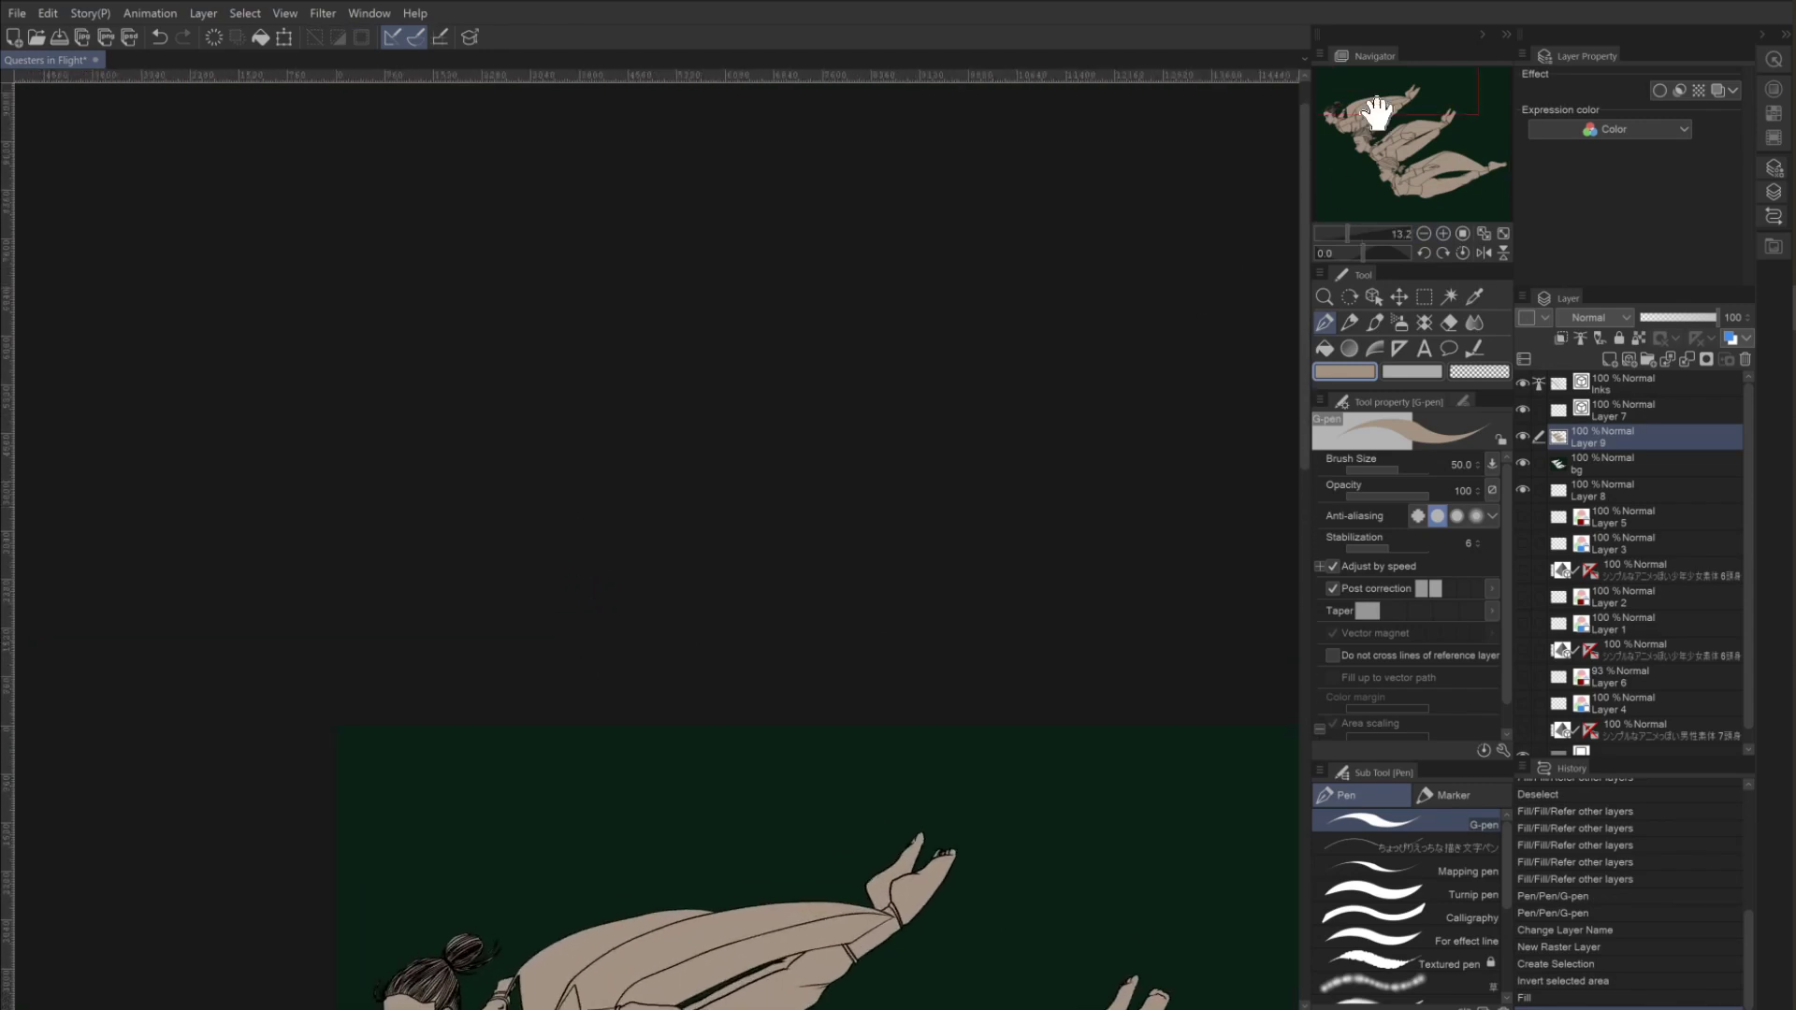
left_click_drag(1377, 110, 1432, 198)
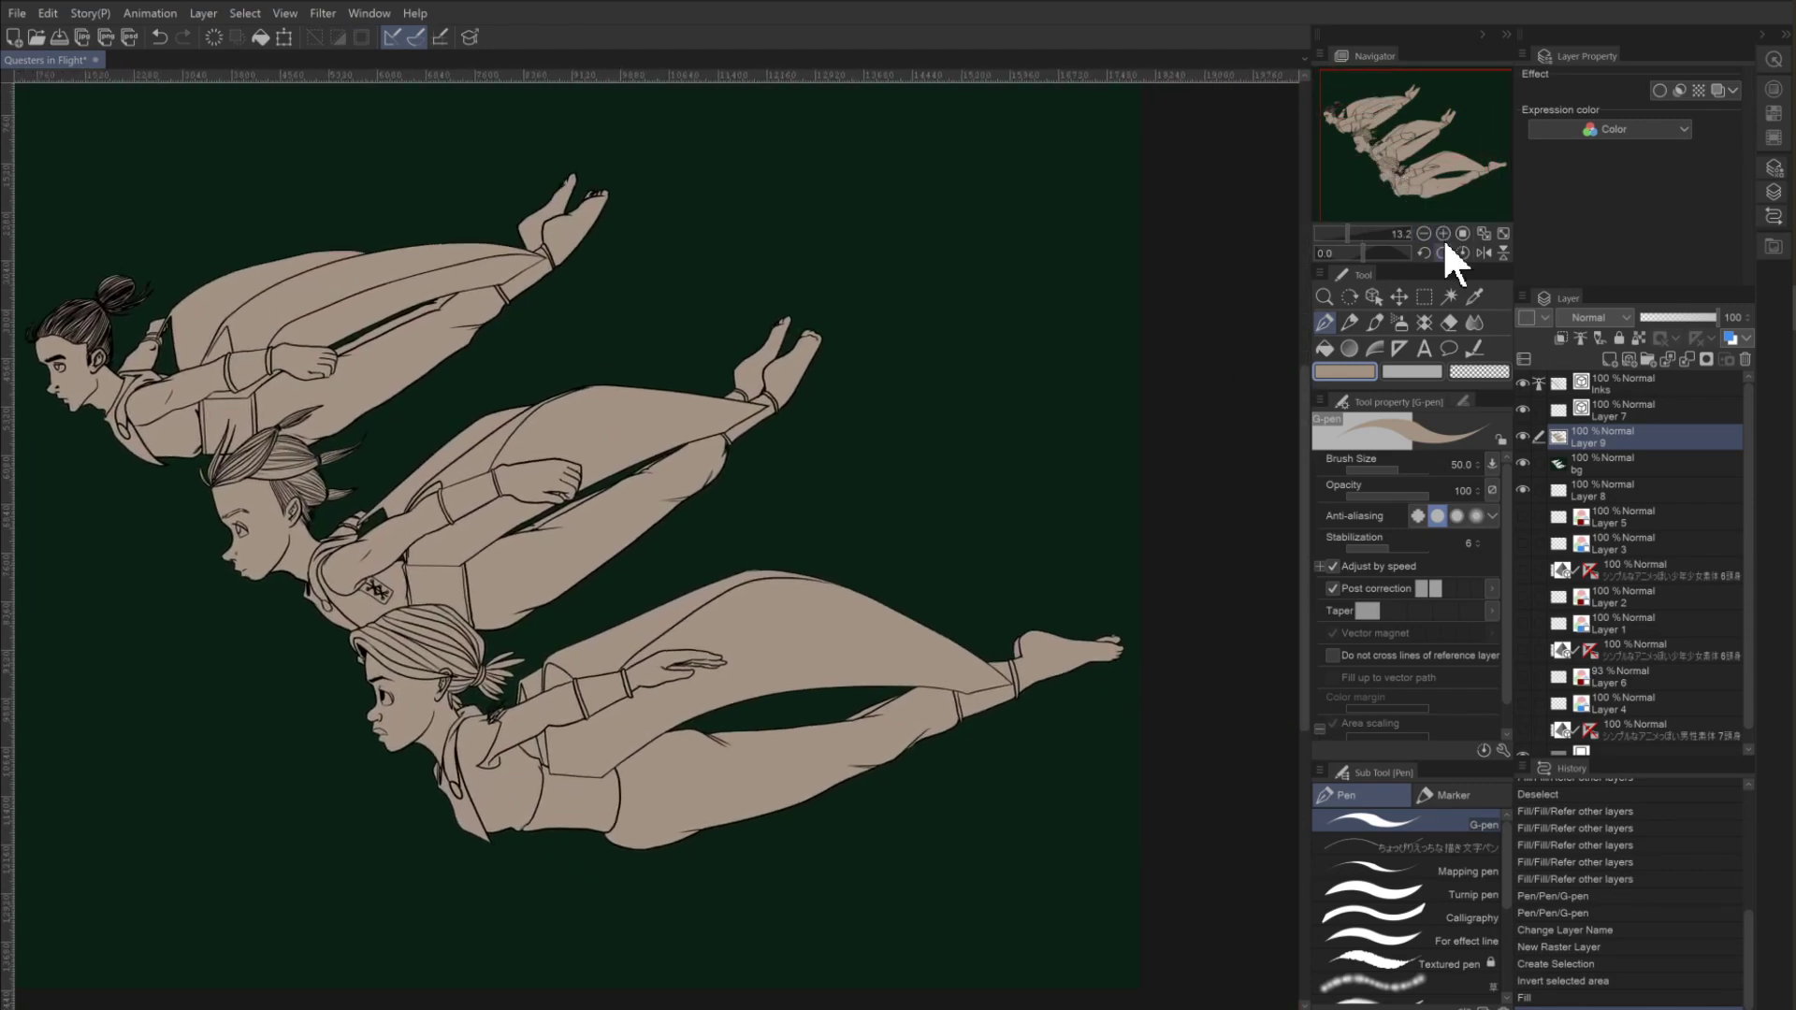
left_click(1443, 234)
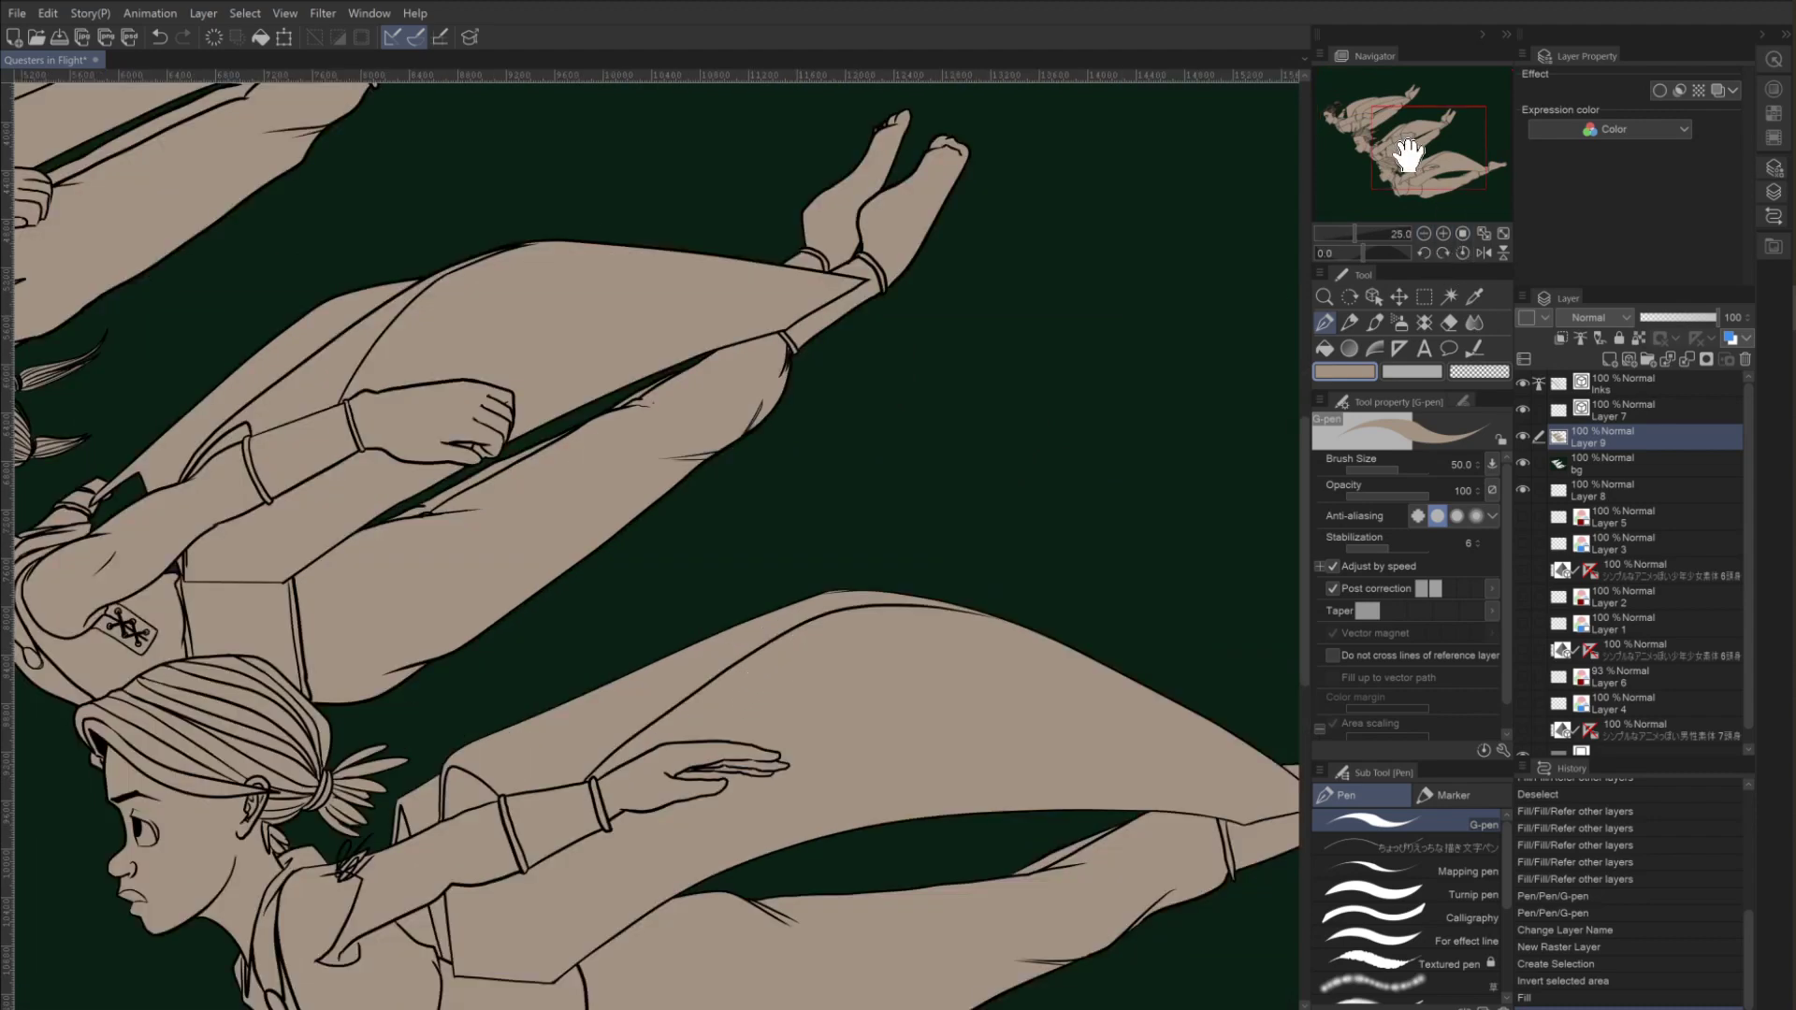
mouse_move(1408, 154)
left_mouse_down()
mouse_move(1381, 178)
mouse_move(1405, 175)
left_mouse_up()
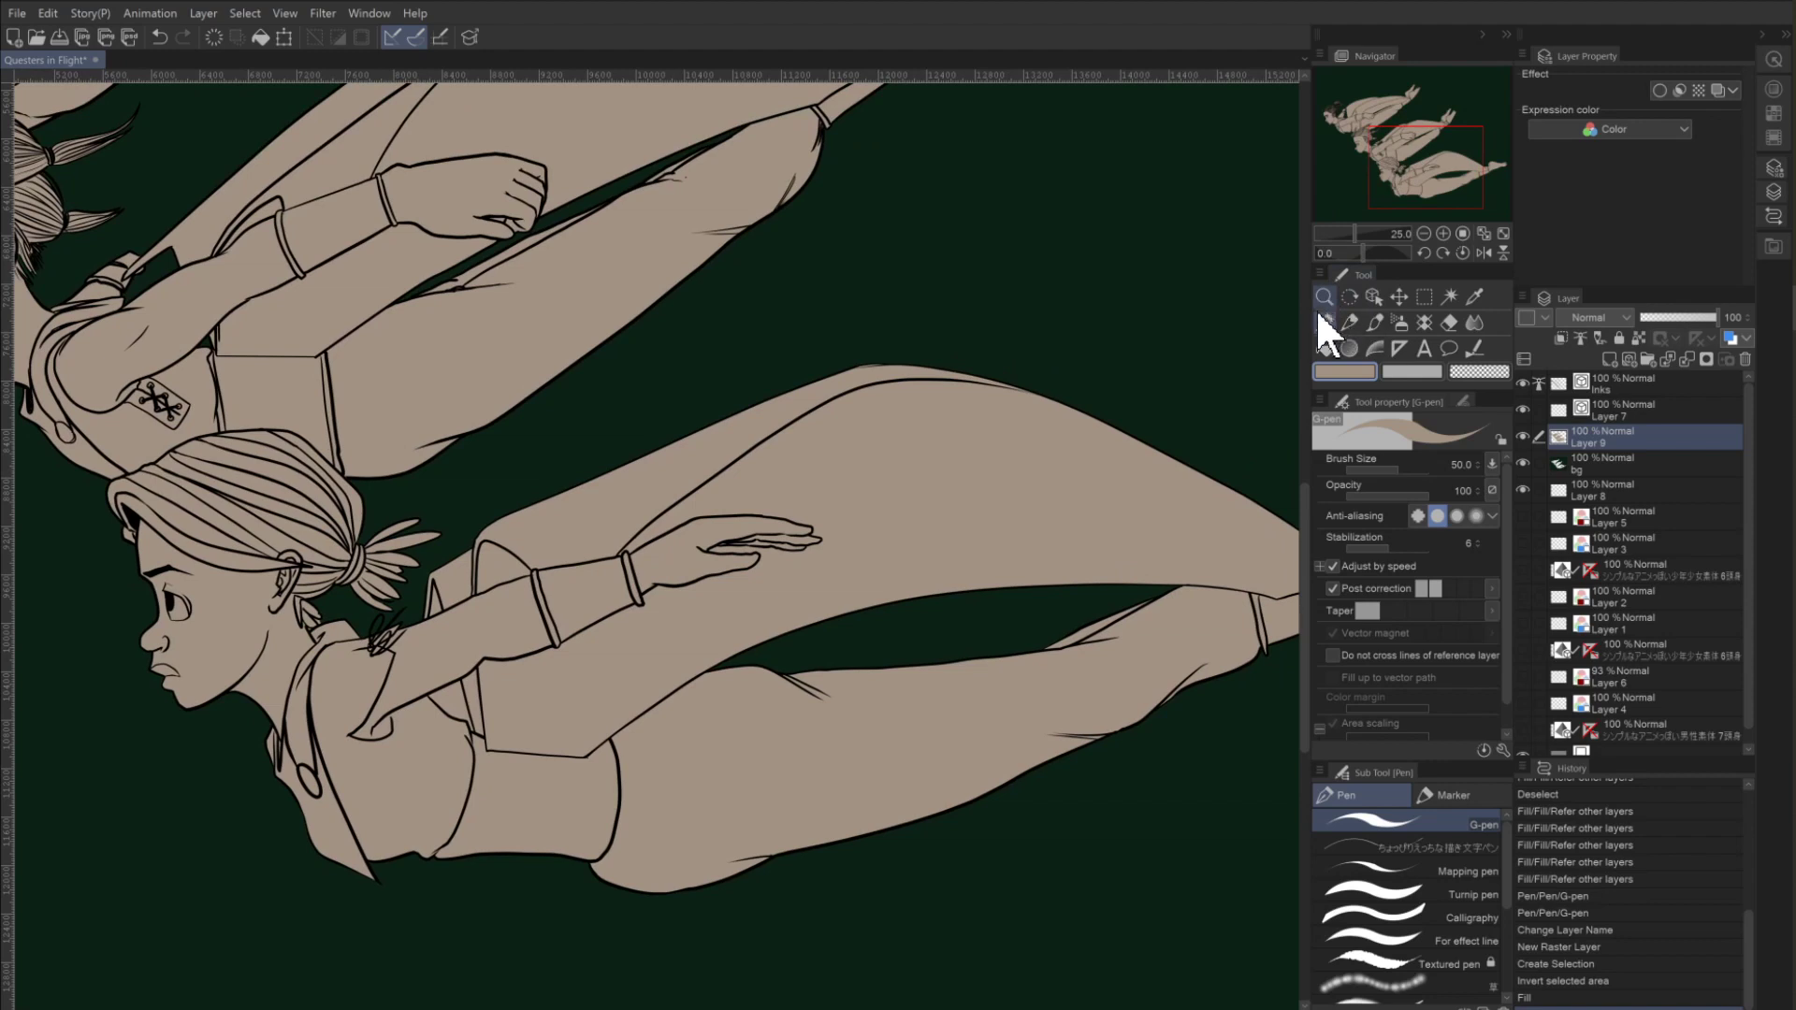
left_click(1424, 297)
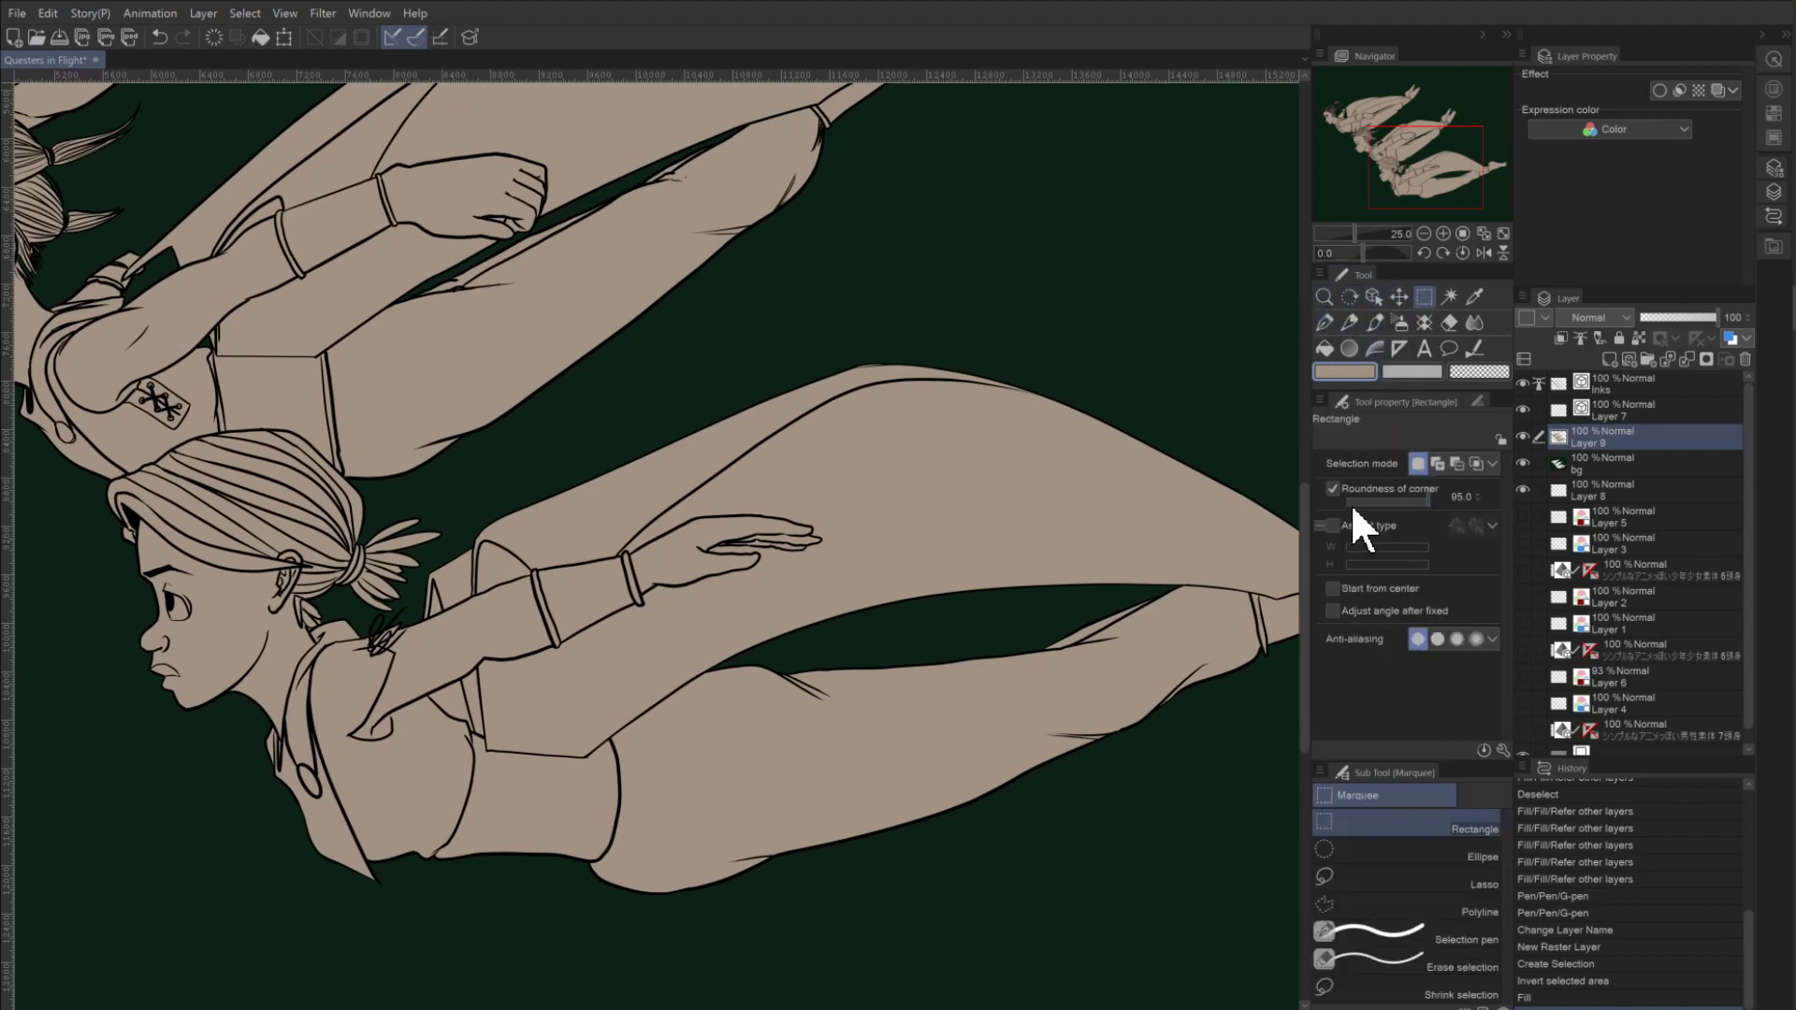
left_click(1339, 847)
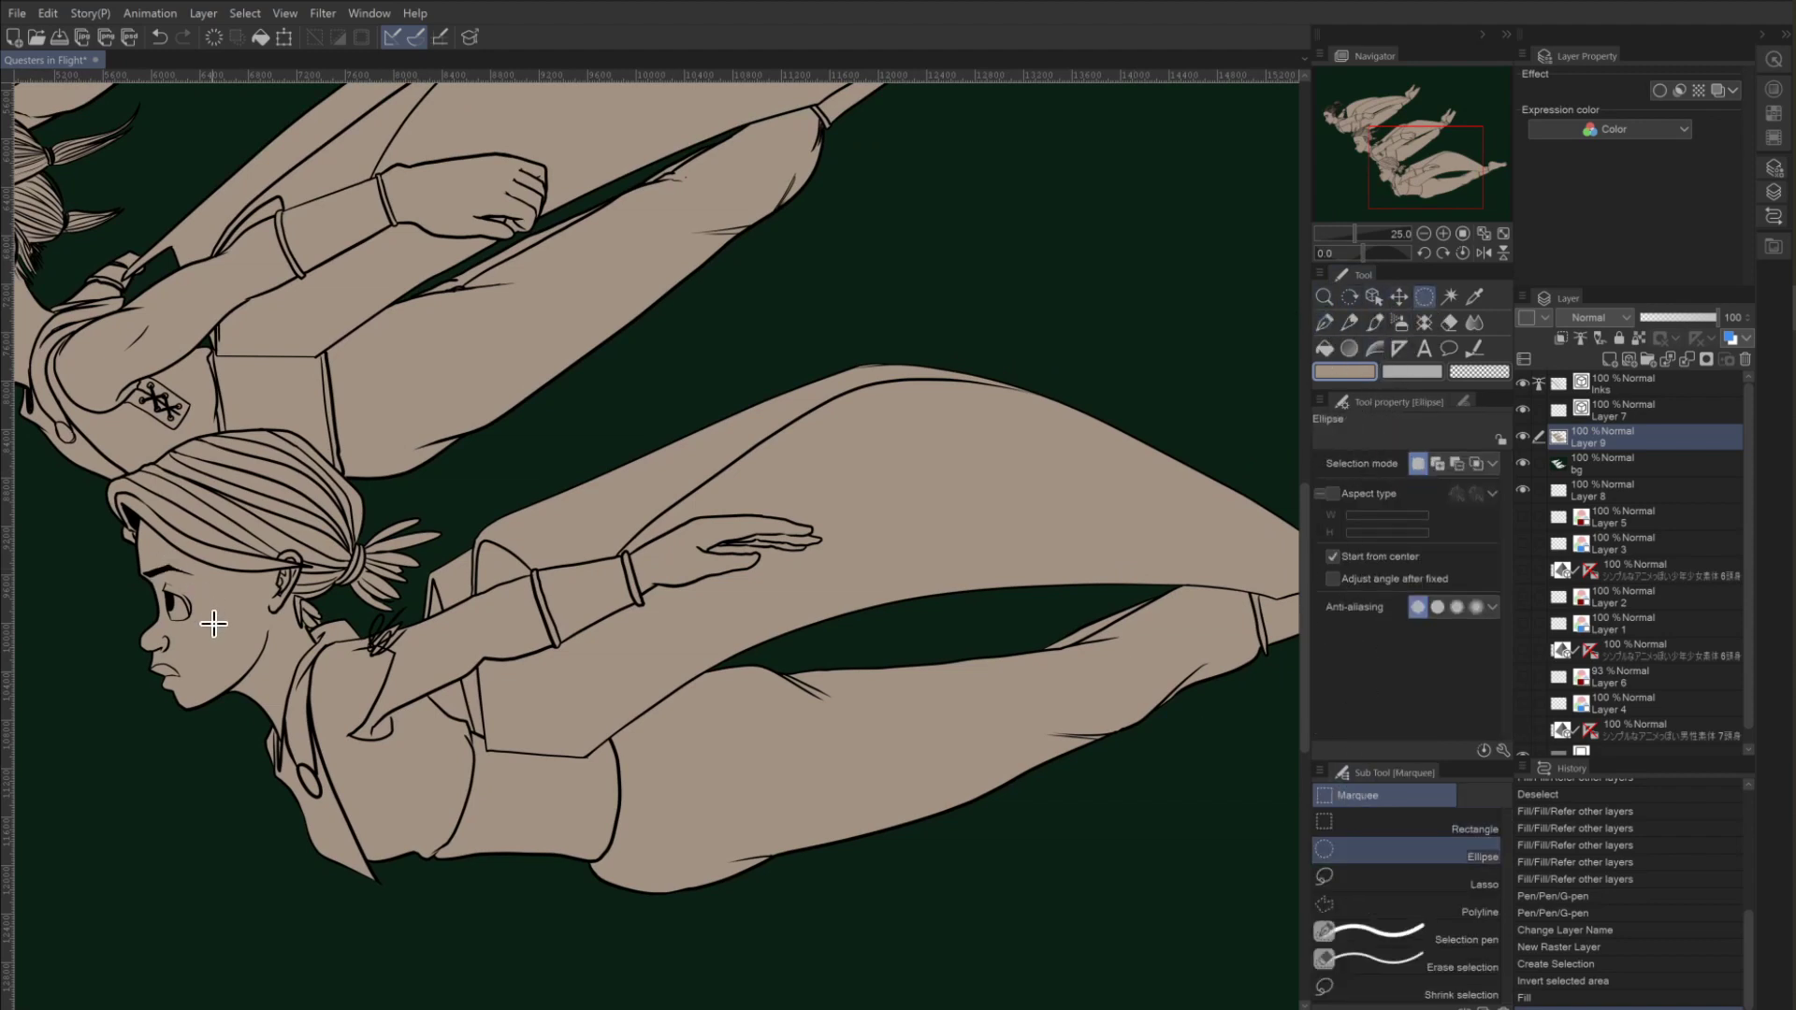
left_click(1332, 556)
left_click(1332, 555)
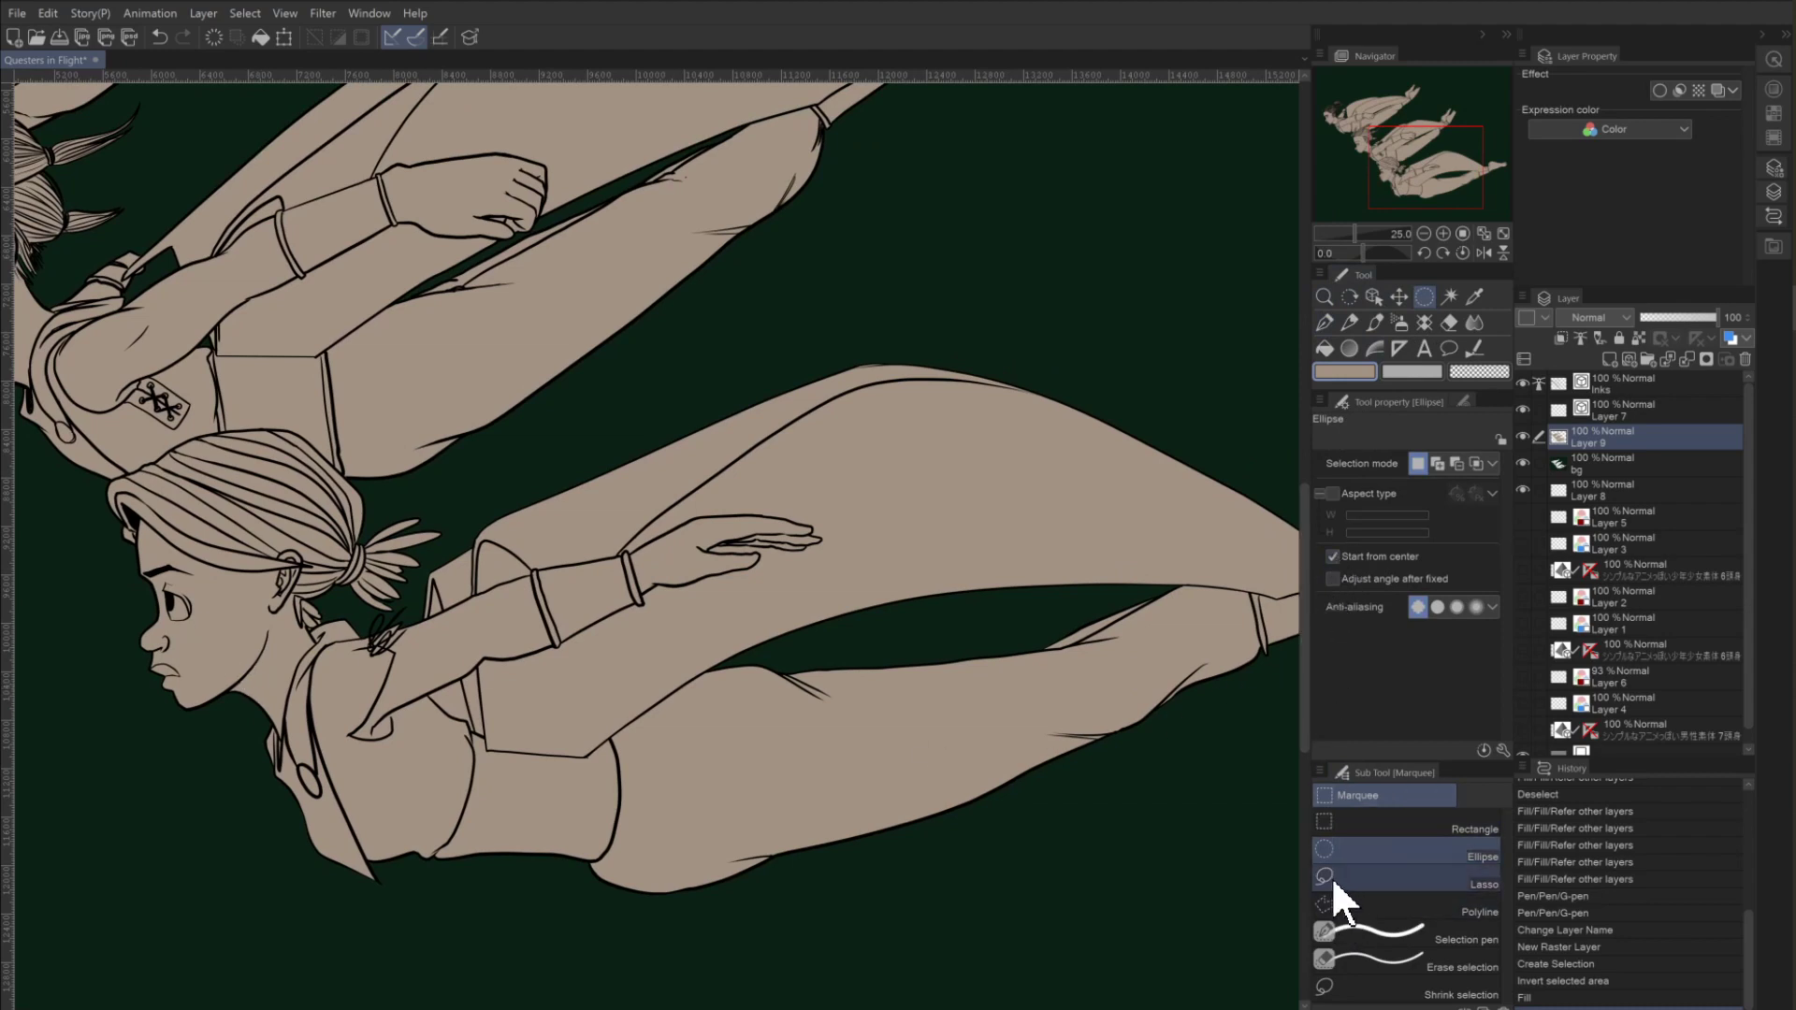
left_click(1333, 882)
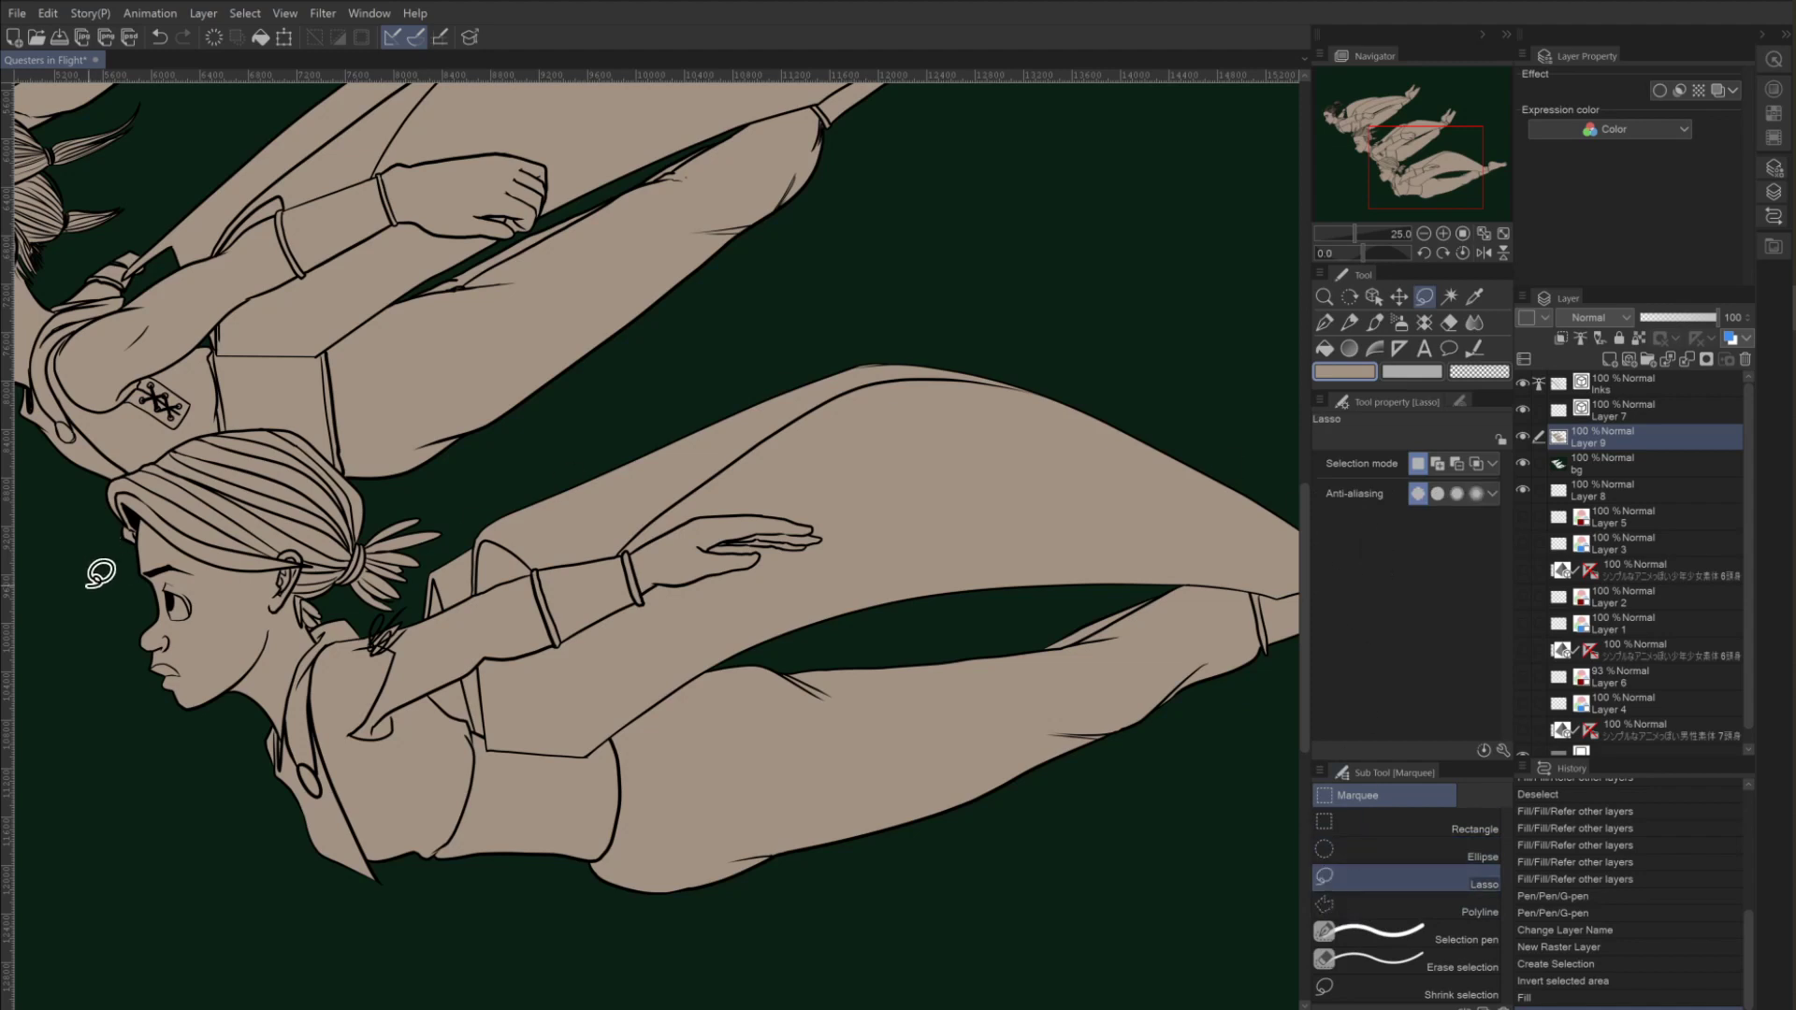
mouse_move(89, 593)
left_mouse_down()
mouse_move(66, 504)
mouse_move(154, 458)
left_mouse_up()
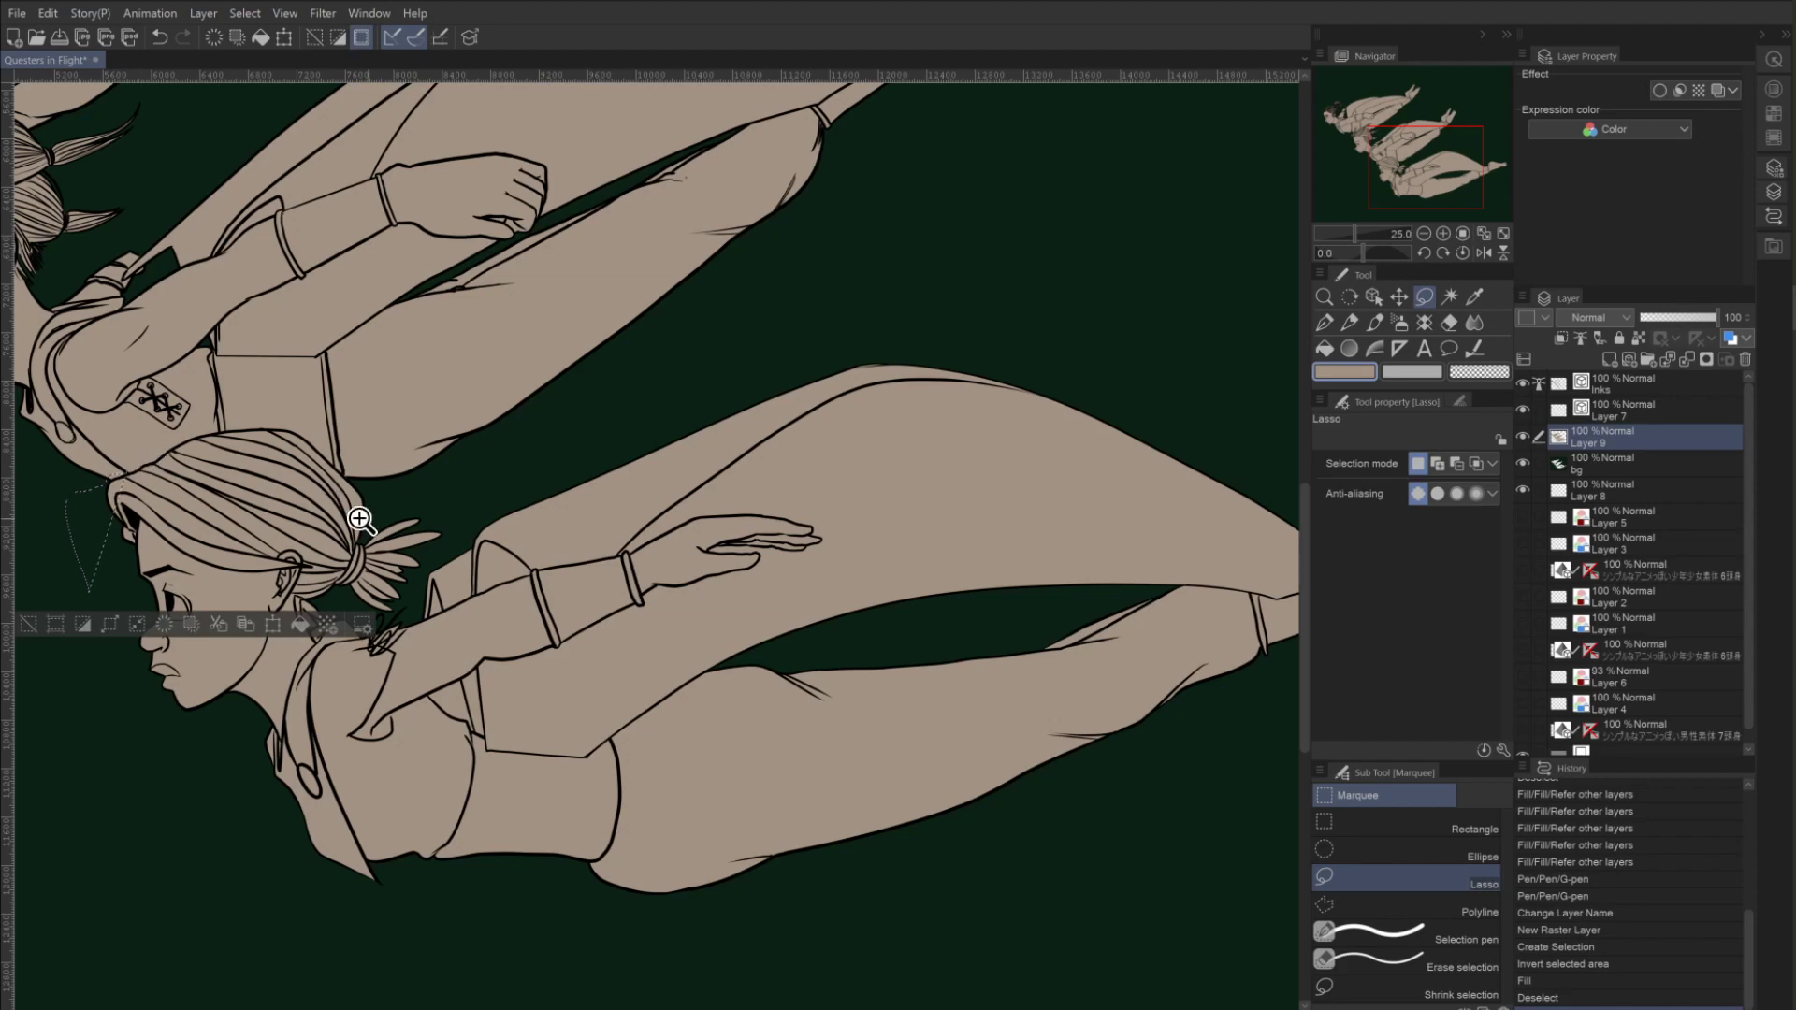
left_click_drag(362, 522, 894, 553)
scroll(942, 596, "down", 10)
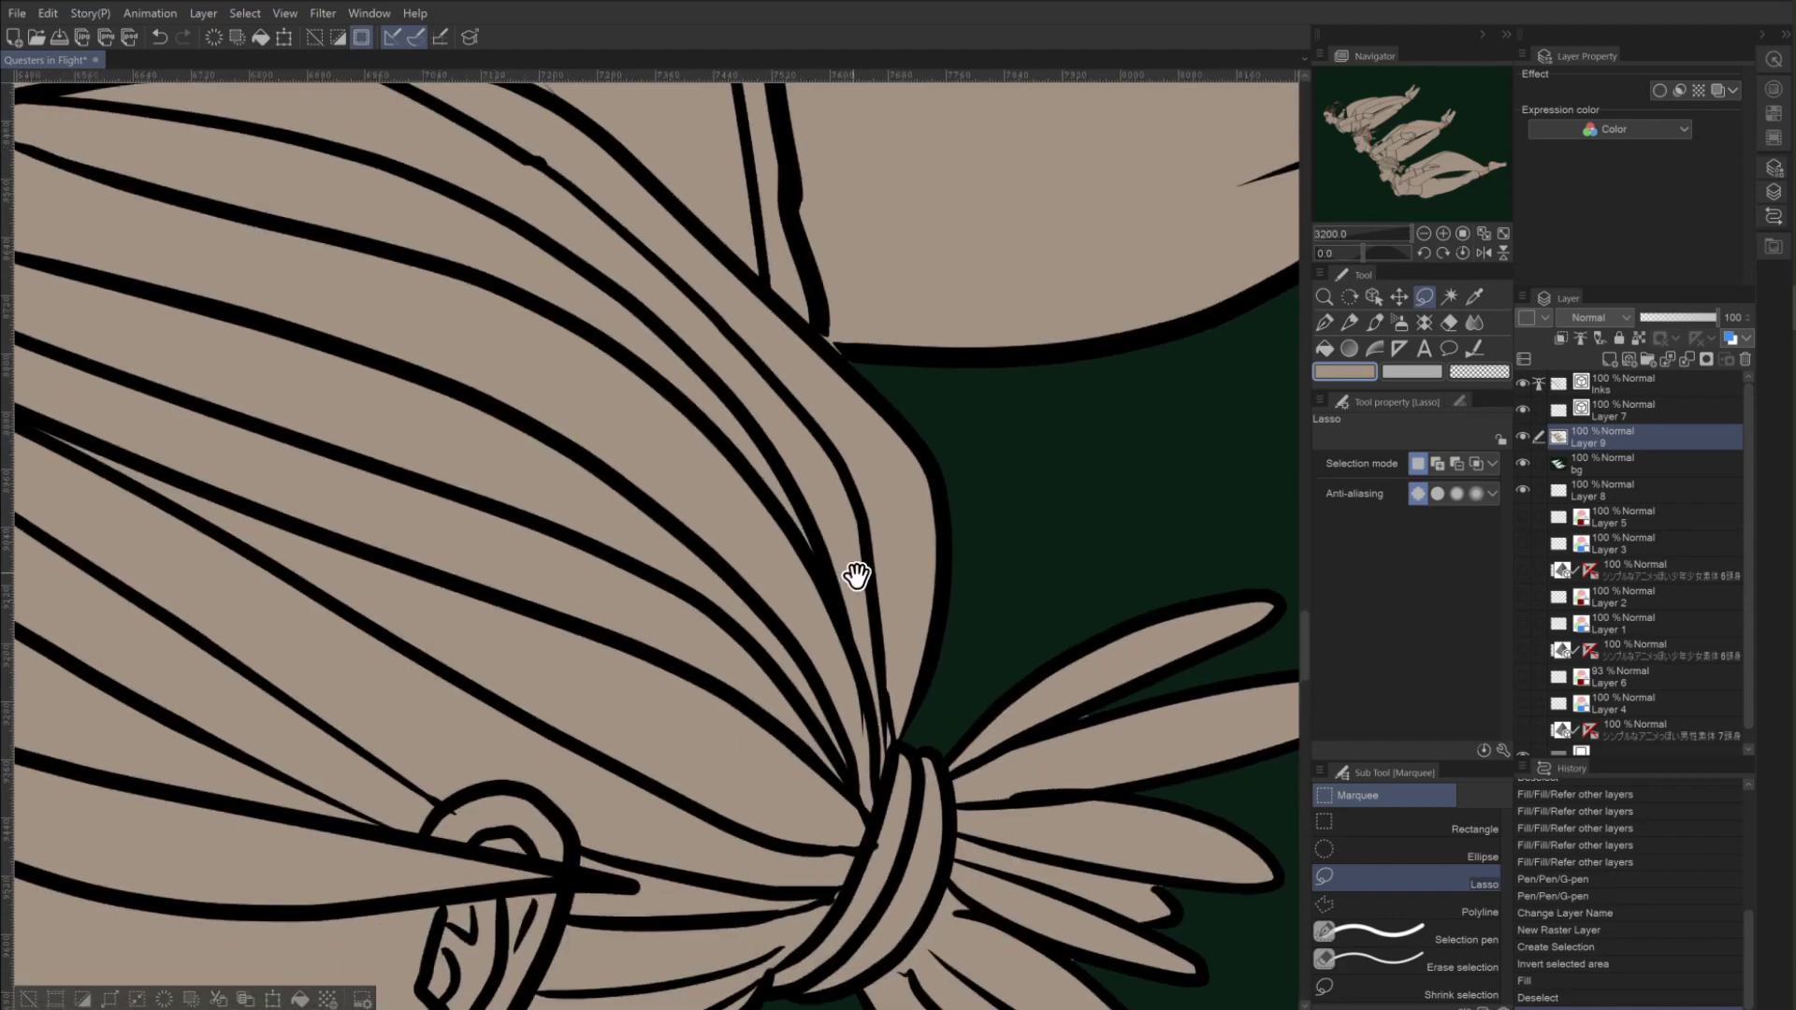
scroll(812, 575, "up", 5)
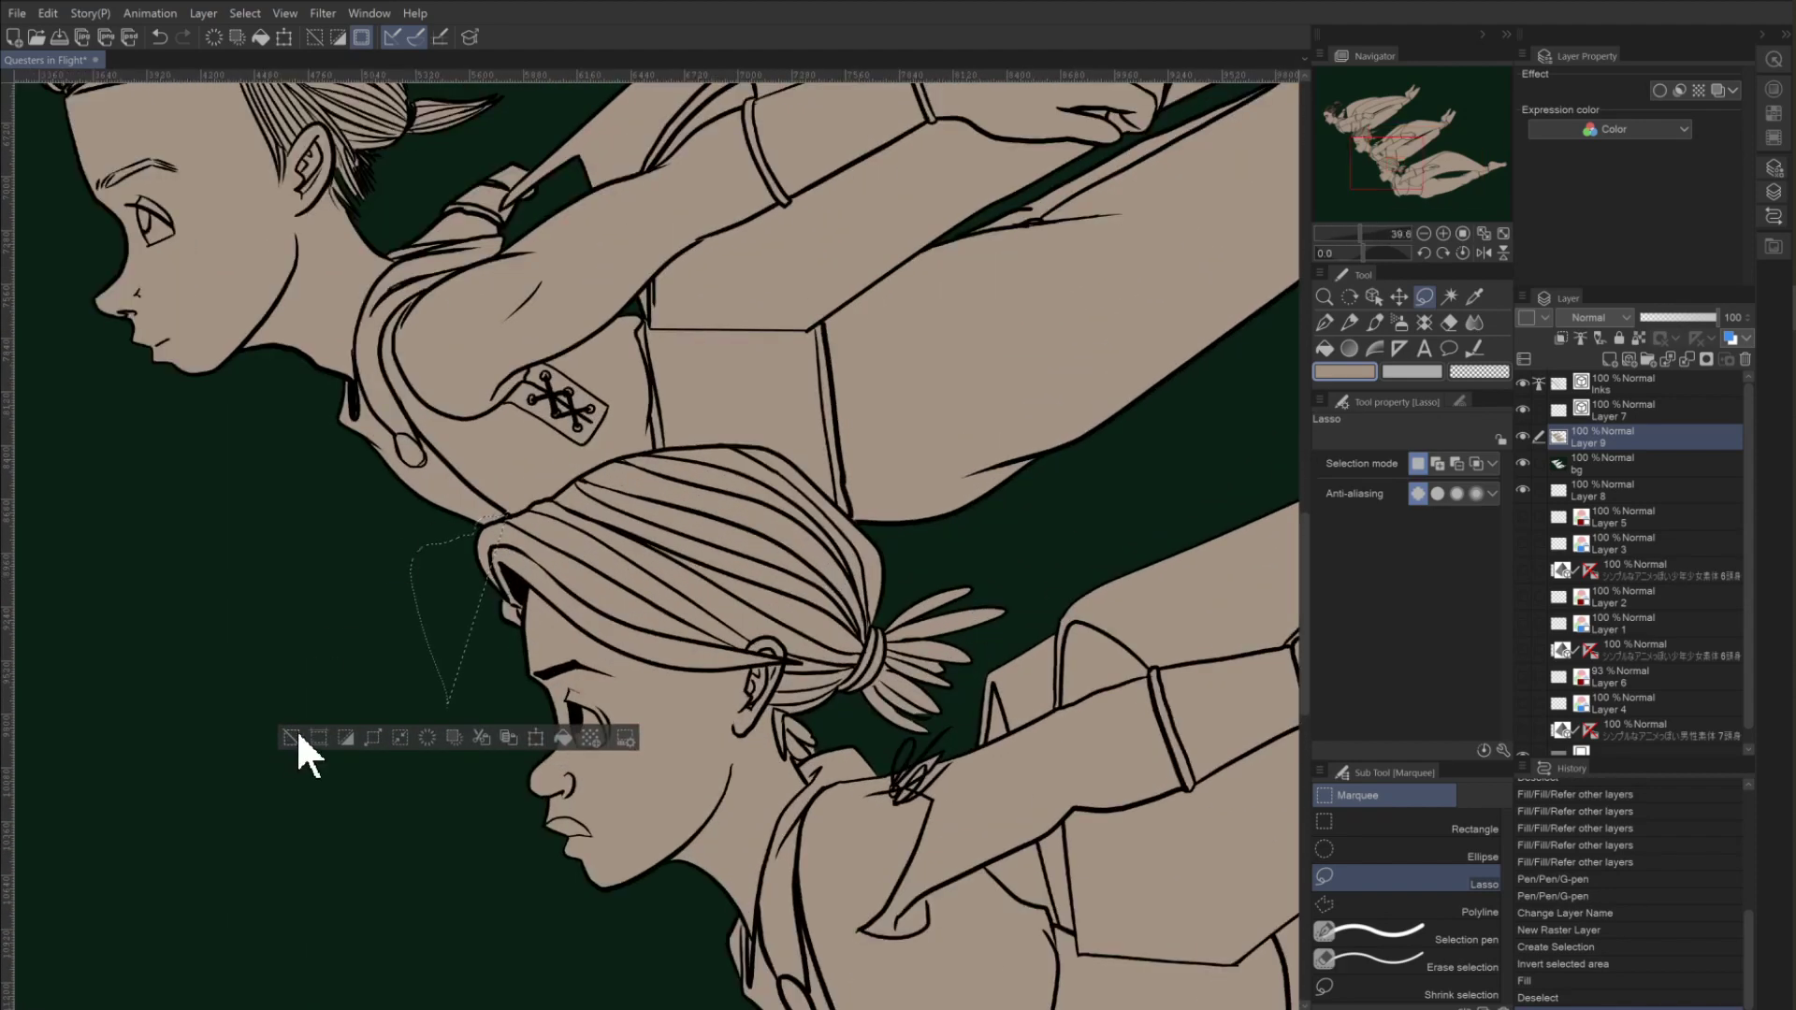
left_click(301, 728)
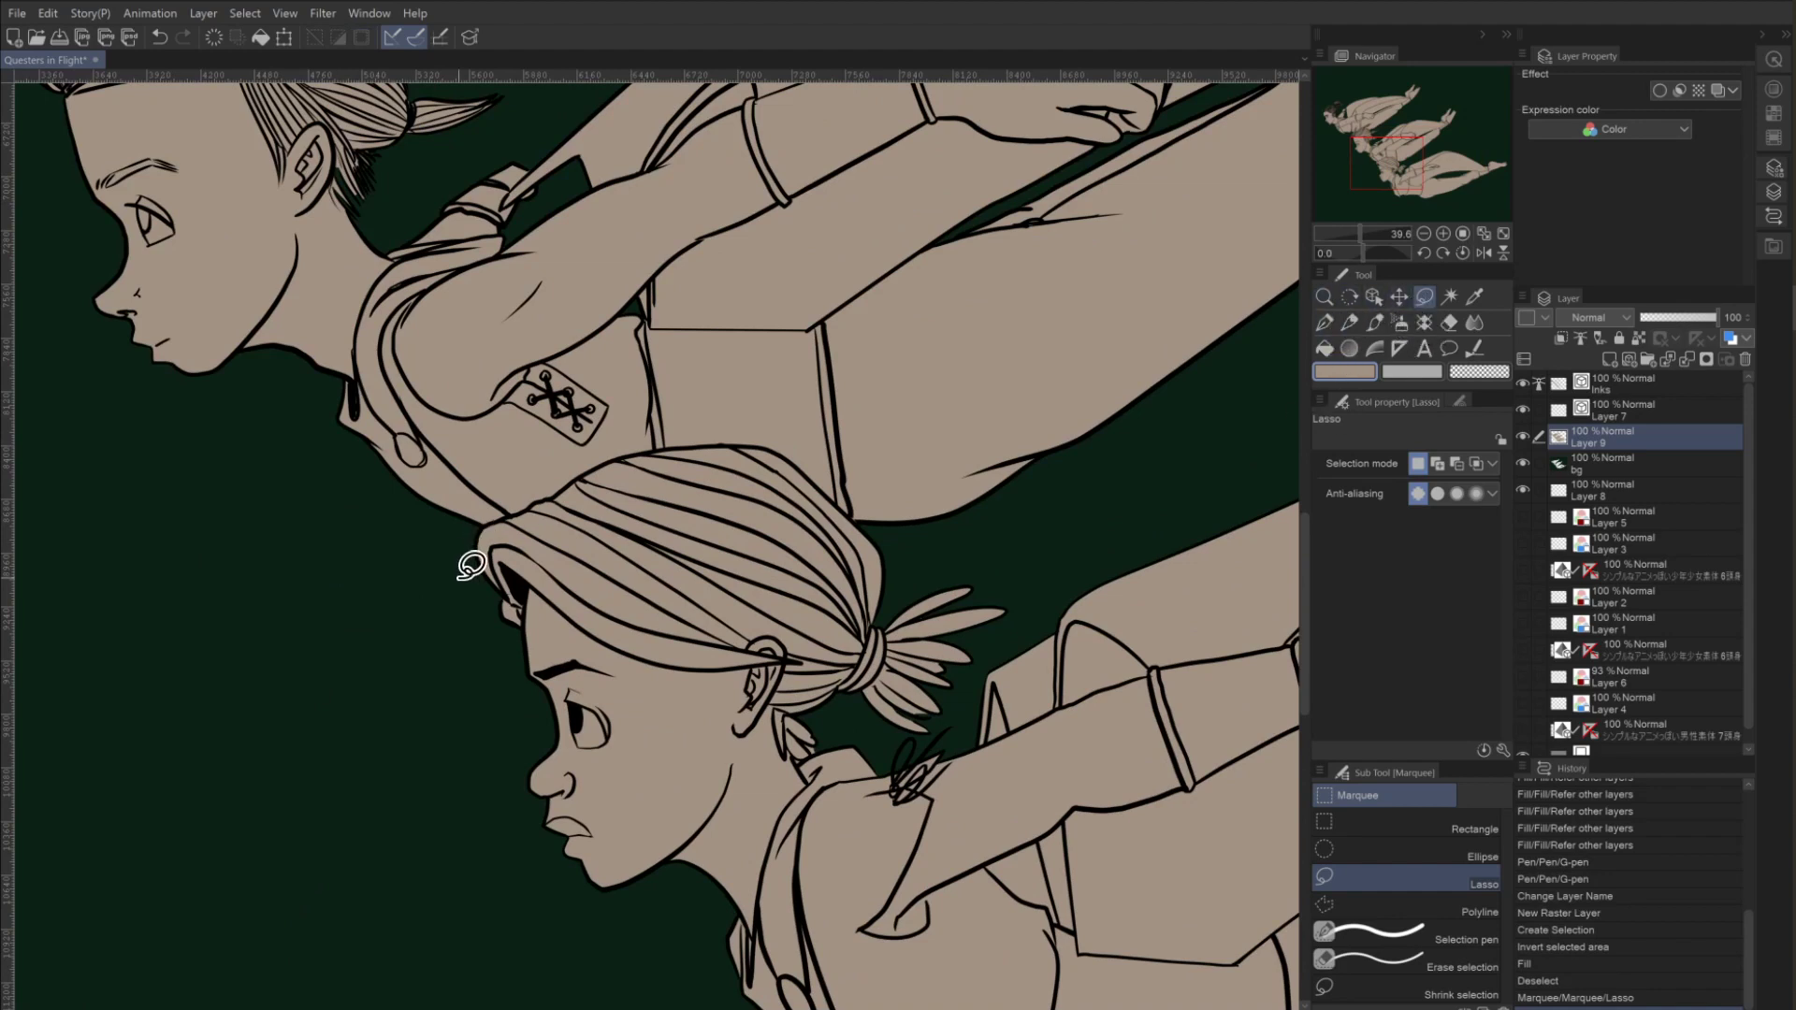
Lasso a loose selection around the lowest figure's head, shoulder and upper arm.
mouse_move(461, 577)
left_mouse_down()
mouse_move(488, 526)
mouse_move(658, 448)
mouse_move(778, 456)
mouse_move(900, 550)
mouse_move(1027, 536)
mouse_move(1213, 446)
mouse_move(1214, 664)
mouse_move(736, 998)
mouse_move(360, 704)
mouse_move(401, 653)
left_mouse_up()
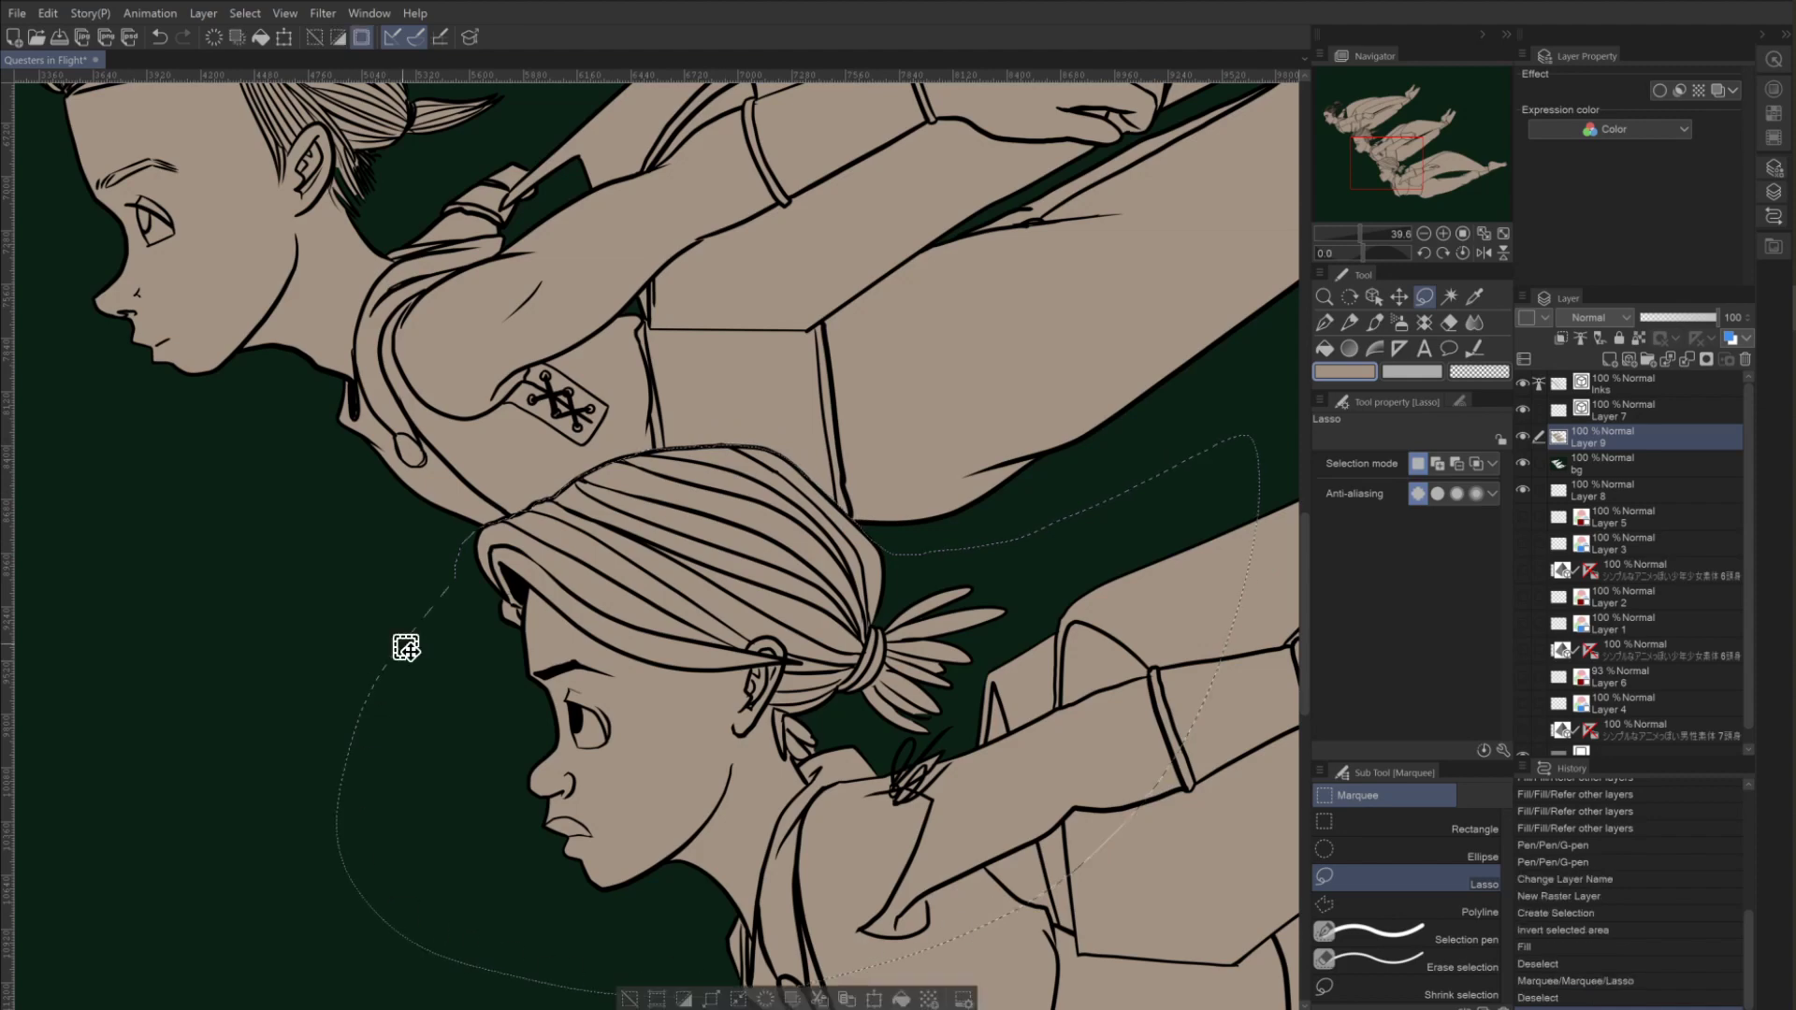
left_click_drag(1385, 161, 1431, 177)
left_click(1422, 233)
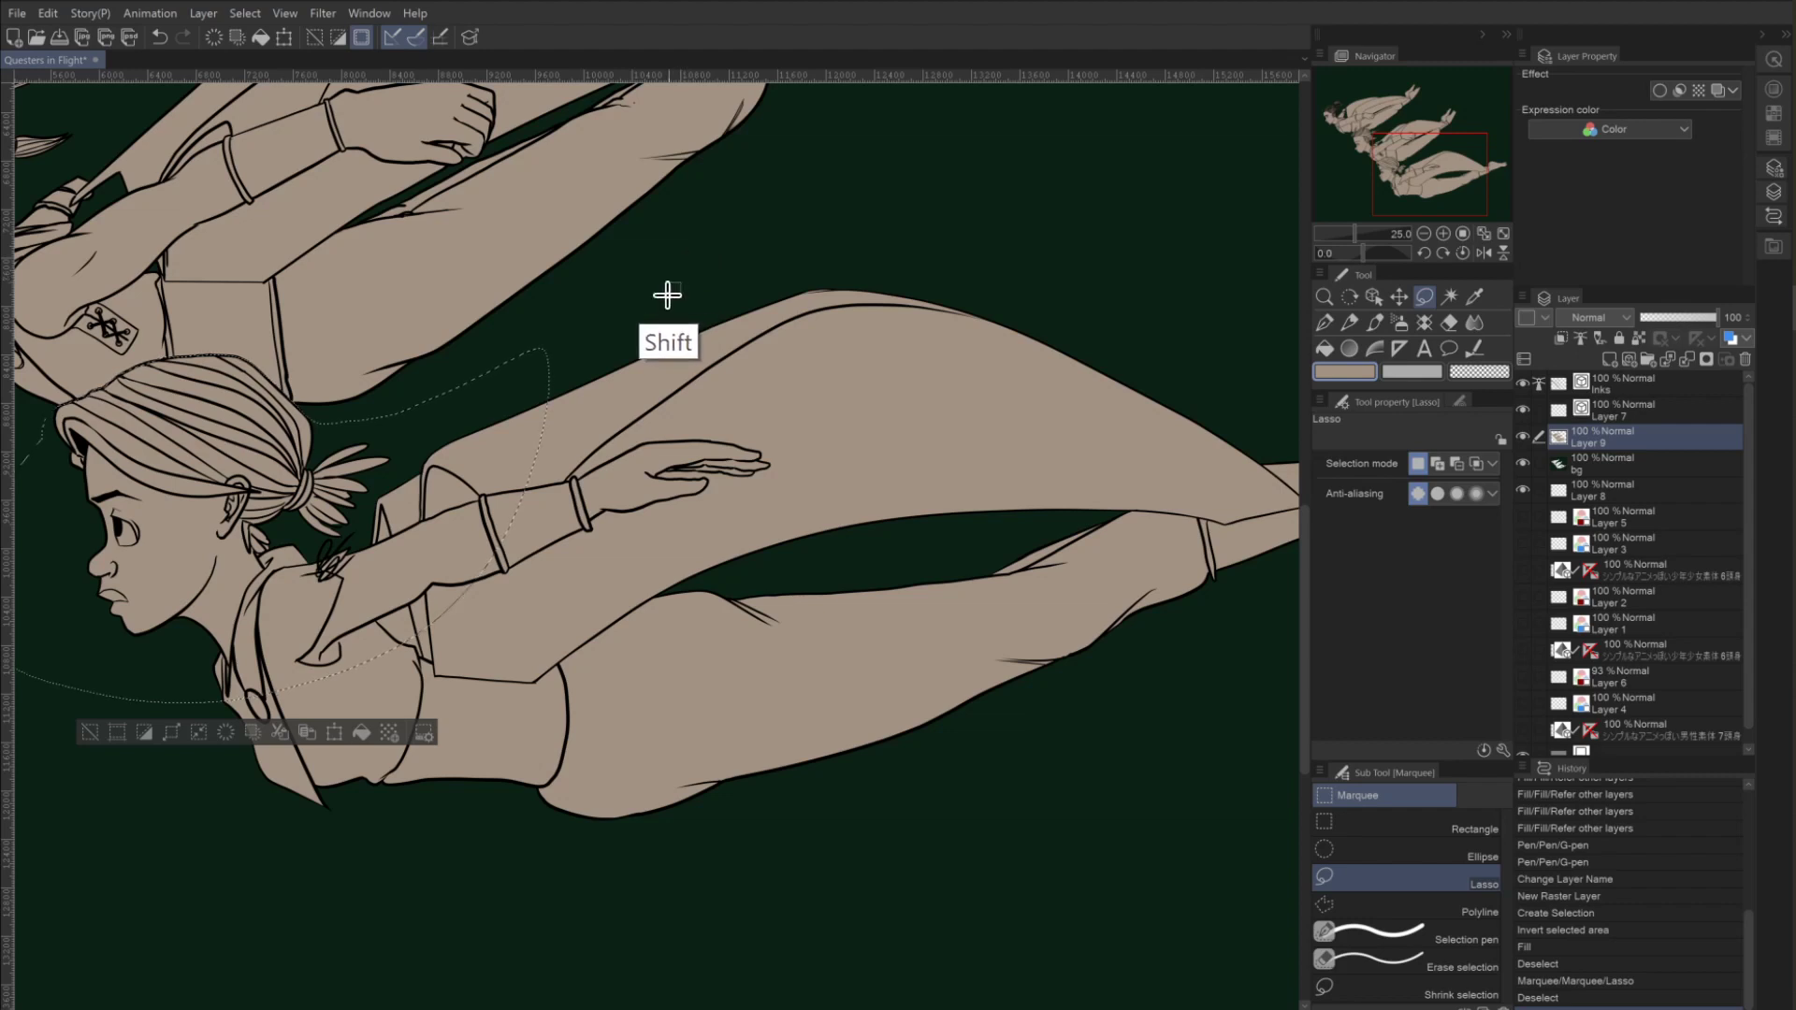
left_click_drag(665, 289, 754, 242)
key("shift")
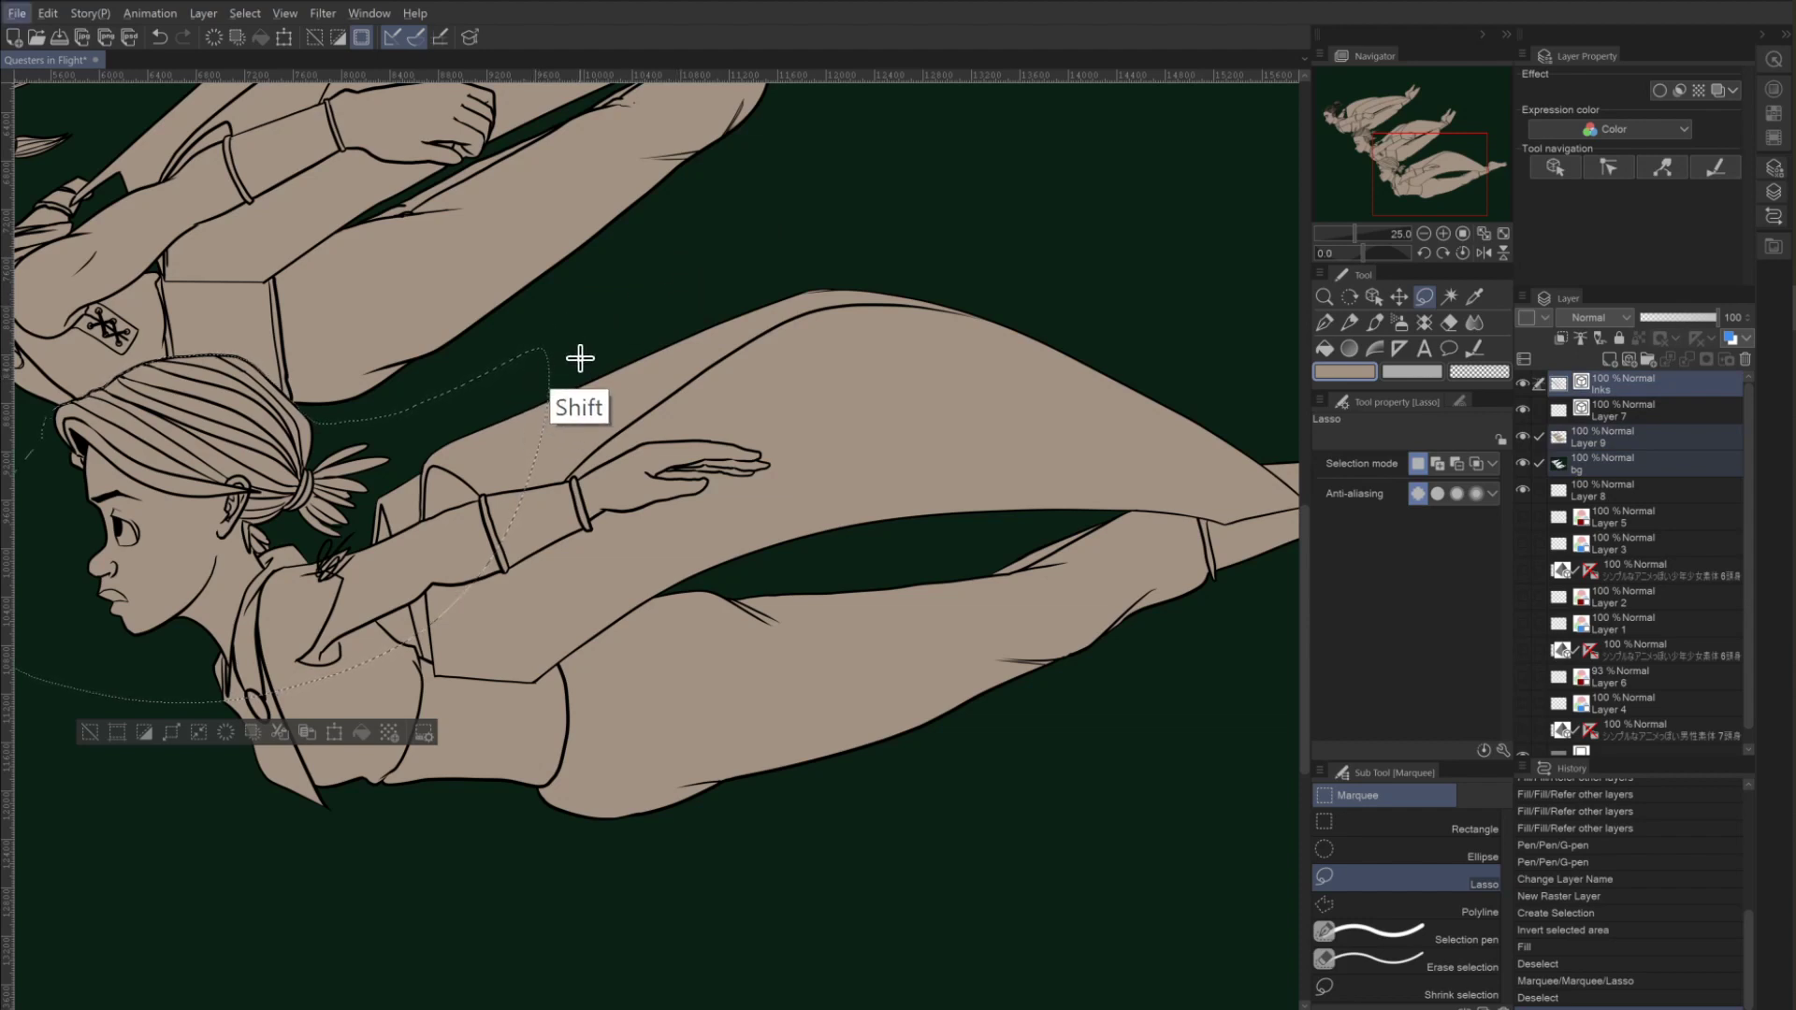
left_click_drag(531, 366, 933, 962)
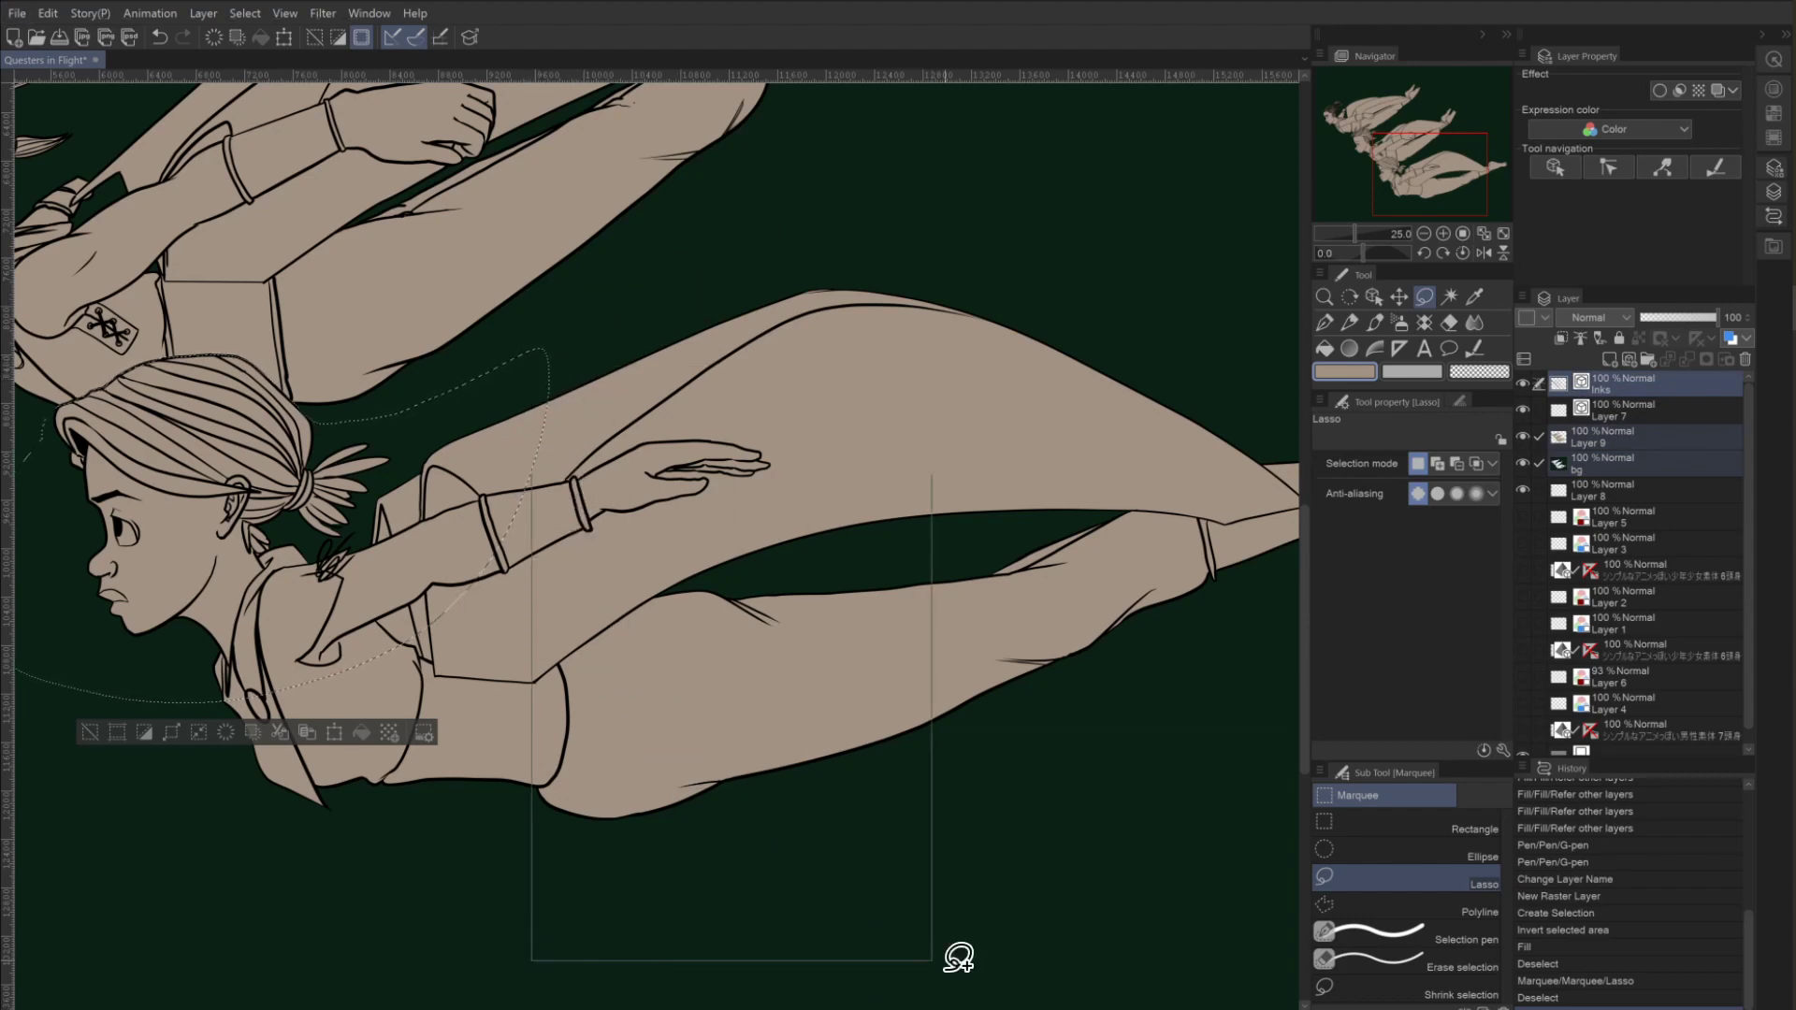
key("ctrl")
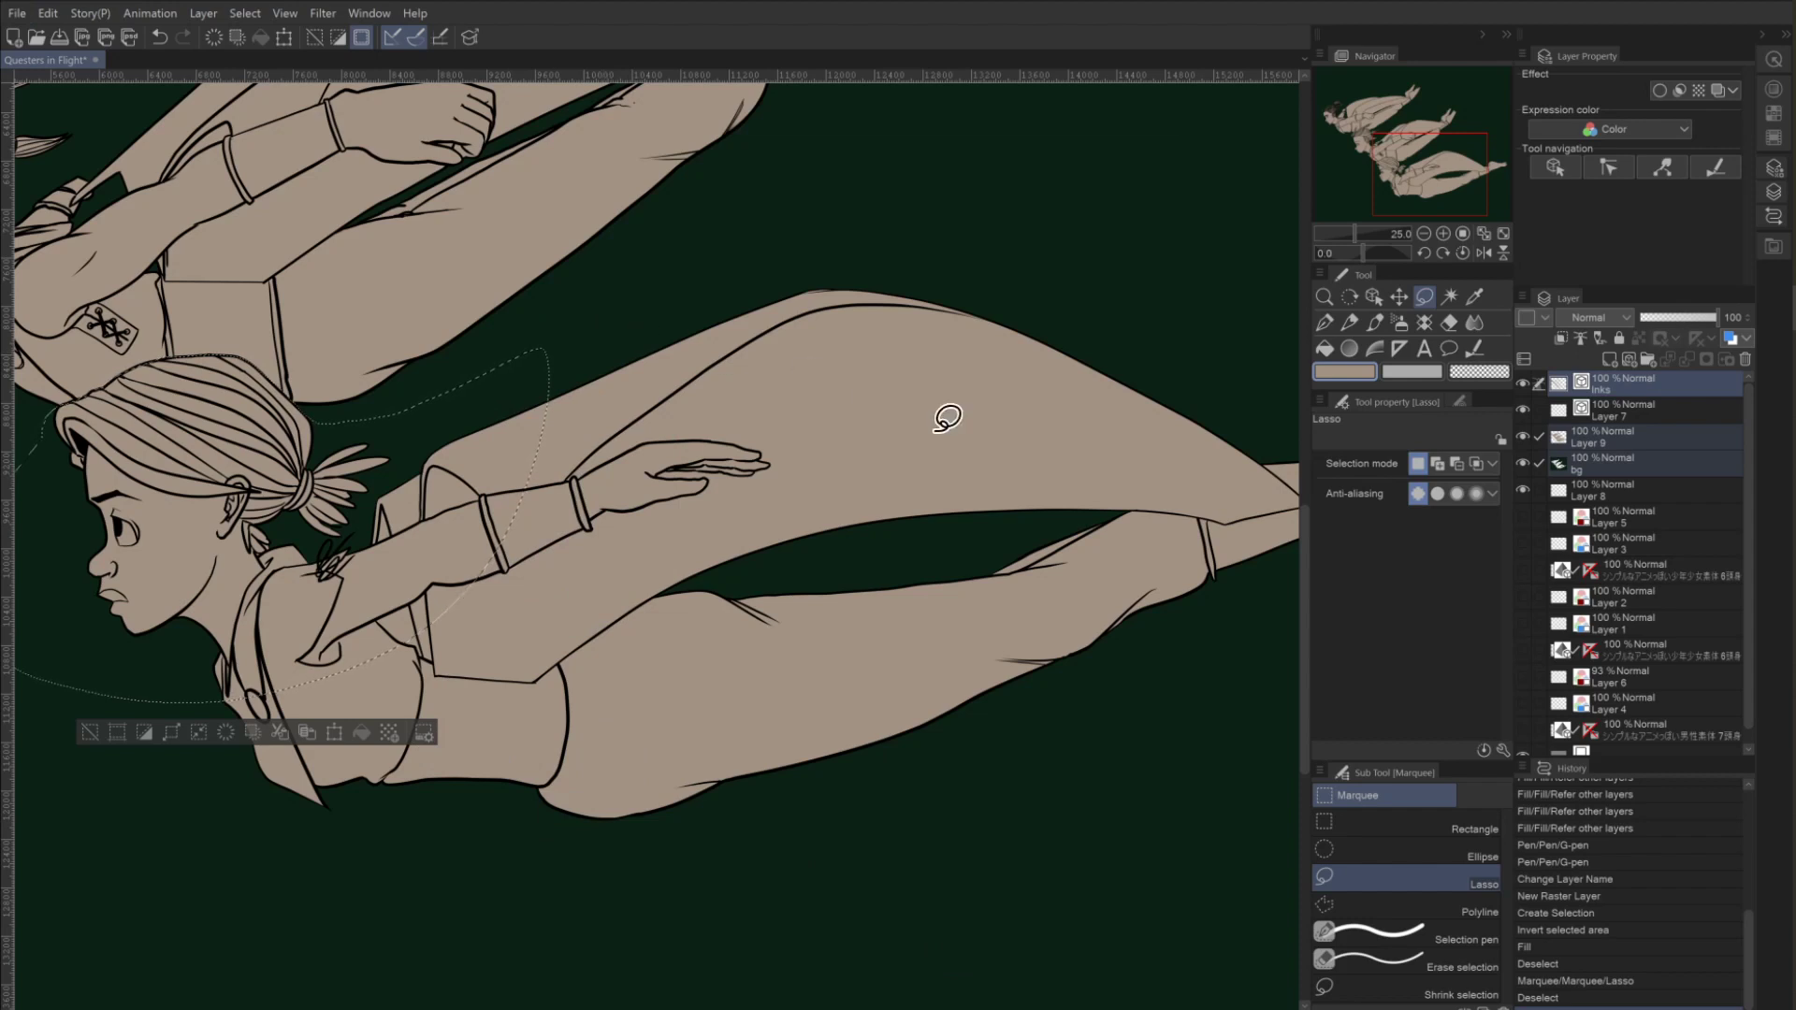
Set the Lasso to add to the selection and extend it around the lowest figure's torso, arm, legs and foot.
left_click(1437, 463)
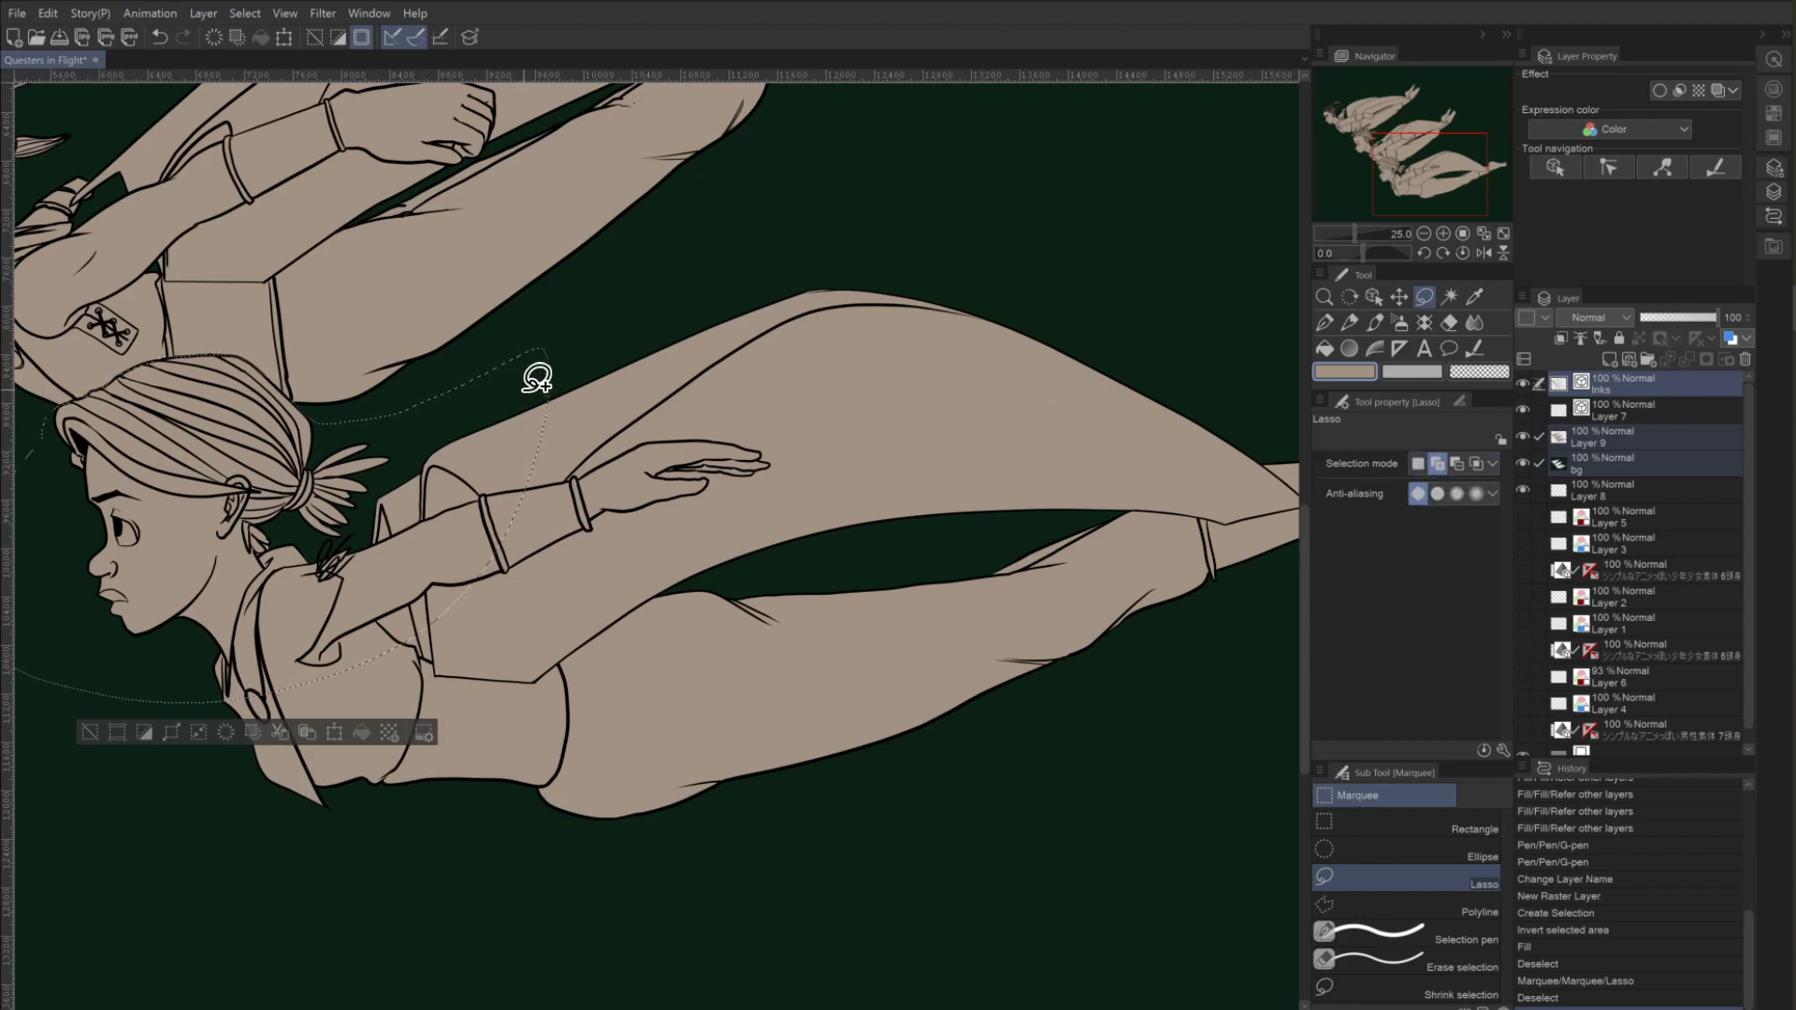
mouse_move(533, 374)
left_mouse_down()
mouse_move(945, 208)
mouse_move(1305, 315)
mouse_move(1328, 412)
mouse_move(926, 634)
mouse_move(293, 866)
mouse_move(18, 912)
mouse_move(16, 786)
mouse_move(44, 734)
left_mouse_up()
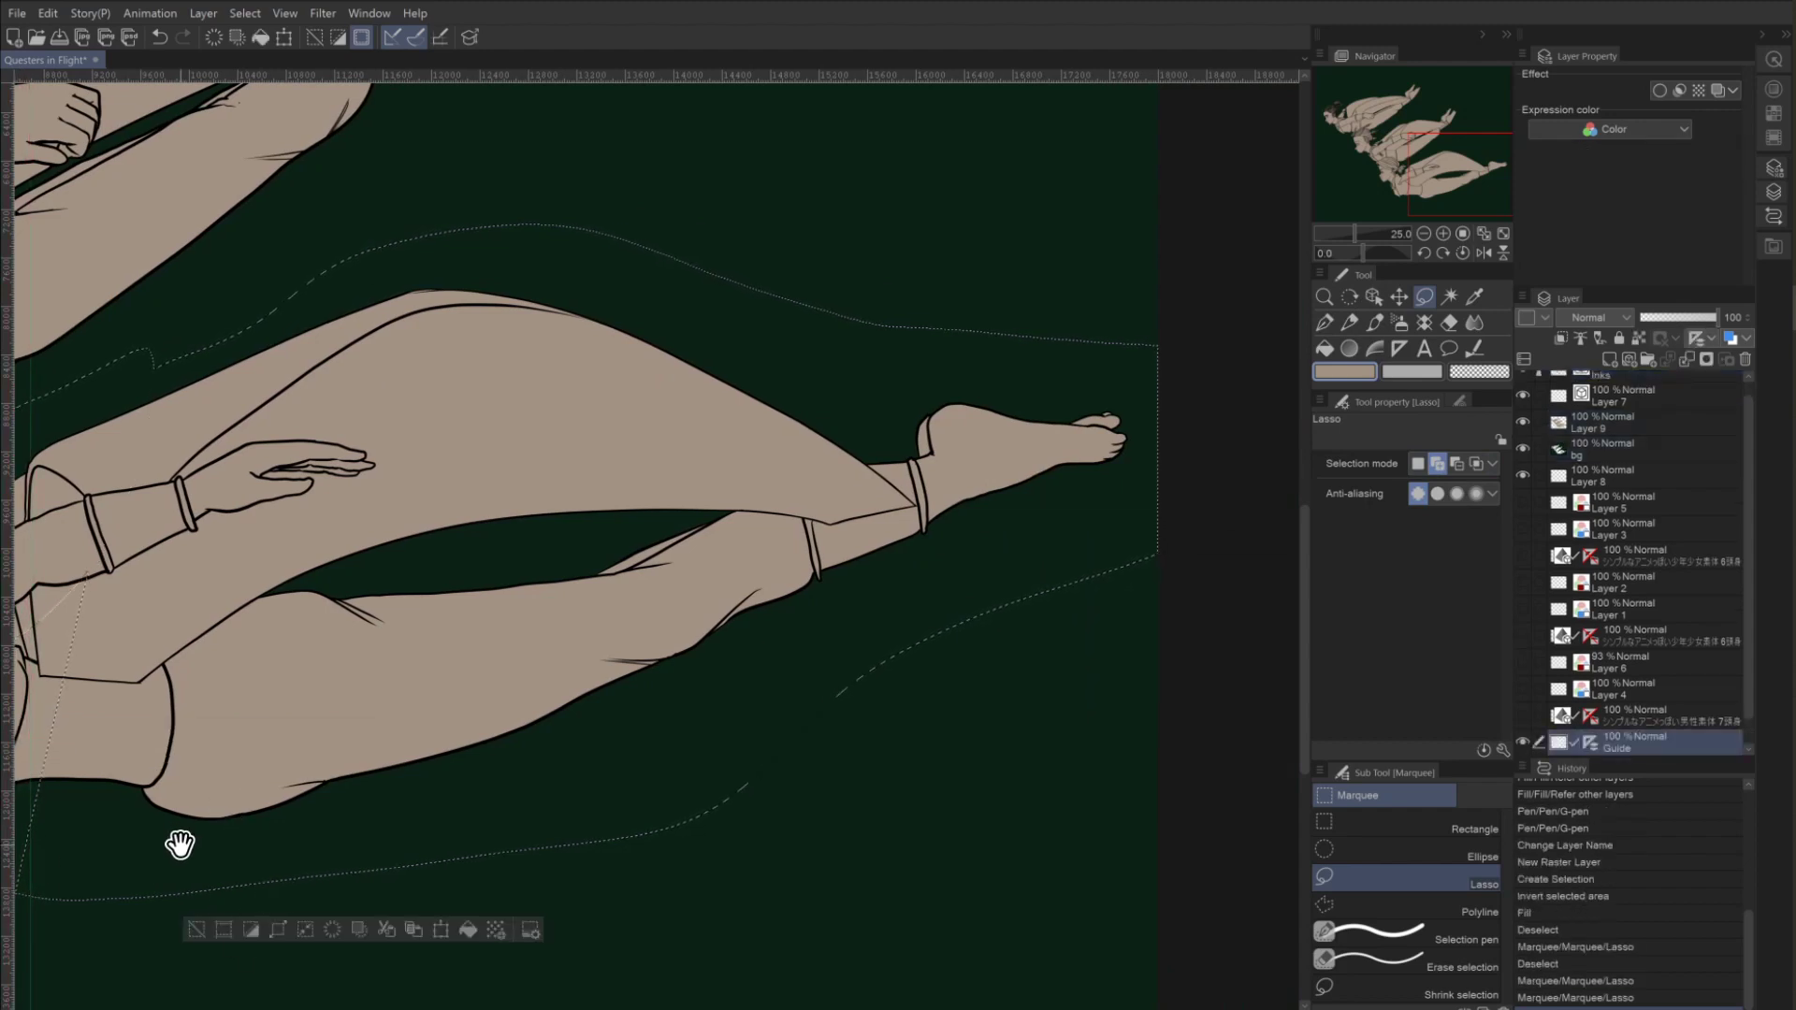
left_click_drag(1440, 161, 1389, 154)
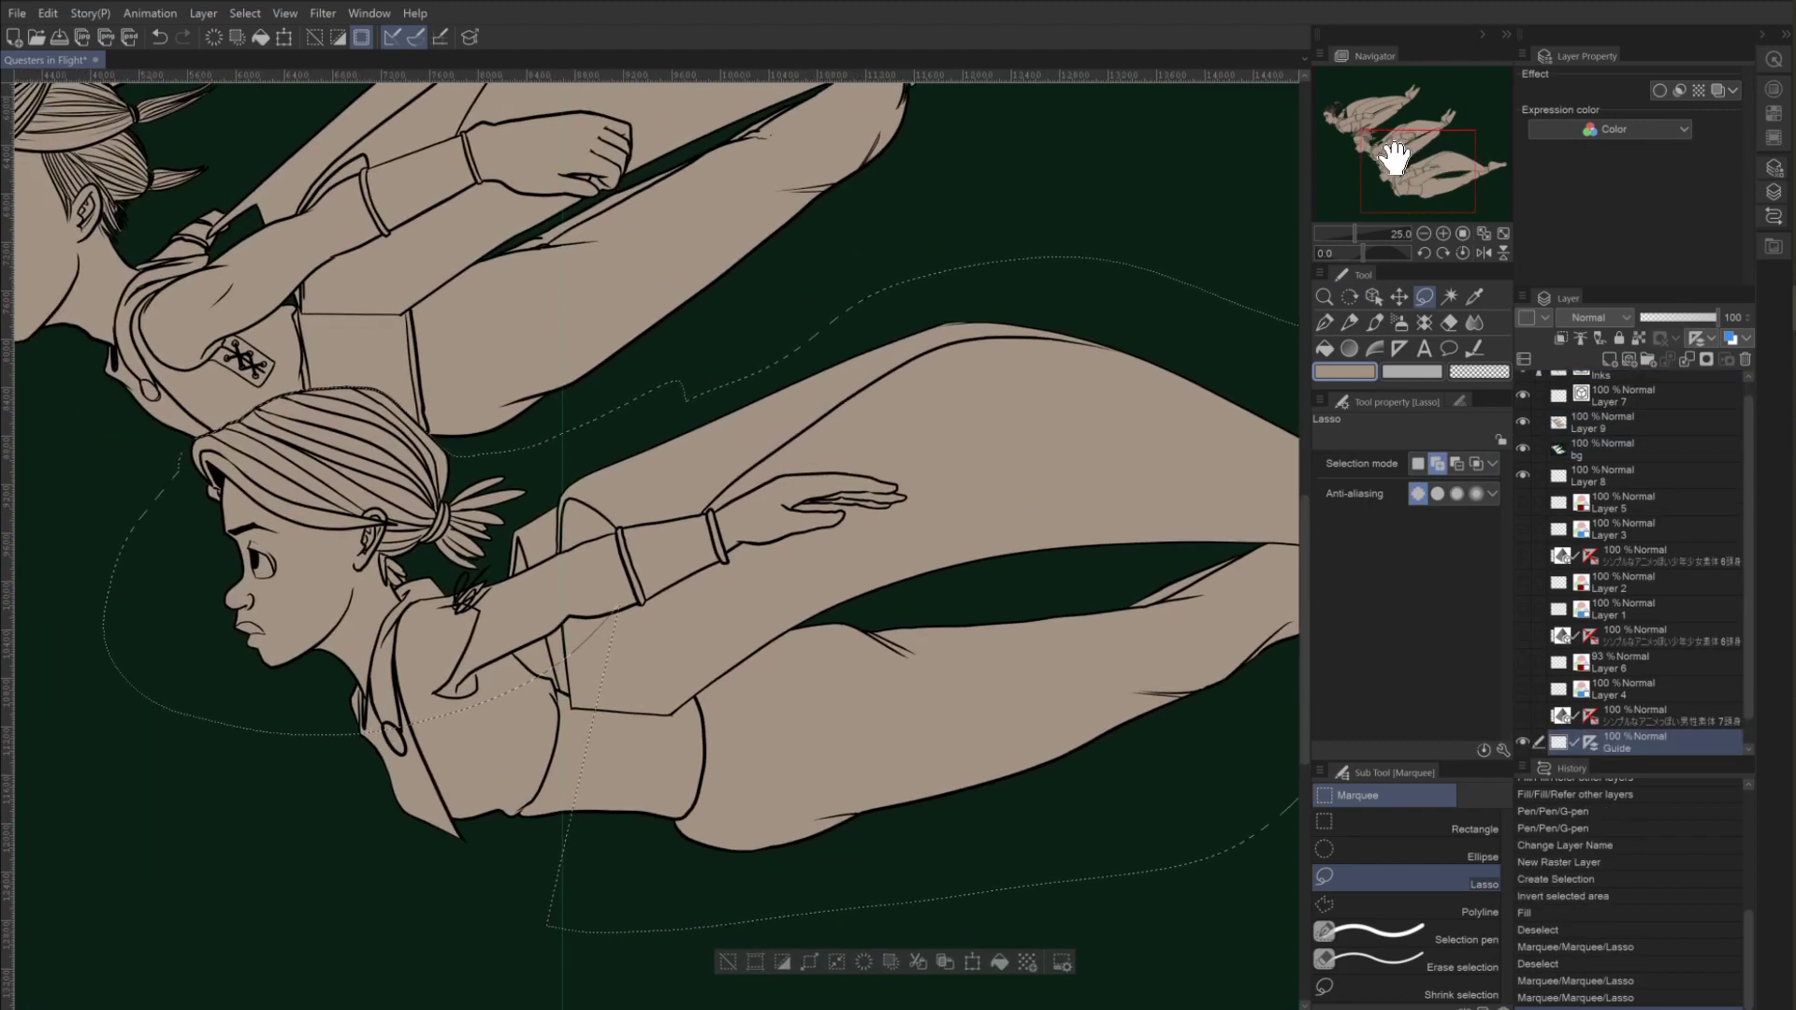
key("ctrl+z")
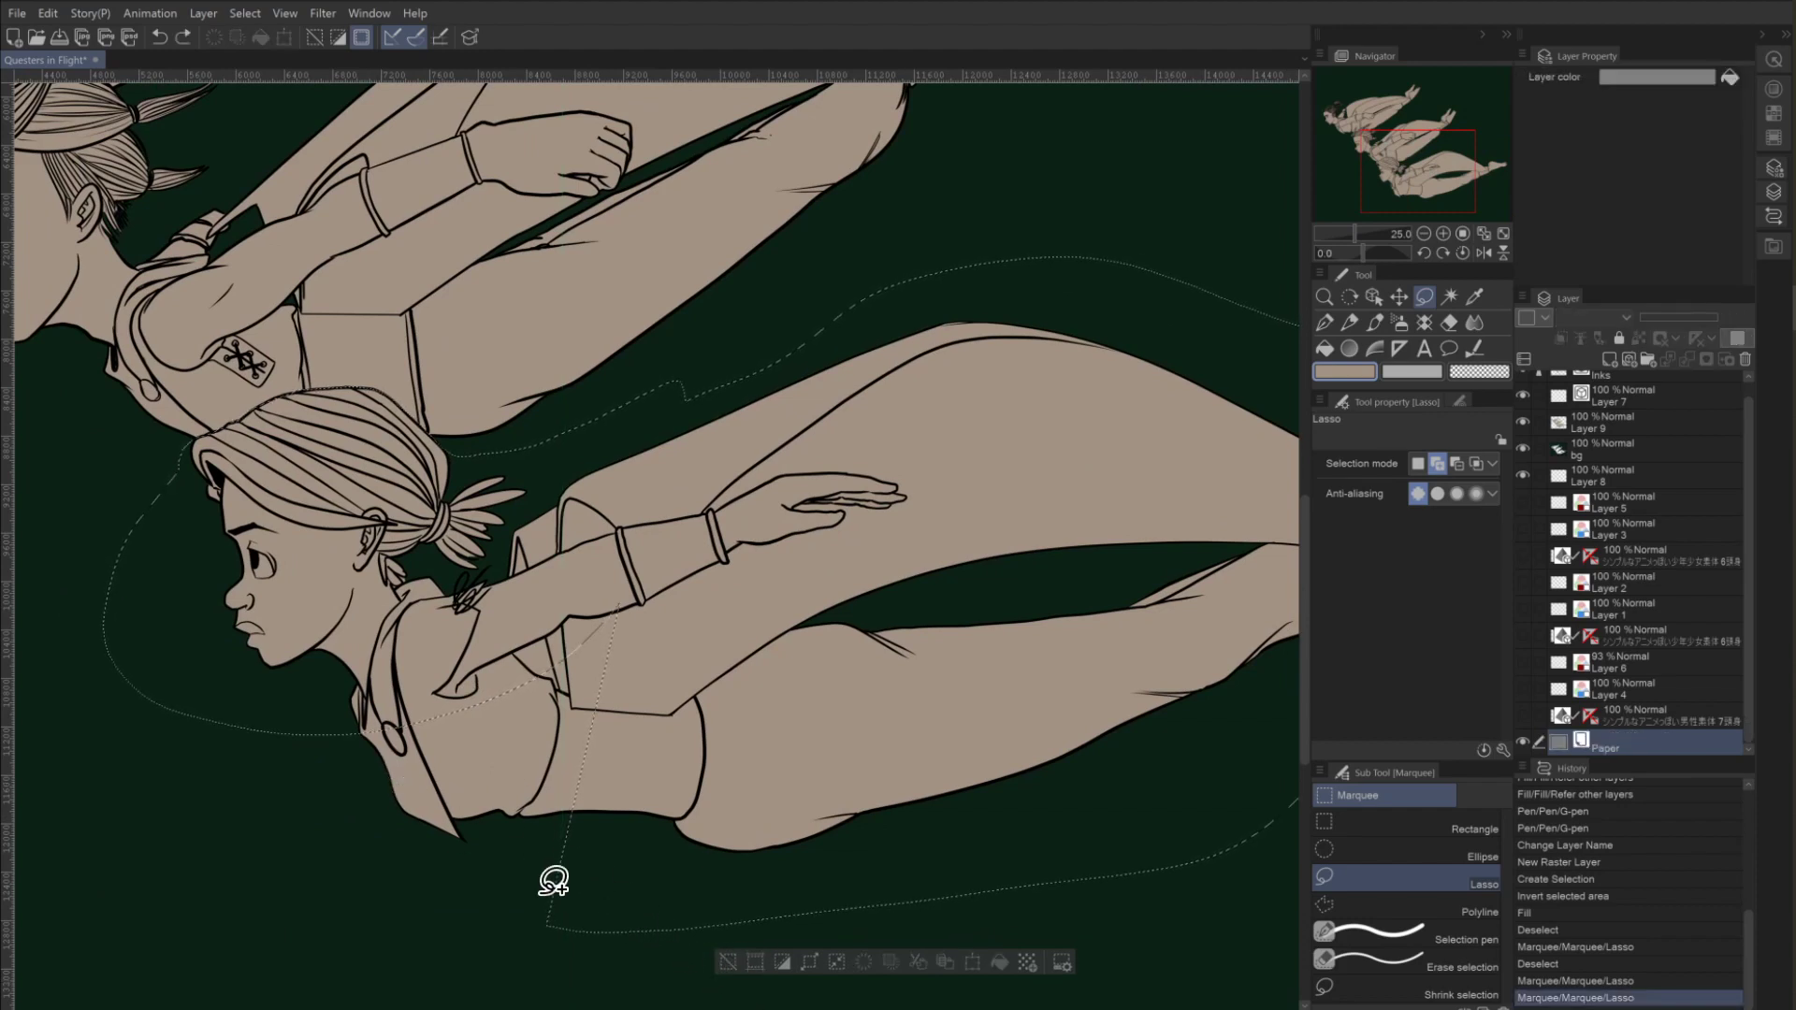
mouse_move(594, 546)
left_mouse_down()
mouse_move(477, 927)
mouse_move(198, 749)
mouse_move(297, 595)
left_mouse_up()
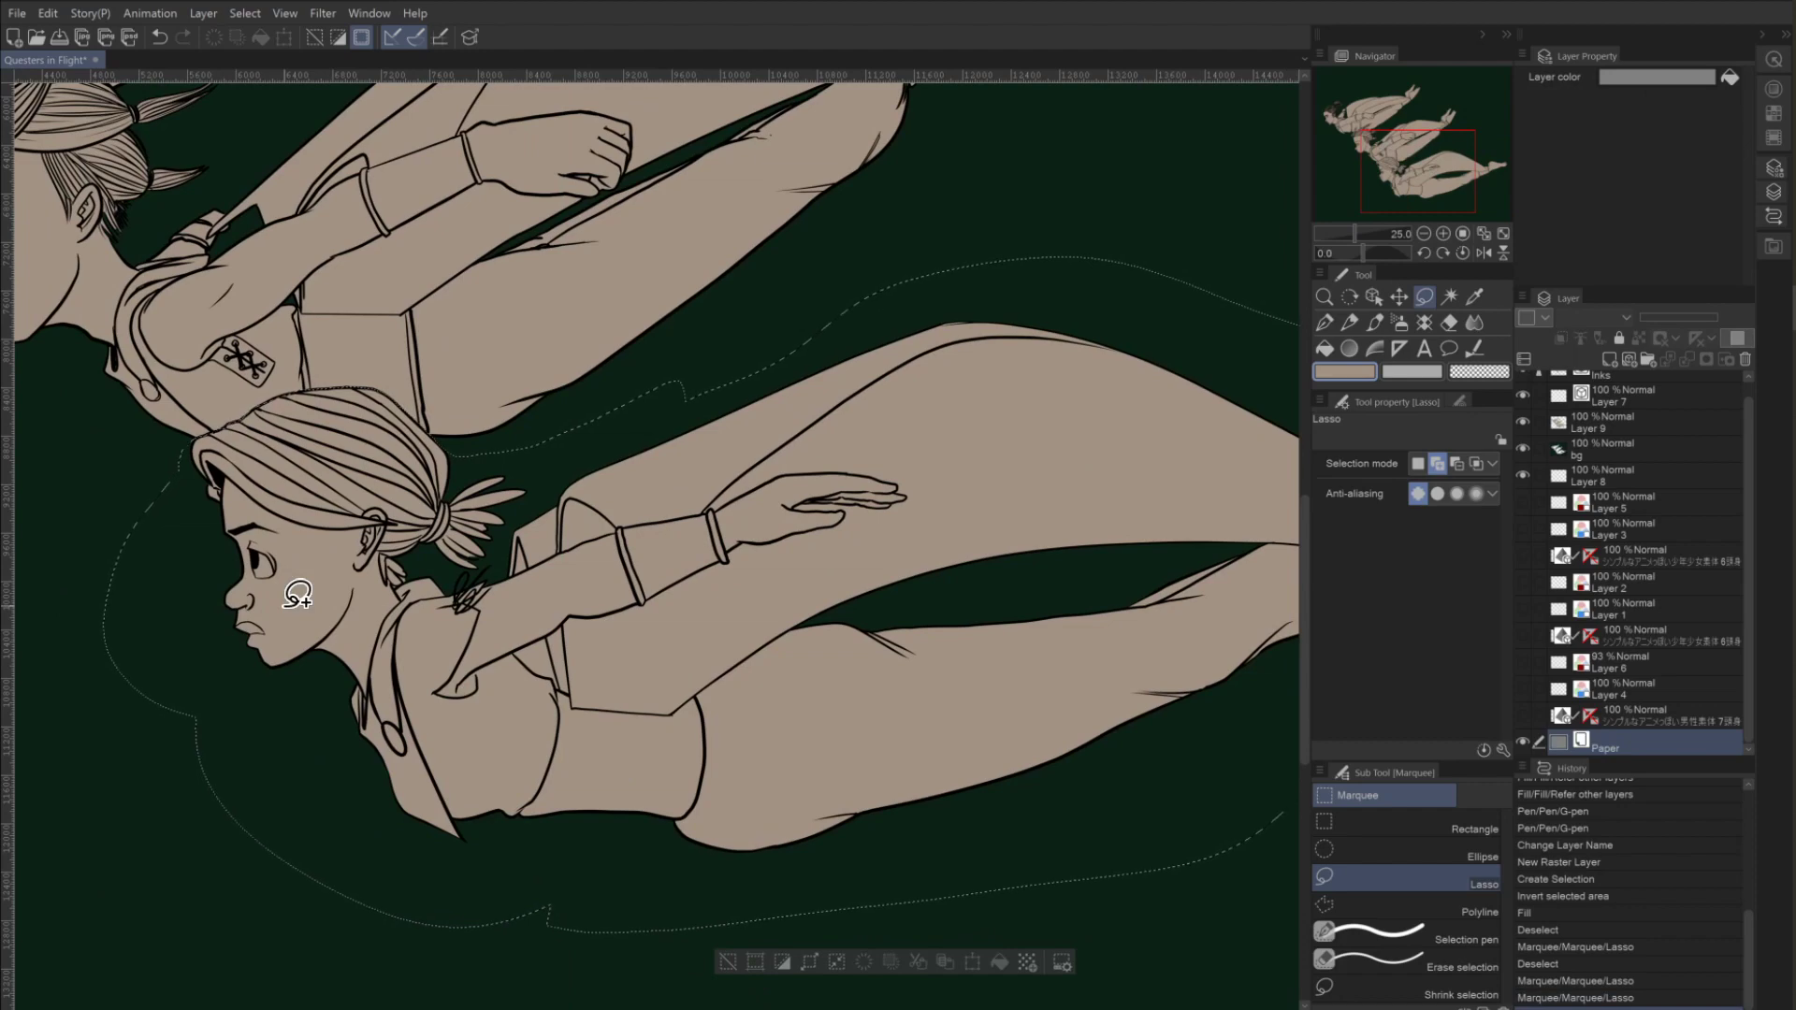
Trim the selection along the top of the lowest figure's hair with the Lasso in subtract mode, excluding the middle figure's clothing.
left_click(1443, 233)
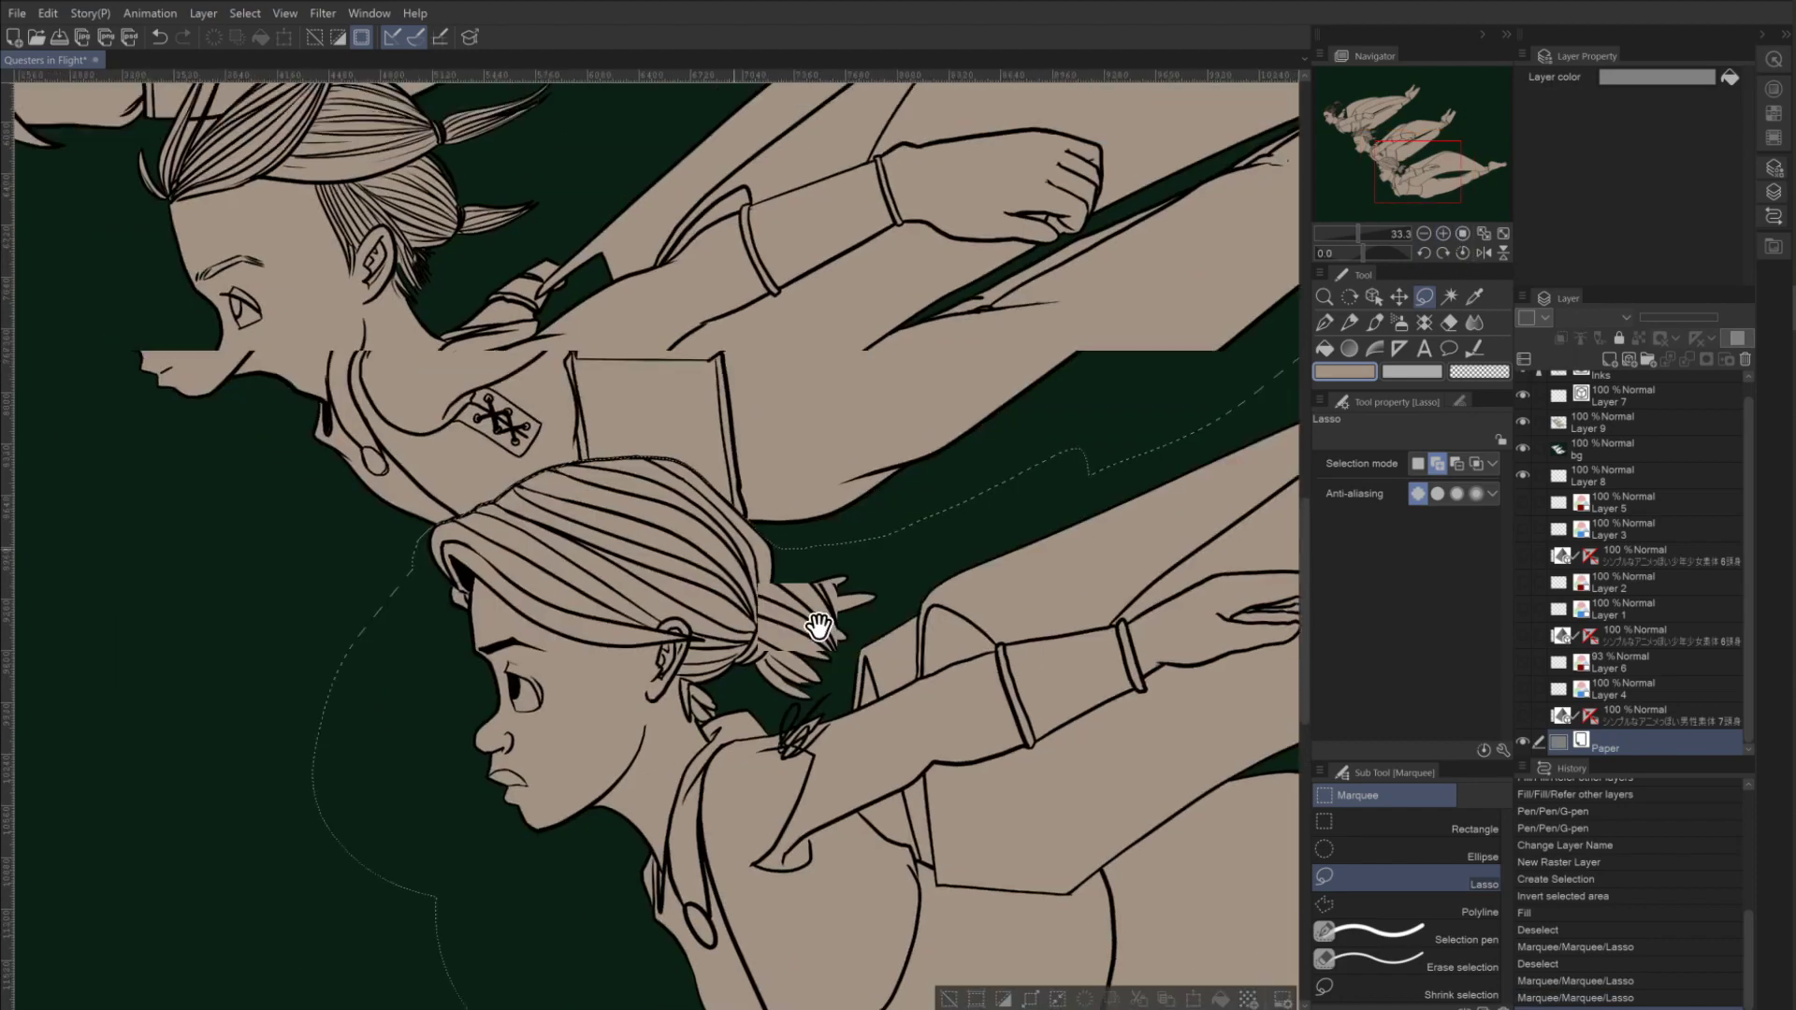
left_click(1443, 233)
left_click(1443, 232)
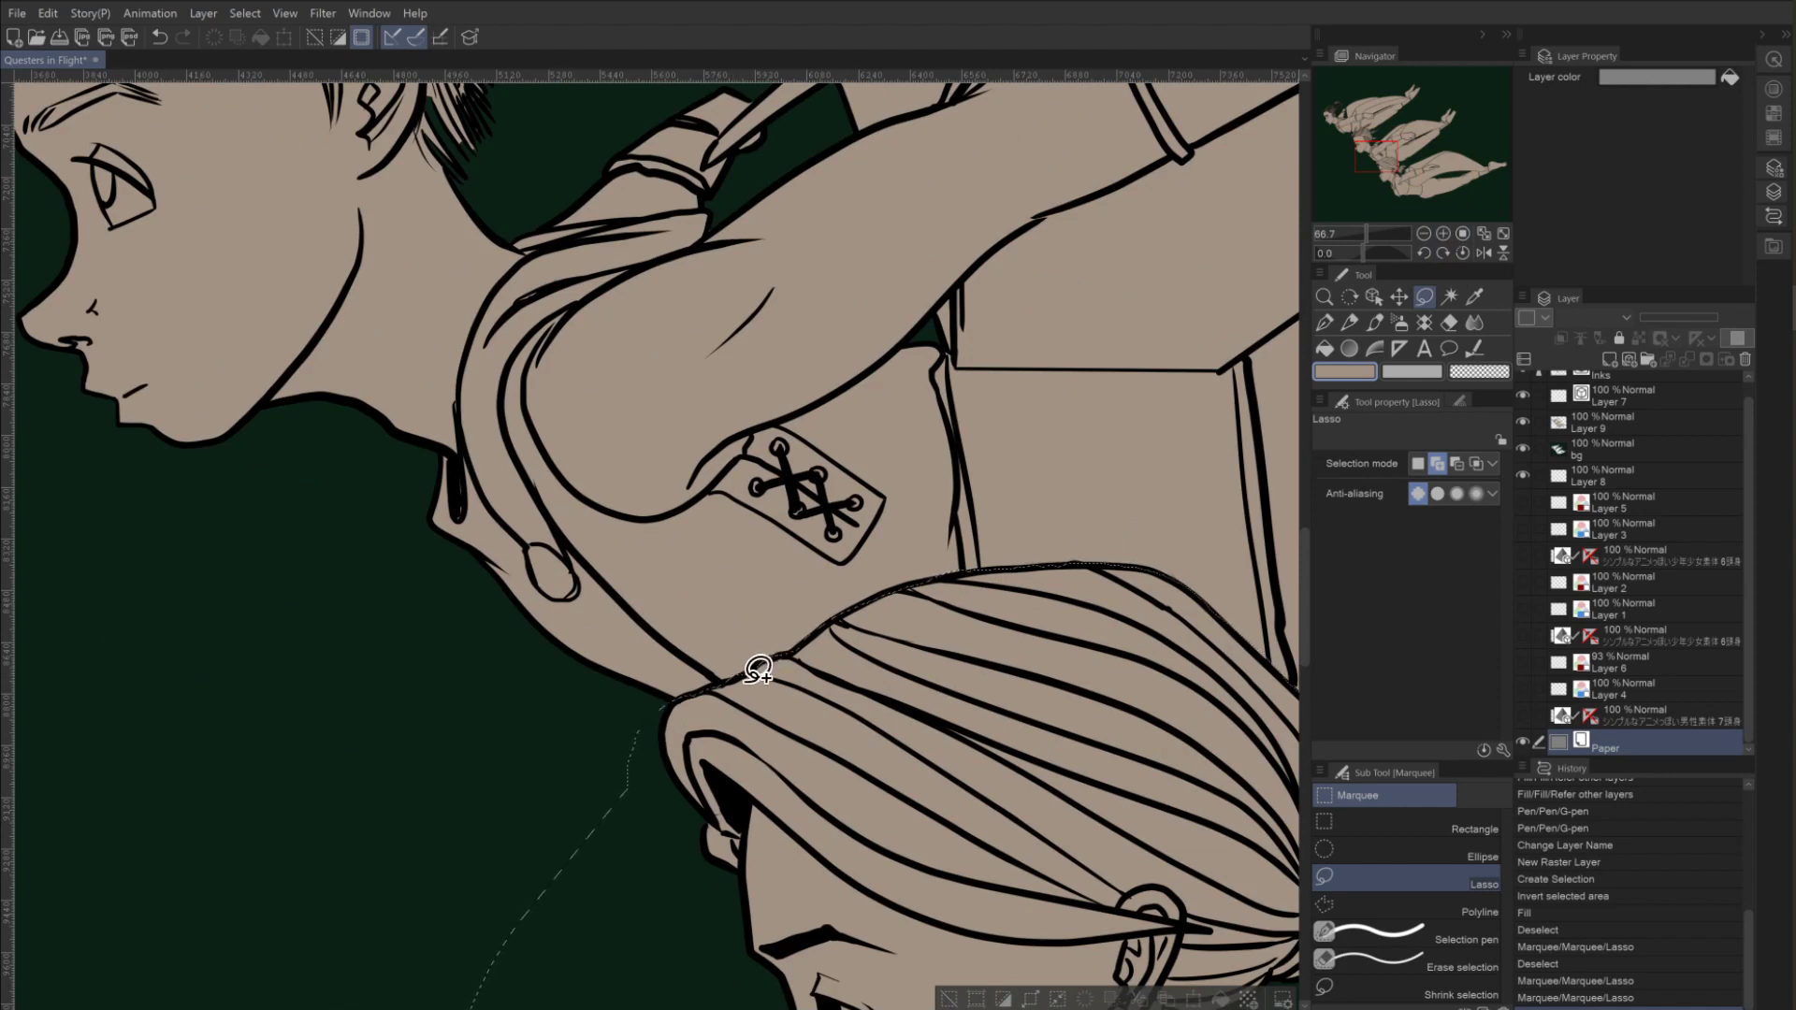
left_click_drag(758, 669, 757, 666)
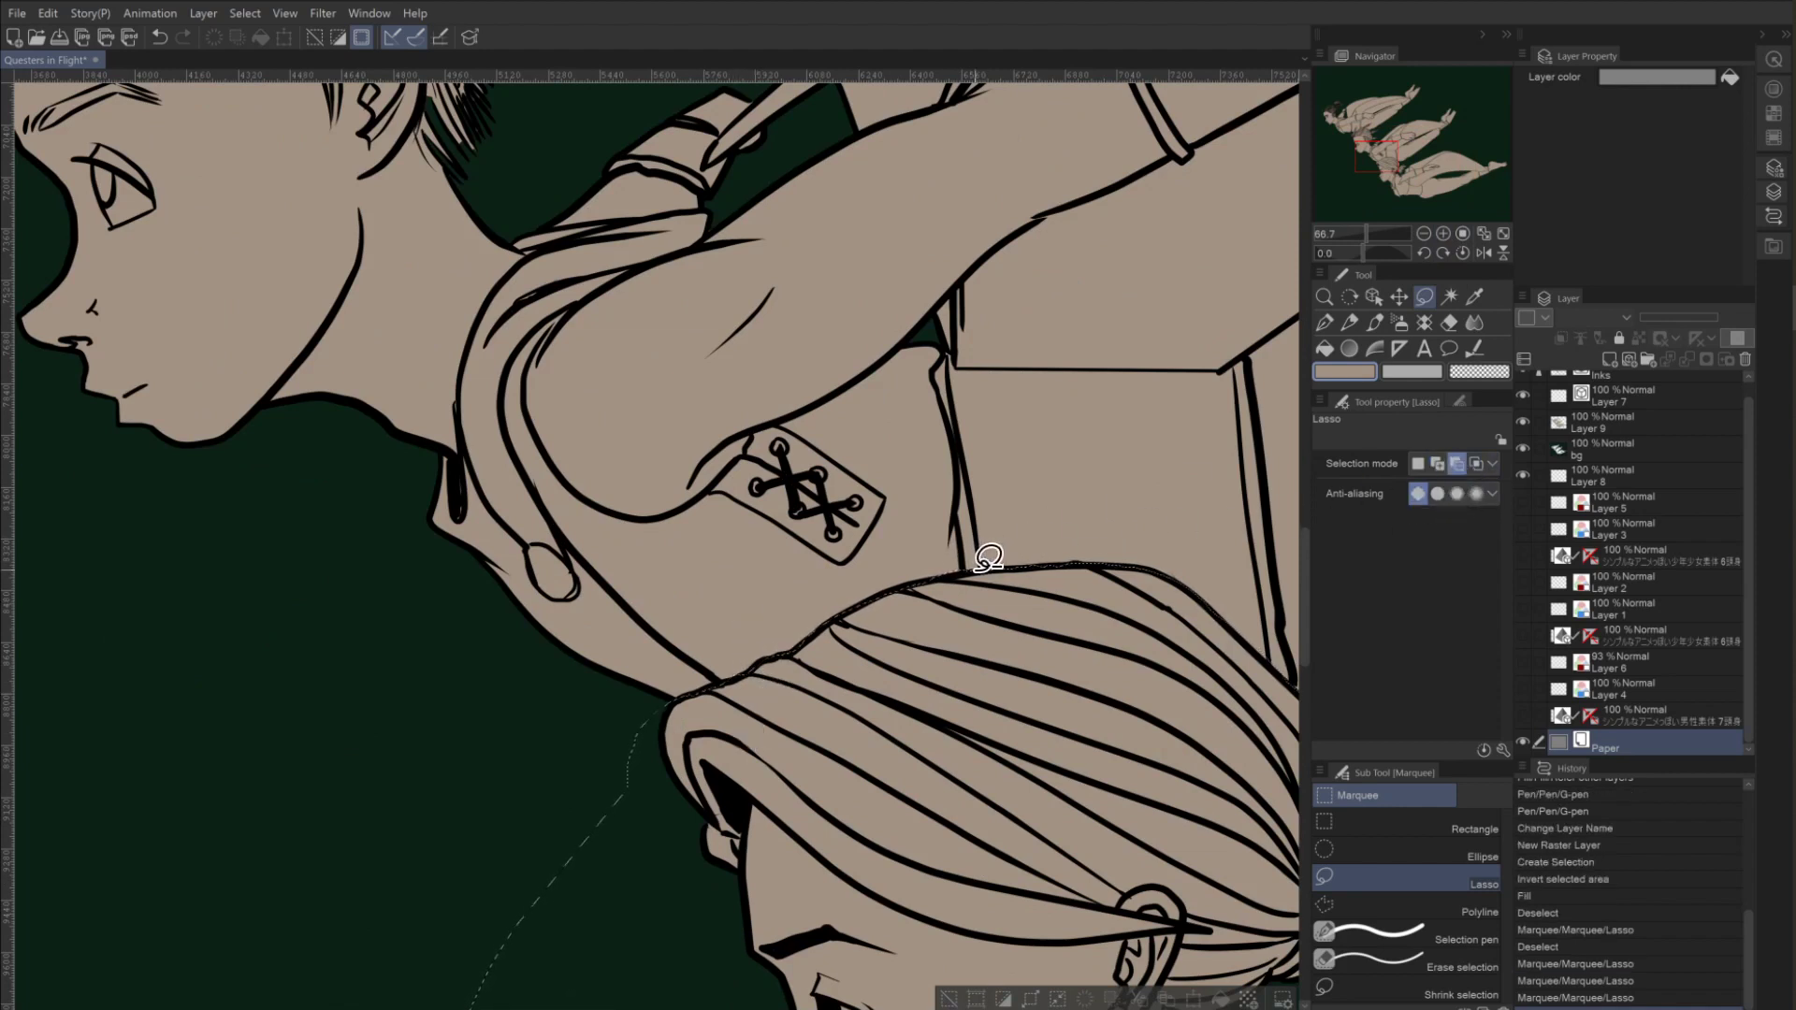
left_click_drag(934, 565, 985, 530)
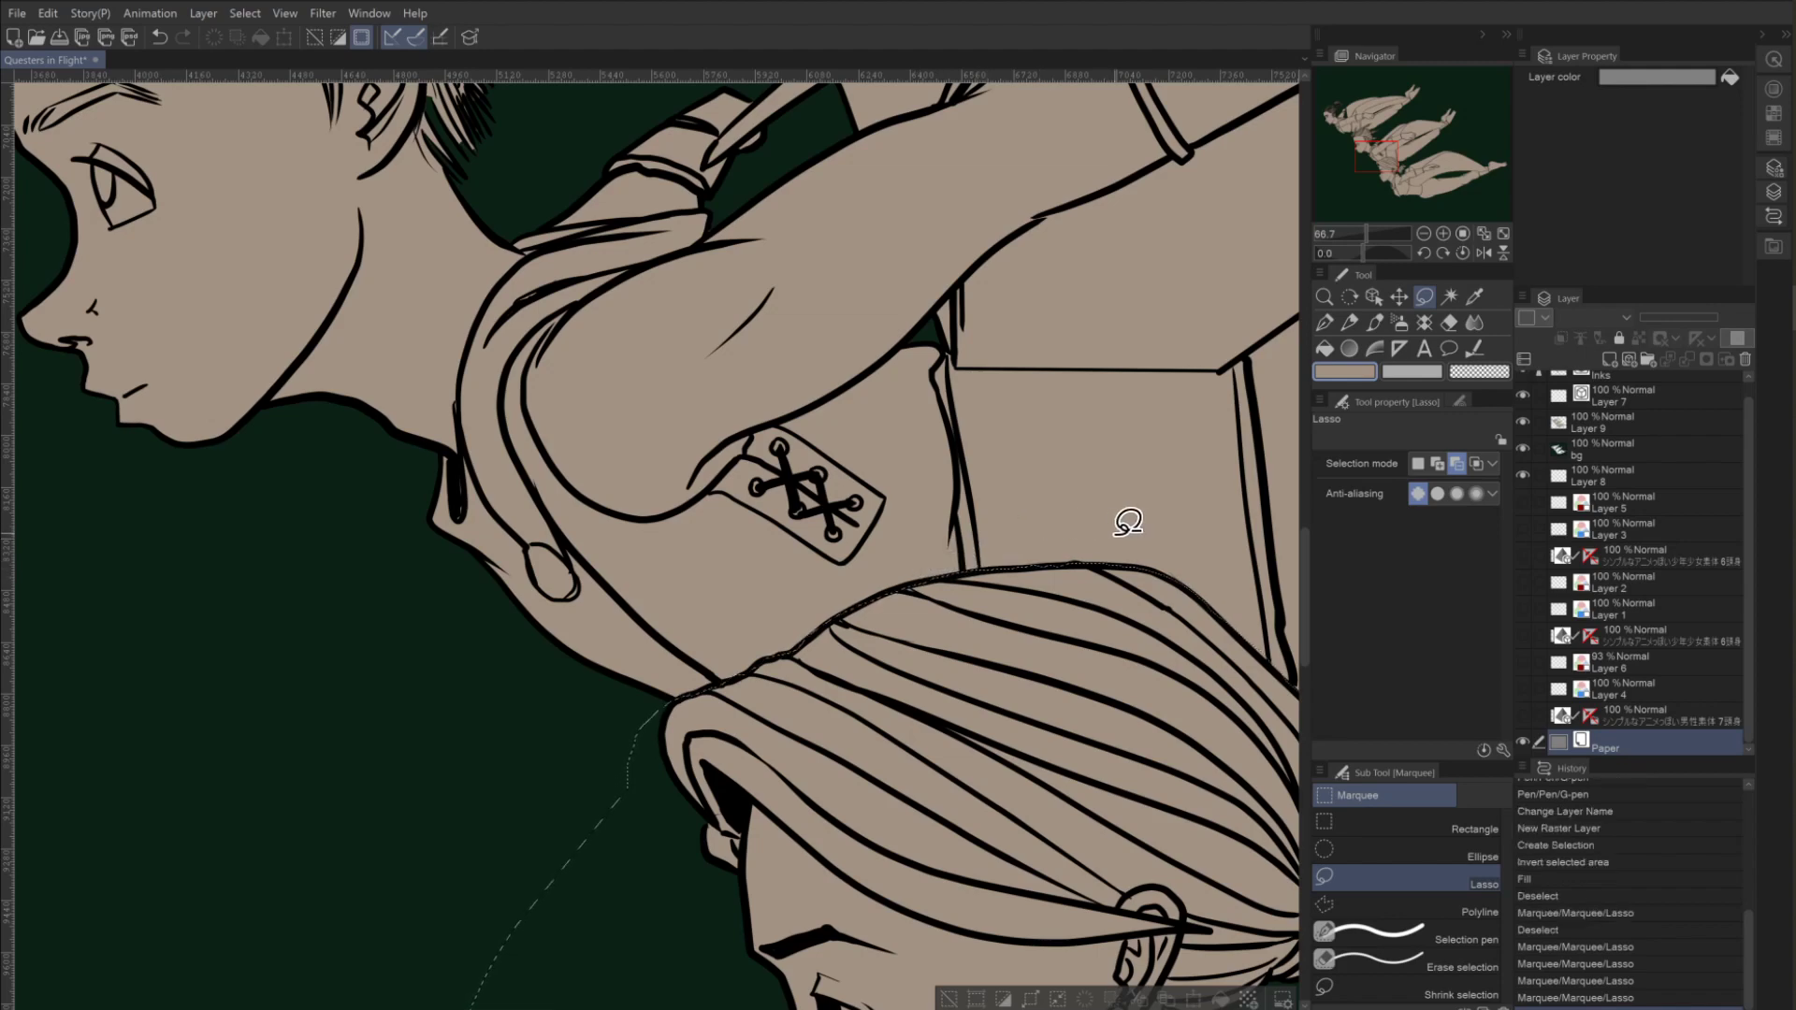
left_click_drag(1382, 159, 1393, 170)
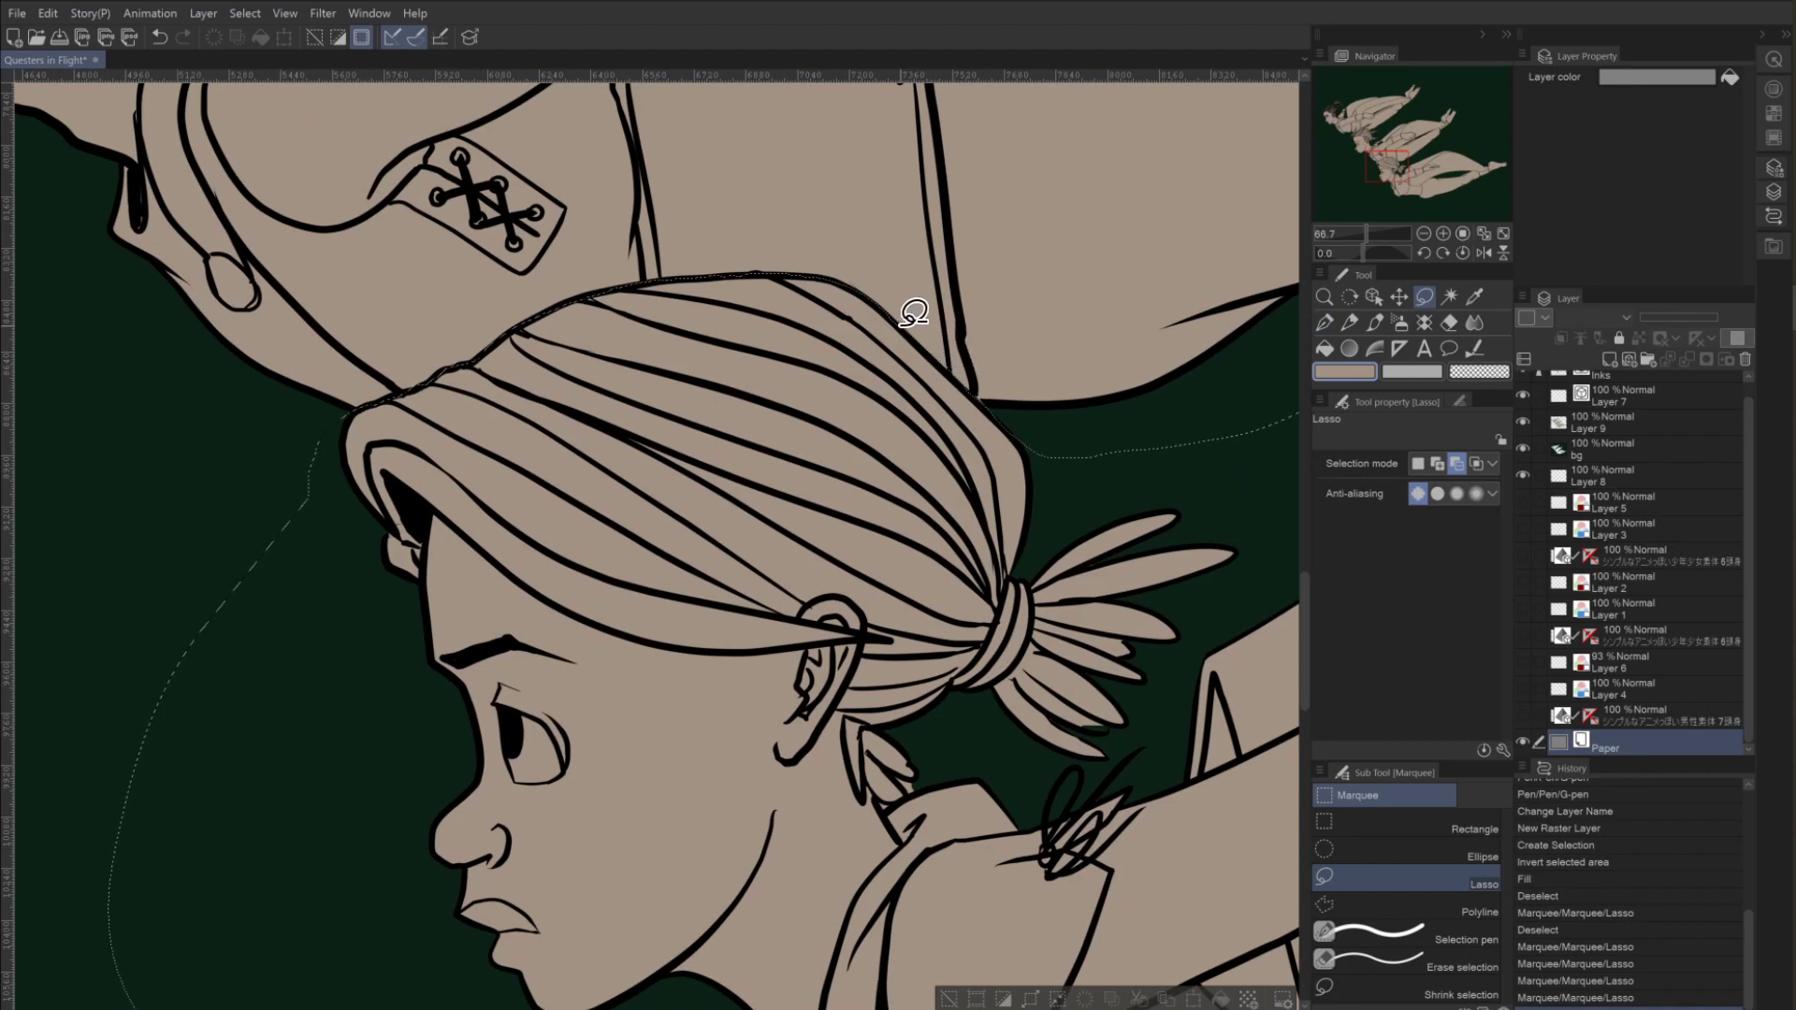
mouse_move(907, 305)
left_mouse_down()
mouse_move(1035, 417)
mouse_move(959, 293)
left_mouse_up()
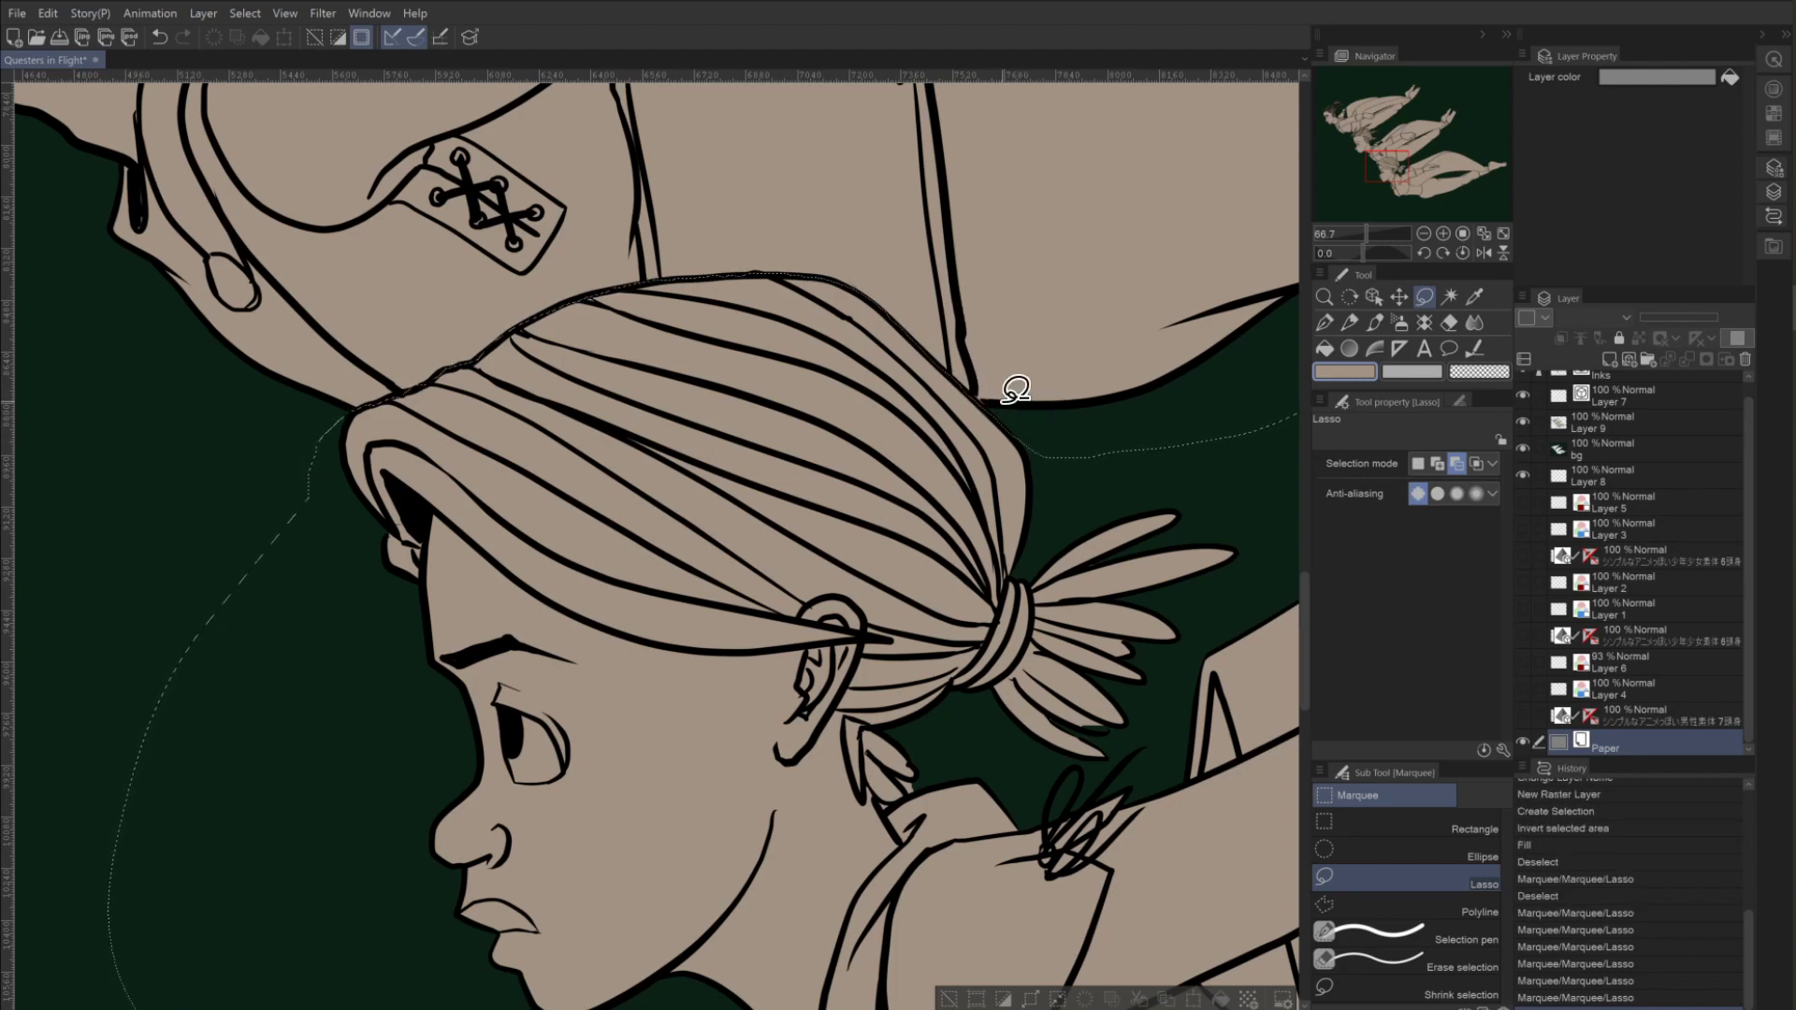
left_click(1422, 232)
left_click(1422, 232)
left_click(1422, 232)
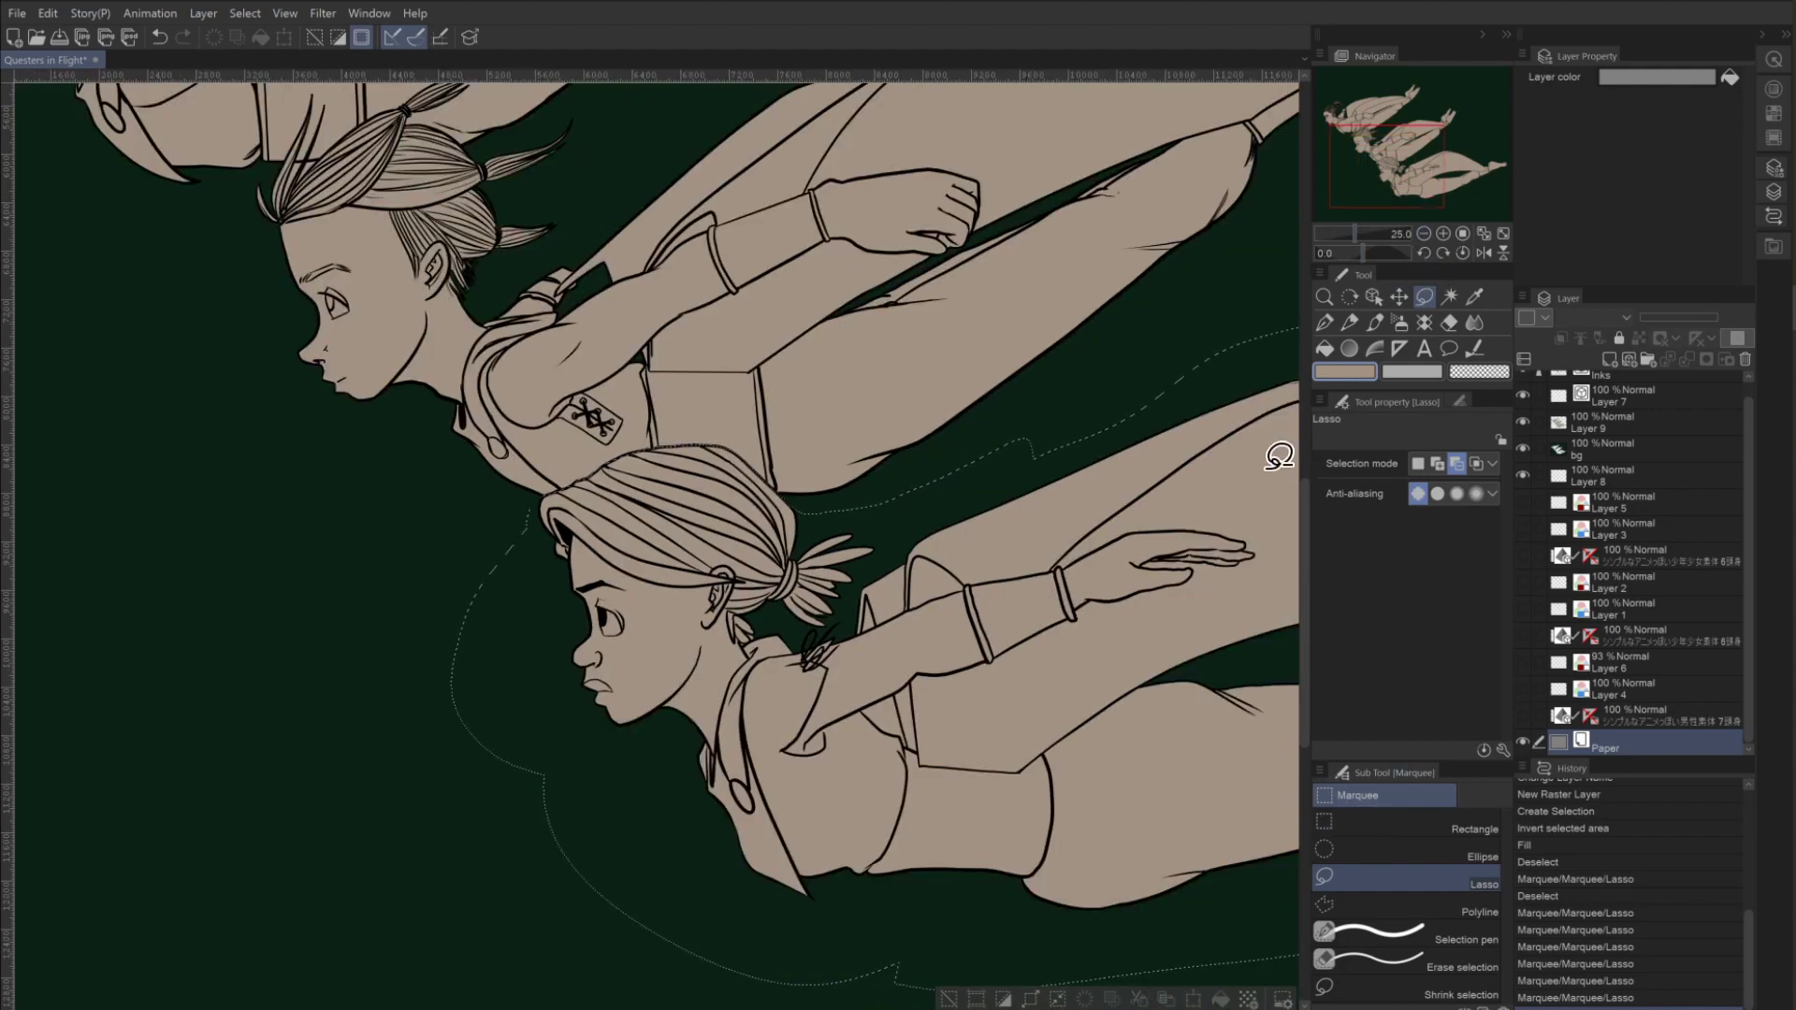
Load the skin-tone colour set 肌色カラーセット and choose a dark reddish brown as the drawing colour.
left_click(1774, 178)
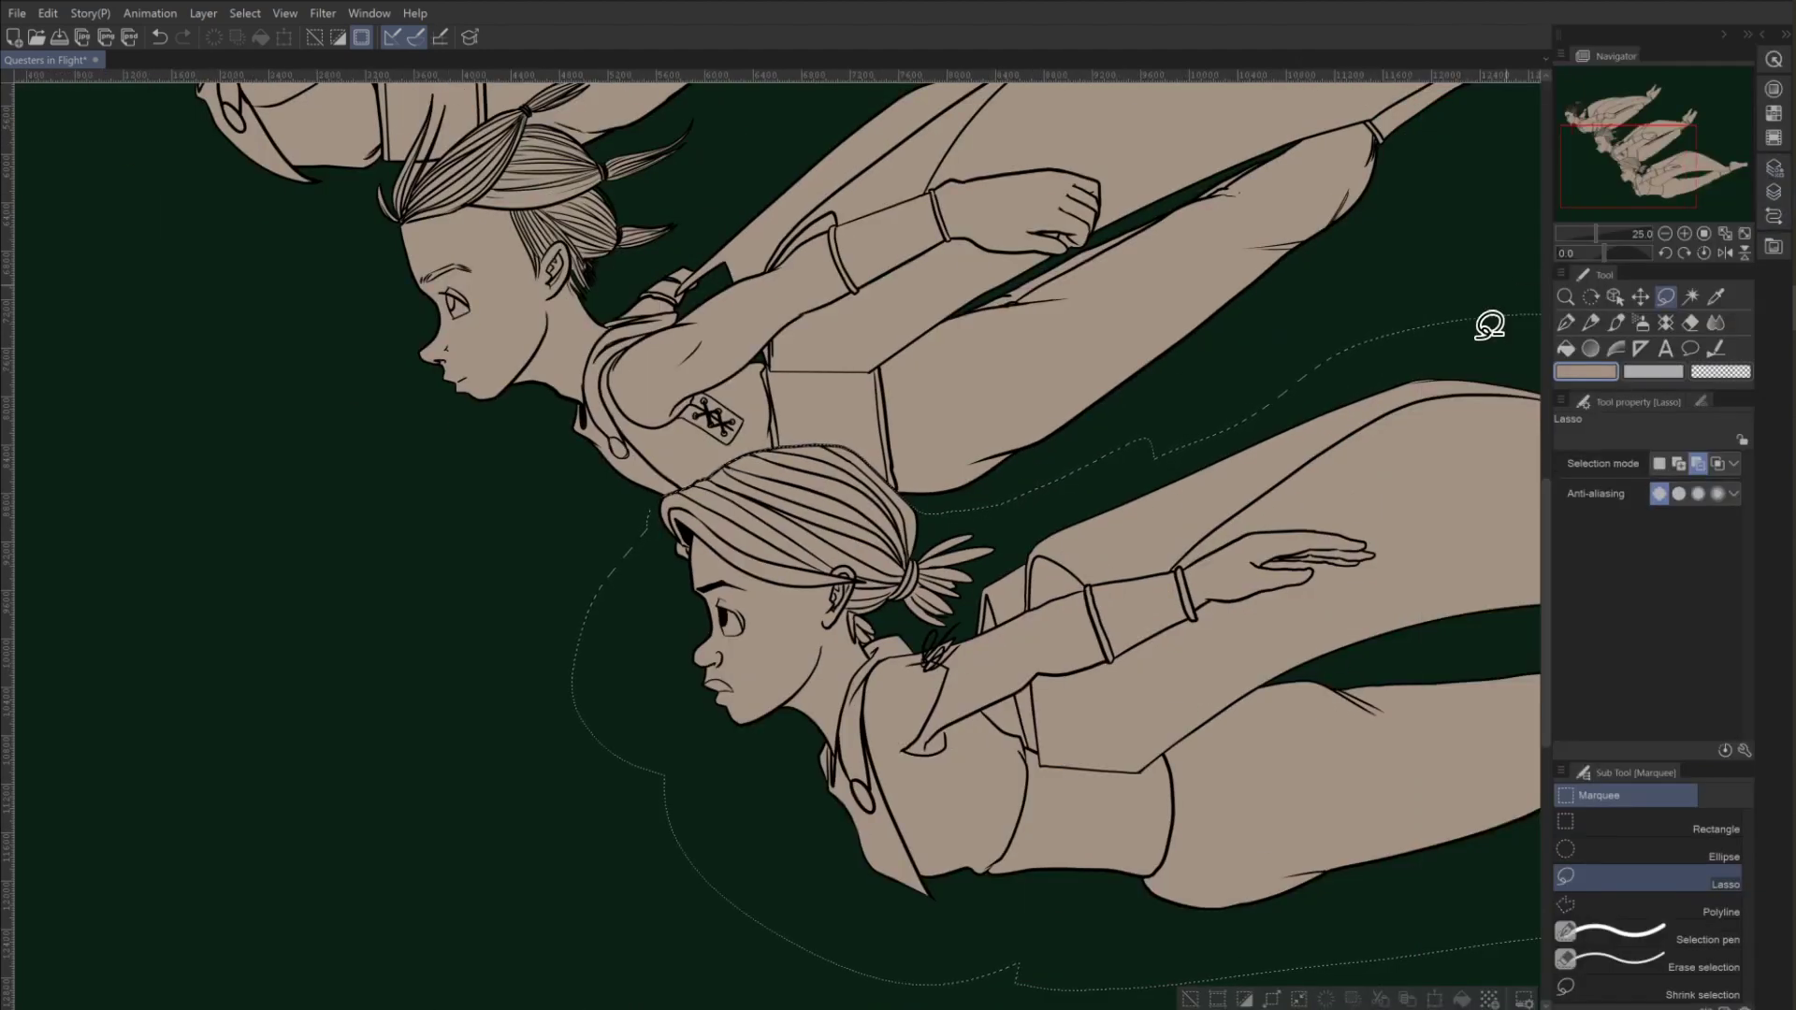
left_click(1774, 142)
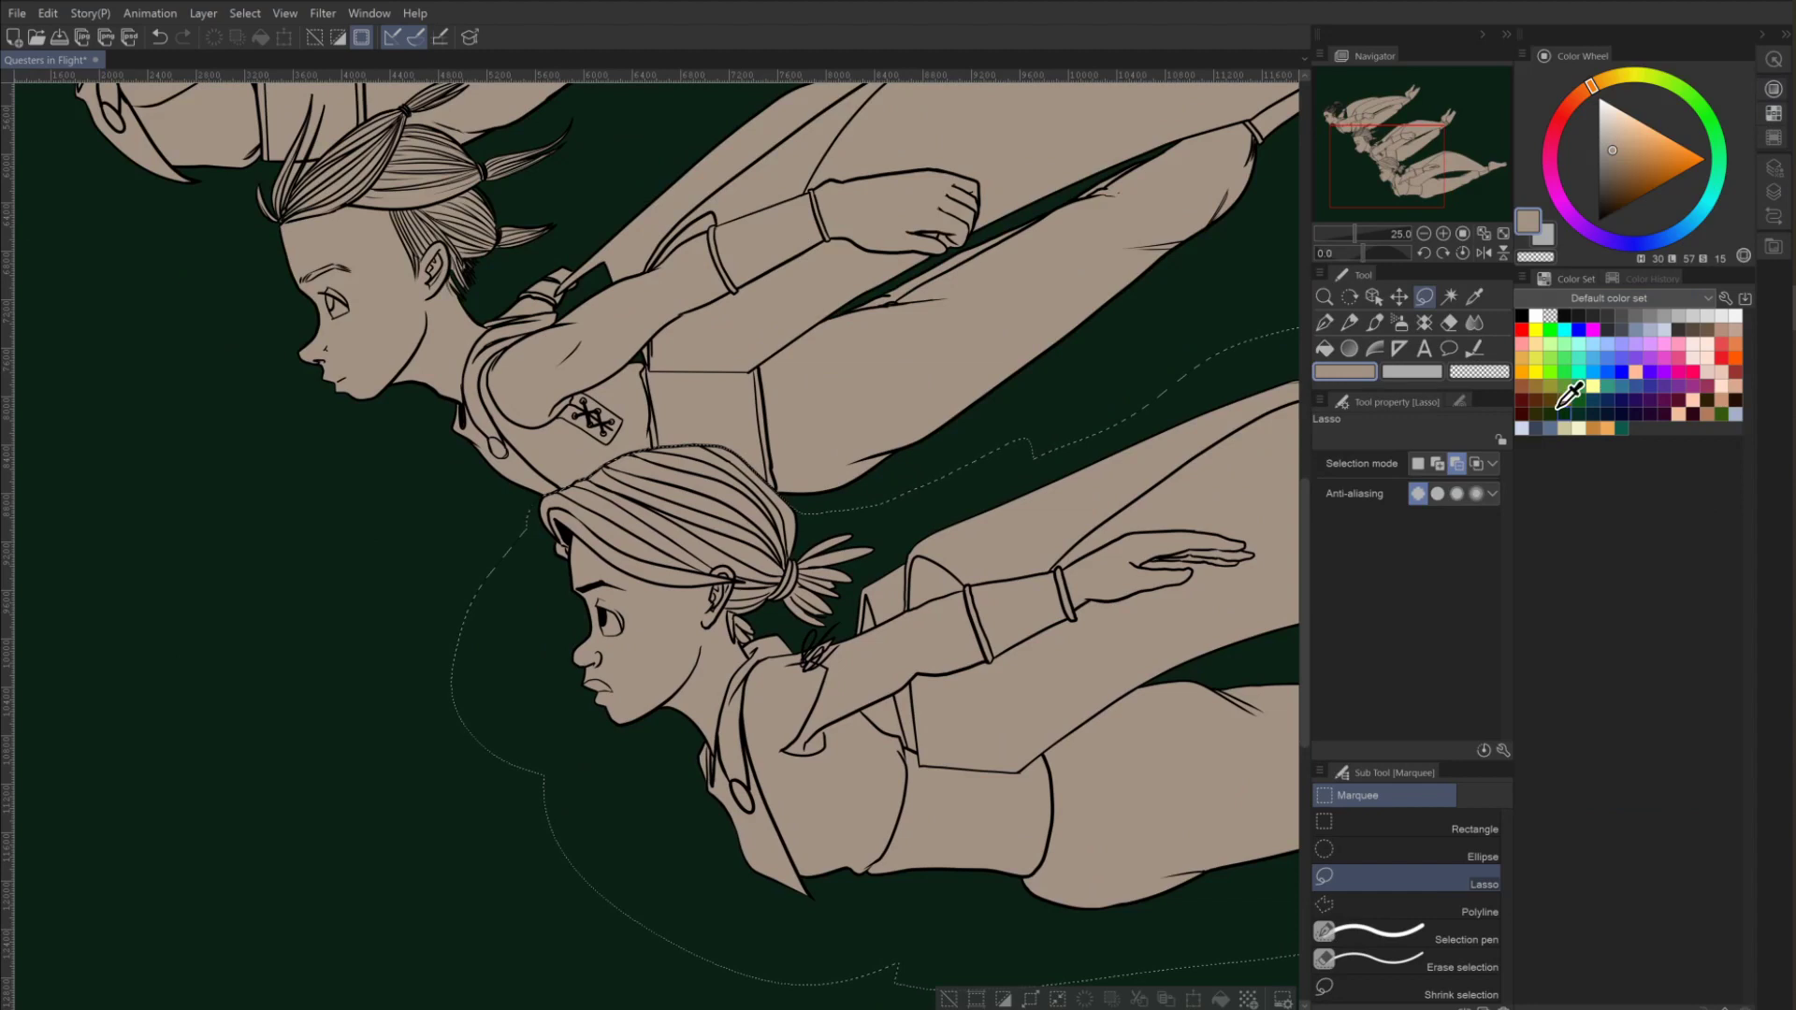
left_click(1590, 297)
left_click(1519, 569)
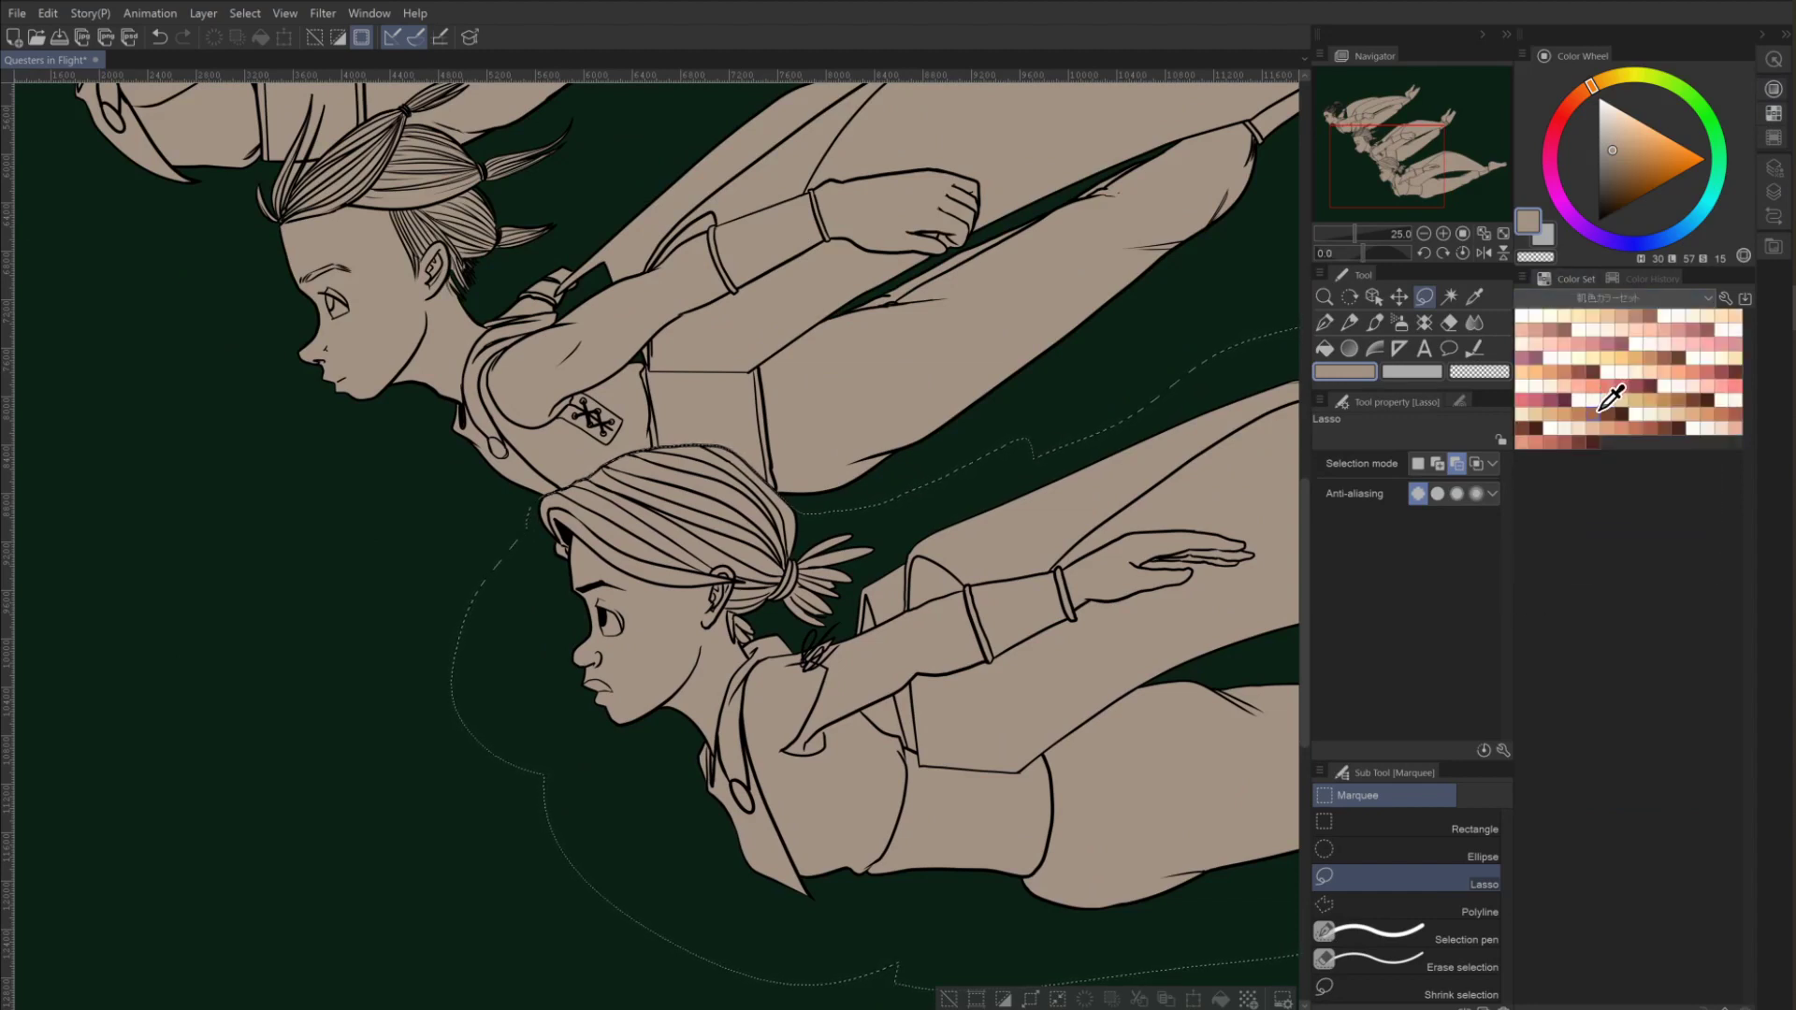
left_click(1612, 402)
left_click(1619, 414)
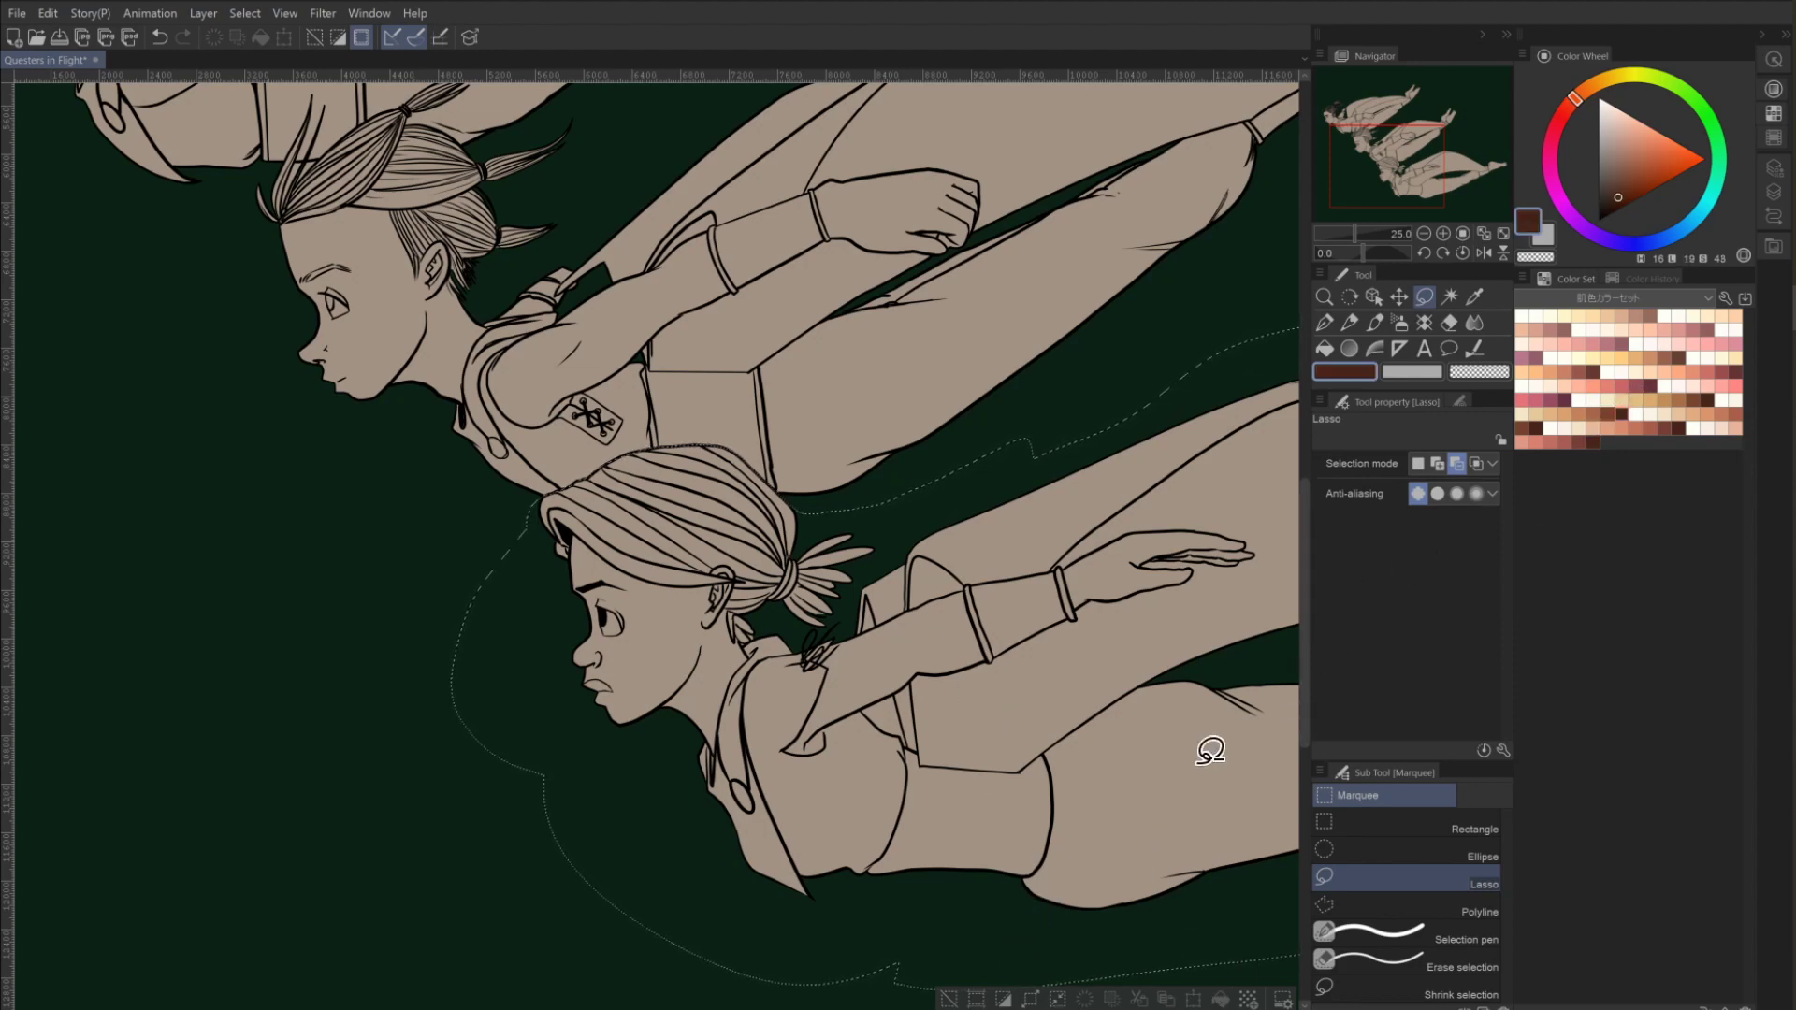
Try to fill the lowest figure on Layer 9 with the Fill tool set to Refer other layers, and undo the fill.
left_click(1325, 348)
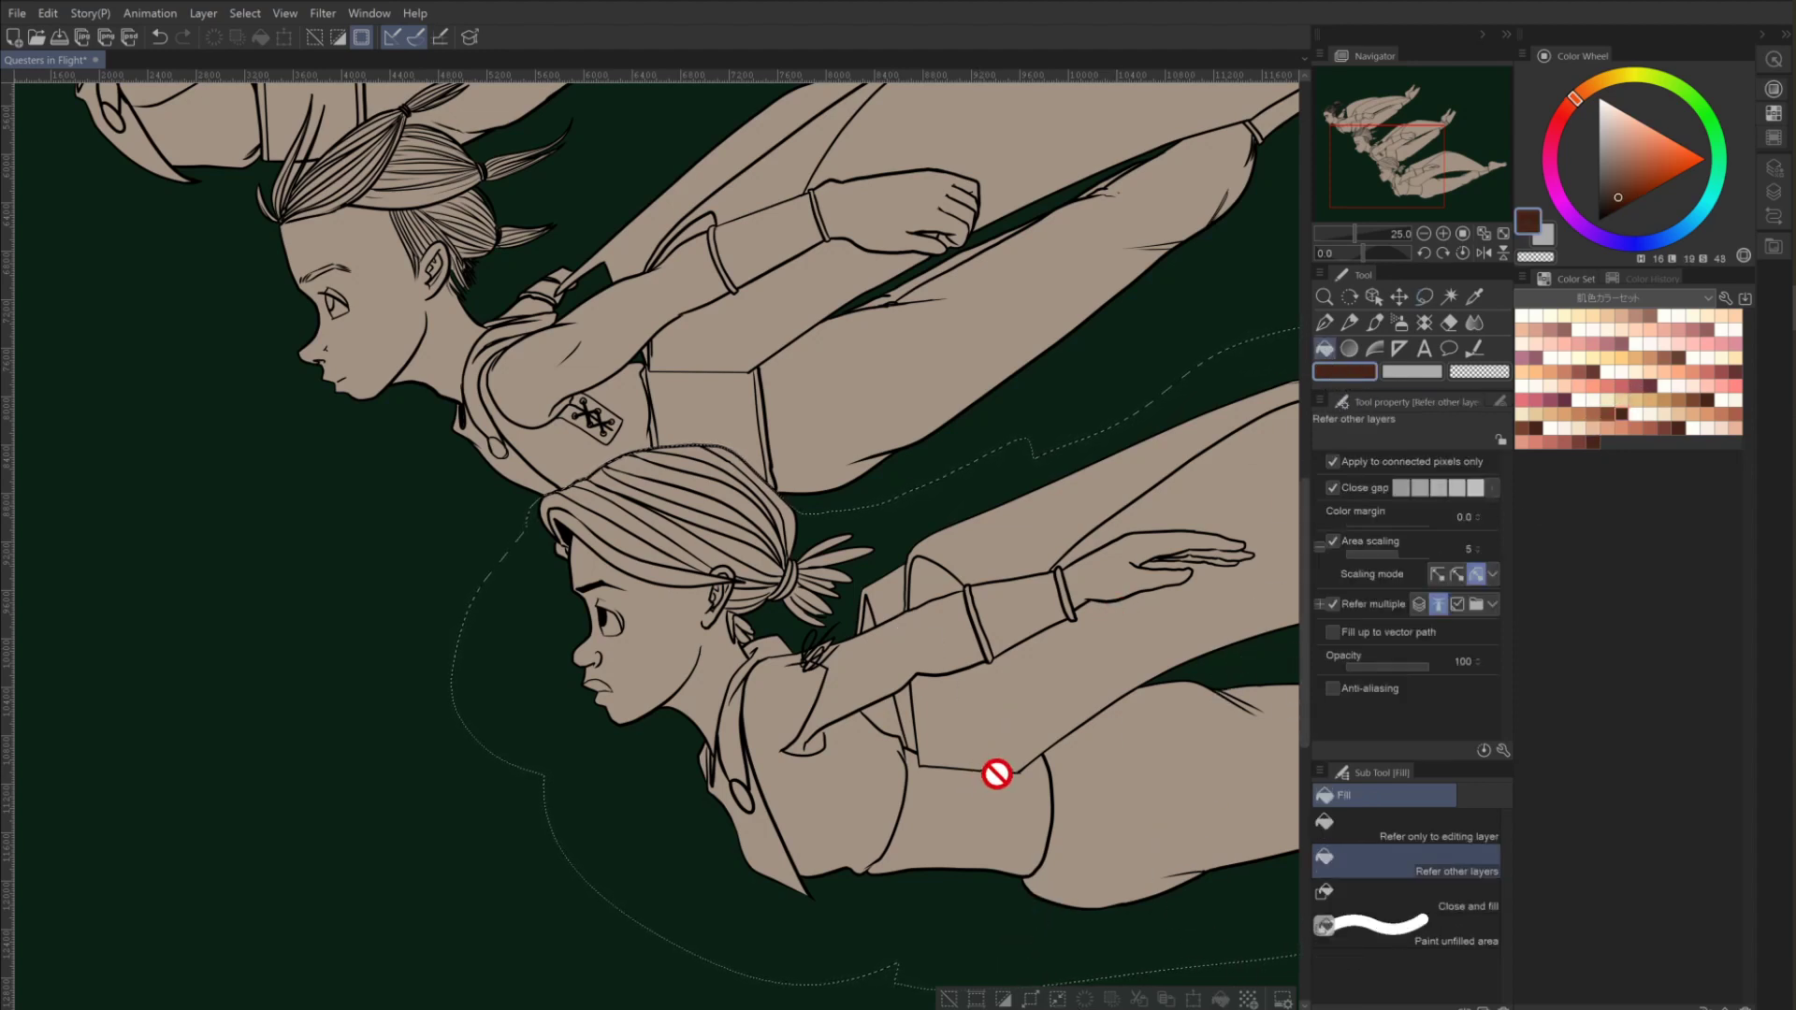
left_click(1772, 191)
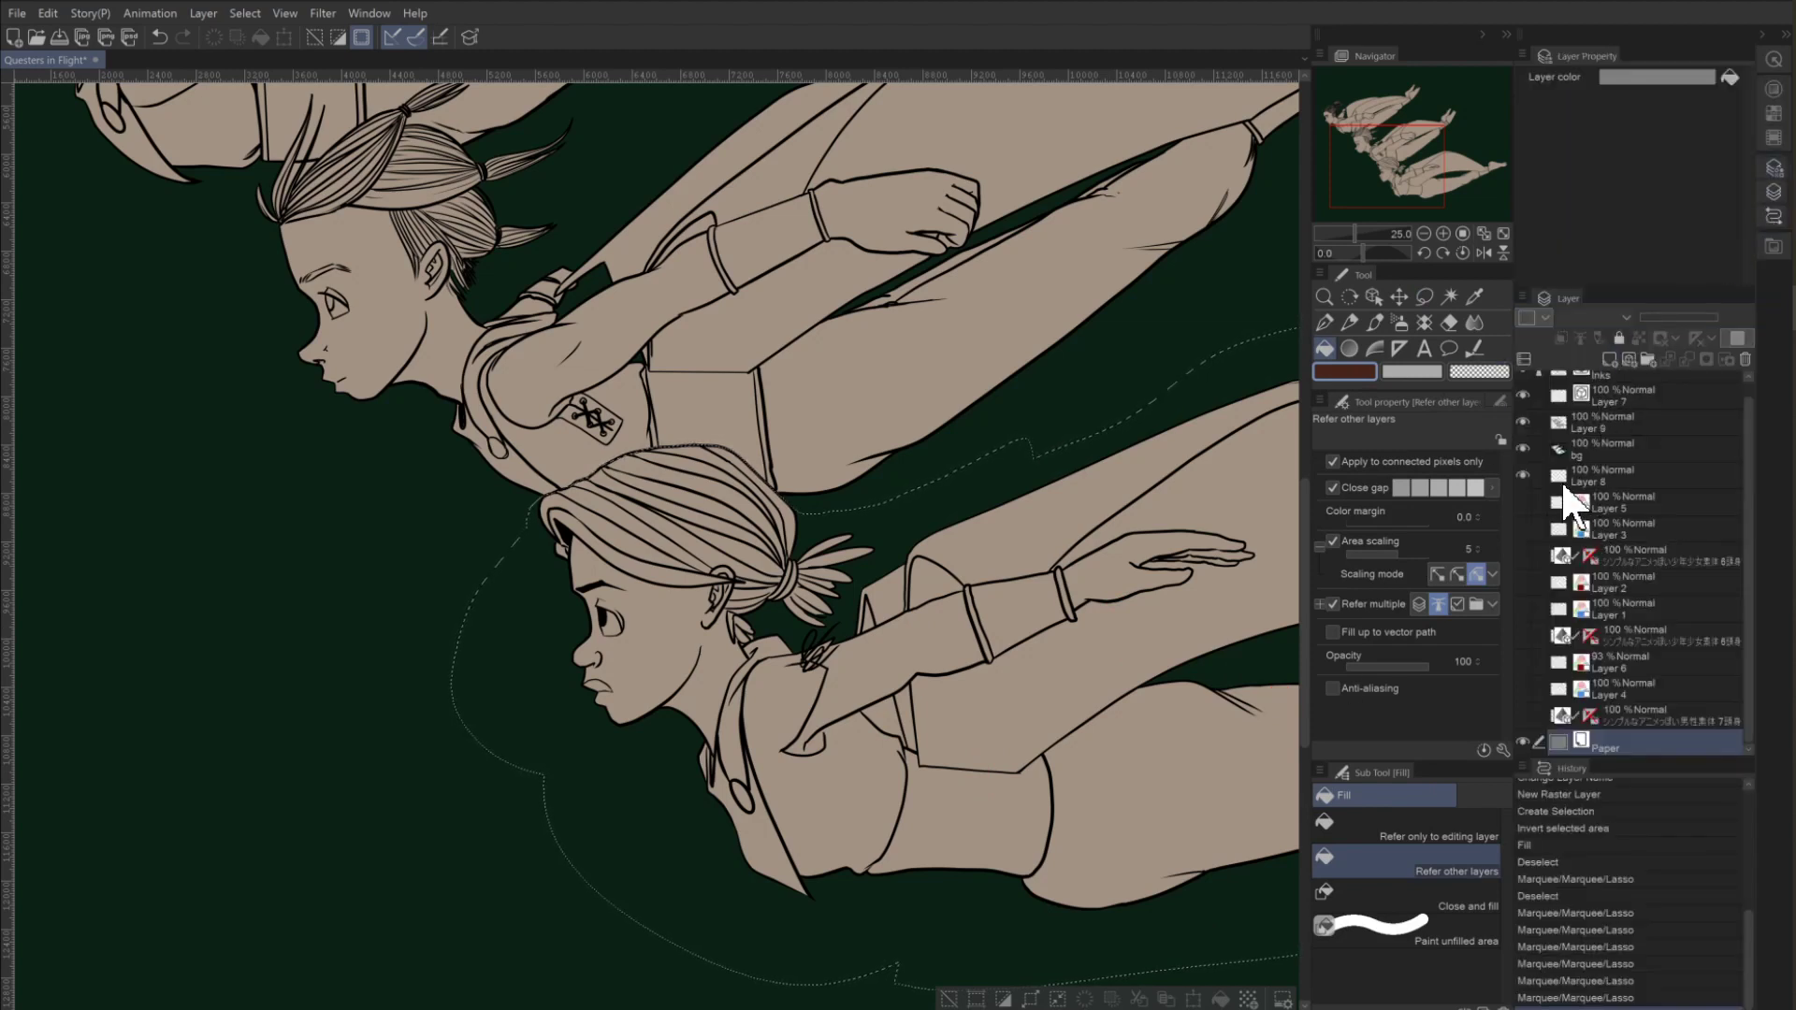
left_click(1579, 418)
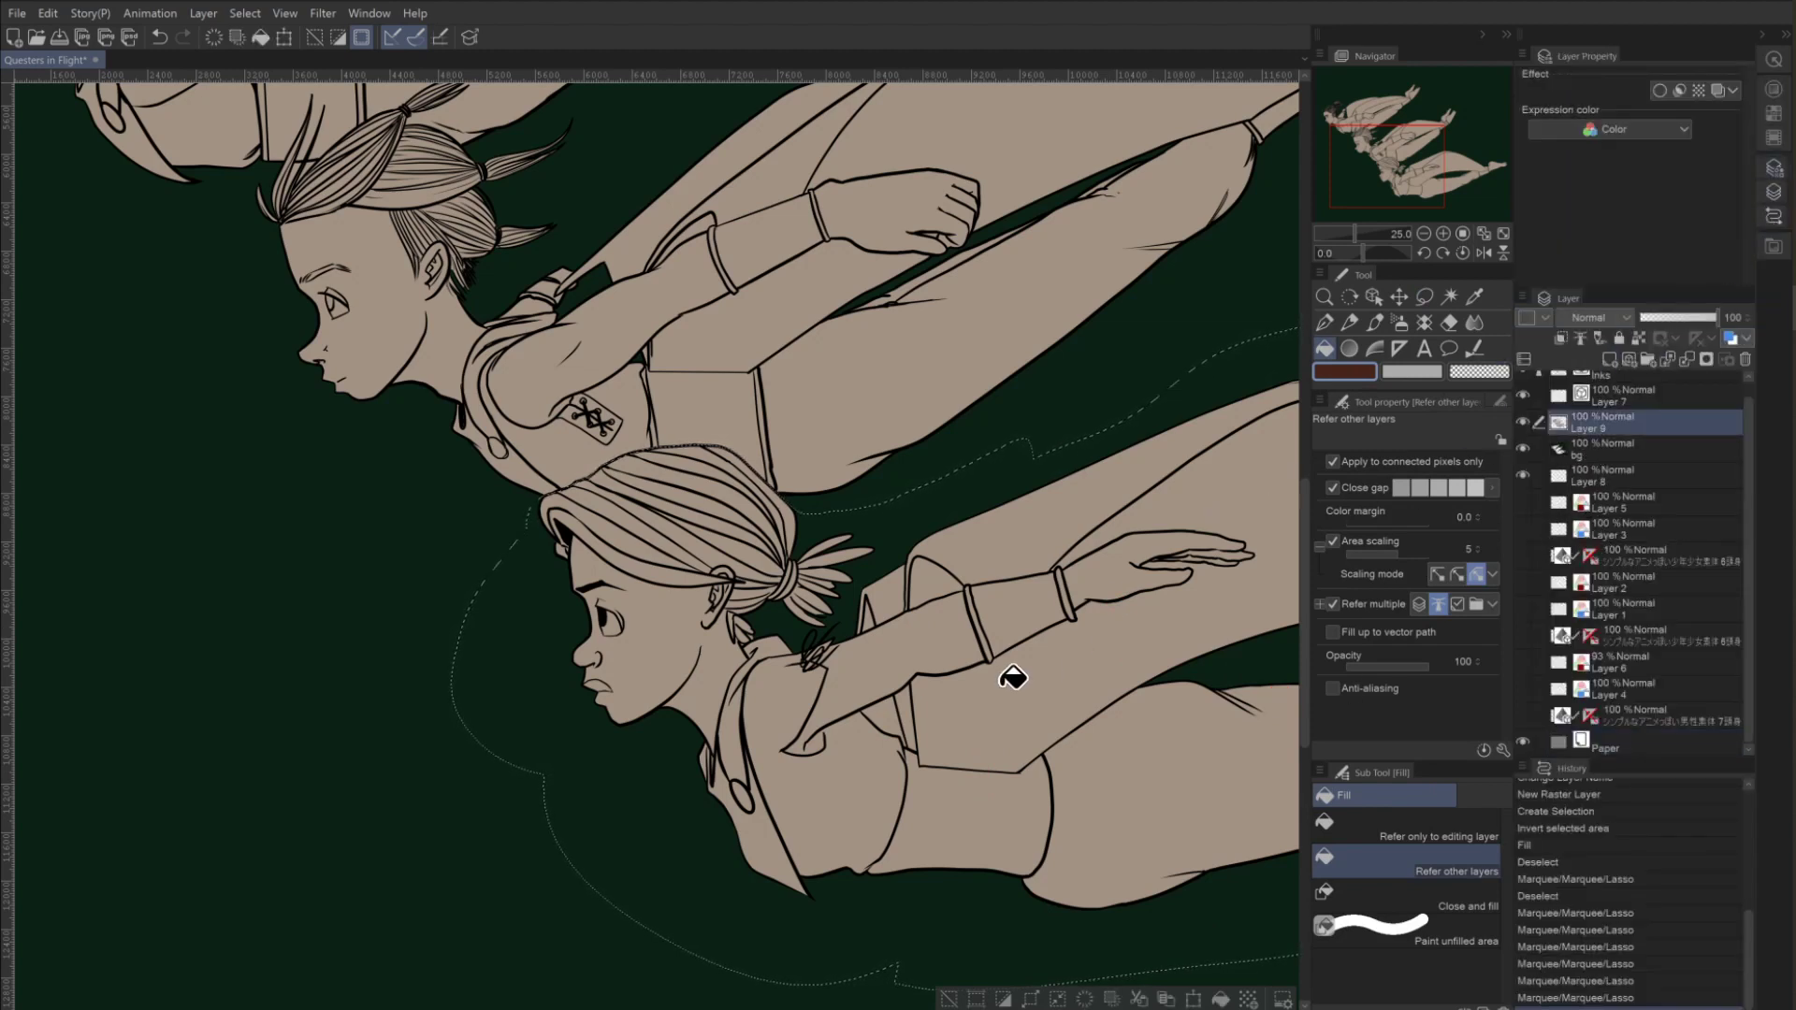
left_click(1011, 680)
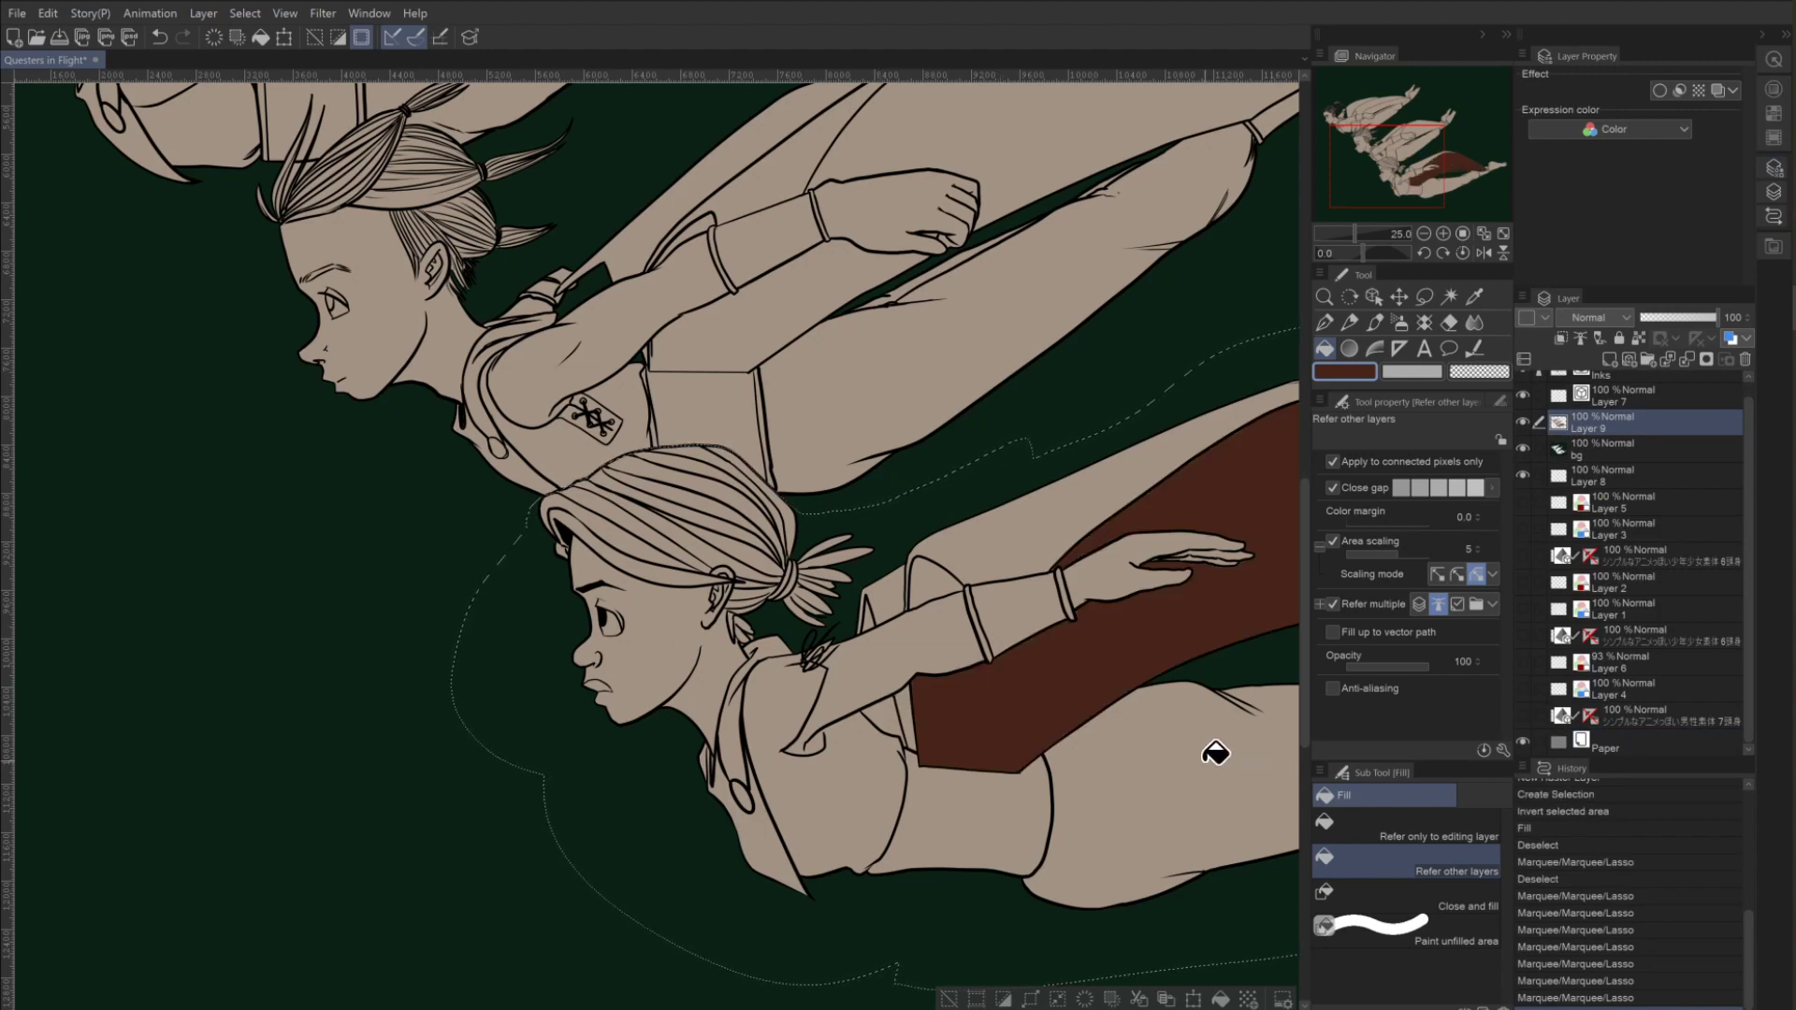
key("ctrl+z")
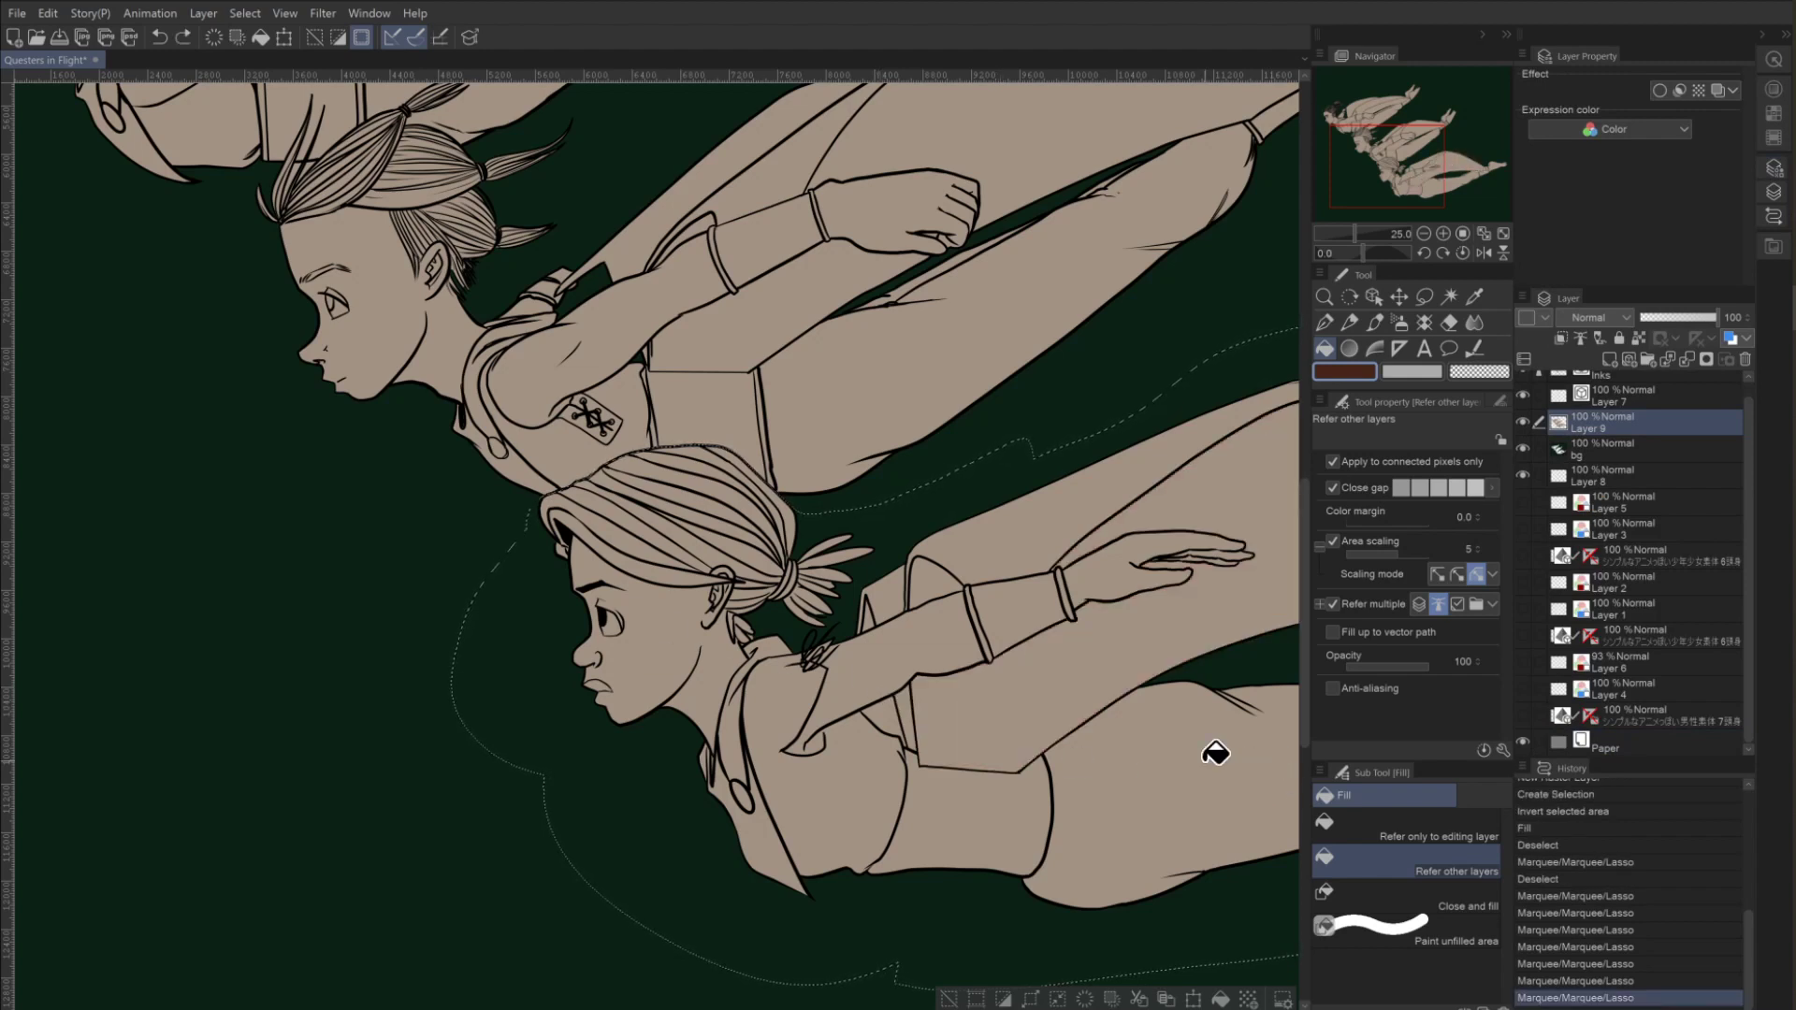
Fill the whole lowest figure on Layer 9 with the dark reddish brown, using the Refer only to editing layer fill.
scroll(1745, 384, "up", 1)
left_click(1586, 384)
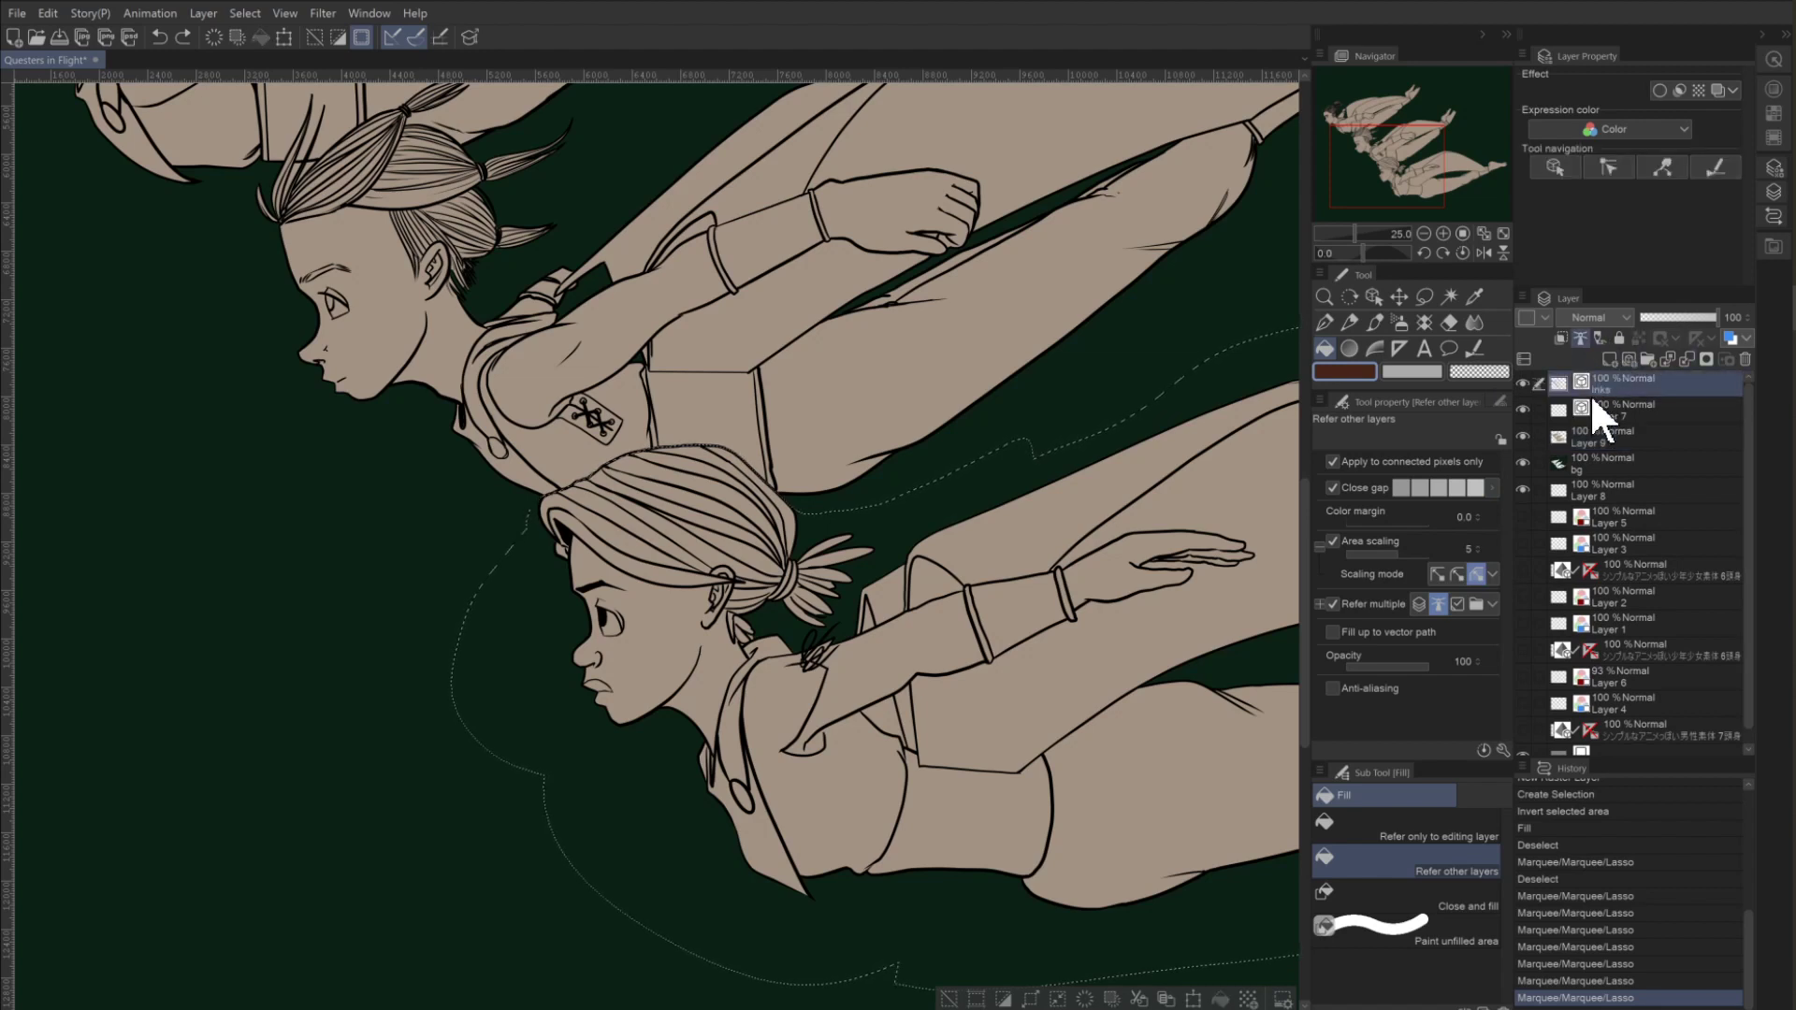
left_click(1583, 437)
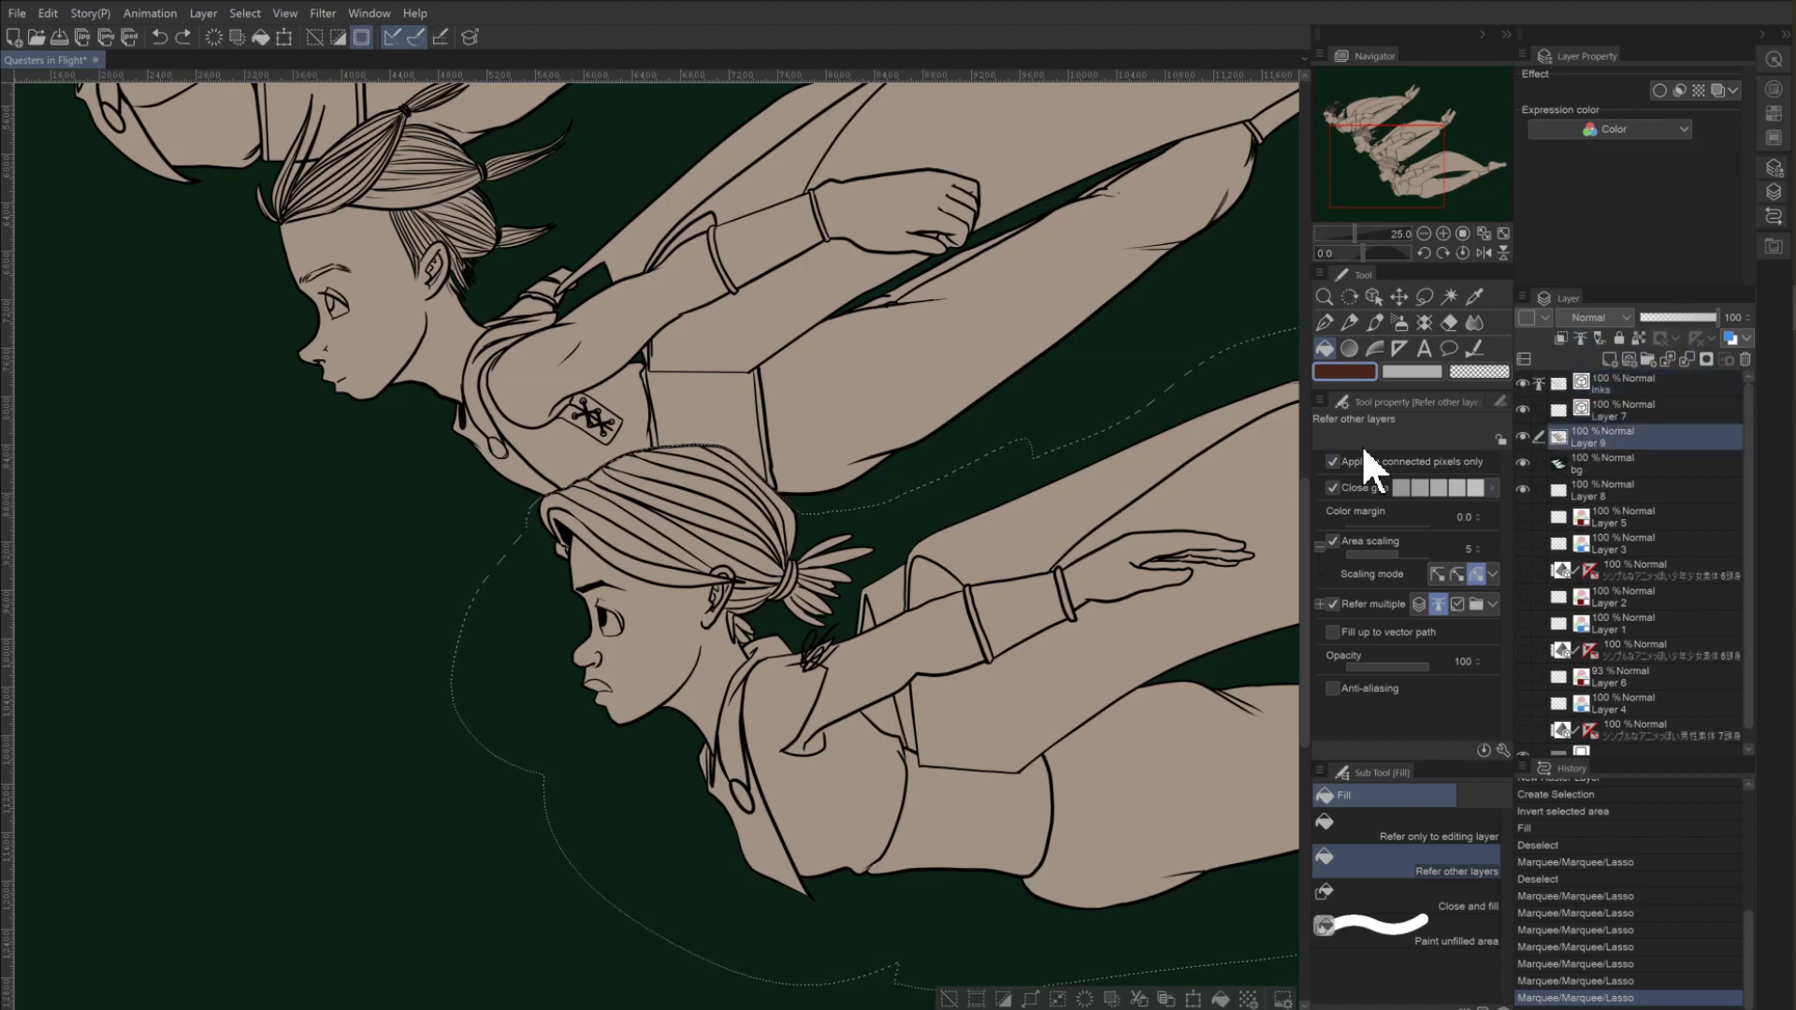
left_click(1363, 828)
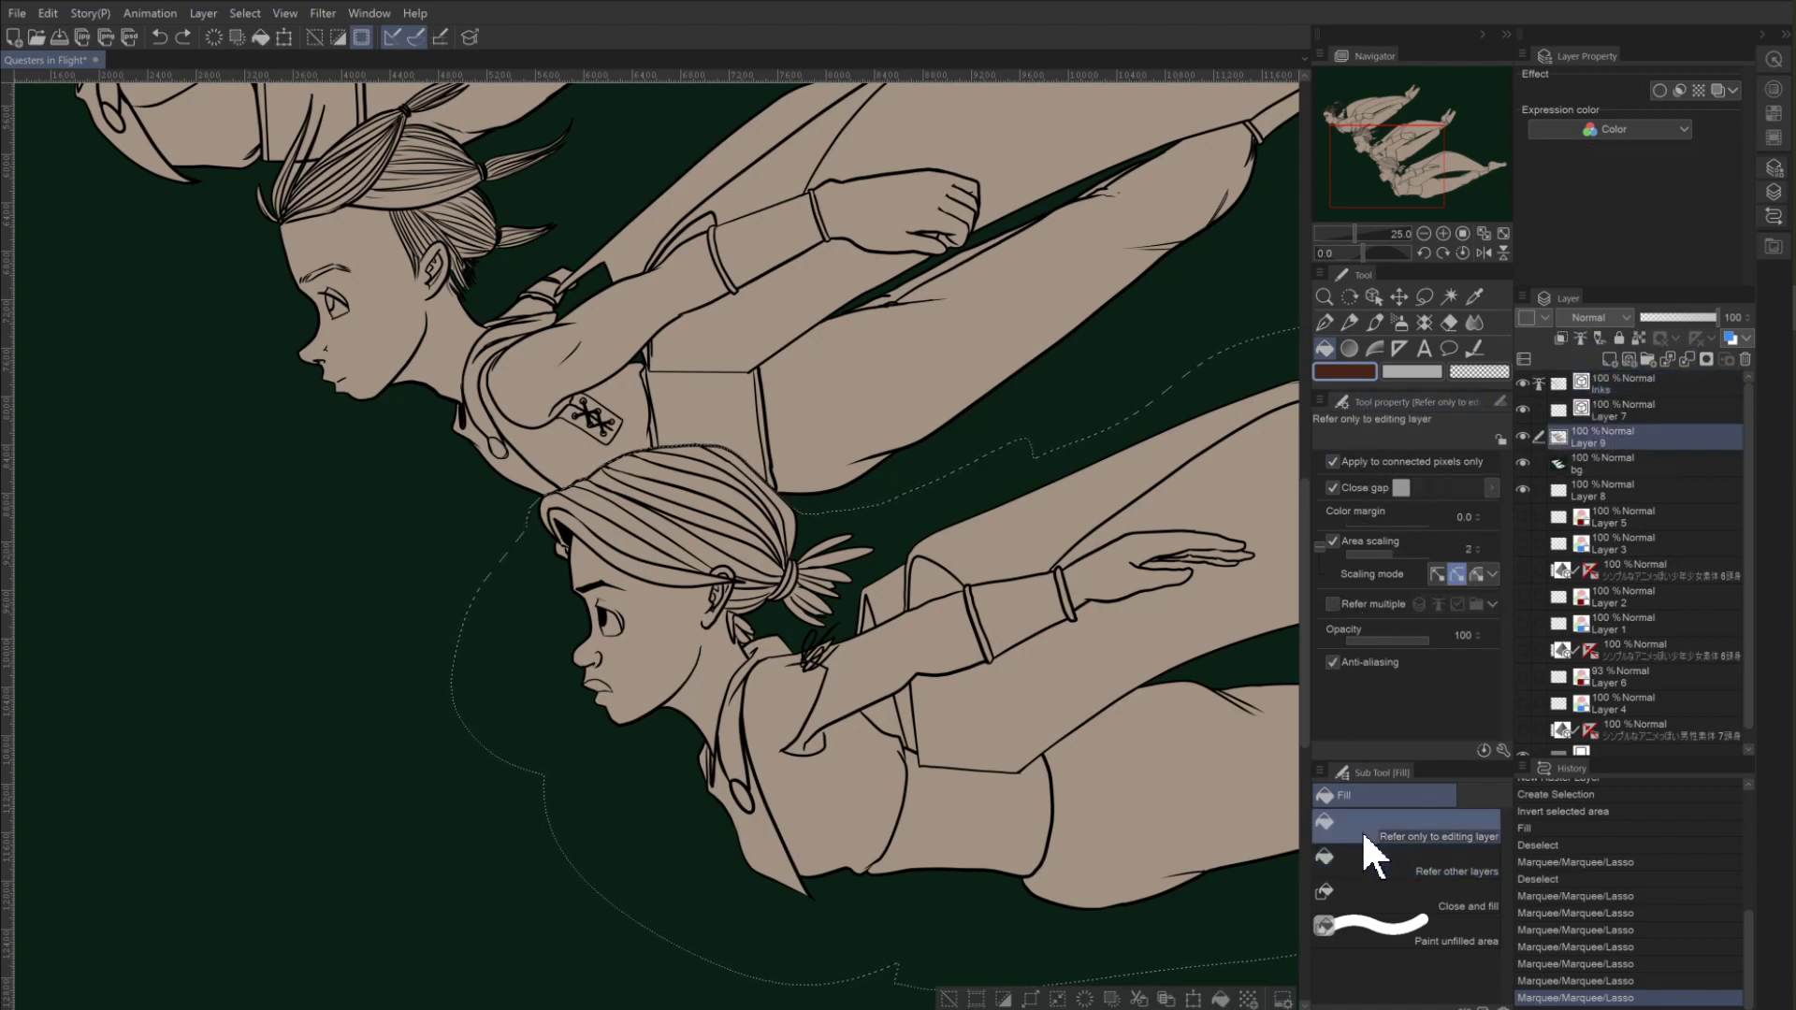
left_click(1139, 751)
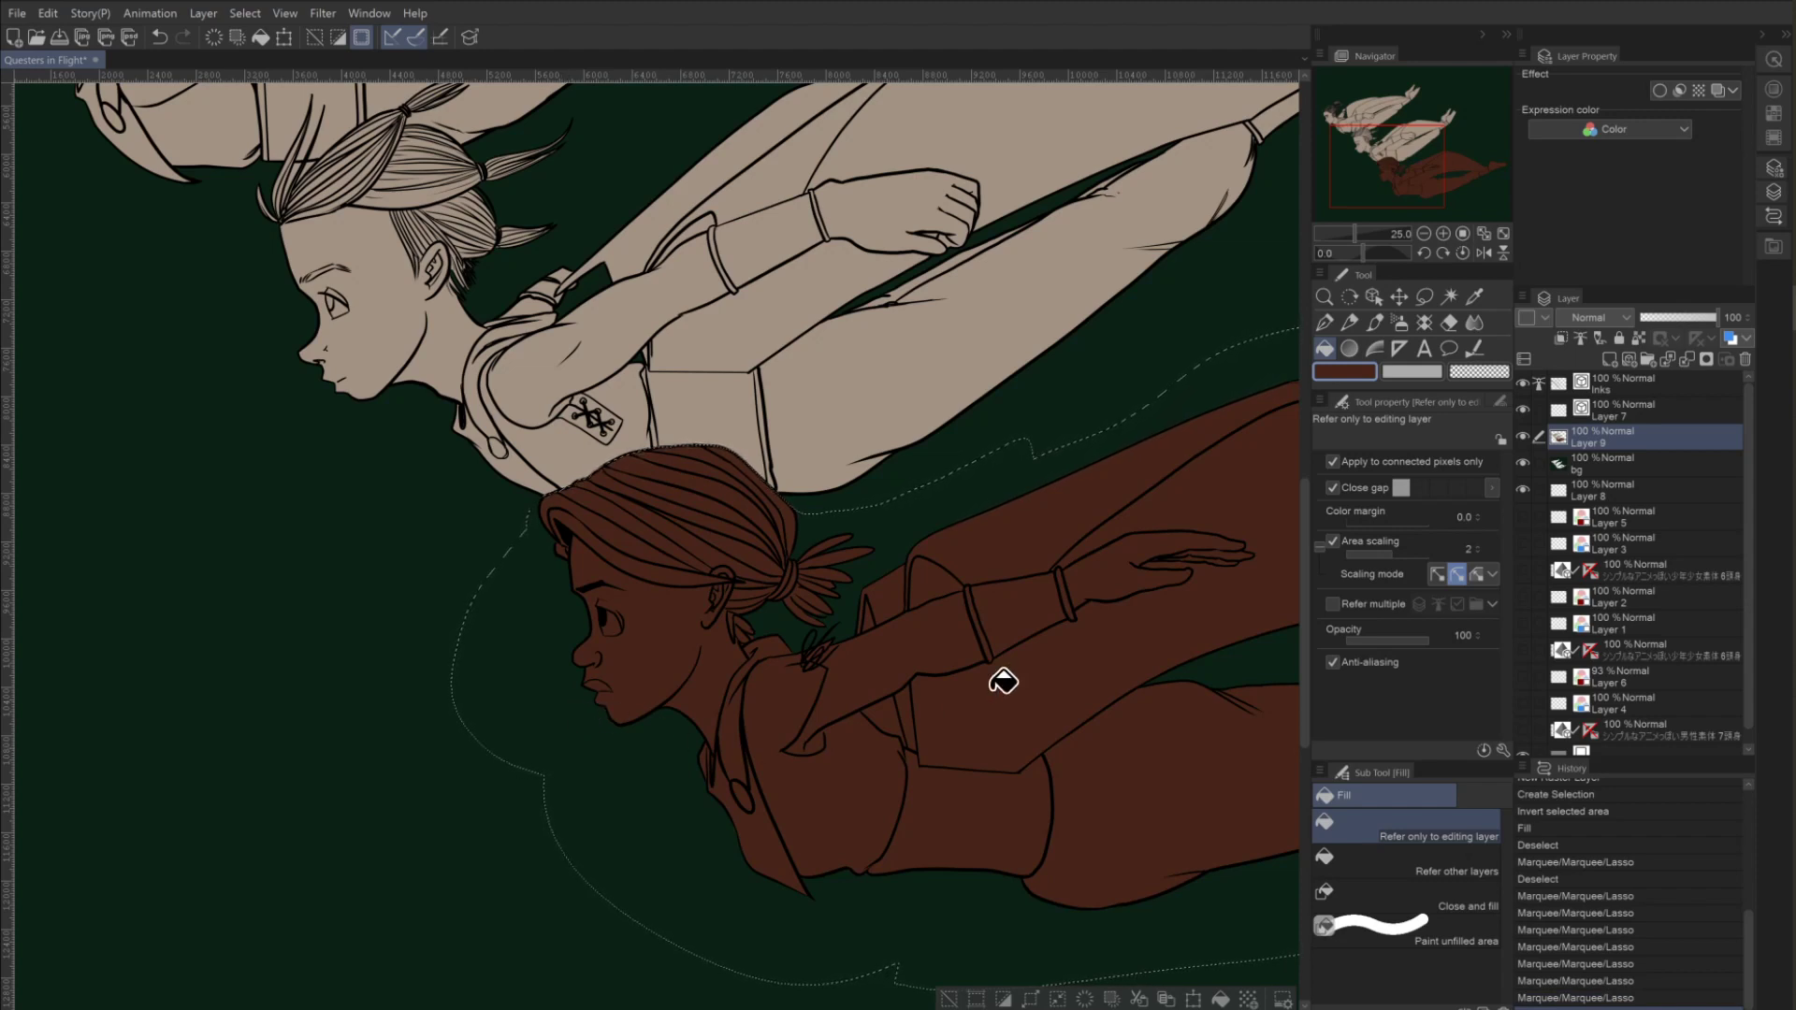
Make the bg layer active and lasso the small gap between the middle figure's front hair strands.
left_click(1422, 232)
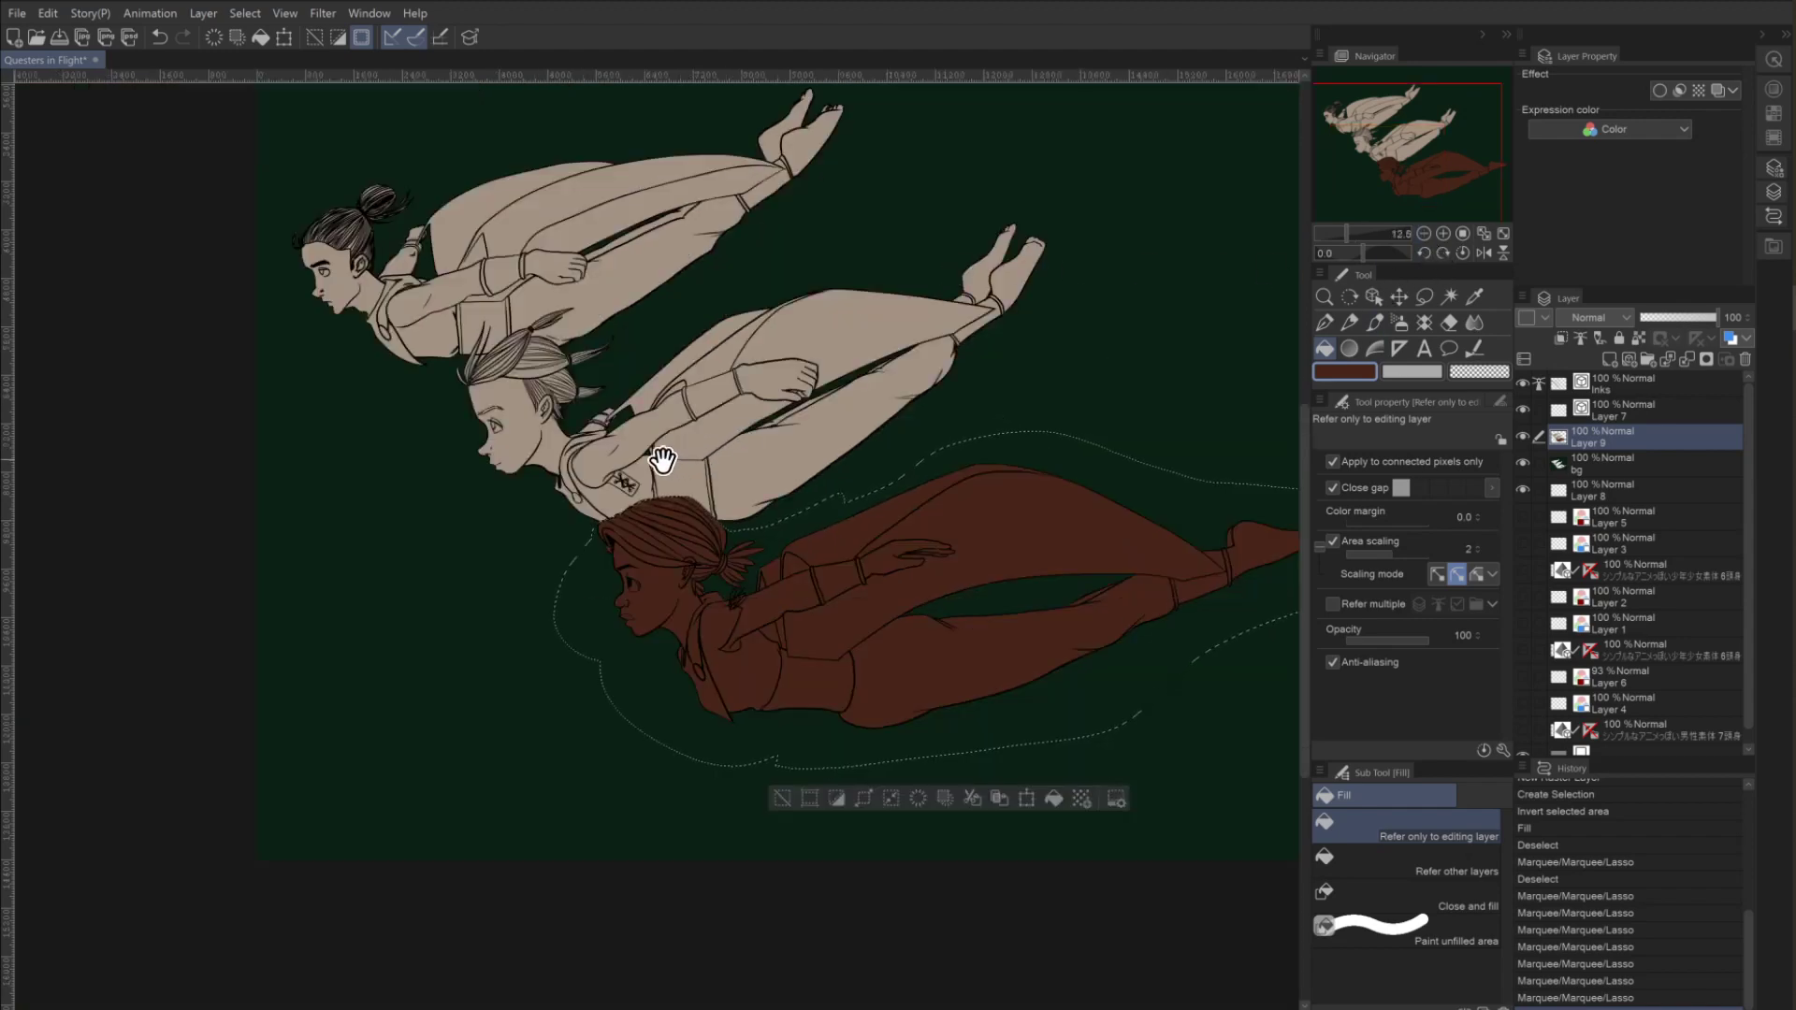
left_click(1443, 233)
left_click(1444, 233)
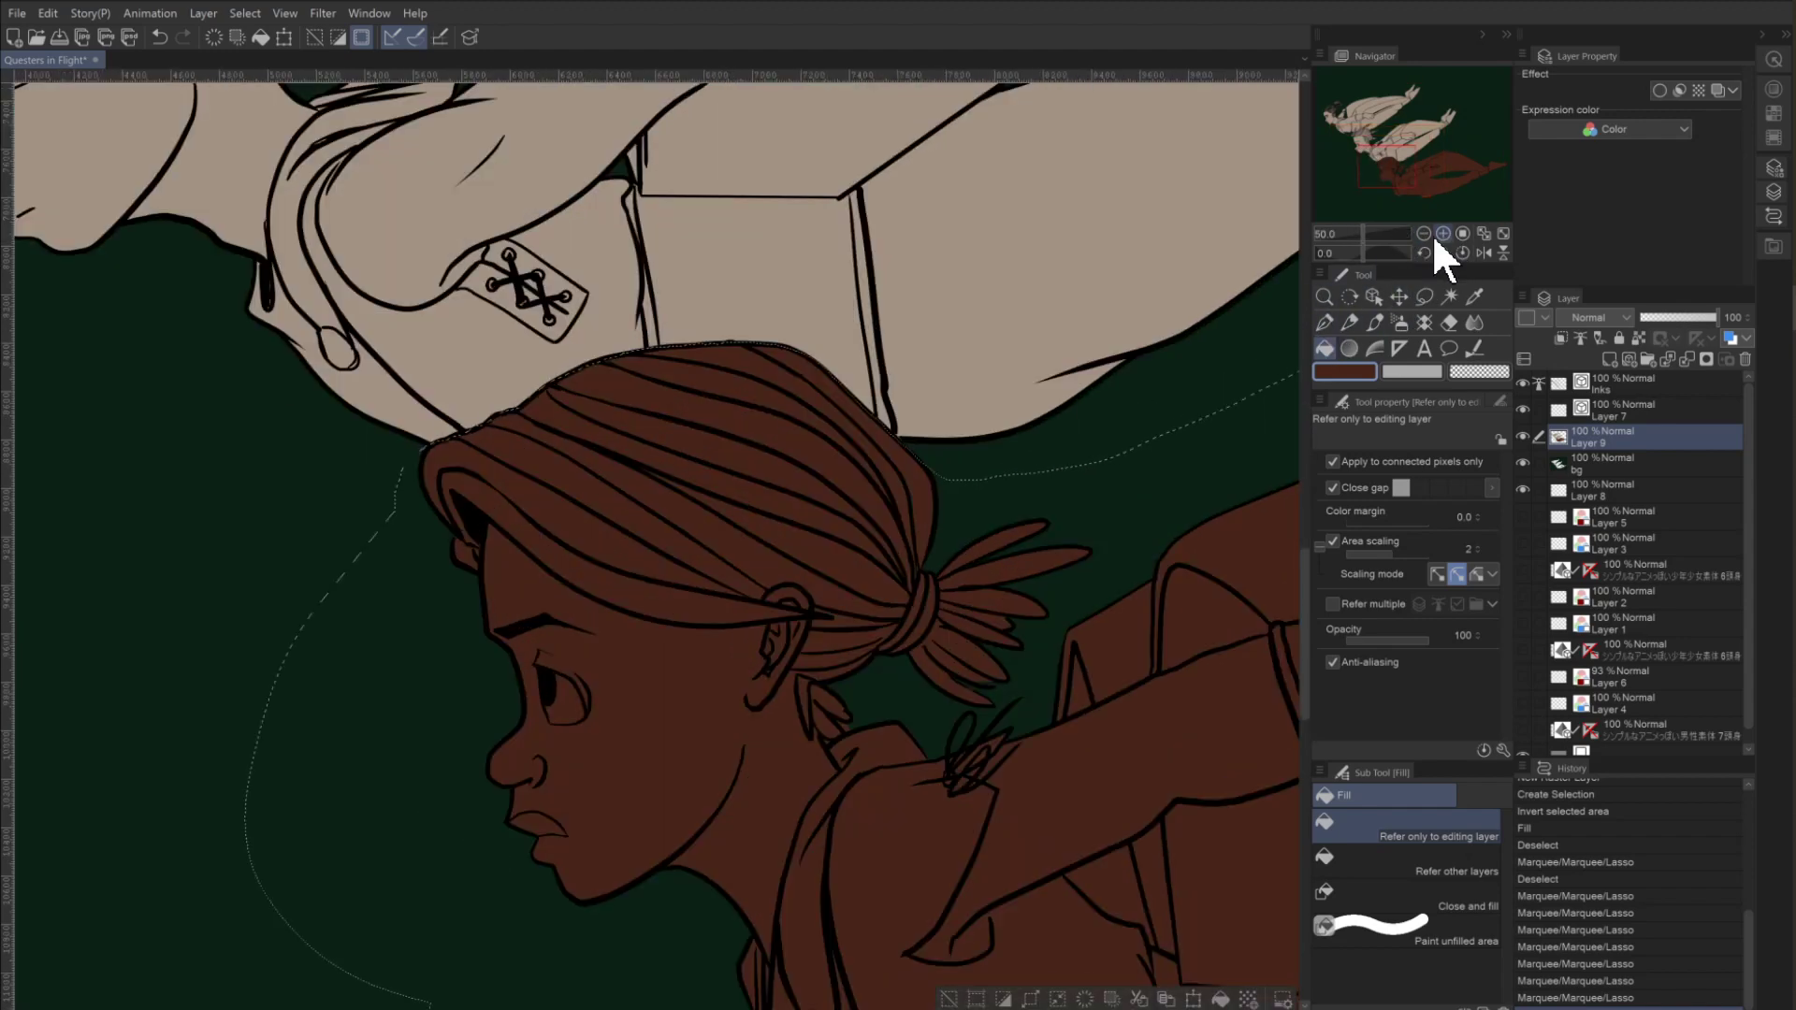
left_click_drag(344, 245, 1019, 882)
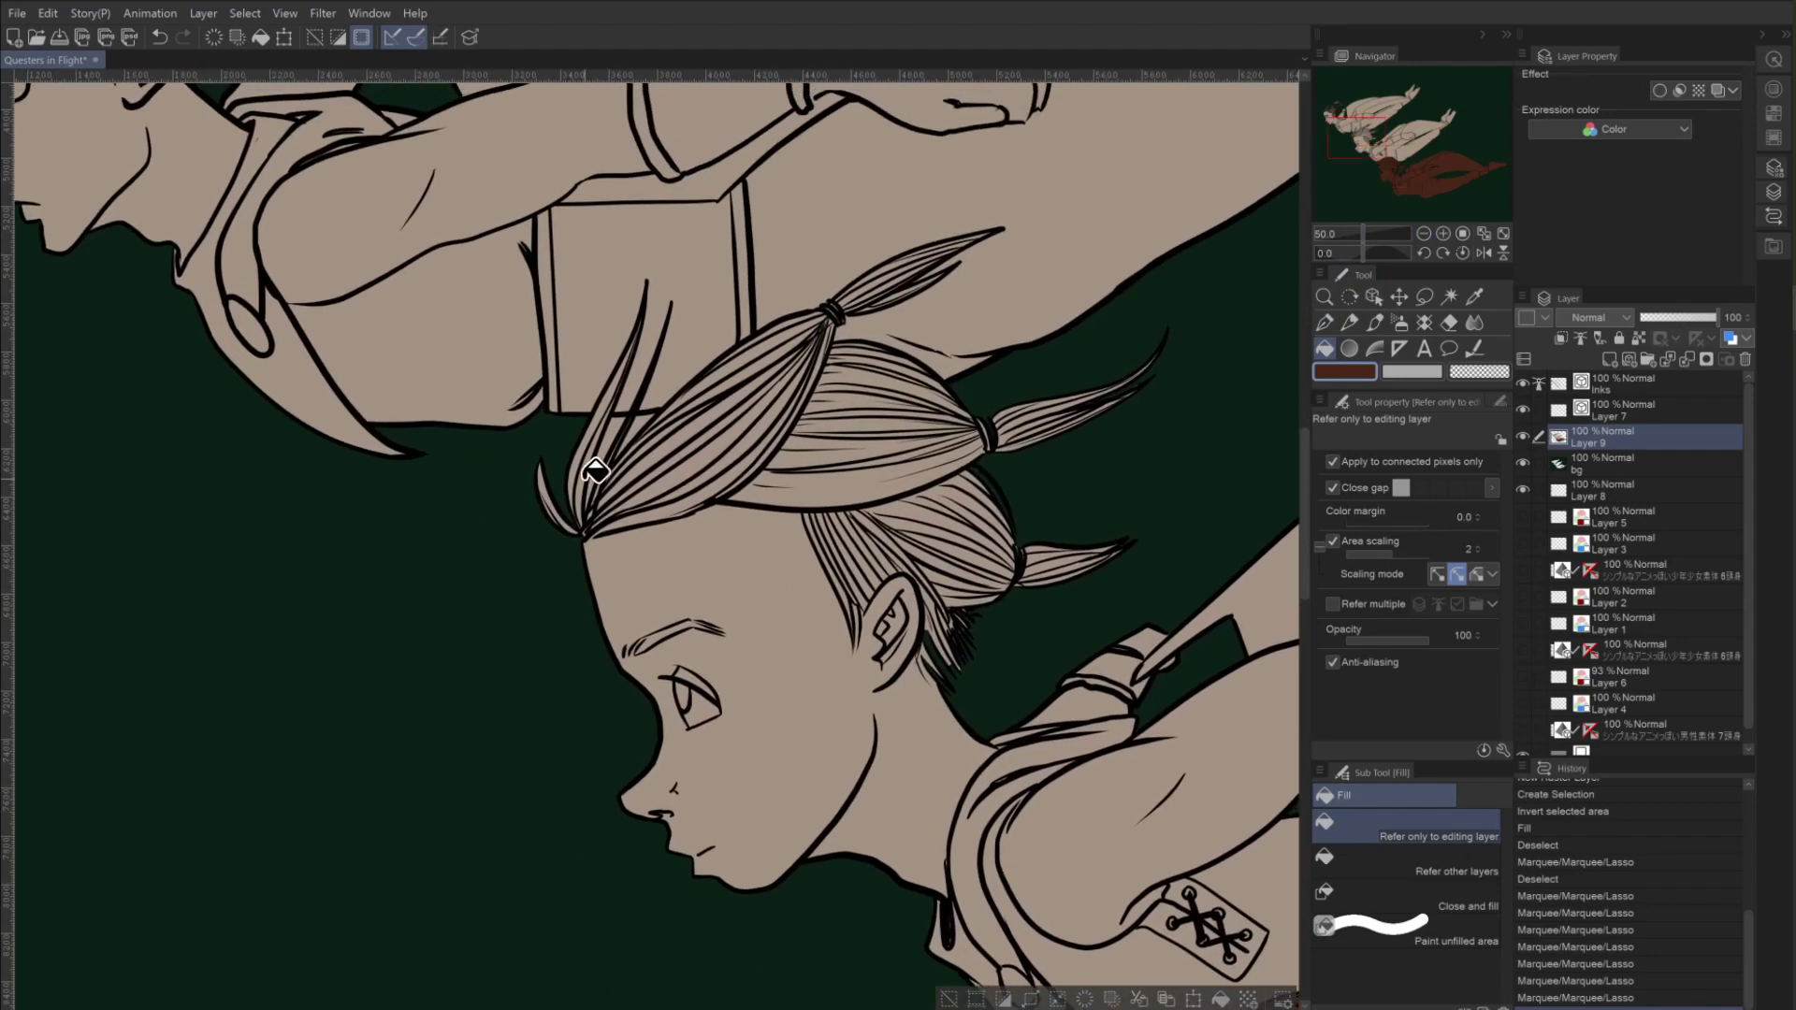
left_click(1607, 463)
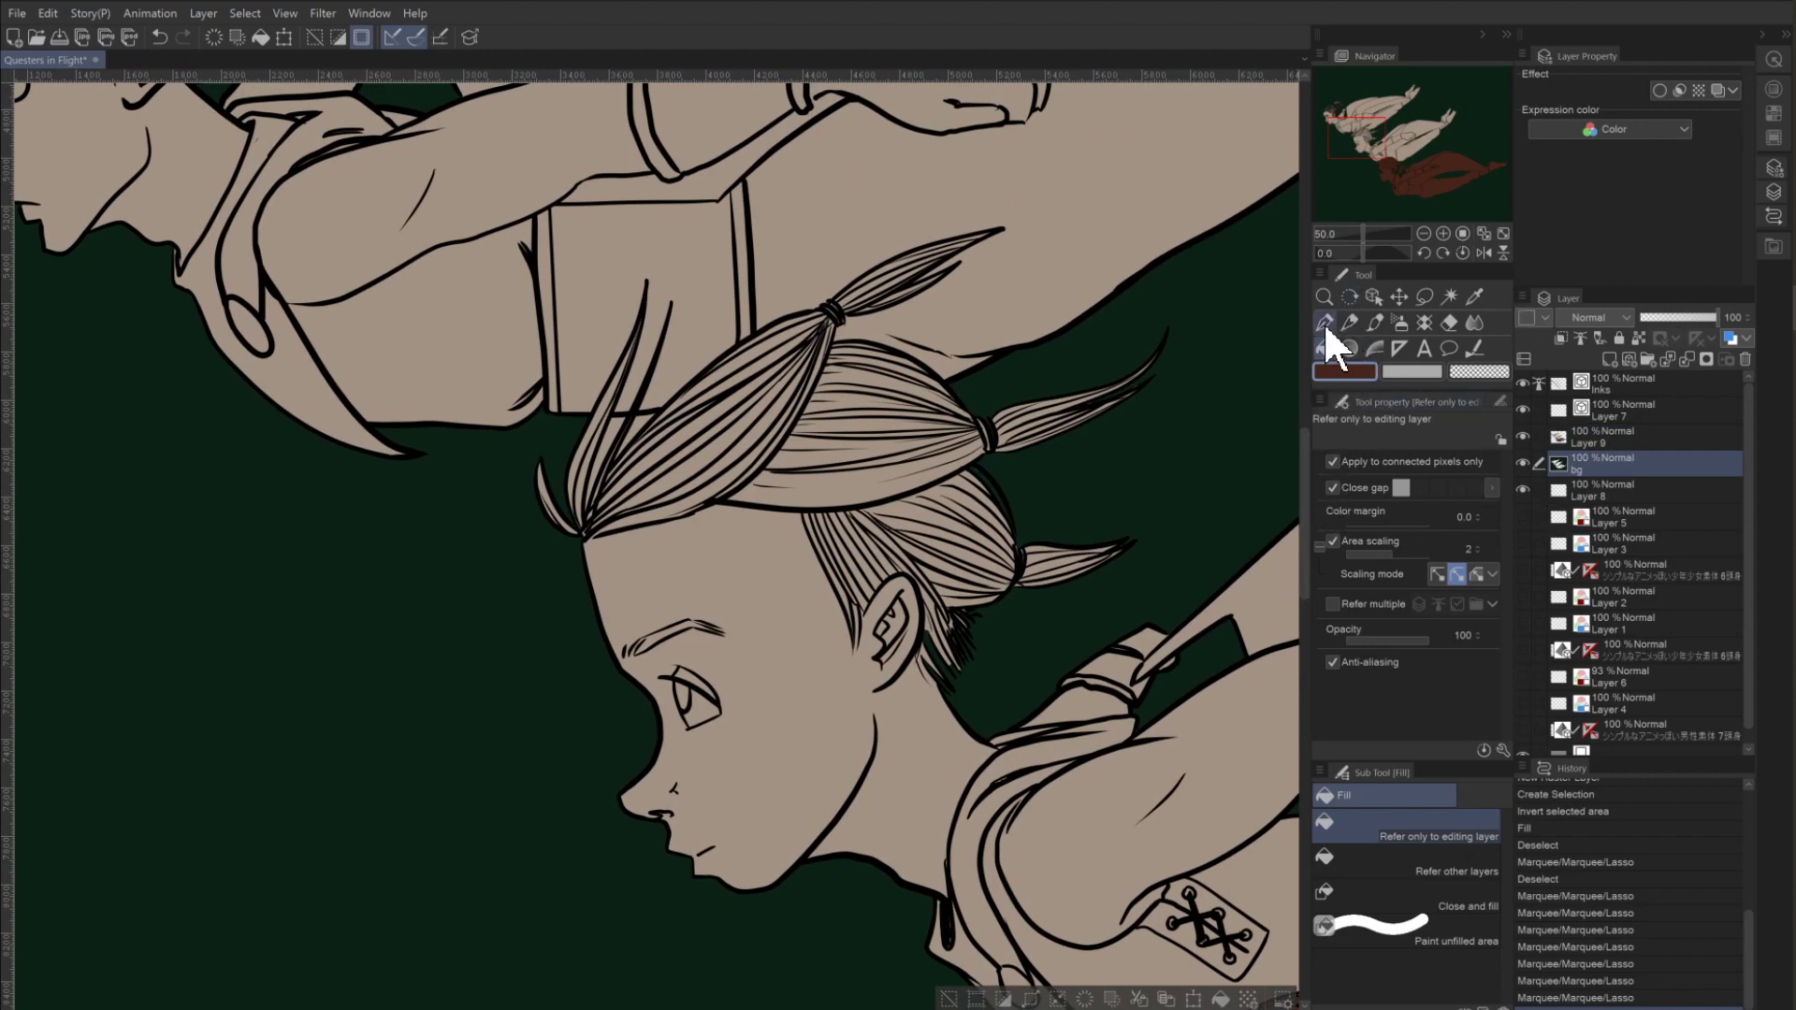
left_click(1424, 297)
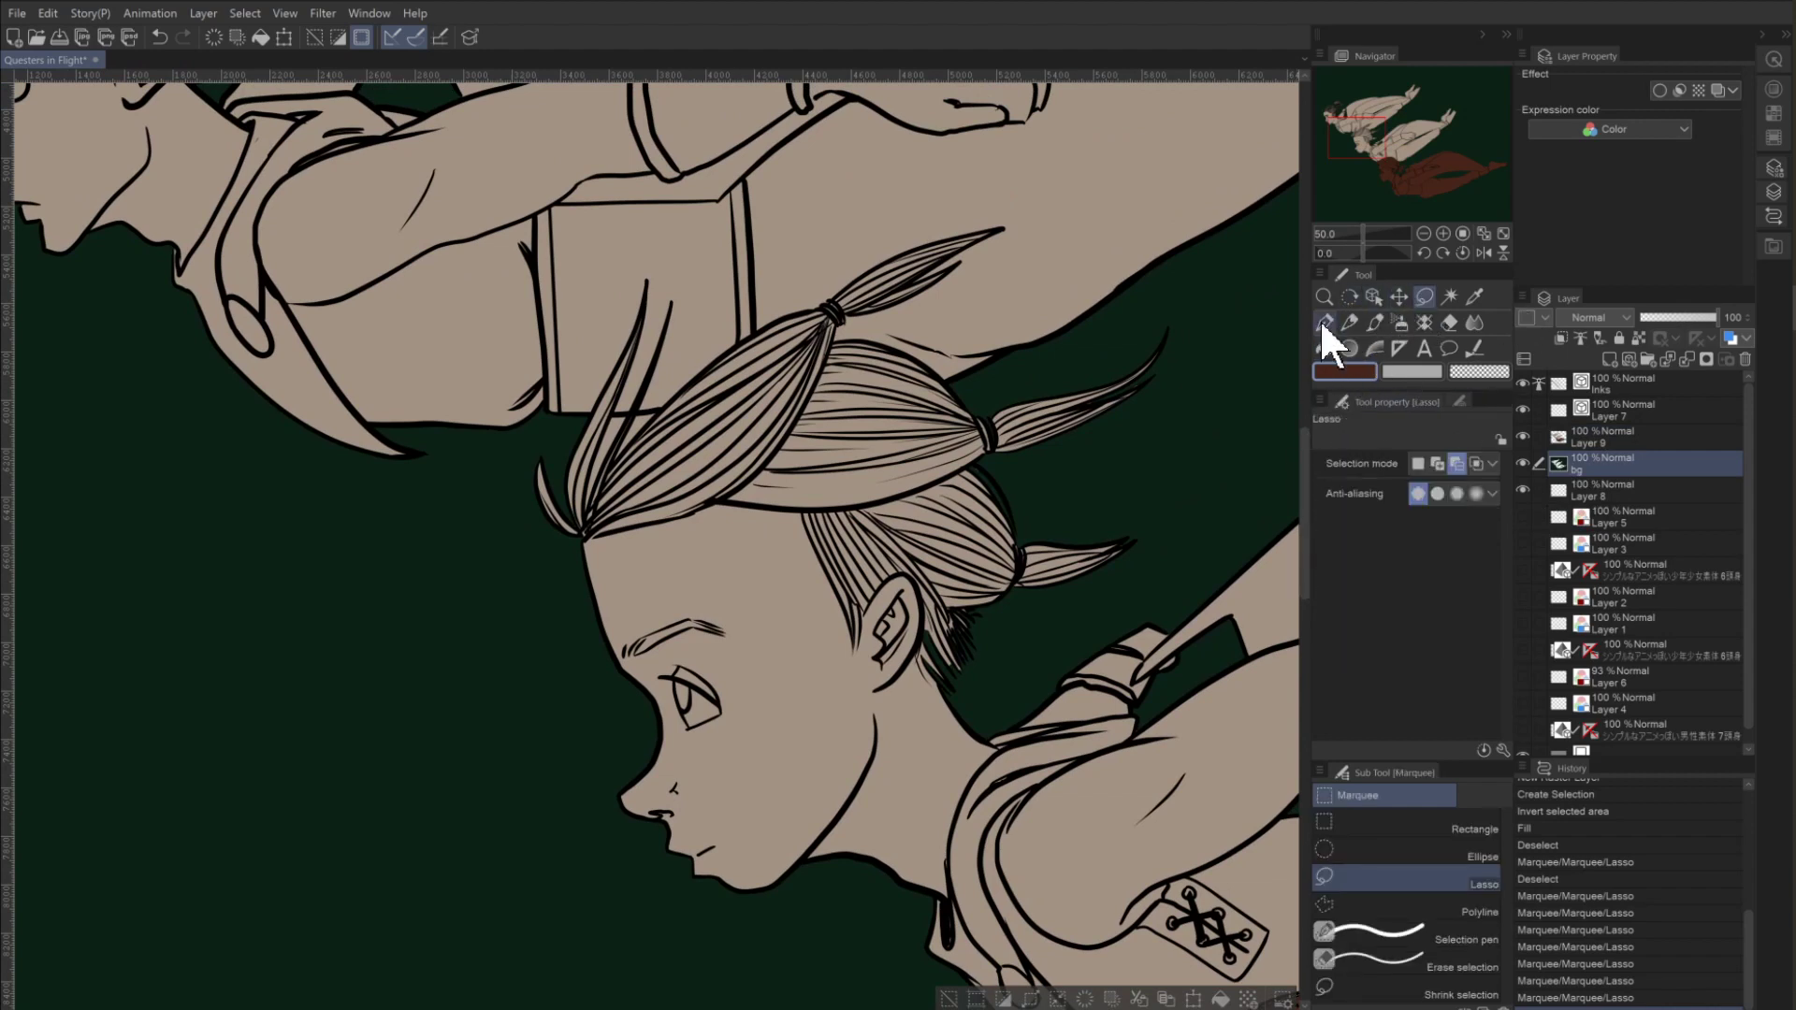
left_click(620, 411)
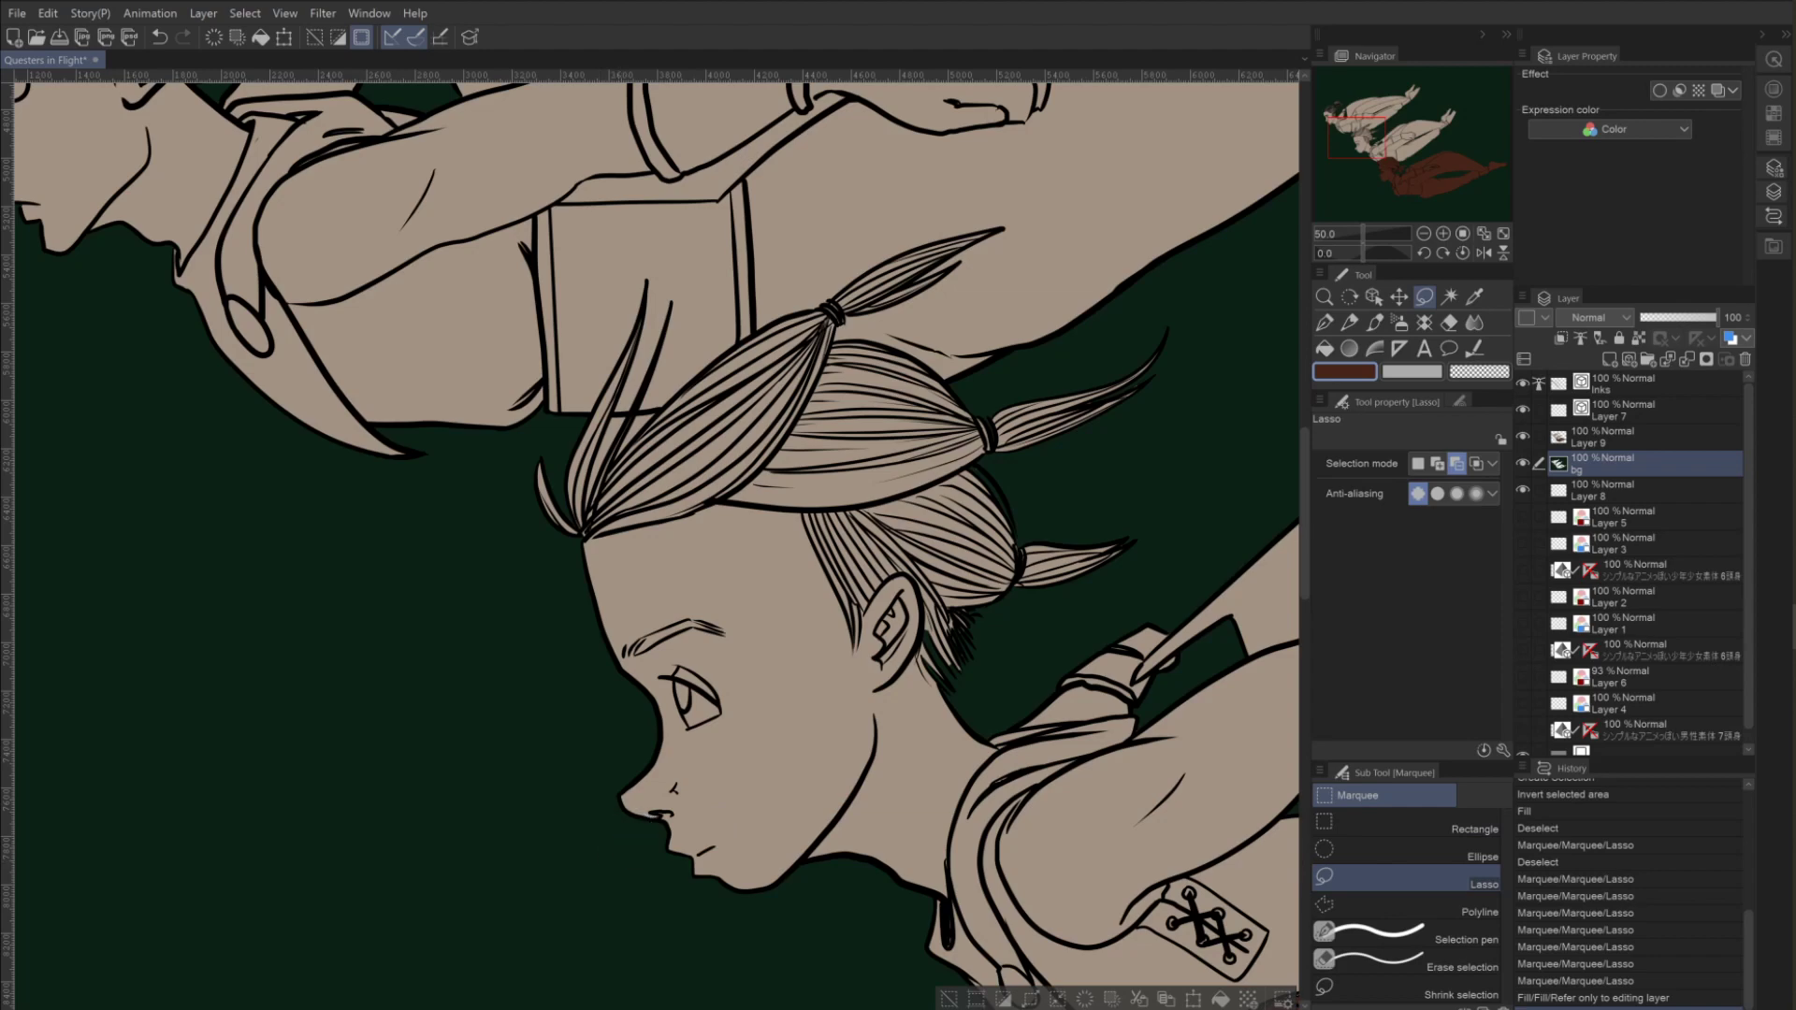
Switch to Wacom Tablet Properties and calibrate the Grip Pen for the Cintiq 22HD 2 monitor through all its alignment targets.
left_click(806, 517)
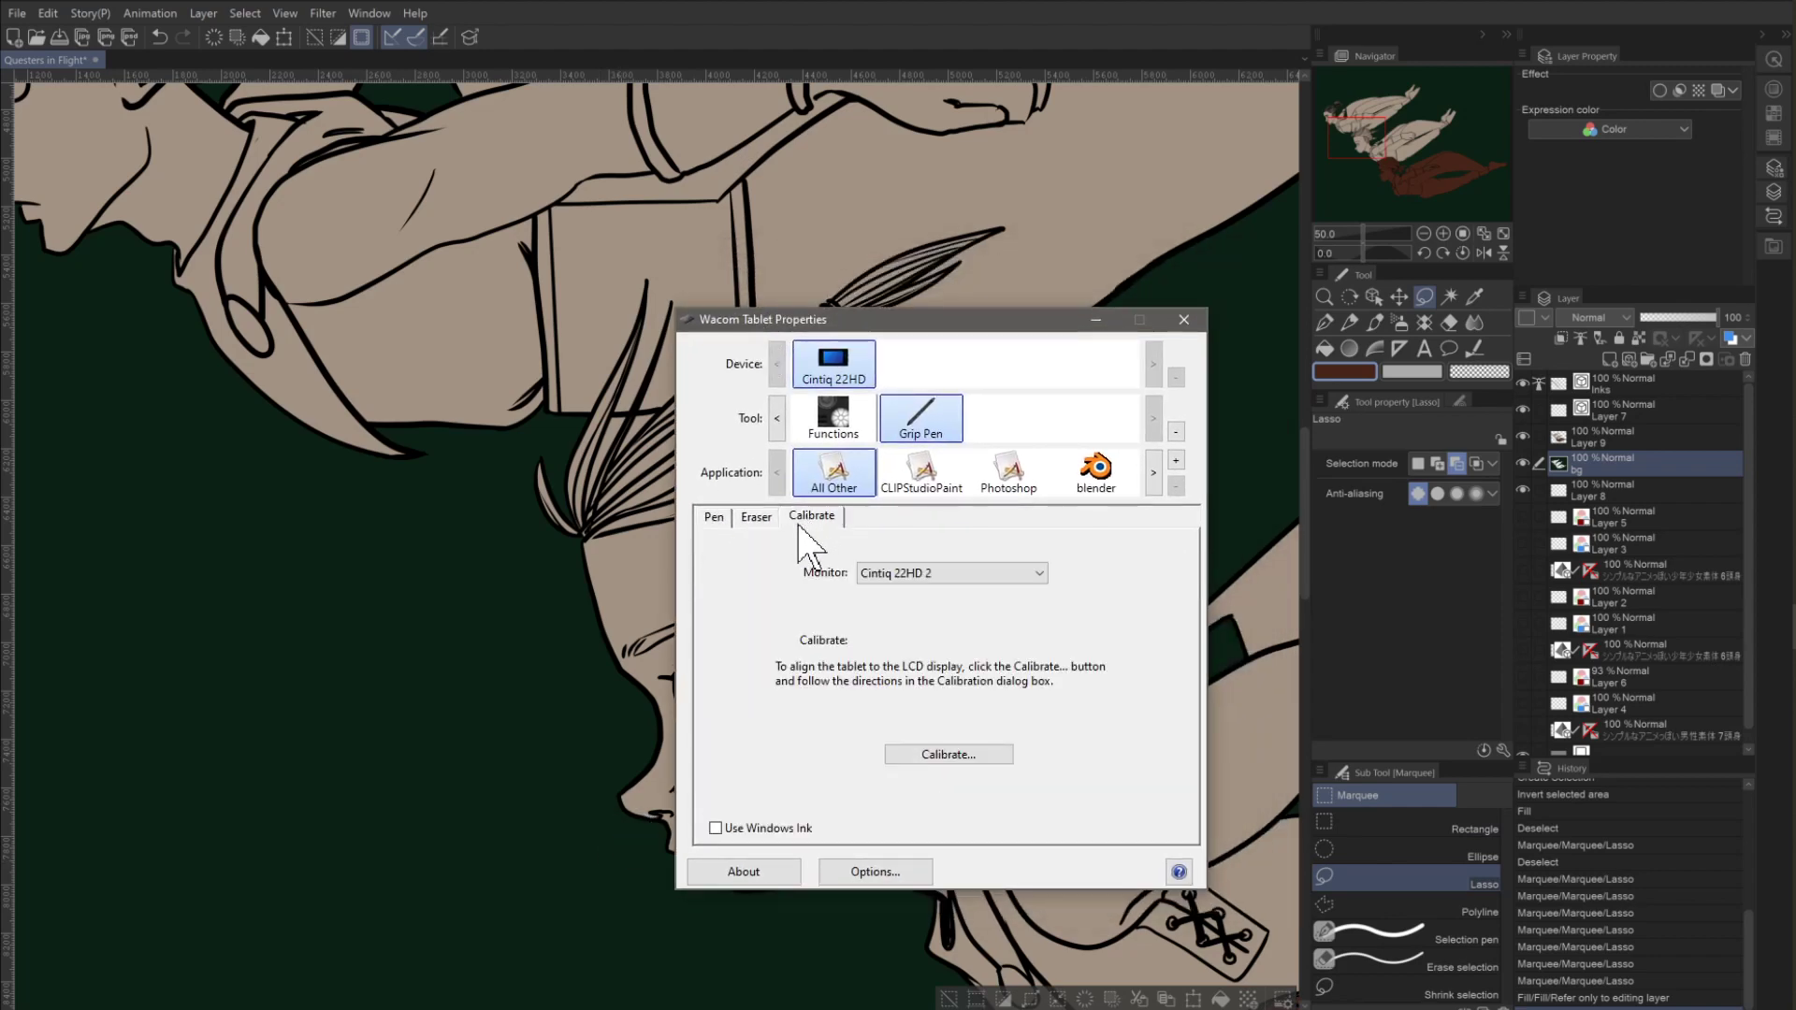
left_click(947, 754)
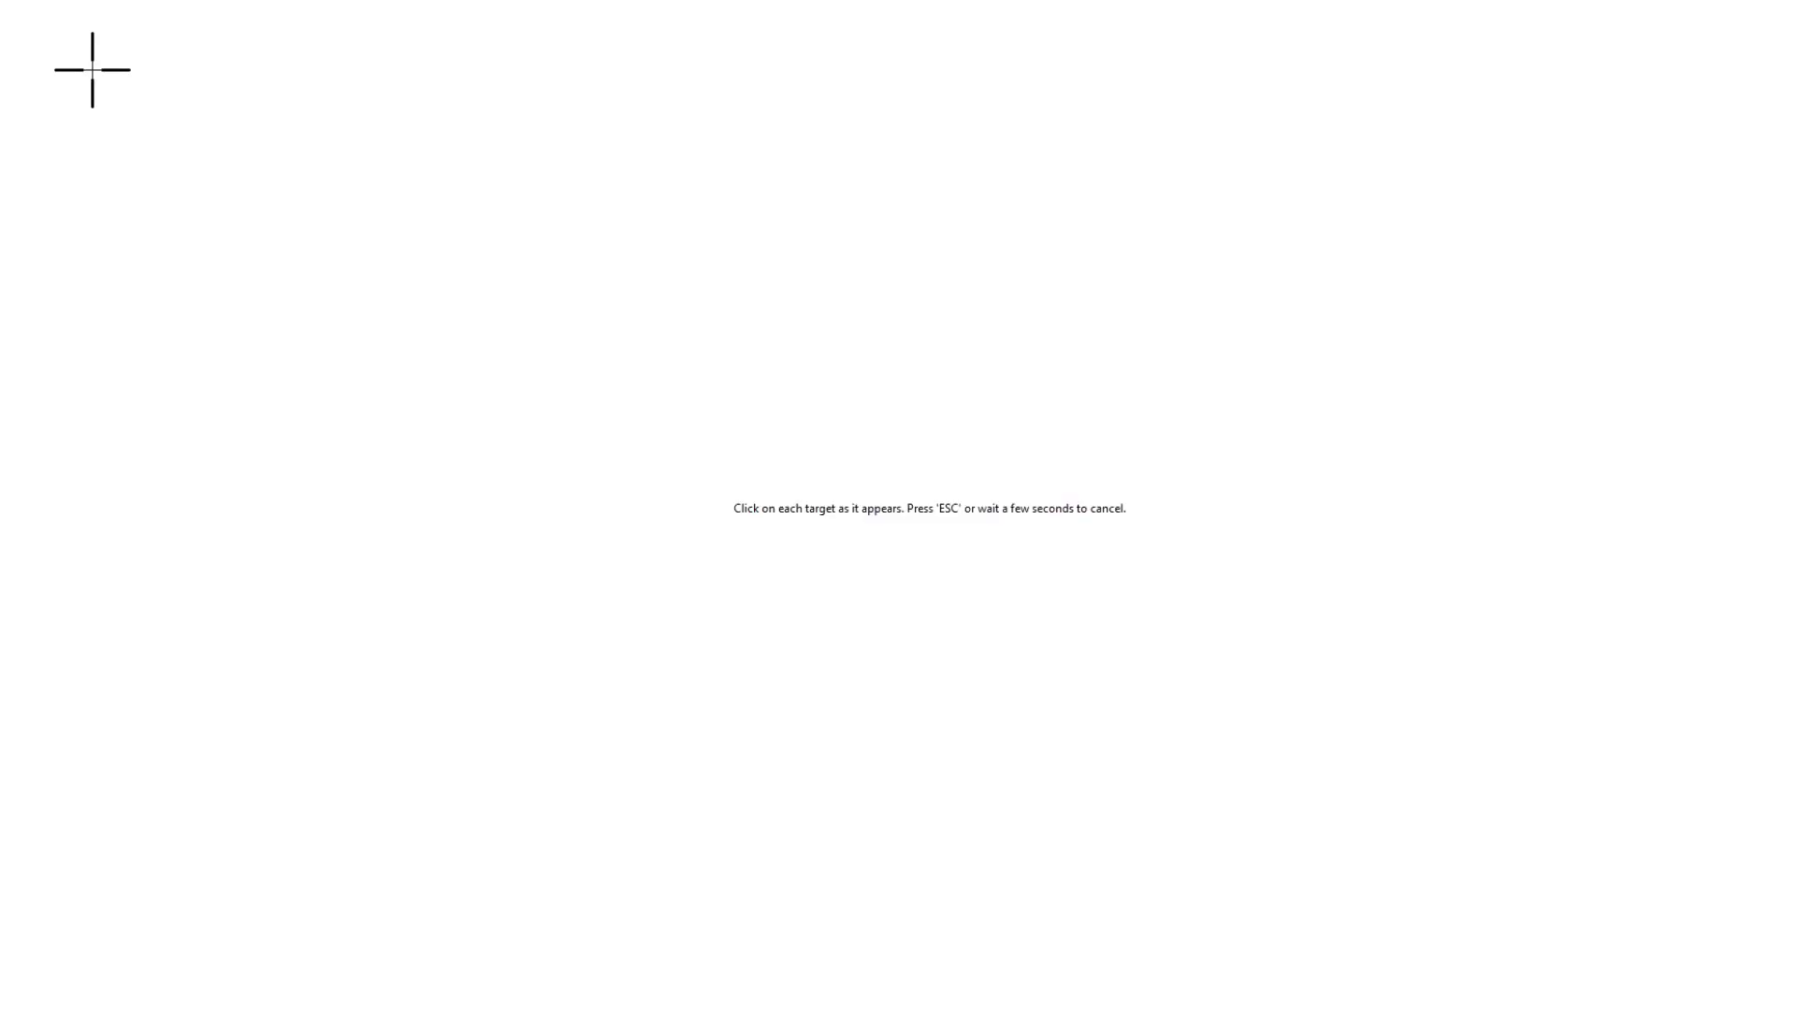
left_click(93, 69)
left_click(1768, 69)
left_click(93, 930)
left_click(1768, 930)
left_click(1080, 931)
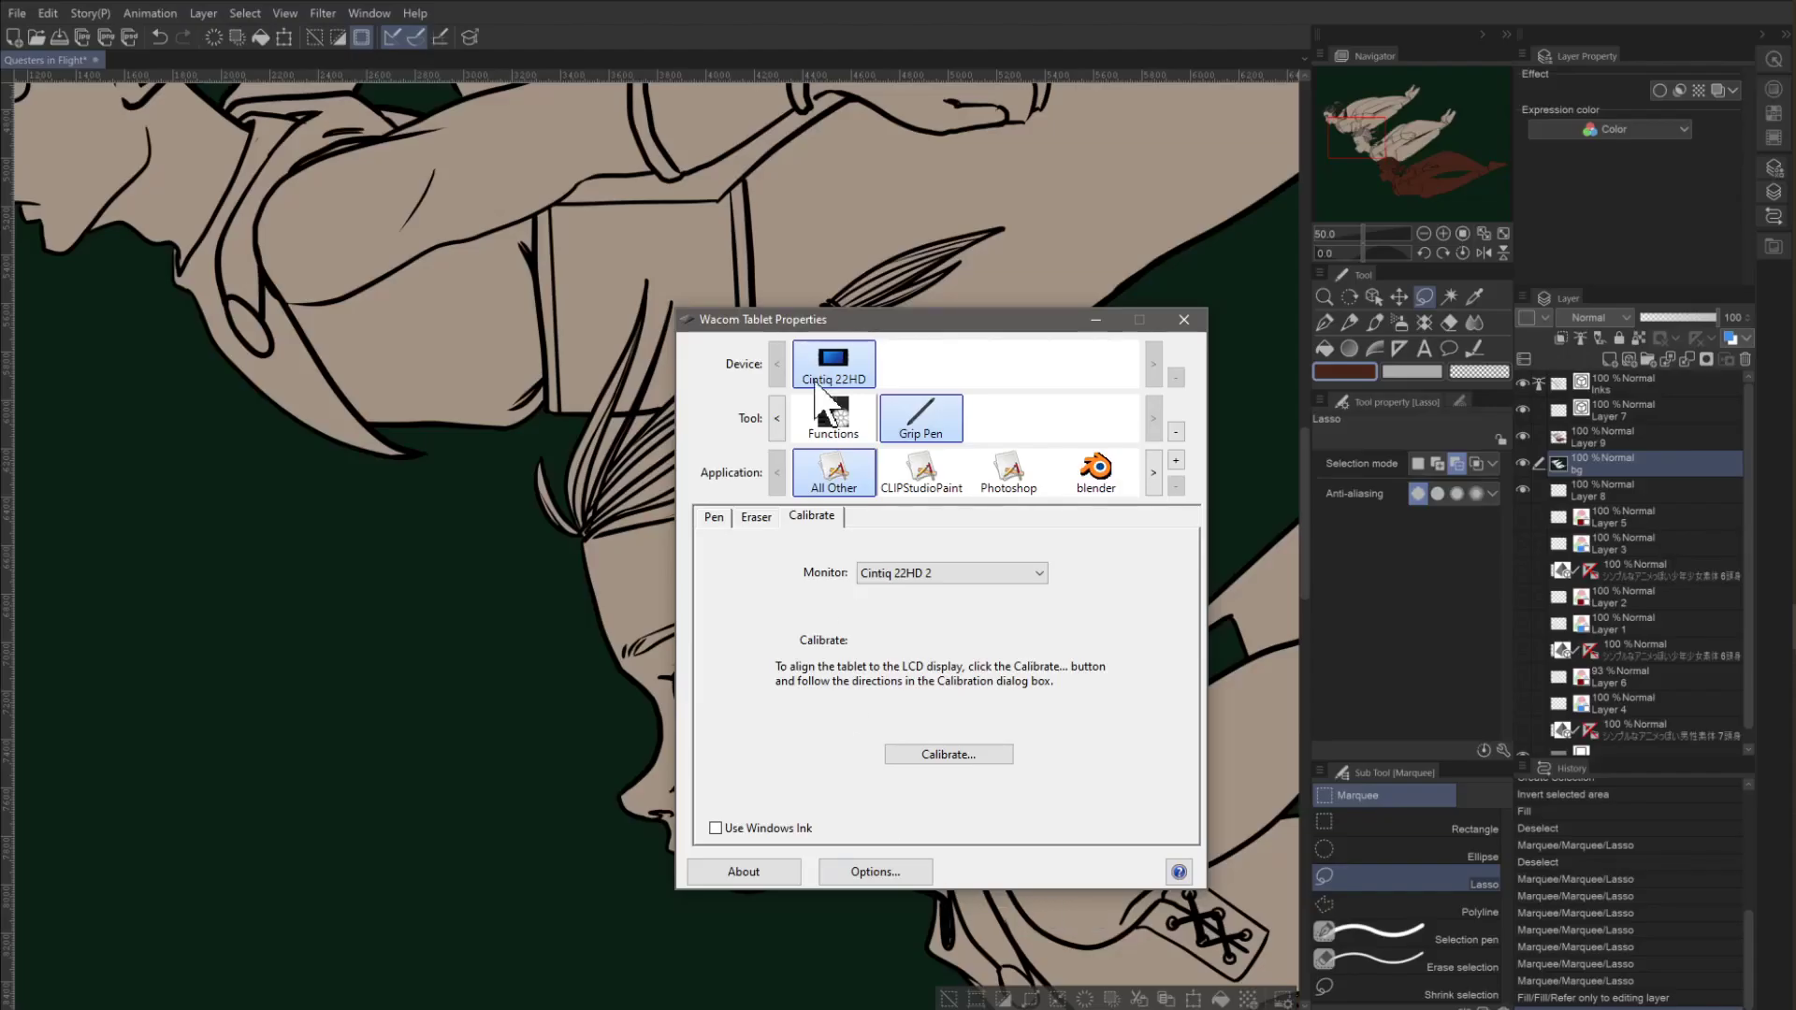
left_click(1183, 319)
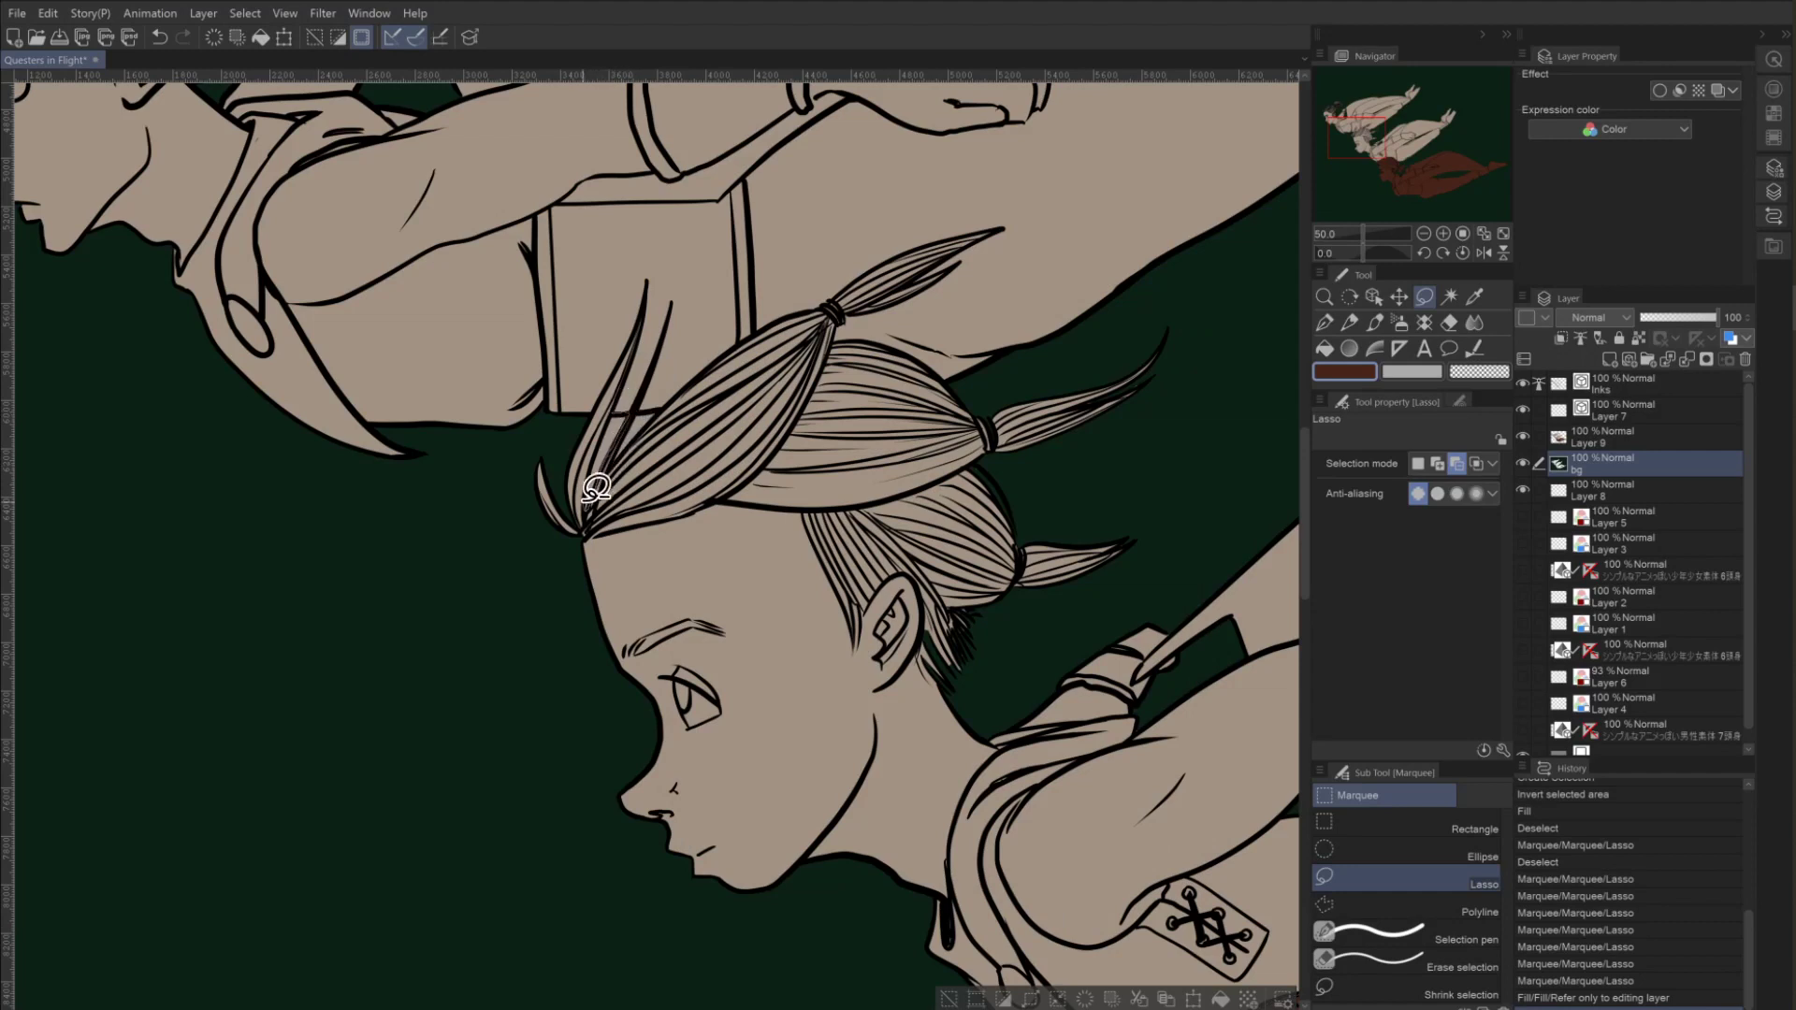
Set the Lasso to add to the selection and outline the background gaps between the middle figure's front hair strands.
left_click_drag(616, 413, 632, 400)
left_click(1437, 463)
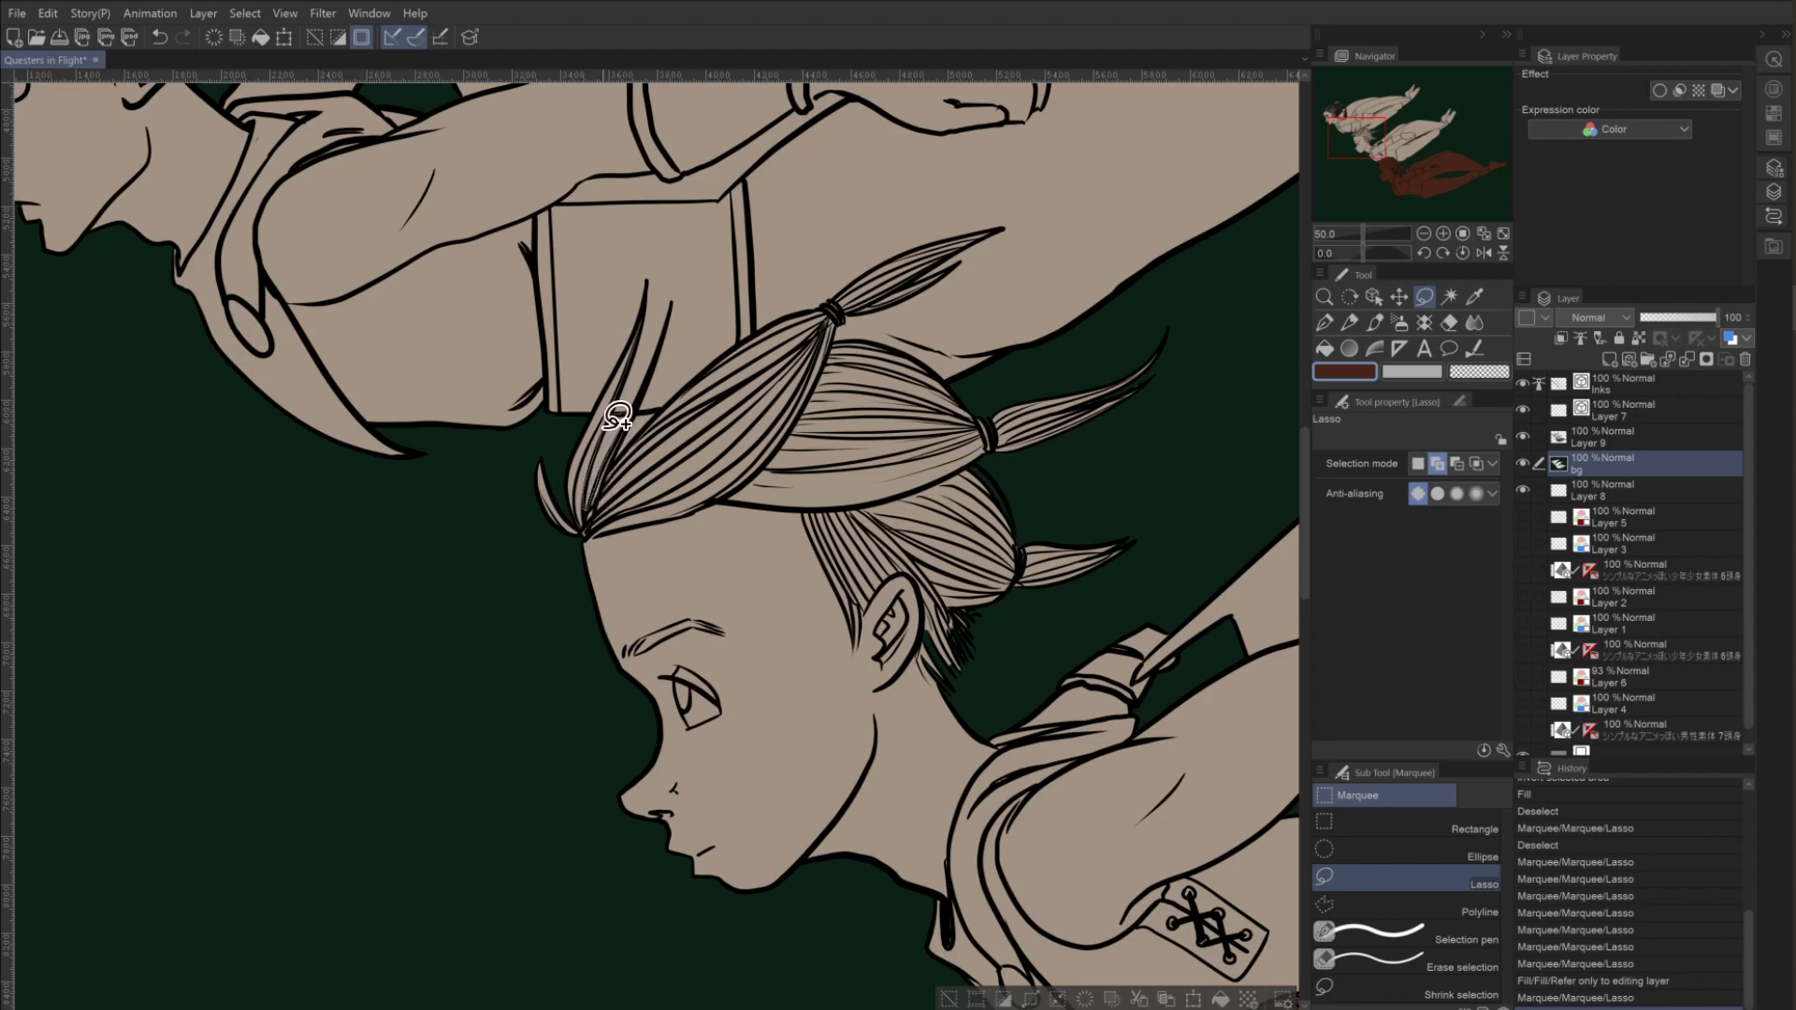
left_click_drag(618, 416, 640, 394)
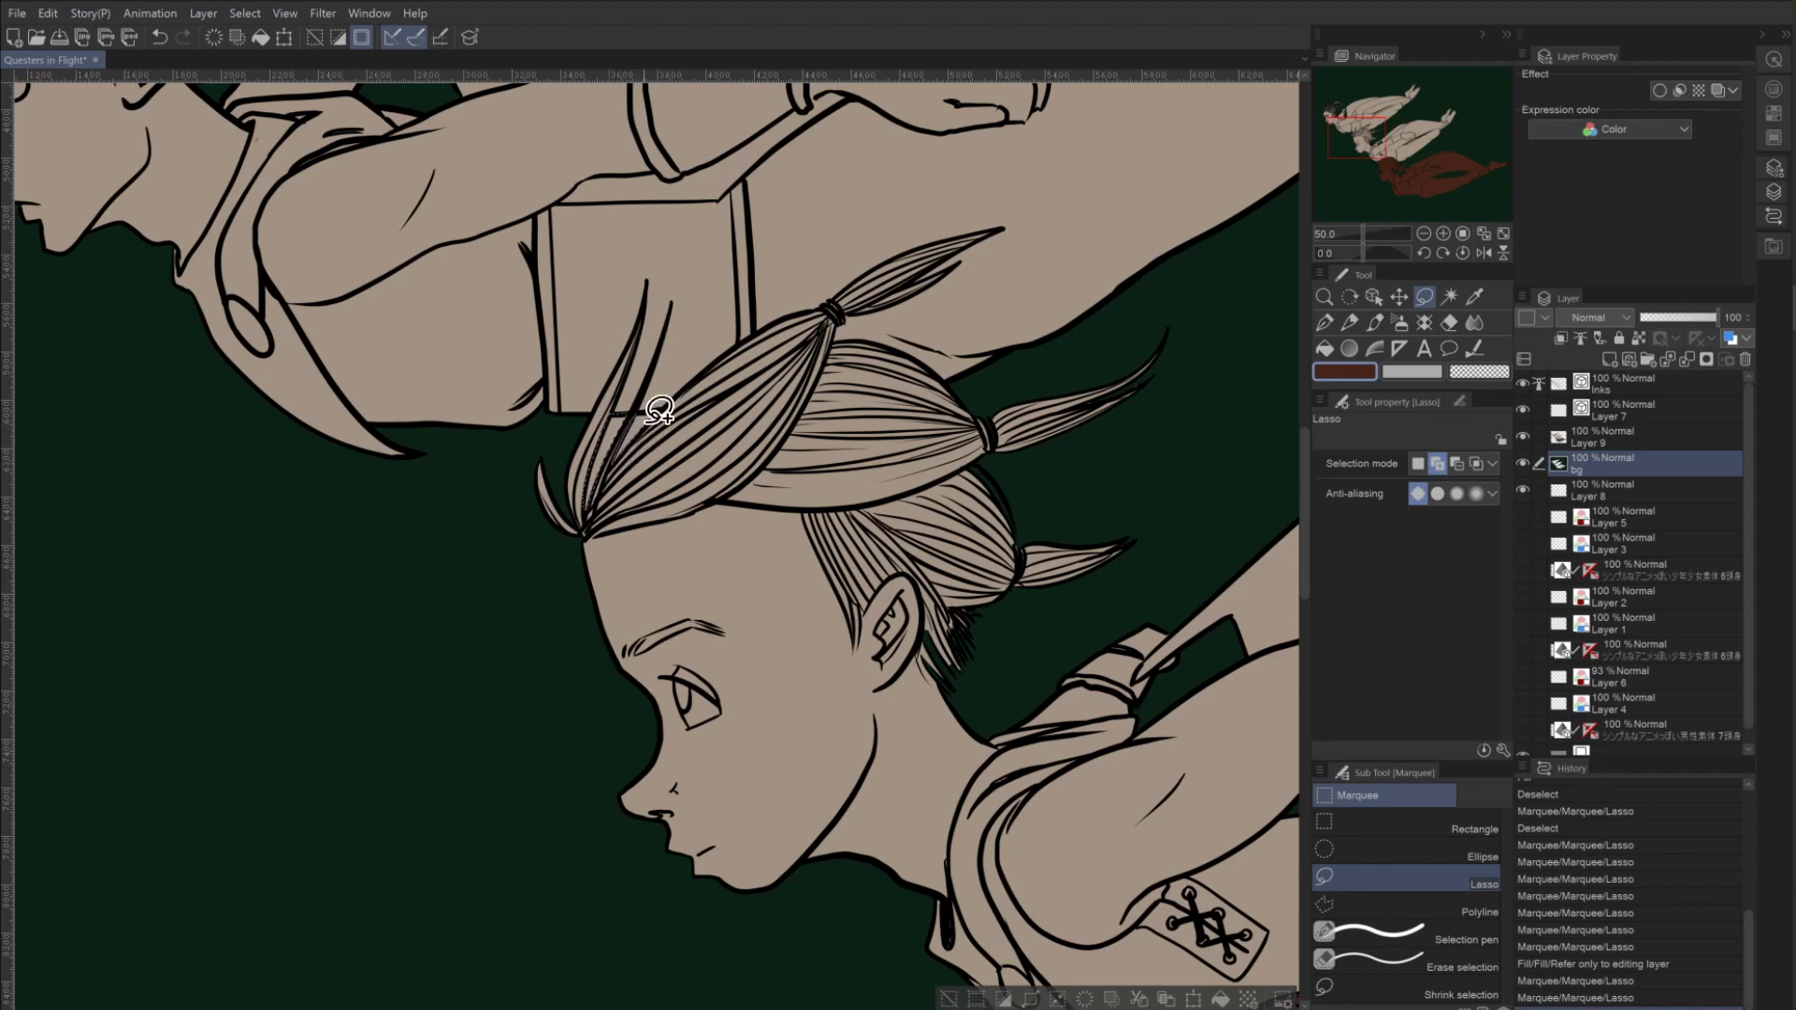
left_click_drag(646, 404, 656, 394)
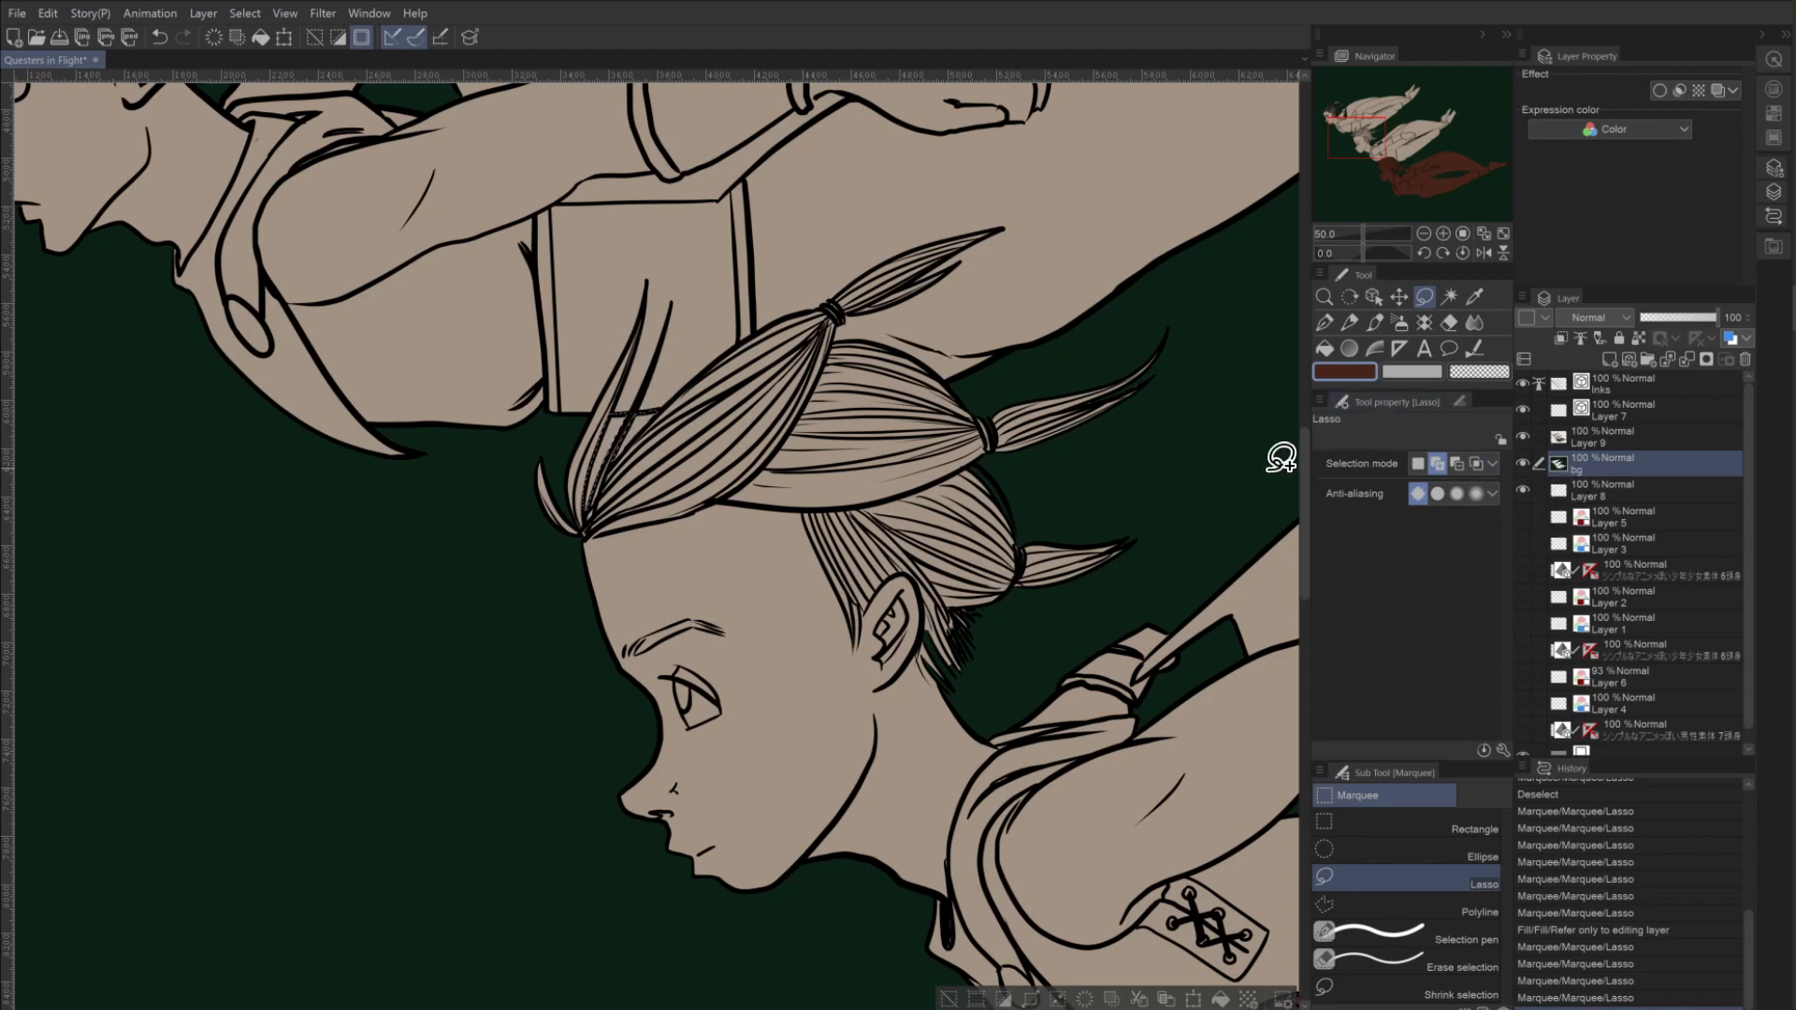
Sample the dark green background colour and fill the selected gaps between the hair strands on the bg layer.
left_click(1324, 348)
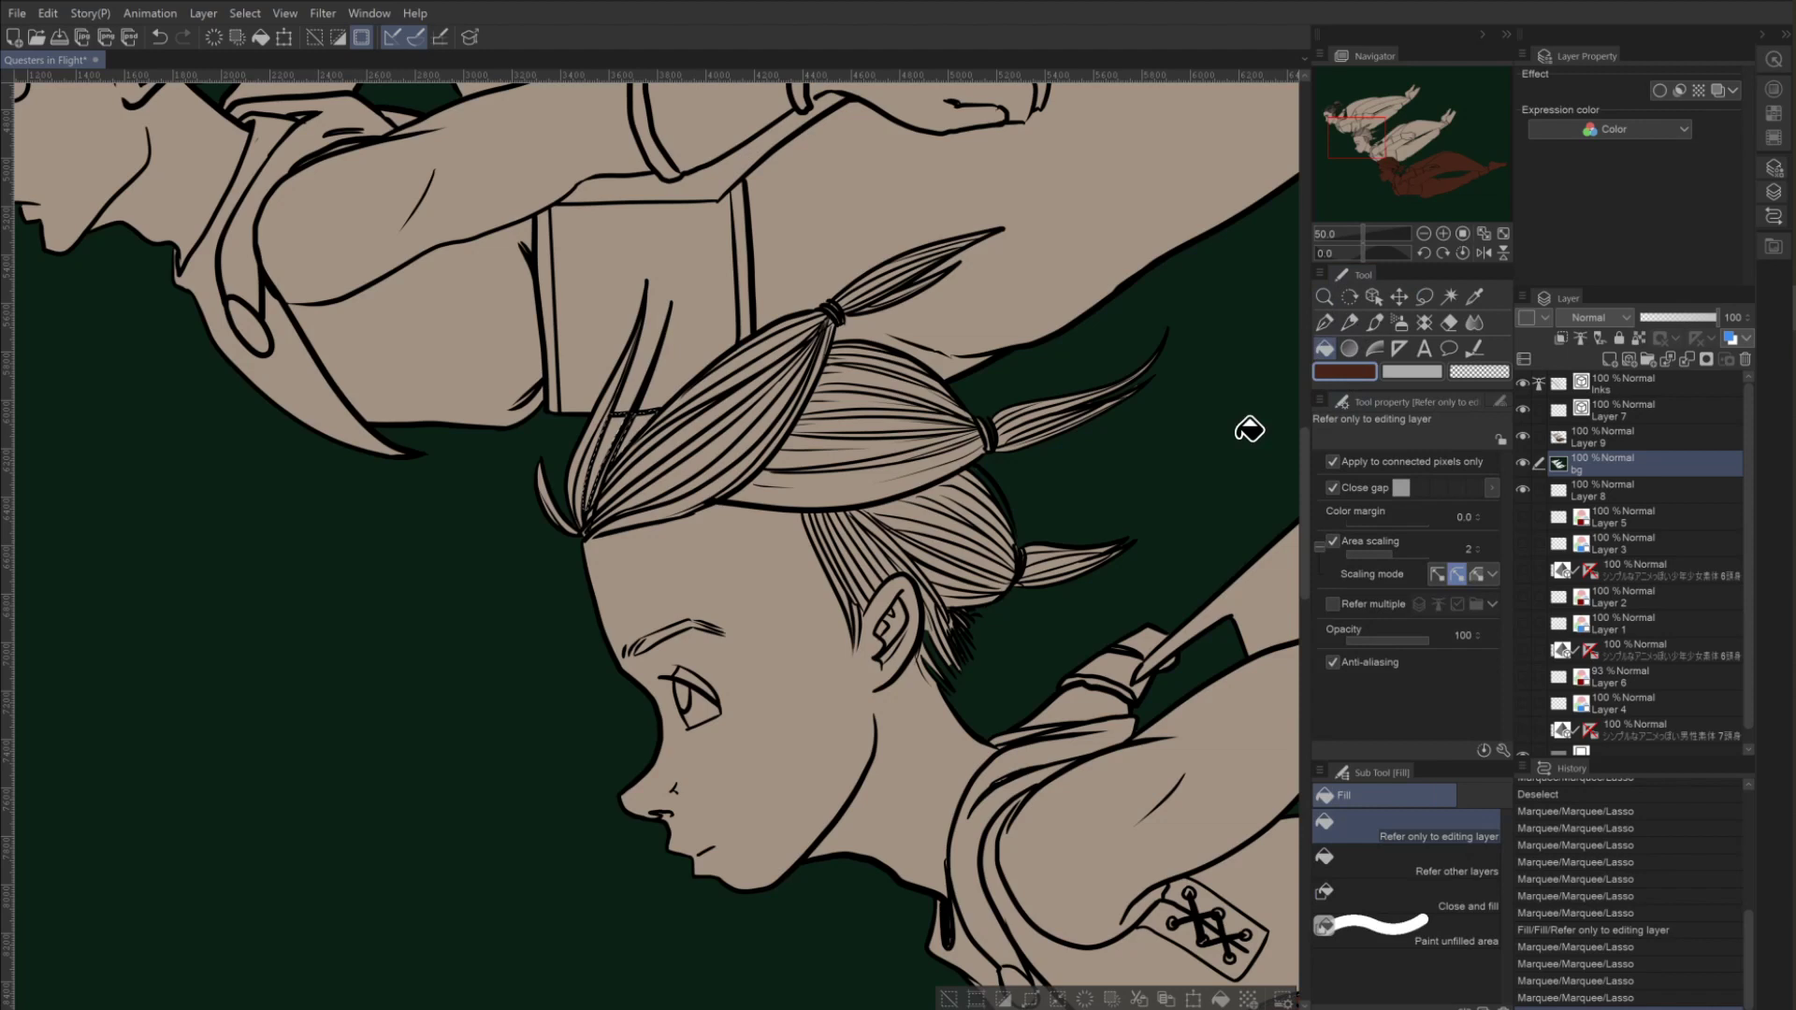
left_click(1141, 475, "alt")
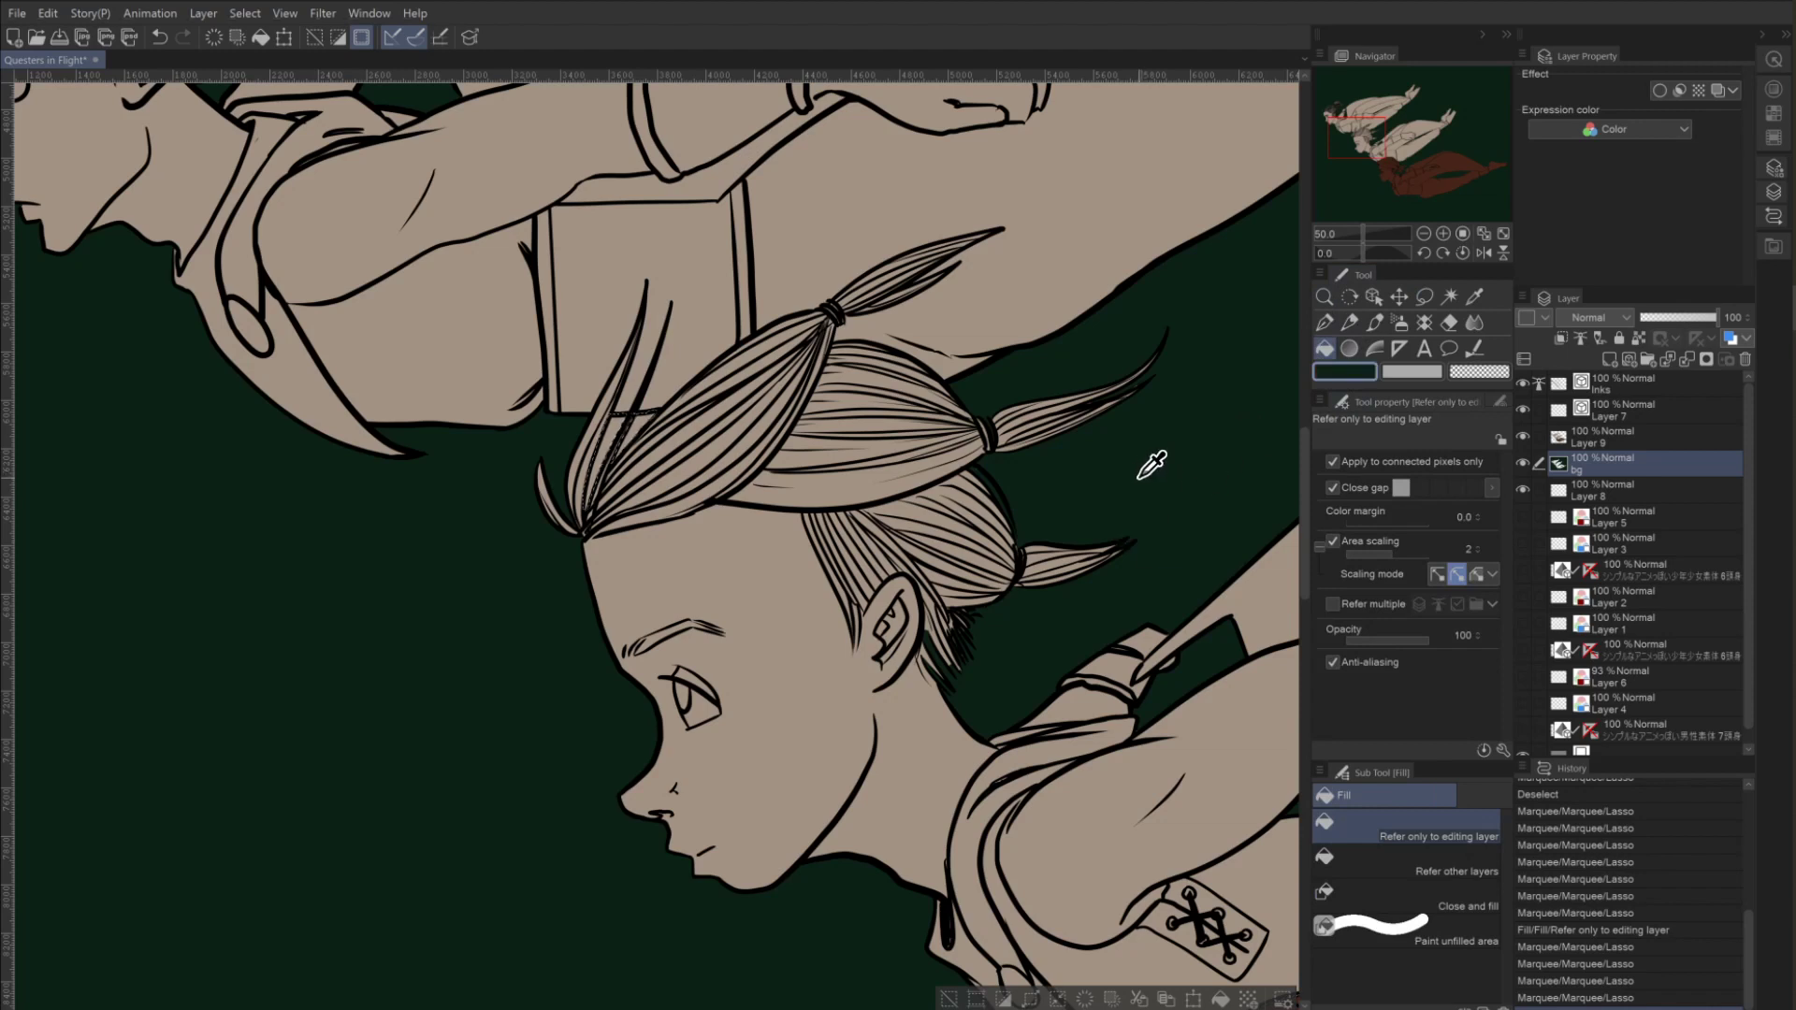
left_click(629, 426)
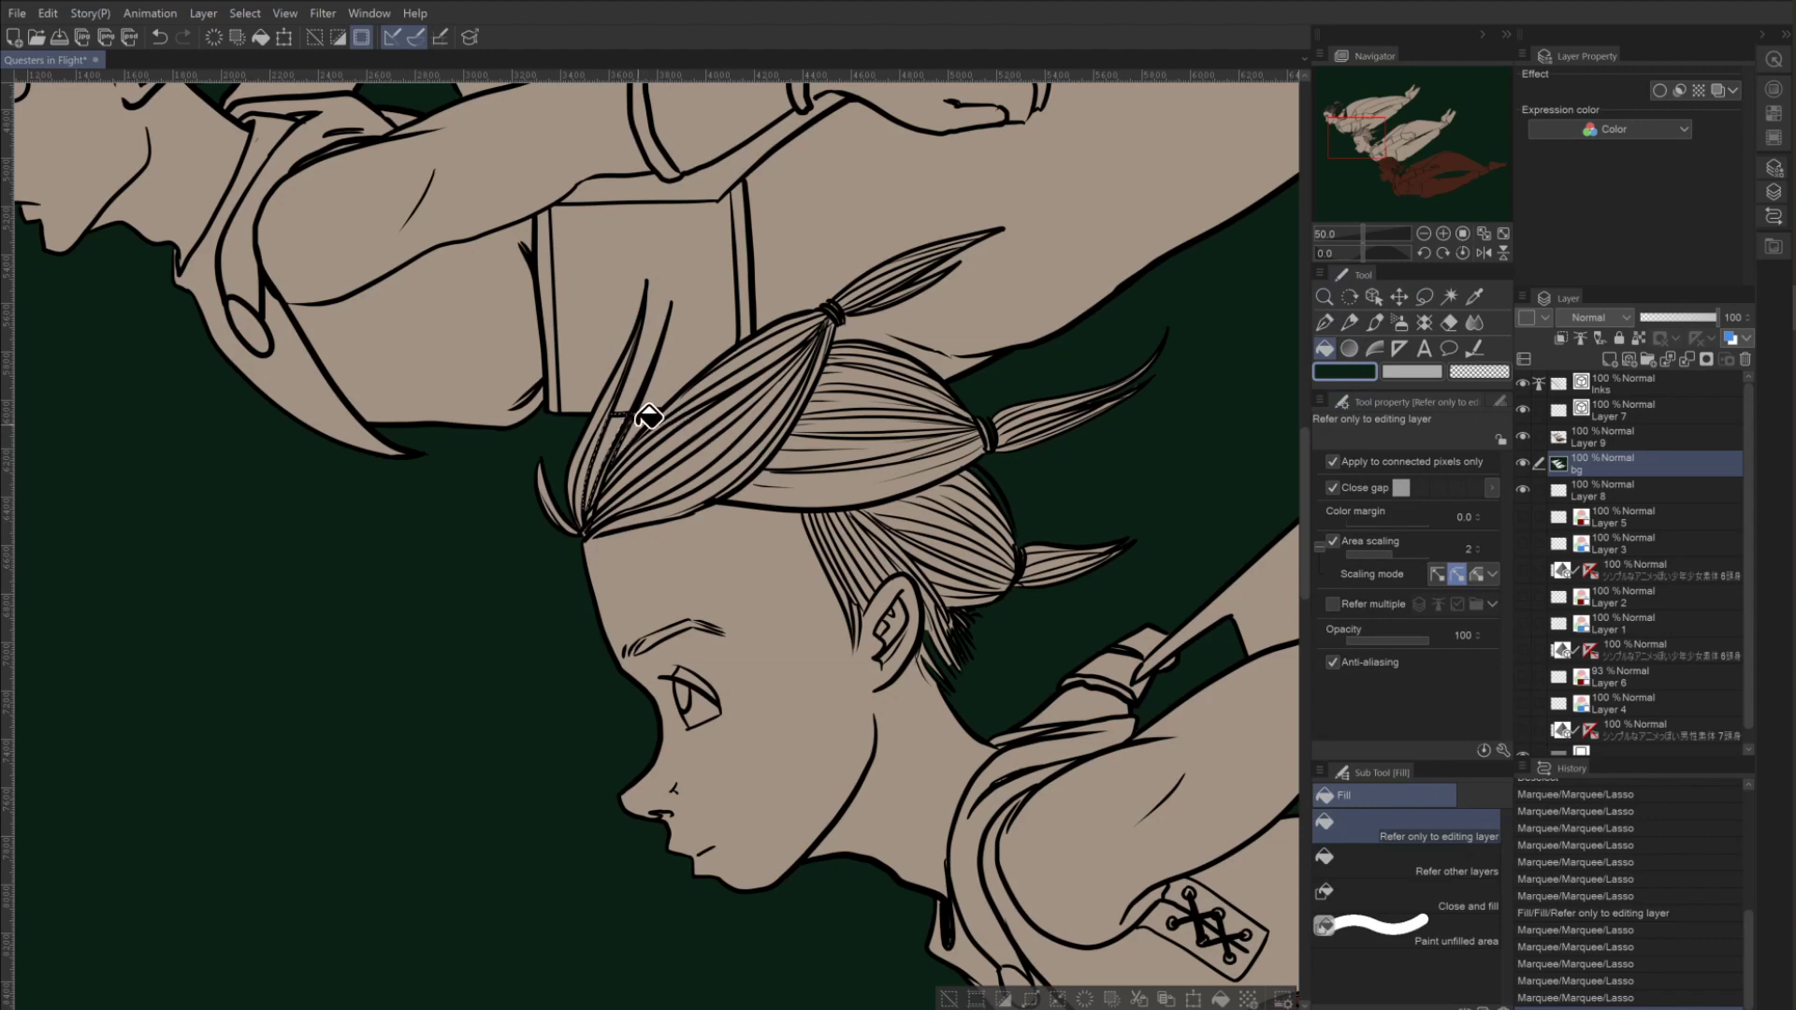
left_click(647, 416)
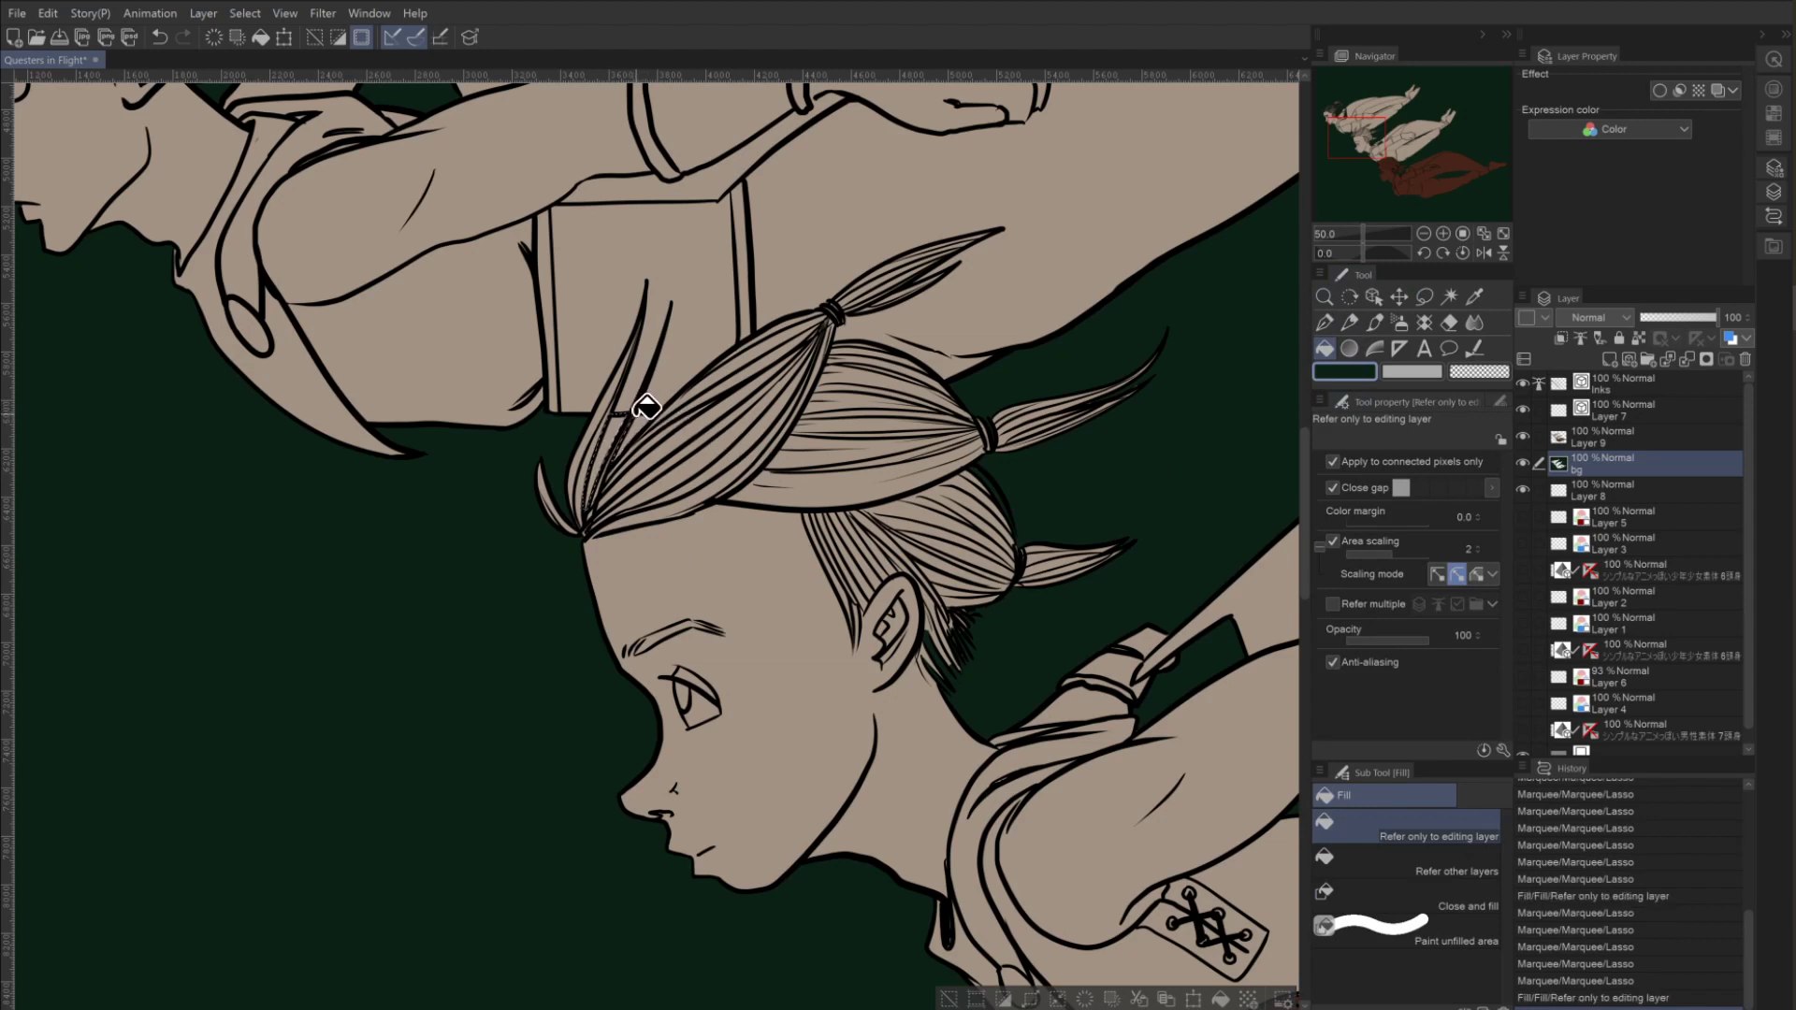
left_click(623, 418)
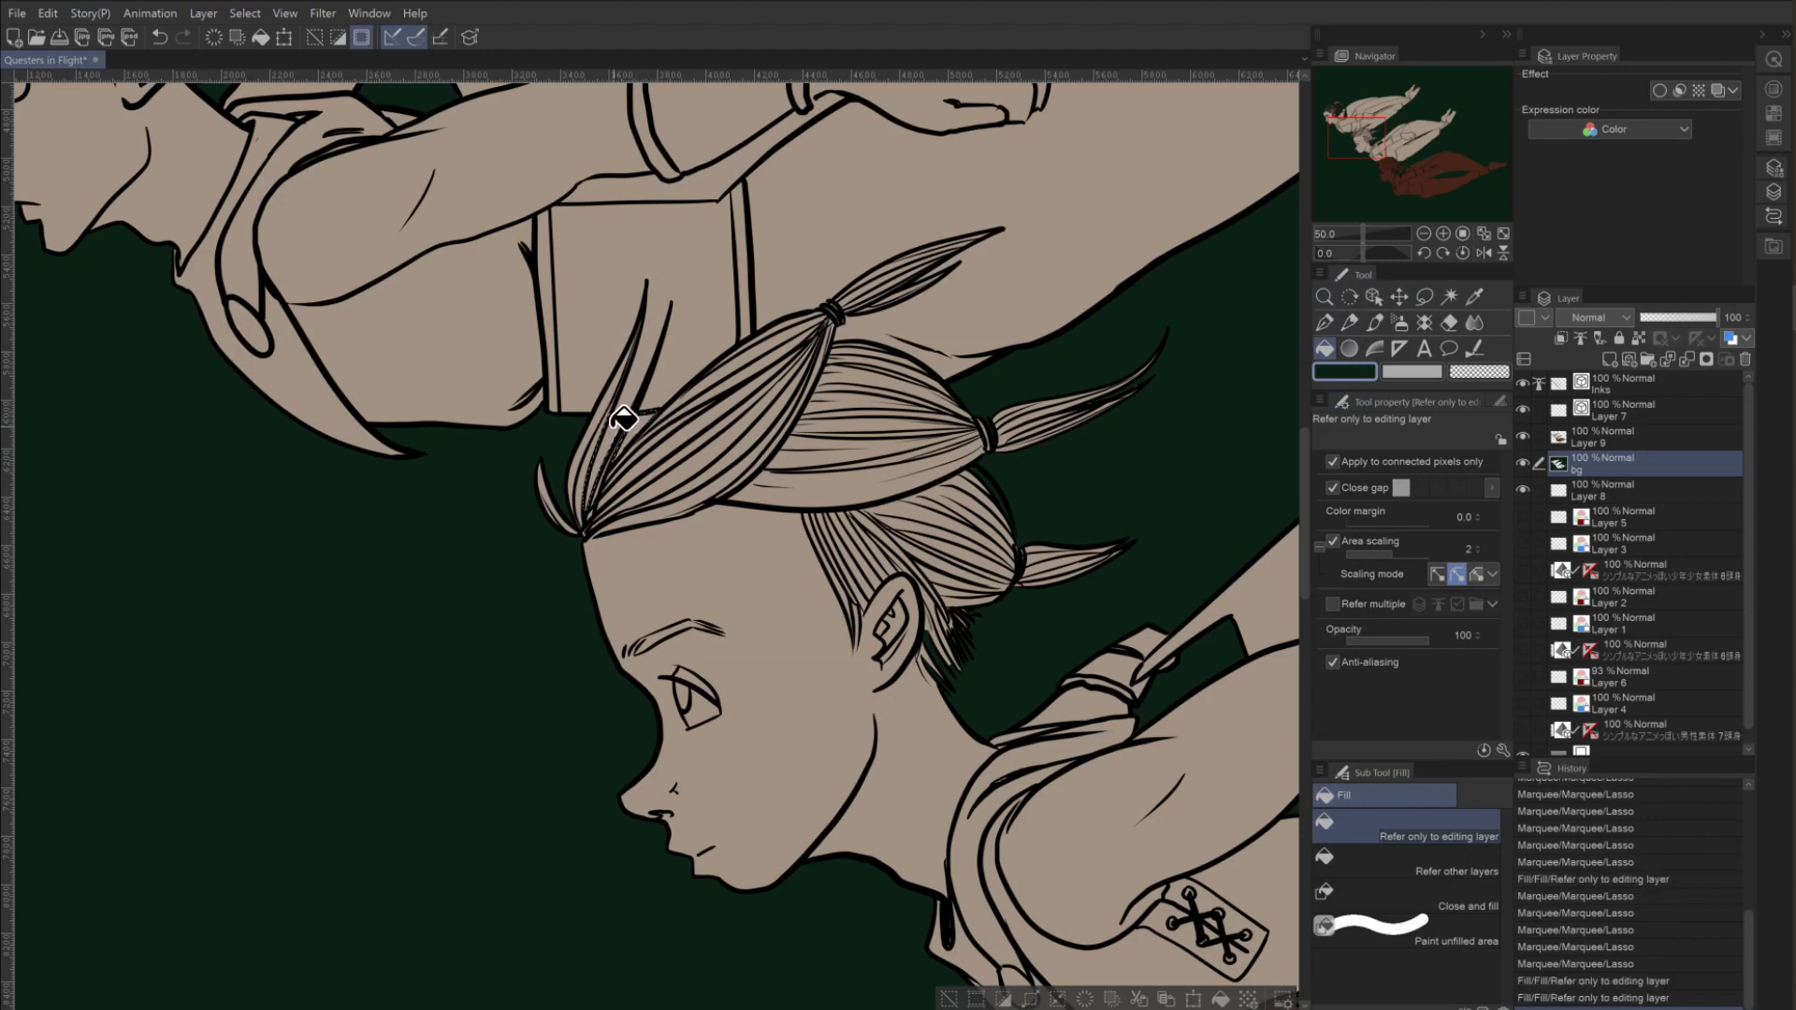
Delete the selected areas from Layer 9 and clear the selection.
left_click(1594, 432)
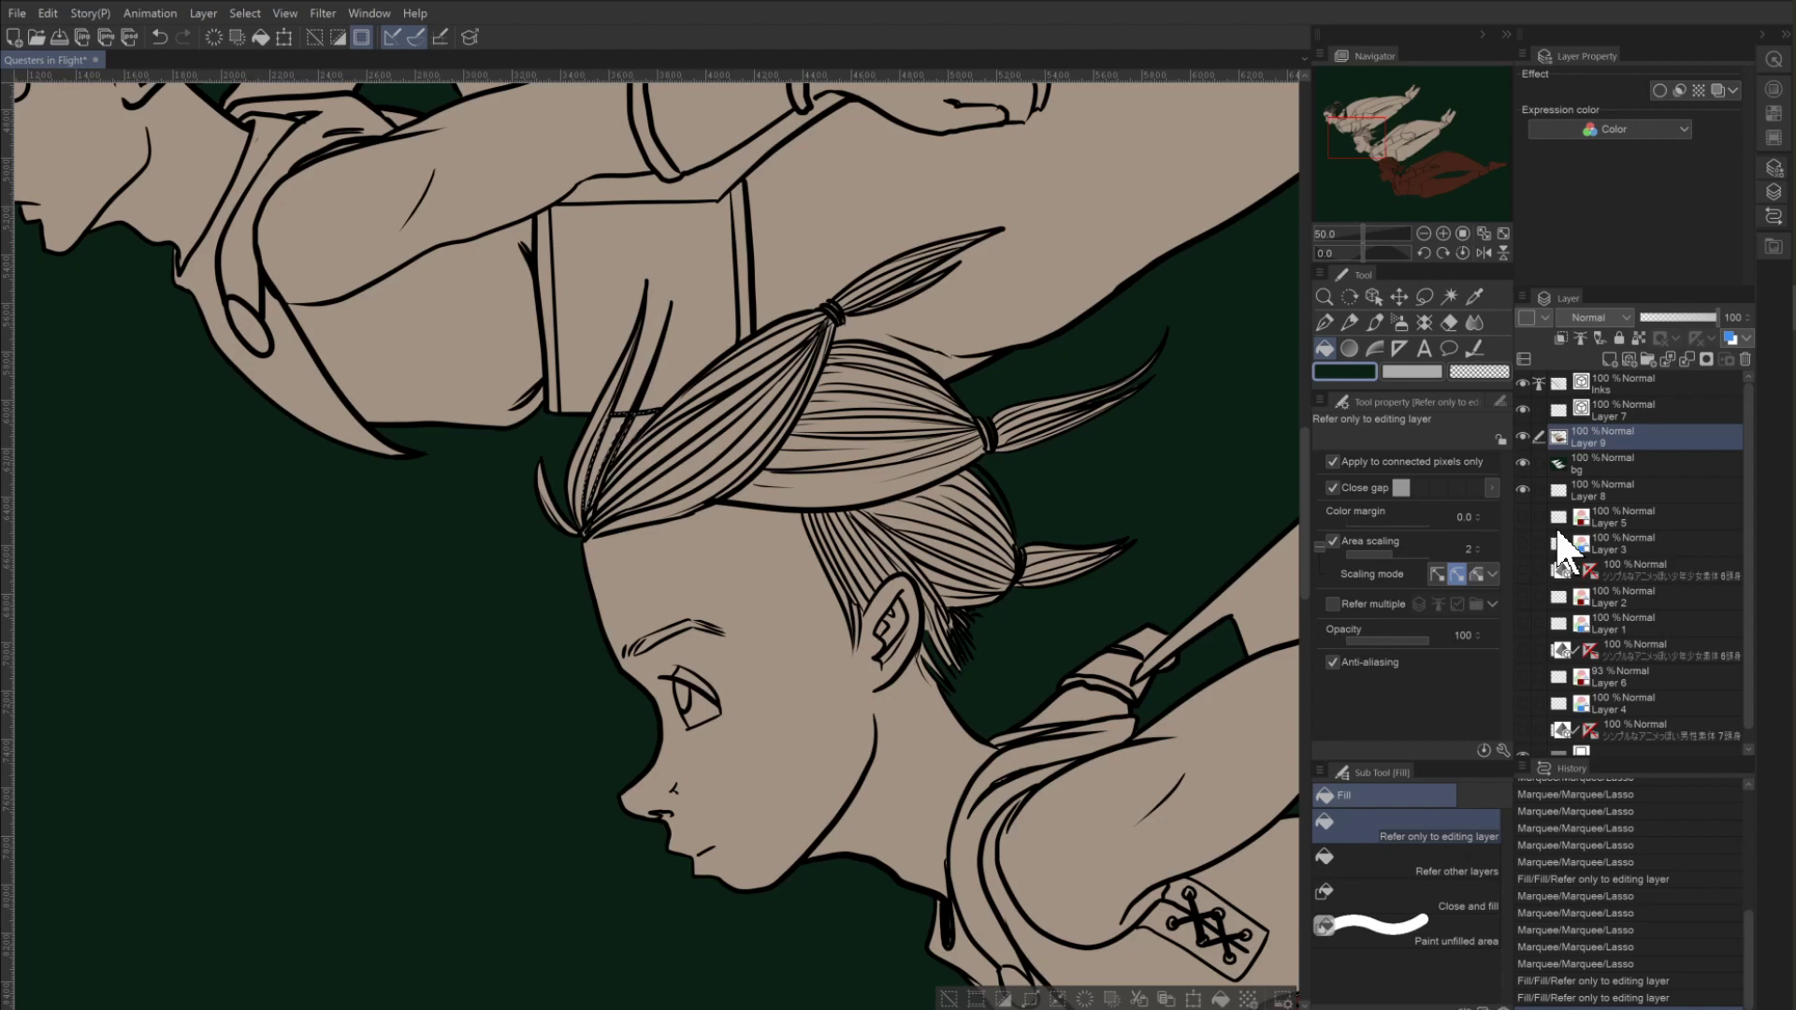
key("Delete")
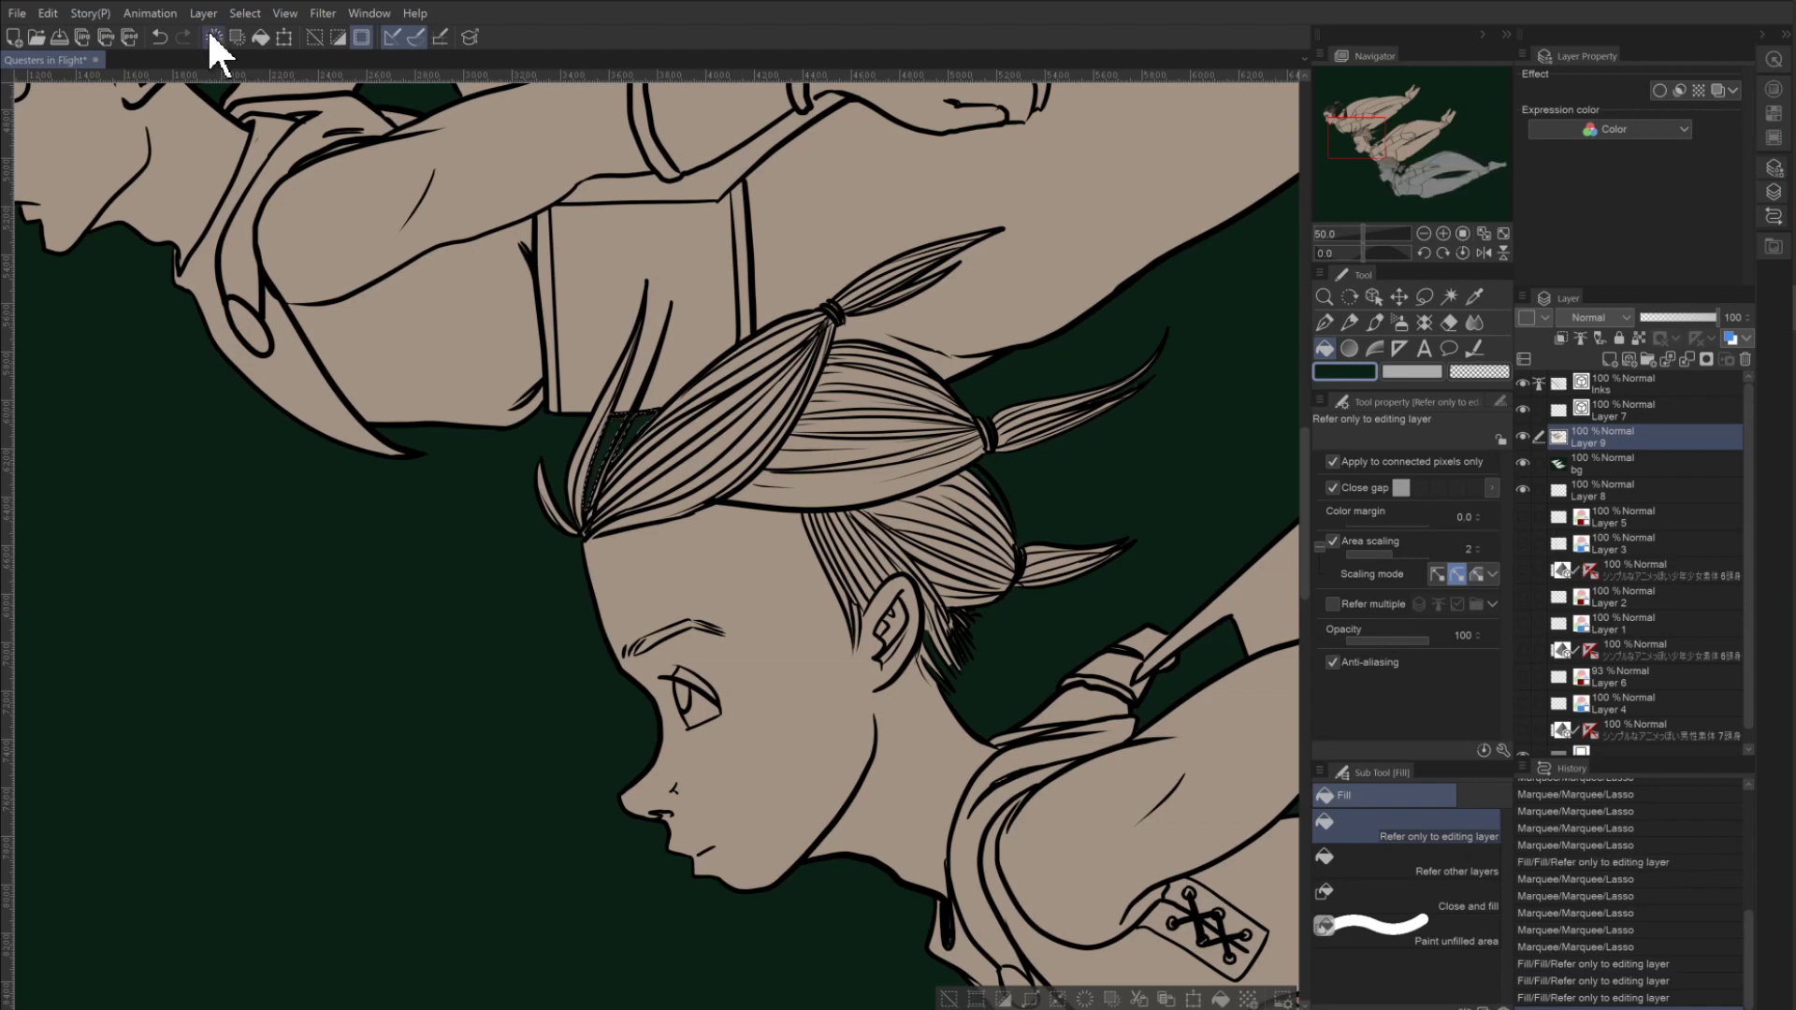
left_click(245, 14)
left_click(276, 75)
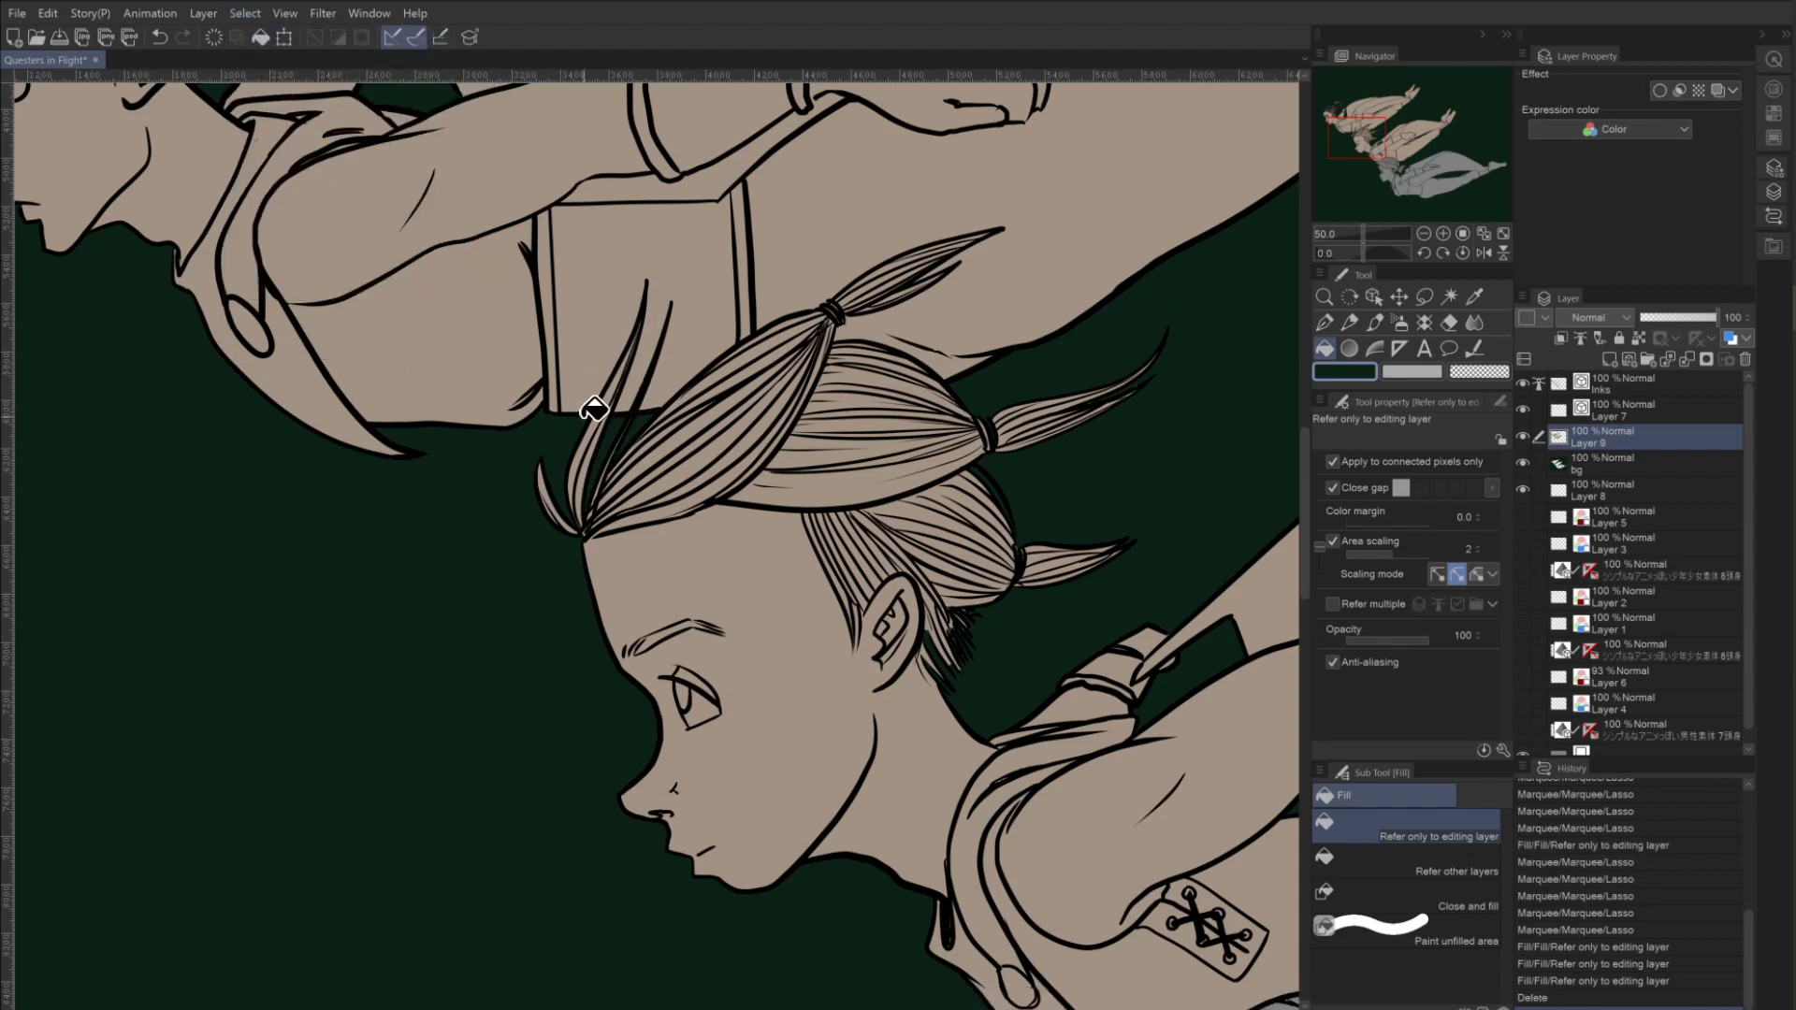
Select the middle figure's head and hair with the Lasso, following the hairline where it overlaps the upper figure.
left_click(1422, 296)
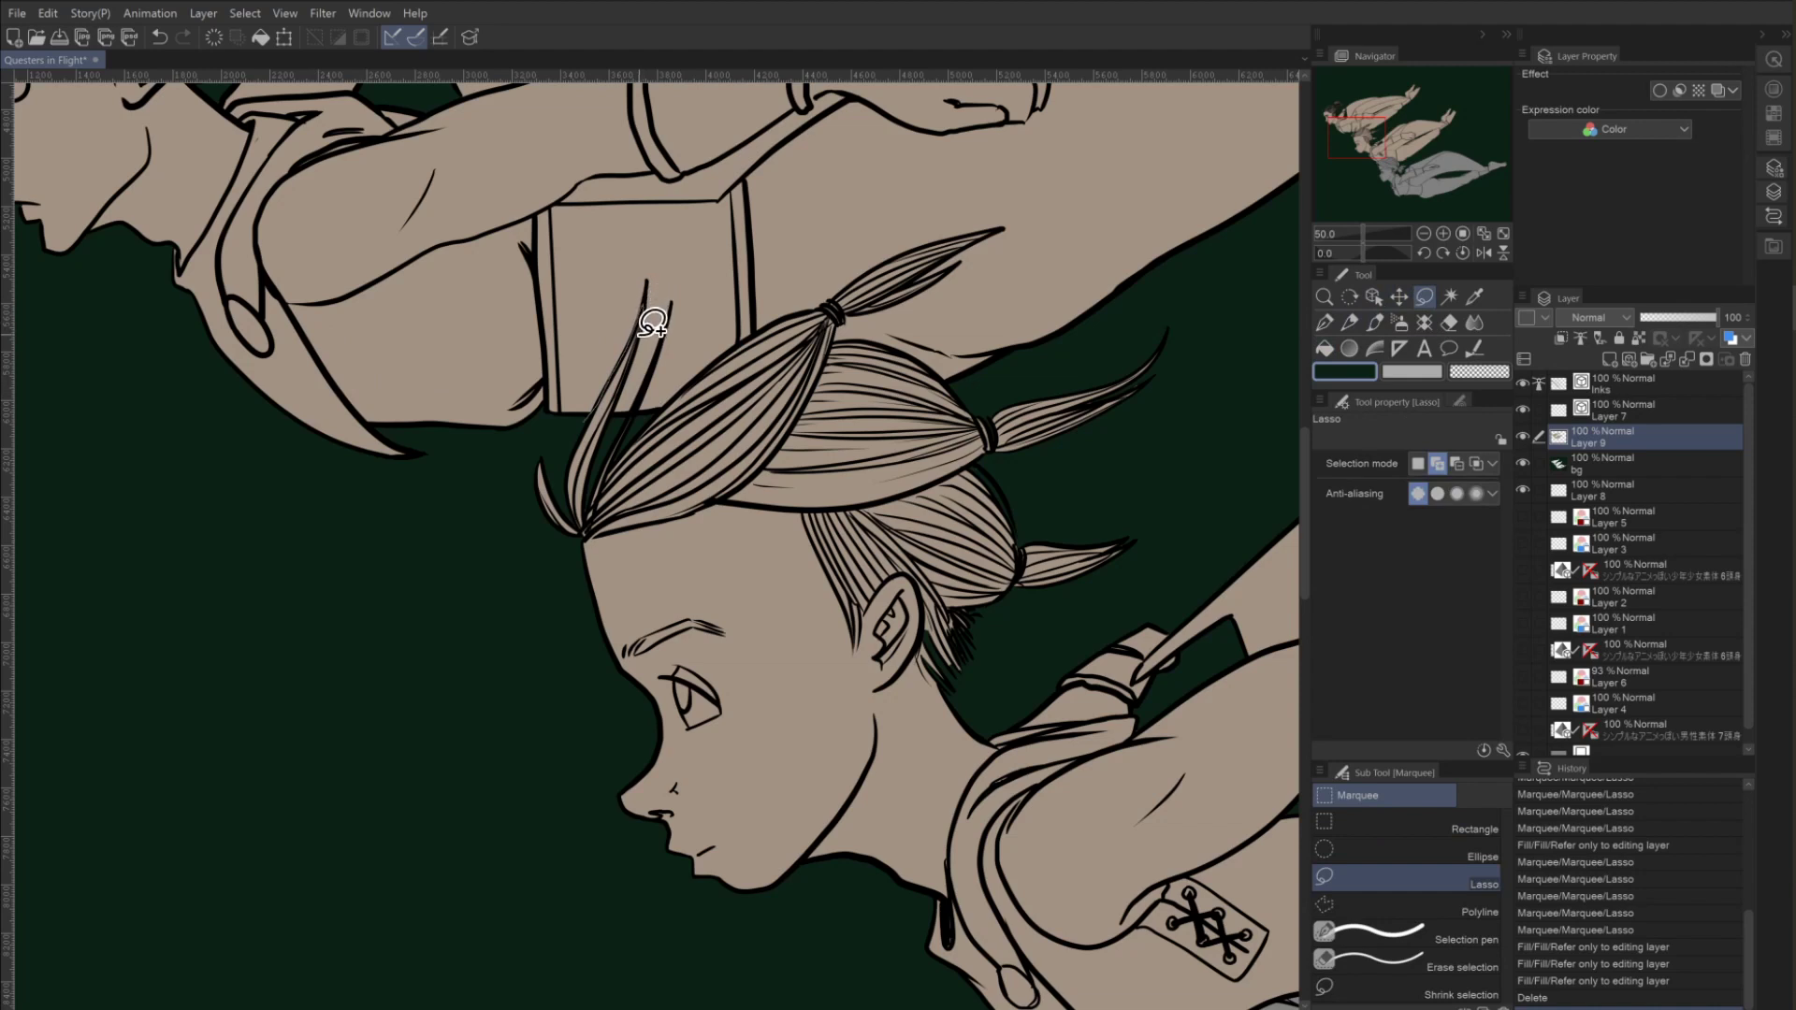
left_click_drag(624, 411, 671, 400)
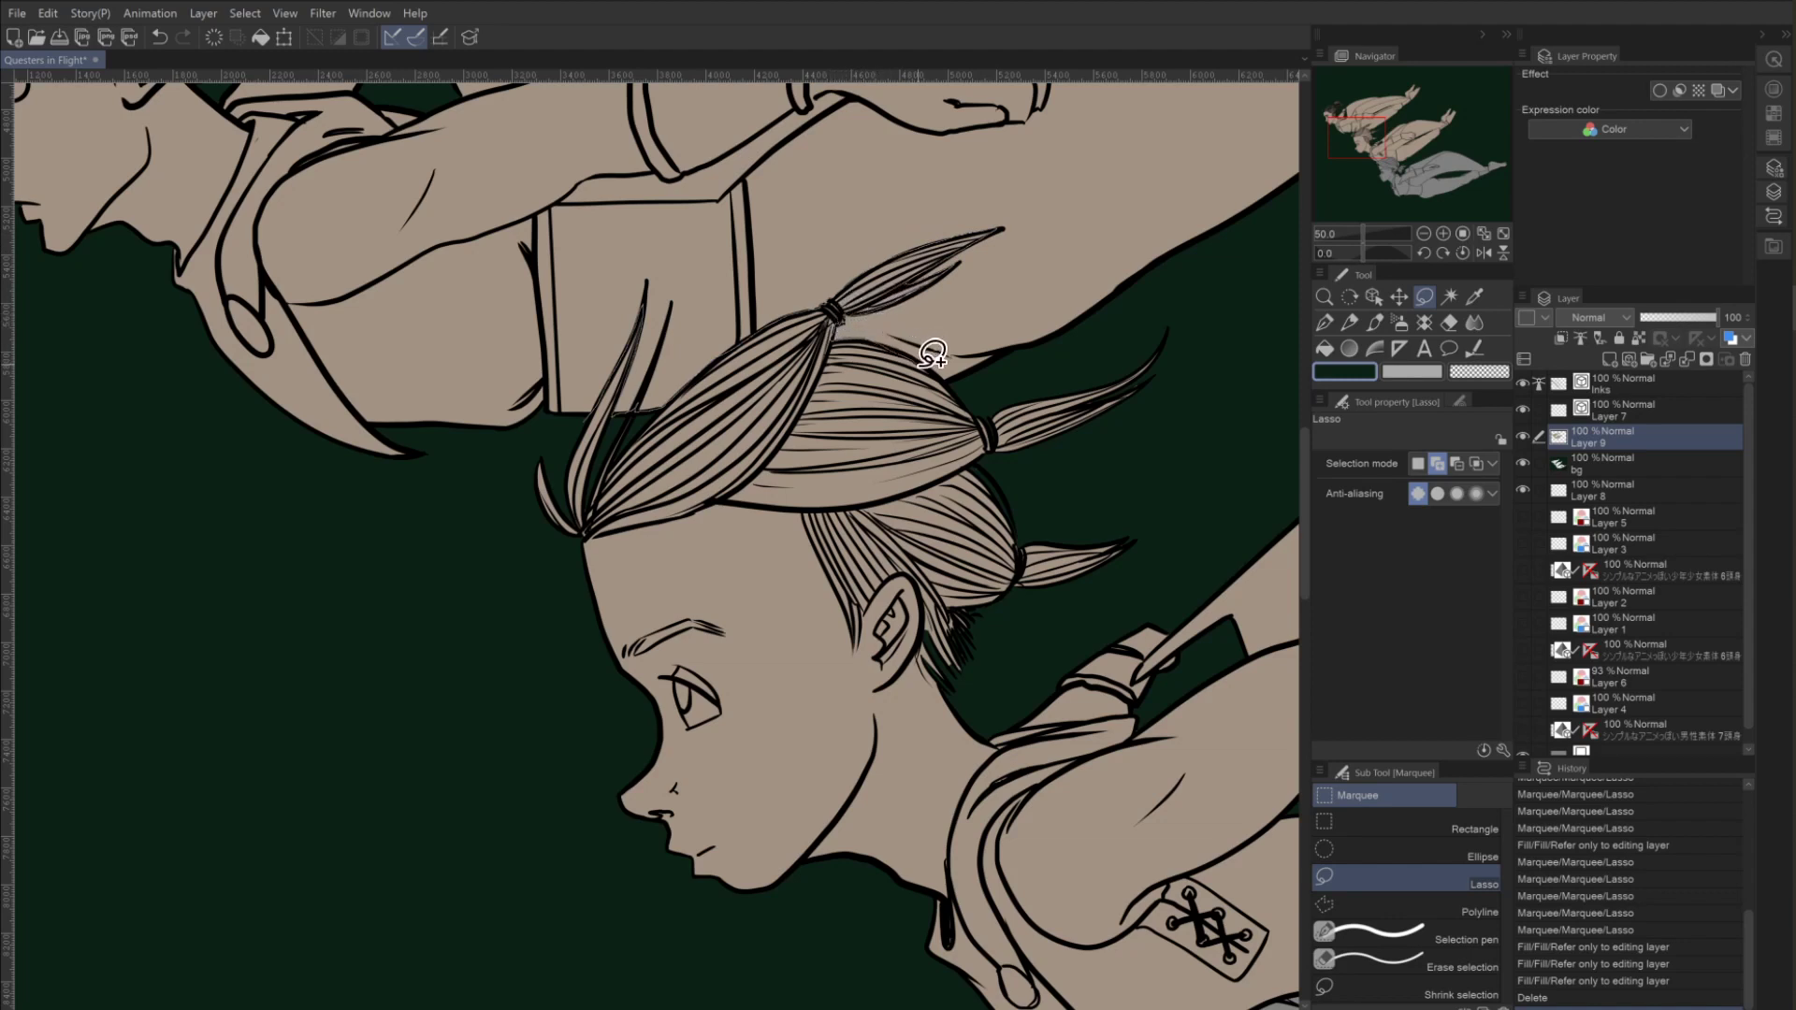
mouse_move(959, 382)
left_mouse_down()
mouse_move(1198, 314)
mouse_move(1166, 471)
mouse_move(935, 697)
mouse_move(498, 752)
mouse_move(493, 519)
mouse_move(533, 491)
mouse_move(573, 473)
left_mouse_up()
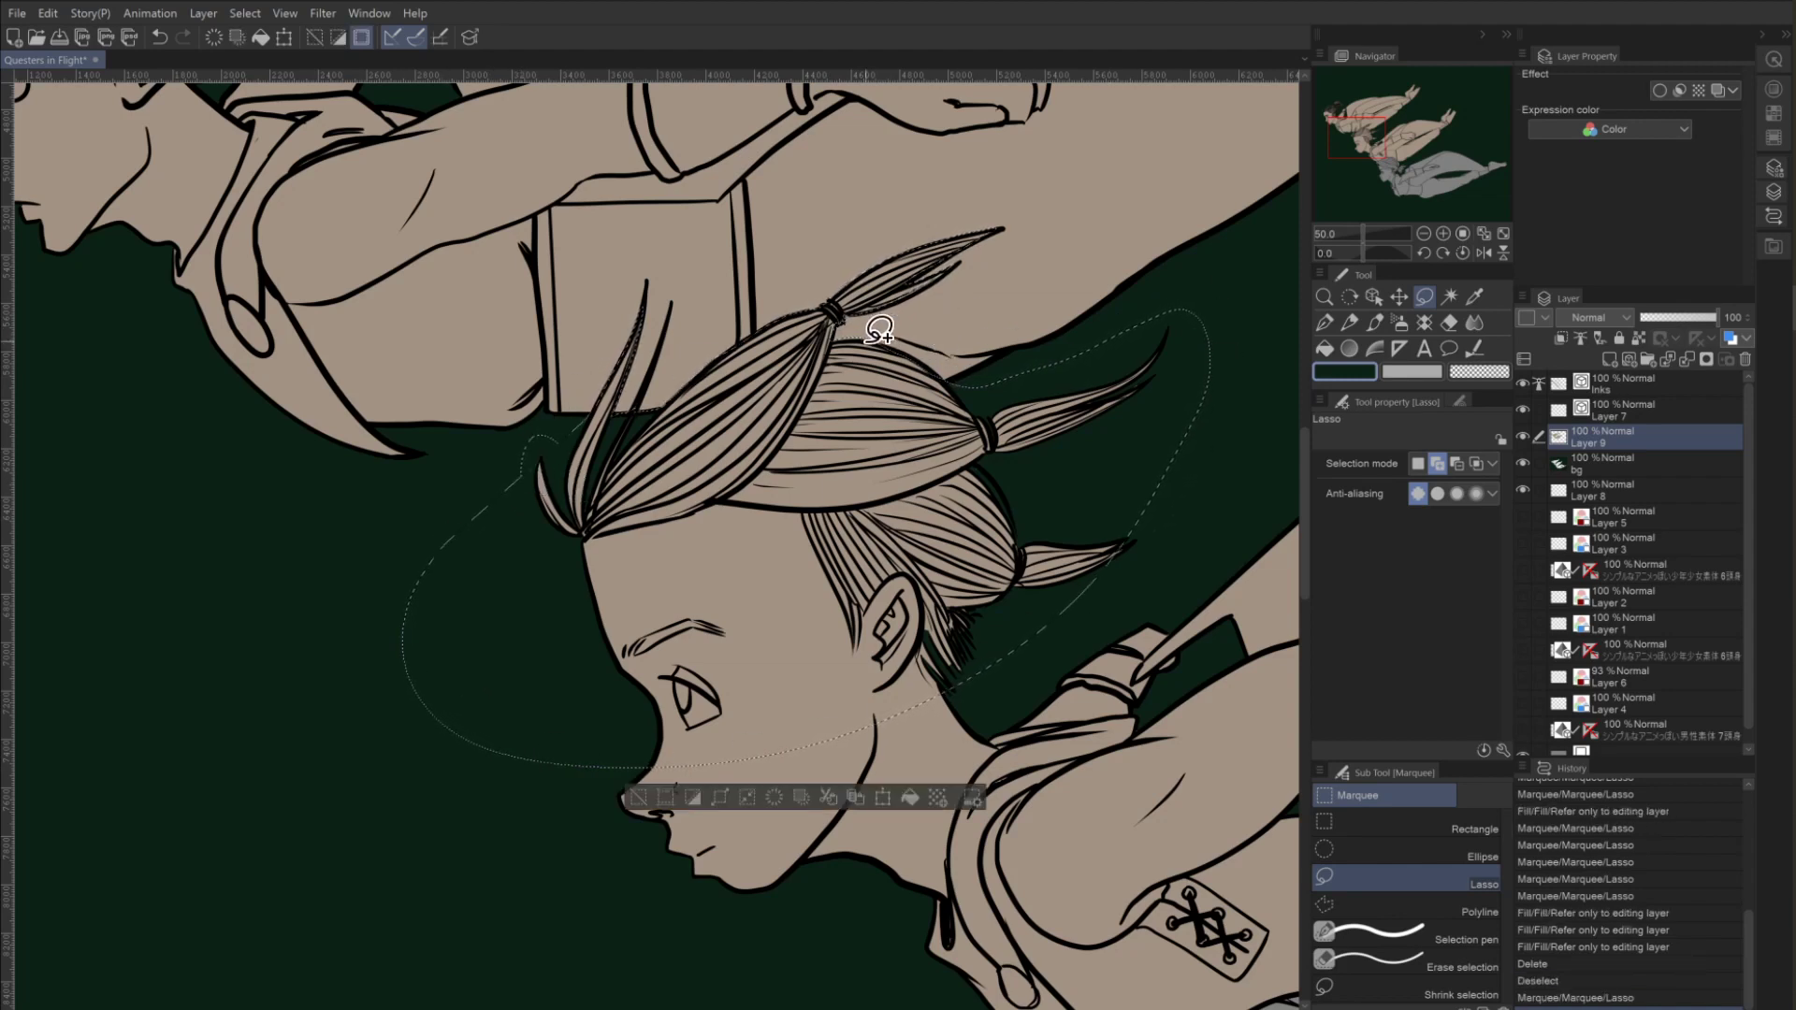
mouse_move(932, 346)
left_mouse_down()
mouse_move(954, 373)
mouse_move(924, 361)
left_mouse_up()
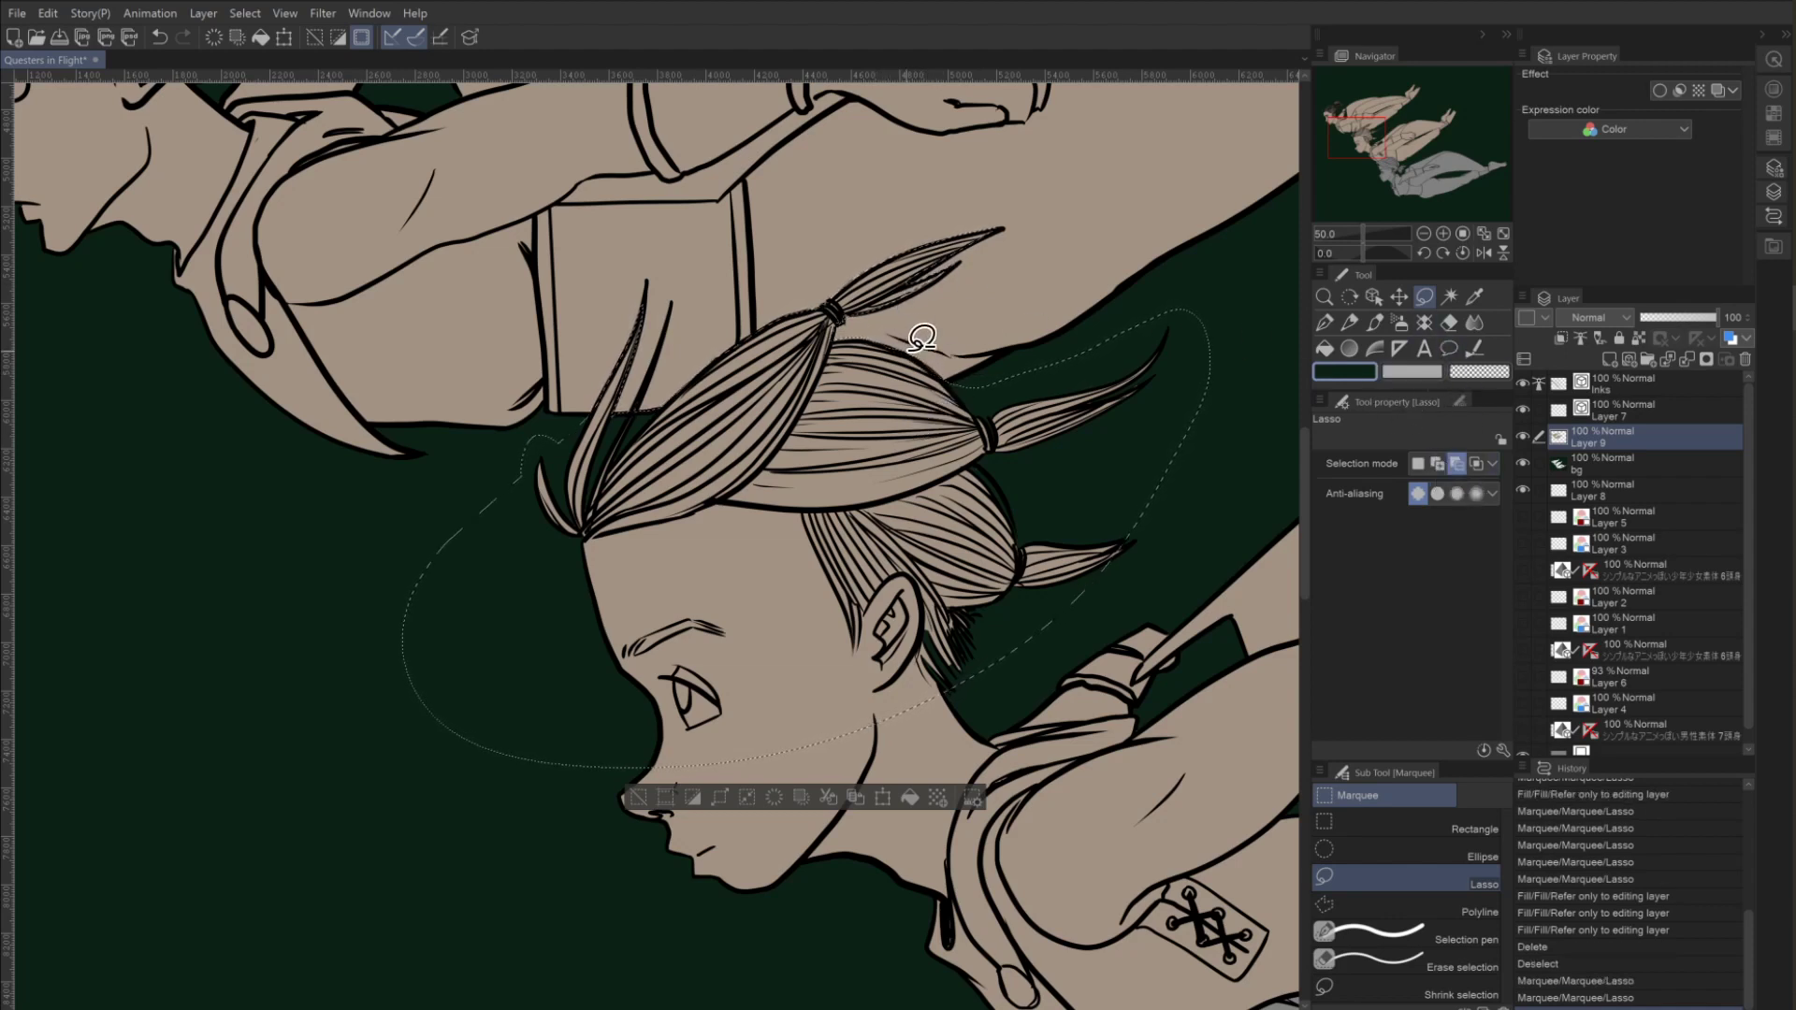
mouse_move(929, 323)
left_mouse_down()
mouse_move(831, 321)
mouse_move(875, 340)
mouse_move(836, 342)
mouse_move(887, 326)
mouse_move(798, 400)
left_mouse_up()
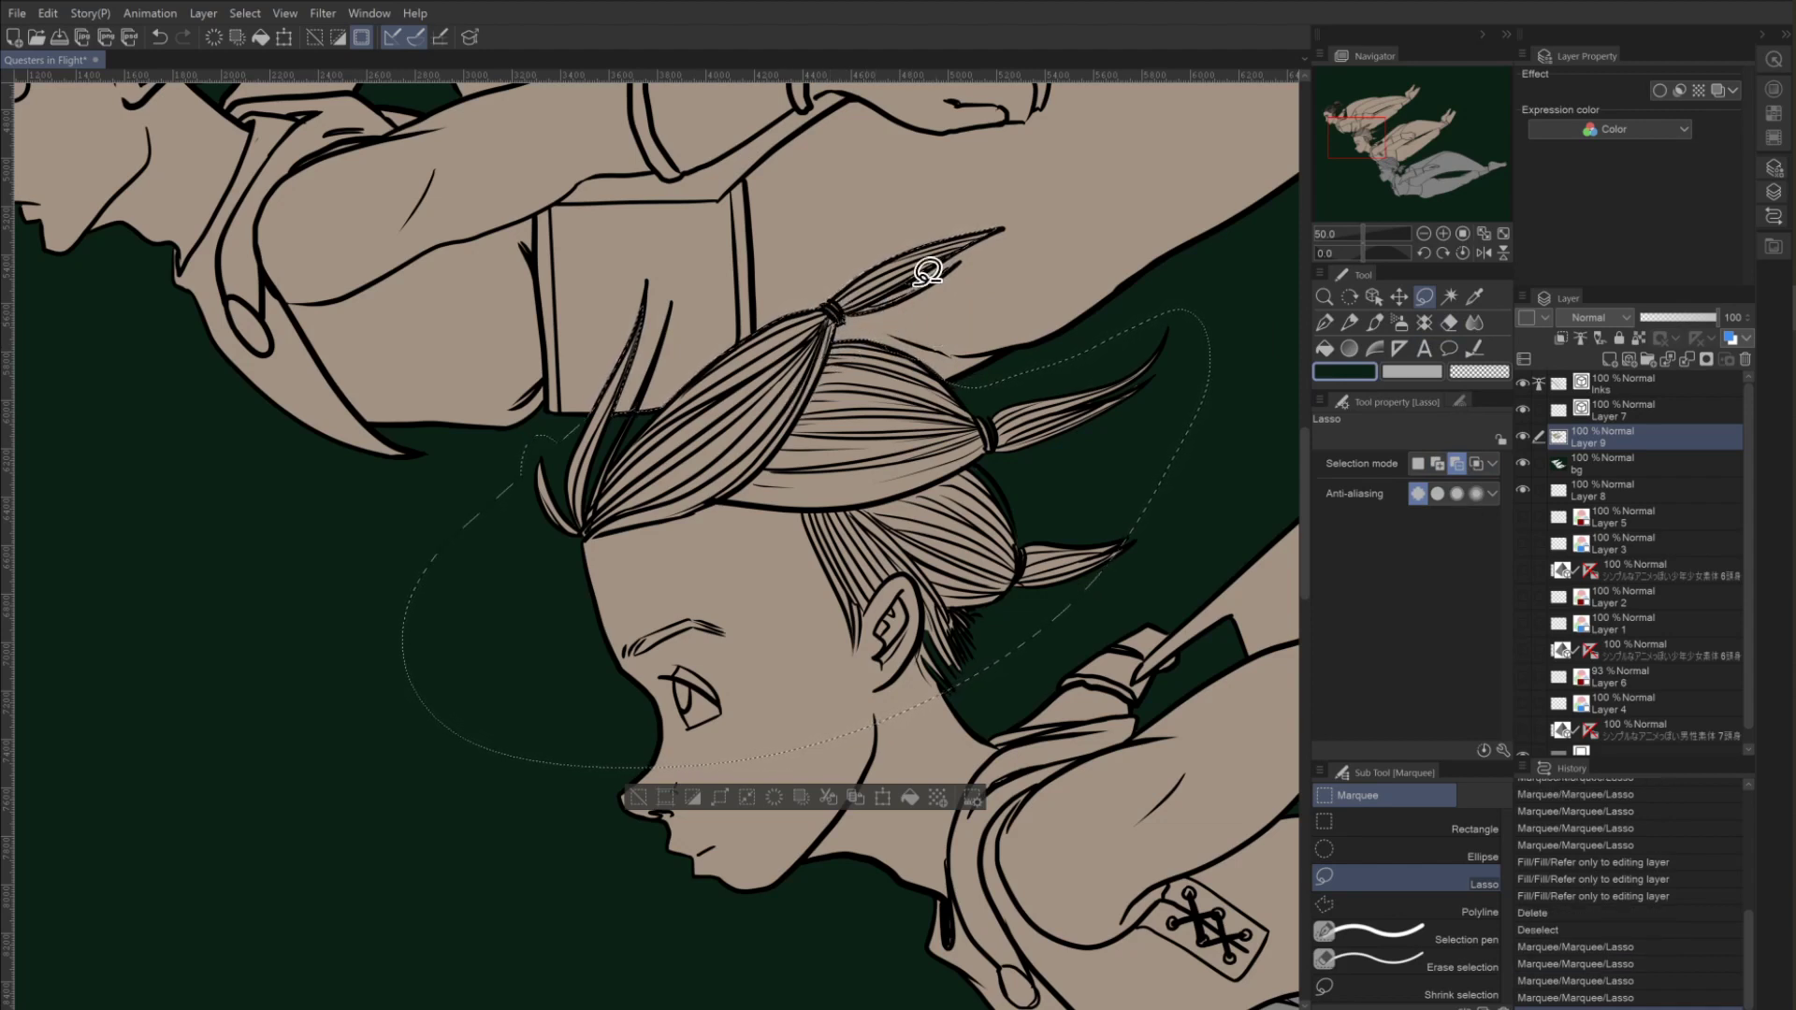
Refine the head selection around the upper ponytail and front strands by adding and subtracting Lasso areas.
left_click(1437, 464)
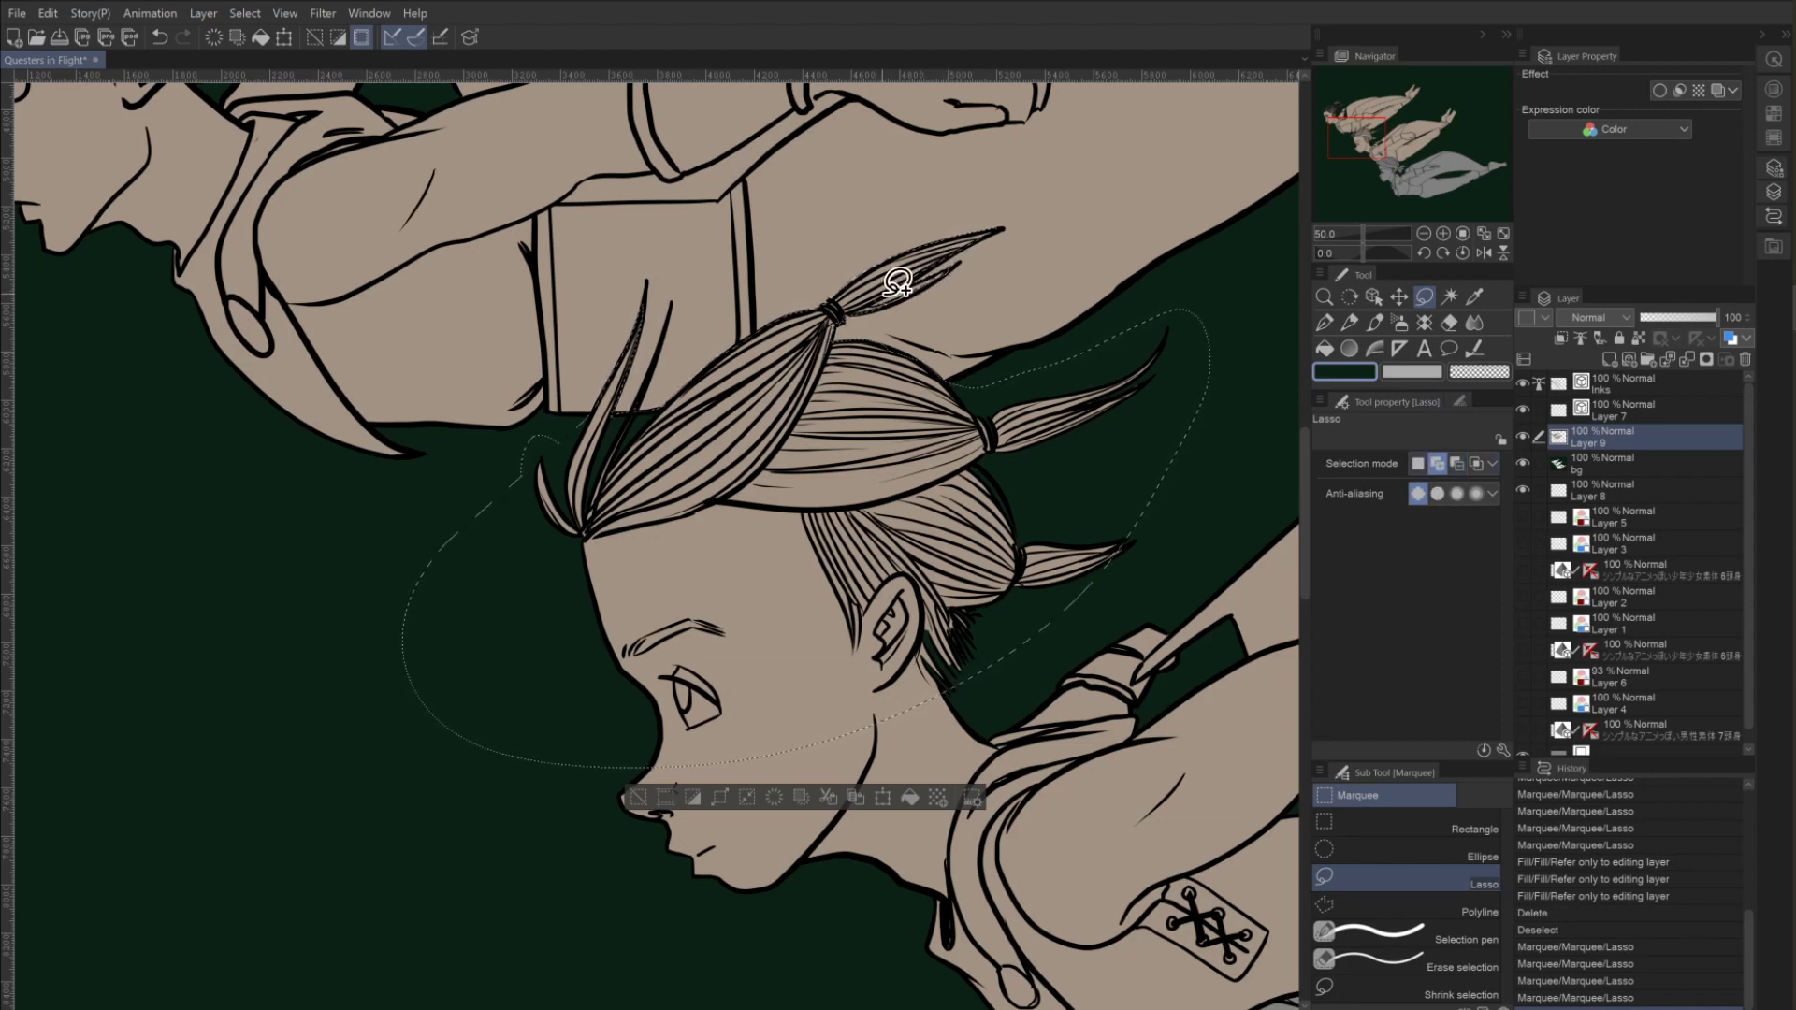
mouse_move(898, 282)
left_mouse_down()
mouse_move(845, 319)
mouse_move(941, 275)
mouse_move(884, 283)
left_mouse_up()
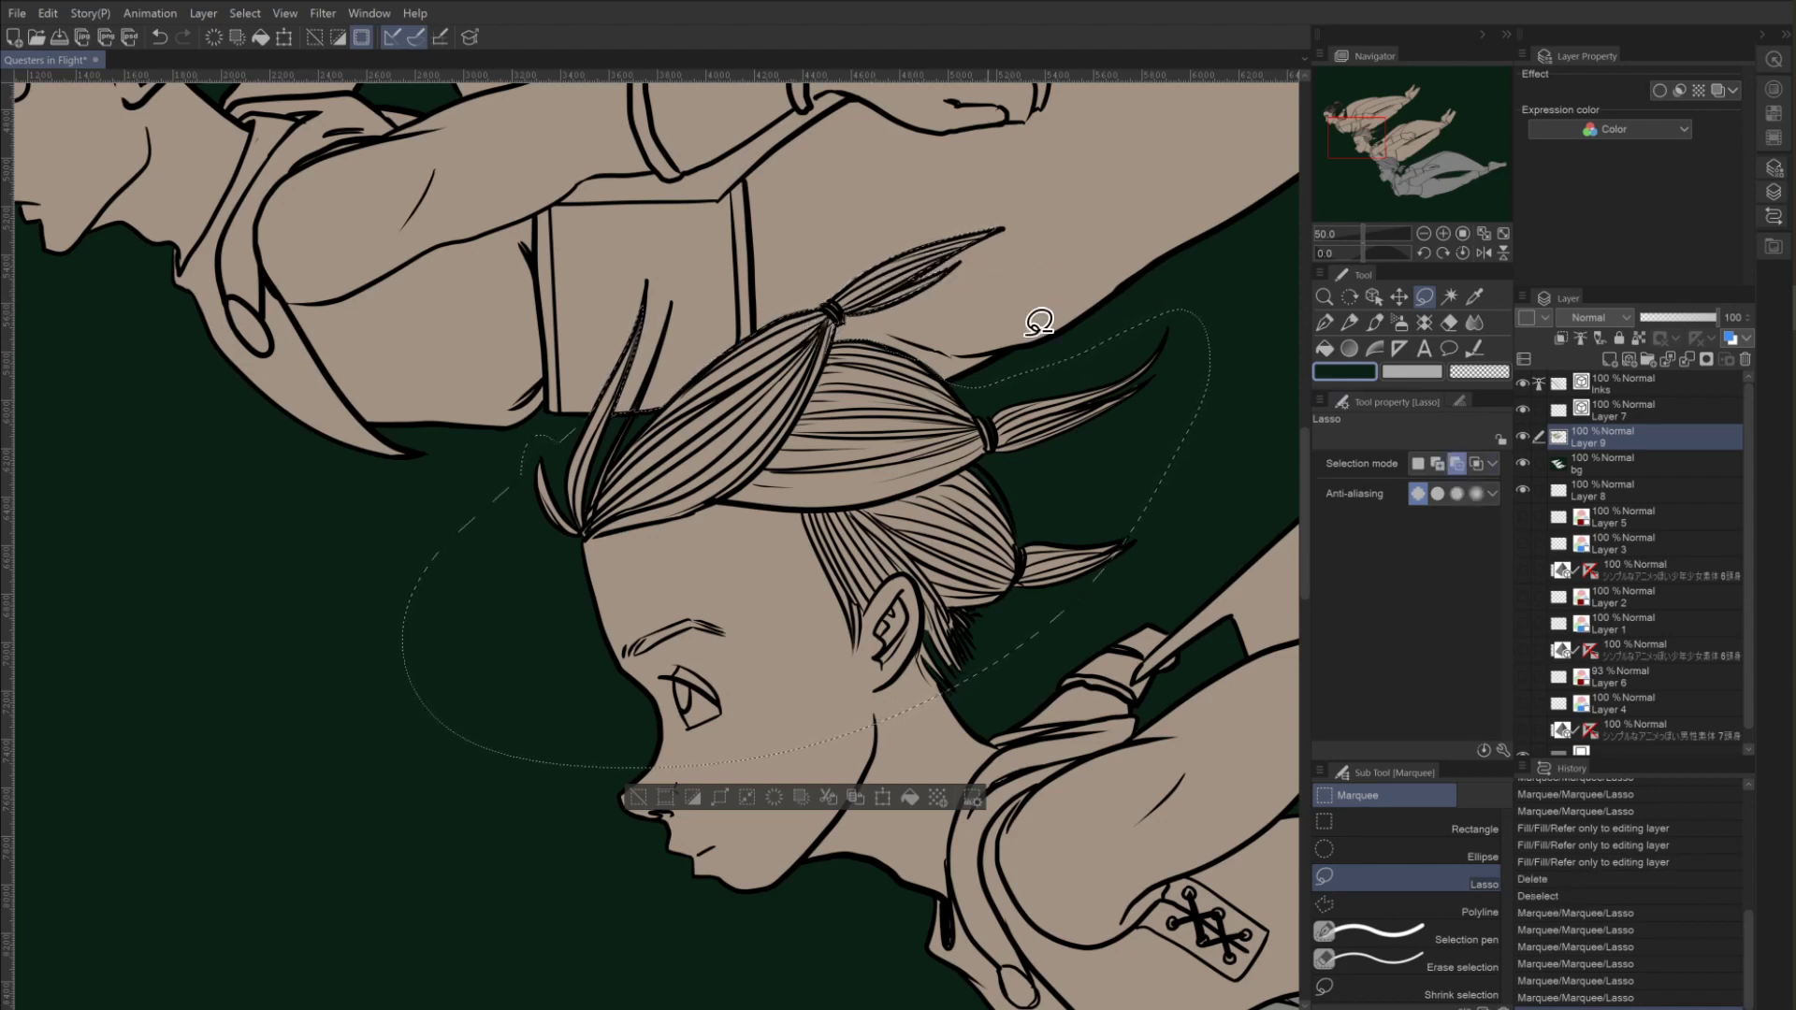
left_click(1418, 463)
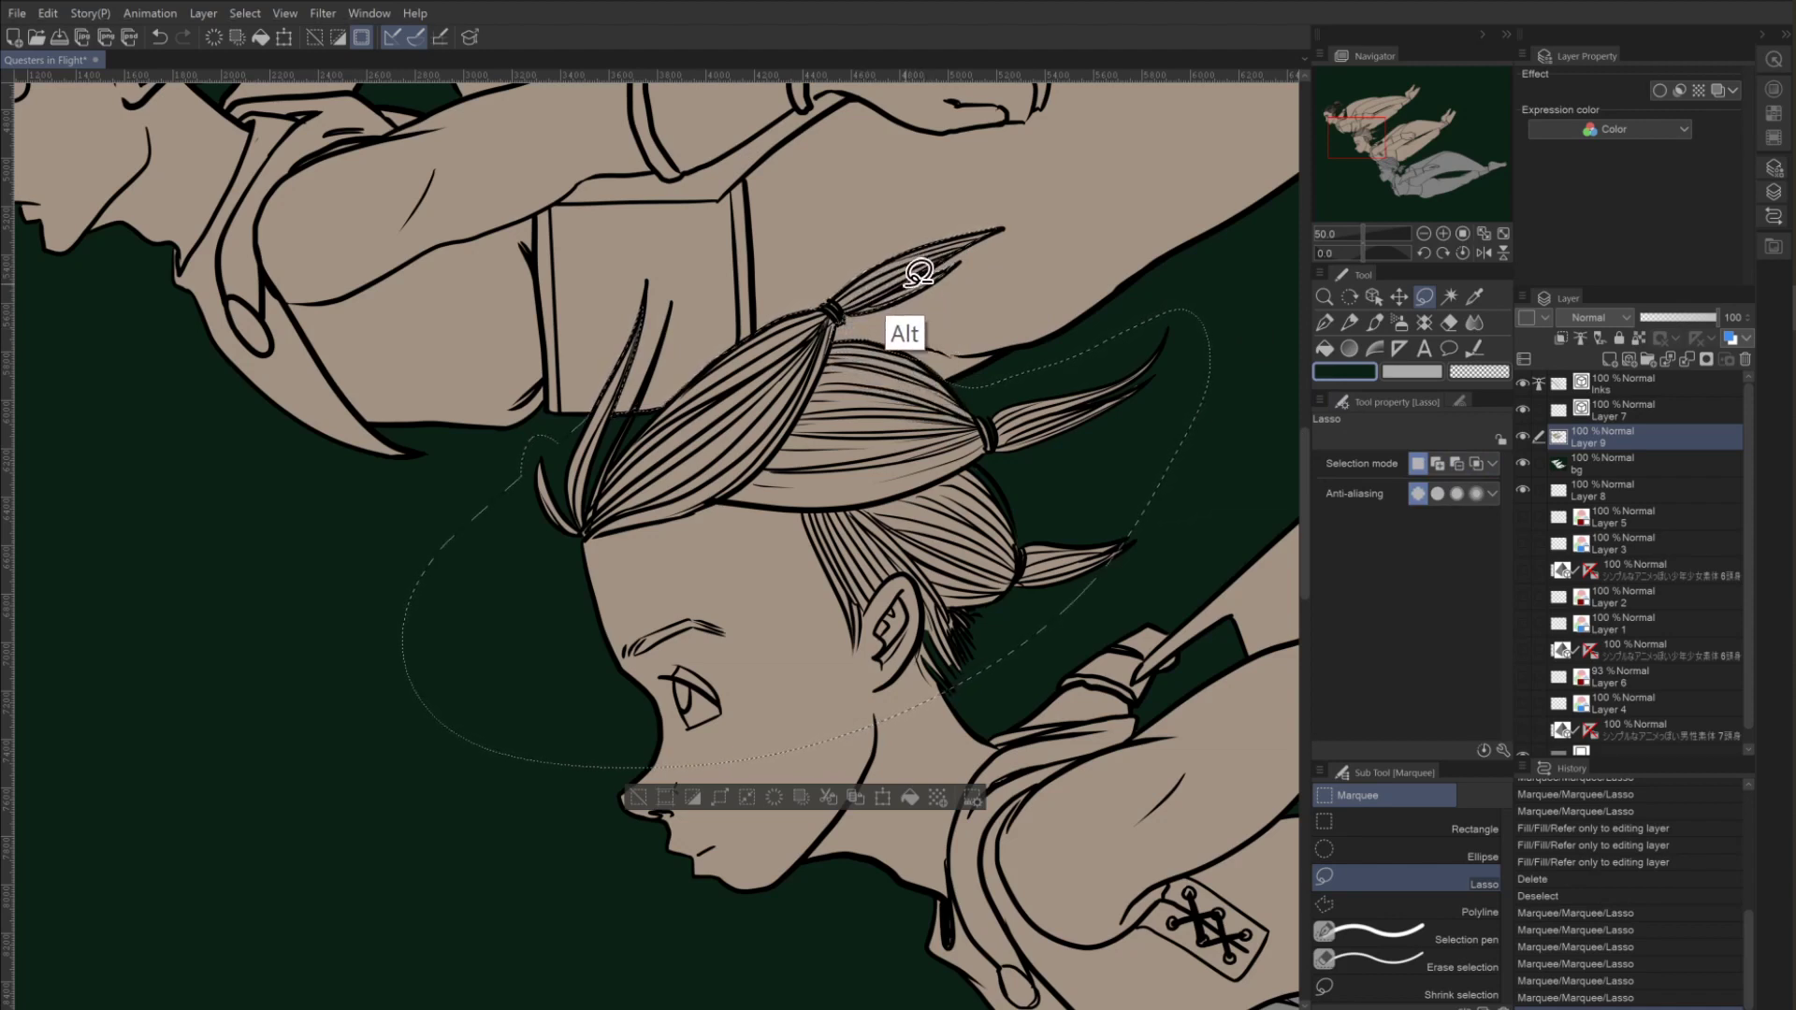
left_click_drag(944, 259, 905, 289)
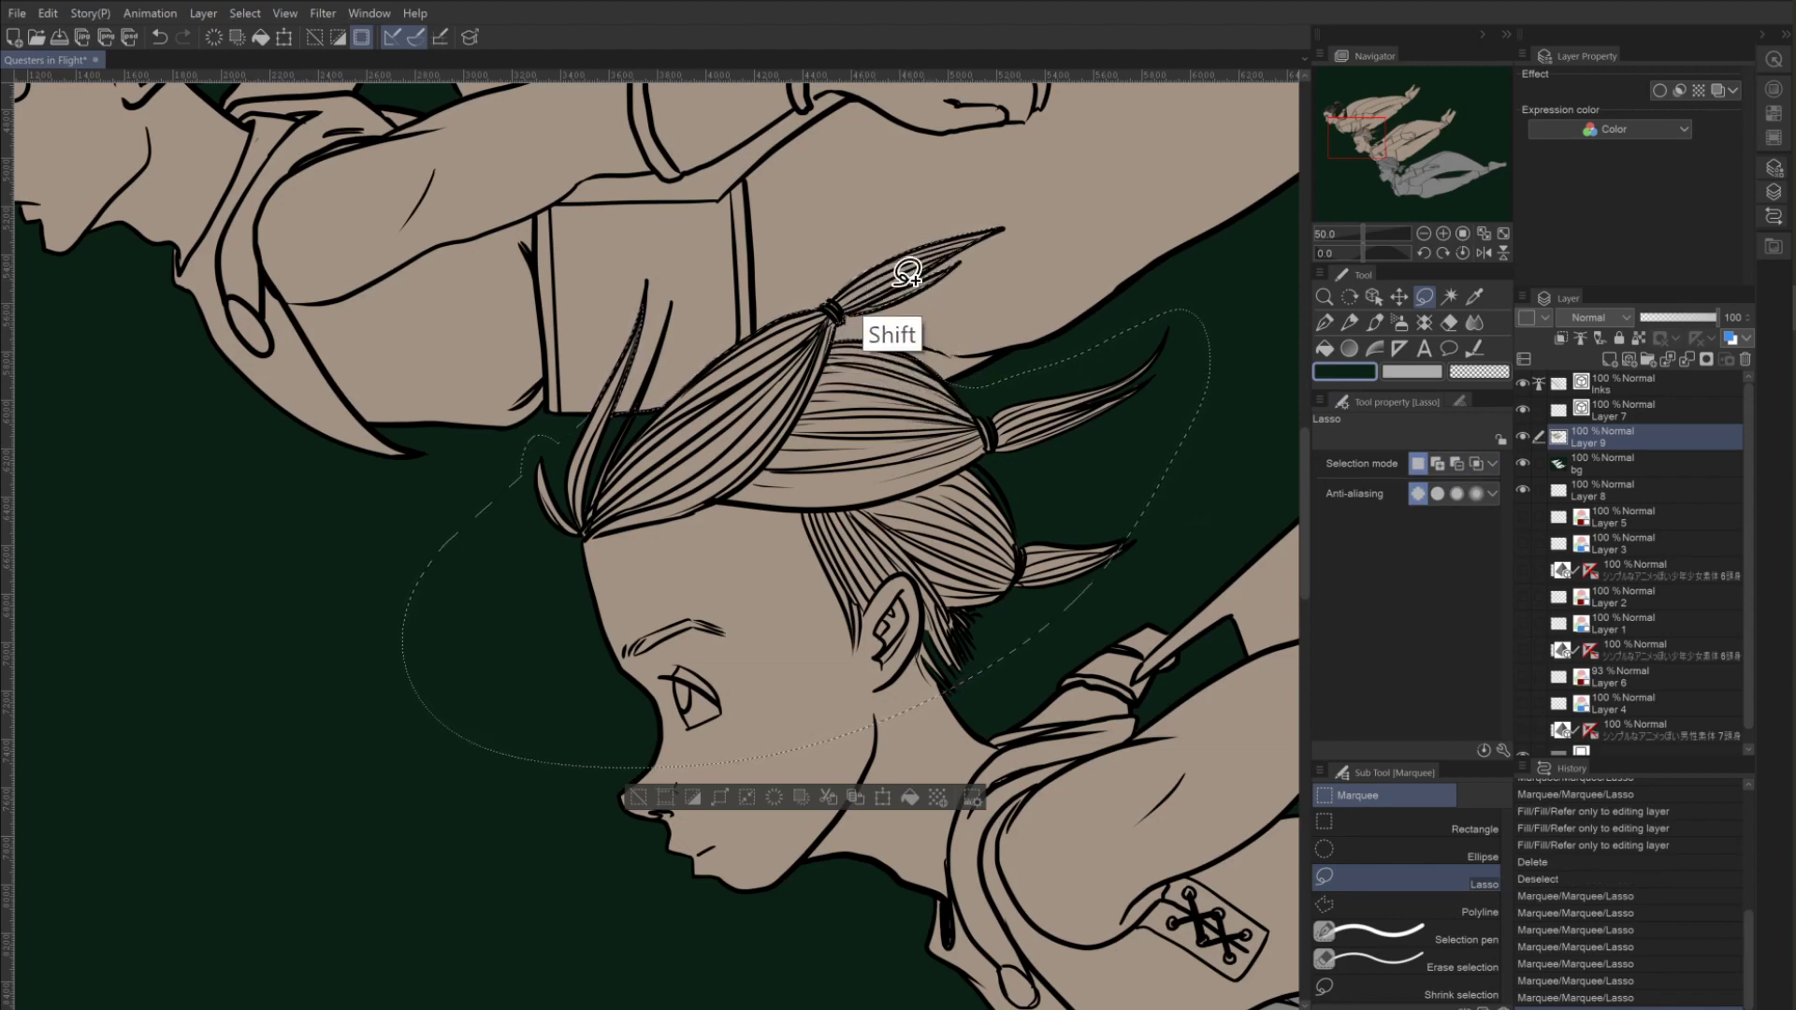
mouse_move(935, 278)
left_mouse_down()
mouse_move(866, 293)
mouse_move(831, 359)
left_mouse_up()
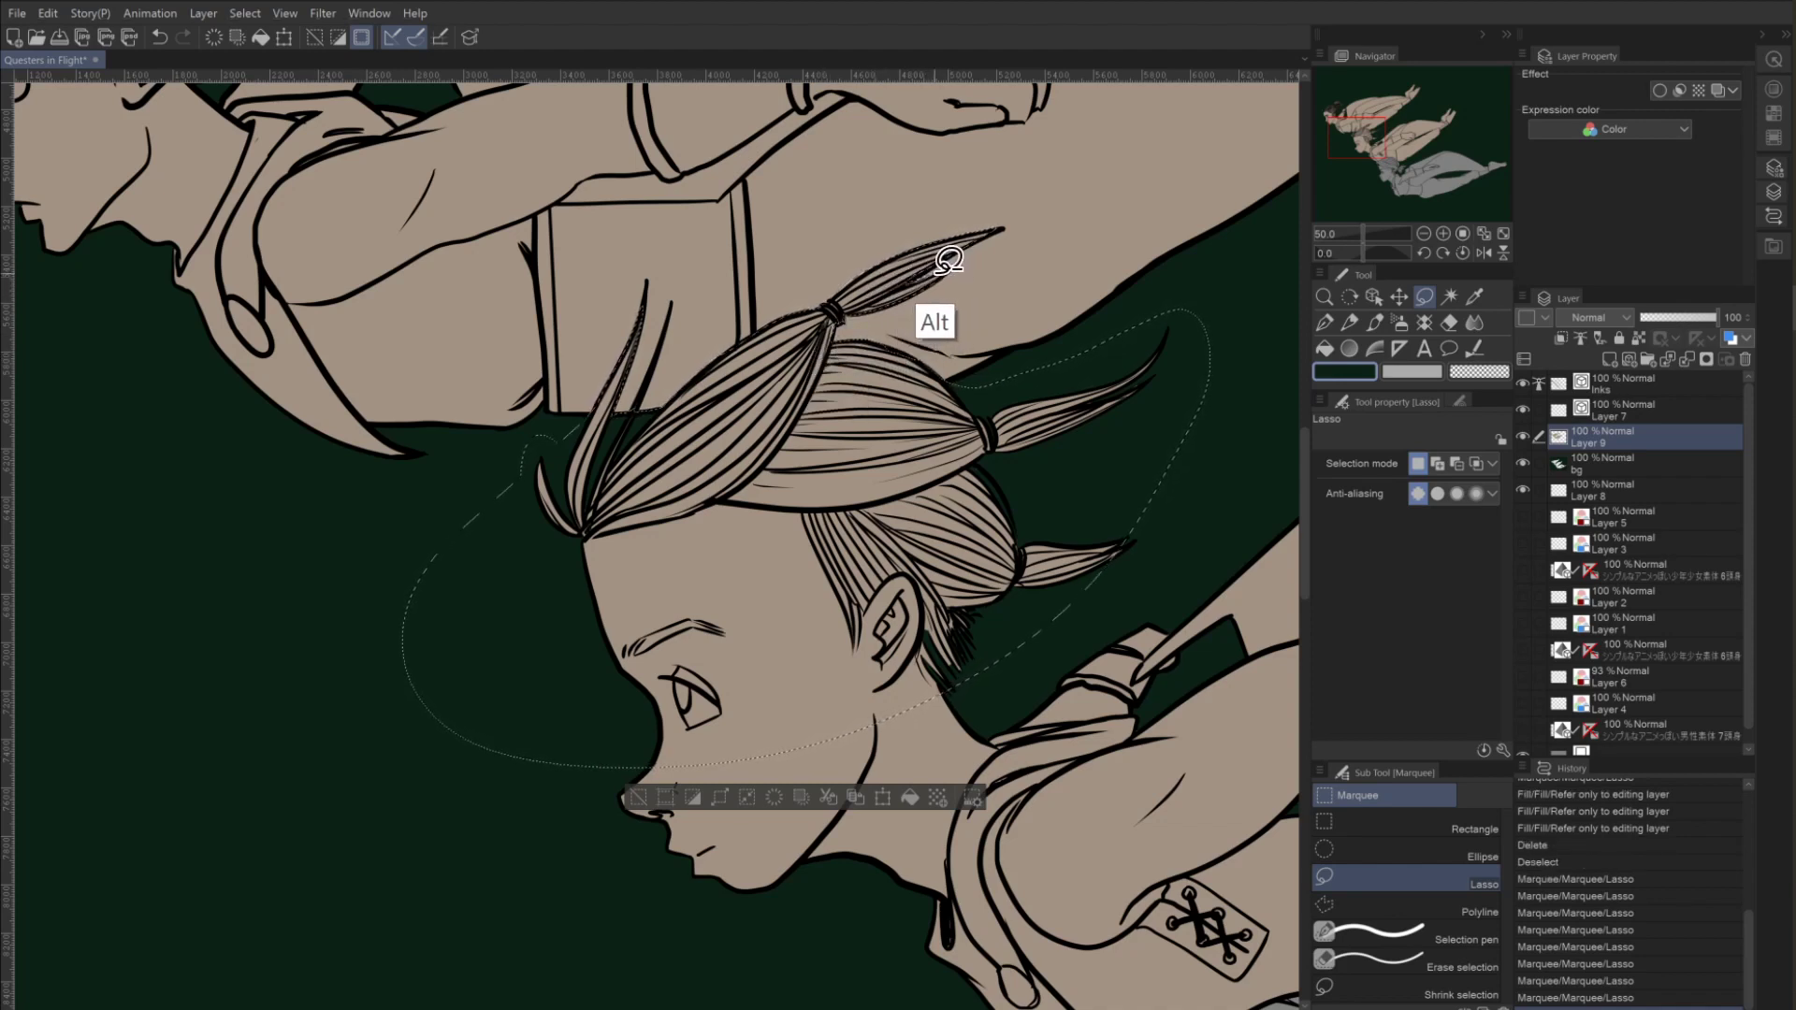
left_click_drag(921, 277, 896, 290)
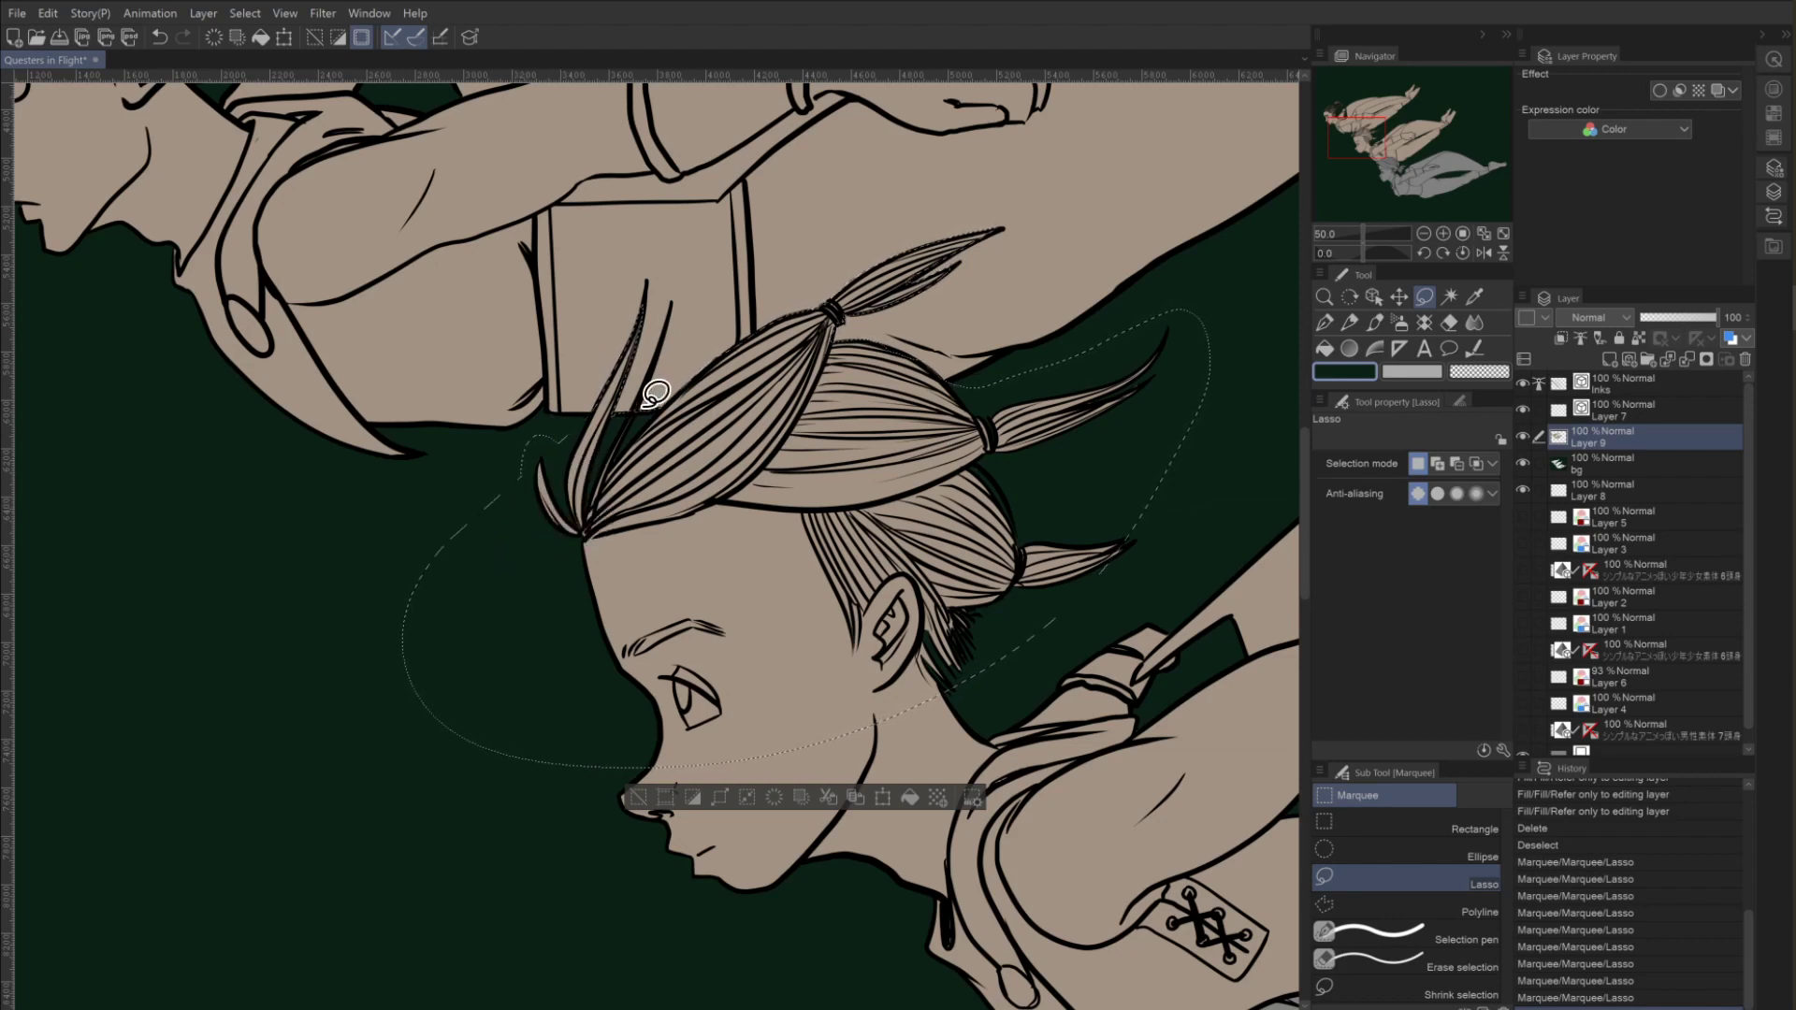
key("alt")
mouse_move(631, 411)
left_mouse_down()
mouse_move(662, 336)
mouse_move(628, 433)
left_mouse_up()
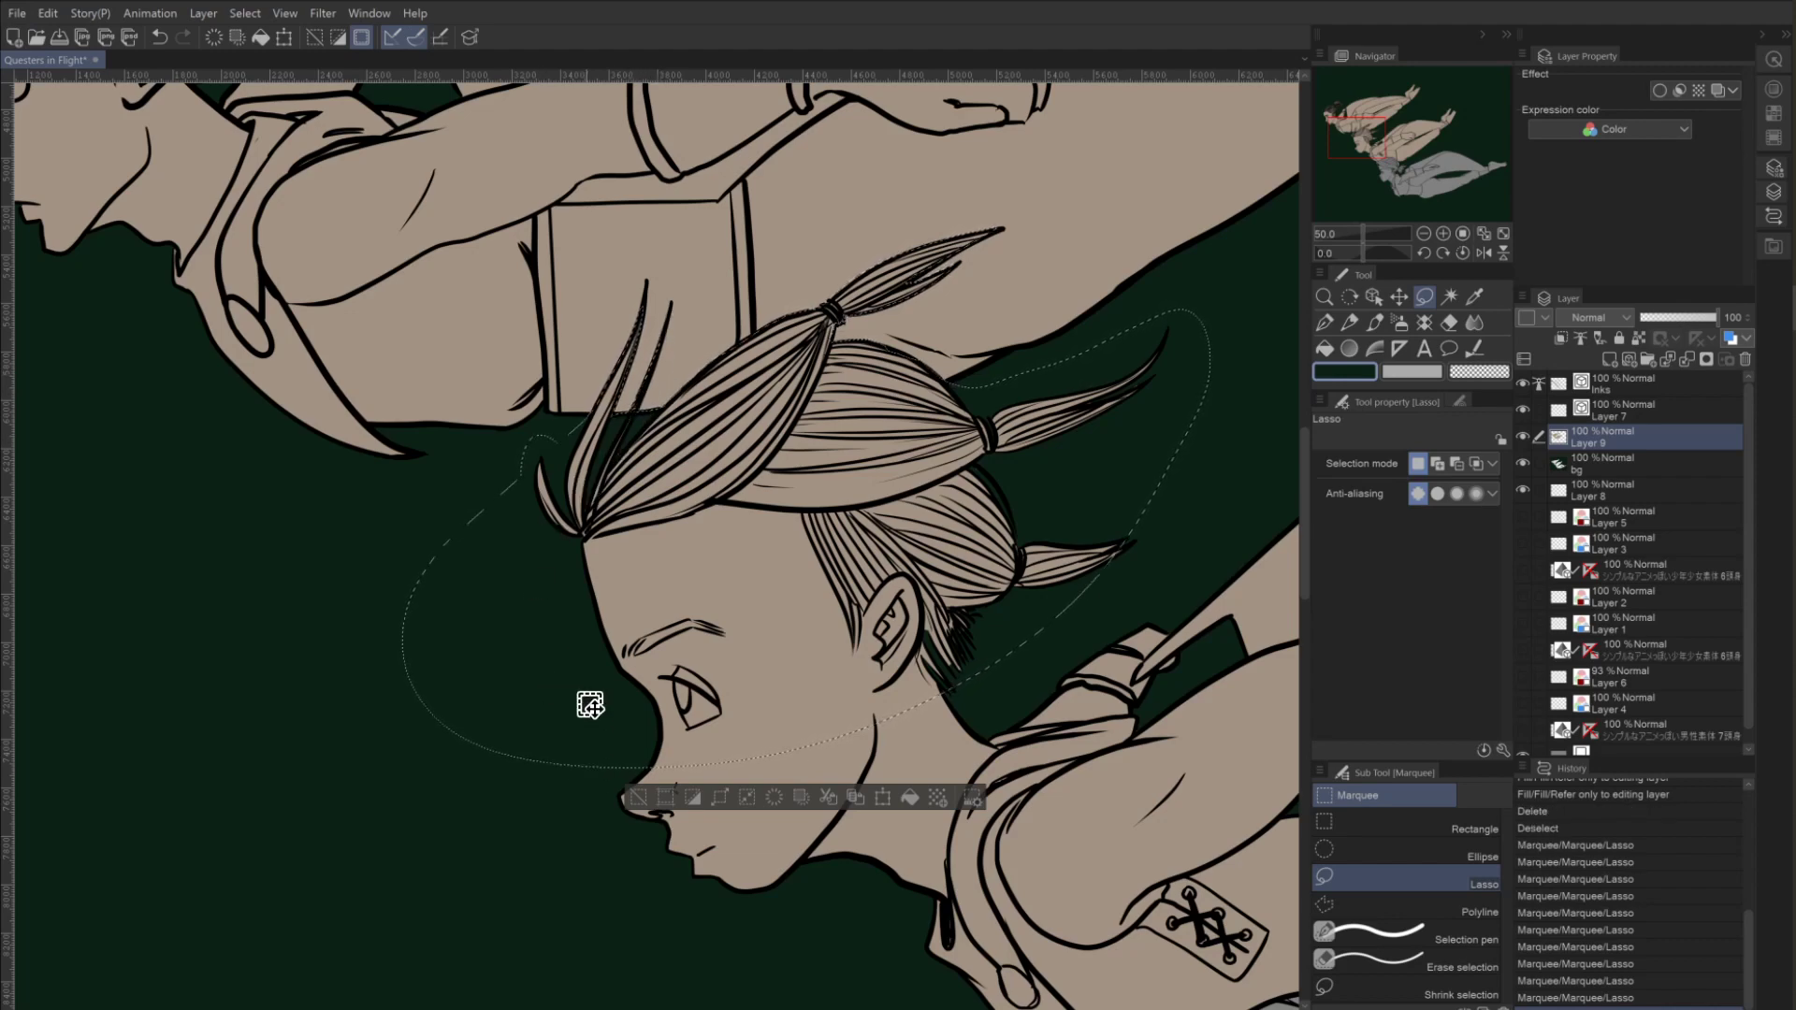
Correct the selection edge along the middle figure's front hair strands and the hair section swept up behind them.
left_click(1442, 233)
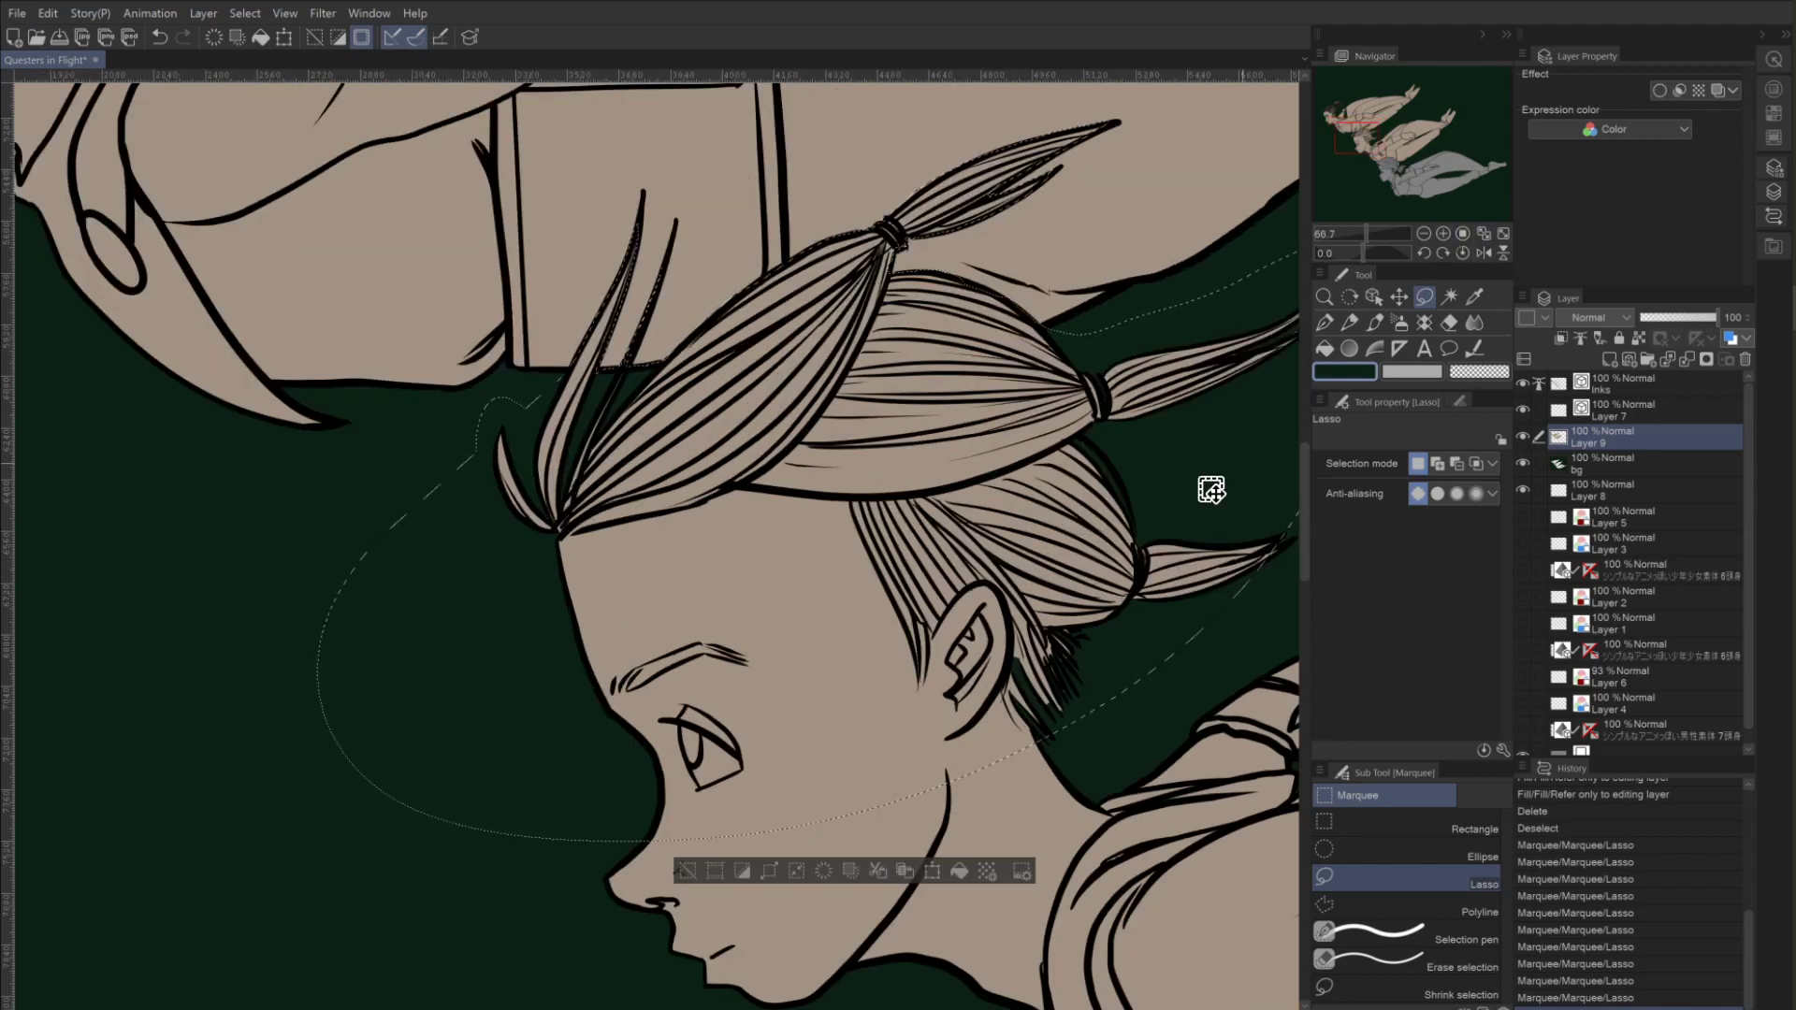
scroll(858, 489, "up", 4)
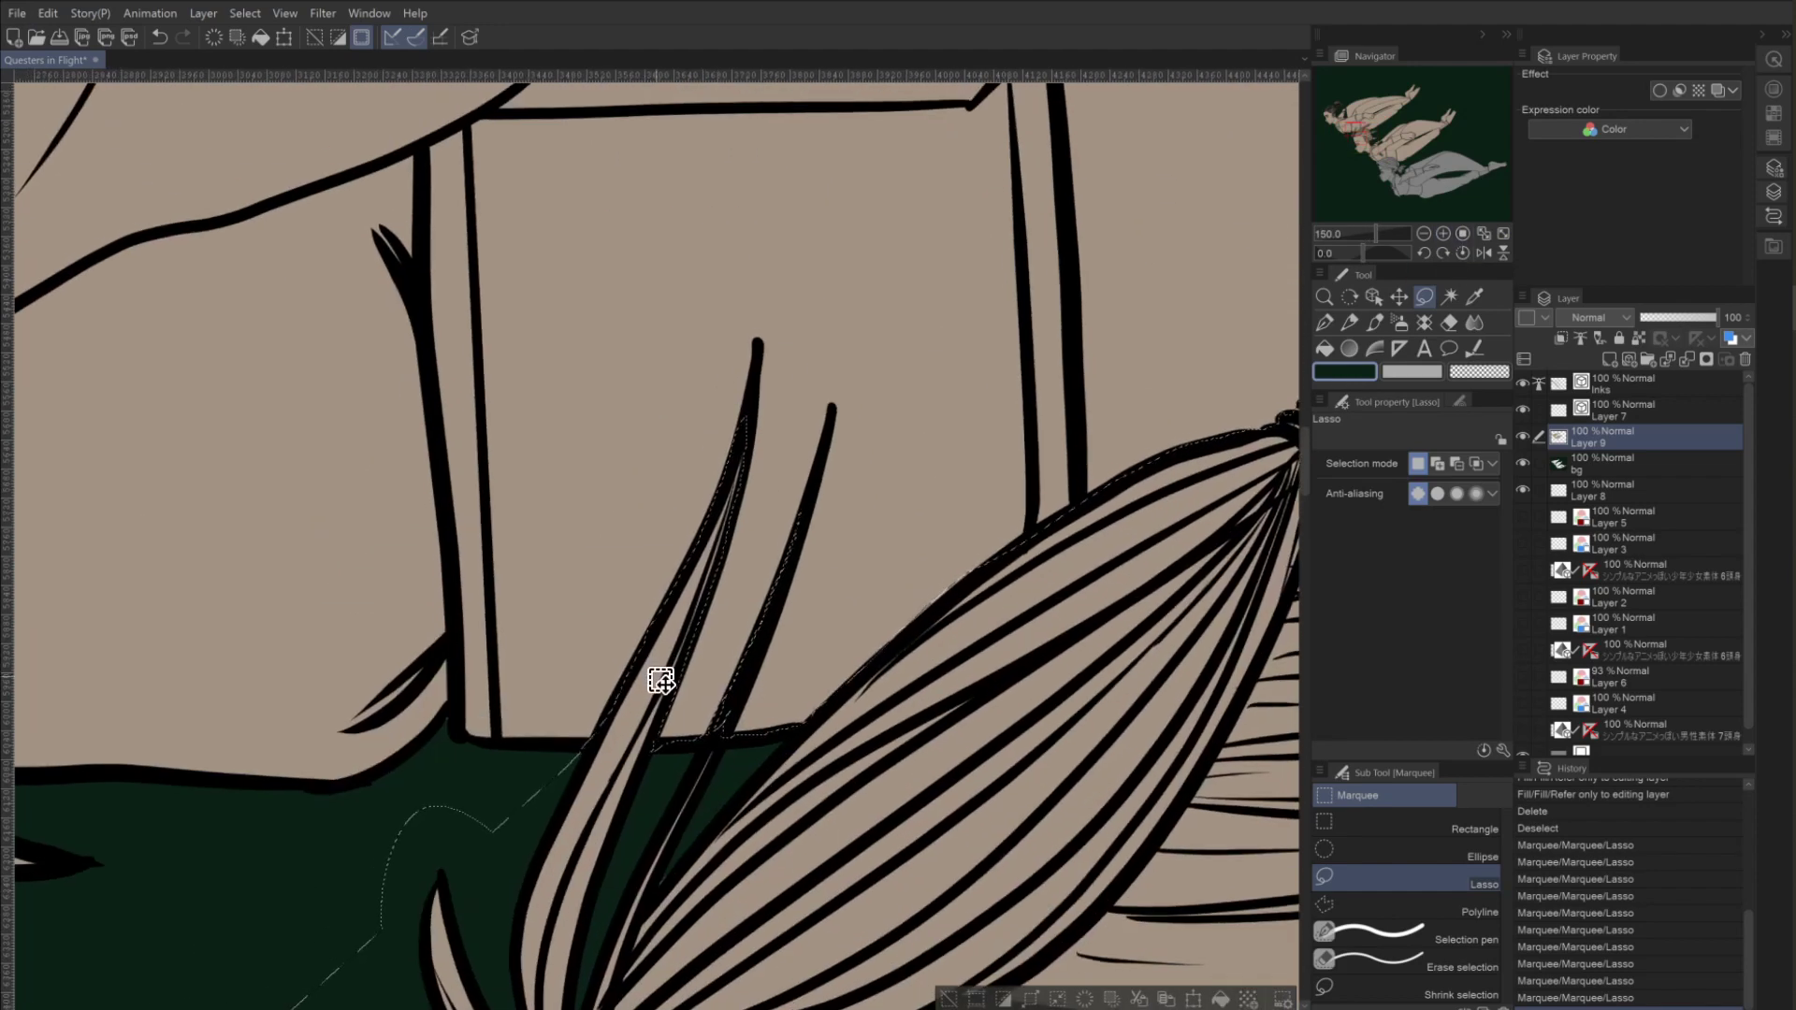
mouse_move(660, 681)
left_mouse_down()
mouse_move(717, 682)
mouse_move(705, 743)
mouse_move(815, 478)
mouse_move(773, 640)
left_mouse_up()
left_click_drag(734, 719, 726, 746)
key("shift")
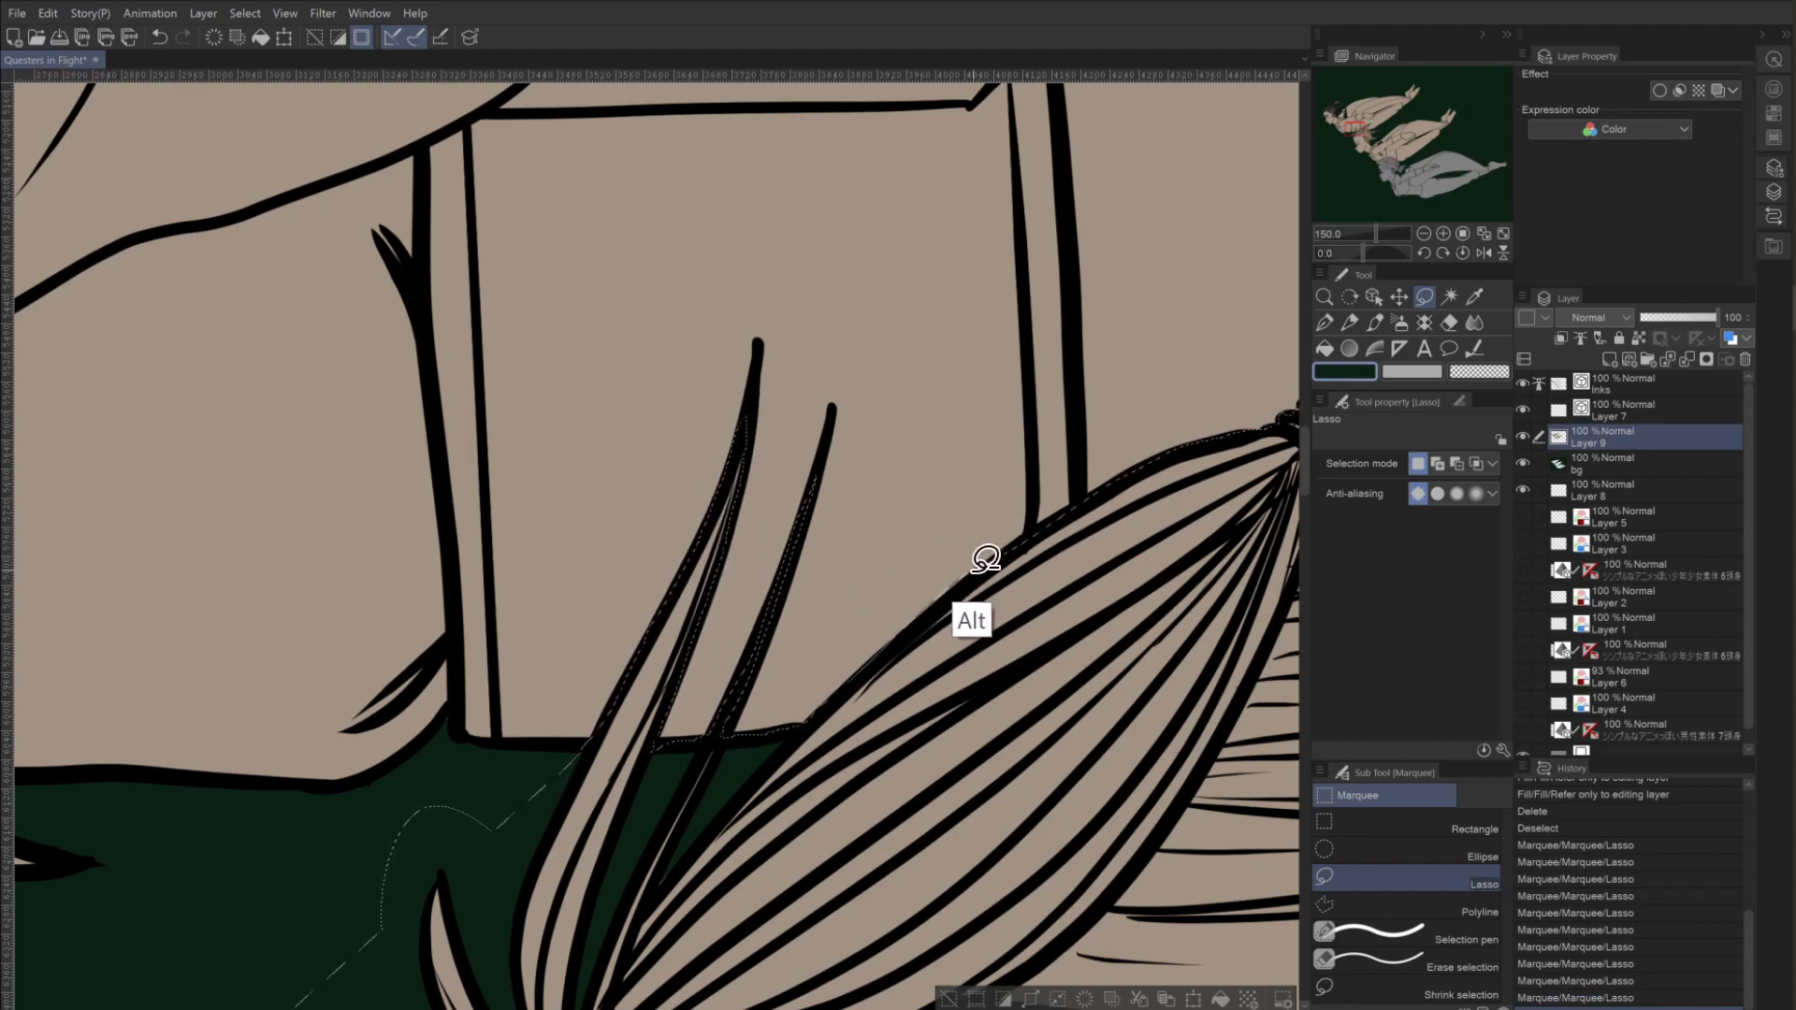
left_click_drag(912, 592, 940, 582)
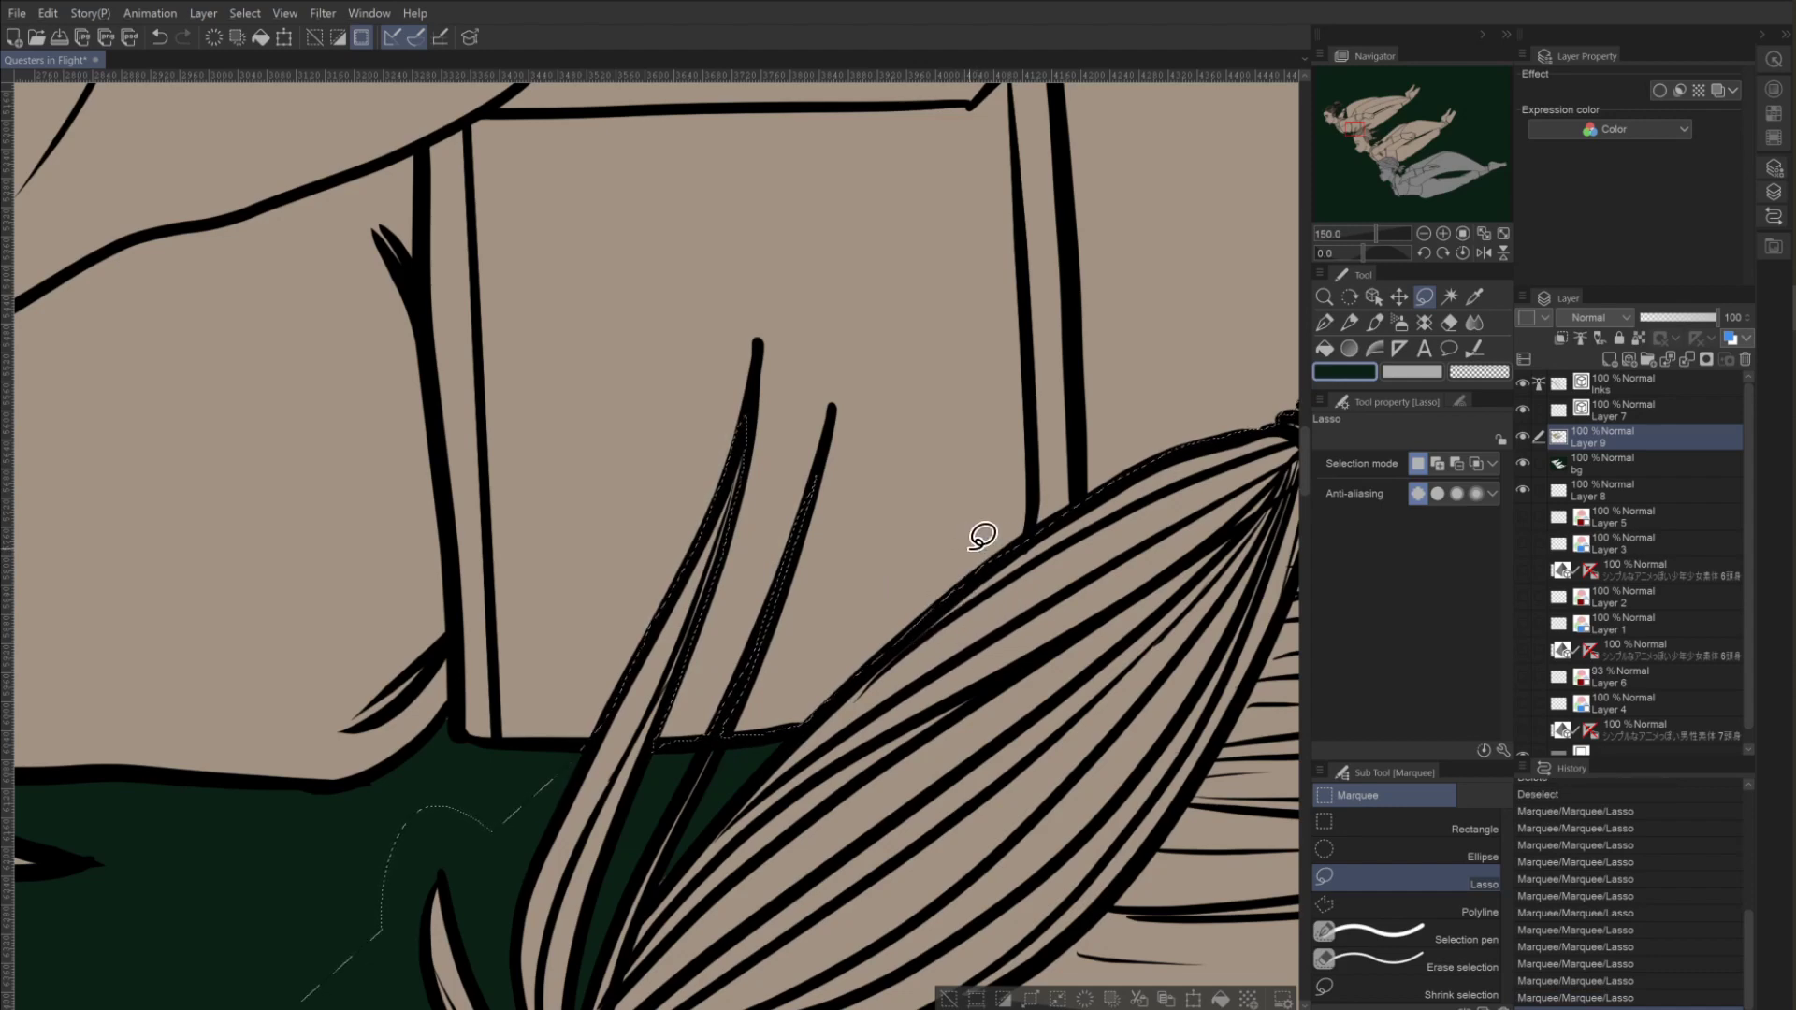
Trim the selection to the ink line around the hair tie and along the outer edge of the ponytail up to its tip.
left_click_drag(1007, 472, 830, 561)
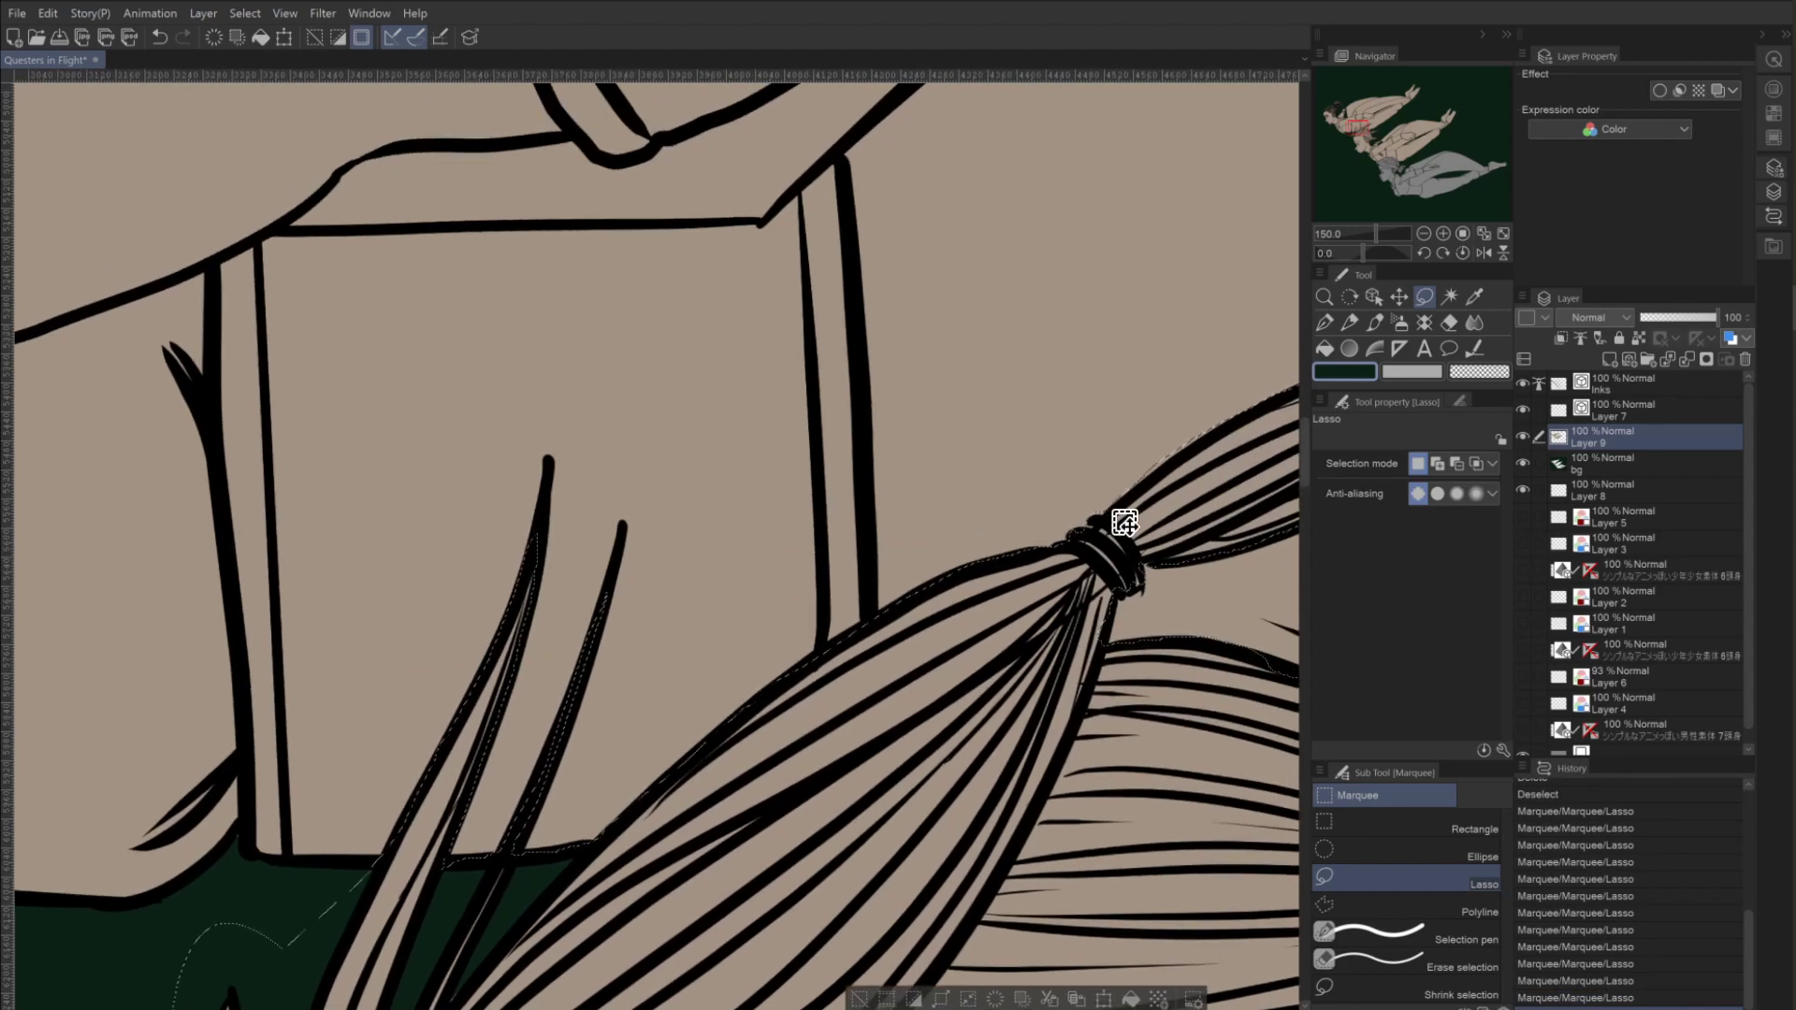
key("shift")
left_click_drag(1080, 521, 1057, 532)
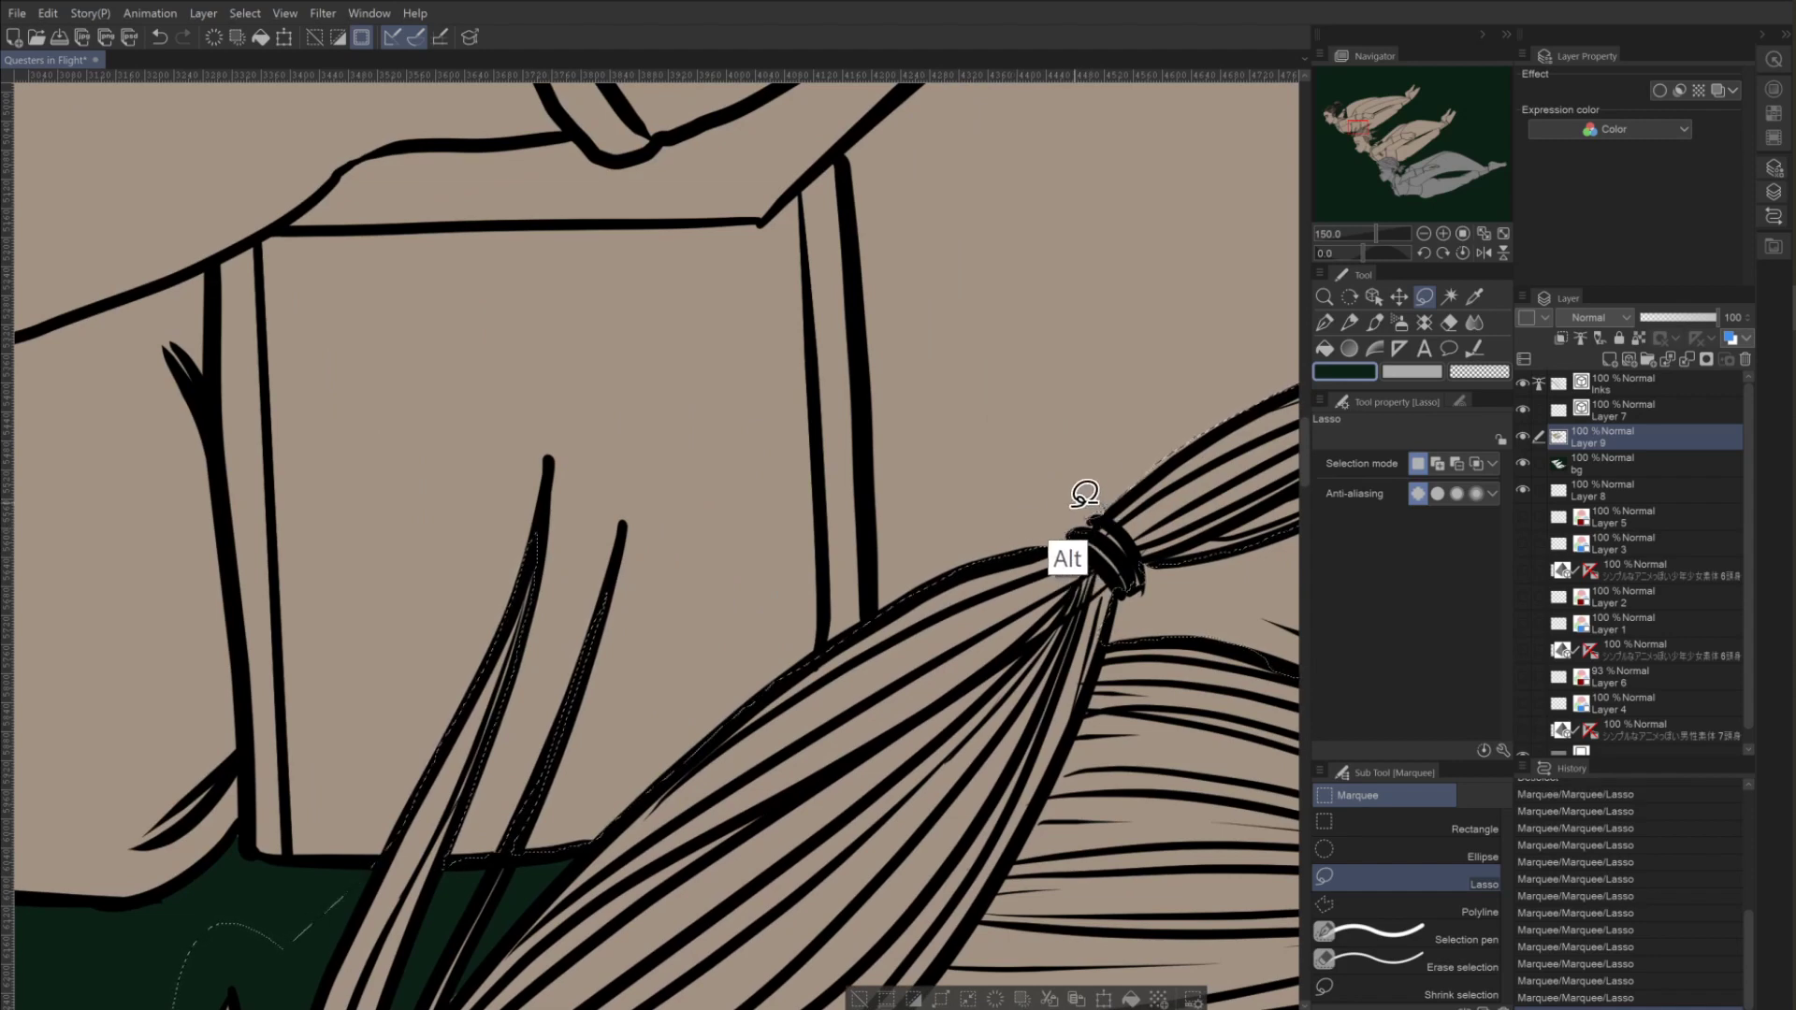
left_click_drag(1134, 429, 777, 621)
key("alt")
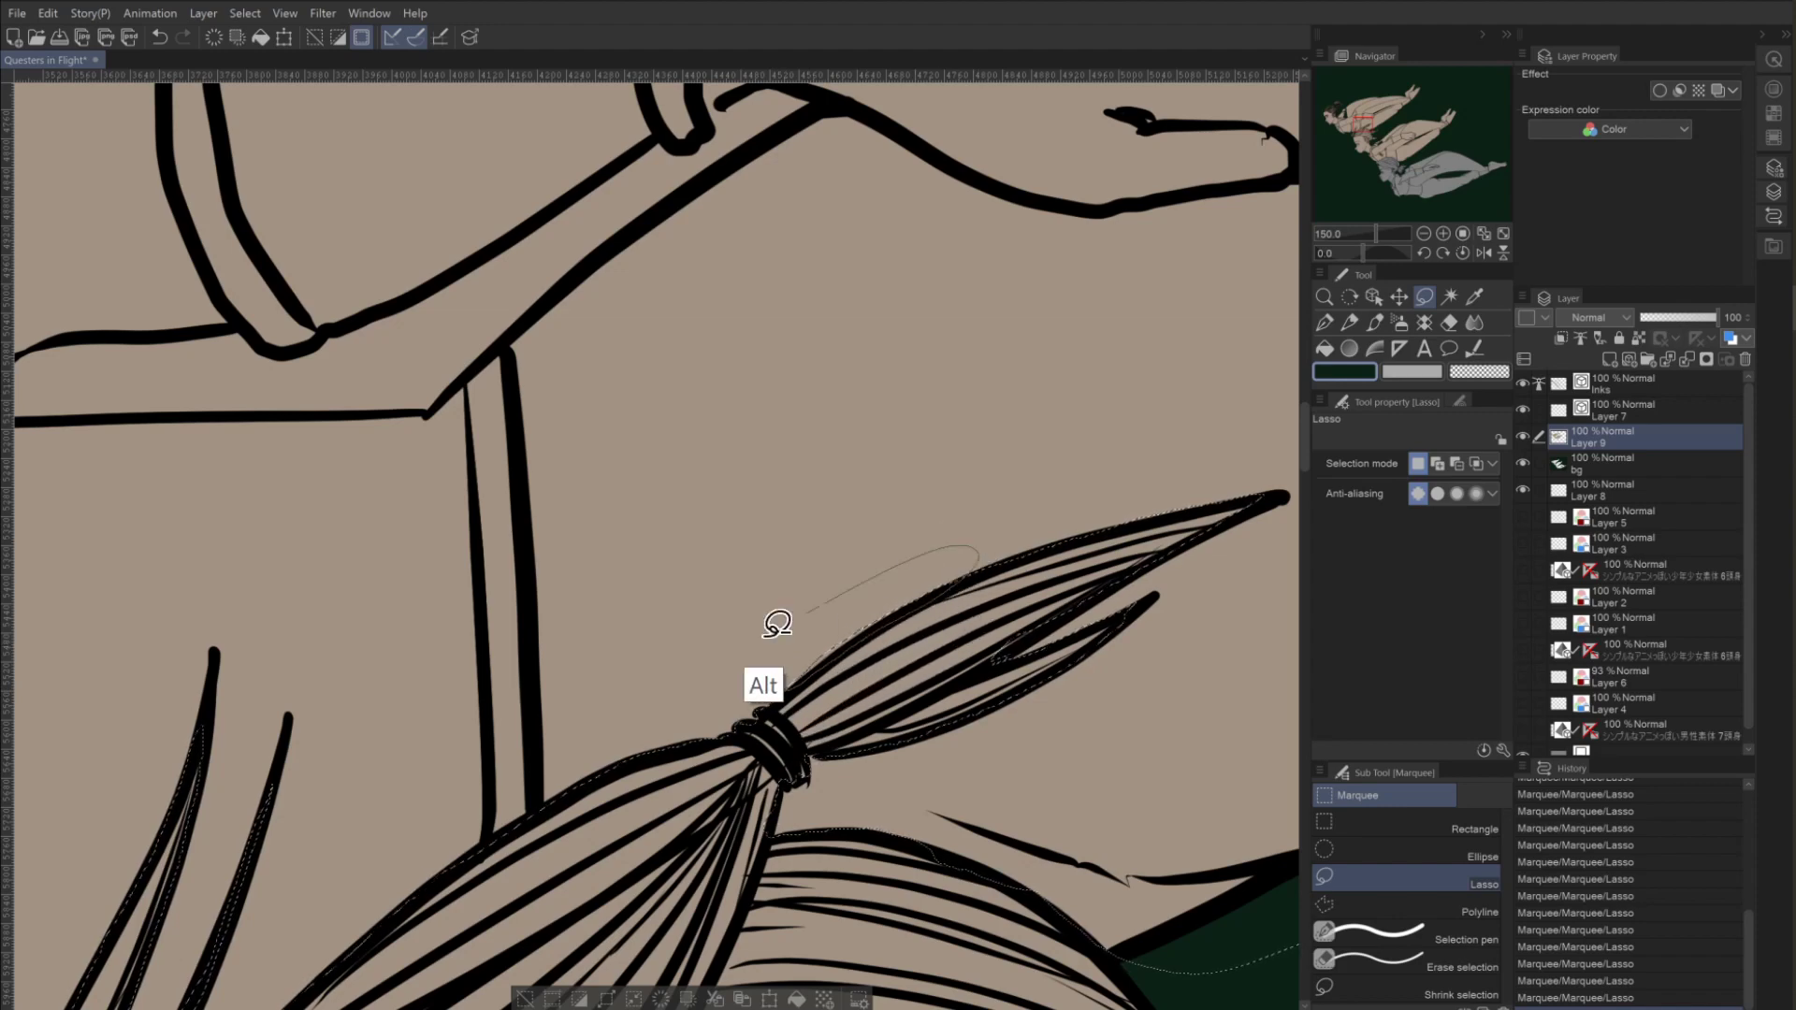
left_click_drag(766, 636, 782, 690)
mouse_move(1143, 486)
left_mouse_down()
mouse_move(1042, 477)
mouse_move(900, 512)
left_mouse_up()
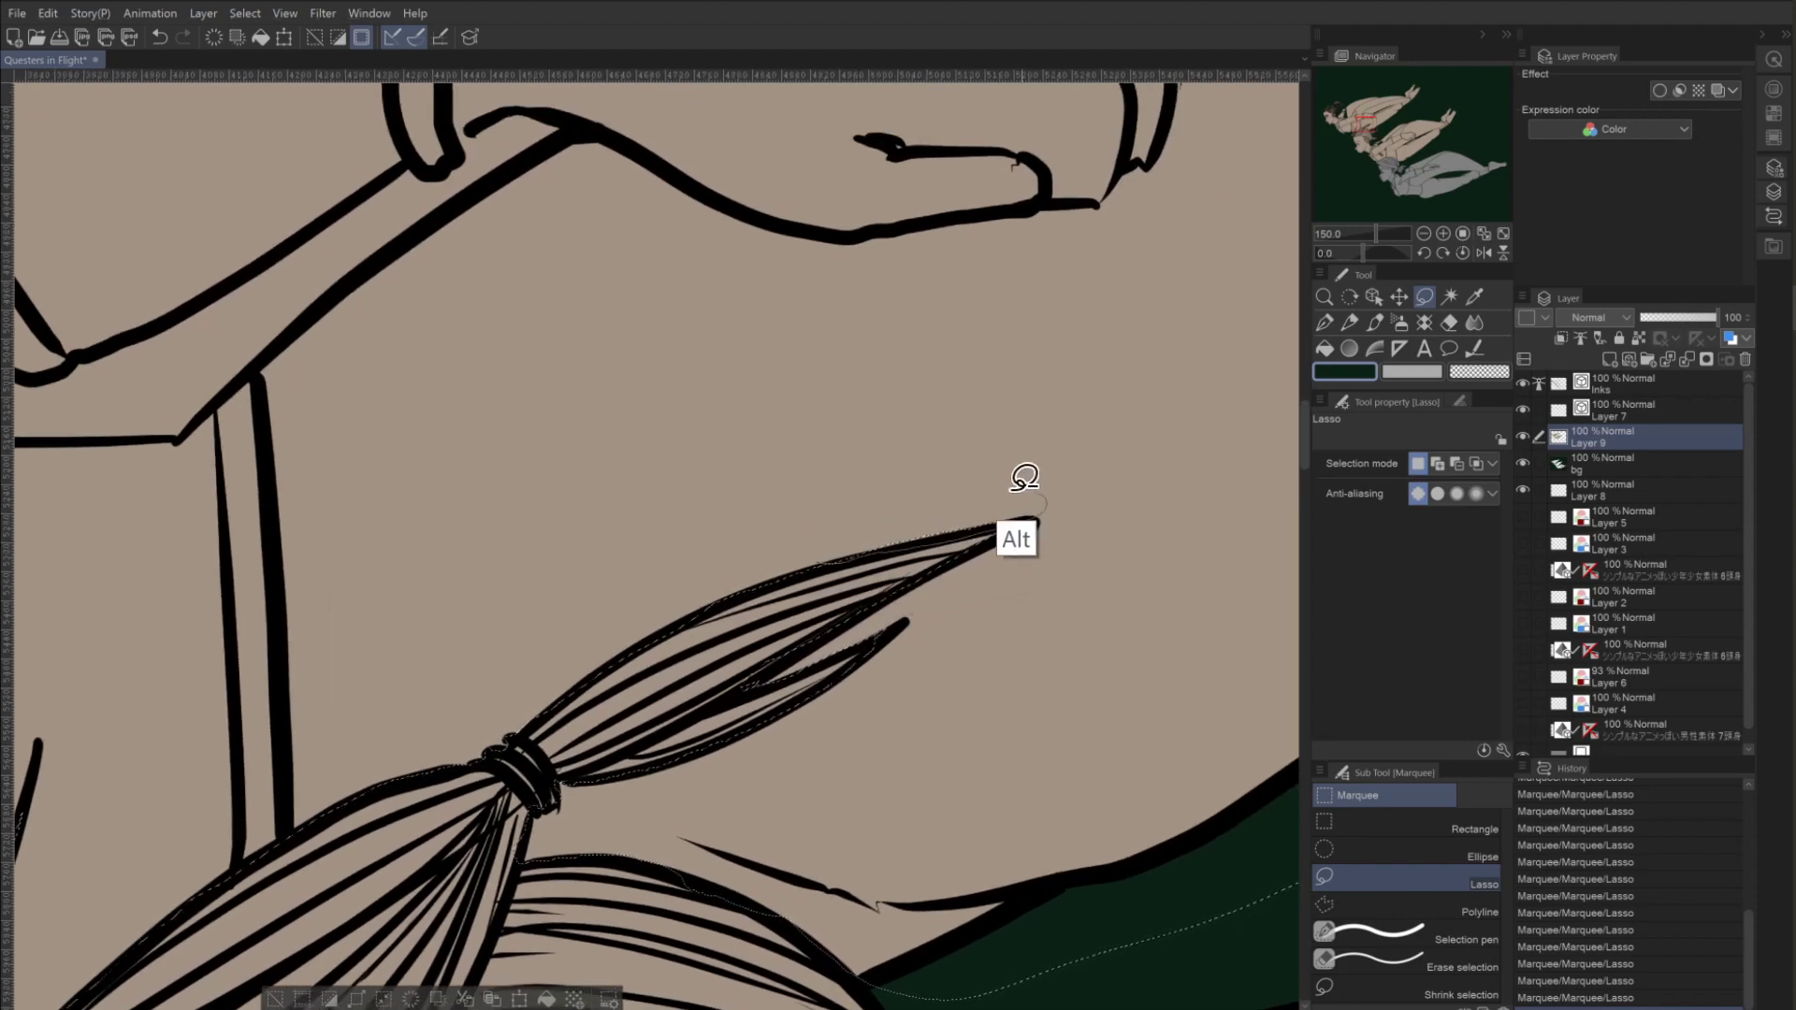
key("alt")
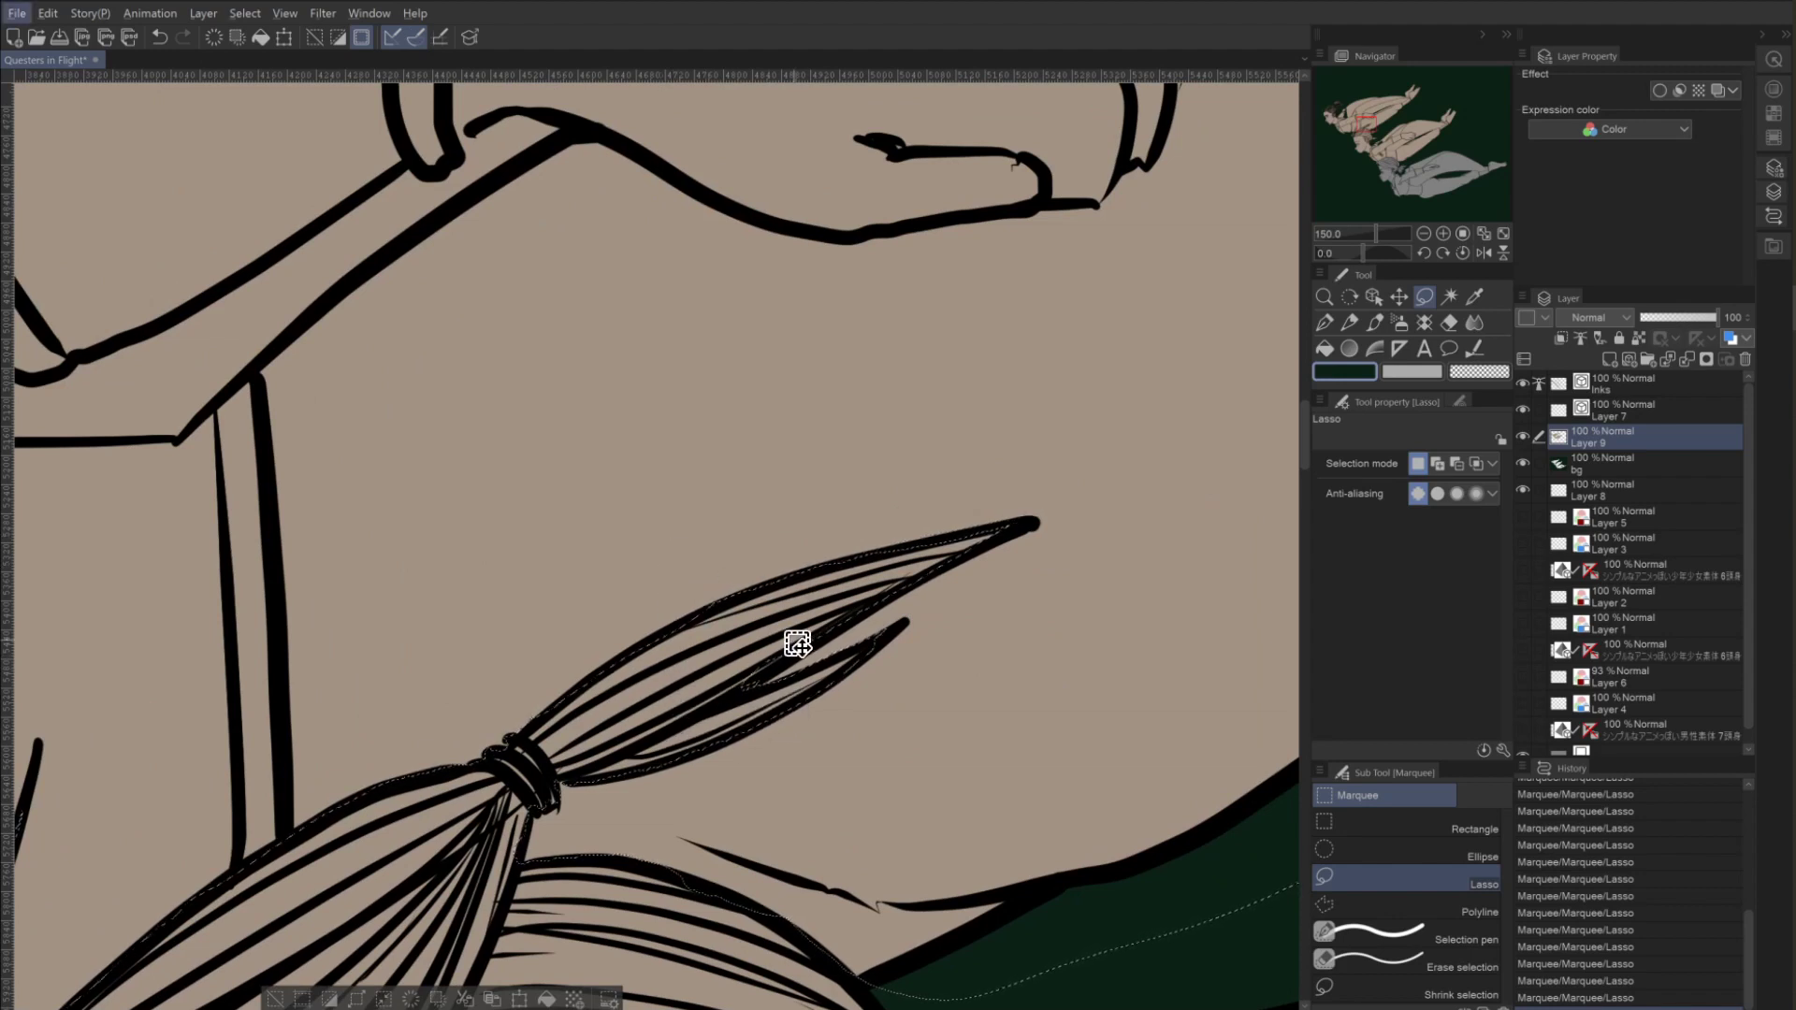
Clean up the selection between the two ponytail tips and along the hair edge just behind the hair tie.
left_click_drag(812, 620, 747, 687)
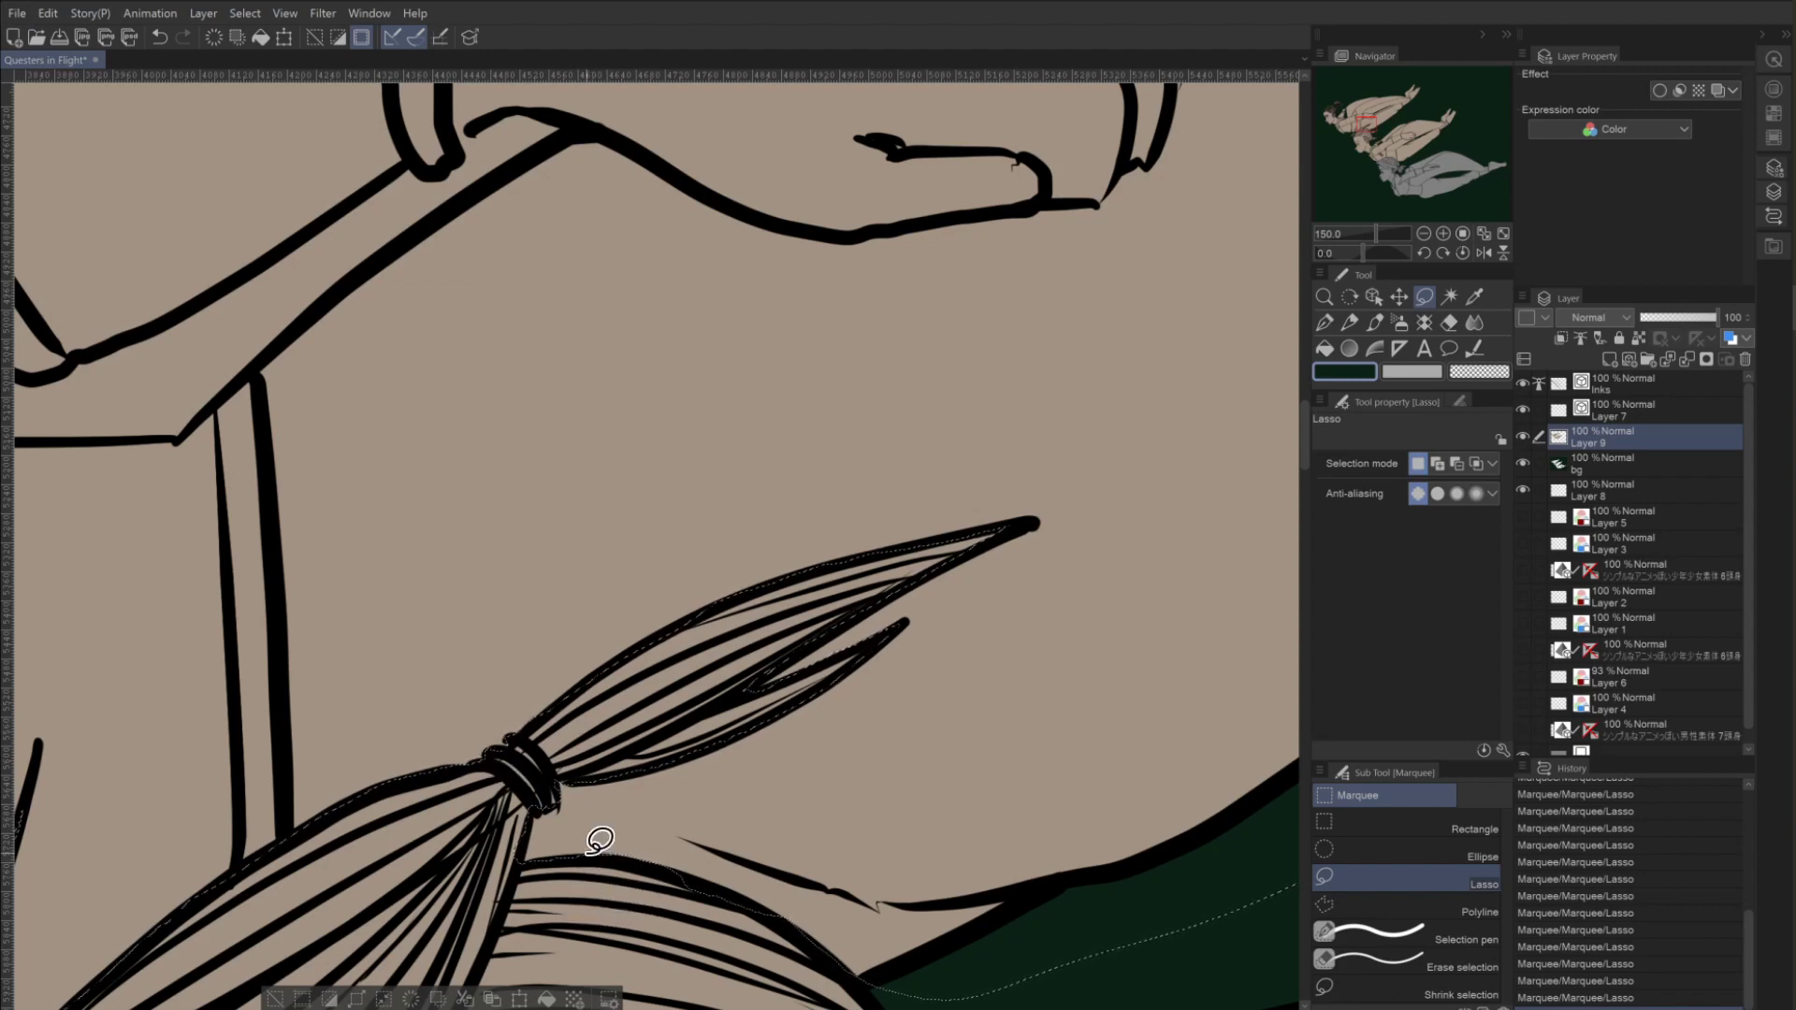
mouse_move(575, 852)
left_mouse_down()
mouse_move(709, 880)
mouse_move(574, 850)
left_mouse_up()
mouse_move(680, 876)
left_mouse_down()
mouse_move(764, 925)
mouse_move(617, 908)
left_mouse_up()
left_click_drag(695, 750, 680, 563)
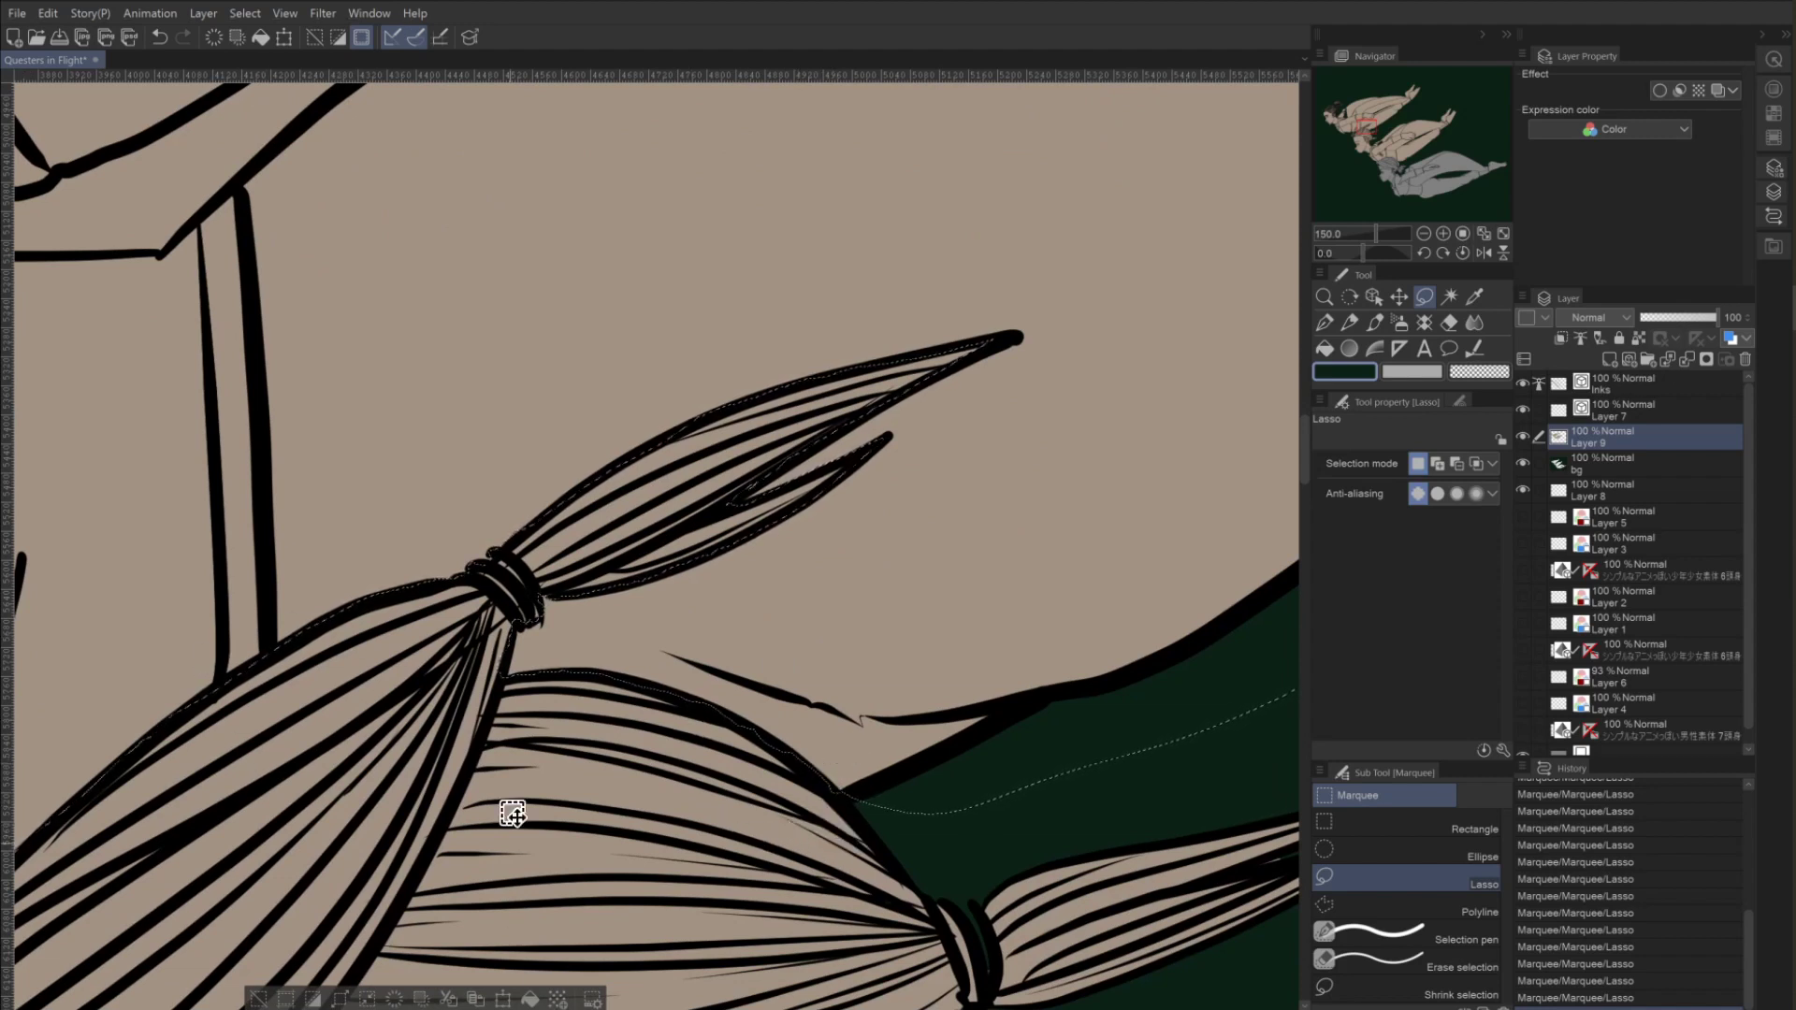
key("shift")
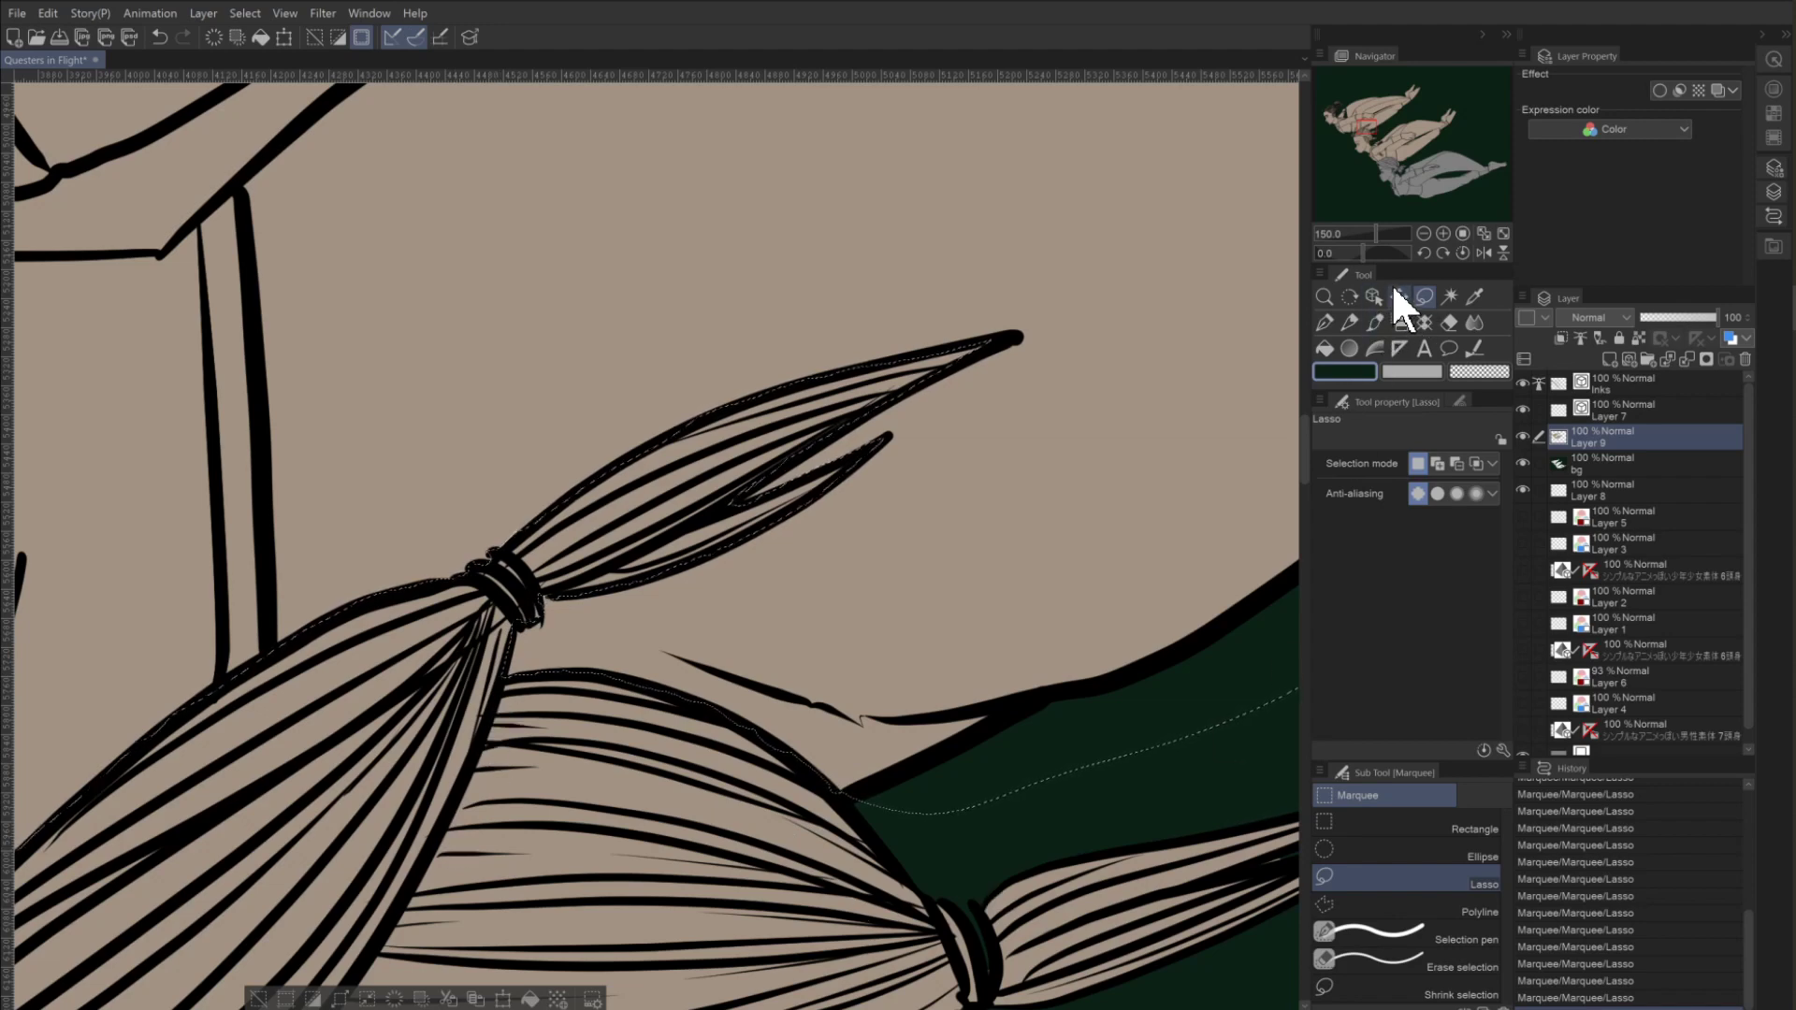
left_click(1422, 252)
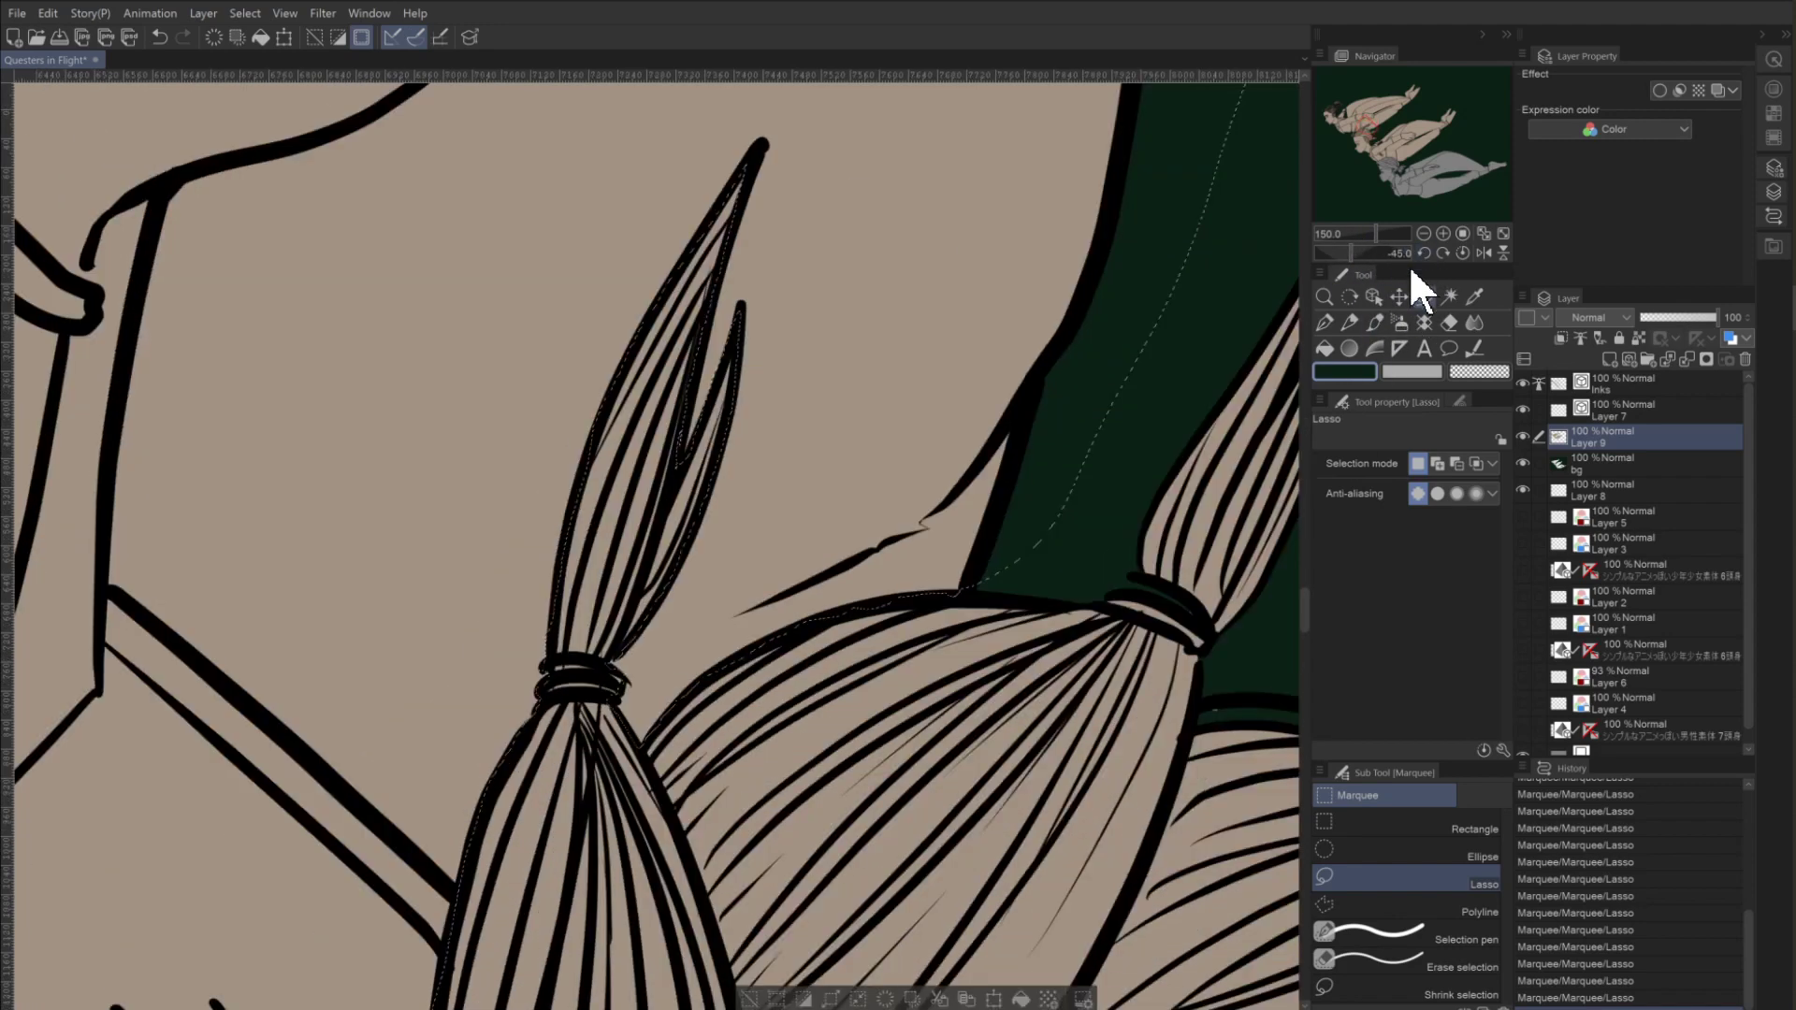
left_click(1443, 252)
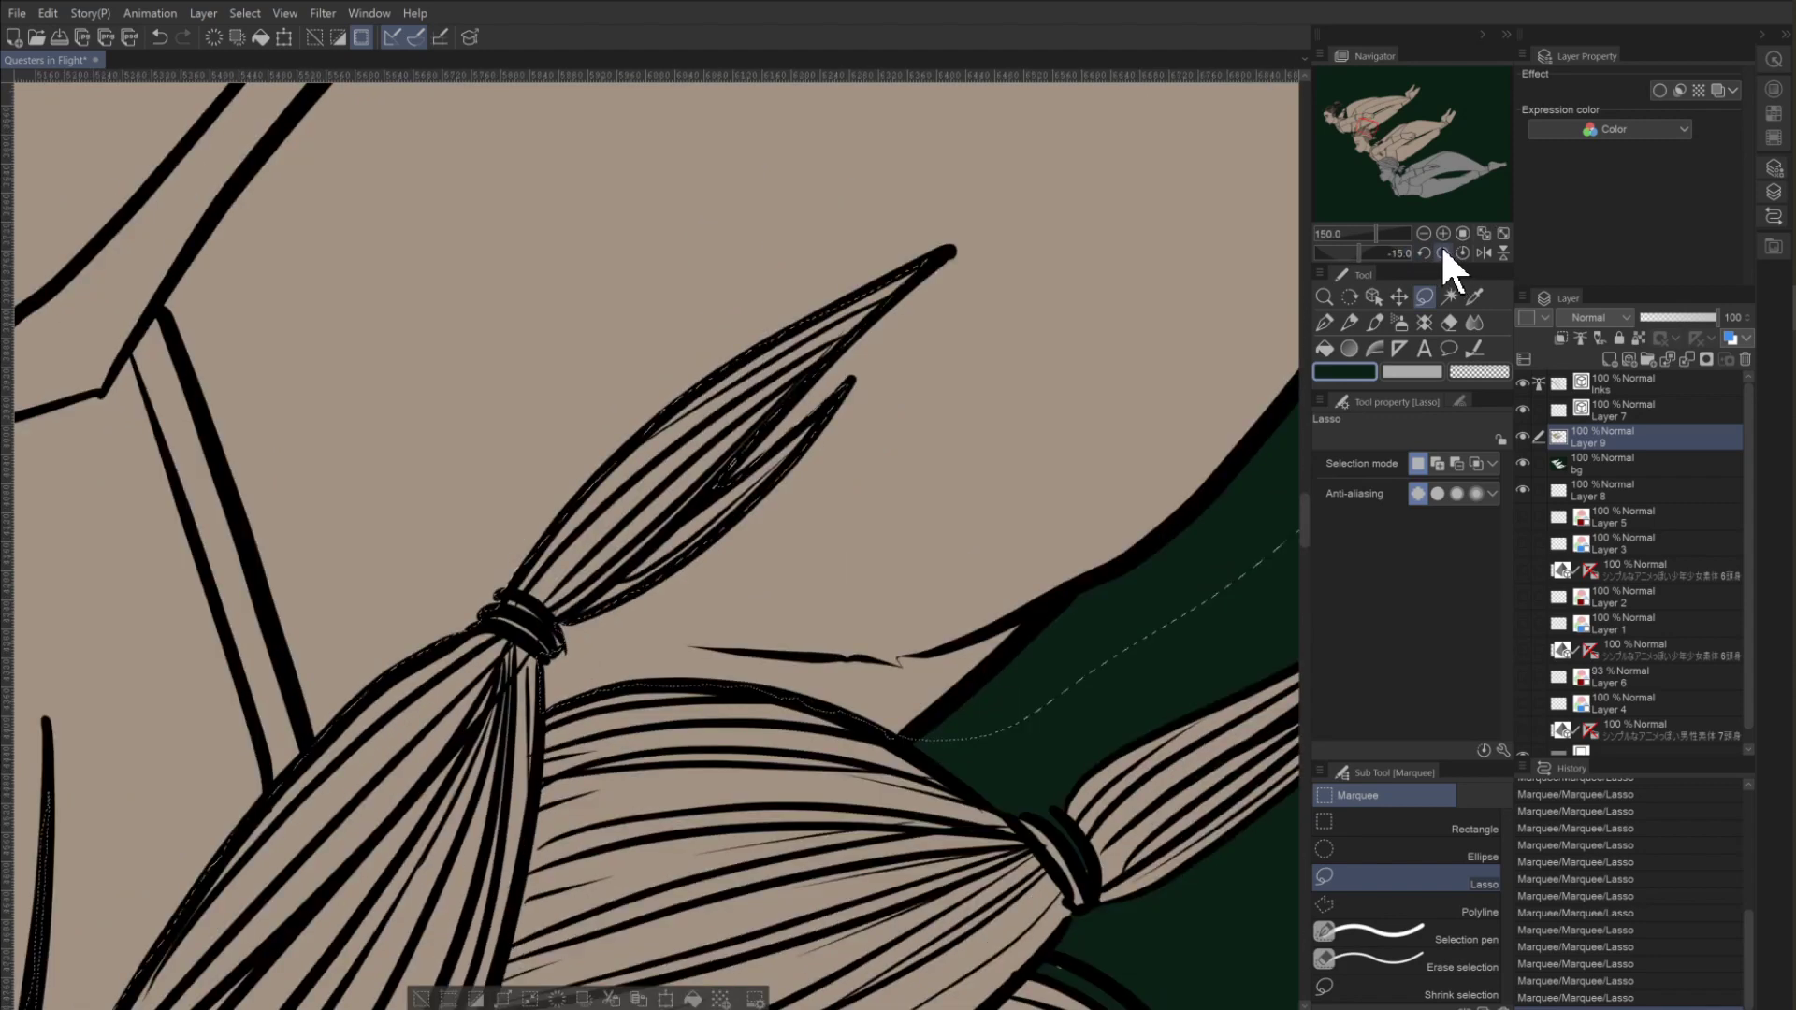
Add the rest of the middle figure's body, from face to feet, to the selection with a loose Lasso outline.
left_click(1424, 233)
left_click(1423, 232)
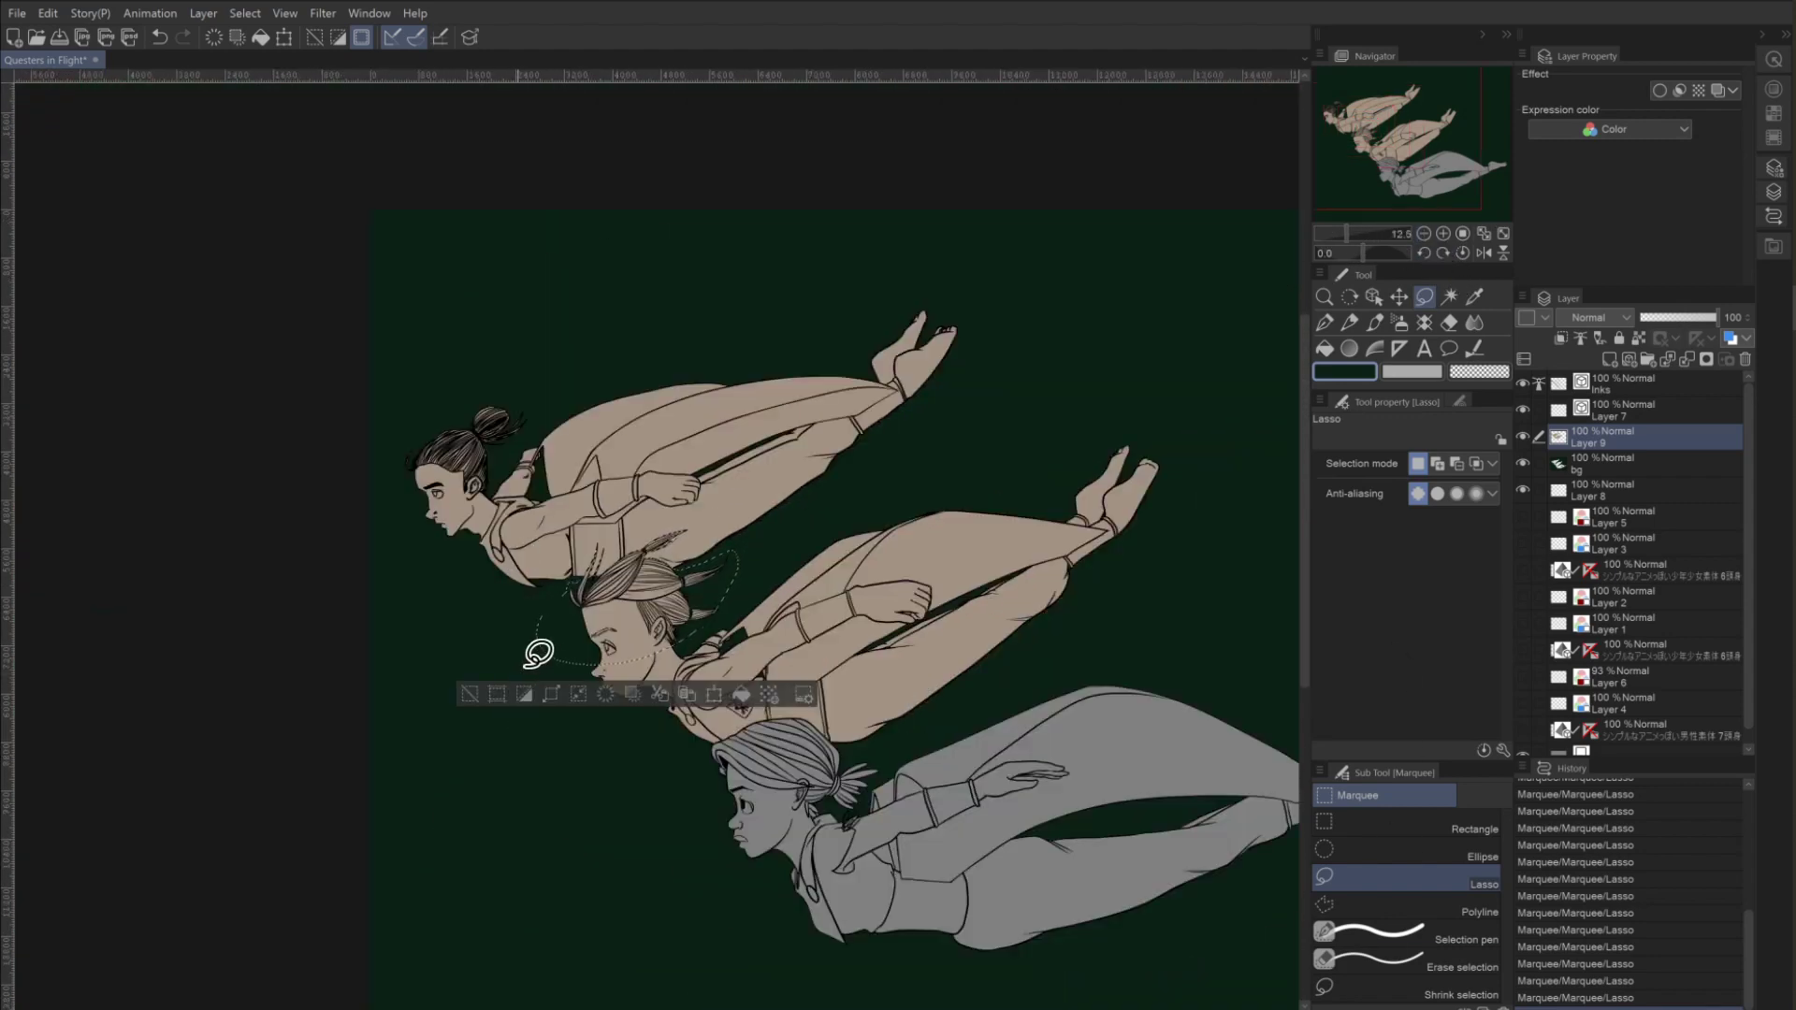
key("shift")
mouse_move(547, 646)
left_mouse_down()
mouse_move(573, 742)
mouse_move(667, 783)
mouse_move(860, 790)
mouse_move(1117, 664)
mouse_move(1253, 414)
mouse_move(865, 427)
left_mouse_up()
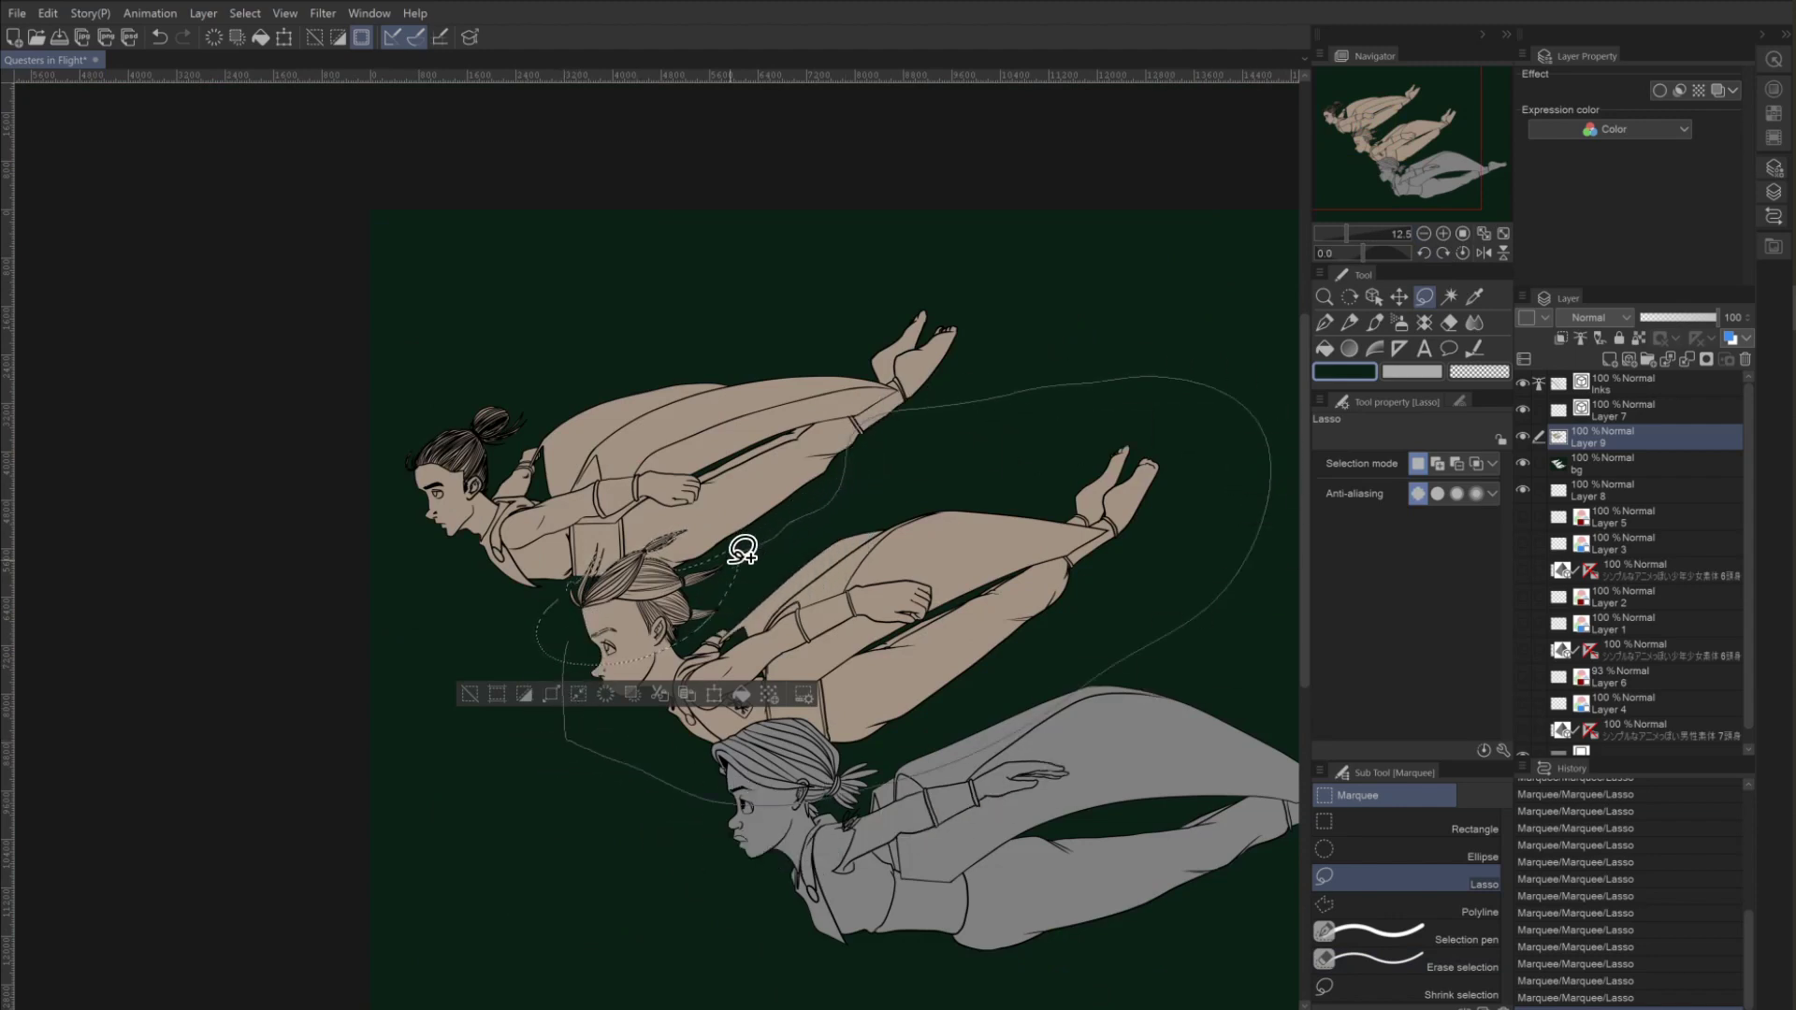
left_click_drag(743, 550, 689, 595)
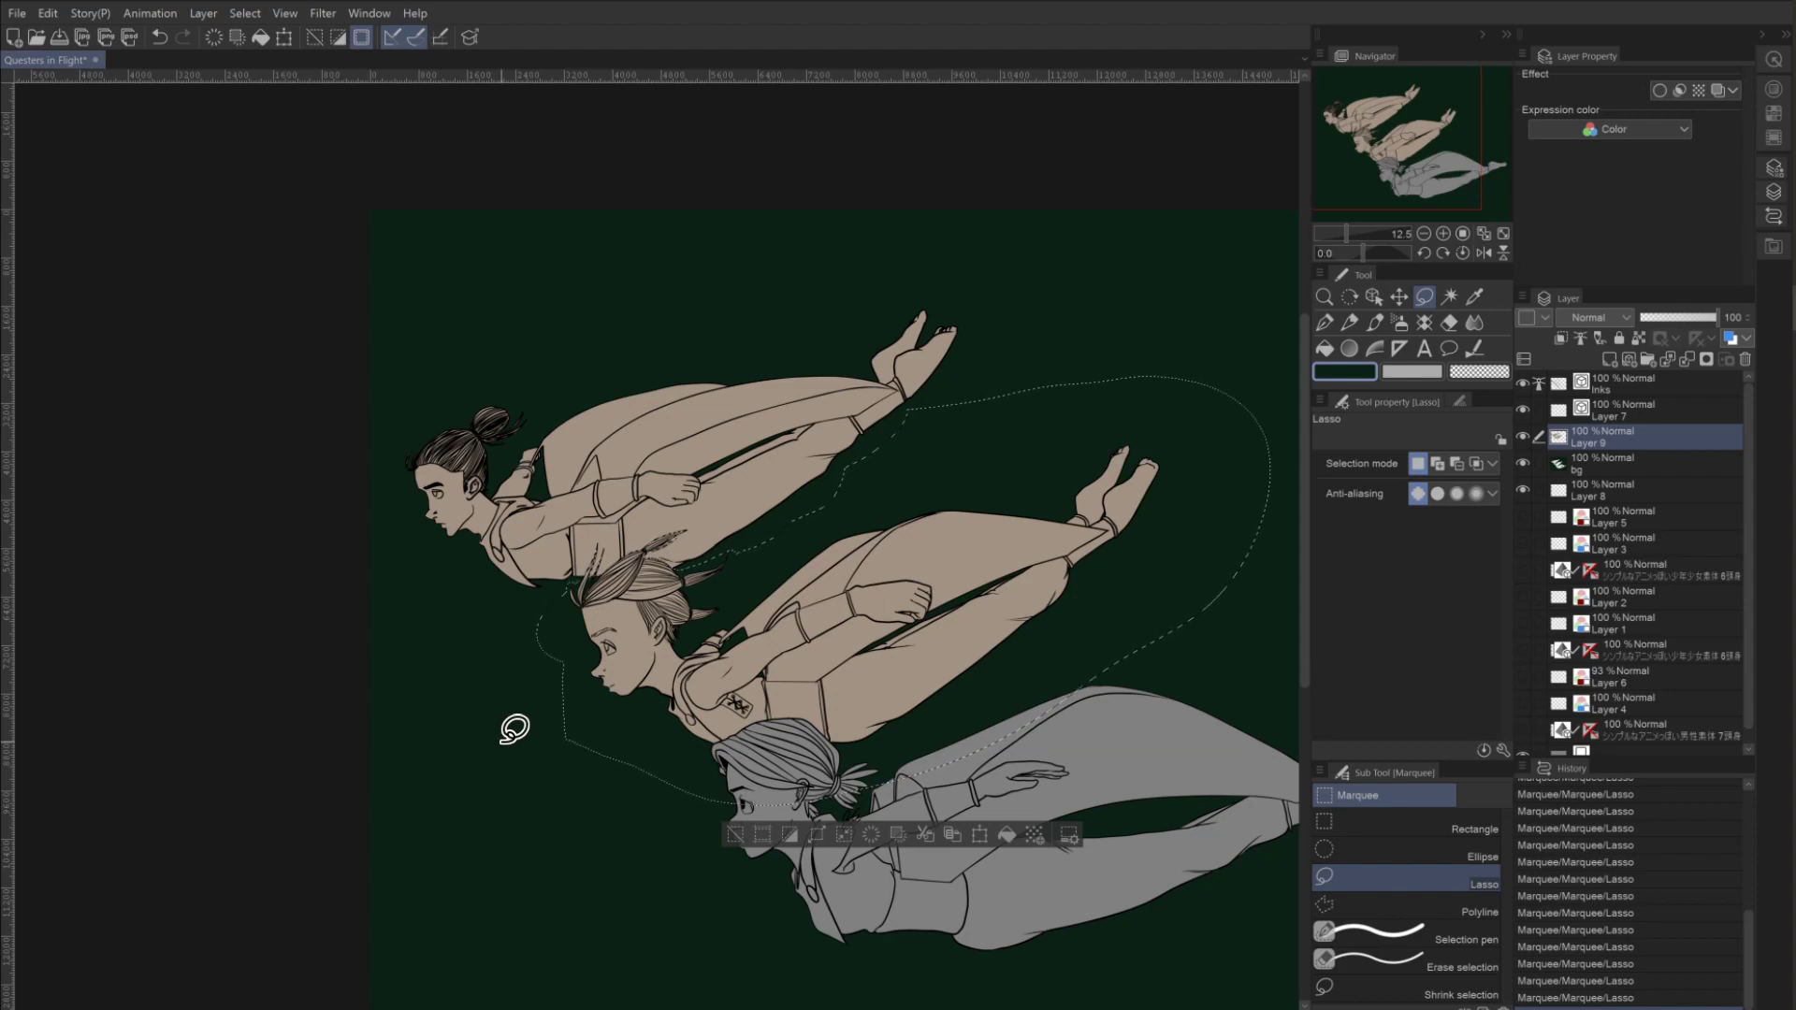
Hide and show the bg layer to check the flat colour shapes on Layer 9.
left_click(1522, 463)
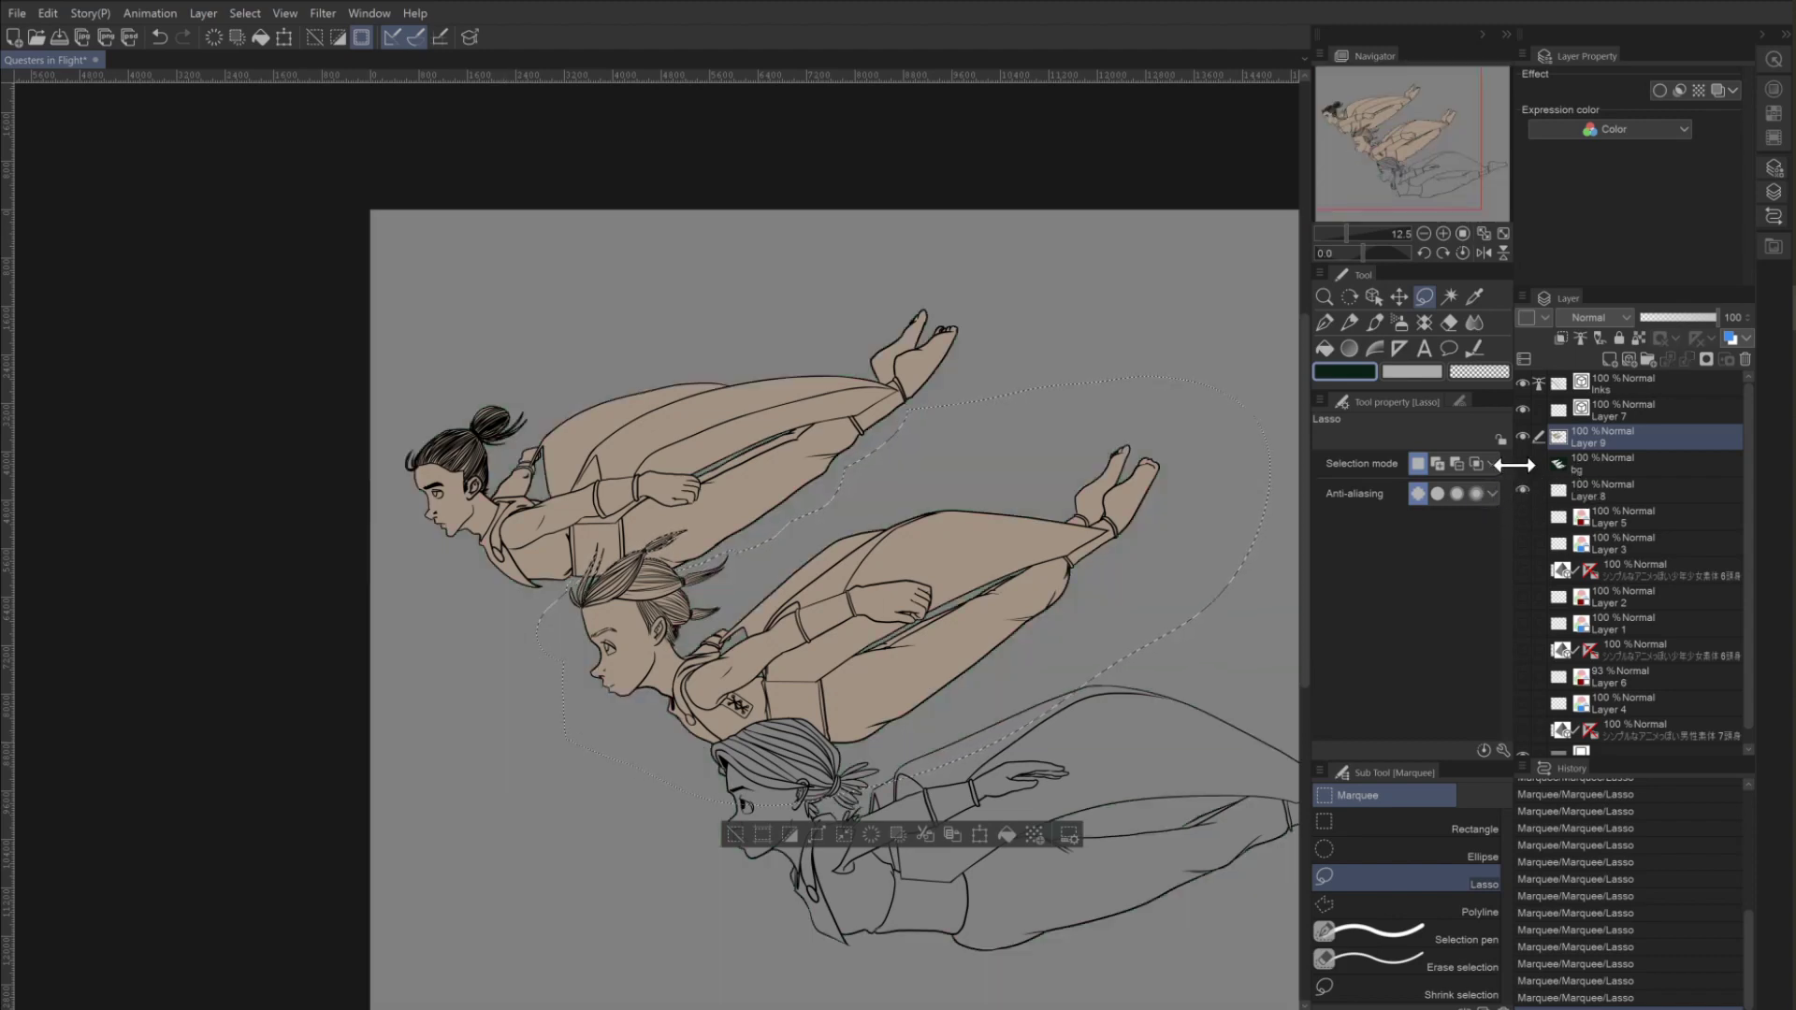
left_click(1515, 463)
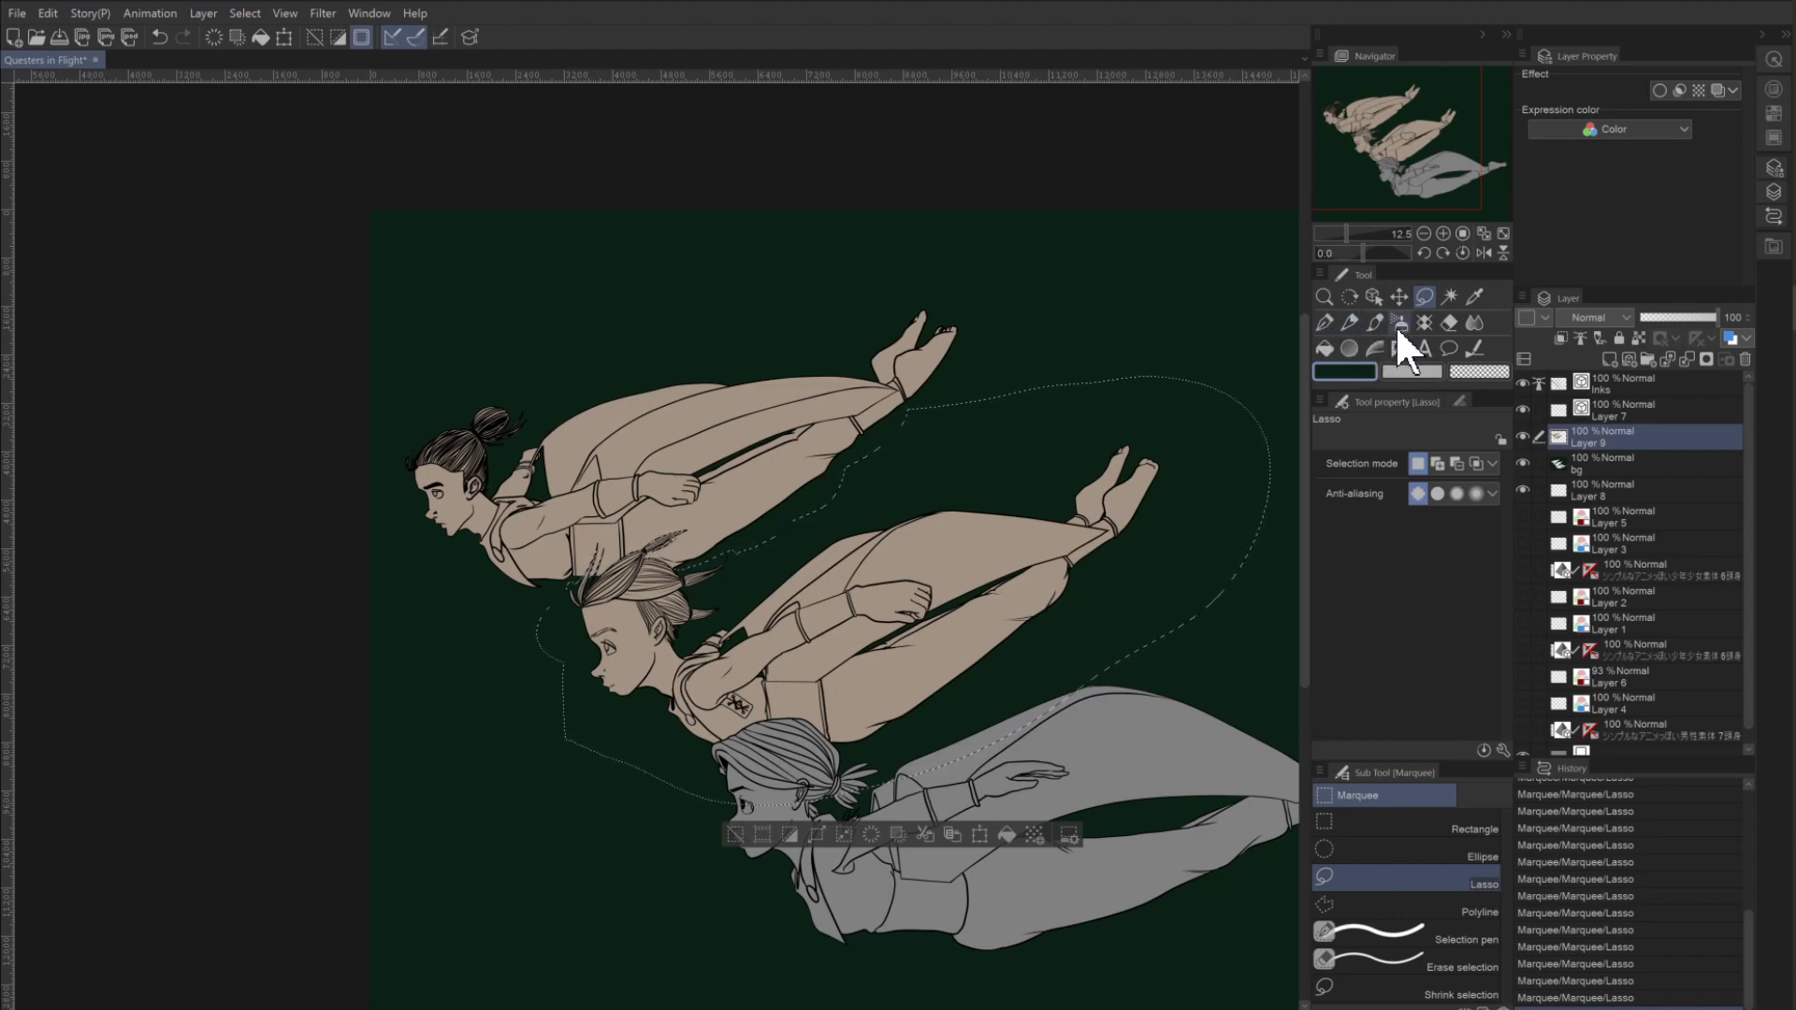
left_click(1519, 459)
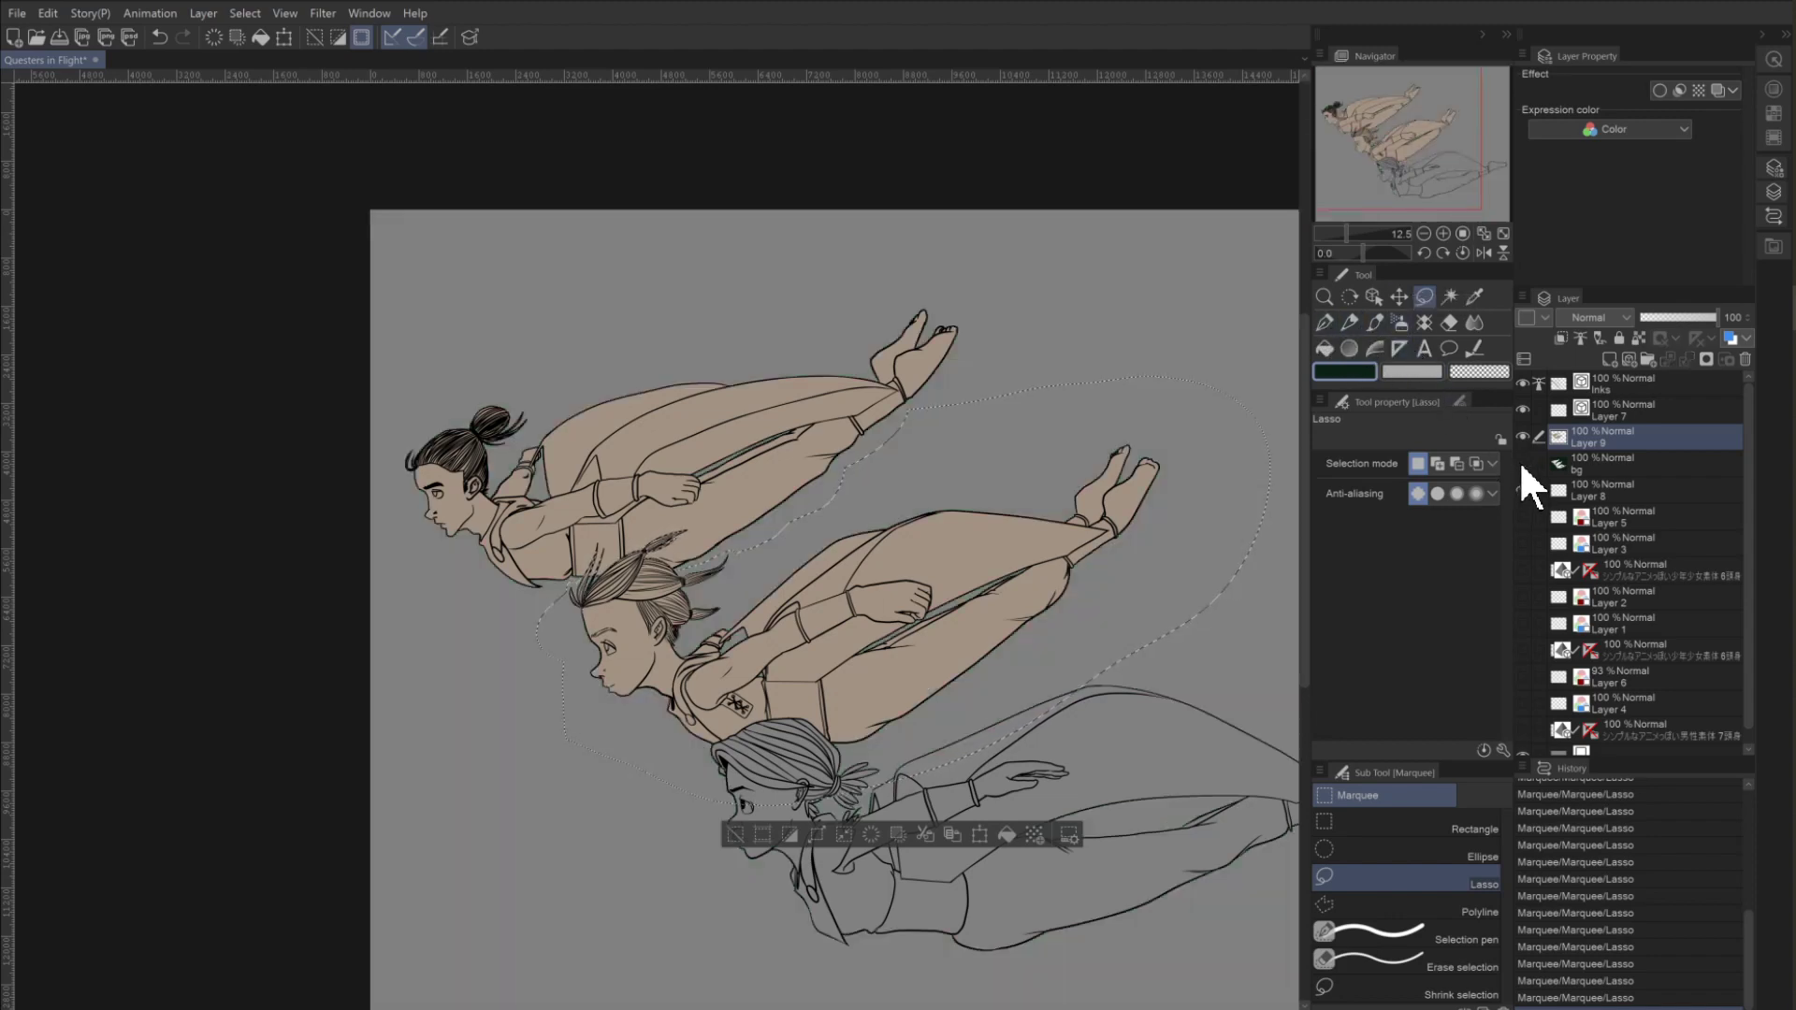
left_click(1518, 460)
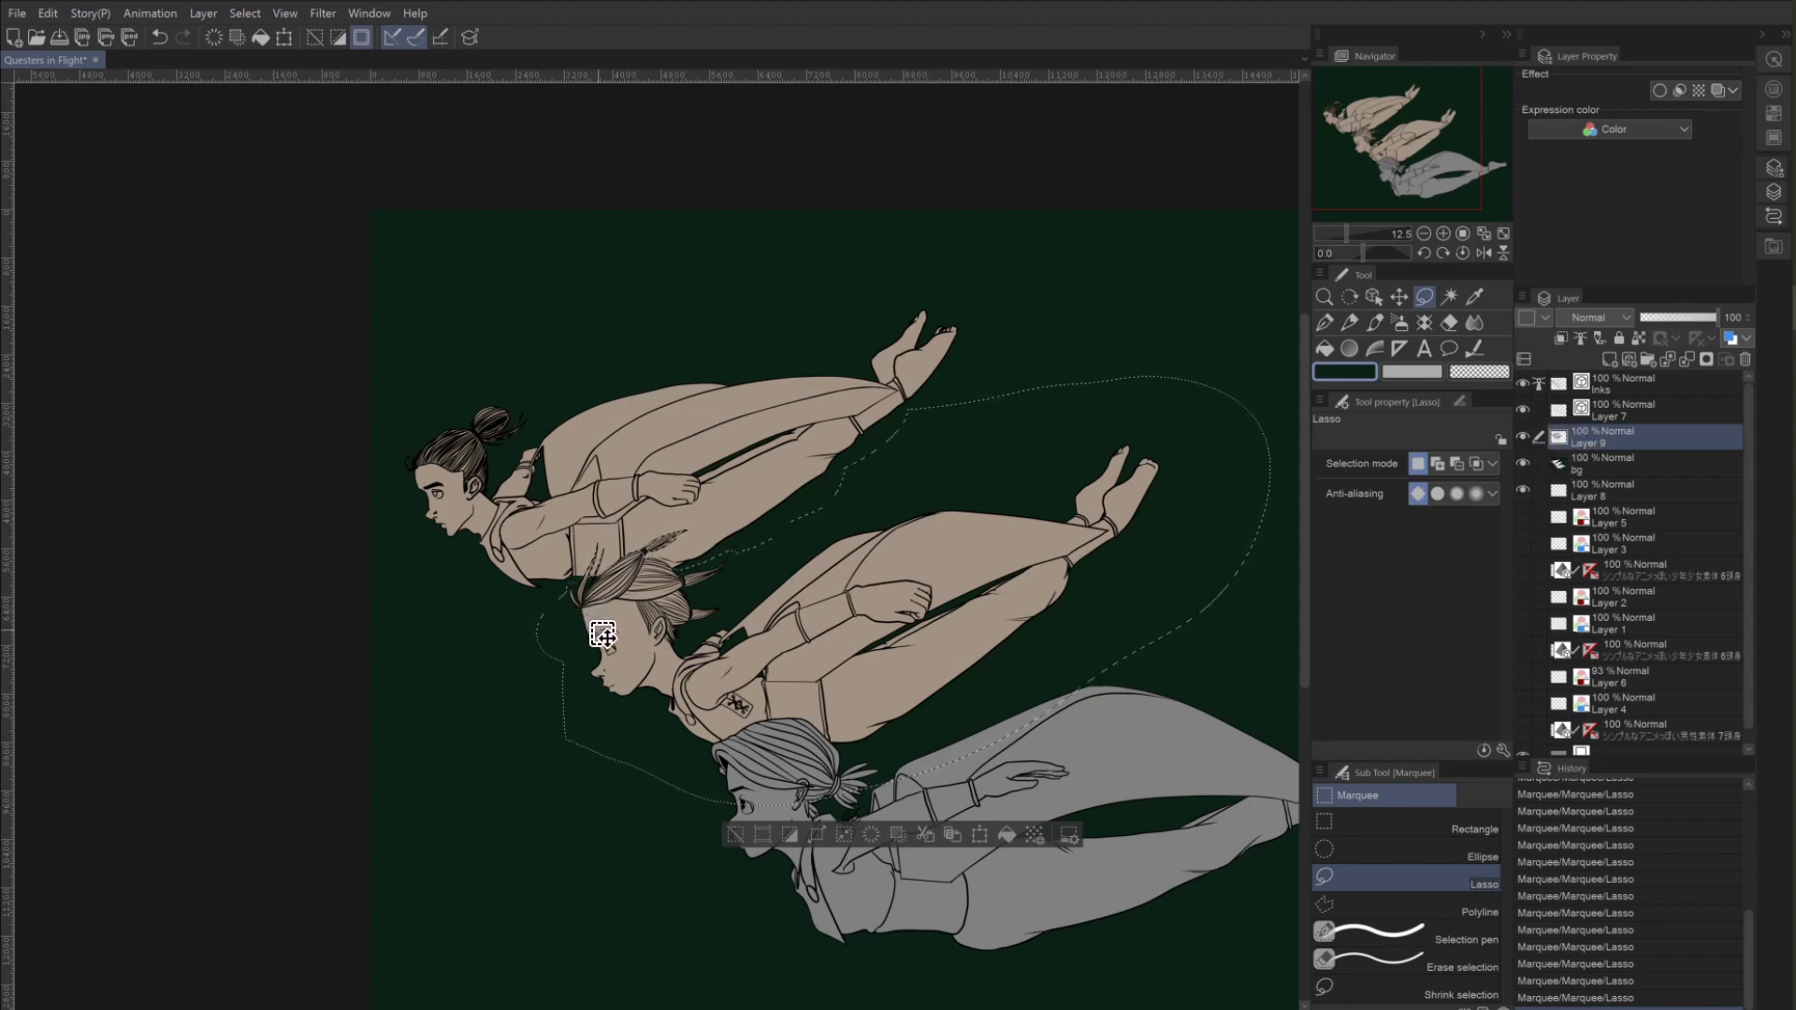
Switch to the Fill tool and bring up the skin-tone colour set for choosing the next flat colour.
left_click(1325, 348)
double_click(1391, 369)
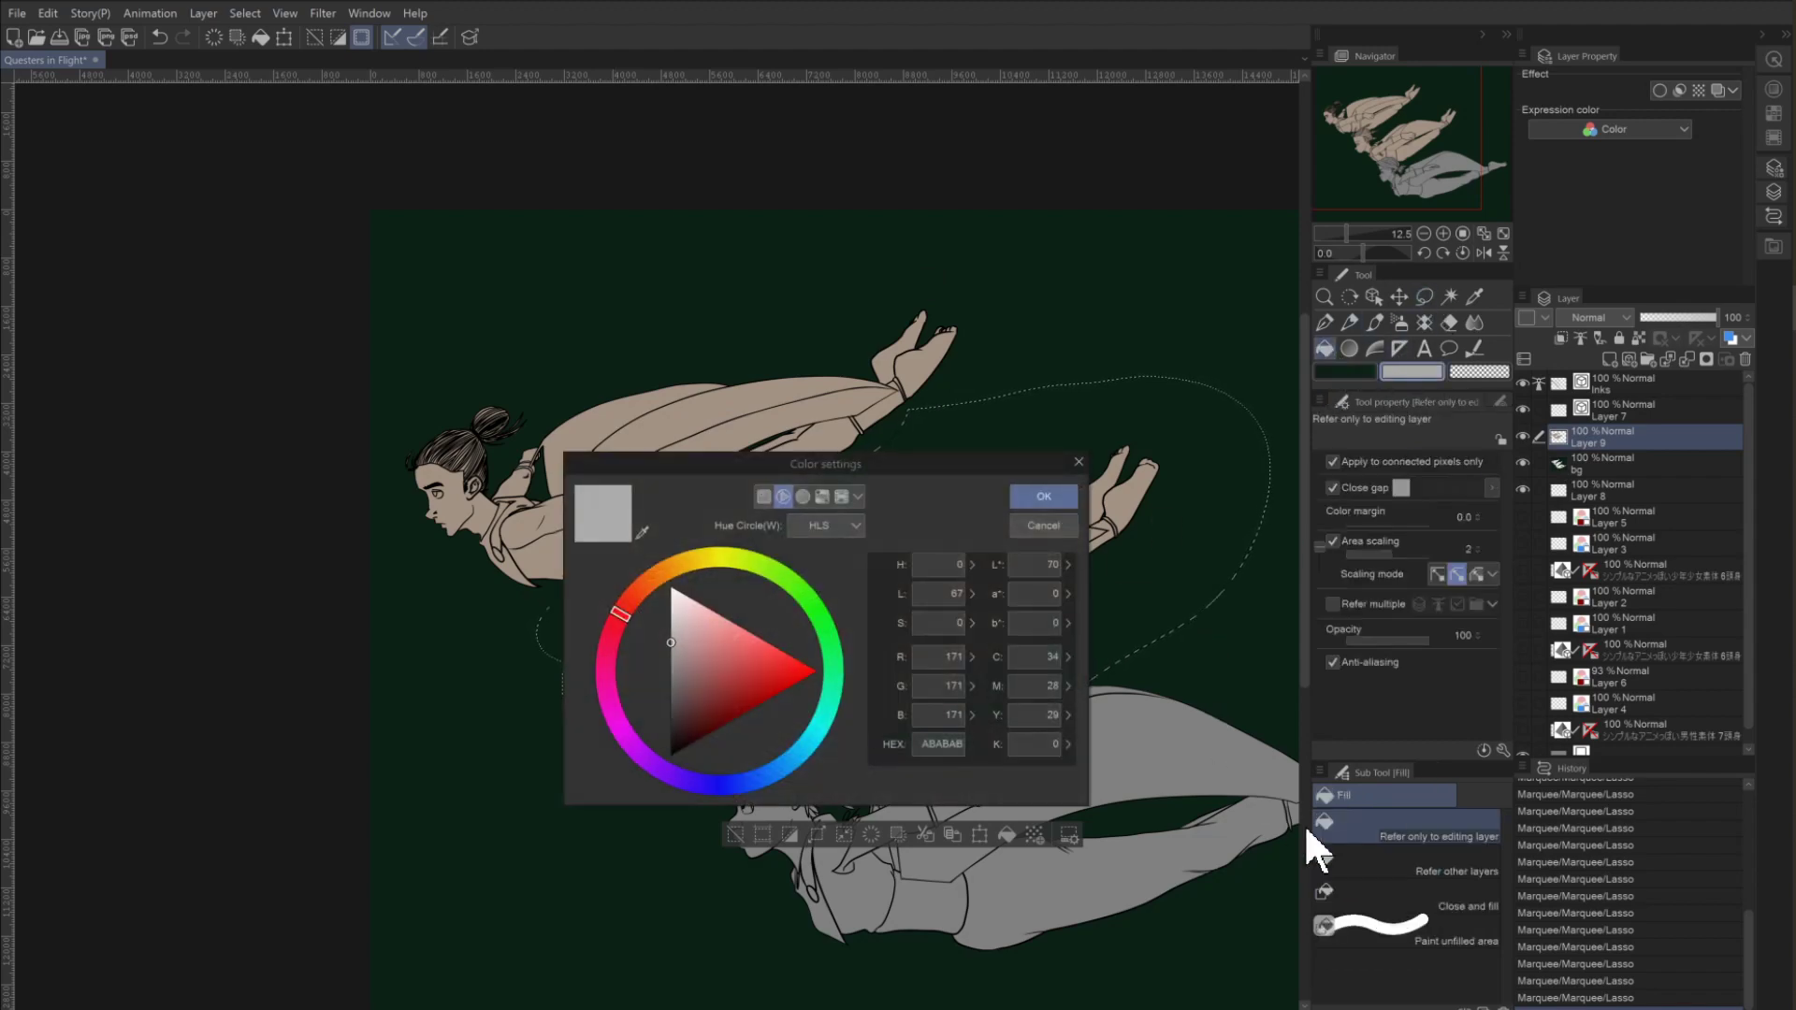
left_click(1036, 491)
left_click(1770, 168)
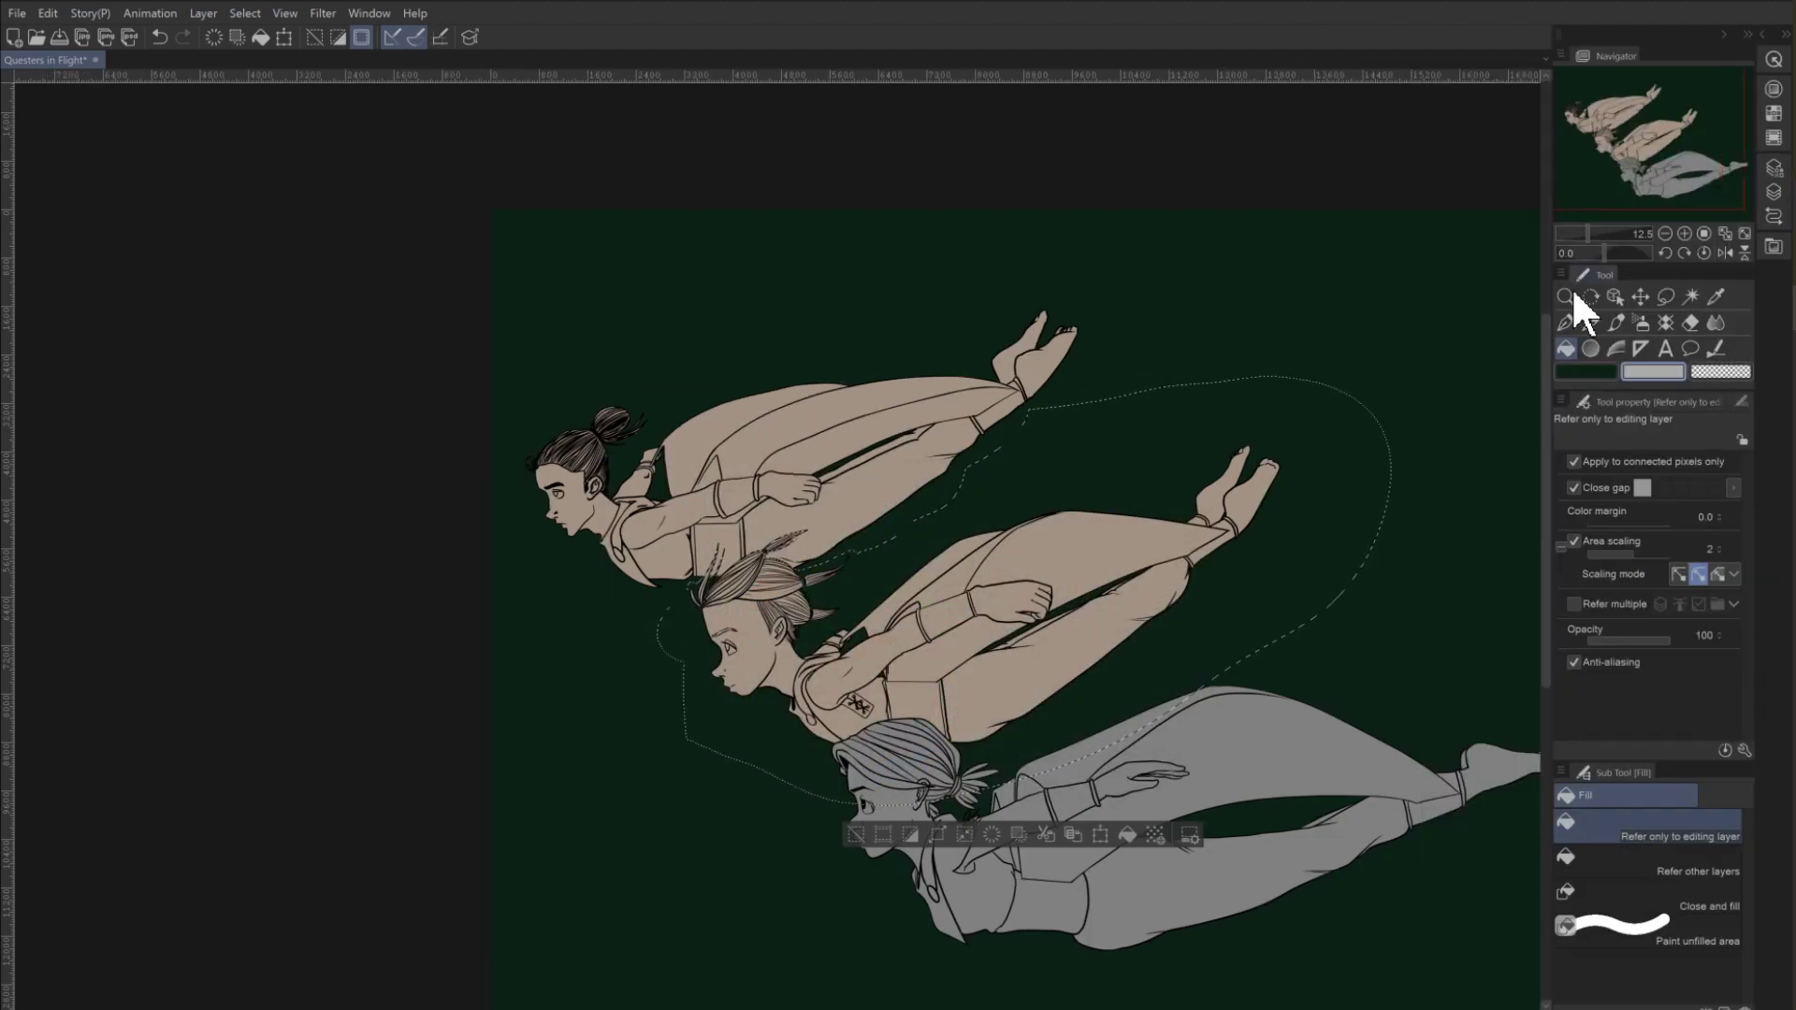
left_click(1770, 169)
left_click(1774, 140)
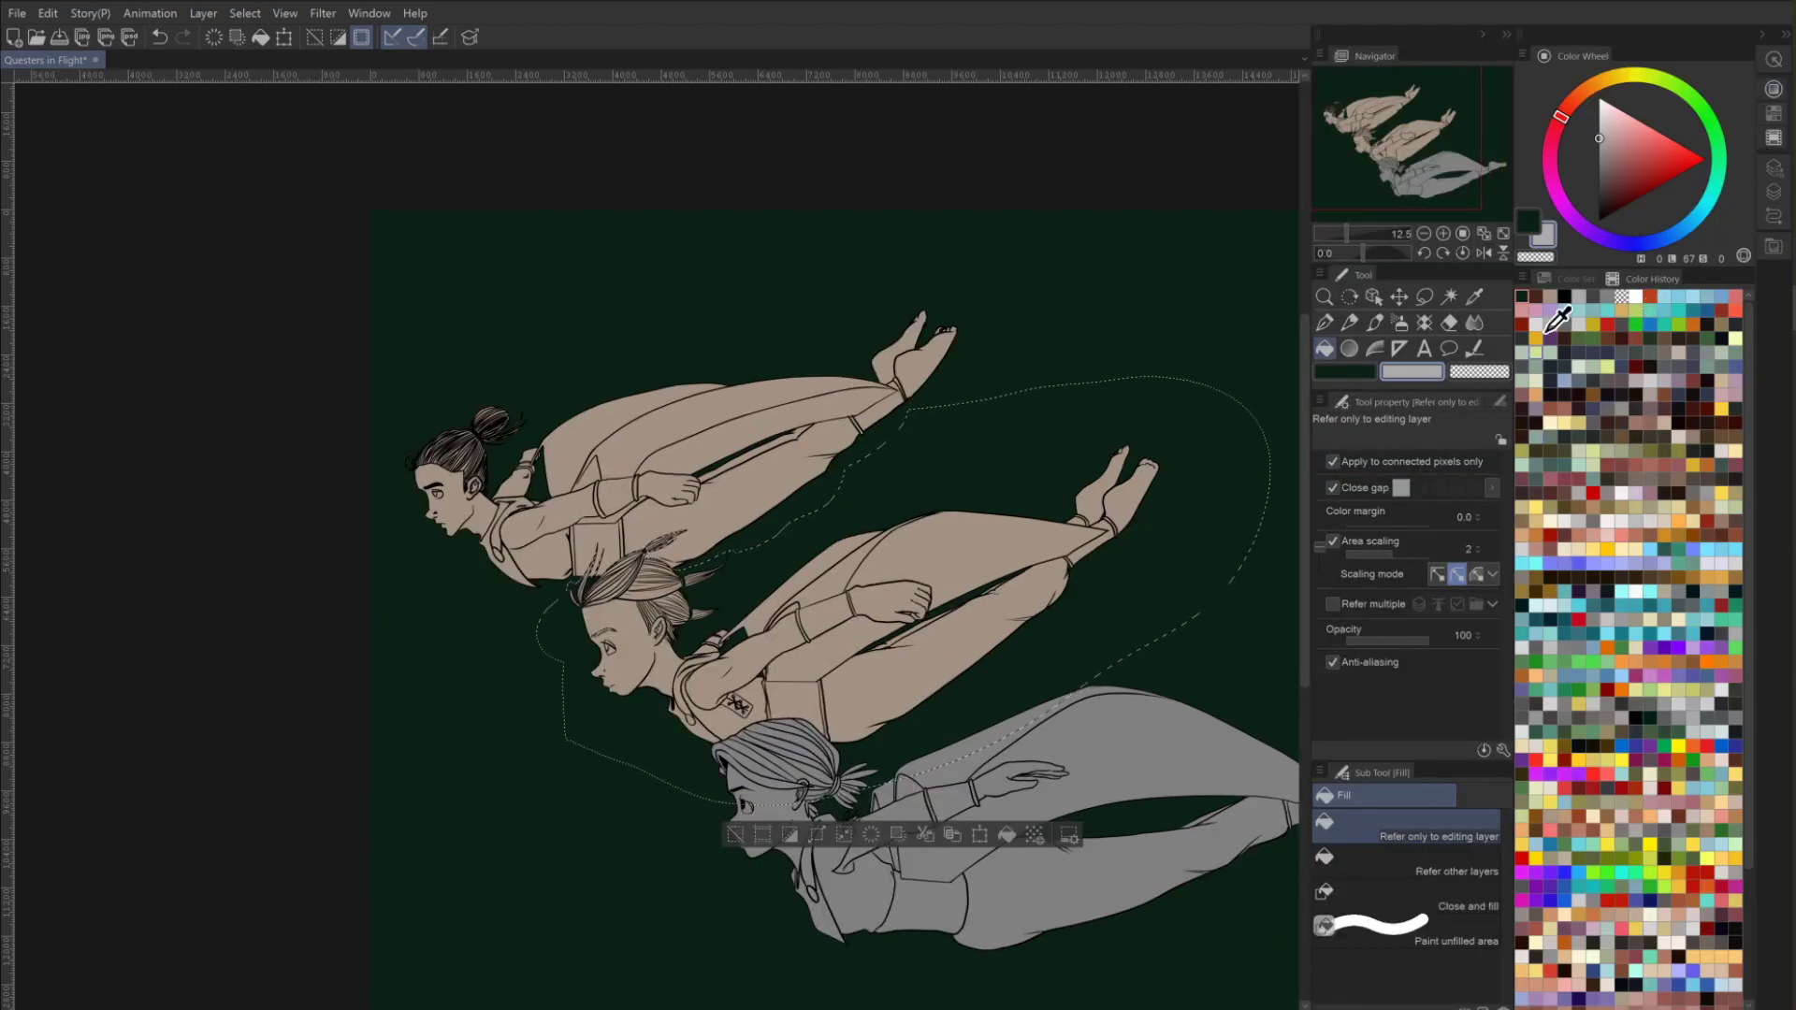
left_click(1568, 277)
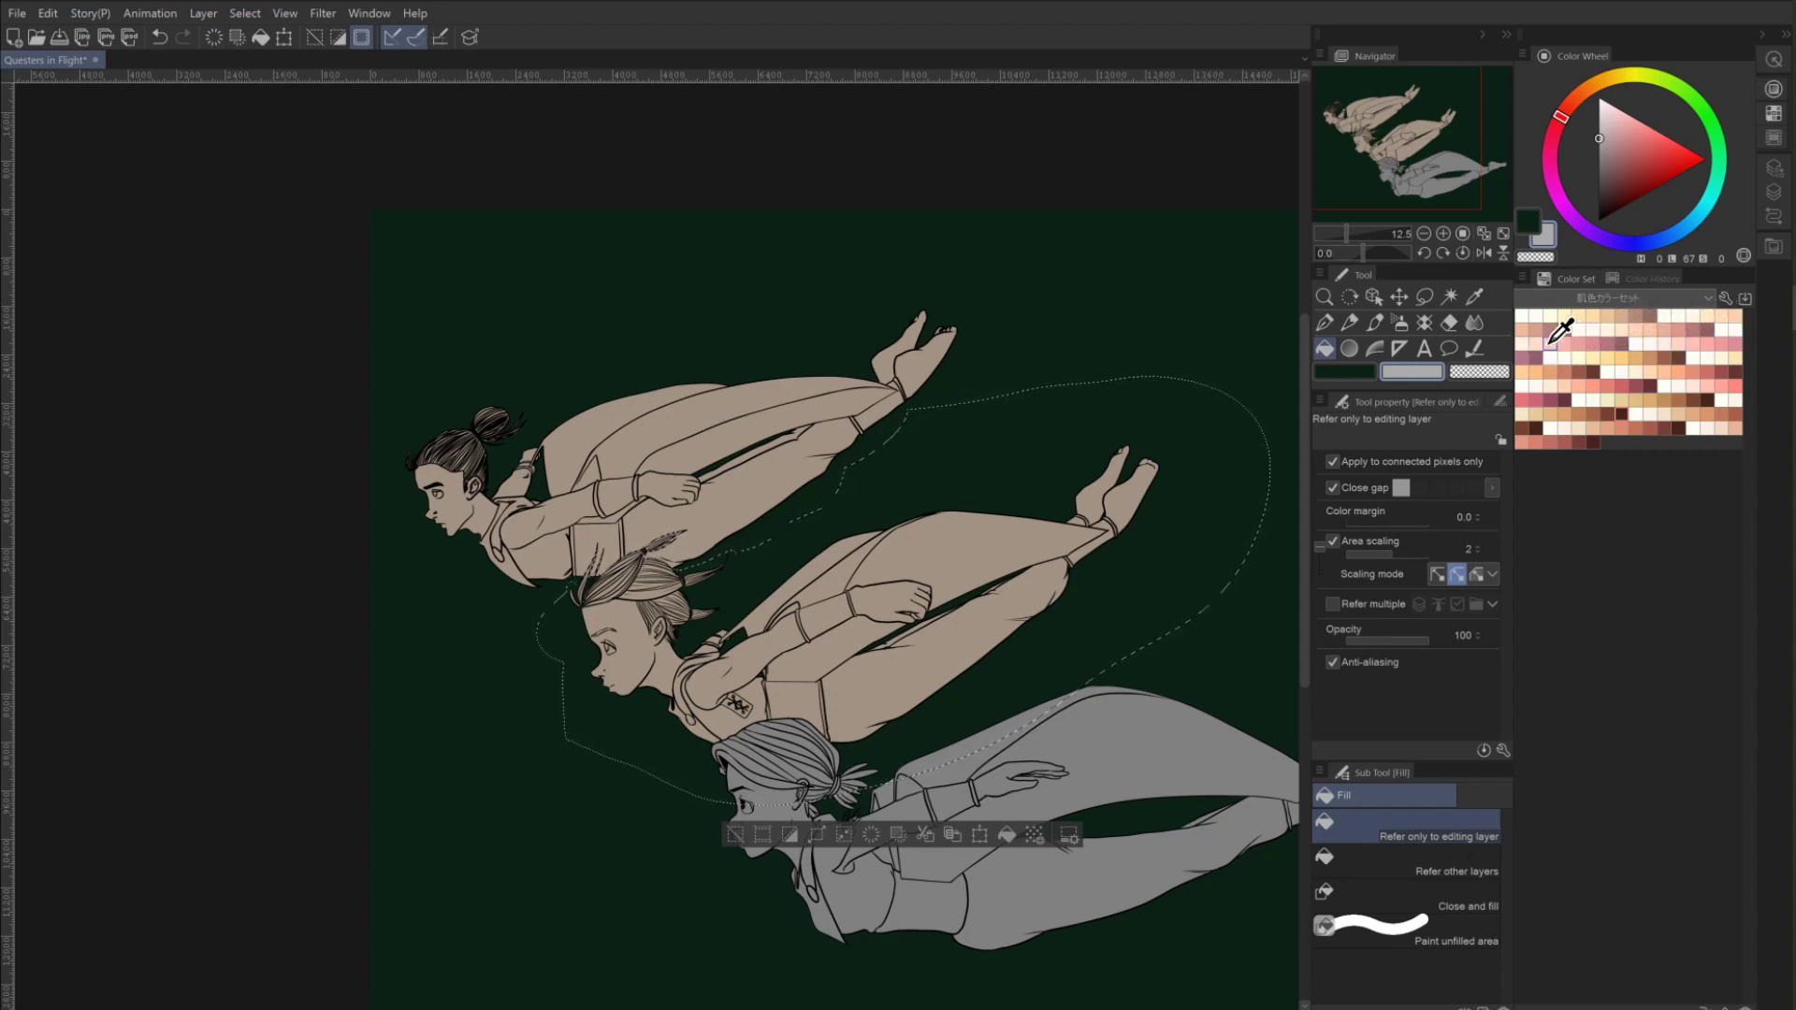
Fill the selected middle figure with a dusty rose (H 353, L 47, S 21) from the colour set, and deselect.
left_click(1626, 336)
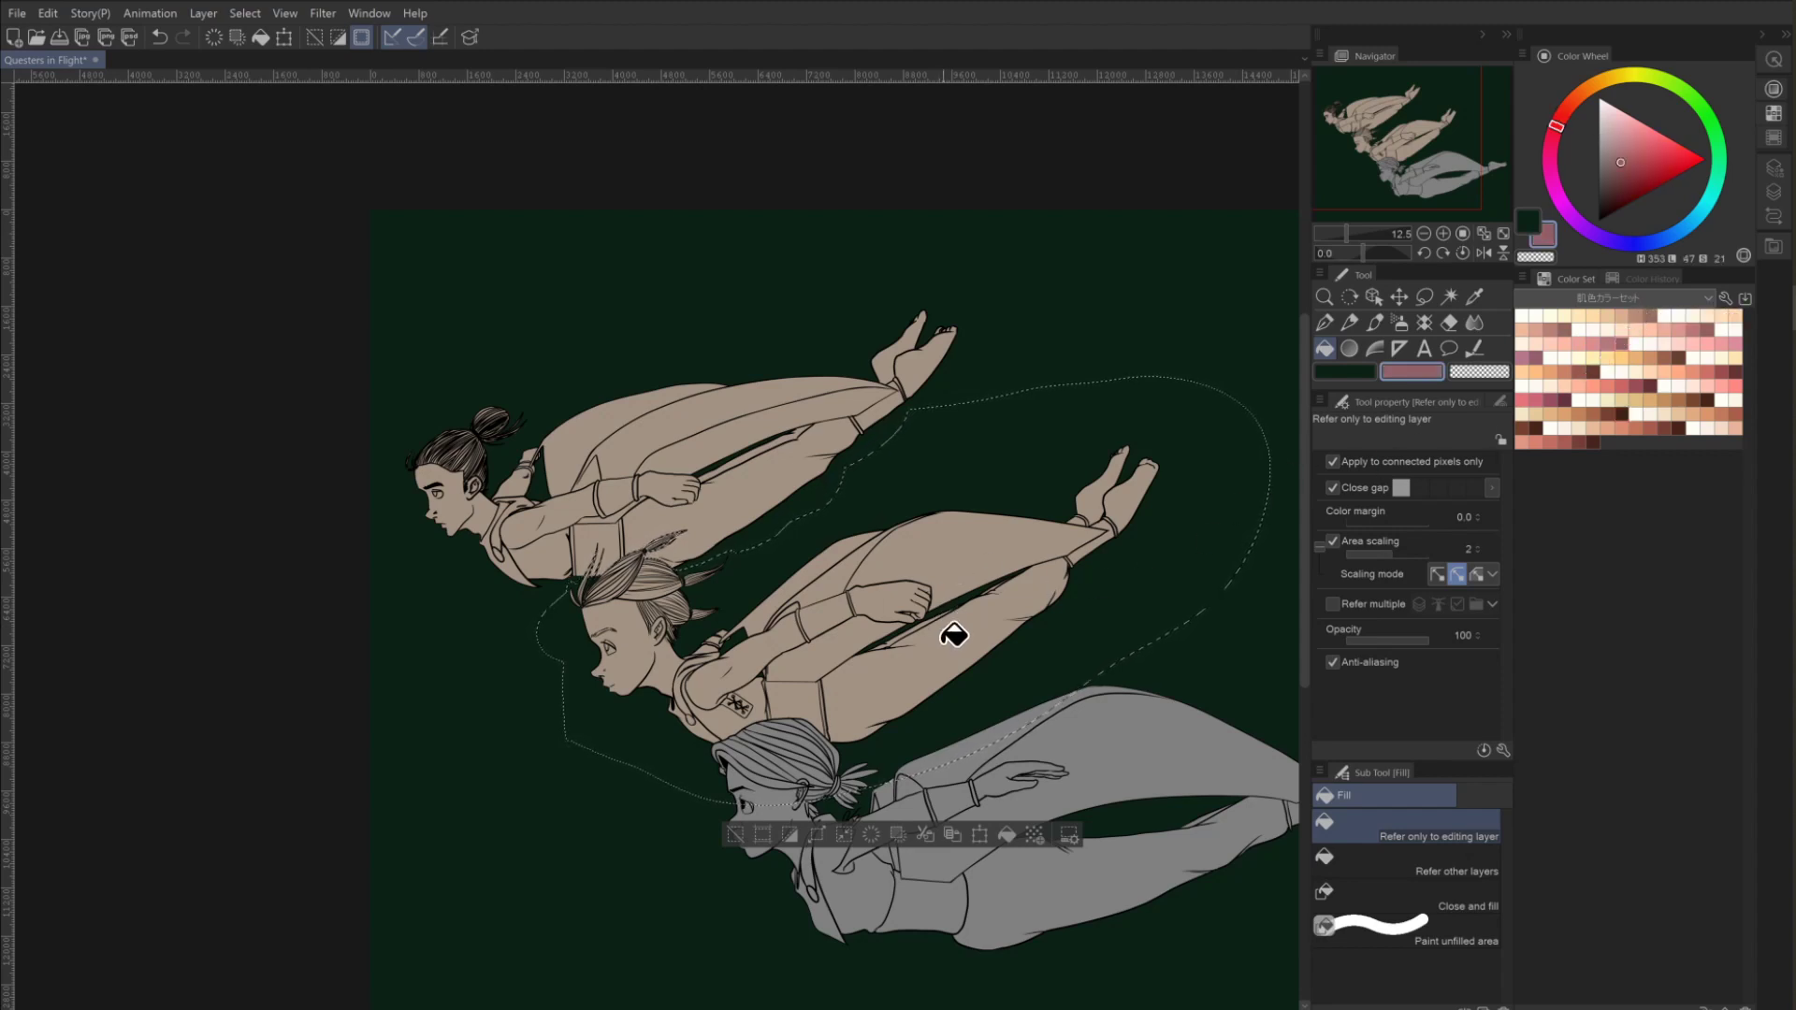
left_click(575, 749)
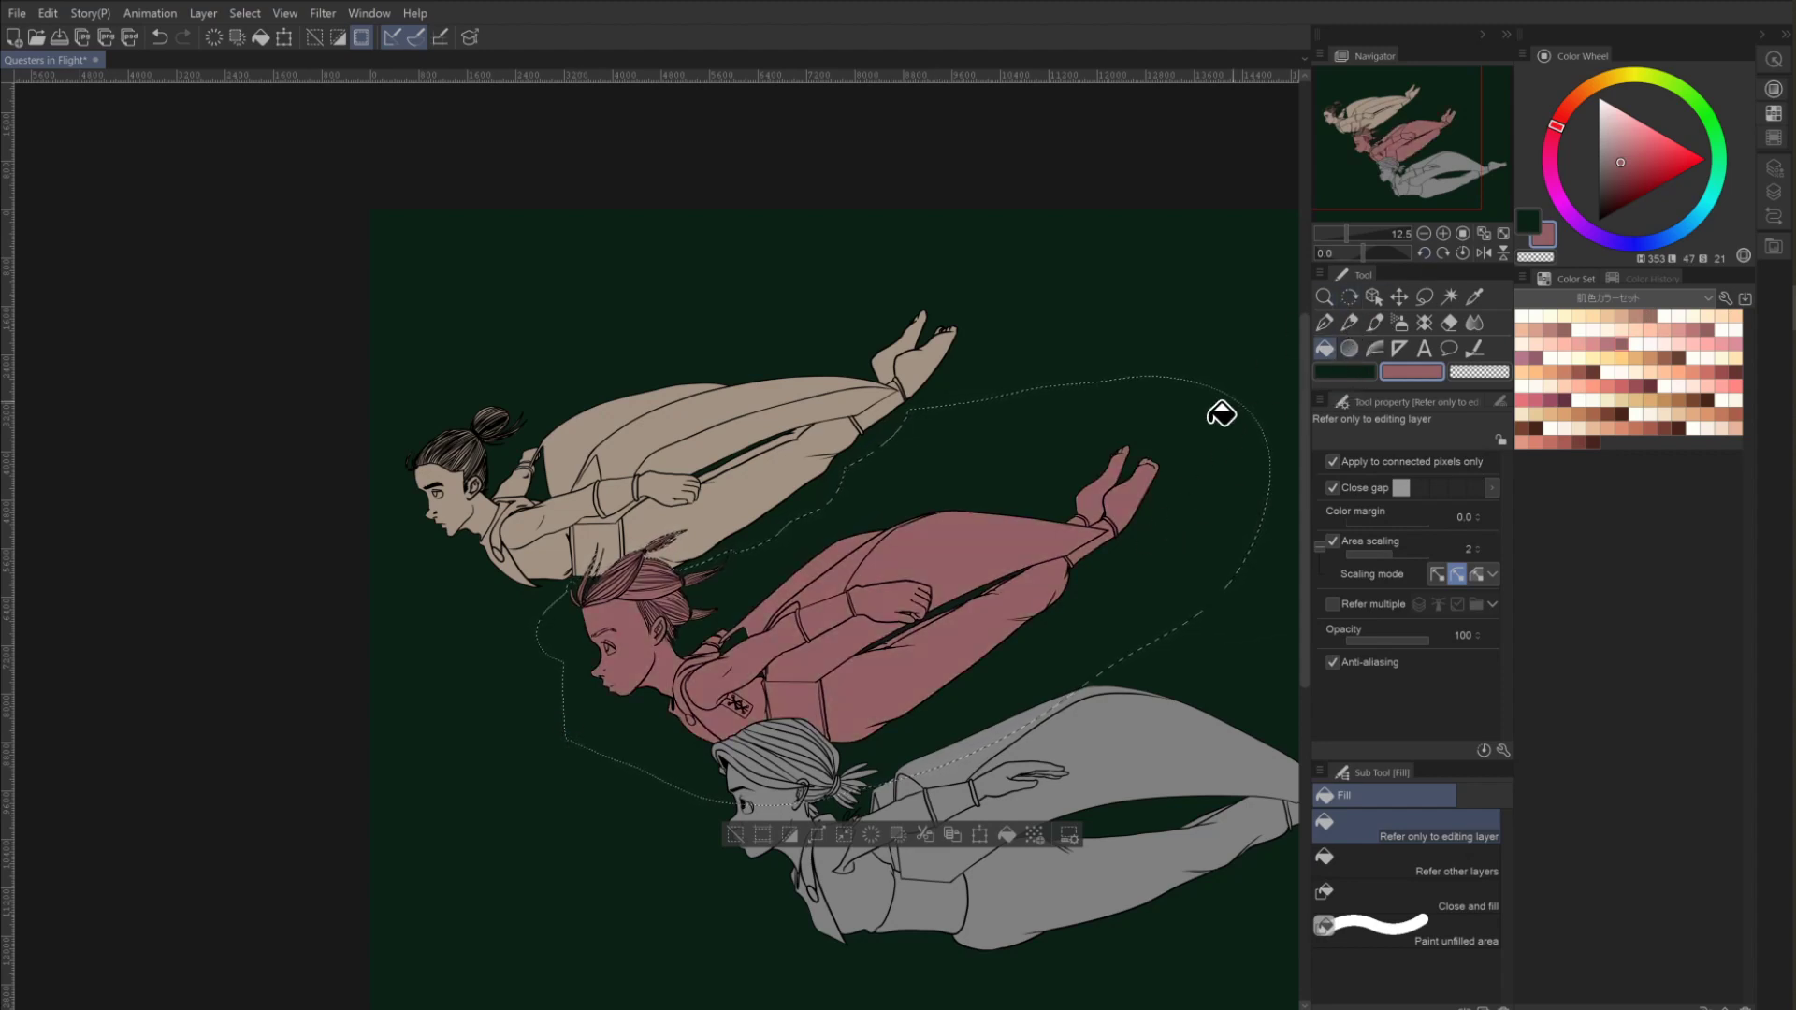
left_click(735, 833)
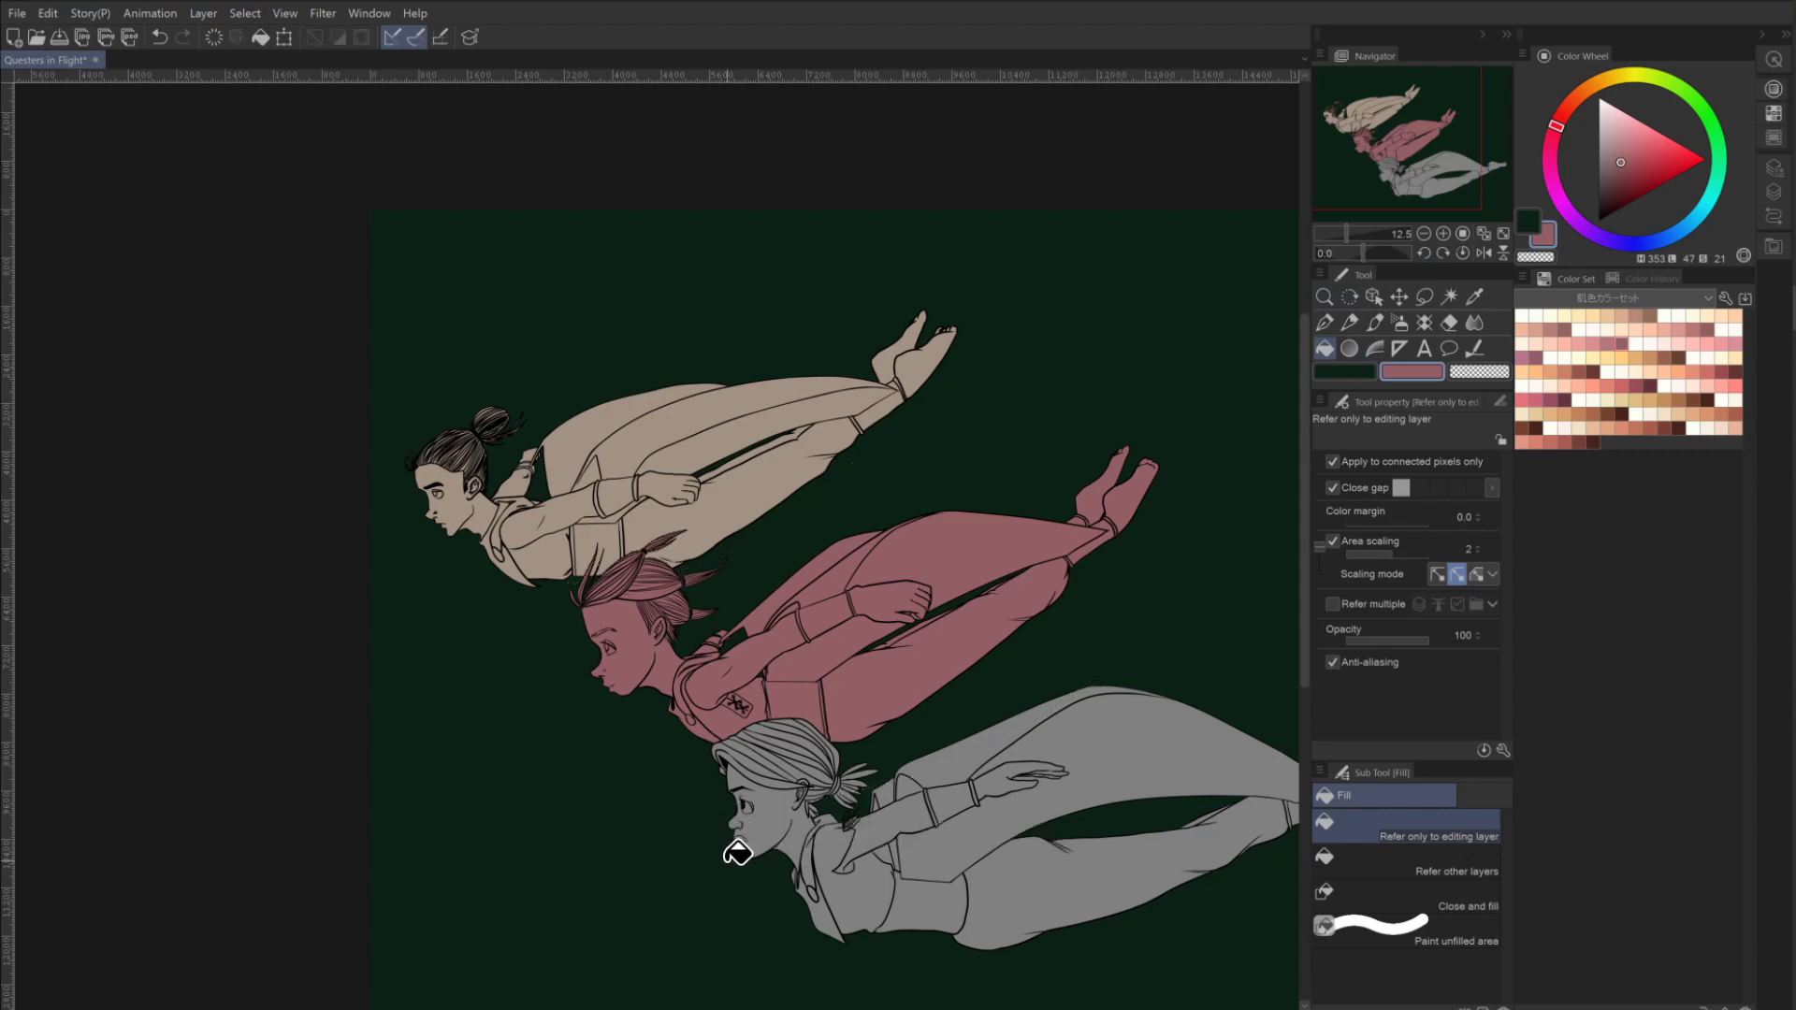
Choose a dark reddish brown from the colour set and undo the fill that covers the background and lowest figure.
left_click(1607, 408)
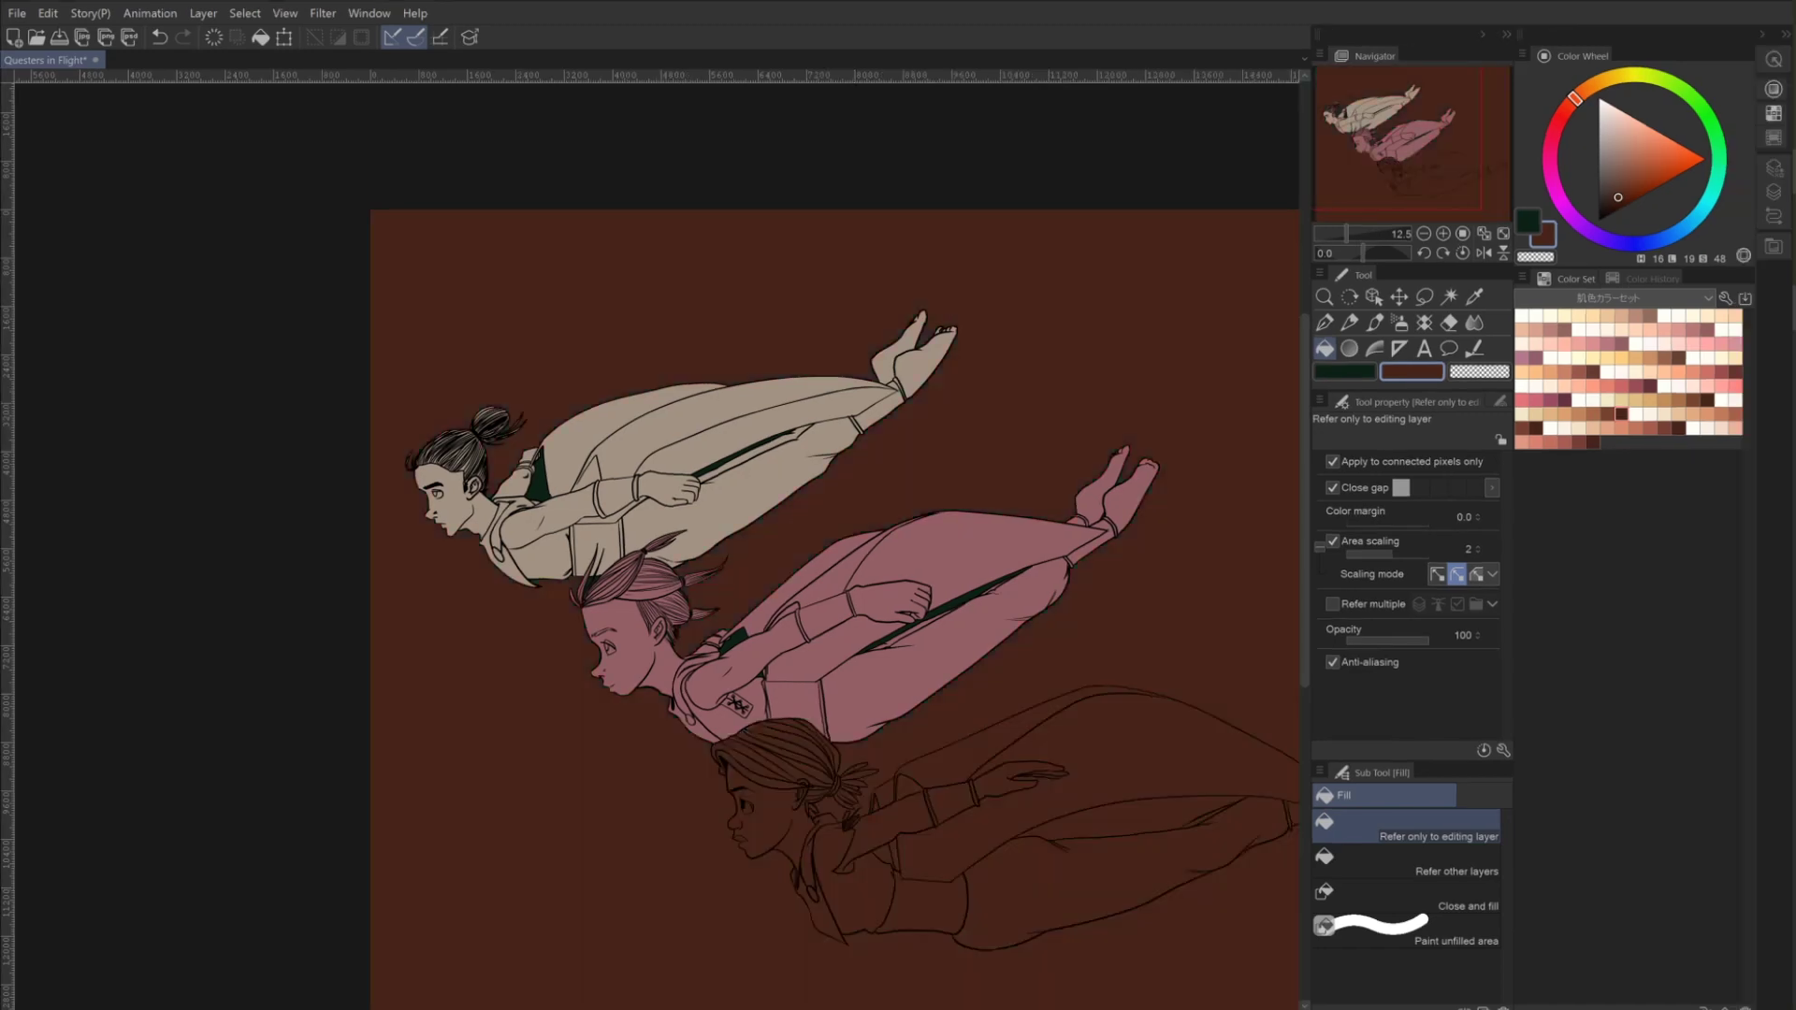
key("ctrl+z")
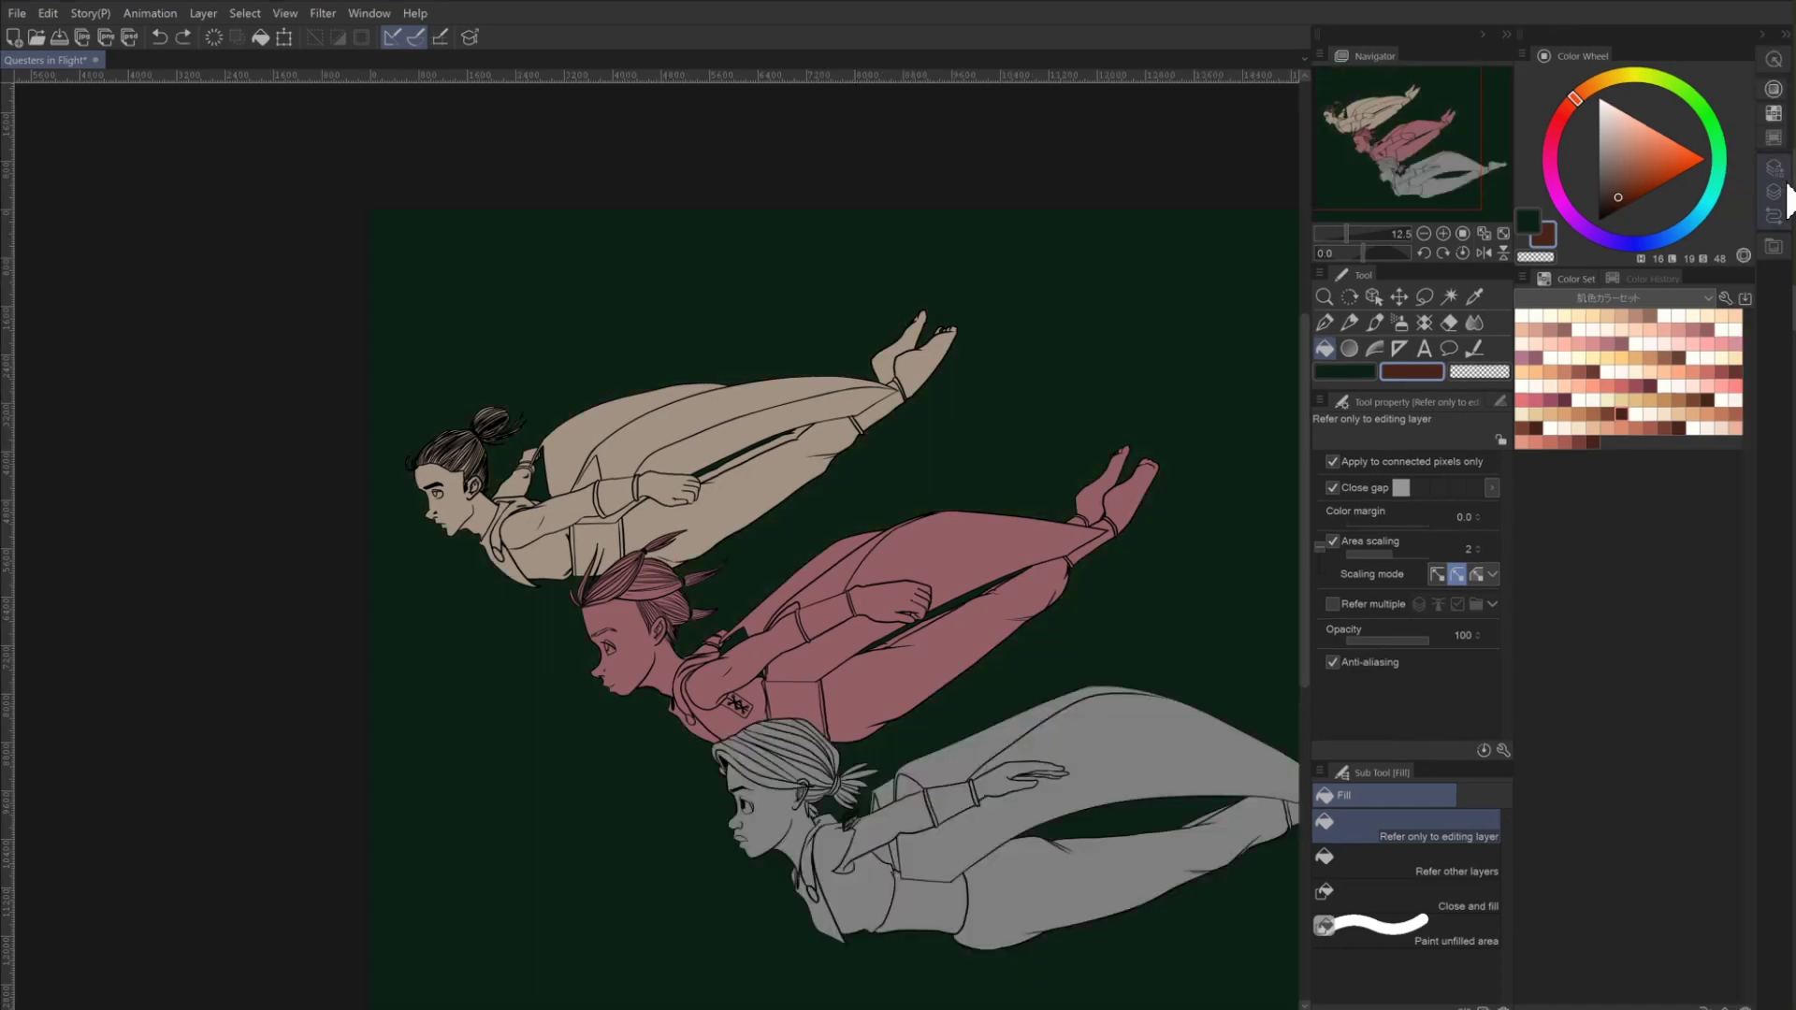
left_click(1777, 183)
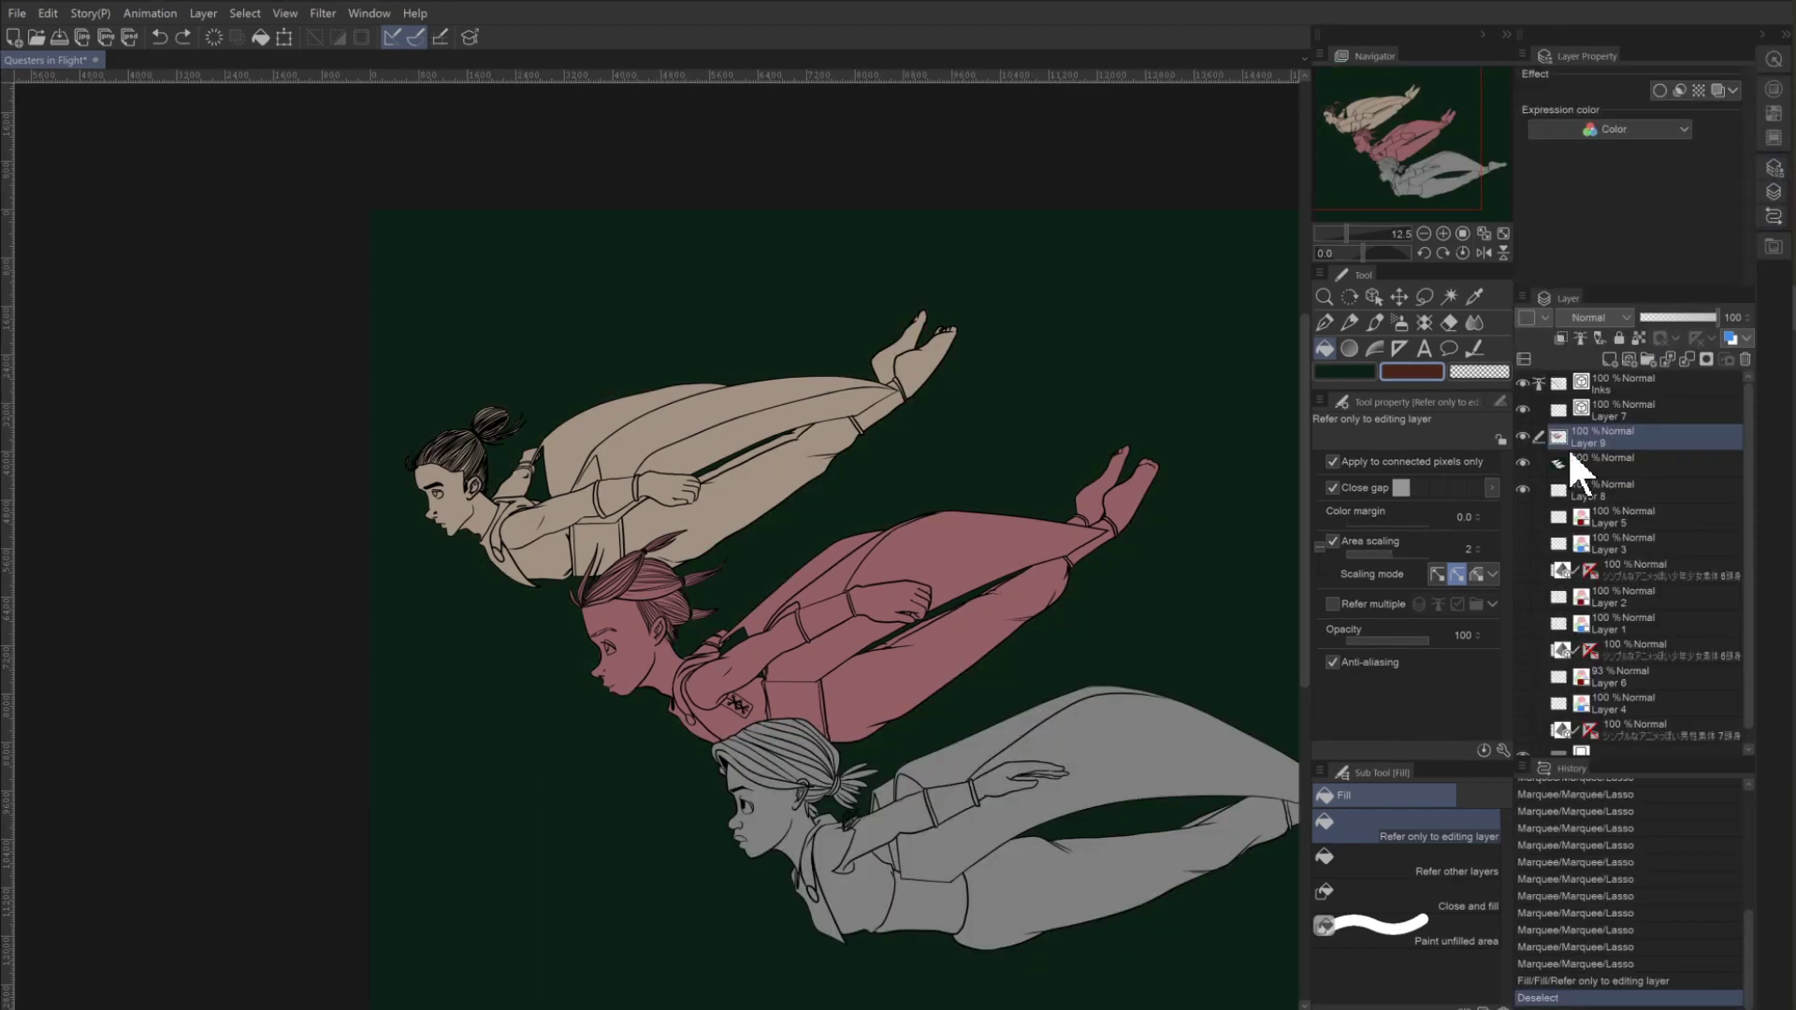
Select the background area around the figures, invert the selection, fill the lowest figure with the dark reddish brown on Layer 9, and deselect.
key("shift")
key("alt")
key("ctrl+shift")
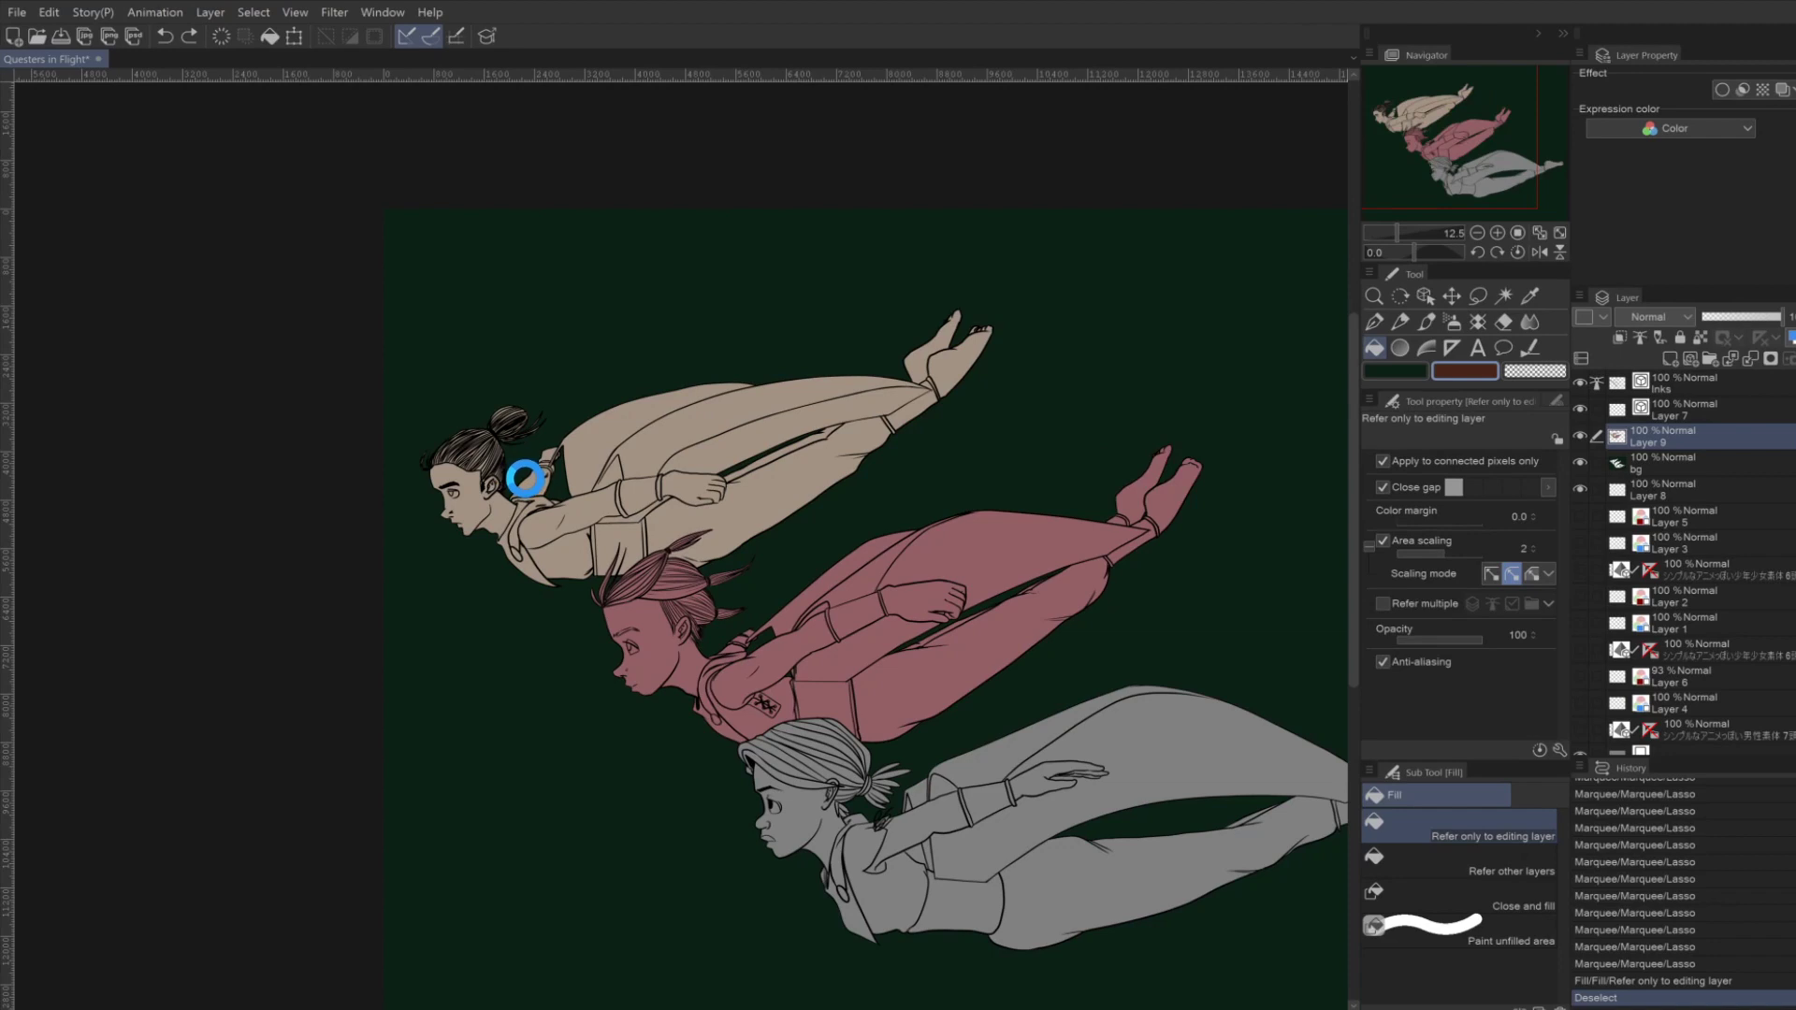
left_click(245, 13)
left_click(271, 94)
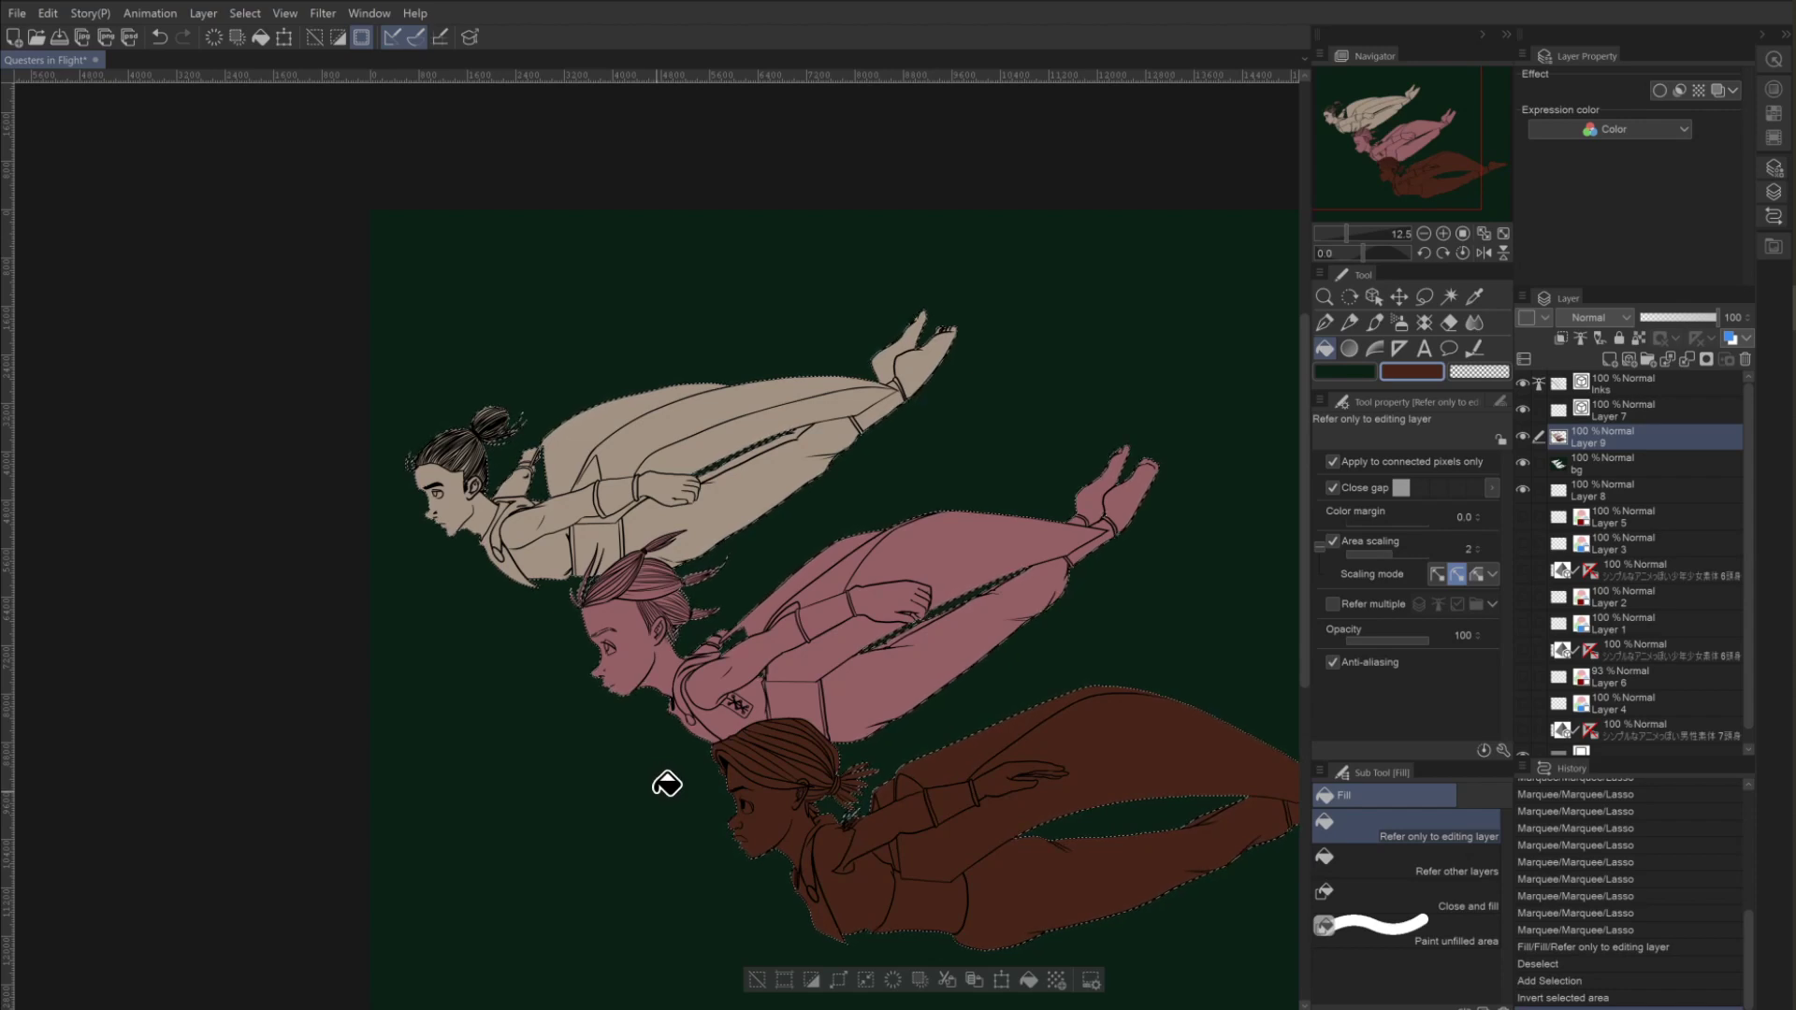
left_click(757, 979)
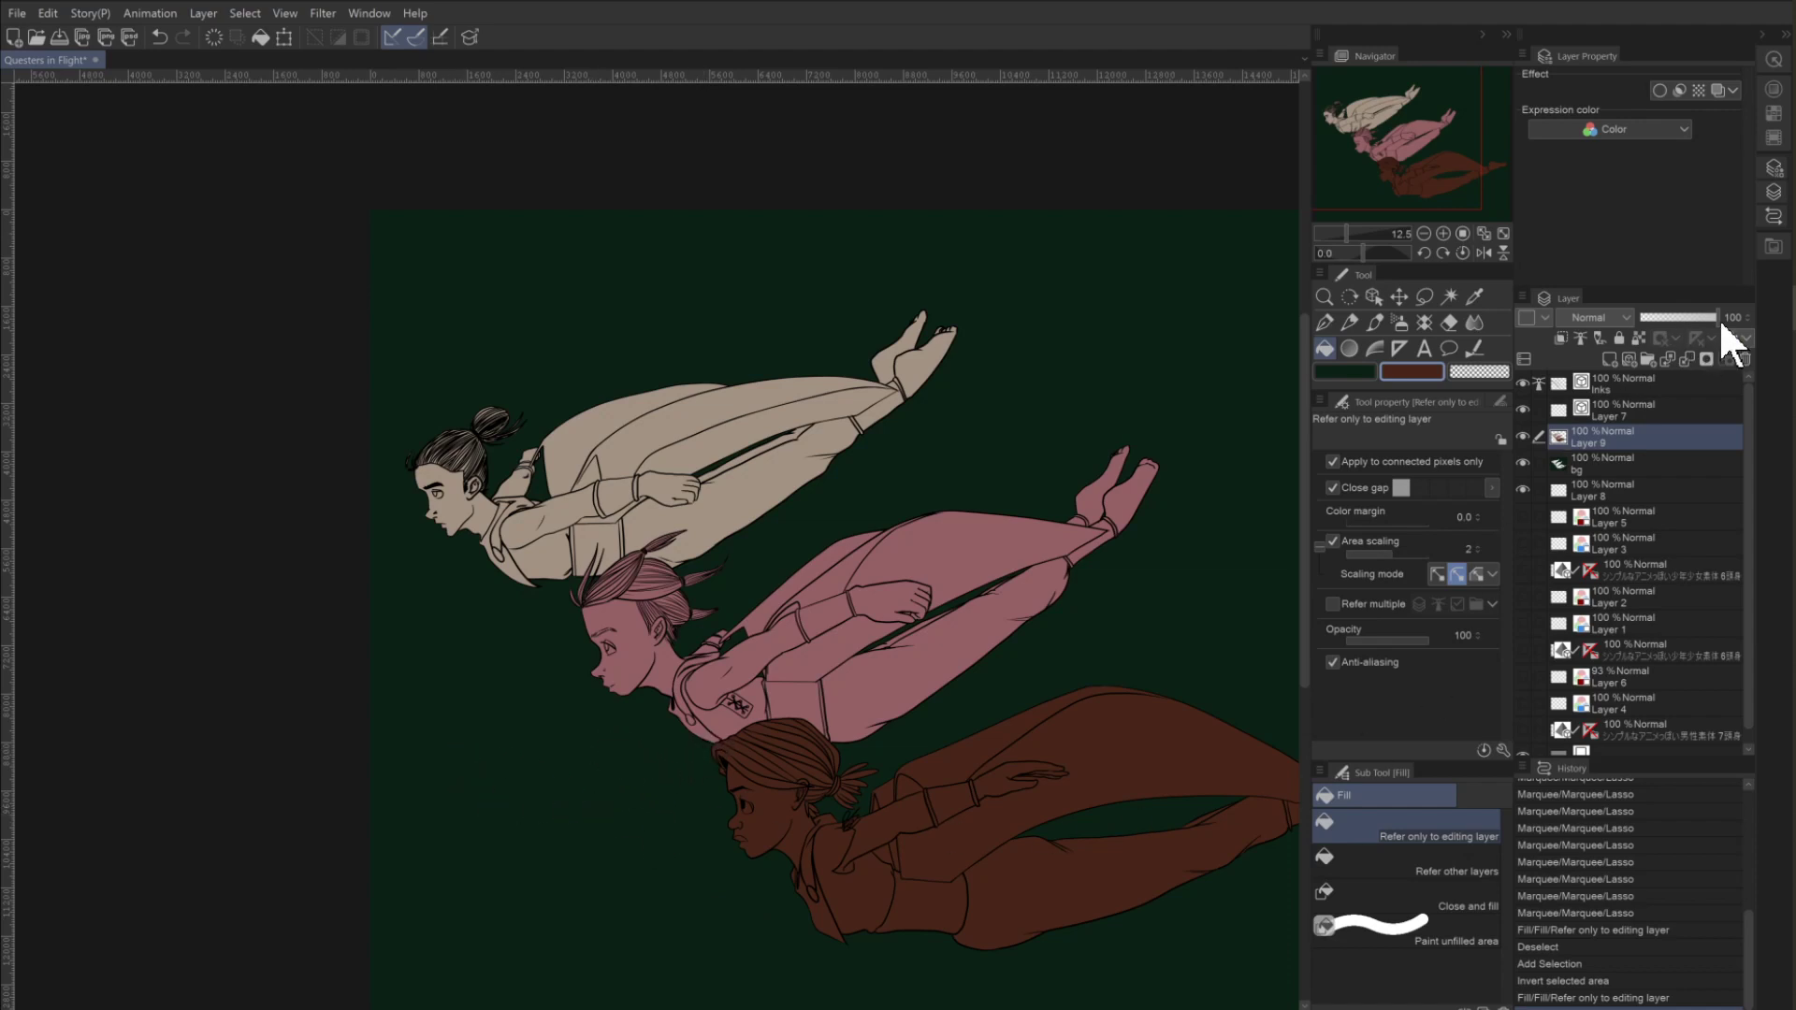
Fill the uppermost figure with a muted brown (H 16, L 47, S 21) from the skin-tone colour set.
left_click(1762, 183)
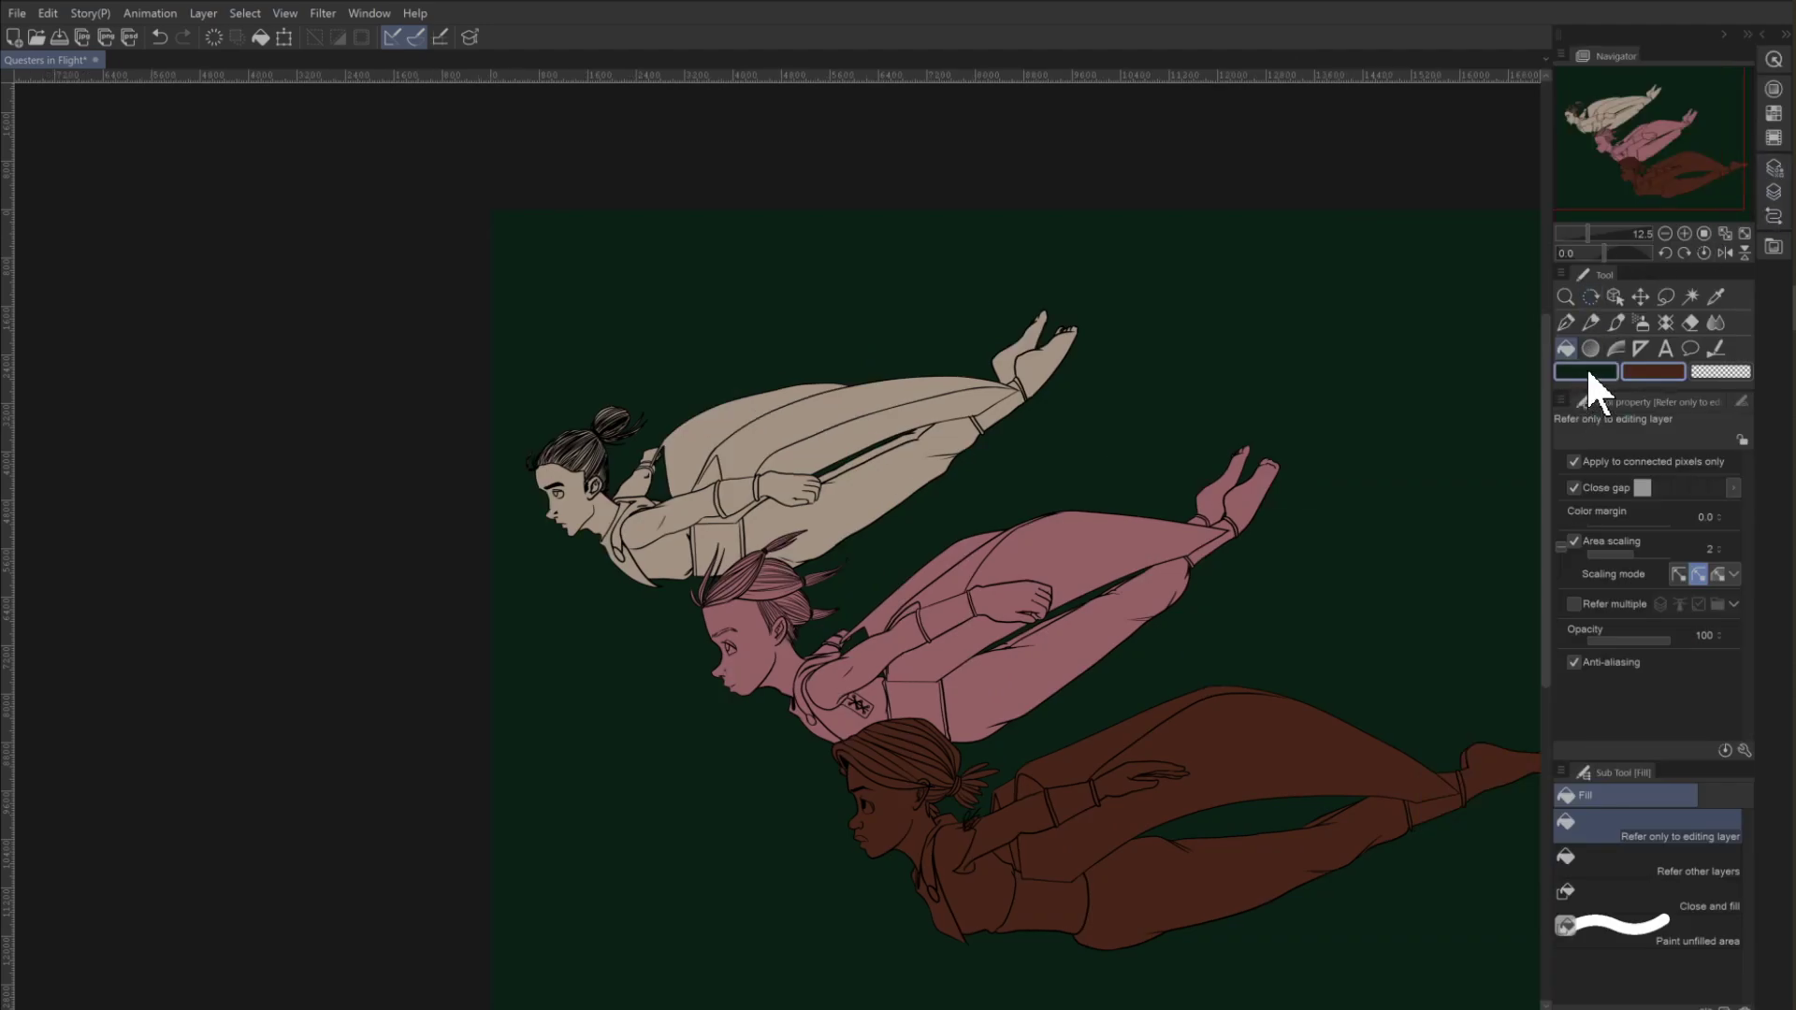
left_click(1766, 181)
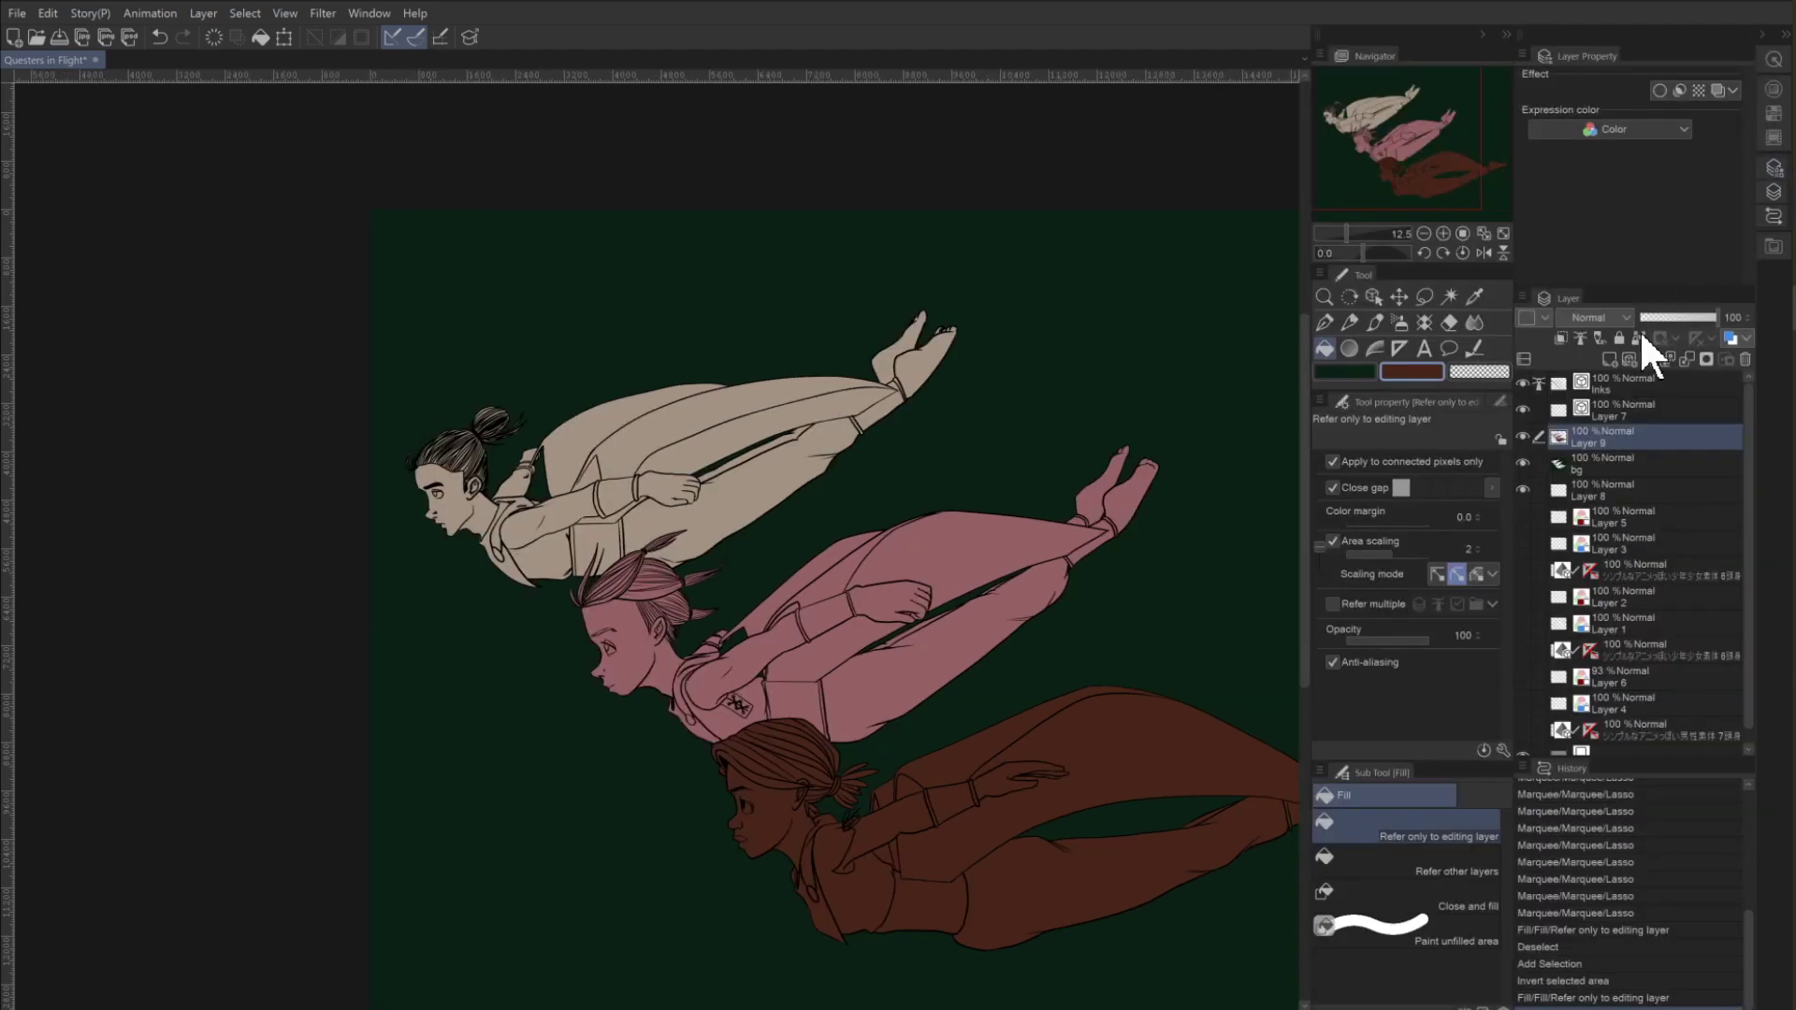
left_click(1766, 134)
left_click(1556, 279)
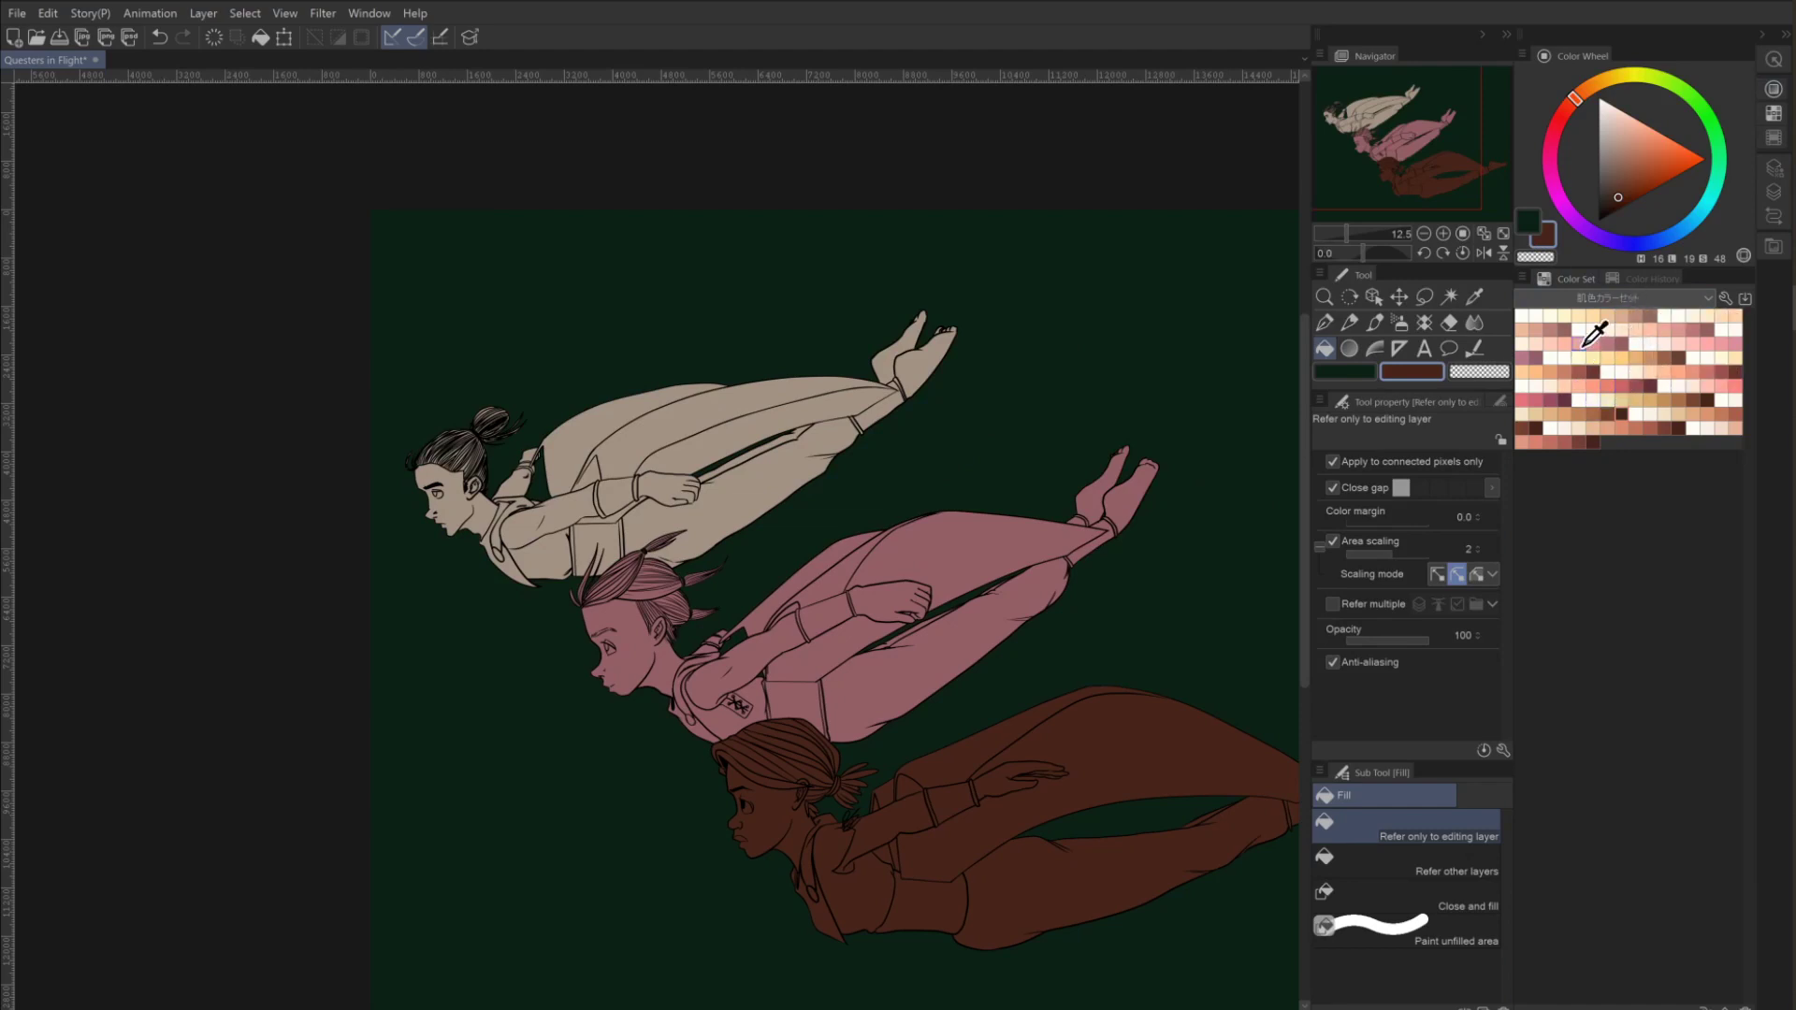
left_click(1650, 315)
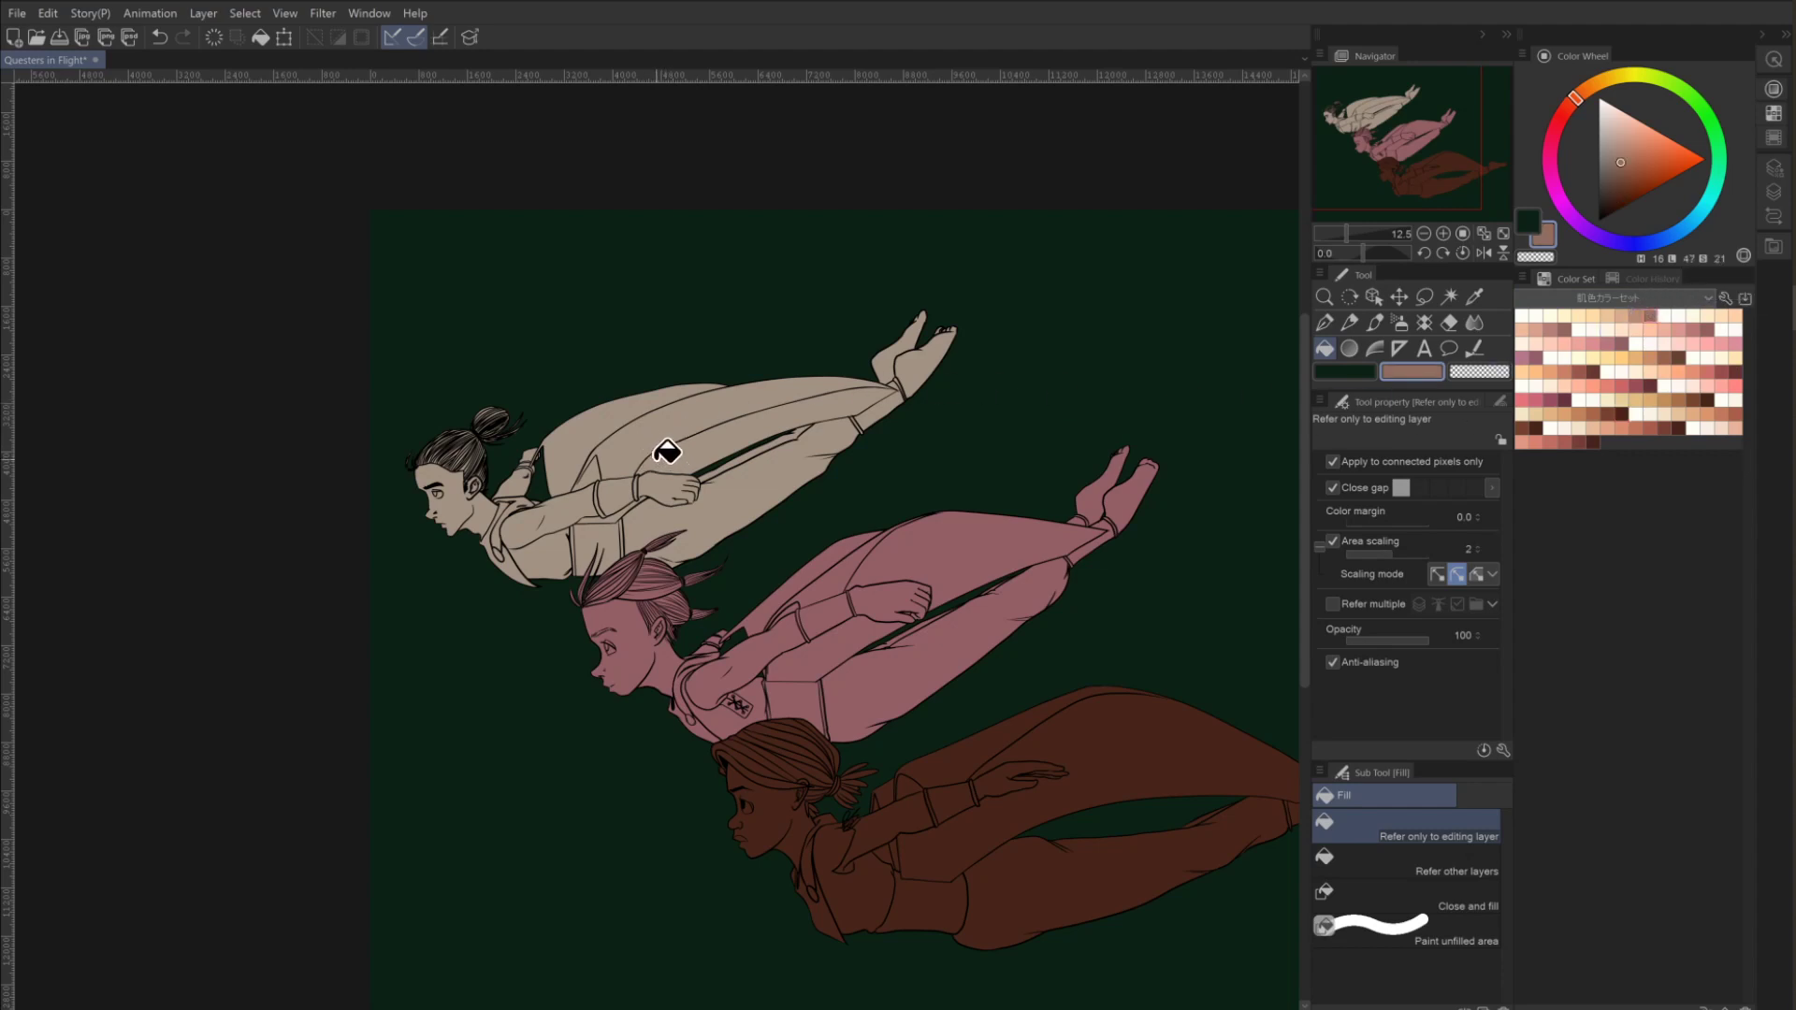
left_click(615, 606)
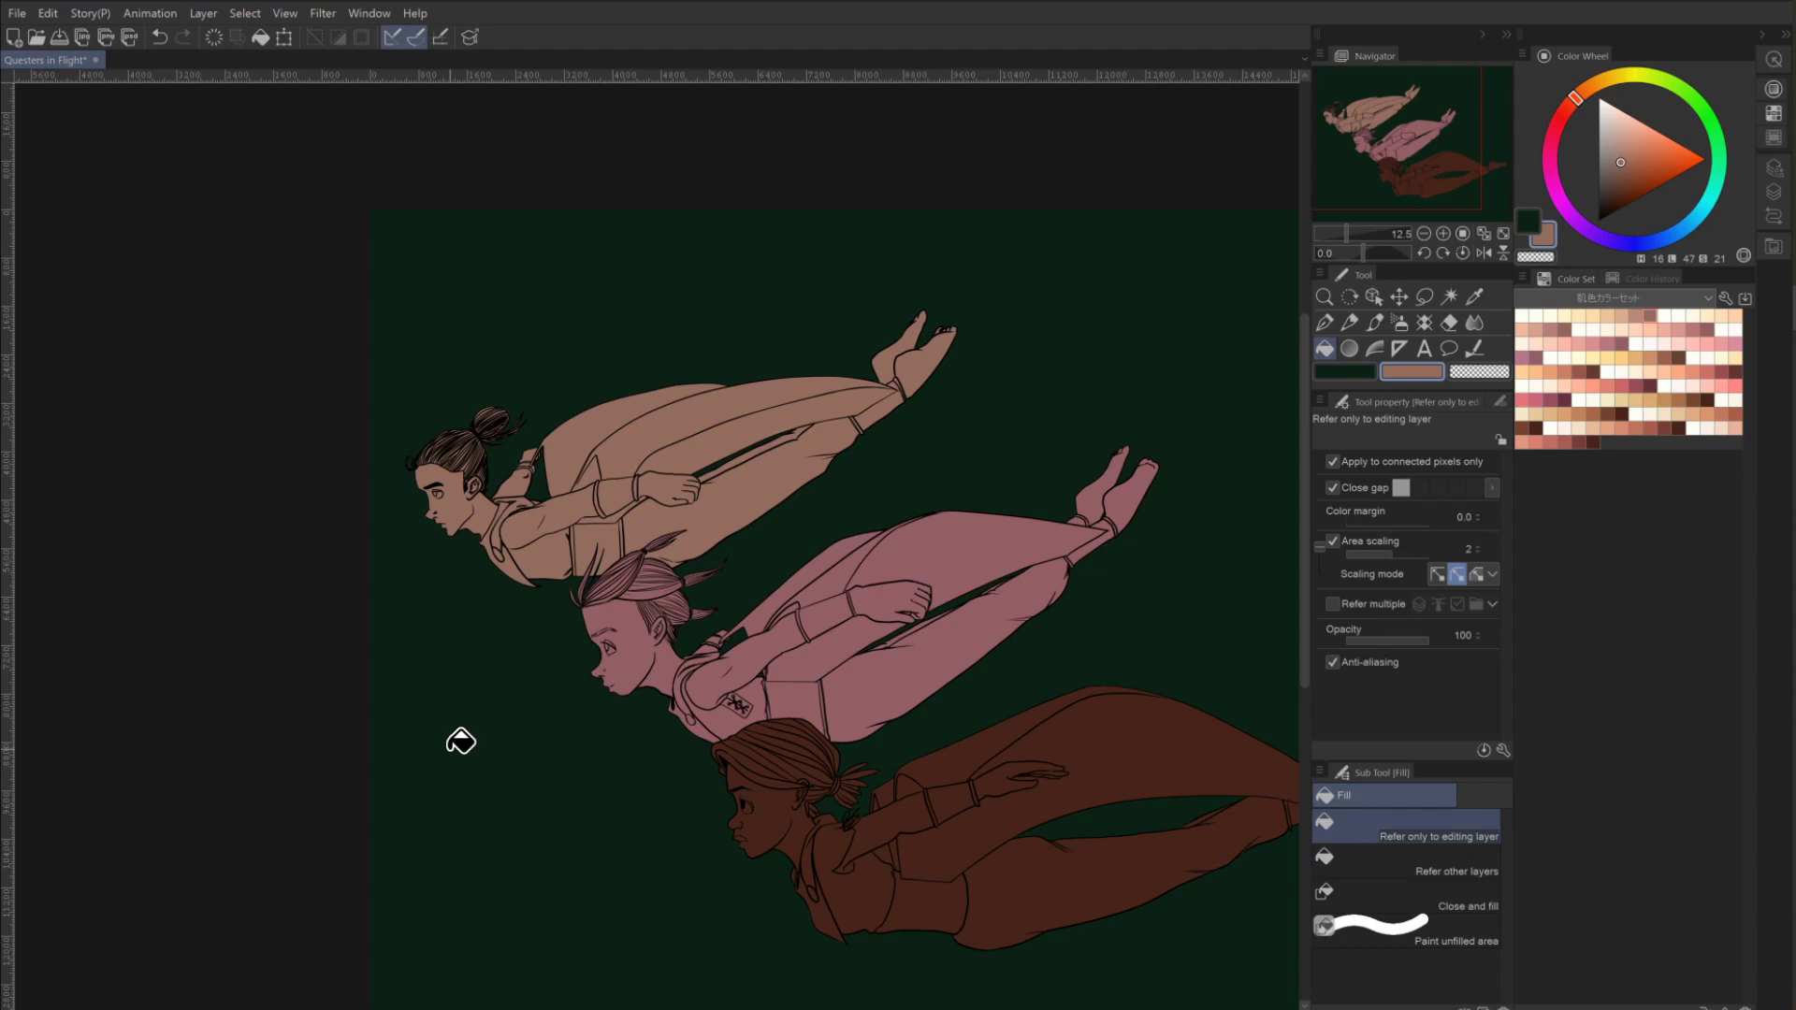
Lasso the uppermost figure's collar, following the neckline ink and looping loosely outside the chest.
left_click(1444, 233)
left_click(1443, 233)
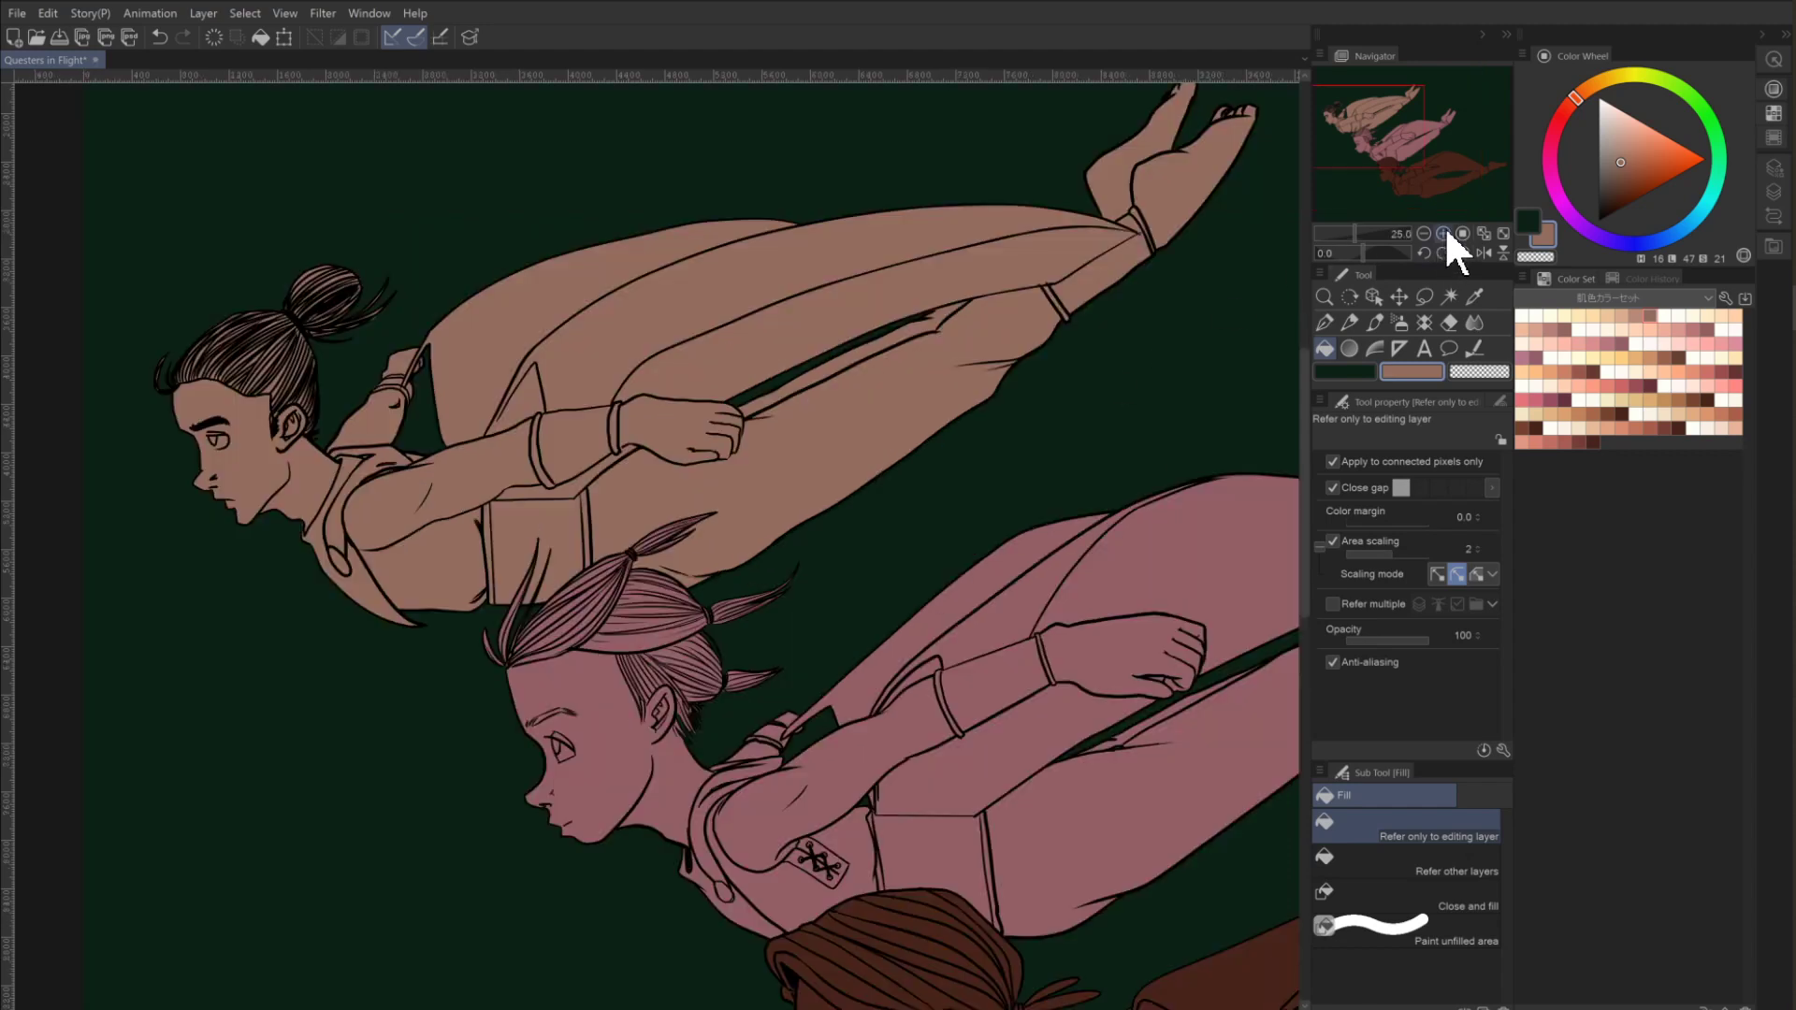
left_click(1443, 233)
left_click_drag(364, 585, 678, 746)
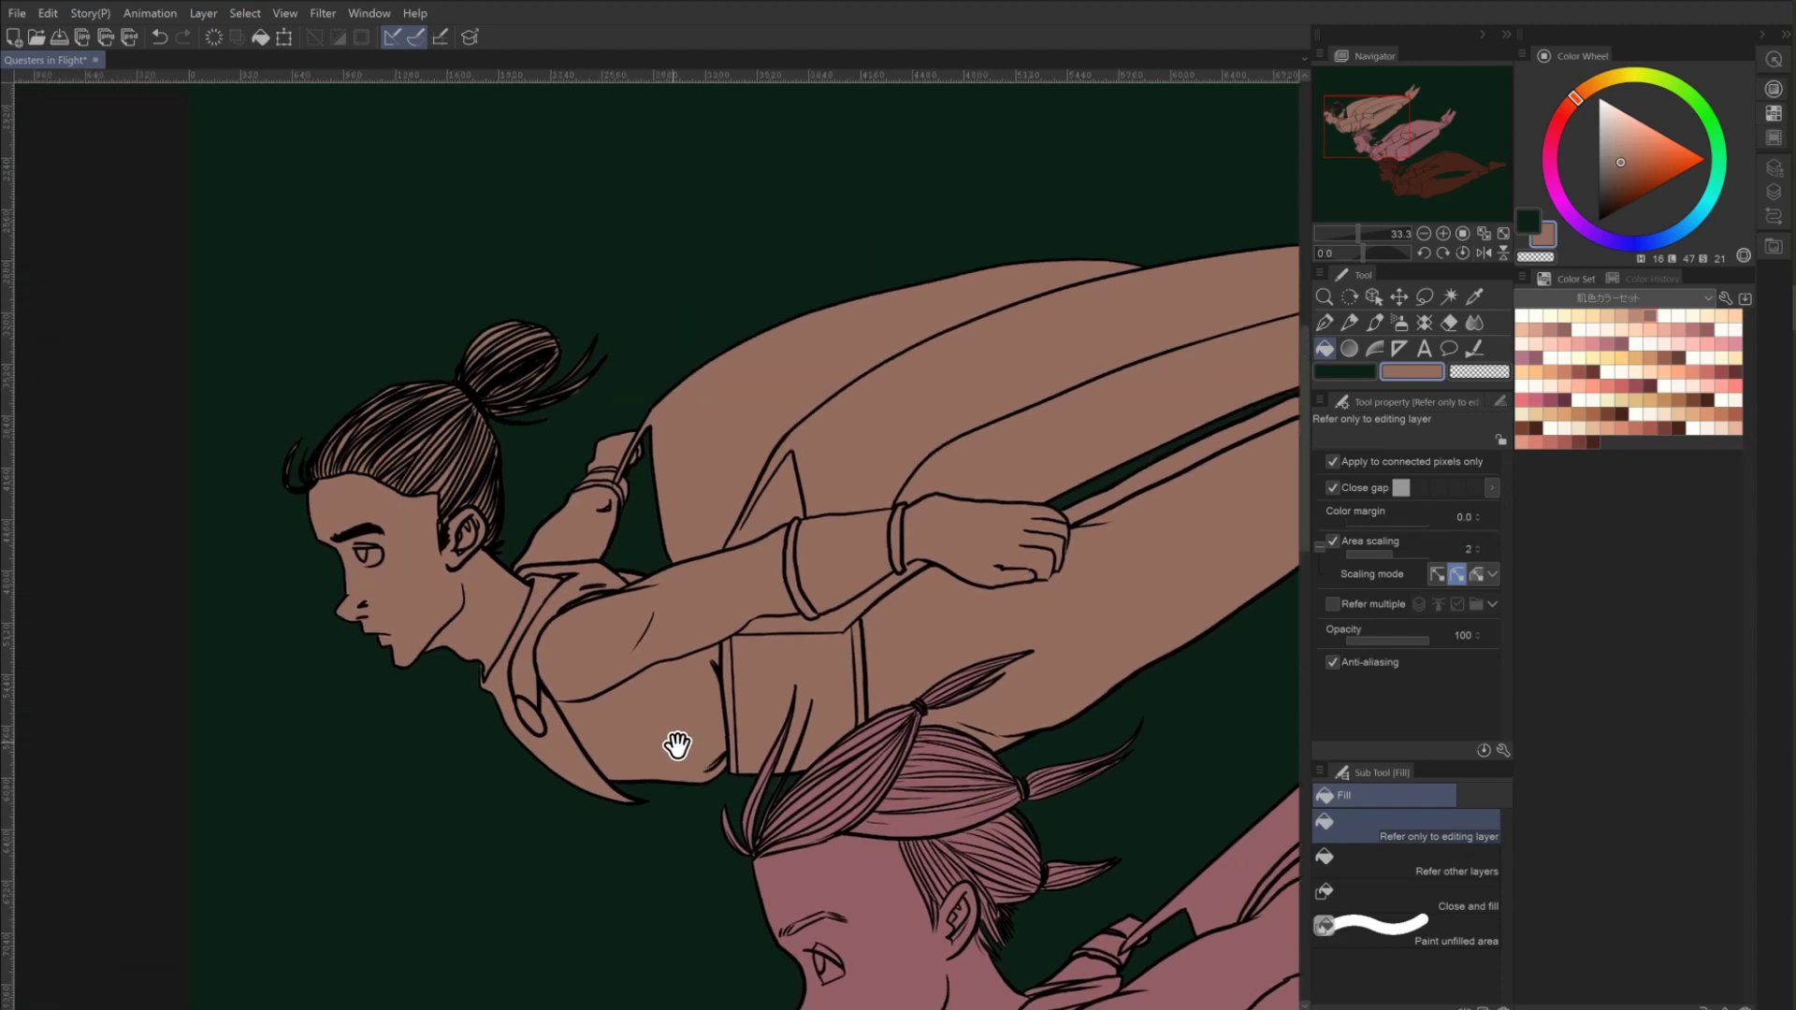
left_click_drag(312, 572, 363, 632)
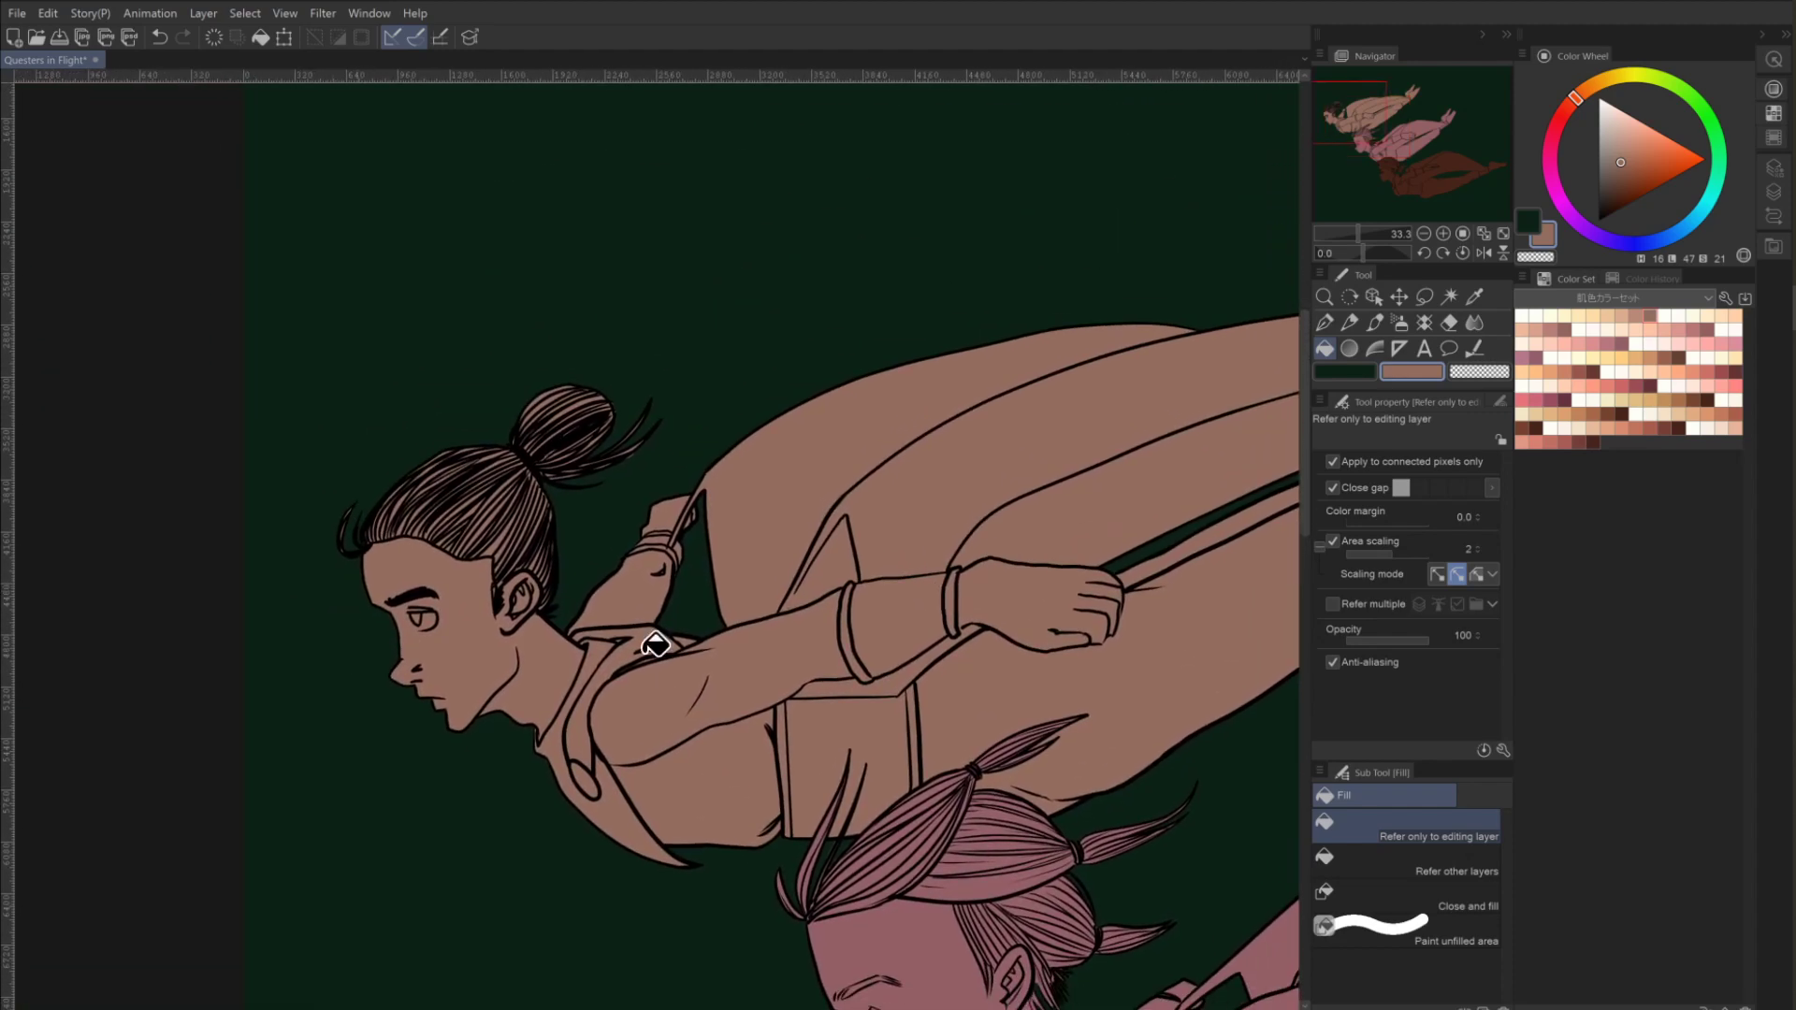
left_click(1424, 296)
left_click_drag(512, 786, 571, 690)
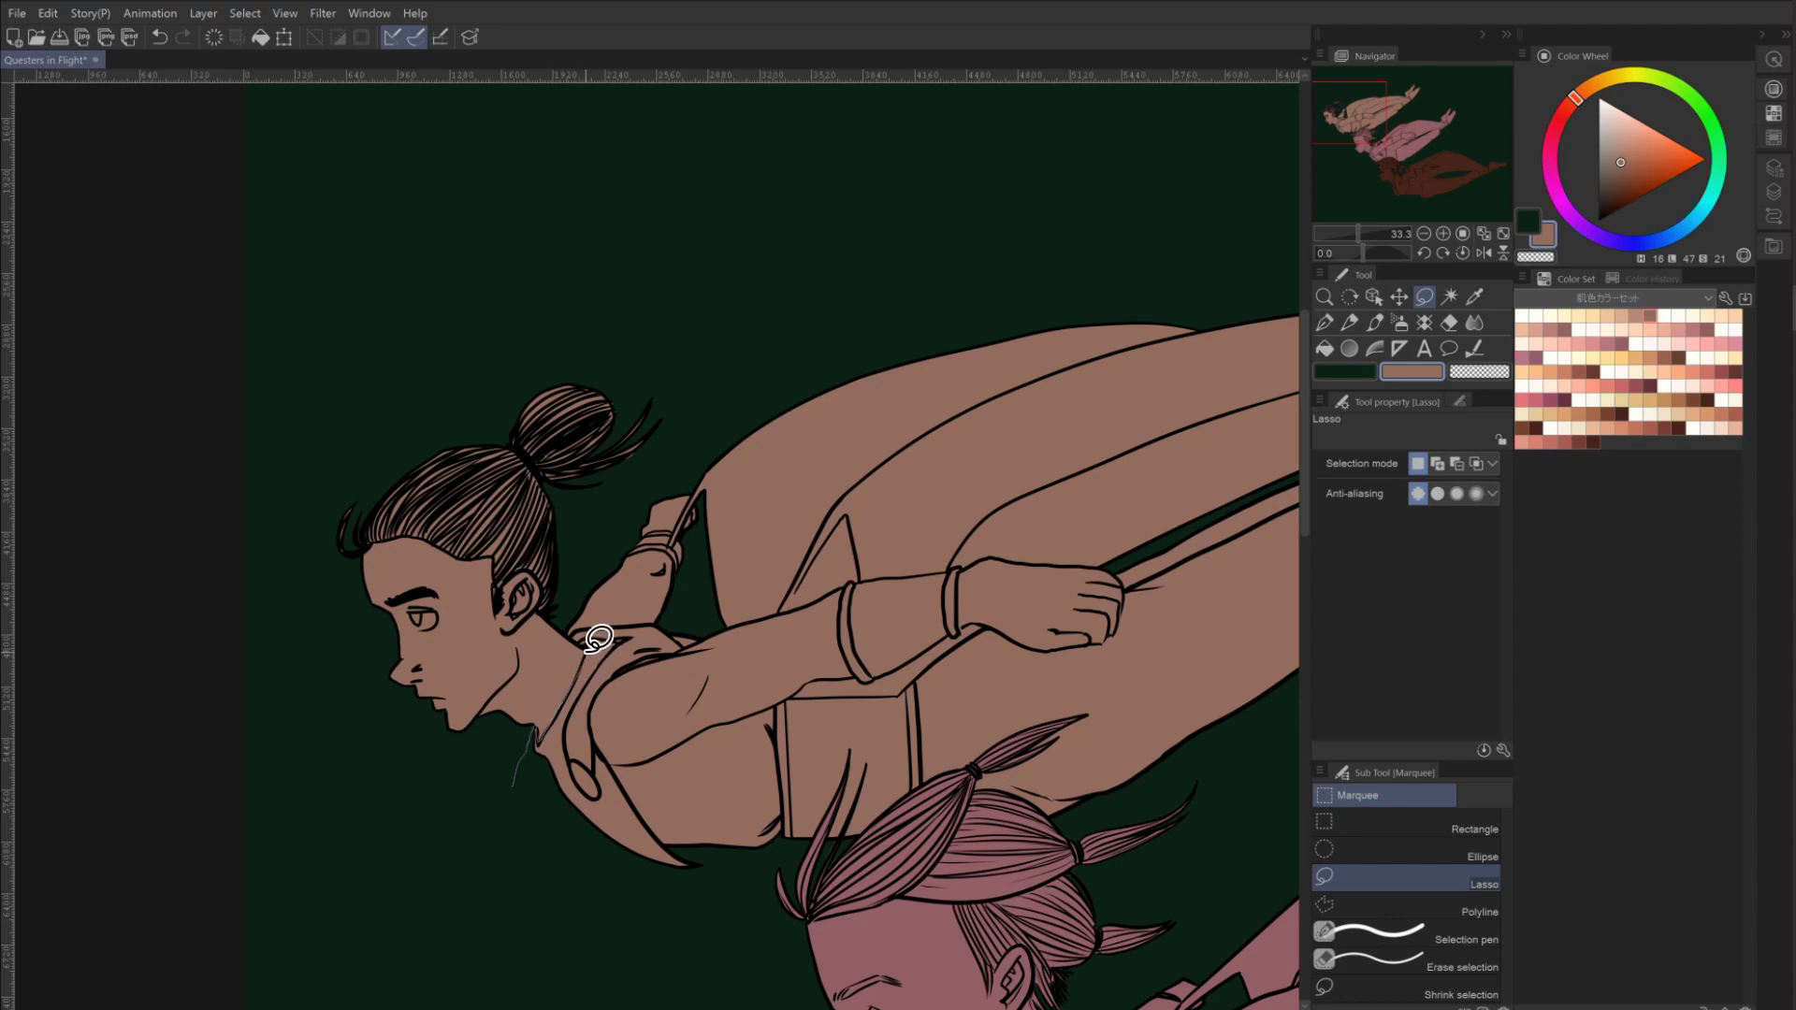
mouse_move(582, 634)
left_mouse_down()
mouse_move(676, 650)
mouse_move(616, 672)
mouse_move(588, 727)
mouse_move(652, 834)
mouse_move(721, 861)
mouse_move(710, 897)
mouse_move(547, 887)
mouse_move(490, 843)
mouse_move(531, 732)
mouse_move(585, 729)
mouse_move(597, 813)
mouse_move(601, 716)
left_mouse_up()
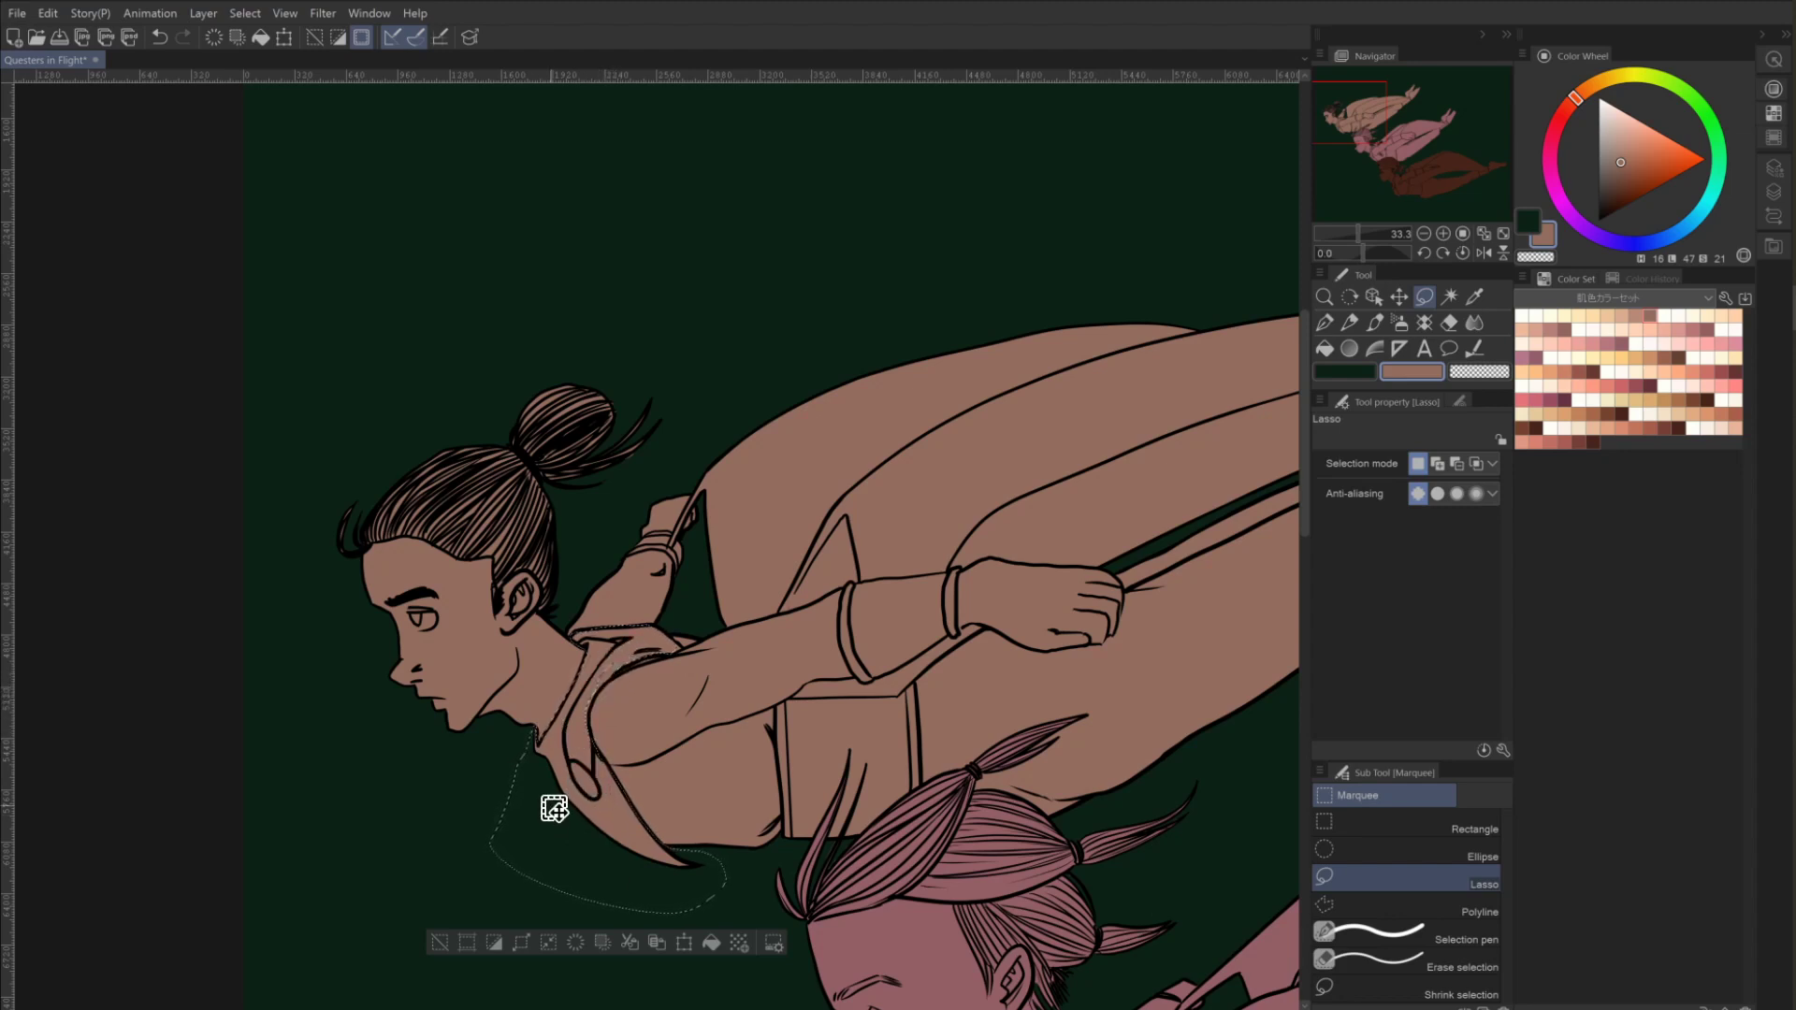
left_click_drag(627, 653, 617, 672)
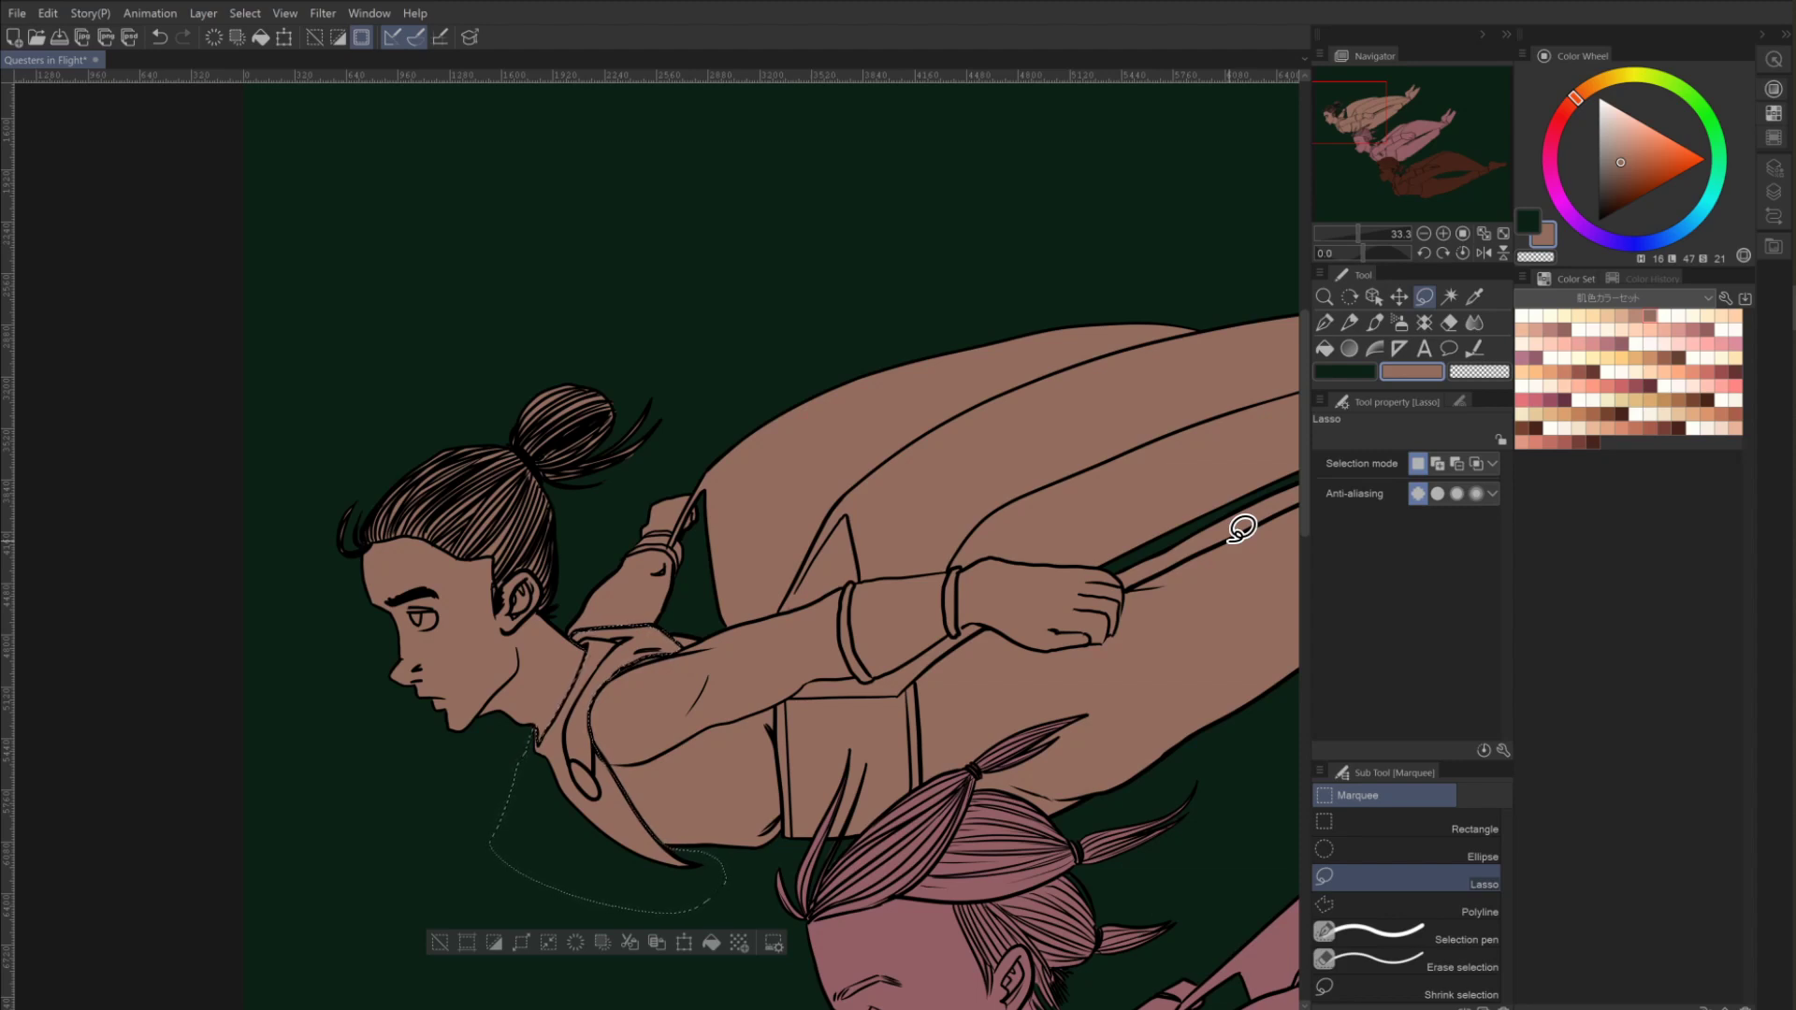
Set the main drawing colour to a dark leaf green (H 96, L 23, S 53).
left_click(1348, 371)
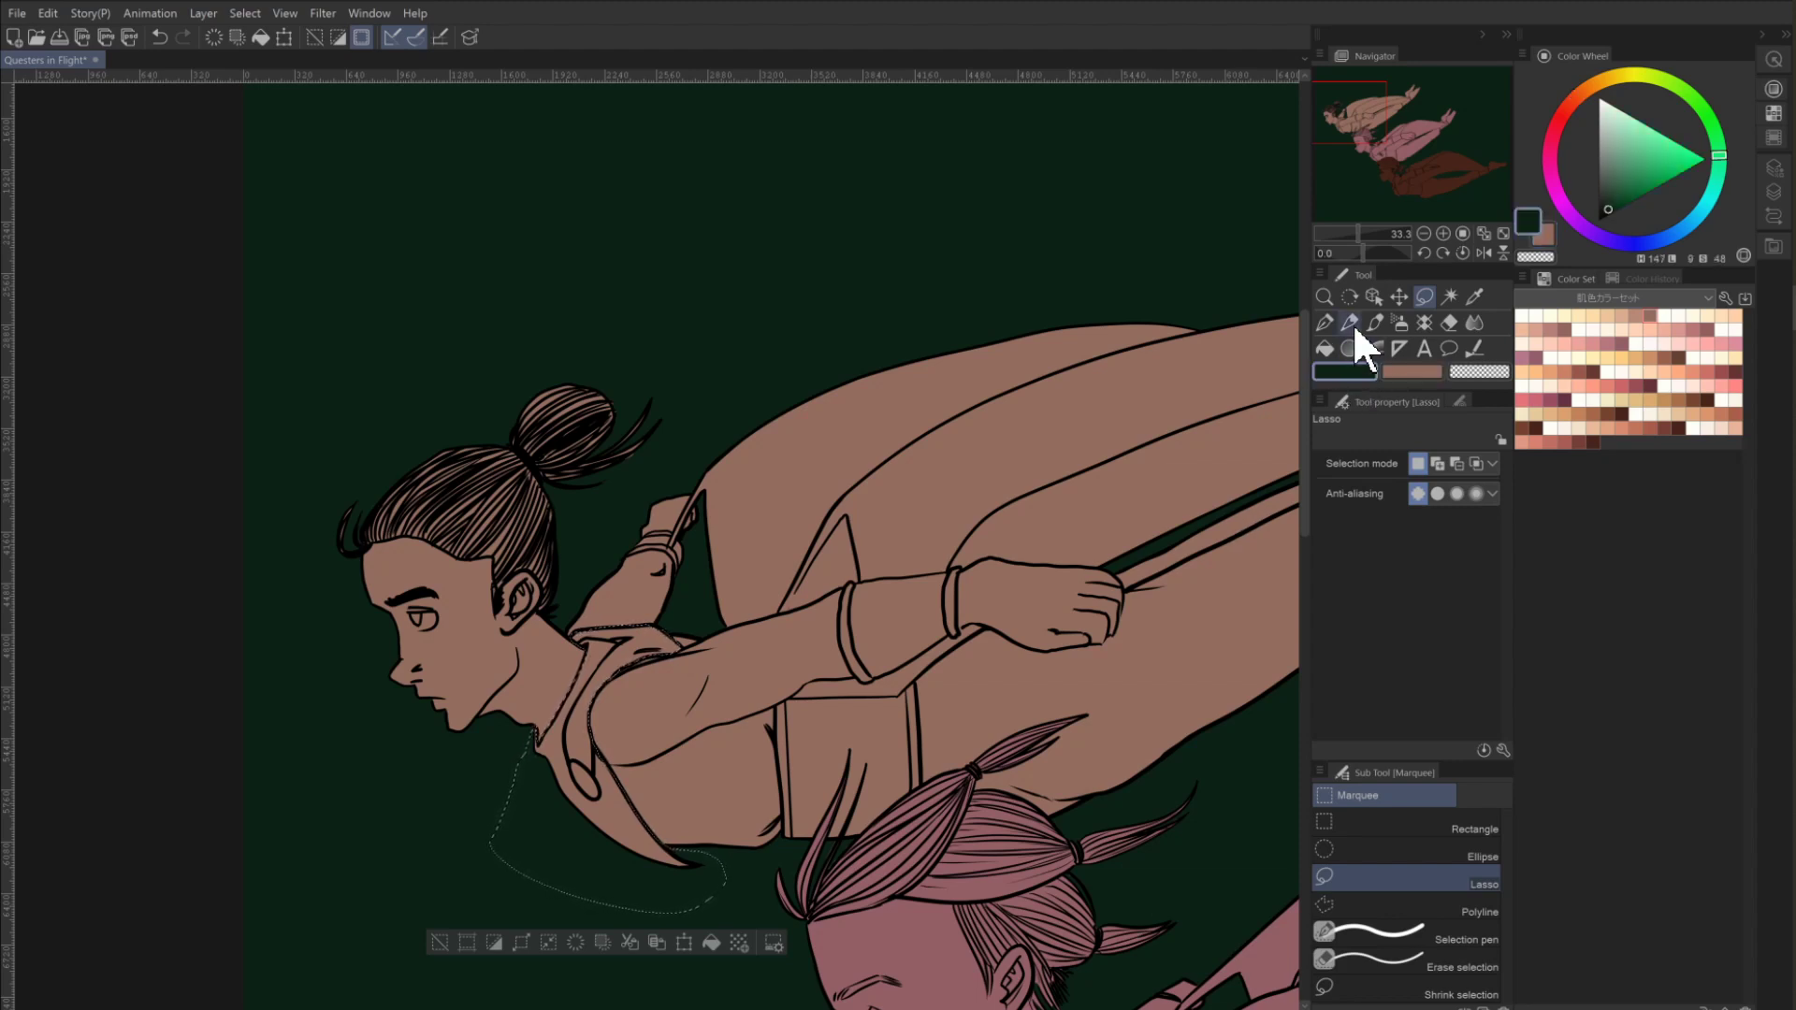
left_click(1655, 188)
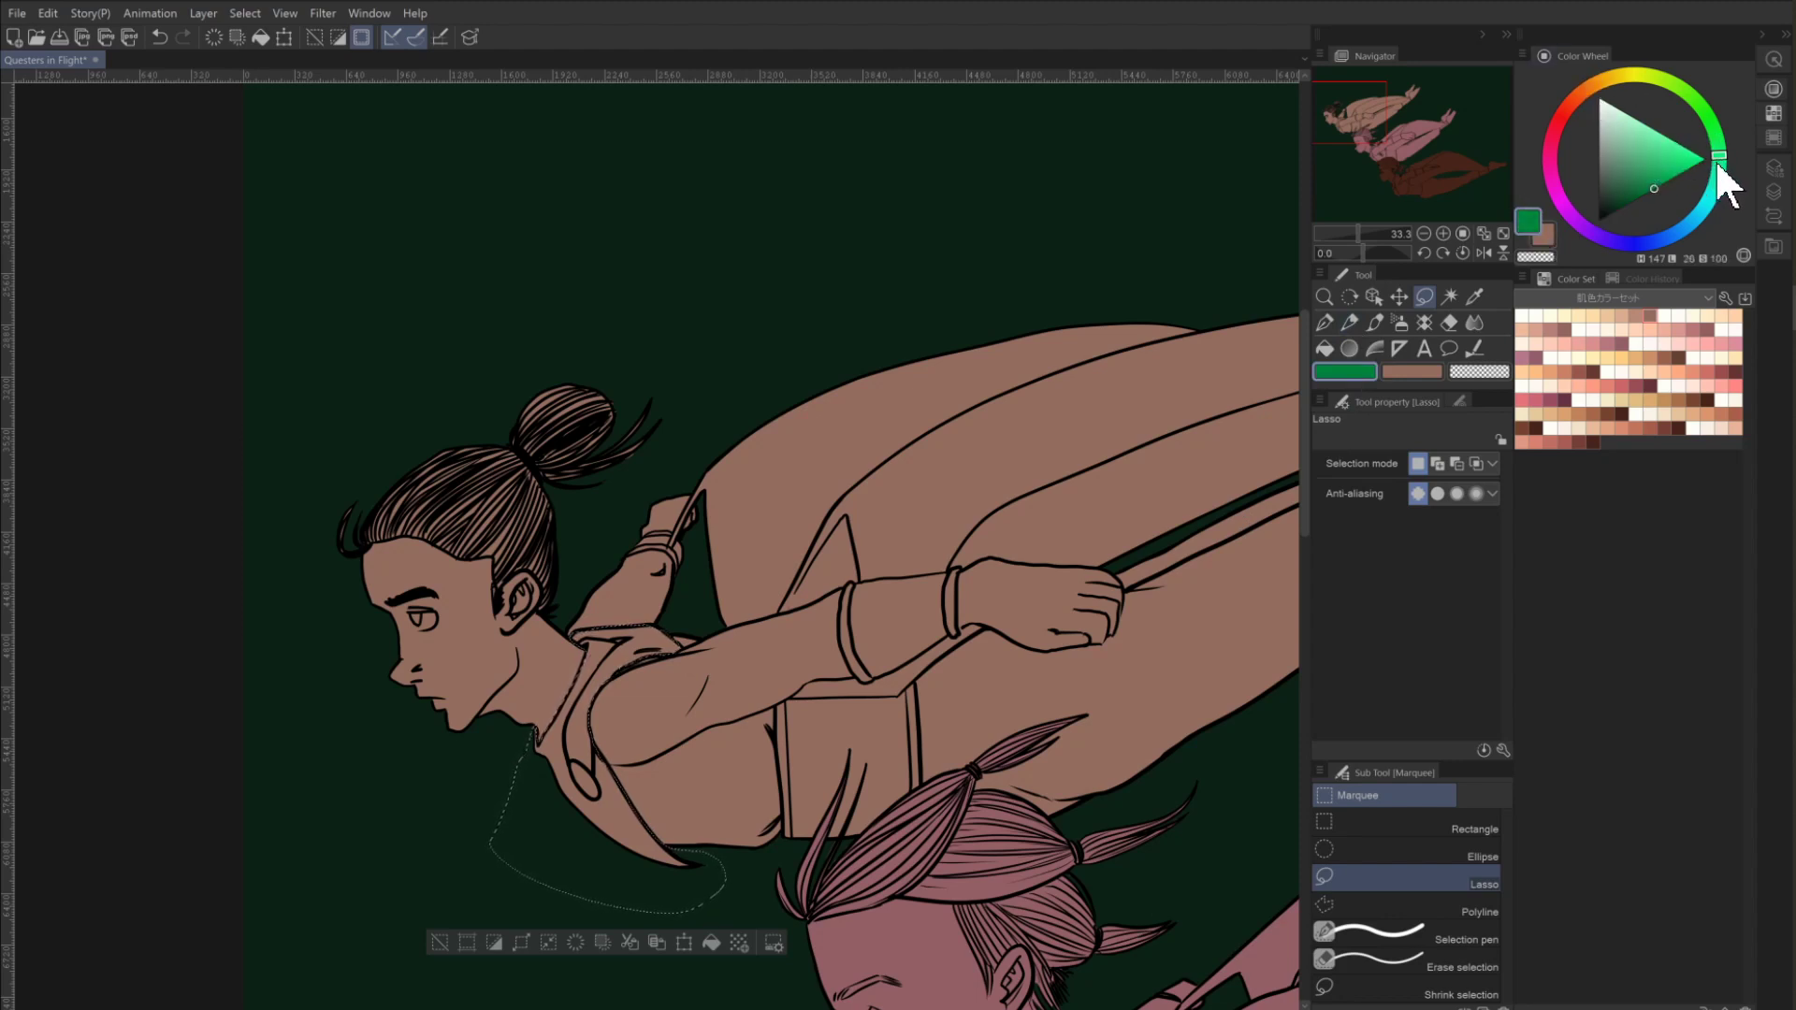
left_click(1711, 124)
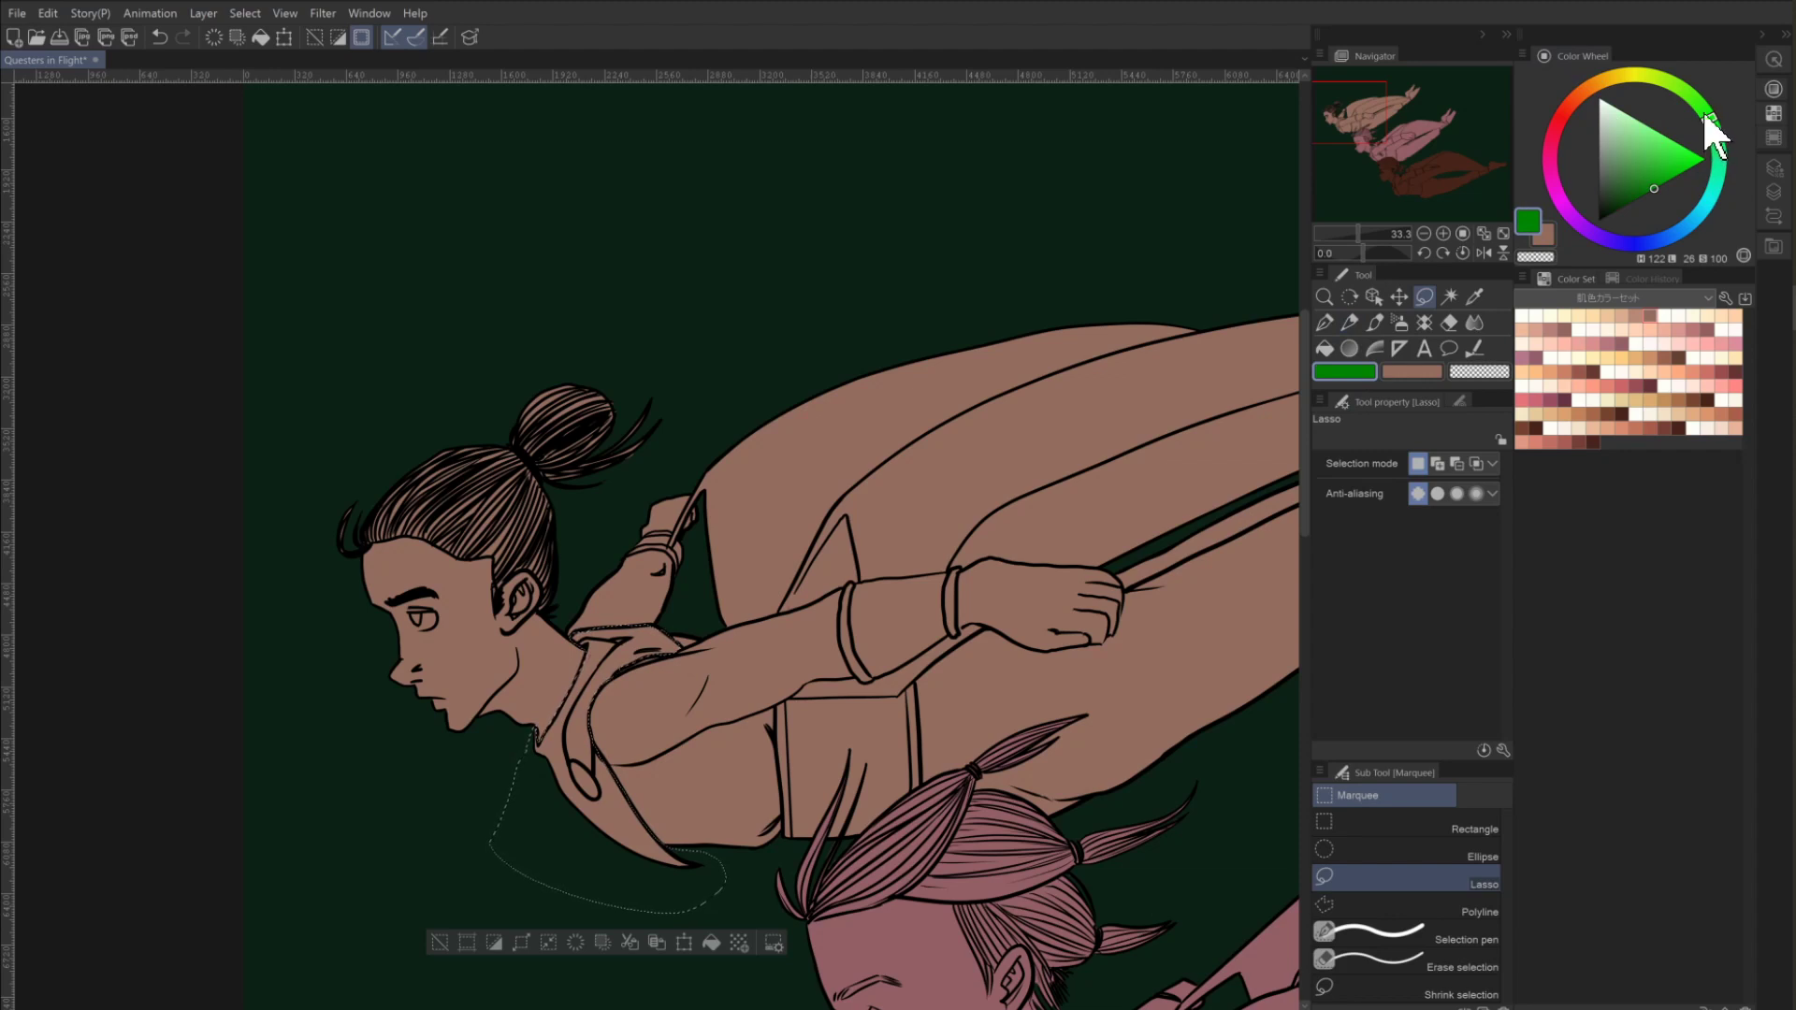
left_click(1638, 167)
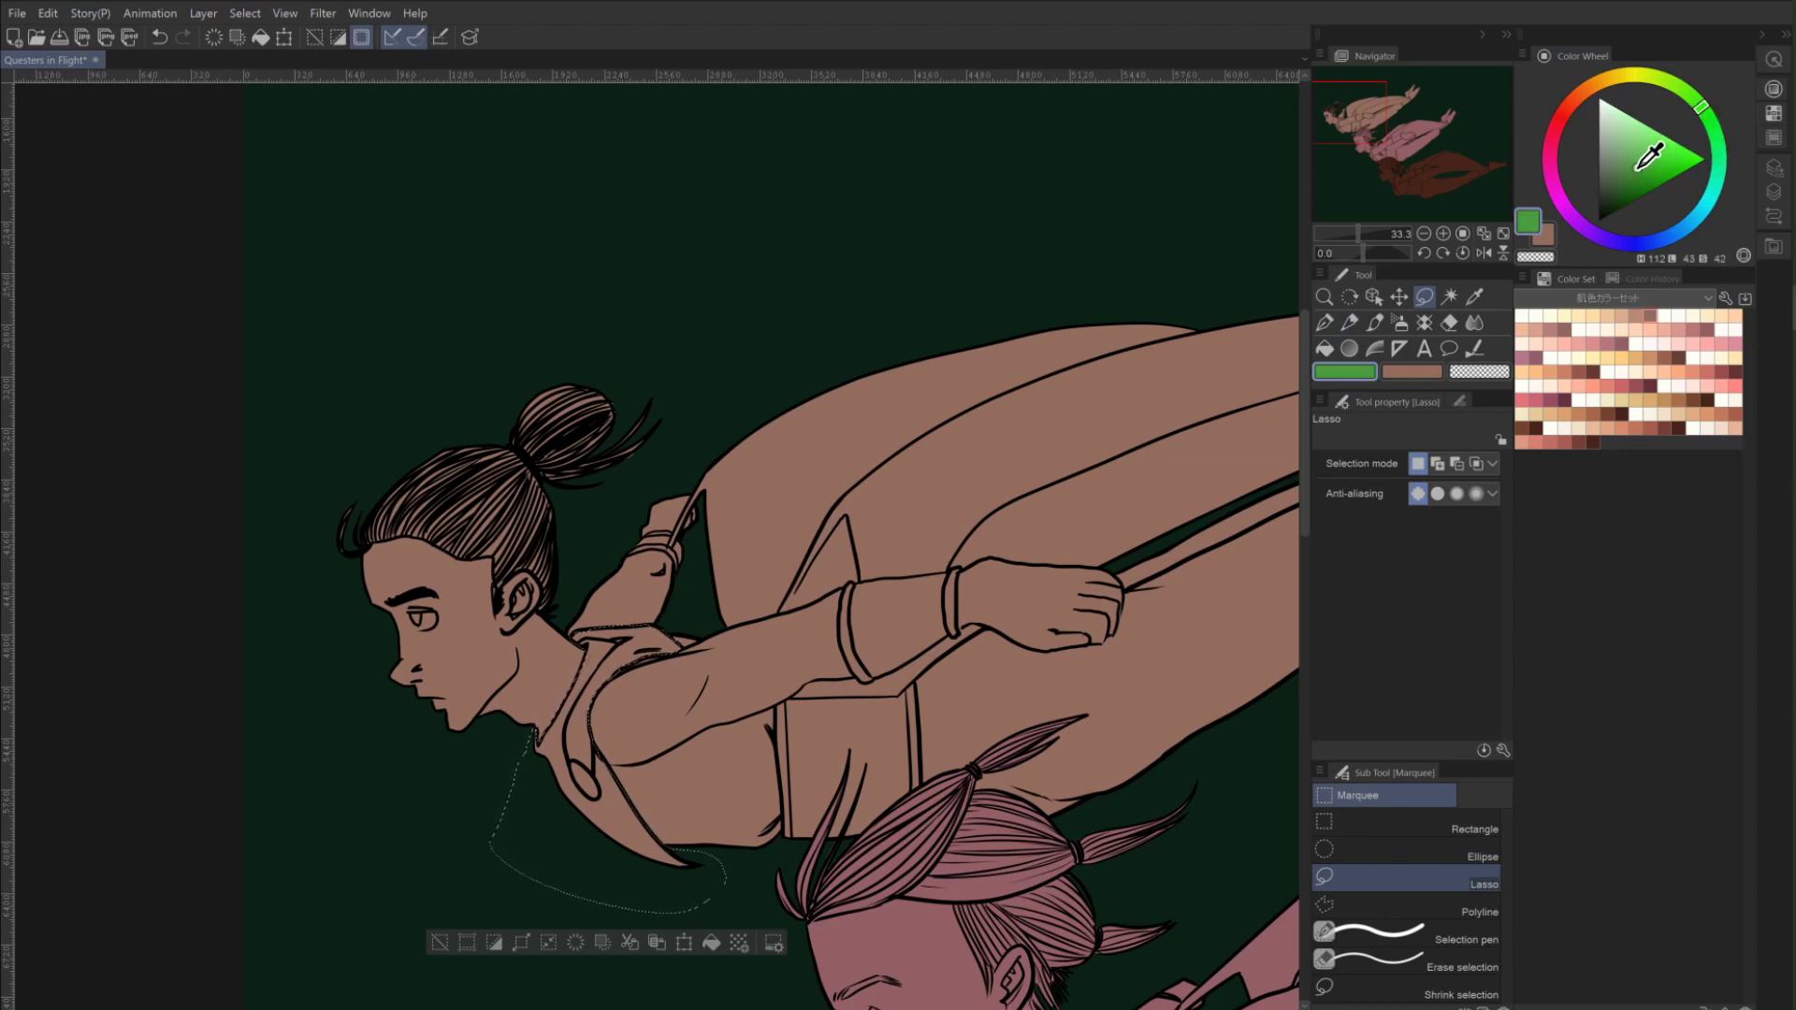
left_click_drag(1626, 174, 1619, 183)
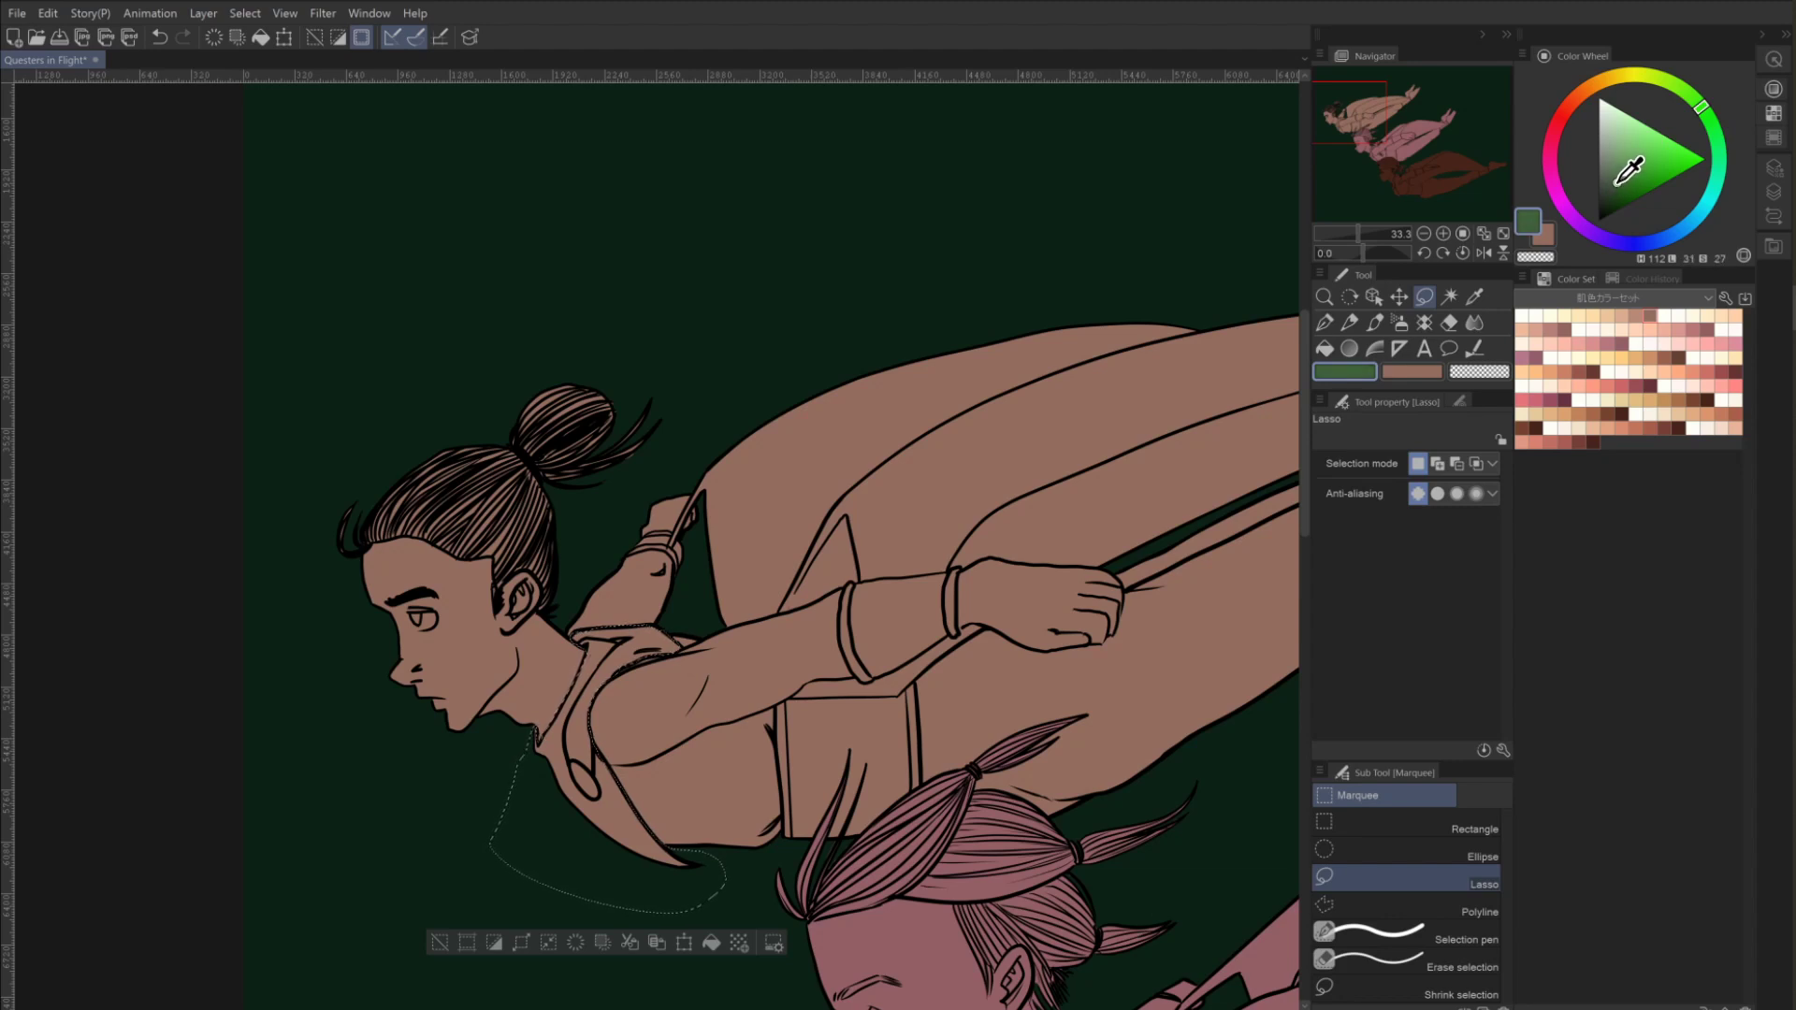
left_click(1682, 87)
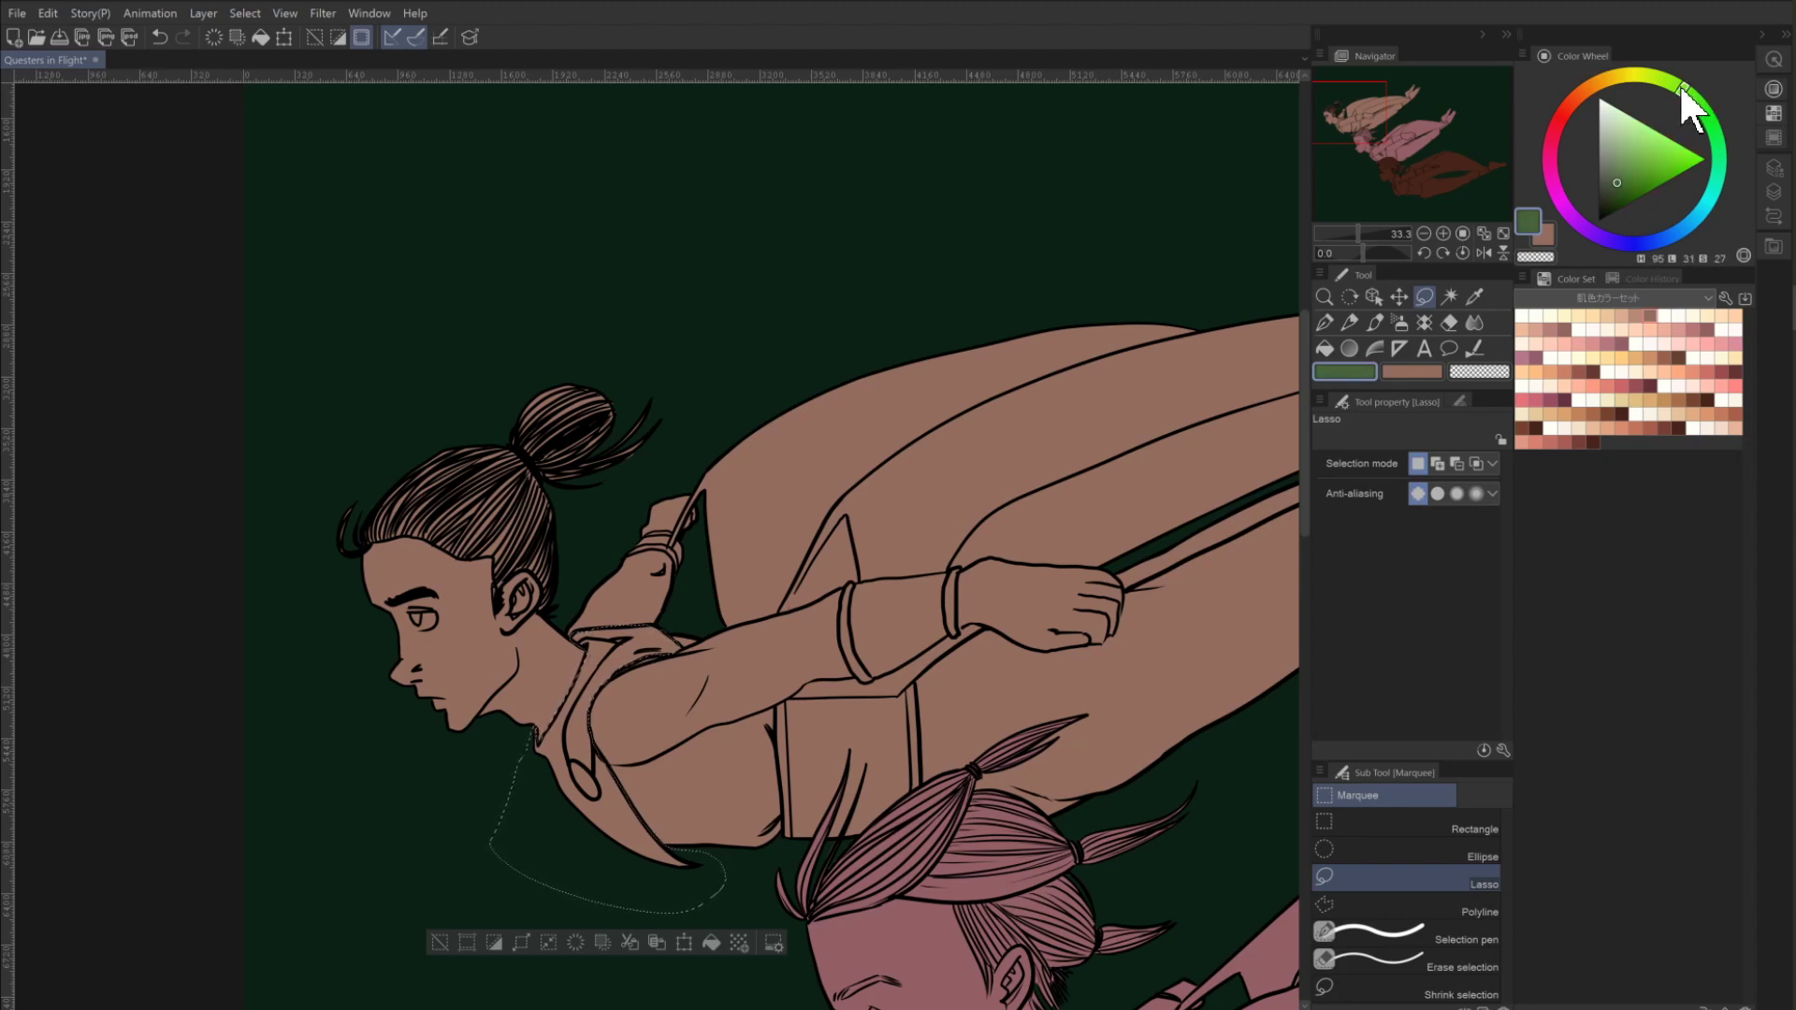
left_click_drag(1627, 172, 1625, 192)
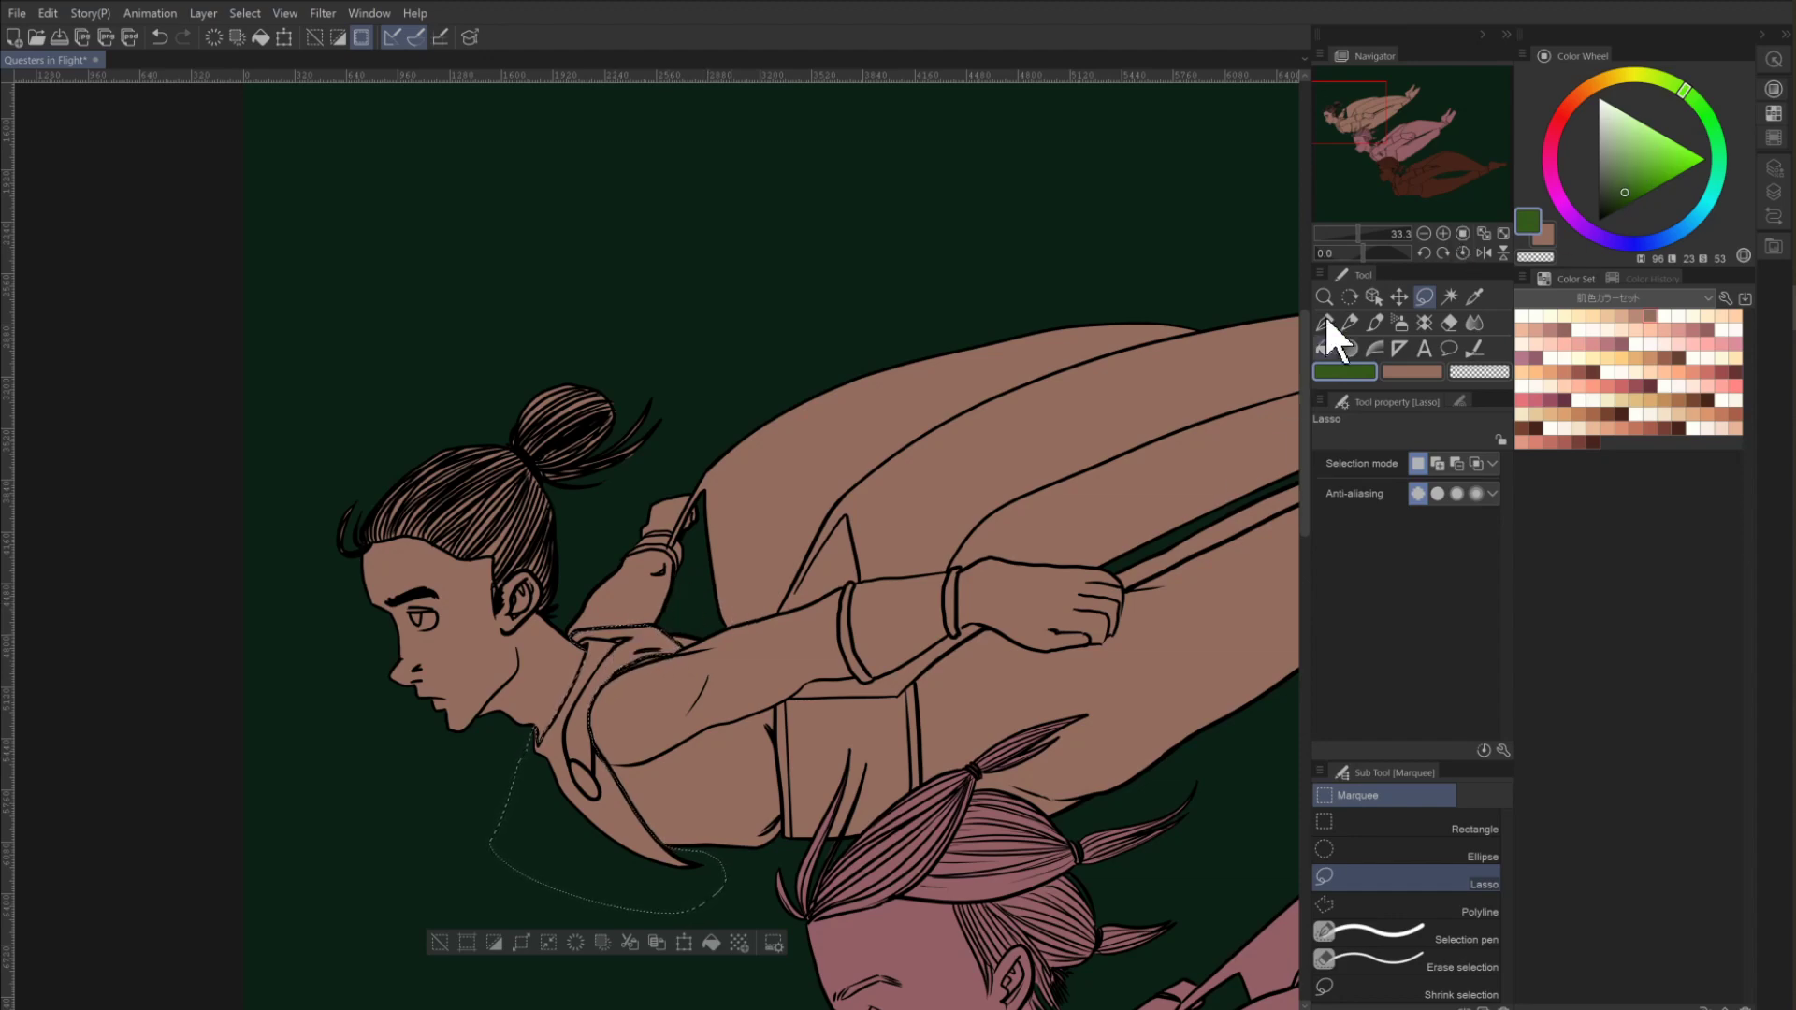
Fill the lassoed collar of the uppermost figure with the dark green and deselect.
left_click_drag(1354, 119, 1375, 150)
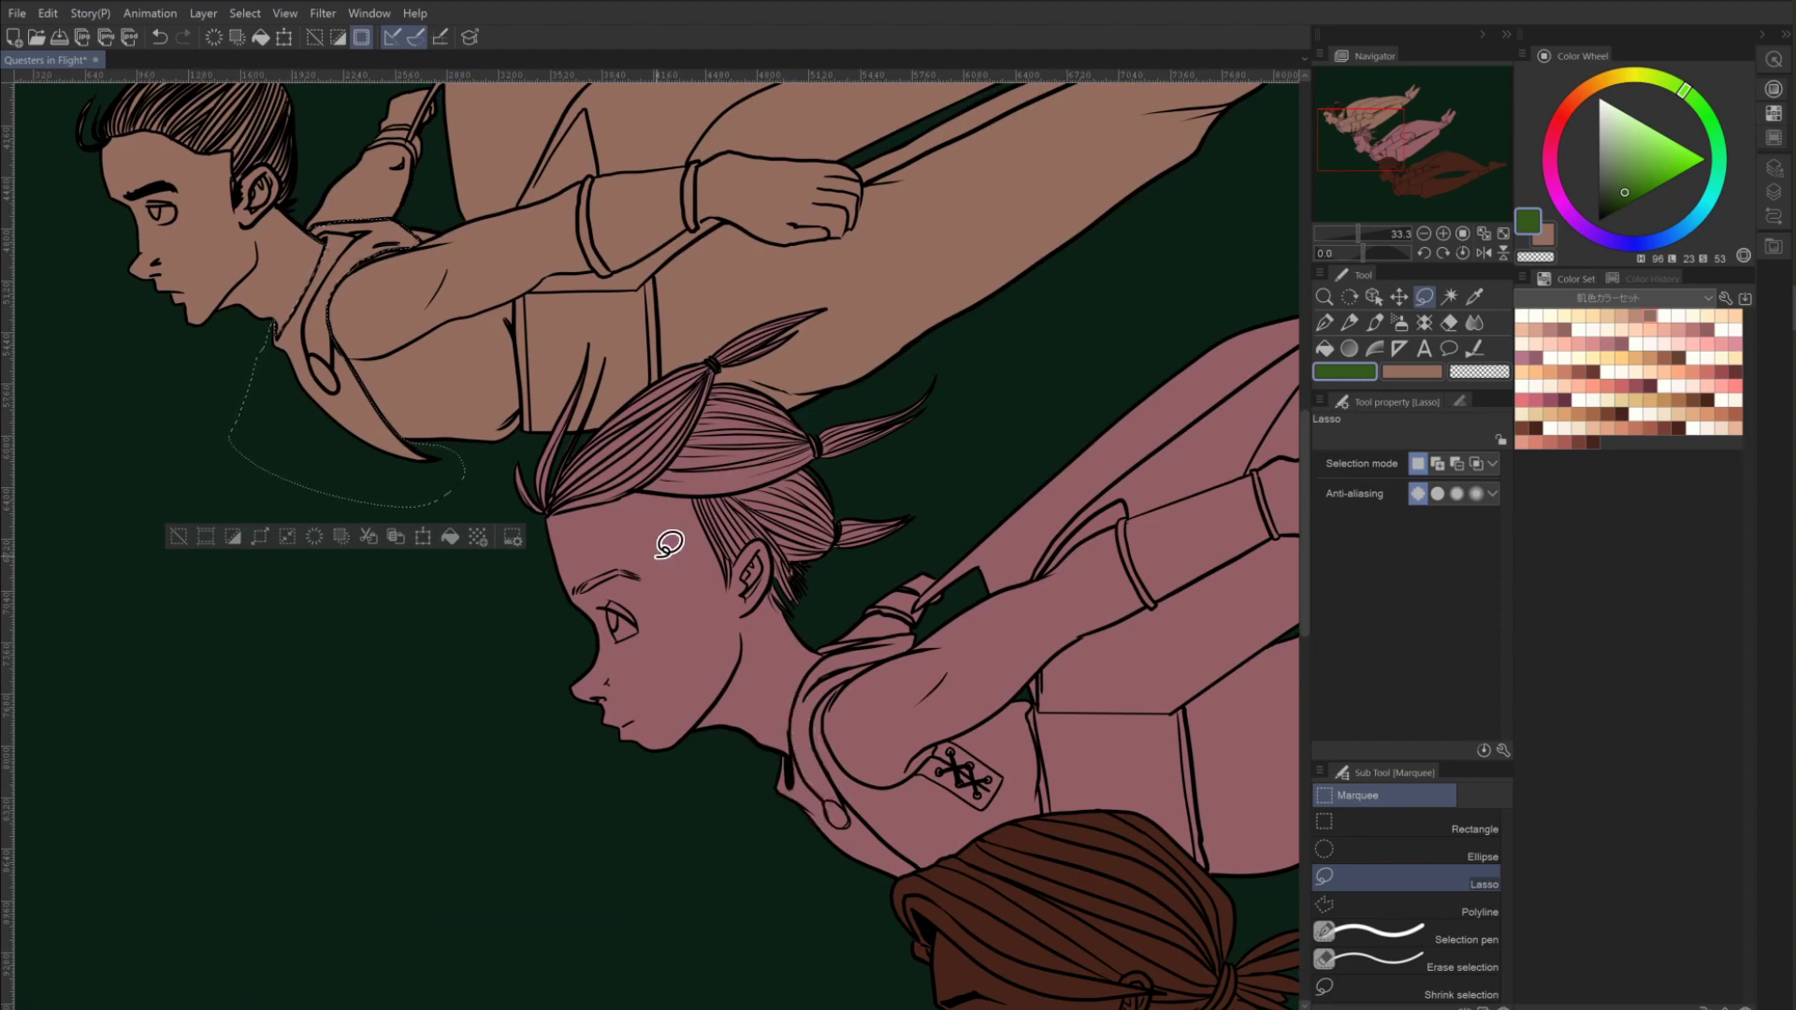
left_click(1325, 348)
left_click(363, 391)
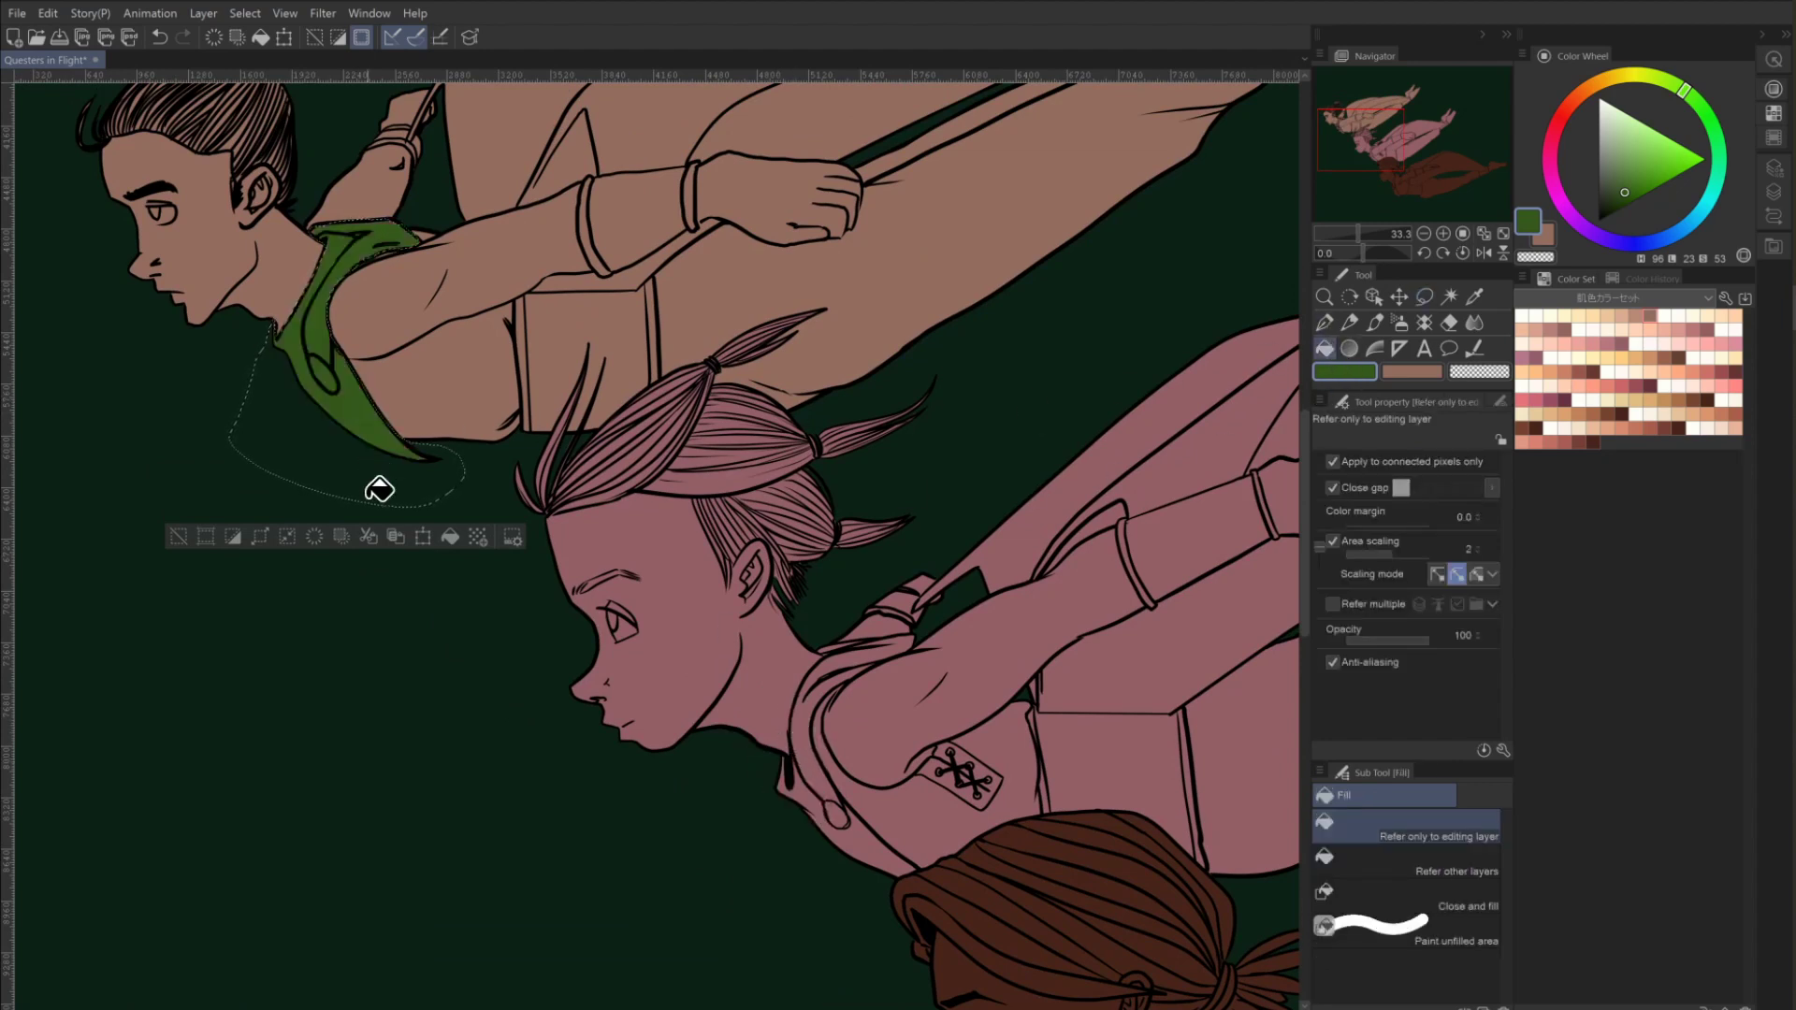
left_click(185, 534)
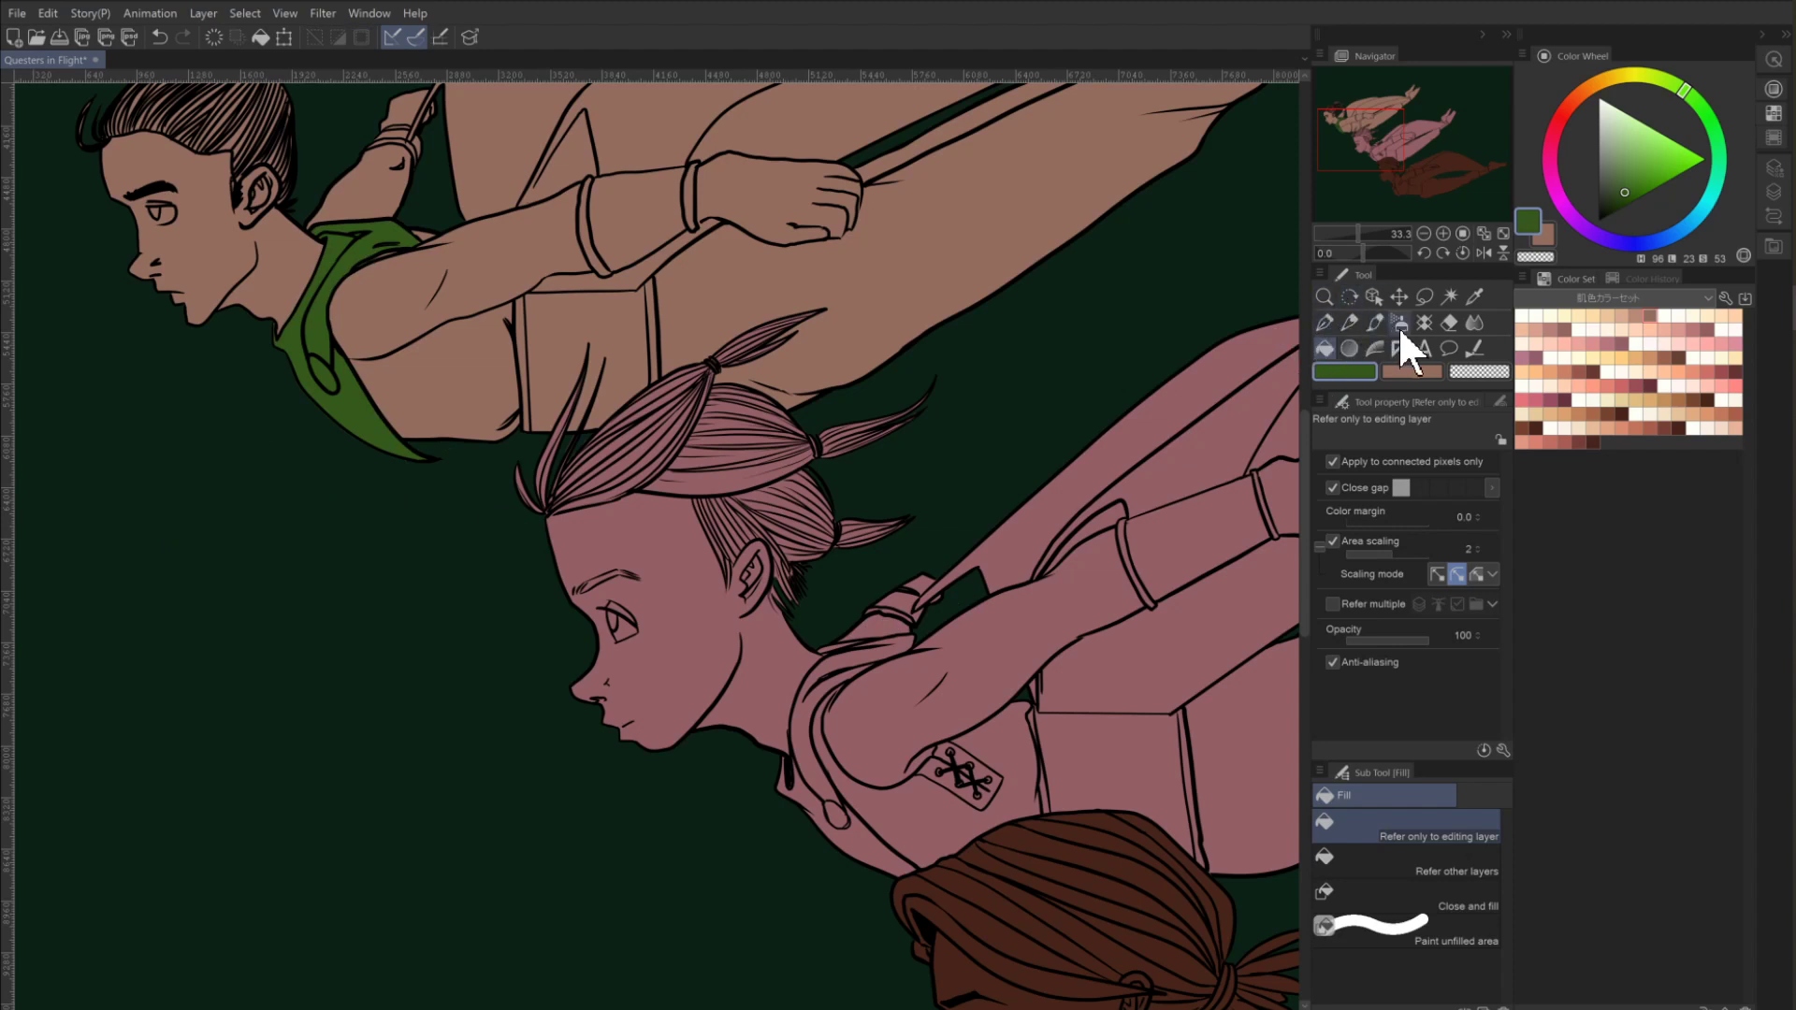
Lasso the middle figure's collar, looping loosely outside the chest, fill it with the dark green, and deselect.
left_click(1423, 295)
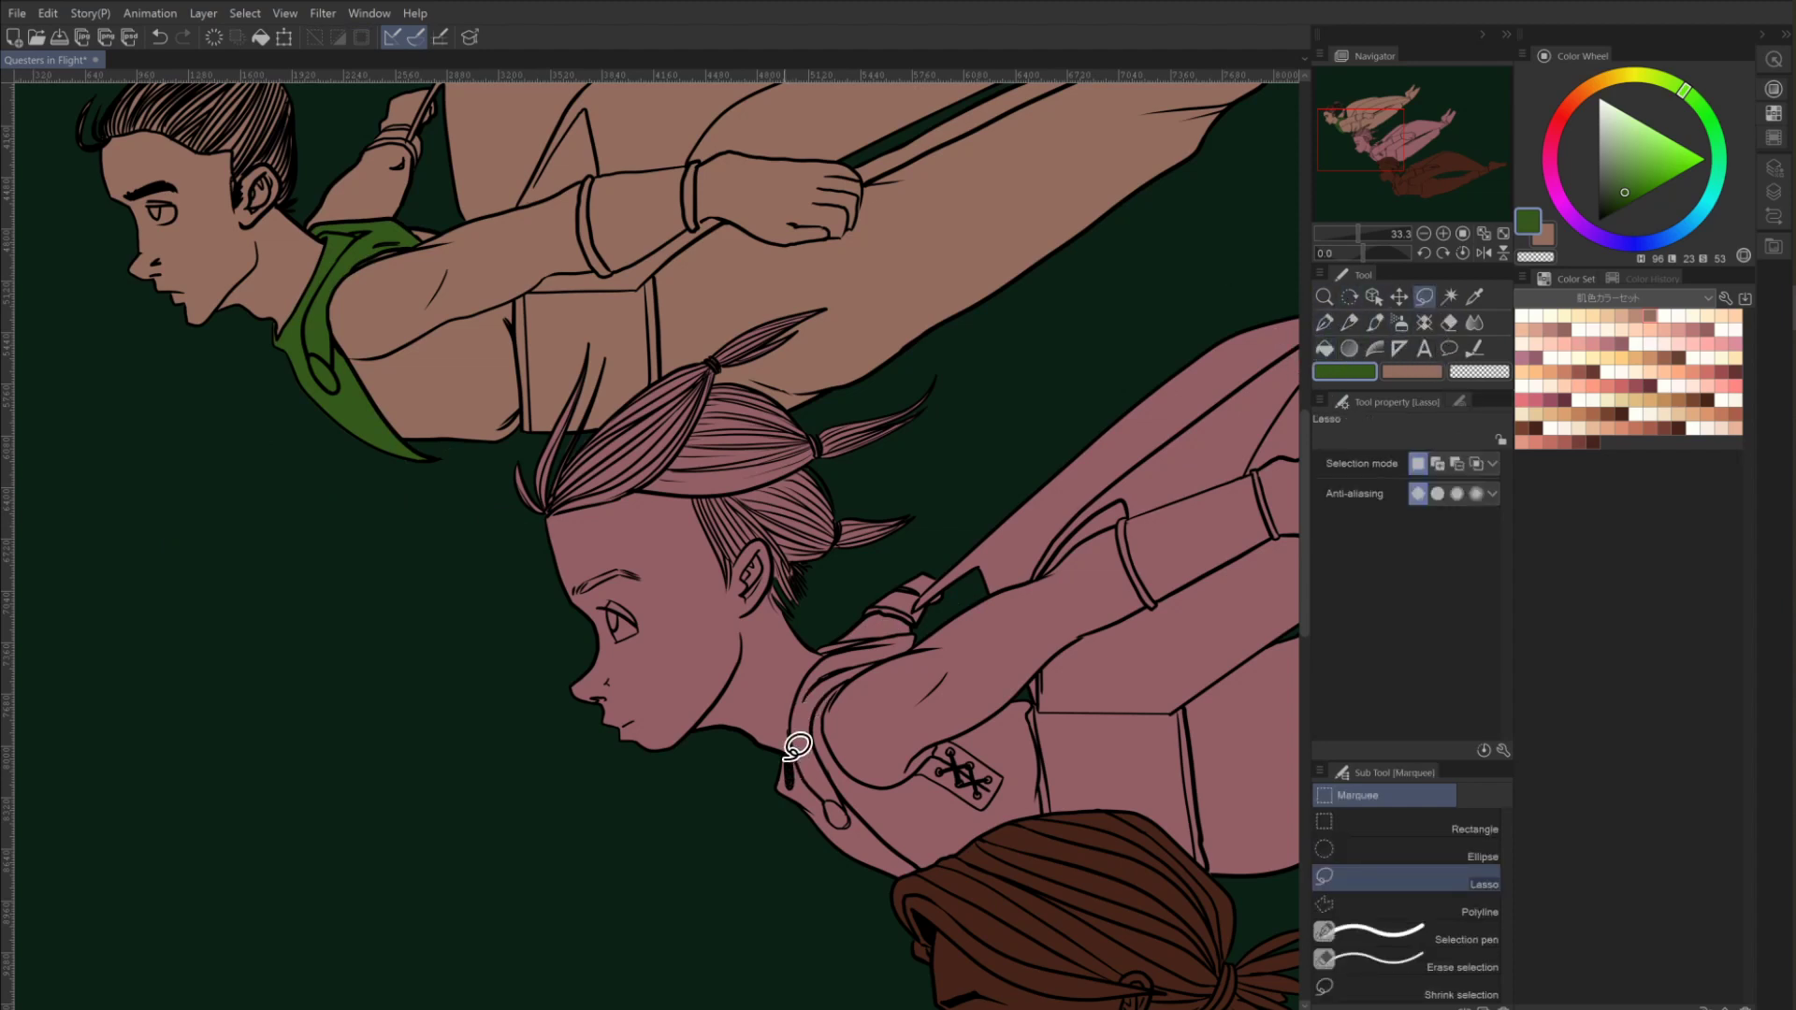
mouse_move(787, 756)
left_mouse_down()
mouse_move(756, 778)
mouse_move(756, 812)
mouse_move(787, 857)
mouse_move(877, 896)
mouse_move(919, 885)
mouse_move(811, 732)
mouse_move(831, 689)
mouse_move(915, 634)
mouse_move(815, 646)
mouse_move(786, 759)
left_mouse_up()
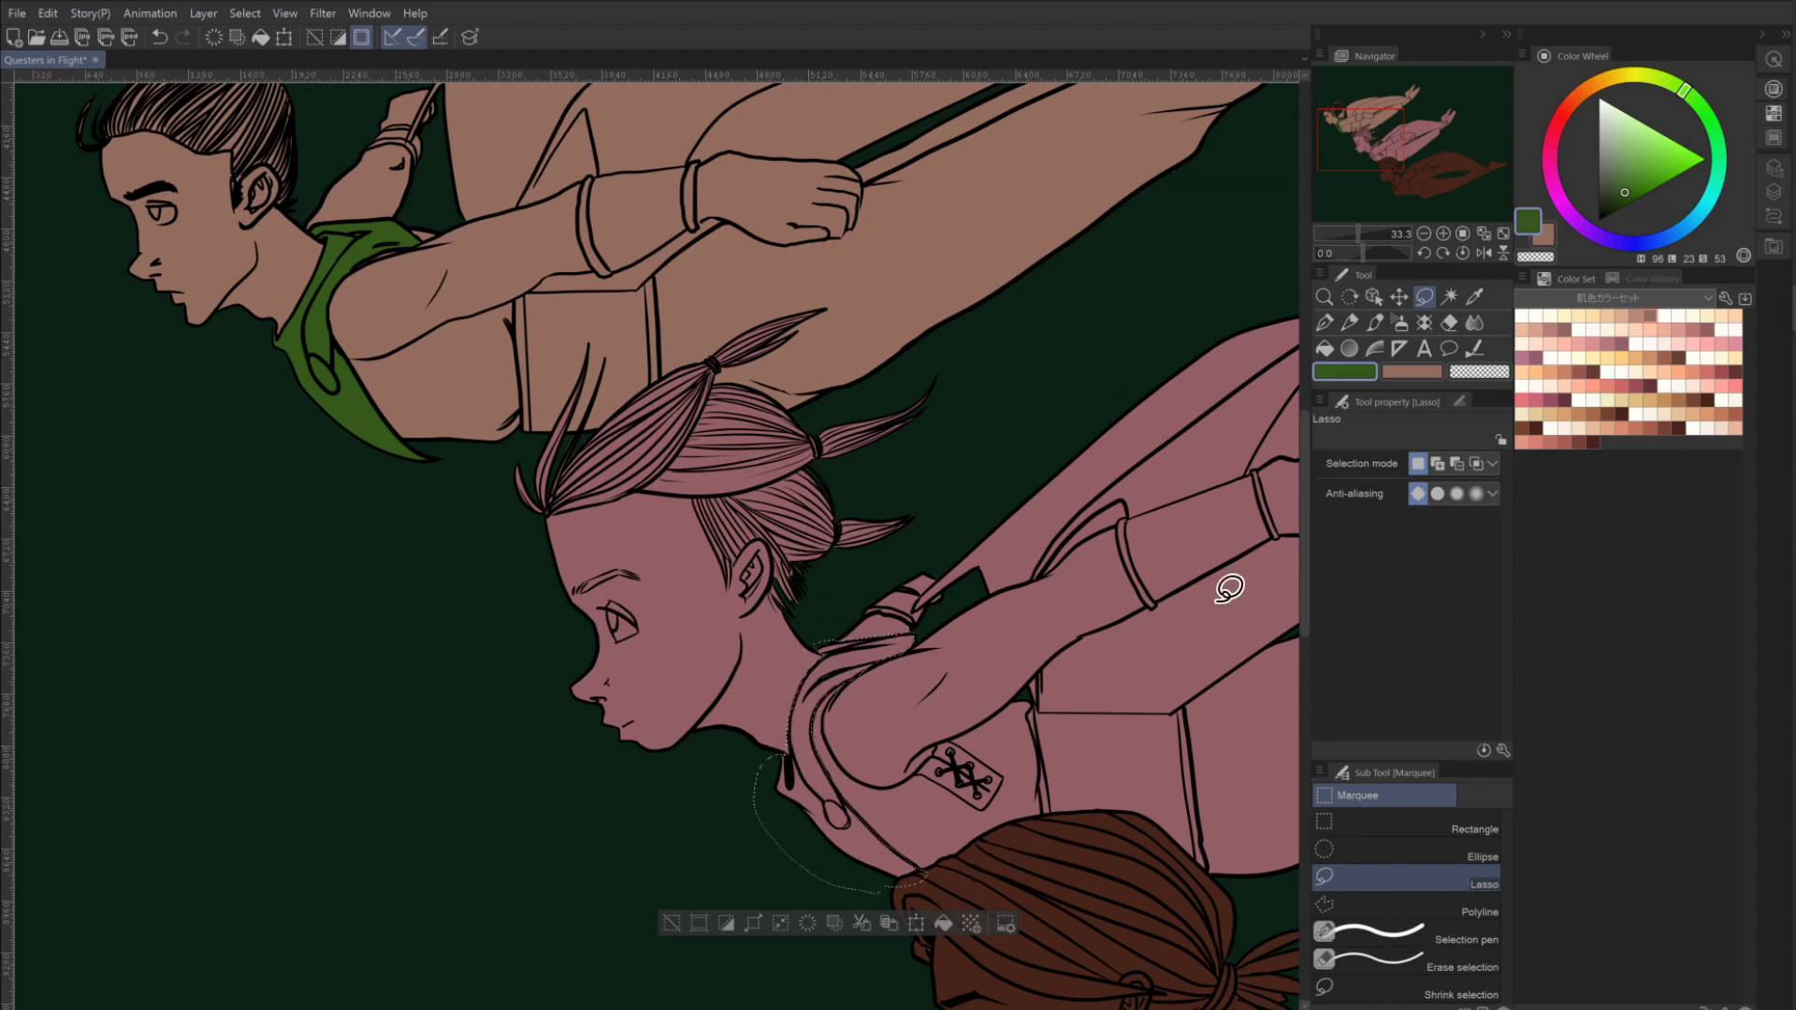
left_click(1325, 328)
left_click(1324, 348)
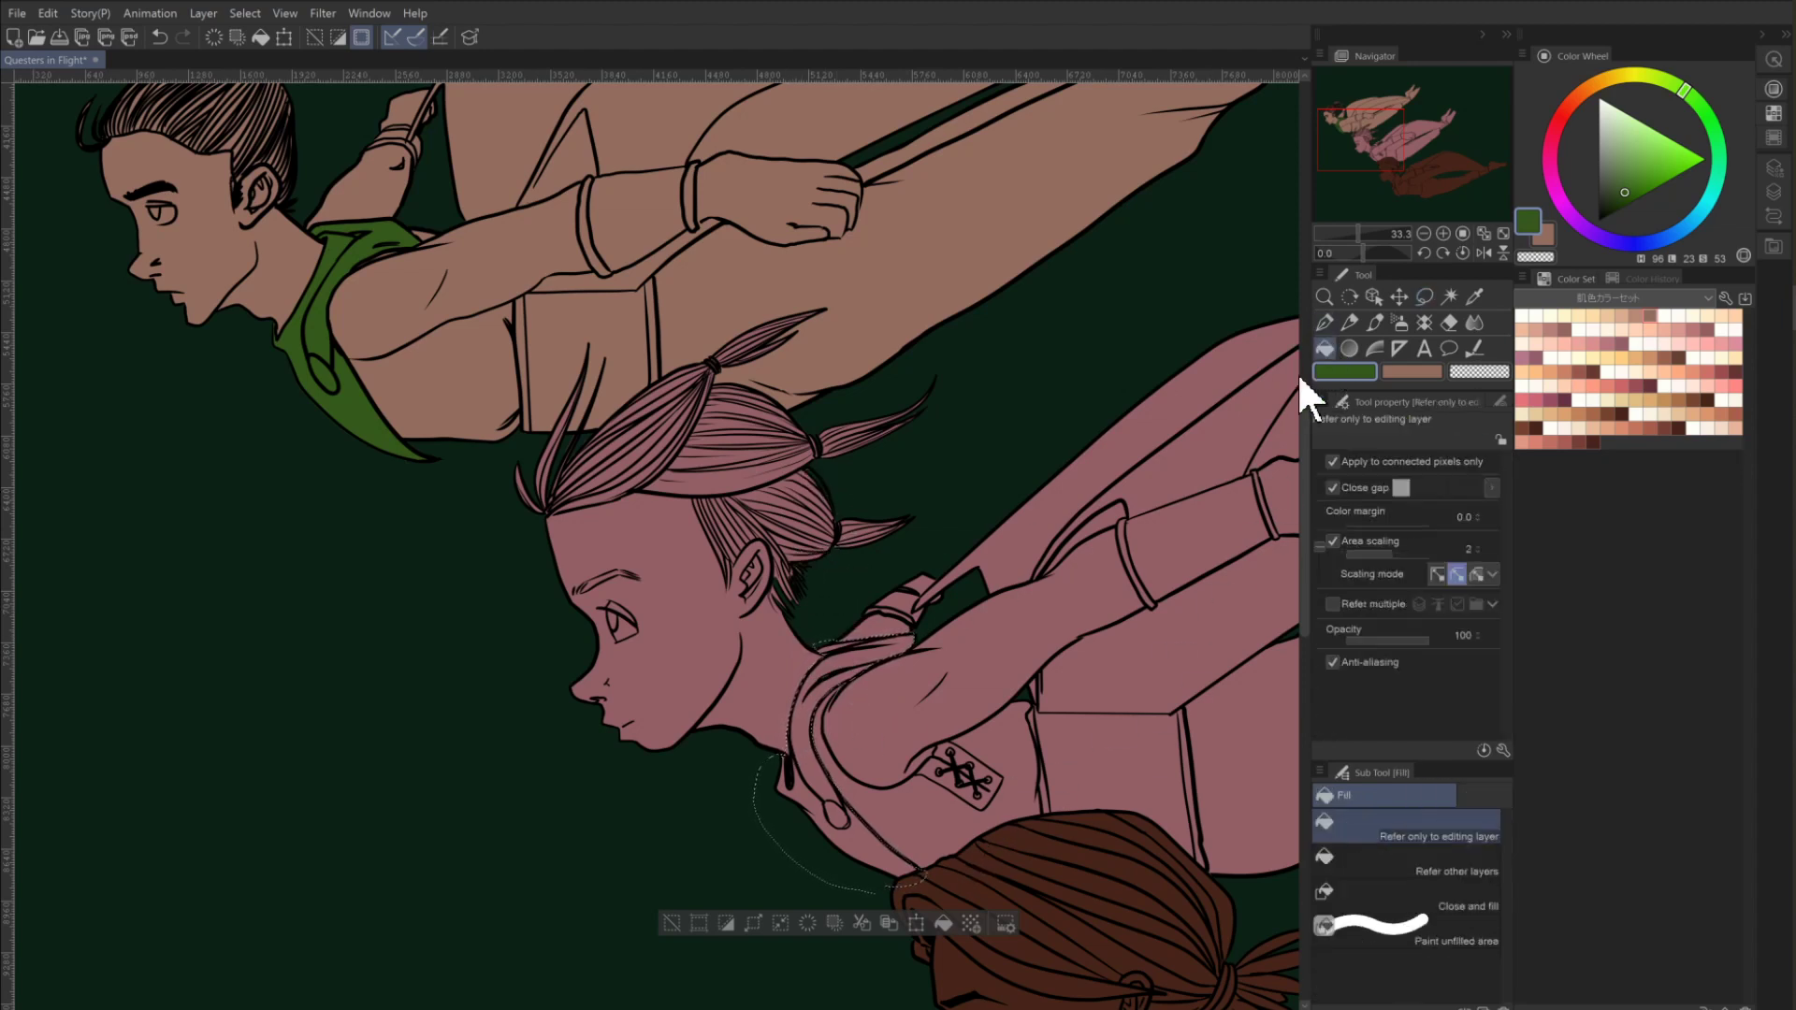
left_click(813, 740)
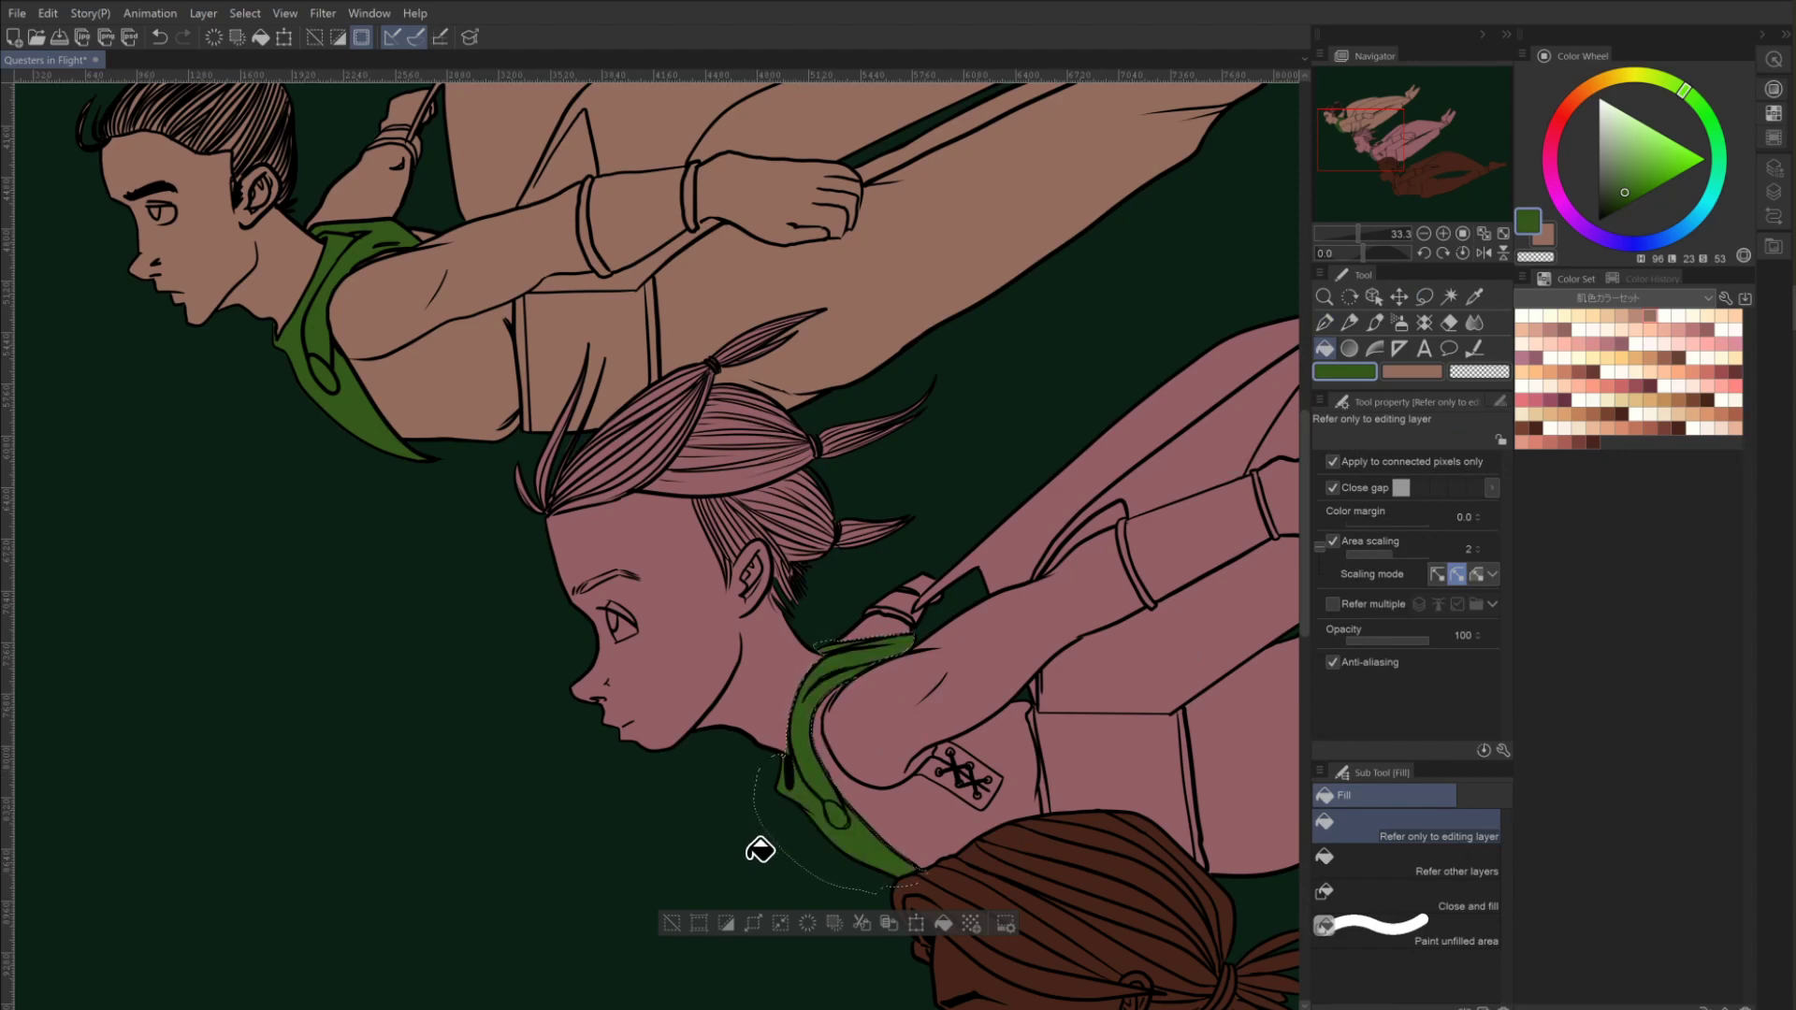
left_click(671, 924)
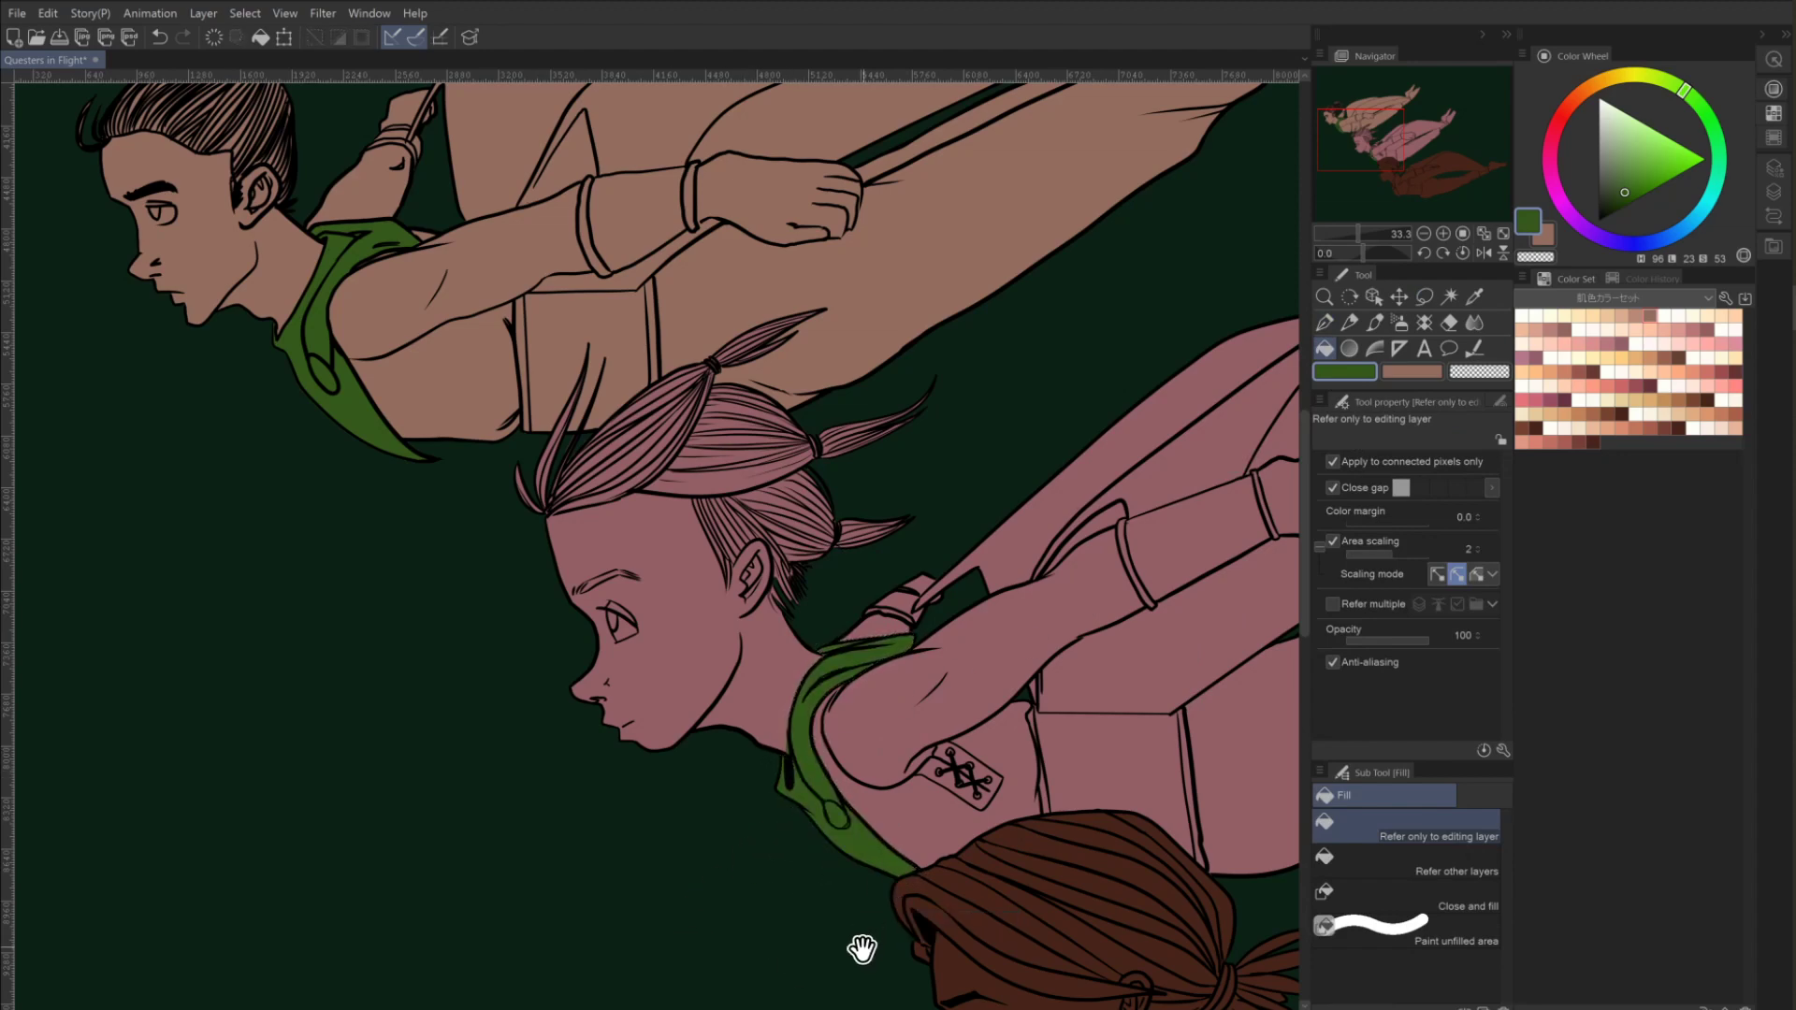
Lasso the lowest figure's collar, looping loosely outside the chest, and add the missed strip along its seam to the selection.
left_click_drag(795, 930, 606, 571)
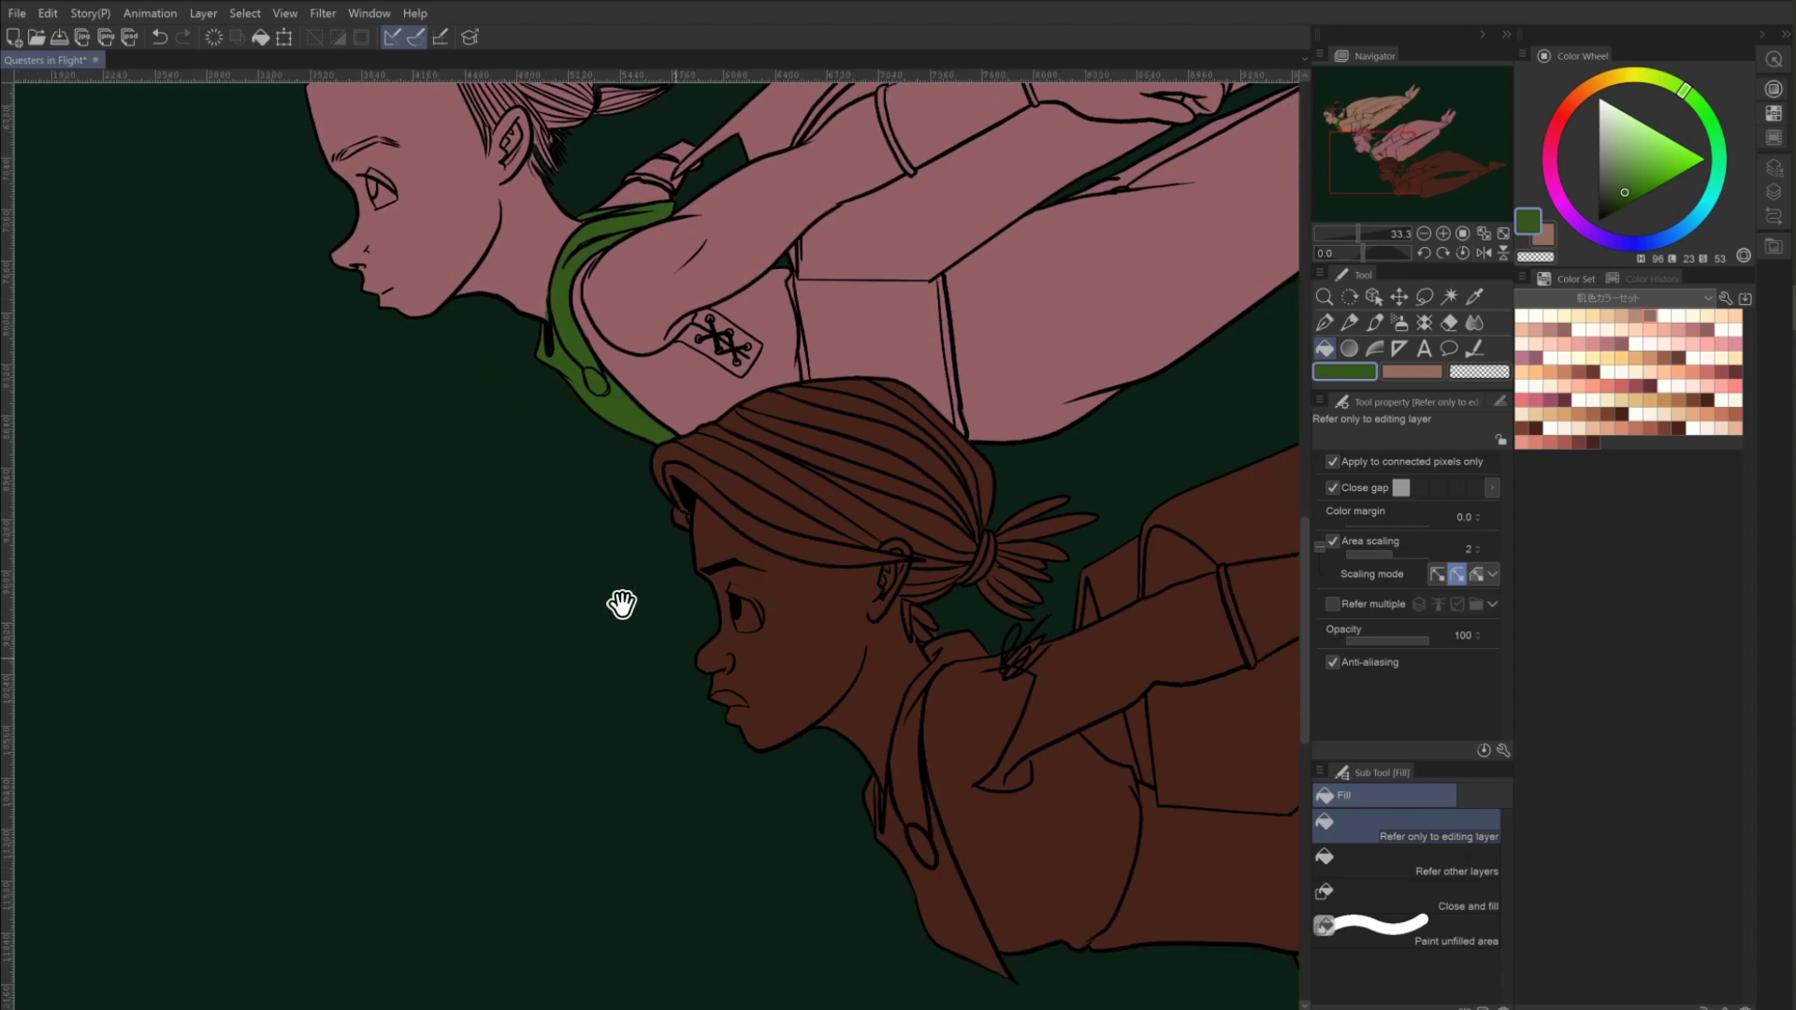
left_click(1425, 297)
mouse_move(690, 720)
left_mouse_down()
mouse_move(702, 667)
mouse_move(748, 680)
mouse_move(791, 529)
mouse_move(835, 520)
mouse_move(851, 536)
mouse_move(803, 558)
mouse_move(788, 654)
mouse_move(859, 827)
mouse_move(904, 861)
mouse_move(659, 809)
mouse_move(671, 760)
left_mouse_up()
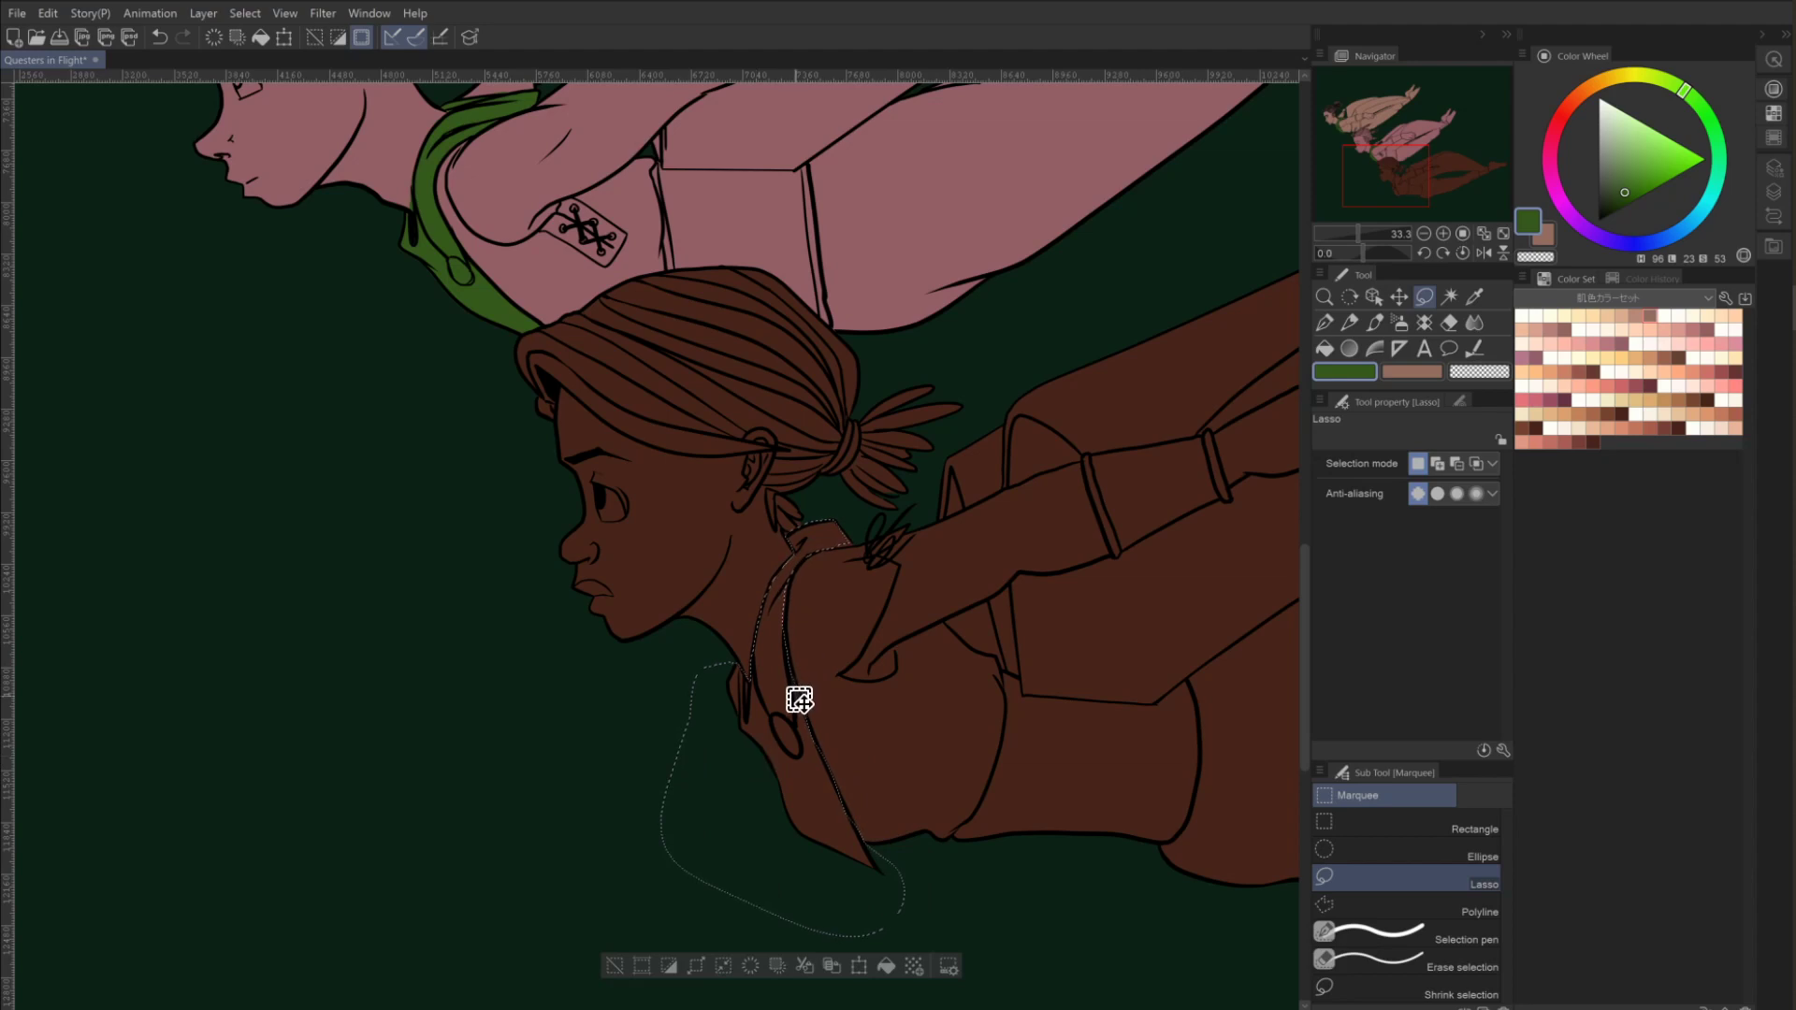
left_click(1441, 232)
left_click(1441, 232)
left_click_drag(846, 893, 767, 557)
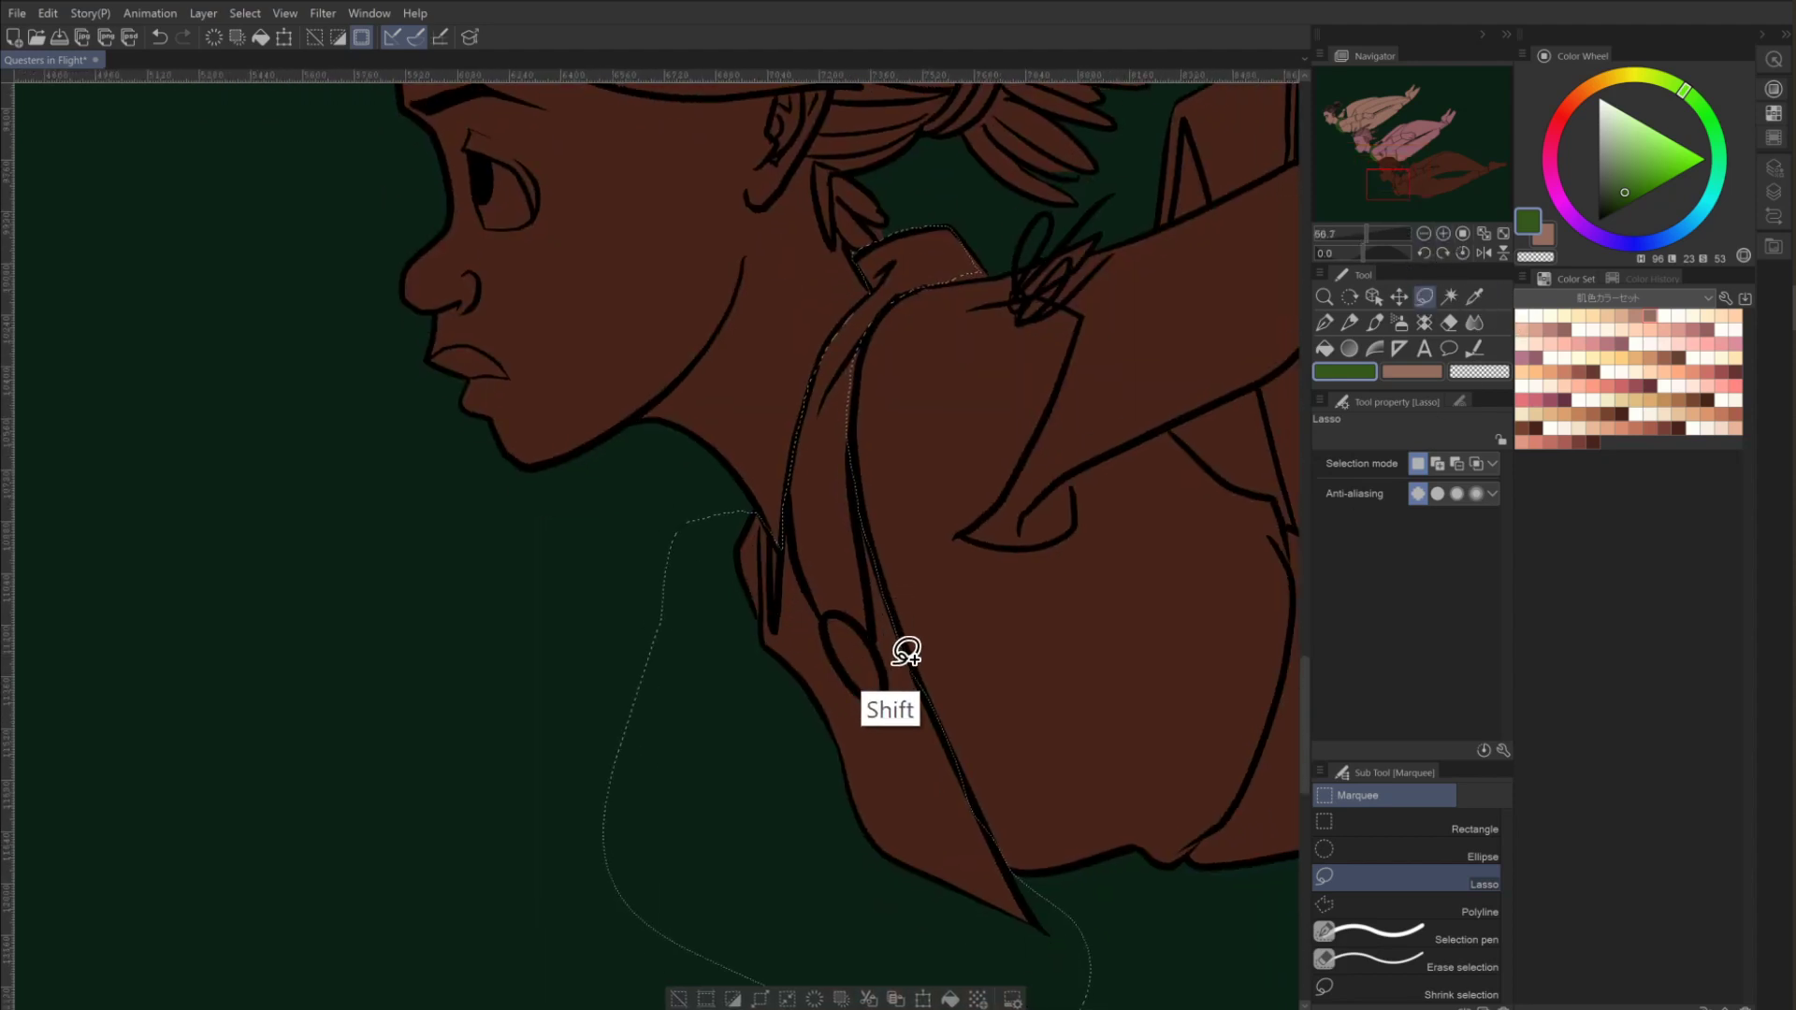
mouse_move(914, 625)
left_mouse_down()
mouse_move(921, 702)
mouse_move(858, 685)
mouse_move(831, 564)
mouse_move(950, 753)
left_mouse_up()
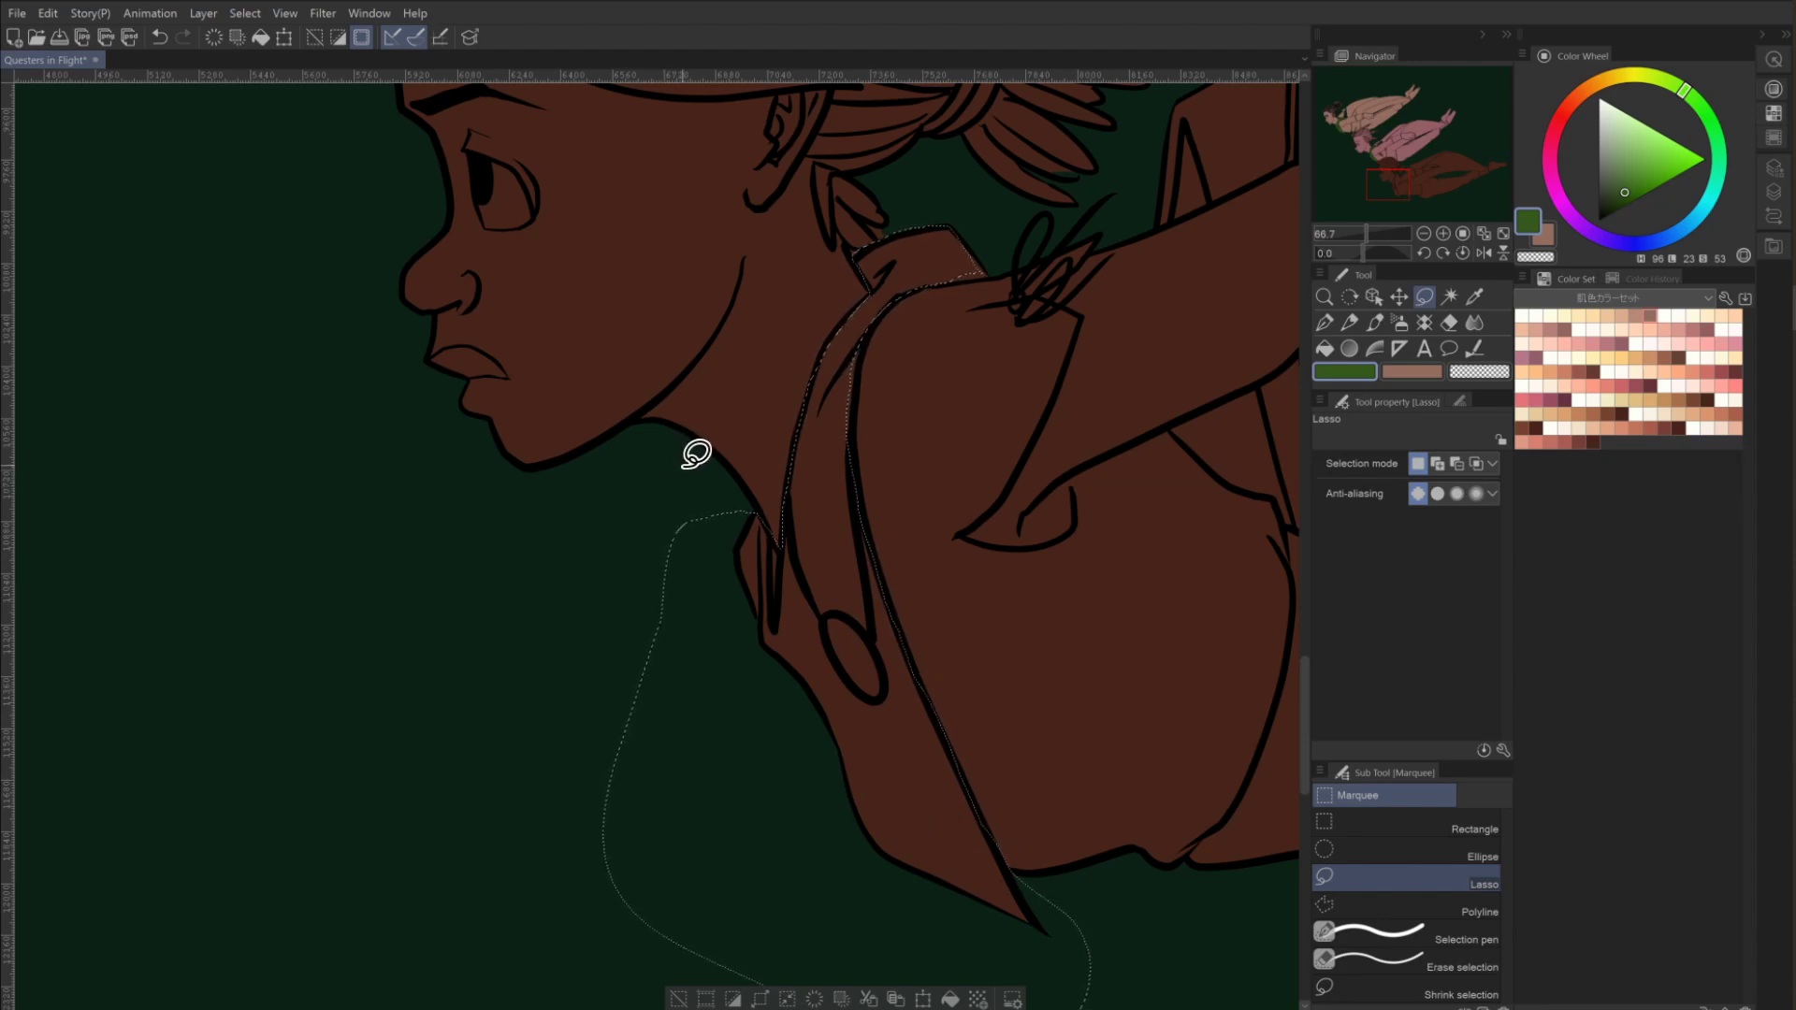
Refine the lowest figure's collar selection along the neckline and shoulder, fill it with the dark green, and deselect.
key("alt")
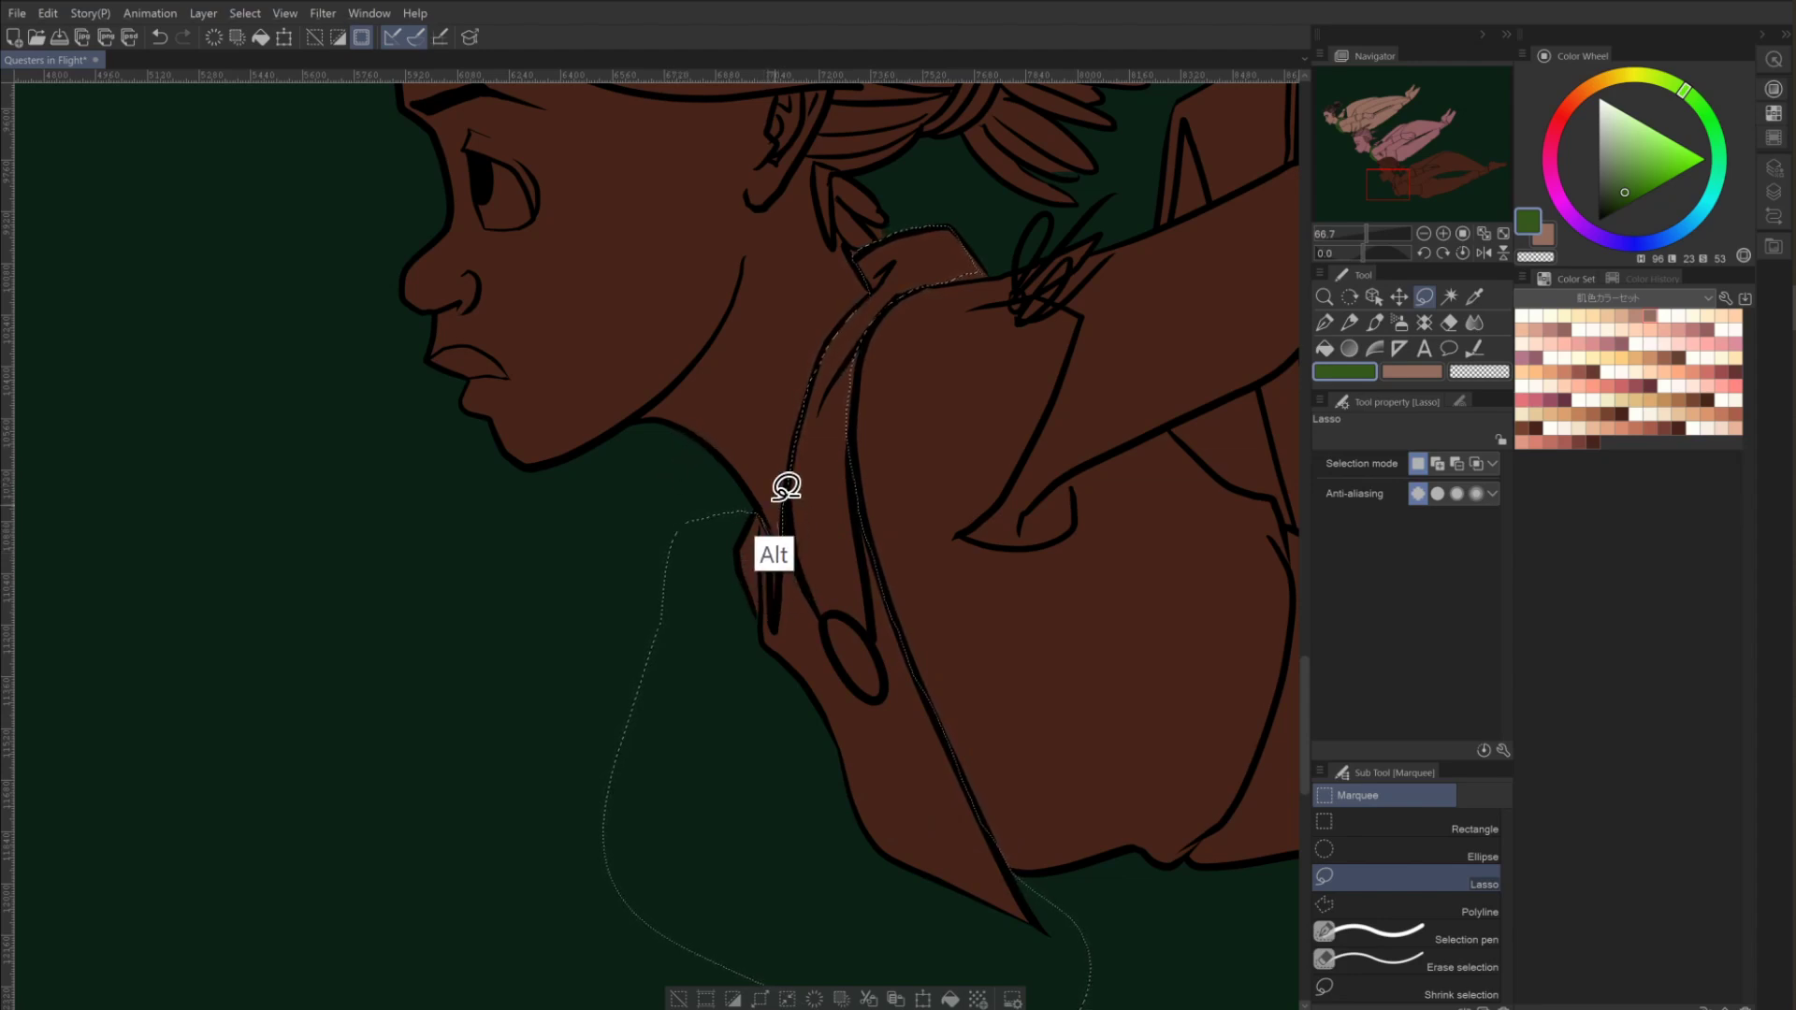
key("alt")
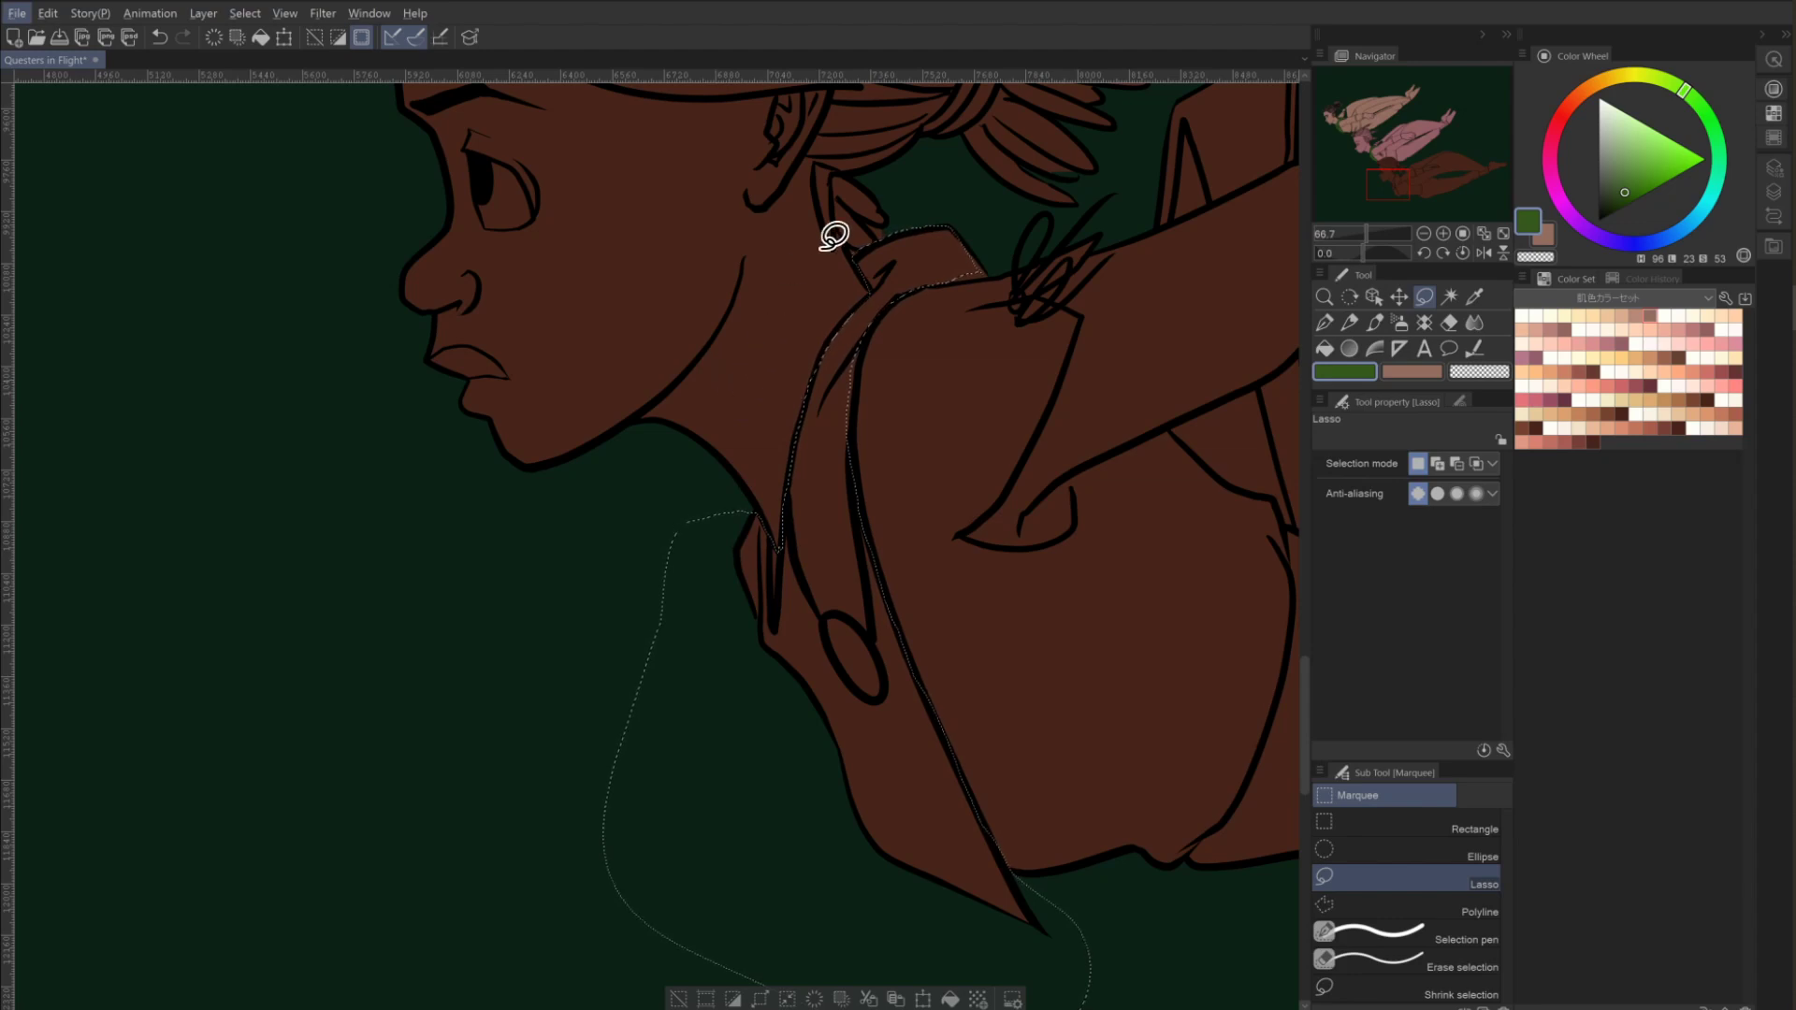
left_click_drag(874, 325, 839, 468)
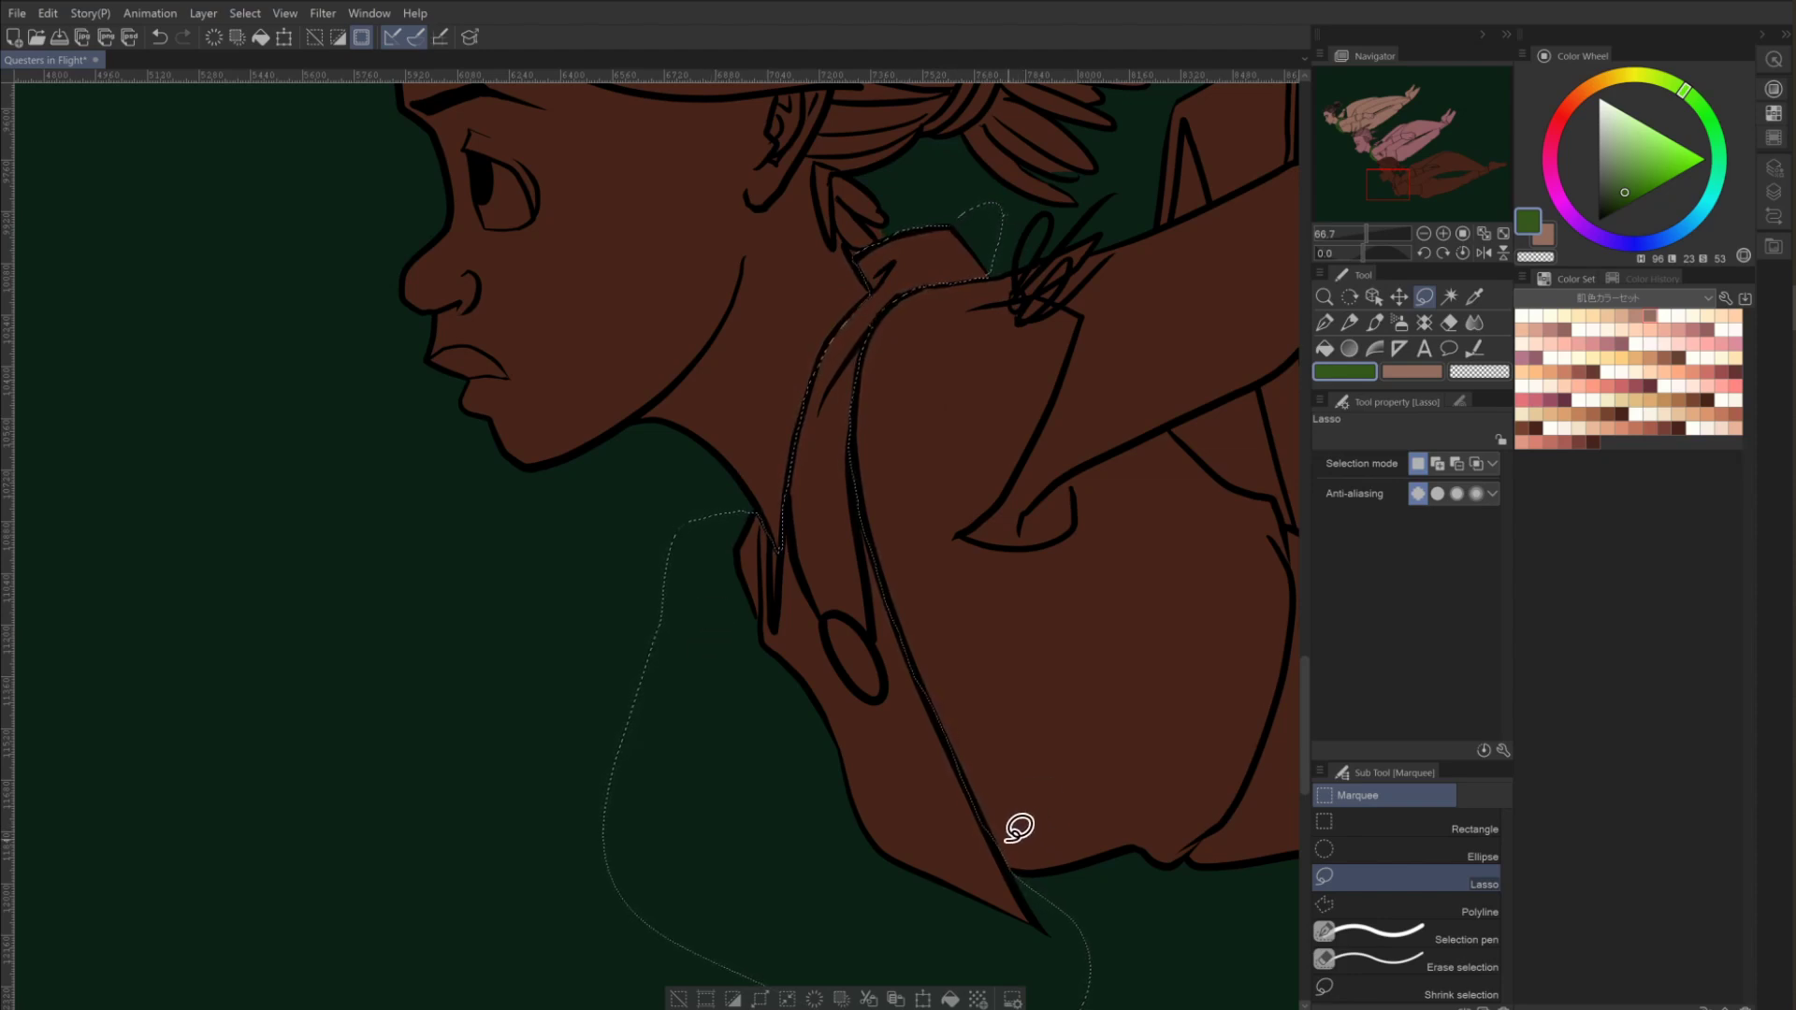
key("alt")
left_click(1324, 348)
left_click(882, 742)
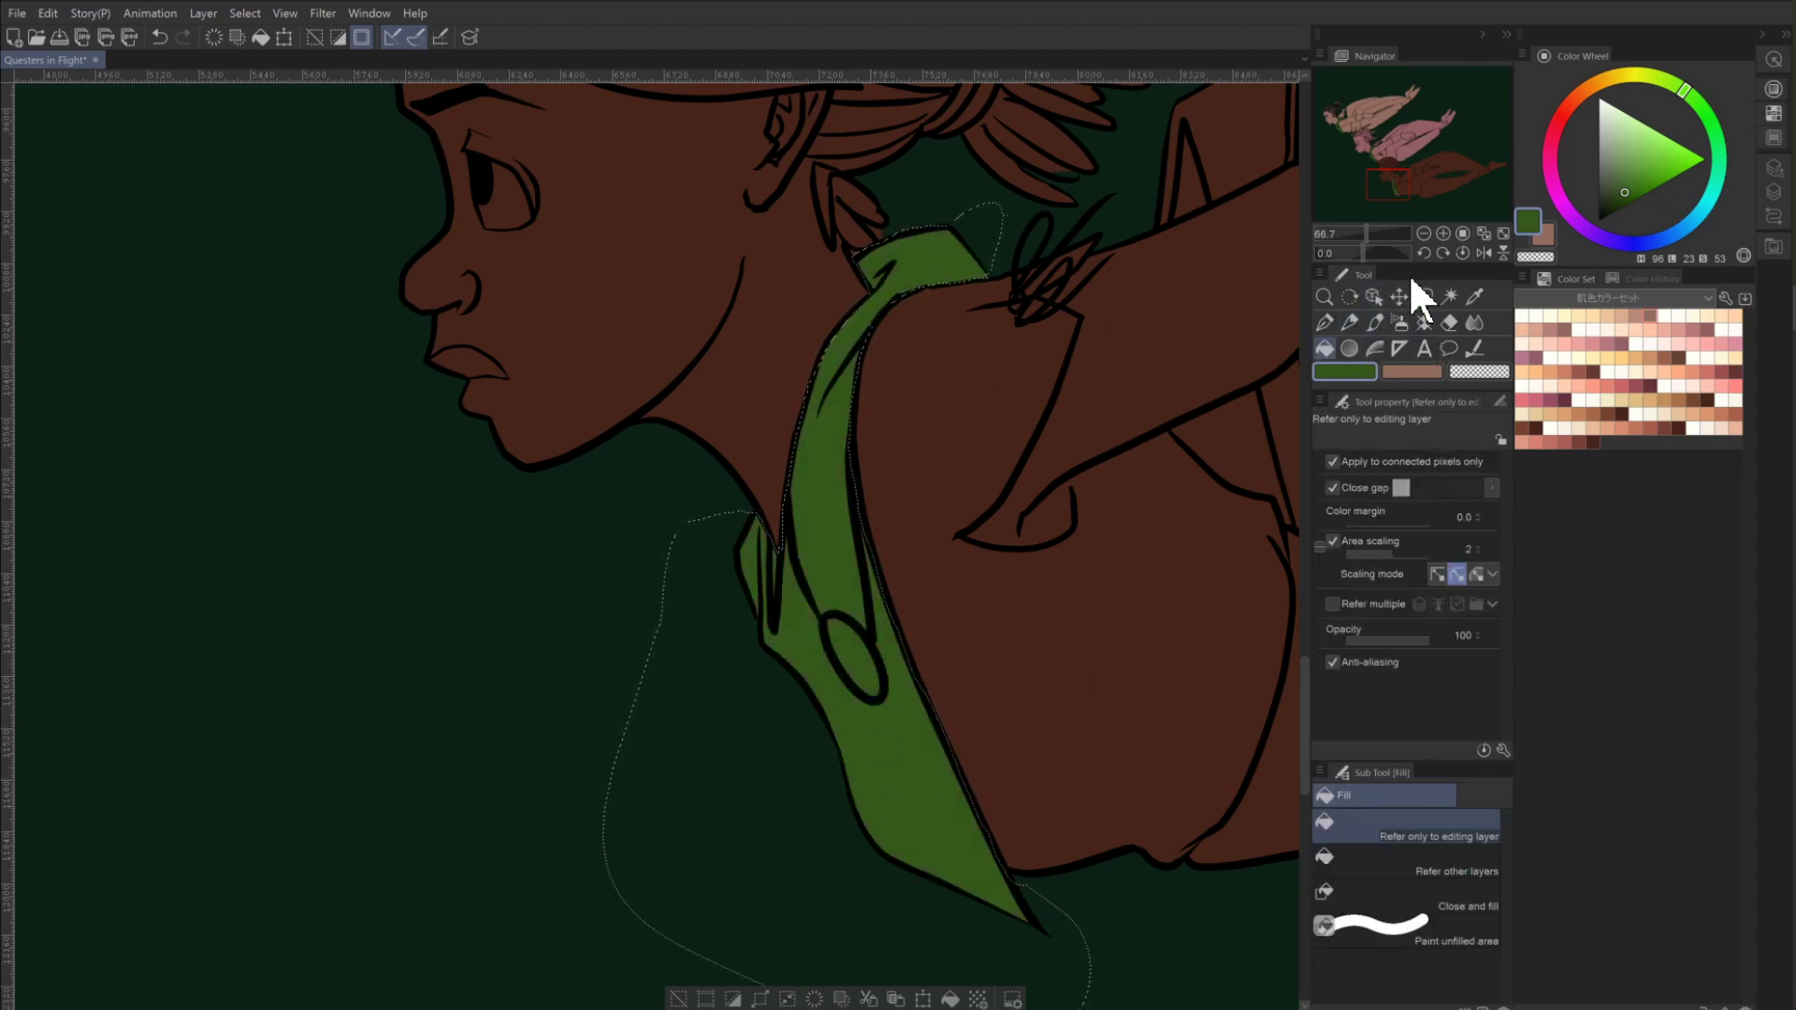
left_click(680, 999)
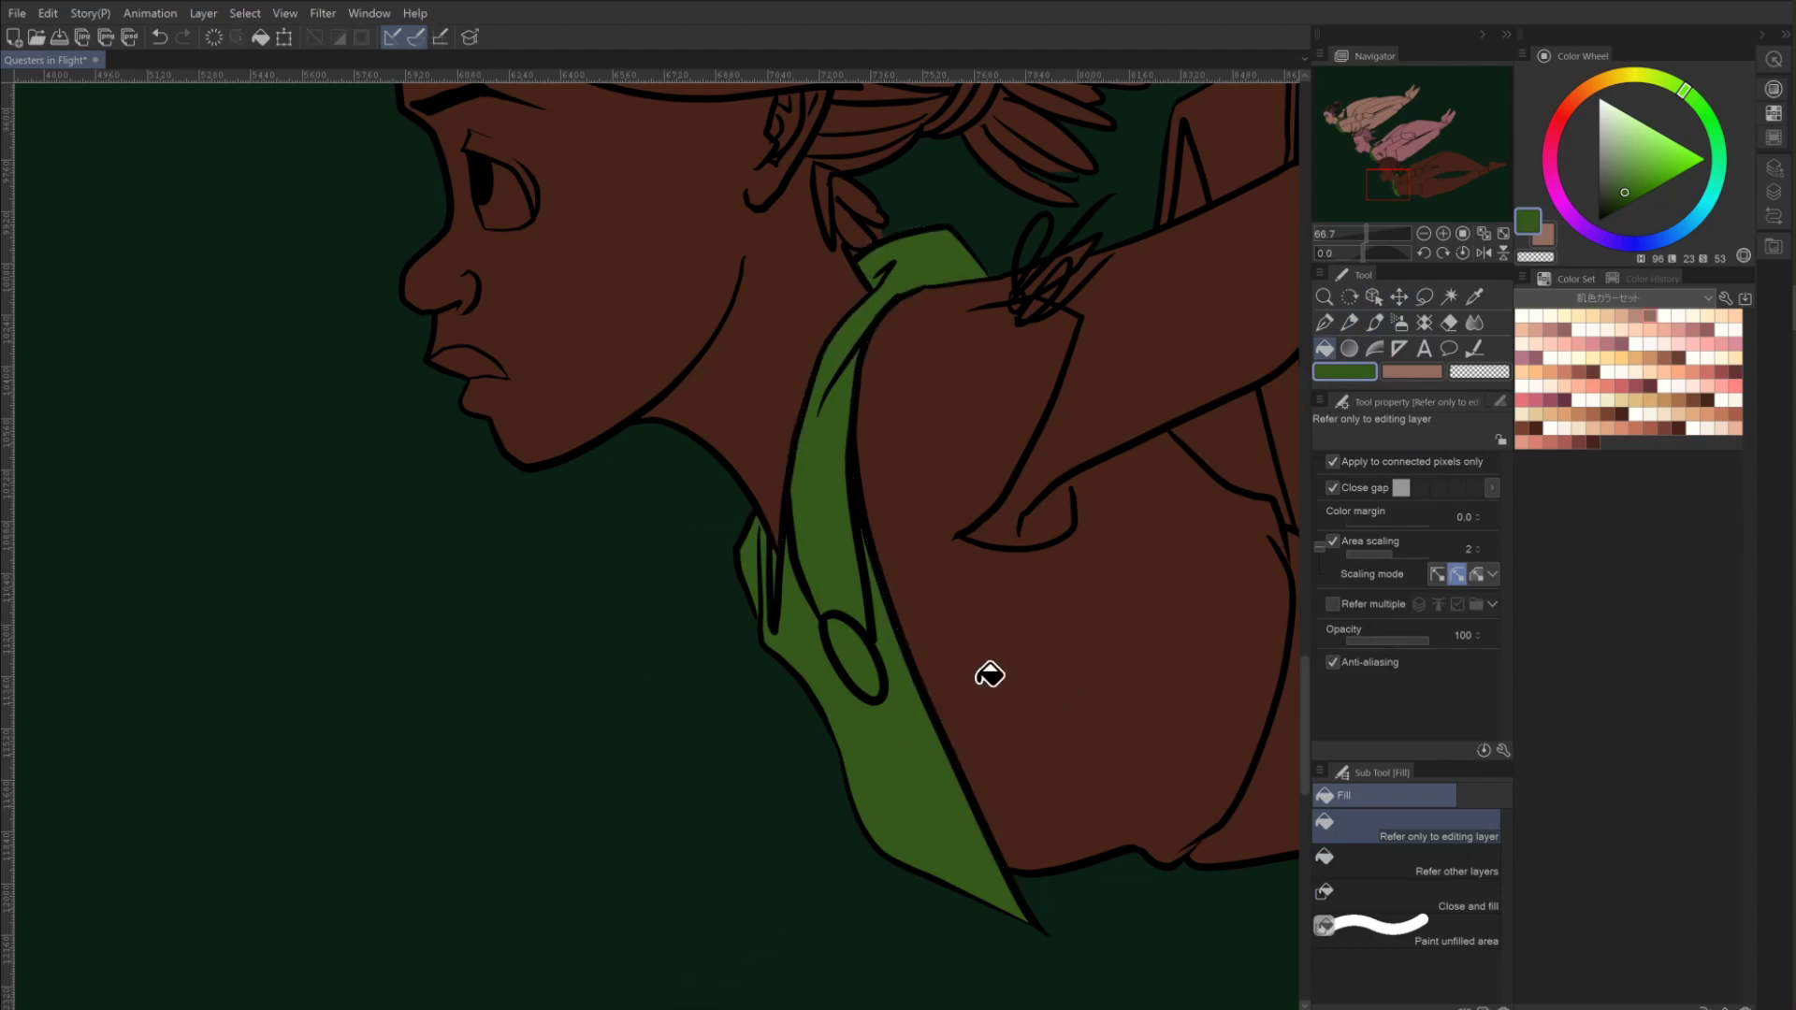
left_click(1424, 232)
left_click(1423, 232)
left_click_drag(641, 579, 502, 823)
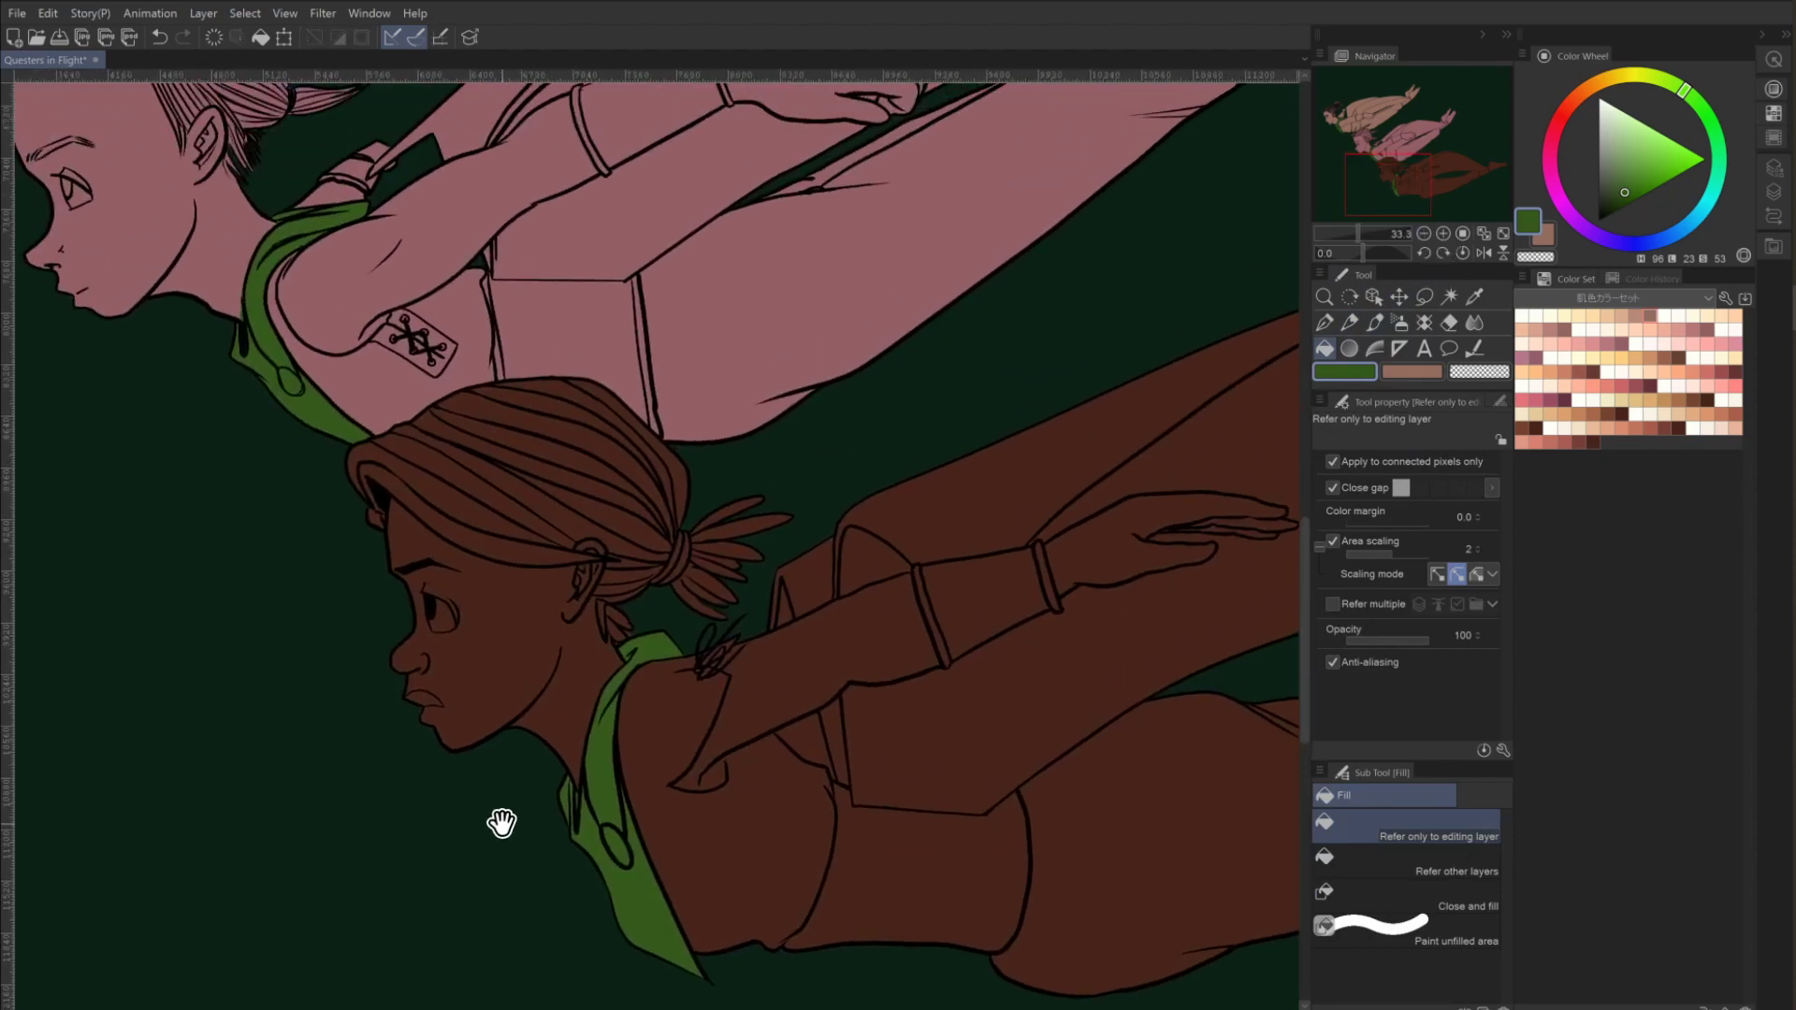
left_click(1424, 296)
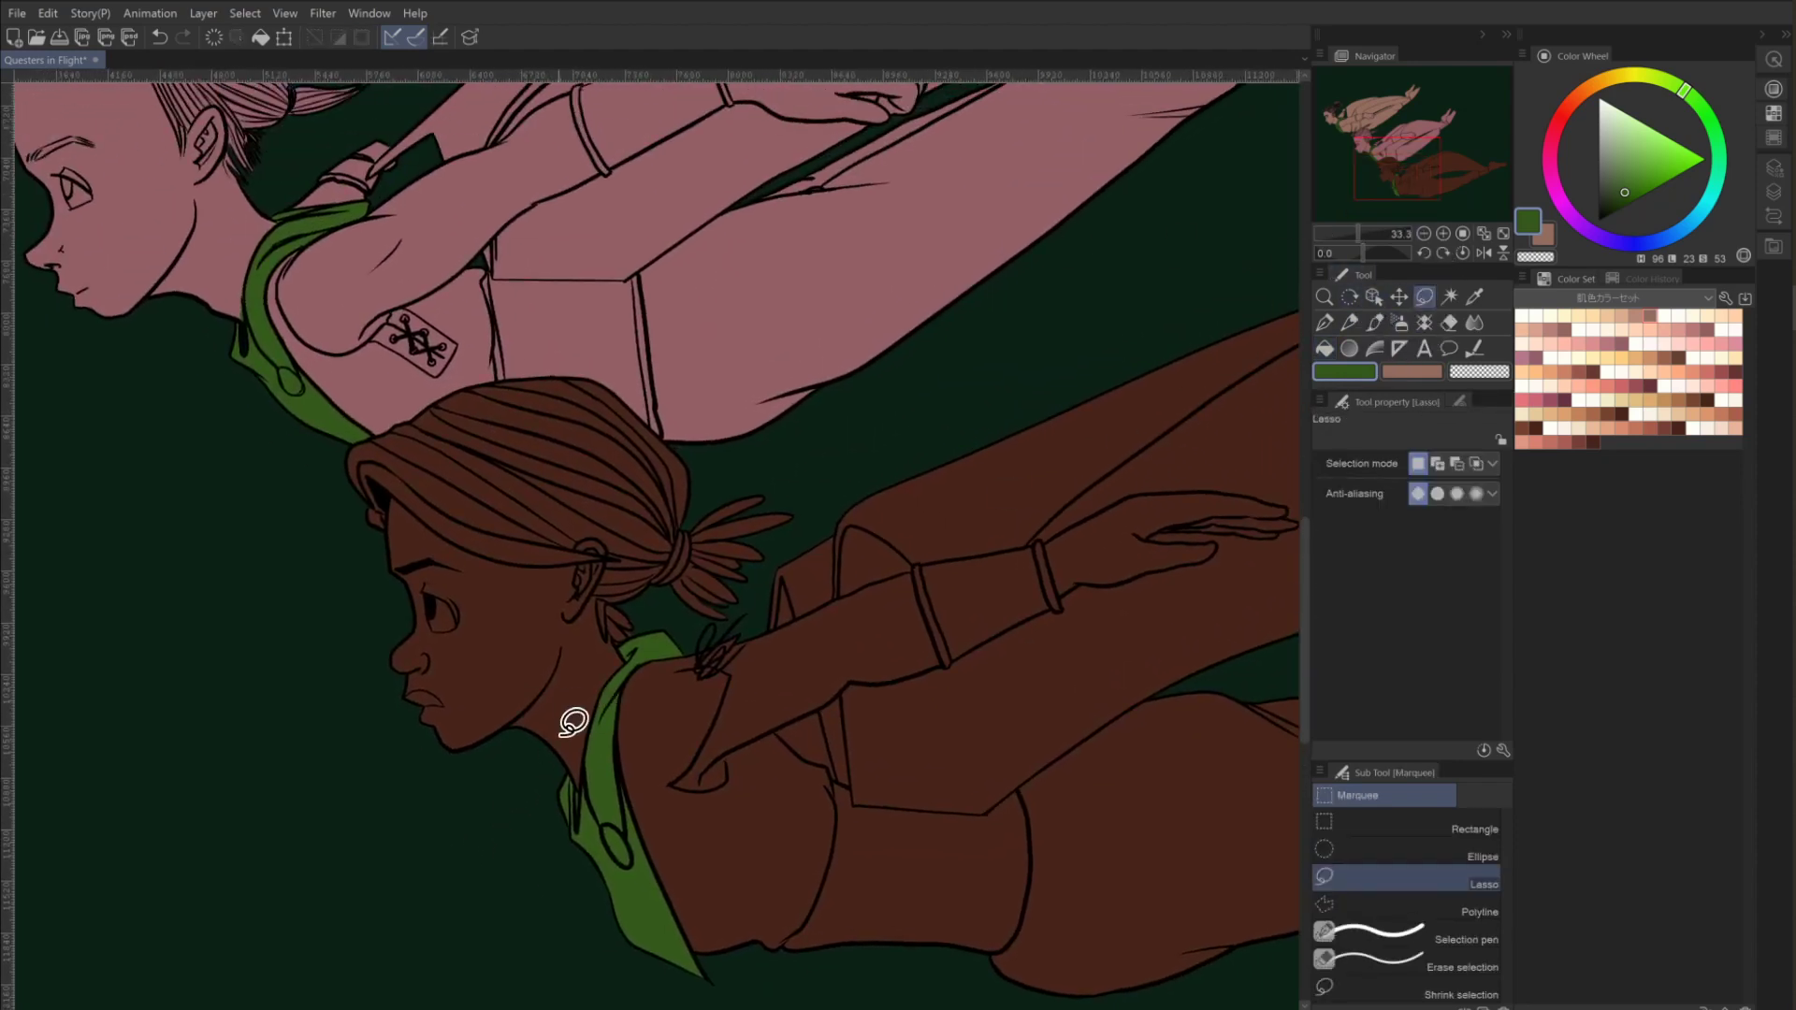
mouse_move(574, 879)
left_mouse_down()
mouse_move(634, 654)
mouse_move(739, 613)
mouse_move(605, 705)
mouse_move(649, 649)
mouse_move(736, 633)
mouse_move(710, 661)
mouse_move(725, 680)
mouse_move(671, 783)
mouse_move(686, 788)
mouse_move(866, 673)
left_mouse_up()
left_click(485, 913)
left_click(563, 817)
mouse_move(748, 606)
left_mouse_down()
mouse_move(710, 664)
mouse_move(730, 676)
mouse_move(688, 785)
mouse_move(841, 687)
mouse_move(933, 668)
mouse_move(912, 568)
mouse_move(765, 628)
mouse_move(784, 547)
mouse_move(1046, 359)
mouse_move(1356, 199)
mouse_move(1086, 339)
mouse_move(1126, 437)
mouse_move(1190, 510)
mouse_move(1198, 593)
mouse_move(1058, 829)
mouse_move(677, 923)
mouse_move(274, 988)
mouse_move(13, 999)
left_mouse_up()
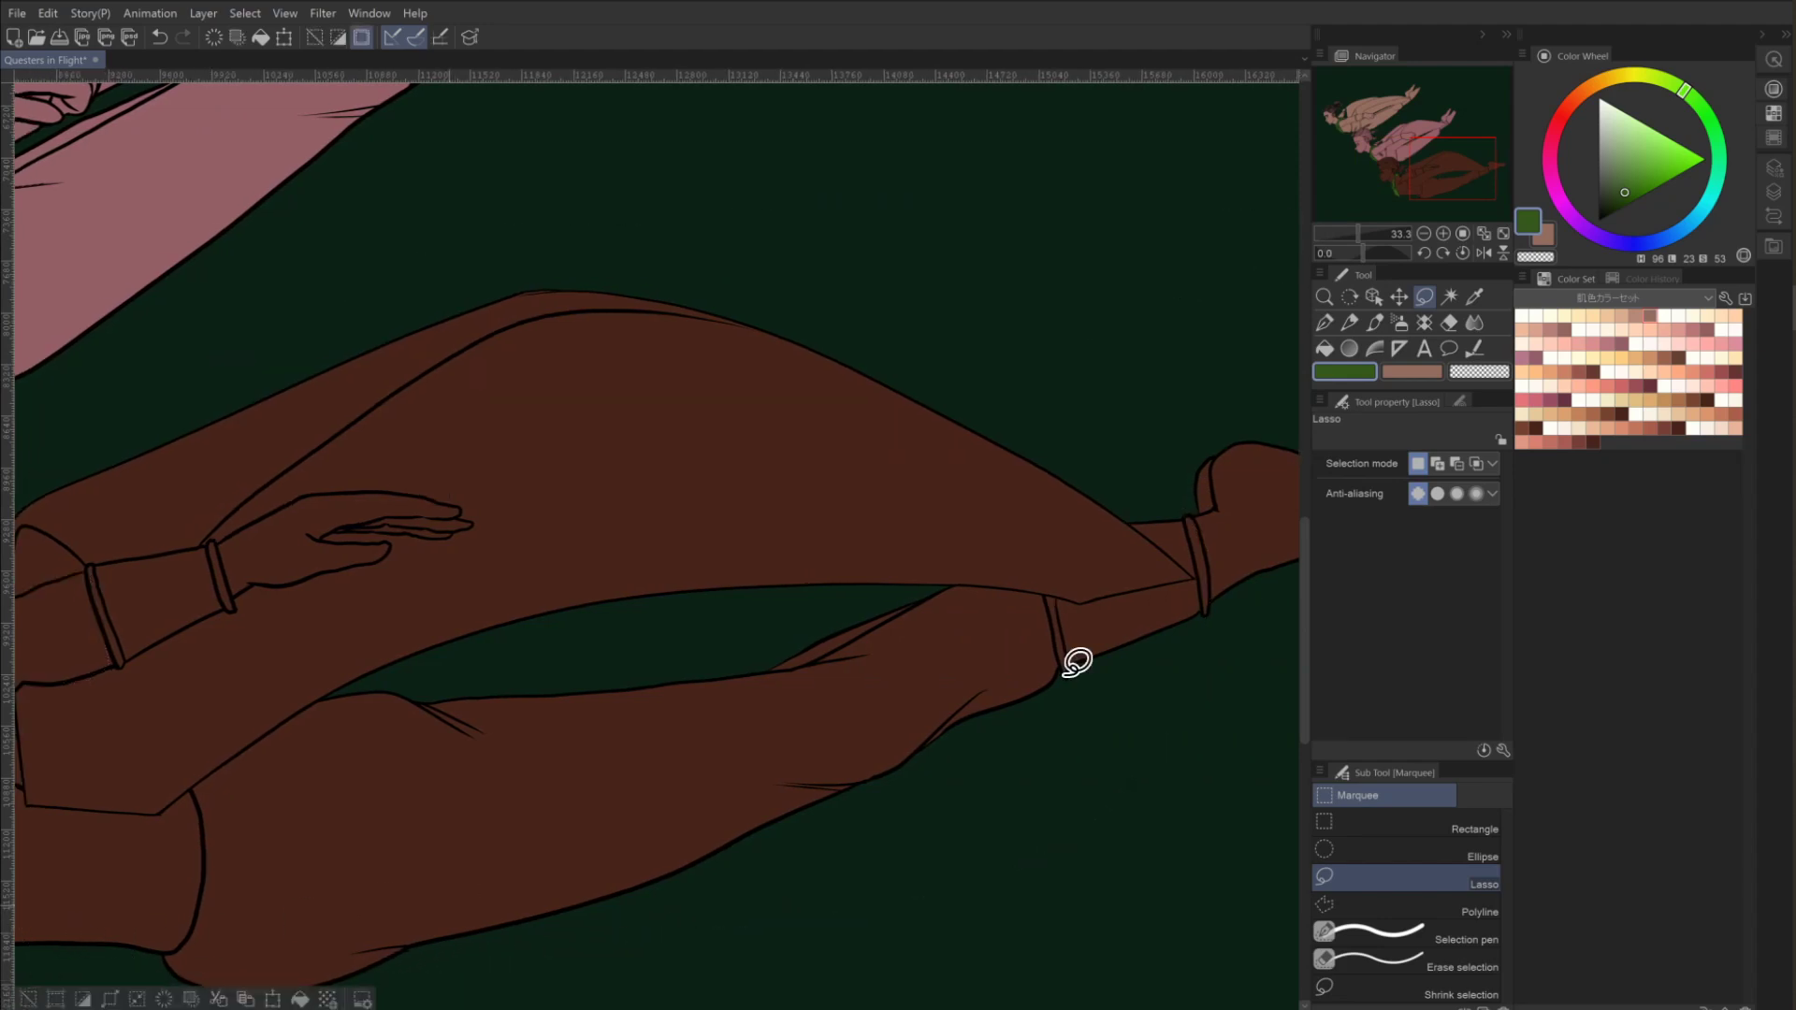
left_click_drag(1435, 157, 1402, 168)
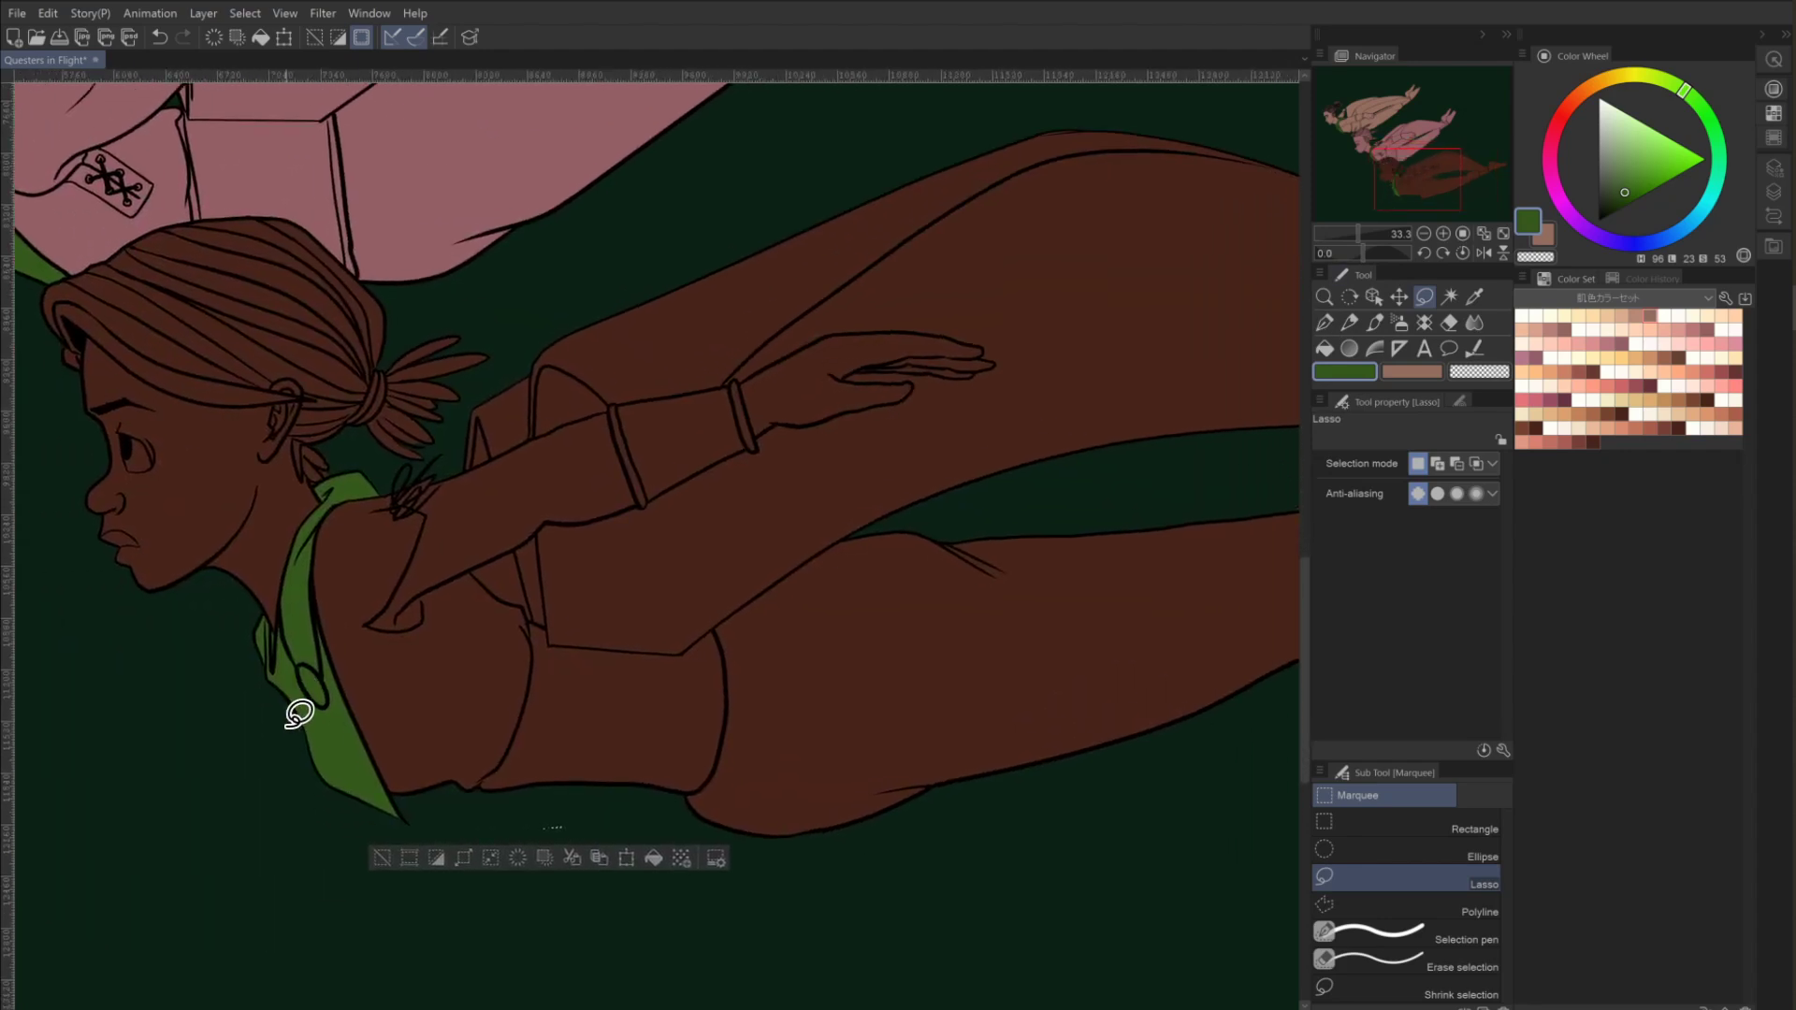
key("ctrl+z")
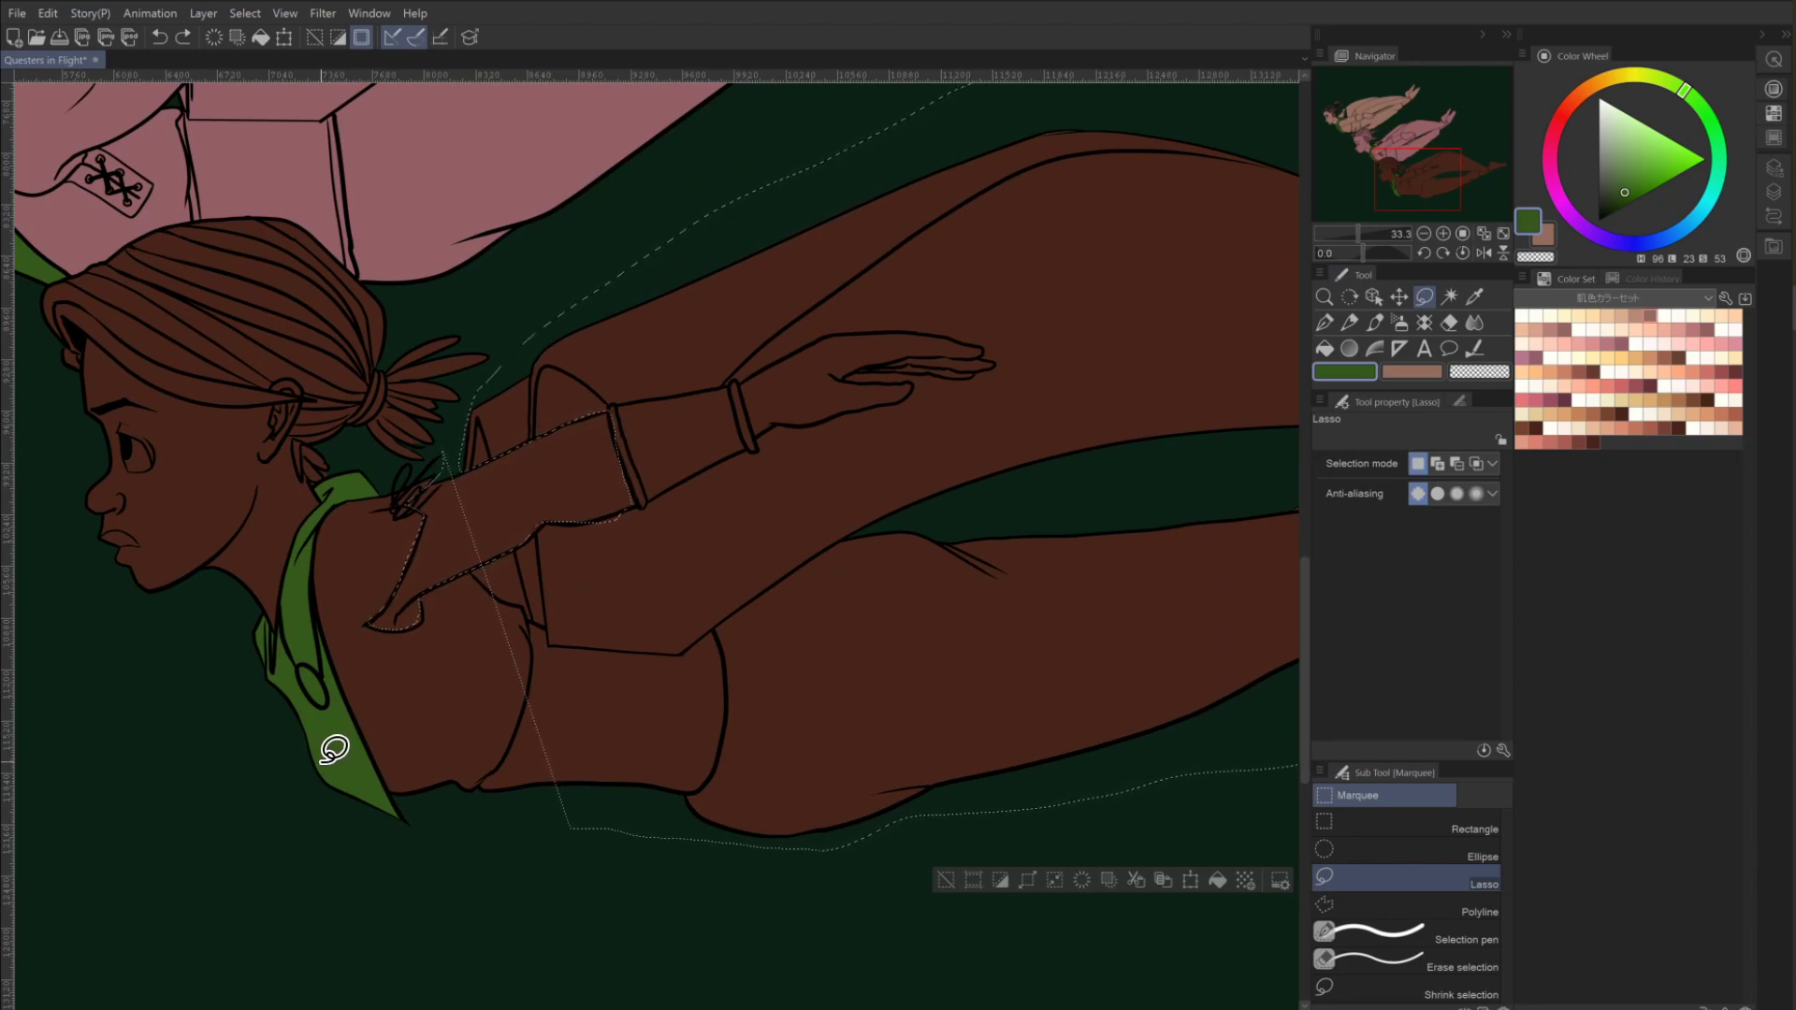
left_click(1422, 233)
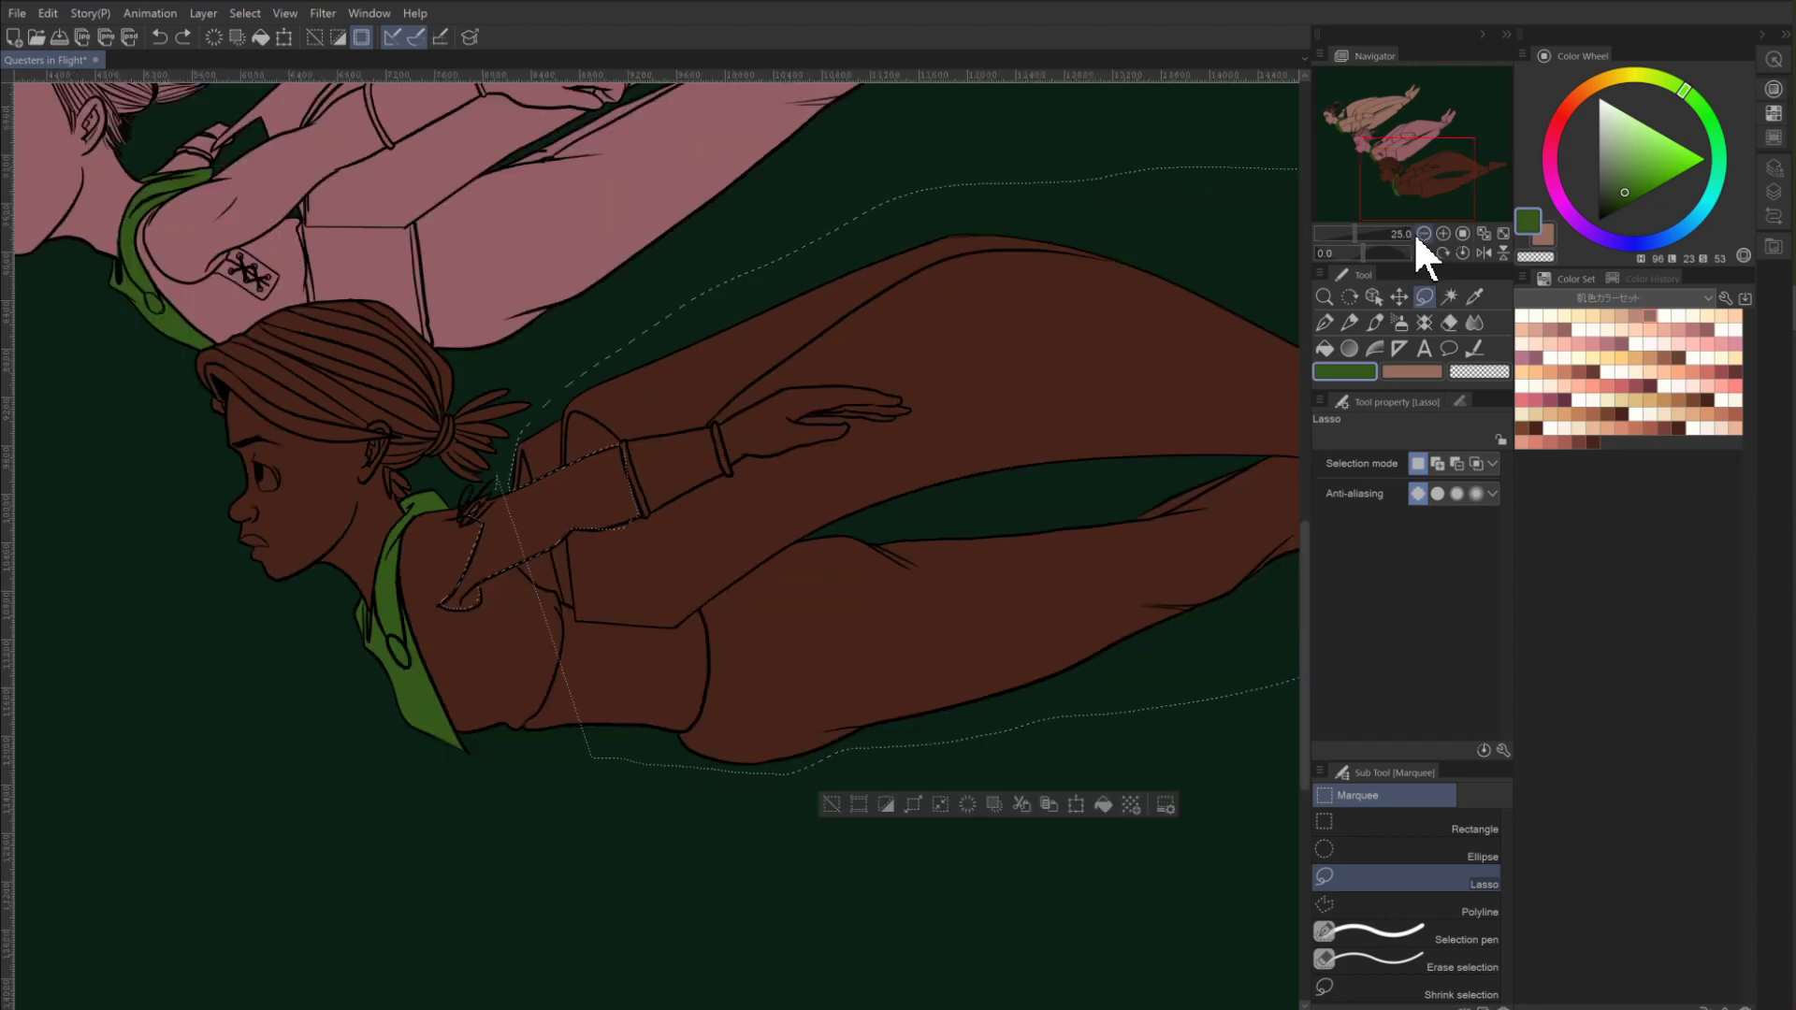
left_click(1423, 233)
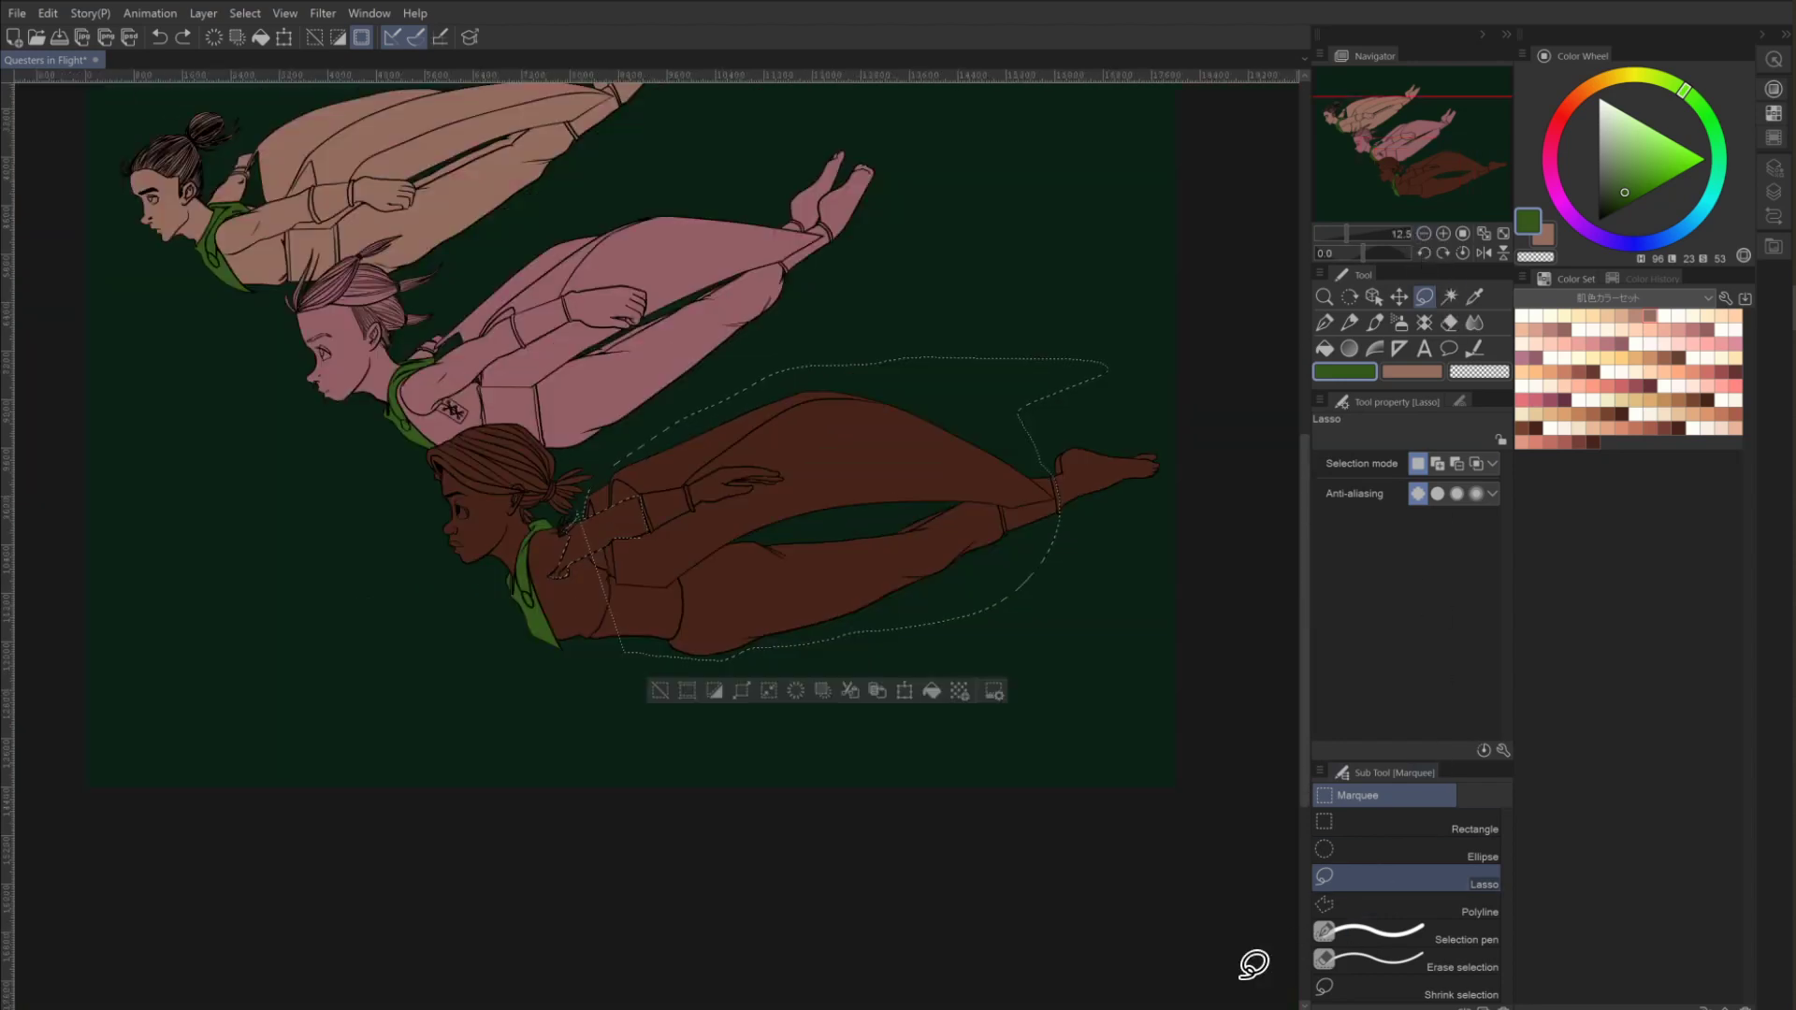
left_click(659, 691)
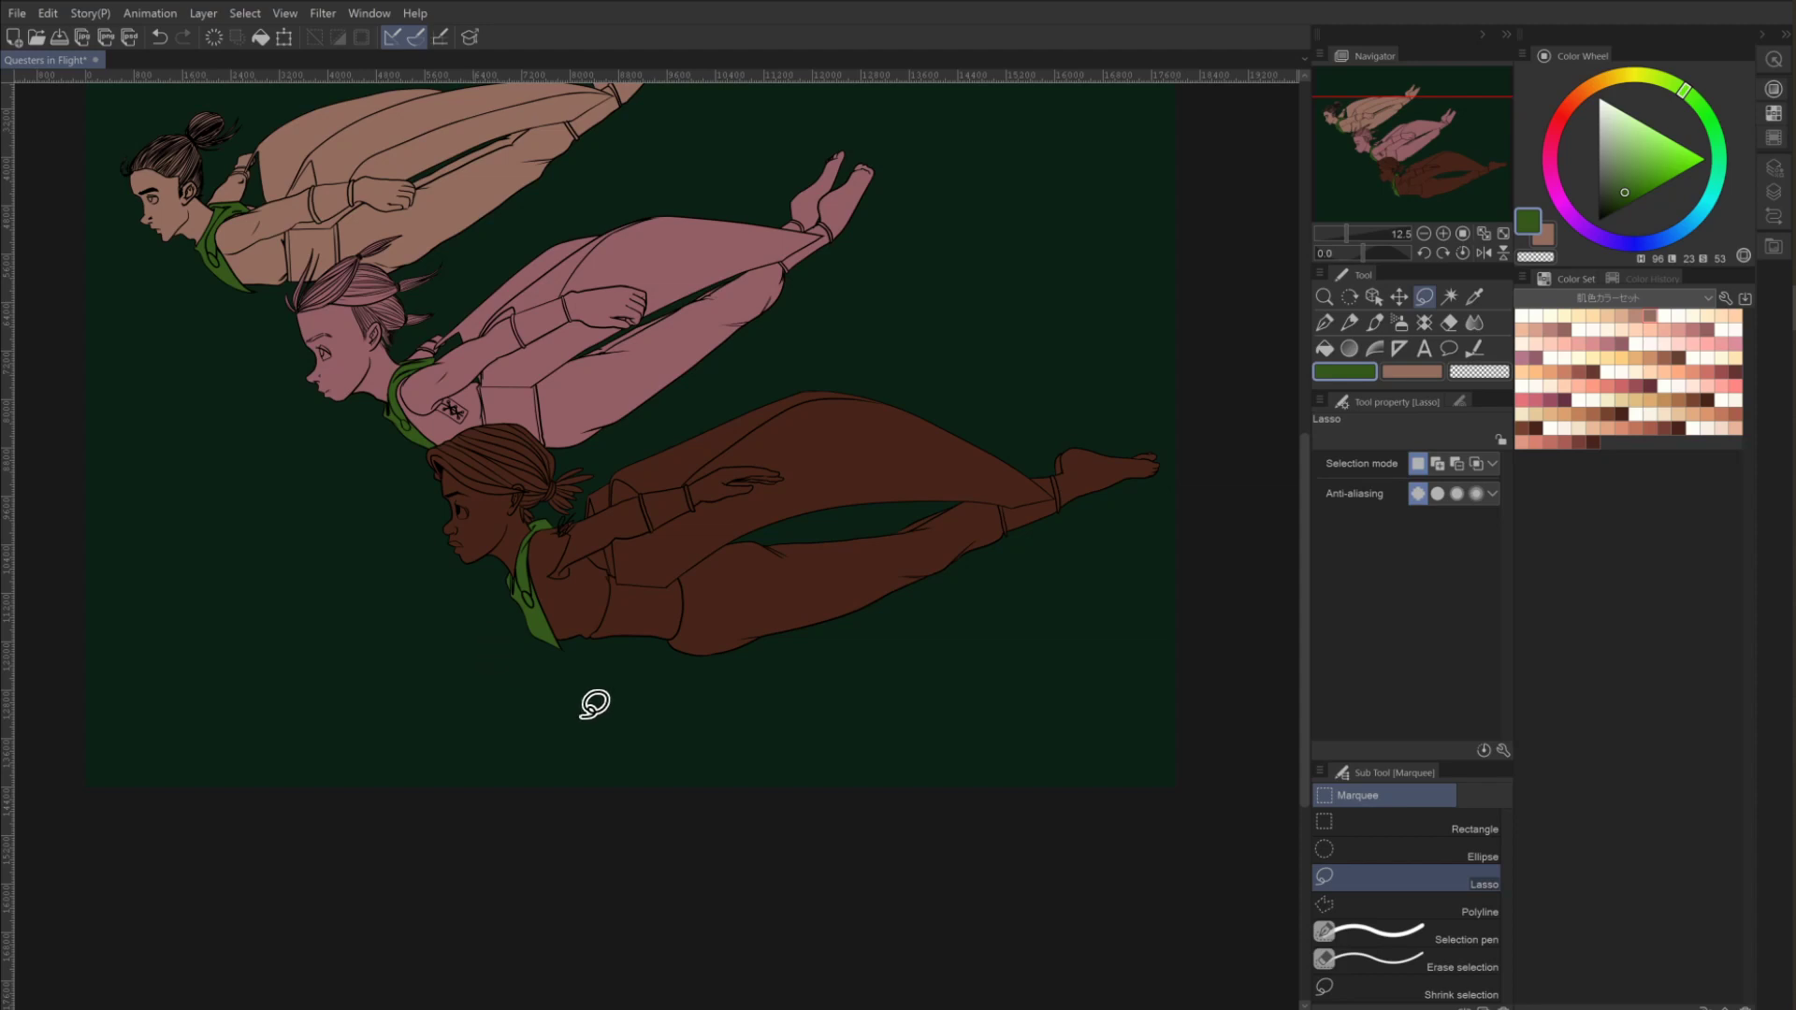
Mix a muted grey-brown with lightness 37 and saturation 9, and fill the lowest figure's body below the collar with it.
left_click(1402, 370)
left_click(1400, 368)
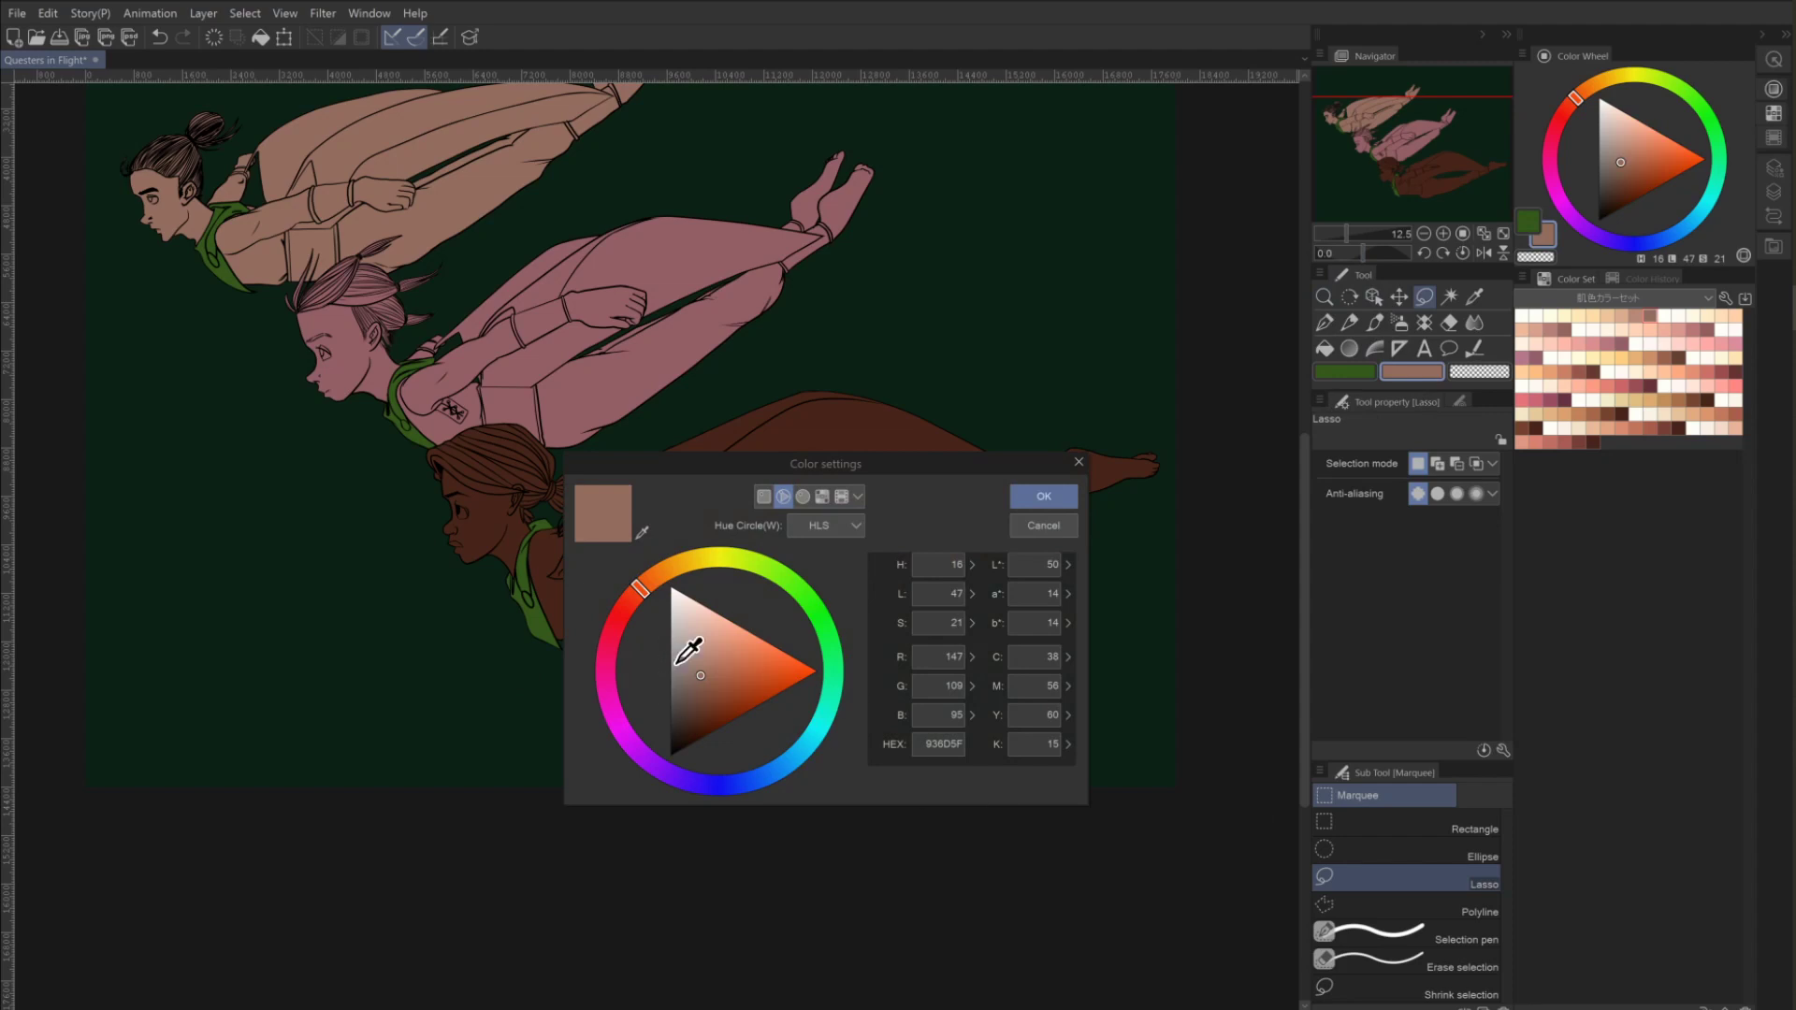
left_click(679, 694)
left_click(682, 682)
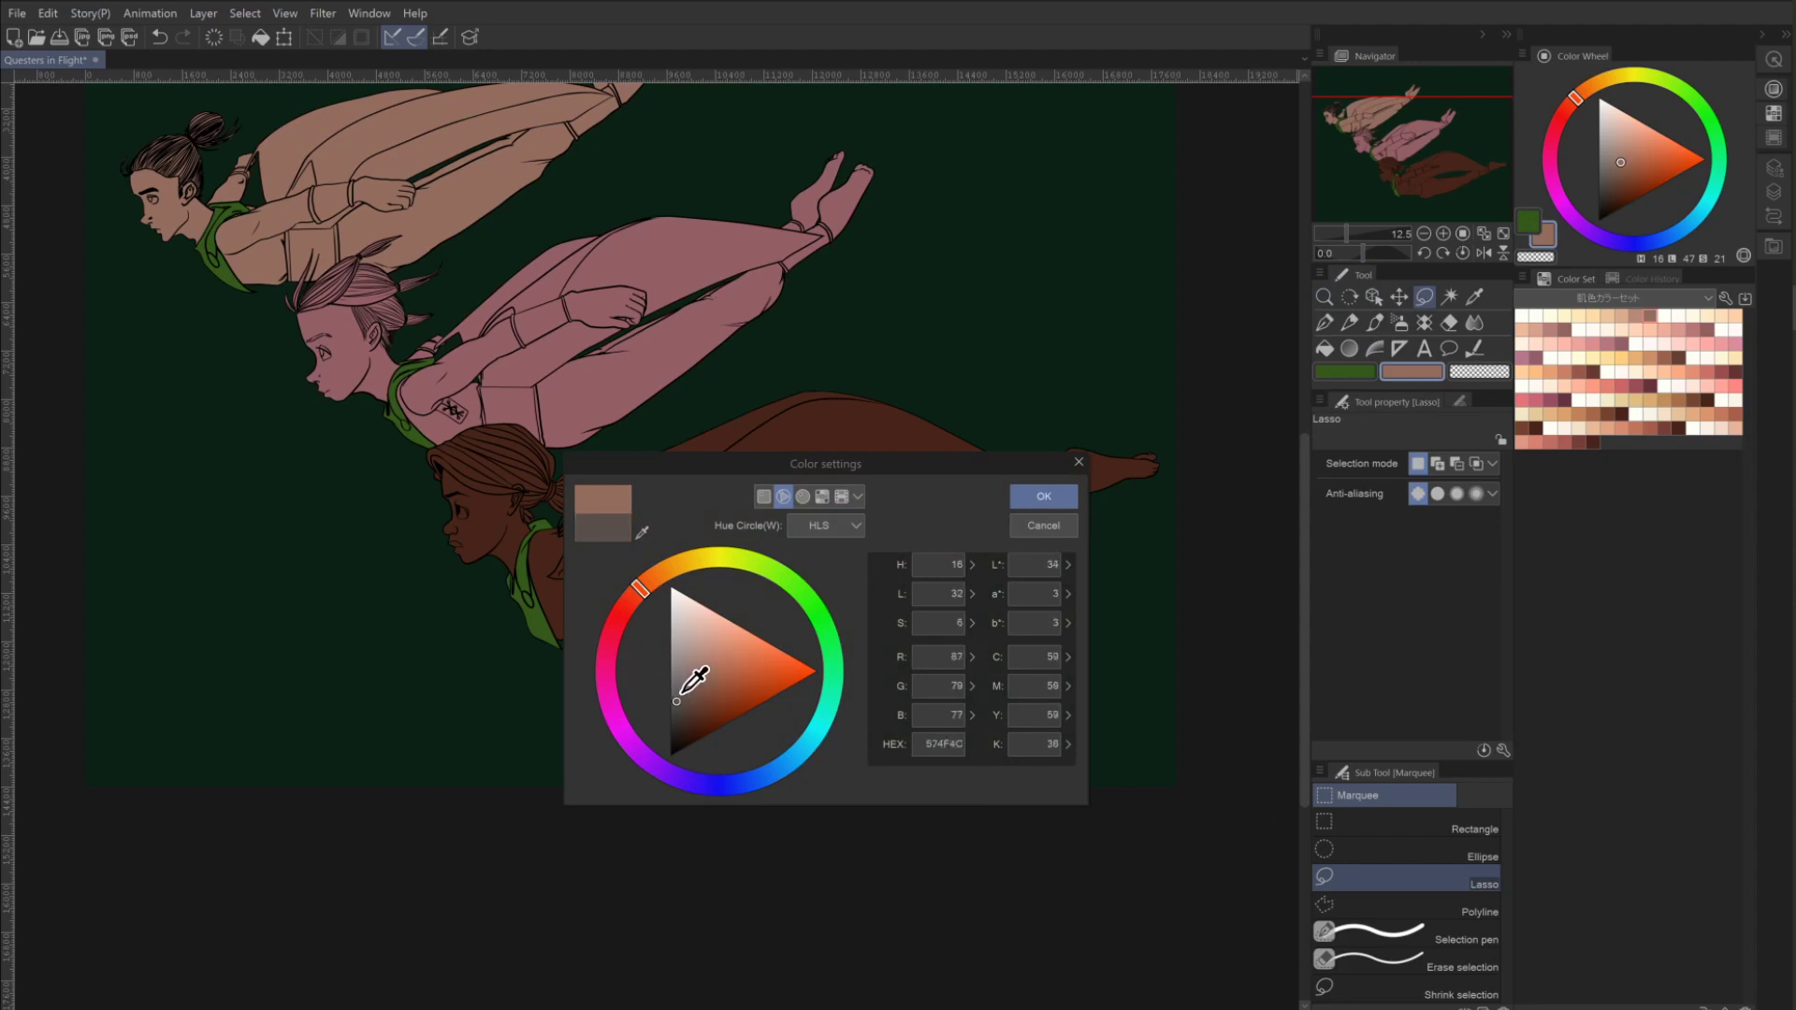
left_click(690, 675)
left_click(1046, 501)
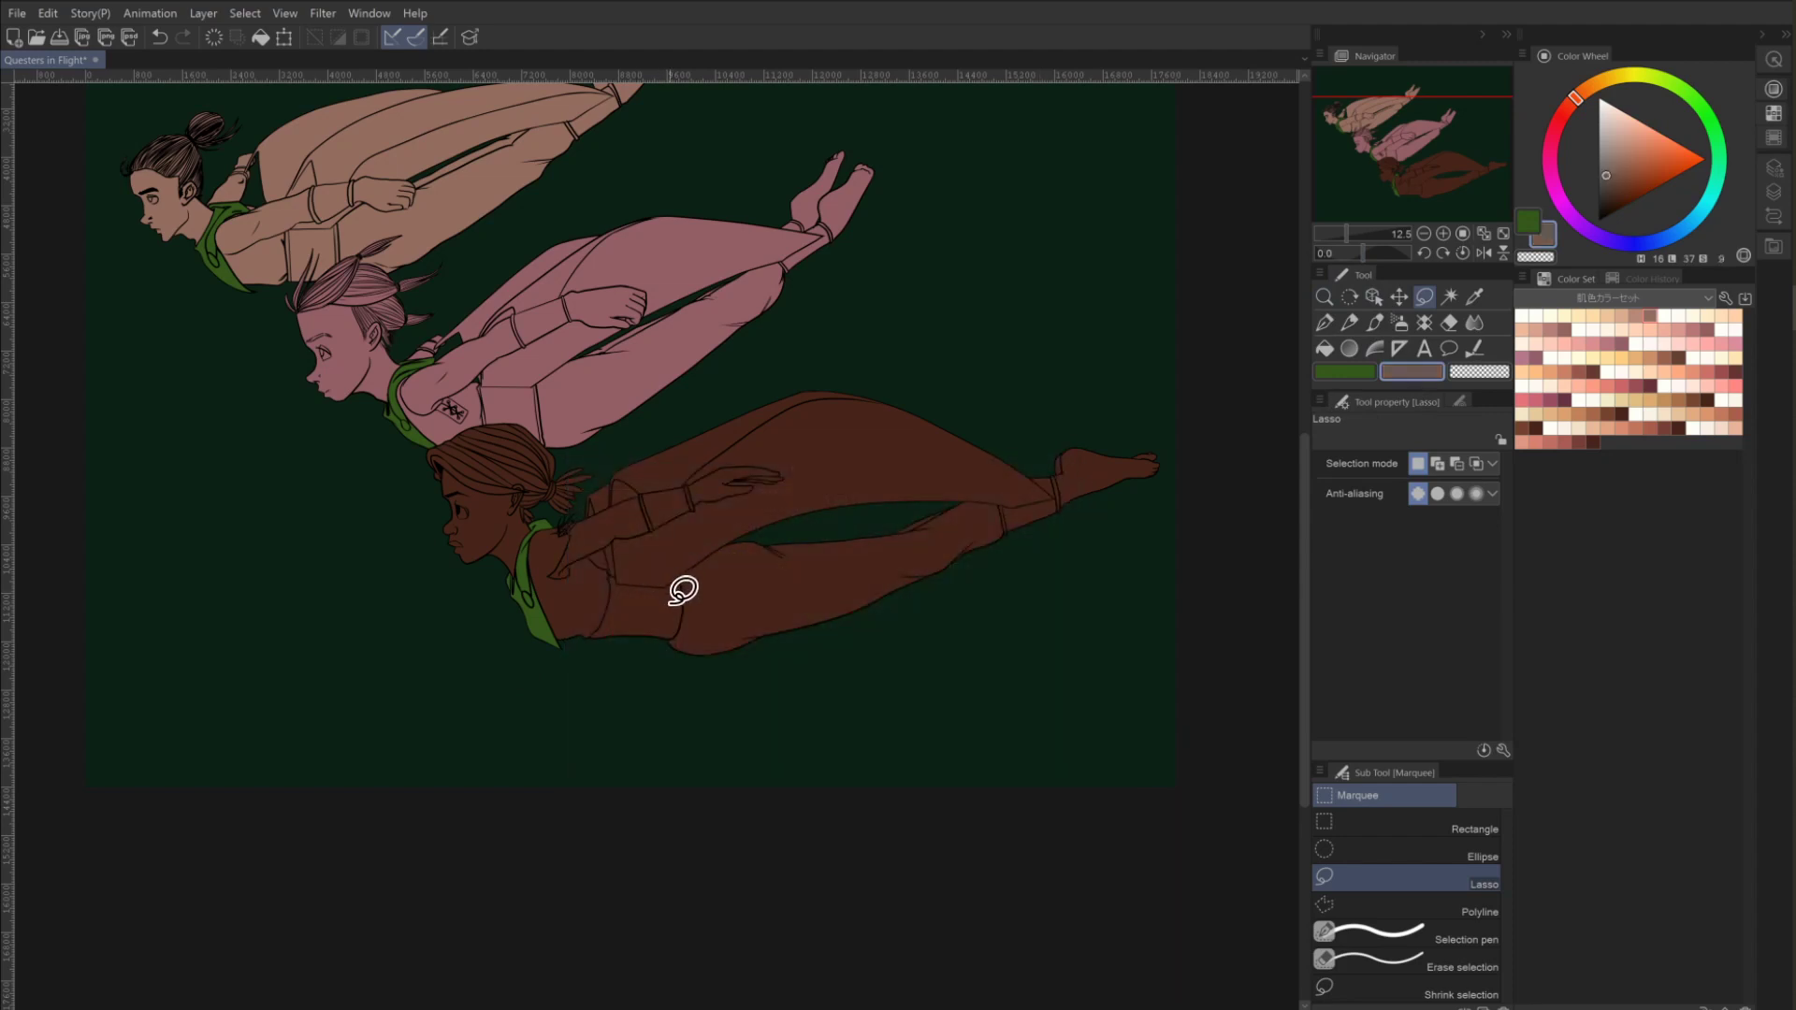
left_click(1325, 348)
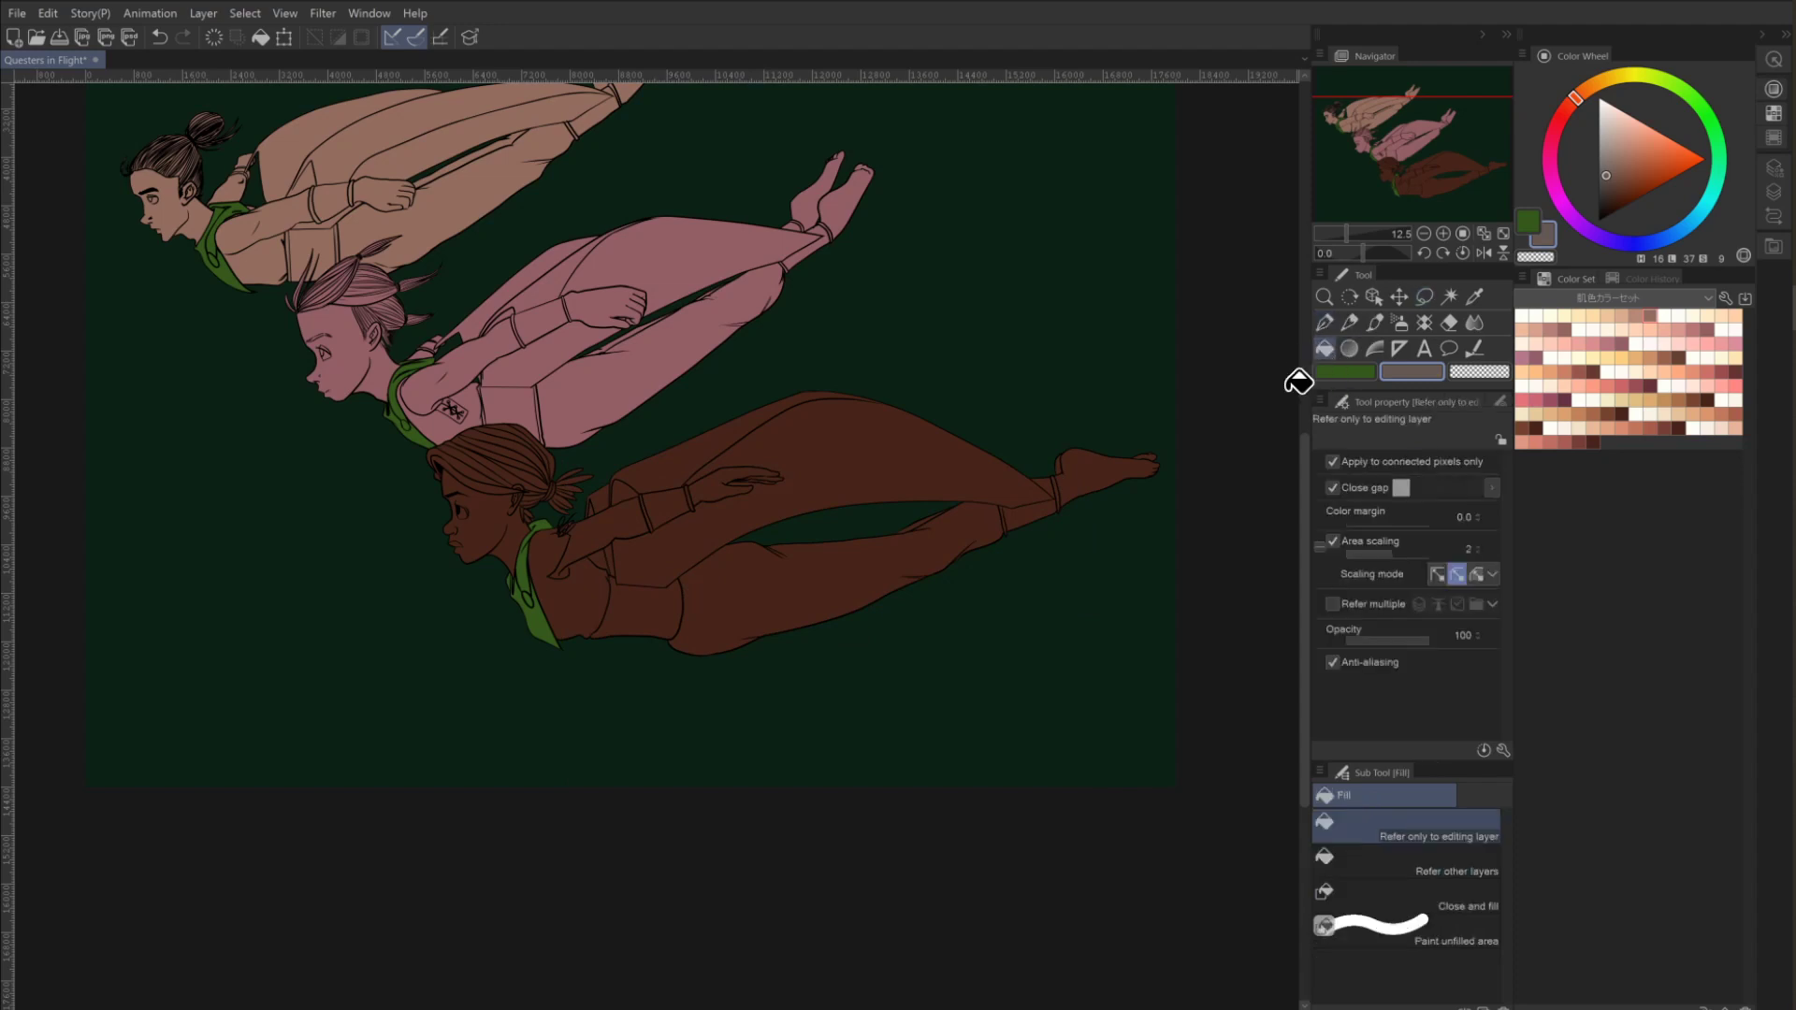
left_click(573, 614)
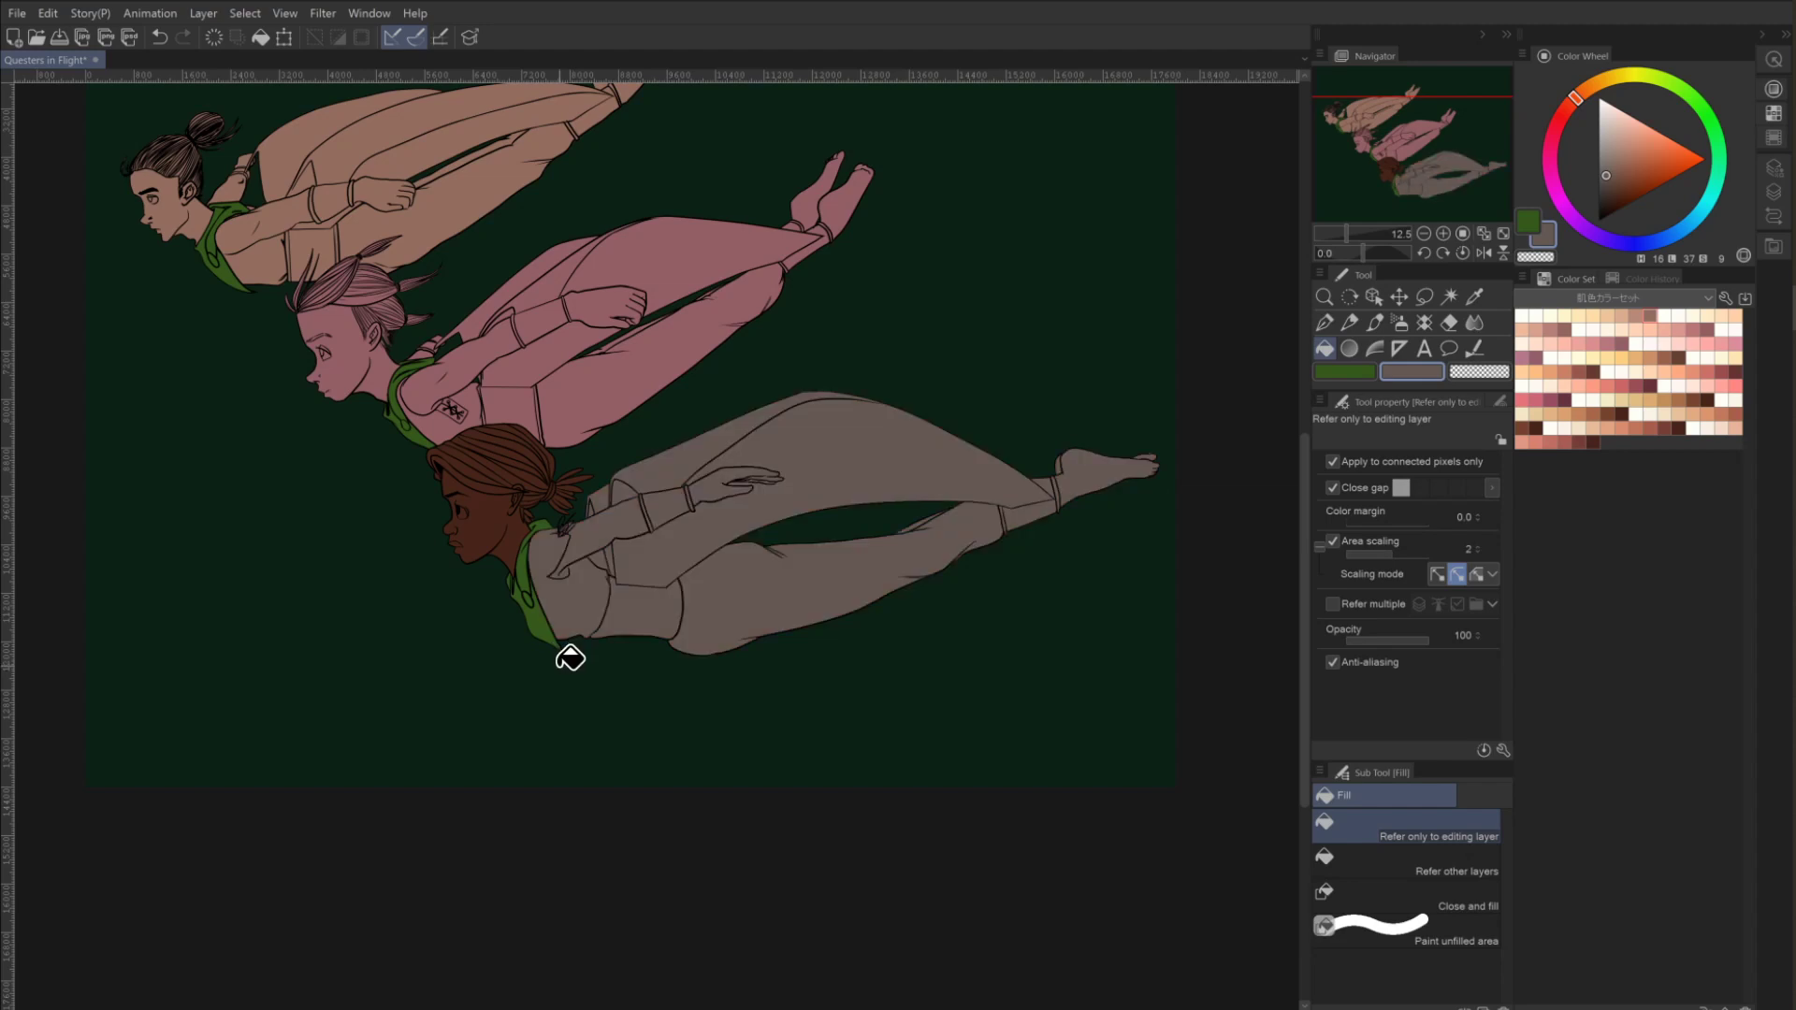
Lasso the lowest figure's bare upper arm, following its outline from the armhole to the forearm cuff.
left_click(1424, 297)
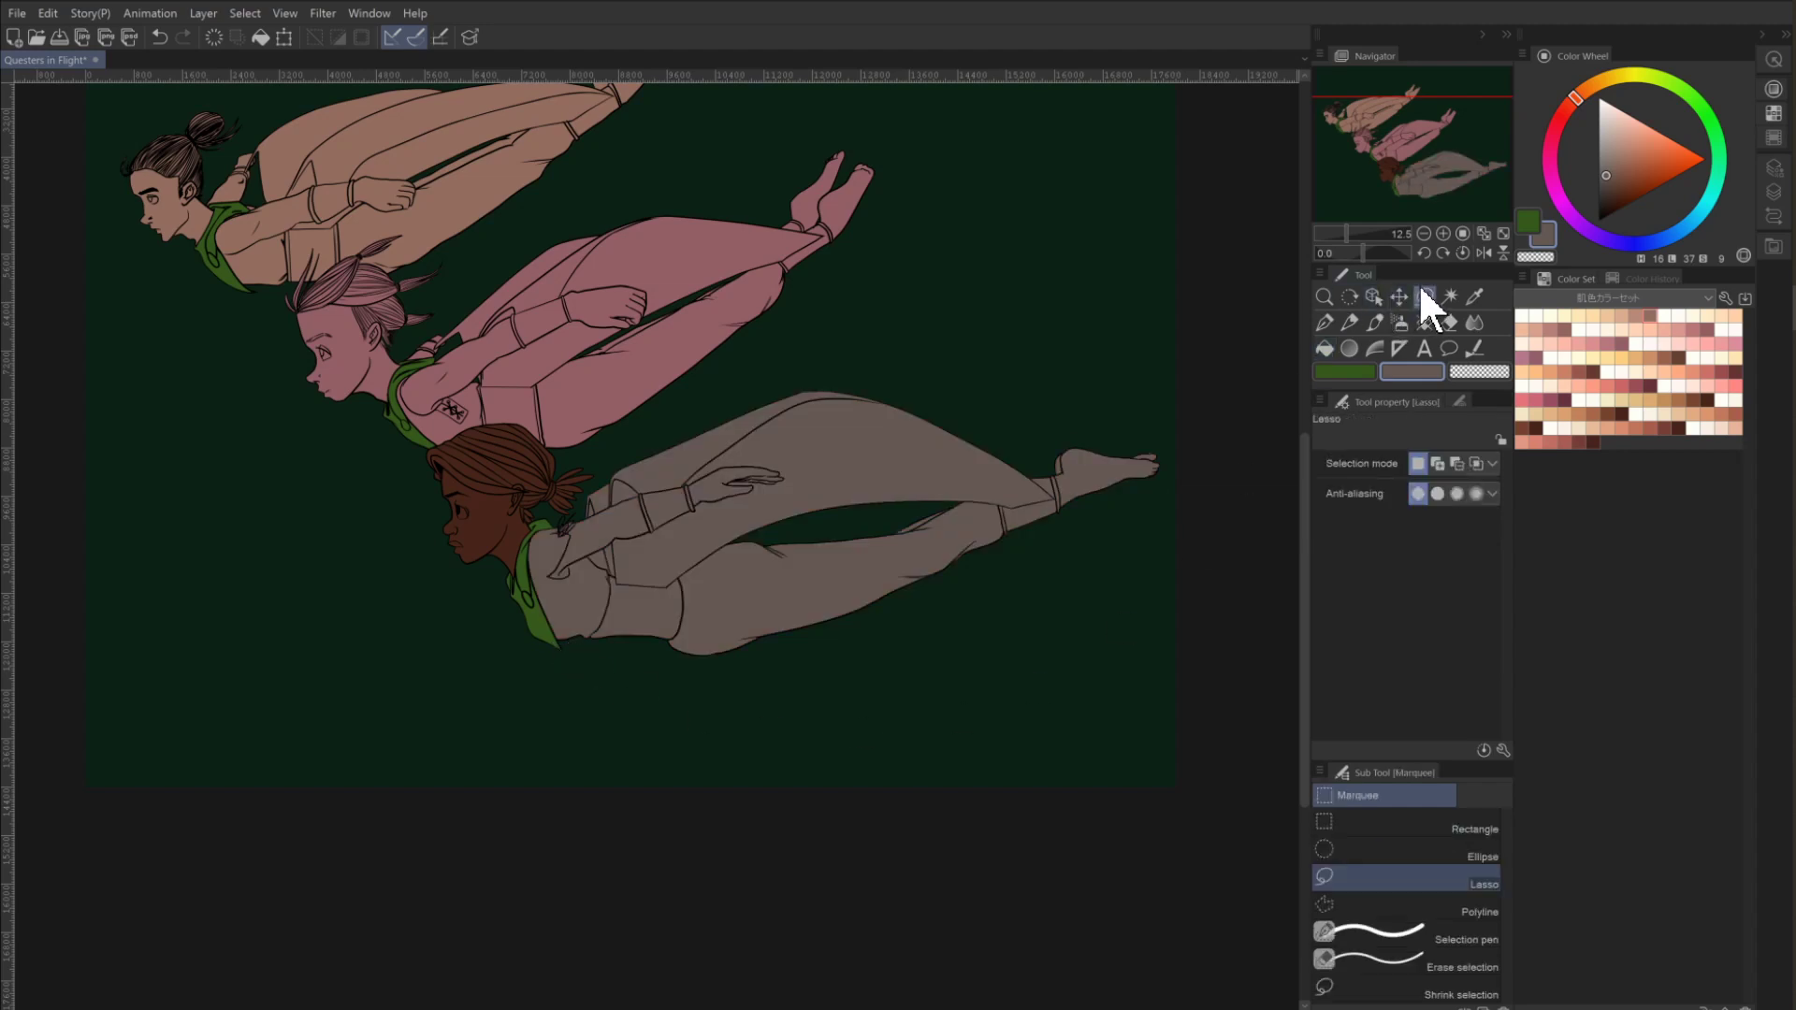
left_click(1443, 233)
left_click(1443, 233)
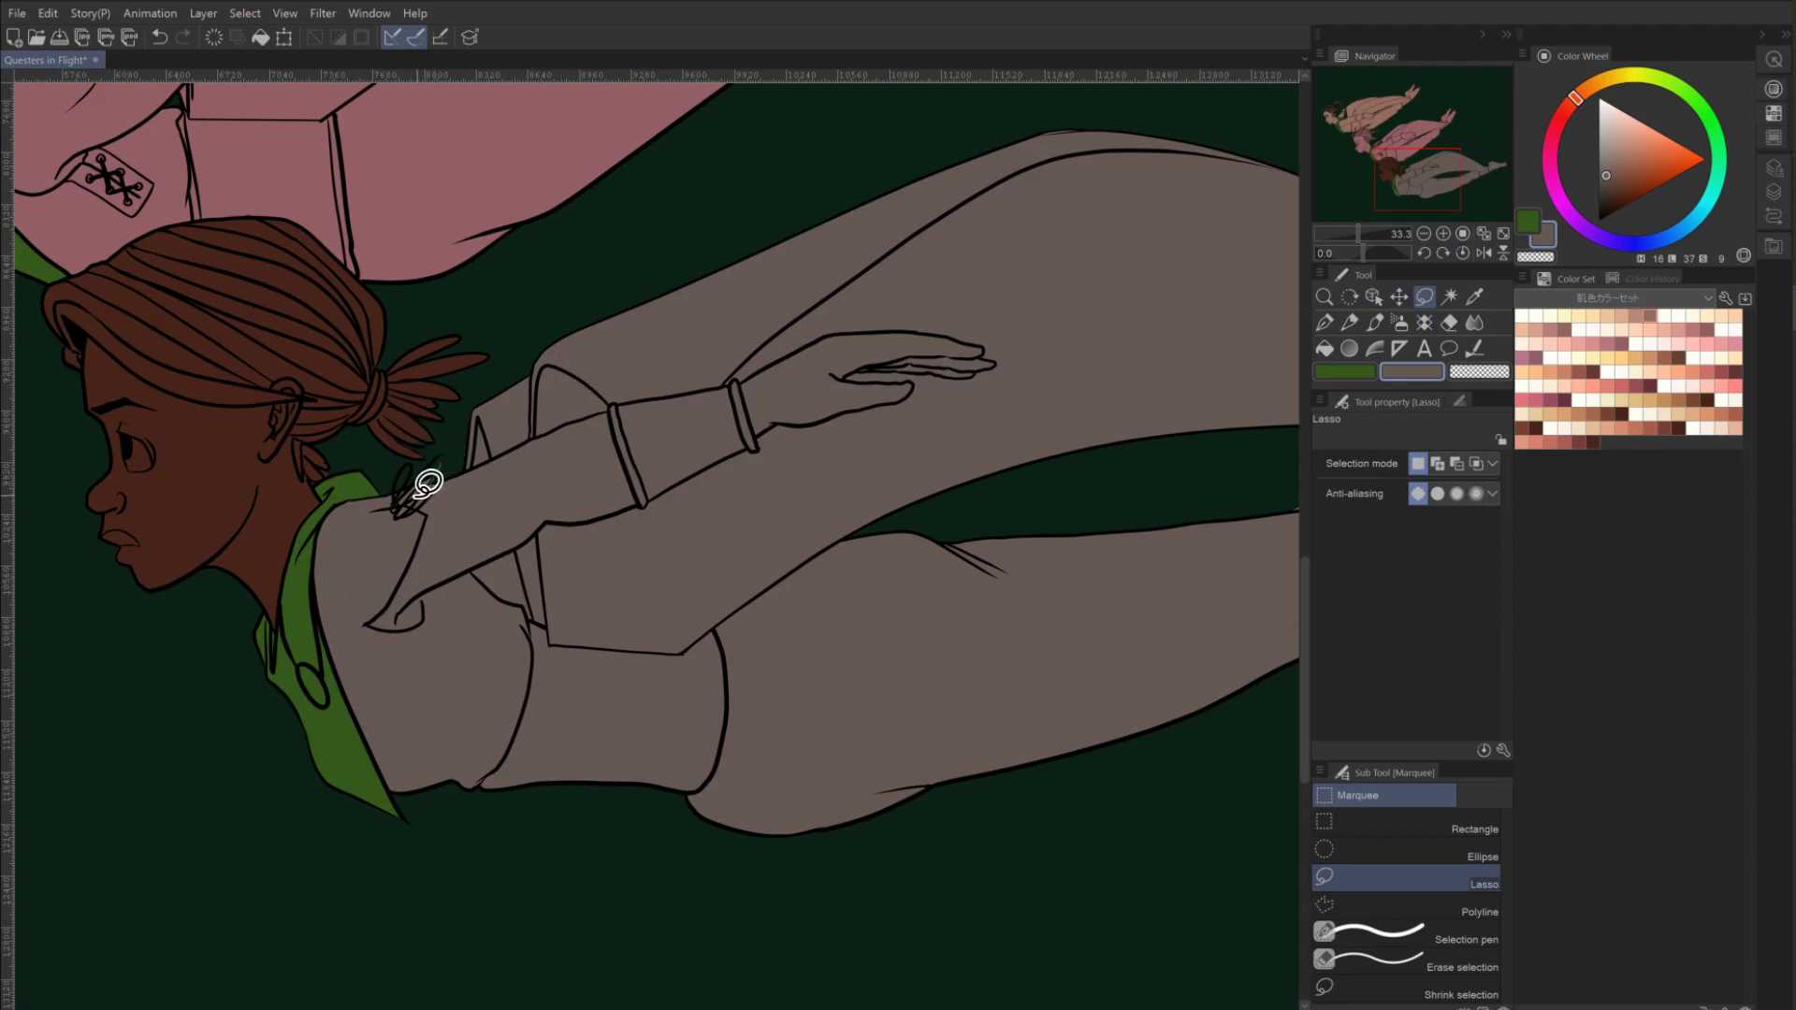
mouse_move(421, 492)
left_mouse_down()
mouse_move(365, 624)
mouse_move(382, 632)
mouse_move(539, 524)
mouse_move(596, 521)
mouse_move(647, 489)
mouse_move(618, 395)
mouse_move(440, 452)
left_mouse_up()
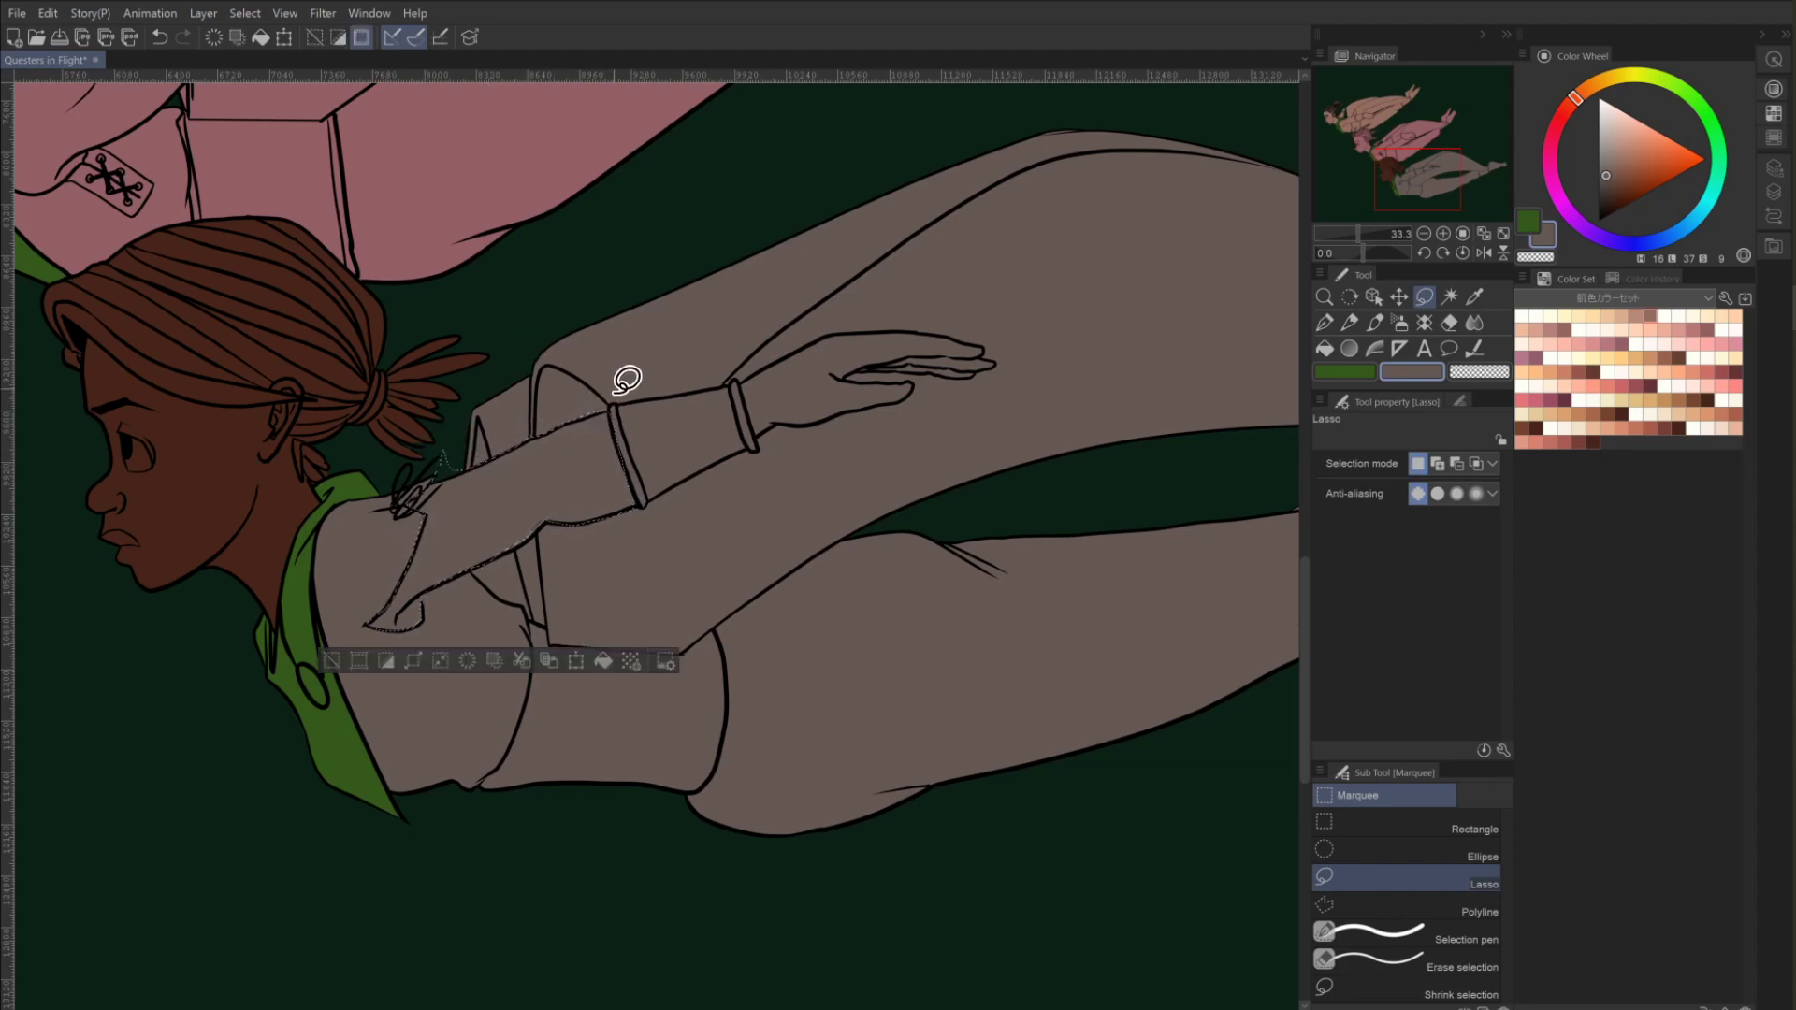
Refine the upper-arm selection by adding and subtracting small slivers along the cuff, the arm's underside and the armhole.
key("shift")
key("alt")
key("alt")
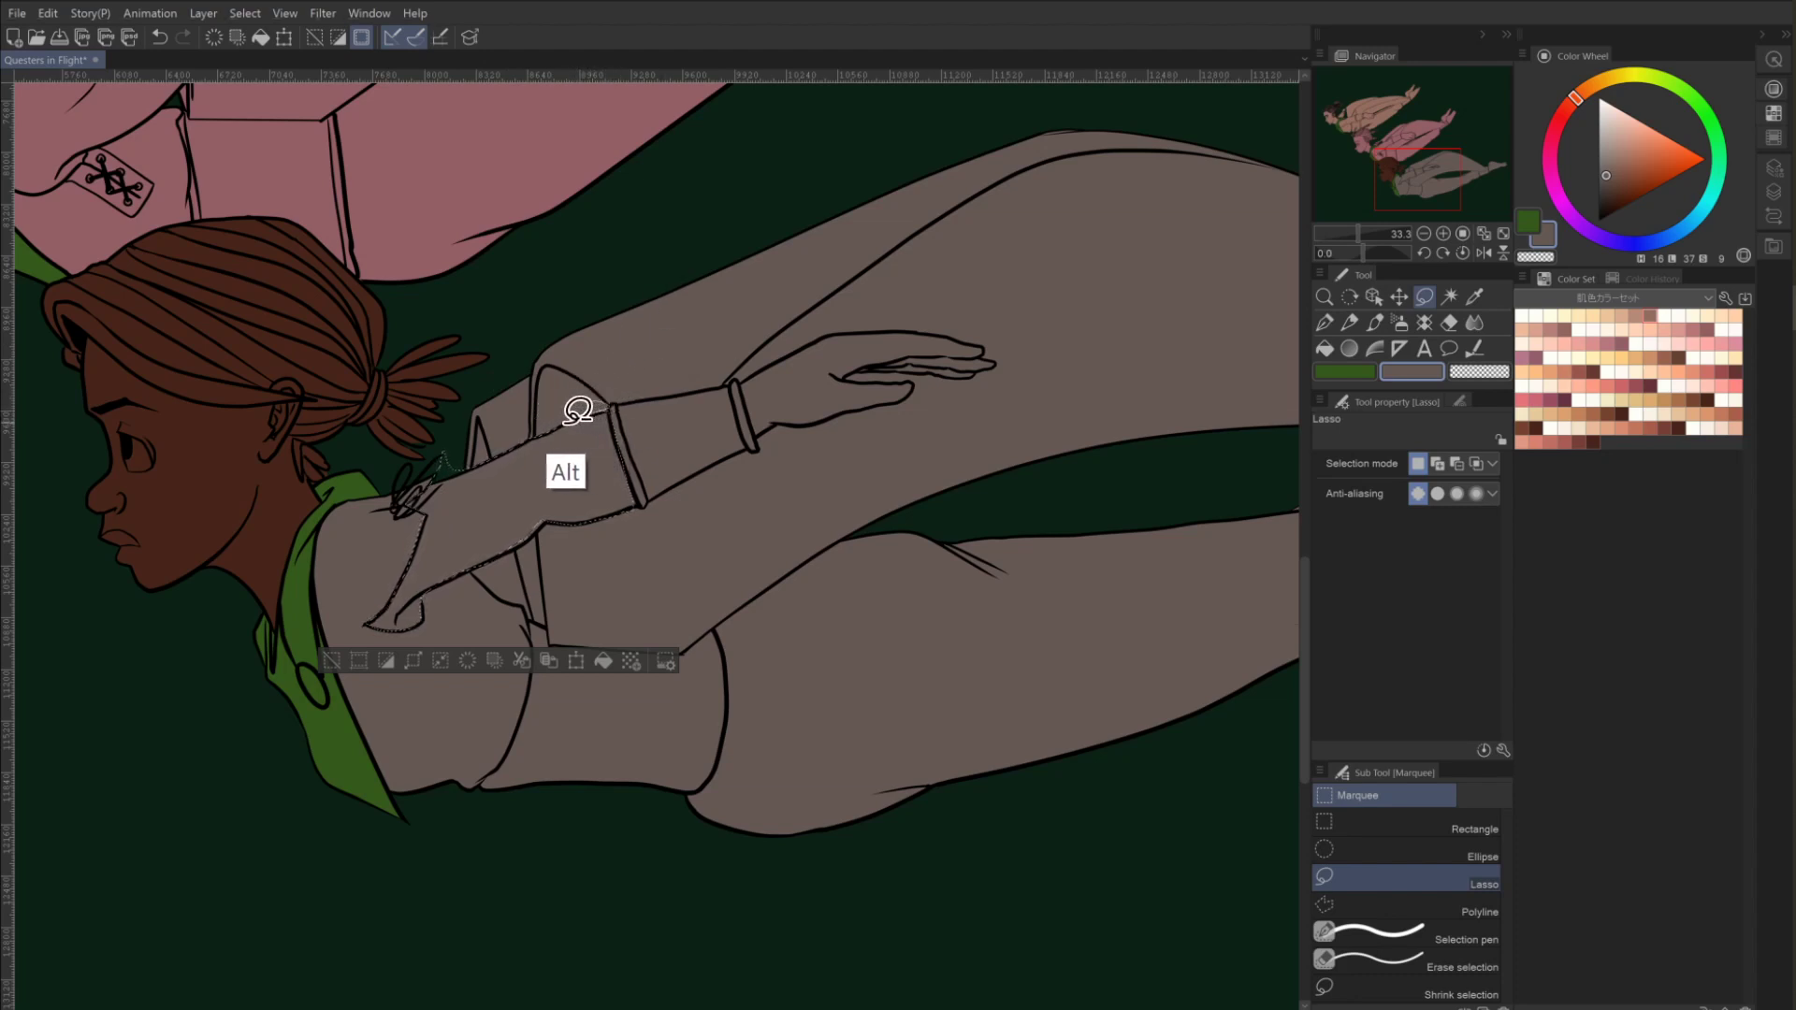
key("alt")
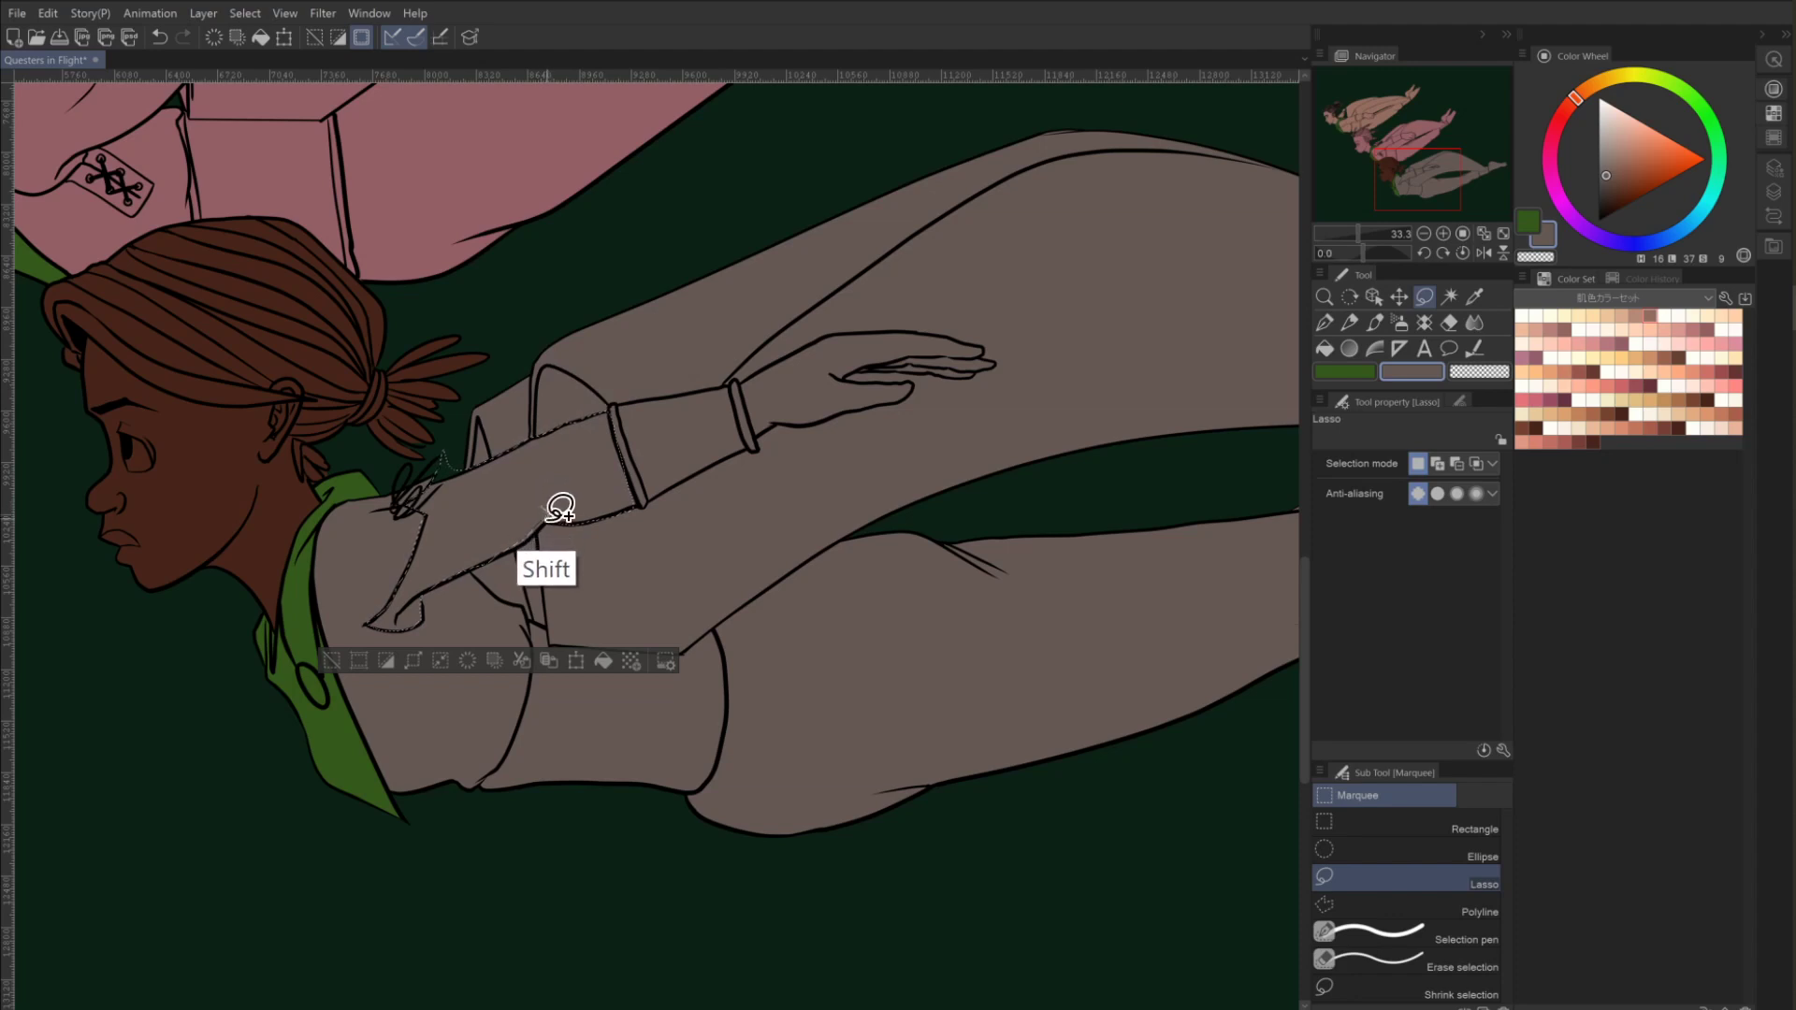
mouse_move(543, 527)
left_mouse_down()
mouse_move(528, 508)
mouse_move(523, 540)
mouse_move(494, 553)
left_mouse_up()
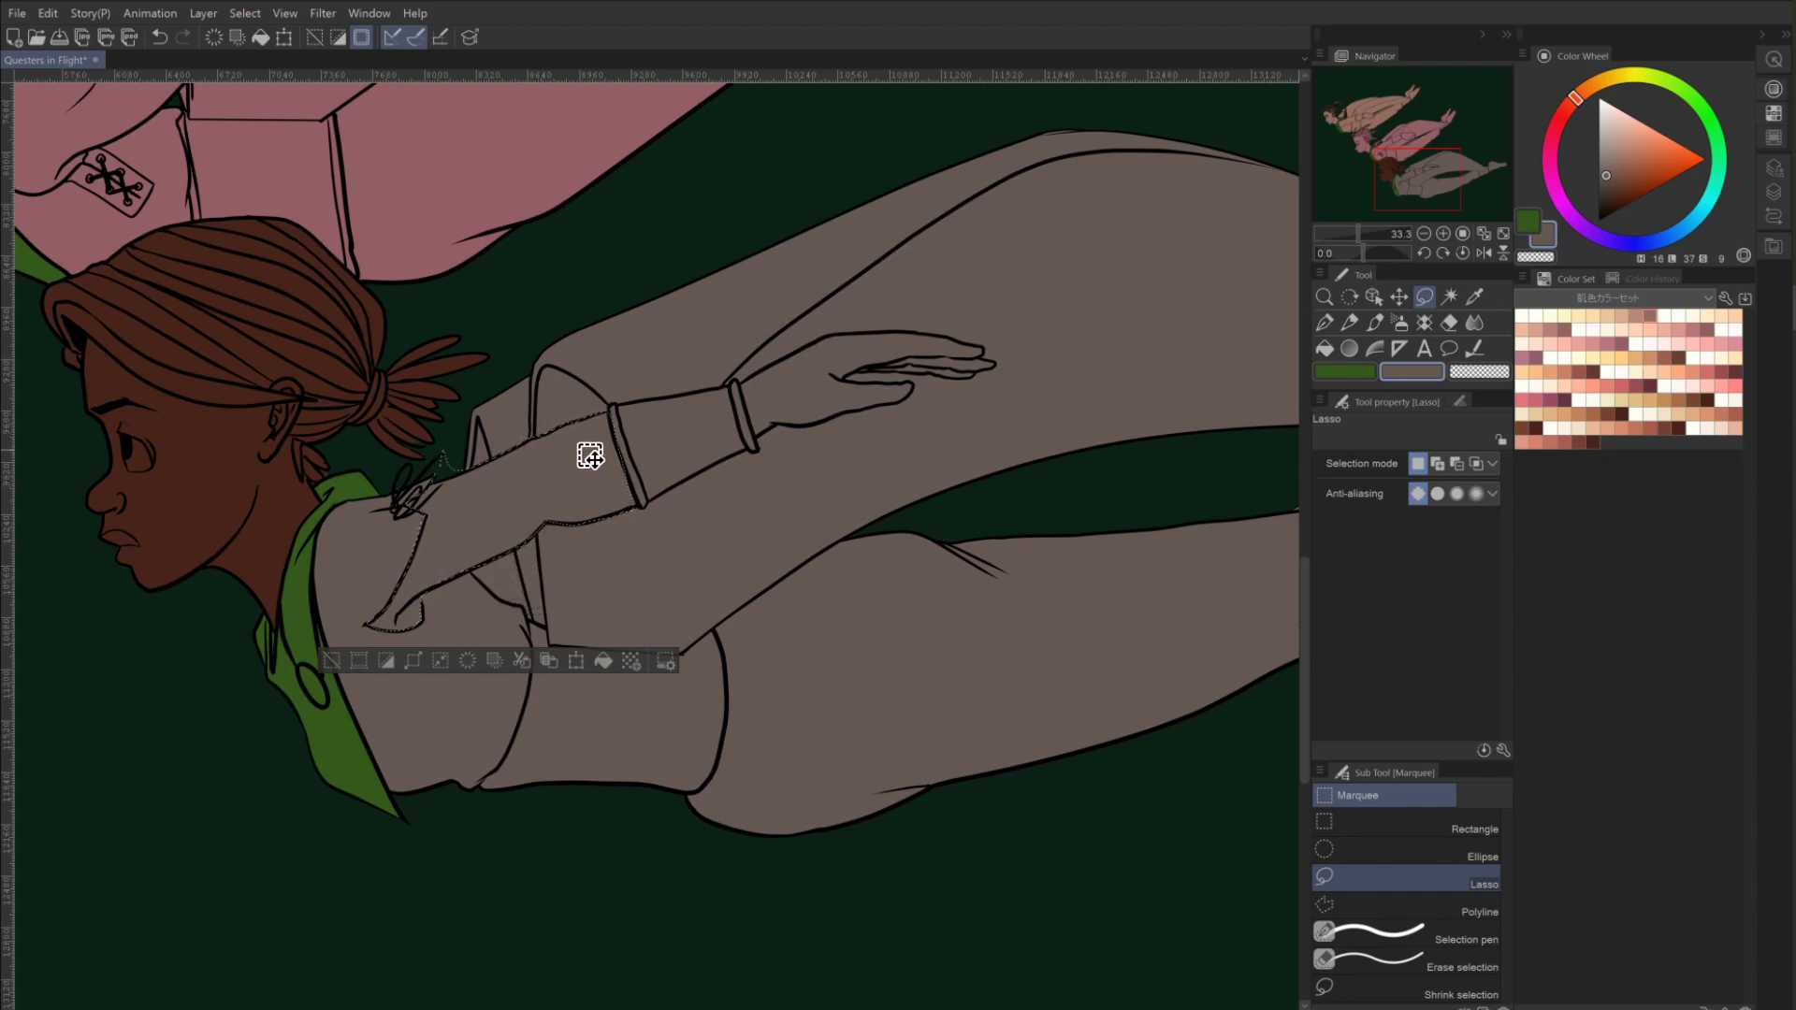
left_click_drag(636, 506, 637, 507)
key("shift")
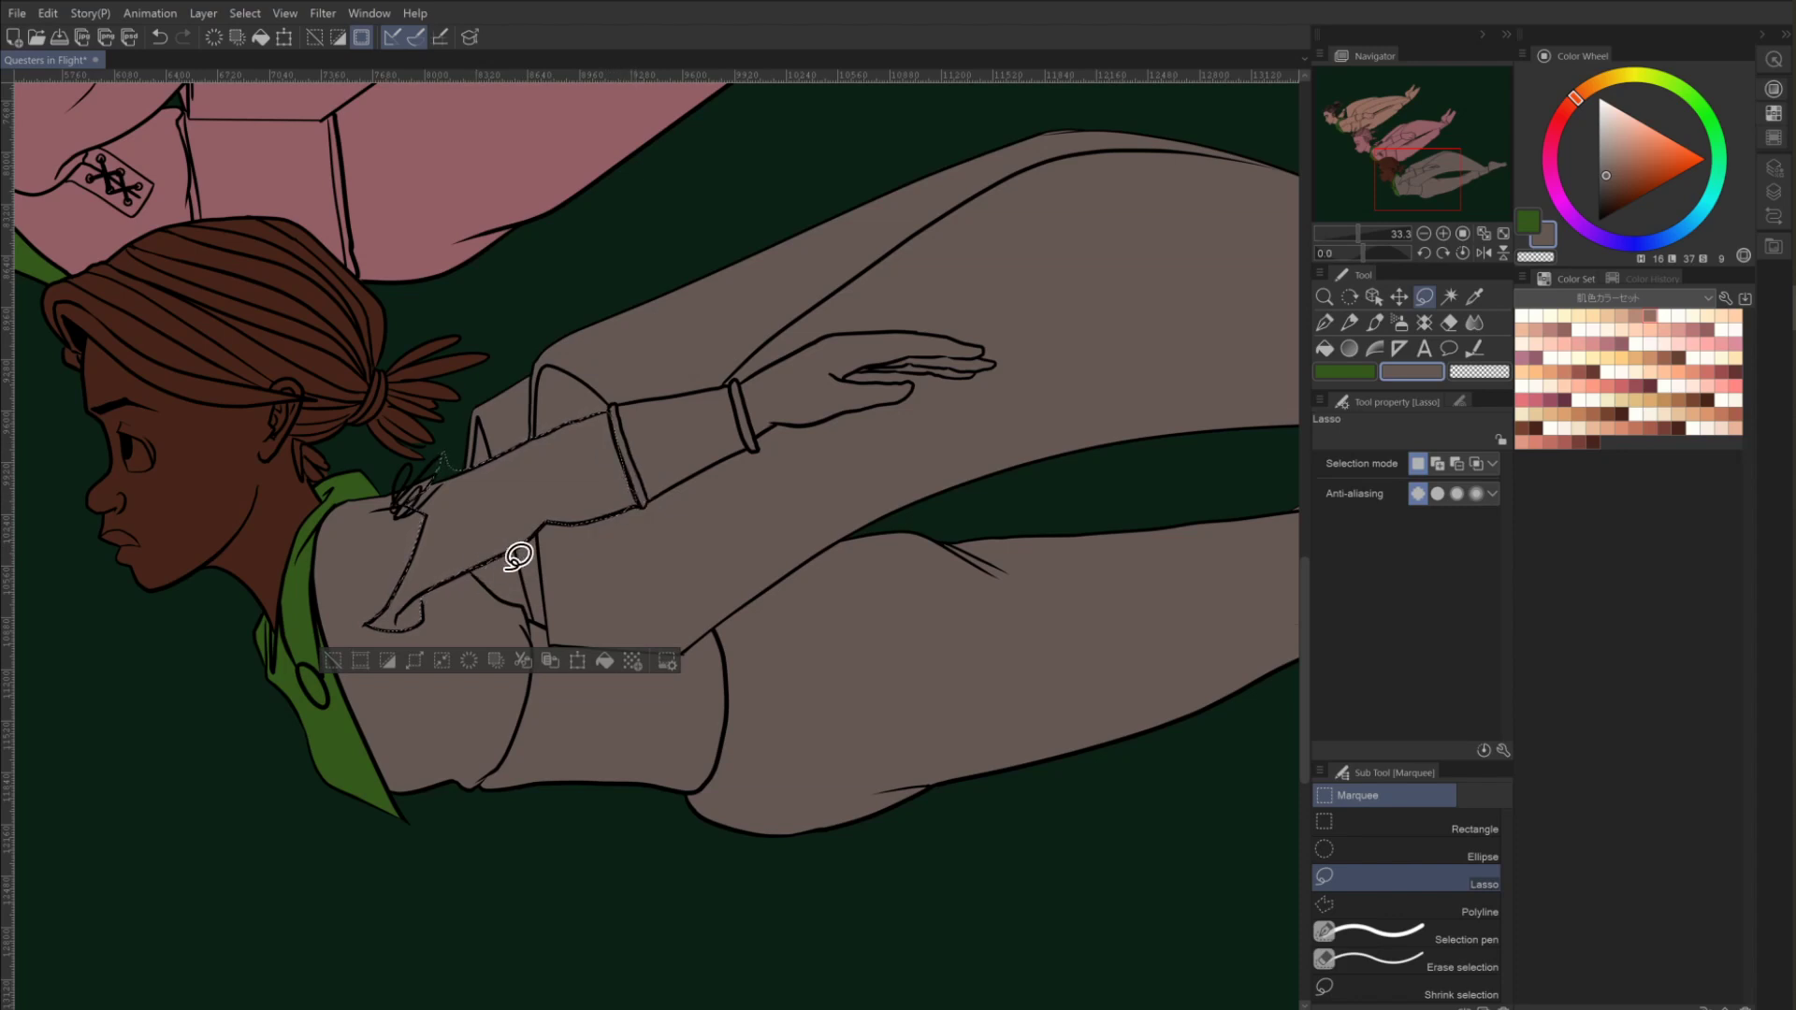
key("alt")
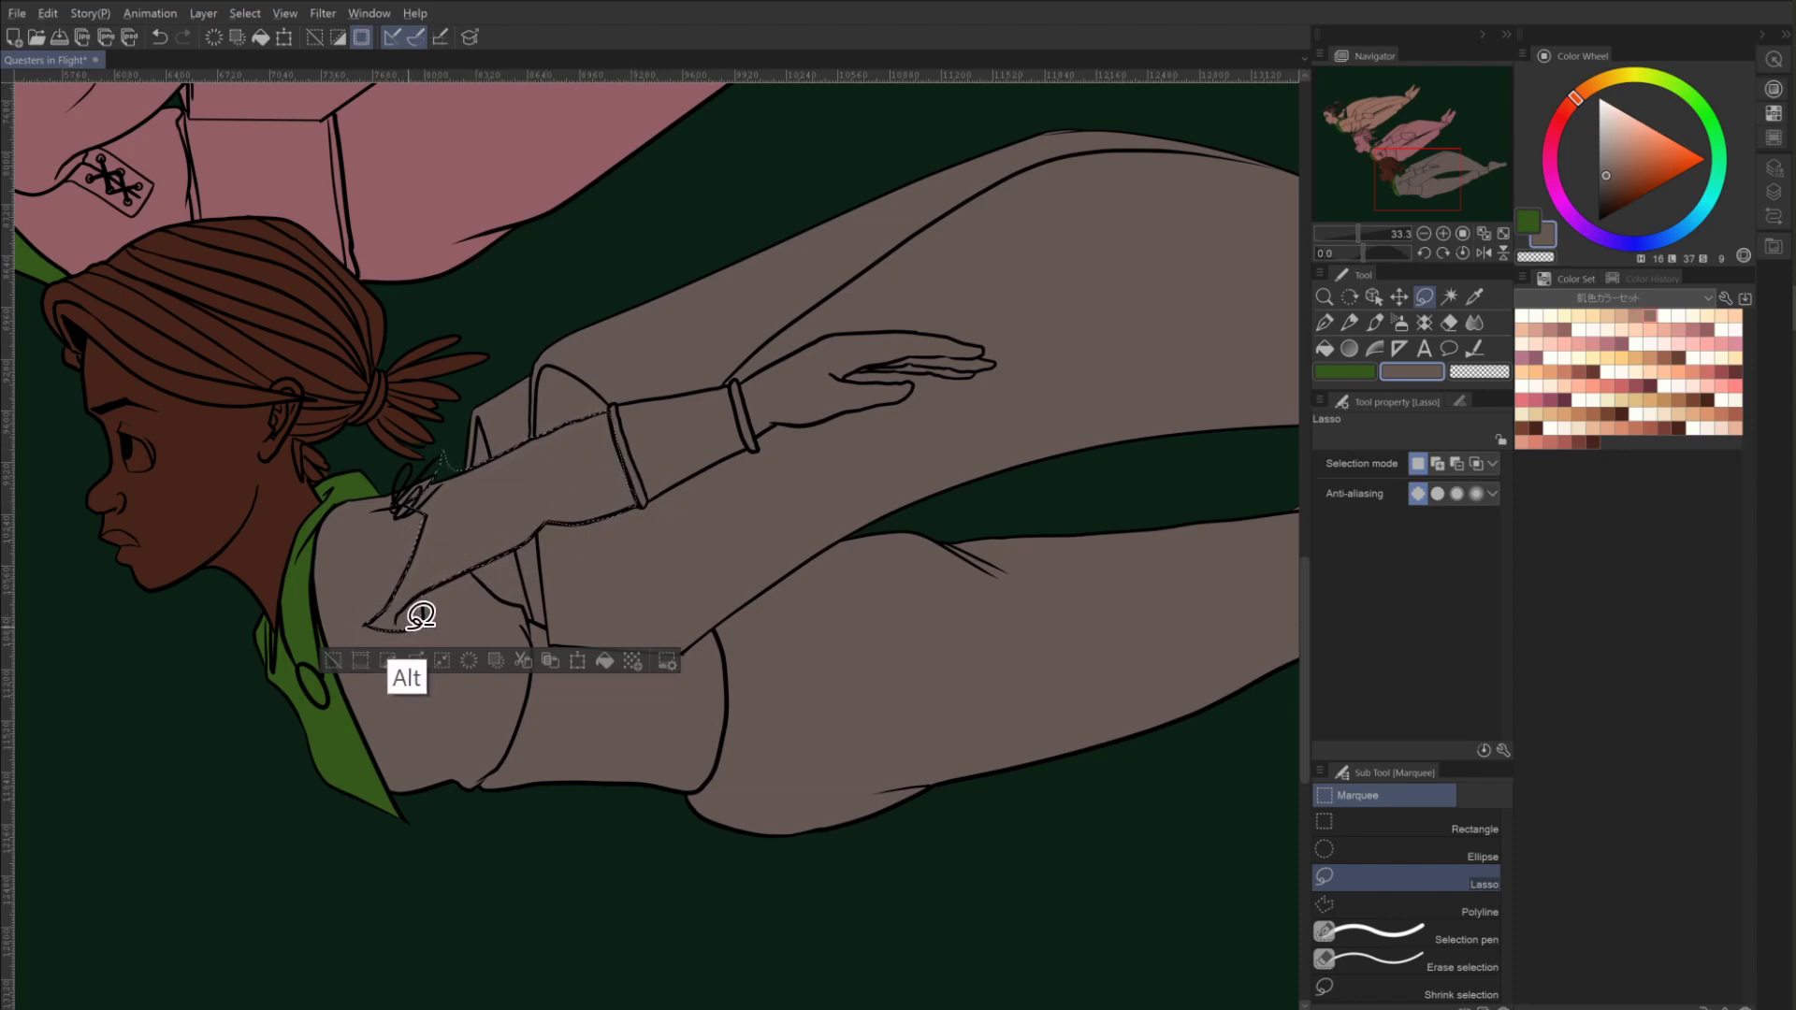
mouse_move(407, 629)
left_mouse_down()
mouse_move(423, 616)
mouse_move(400, 613)
left_mouse_up()
key("ctrl+z")
key("shift")
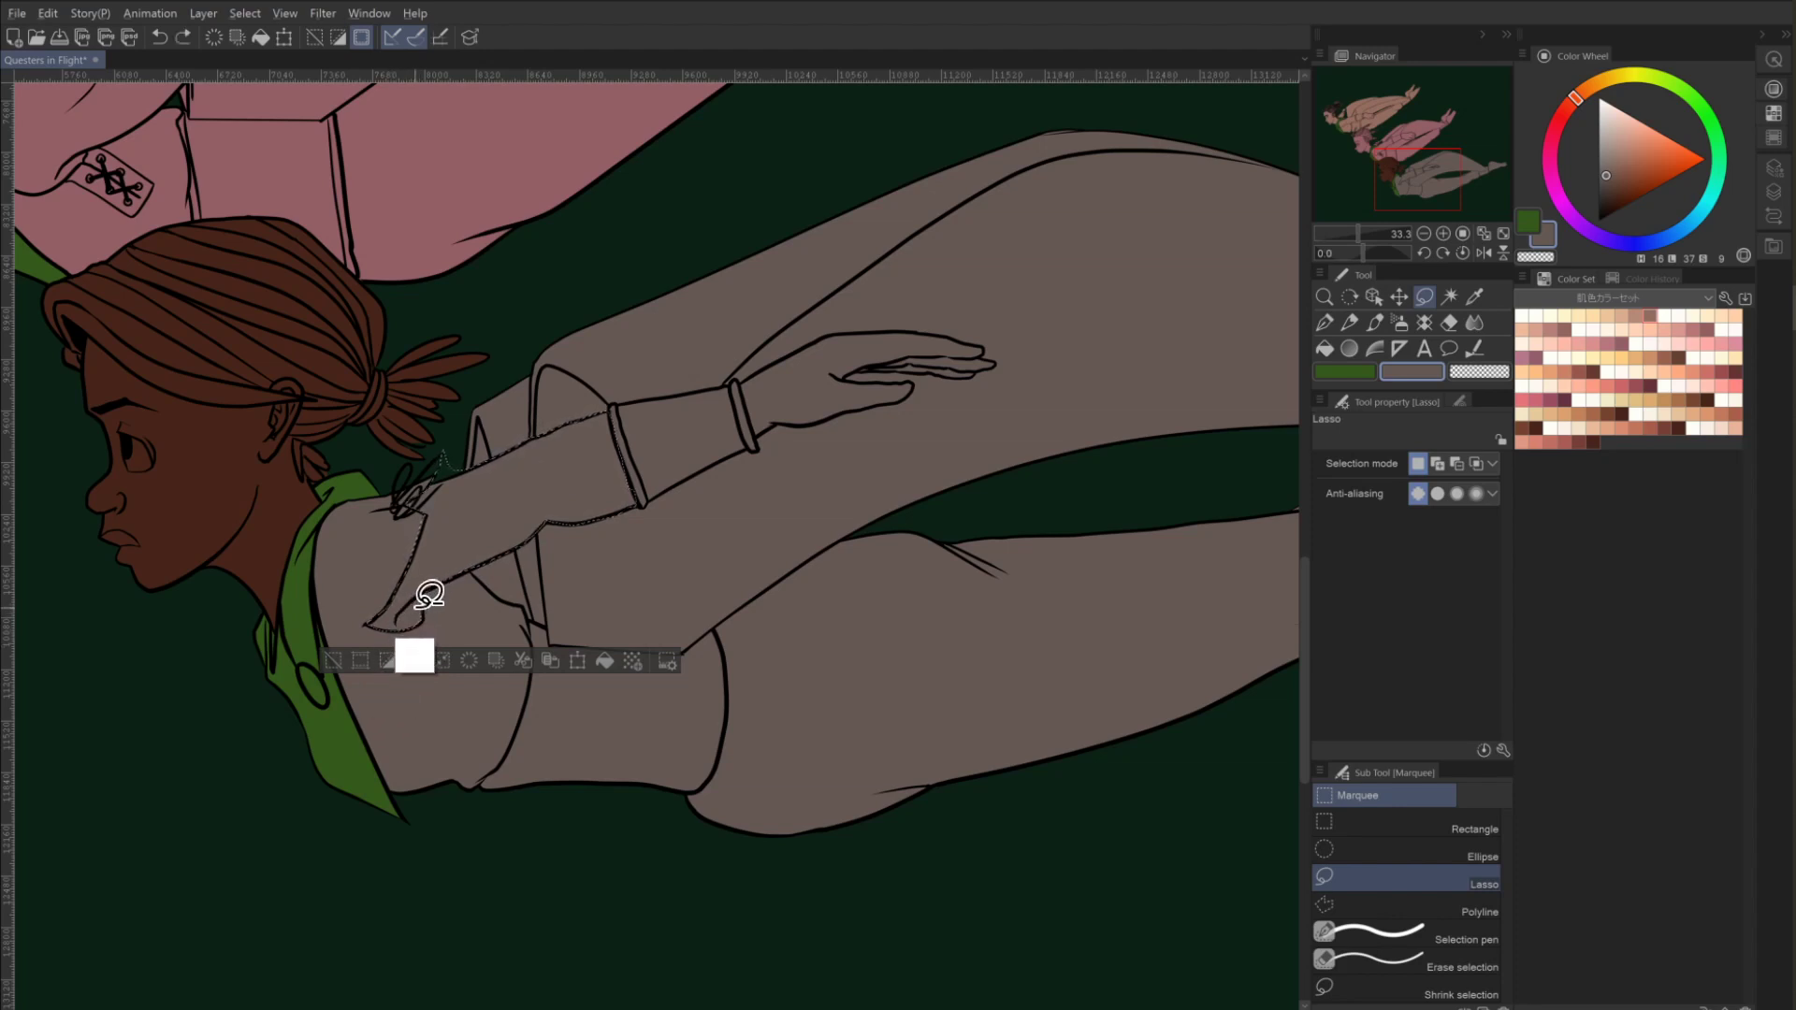
mouse_move(419, 600)
left_mouse_down()
mouse_move(417, 626)
mouse_move(409, 587)
left_mouse_up()
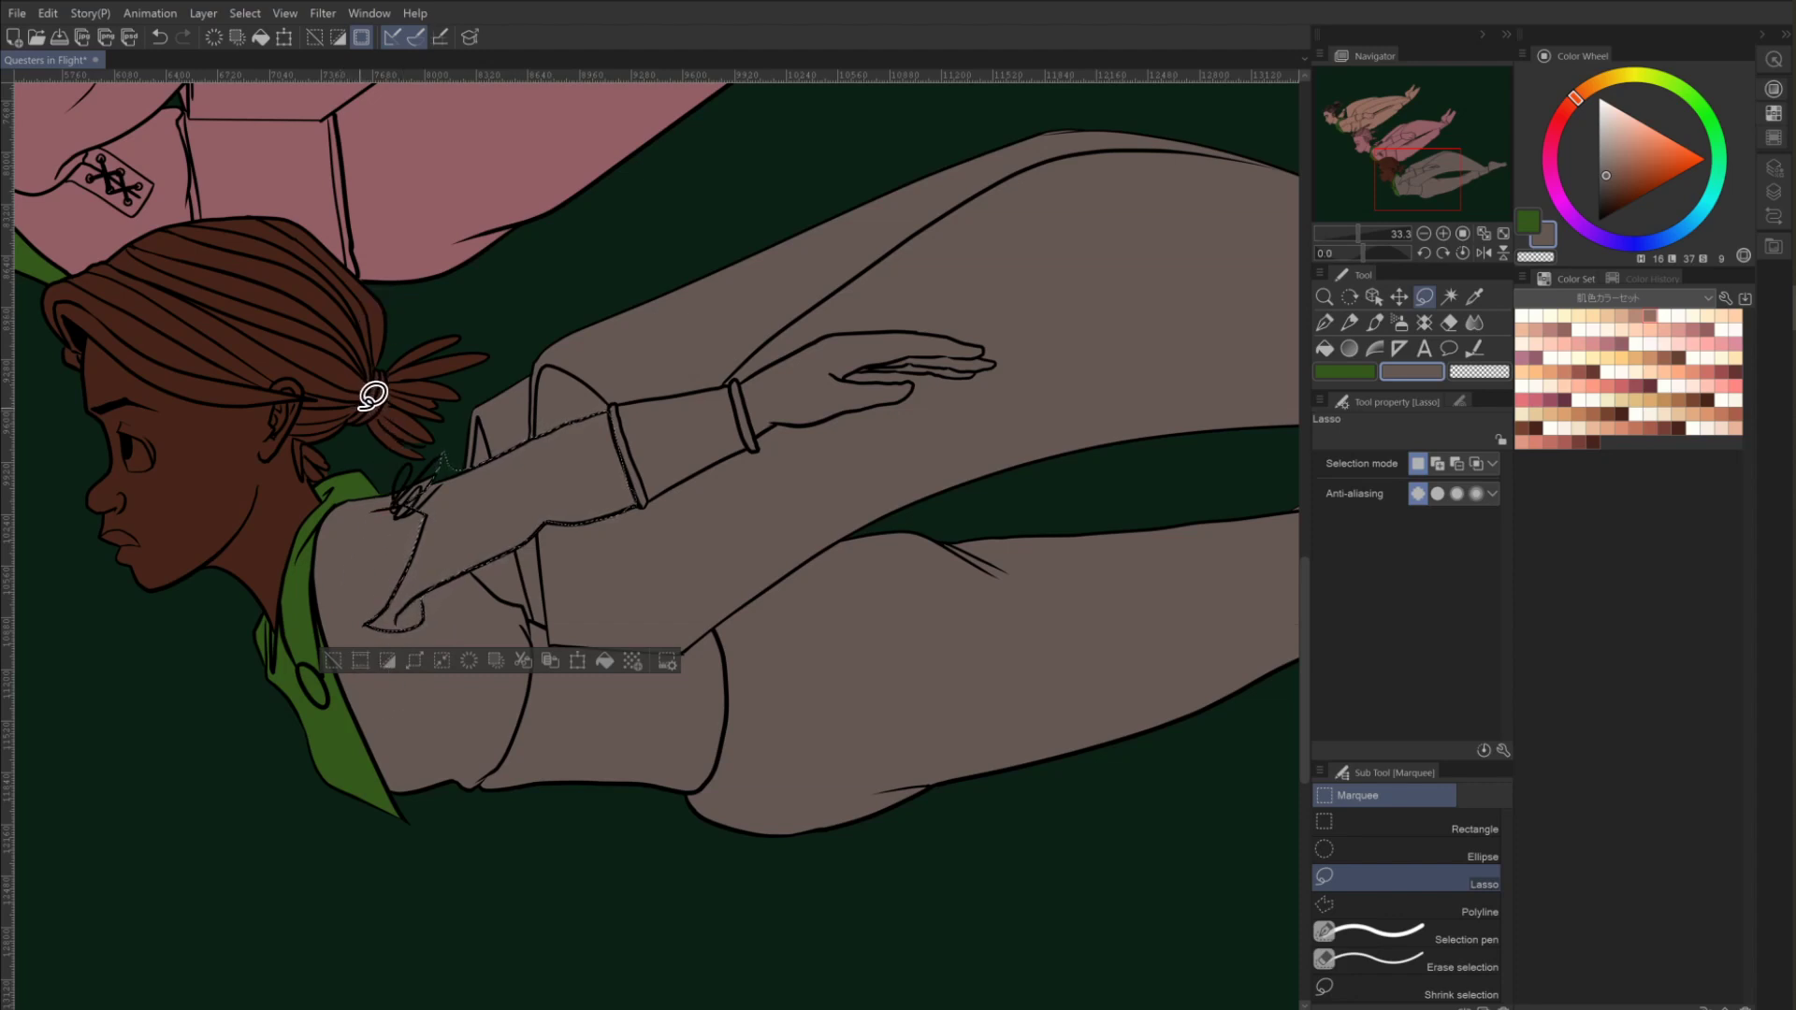
Fill the selected upper arm with the dark brown sampled from the figure's face, and deselect.
left_click(1324, 348)
left_click(271, 529, "alt")
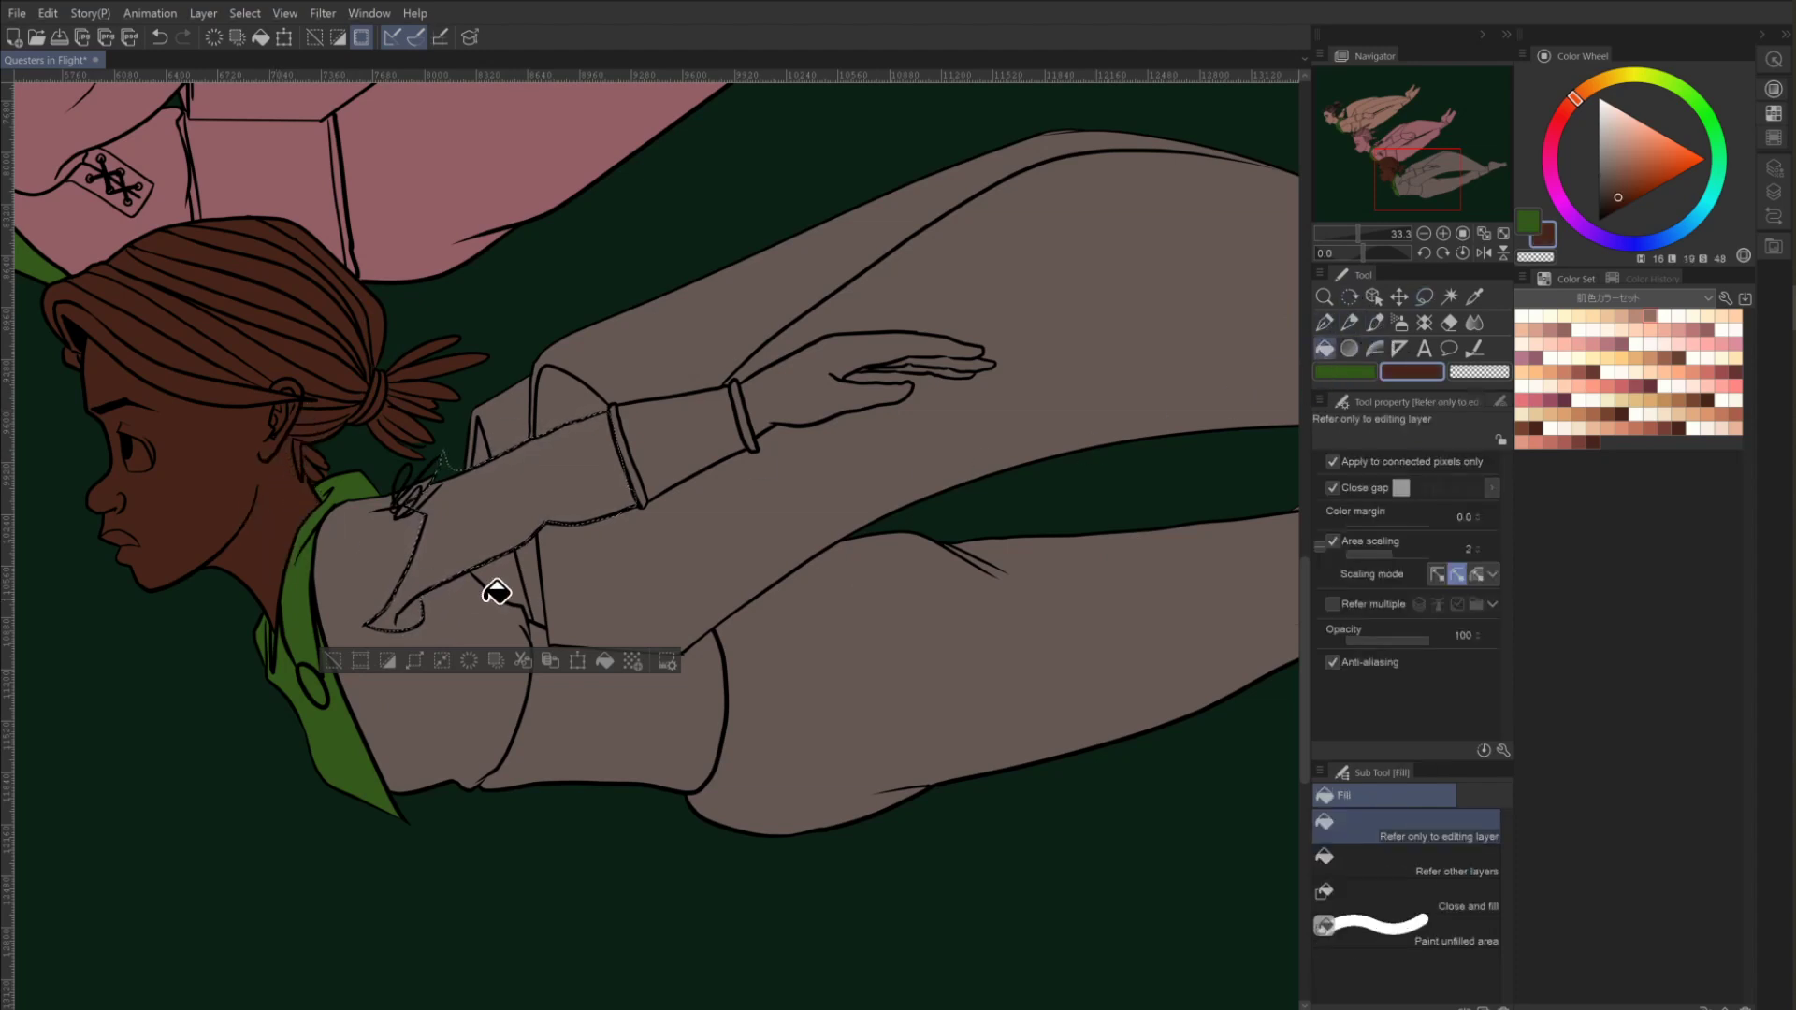
left_click(544, 485)
left_click(333, 660)
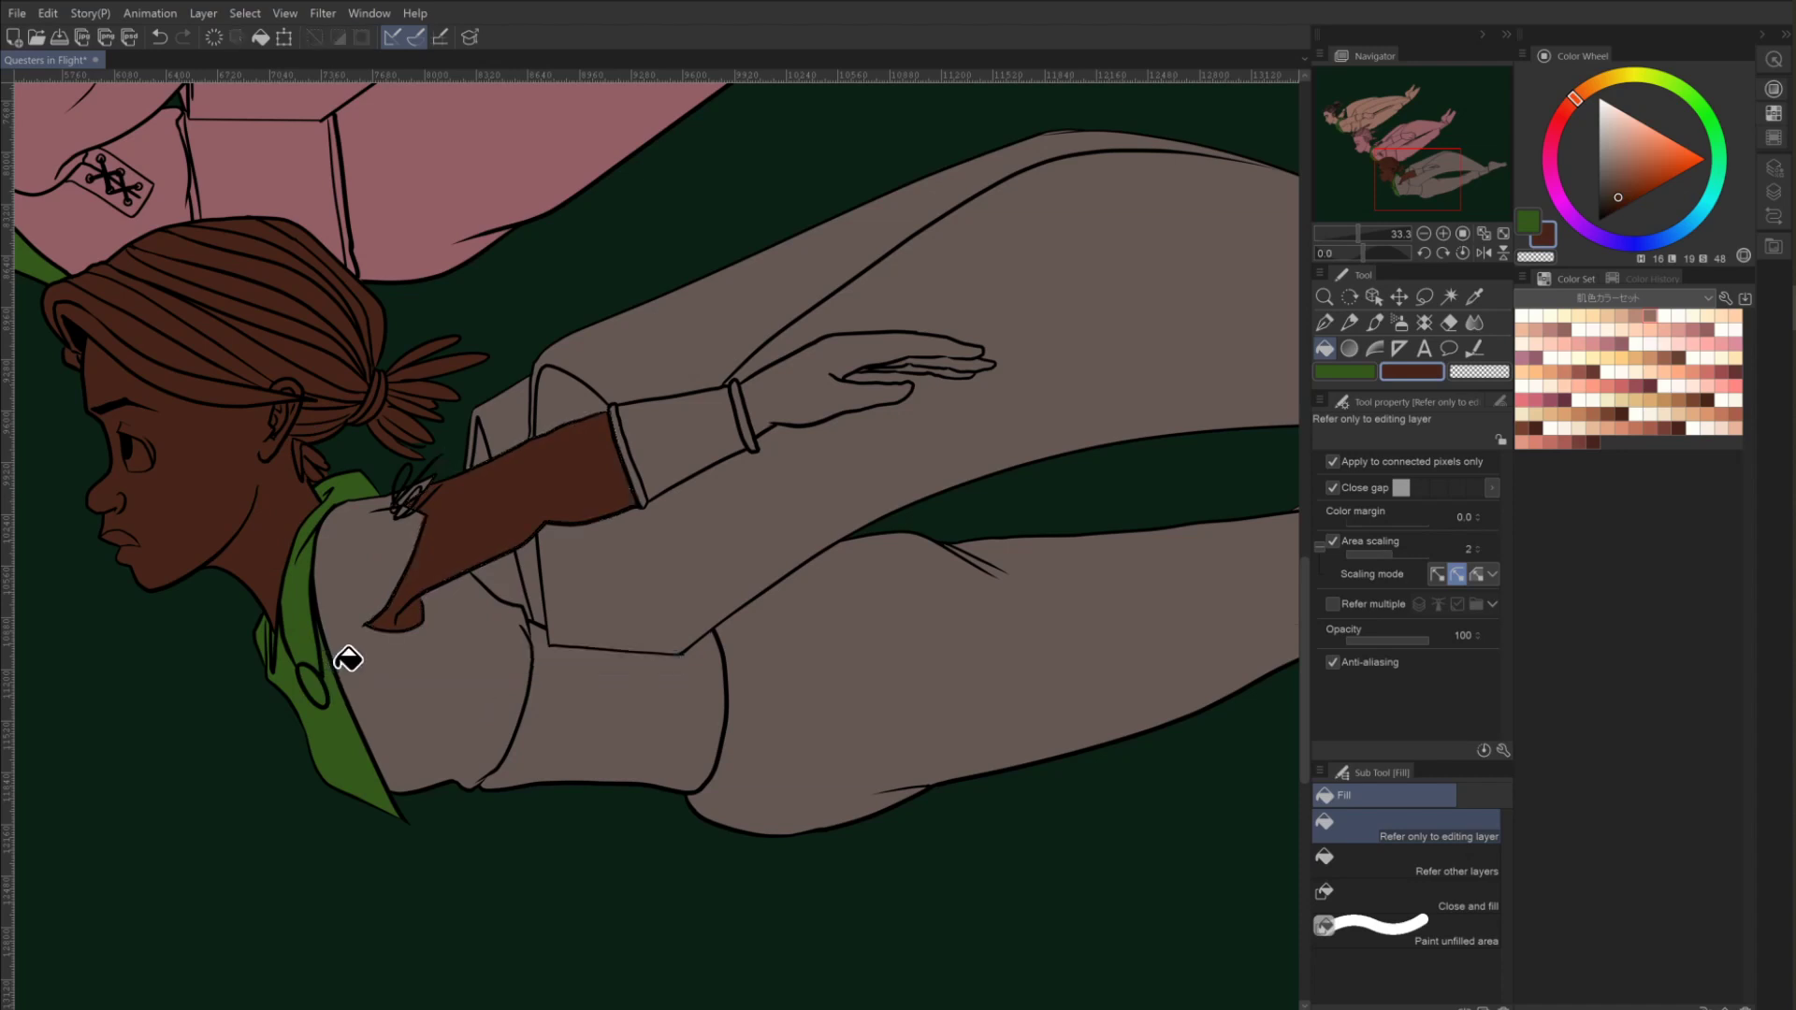
Lasso the lowest figure's hand up to the wrist cuff, fill it with the dark brown skin colour, and deselect.
left_click(1421, 292)
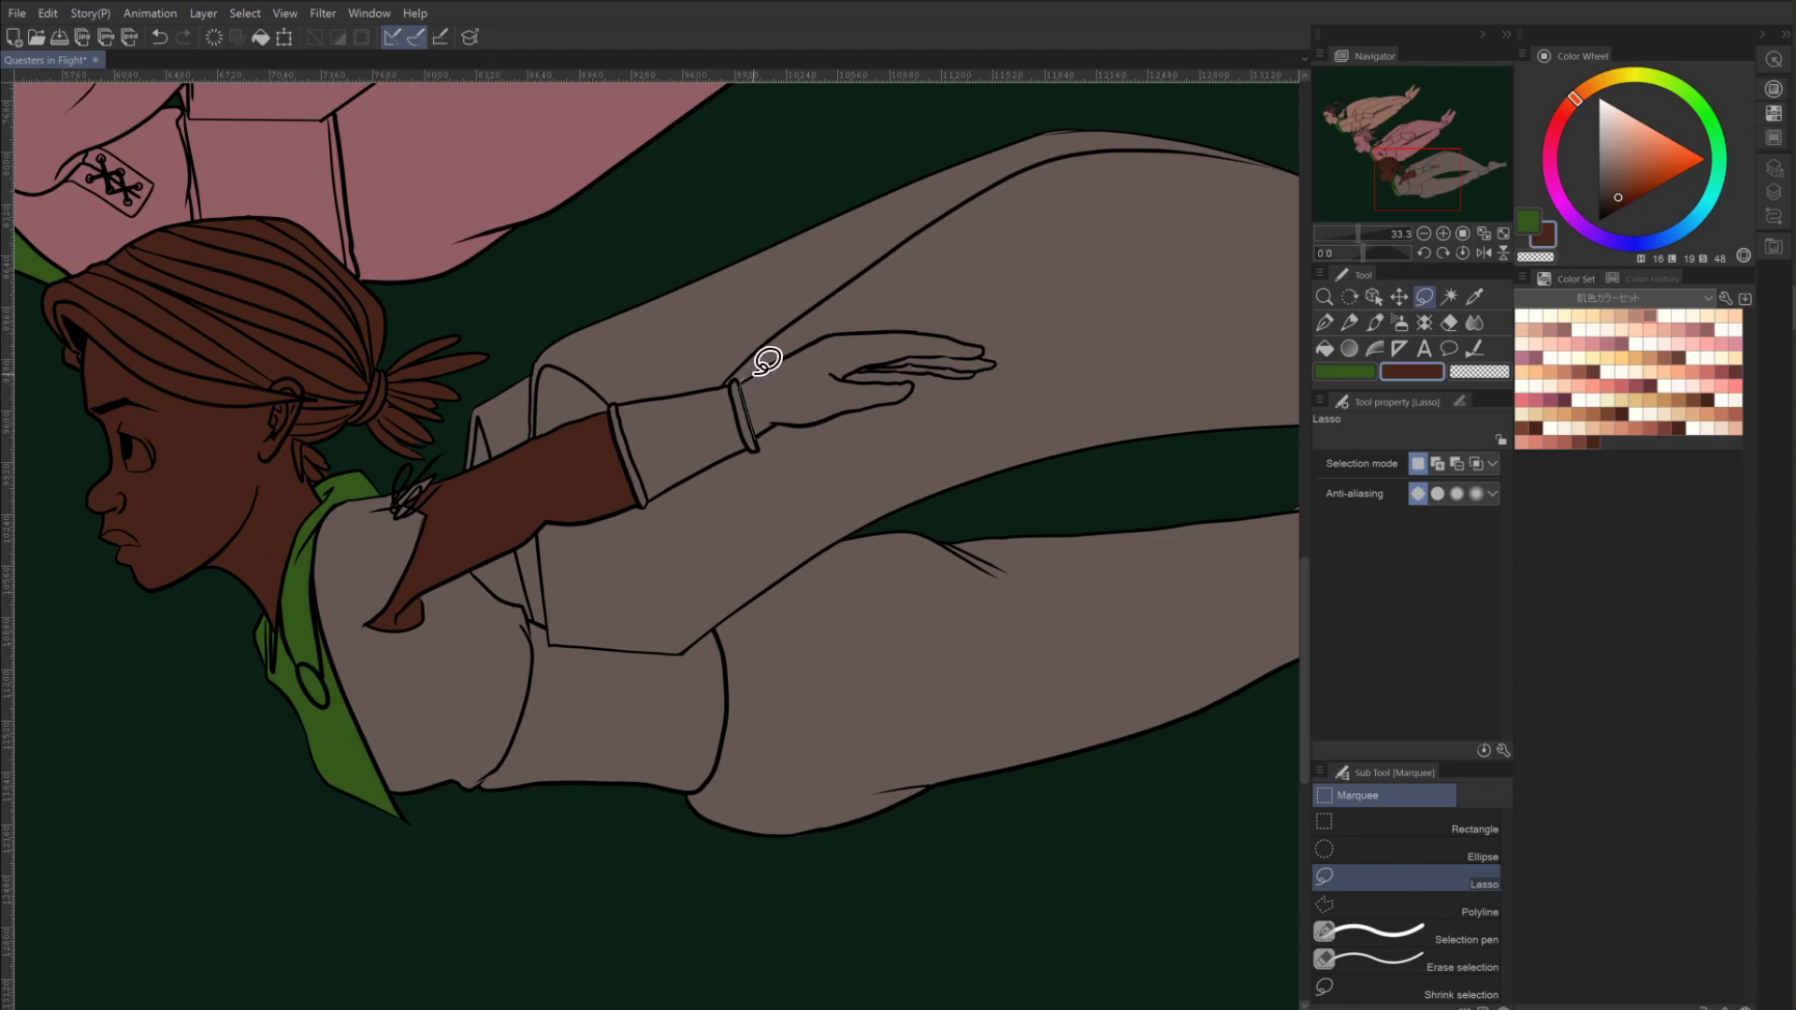
mouse_move(742, 381)
left_mouse_down()
mouse_move(861, 332)
mouse_move(991, 360)
mouse_move(962, 377)
mouse_move(861, 360)
left_mouse_up()
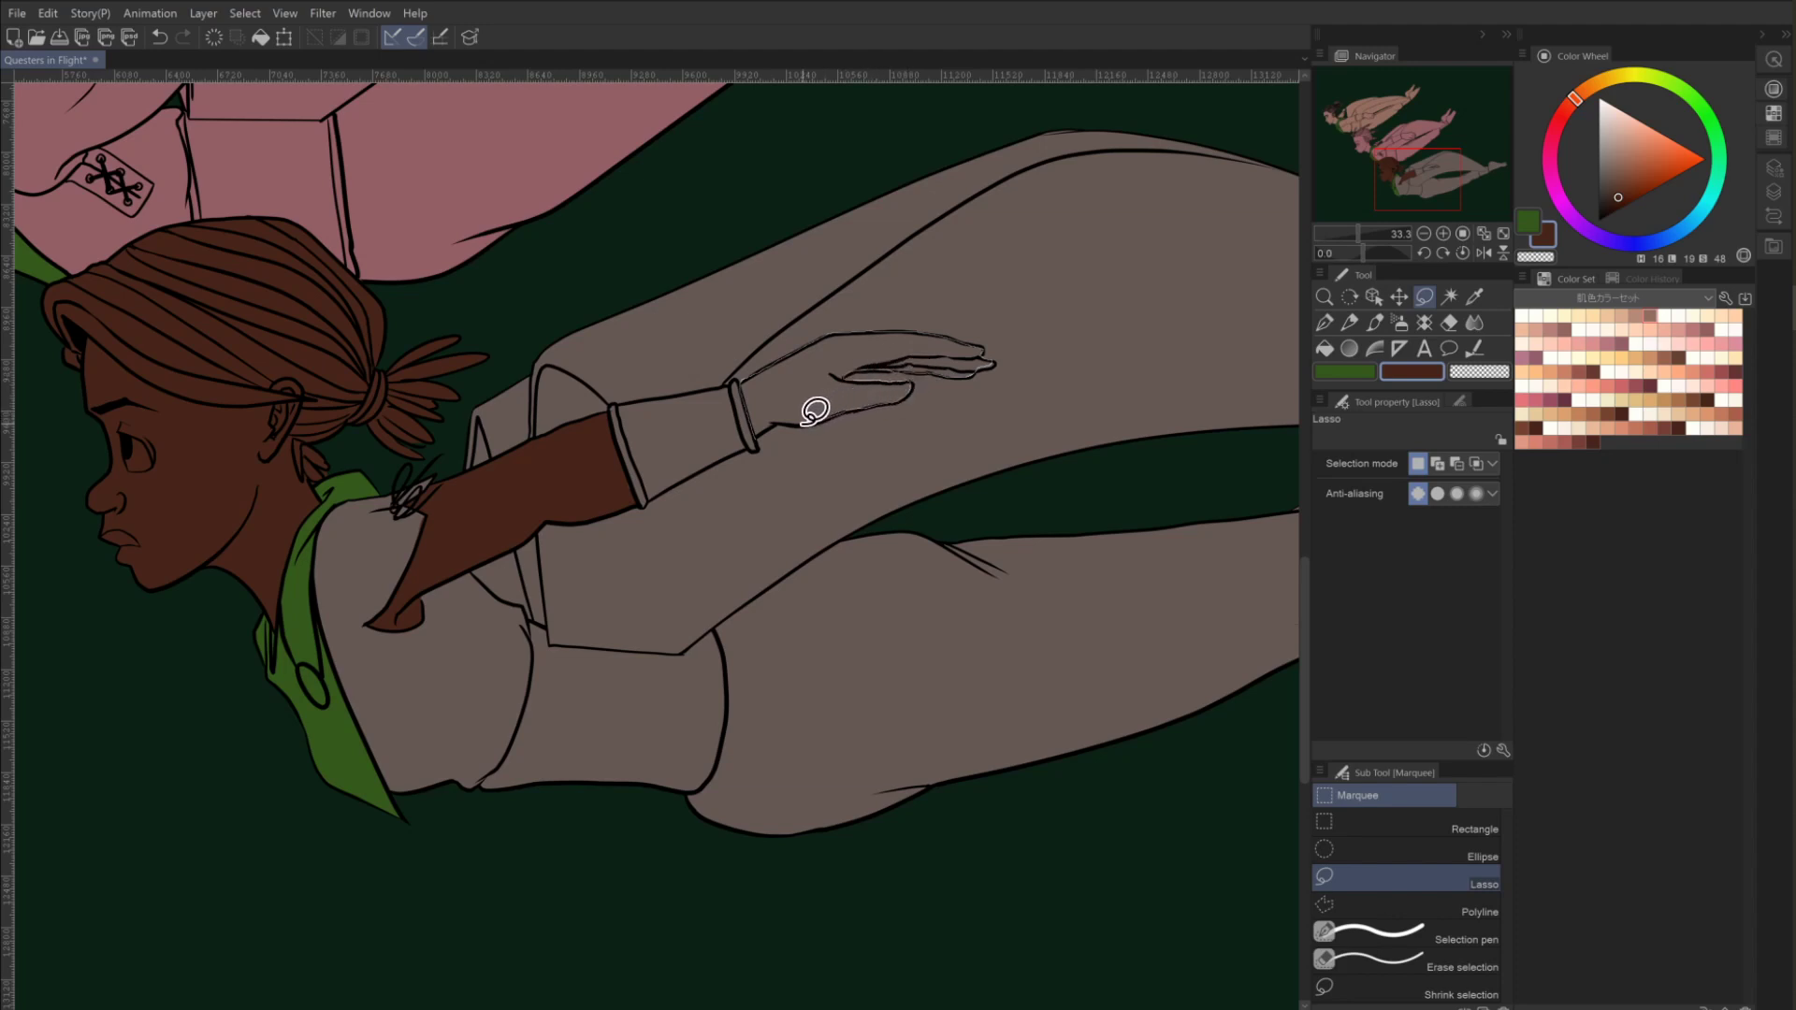
left_click_drag(771, 426, 760, 428)
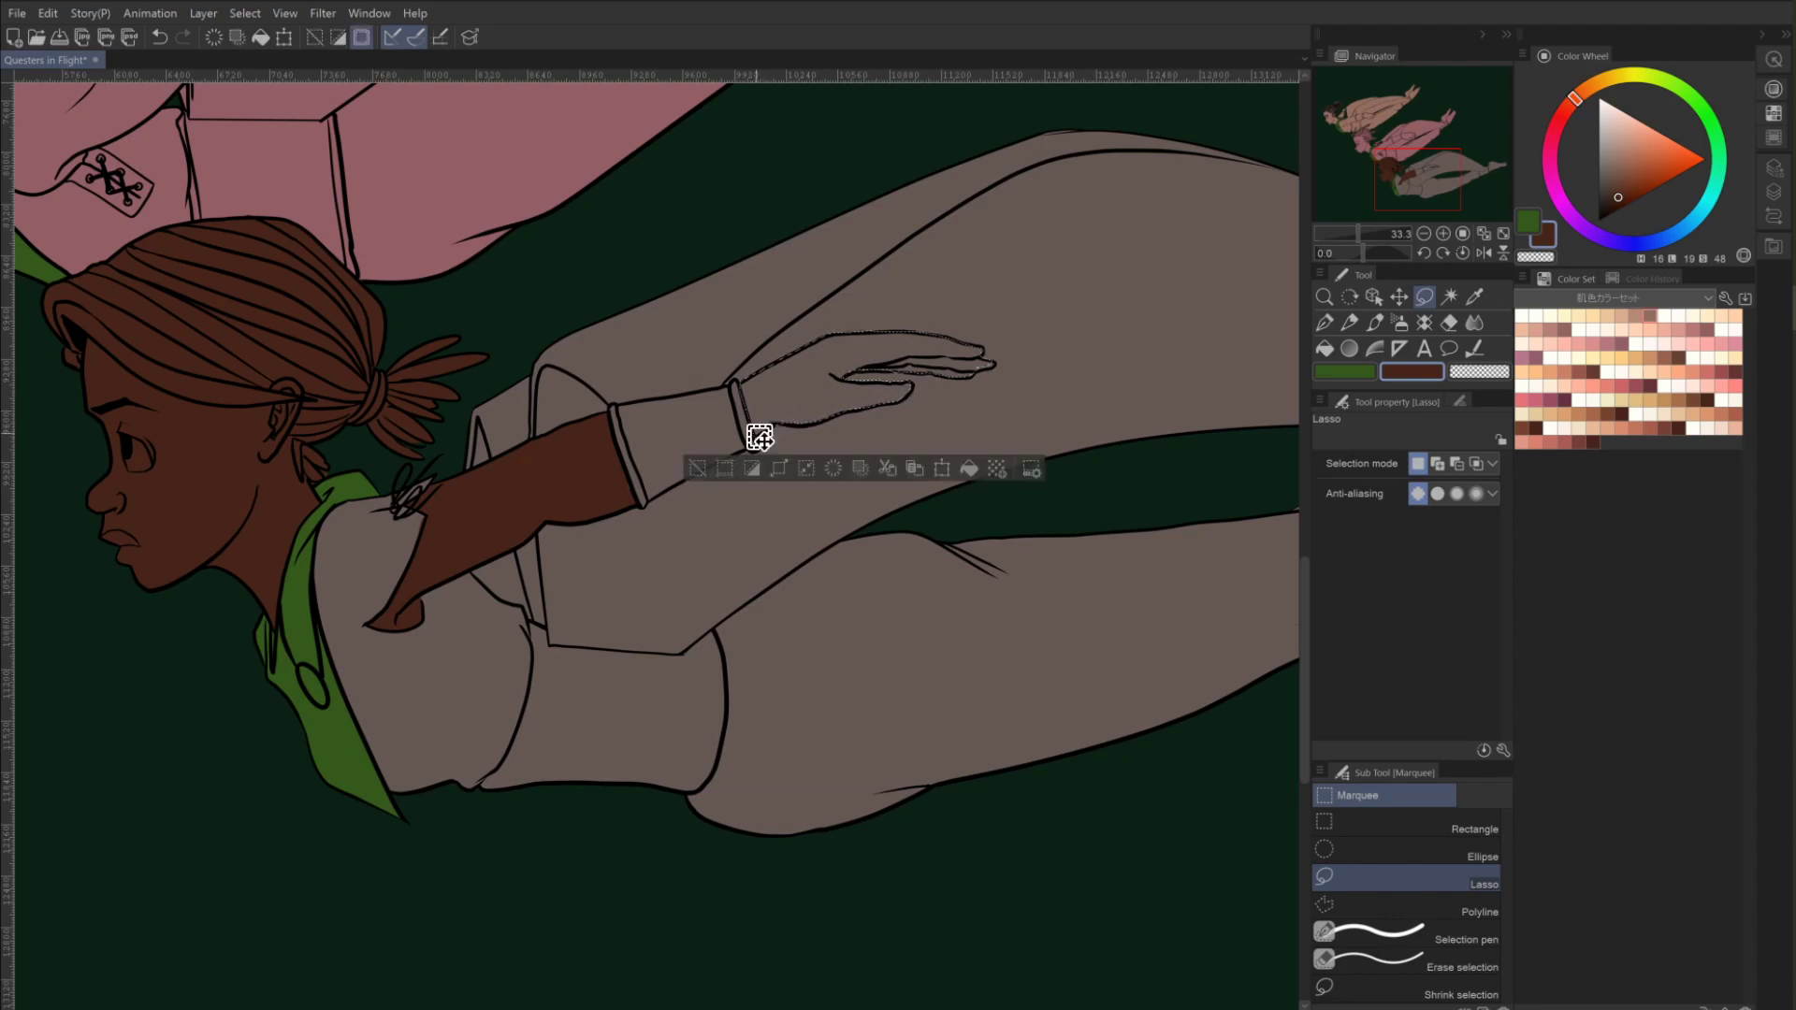
left_click(968, 467)
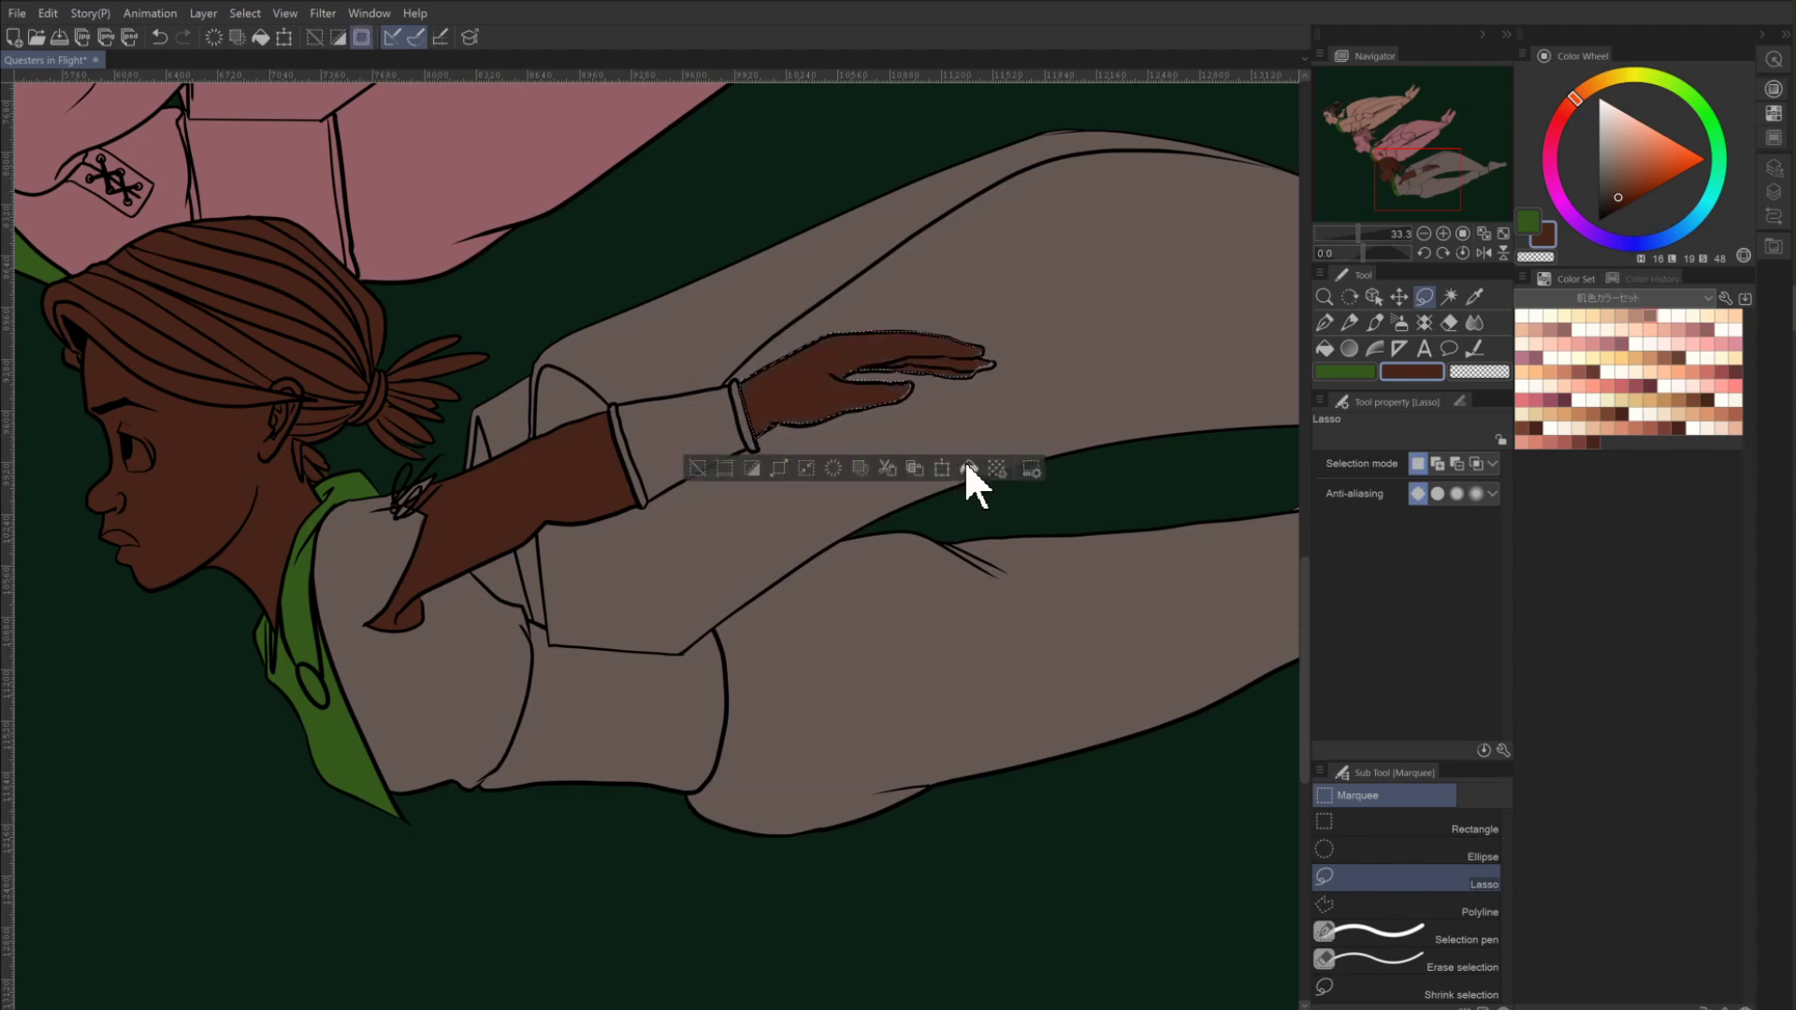
left_click(698, 467)
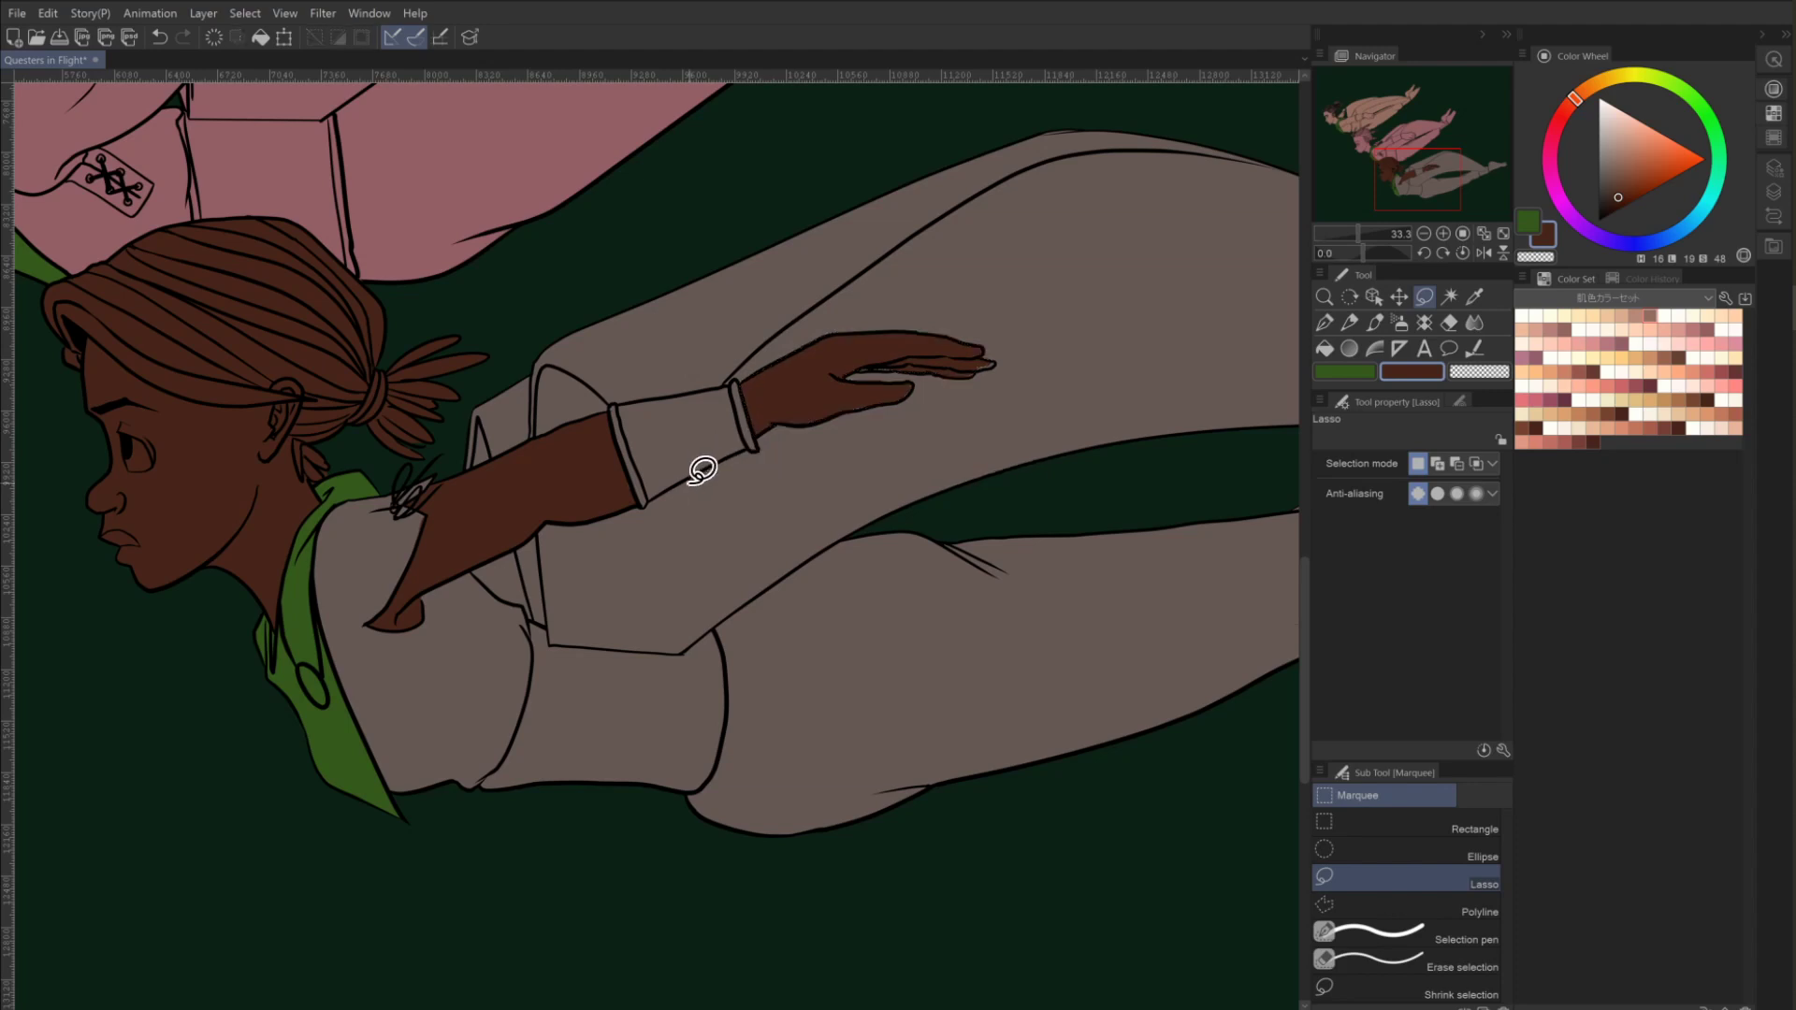
Switch to the G-pen and sample the clothing's grey-brown beside the hand.
left_click(1324, 323)
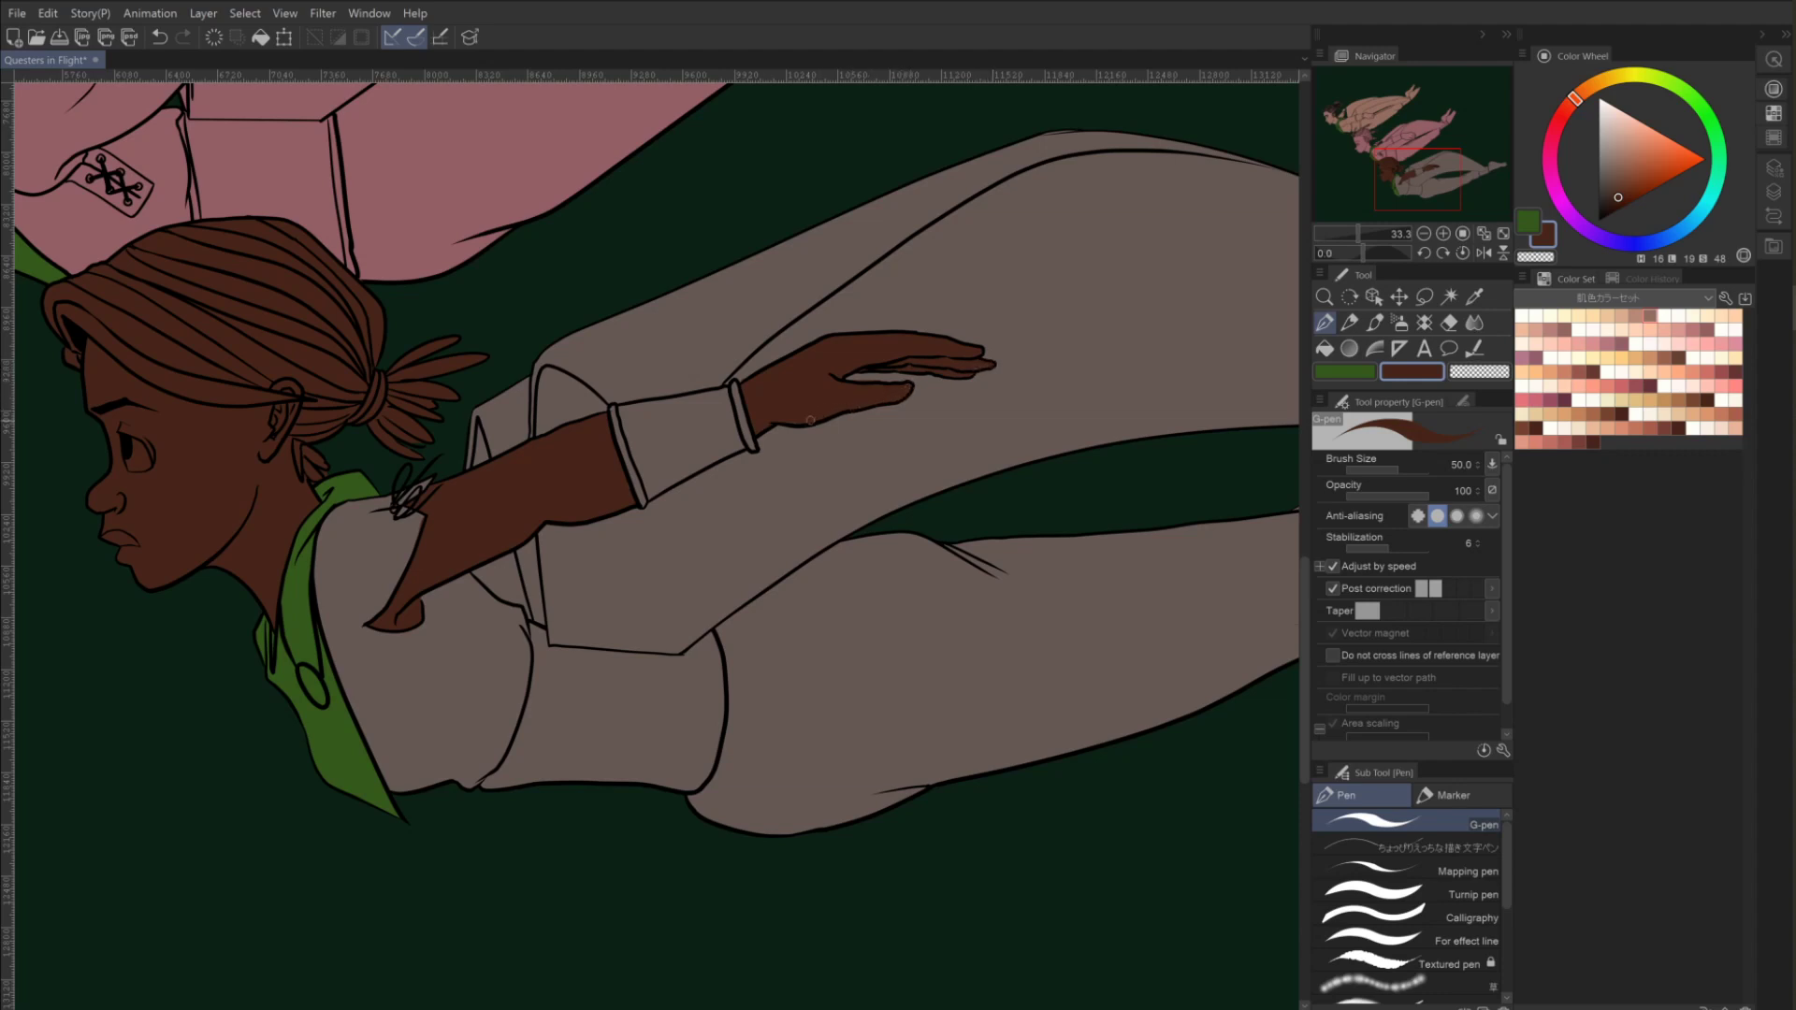
left_click(871, 402, "alt")
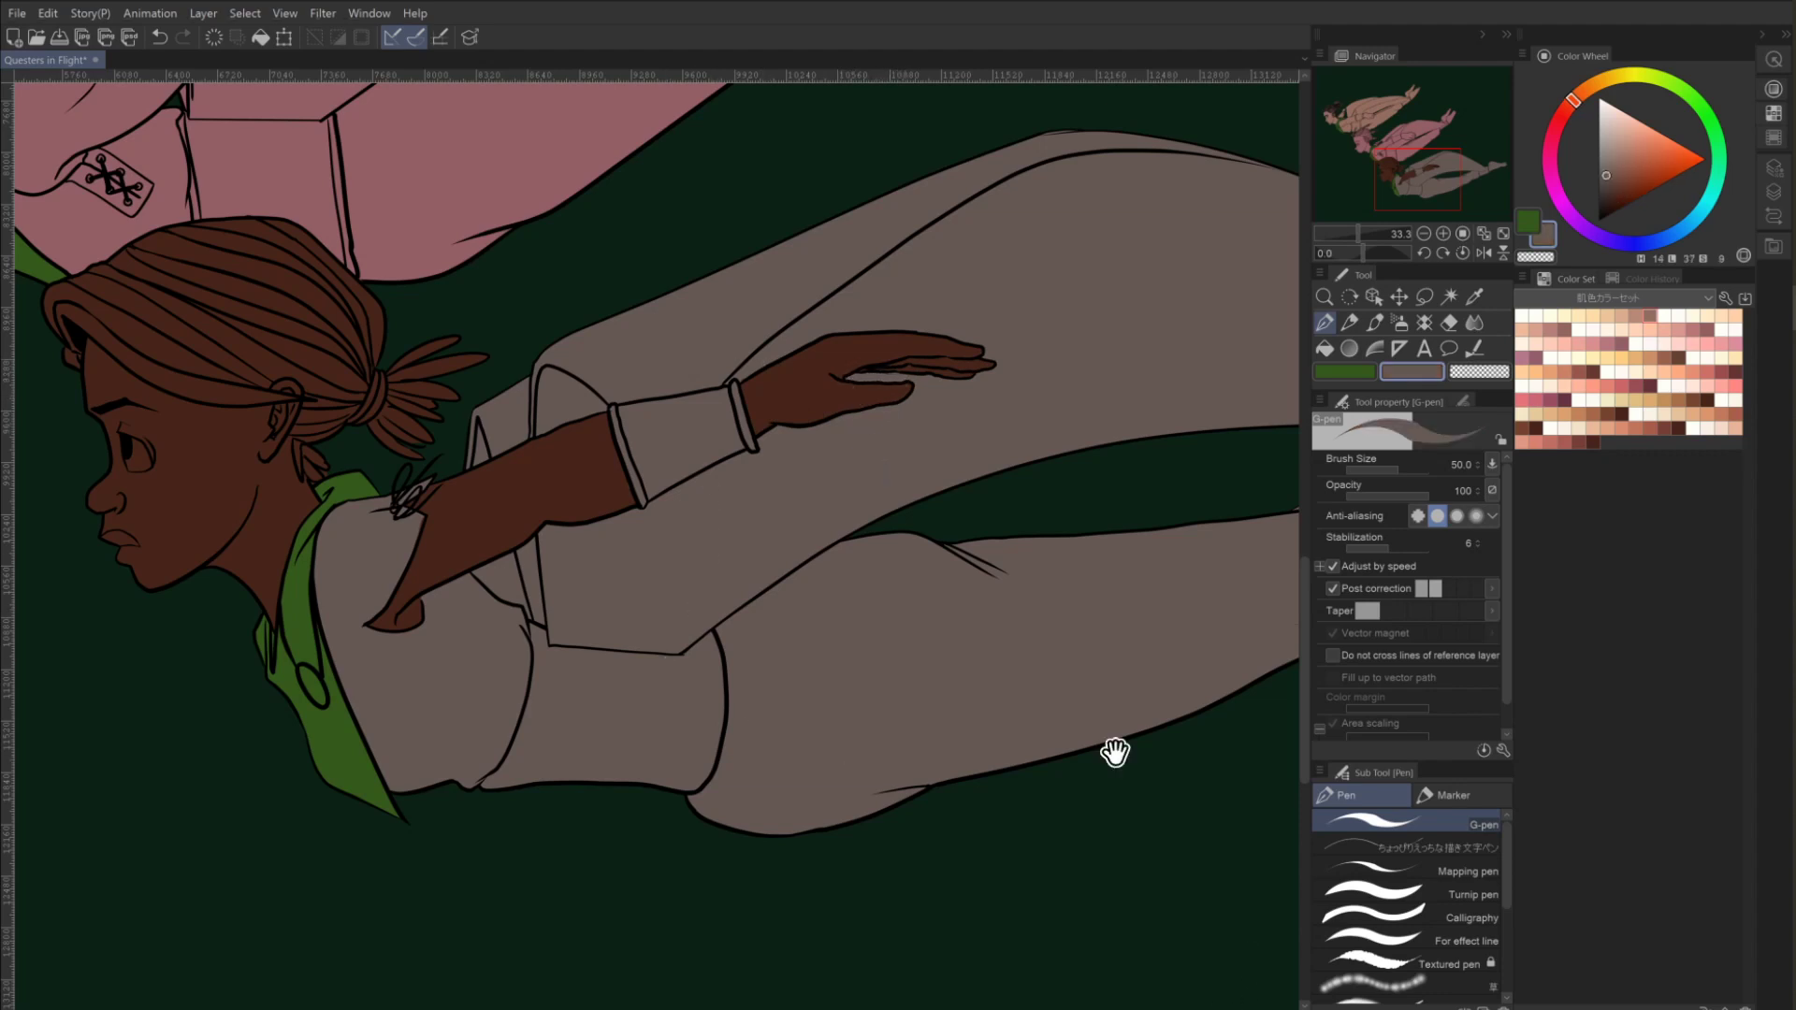
Lasso the lowest figure's foot, following the ankle cuff and looping loosely around the heel and toes.
left_click_drag(1115, 752, 491, 669)
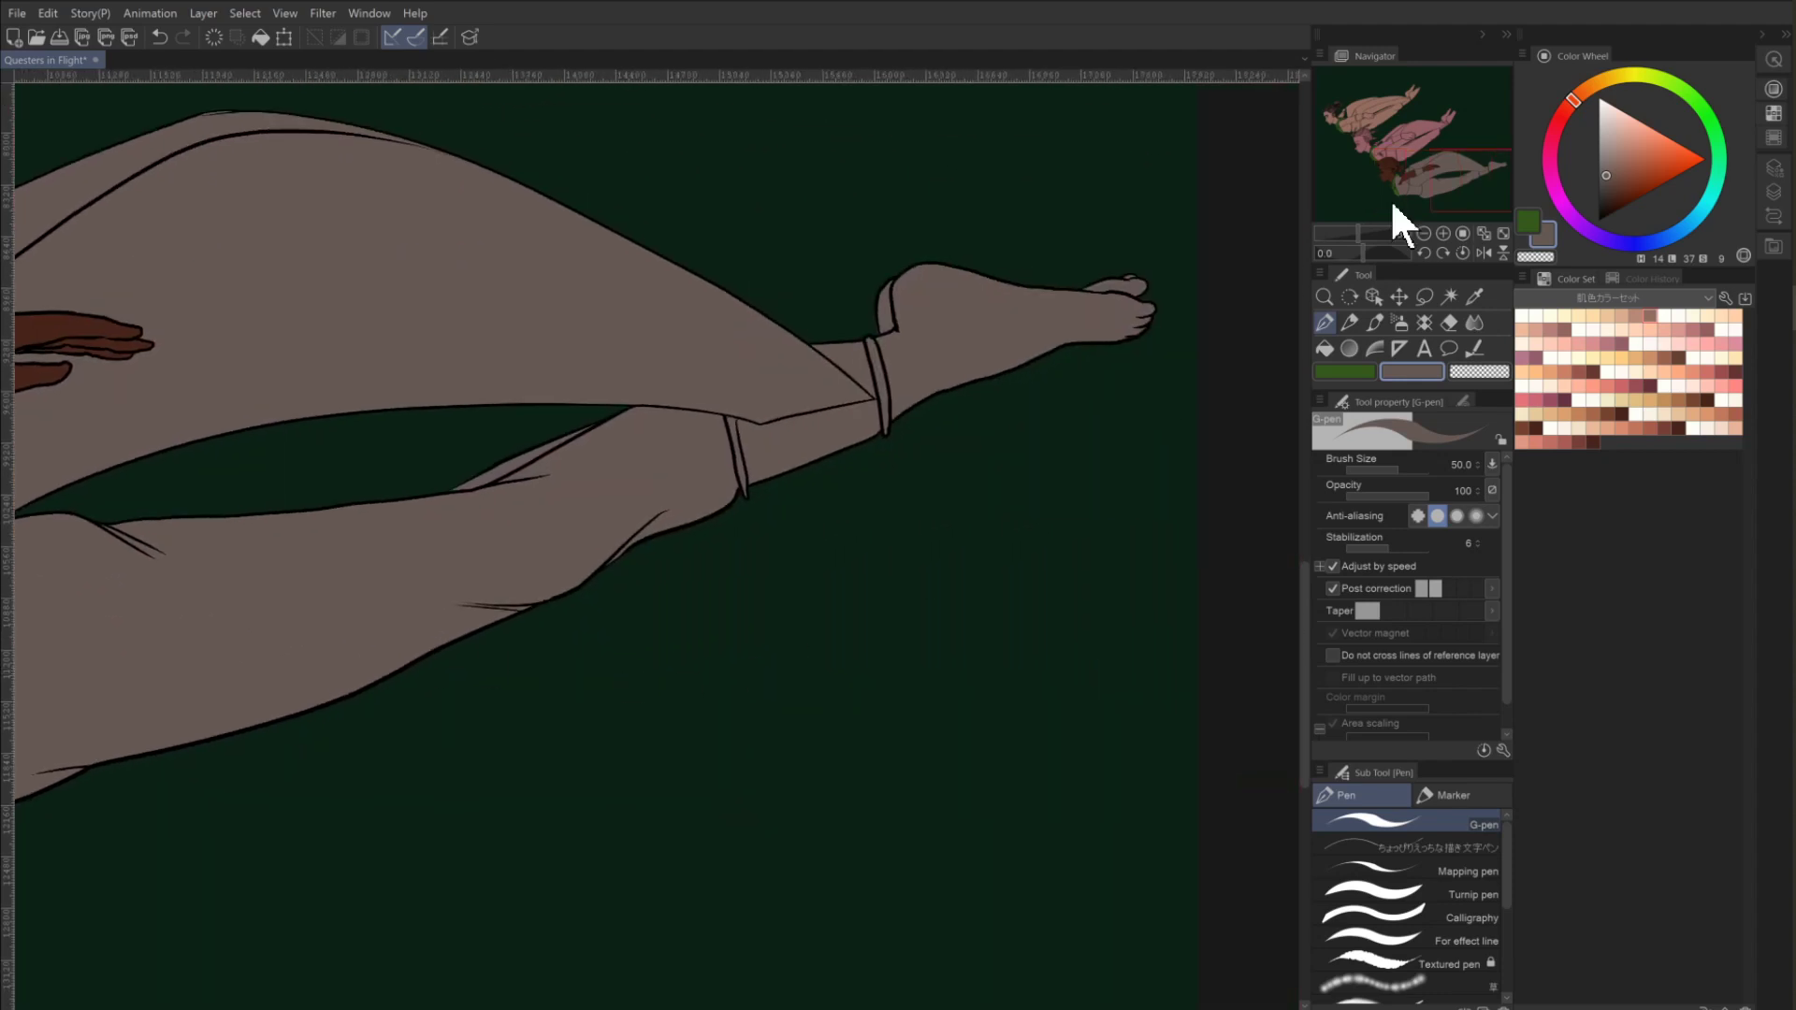
left_click(1423, 296)
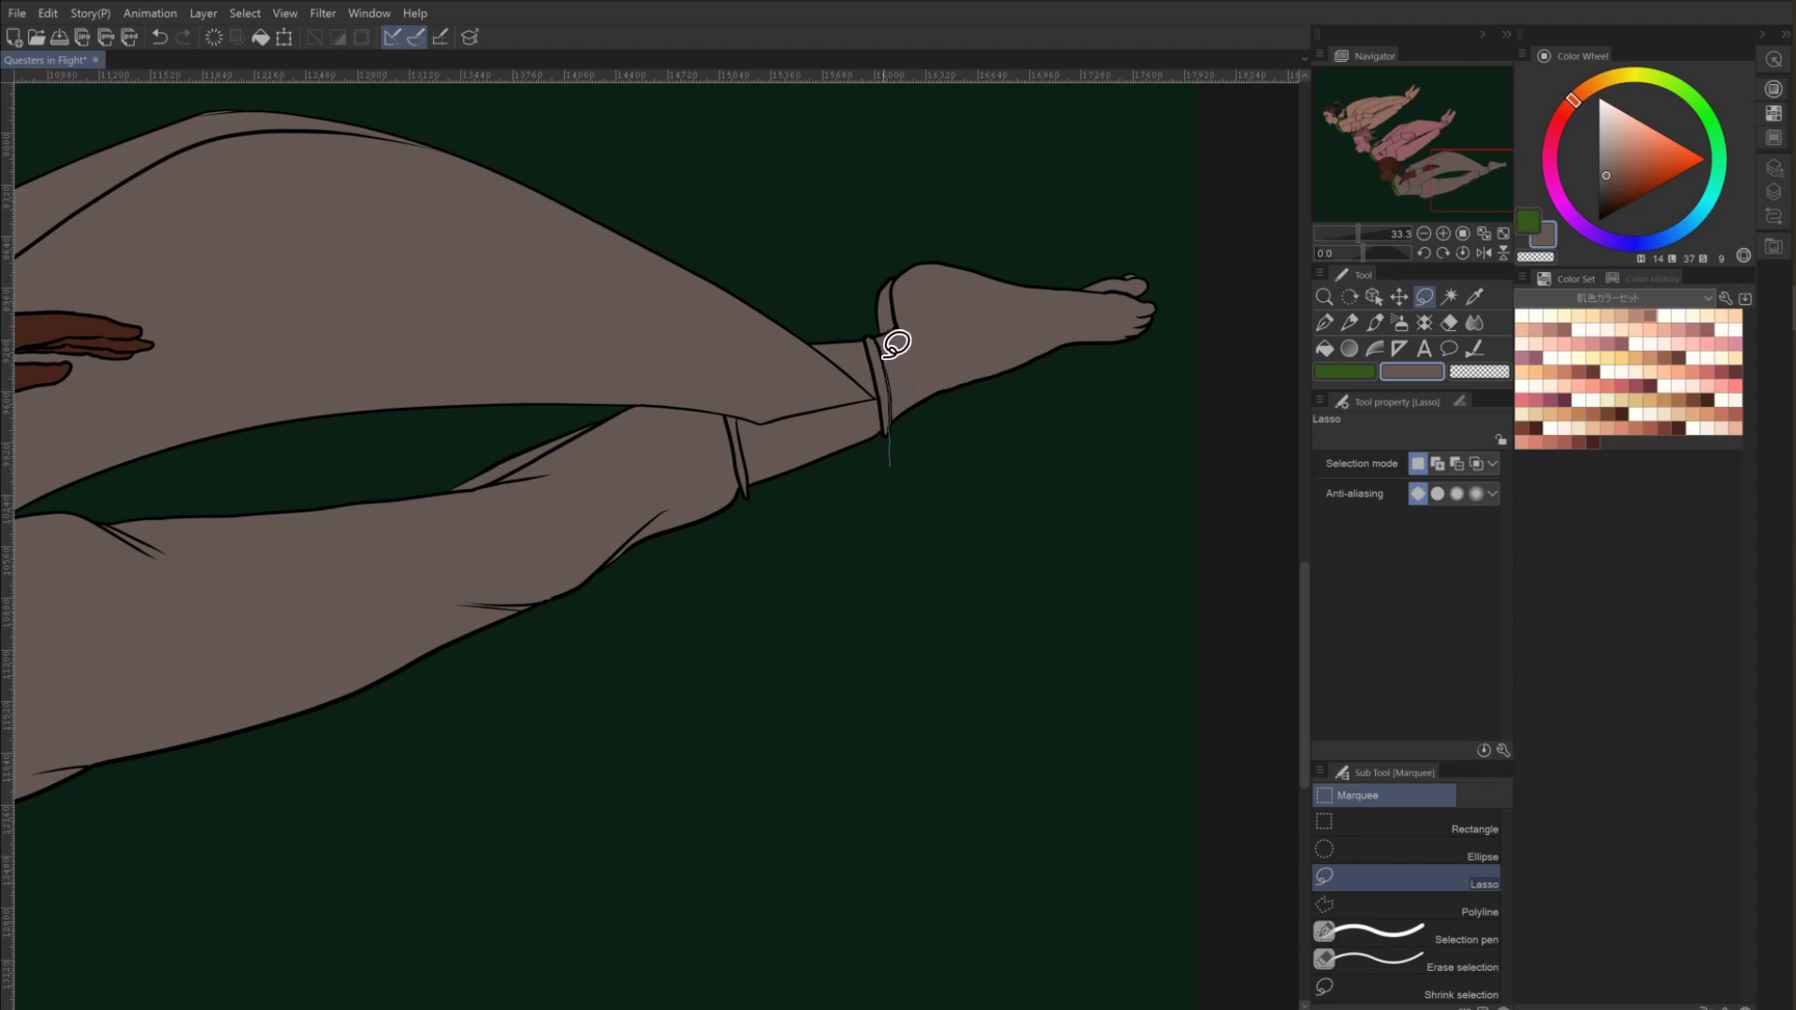
mouse_move(885, 318)
left_mouse_down()
mouse_move(850, 276)
mouse_move(879, 249)
mouse_move(1056, 226)
mouse_move(1170, 256)
mouse_move(1024, 481)
left_mouse_up()
key("shift")
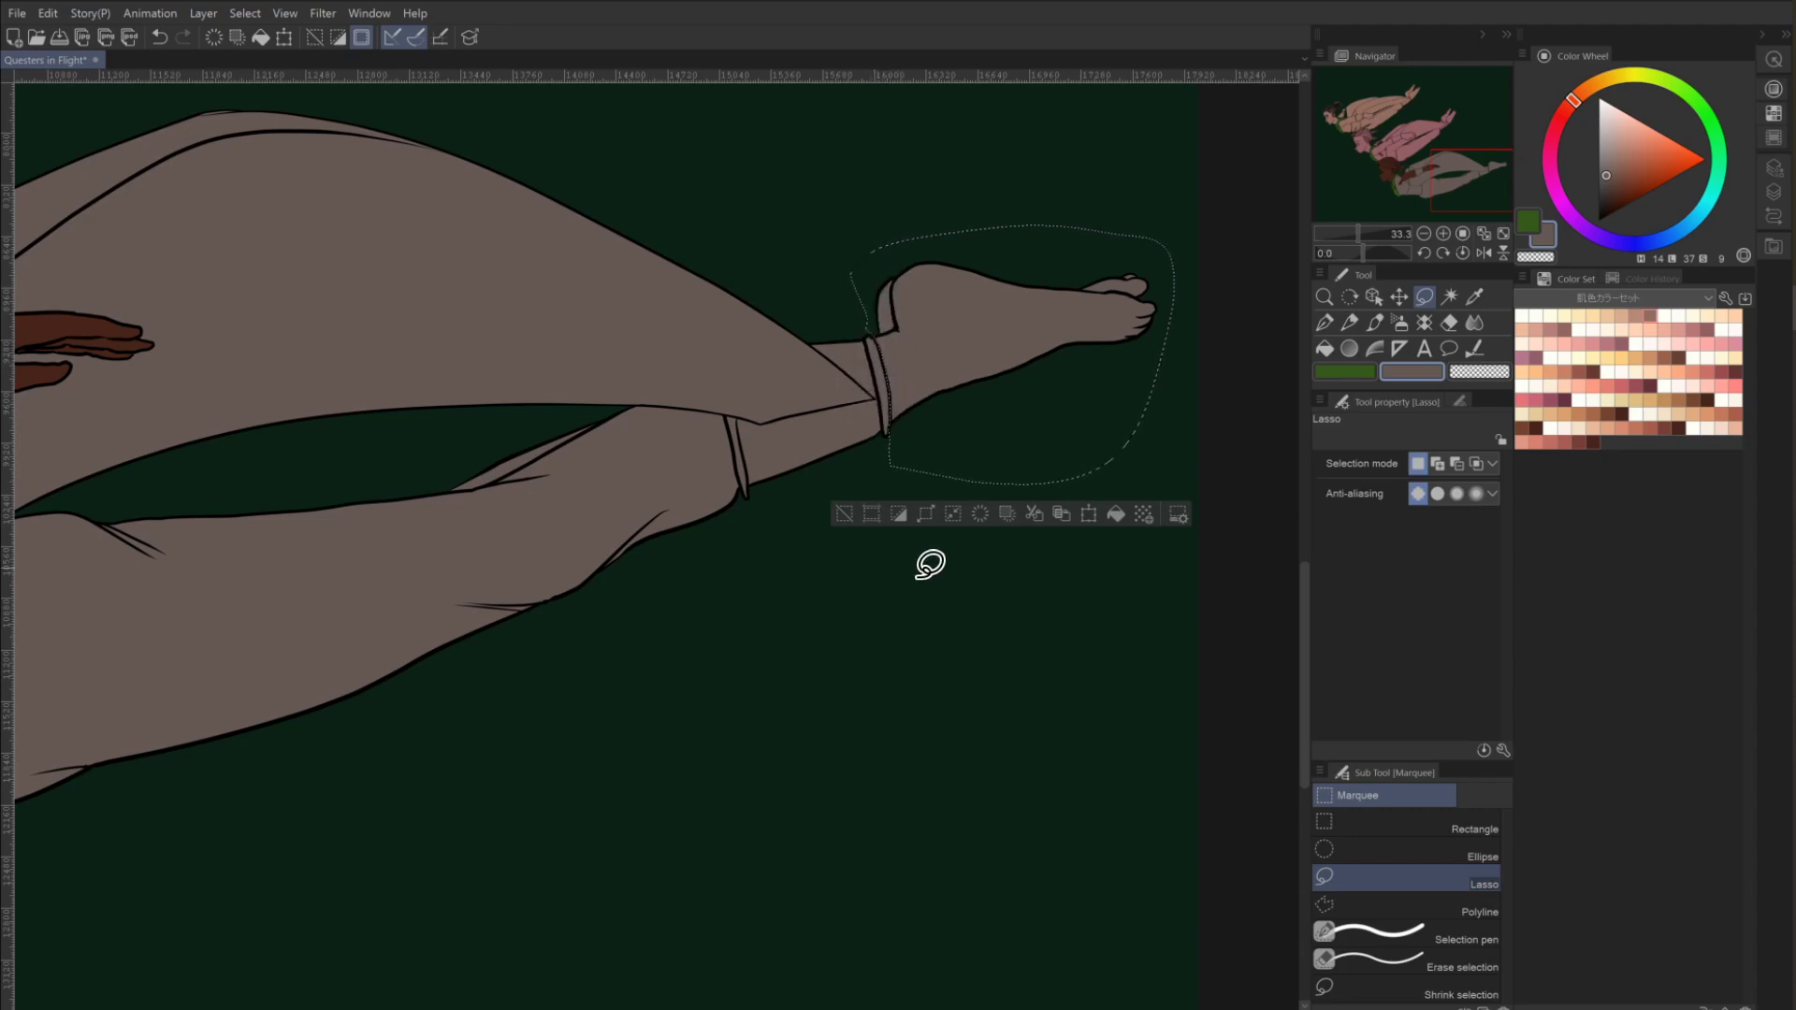
Fill only the foot inside the selection with the dark brown sampled from the hand, and deselect.
left_click(1114, 514)
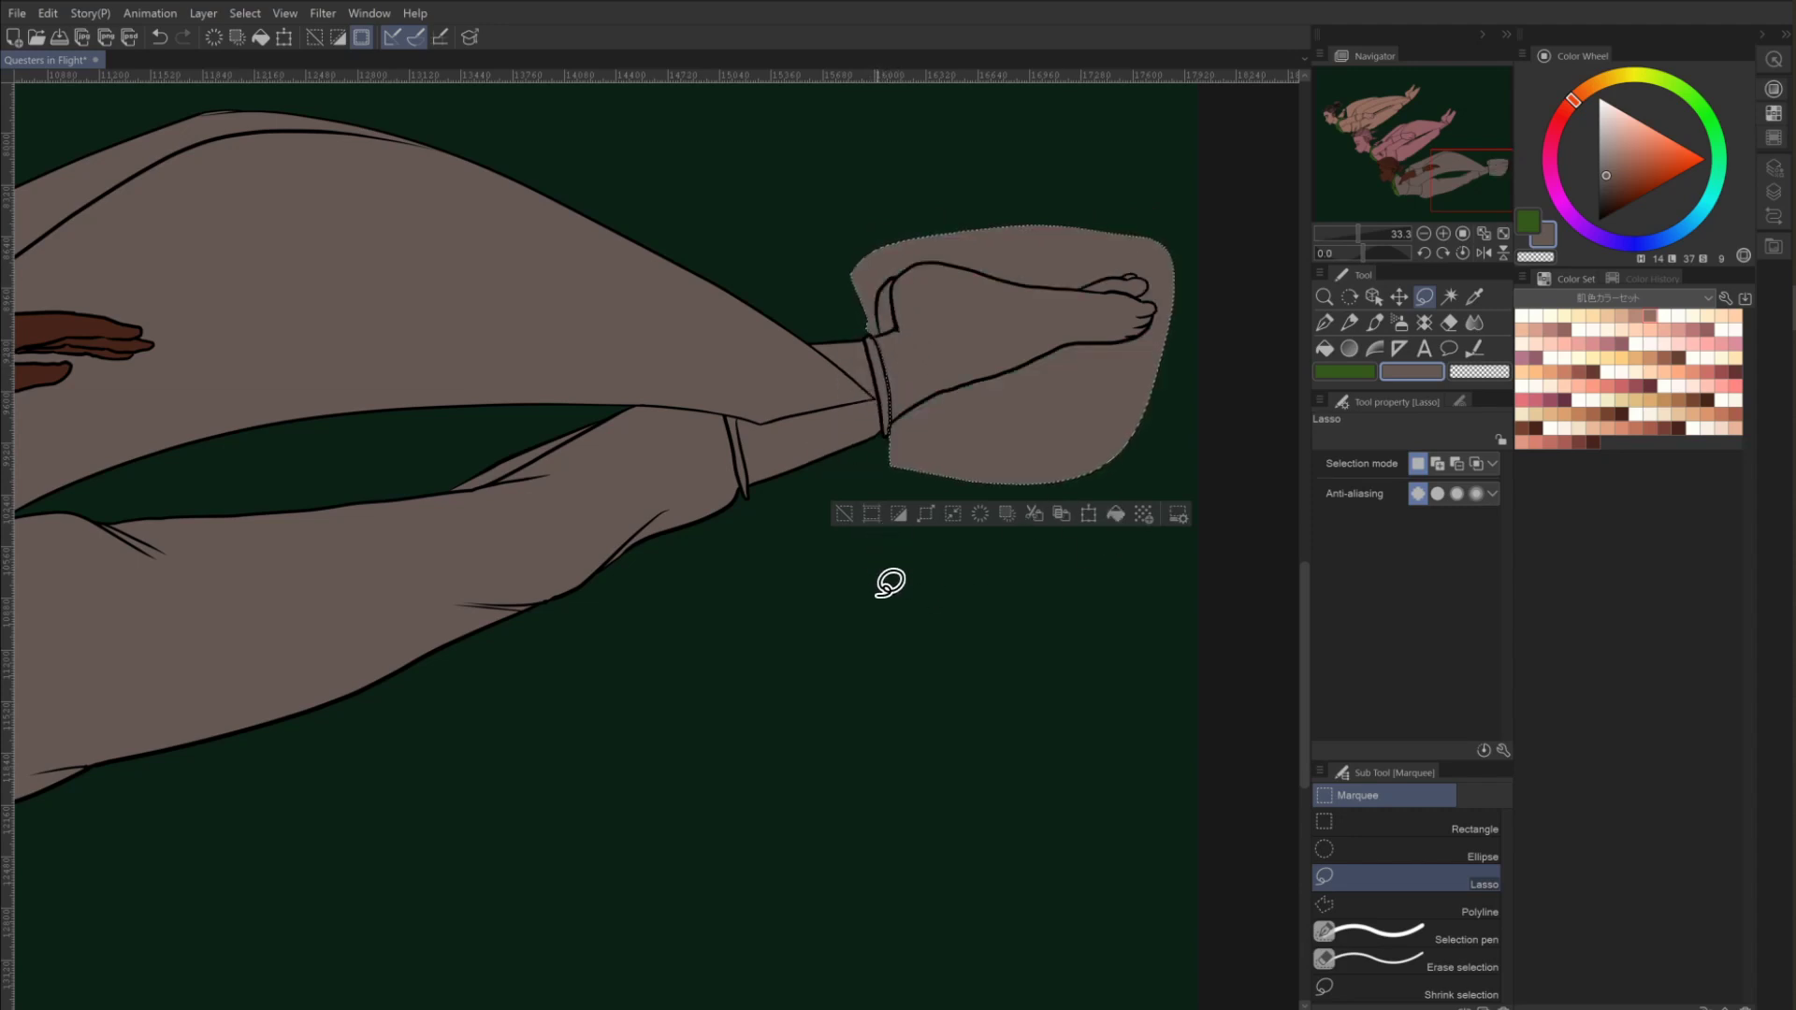
key("ctrl+z")
left_click(1325, 348)
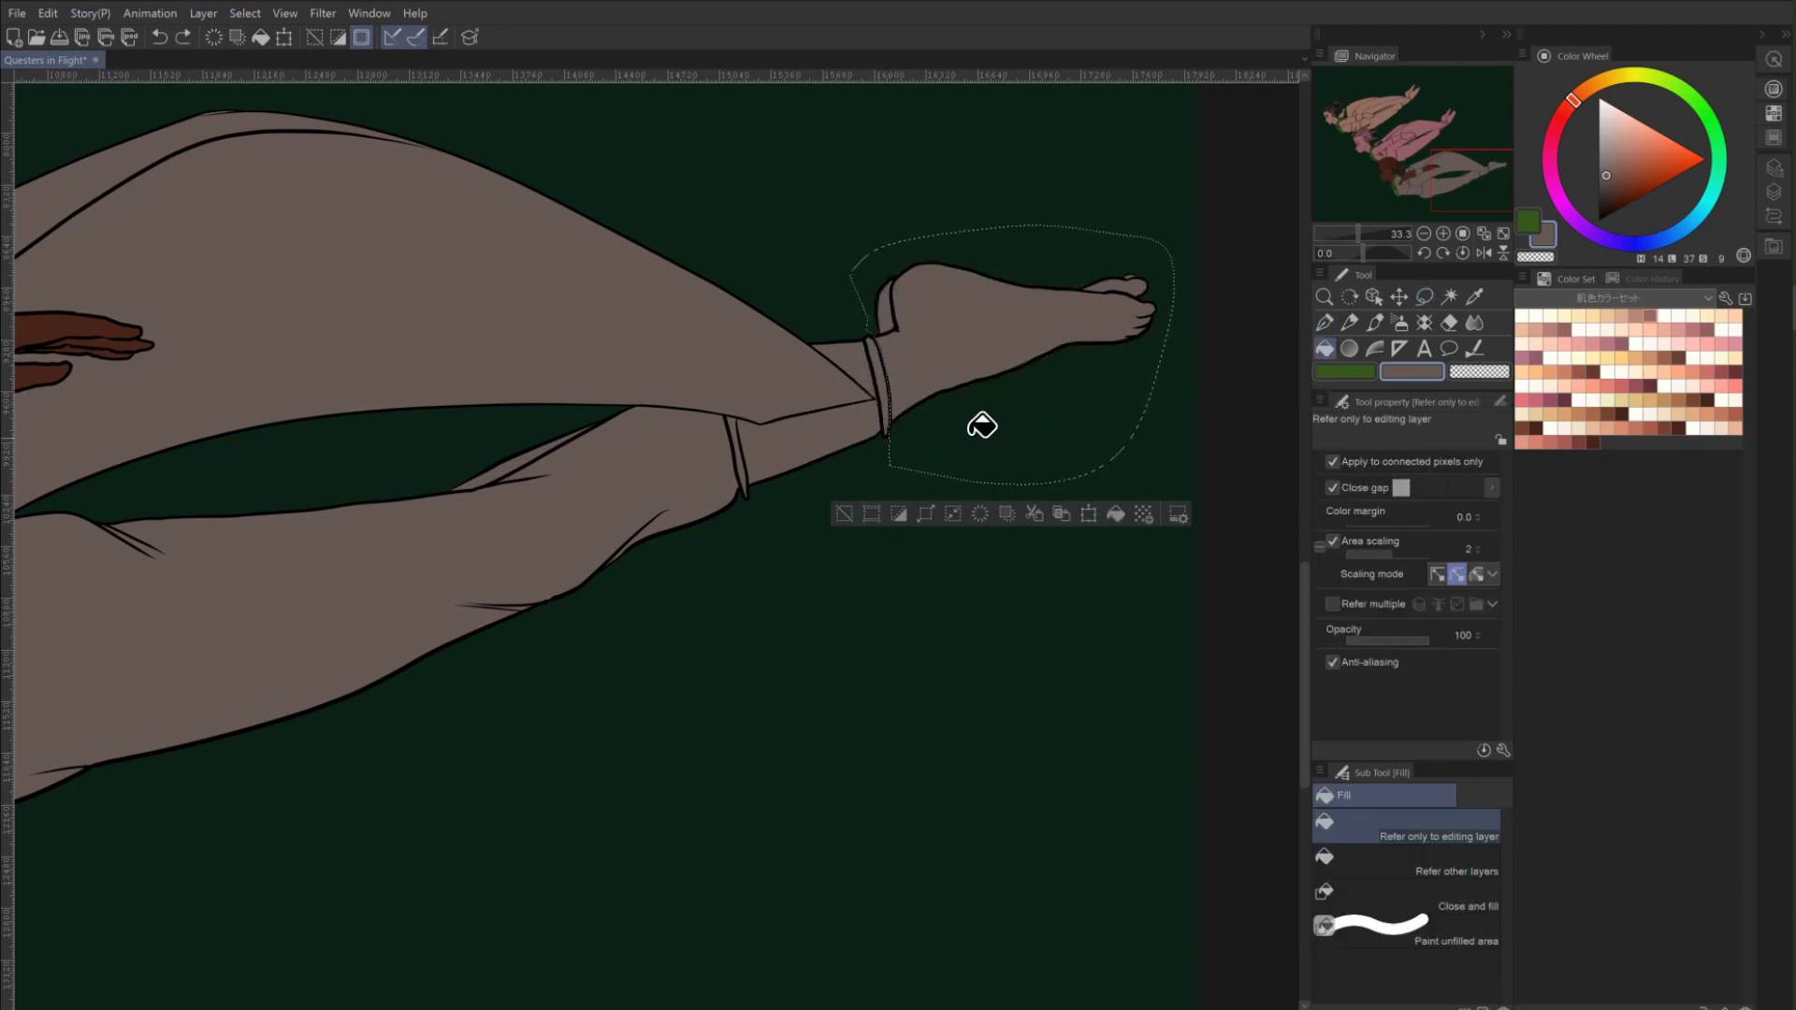
key("alt")
left_click(90, 327, "alt")
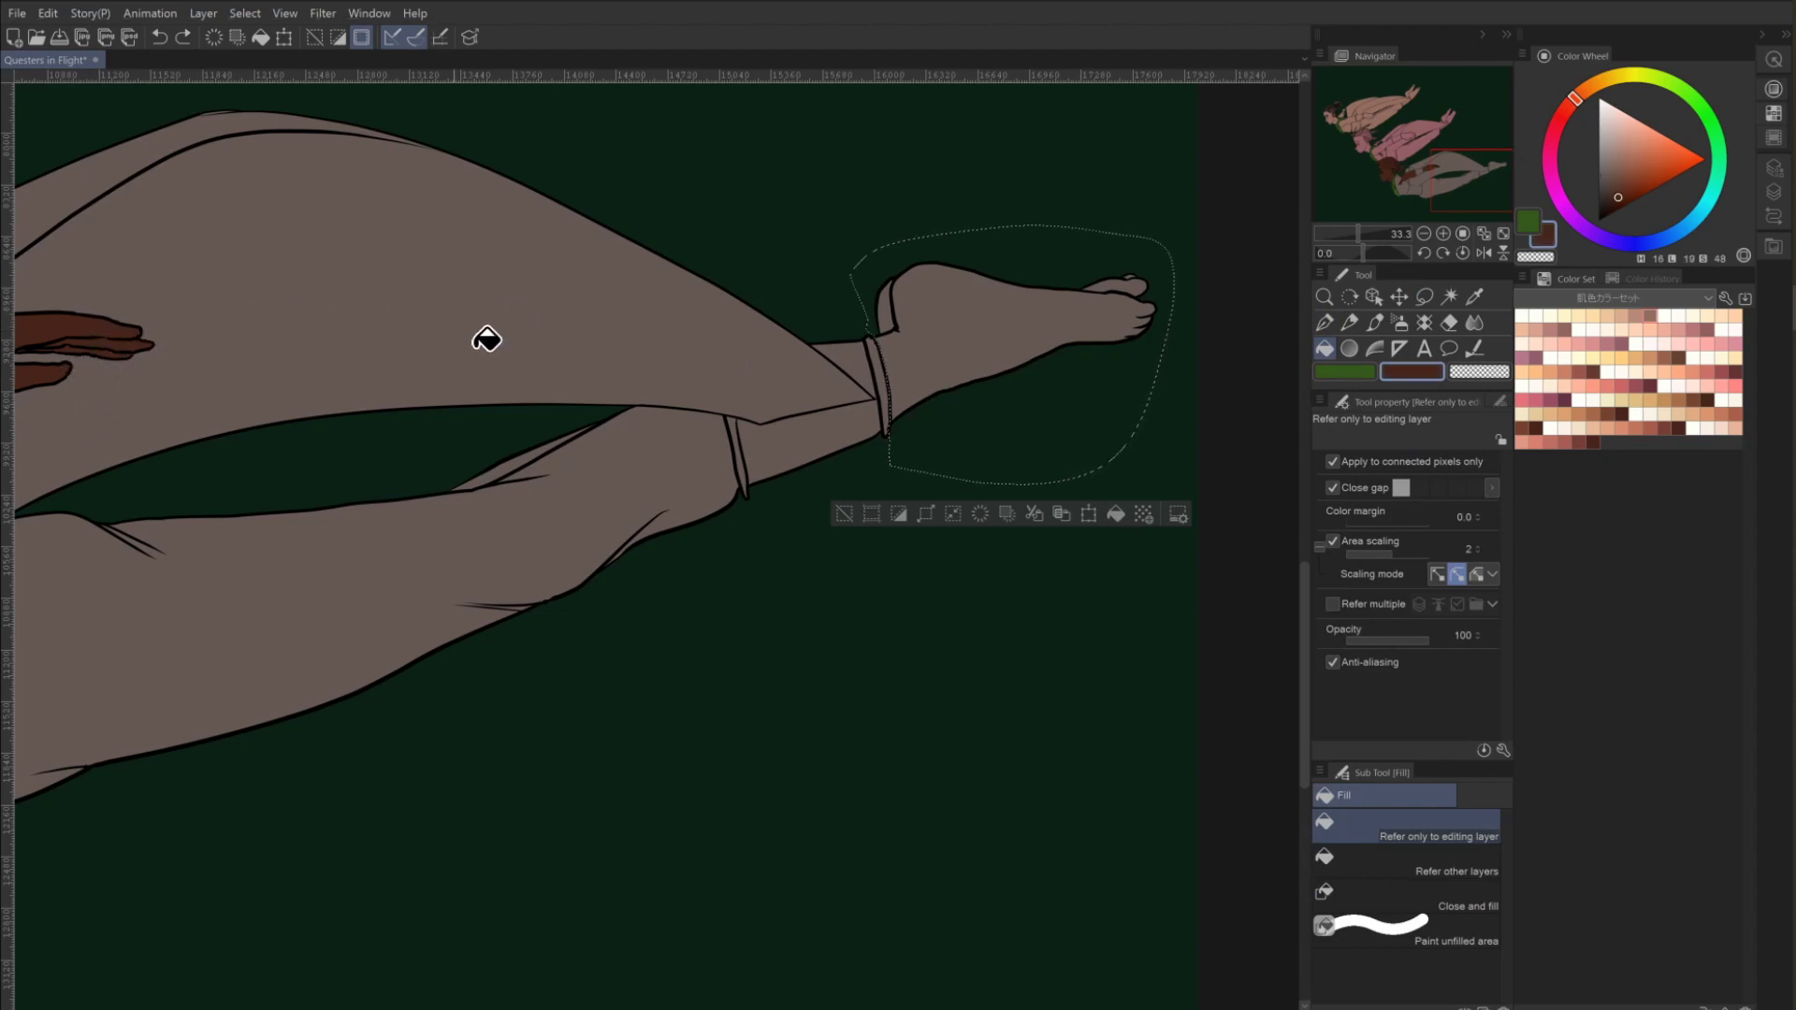
left_click(956, 314)
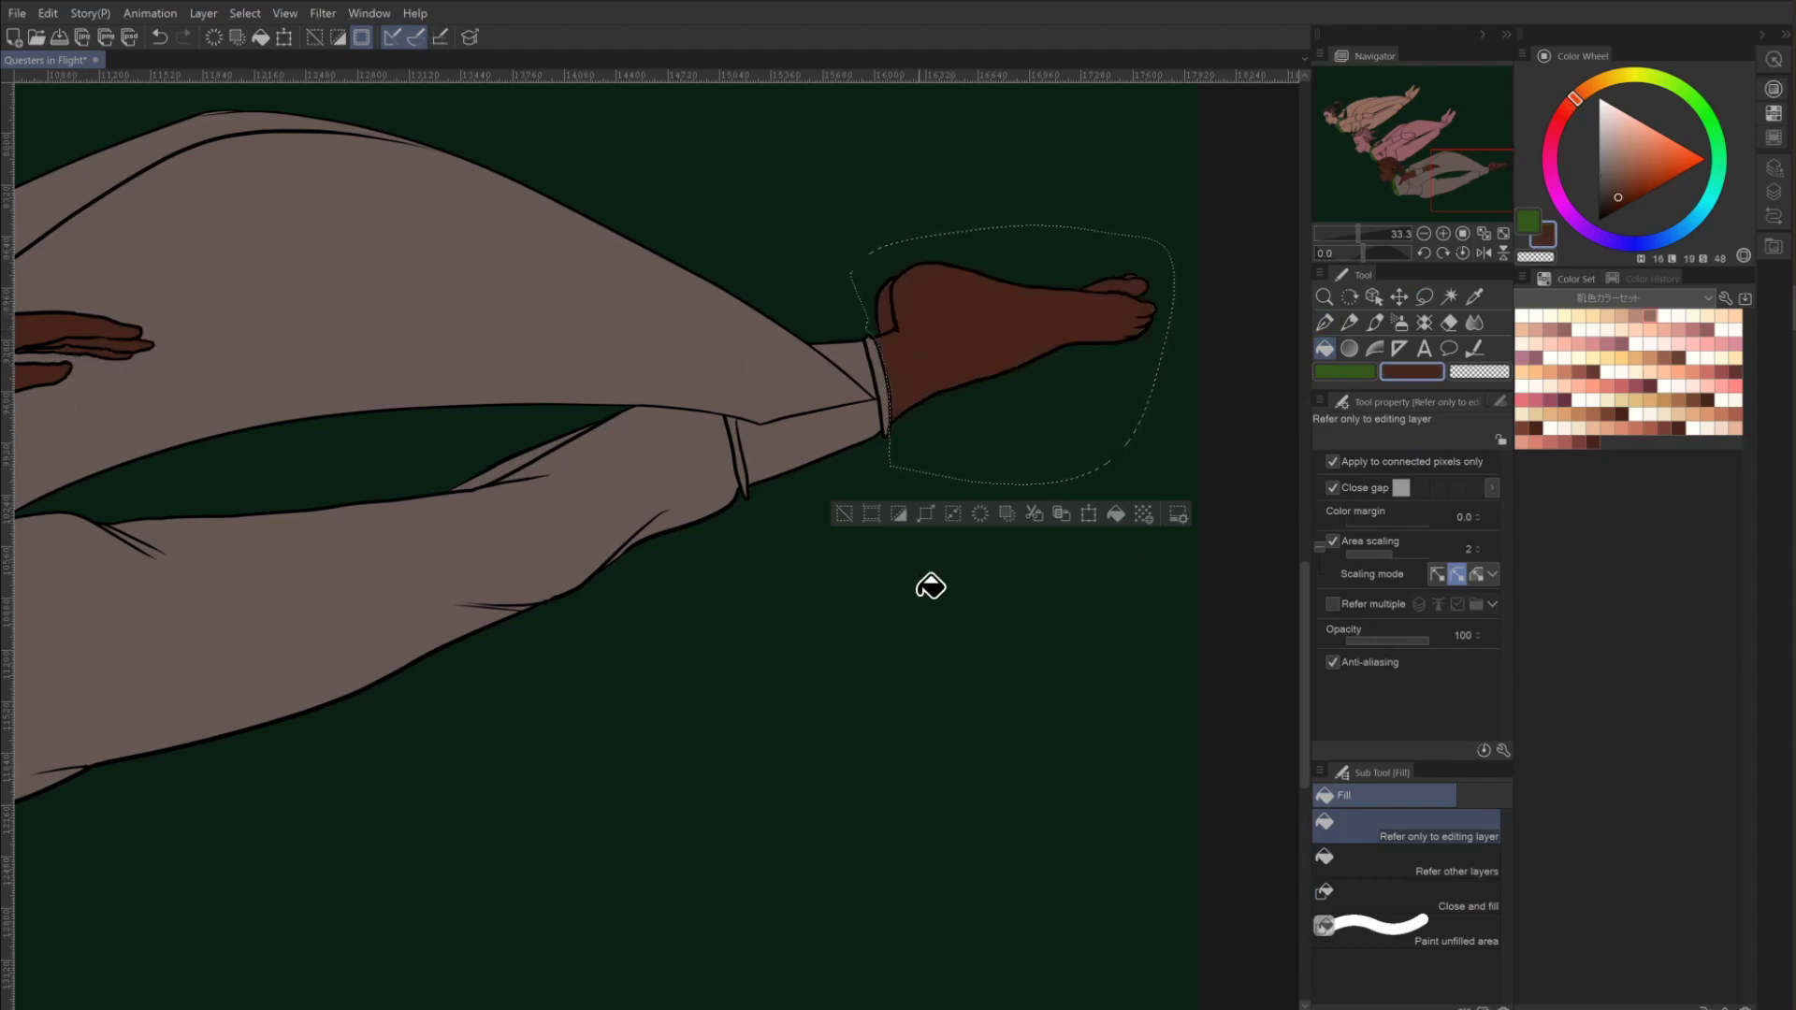
left_click(842, 513)
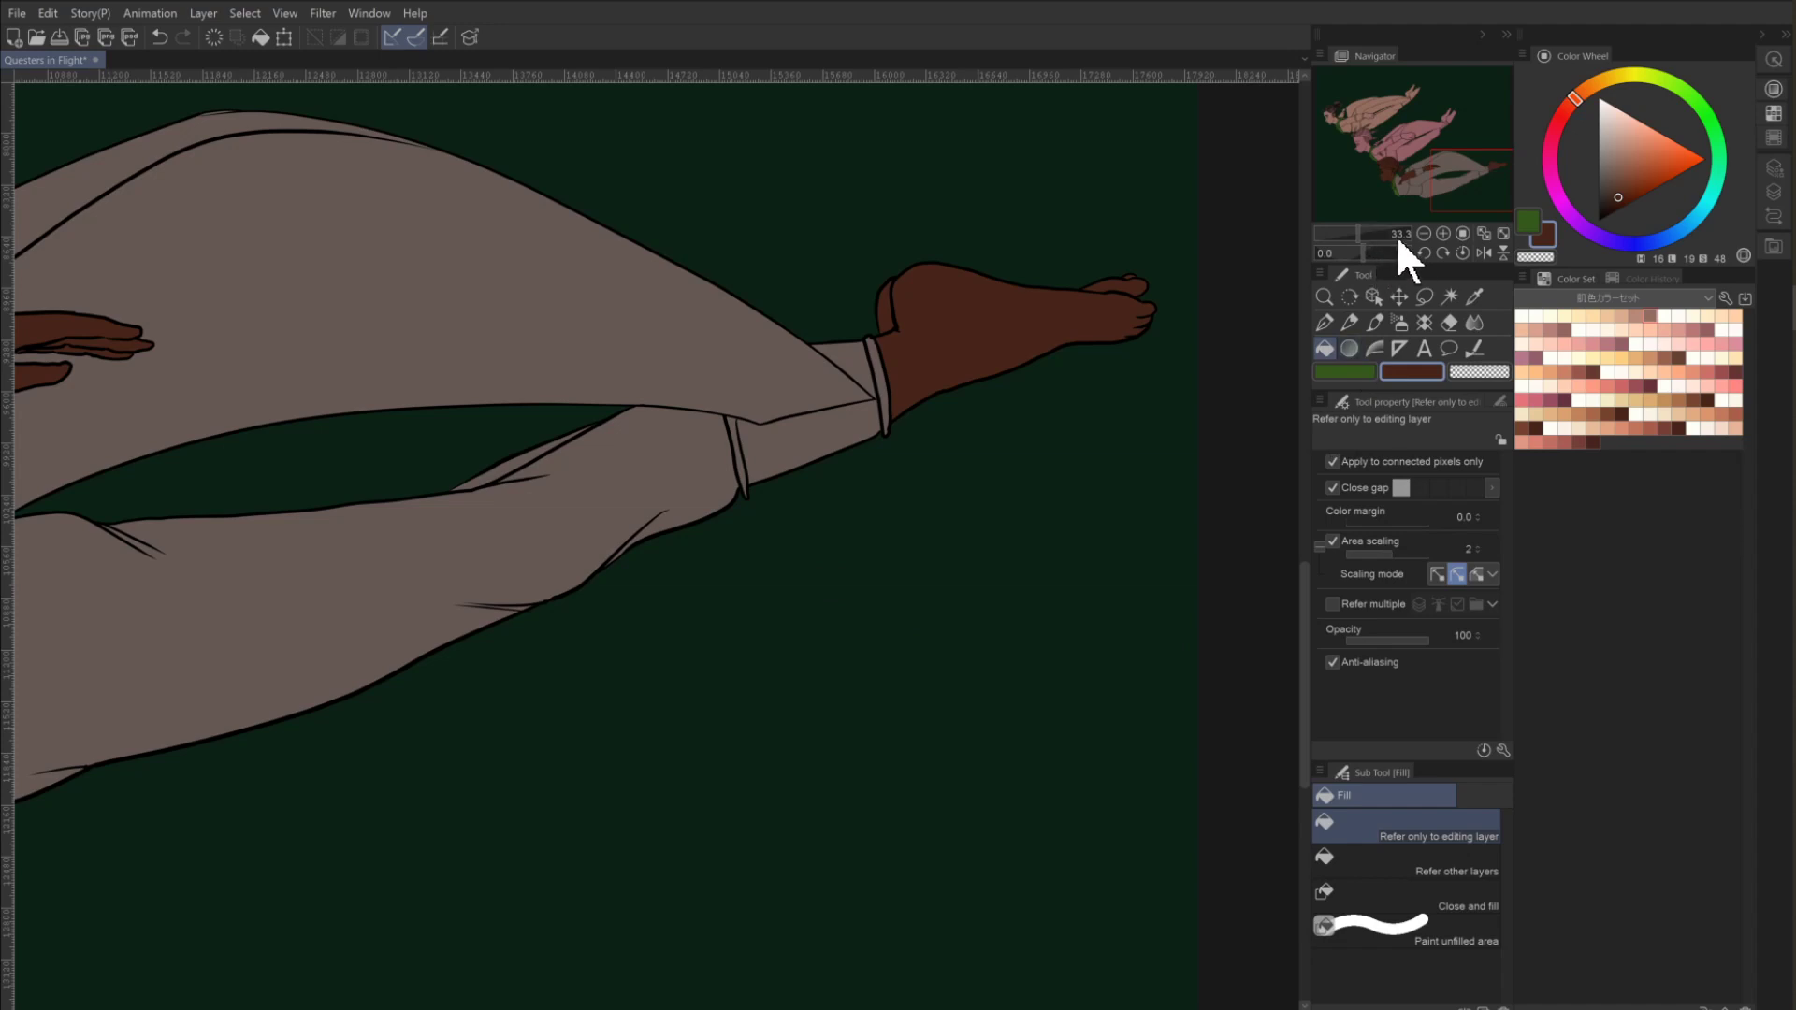
Lasso loosely around the middle figure's clothing from the green collar to the ankle cuffs, leaving the head and feet outside.
left_click(1421, 232)
left_click(1421, 231)
left_click(1421, 232)
left_click_drag(220, 521, 708, 587)
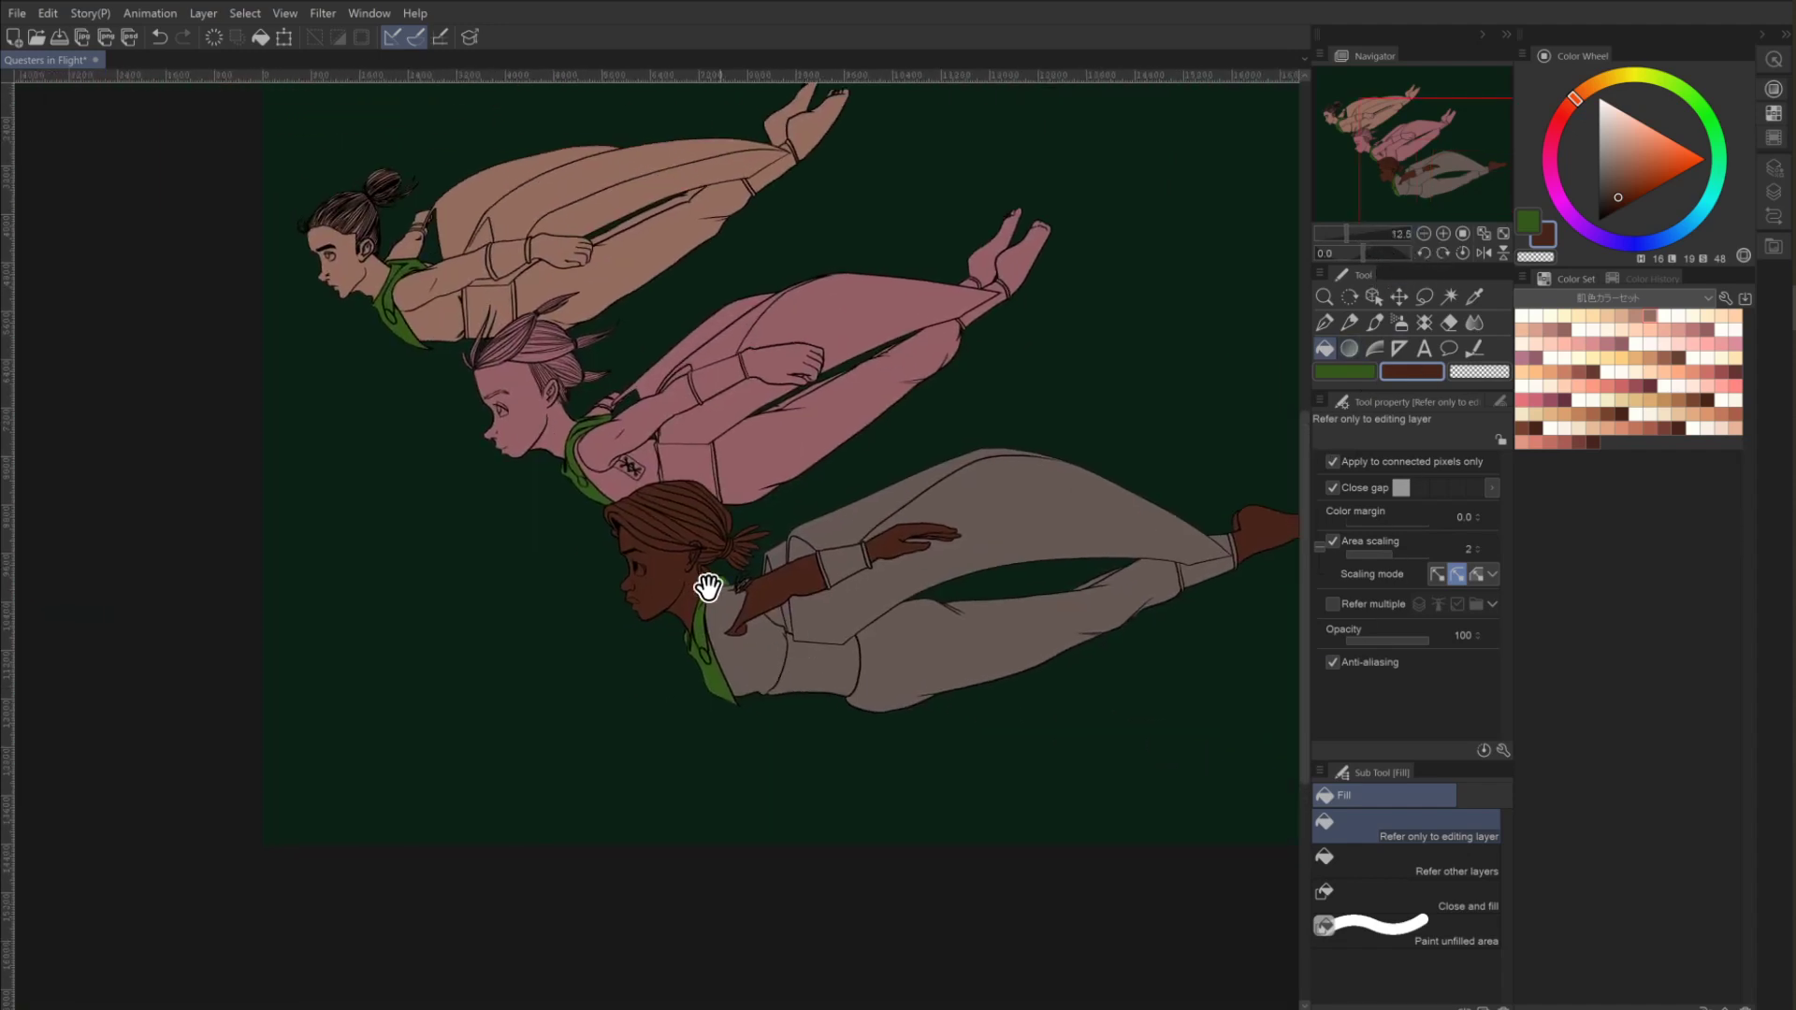
left_click_drag(410, 558, 421, 618)
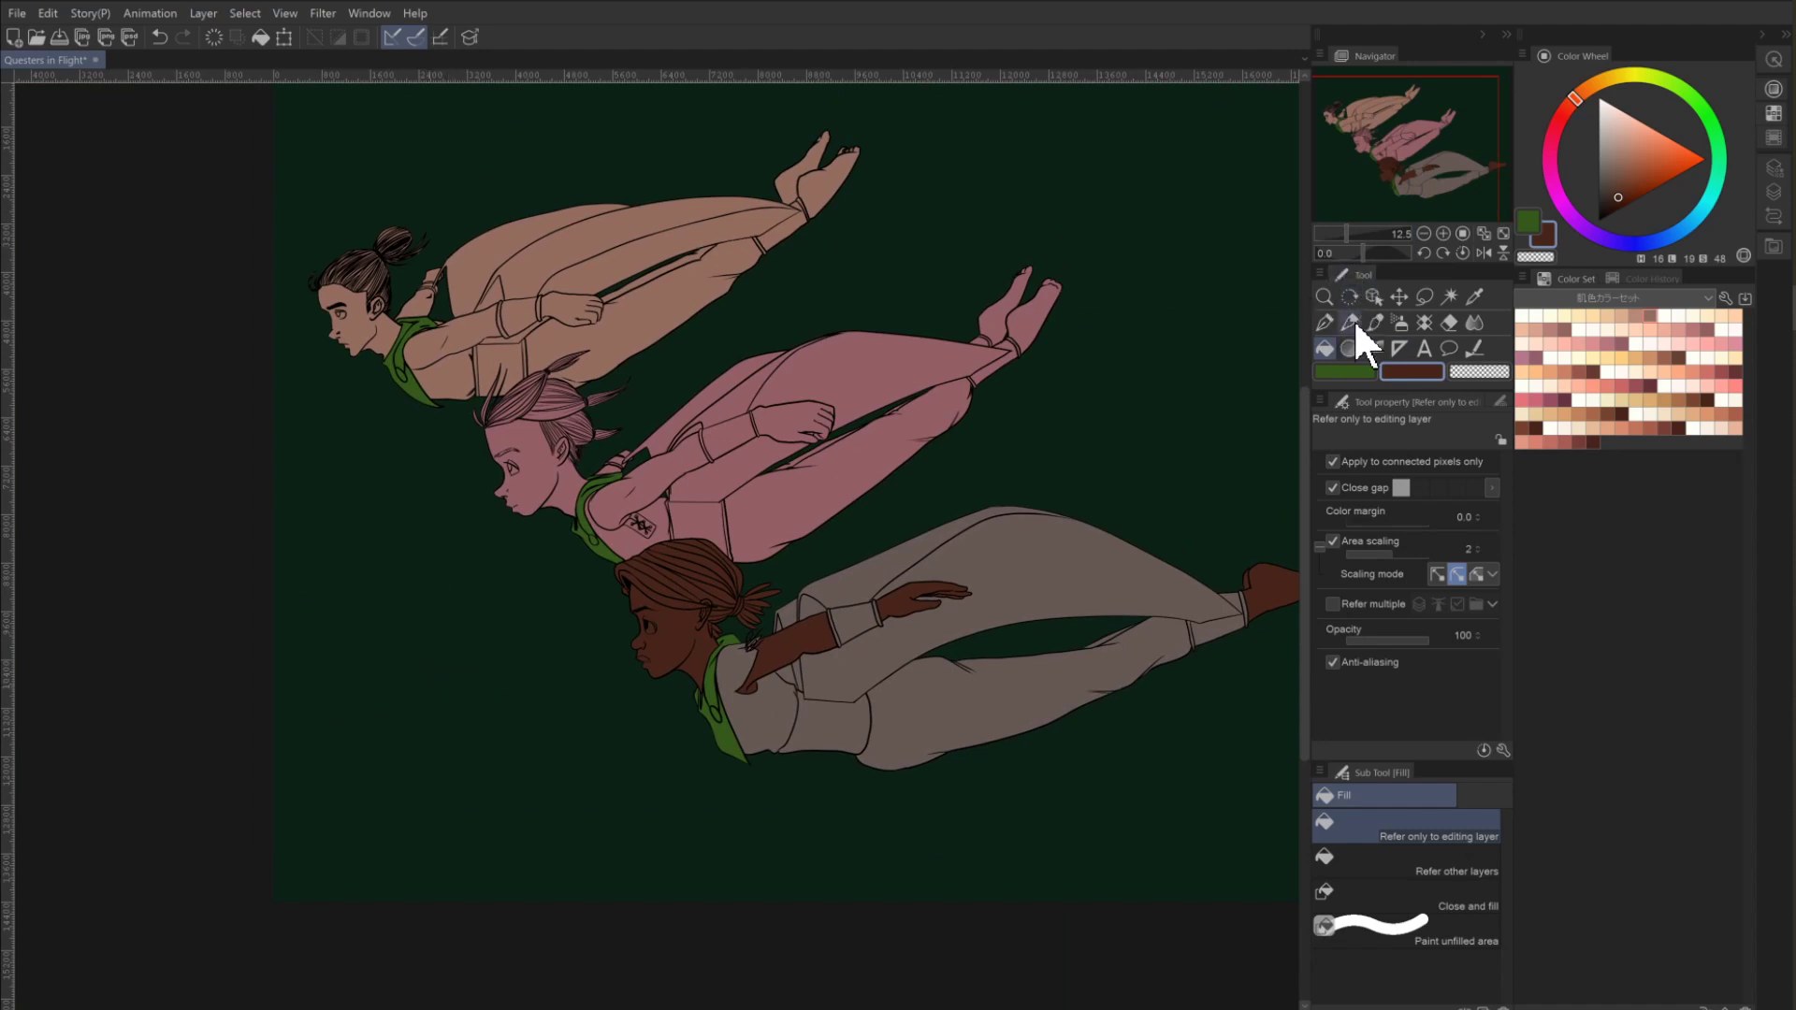
left_click(1413, 294)
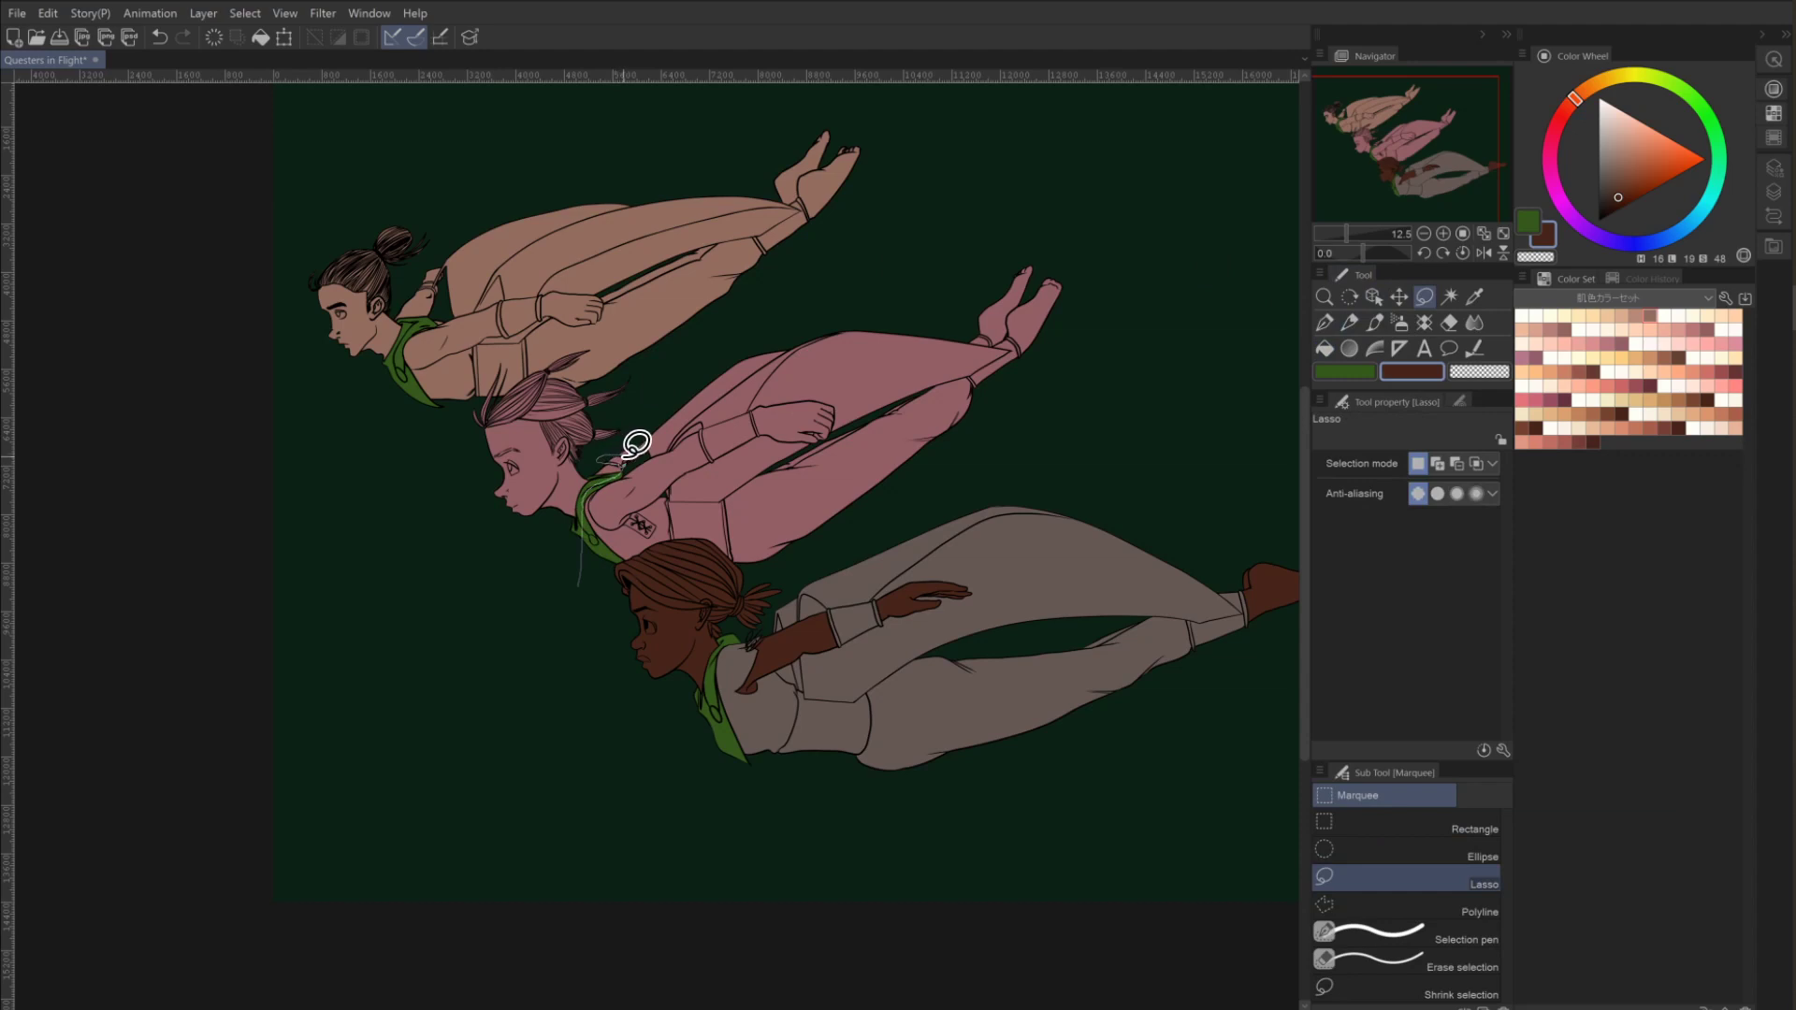
mouse_move(647, 435)
left_mouse_down()
mouse_move(689, 361)
mouse_move(782, 297)
mouse_move(925, 301)
mouse_move(980, 322)
left_mouse_up()
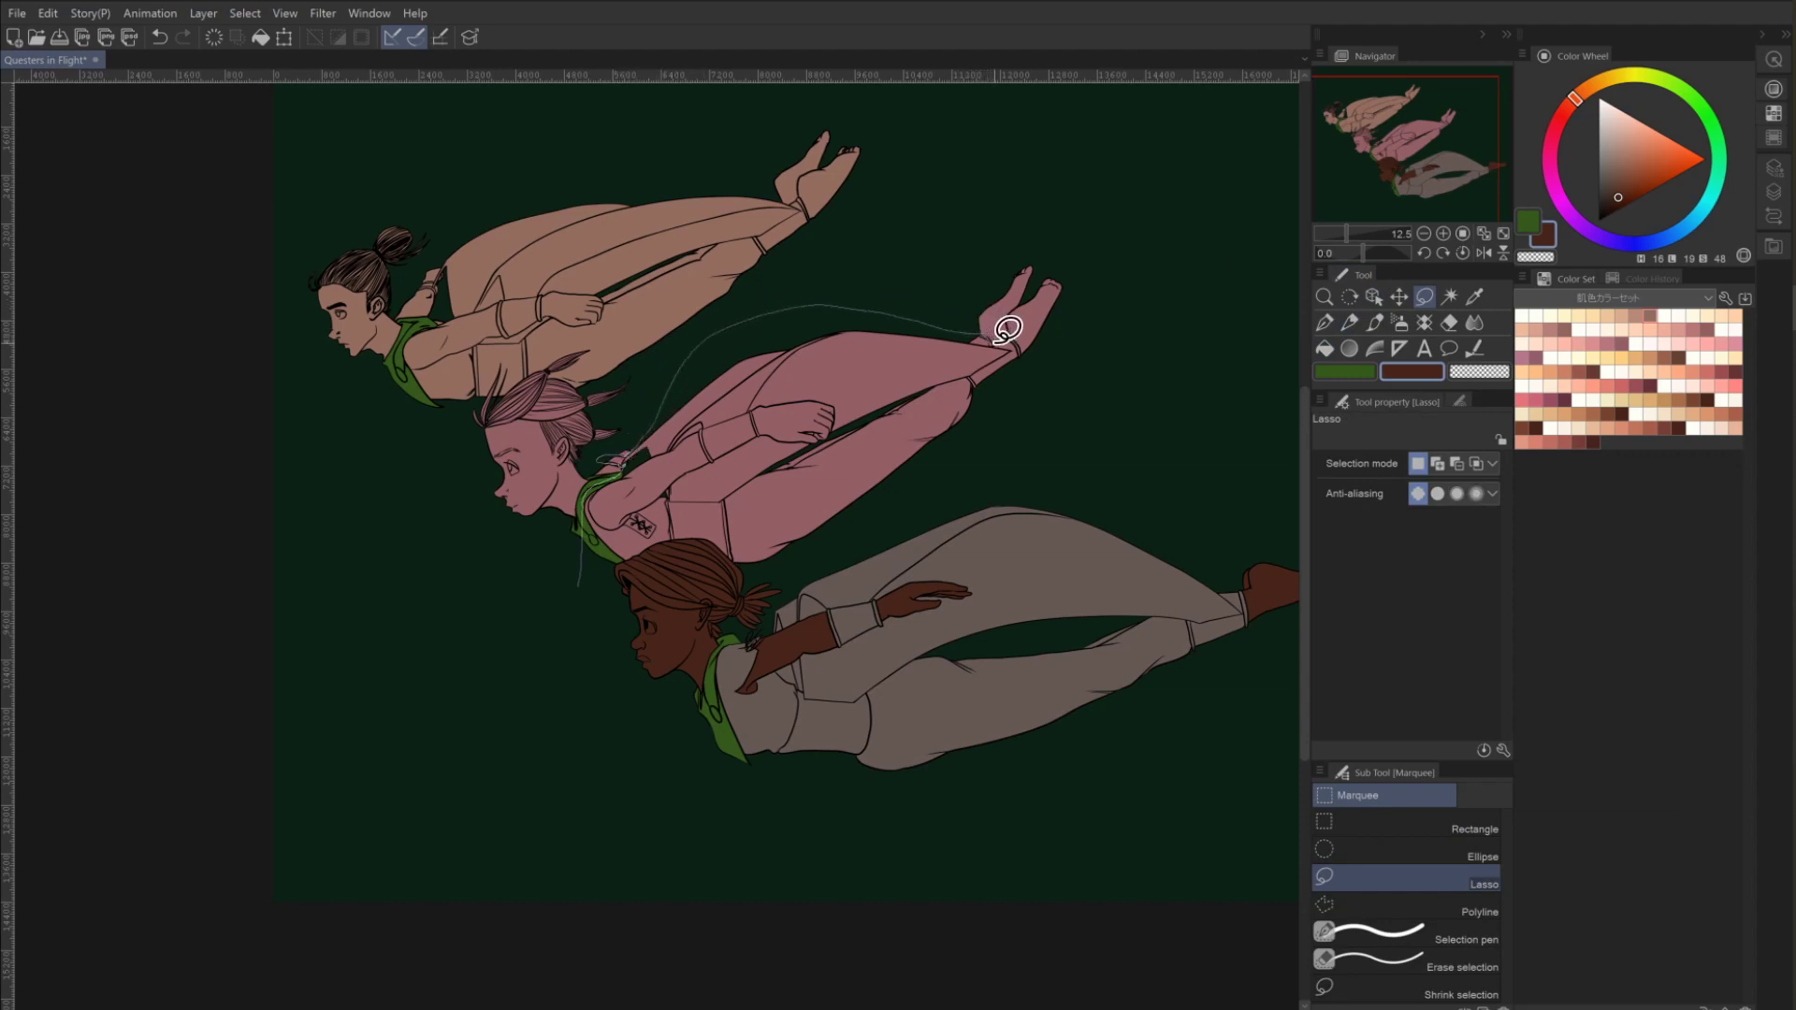
mouse_move(1023, 353)
left_mouse_down()
mouse_move(943, 452)
mouse_move(806, 537)
mouse_move(675, 577)
mouse_move(582, 573)
left_mouse_up()
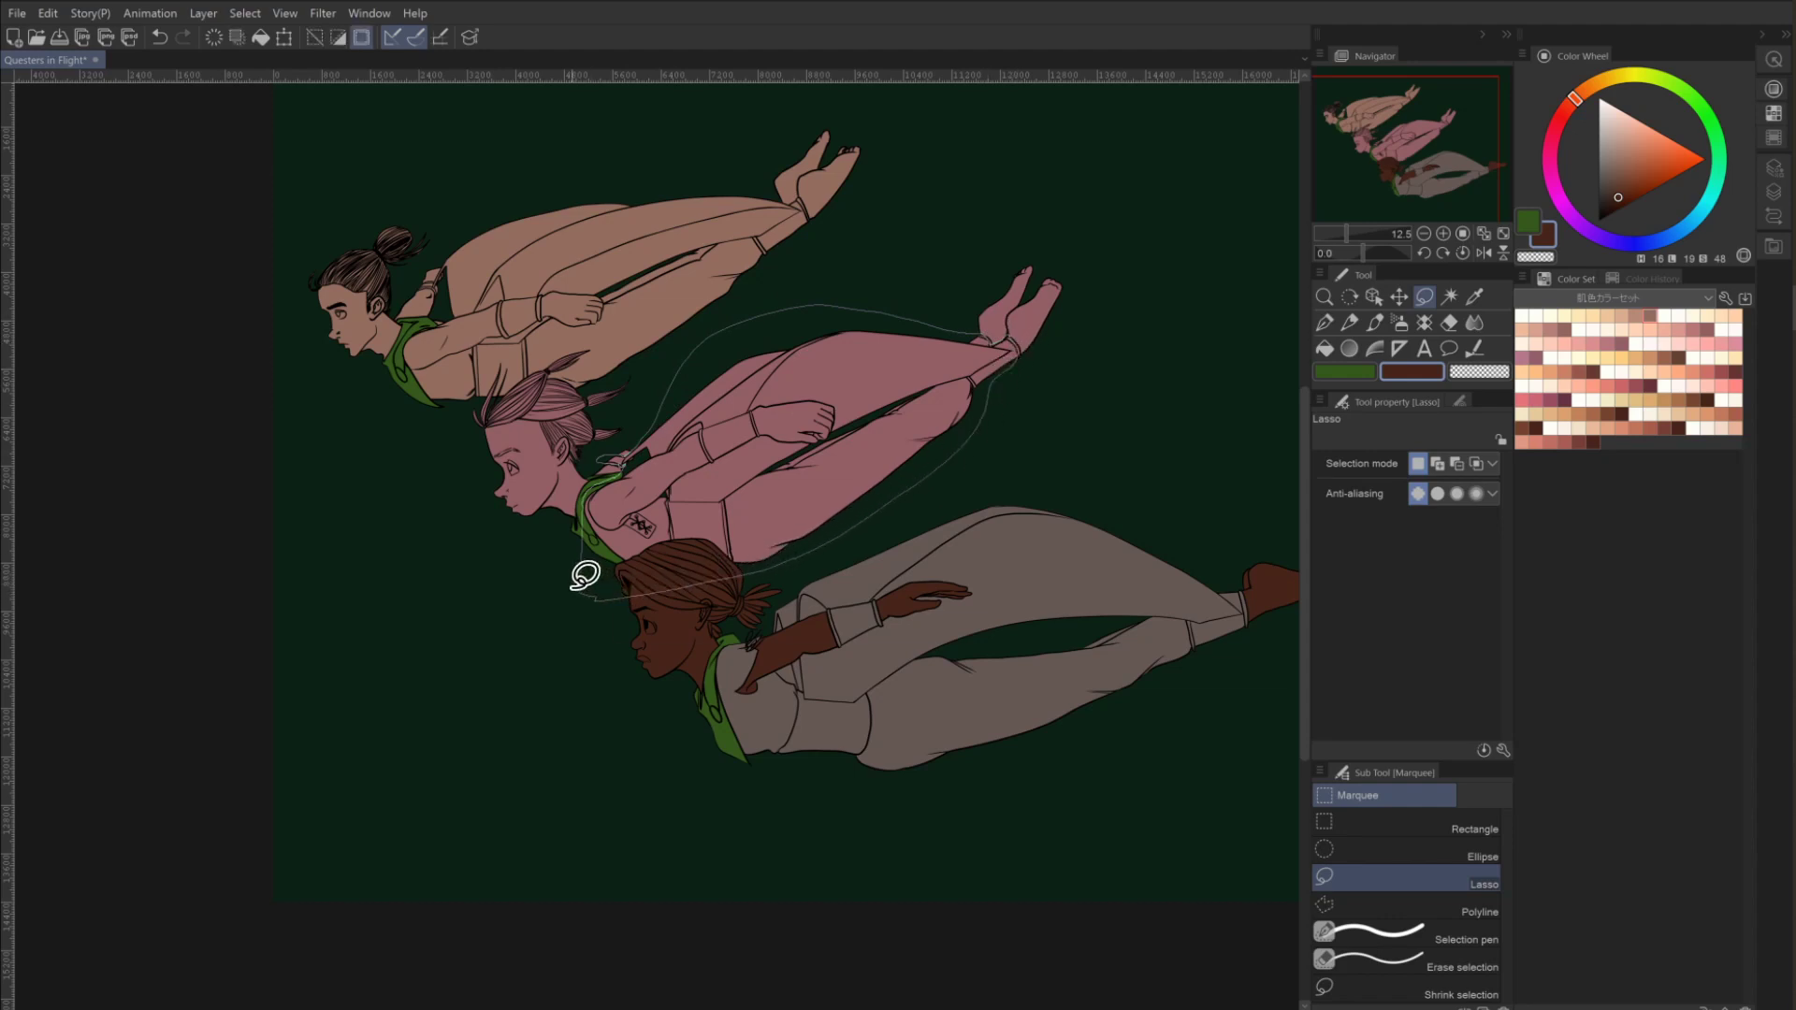
Subtract the middle figure's bare upper arm and near hand from the selection, following the arm outline and wrist cuff.
triple_click(1445, 231)
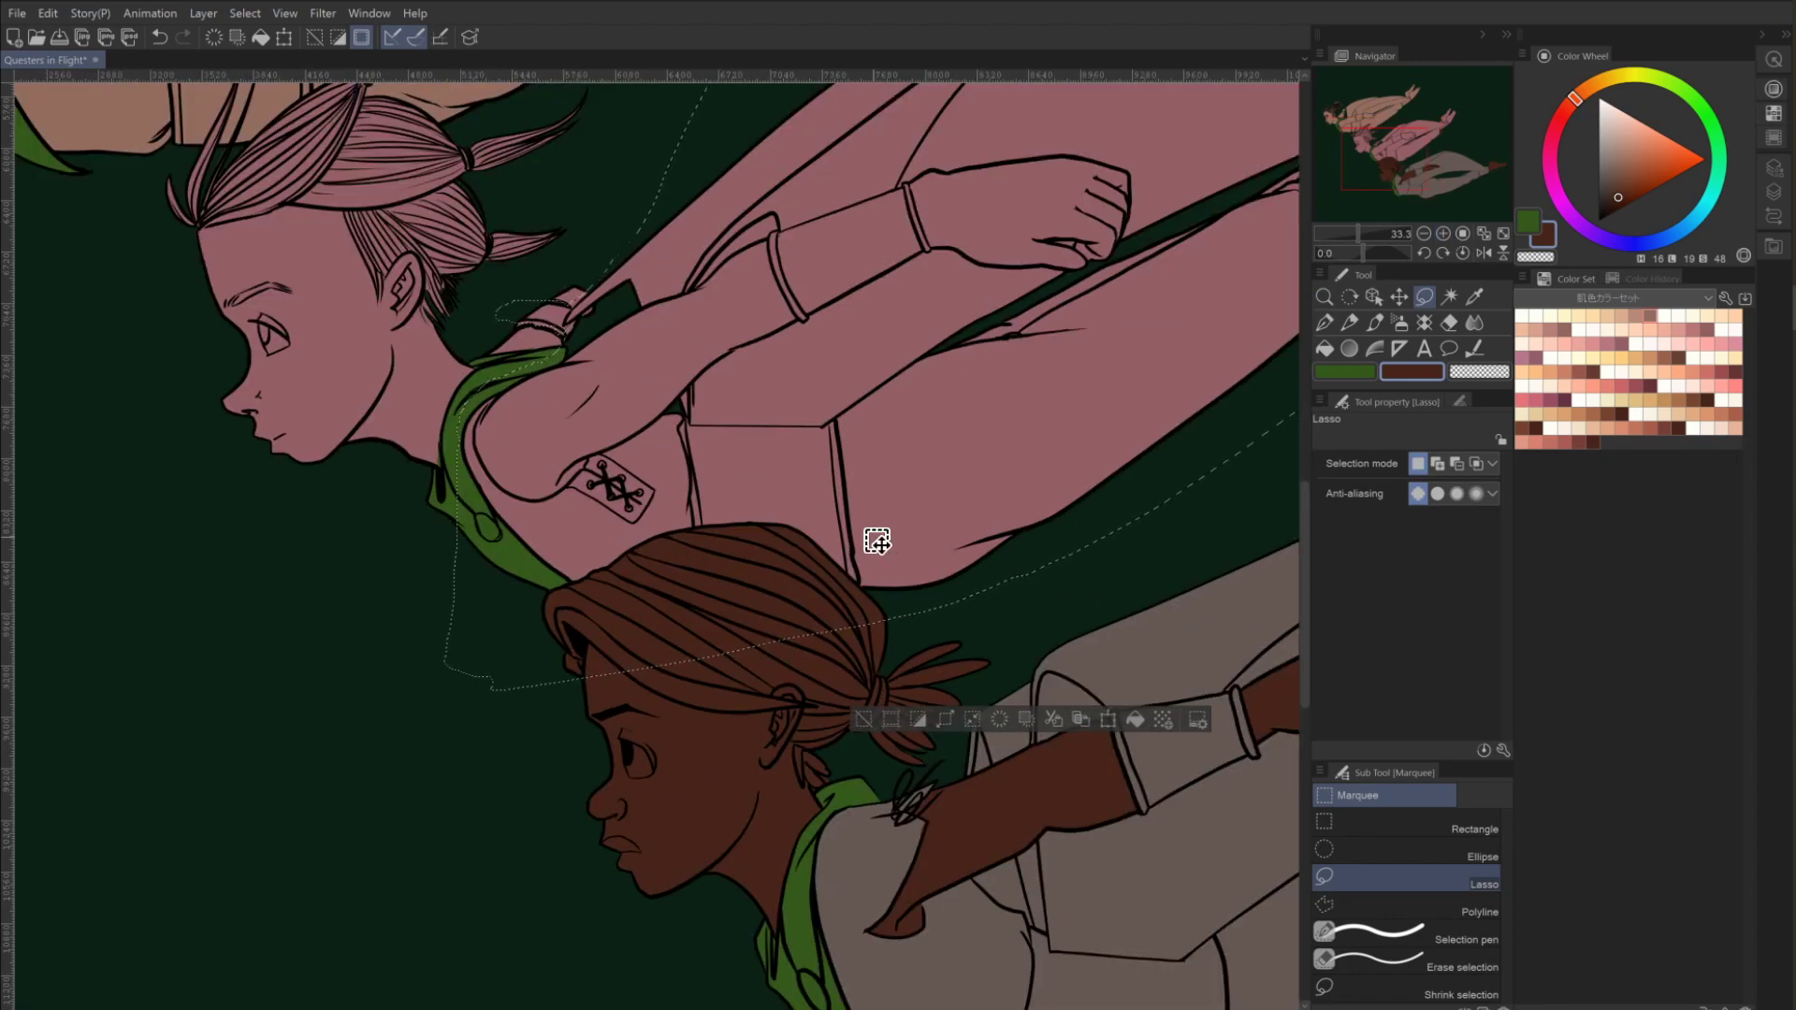
key("shift")
key("alt")
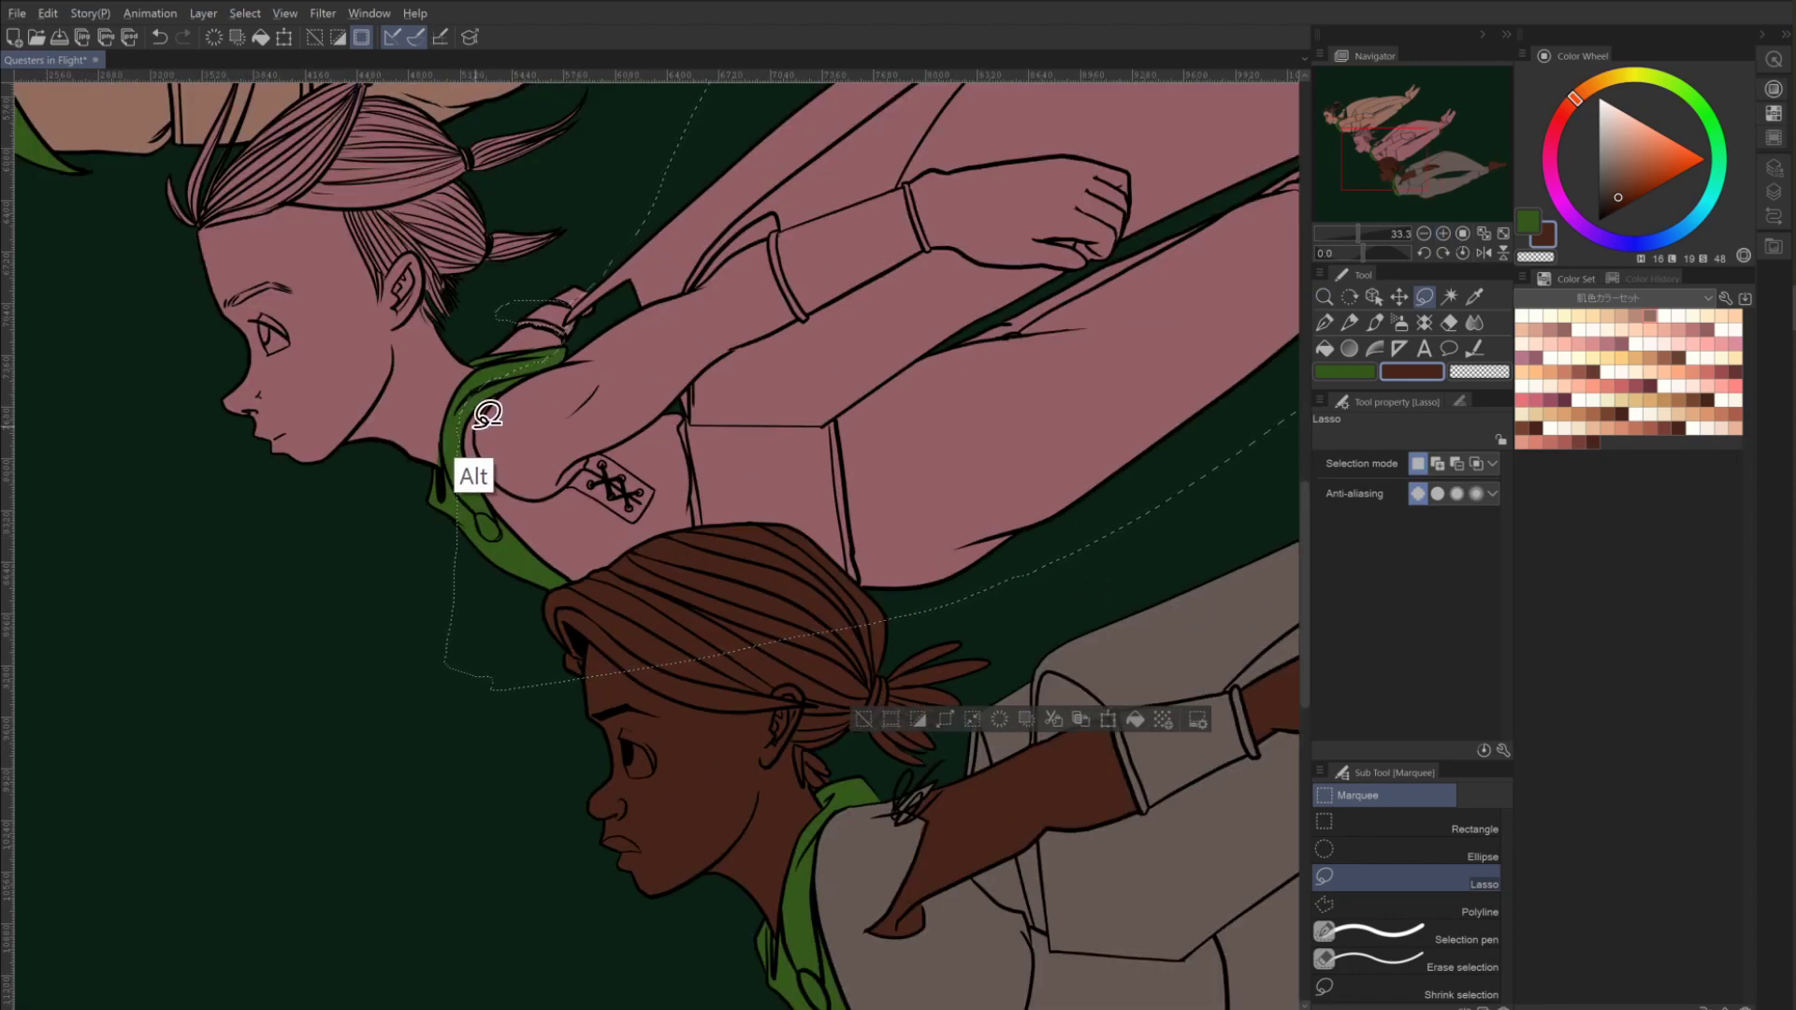
left_click_drag(488, 415, 534, 484)
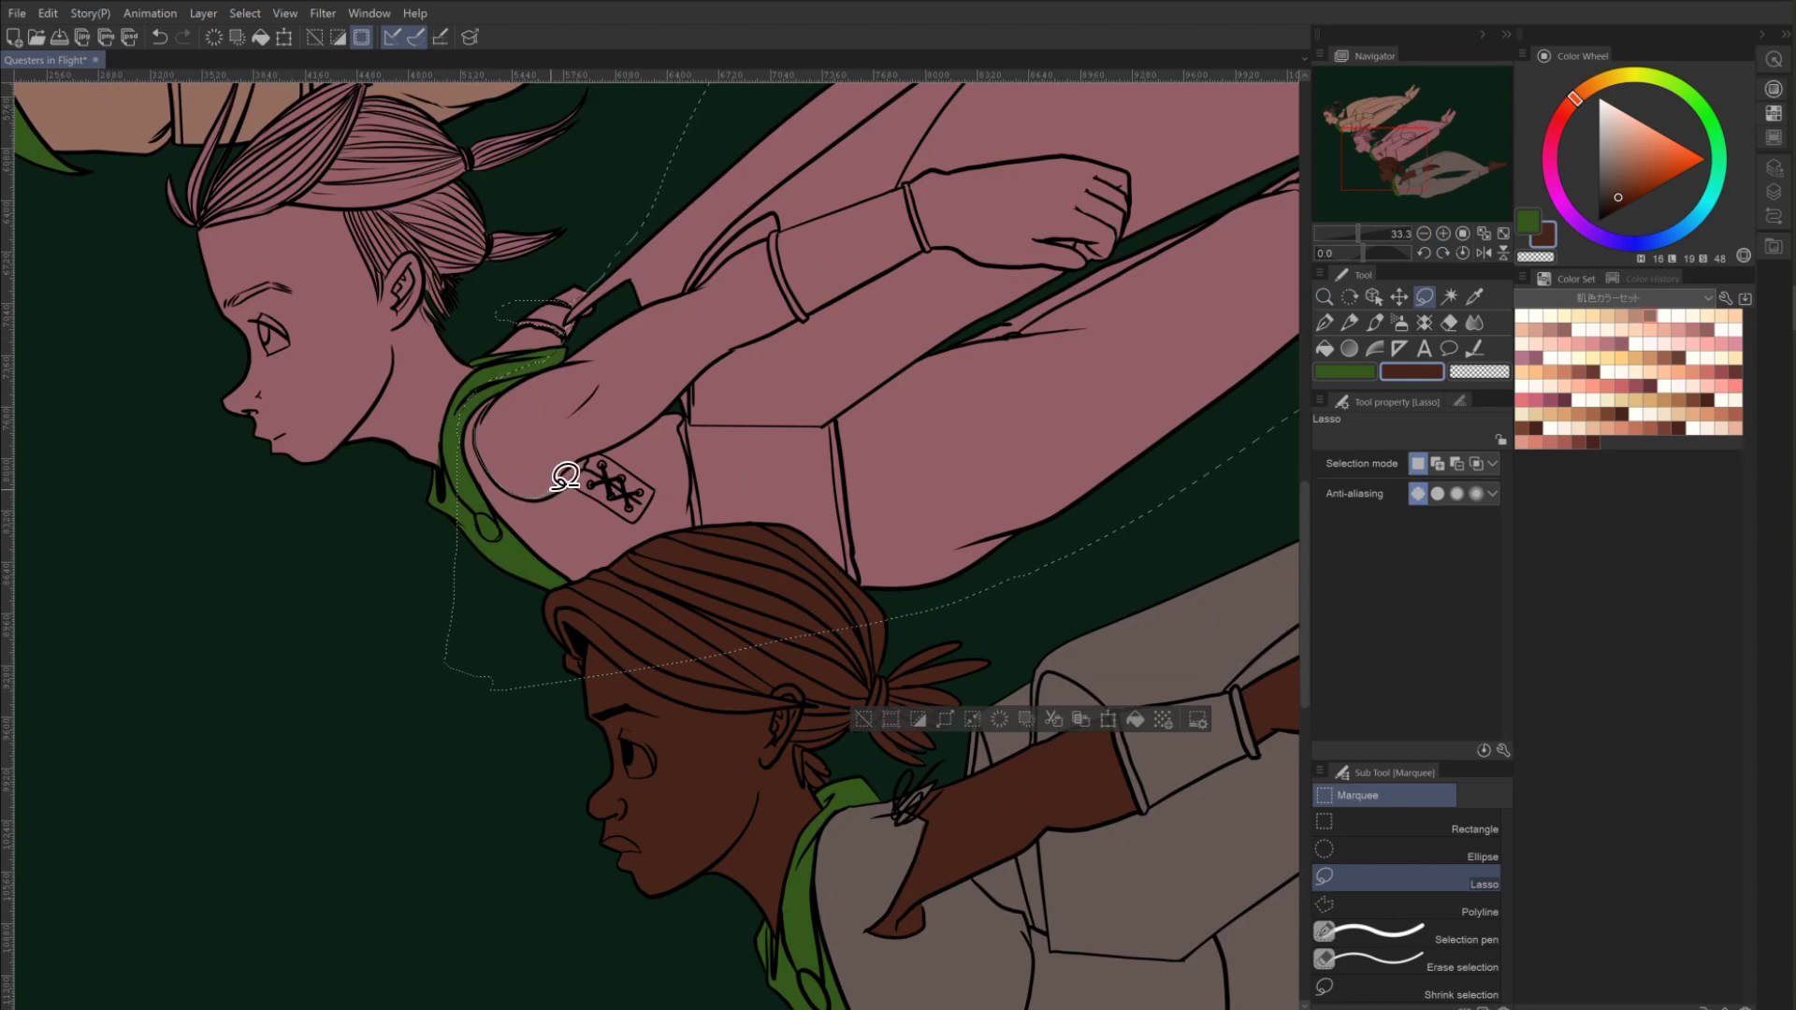
mouse_move(630, 436)
left_mouse_down()
mouse_move(719, 355)
mouse_move(794, 320)
mouse_move(733, 249)
left_mouse_up()
mouse_move(987, 151)
left_mouse_down()
mouse_move(1103, 161)
mouse_move(1126, 198)
mouse_move(1068, 276)
mouse_move(942, 249)
left_mouse_up()
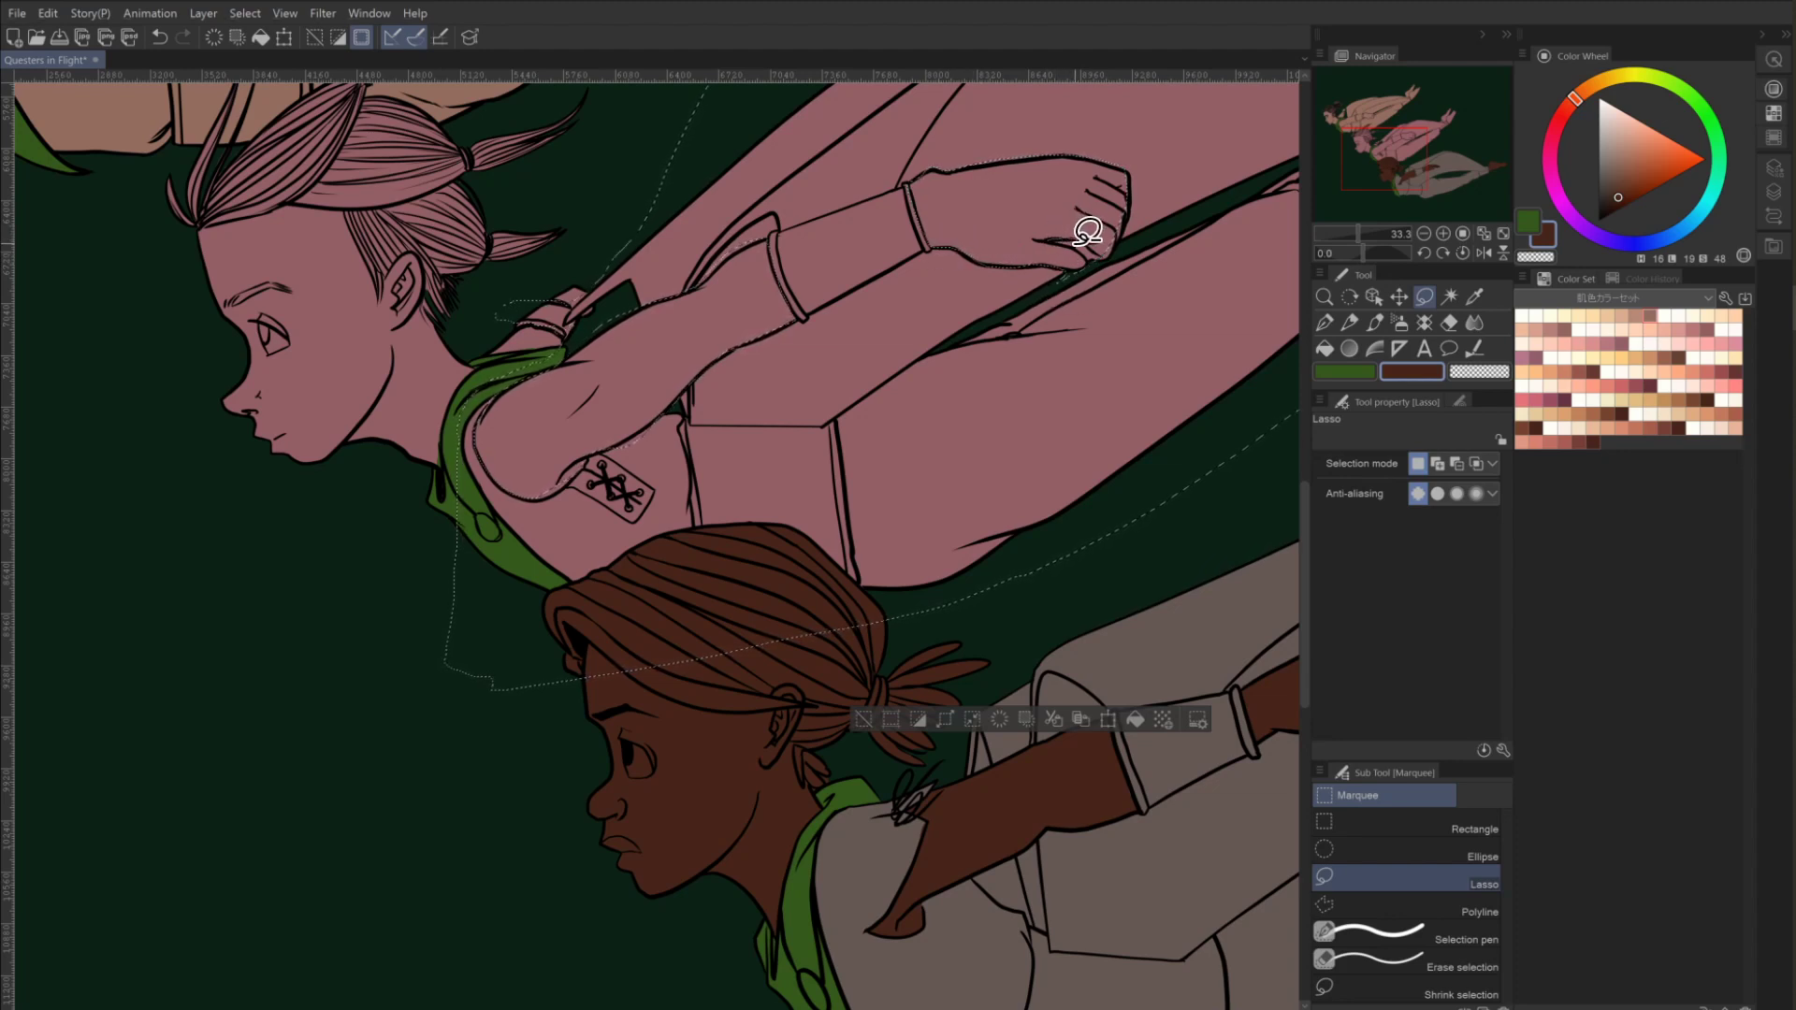
Correct the selection edge around the near fist so that it follows the fingers, knuckles and back of the hand.
key("shift")
left_click(1444, 234)
left_click(1444, 234)
left_click_drag(886, 465, 636, 870)
left_click_drag(969, 317, 807, 573)
key("alt")
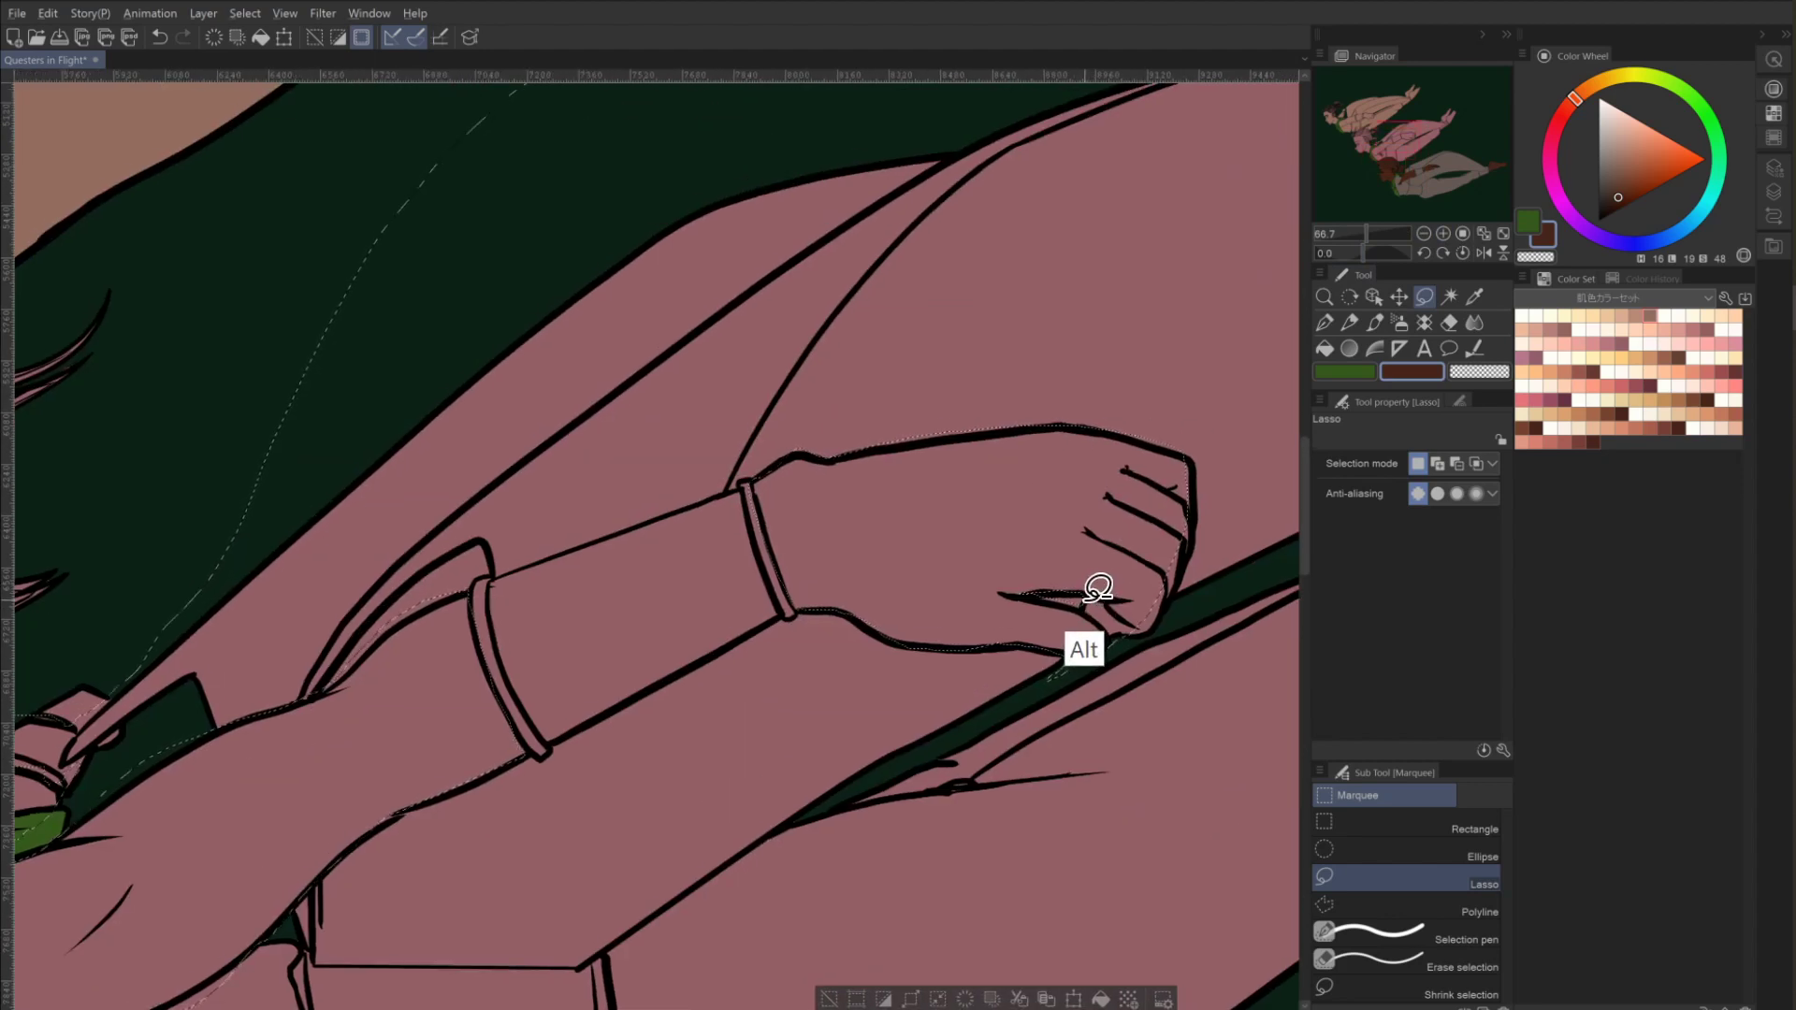
key("shift")
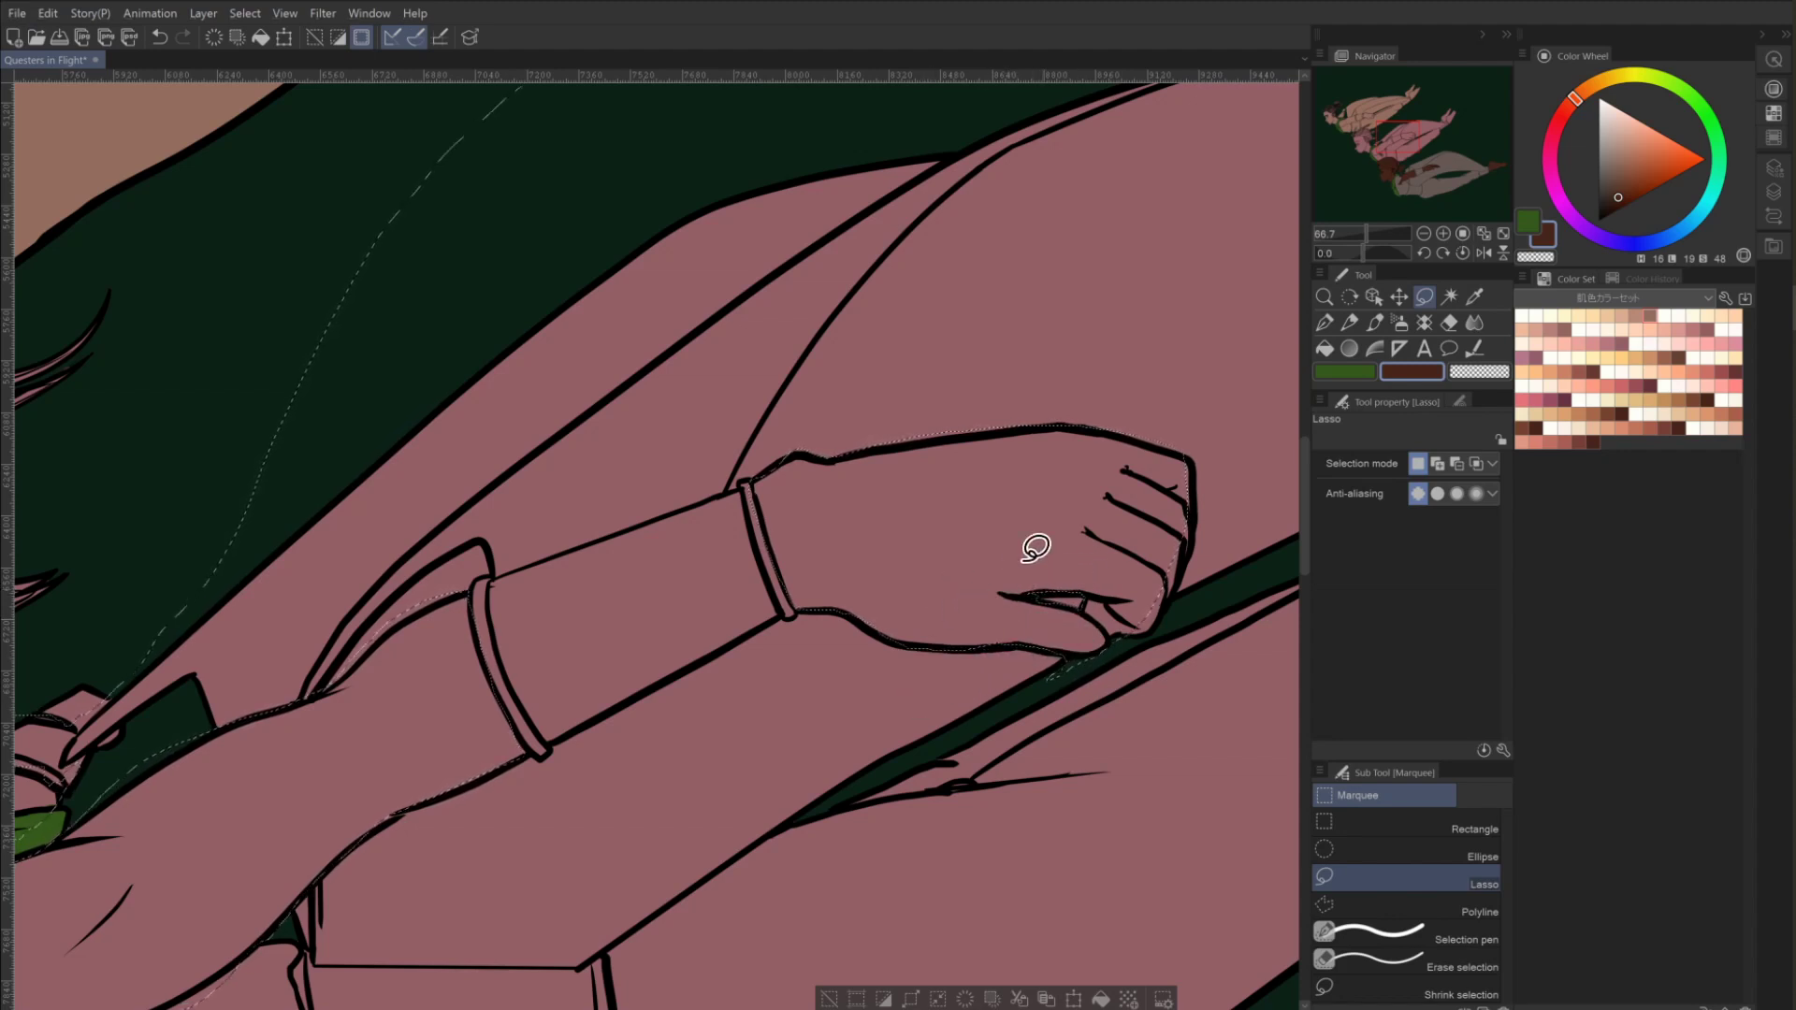
key("shift")
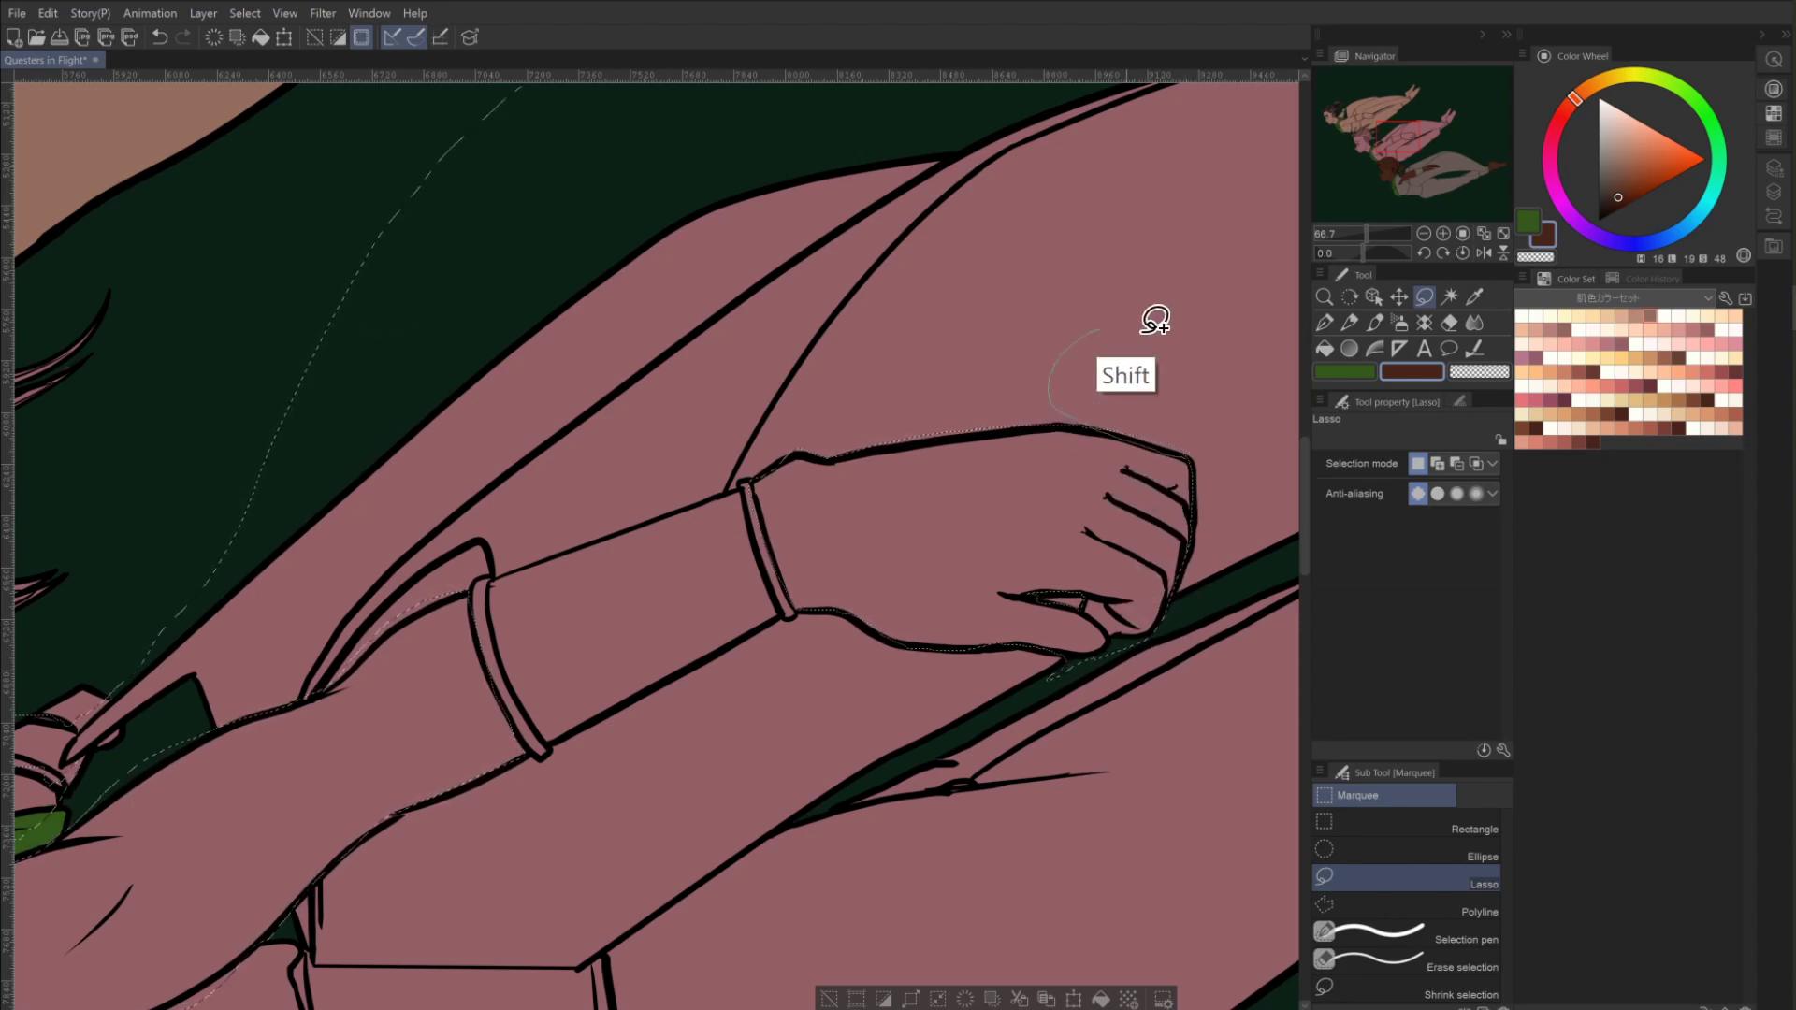
mouse_move(1022, 398)
left_mouse_down()
mouse_move(839, 442)
mouse_move(992, 358)
mouse_move(779, 446)
mouse_move(798, 457)
mouse_move(756, 471)
mouse_move(681, 550)
mouse_move(736, 484)
mouse_move(753, 593)
mouse_move(736, 481)
mouse_move(766, 573)
mouse_move(706, 599)
mouse_move(768, 530)
left_mouse_up()
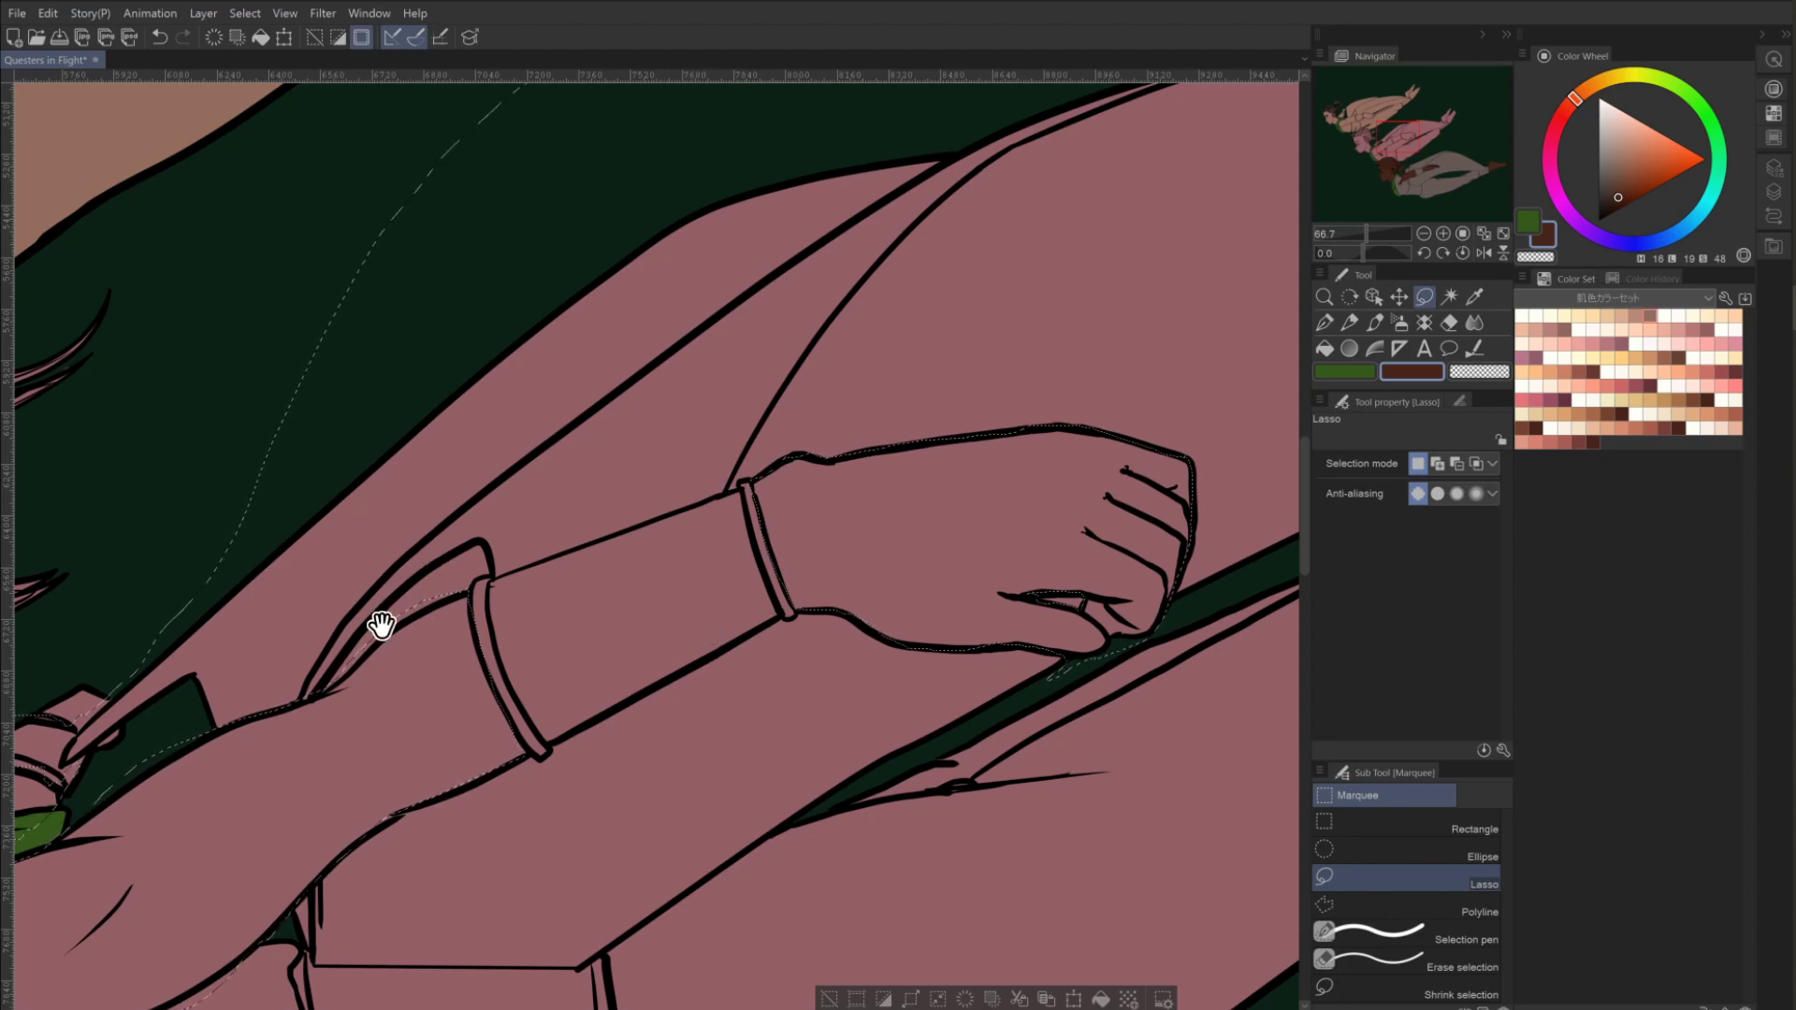
mouse_move(381, 625)
left_mouse_down()
mouse_move(445, 521)
mouse_move(542, 508)
left_mouse_up()
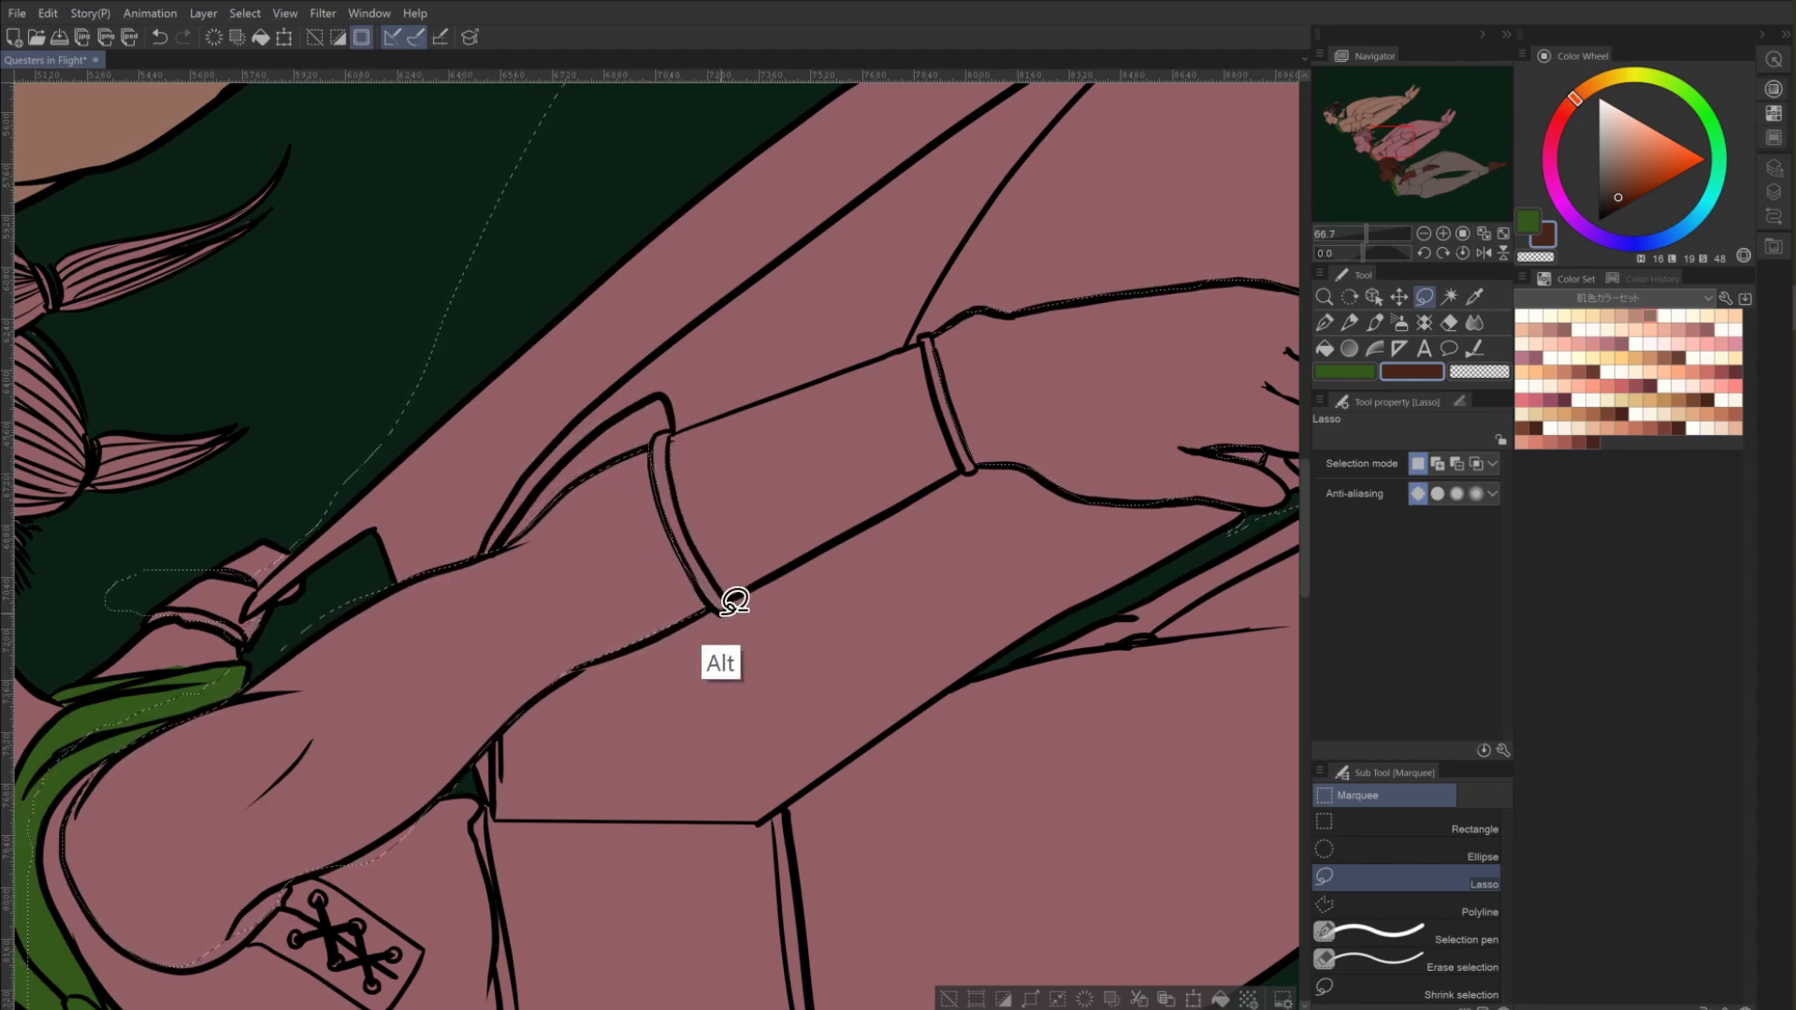
mouse_move(734, 601)
left_mouse_down()
mouse_move(800, 542)
mouse_move(665, 555)
left_mouse_up()
key("ctrl+z")
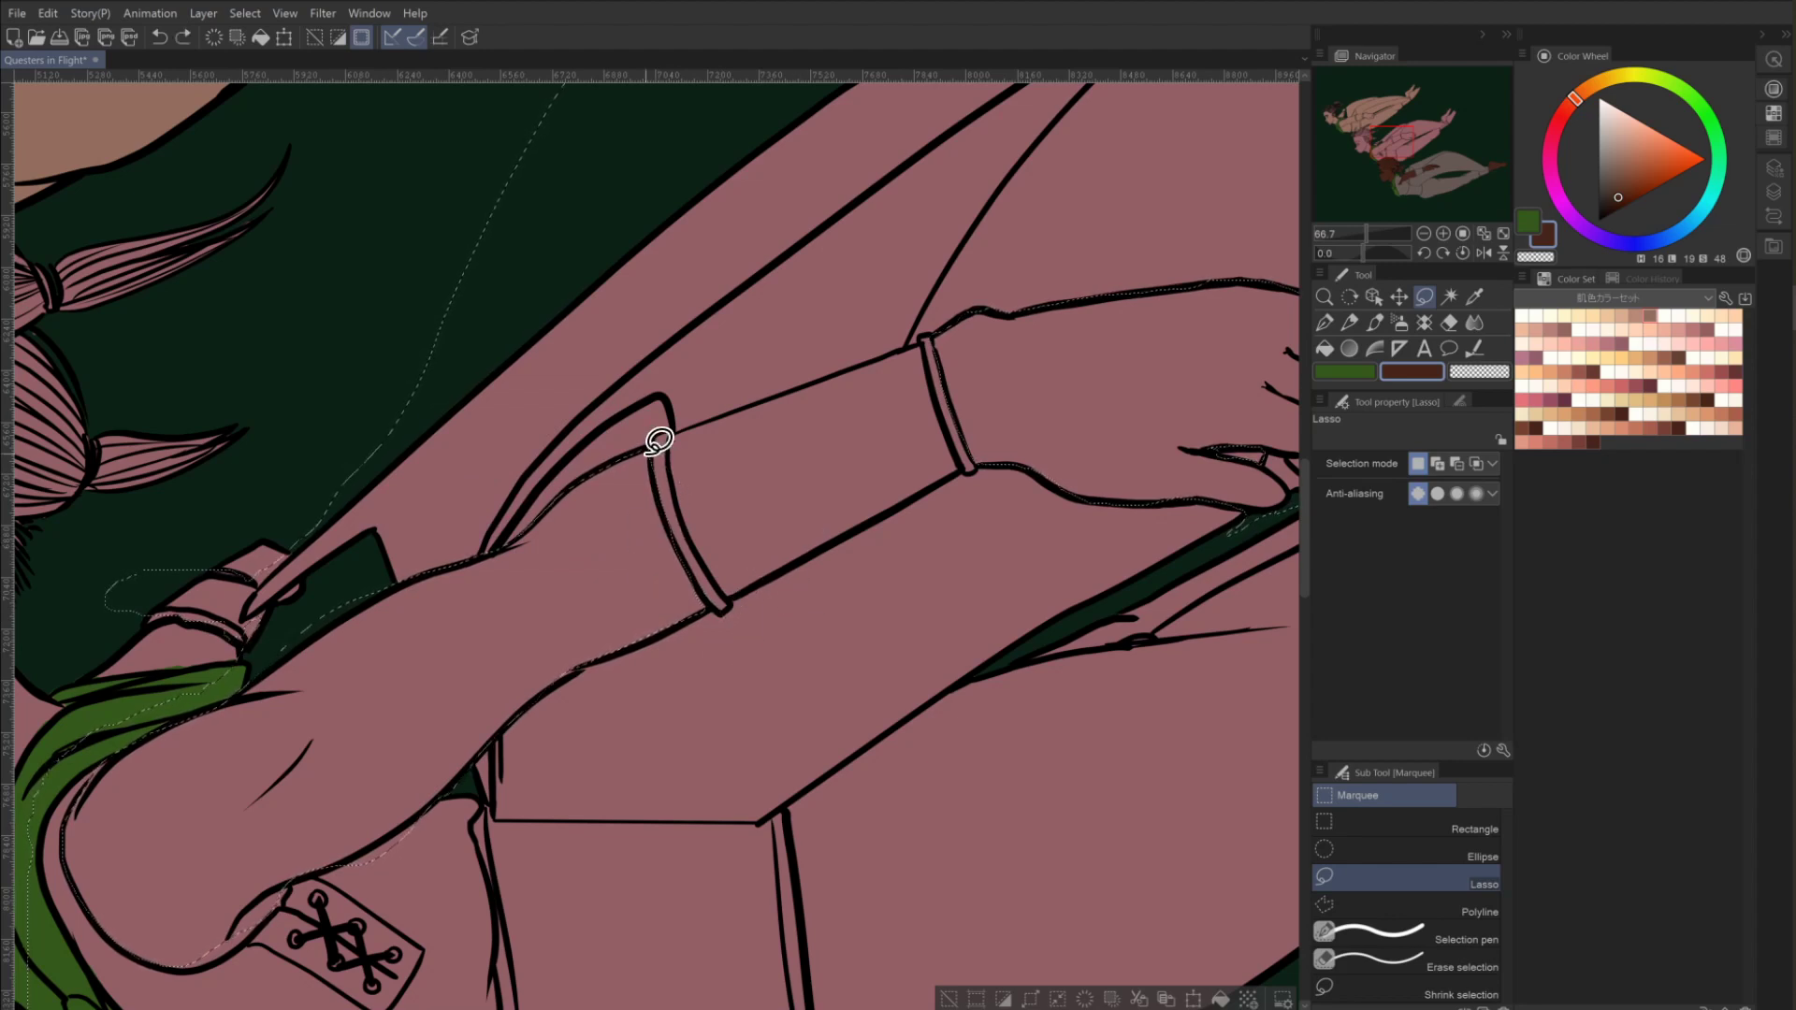
mouse_move(664, 440)
left_mouse_down()
mouse_move(698, 556)
mouse_move(674, 417)
left_mouse_up()
key("ctrl+z")
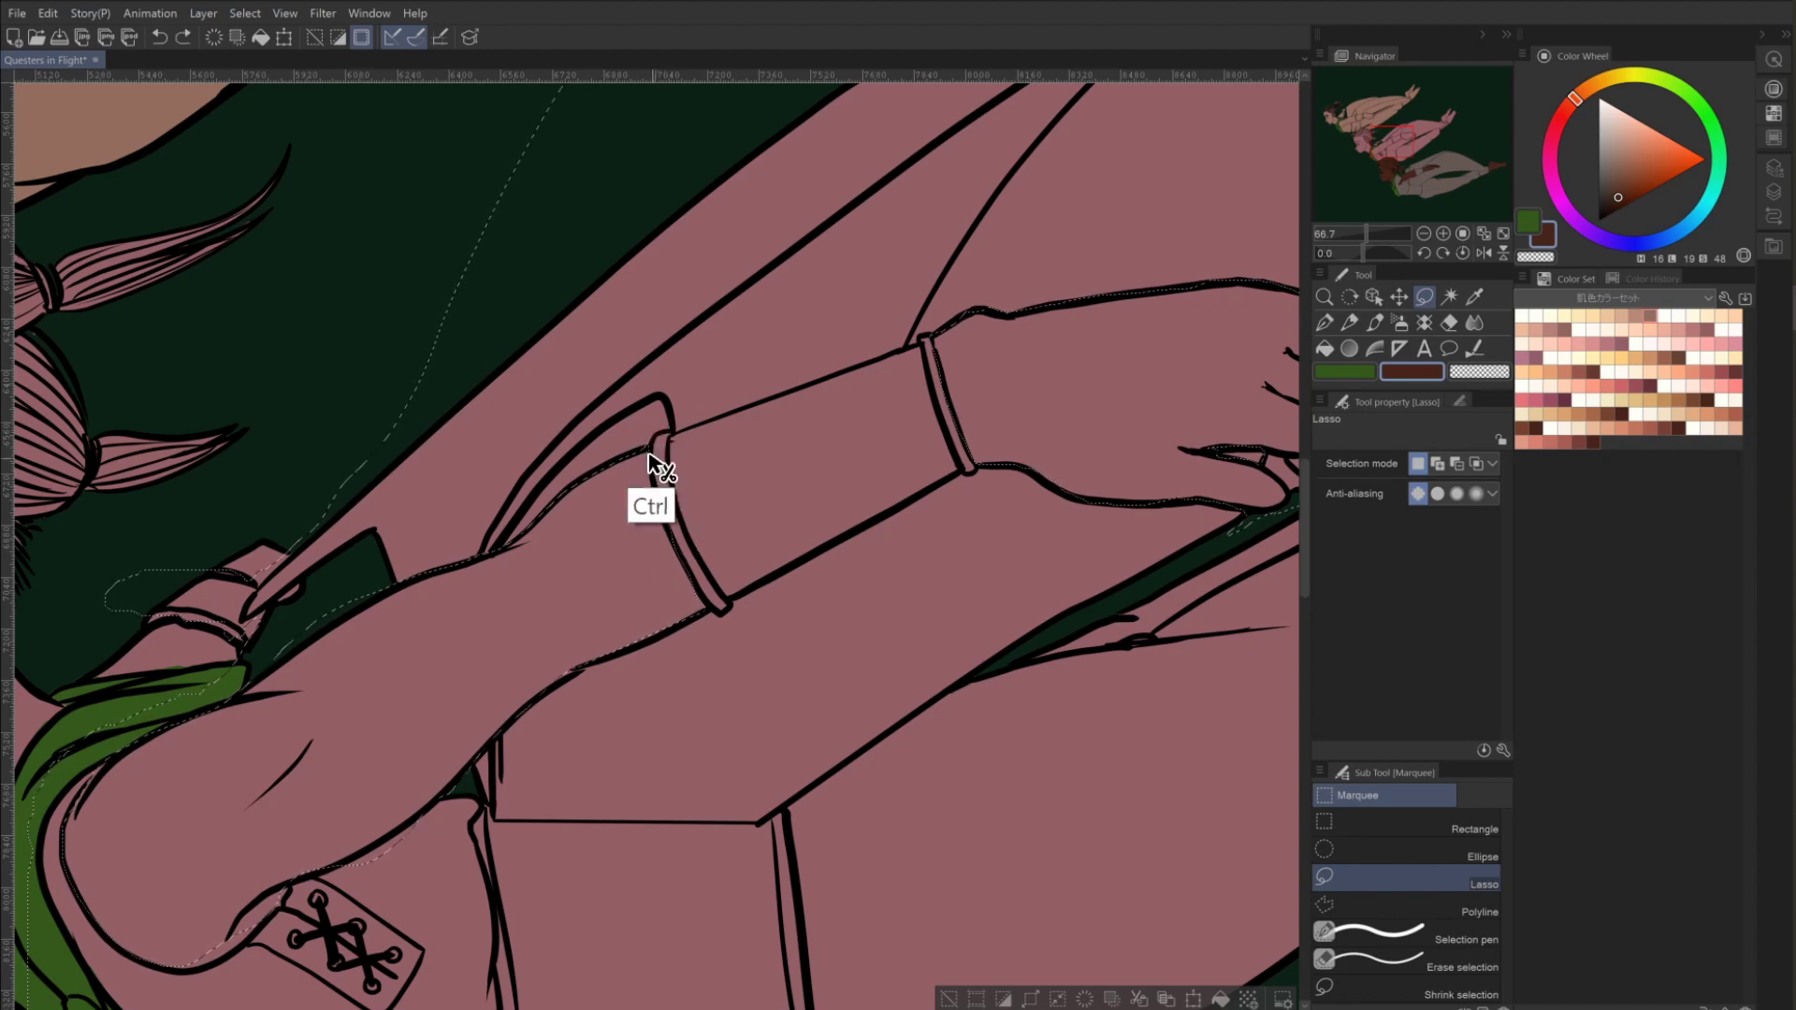
Refine the selection at the elbow cuff, adding the missing parts of the band along its inked outline.
key("alt")
left_click(645, 455)
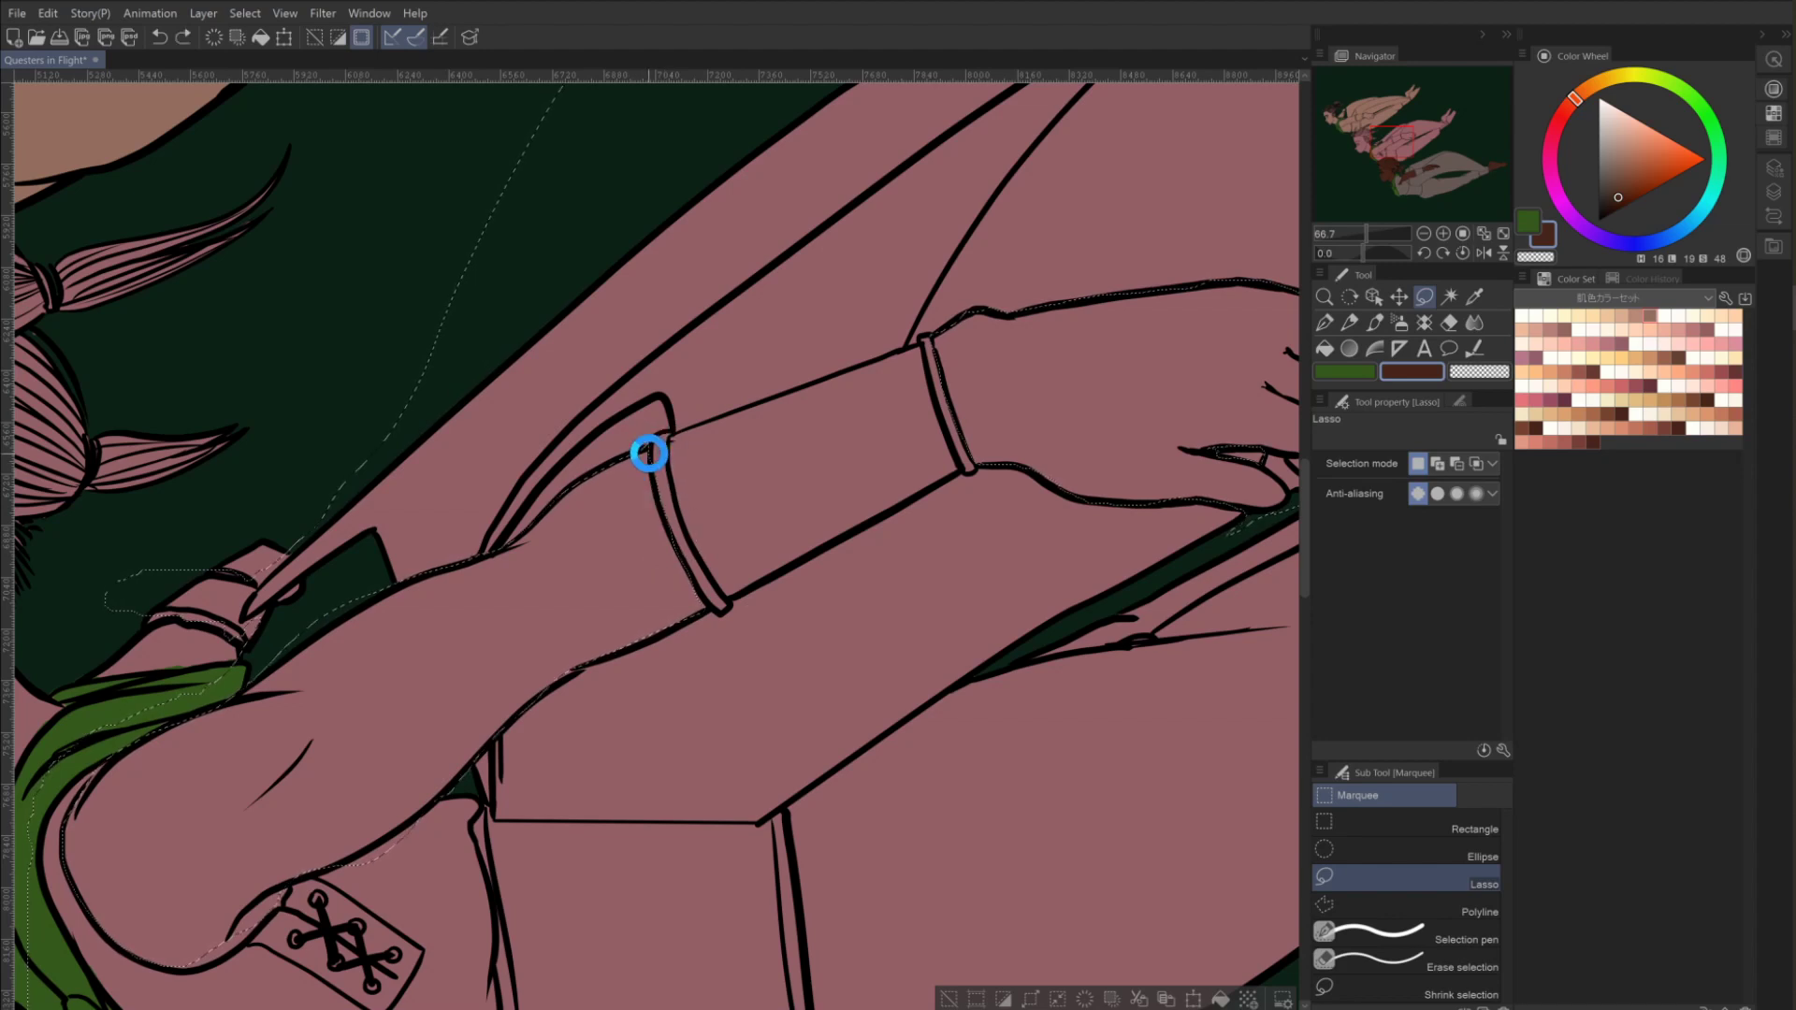
left_click(646, 456, "shift")
key("shift")
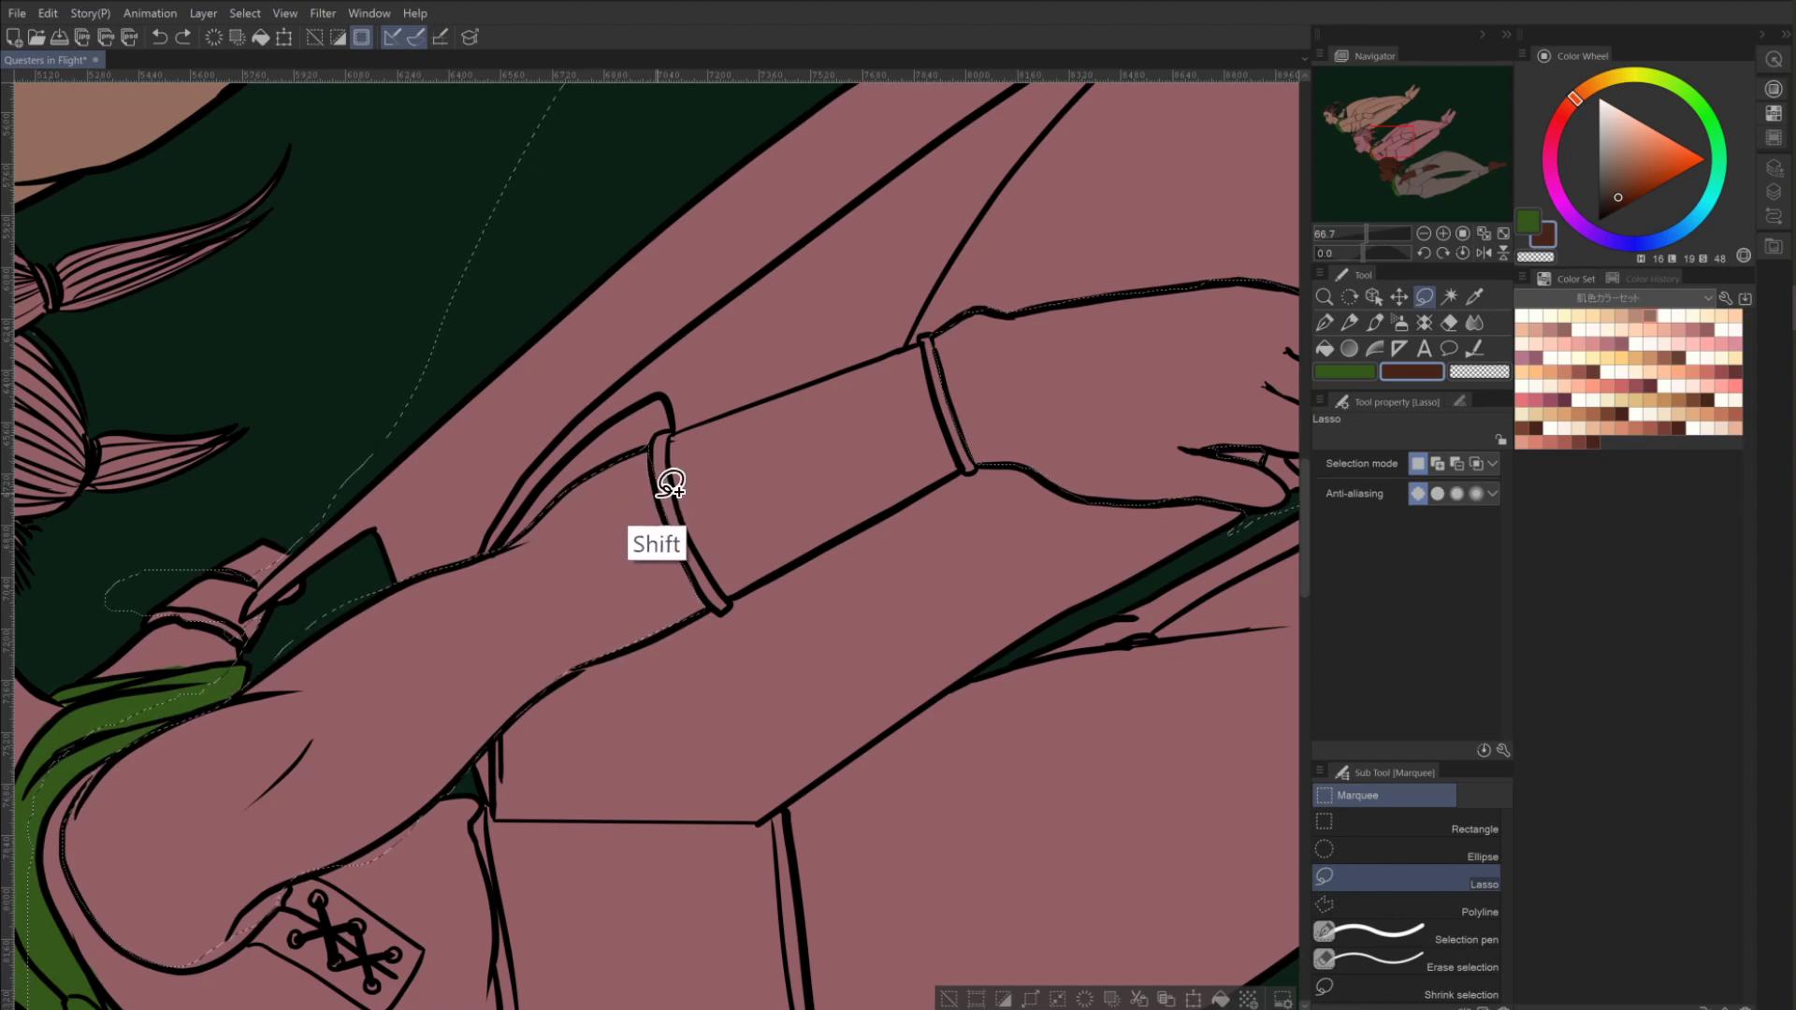
left_click_drag(657, 421, 665, 473)
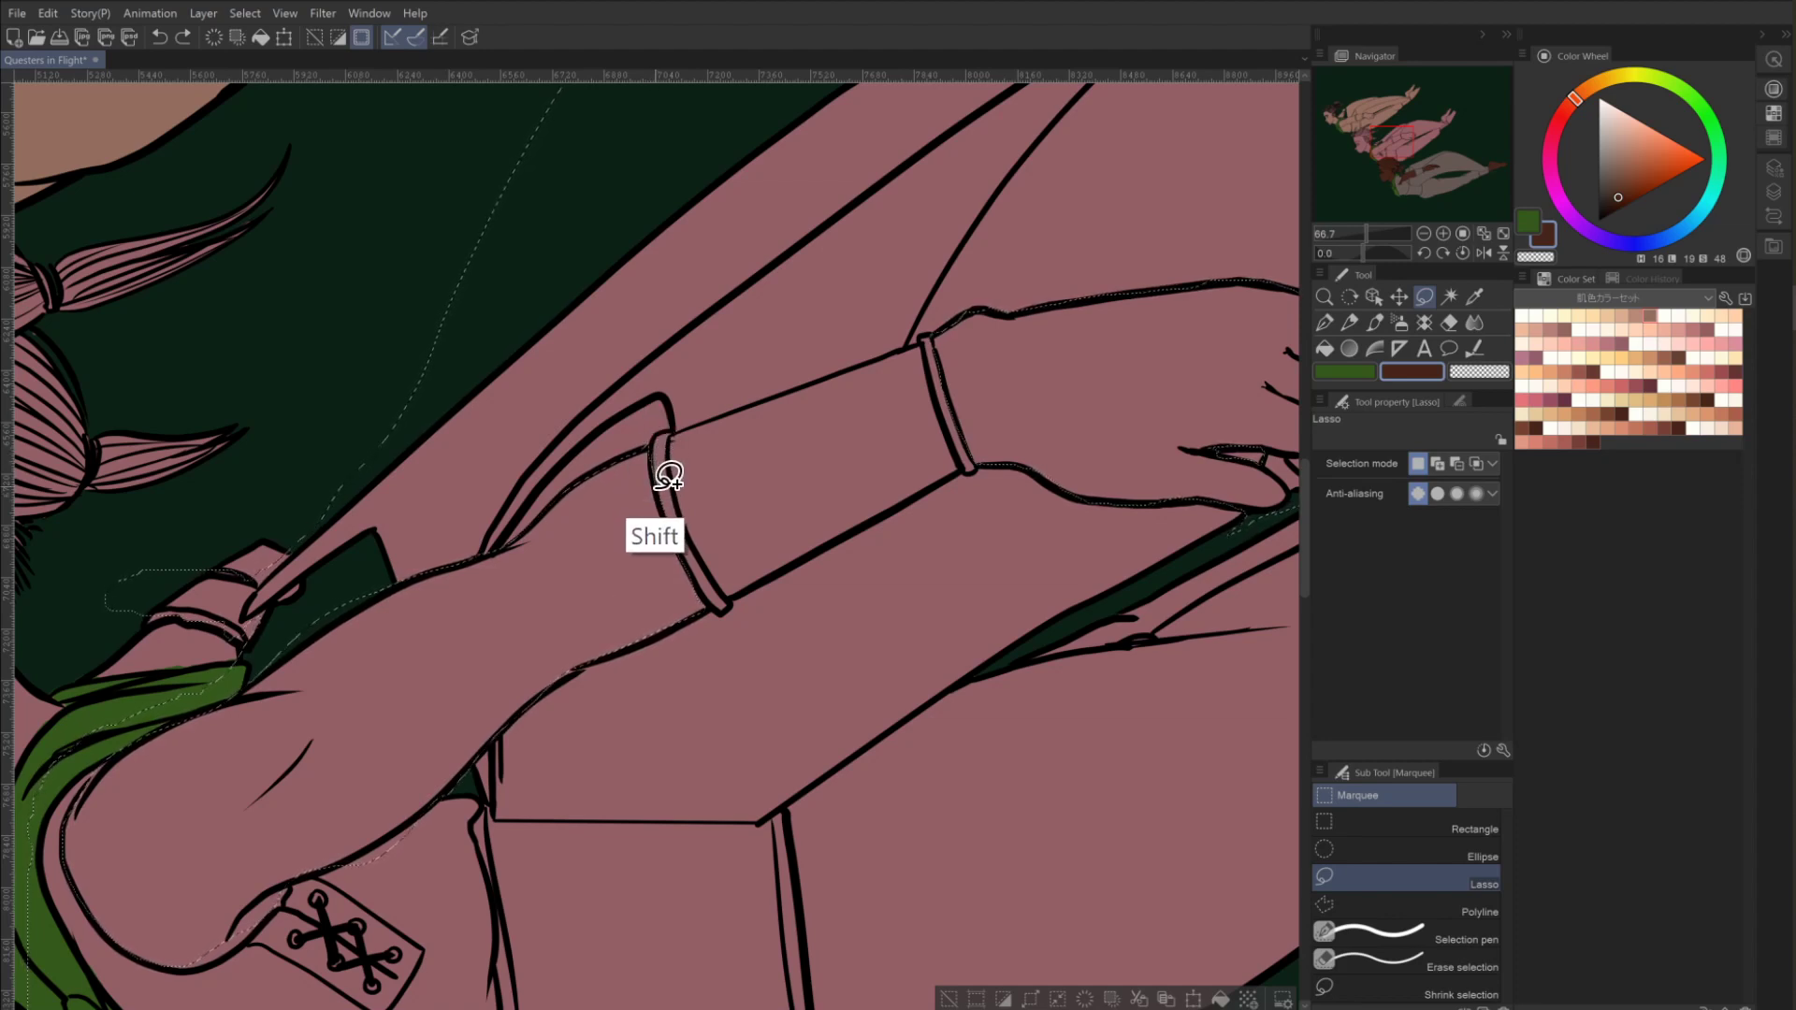
mouse_move(684, 551)
left_mouse_down("shift")
mouse_move(648, 454)
mouse_move(653, 530)
mouse_move(694, 582)
mouse_move(723, 560)
left_mouse_up("shift")
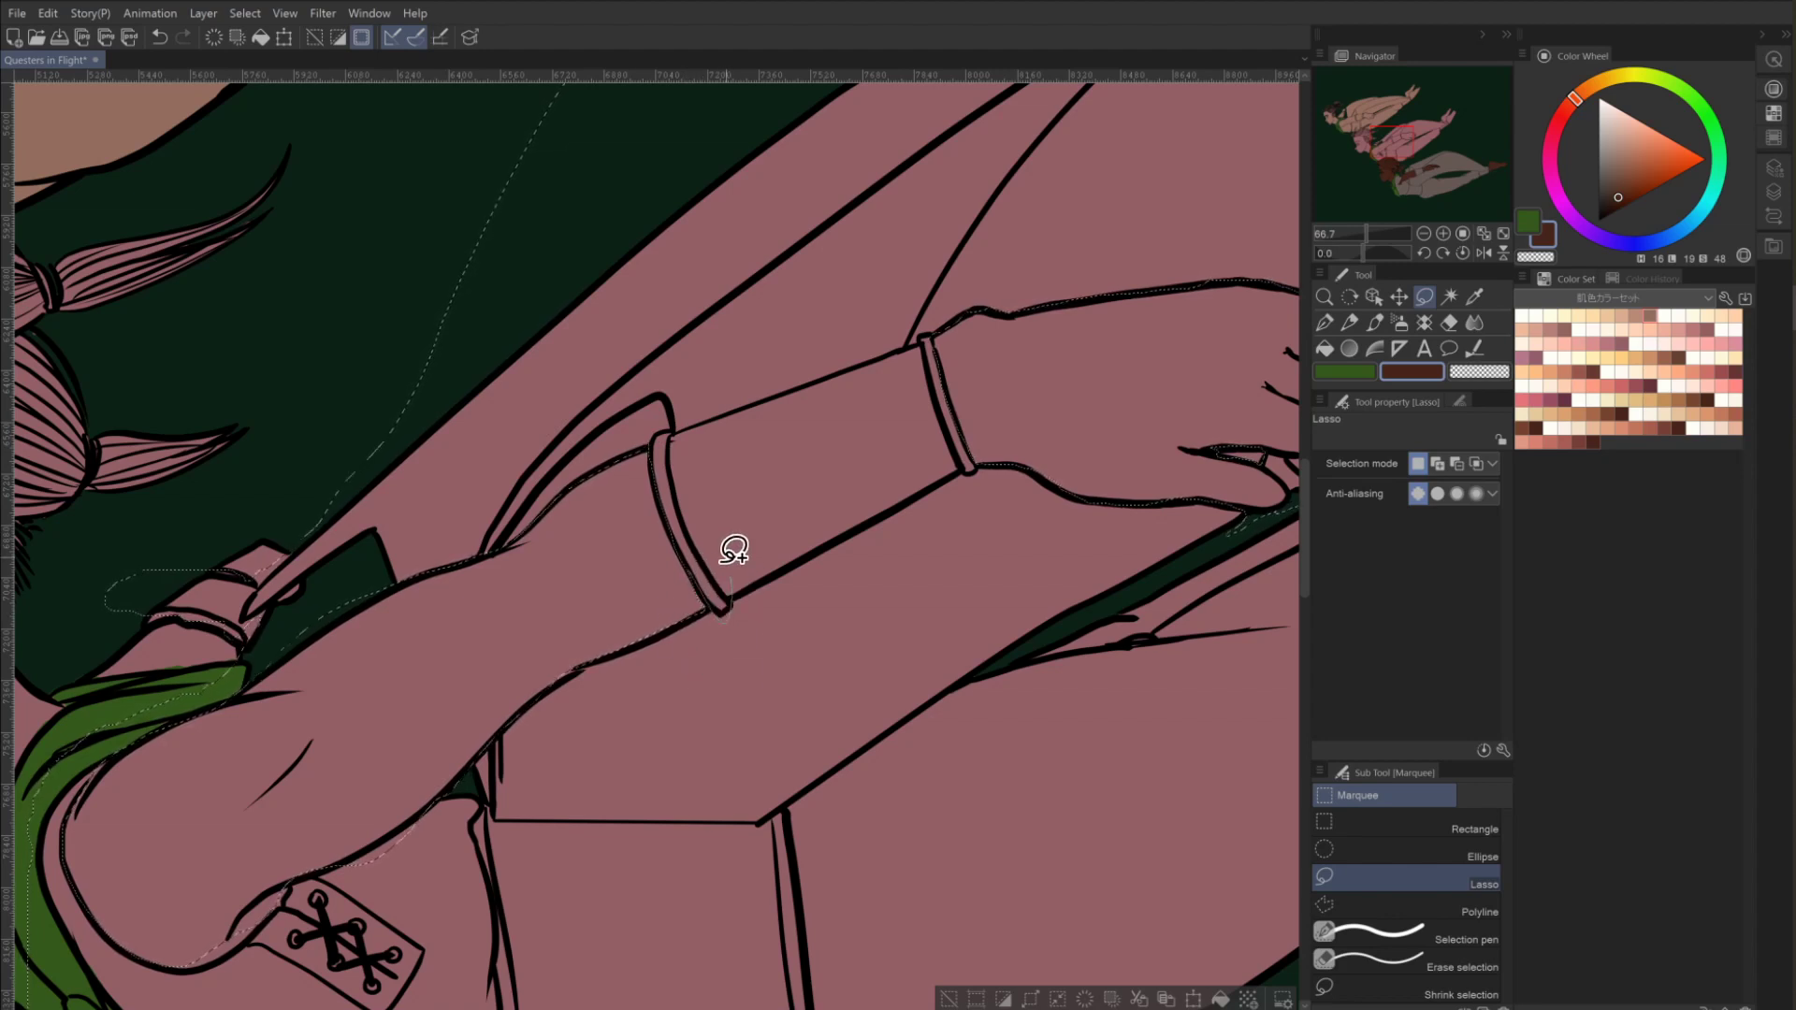
Tidy the selection edge along the underside of the bare upper arm between the elbow cuff and the torso.
key("alt")
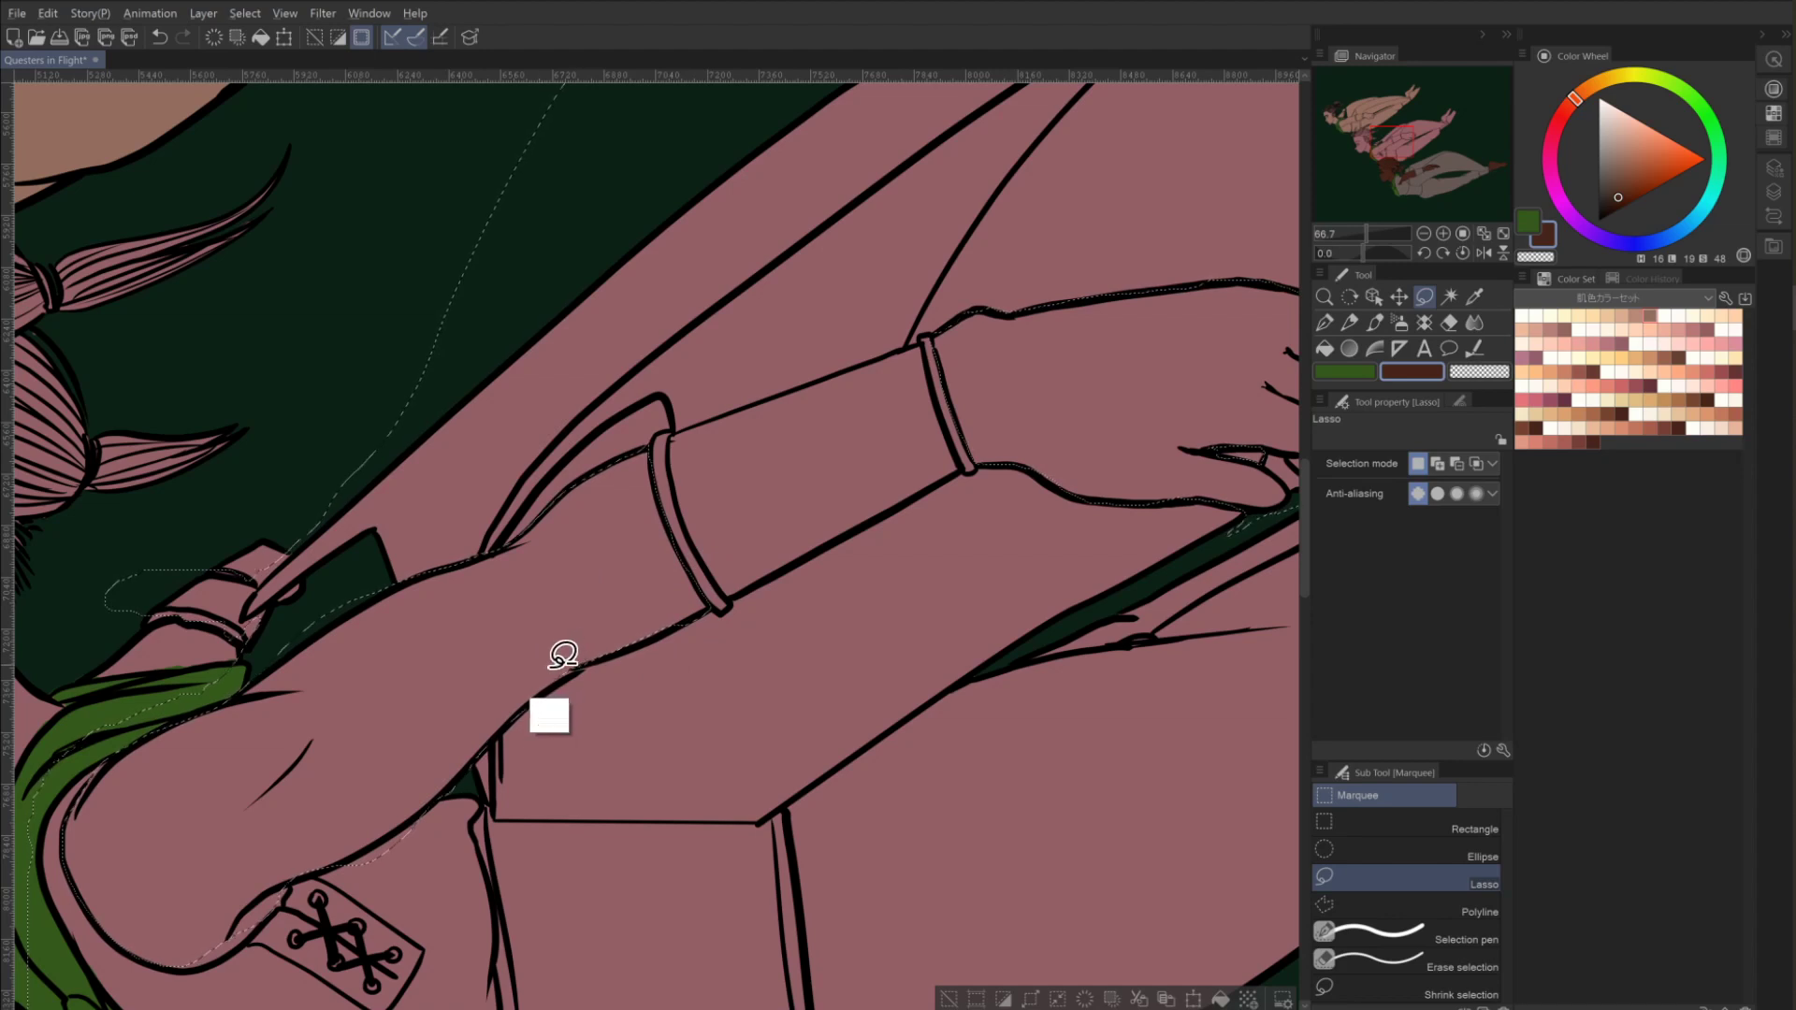
left_click_drag(566, 675, 540, 691, "alt")
key("space")
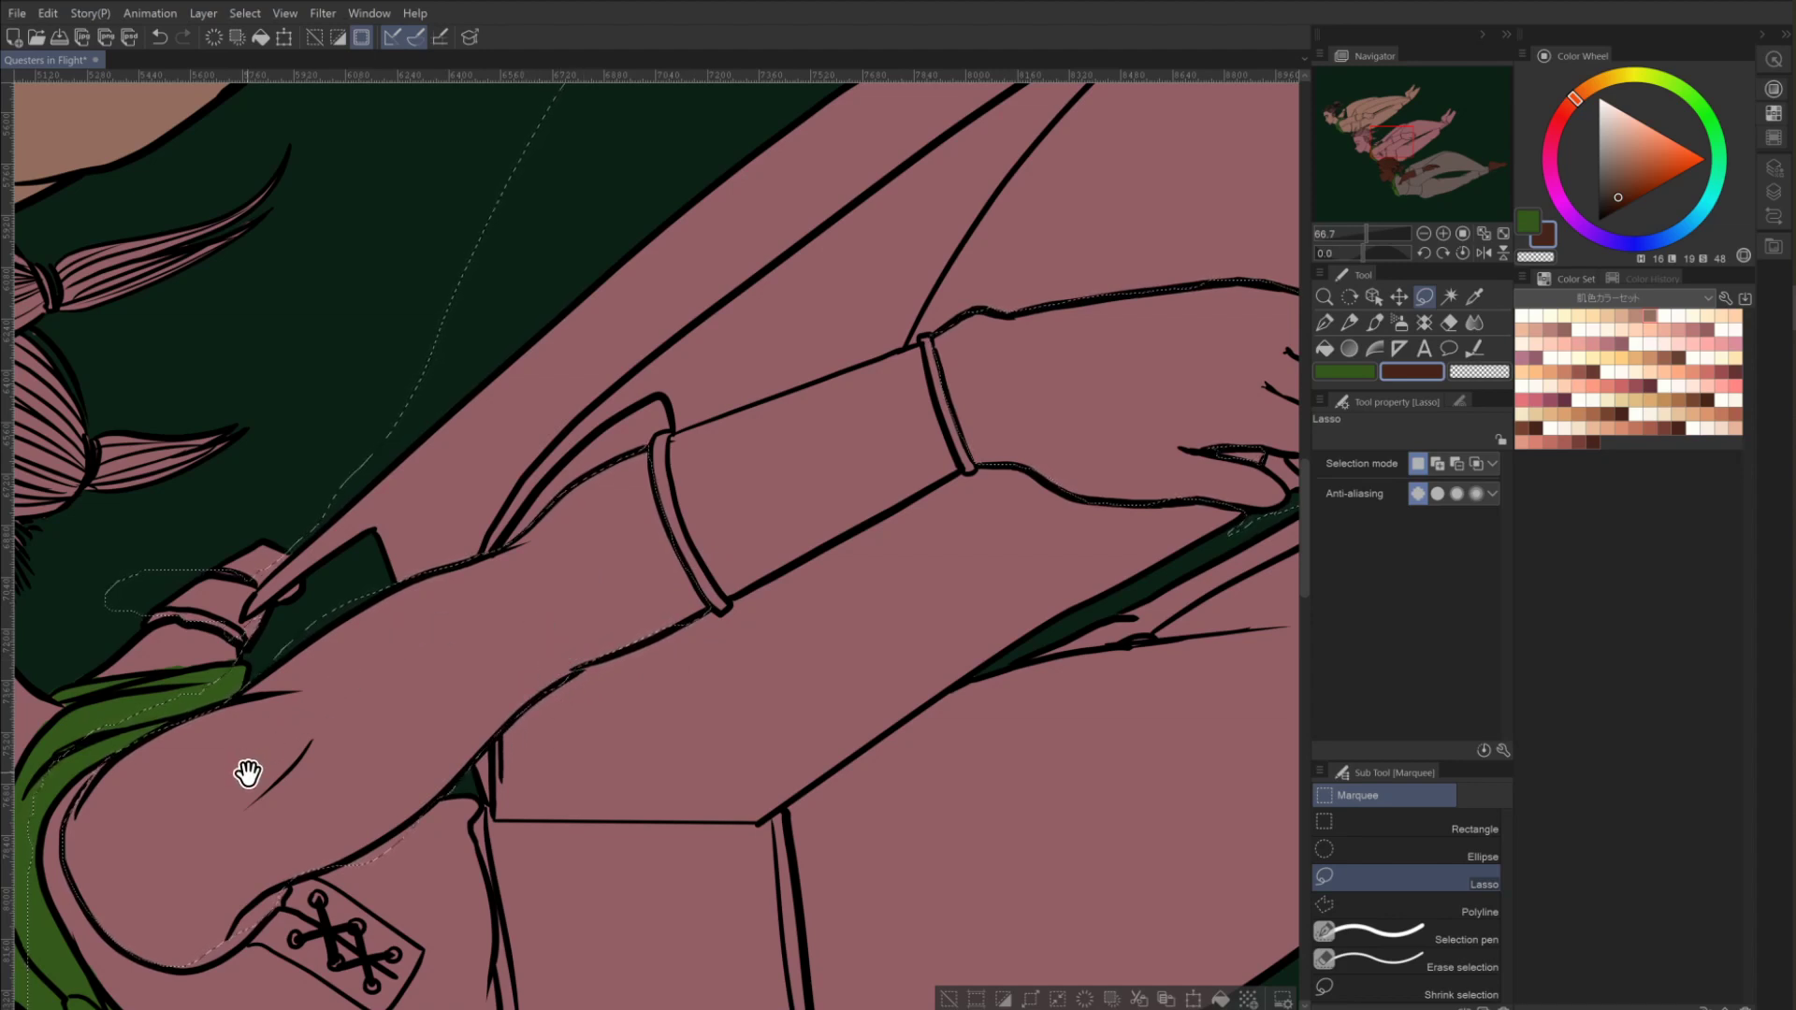
key("shift")
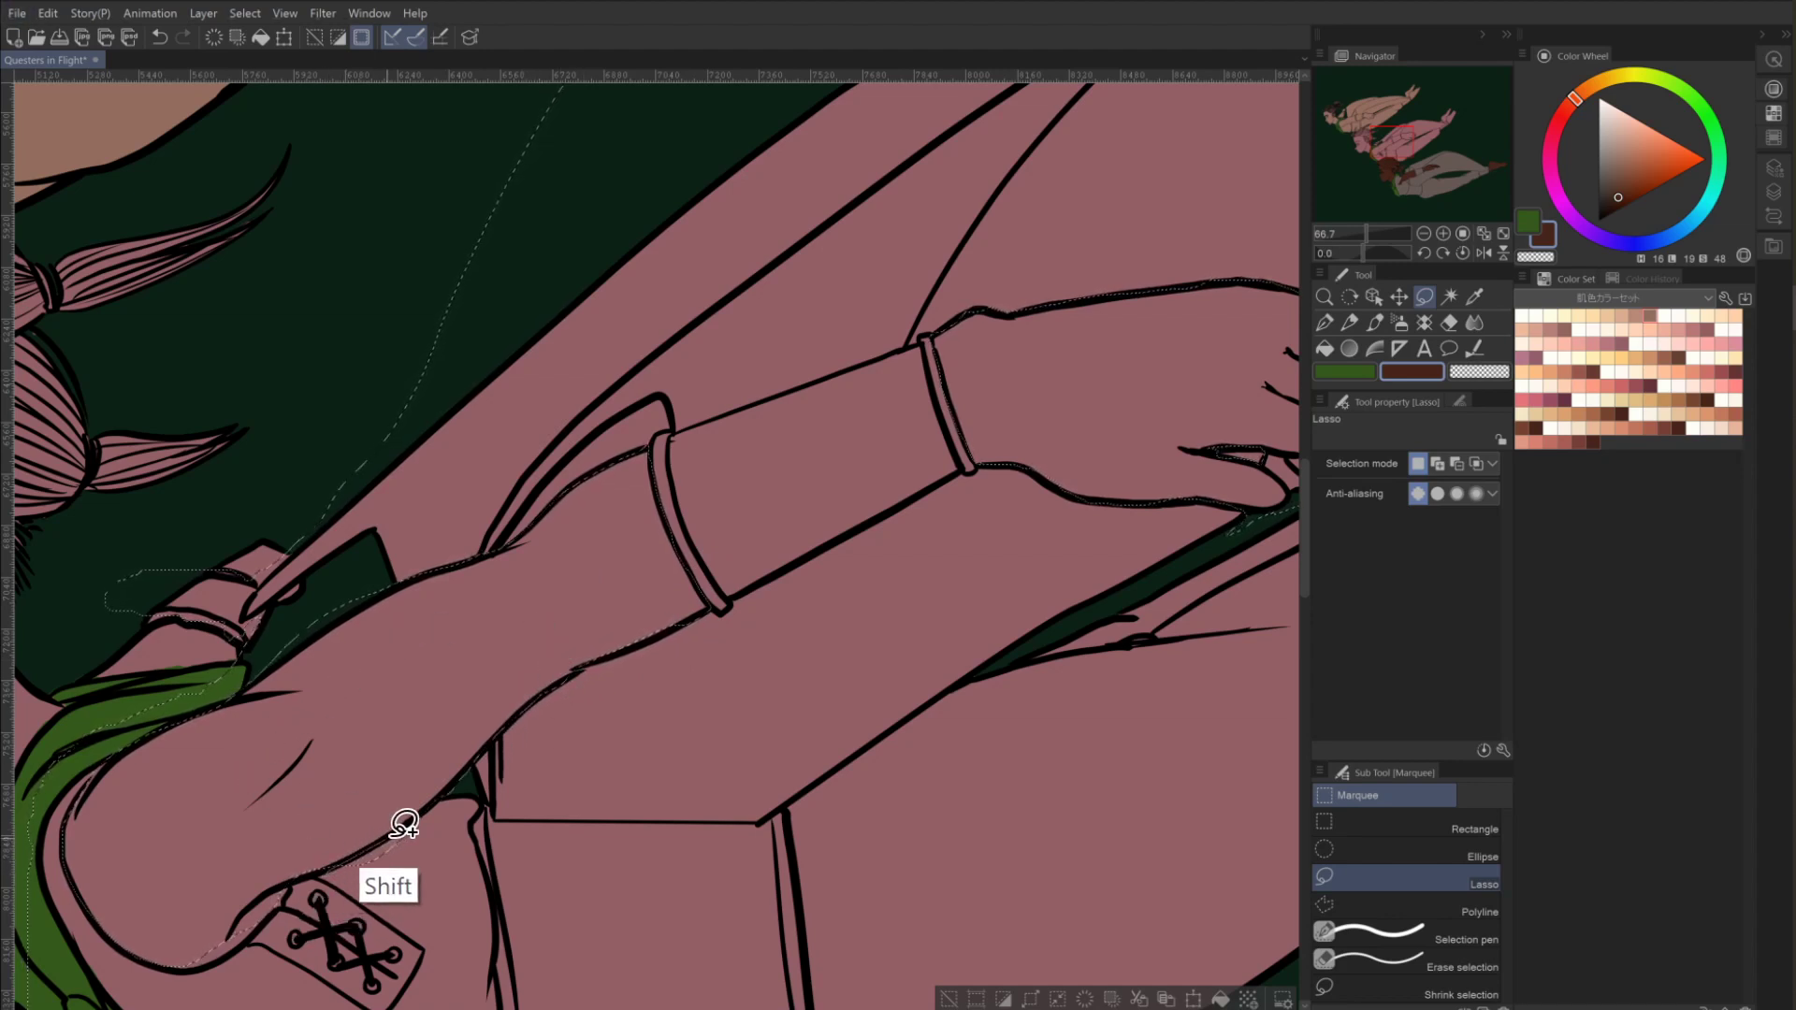
mouse_move(443, 805)
left_mouse_down("shift")
mouse_move(441, 667)
mouse_move(461, 629)
left_mouse_up("shift")
key("space")
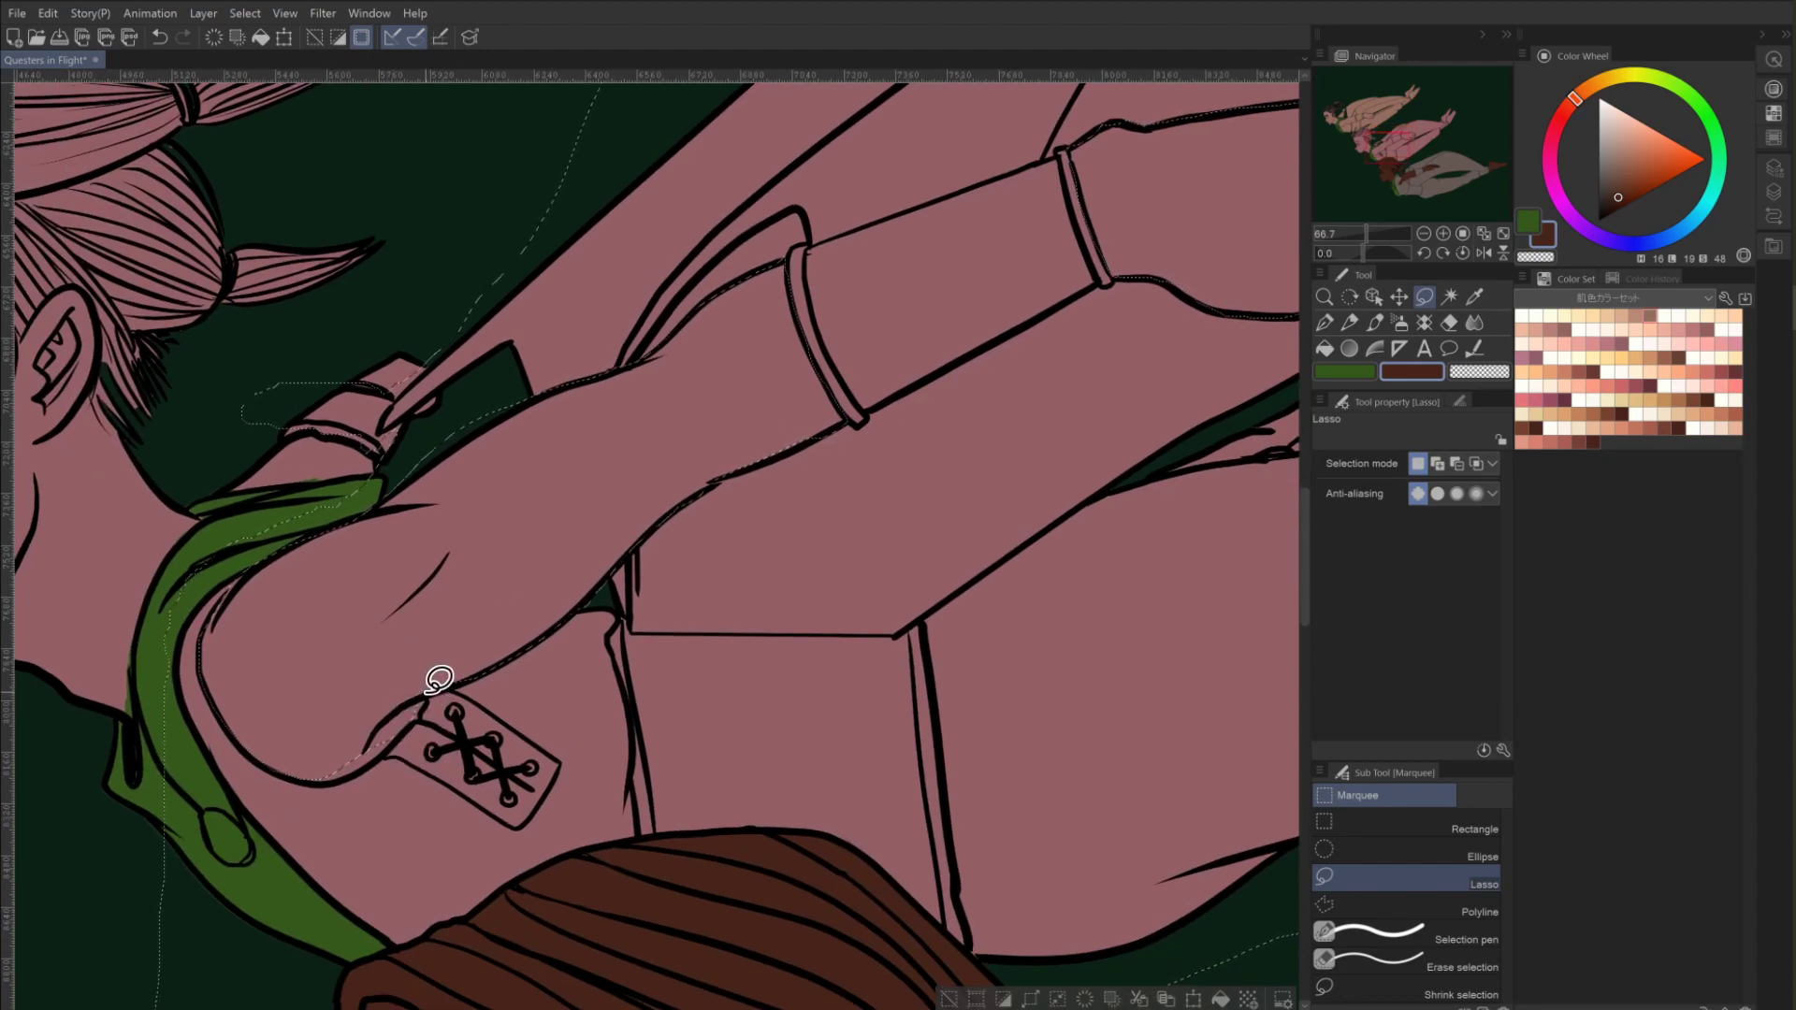
Refine the selection beside the laced patch, around the shoulder's armhole and near the far wrist cuff.
key("shift")
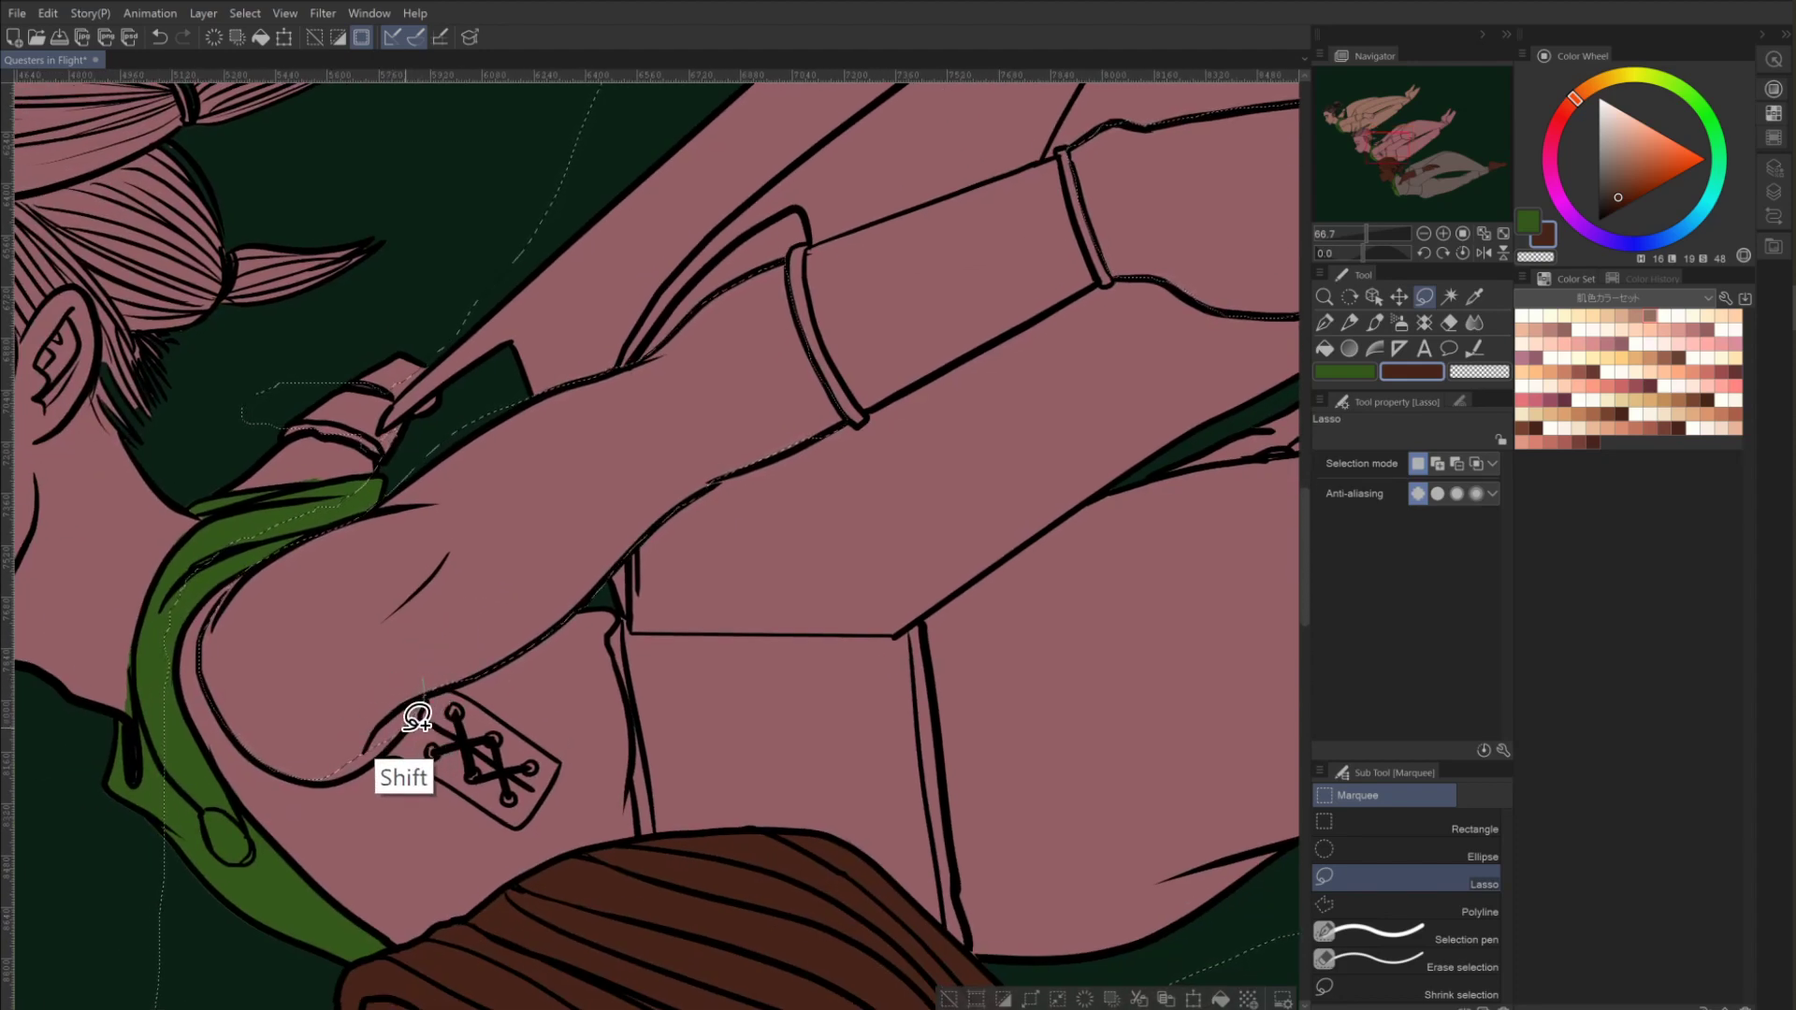
key("alt")
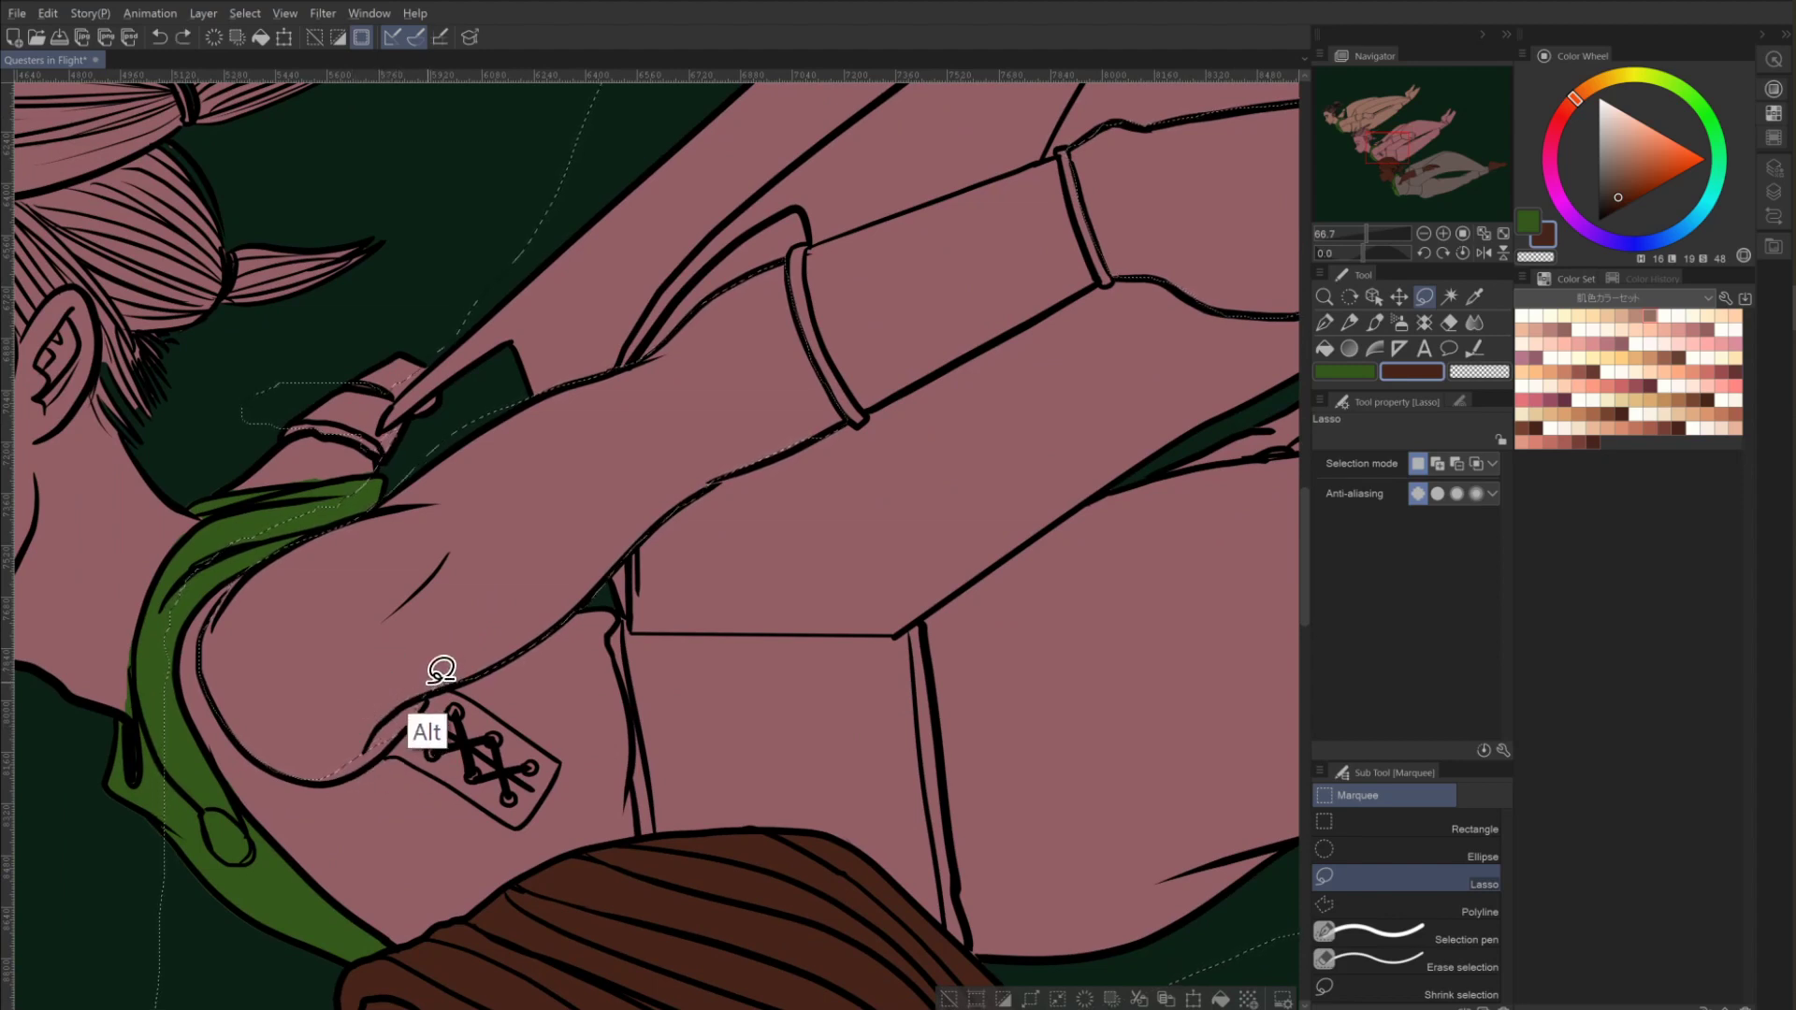
mouse_move(442, 670)
left_mouse_down()
mouse_move(371, 763)
mouse_move(330, 782)
mouse_move(288, 761)
mouse_move(341, 614)
left_mouse_up()
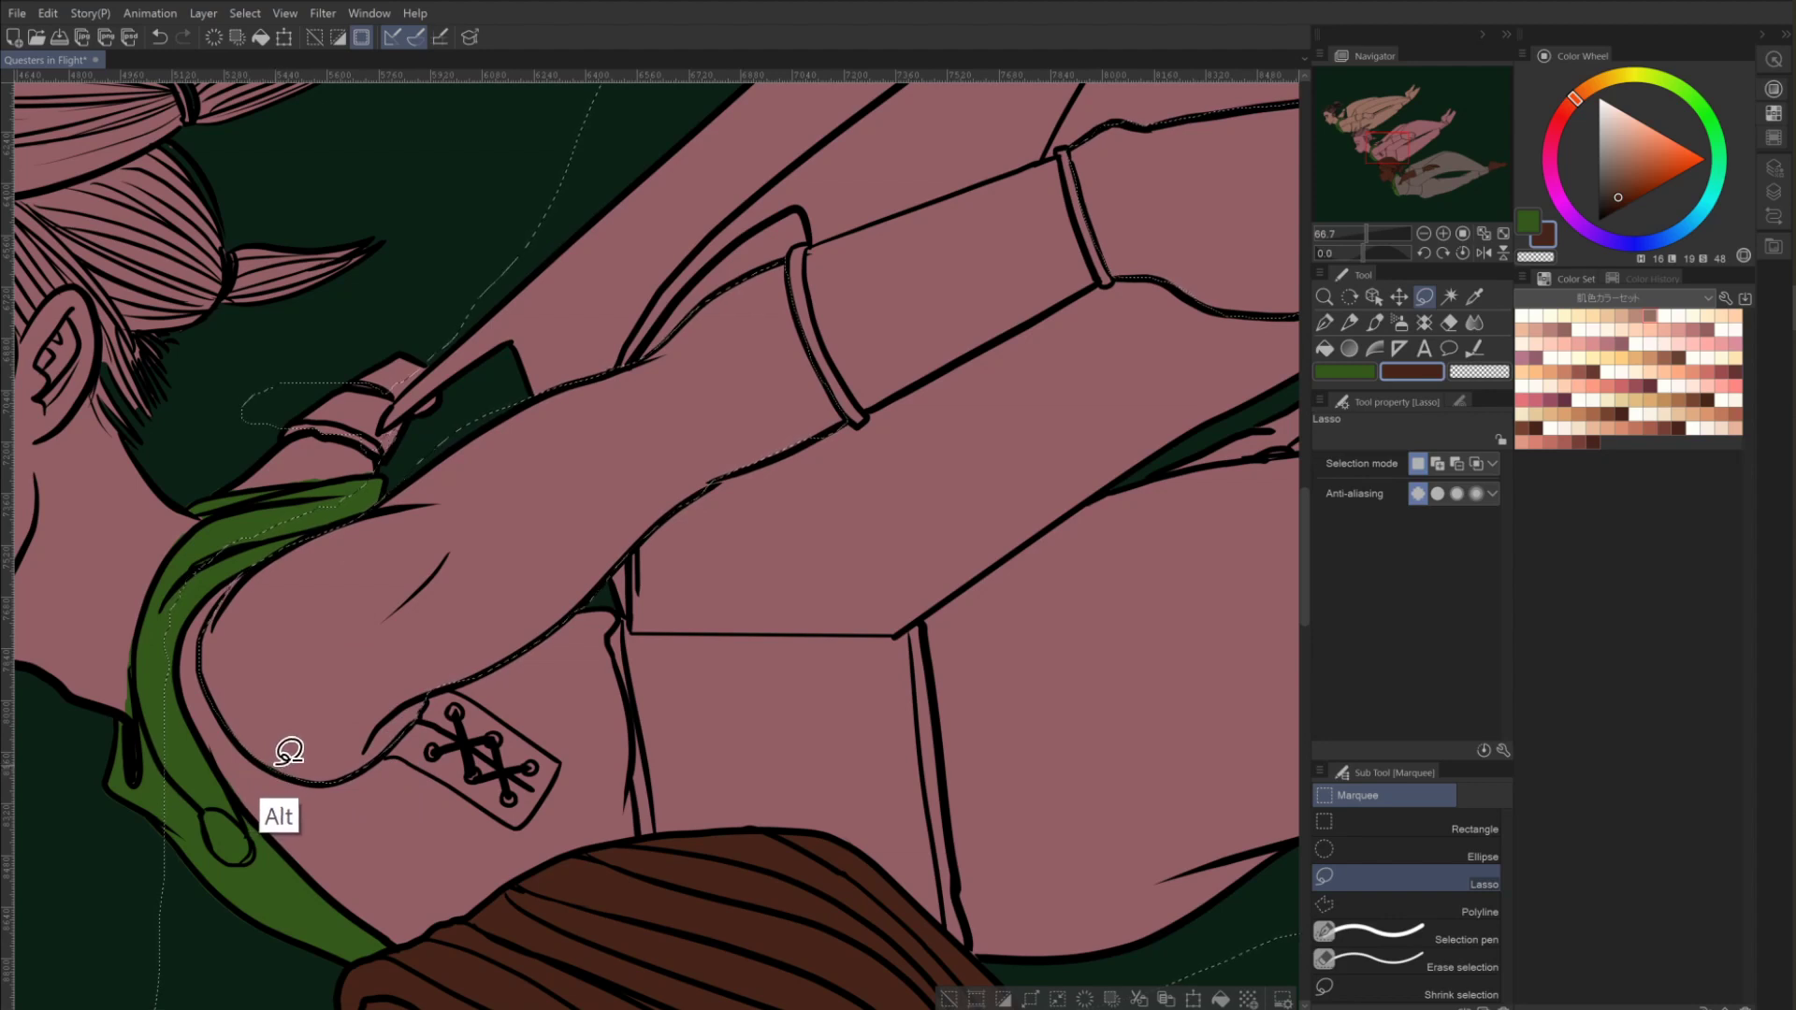
left_click_drag(289, 751, 262, 561)
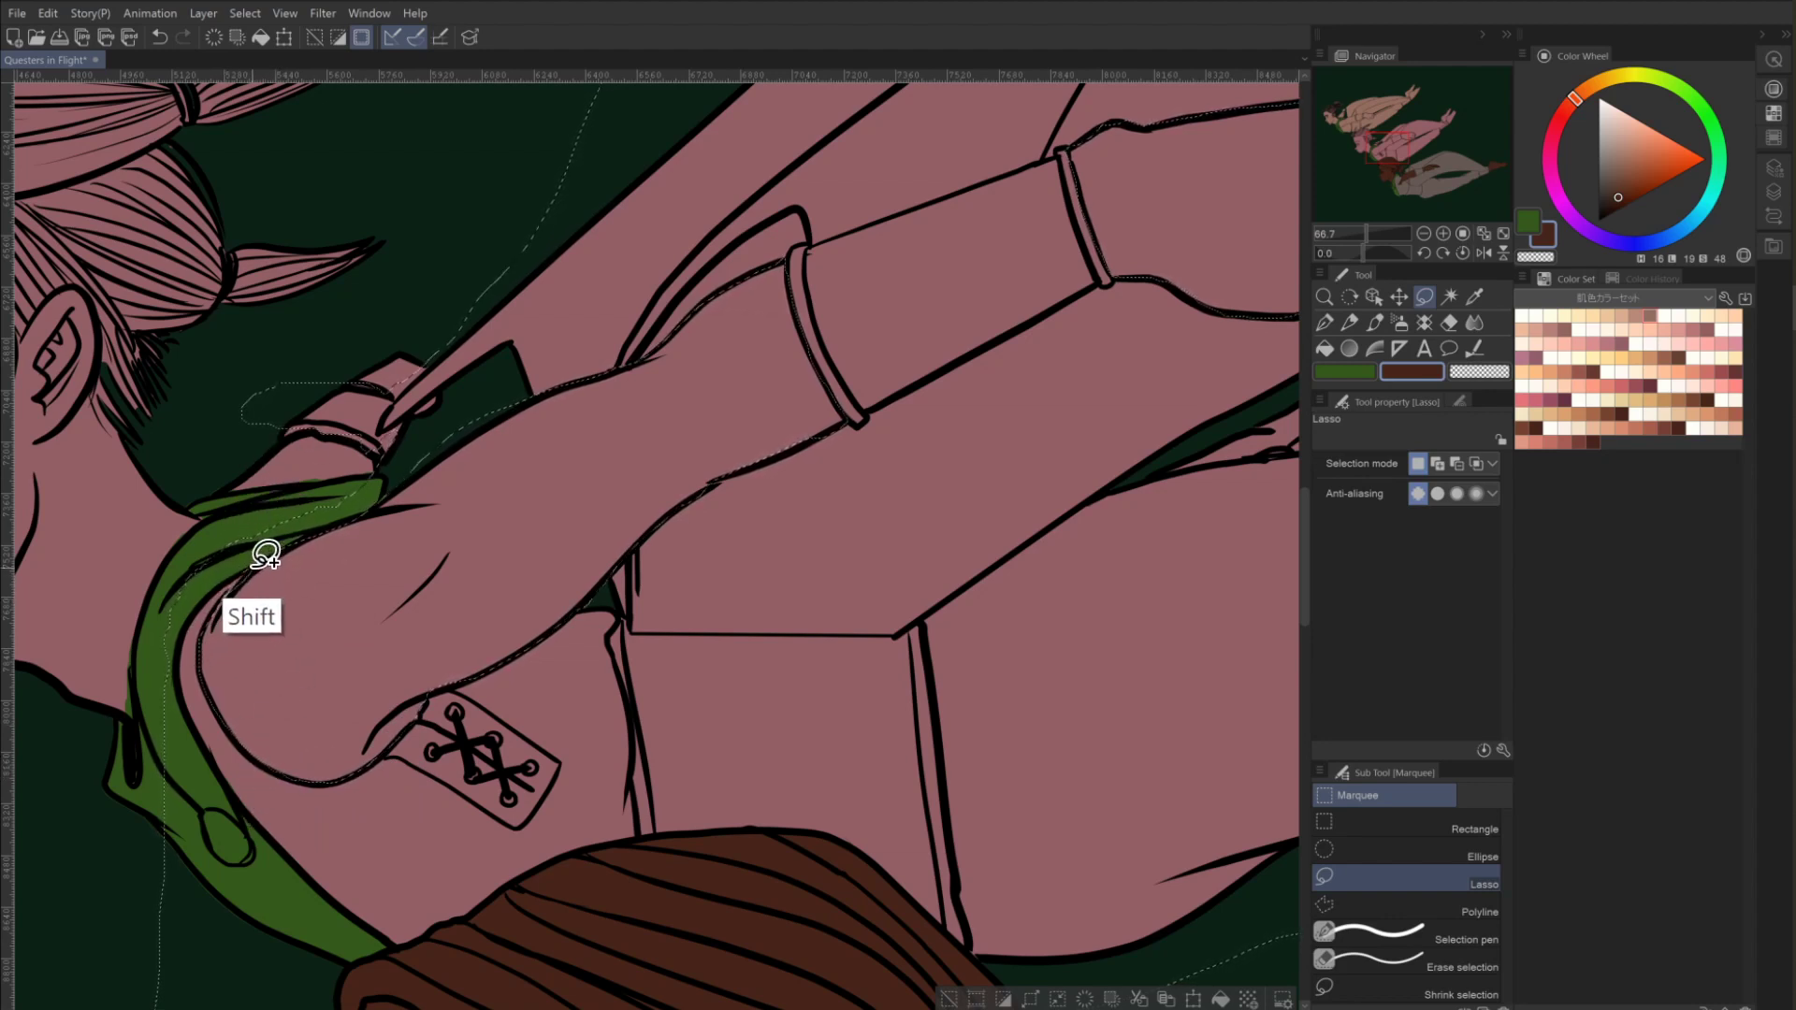
mouse_move(266, 556)
left_mouse_down()
mouse_move(204, 596)
mouse_move(192, 642)
left_mouse_up()
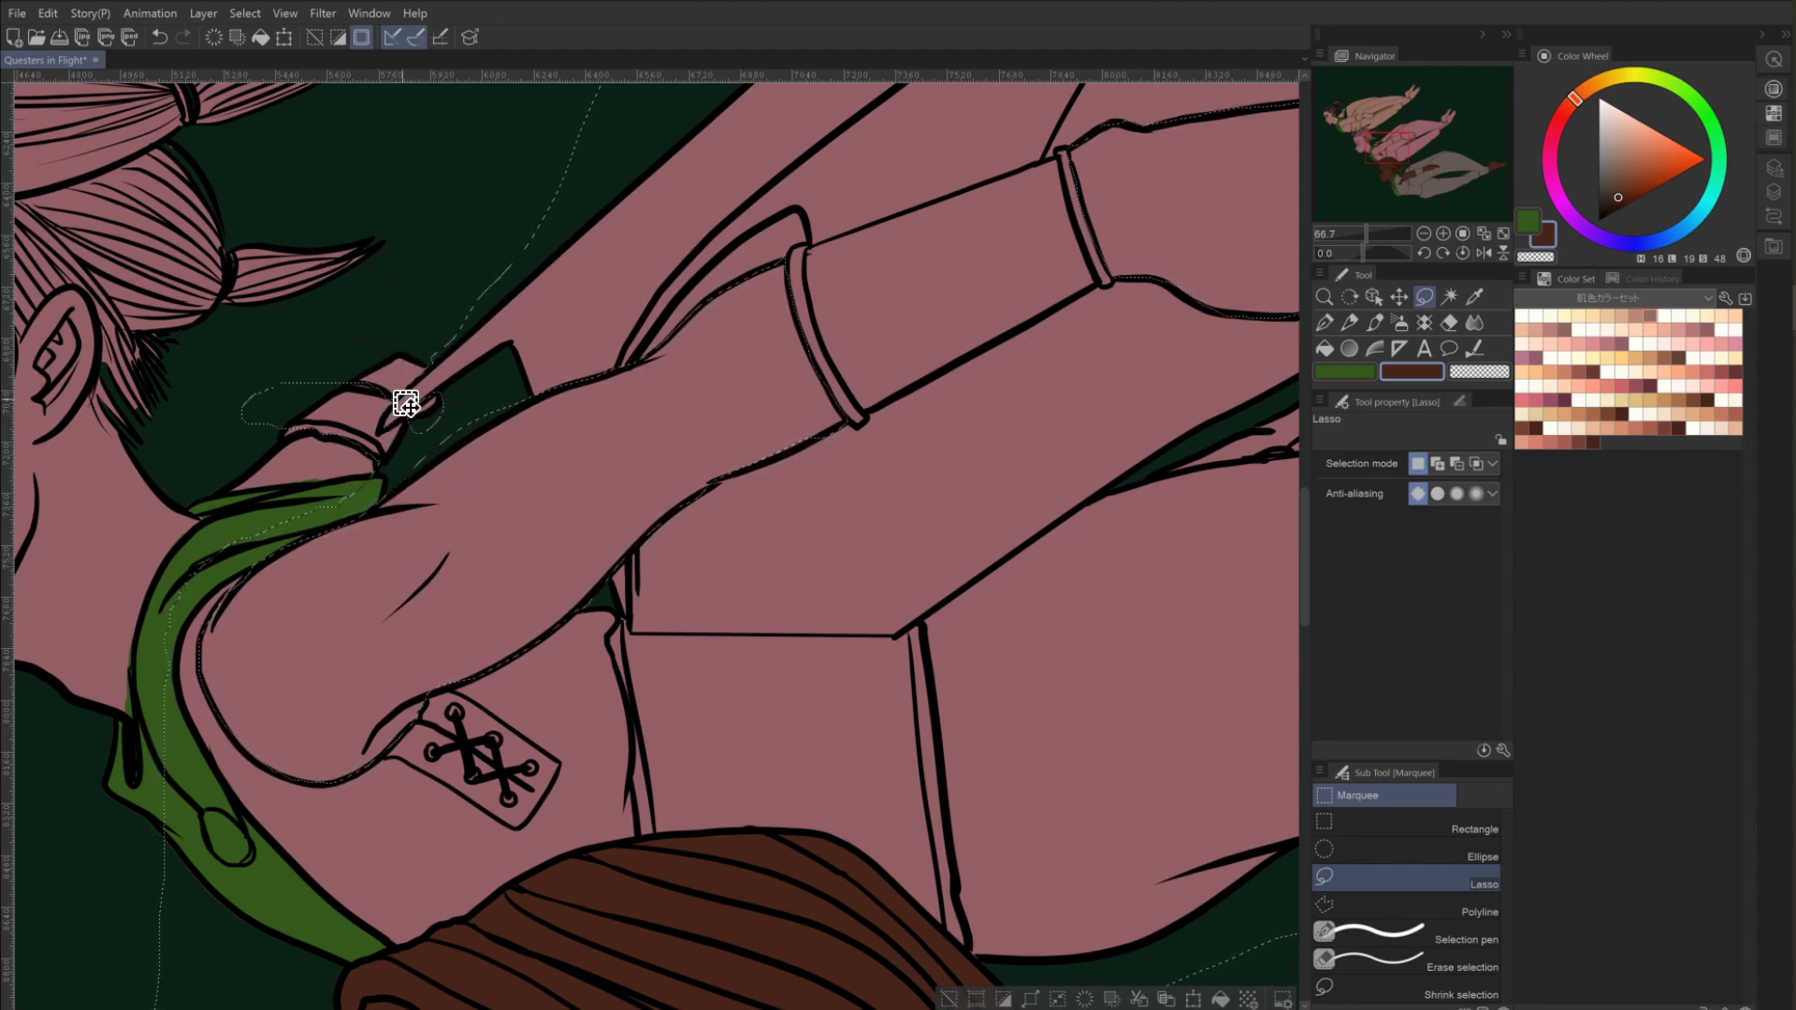
left_click_drag(307, 422, 325, 381)
Refine the selection around the middle figure's ankle cuffs, including both cuffs and excluding the bare feet.
left_click(1445, 120)
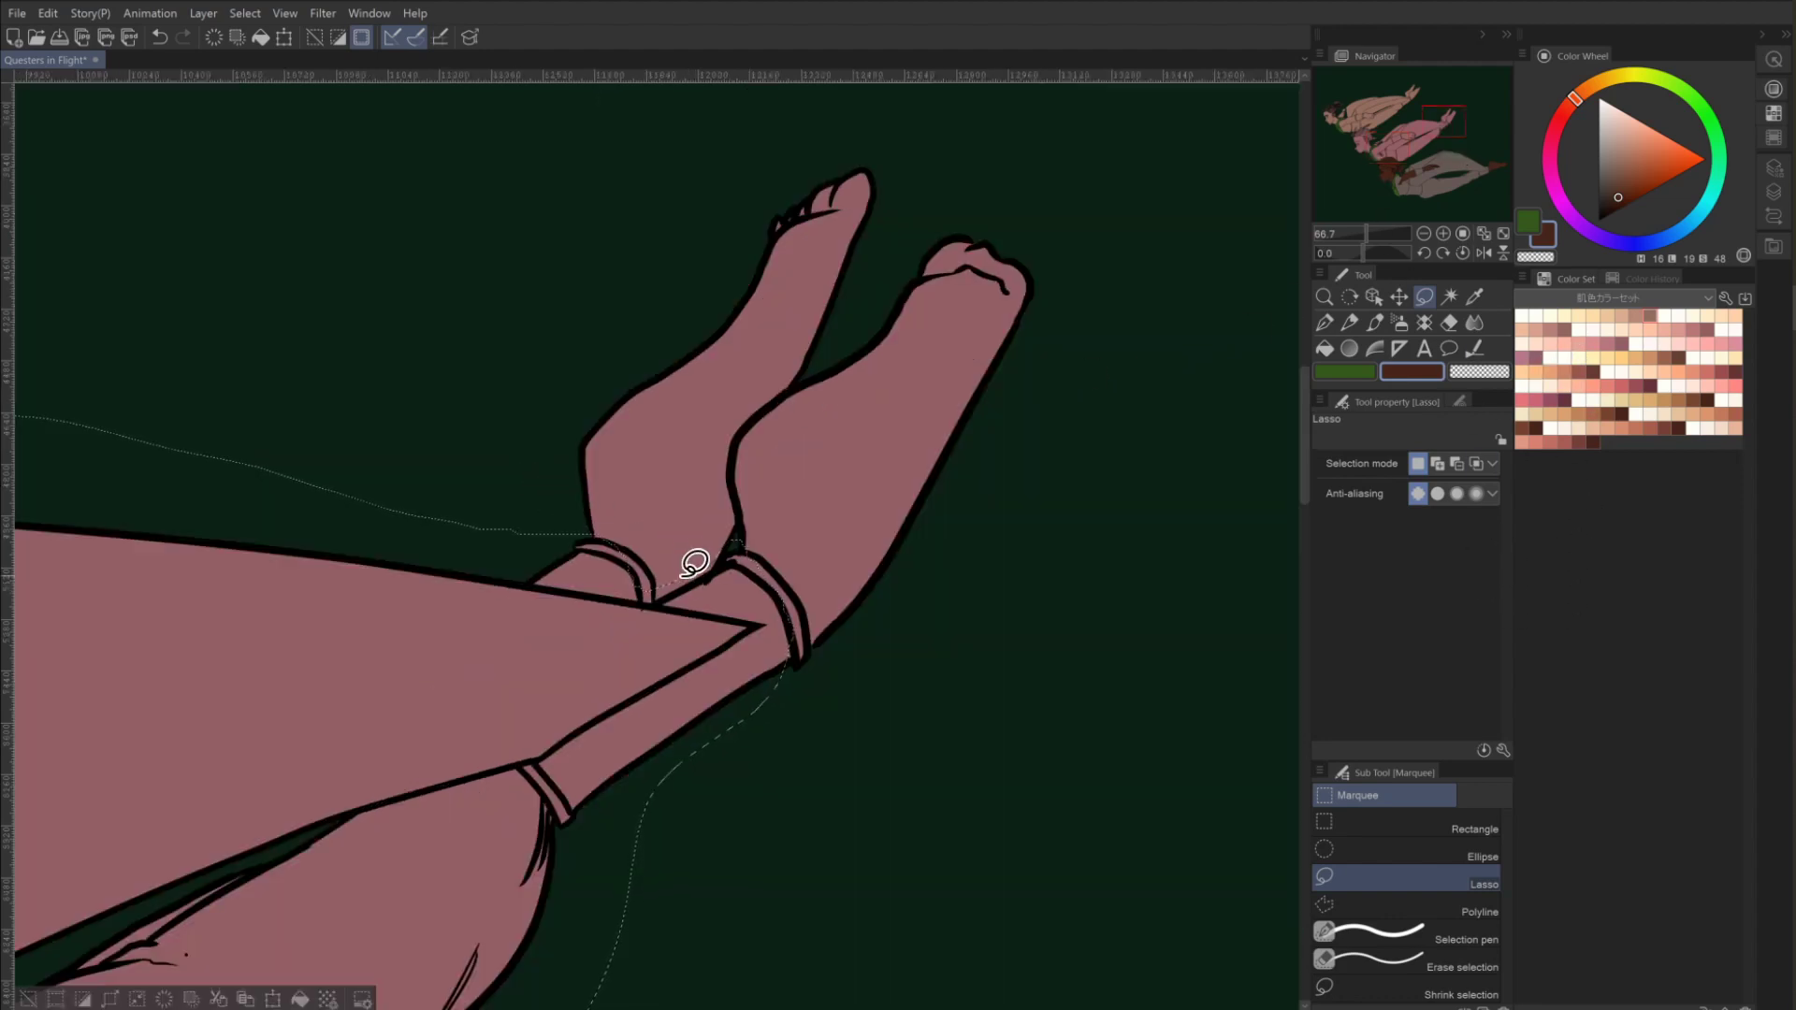
key("shift")
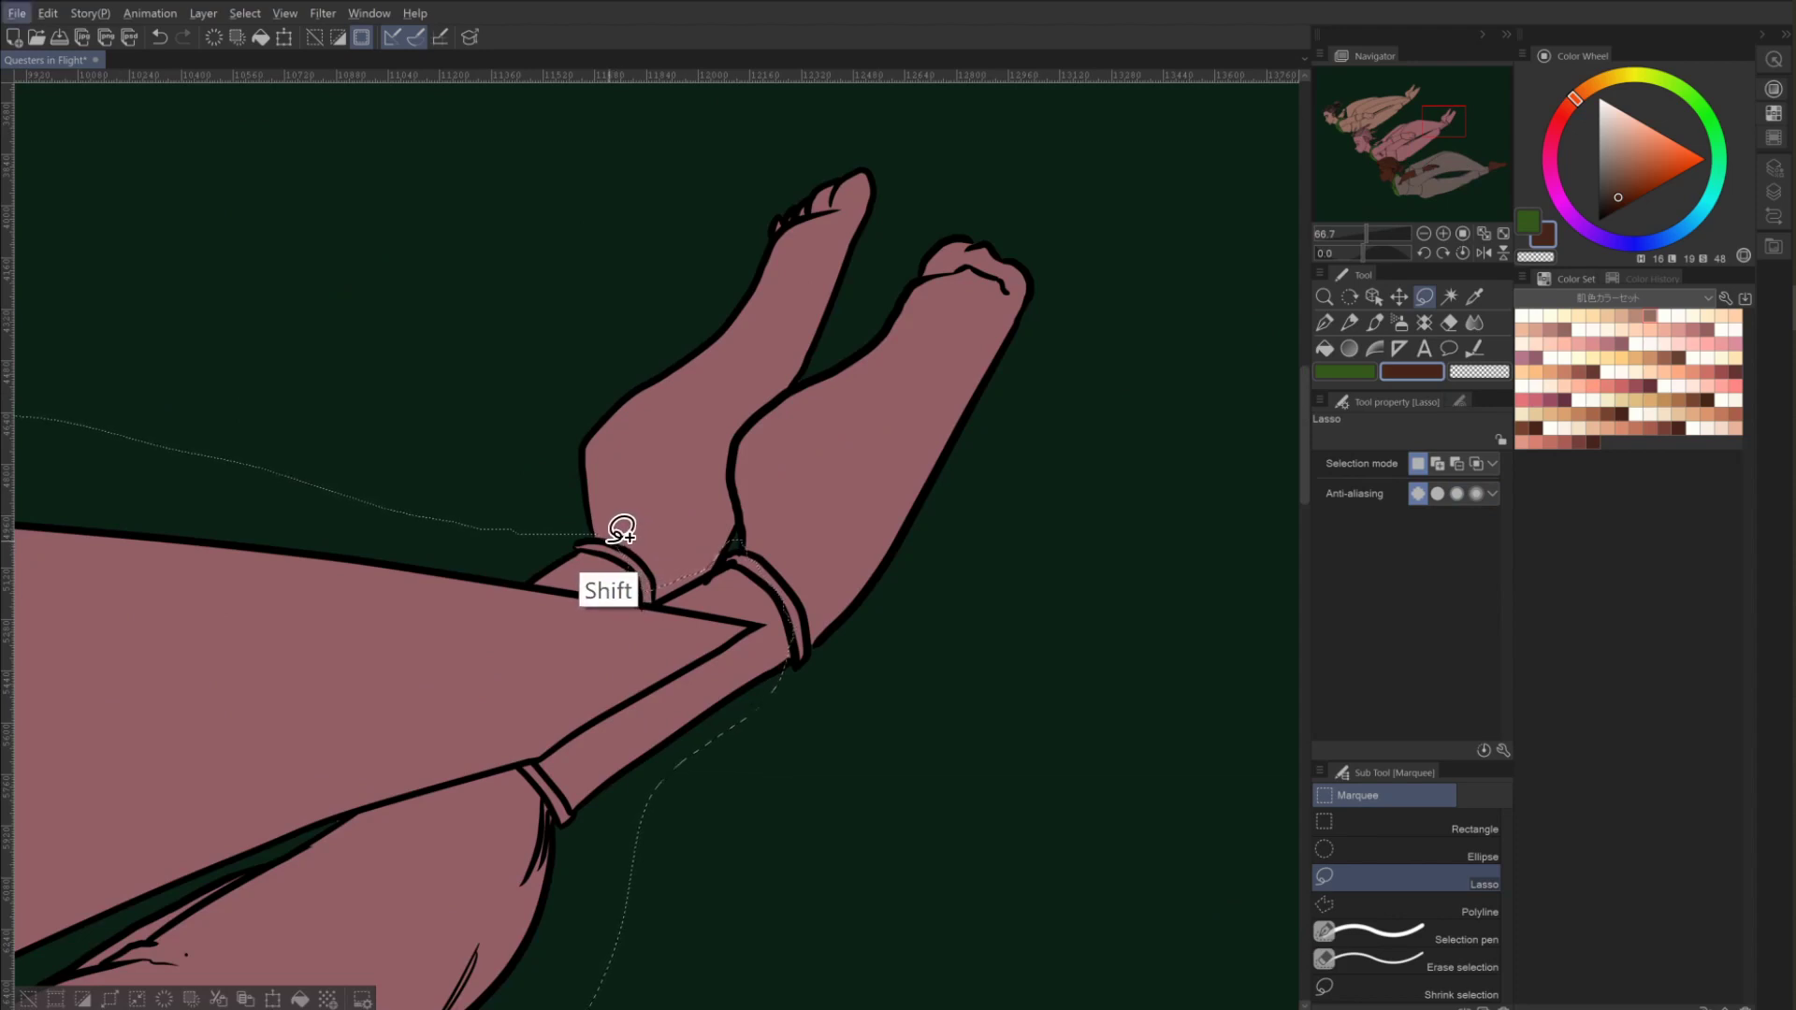
mouse_move(609, 540)
left_mouse_down()
mouse_move(651, 579)
mouse_move(550, 572)
mouse_move(549, 543)
left_mouse_up()
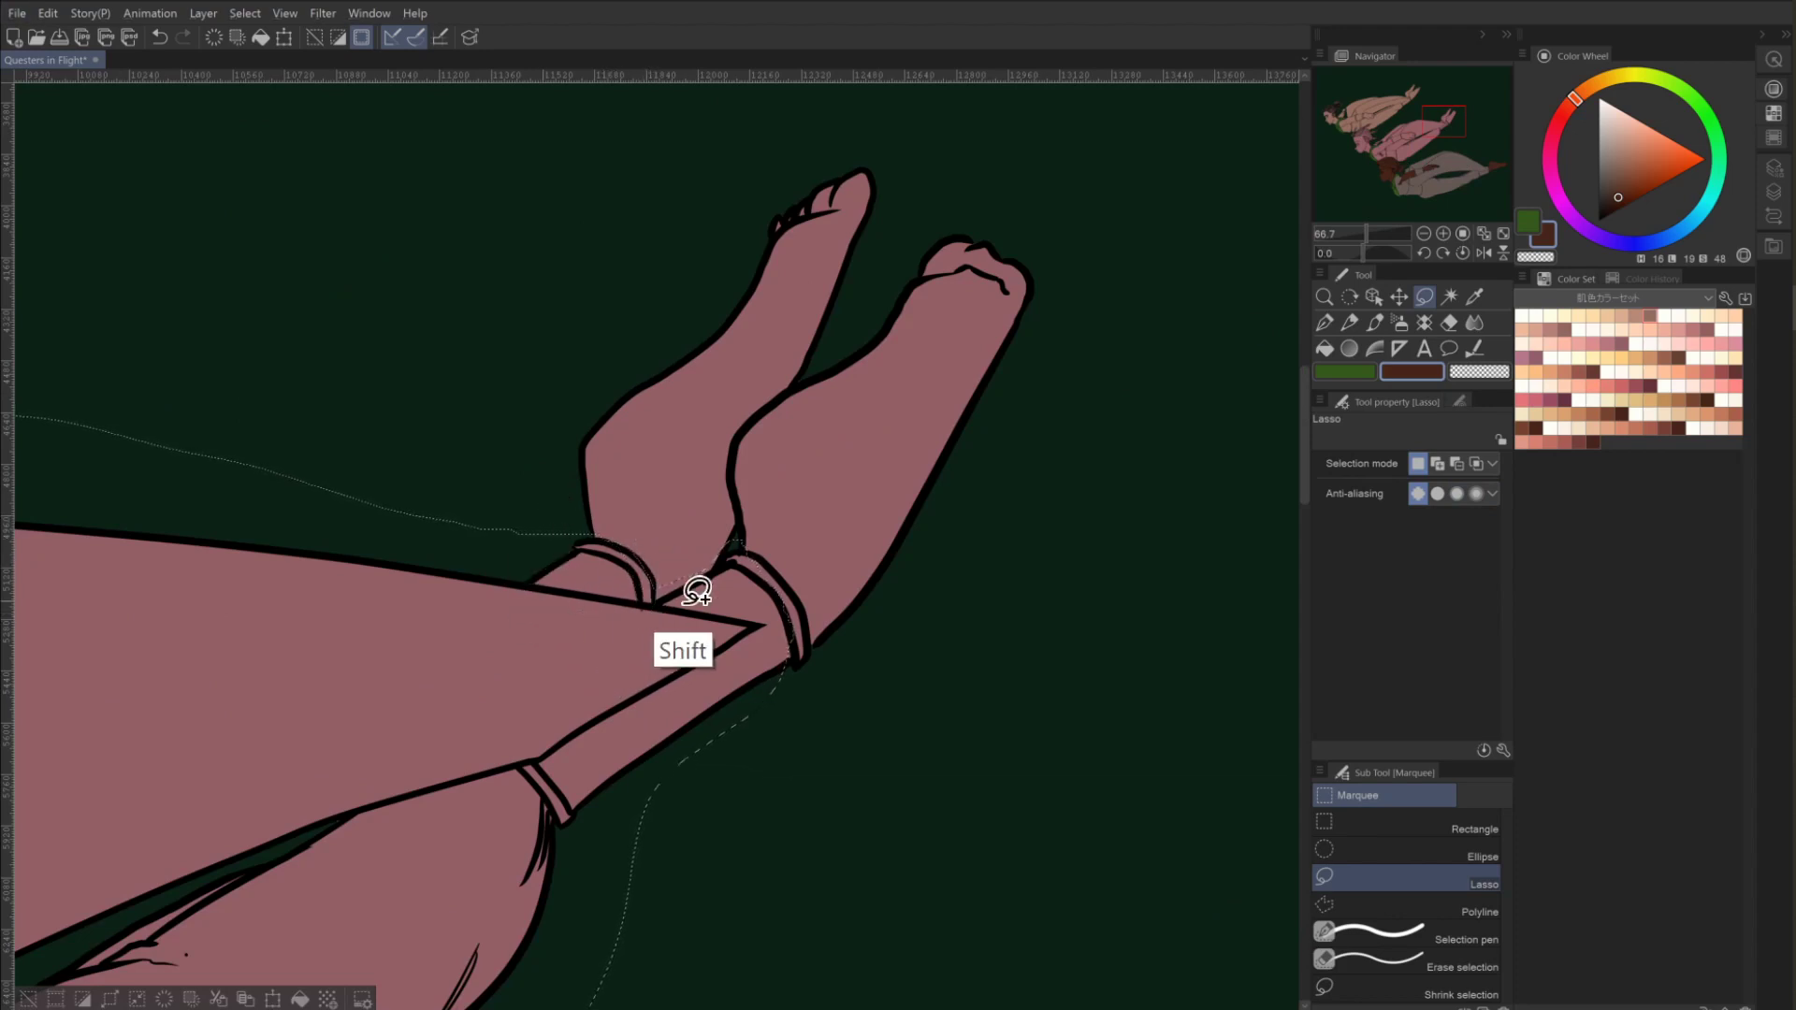
key("alt")
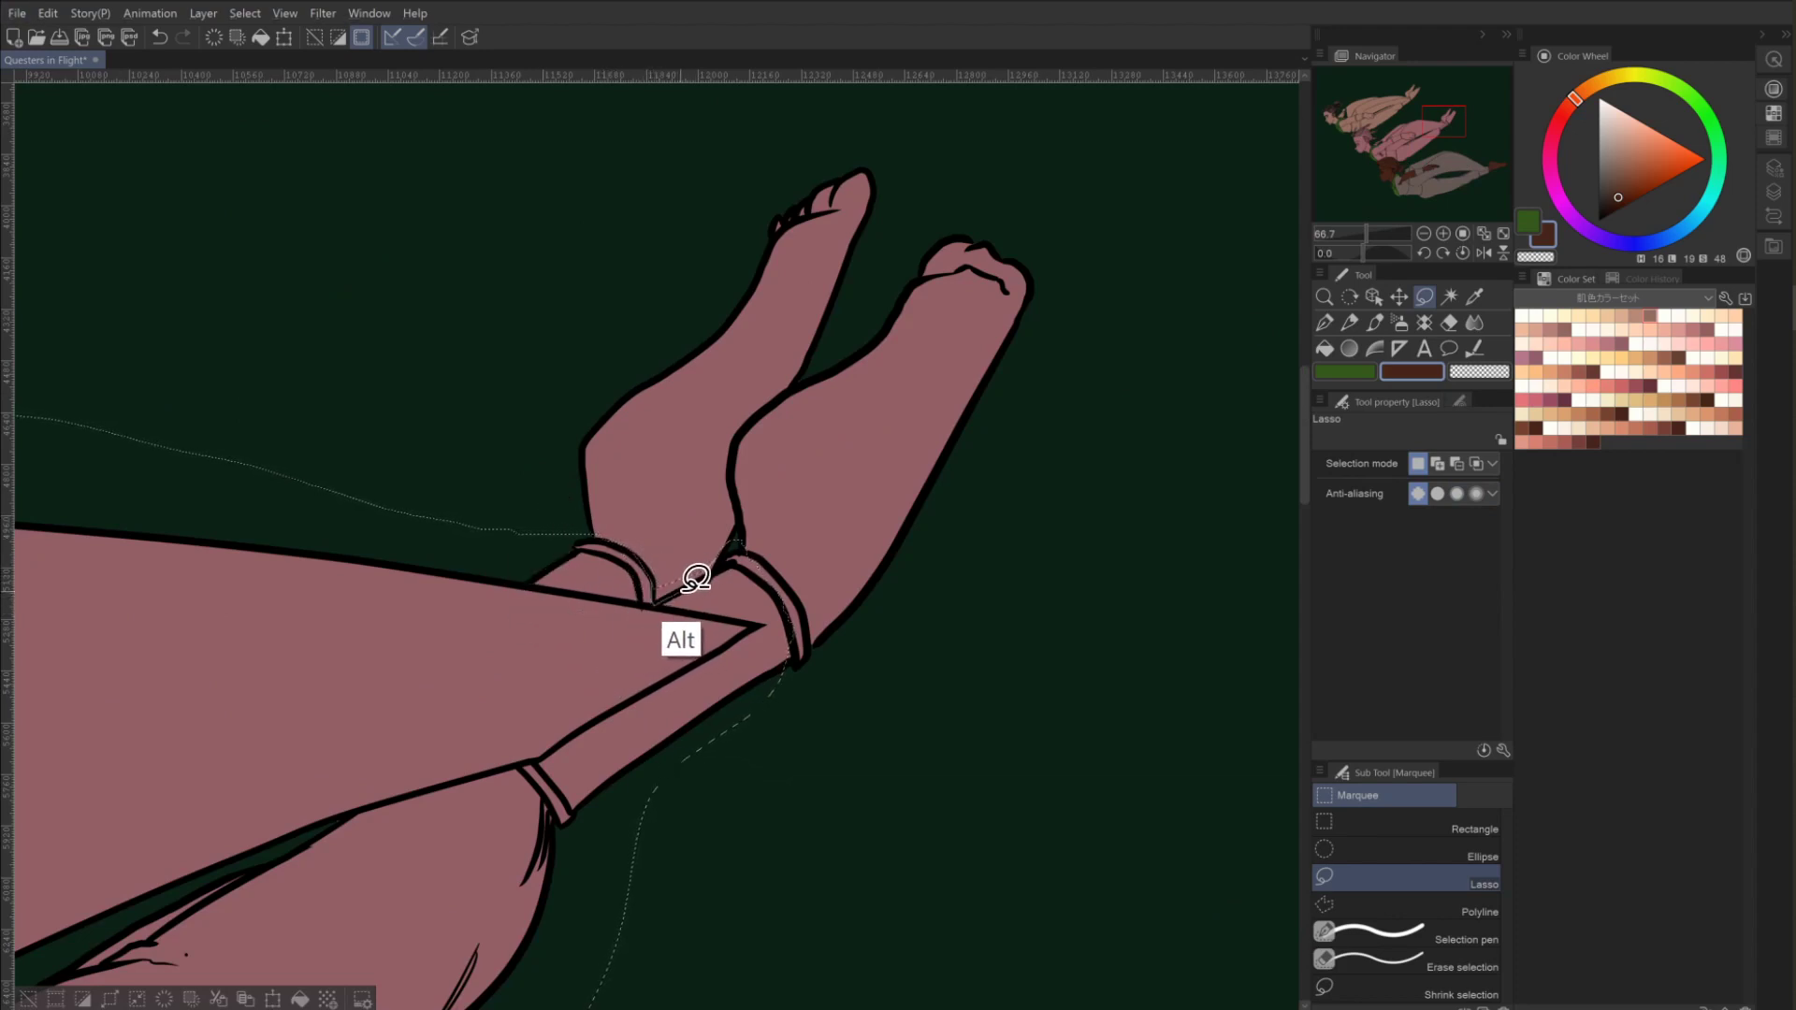
mouse_move(697, 578)
left_mouse_down()
mouse_move(689, 495)
mouse_move(740, 533)
mouse_move(721, 565)
mouse_move(759, 559)
mouse_move(796, 605)
mouse_move(792, 707)
mouse_move(720, 582)
left_mouse_up()
key("shift")
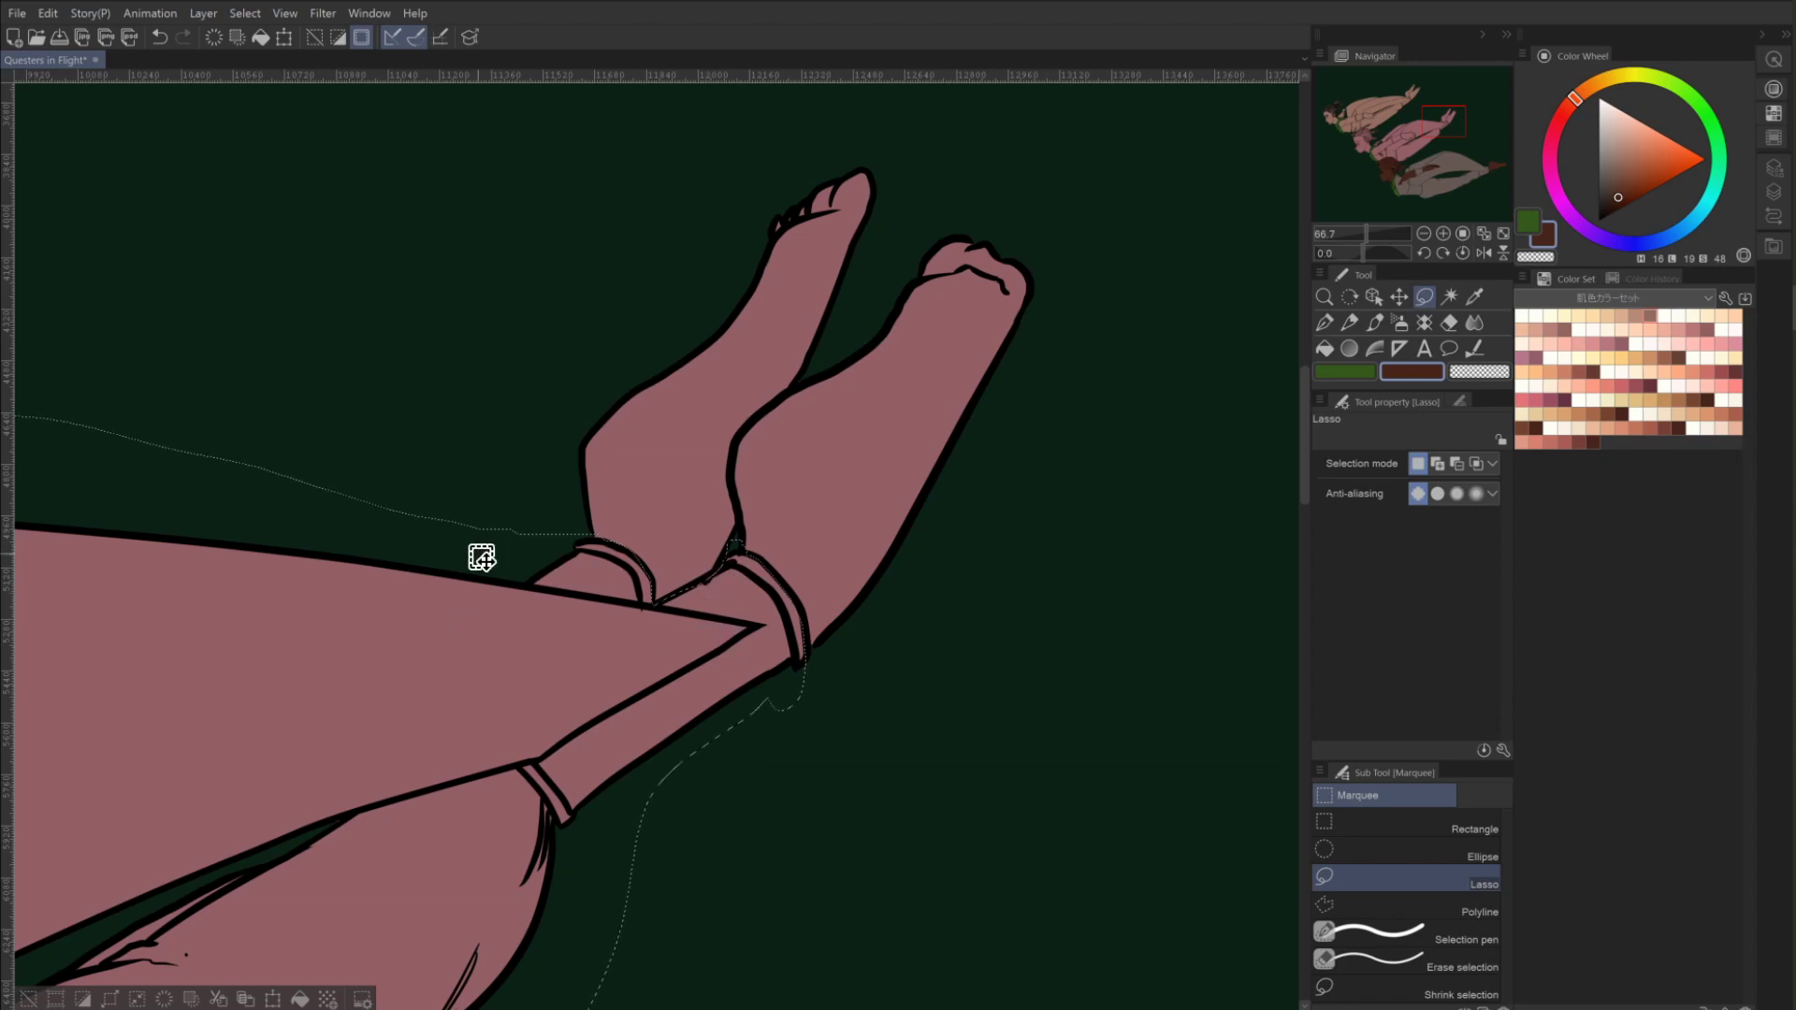
key("shift")
left_click(1422, 233)
left_click(1423, 233)
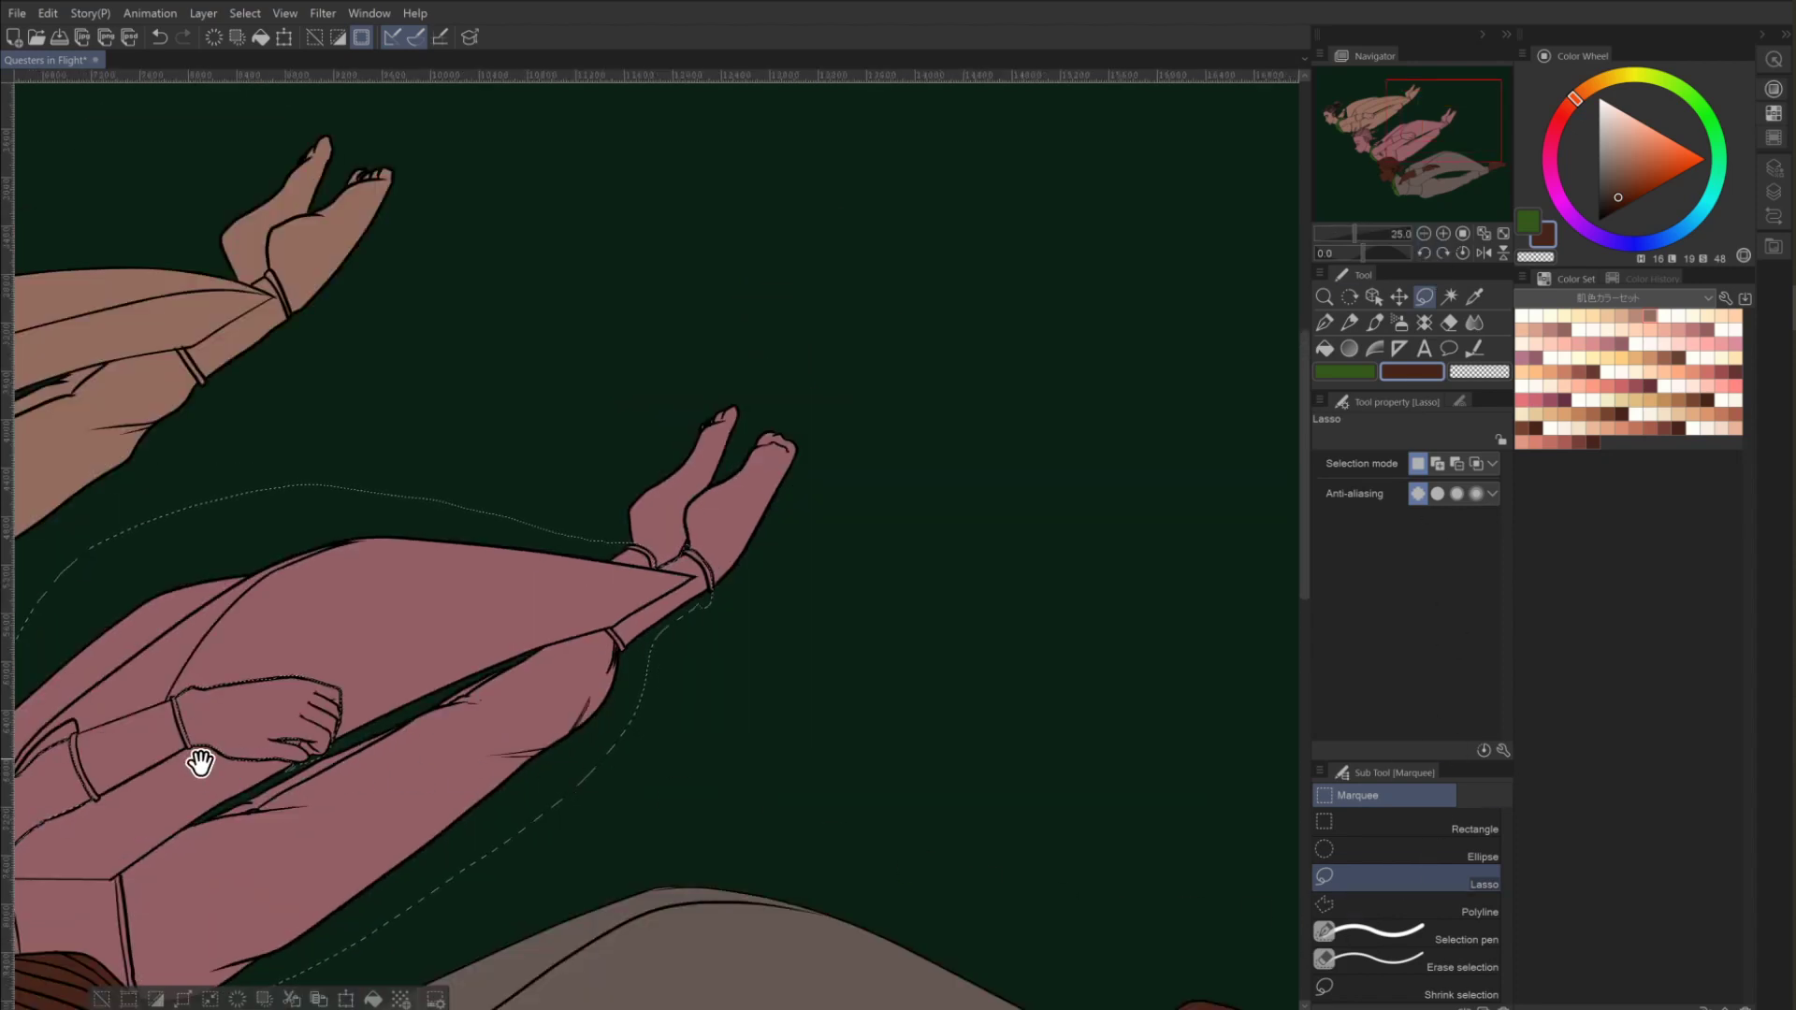
Fill the middle figure's selected clothing with the grey sampled from the front figure's clothes, and clear the selection.
left_click_drag(228, 782, 874, 581)
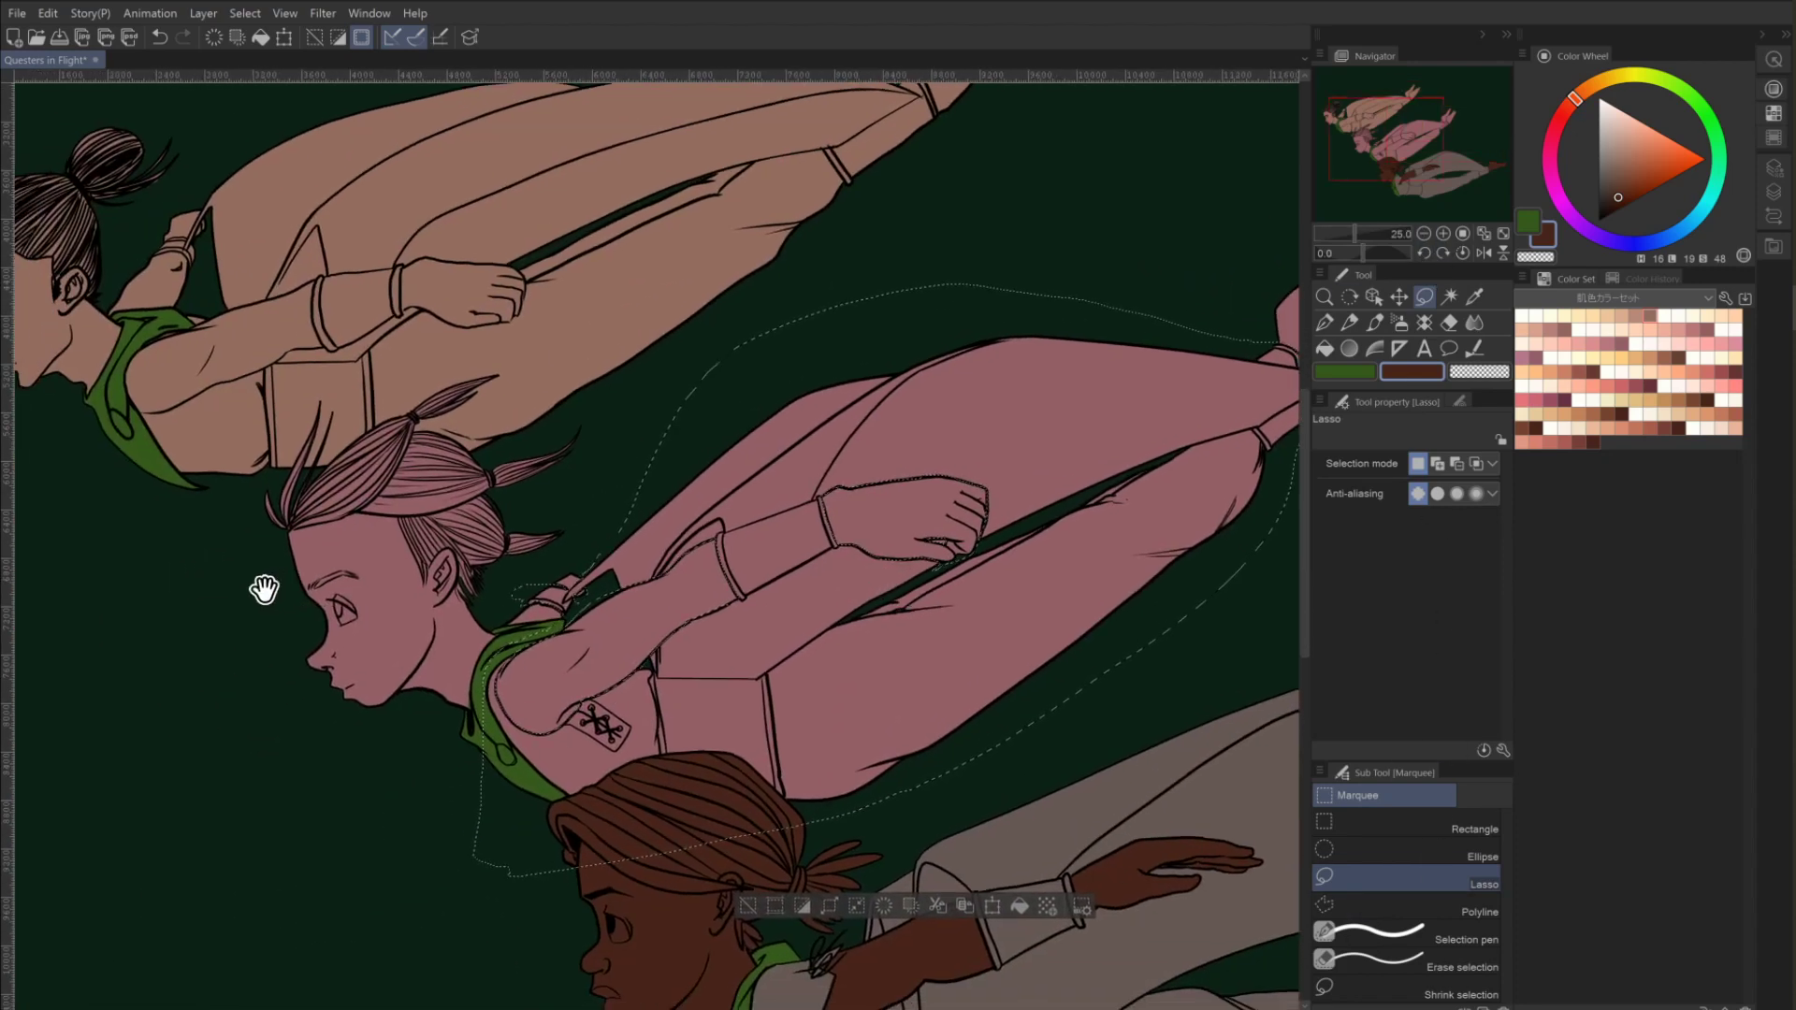
left_click(1324, 350)
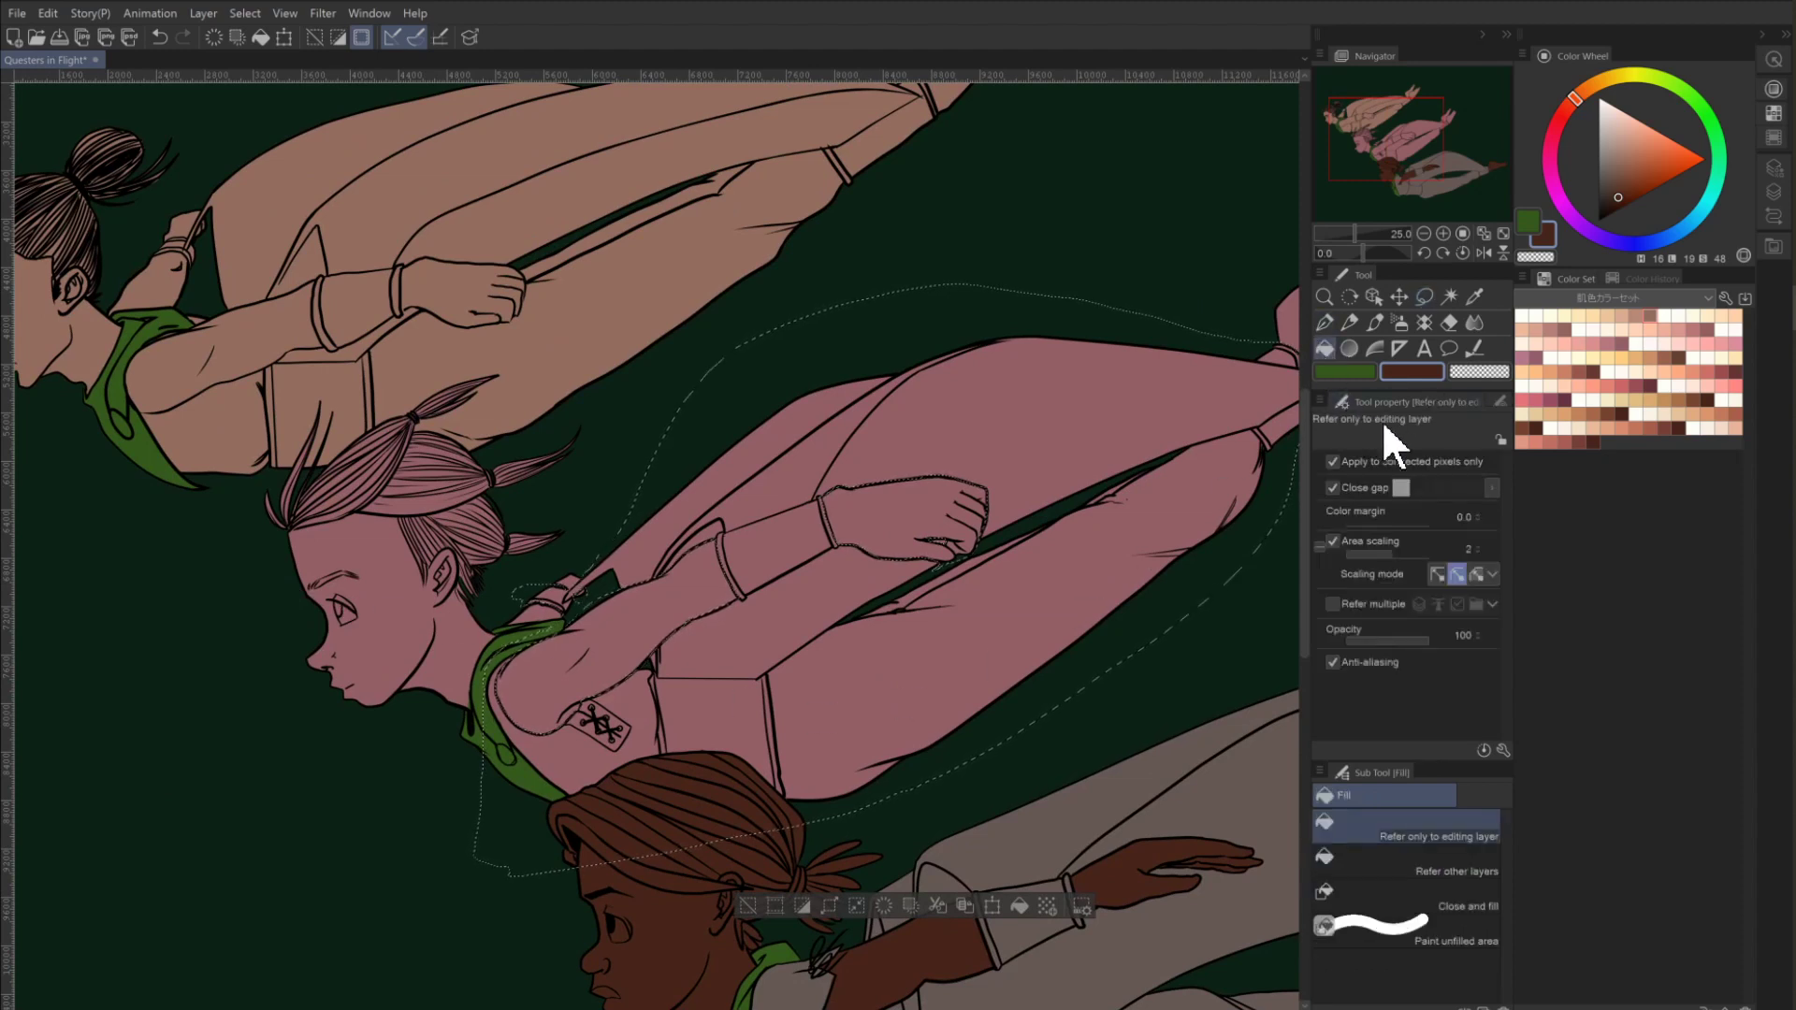
left_click(1060, 804, "alt")
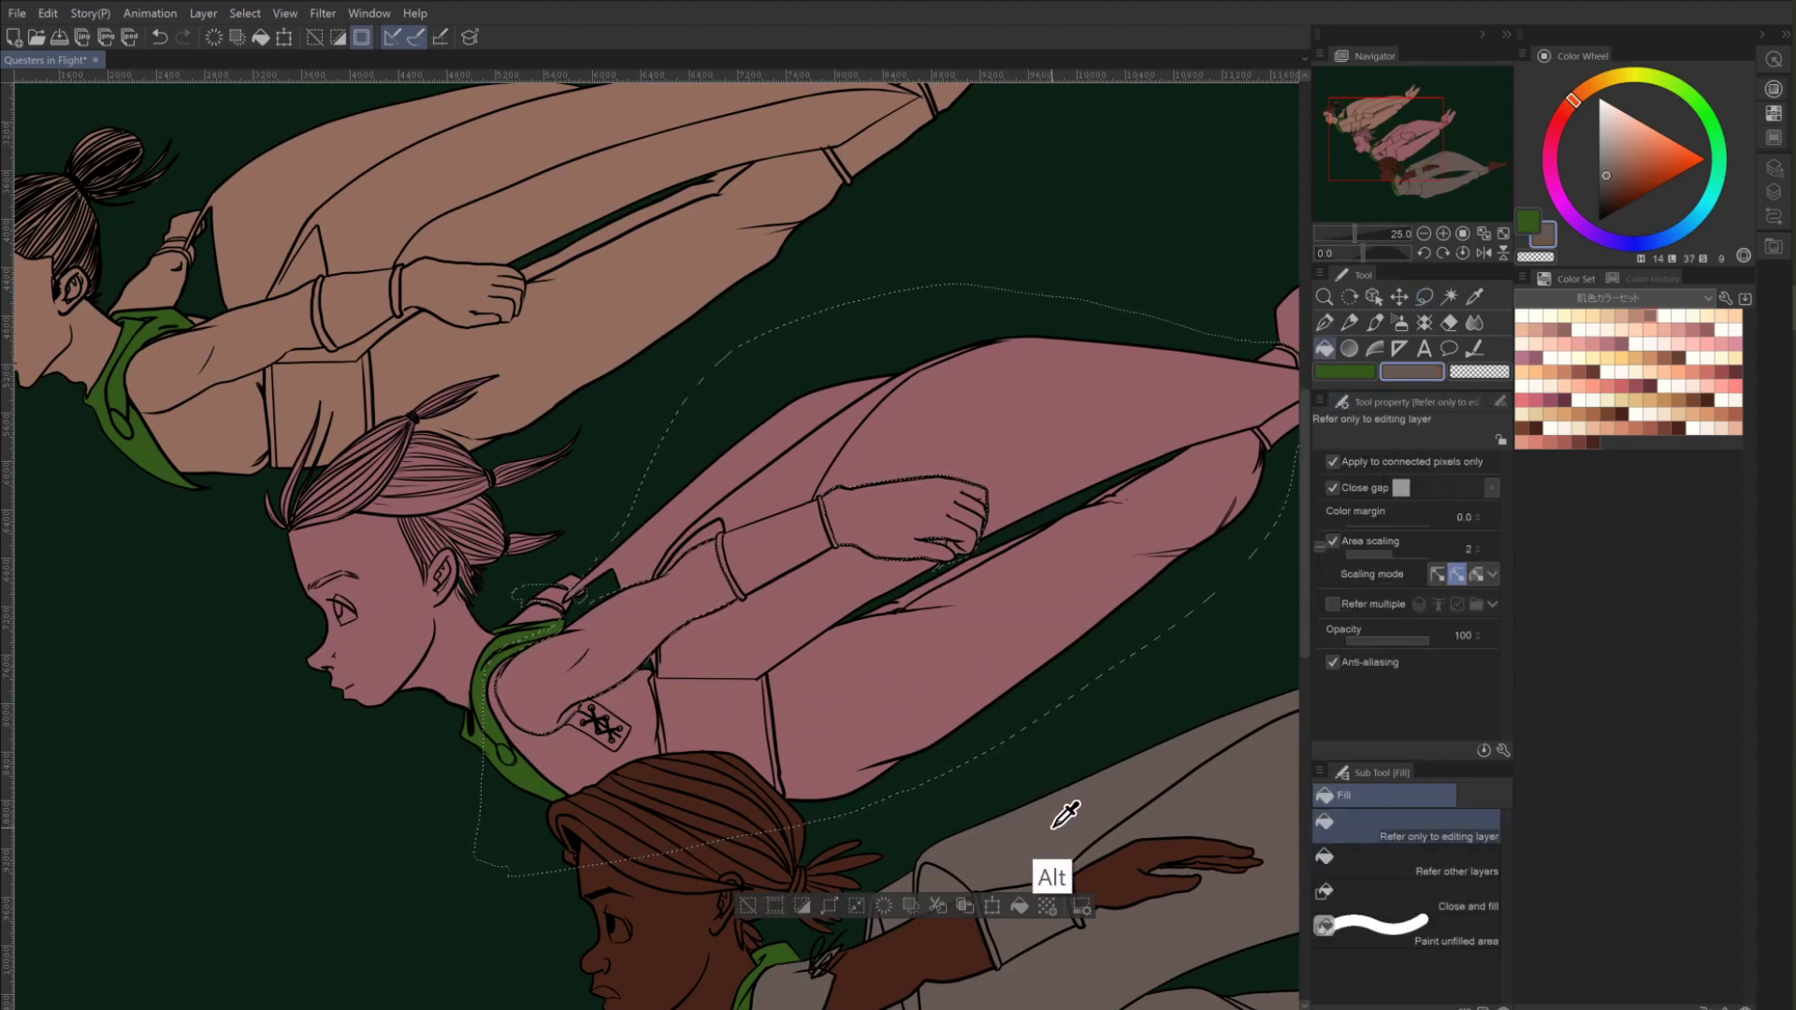
left_click(620, 723)
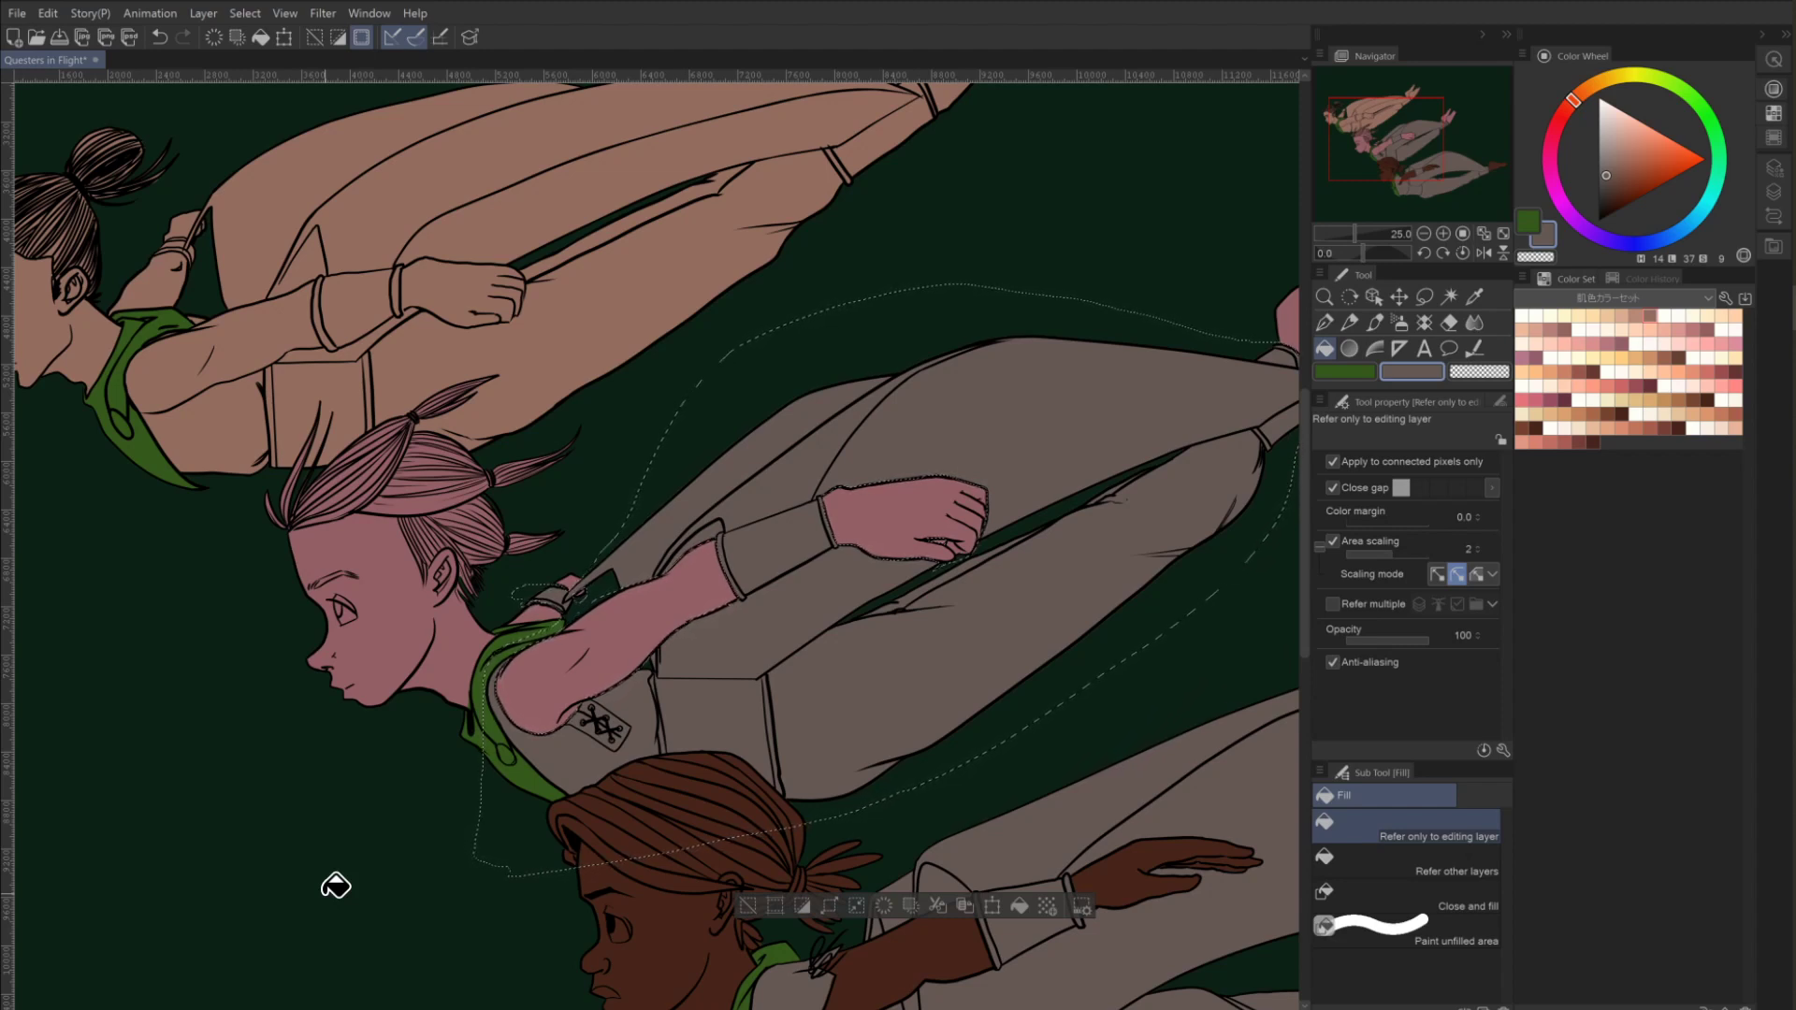
left_click(746, 905)
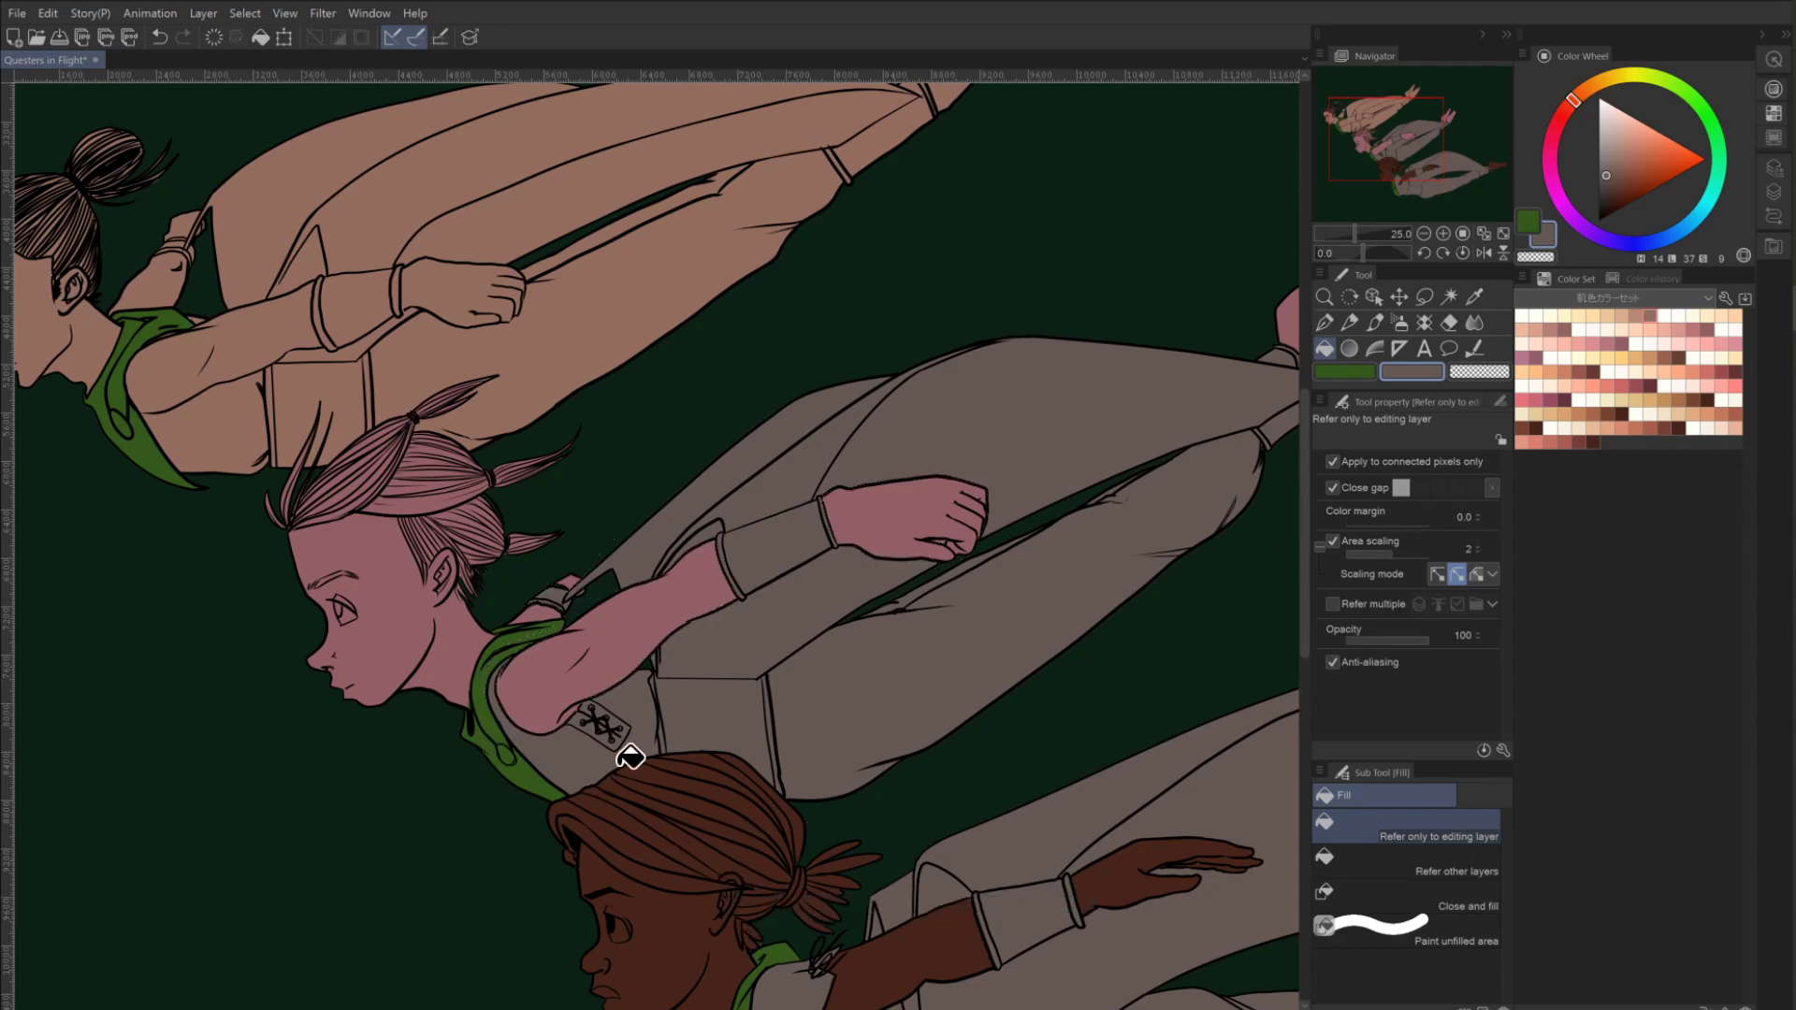
Lasso the cuff on the rear figure's far wrist, fill it with the same grey, and clear the selection.
left_click_drag(213, 522, 385, 711)
left_click_drag(305, 646, 339, 683)
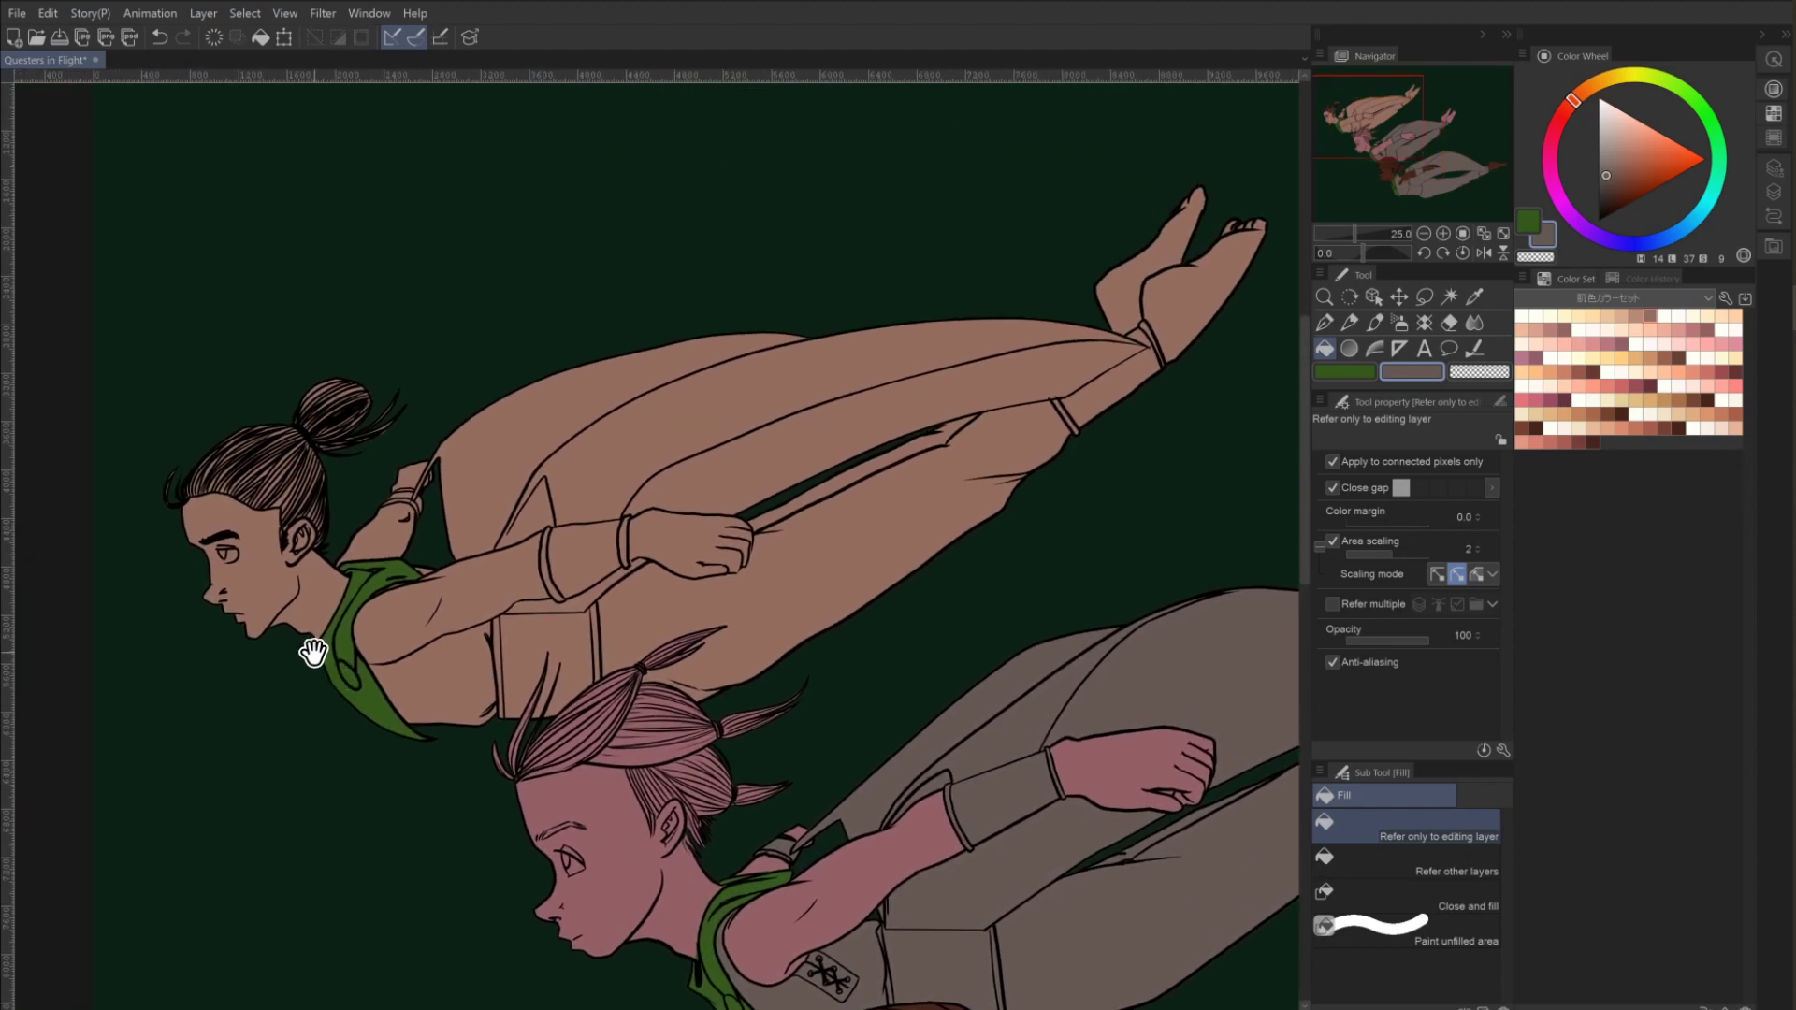
left_click_drag(206, 662, 309, 624)
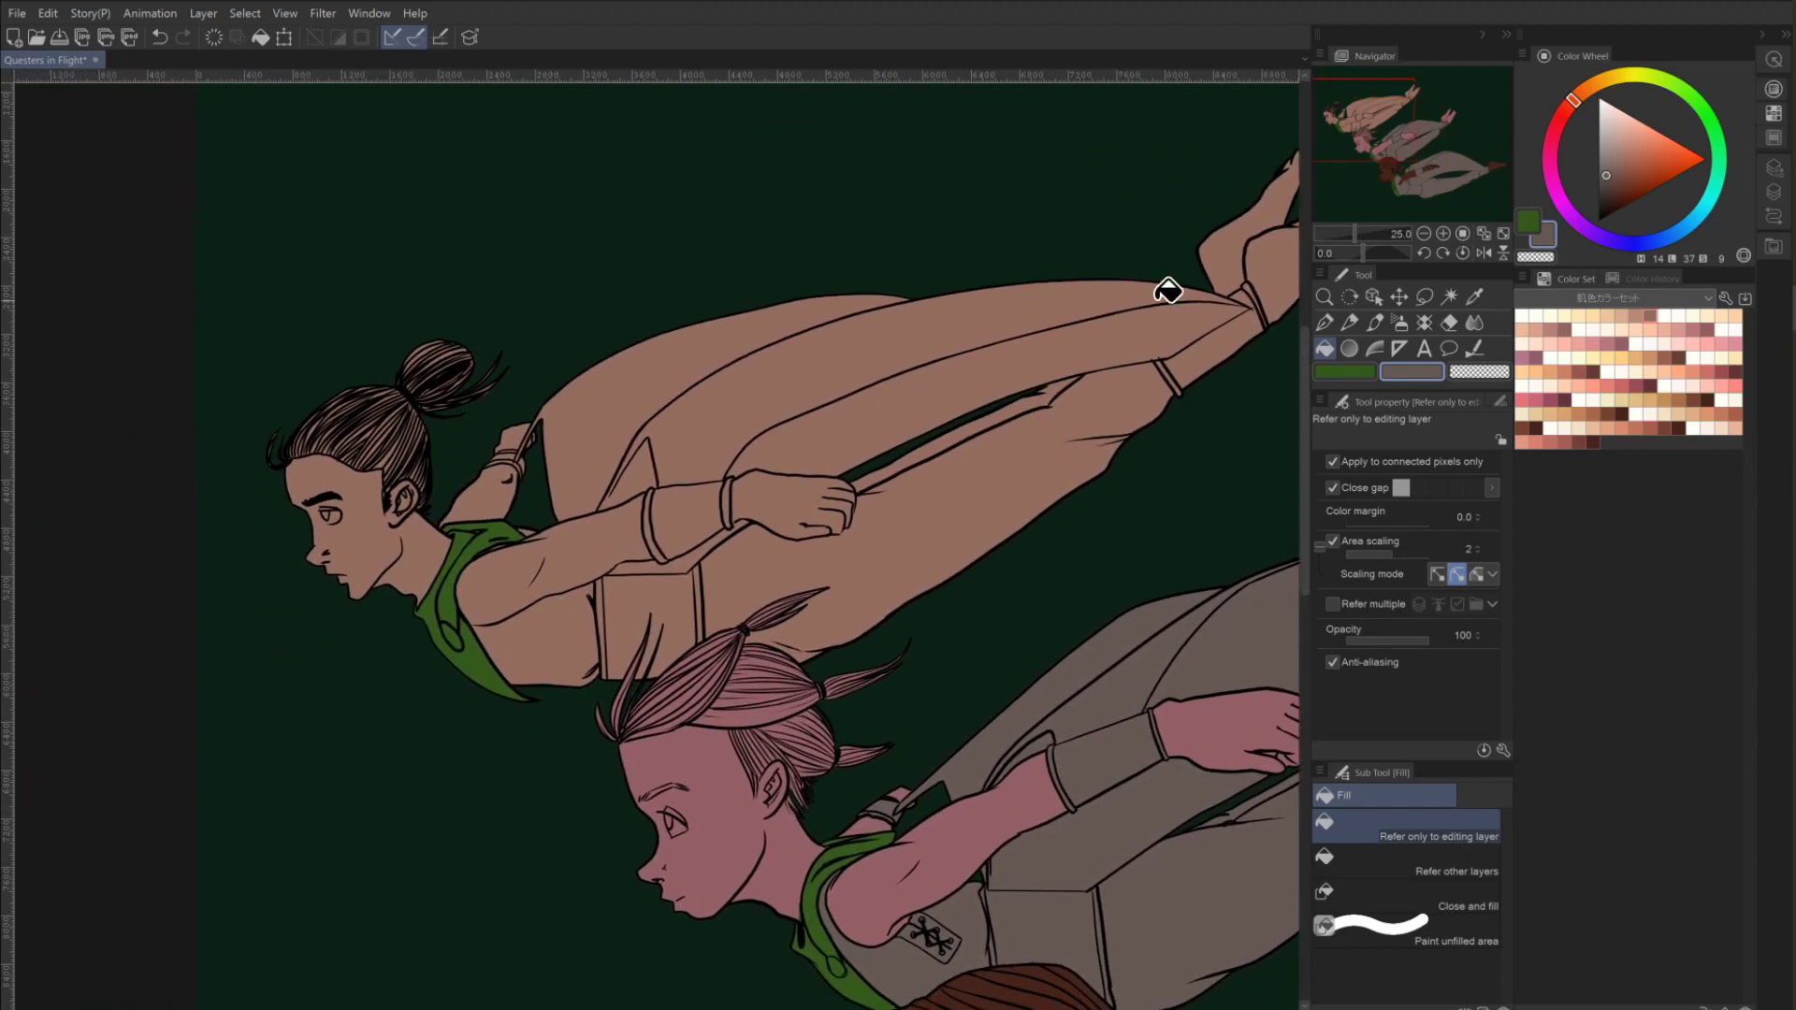
left_click(1424, 295)
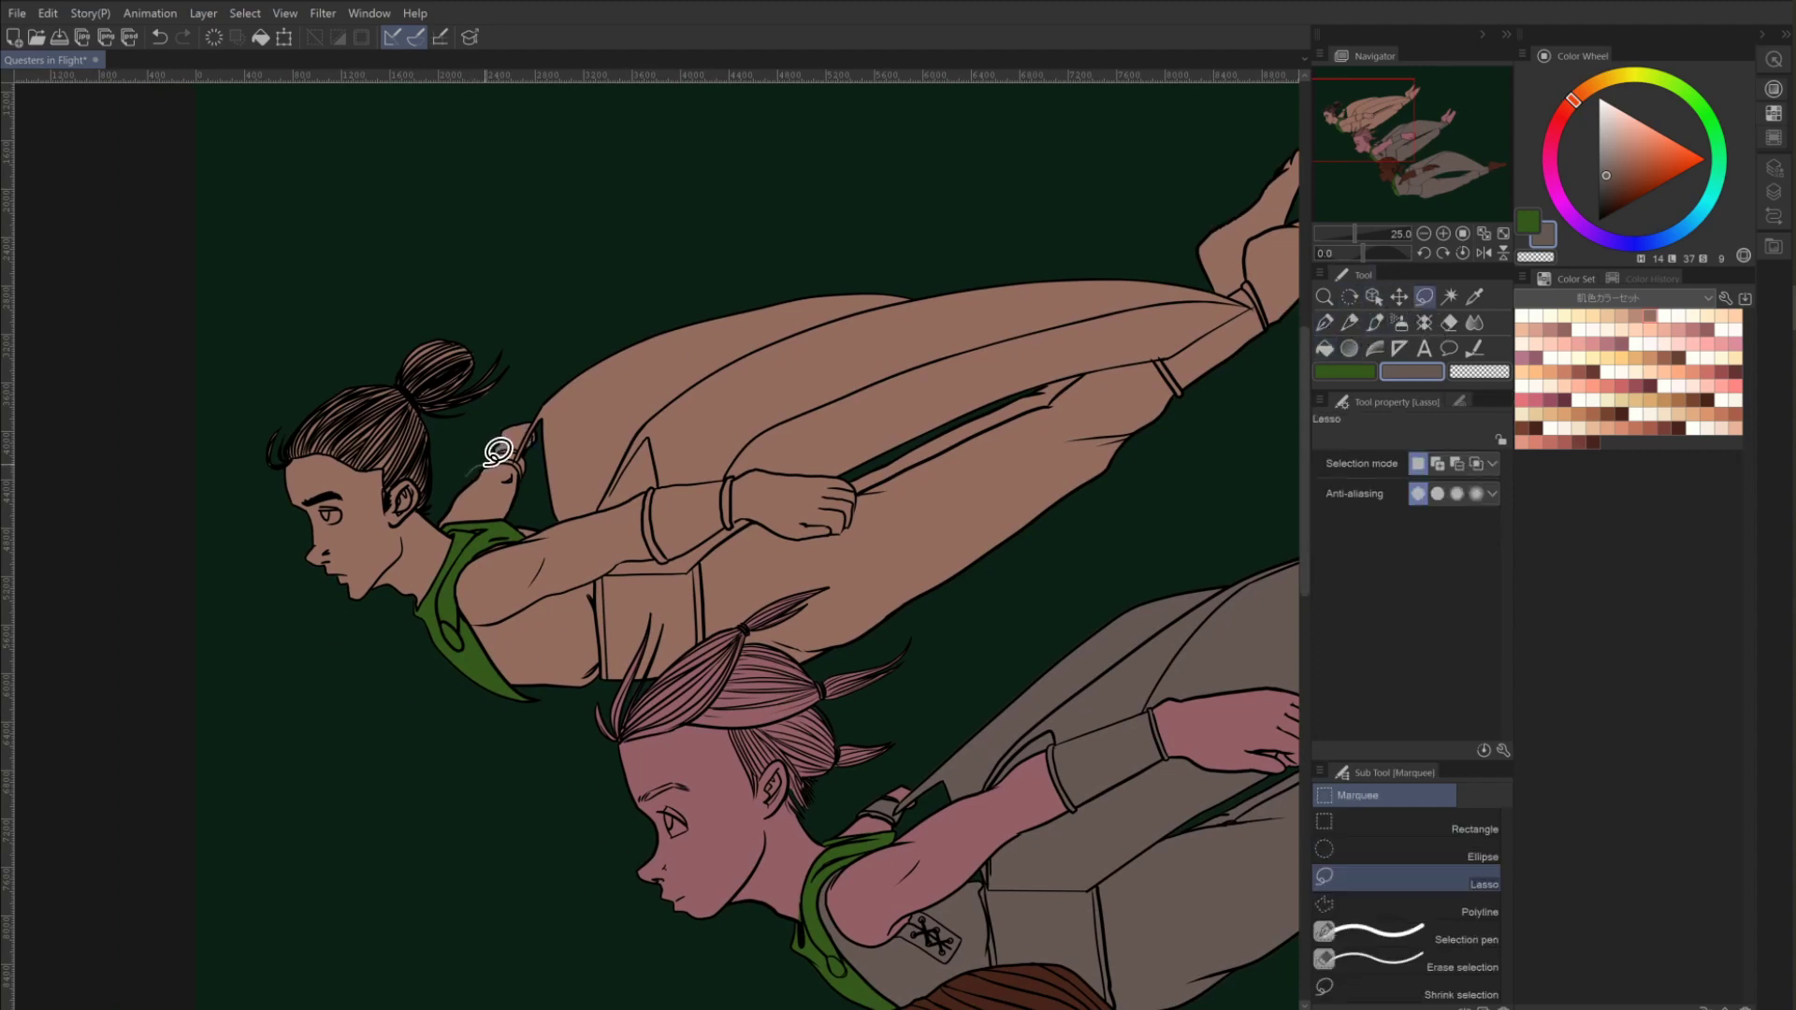
mouse_move(497, 454)
left_mouse_down()
mouse_move(533, 470)
mouse_move(543, 449)
mouse_move(517, 436)
mouse_move(463, 456)
left_mouse_up()
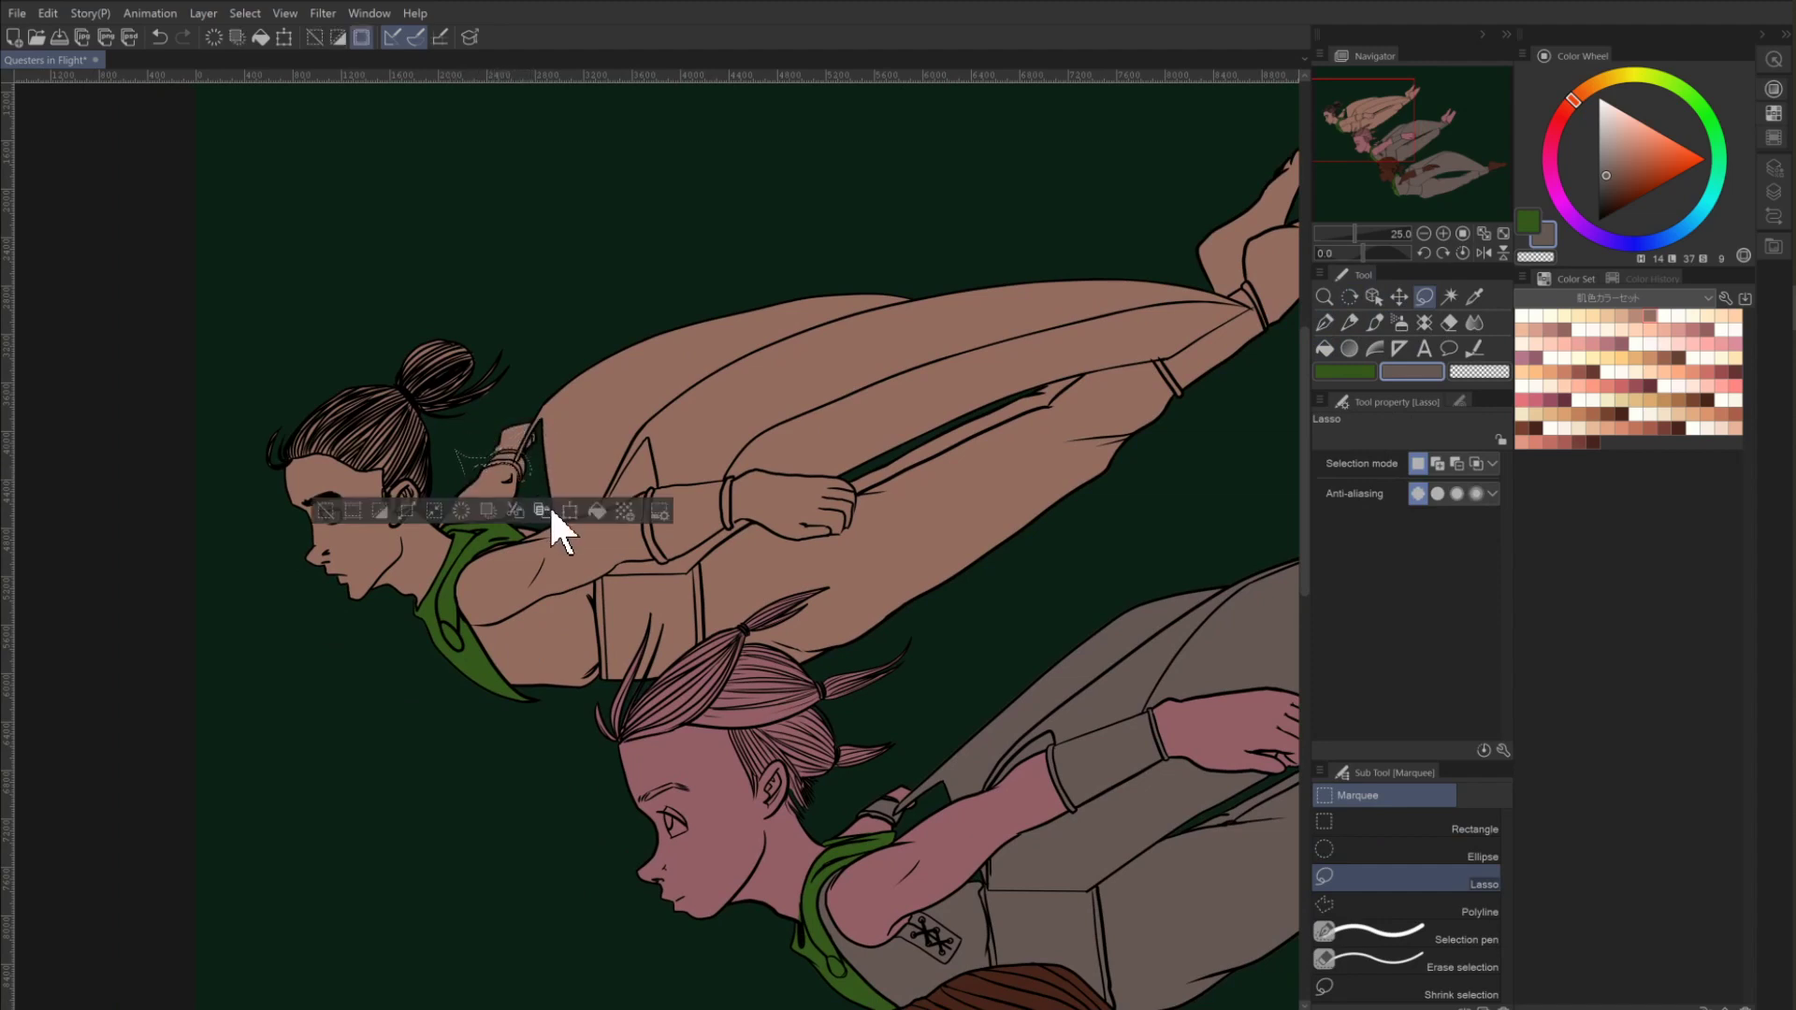
left_click(1323, 349)
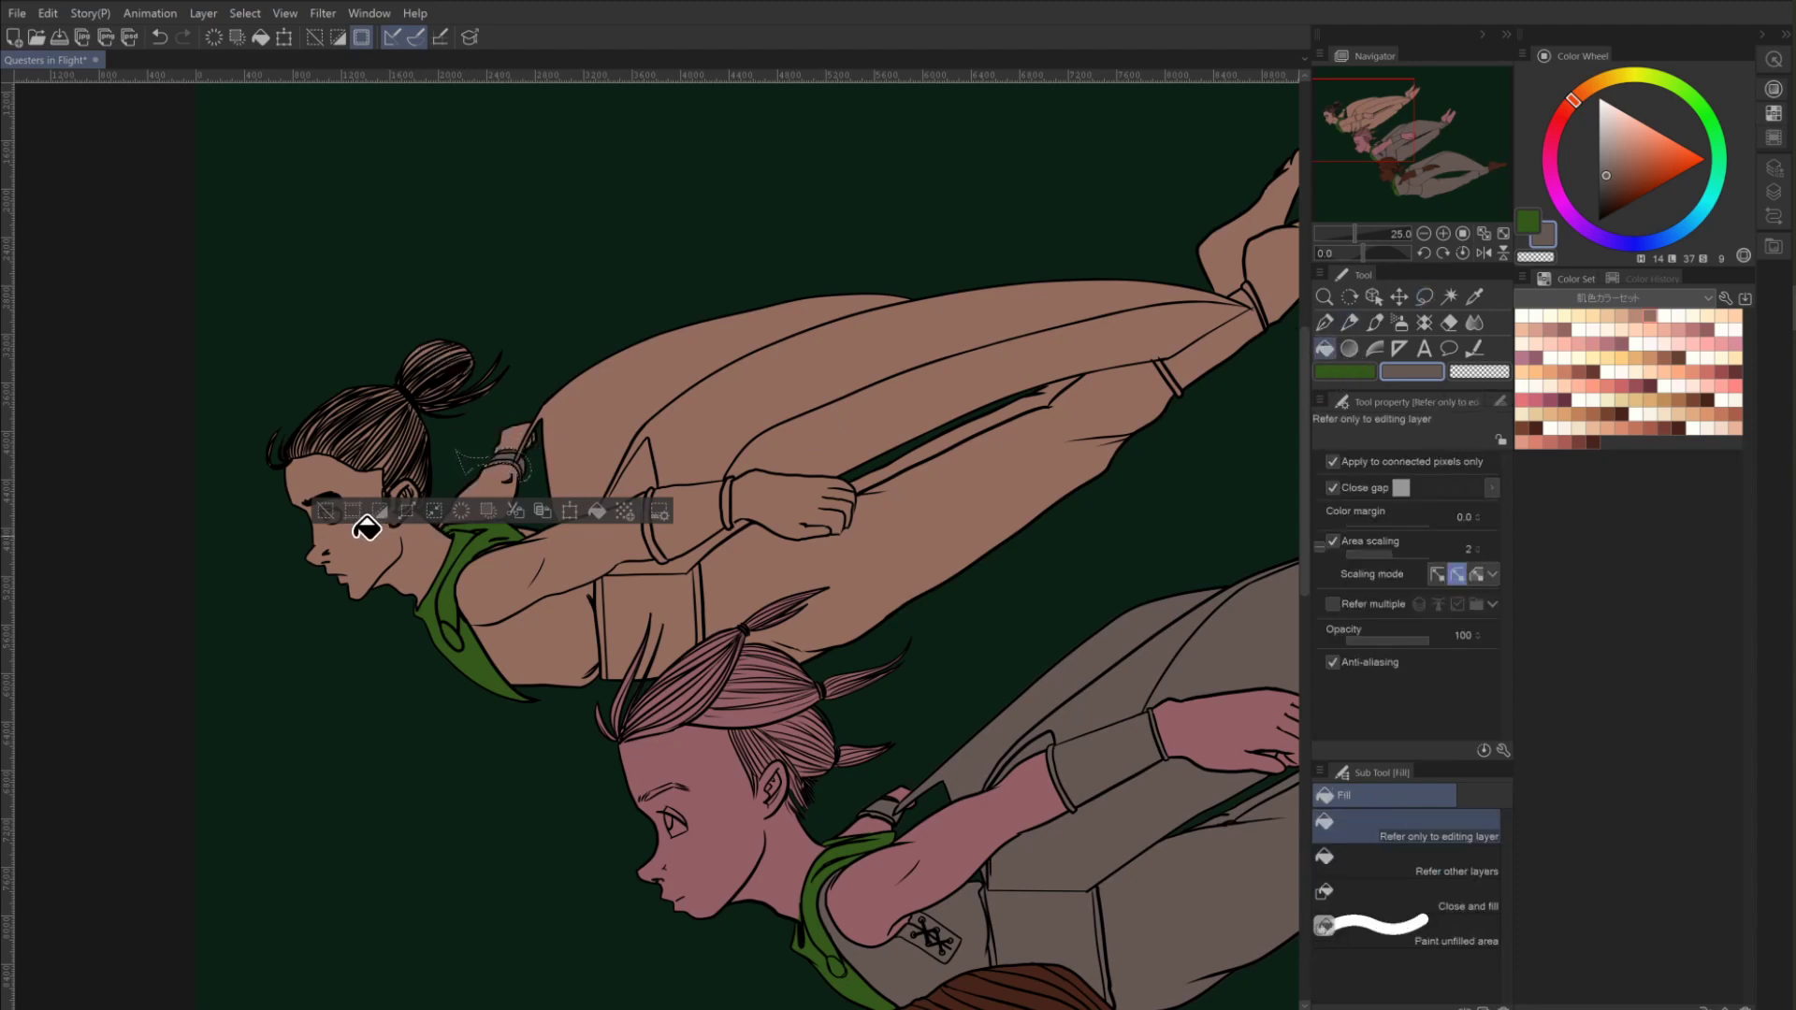
left_click(324, 510)
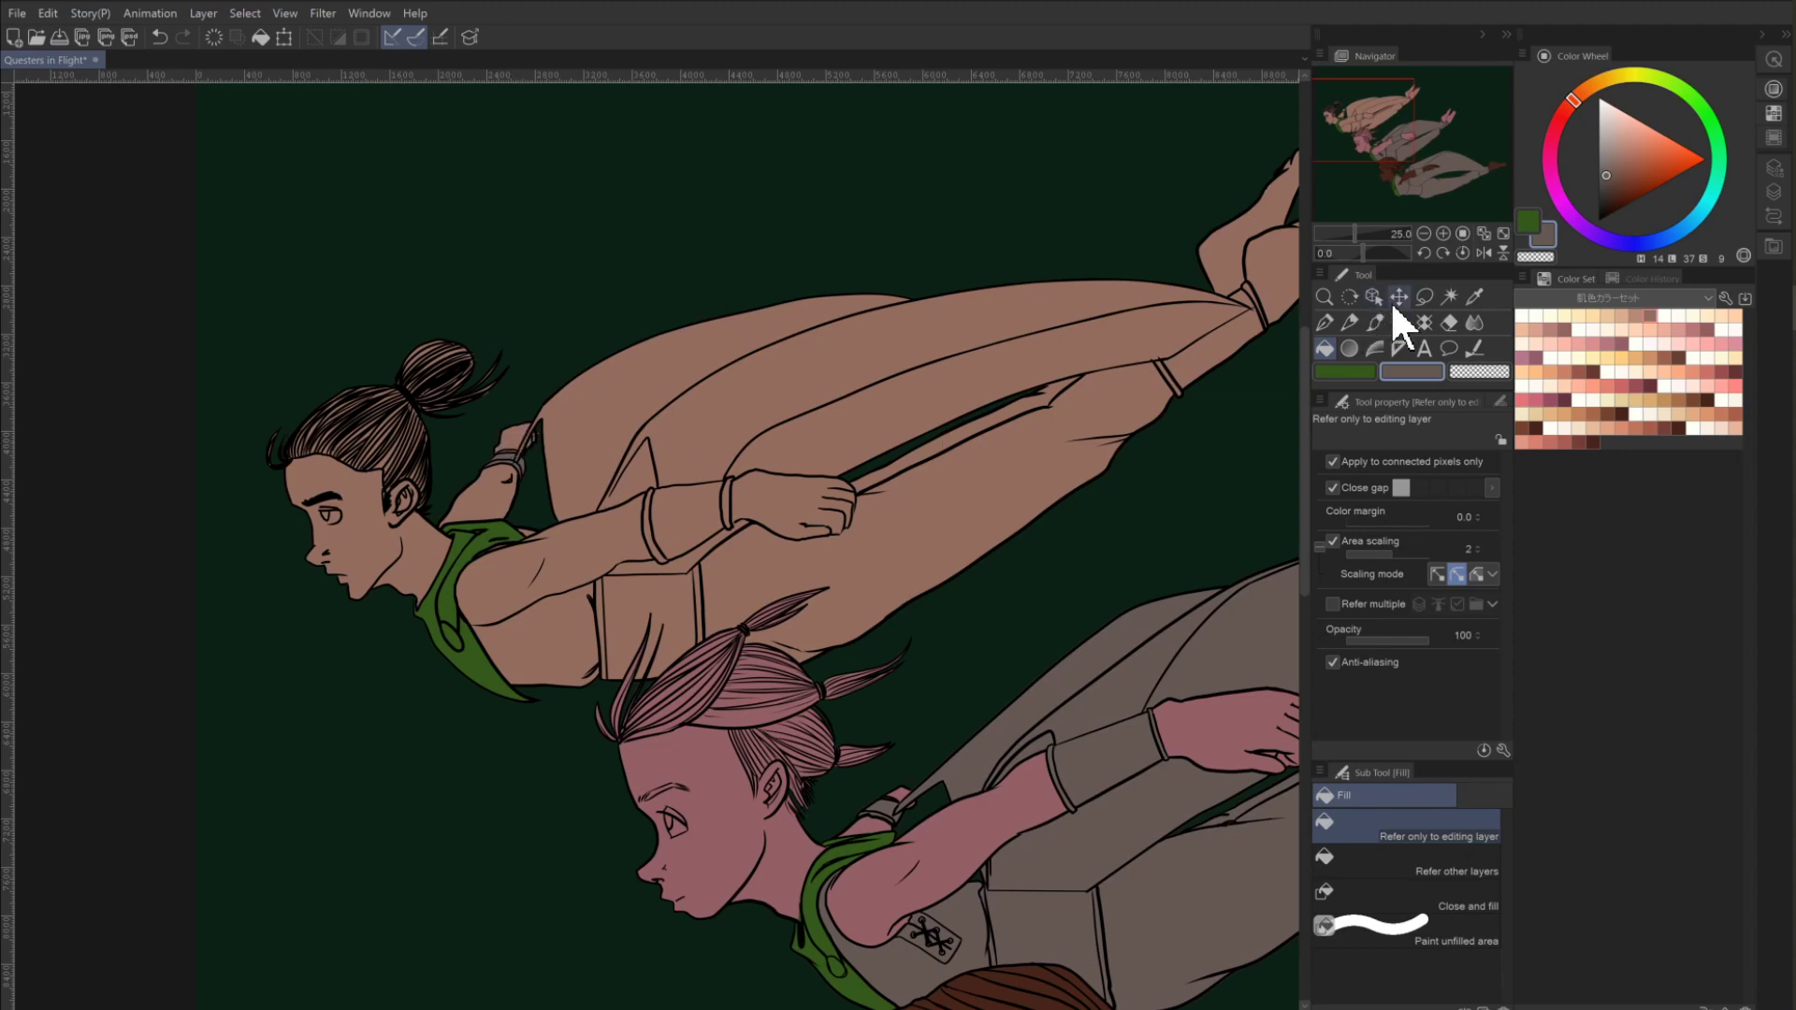
Select the remaining uncoloured part of the far wrist cuff, fill it with grey, and clear the selection.
left_click(1422, 300)
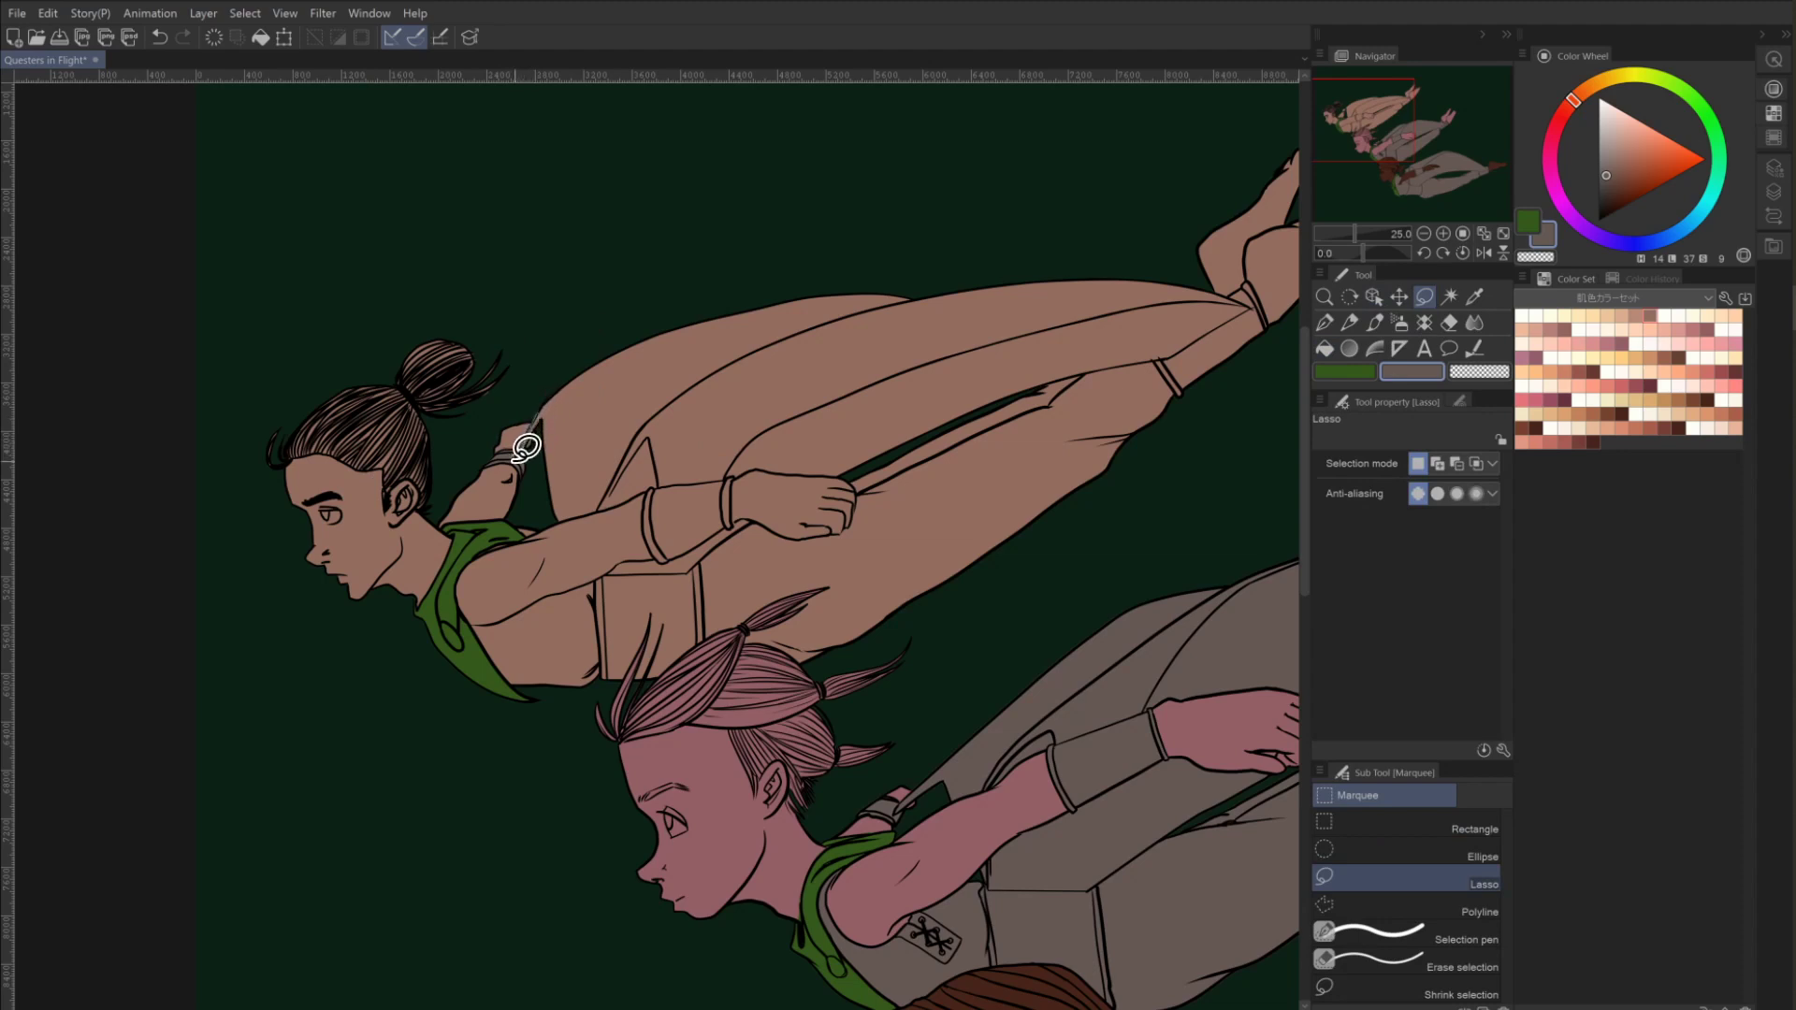
left_click_drag(525, 447, 520, 453)
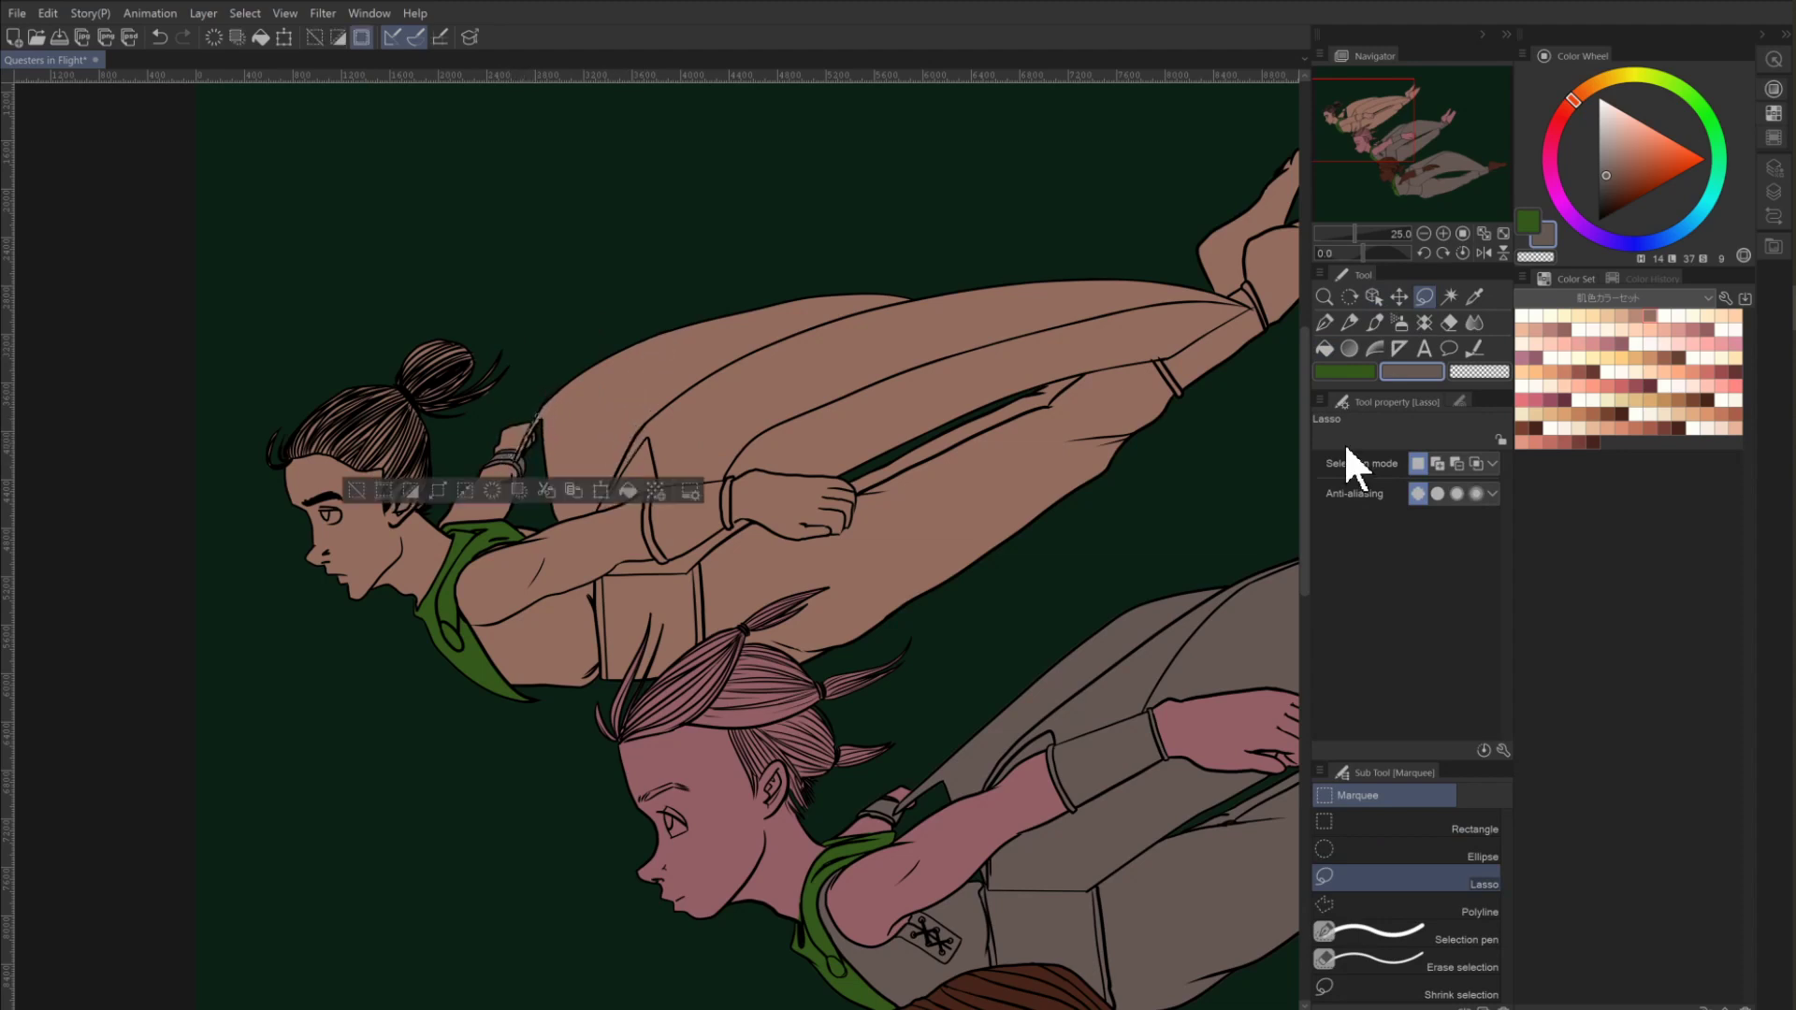
left_click(1323, 346)
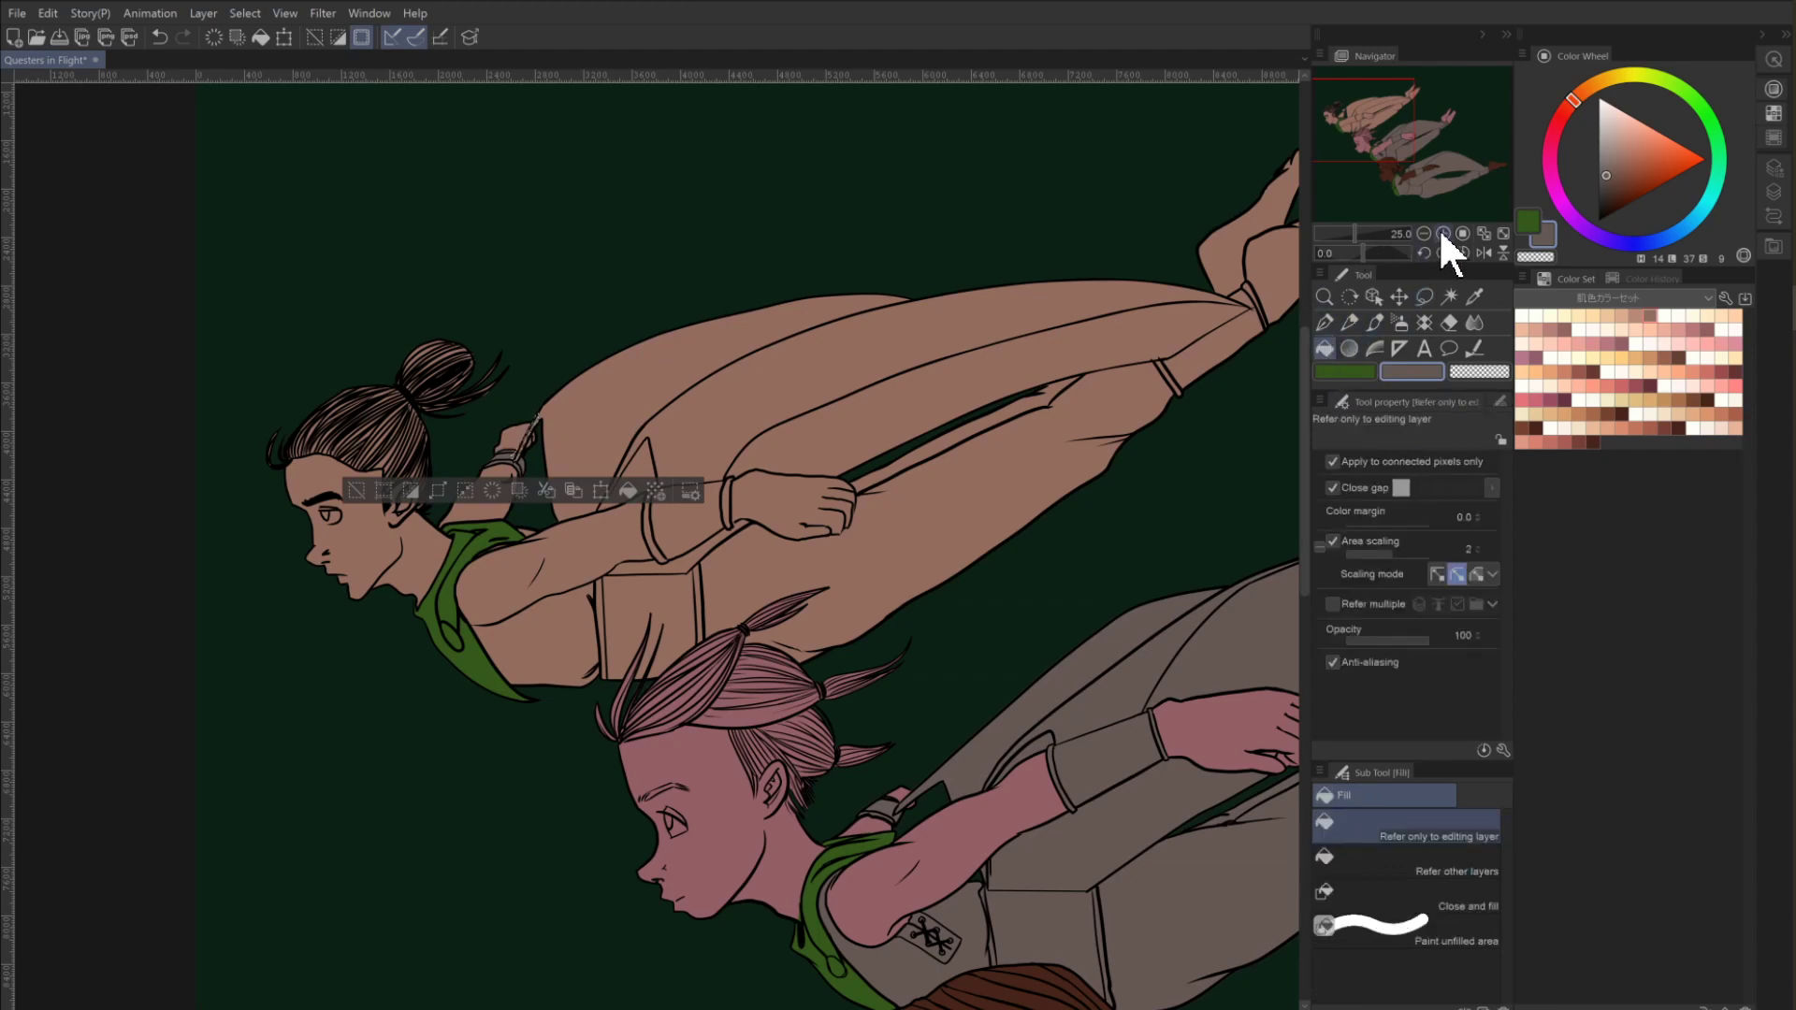
left_click(1443, 233)
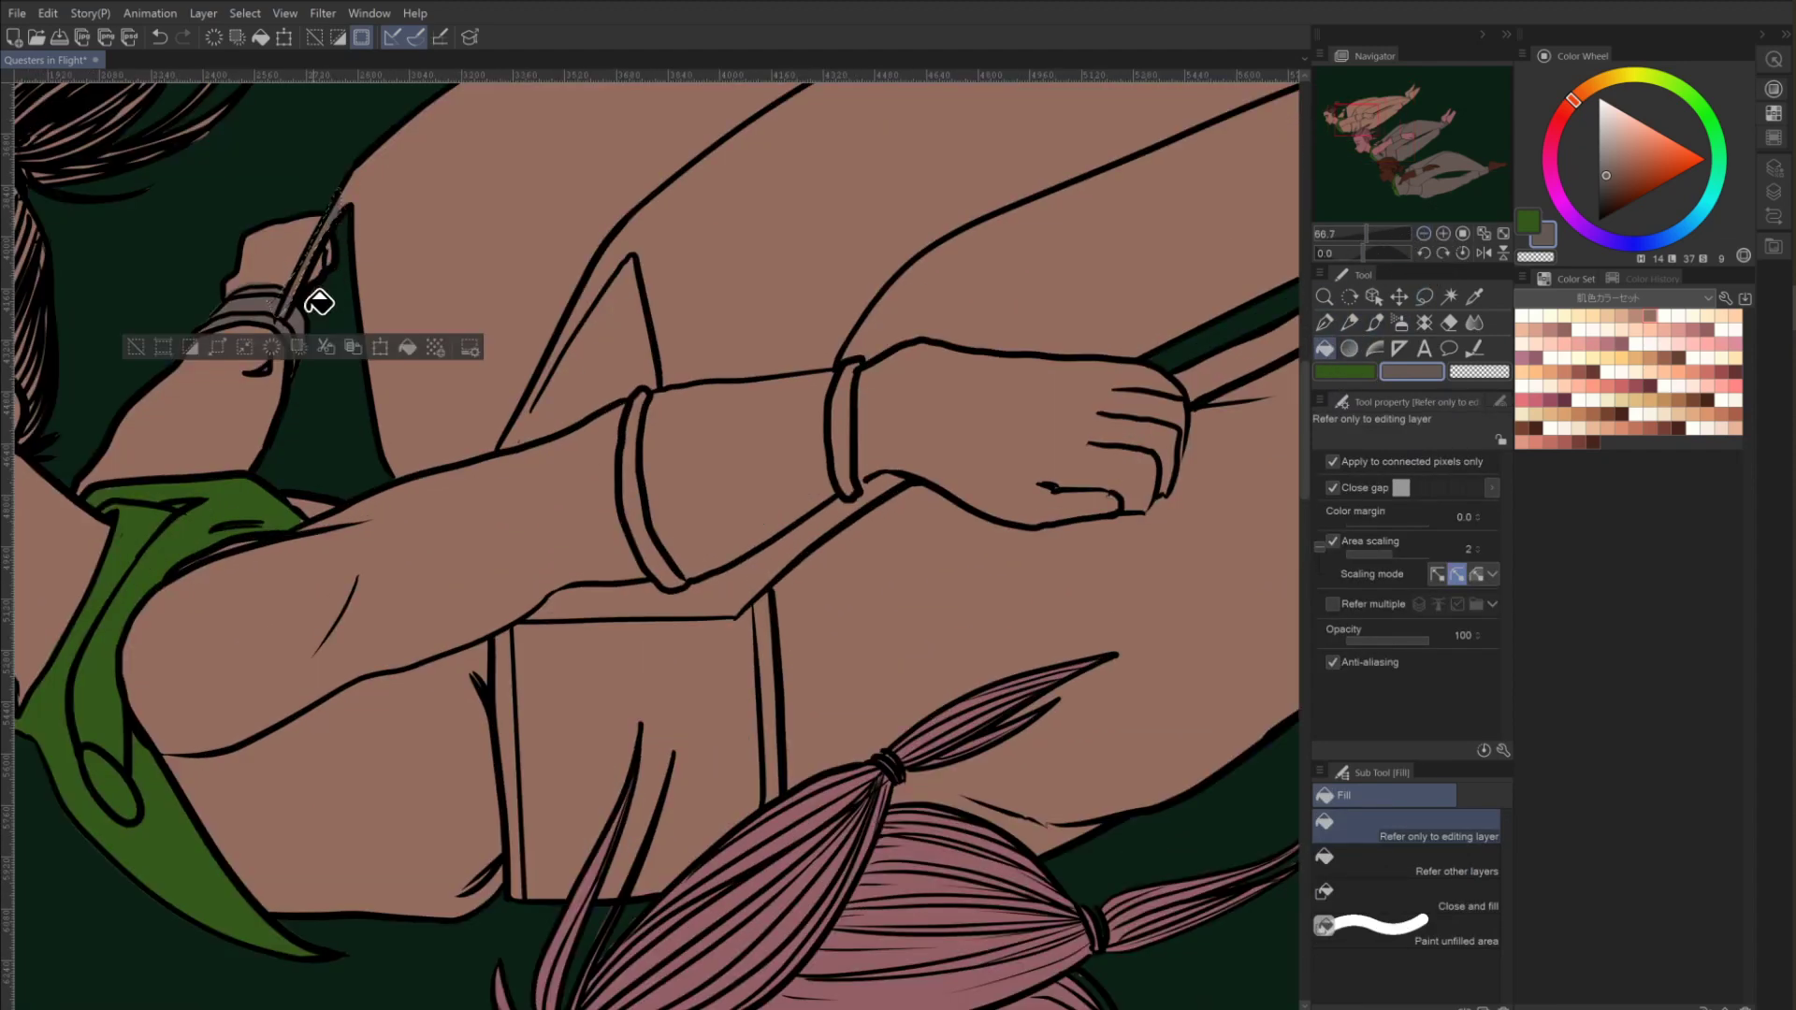
left_click(137, 349)
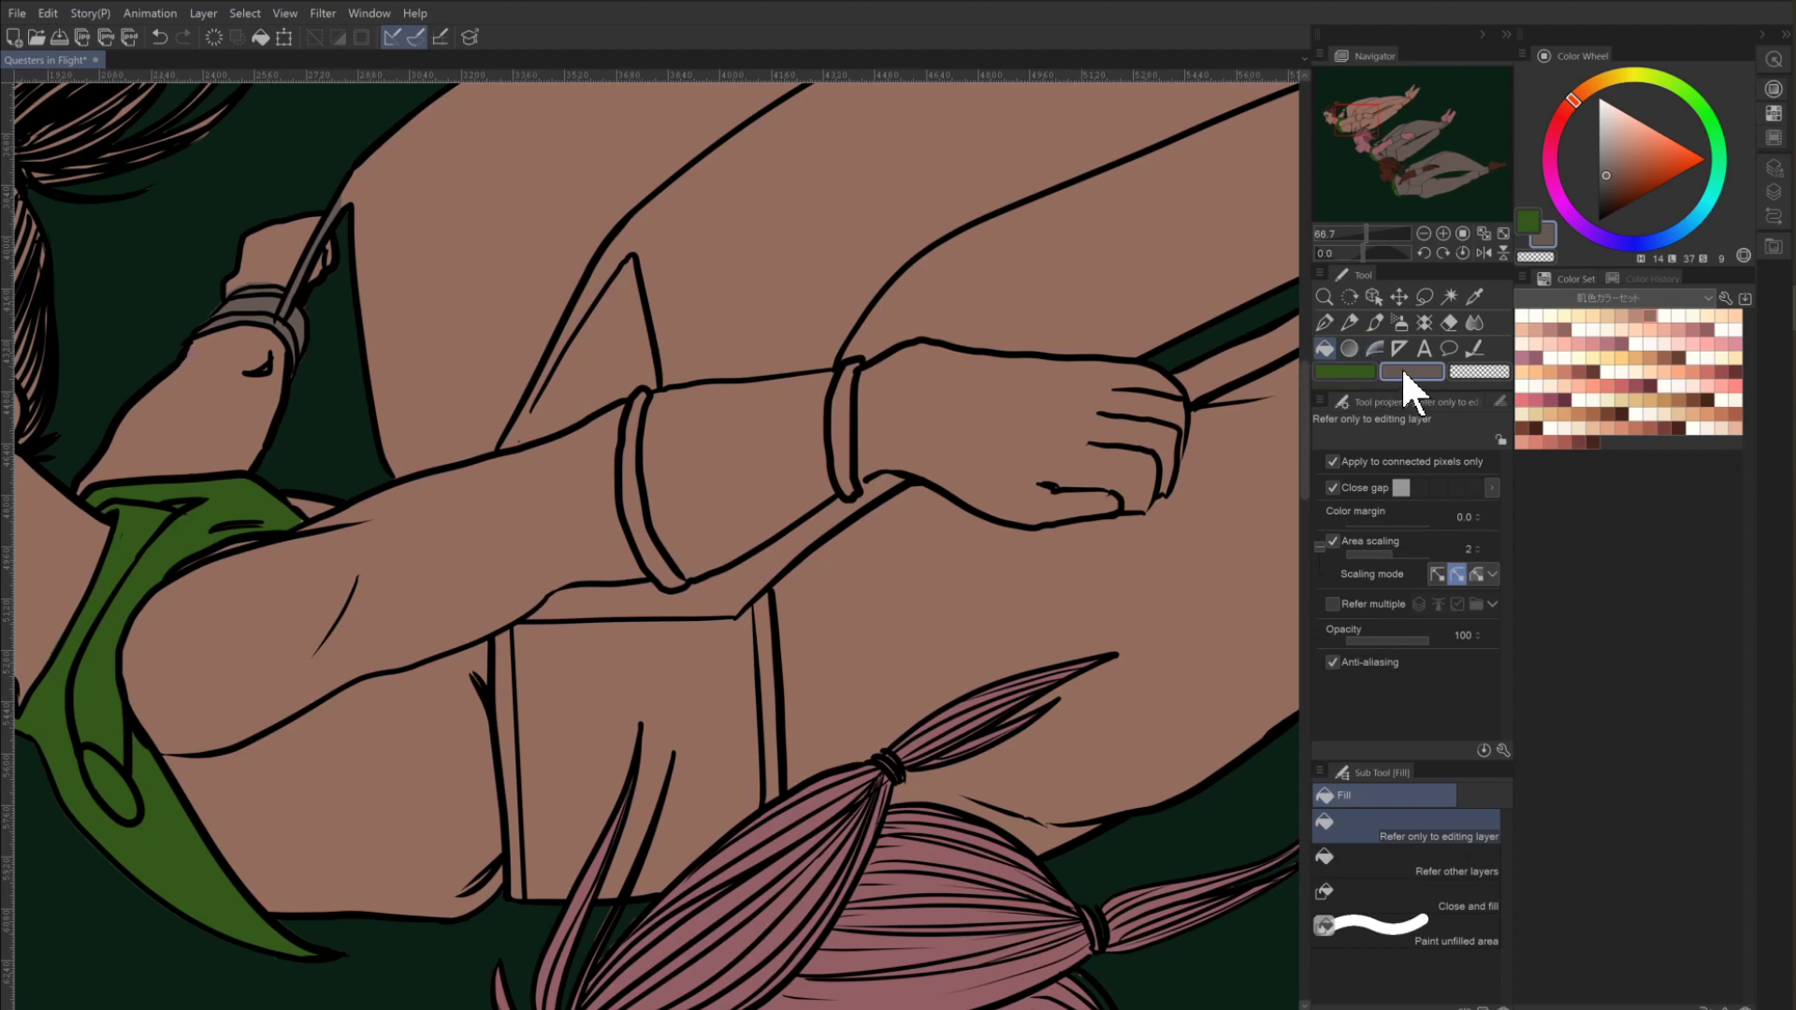
Clean up the skin around the far wrist cuff with the G-pen in the sampled skin colour, and resample the cuff's grey.
left_click(1322, 324)
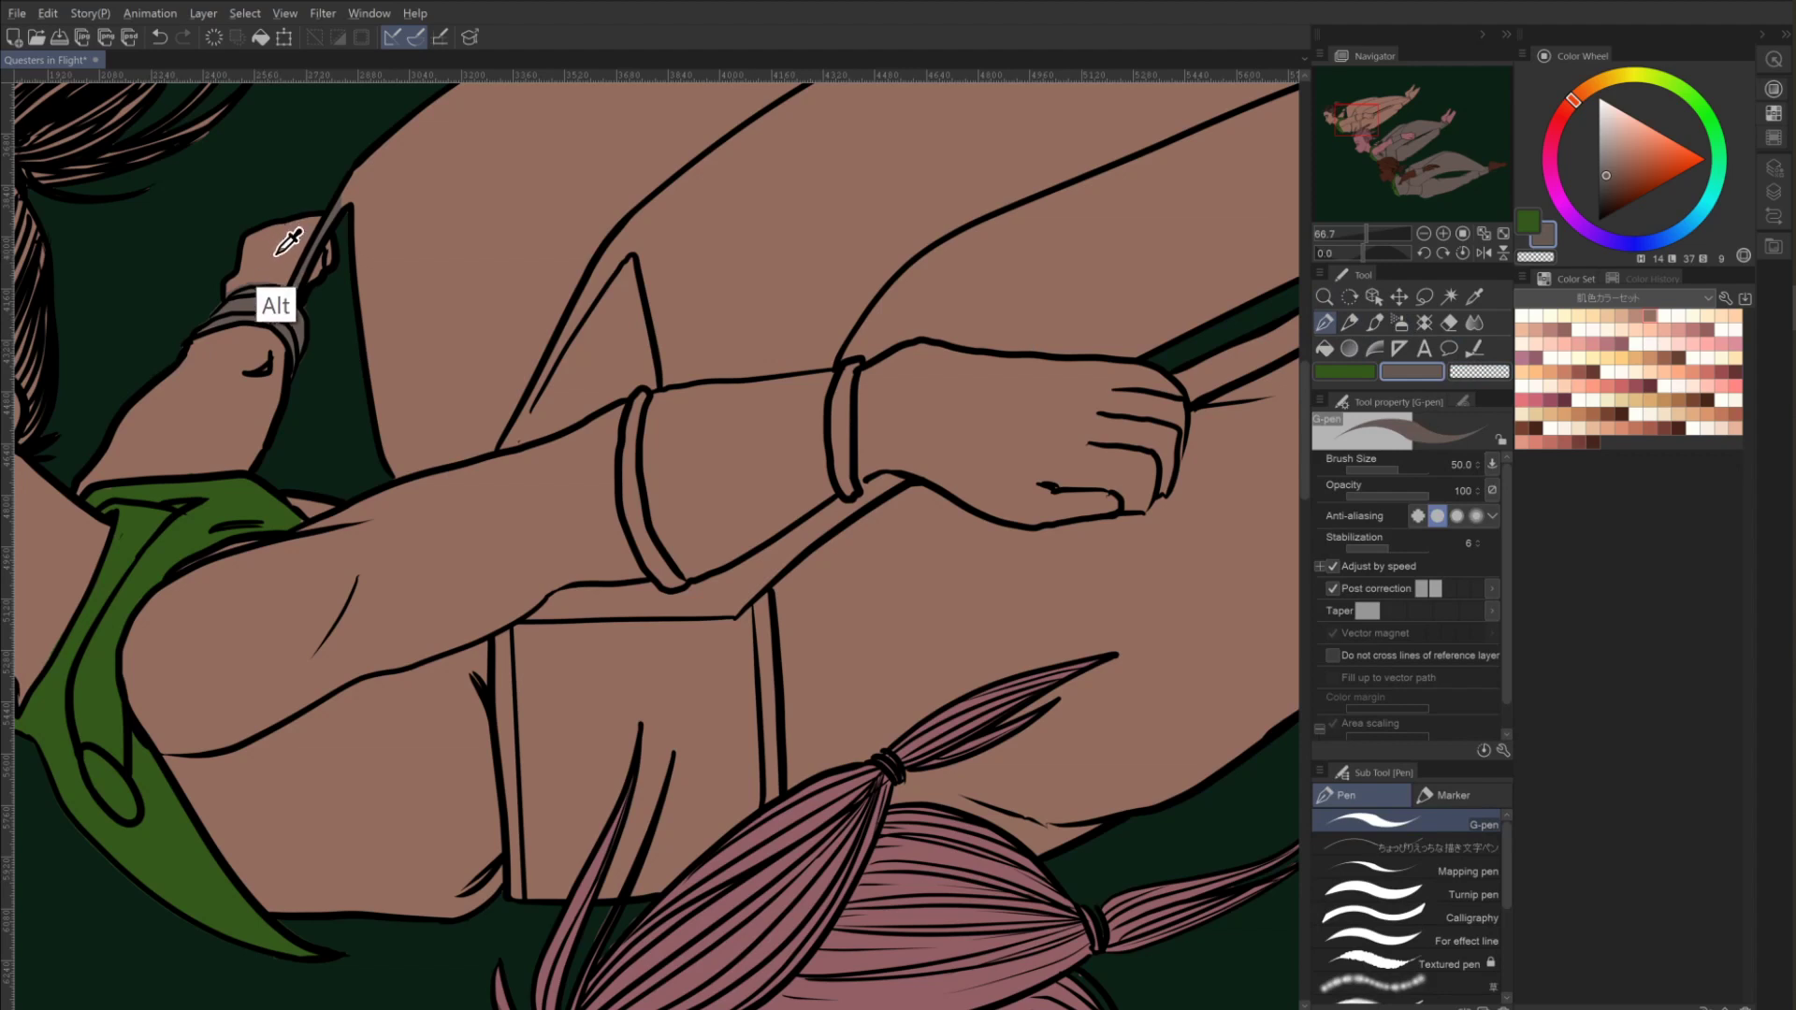
left_click(248, 286, "alt")
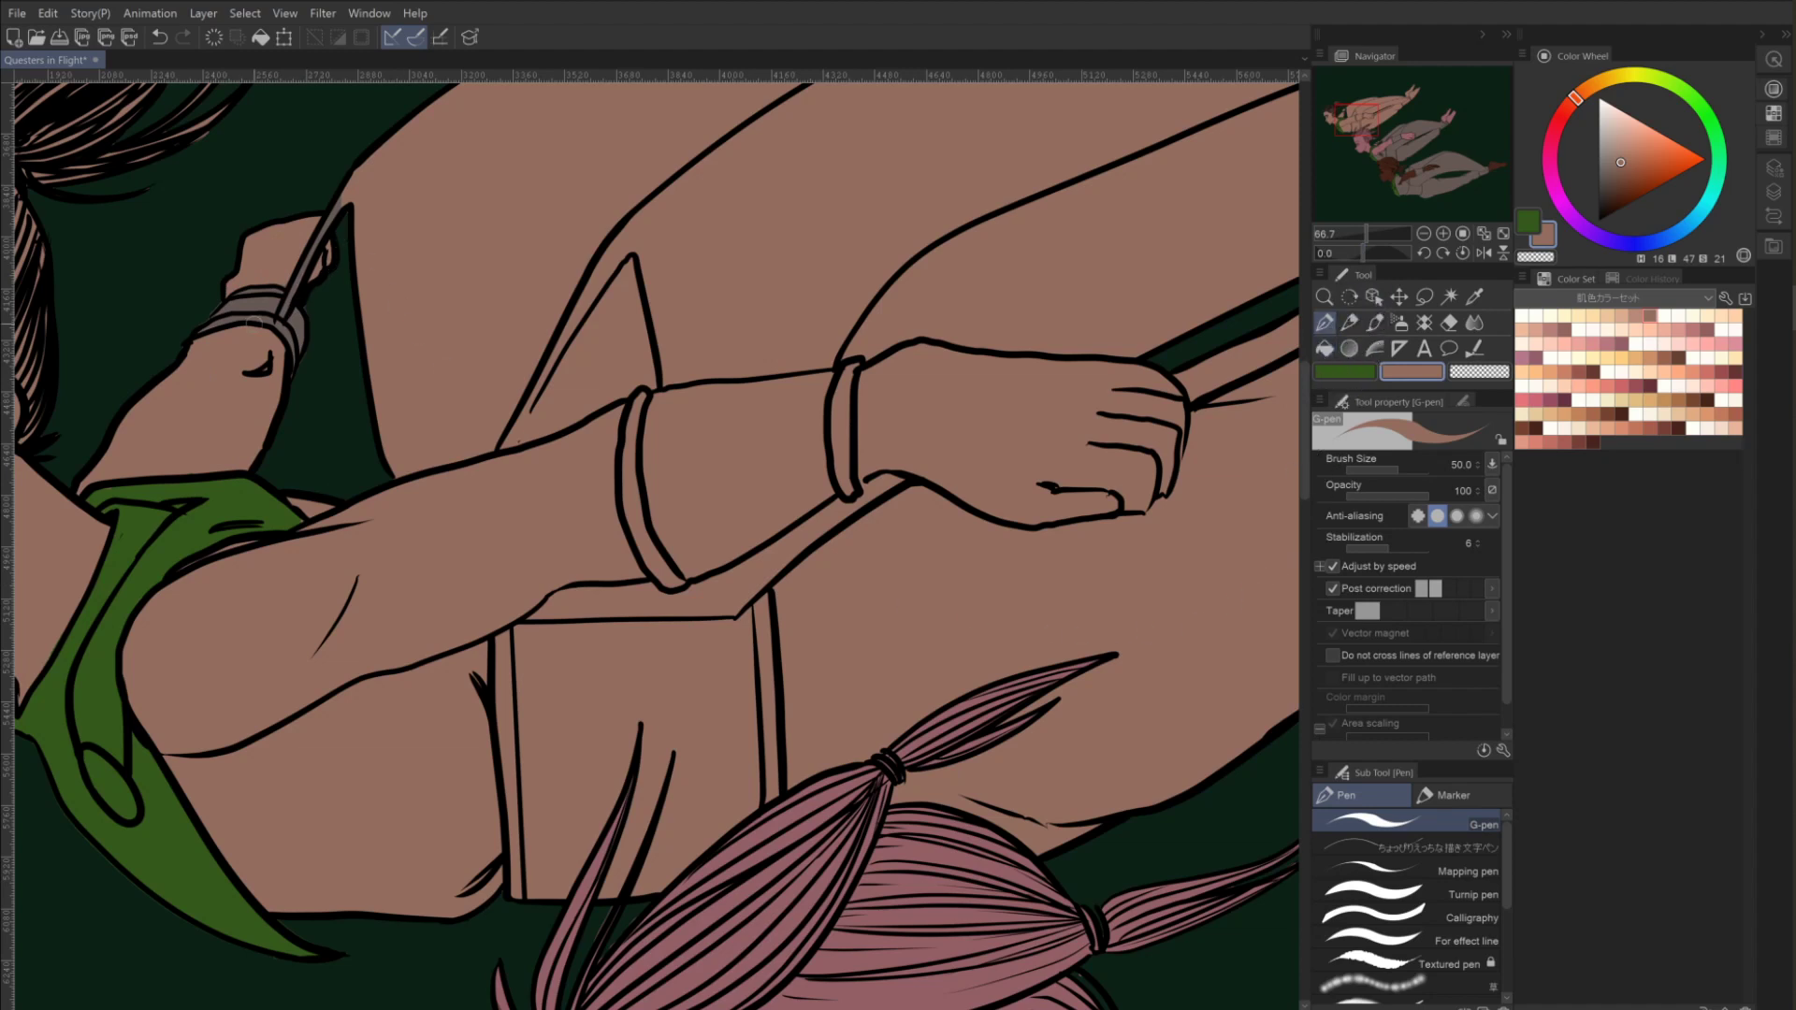
left_click(267, 323, "alt")
left_click(1325, 348)
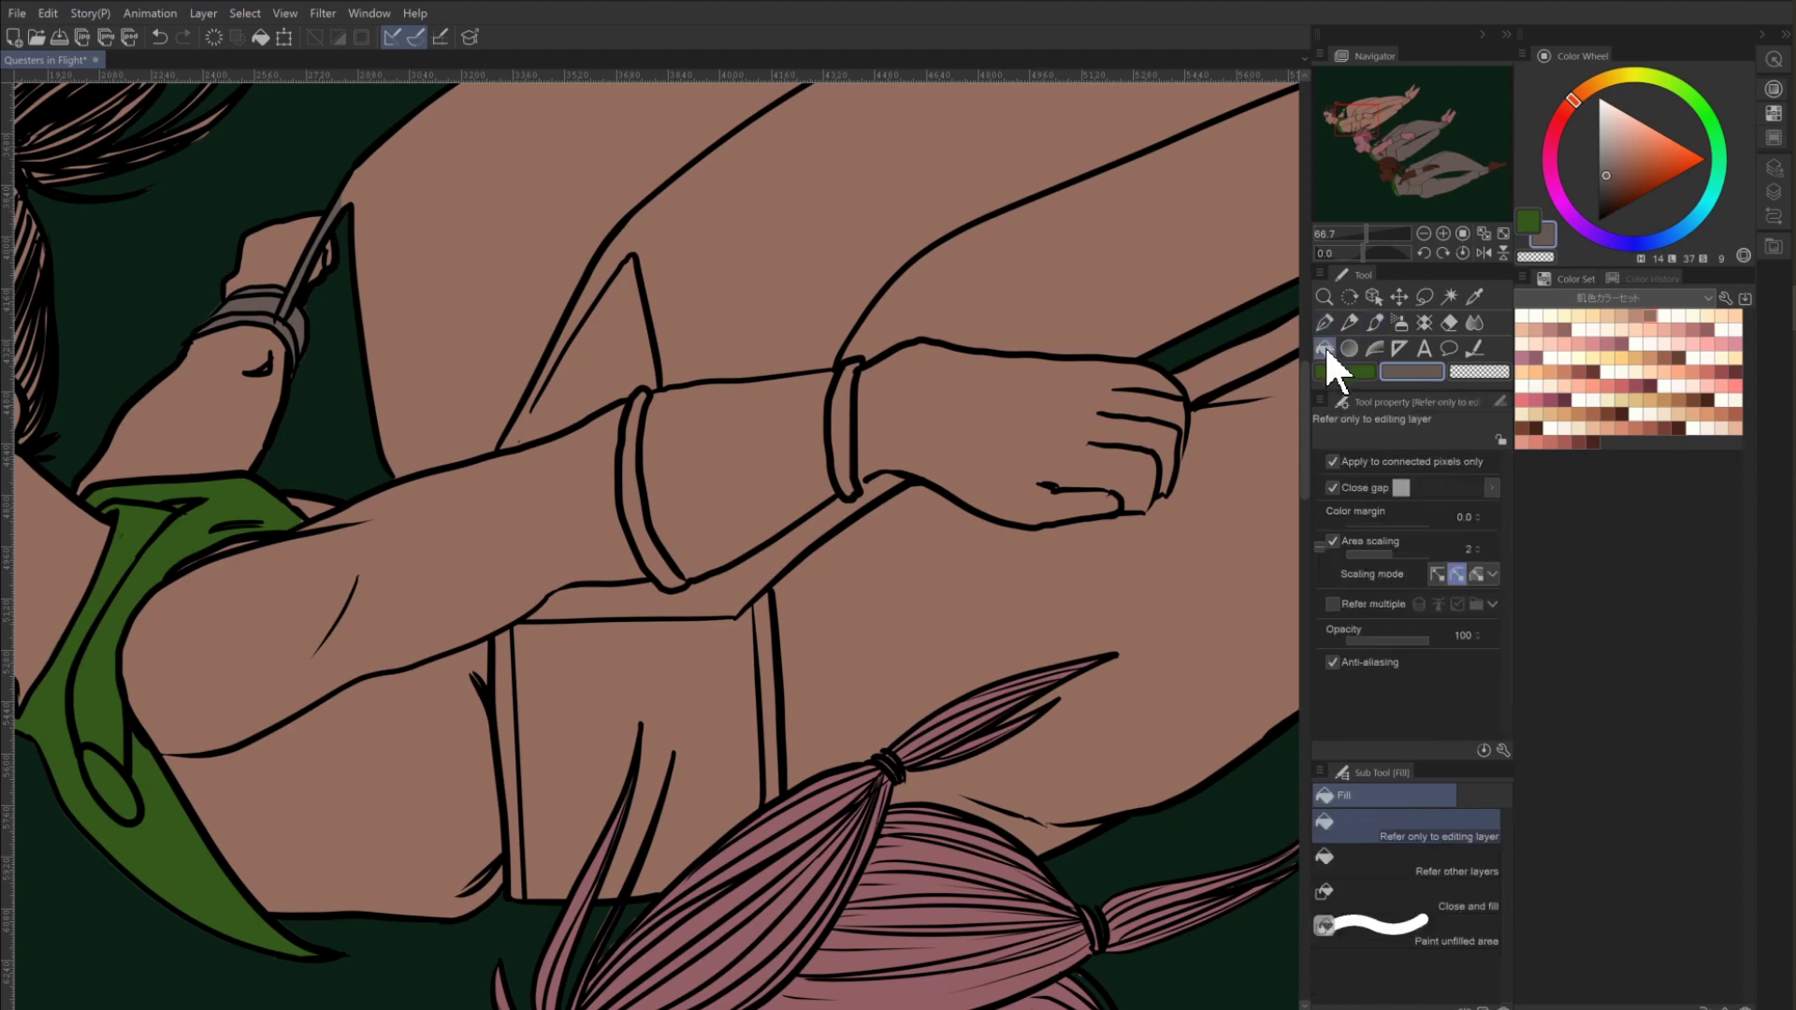
Select the small clothing pieces between the far wrist and the green collar, fill them with grey, and clear the selection.
left_click(1422, 233)
left_click(1423, 234)
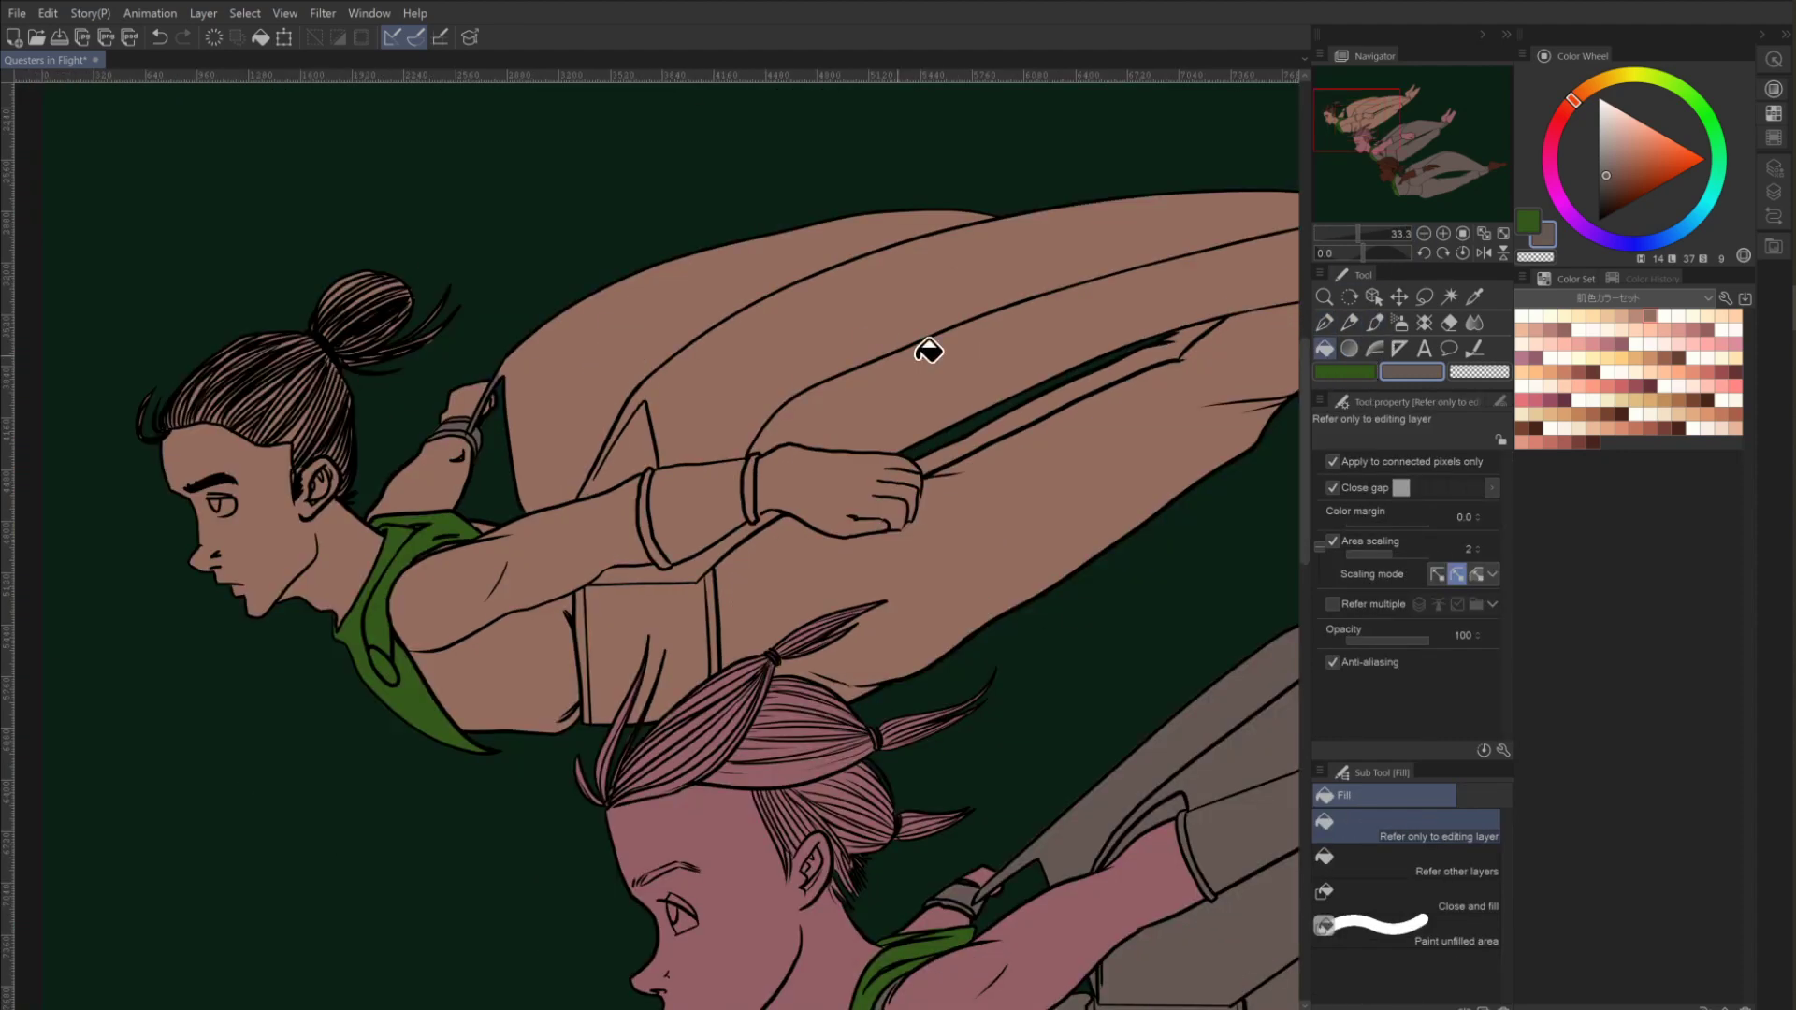
left_click(1423, 297)
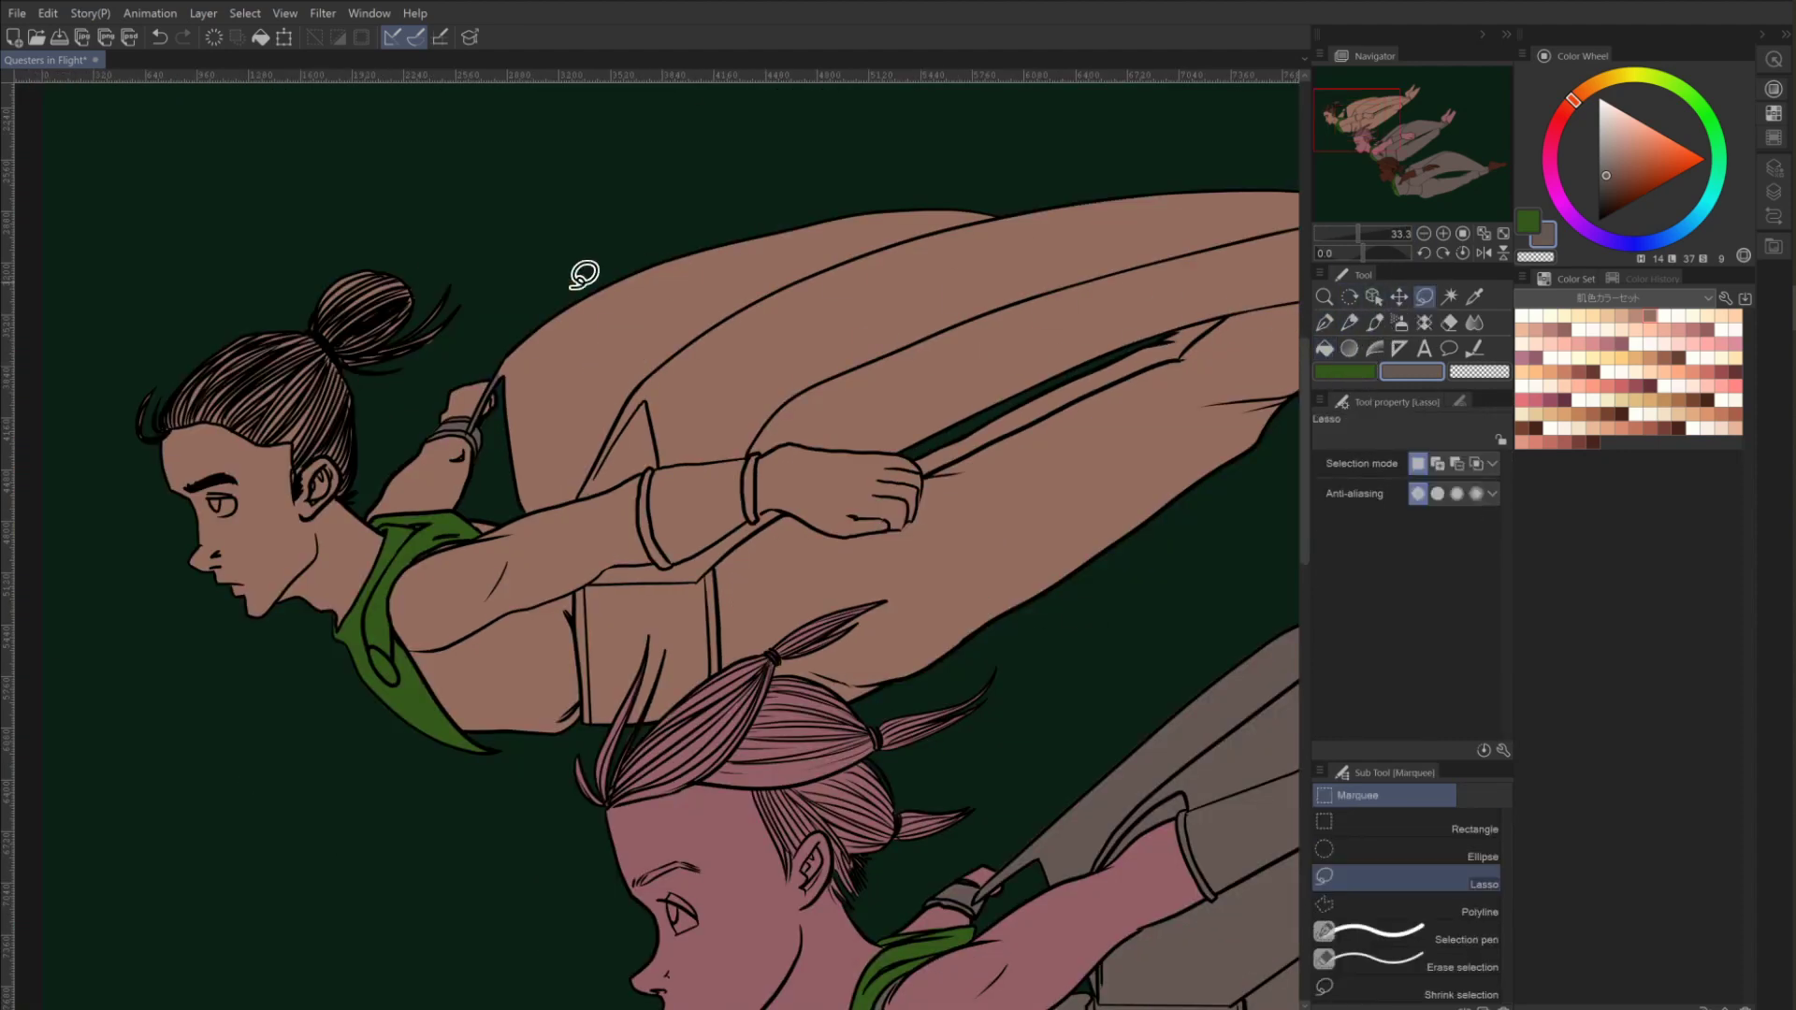
mouse_move(509, 378)
left_mouse_down()
mouse_move(504, 522)
mouse_move(411, 560)
mouse_move(468, 495)
mouse_move(510, 376)
left_mouse_up()
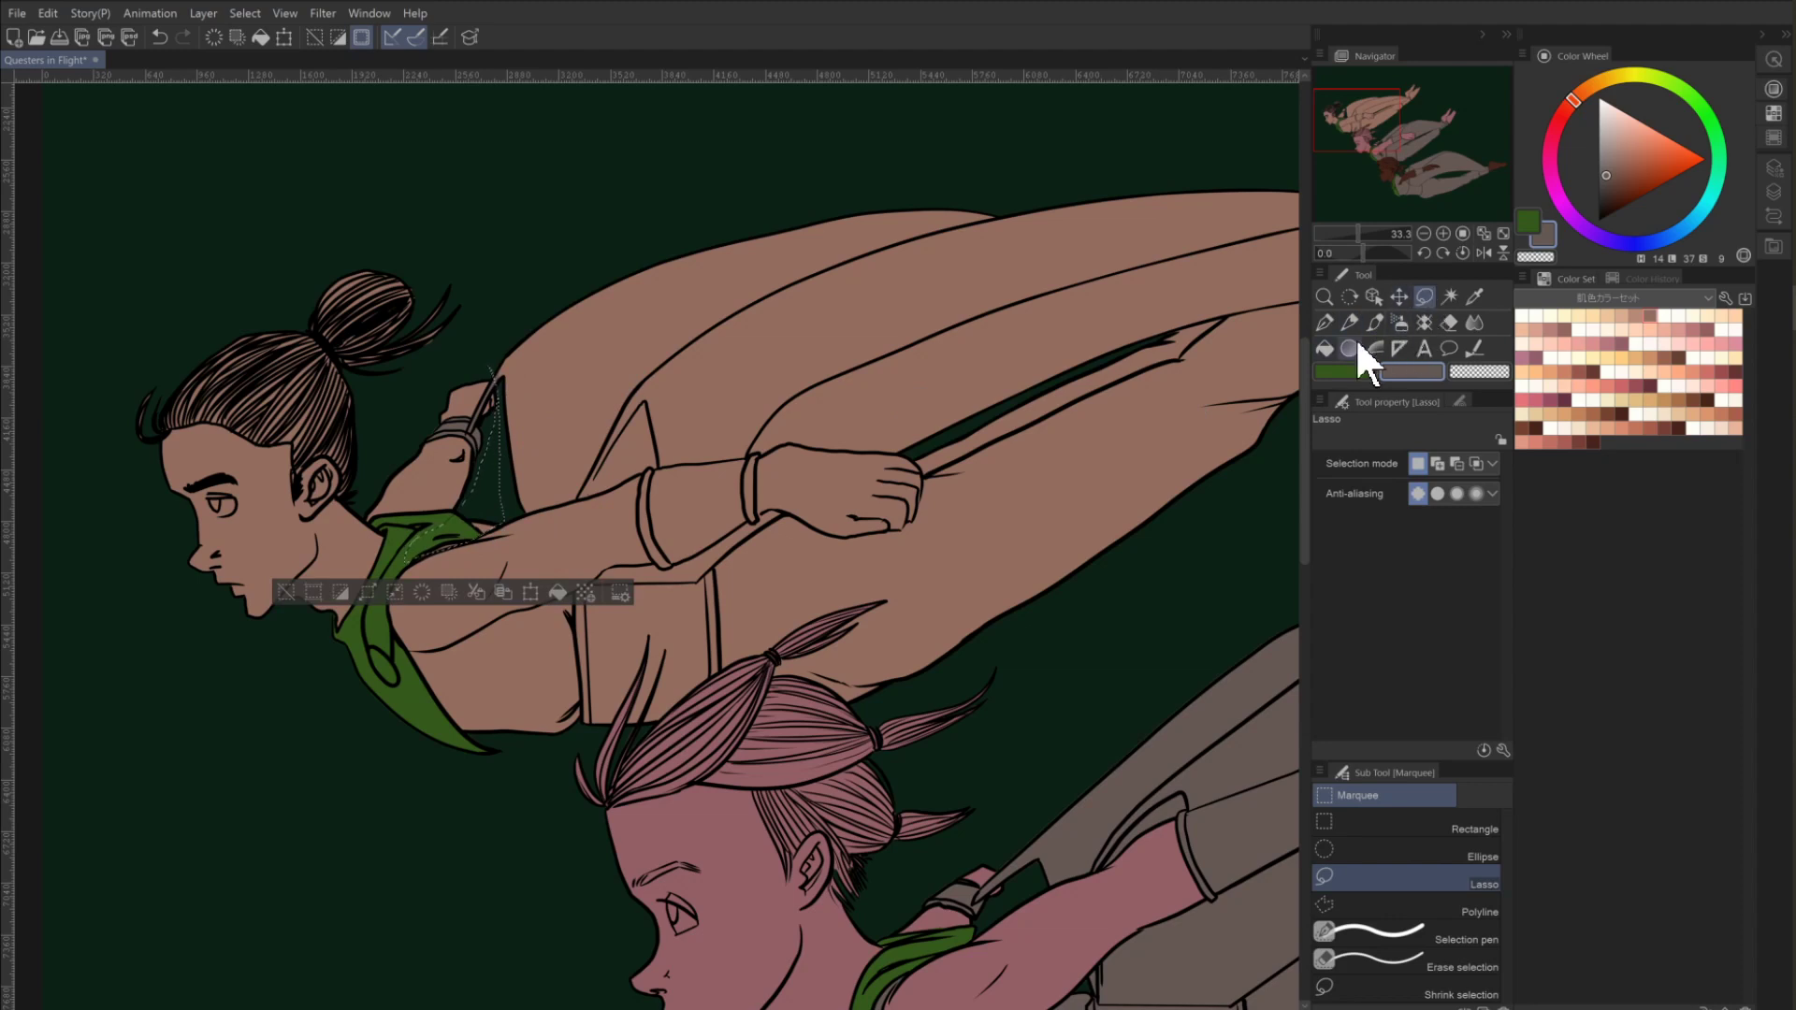
left_click(1325, 347)
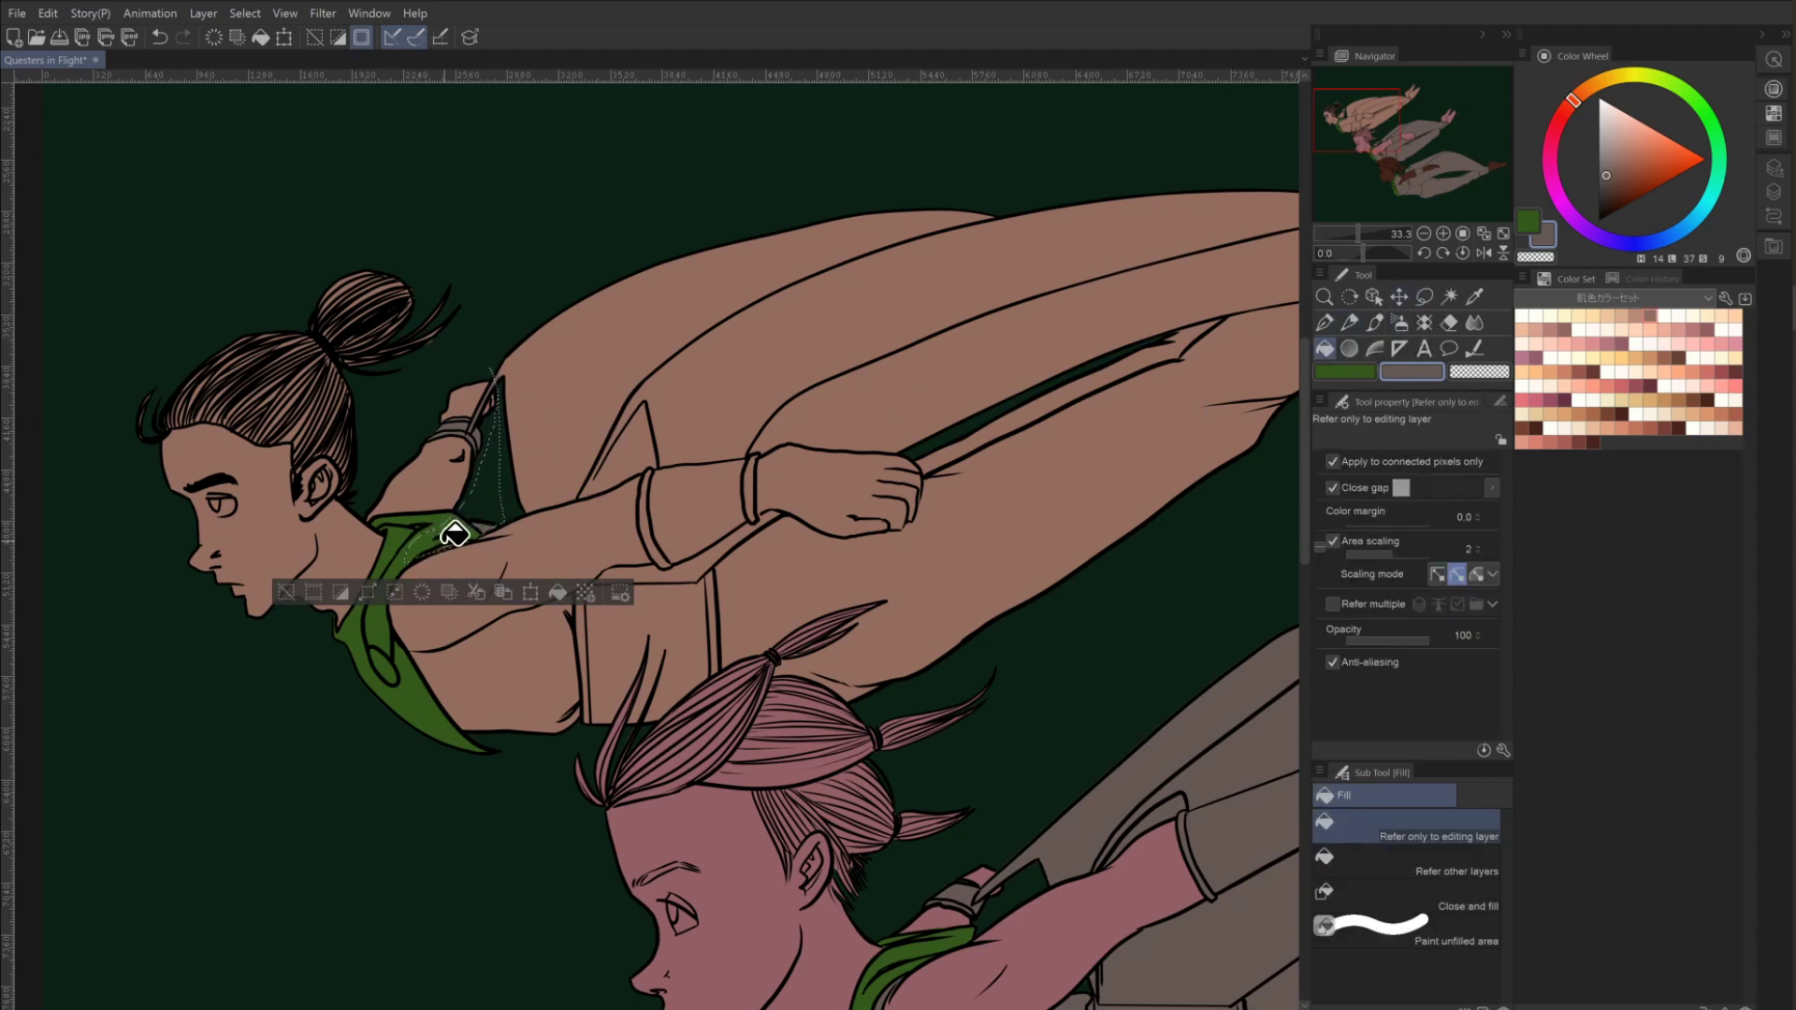
left_click(286, 592)
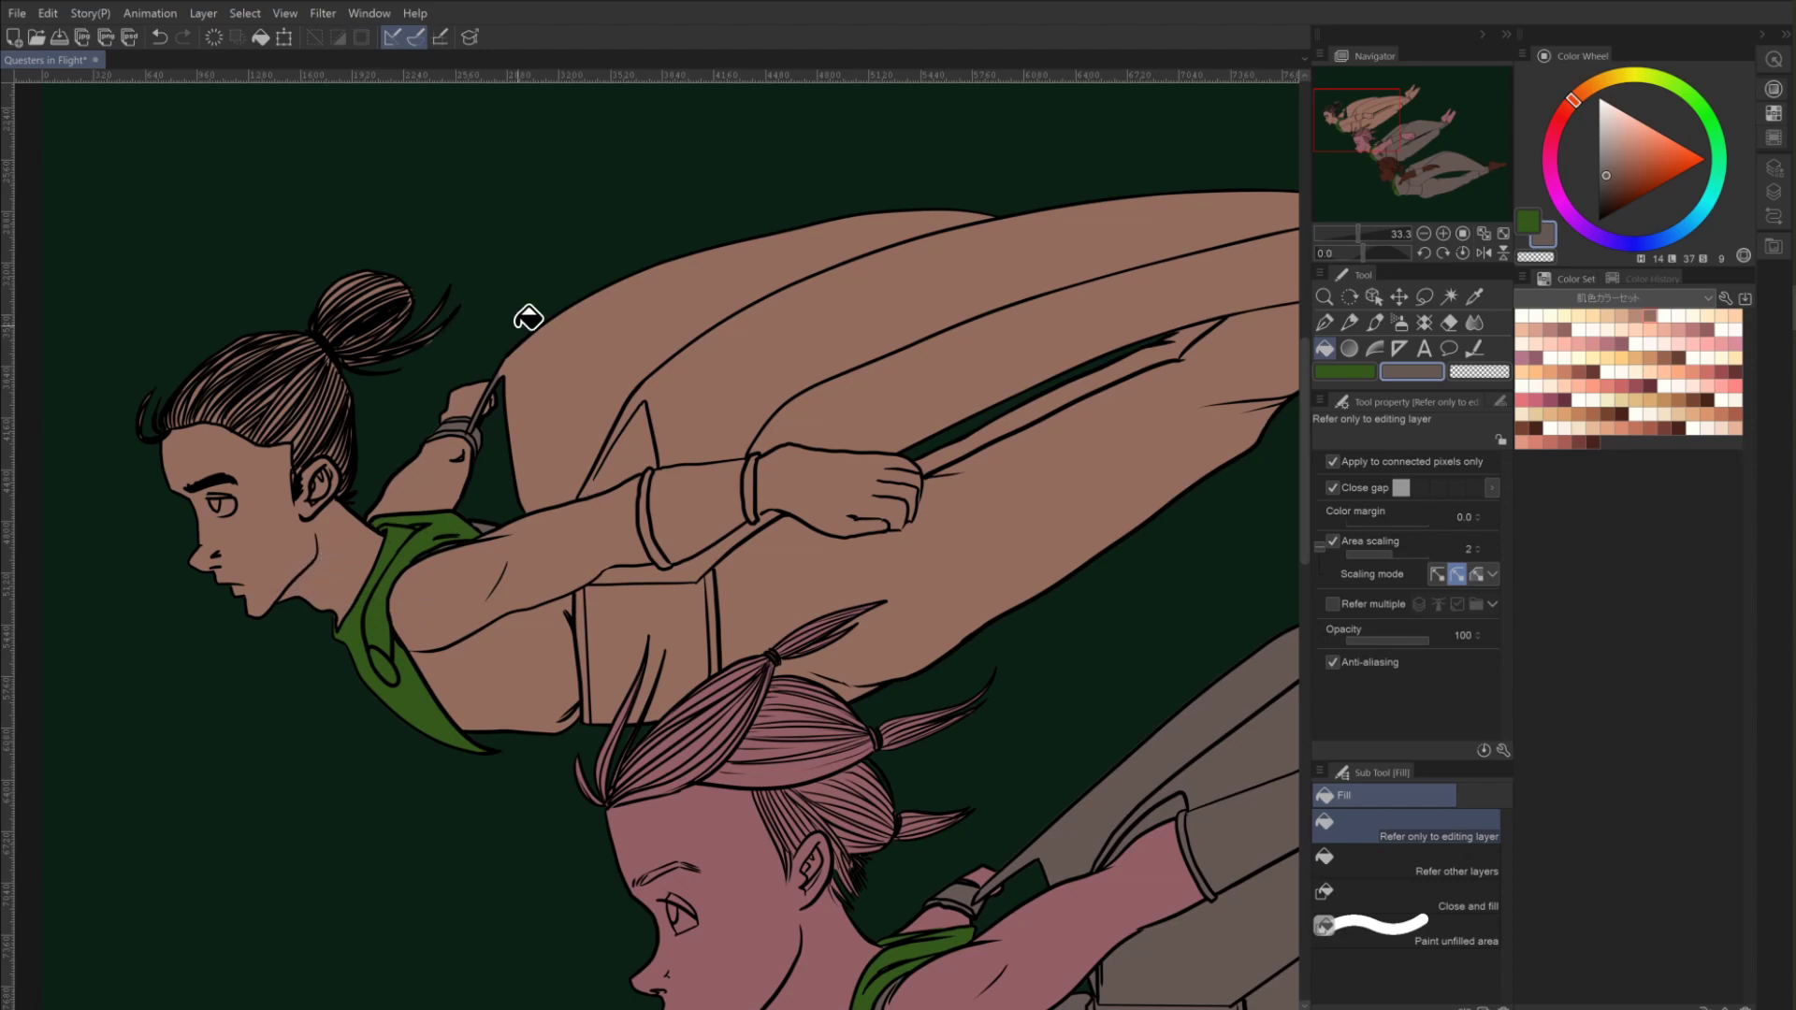
Lasso the rear figure's trousers, following the upper edge of the near arm and hand, including the forearm sleeve and excluding the feet.
left_click(1423, 297)
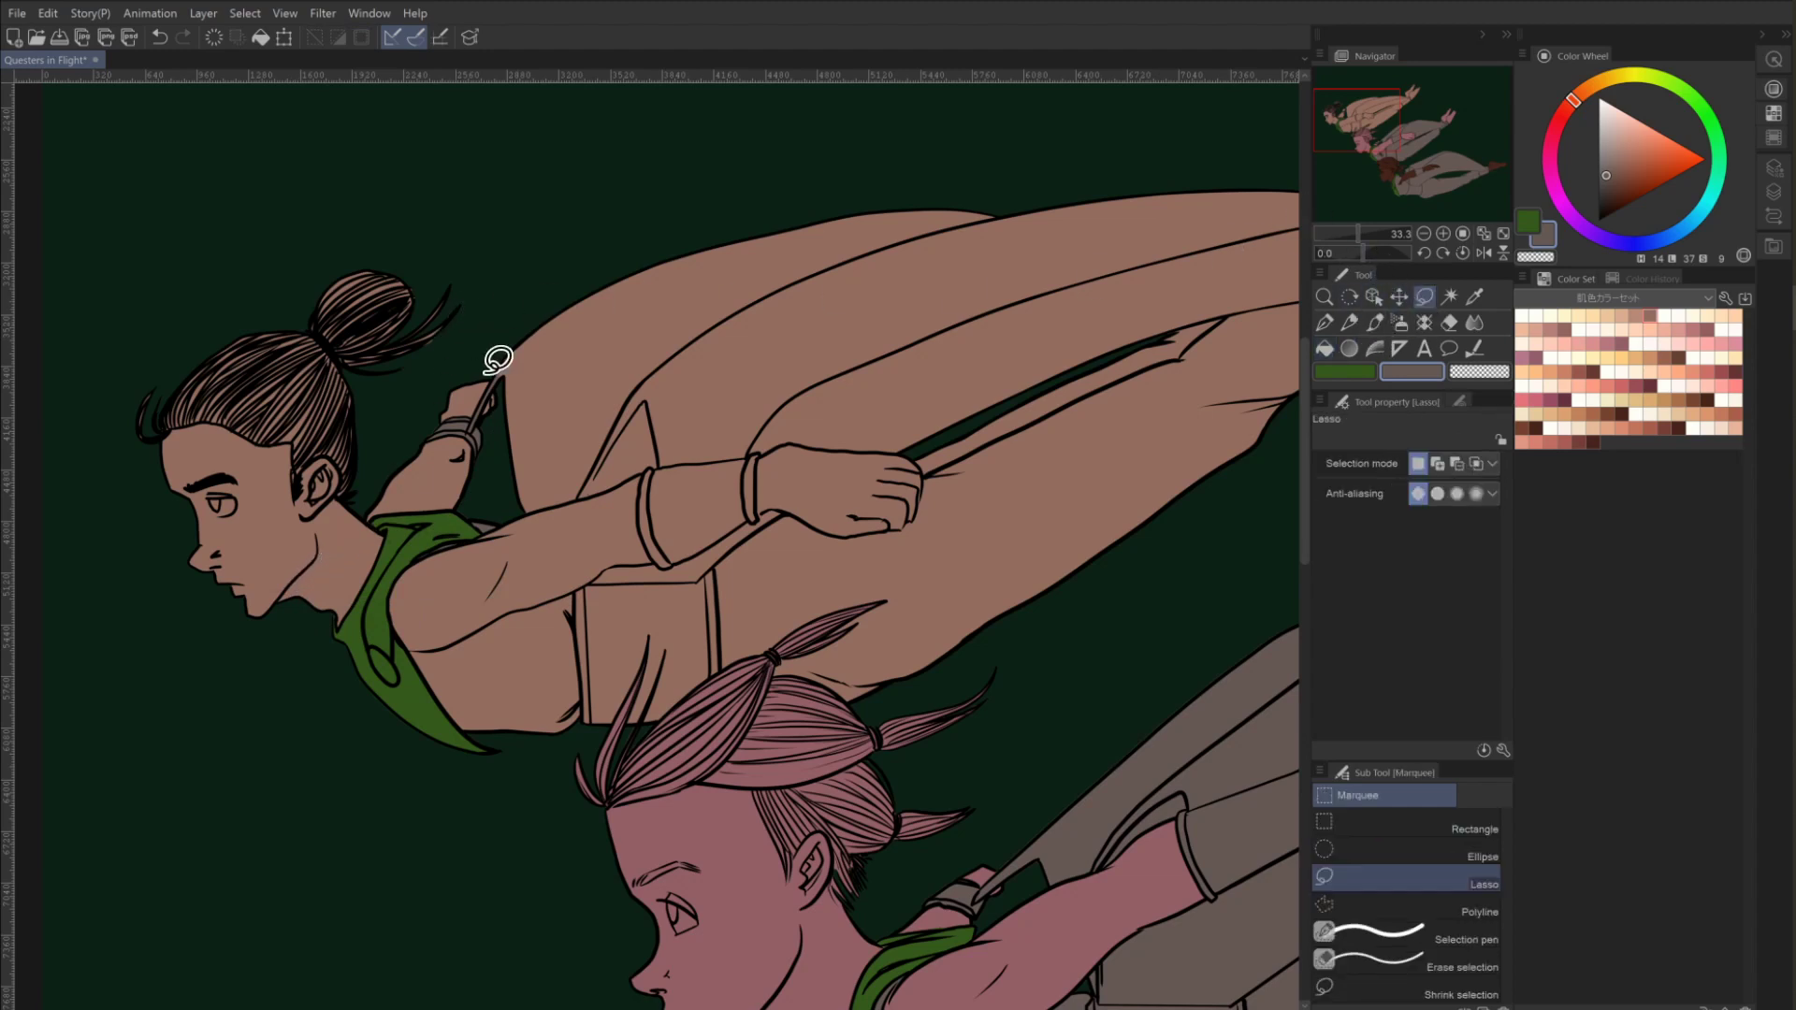
mouse_move(499, 383)
left_mouse_down()
mouse_move(505, 318)
mouse_move(594, 243)
mouse_move(818, 184)
mouse_move(1330, 146)
mouse_move(1136, 100)
mouse_move(1104, 111)
mouse_move(1178, 203)
mouse_move(1241, 202)
mouse_move(1257, 300)
mouse_move(1108, 457)
mouse_move(882, 618)
mouse_move(617, 462)
mouse_move(531, 455)
mouse_move(299, 507)
mouse_move(288, 449)
left_mouse_up()
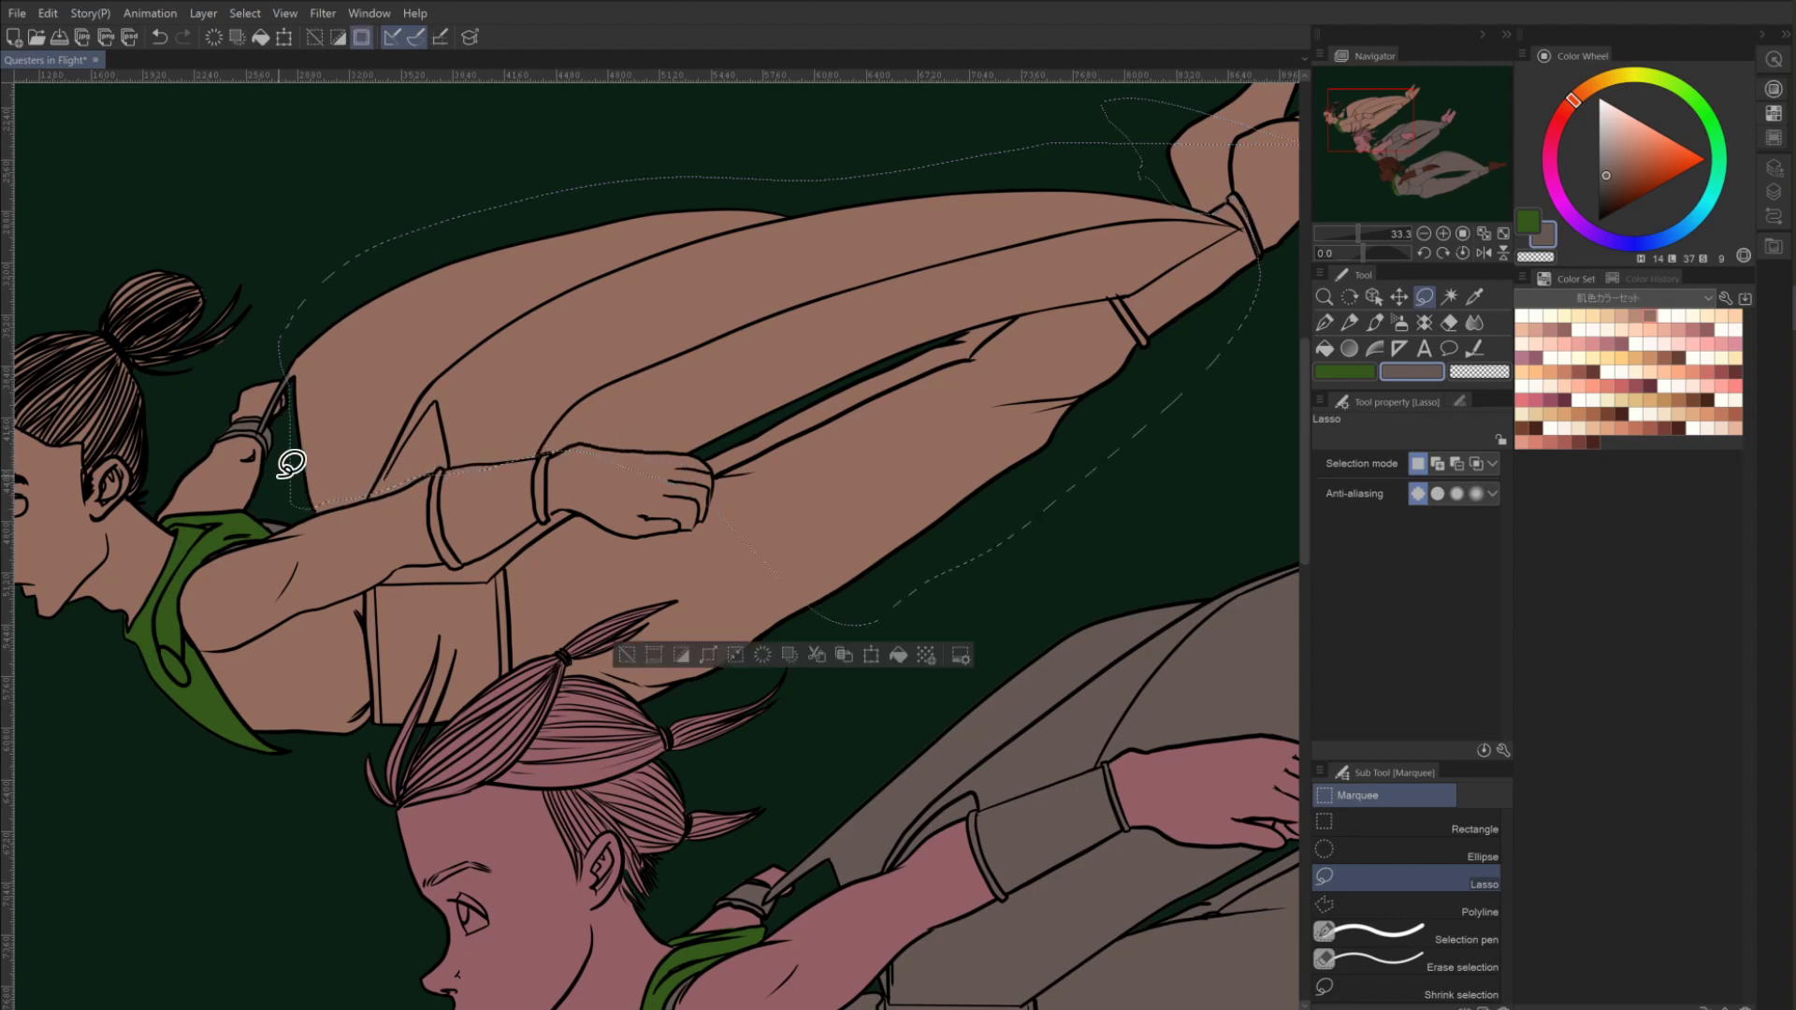
key("shift")
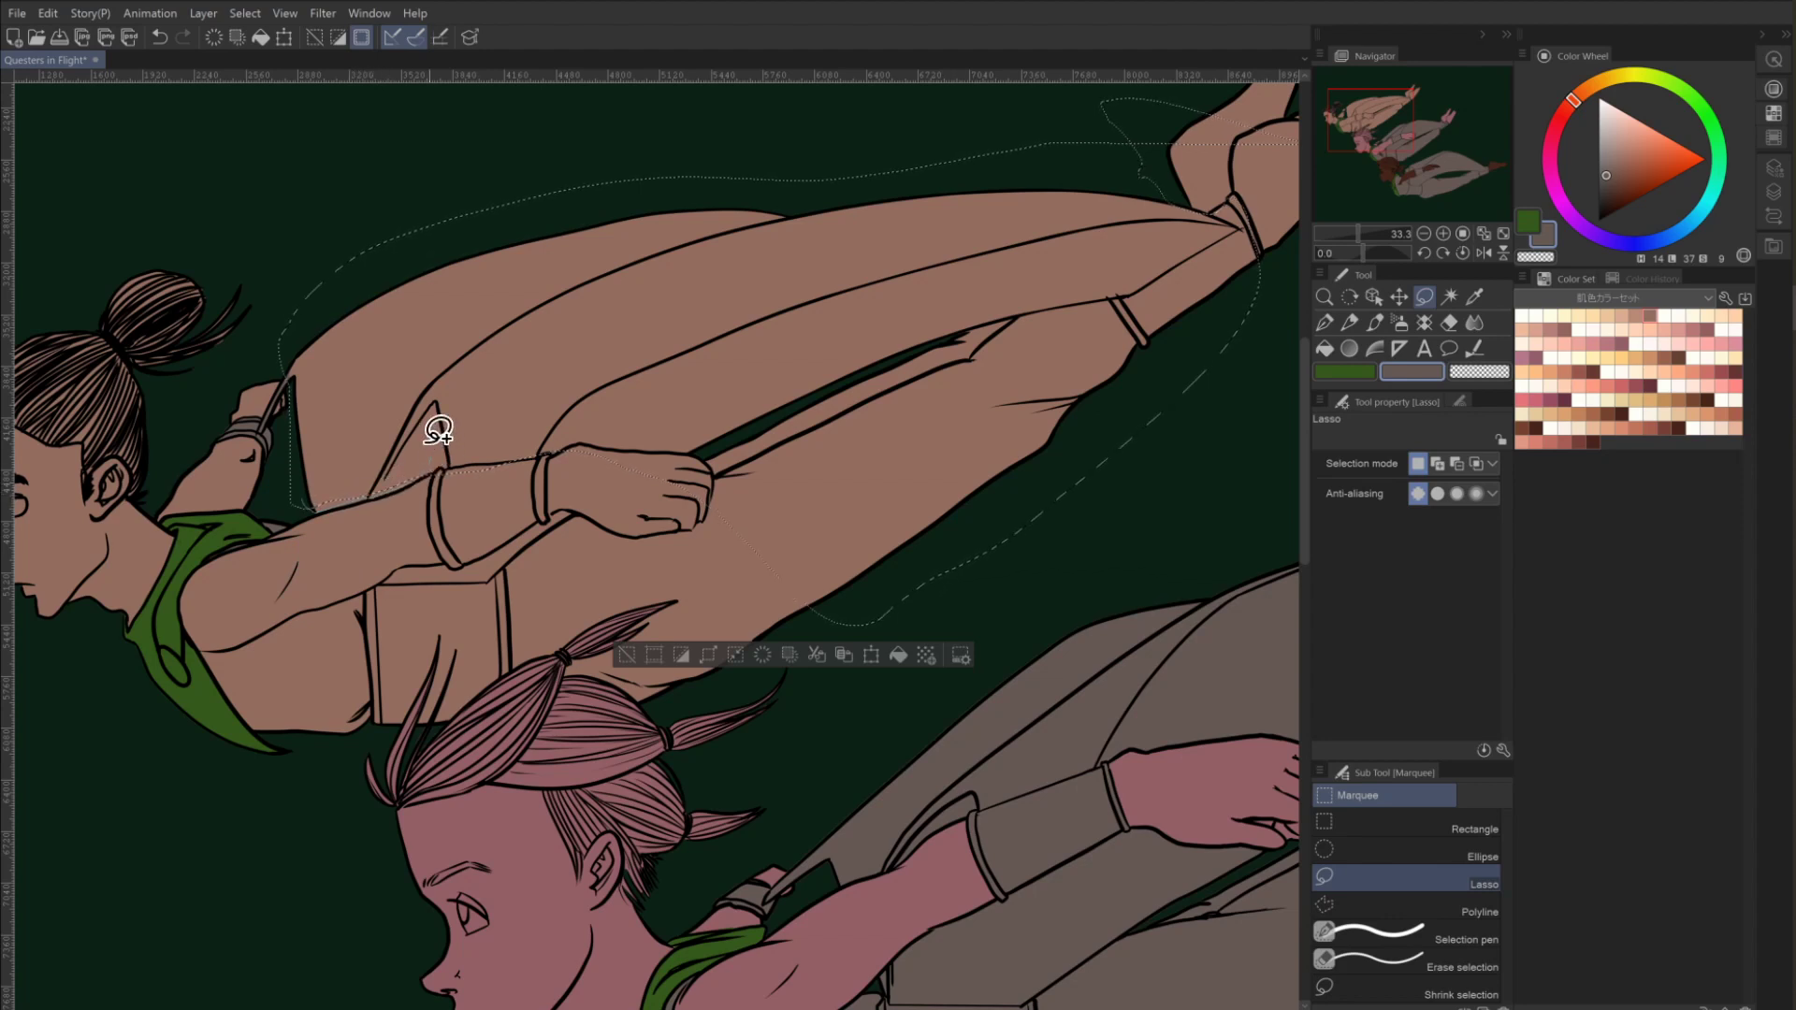
key("shift")
mouse_move(429, 488)
left_mouse_down()
mouse_move(457, 569)
mouse_move(544, 522)
mouse_move(567, 400)
left_mouse_up()
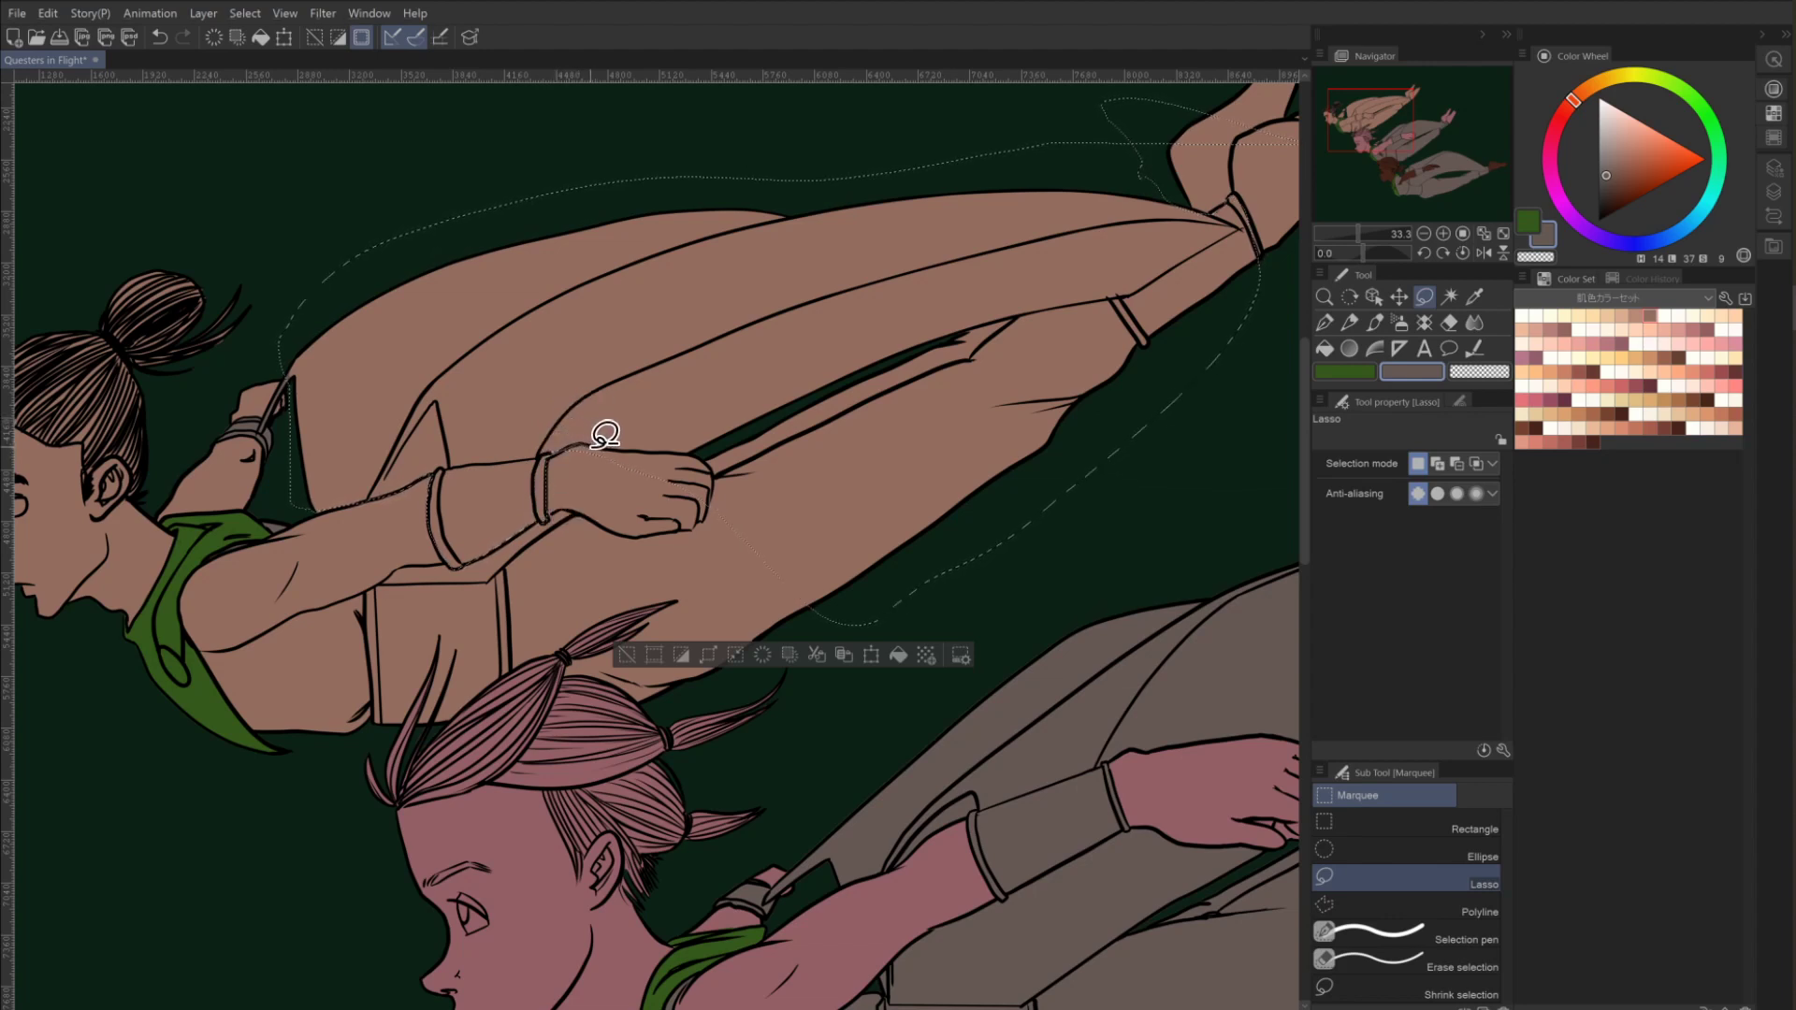
mouse_move(604, 436)
left_mouse_down()
mouse_move(713, 449)
mouse_move(770, 612)
mouse_move(547, 554)
left_mouse_up()
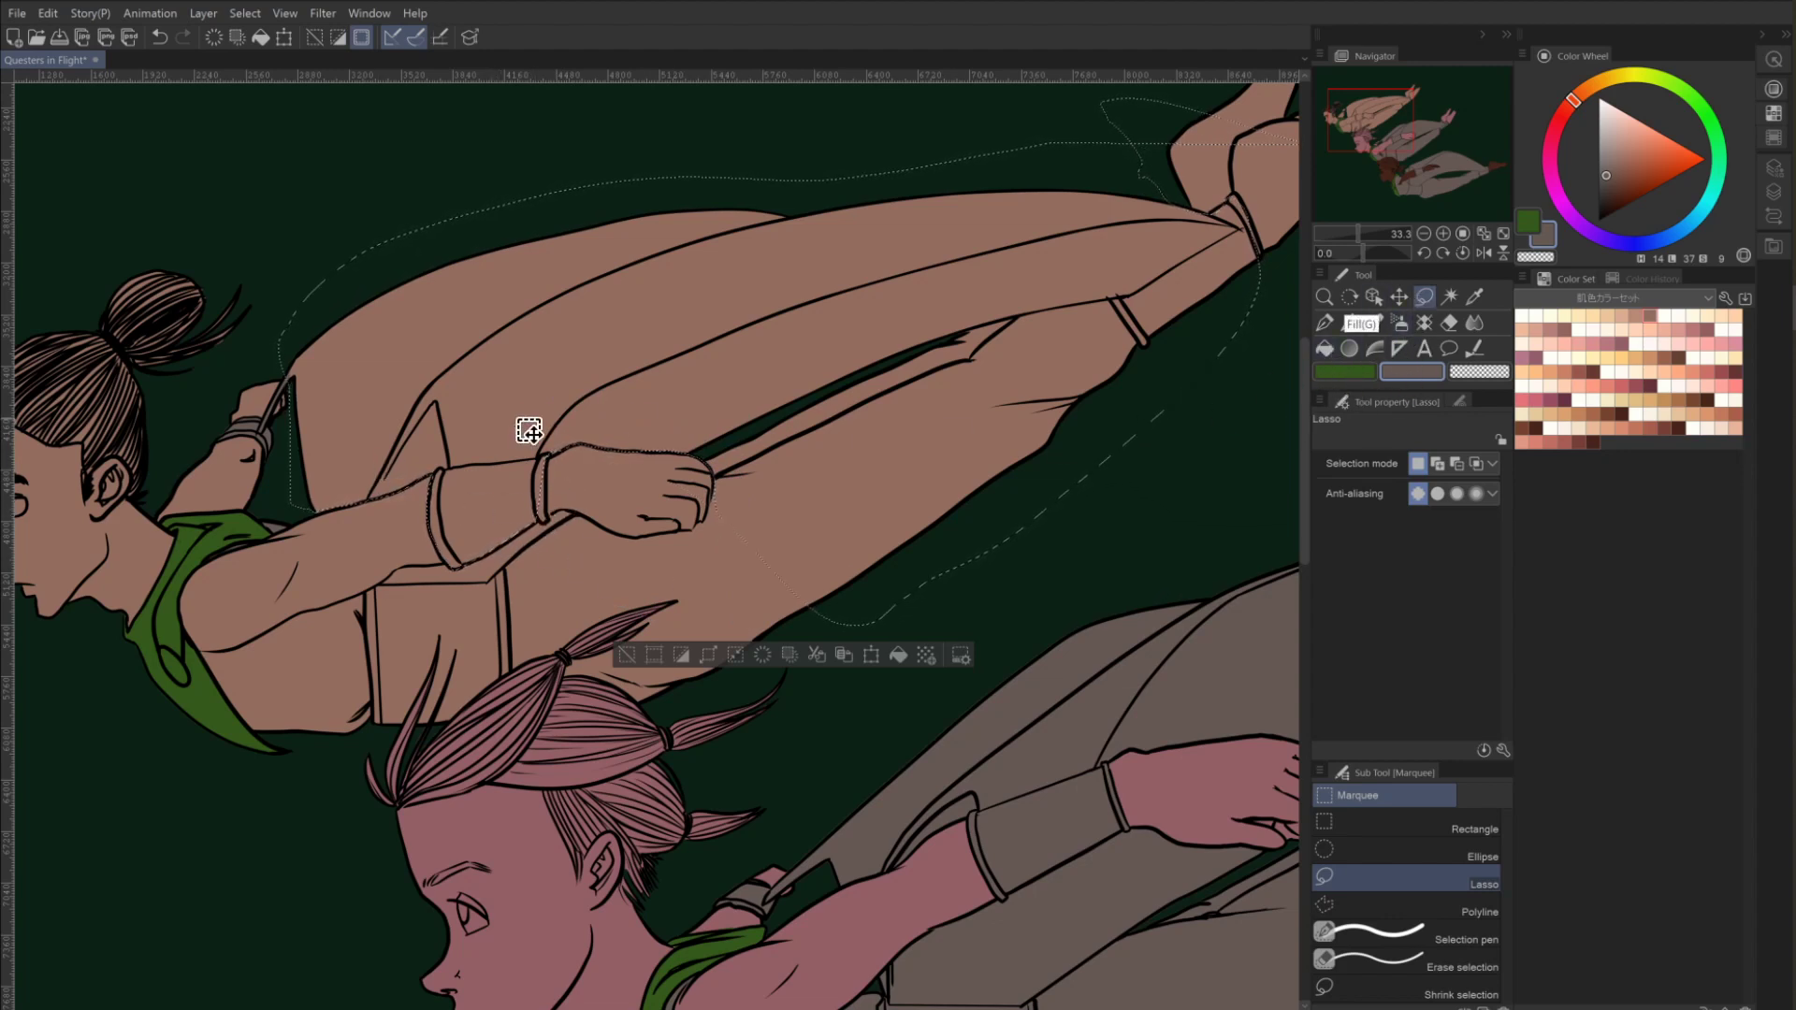
key("shift")
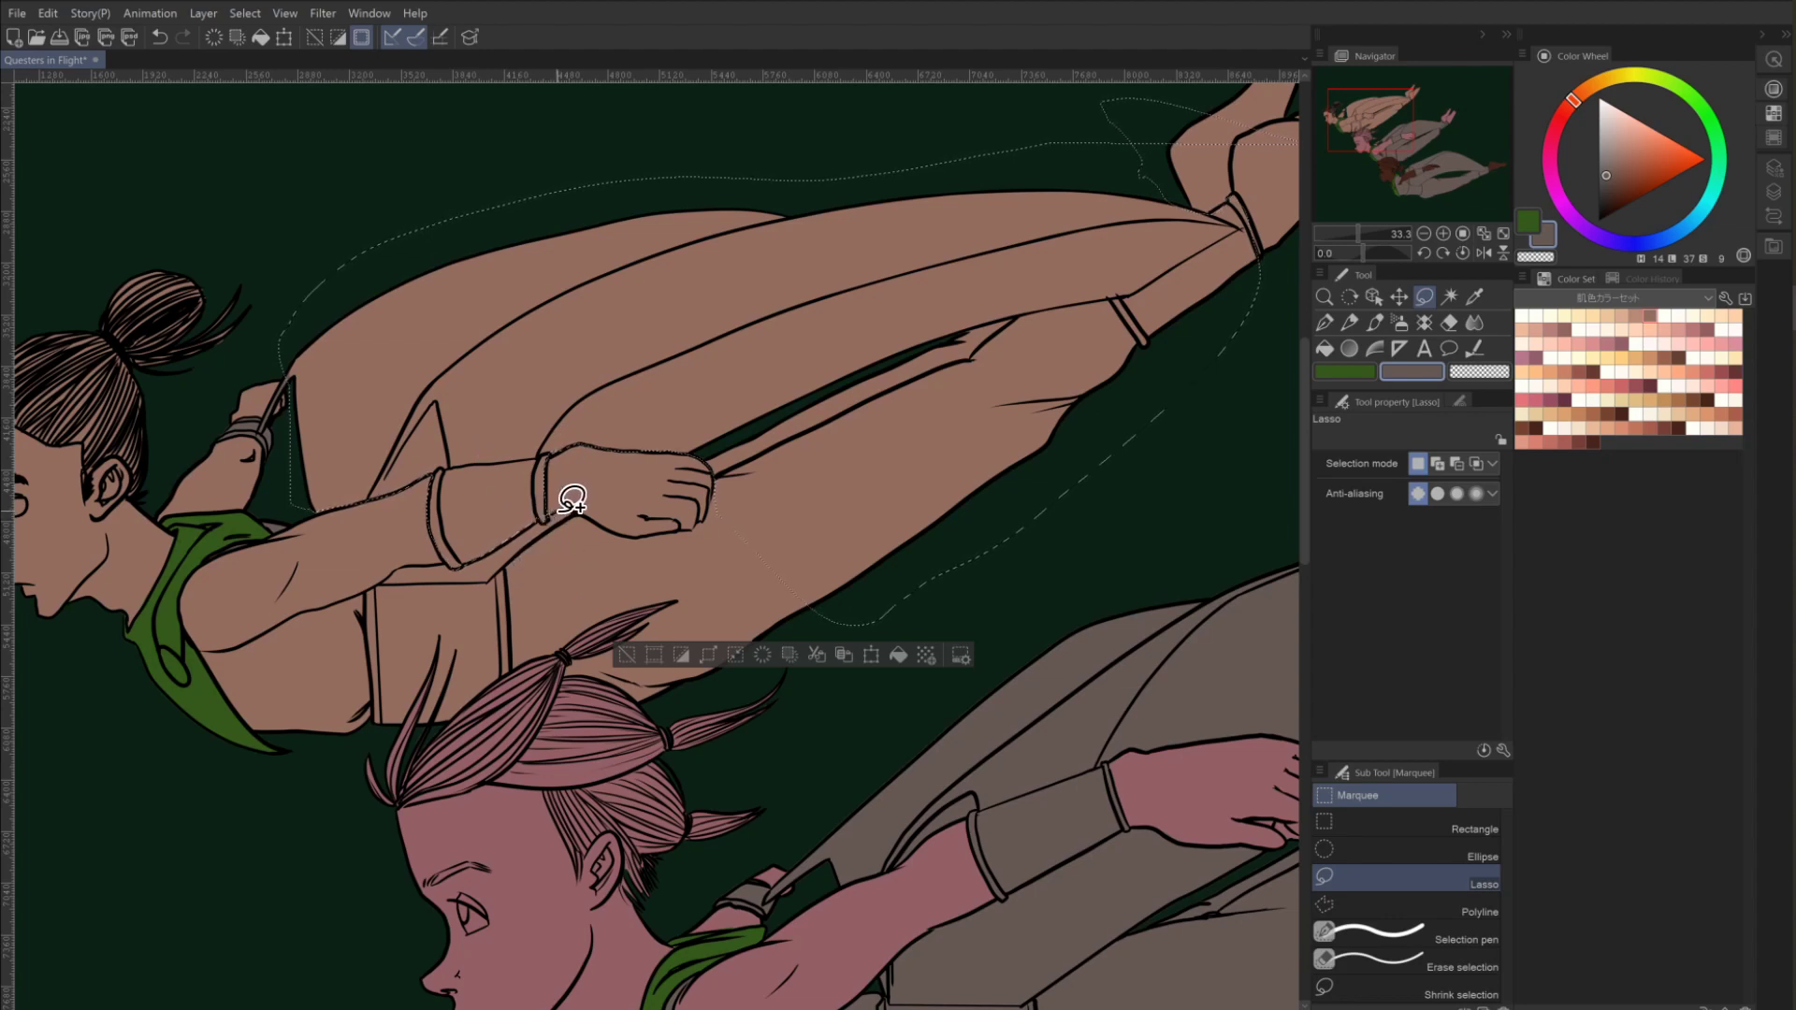
mouse_move(567, 514)
left_mouse_down()
mouse_move(513, 554)
mouse_move(547, 506)
left_mouse_up()
key("ctrl+z")
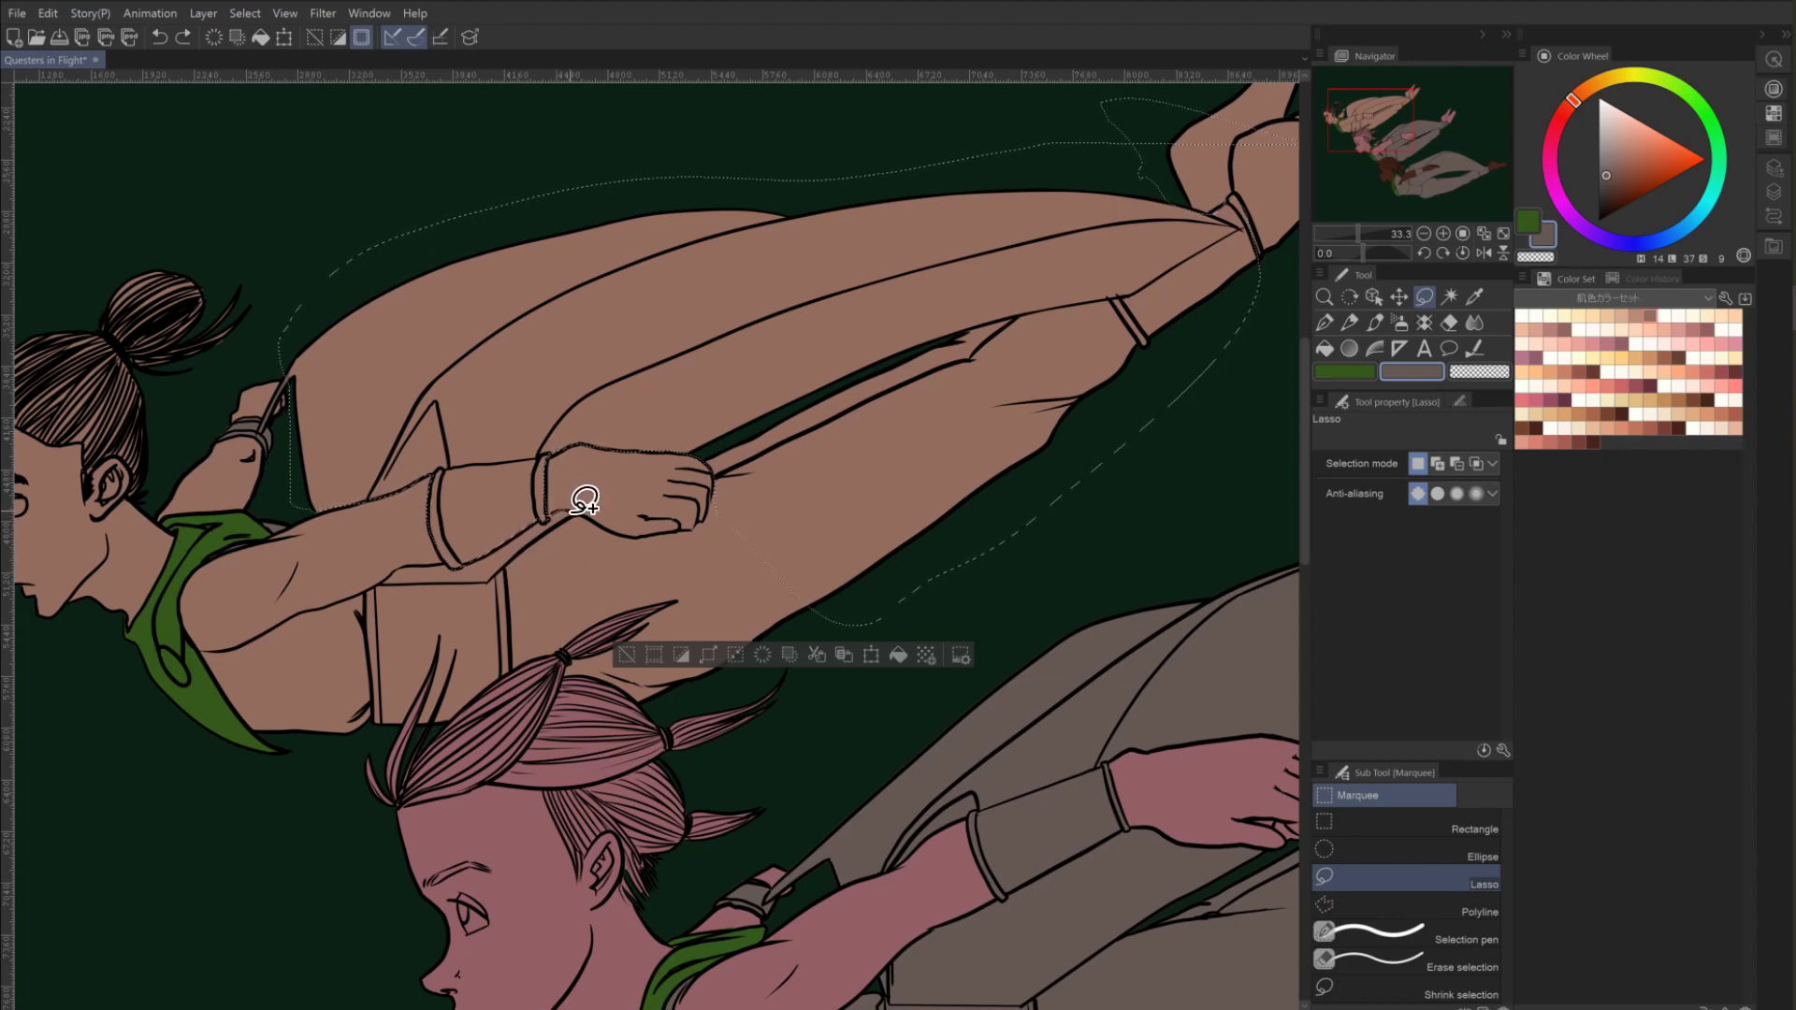
Extend the rear figure's clothing selection around the fist, beneath the near arm and over the torso, excluding the bare skin and green collar.
mouse_move(585, 501)
left_mouse_down()
mouse_move(684, 528)
mouse_move(719, 476)
mouse_move(780, 472)
left_mouse_up()
mouse_move(856, 584)
left_mouse_down()
mouse_move(839, 641)
mouse_move(613, 832)
mouse_move(295, 874)
mouse_move(182, 707)
mouse_move(177, 653)
mouse_move(452, 558)
mouse_move(519, 520)
left_mouse_up()
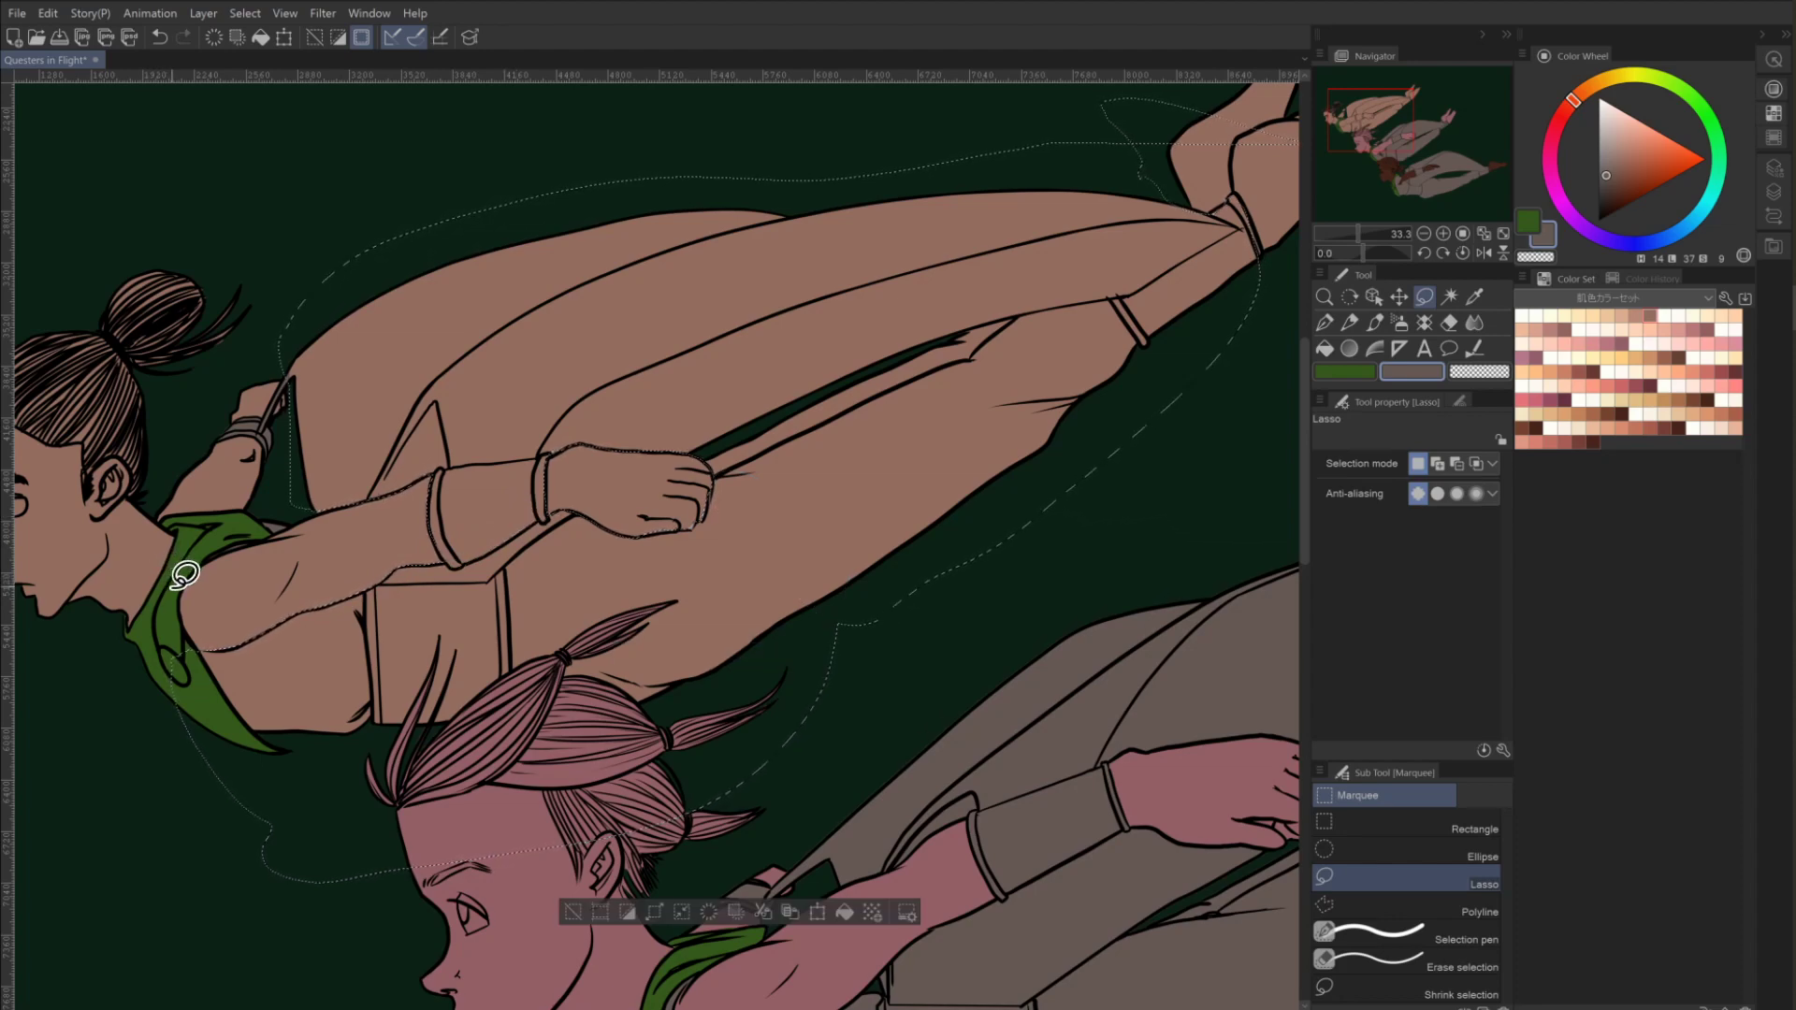
left_click(1443, 233)
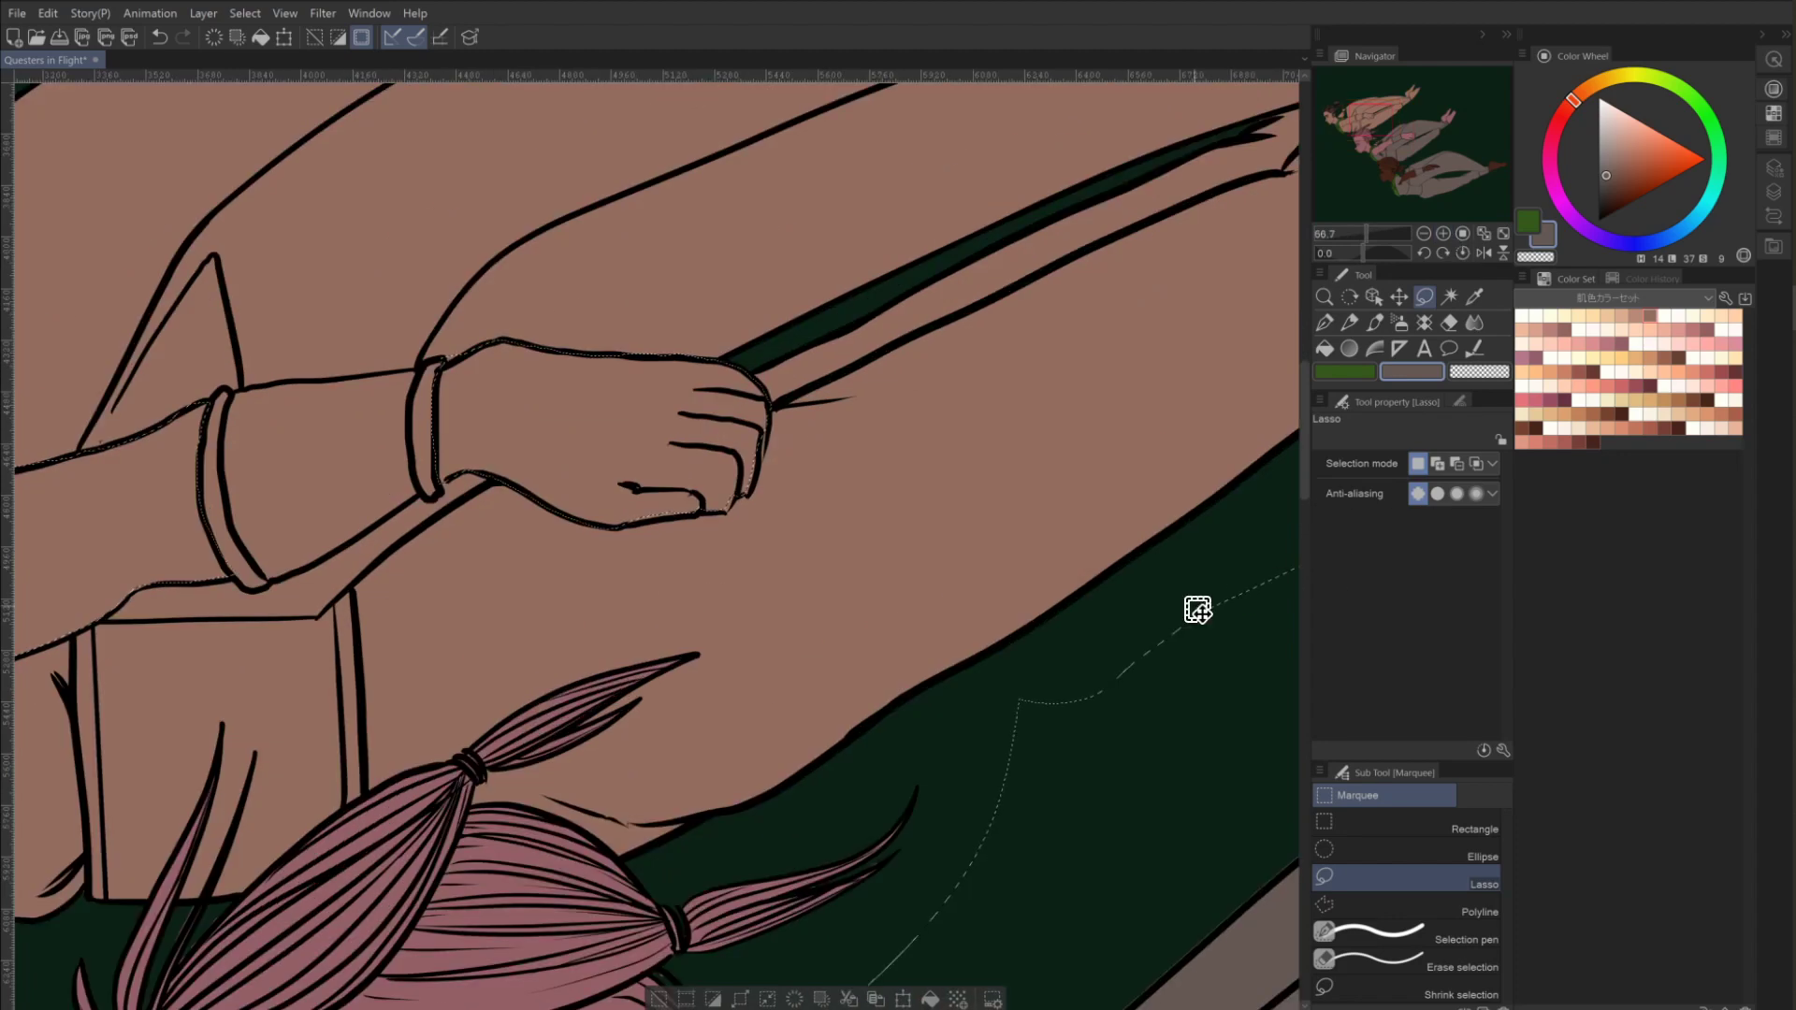
left_click_drag(261, 654, 823, 568)
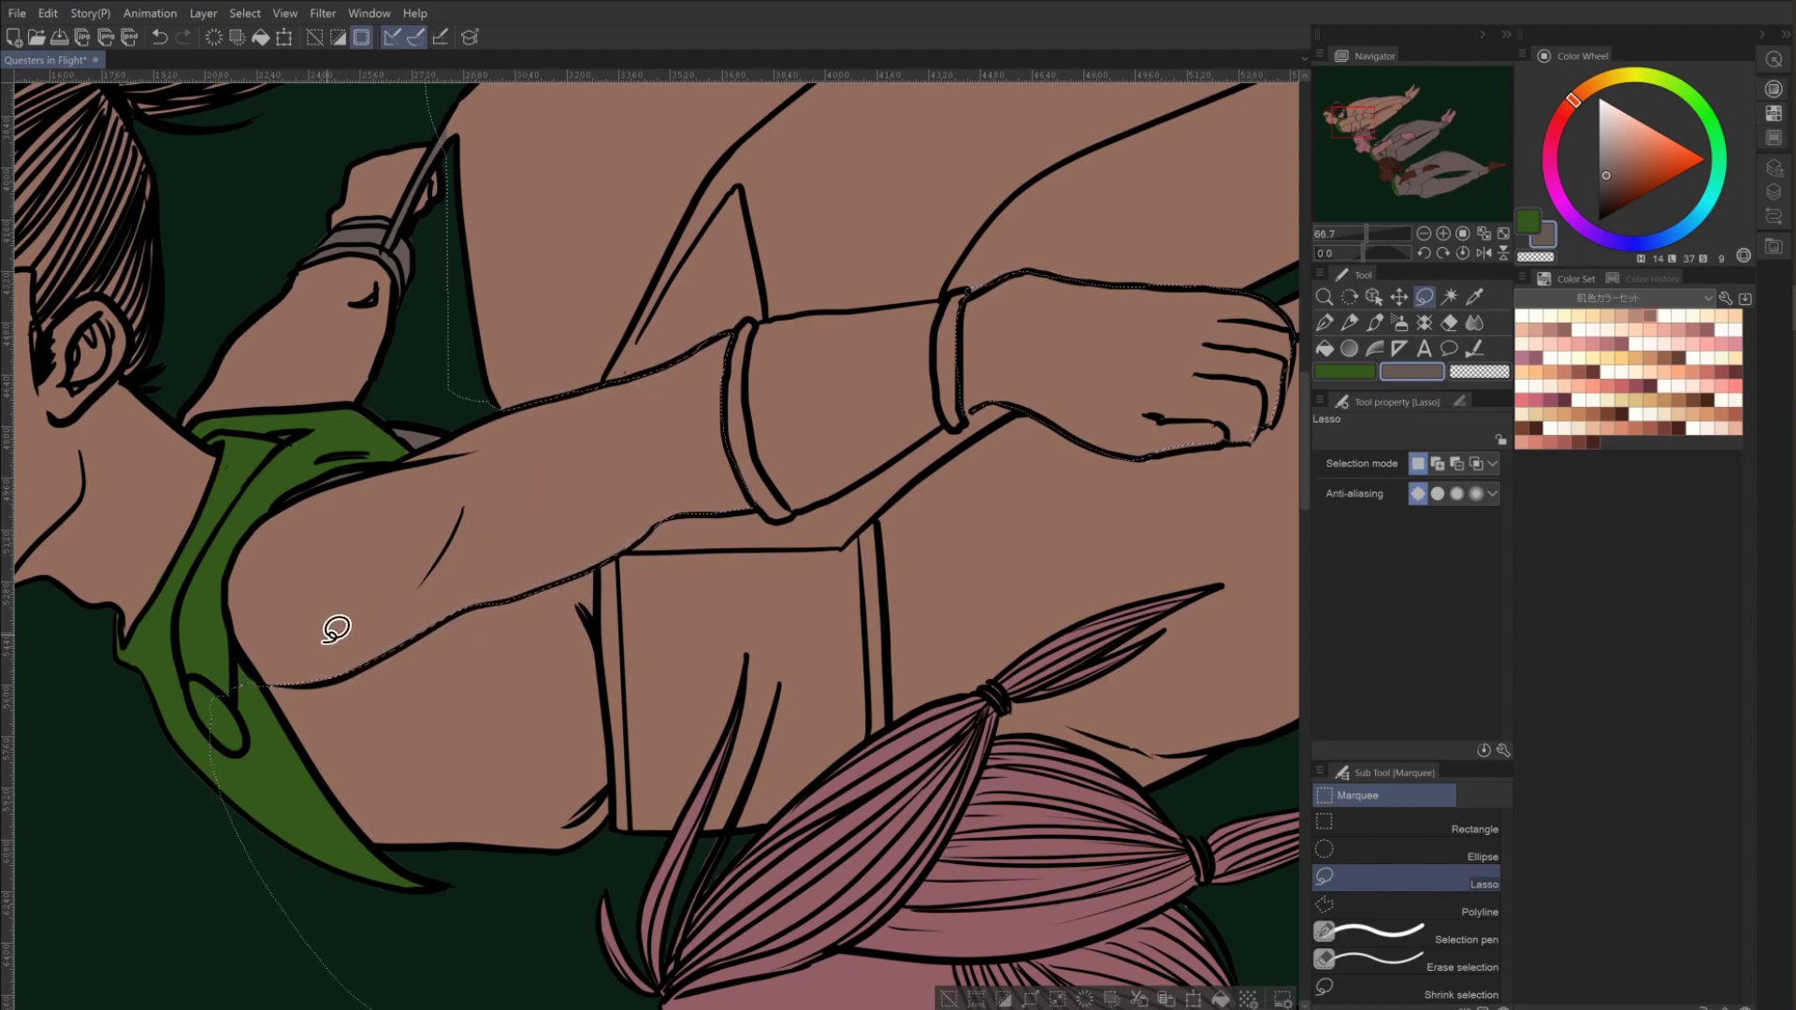
mouse_move(300, 660)
left_mouse_down()
mouse_move(326, 659)
mouse_move(324, 682)
left_mouse_up()
Refine the clothing selection's edge around the fingers of the rear figure's near fist.
left_click_drag(1122, 614, 301, 534)
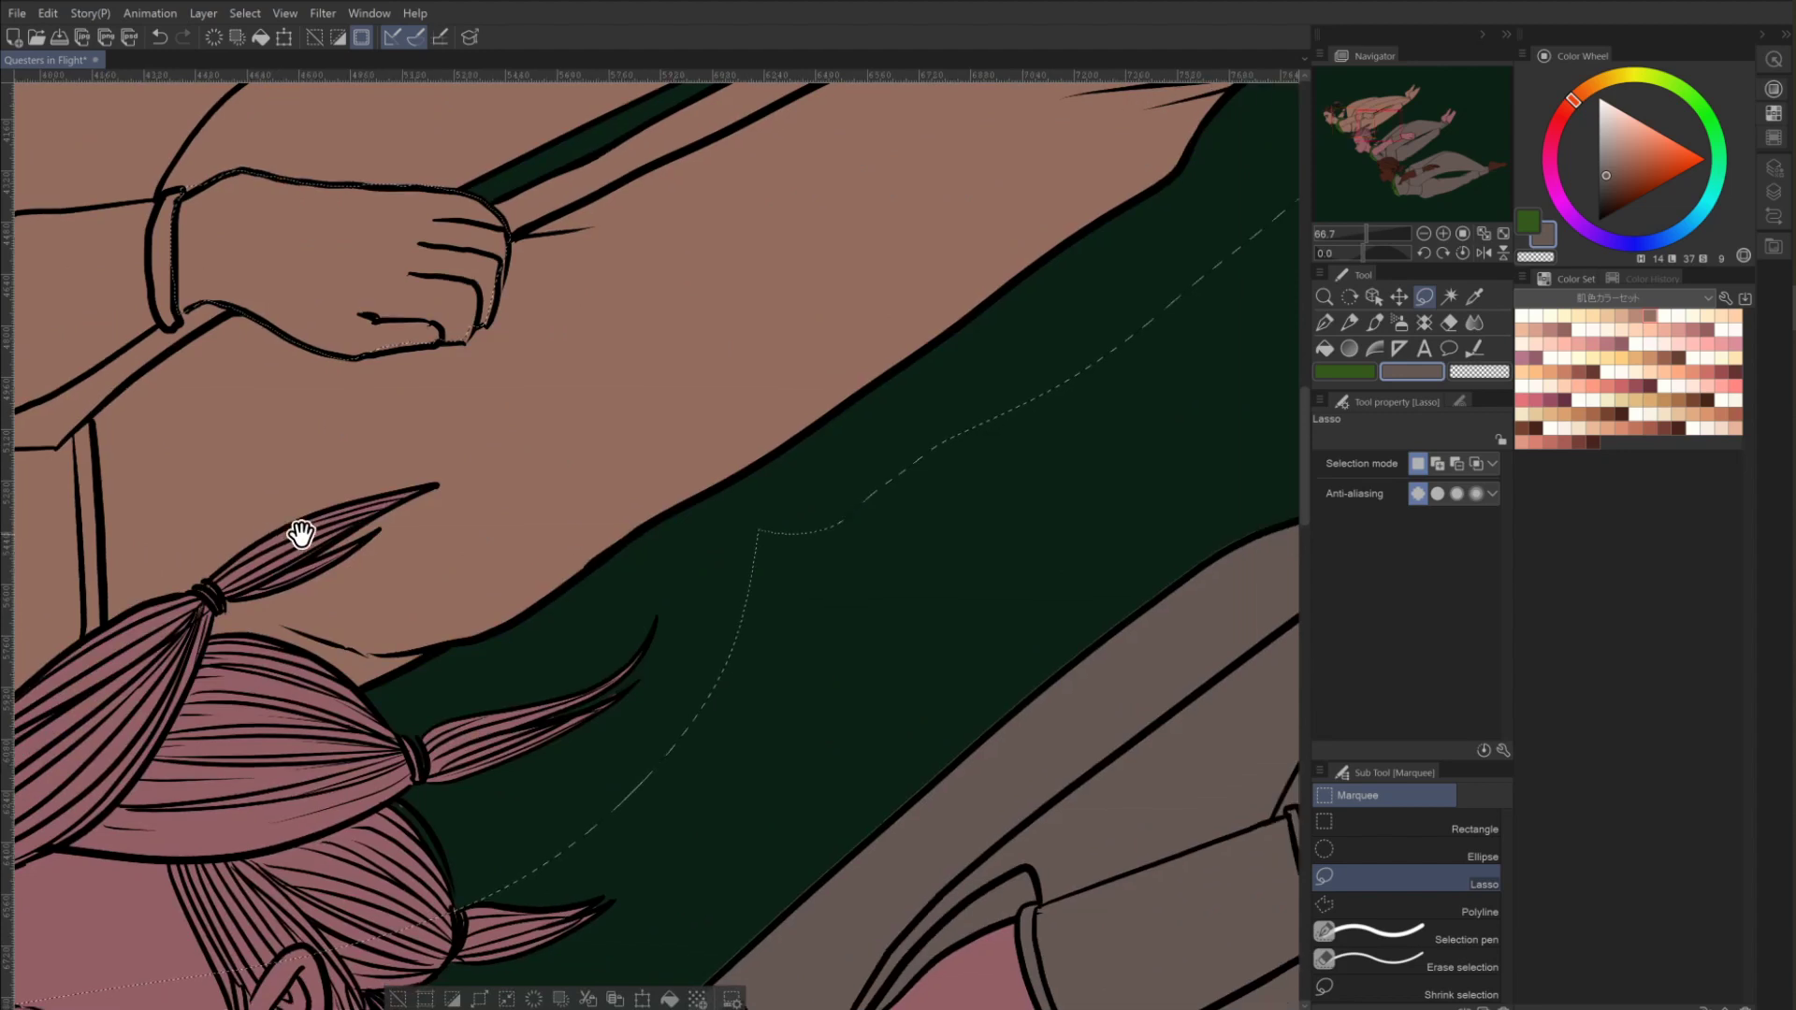
key("shift")
left_click_drag(477, 320, 459, 348)
key("alt")
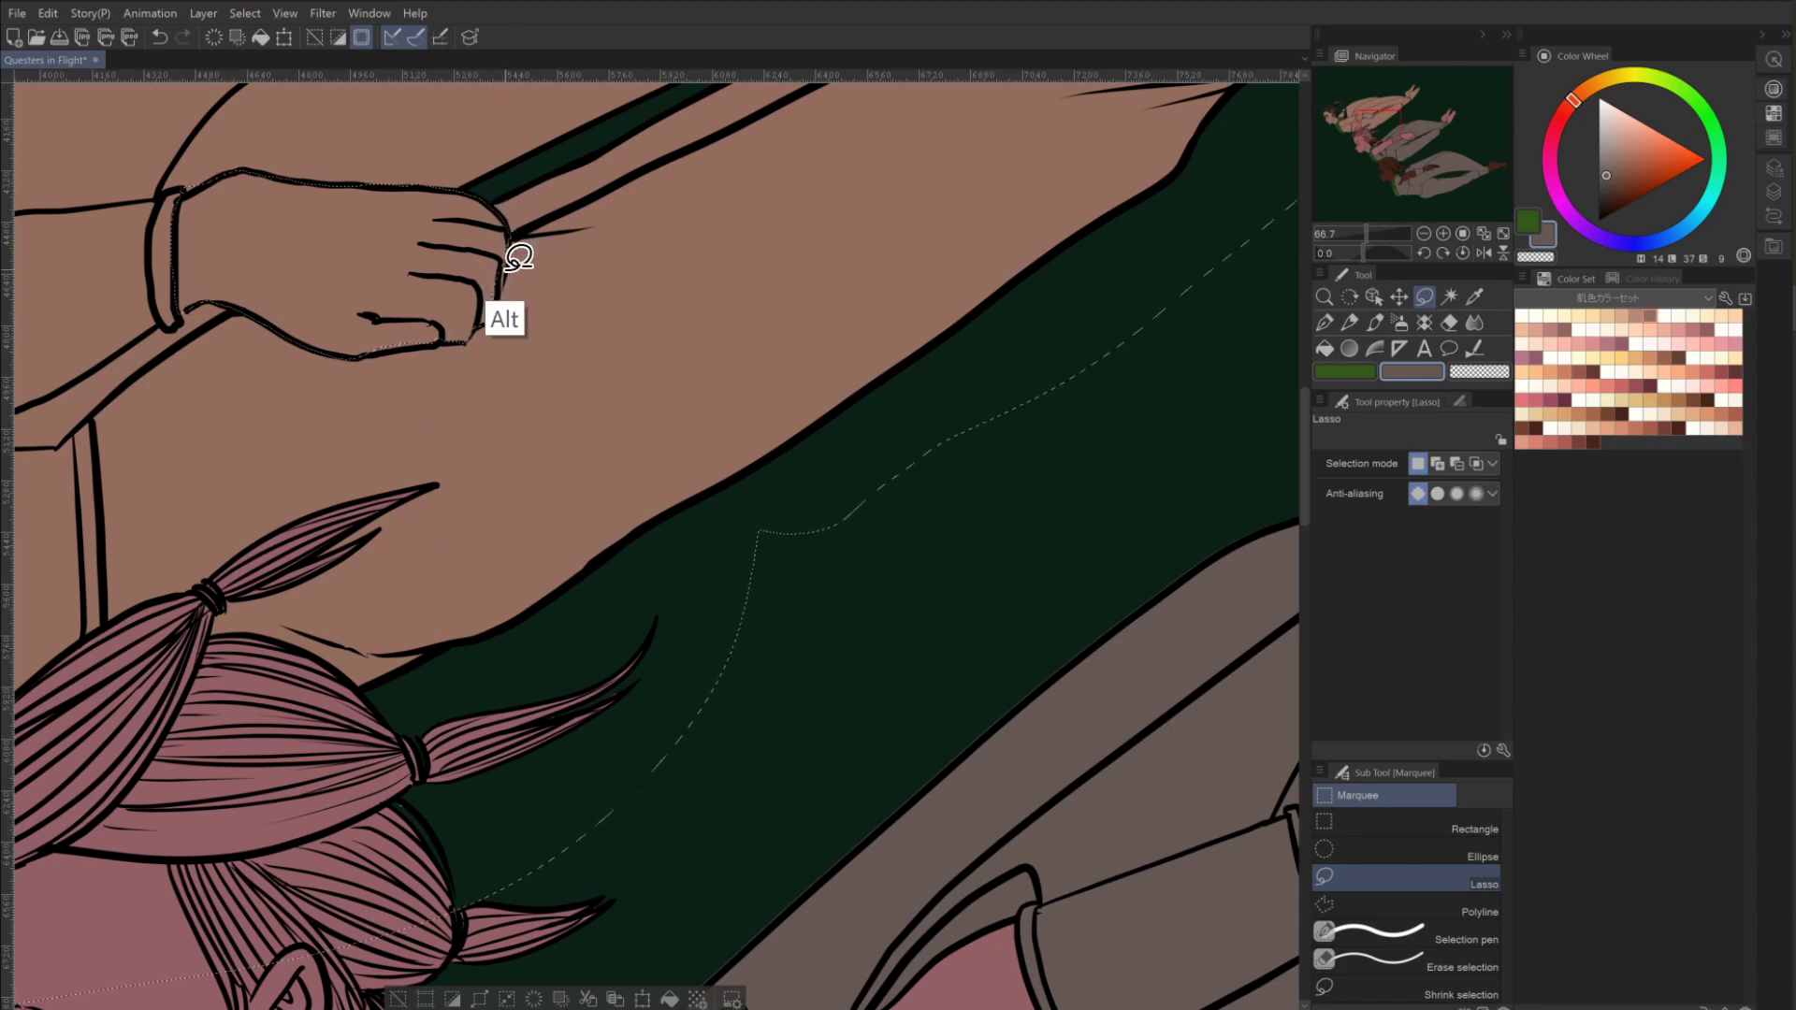
left_click_drag(897, 363, 833, 571)
Fill the rear figure's selected trousers, torso and sleeve with grey, and clear the selection.
left_click(1423, 232)
left_click(1423, 233)
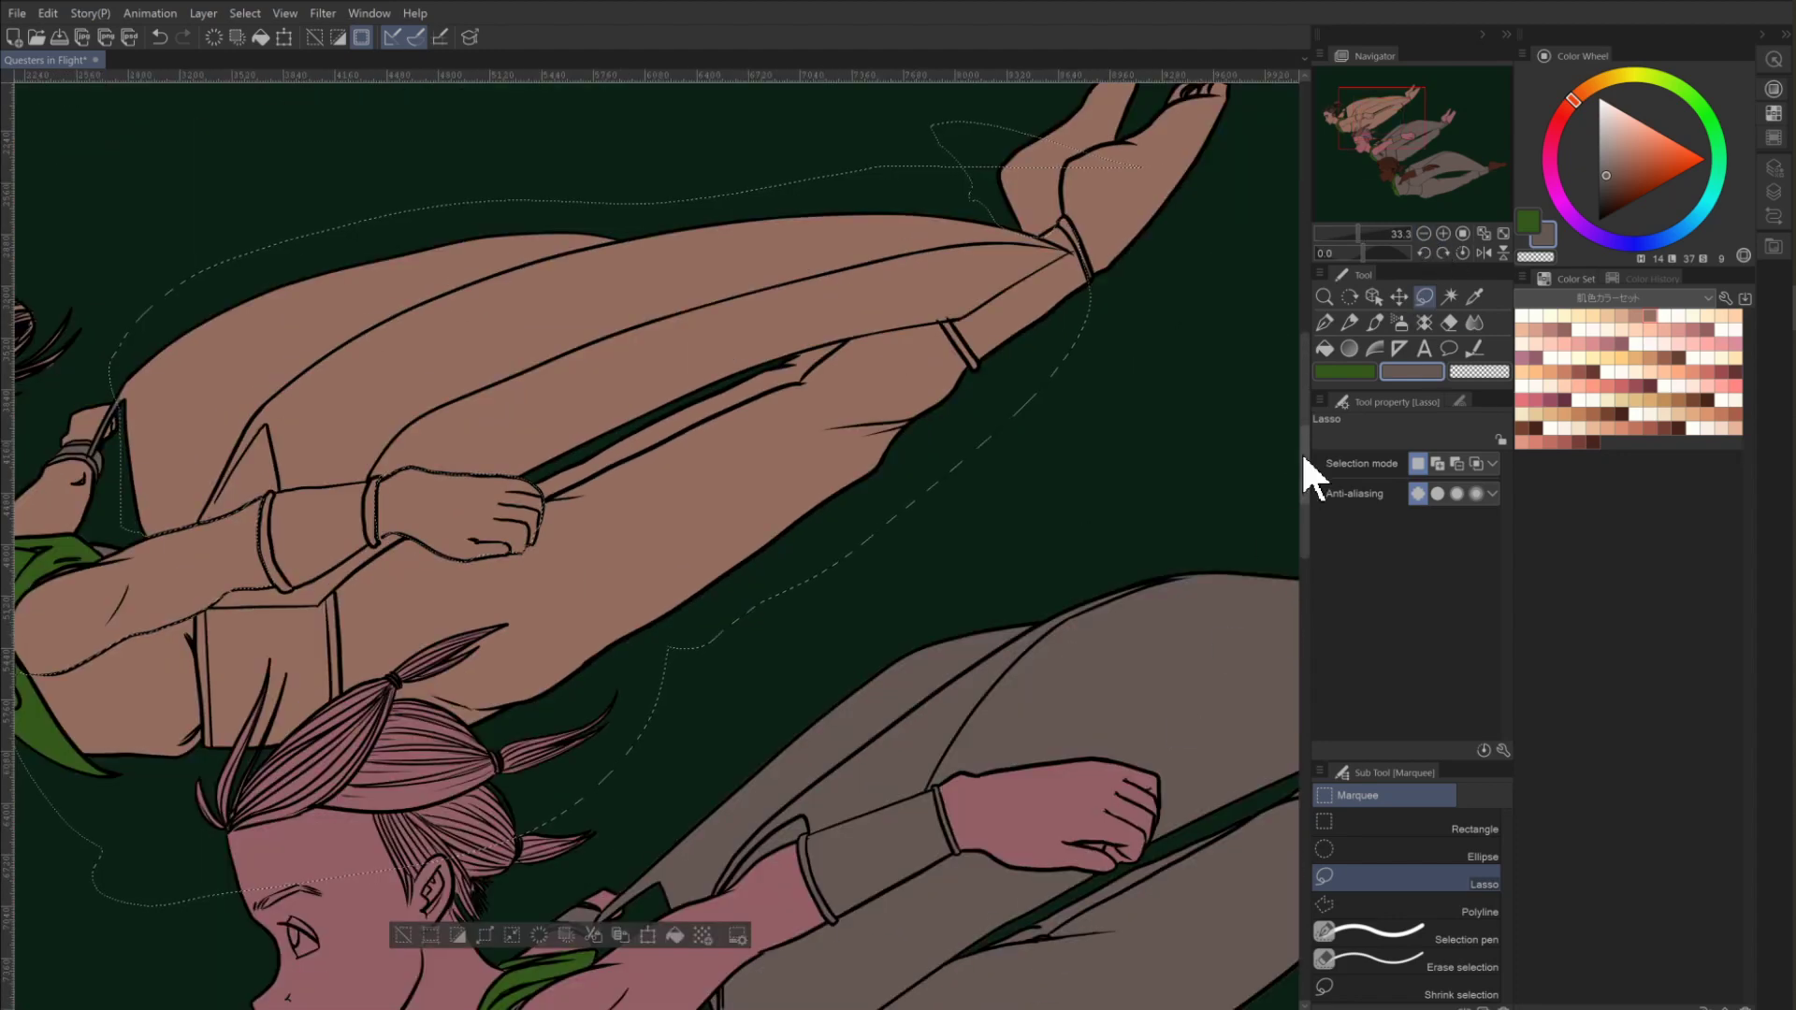
key("g")
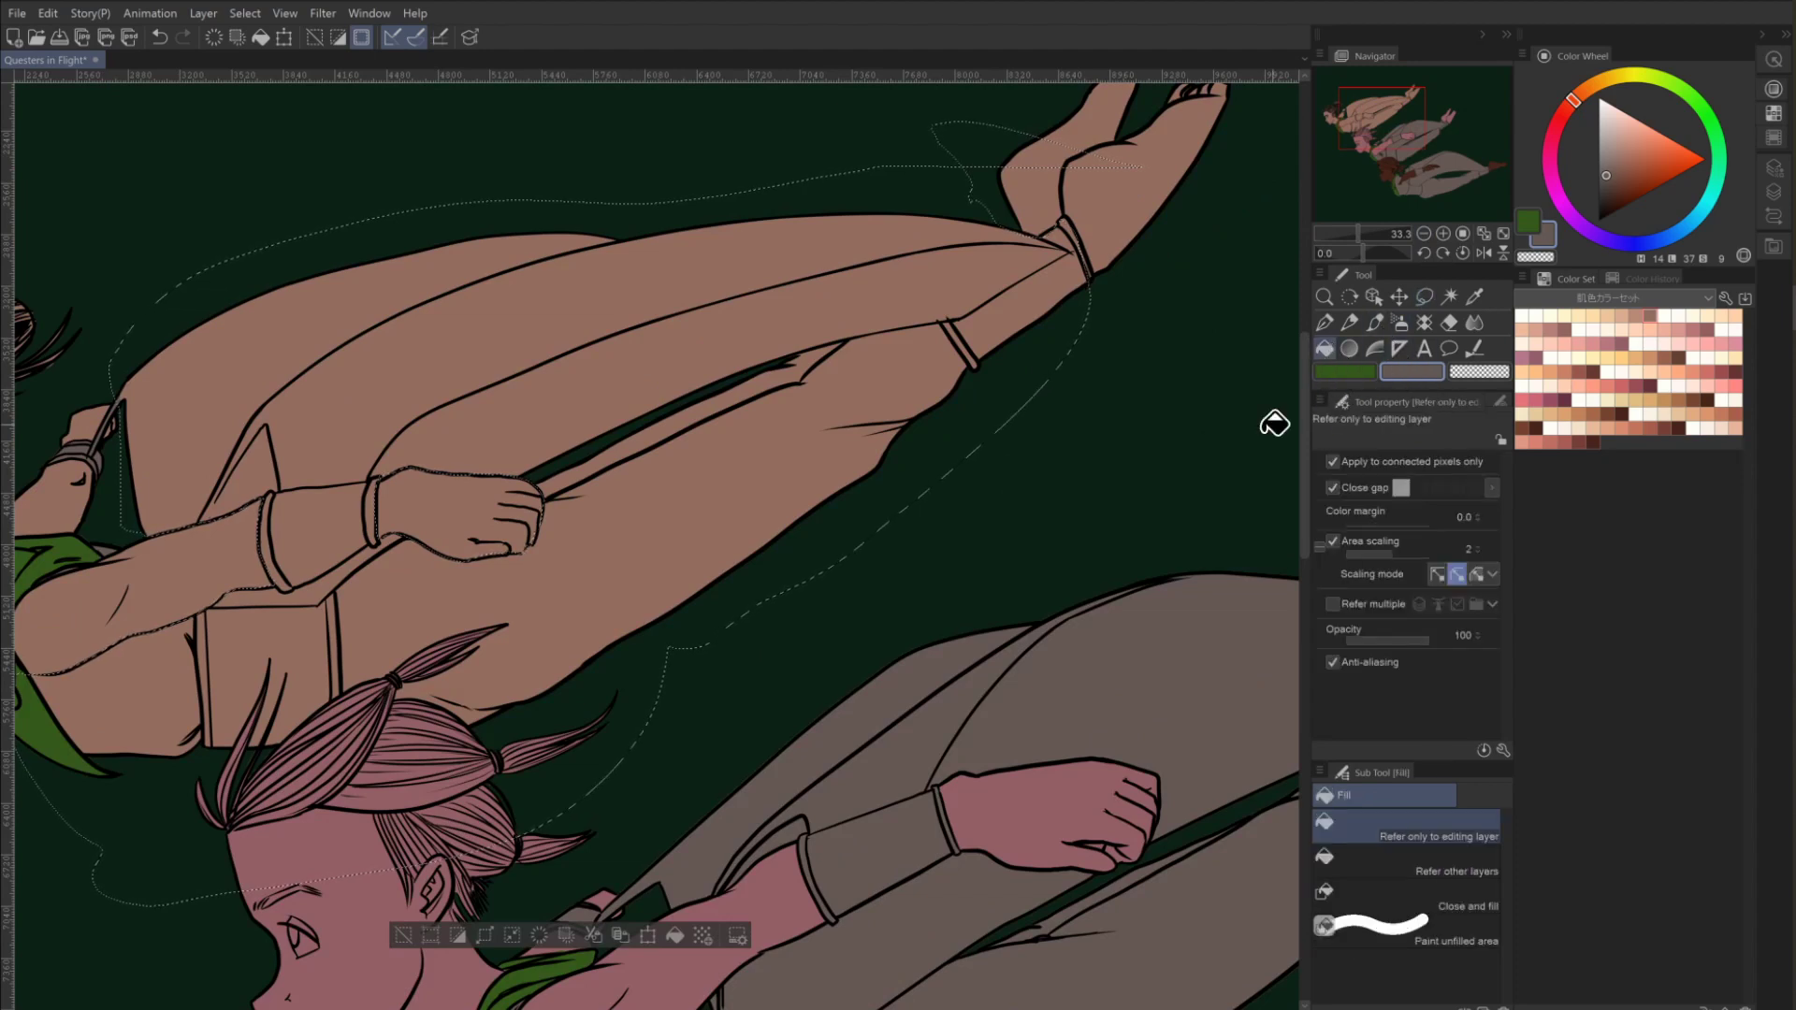
left_click(715, 484)
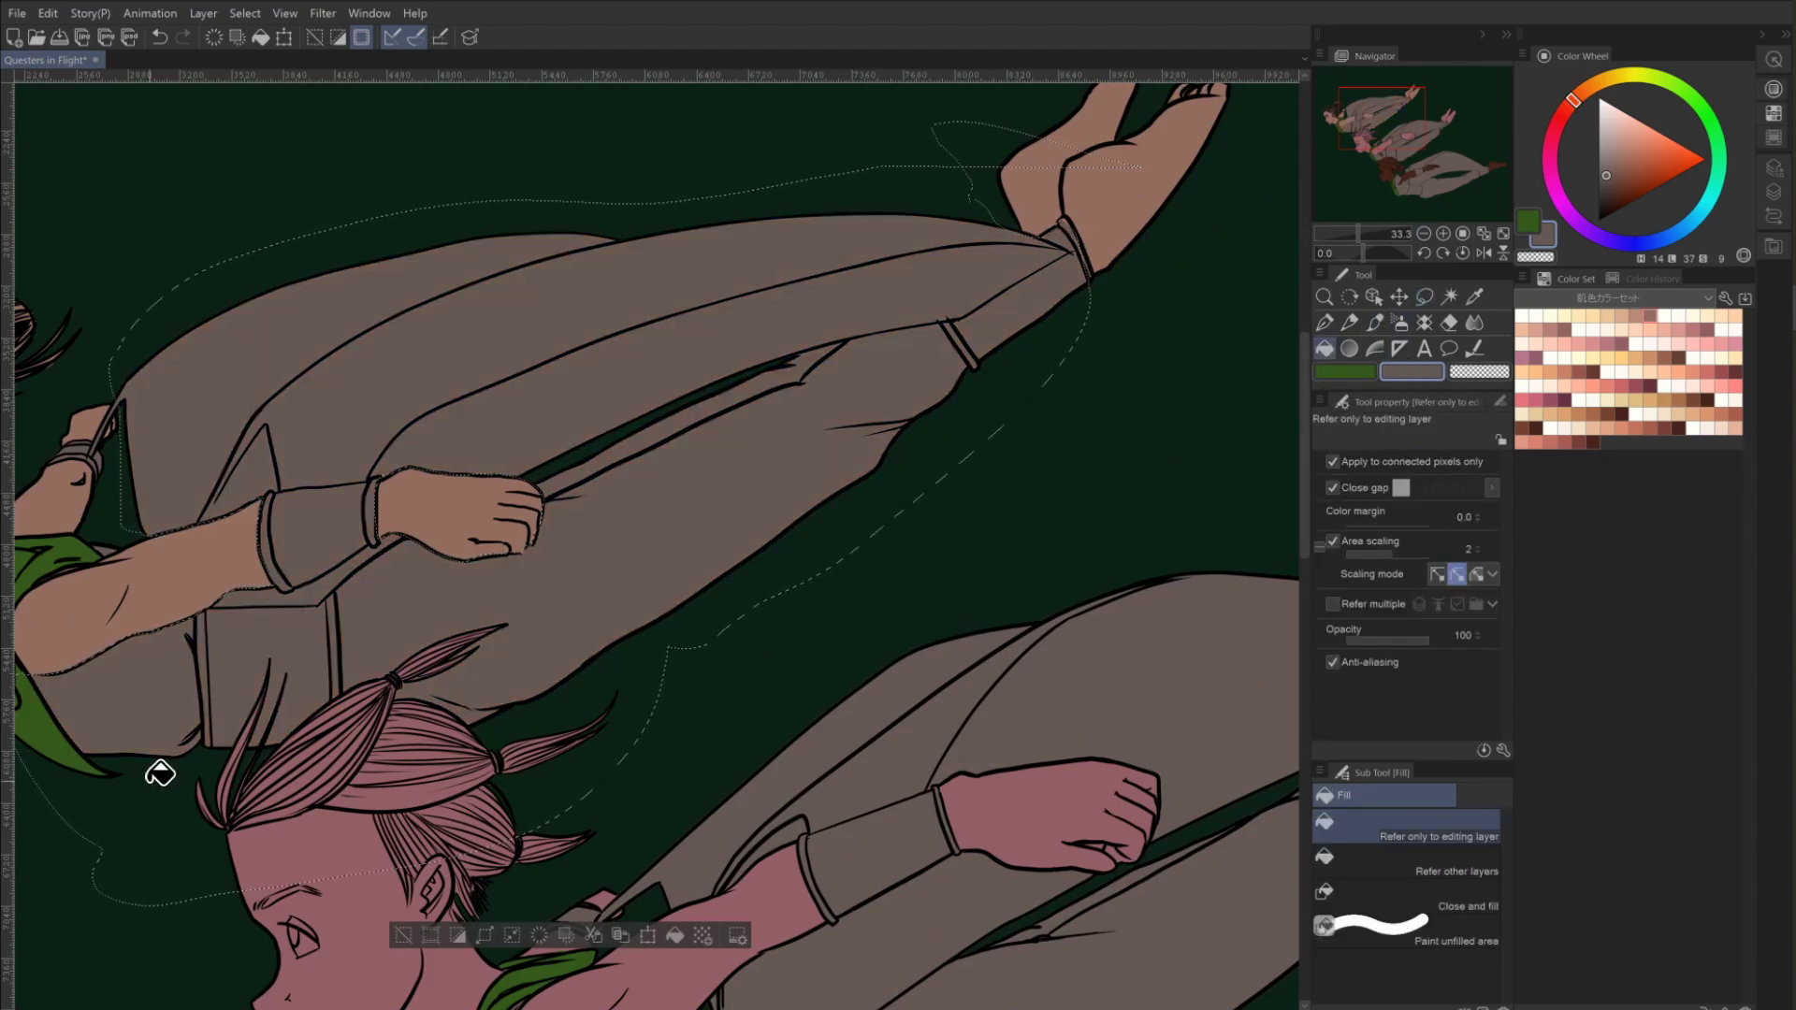
left_click(403, 935)
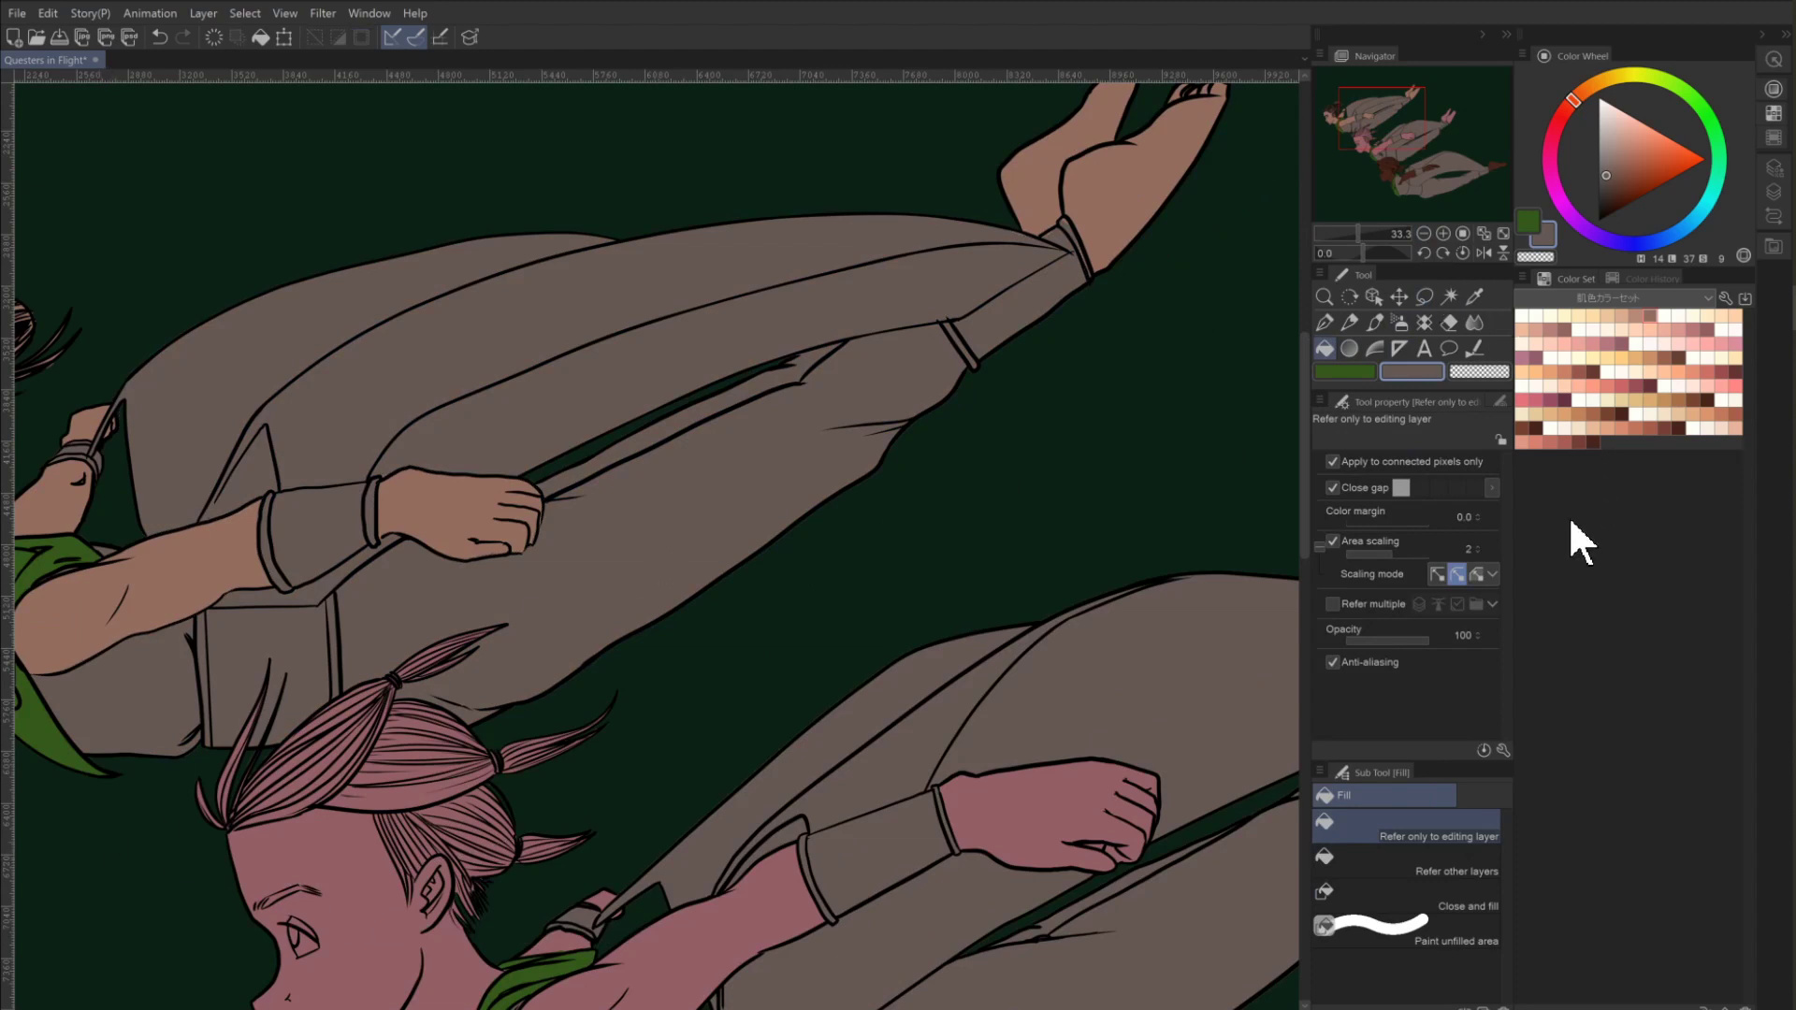
Lasso the middle figure's hair along the hairline and around the ear, including all the loose tufts.
left_click_drag(842, 767, 1064, 470)
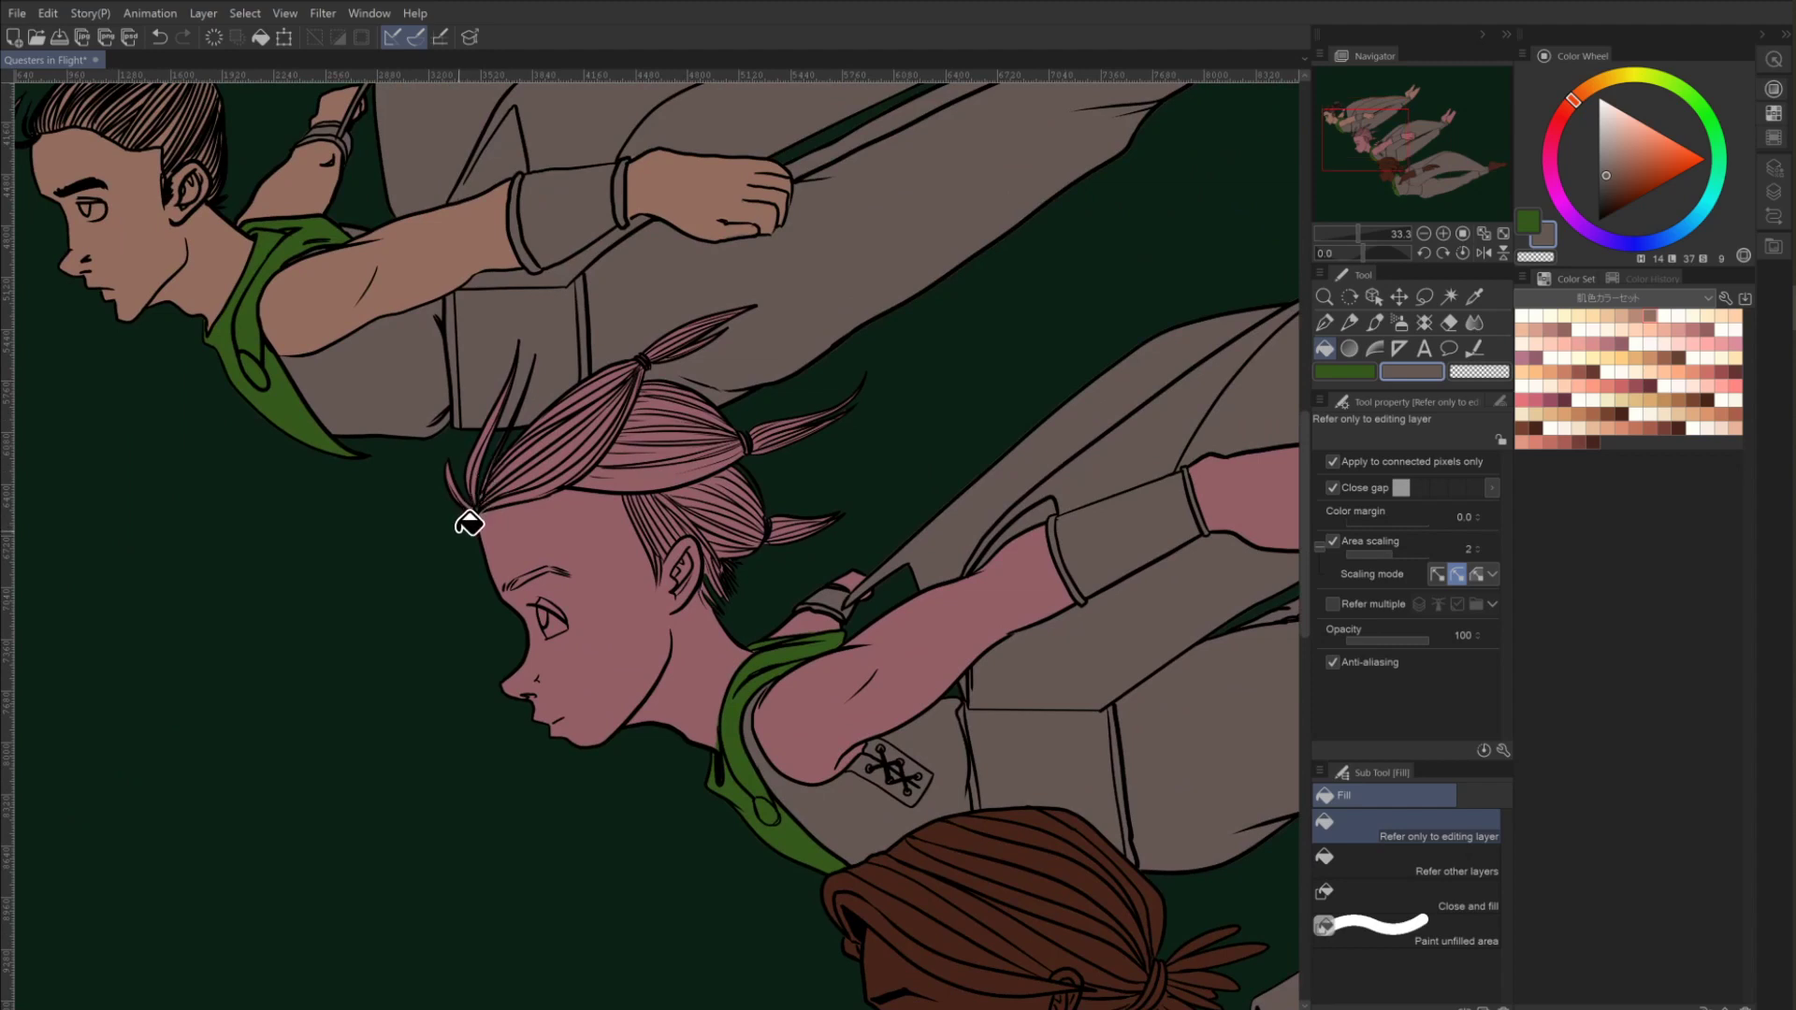
left_click(1424, 296)
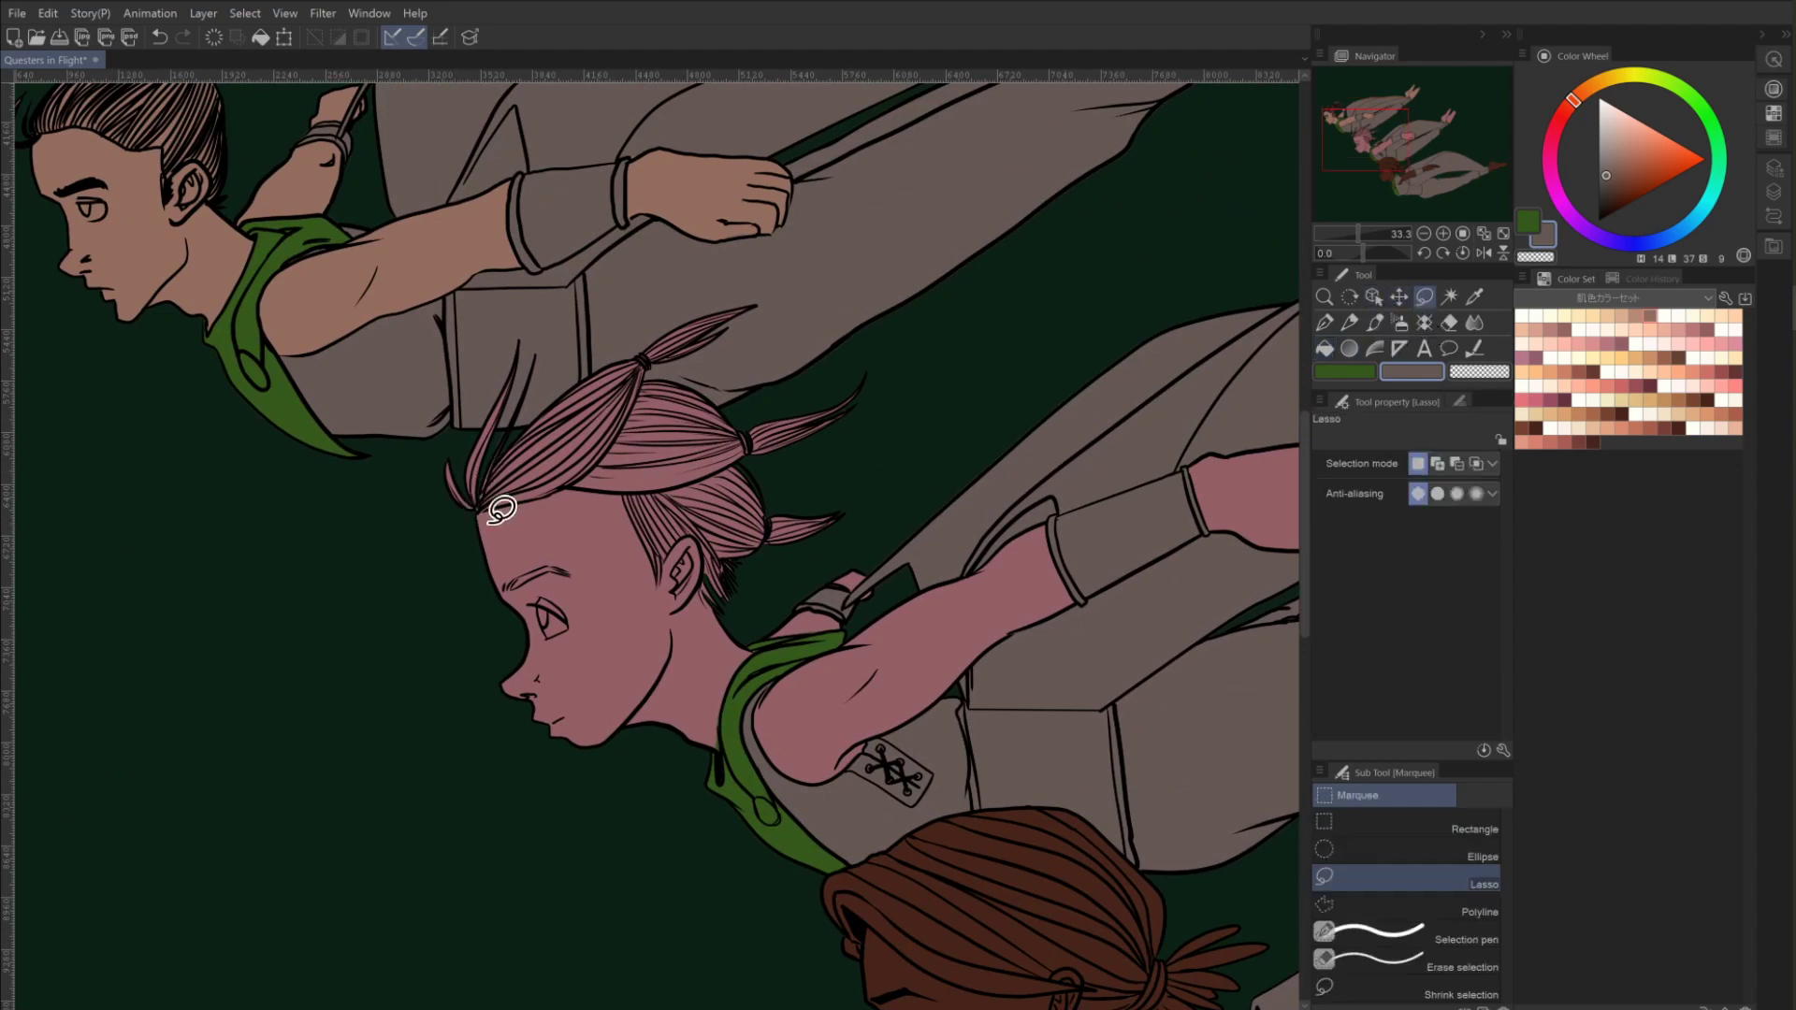
mouse_move(408, 567)
left_mouse_down()
mouse_move(470, 516)
mouse_move(601, 491)
mouse_move(621, 495)
mouse_move(654, 586)
mouse_move(689, 538)
mouse_move(705, 604)
mouse_move(735, 621)
mouse_move(834, 553)
mouse_move(893, 476)
mouse_move(936, 328)
mouse_move(854, 262)
mouse_move(747, 266)
mouse_move(463, 349)
mouse_move(389, 500)
mouse_move(396, 620)
left_mouse_up()
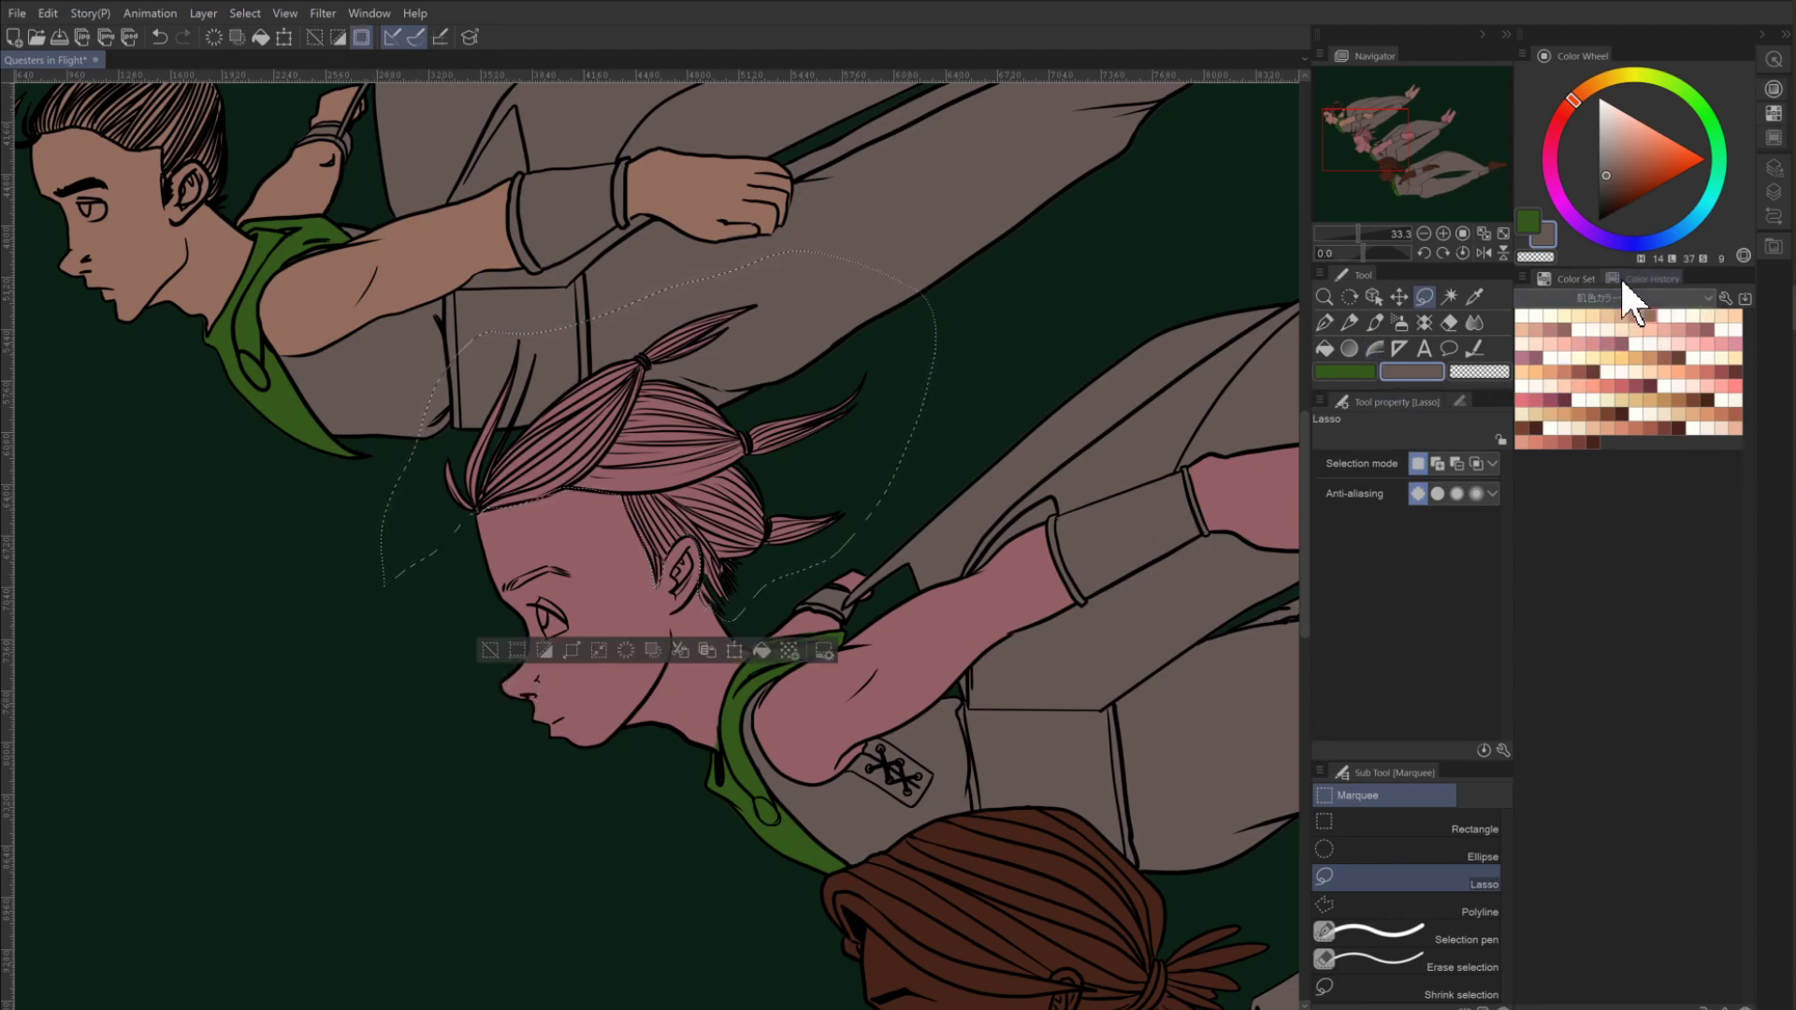
Load the Additional color set and pick a dark reddish brown with hue 21, luminosity 17 and saturation 100.
left_click(1627, 278)
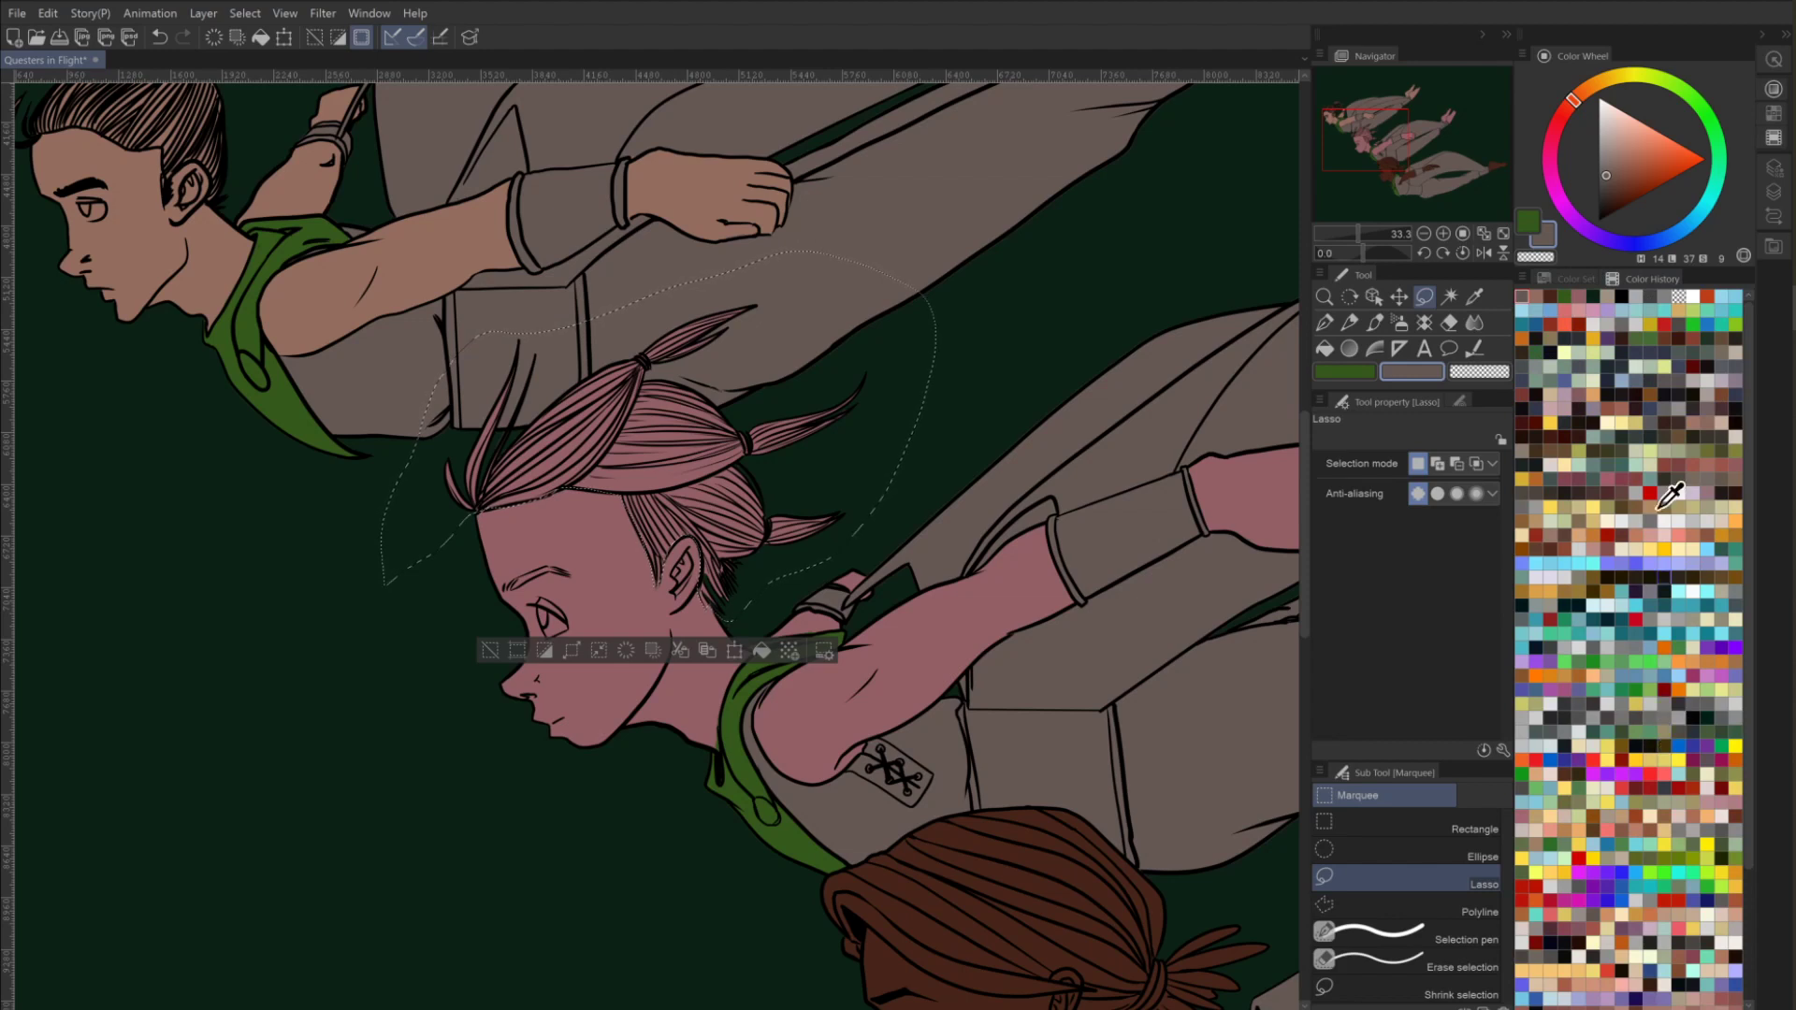
left_click(1565, 280)
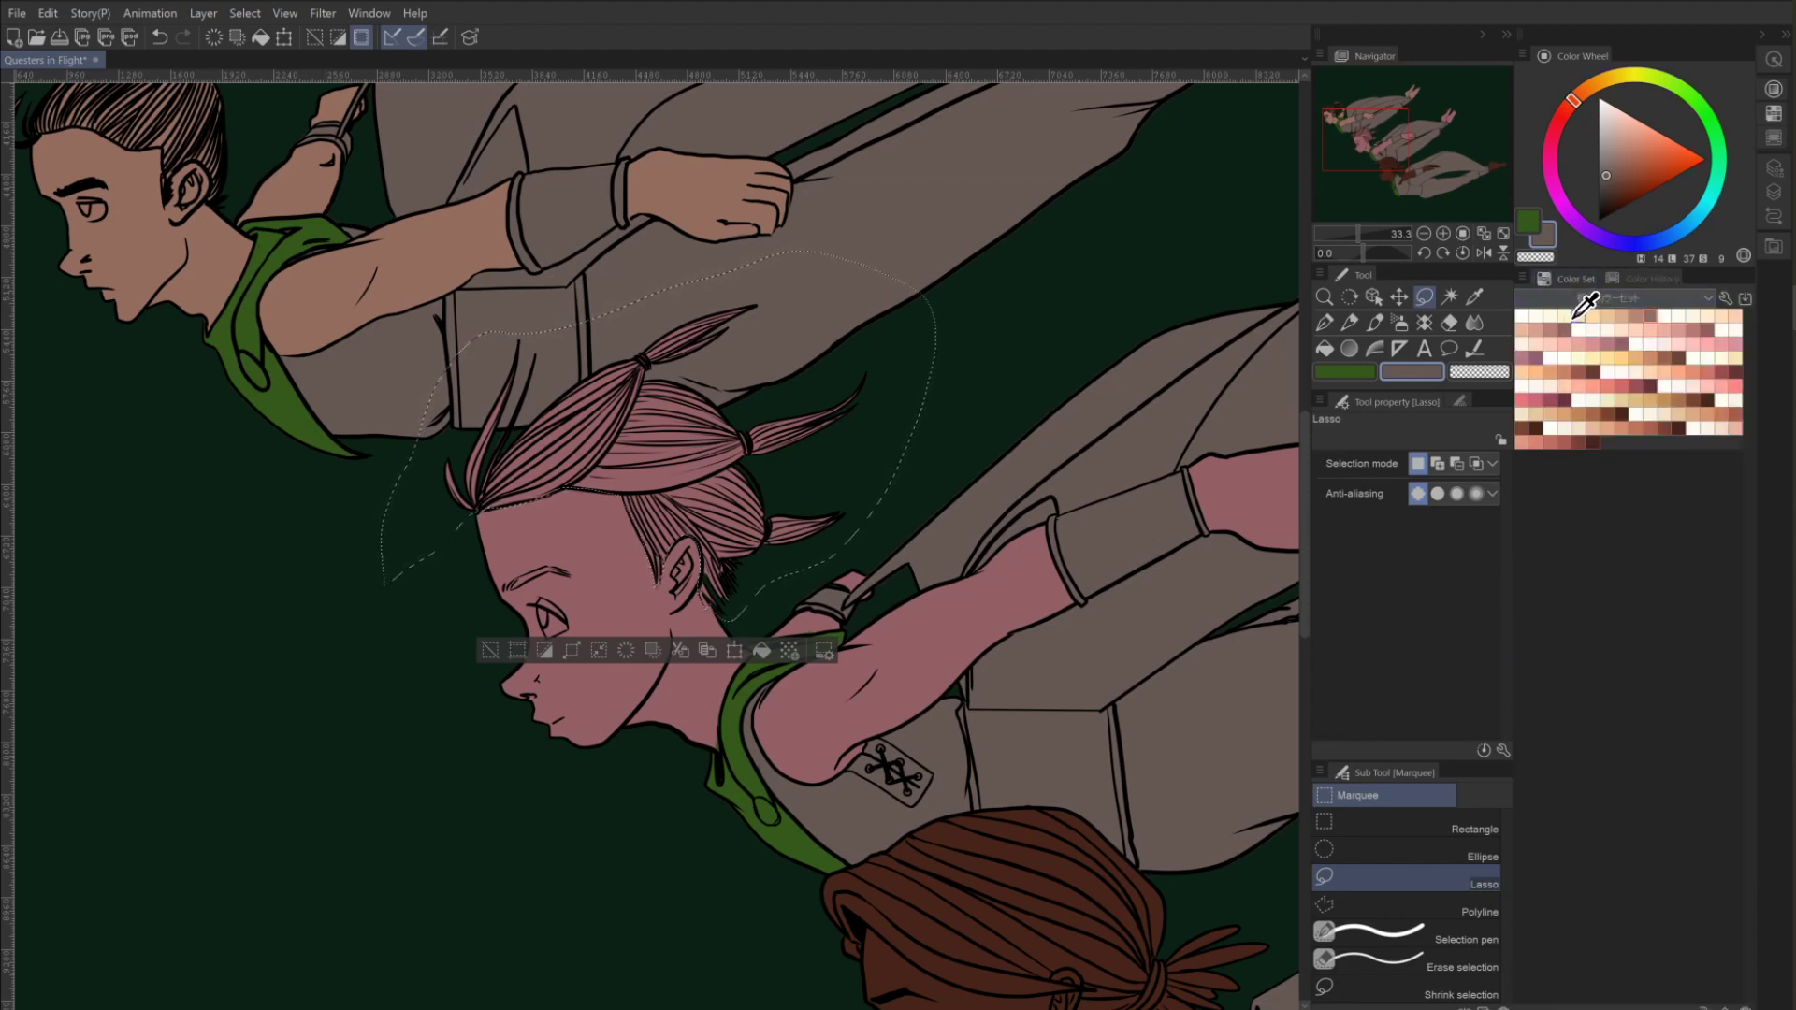
left_click(1610, 299)
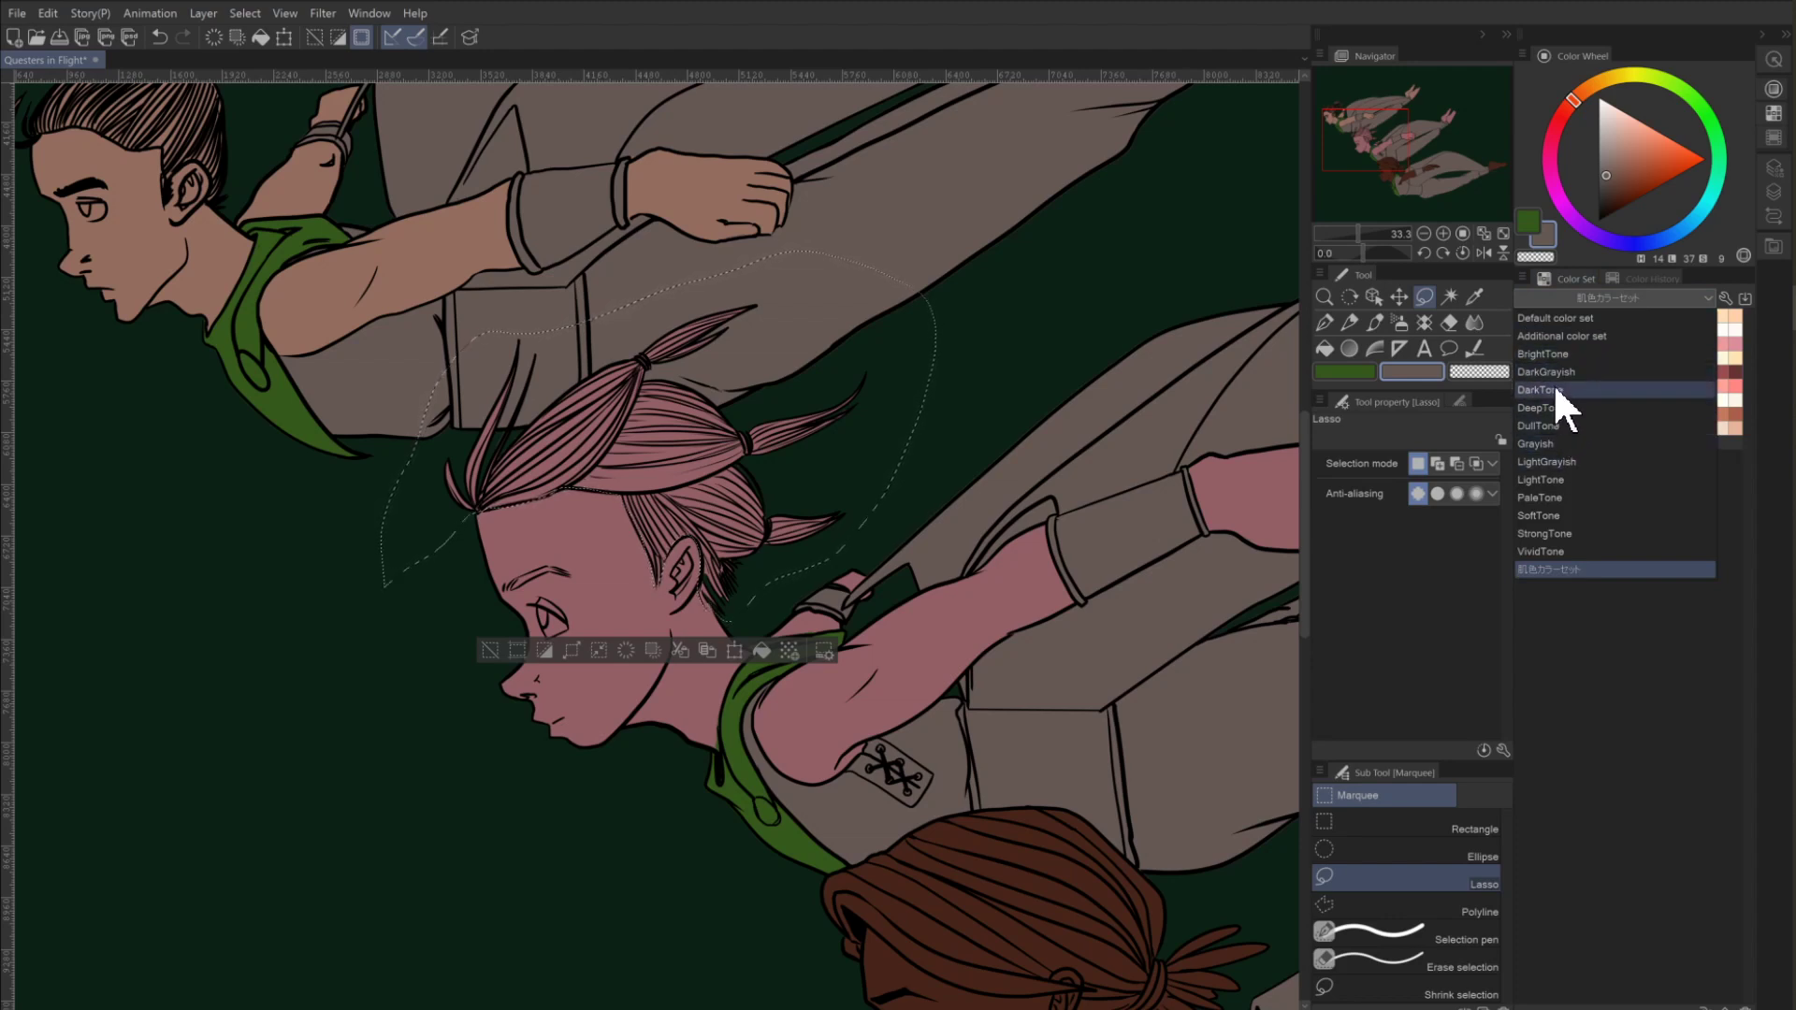
left_click(1553, 387)
left_click(1596, 296)
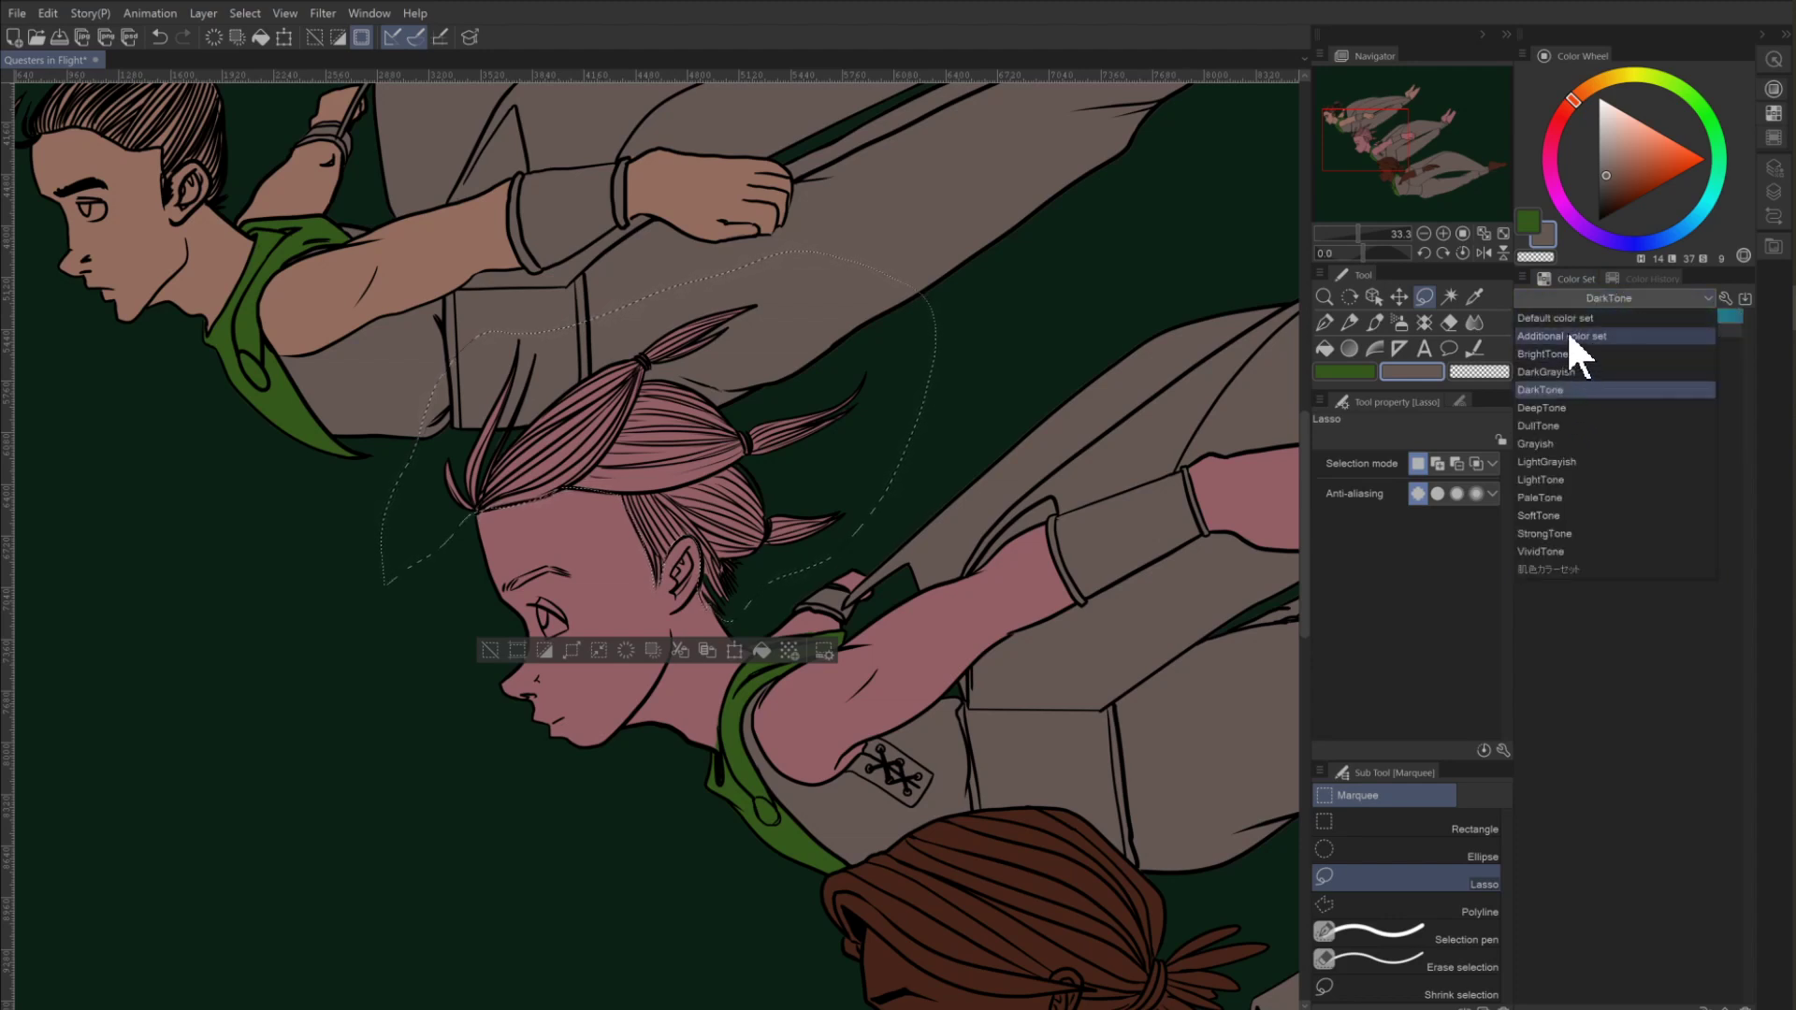
left_click(1568, 336)
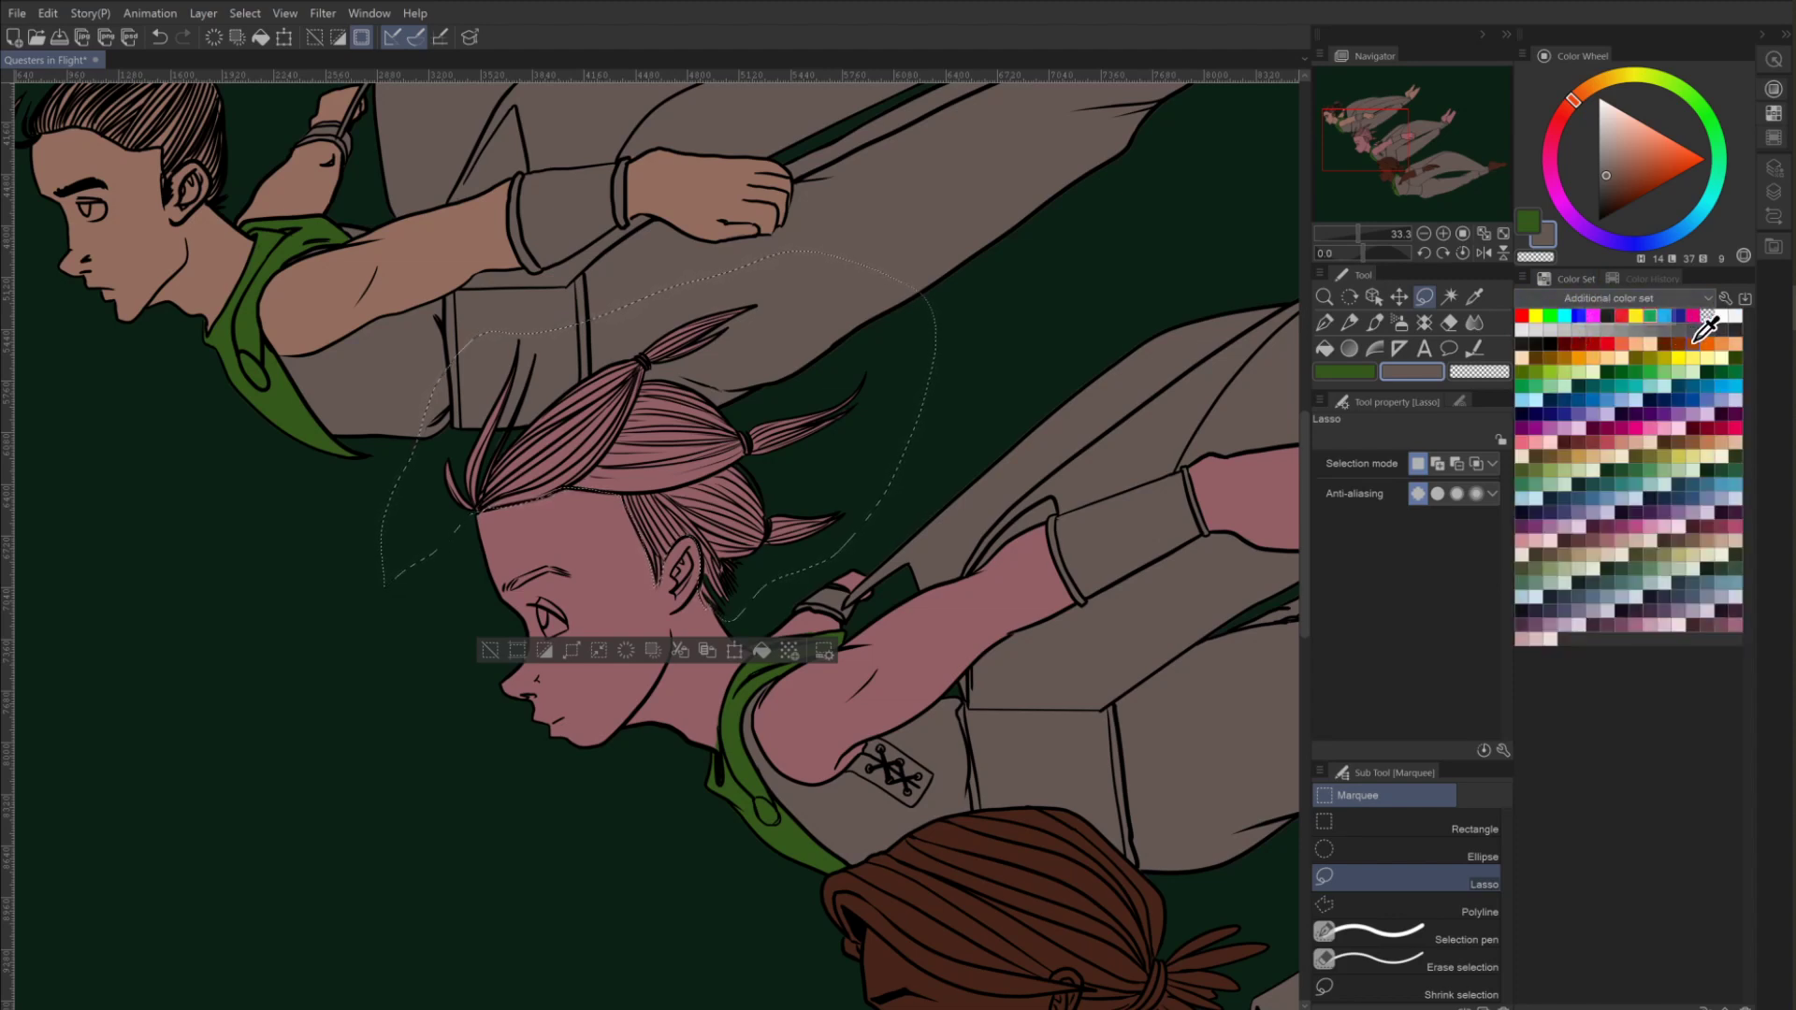
left_click(1666, 344)
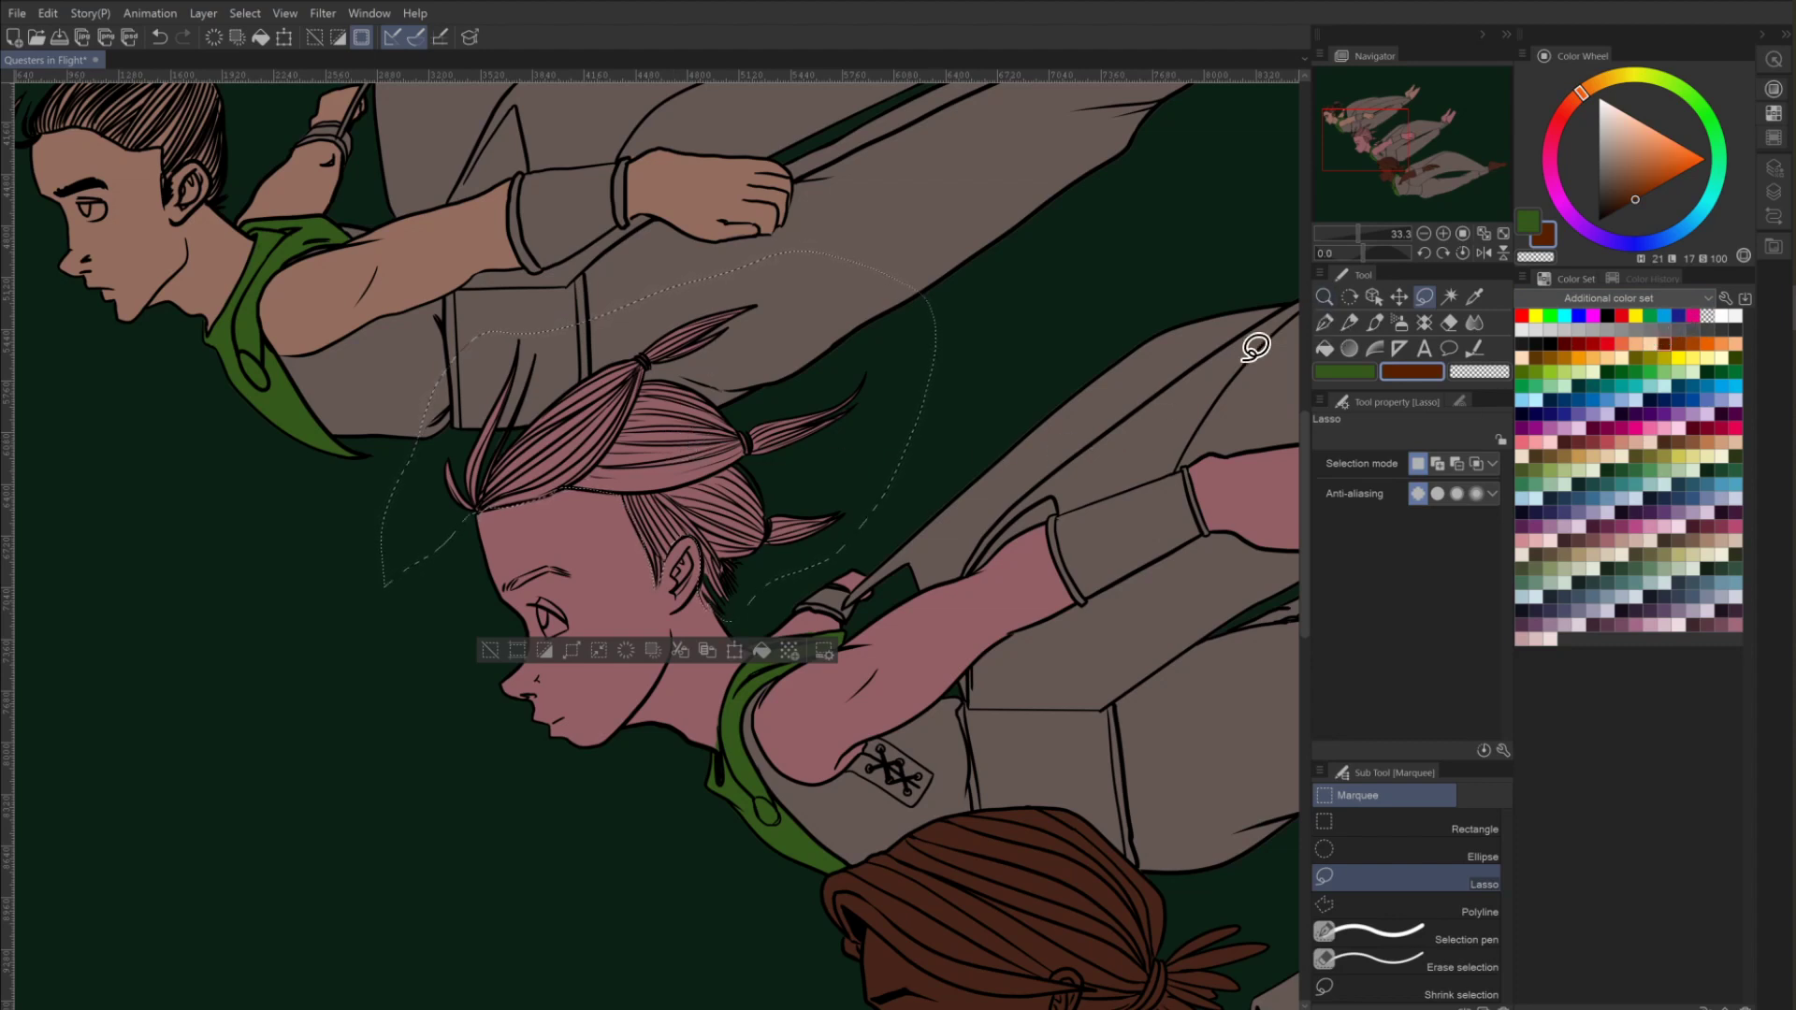
Fill the middle figure's selected hair with the reddish brown, and clear the selection.
left_click(1325, 346)
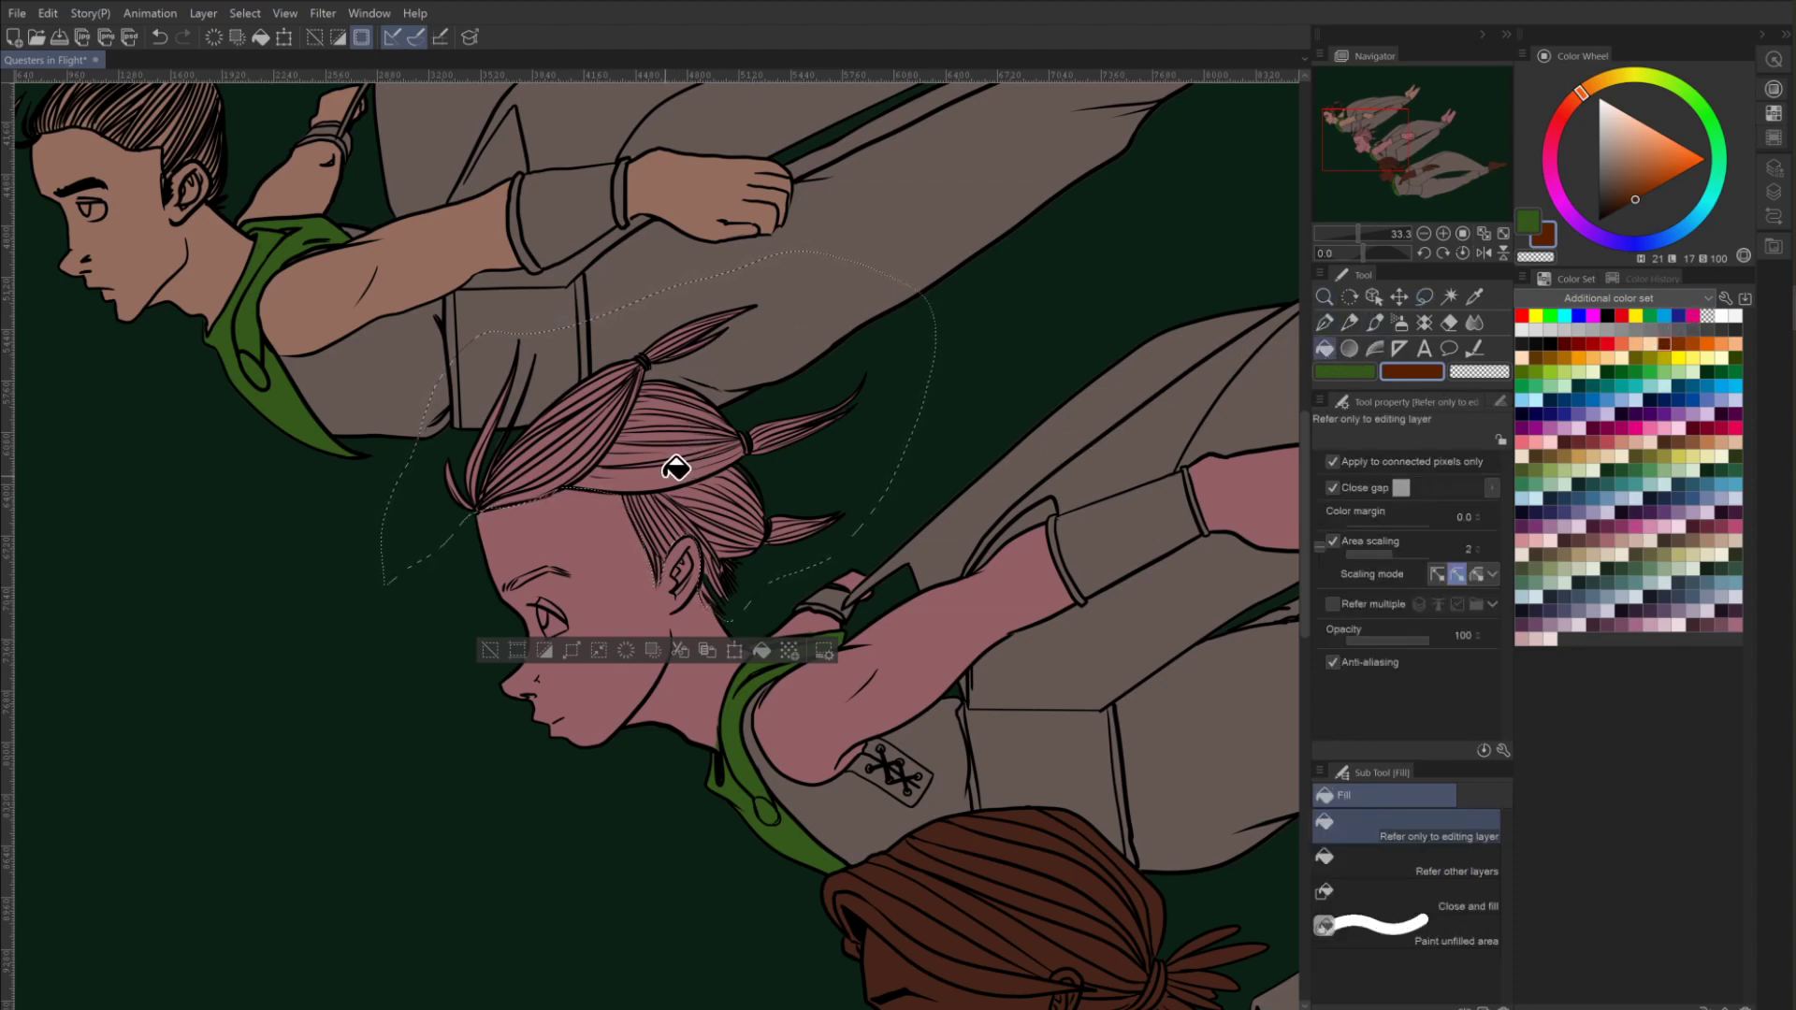
left_click(680, 471)
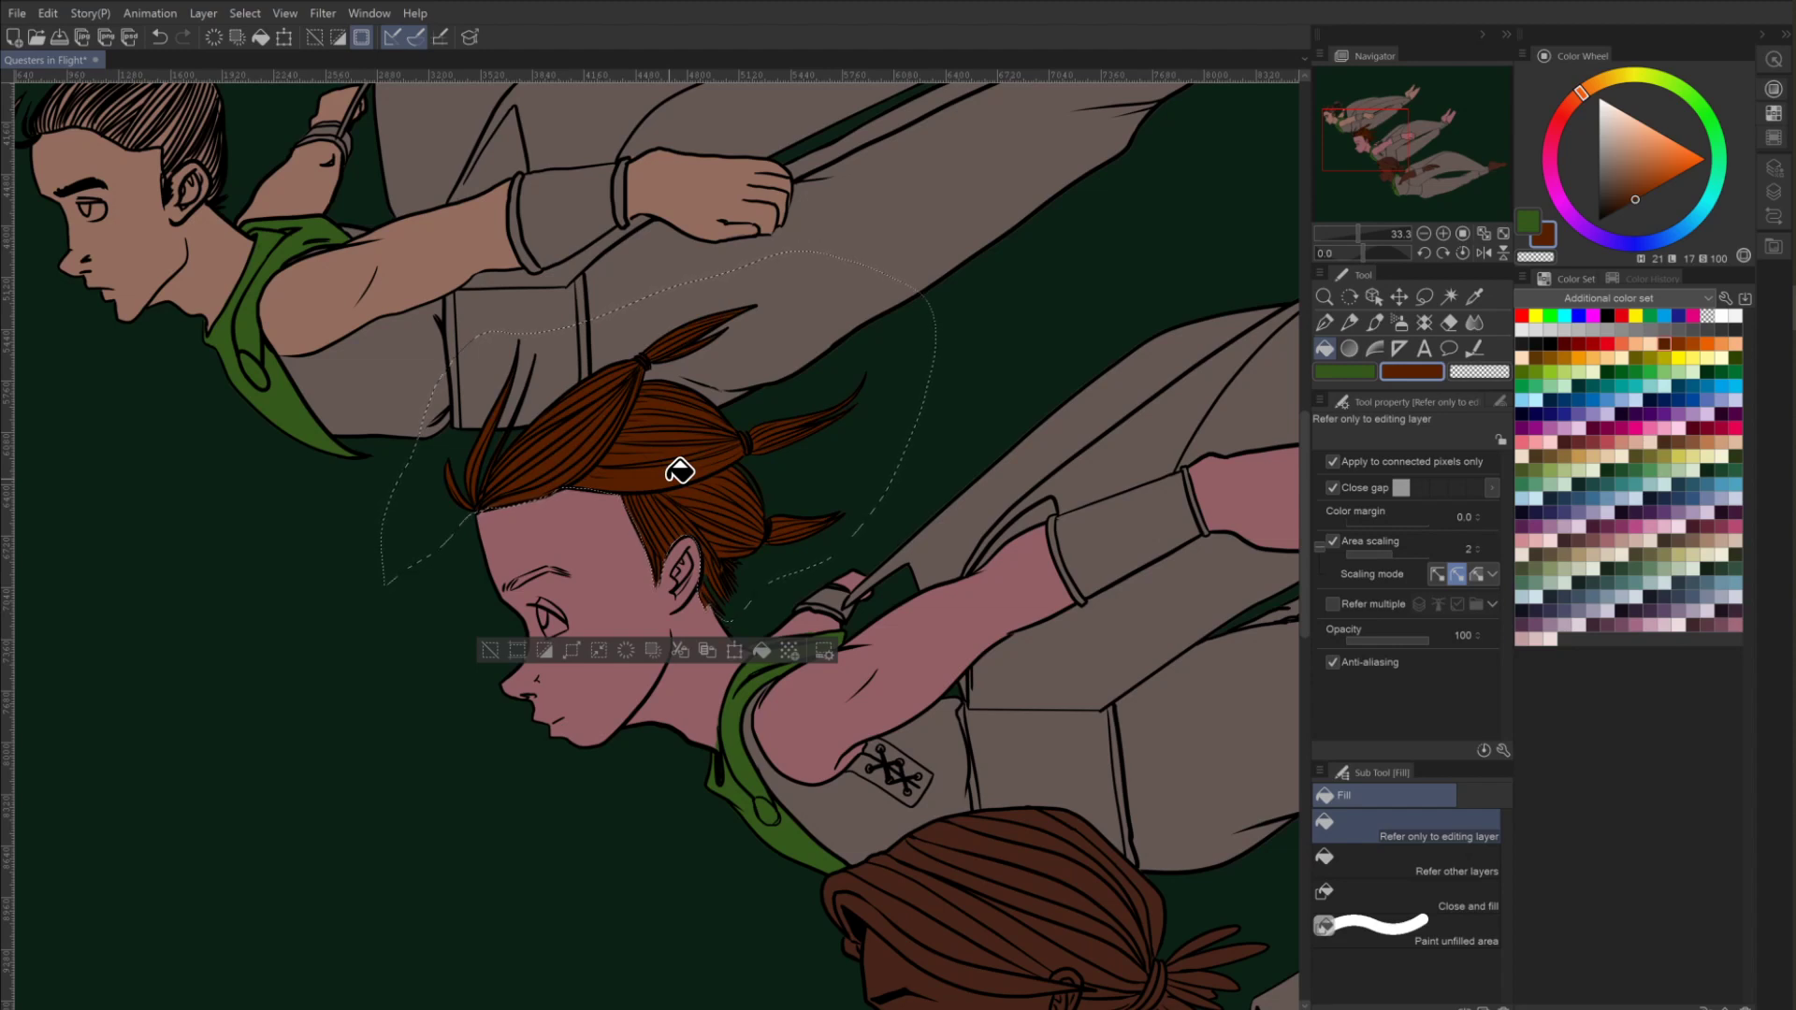
left_click(491, 651)
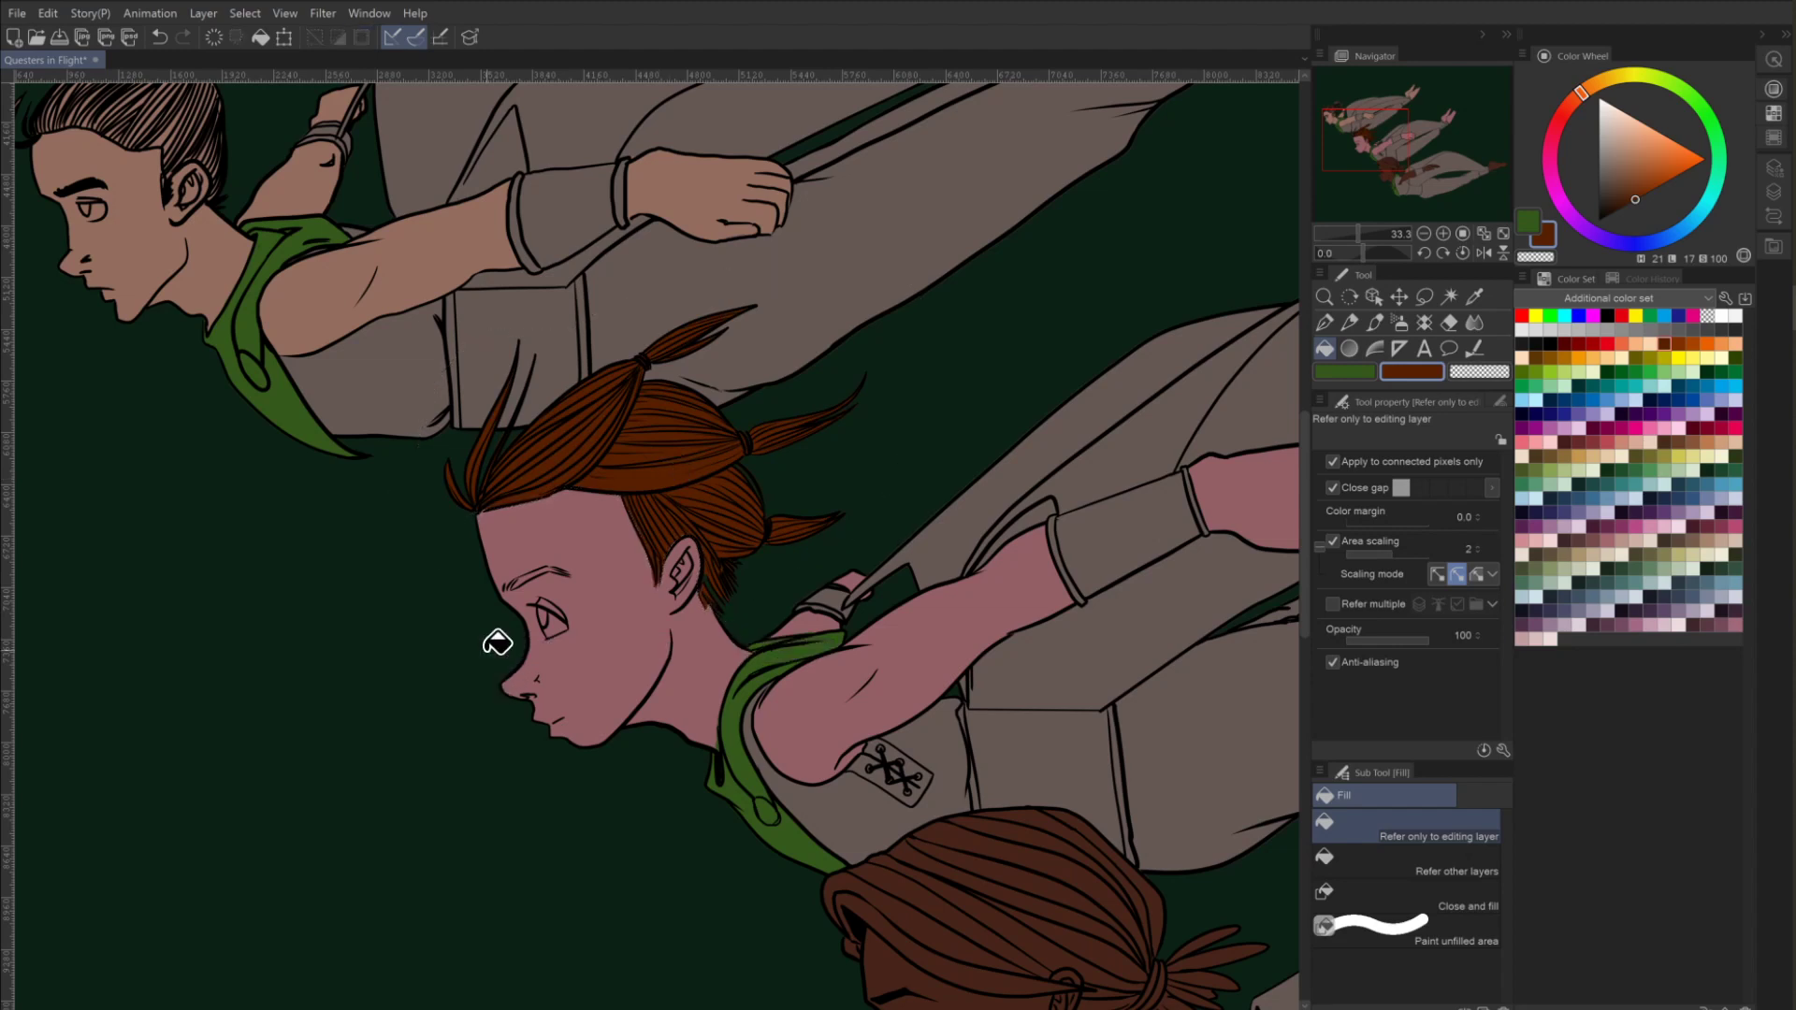
Paint the middle figure's eyebrow and iris reddish brown with the G-pen.
left_click_drag(312, 452, 523, 680)
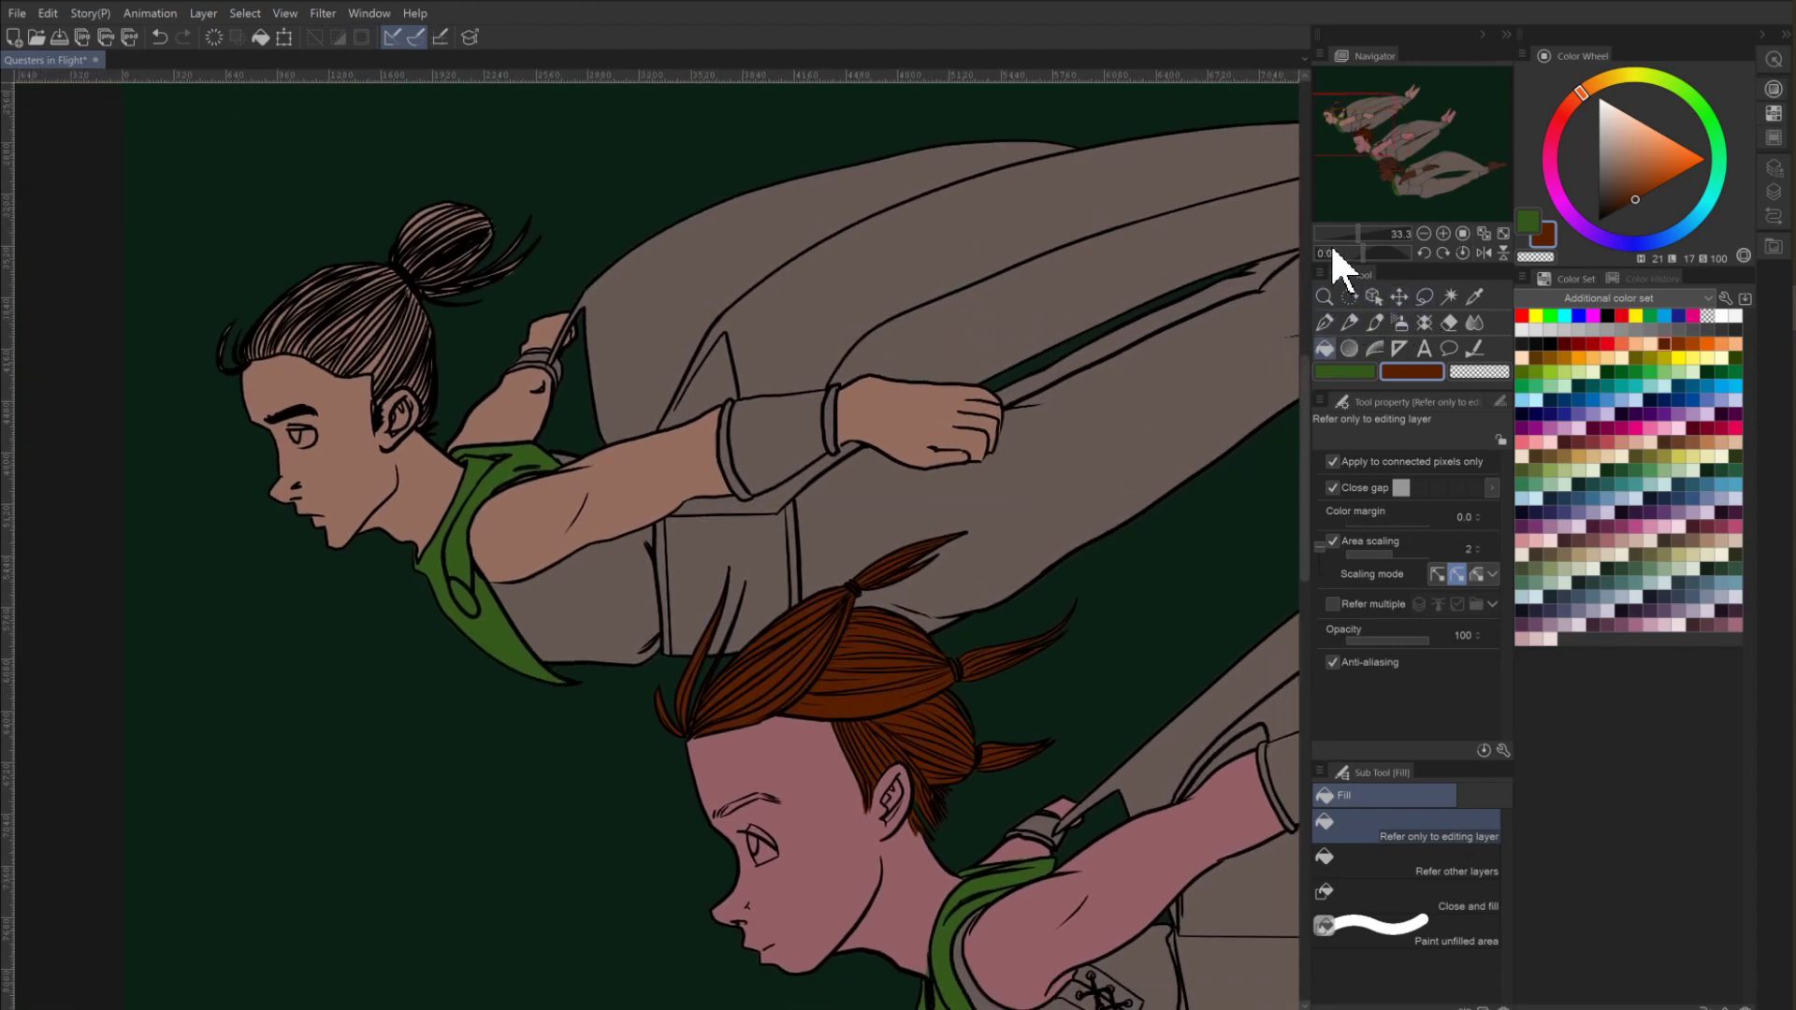
left_click(1326, 322)
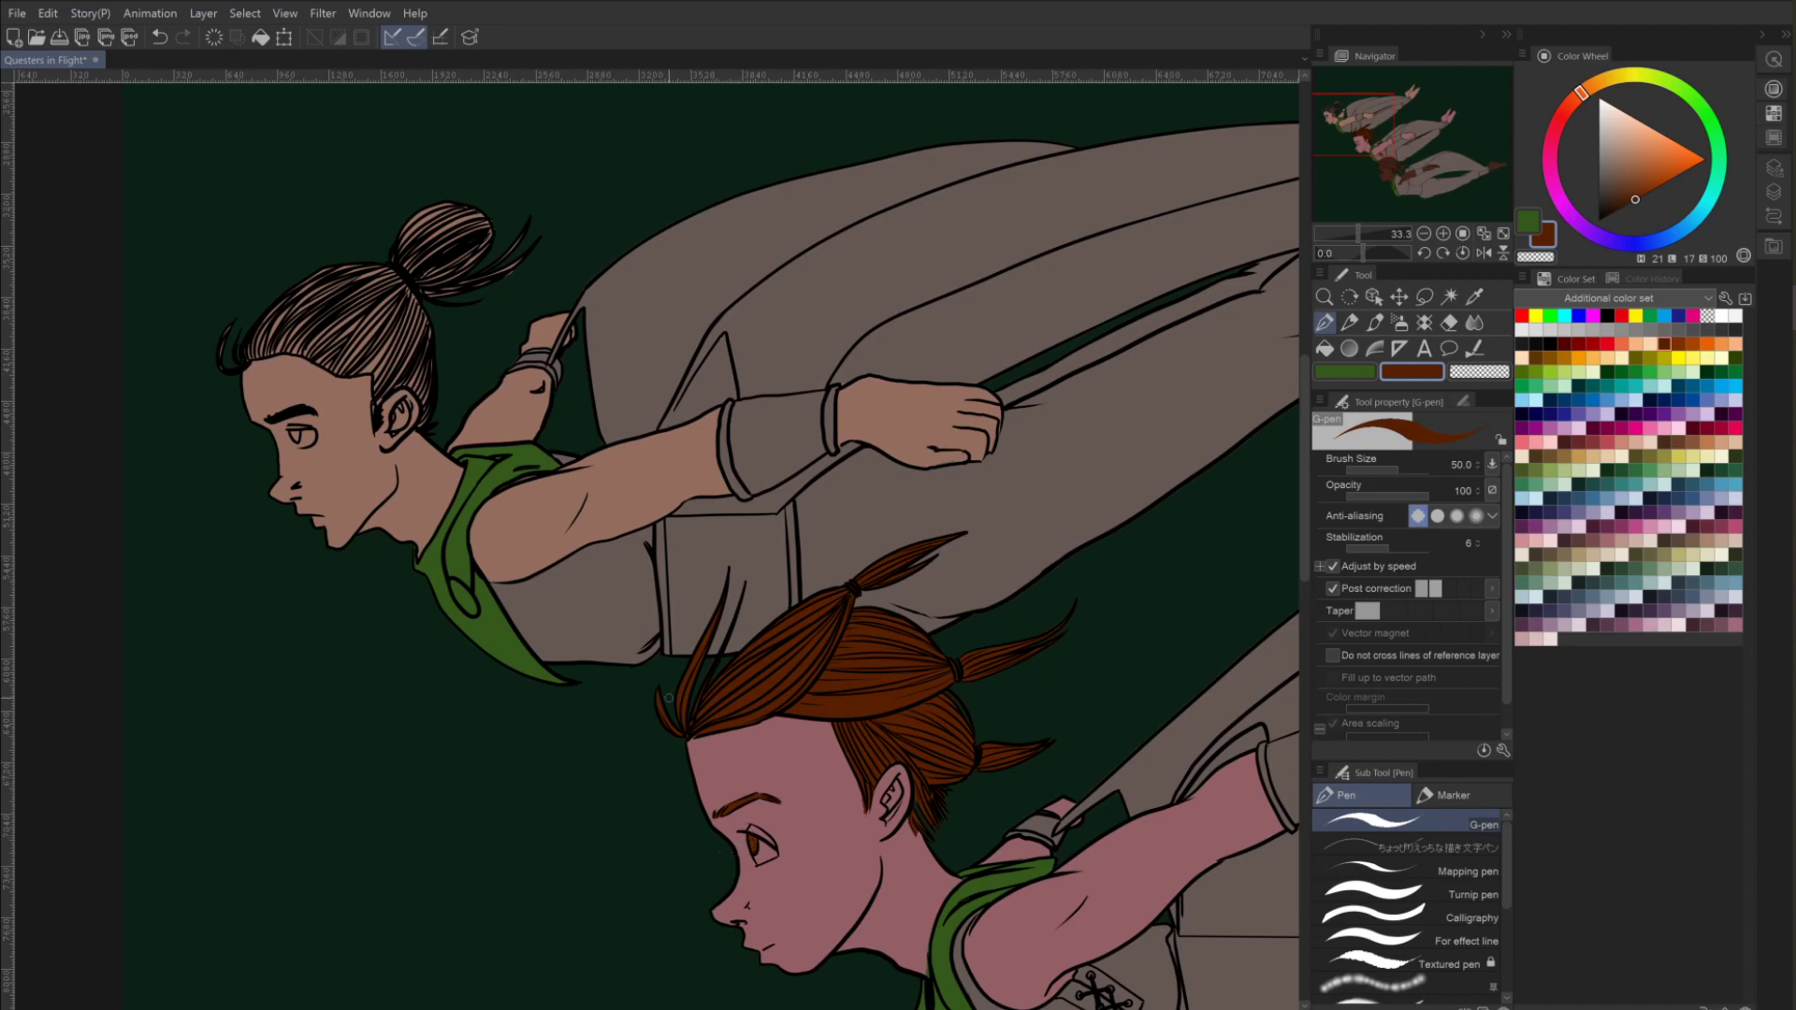
left_click_drag(304, 378, 732, 719)
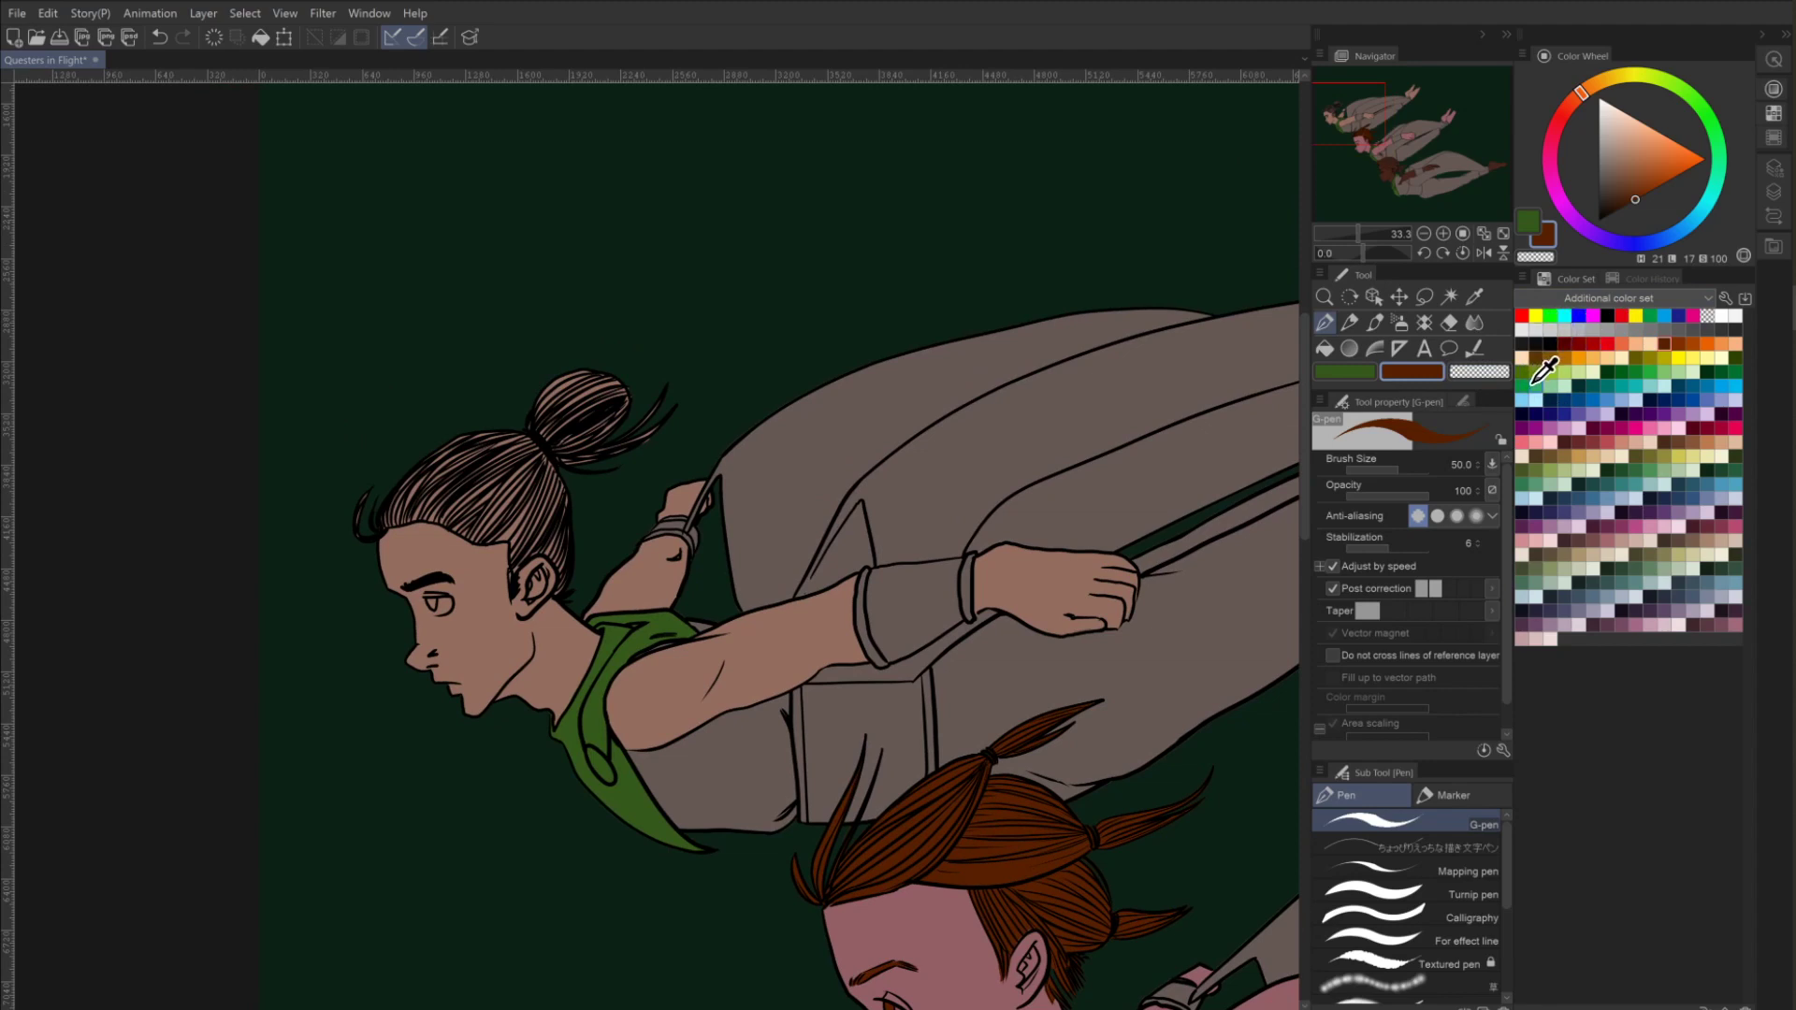
Lasso the rear figure's hair and bun, following the hairline and refining the selection around the ear.
left_click(1611, 204)
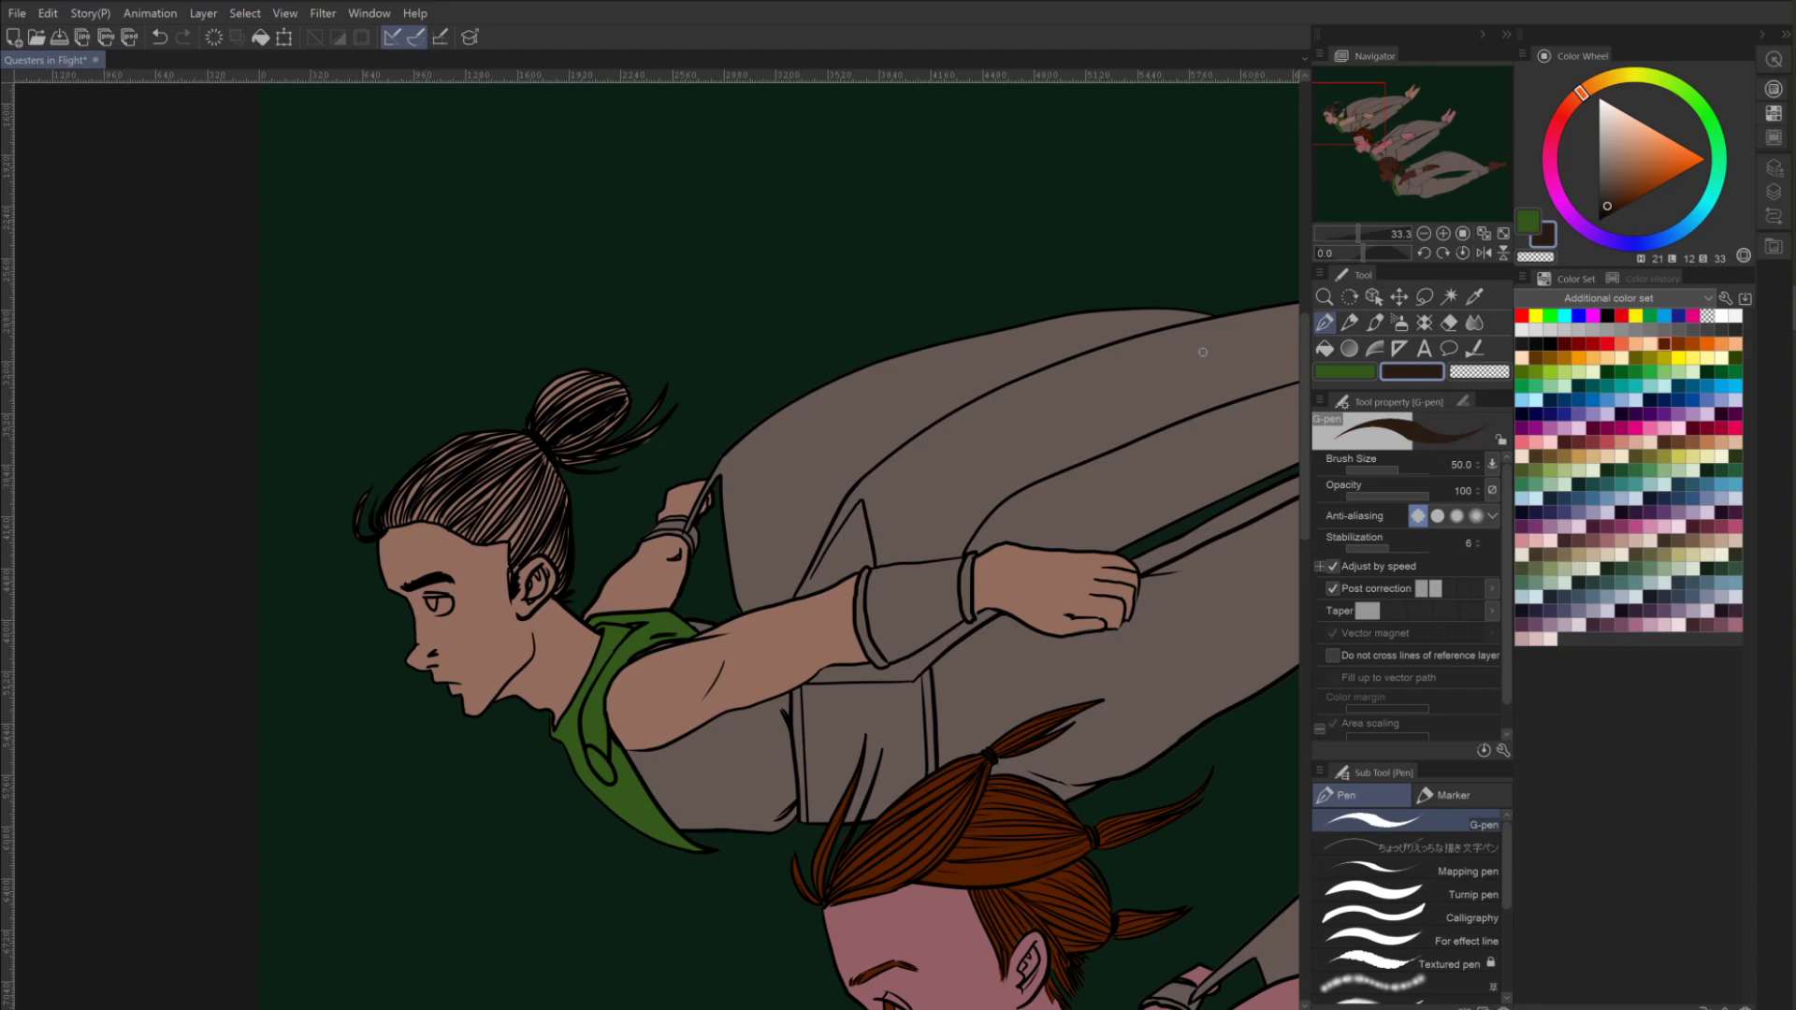
left_click(1423, 296)
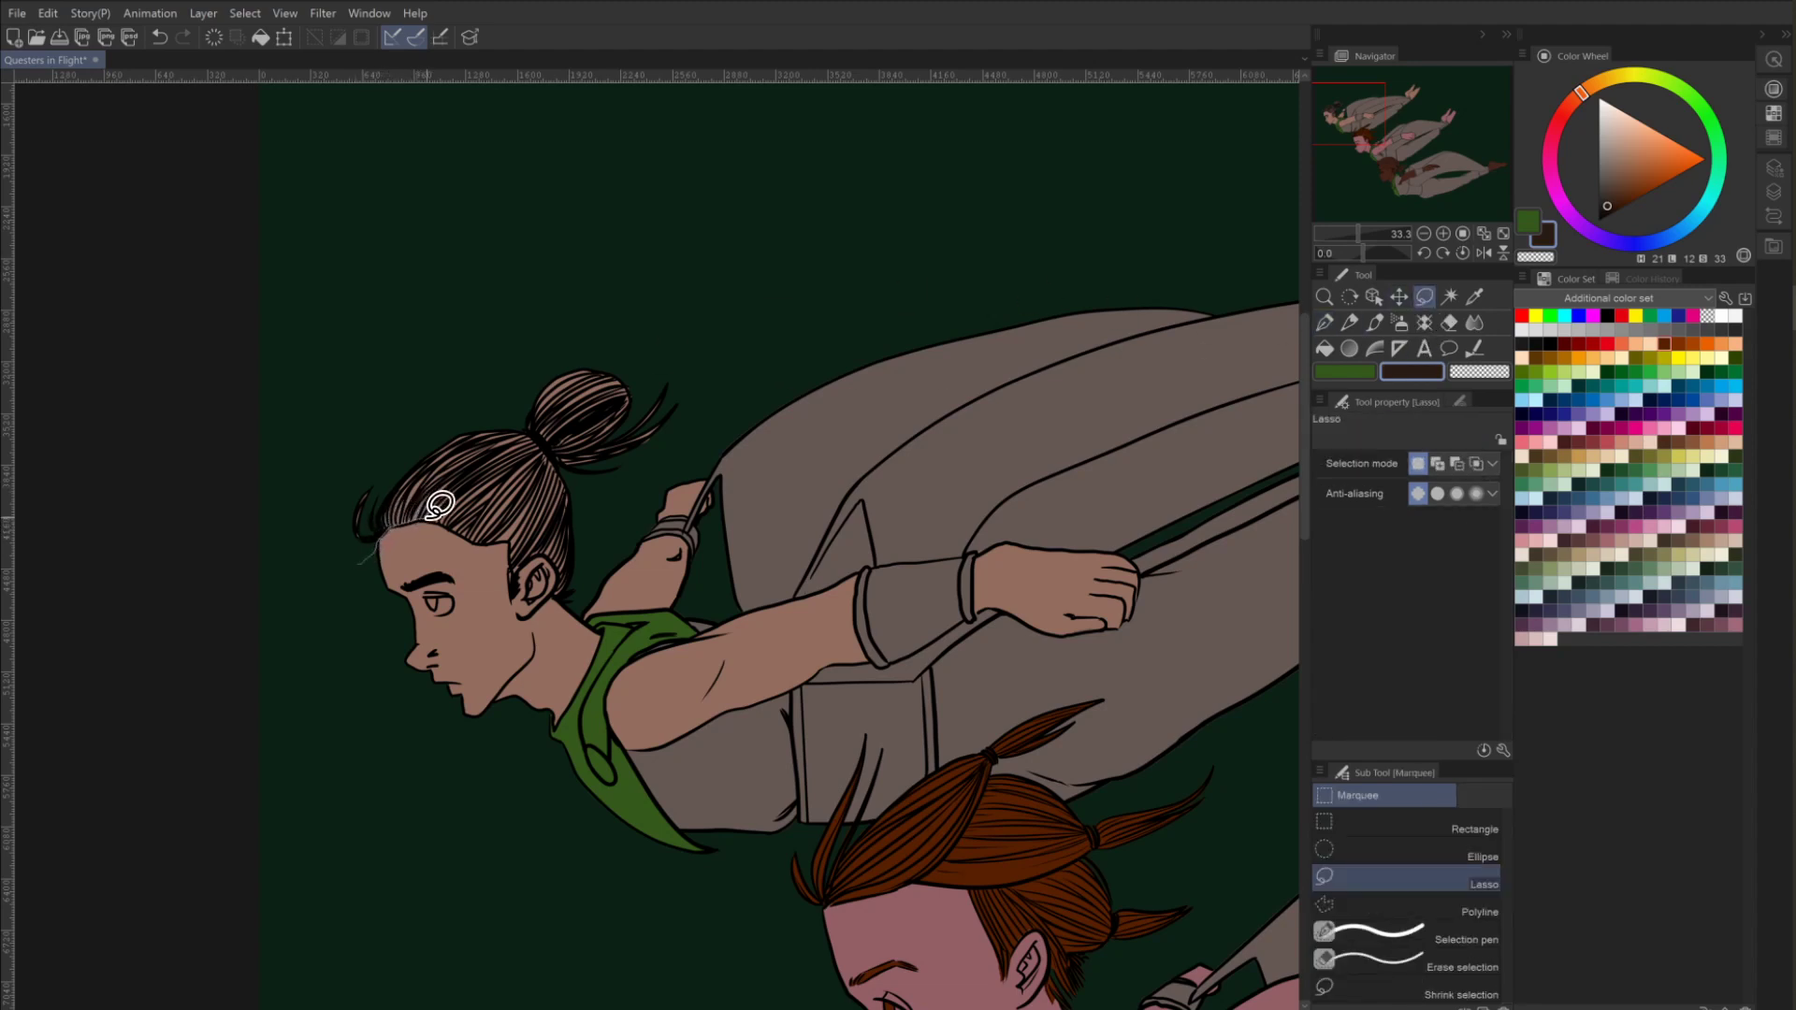
mouse_move(458, 512)
left_mouse_down()
mouse_move(506, 544)
mouse_move(510, 594)
mouse_move(524, 560)
mouse_move(556, 564)
mouse_move(568, 610)
mouse_move(710, 389)
mouse_move(570, 256)
mouse_move(328, 348)
mouse_move(249, 436)
mouse_move(338, 595)
left_mouse_up()
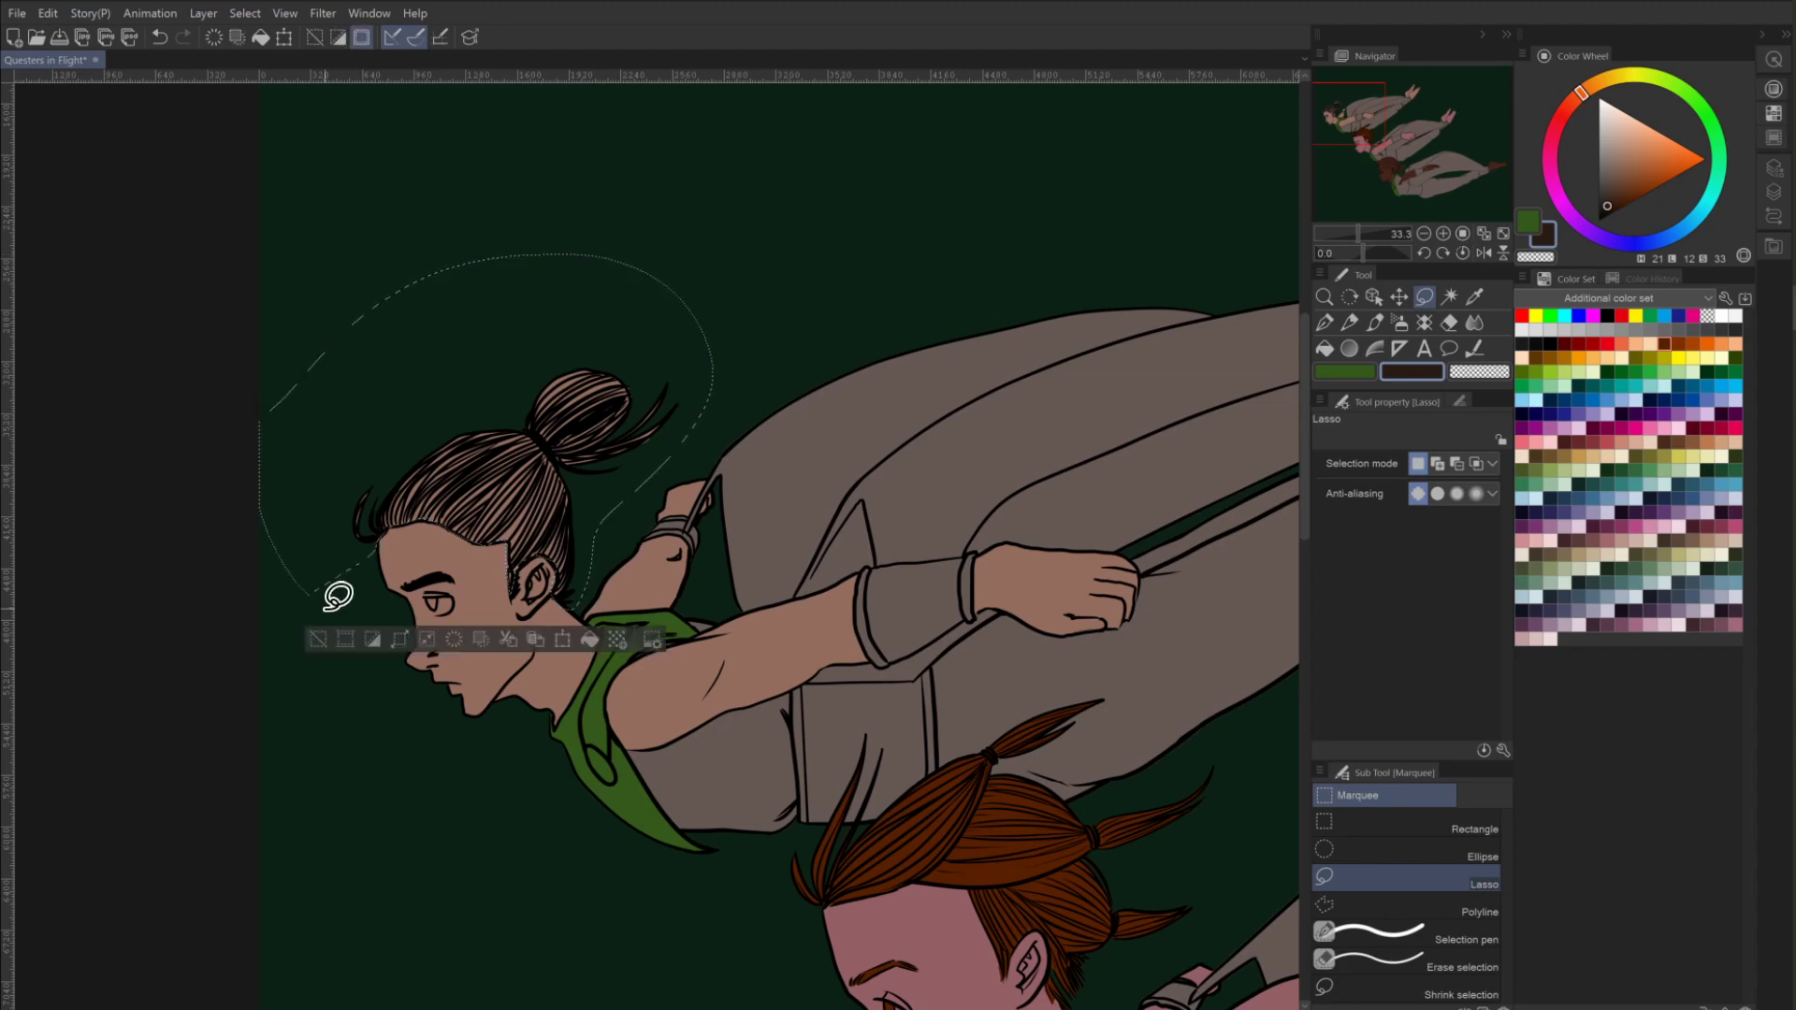
key("shift")
key("alt")
key("alt")
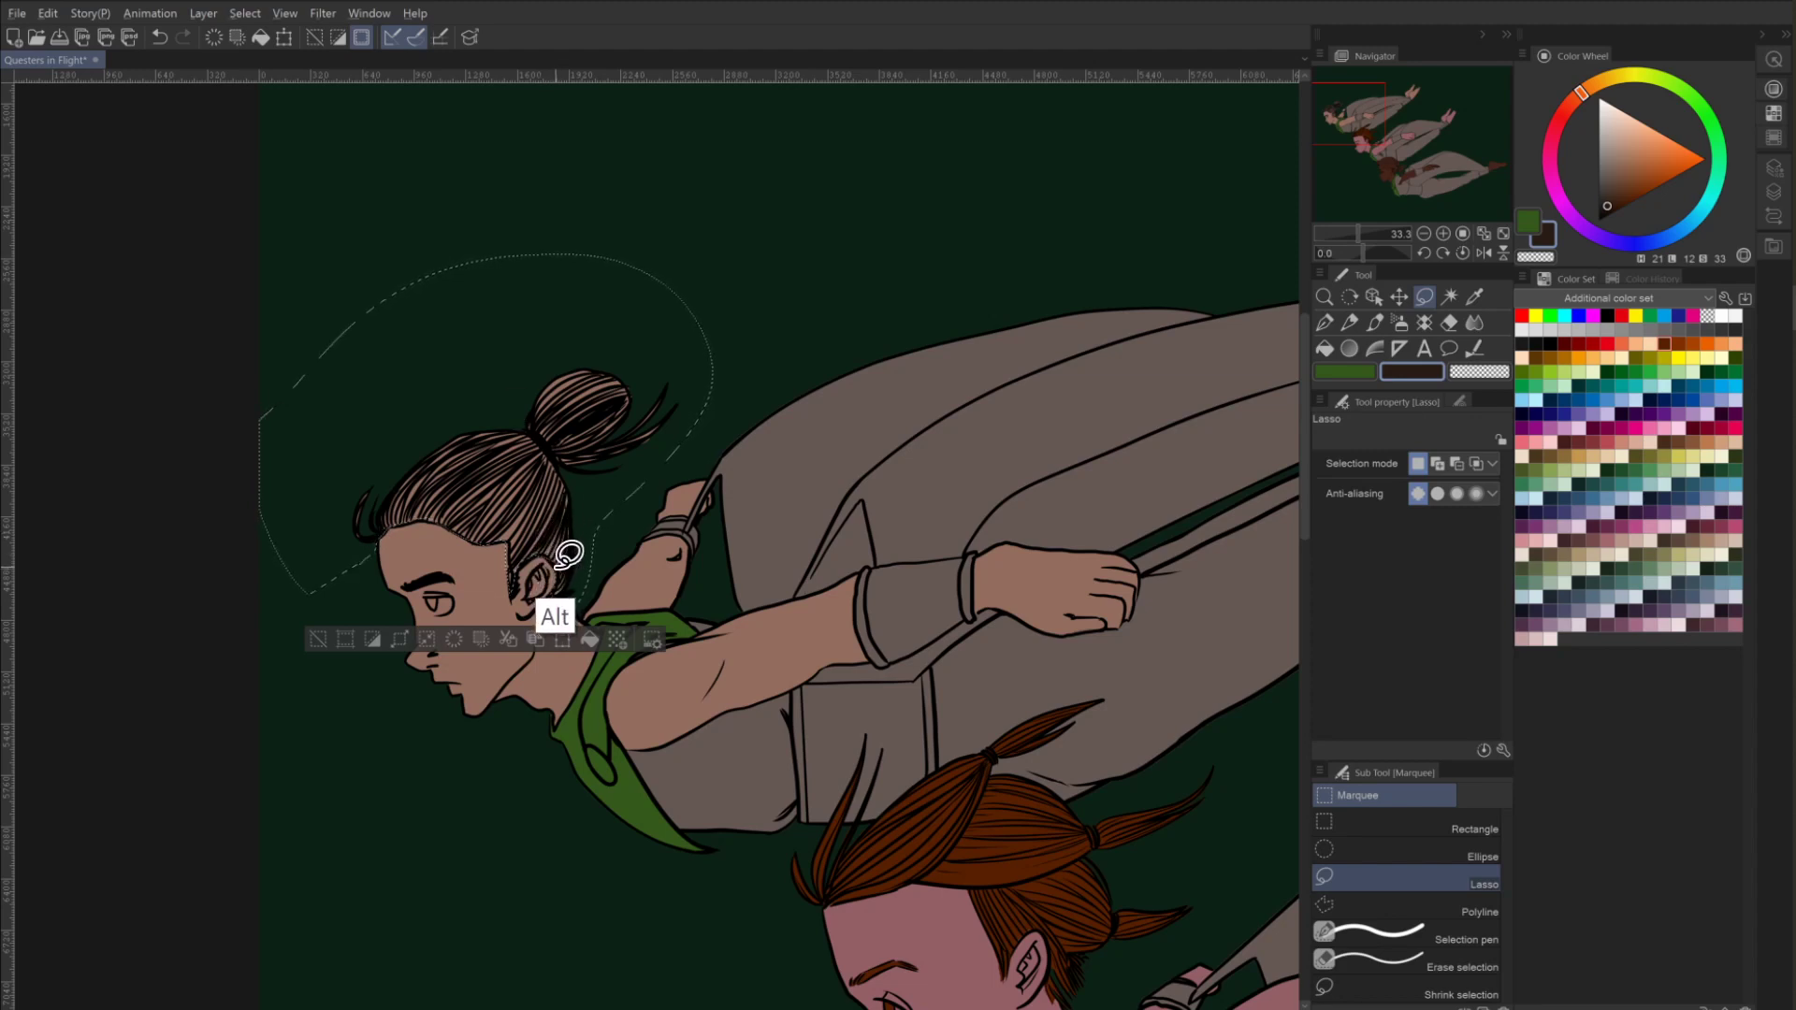
key("shift")
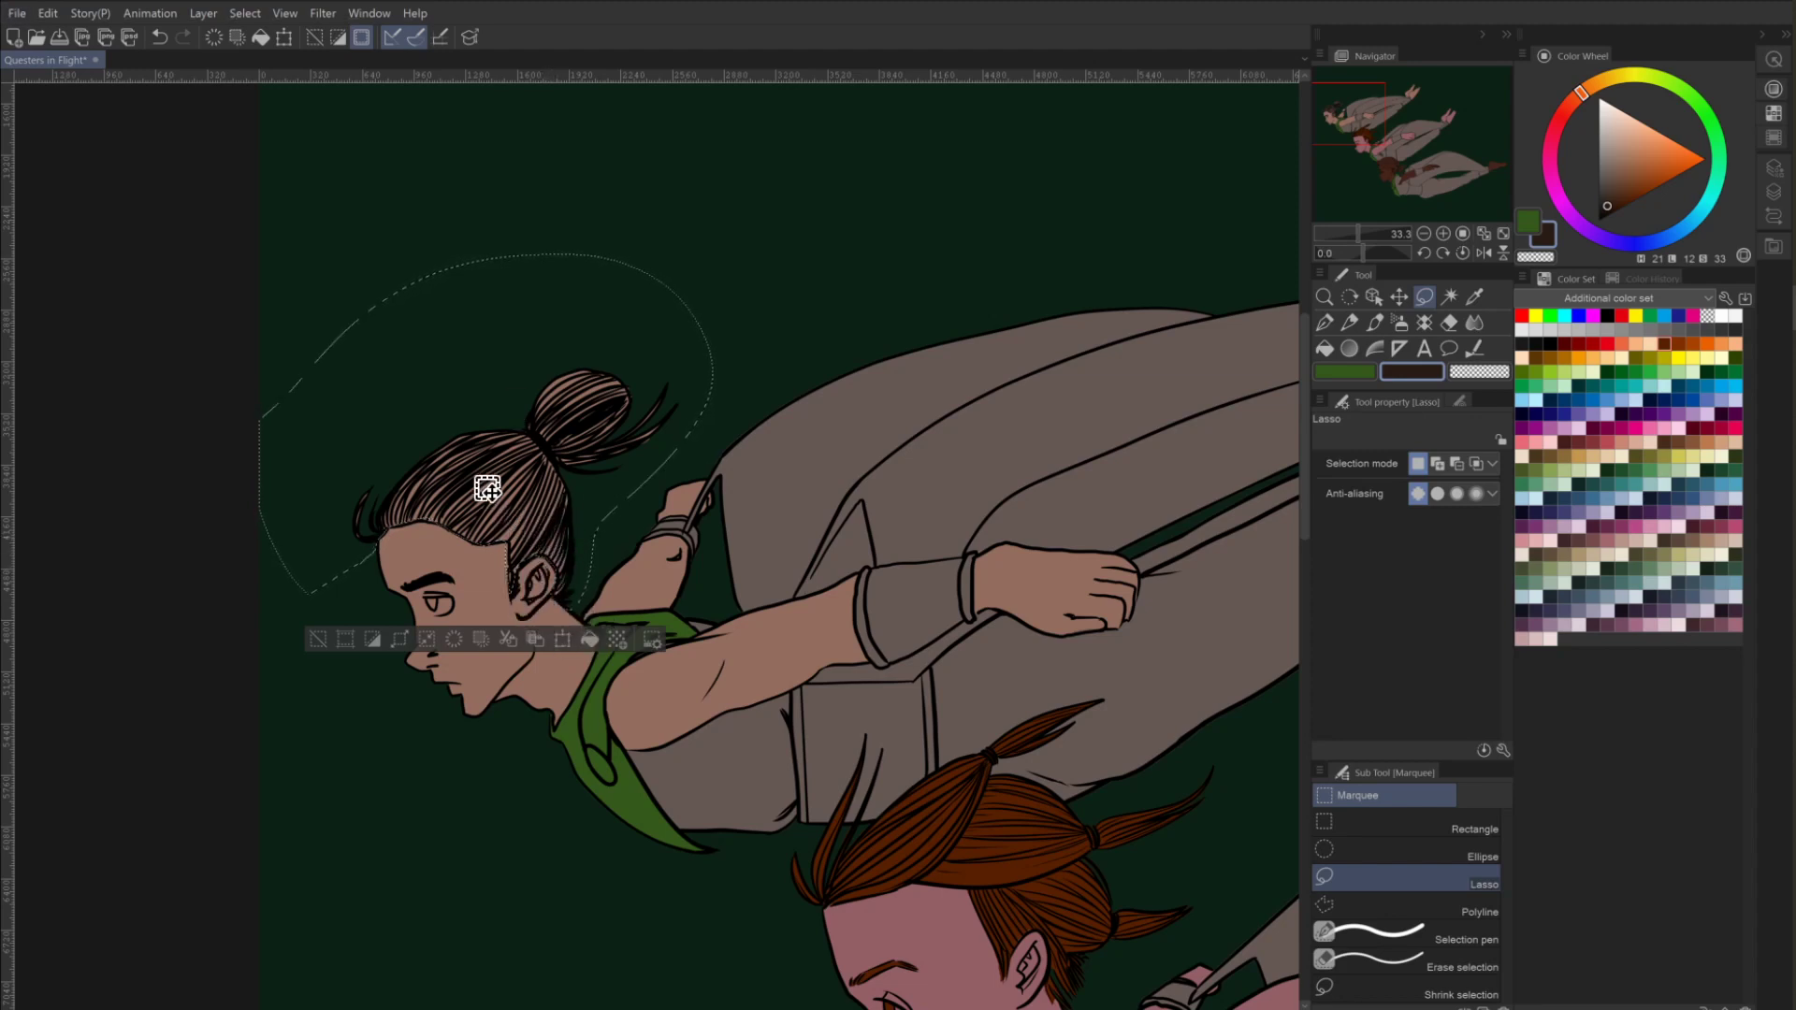
key("alt")
key("shift")
Choose a near-black violet with hue 267, luminosity 9 and saturation 24, fill the rear figure's hair with it, and clear the selection.
left_click(1614, 242)
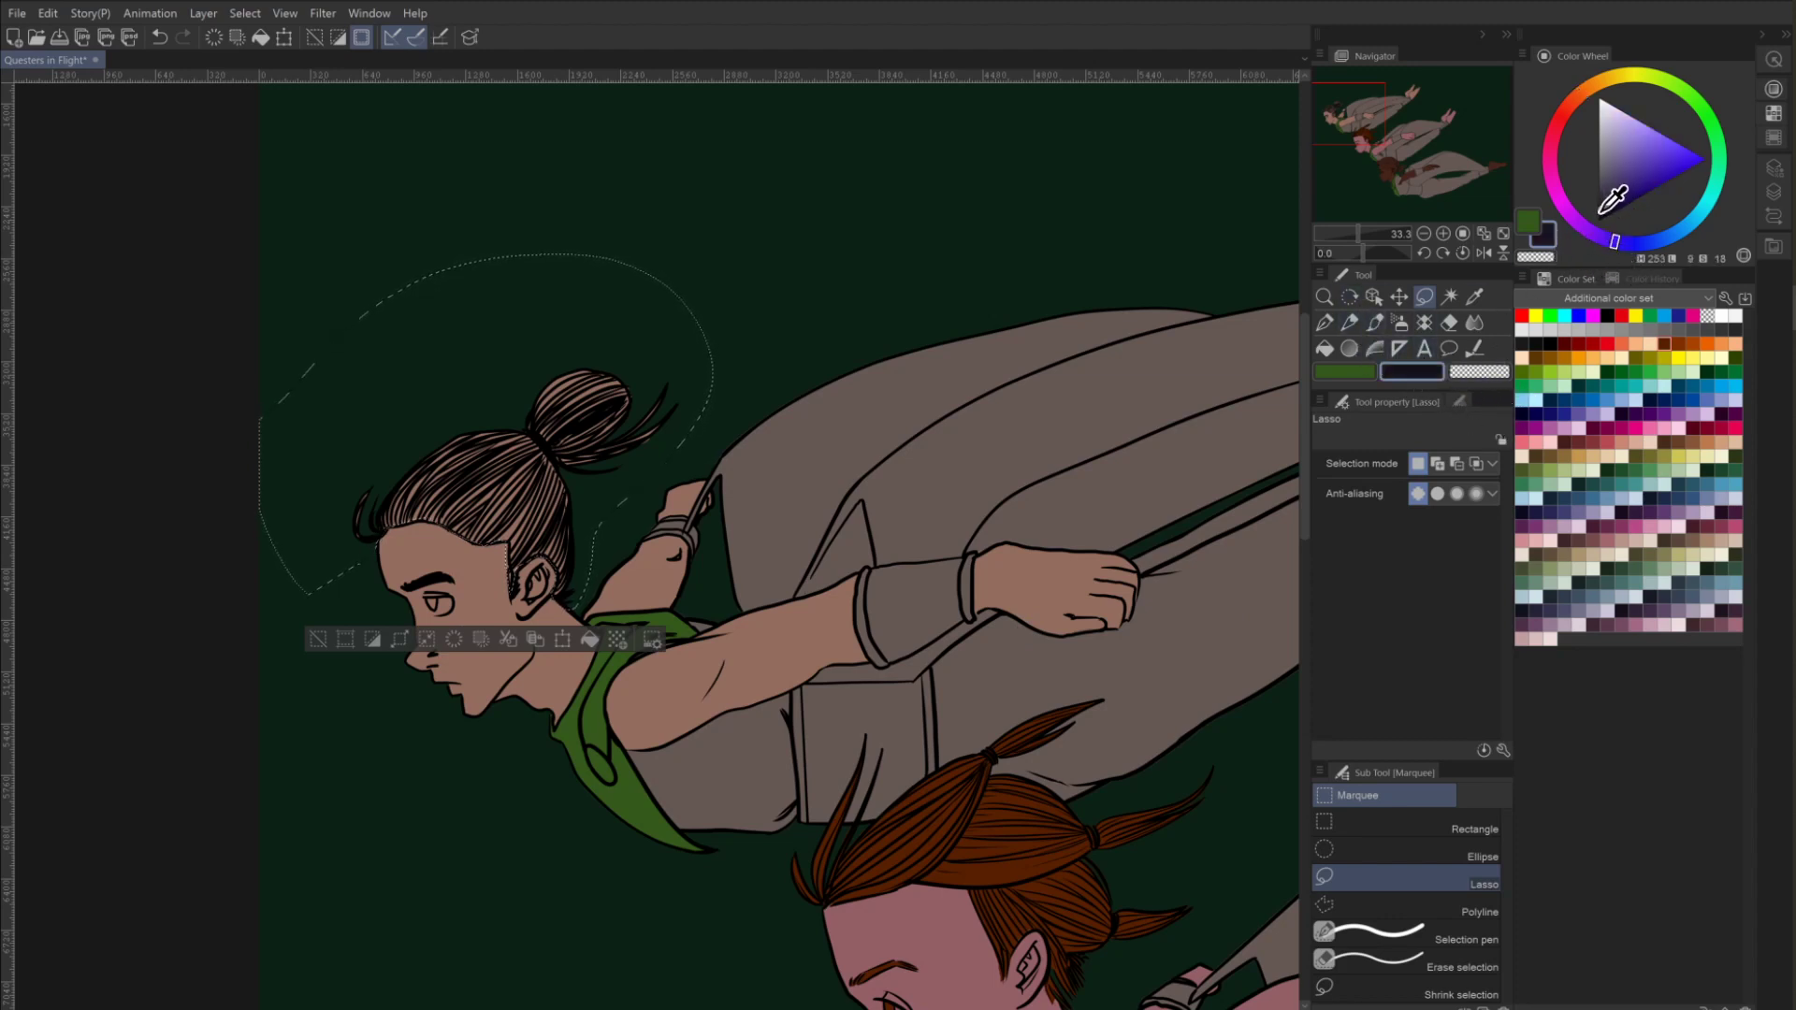
left_click(1591, 230)
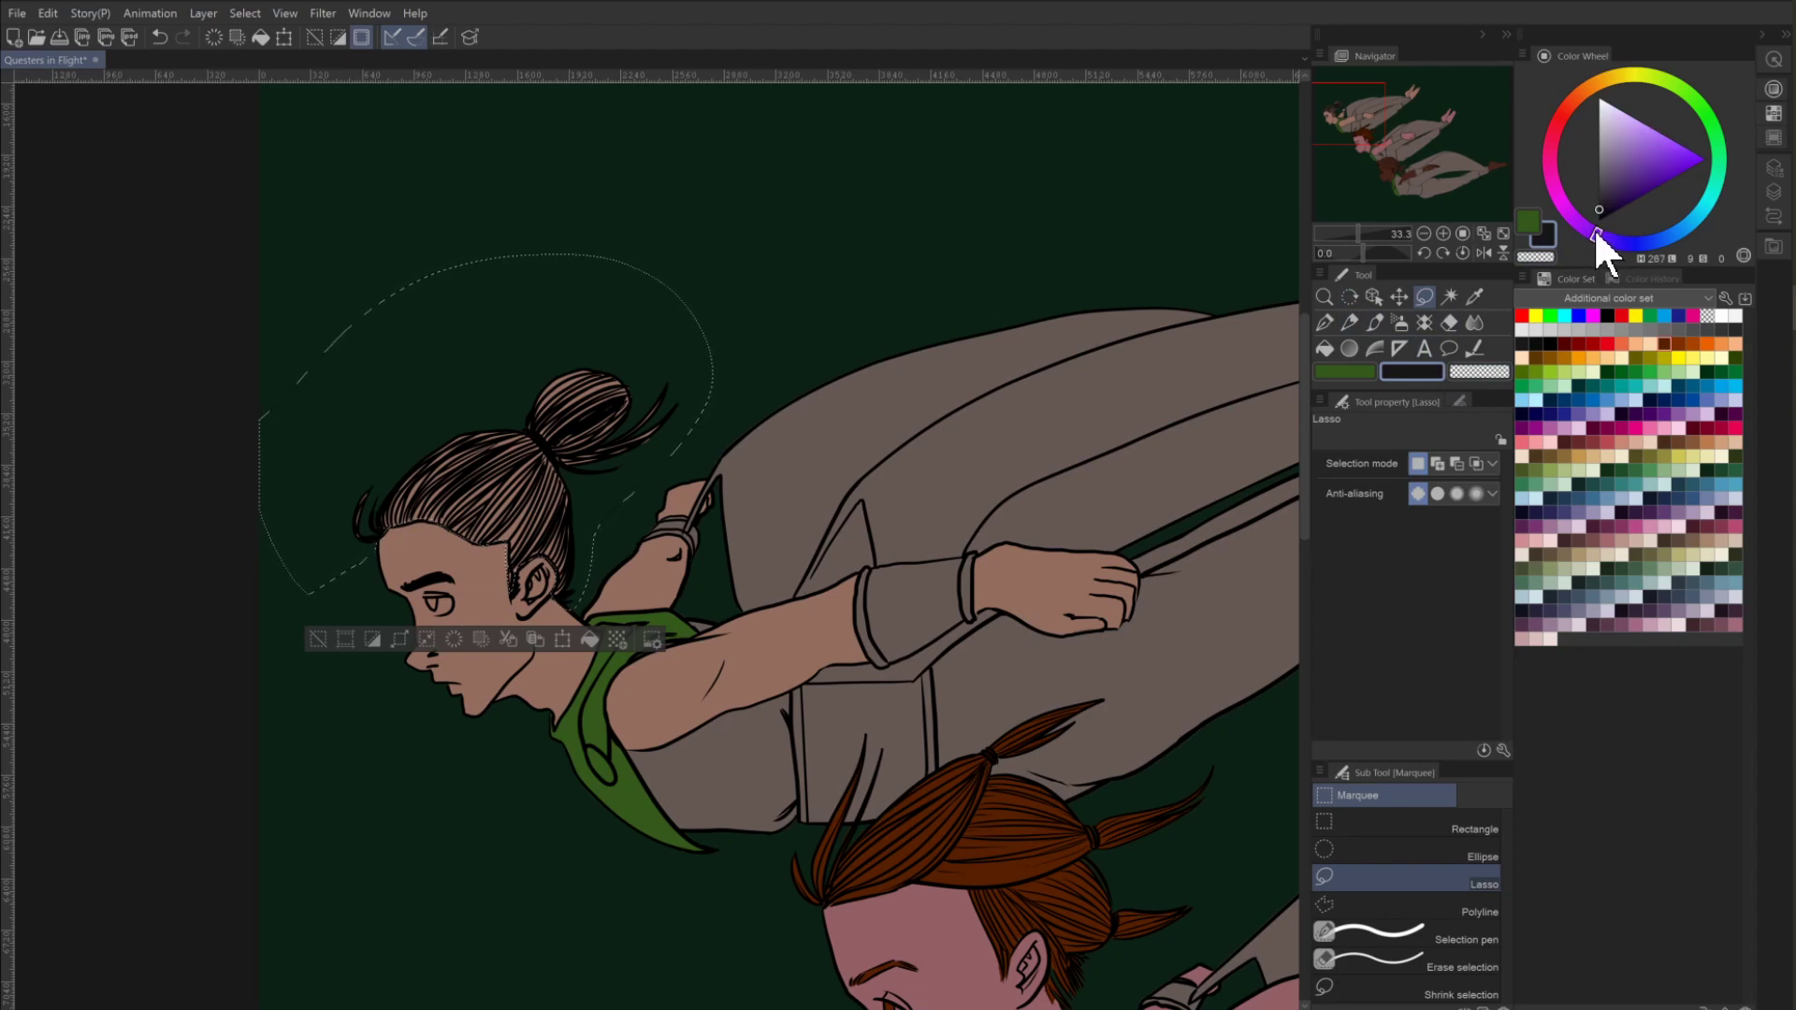
left_click(1601, 211)
left_click(1602, 211)
left_click(1324, 350)
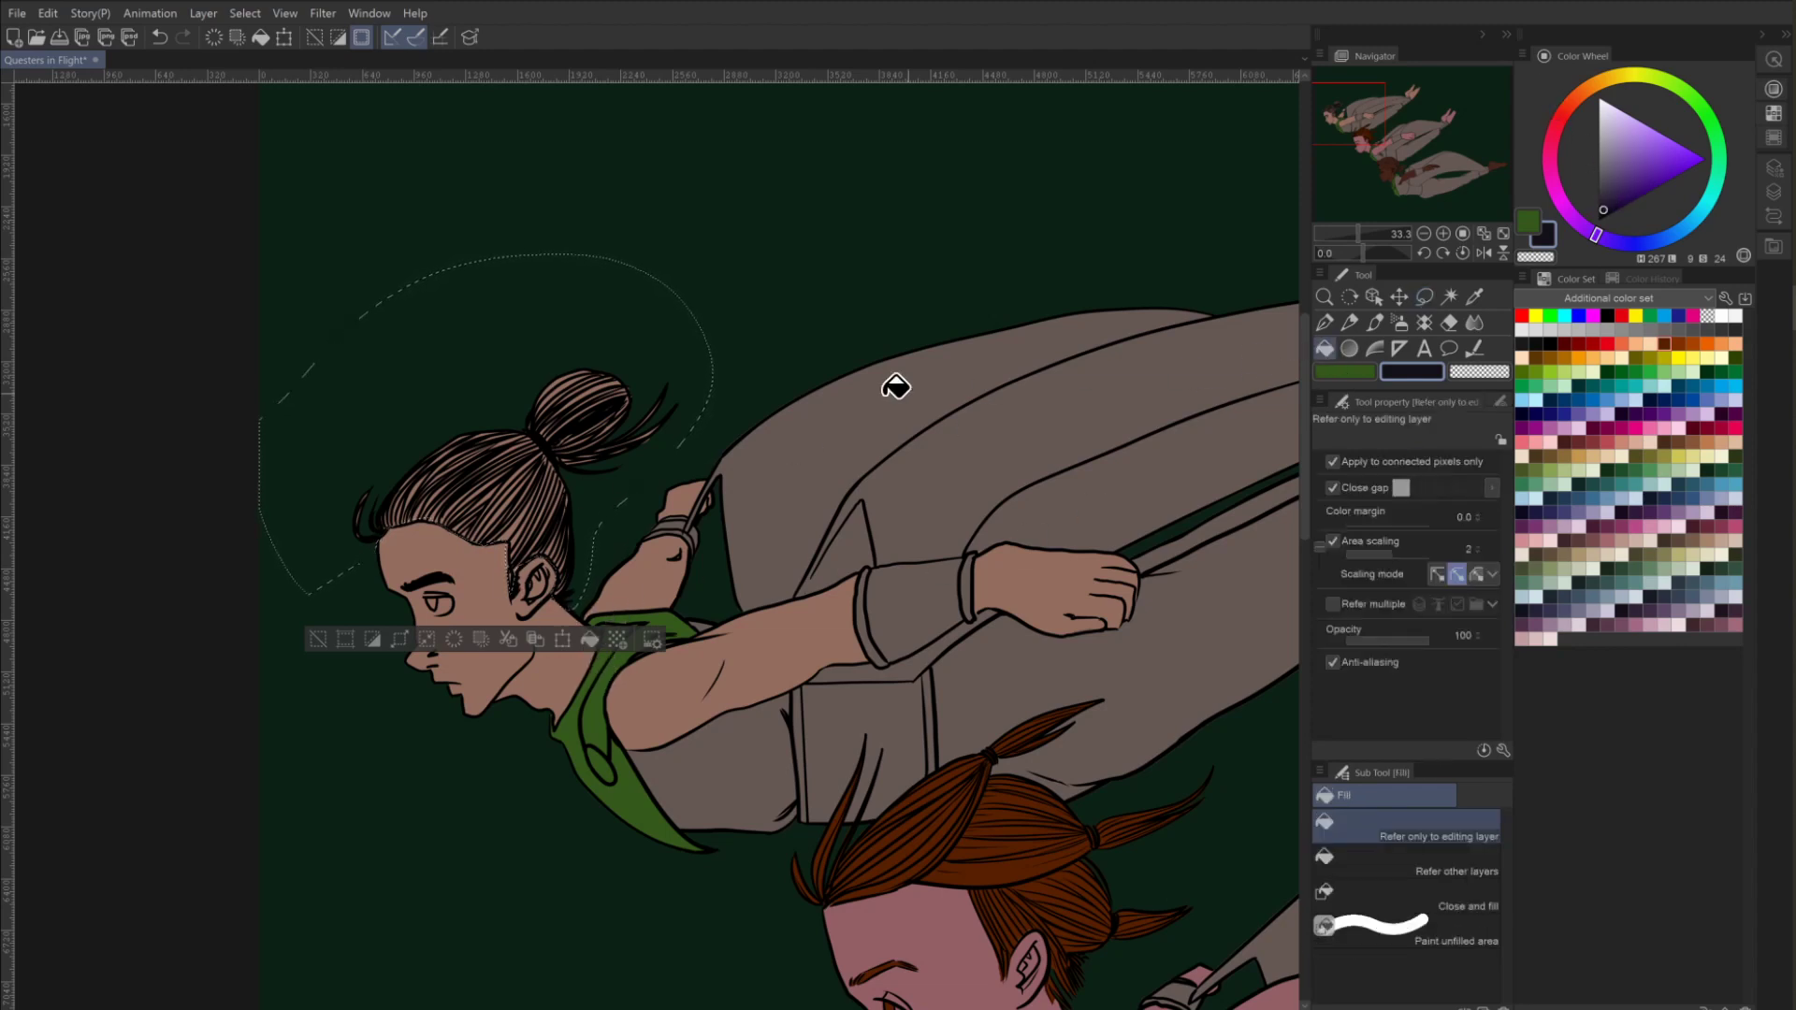
left_click(519, 497)
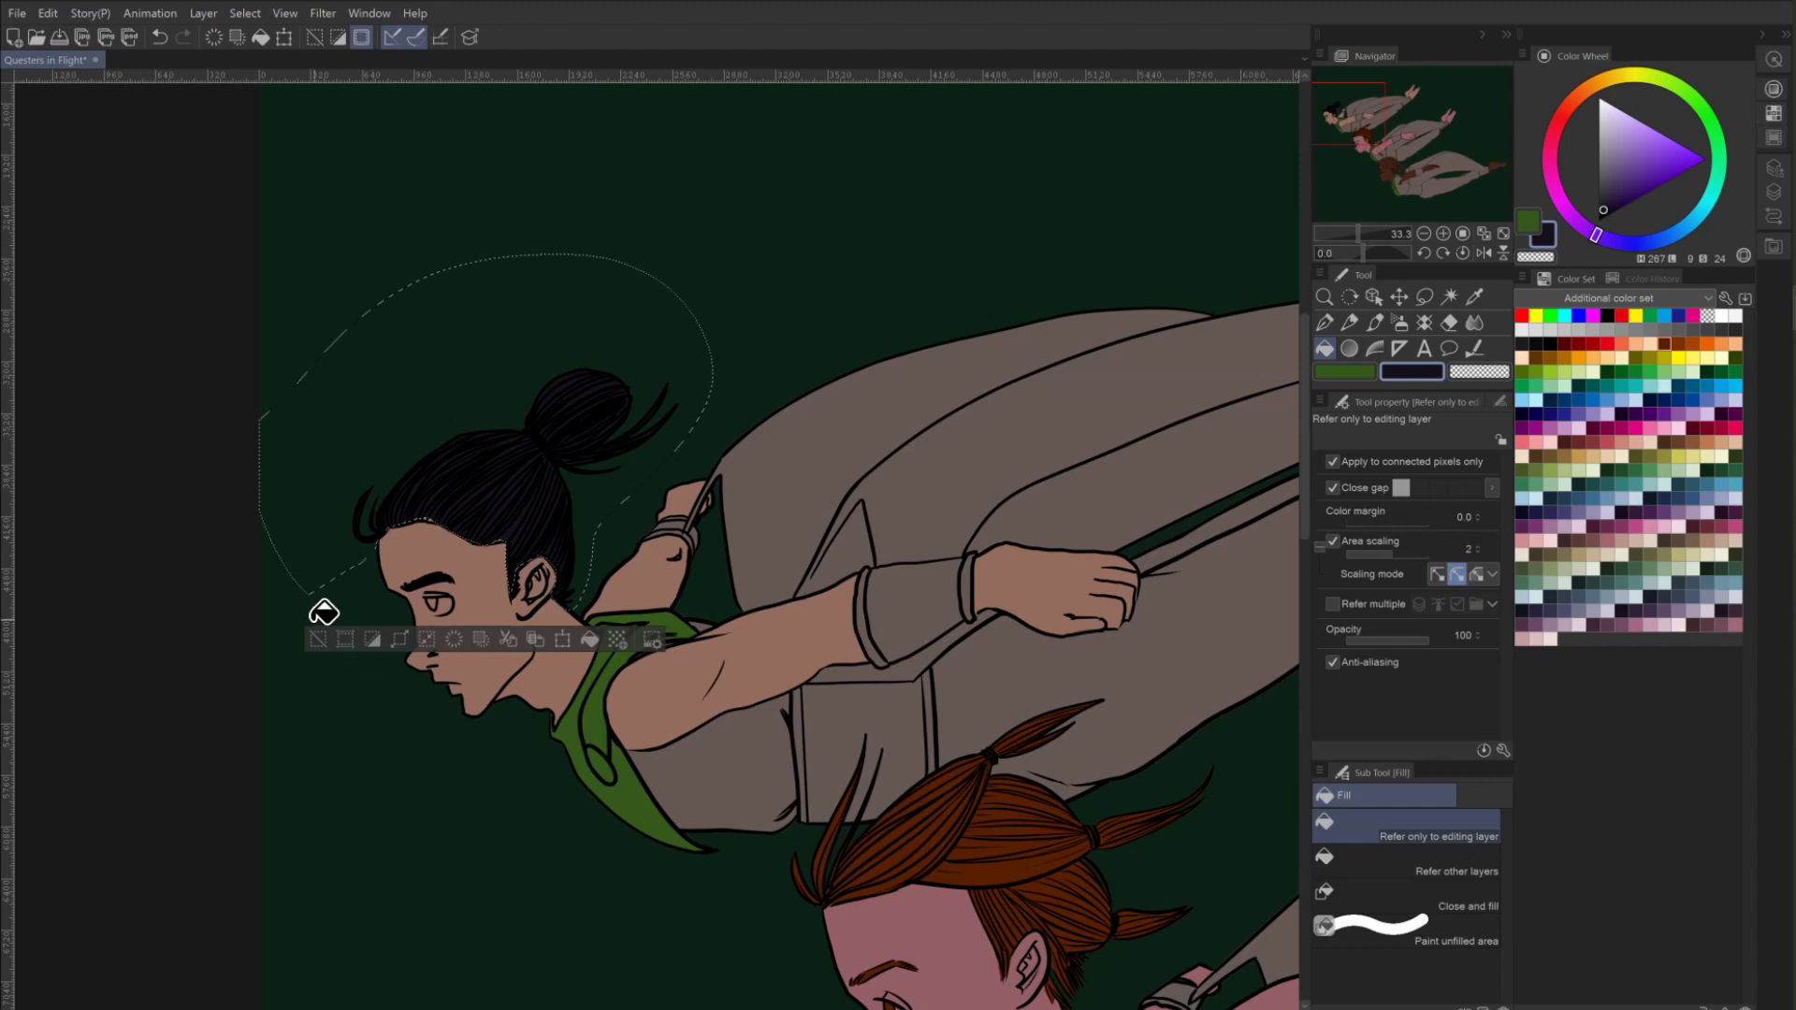
left_click(316, 640)
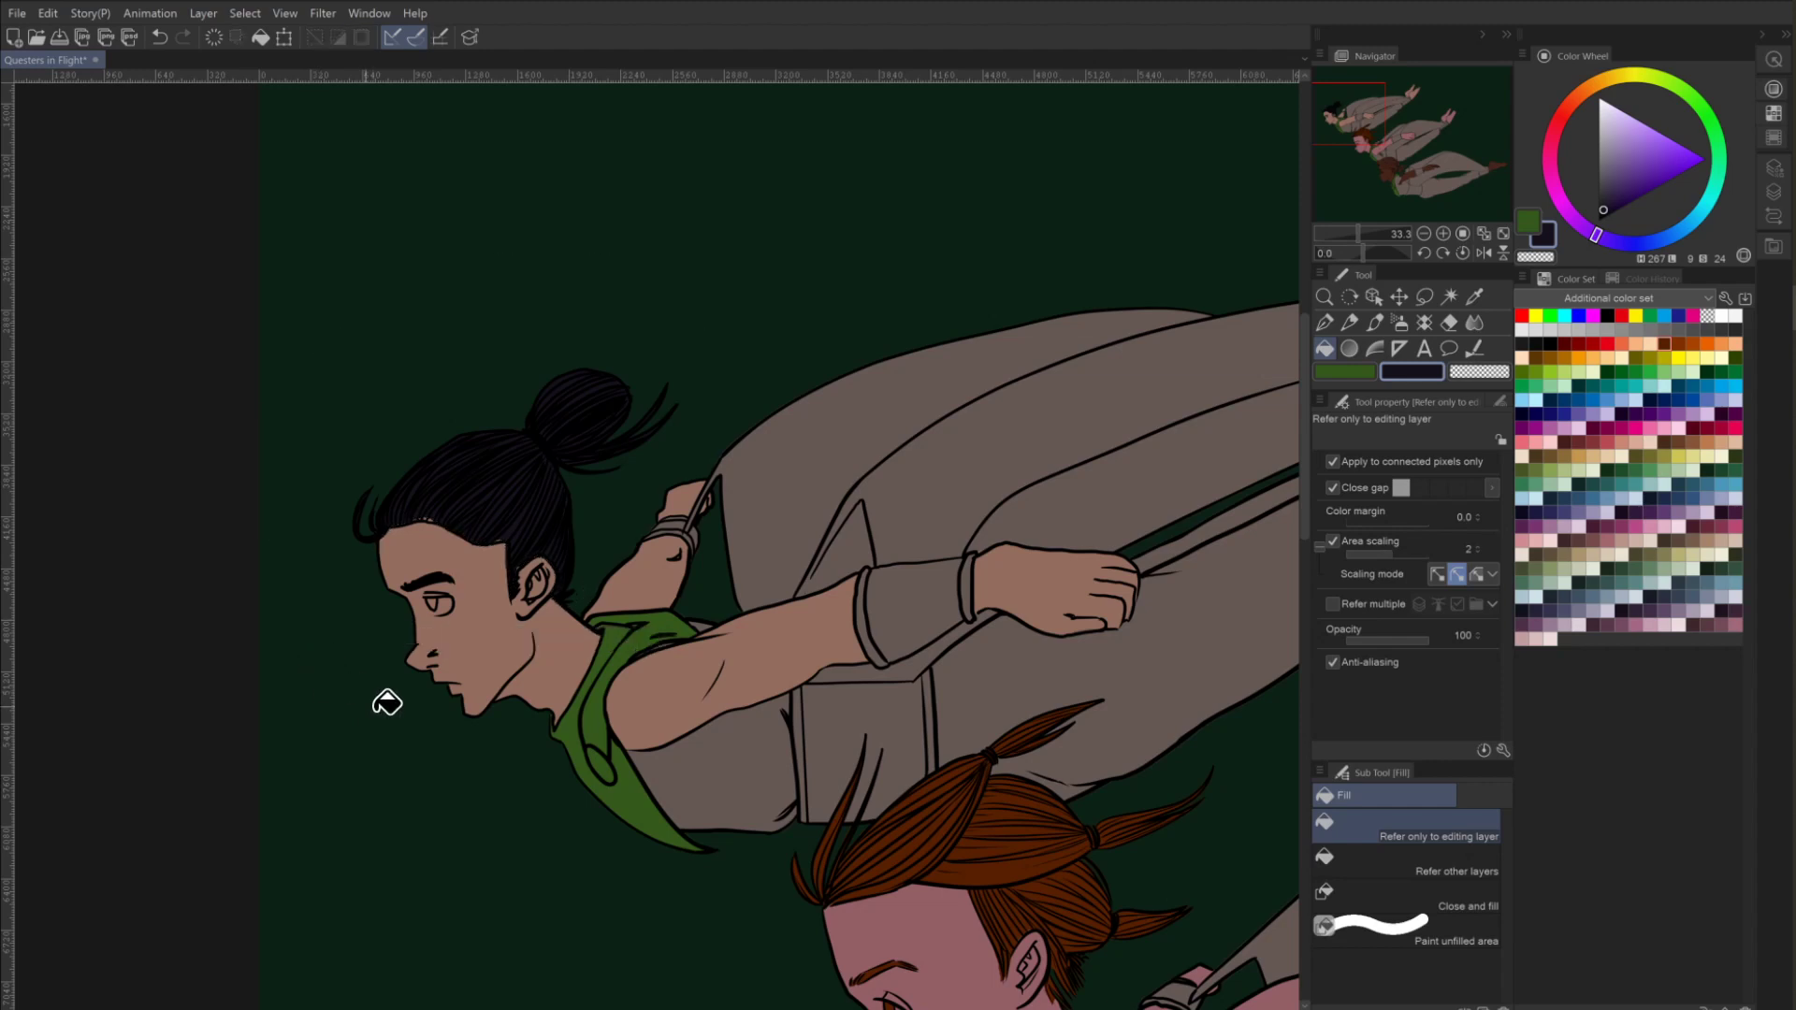
Paint the rear figure's iris with the G-pen in a dark blue of hue 247, luminosity 20 and saturation 50.
left_click(1324, 323)
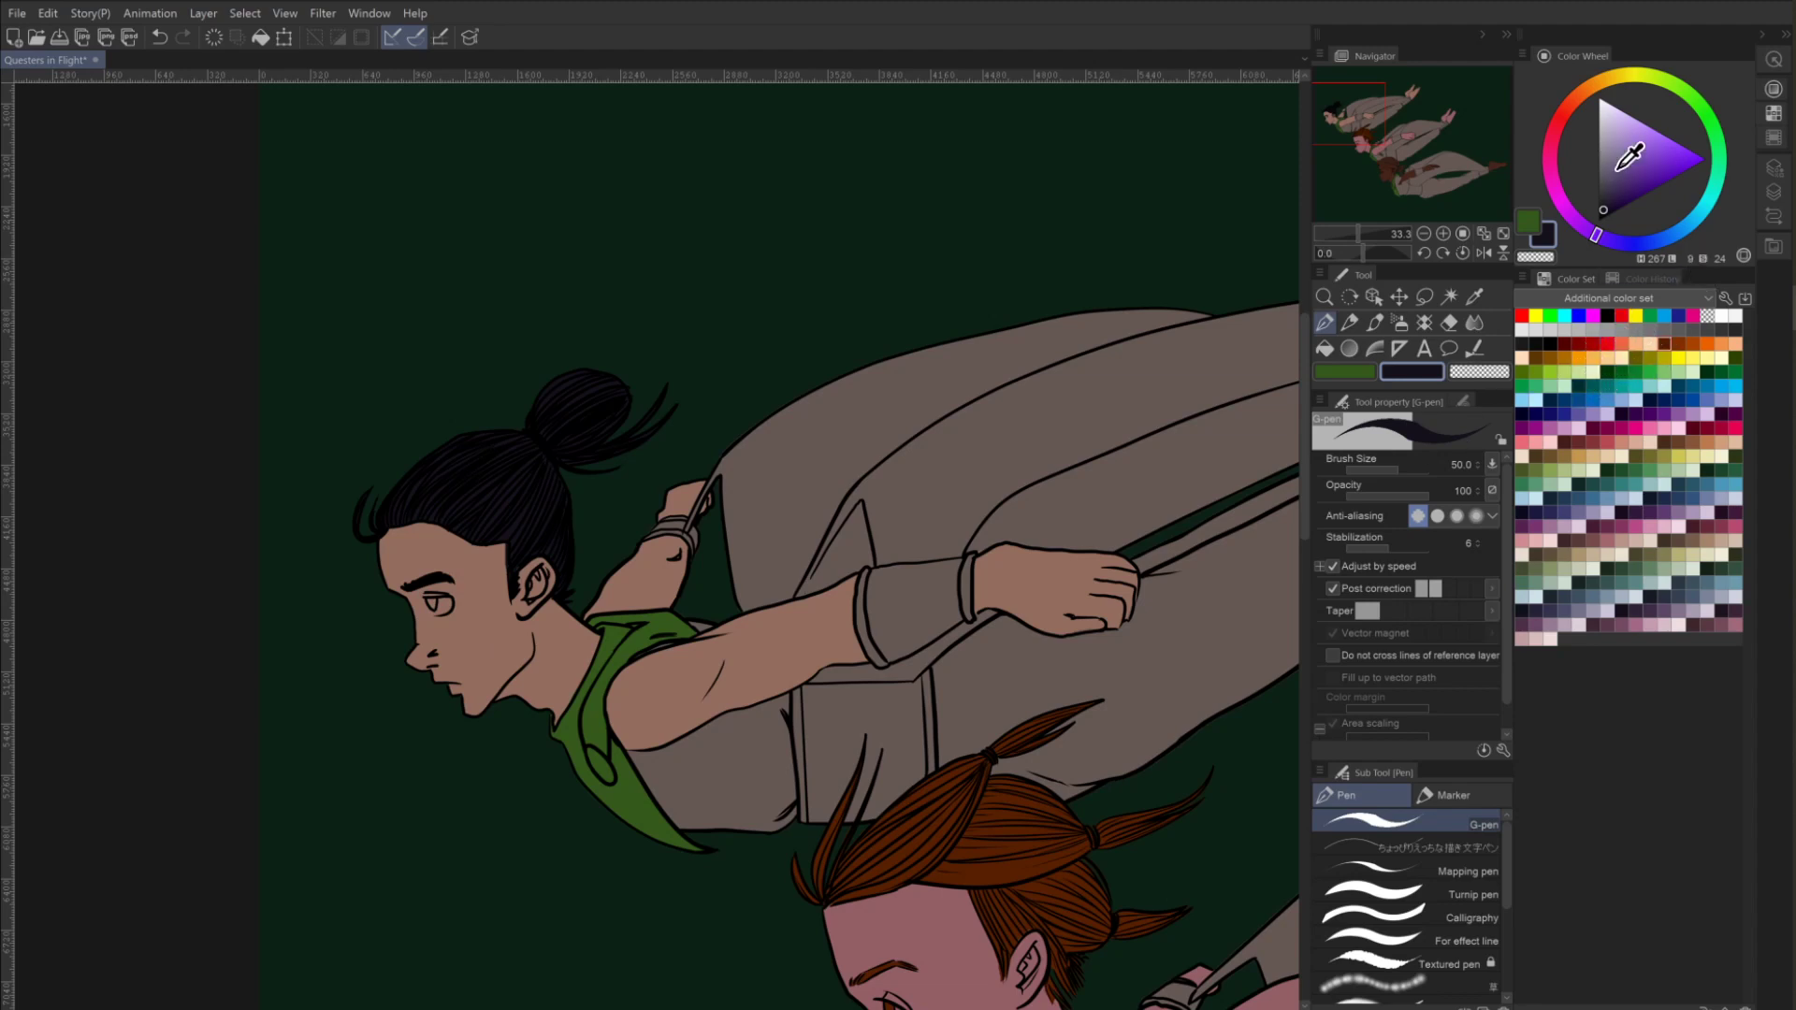
left_click(1624, 243)
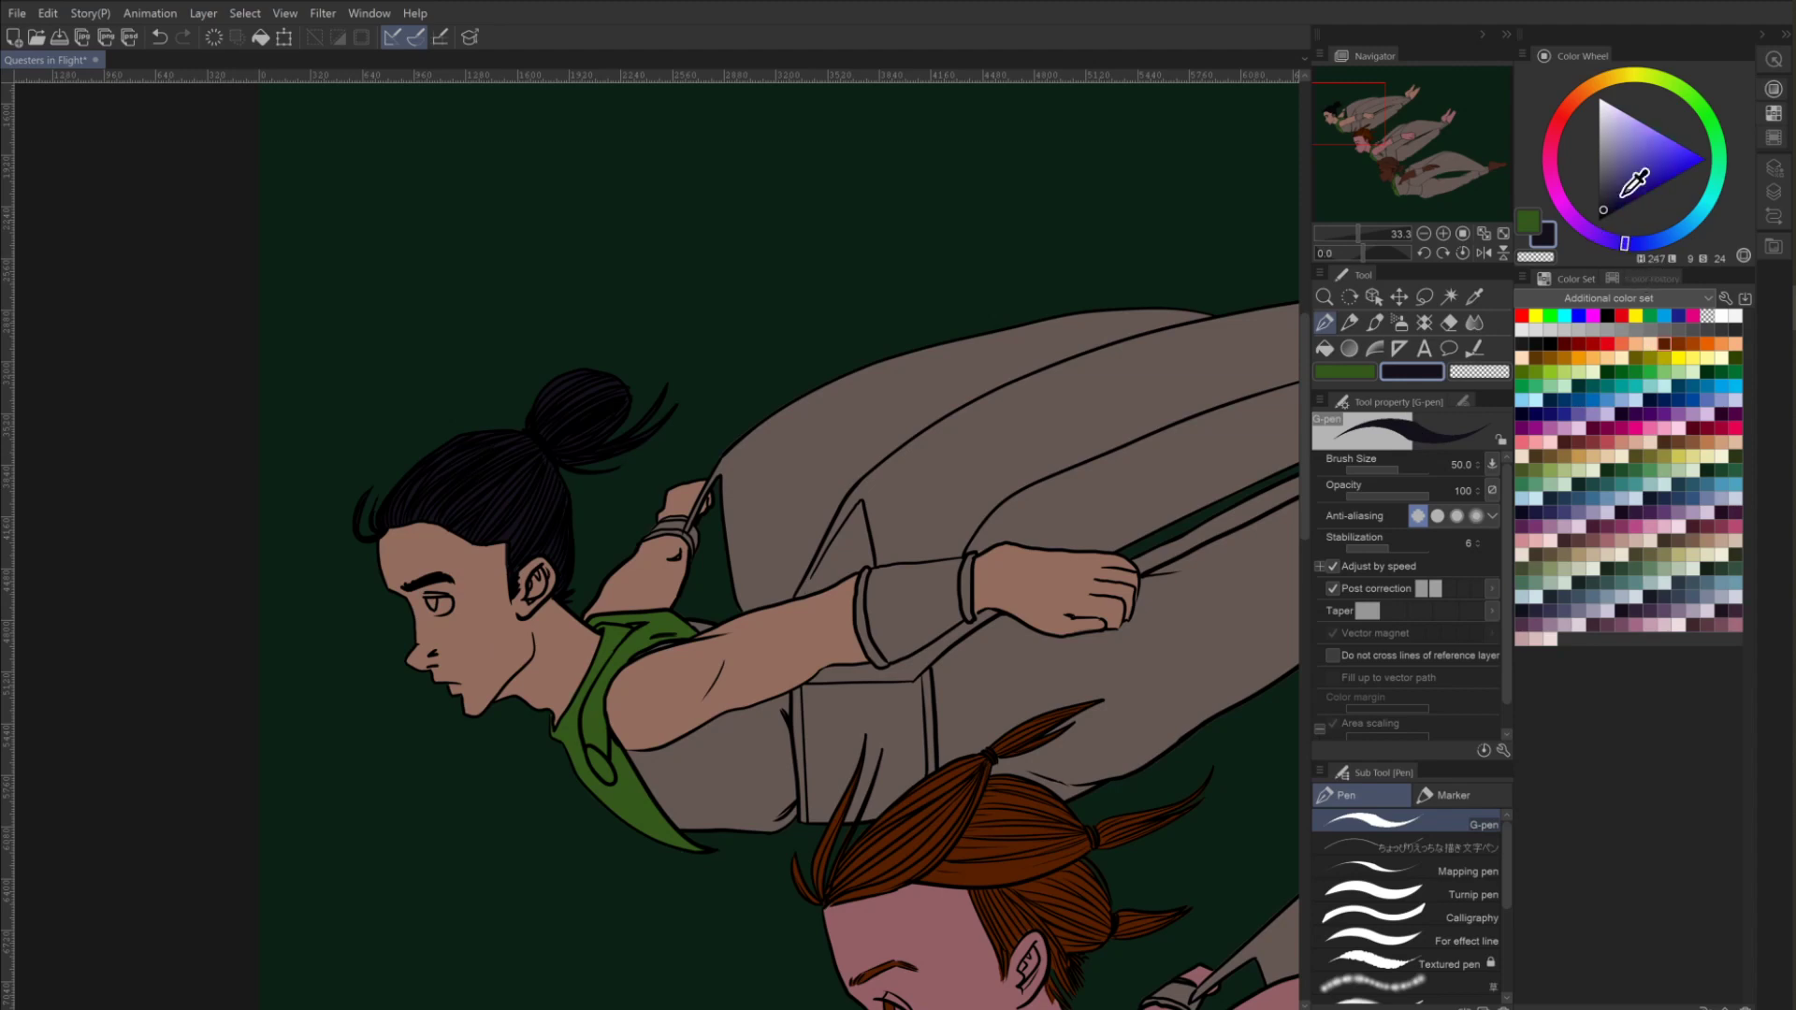
left_click(1633, 164)
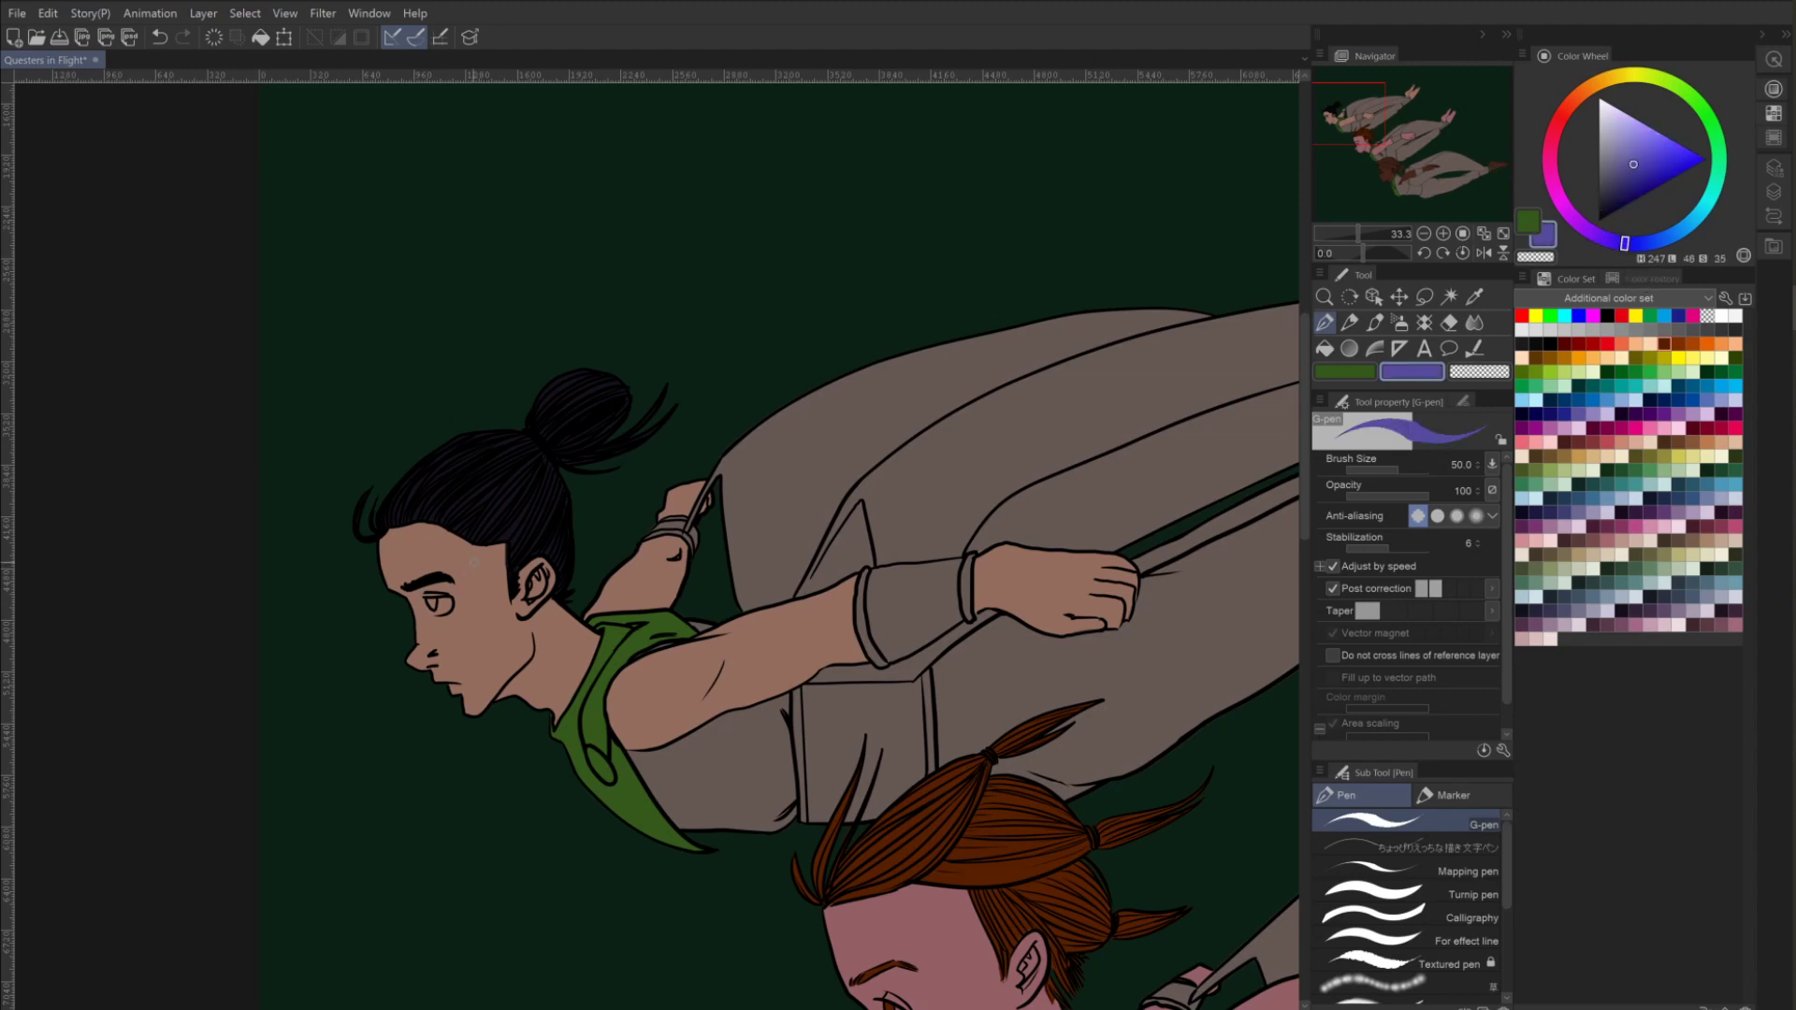
left_click_drag(1620, 188, 1621, 195)
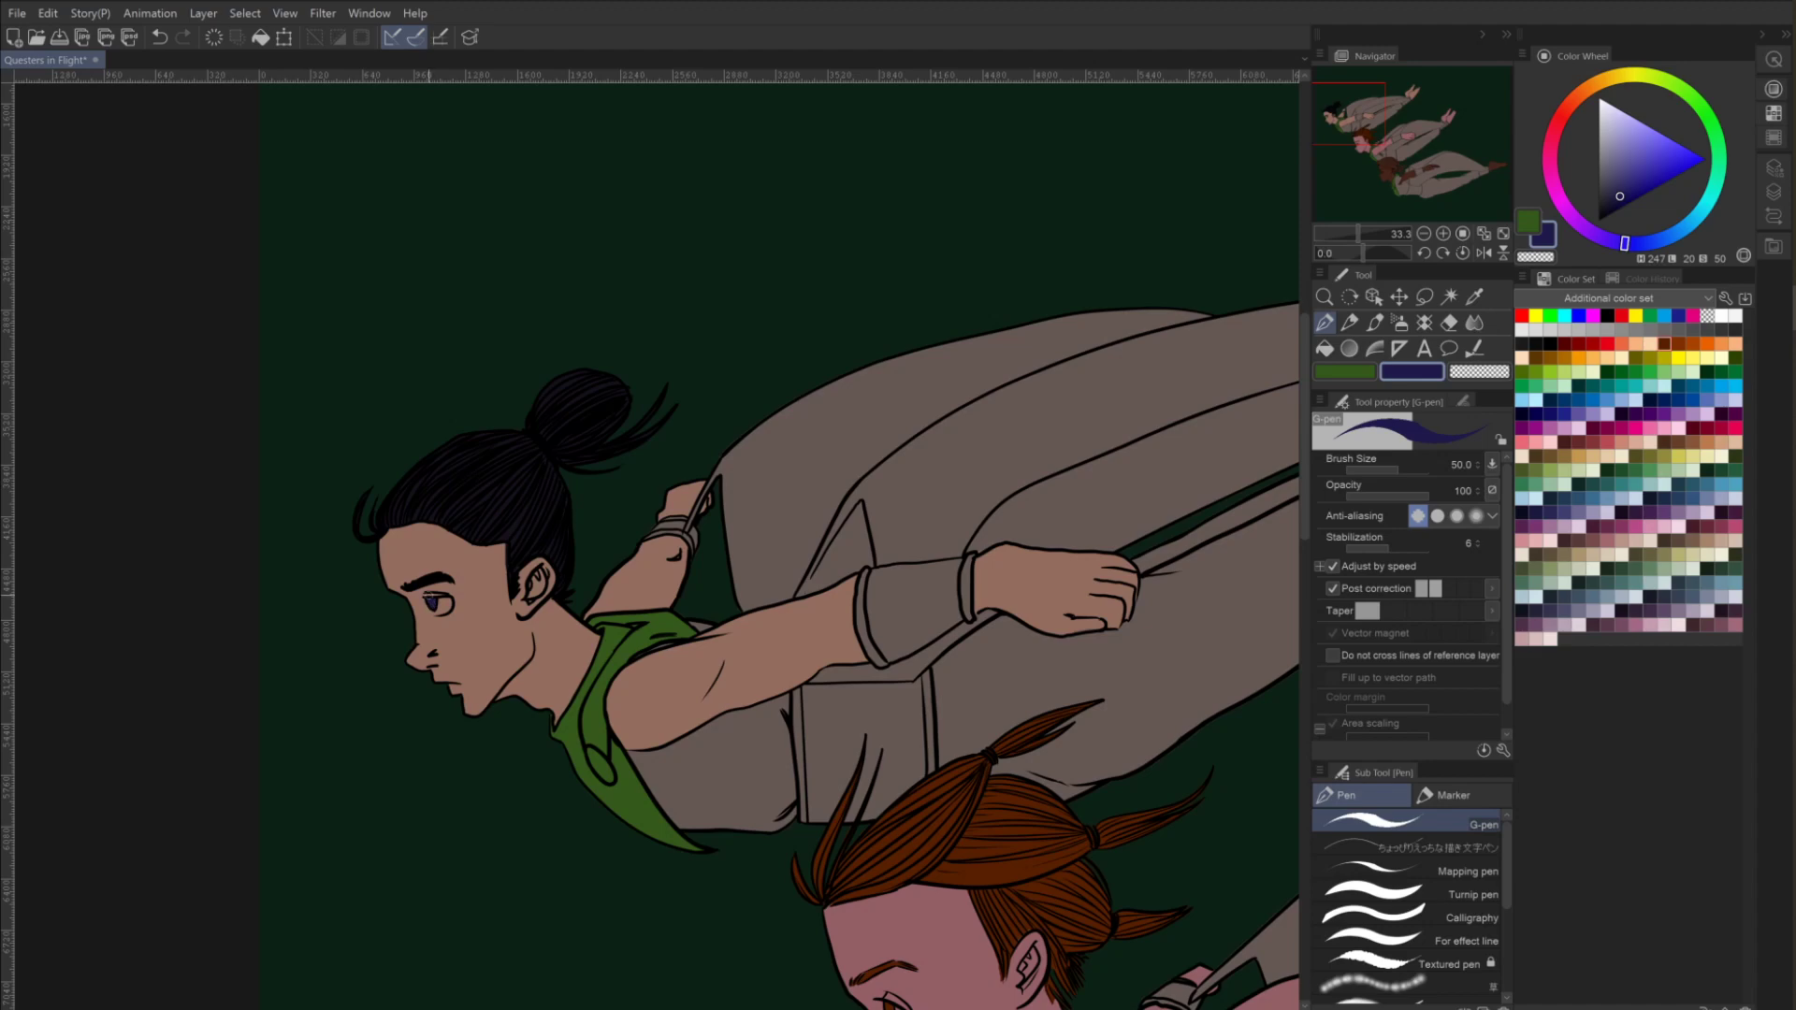
Choose a near-black brown with hue 24, luminosity 9 and saturation 34 for the front figure's hair.
mouse_move(949, 801)
left_mouse_down()
mouse_move(766, 565)
mouse_move(539, 409)
left_mouse_up()
mouse_move(994, 854)
left_mouse_down()
mouse_move(804, 581)
mouse_move(714, 533)
mouse_move(721, 660)
left_mouse_up()
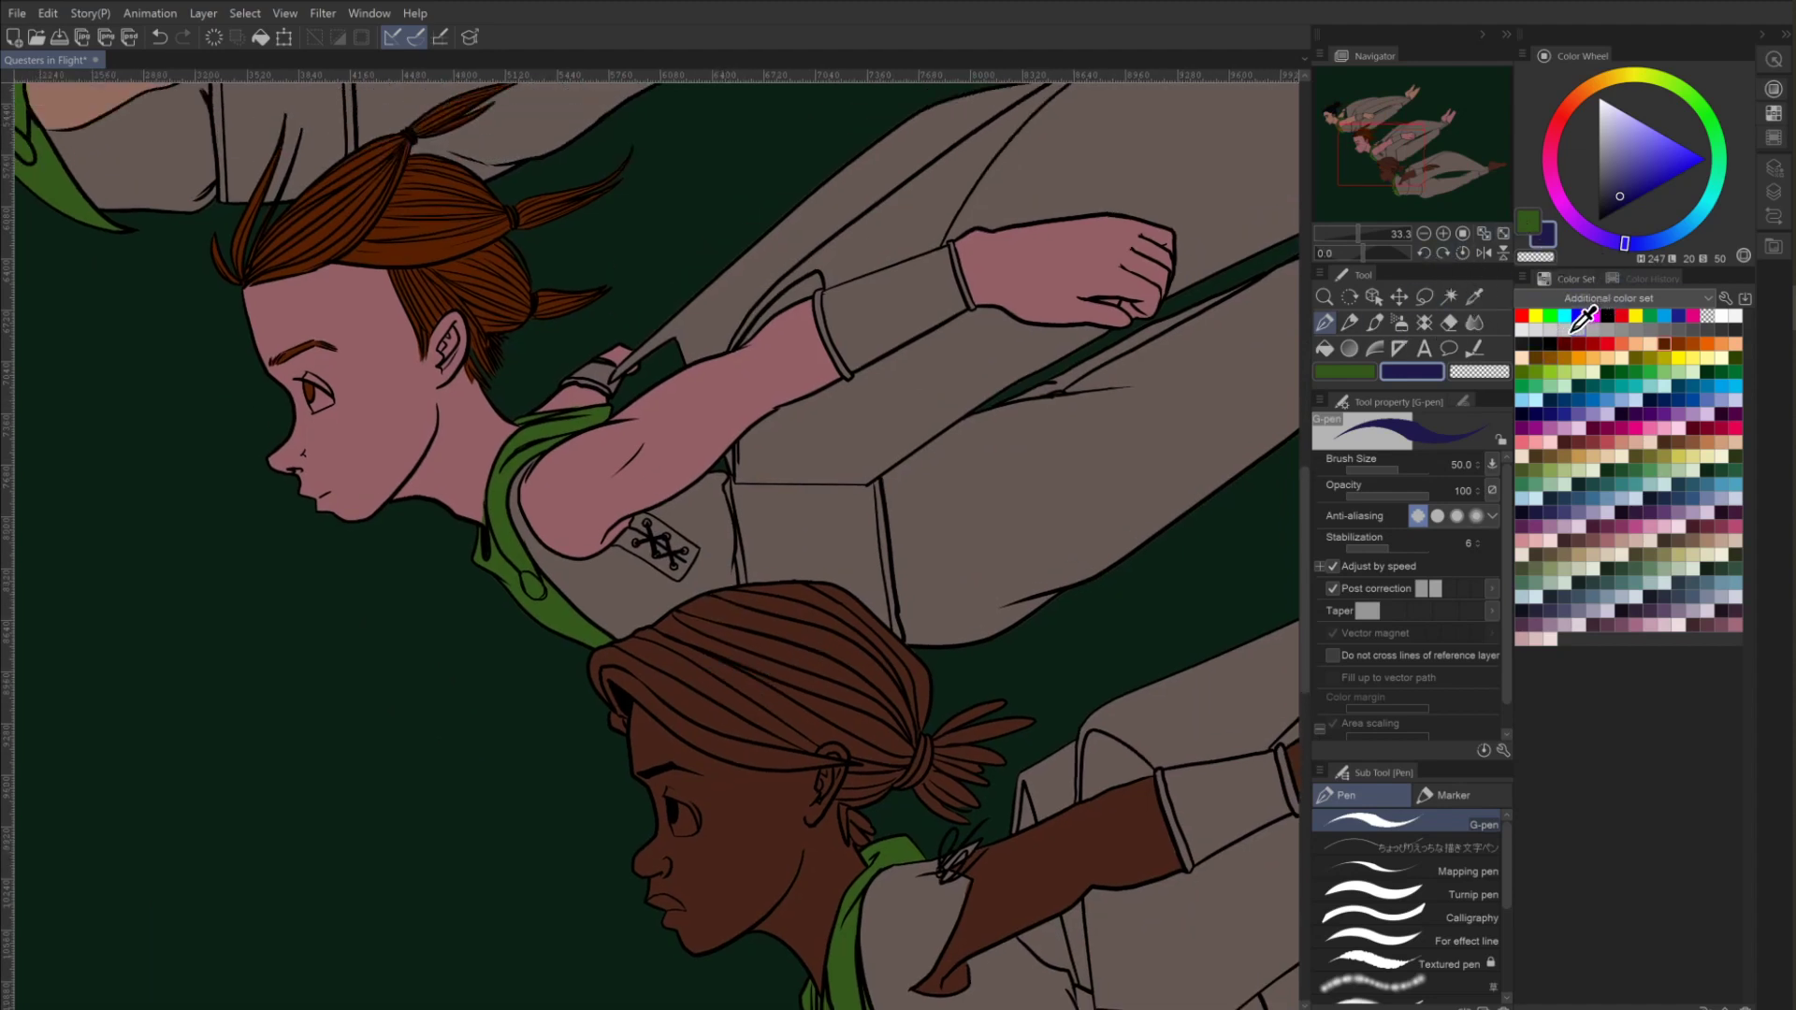
left_click(1564, 344)
left_click(1601, 206)
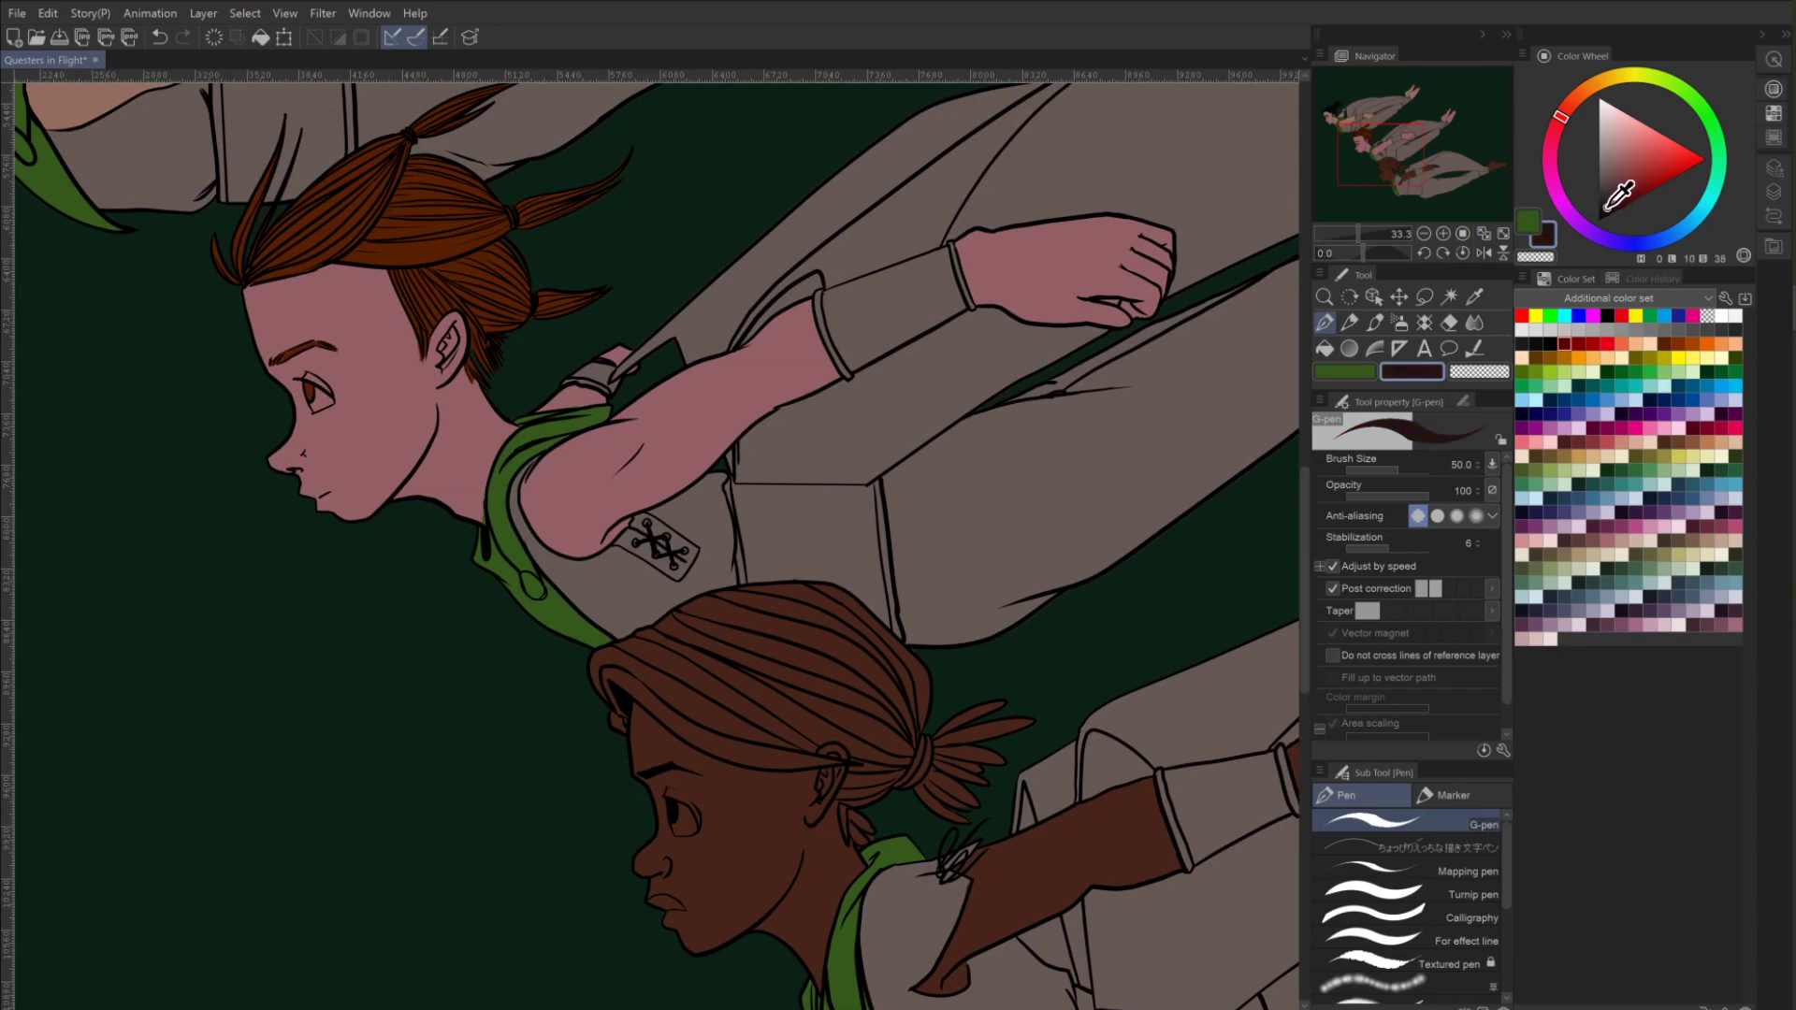
left_click_drag(1560, 115, 1582, 87)
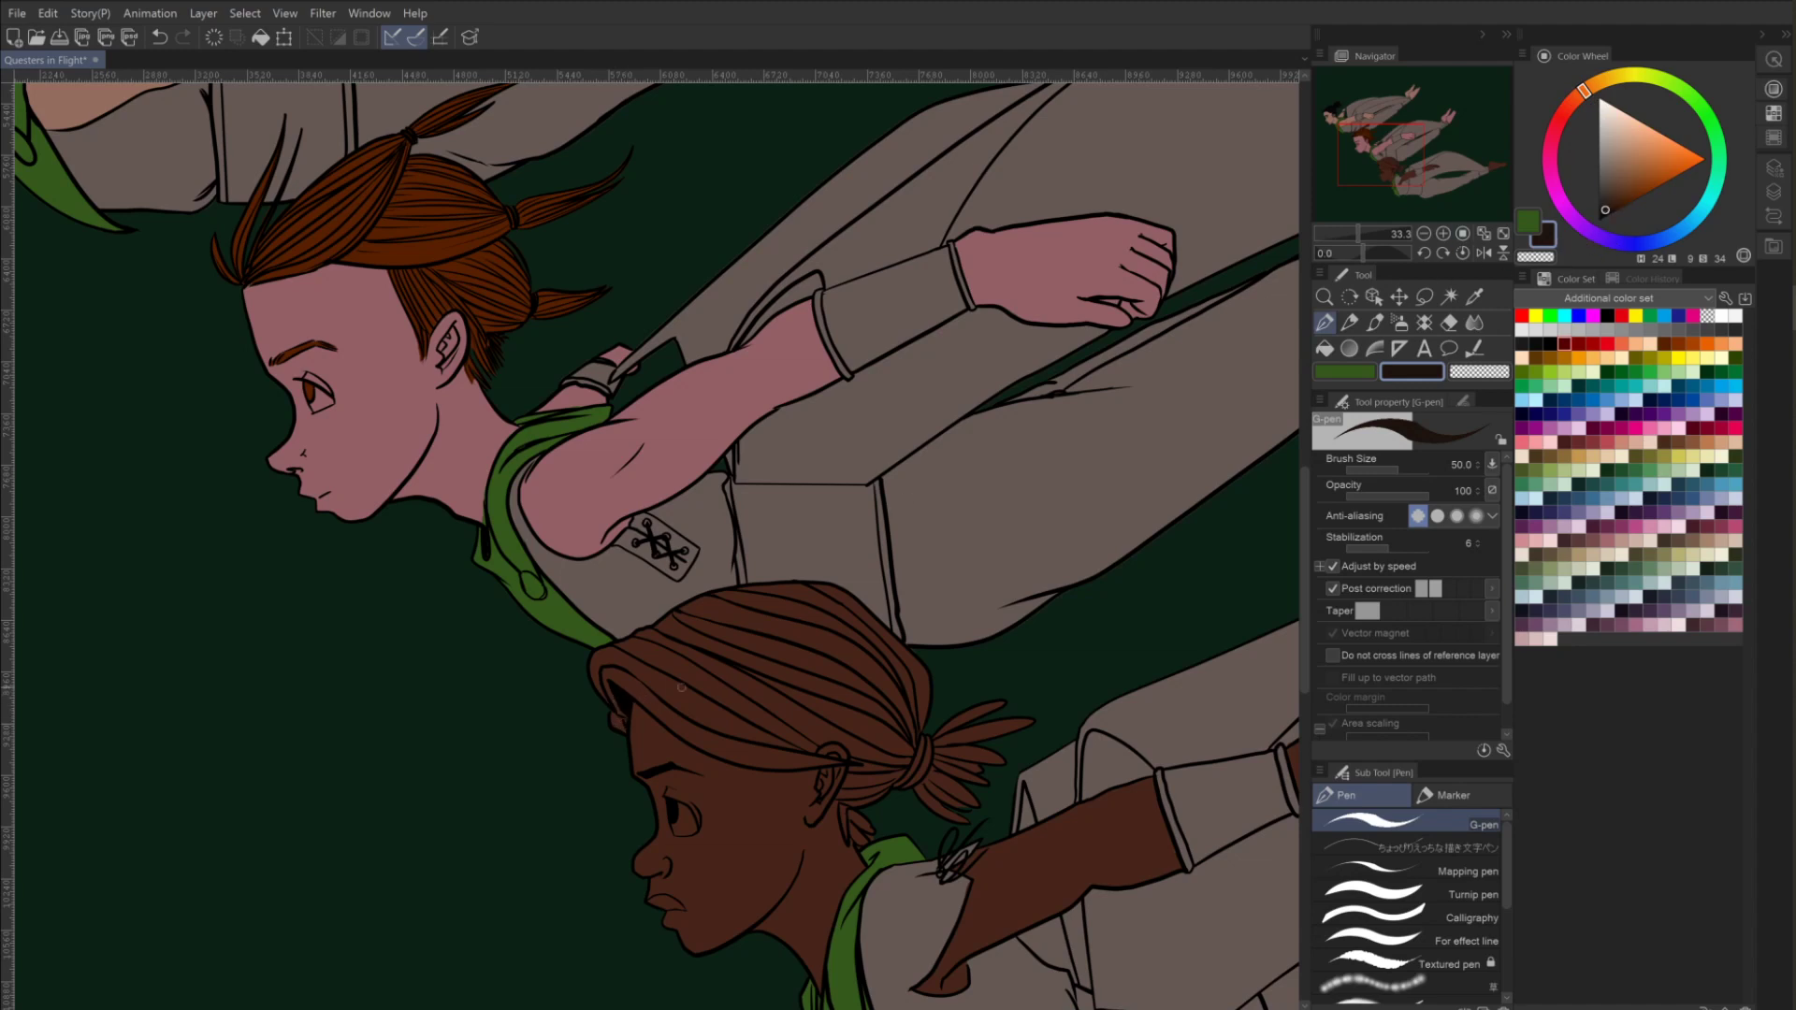
Lasso the front figure's hair and ponytail, fill the selection with the near-black brown, and touch up the hairline with the G-pen.
left_click(1424, 297)
mouse_move(608, 768)
left_mouse_down()
mouse_move(632, 701)
mouse_move(730, 766)
mouse_move(818, 769)
mouse_move(848, 762)
mouse_move(815, 753)
mouse_move(837, 745)
mouse_move(842, 833)
mouse_move(865, 846)
mouse_move(978, 826)
mouse_move(1051, 683)
mouse_move(952, 656)
mouse_move(899, 580)
mouse_move(768, 522)
mouse_move(688, 532)
mouse_move(563, 629)
mouse_move(600, 782)
left_mouse_up()
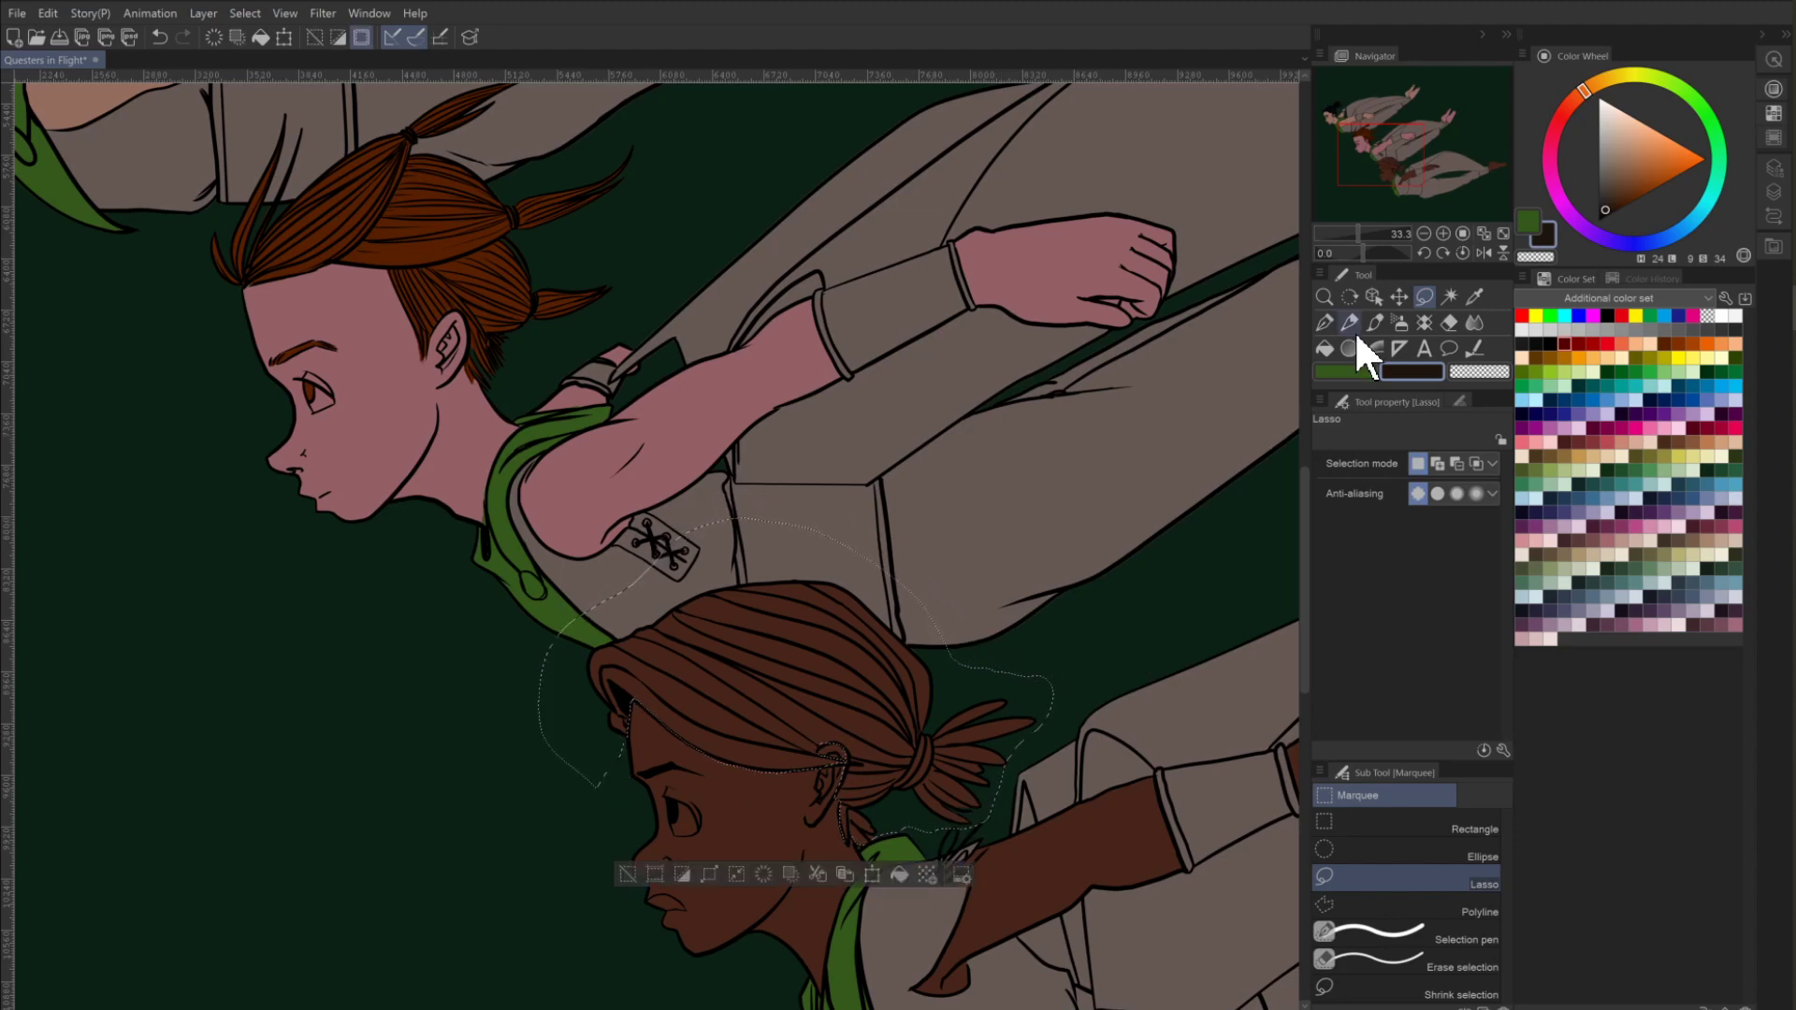
left_click(1324, 348)
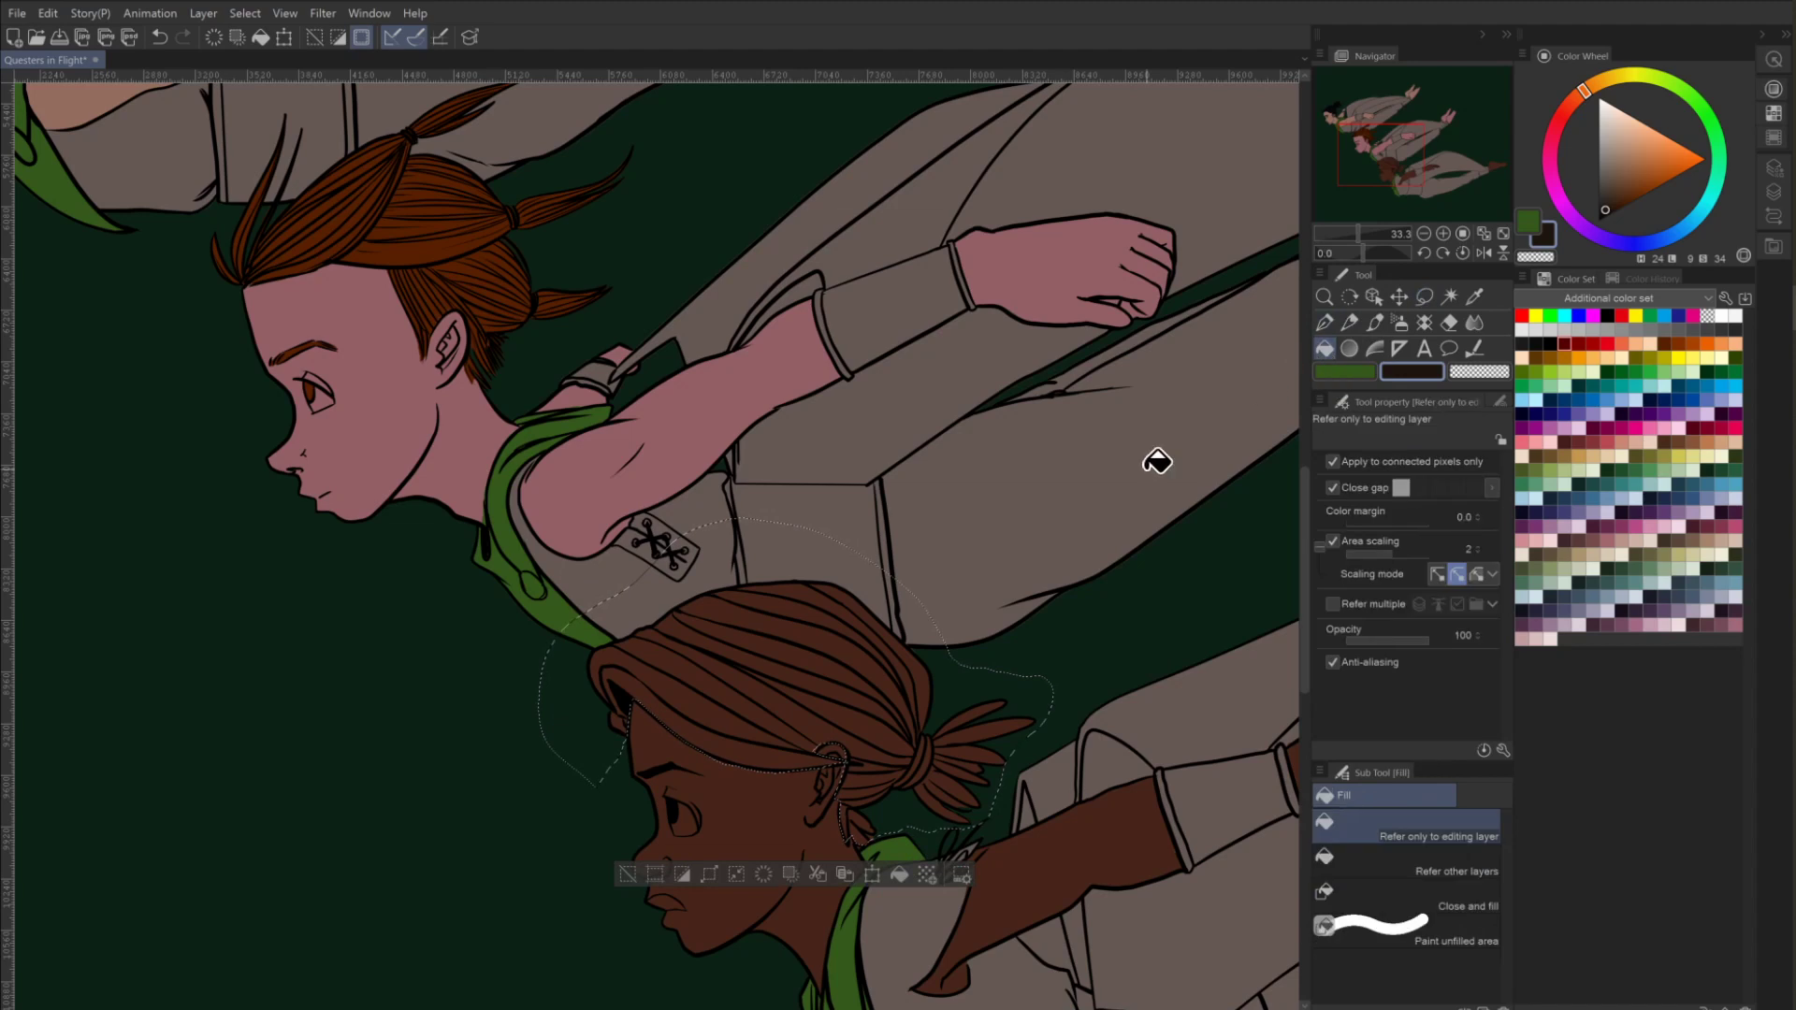
left_click(851, 705)
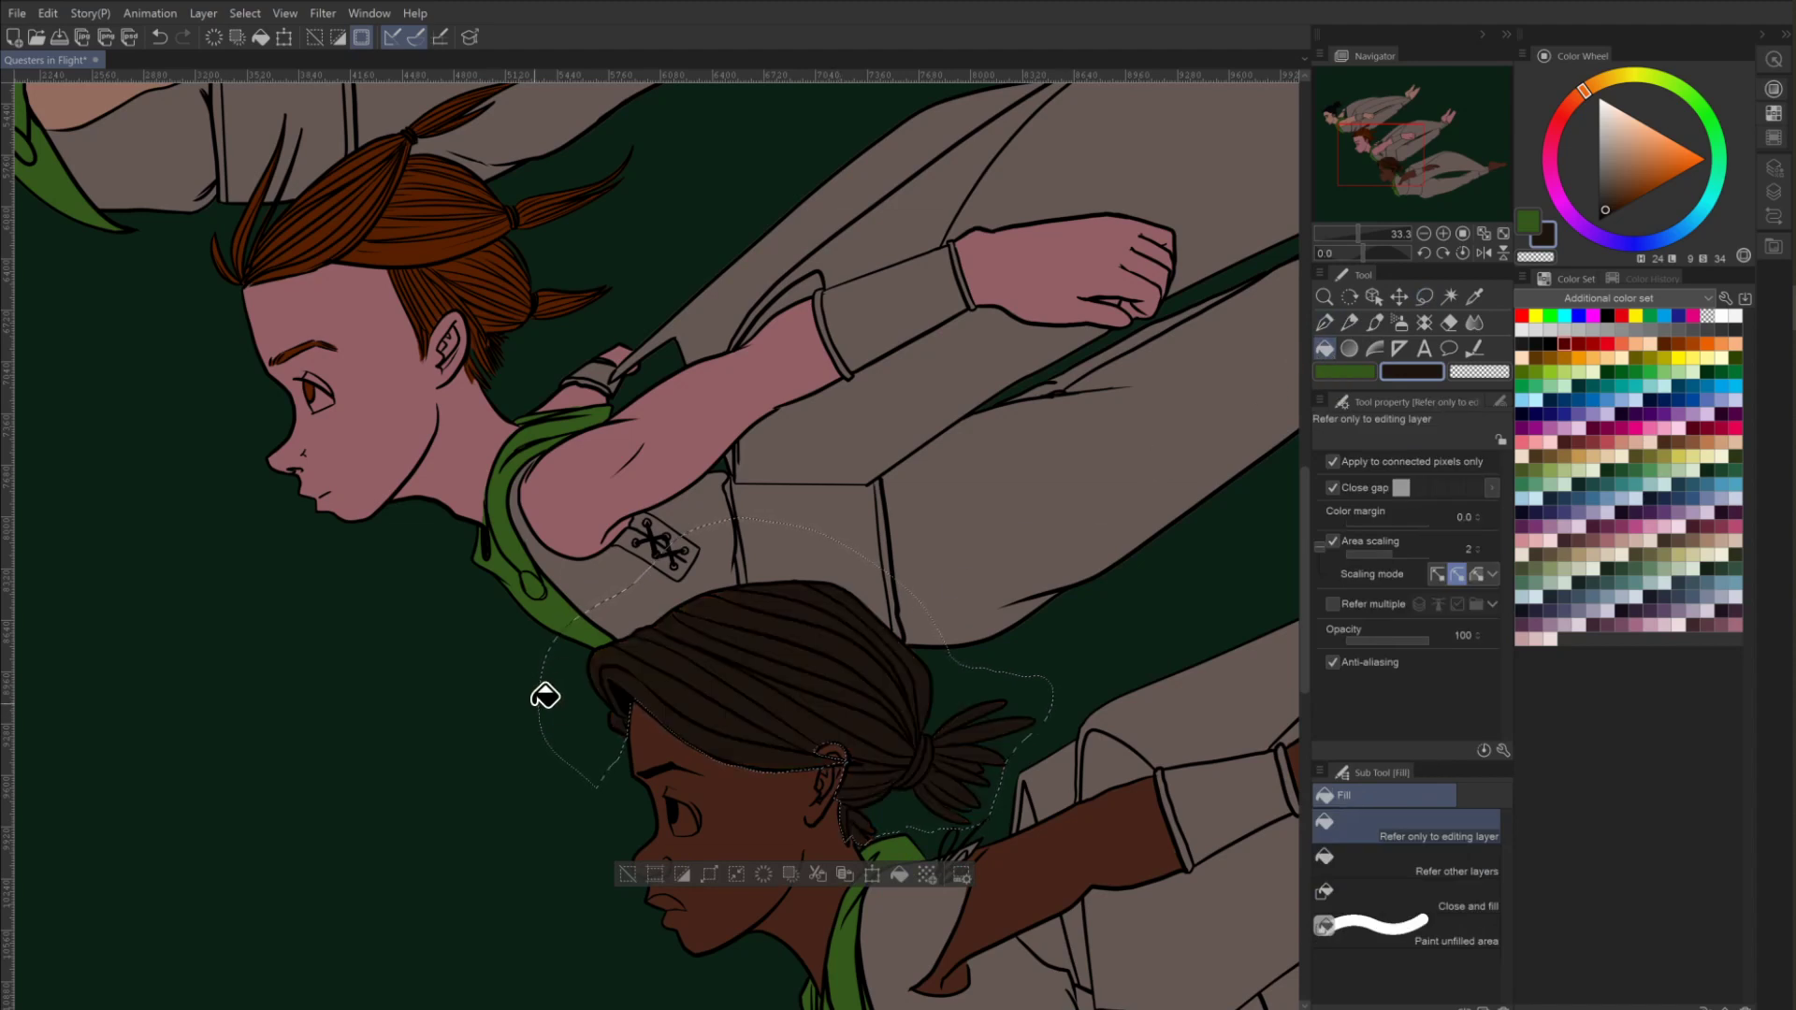
left_click(627, 877)
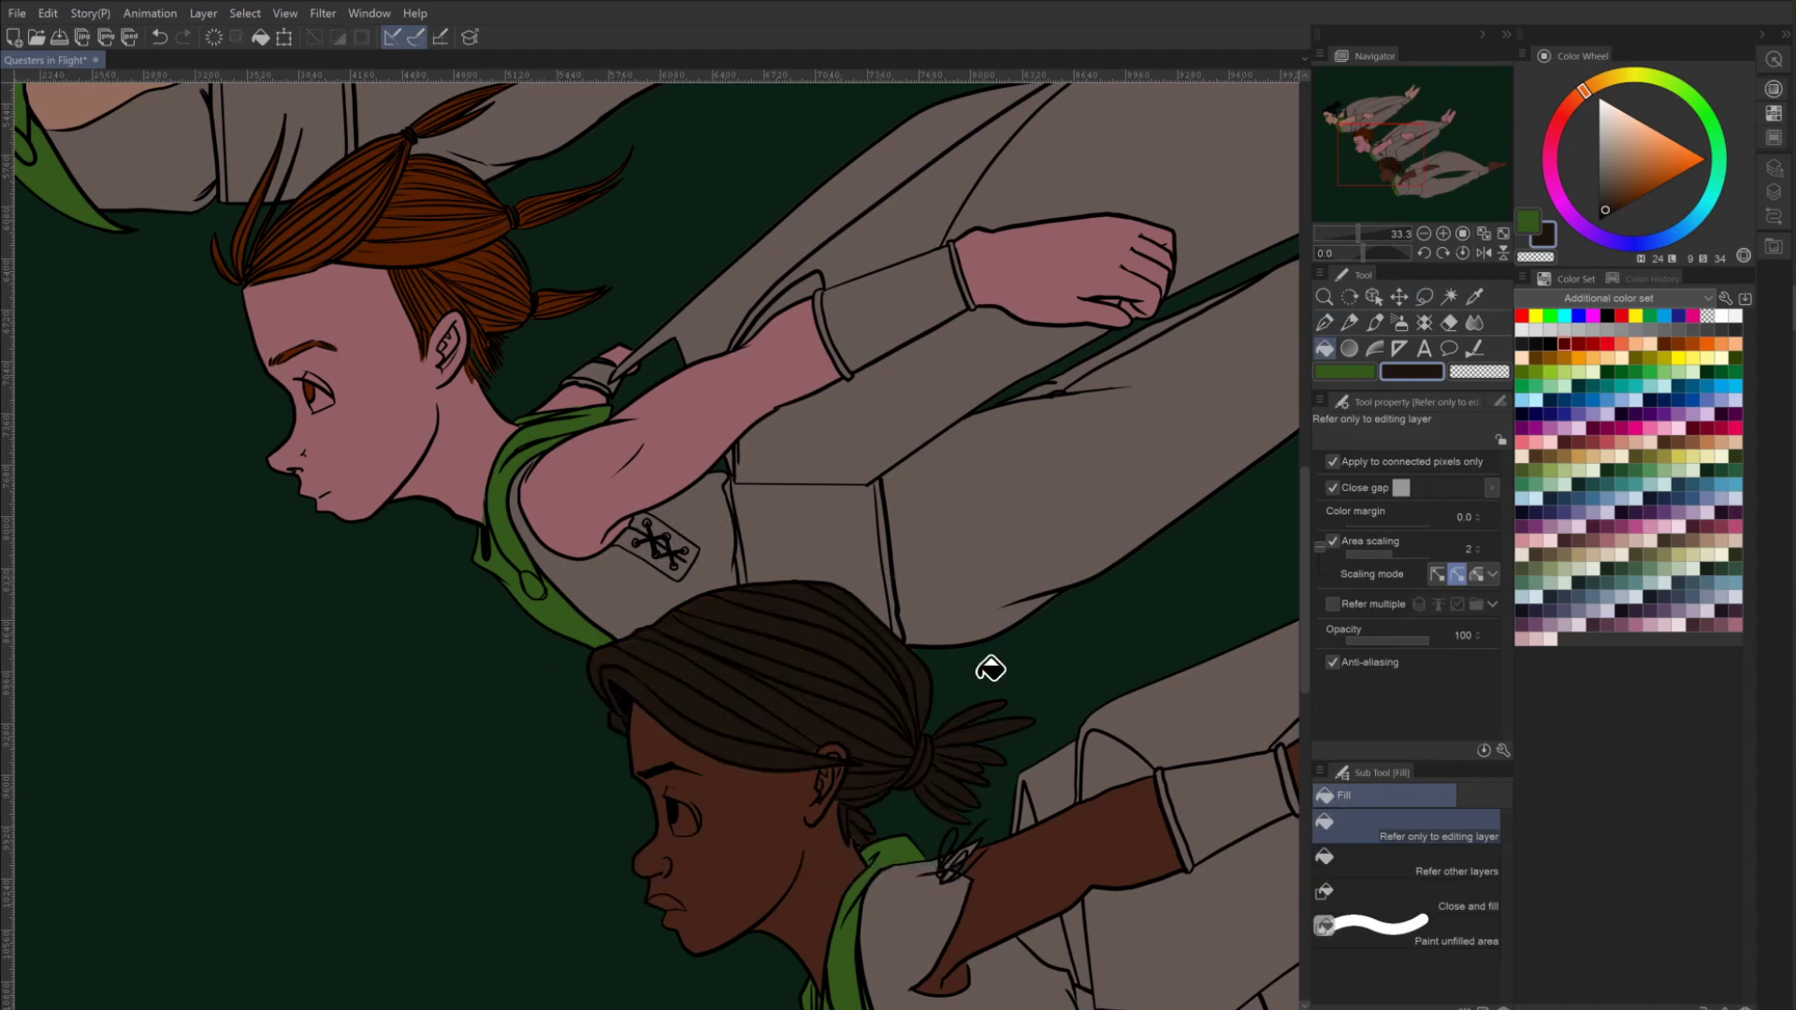
left_click(1324, 323)
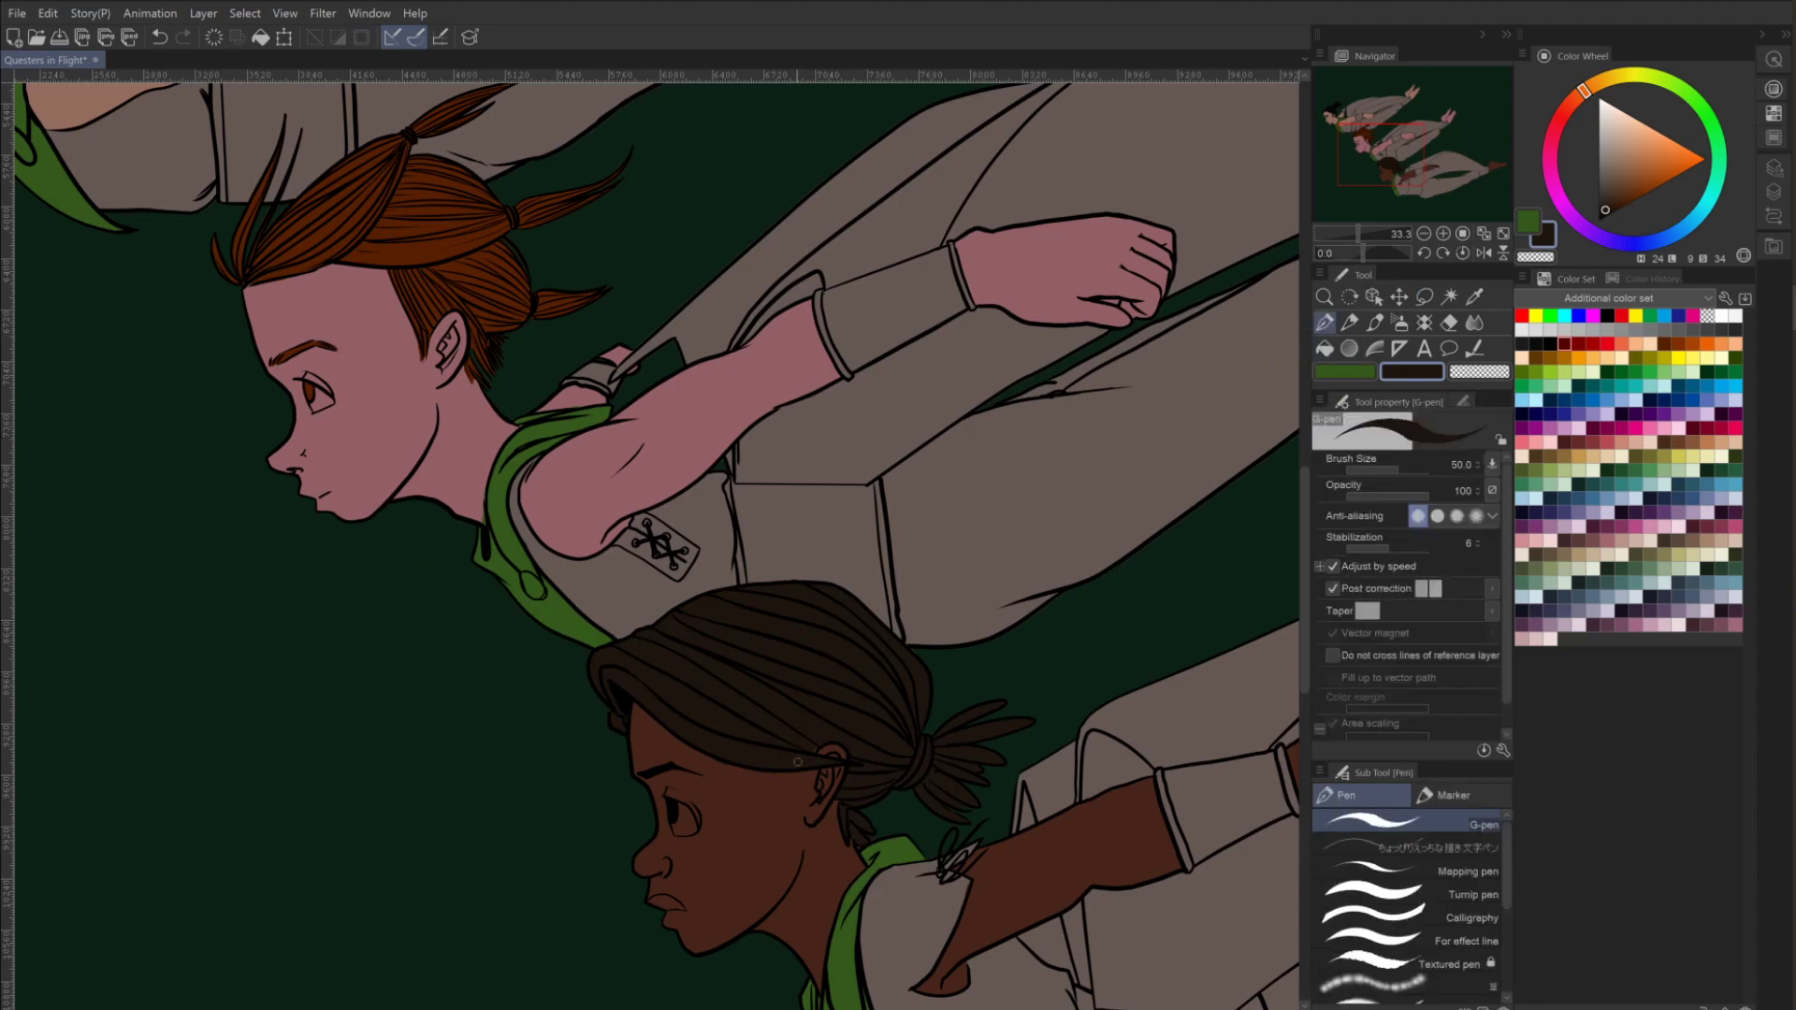
left_click(776, 767, "alt")
Fill the eye whites of all three figures with a pale cream of hue 42, luminosity 87 and saturation 94, referring to other layers.
left_click(1622, 357)
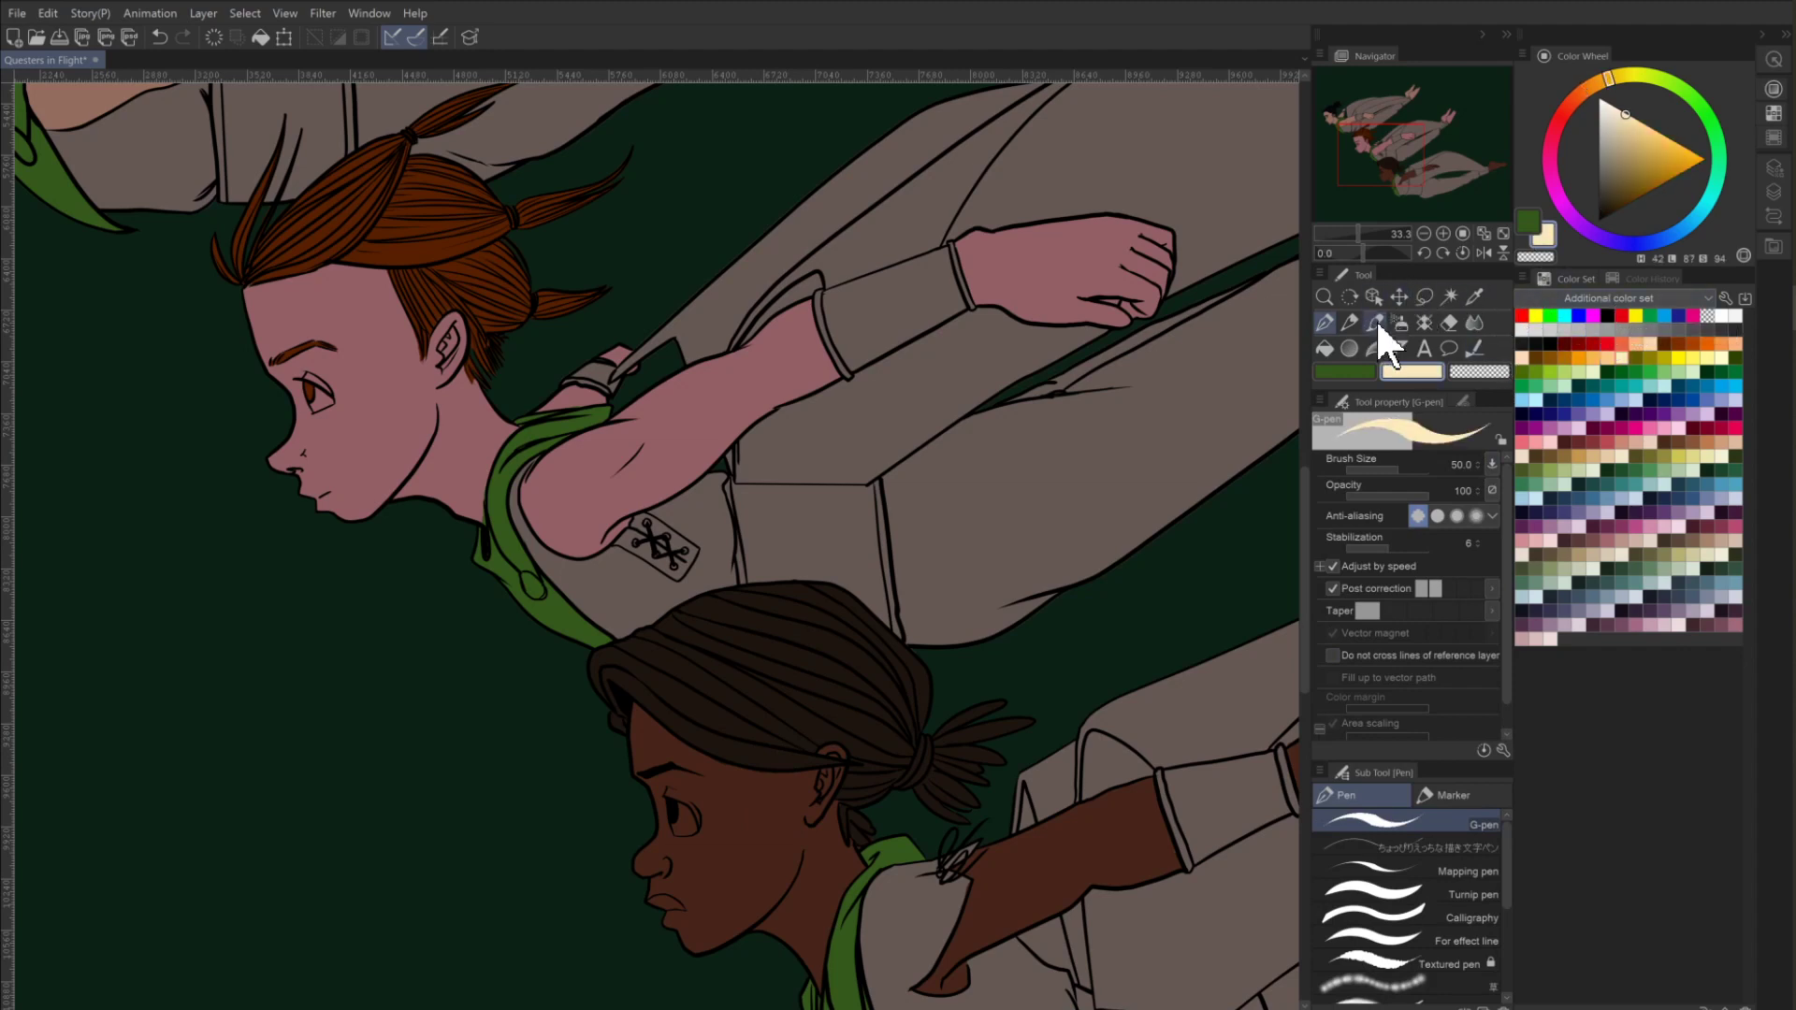
left_click(1323, 349)
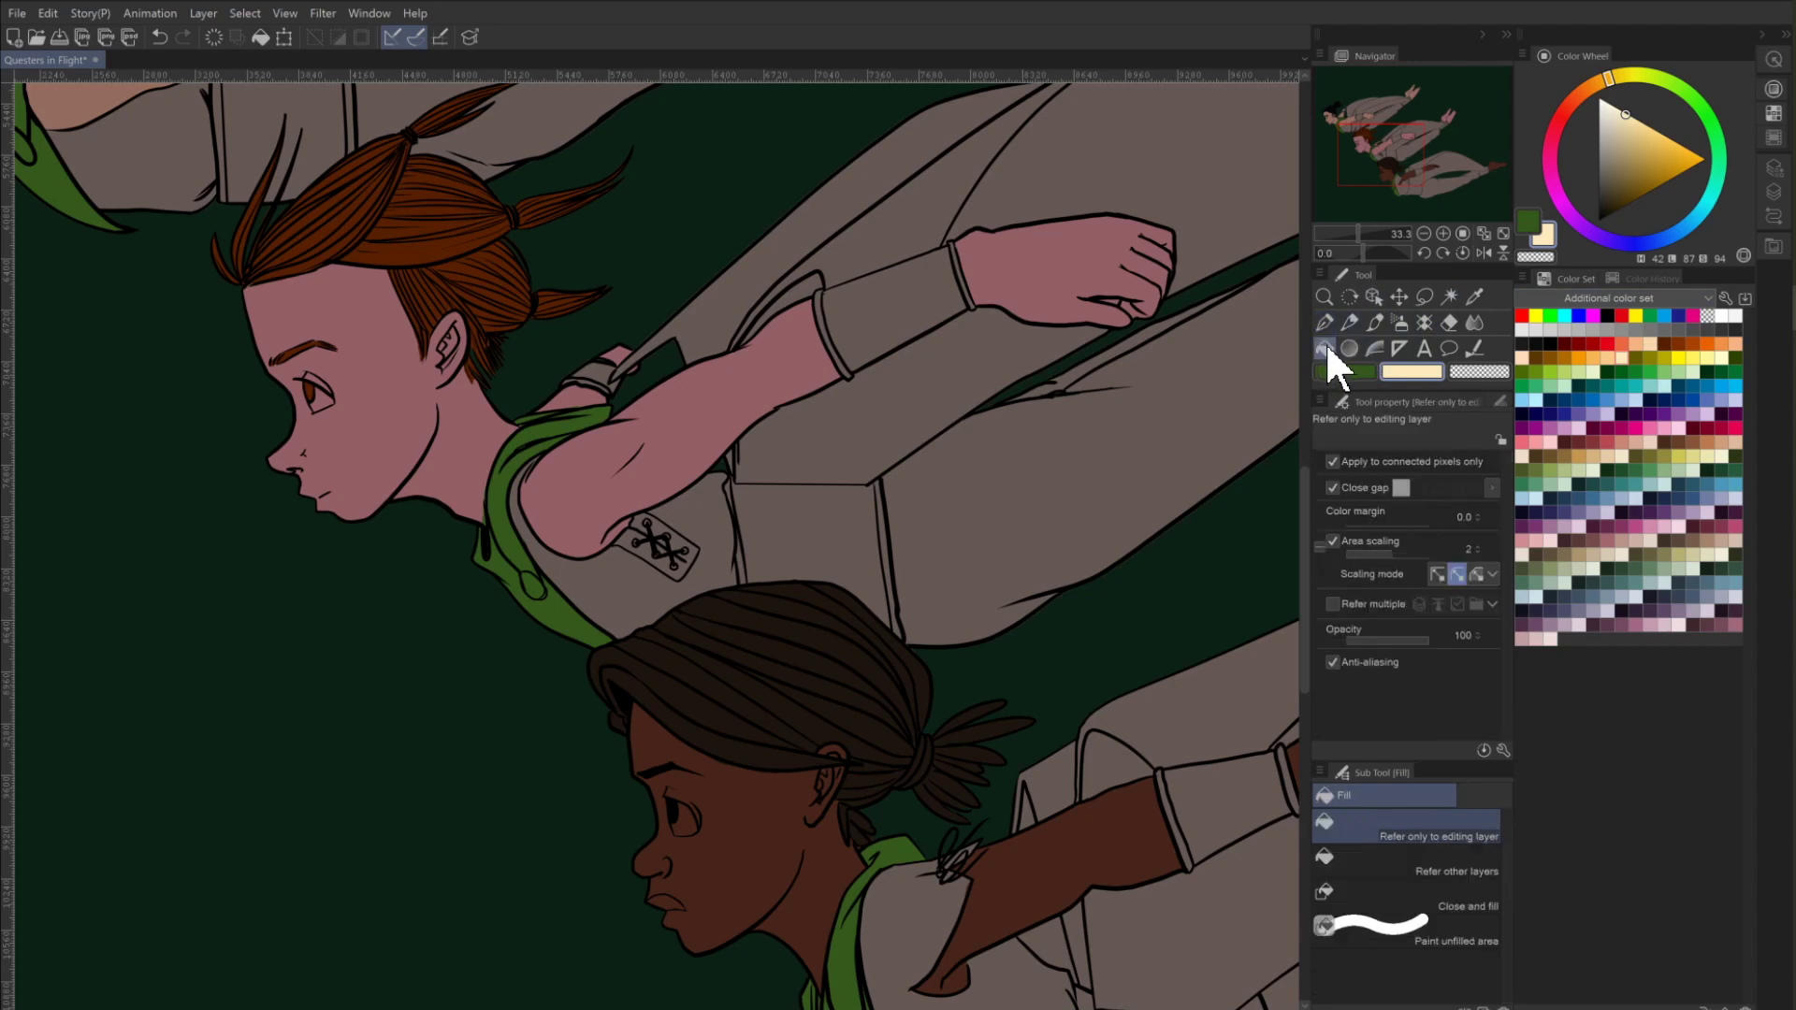
left_click(1774, 191)
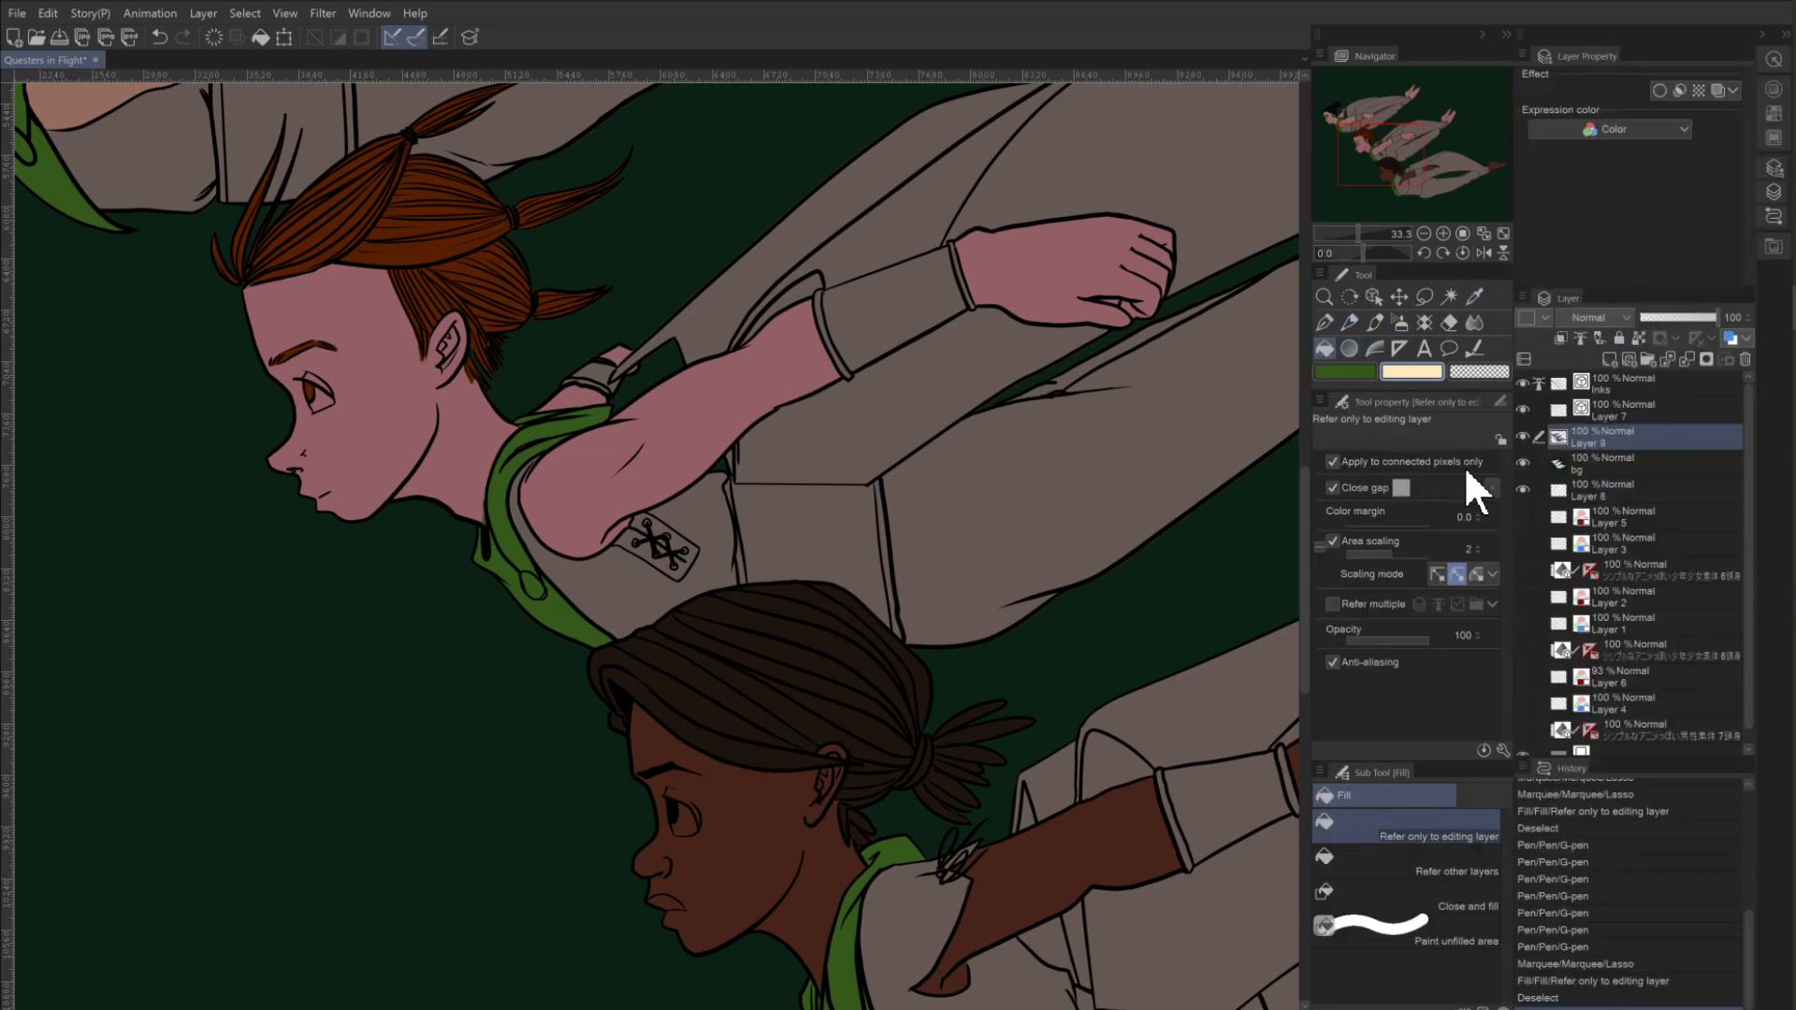
left_click(1369, 862)
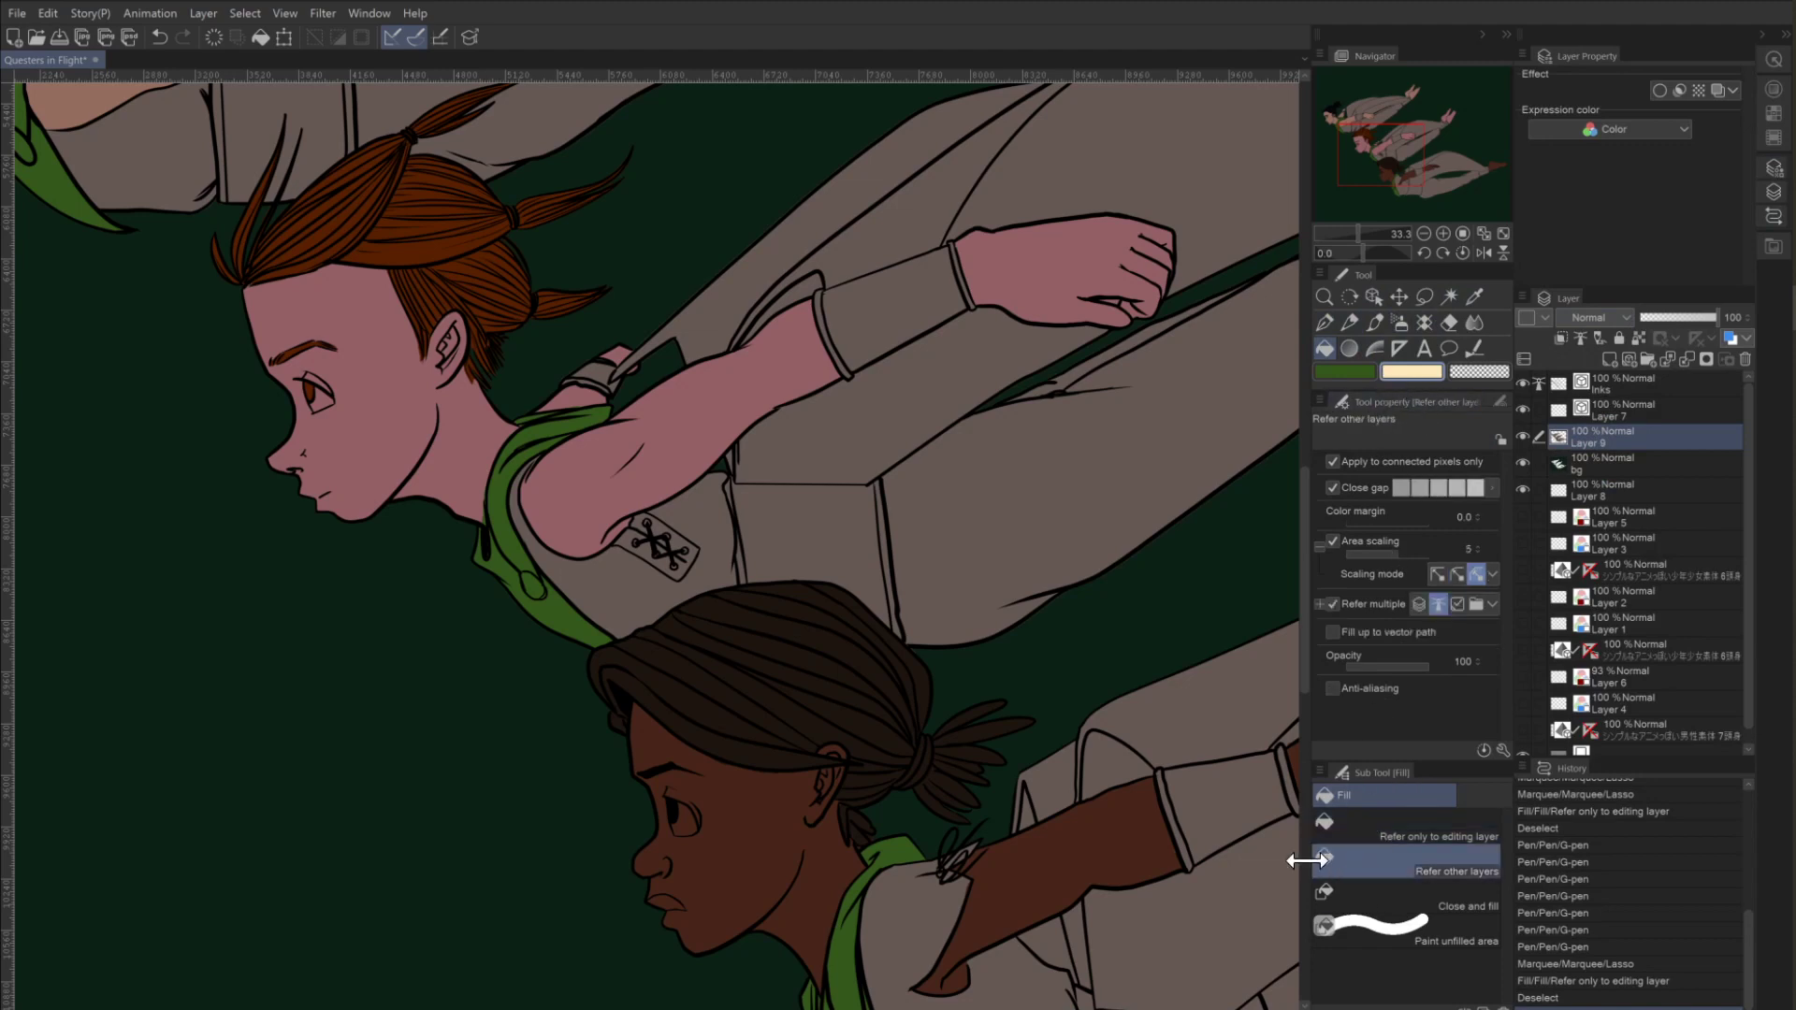
left_click(682, 821)
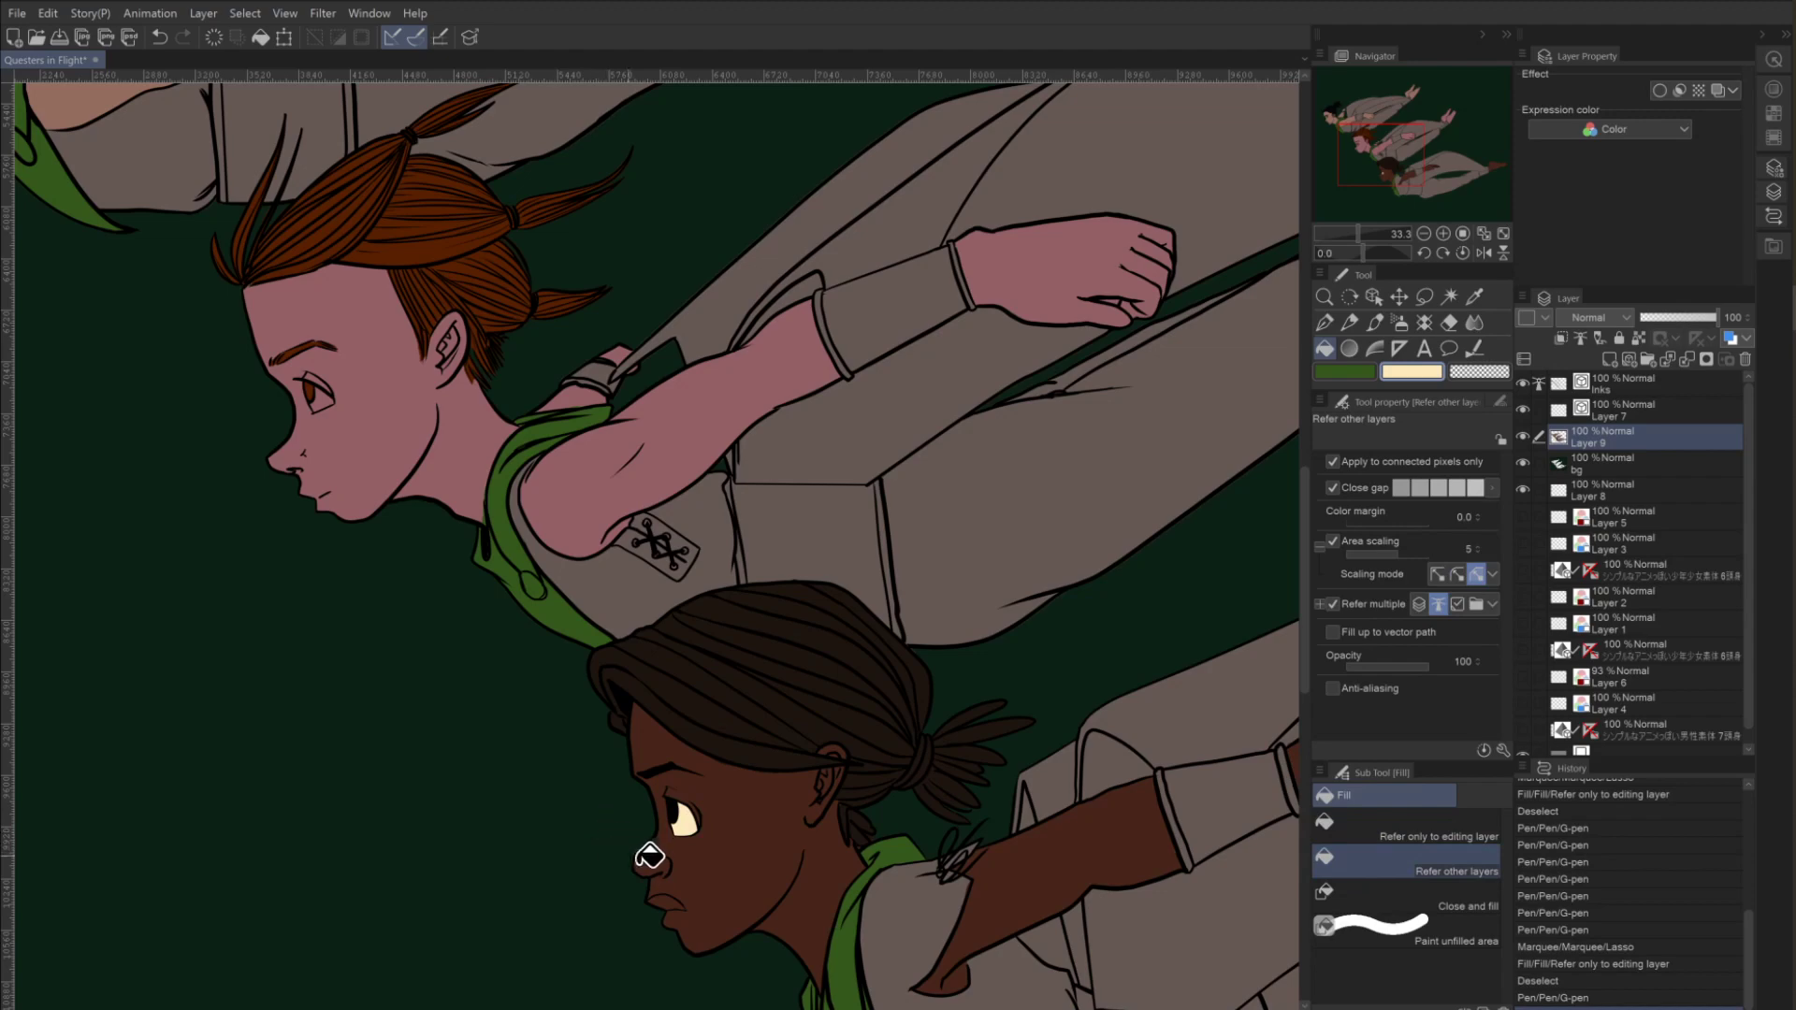
left_click(327, 382)
left_click_drag(146, 353, 361, 638)
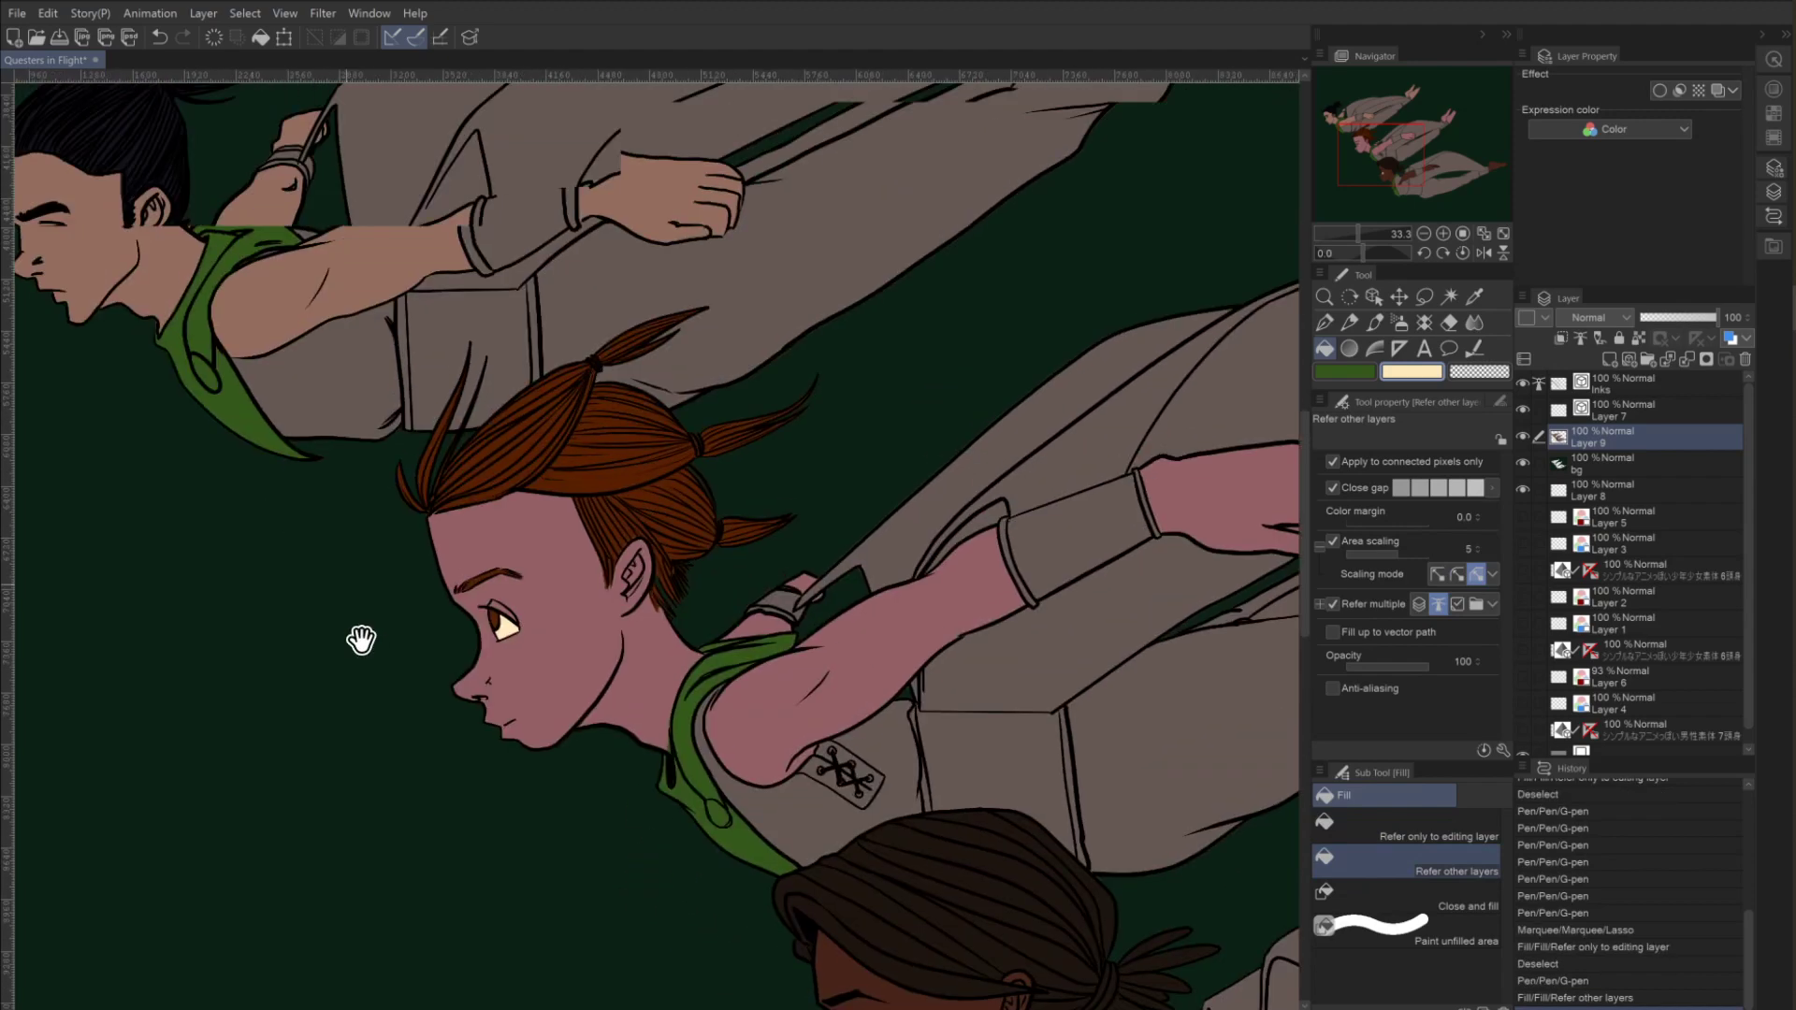
left_click(75, 268)
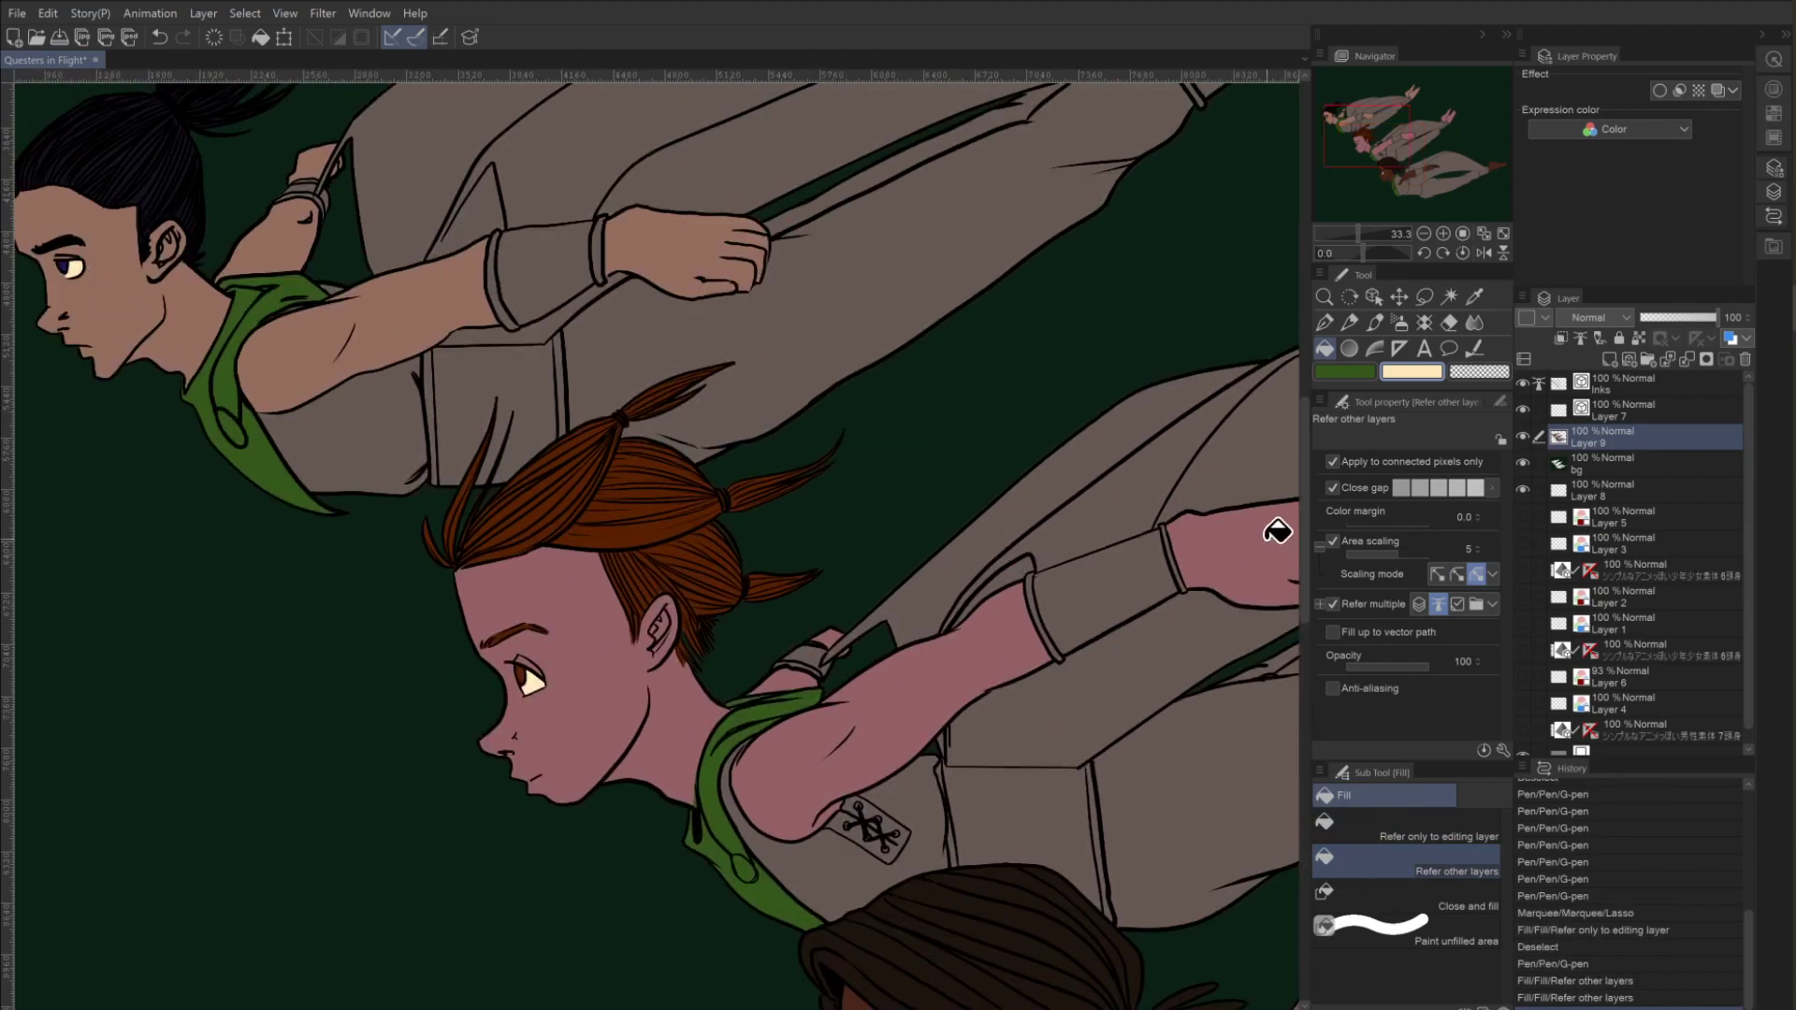
Change the cream to the light warm grey CFCBC2 and refill the eye whites of all three figures with it.
double_click(1421, 370)
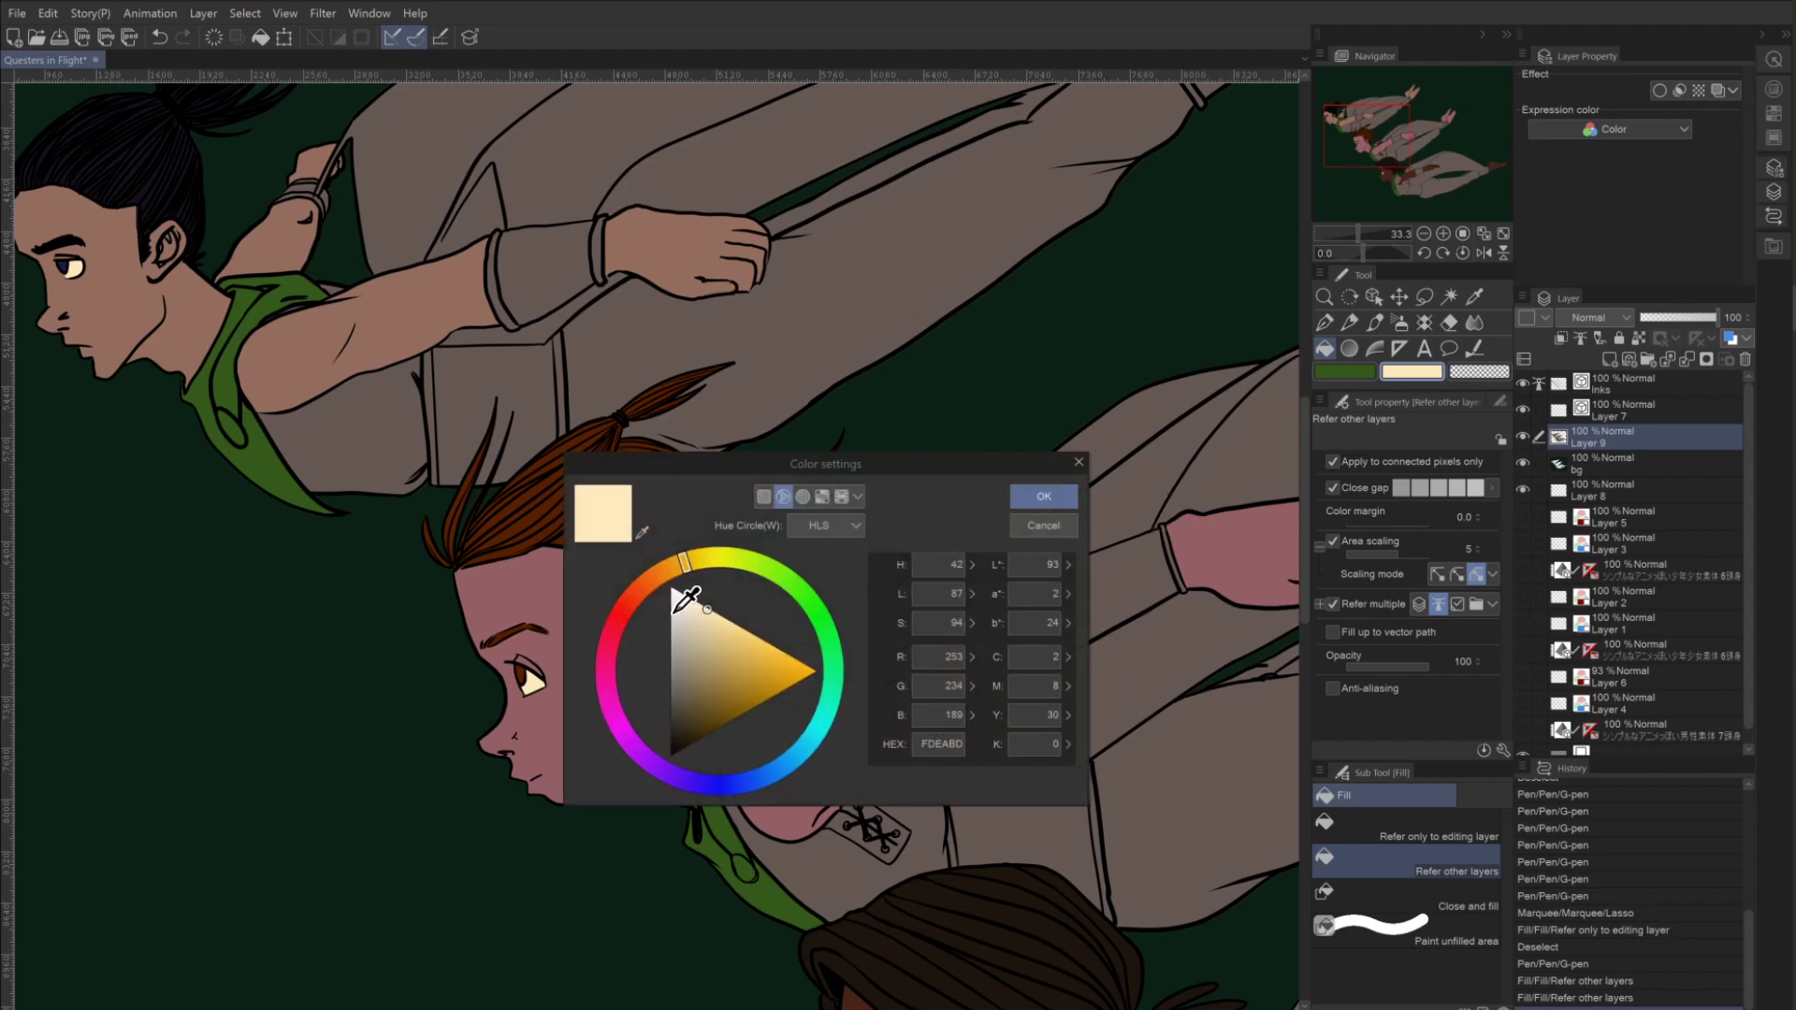
left_click_drag(681, 612, 679, 621)
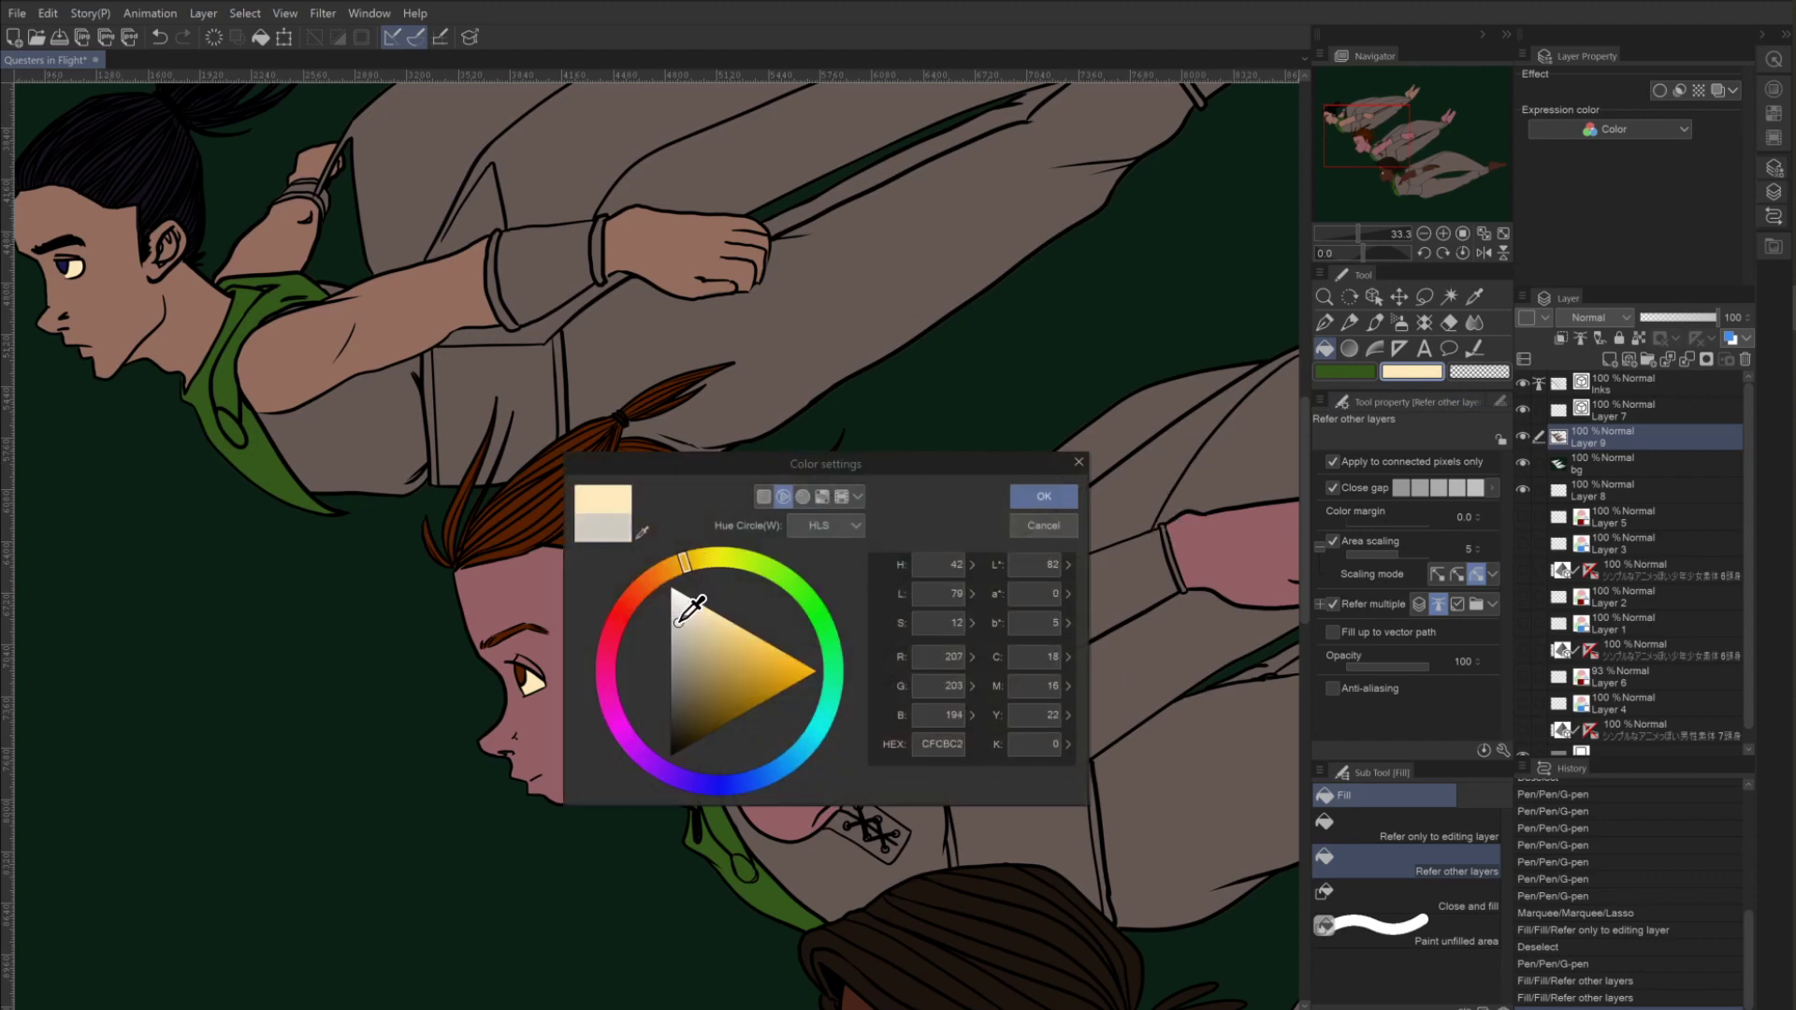
left_click(1015, 499)
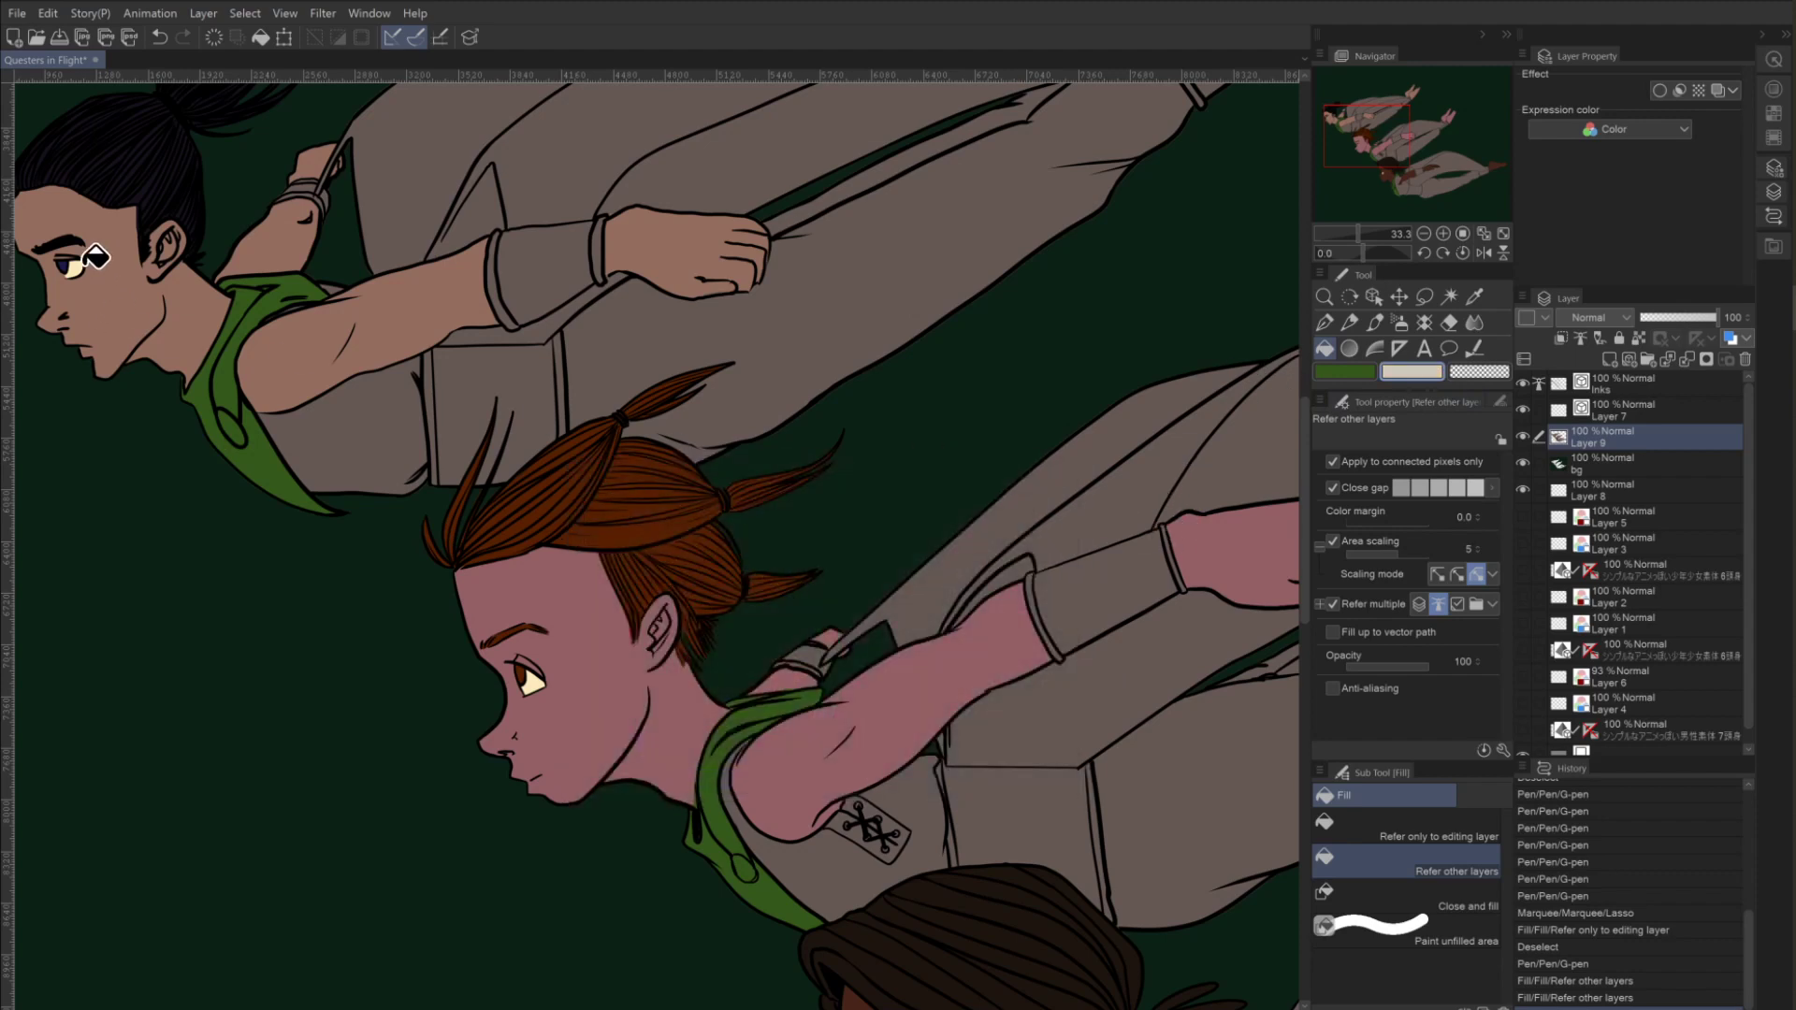
left_click(75, 267)
left_click(537, 678)
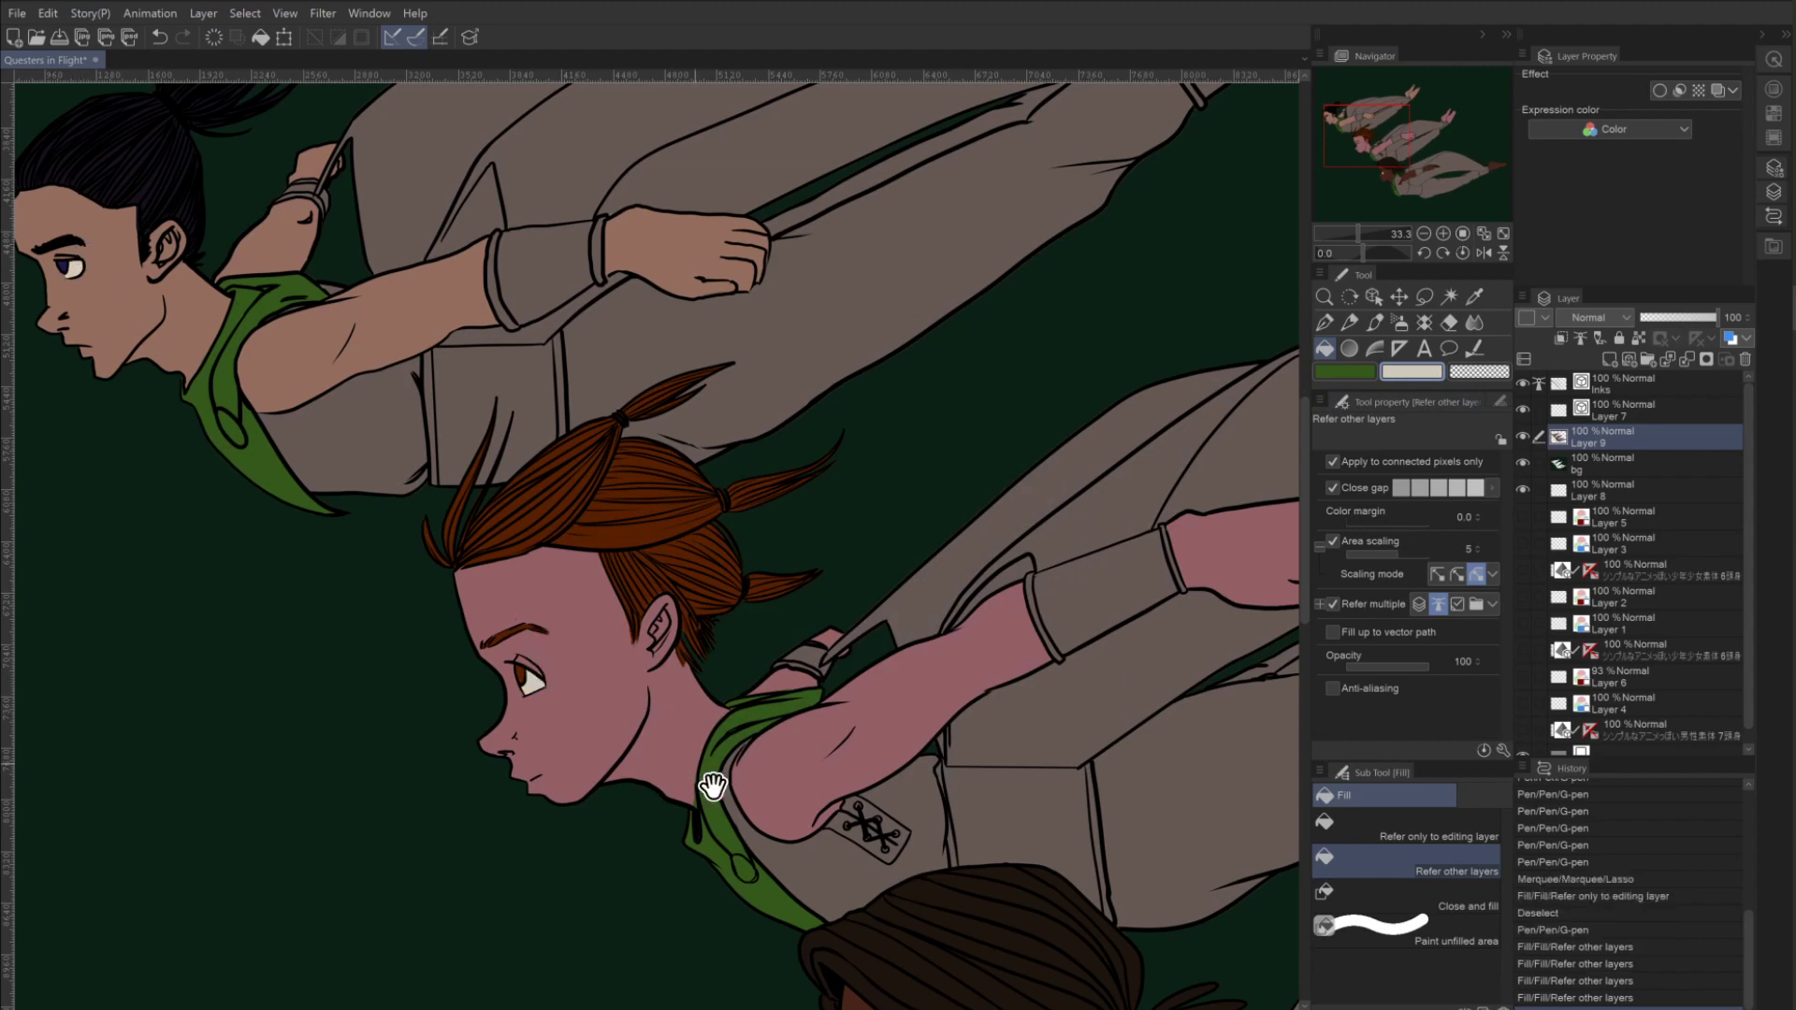
left_click_drag(829, 873, 732, 630)
left_click(797, 858)
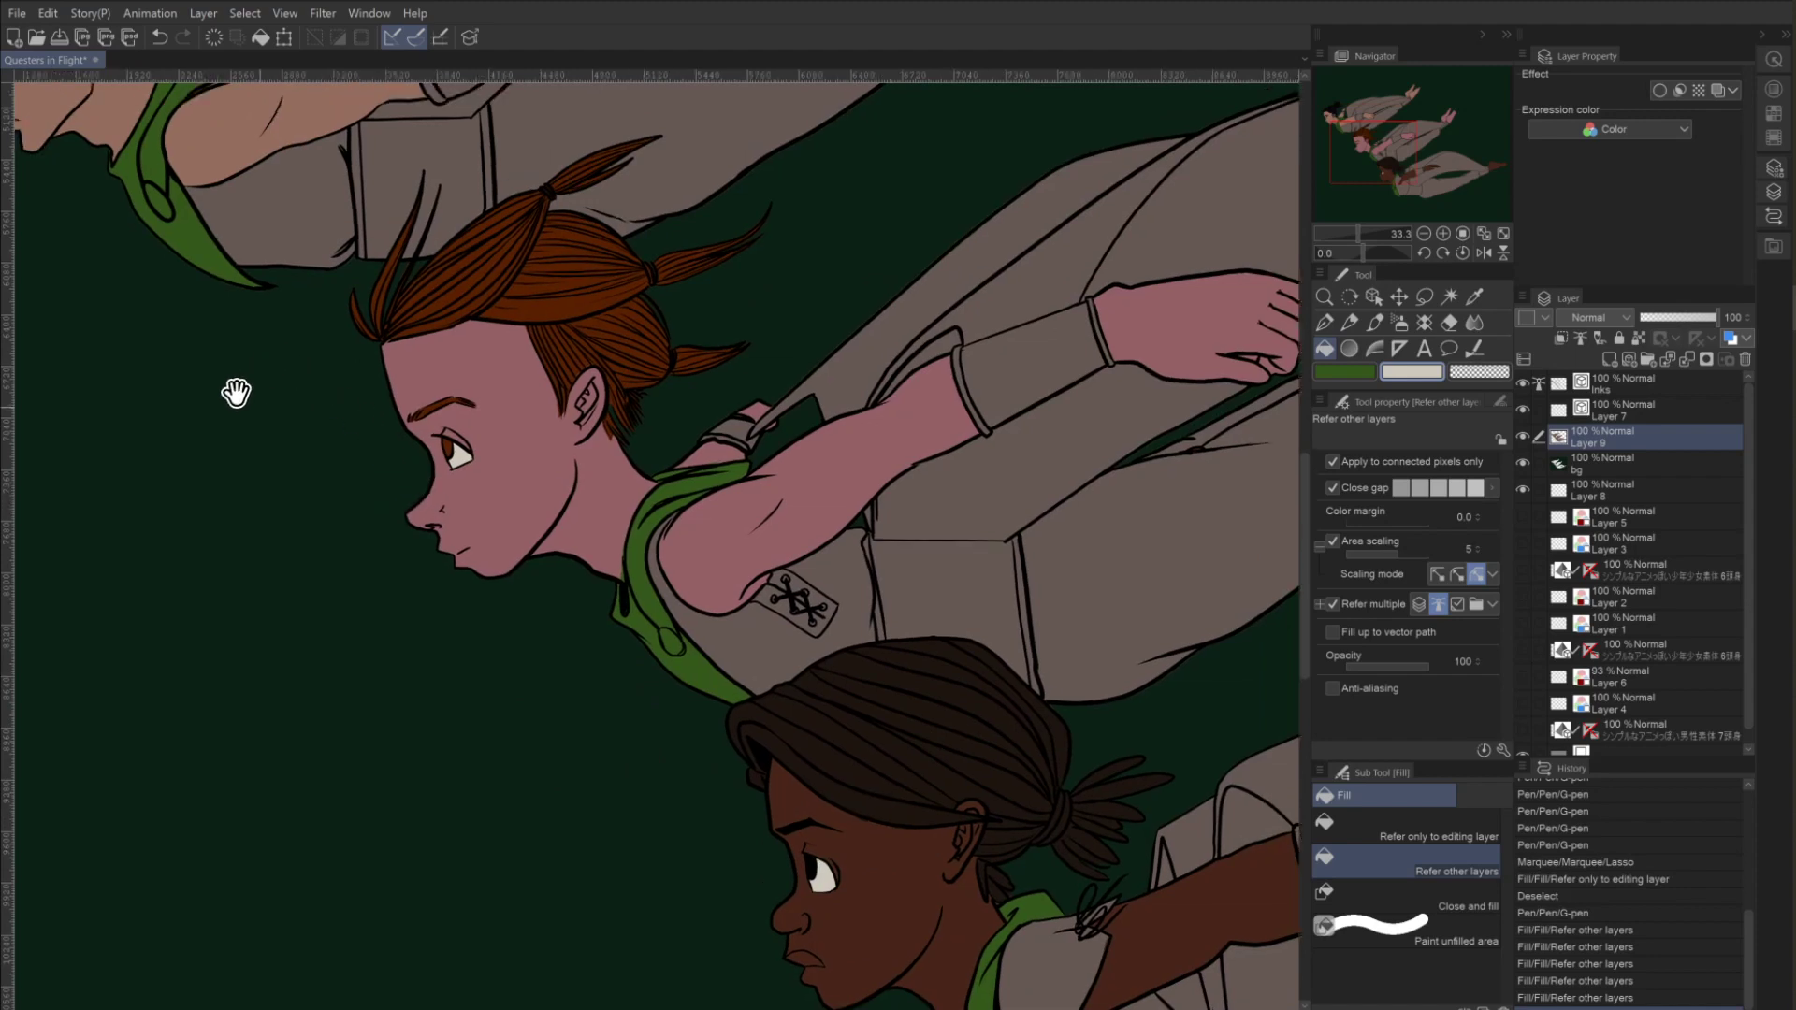
Set the main drawing colour to the mid grey 777B74 and fill the clasp on the front figure's green collar.
left_click_drag(233, 389, 521, 710)
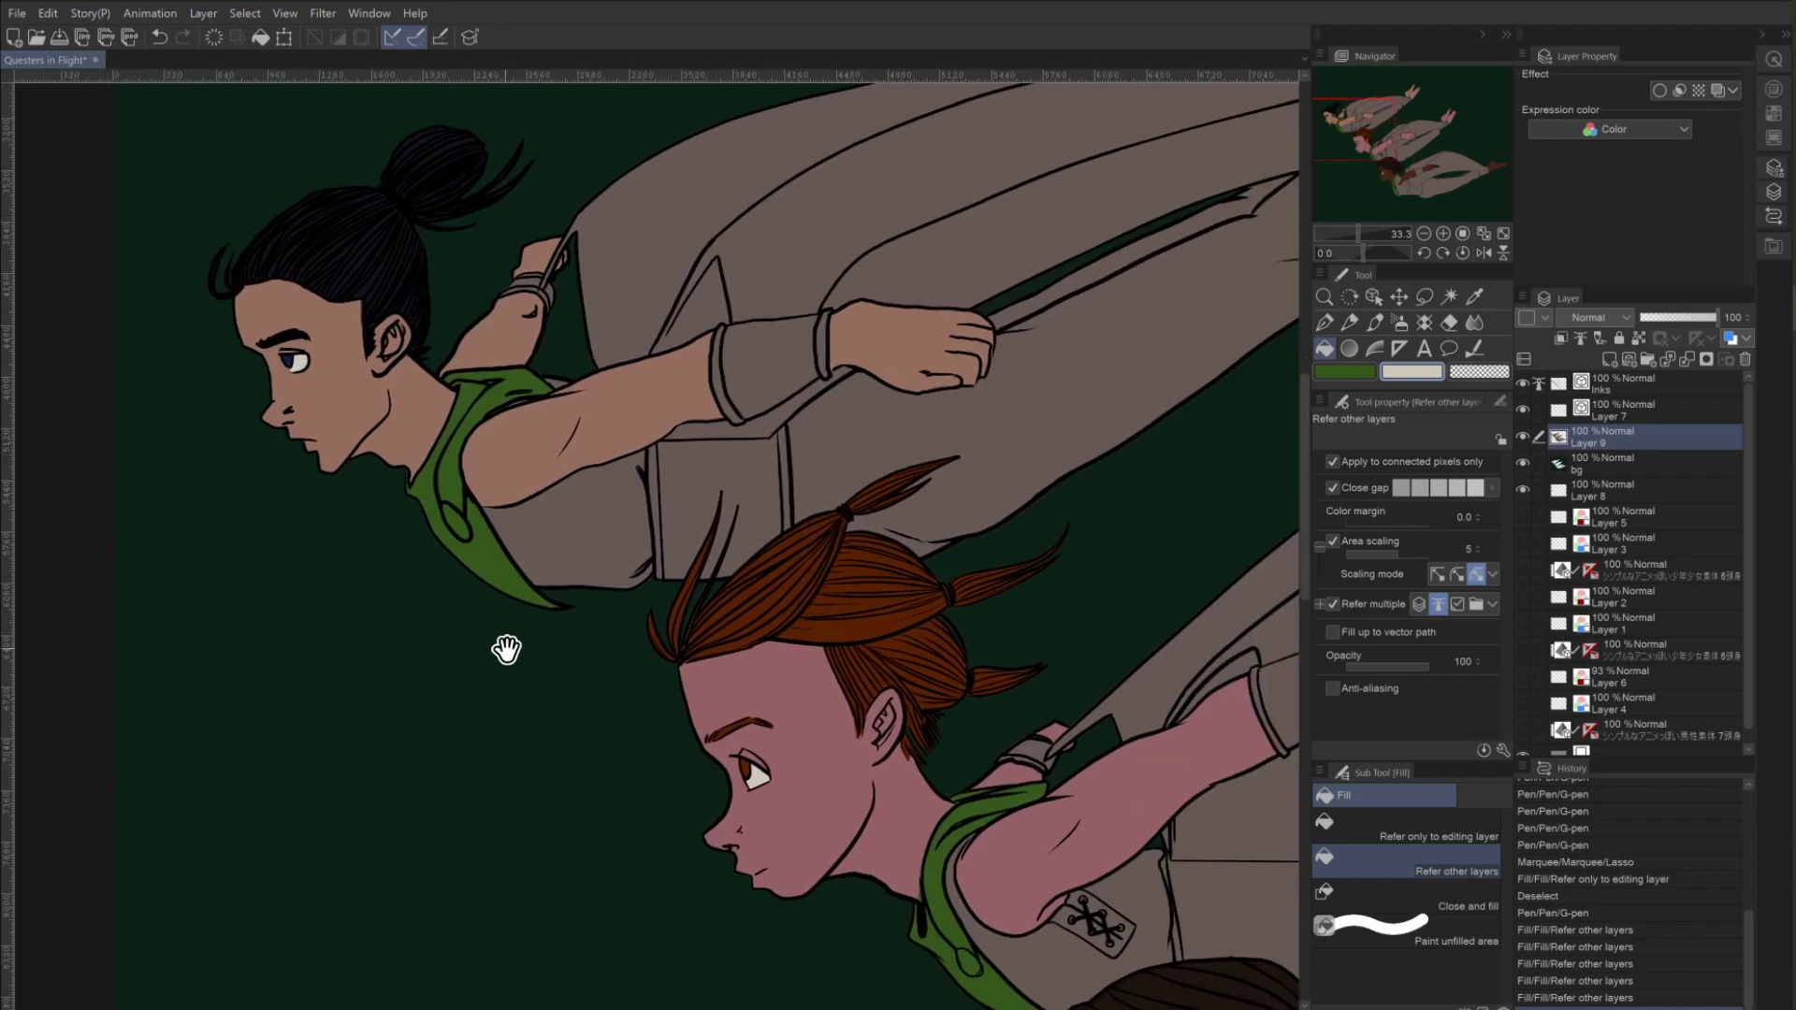
left_click_drag(505, 649, 400, 750)
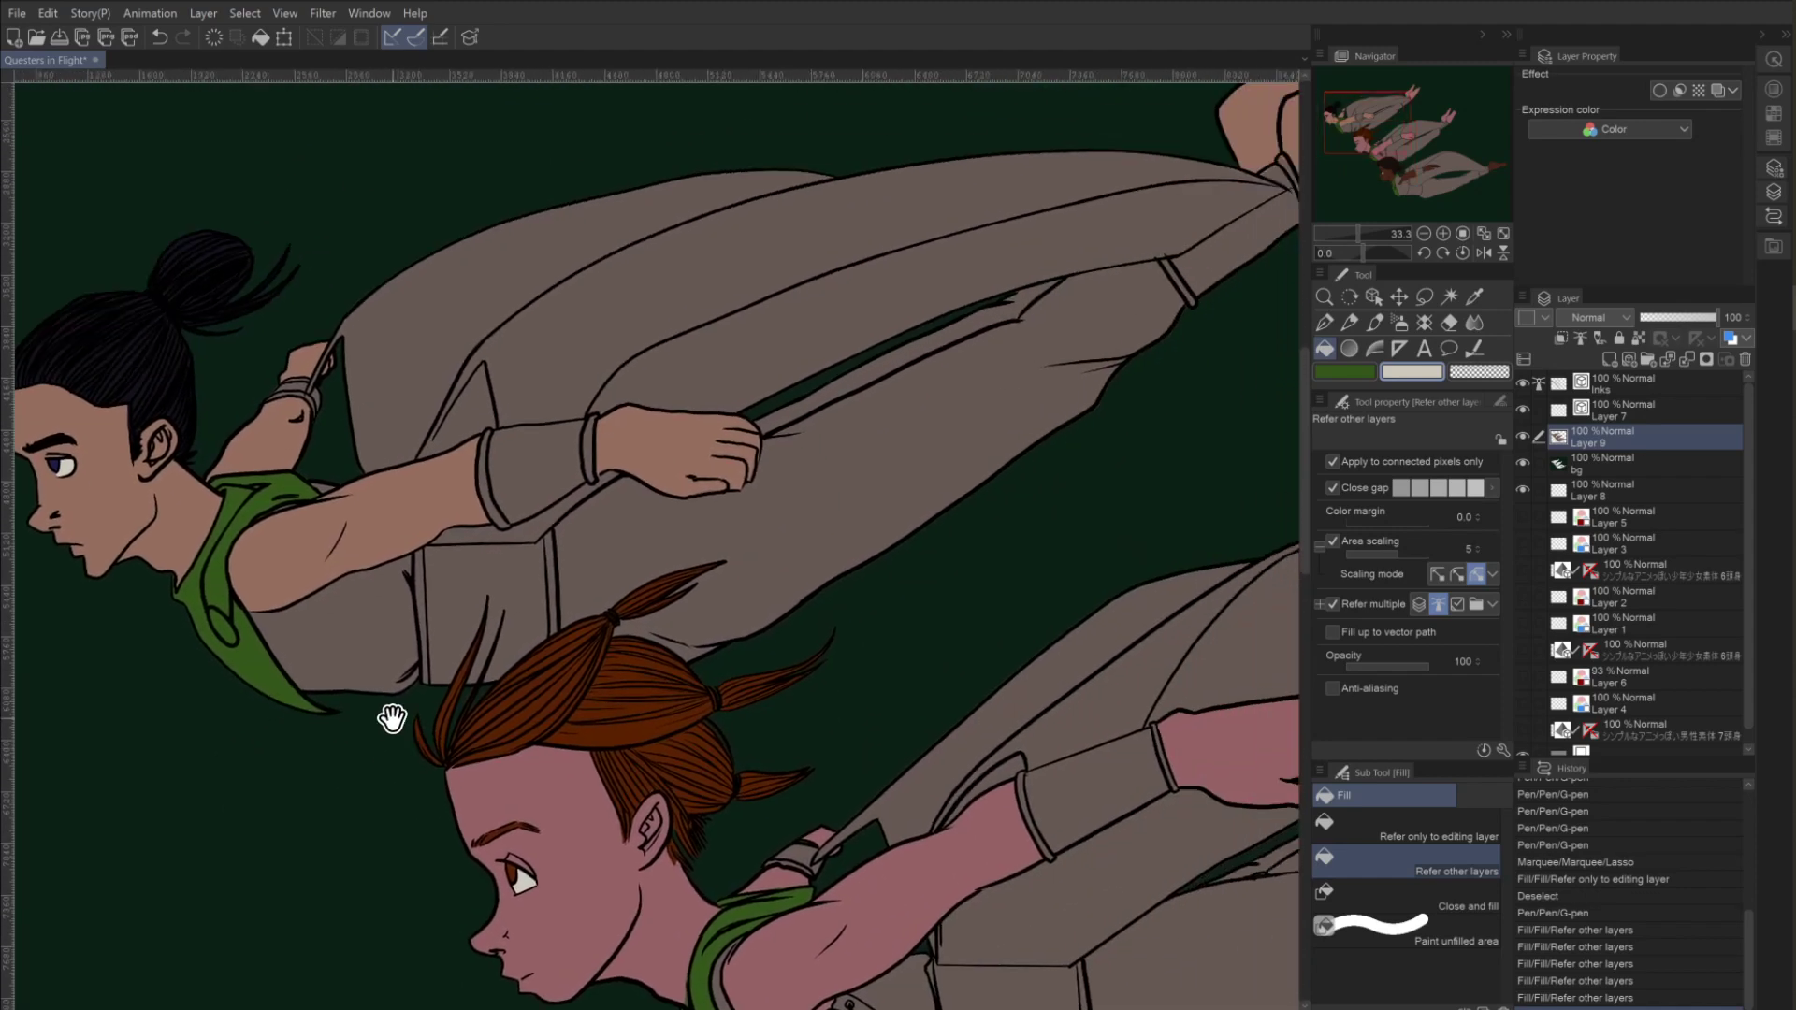
left_click_drag(869, 715, 676, 741)
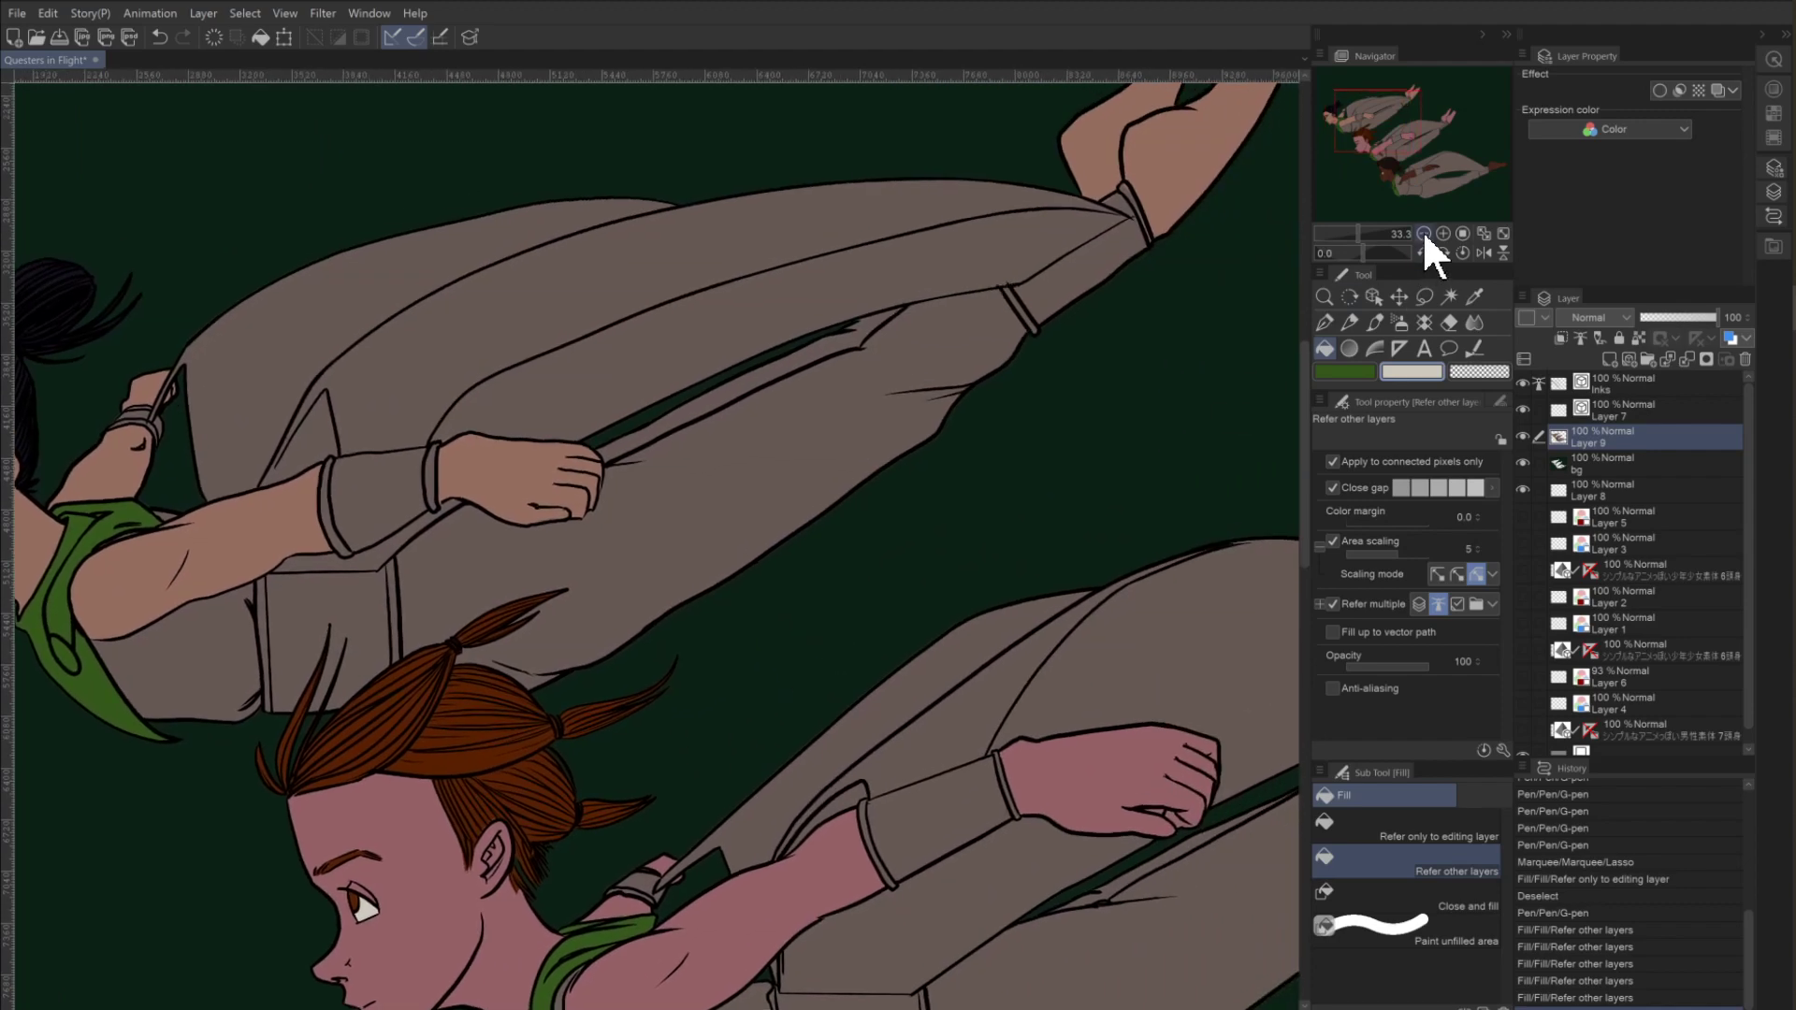
left_click(1423, 234)
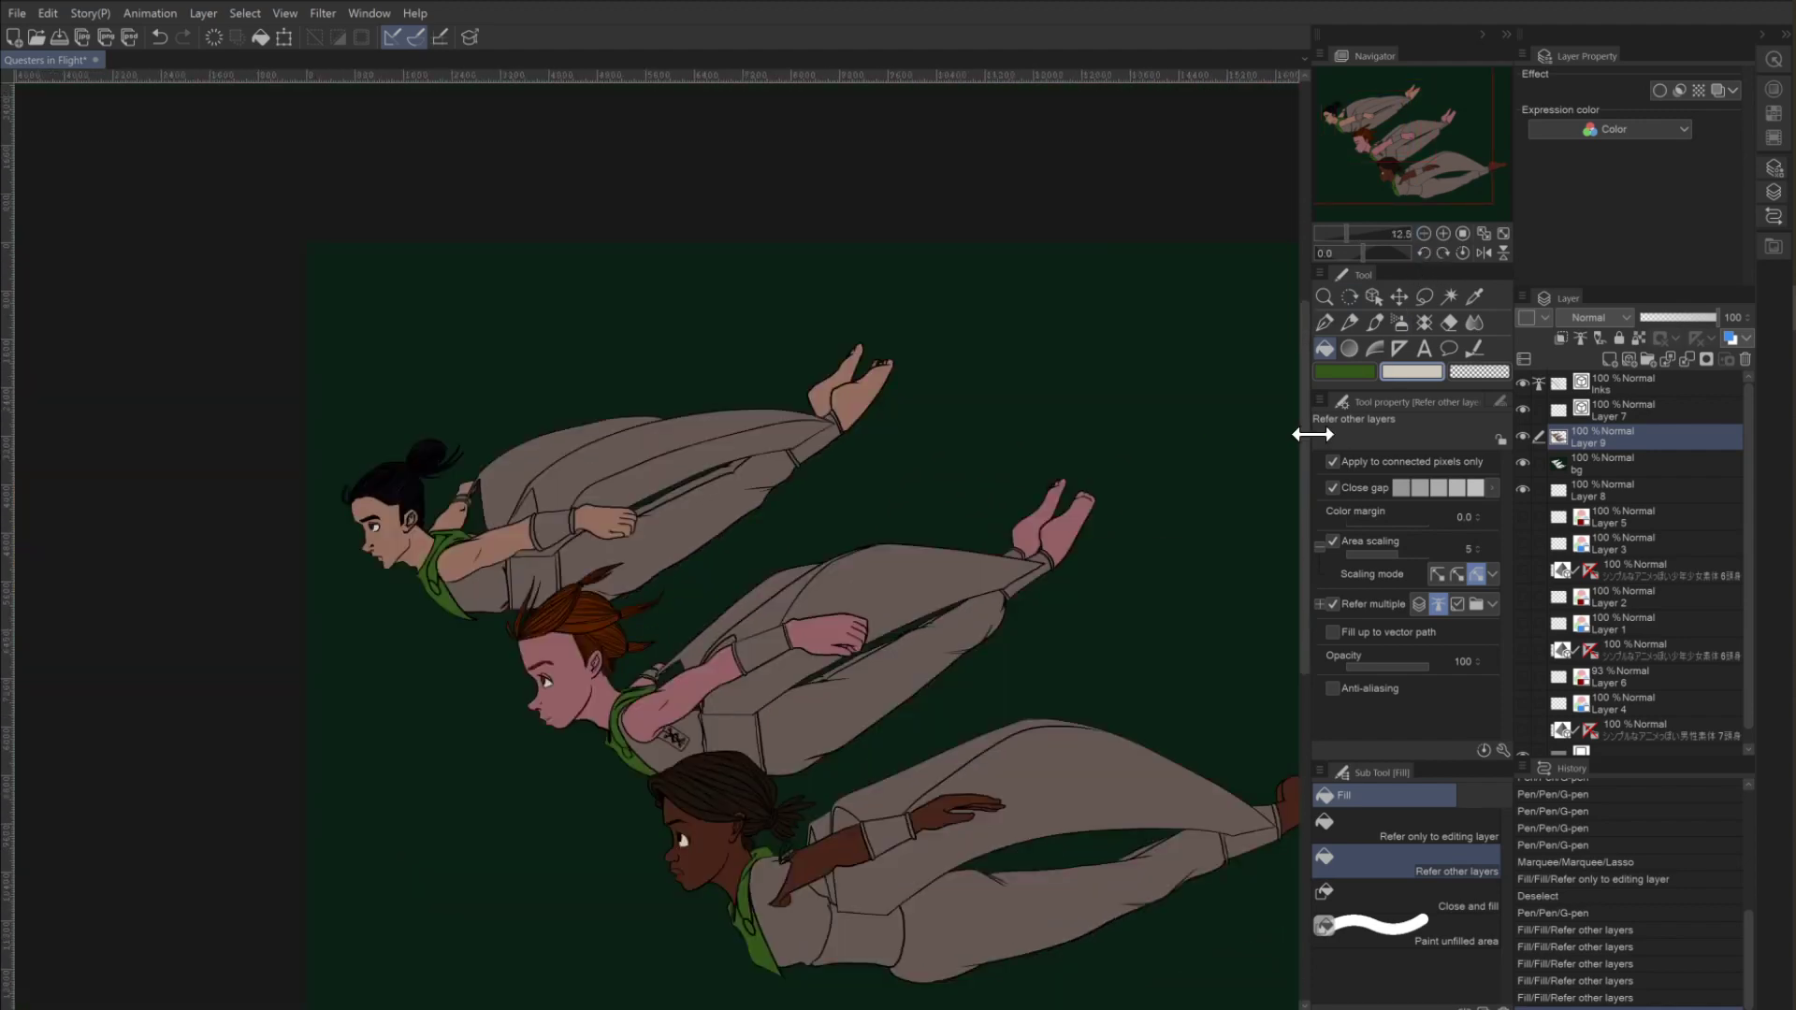
left_click_drag(585, 742, 394, 692)
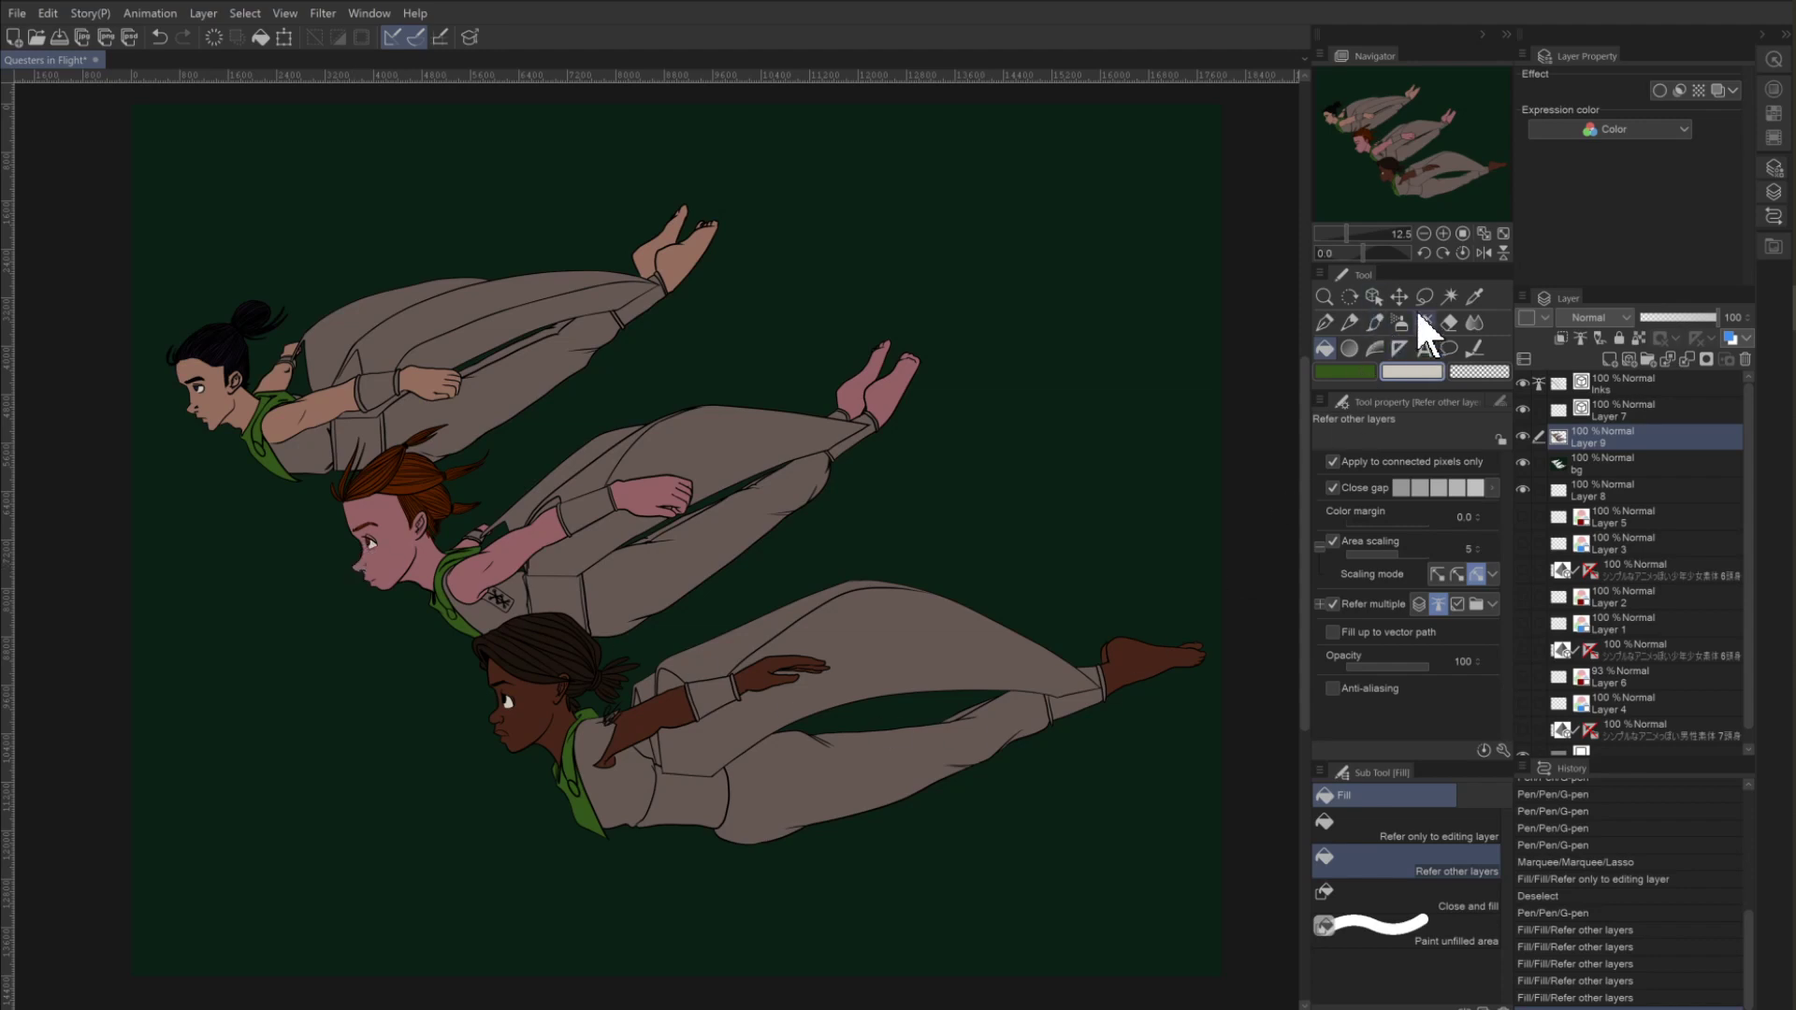
double_click(1347, 370)
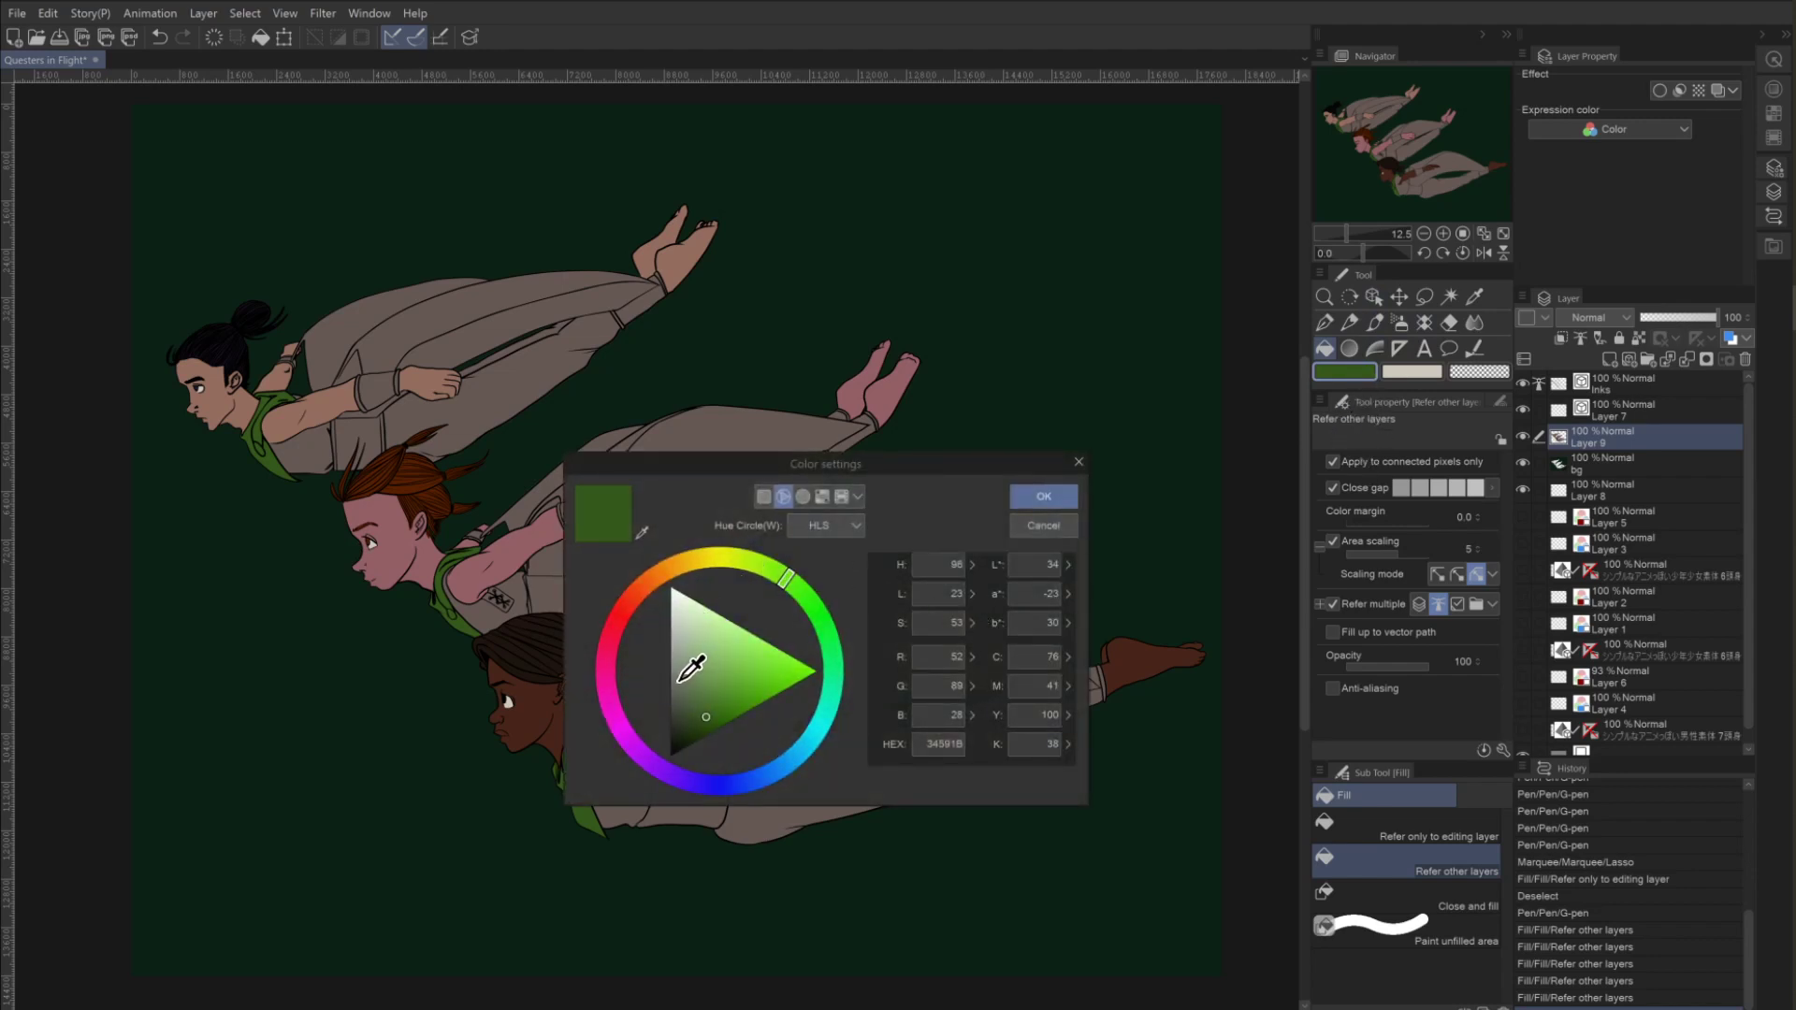
mouse_move(680, 681)
left_mouse_down()
mouse_move(687, 646)
mouse_move(675, 674)
left_mouse_up()
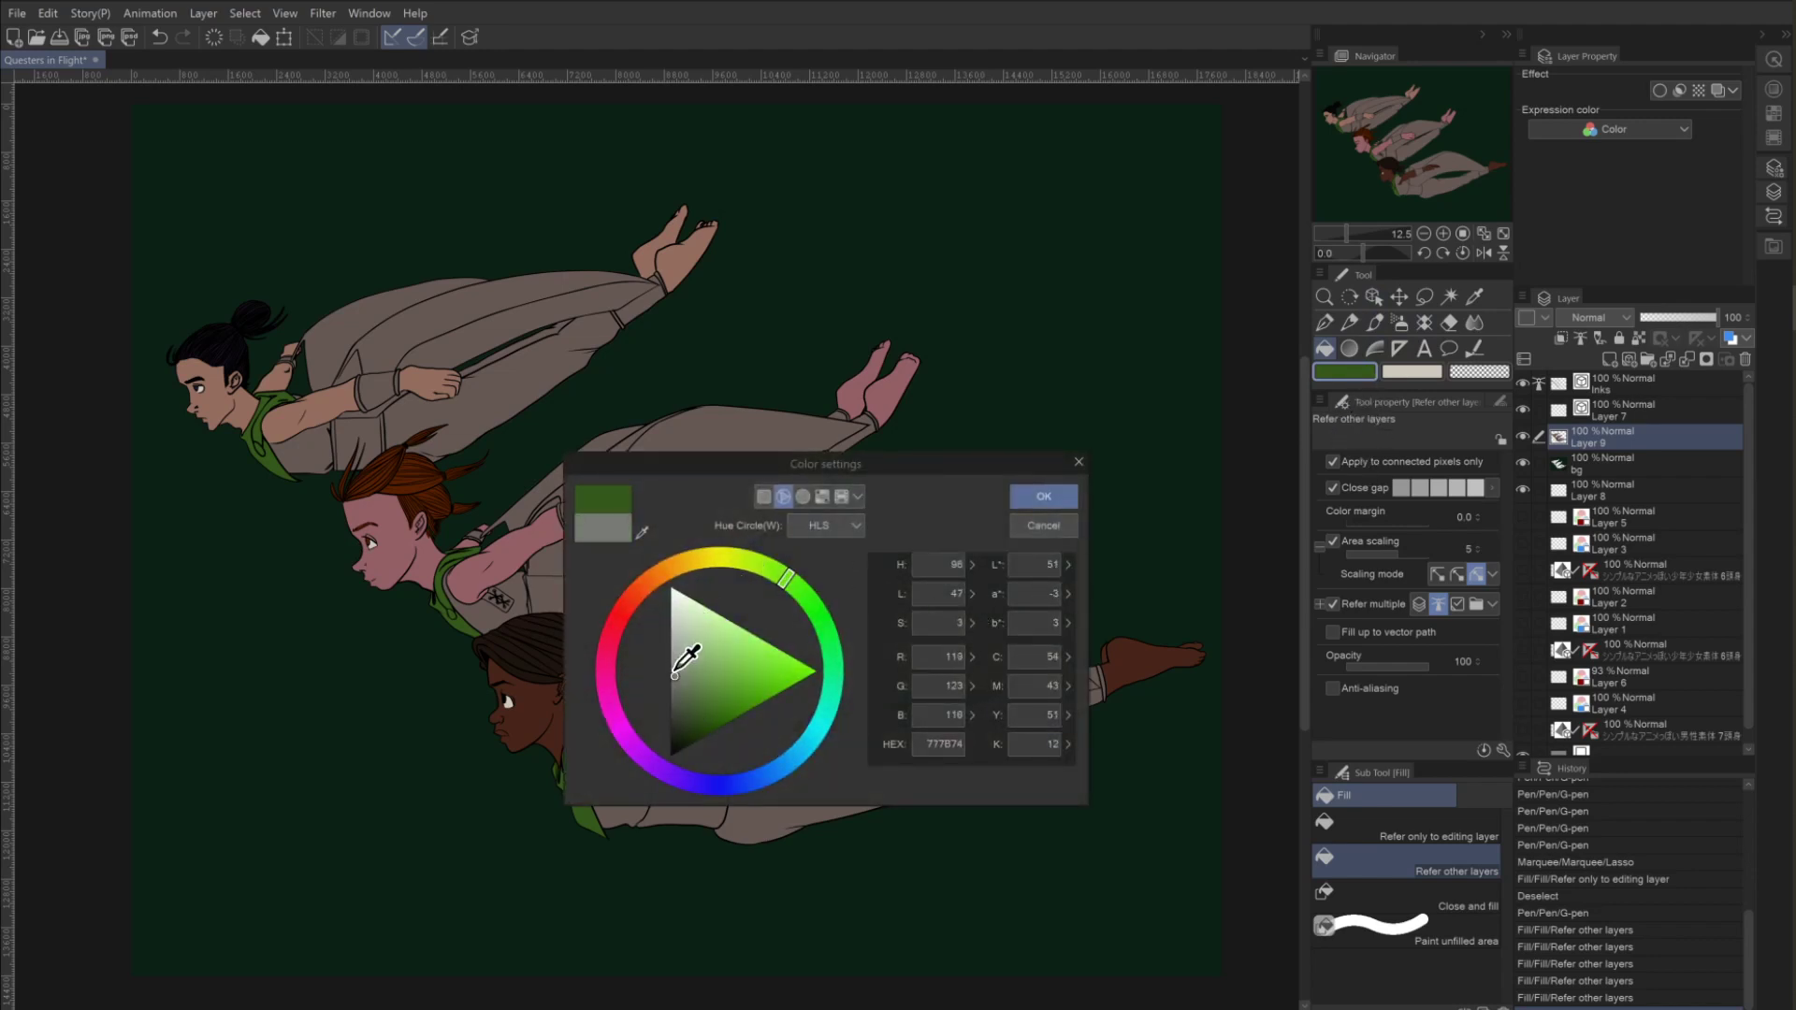
left_click(1042, 496)
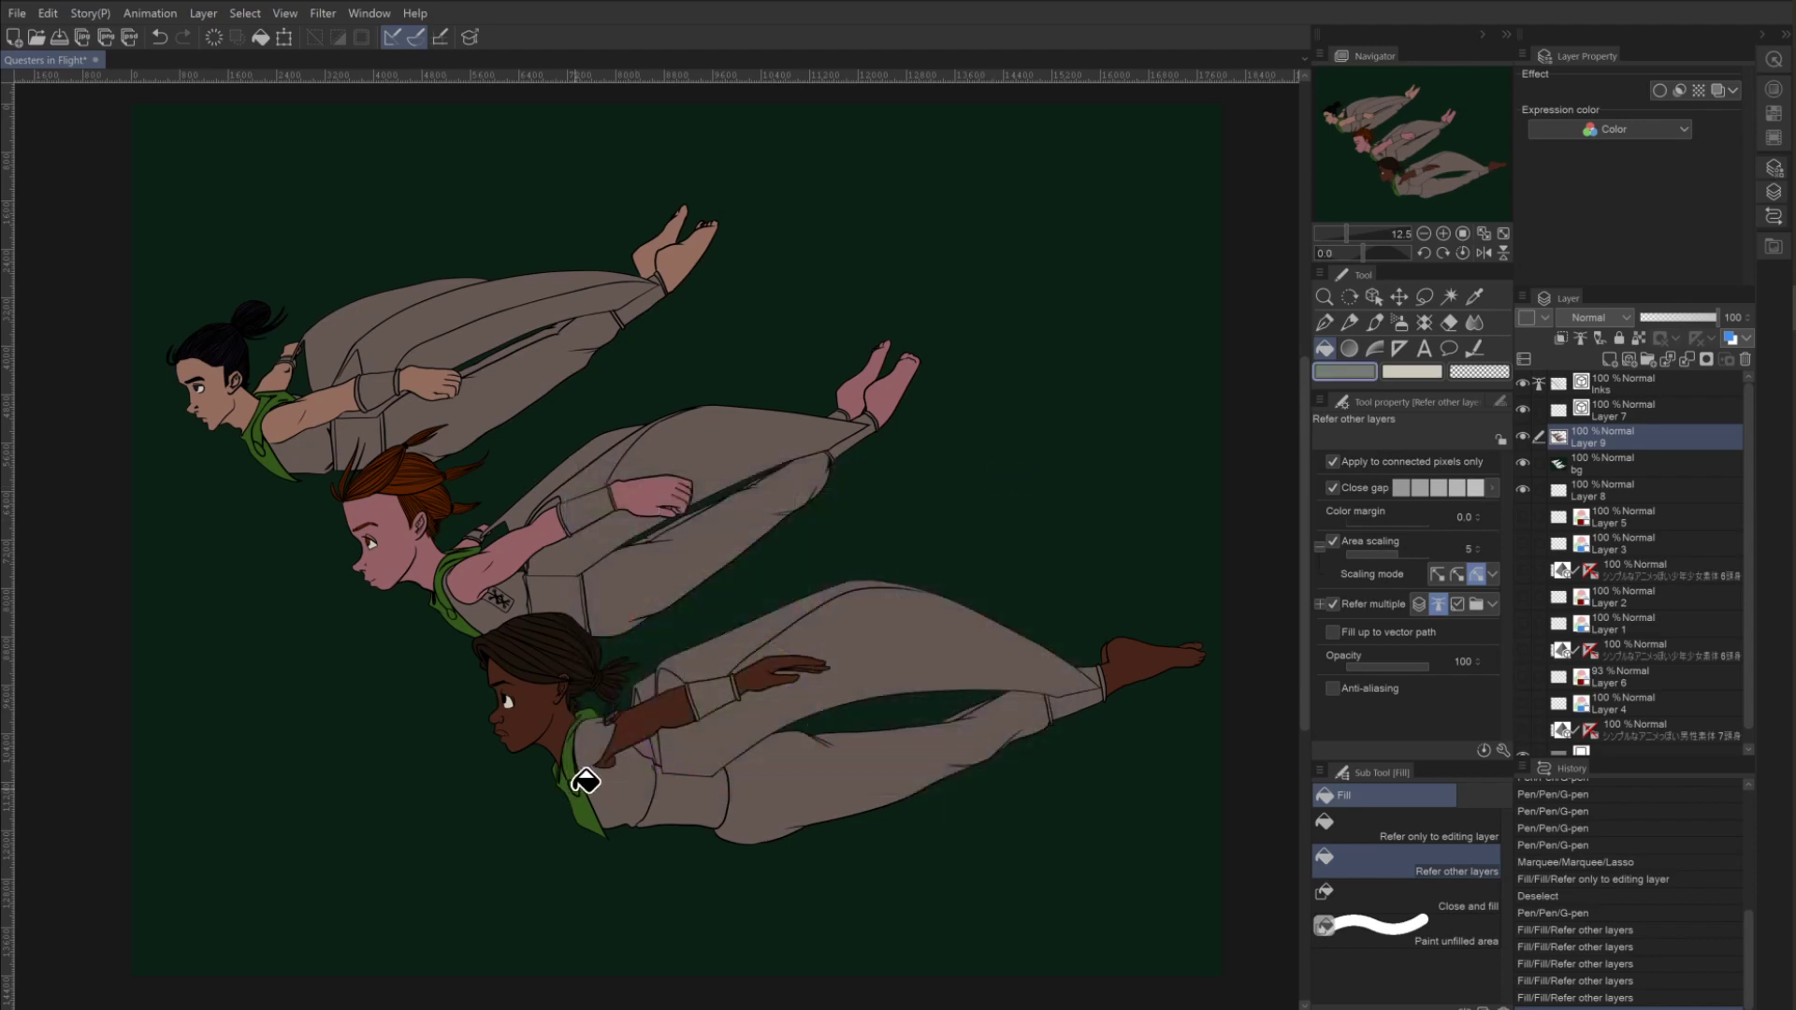
left_click(584, 781)
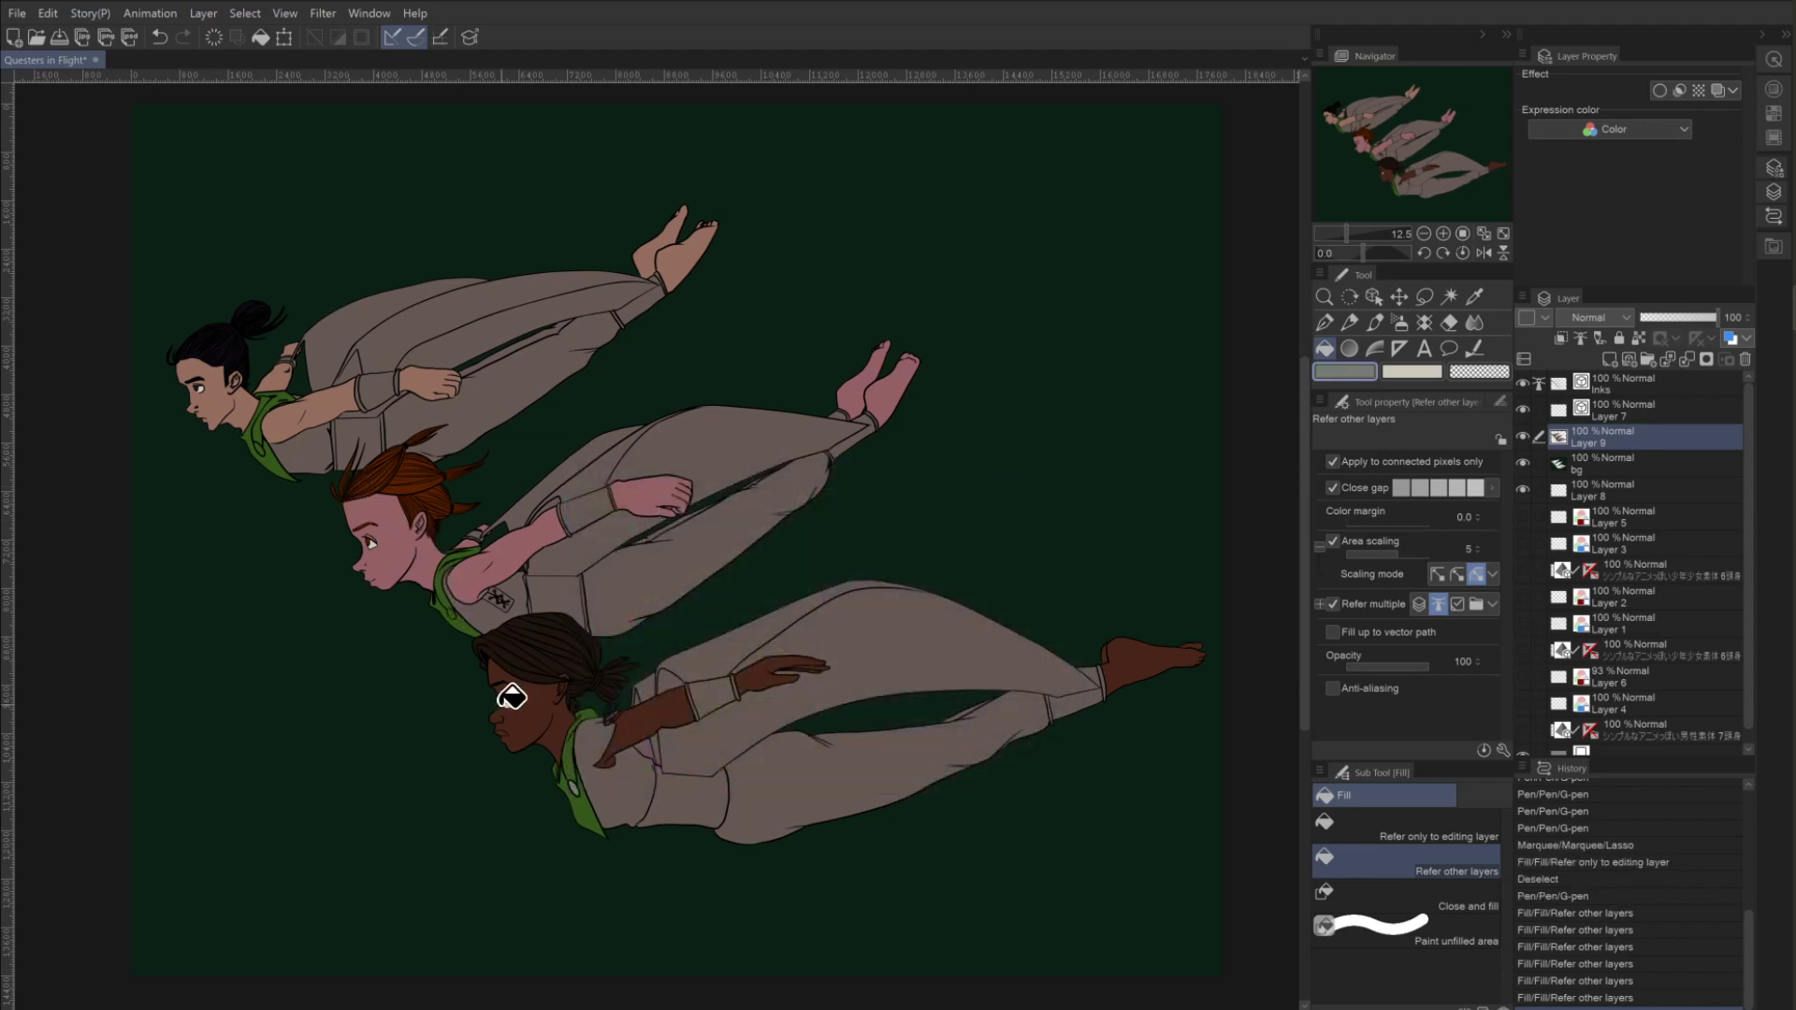
Shift the main grey to a slightly more saturated greenish grey and refill the front figure's collar clasp with it.
double_click(1330, 370)
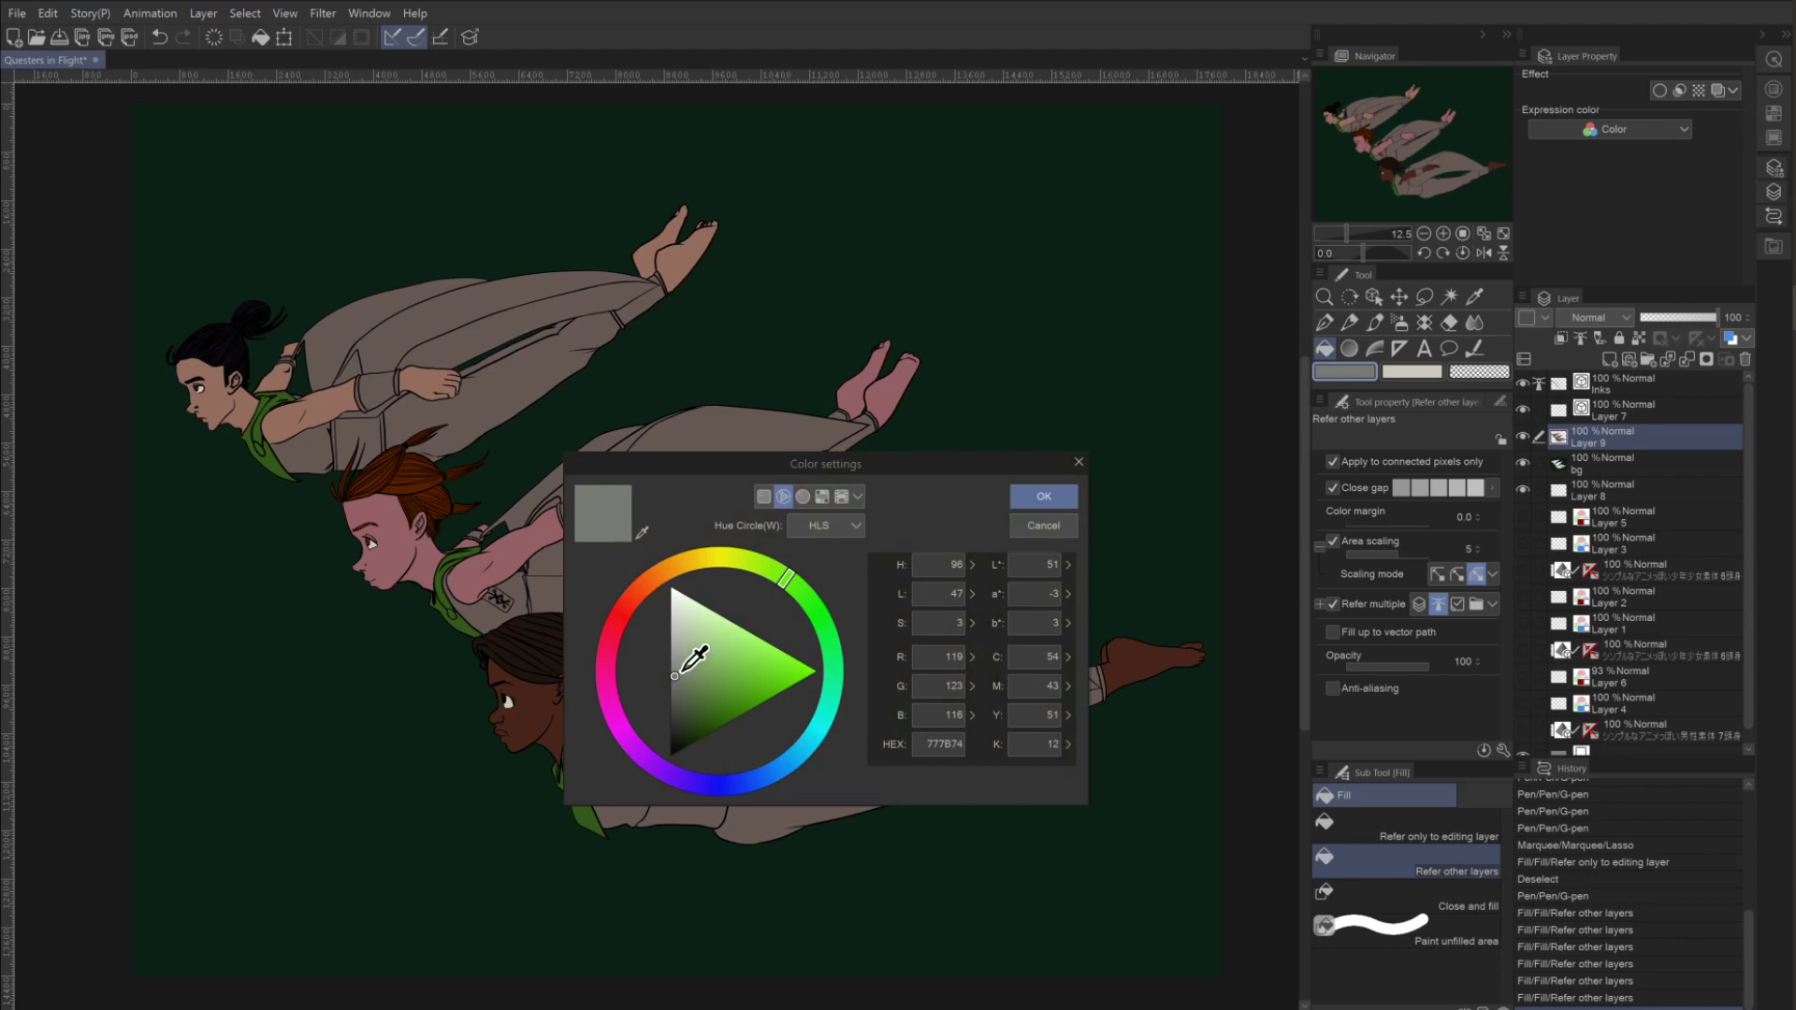
left_click_drag(682, 672, 687, 671)
left_click(1044, 496)
left_click(582, 776)
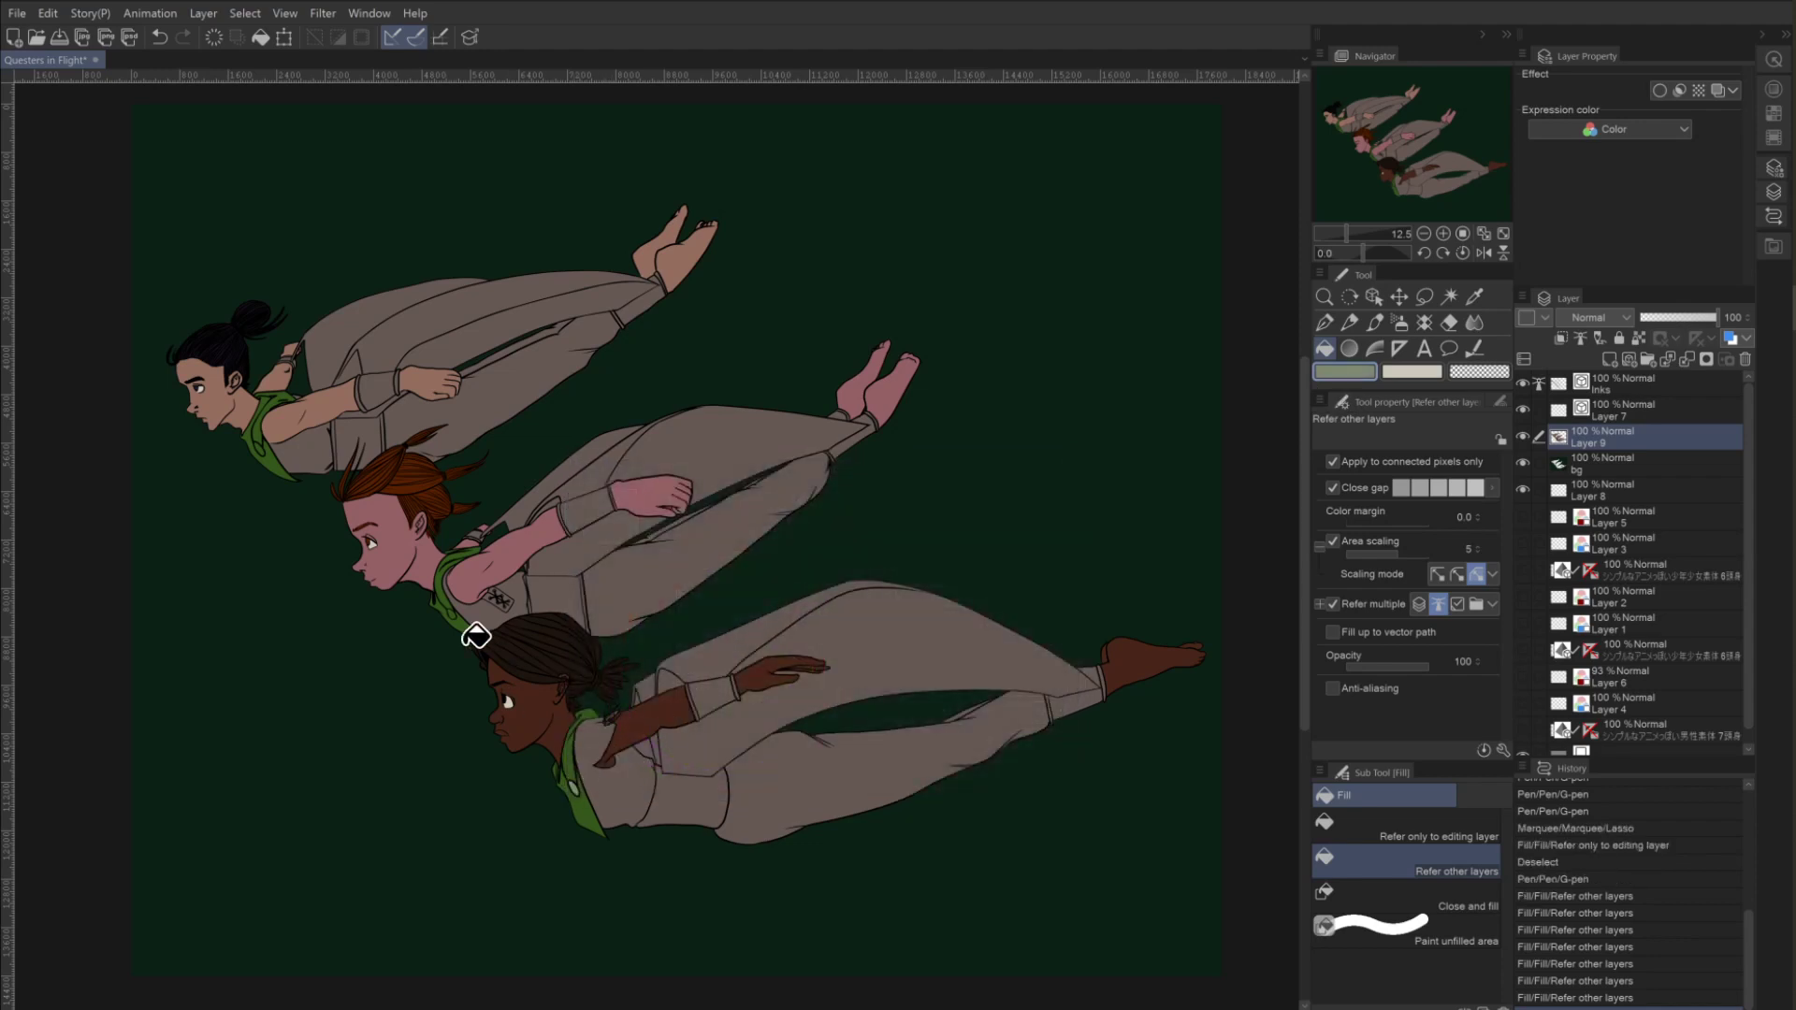
Fill the collar clasps of the middle and rear figures with the same greenish grey, referring to other layers.
left_click(465, 600)
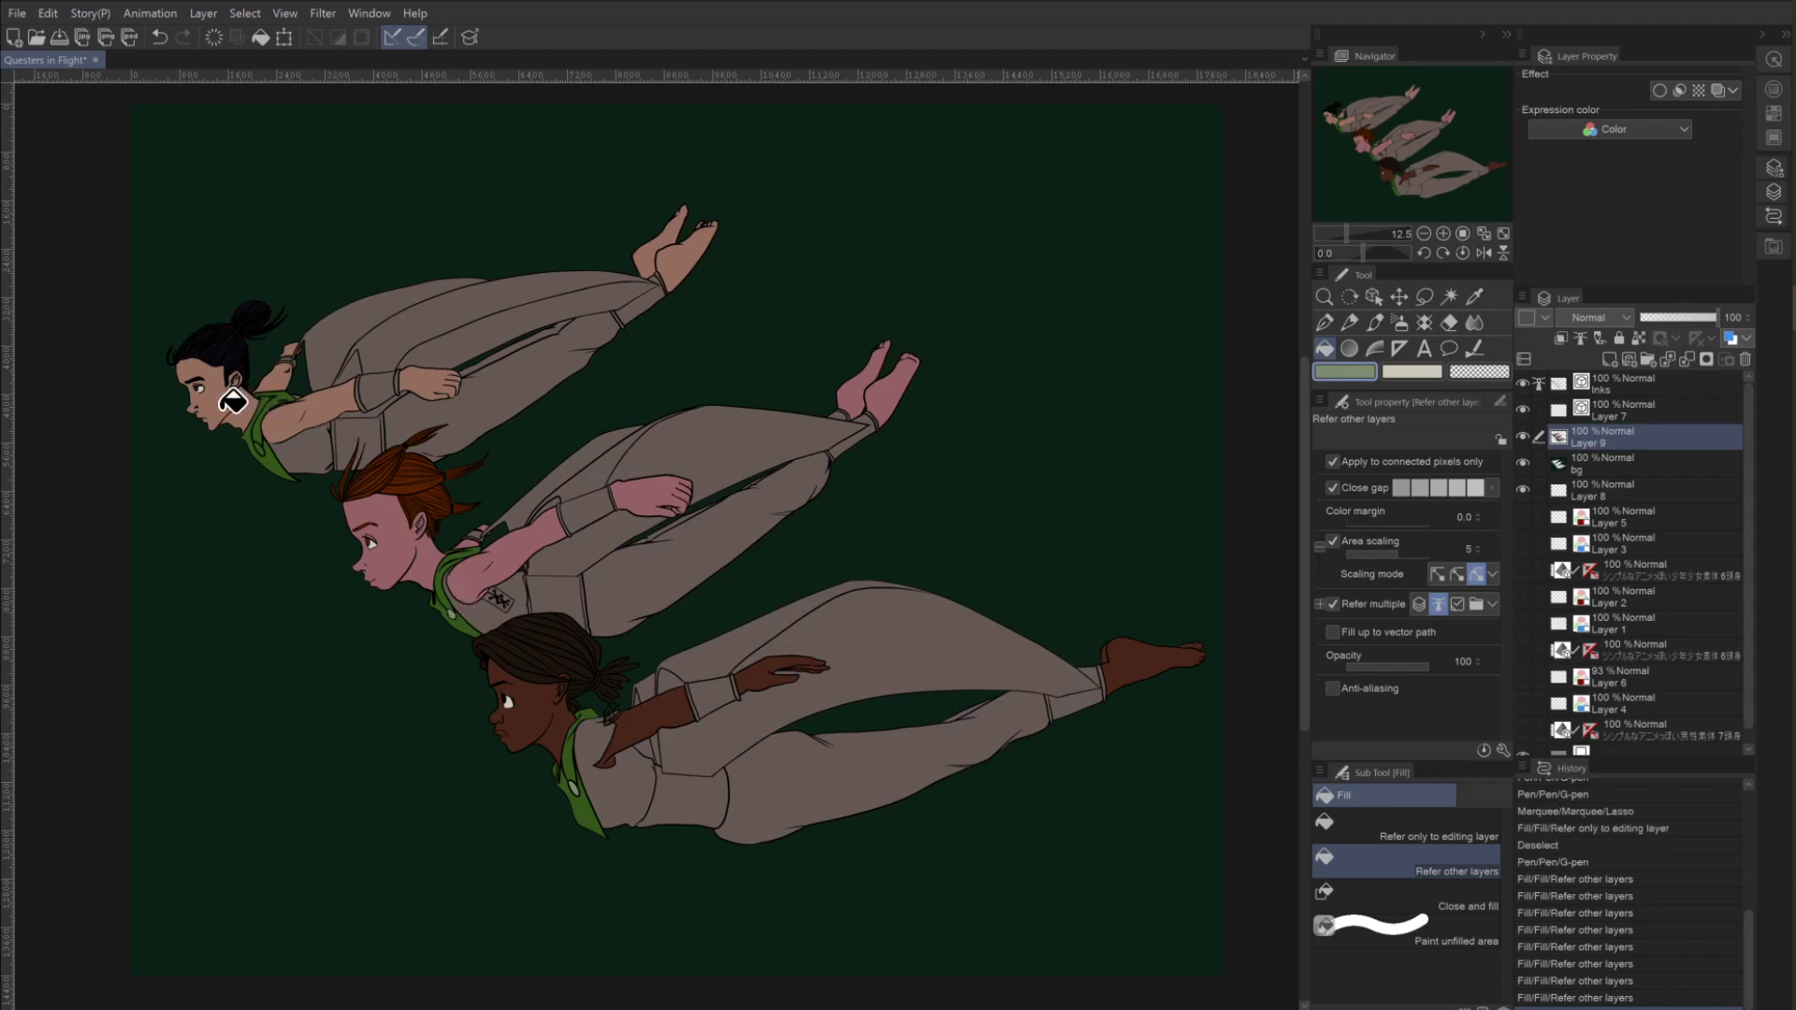
left_click(267, 436)
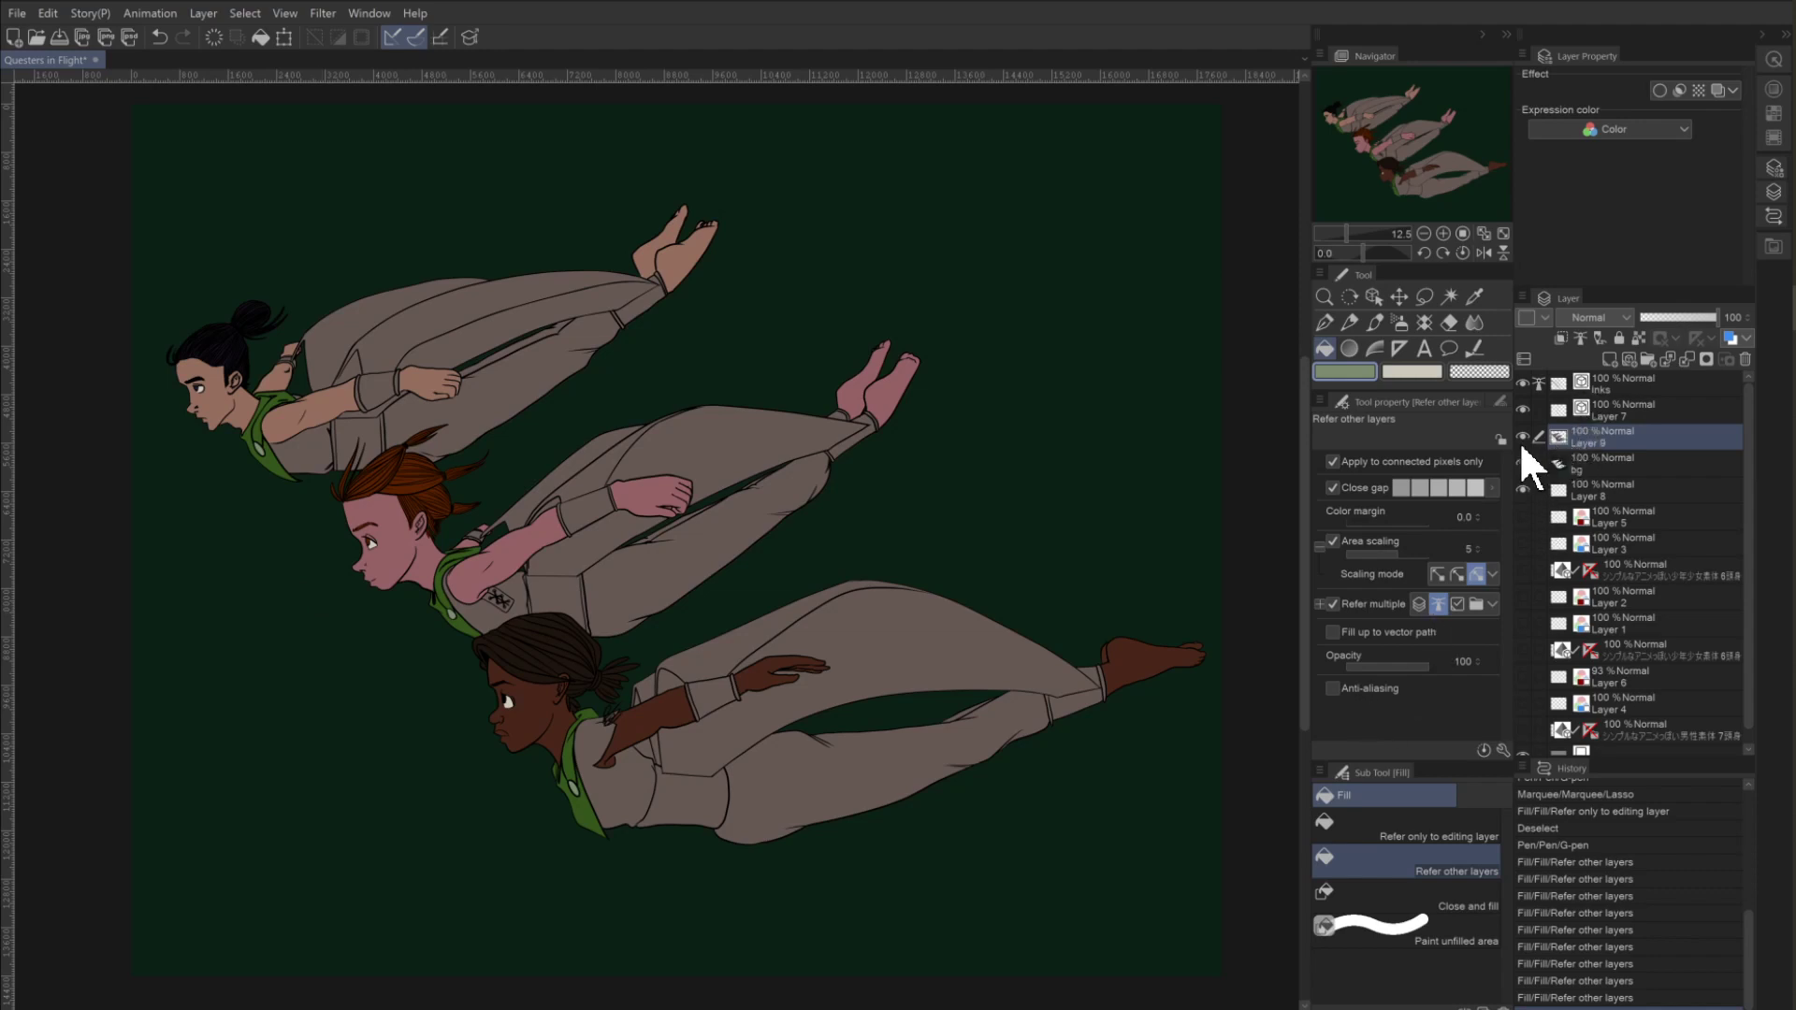
On the bg layer, sample the dark green backdrop as the main colour and clear the layer's contents.
left_click(1585, 464)
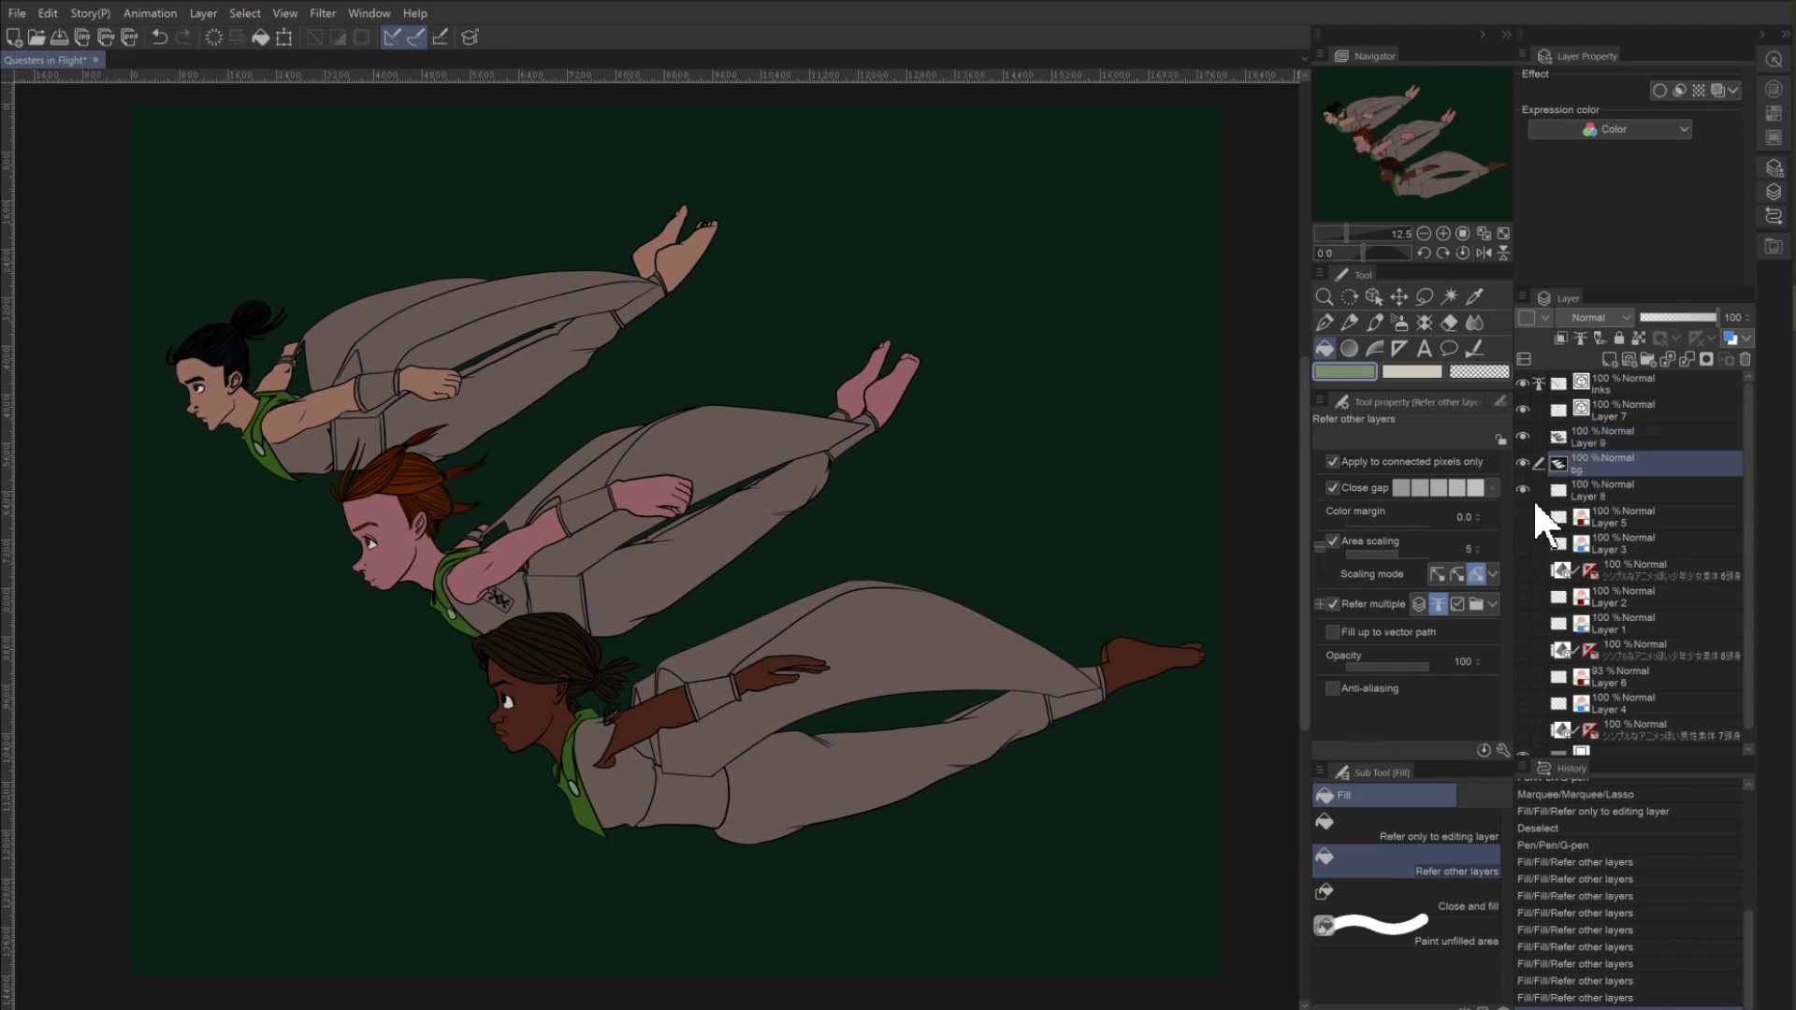
left_click(1160, 482, "alt")
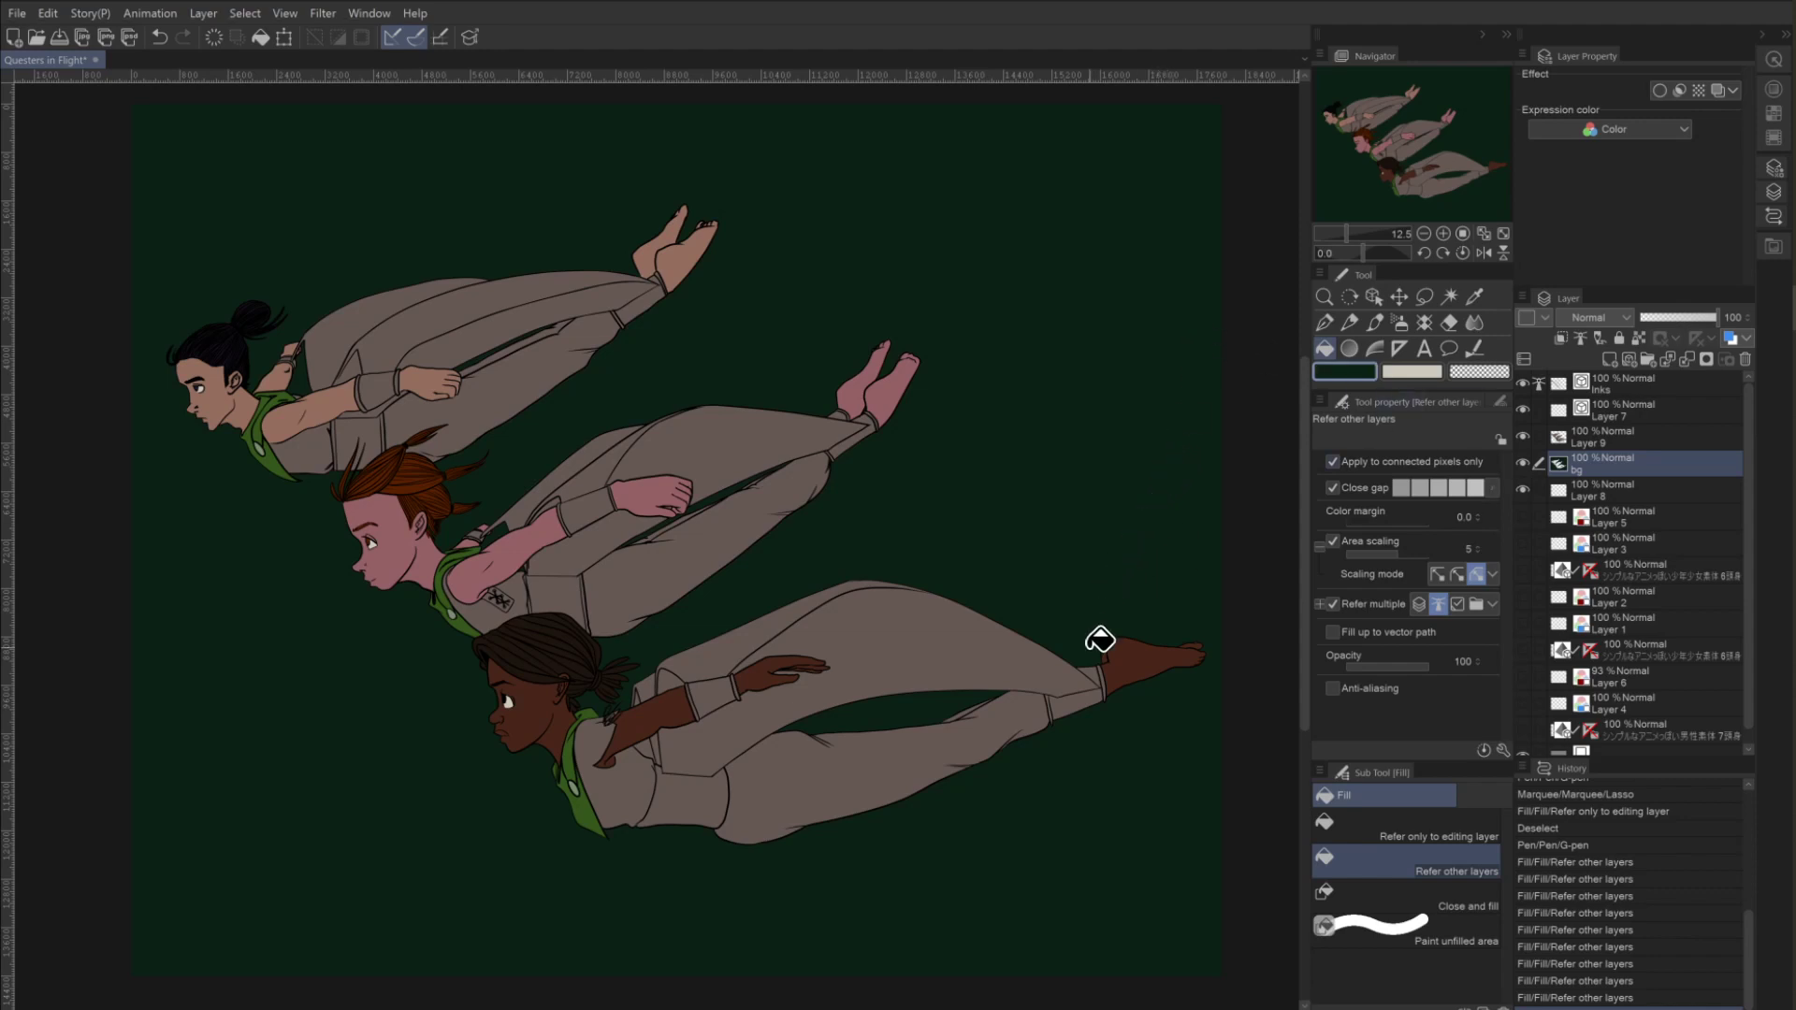
key("Delete")
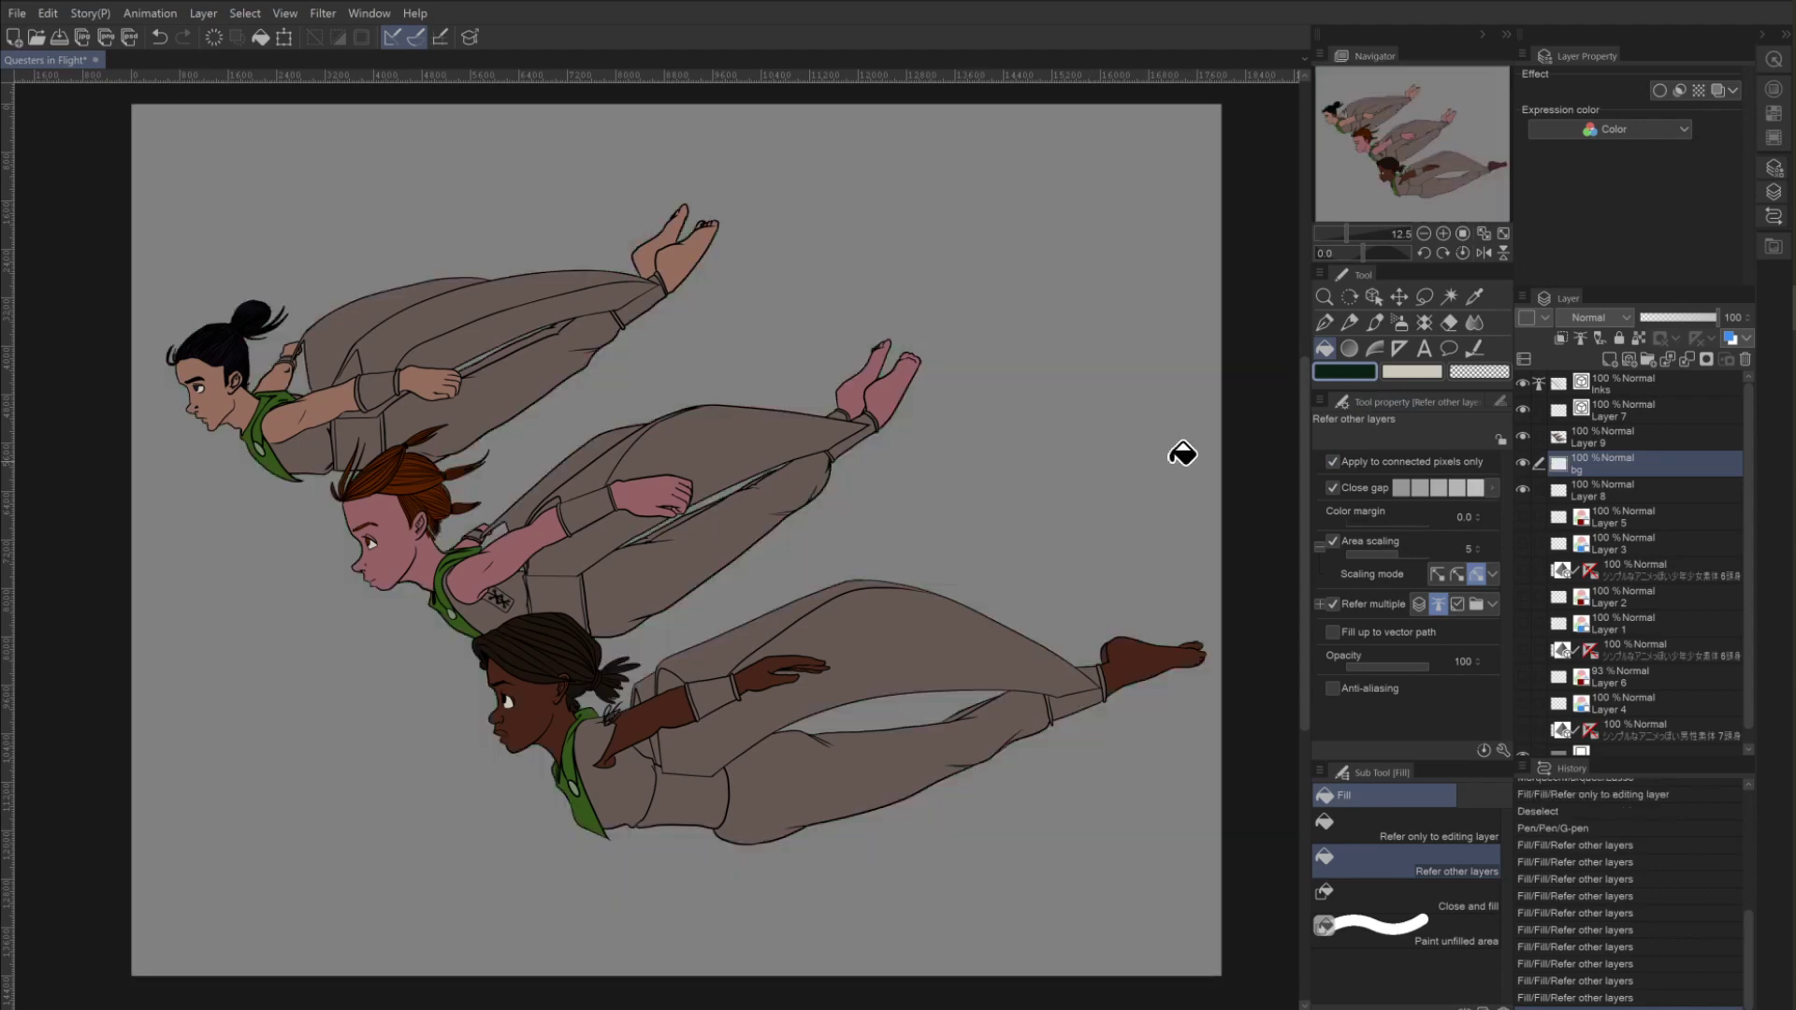
left_click(1148, 526)
left_click(1171, 525)
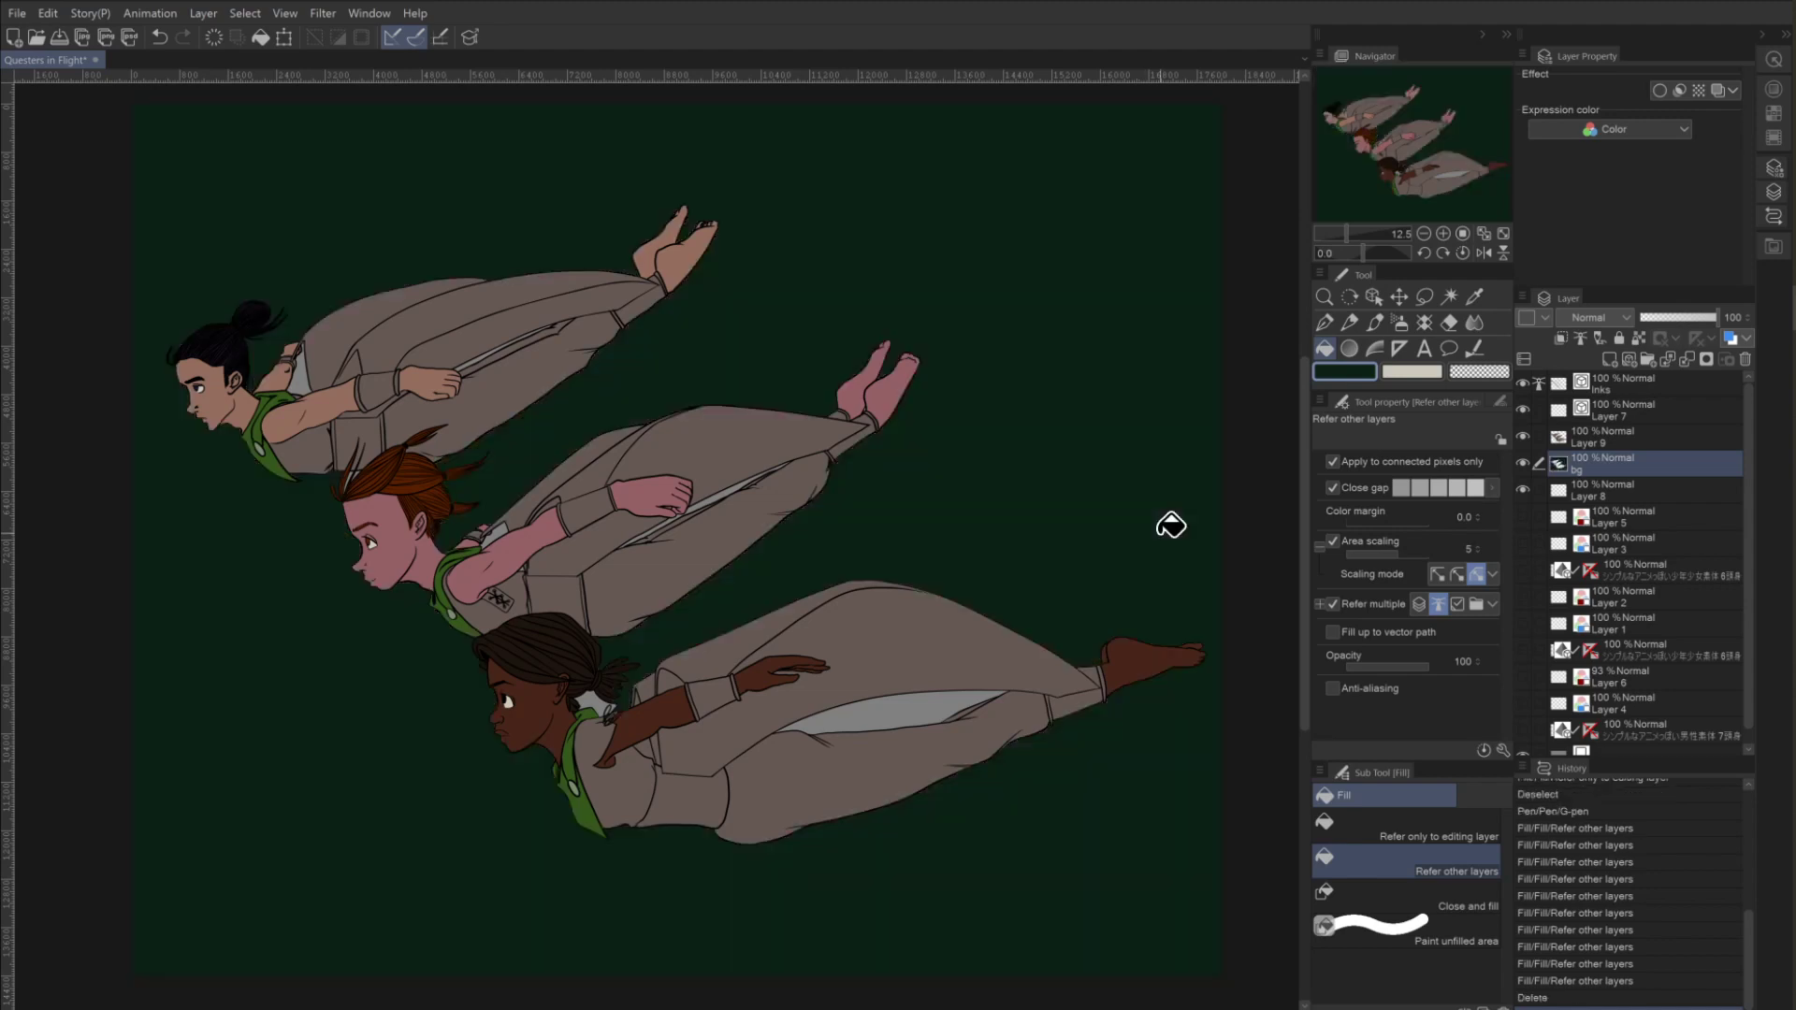
key("ctrl+z")
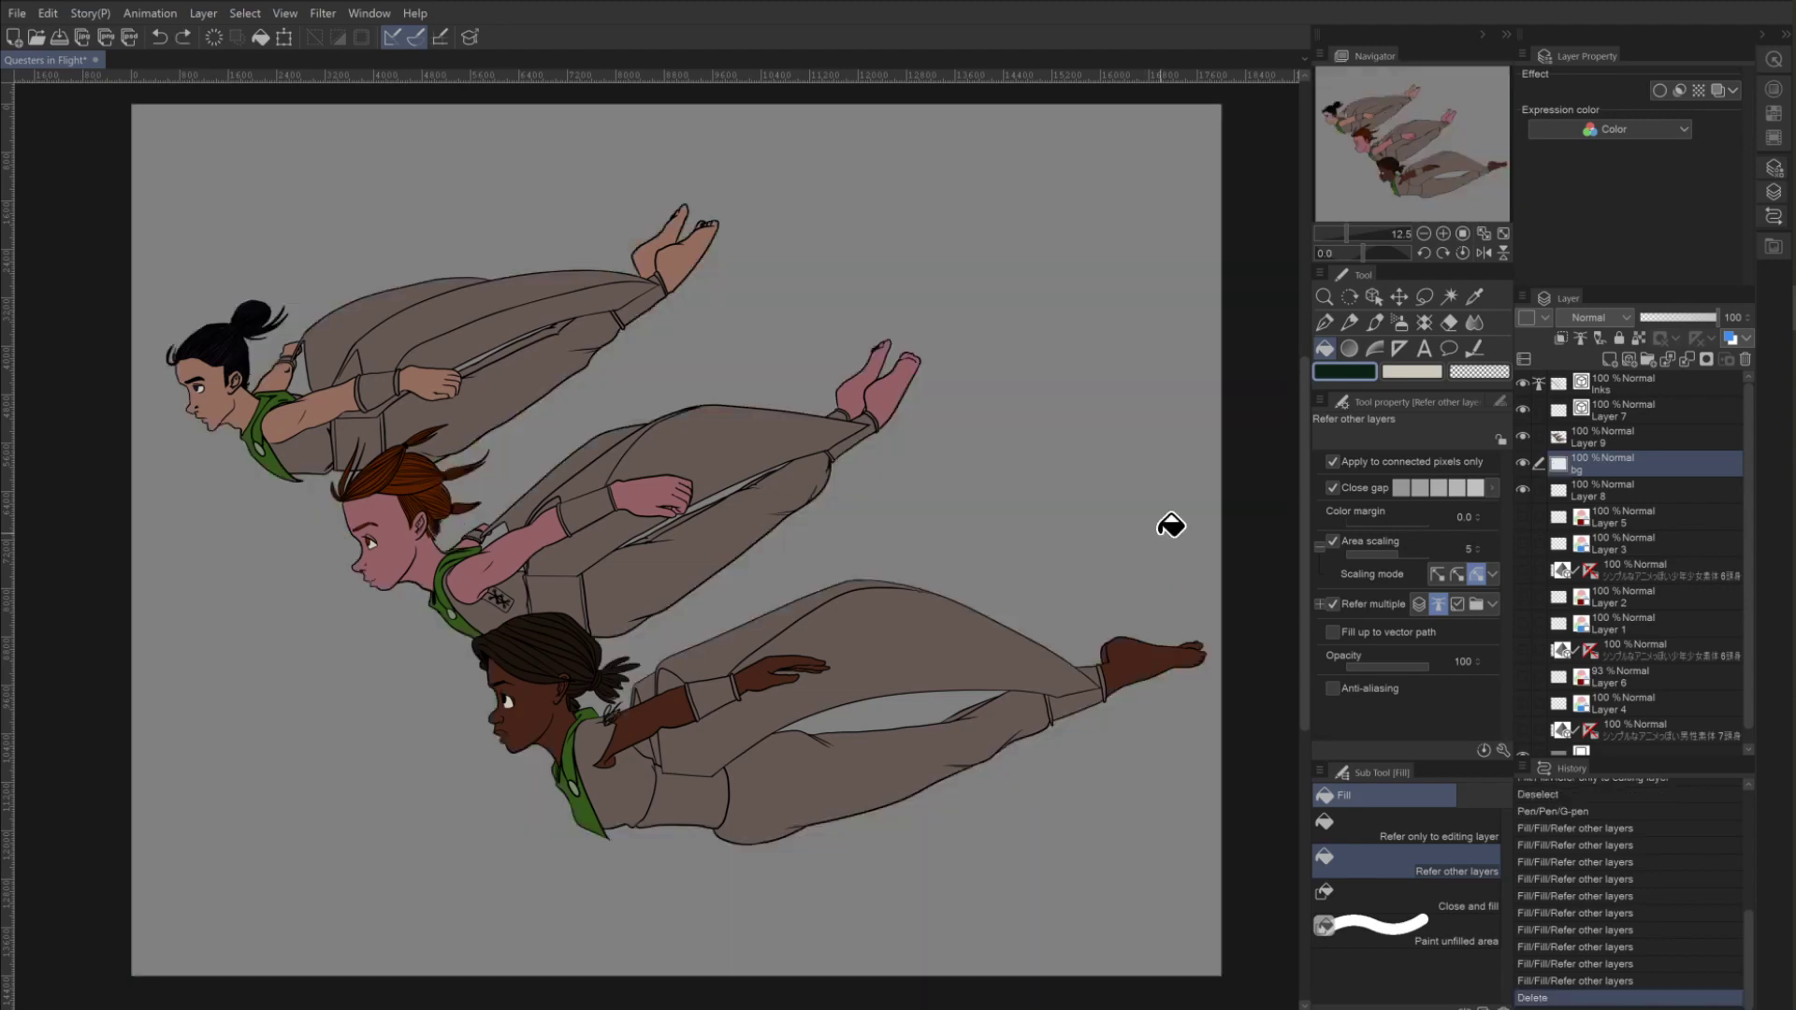
Fill the entire bg layer with the sampled dark green, referring only to the editing layer.
left_click(1417, 828)
left_click(1102, 526)
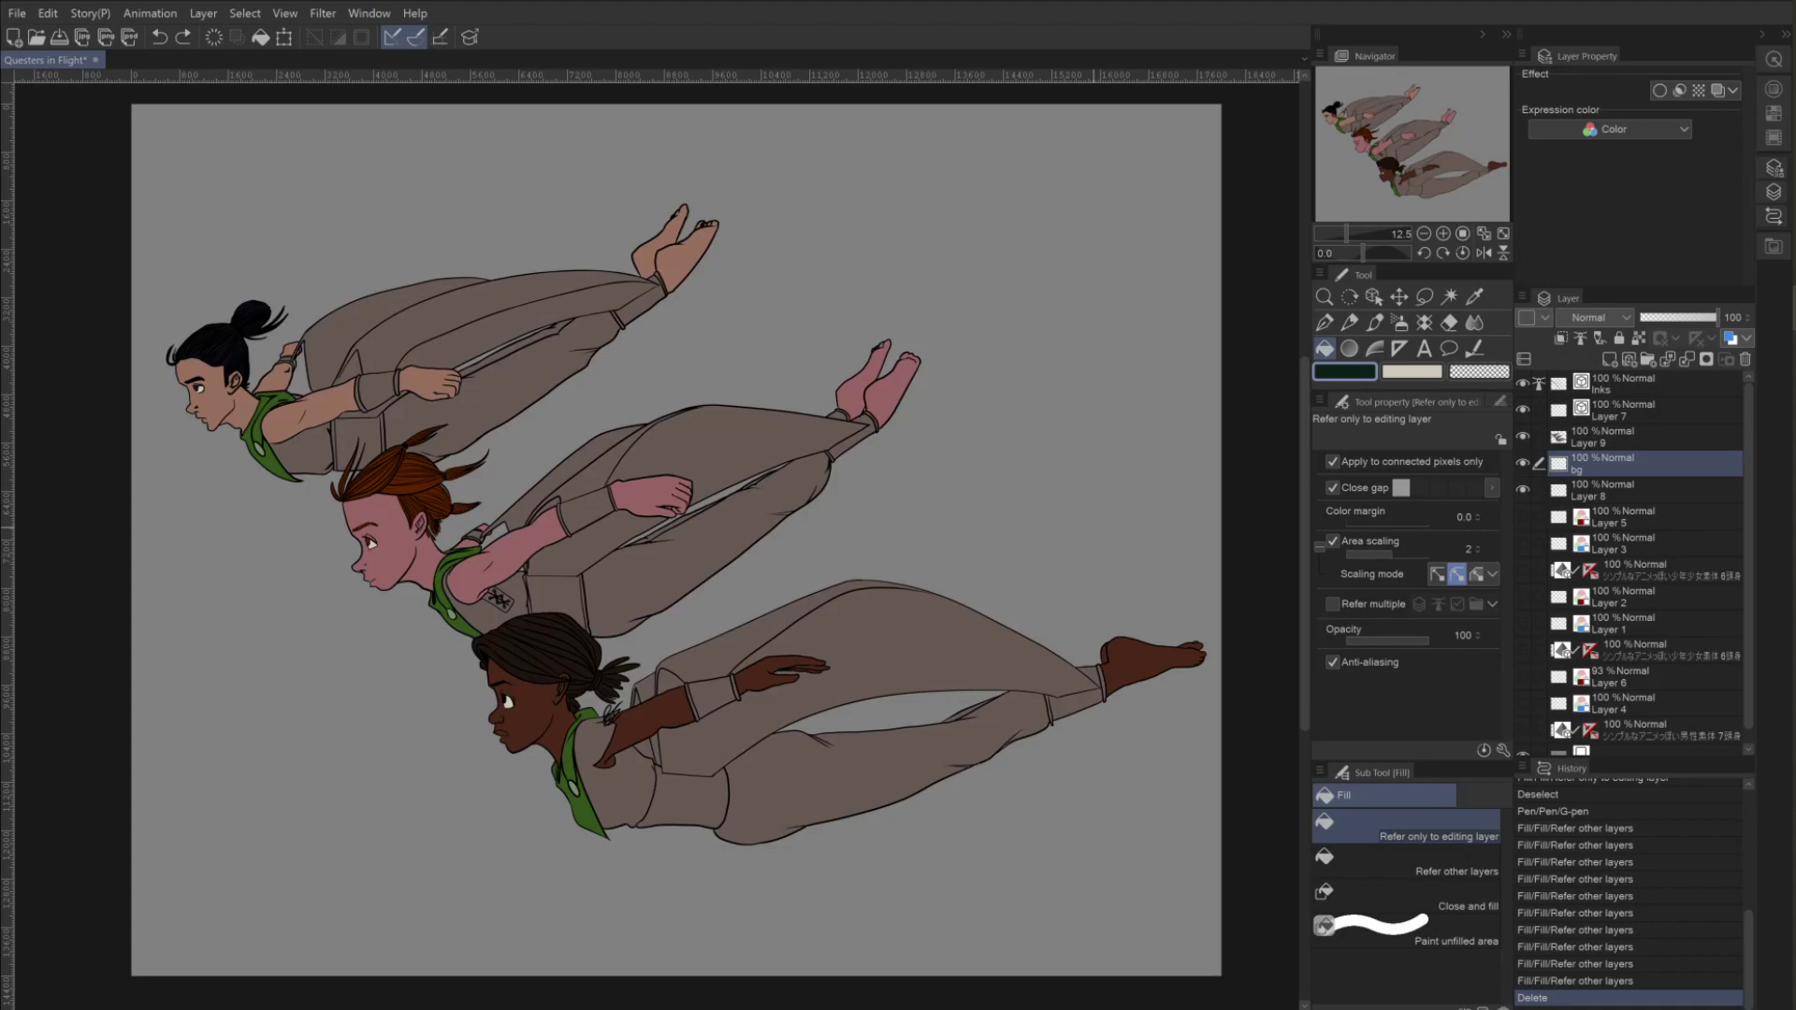
Fill the bg layer with the dark green and make Layer 9 the reference layer, limiting auto select to connected pixels.
left_click(1093, 529)
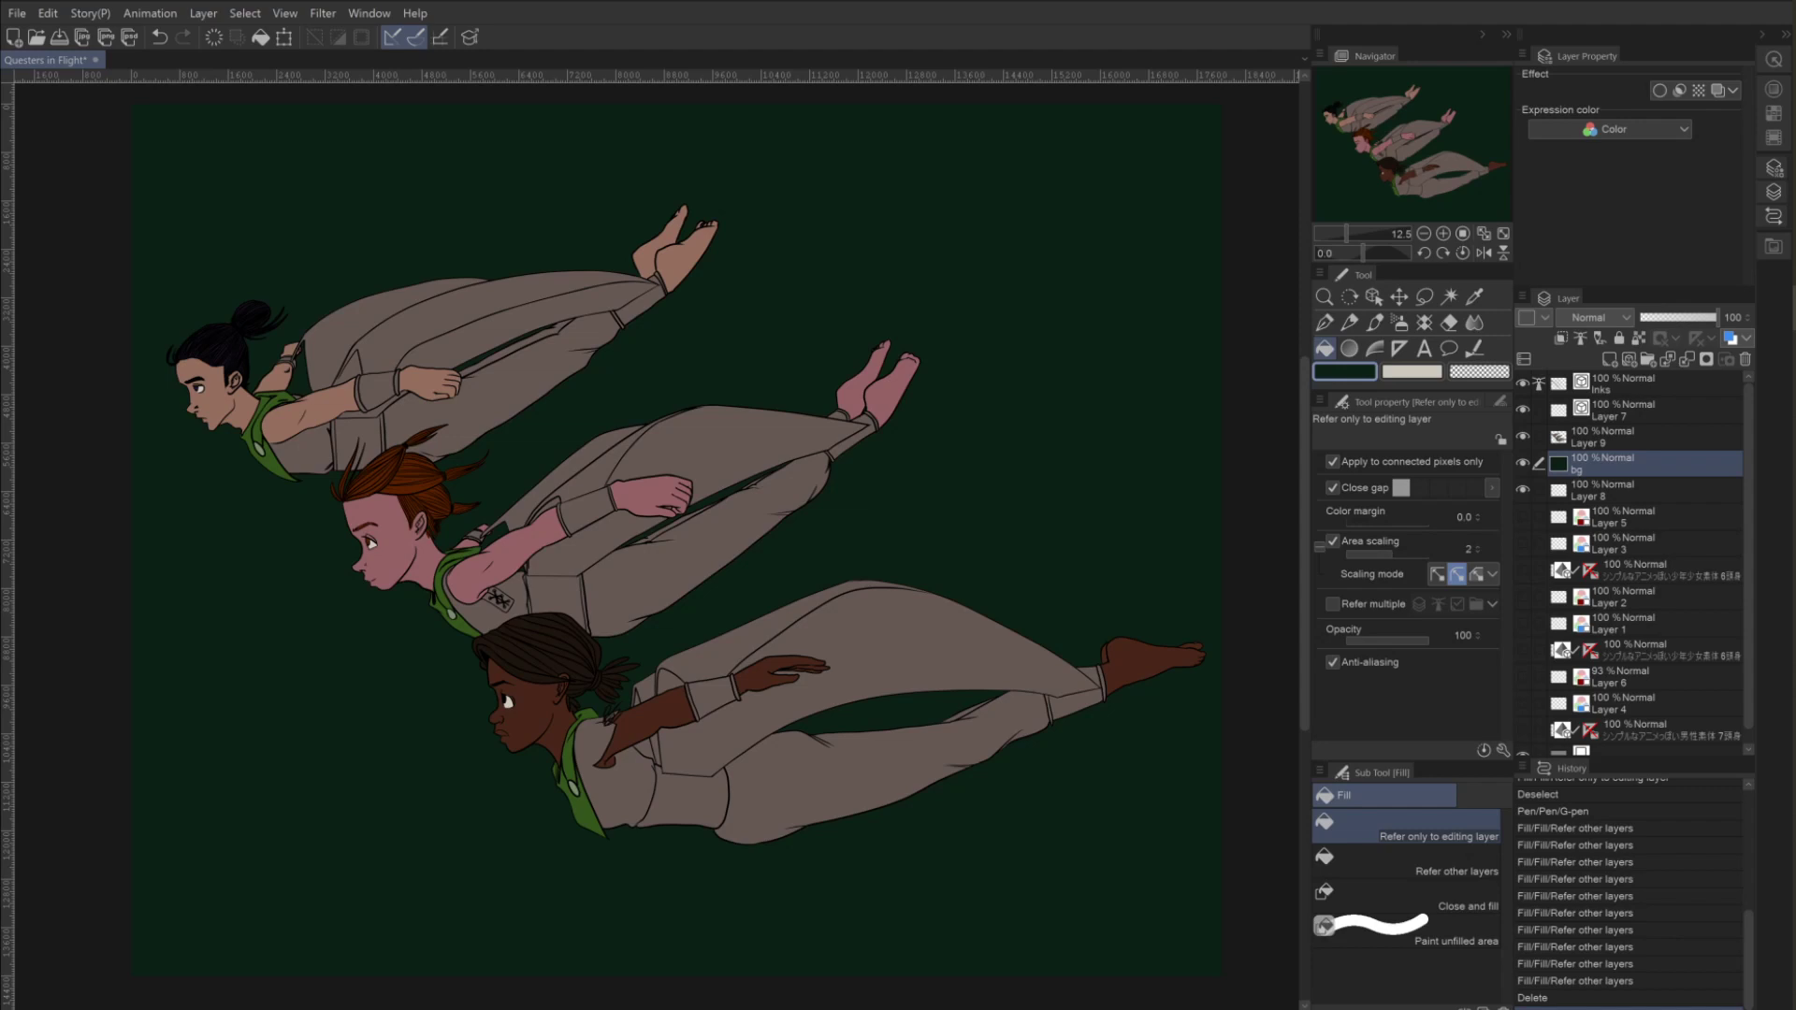
left_click(1447, 297)
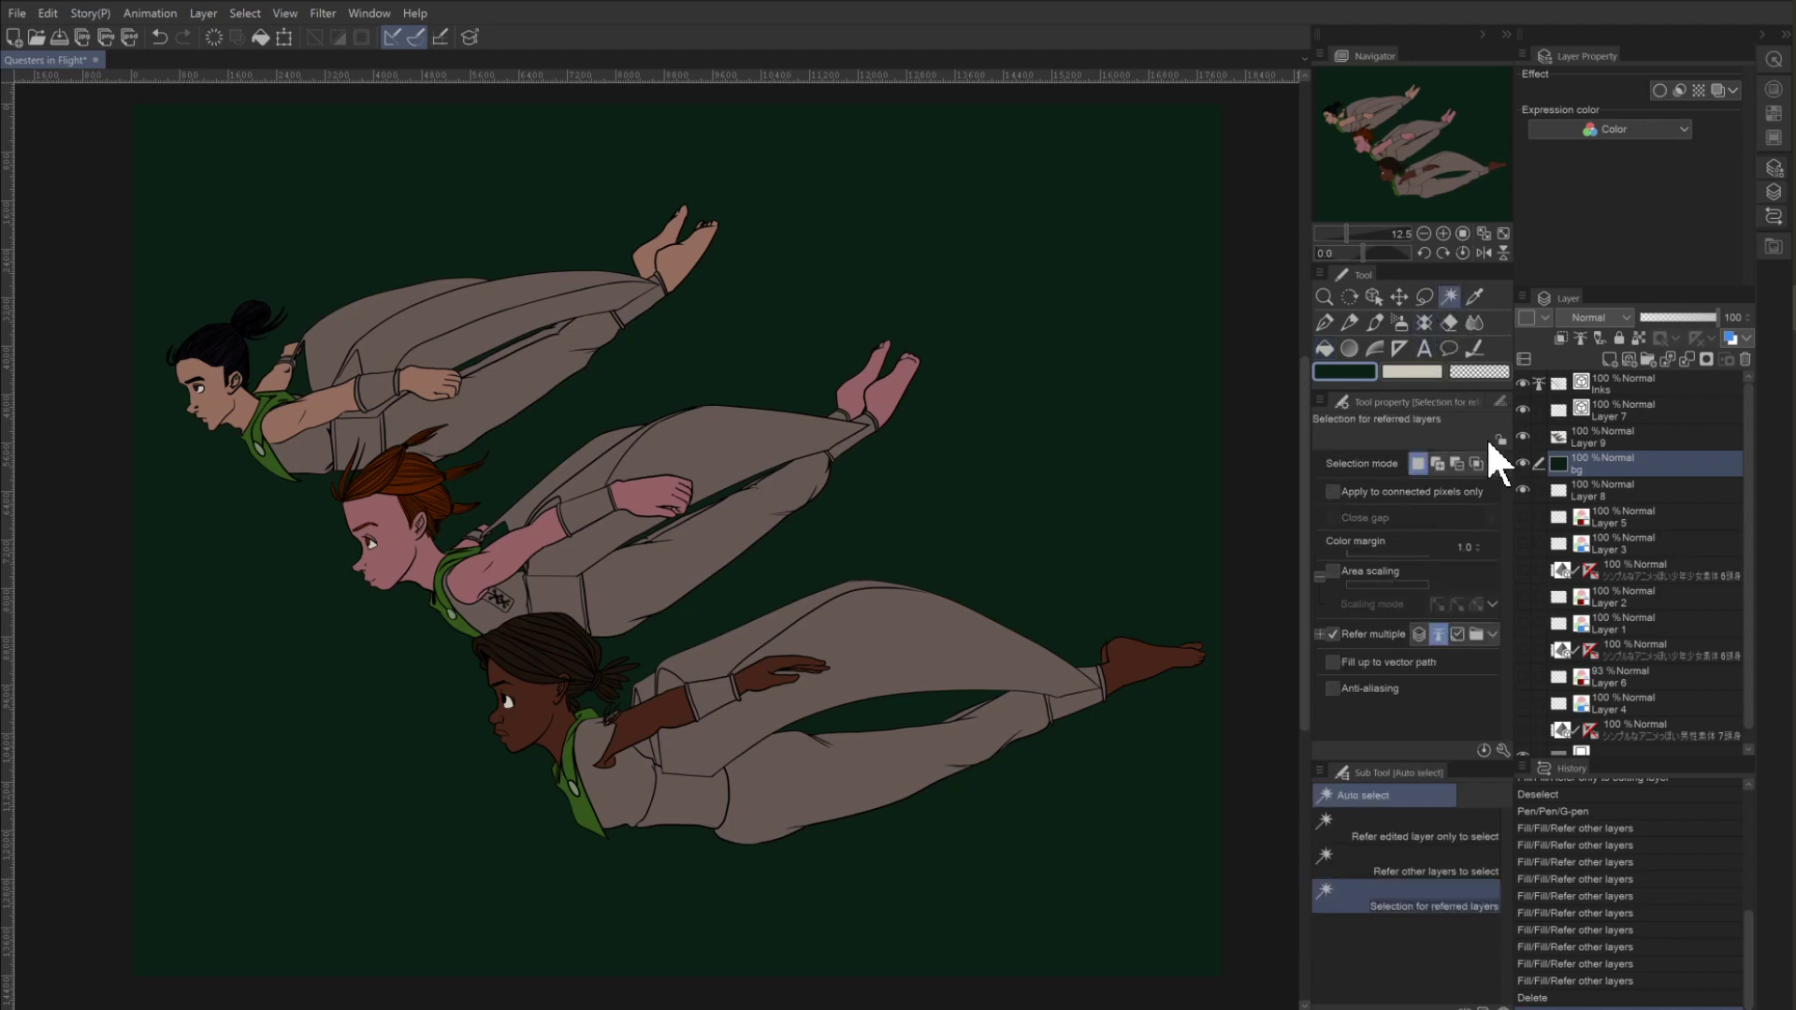
left_click(1580, 436)
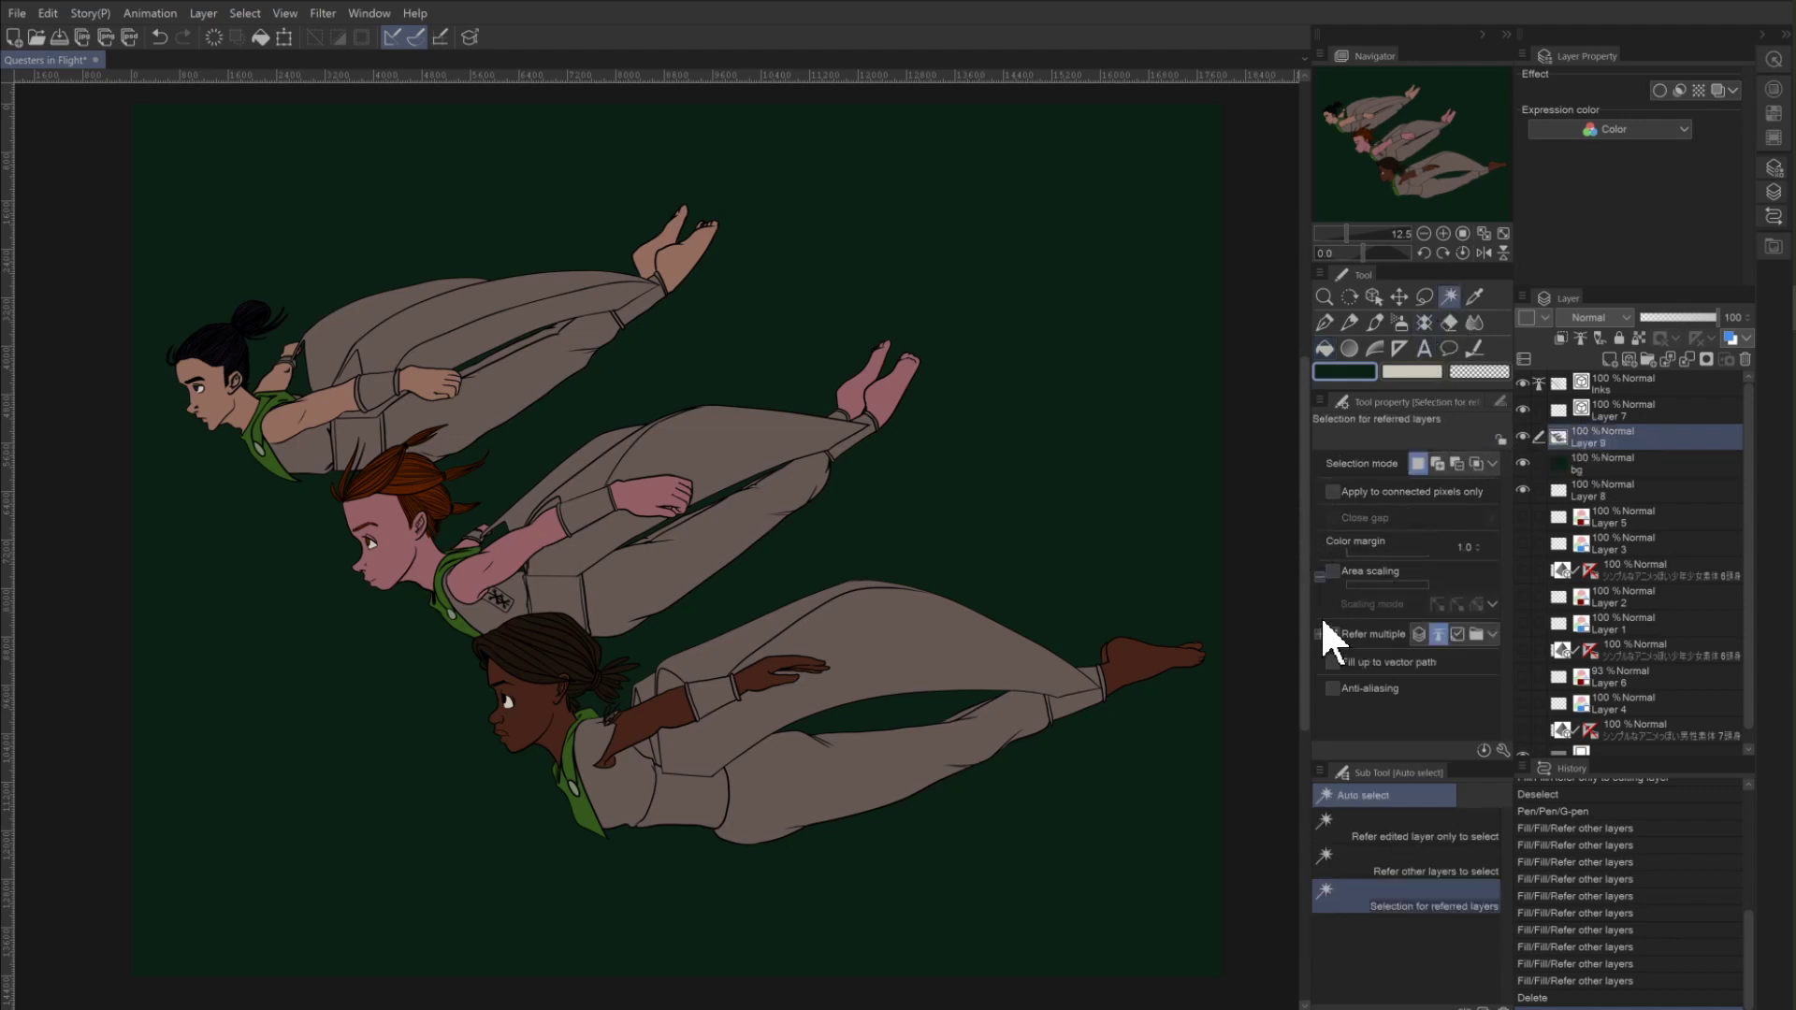
left_click(1333, 491)
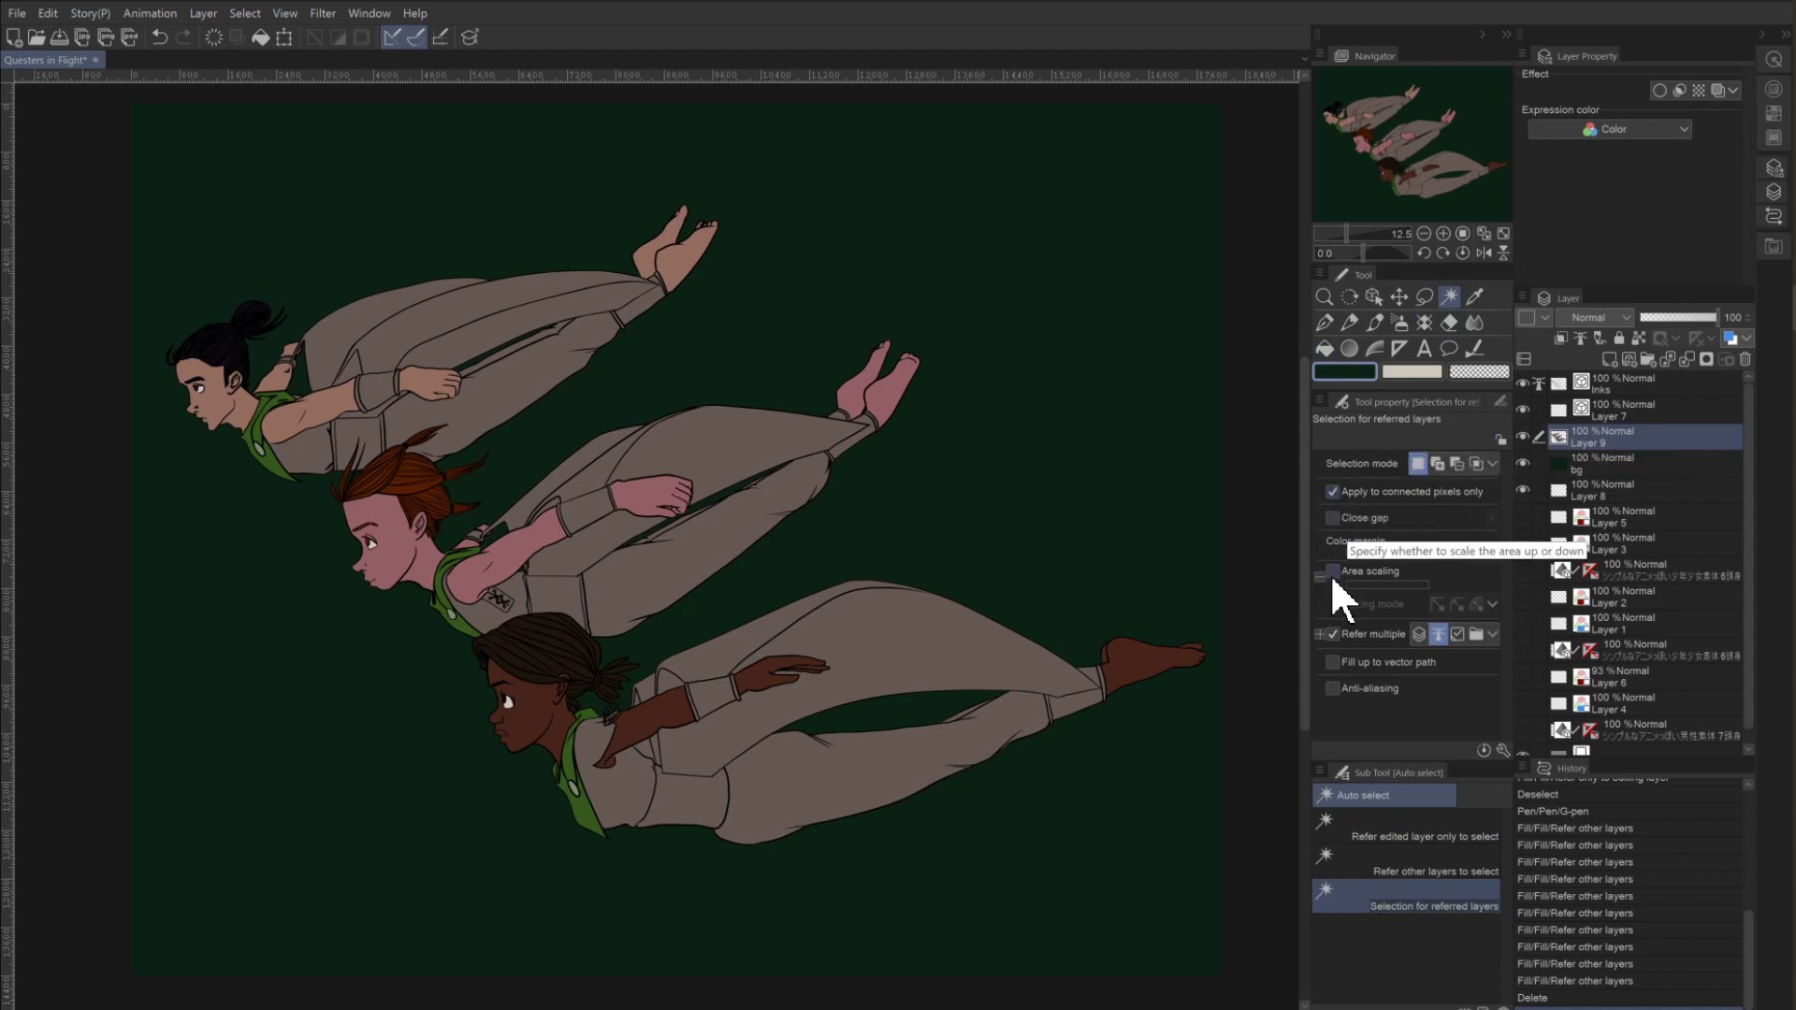
left_click(1579, 338)
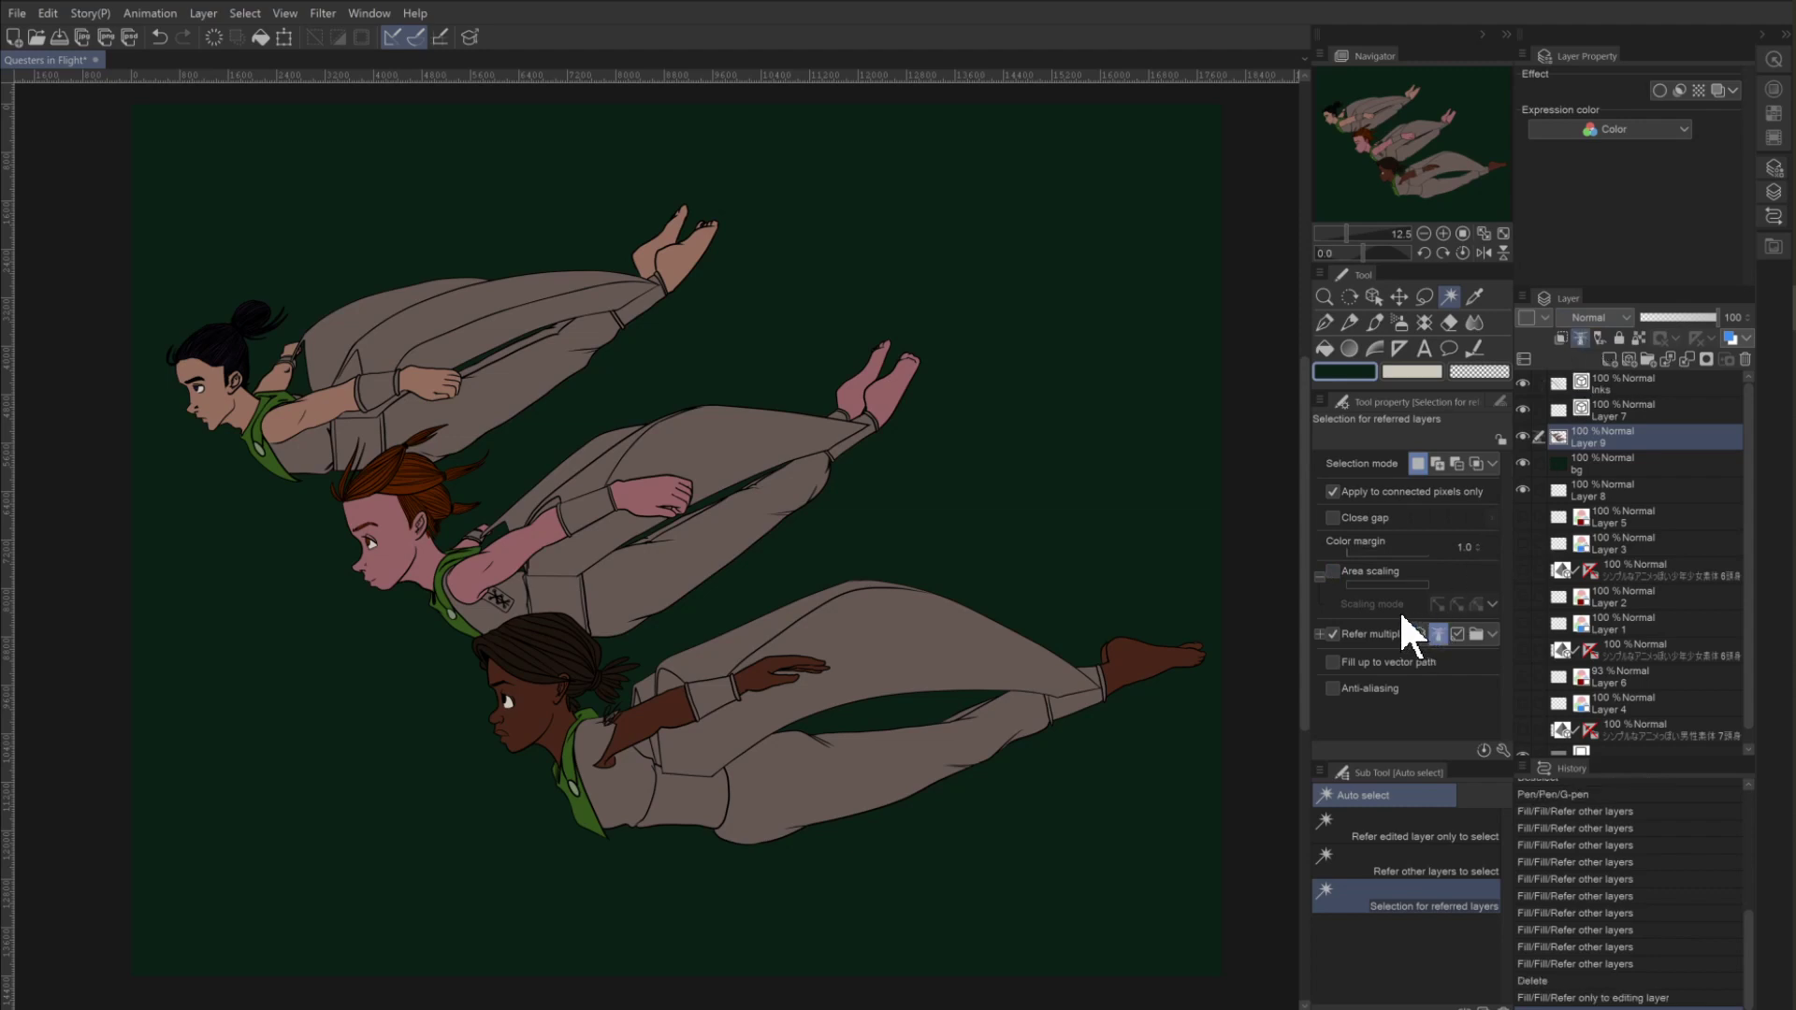
Add a raster layer above the colour layer, rename the colour layer "flats" and the new layer "/Shuba".
left_click(1605, 356)
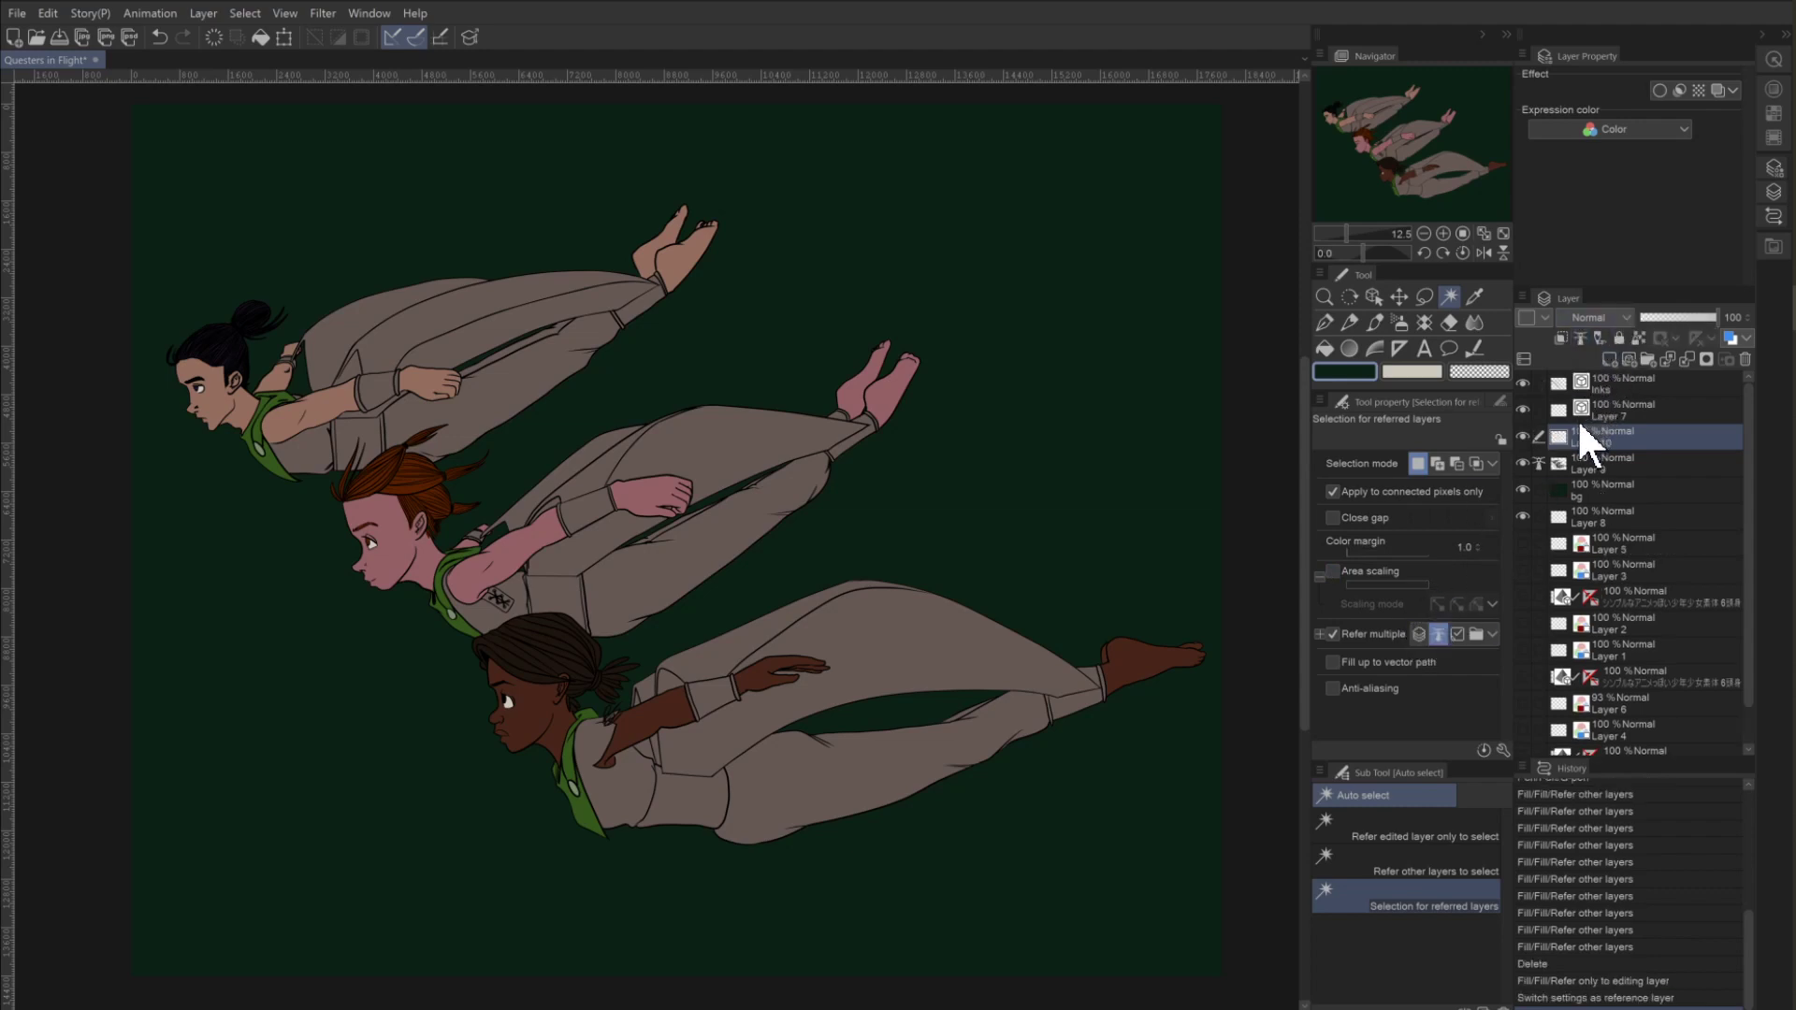
left_click(1588, 464)
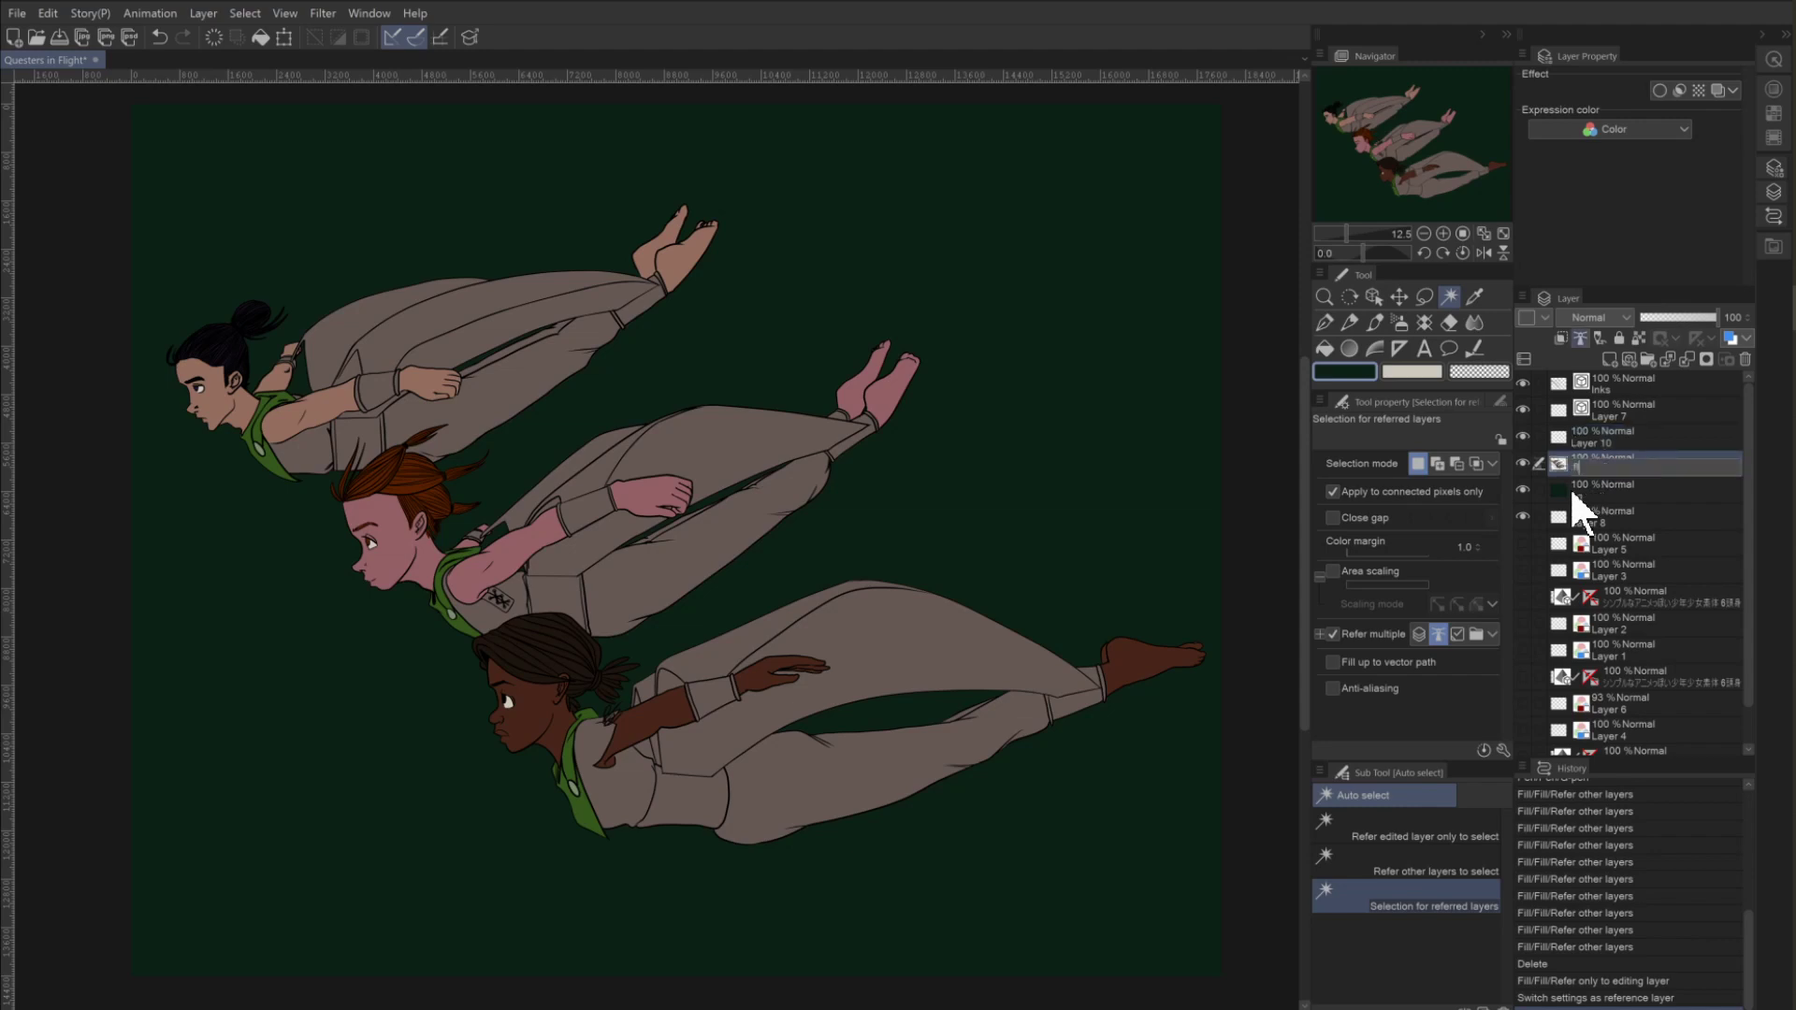
type("flats")
key("Return")
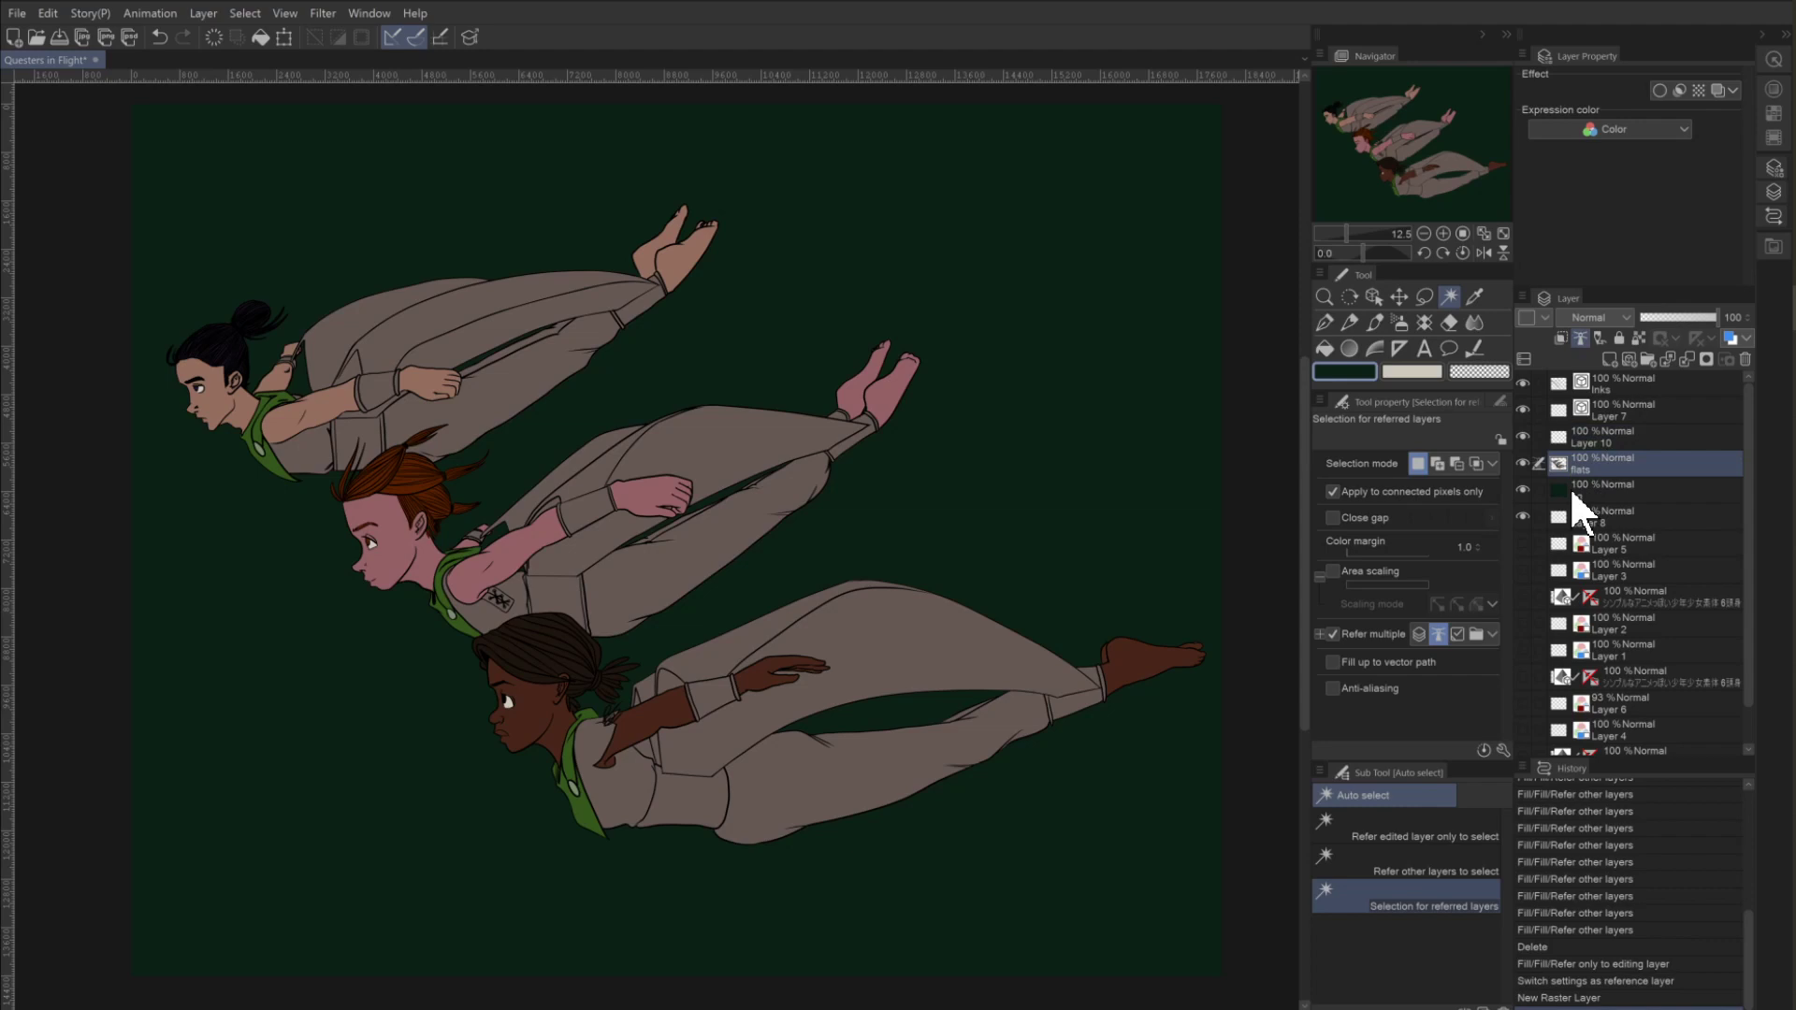
double_click(1584, 442)
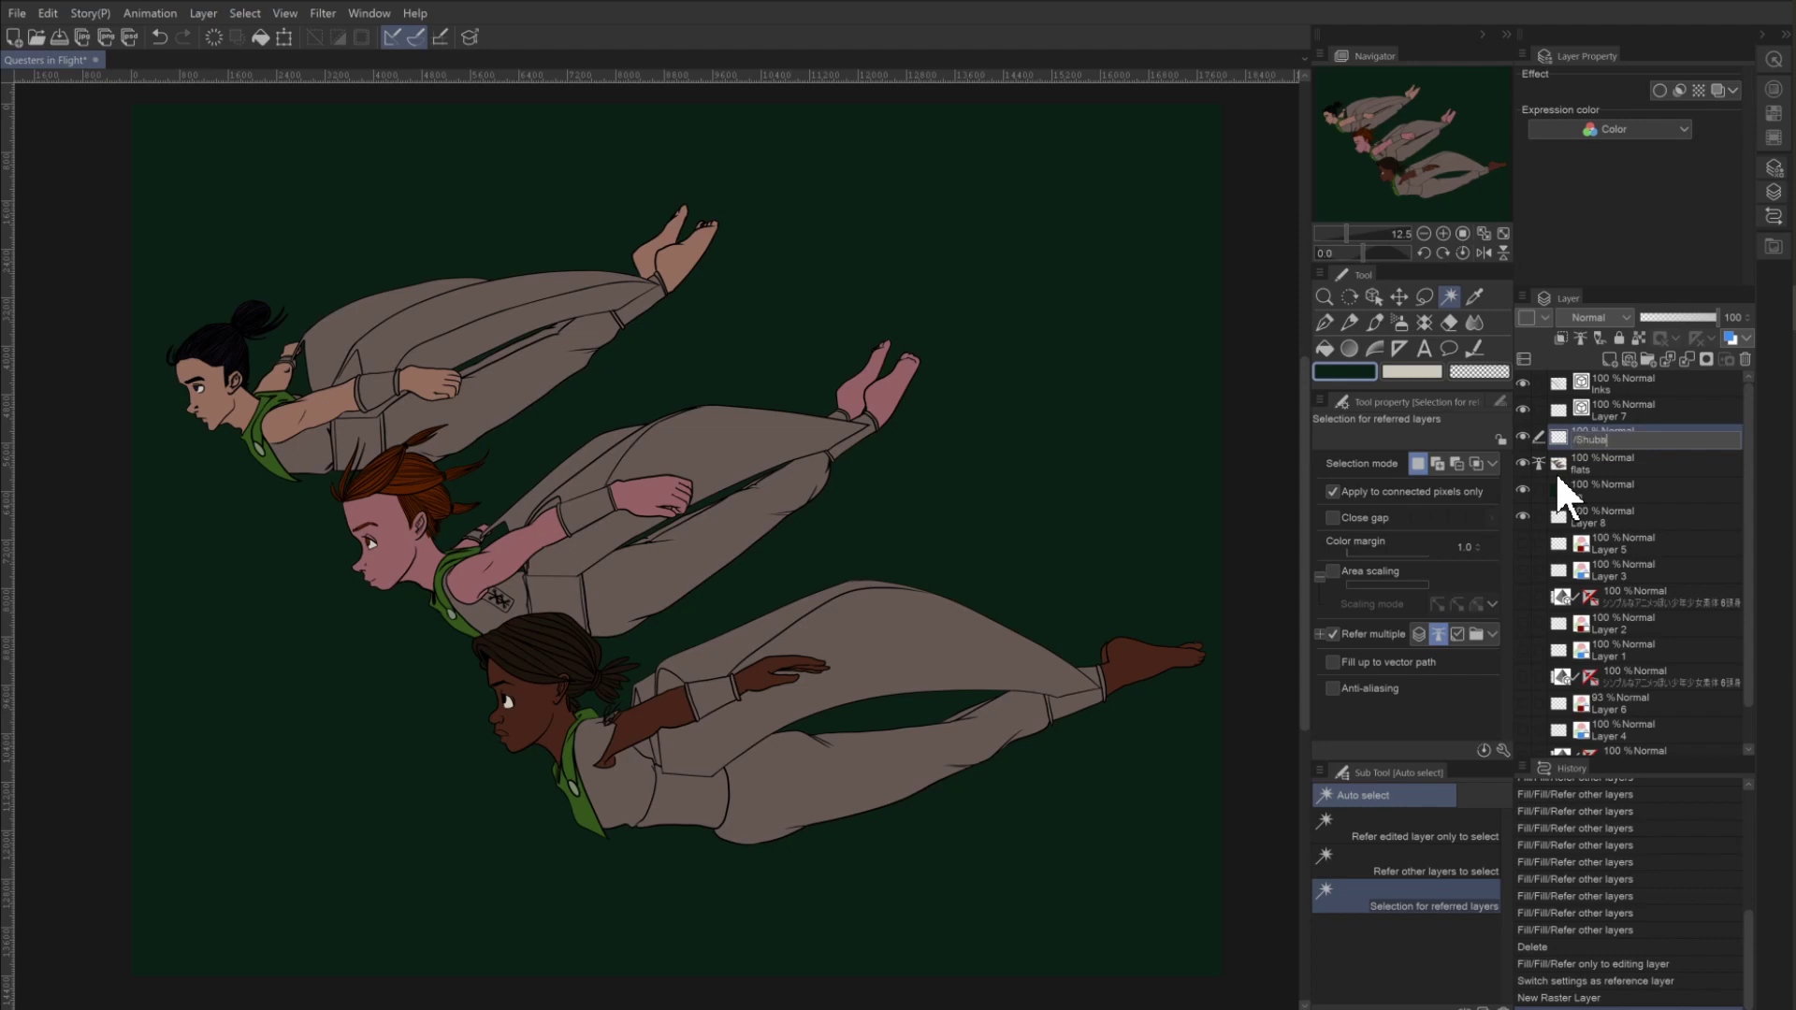
key("Return")
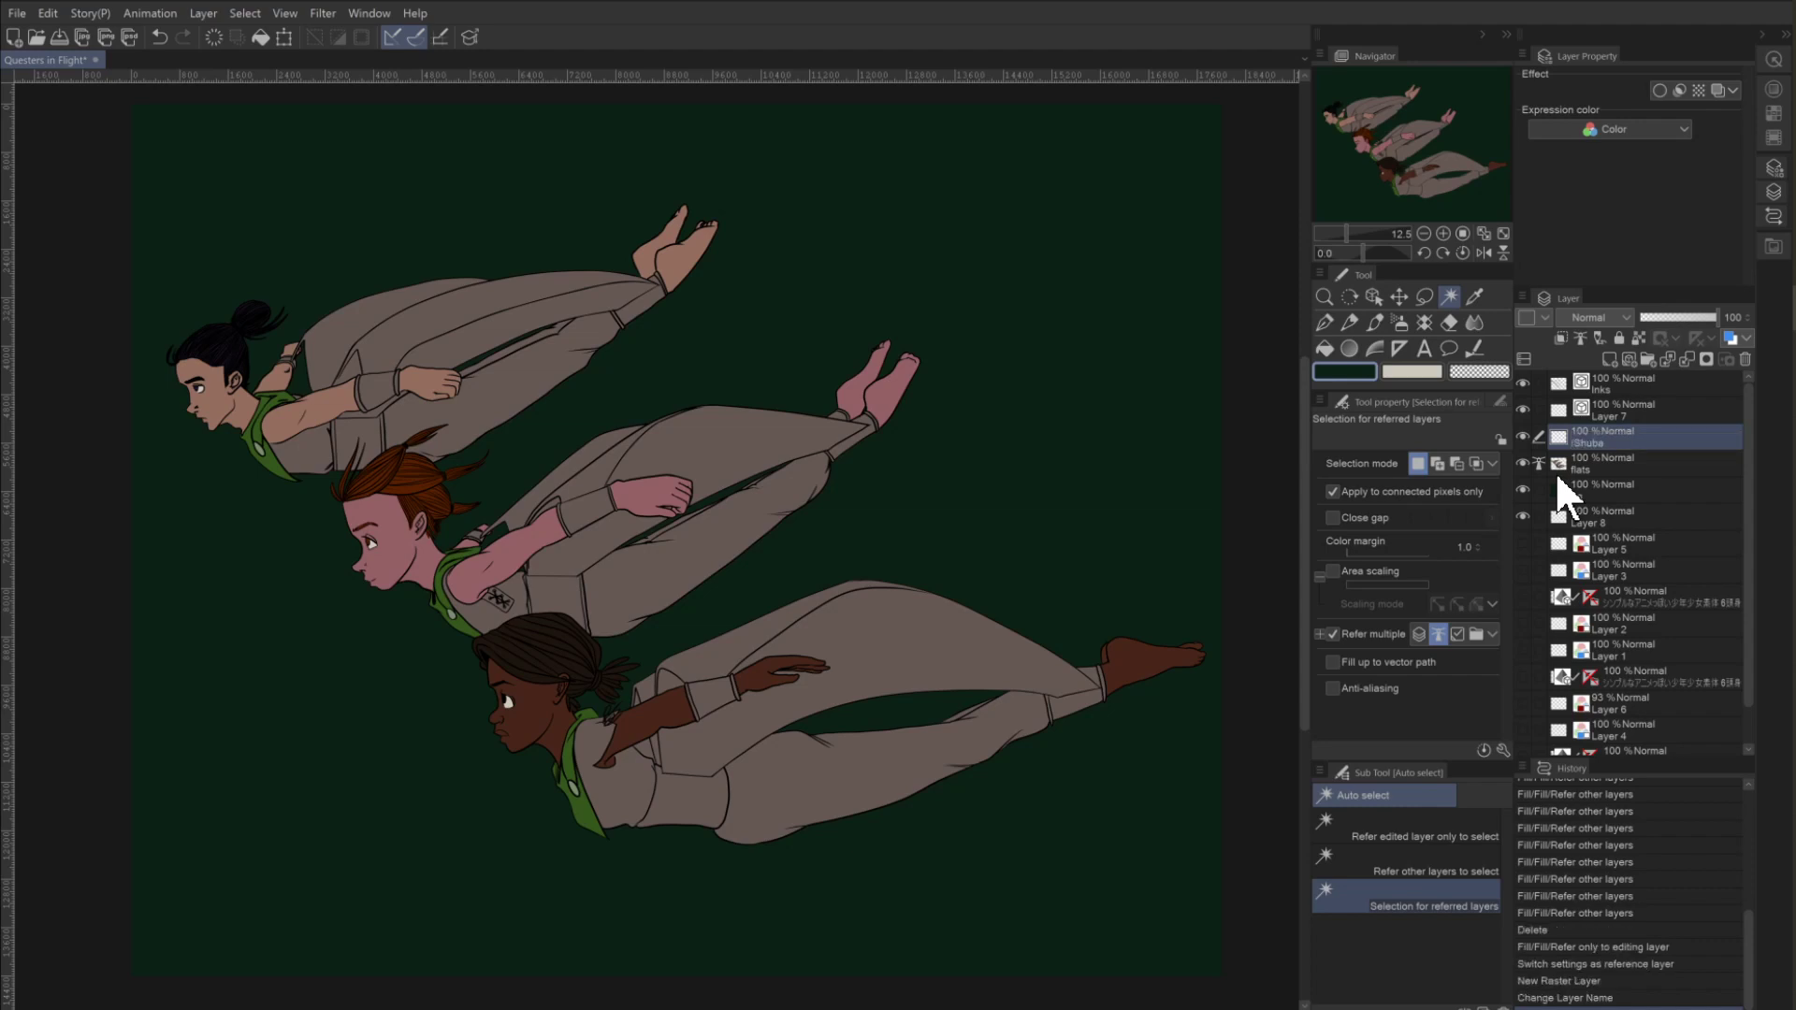
Select the grey outfits of all three figures together on the /Shuba layer, using the referred flats layer.
left_click(869, 678)
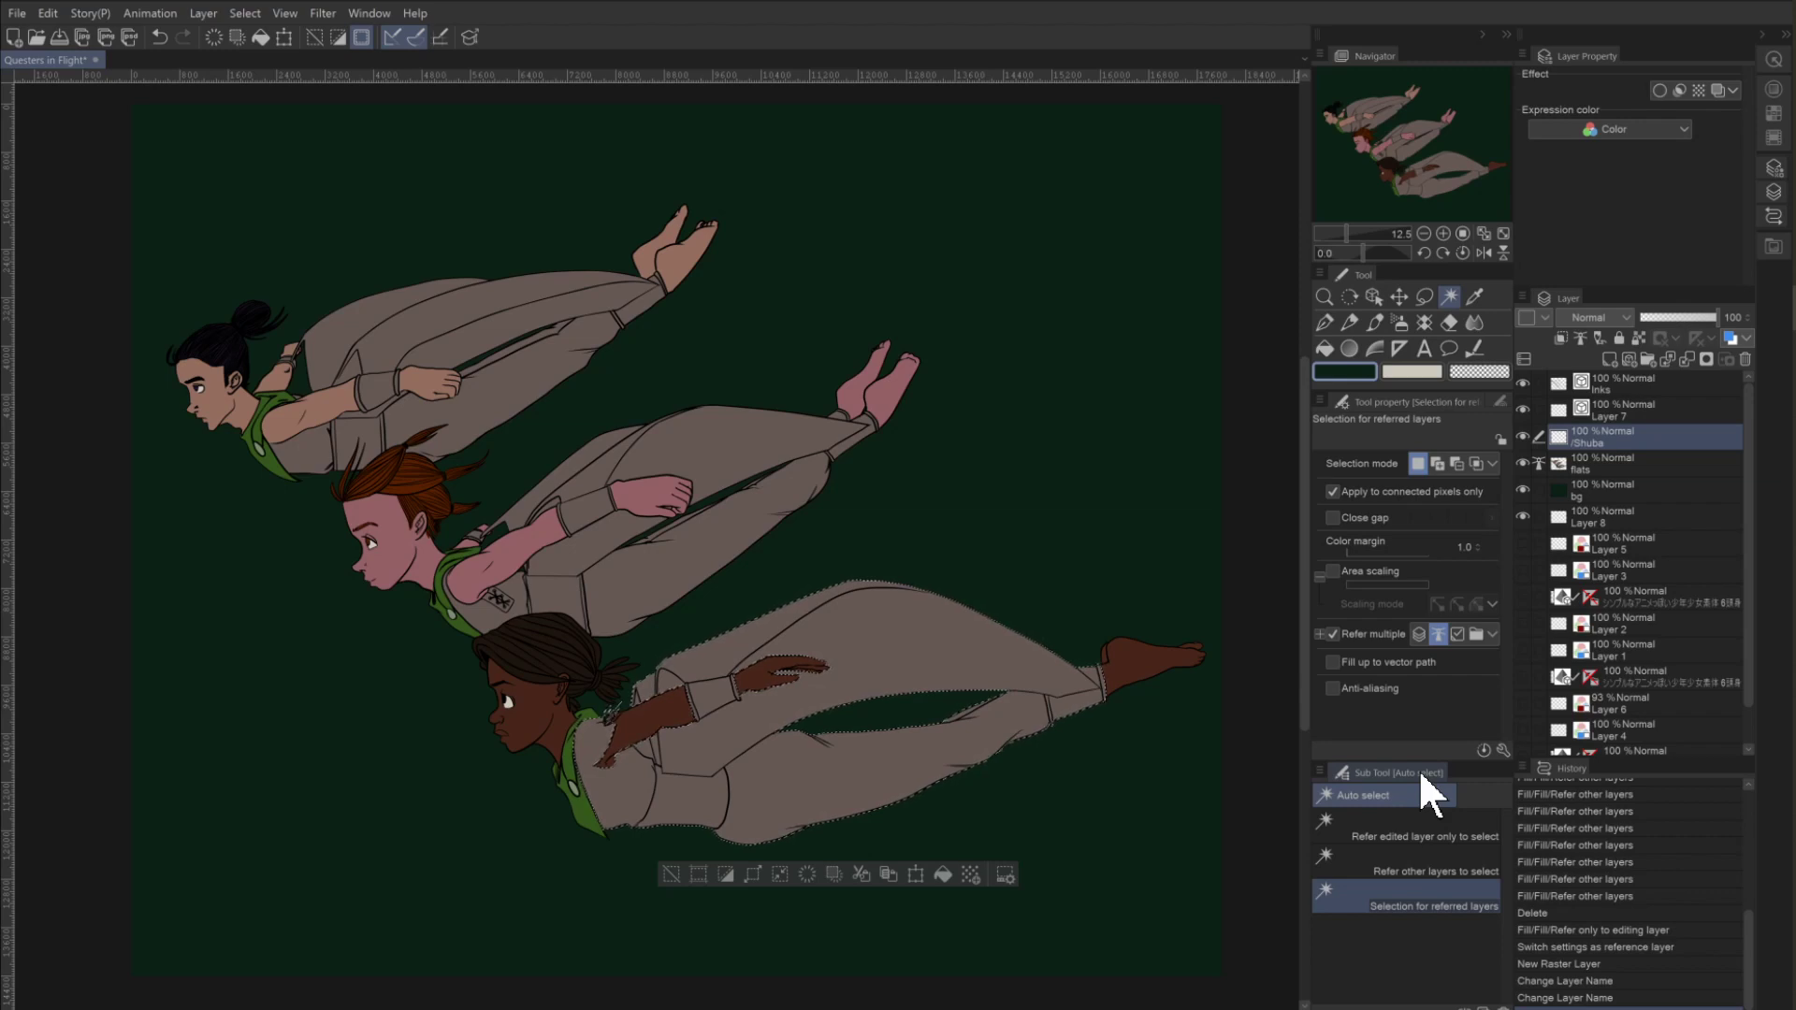
left_click(608, 596, "shift")
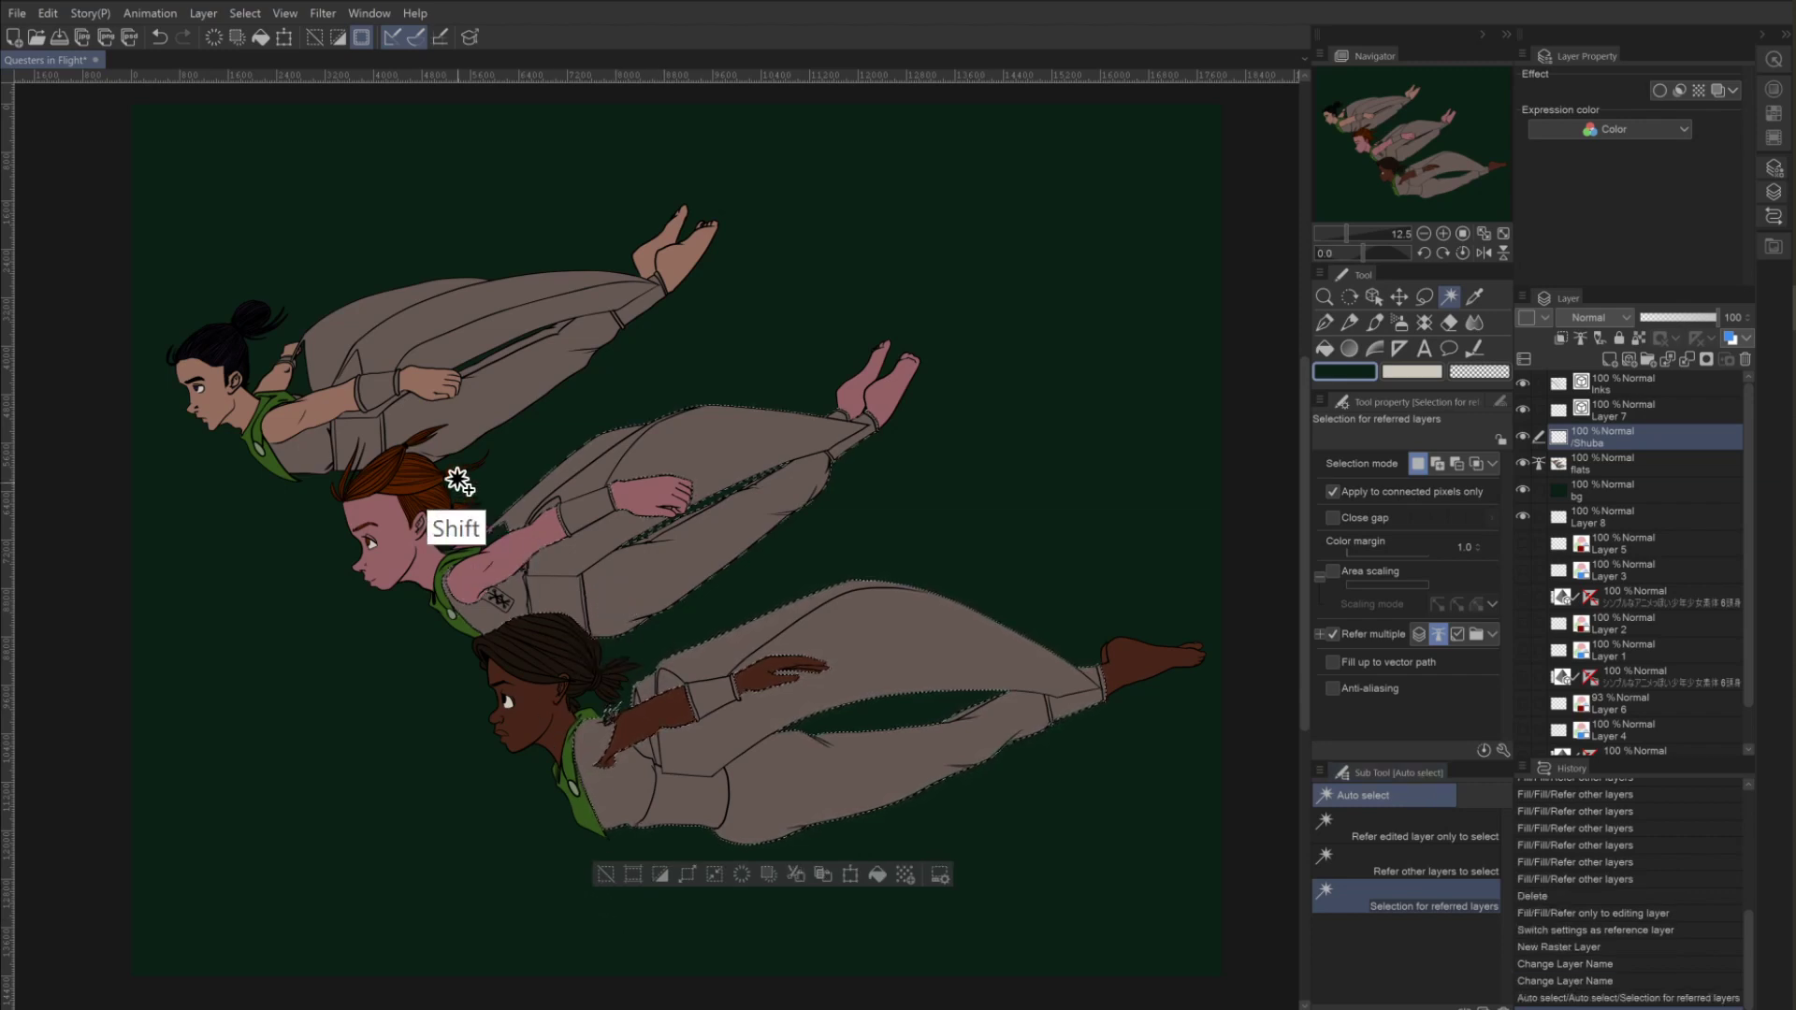
left_click(474, 410, "shift")
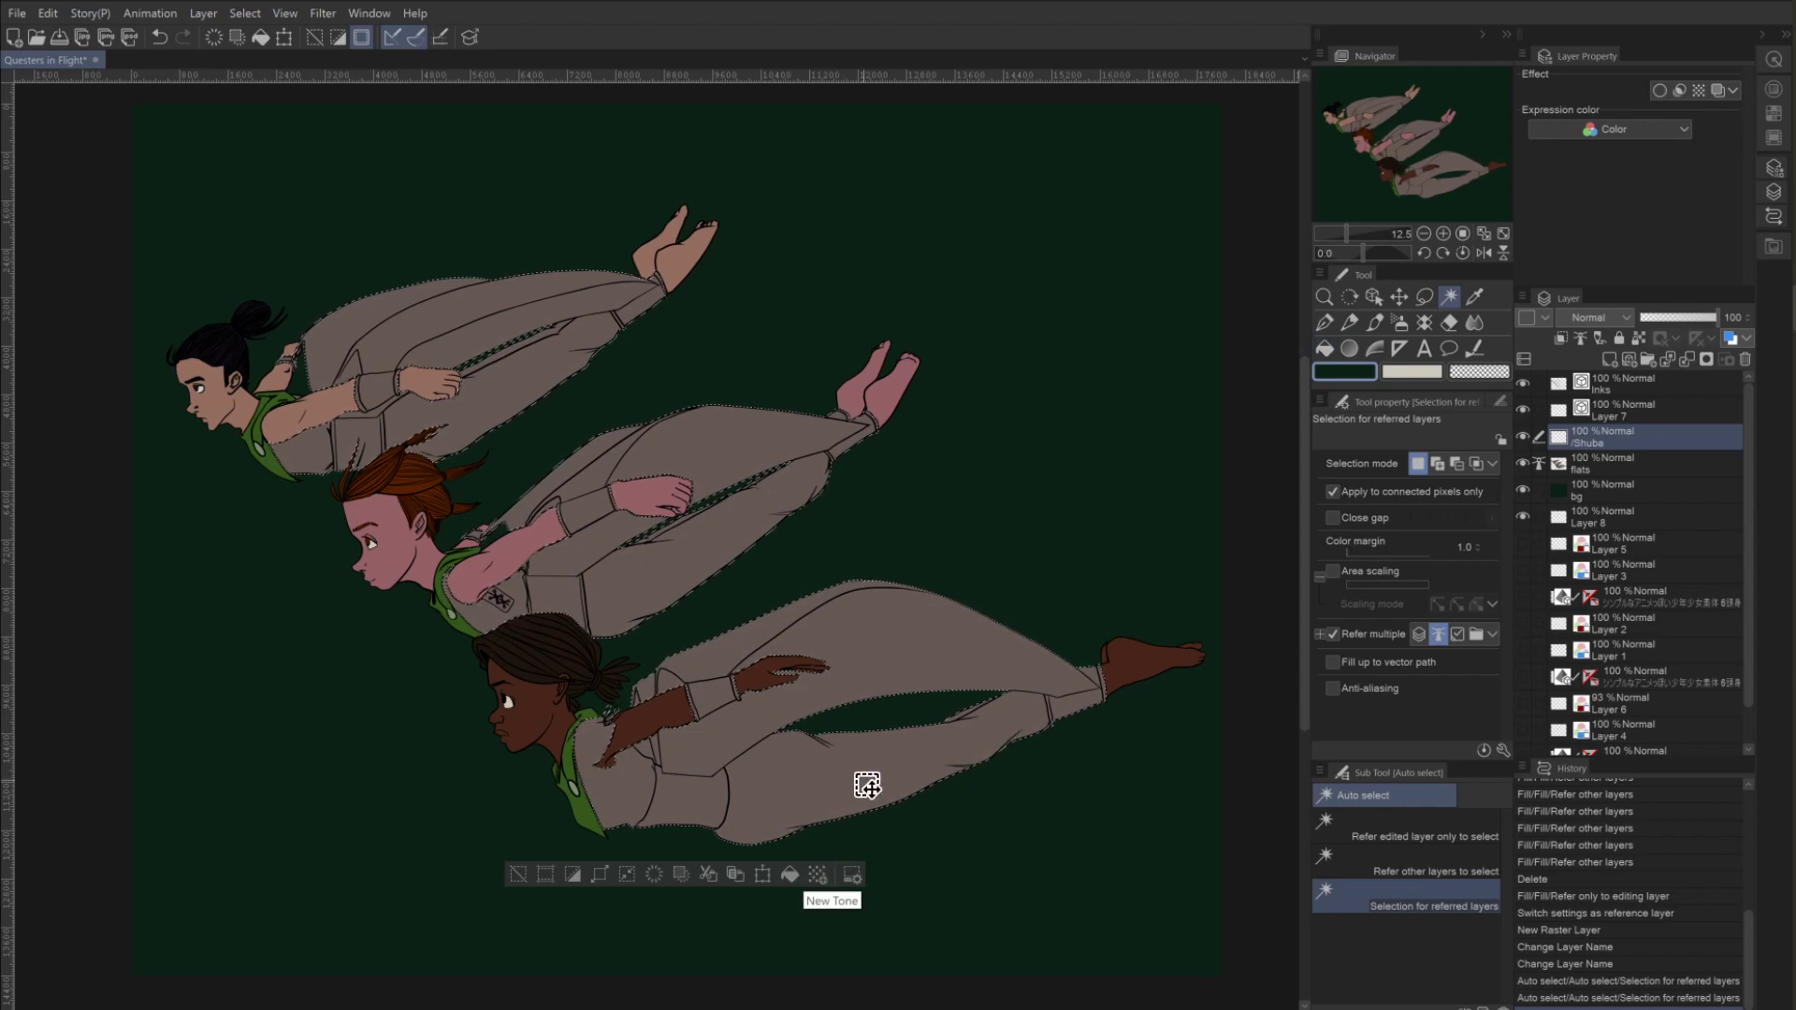
Sample the outfit grey as the sub colour, fill the selected outfits with it on the /Shuba layer, and deselect.
double_click(1386, 368)
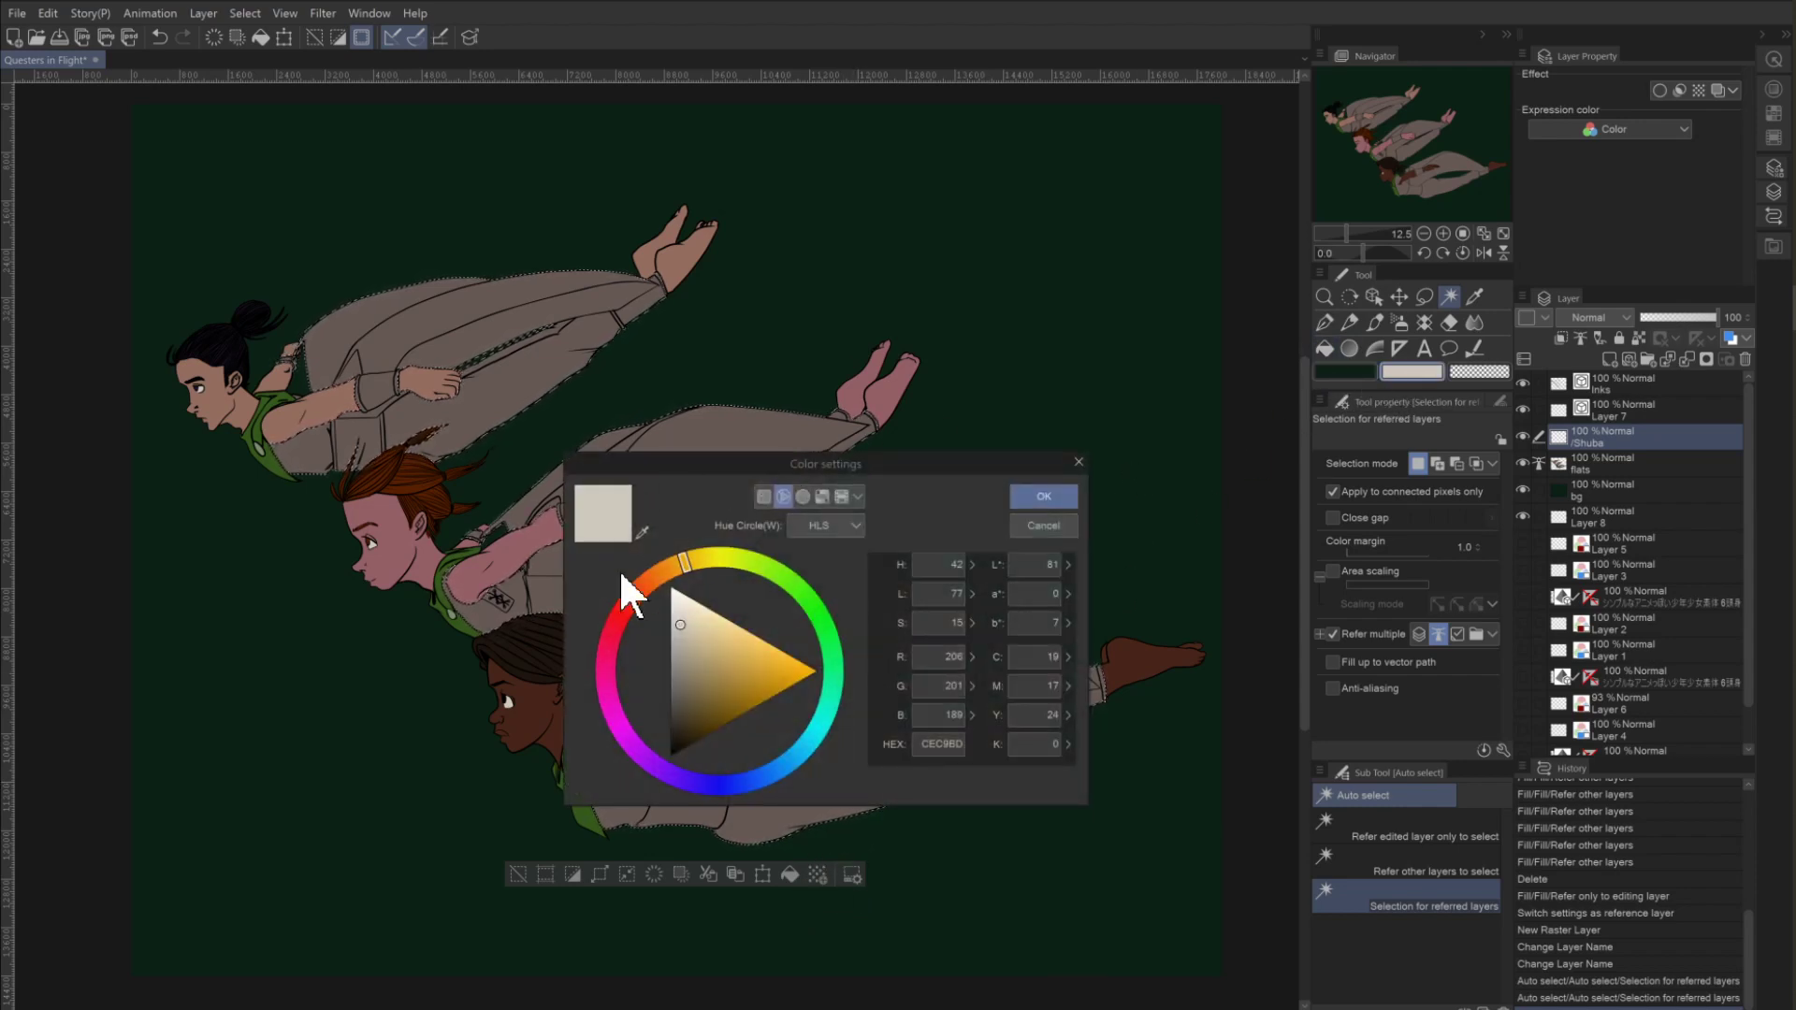
left_click(642, 532)
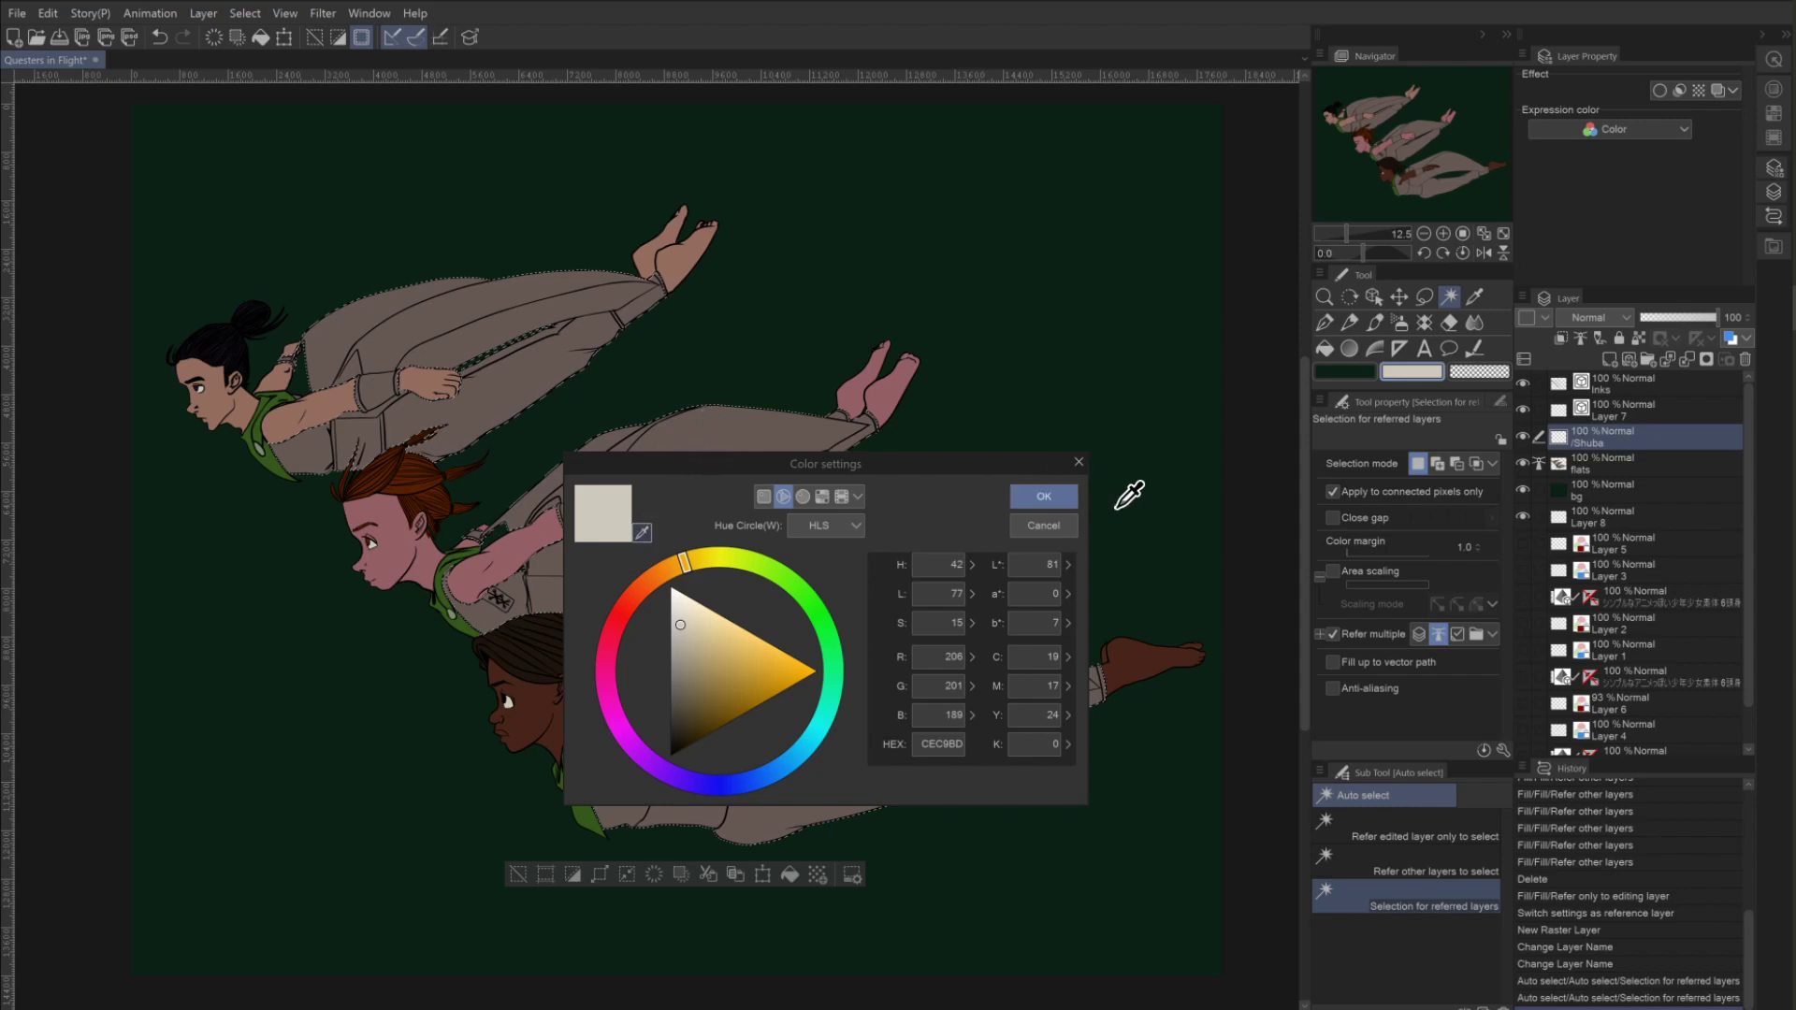
left_click(795, 402)
left_click(1041, 497)
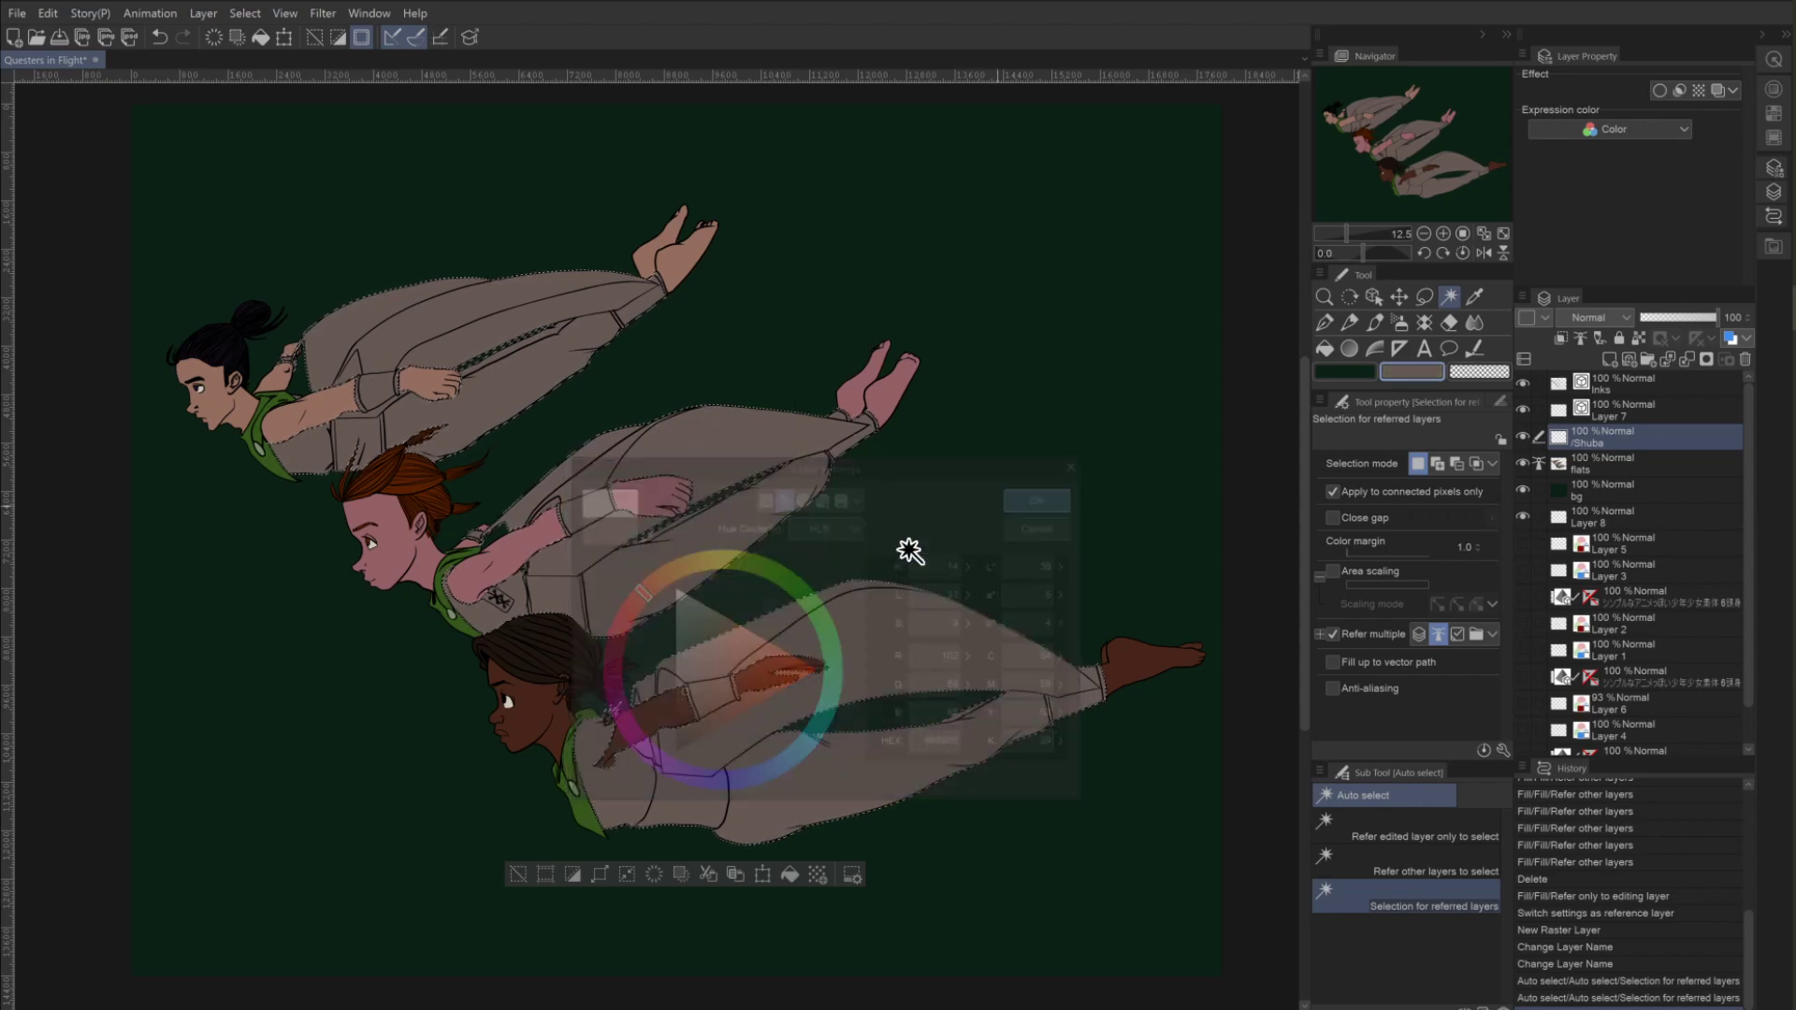
left_click(787, 872)
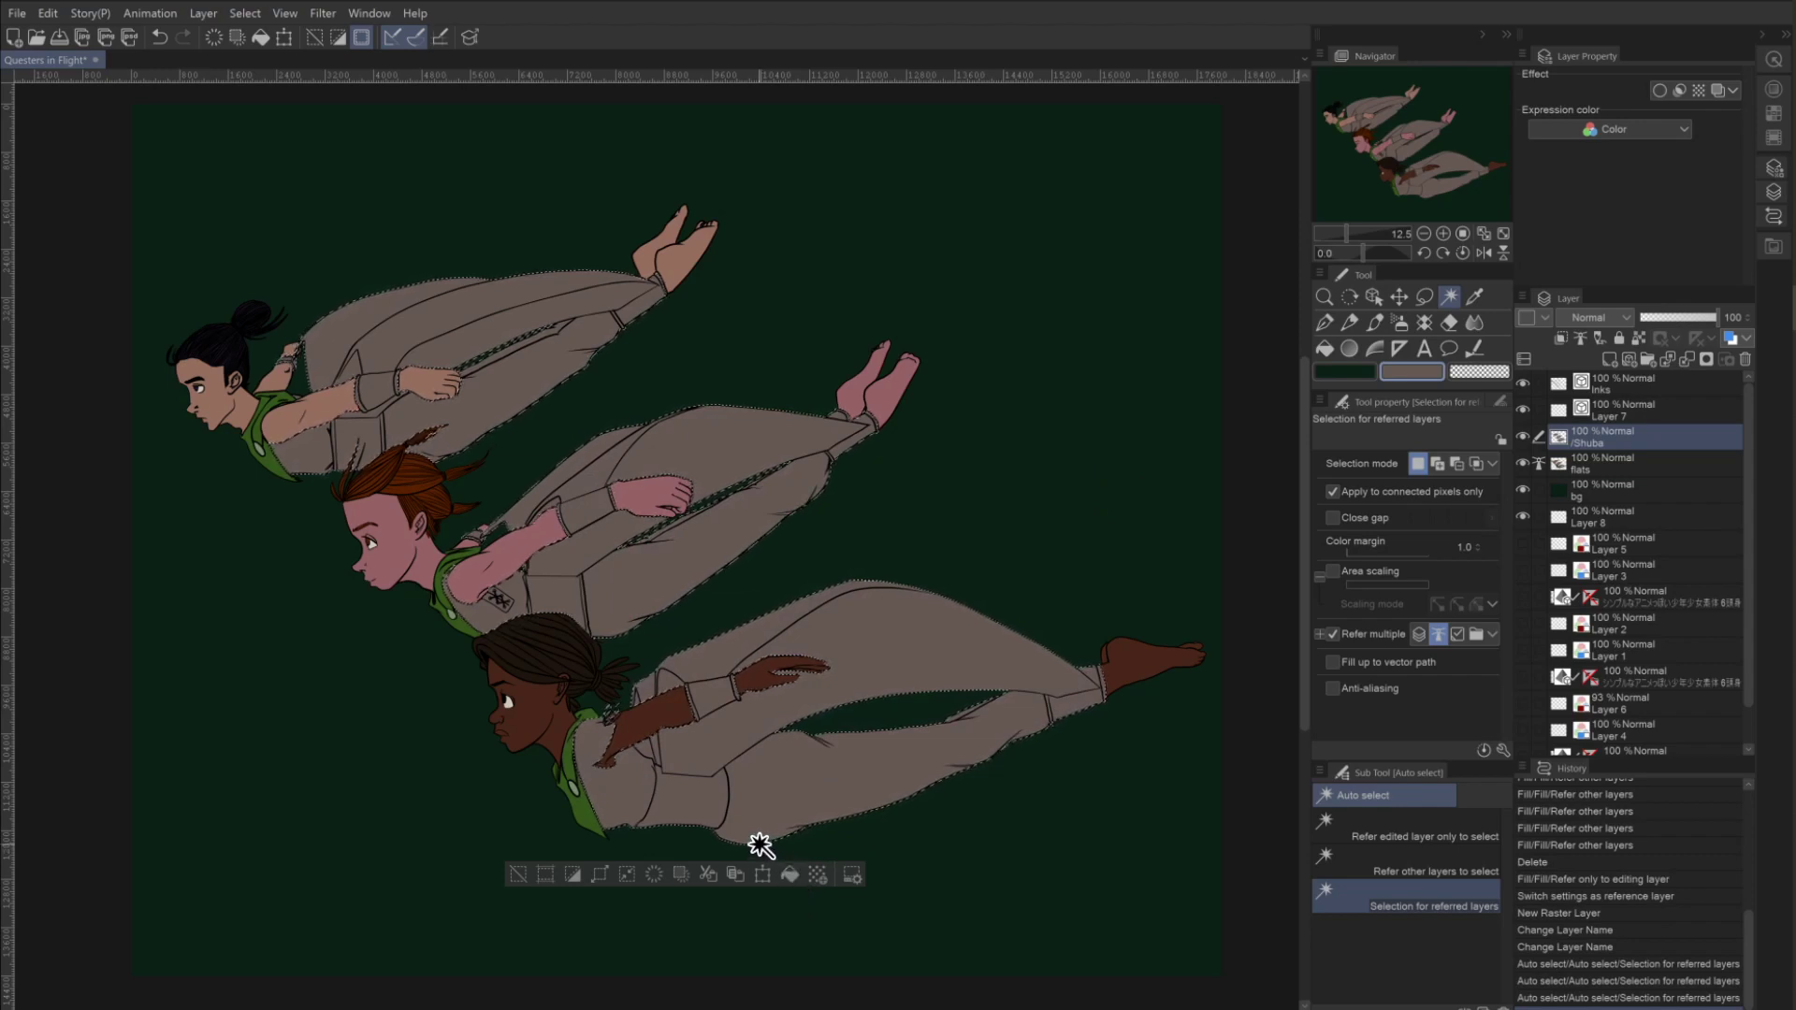
left_click(517, 875)
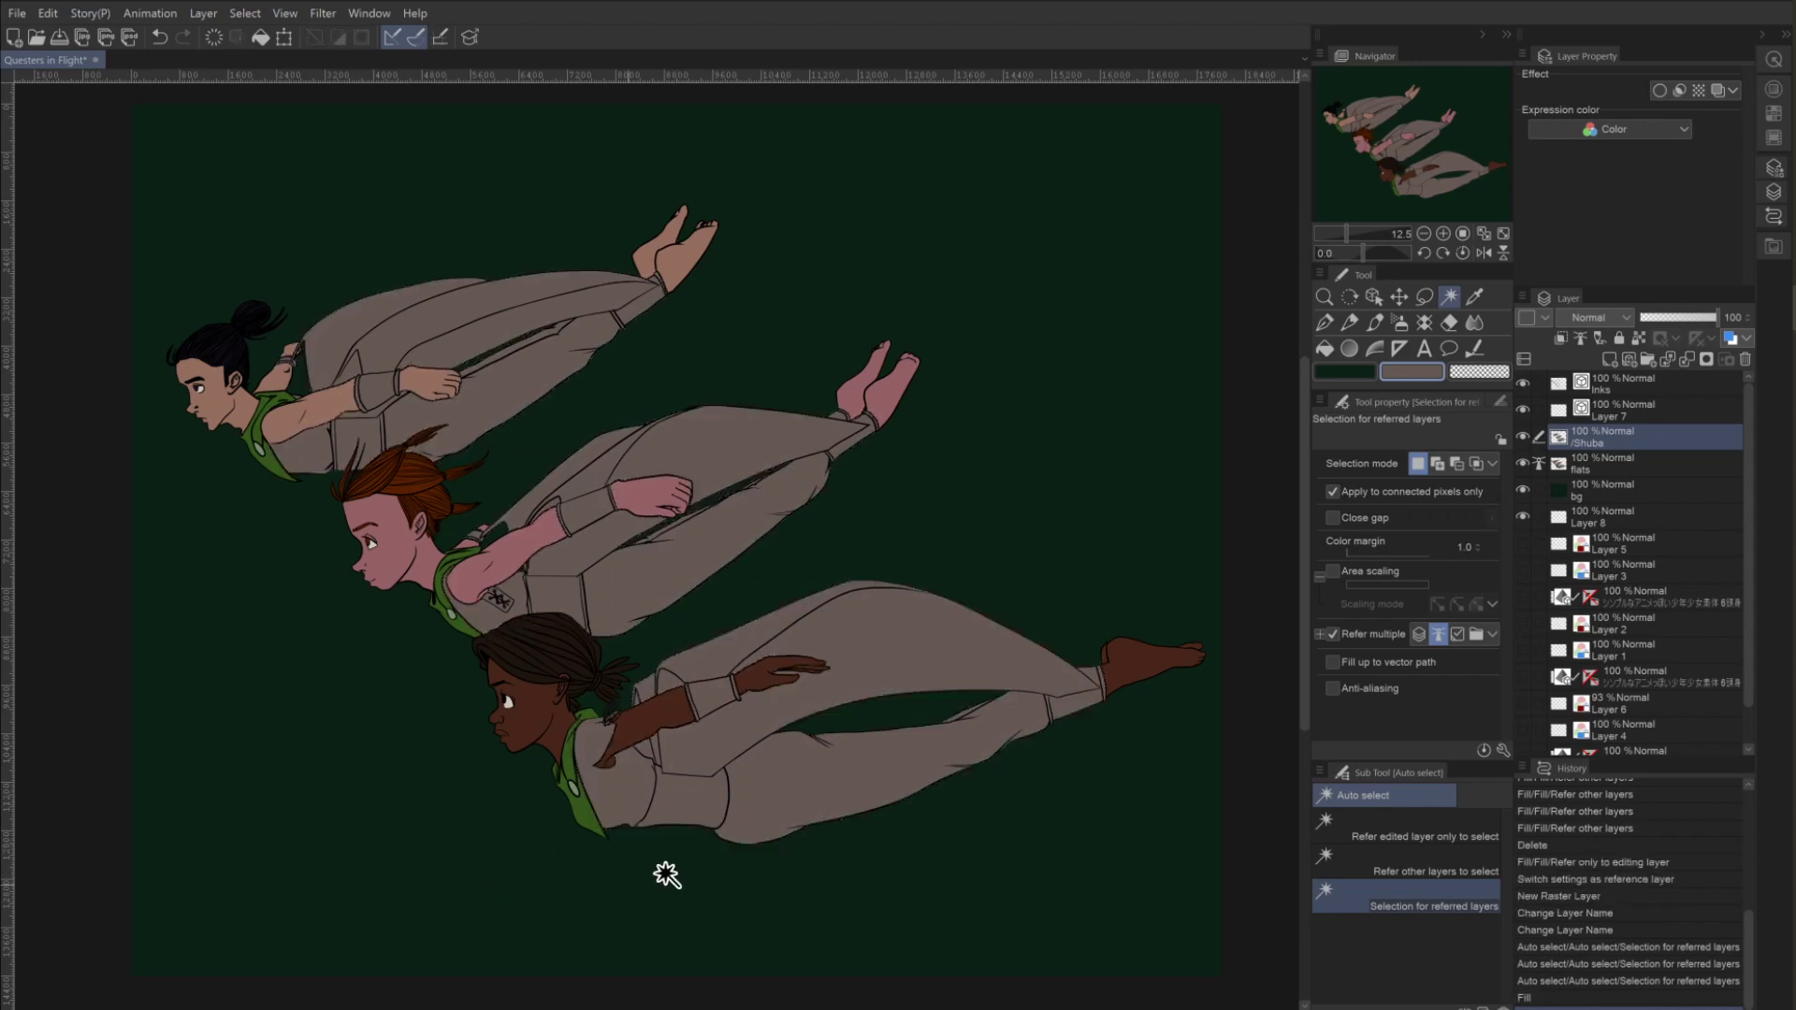
Add a raster layer clipped to the /Shuba layer and set the soft airbrush's sub colour to a lighter grey, #928784.
left_click(1609, 359)
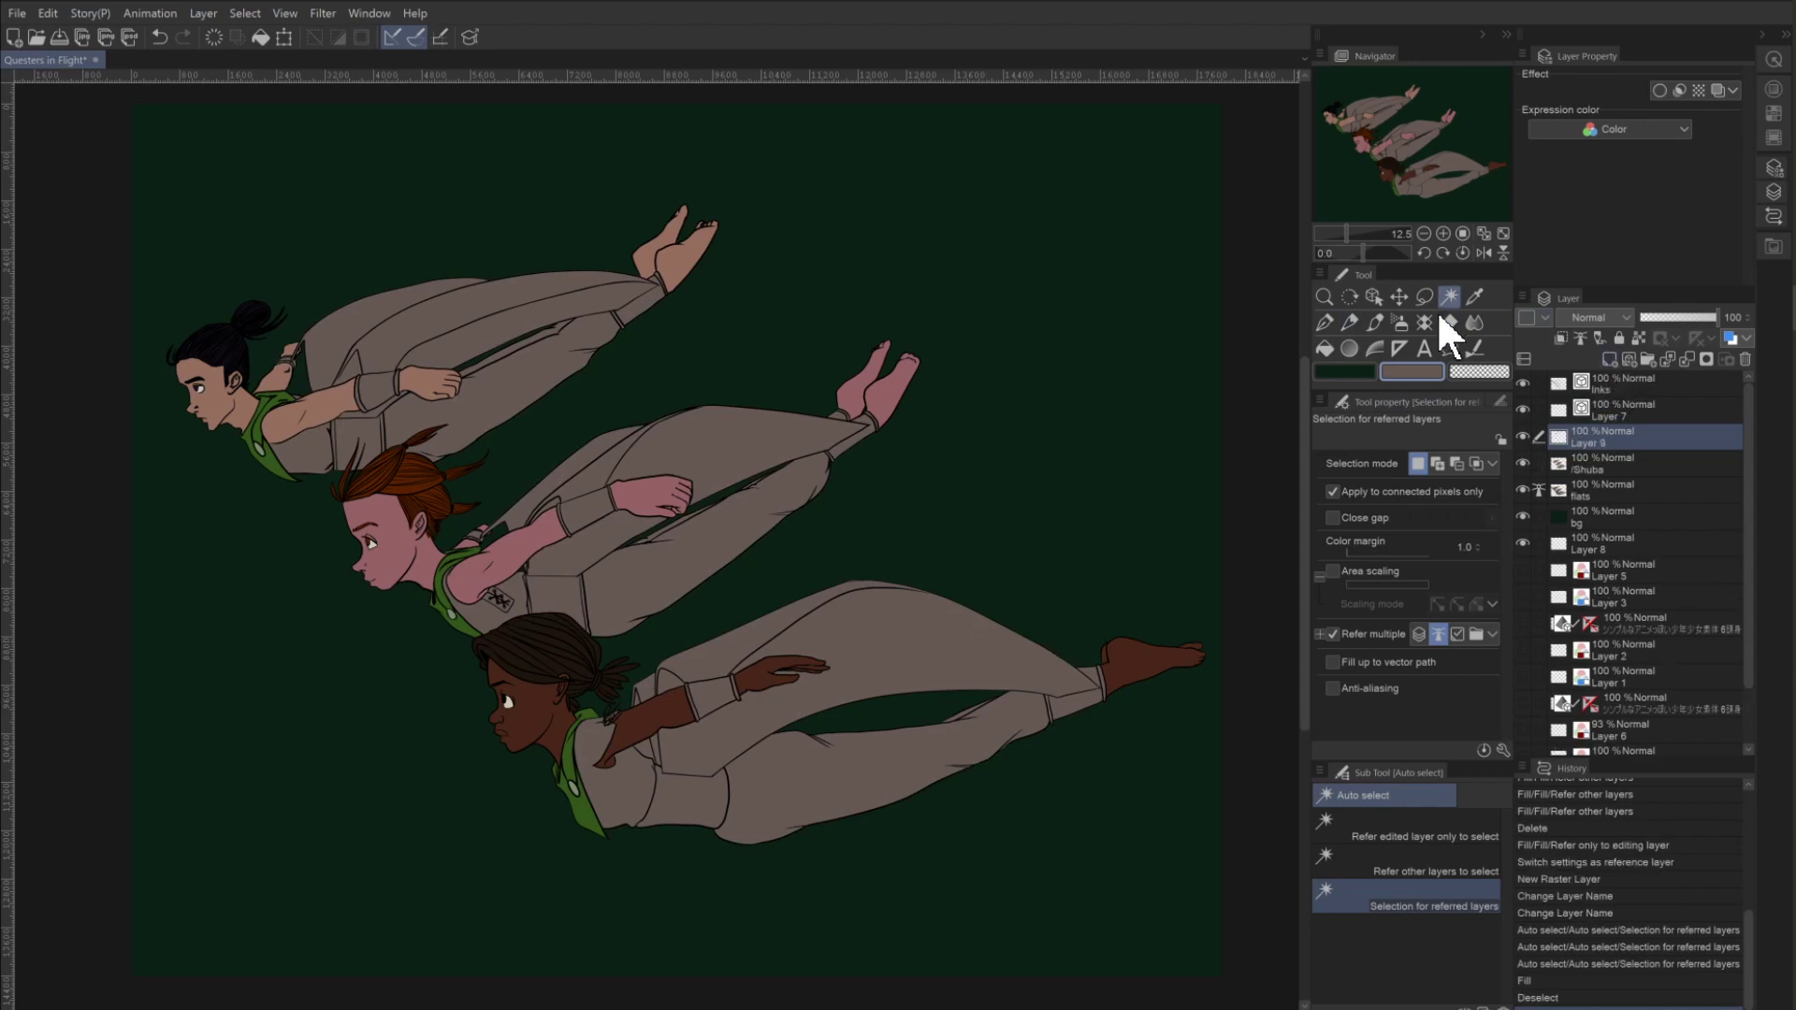
left_click(1554, 337)
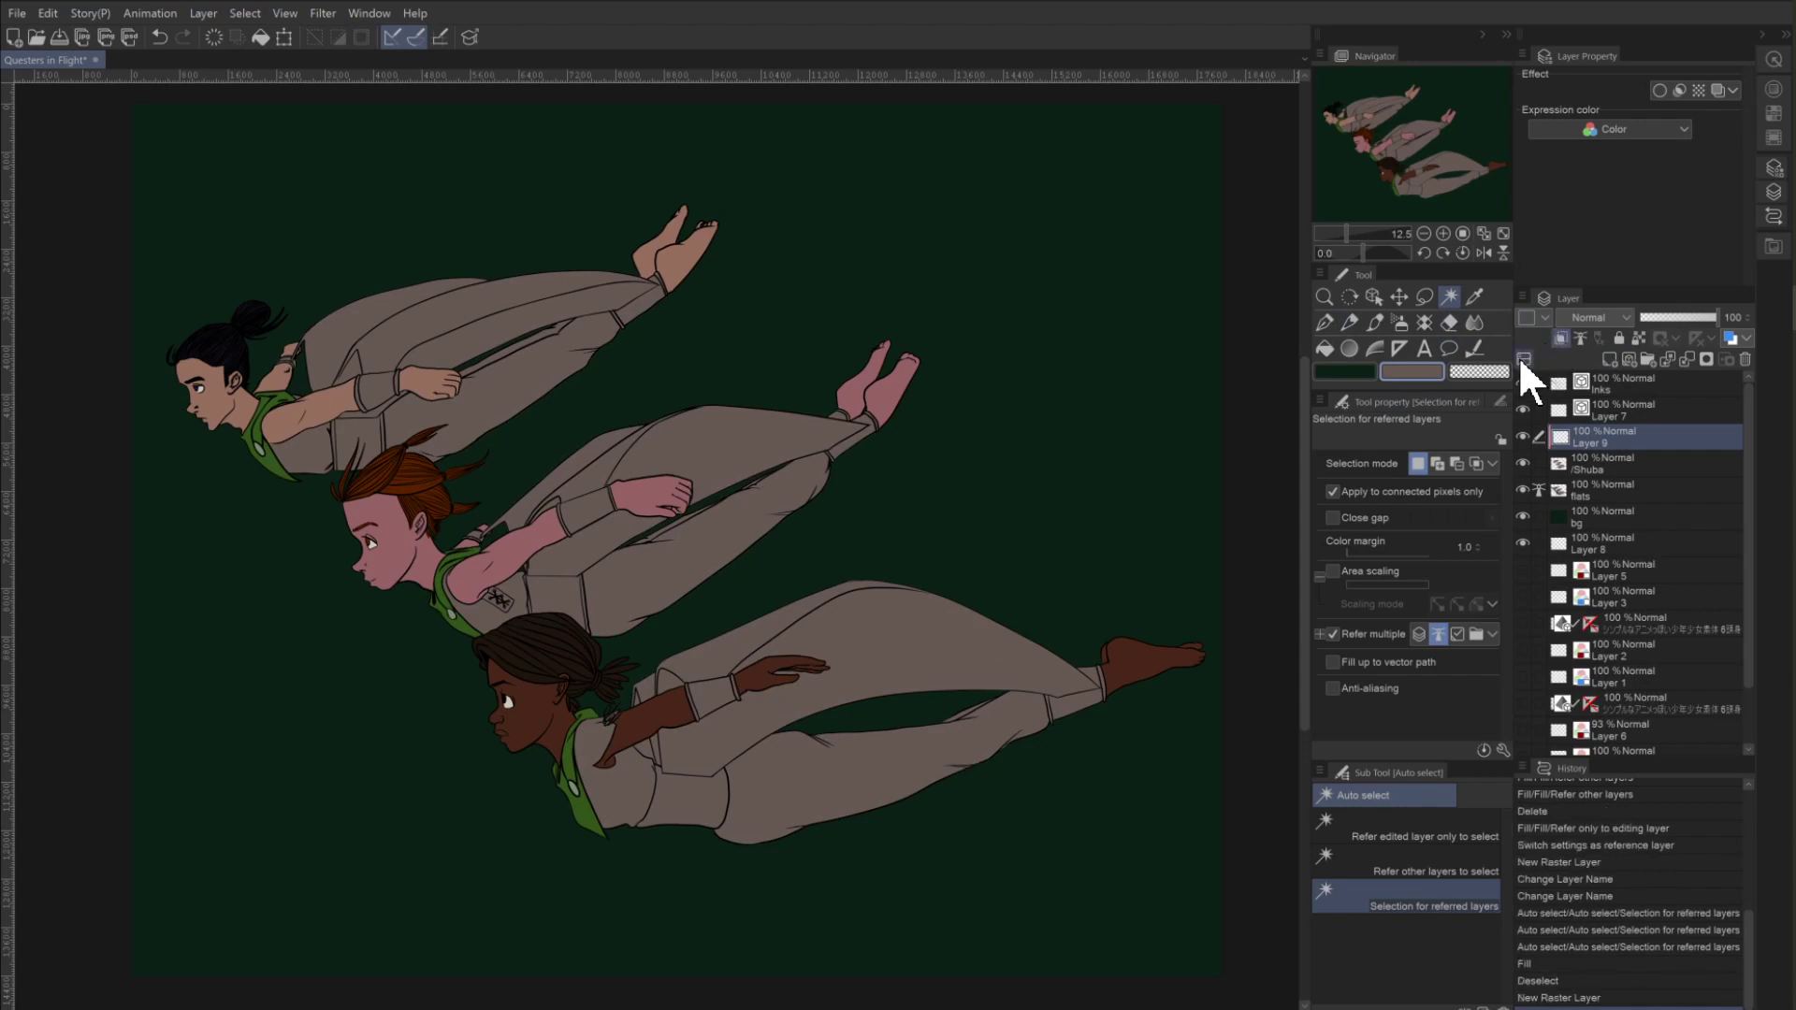
left_click(1399, 322)
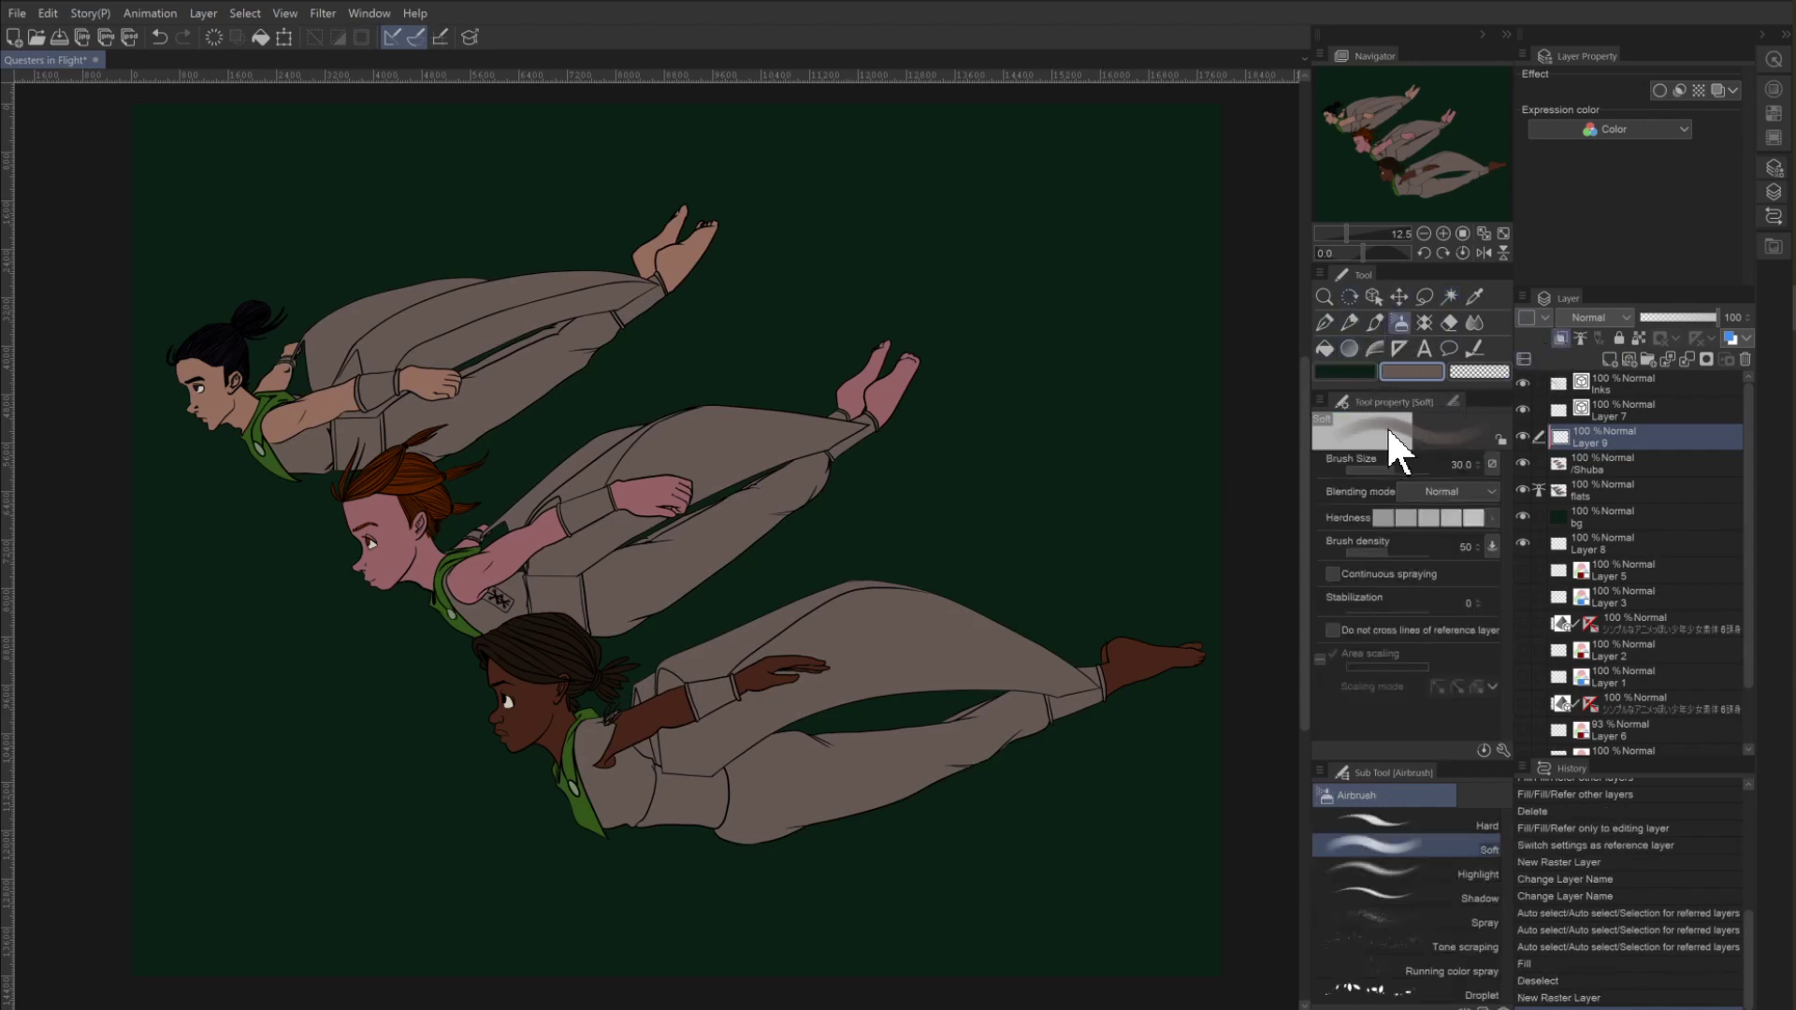
double_click(1408, 372)
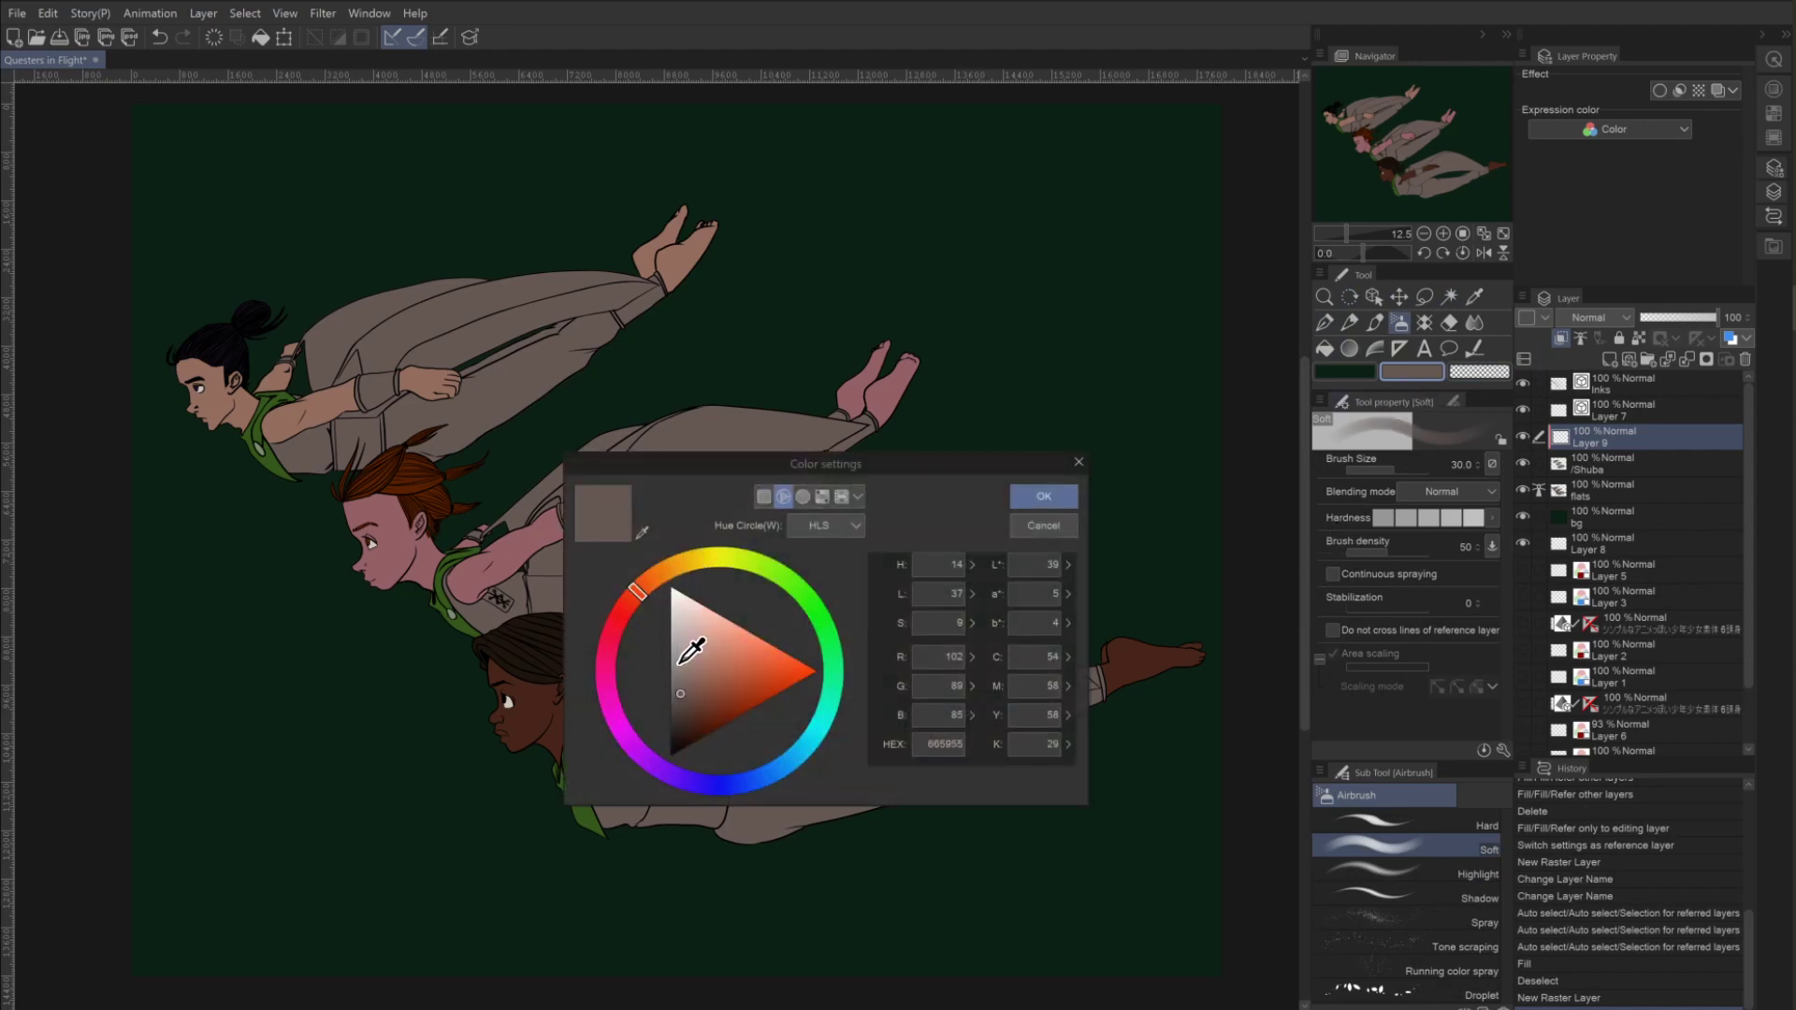
left_click(680, 660)
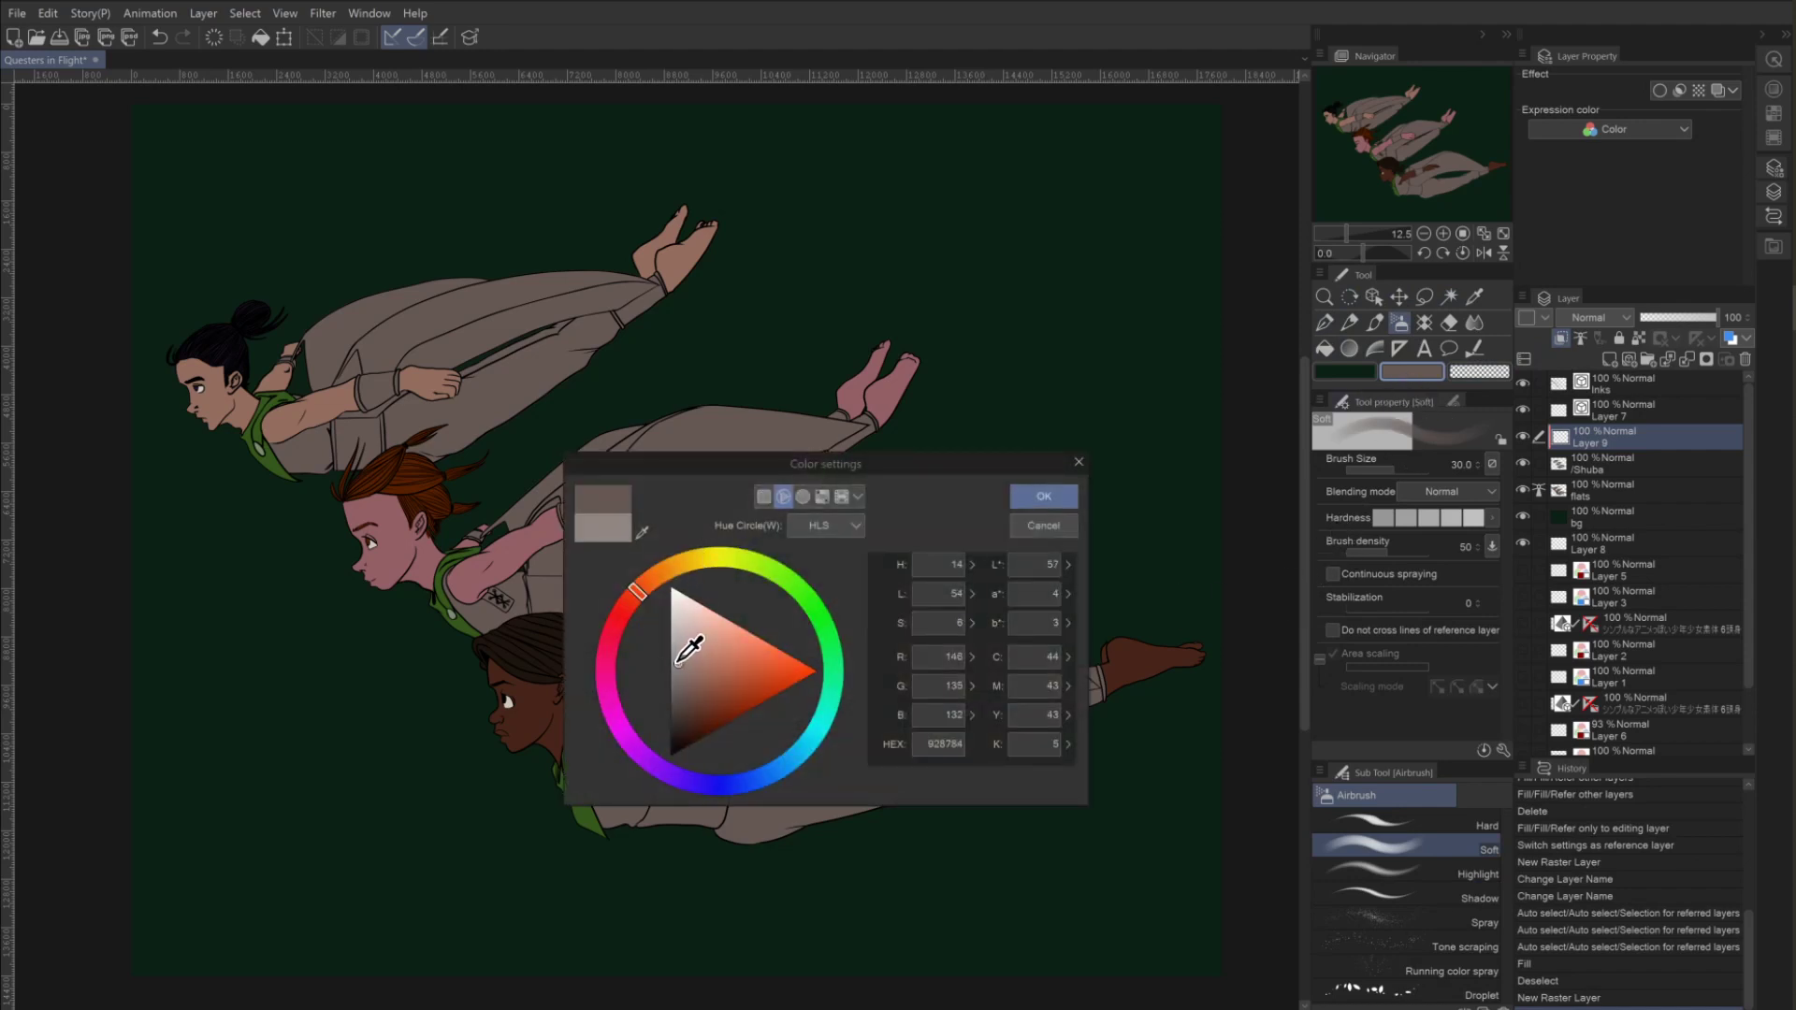
left_click(1041, 497)
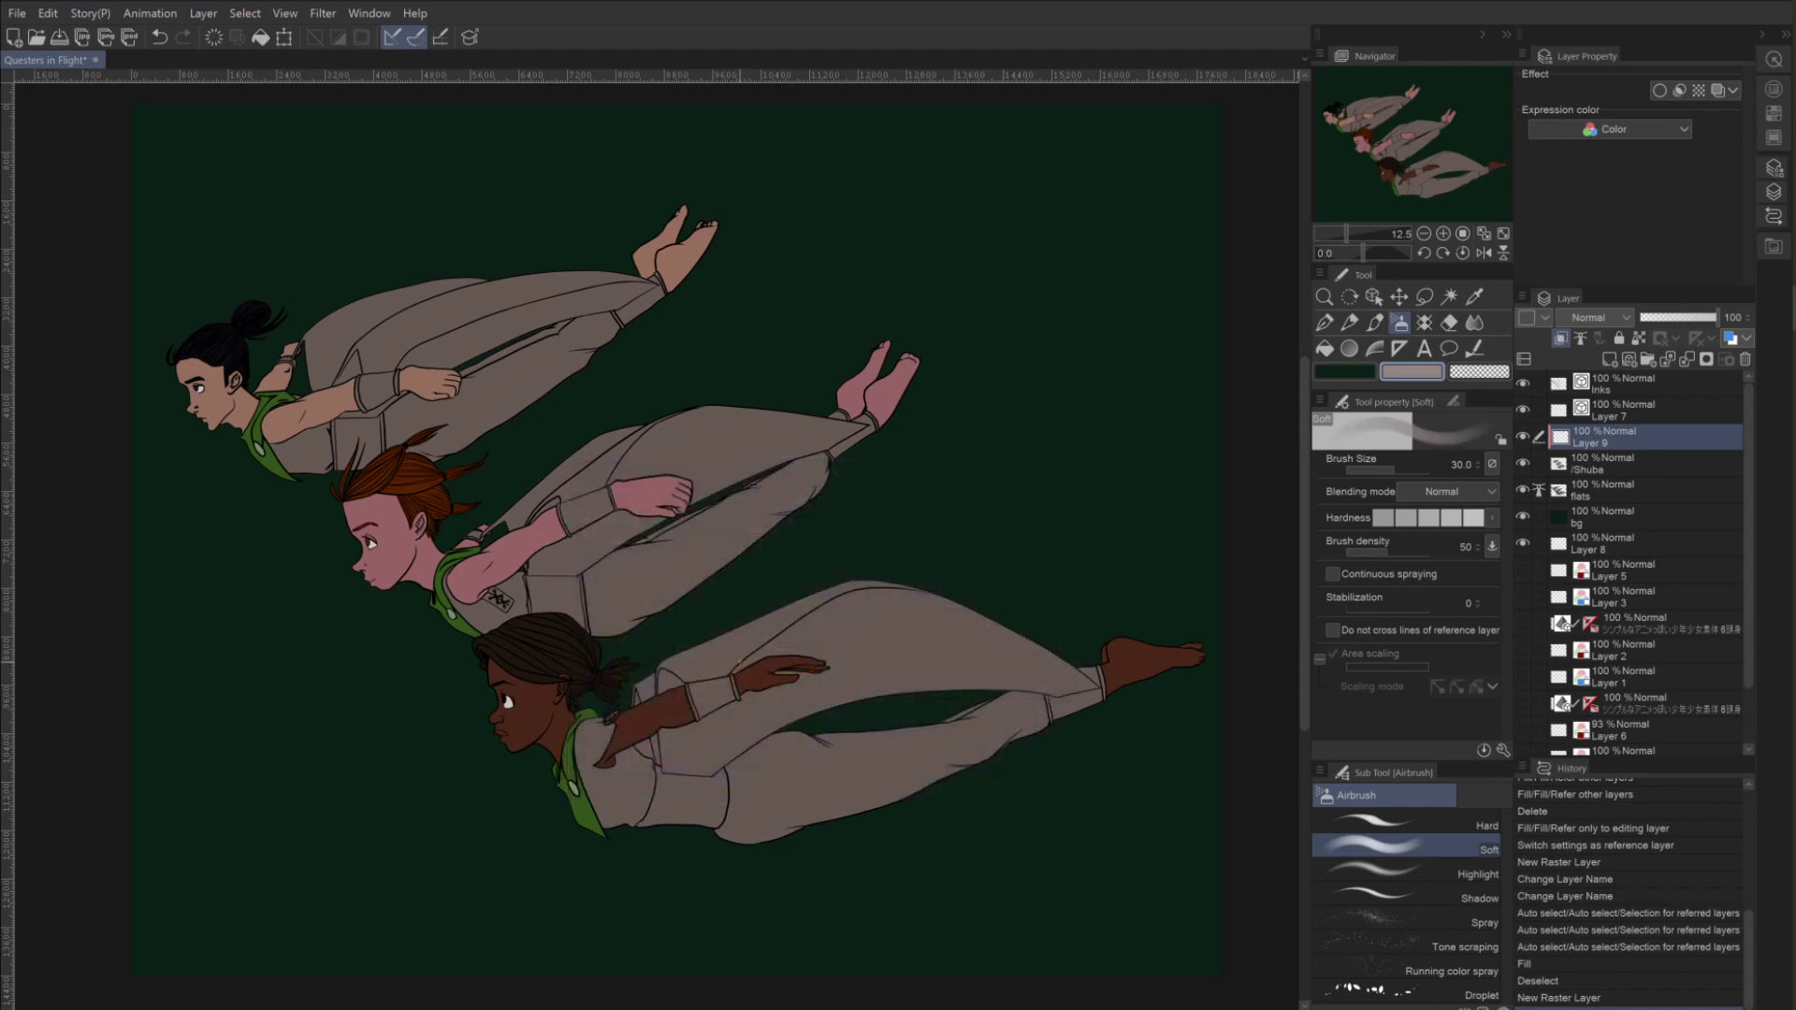
Try a soft airbrush highlight at size 300 along the upper edge of the front figure's outfit.
key("bracketright")
key("bracketright")
key("bracketright")
key("bracketright")
key("bracketright")
key("bracketright")
key("bracketright")
key("bracketright")
key("bracketright")
key("bracketright")
key("bracketright")
key("bracketright")
key("bracketright")
key("bracketright")
key("bracketright")
key("bracketright")
key("bracketright")
key("bracketright")
key("bracketleft")
key("bracketleft")
key("bracketleft")
key("bracketleft")
key("bracketleft")
key("bracketleft")
left_click_drag(856, 583, 769, 617)
key("ctrl+alt+g")
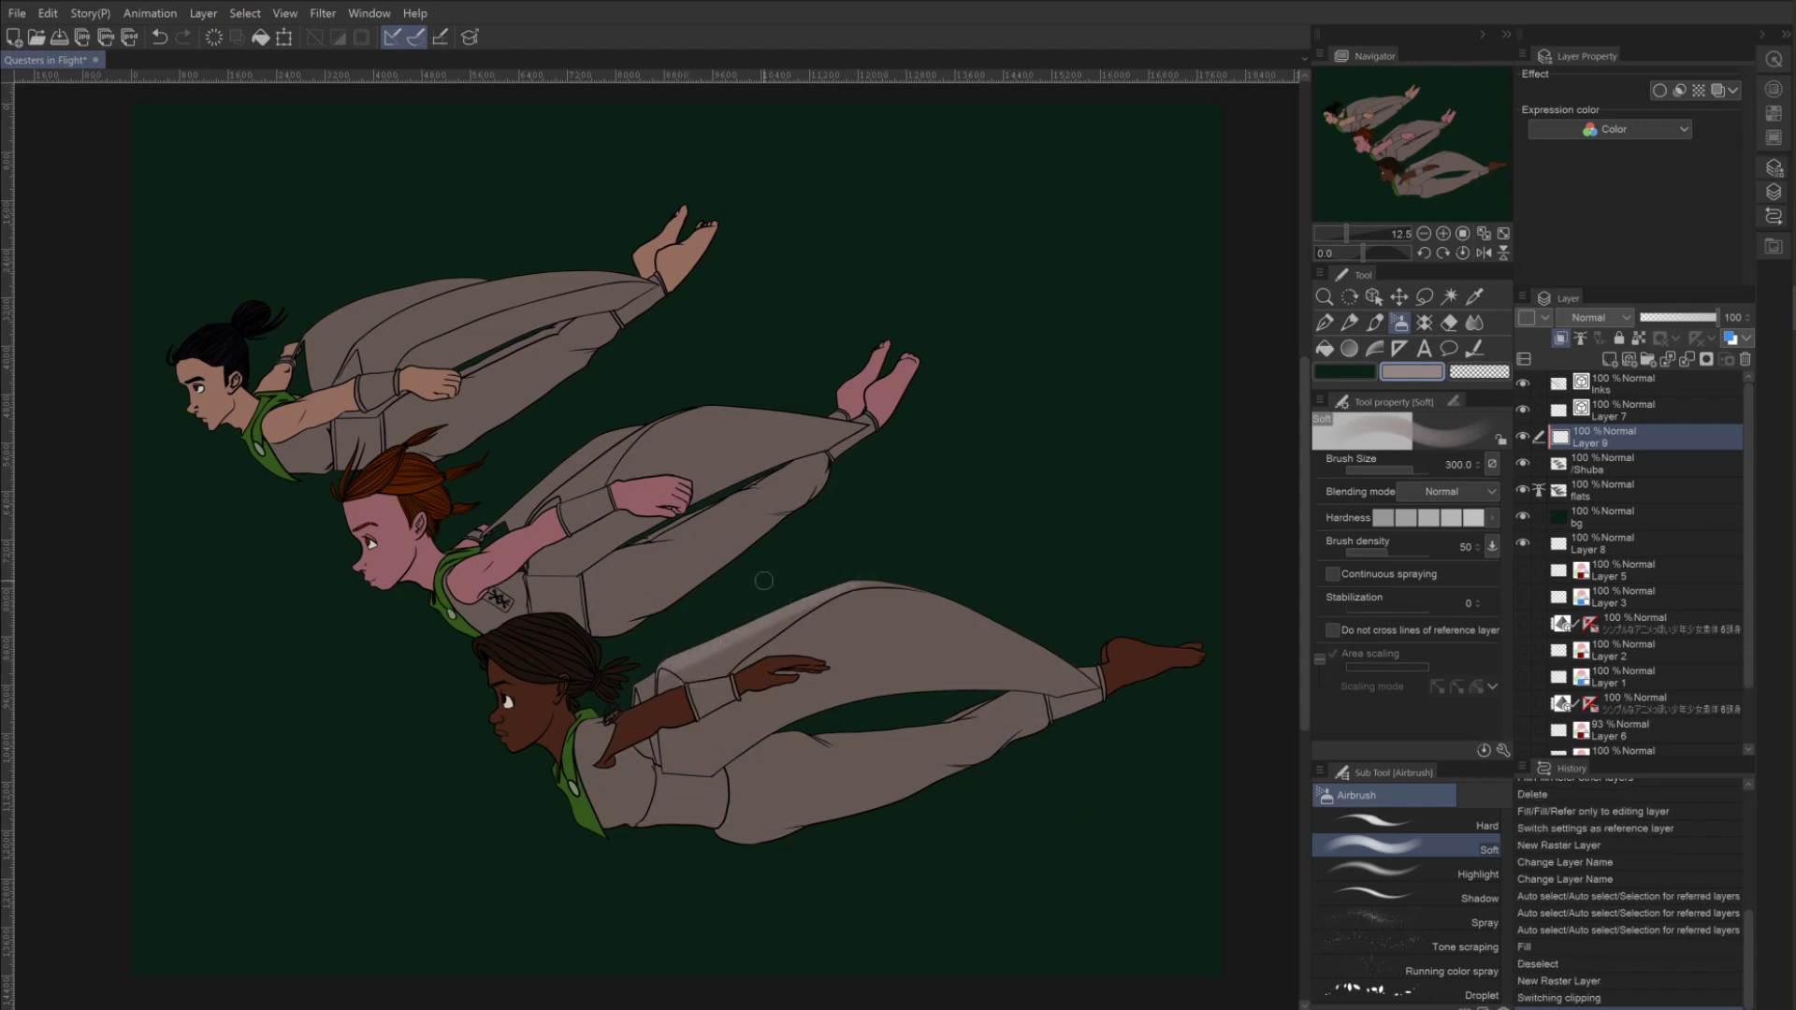
key("alt")
key("ctrl+z")
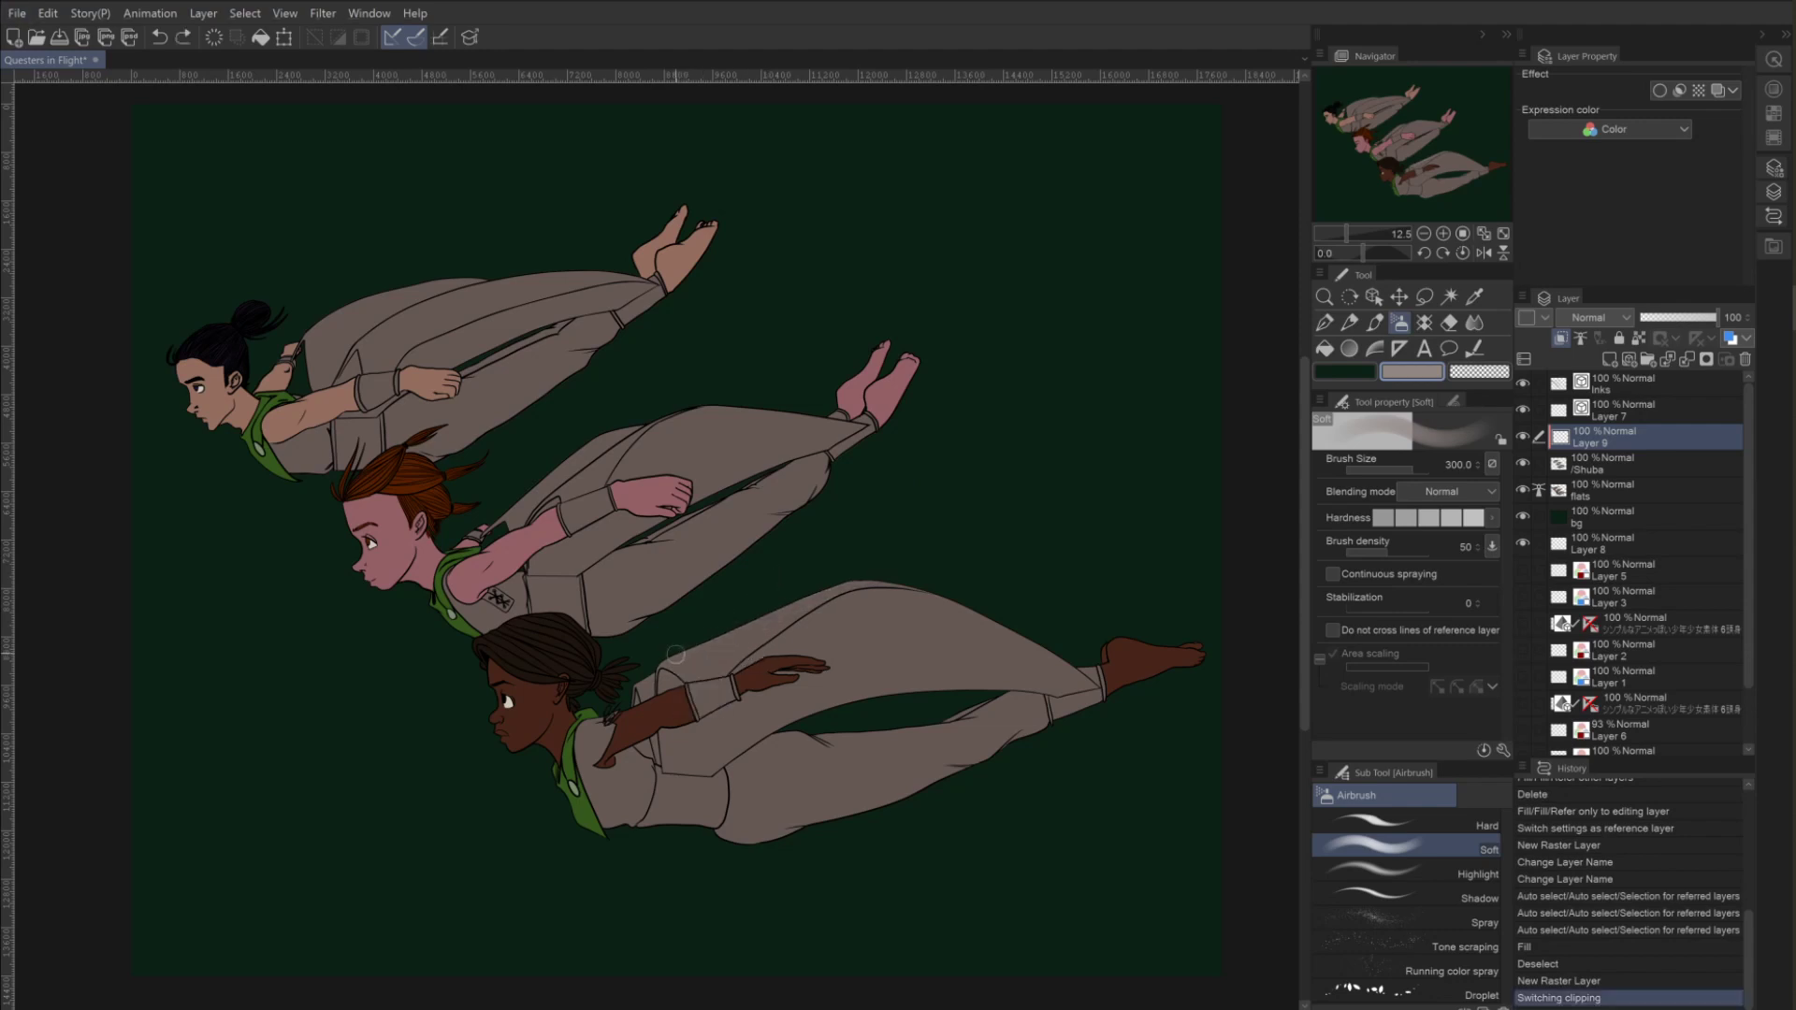
Airbrush a soft light grey highlight at size 600 along the upper back and thigh of the front figure's outfit.
key("]")
key("]")
key("]")
mouse_move(697, 665)
left_mouse_down()
mouse_move(806, 596)
mouse_move(676, 649)
mouse_move(833, 578)
mouse_move(907, 569)
mouse_move(807, 583)
mouse_move(985, 568)
left_mouse_up()
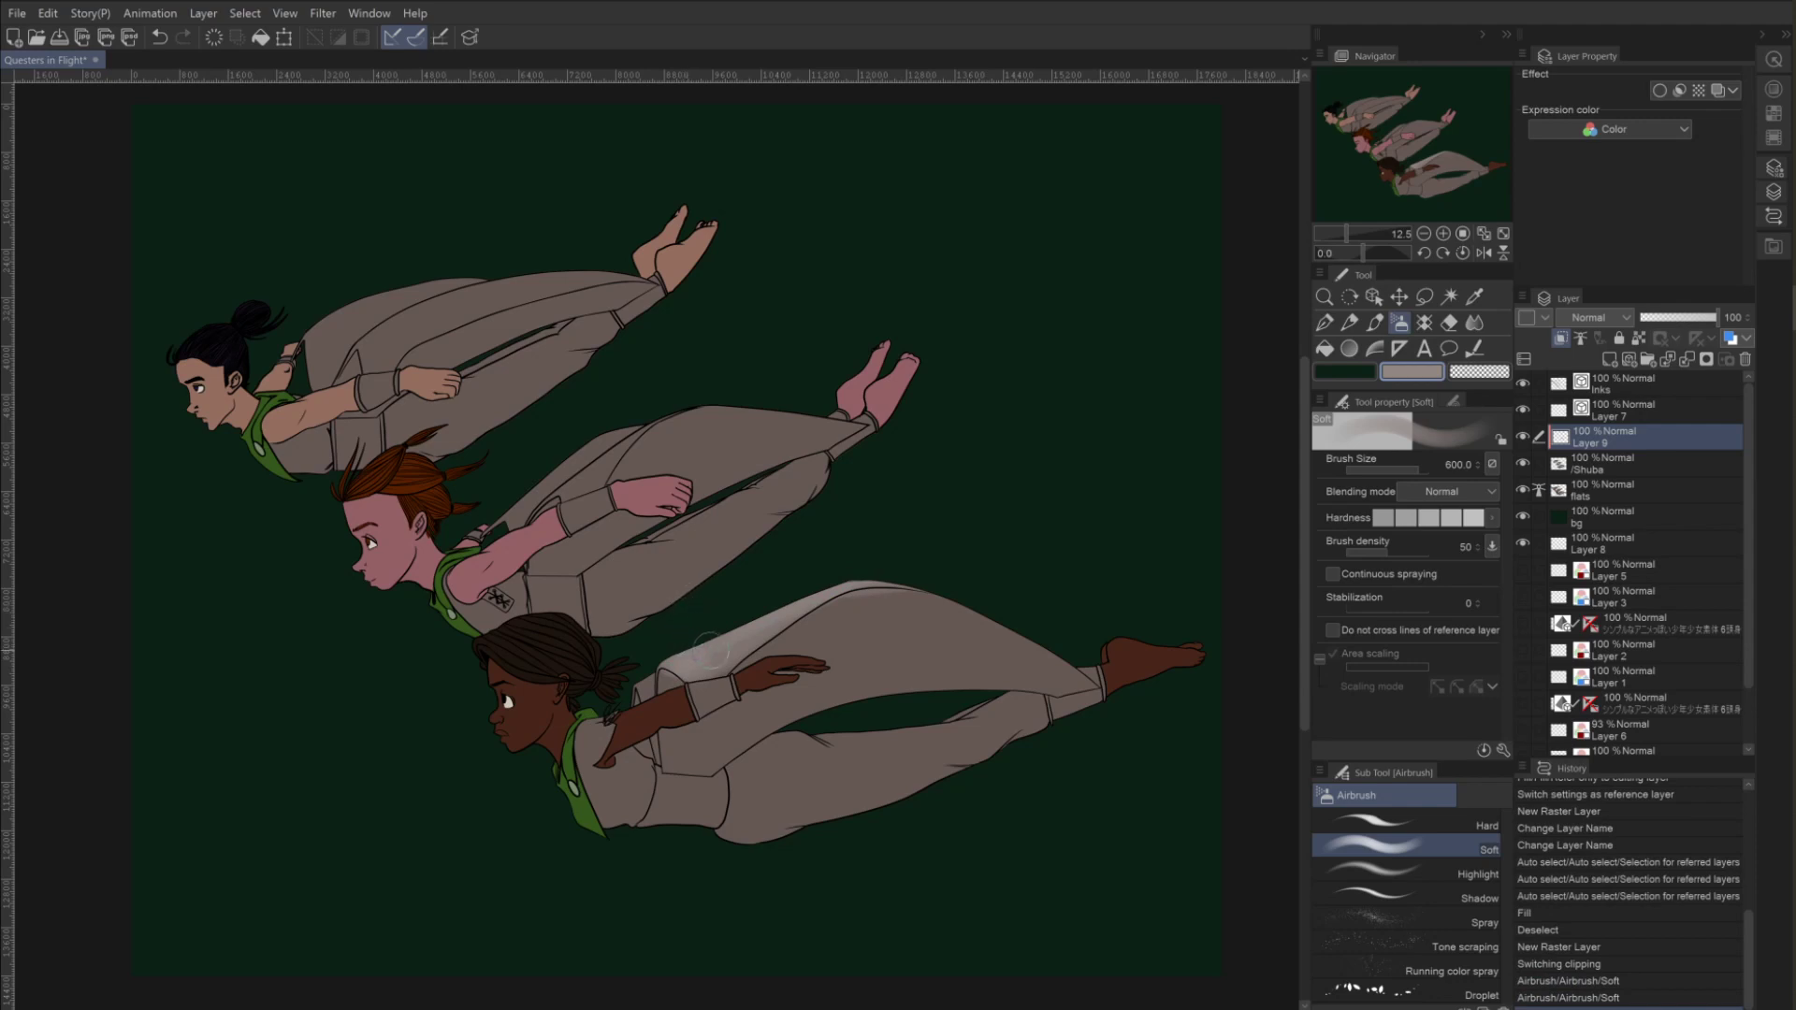
Extend the highlight at size 200 along the front figure's upper leg to the ankle and trim it with transparent colour.
key("[")
key("[")
key("[")
key("[")
key("[")
key("[")
key("[")
key("[")
left_click_drag(1094, 685, 936, 635)
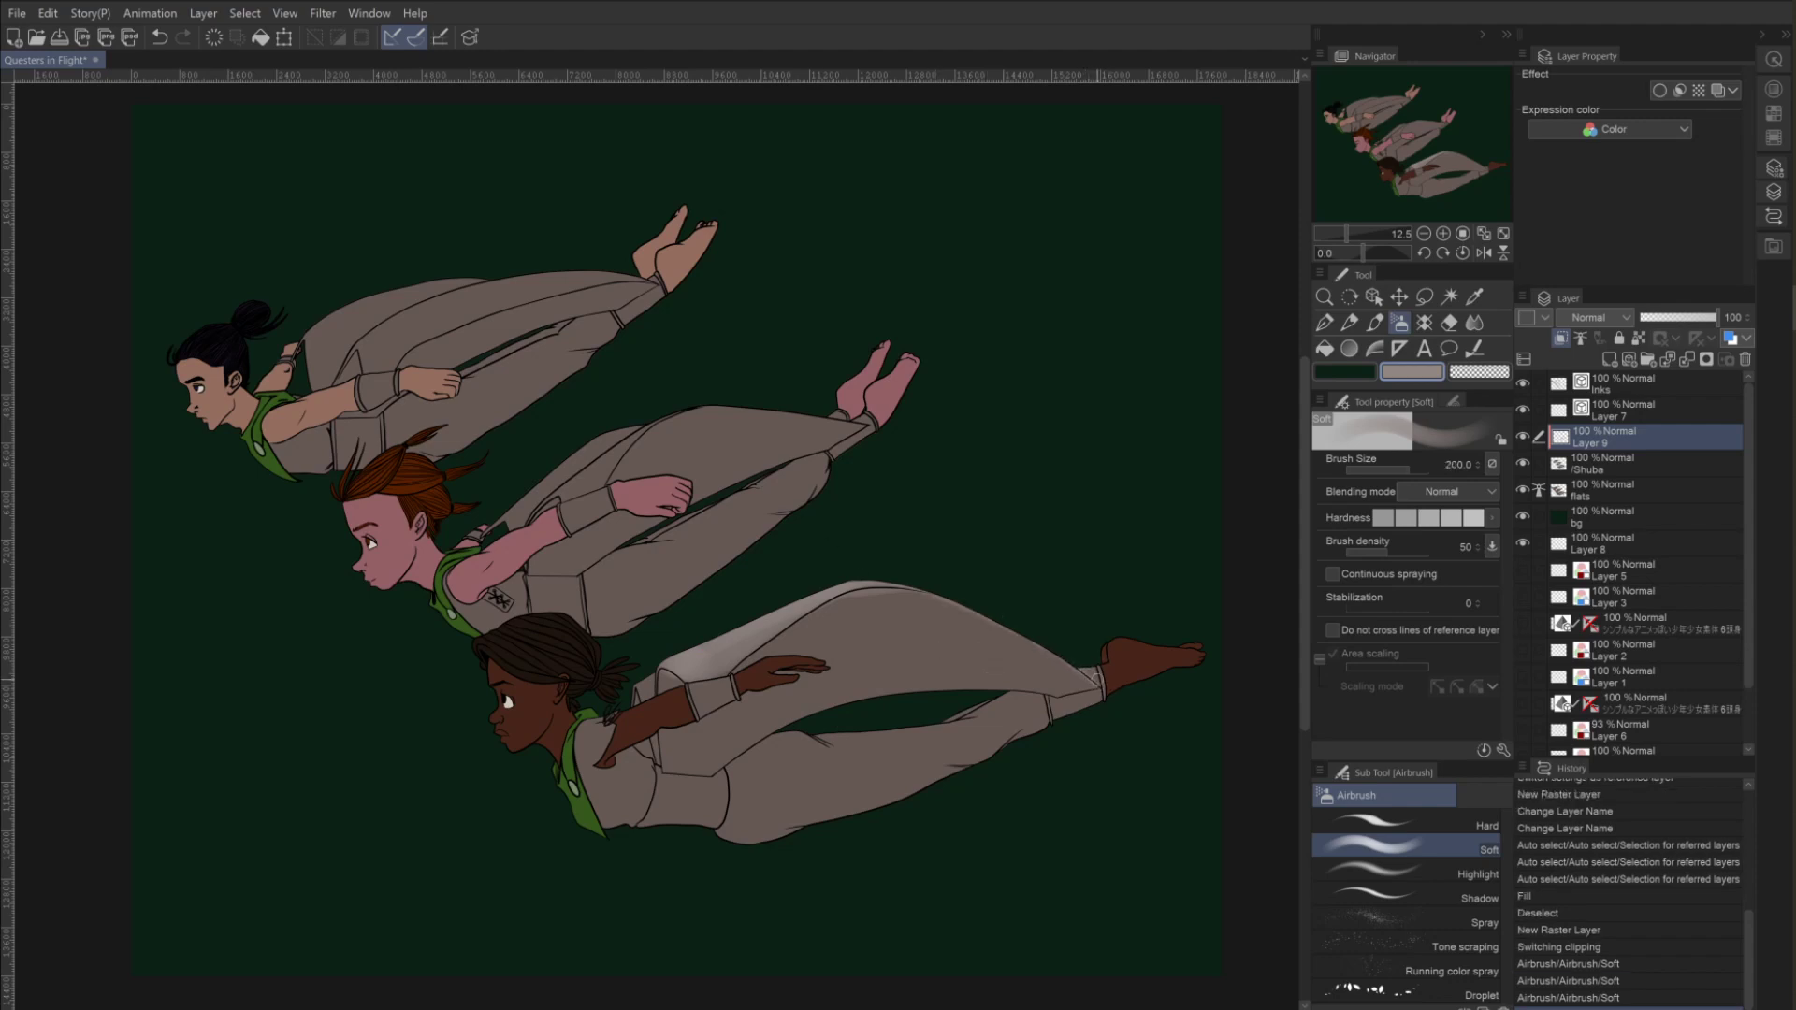
mouse_move(1094, 679)
left_mouse_down()
mouse_move(1065, 641)
mouse_move(903, 571)
mouse_move(823, 560)
left_mouse_up()
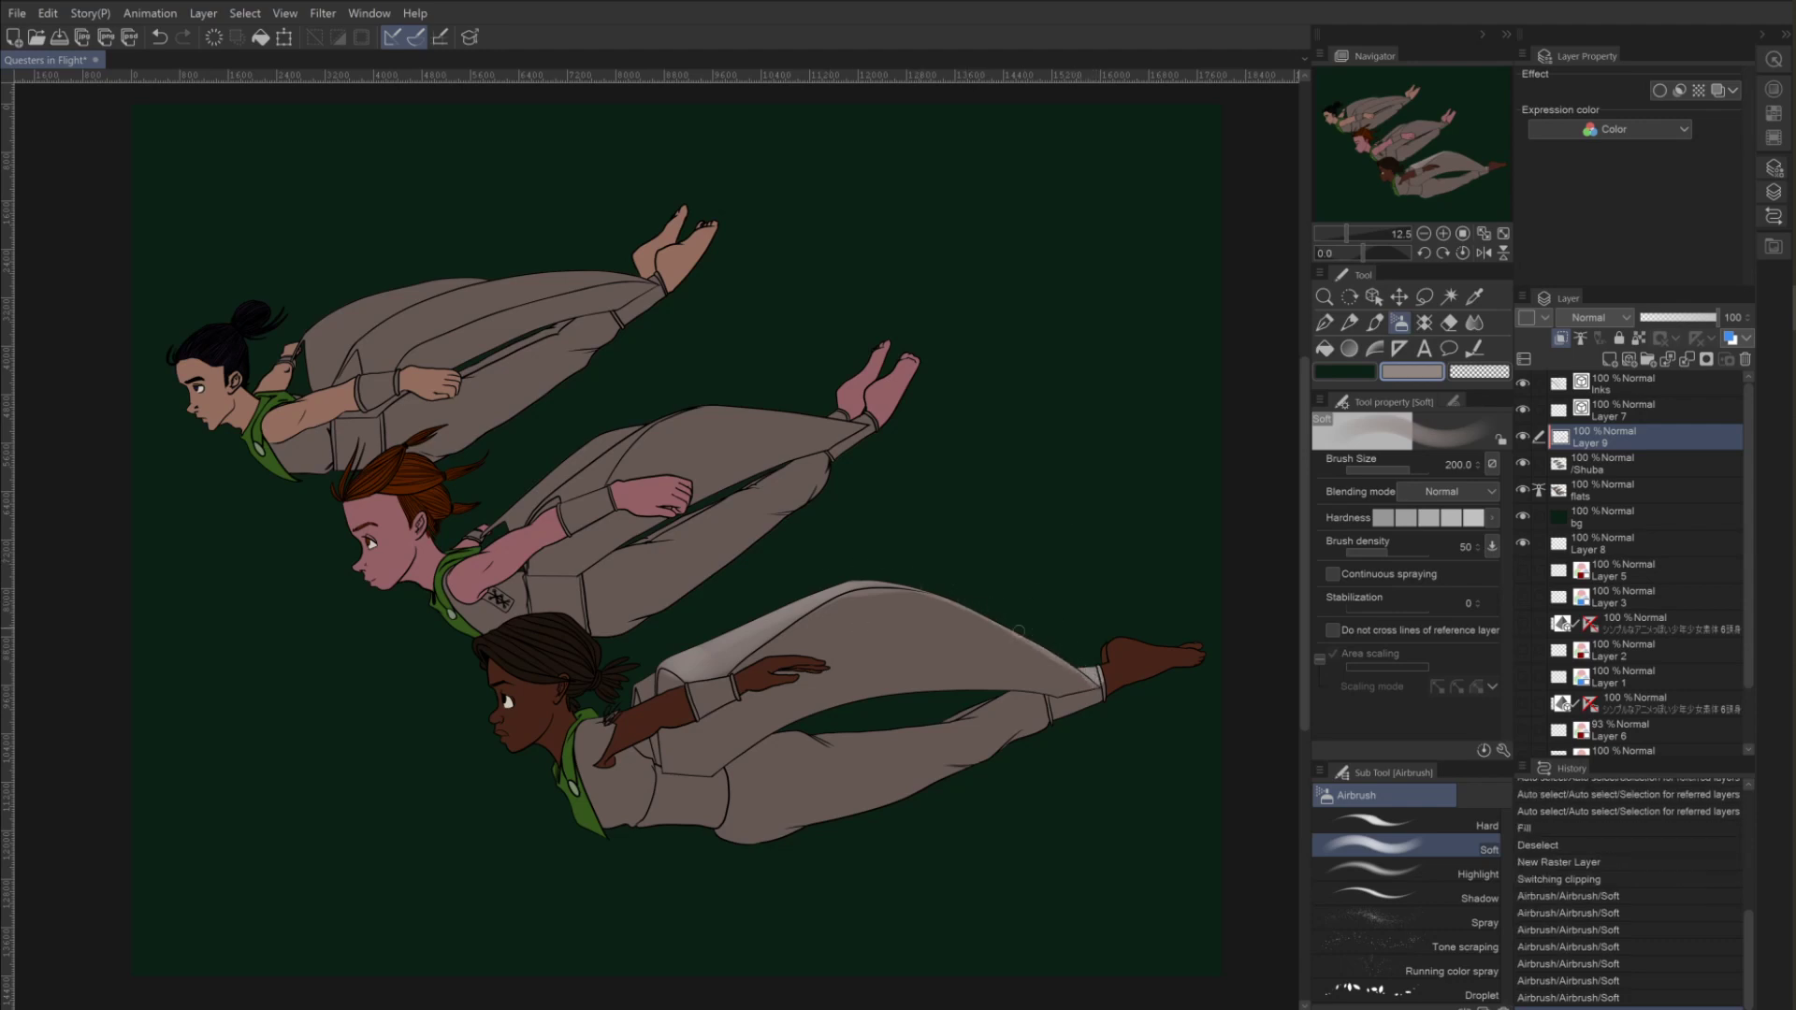
left_click(1479, 371)
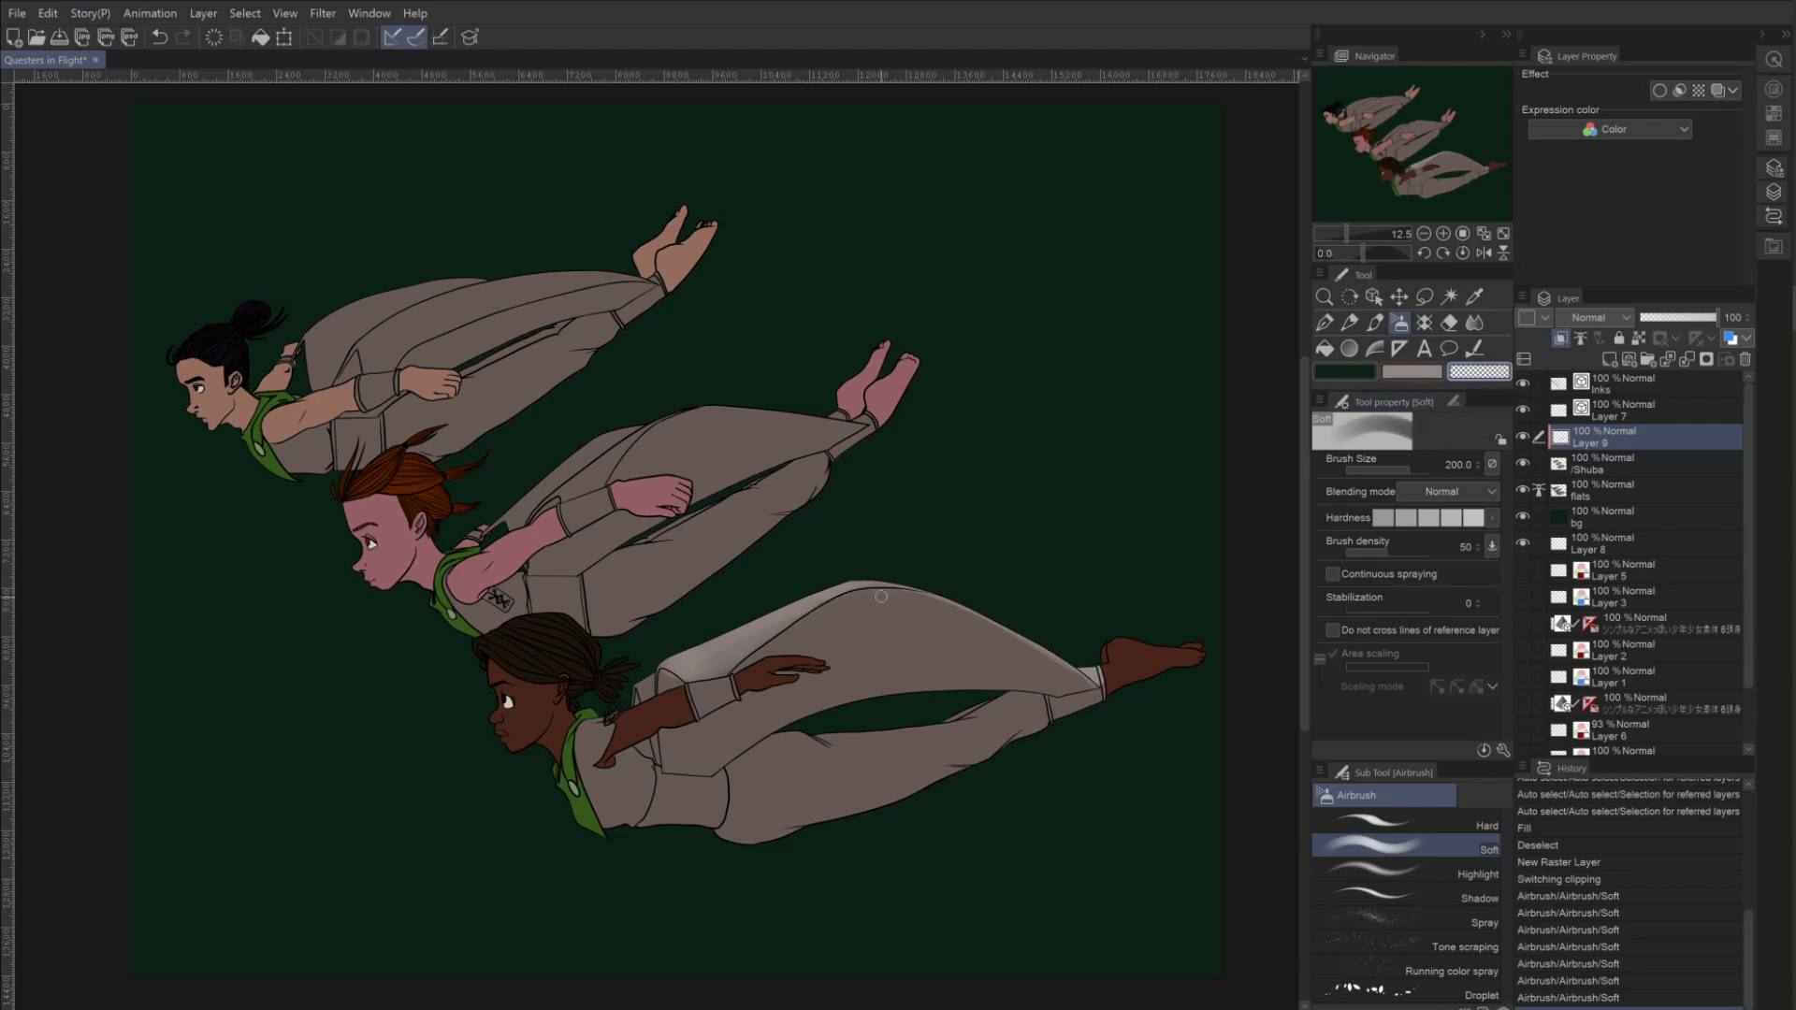
left_click_drag(915, 595, 1069, 746)
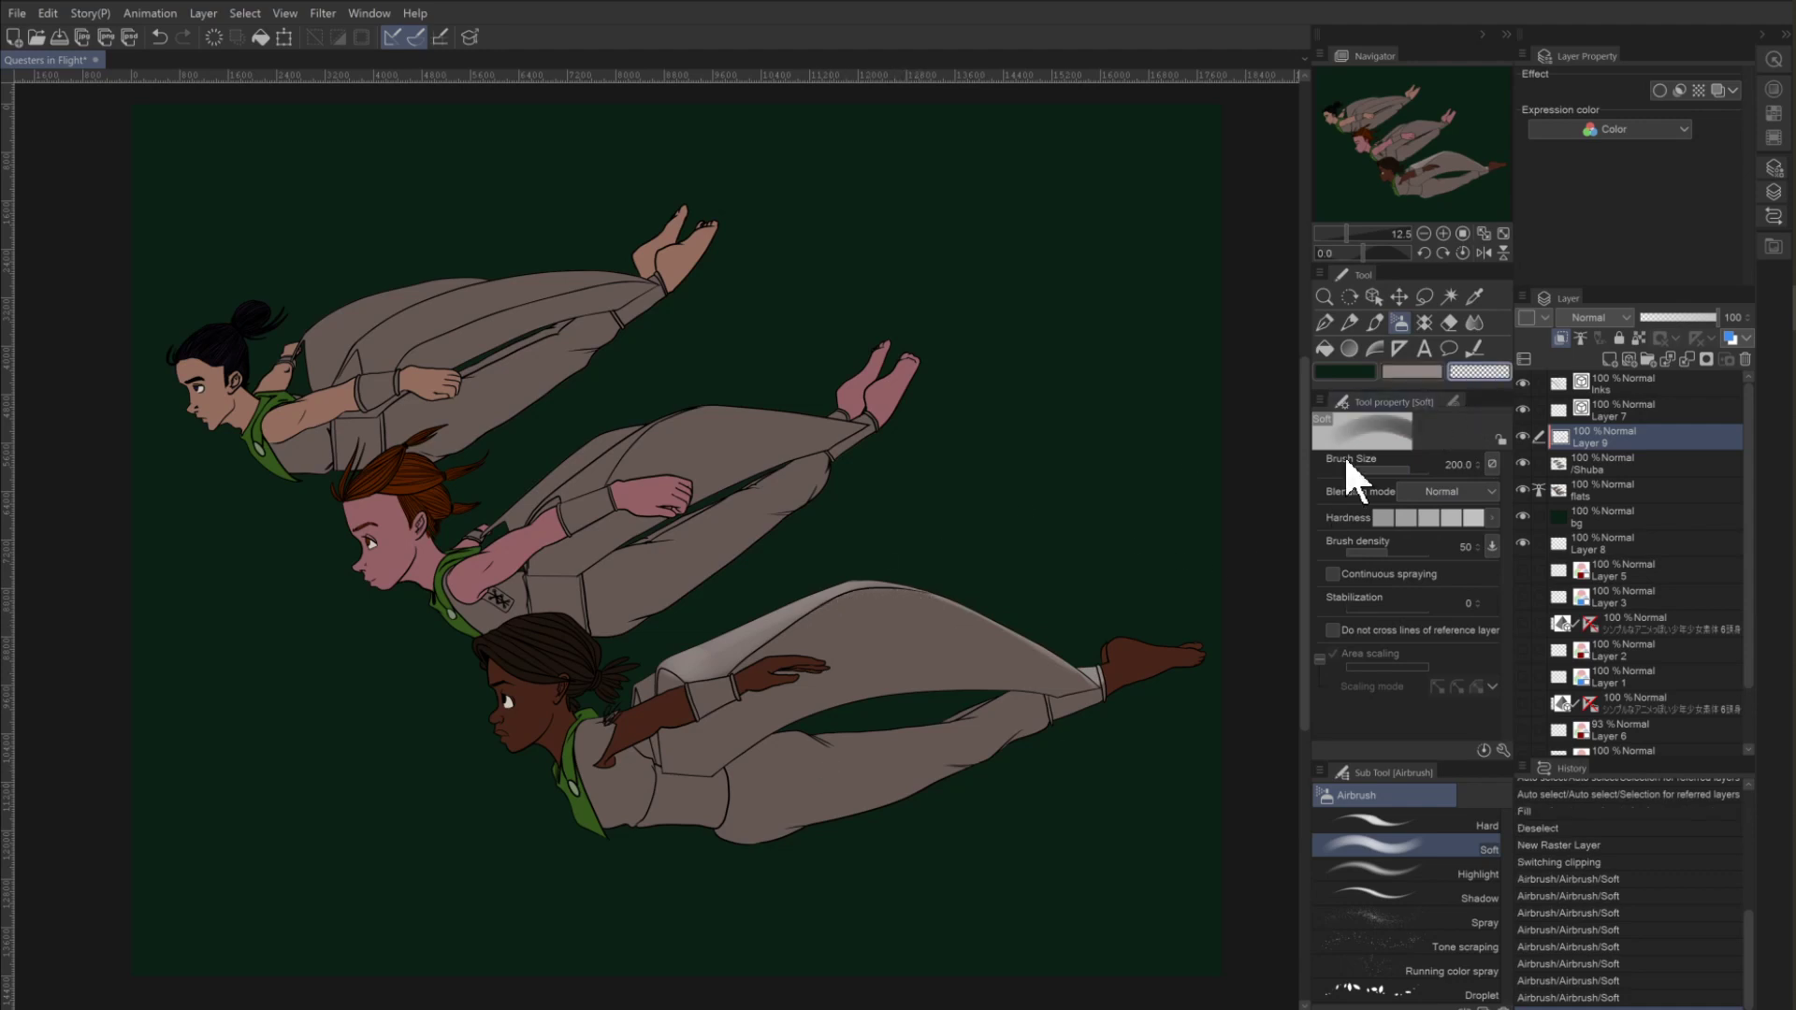
Build up the front figure's outfit highlight in light grey along its upper edge with the soft airbrush at size 400.
left_click(1412, 371)
key("bracketright")
key("bracketright")
key("bracketright")
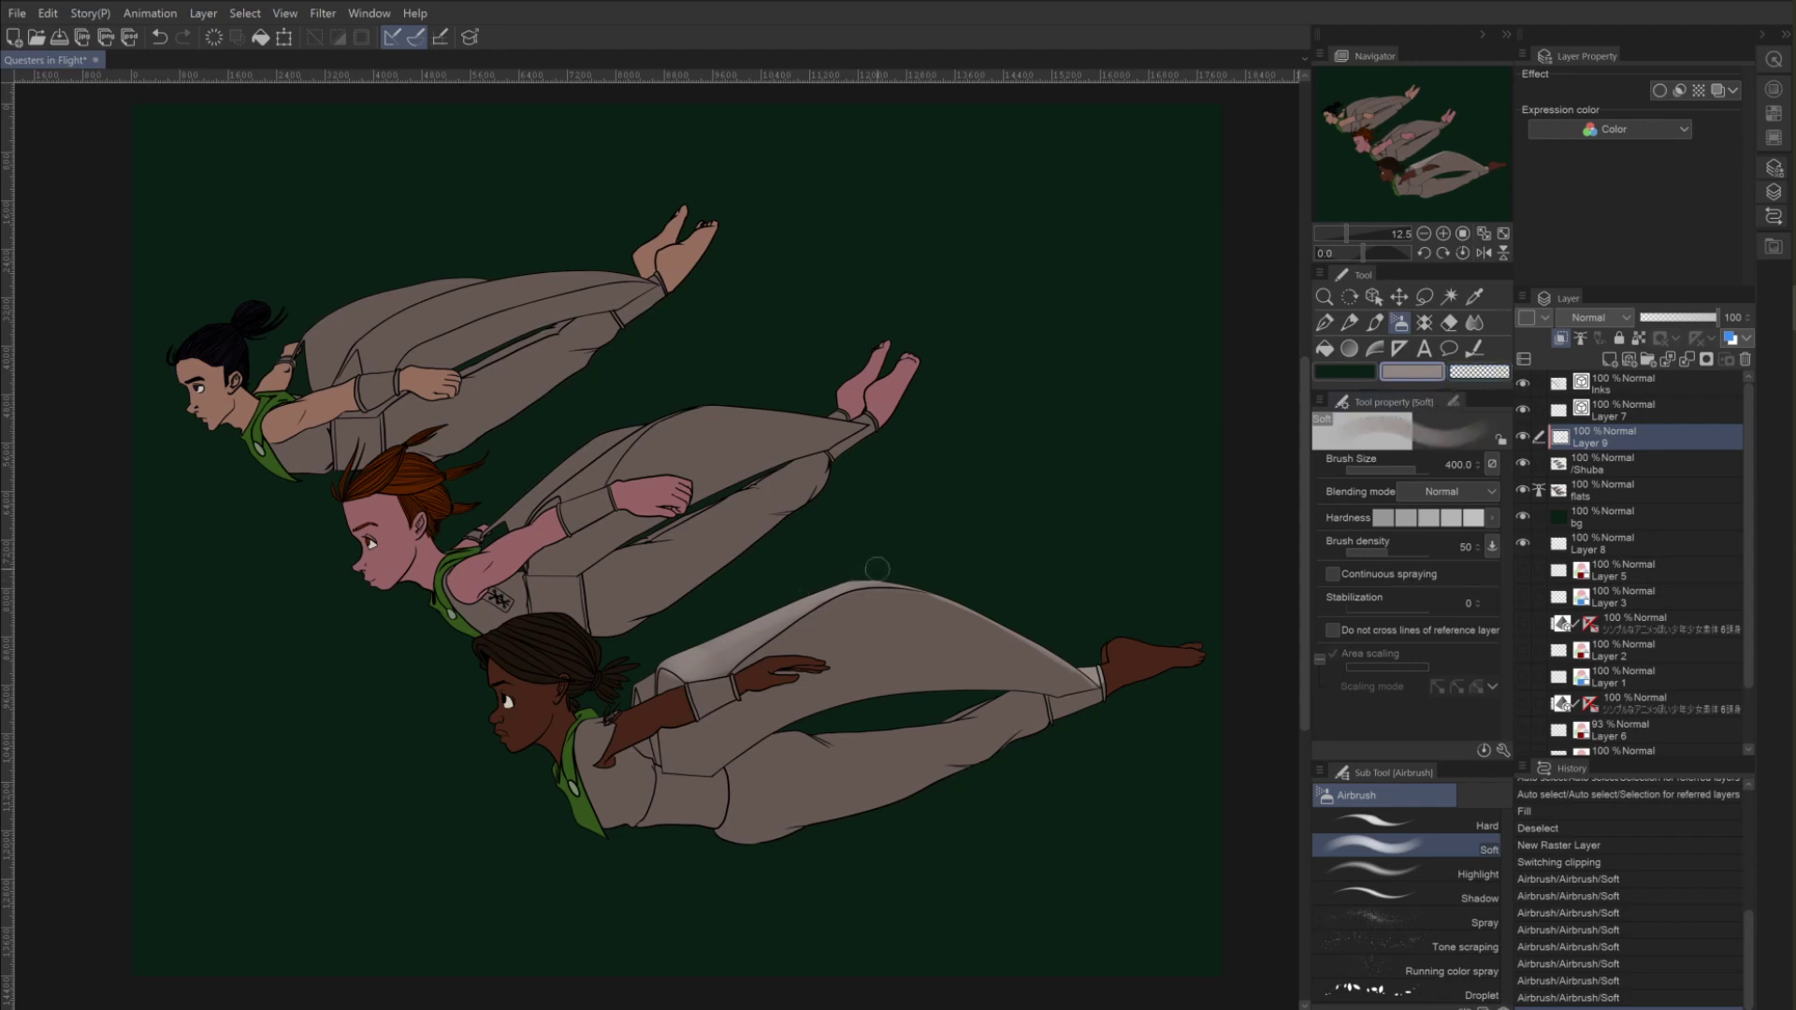
mouse_move(842, 580)
left_mouse_down()
mouse_move(694, 643)
mouse_move(739, 642)
mouse_move(670, 654)
mouse_move(792, 590)
mouse_move(701, 640)
mouse_move(639, 646)
left_mouse_up()
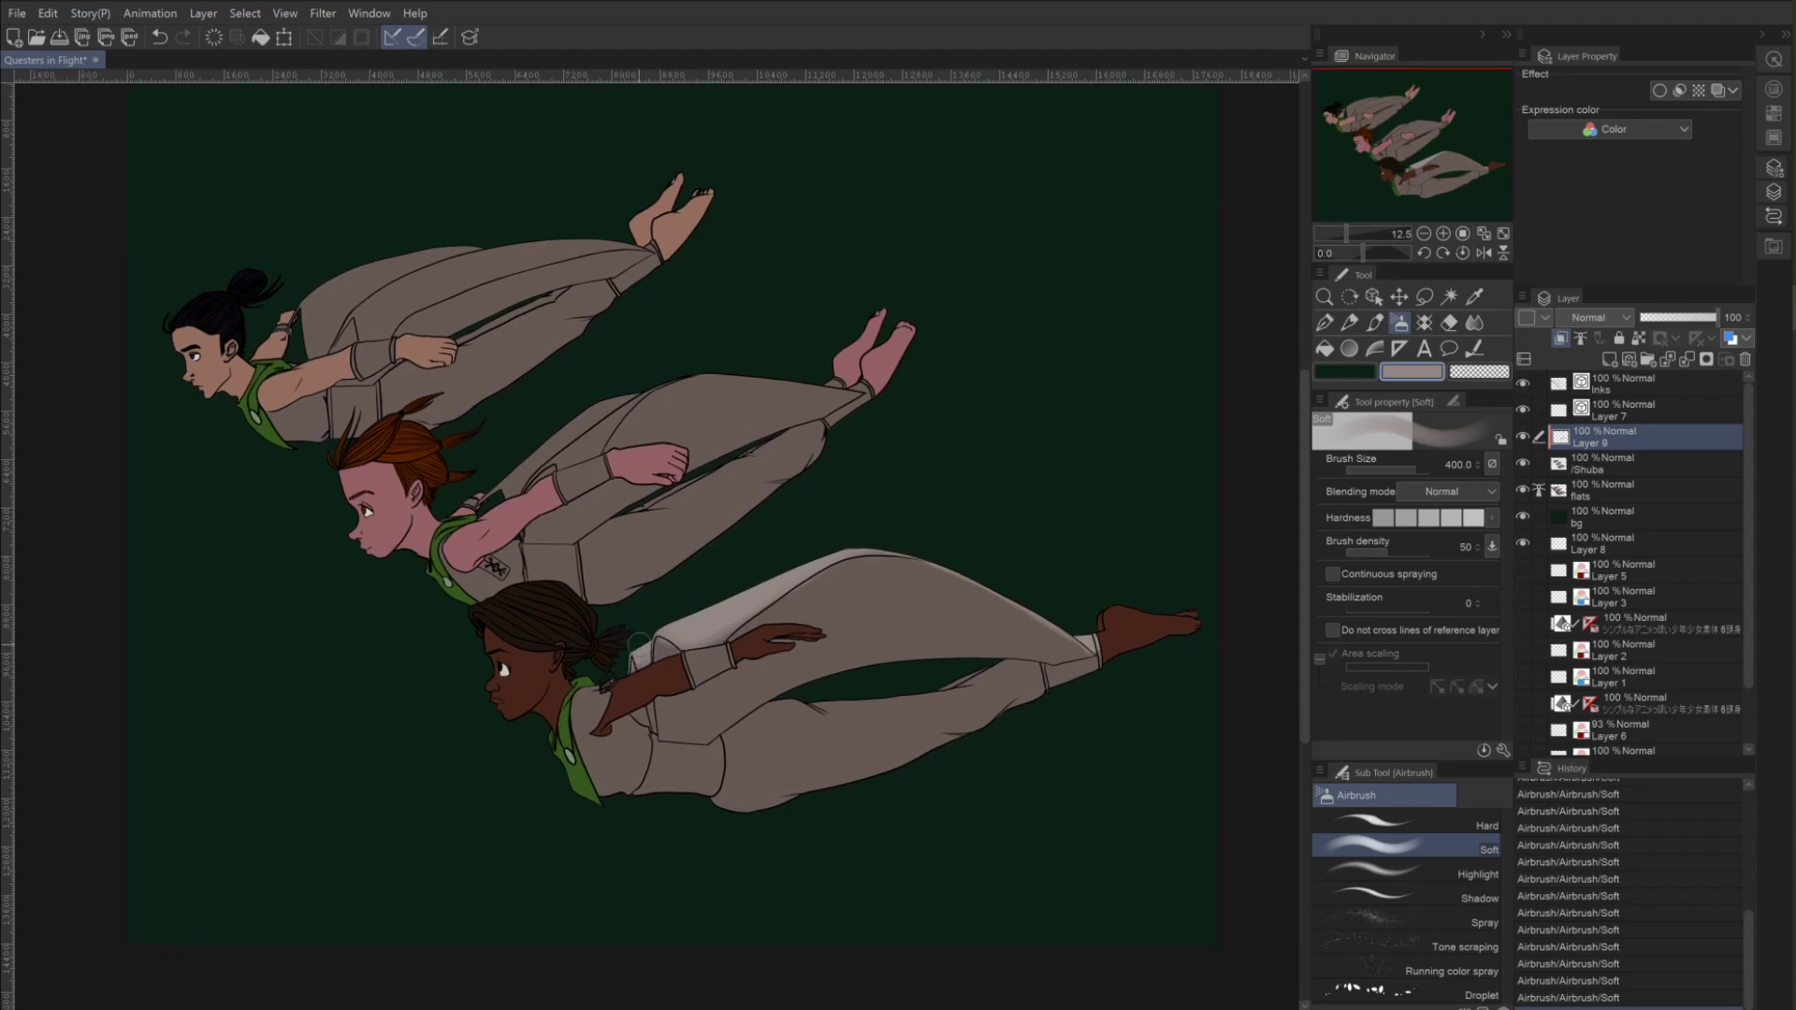
Set the soft airbrush to transparent colour at size 170 for trimming the front figure's outfit highlight.
key("bracketleft")
key("bracketleft")
left_click(1473, 350)
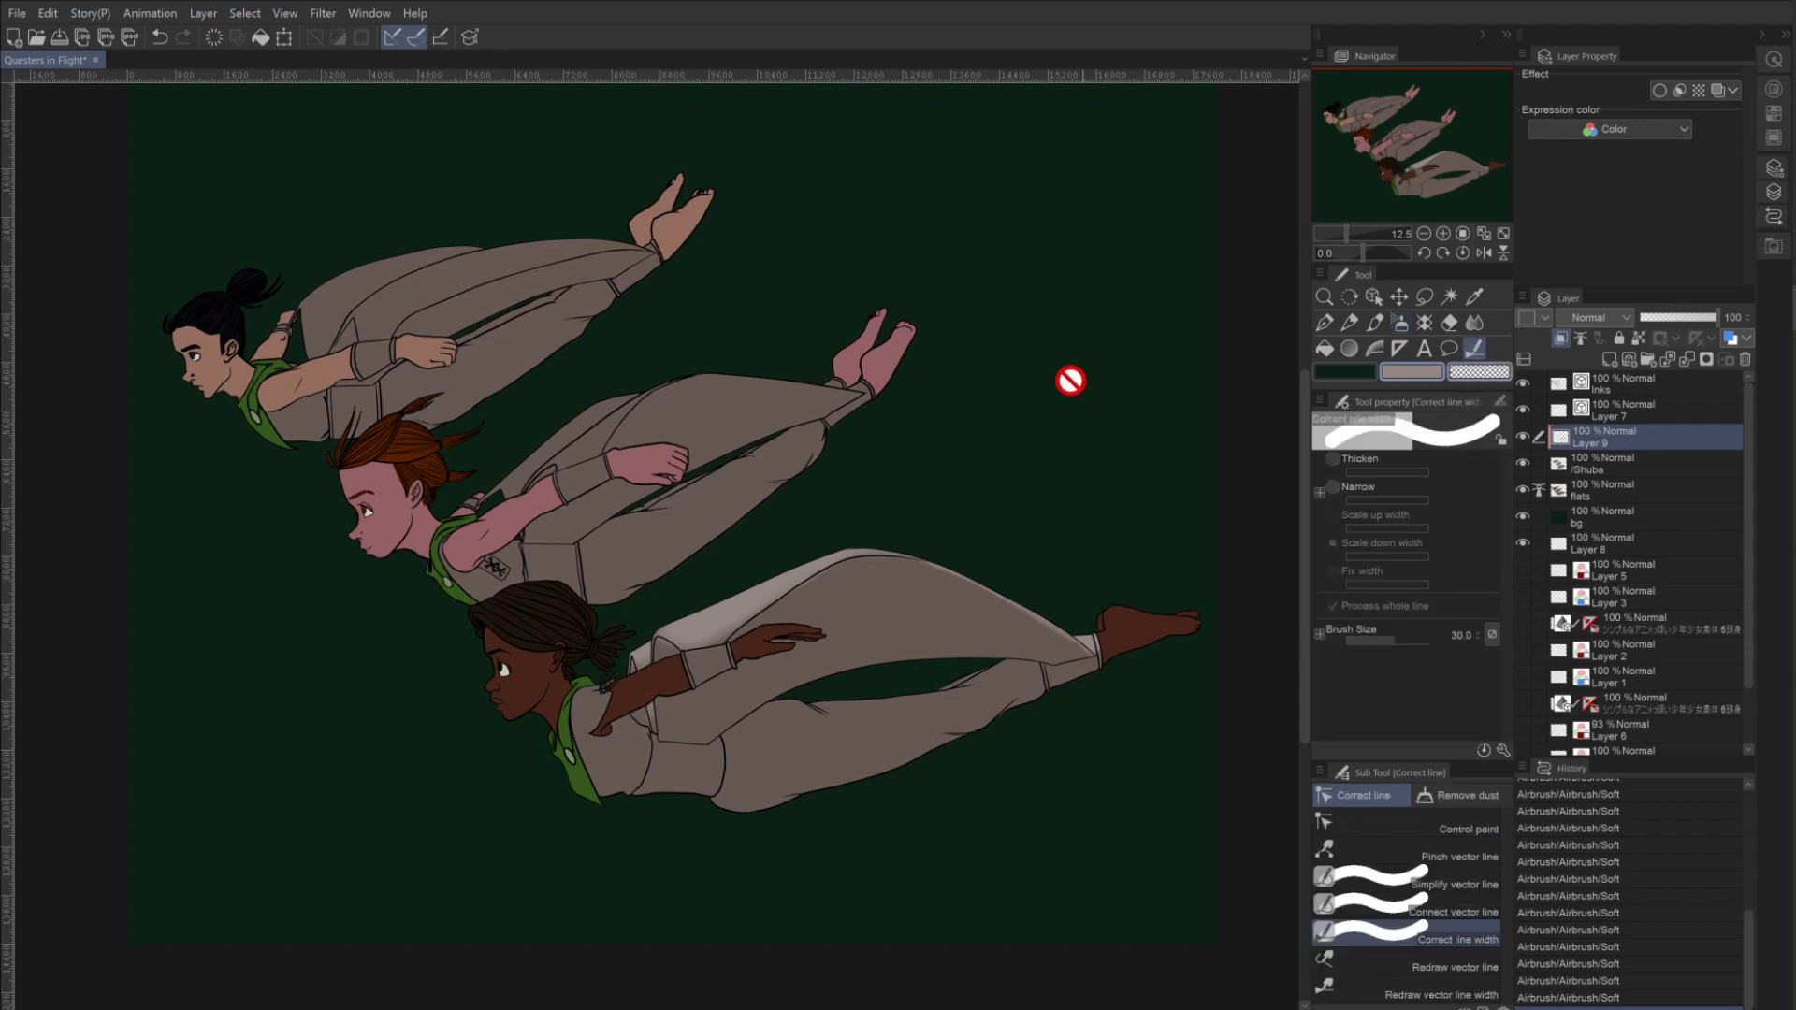
left_click(1480, 374)
left_click(1393, 325)
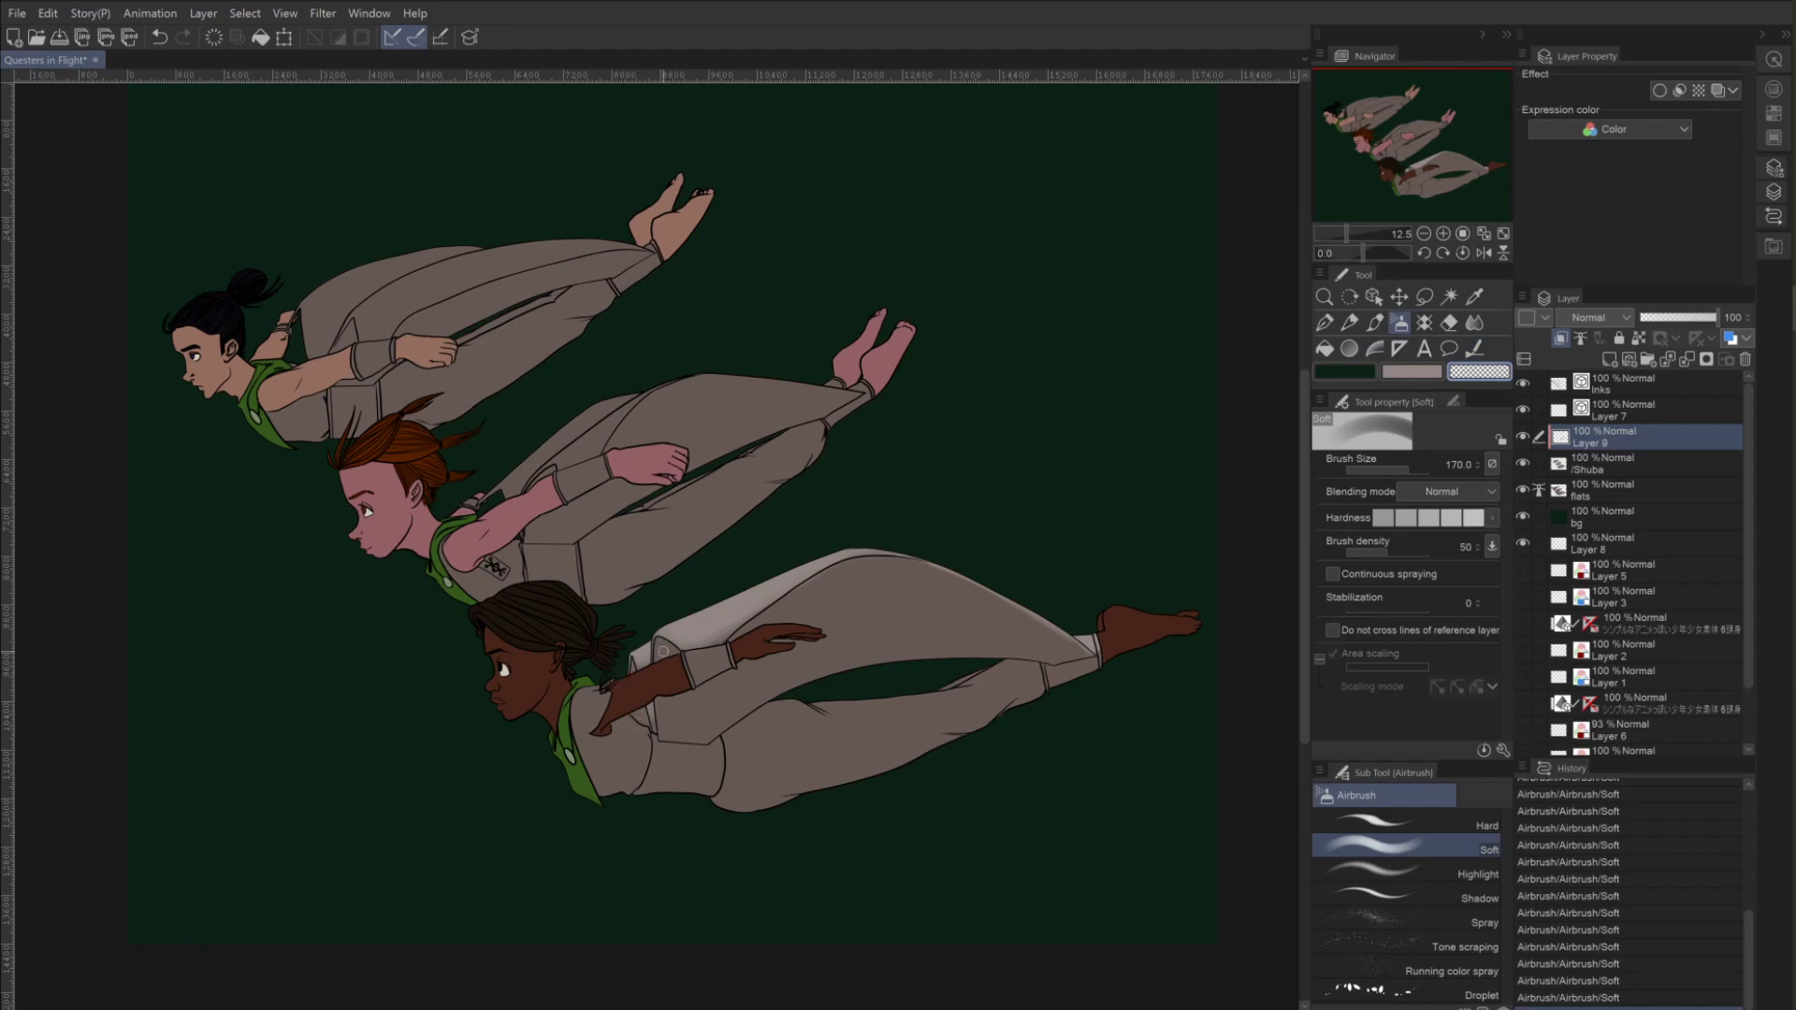
Airbrush a light grey highlight along the front figure's lower leg, reducing the size to 200 near the ankle, and along the upper leg's lower edge.
left_click(1412, 371)
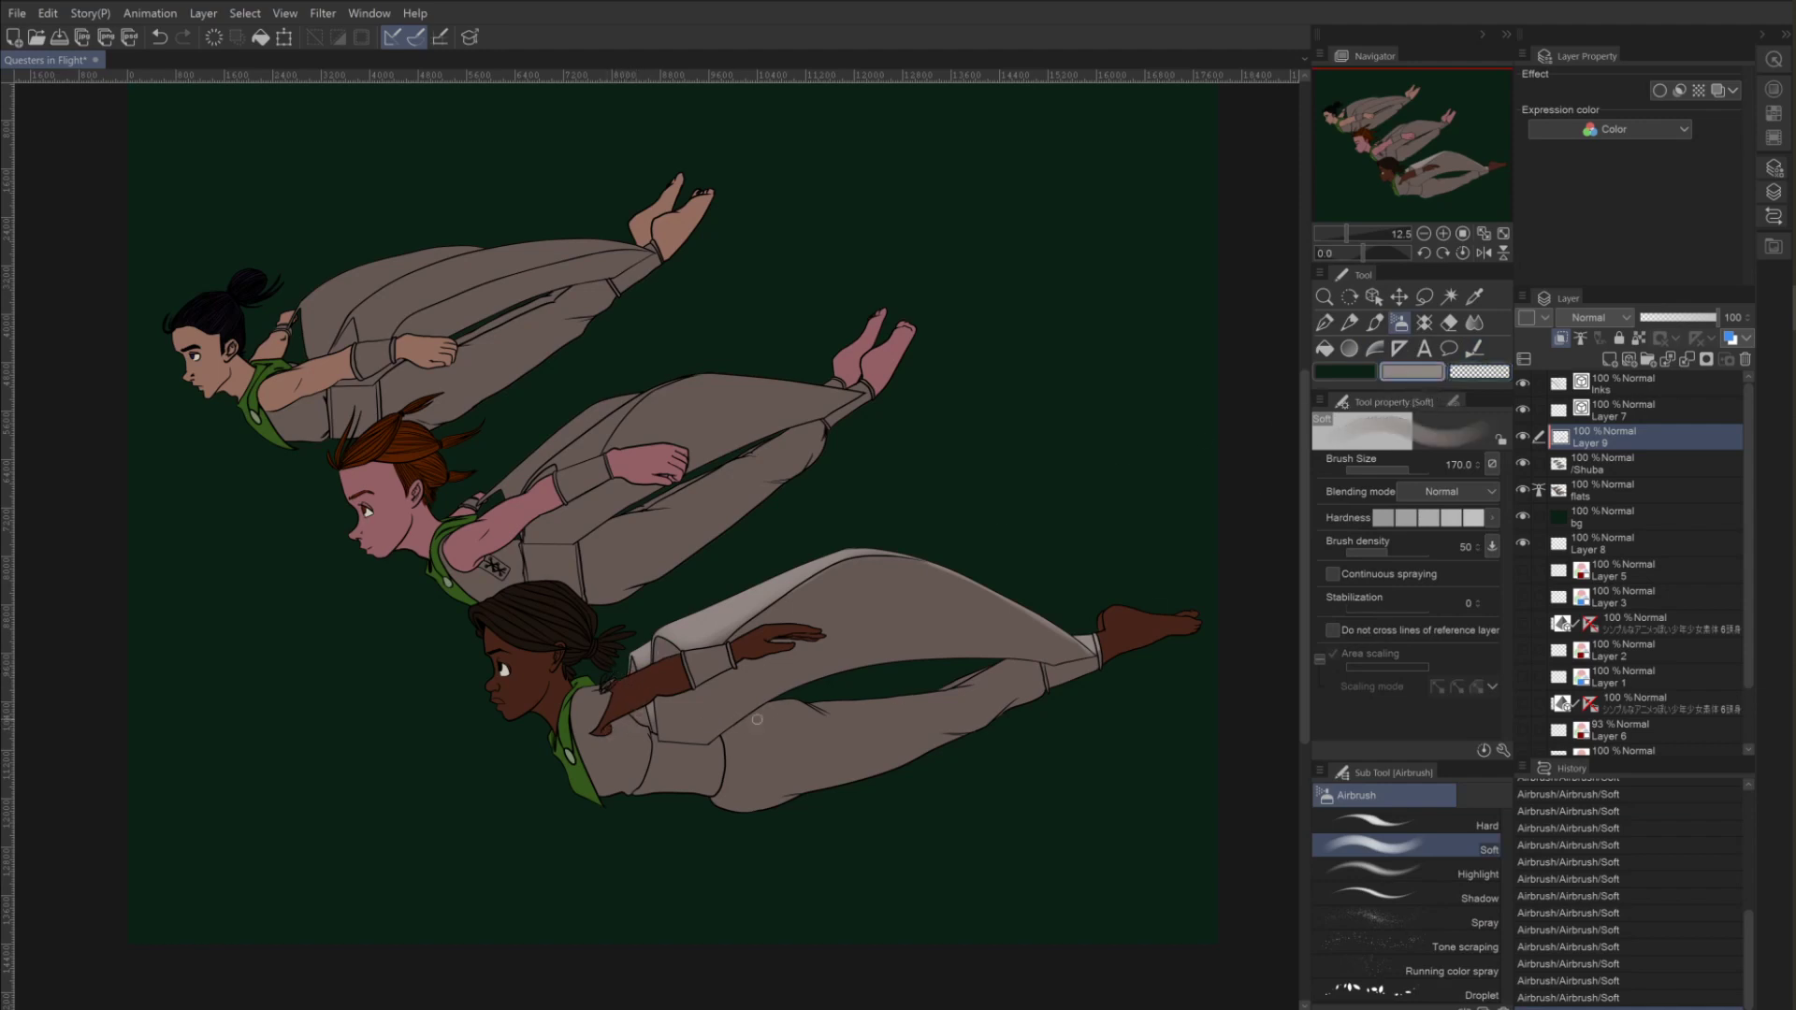
key("bracketright")
key("bracketright")
key("bracketright")
key("bracketright")
key("bracketright")
key("bracketright")
mouse_move(812, 710)
left_mouse_down()
mouse_move(738, 732)
mouse_move(809, 708)
mouse_move(921, 708)
mouse_move(834, 702)
mouse_move(965, 690)
mouse_move(903, 708)
mouse_move(1020, 668)
mouse_move(902, 725)
mouse_move(1026, 663)
mouse_move(972, 698)
mouse_move(799, 725)
mouse_move(943, 707)
mouse_move(735, 746)
mouse_move(877, 722)
mouse_move(732, 769)
mouse_move(1060, 670)
left_mouse_up()
key("bracketleft")
key("bracketleft")
key("bracketleft")
key("bracketleft")
key("bracketleft")
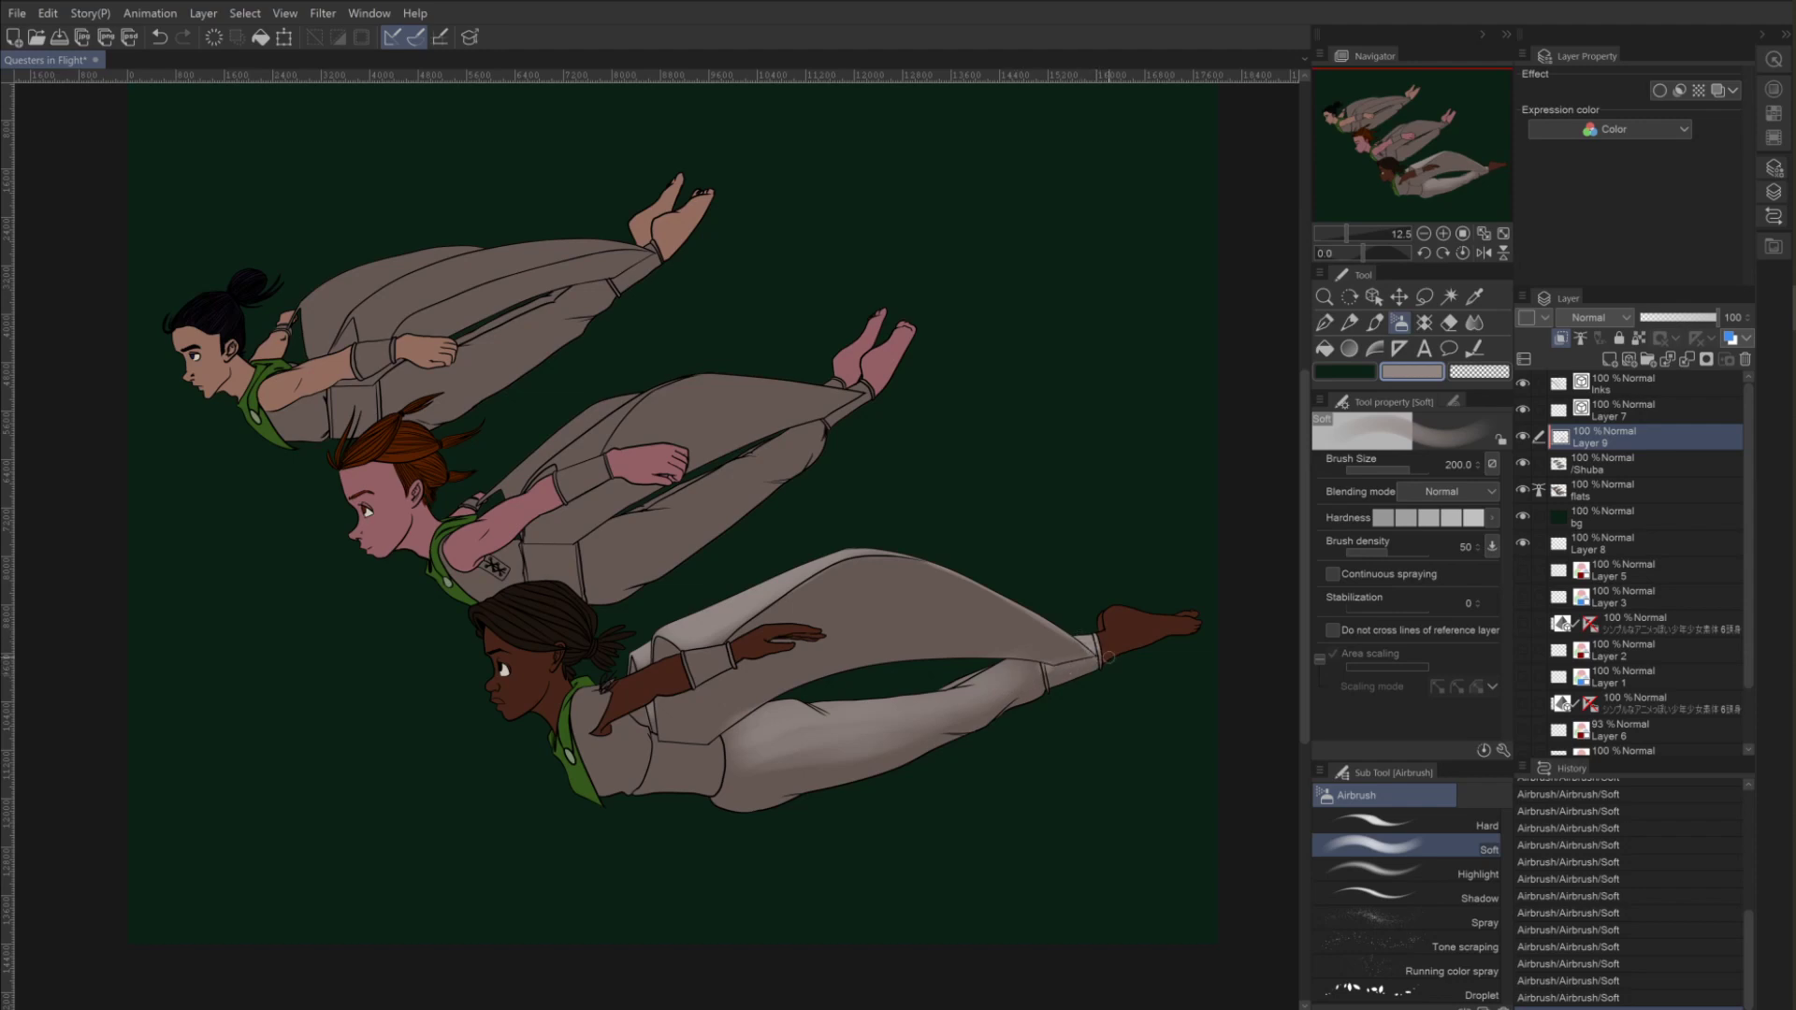
left_click_drag(1034, 664, 865, 673)
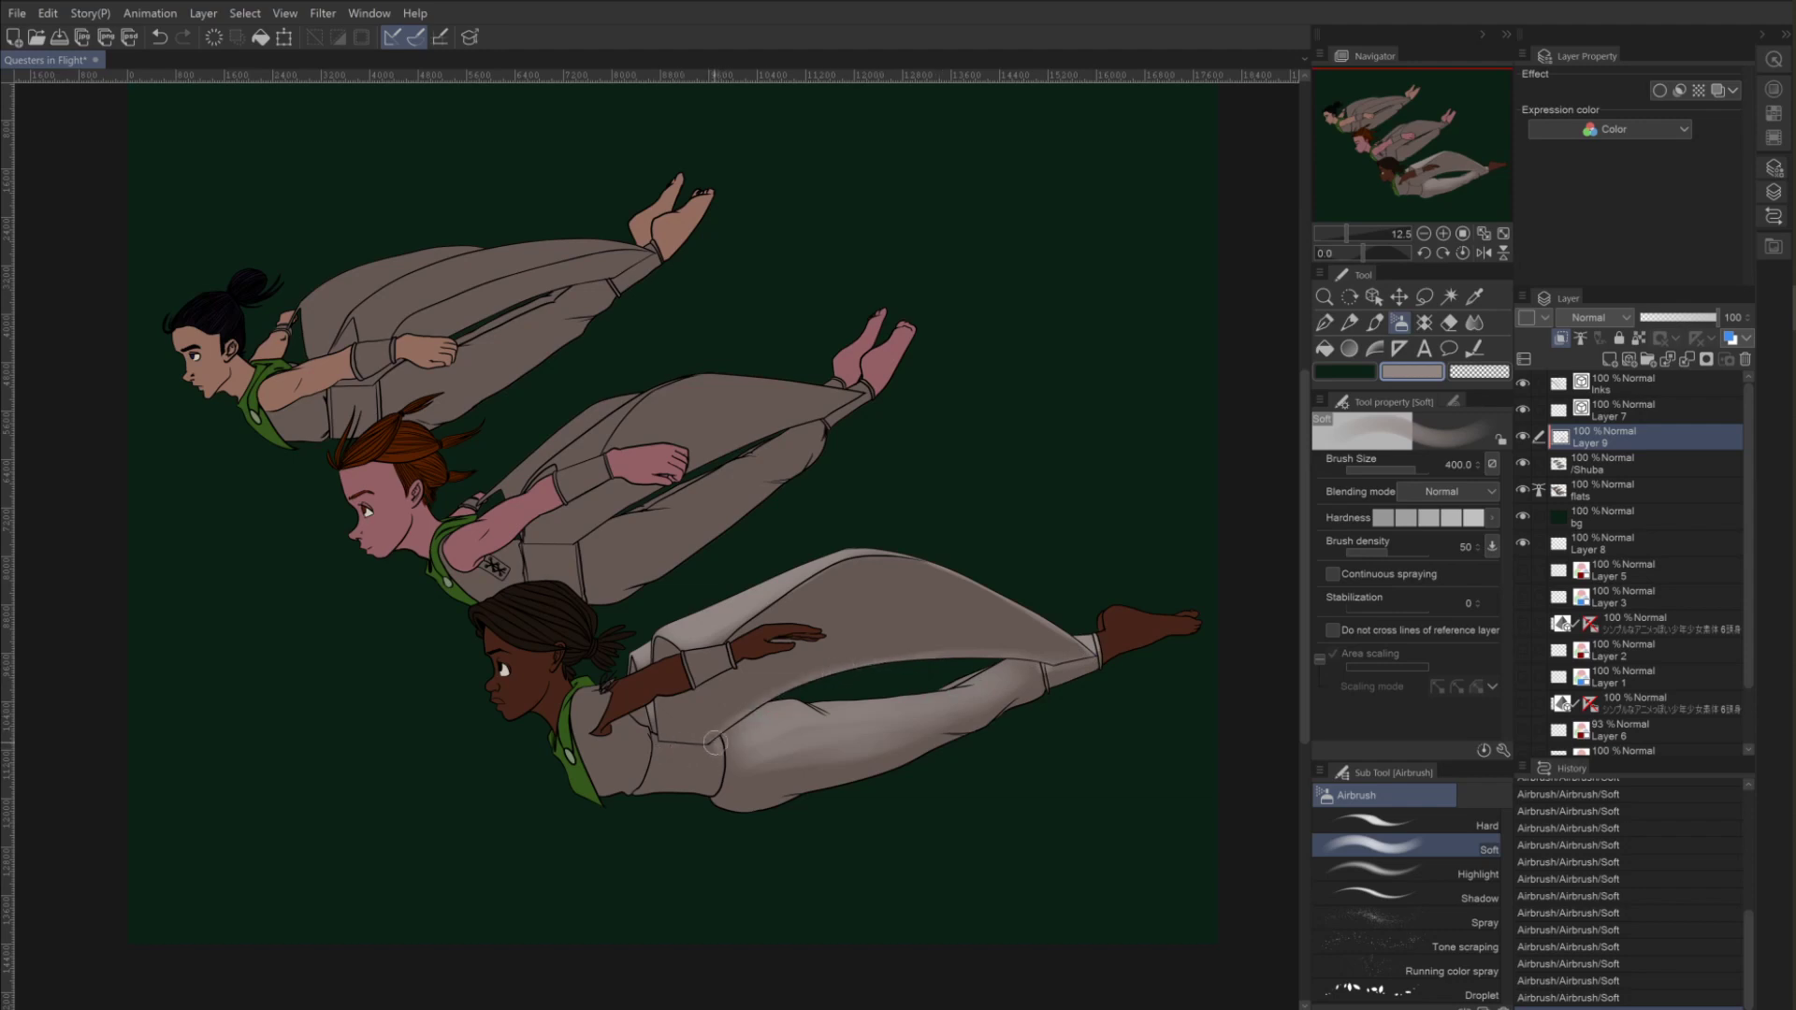
Carry the light grey highlight over the front figure's waistband and torso with the soft airbrush at size 400.
mouse_move(715, 743)
left_mouse_down()
mouse_move(710, 765)
mouse_move(718, 751)
mouse_move(660, 756)
left_mouse_up()
key("bracketleft")
key("bracketleft")
key("bracketleft")
key("bracketright")
key("bracketright")
key("bracketright")
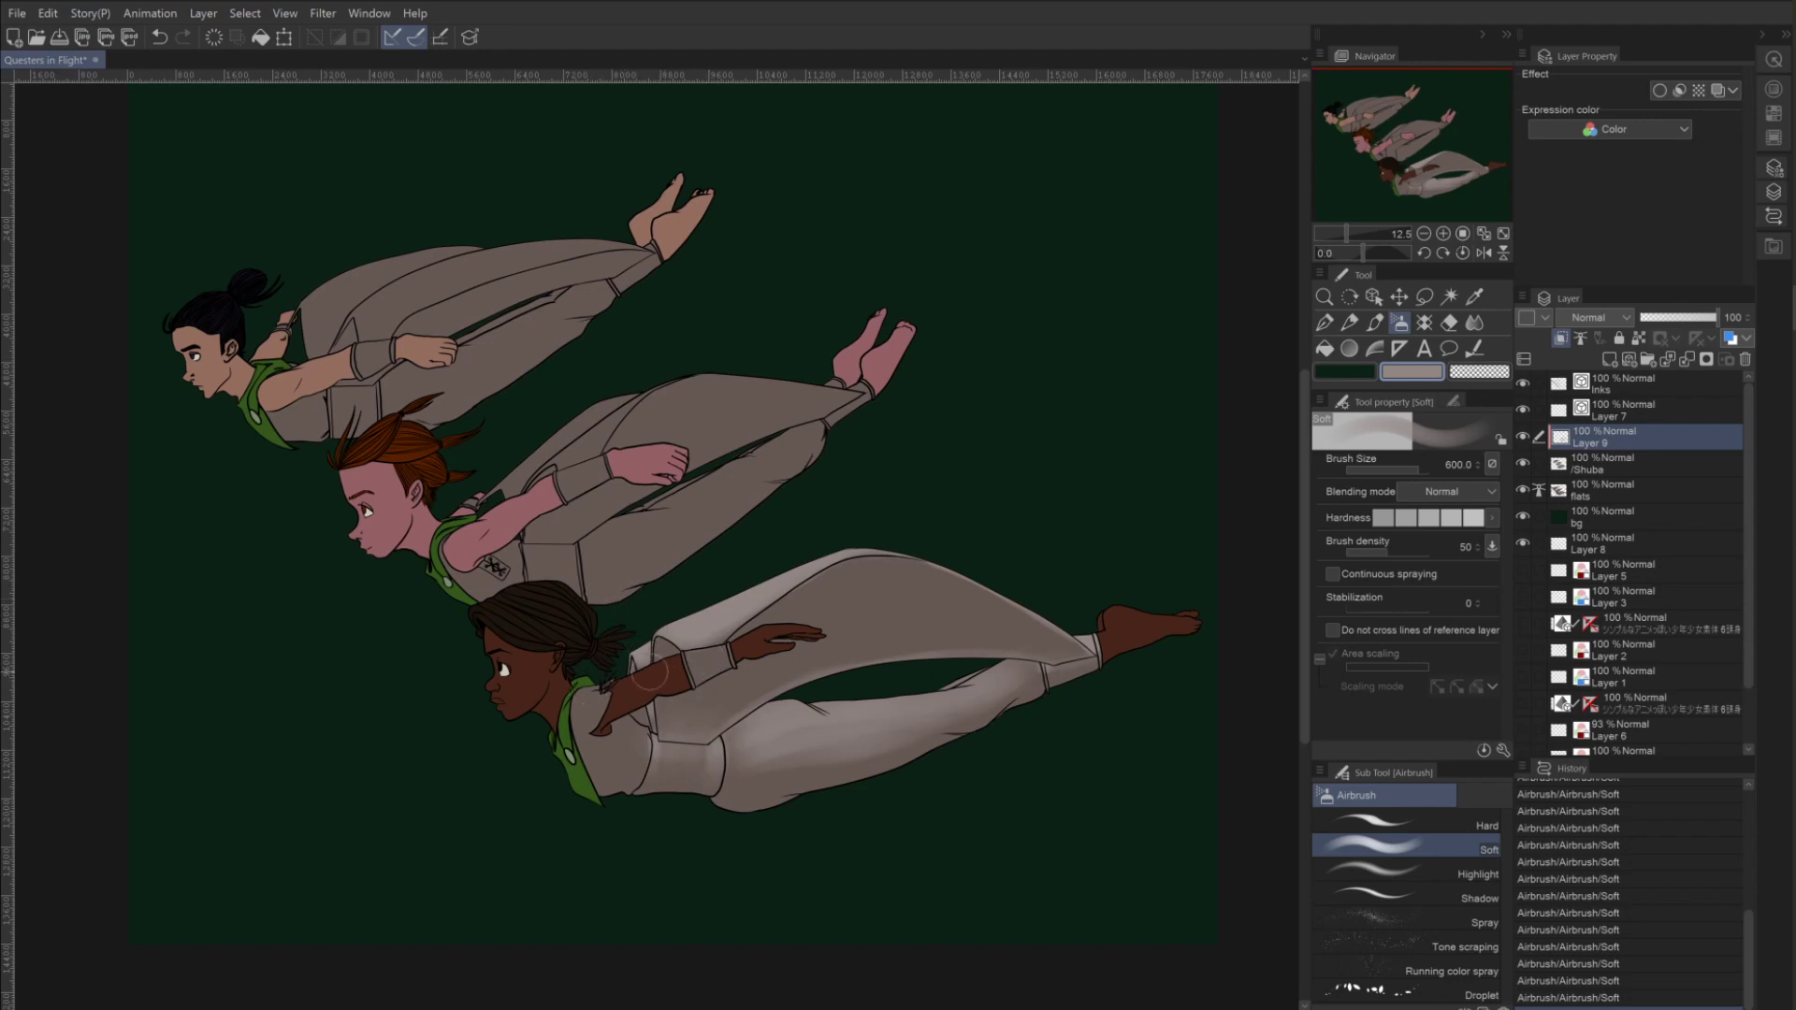
key("bracketleft")
key("bracketleft")
mouse_move(629, 730)
left_mouse_down()
mouse_move(630, 756)
mouse_move(617, 715)
mouse_move(580, 706)
mouse_move(599, 690)
mouse_move(584, 709)
left_mouse_up()
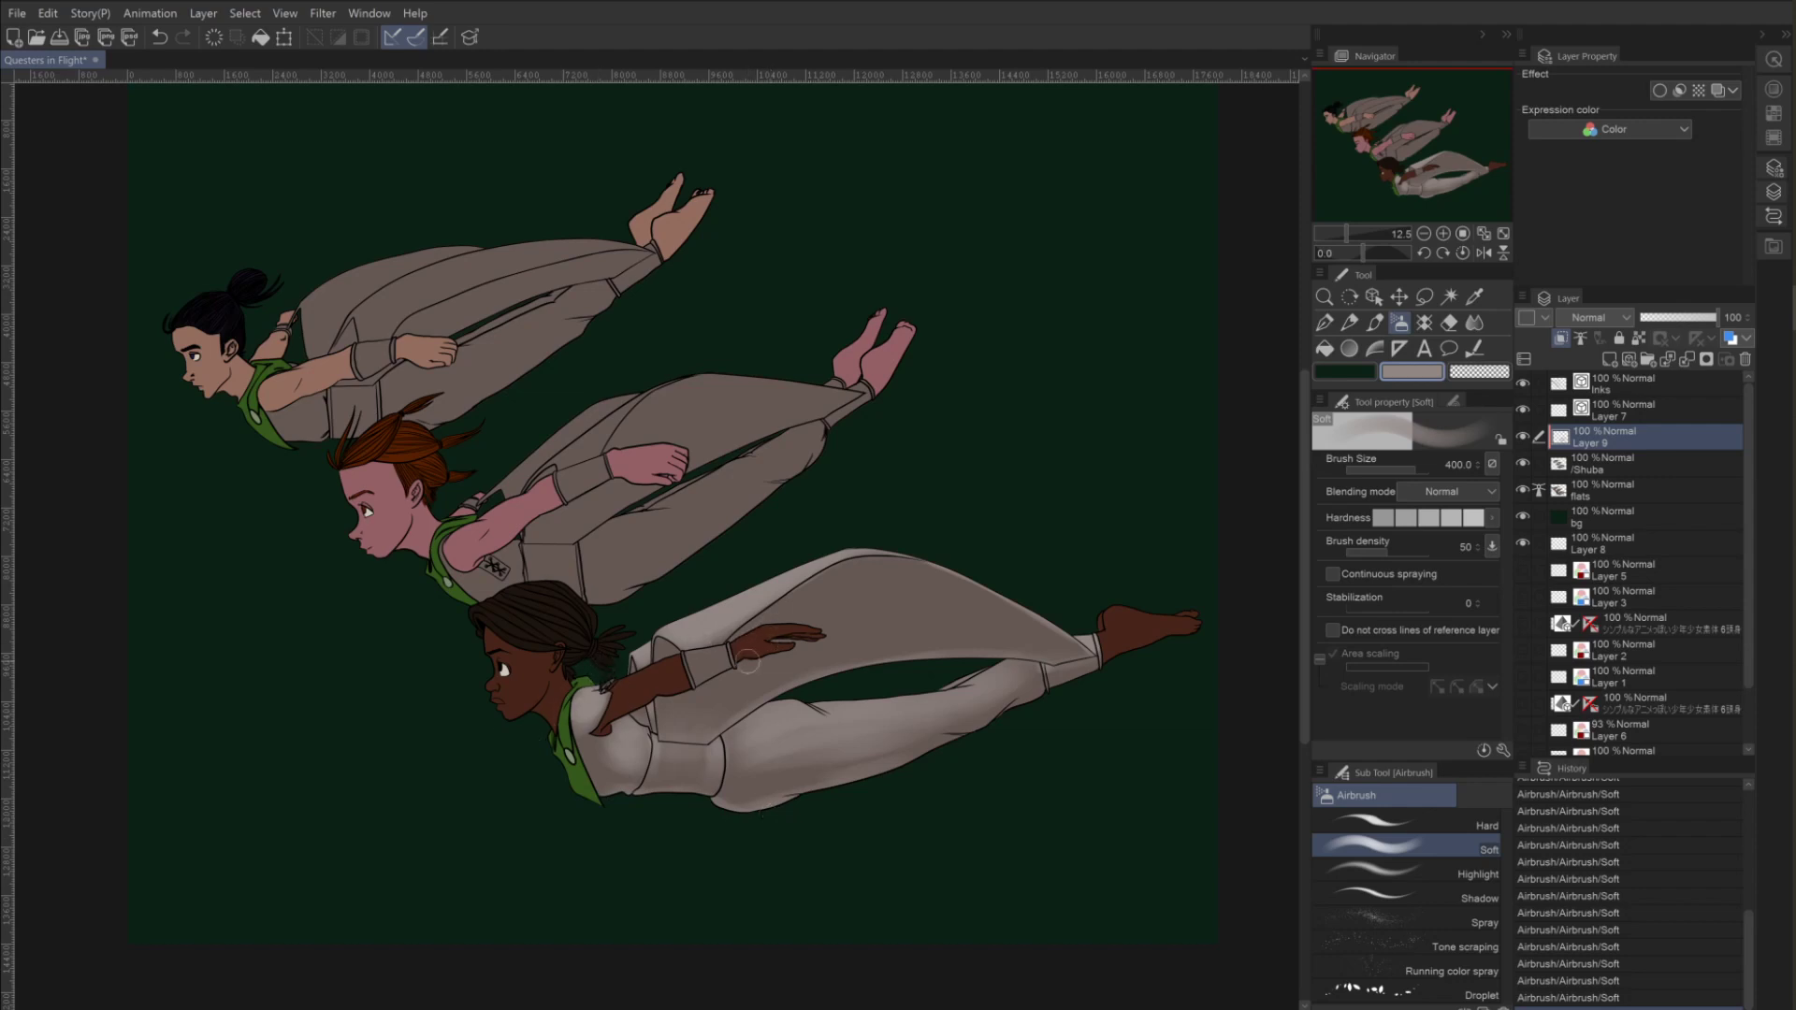
Spread a broad light grey highlight across the front figure's upper leg at size 1500 and undo the last stroke.
key("bracketright")
key("bracketright")
key("bracketright")
key("bracketright")
key("bracketright")
key("bracketright")
key("bracketright")
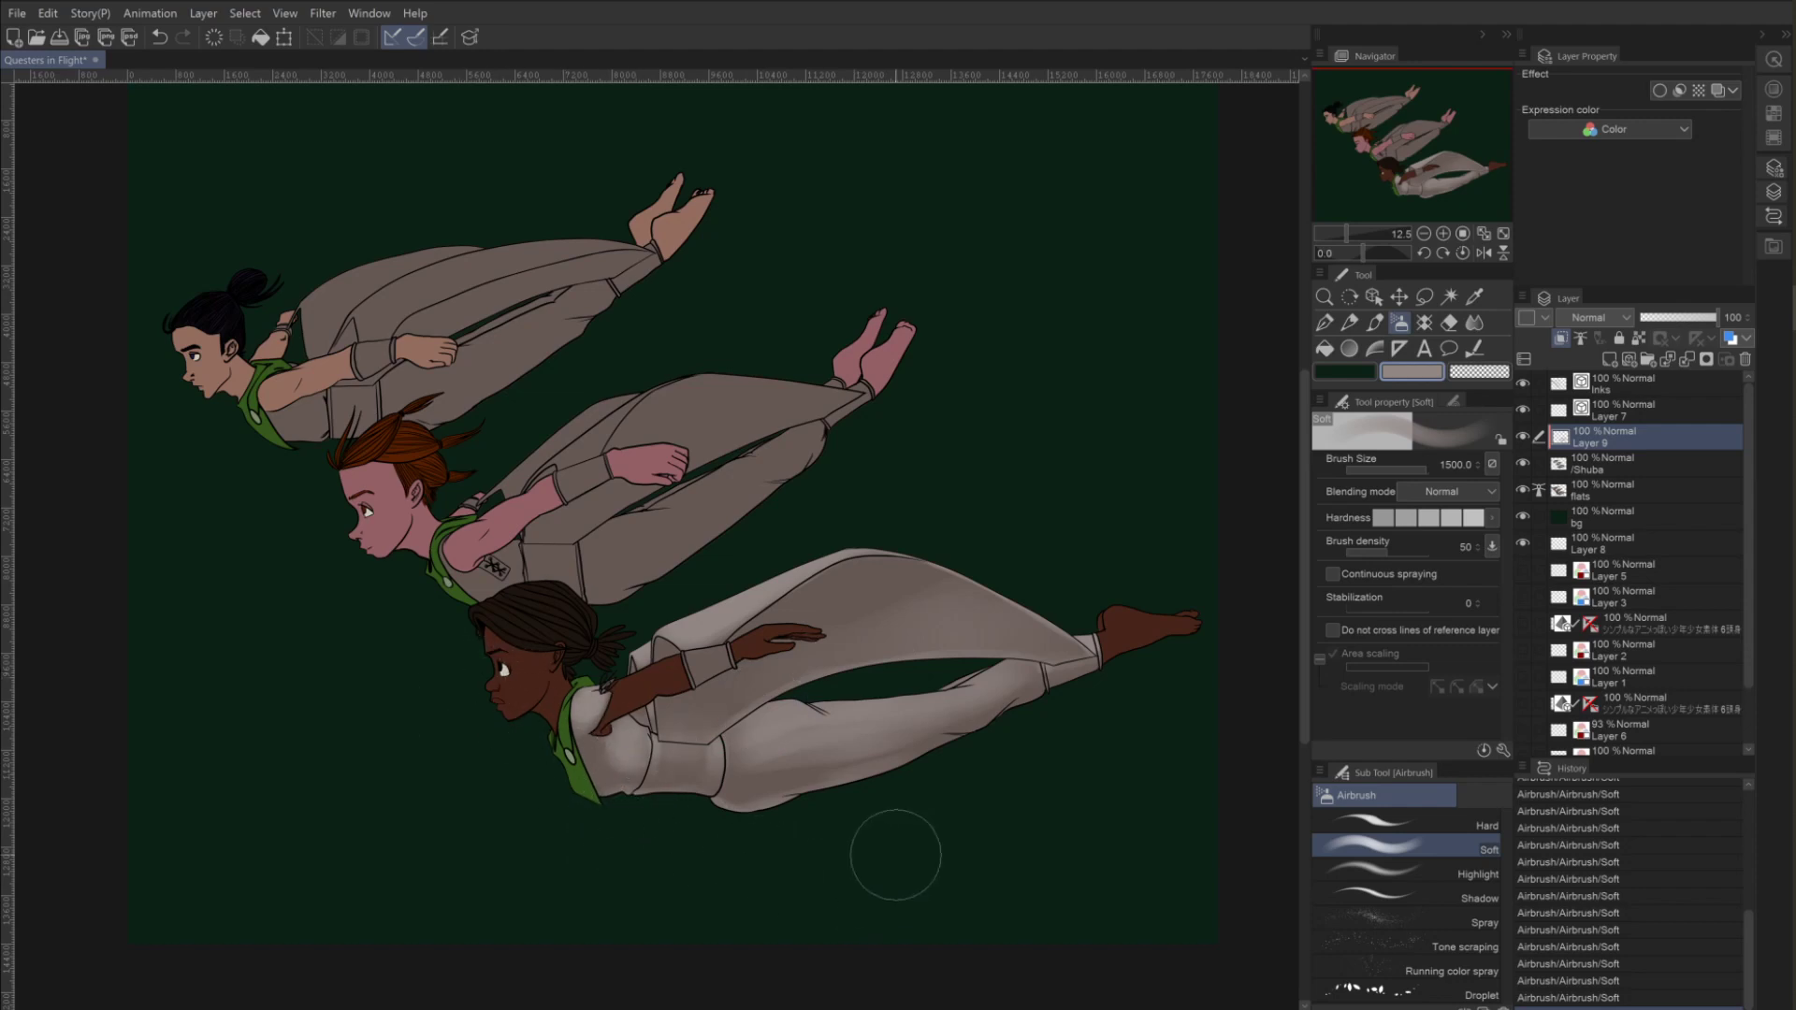
mouse_move(946, 586)
left_mouse_down()
mouse_move(962, 582)
mouse_move(936, 530)
left_mouse_up()
key("ctrl+z")
Airbrush a small light grey highlight along the middle figure's upper back, checking it with undo and redo.
key("[")
key("[")
key("[")
key("[")
key("[")
key("[")
key("[")
key("[")
key("[")
key("[")
mouse_move(481, 503)
left_mouse_down()
mouse_move(573, 416)
mouse_move(608, 411)
mouse_move(518, 477)
left_mouse_up()
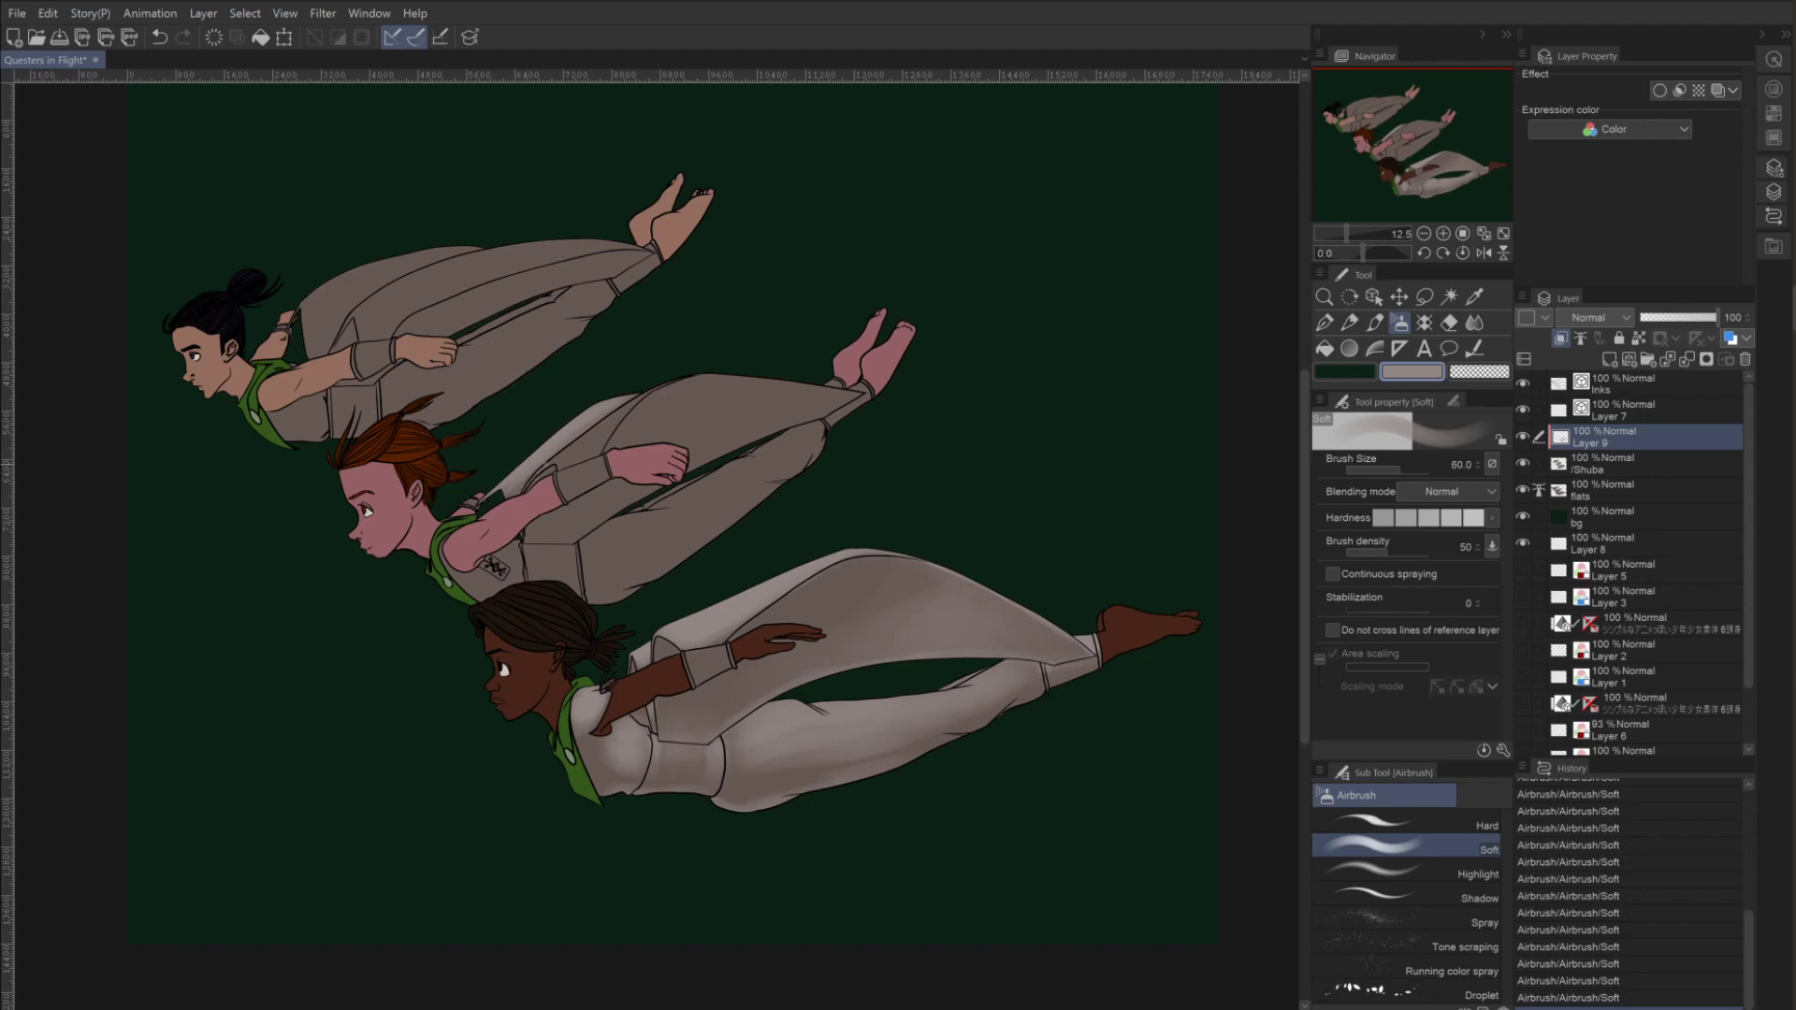
key("ctrl+z")
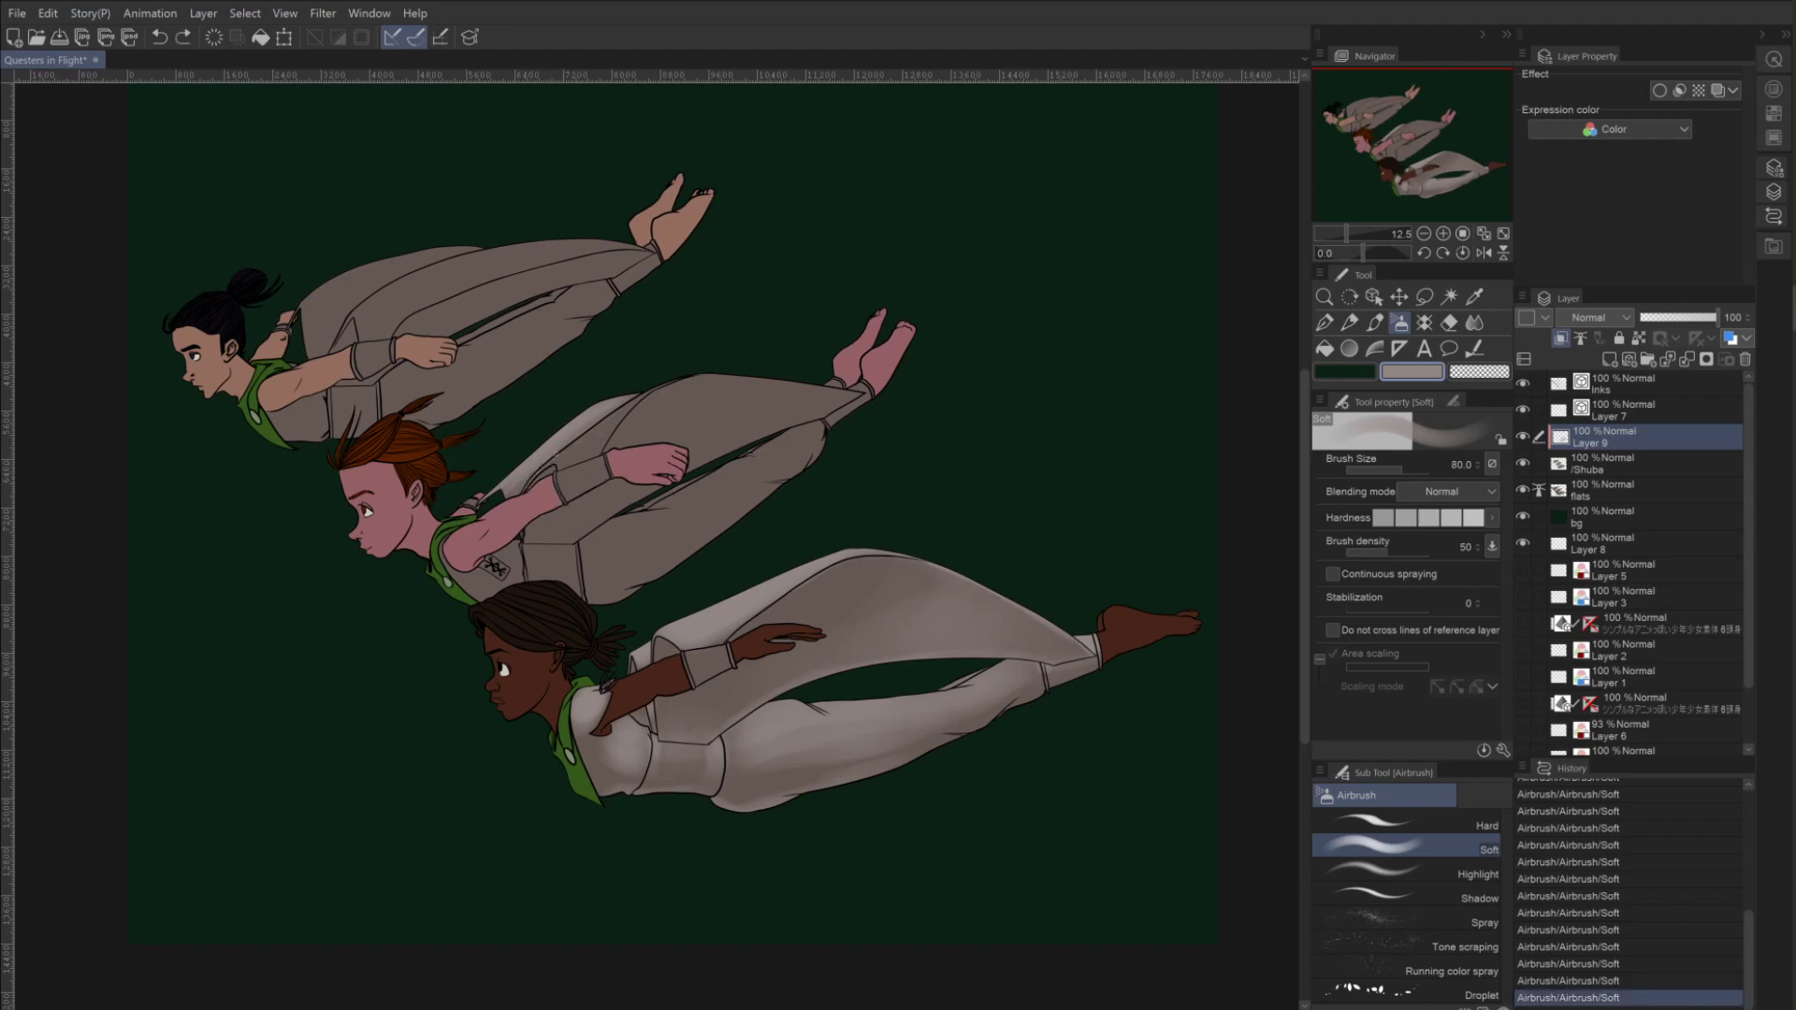
key("ctrl+y")
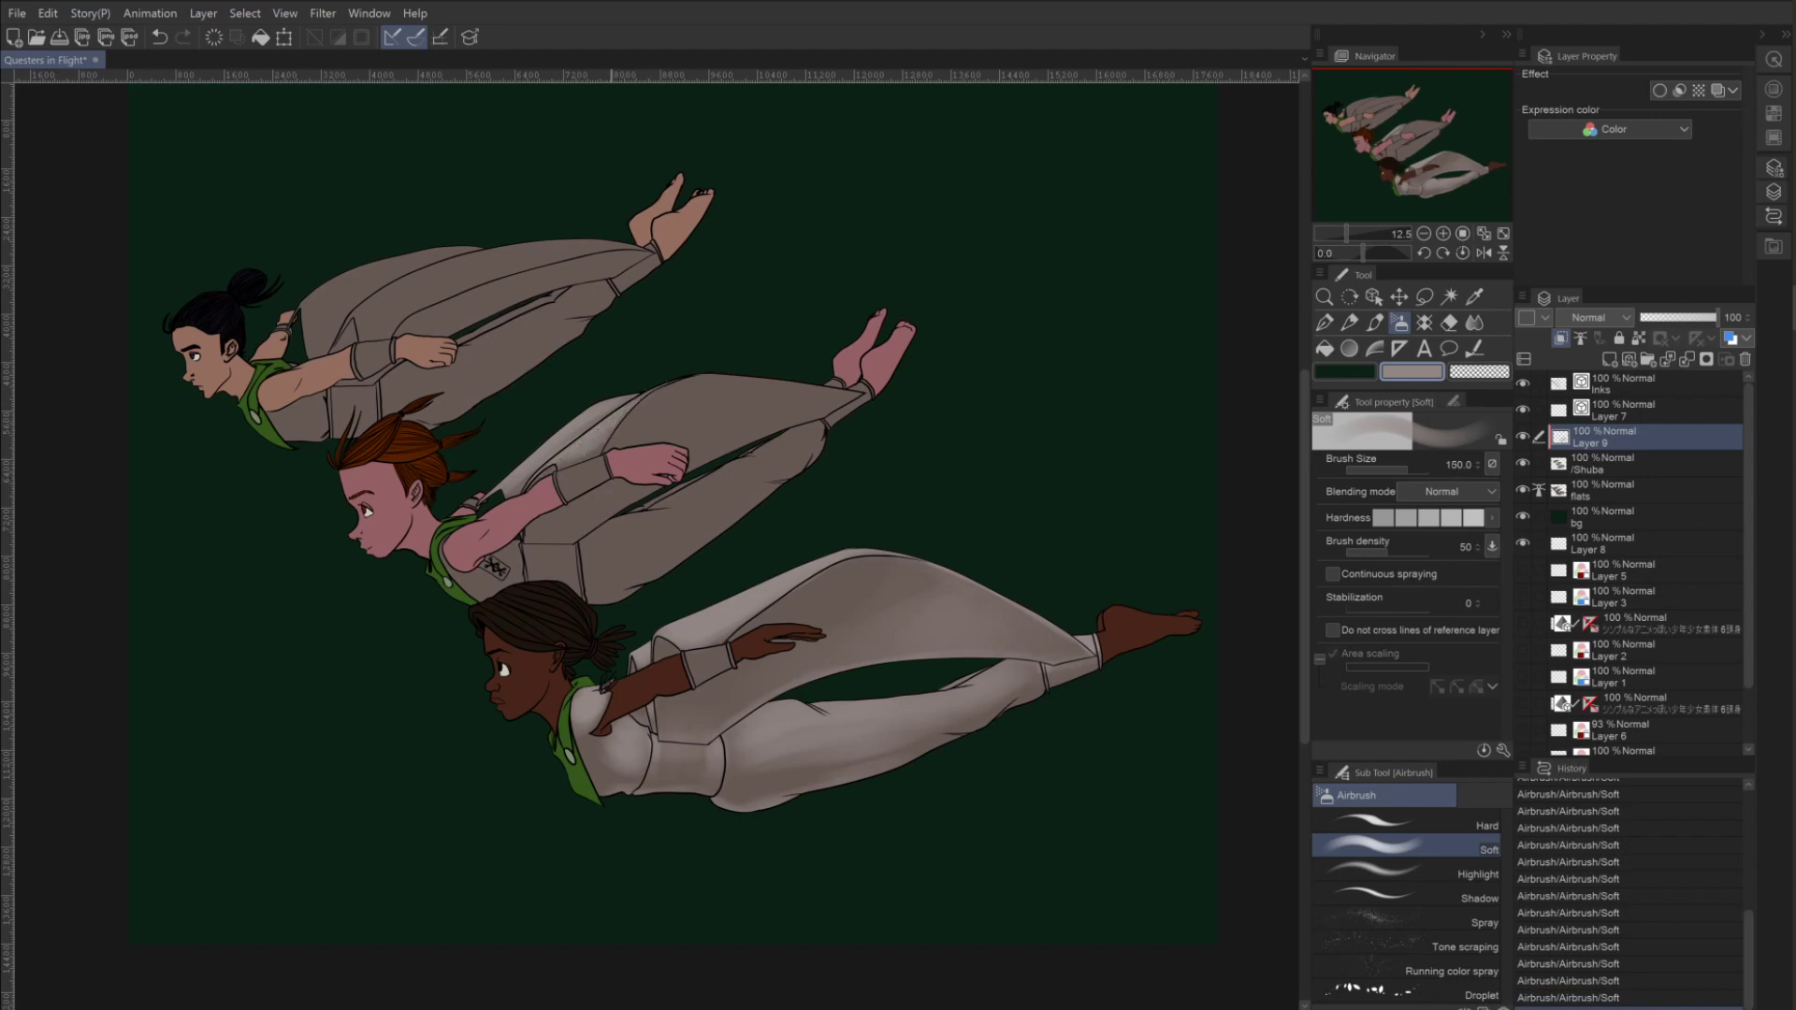
Airbrush a light grey highlight over the middle figure's upper leg and start the lower leg, enlarging the soft airbrush to size 600.
mouse_move(648, 395)
left_mouse_down()
mouse_move(883, 389)
mouse_move(754, 392)
left_mouse_up()
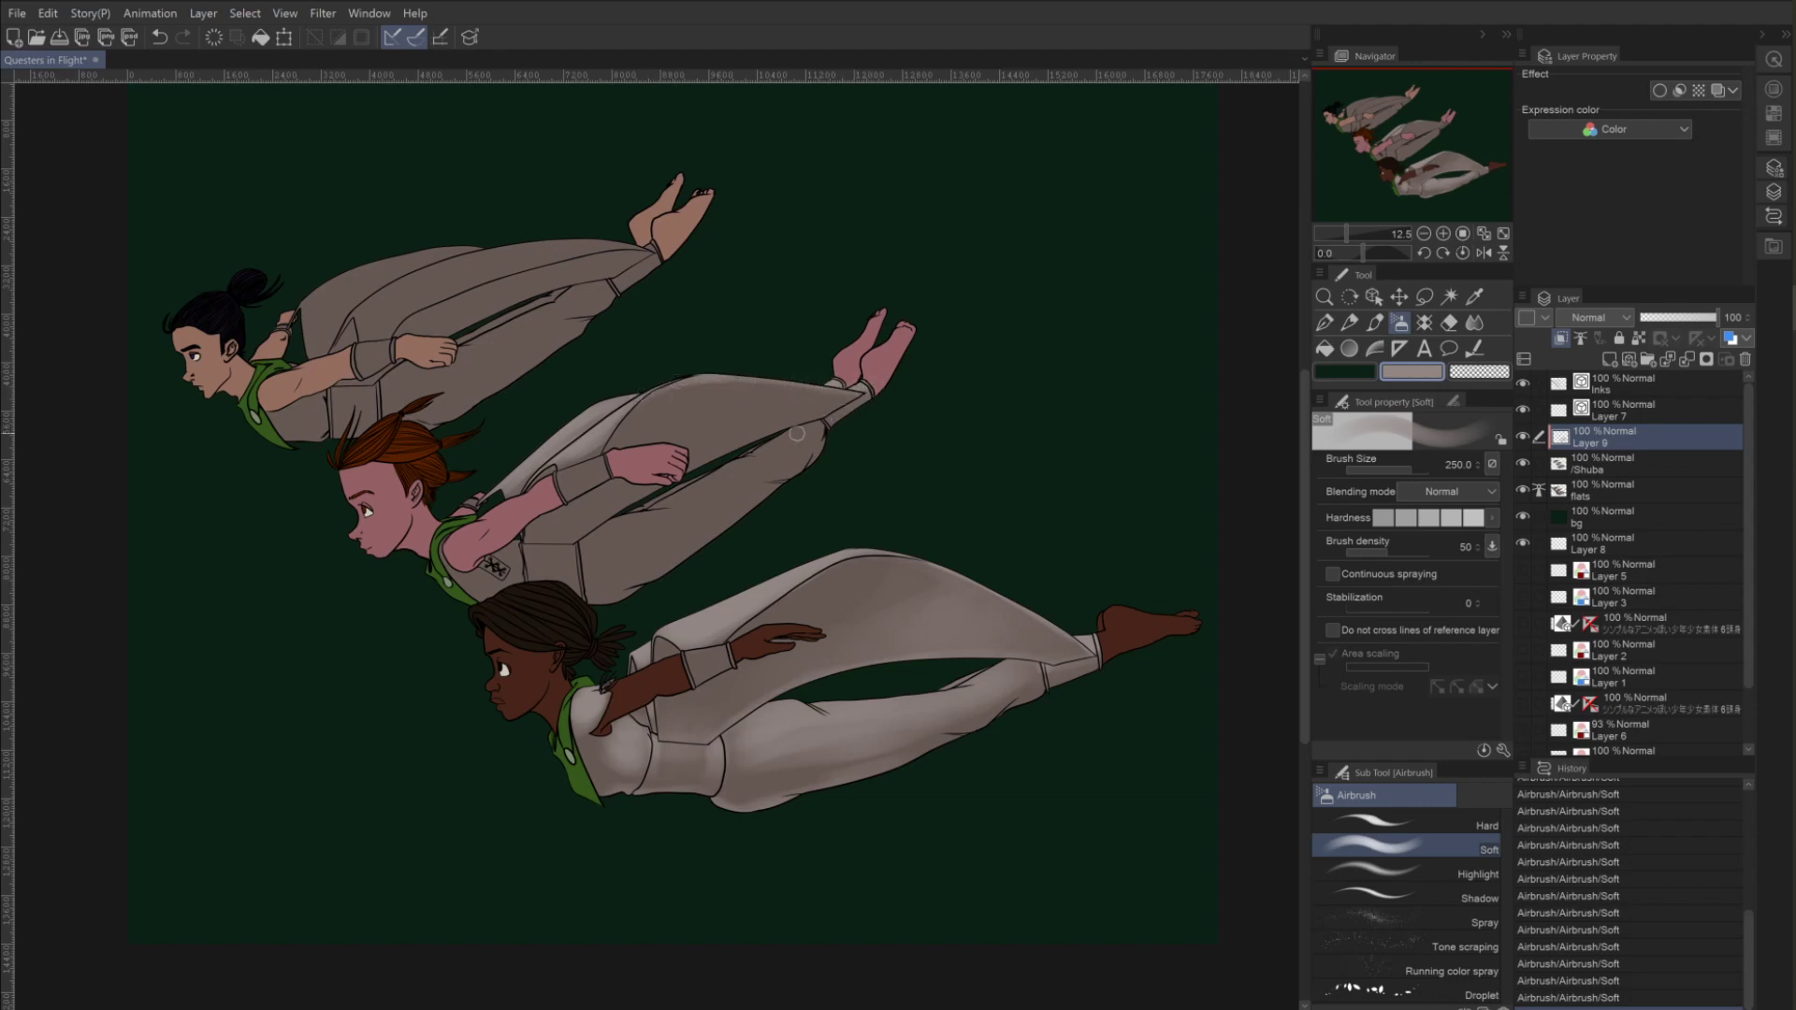
key("bracketleft")
key("bracketleft")
key("bracketleft")
left_click_drag(697, 453, 757, 453)
mouse_move(833, 398)
left_mouse_down()
mouse_move(831, 357)
mouse_move(803, 394)
mouse_move(830, 391)
mouse_move(754, 445)
mouse_move(808, 372)
mouse_move(628, 505)
mouse_move(729, 439)
mouse_move(637, 497)
left_mouse_up()
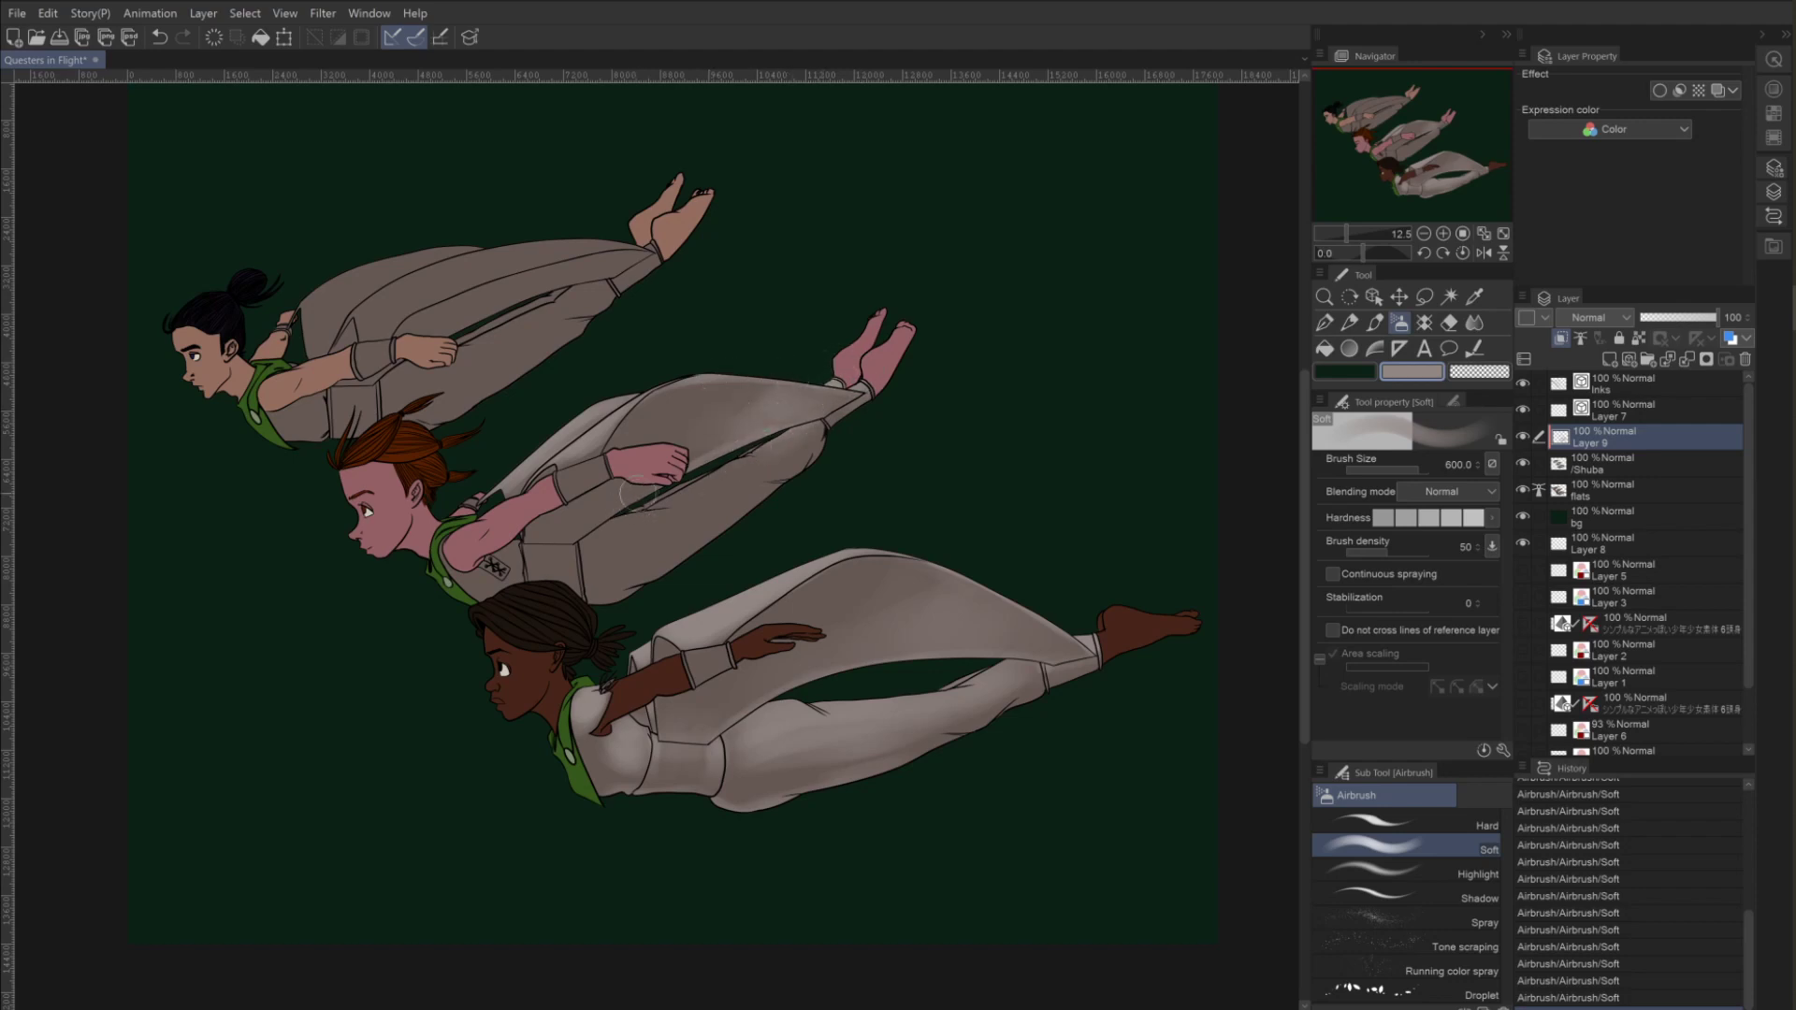
left_click_drag(770, 385, 688, 460)
left_click_drag(802, 436, 699, 502)
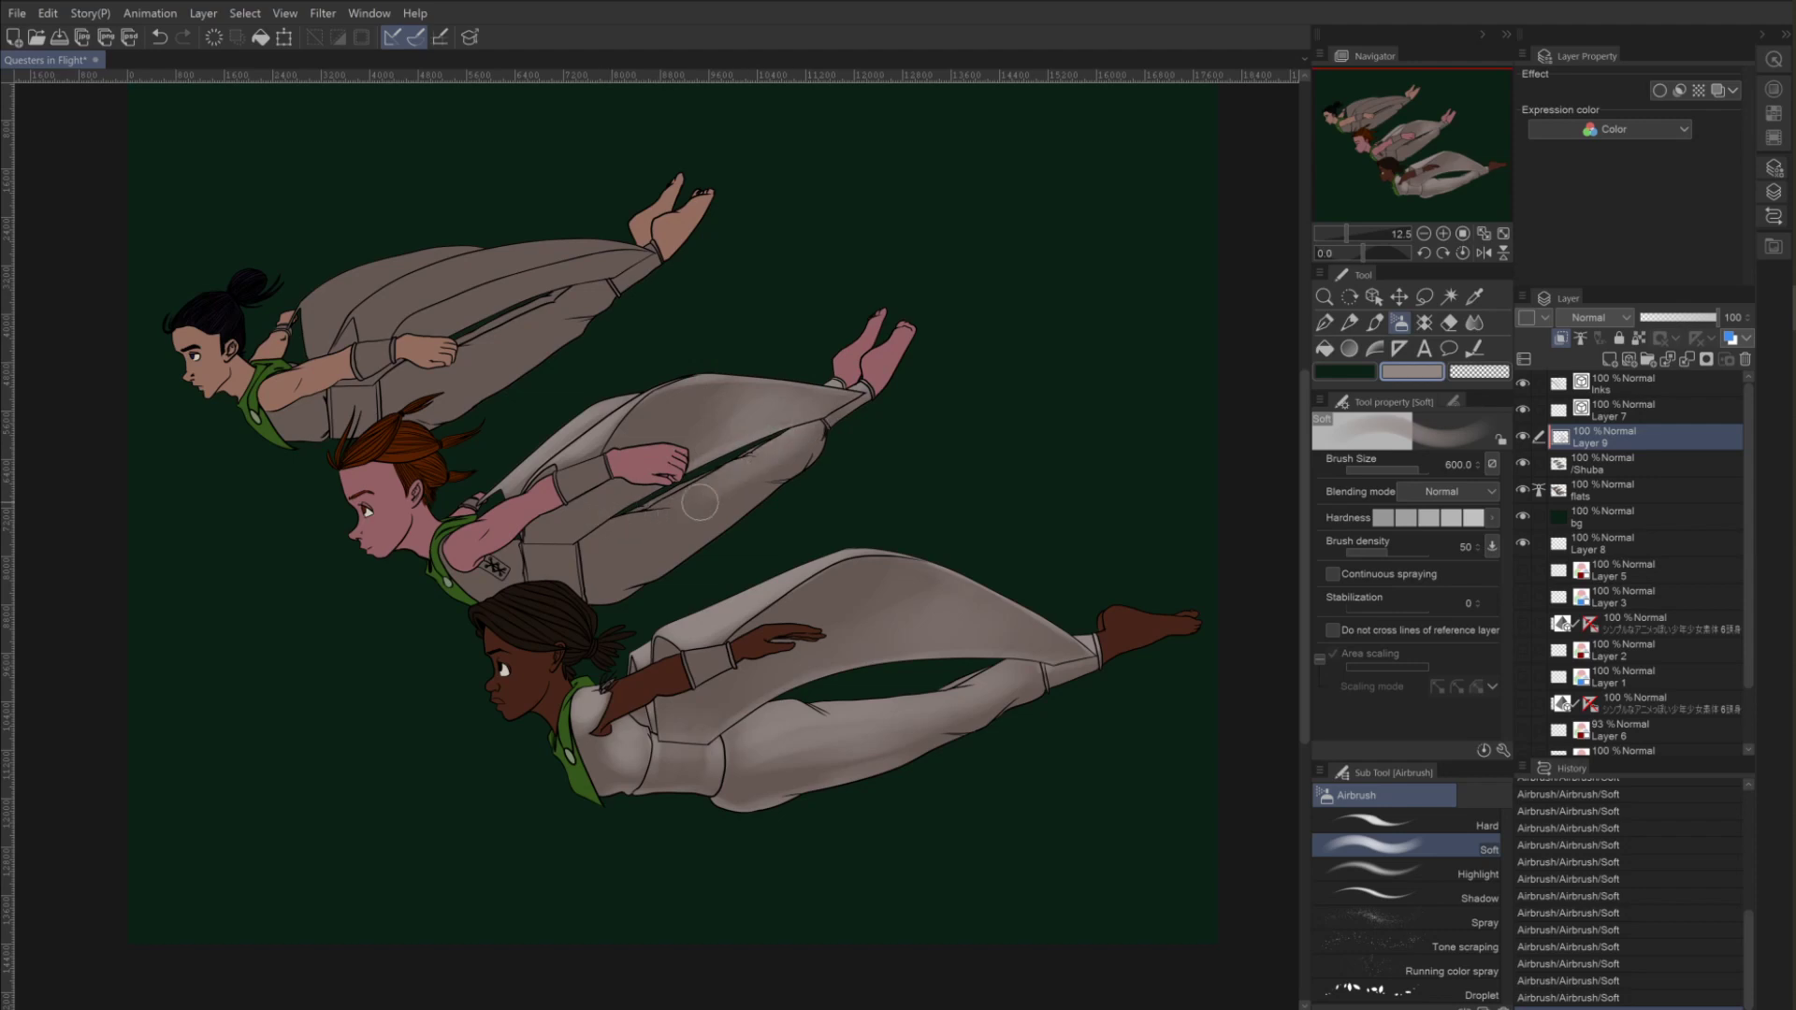
Build up the middle figure's lower-leg highlight in light grey and extend it over the waist and torso at size 700.
key("bracketleft")
key("bracketleft")
key("bracketleft")
key("bracketleft")
mouse_move(801, 438)
left_mouse_down()
mouse_move(706, 498)
mouse_move(594, 536)
left_mouse_up()
key("bracketright")
key("bracketright")
key("bracketright")
key("bracketright")
key("bracketright")
left_click_drag(808, 443, 595, 562)
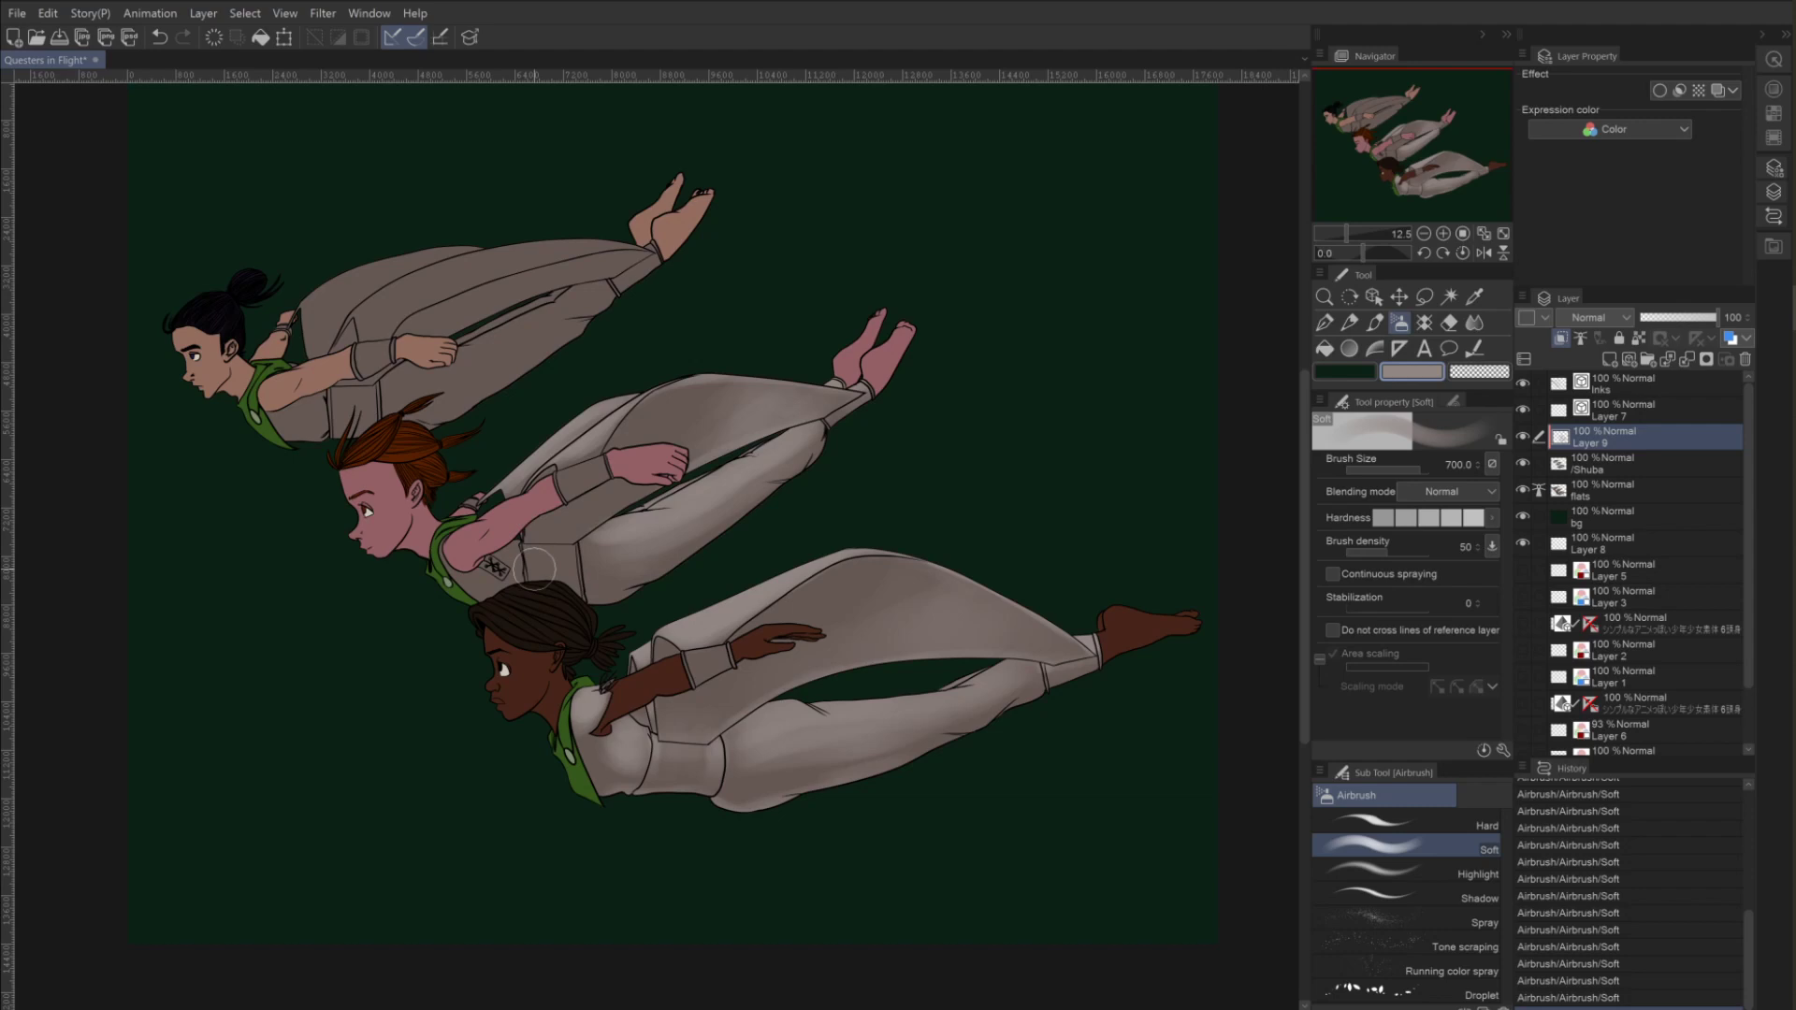
mouse_move(534, 569)
left_mouse_down()
mouse_move(503, 535)
mouse_move(592, 536)
mouse_move(550, 555)
mouse_move(570, 537)
left_mouse_up()
mouse_move(467, 561)
left_mouse_down()
mouse_move(468, 585)
mouse_move(519, 579)
mouse_move(538, 543)
mouse_move(561, 568)
mouse_move(481, 599)
mouse_move(486, 575)
mouse_move(599, 561)
mouse_move(589, 548)
mouse_move(598, 566)
left_mouse_up()
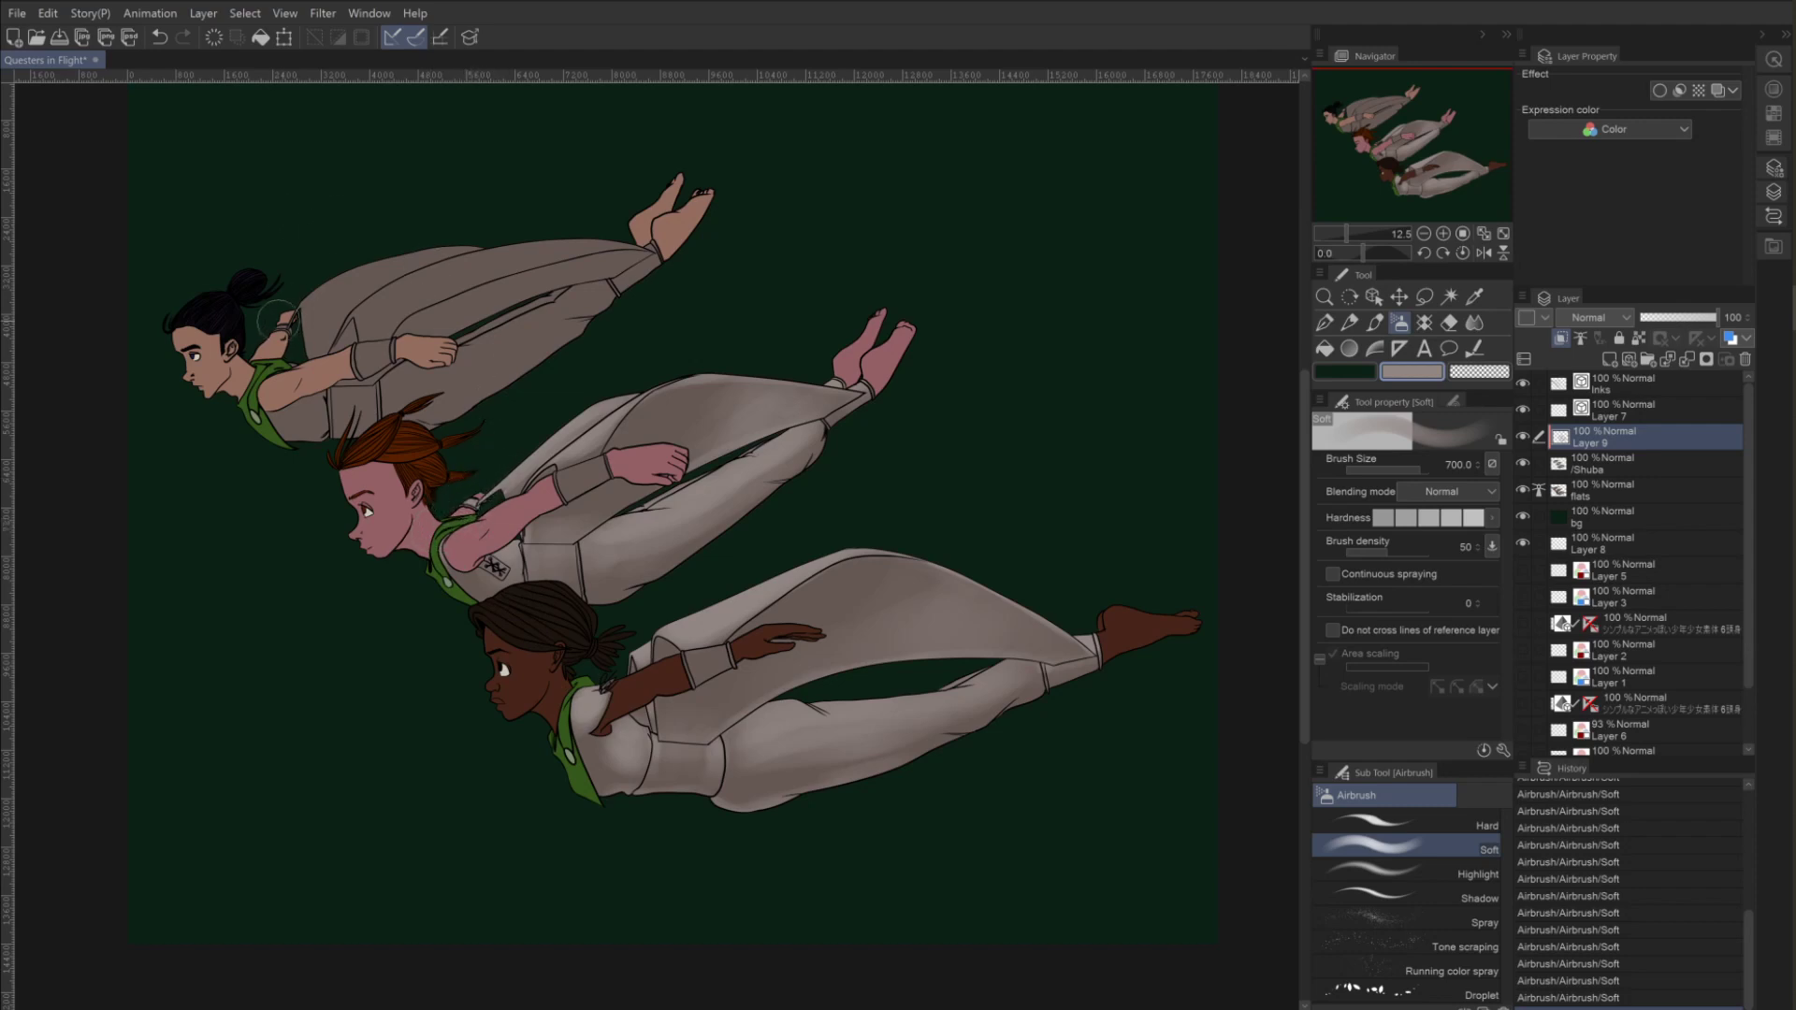
Airbrush a light grey highlight on the rear figure's back at size 700 and along the upper leg at size 170.
mouse_move(273, 331)
left_mouse_down()
mouse_move(362, 253)
mouse_move(352, 264)
mouse_move(386, 258)
left_mouse_up()
mouse_move(306, 305)
left_mouse_down()
mouse_move(436, 231)
mouse_move(371, 253)
mouse_move(464, 228)
mouse_move(310, 334)
mouse_move(402, 230)
mouse_move(357, 291)
mouse_move(388, 239)
mouse_move(310, 332)
mouse_move(435, 245)
mouse_move(334, 309)
mouse_move(423, 276)
mouse_move(346, 315)
left_mouse_up()
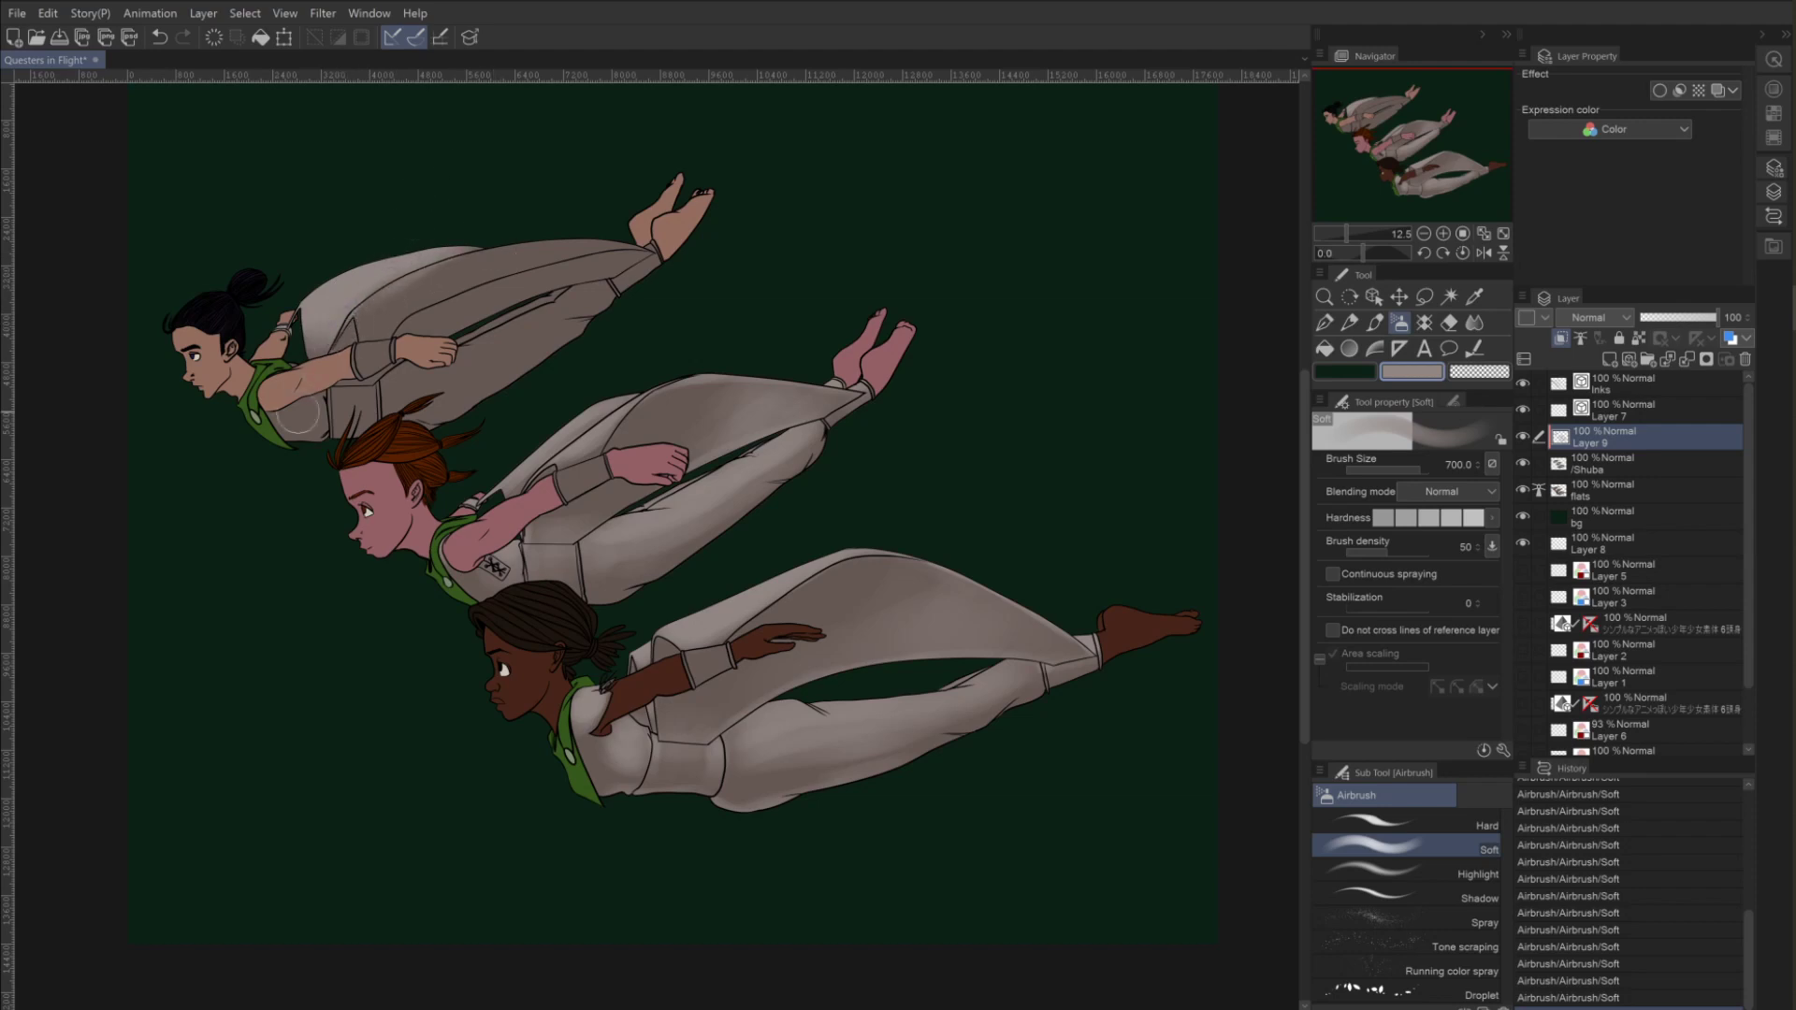
key("[")
key("[")
key("[")
key("[")
left_click_drag(278, 410, 564, 801)
left_click_drag(515, 684, 408, 625)
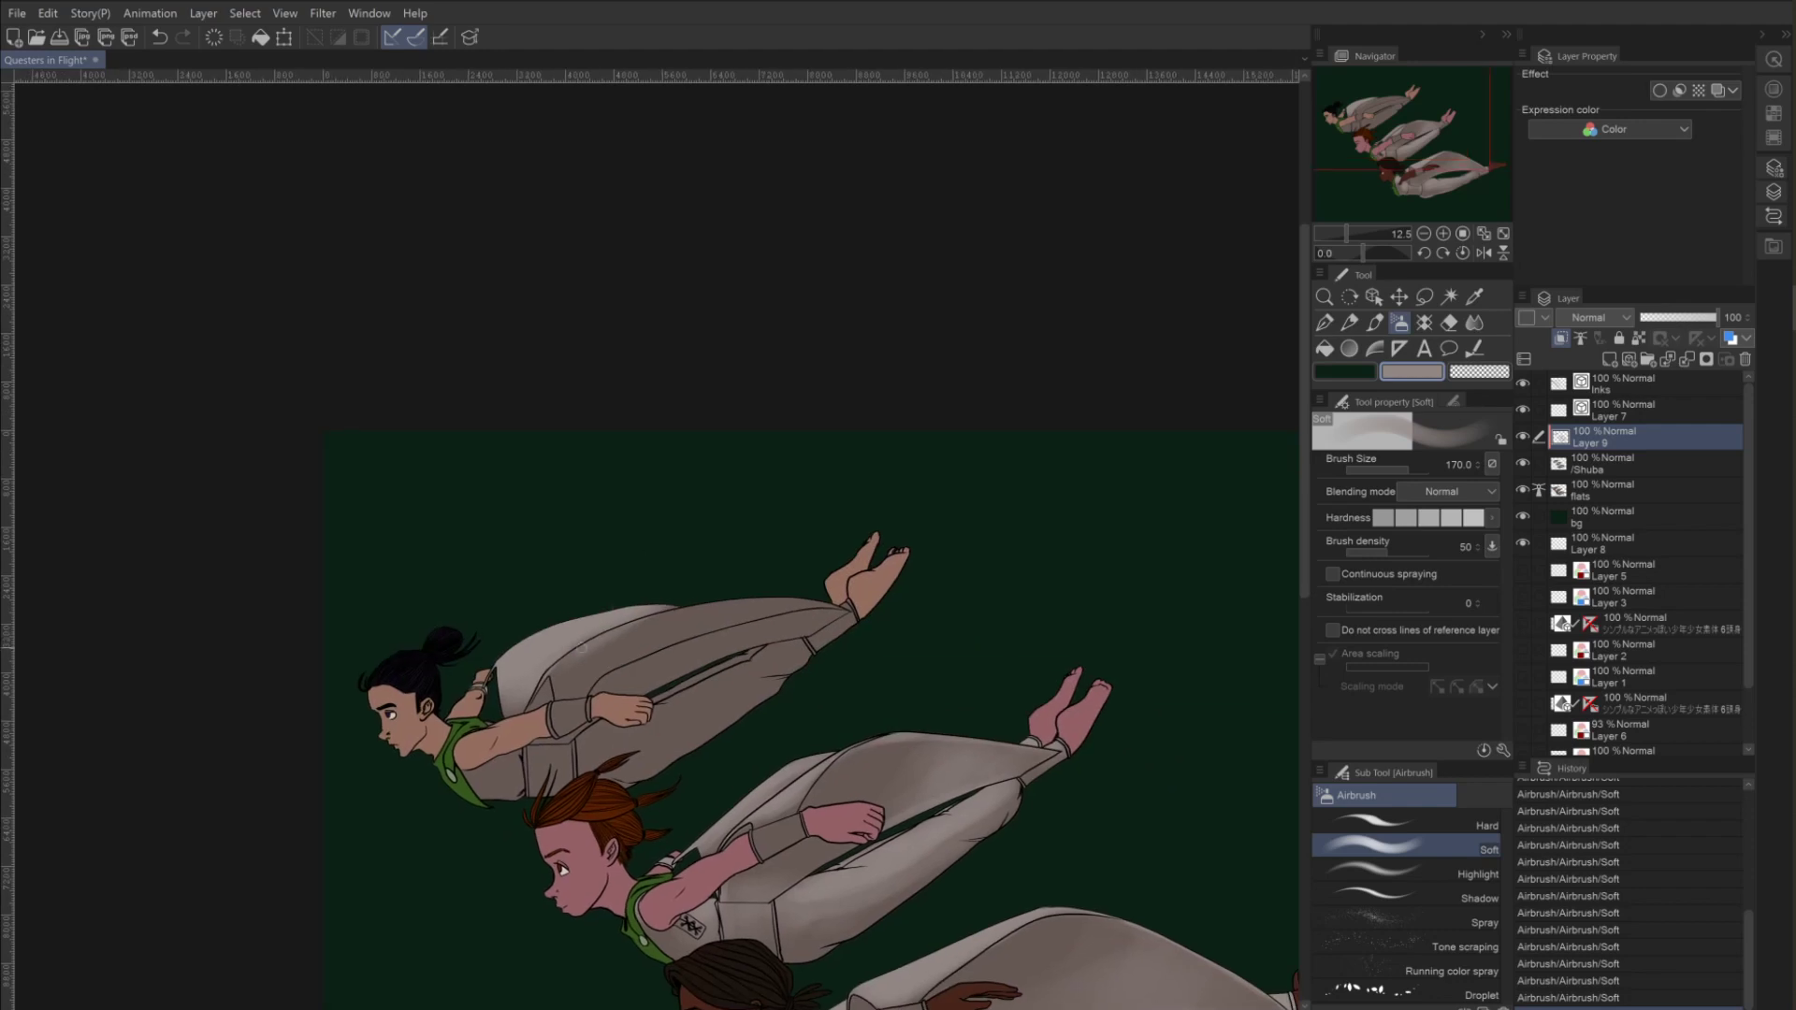
mouse_move(530, 705)
left_mouse_down()
mouse_move(645, 622)
mouse_move(756, 609)
mouse_move(724, 578)
mouse_move(714, 593)
mouse_move(824, 599)
mouse_move(680, 626)
mouse_move(655, 653)
mouse_move(750, 607)
mouse_move(602, 680)
mouse_move(718, 602)
mouse_move(581, 691)
left_mouse_up()
key("]")
key("]")
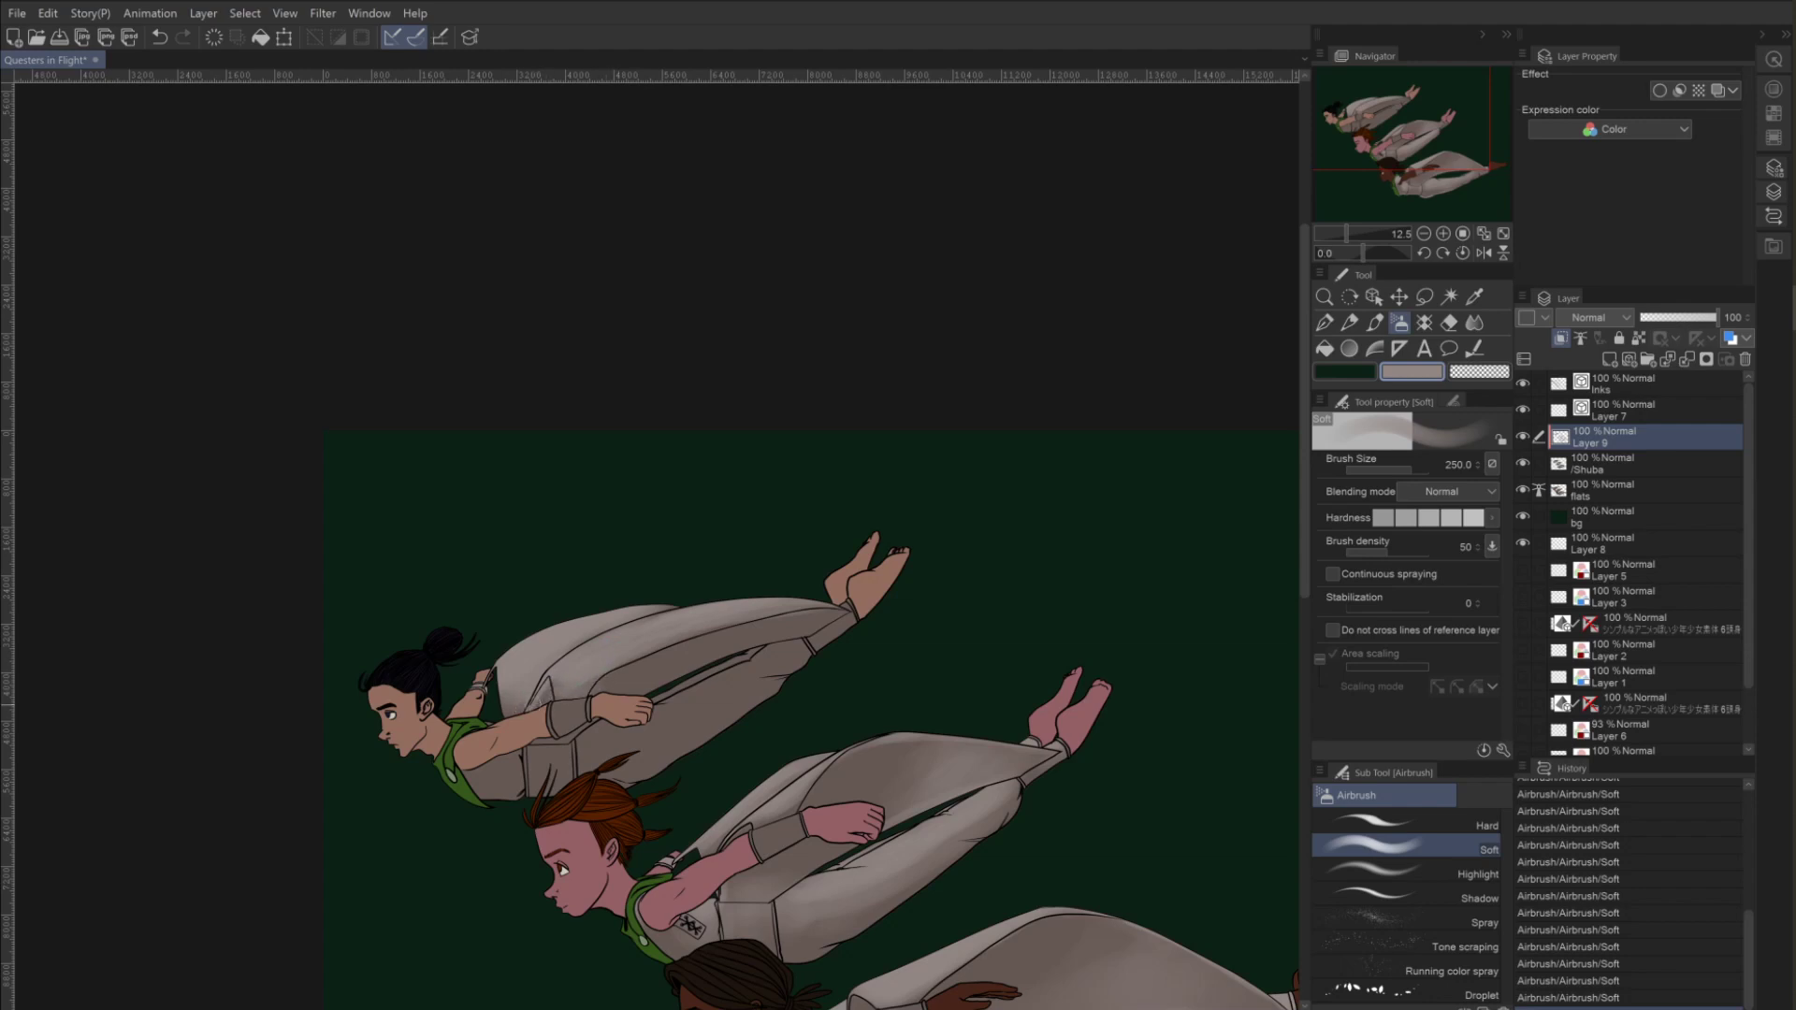
Trim the rear figure's outfit highlight just above the wrist cuff with transparent colour in the soft airbrush at size 60.
left_click(1474, 349)
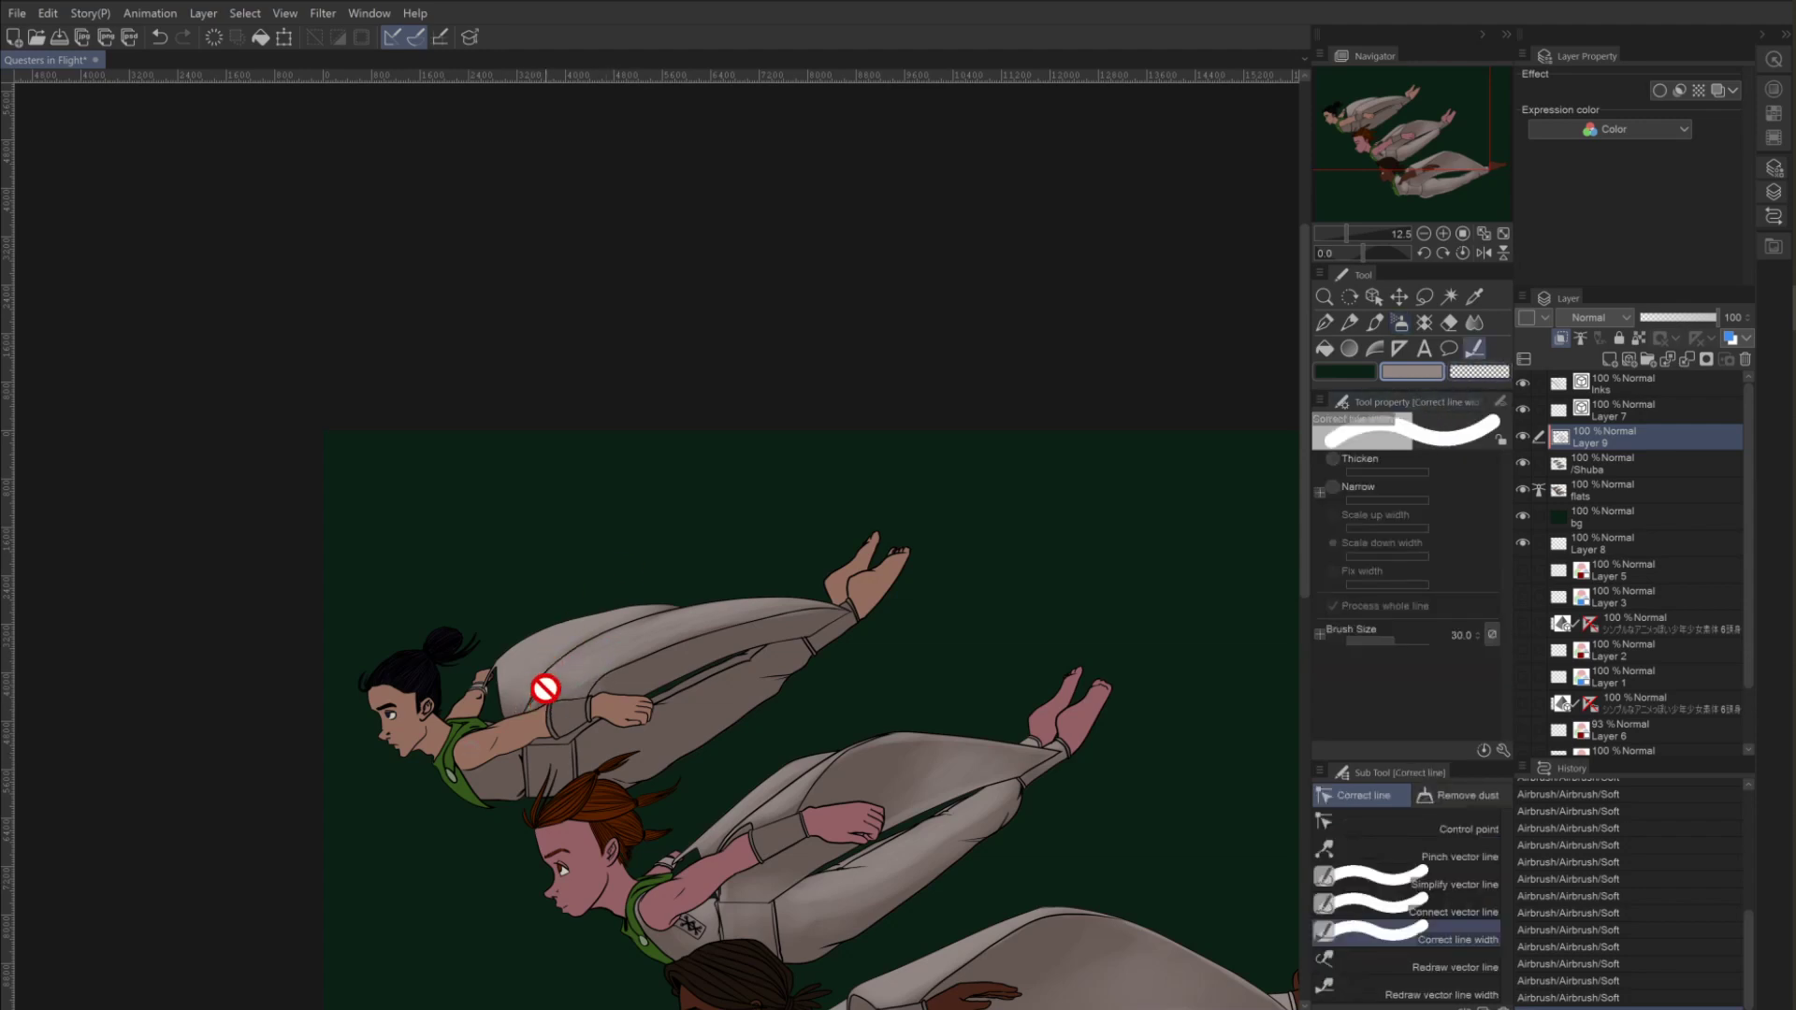
left_click(1465, 371)
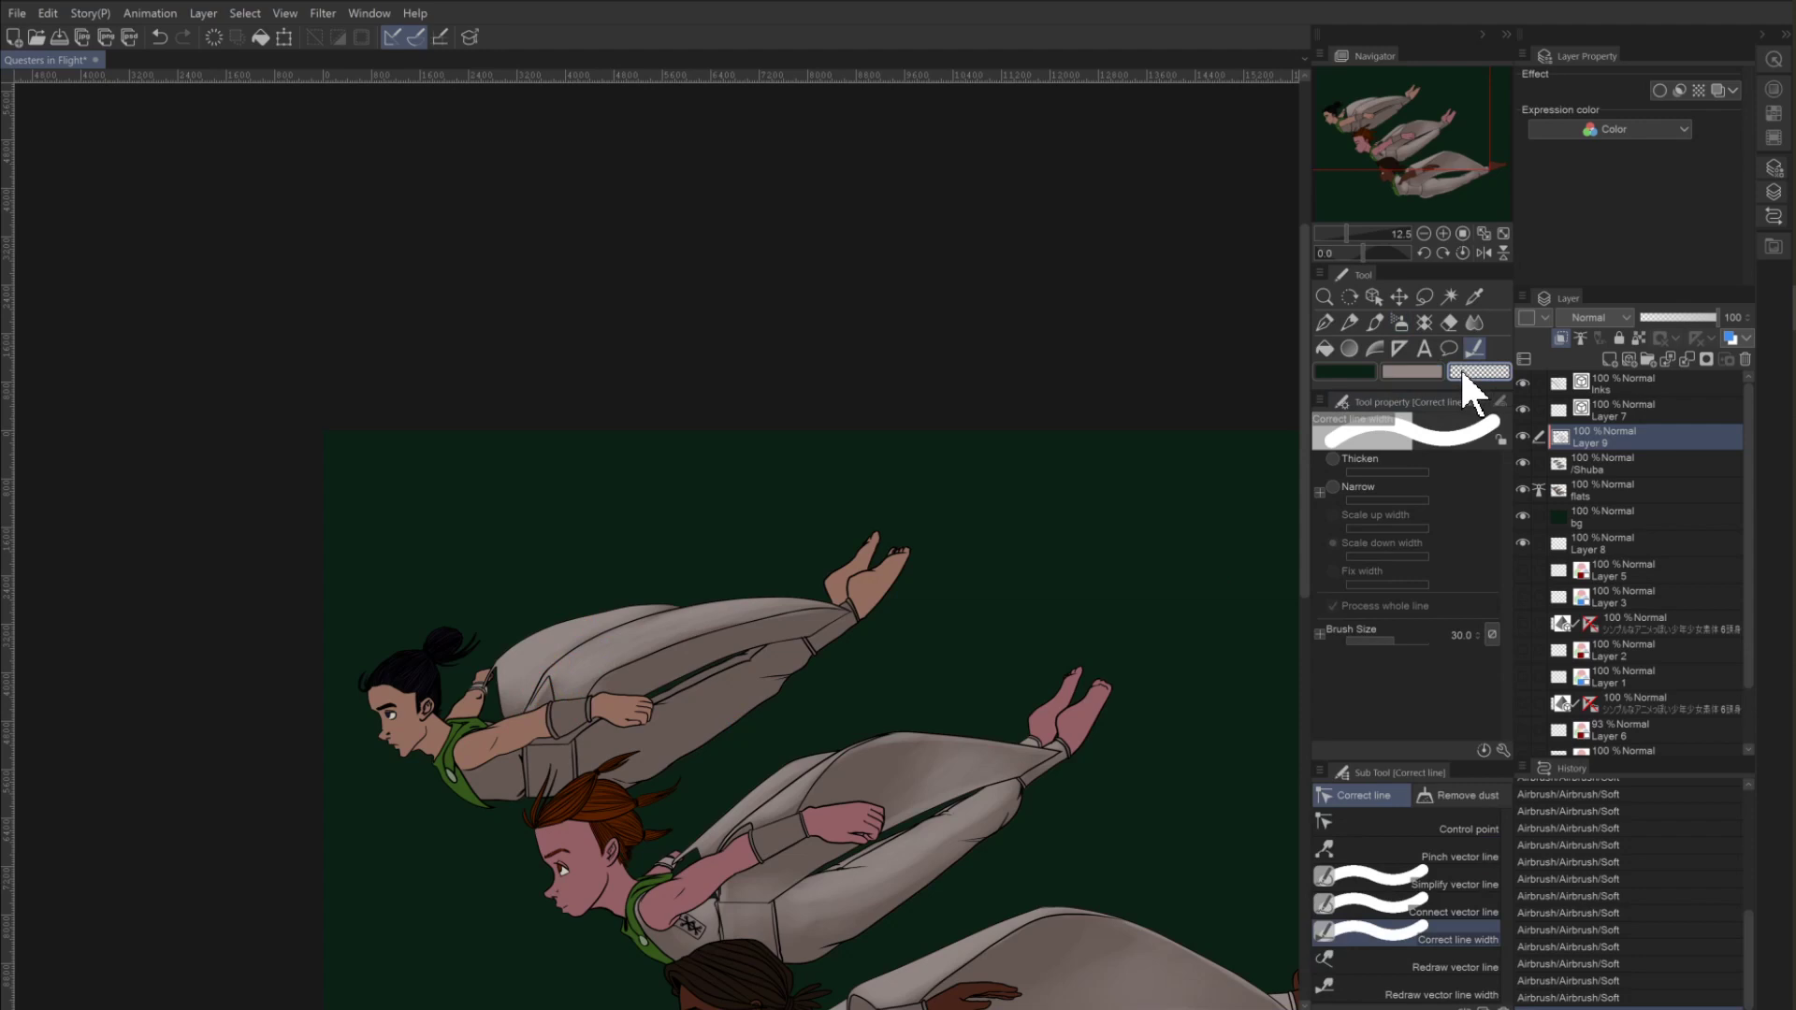
left_click(1400, 323)
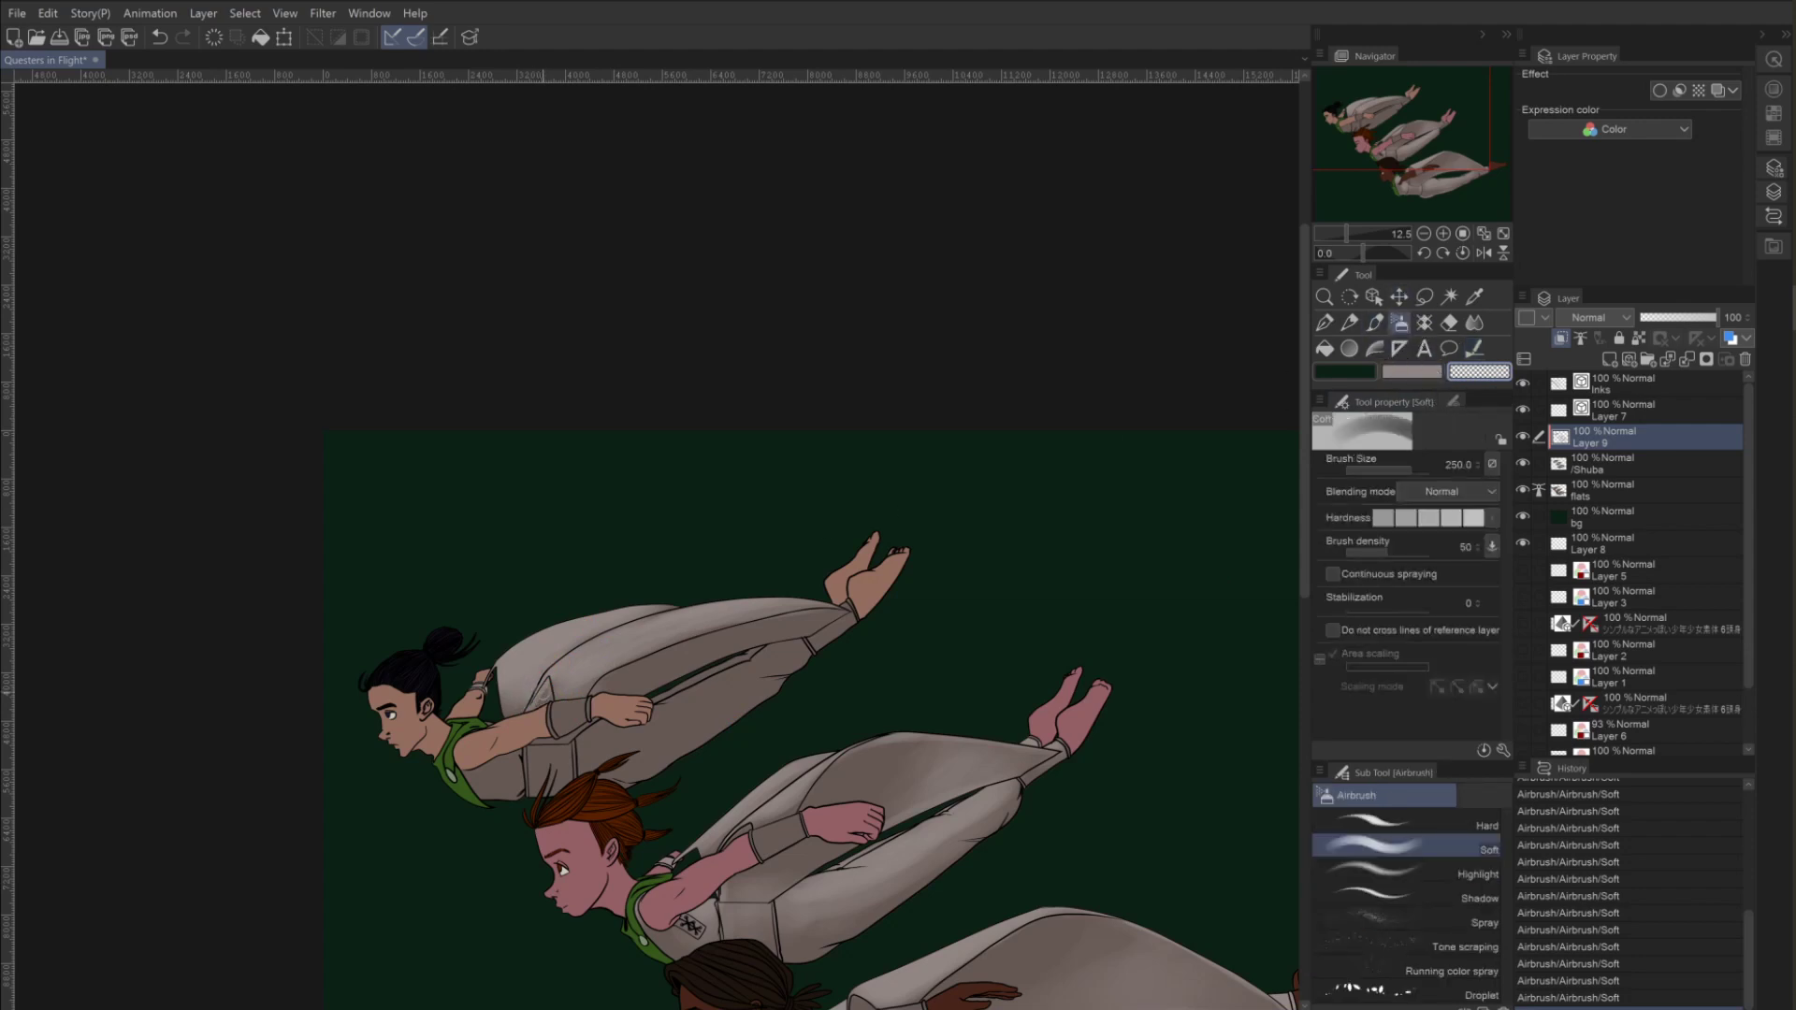
key("bracketleft")
key("bracketleft")
key("bracketleft")
left_click_drag(544, 690, 540, 703)
Compare the rear figure's highlight before and after the latest strokes by undoing and redoing them.
key("ctrl+z")
key("ctrl+z")
key("ctrl+z")
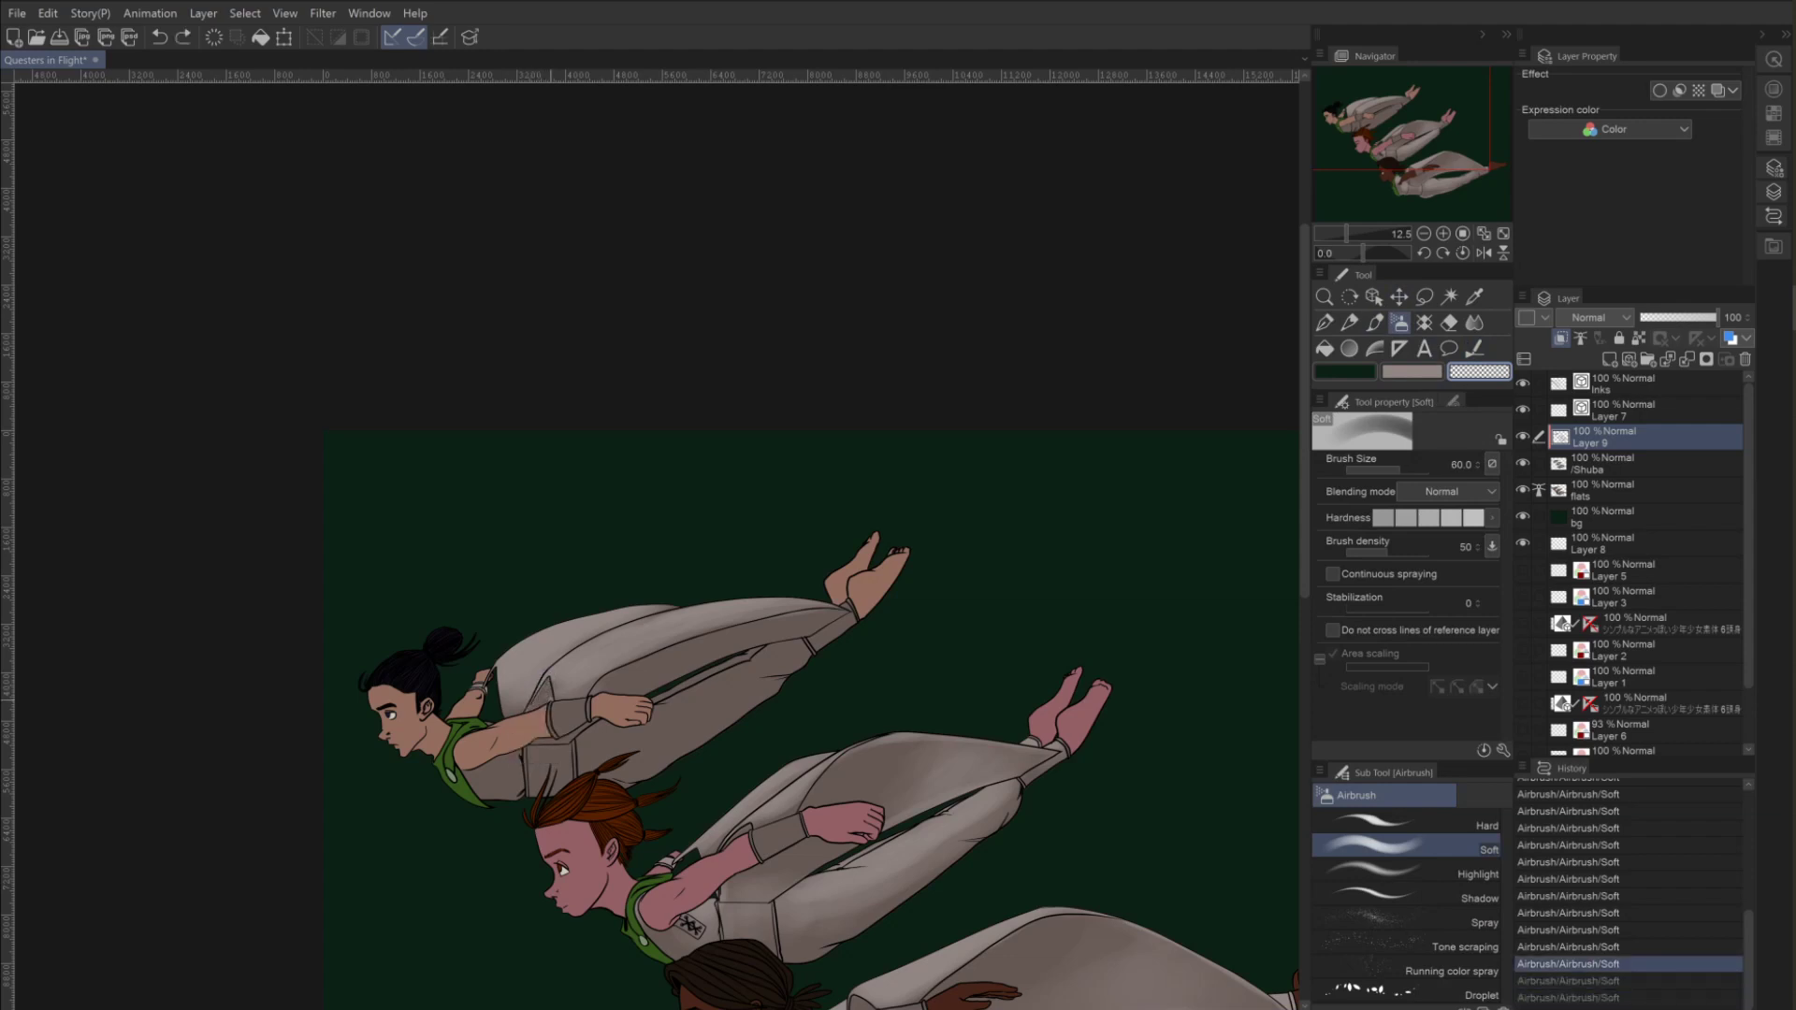
key("ctrl+y")
key("ctrl+y")
key("ctrl+y")
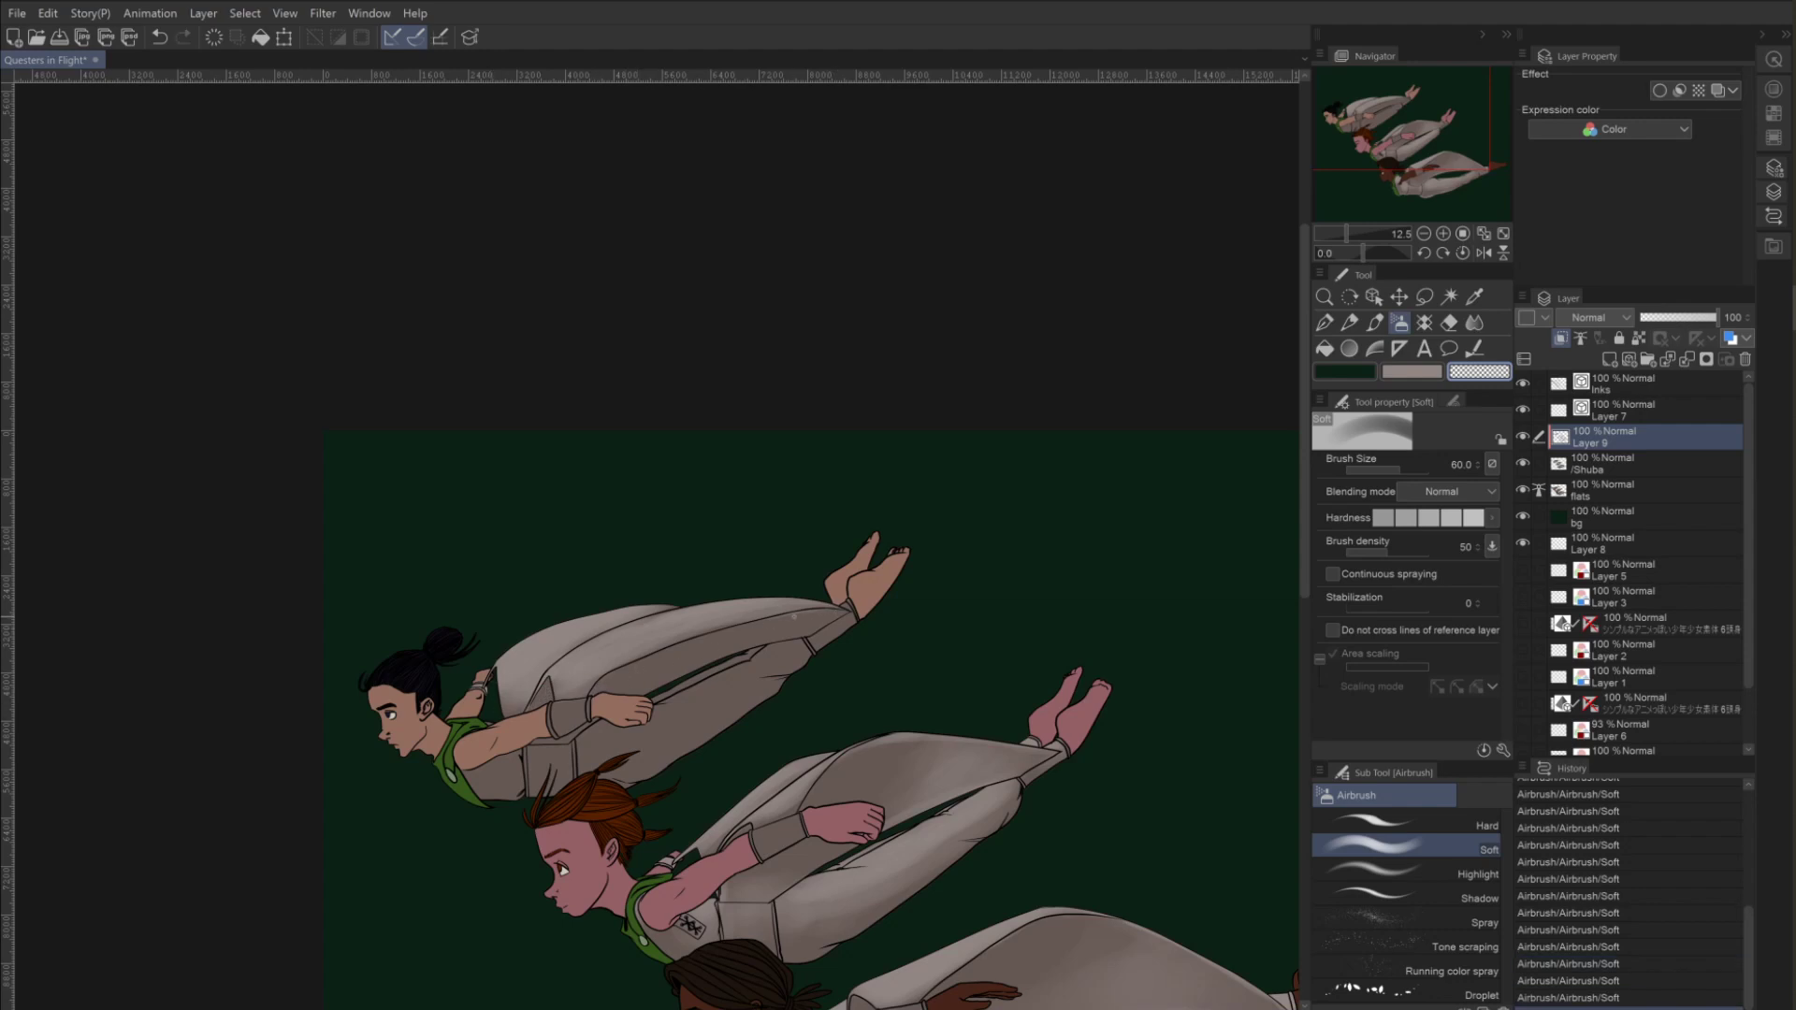
Airbrush a light grey highlight along the rear figure's lower leg from ankle to waist at size 250.
left_click(1413, 373)
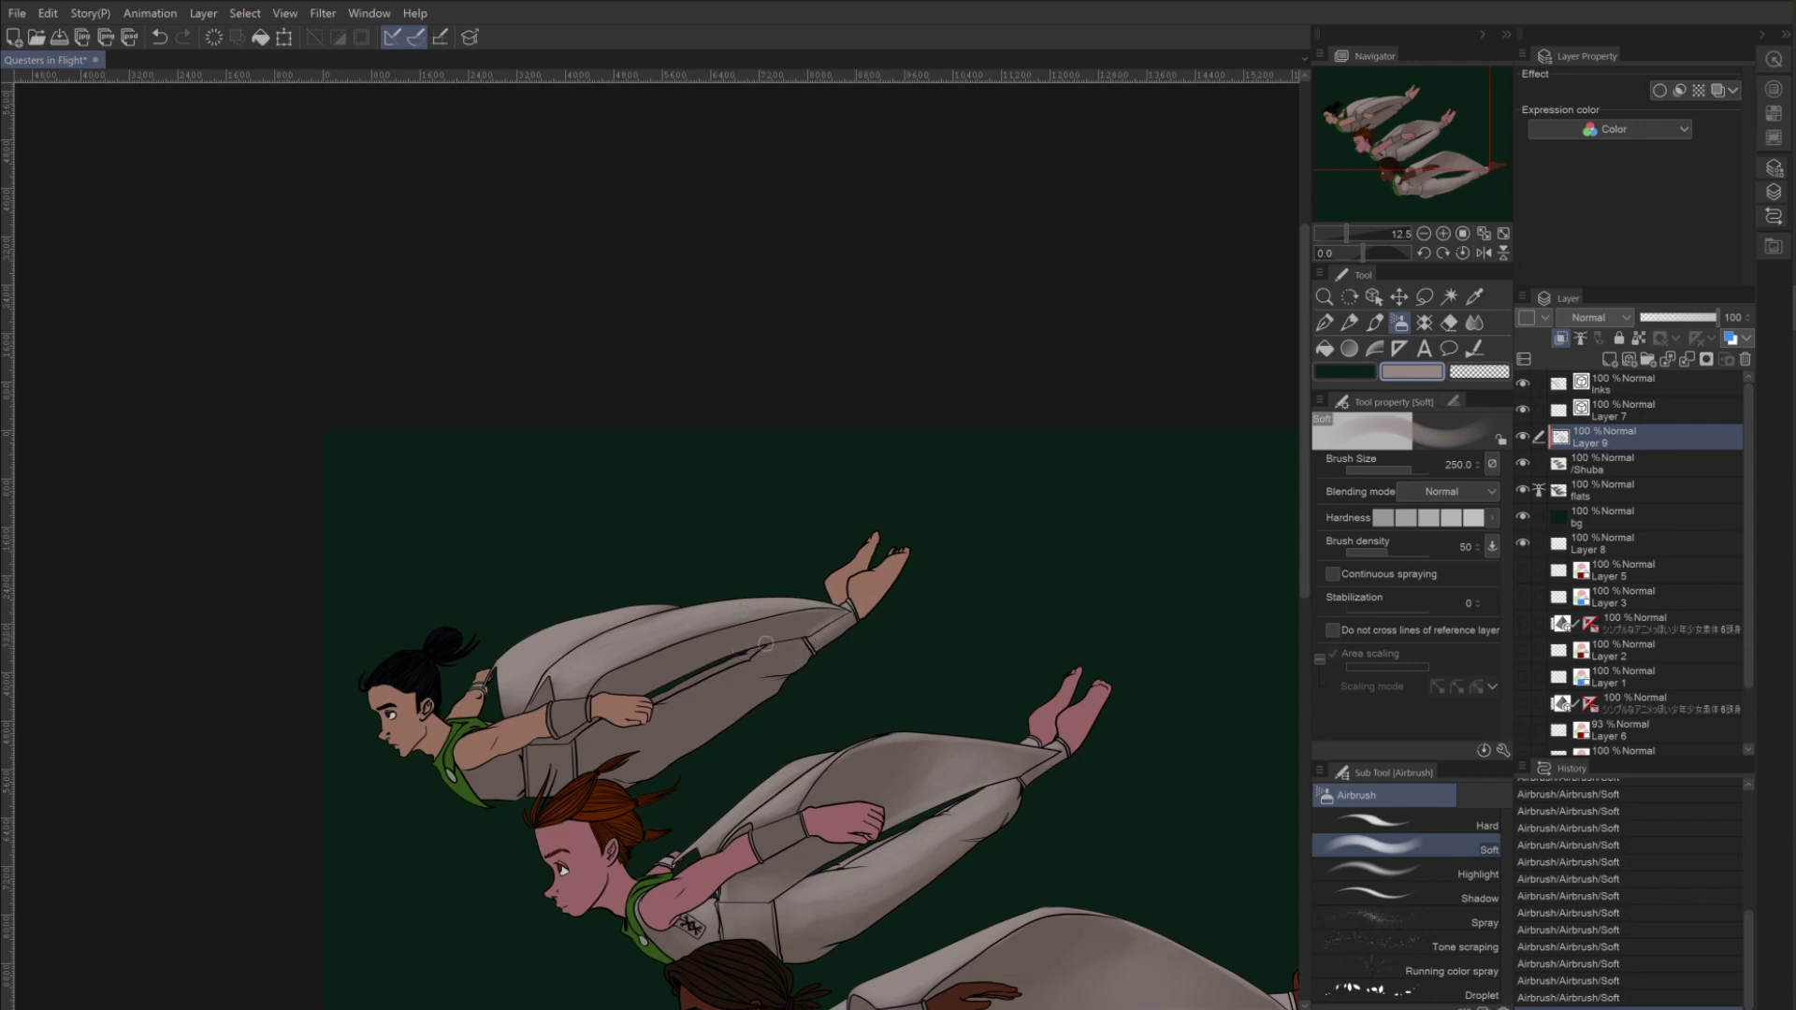
mouse_move(748, 653)
left_mouse_down()
mouse_move(797, 629)
mouse_move(676, 708)
left_mouse_up()
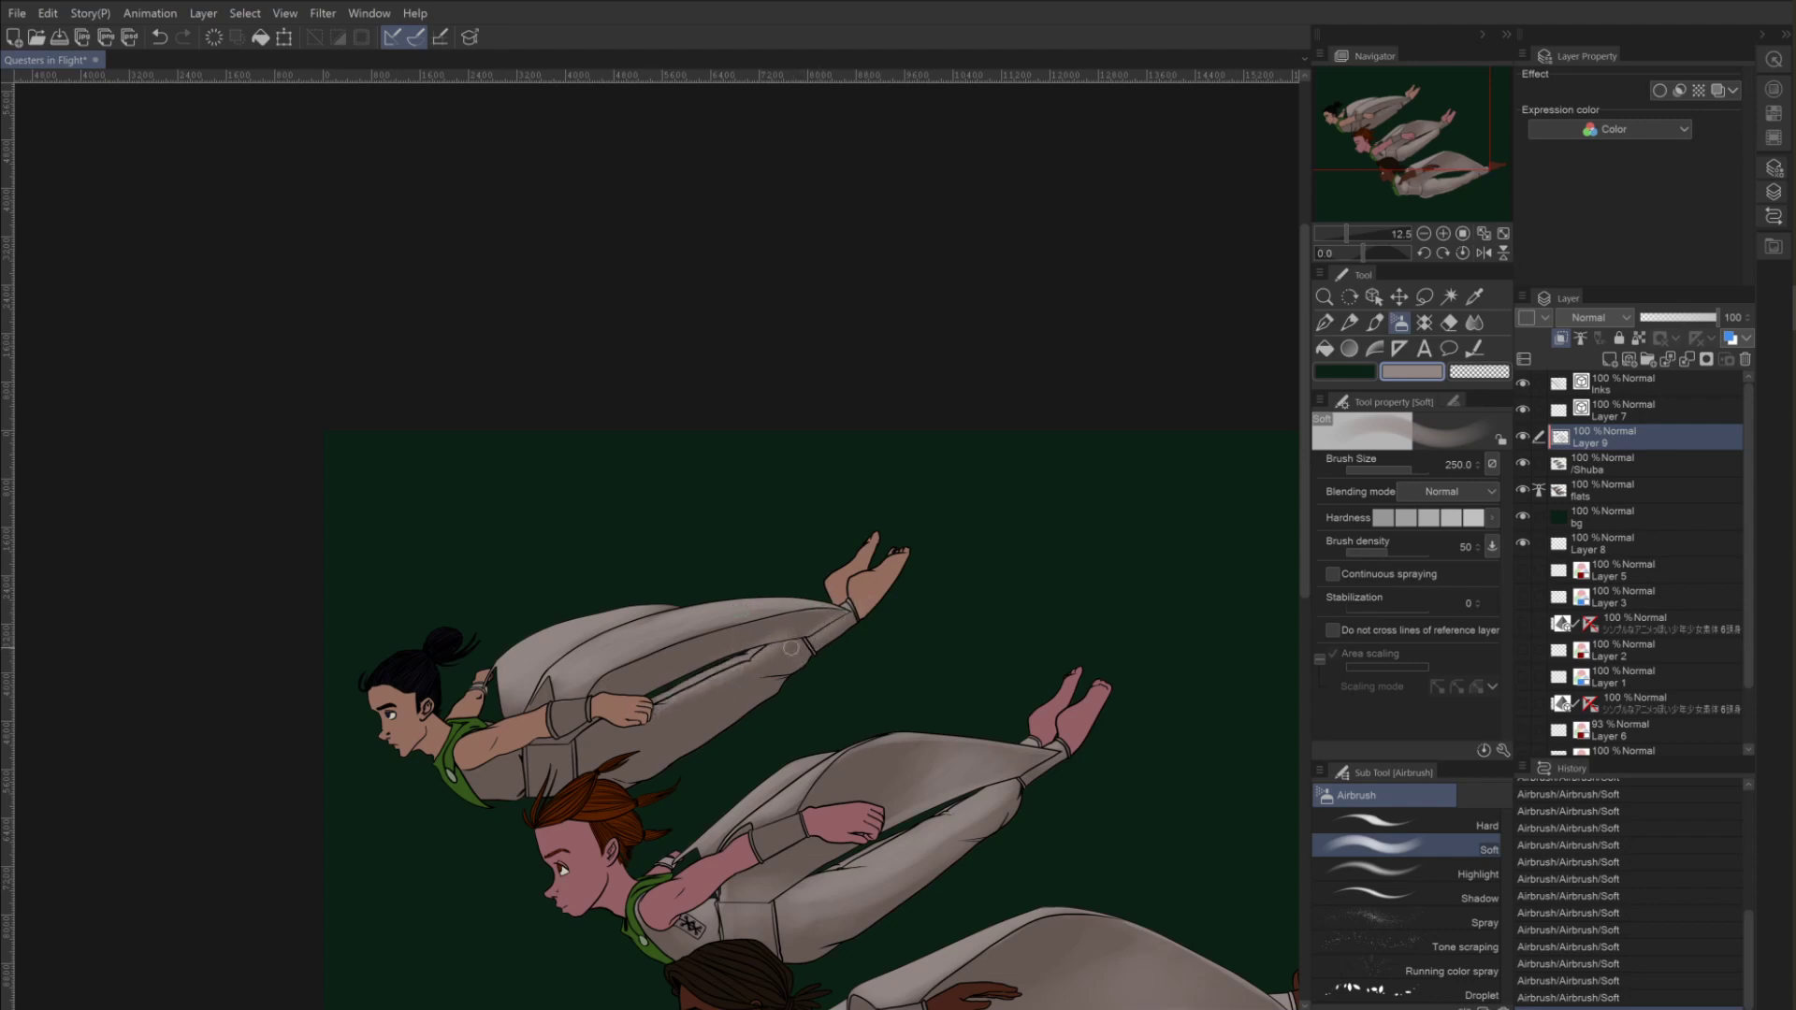
left_click_drag(810, 638, 716, 688)
left_click_drag(571, 744, 664, 716)
mouse_move(799, 642)
left_mouse_down()
mouse_move(596, 763)
mouse_move(716, 689)
left_mouse_up()
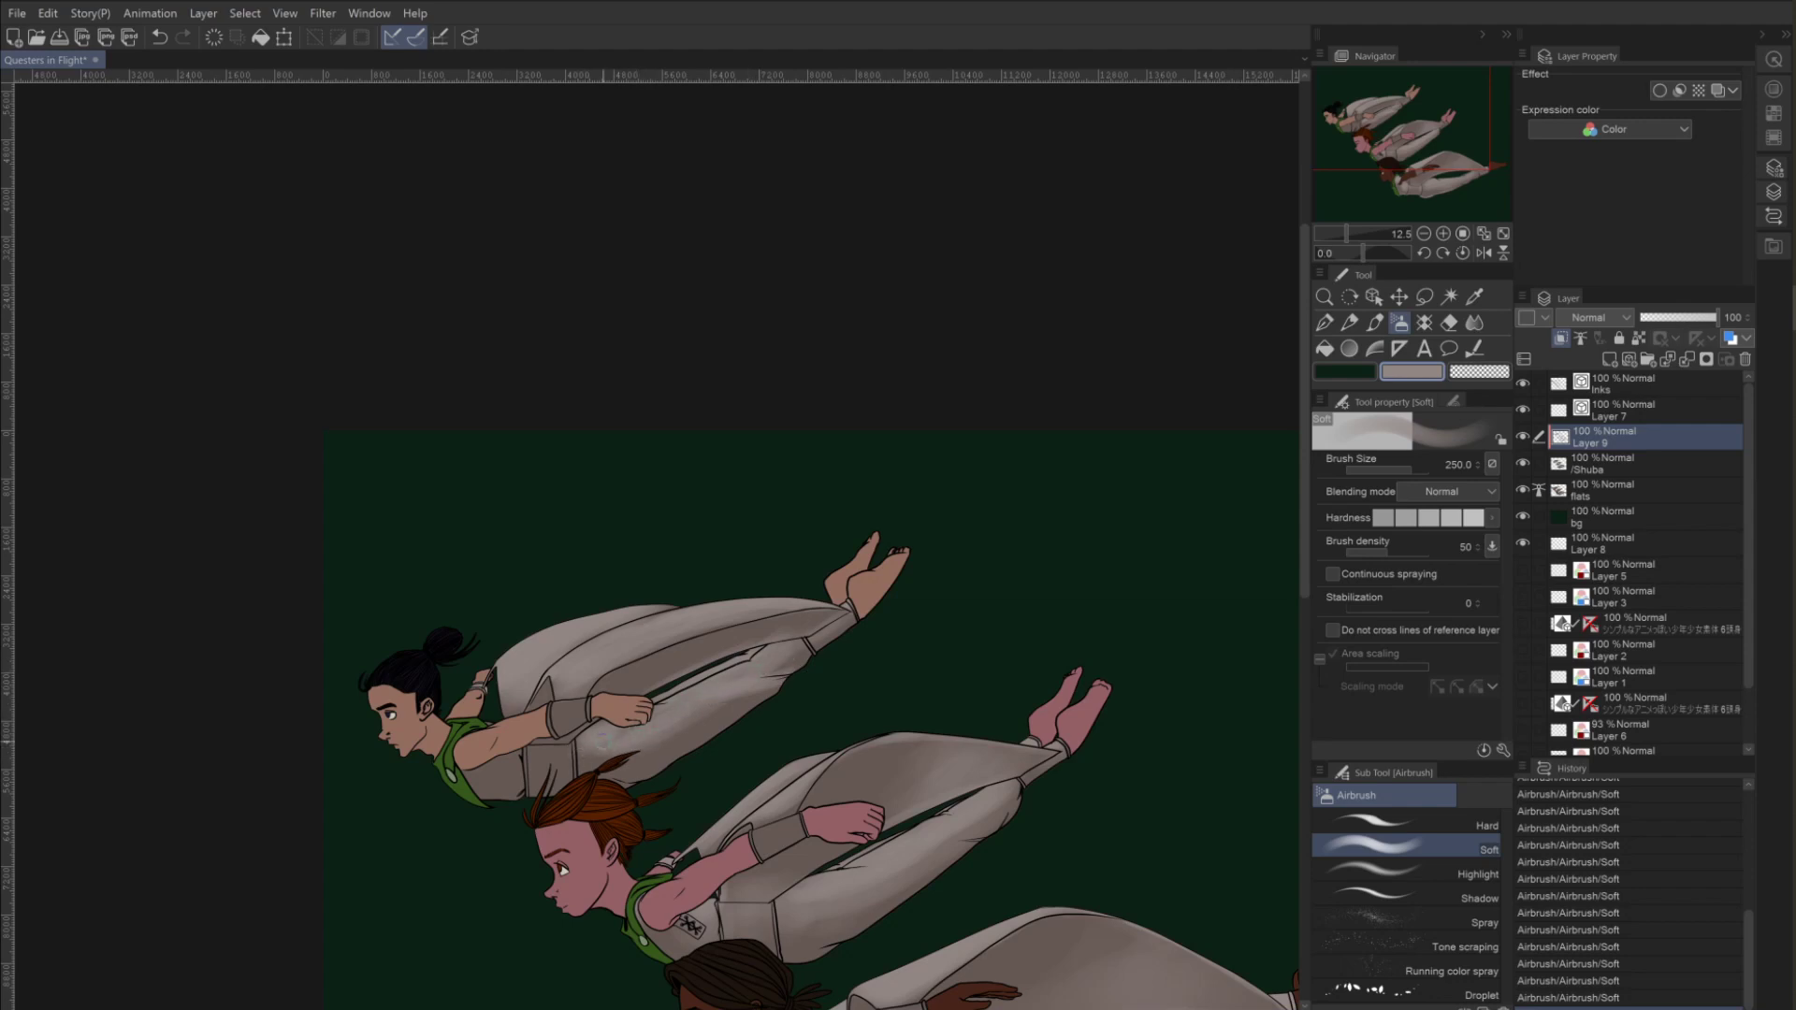
mouse_move(747, 662)
left_mouse_down()
mouse_move(719, 715)
mouse_move(658, 748)
left_mouse_up()
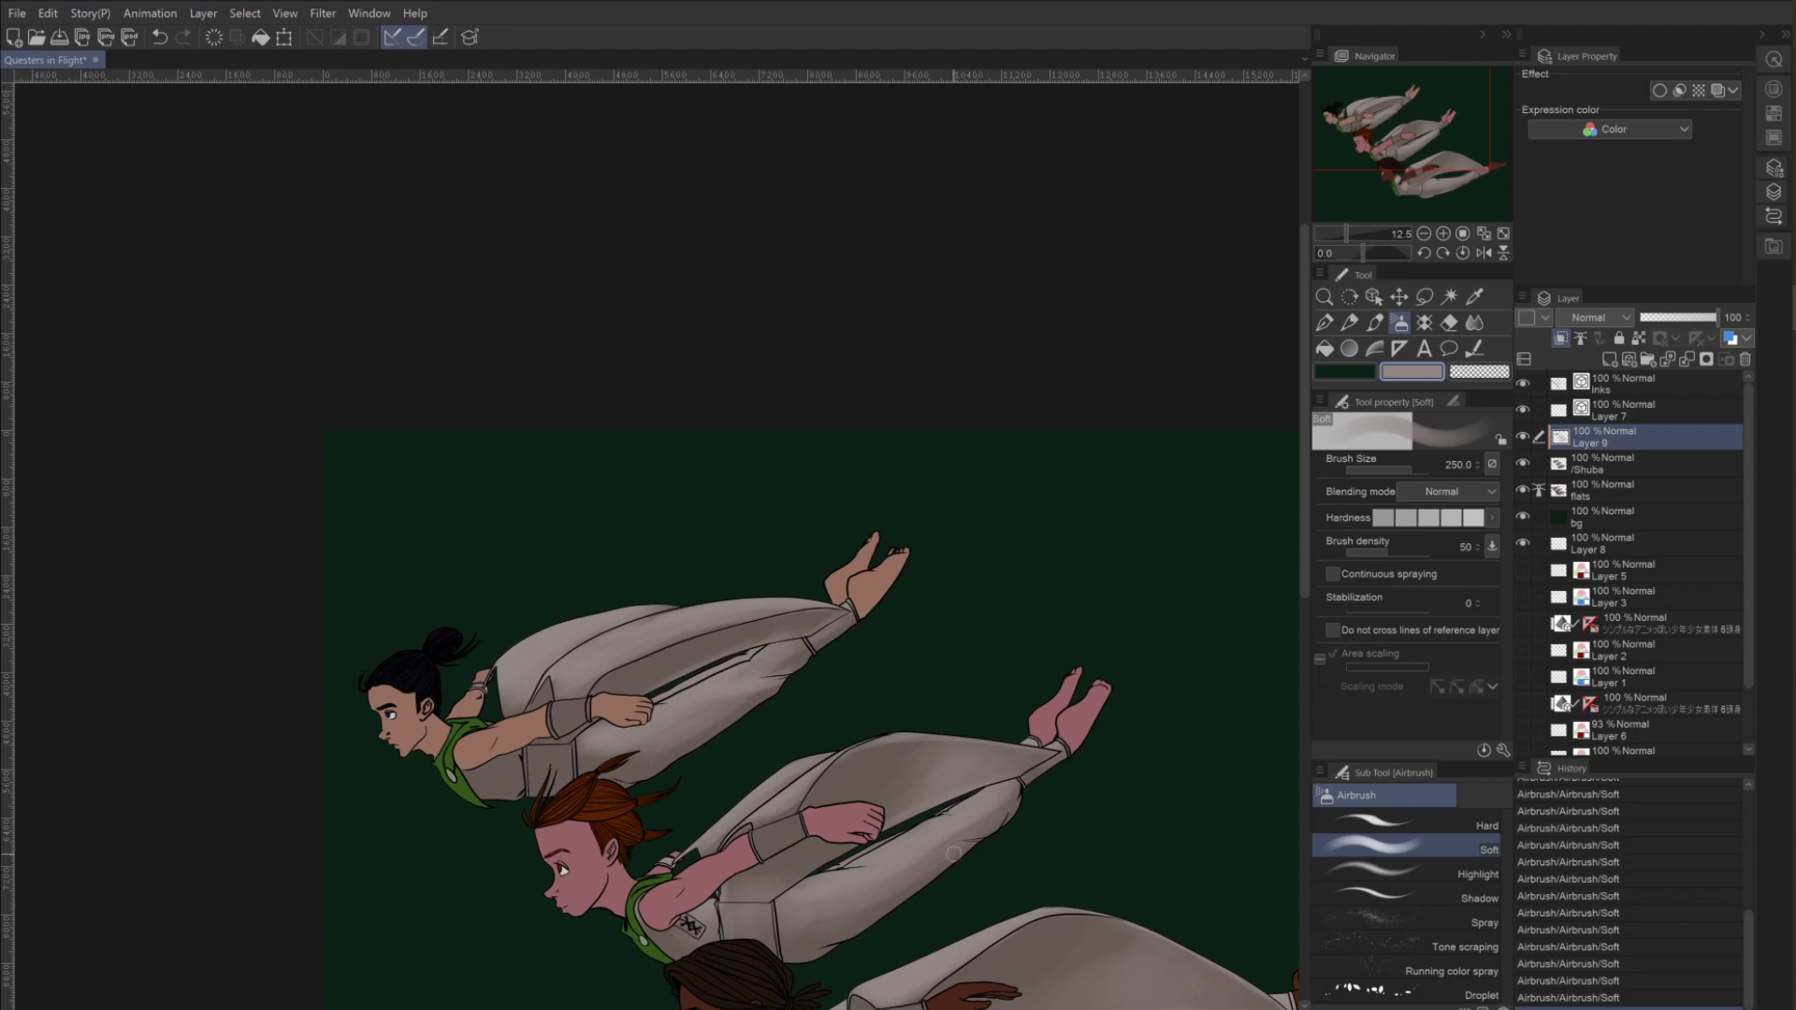
Strengthen the light grey highlight along the middle figure's lower leg and enlarge the soft airbrush to size 1000.
left_click_drag(954, 854, 784, 938)
key("bracketright")
key("bracketright")
key("bracketright")
key("bracketright")
key("bracketright")
key("bracketright")
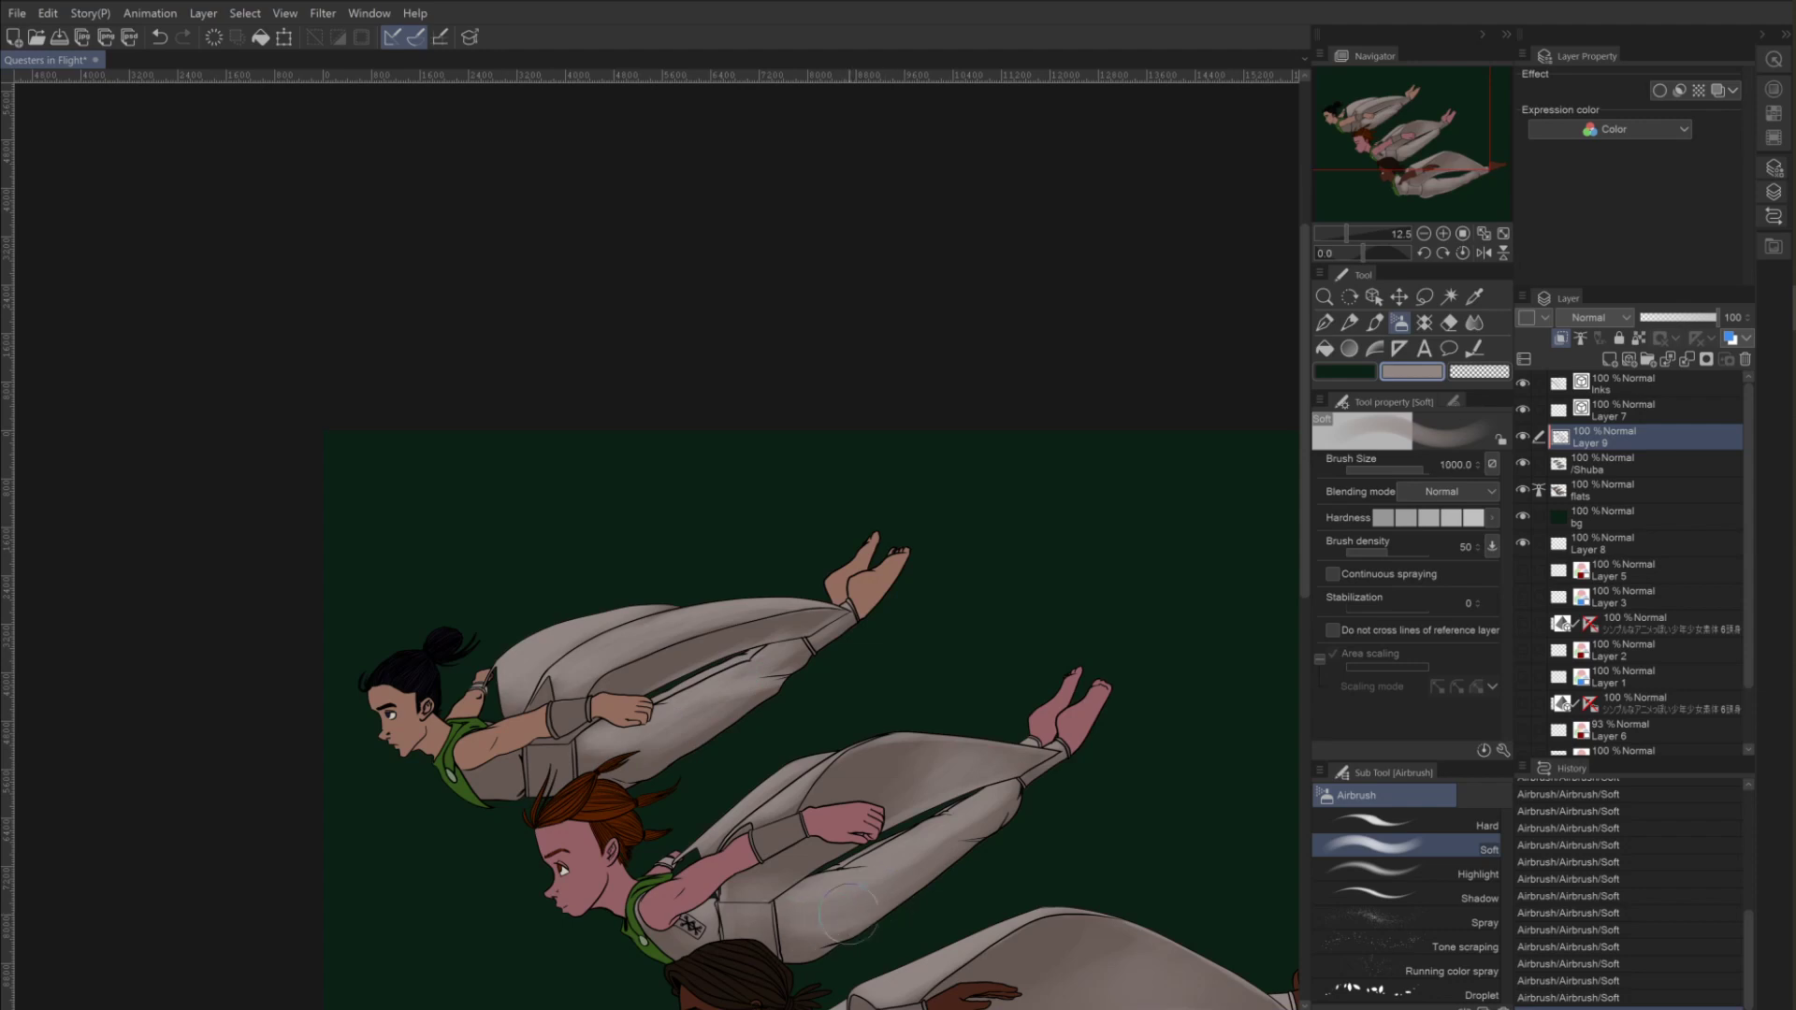
Airbrush a light grey highlight on the rear figure's torso and waistband with the soft airbrush at size 600.
left_click(1477, 373)
key("bracketleft")
key("bracketleft")
key("bracketleft")
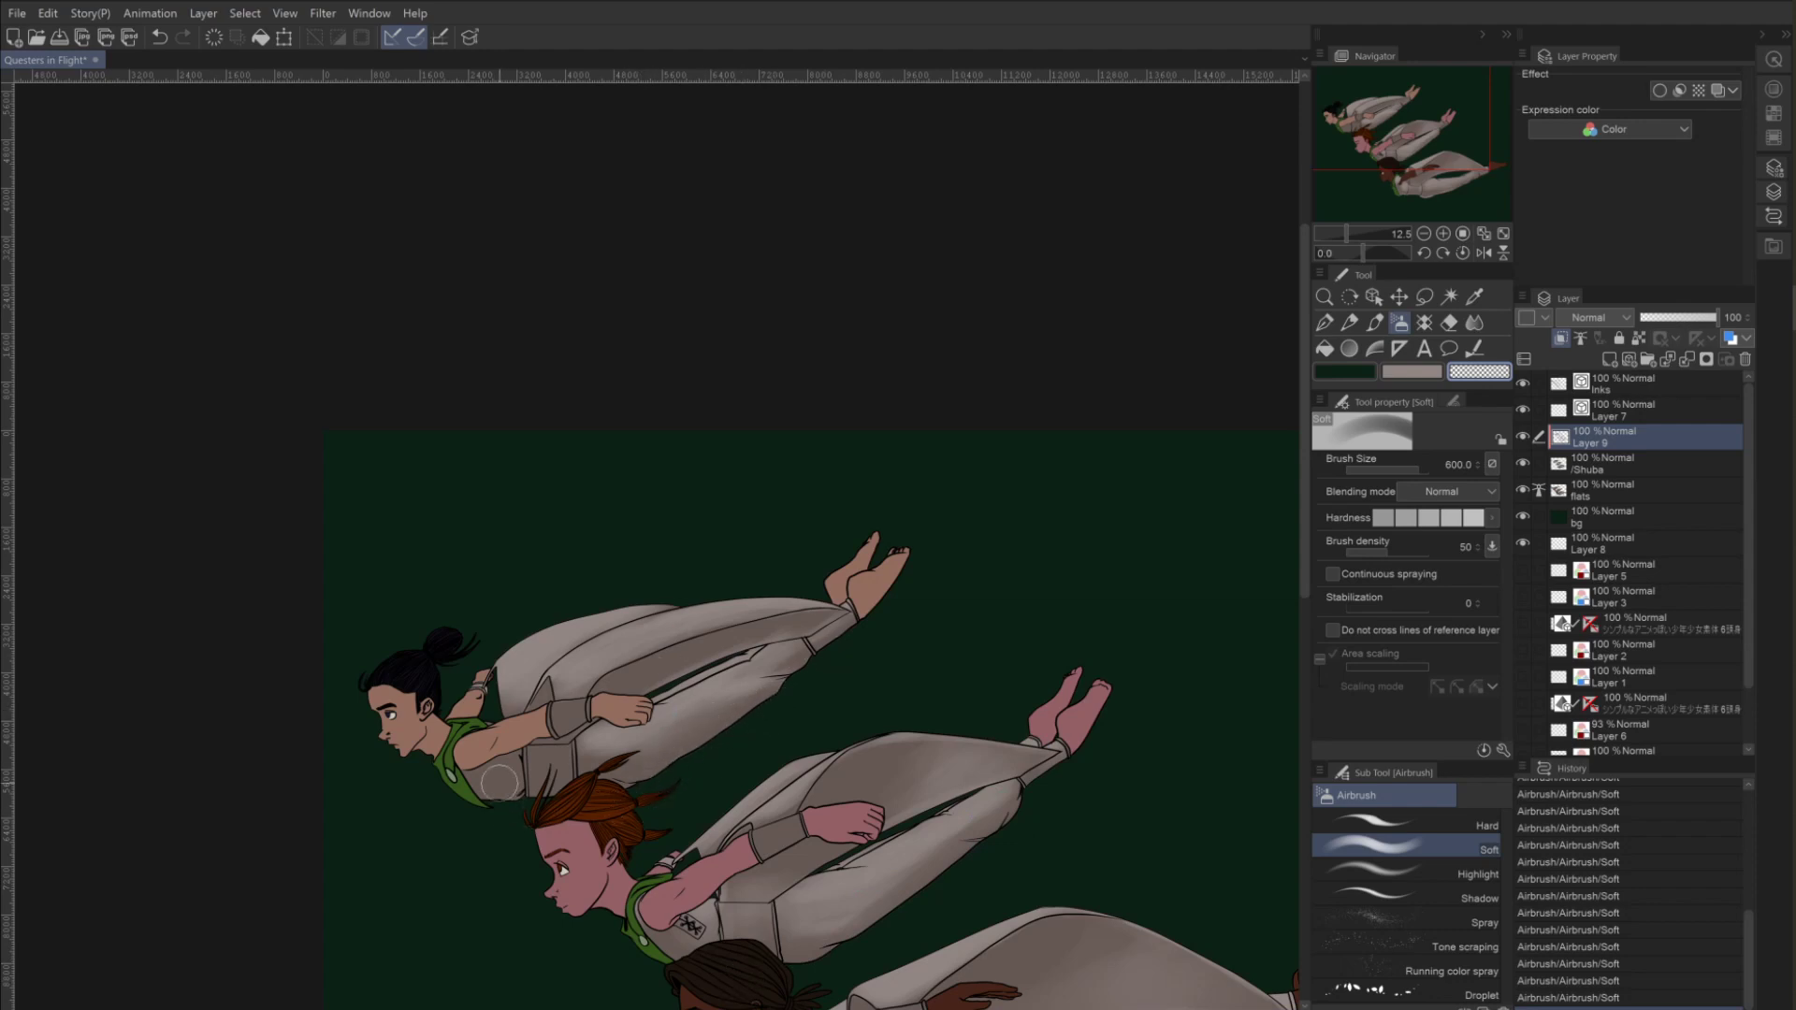
left_click(1412, 371)
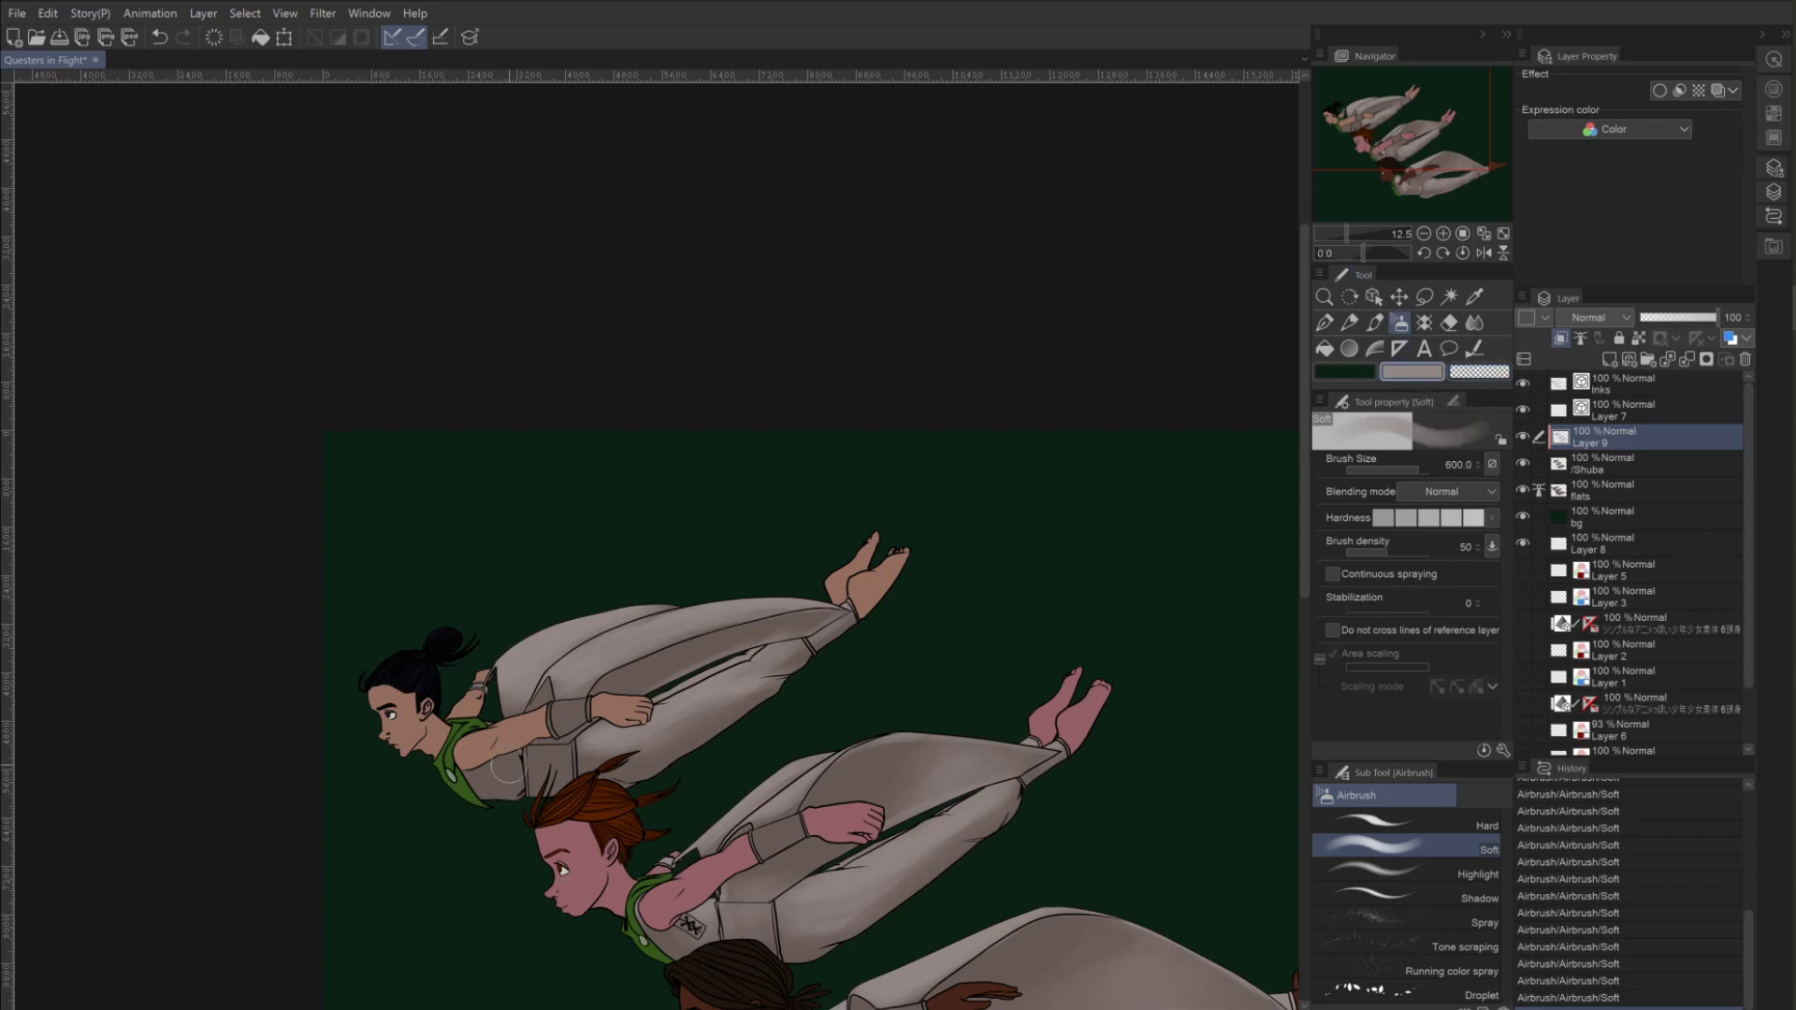
mouse_move(507, 767)
left_mouse_down()
mouse_move(518, 752)
mouse_move(497, 749)
left_mouse_up()
left_click_drag(550, 754, 554, 750)
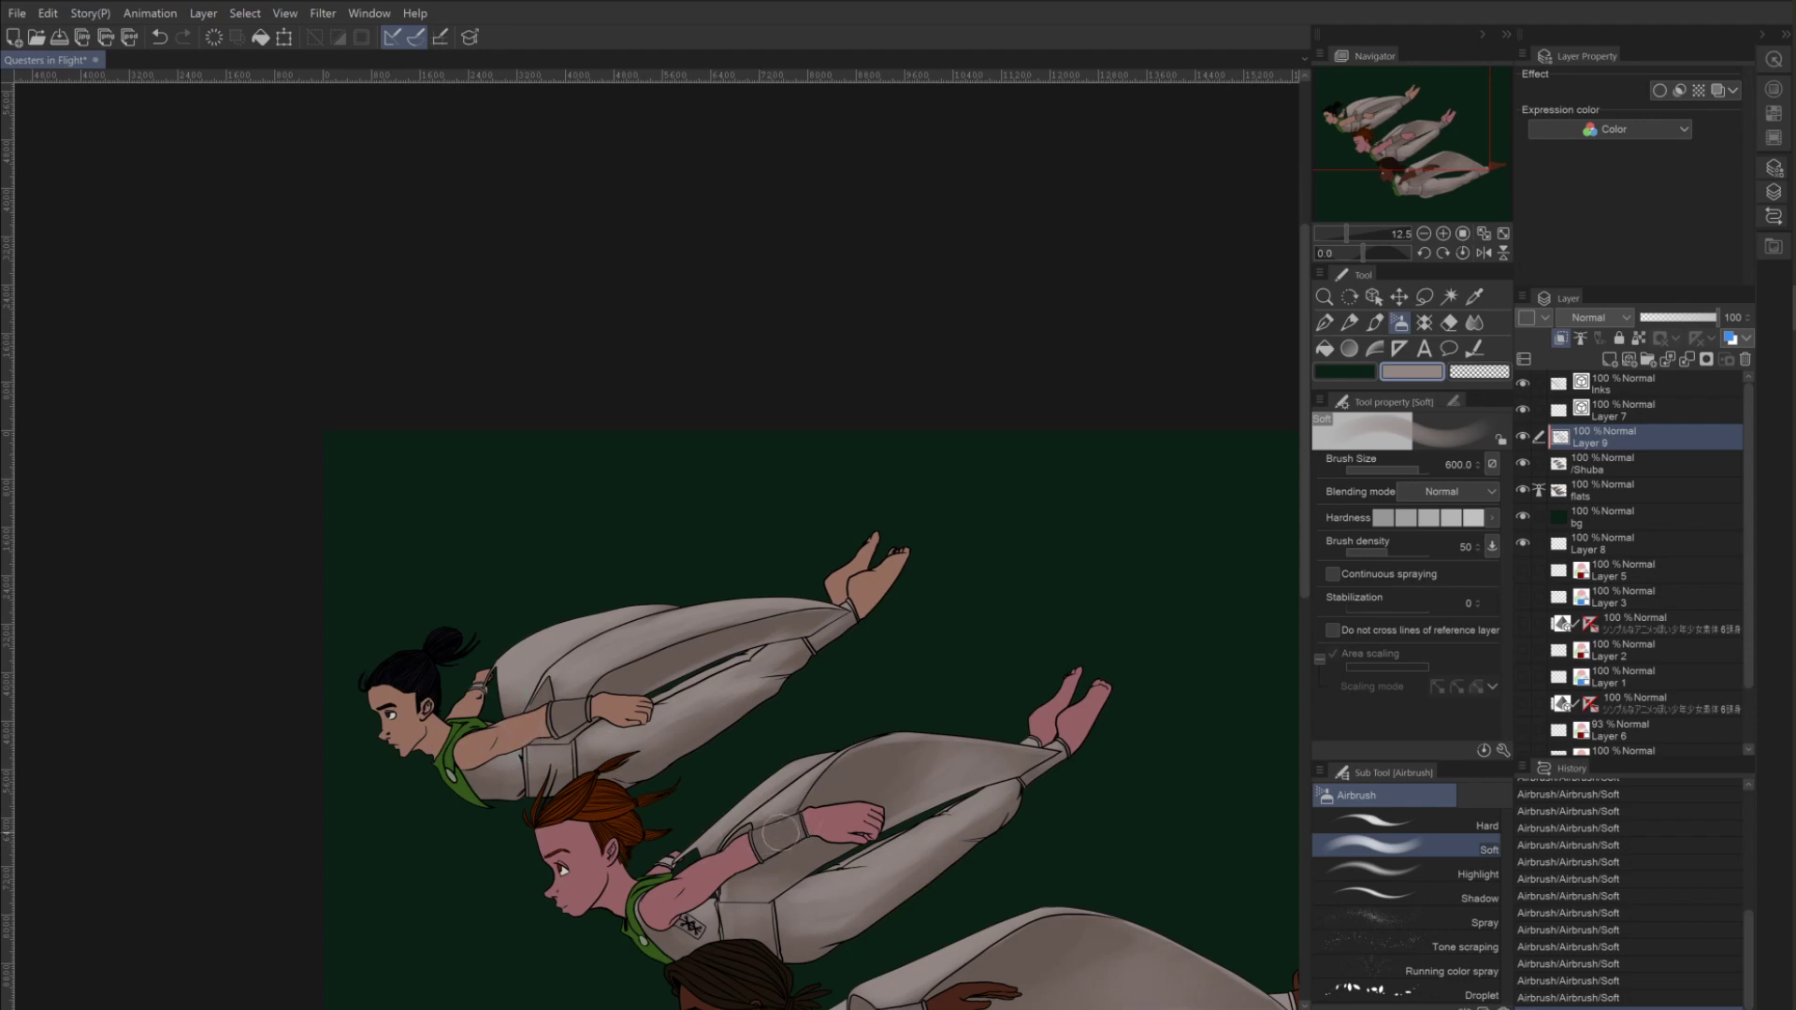
Highlight the wrist cuffs of the middle and front figures in light grey with the soft airbrush at size 300.
key("bracketleft")
key("bracketleft")
key("bracketleft")
key("bracketleft")
key("bracketleft")
key("bracketleft")
key("bracketleft")
key("bracketleft")
key("bracketleft")
key("bracketleft")
mouse_move(786, 825)
left_mouse_down()
mouse_move(759, 837)
mouse_move(803, 829)
left_mouse_up()
left_click_drag(586, 873, 380, 704)
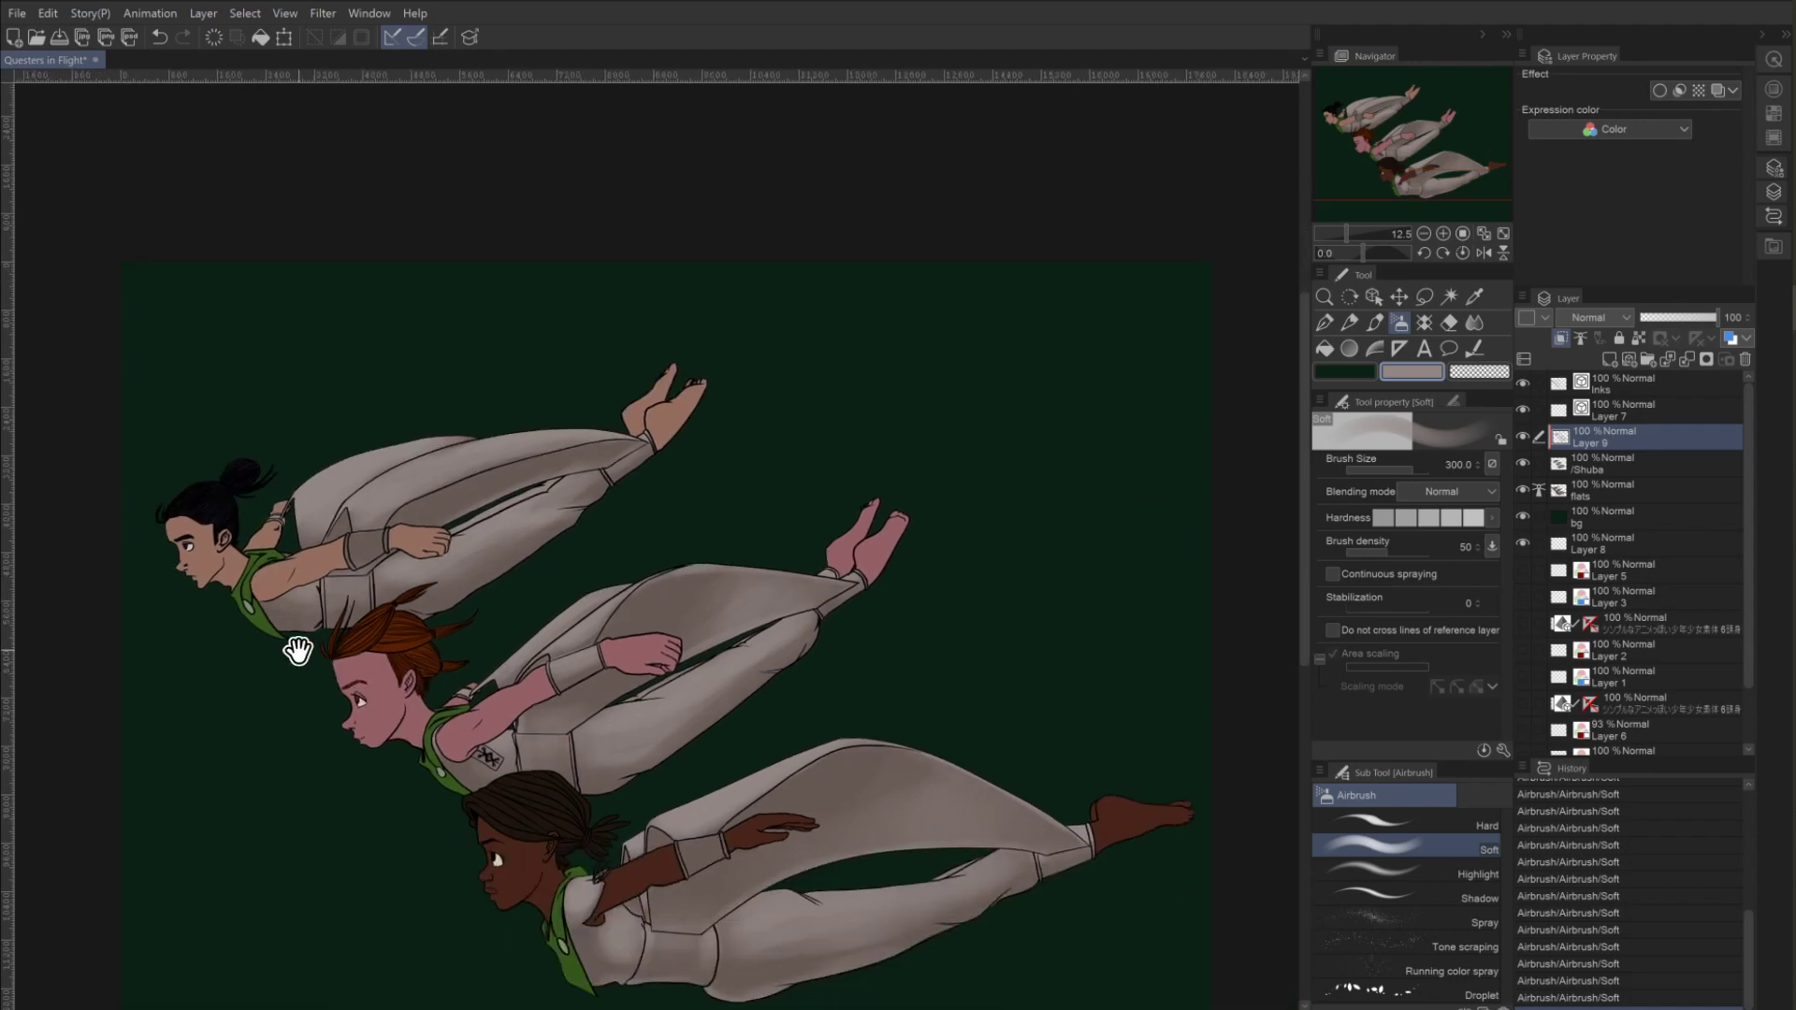
left_click_drag(720, 844, 663, 856)
key("ctrl+z")
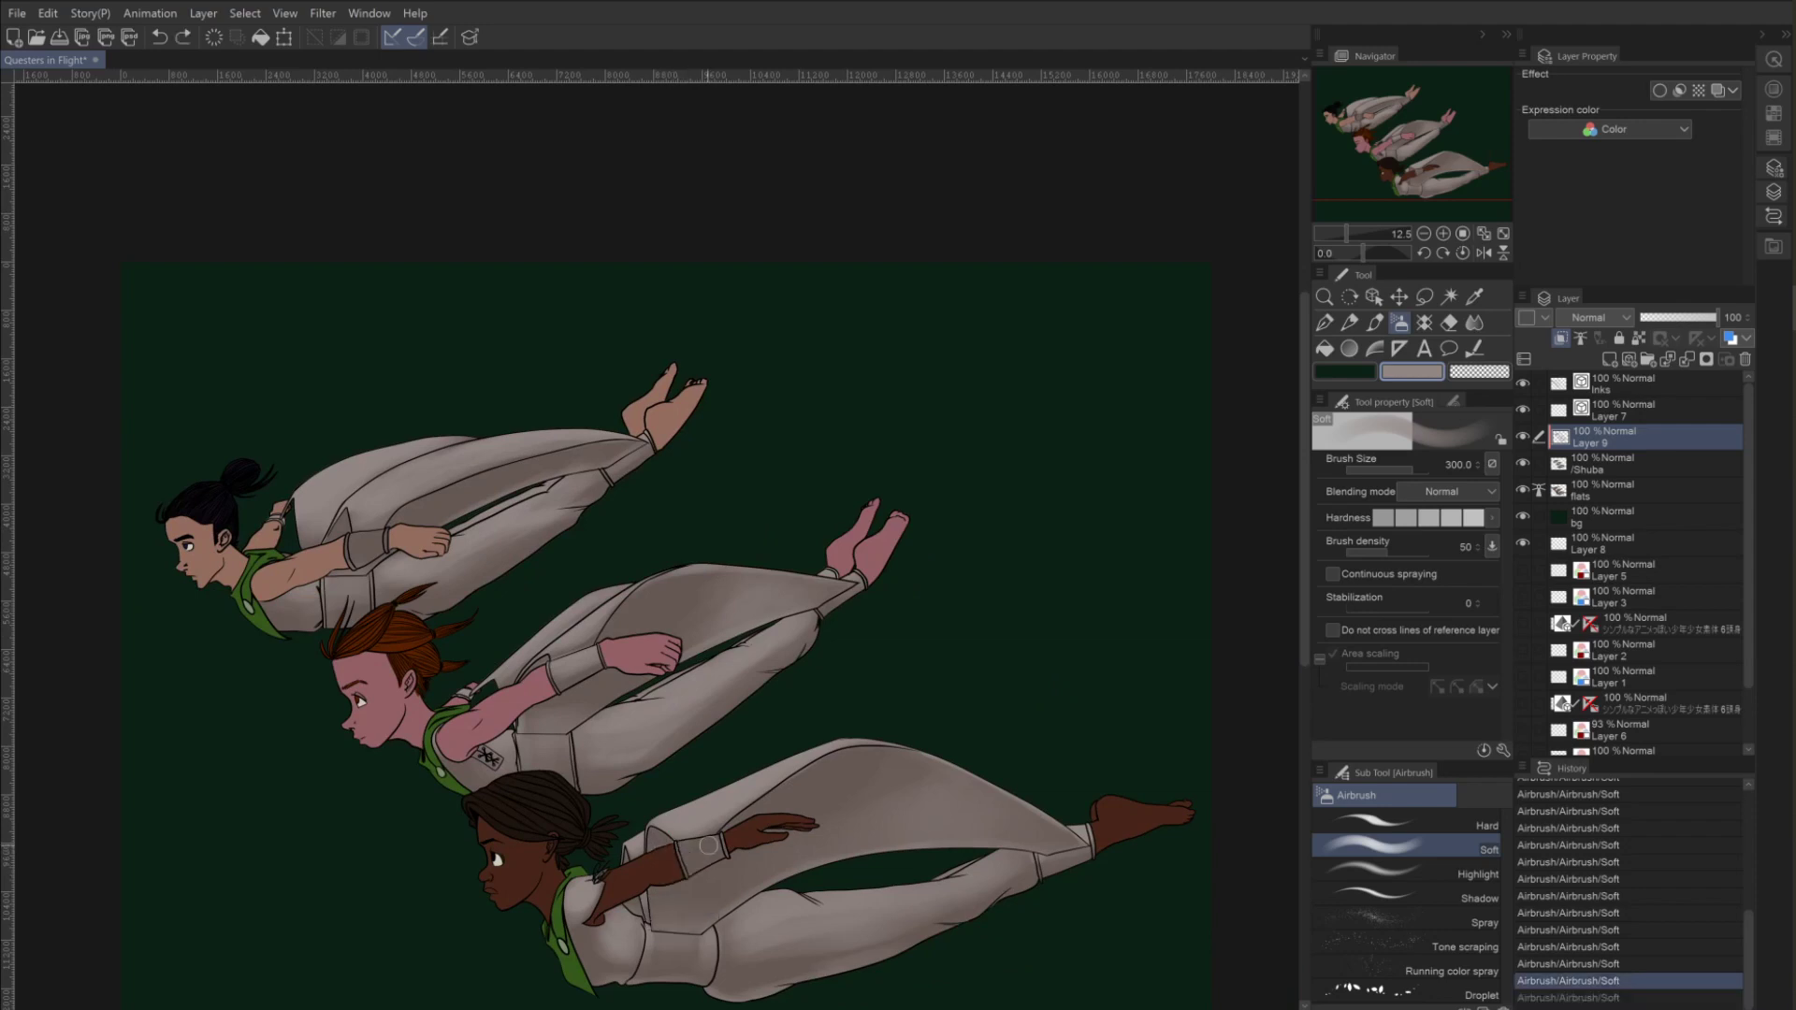
mouse_move(708, 846)
left_mouse_down()
mouse_move(653, 862)
mouse_move(680, 856)
left_mouse_up()
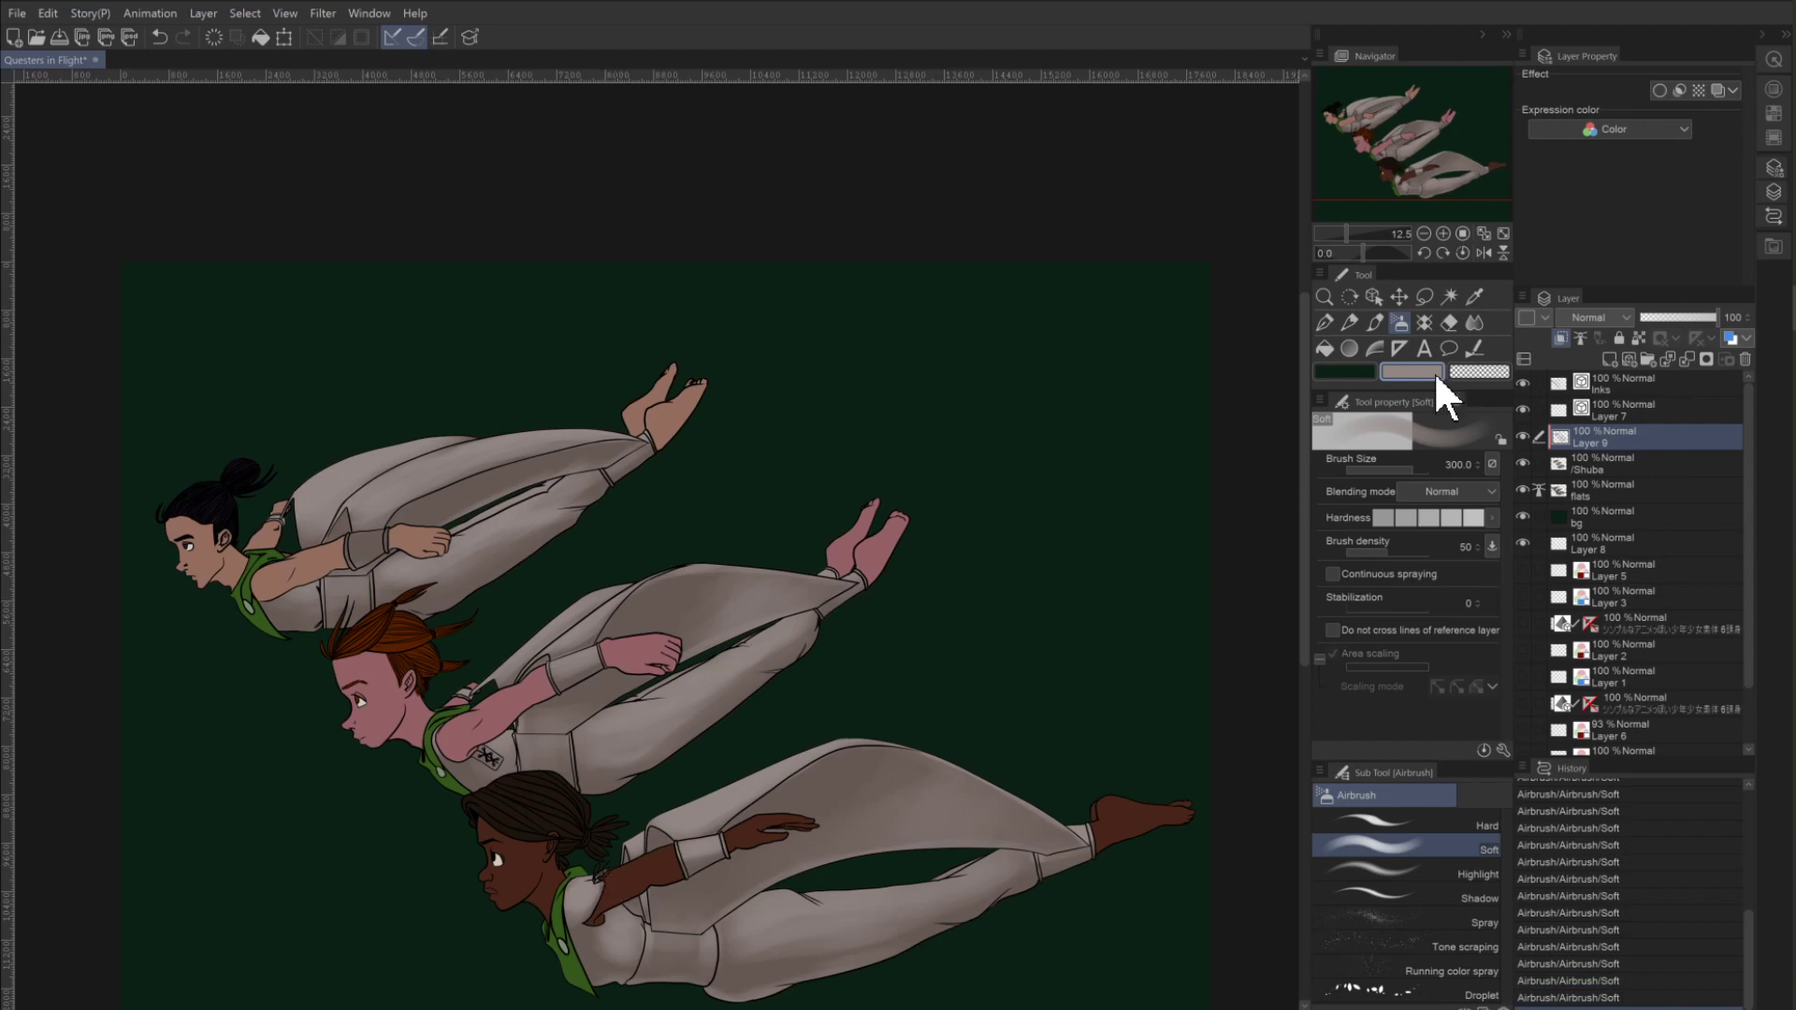
Refine the light grey highlights on the middle and rear figures' trousers with the soft airbrush at size 120, alternating grey and transparent colour.
left_click(1479, 371)
key("bracketleft")
key("bracketleft")
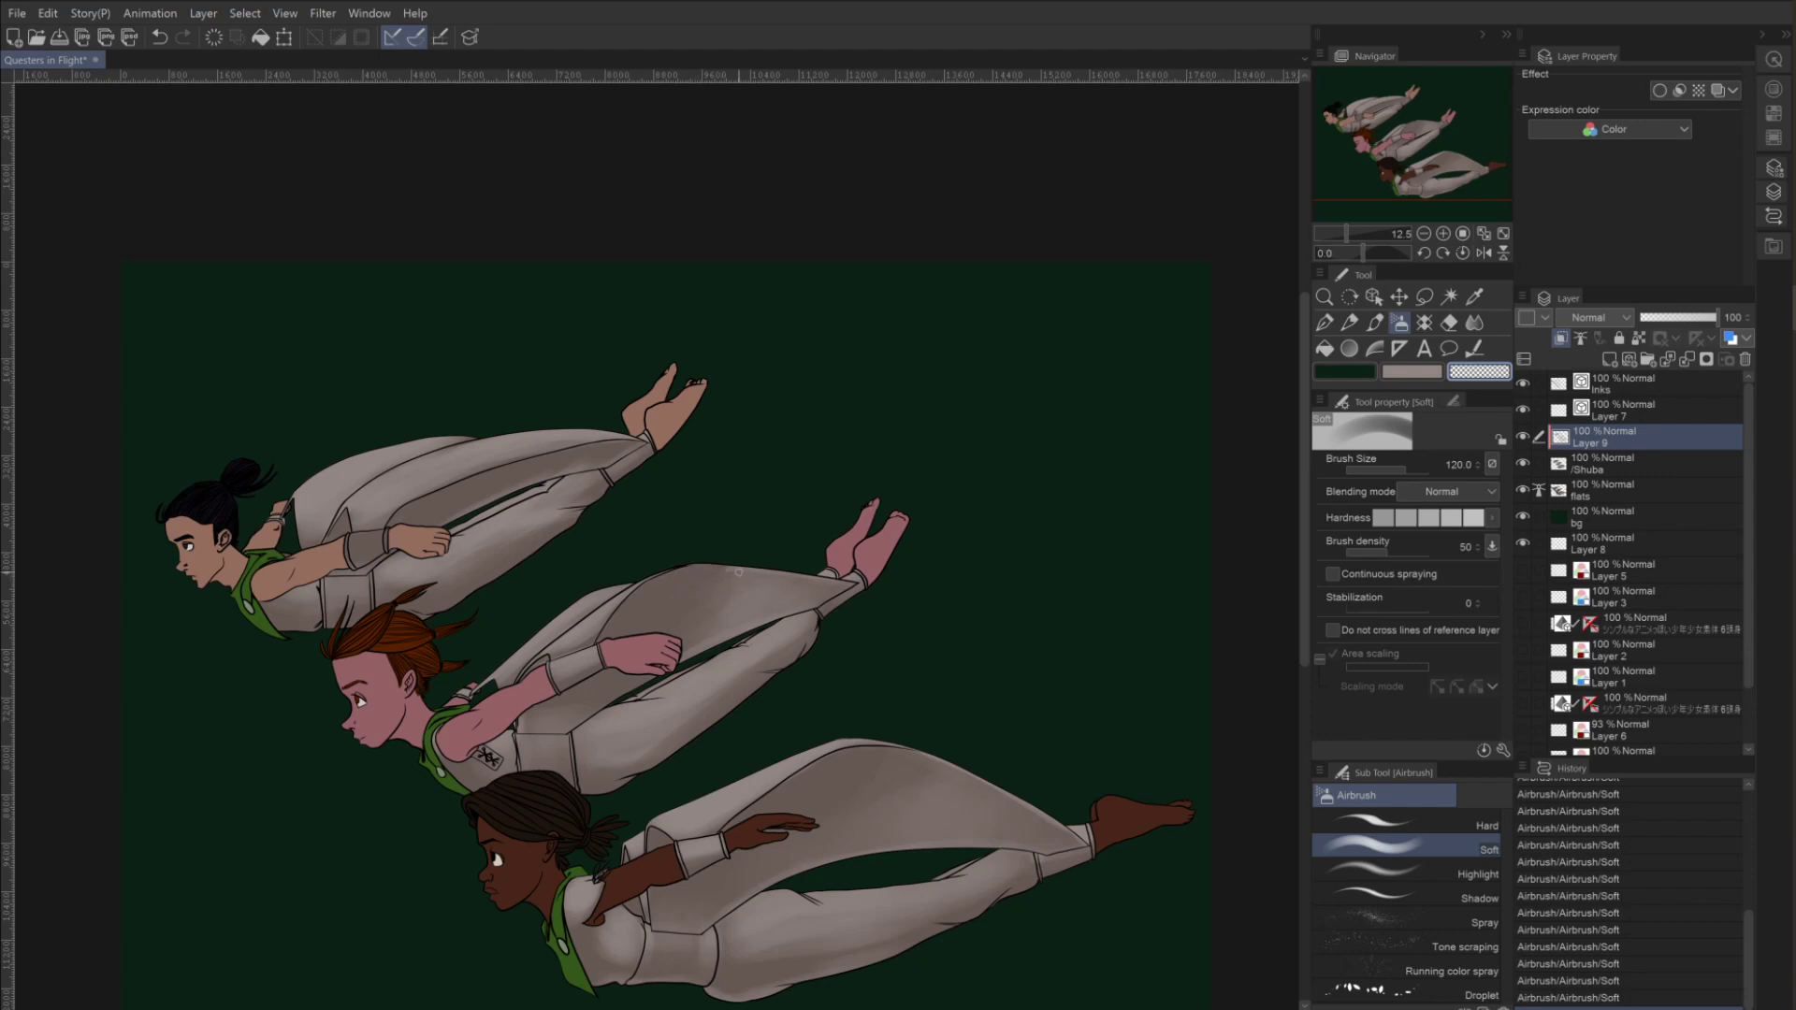
left_click(1411, 371)
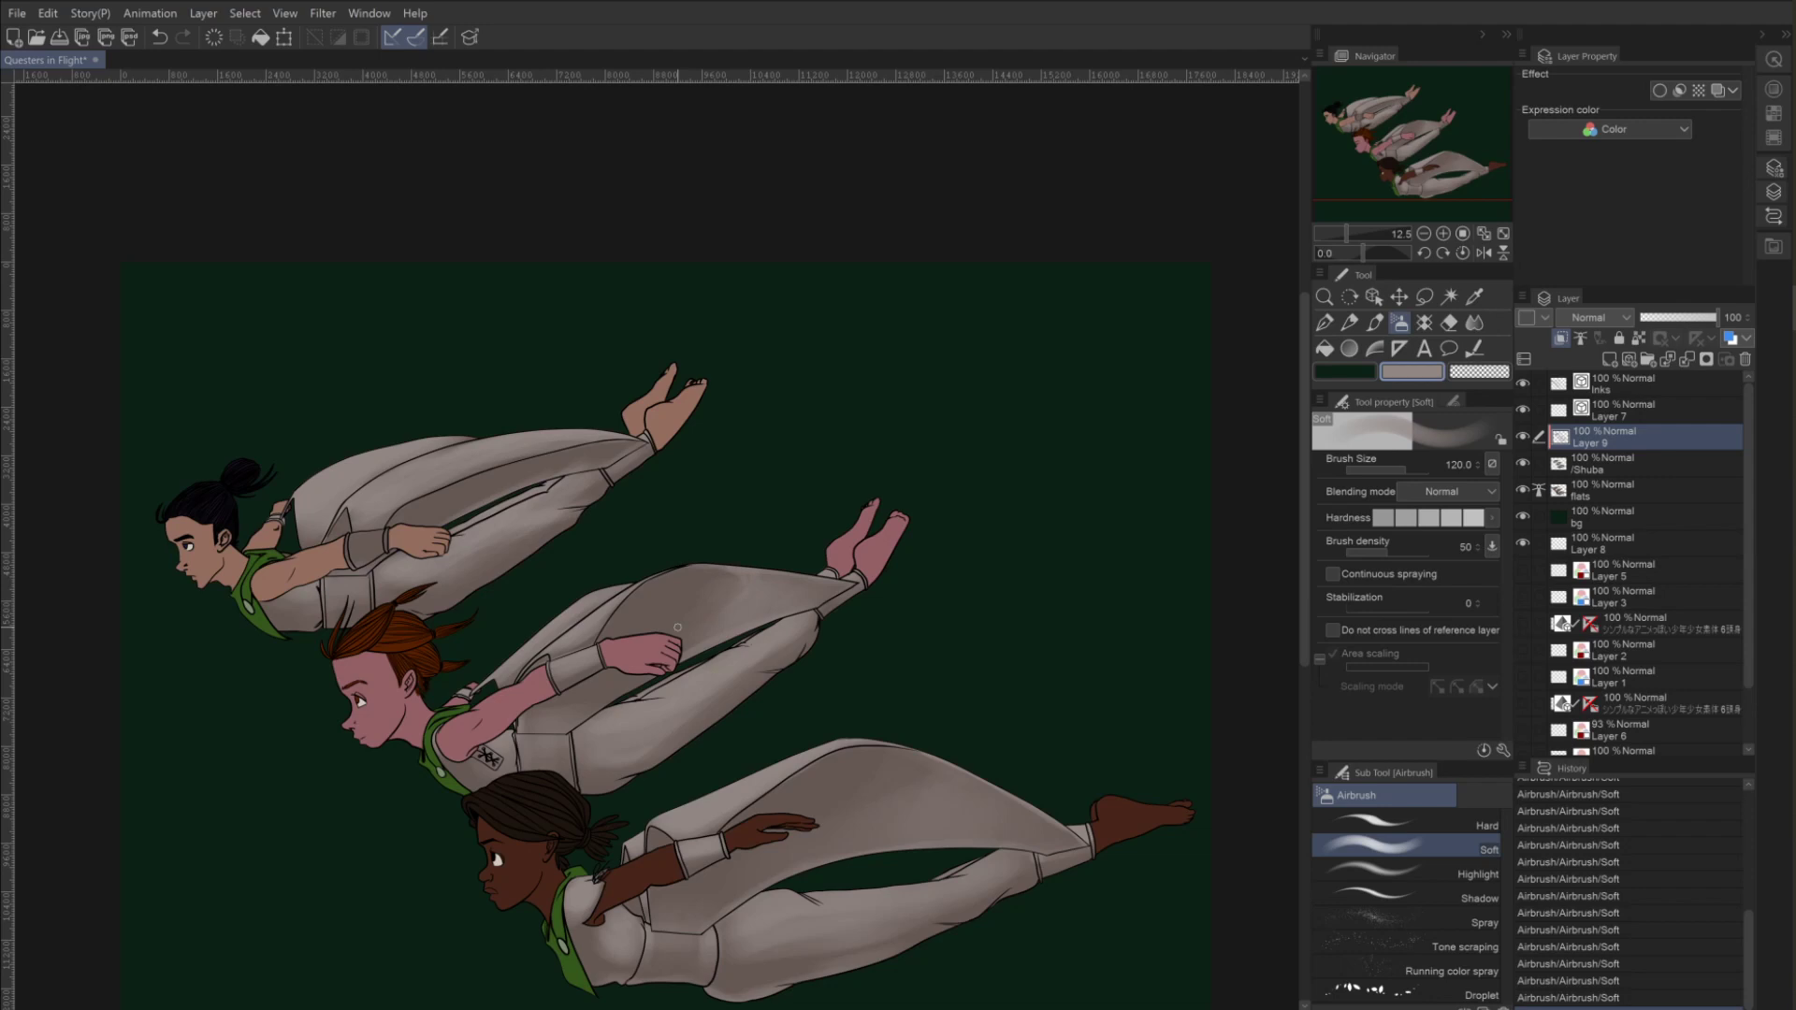
left_click(1477, 372)
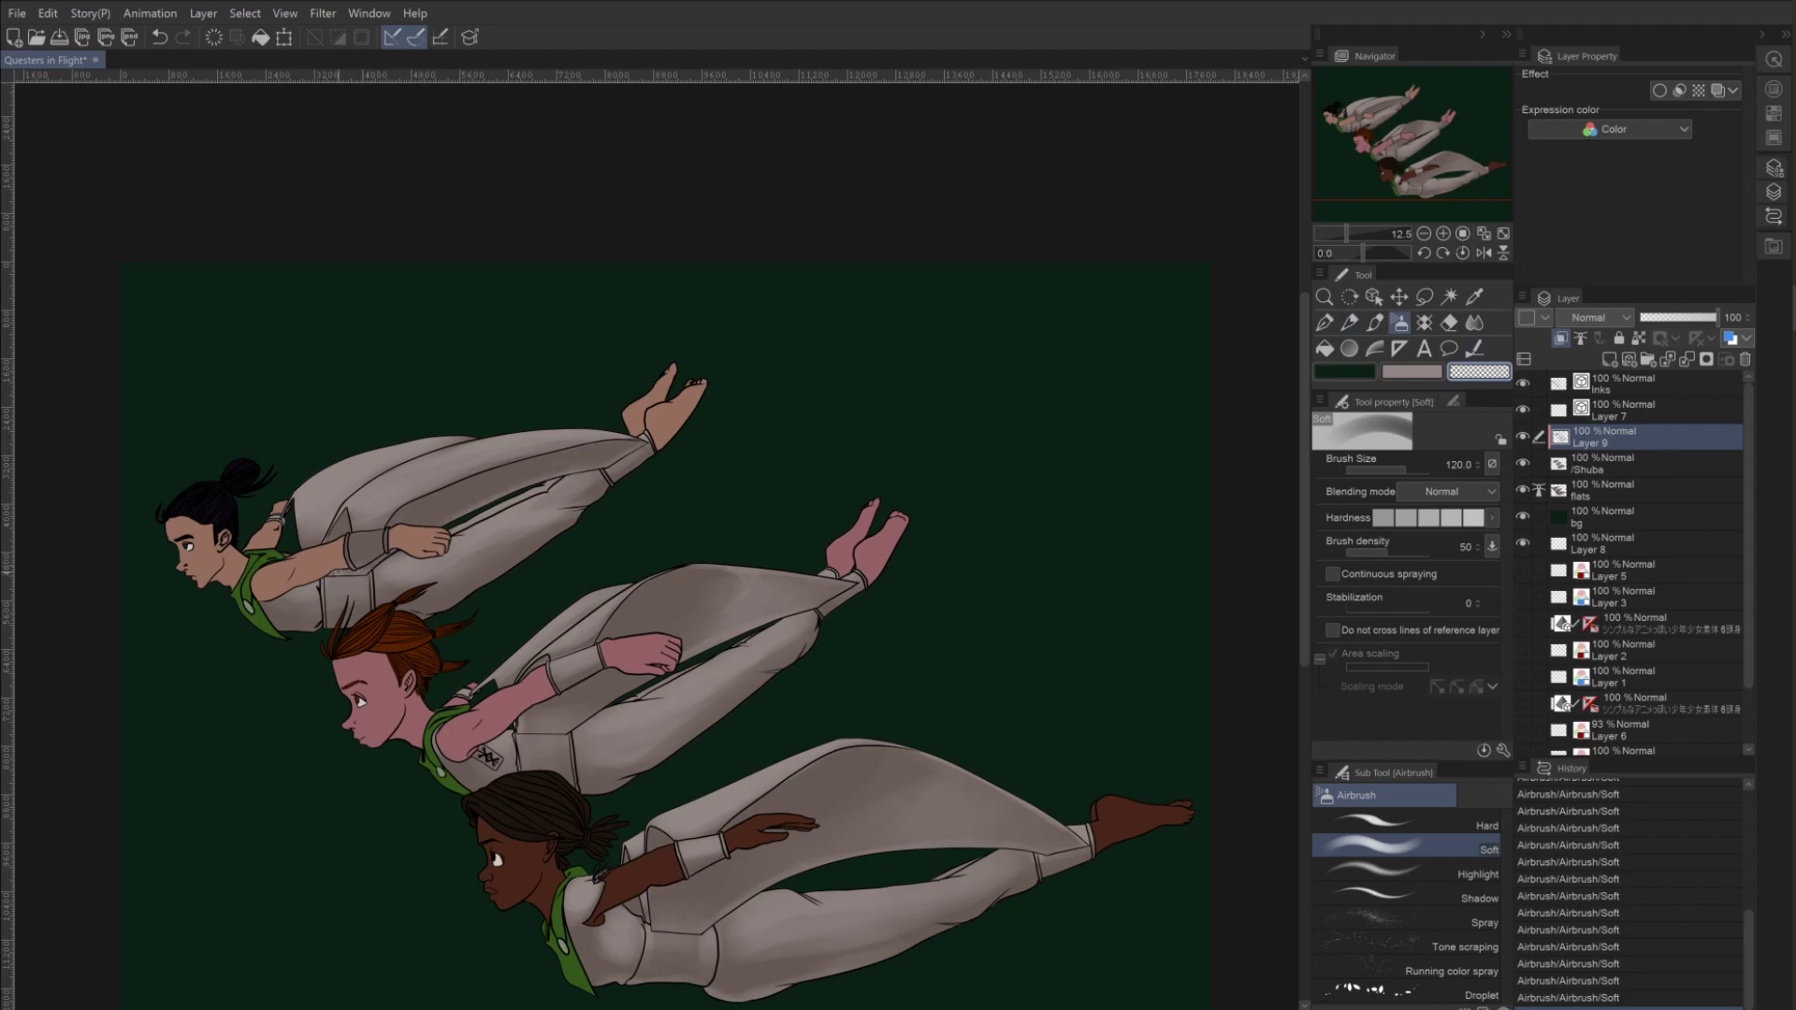
left_click(1412, 372)
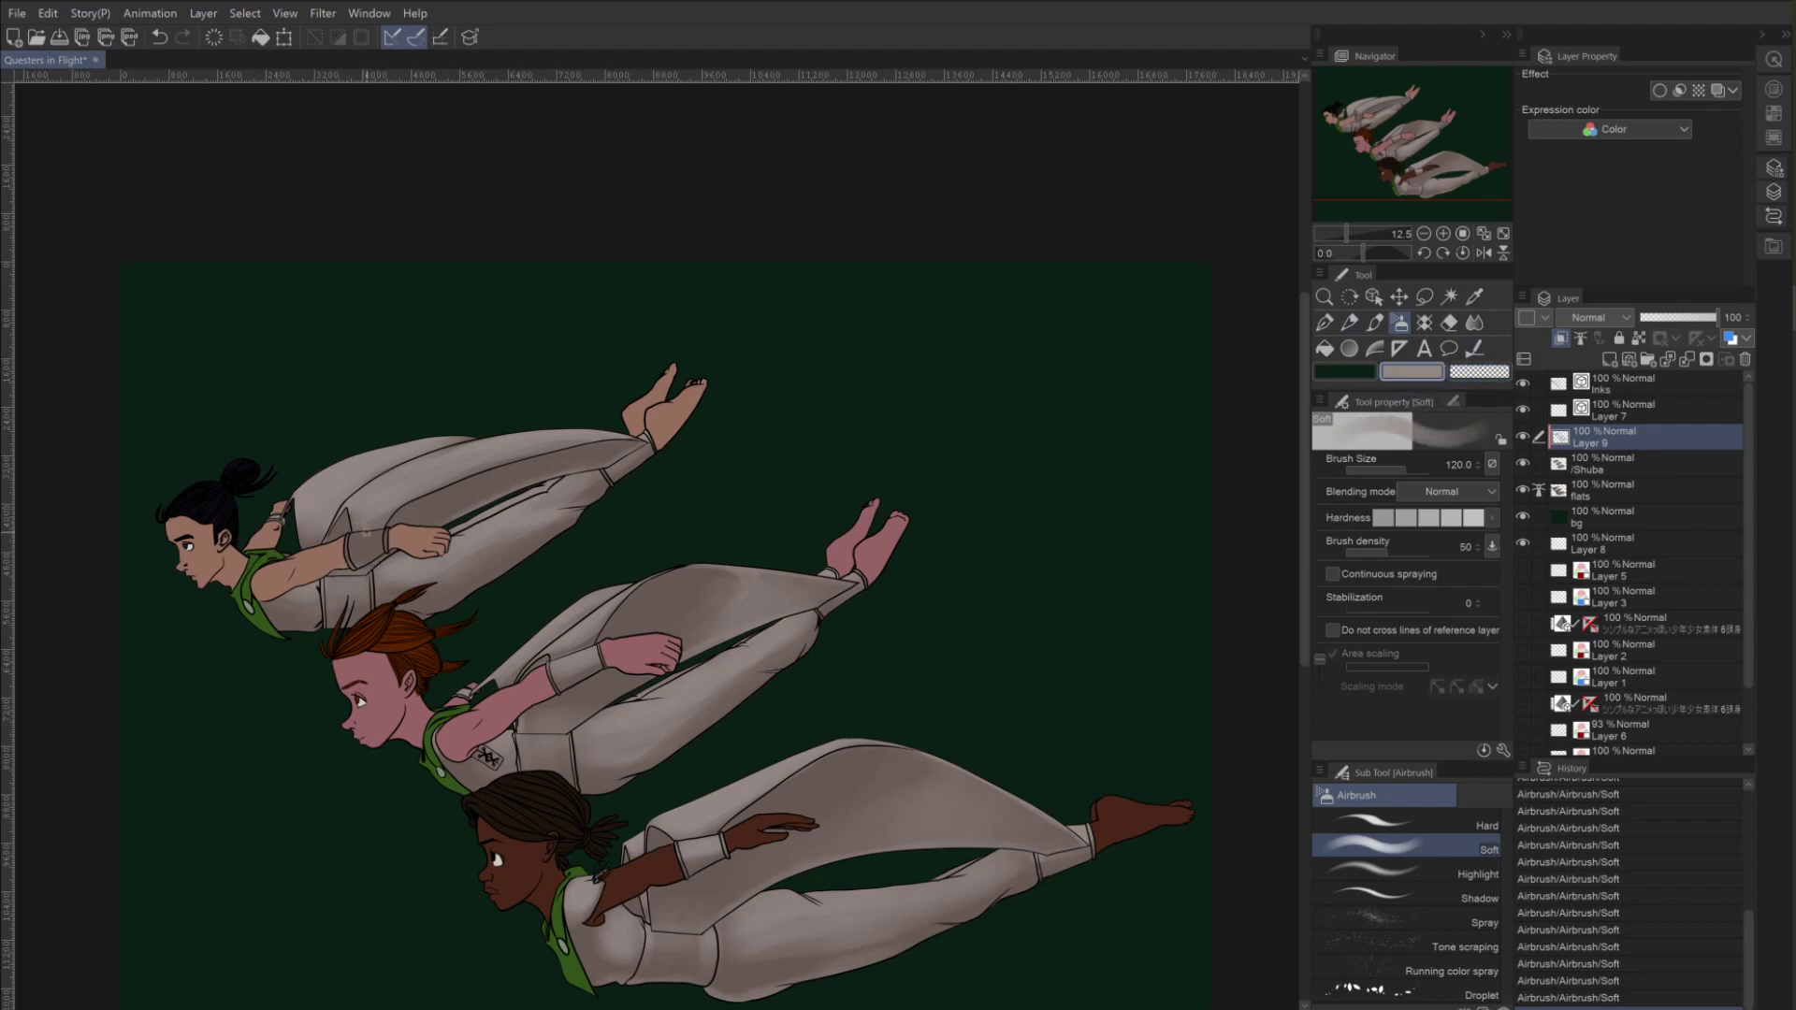
mouse_move(365, 533)
left_mouse_down()
mouse_move(354, 547)
mouse_move(374, 548)
left_mouse_up()
left_click(1479, 372)
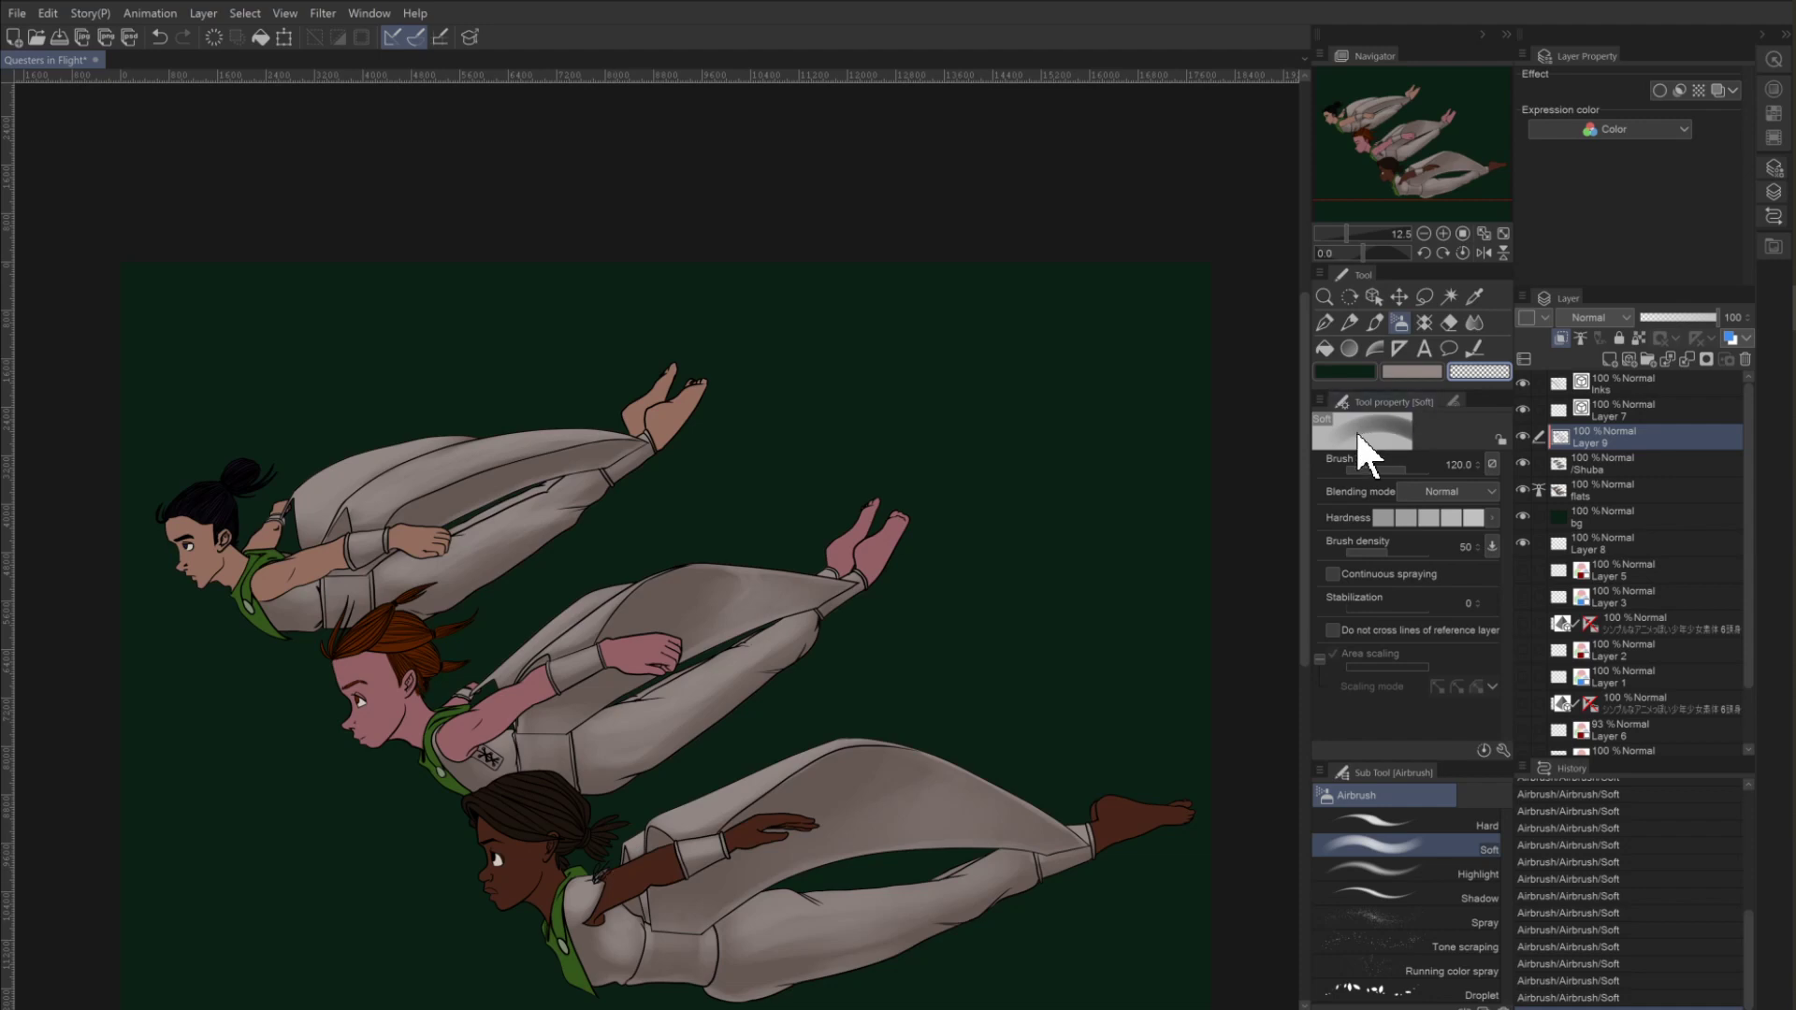
Change the airbrush colour to a pale yellow-green, RGB 200, 210, 179.
double_click(1412, 371)
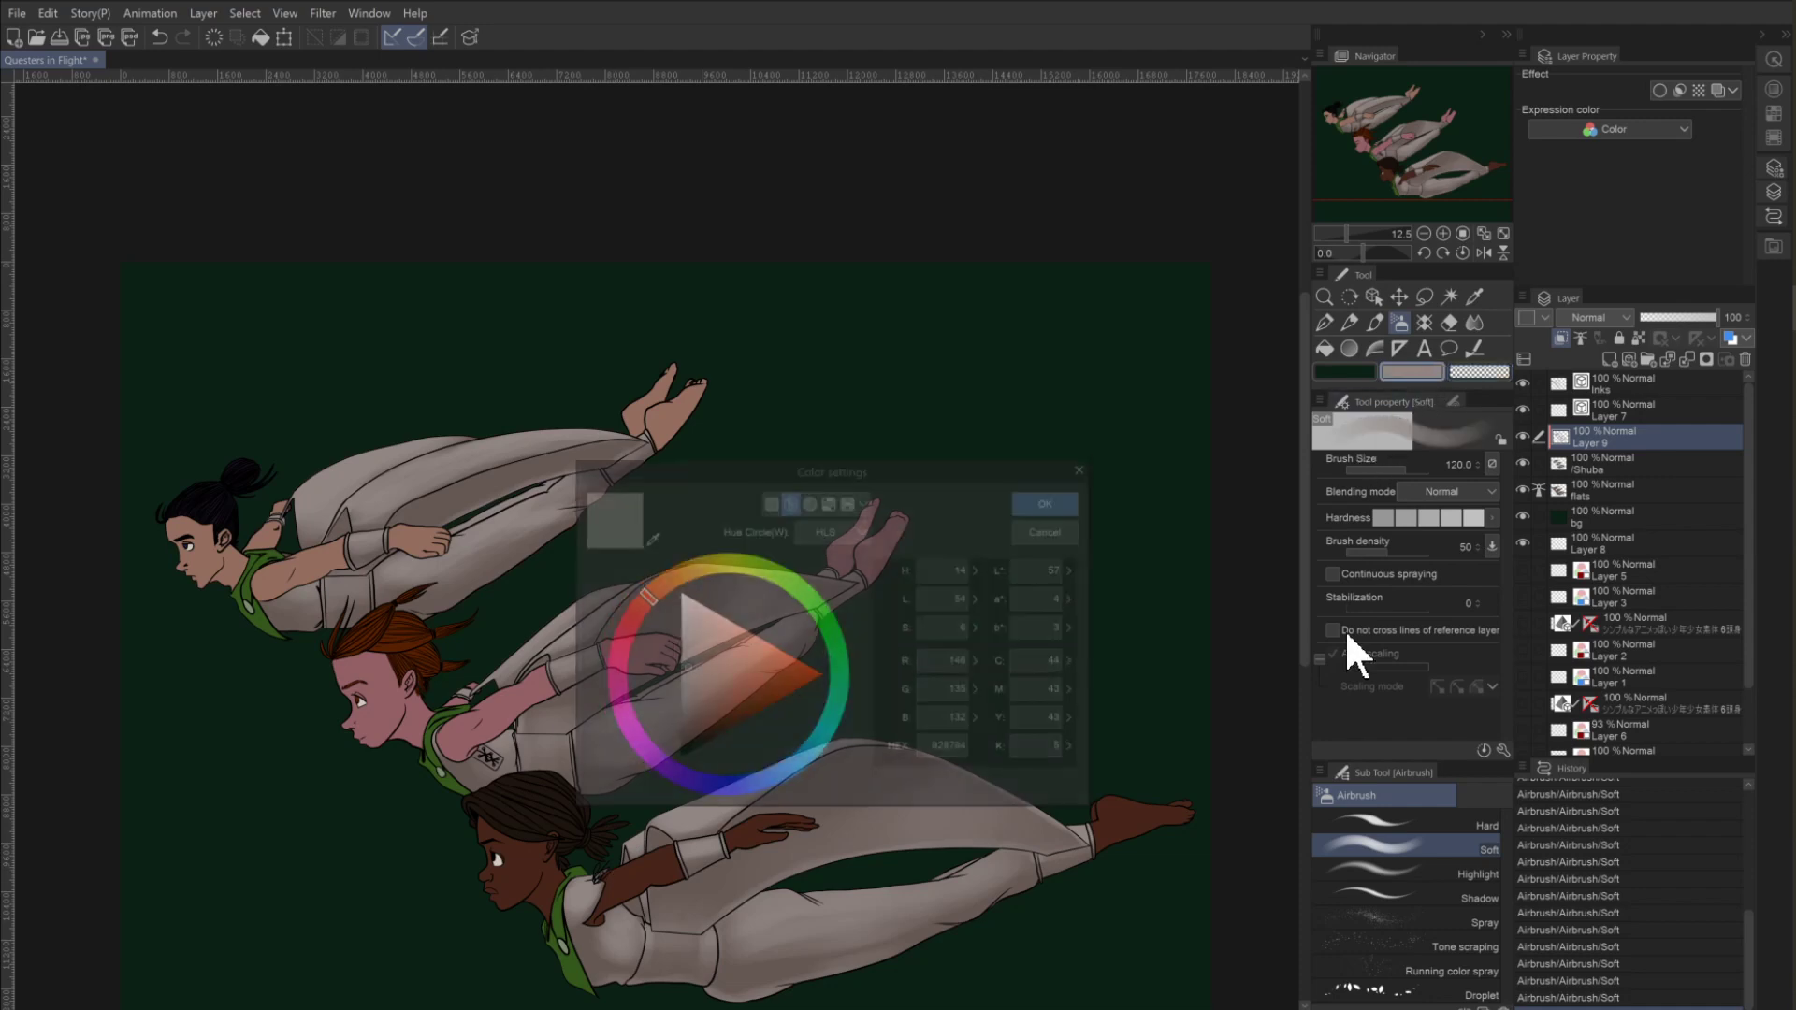
left_click(682, 632)
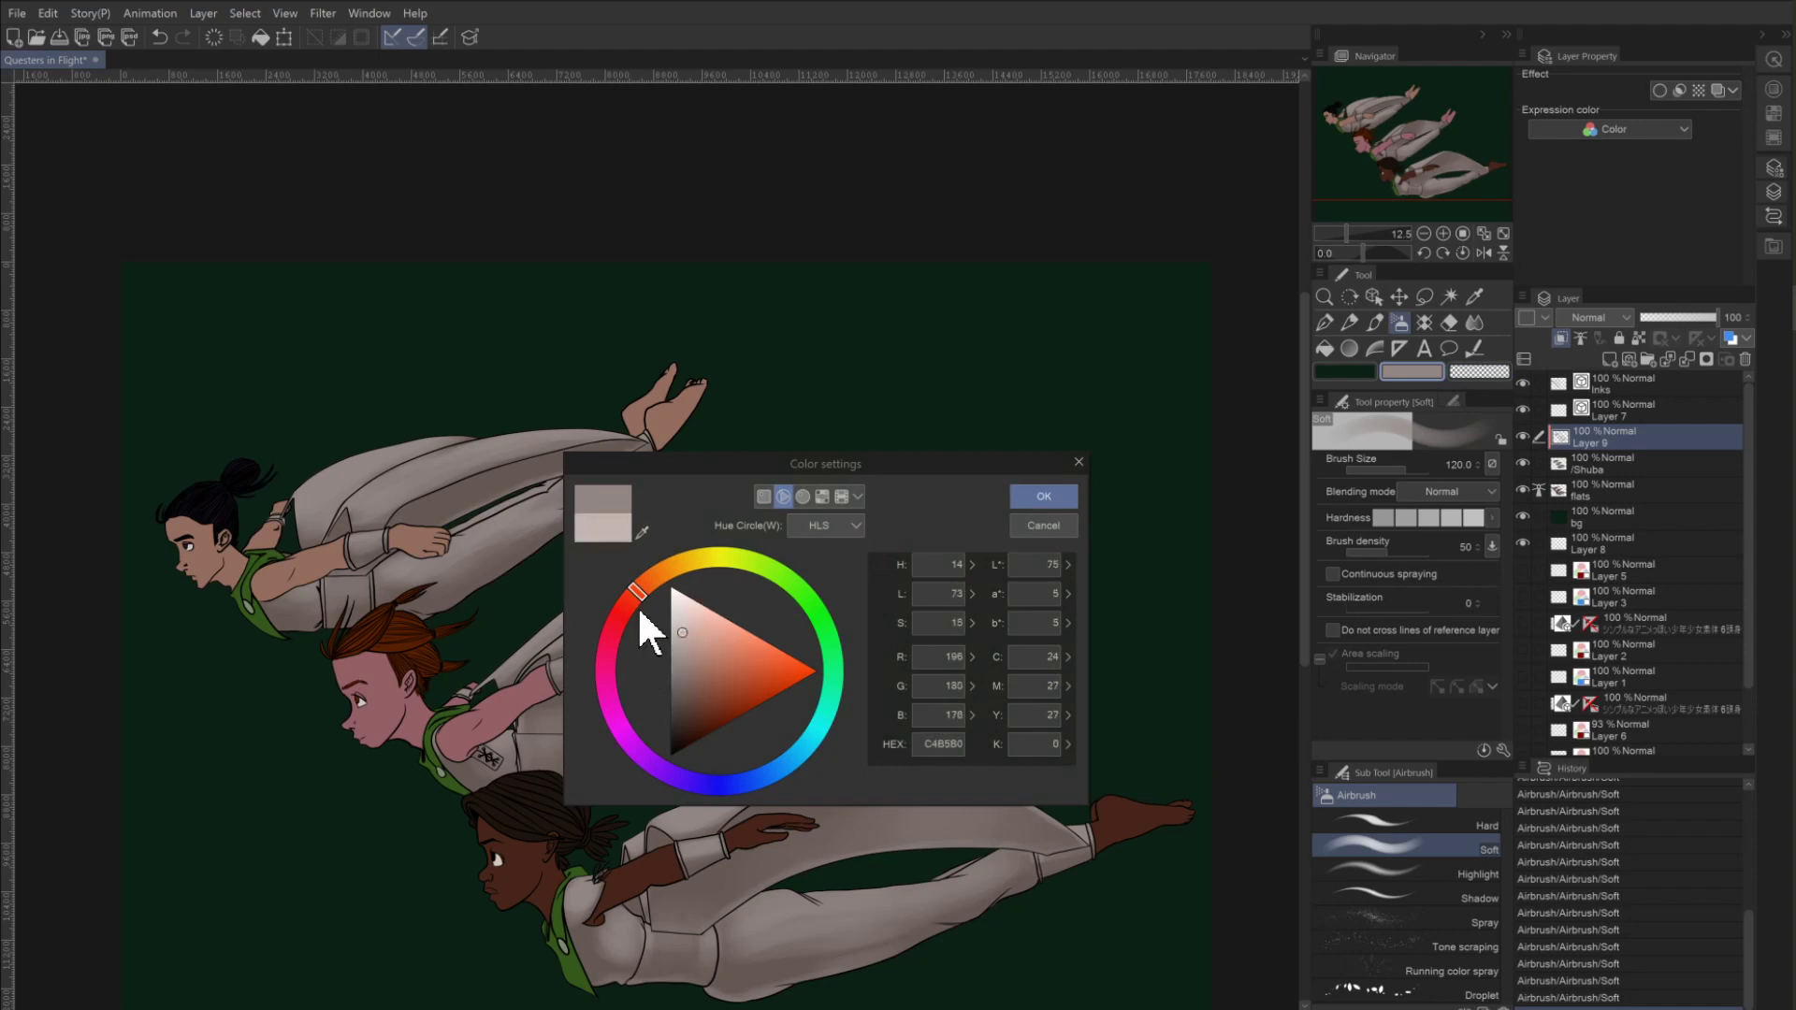
left_click_drag(699, 622, 659, 601)
left_click(754, 558)
left_click(689, 627)
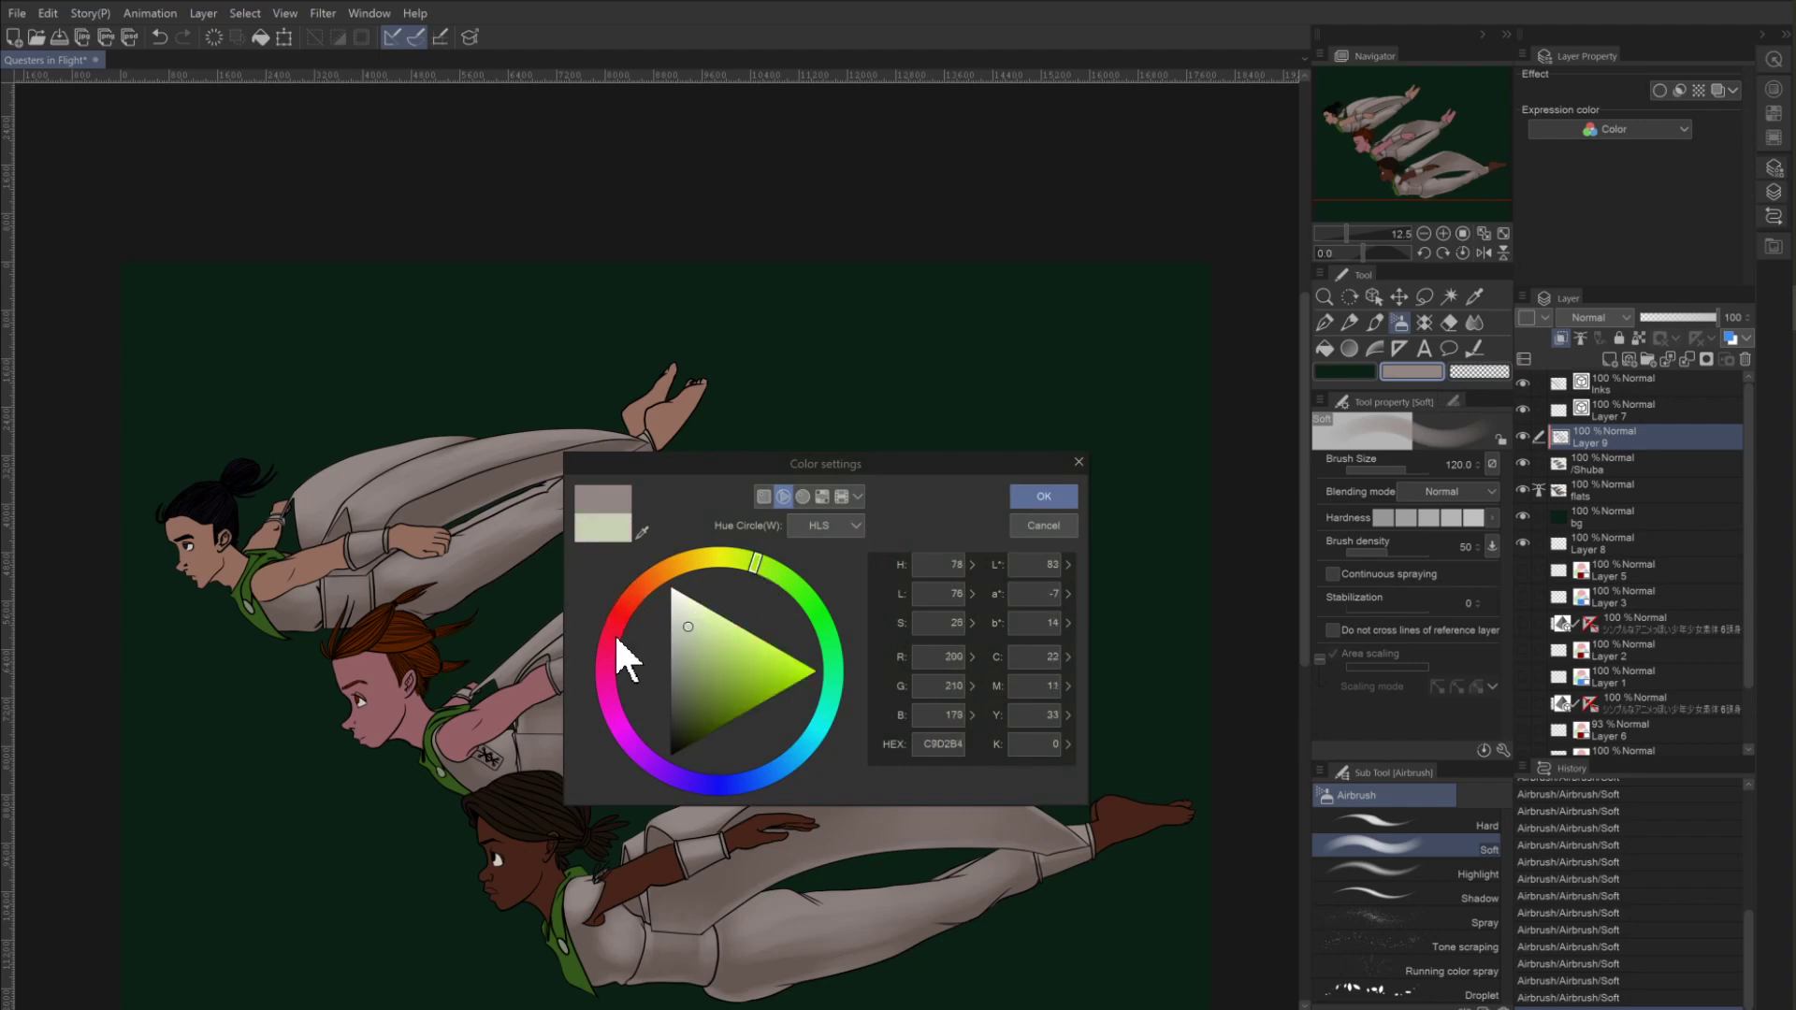
left_click(1040, 497)
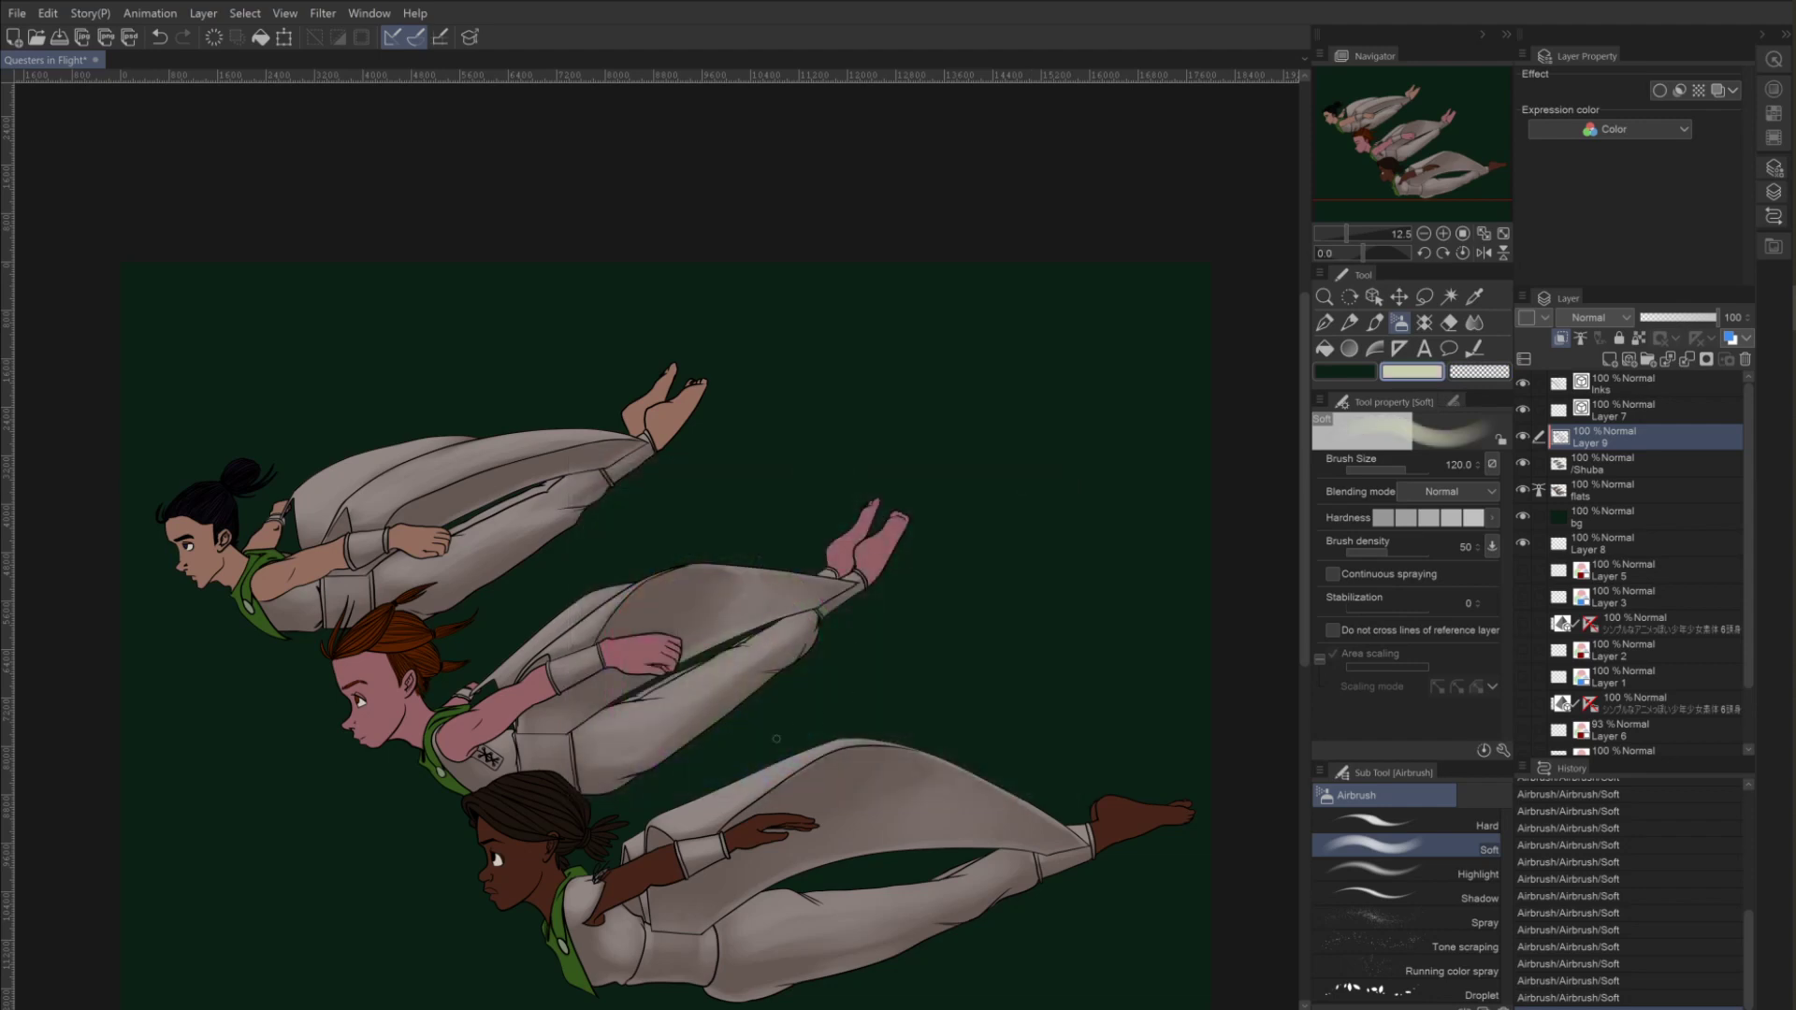
Airbrush a pale green highlight along the top edge of the front figure's upper trouser leg at size 500.
key("bracketright")
key("bracketright")
key("bracketright")
key("bracketright")
key("bracketright")
key("bracketright")
left_click_drag(806, 740, 687, 797)
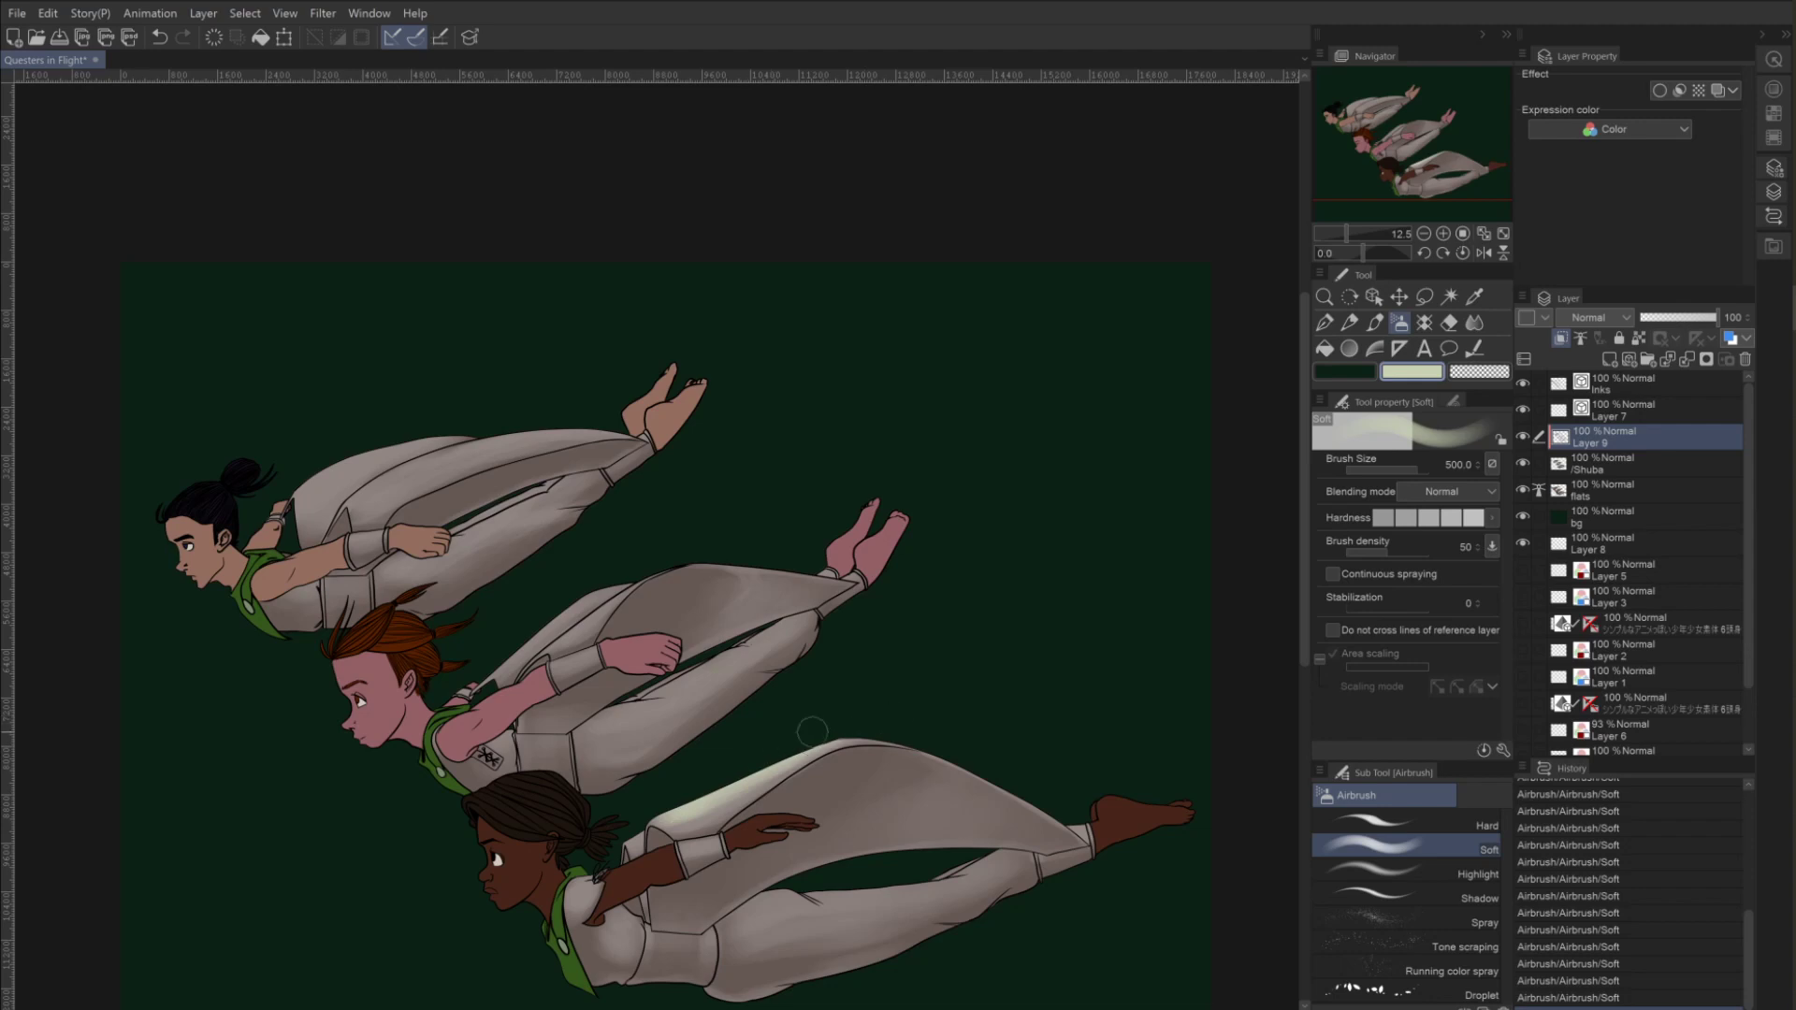
left_click_drag(934, 744, 1064, 815)
Highlight the front figure's lower trouser leg in pale green at sizes 150 and 250, trimming the highlight with transparent colour.
key("bracketleft")
key("bracketleft")
key("bracketleft")
key("bracketleft")
key("bracketleft")
key("bracketleft")
mouse_move(1002, 851)
left_mouse_down()
mouse_move(917, 884)
mouse_move(783, 892)
left_mouse_up()
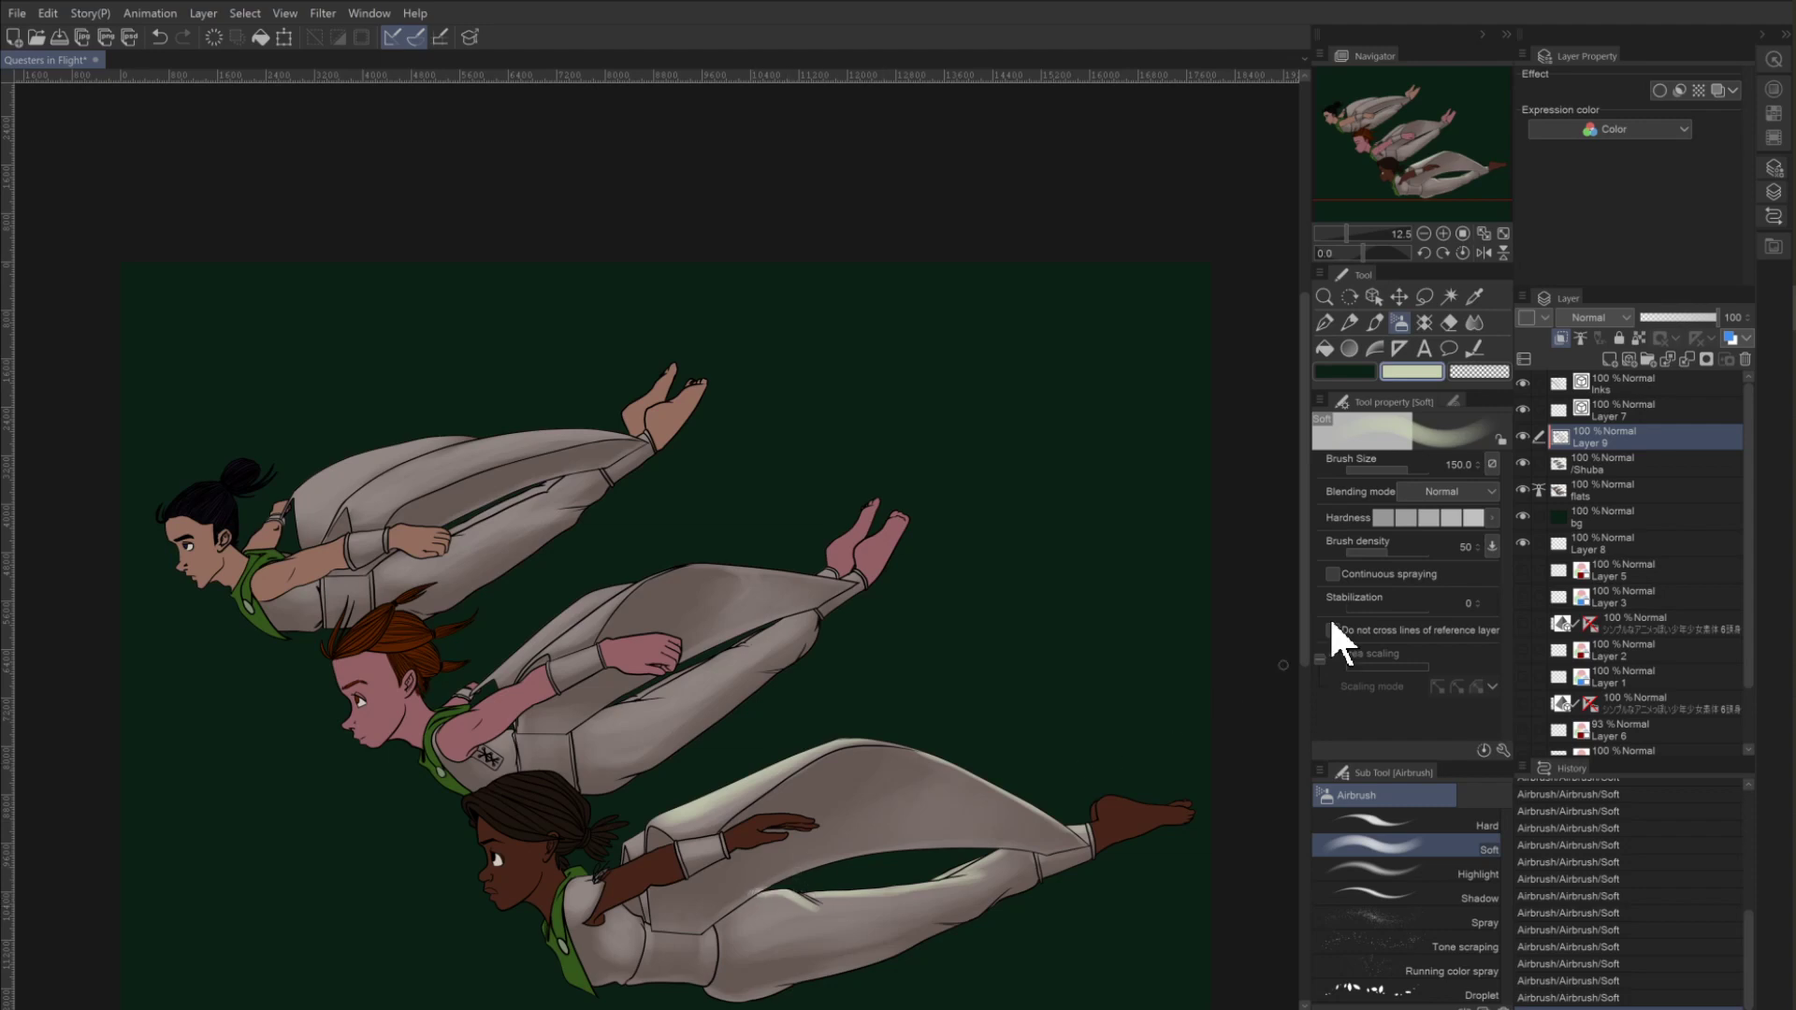
left_click(1479, 374)
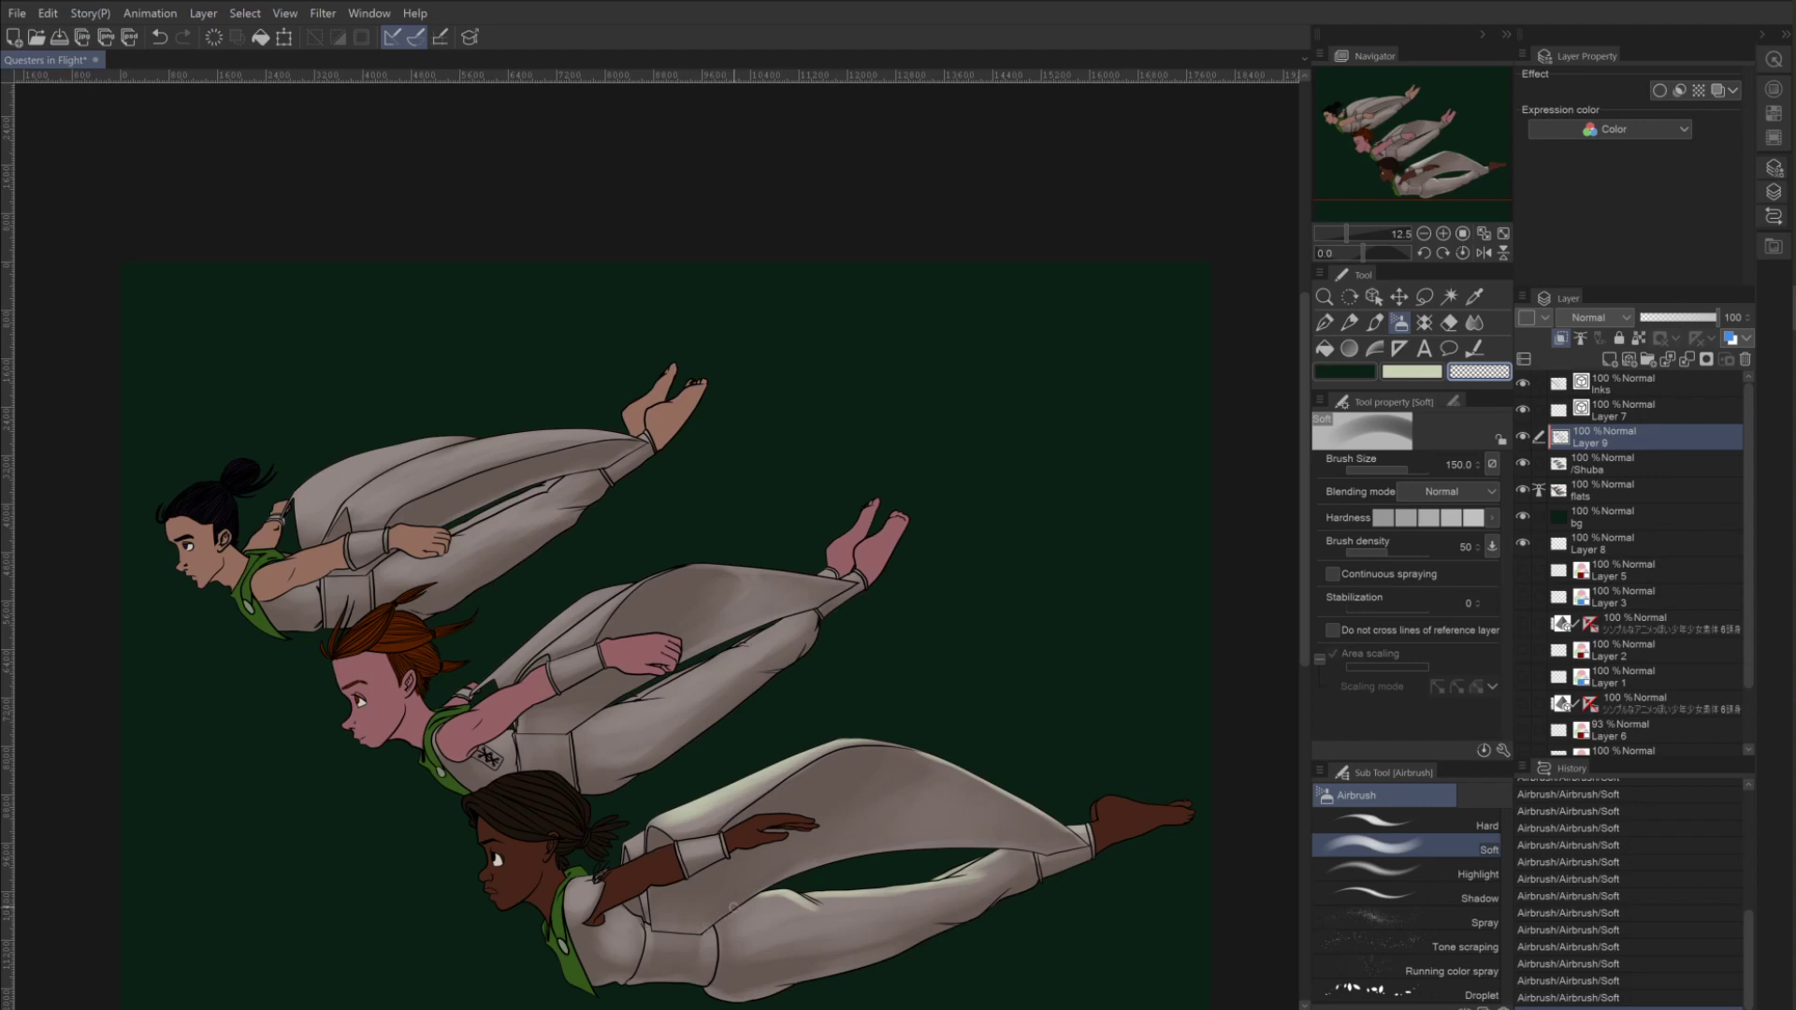
left_click(1408, 371)
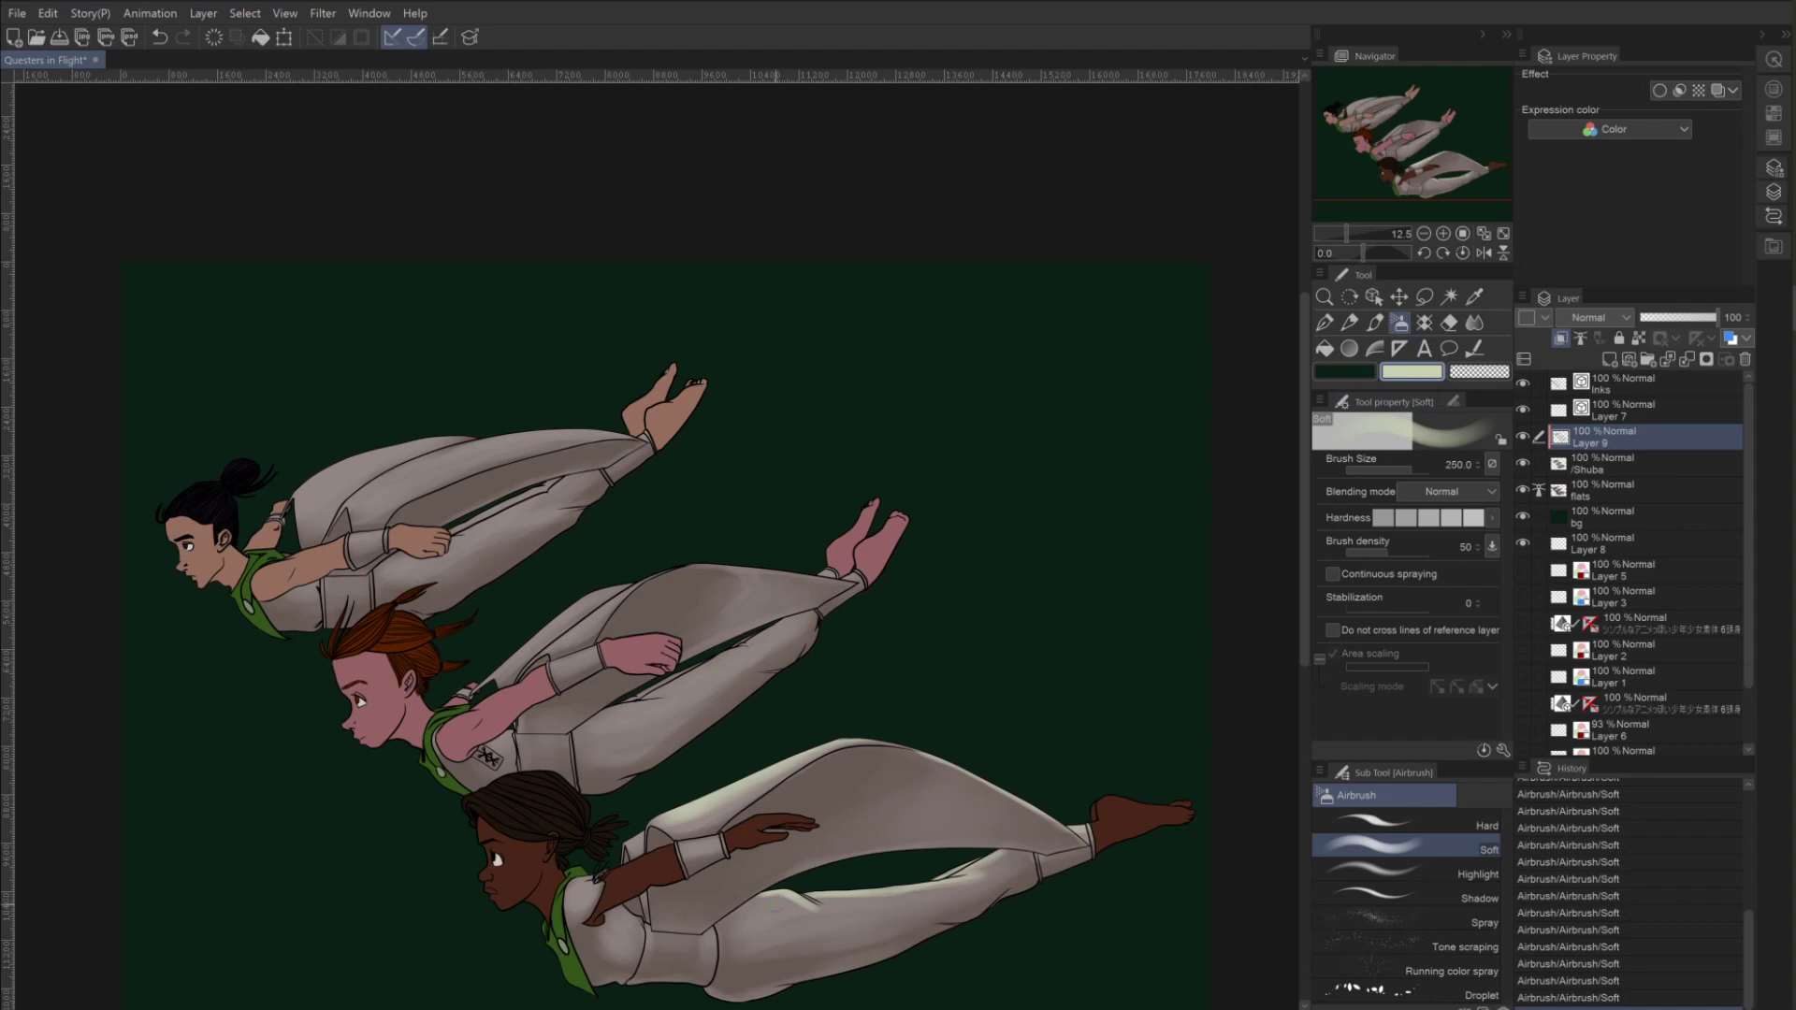
mouse_move(732, 910)
left_mouse_down()
mouse_move(854, 915)
mouse_move(823, 896)
mouse_move(933, 895)
mouse_move(919, 892)
mouse_move(1058, 836)
mouse_move(1043, 856)
mouse_move(1047, 826)
left_mouse_up()
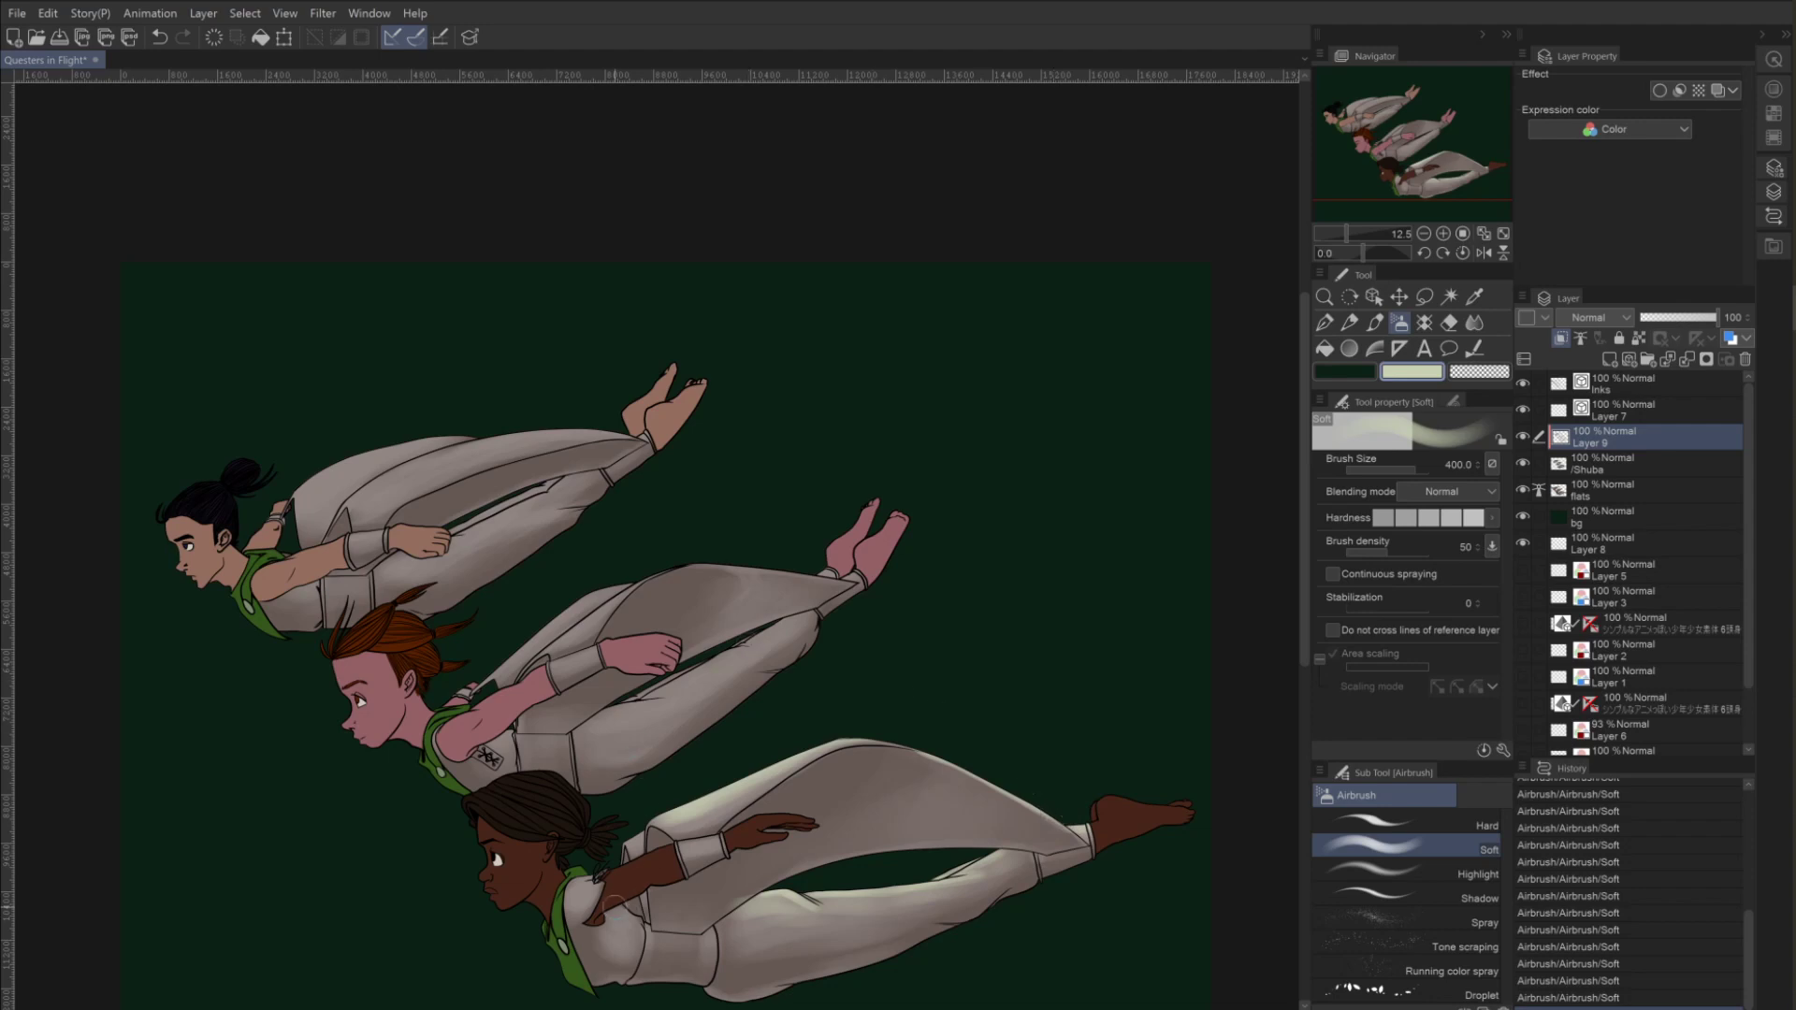
Undo the size 400 stroke on the front figure's upper torso and airbrush a finer pale green highlight there at size 120.
left_click_drag(620, 907, 627, 917)
key("ctrl+z")
key("ctrl+z")
key("[")
key("[")
key("[")
key("[")
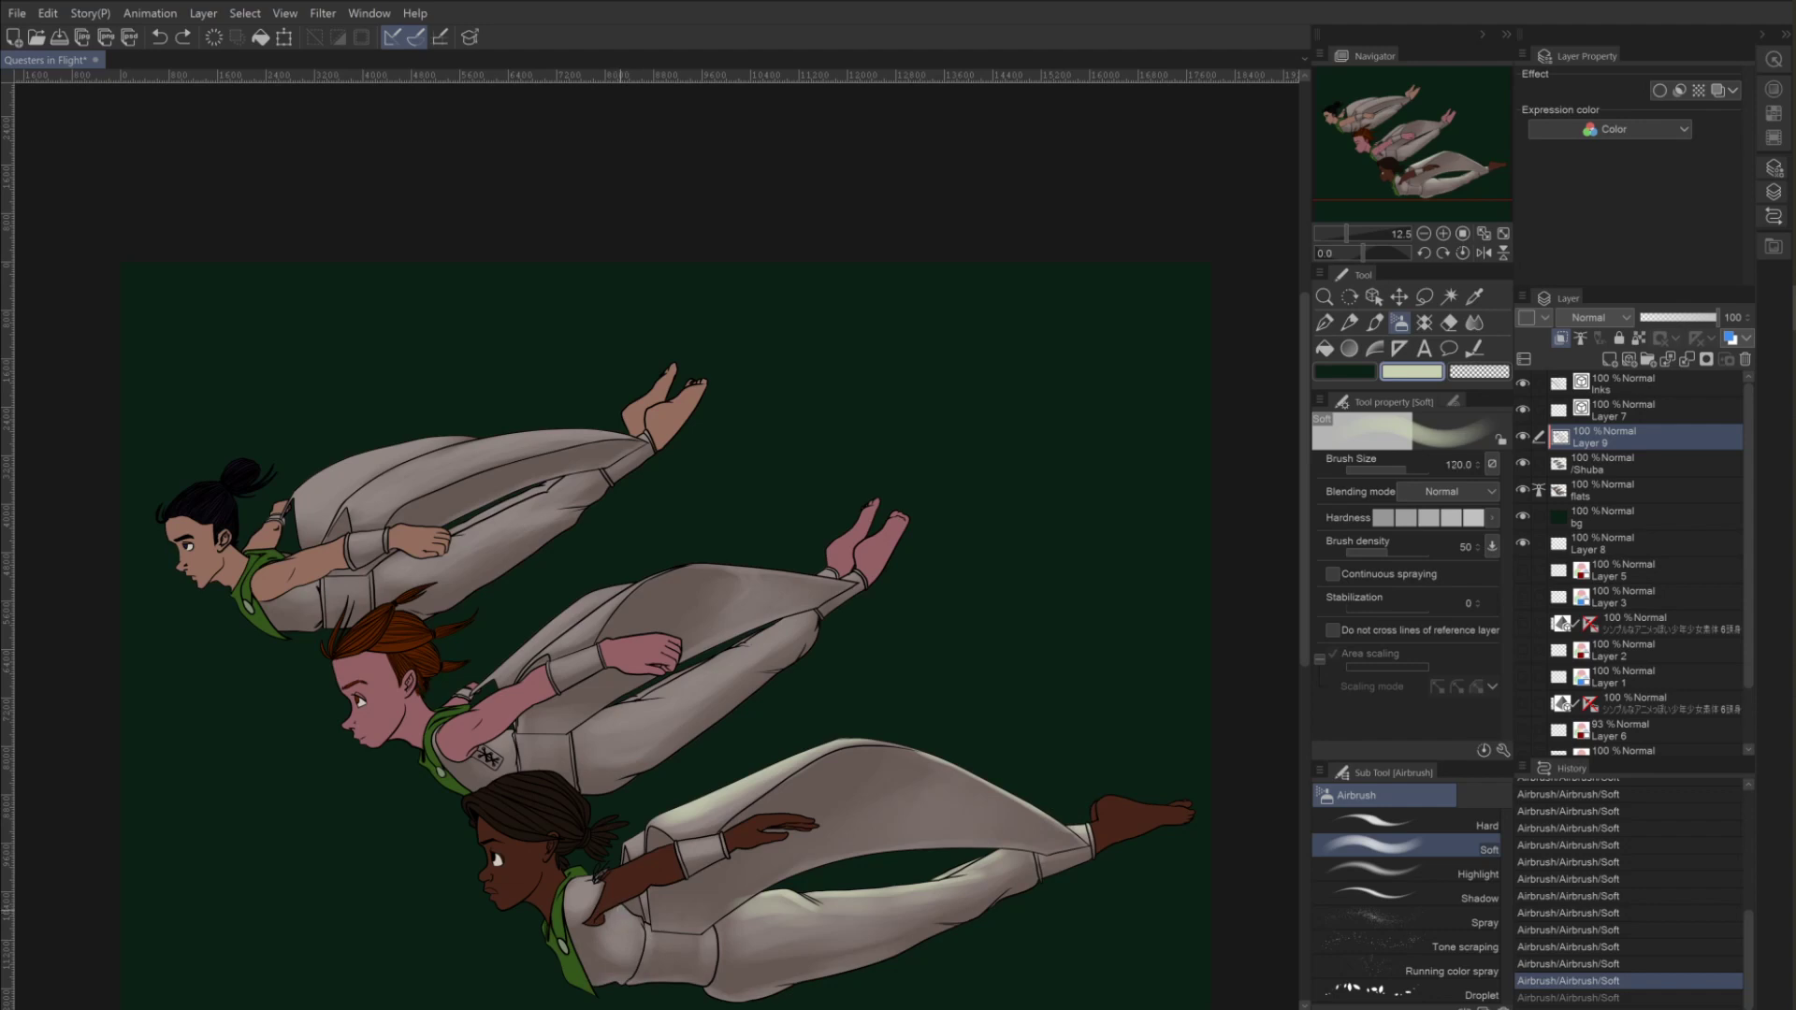
left_click_drag(625, 910, 636, 922)
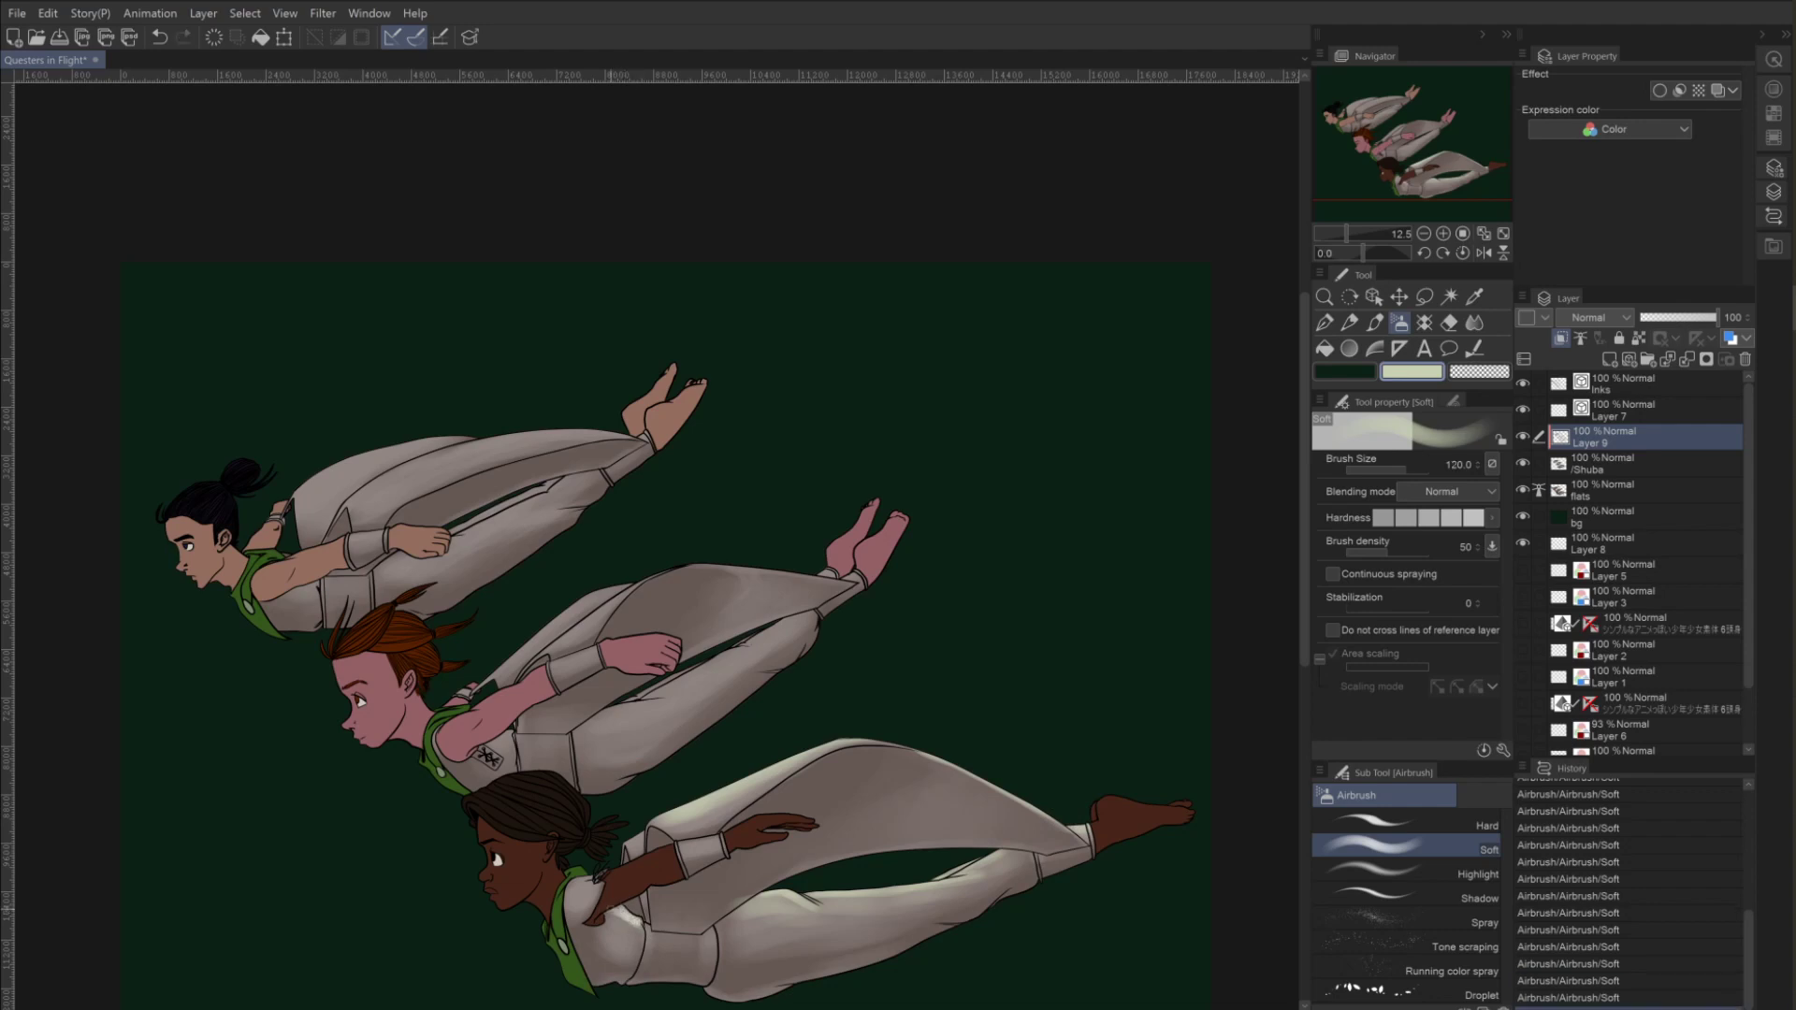
left_click(614, 912)
Adjust the soft airbrush size and highlight the front figure's wrist cuff in pale green.
key("bracketright")
key("bracketright")
key("bracketright")
key("bracketright")
key("bracketleft")
key("bracketleft")
key("bracketright")
key("bracketright")
key("bracketright")
key("bracketright")
key("bracketright")
key("bracketleft")
key("bracketleft")
key("bracketleft")
key("bracketleft")
mouse_move(665, 822)
left_mouse_down()
mouse_move(716, 840)
mouse_move(697, 850)
left_mouse_up()
Airbrush pale green highlights on the front figure's shoulder and along the lower trouser leg, finishing with the brush at size 170.
key("bracketright")
key("bracketright")
key("bracketright")
key("bracketright")
key("bracketright")
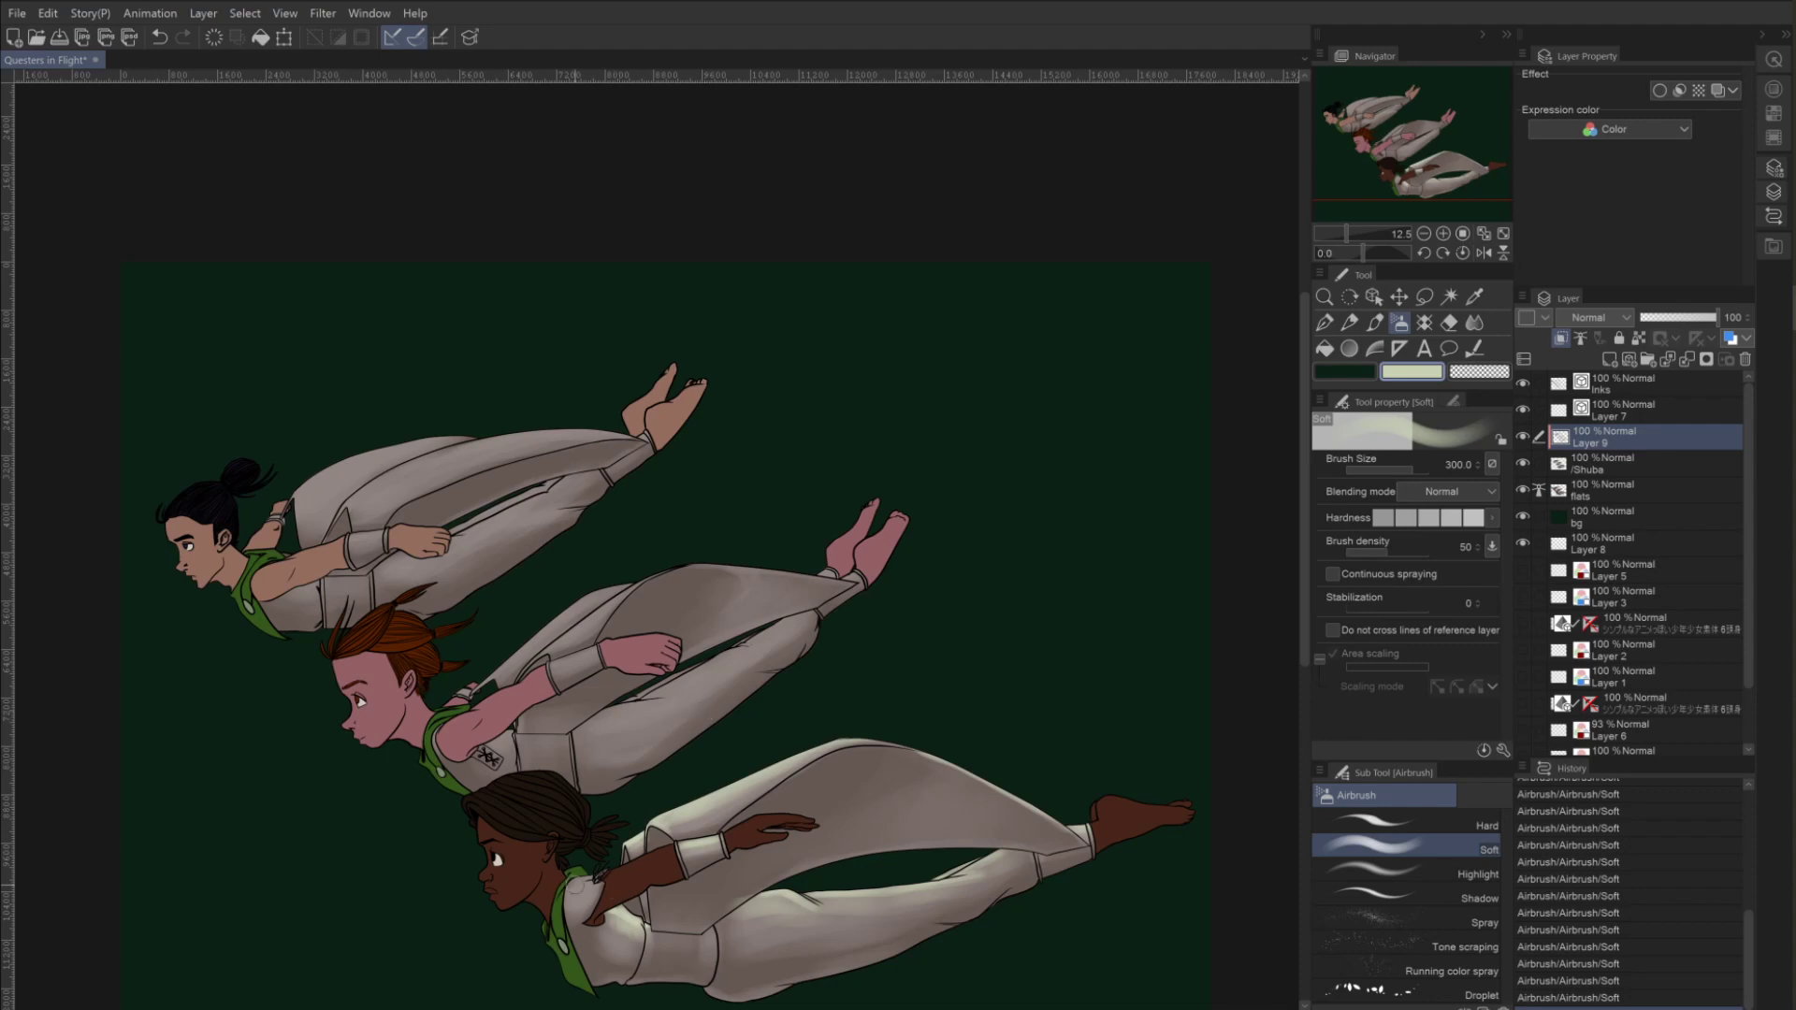
key("bracketright")
key("bracketright")
key("bracketright")
key("bracketright")
key("bracketleft")
key("bracketleft")
key("bracketleft")
key("bracketleft")
key("bracketleft")
key("bracketleft")
key("bracketleft")
mouse_move(577, 882)
left_mouse_down()
mouse_move(580, 898)
mouse_move(597, 876)
left_mouse_up()
mouse_move(783, 896)
left_mouse_down()
mouse_move(938, 890)
mouse_move(1010, 855)
left_mouse_up()
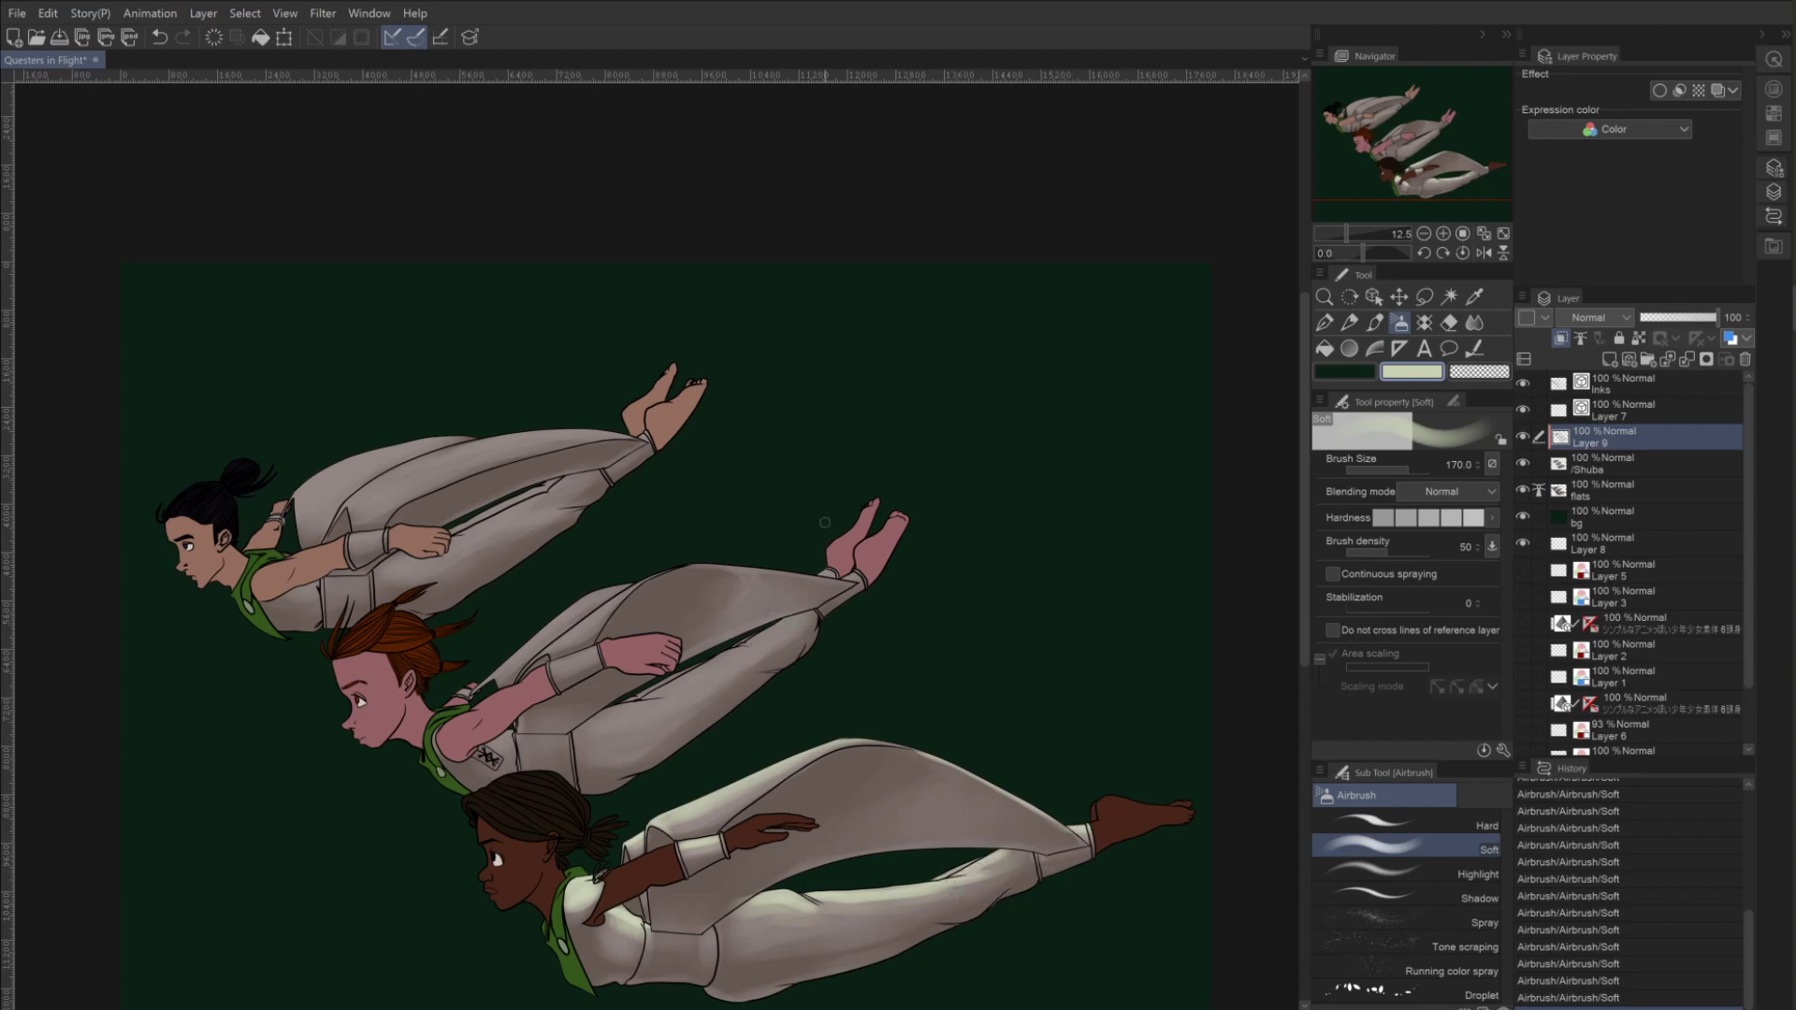
Highlight the middle figure's ankle cuff and far trouser leg in pale green at size 170, undoing the last stroke on the leg.
left_click_drag(853, 577, 855, 575)
left_click_drag(645, 577, 553, 645)
mouse_move(625, 588)
left_mouse_down()
mouse_move(505, 670)
mouse_move(593, 653)
left_mouse_up()
key("ctrl+z")
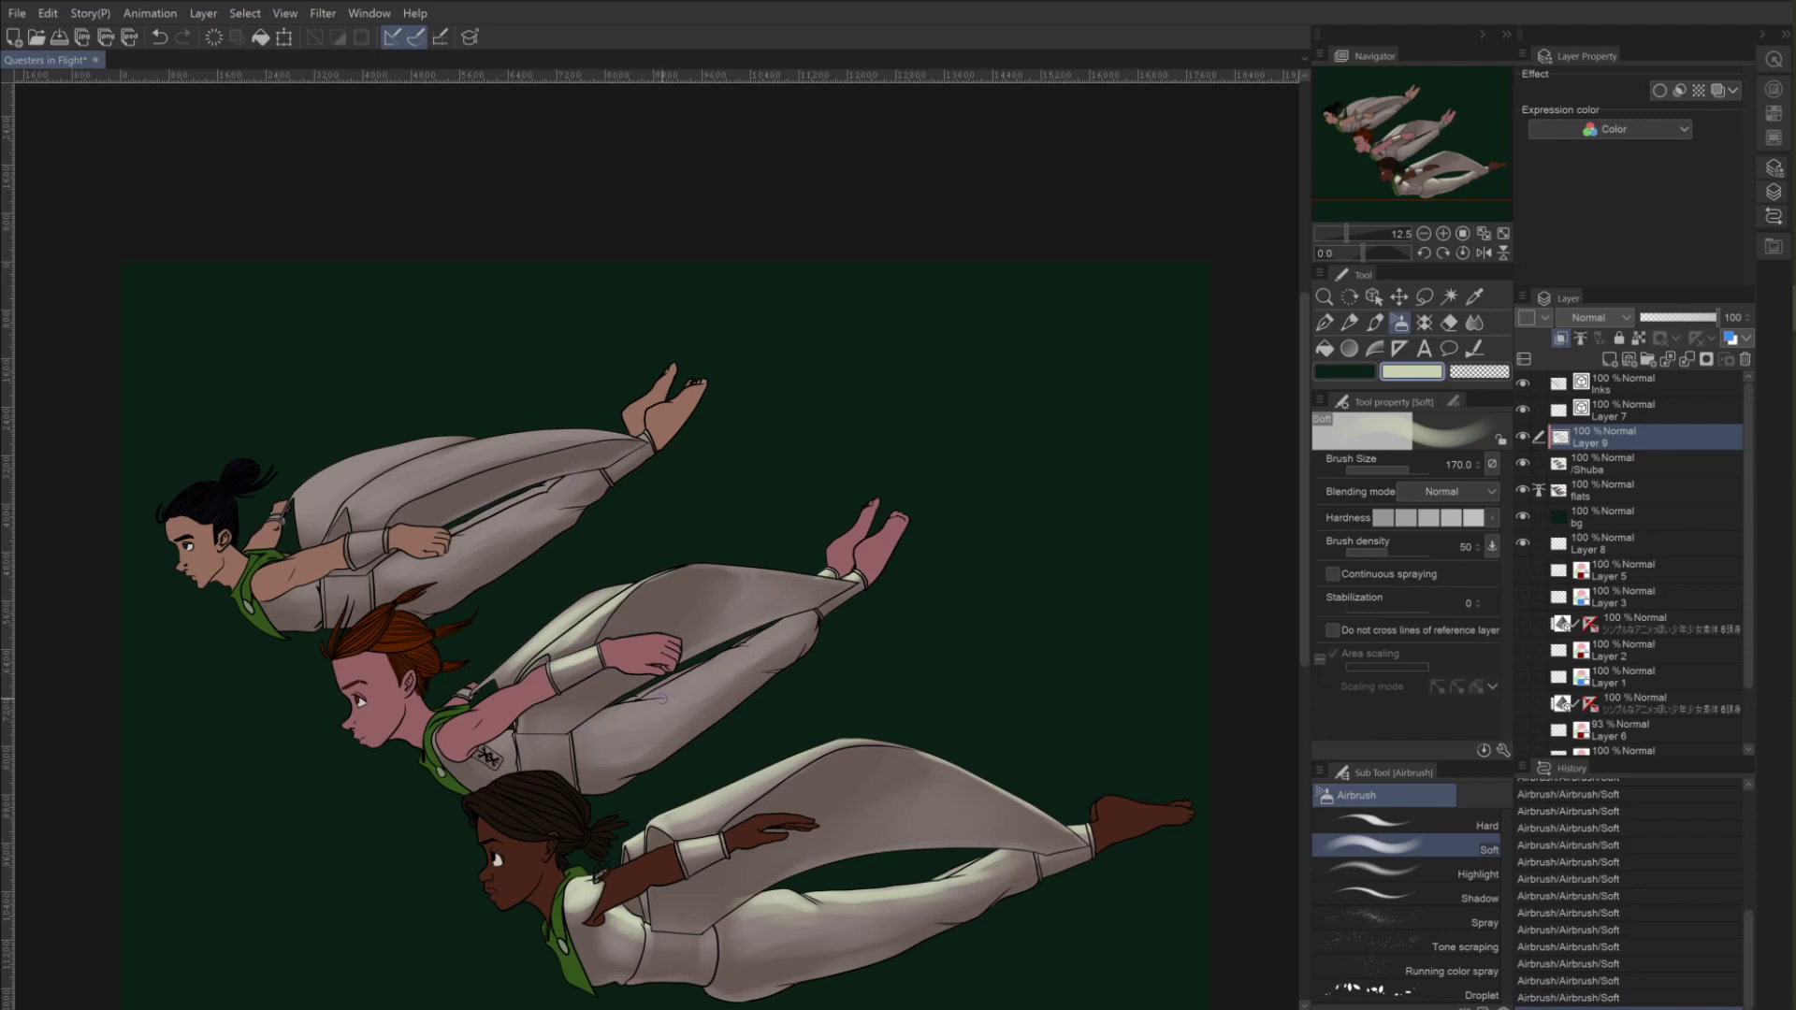
Airbrush pale green highlights on the middle figure's lower trouser leg and torso at sizes 170 to 600, and reduce the brush to size 70.
mouse_move(662, 698)
left_mouse_down()
mouse_move(617, 709)
mouse_move(732, 644)
mouse_move(683, 672)
mouse_move(776, 642)
mouse_move(685, 680)
mouse_move(809, 601)
mouse_move(677, 698)
mouse_move(795, 633)
mouse_move(629, 714)
left_mouse_up()
key("bracketright")
key("bracketright")
key("bracketright")
key("bracketright")
key("bracketright")
key("bracketright")
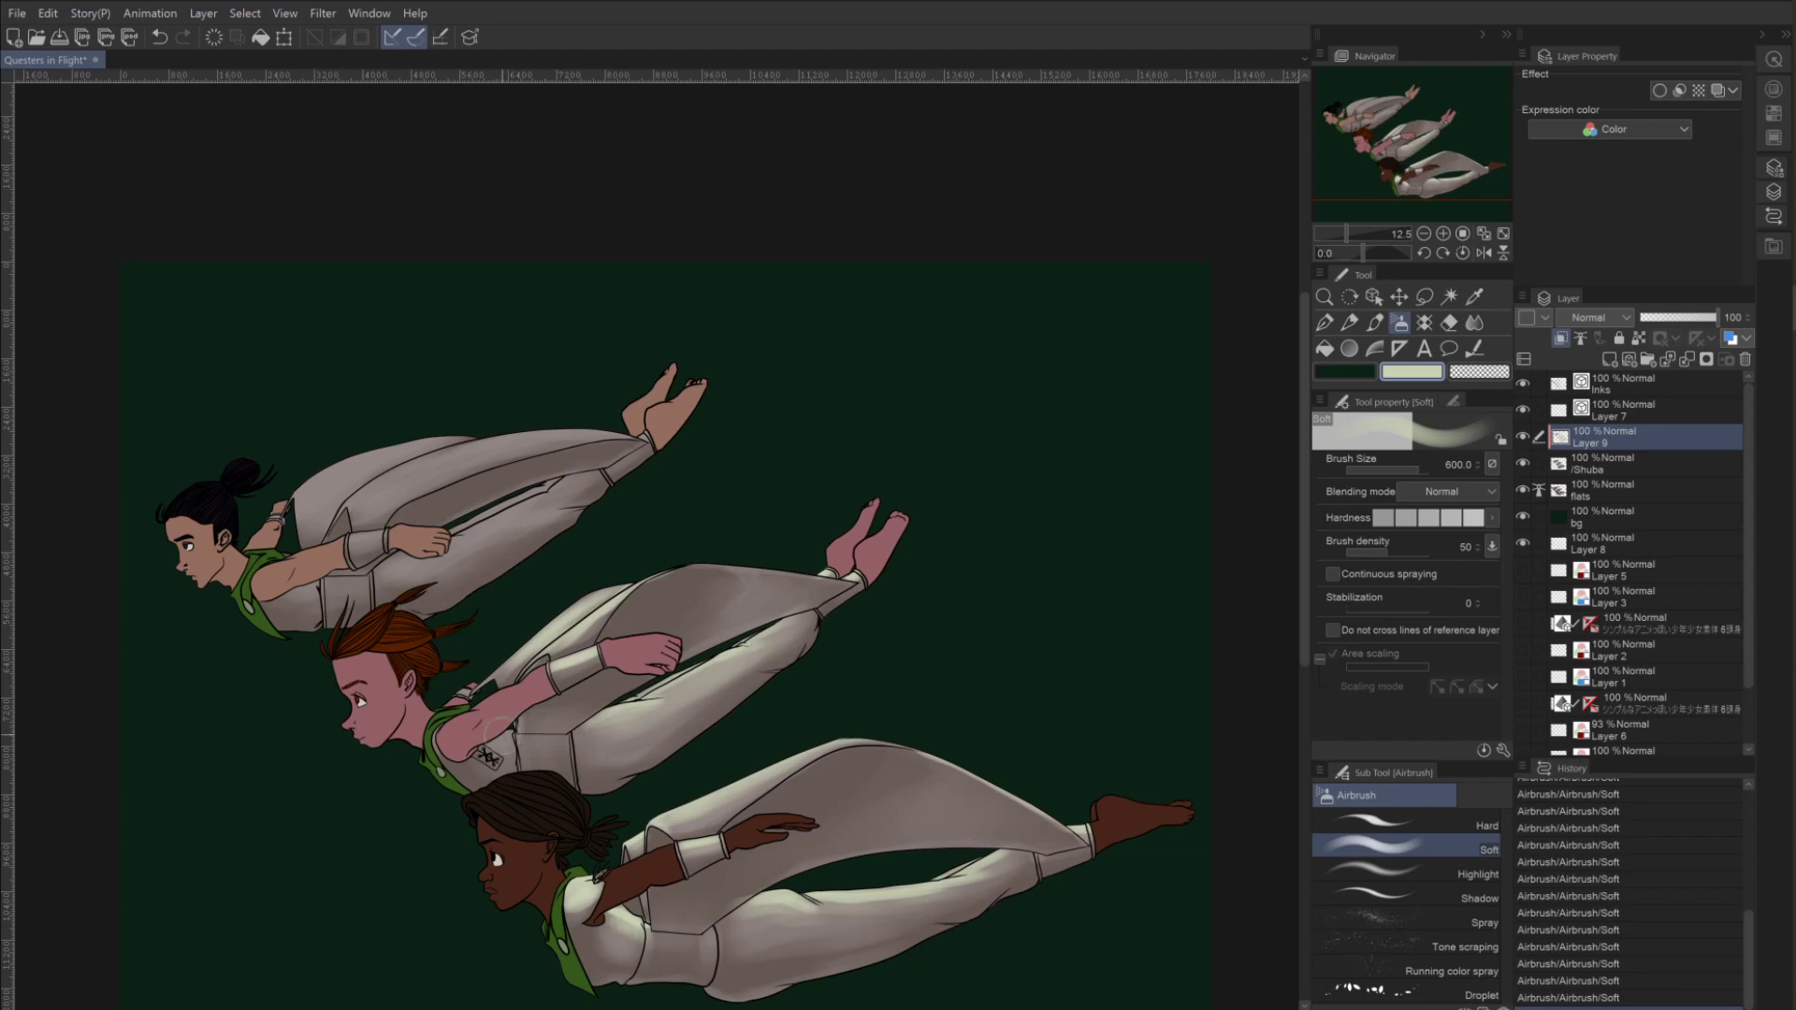
key("bracketleft")
key("bracketleft")
key("bracketleft")
key("bracketleft")
key("bracketleft")
key("bracketleft")
key("bracketleft")
key("bracketleft")
key("bracketleft")
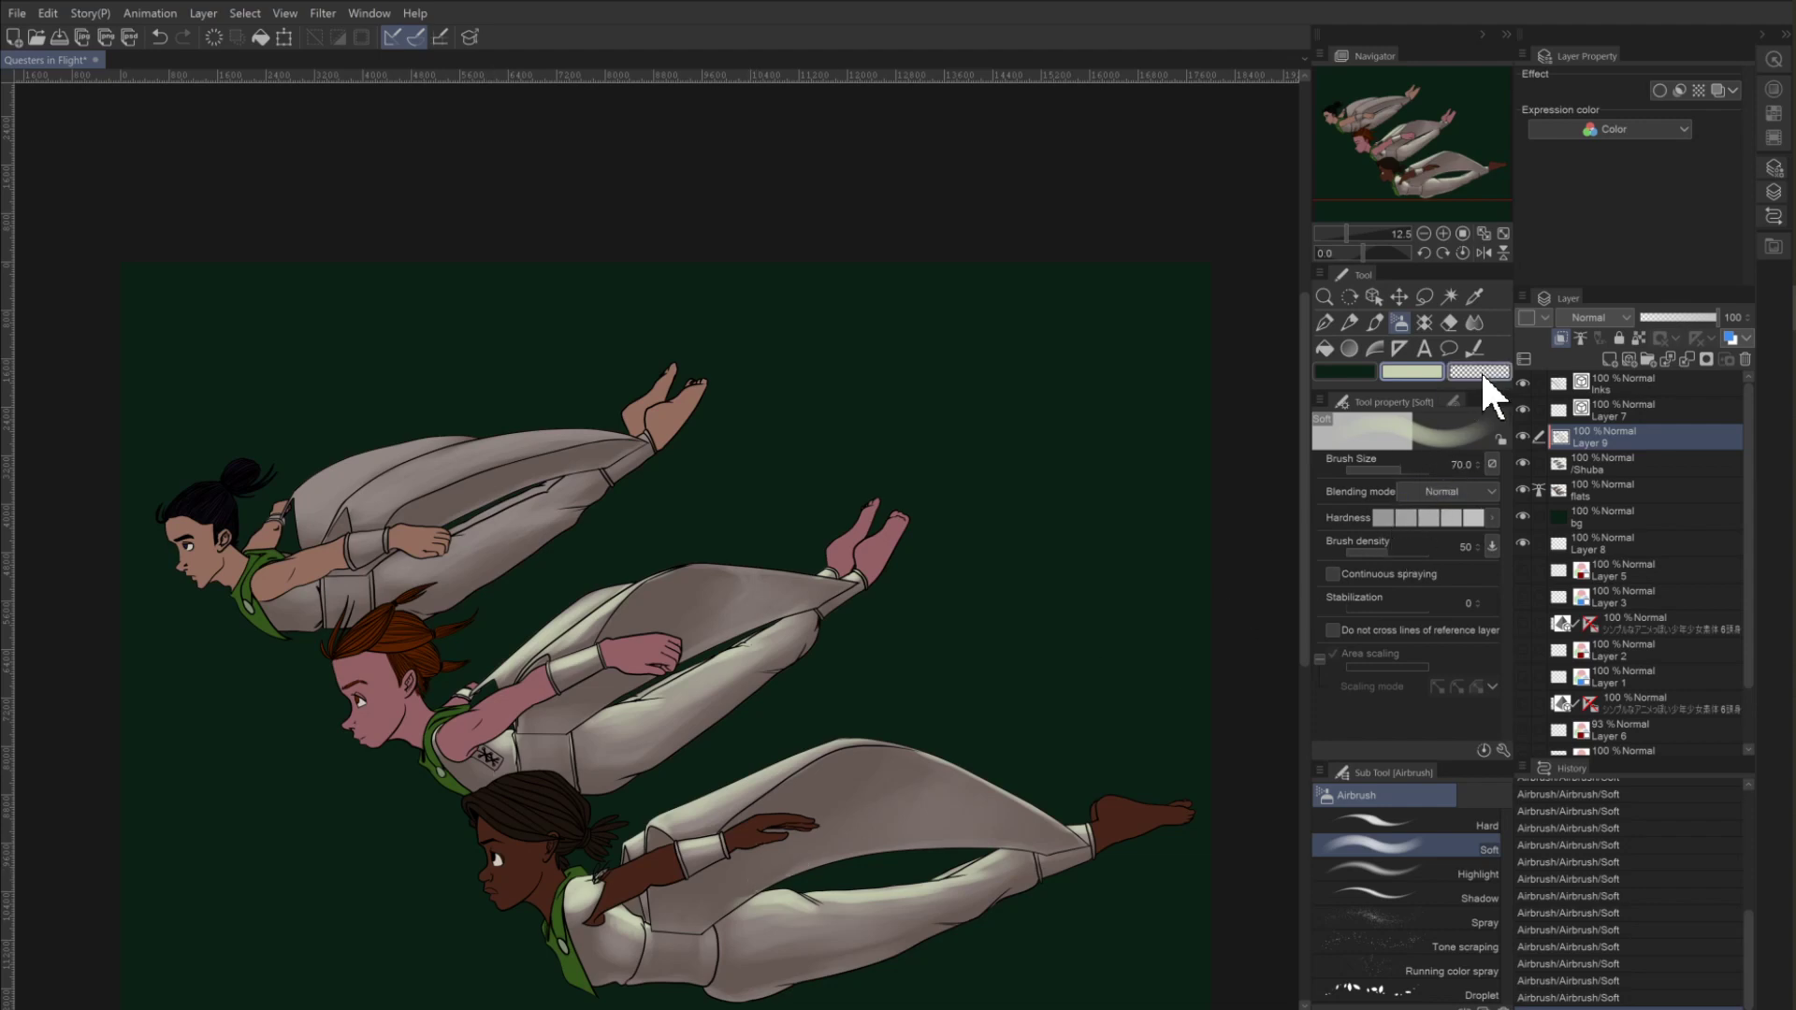
Sample the grey of the front figure's trousers, and trim the middle figure's trouser highlights in transparent colour with the soft airbrush at size 120.
key("alt")
left_click(817, 864, "alt")
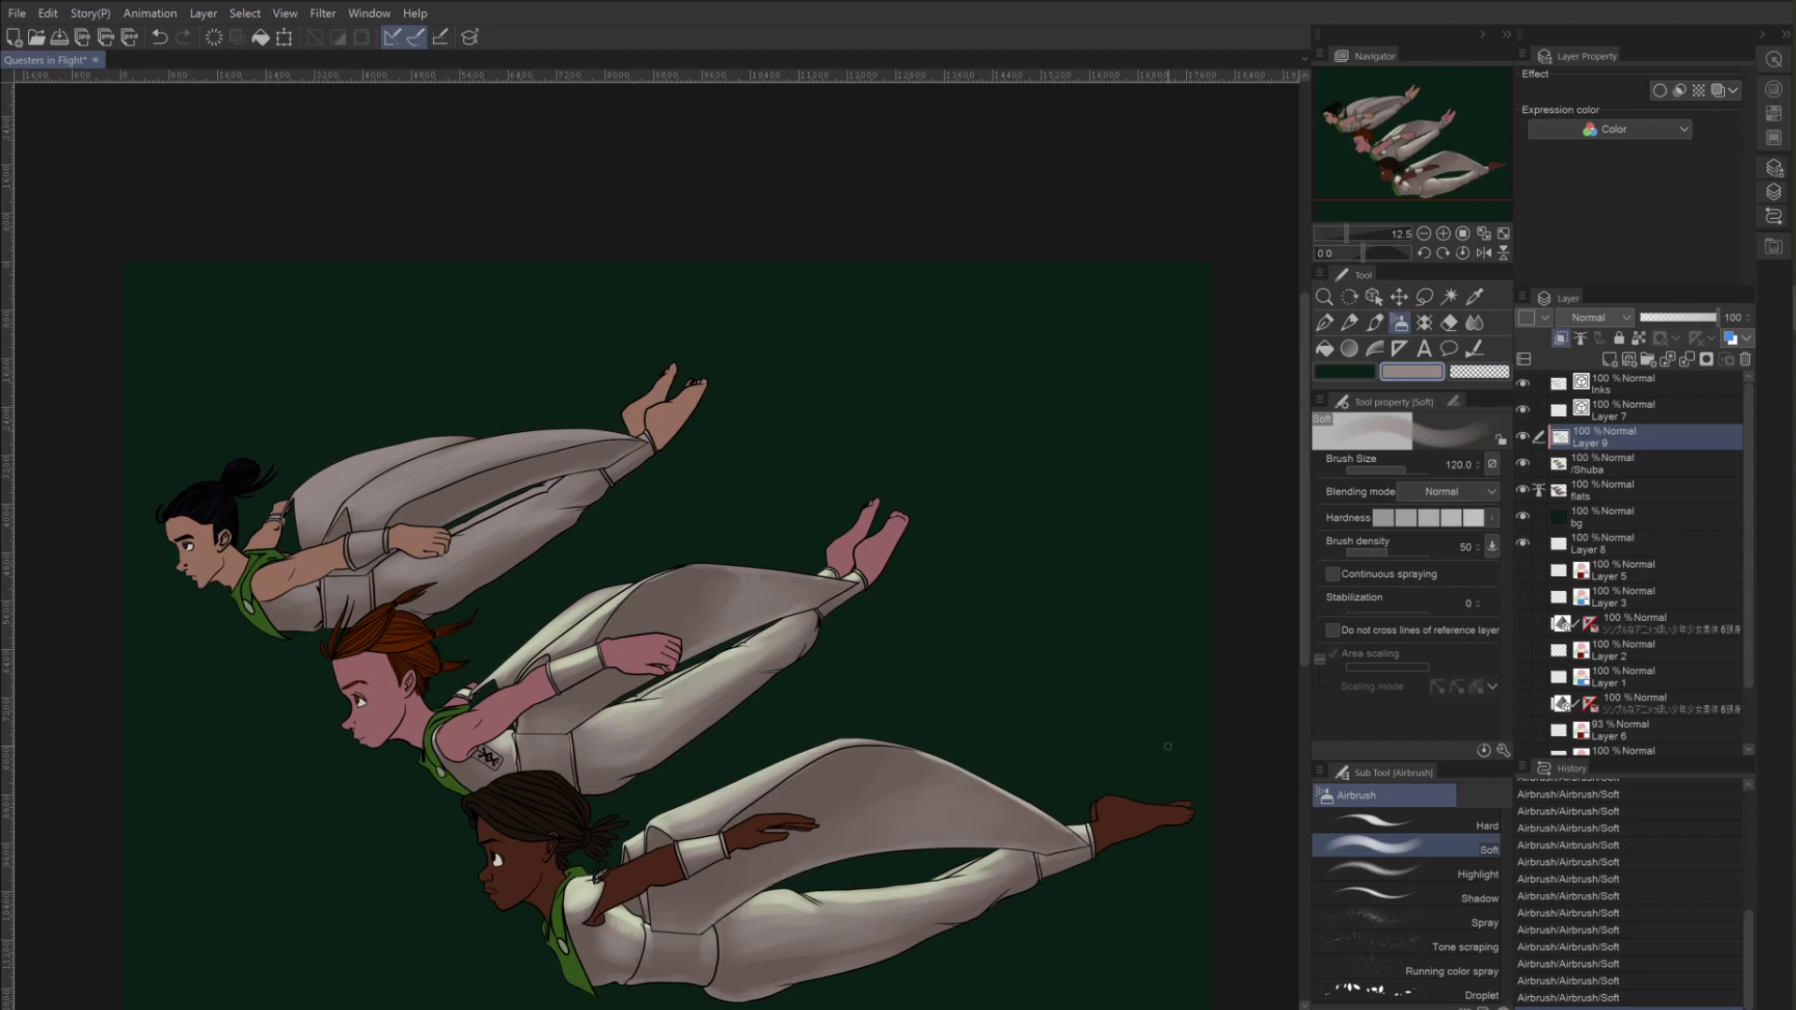
left_click(1478, 371)
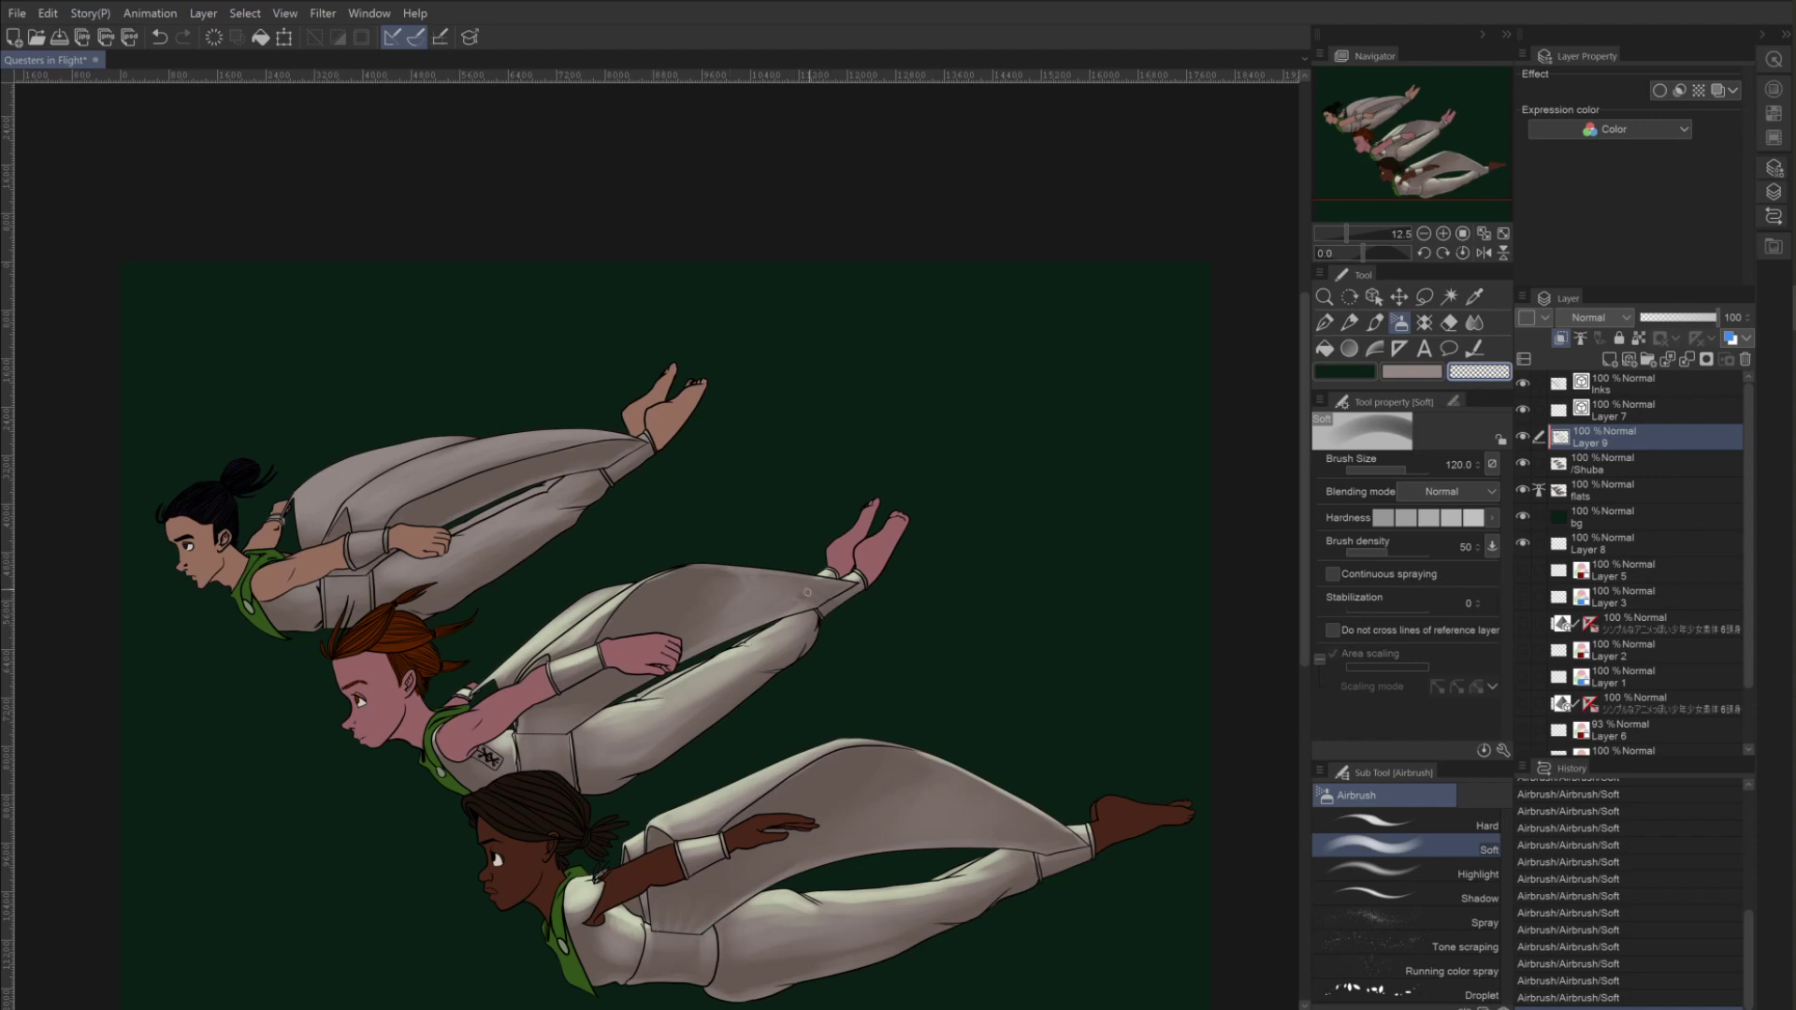
Compare the middle figure's trousers with and without the latest airbrush strokes by undoing and redoing them.
key("ctrl+z")
key("ctrl+z")
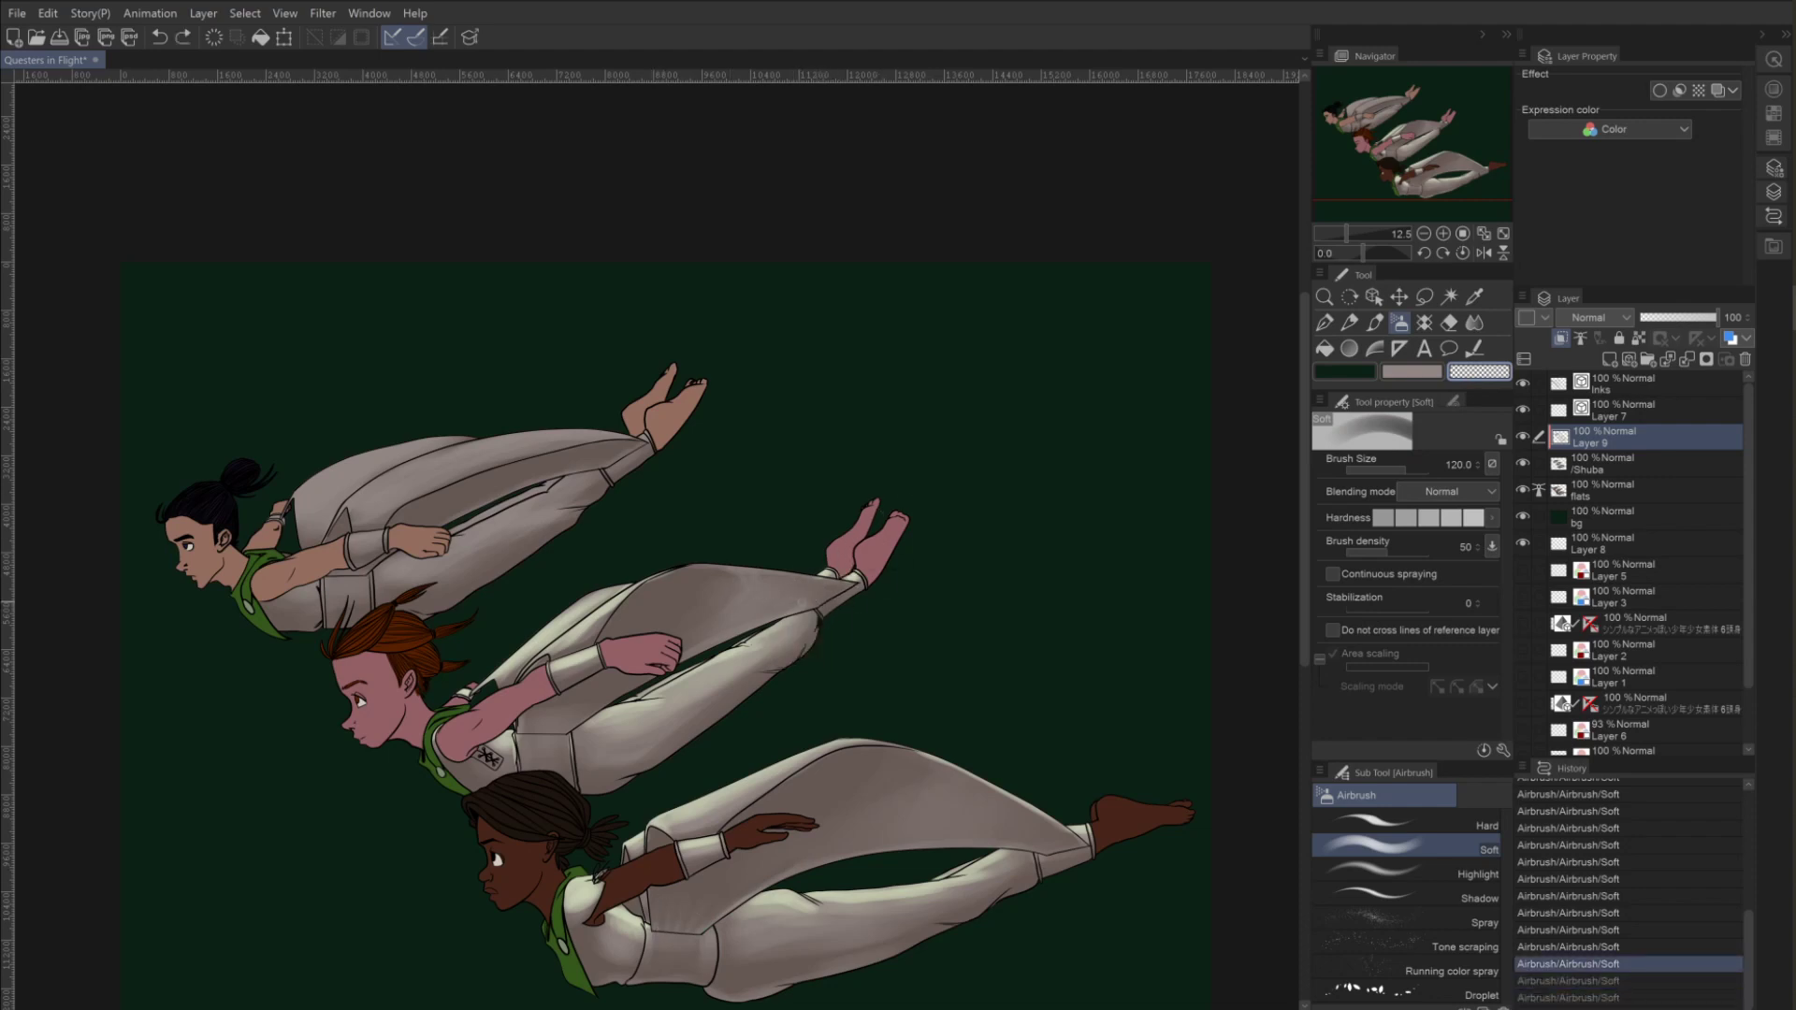
key("ctrl+y")
key("ctrl+y")
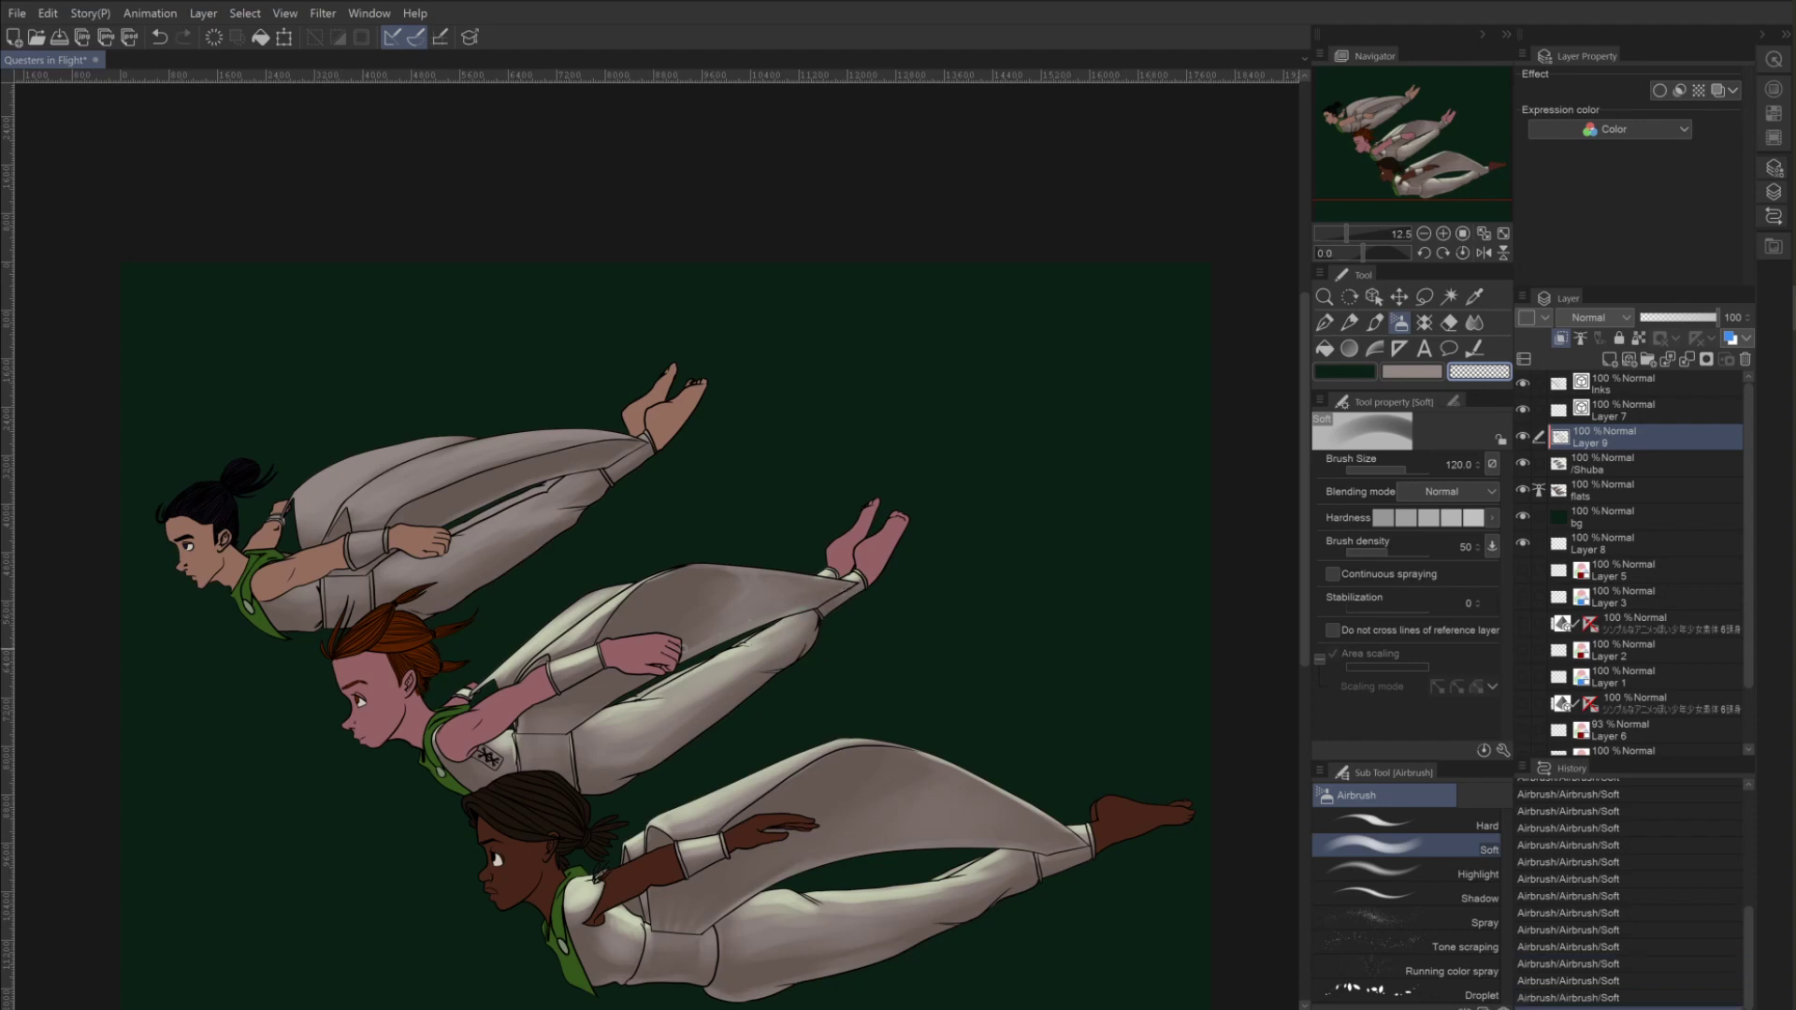
key("ctrl+z")
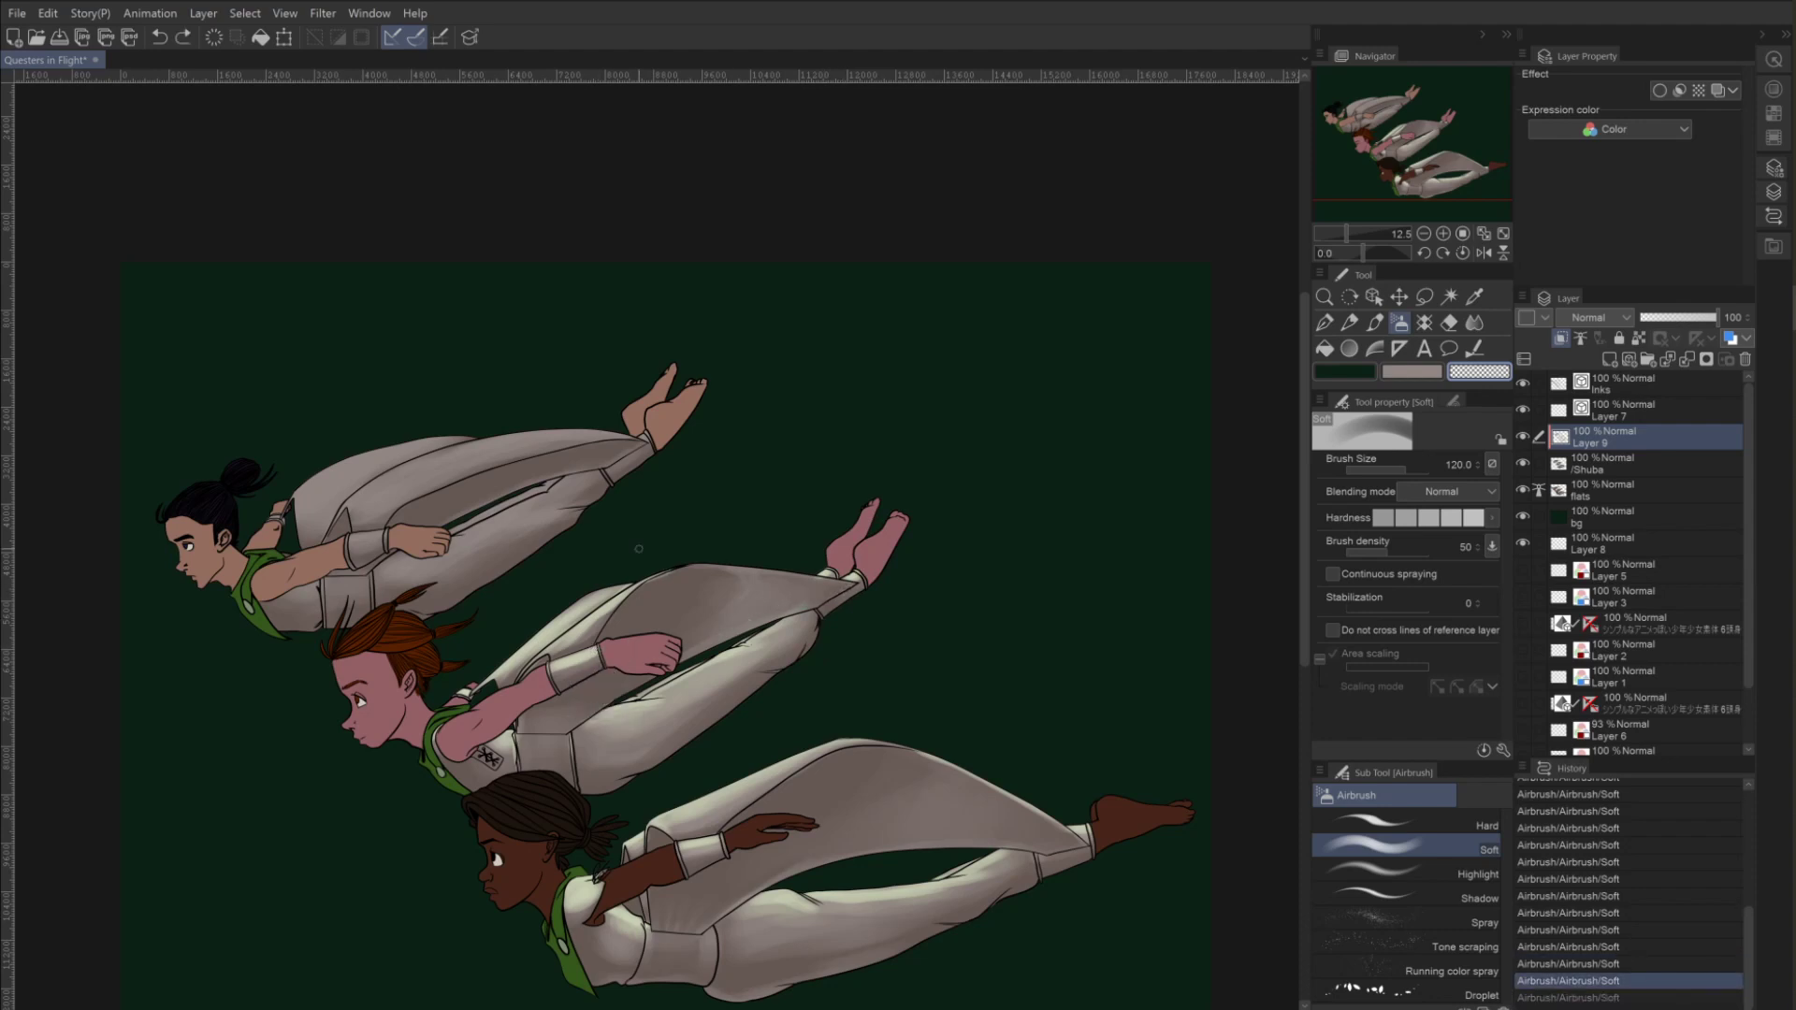
key("ctrl+y")
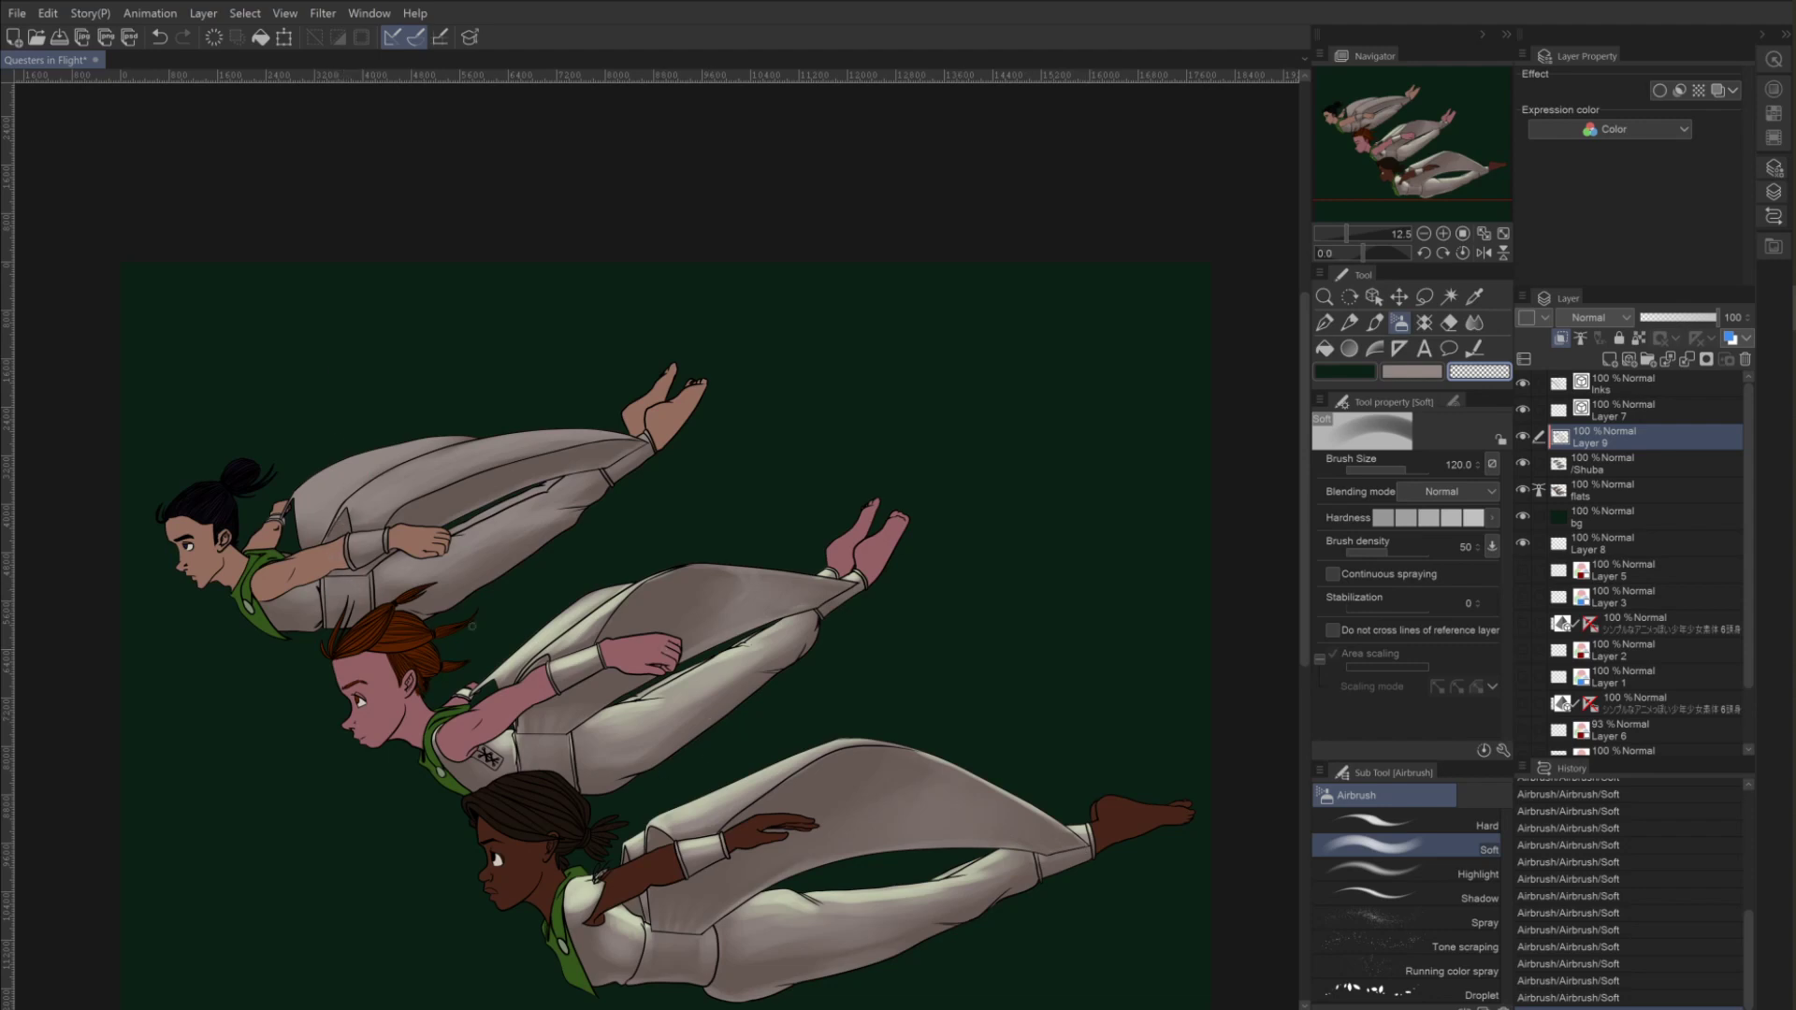
Sample pale green from the middle figure's trousers and highlight the rear figure's wrist cuff at size 120, undoing the stray trouser stroke.
left_click(1412, 371)
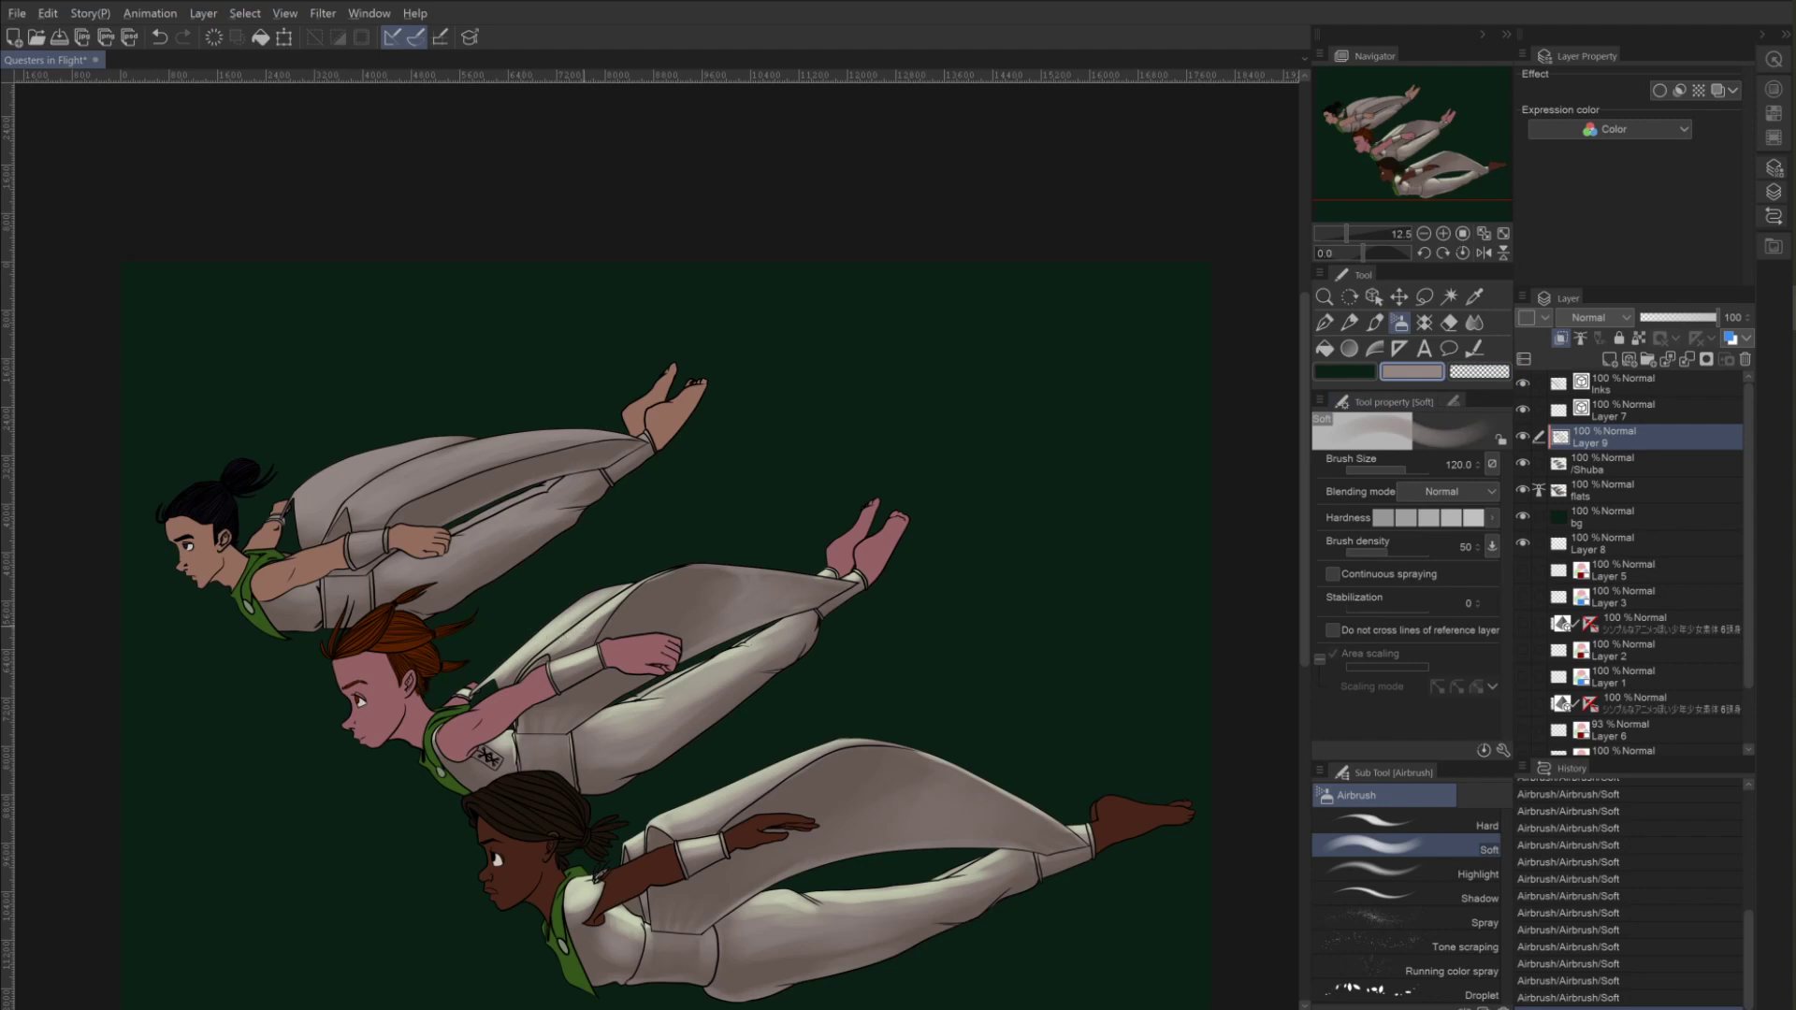
left_click(578, 702, "alt")
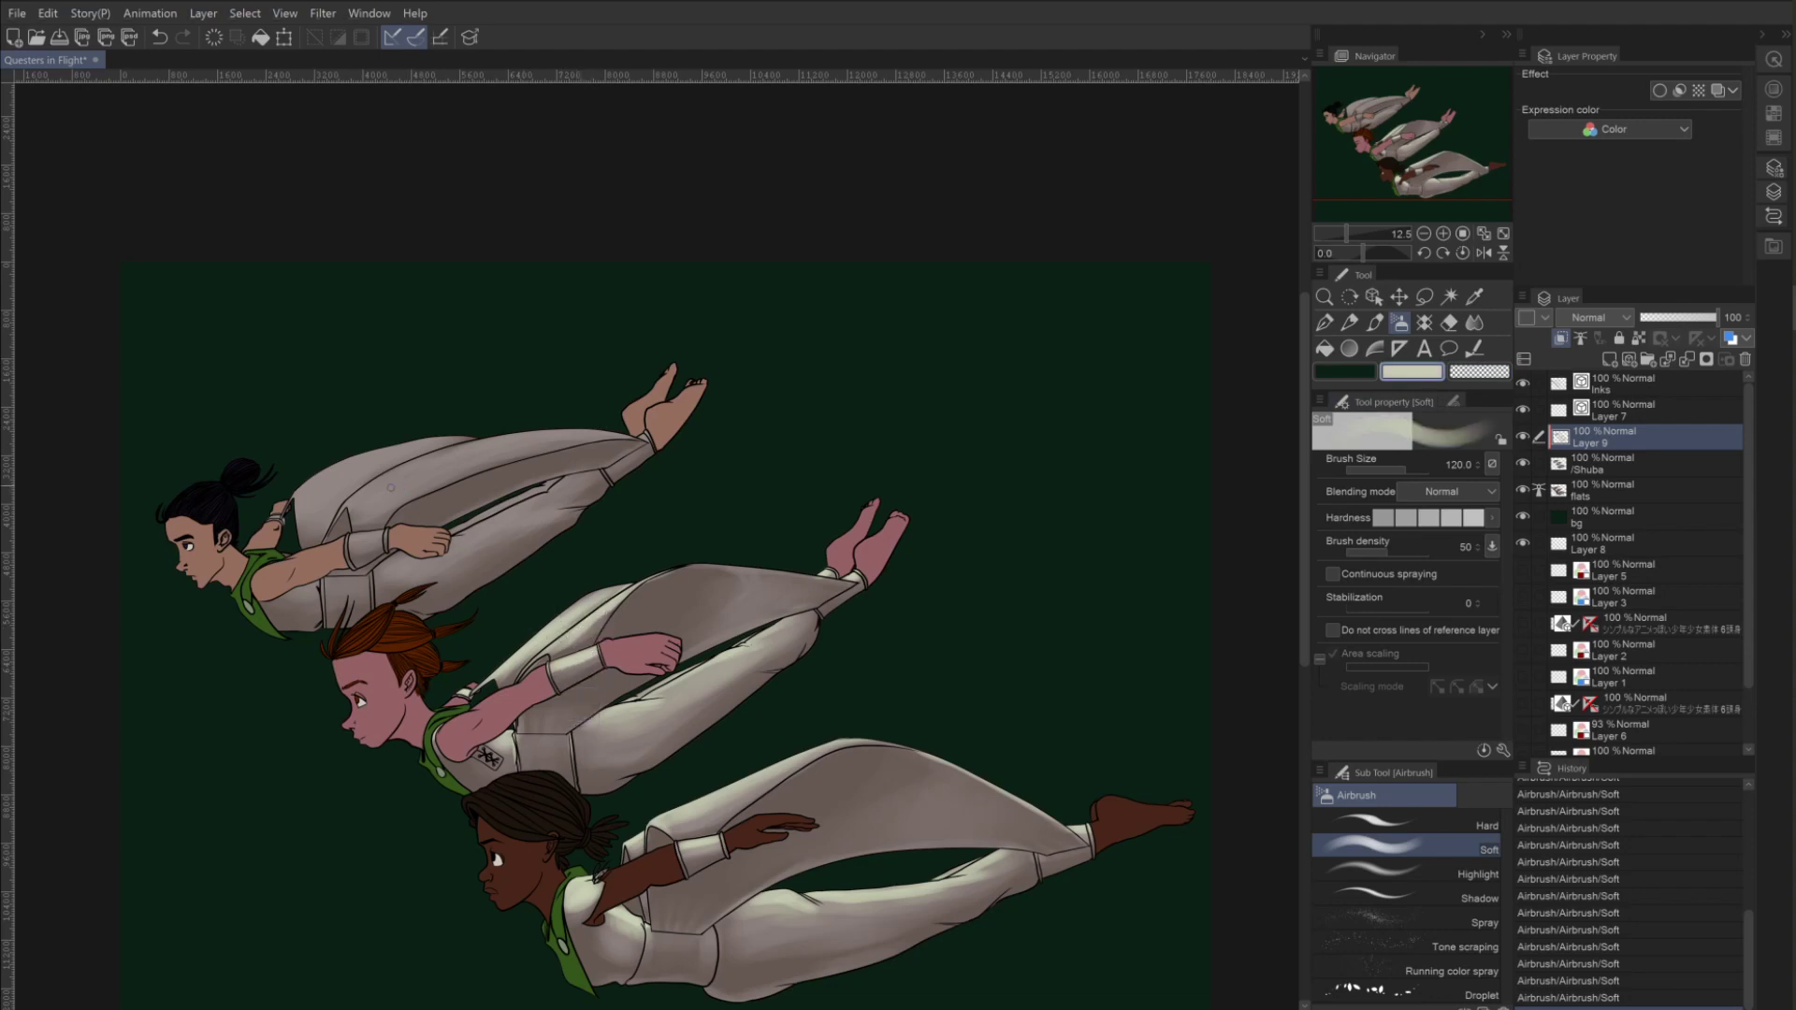
left_click_drag(386, 531, 359, 536)
left_click_drag(324, 539, 348, 501)
key("ctrl+z")
key("bracketleft")
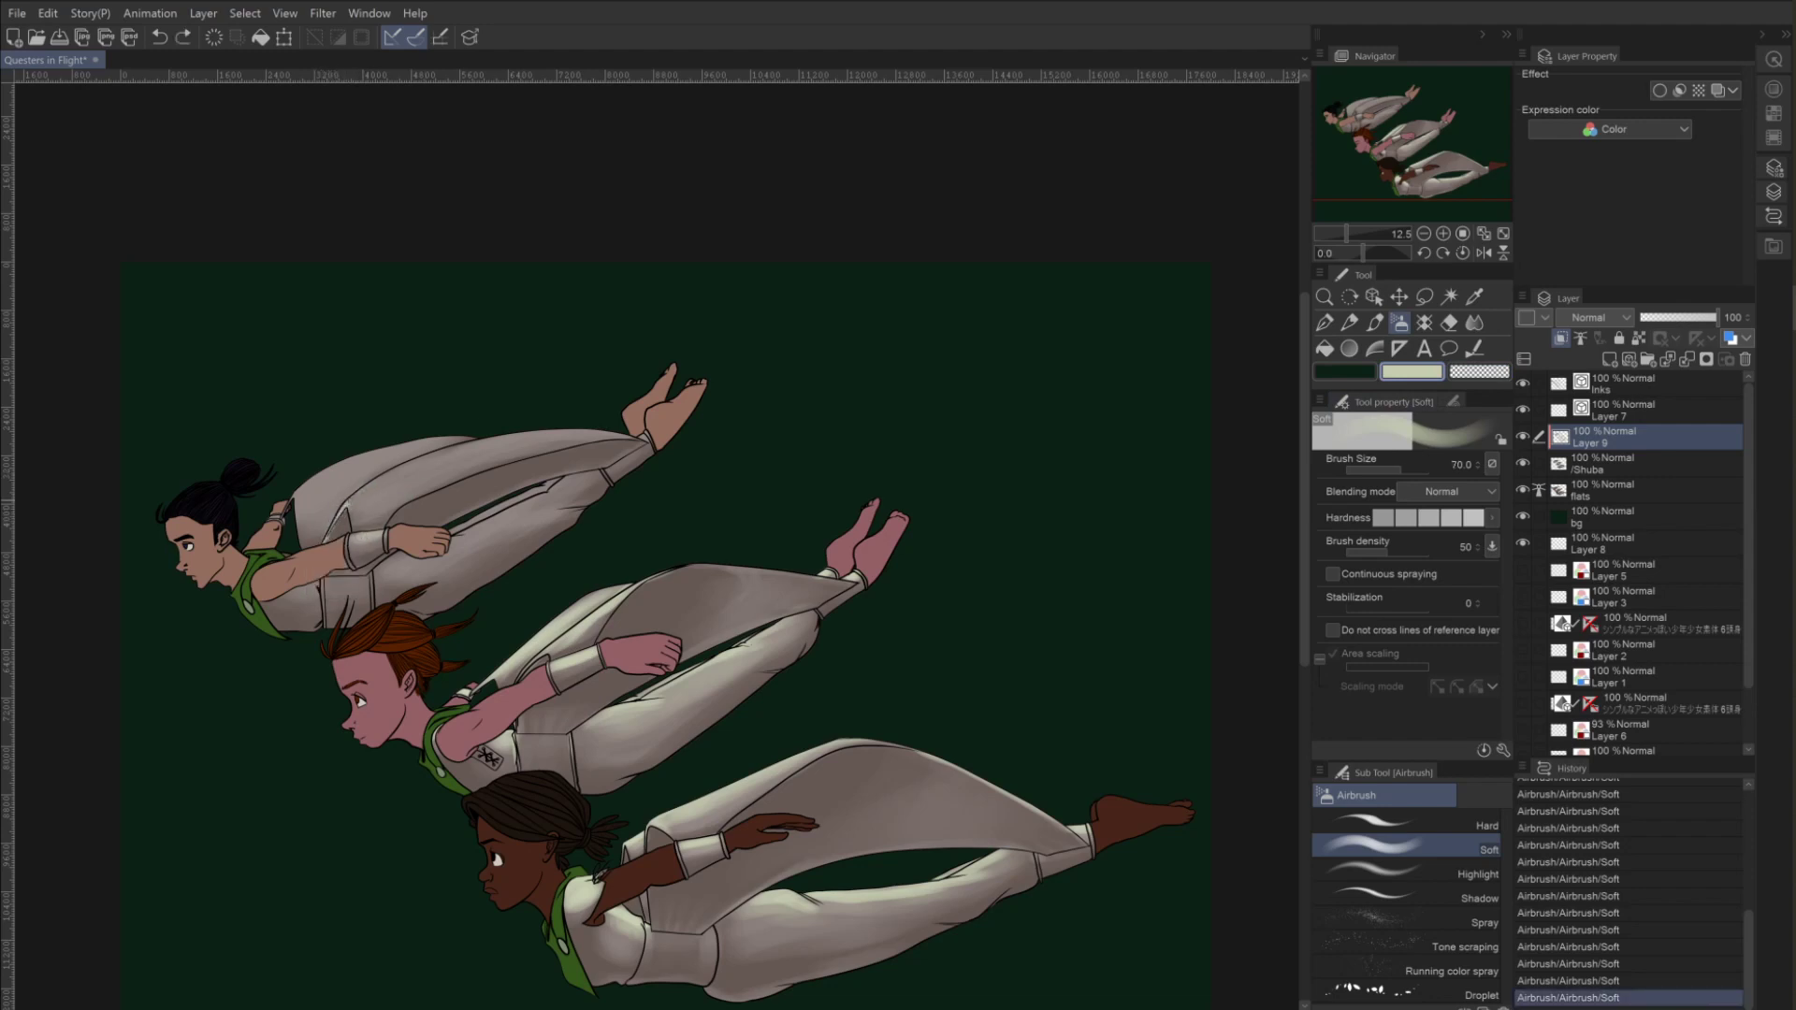
Airbrush pale green highlights along the rear figure's trouser folds and upper edge, starting at size 170 and enlarging the brush.
key("bracketright")
key("bracketright")
key("bracketright")
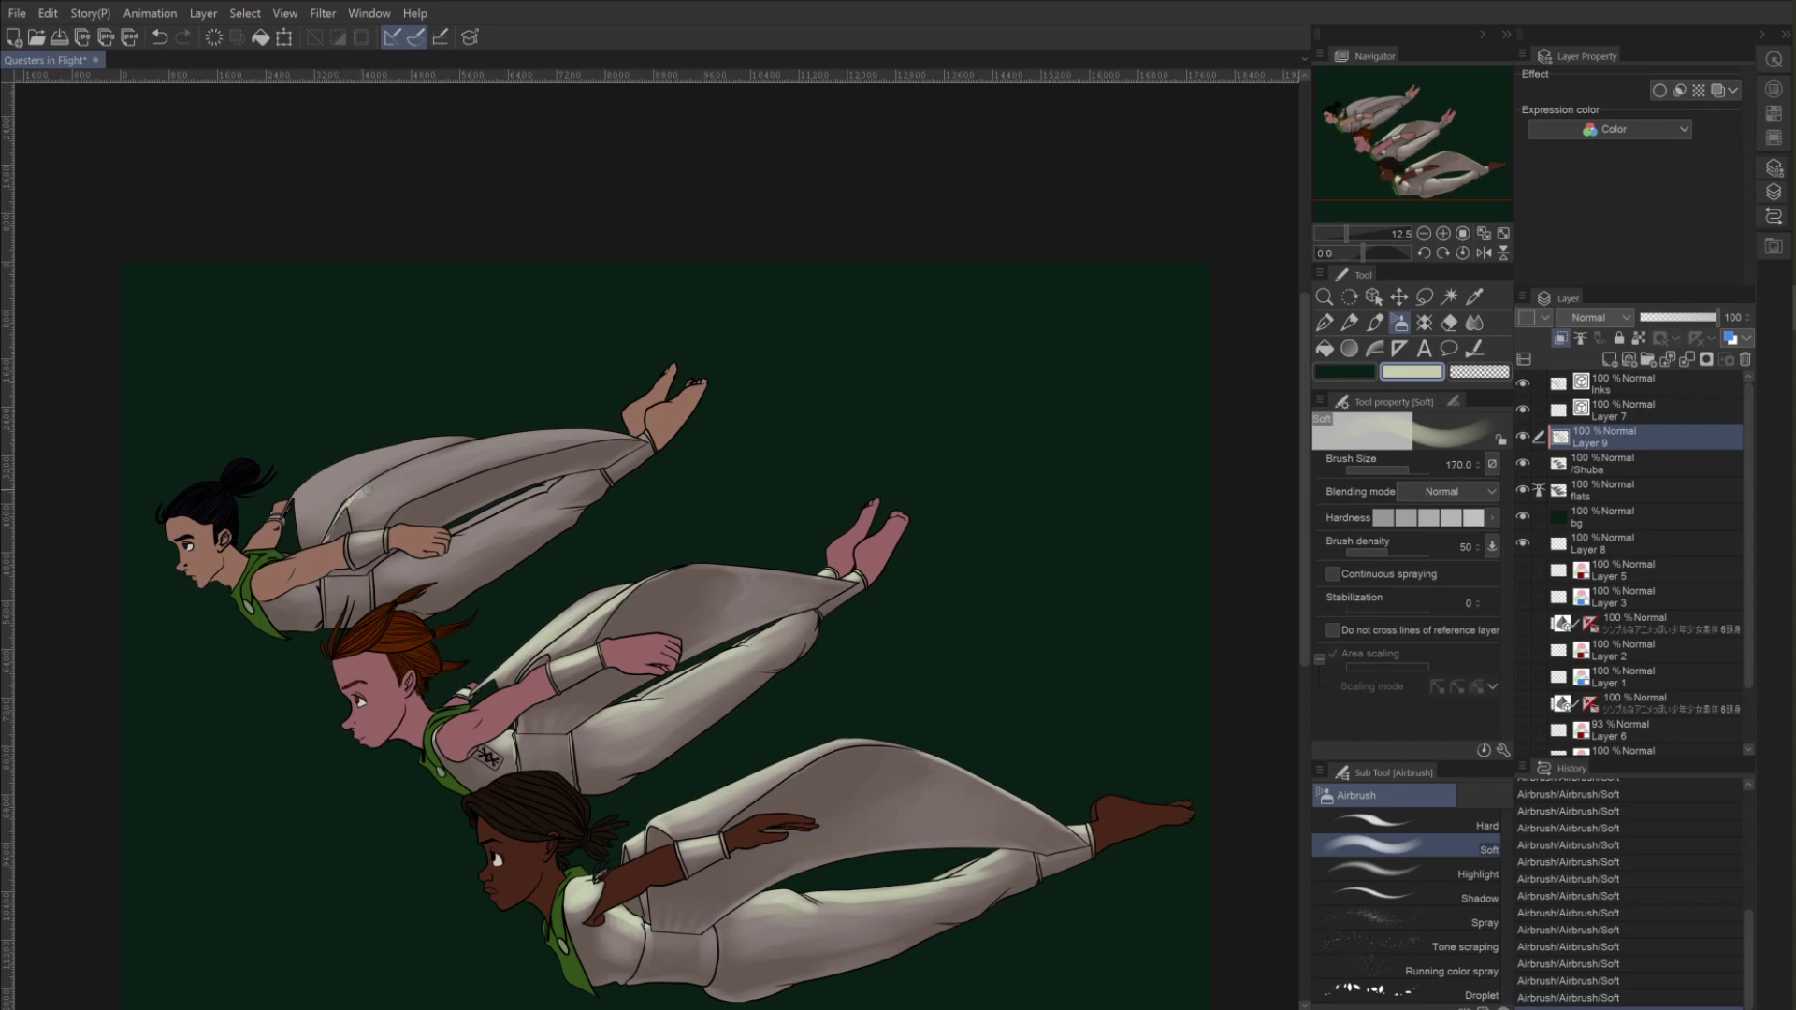
mouse_move(371, 482)
left_mouse_down()
mouse_move(619, 418)
mouse_move(370, 491)
mouse_move(427, 466)
mouse_move(394, 511)
left_mouse_up()
key("bracketright")
key("bracketright")
key("bracketright")
key("bracketright")
mouse_move(466, 432)
left_mouse_down()
mouse_move(353, 475)
mouse_move(379, 452)
mouse_move(324, 499)
mouse_move(359, 435)
mouse_move(317, 476)
mouse_move(465, 436)
left_mouse_up()
left_click_drag(562, 489, 467, 530)
Undo the size 700 stroke on the rear figure's lower leg and build up pale green across both trouser legs at size 200.
key("bracketright")
key("bracketright")
key("bracketright")
key("bracketright")
key("bracketright")
mouse_move(567, 486)
left_mouse_down()
mouse_move(510, 524)
mouse_move(556, 487)
left_mouse_up()
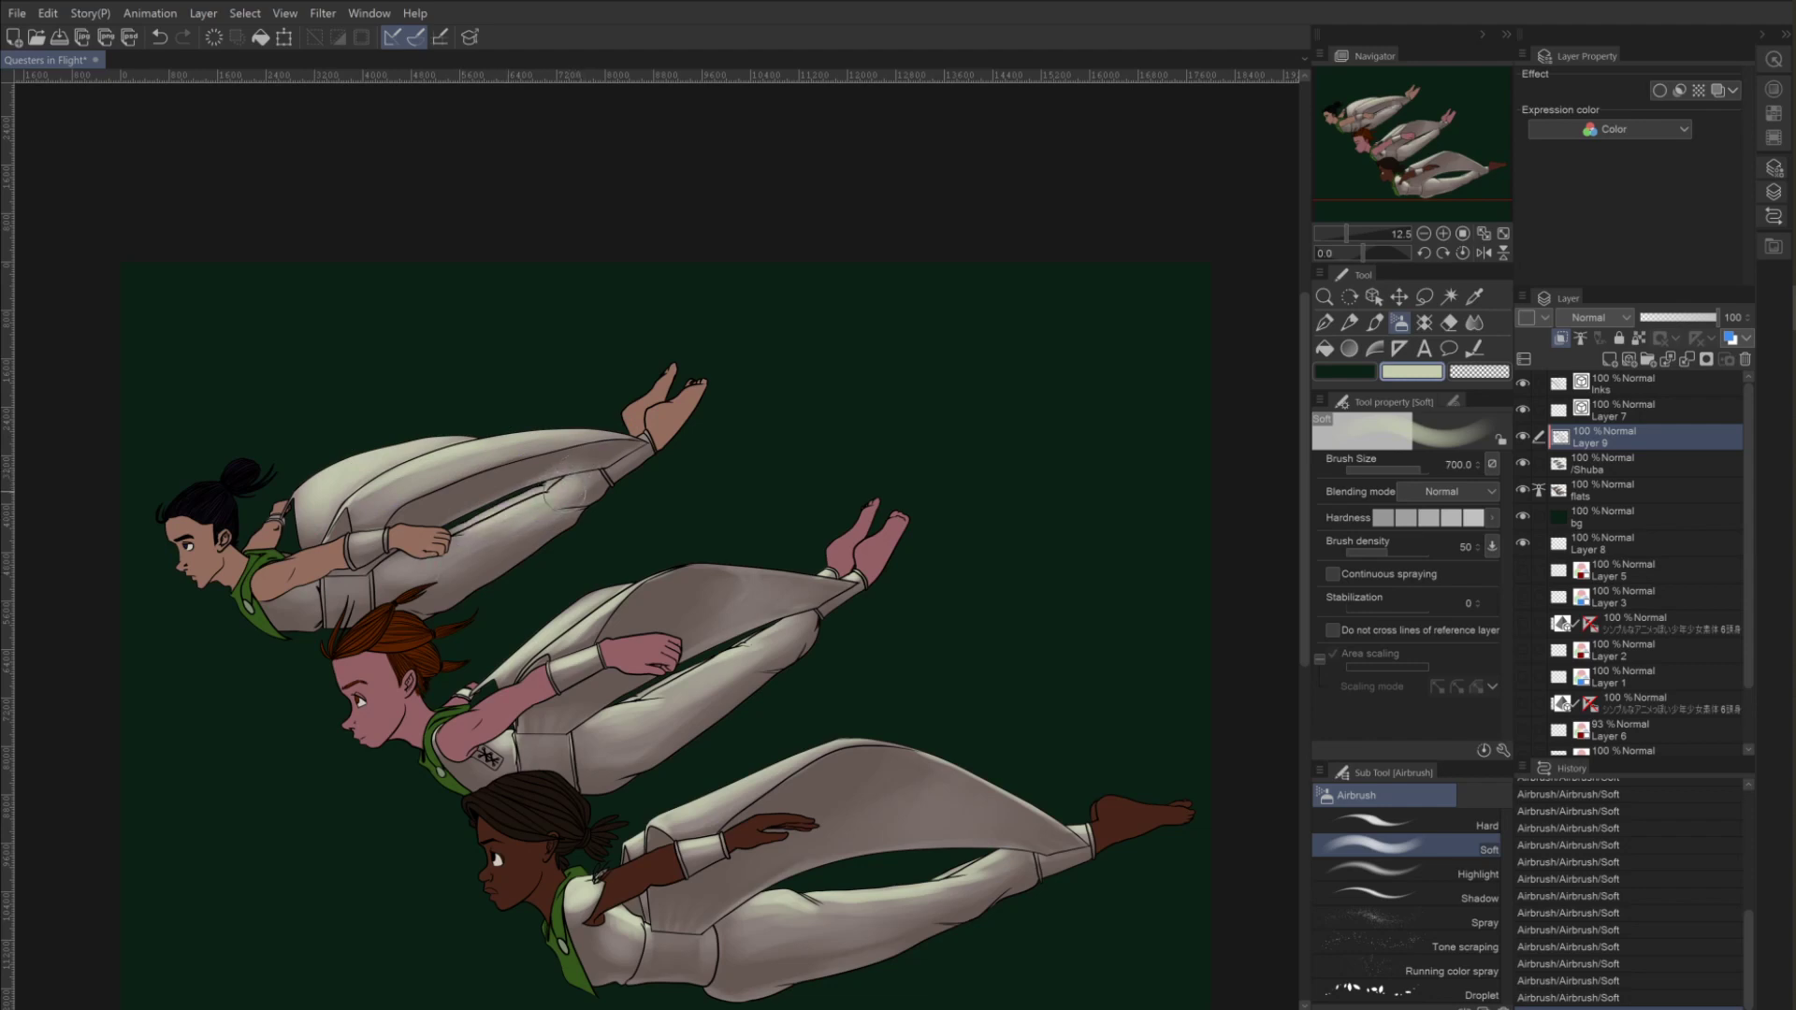
key("ctrl+z")
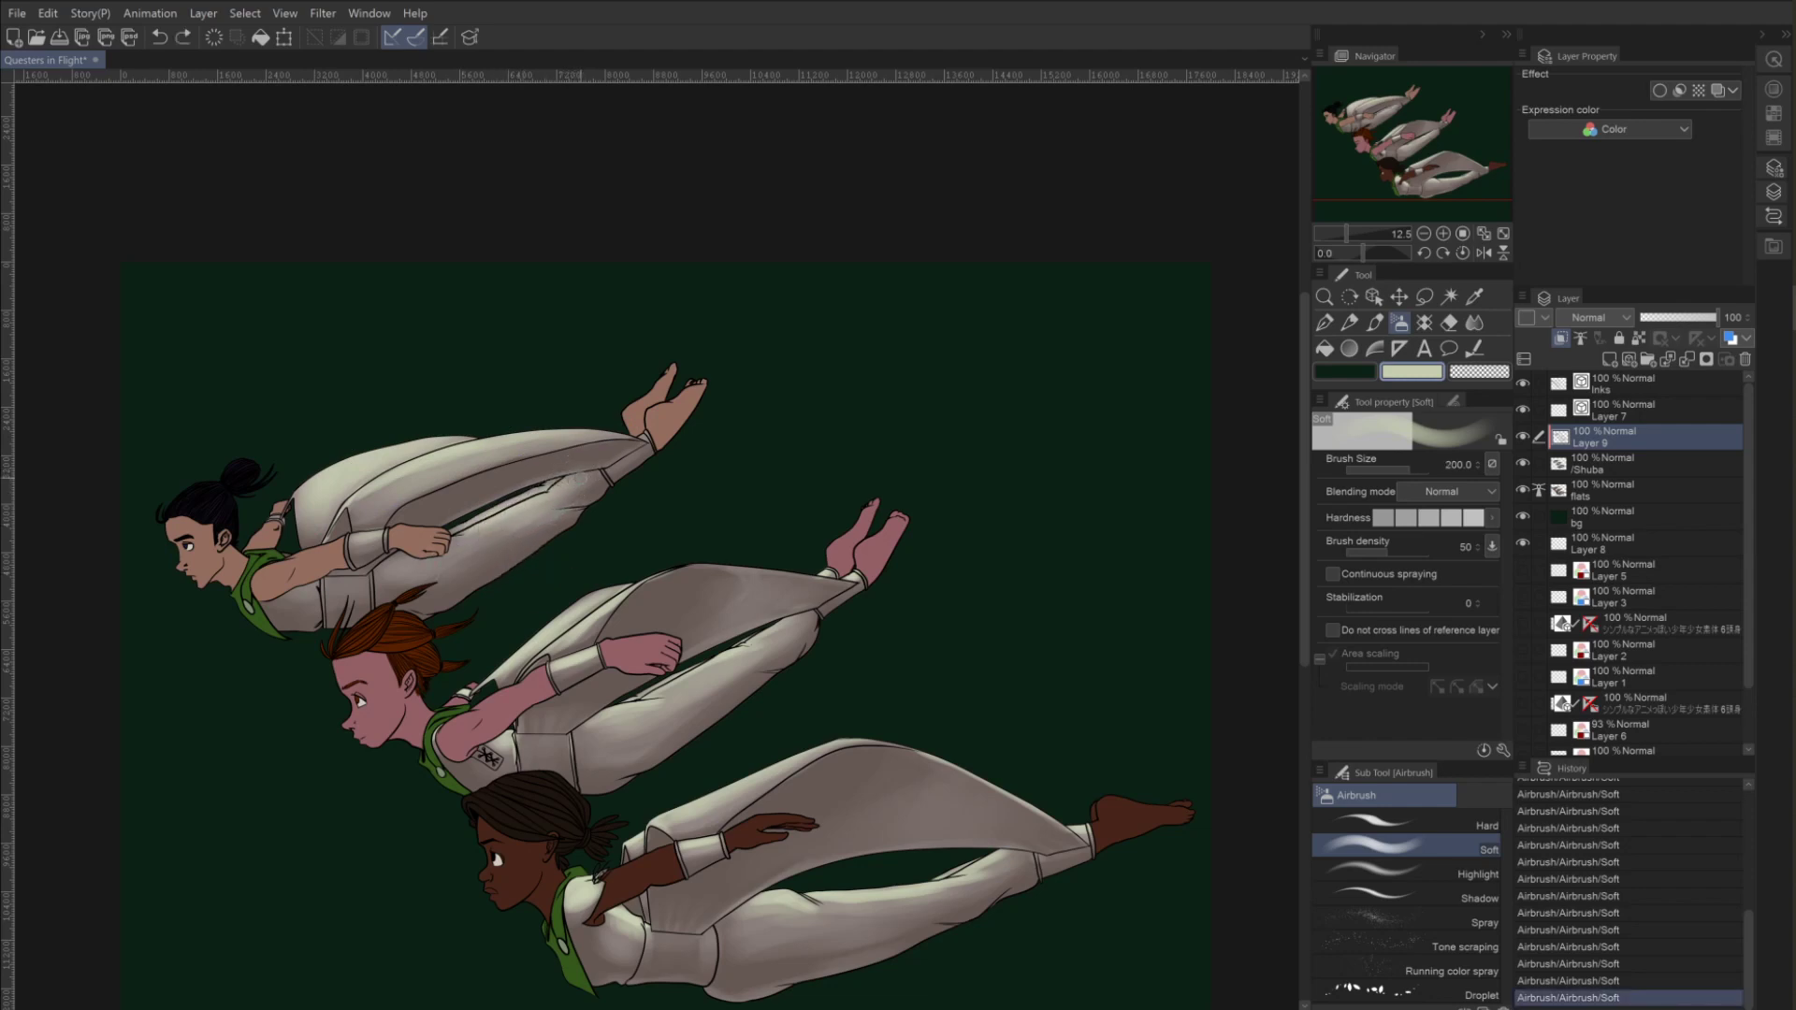
left_click(577, 479)
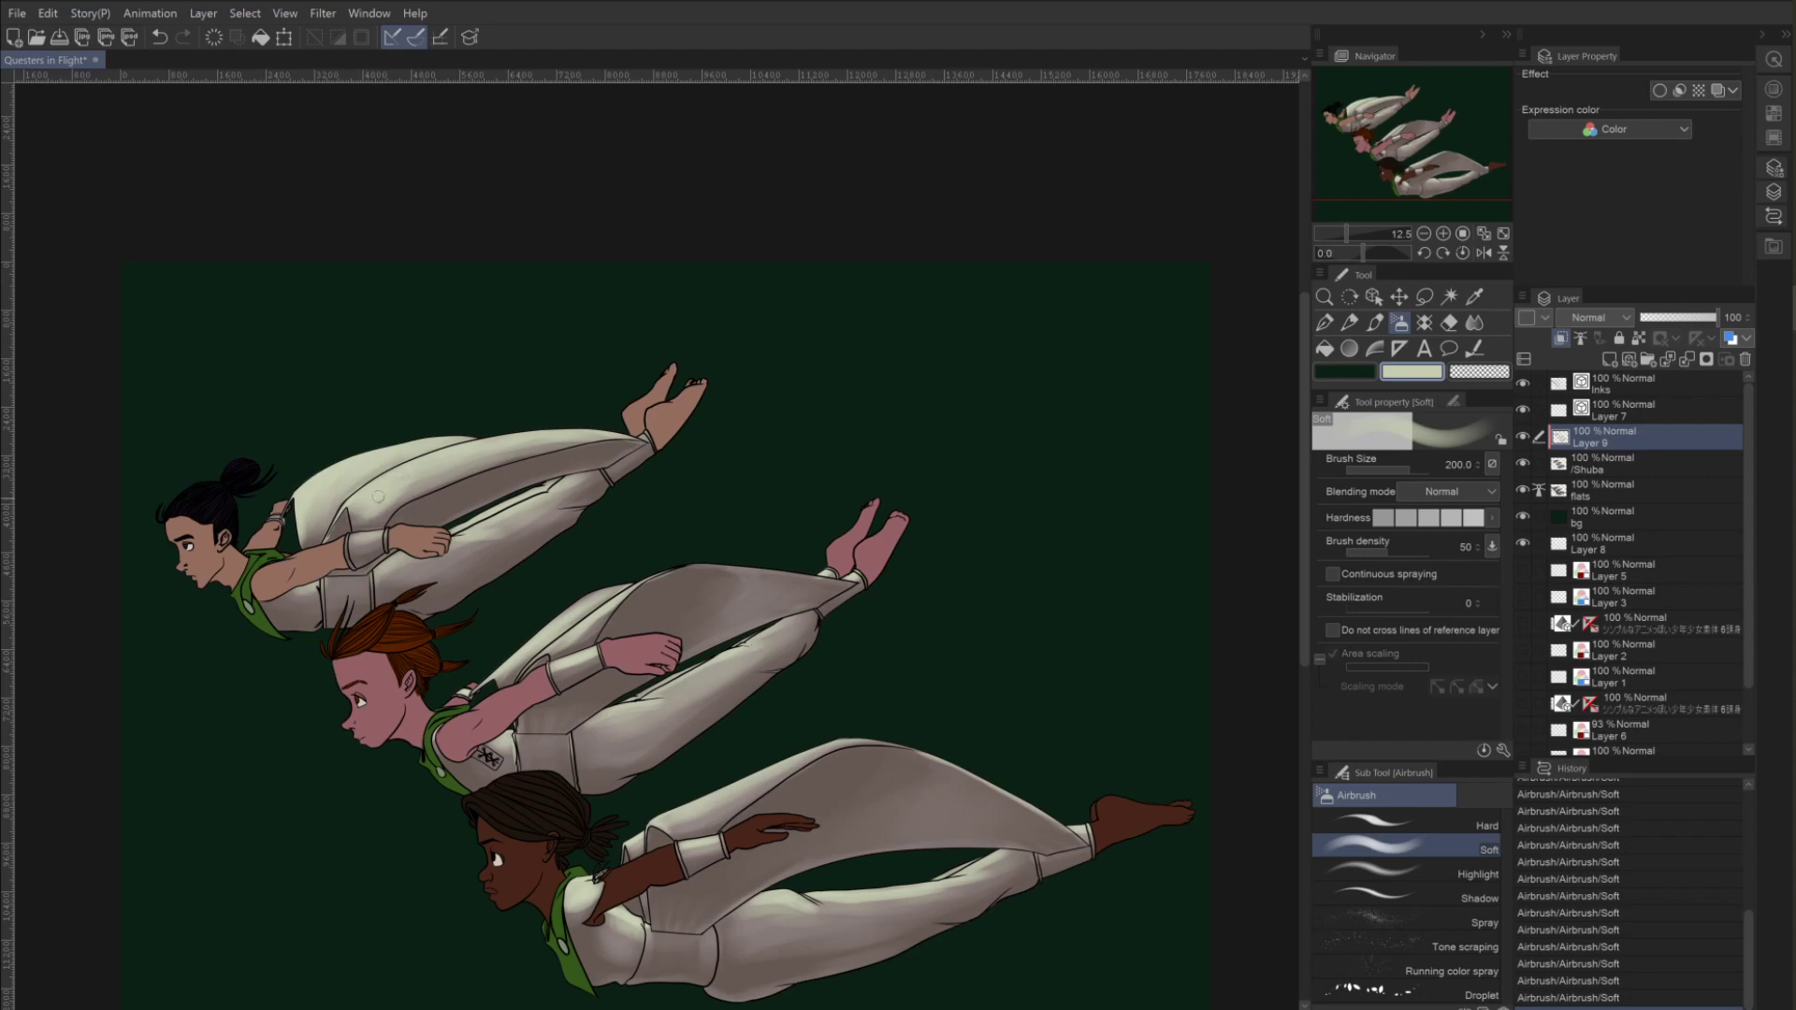
left_click_drag(397, 494, 457, 477)
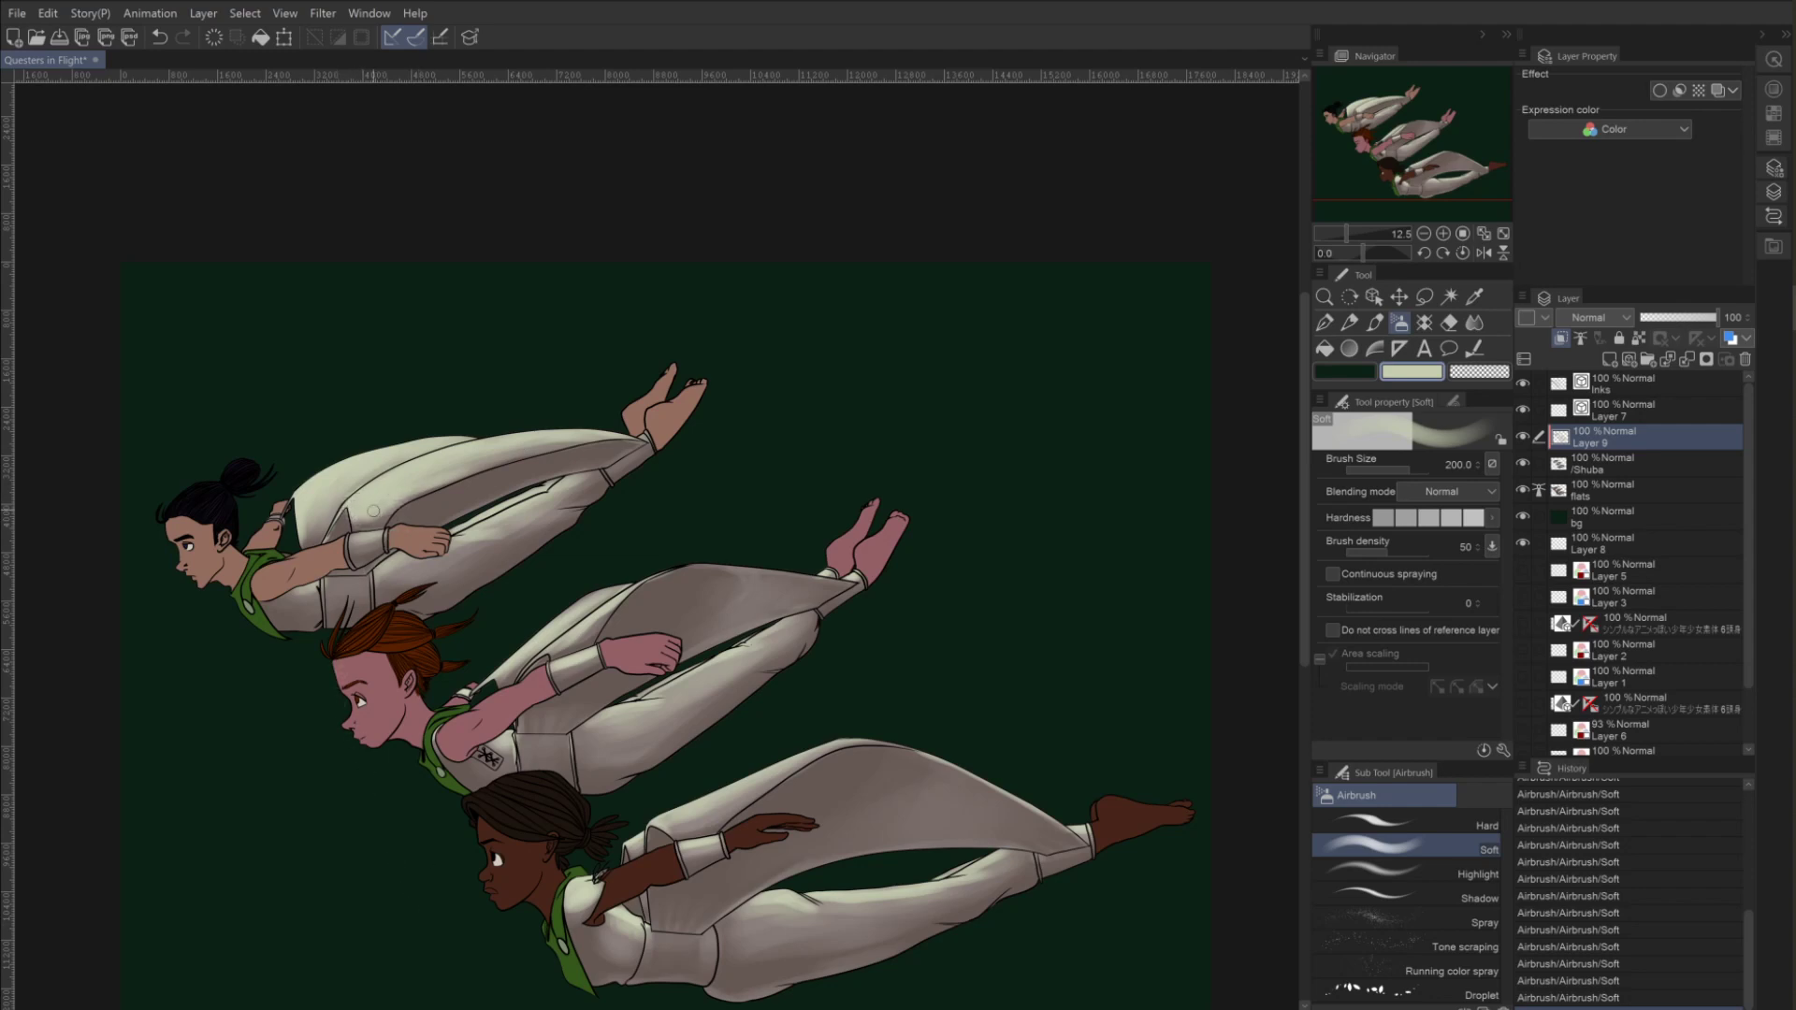
Undo the size 200 stroke on the rear figure's trousers and airbrush pale green along the front figure's upper trouser edge.
mouse_move(373, 511)
left_mouse_down()
mouse_move(479, 452)
mouse_move(549, 457)
left_mouse_up()
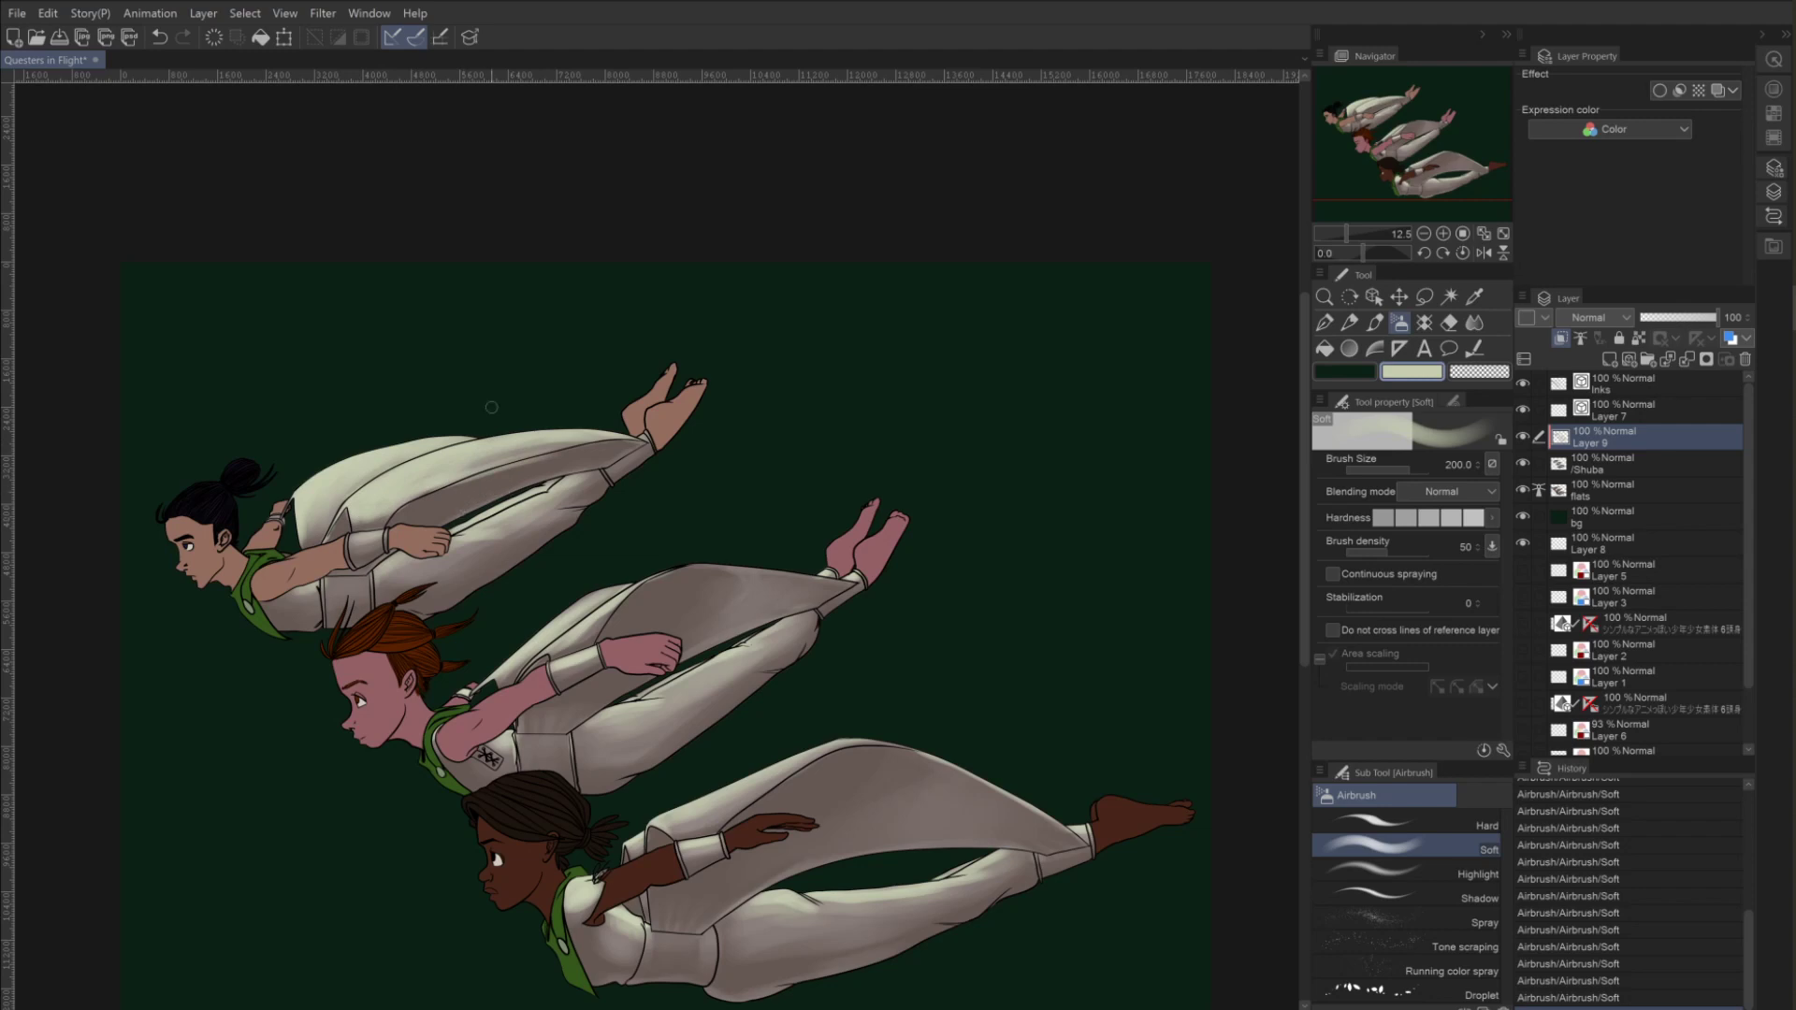
key("ctrl+z")
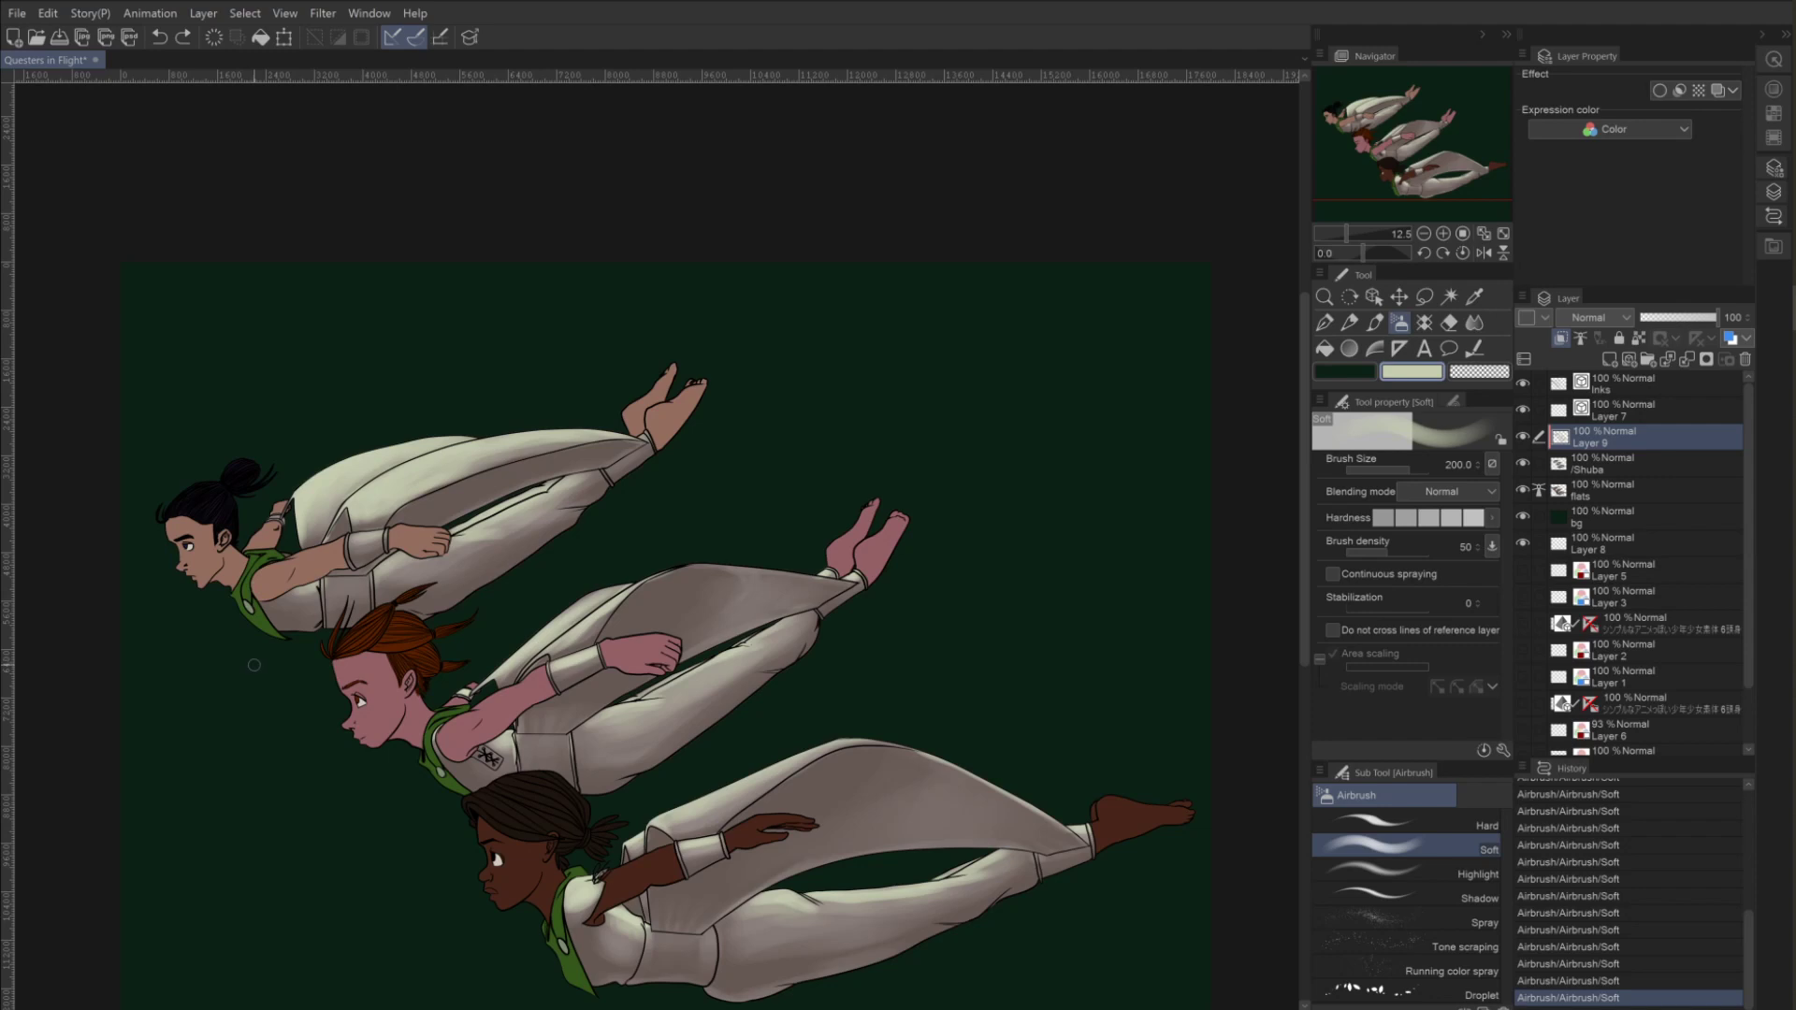
left_click_drag(655, 826, 841, 745)
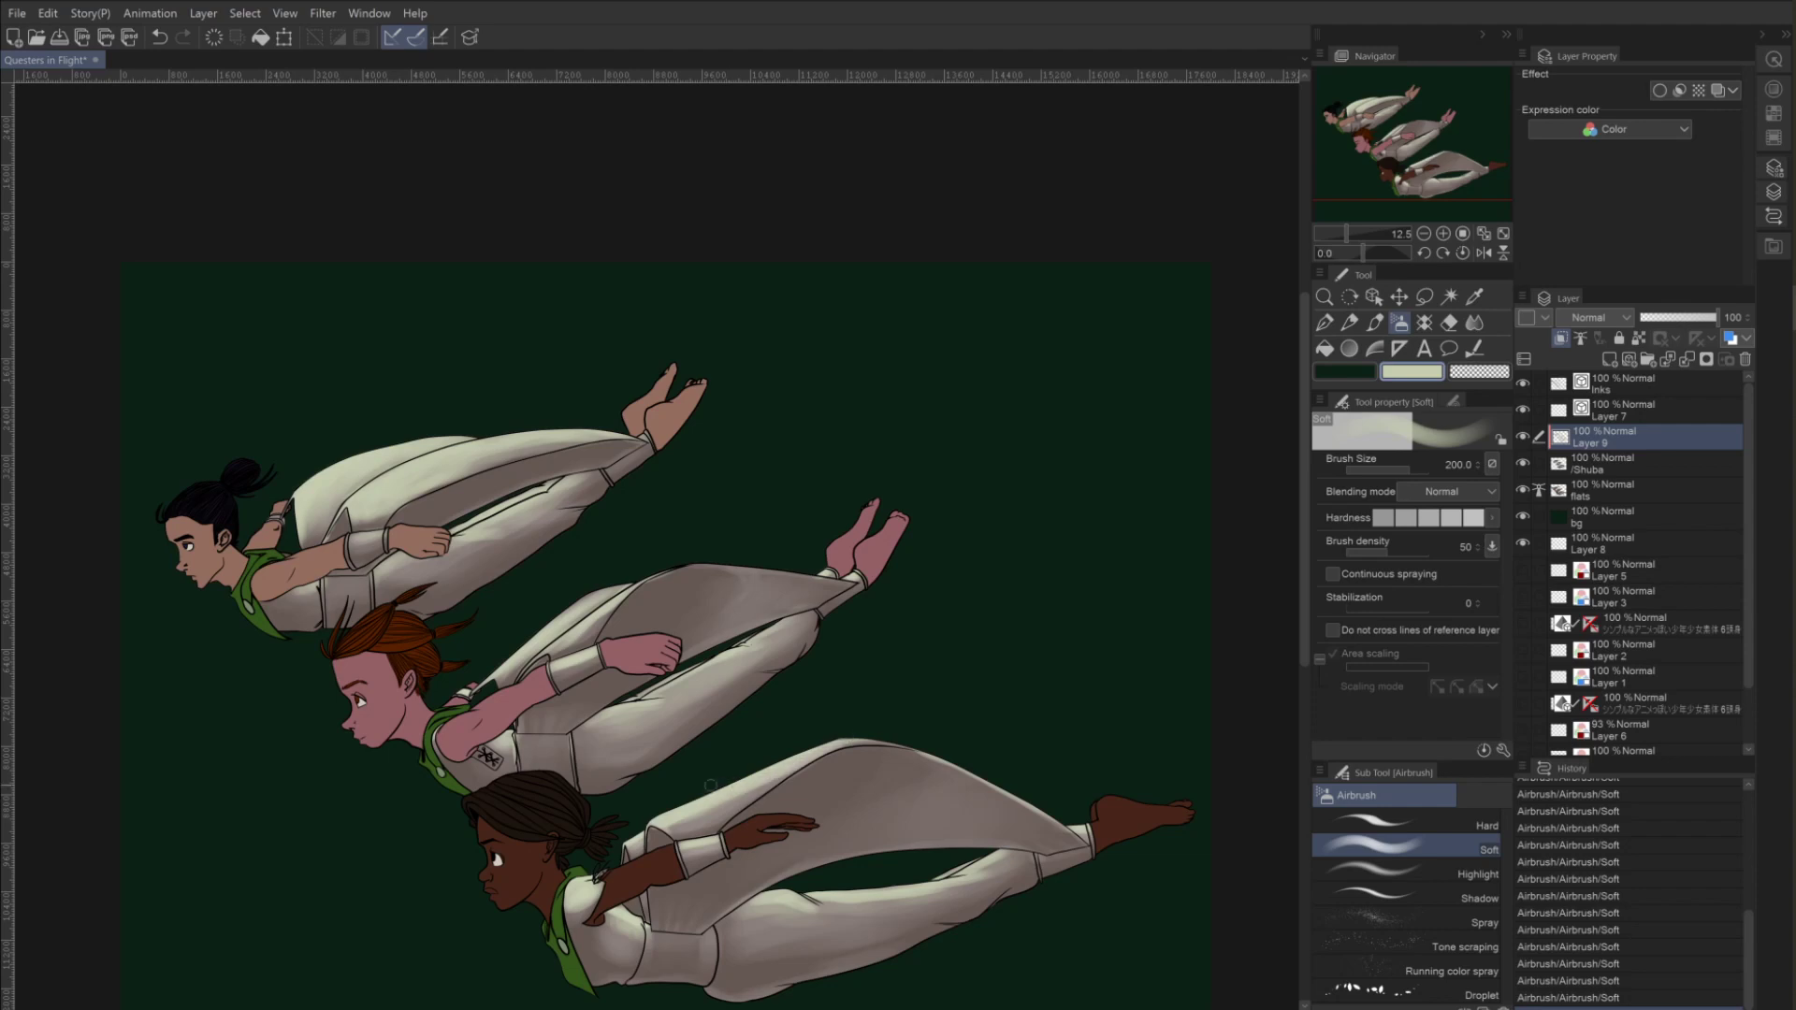
Sample a warm grey from the middle figure's trousers and airbrush the rear figure's trouser folds, undoing the first size 300 stroke and resizing the brush to 250.
left_click(1485, 375)
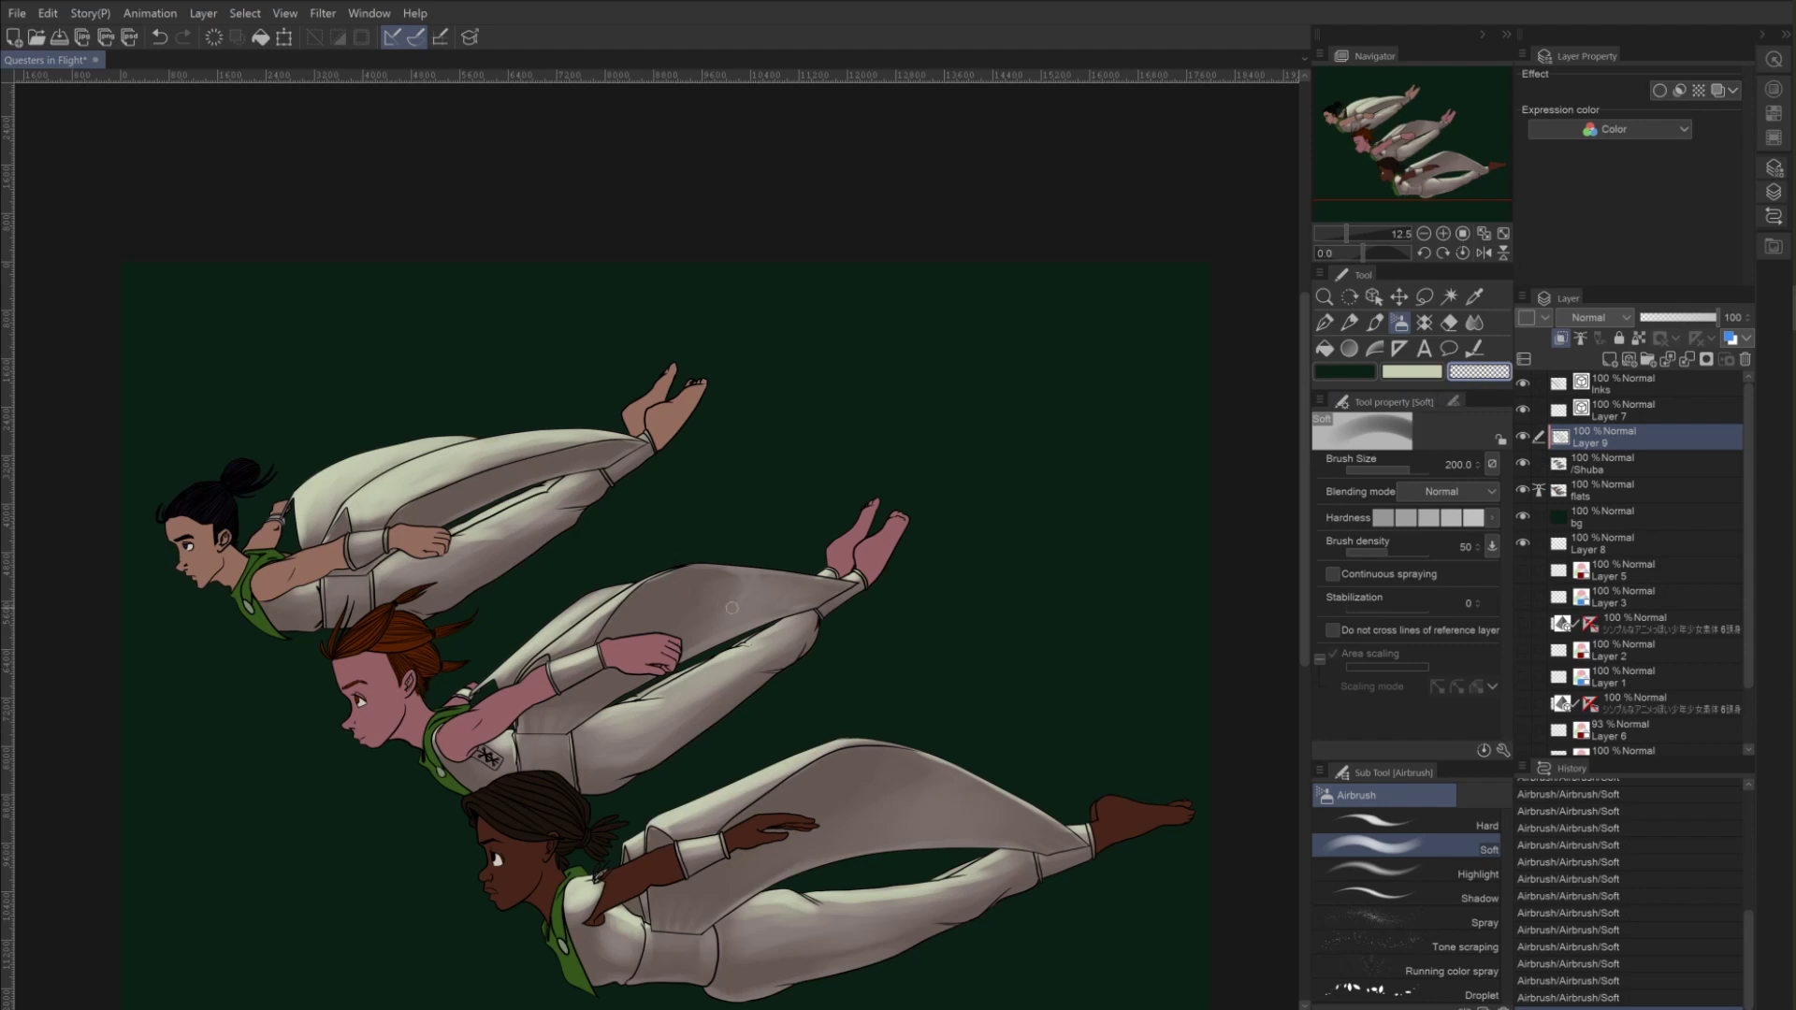
left_click(711, 679, "alt")
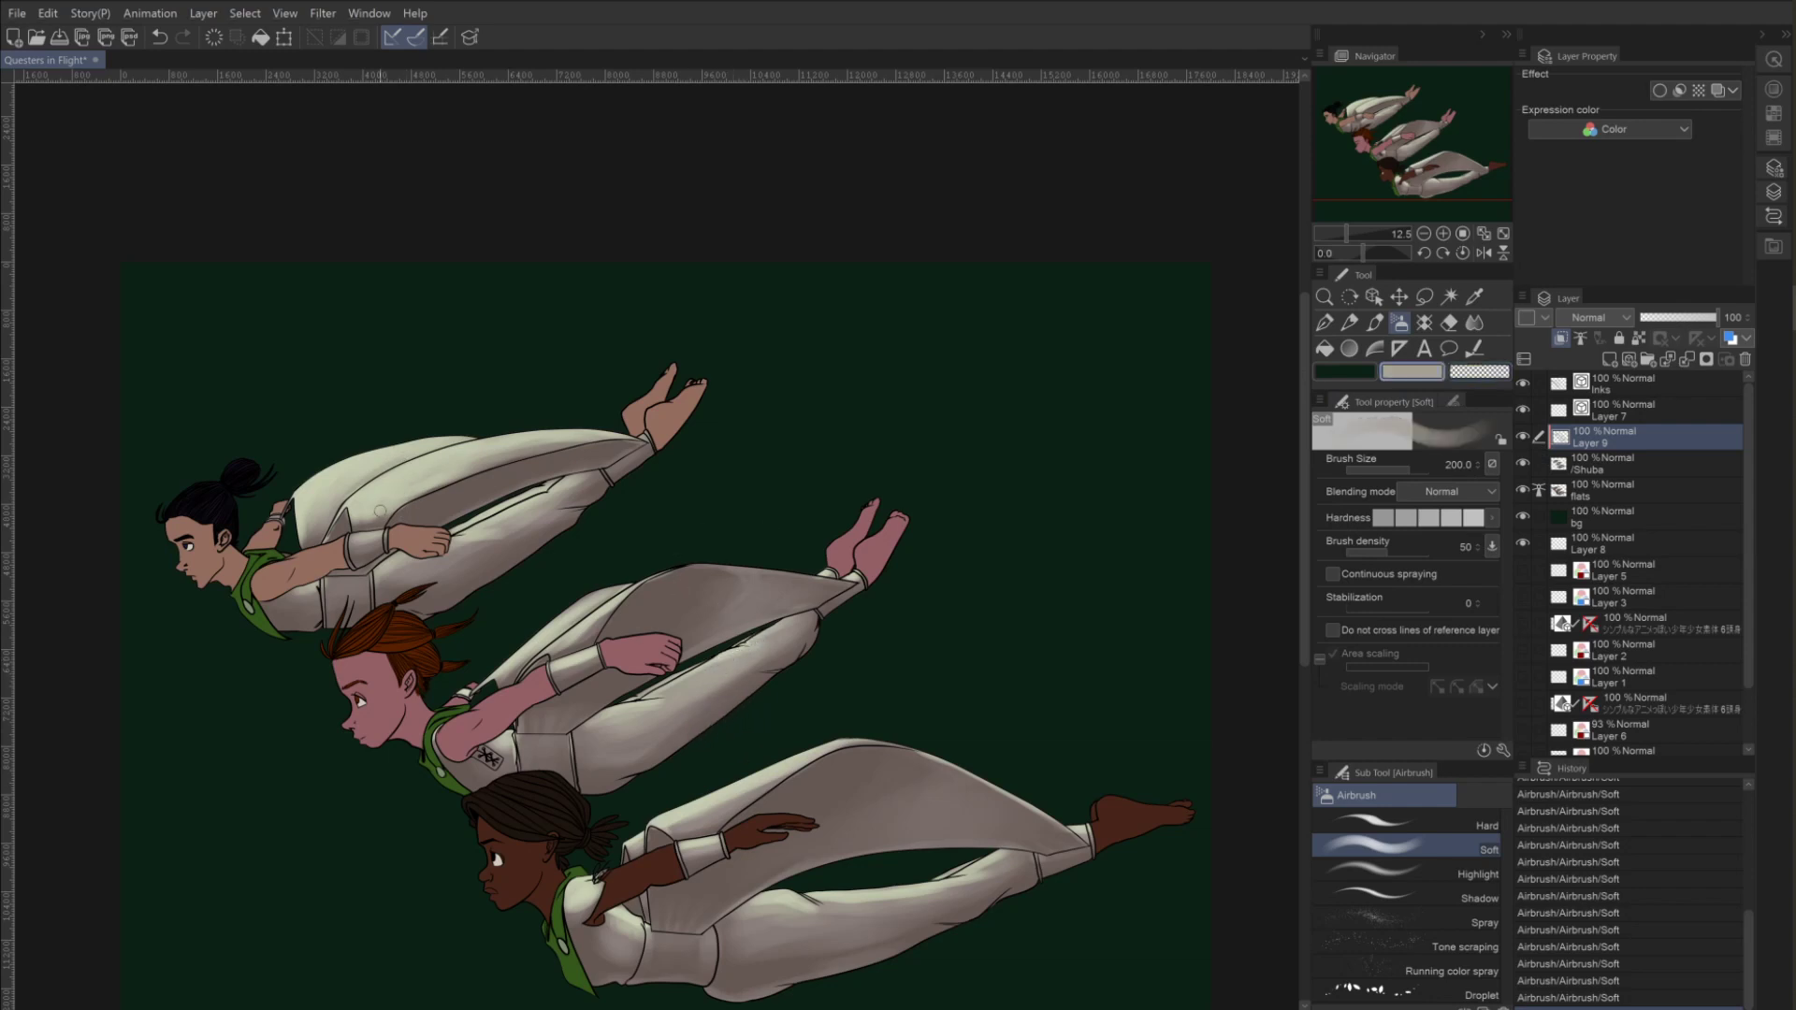
key("bracketright")
key("bracketright")
left_click_drag(386, 521, 468, 483)
key("ctrl+z")
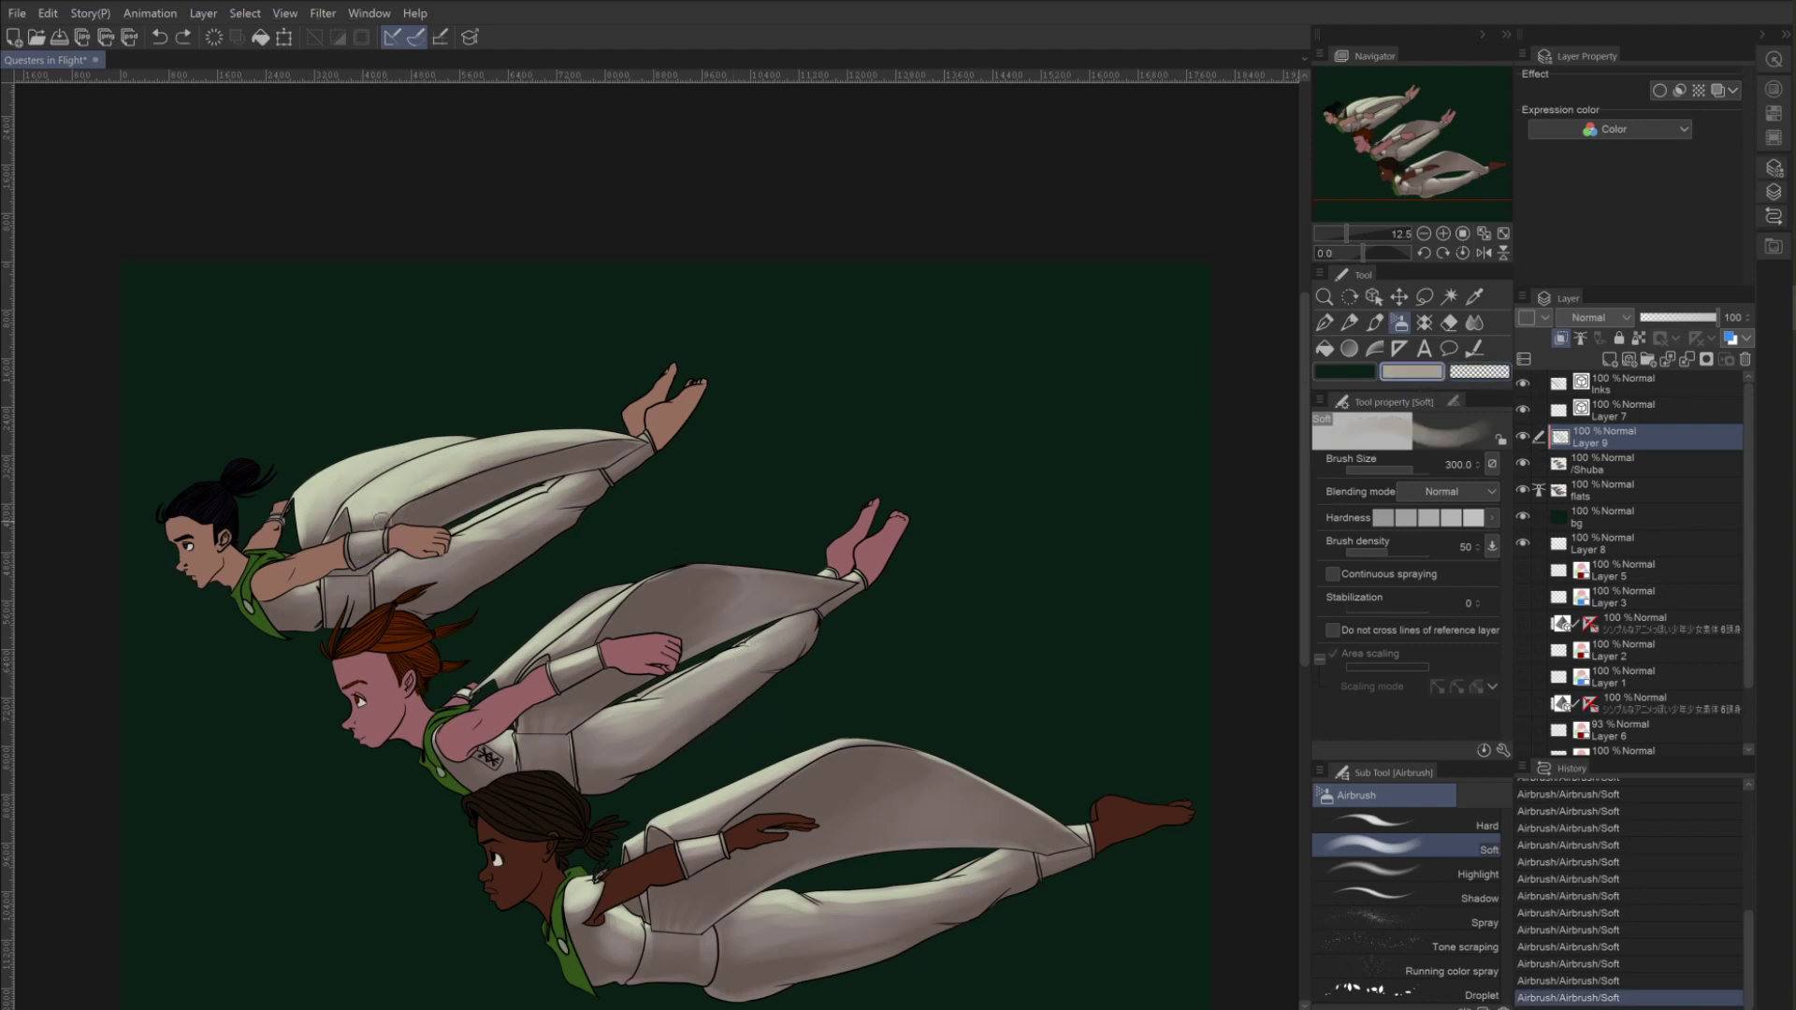
mouse_move(386, 523)
left_mouse_down()
mouse_move(458, 484)
mouse_move(392, 510)
left_mouse_up()
key("bracketleft")
key("bracketleft")
key("bracketleft")
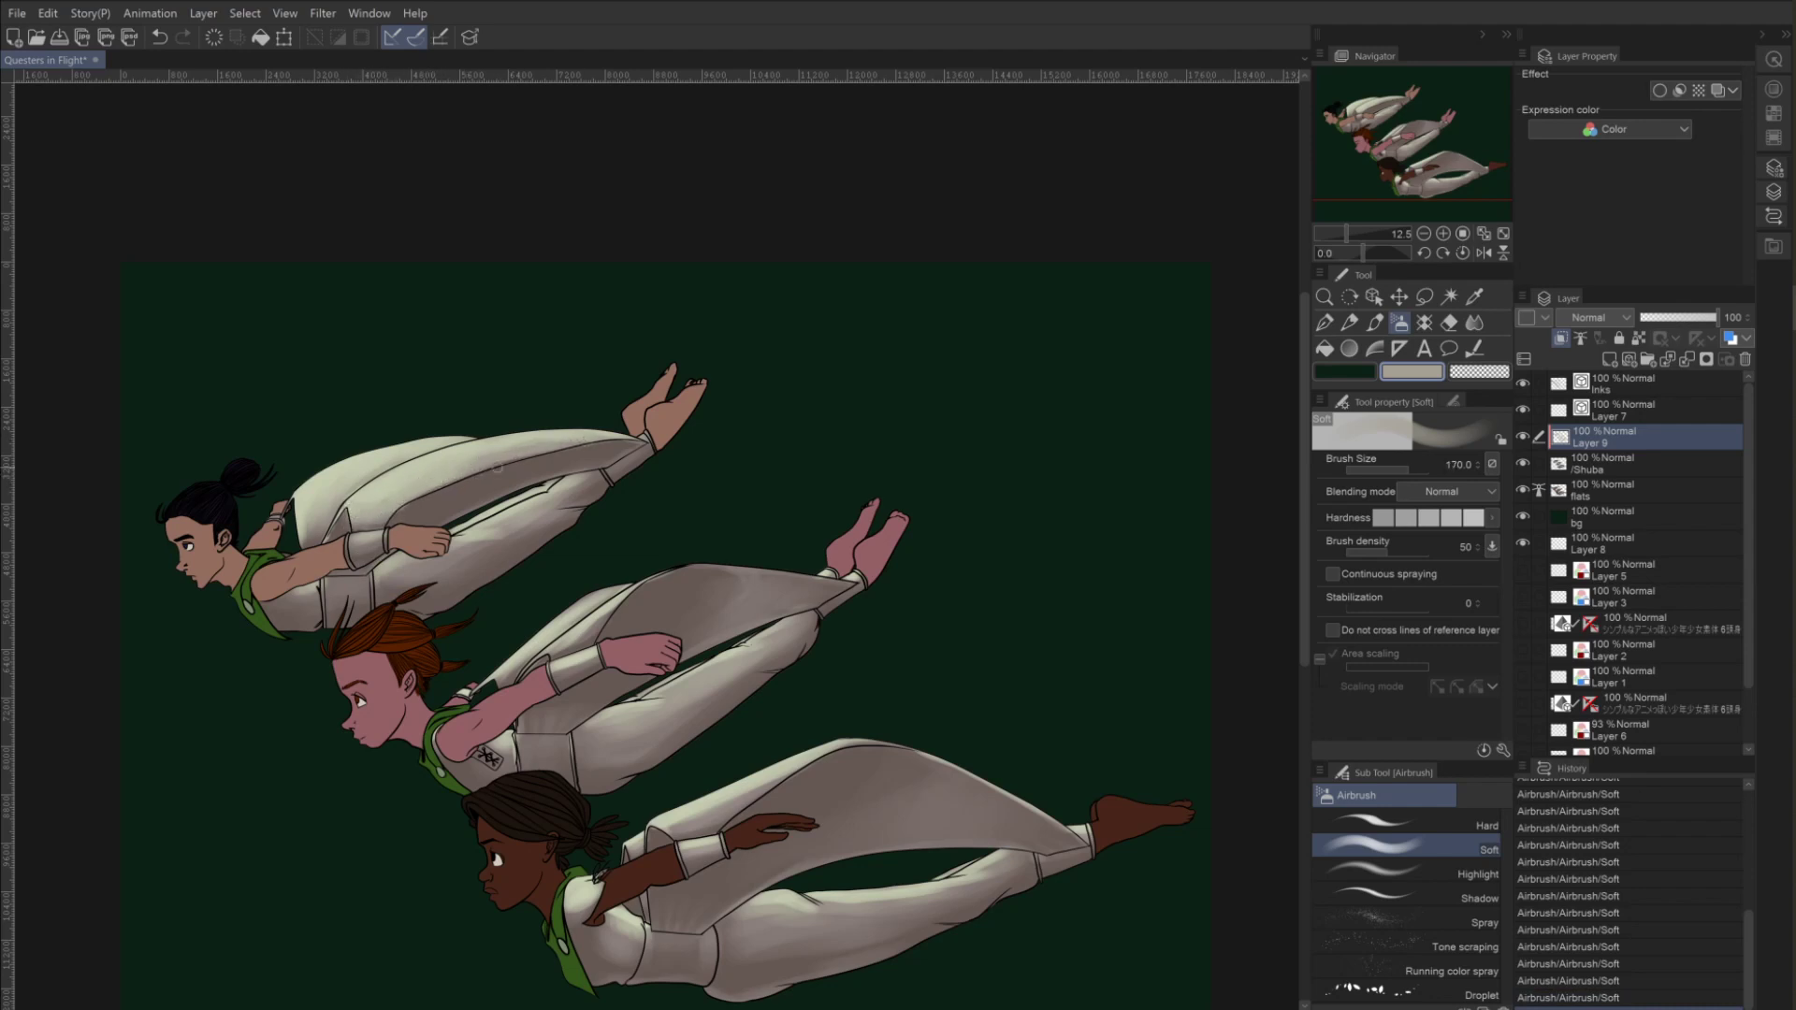
key("bracketright")
key("bracketright")
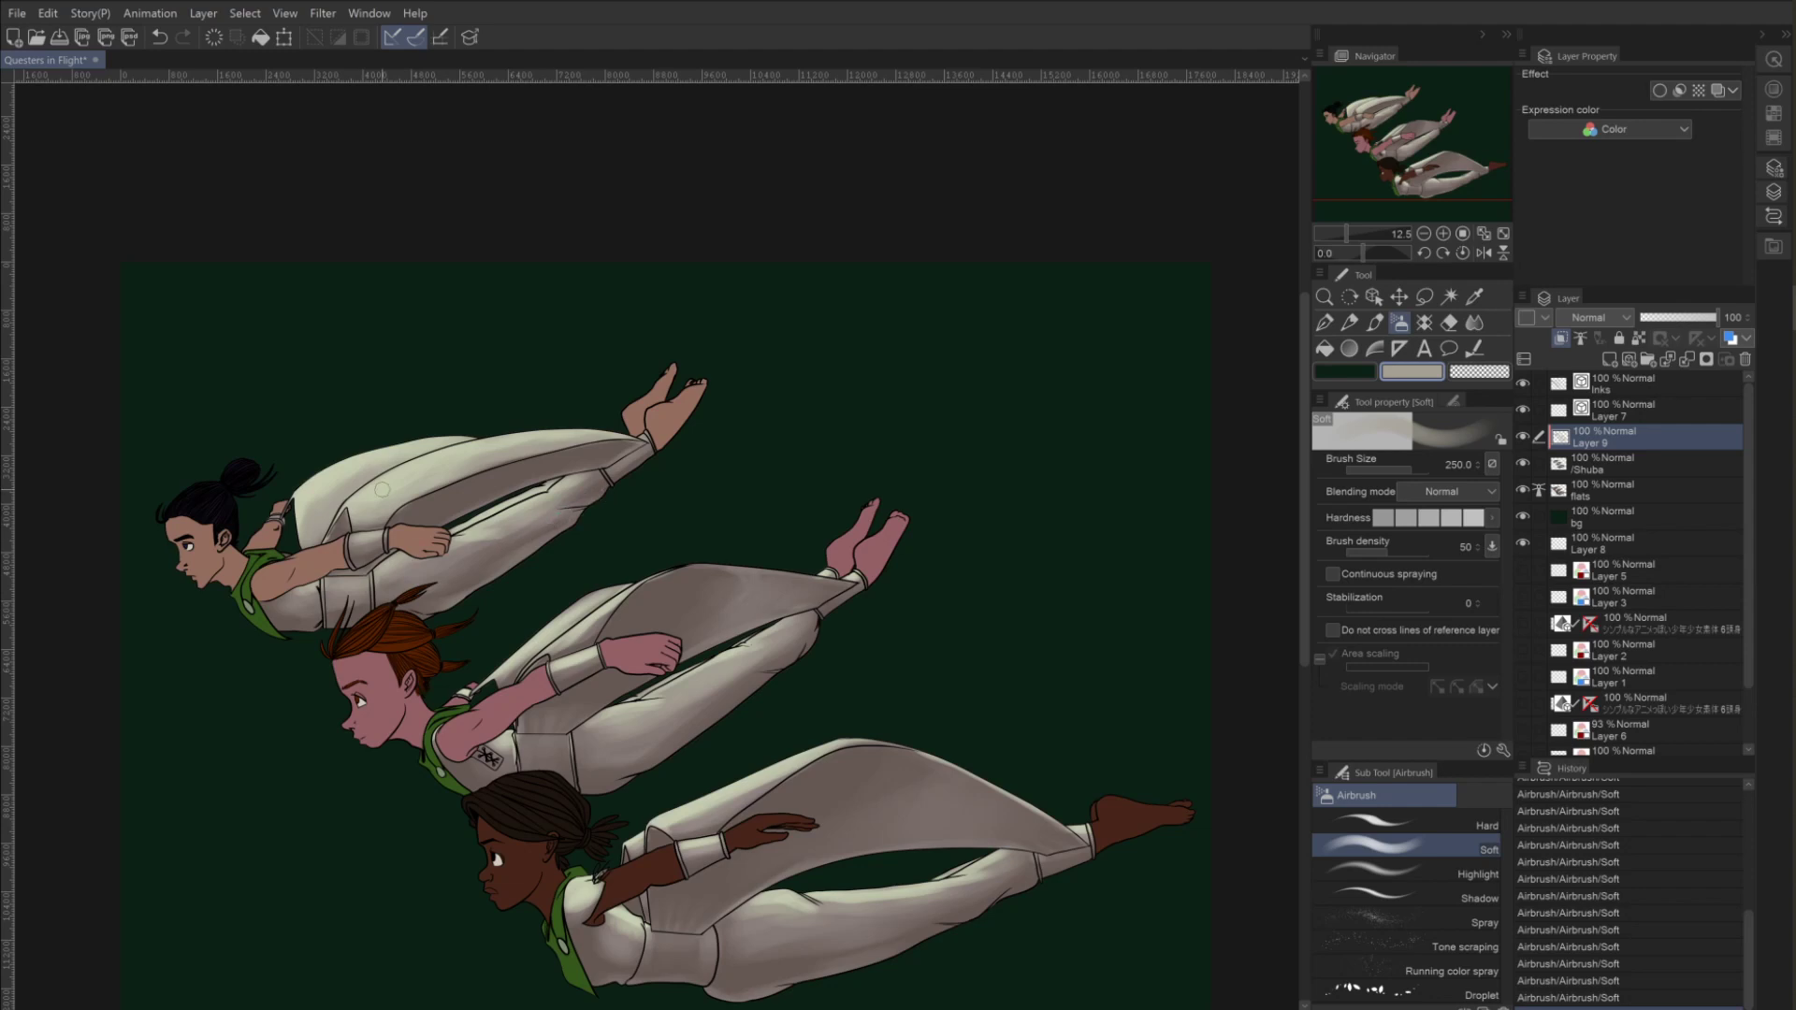
Change the drawing colour to a muted blue-grey with hue 175, luminosity 41 and saturation 6.
double_click(1399, 373)
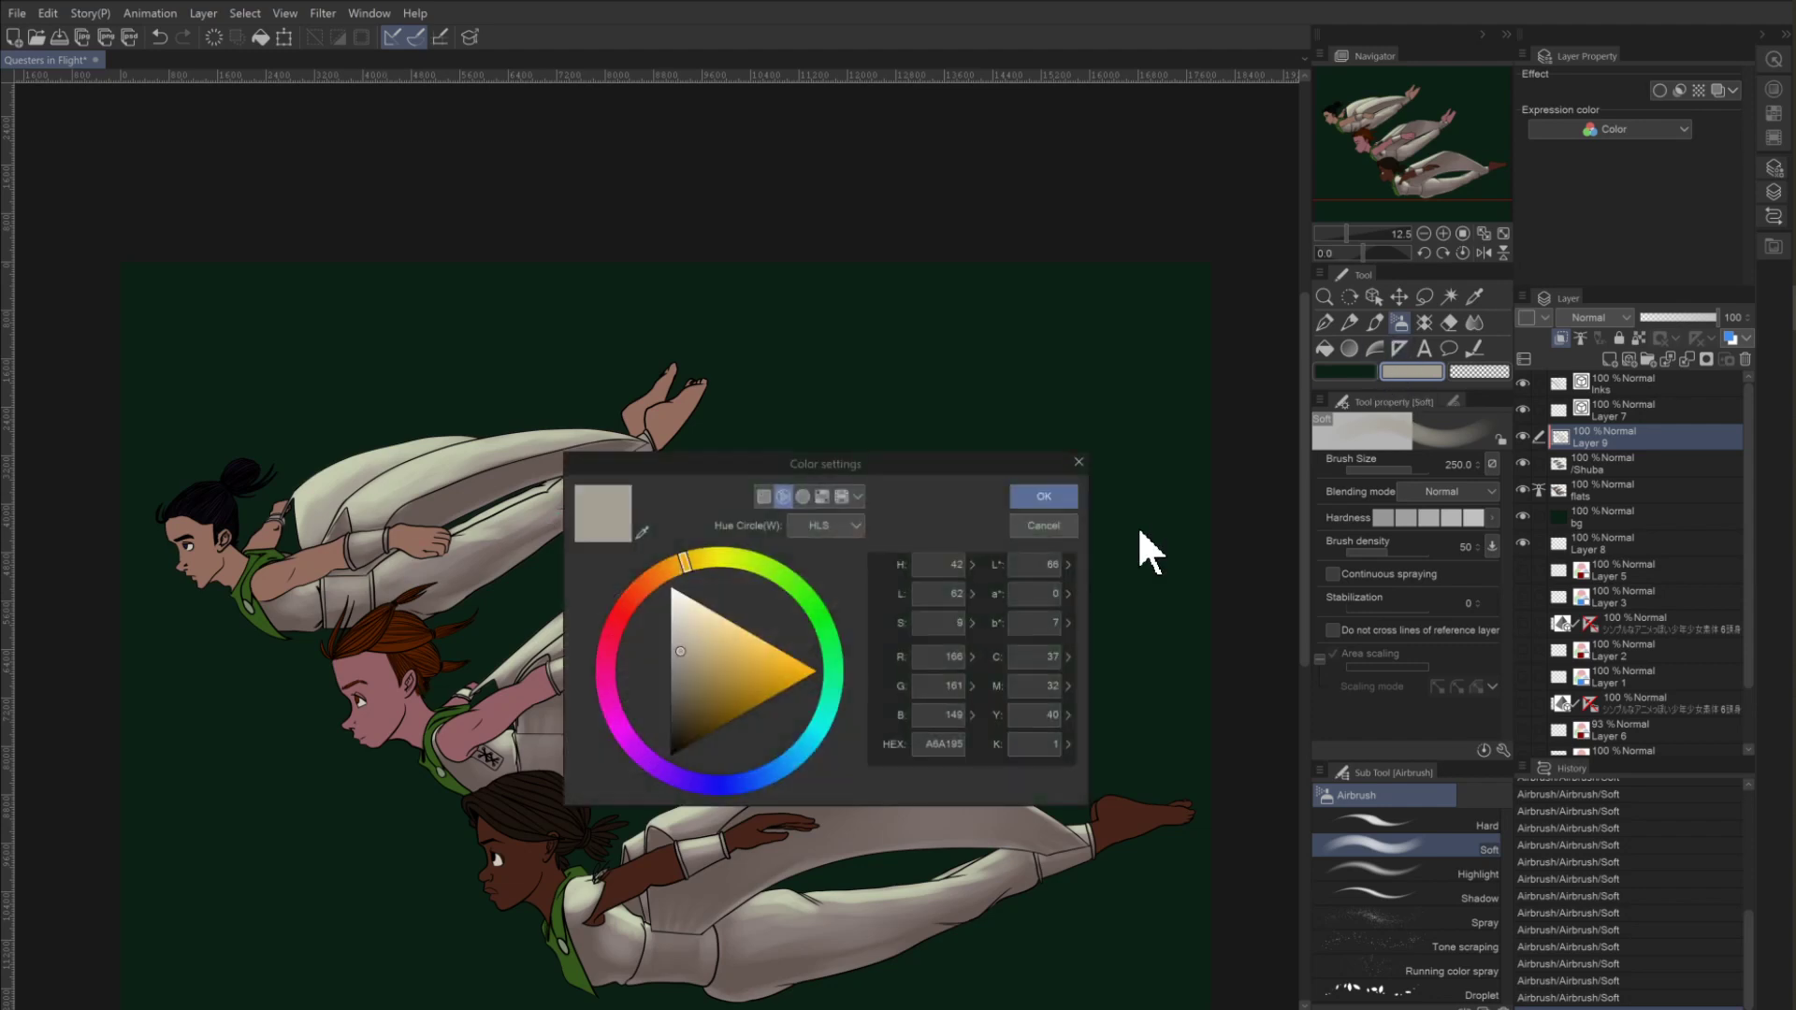
left_click(816, 711)
left_click_drag(680, 689, 666, 679)
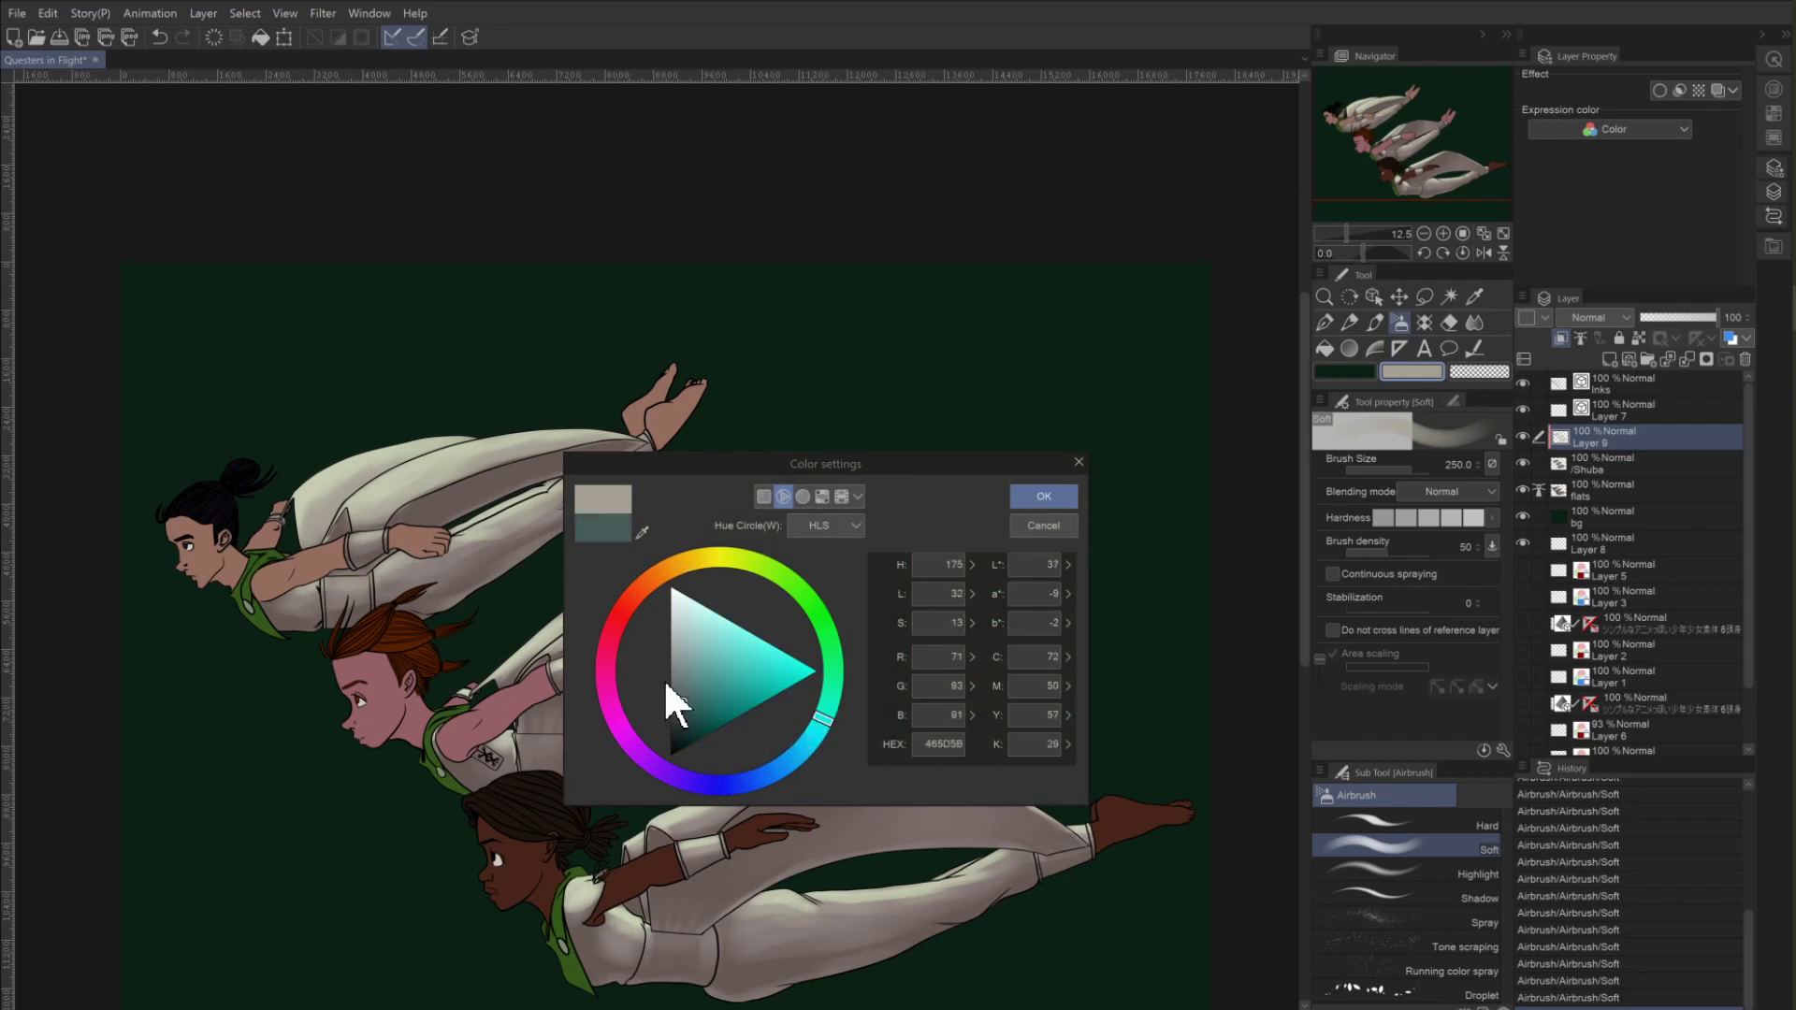
left_click(677, 687)
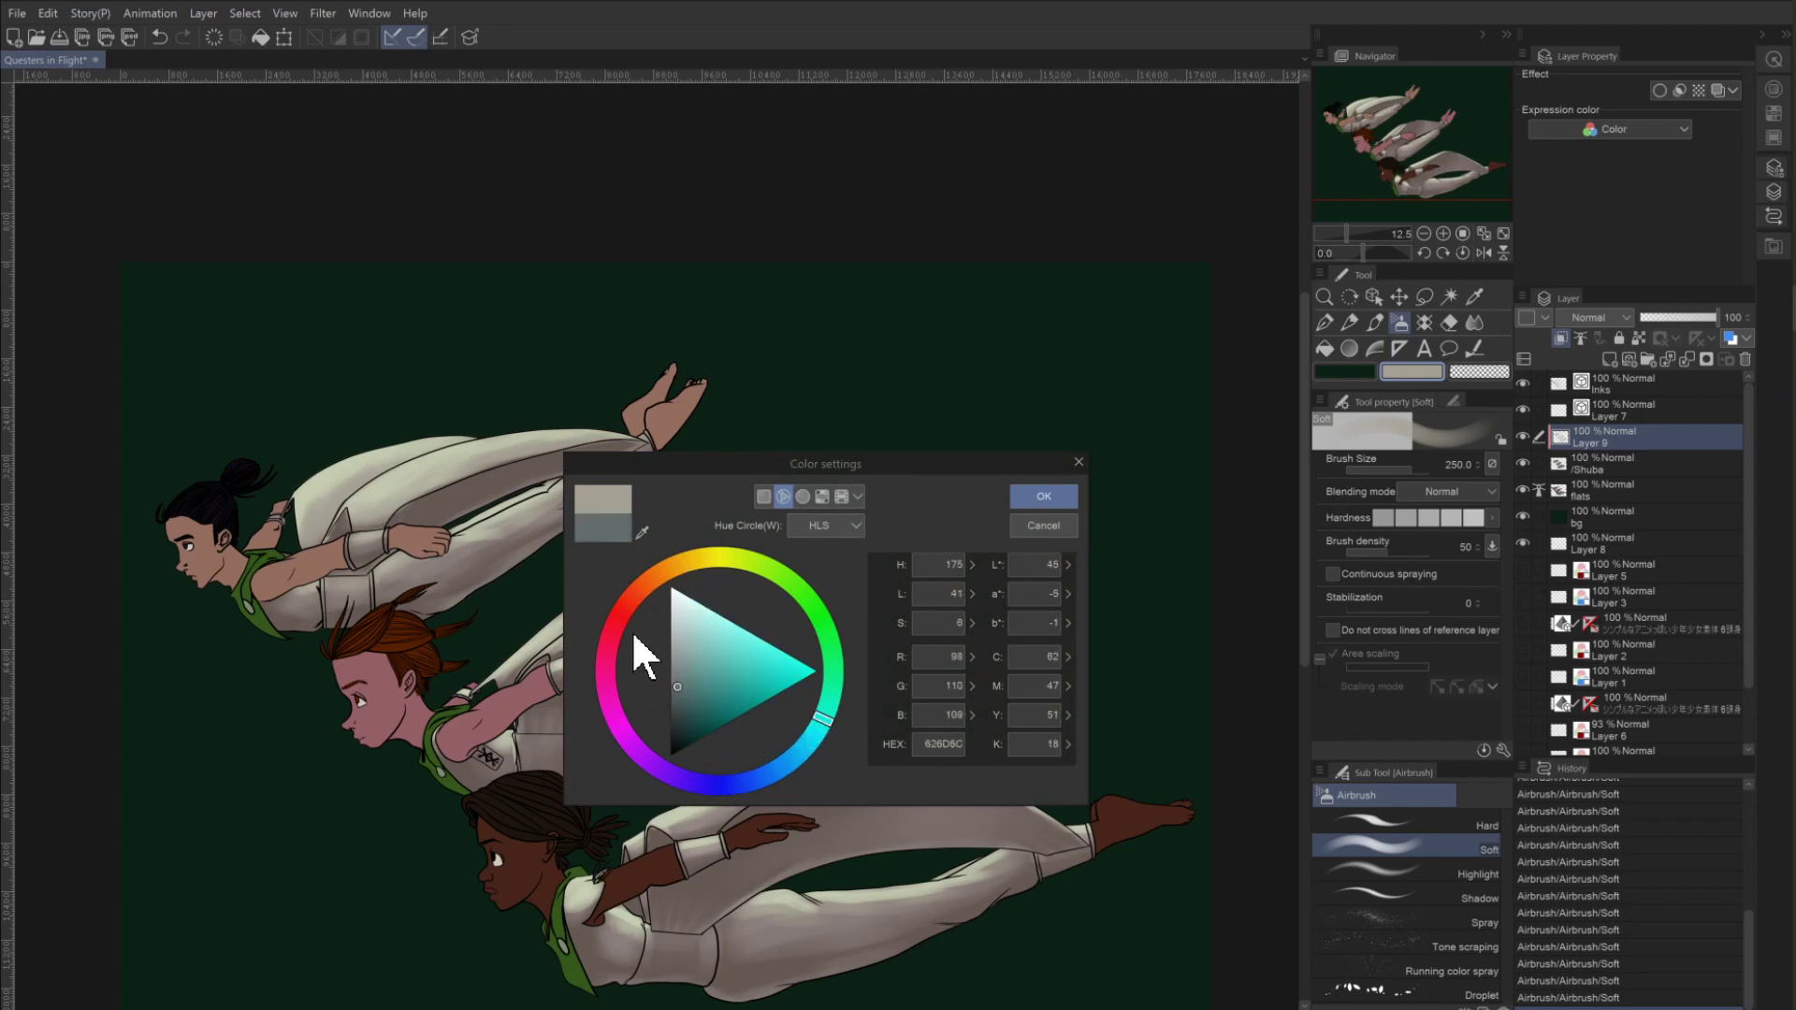
left_click(1040, 490)
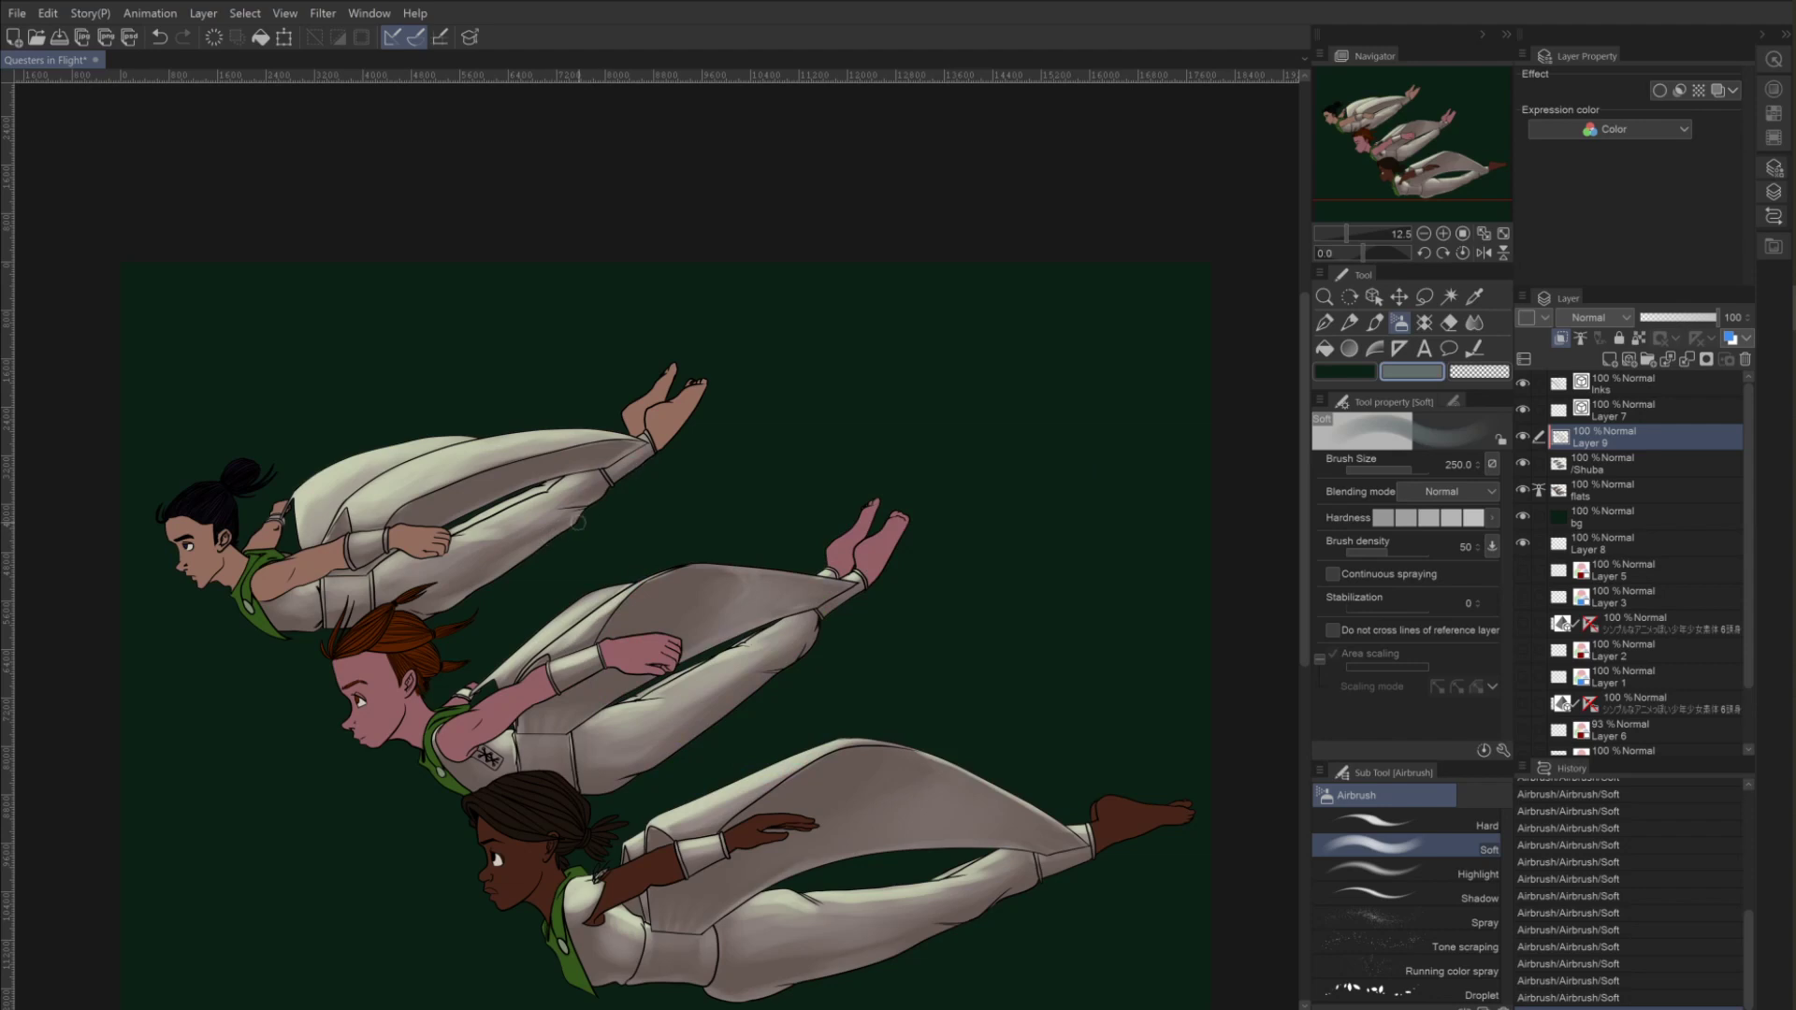
Add a raster layer above Layer 9 and airbrush blue-grey along the underside of the rear figure's lower trouser leg at size 600.
key("]")
key("]")
key("]")
key("]")
left_click(1608, 361)
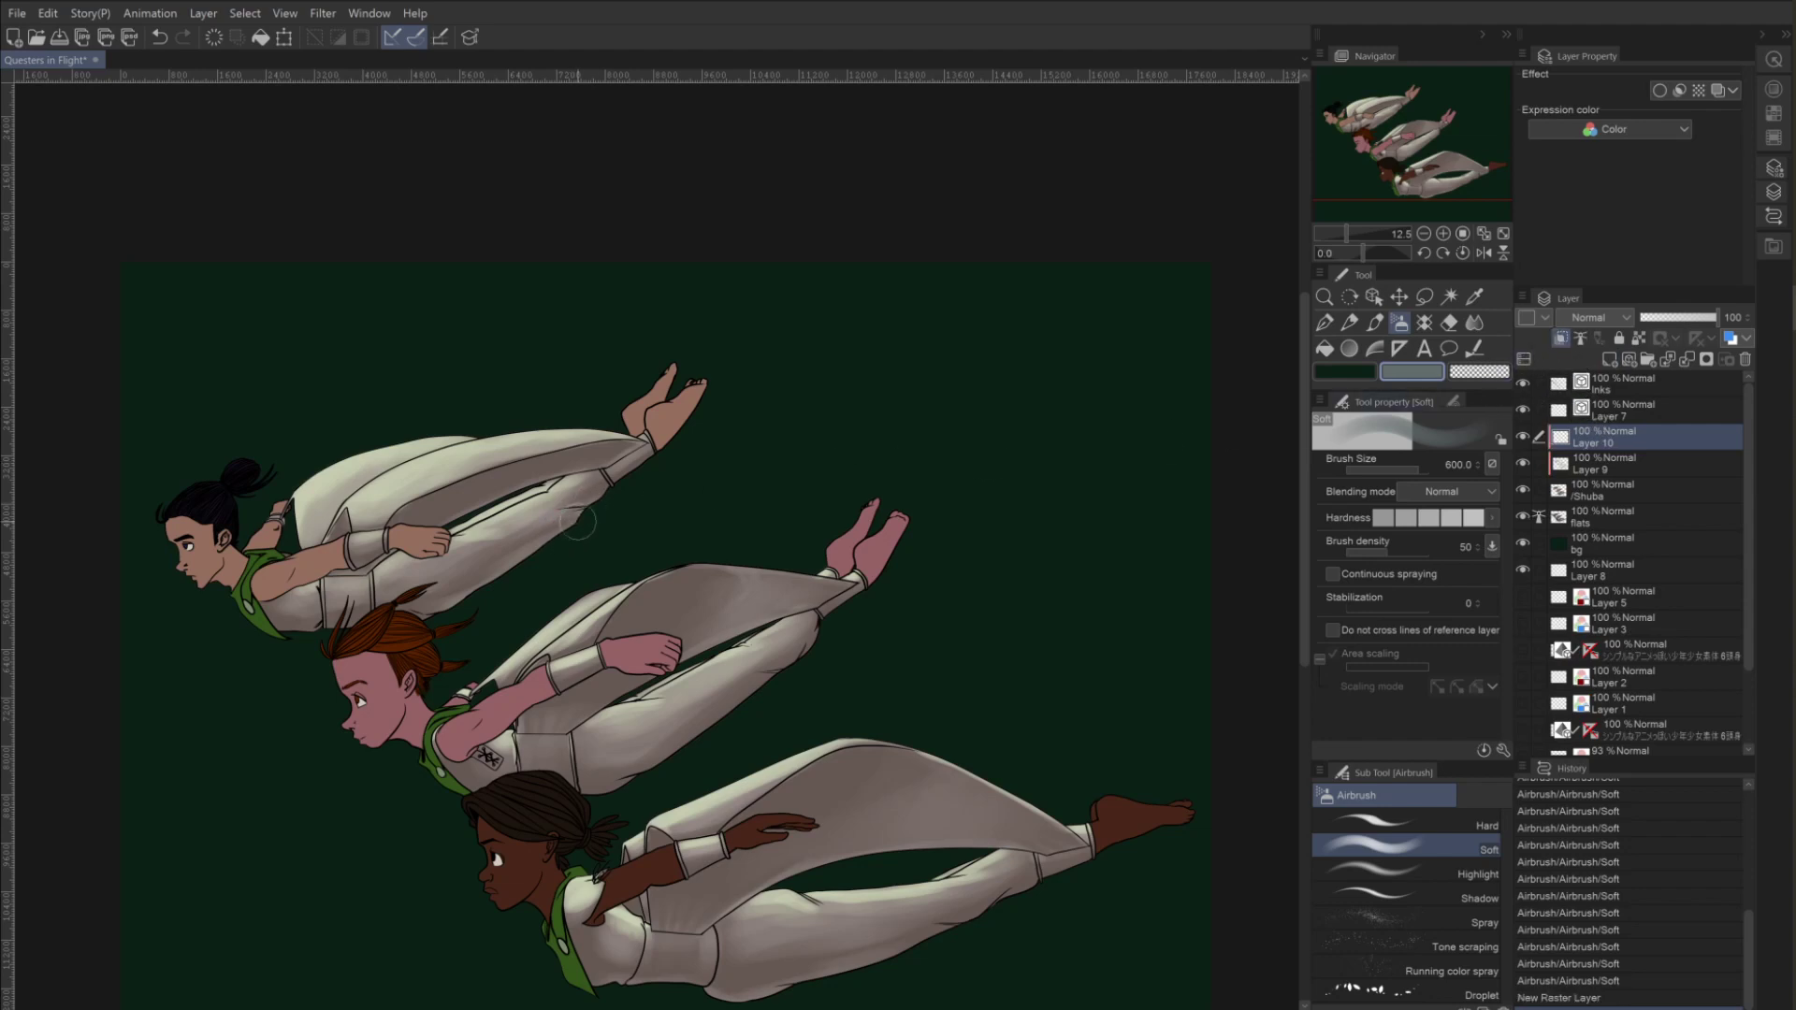
mouse_move(588, 531)
left_mouse_down()
mouse_move(497, 599)
mouse_move(499, 580)
mouse_move(413, 602)
left_mouse_up()
left_click_drag(583, 533, 627, 486)
Airbrush blue-grey along the rear figure's waist and the underside of the torso with a smaller brush.
key("bracketleft")
key("bracketleft")
key("bracketleft")
key("bracketleft")
key("bracketright")
key("bracketright")
left_click_drag(409, 615, 440, 608)
mouse_move(409, 621)
left_mouse_down()
mouse_move(436, 615)
mouse_move(299, 639)
left_mouse_up()
left_click_drag(299, 639, 291, 628)
Airbrush blue-grey shading over the middle figure's upper thigh, adjusting the brush size to 700.
key("bracketleft")
key("bracketleft")
key("bracketleft")
key("bracketleft")
key("bracketleft")
key("bracketright")
key("bracketright")
key("bracketright")
key("bracketright")
key("bracketright")
key("bracketright")
key("bracketright")
key("bracketright")
key("bracketright")
key("bracketright")
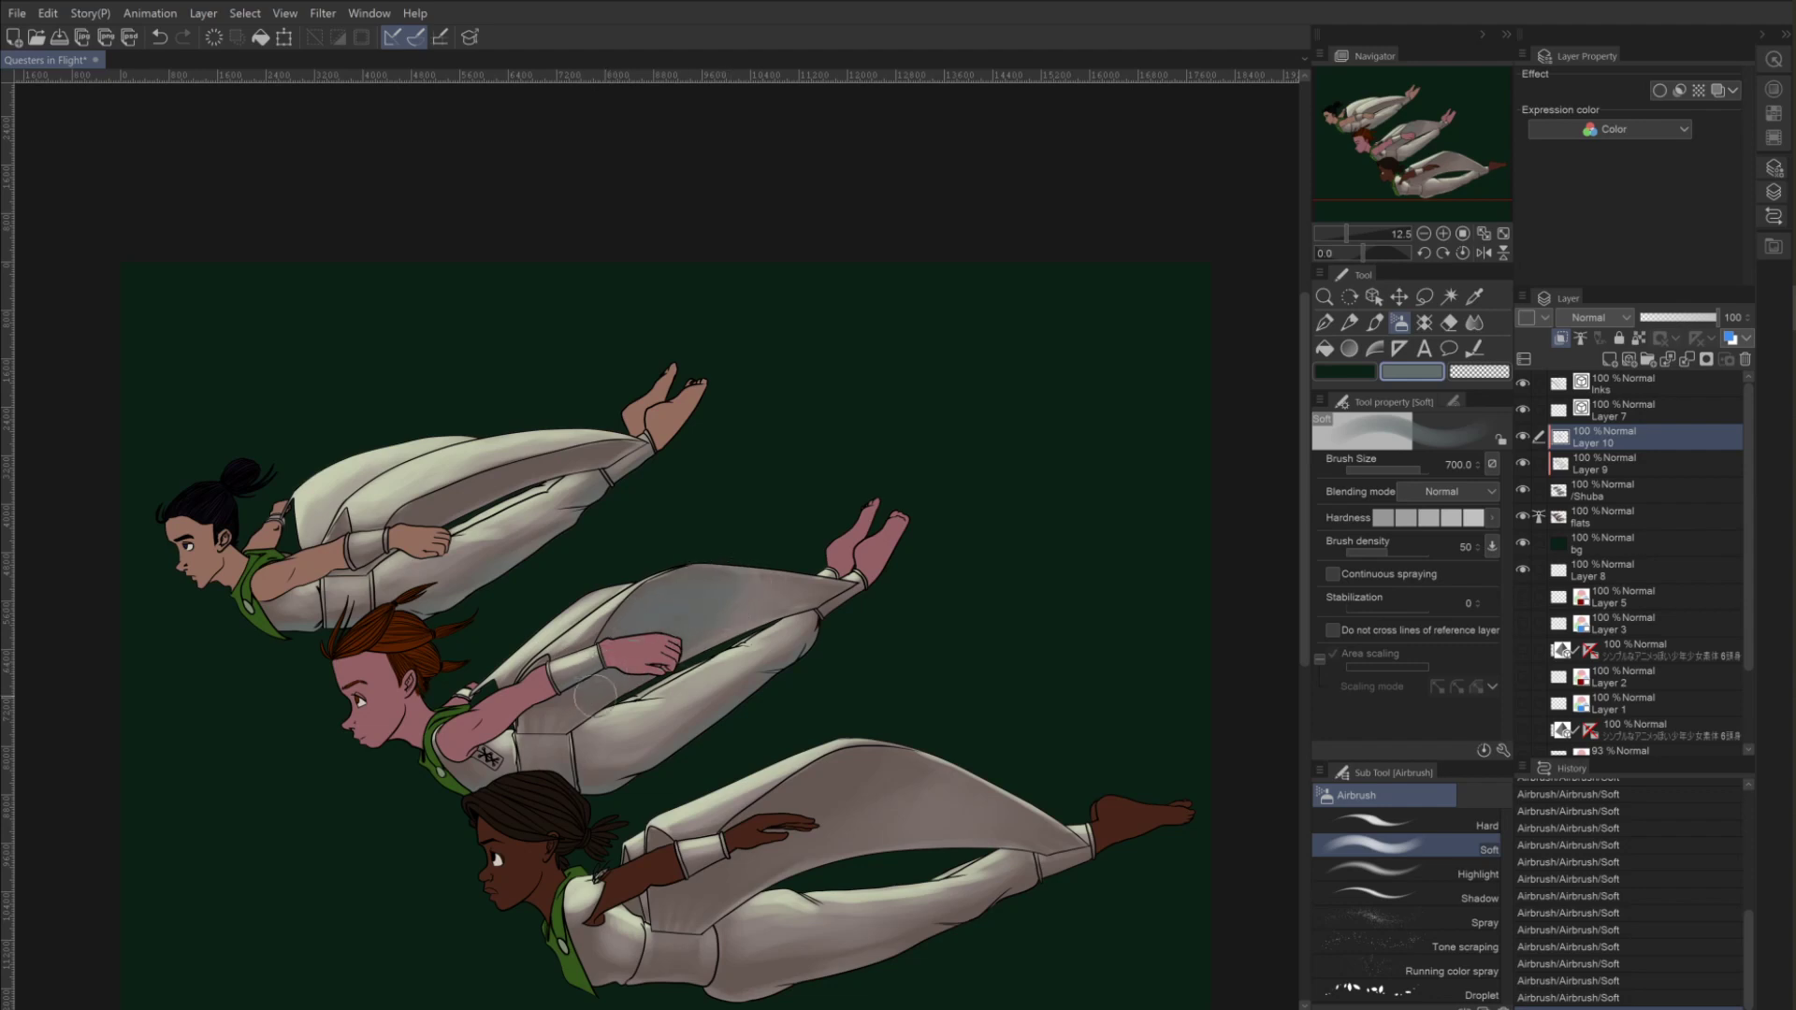
Move Layer 10 below Layer 9 and airbrush blue-grey on the middle figure's hip and lower torso at size 700.
left_click_drag(1603, 444, 1595, 473)
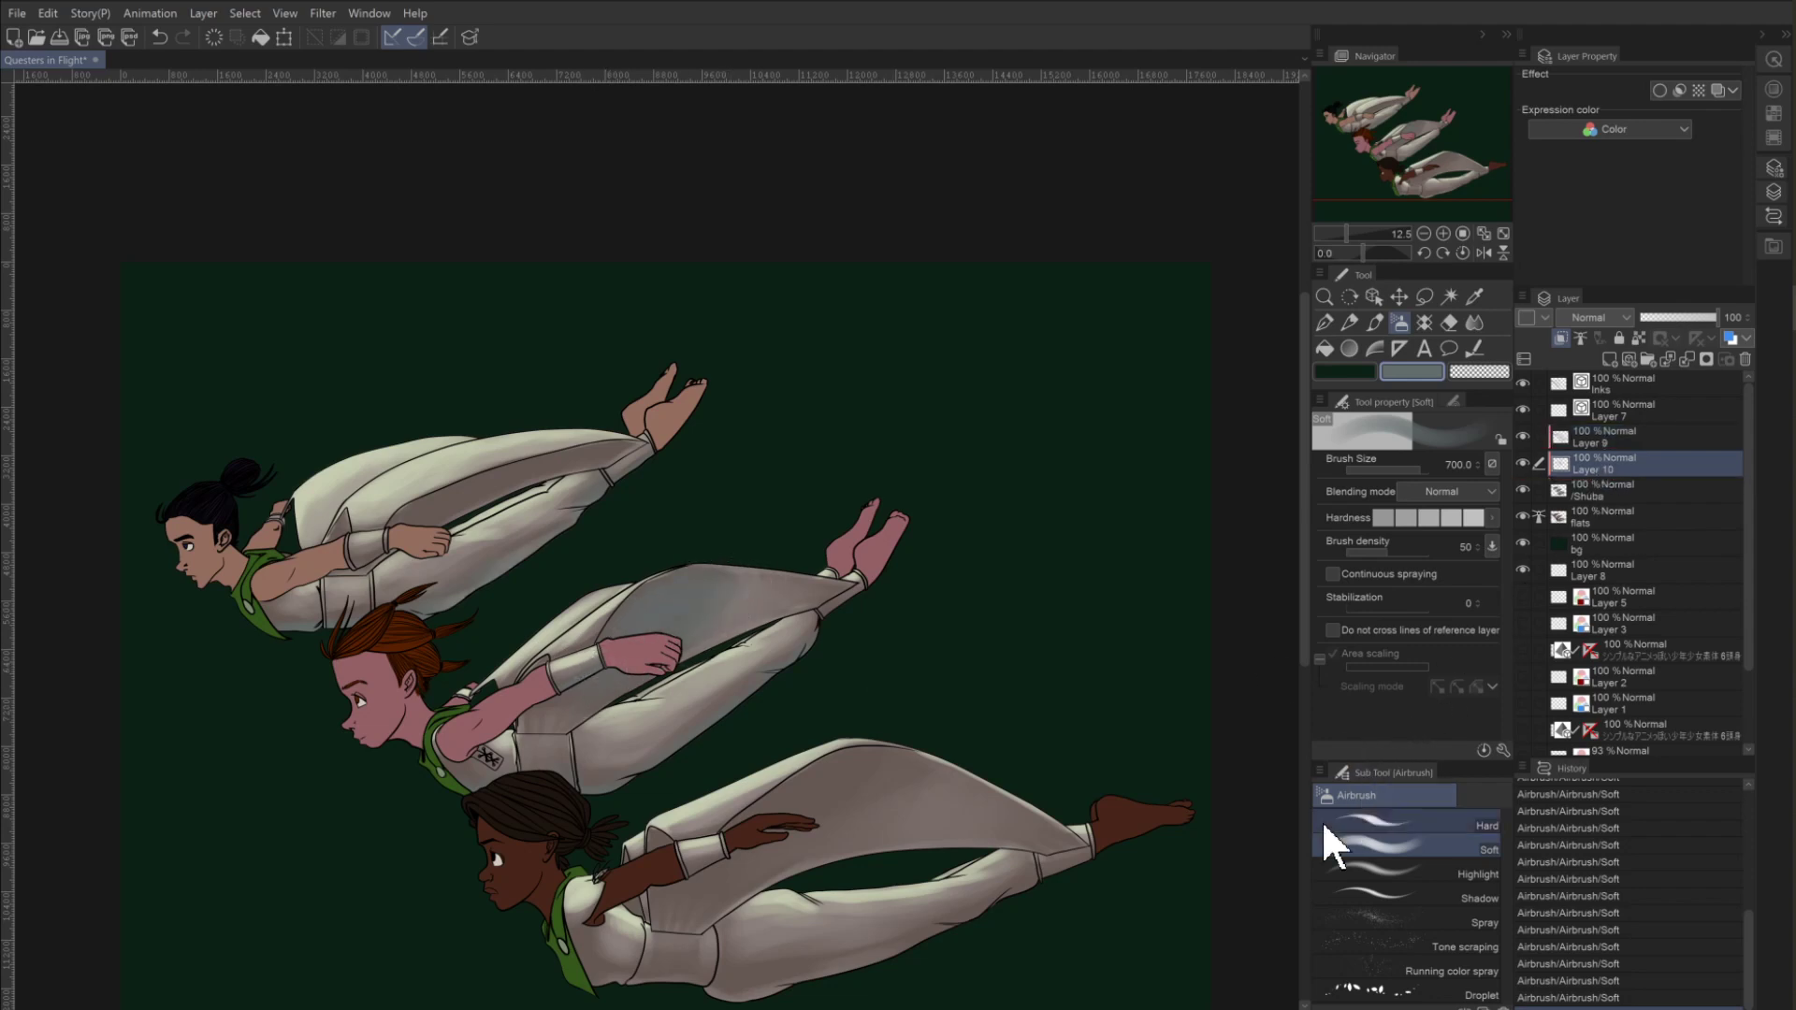
left_click_drag(596, 675, 572, 685)
mouse_move(599, 674)
left_mouse_down()
mouse_move(654, 620)
mouse_move(576, 697)
left_mouse_up()
left_click_drag(536, 763, 572, 804)
mouse_move(573, 800)
left_mouse_down()
mouse_move(651, 778)
mouse_move(590, 805)
left_mouse_up()
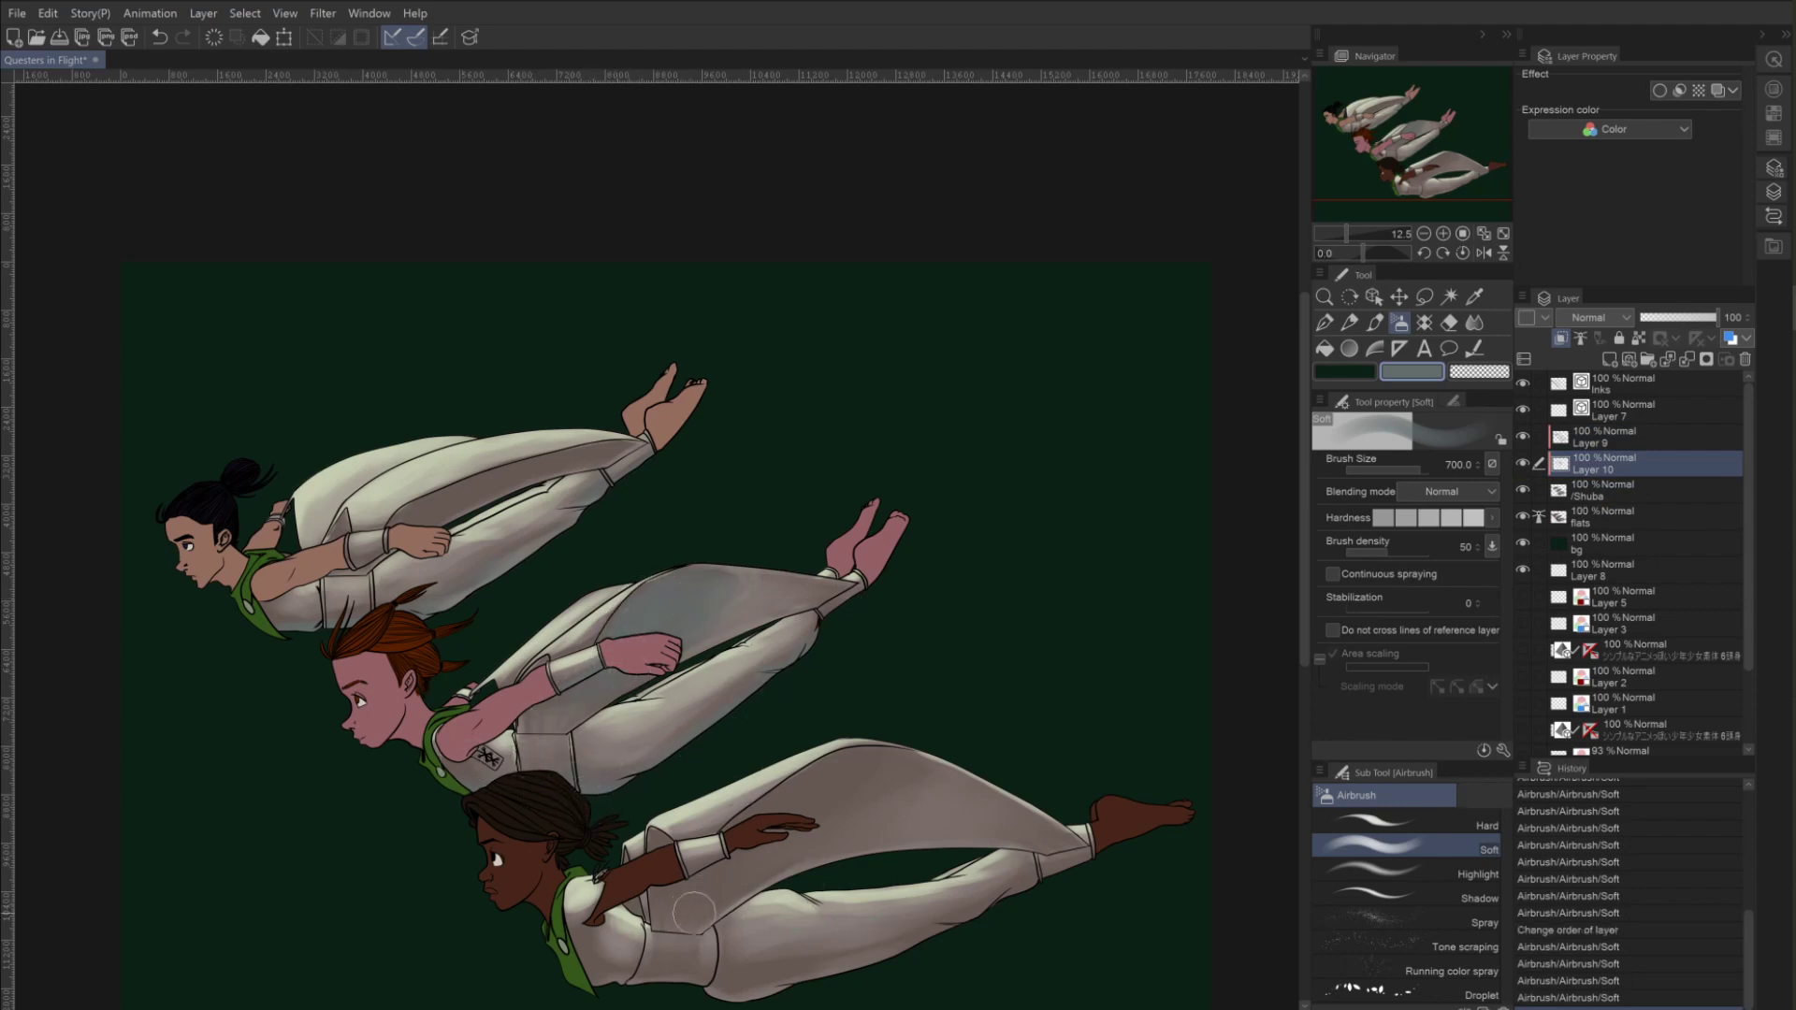
Airbrush blue-grey over the front figure's thigh and the underside of the outfit, and move Layer 10 back above Layer 9.
mouse_move(713, 881)
left_mouse_down()
mouse_move(846, 748)
mouse_move(777, 819)
mouse_move(806, 840)
mouse_move(670, 859)
mouse_move(646, 833)
mouse_move(620, 877)
mouse_move(739, 838)
mouse_move(641, 892)
mouse_move(734, 861)
mouse_move(697, 884)
left_mouse_up()
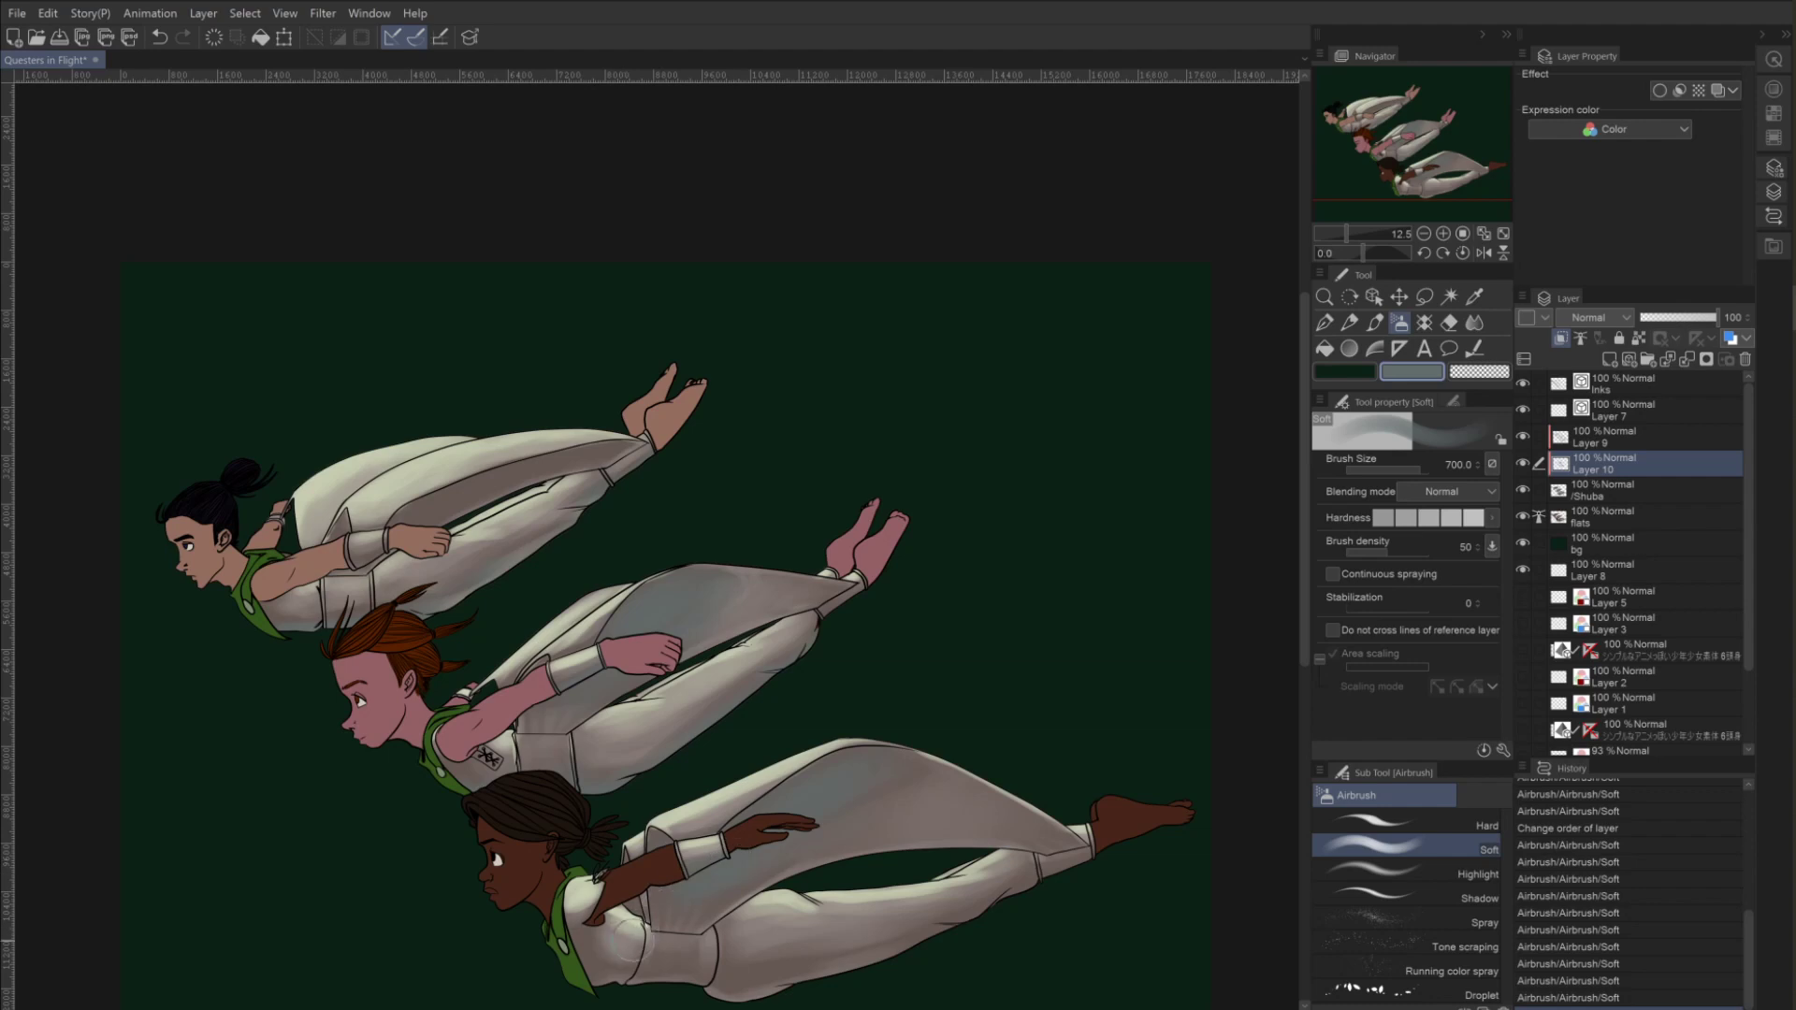
mouse_move(709, 986)
left_mouse_down()
mouse_move(844, 973)
mouse_move(748, 991)
left_mouse_up()
mouse_move(828, 979)
left_mouse_down()
mouse_move(685, 976)
mouse_move(703, 995)
mouse_move(633, 998)
mouse_move(660, 984)
mouse_move(576, 991)
mouse_move(427, 956)
left_mouse_up()
left_click_drag(1607, 457, 1613, 442)
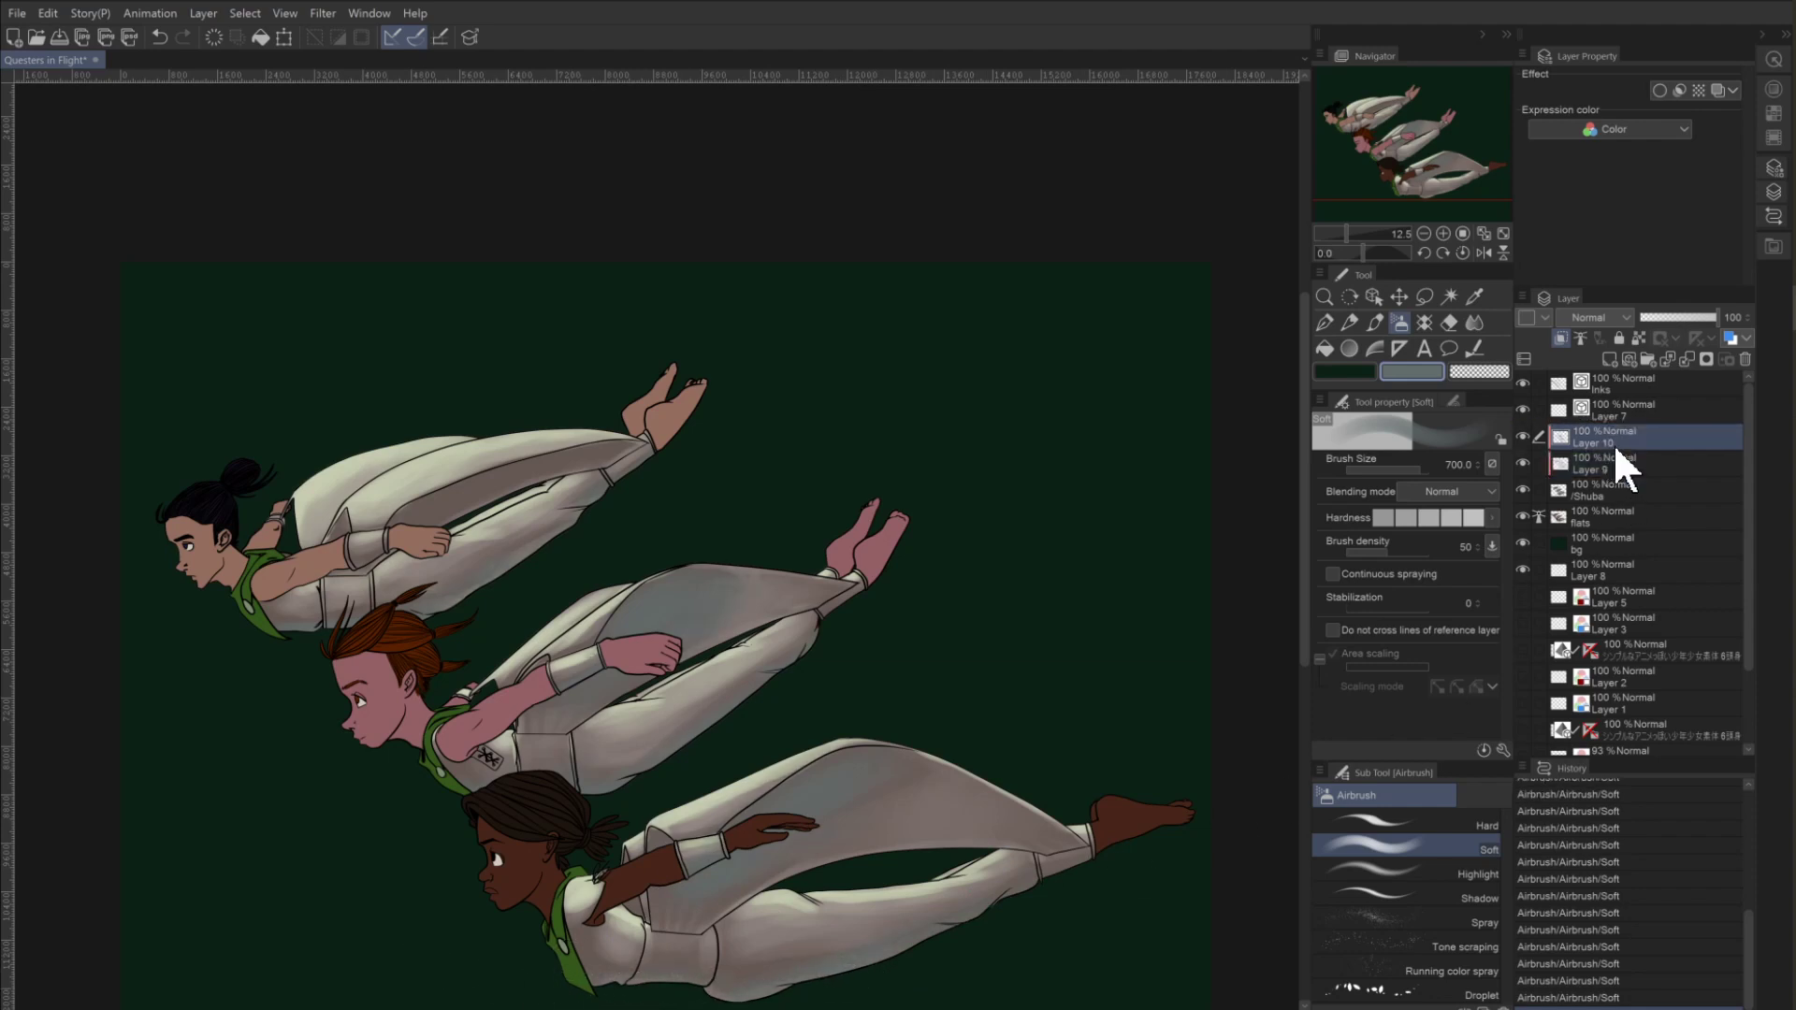
Erase excess blue-grey from the front and middle figures' trousers using the airbrush with transparent colour at size 200.
left_click(1476, 372)
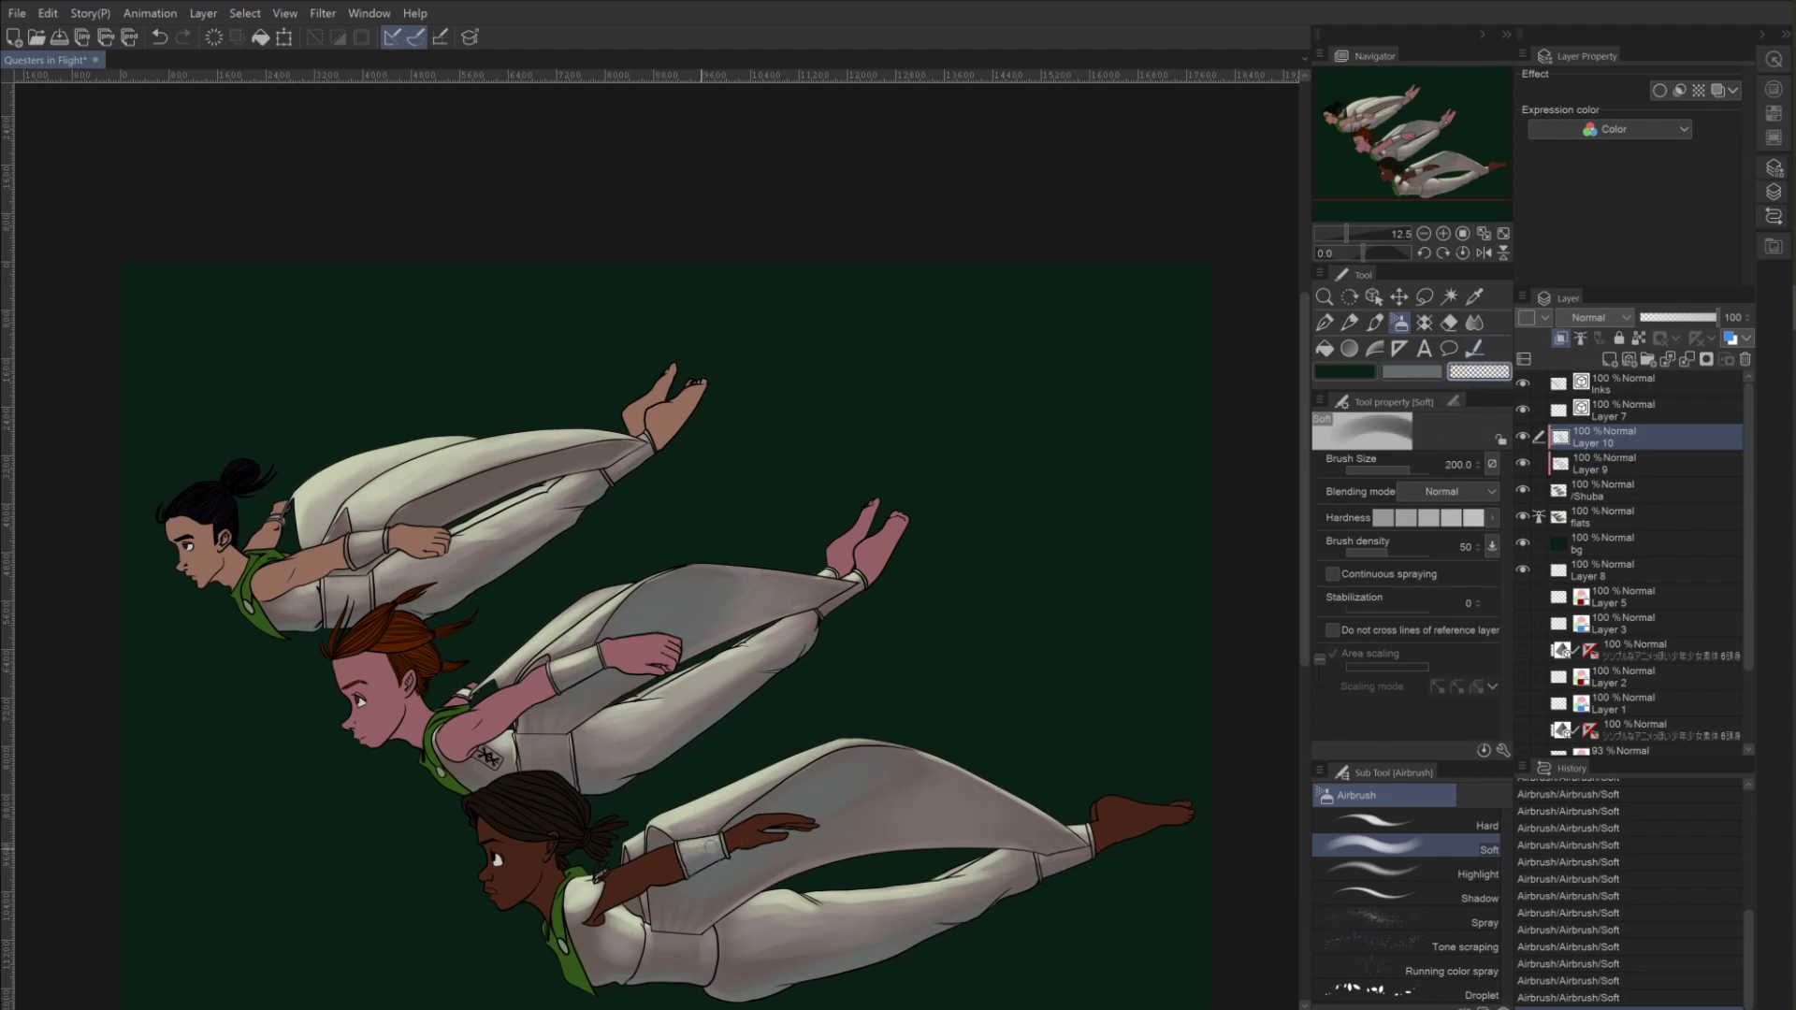
left_click_drag(730, 844, 651, 891)
mouse_move(758, 978)
left_mouse_down()
mouse_move(933, 918)
mouse_move(865, 951)
mouse_move(846, 958)
mouse_move(890, 941)
mouse_move(798, 963)
mouse_move(990, 895)
left_mouse_up()
left_click_drag(694, 973, 682, 969)
left_click_drag(684, 974, 587, 967)
left_click_drag(713, 701, 595, 772)
left_click_drag(759, 663, 798, 639)
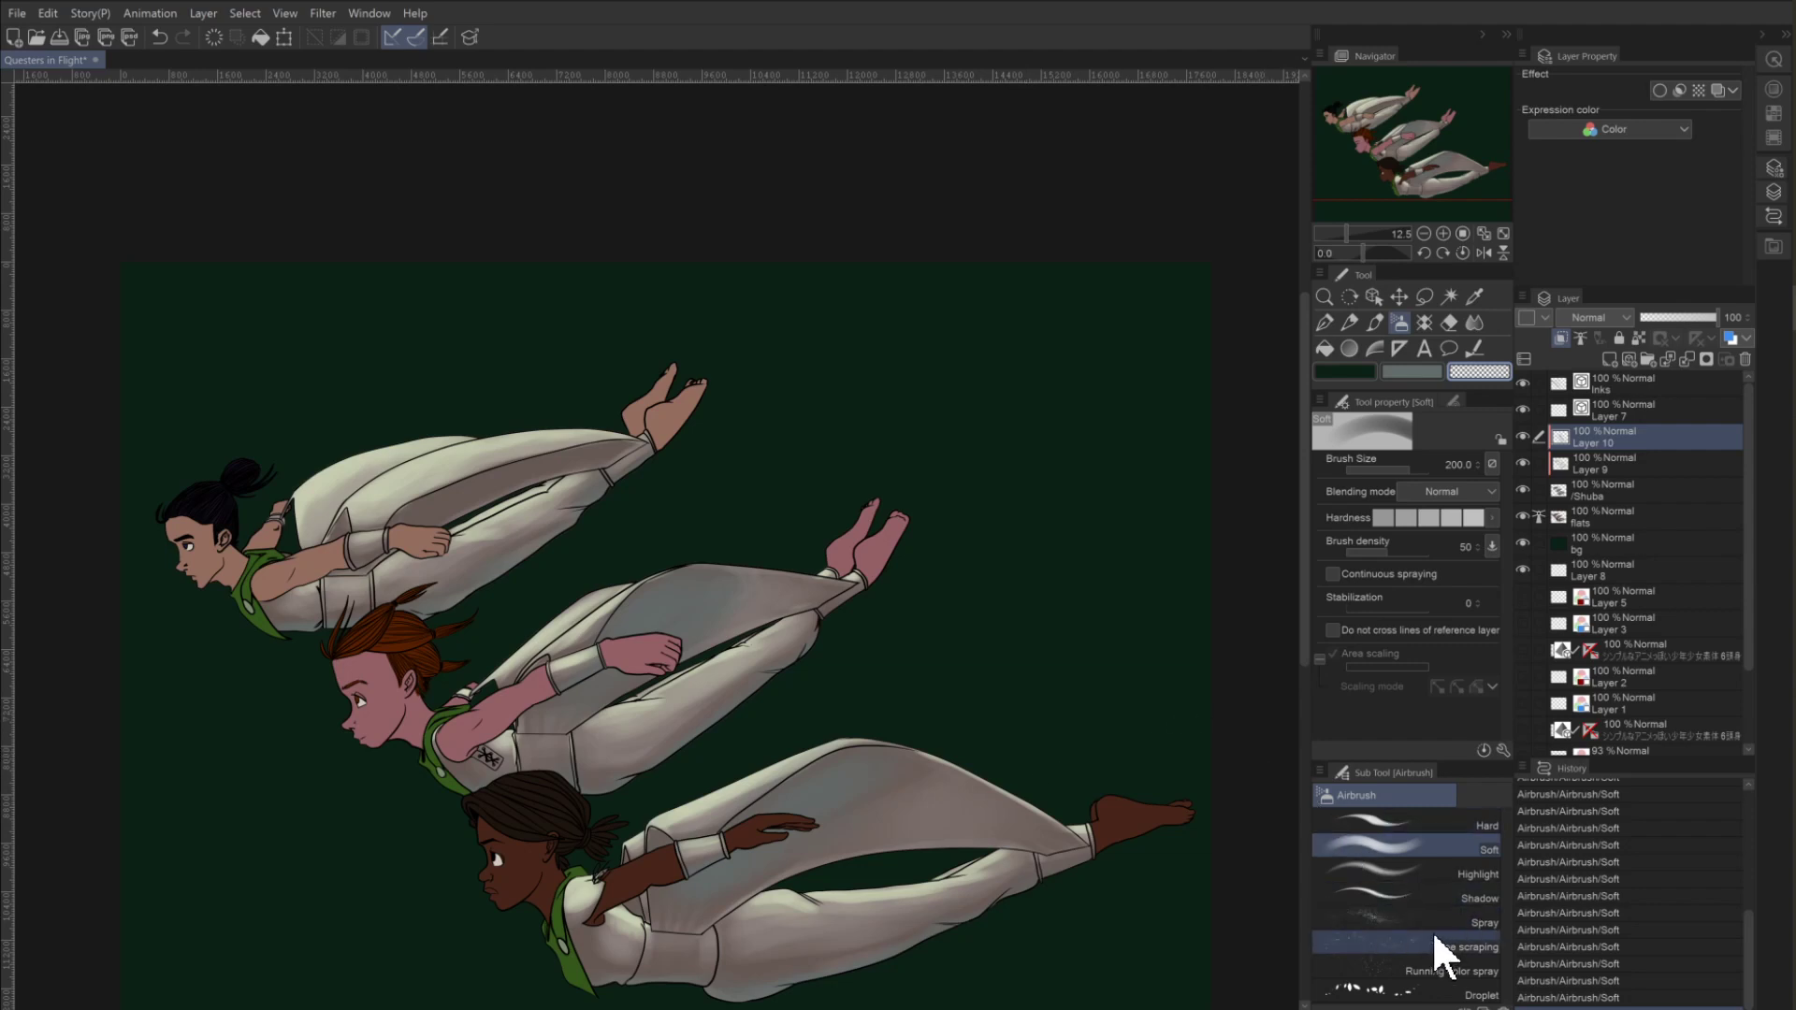
Compare the outfits with and without the blue-grey shading by toggling Layer 10's visibility.
left_click(1523, 436)
left_click(1523, 435)
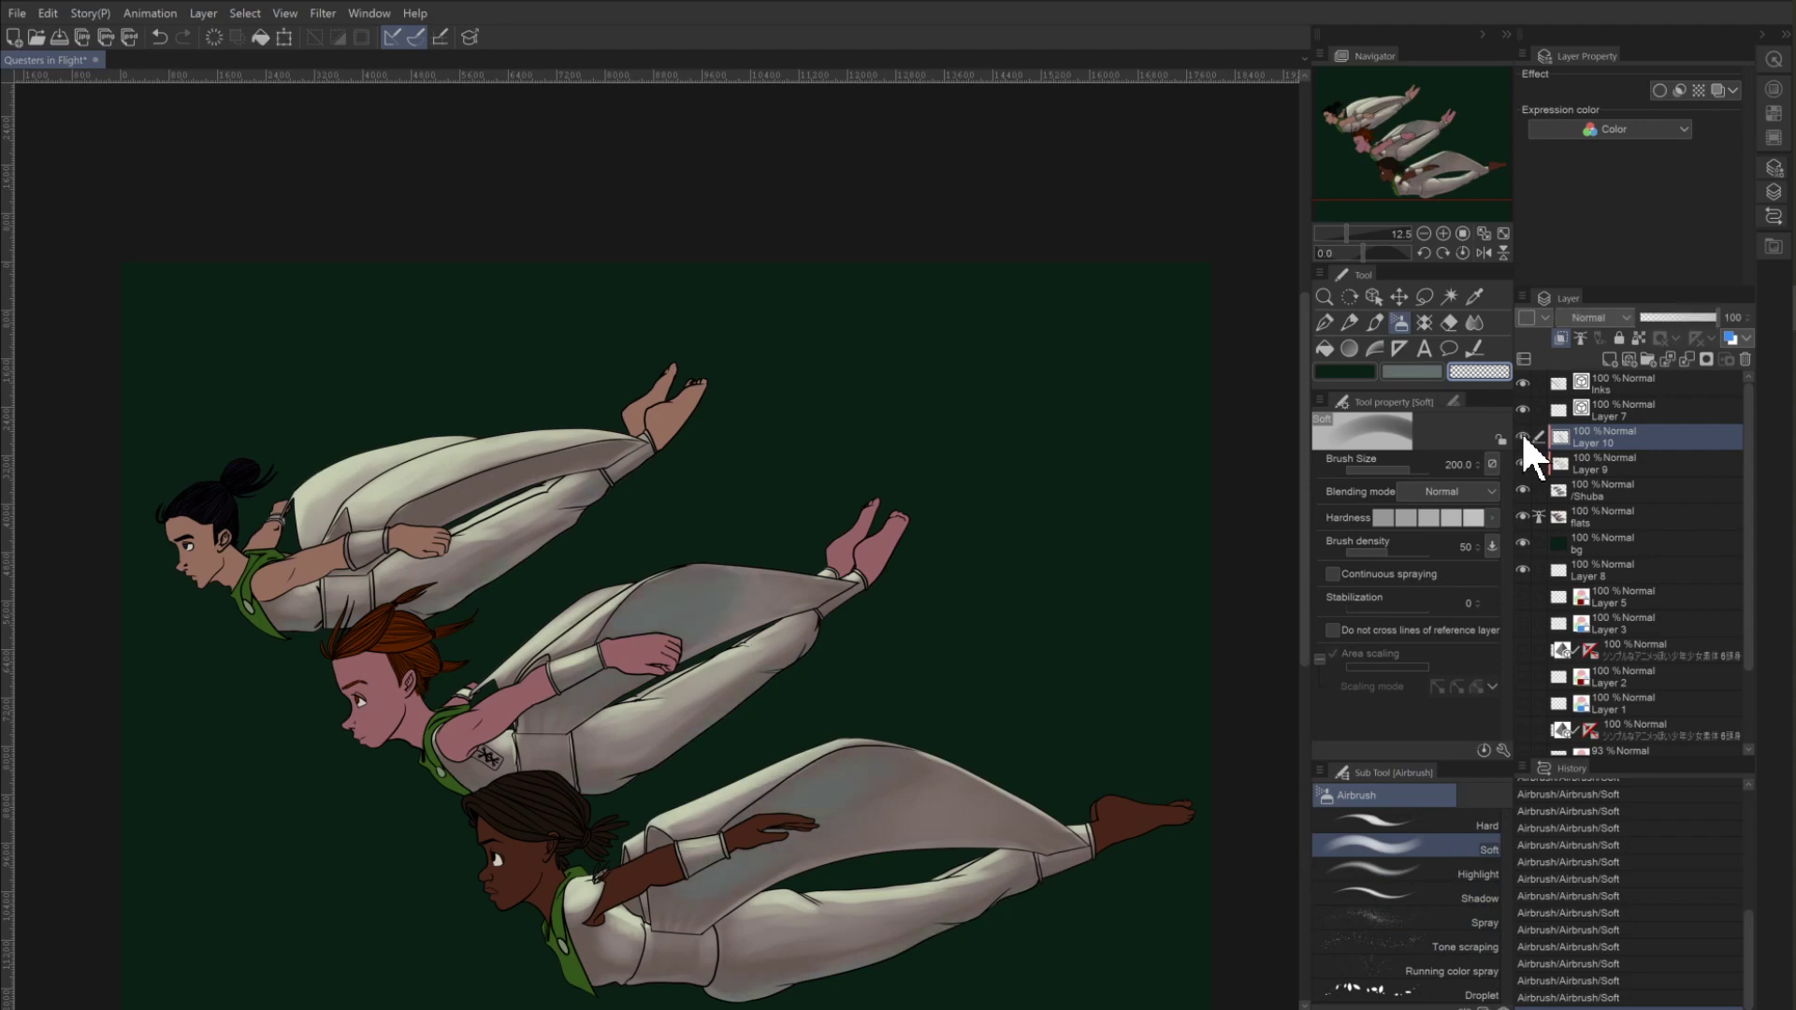
left_click(1521, 435)
left_click(1523, 435)
Soften the blue-grey on the middle and front figures' thighs with a larger transparent airbrush.
key("bracketright")
key("bracketright")
key("bracketright")
key("bracketright")
key("bracketright")
key("bracketright")
Return to the blue-grey colour and airbrush the rear figure's trouser folds at size 250, reducing the brush to 120.
left_click(1412, 373)
key("bracketleft")
key("bracketleft")
key("bracketleft")
key("bracketleft")
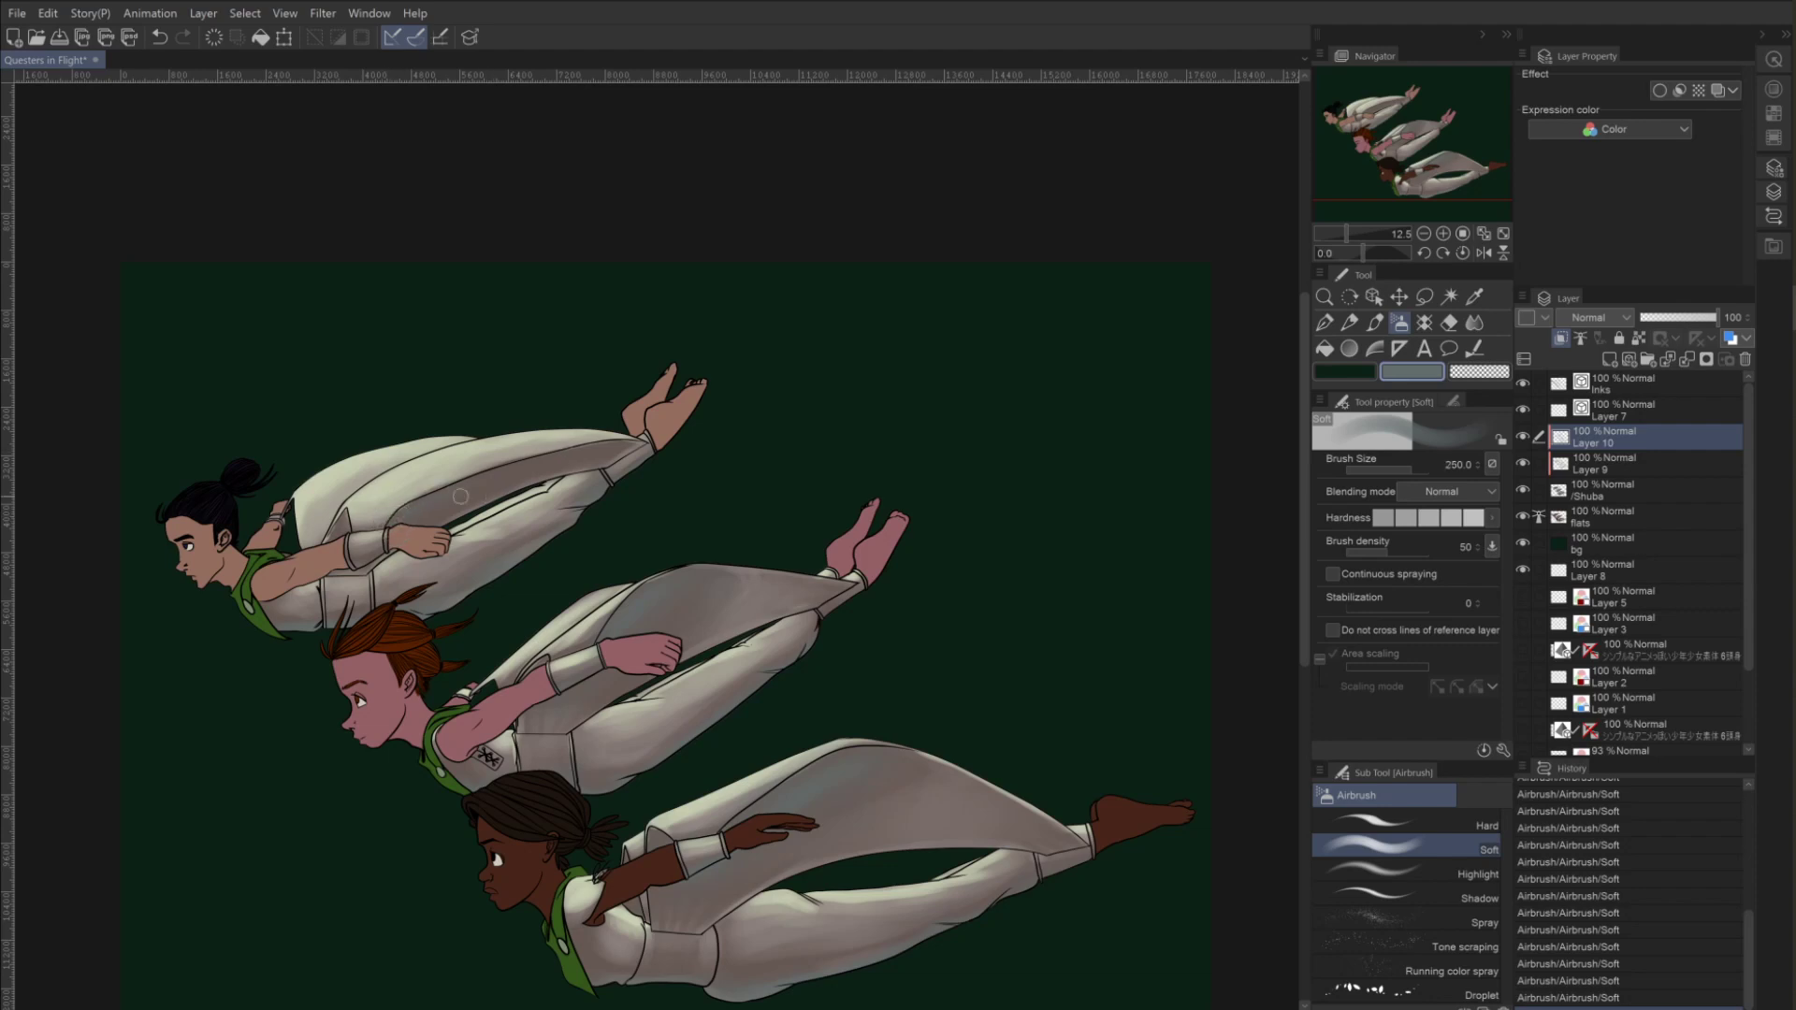
key("bracketleft")
key("bracketleft")
key("bracketright")
Choose the Auto Select tool for referred layers and add a new raster layer directly above the flats layer.
double_click(1422, 233)
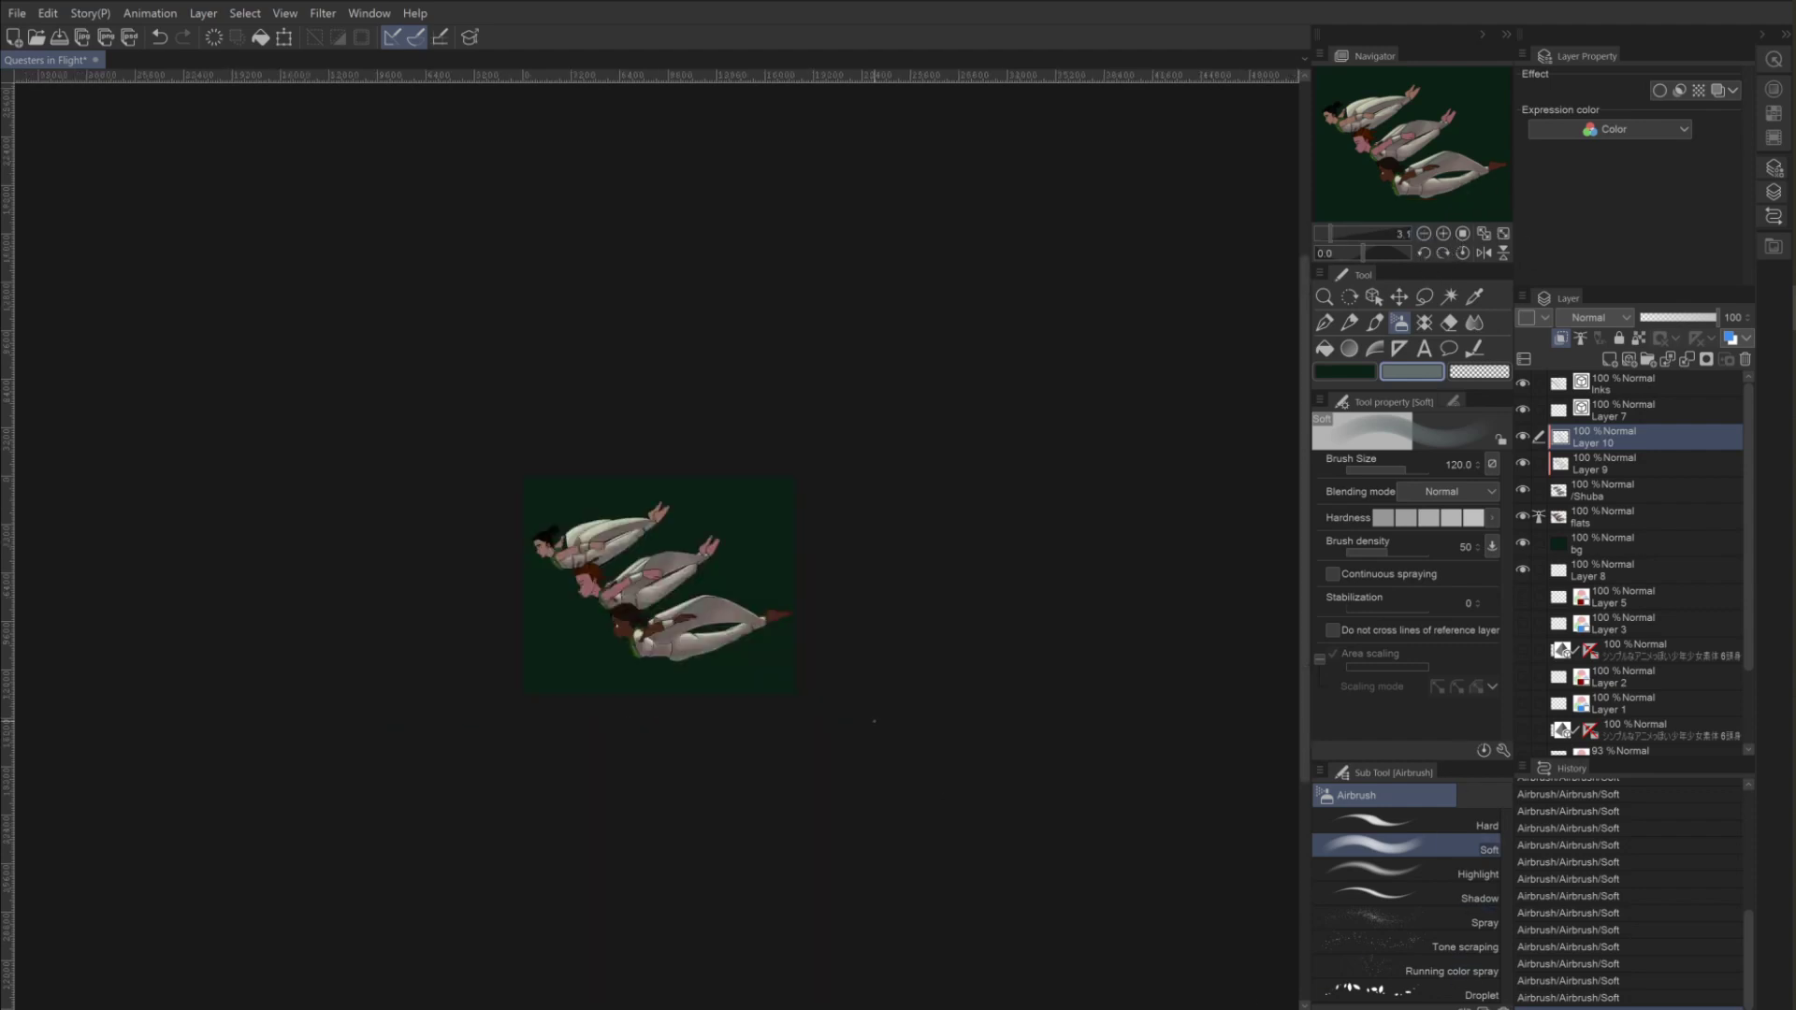
left_click_drag(439, 524, 546, 606)
scroll(1440, 236, "up", 5)
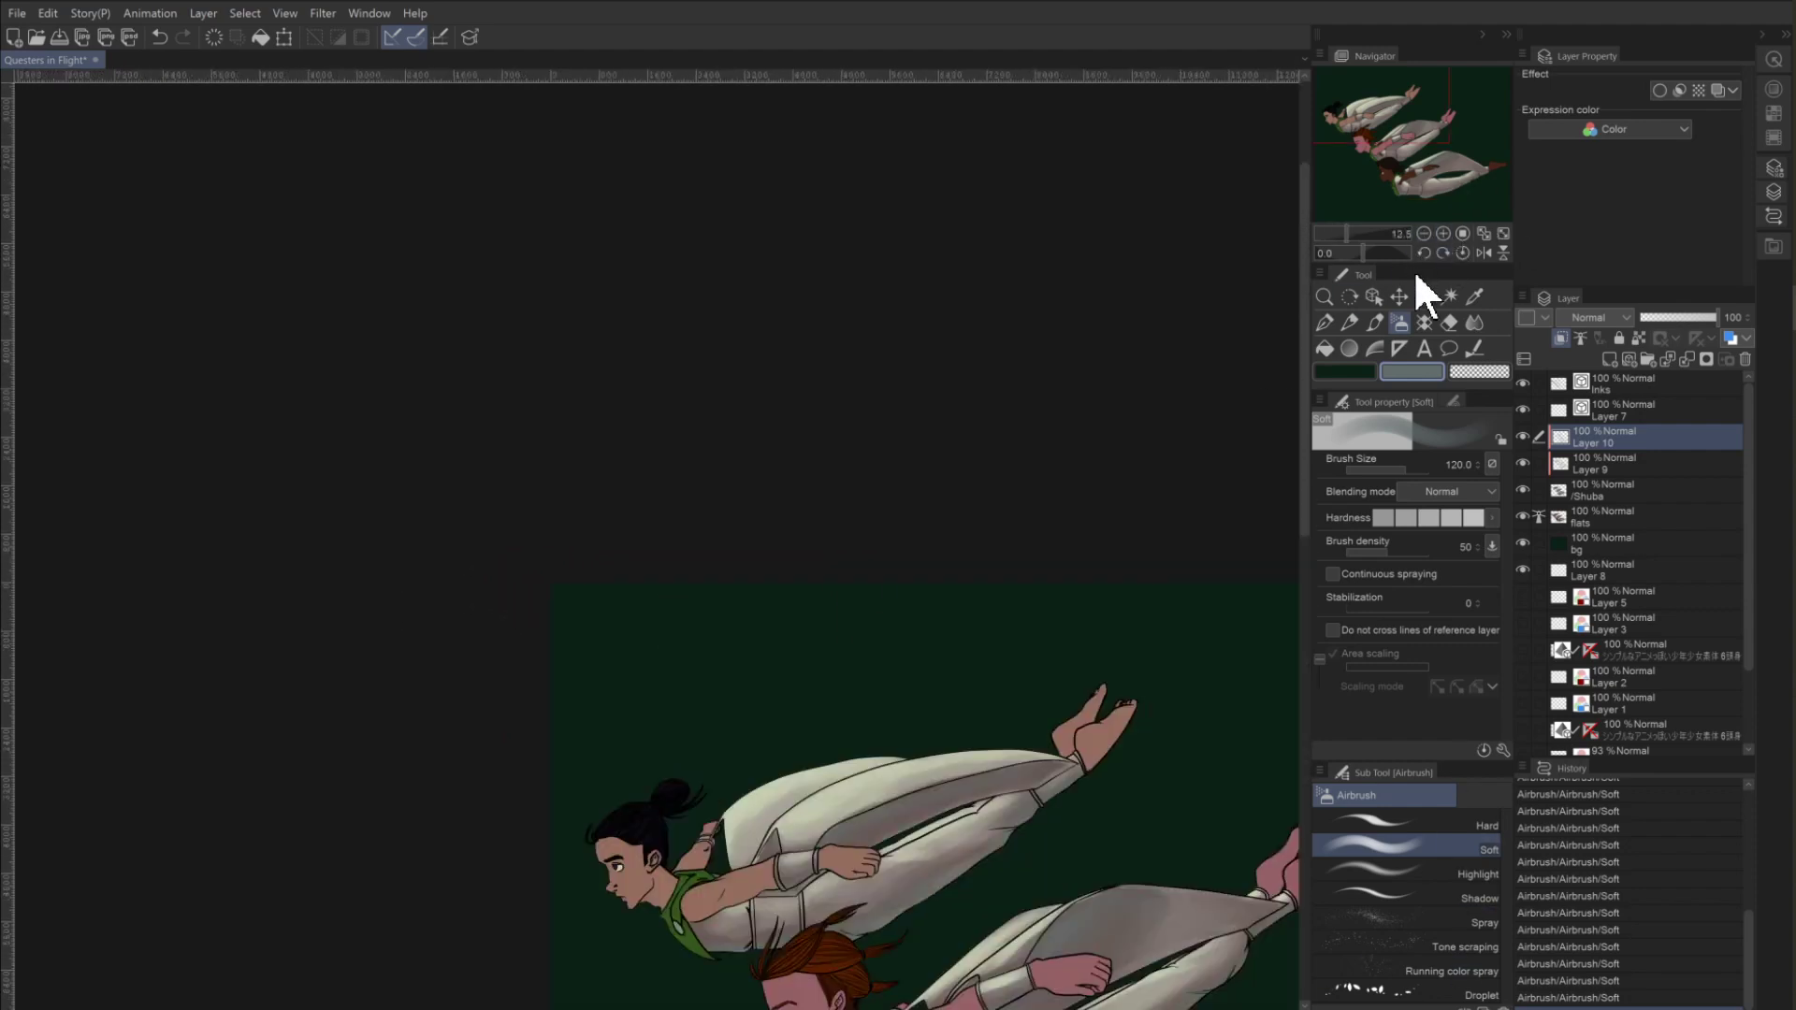
left_click_drag(666, 732, 608, 512)
left_click(1443, 234)
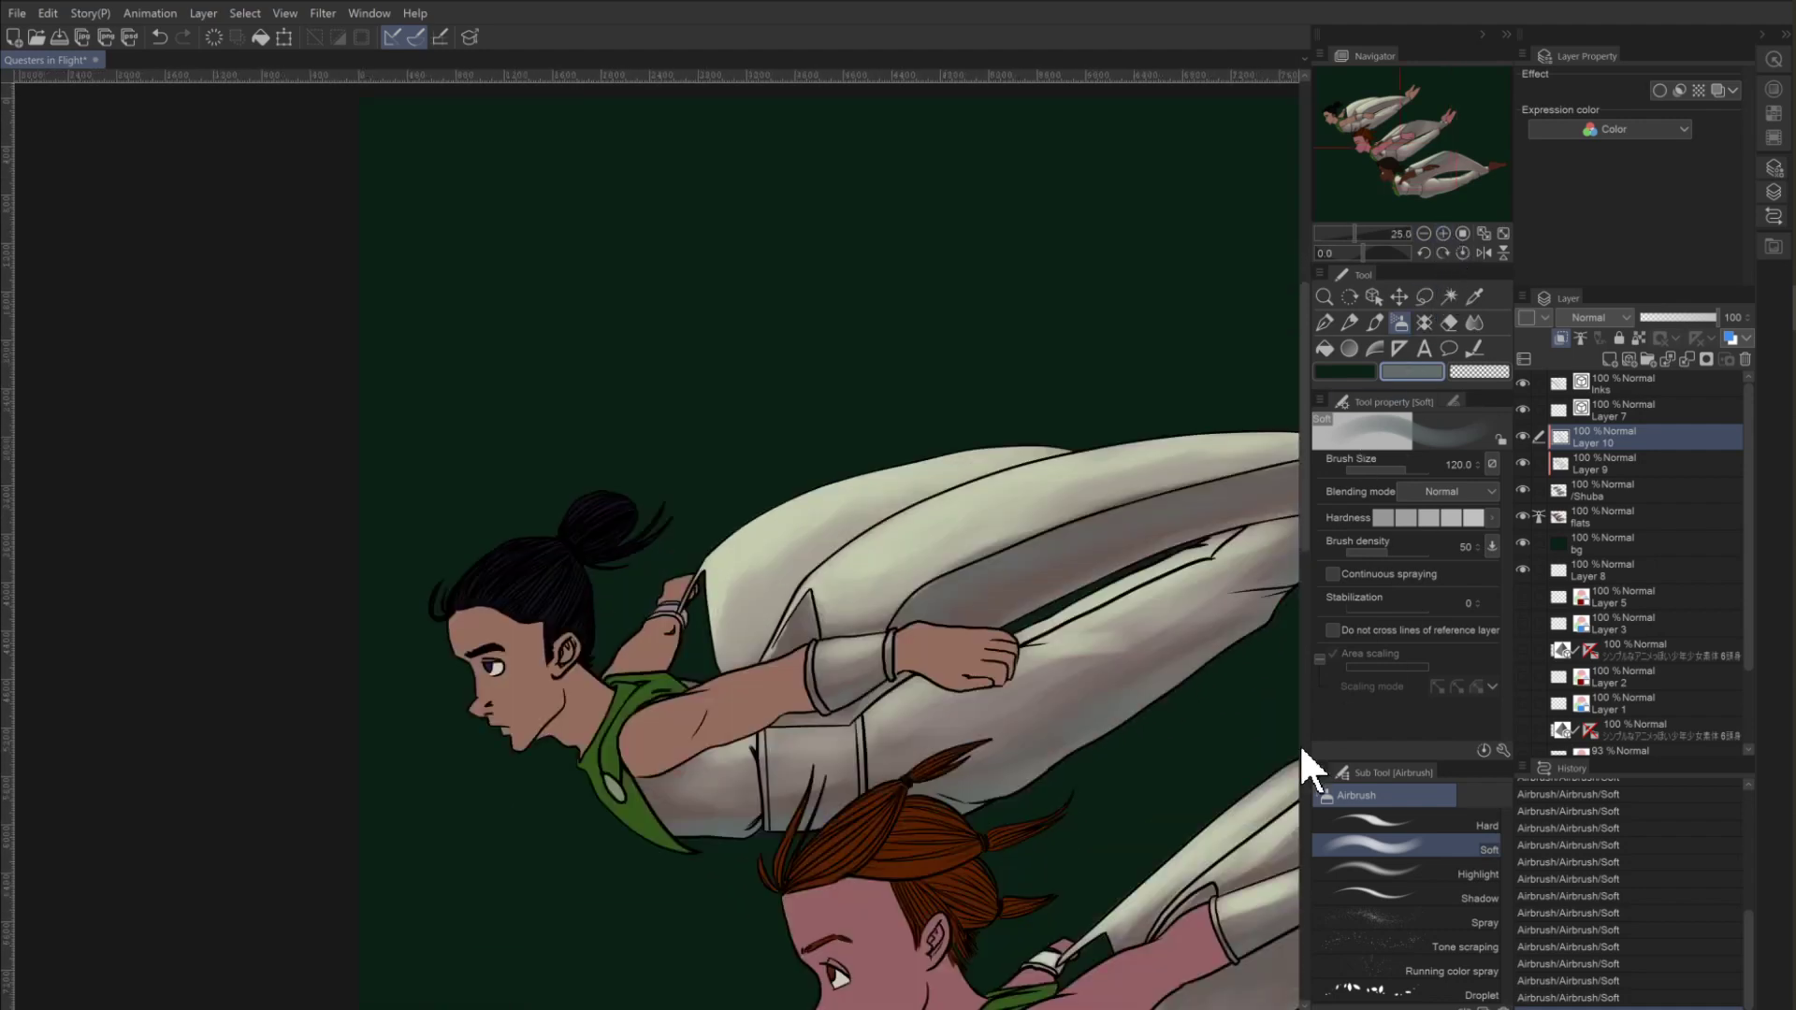
left_click_drag(866, 757, 606, 559)
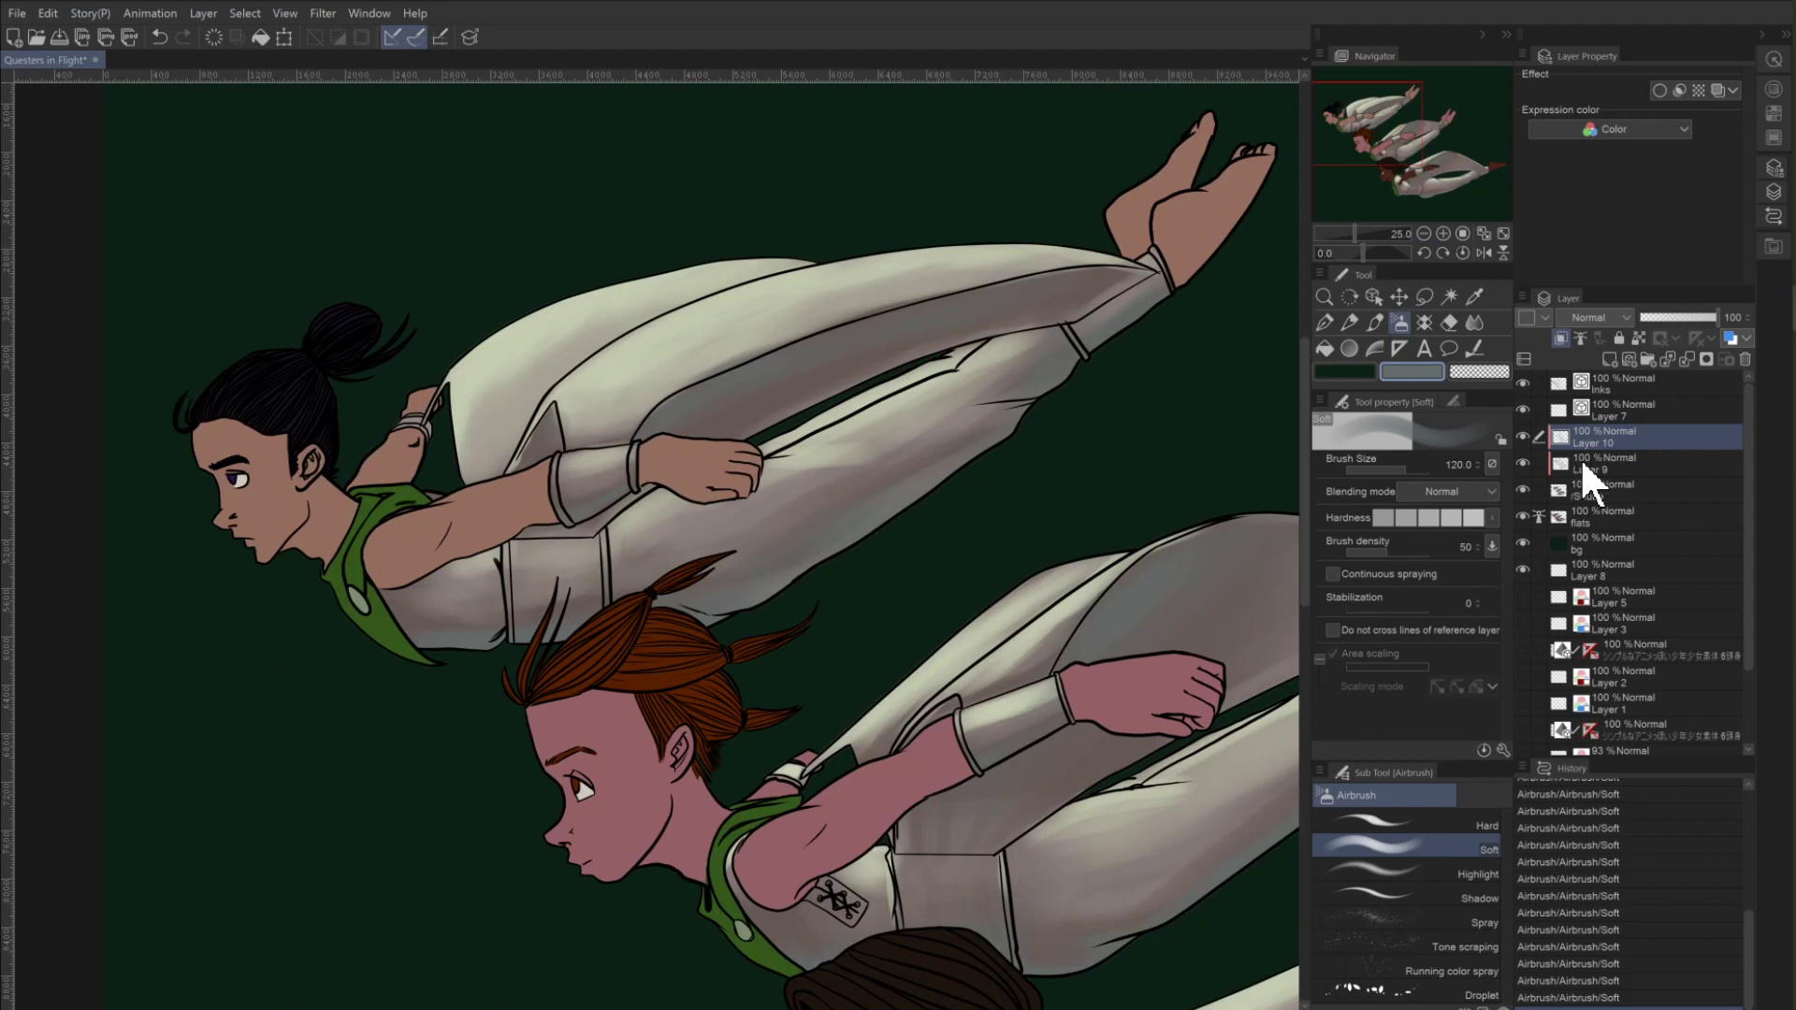
left_click(1590, 520)
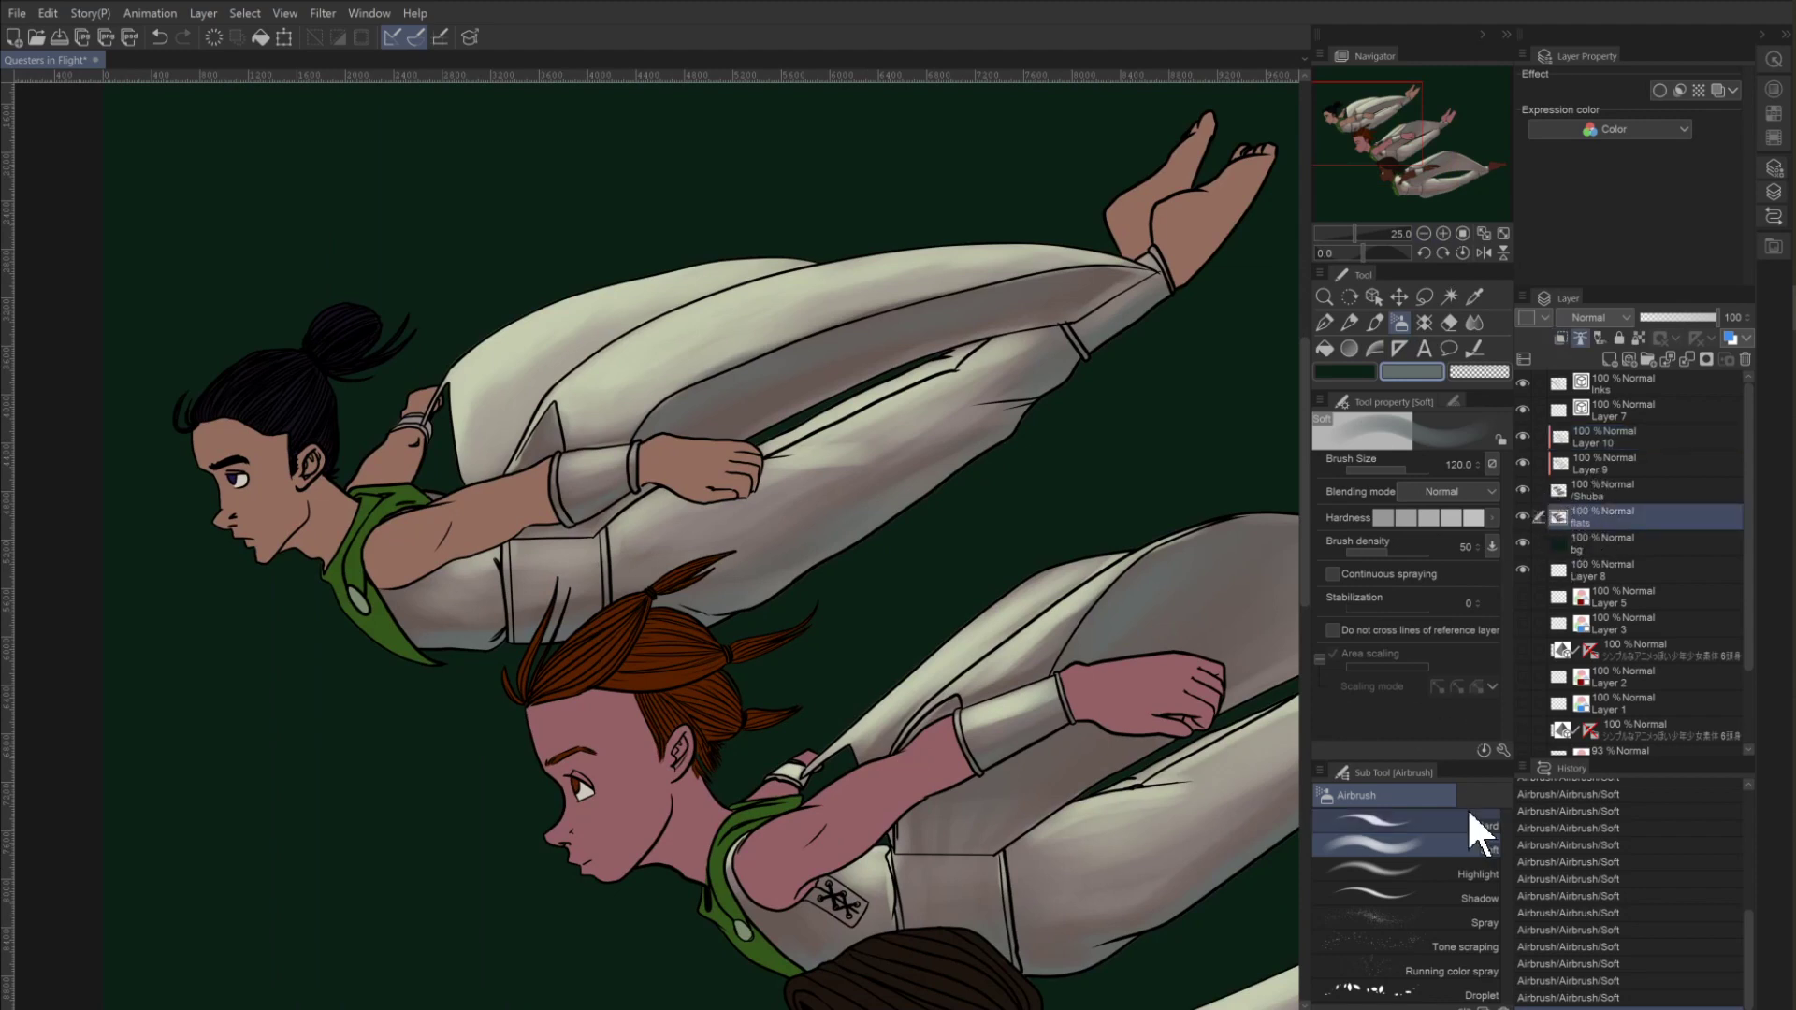
left_click(1446, 297)
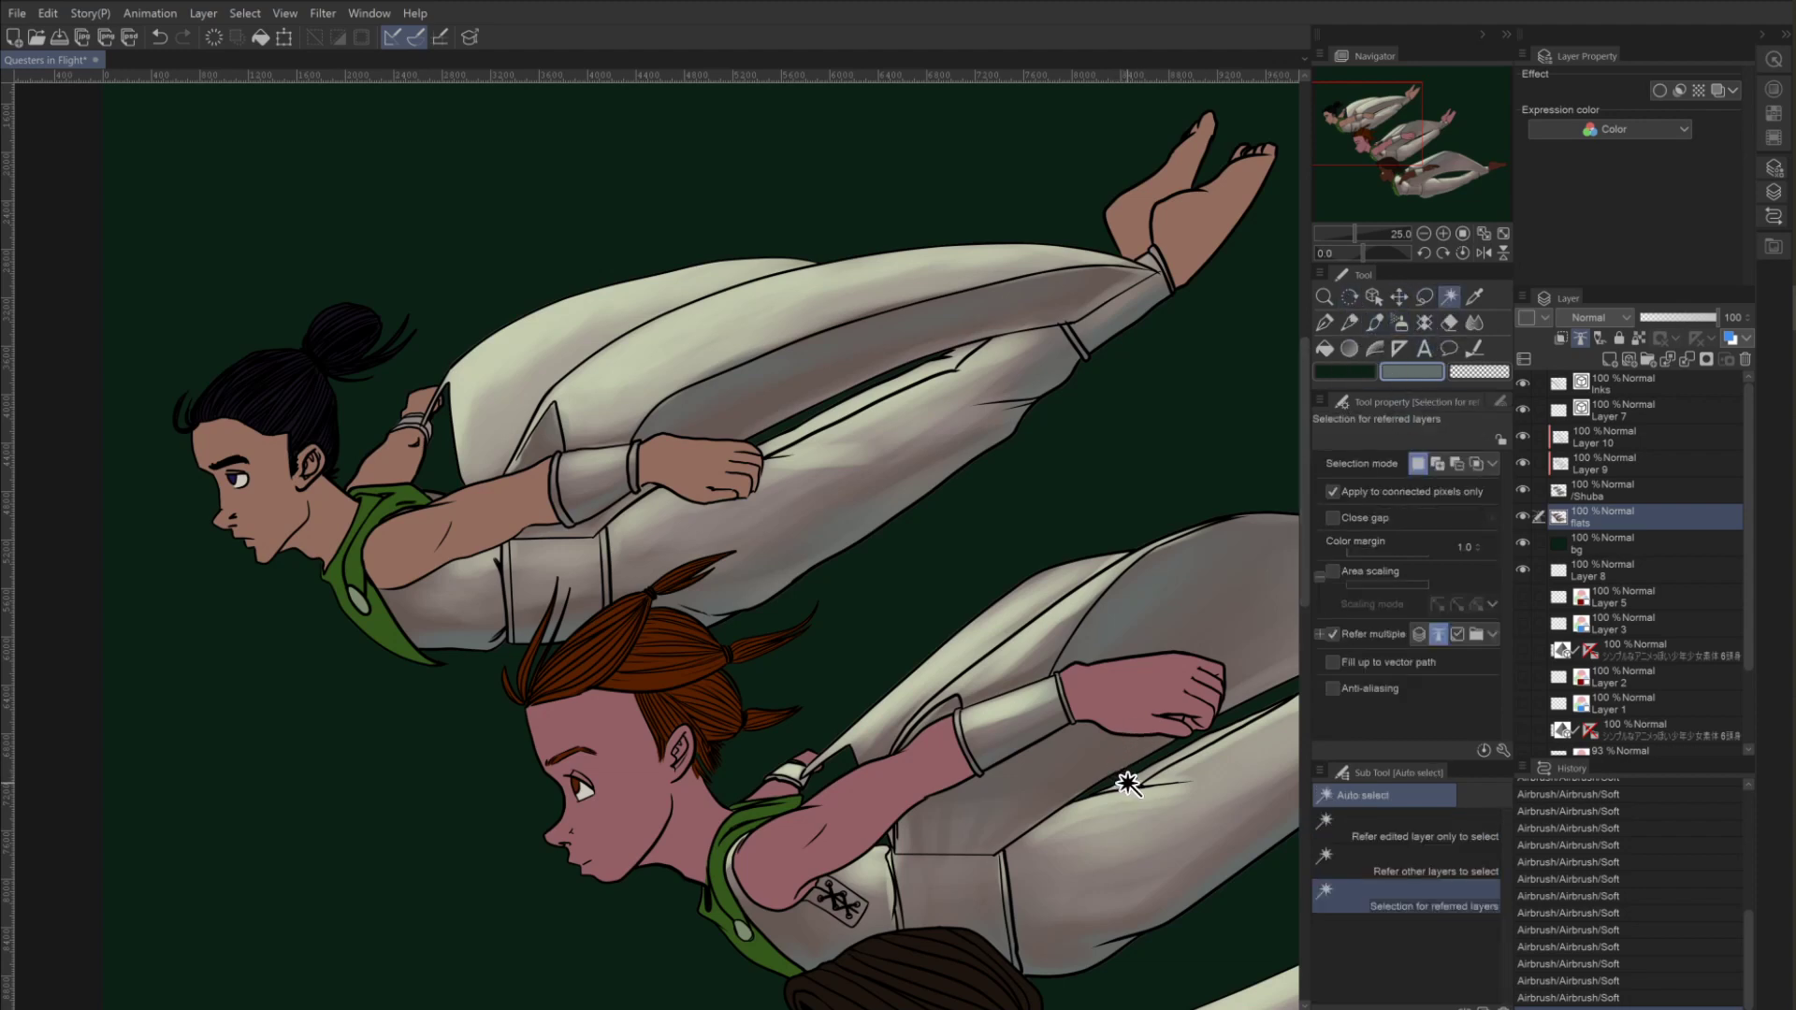
left_click(1596, 484)
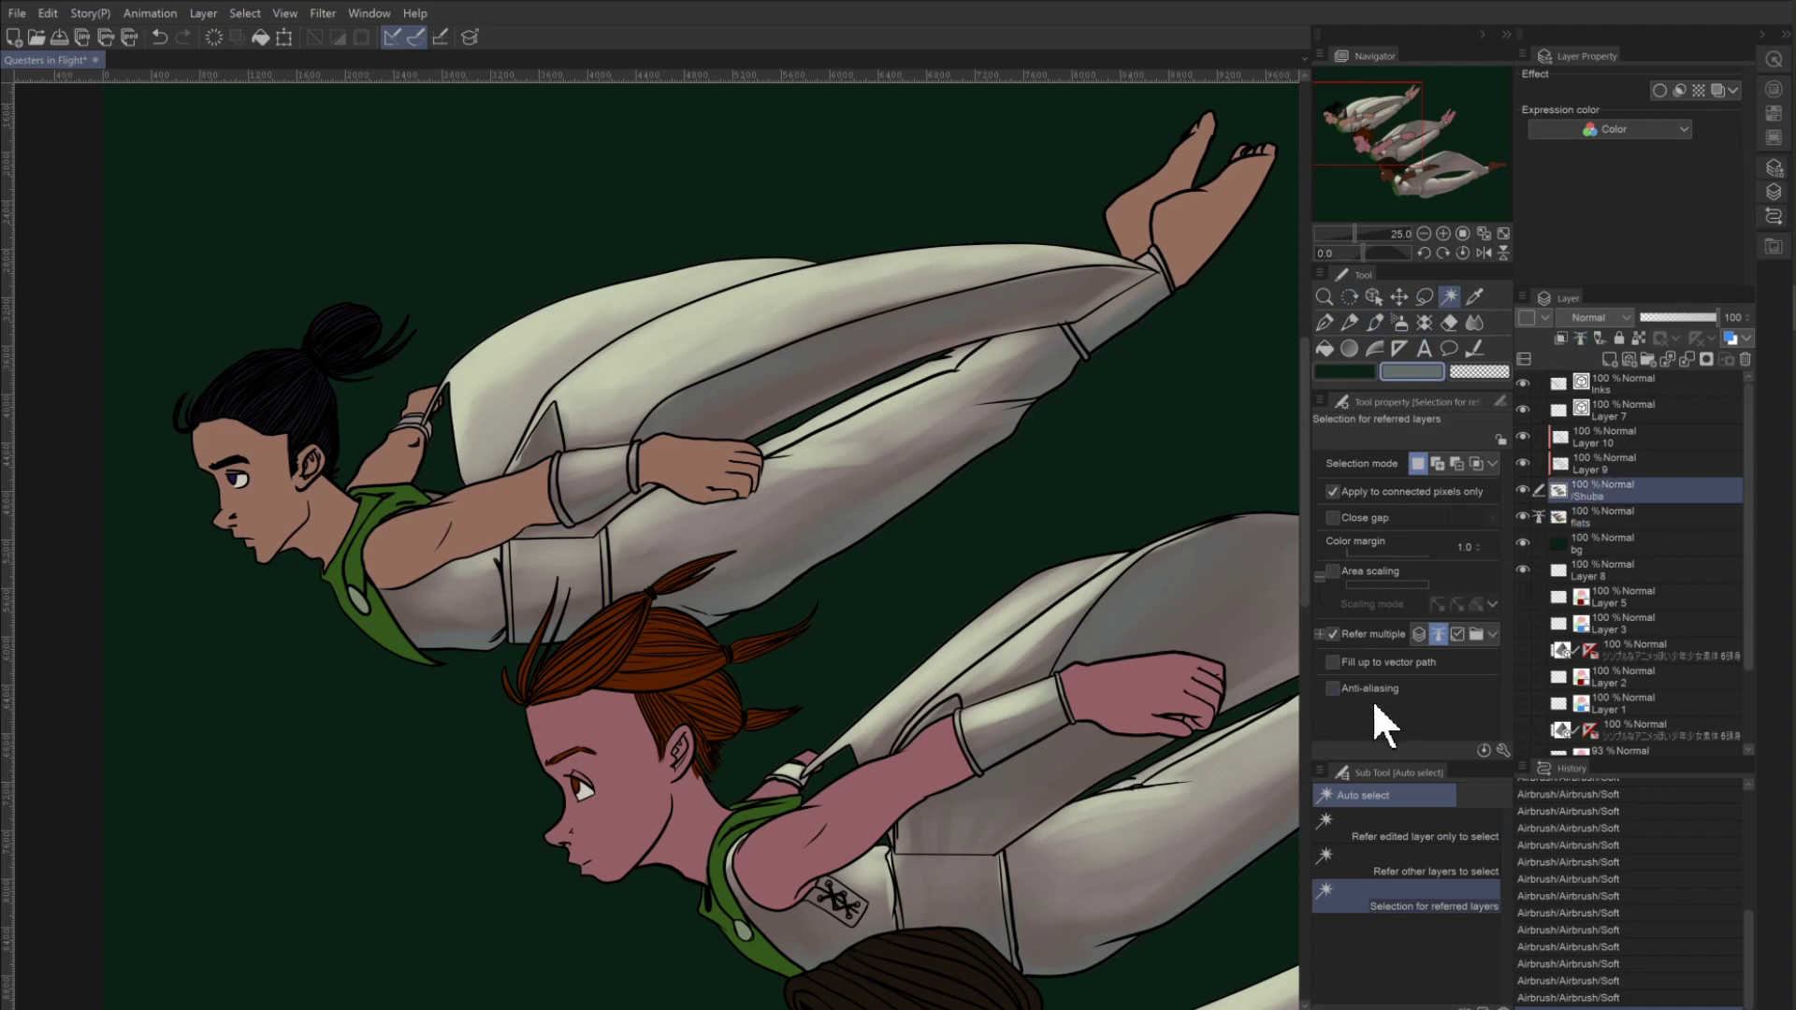
left_click(1579, 517)
left_click(1608, 355)
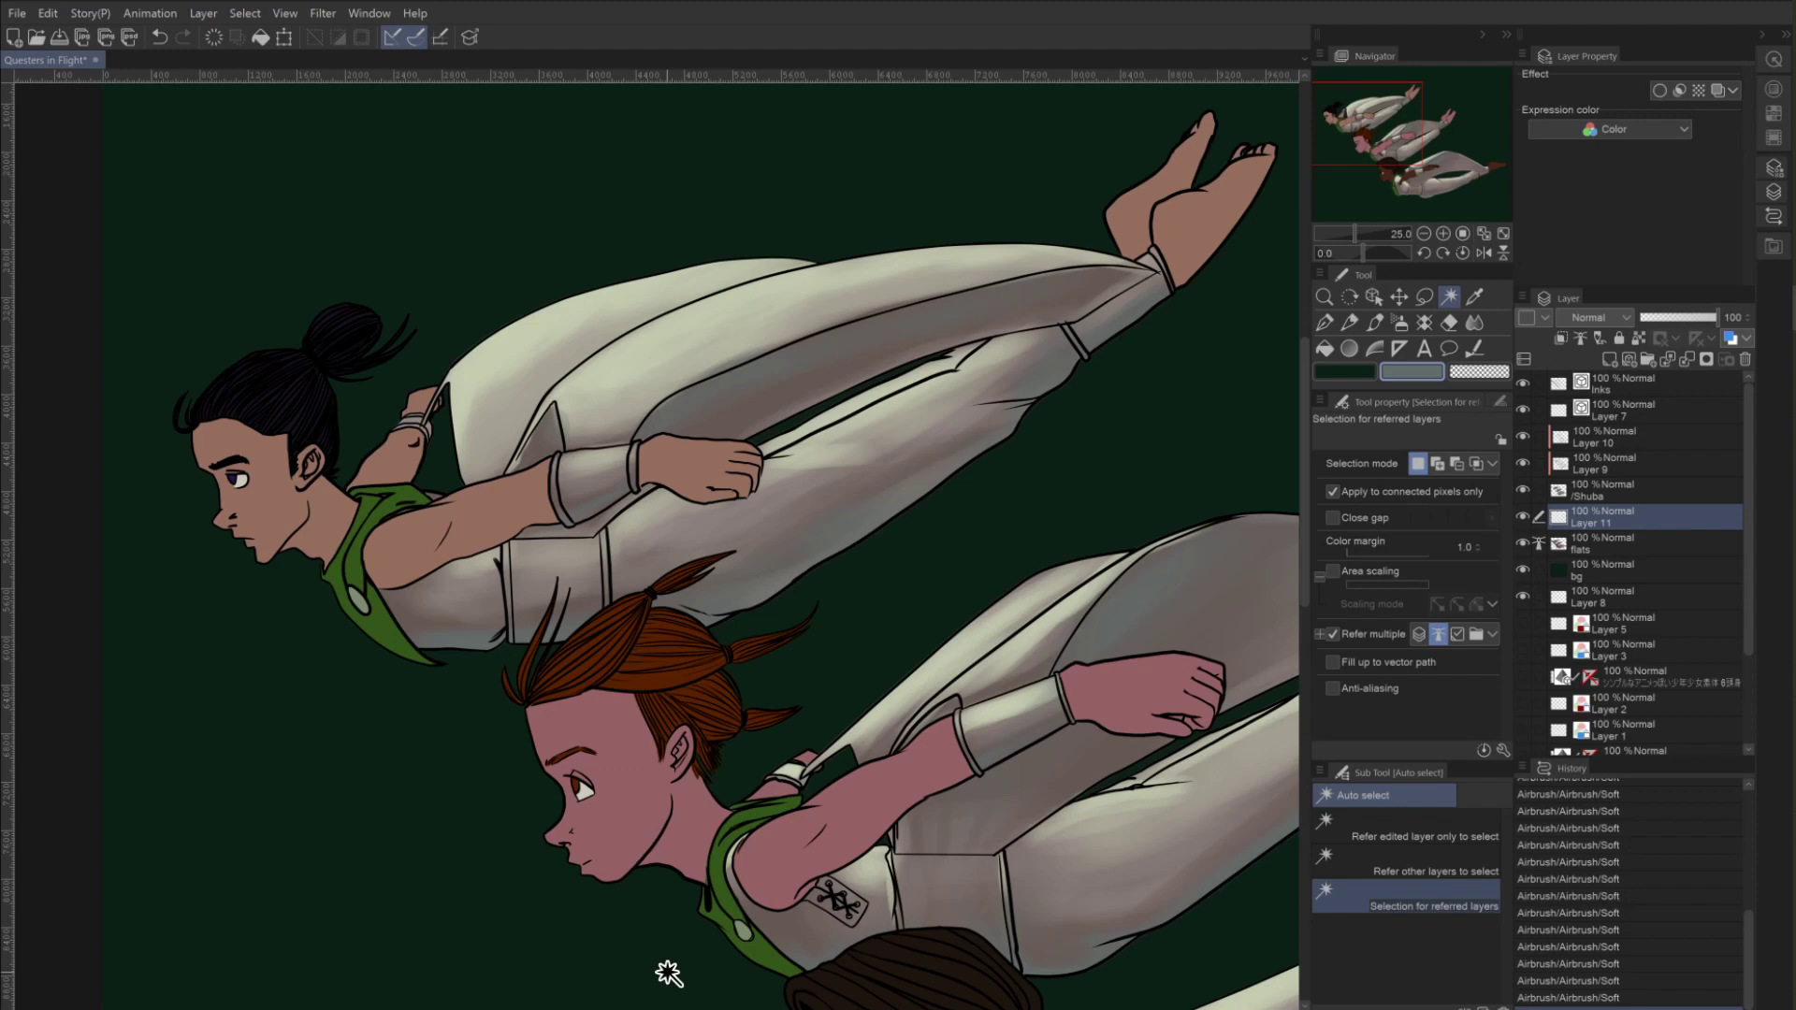
Replace the face selection with one covering all the middle figure's skin by turning off connected-pixels-only, keeping Layer 11 active.
left_click(638, 829)
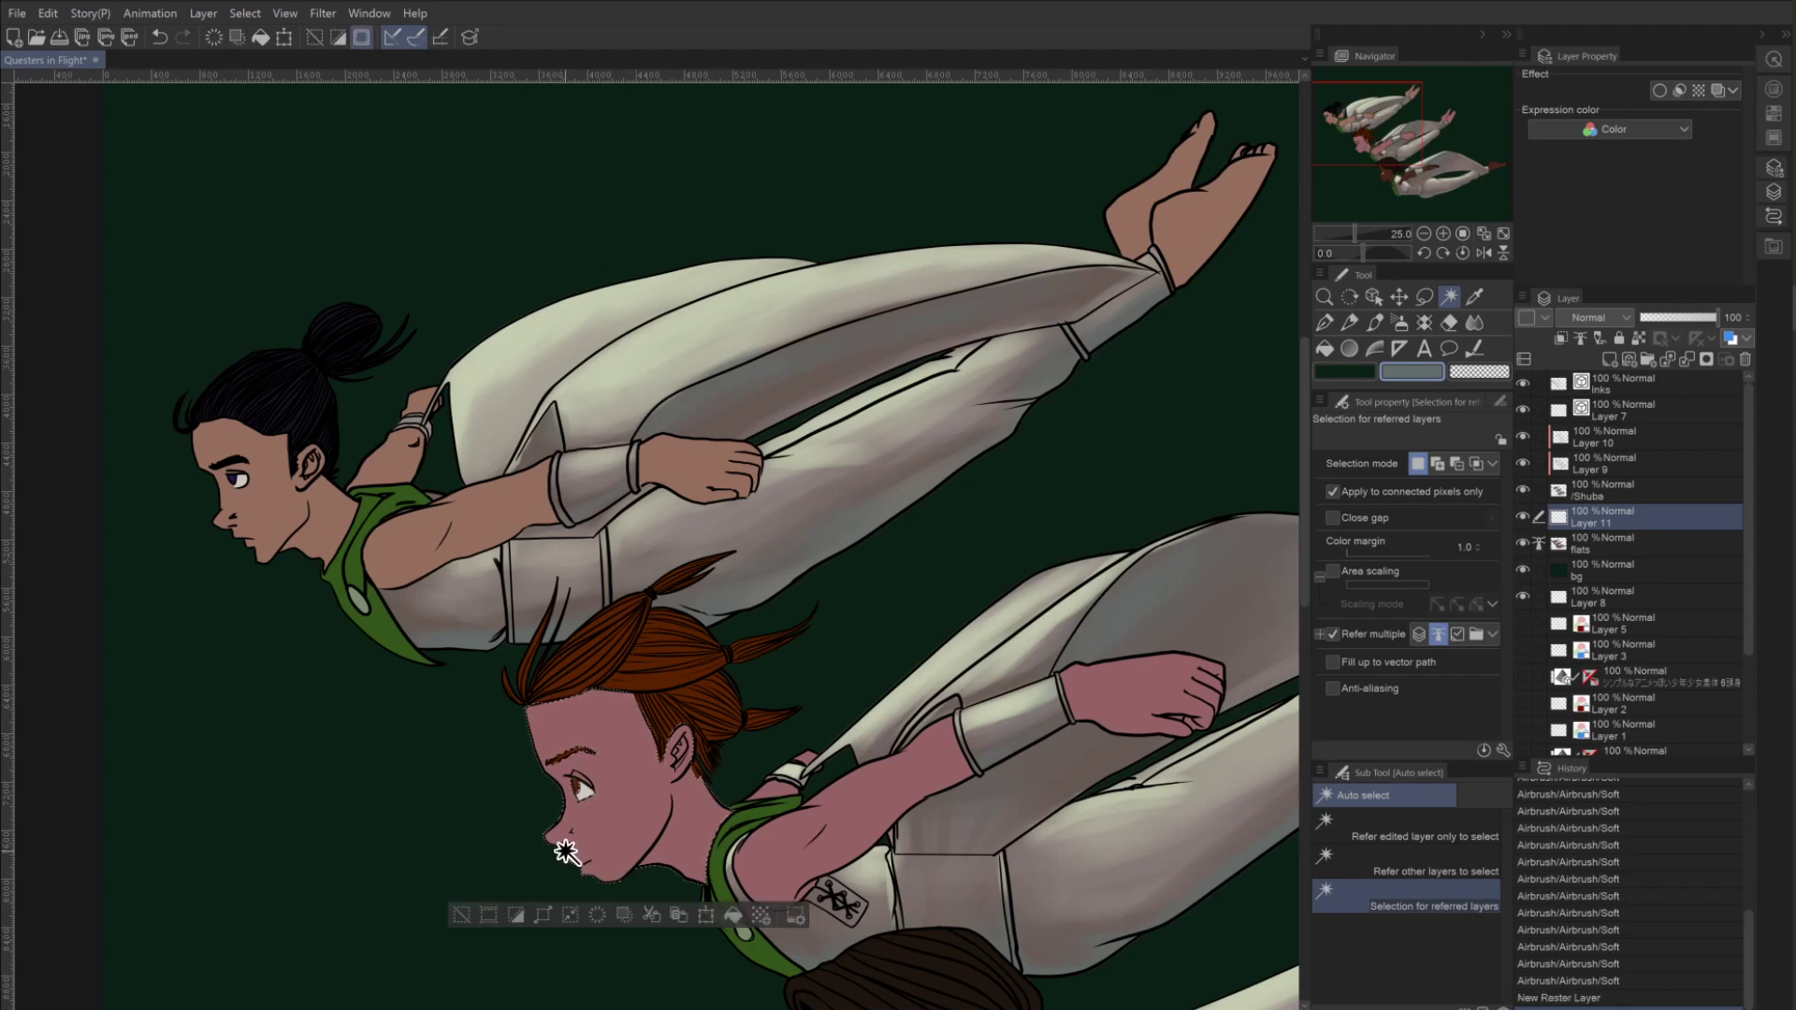
left_click(1332, 492)
left_click(461, 915)
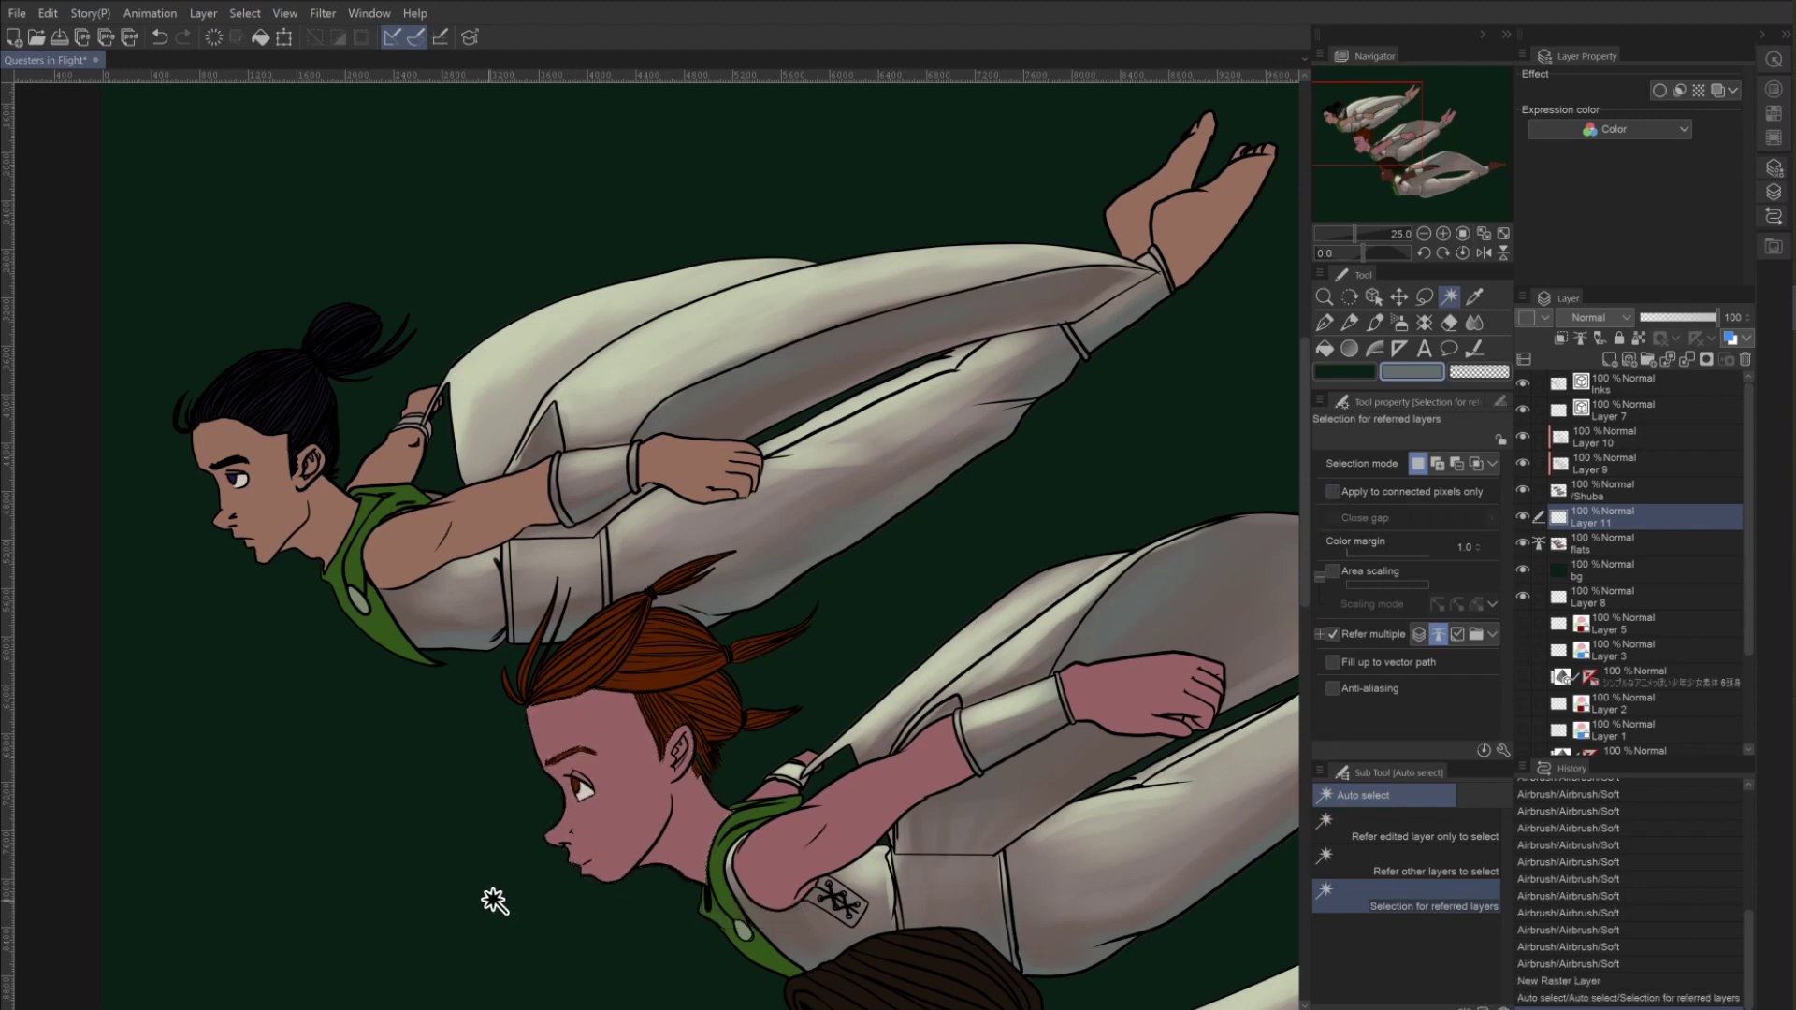
left_click(595, 837)
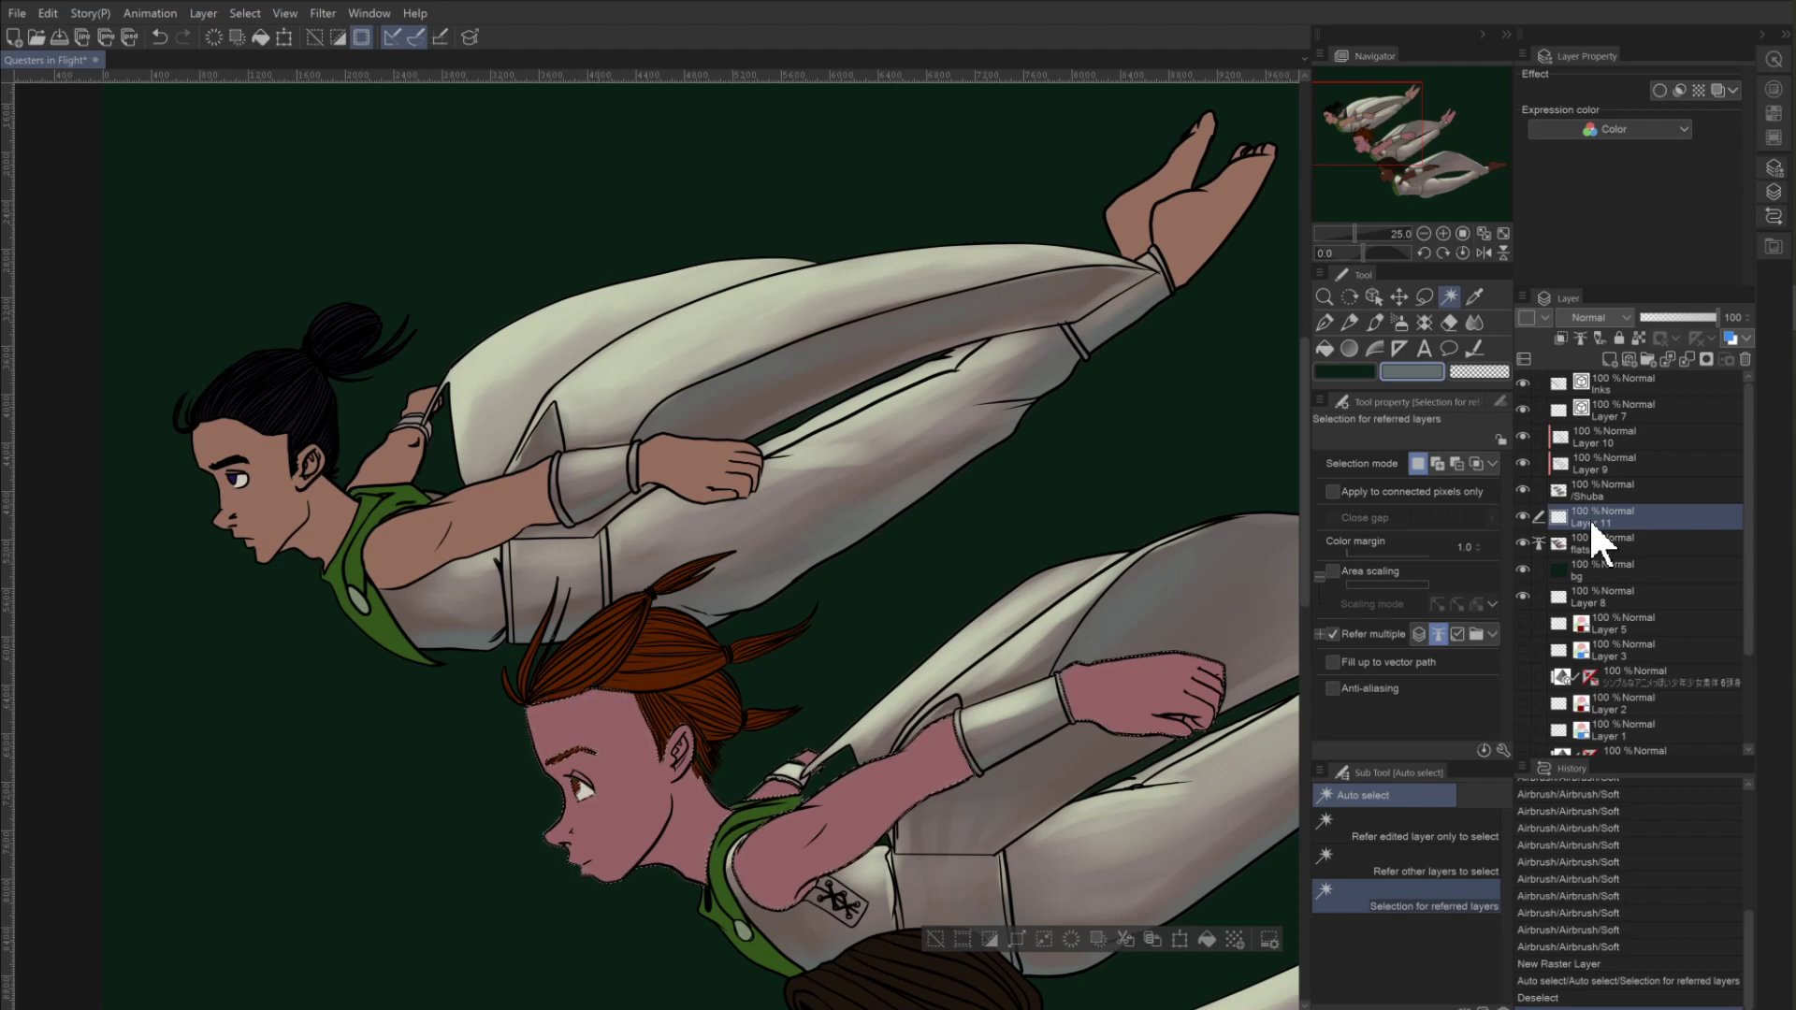
left_click(1601, 542)
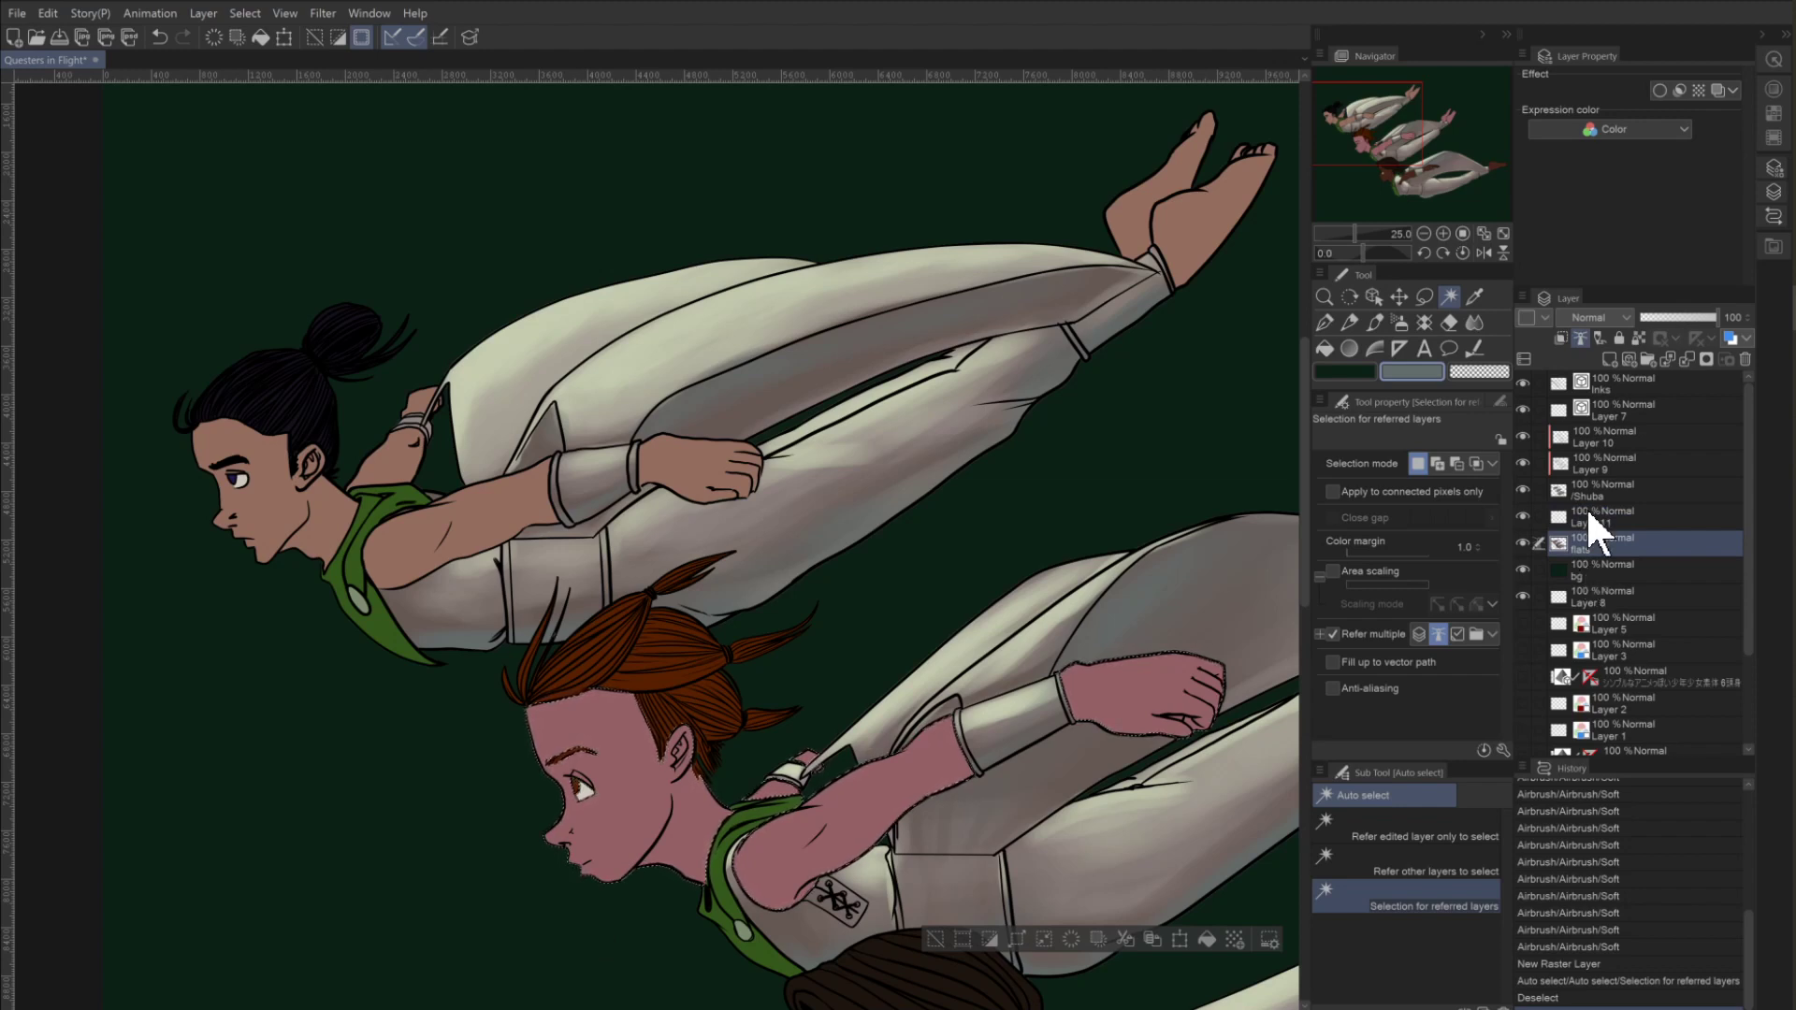
left_click(1586, 517)
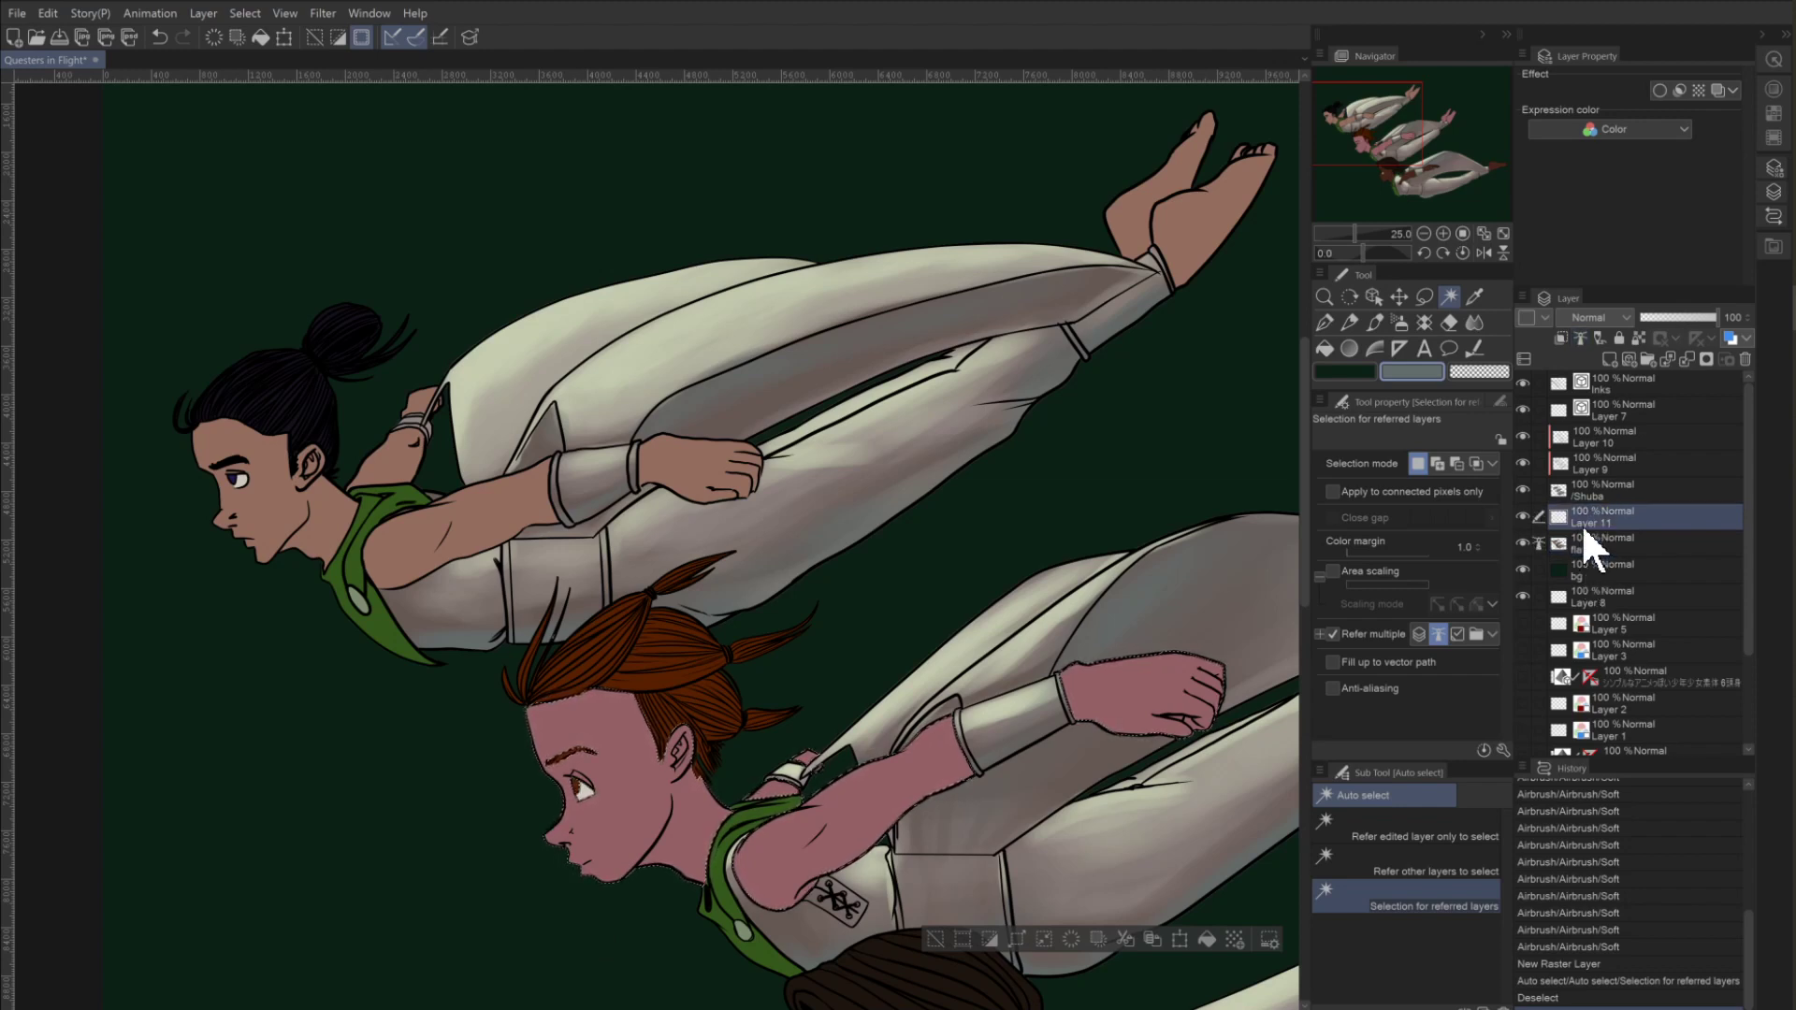
Paste the middle figure's skin as its own layer below Layer 11, clip Layer 11 to it and clear the selection.
key("ctrl+v")
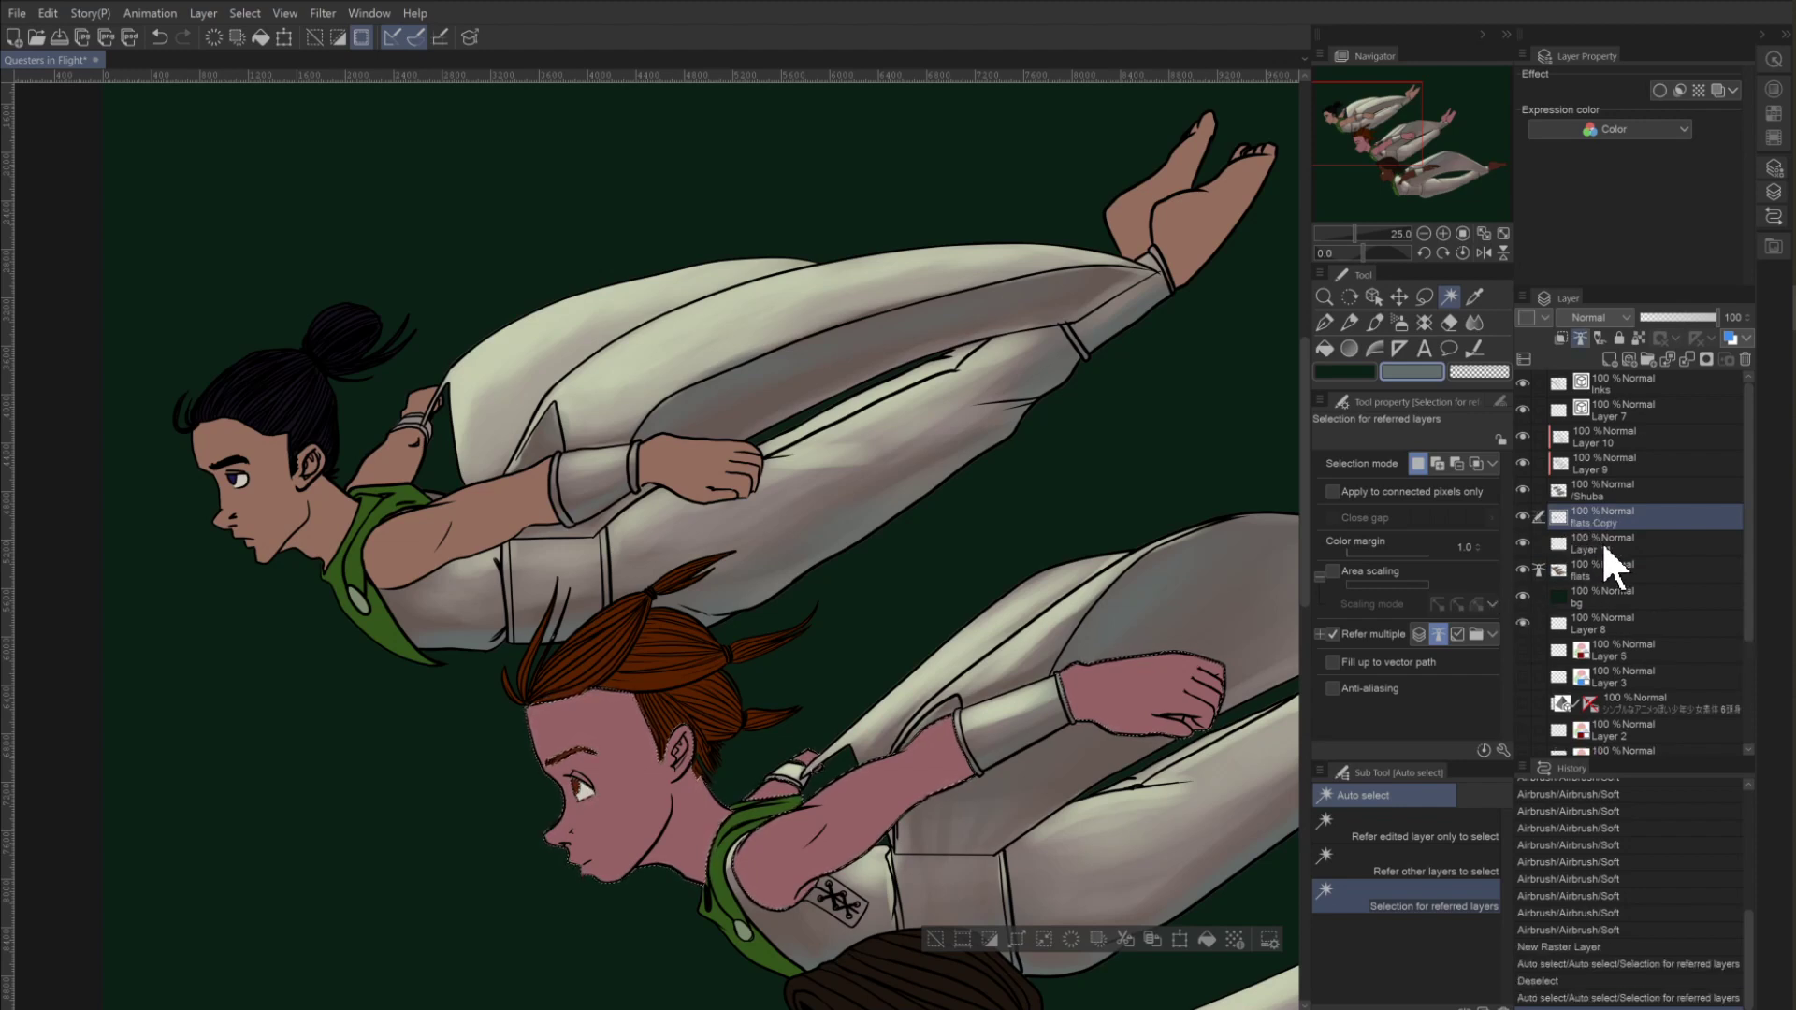
left_click_drag(1589, 541, 1586, 507)
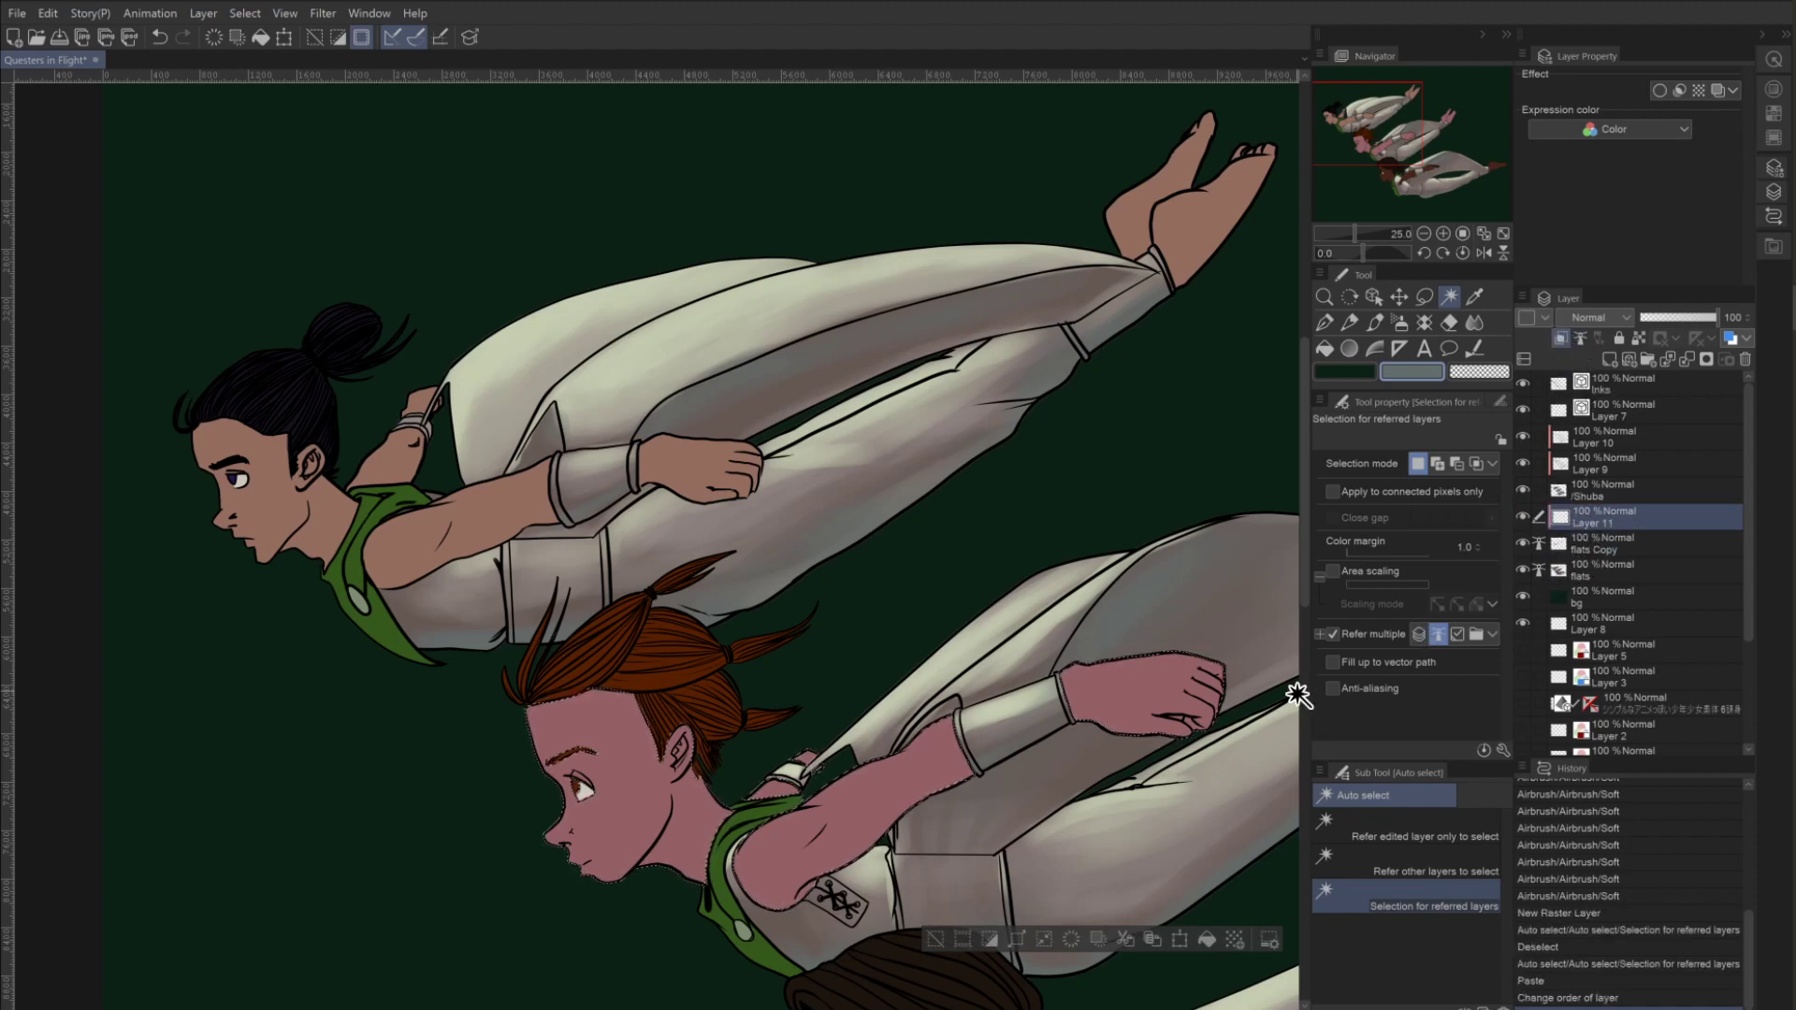
left_click(935, 938)
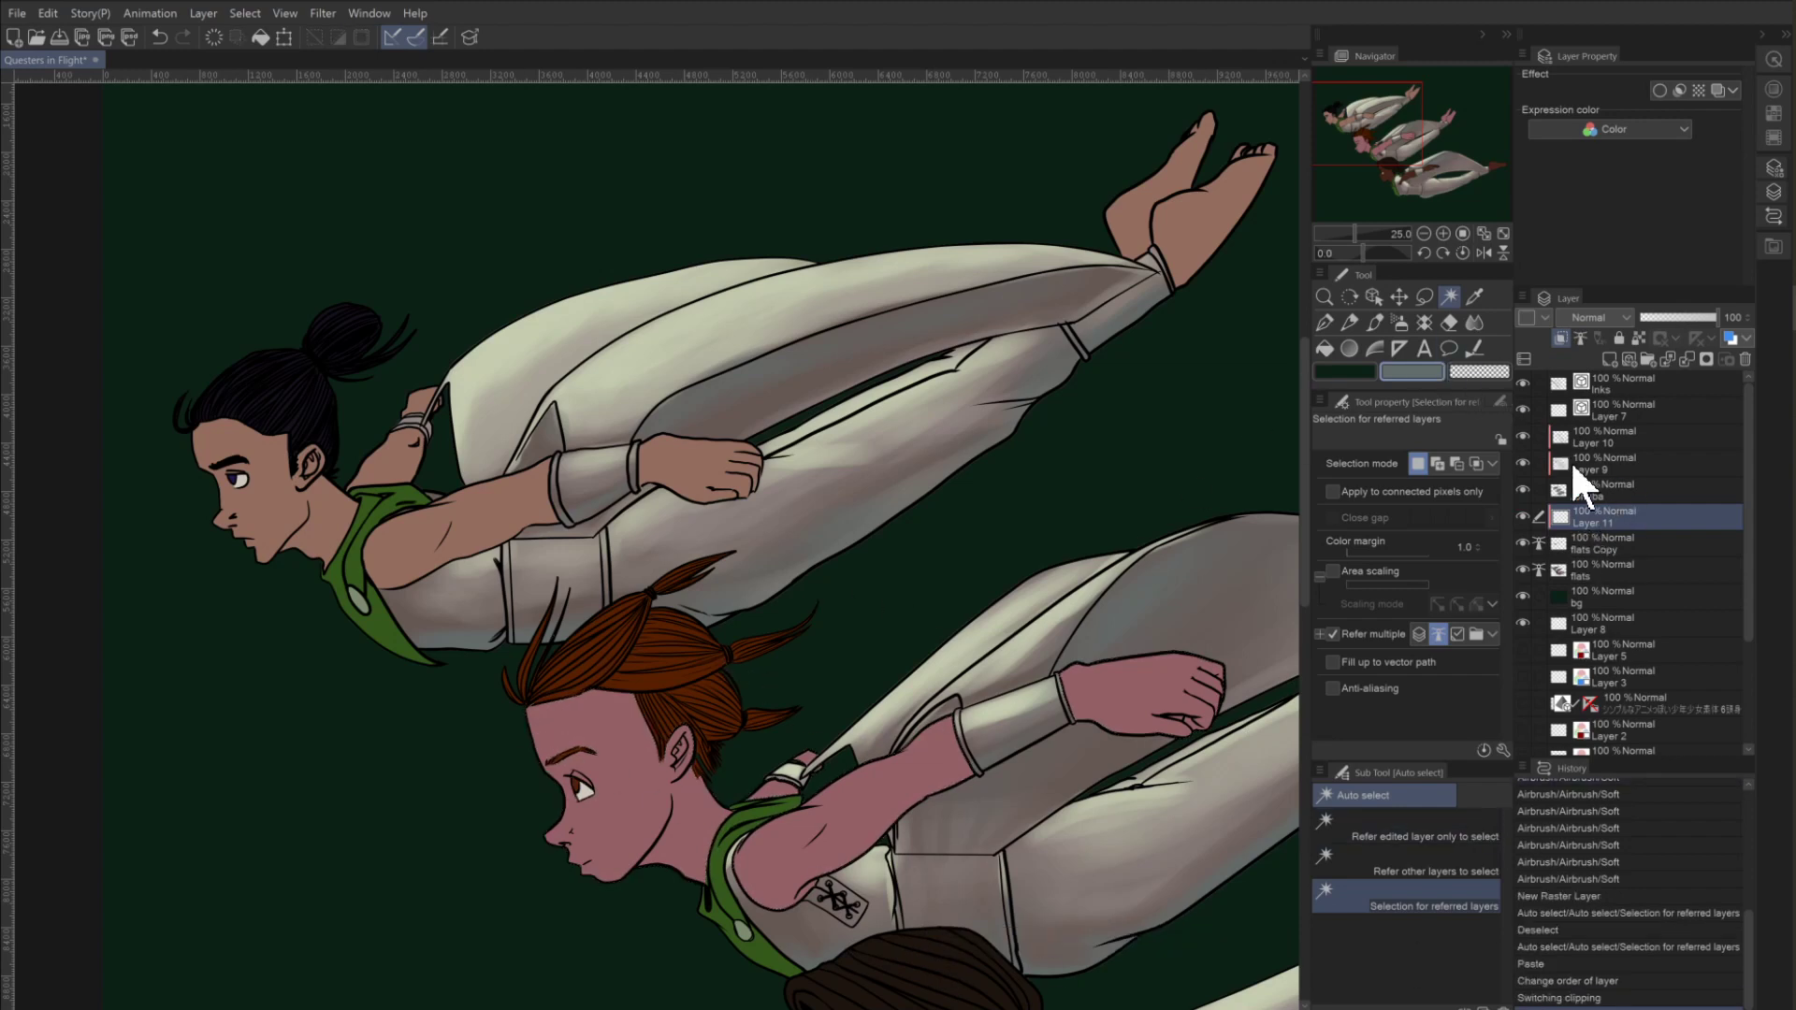
Load the skin-tone colour set 肌色カラーセット, pick a muted pink from it and return to the Soft airbrush.
left_click(1773, 137)
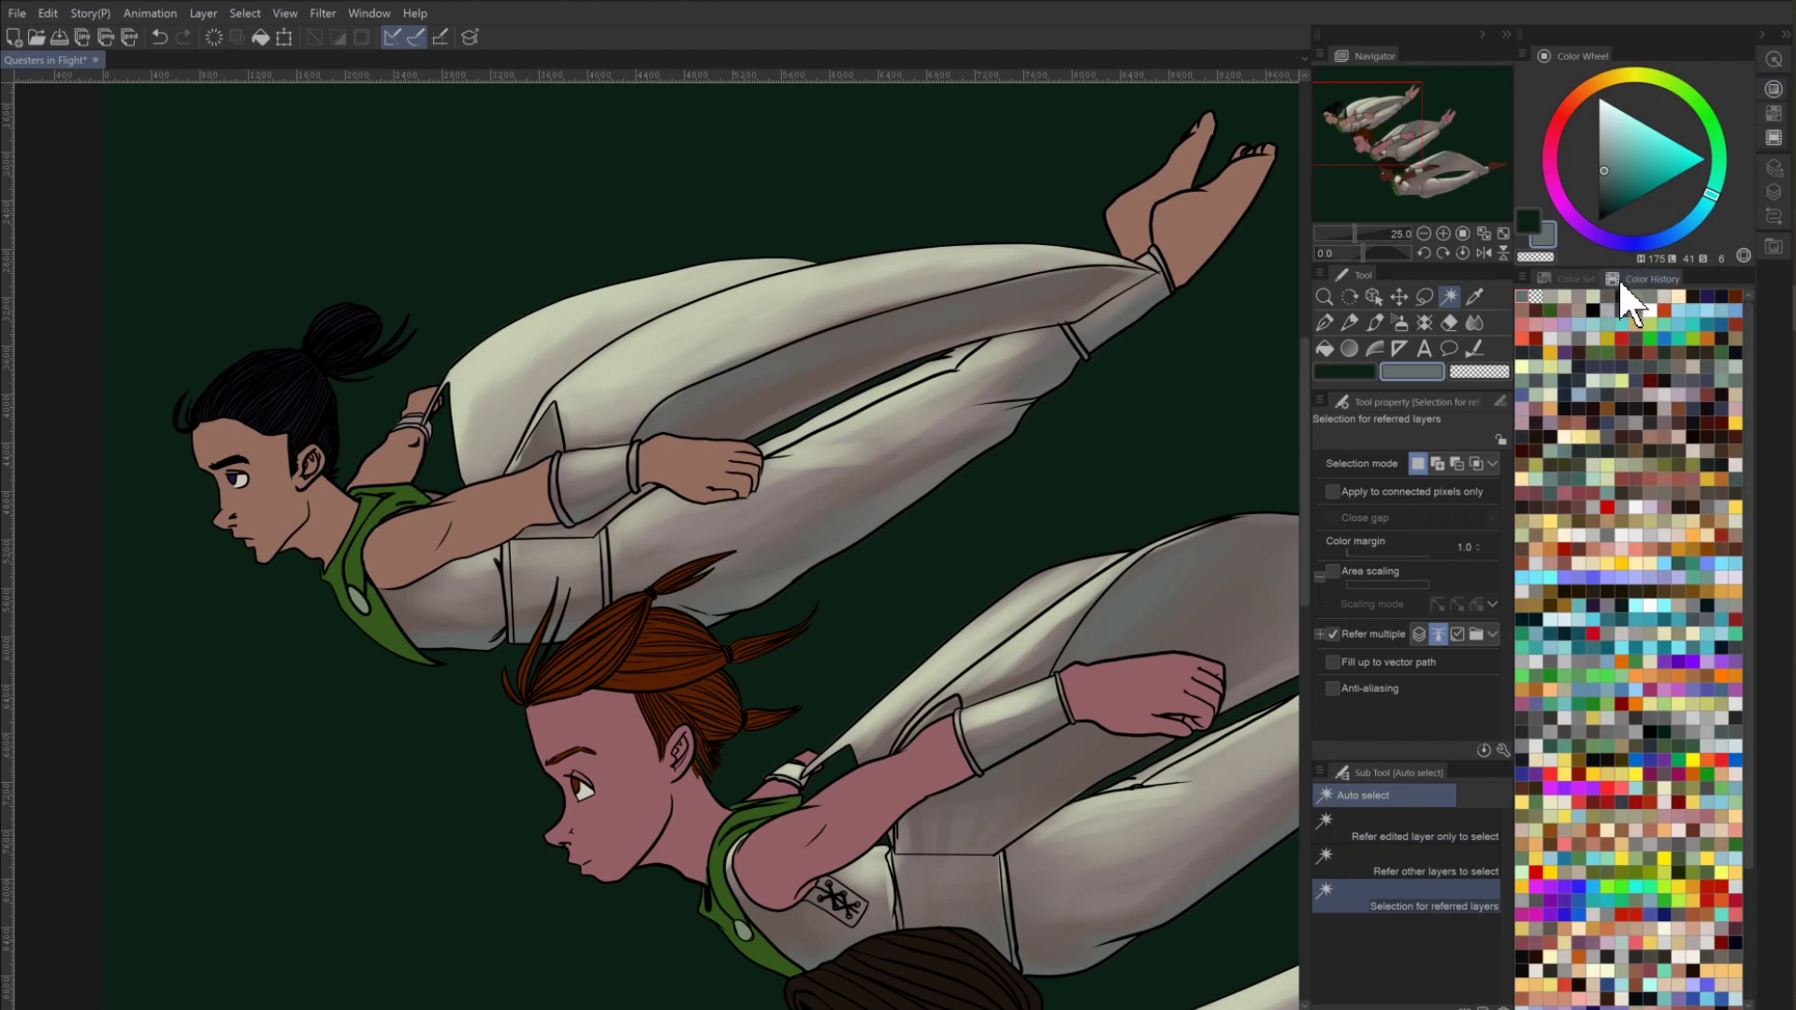
left_click(1572, 279)
left_click(1591, 289)
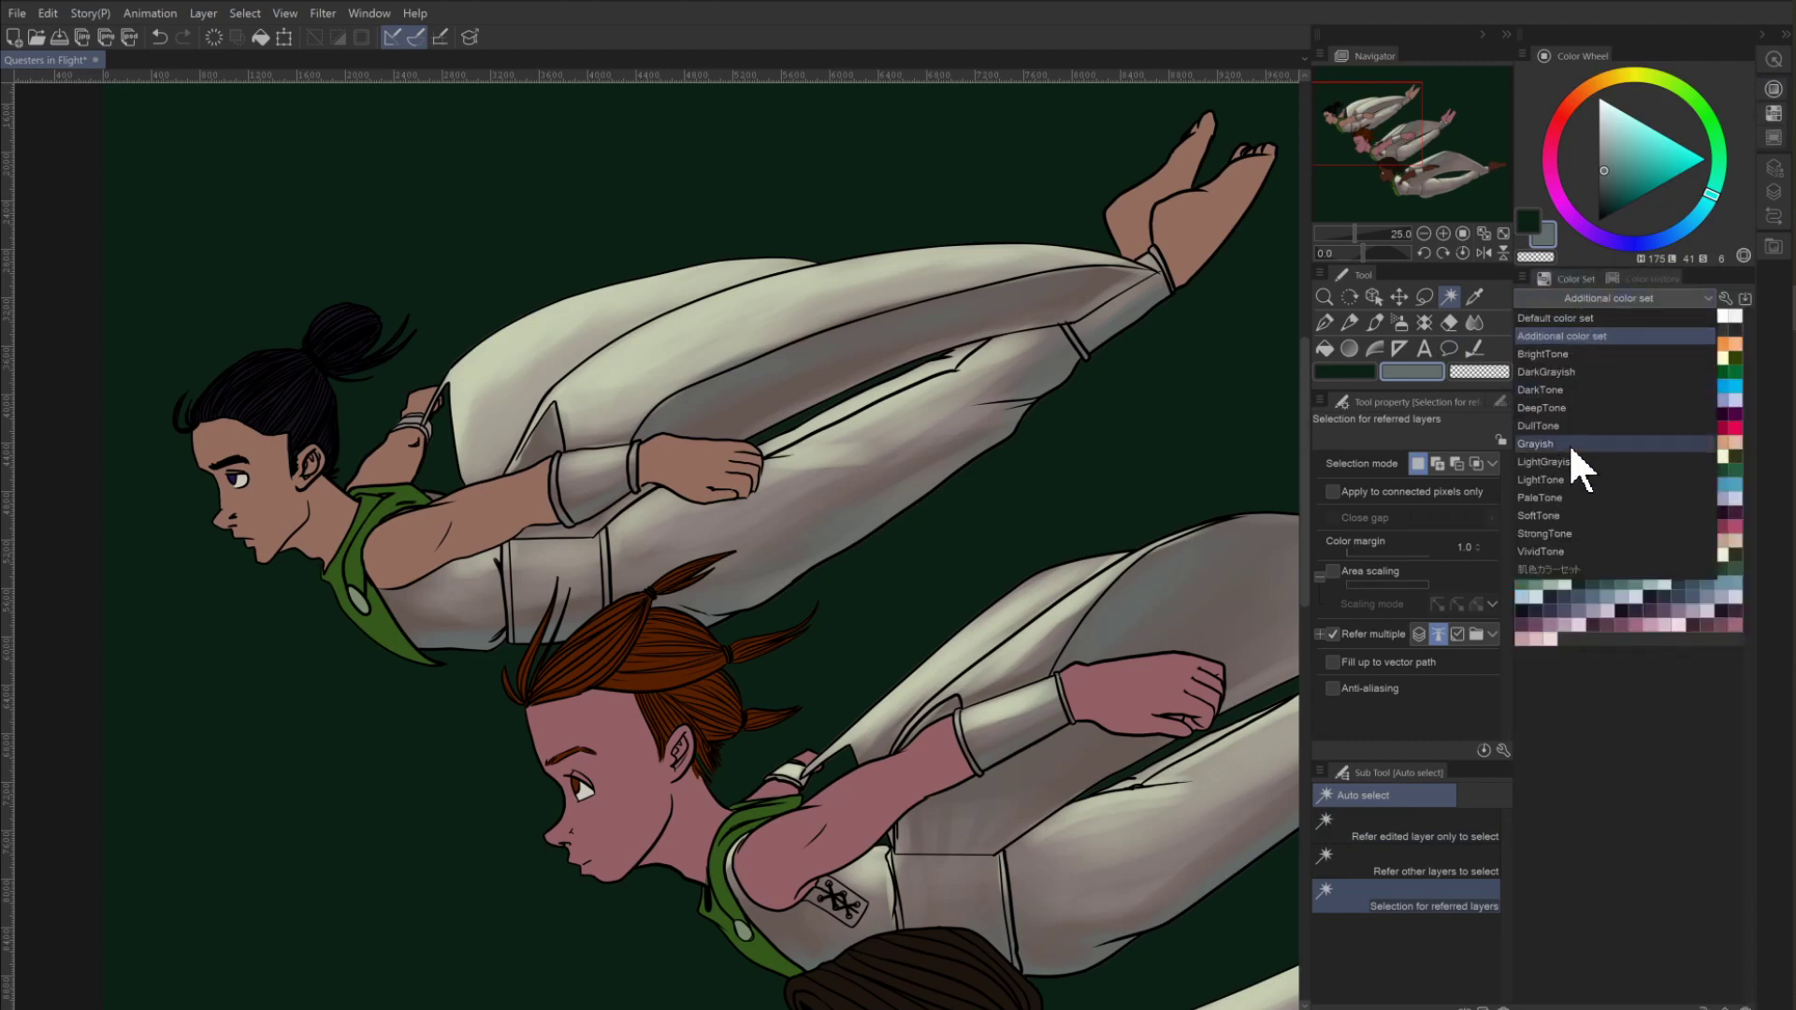
left_click(1540, 561)
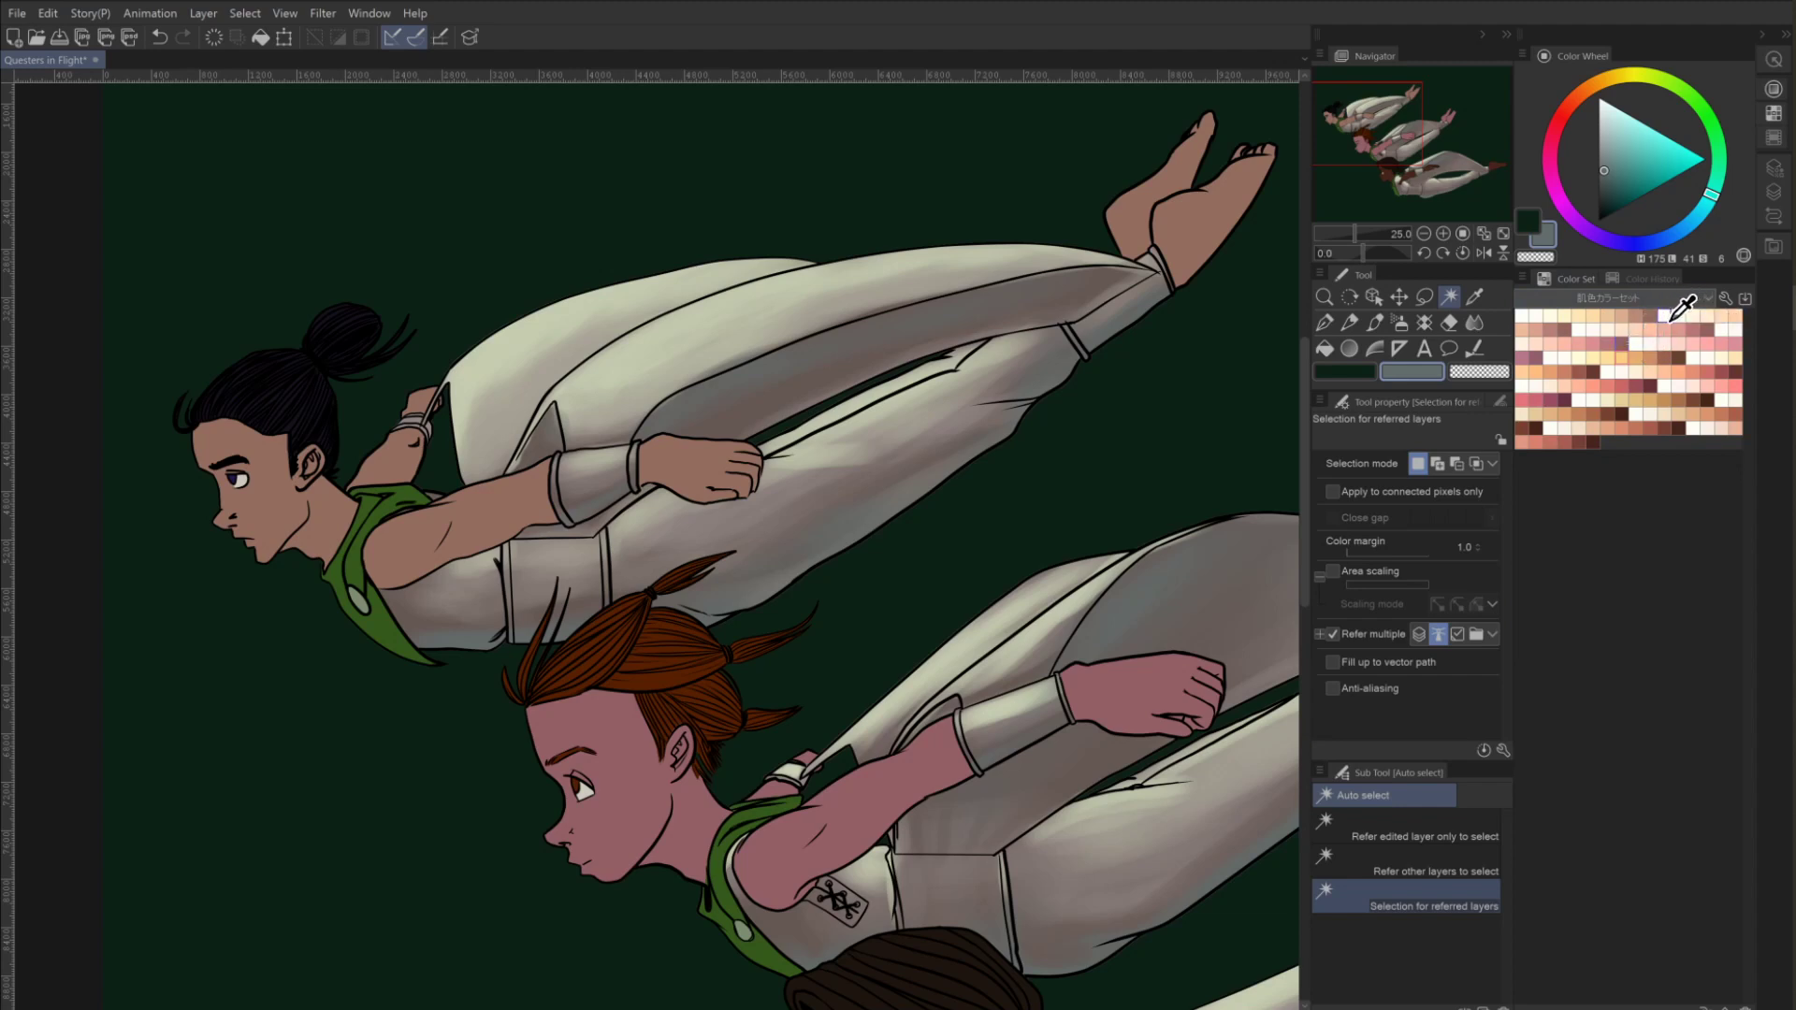
left_click(1625, 342)
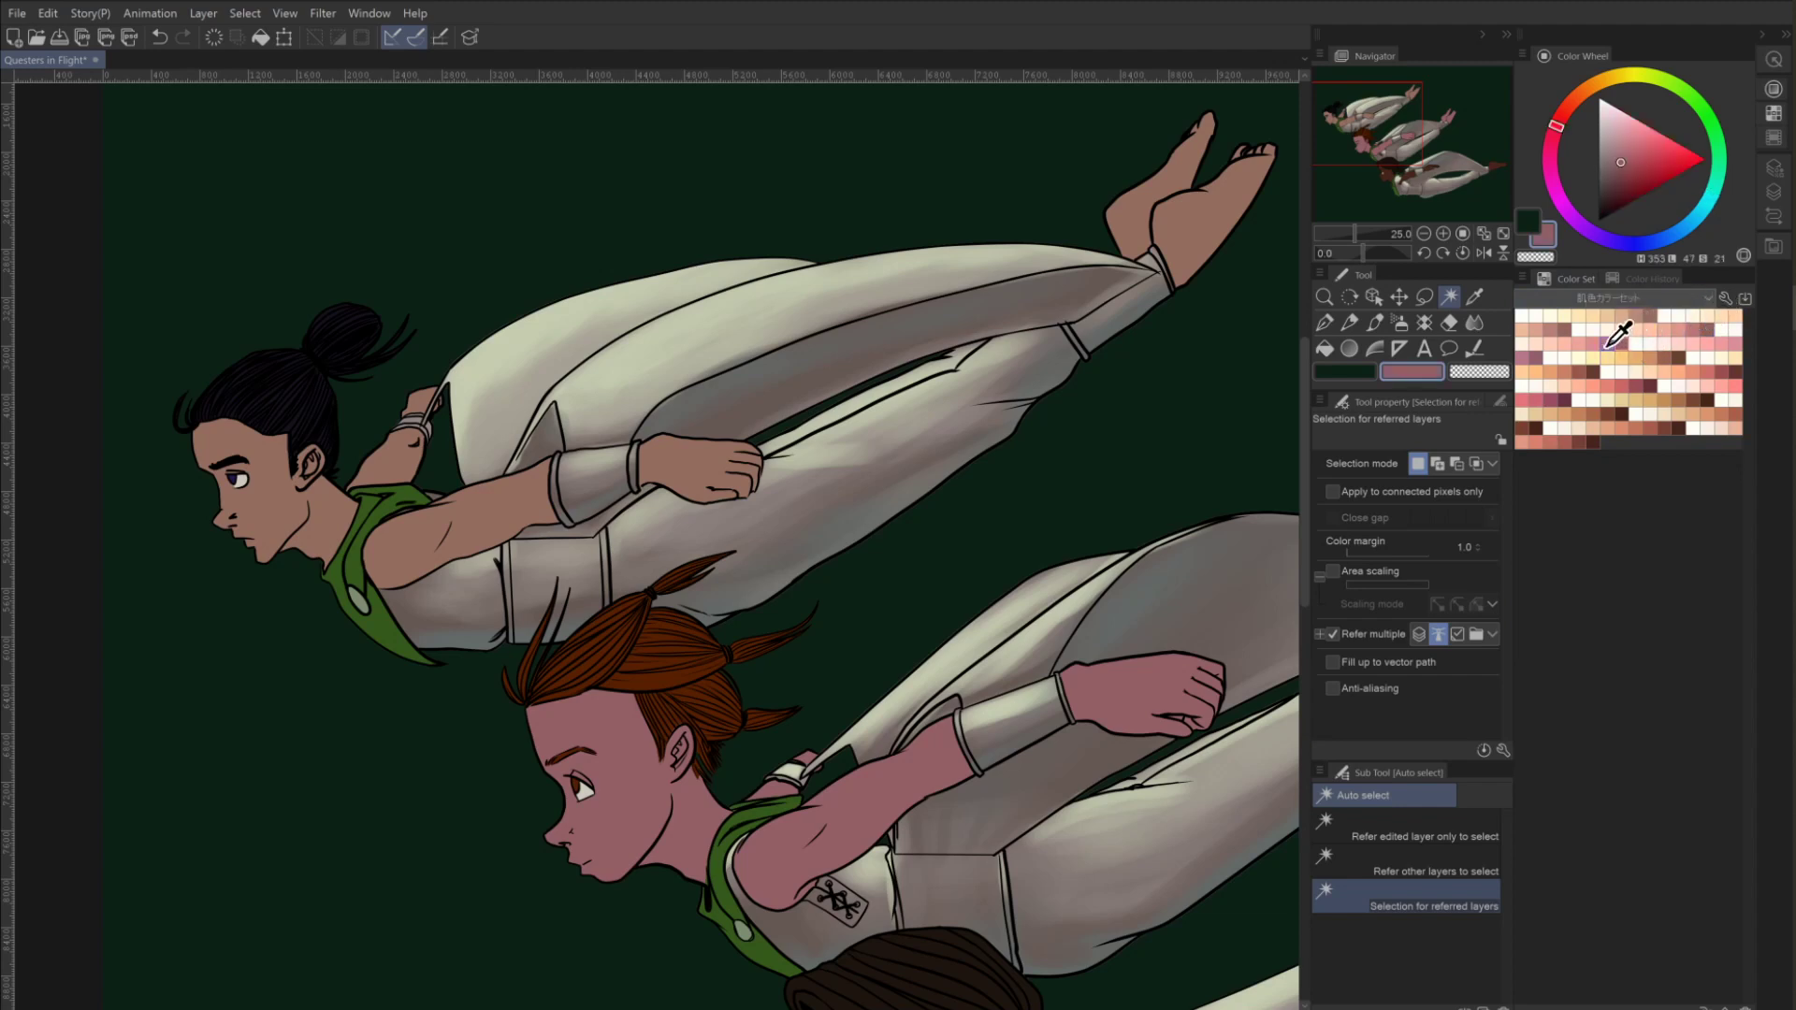
left_click(1400, 324)
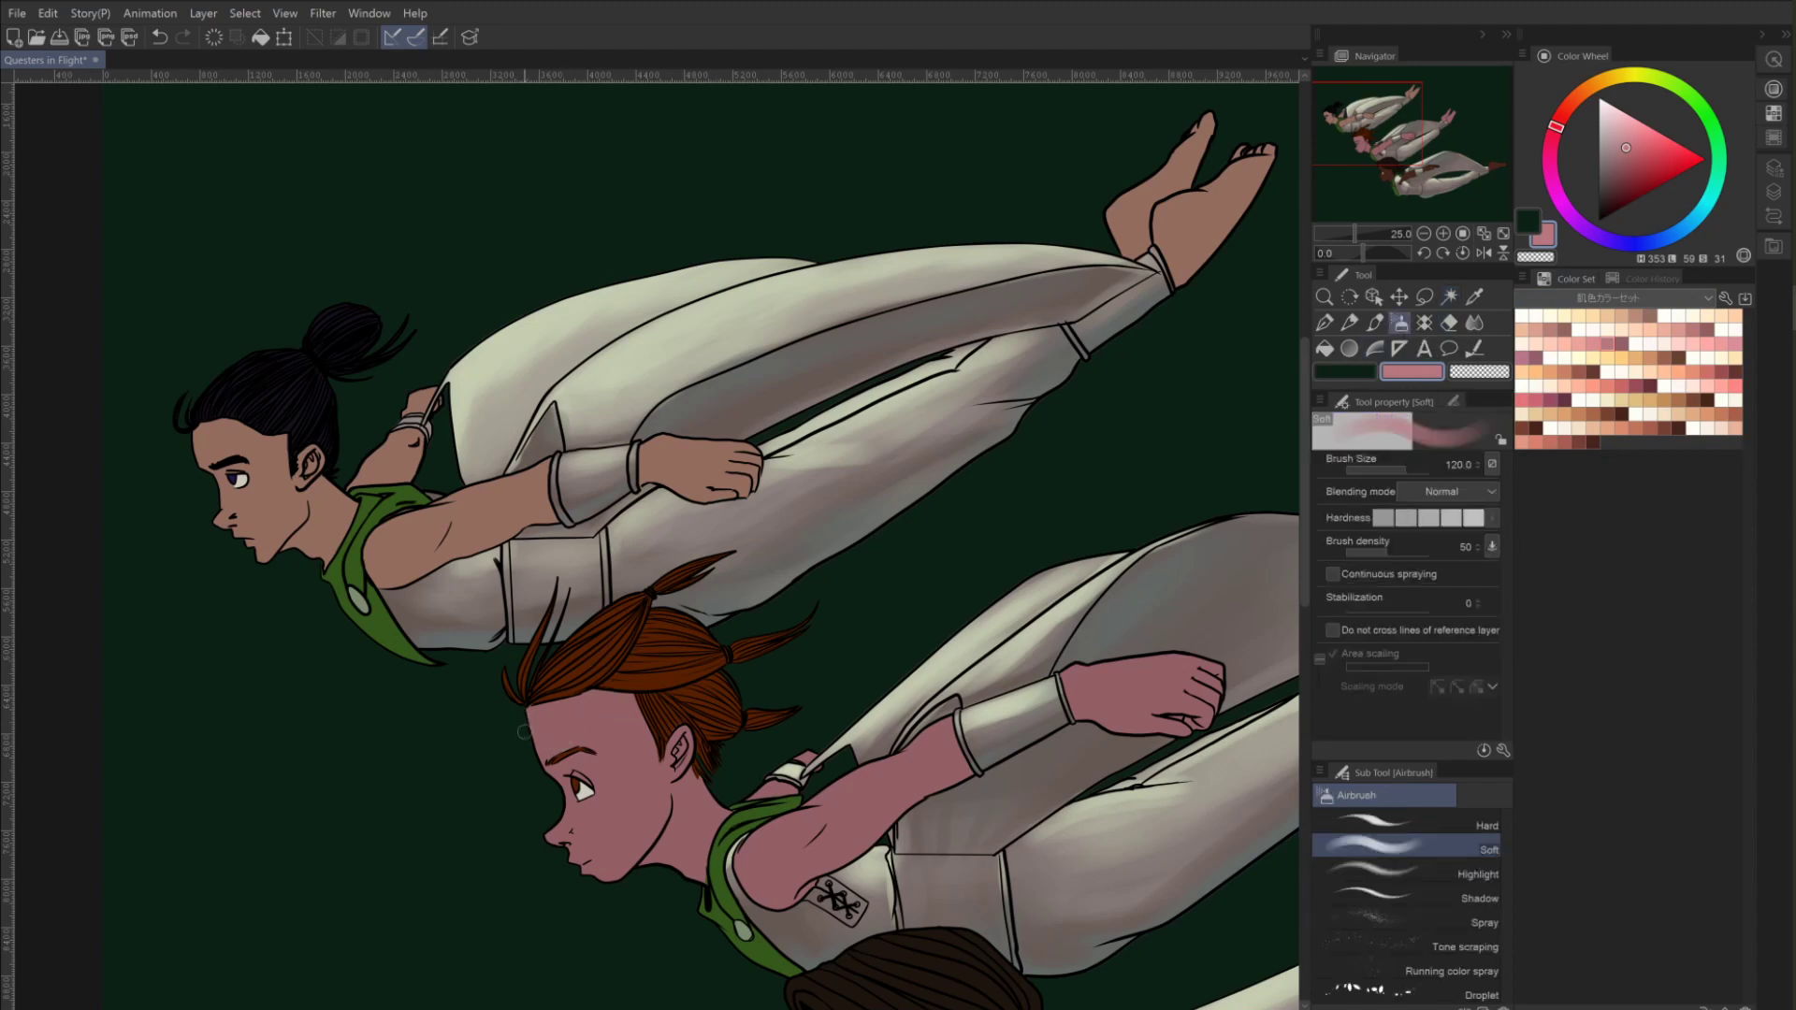
Airbrush pink over the middle figure's hand at size 500, then work the fingers and palm edge at size 120.
key("]")
key("]")
key("]")
key("]")
key("]")
key("]")
key("]")
mouse_move(1136, 670)
left_mouse_down()
mouse_move(1146, 659)
mouse_move(1104, 660)
mouse_move(1128, 686)
left_mouse_up()
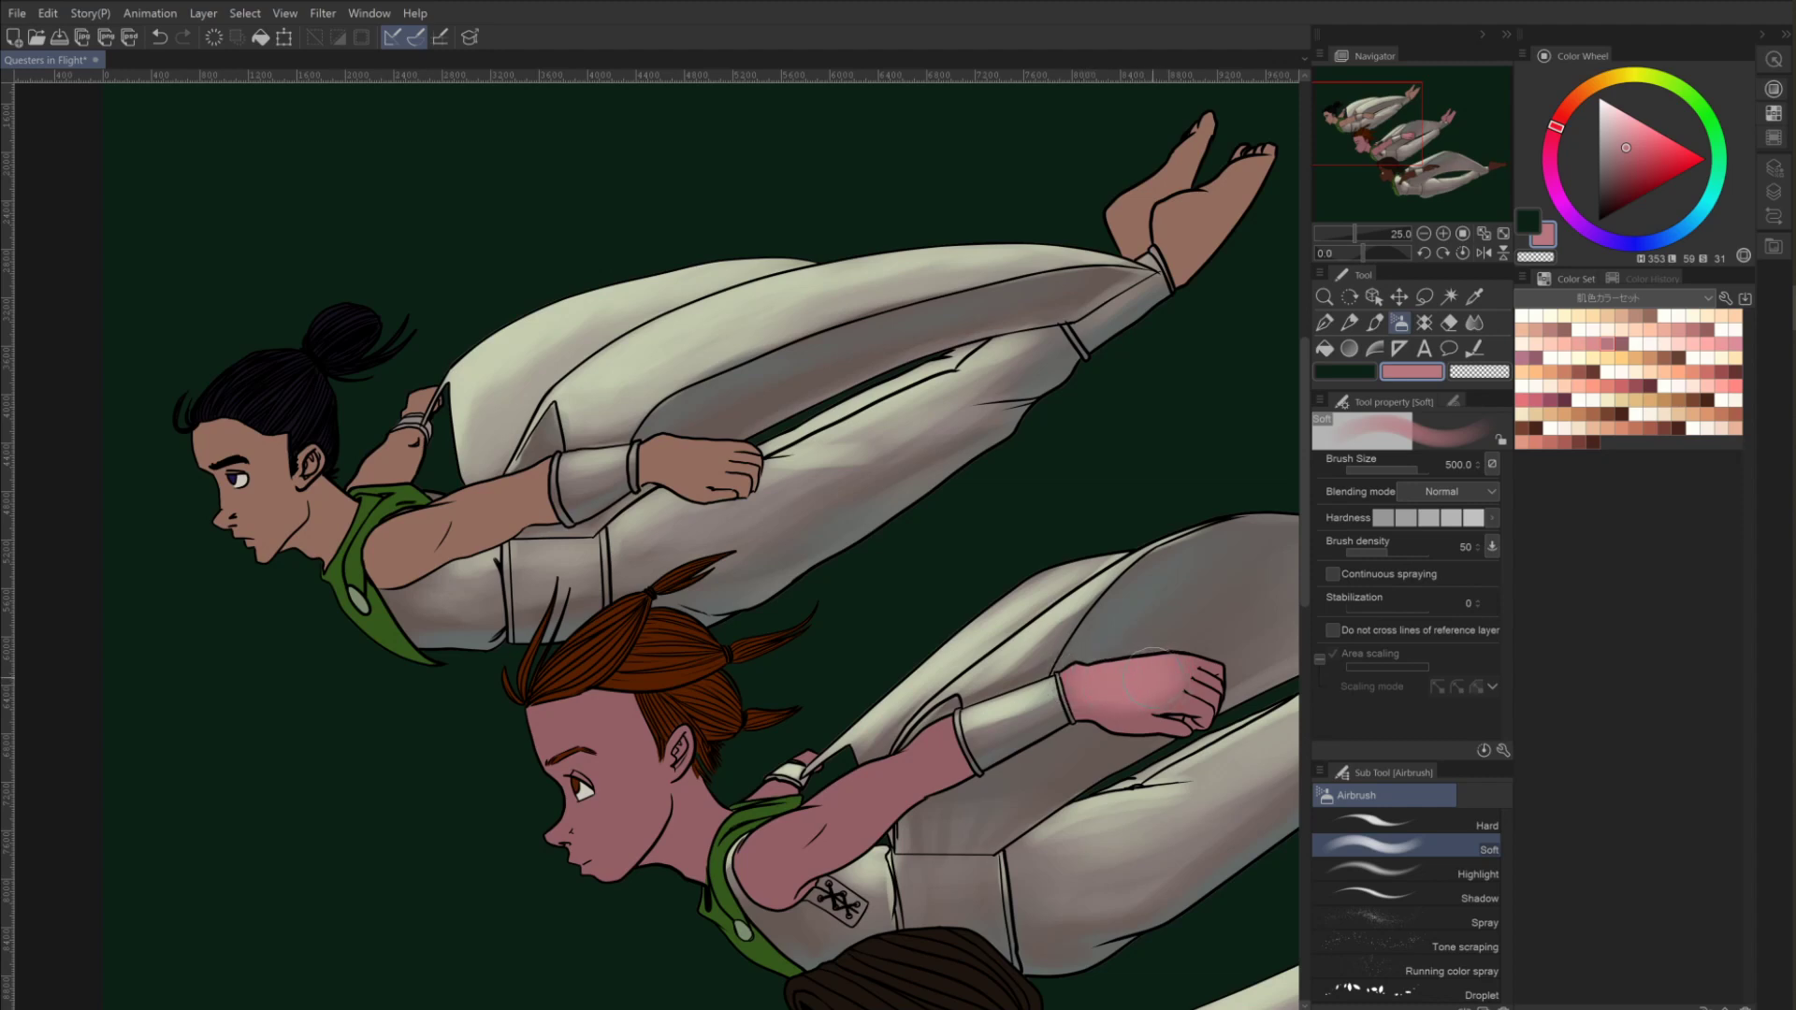
key("bracketleft")
key("bracketleft")
key("bracketleft")
key("bracketleft")
key("bracketleft")
key("bracketleft")
key("bracketleft")
mouse_move(1174, 697)
left_mouse_down()
mouse_move(1190, 703)
mouse_move(1212, 670)
left_mouse_up()
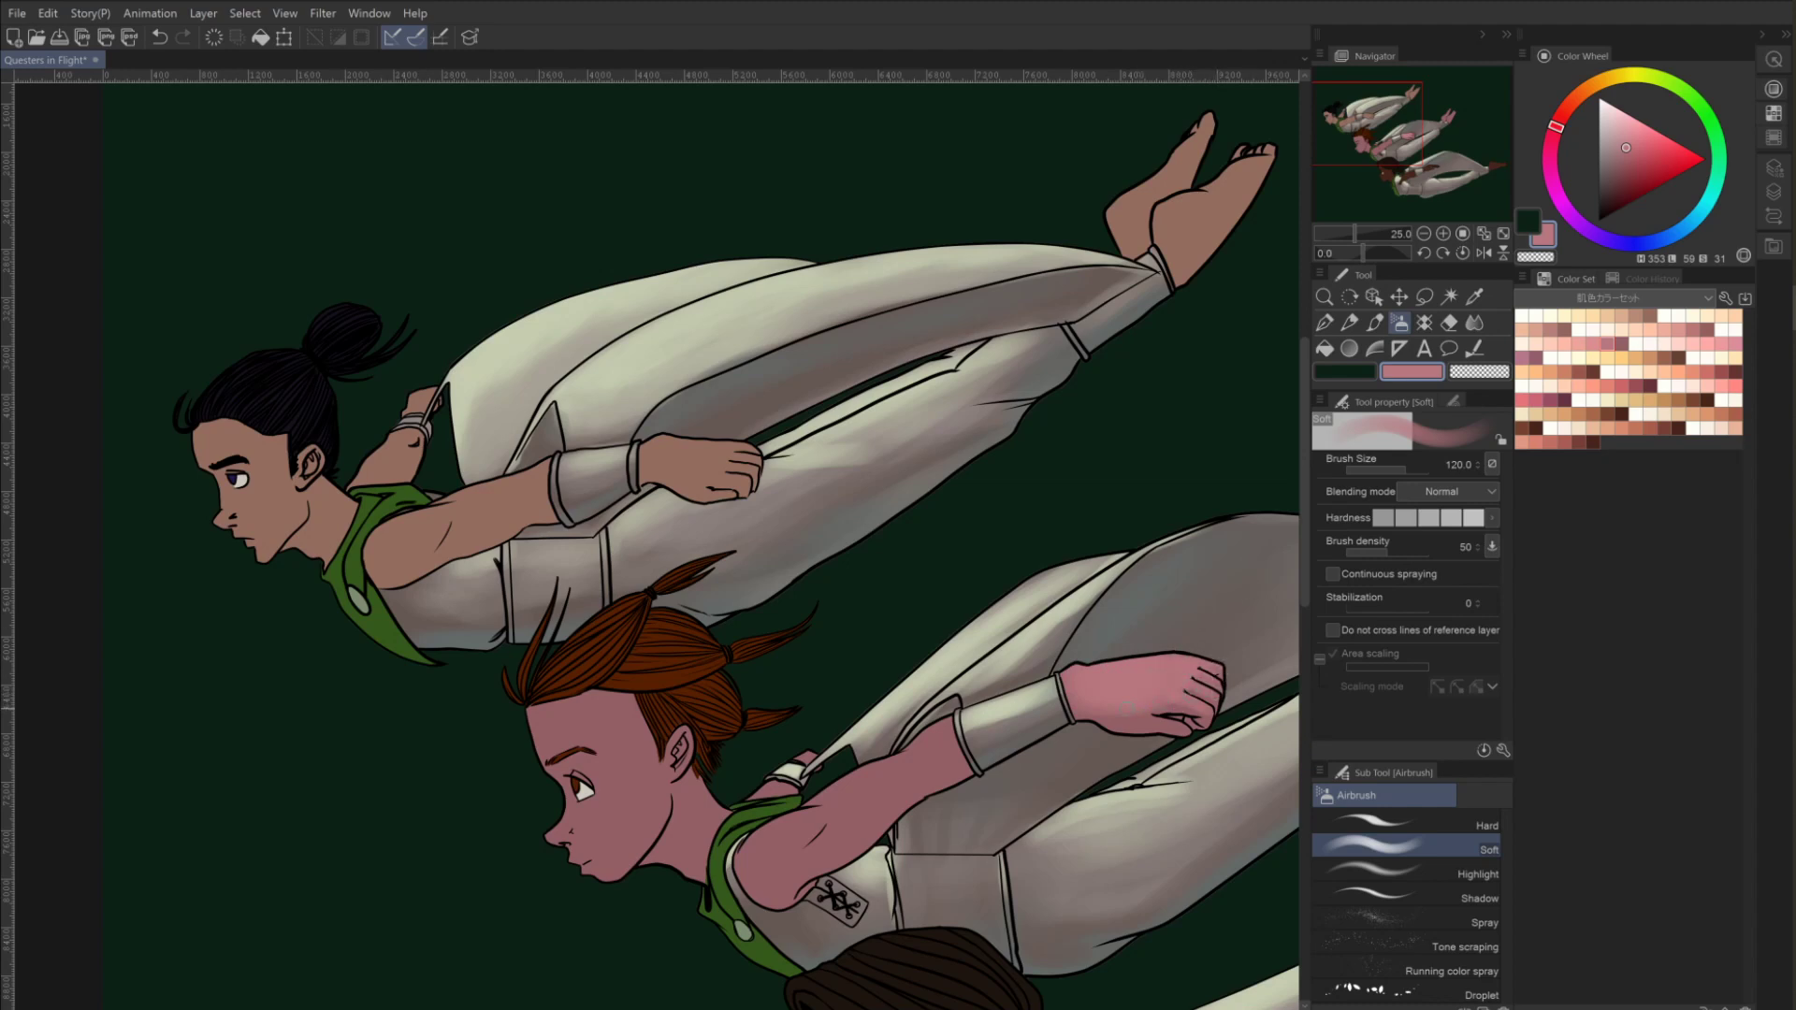
left_click_drag(1176, 726, 1124, 720)
Airbrush pink along the middle figure's arm from elbow to shoulder, enlarging the brush to 400.
mouse_move(945, 734)
left_mouse_down()
mouse_move(921, 739)
mouse_move(961, 746)
mouse_move(826, 802)
mouse_move(834, 784)
mouse_move(832, 806)
mouse_move(907, 781)
mouse_move(834, 823)
mouse_move(904, 771)
left_mouse_up()
key("bracketleft")
mouse_move(828, 845)
left_mouse_down()
mouse_move(847, 823)
mouse_move(806, 857)
mouse_move(822, 839)
mouse_move(760, 831)
mouse_move(786, 844)
mouse_move(938, 755)
left_mouse_up()
key("bracketright")
key("bracketright")
key("bracketright")
key("bracketright")
key("bracketright")
key("bracketright")
key("bracketright")
key("bracketright")
key("bracketright")
key("bracketright")
key("bracketright")
key("bracketright")
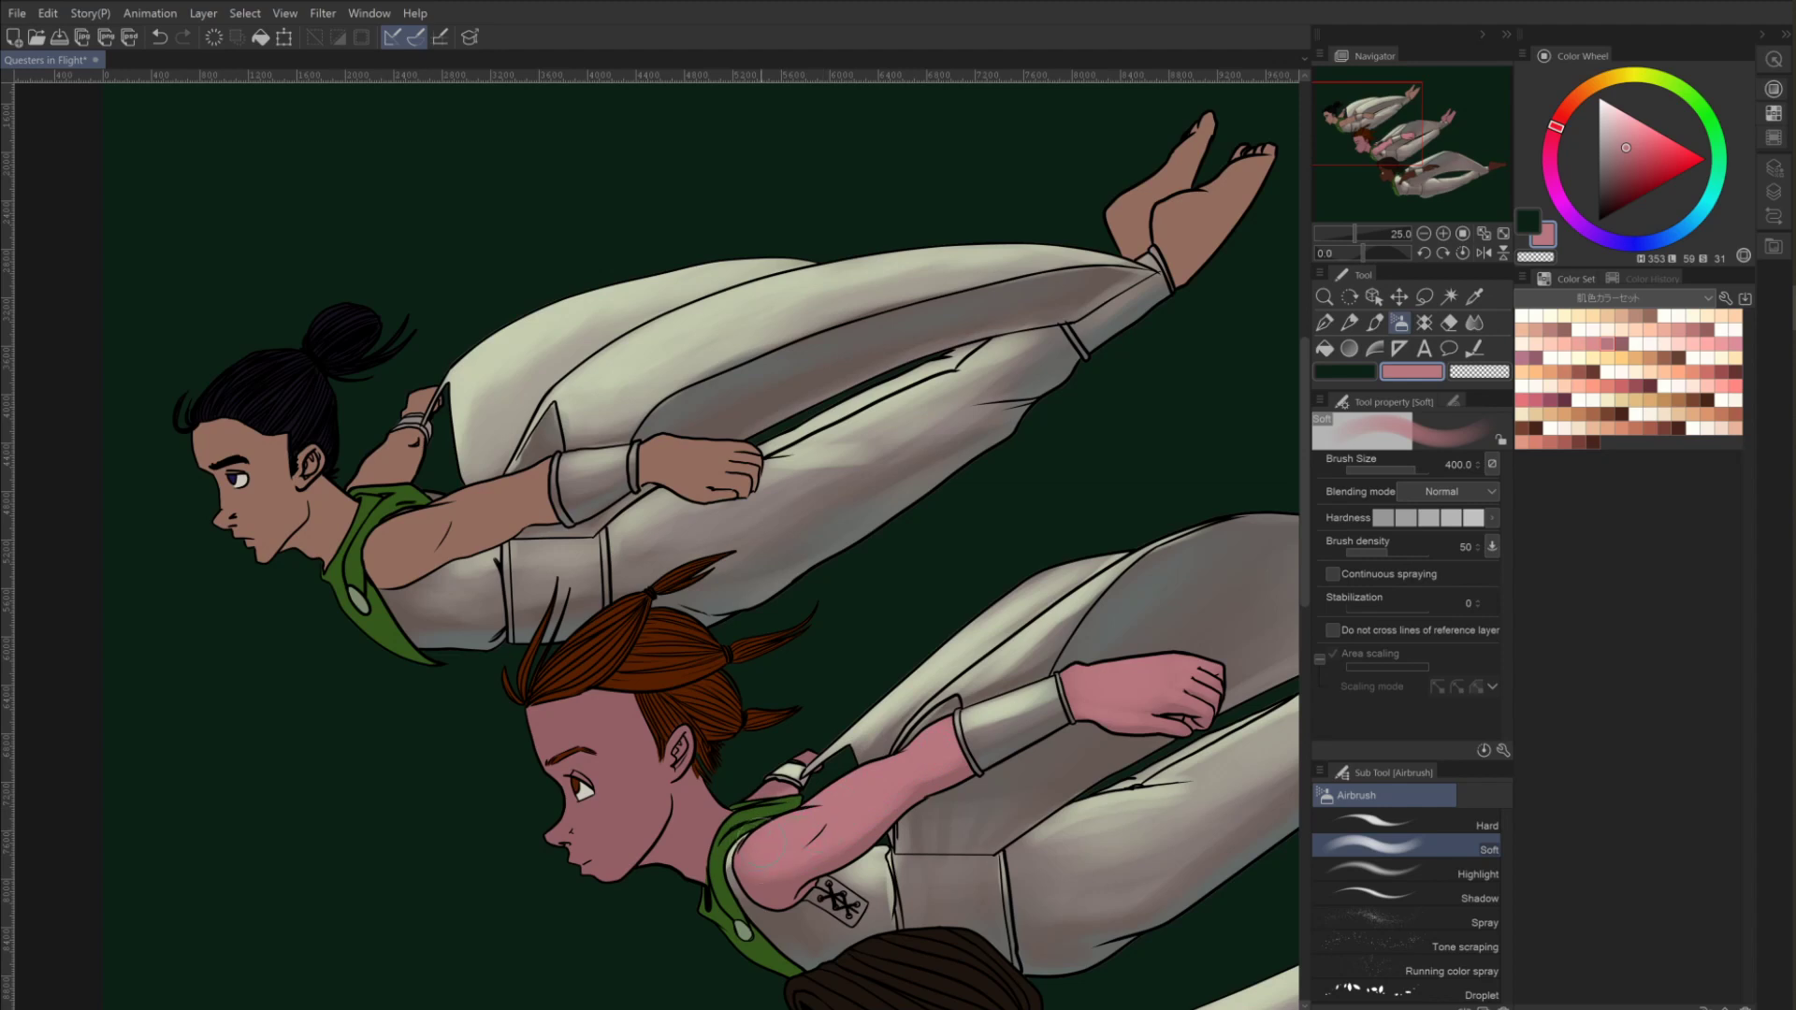
Airbrush pink on the middle figure's neck and the skin beside the green collar at size 250.
key("bracketleft")
key("bracketleft")
key("bracketleft")
key("bracketleft")
key("bracketleft")
left_click_drag(778, 787, 751, 801)
mouse_move(708, 794)
left_mouse_down()
mouse_move(739, 796)
mouse_move(706, 808)
left_mouse_up()
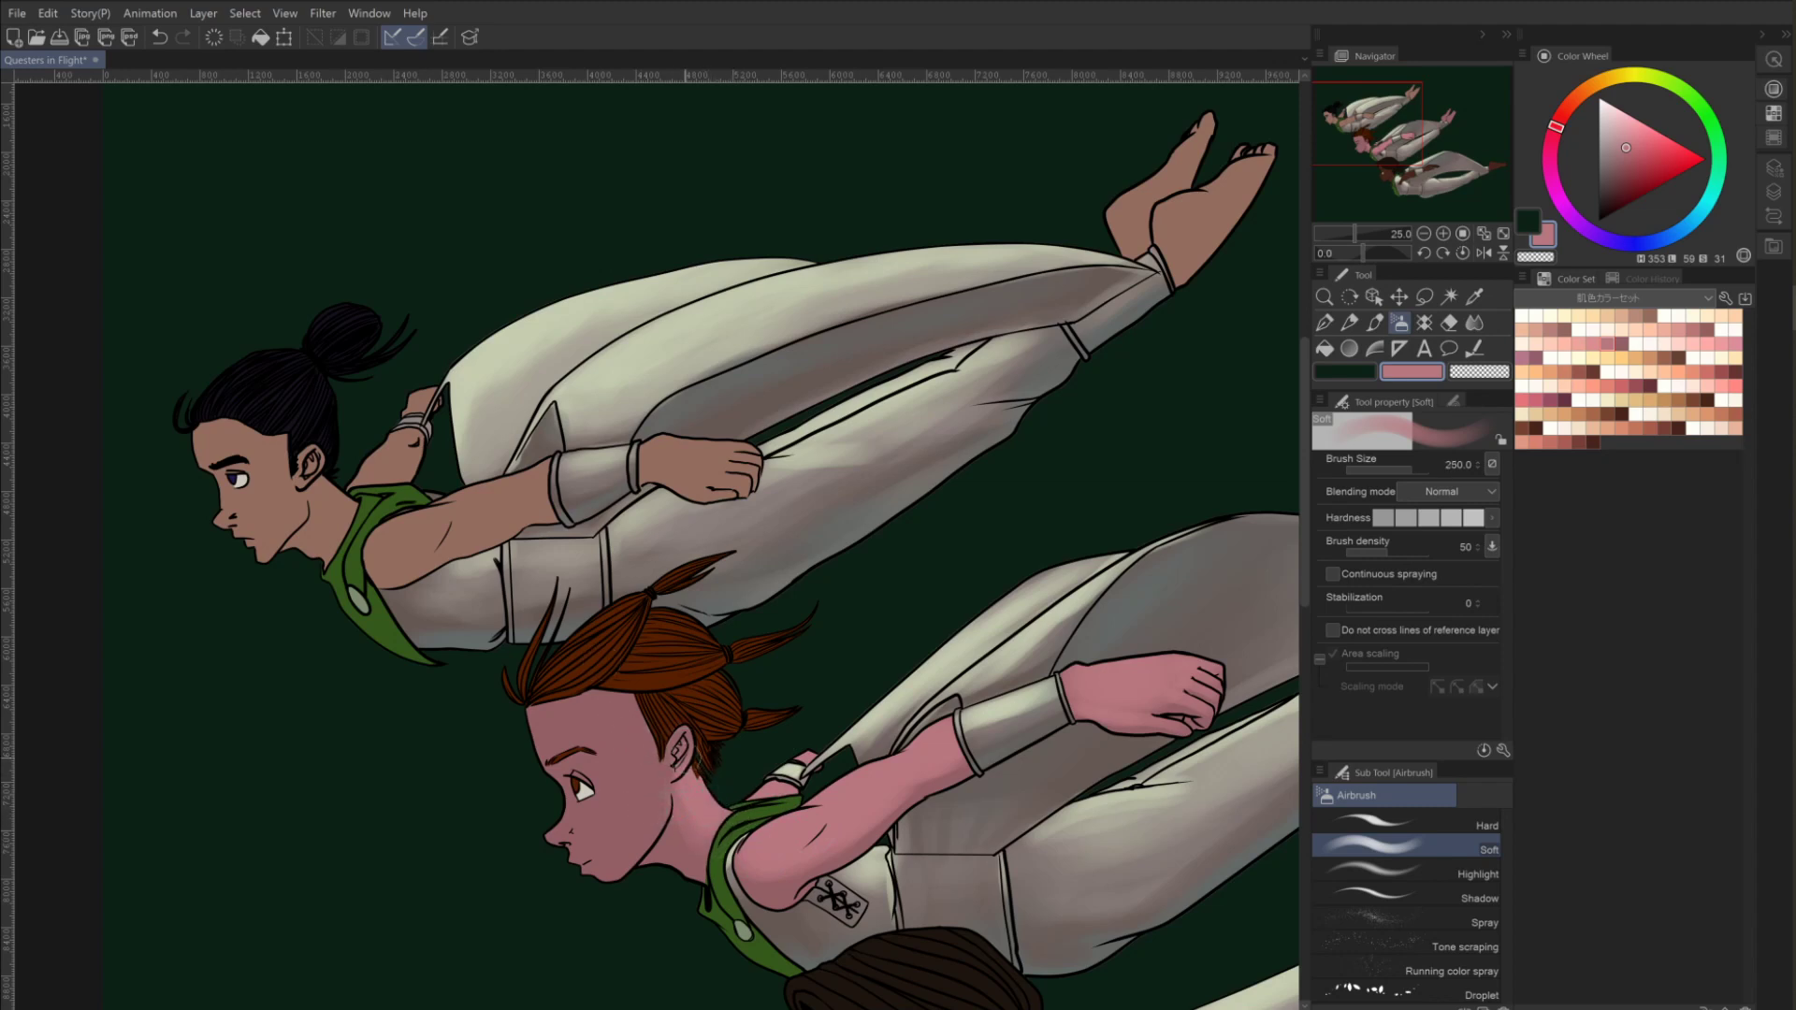
Airbrush pink around the middle figure's ear and over the jaw, cheek and forehead at size 200.
key("bracketleft")
key("bracketleft")
key("bracketleft")
key("bracketleft")
left_click_drag(665, 735, 666, 745)
key("bracketright")
key("bracketright")
key("bracketright")
key("bracketright")
left_click_drag(662, 771, 655, 832)
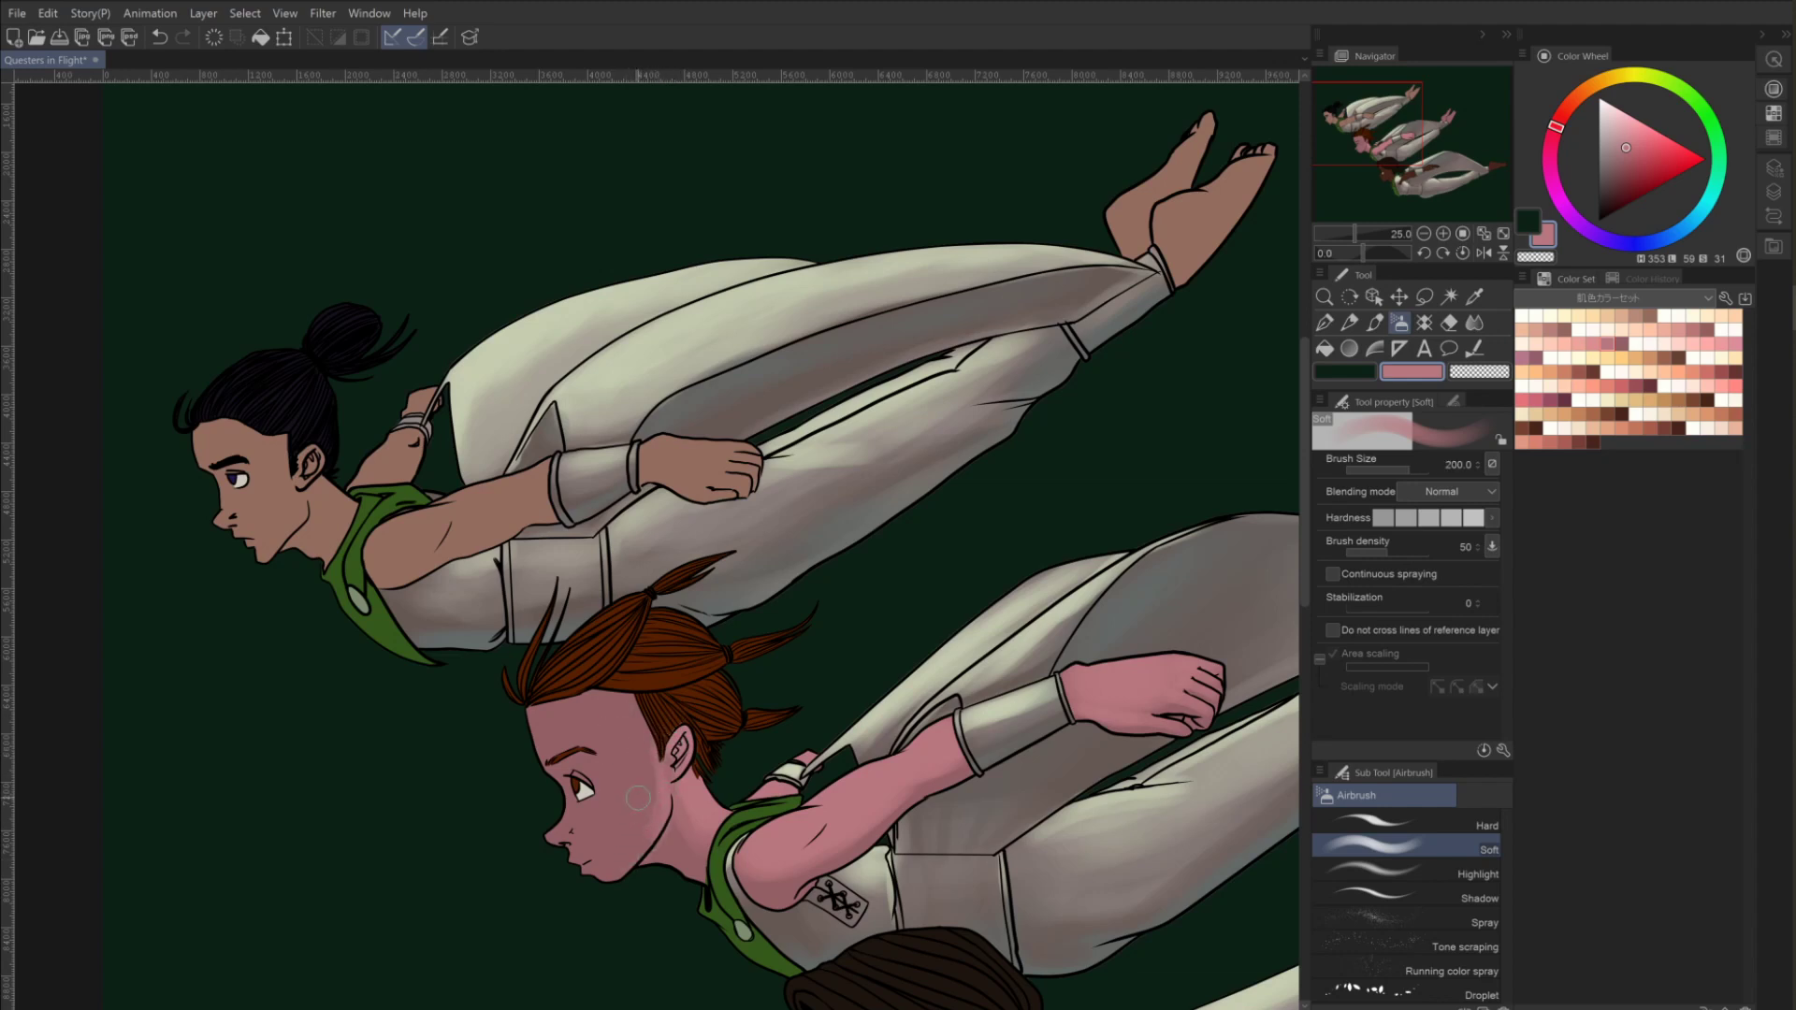
left_click_drag(653, 732, 641, 847)
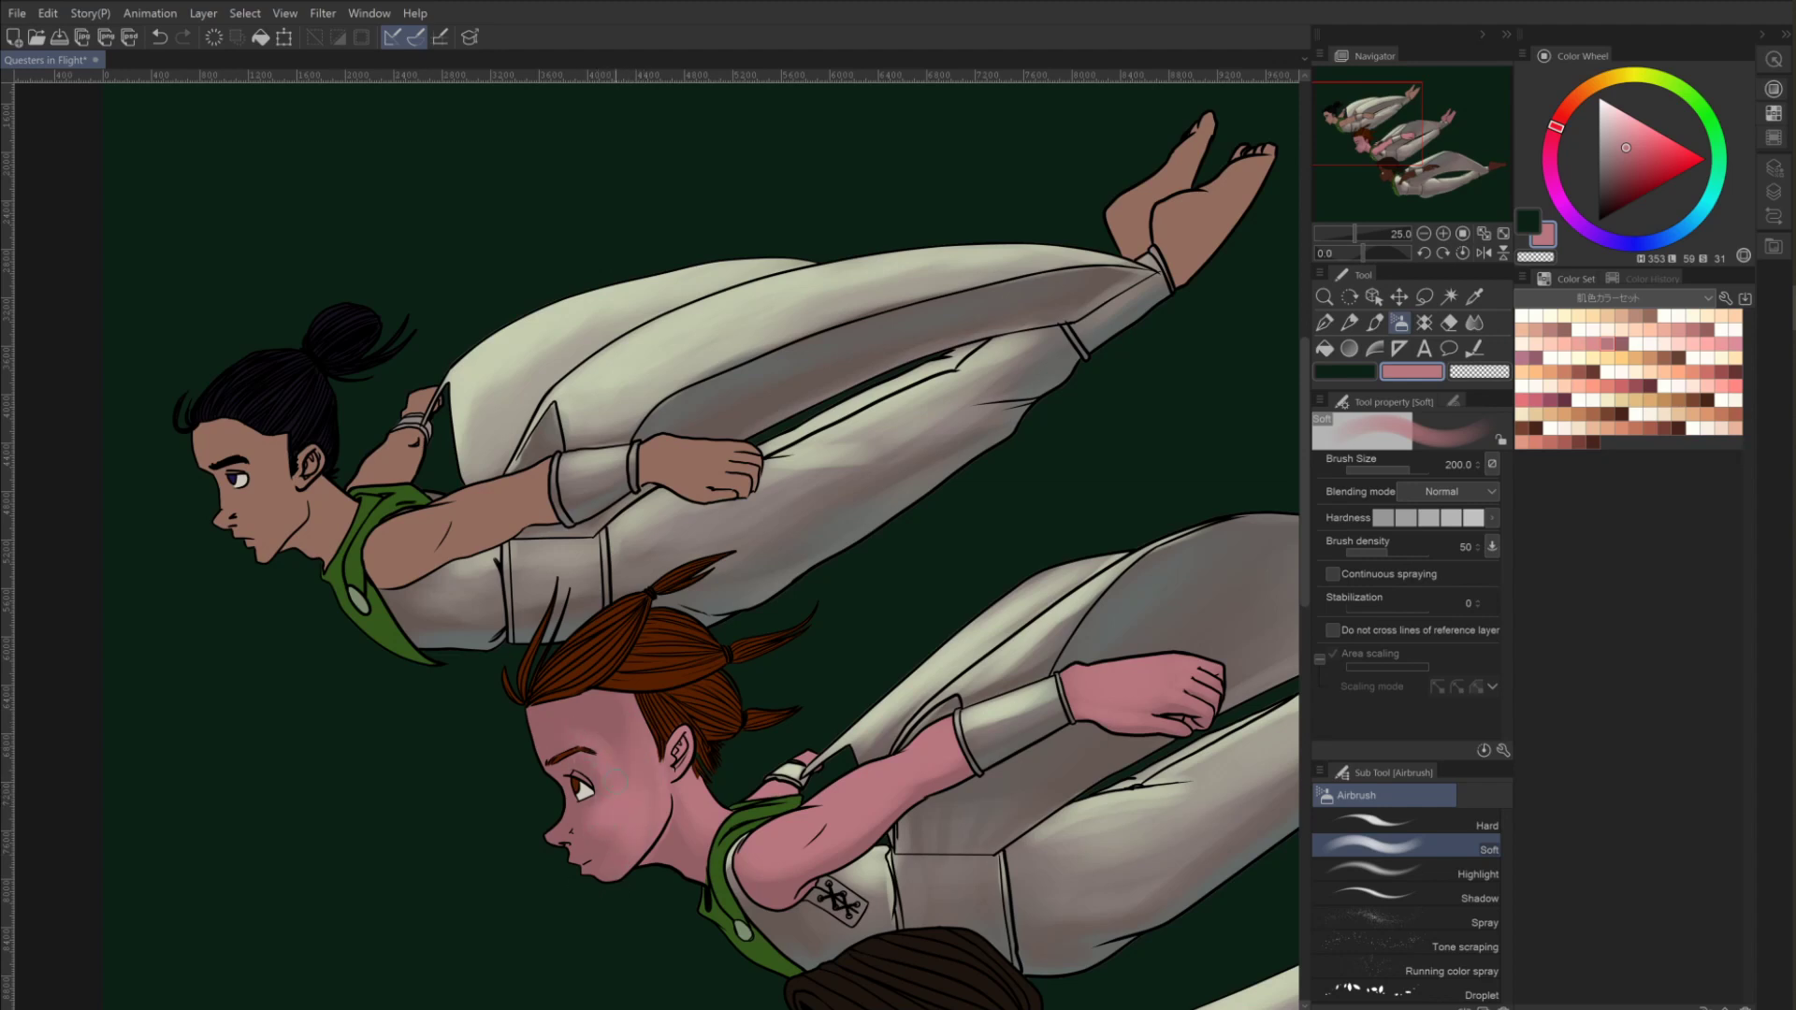
mouse_move(618, 781)
left_mouse_down()
mouse_move(626, 741)
mouse_move(598, 715)
mouse_move(602, 745)
mouse_move(547, 734)
mouse_move(552, 748)
mouse_move(523, 725)
mouse_move(620, 682)
left_mouse_up()
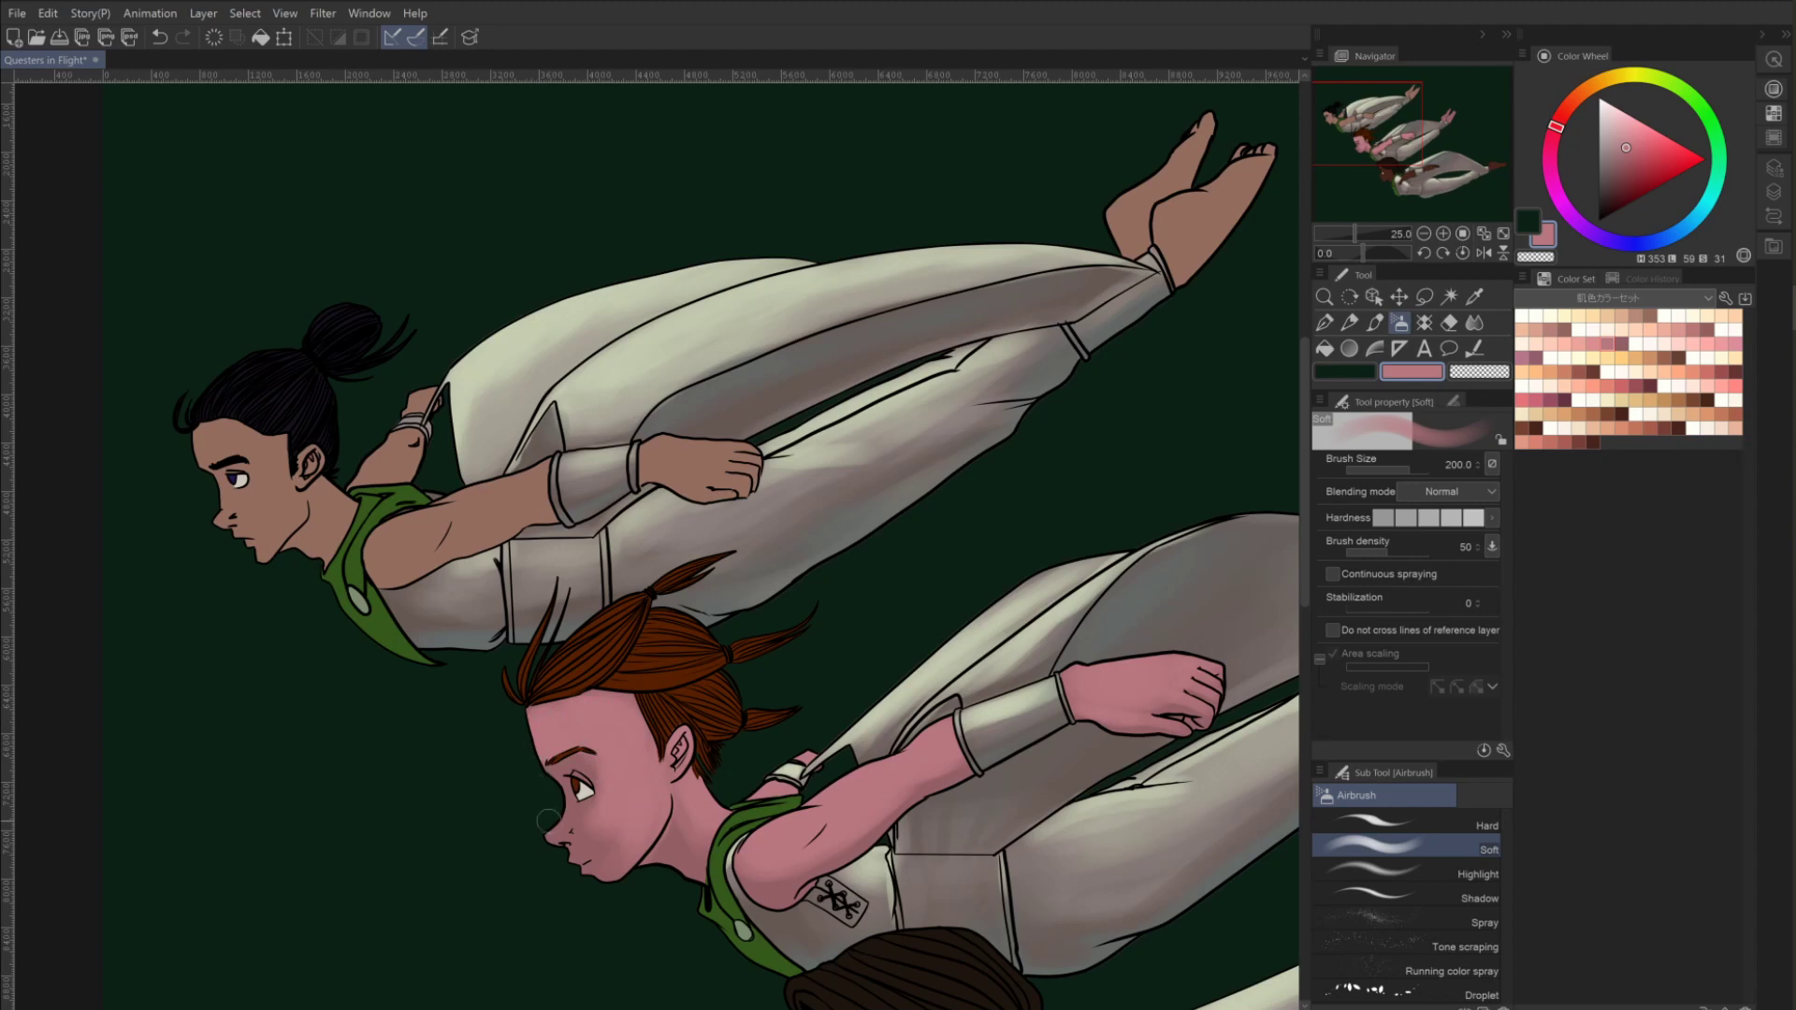
Airbrush pink around the middle figure's nose, mouth and chin at size 150.
key("bracketleft")
key("bracketleft")
key("bracketleft")
key("bracketleft")
key("bracketright")
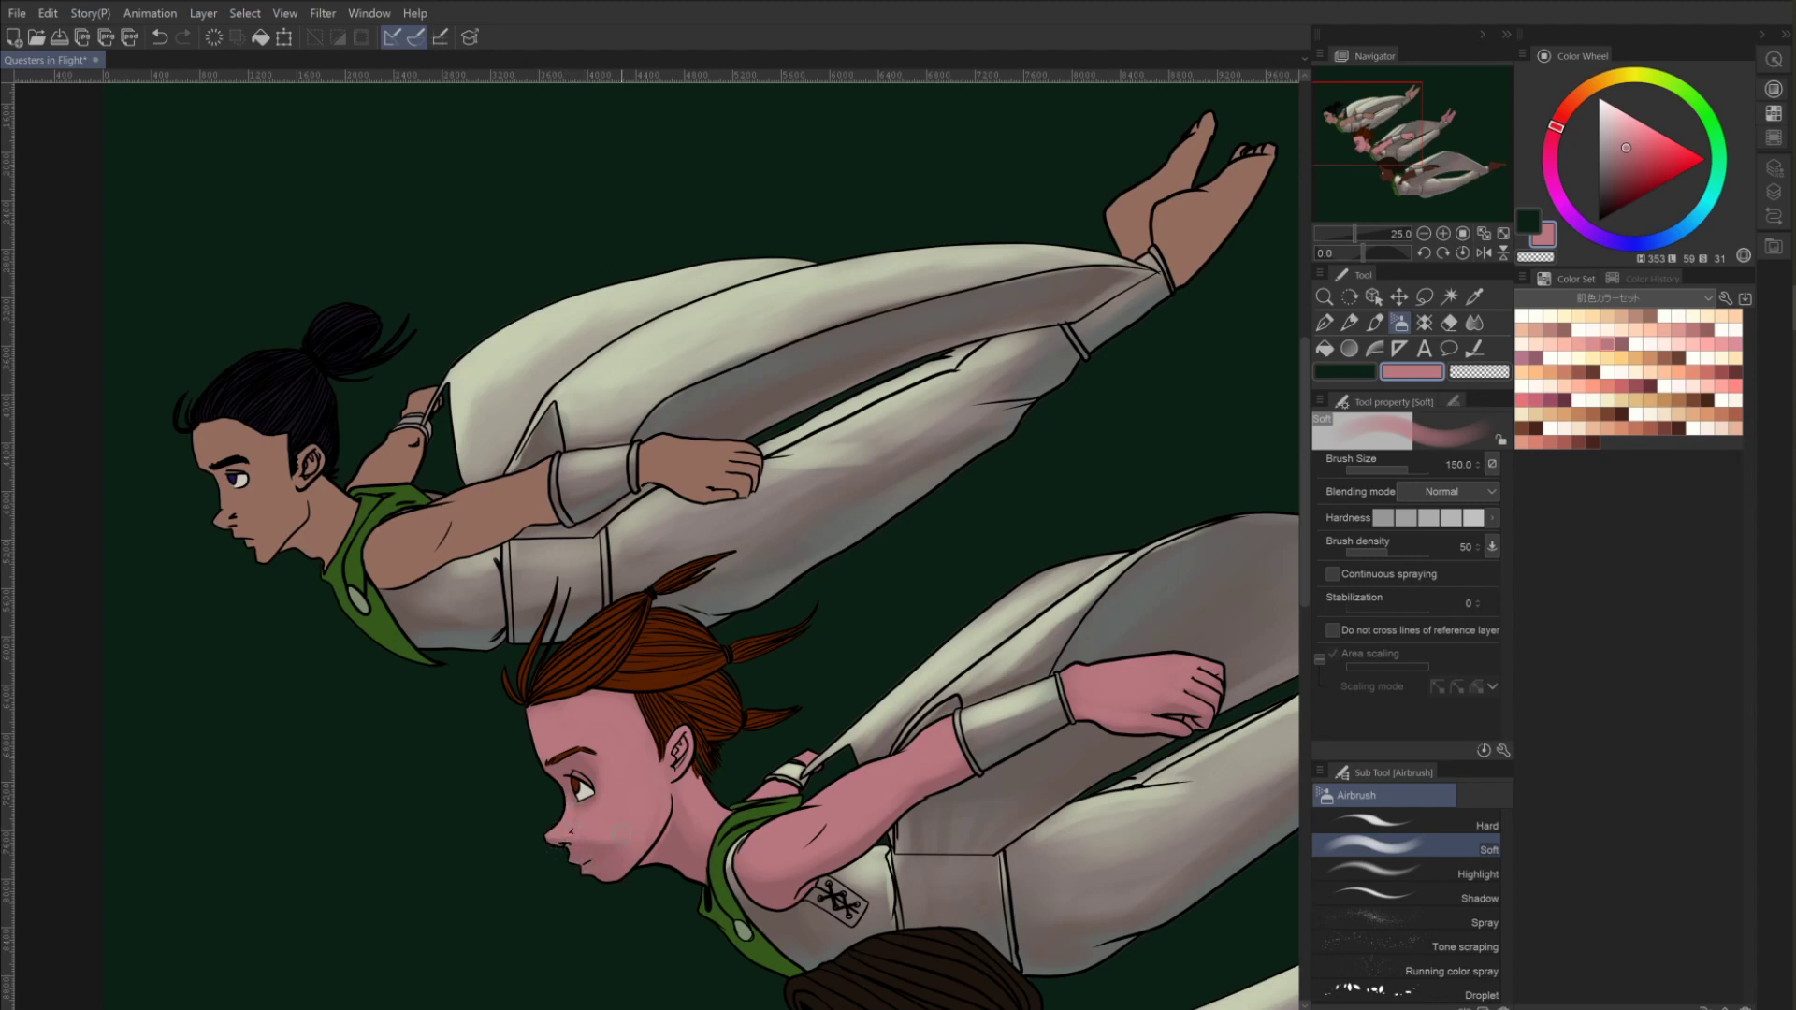
mouse_move(593, 835)
left_mouse_down()
mouse_move(578, 886)
mouse_move(590, 853)
mouse_move(563, 858)
left_mouse_up()
Switch to the transparent colour at size 300 and soften the pink on the middle figure's skin with progressively smaller brushes.
key("bracketright")
key("bracketright")
key("bracketright")
key("bracketright")
left_click(1473, 372)
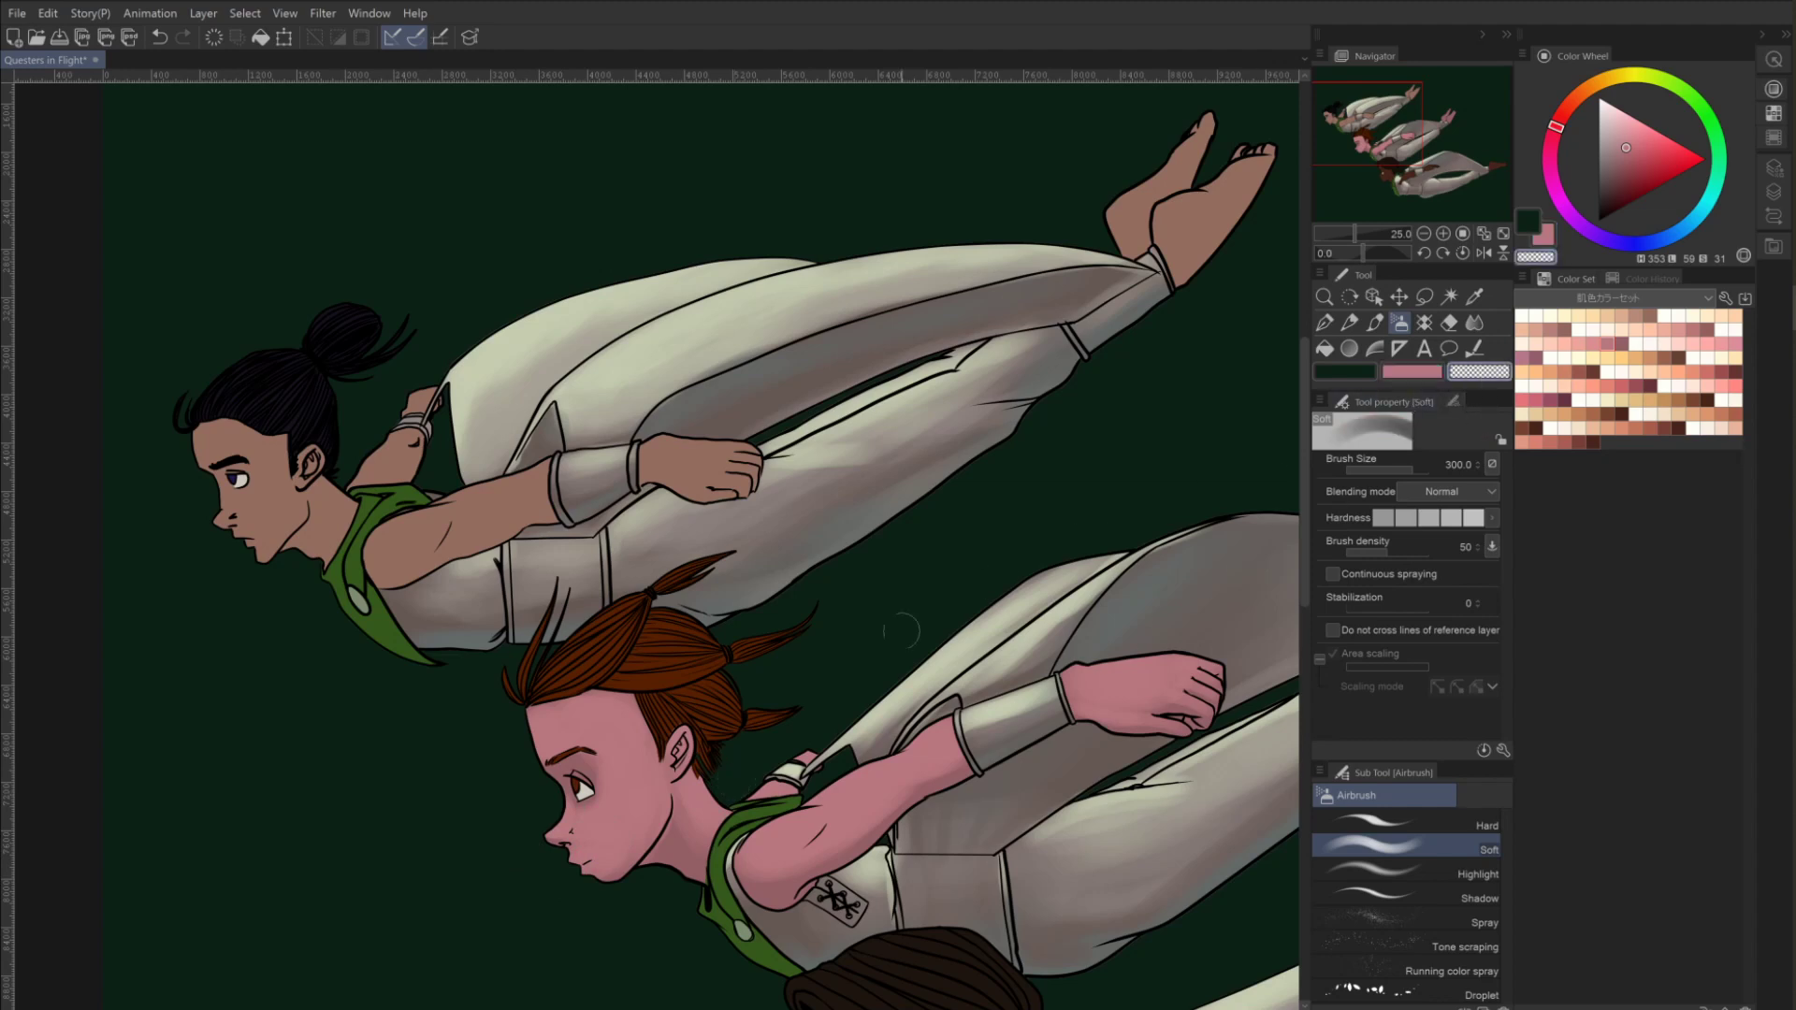
key("bracketleft")
key("bracketleft")
key("bracketleft")
key("bracketleft")
Undo the last softening stroke and clear pink inside the middle figure's ear with the transparent airbrush at size 40.
key("bracketleft")
key("bracketleft")
key("ctrl+z")
key("ctrl+y")
key("bracketright")
key("bracketright")
key("bracketright")
key("bracketright")
key("bracketleft")
key("bracketleft")
key("bracketleft")
key("]")
key("]")
key("]")
key("]")
key("ctrl+z")
left_click_drag(685, 734, 684, 740)
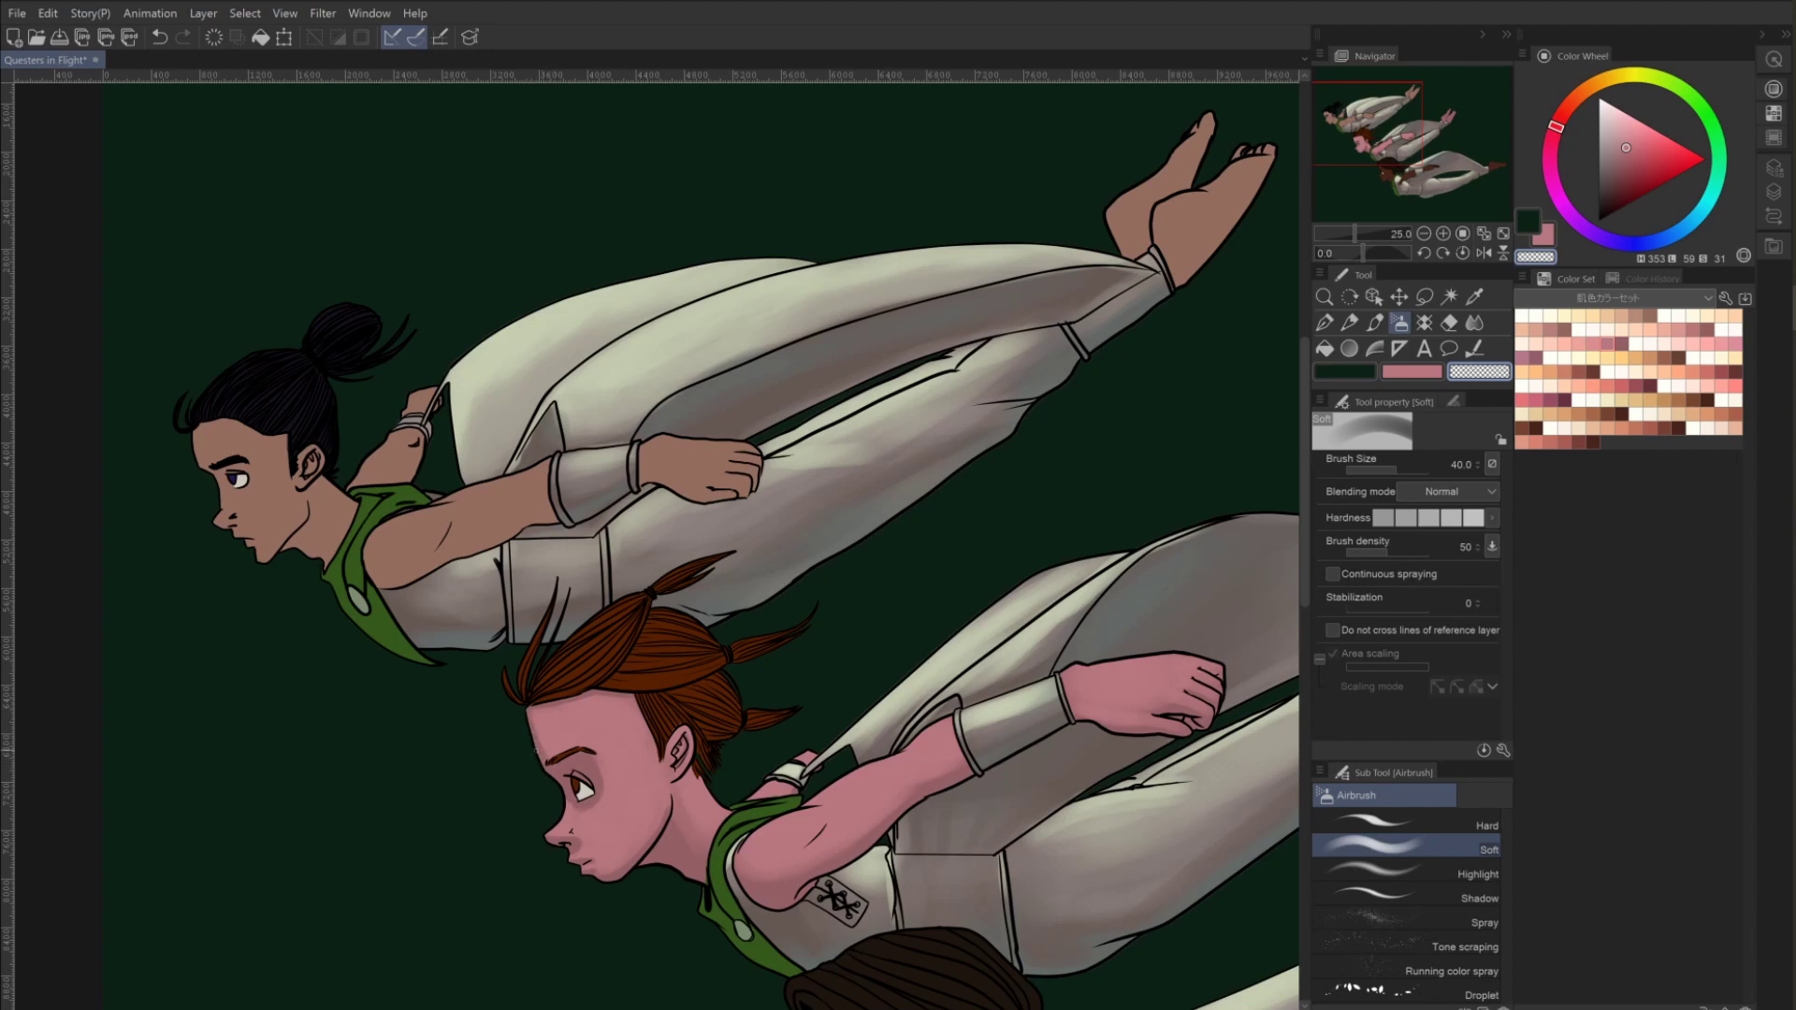
Touch up the middle figure's face with pink at size 120 and transparent at size 40, finishing on the pink Soft airbrush.
key("bracketright")
key("bracketright")
key("bracketright")
key("bracketright")
key("bracketright")
key("bracketright")
key("bracketleft")
key("bracketleft")
key("bracketleft")
key("bracketleft")
left_click(1412, 372)
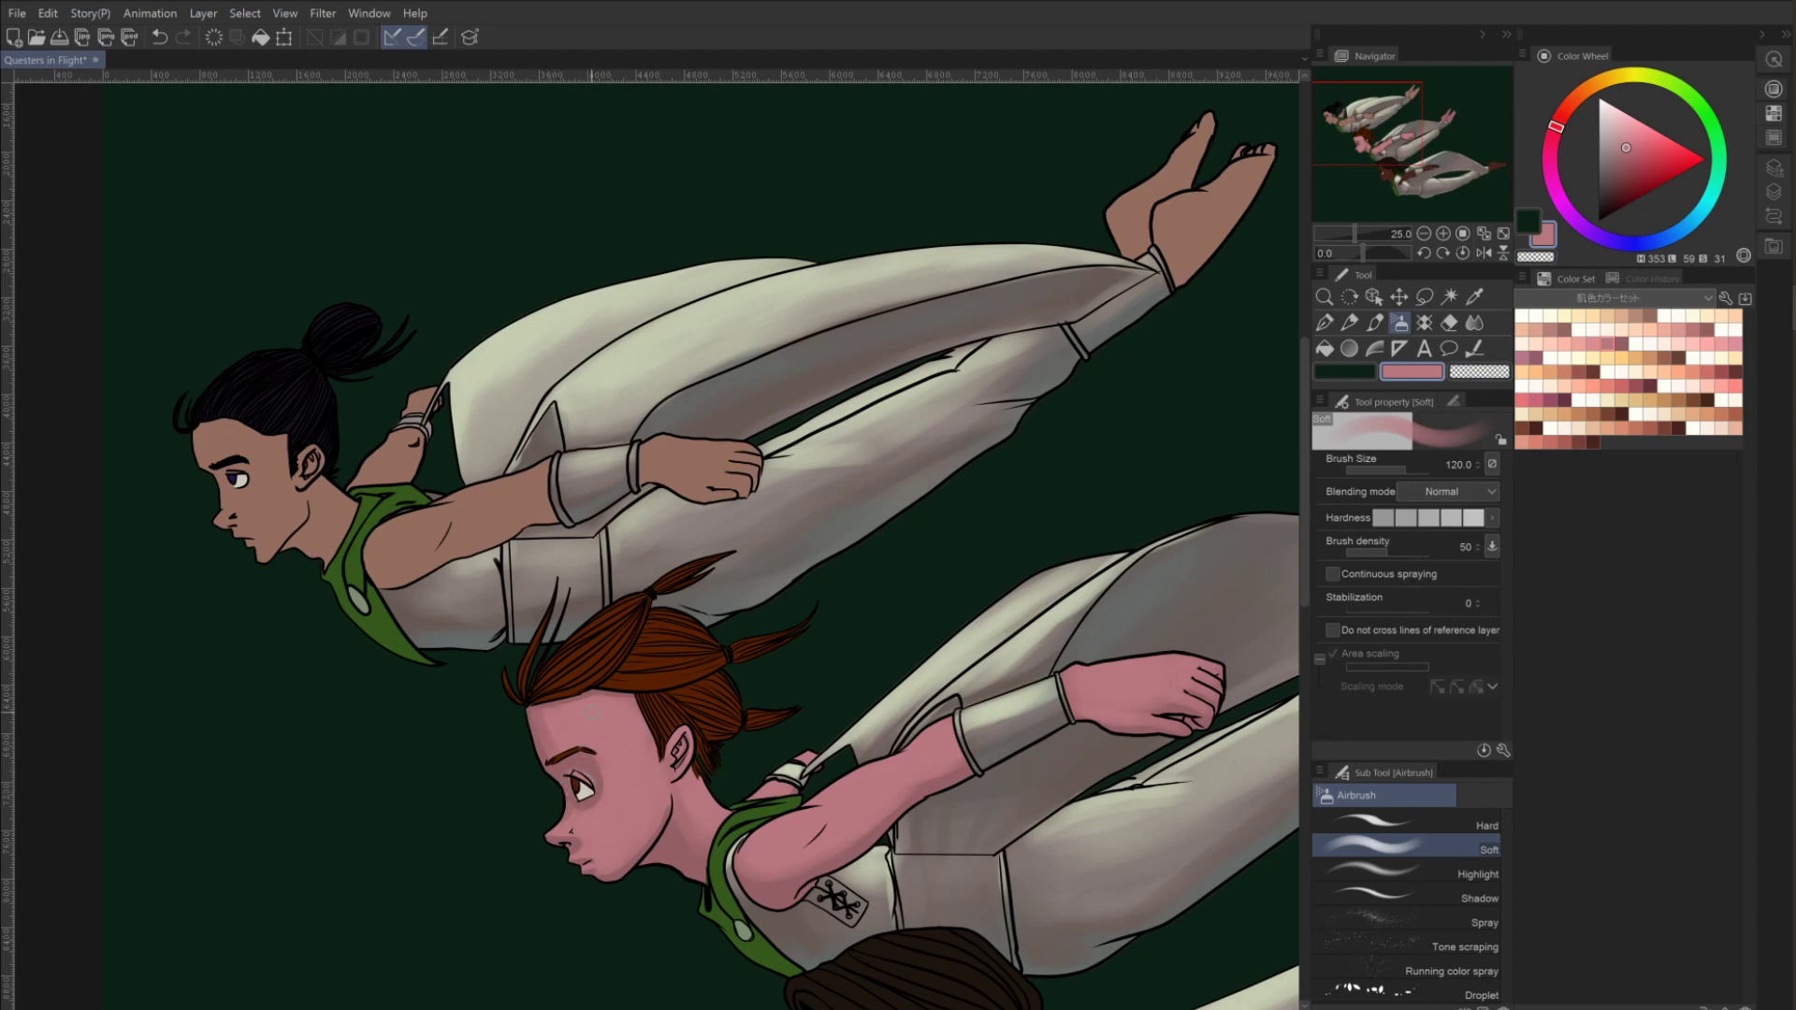
left_click(1468, 373)
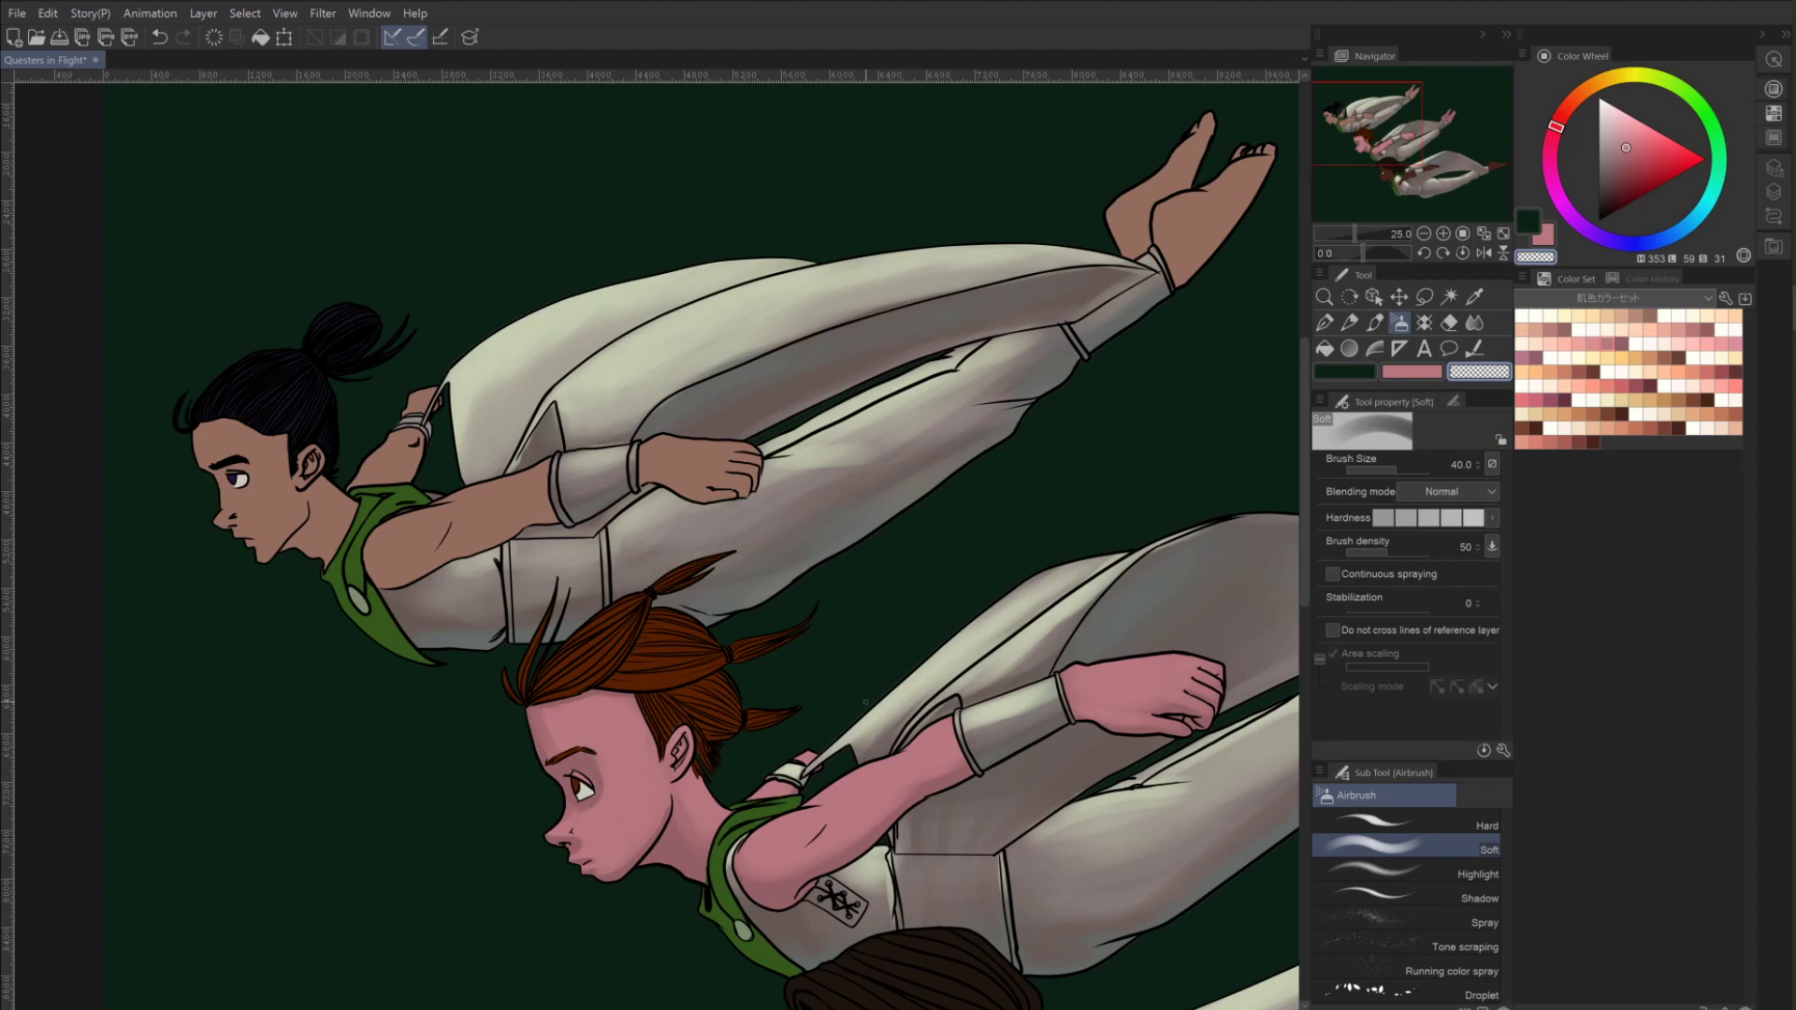
left_click(1449, 348)
left_click(1412, 371)
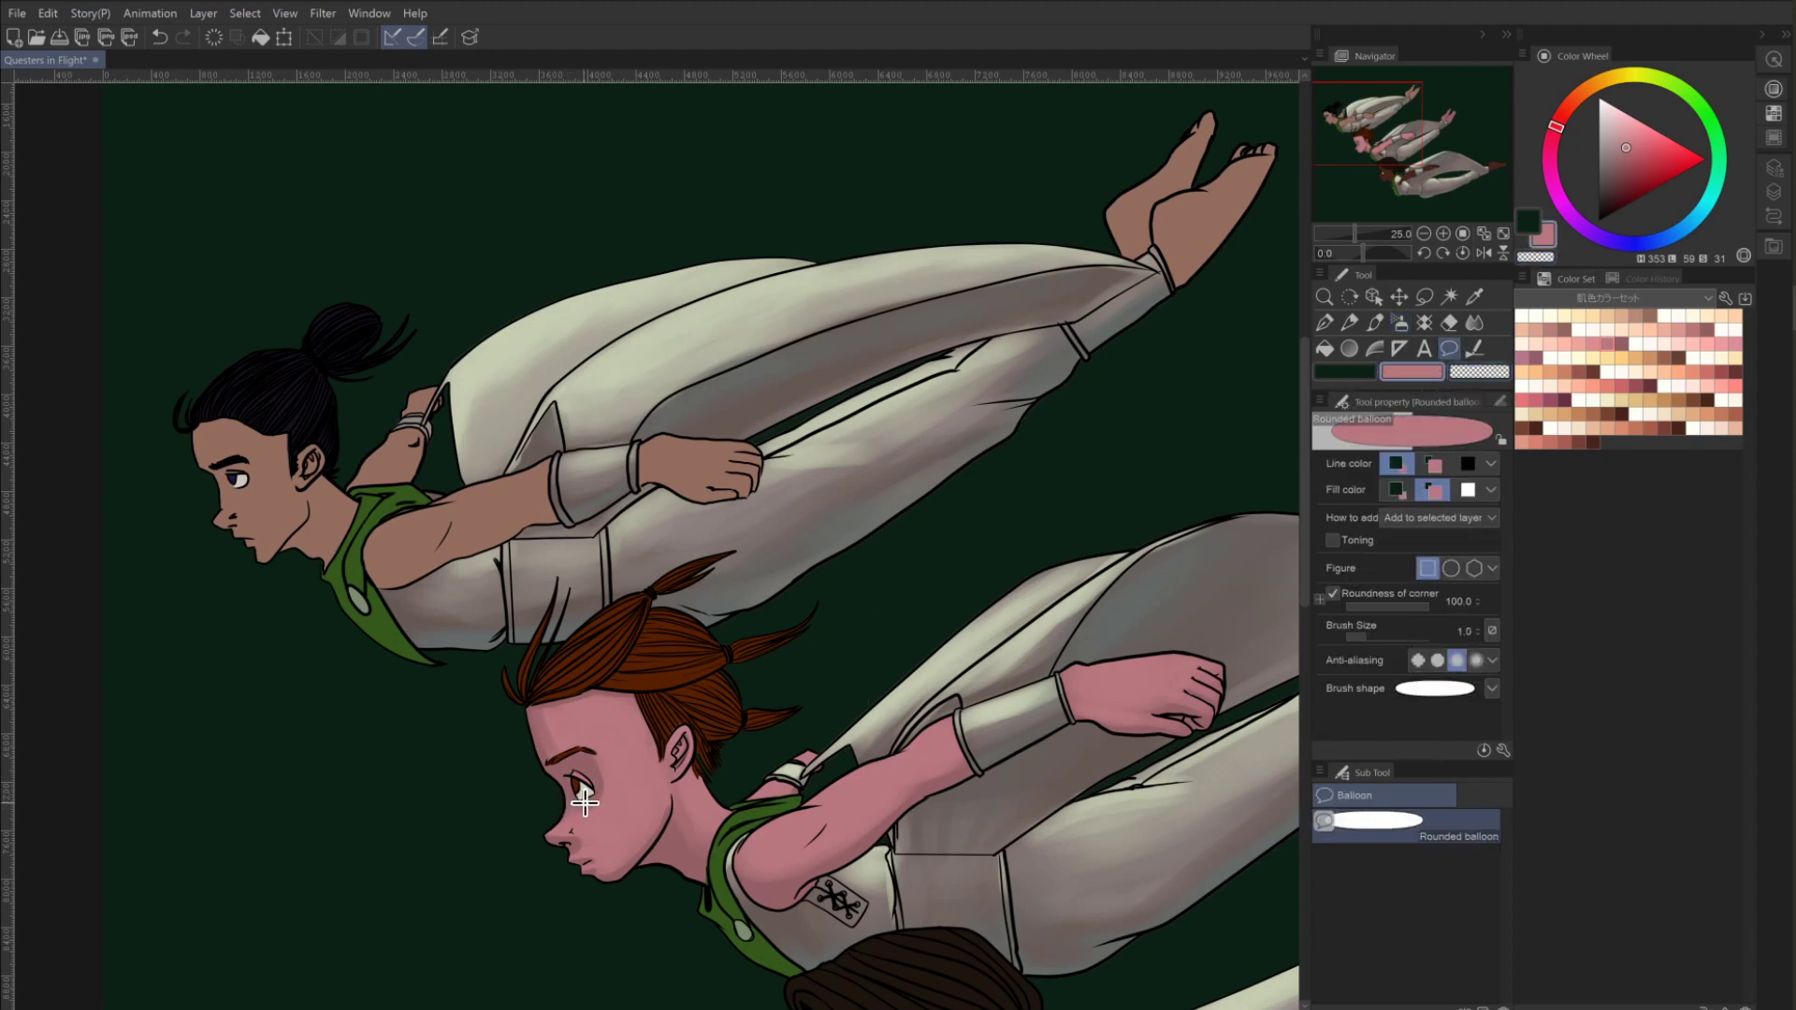
left_click(1400, 323)
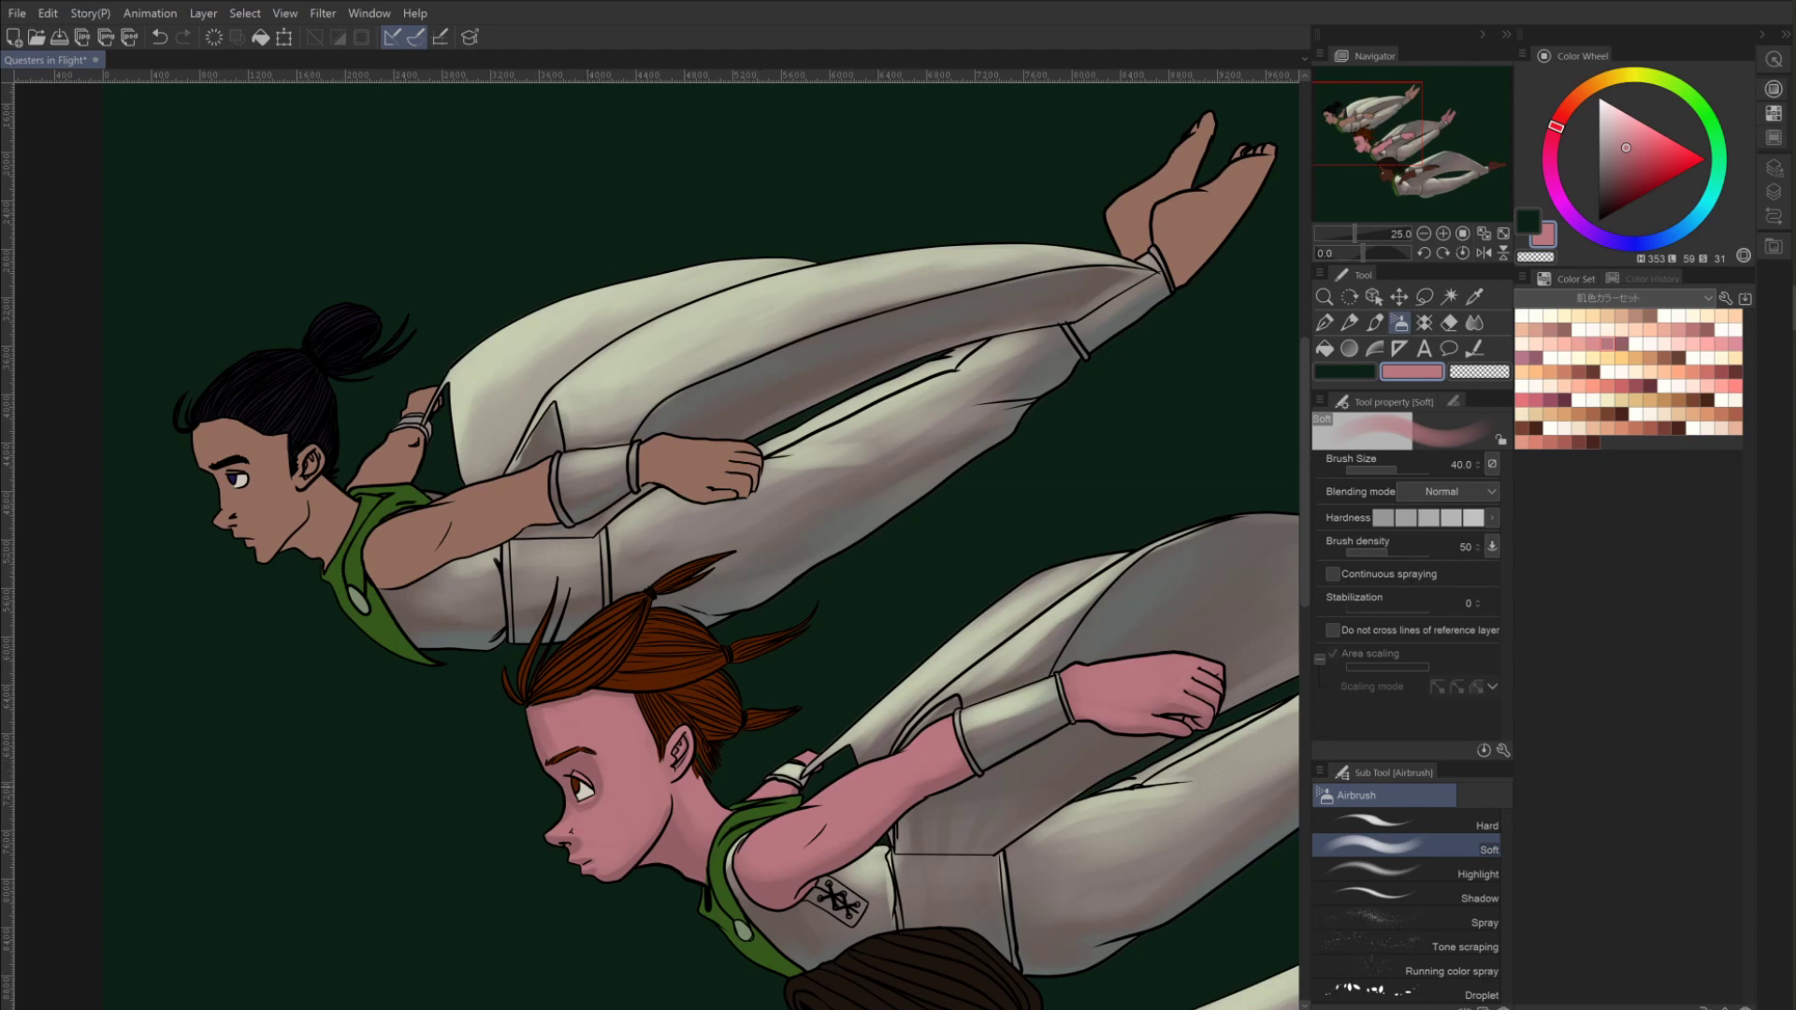
Pick a lighter pink from the skin-tone set and airbrush it across the back of the middle figure's hand at size 250.
left_click(1592, 322)
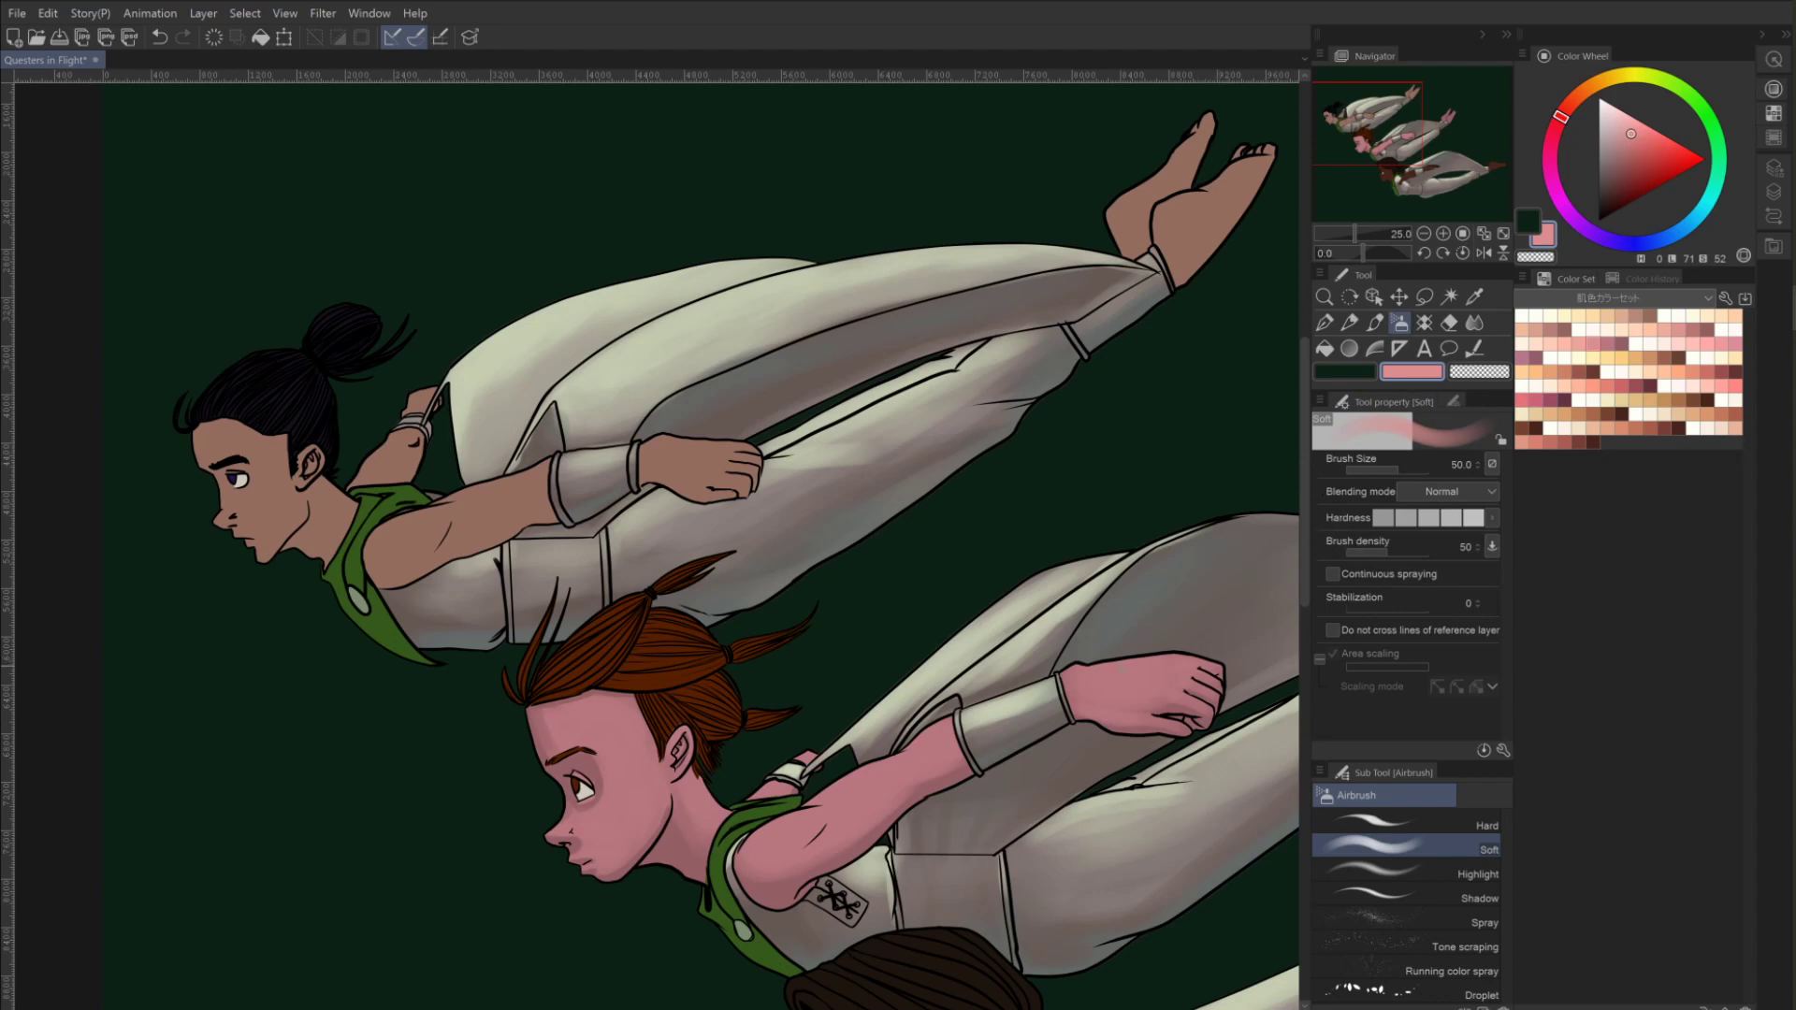
key("bracketright")
key("bracketright")
key("bracketright")
key("bracketright")
key("bracketright")
key("bracketright")
key("bracketright")
key("bracketright")
key("bracketright")
mouse_move(1161, 662)
left_mouse_down()
mouse_move(1176, 660)
mouse_move(1082, 675)
left_mouse_up()
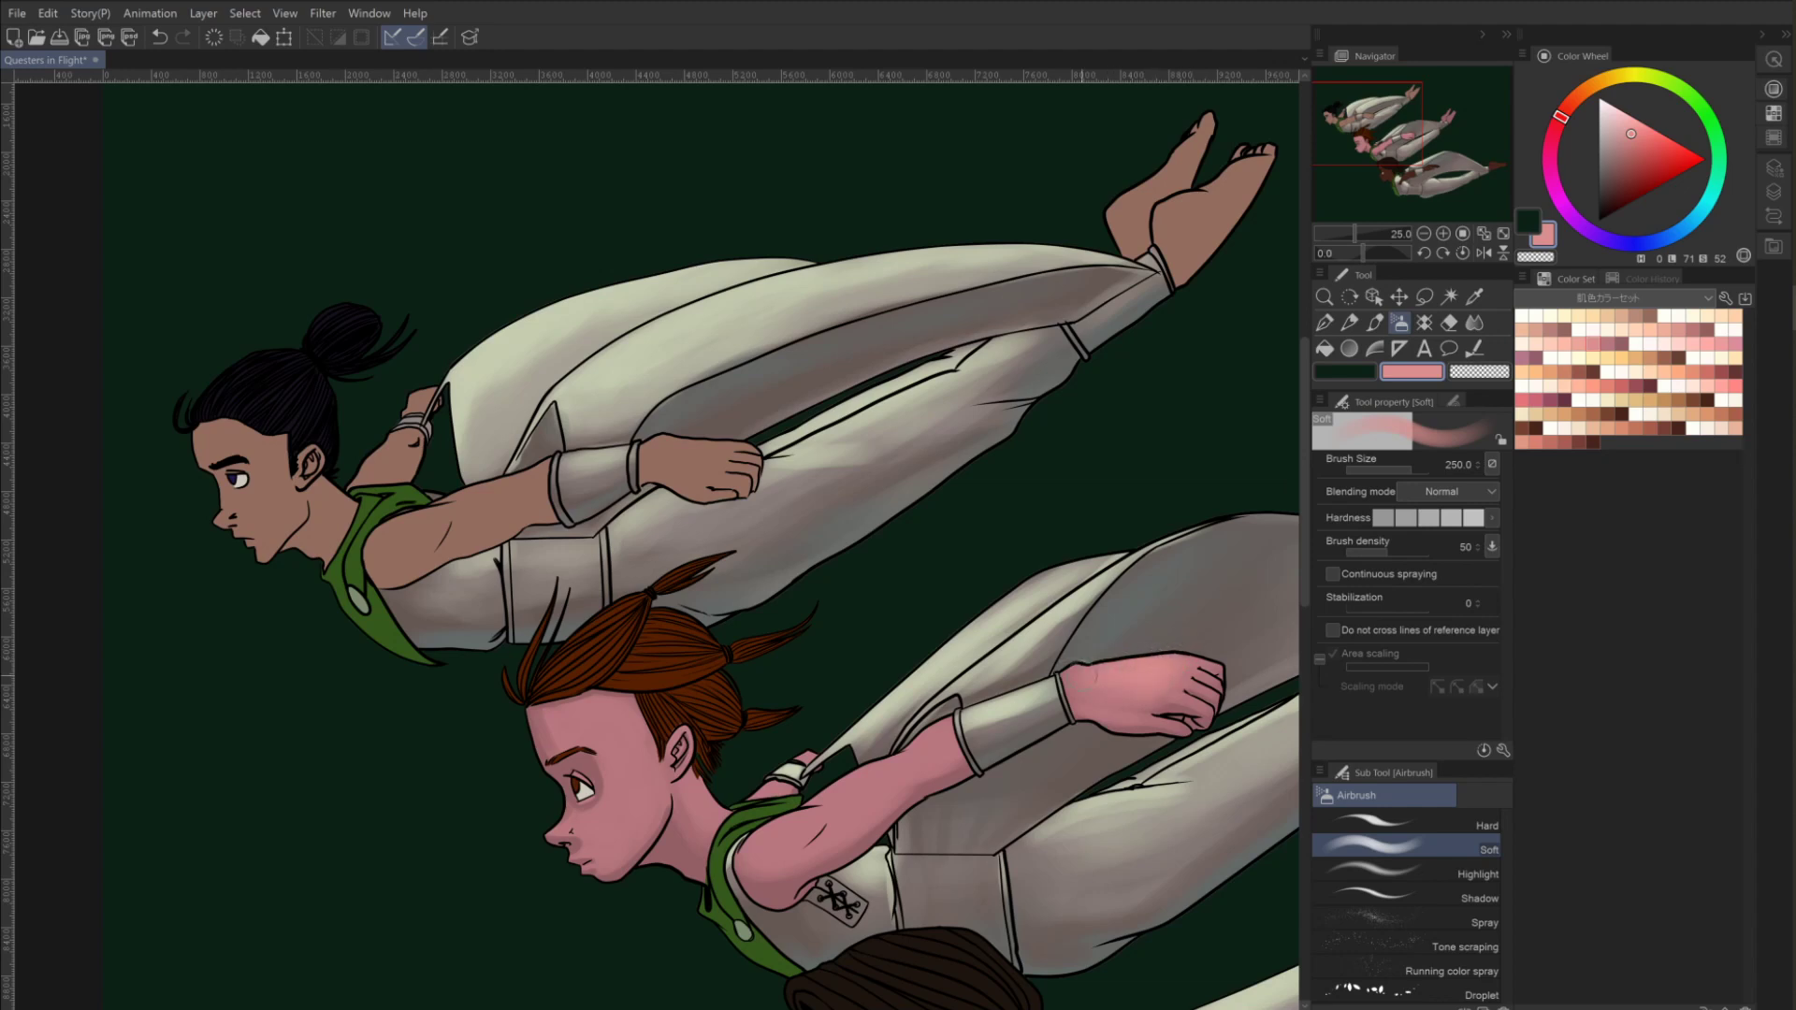
Brighten the middle figure's knuckles with the lighter pink at size 50, enlarging the brush to 200 for the hand.
key("bracketleft")
key("bracketleft")
key("bracketleft")
key("bracketleft")
key("bracketleft")
key("bracketleft")
key("bracketleft")
key("bracketleft")
key("bracketleft")
mouse_move(1191, 674)
left_mouse_down()
mouse_move(1210, 673)
mouse_move(1179, 683)
left_mouse_up()
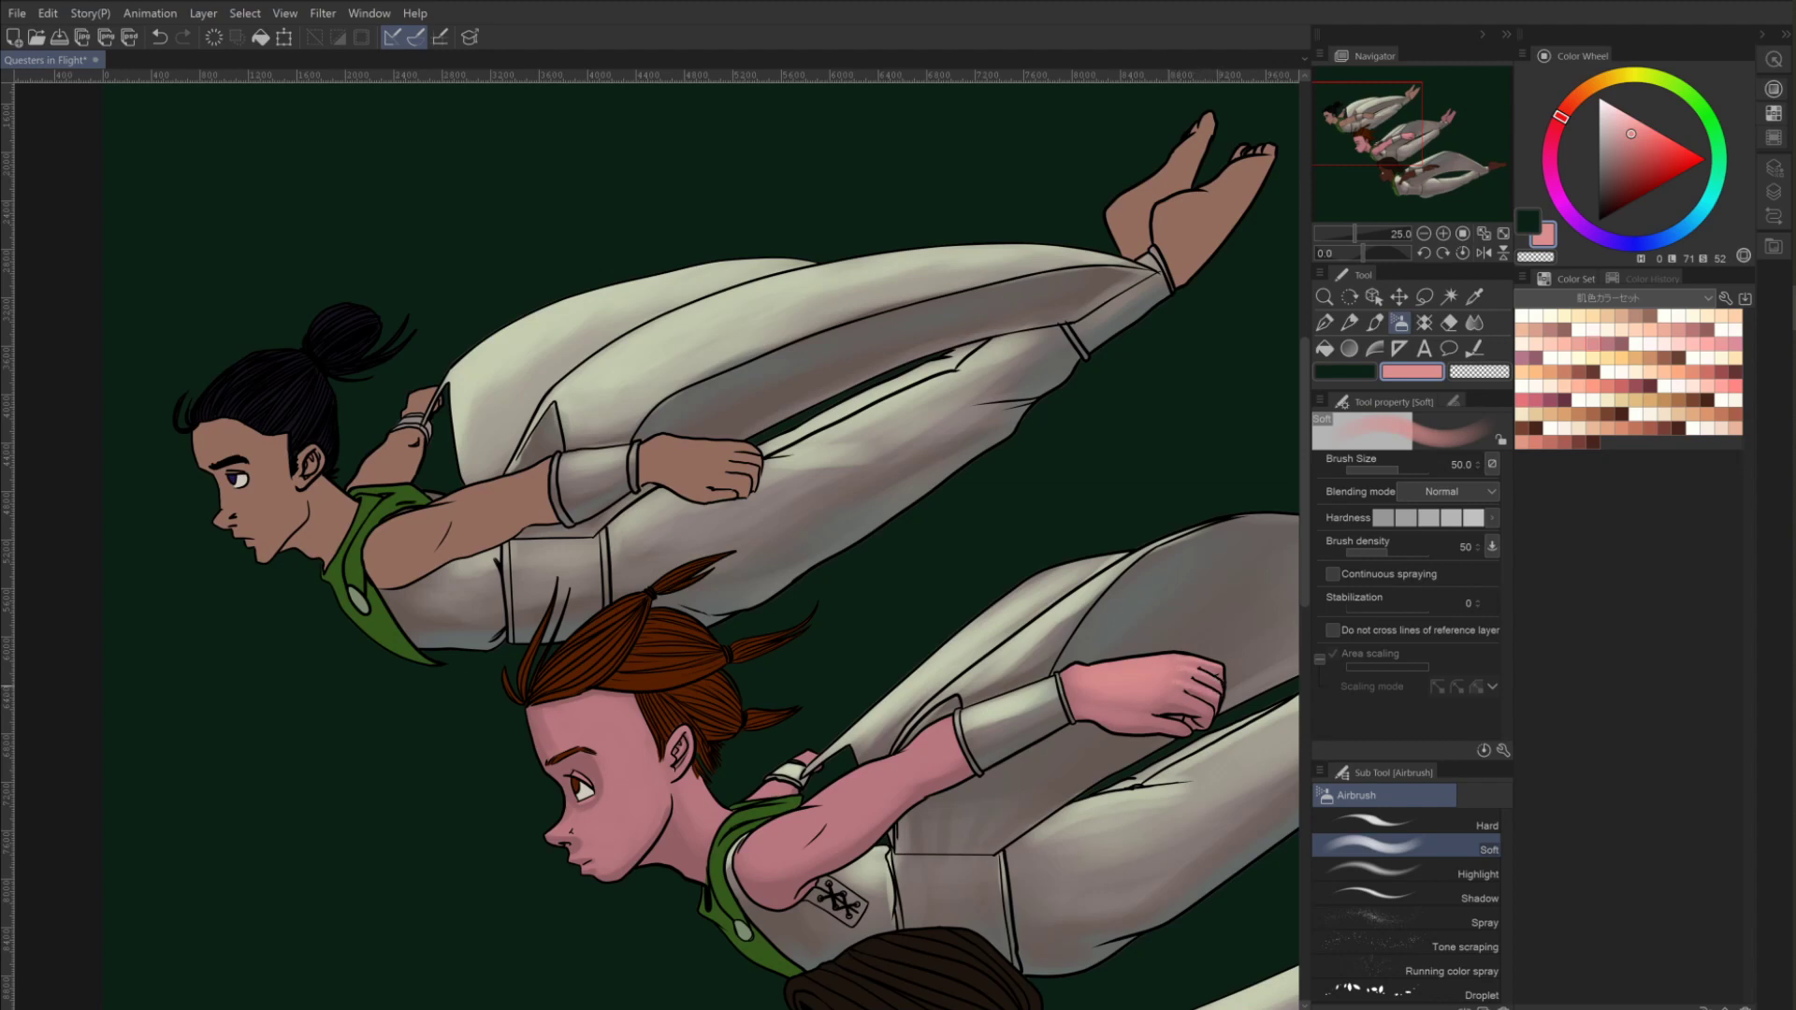
key("bracketright")
key("bracketright")
key("bracketright")
key("bracketright")
key("bracketright")
key("bracketright")
key("bracketright")
key("bracketright")
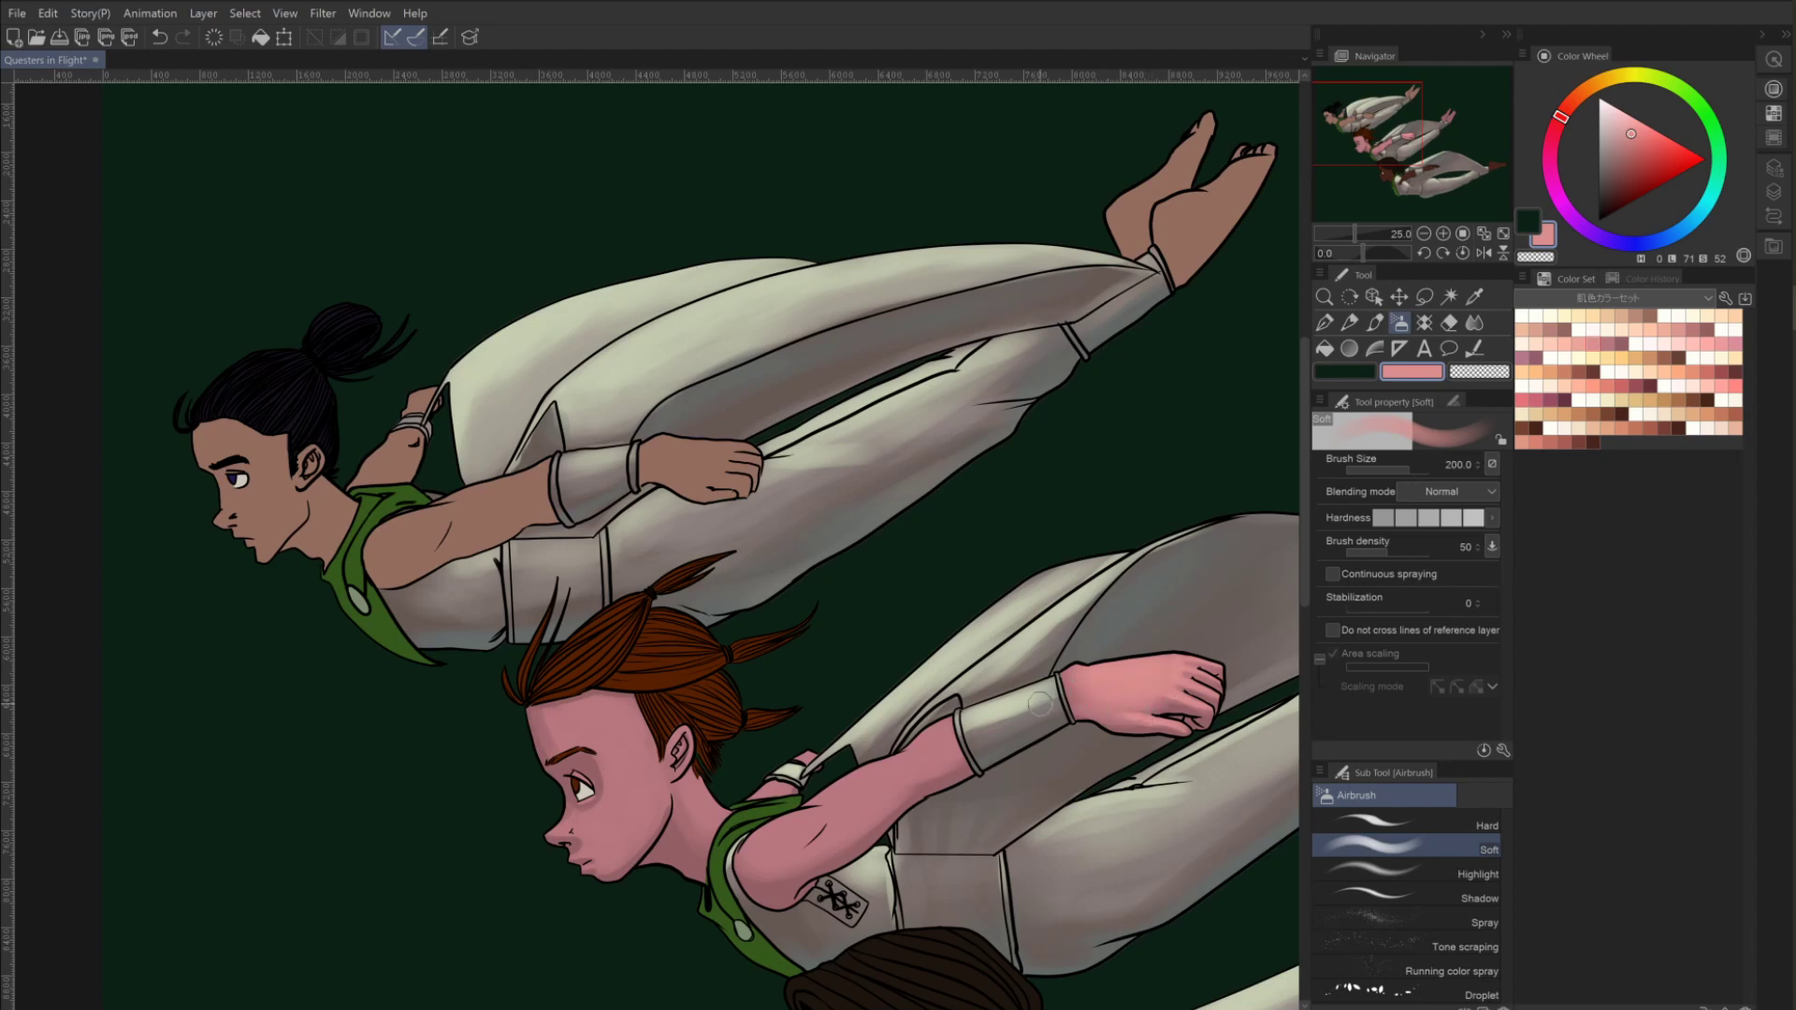
Undo a stroke near the elbow and airbrush lighter pink along the middle figure's arm from the wrist cuff to the shoulder.
key("bracketleft")
key("bracketleft")
key("bracketleft")
key("bracketleft")
key("bracketleft")
key("bracketleft")
key("bracketleft")
key("bracketleft")
key("]")
key("]")
key("]")
key("]")
left_click_drag(941, 736, 922, 754)
key("ctrl+z")
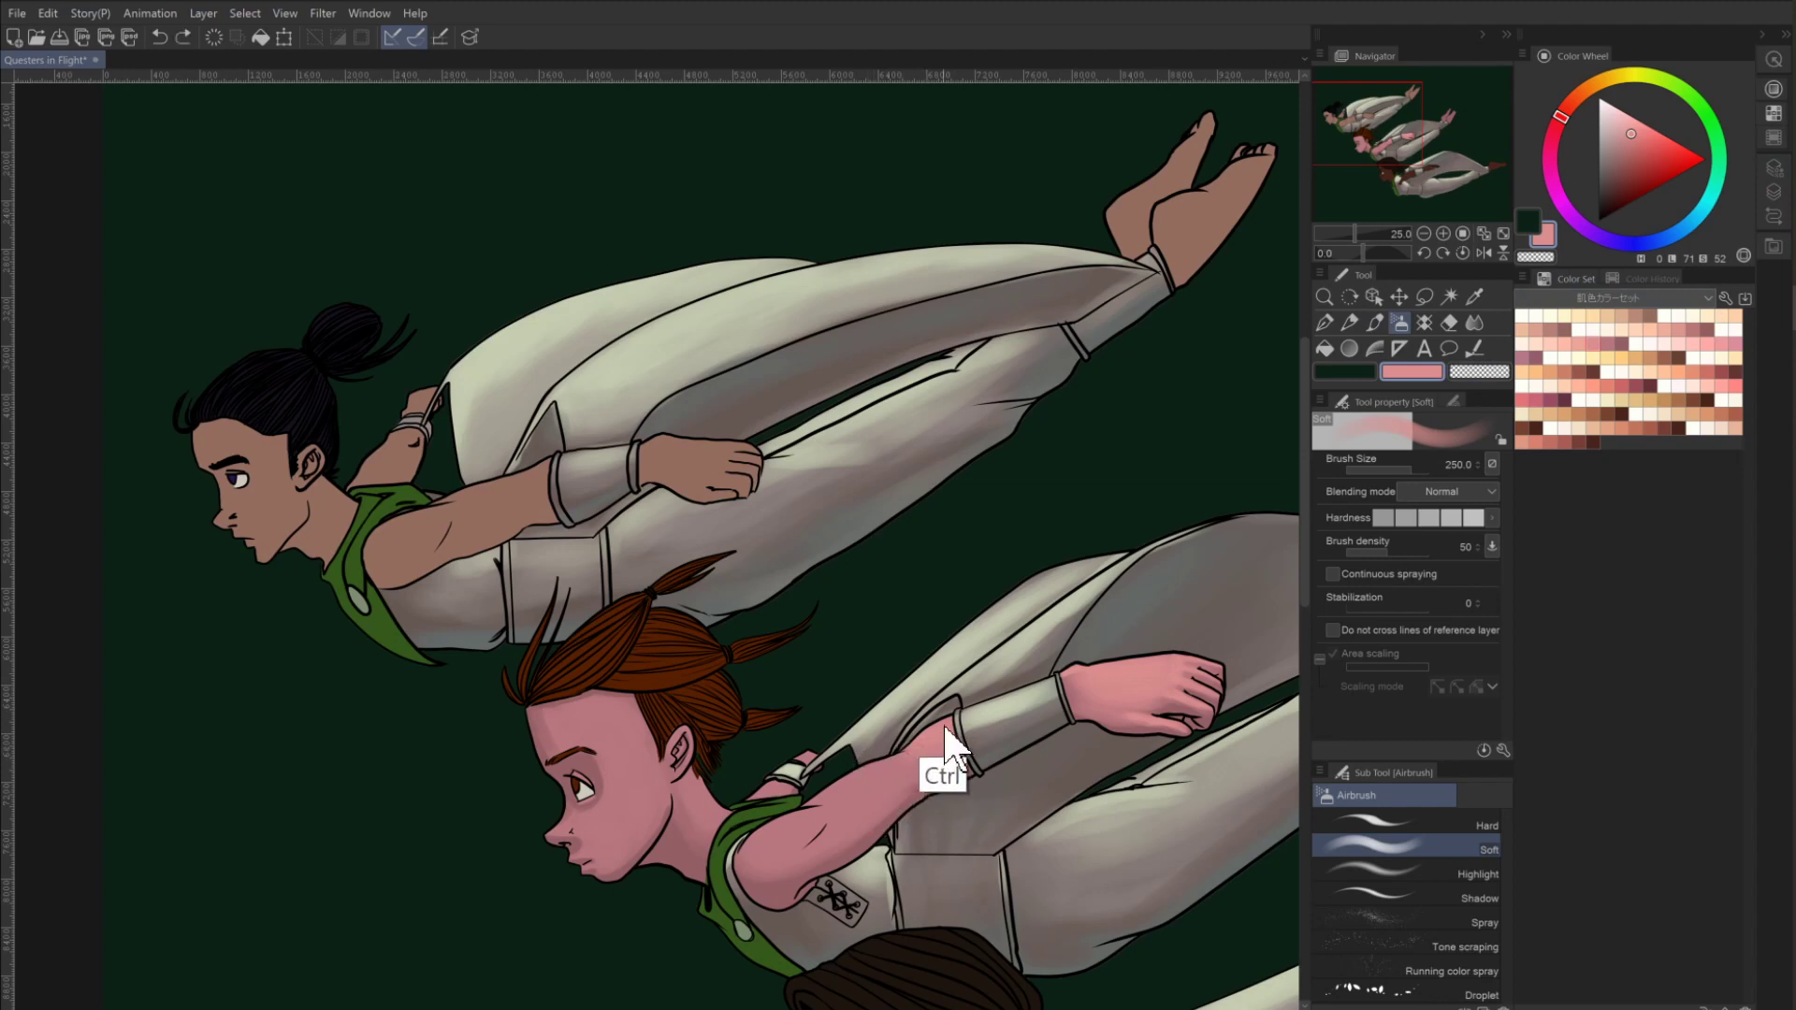
left_click_drag(960, 732, 769, 841)
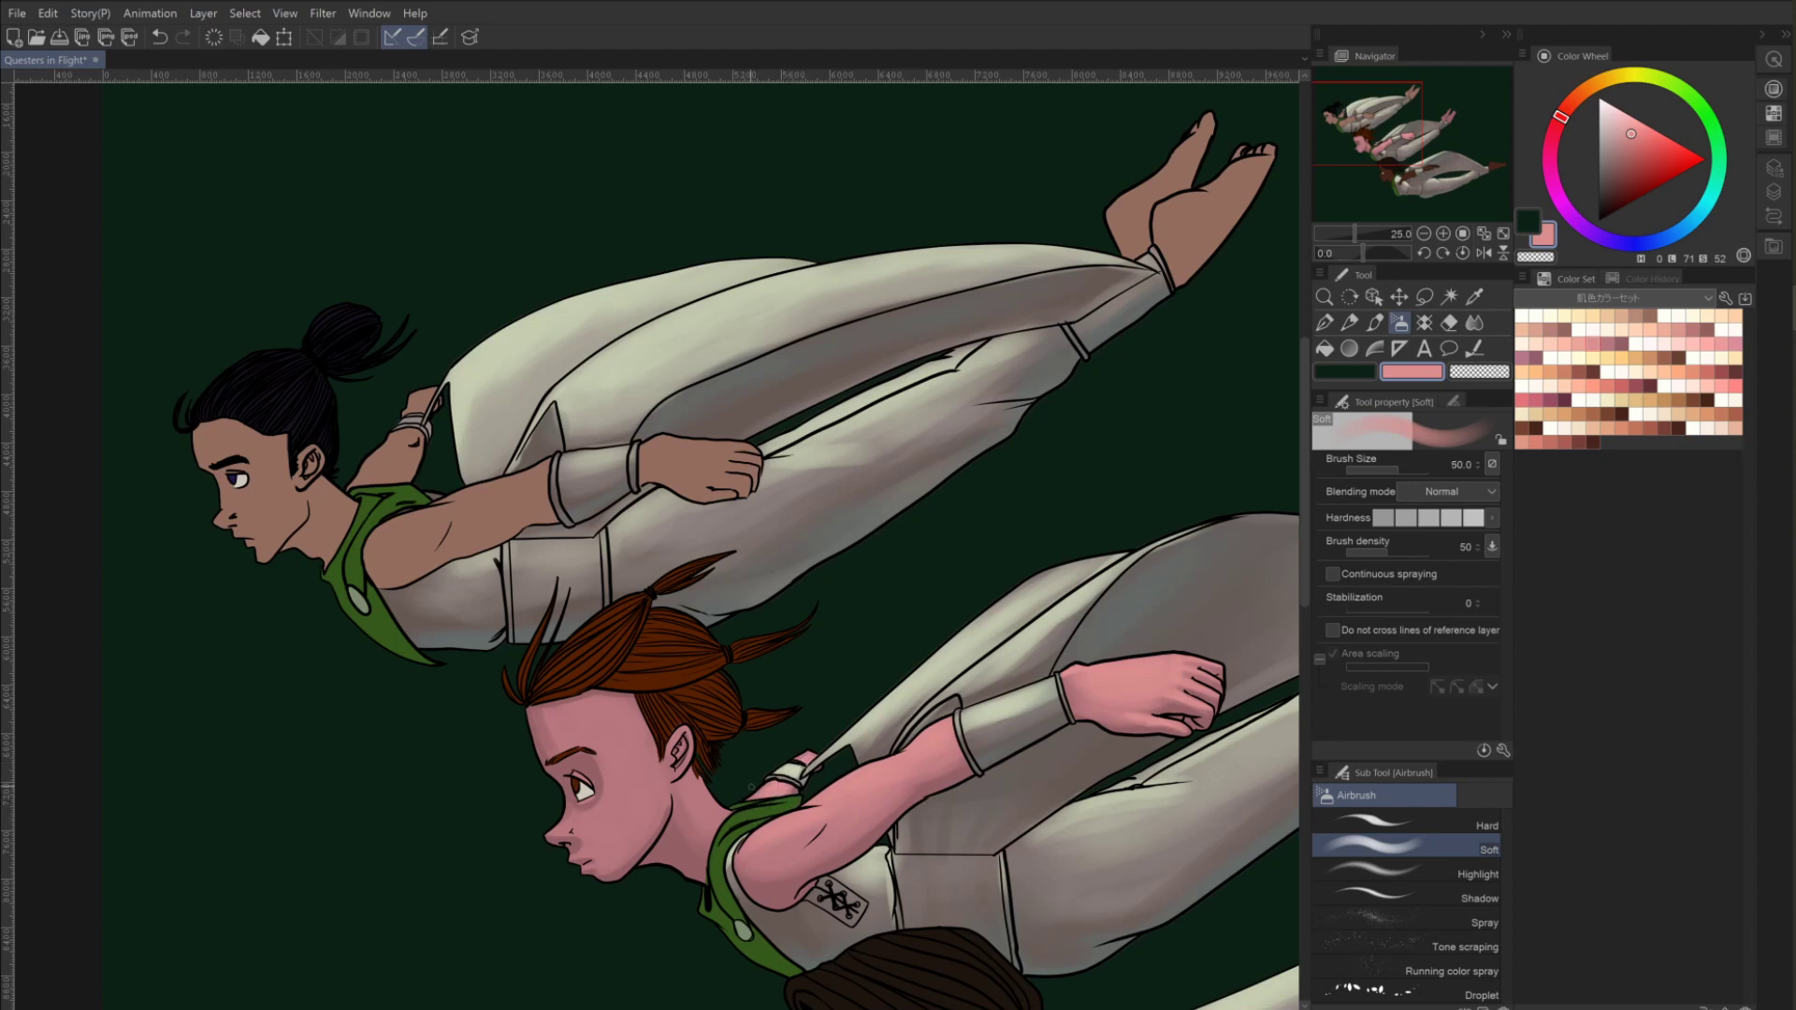
Airbrush the lighter pink over the middle figure's forehead at size 600.
key("bracketright")
key("bracketright")
key("bracketright")
key("bracketright")
key("bracketright")
key("bracketright")
key("bracketright")
key("bracketright")
key("bracketright")
key("bracketright")
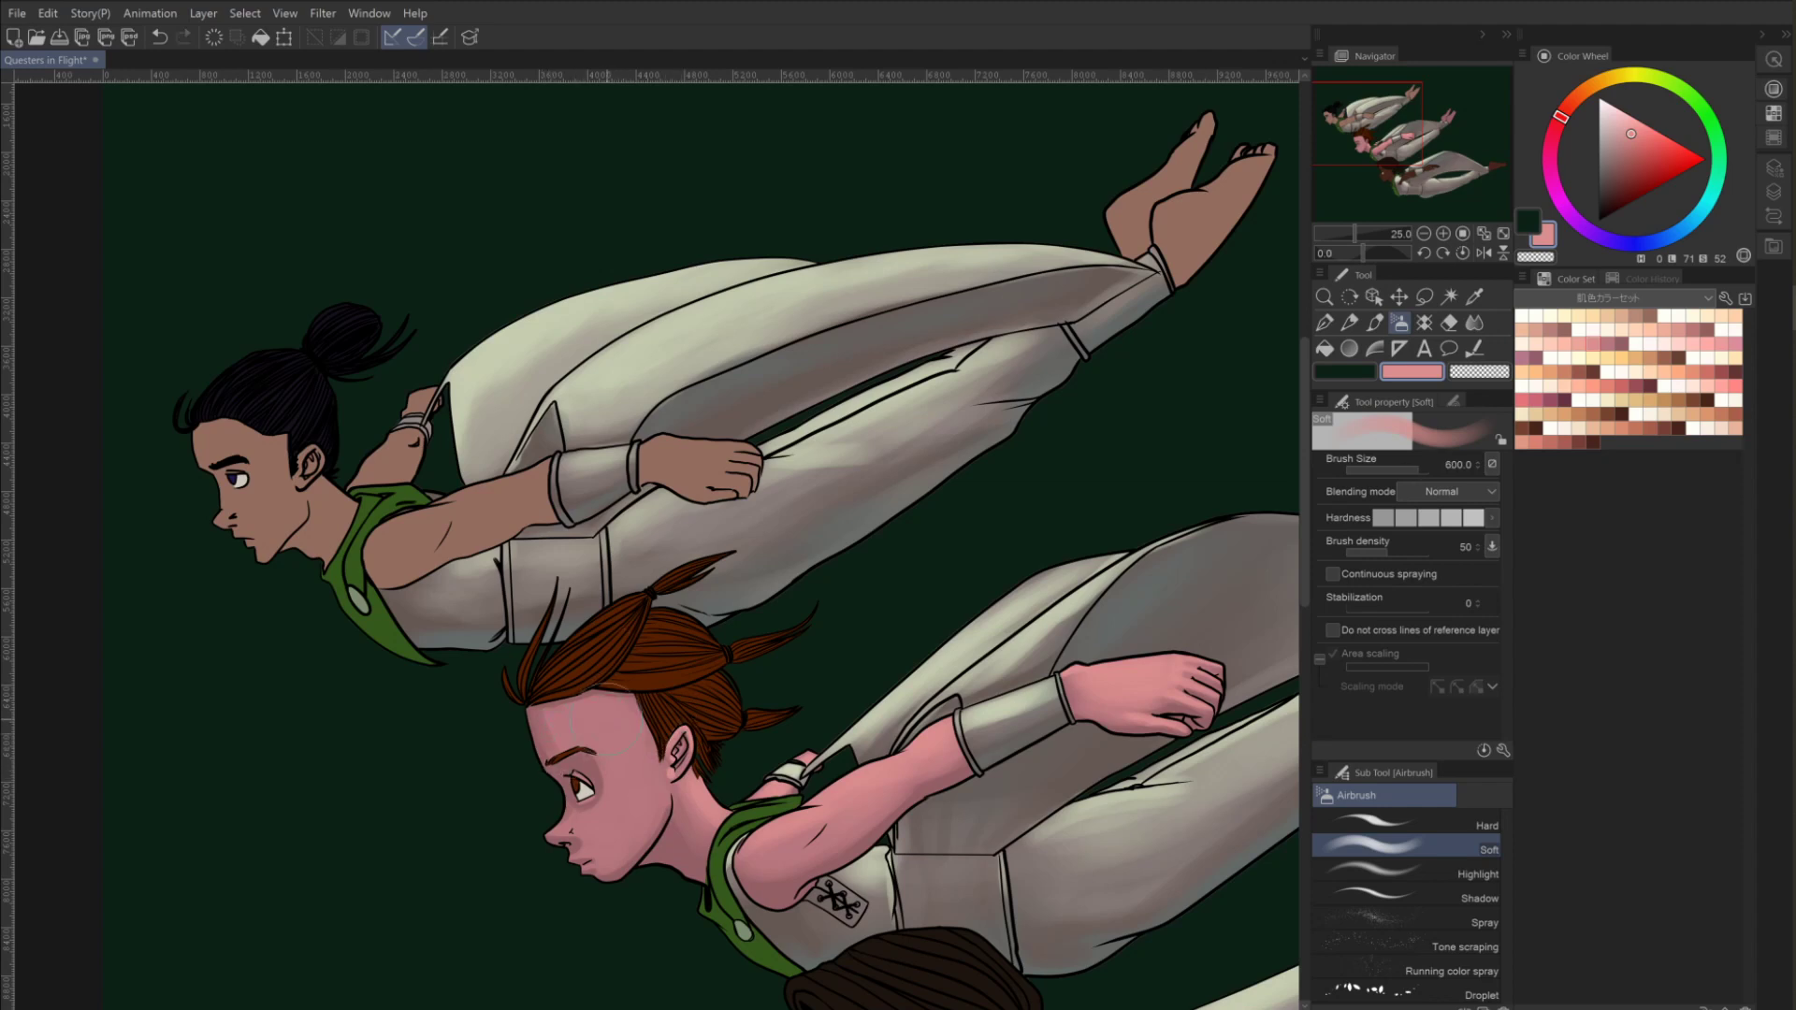
mouse_move(606, 718)
left_mouse_down()
mouse_move(628, 712)
mouse_move(617, 696)
left_mouse_up()
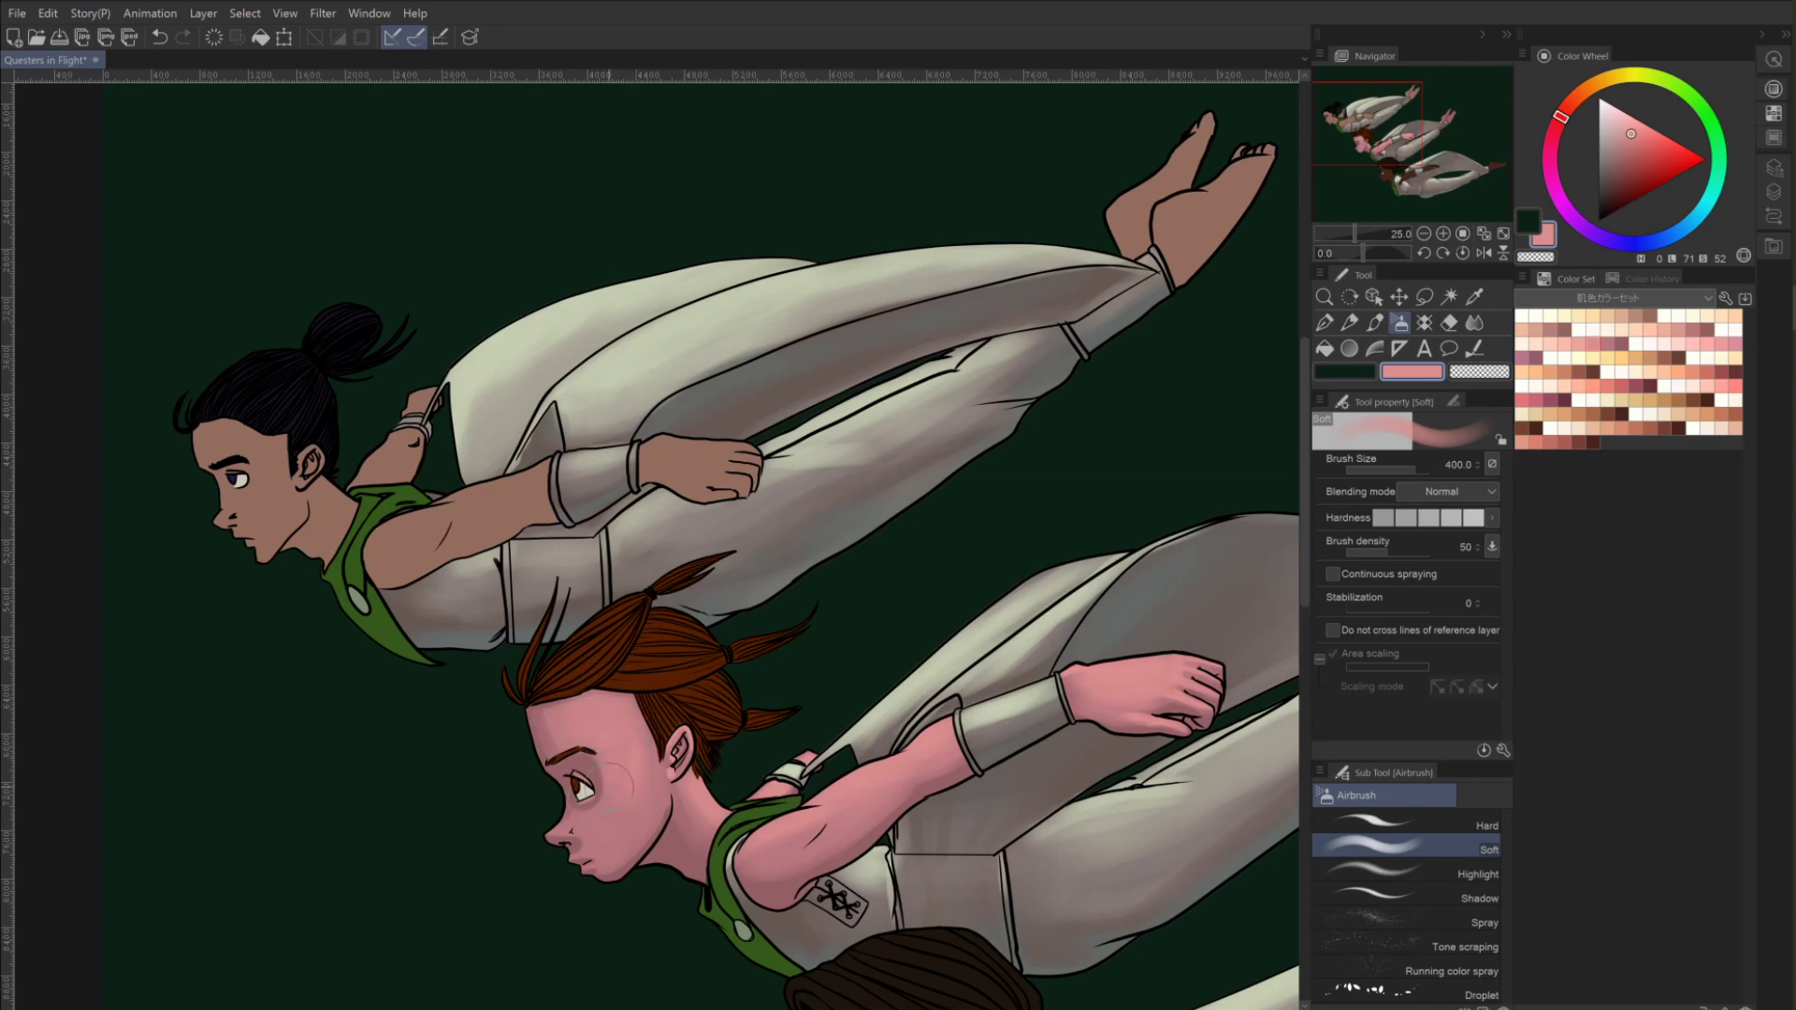
Lighten the middle figure's cheek, undo the last stroke and touch the lip area at size 60.
key("bracketleft")
key("bracketleft")
mouse_move(617, 803)
left_mouse_down()
mouse_move(625, 789)
mouse_move(582, 824)
left_mouse_up()
key("bracketright")
key("bracketright")
key("ctrl+z")
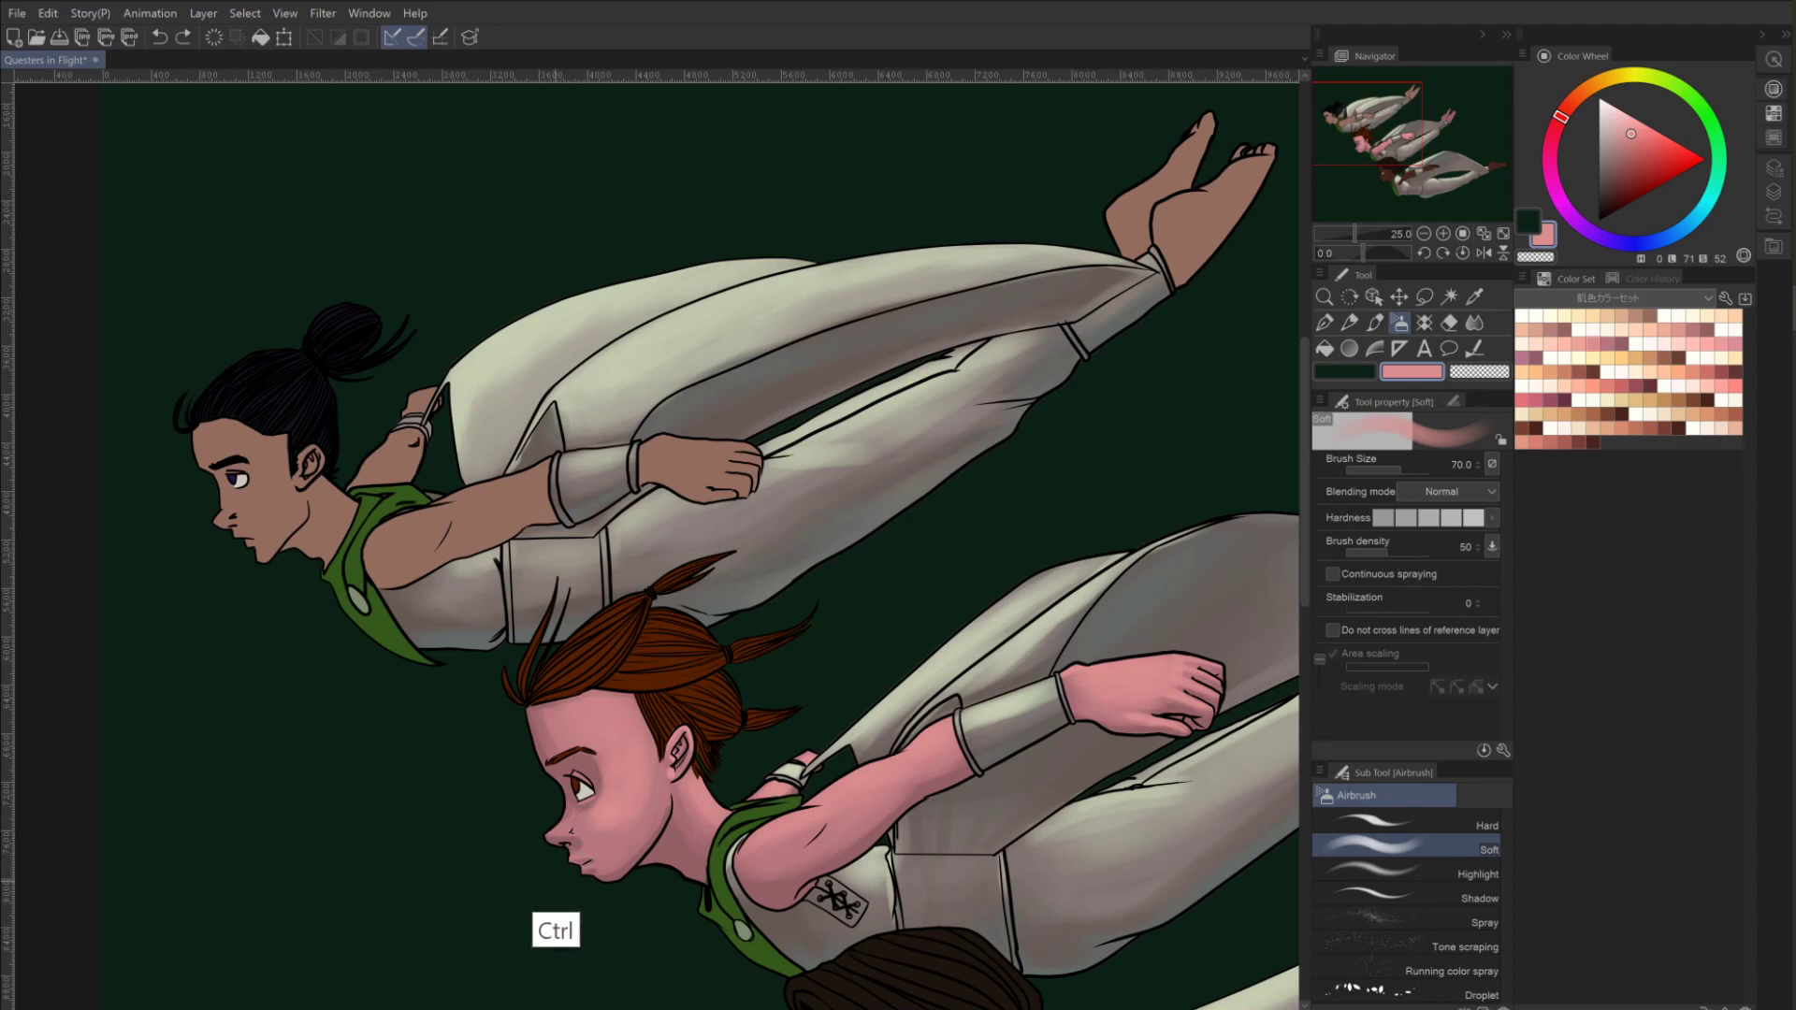
key("bracketleft")
left_click_drag(567, 860, 554, 868)
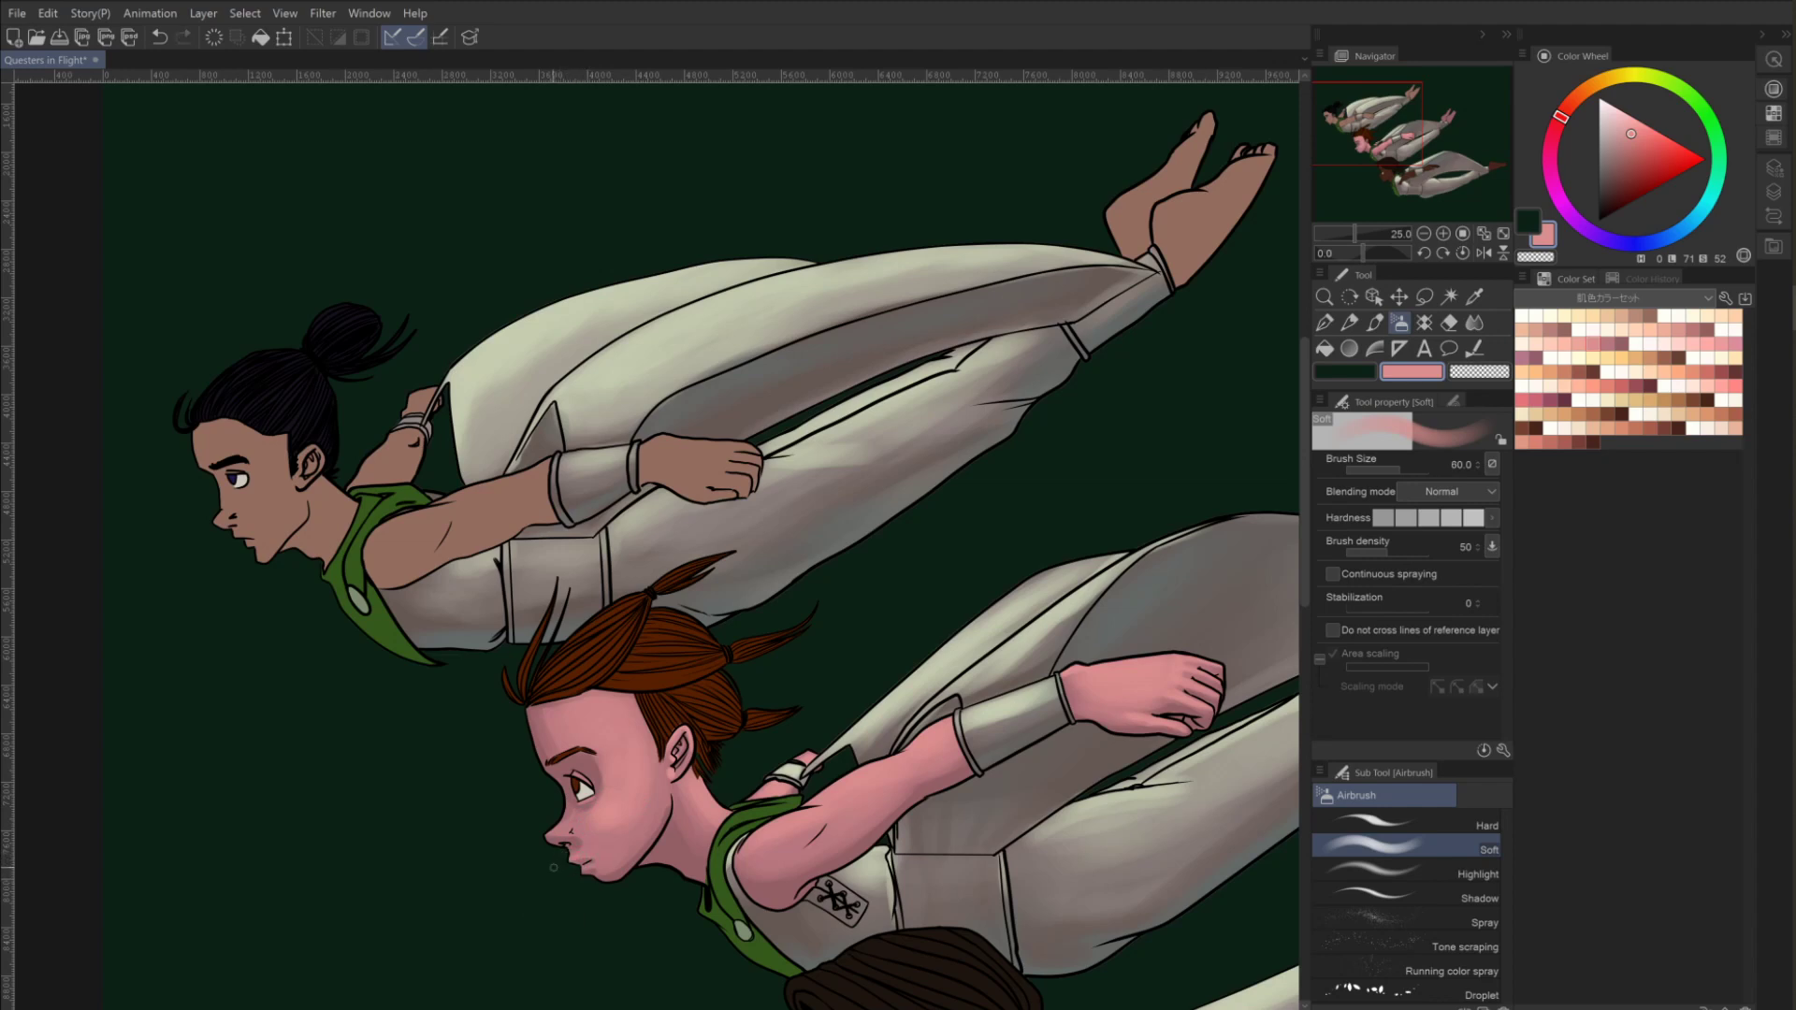
Build up the lighter pink on the middle figure's face with brushes down to size 150 and undo the last stroke.
key("bracketright")
key("bracketright")
key("bracketright")
key("bracketright")
key("bracketright")
key("bracketright")
key("bracketleft")
key("bracketleft")
key("bracketleft")
key("bracketleft")
key("bracketleft")
key("ctrl+z")
key("ctrl+y")
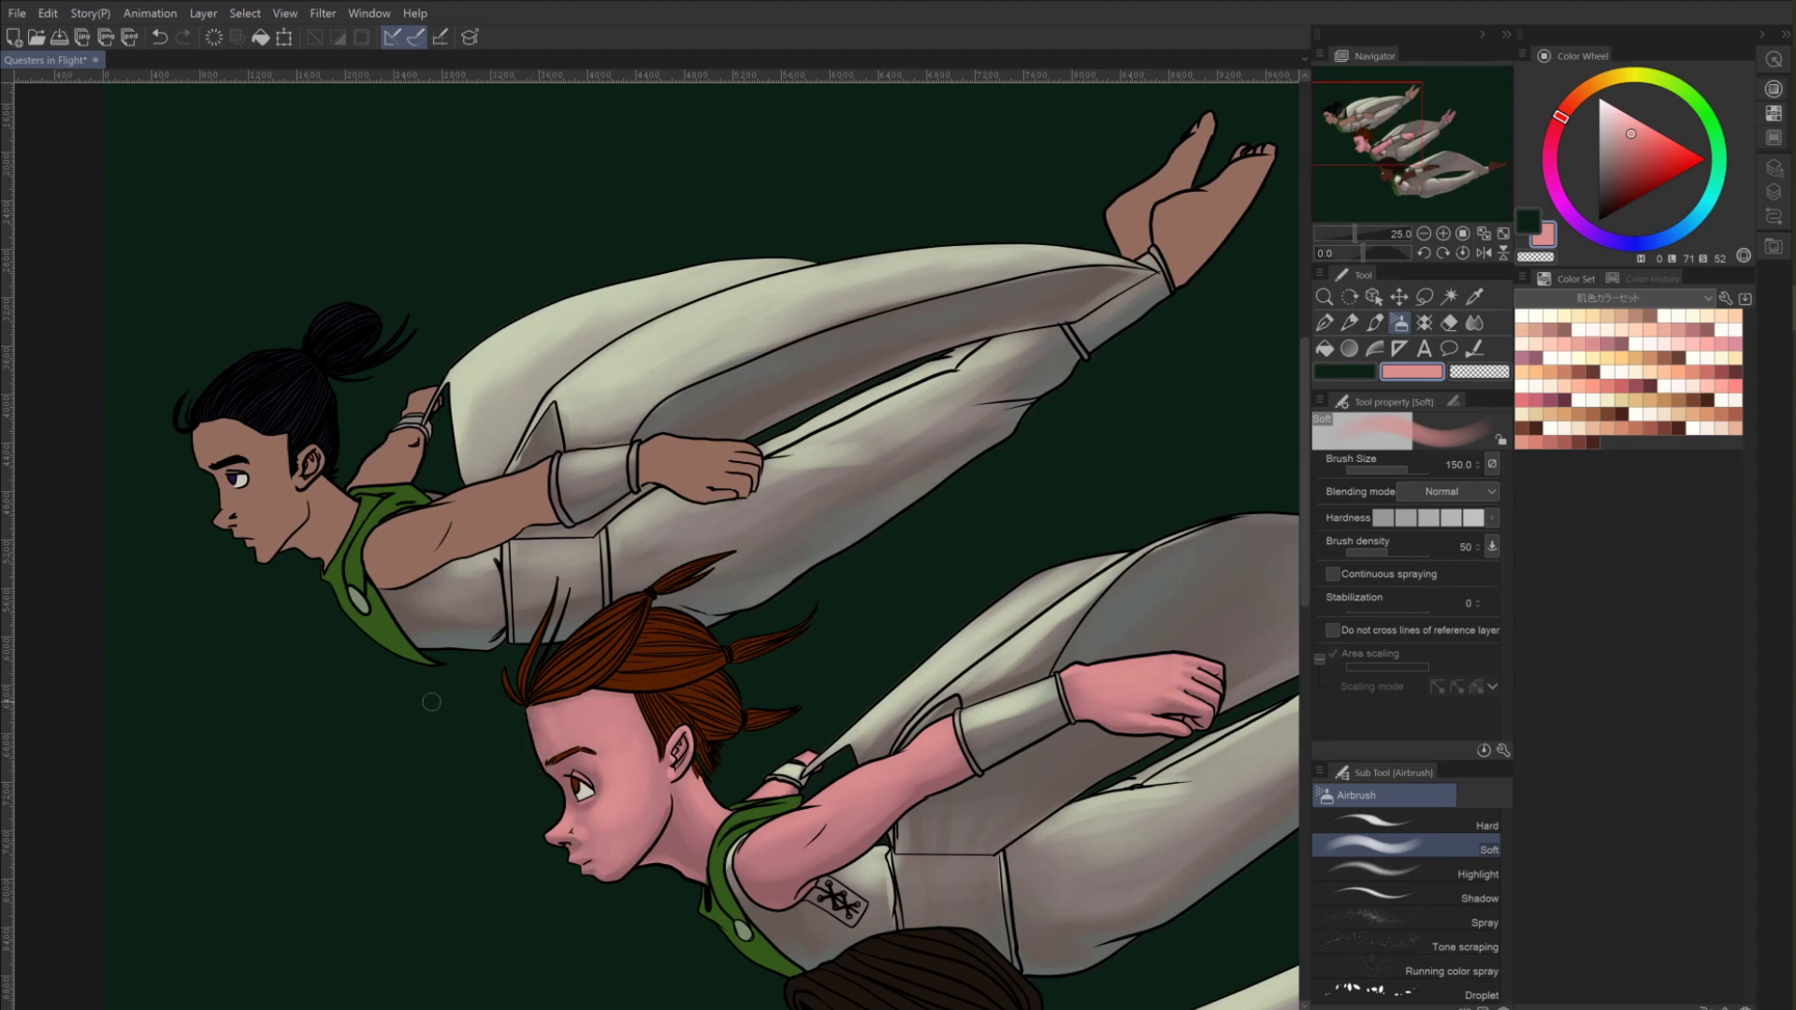
key("ctrl+z")
Pick a warmer, lighter salmon pink from the color set and airbrush it along the middle figure's upper arm with a larger brush.
left_click(1593, 320)
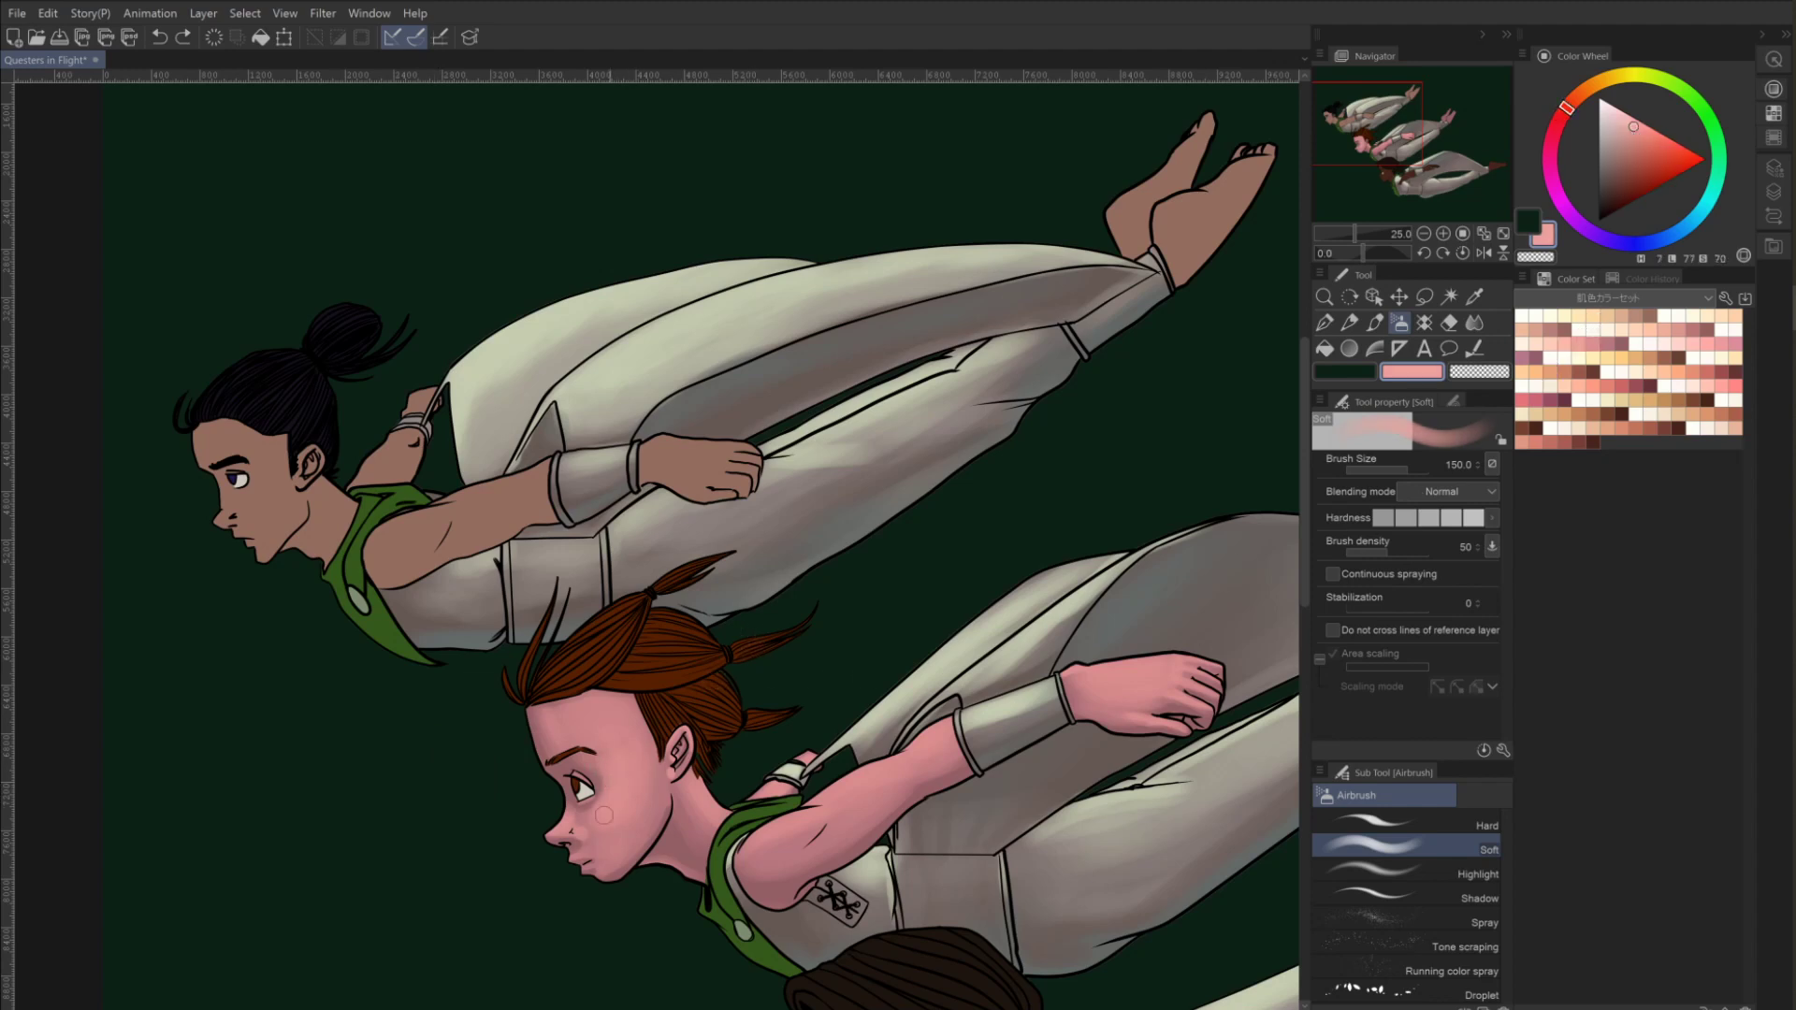
key("bracketright")
left_click_drag(810, 799, 975, 711)
Airbrush the salmon pink on the middle figure's hand at size 70, undo the first stroke and lighten the knuckles.
key("bracketleft")
key("bracketleft")
key("bracketleft")
key("bracketleft")
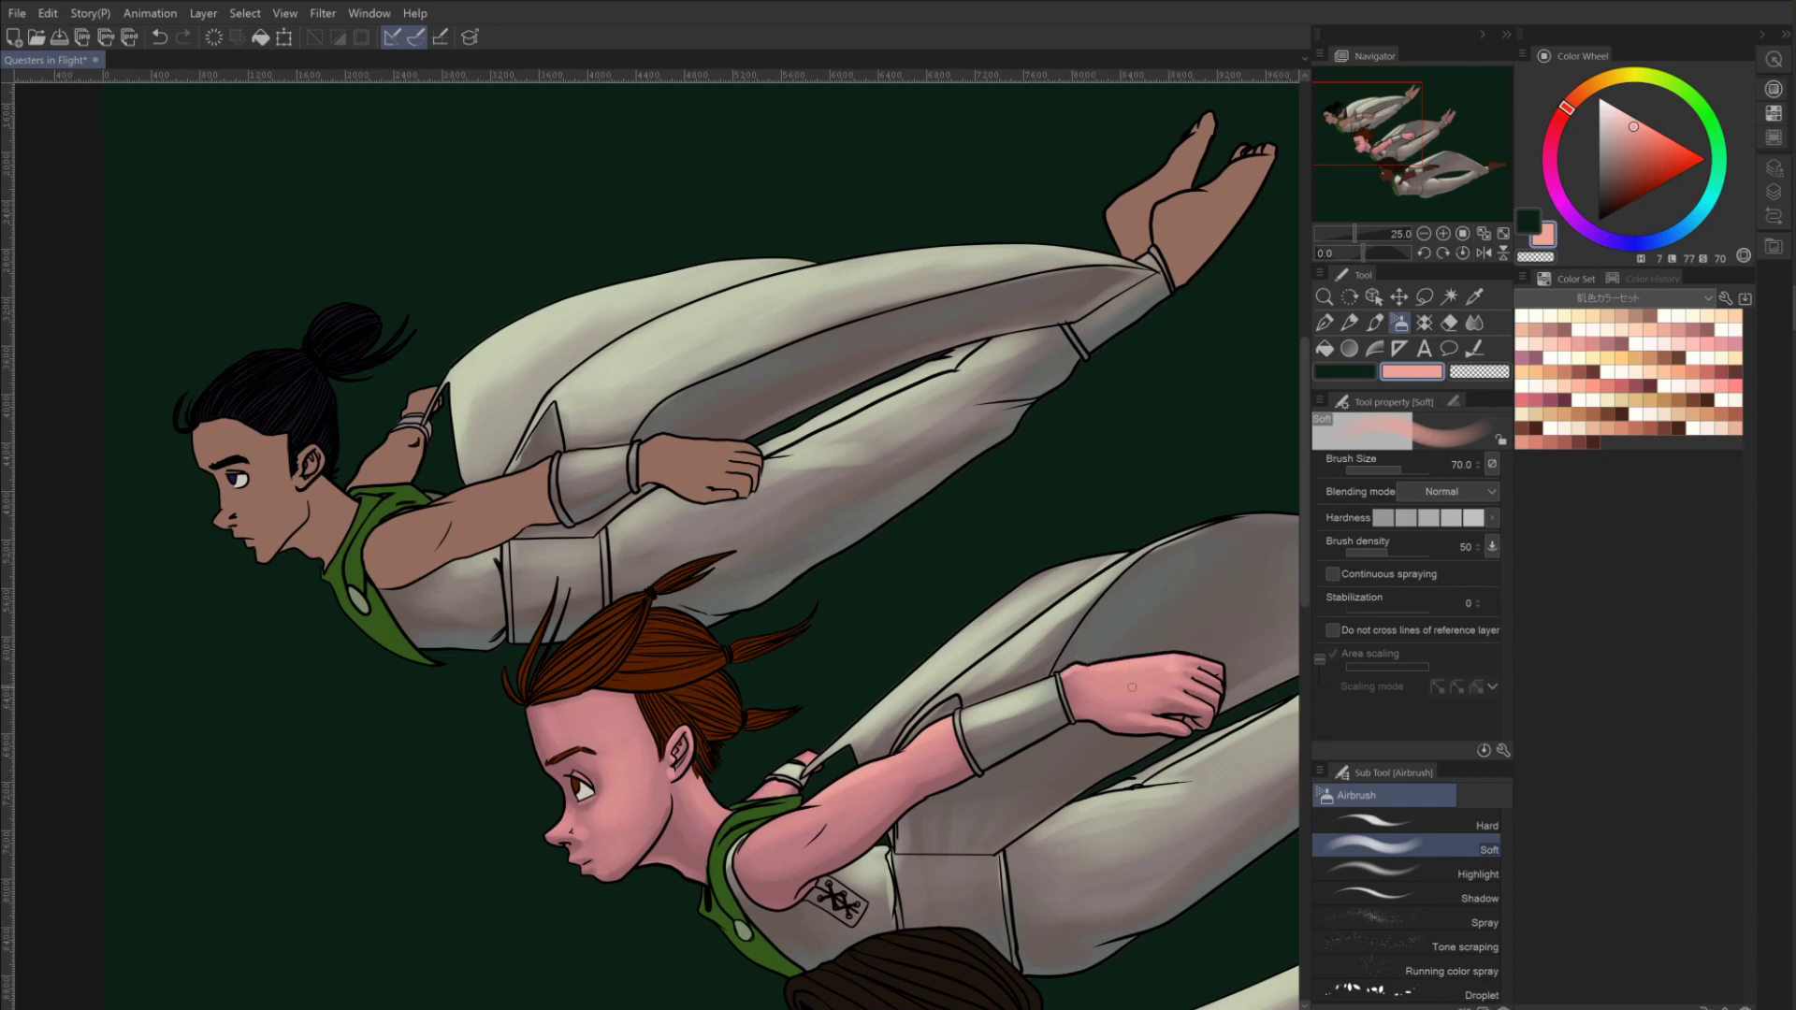
mouse_move(1132, 688)
left_mouse_down()
mouse_move(1161, 681)
mouse_move(1142, 681)
left_mouse_up()
key("ctrl+z")
left_click_drag(1189, 682, 1204, 687)
Airbrush the salmon pink over the middle figure's cheek with brush sizes between 80 and 150 and undo the last stroke.
key("bracketright")
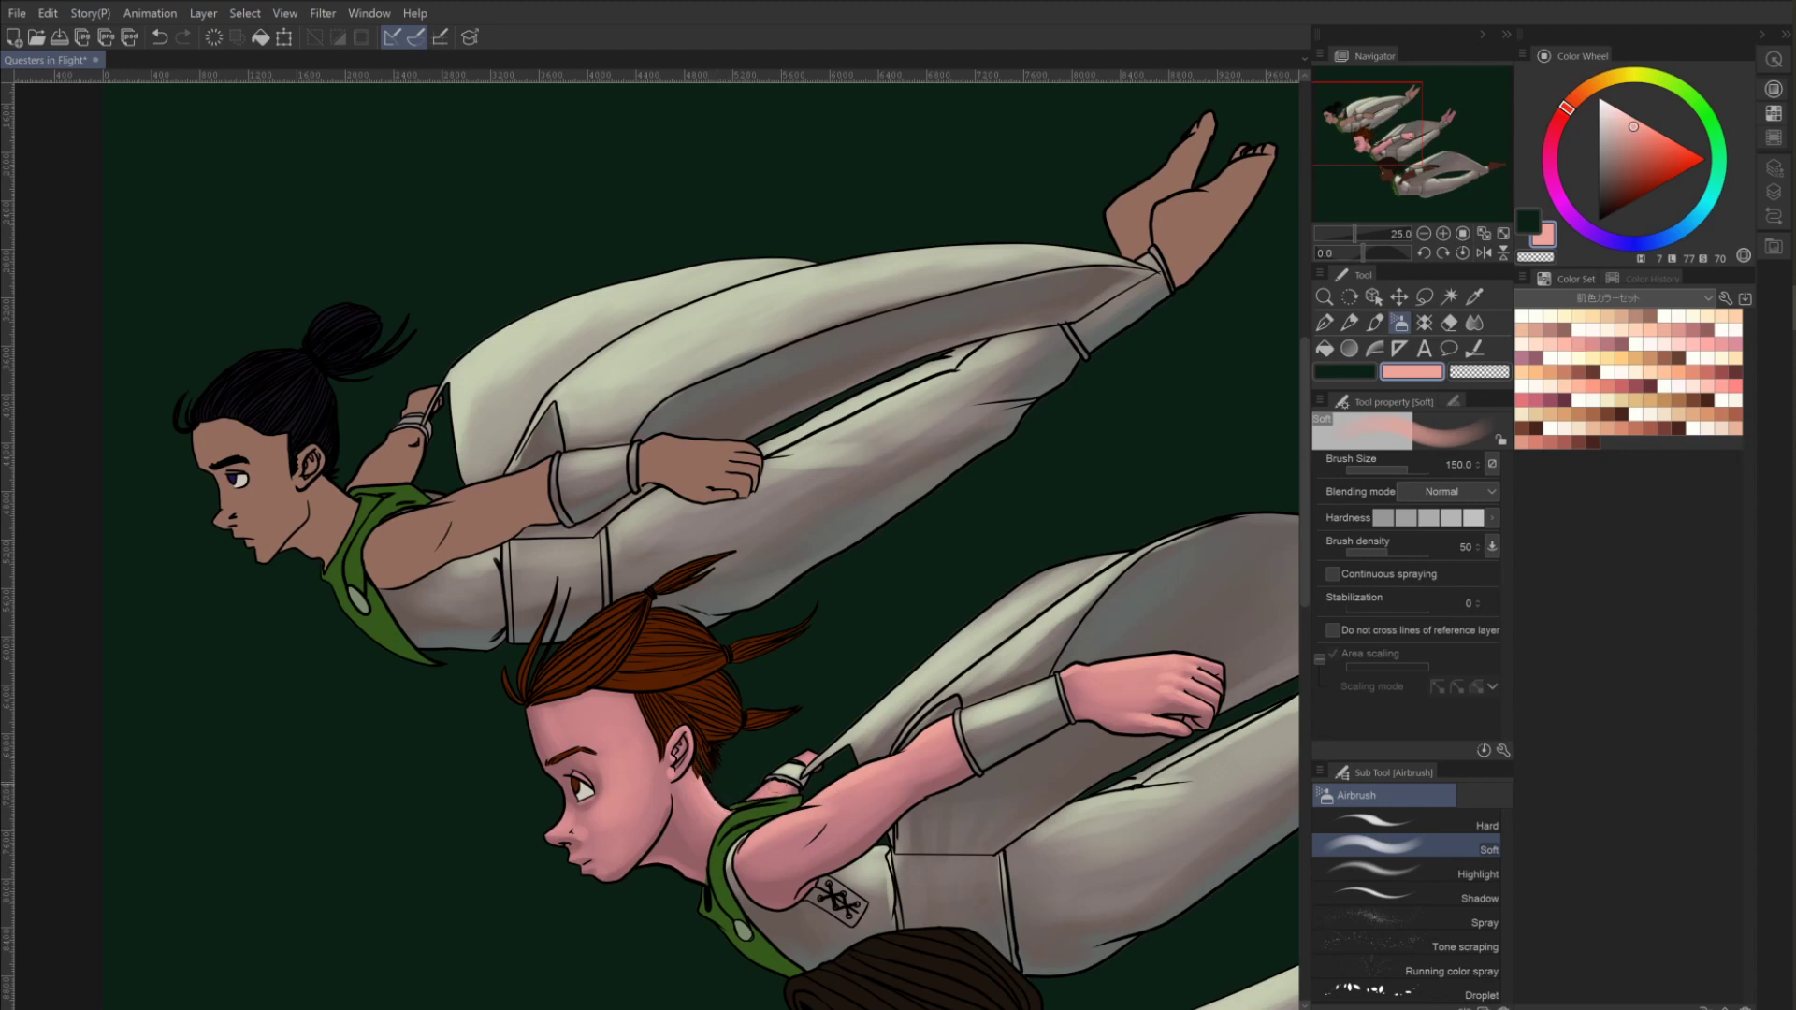
key("bracketleft")
key("bracketleft")
key("bracketright")
key("bracketright")
key("bracketright")
key("bracketright")
key("bracketright")
left_click_drag(605, 810, 601, 812)
key("bracketleft")
key("bracketleft")
key("bracketleft")
key("bracketleft")
key("bracketleft")
key("bracketleft")
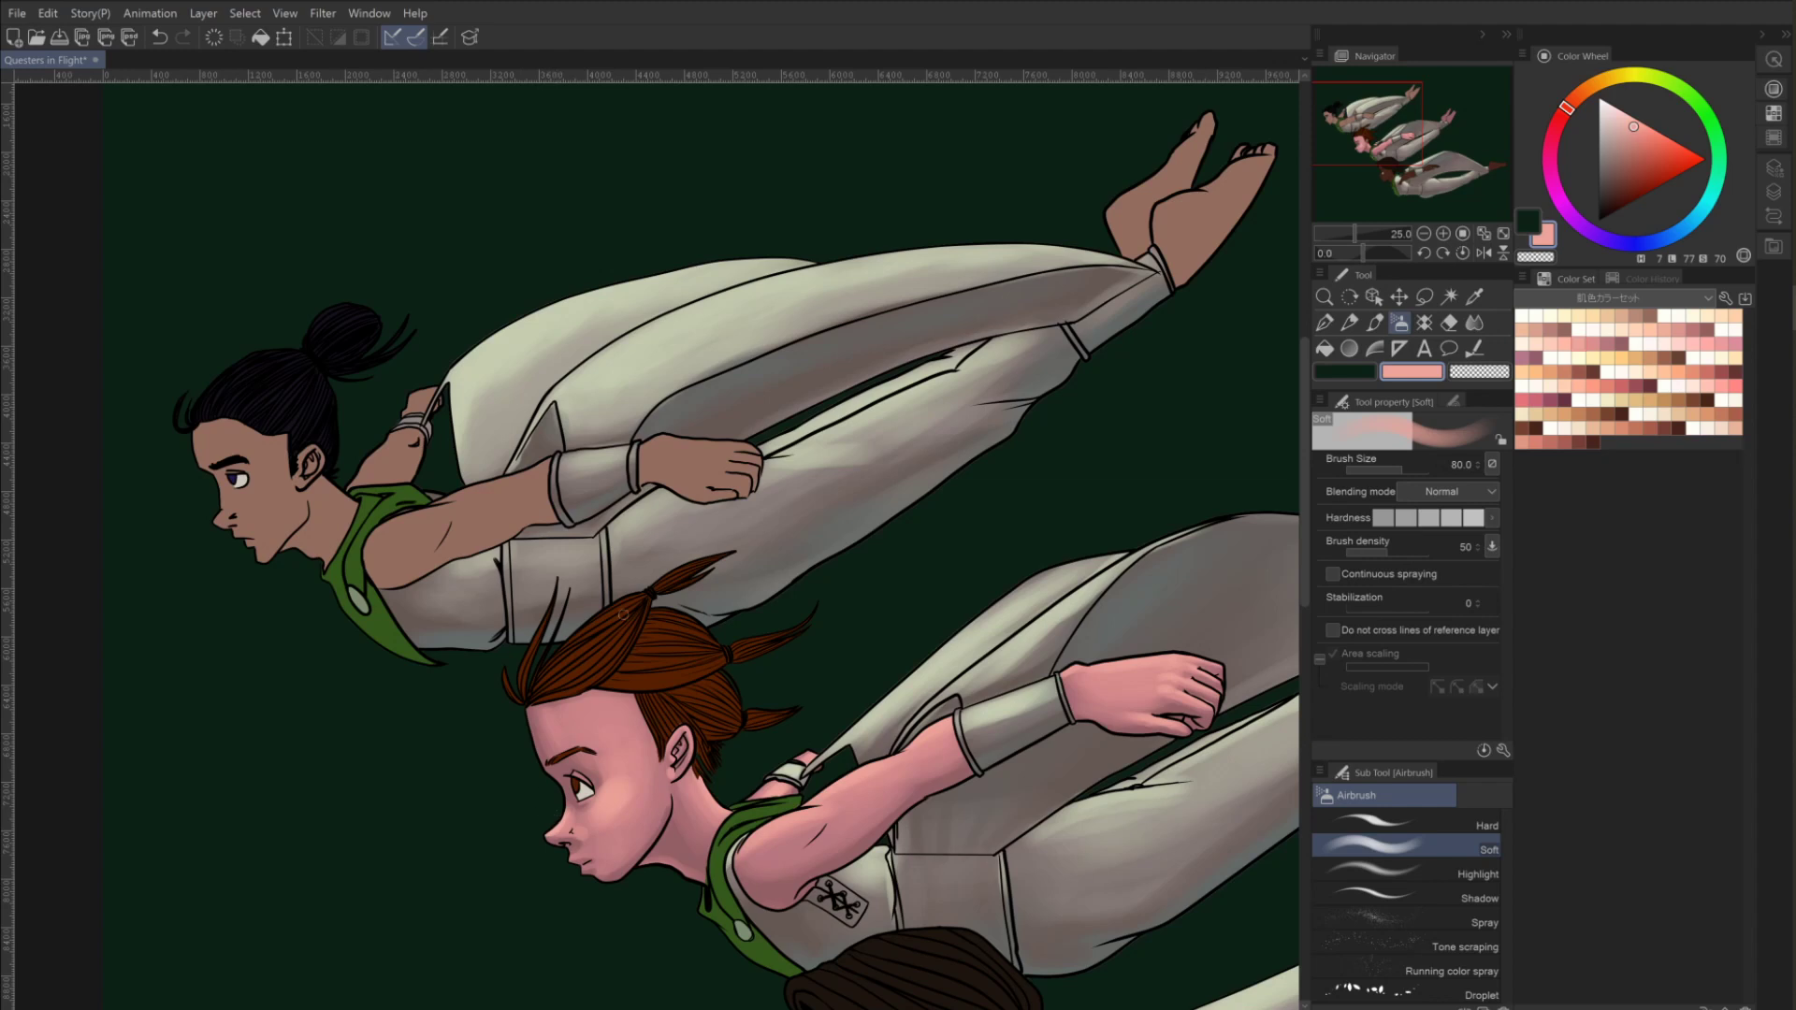
key("bracketright")
key("bracketright")
key("bracketright")
key("bracketright")
key("bracketright")
key("bracketright")
key("bracketright")
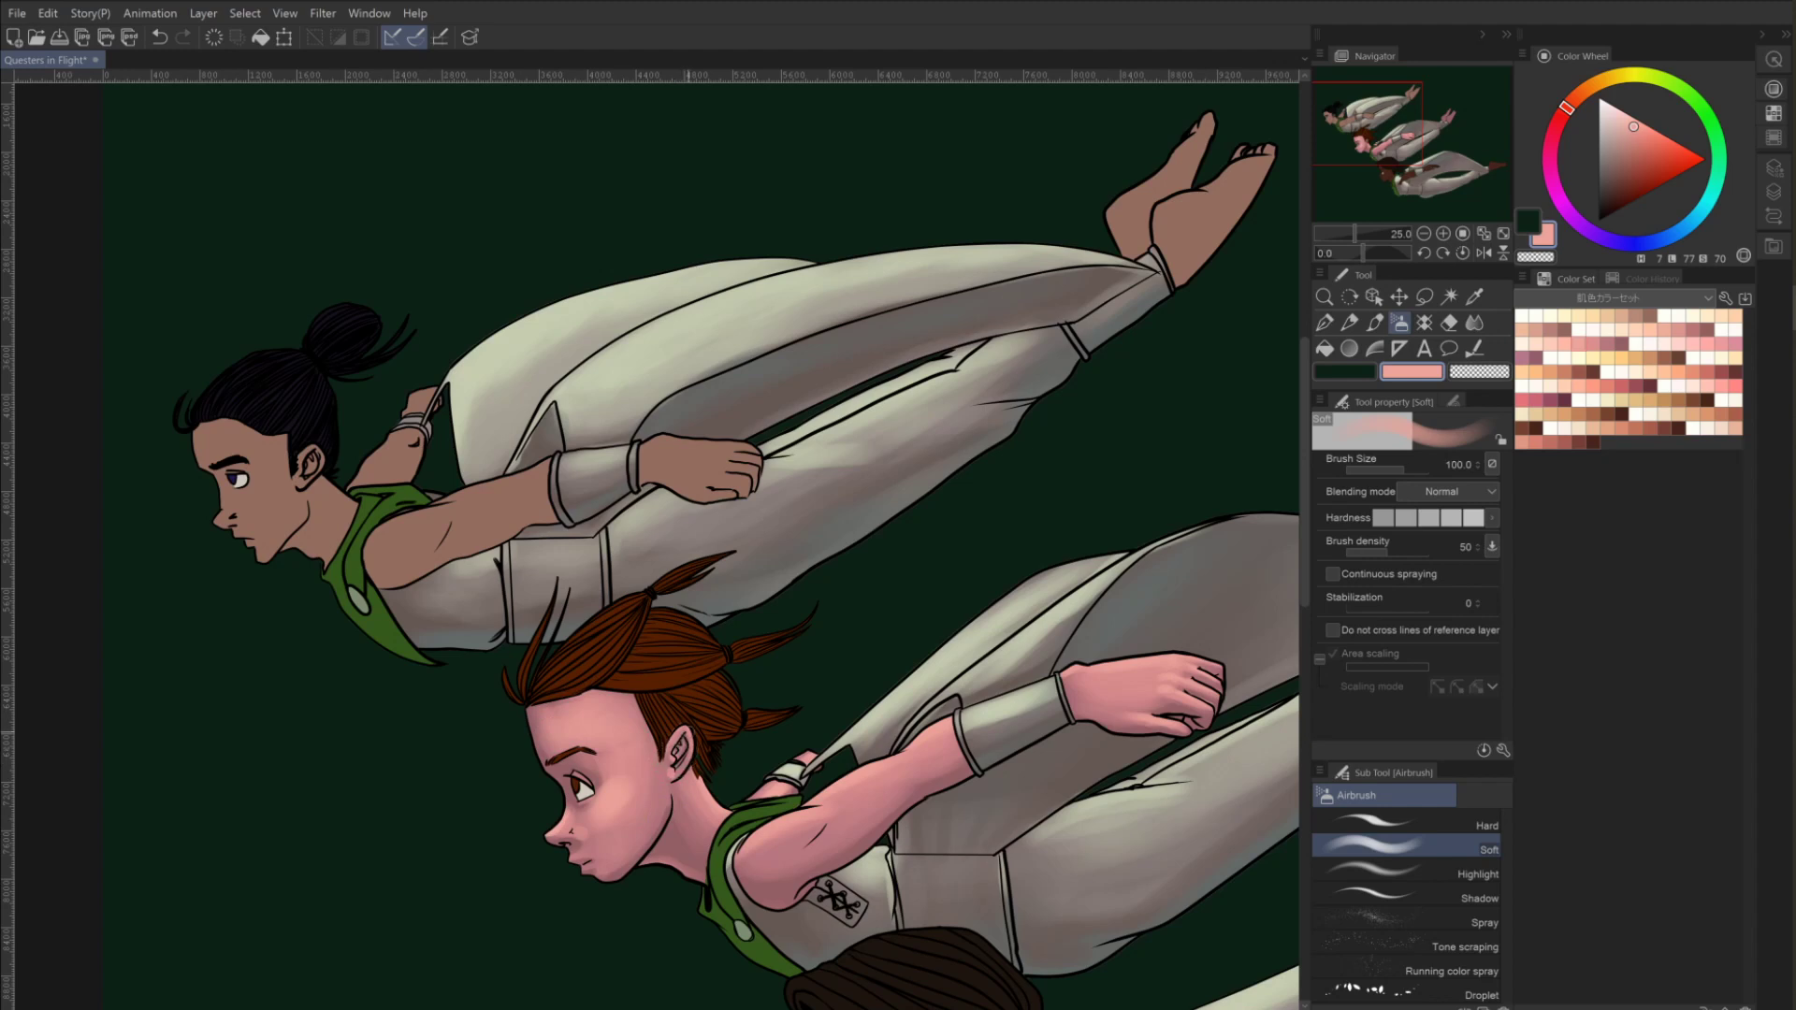
key("bracketleft")
key("ctrl+z")
Try the salmon pink along the middle figure's chin with varied brush sizes and undo the last stroke.
key("bracketleft")
key("bracketleft")
key("bracketleft")
key("bracketleft")
left_click_drag(596, 877, 584, 889)
key("bracketright")
key("bracketright")
key("bracketleft")
key("bracketleft")
key("bracketleft")
key("bracketleft")
key("bracketleft")
key("bracketleft")
key("bracketleft")
key("bracketleft")
key("ctrl+z")
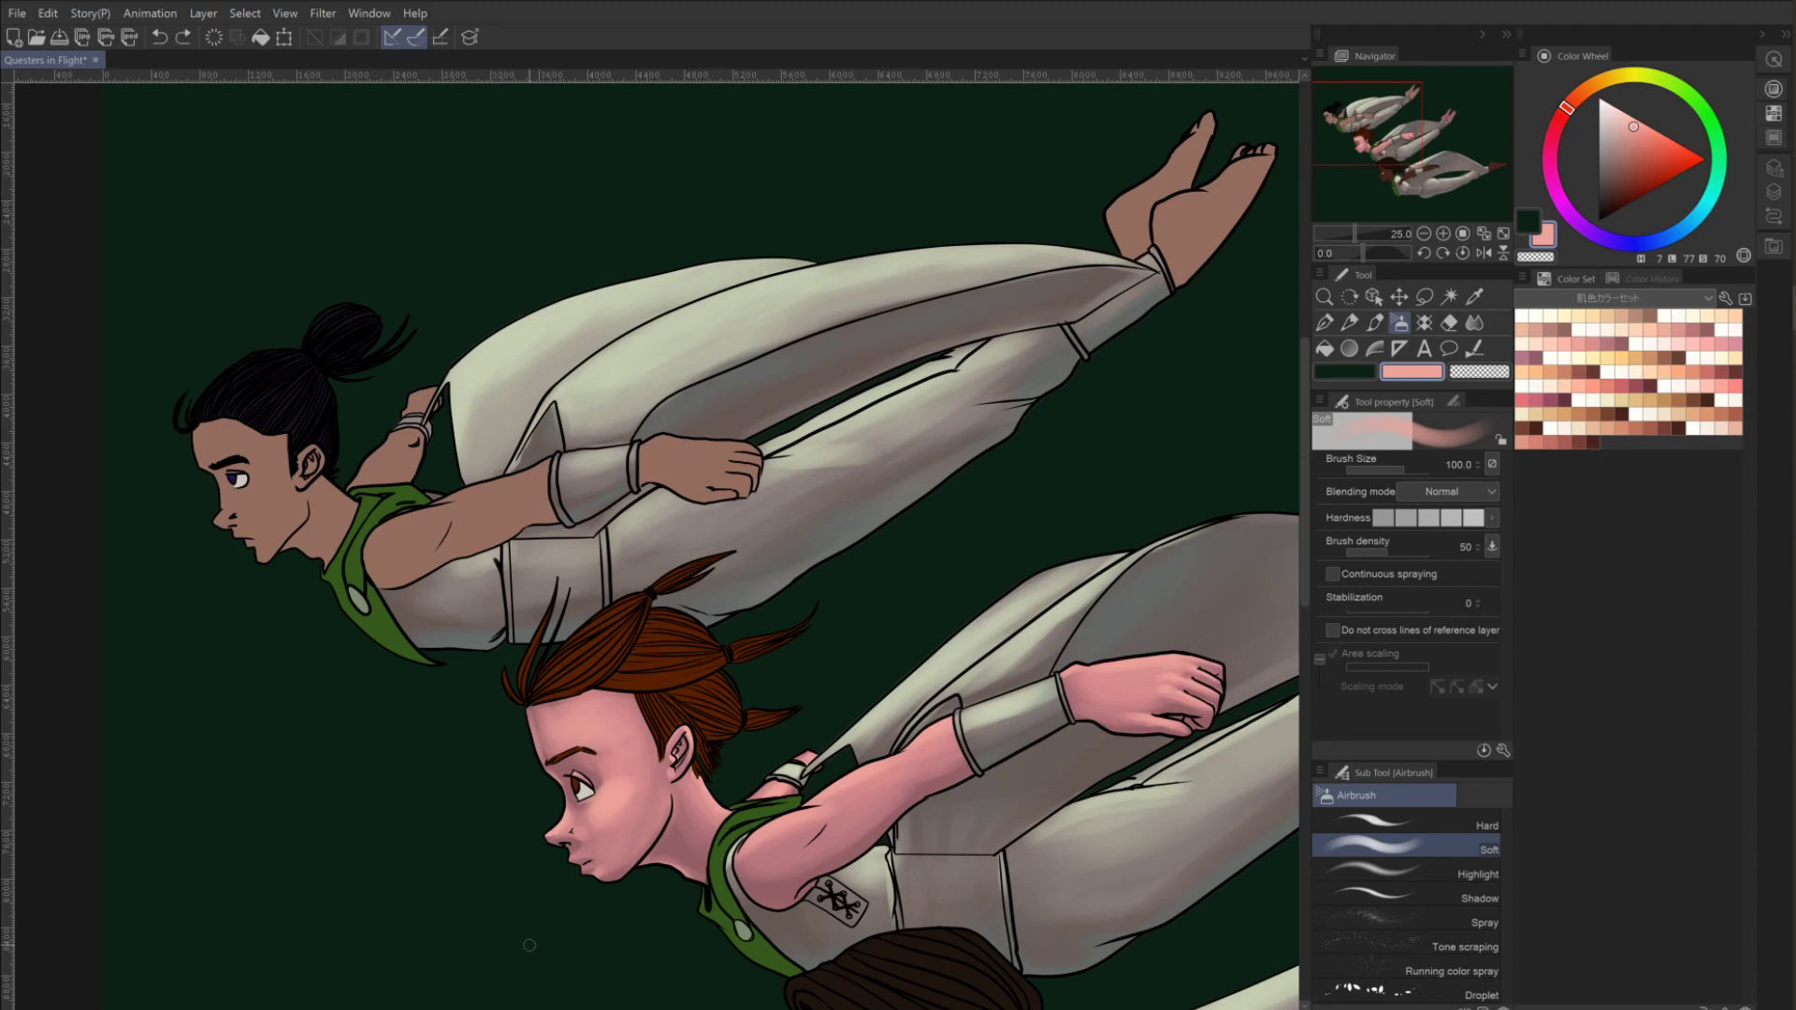
Pick a lighter peach from the color set and touch the middle figure's nose, undoing and redoing the stroke to compare.
left_click(1579, 325)
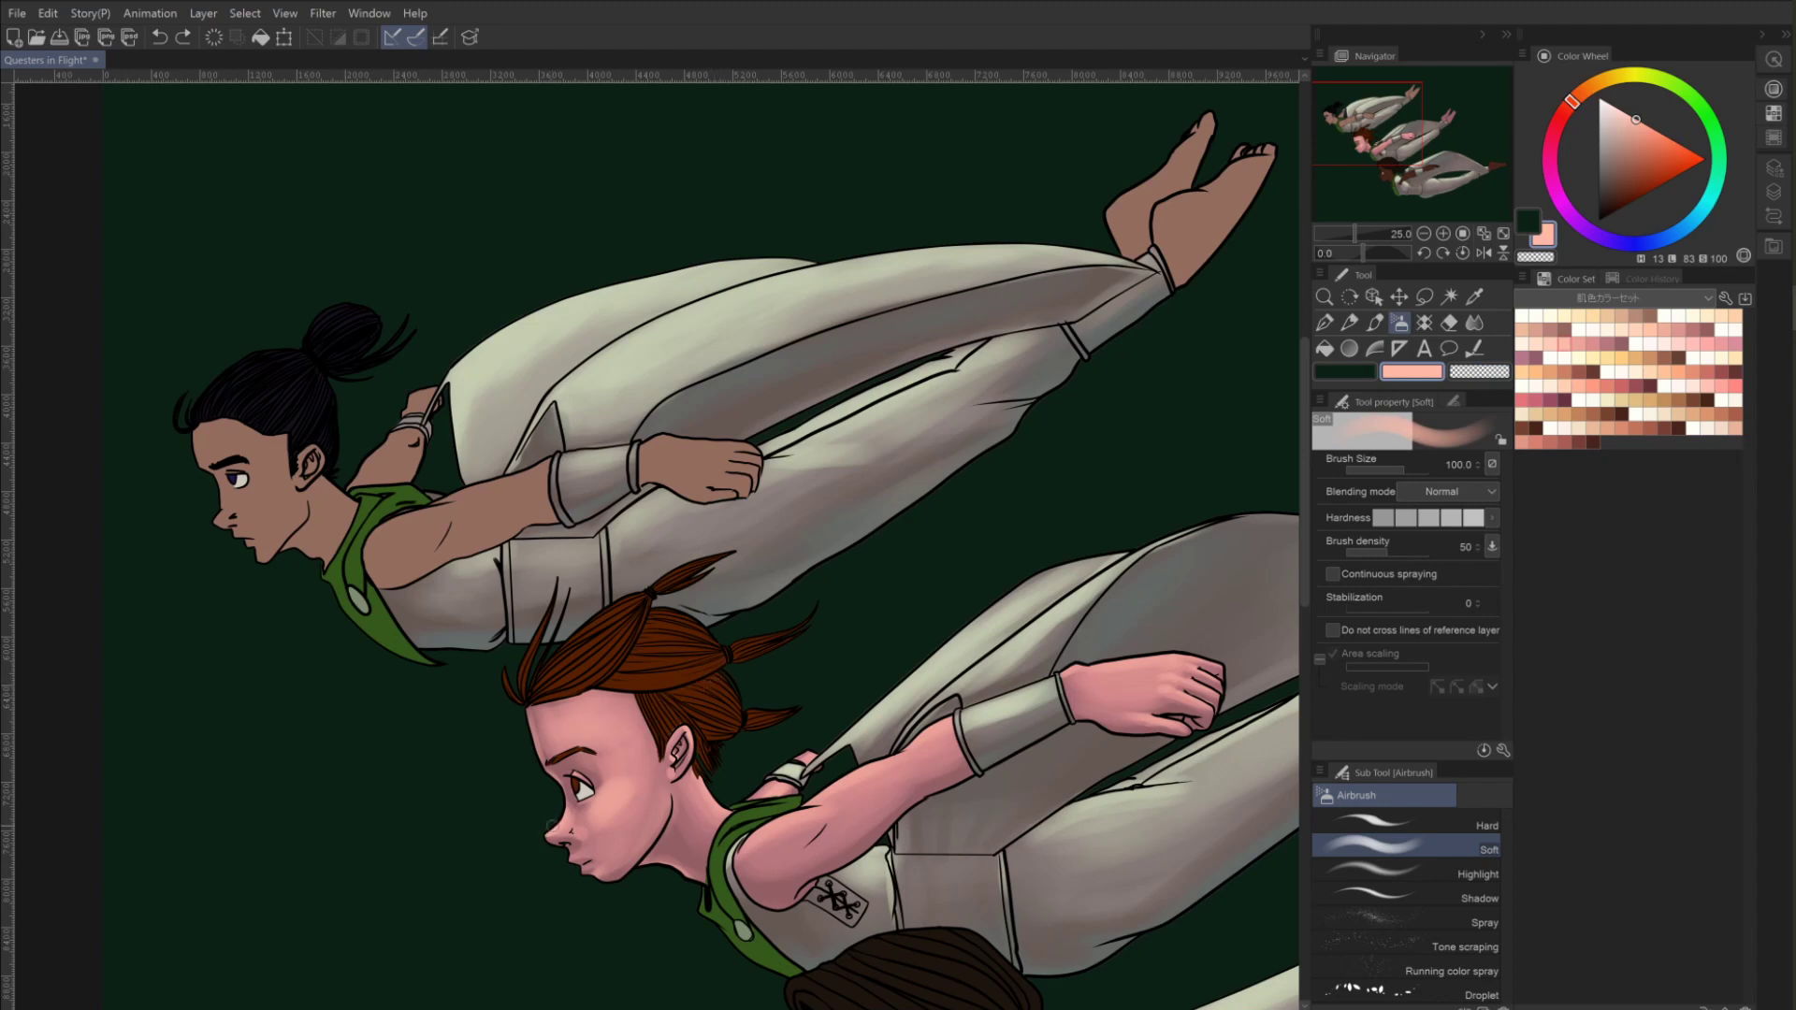
left_click(547, 829)
key("ctrl+z")
key("ctrl+y")
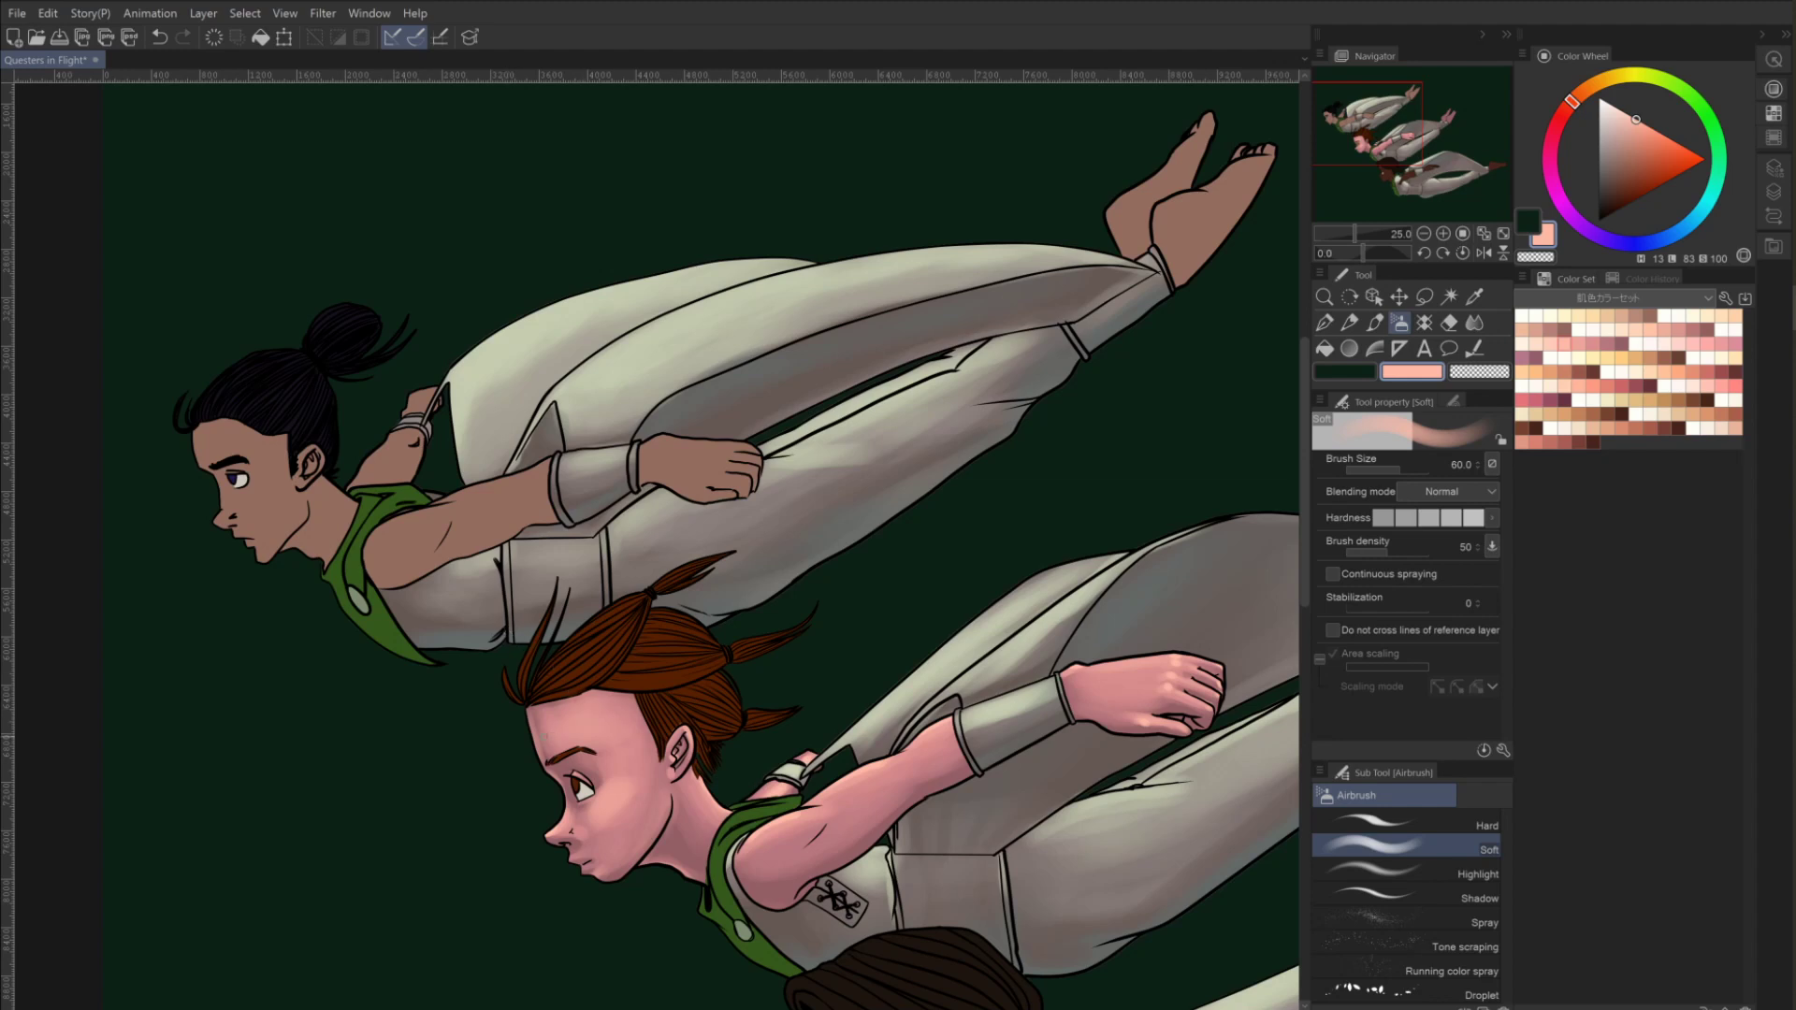
Set the airbrush to size 50 and switch it to the transparent colour.
key("bracketright")
key("bracketright")
key("bracketright")
key("bracketright")
key("[")
key("[")
key("[")
key("[")
key("[")
key("c")
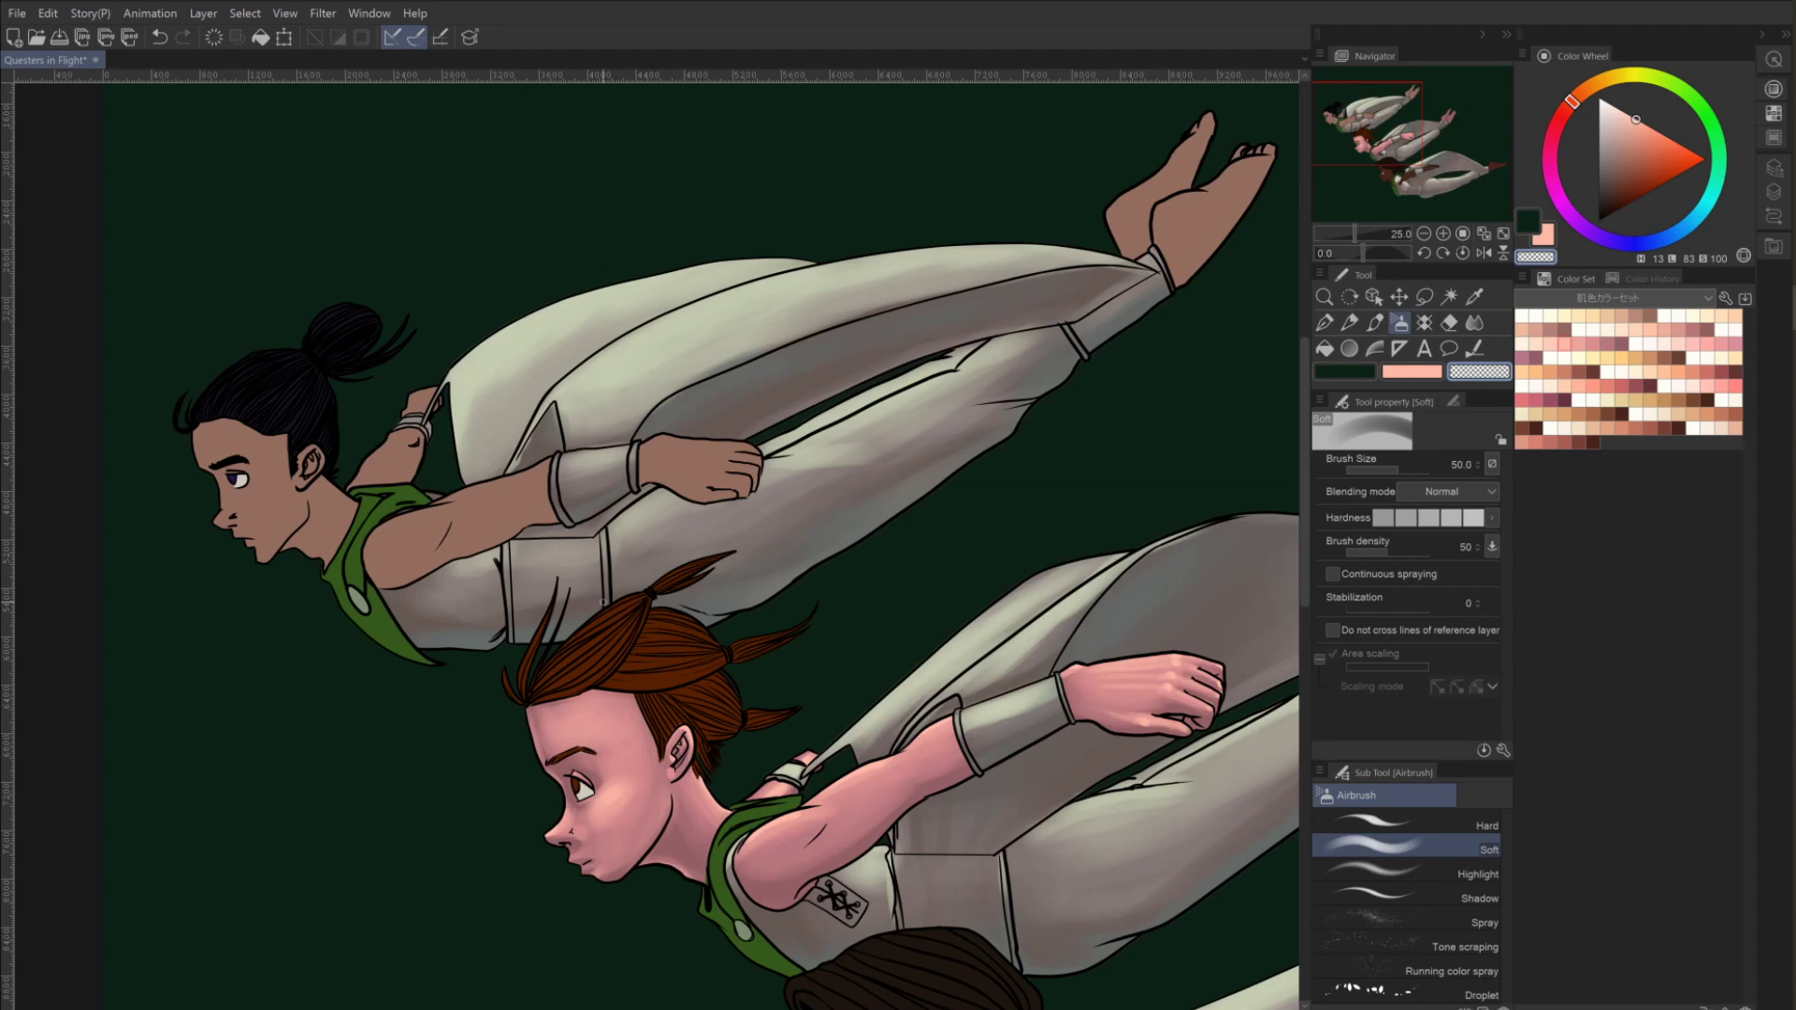
Airbrush the salmon pink on the middle figure's forehead near the hairline at brush size 250.
left_click(1581, 345)
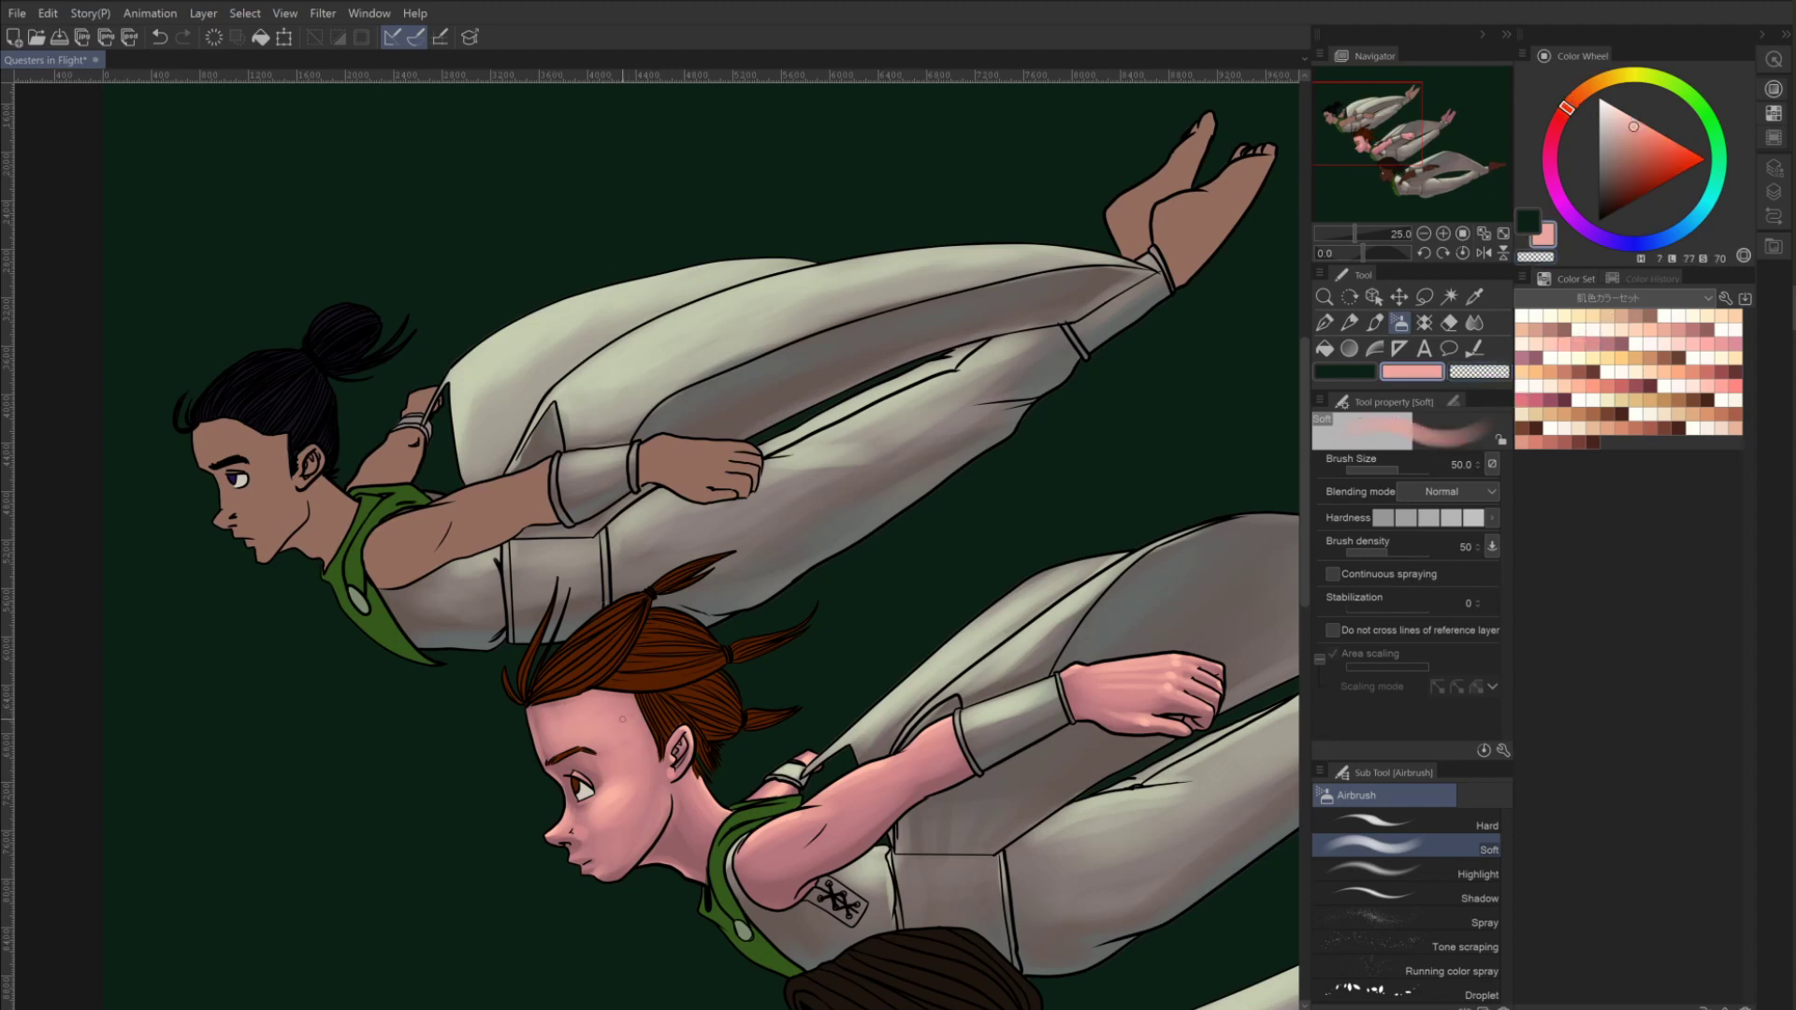
key("bracketright")
key("bracketright")
key("bracketright")
key("bracketright")
key("bracketright")
key("bracketright")
key("bracketright")
key("bracketright")
key("bracketright")
left_click_drag(627, 726, 621, 730)
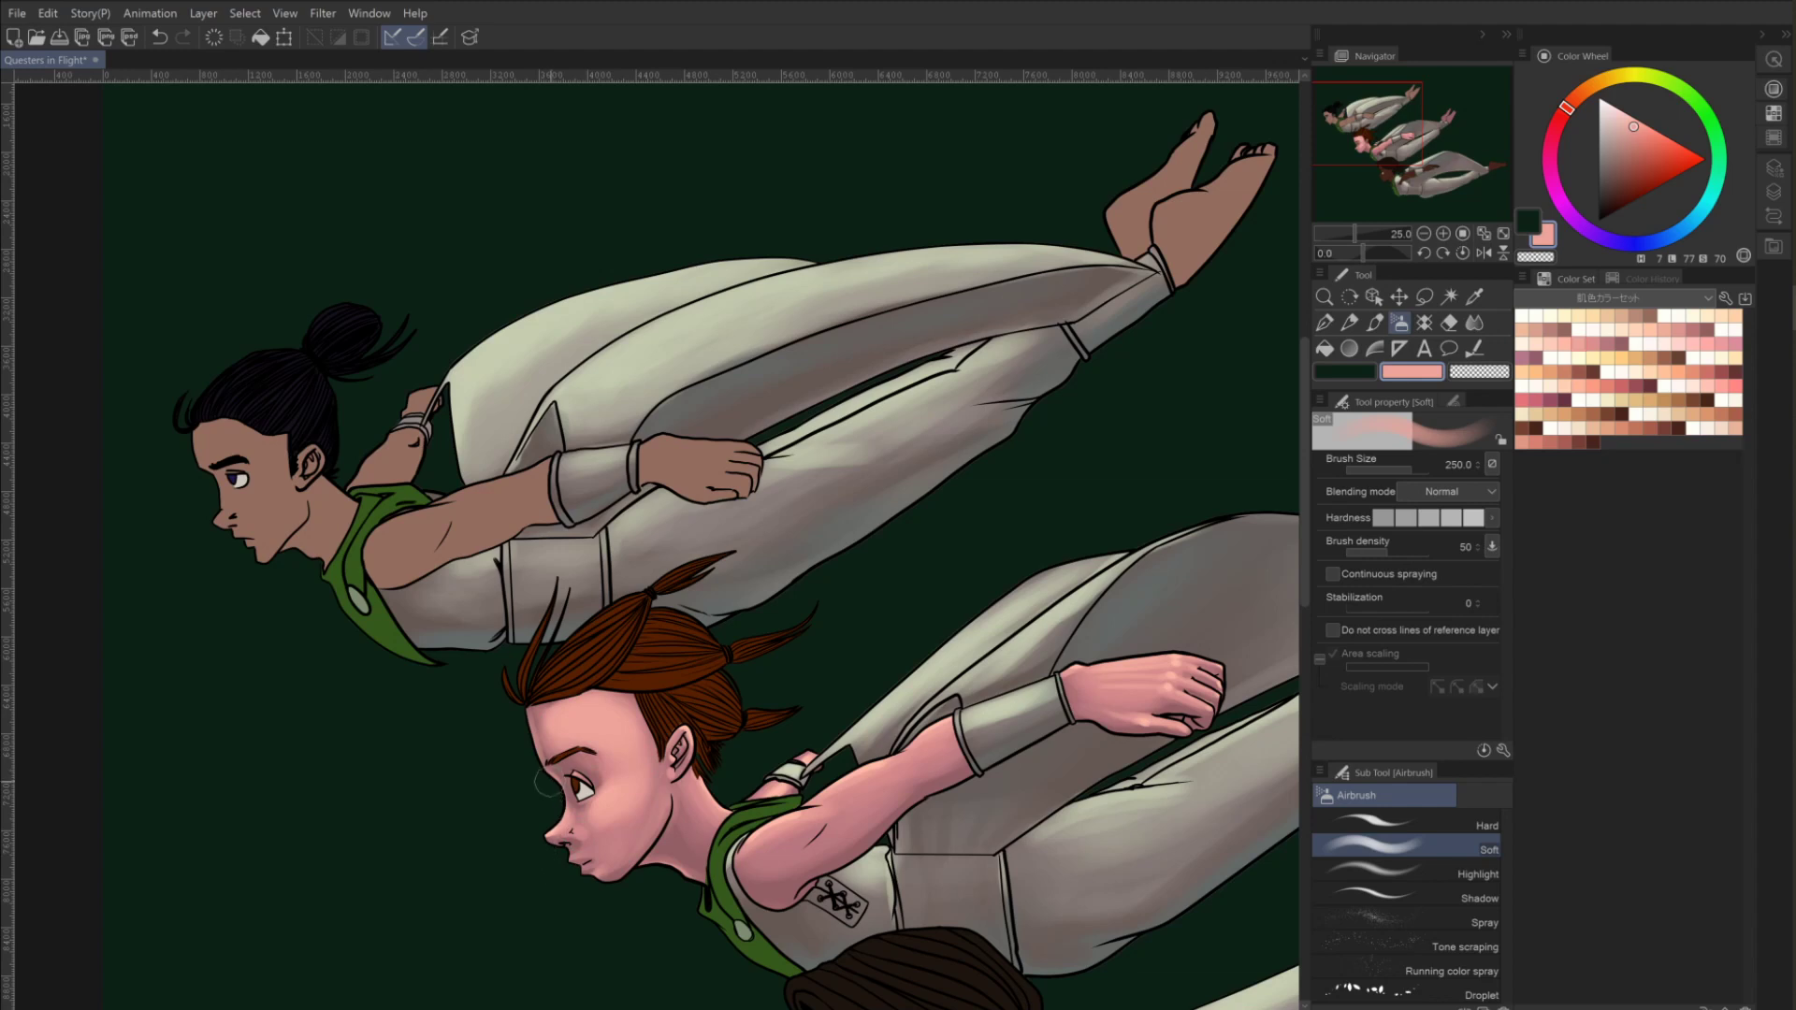
Airbrush the peach at size 250 over the middle figure's forehead, cheek, shoulder and upper arm.
left_click(1570, 340)
key("bracketleft")
key("bracketleft")
key("bracketleft")
key("bracketleft")
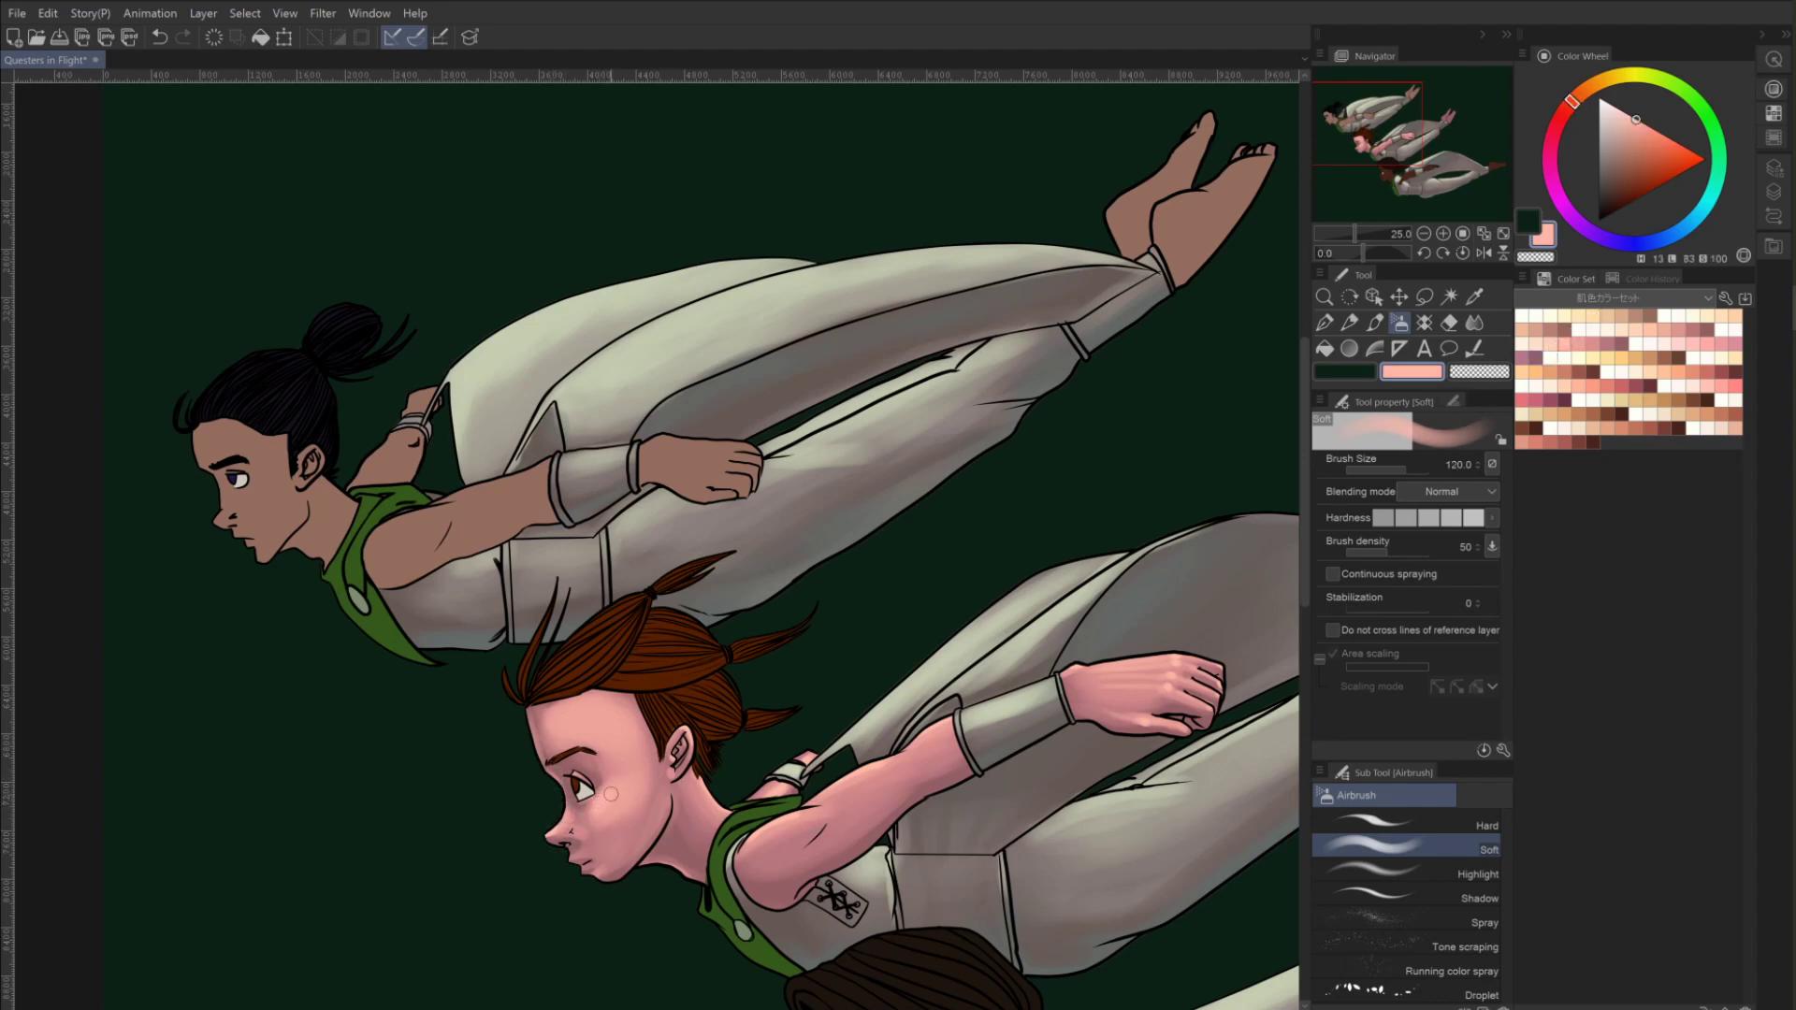
key("bracketright")
key("bracketright")
key("bracketright")
key("bracketright")
mouse_move(589, 718)
left_mouse_down()
mouse_move(564, 715)
mouse_move(589, 706)
mouse_move(566, 737)
mouse_move(591, 732)
left_mouse_up()
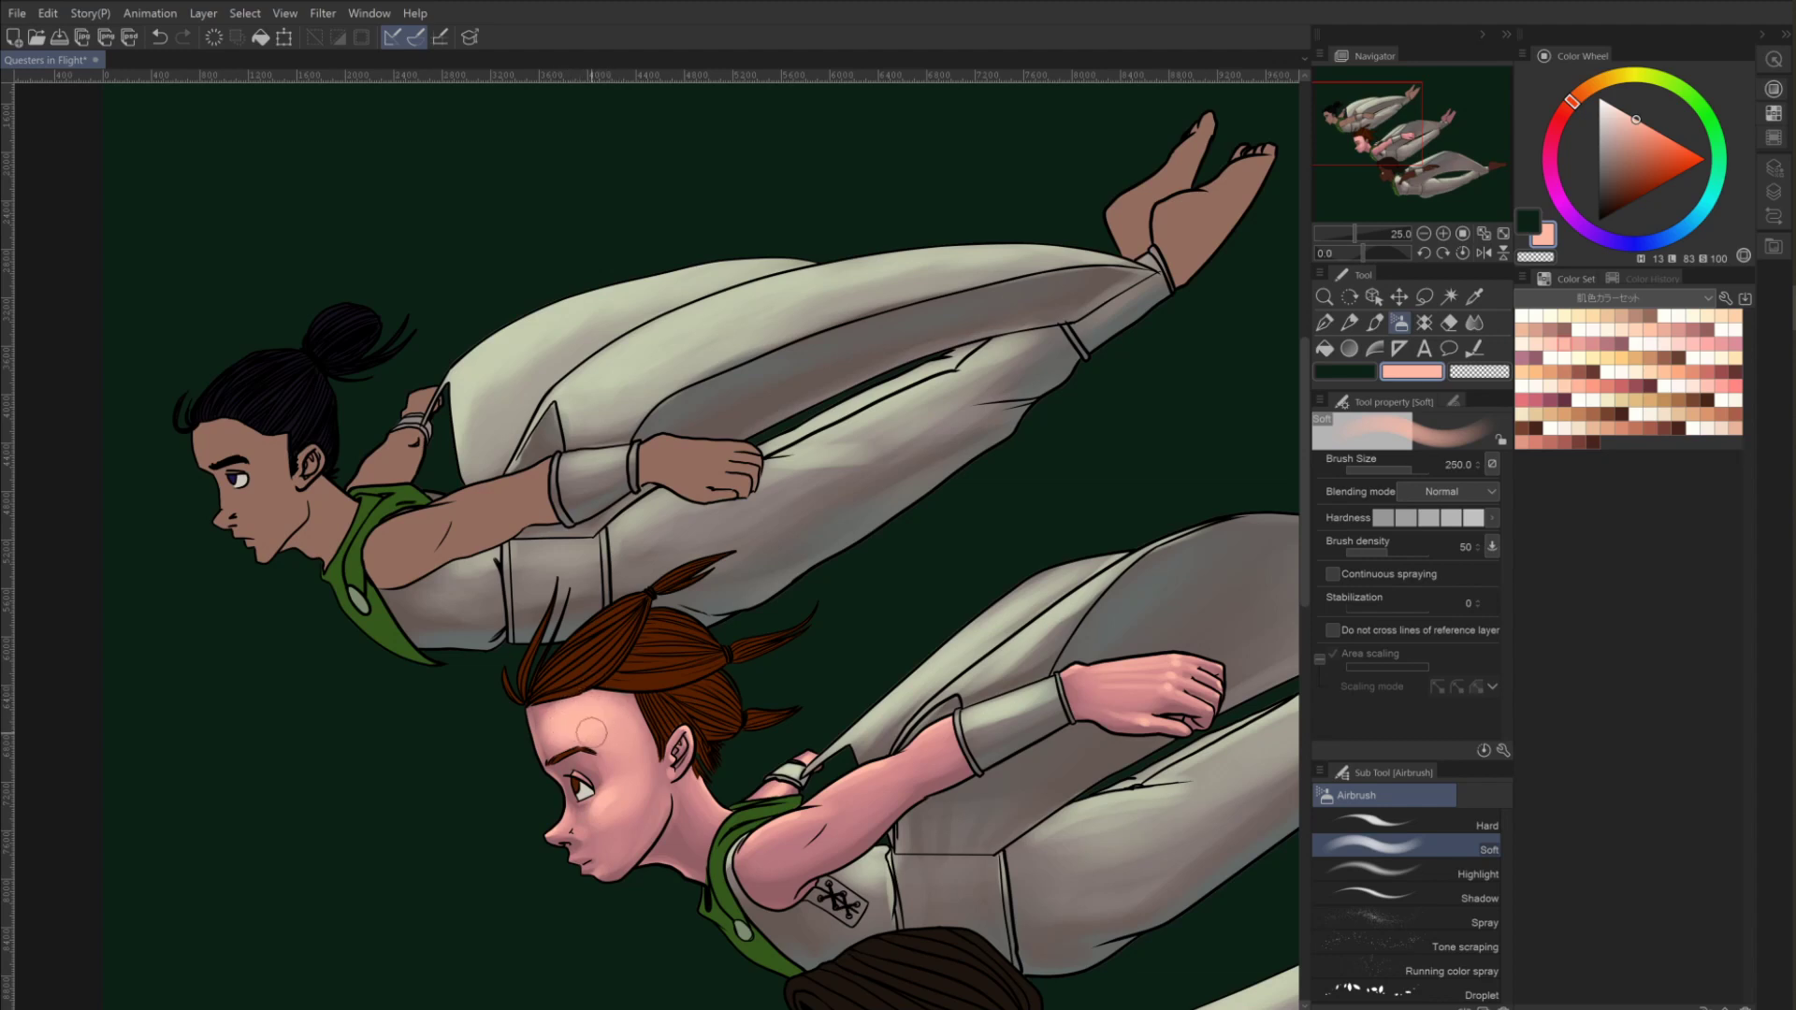
mouse_move(602, 812)
left_mouse_down()
mouse_move(618, 777)
mouse_move(599, 811)
left_mouse_up()
mouse_move(763, 850)
left_mouse_down()
mouse_move(840, 780)
mouse_move(909, 748)
mouse_move(859, 767)
mouse_move(958, 720)
left_mouse_up()
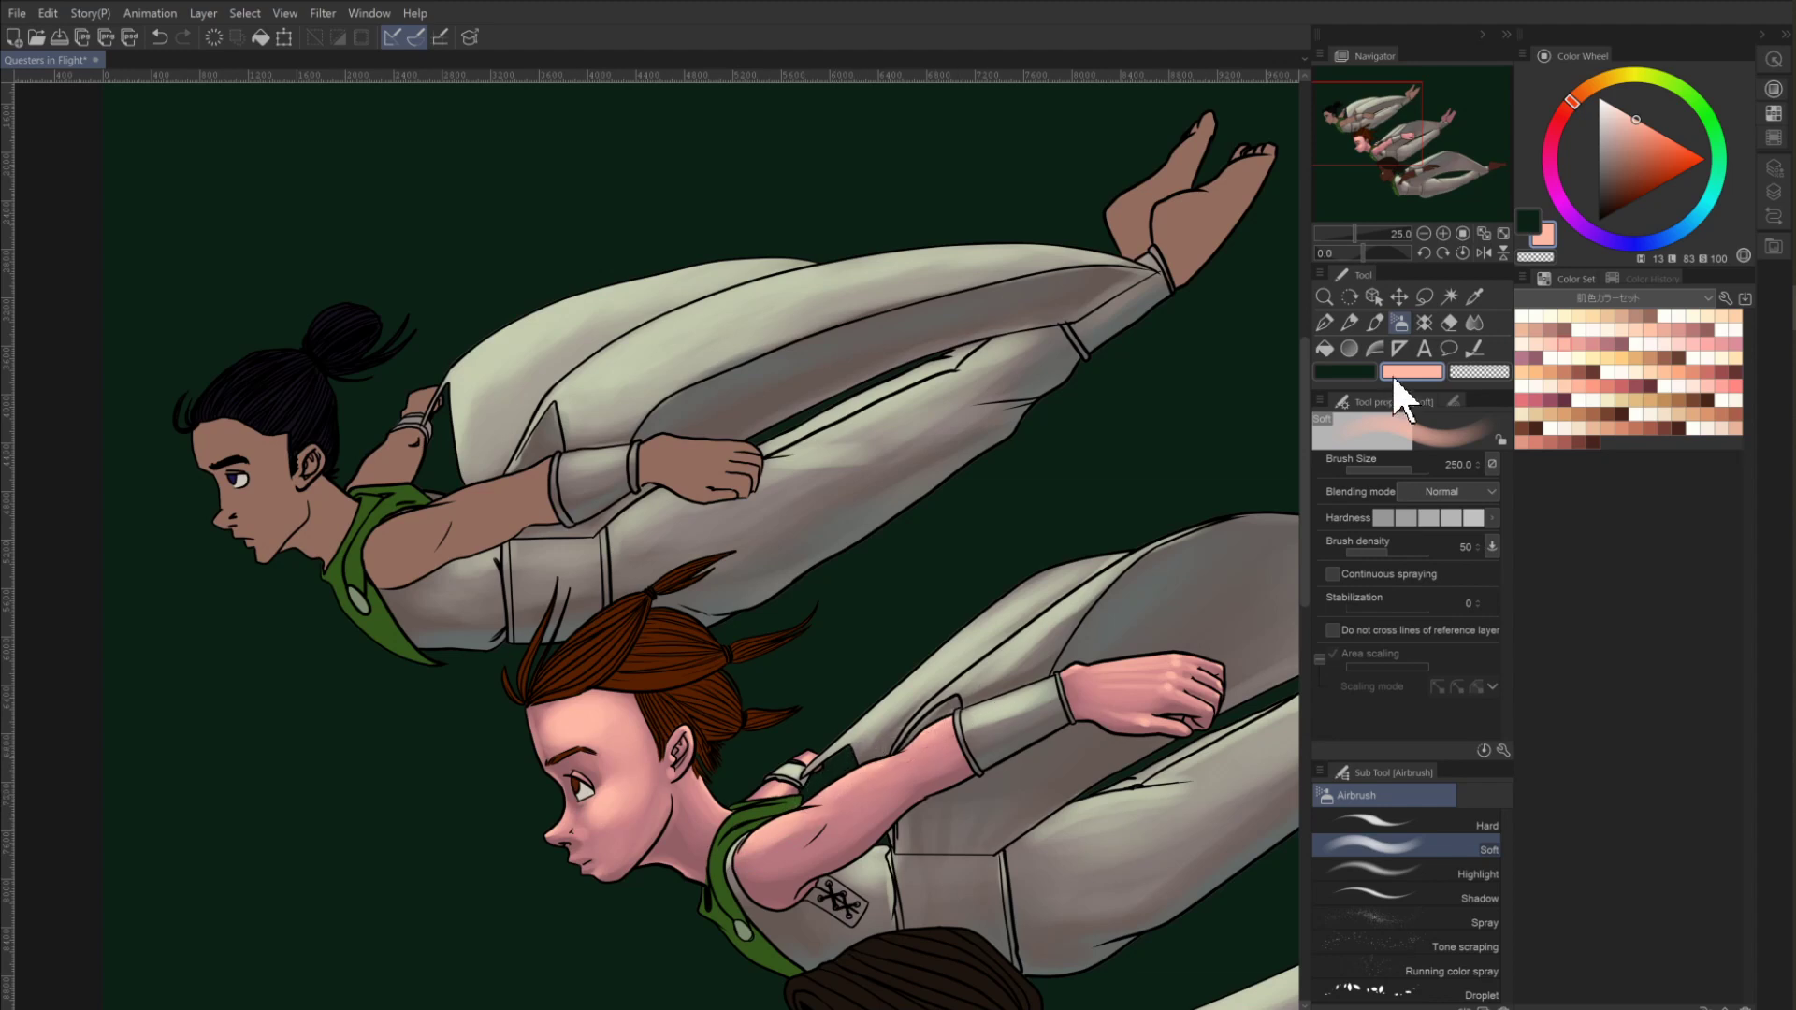
Pick a lighter peach at brush size 60 and check the whole illustration zoomed out.
left_click(1563, 330)
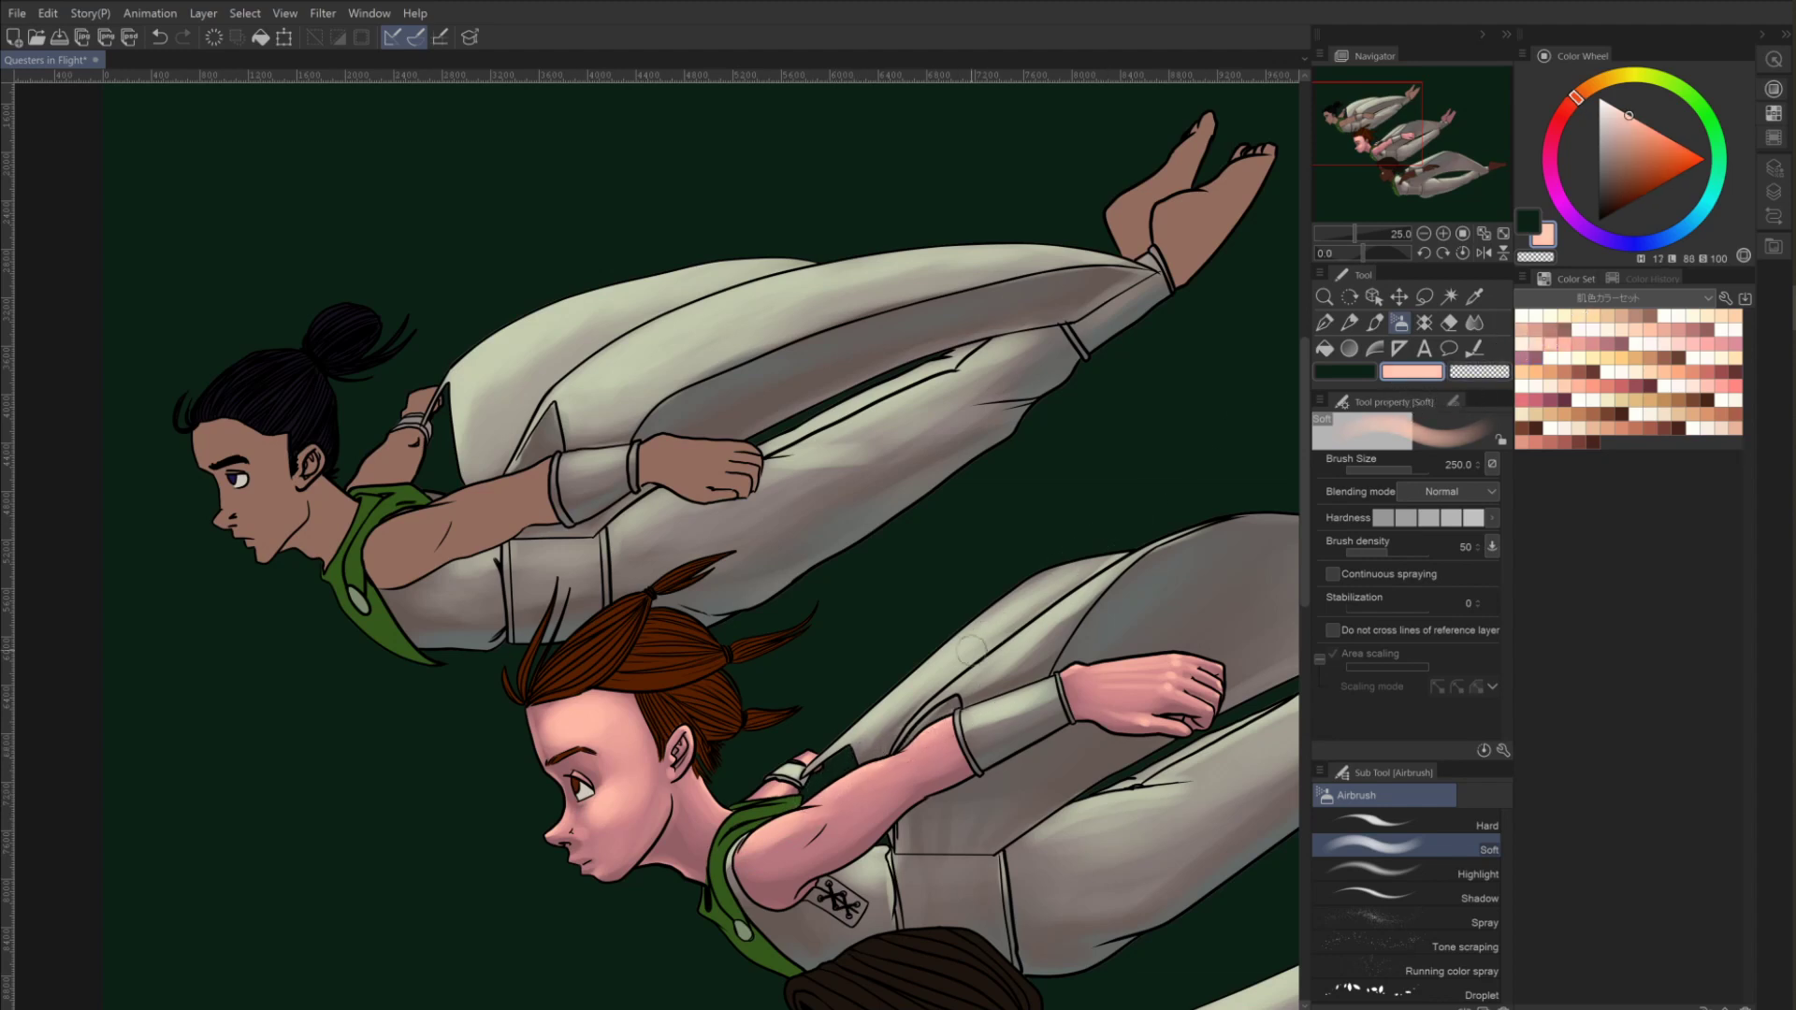
key("bracketleft")
key("bracketleft")
key("bracketleft")
key("bracketleft")
key("bracketleft")
key("bracketleft")
key("bracketleft")
key("bracketleft")
left_click(1422, 233)
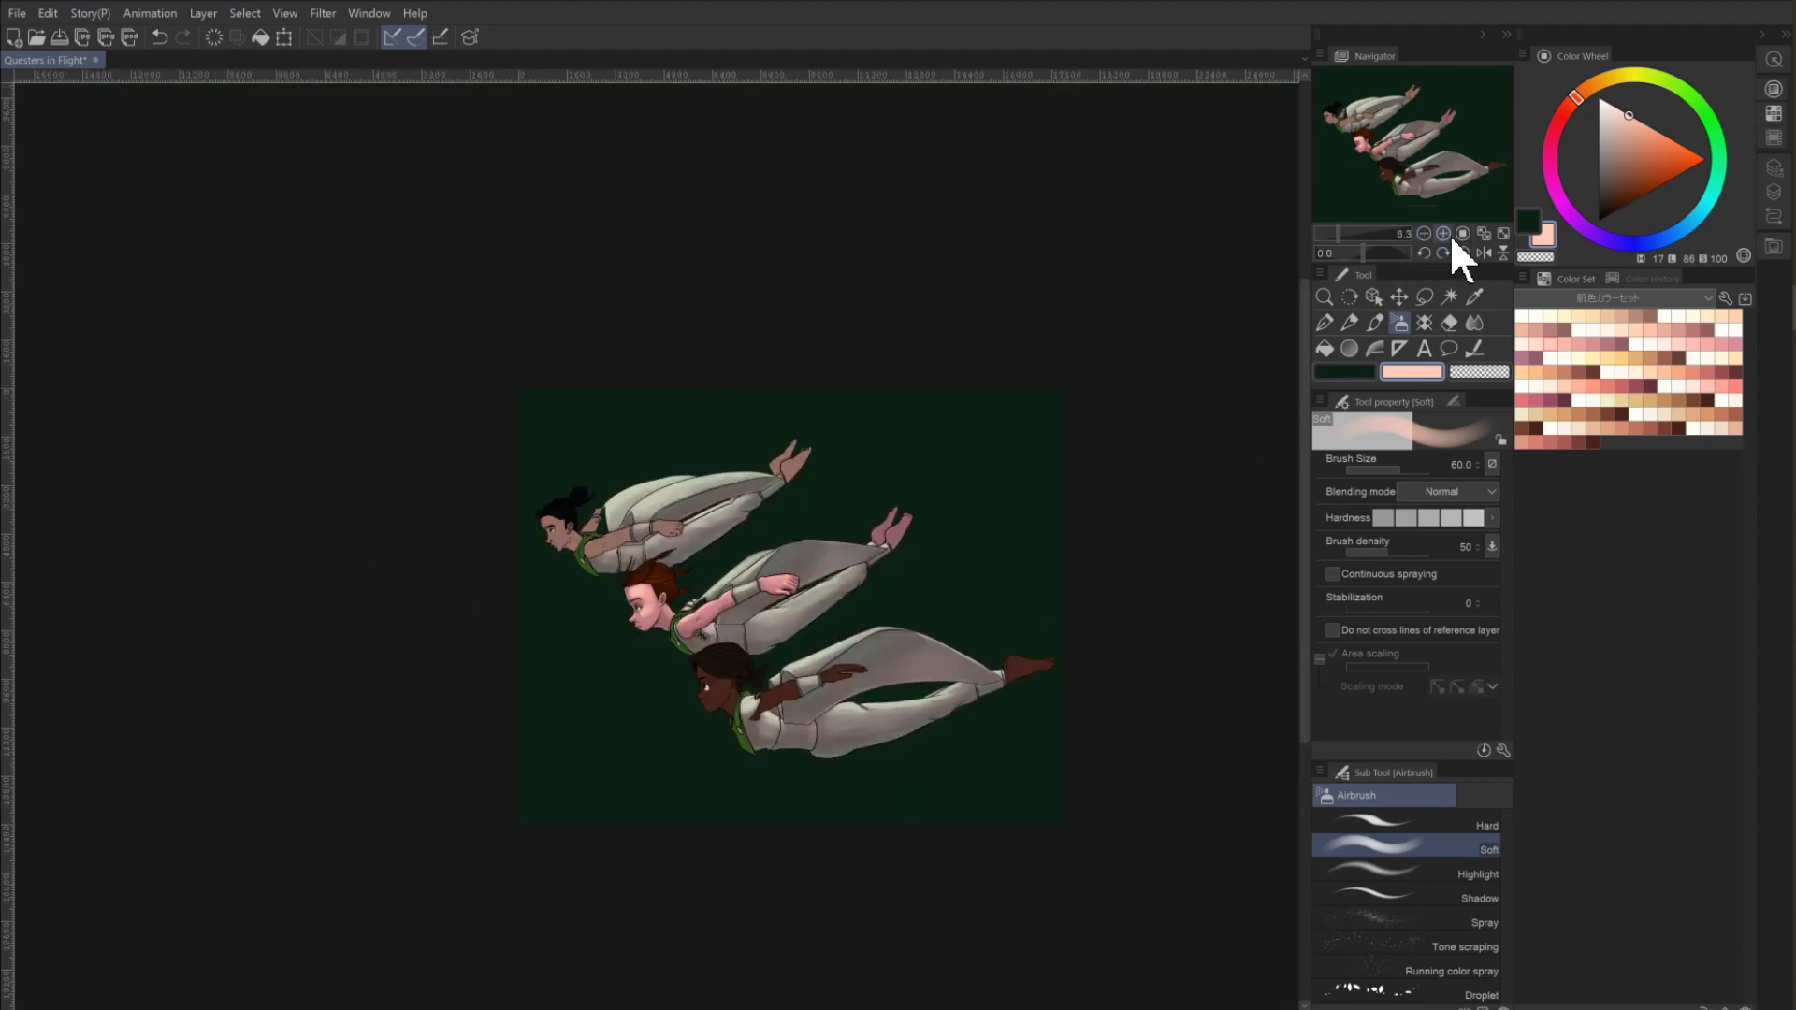
double_click(1443, 233)
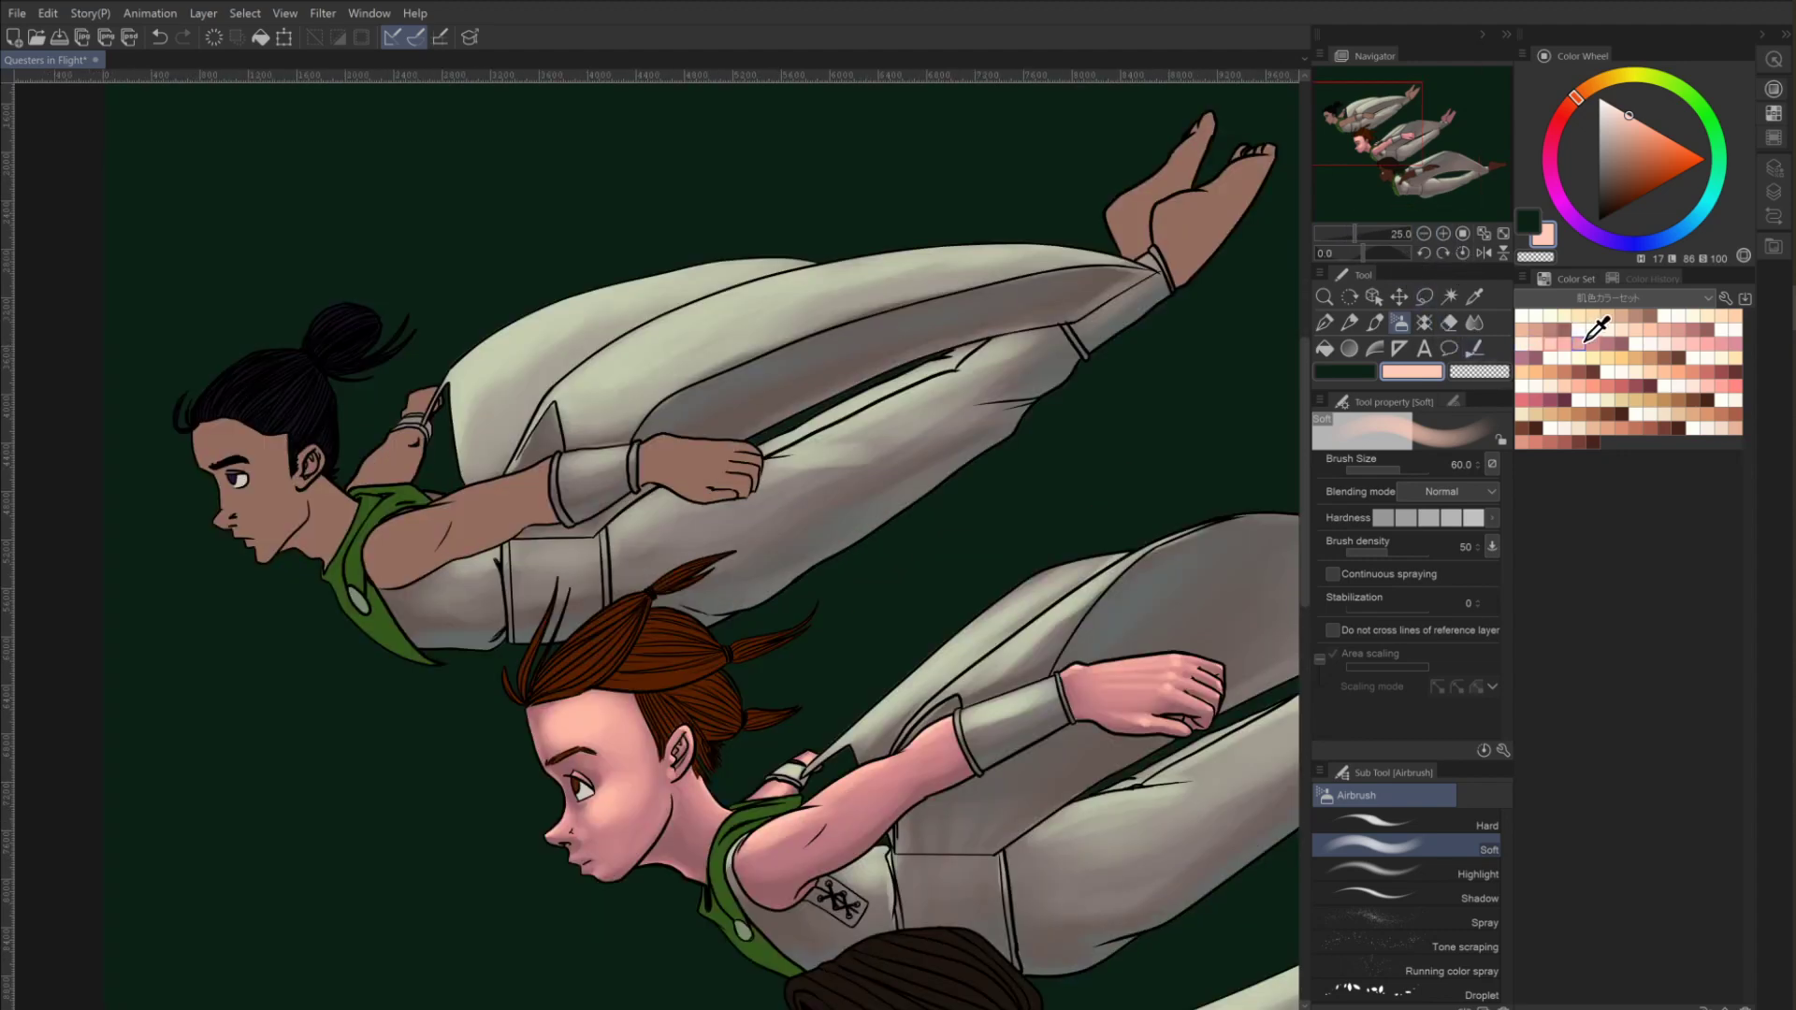
Airbrush the middle figure's lower cheek with the deeper pink and the salmon pink at size 250.
left_click(1584, 343)
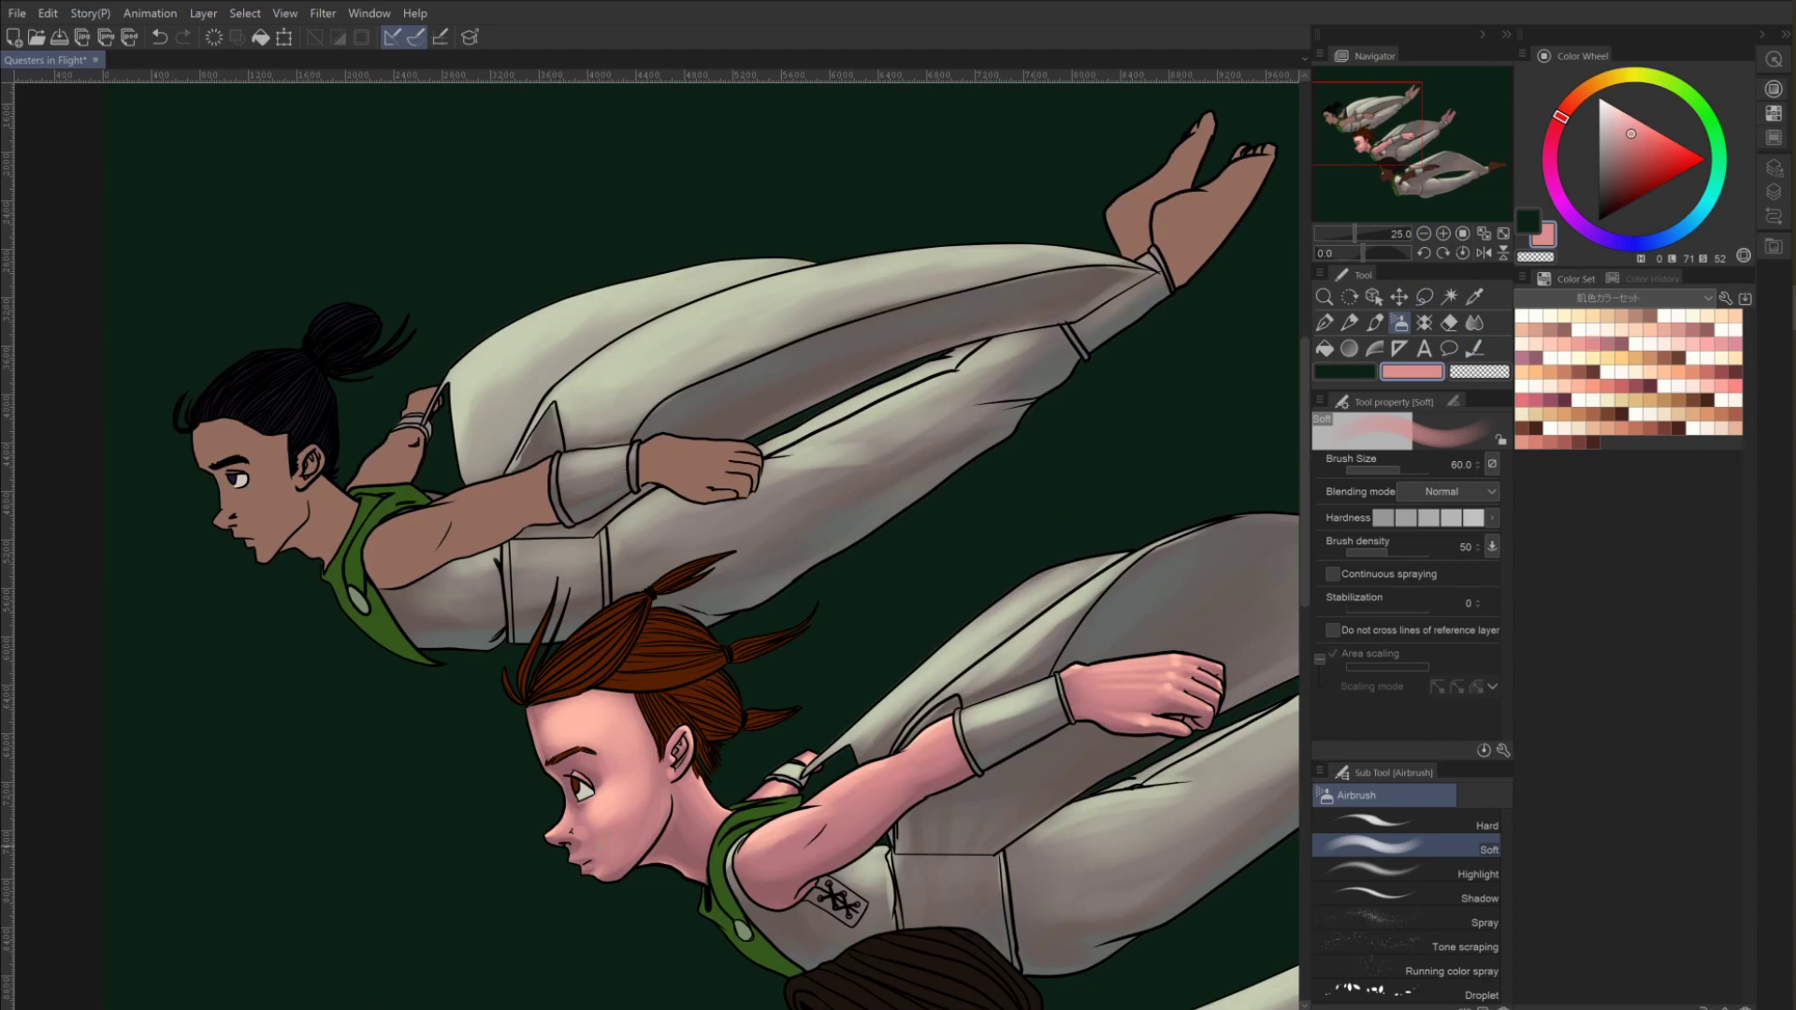
key("bracketright")
key("bracketright")
key("bracketright")
key("bracketright")
key("bracketright")
key("bracketright")
key("bracketright")
key("bracketright")
left_click(612, 833)
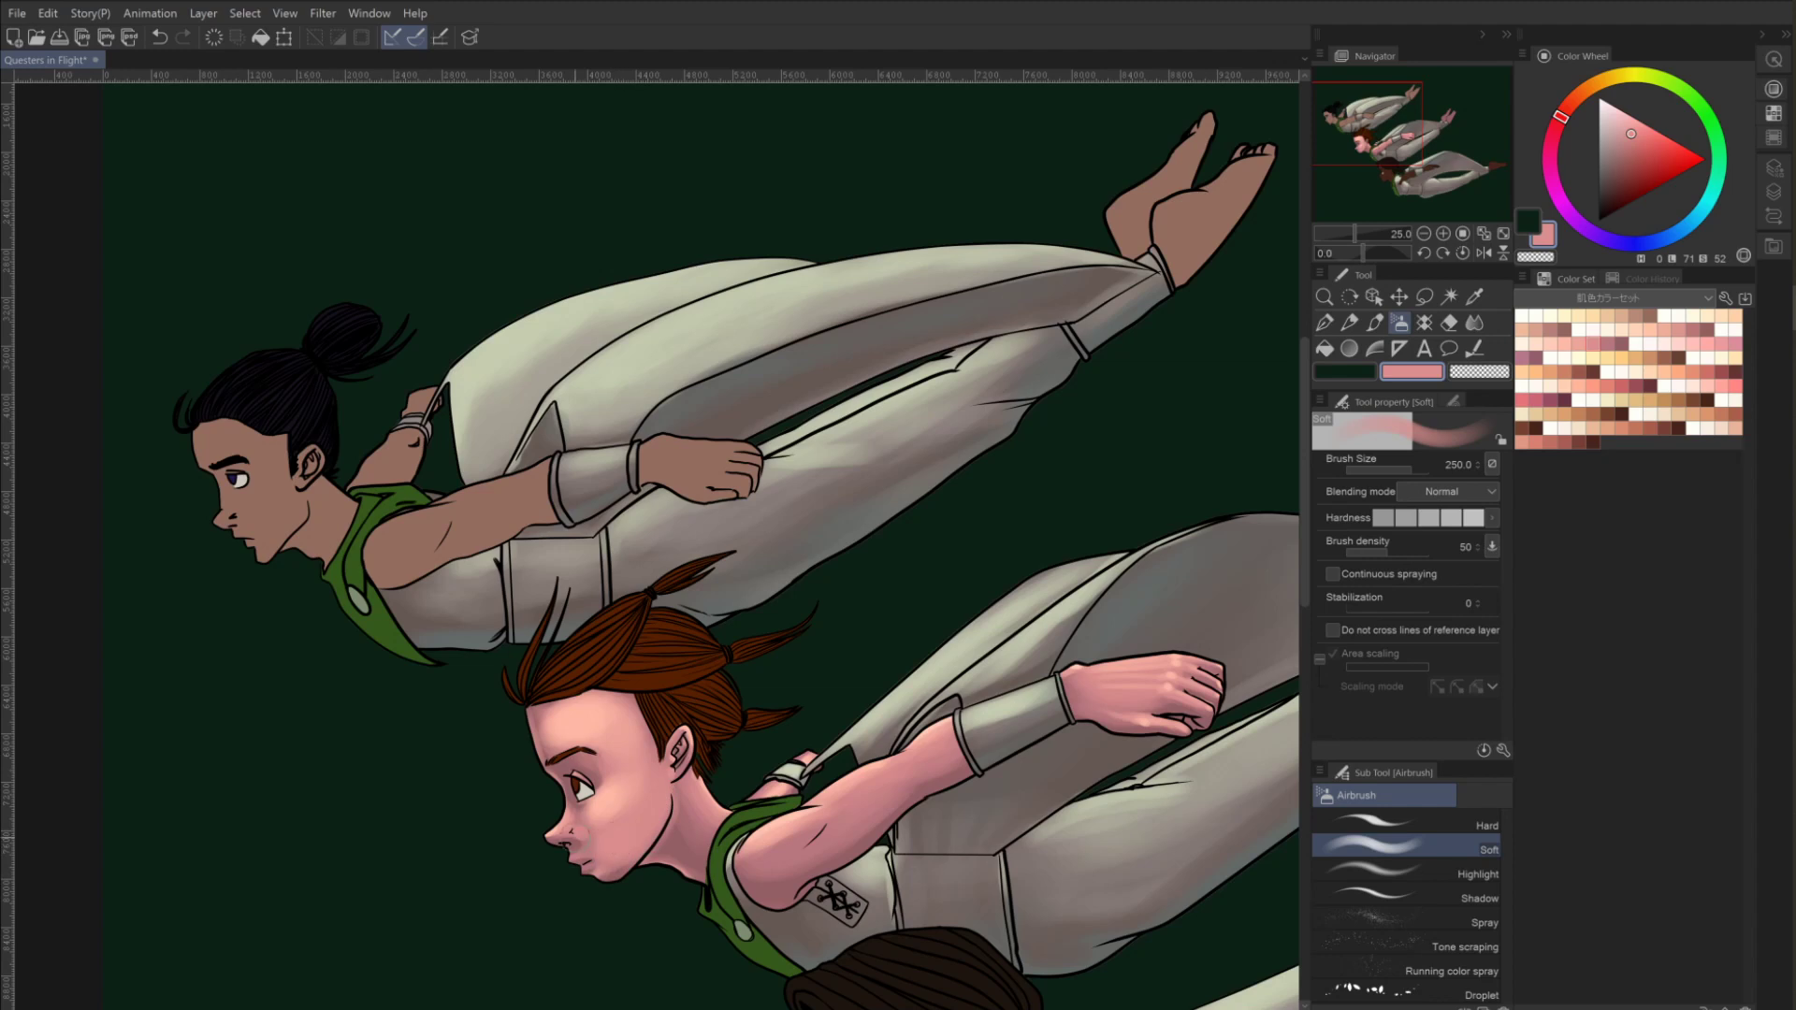
left_click(1598, 331)
mouse_move(611, 823)
left_mouse_down()
mouse_move(652, 803)
mouse_move(602, 855)
left_mouse_up()
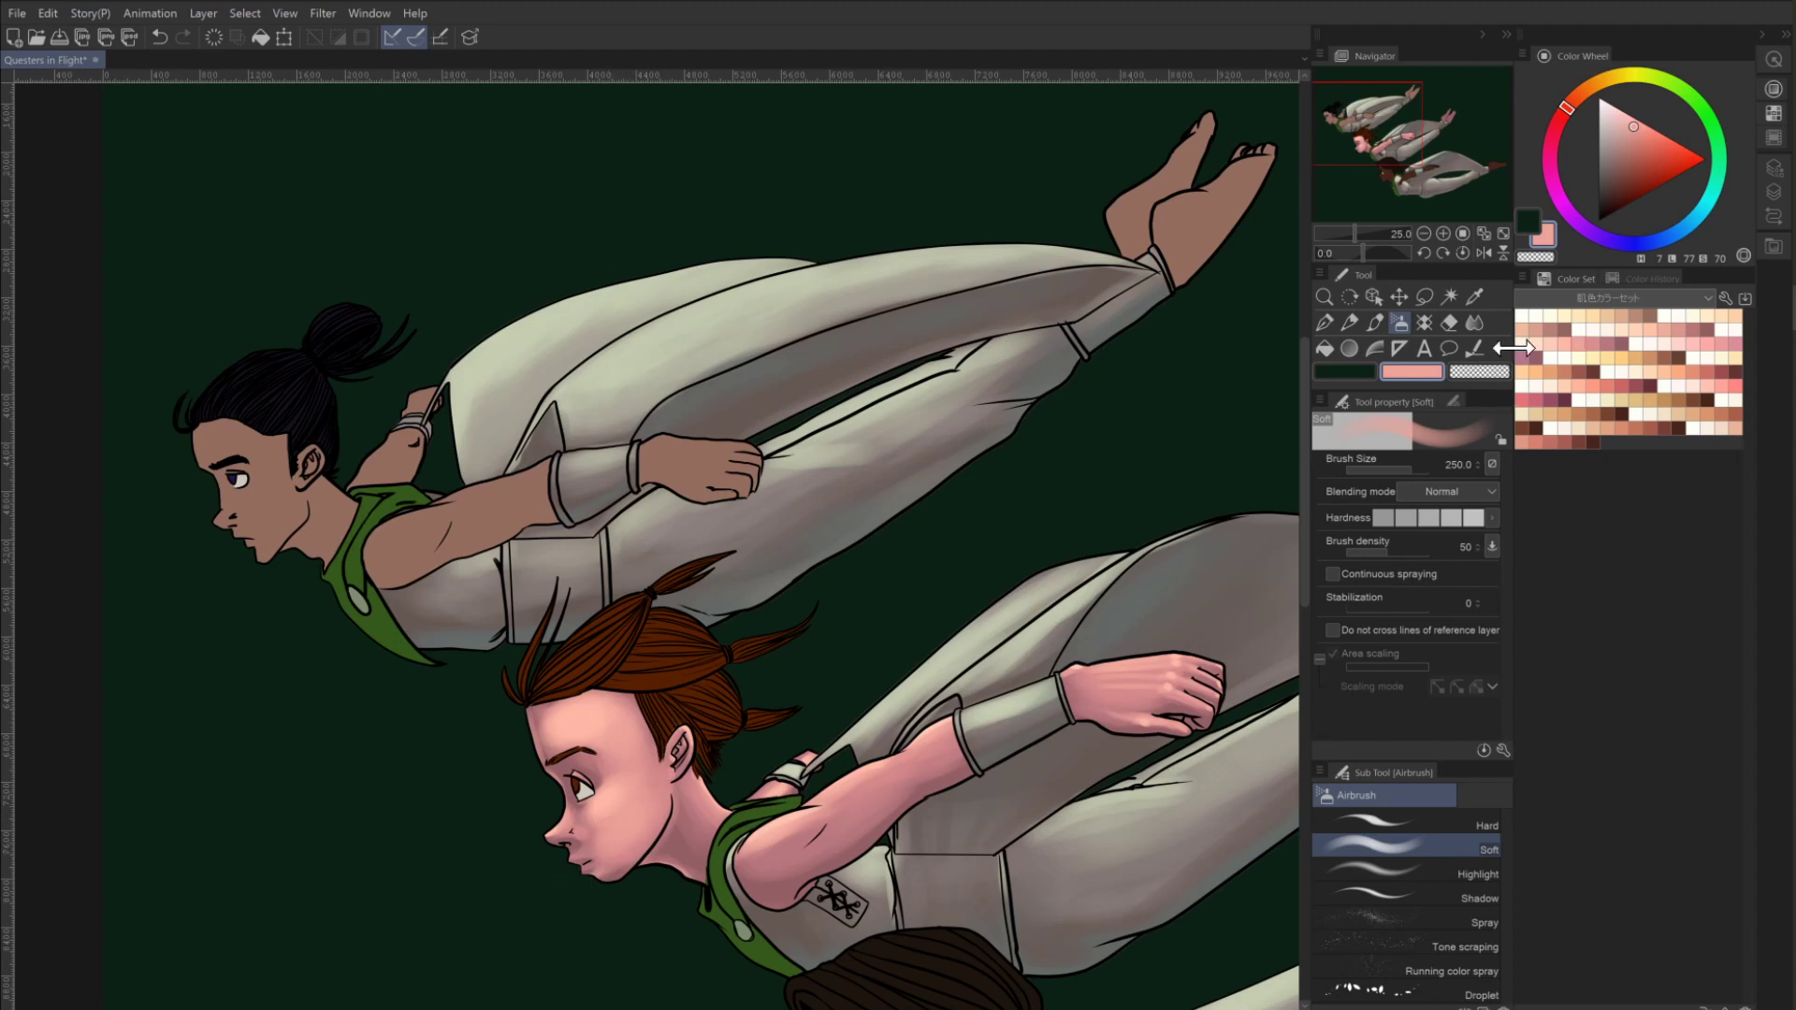
Airbrush the peach on the middle figure's cheek and forehead at size 170, undo the last stroke and lighten the jaw below the ear.
left_click(1563, 341)
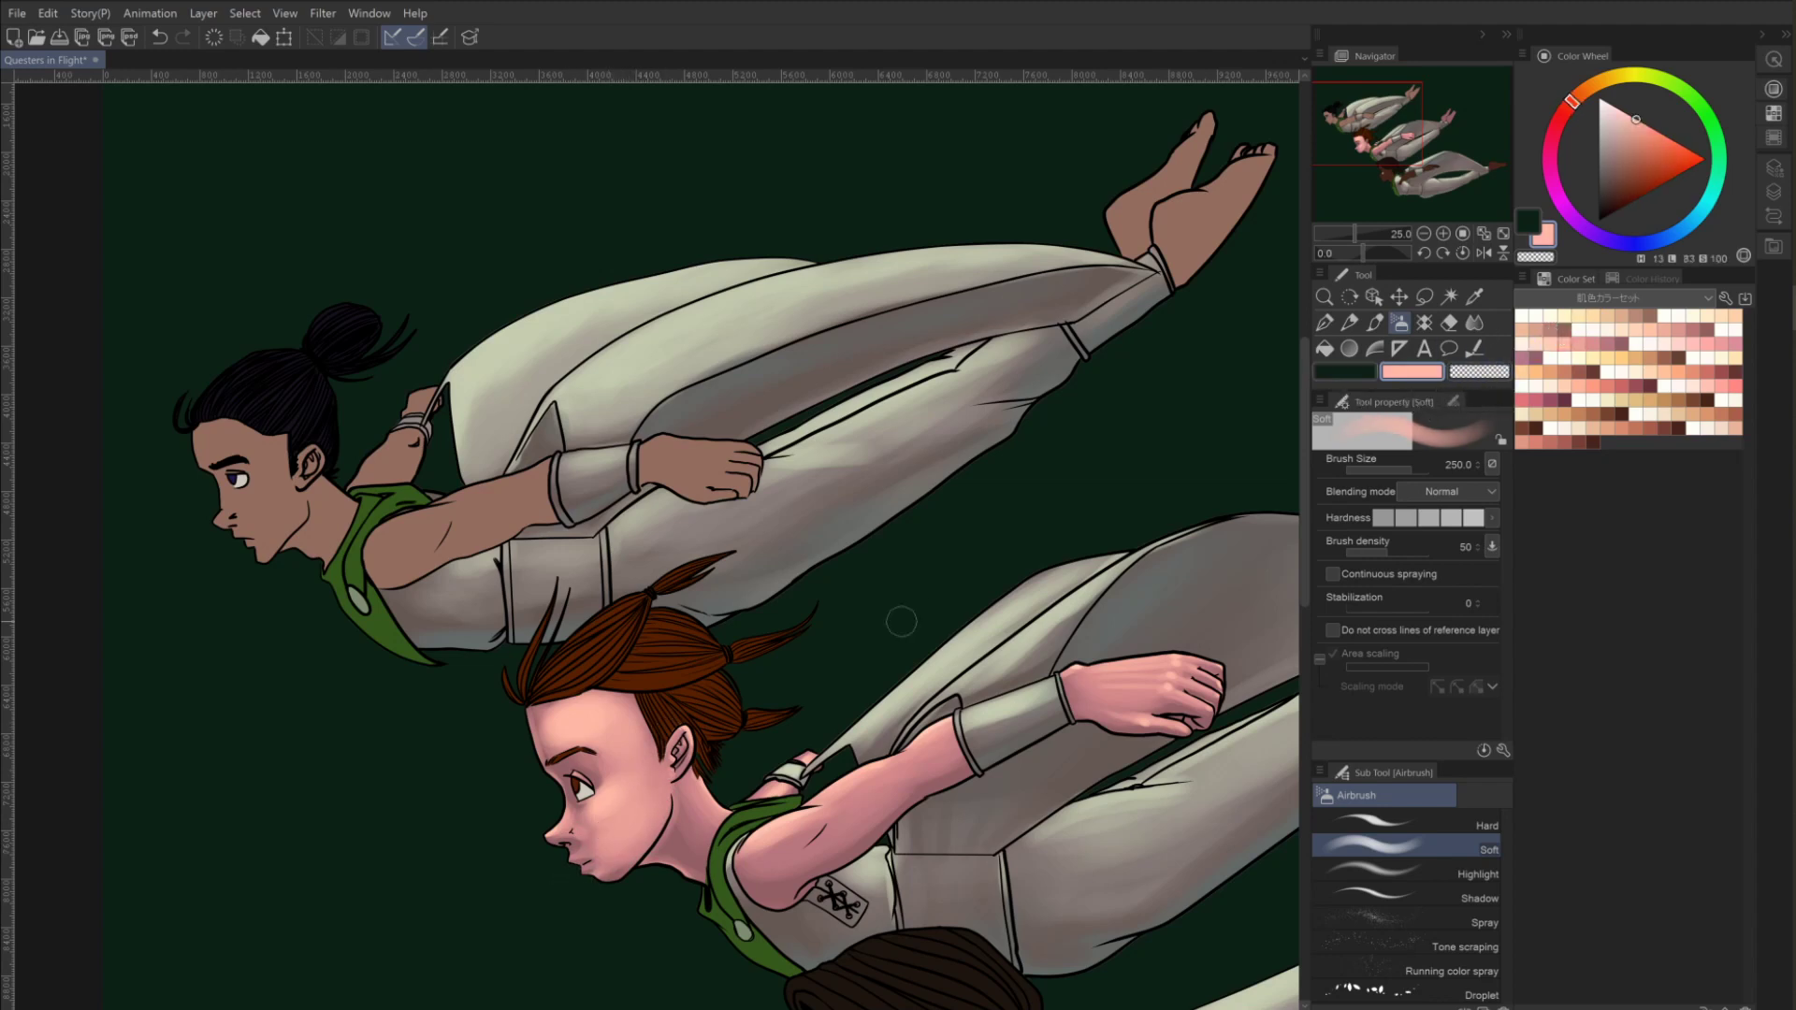
key("bracketleft")
key("bracketleft")
mouse_move(614, 793)
left_mouse_down()
mouse_move(591, 810)
mouse_move(613, 785)
left_mouse_up()
left_click_drag(561, 724, 550, 734)
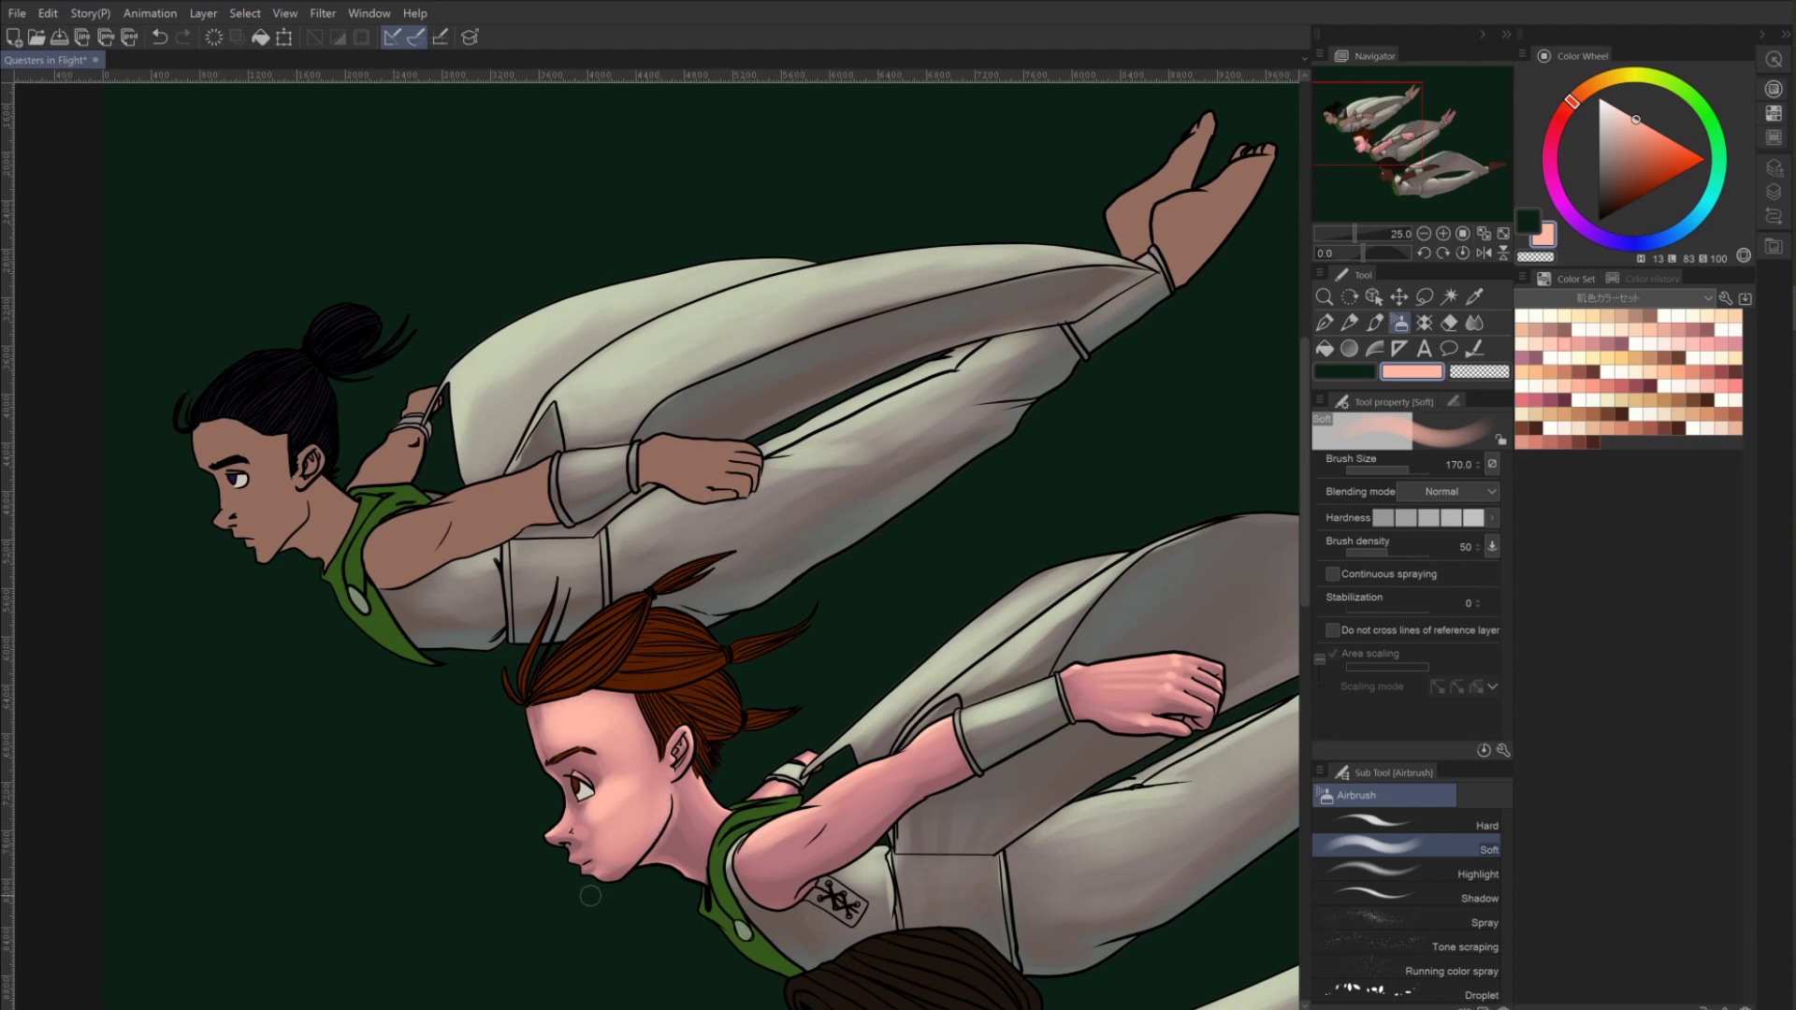
key("ctrl+z")
left_click(662, 806)
left_click_drag(666, 788, 665, 821)
Airbrush the lighter peach just below the middle figure's eye at brush size 100.
left_click(1551, 343)
key("[")
key("[")
key("[")
key("[")
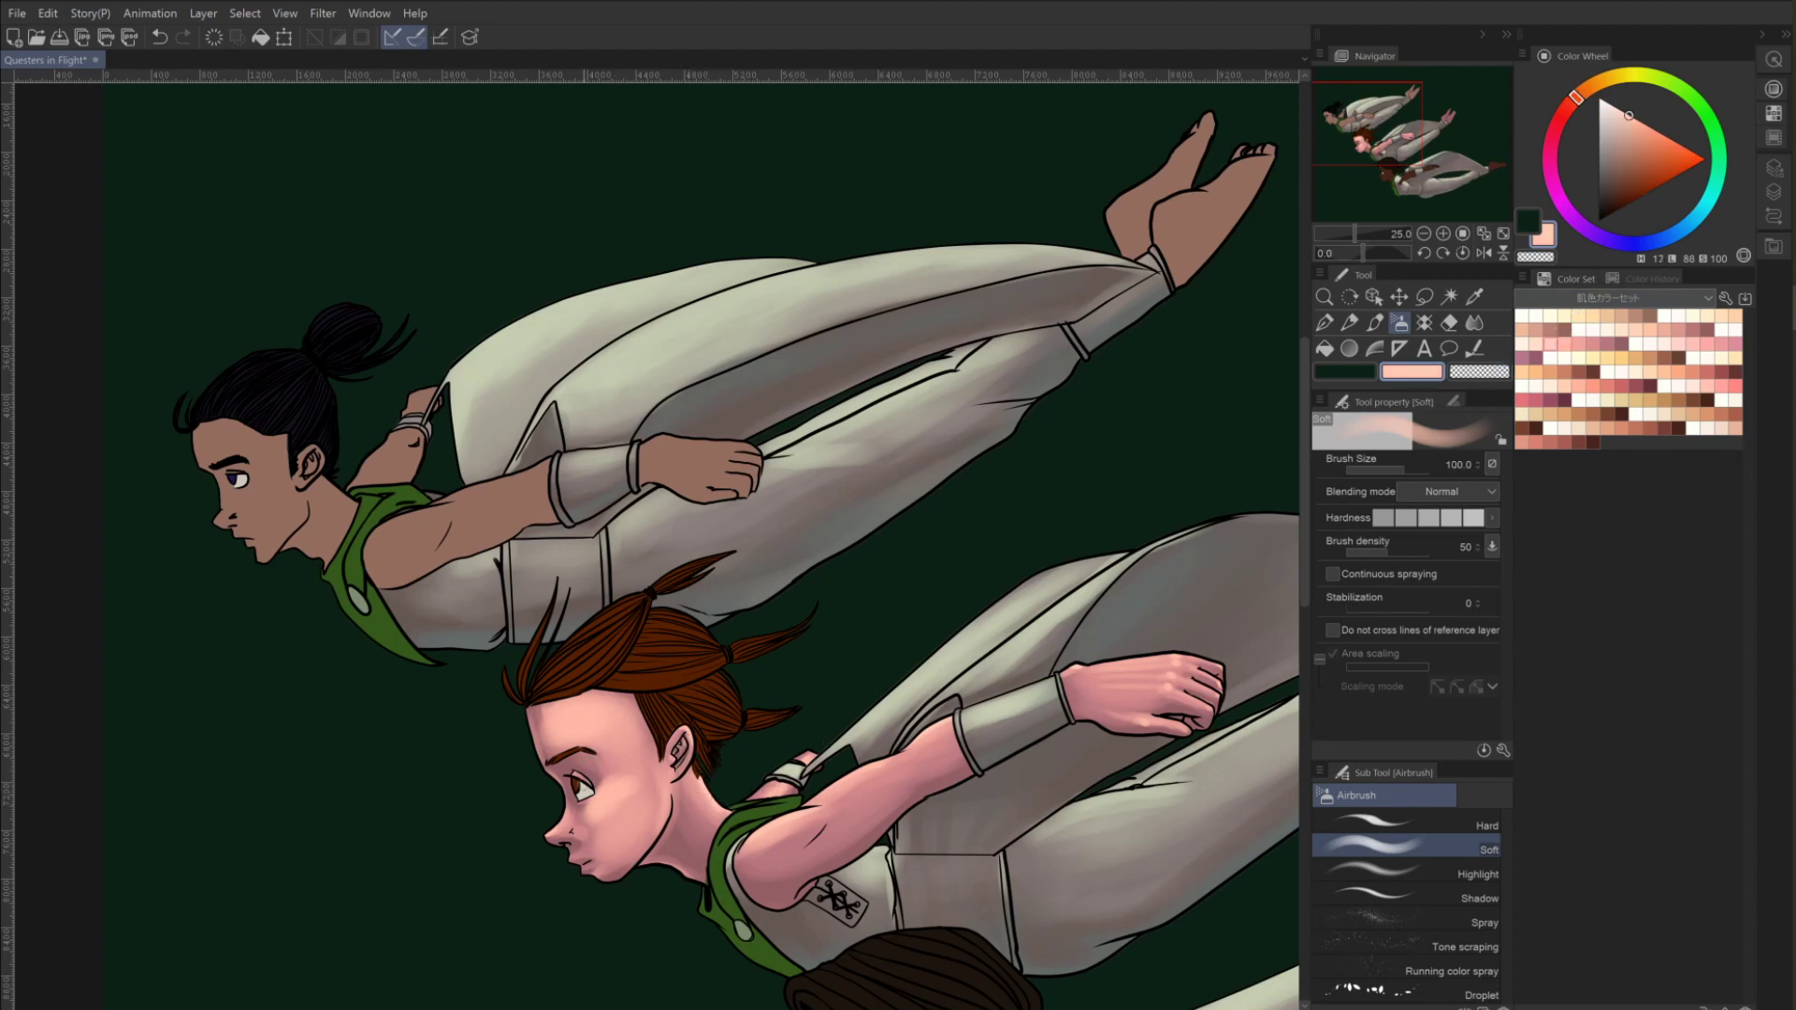
left_click(580, 795, "alt")
left_click_drag(601, 787, 615, 795)
Try mauve pink, a darker mauve, deeper pink and salmon pink from the color set, reducing the brush size to 50.
left_click(1608, 342)
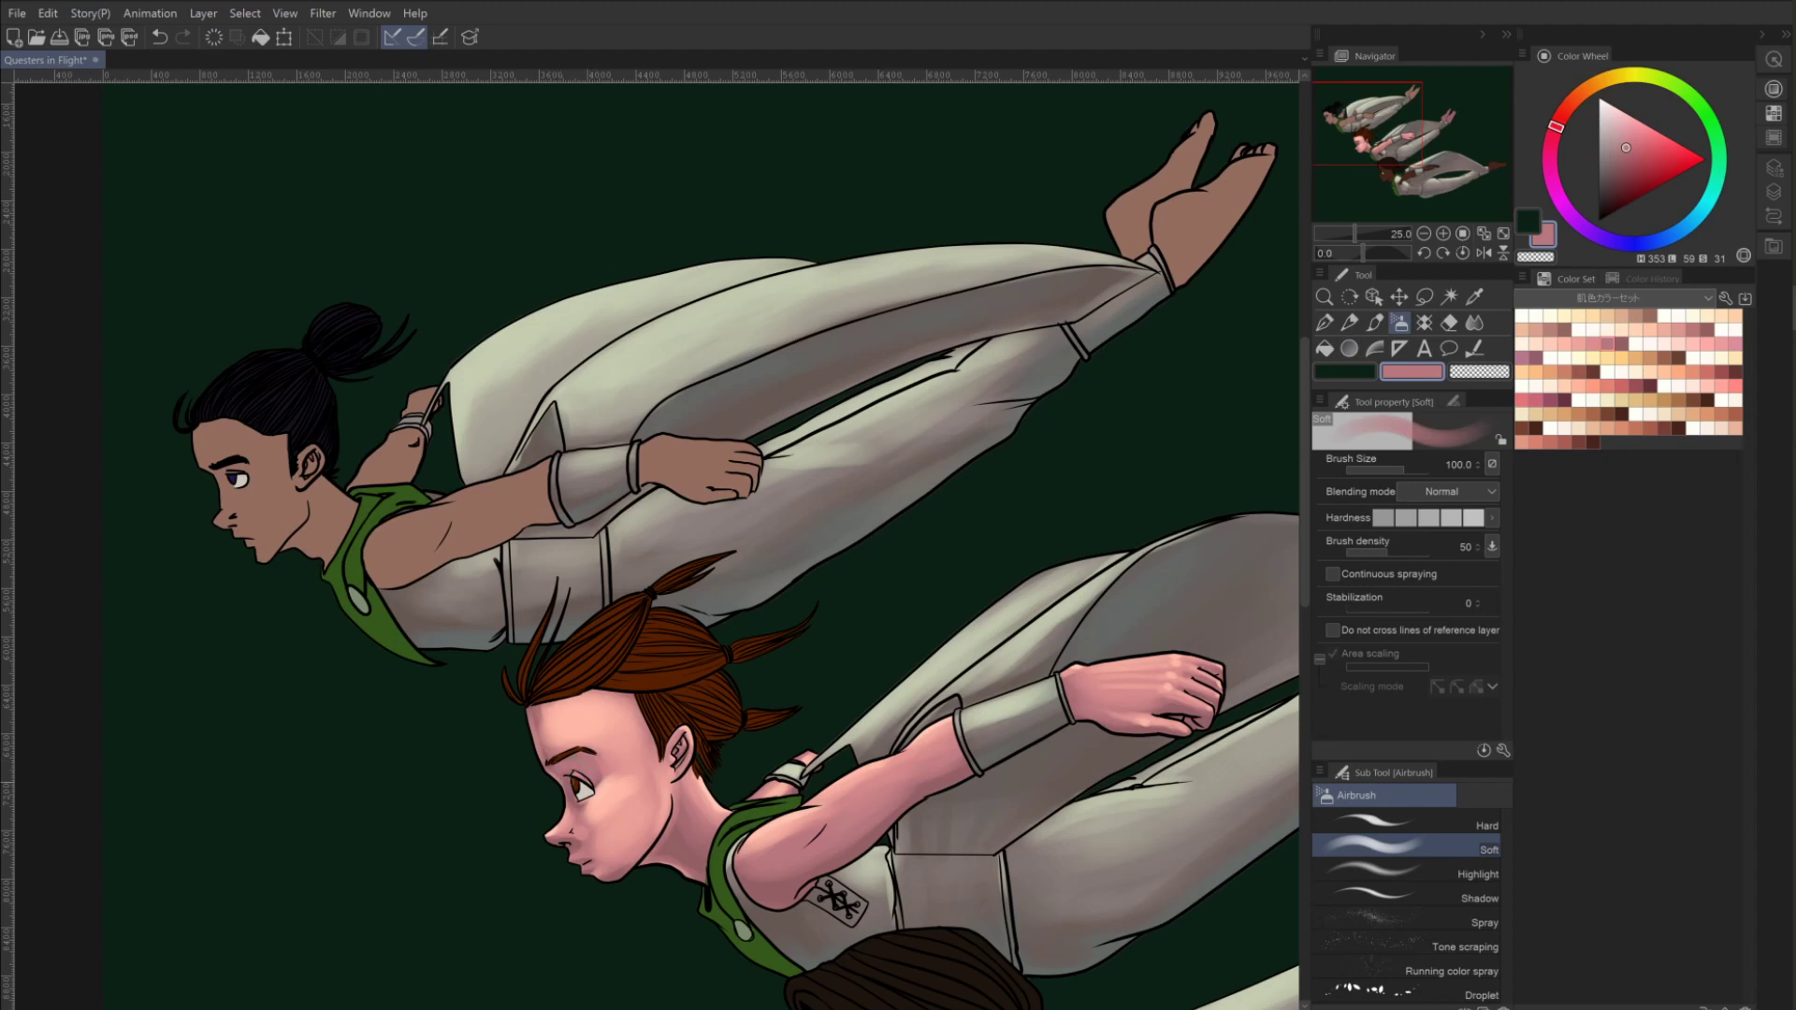
left_click(1607, 330)
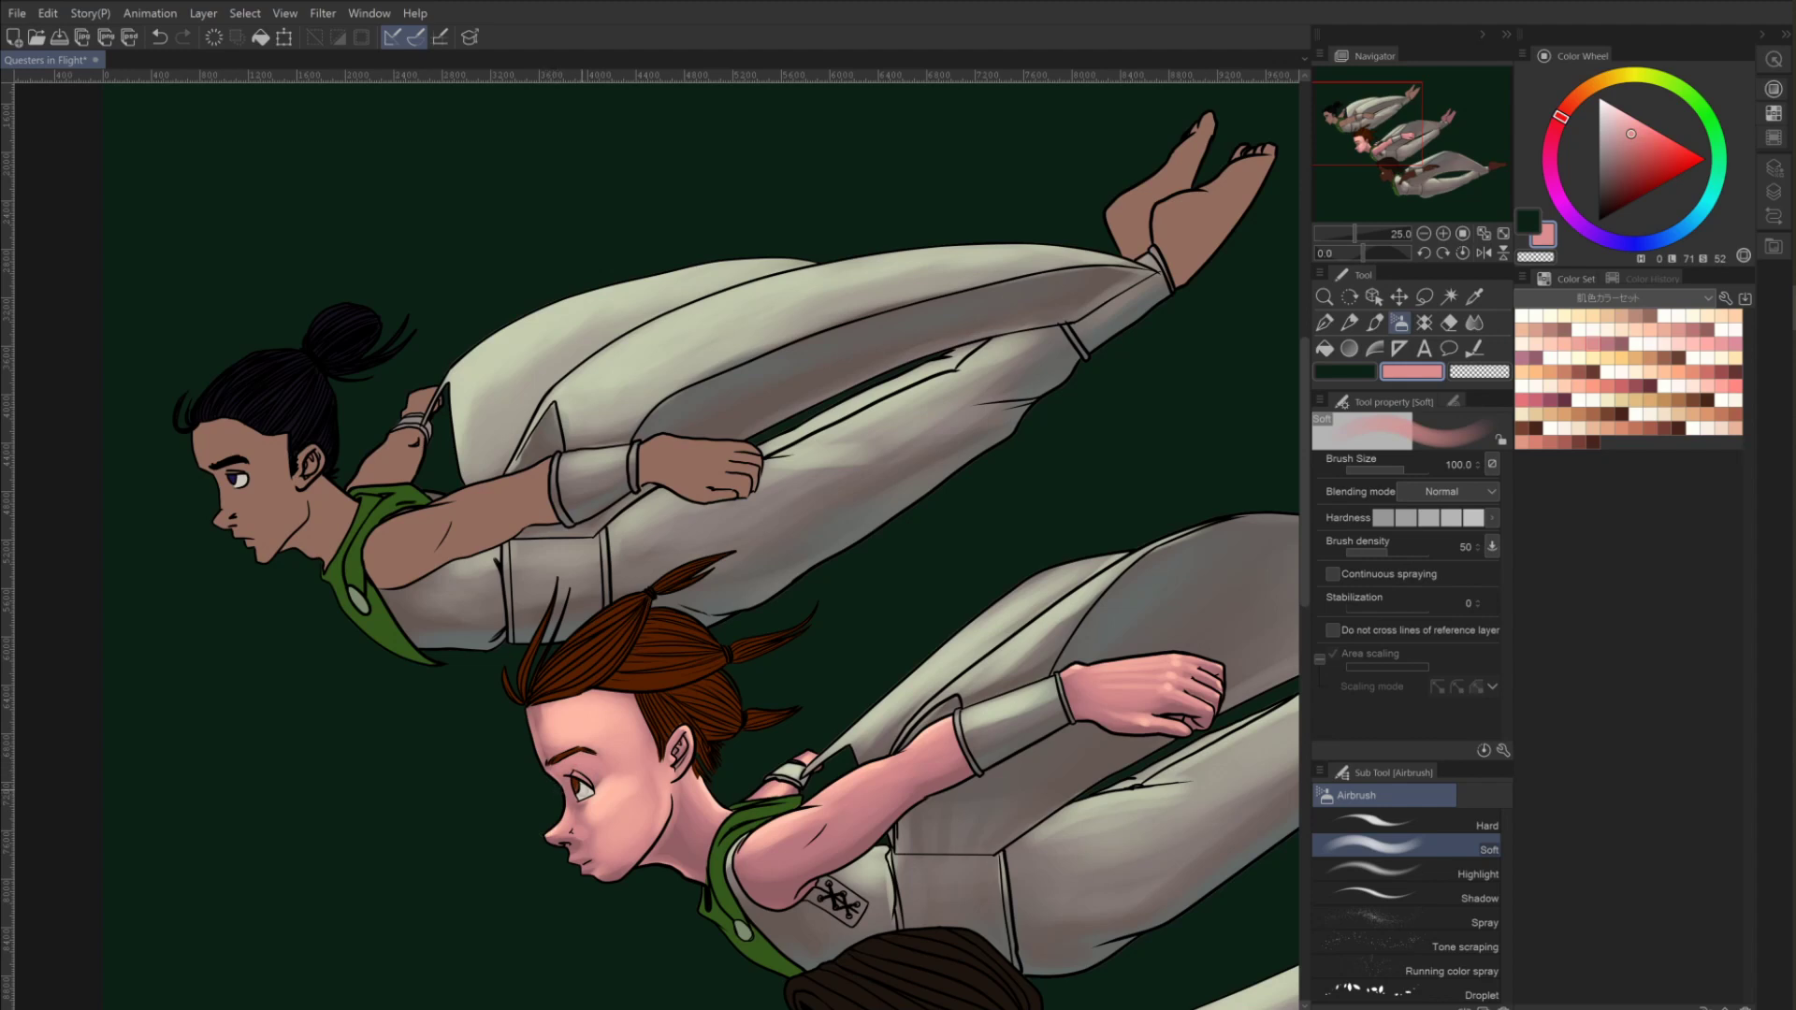
left_click(1608, 343)
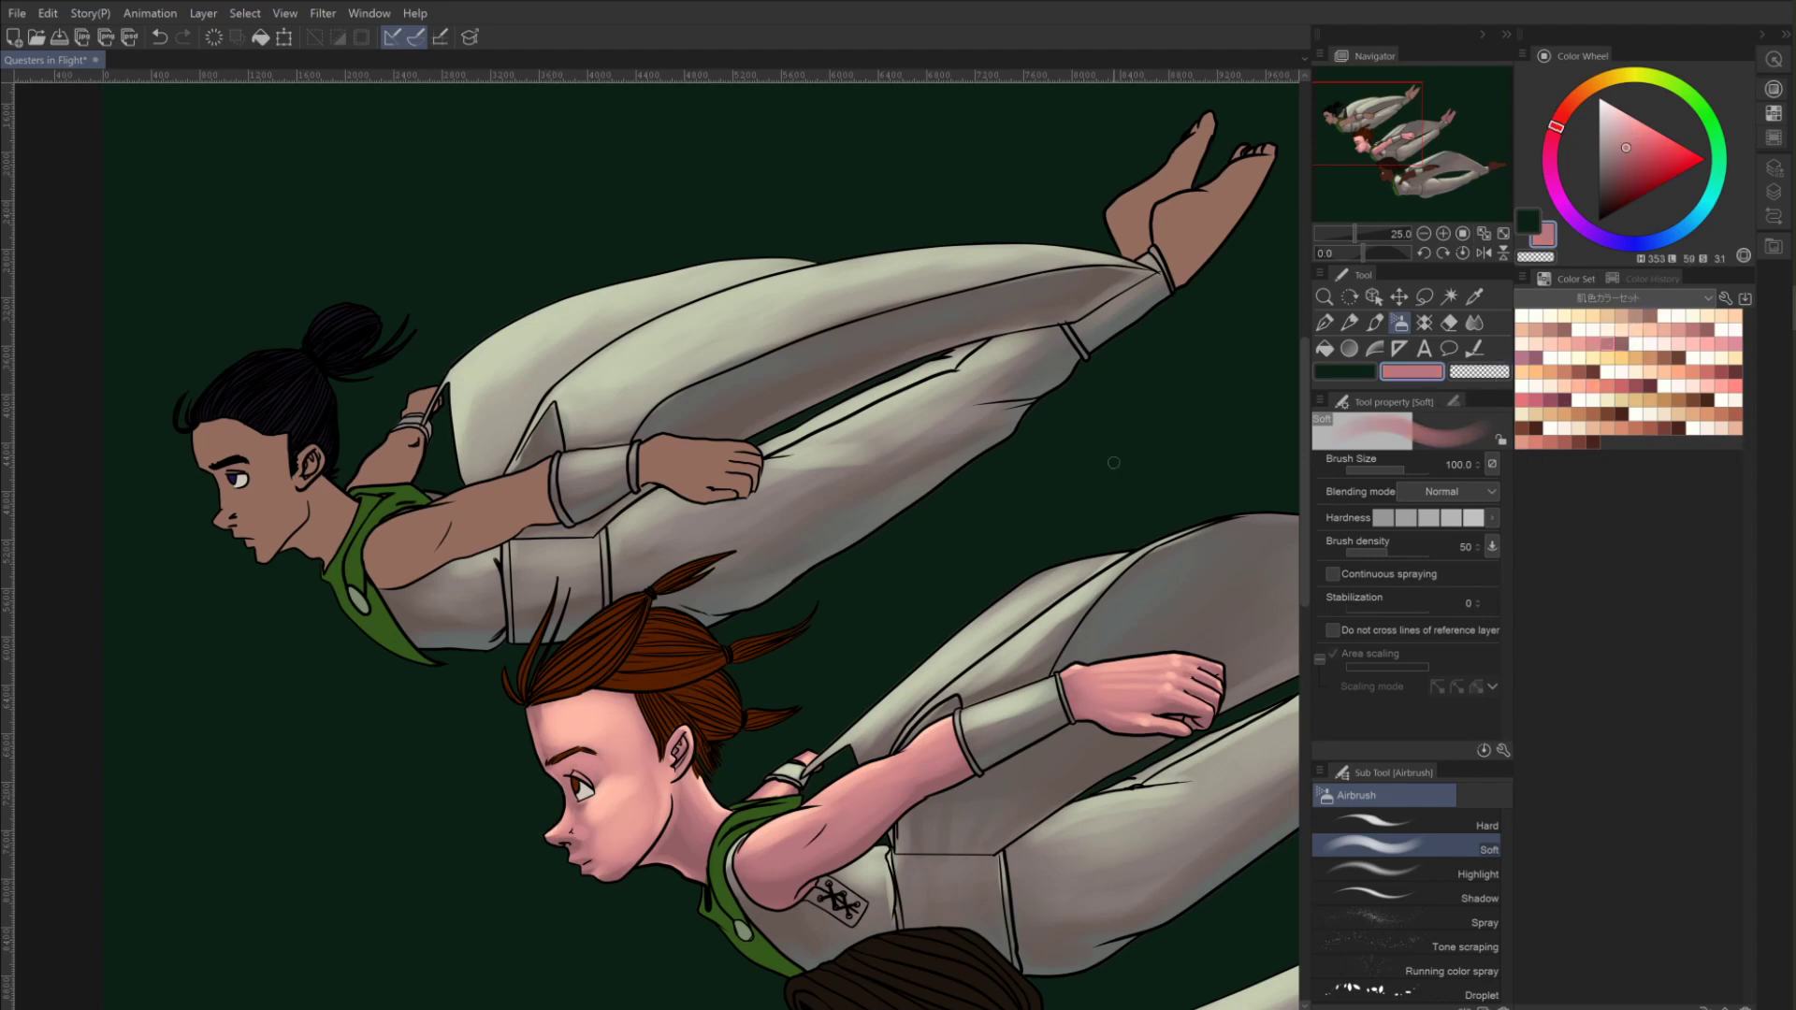
left_click(1623, 345)
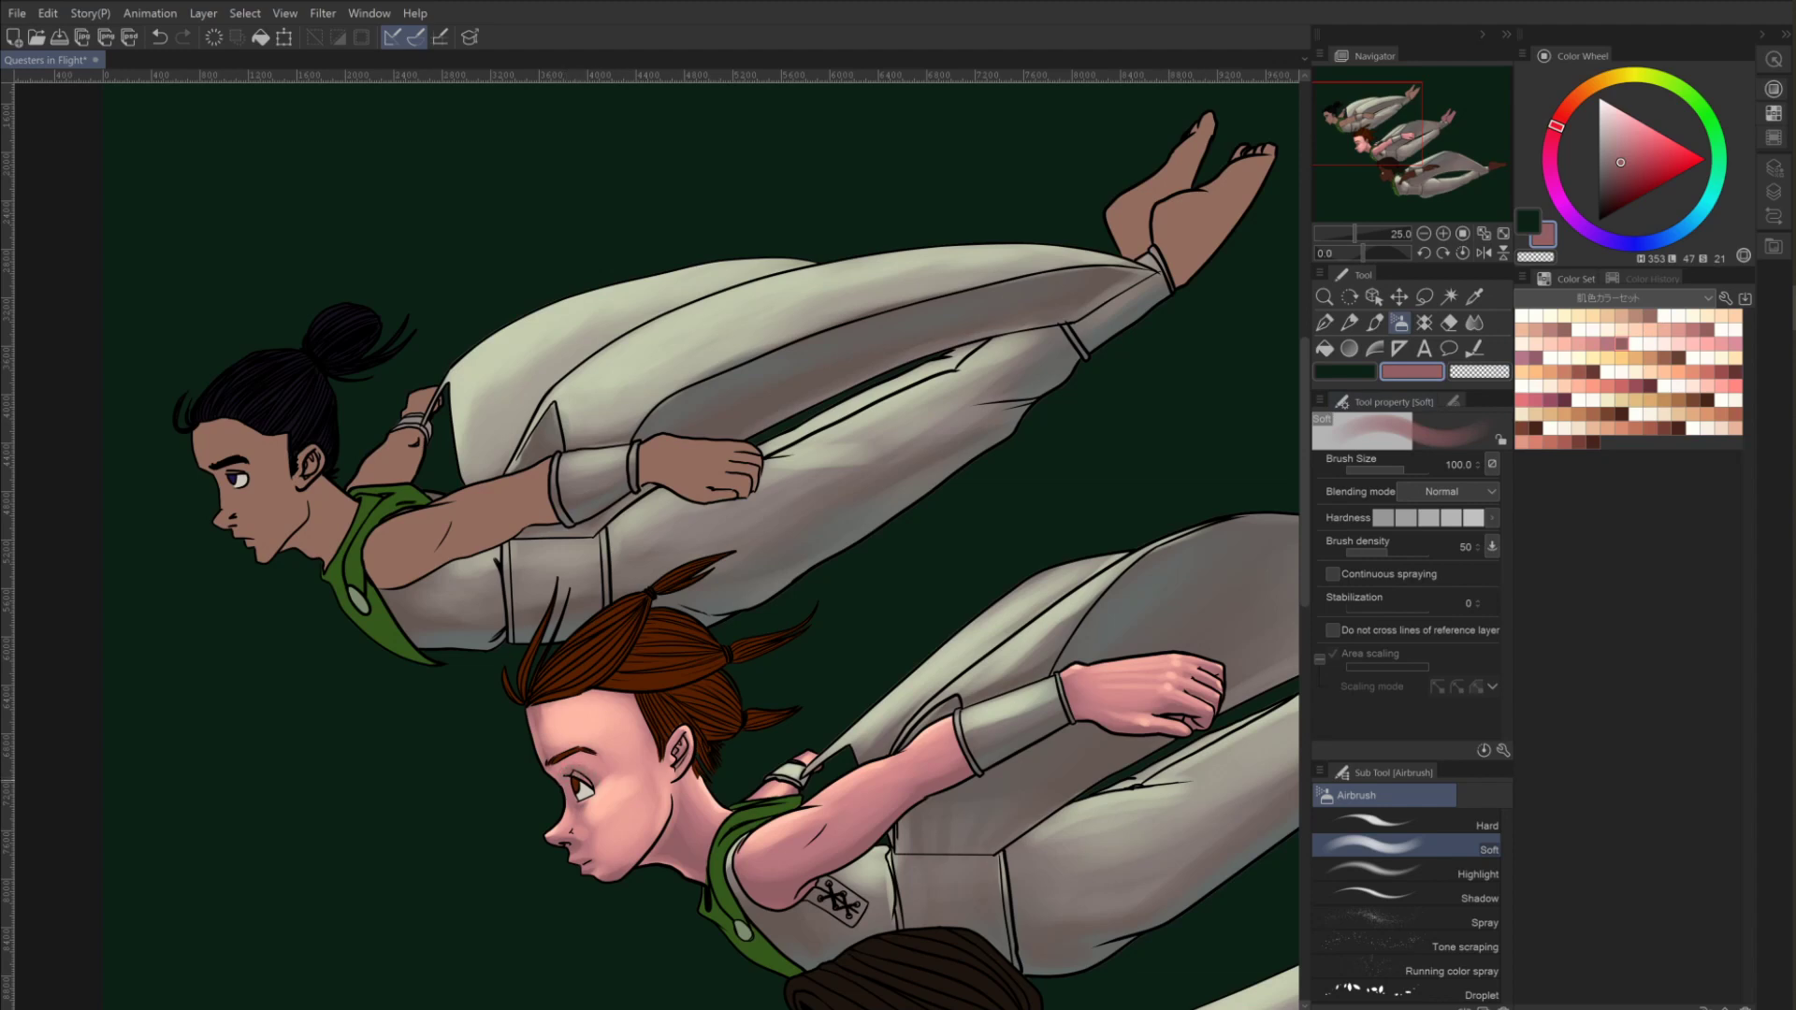
left_click(1594, 320)
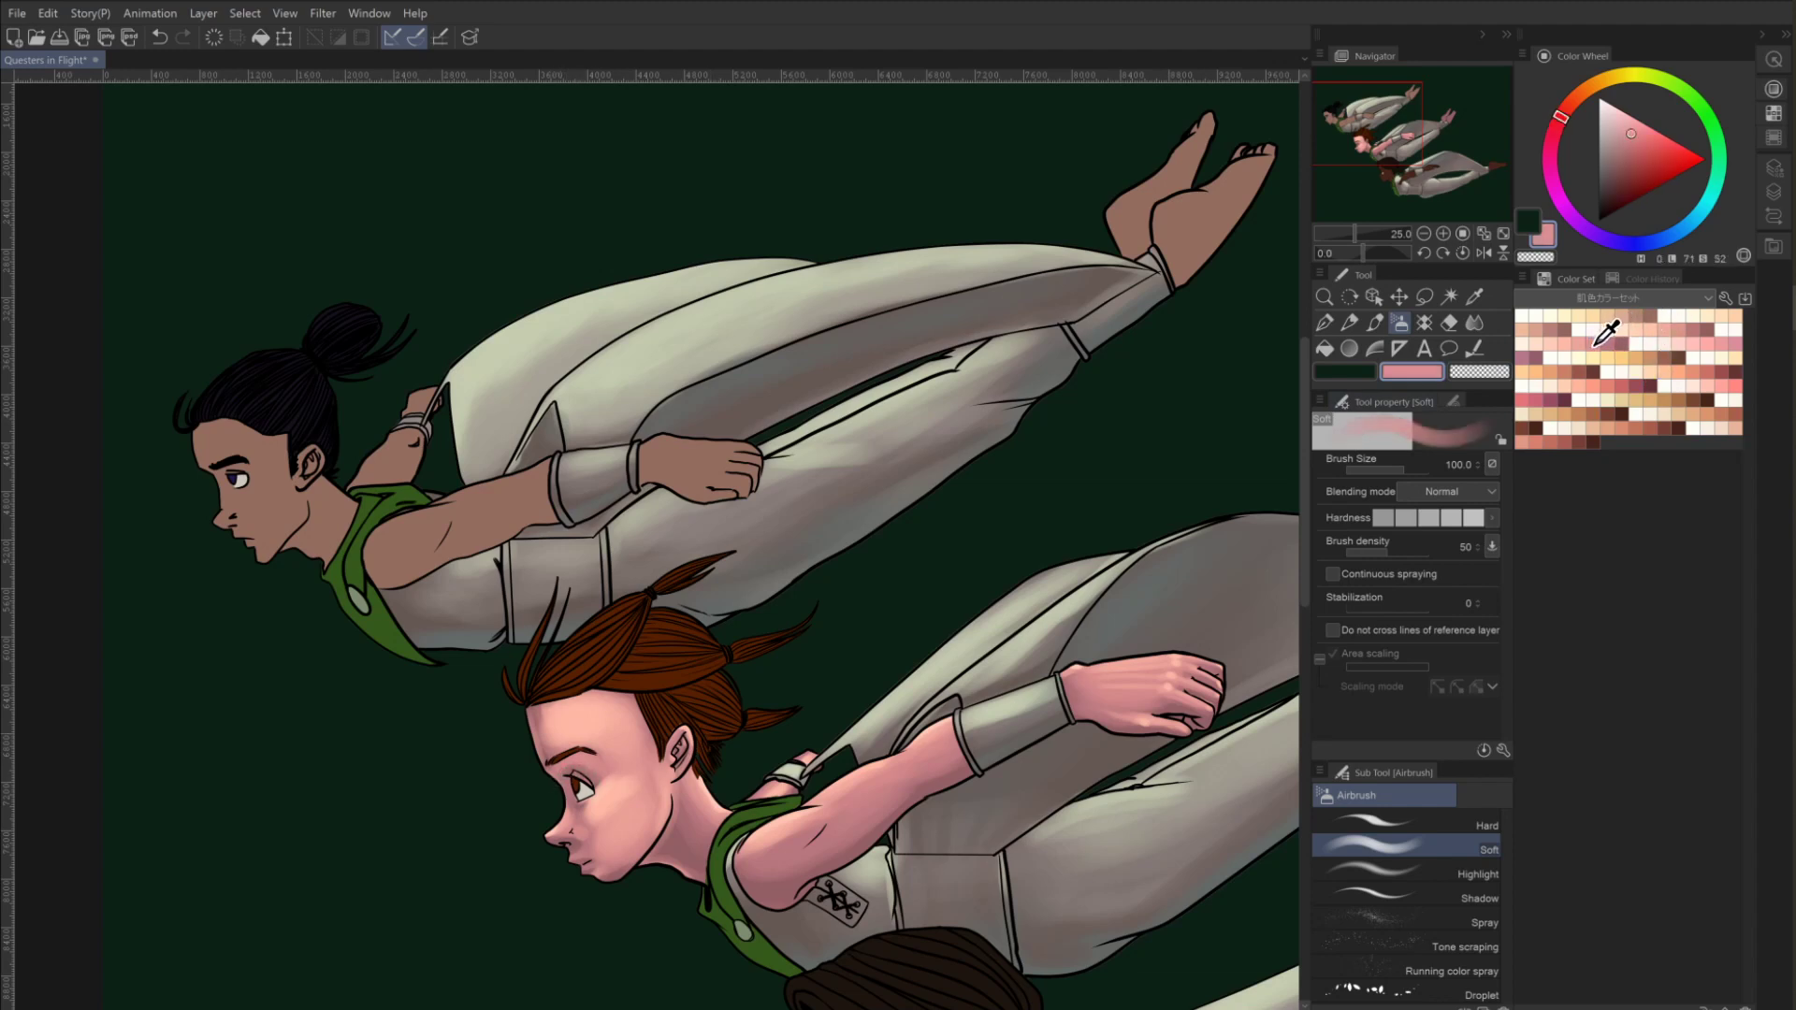
key("bracketleft")
key("bracketleft")
key("bracketleft")
left_click(1583, 318)
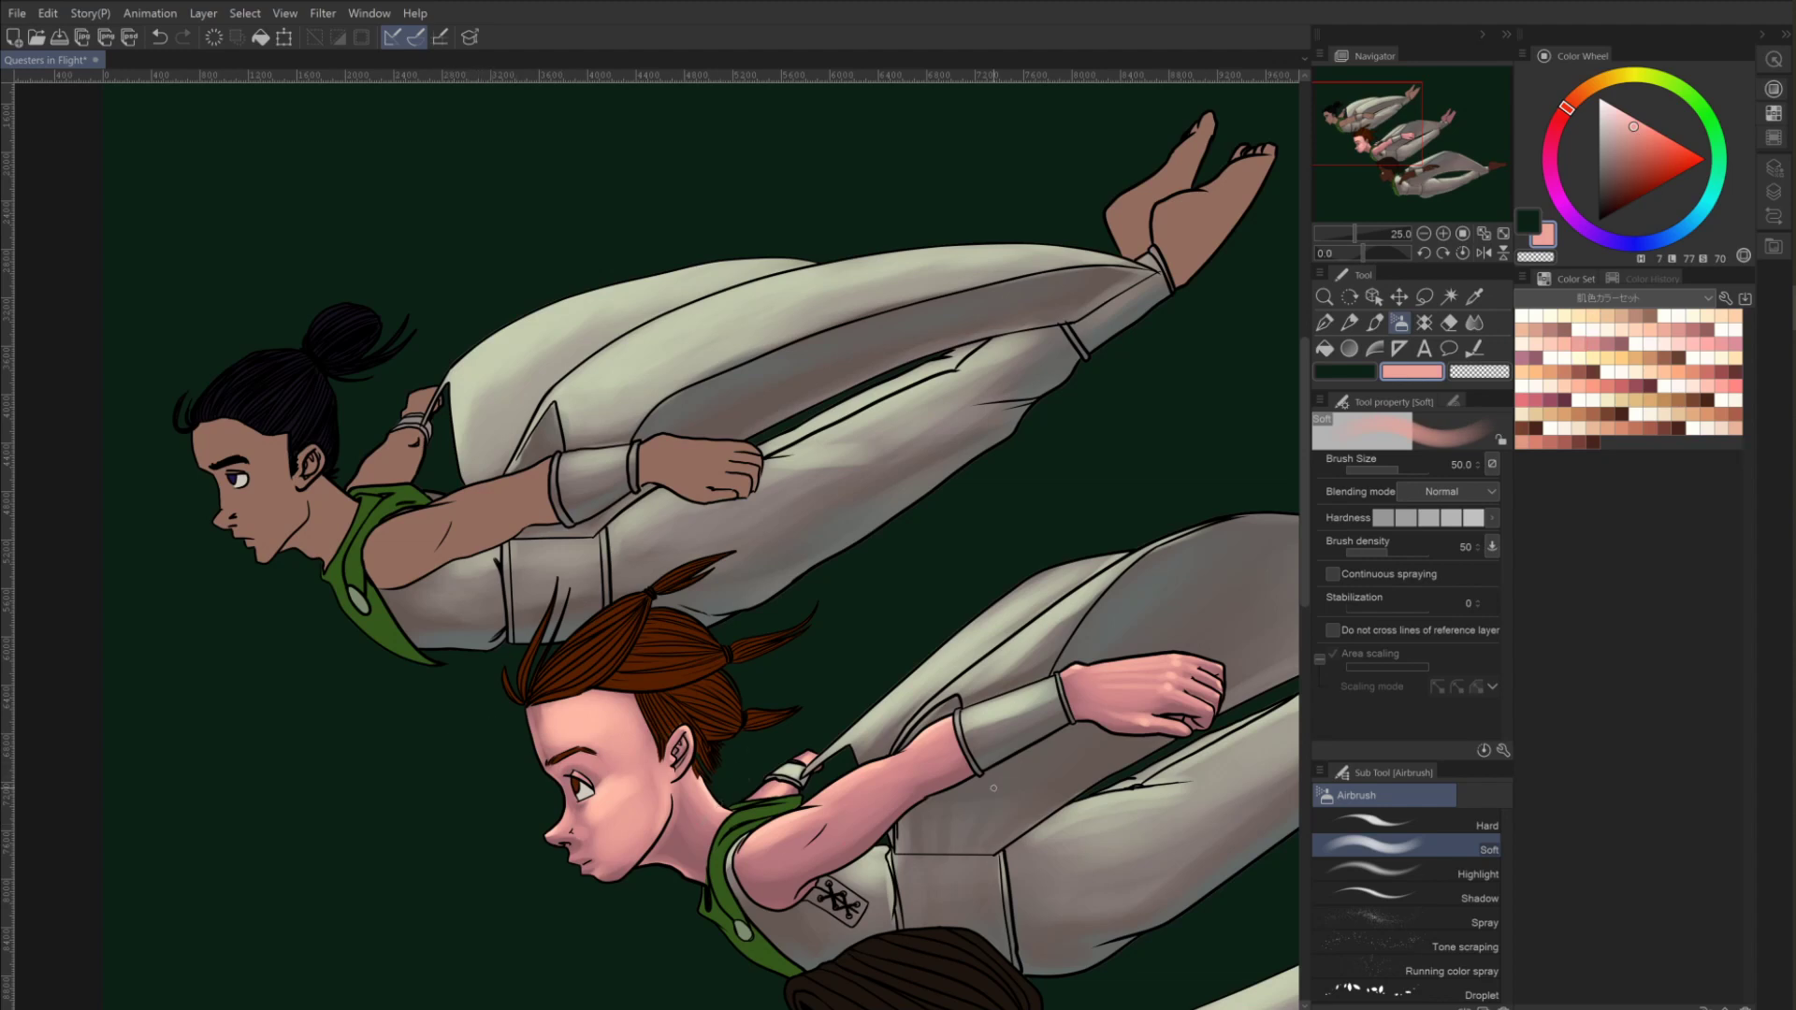
left_click(1607, 343)
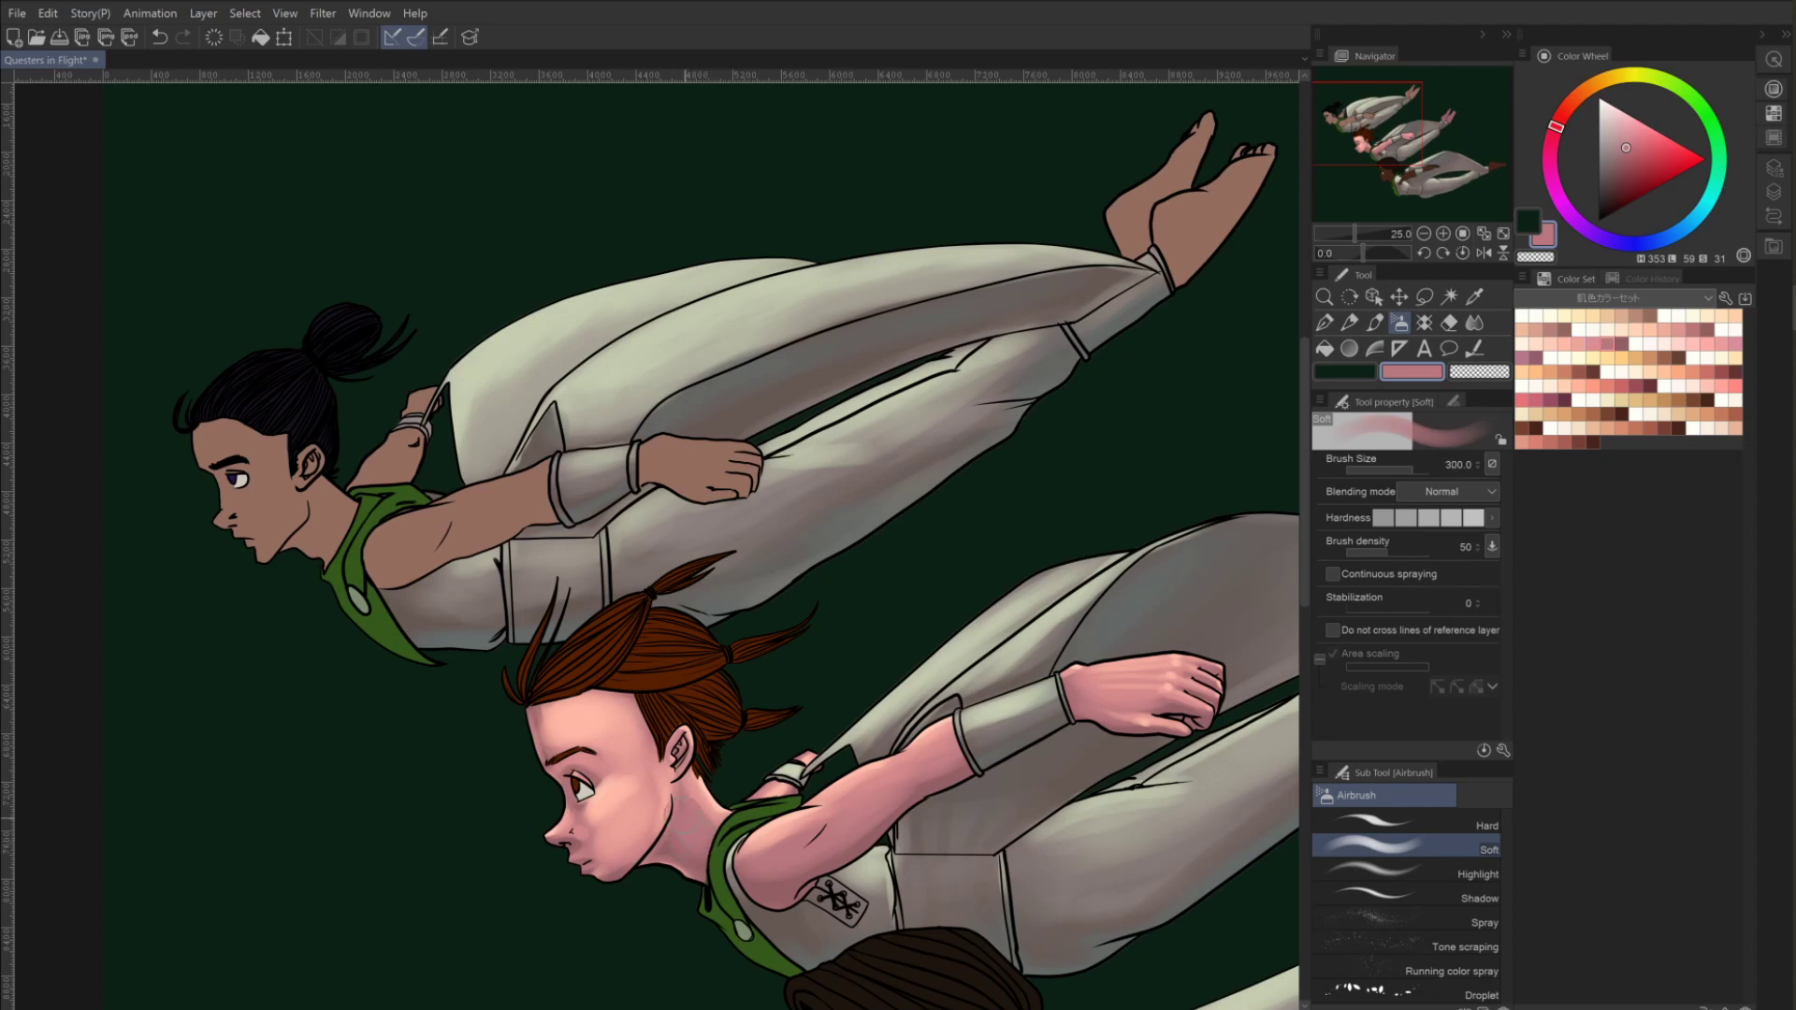
Airbrush the deeper pink over the middle figure's neck and jawline, and switch to the transparent colour.
left_click(1603, 321)
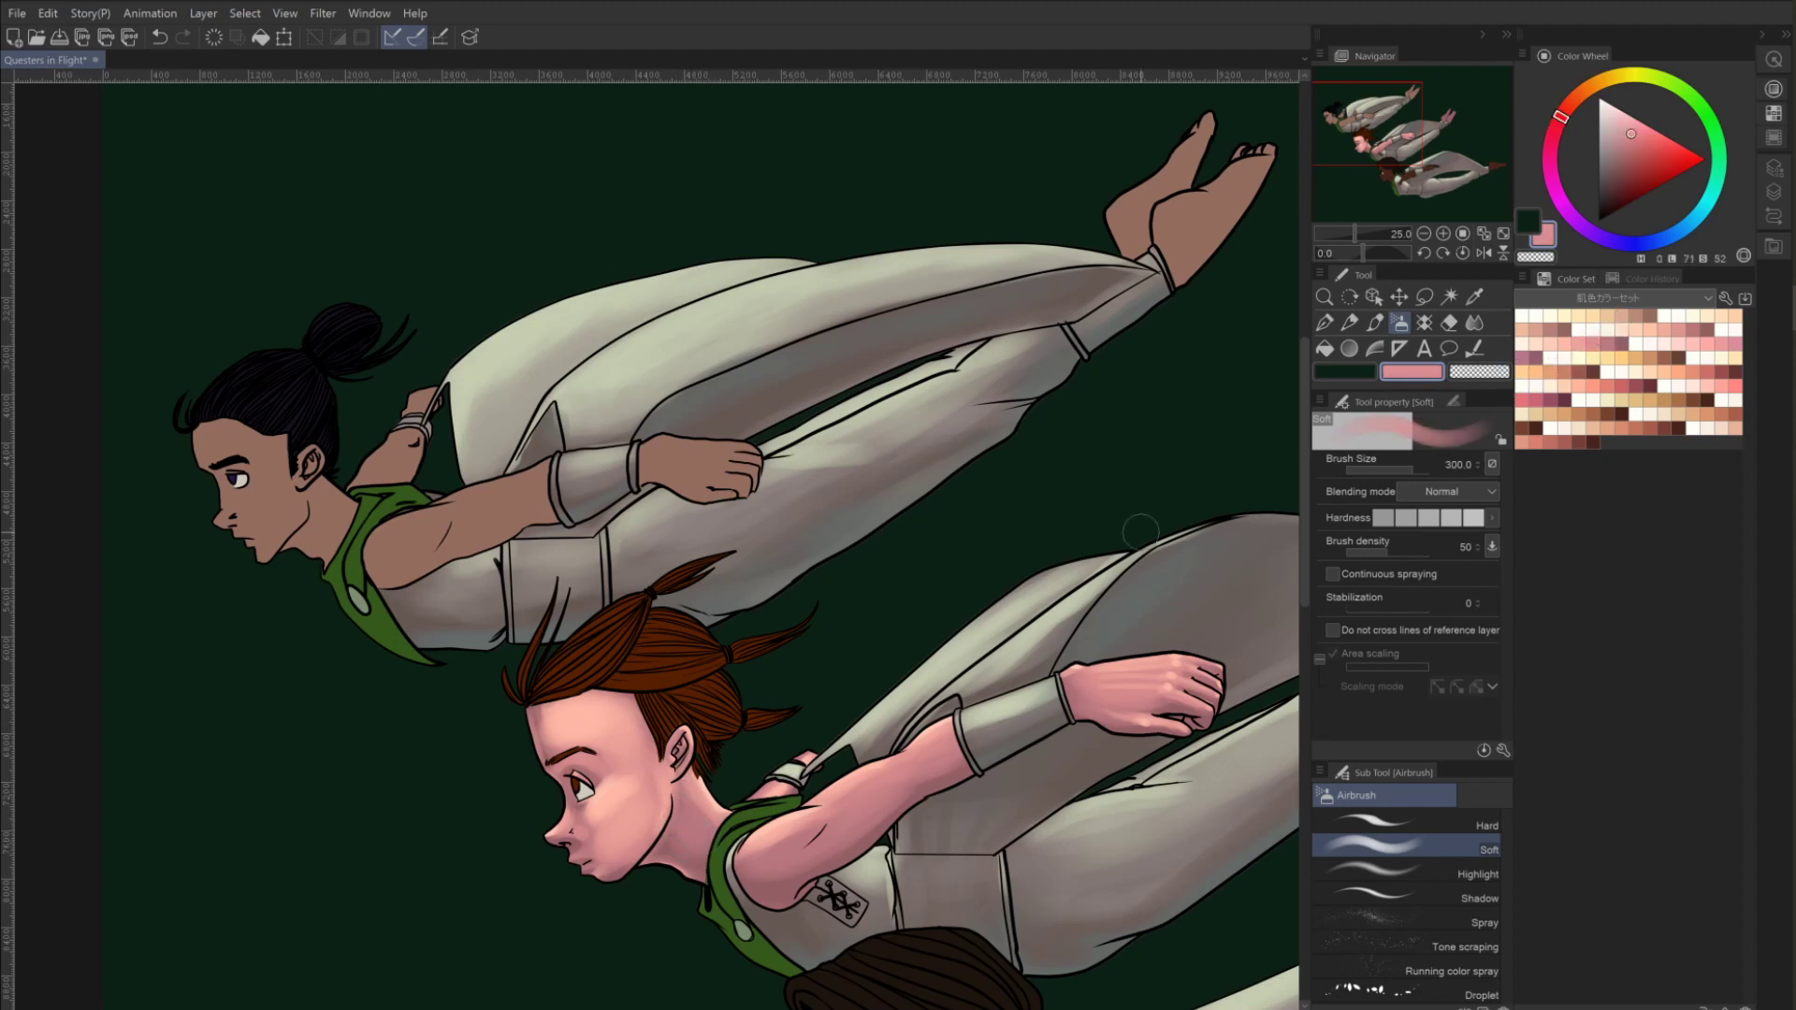
left_click_drag(712, 828, 682, 803)
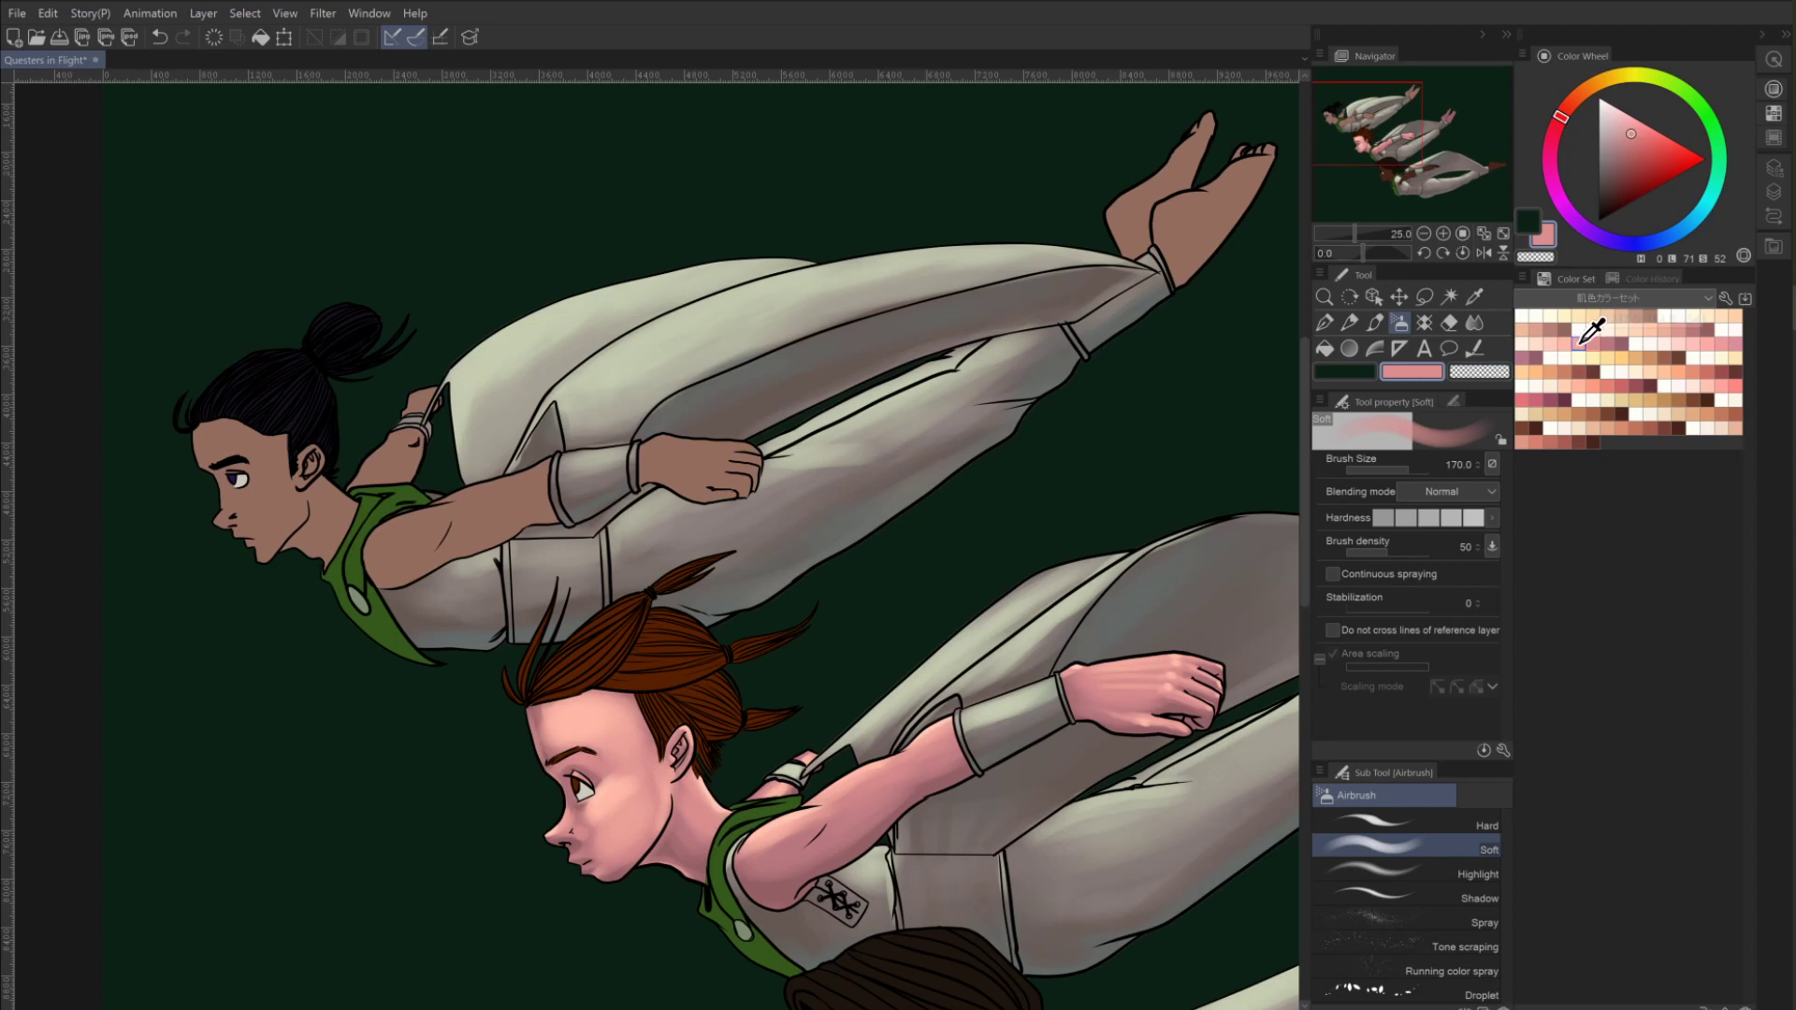
left_click_drag(698, 885, 656, 858)
left_click(1479, 371)
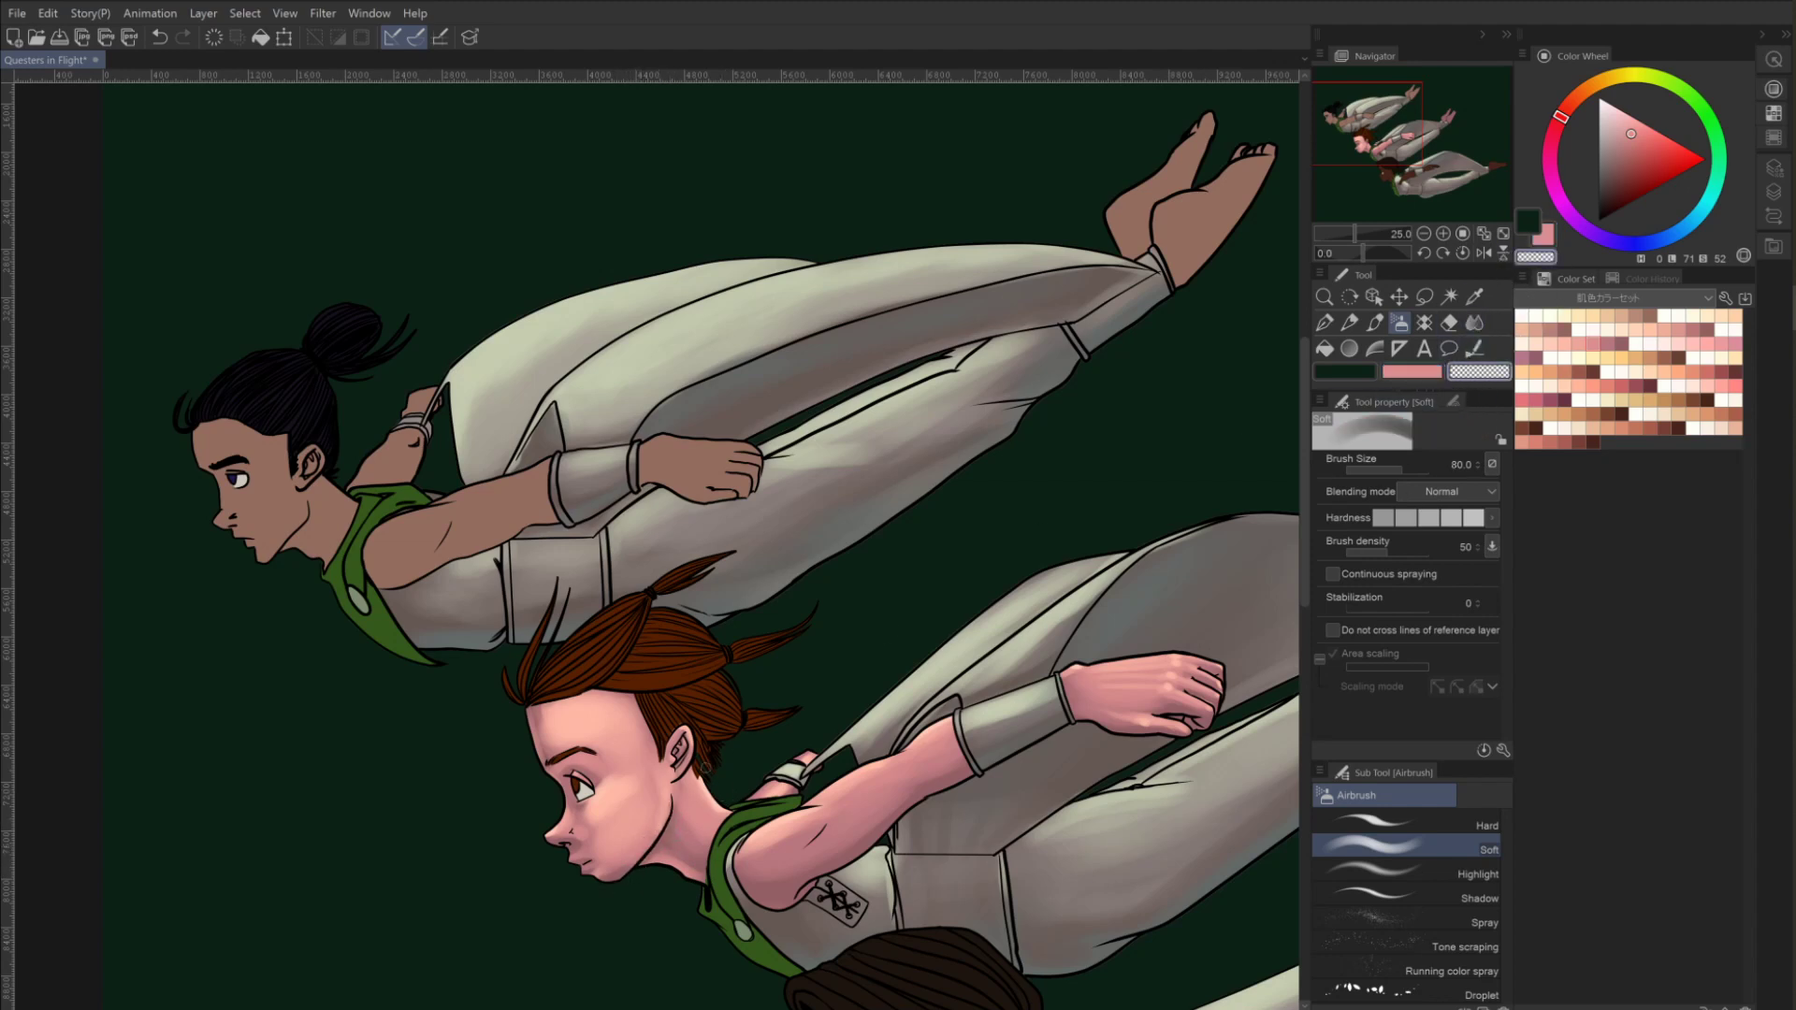
Pick the salmon pink, the peach and the lighter peach in turn, setting the brush size to 120.
left_click(1597, 329)
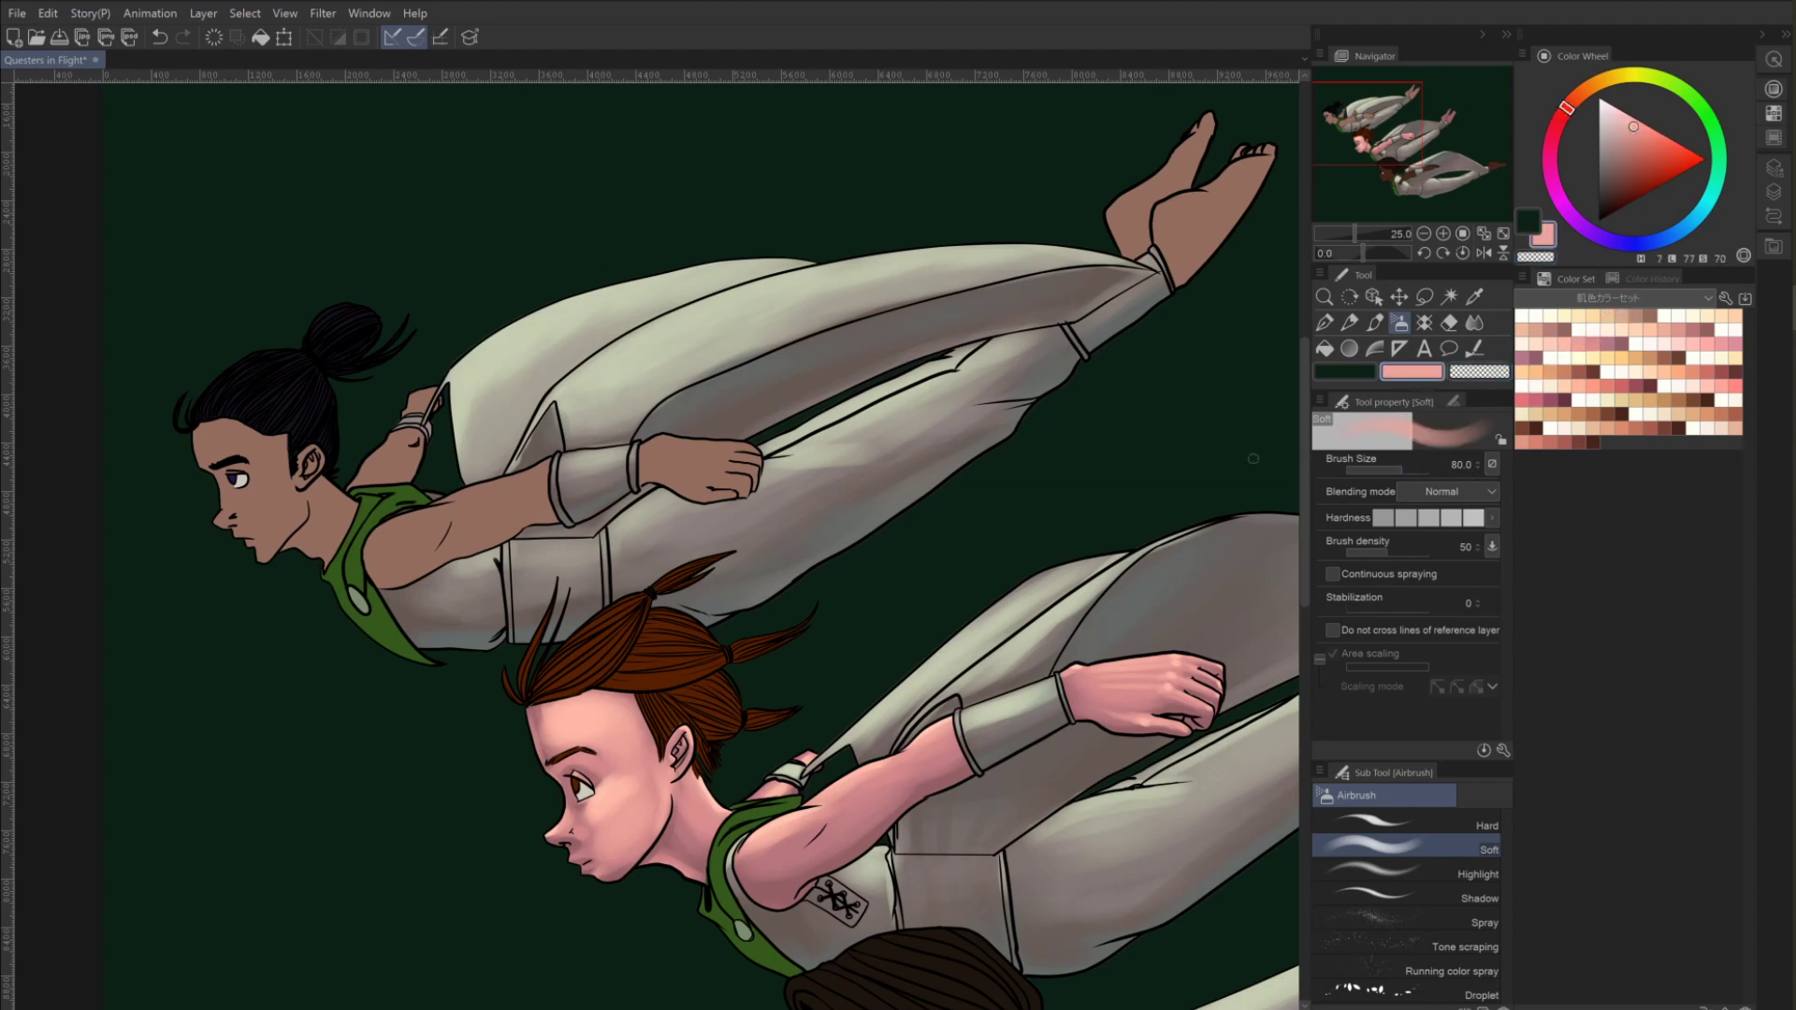
key("bracketright")
key("bracketright")
key("bracketright")
key("bracketright")
key("bracketleft")
key("bracketleft")
left_click(1567, 339)
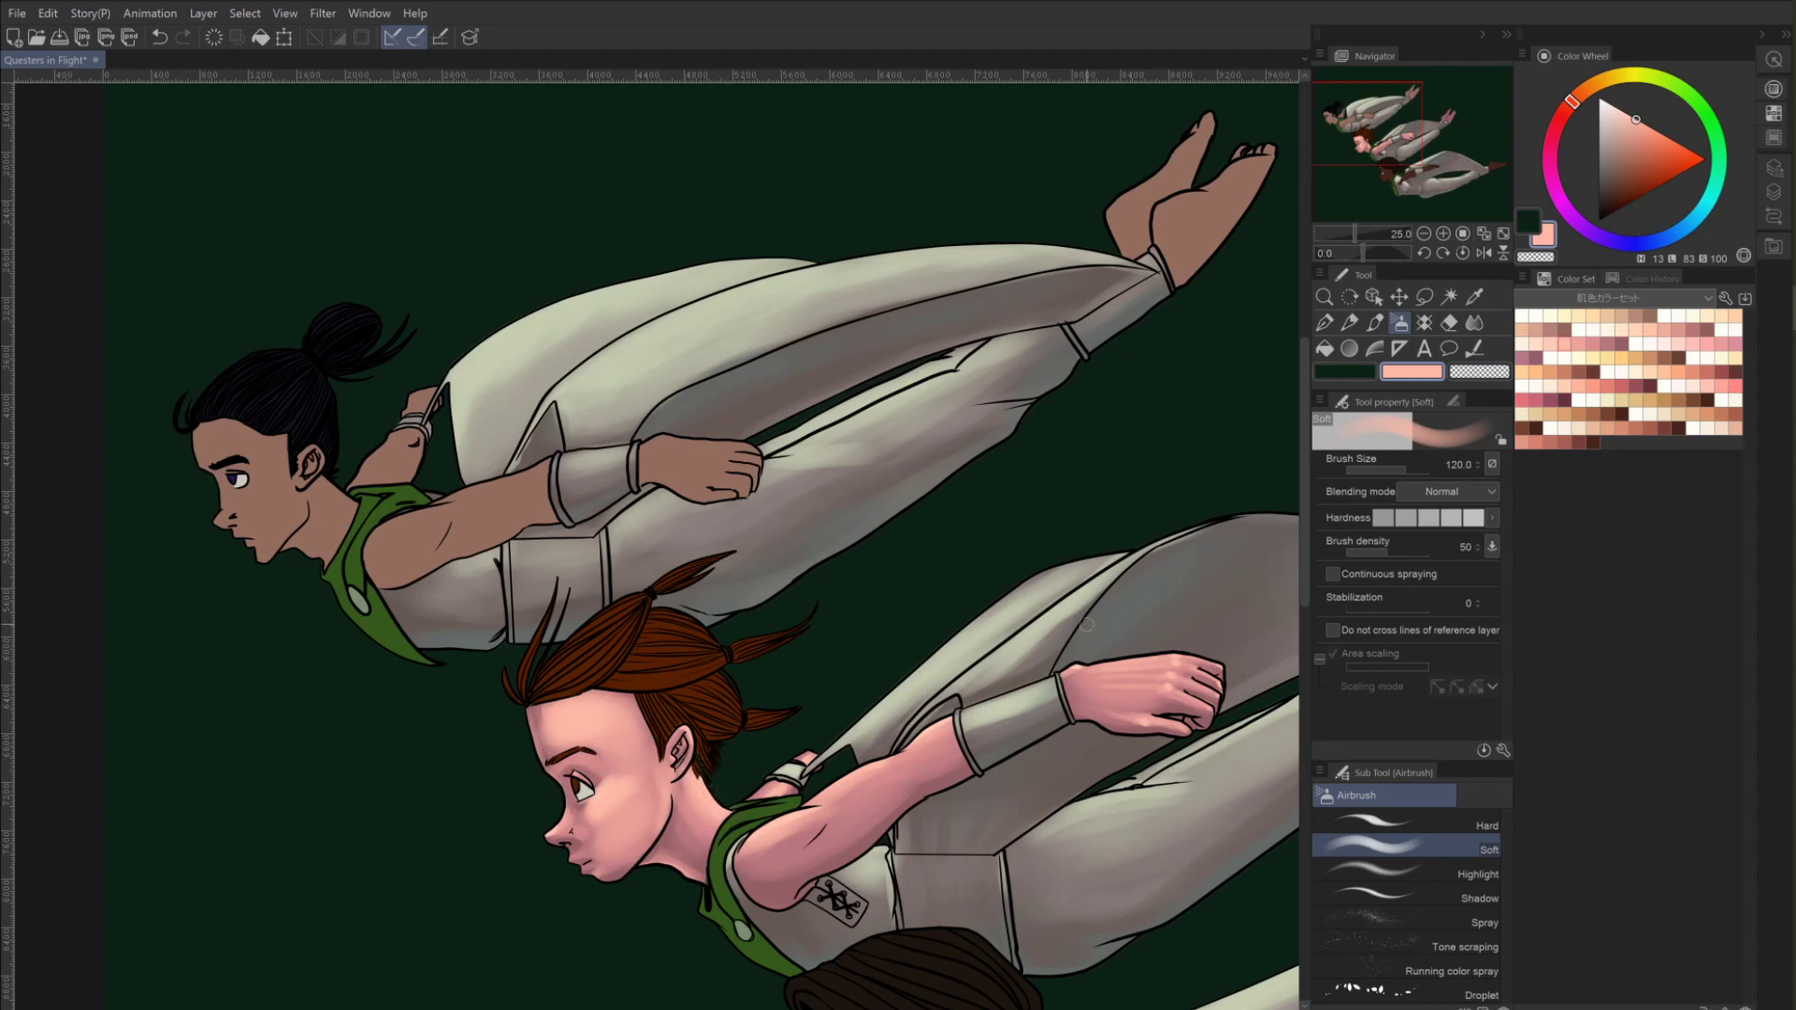
left_click(1574, 333)
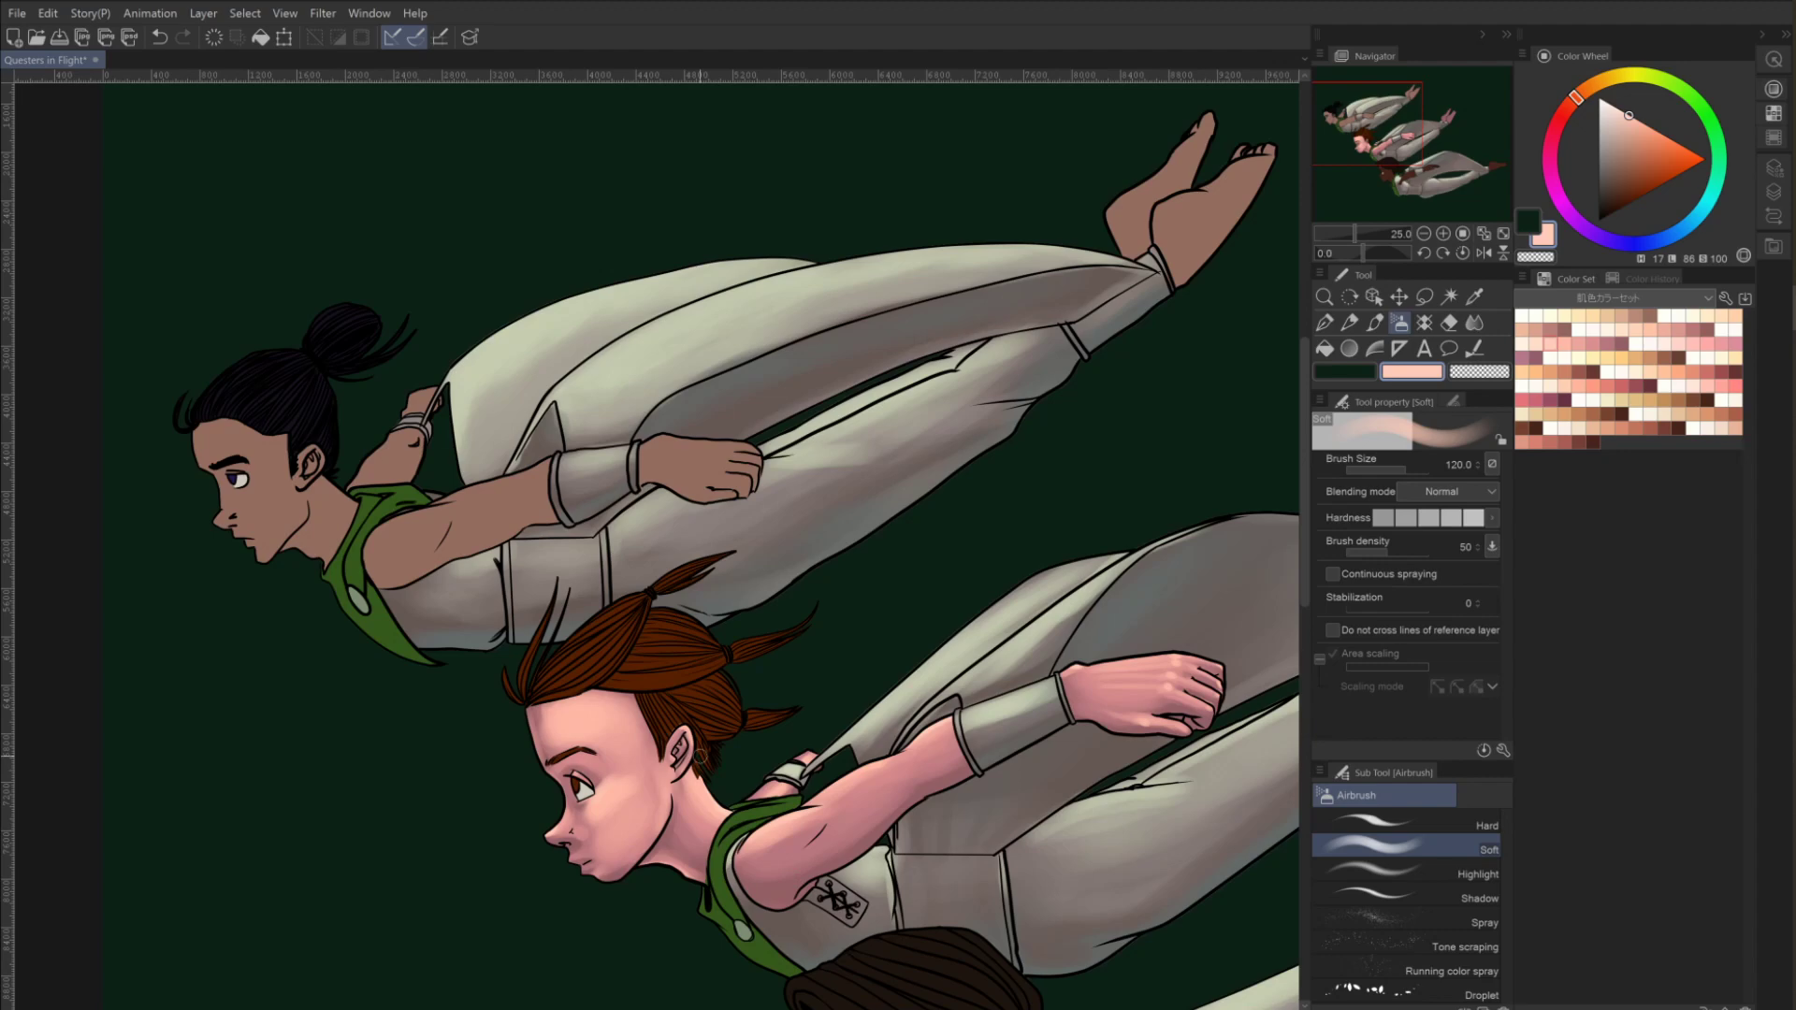
Airbrush the mauve pink along the sole of the middle figure's nearer foot at brush size 300.
left_click(1422, 233)
left_click(1422, 233)
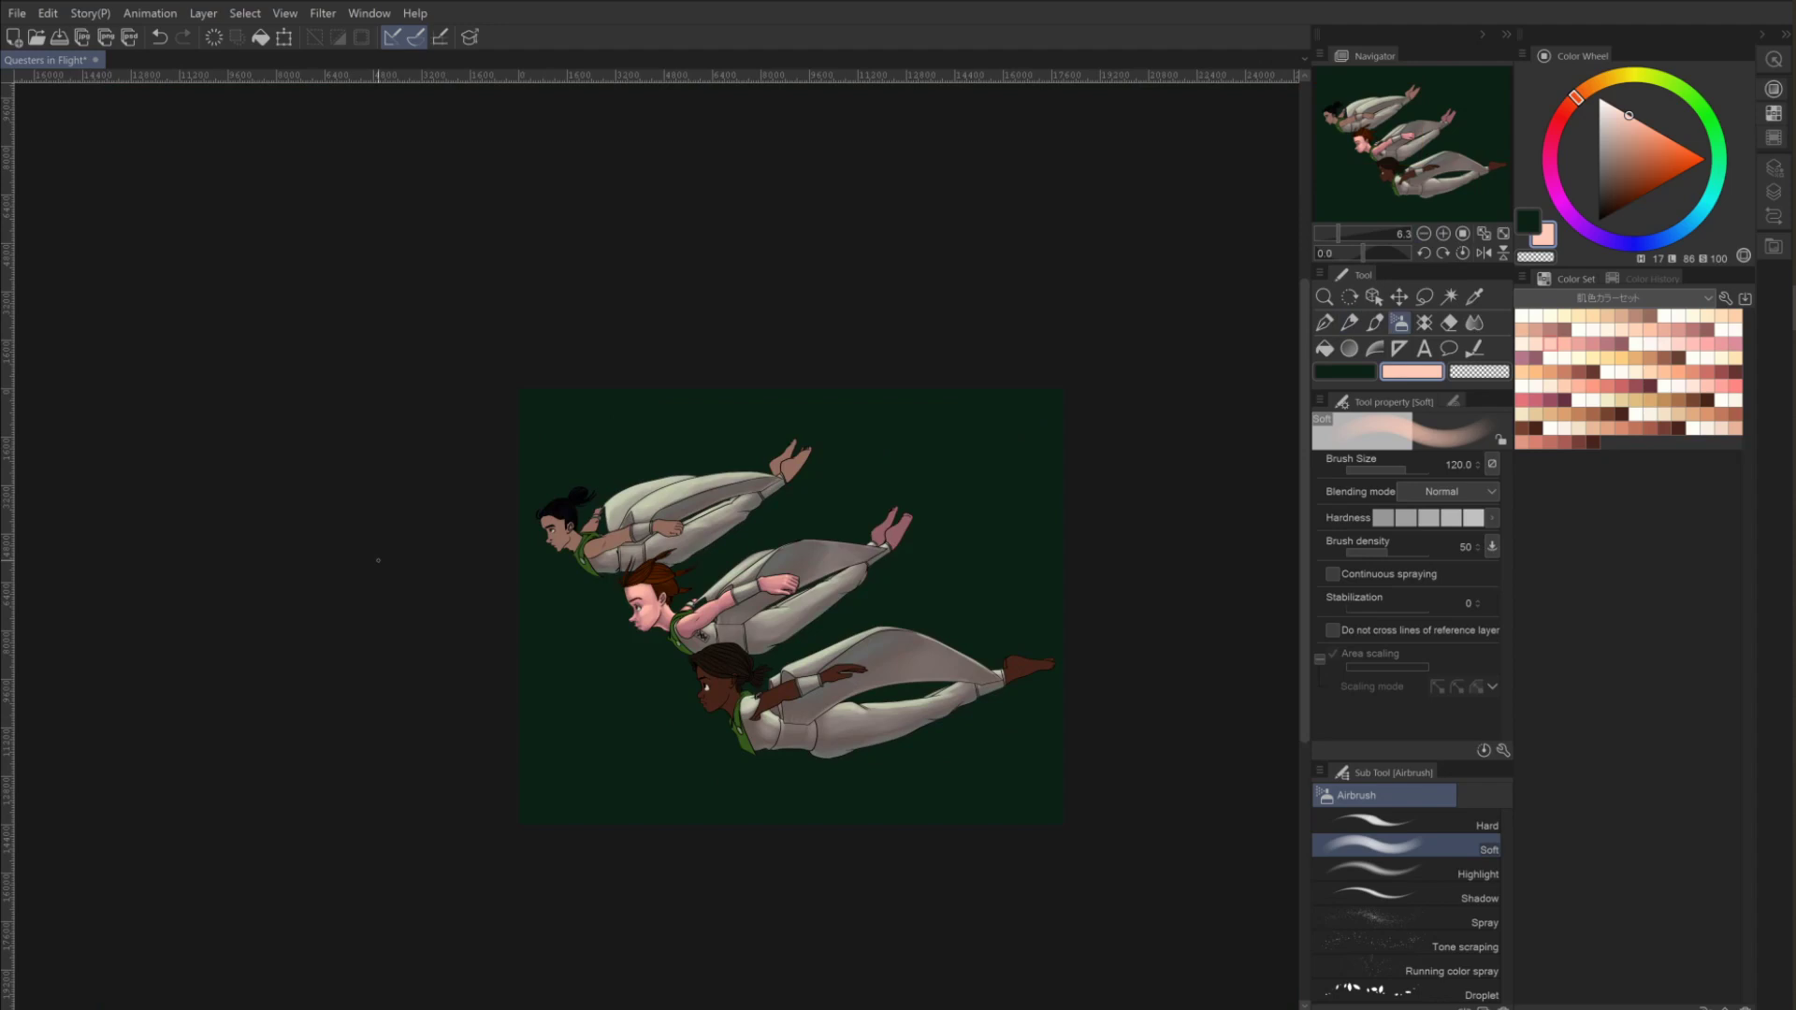
left_click(1443, 233)
left_click(1443, 233)
left_click_drag(1075, 524, 729, 600)
left_click_drag(886, 531, 646, 593)
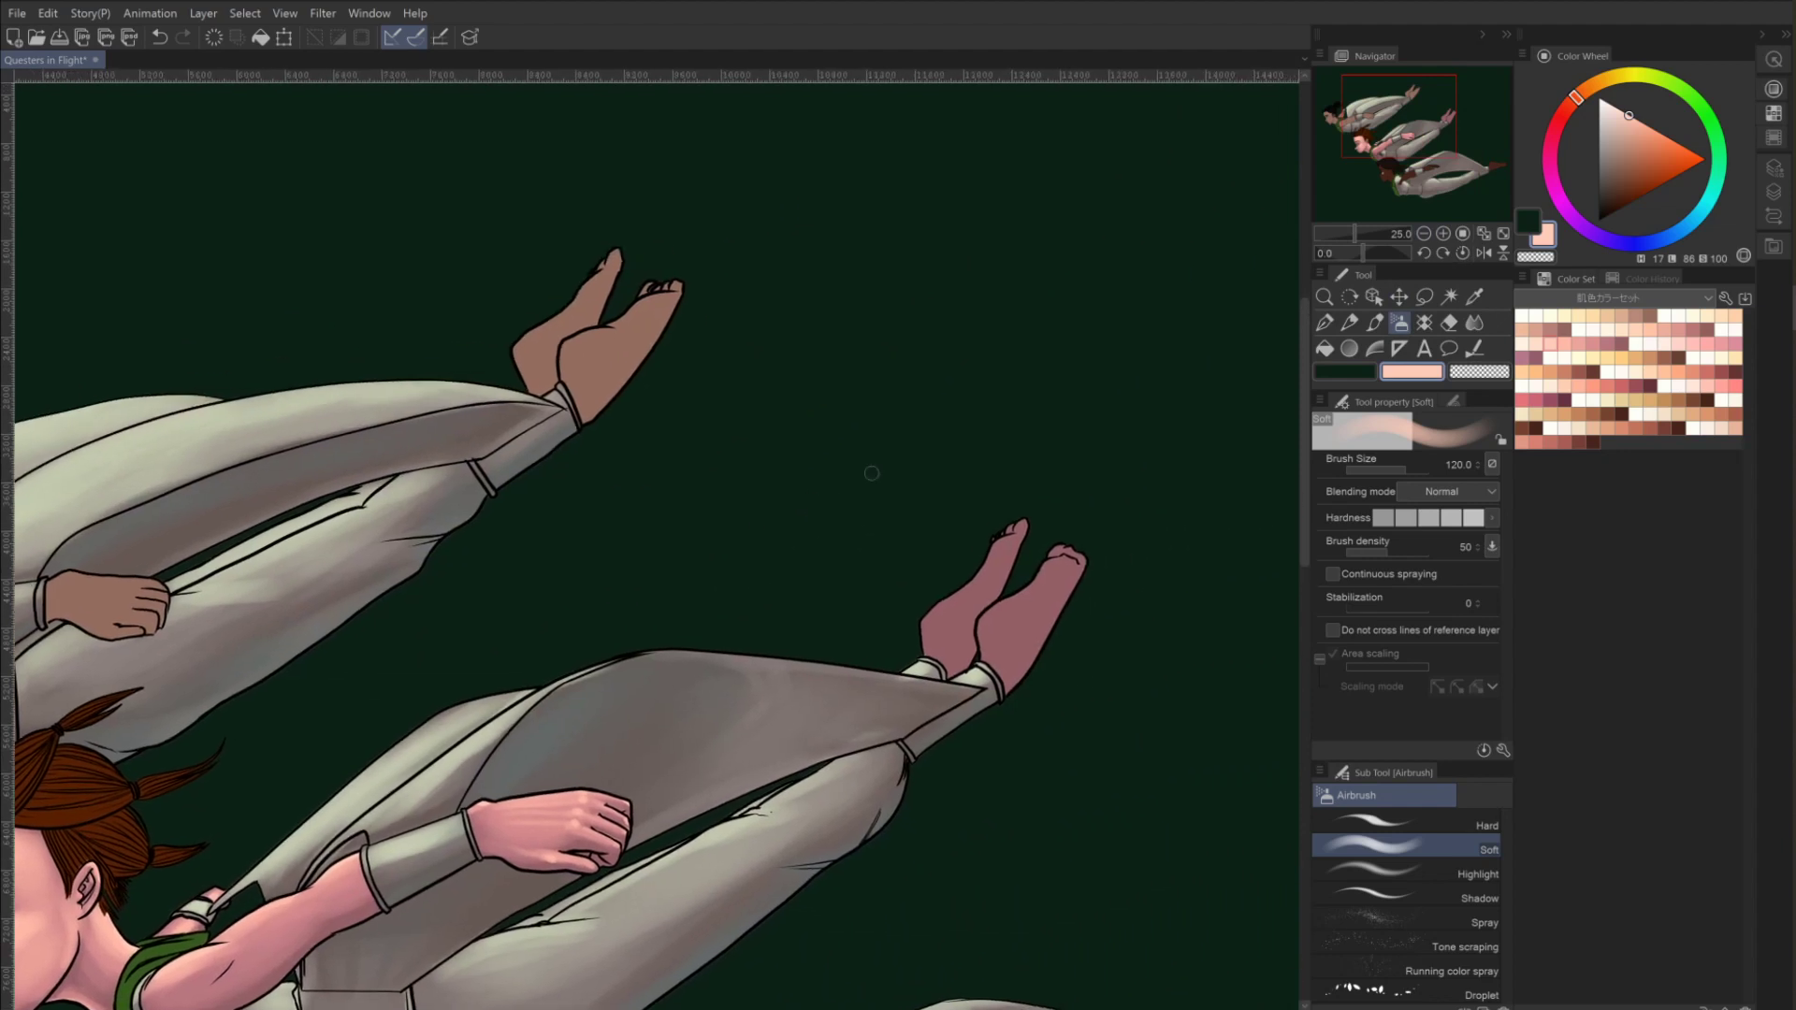
left_click(1610, 343)
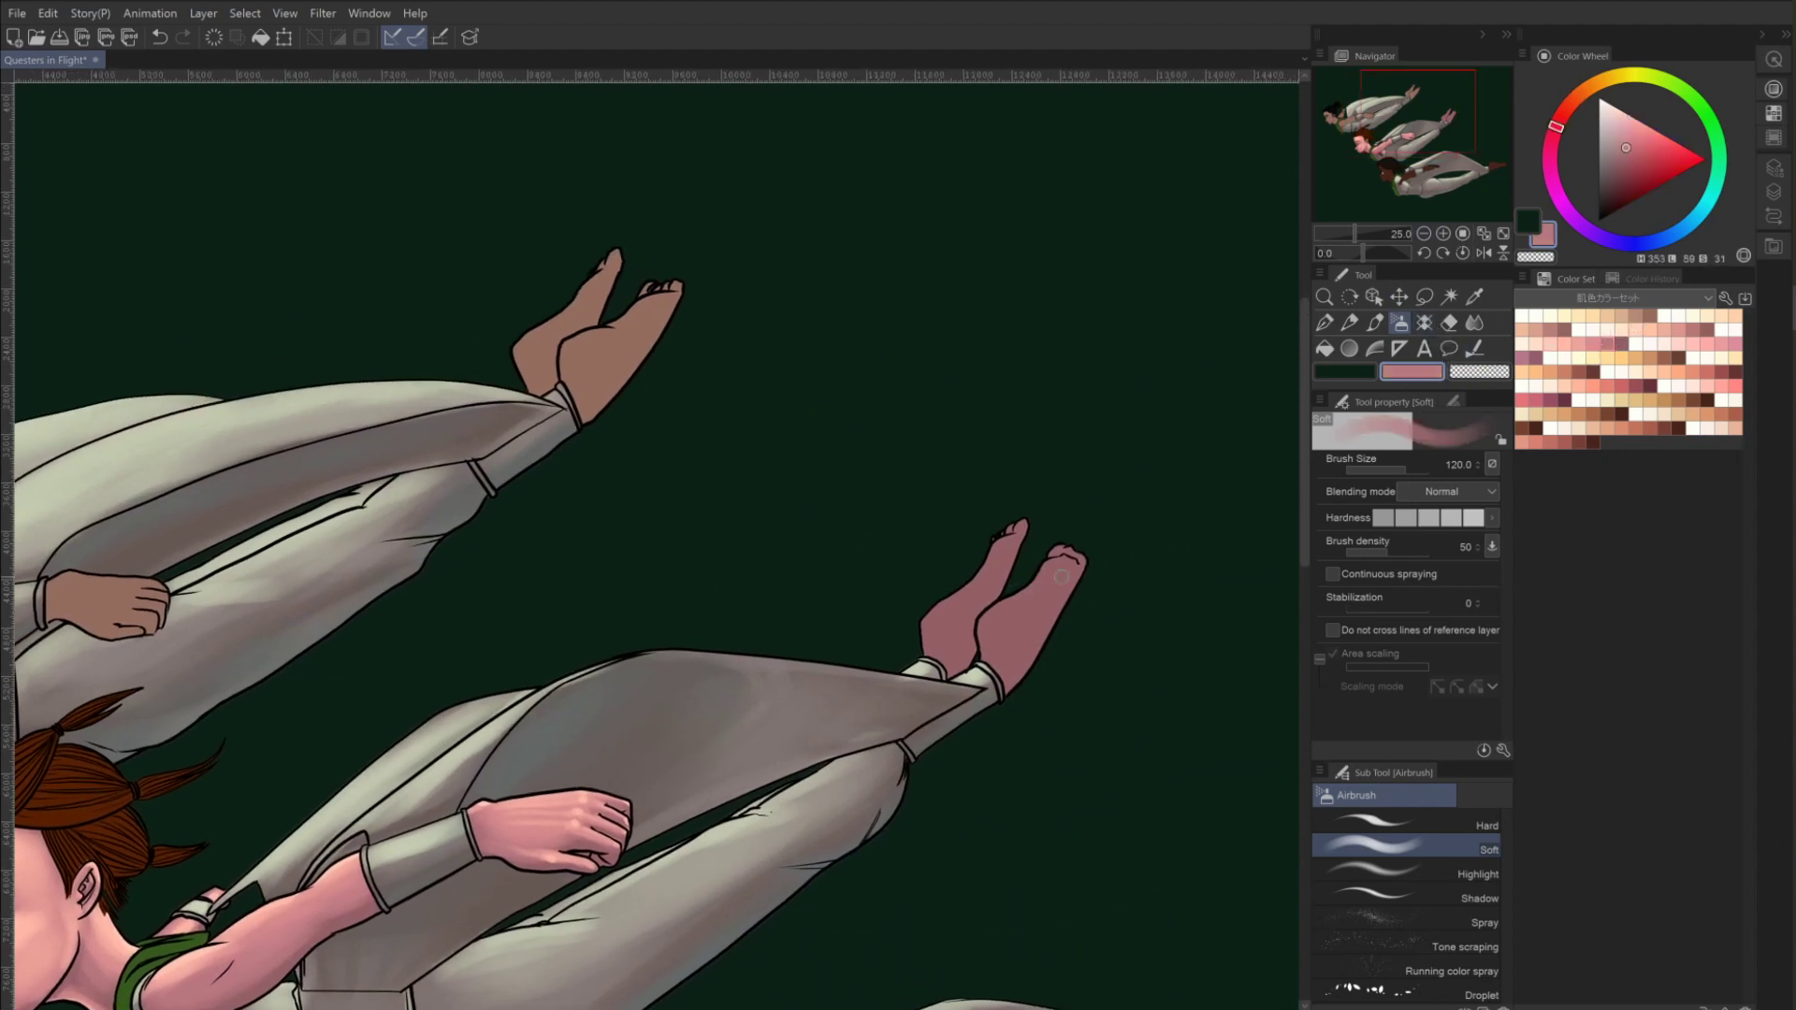
key("bracketright")
key("bracketright")
key("bracketright")
key("bracketright")
key("bracketright")
left_click(1058, 574)
left_click_drag(1055, 572, 1007, 633)
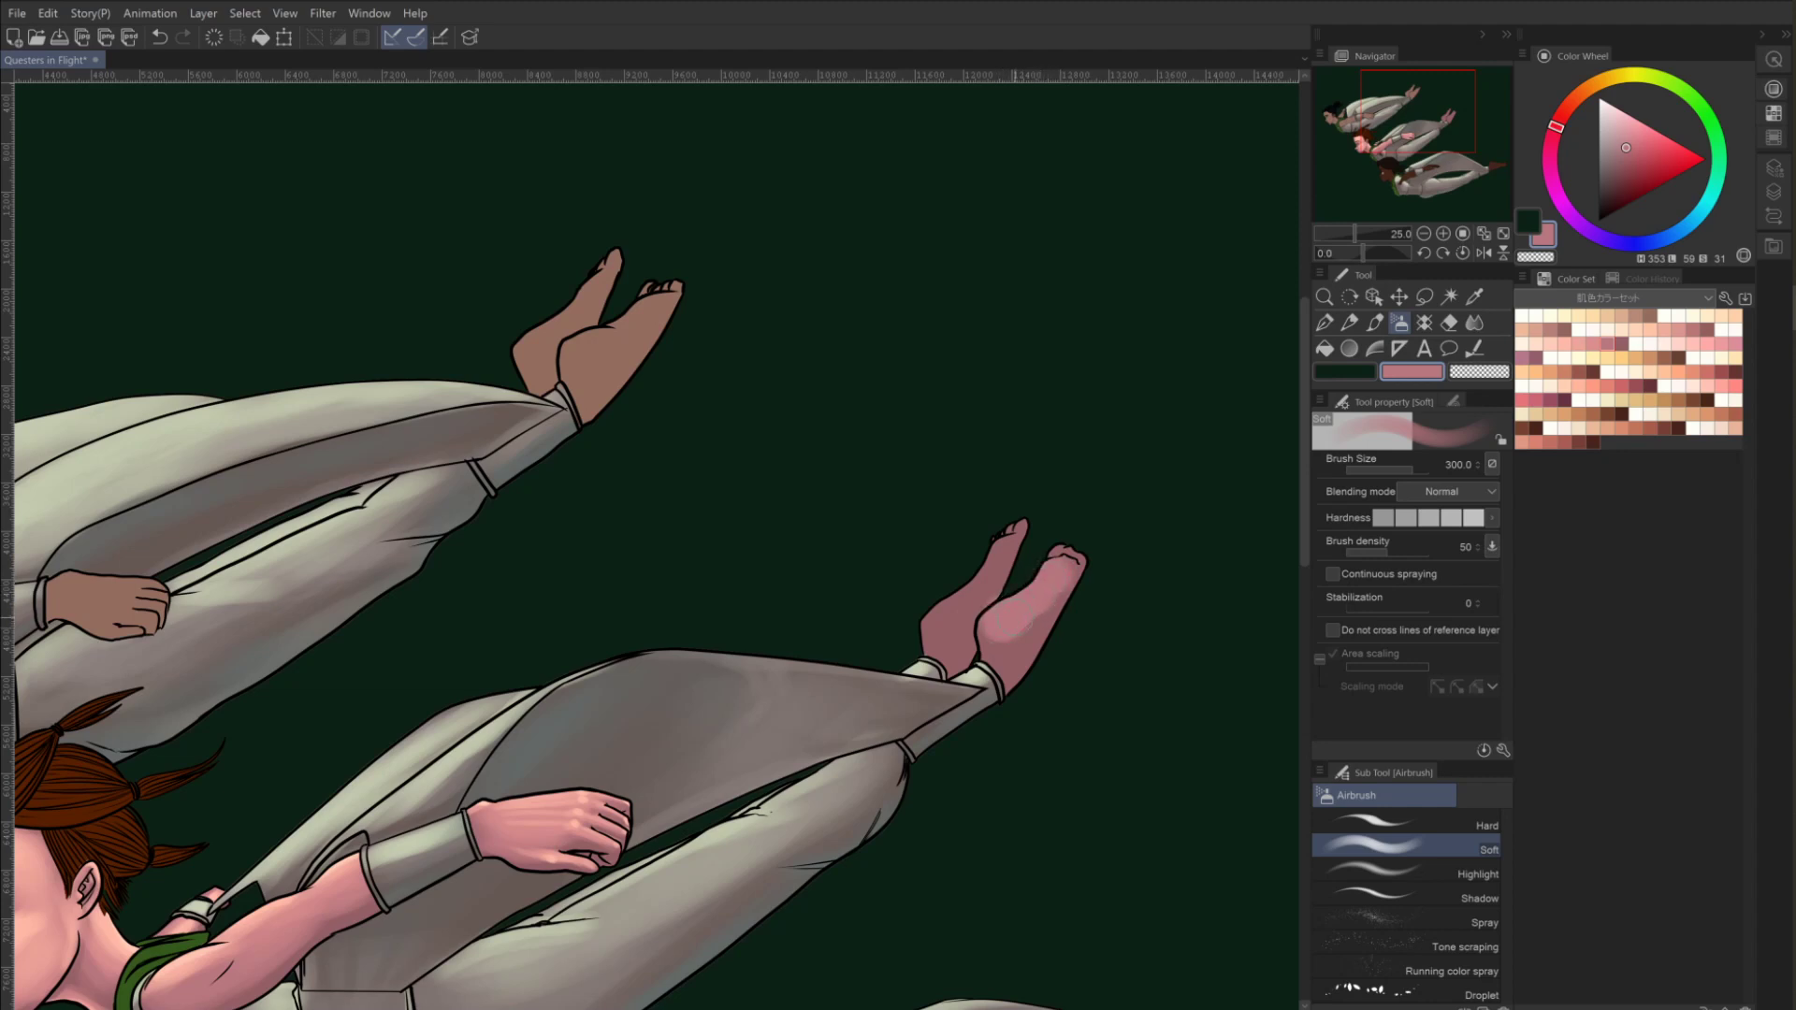
Airbrush the mauve pink on the nearer heel and the middle figure's farther foot, and pick the lighter pink from the color set.
mouse_move(1003, 654)
left_mouse_down()
mouse_move(1069, 578)
mouse_move(1013, 653)
left_mouse_up()
mouse_move(986, 562)
left_mouse_down()
mouse_move(998, 534)
mouse_move(965, 584)
mouse_move(928, 599)
mouse_move(948, 627)
mouse_move(981, 563)
mouse_move(979, 586)
left_mouse_up()
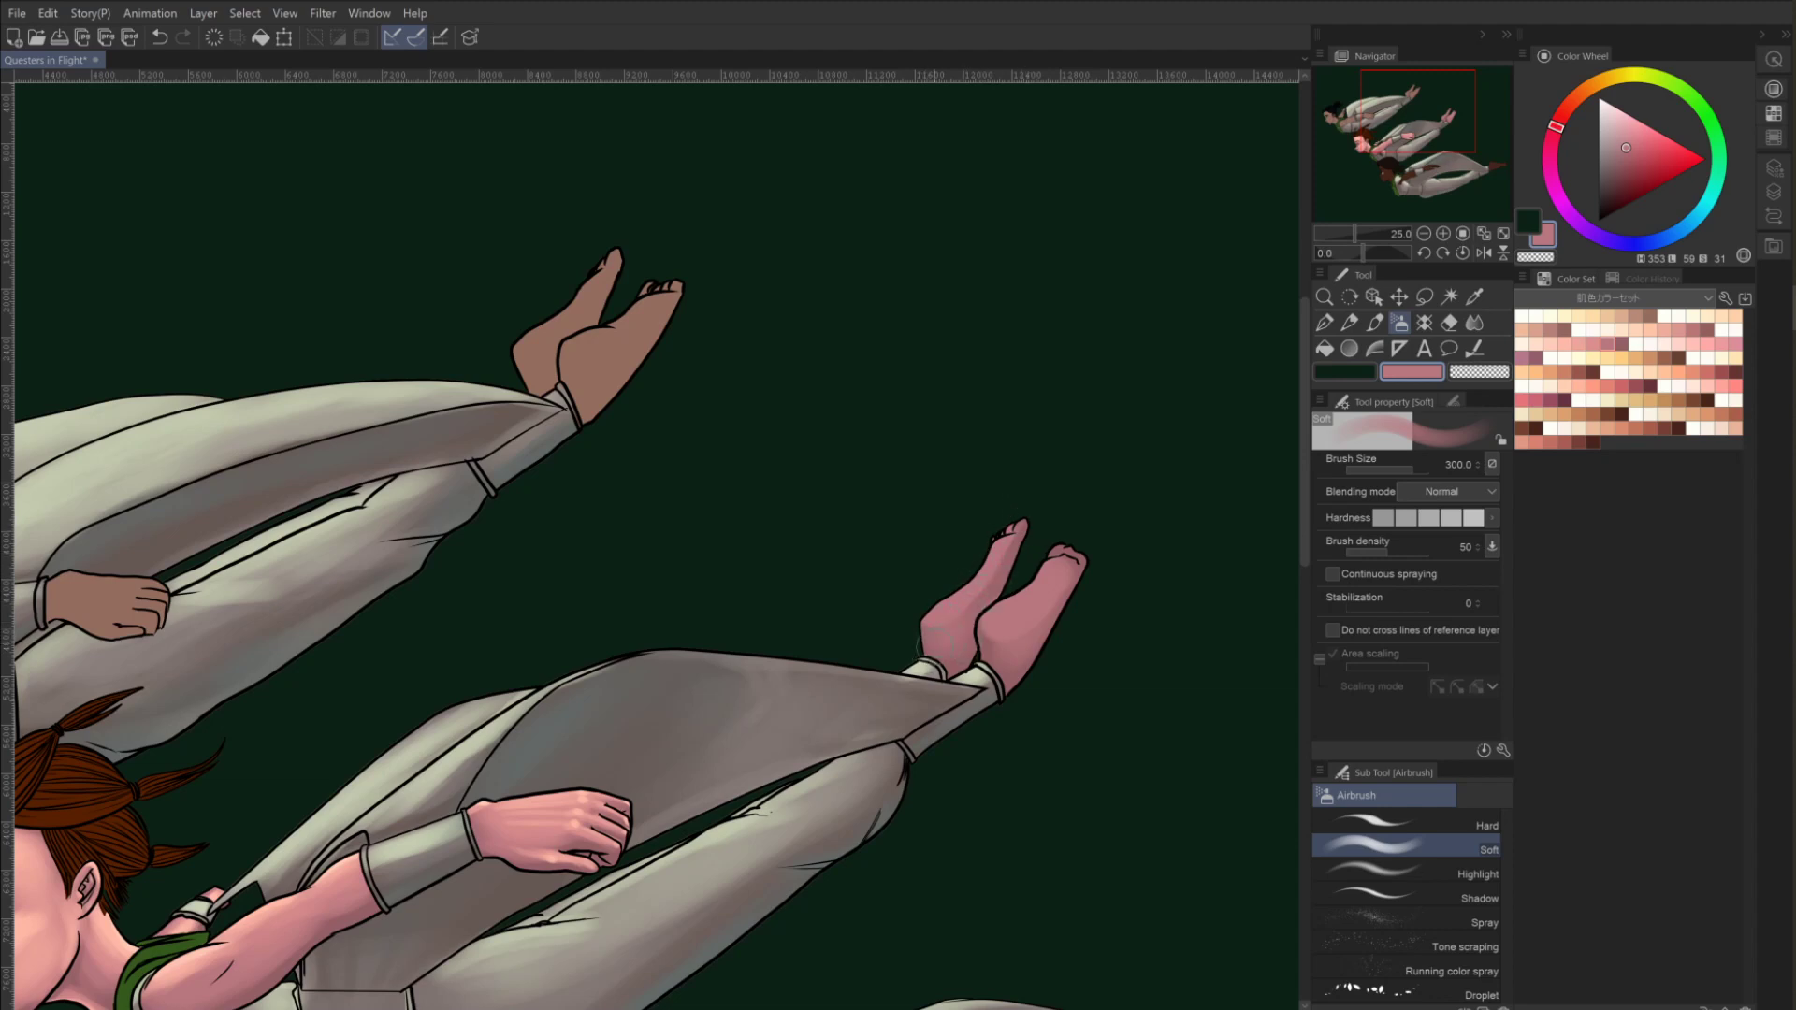
left_click(1600, 345)
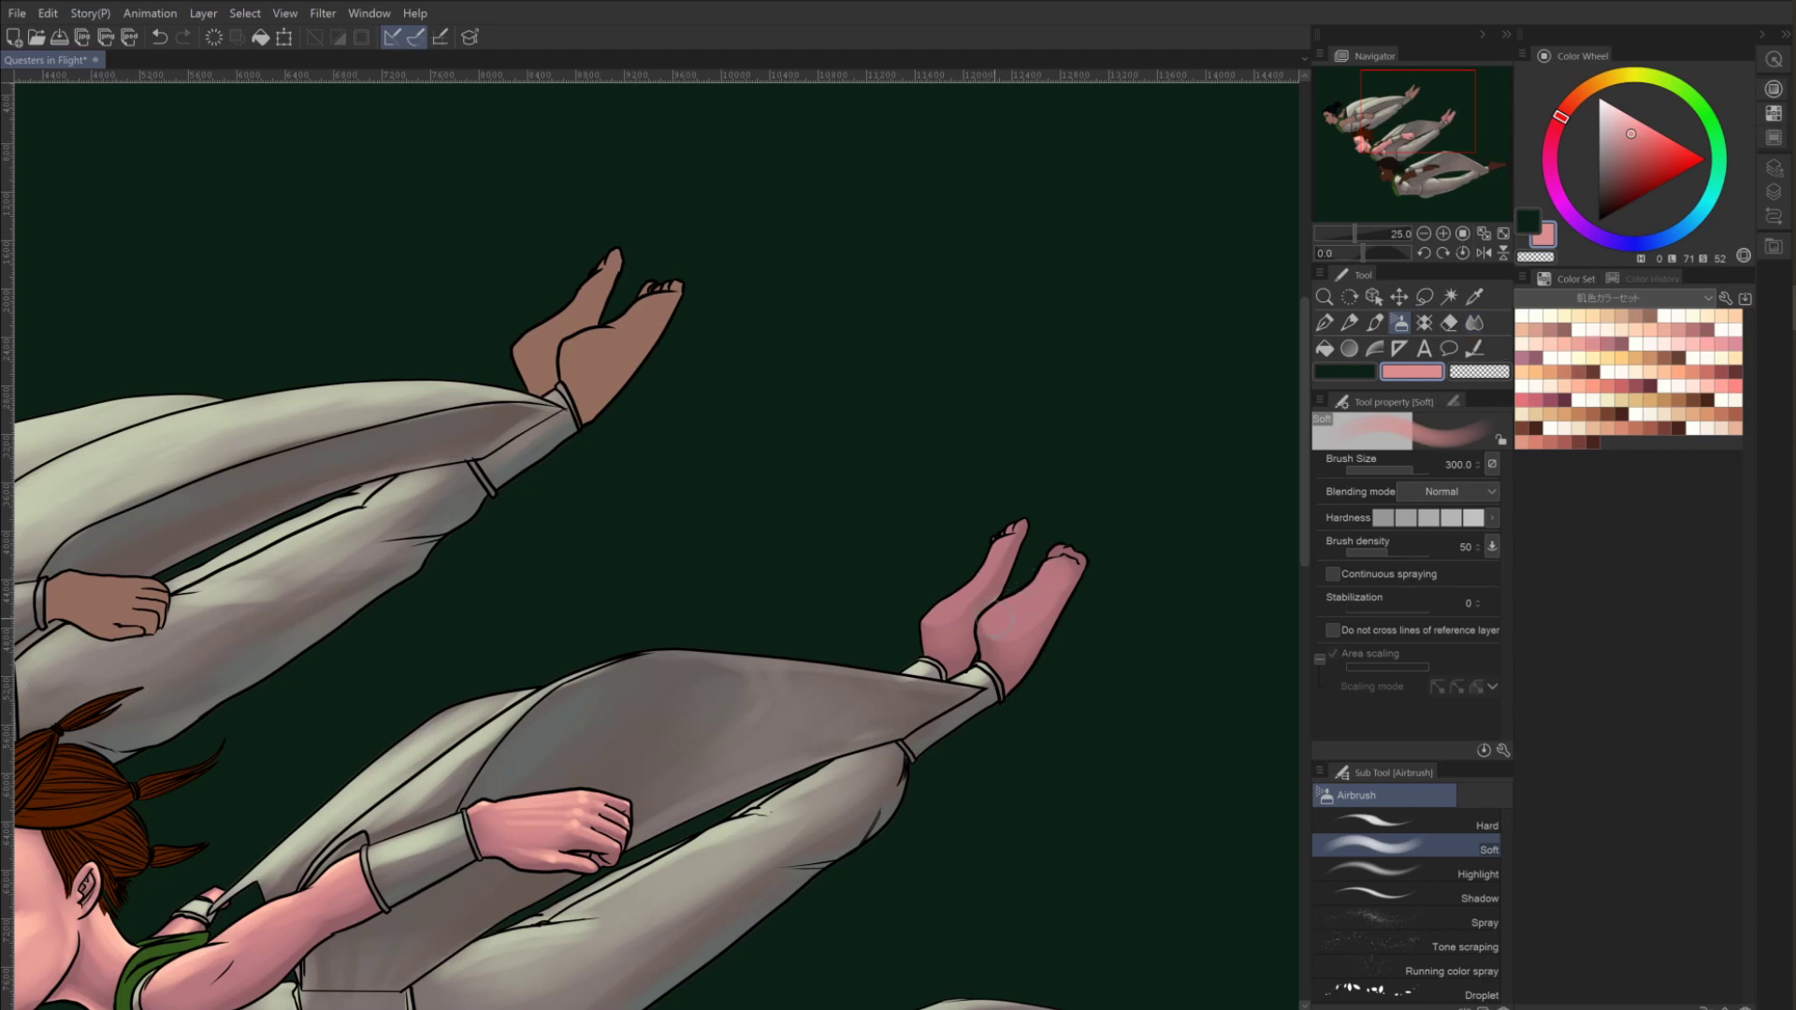
left_click_drag(996, 625, 1043, 566)
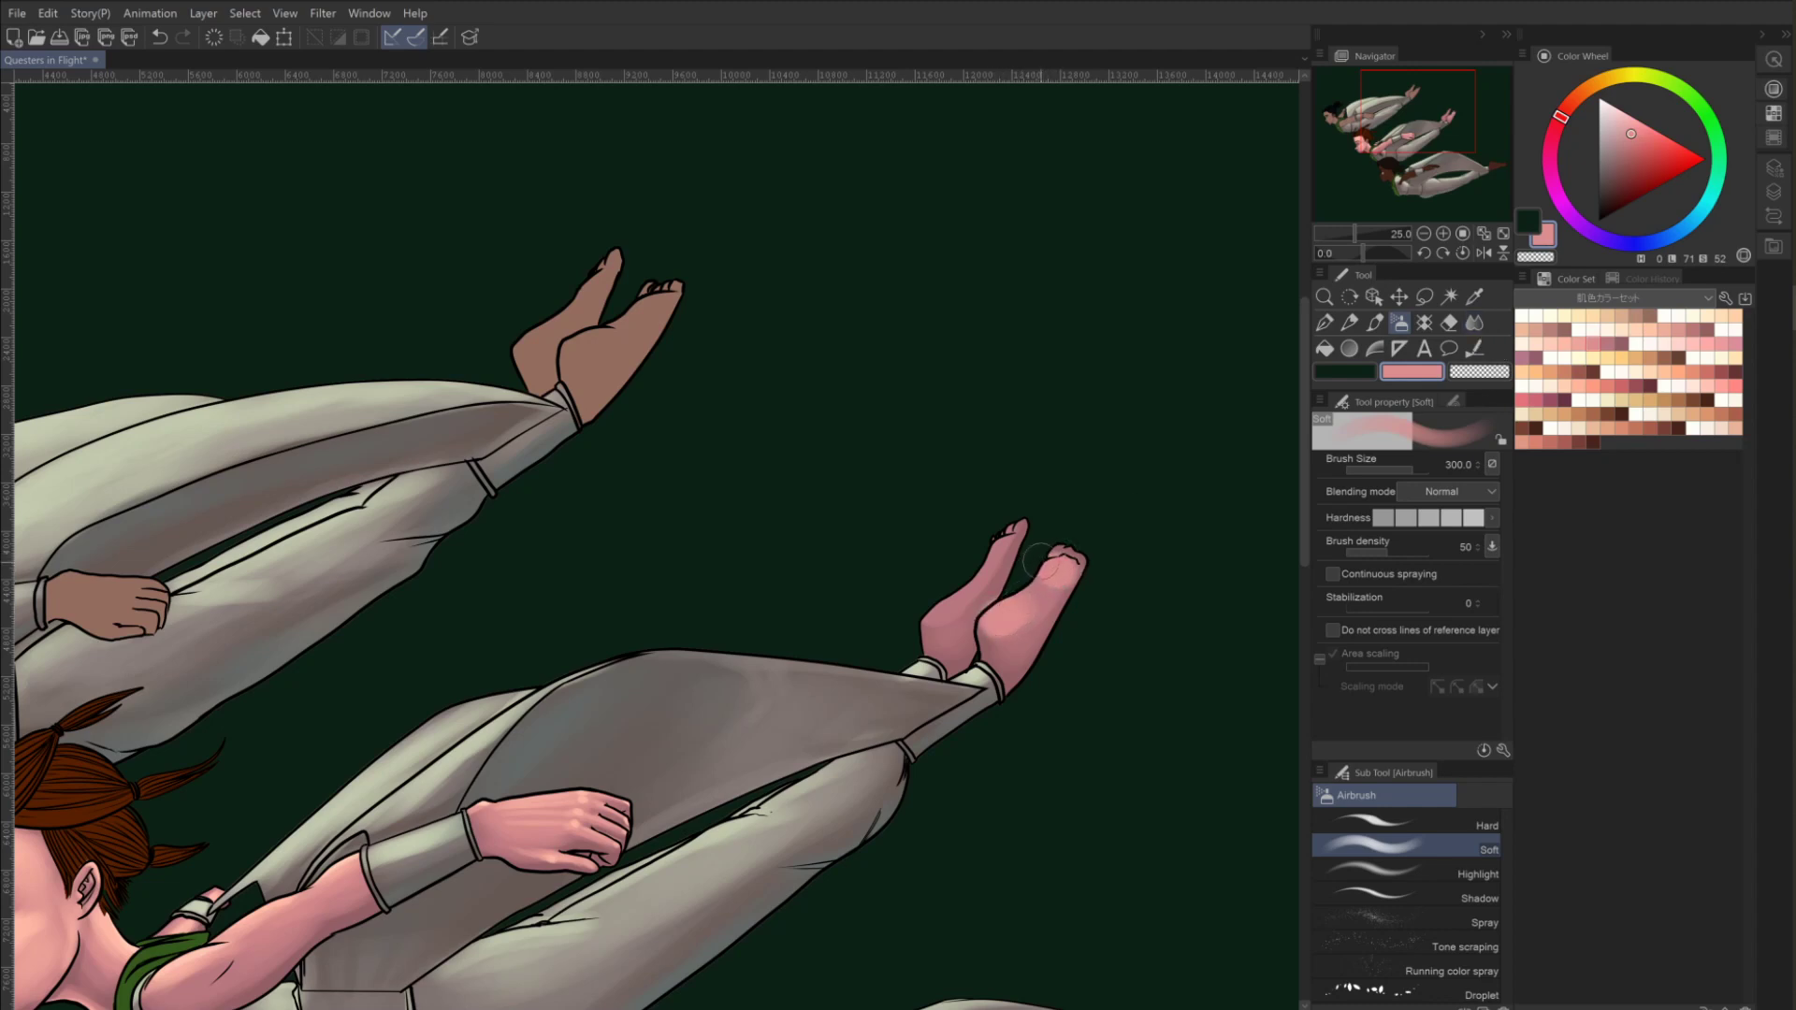
key("ctrl+z")
key("ctrl+z")
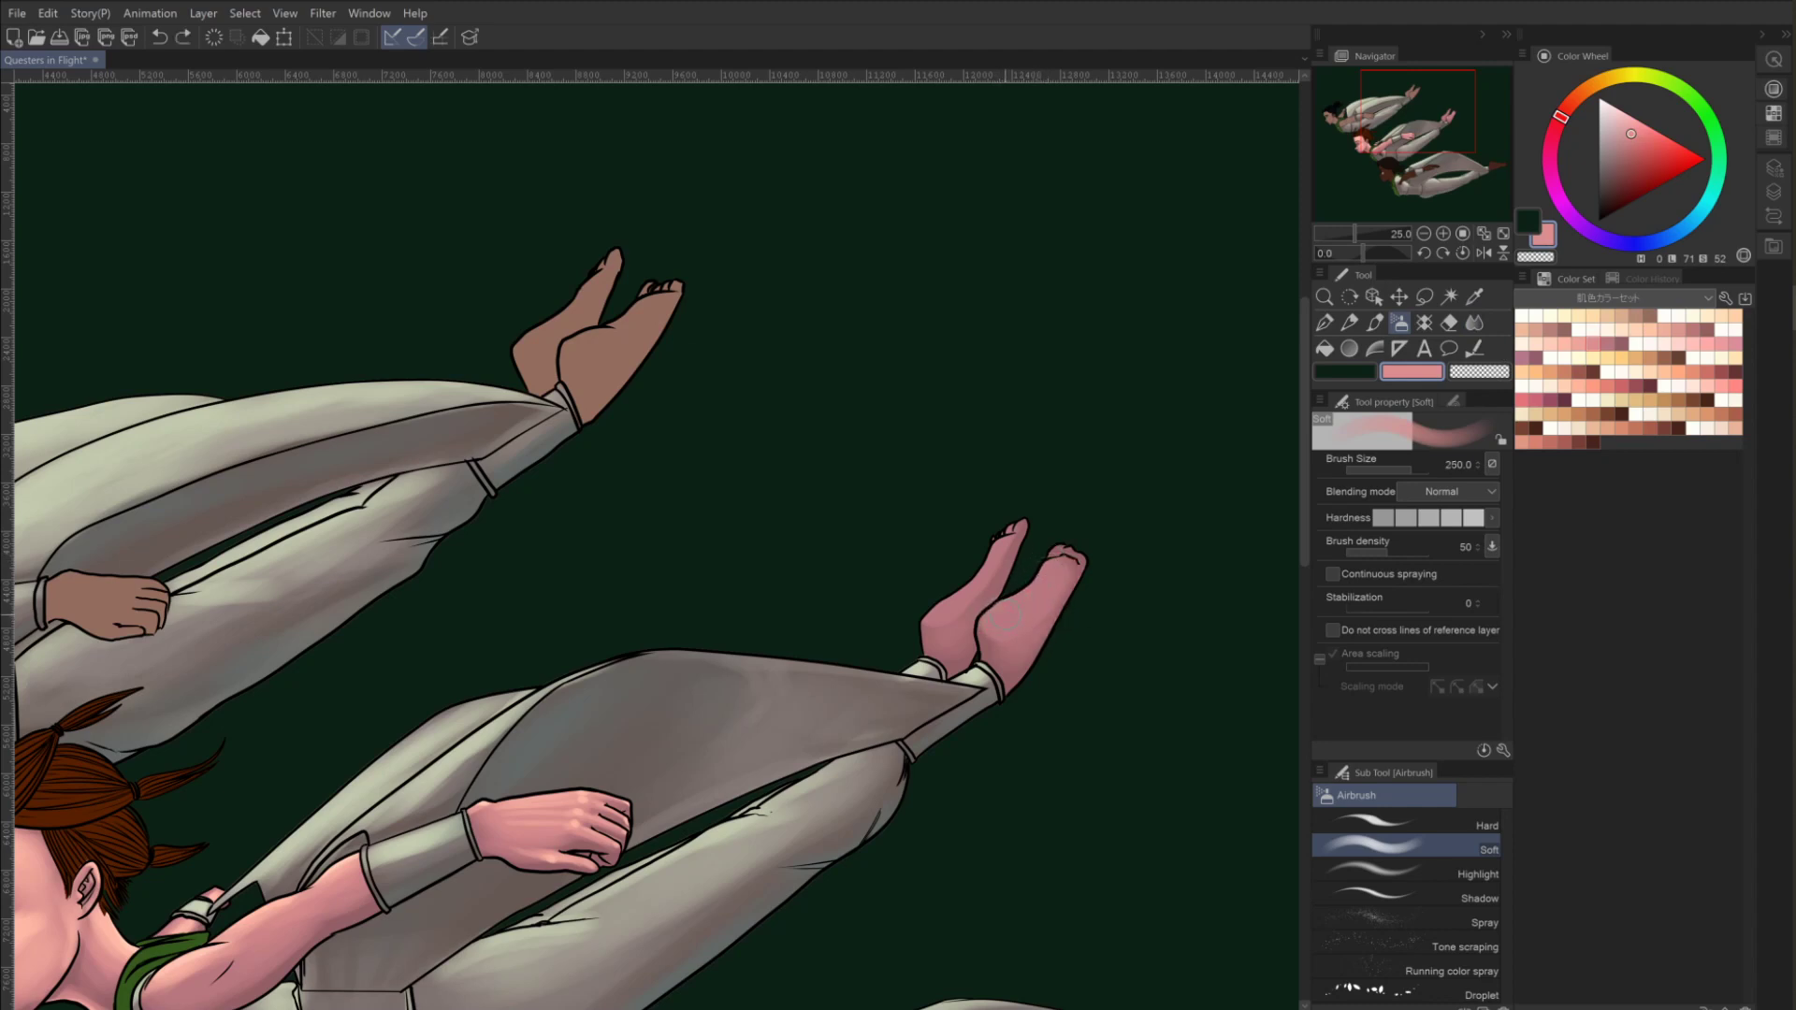
Airbrush the lighter pink over the middle figure's nearer foot at brush size 250 and the farther heel with a smaller brush.
mouse_move(993, 623)
left_mouse_down()
mouse_move(1031, 602)
mouse_move(994, 623)
mouse_move(1057, 571)
mouse_move(994, 613)
left_mouse_up()
key("ctrl+z")
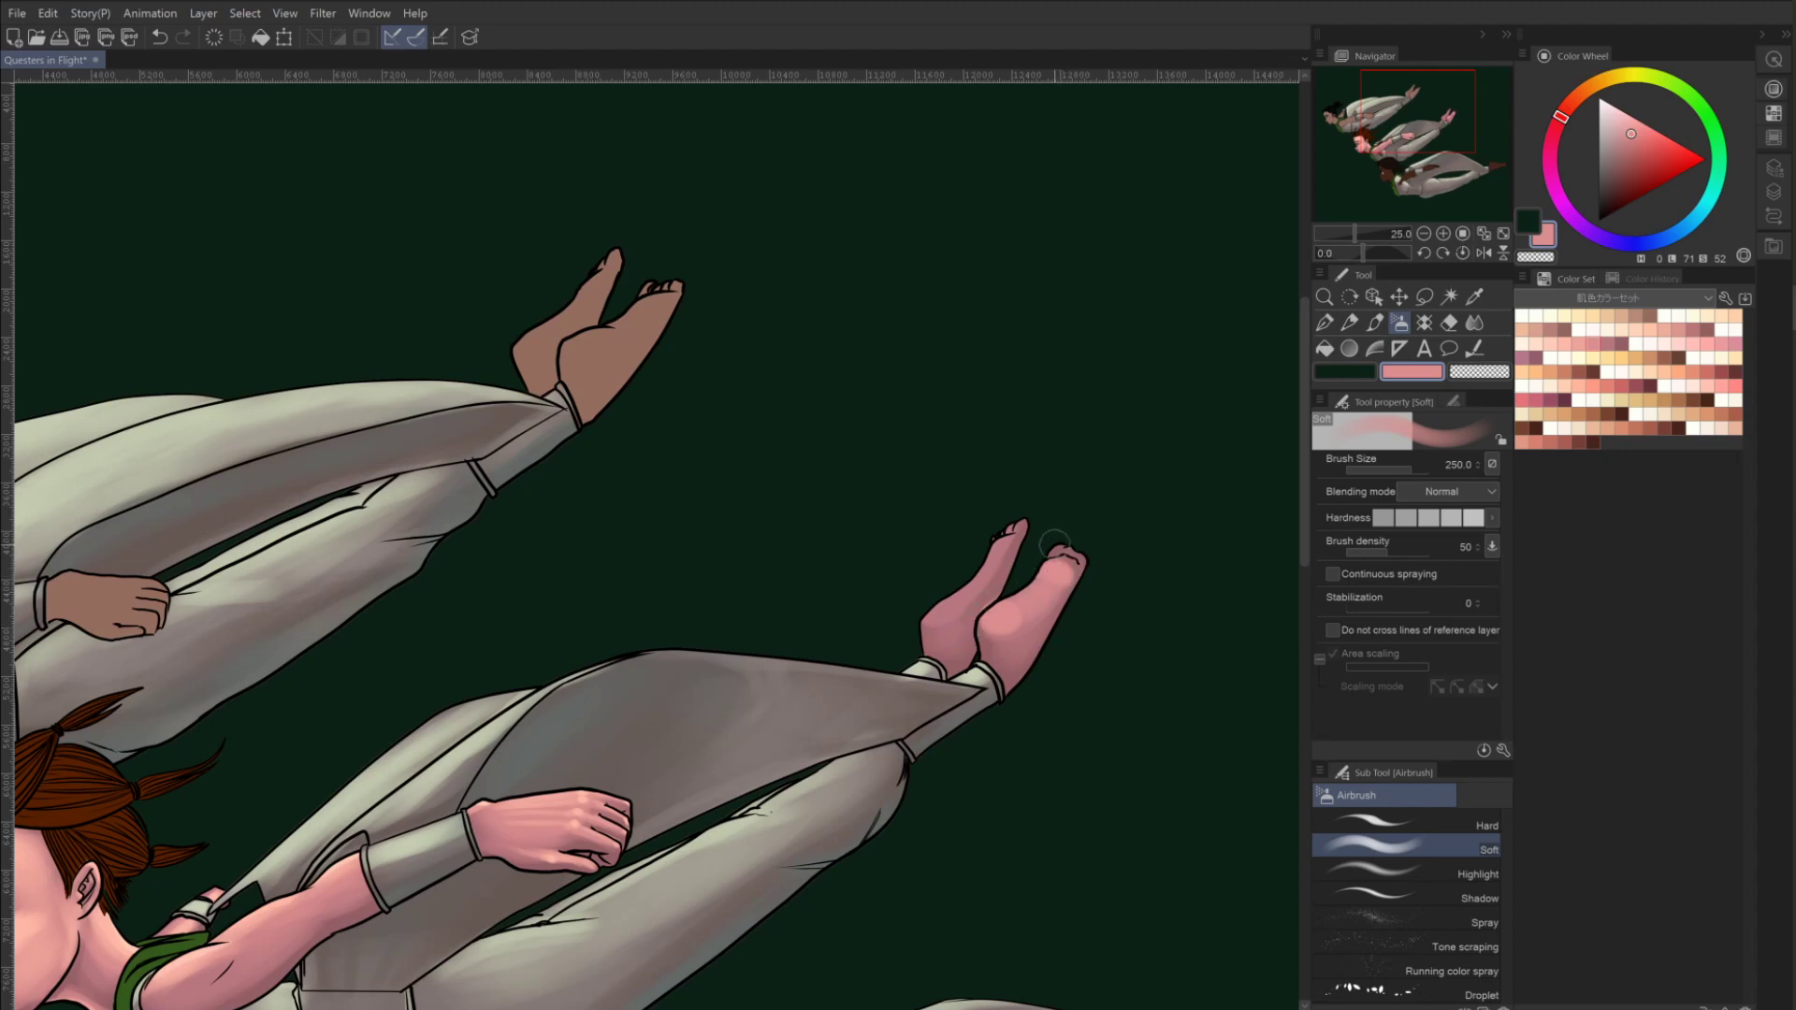
key("bracketleft")
key("bracketleft")
key("bracketleft")
key("bracketleft")
key("bracketleft")
key("bracketleft")
key("bracketleft")
key("bracketleft")
left_click_drag(952, 605, 935, 619)
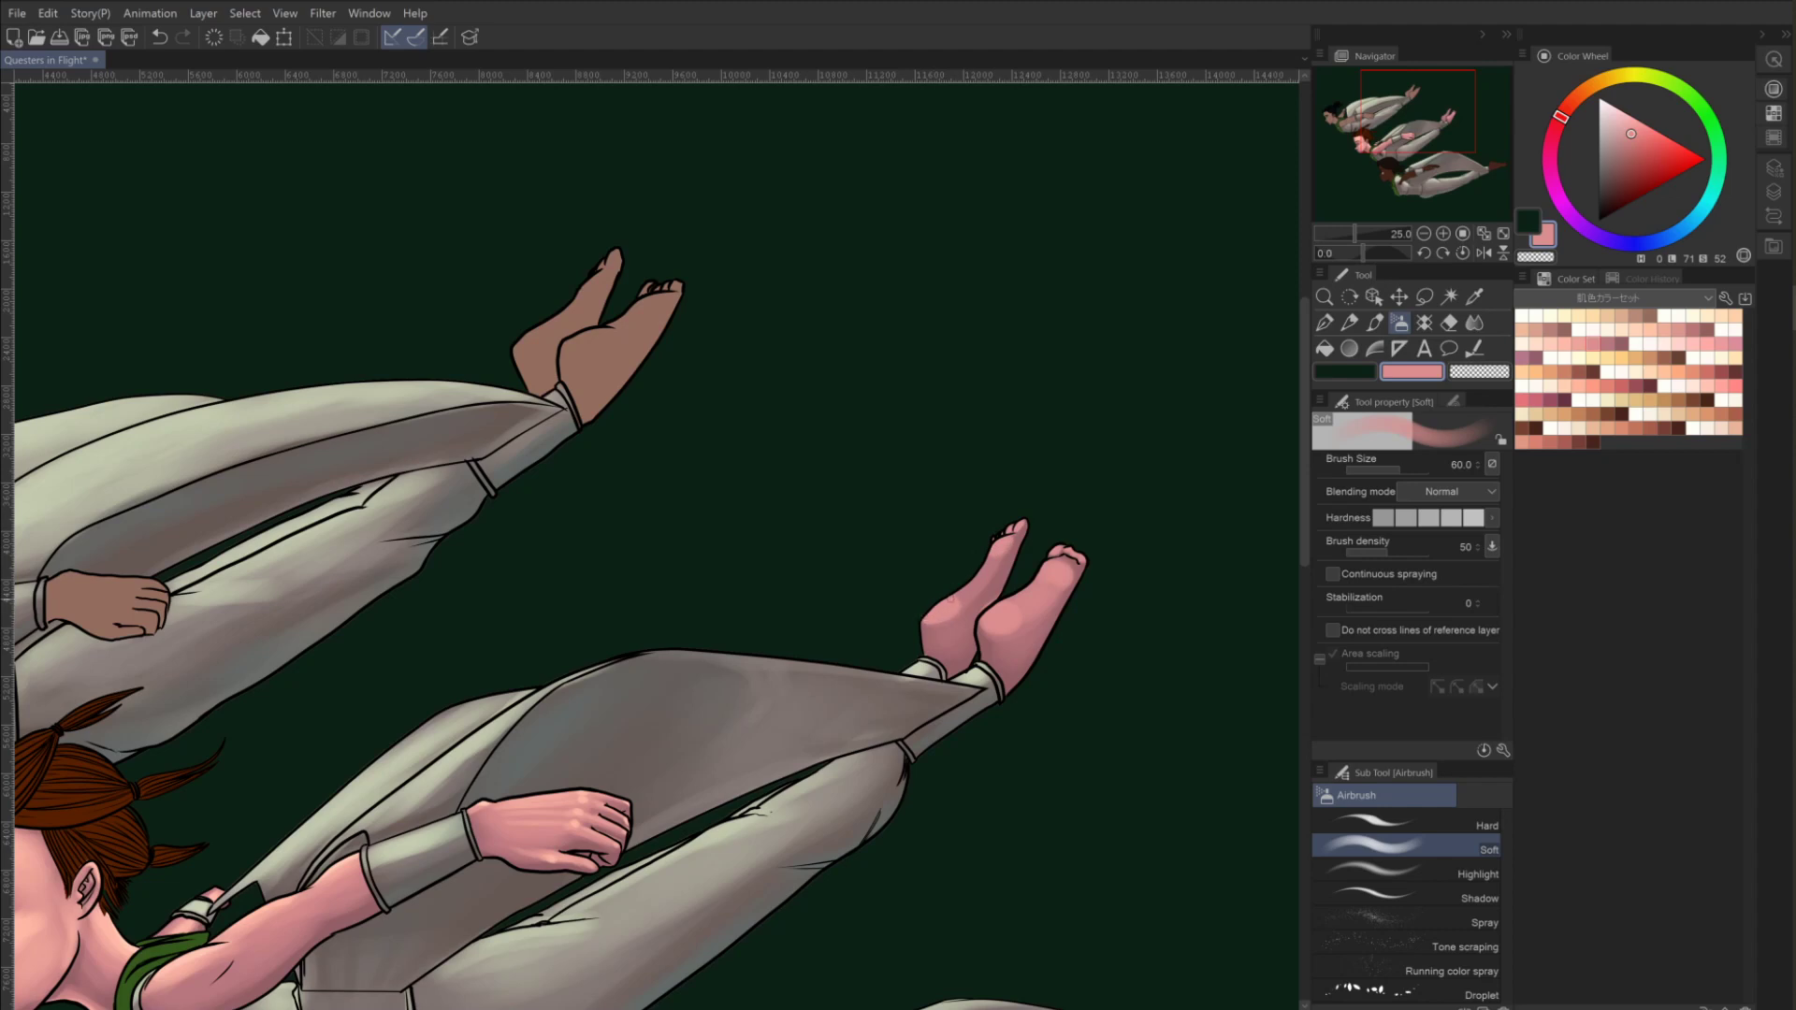
Airbrush the salmon pink along the sole of the middle figure's nearer foot at brush size 250.
key("bracketright")
key("bracketright")
key("bracketright")
key("bracketright")
key("bracketright")
key("bracketright")
key("bracketright")
key("bracketright")
left_click(1588, 333)
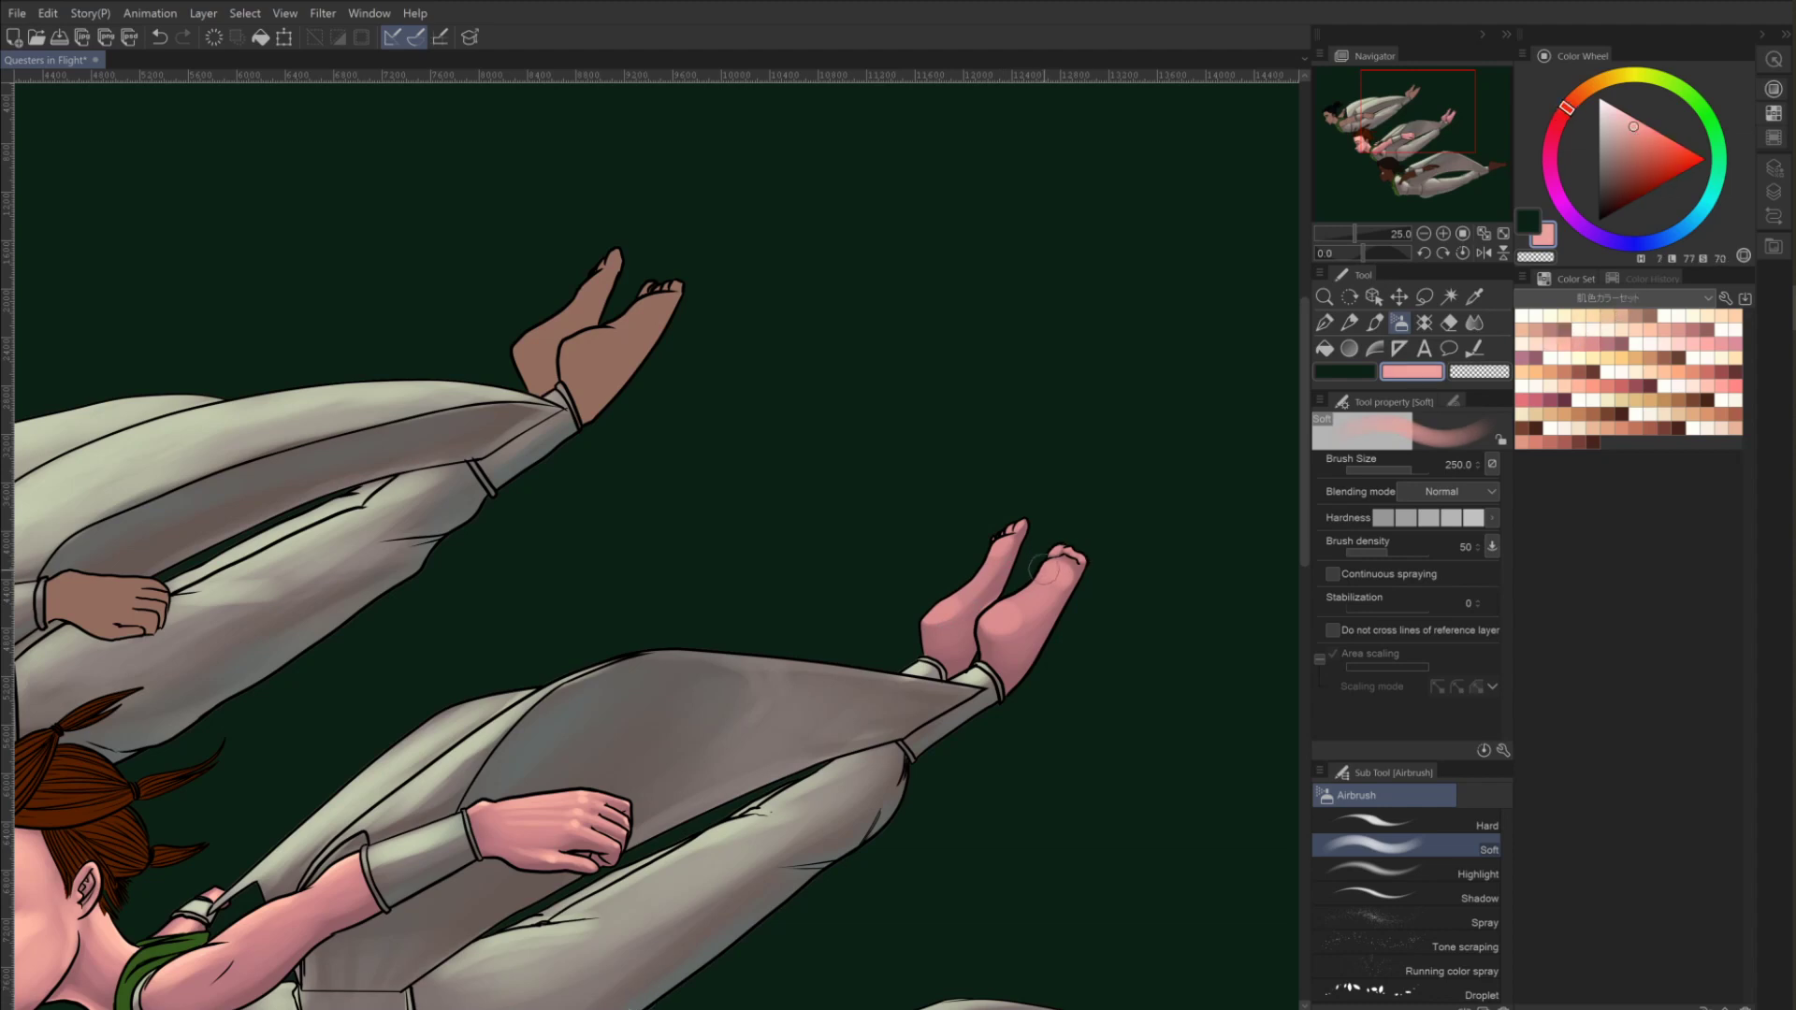
mouse_move(1048, 566)
left_mouse_down()
mouse_move(1005, 579)
mouse_move(984, 616)
left_mouse_up()
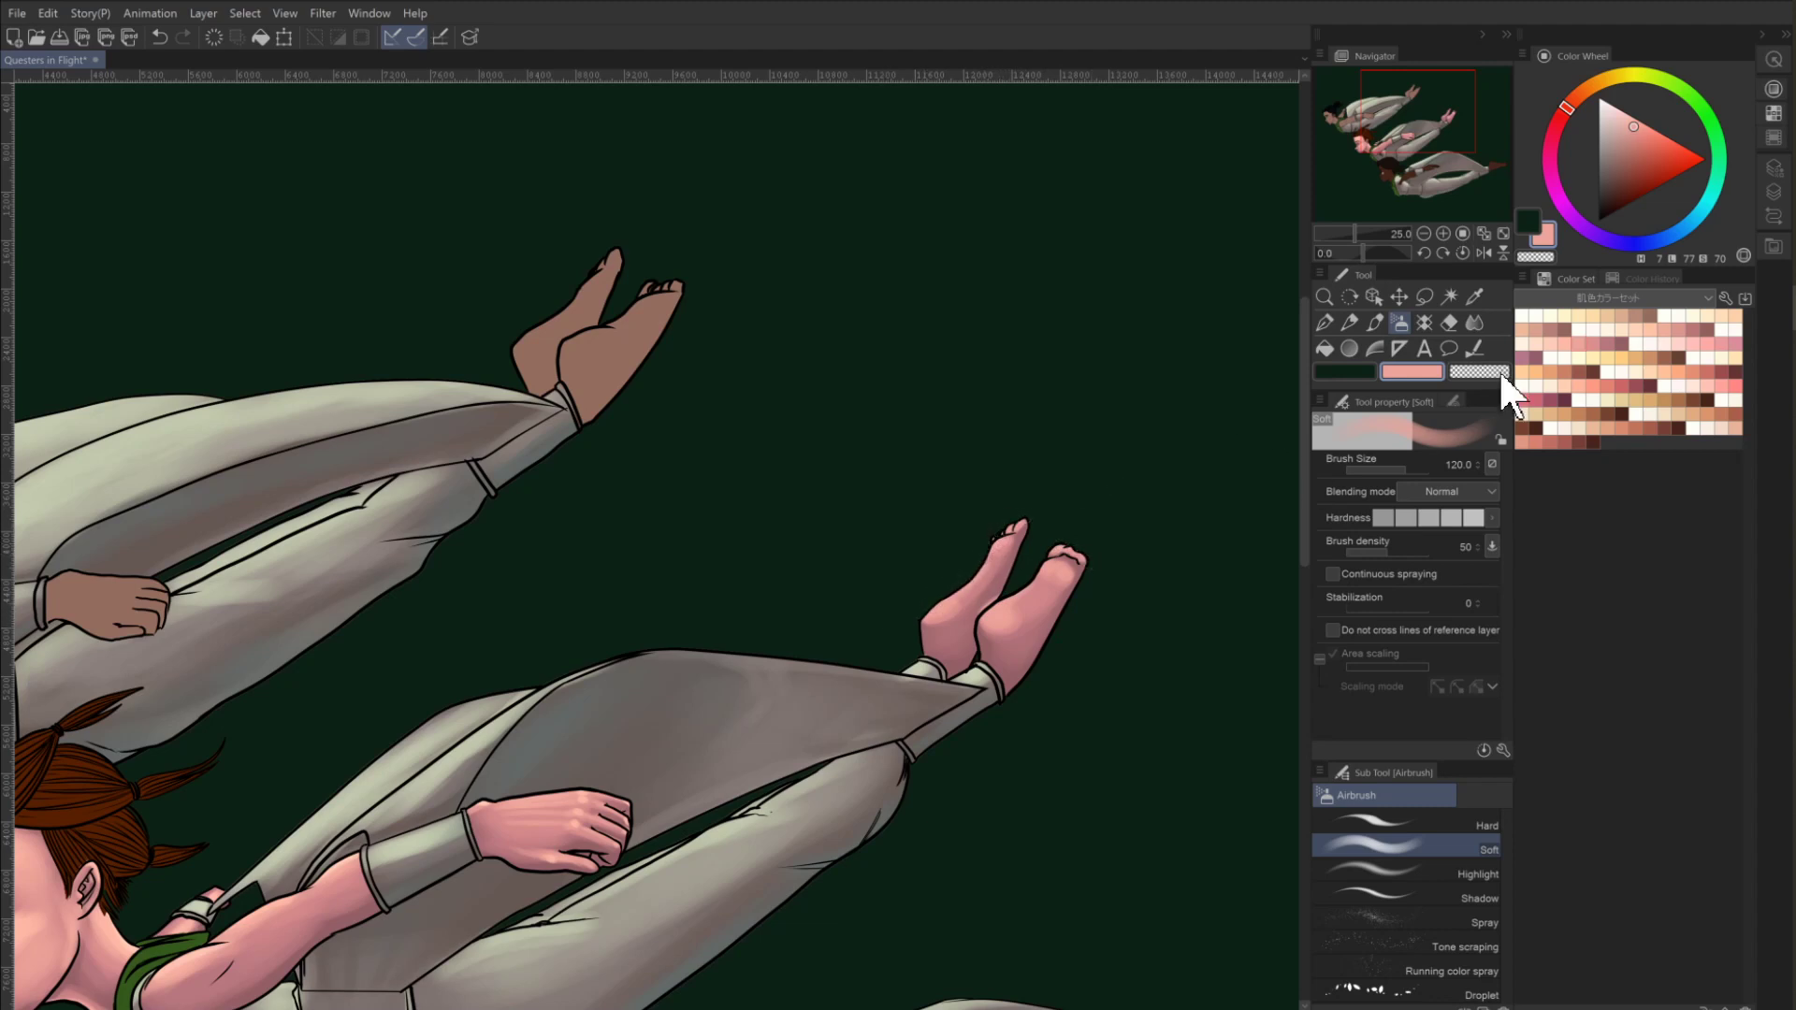
Airbrush the peach over both of the middle figure's feet at brush size 120, and pick the lighter peach.
left_click(1570, 339)
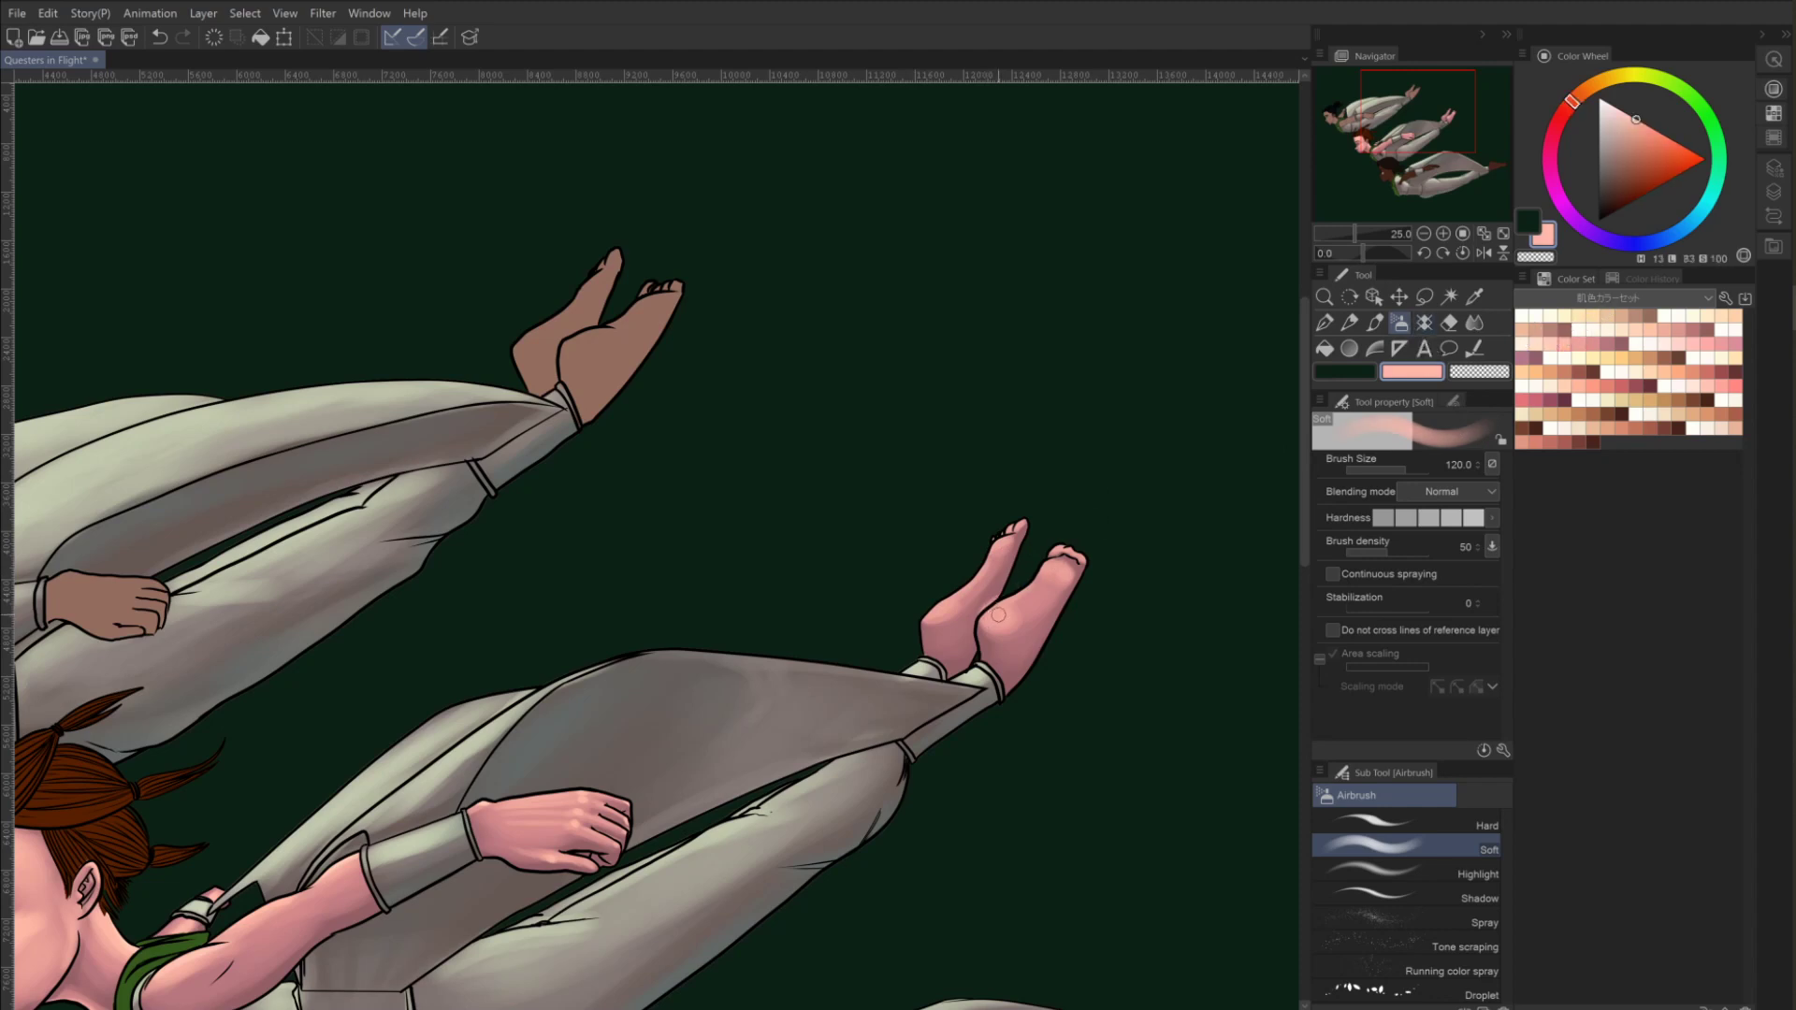
mouse_move(990, 614)
left_mouse_down()
mouse_move(1059, 564)
mouse_move(1042, 560)
left_mouse_up()
mouse_move(1021, 533)
left_mouse_down()
mouse_move(998, 582)
mouse_move(1038, 679)
mouse_move(967, 664)
left_mouse_up()
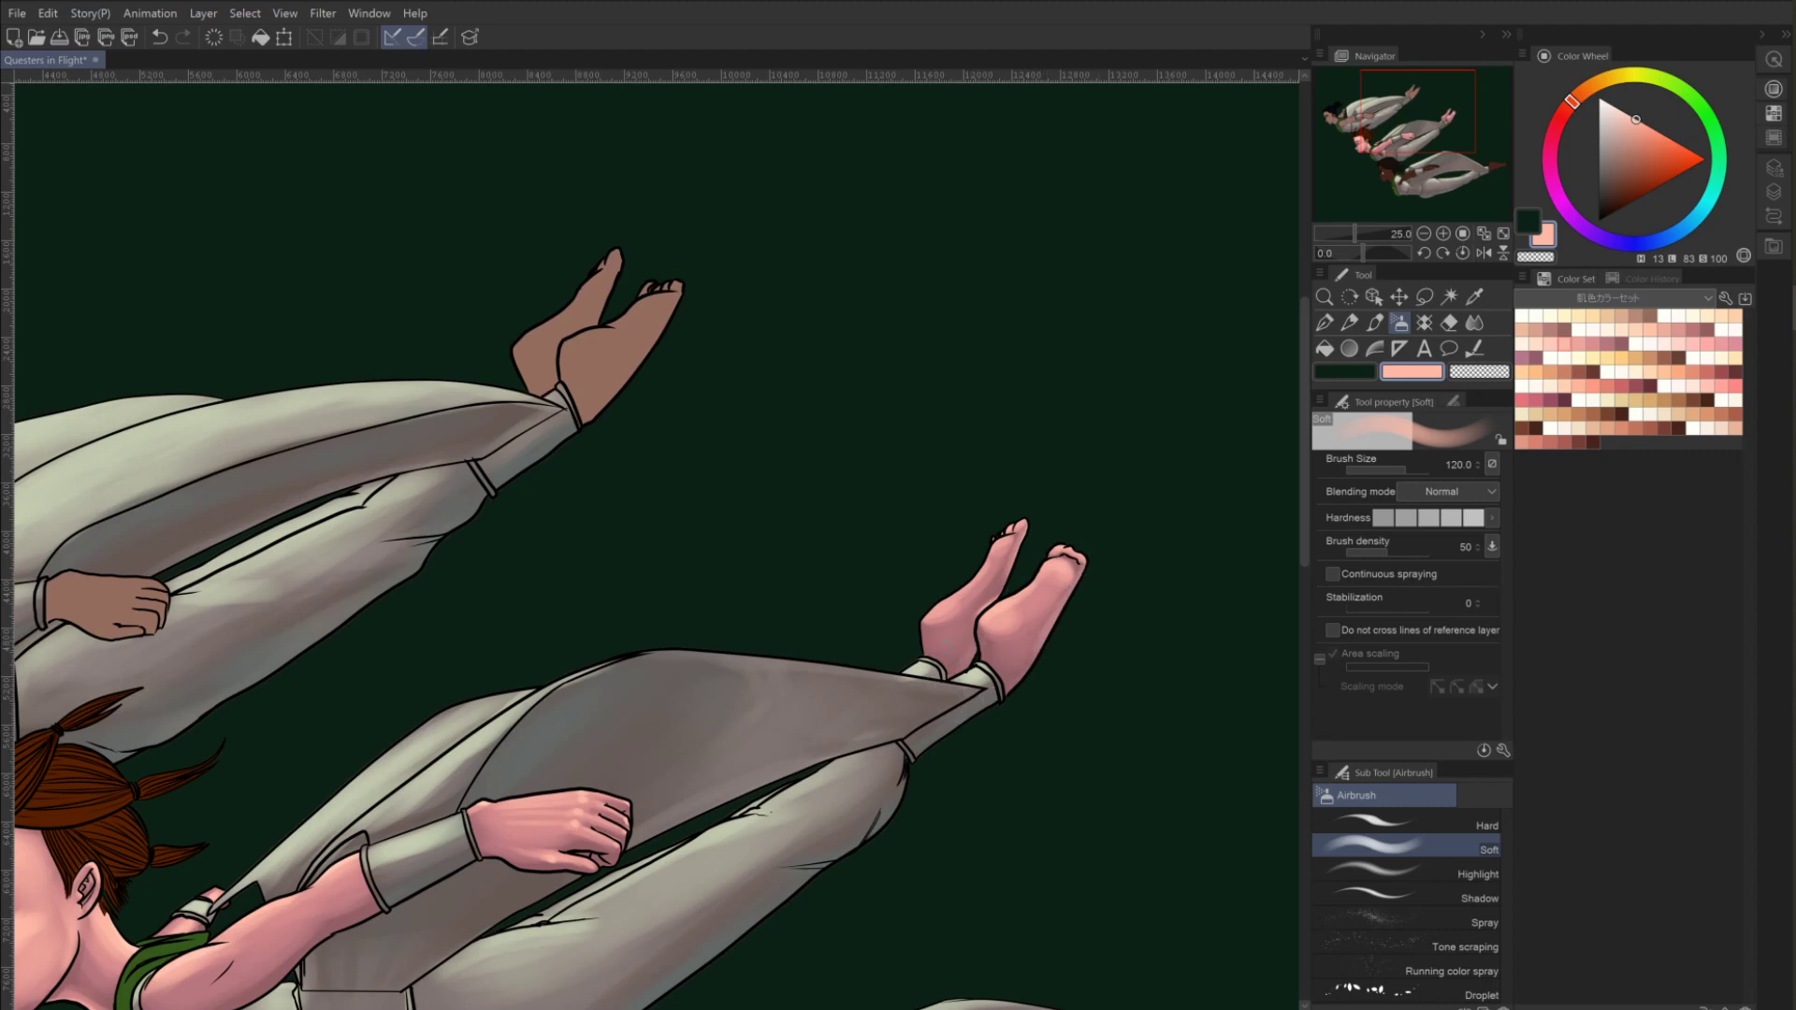
left_click(1479, 371)
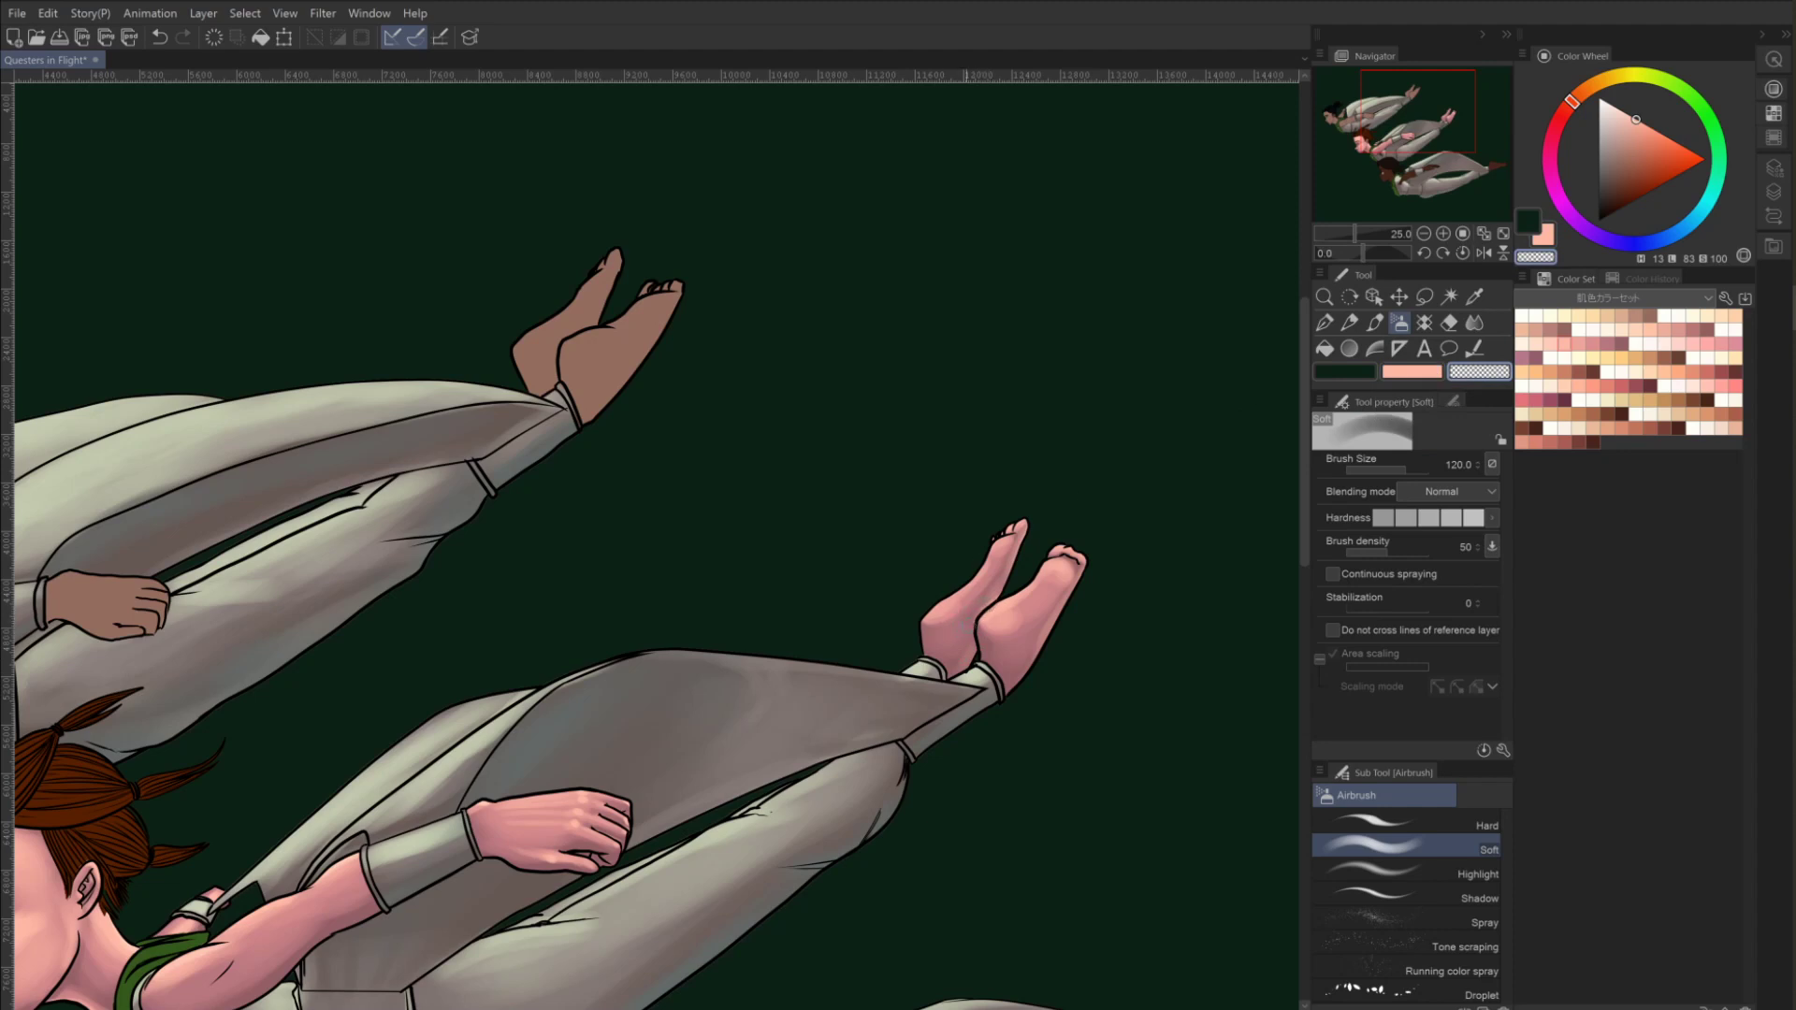
left_click(1558, 332)
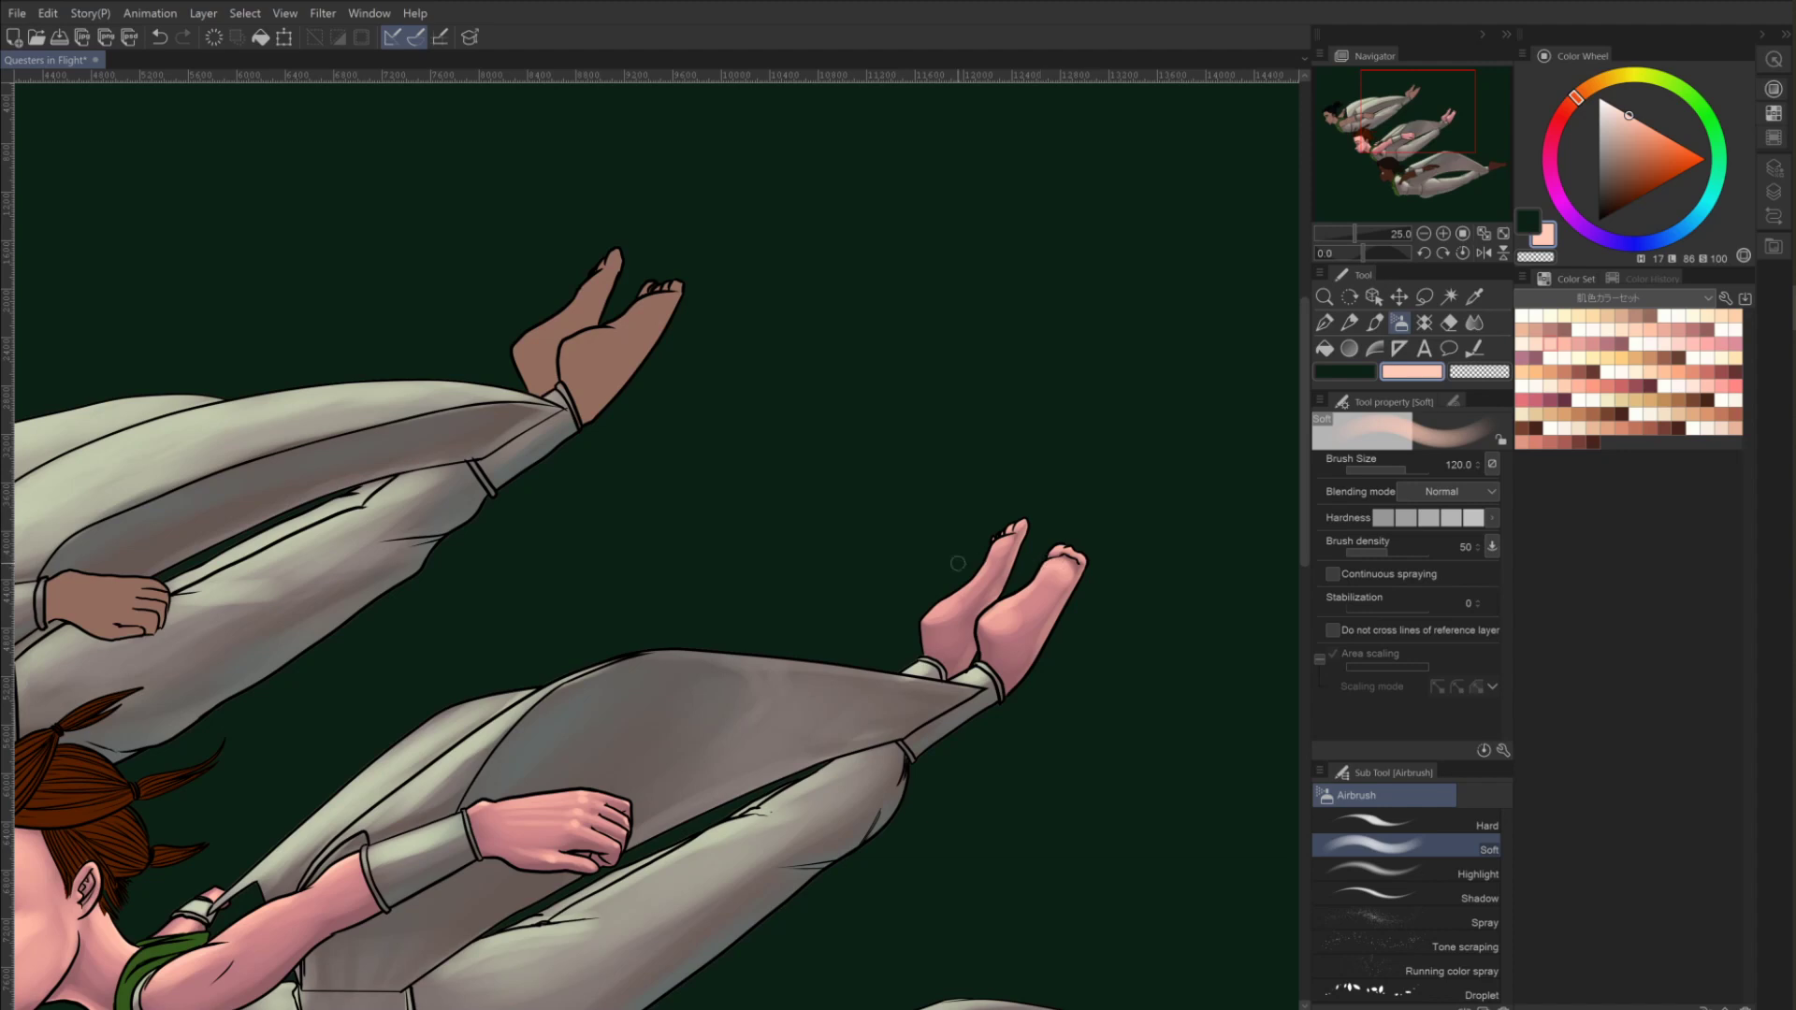
Review the three figures at full view and inspect the lowest figure up close.
double_click(1422, 232)
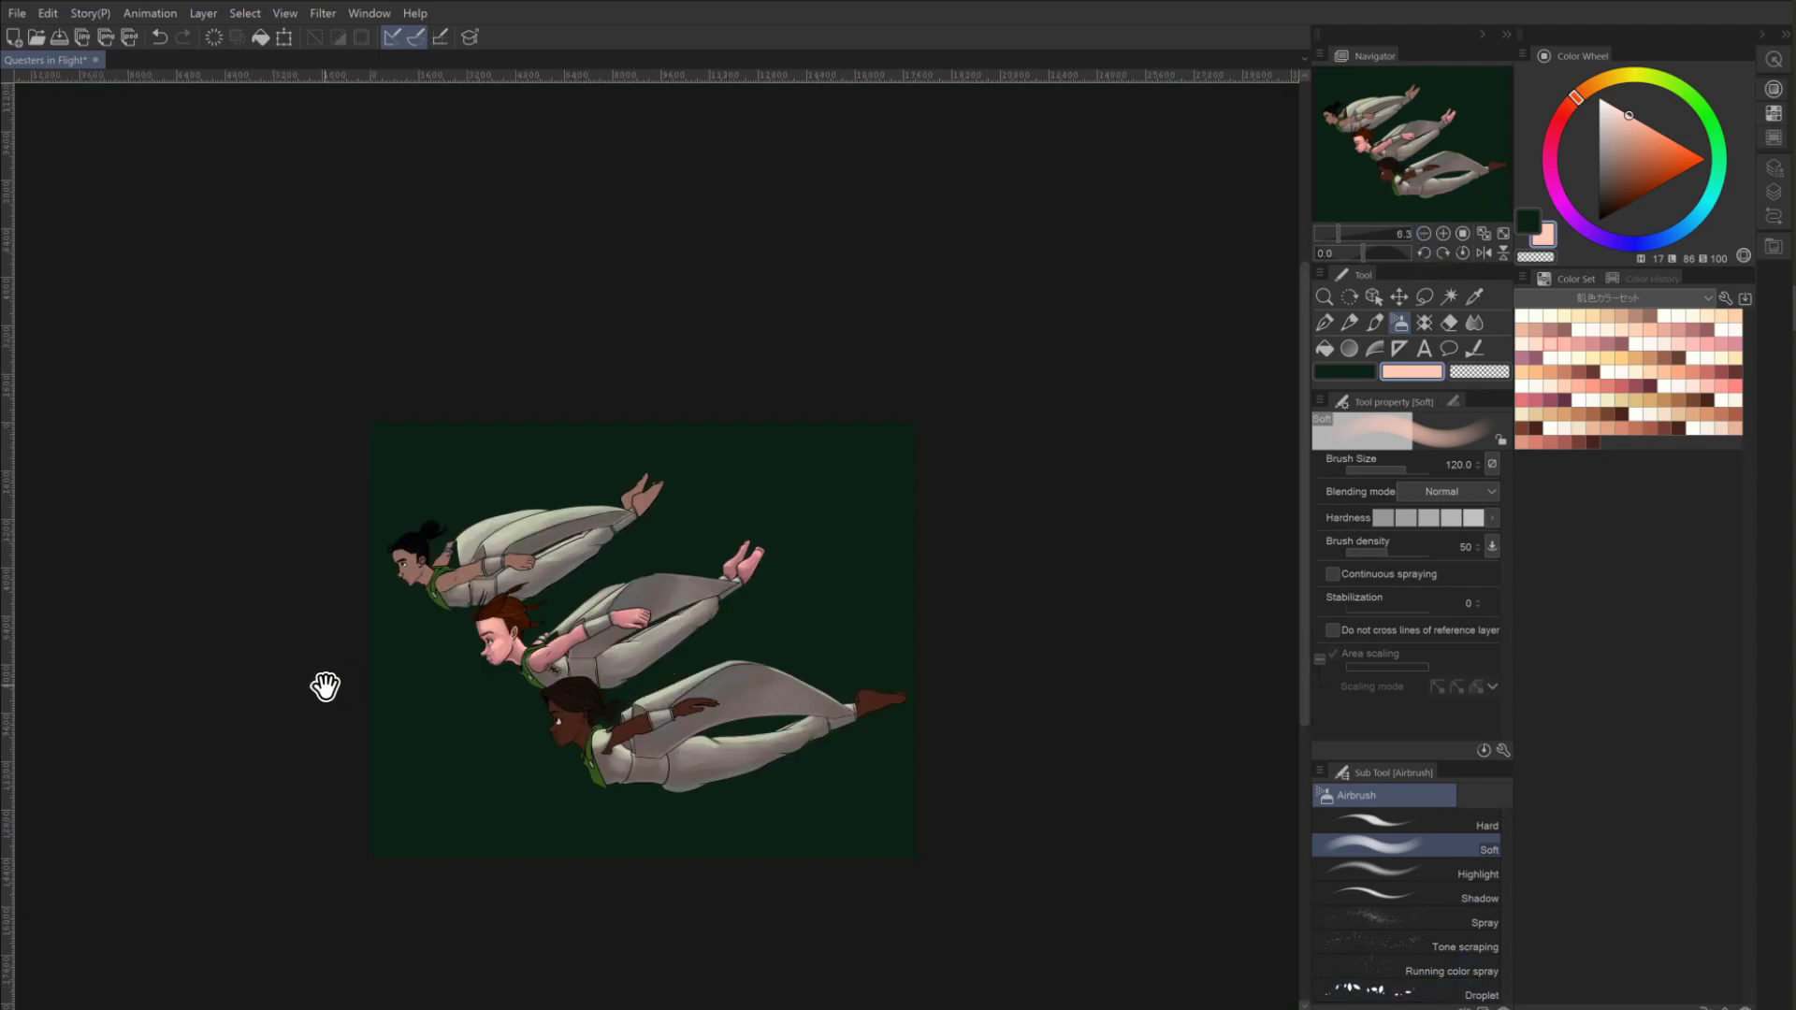
left_click_drag(325, 688, 402, 674)
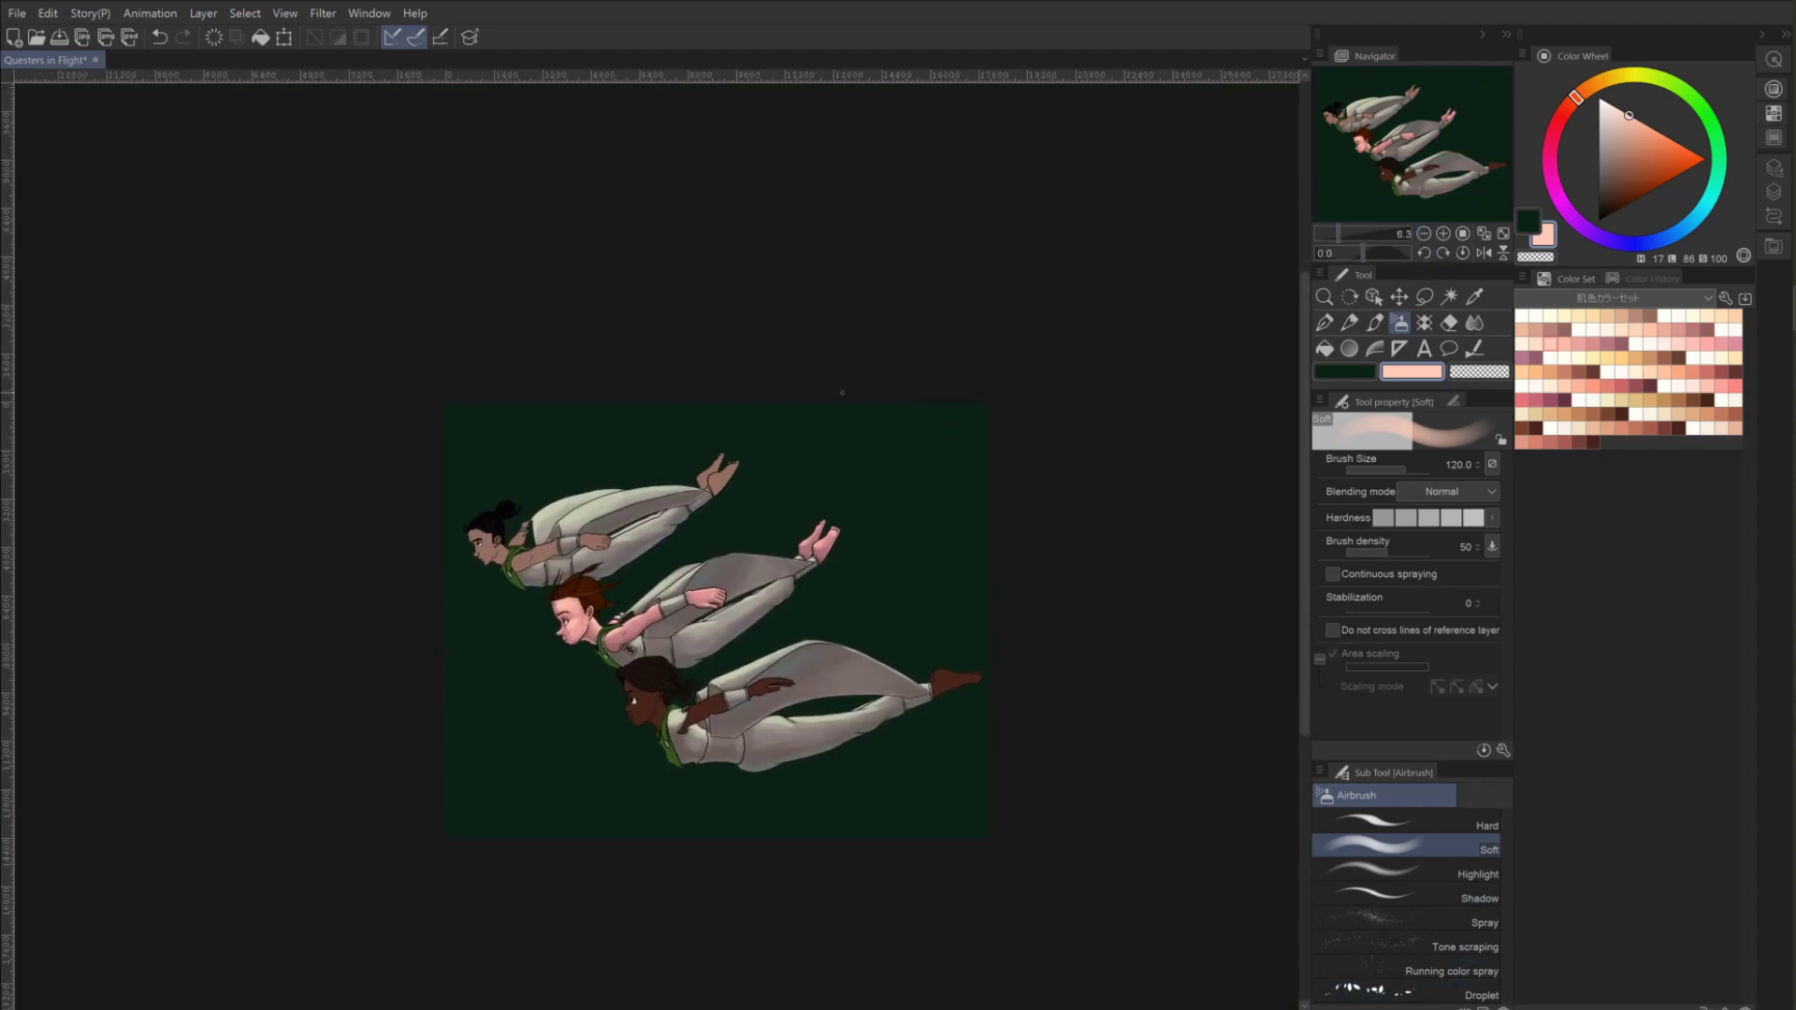
left_click(1442, 233)
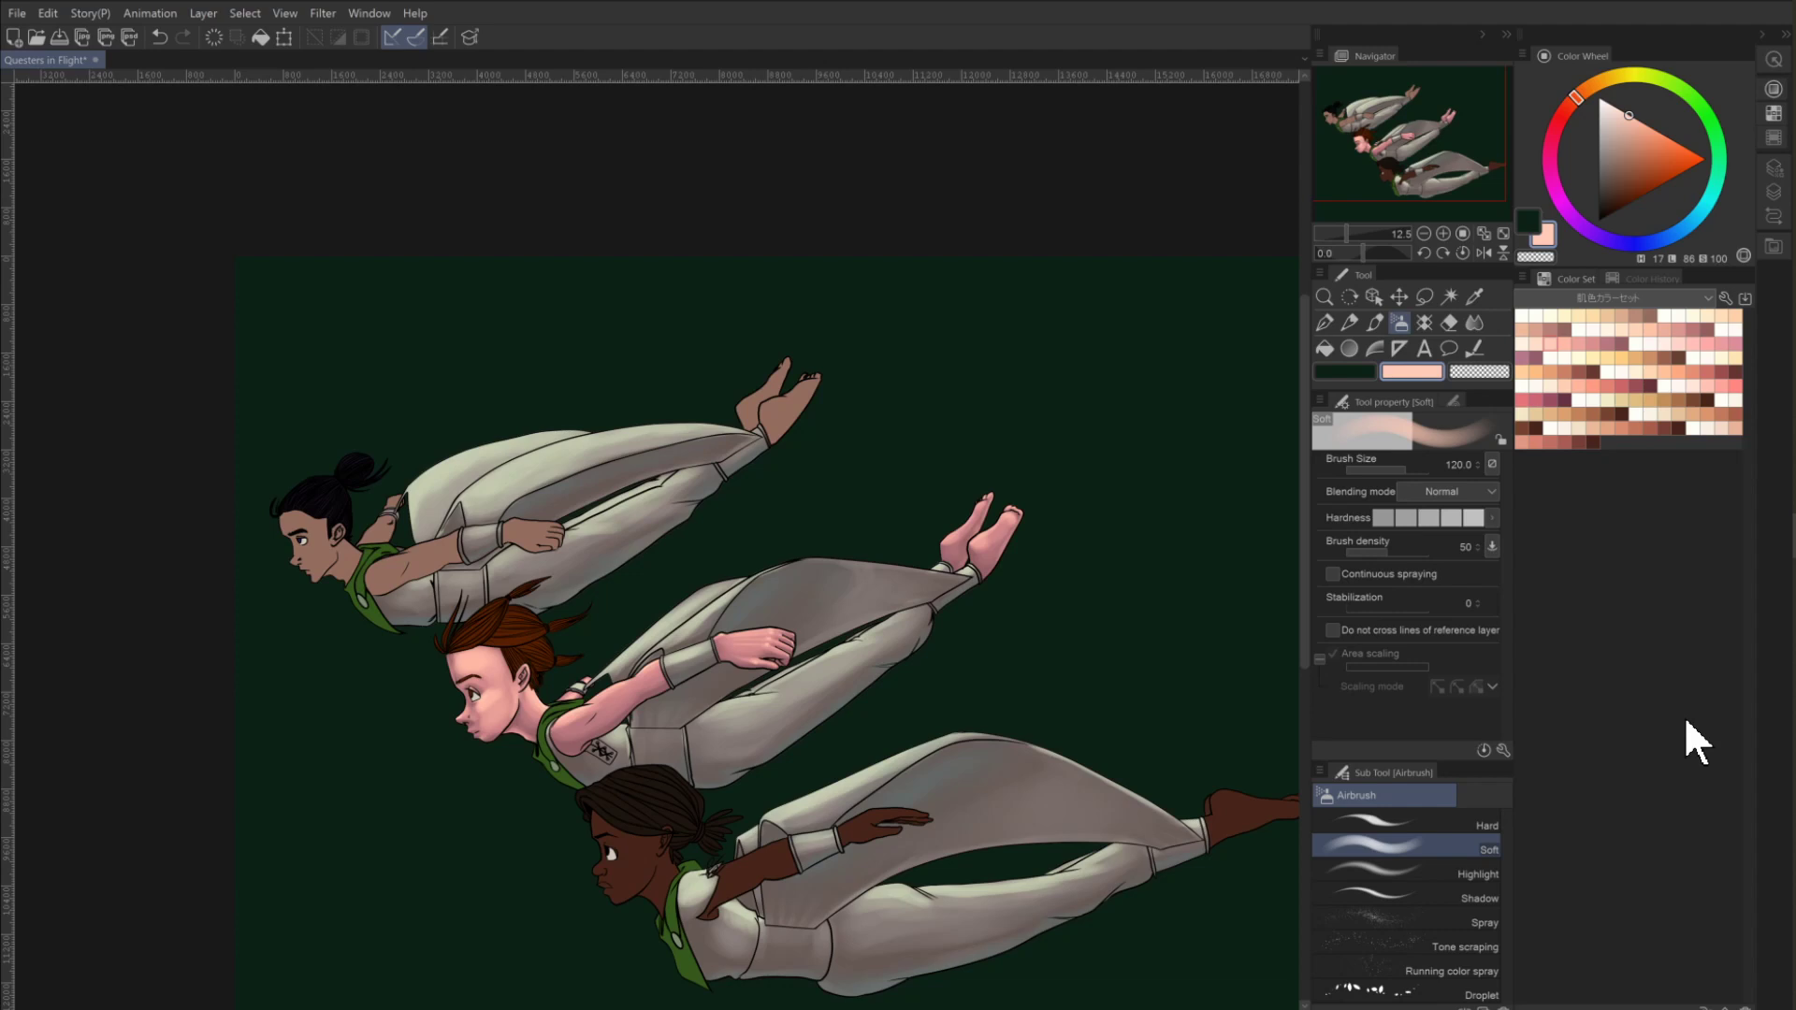
left_click(1443, 233)
left_click_drag(1117, 829, 762, 342)
left_click_drag(558, 519, 469, 707)
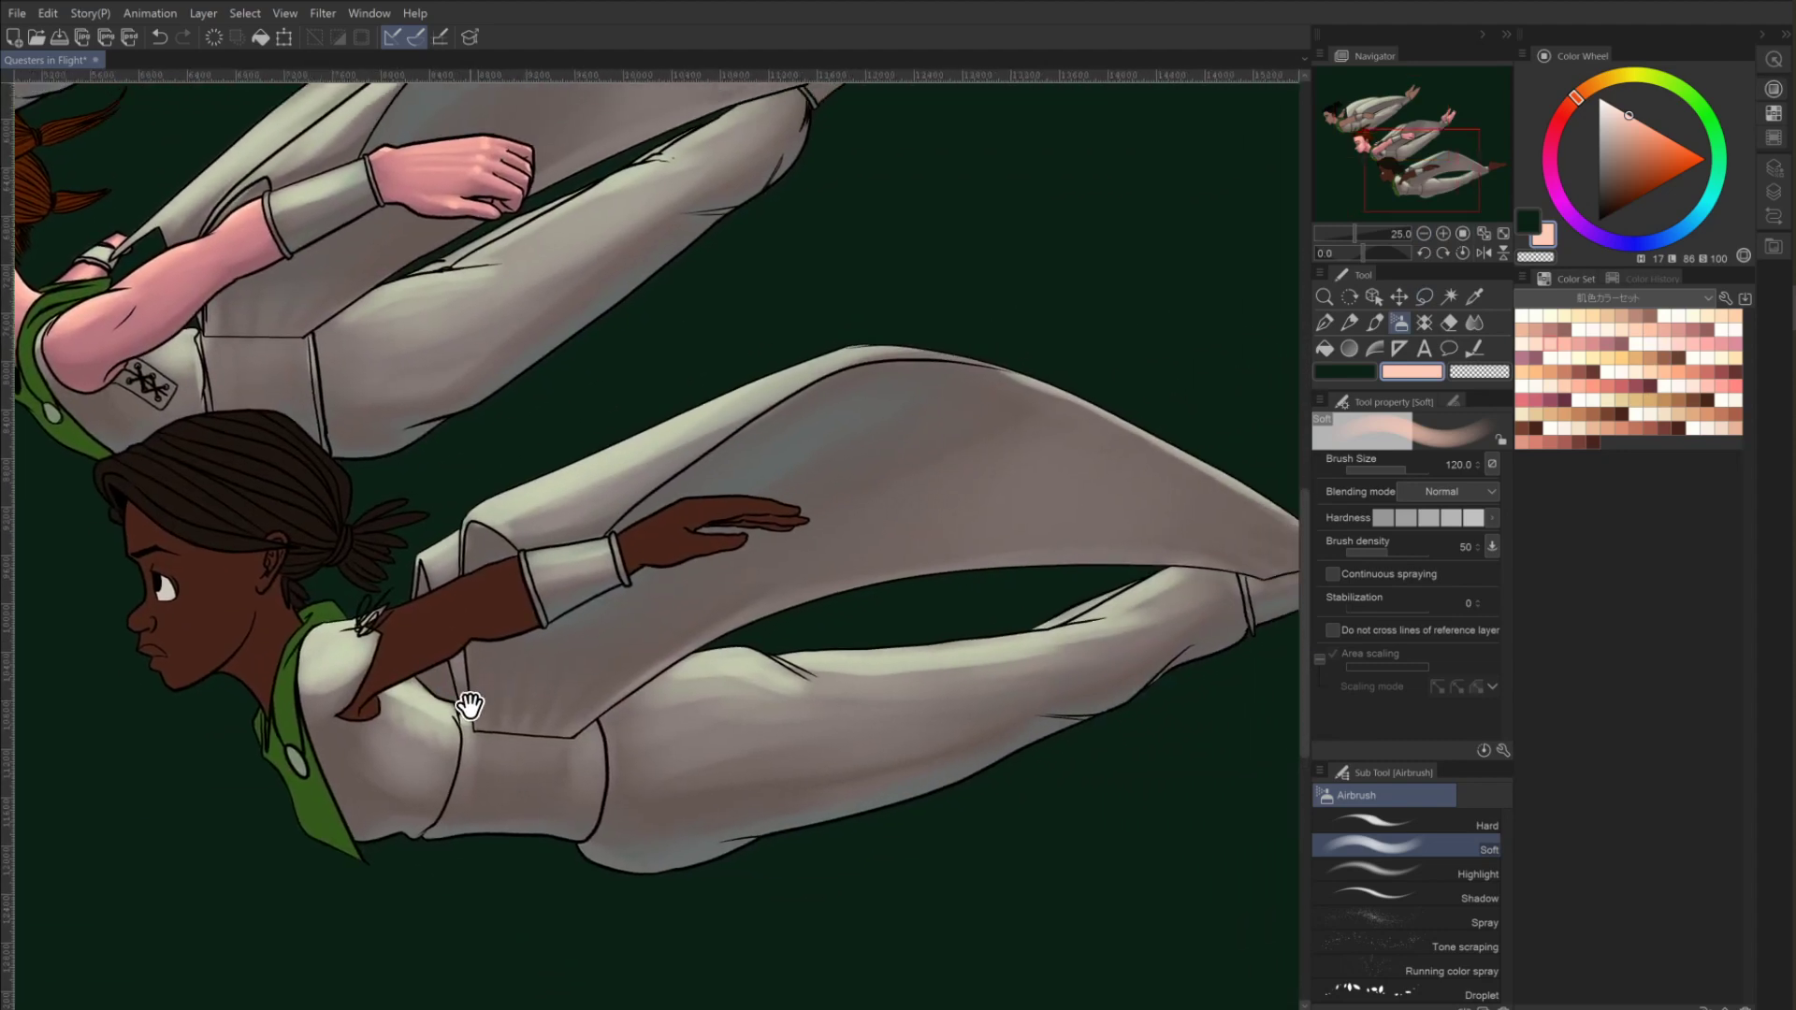
left_click(1423, 233)
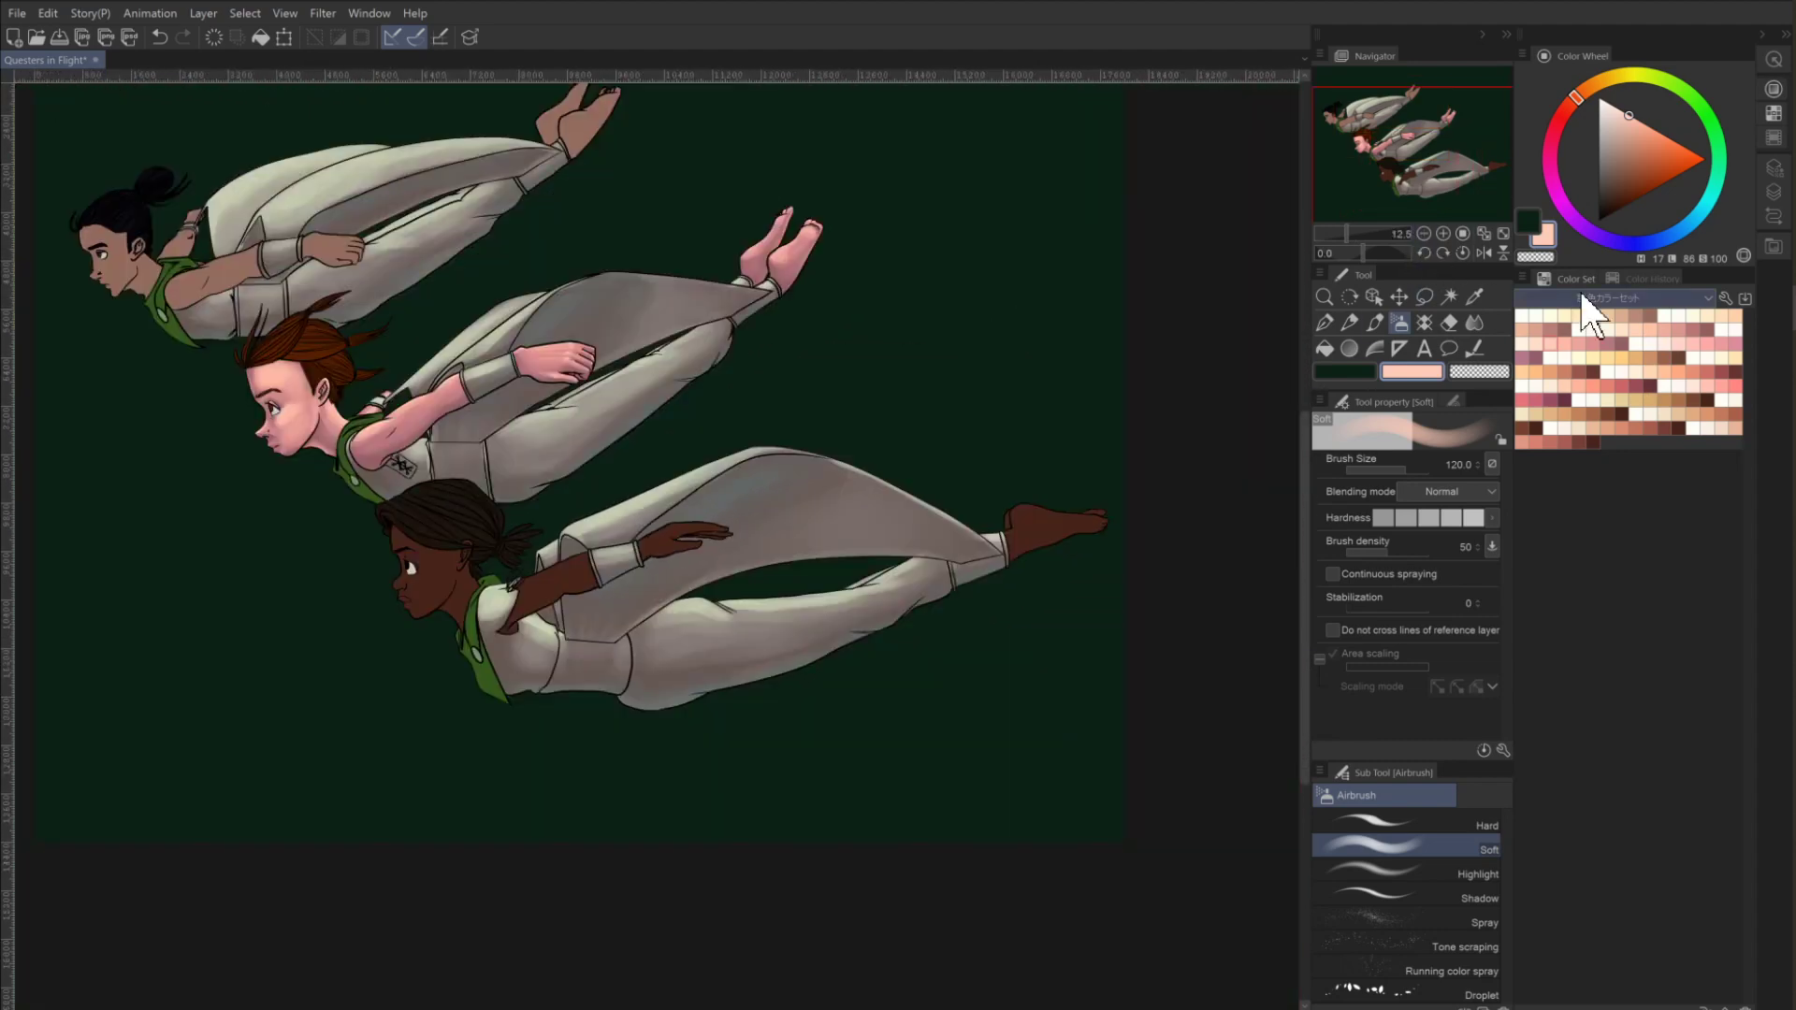
Make the flats layer active and switch to Auto select with selection for referred layers.
left_click(1772, 193)
left_click(1590, 539)
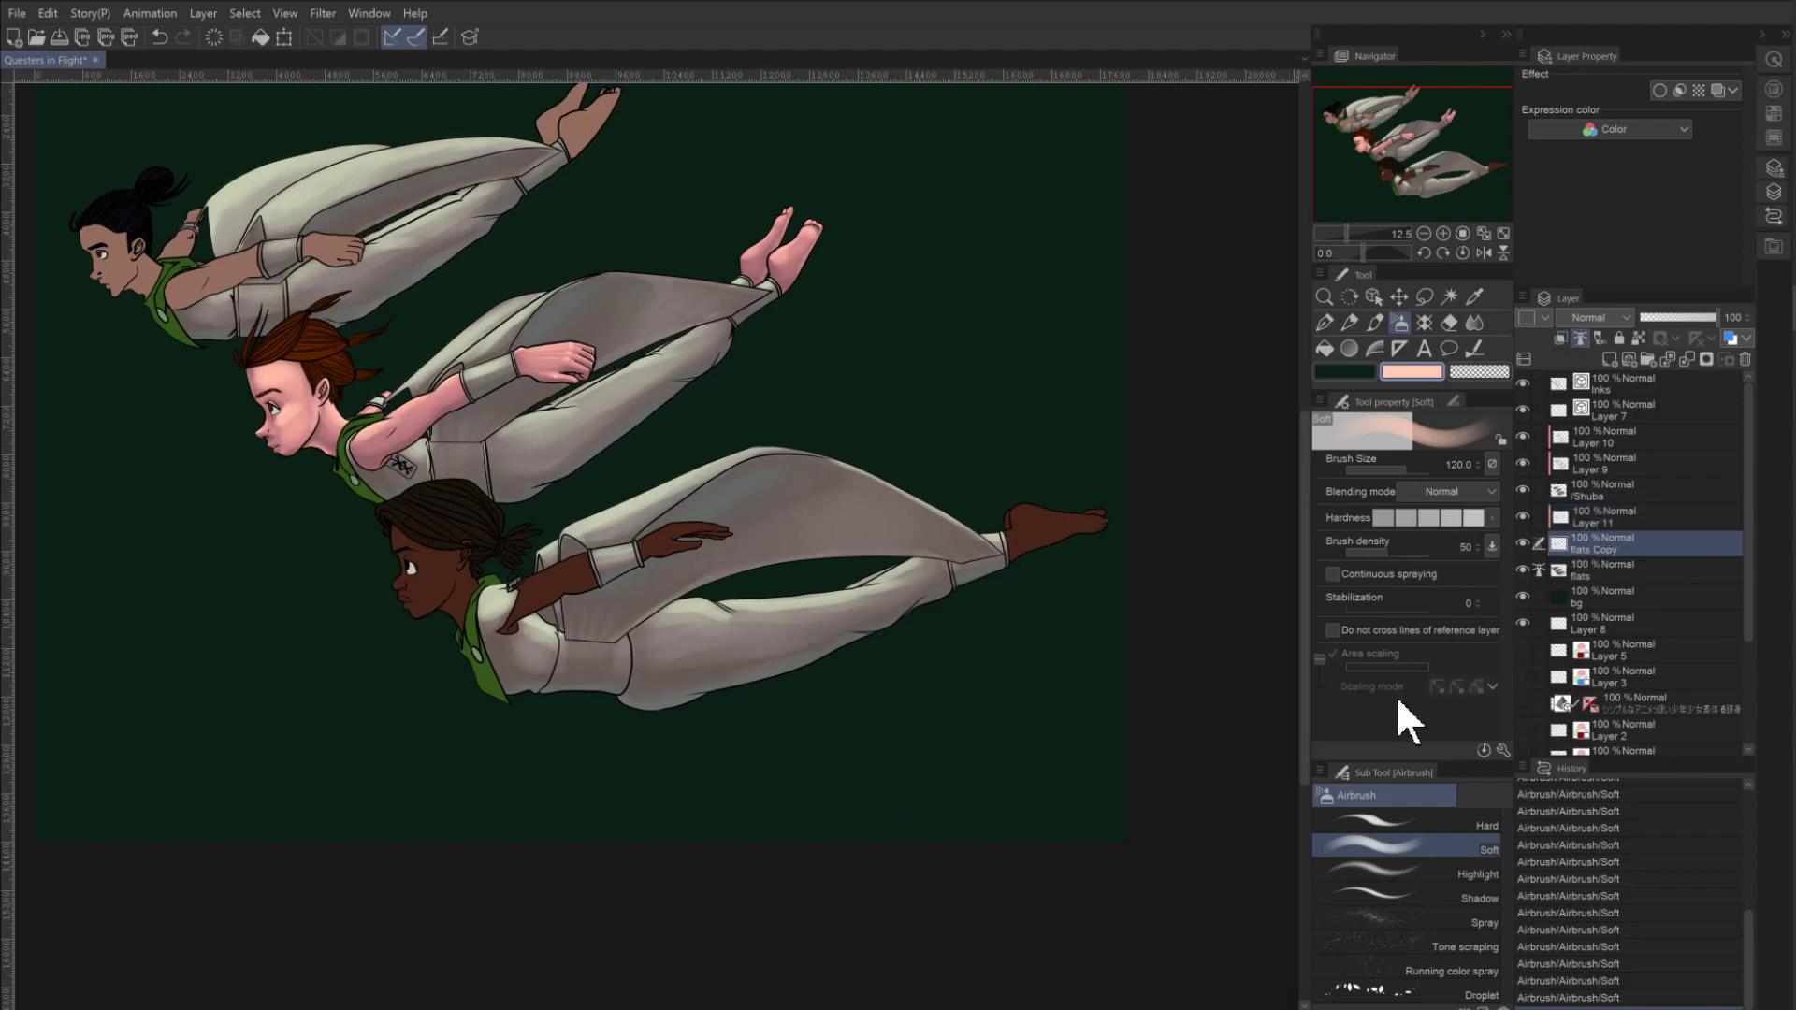
left_click(1581, 566)
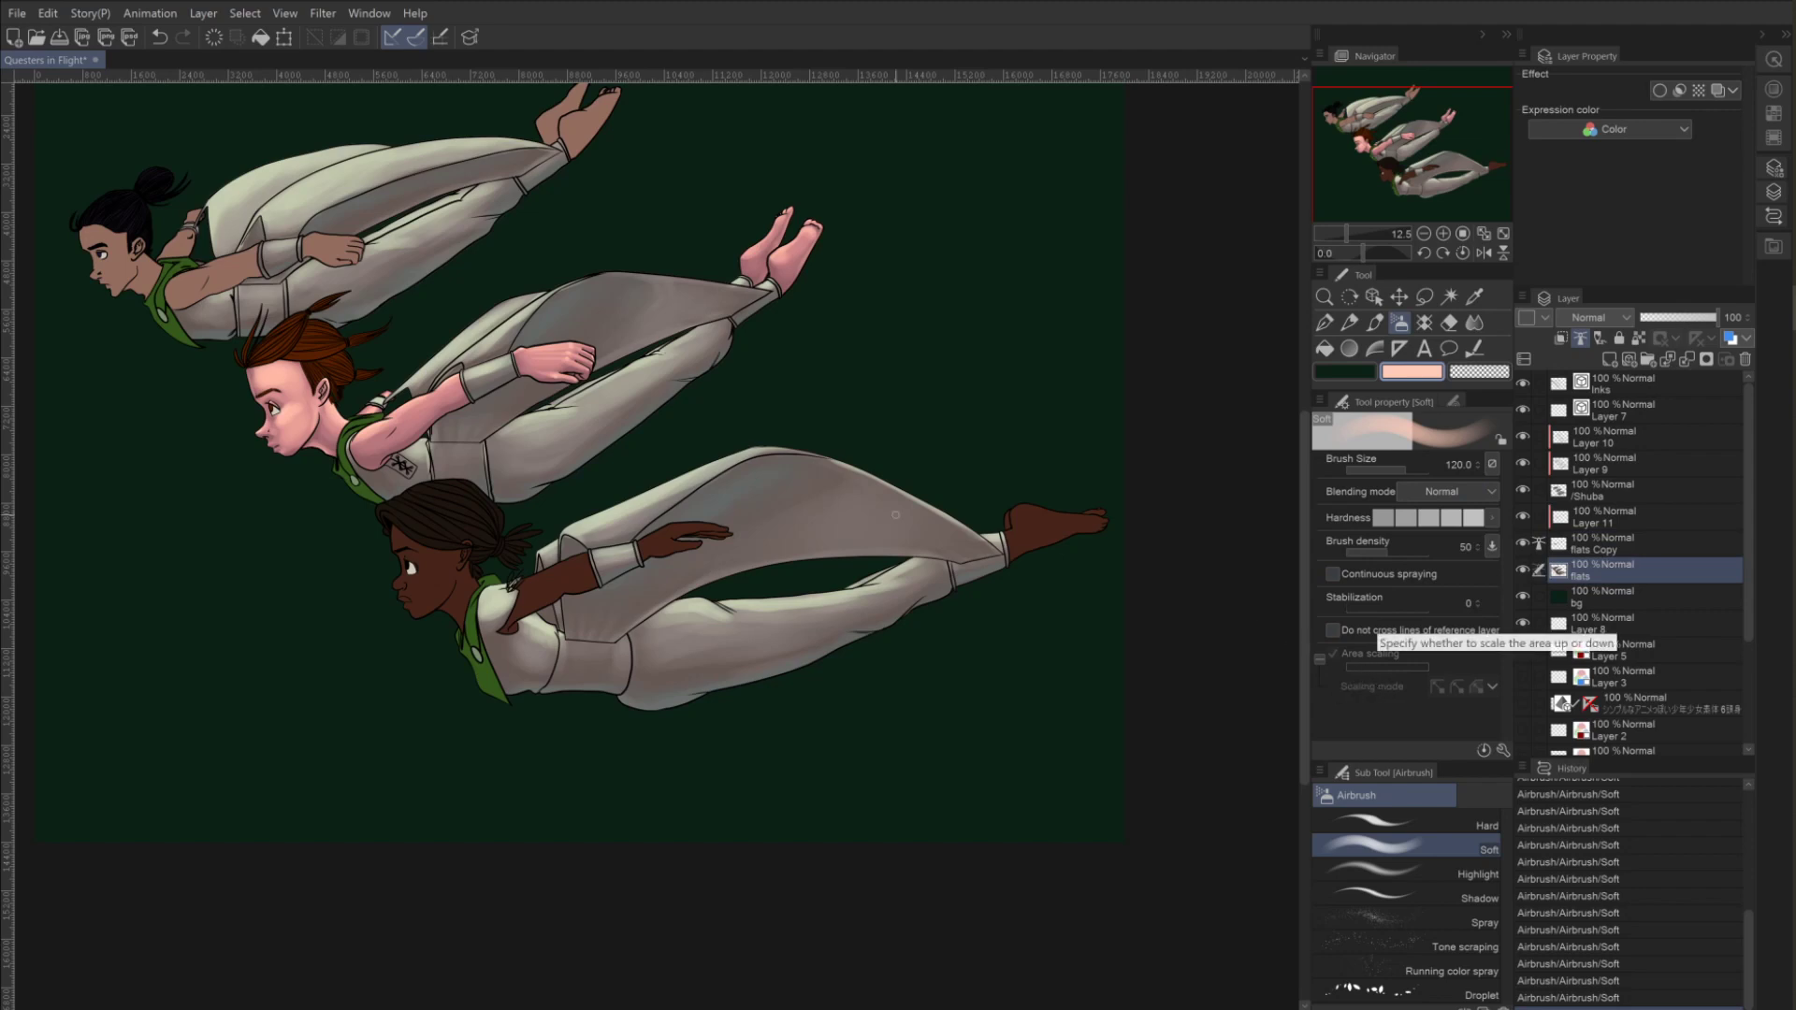
left_click(1447, 297)
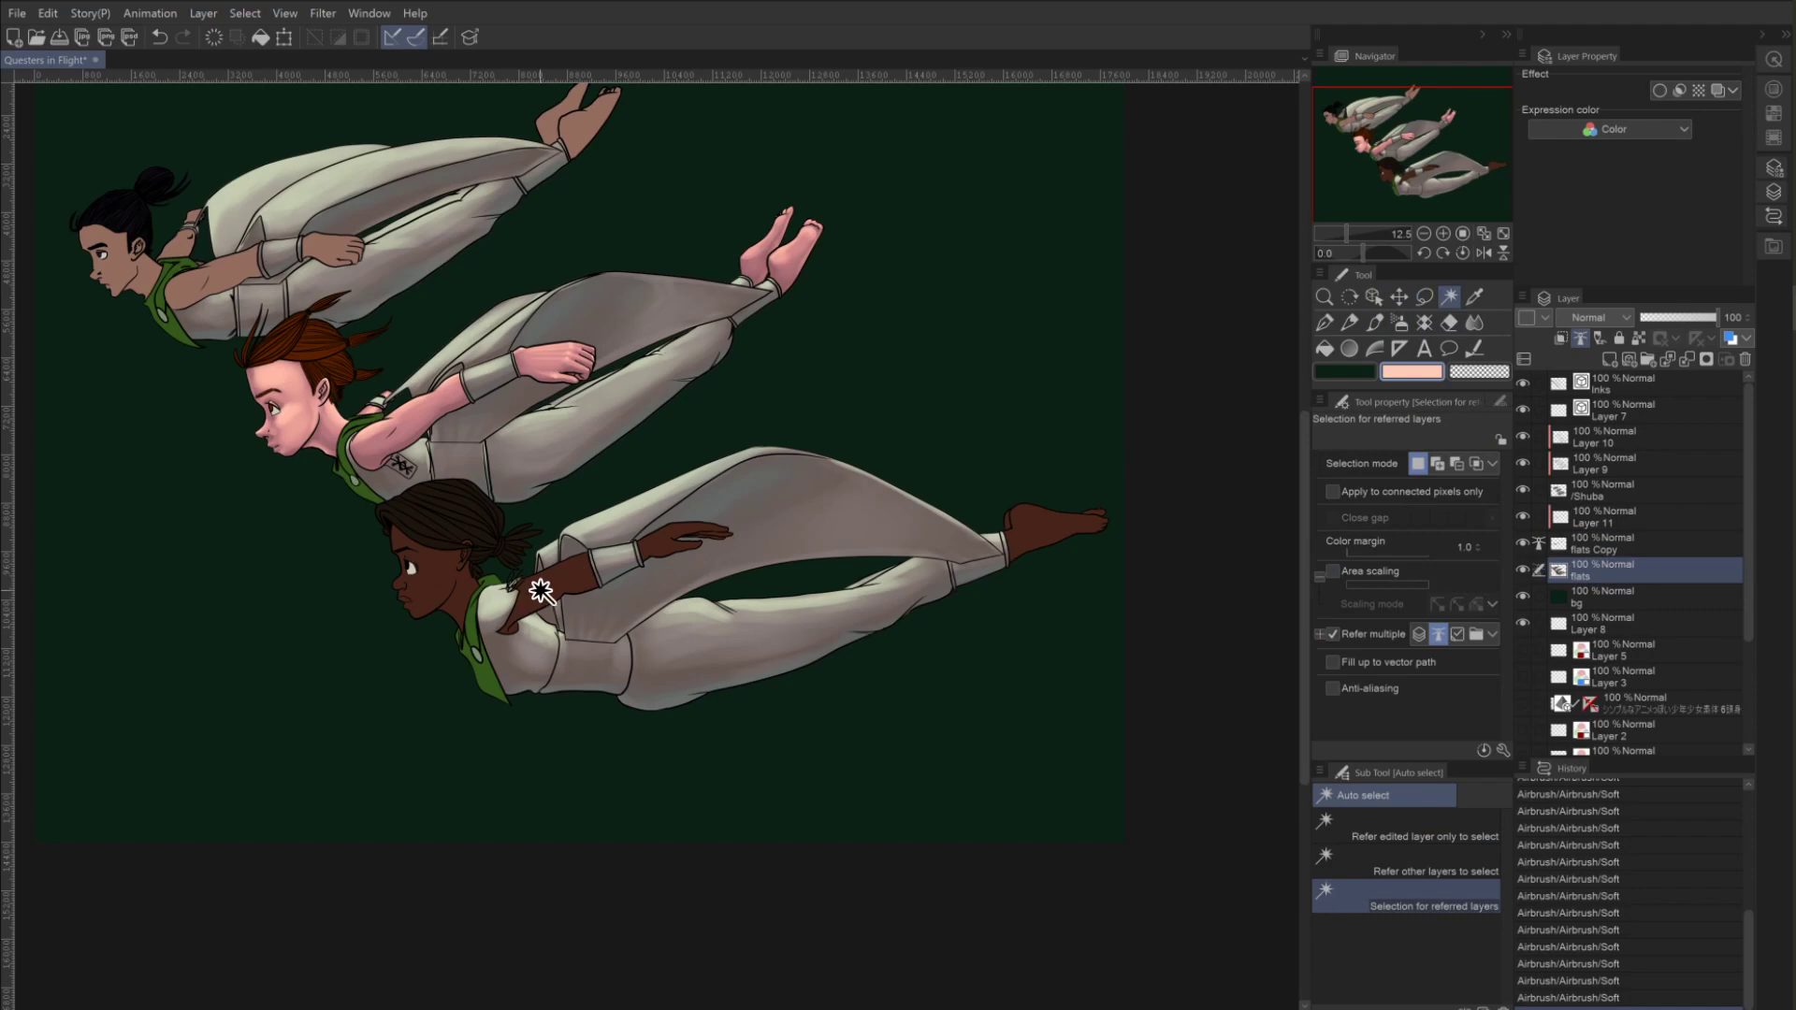
Remove the flats Copy layer's reference setting and add a new raster layer directly above the flats layer.
left_click(449, 688)
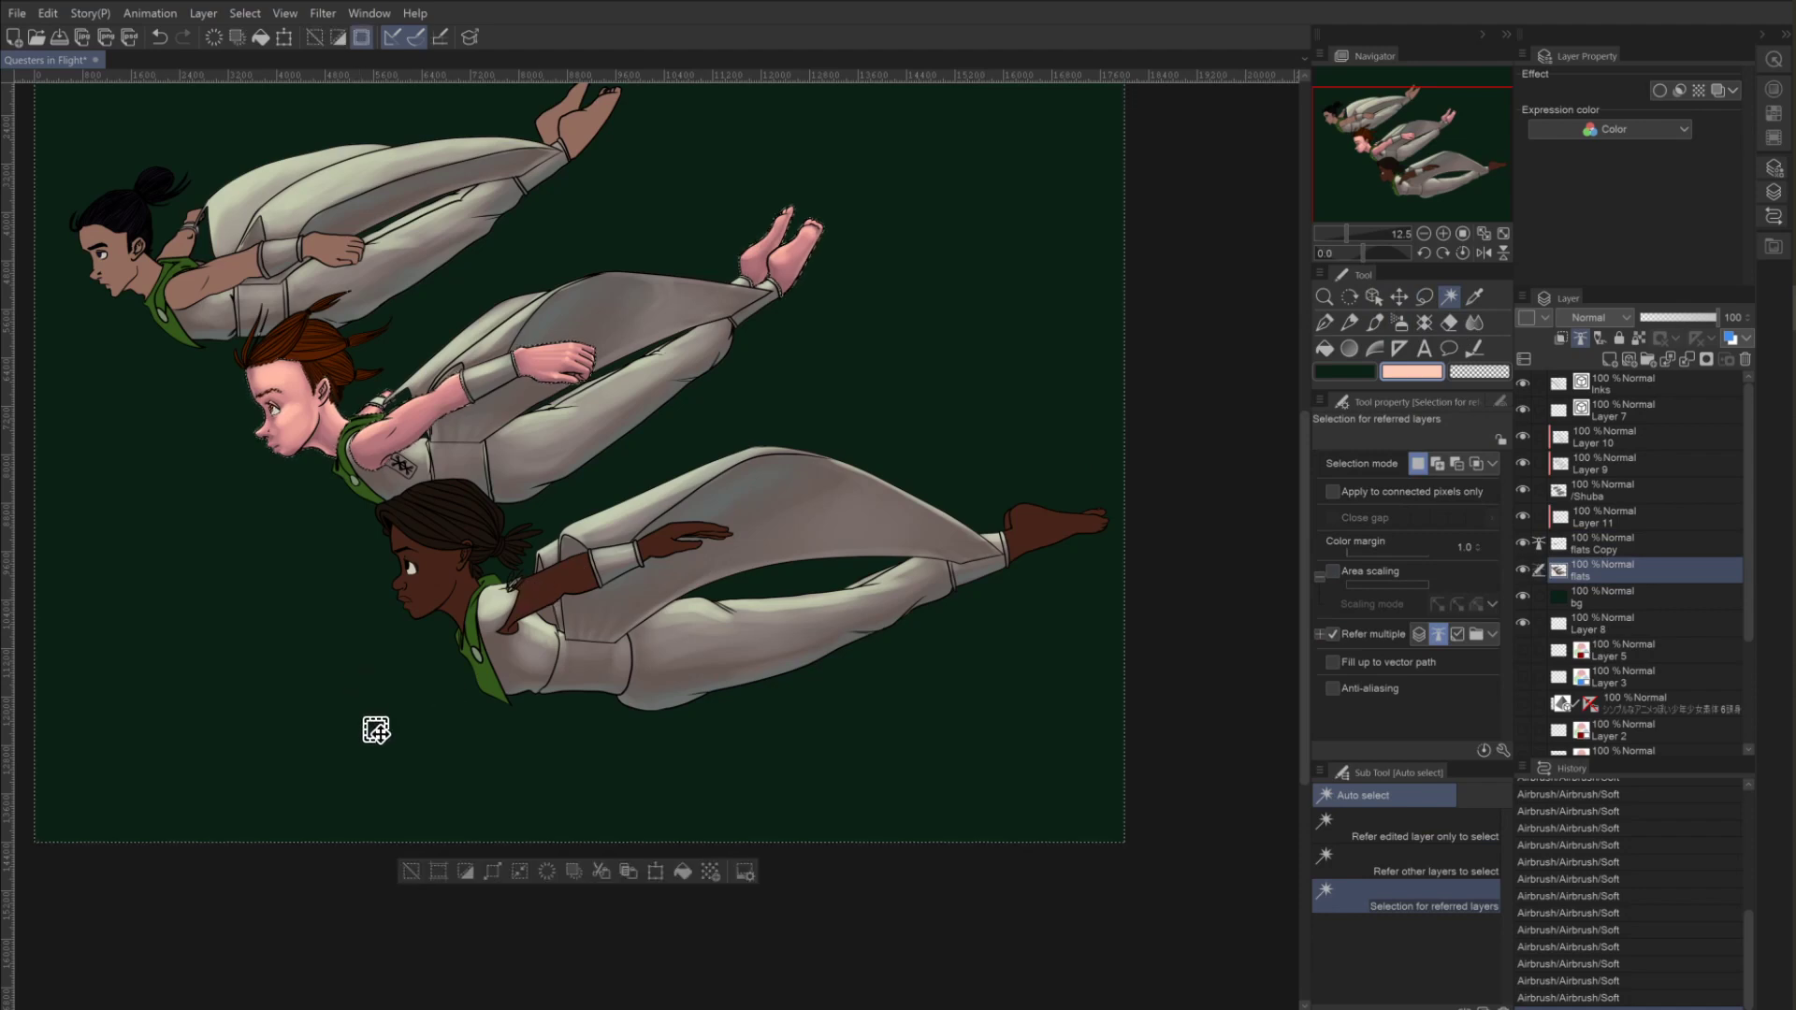
left_click(412, 871)
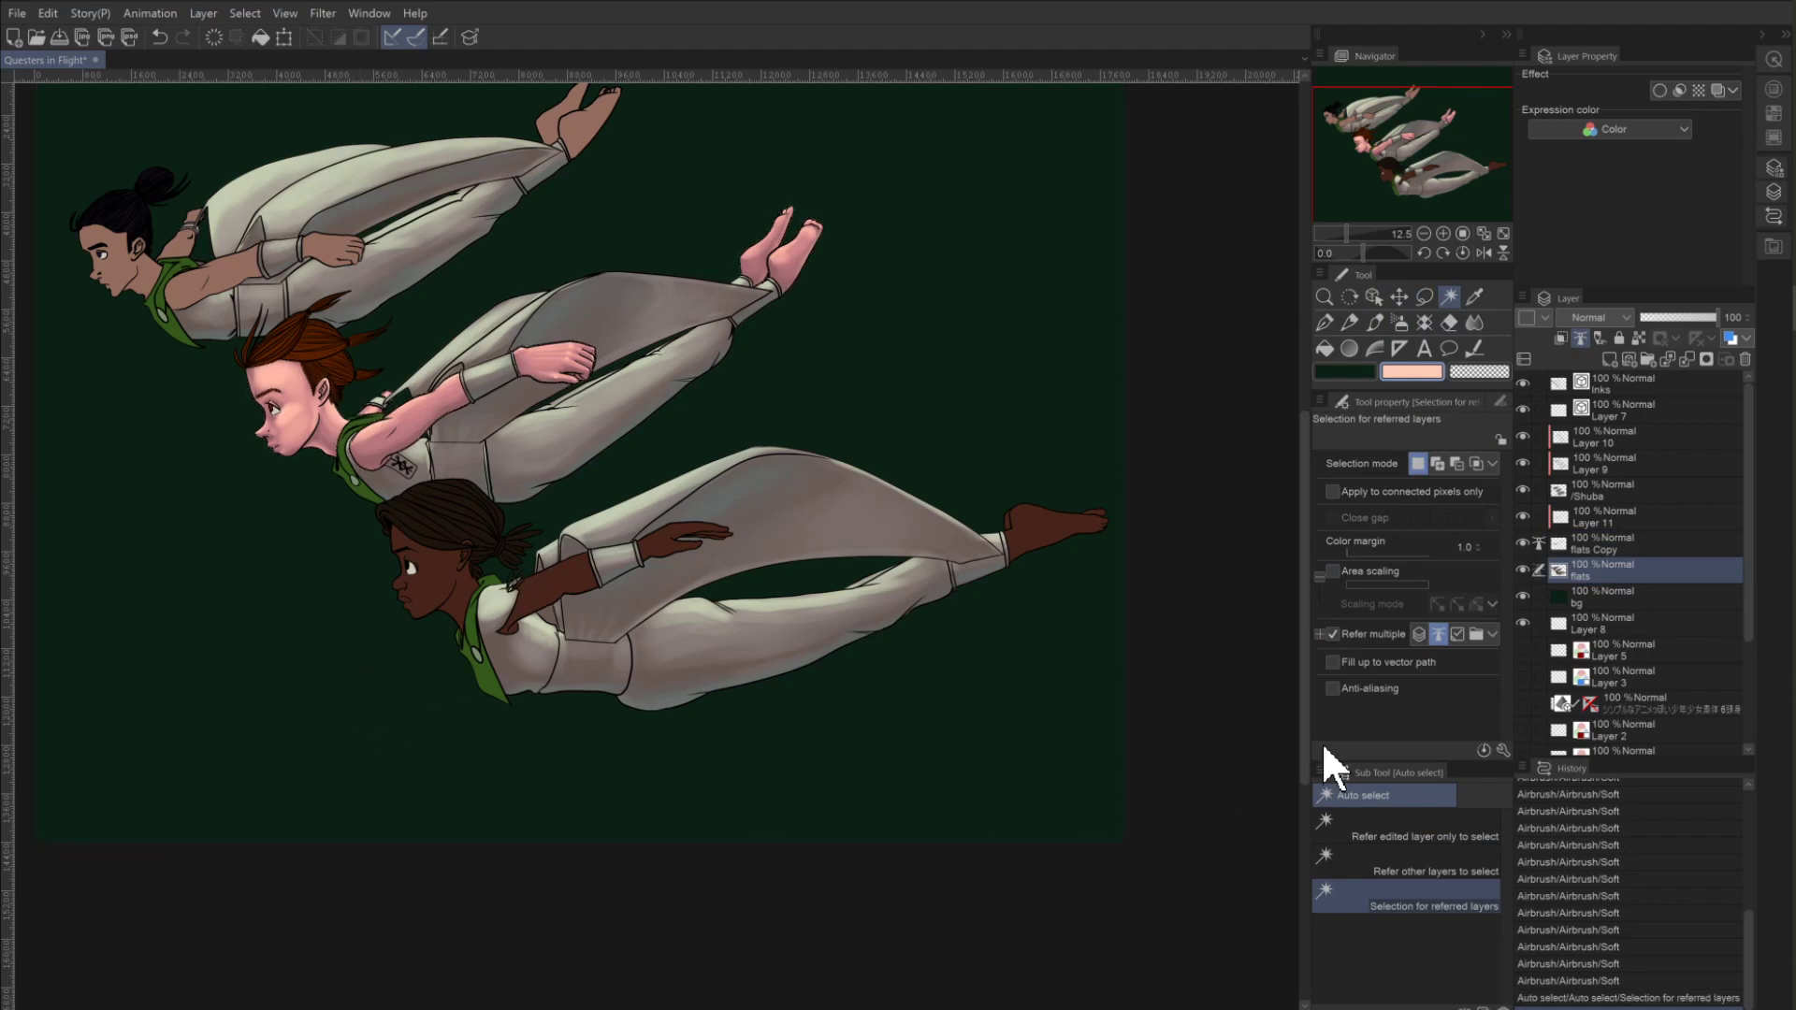
left_click(1539, 542)
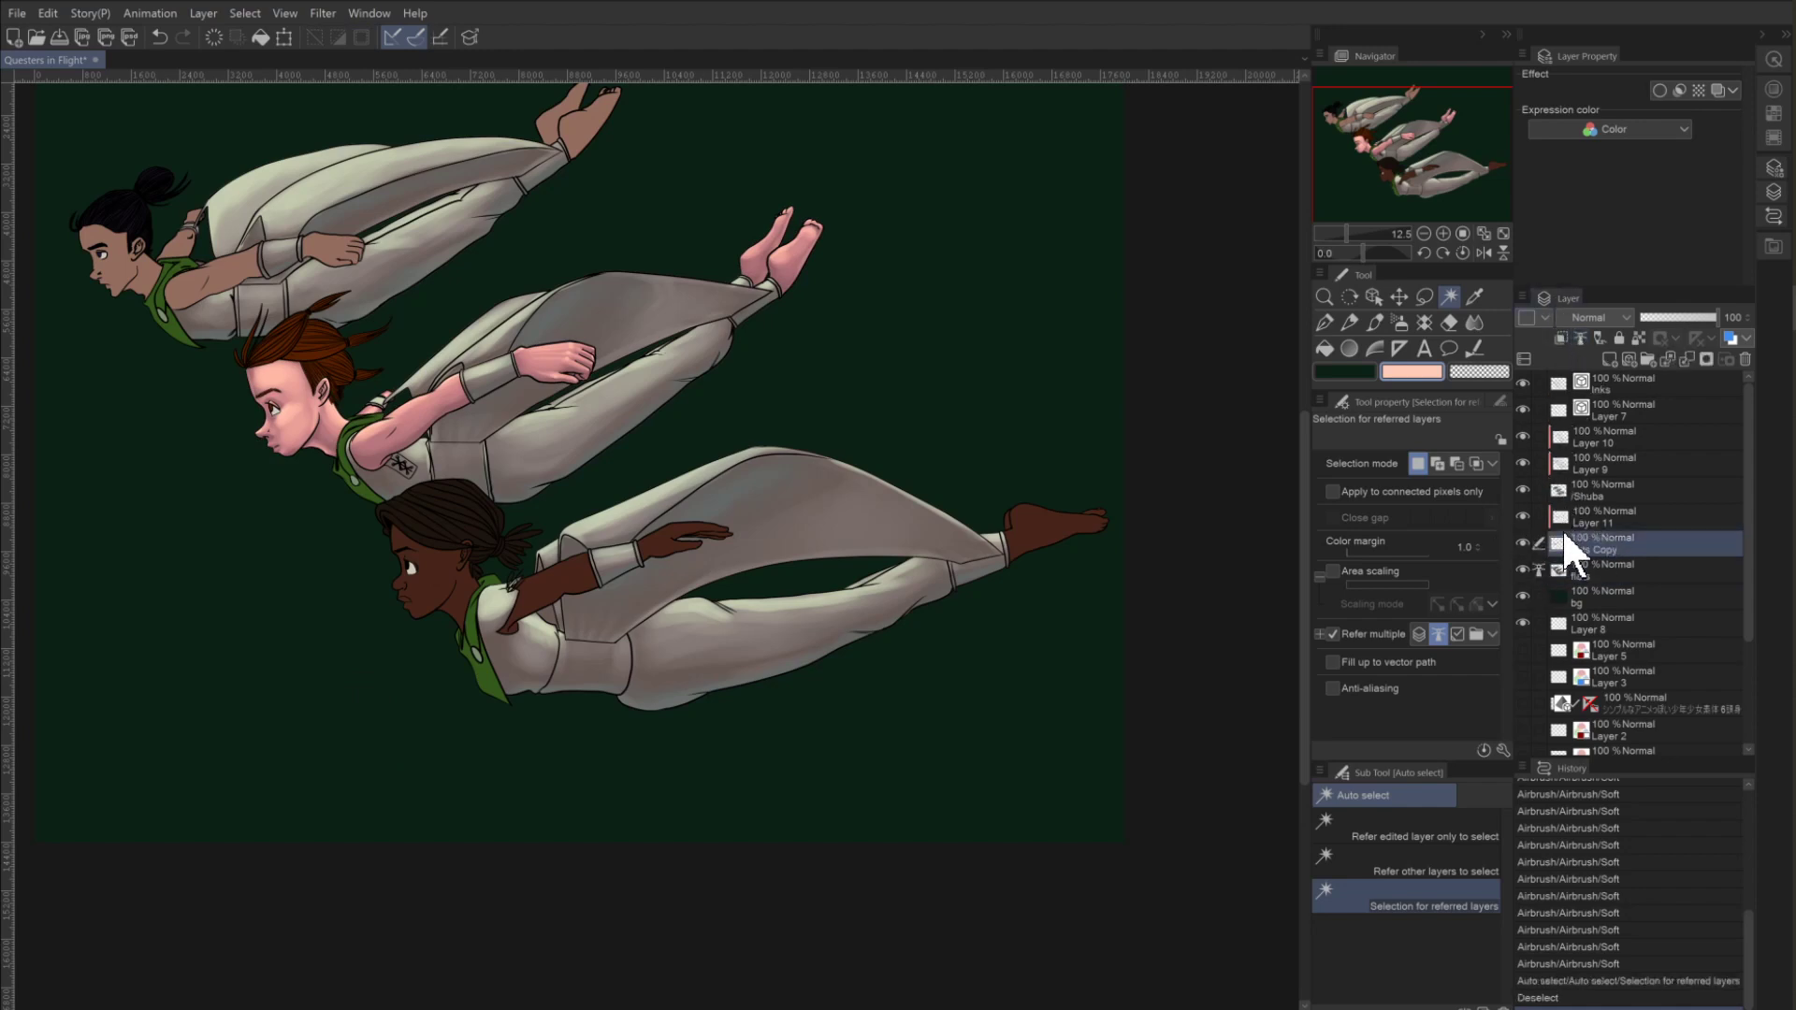
left_click(1536, 568)
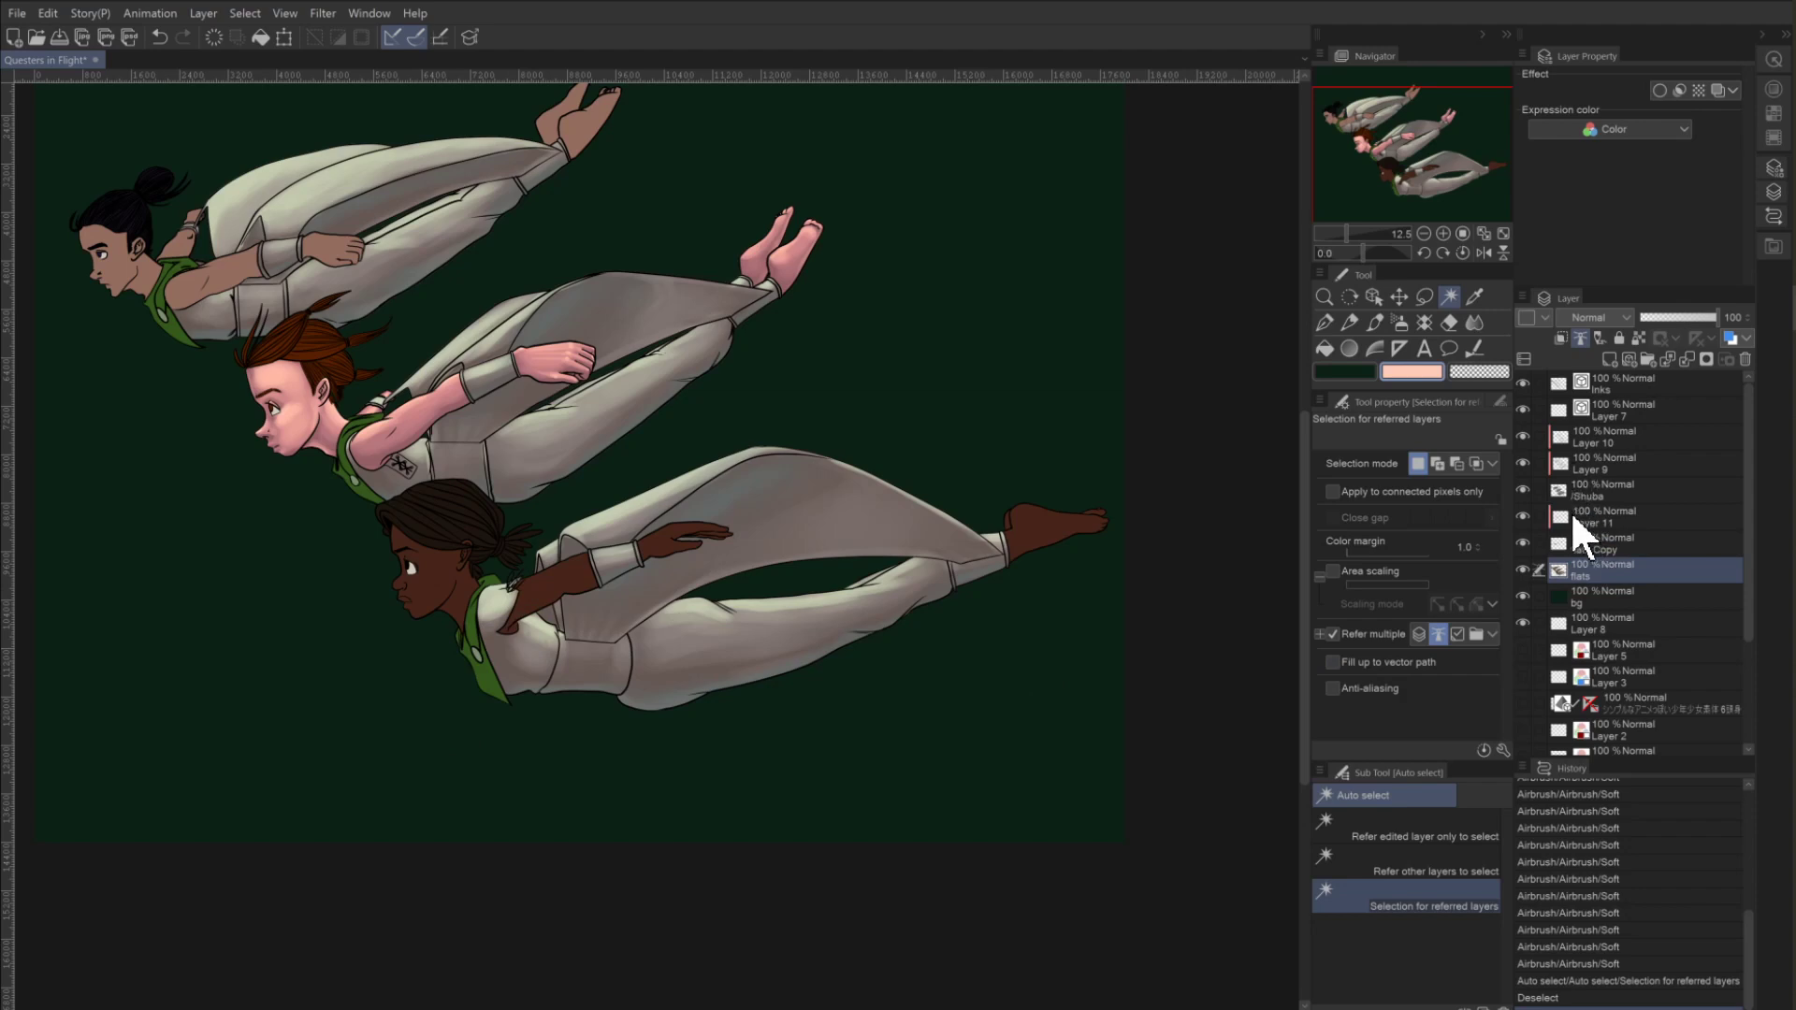
left_click(1580, 338)
left_click(1609, 359)
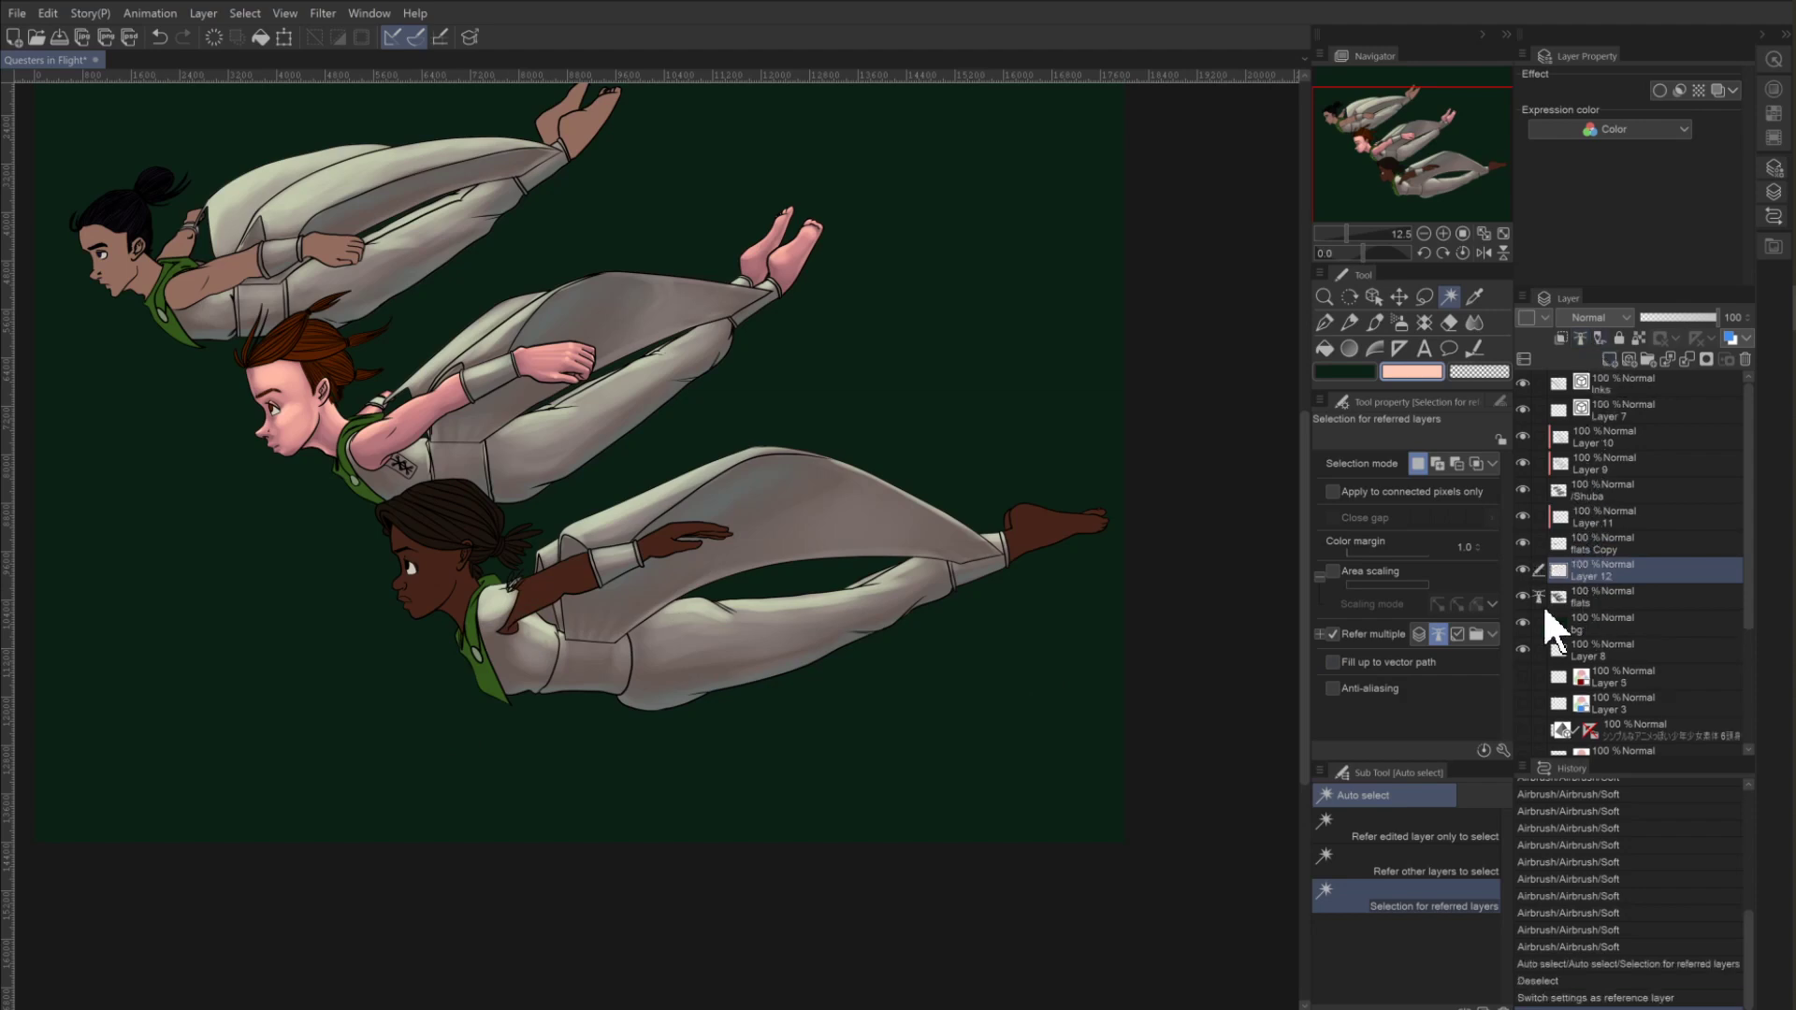
Auto-select the lowest figure's dark brown skin and copy it from the flats layer onto its own layer.
left_click(549, 636)
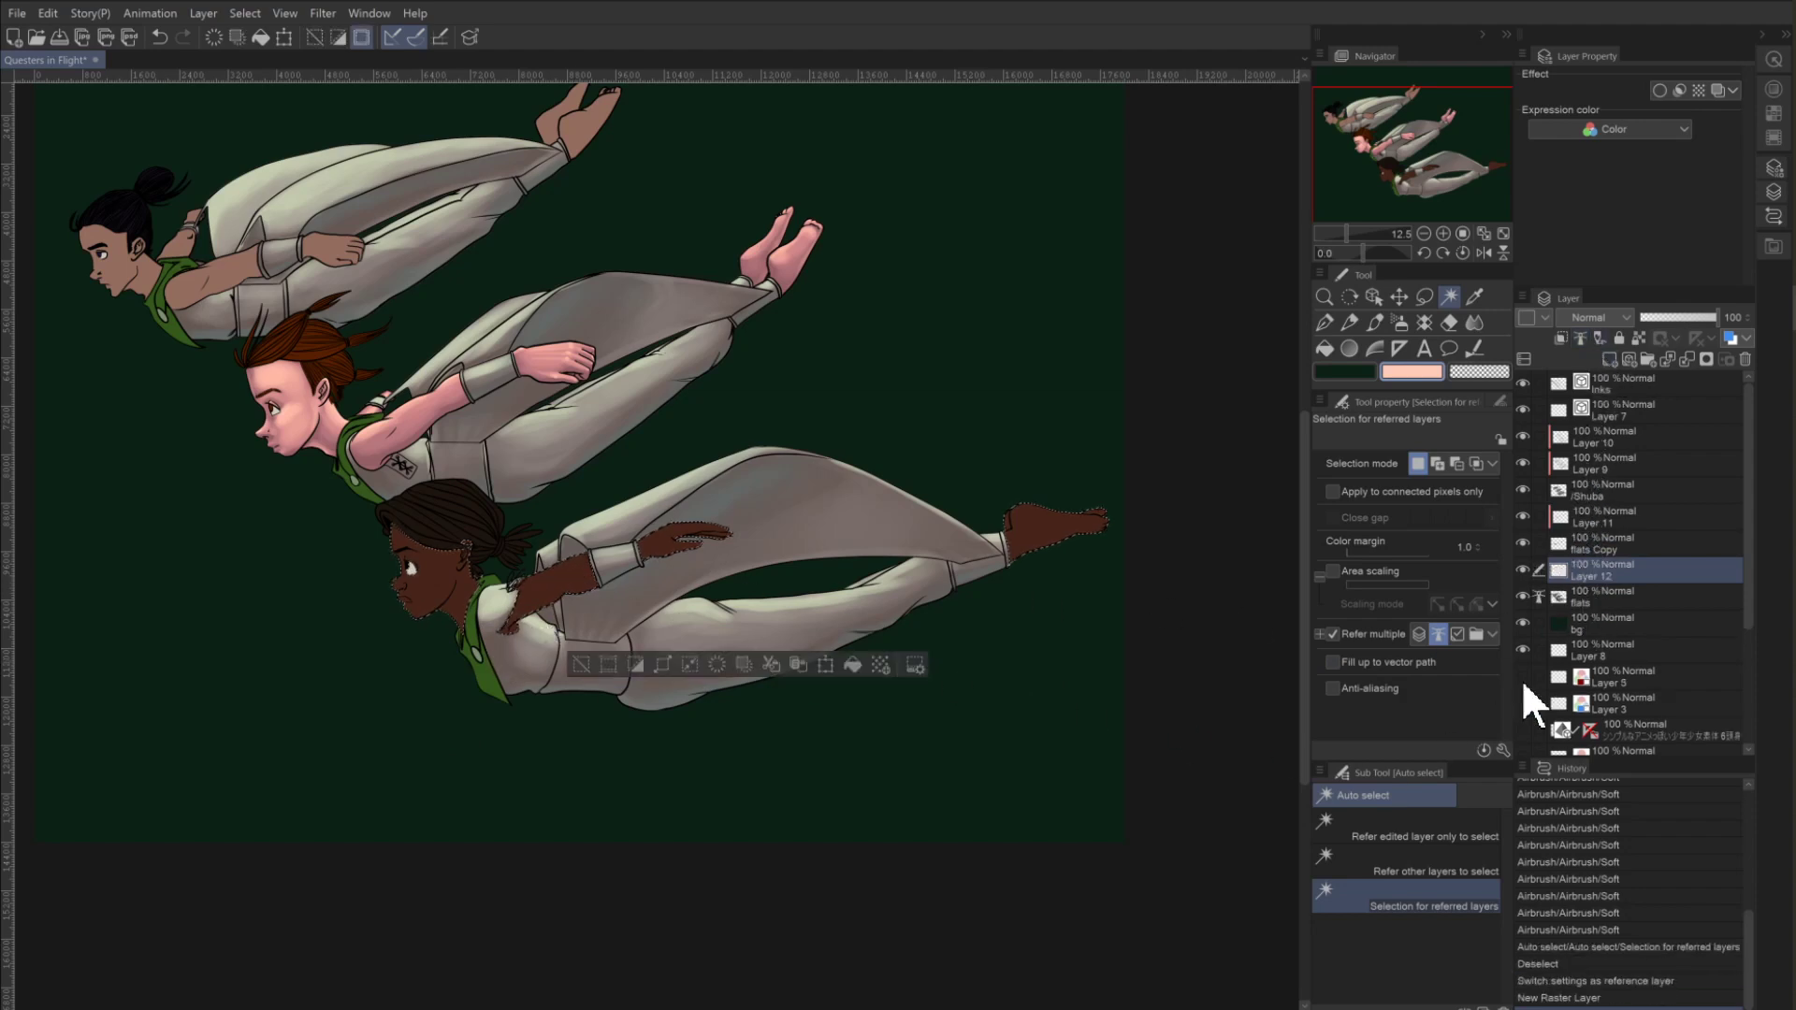
left_click(1597, 595)
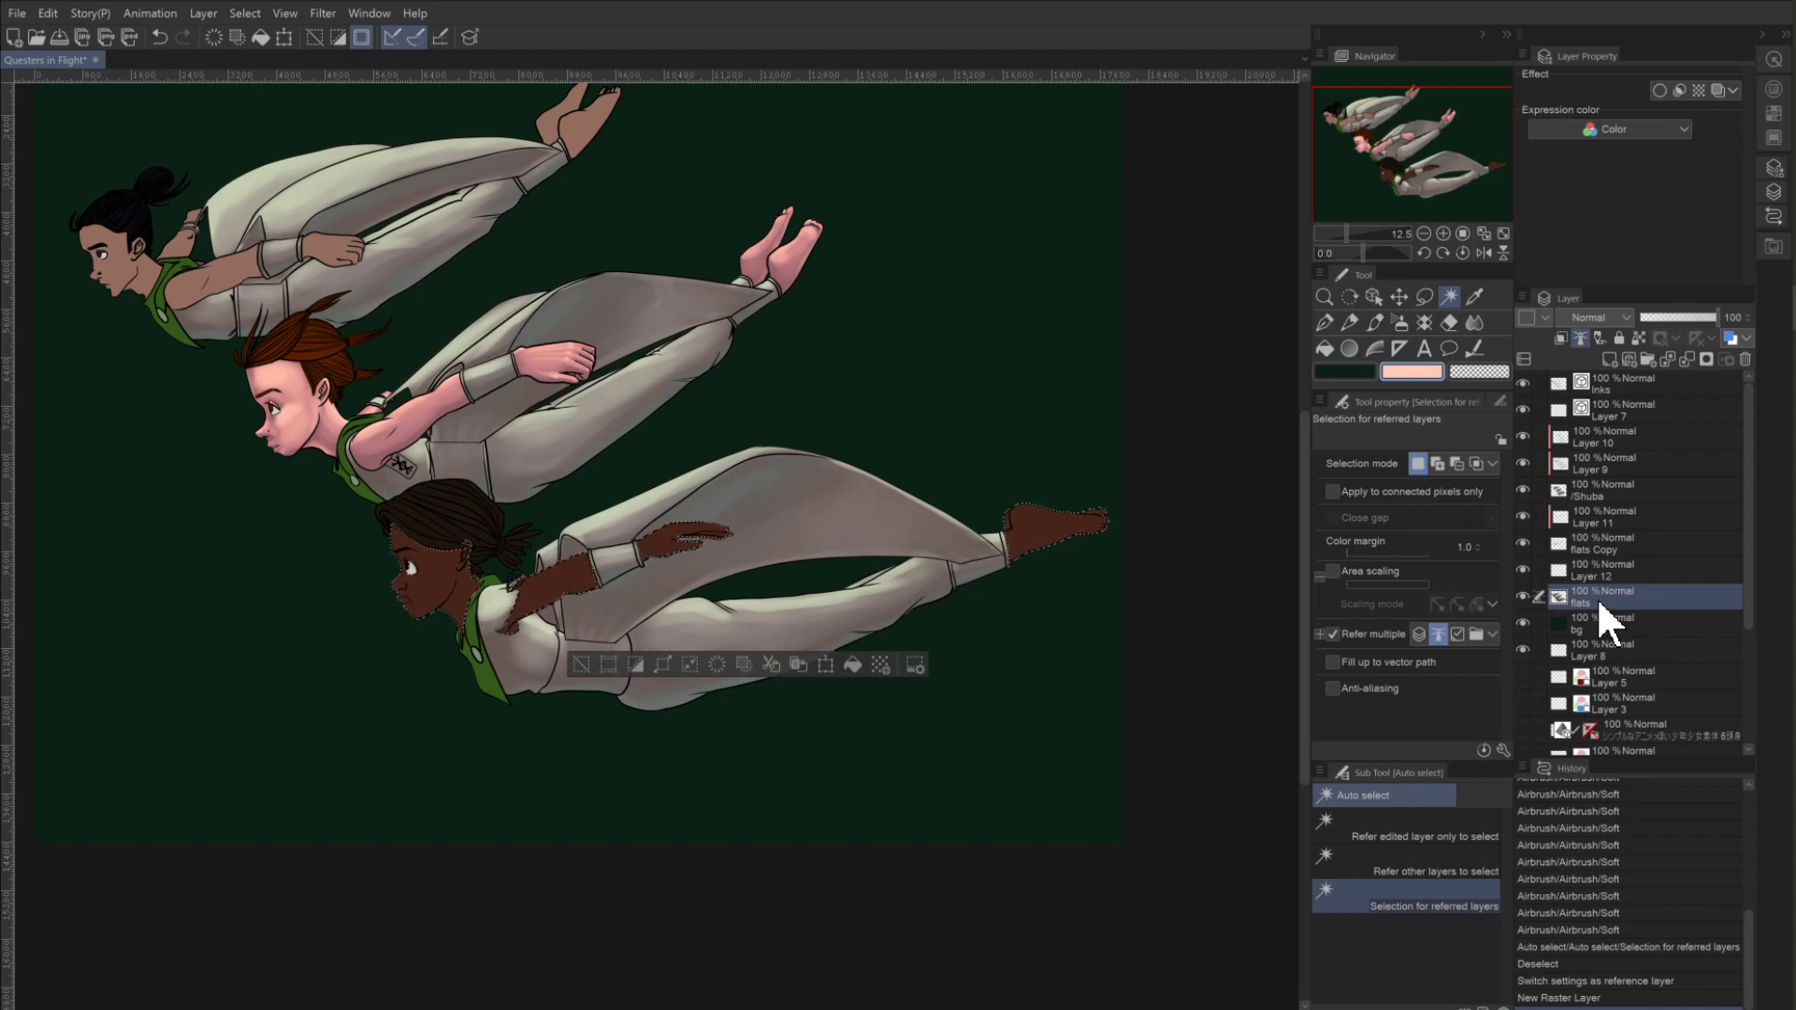
key("ctrl+c")
key("ctrl+v")
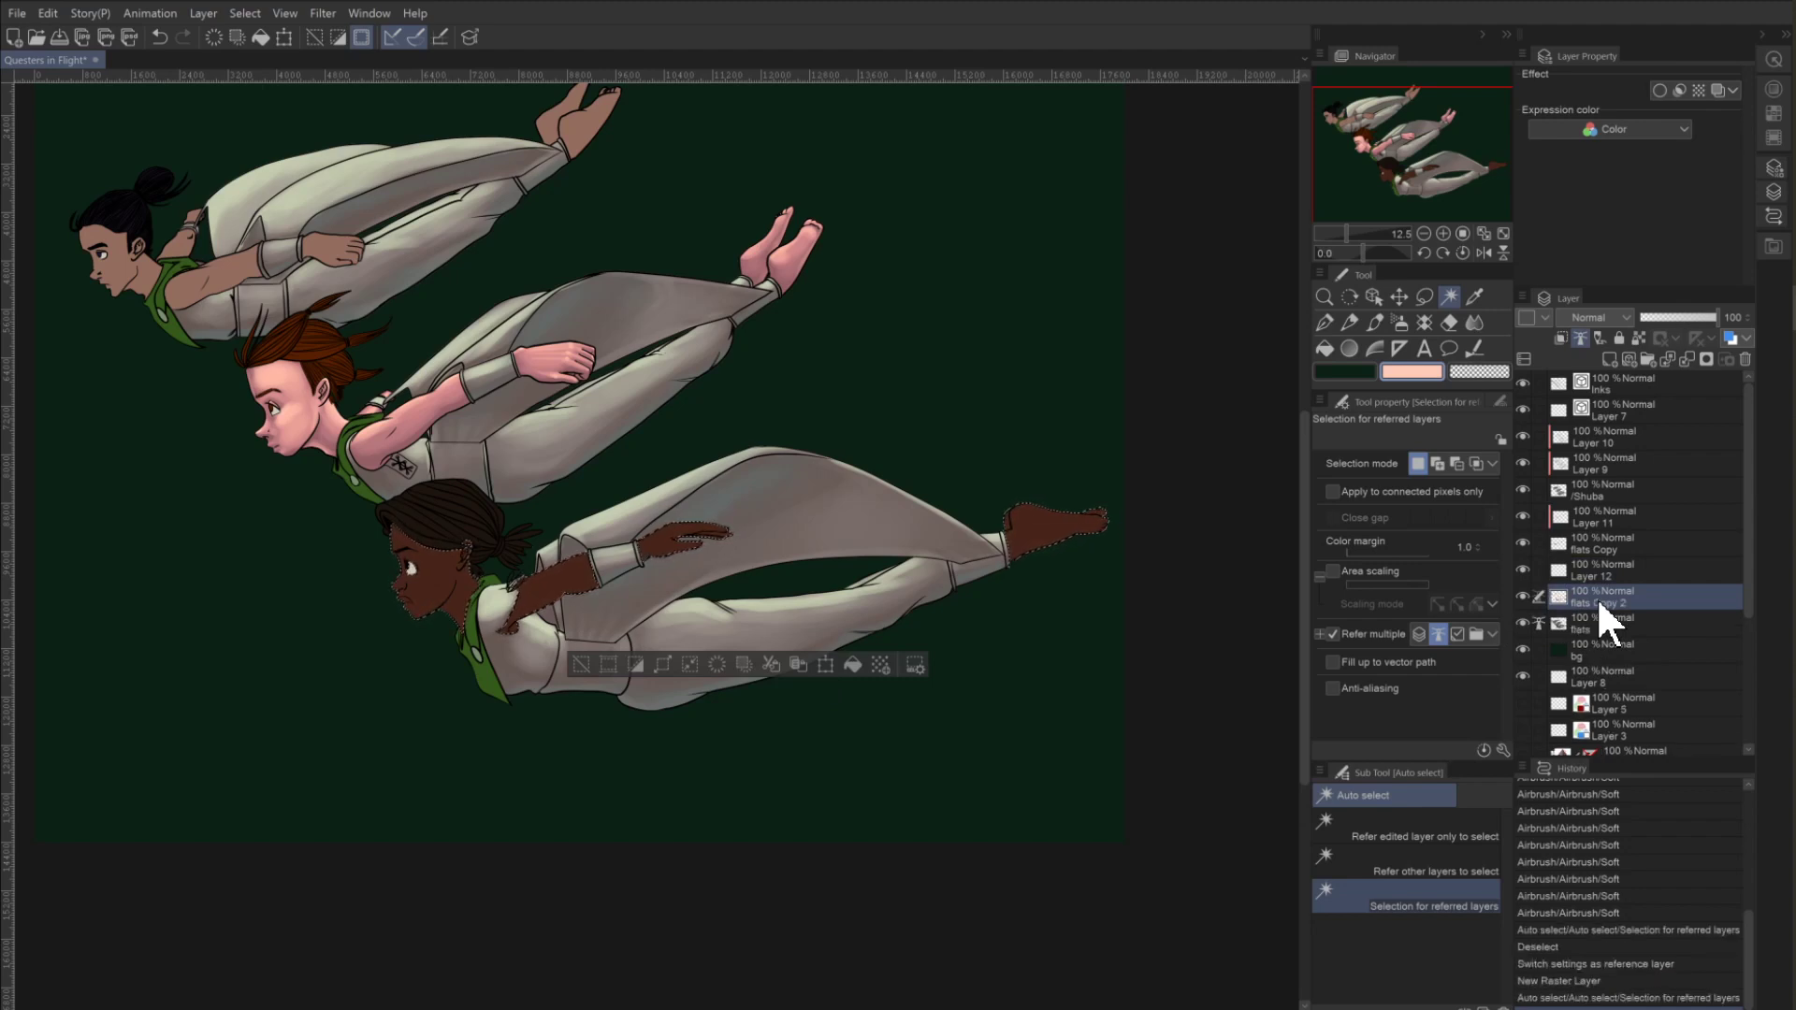
Clip the new raster layer to the pasted skin layer below it and clear the selection.
left_click(1590, 576)
left_click(1561, 338)
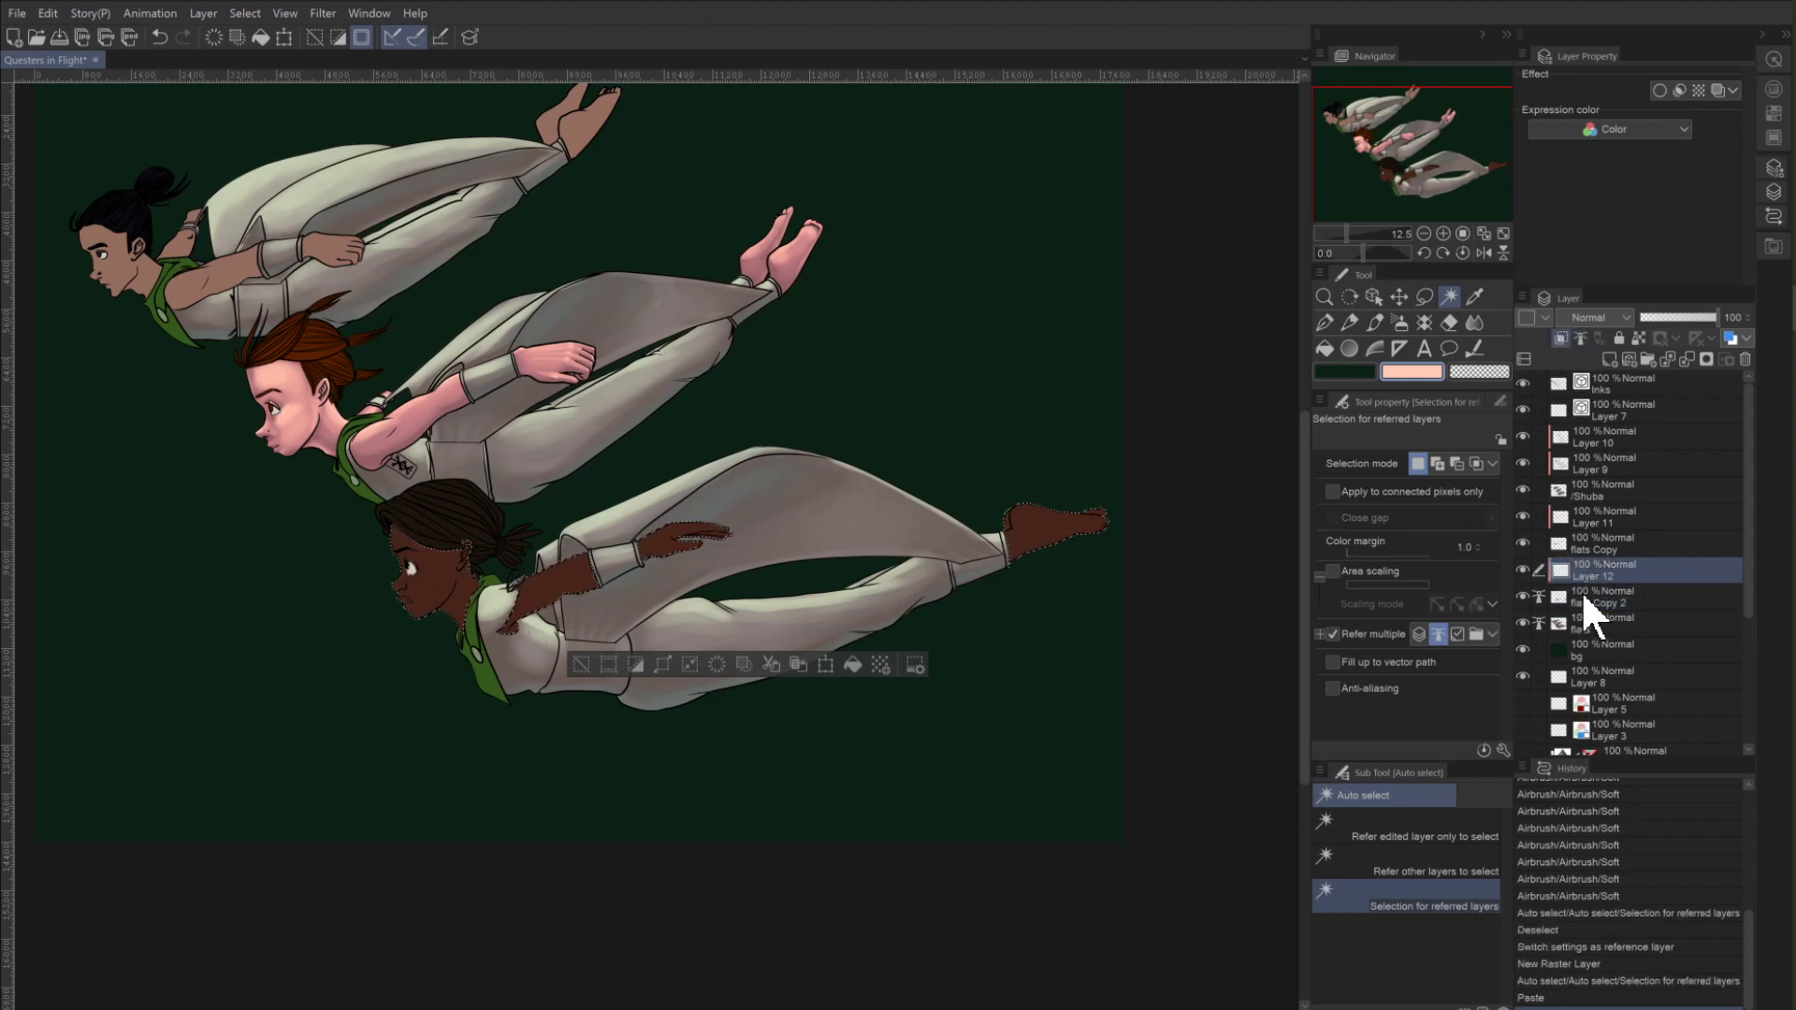
left_click(1581, 595)
left_click(1581, 567)
left_click(579, 664)
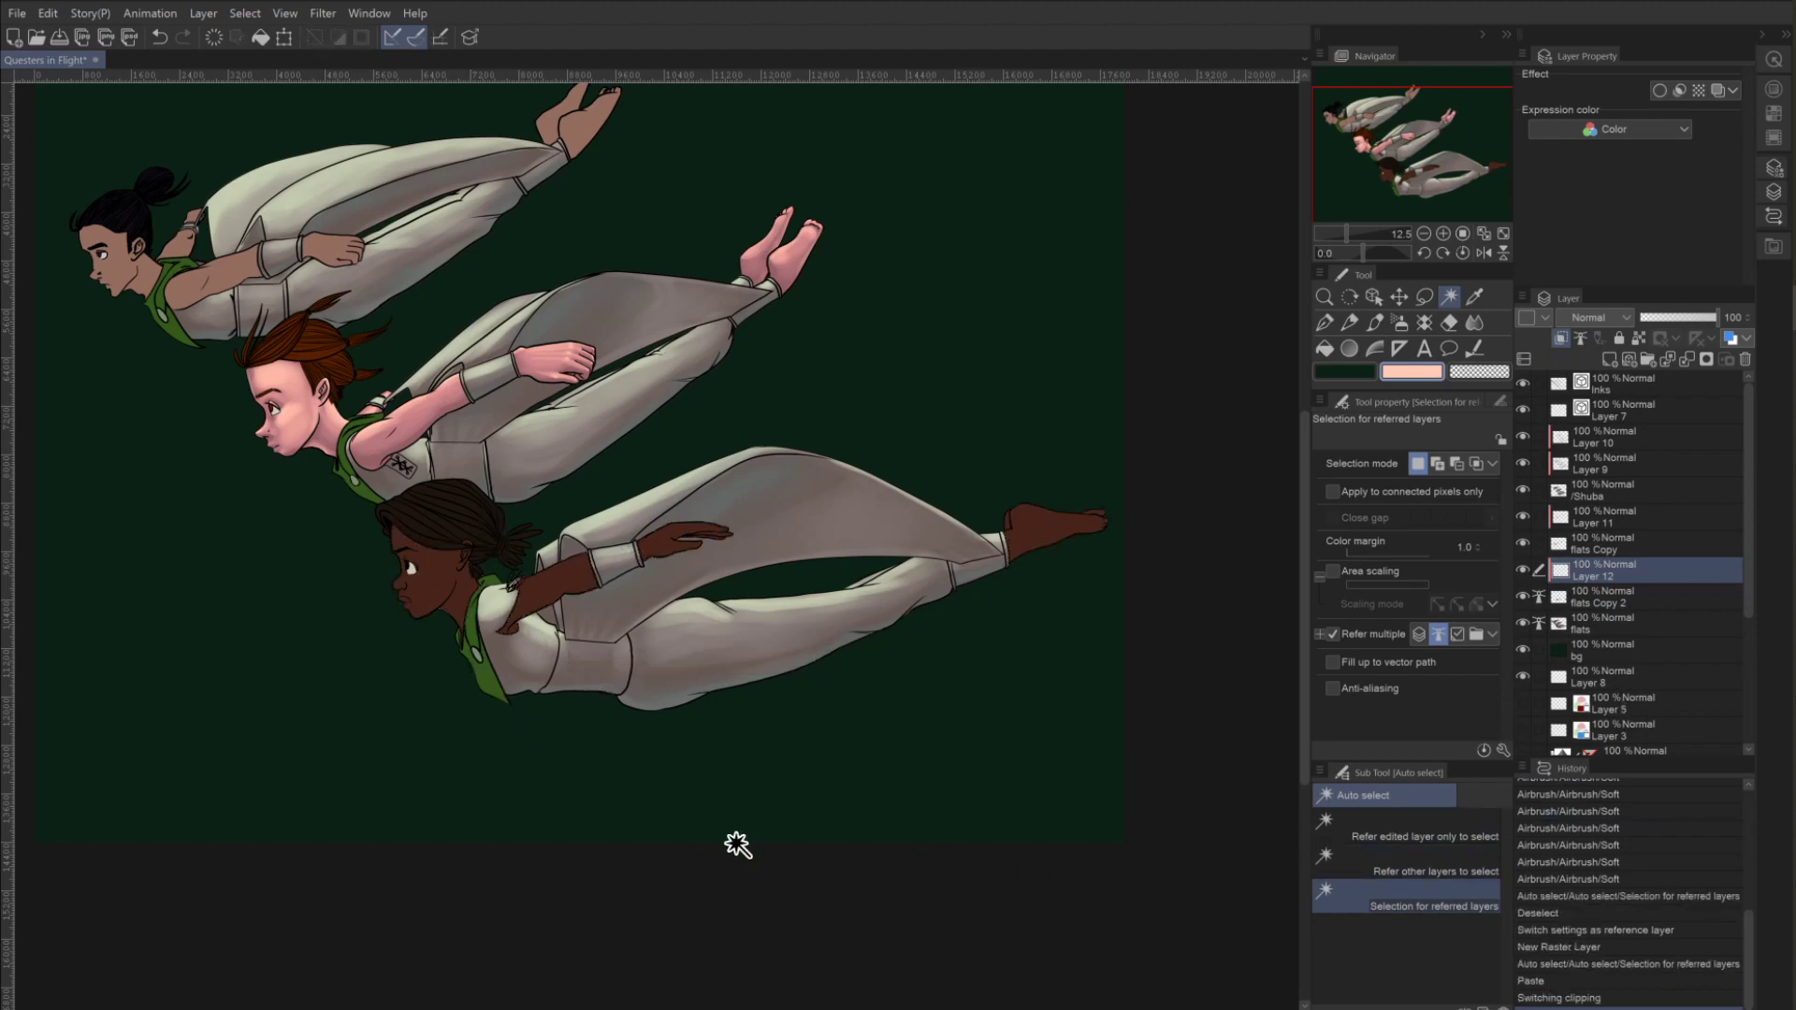
Pick the reddish brown from the color set and set the Soft airbrush to brush size 600.
left_click(1773, 137)
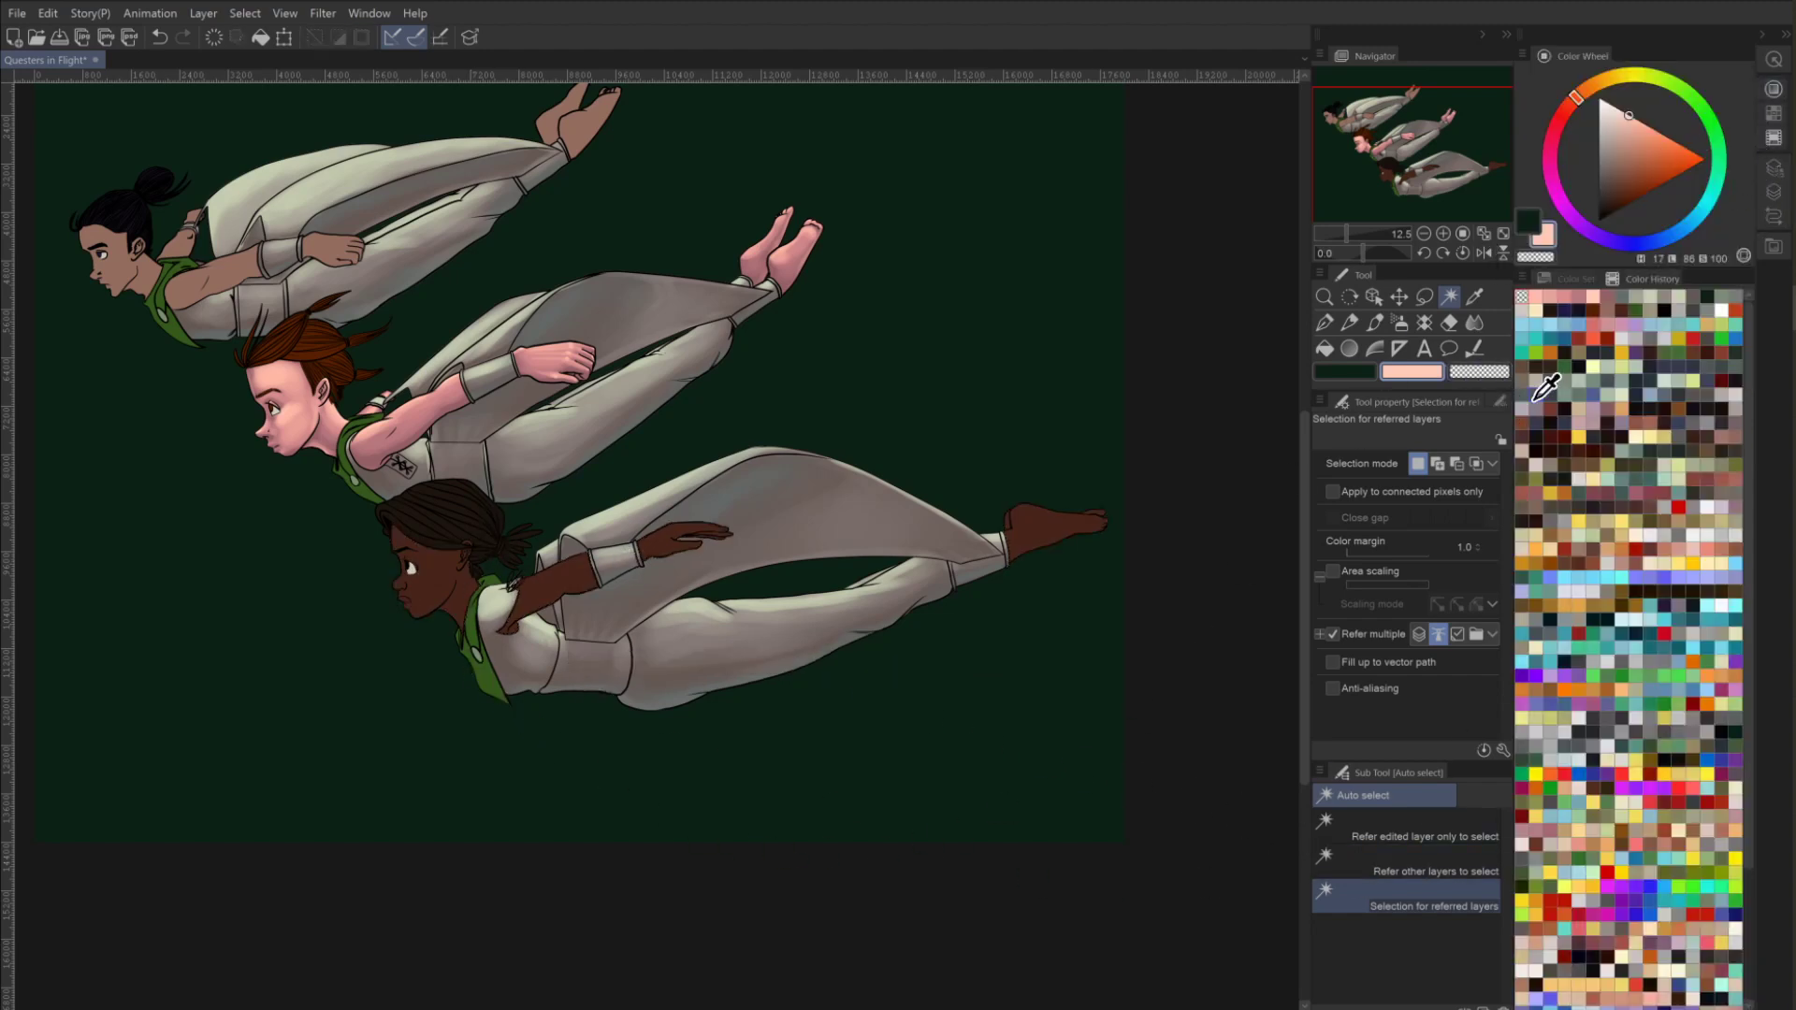
left_click(1576, 279)
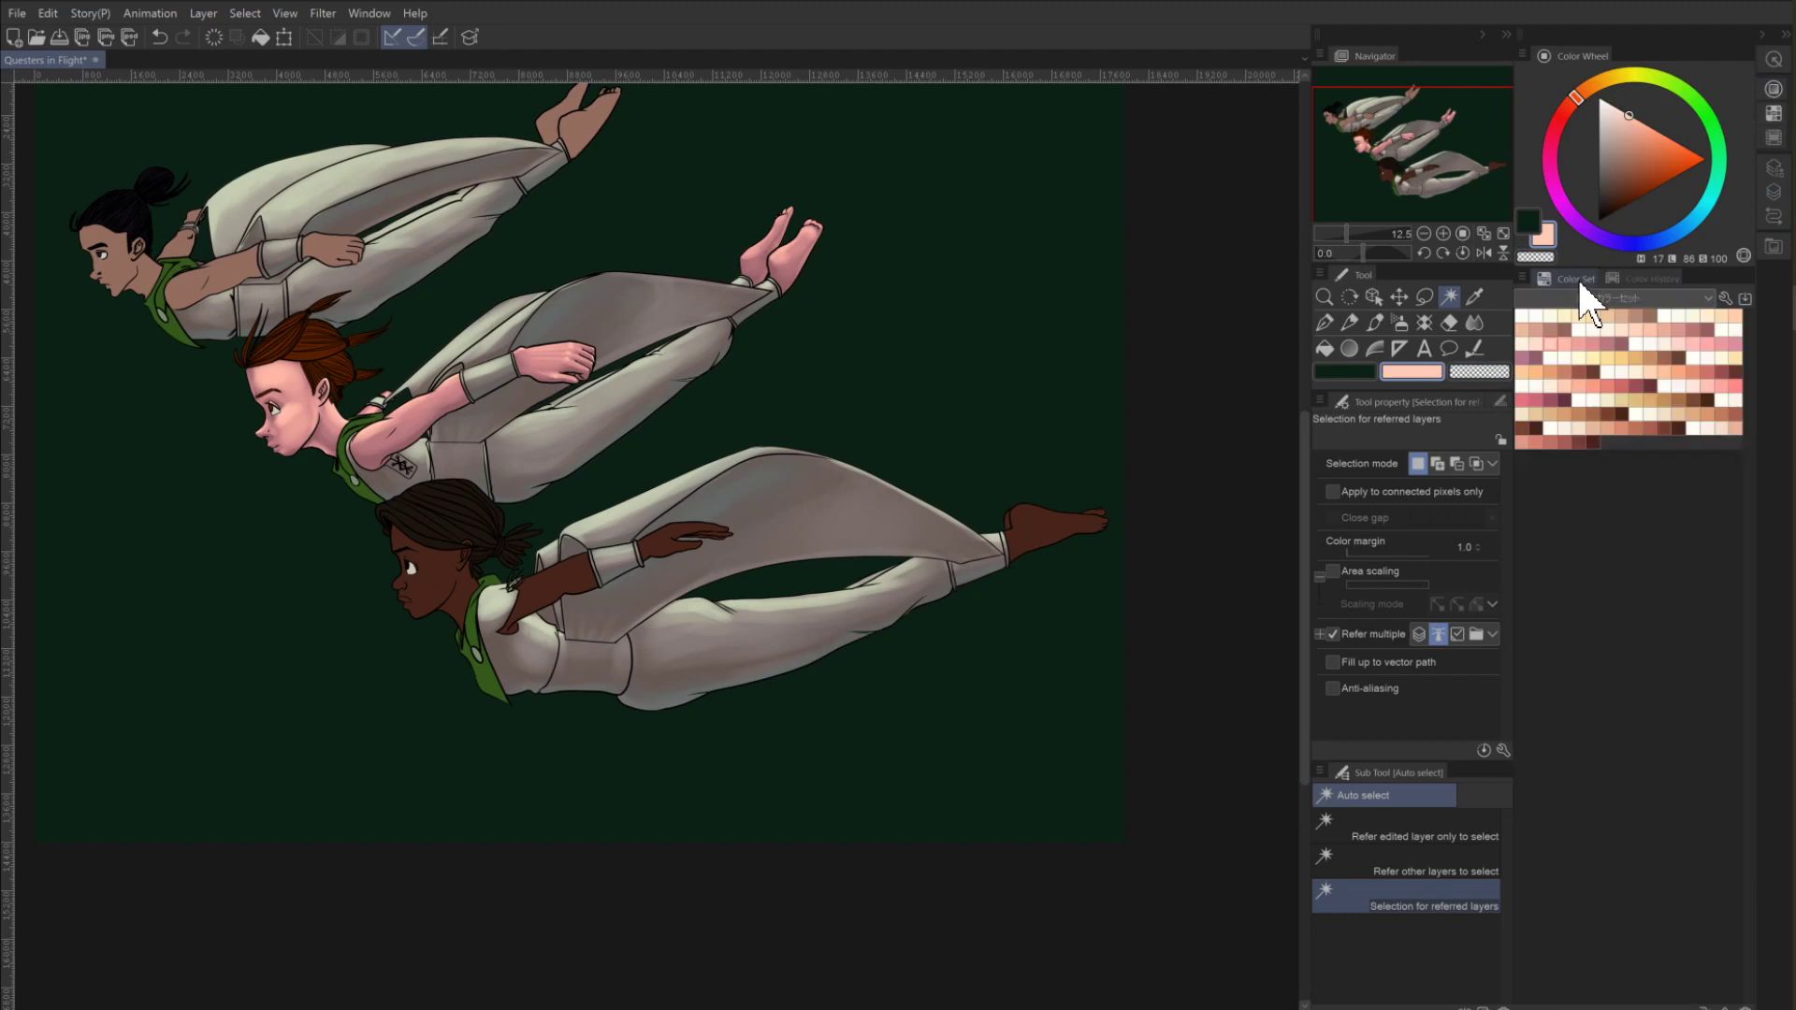
left_click(1622, 410)
left_click(1610, 401)
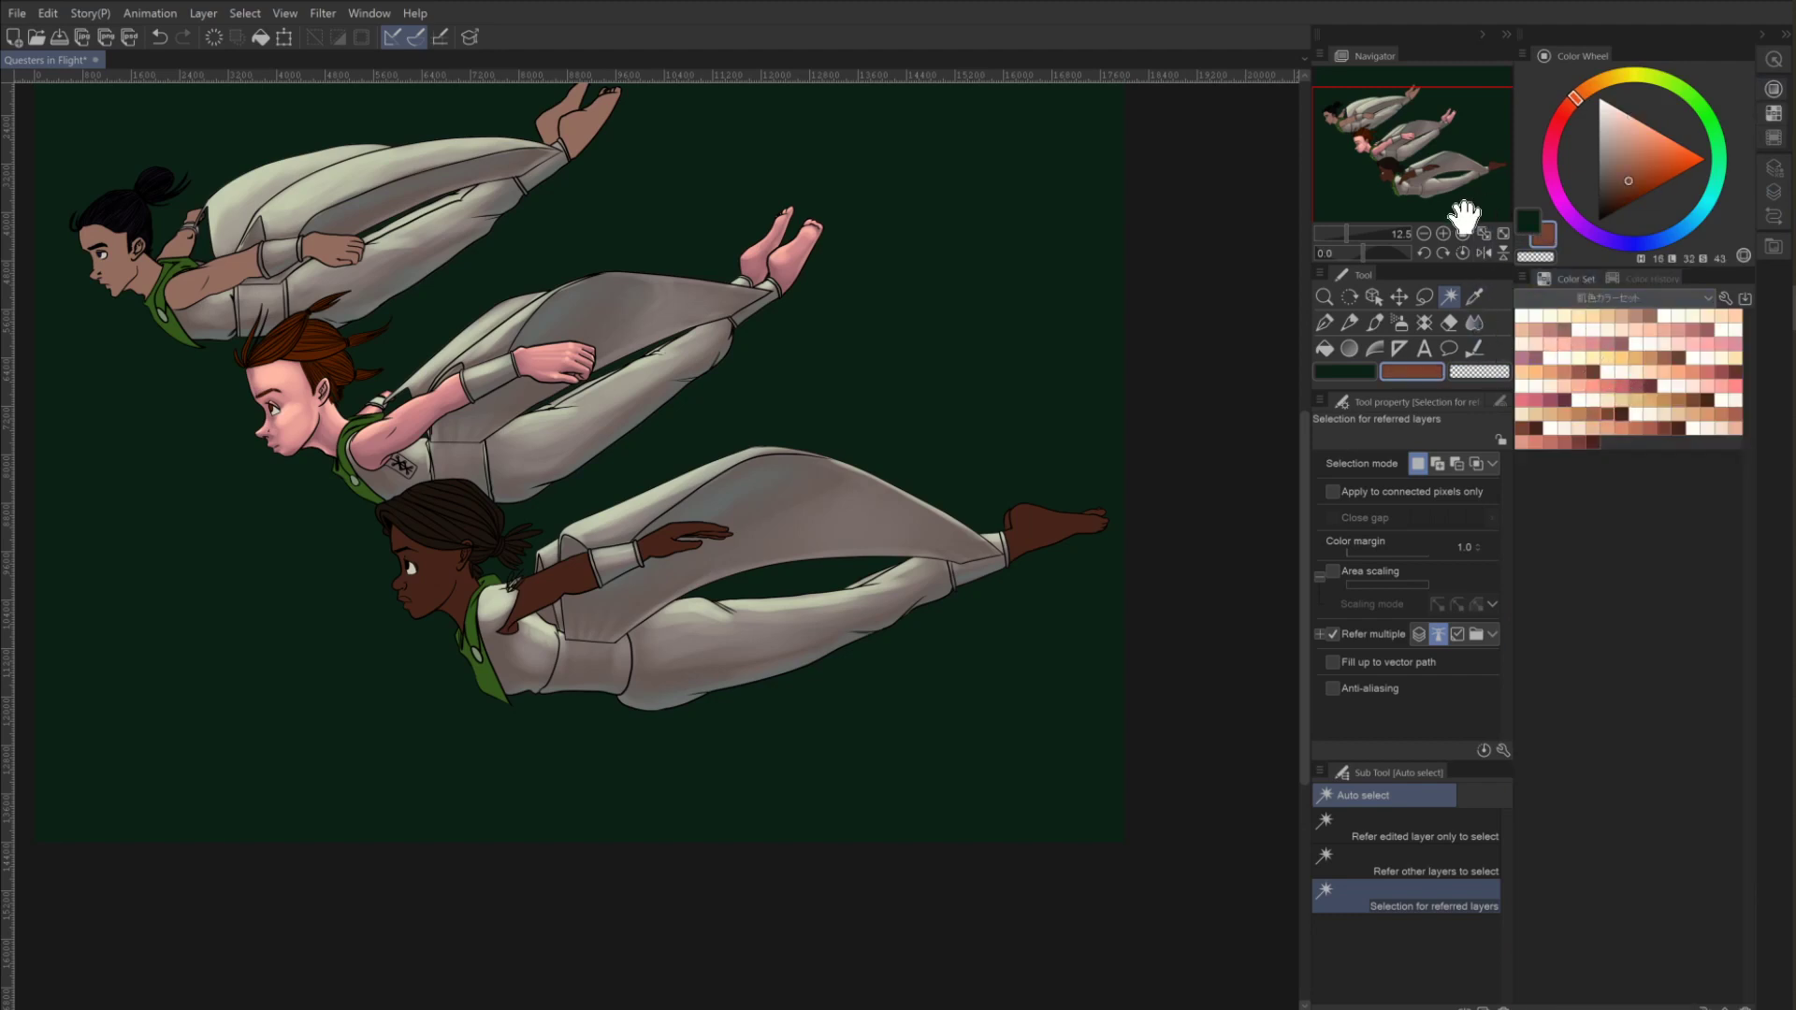
left_click(1400, 323)
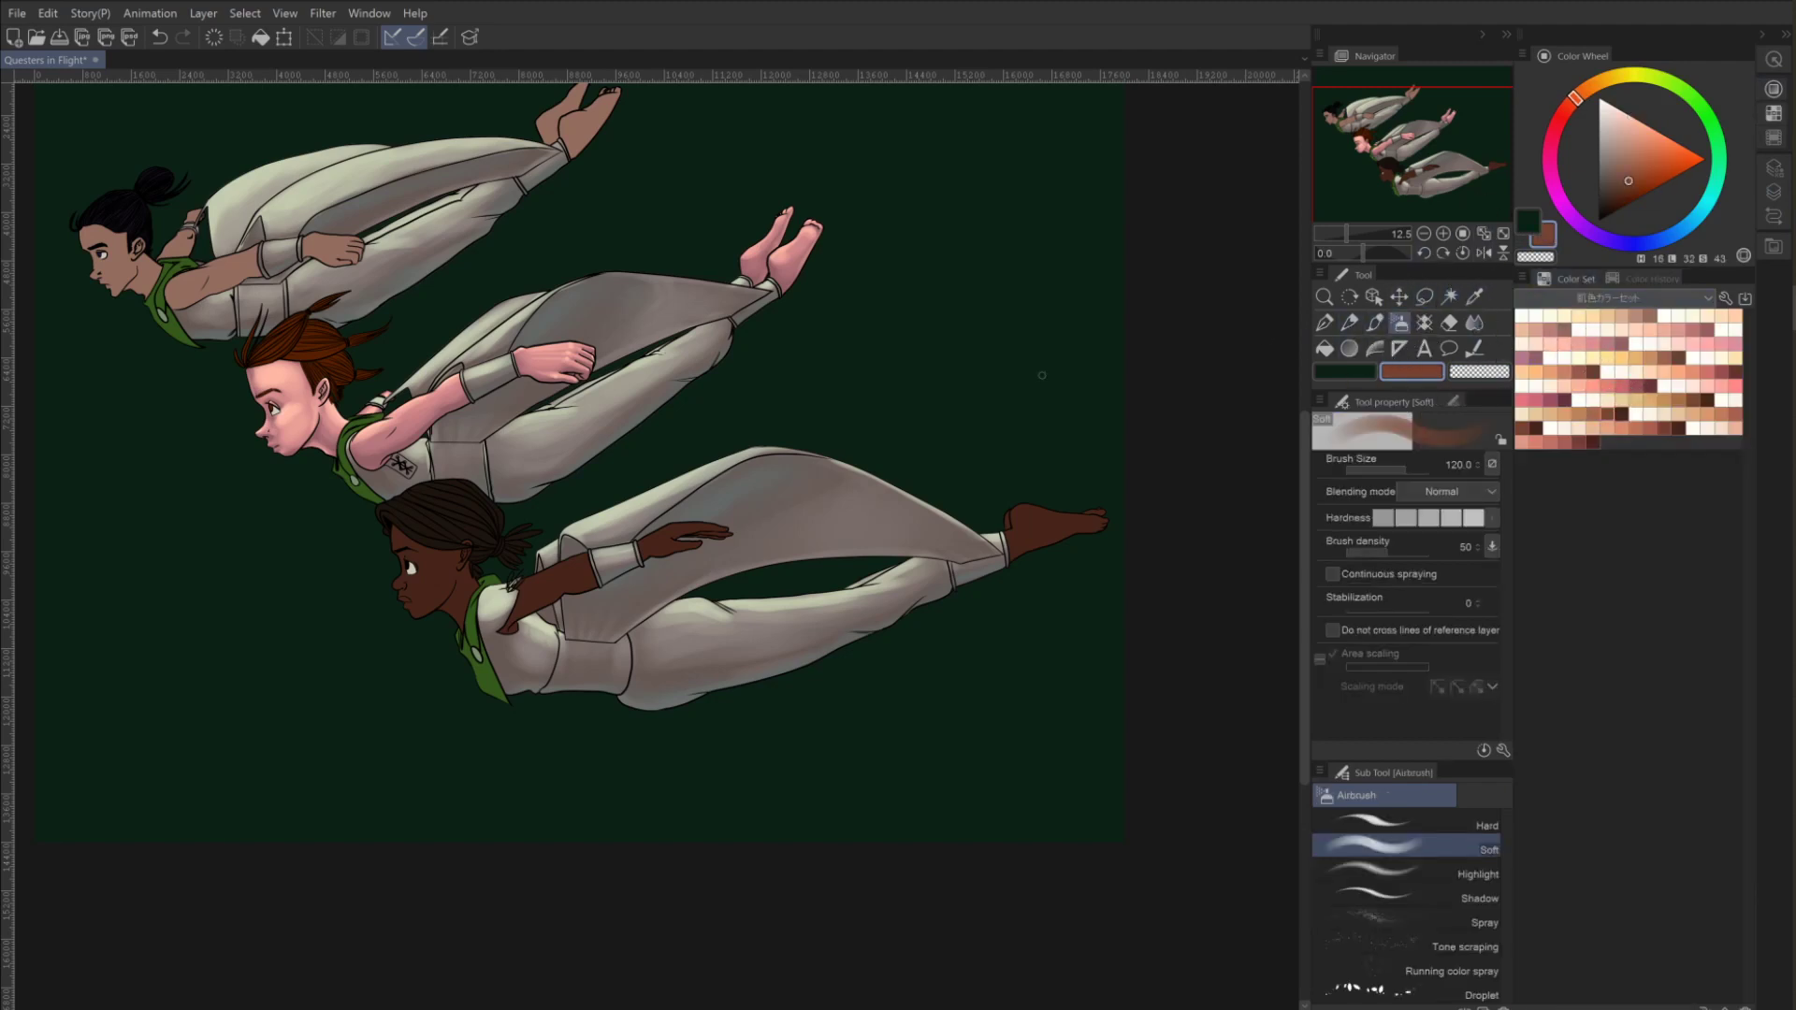
key("bracketright")
key("bracketright")
key("bracketright")
key("bracketright")
key("bracketright")
key("bracketright")
key("bracketright")
key("bracketright")
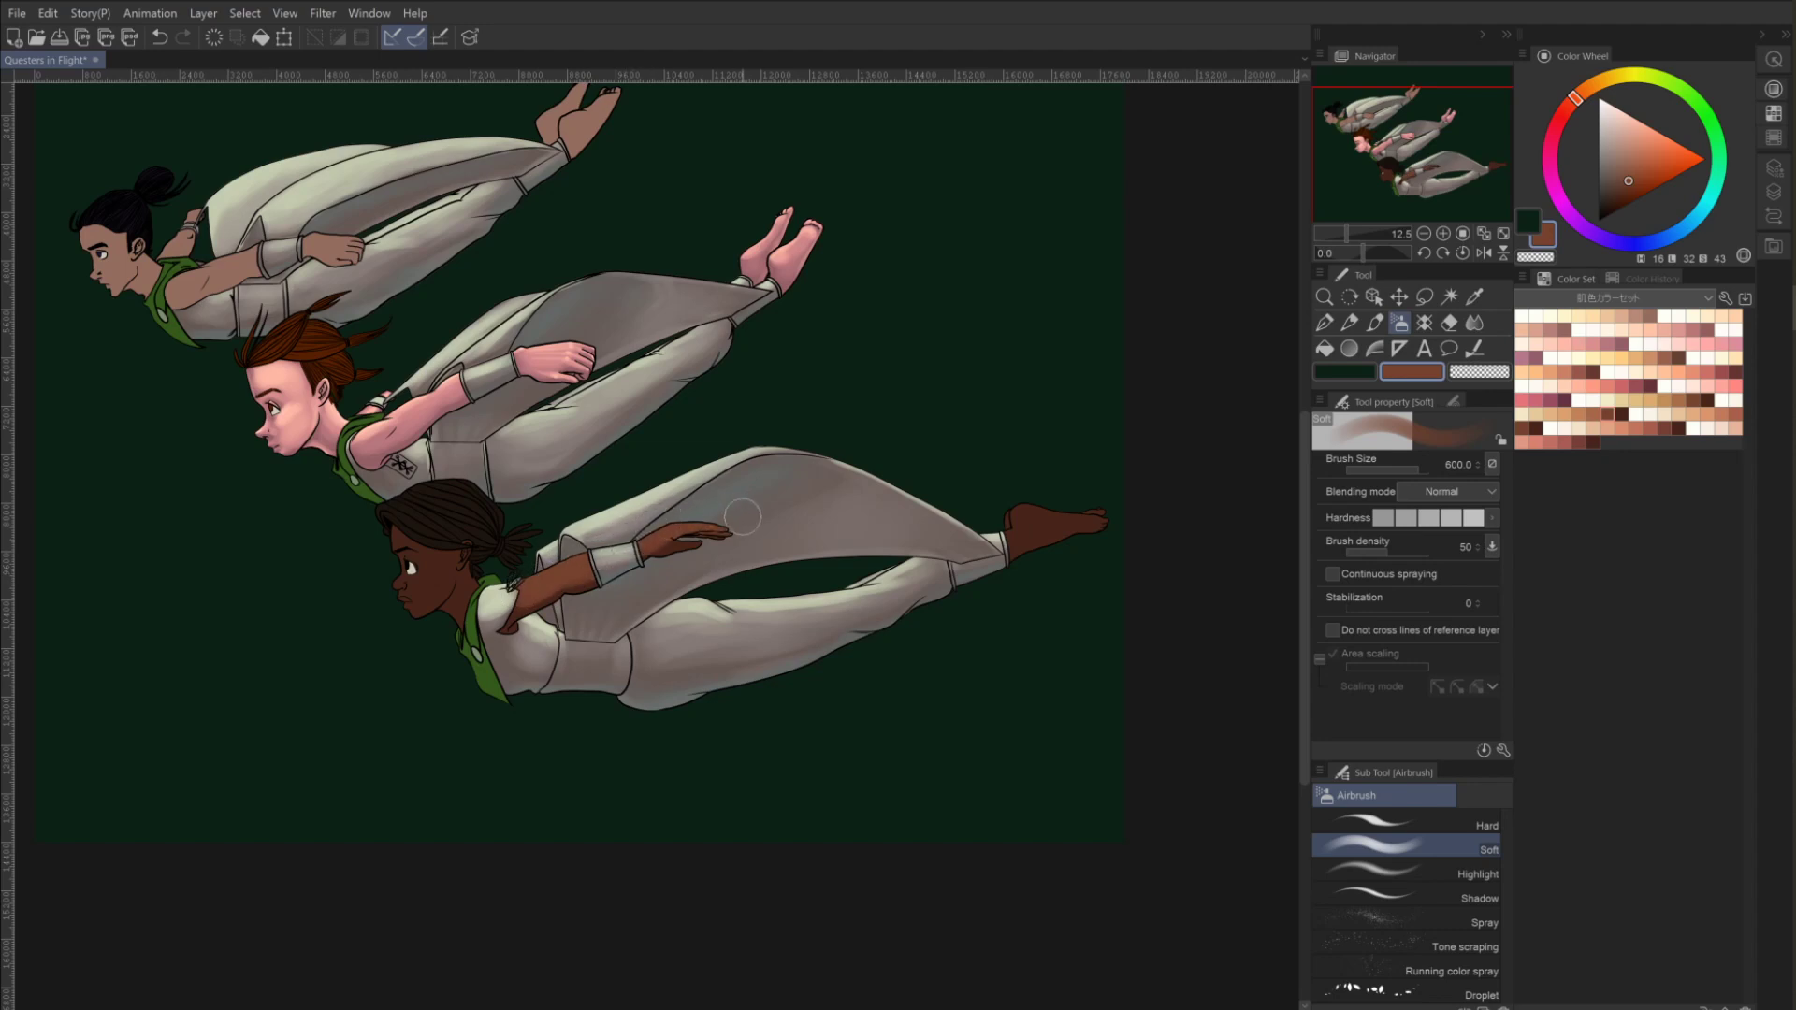
Airbrush the reddish brown along the lowest figure's hand and upper arm with a smaller brush.
key("bracketleft")
key("bracketleft")
key("bracketleft")
key("bracketleft")
key("bracketleft")
key("bracketleft")
left_click_drag(693, 542, 650, 547)
key("bracketright")
key("ctrl+z")
left_click_drag(529, 582, 565, 559)
Airbrush the reddish brown over the lowest figure's cheek and the area beside the eye, varying the brush size.
key("bracketright")
key("bracketright")
mouse_move(440, 574)
left_mouse_down()
mouse_move(419, 586)
mouse_move(450, 577)
left_mouse_up()
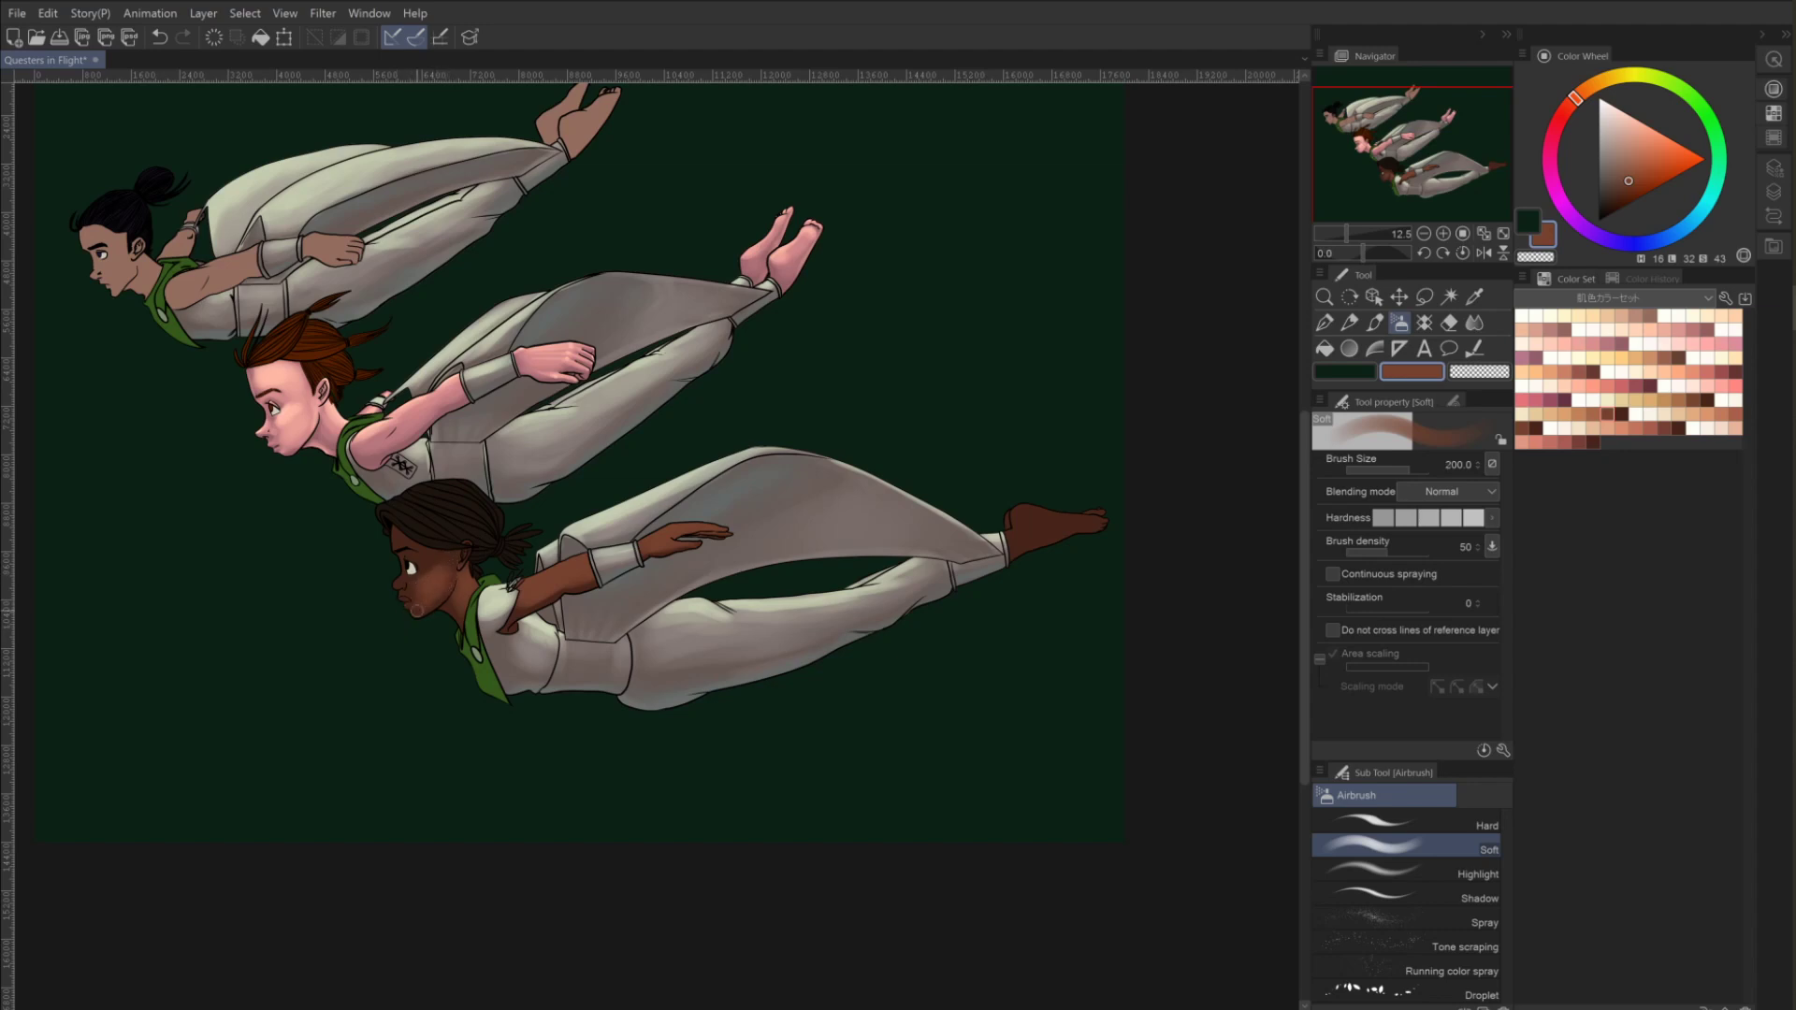
key("bracketleft")
key("bracketleft")
key("bracketleft")
left_click_drag(433, 564, 449, 554)
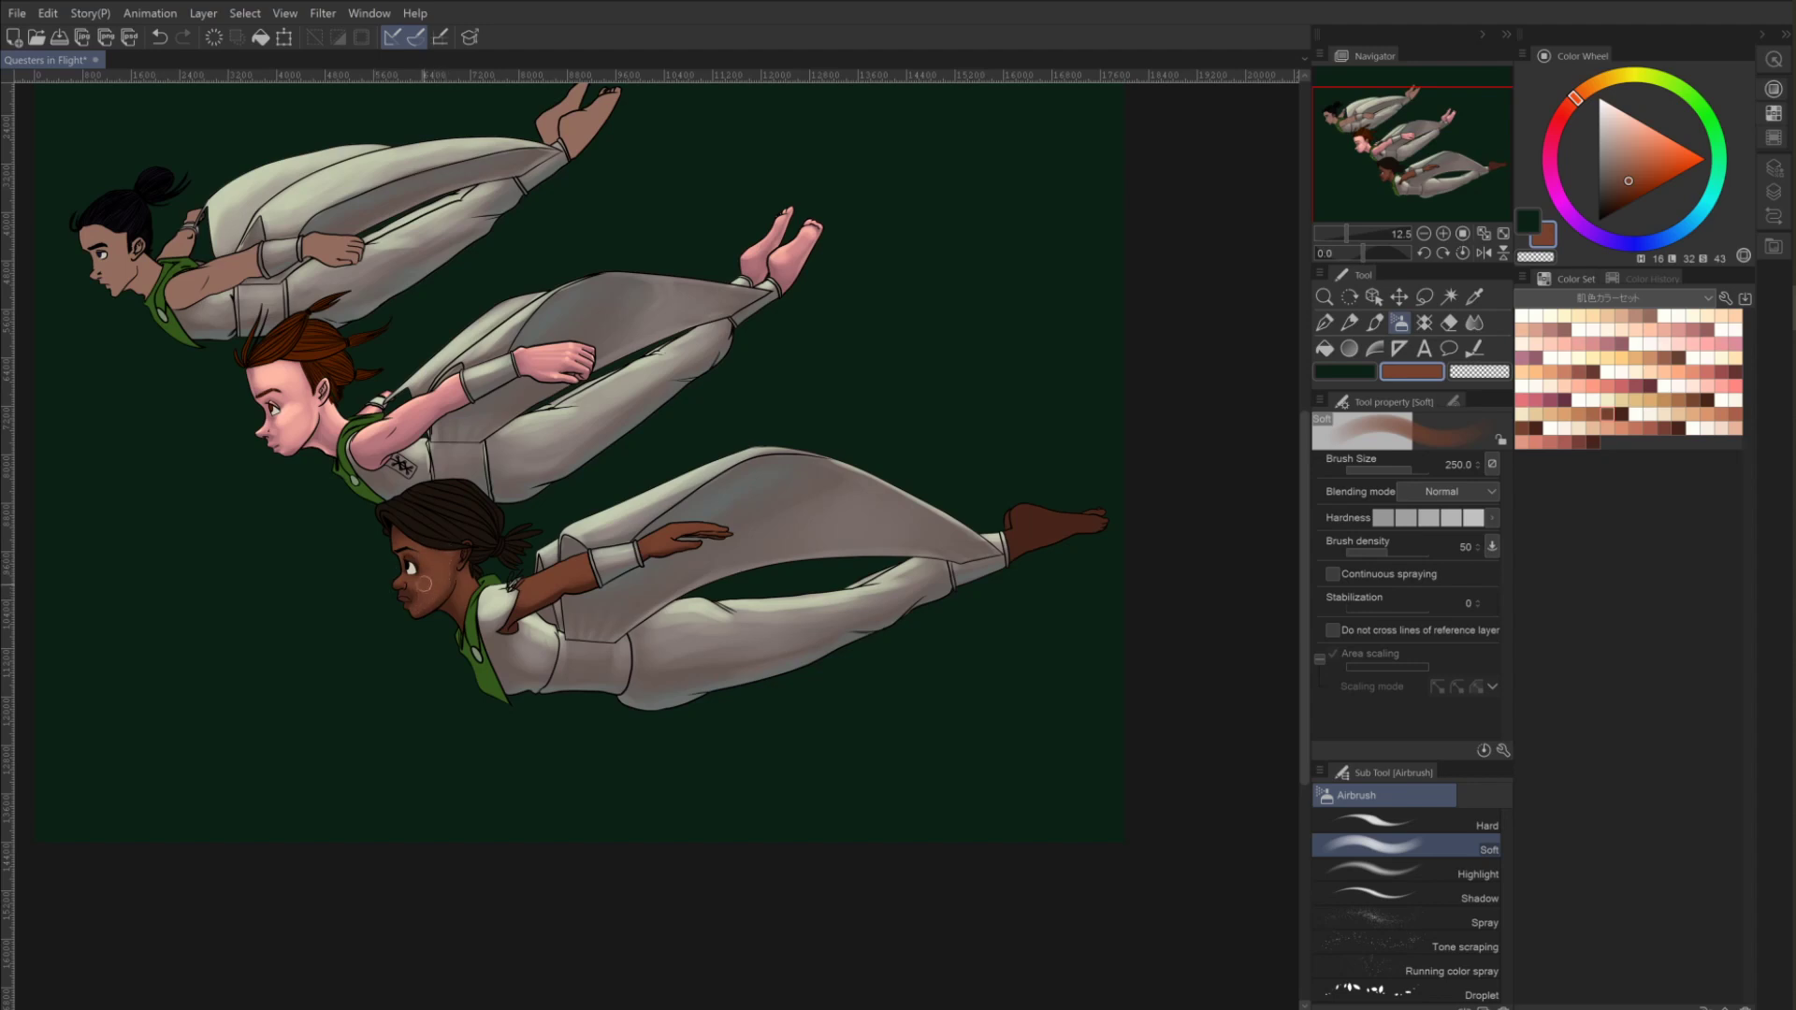
Soften the reddish brown on the lowest figure's cheek with the transparent color at brush size 70.
key("bracketleft")
key("bracketleft")
key("bracketleft")
key("bracketleft")
key("bracketleft")
left_click(1479, 372)
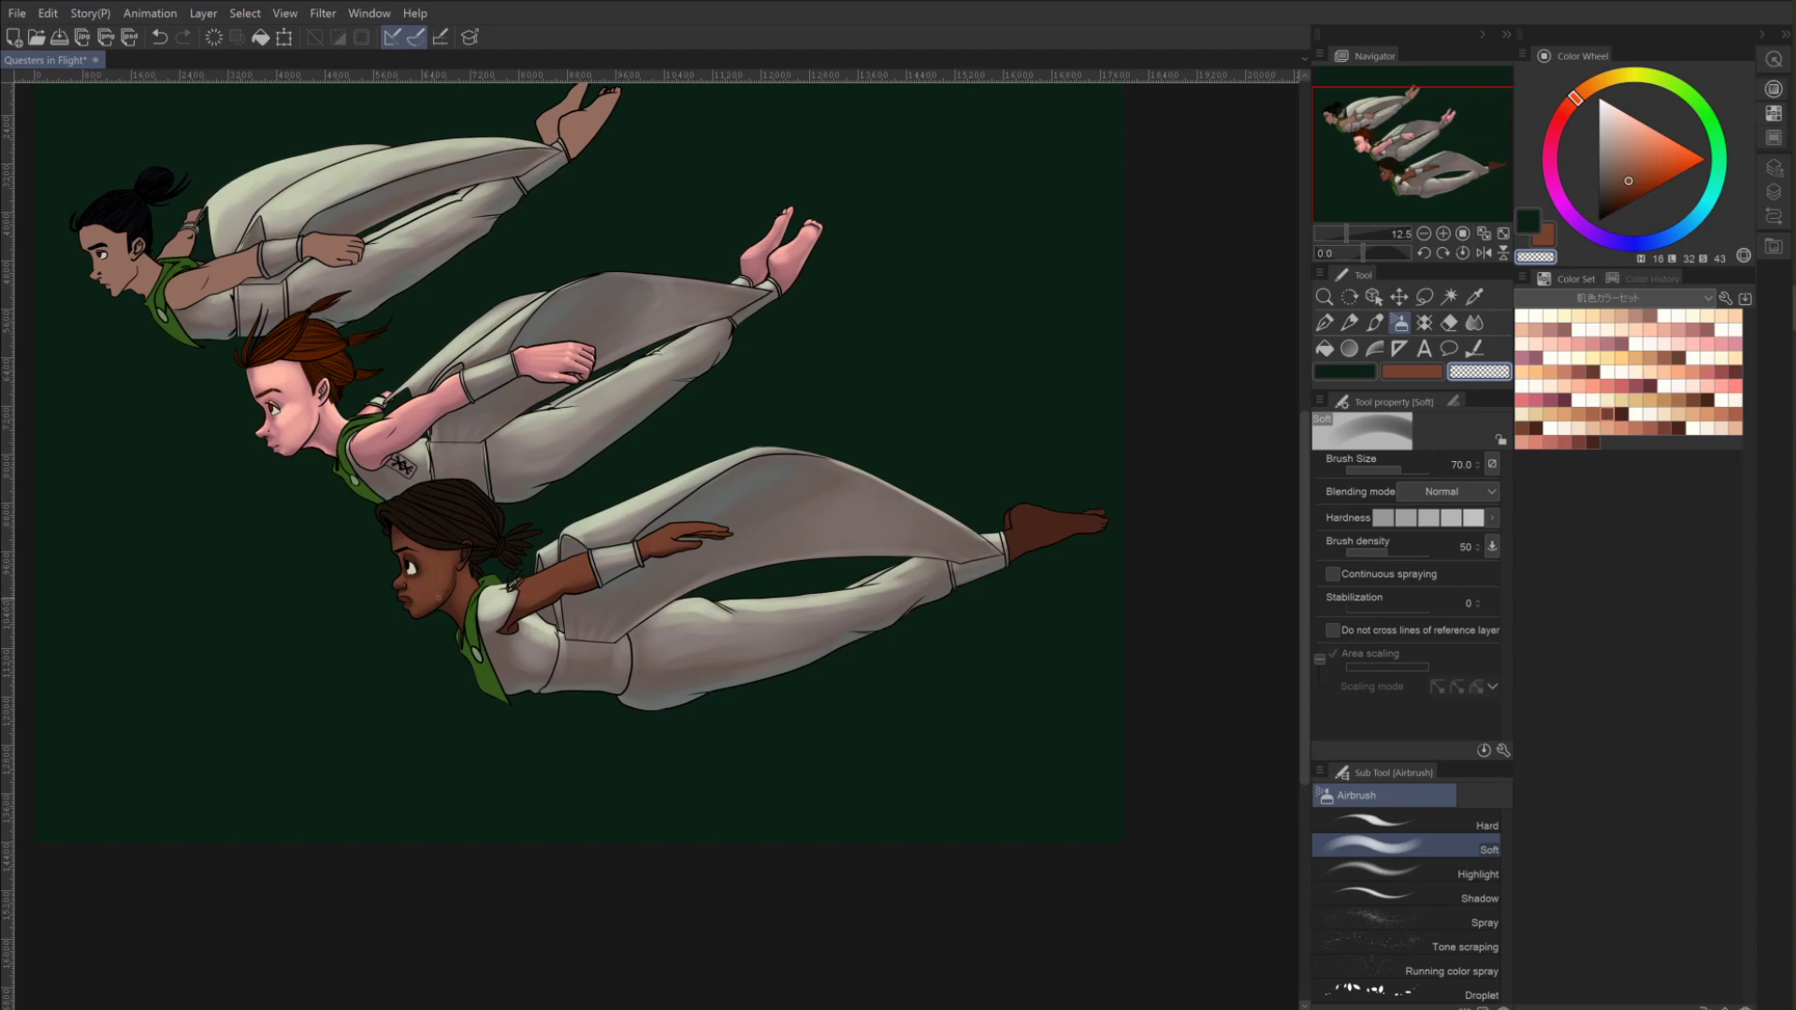
Touch up the lowest figure's jaw with reddish brown using a small Soft airbrush and refine it with the transparent color at size 70.
key("bracketright")
key("bracketright")
left_click(1411, 371)
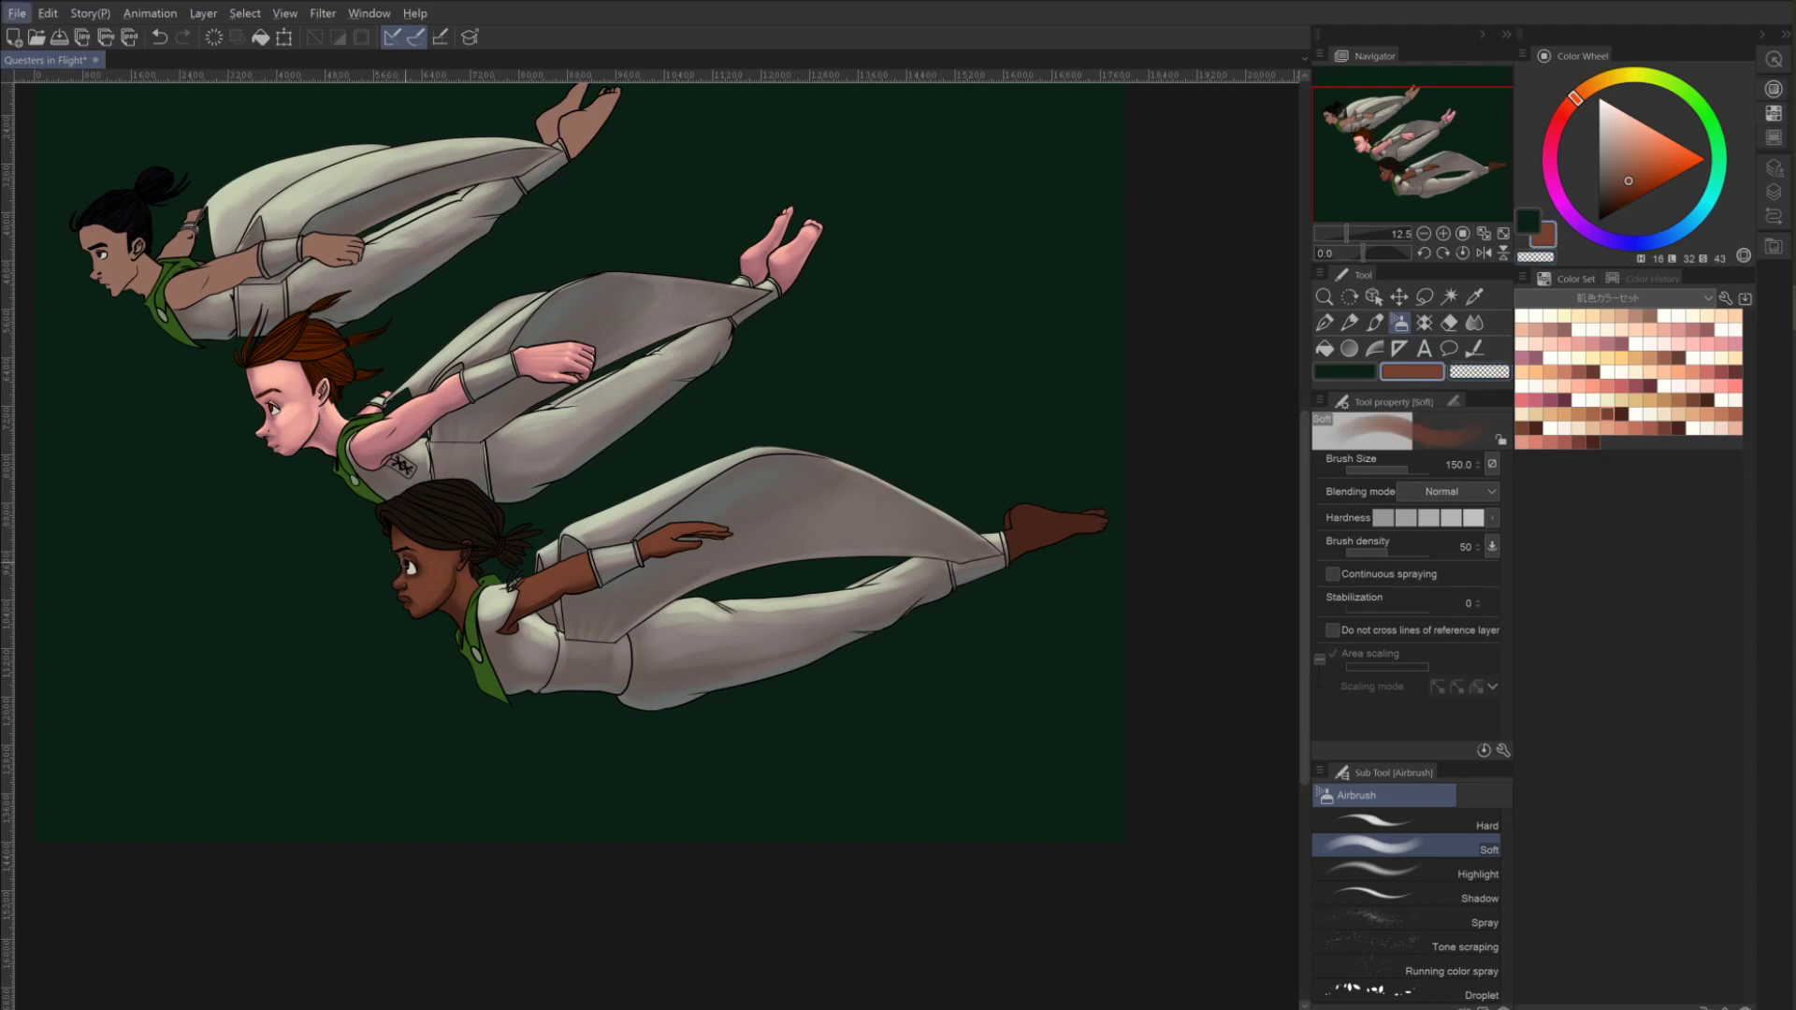
key("bracketleft")
key("bracketleft")
key("bracketleft")
key("bracketleft")
left_click(426, 591, "alt")
left_click(1478, 372)
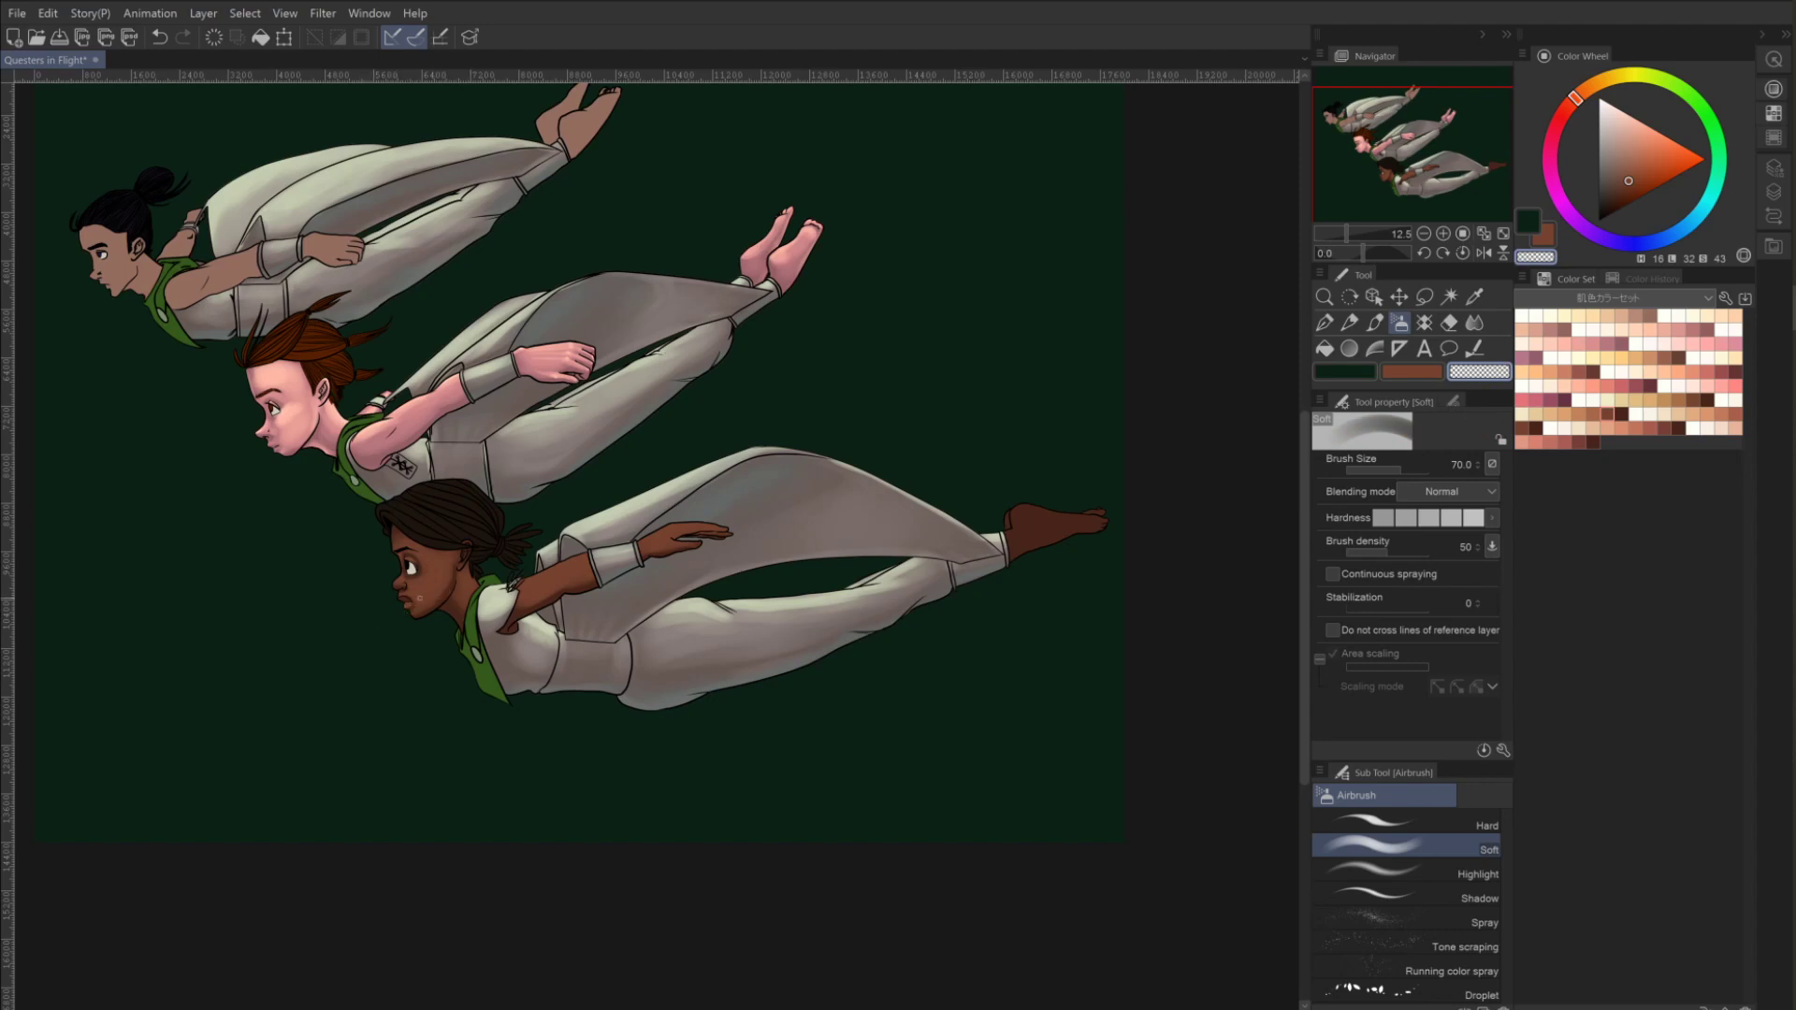
Airbrush the reddish brown over the lowest figure's foot at brush size 400.
key("bracketright")
key("bracketright")
key("bracketright")
key("bracketright")
left_click(1412, 371)
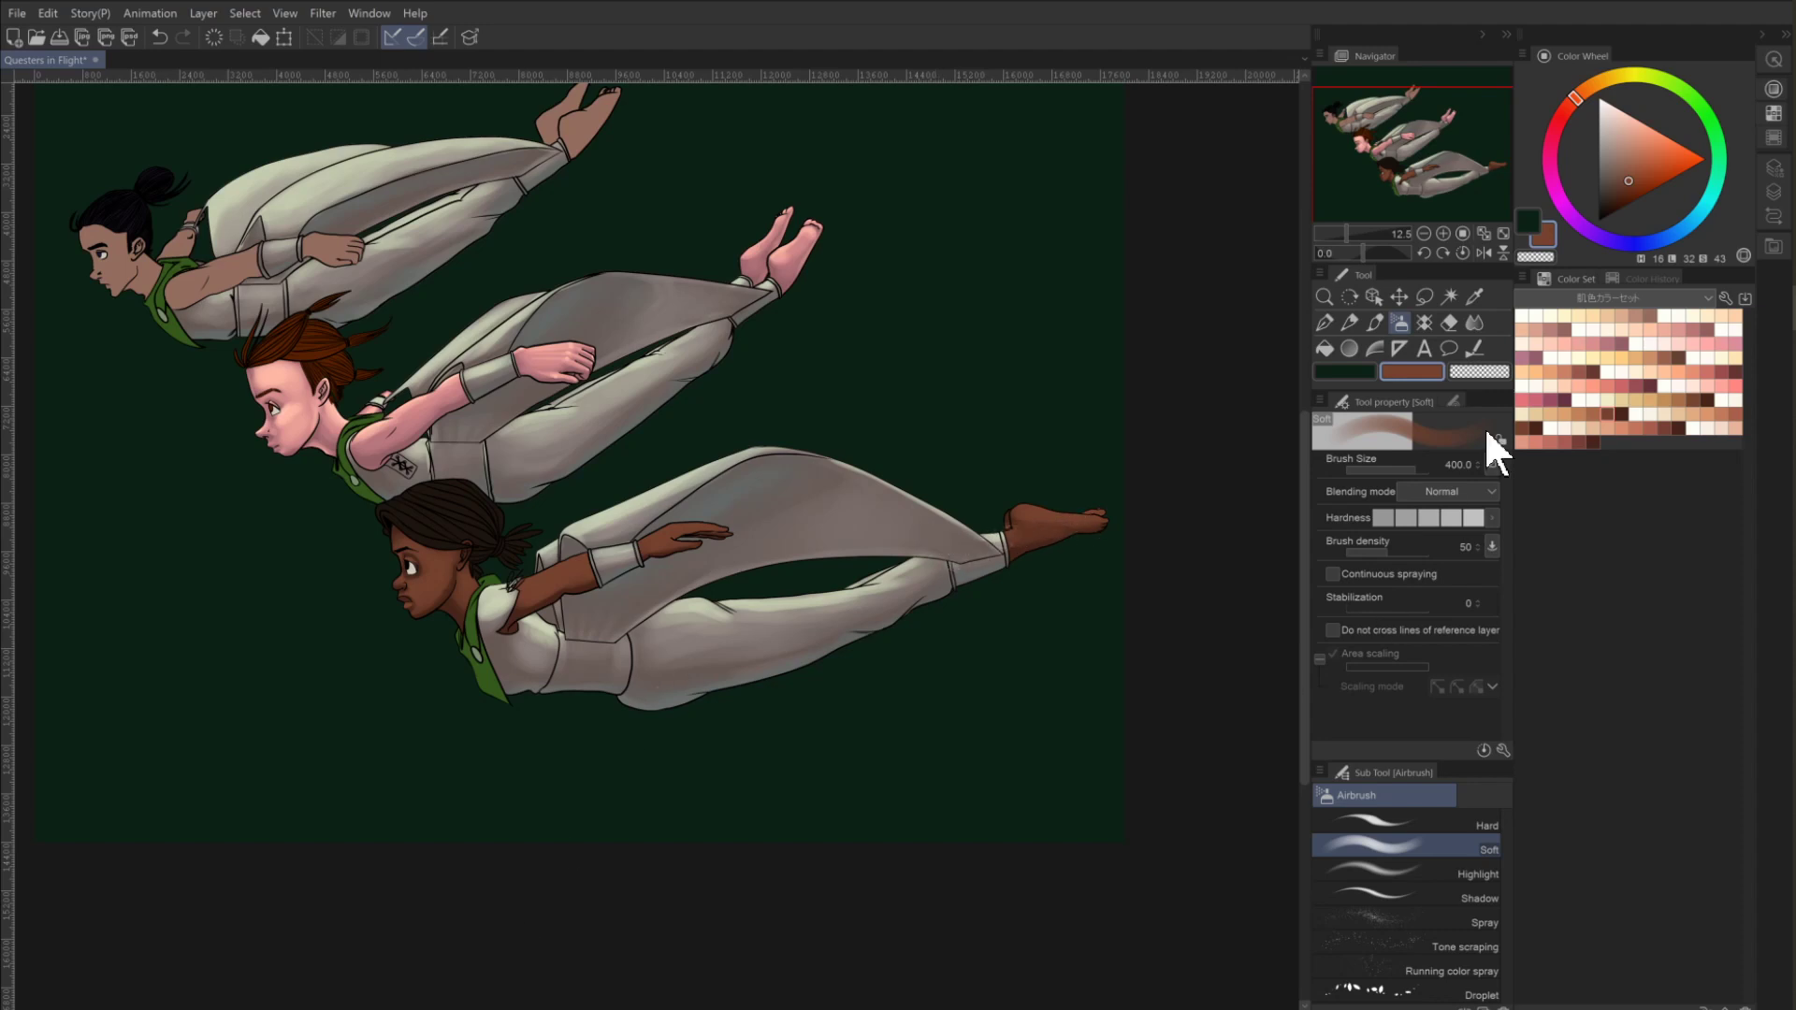
Pick a lighter orange-brown from the color set and airbrush it on the lowest figure's foot, hand and arm, varying the brush size.
left_click(1596, 413)
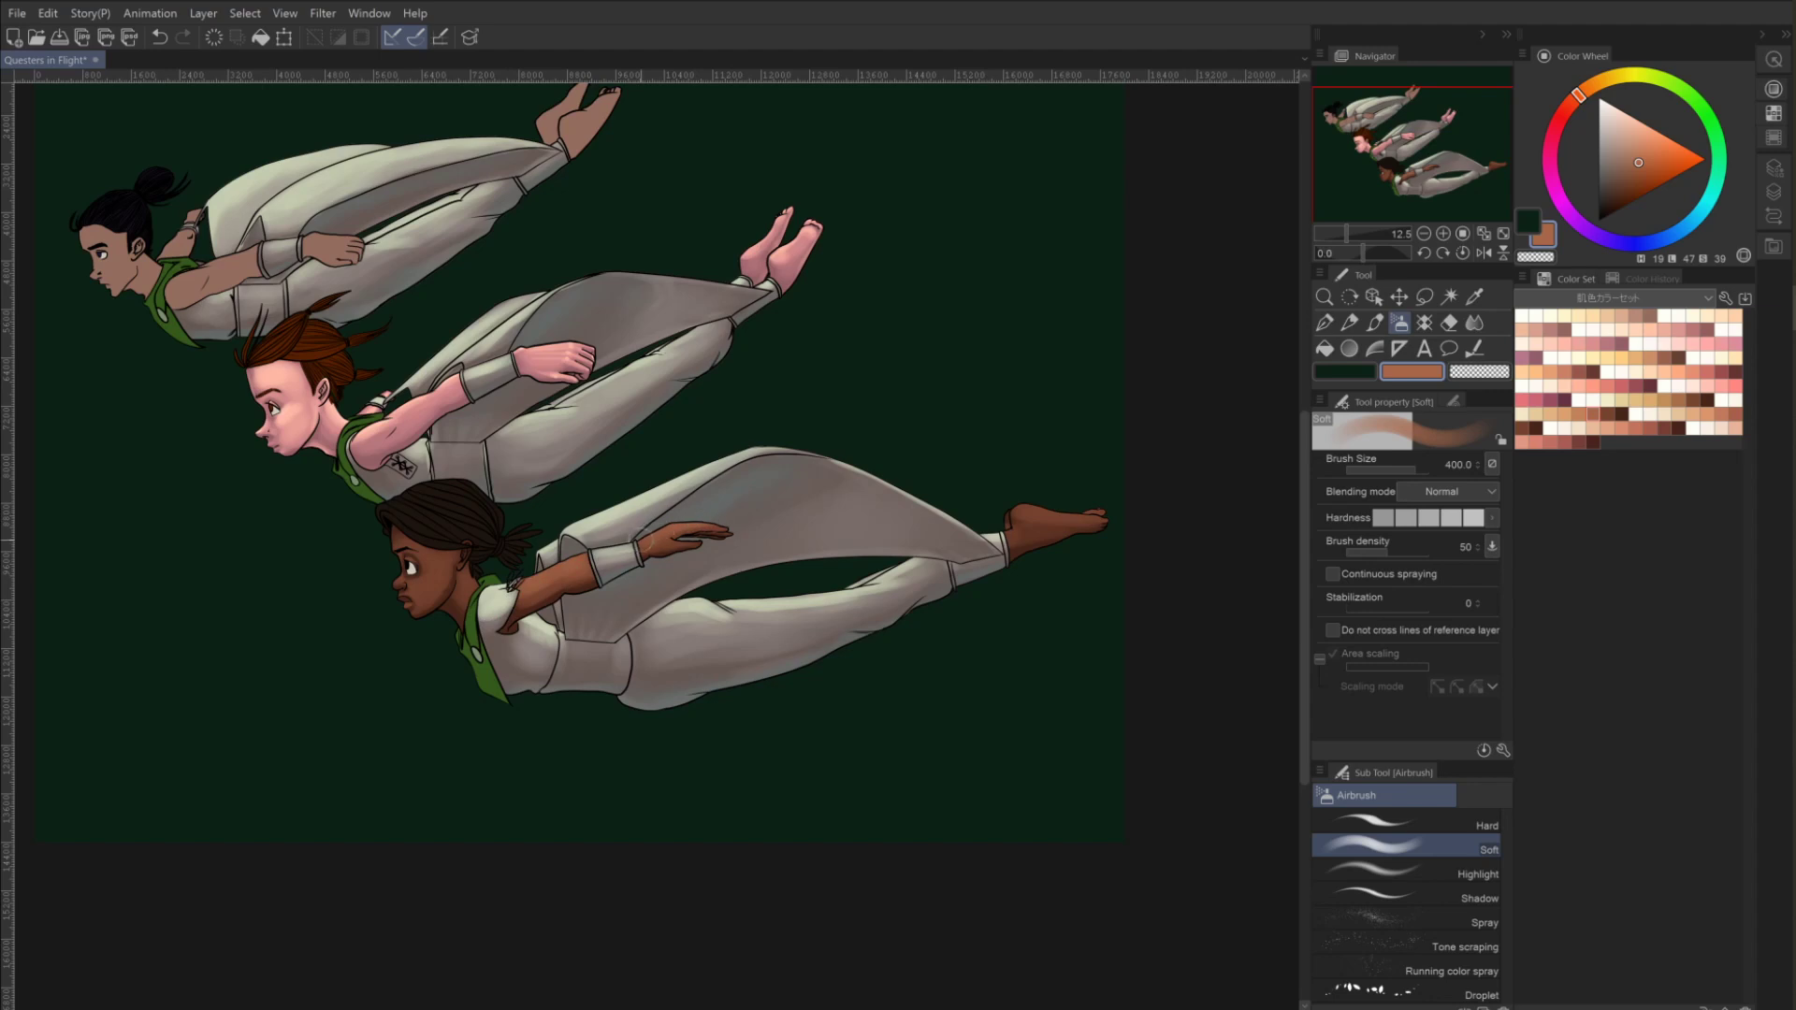
key("bracketleft")
key("bracketleft")
key("bracketleft")
key("bracketleft")
key("bracketleft")
key("bracketright")
key("bracketright")
key("bracketright")
key("bracketright")
key("bracketright")
key("bracketright")
mouse_move(1010, 500)
left_mouse_down()
mouse_move(1119, 505)
mouse_move(960, 500)
mouse_move(1028, 522)
mouse_move(1017, 513)
mouse_move(1087, 504)
left_mouse_up()
key("ctrl+z")
key("bracketleft")
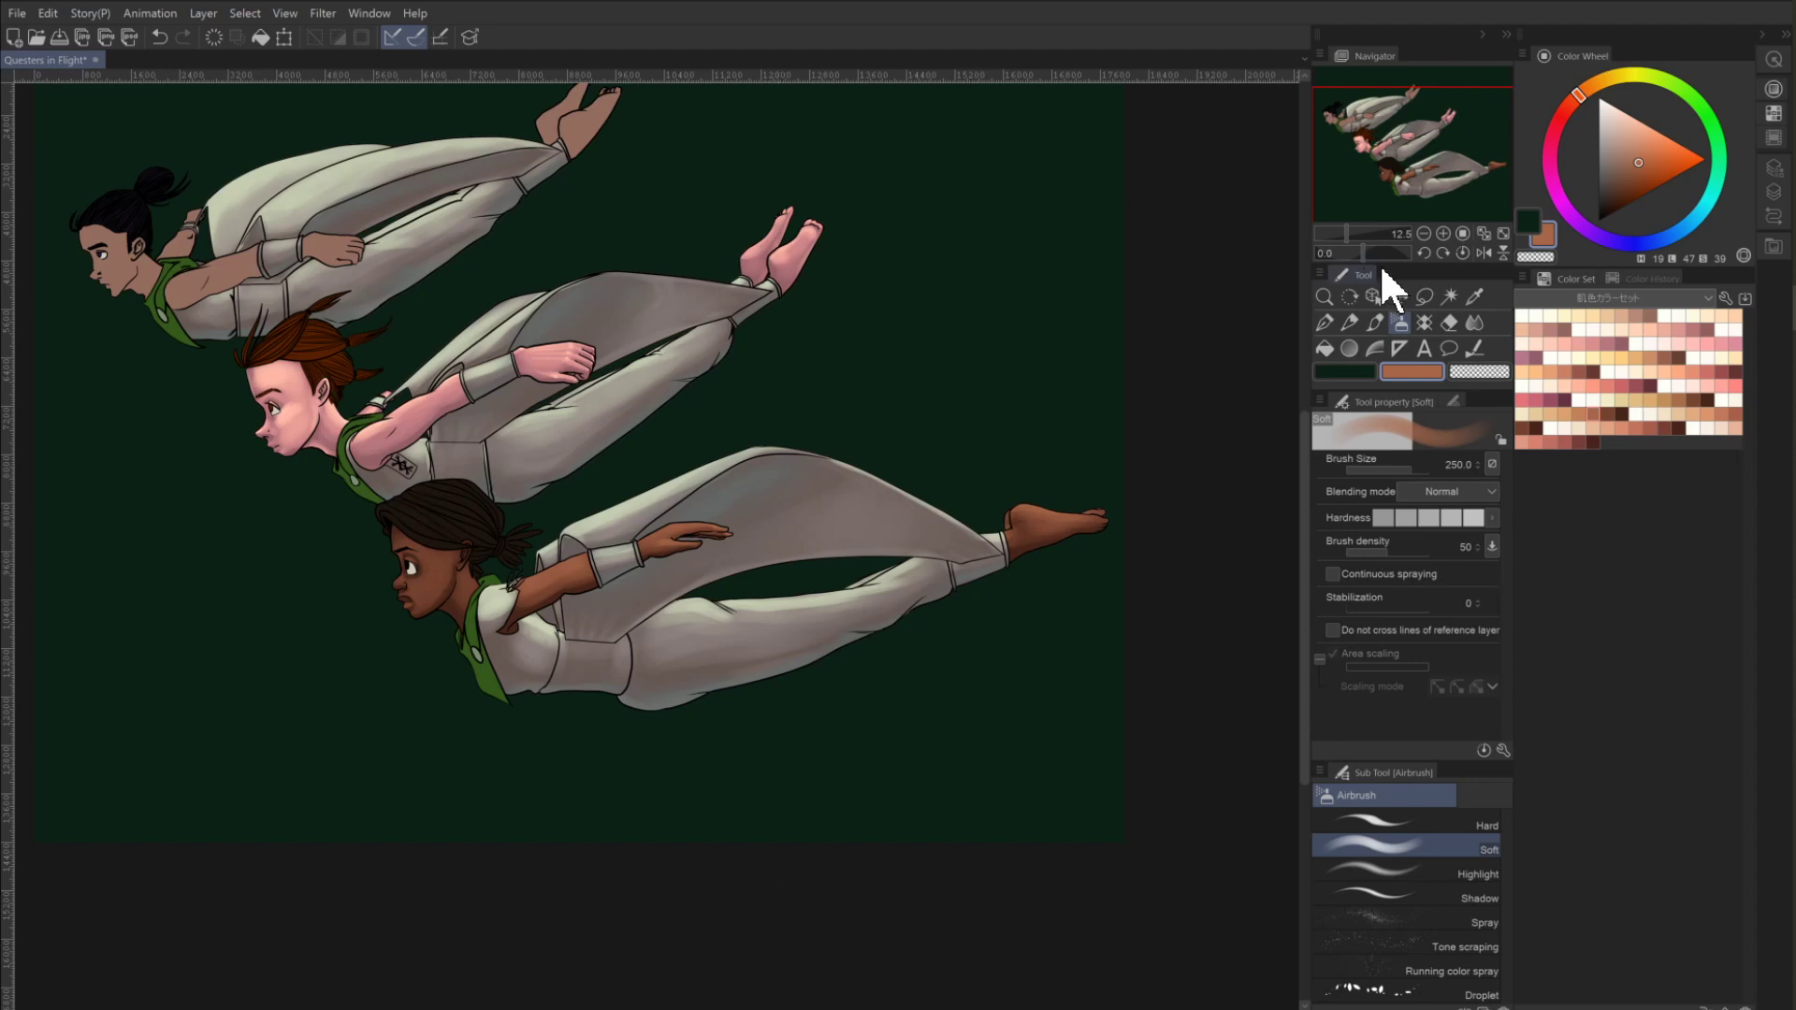
Airbrush the orange-brown over the lowest figure's cheek and the side of the face at brush size 250.
left_click(1442, 233)
left_click_drag(344, 552, 633, 497)
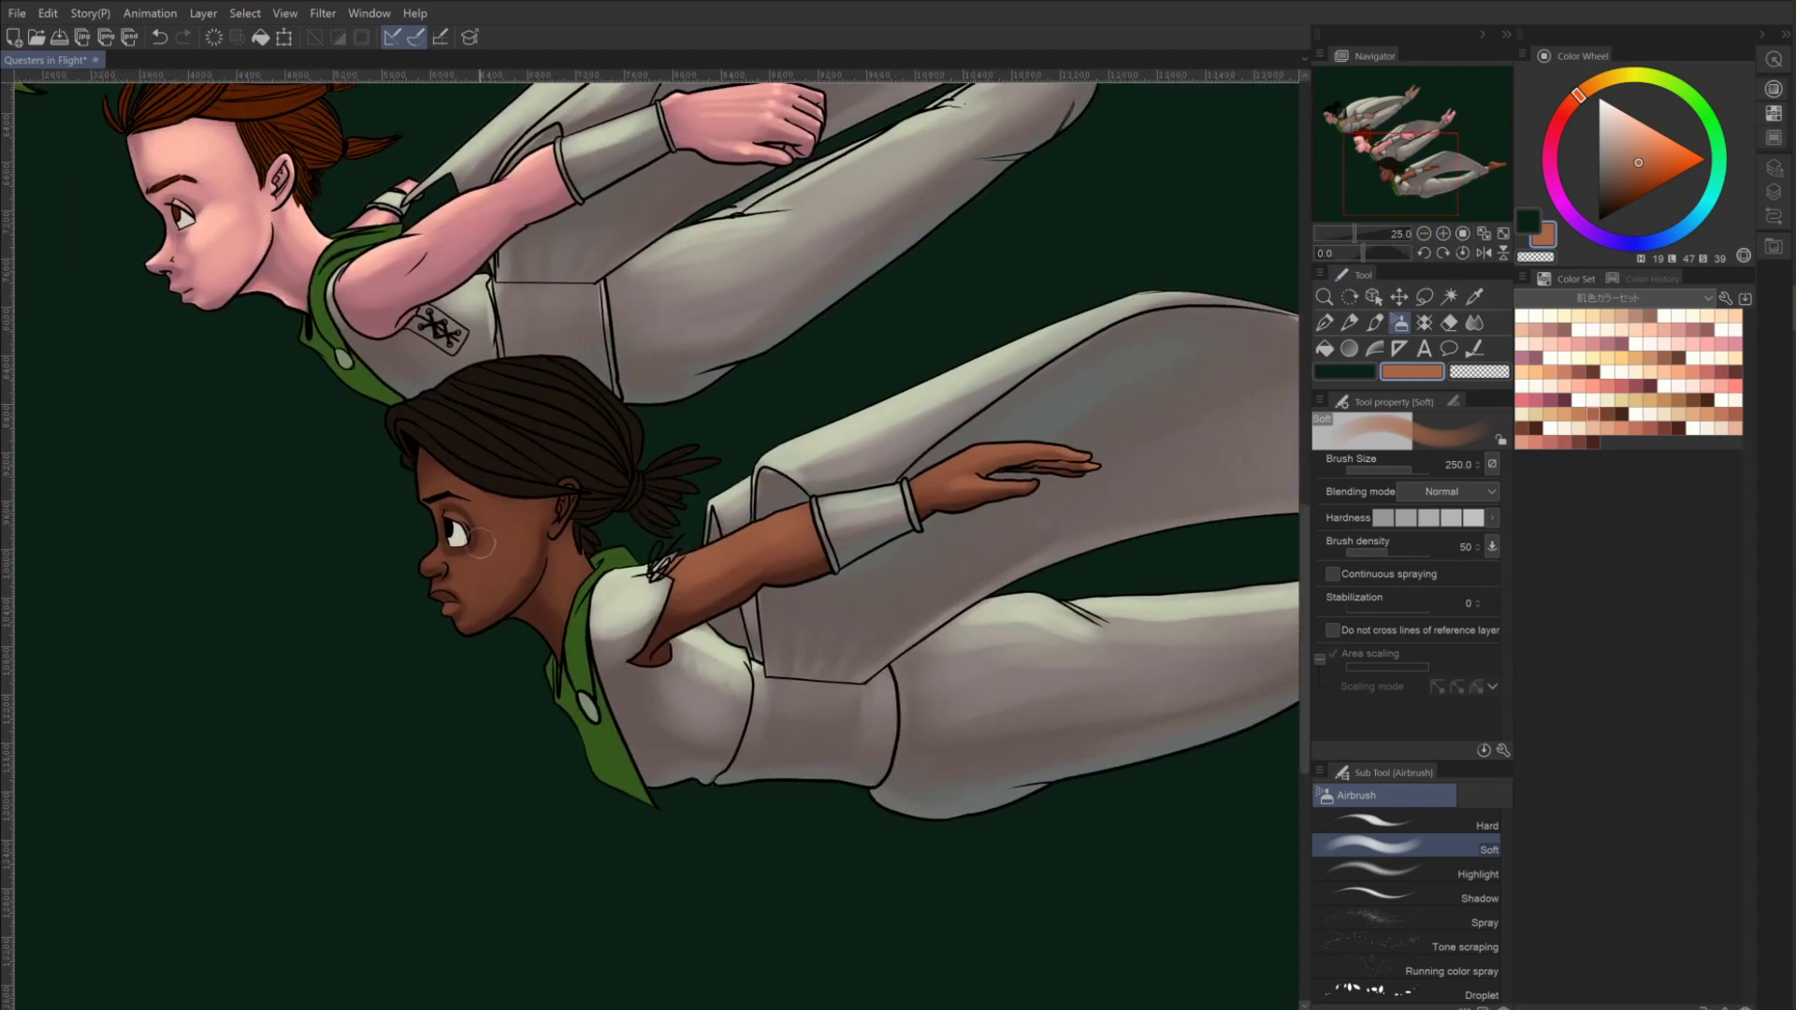
mouse_move(508, 549)
left_mouse_down()
mouse_move(468, 570)
mouse_move(422, 550)
left_mouse_up()
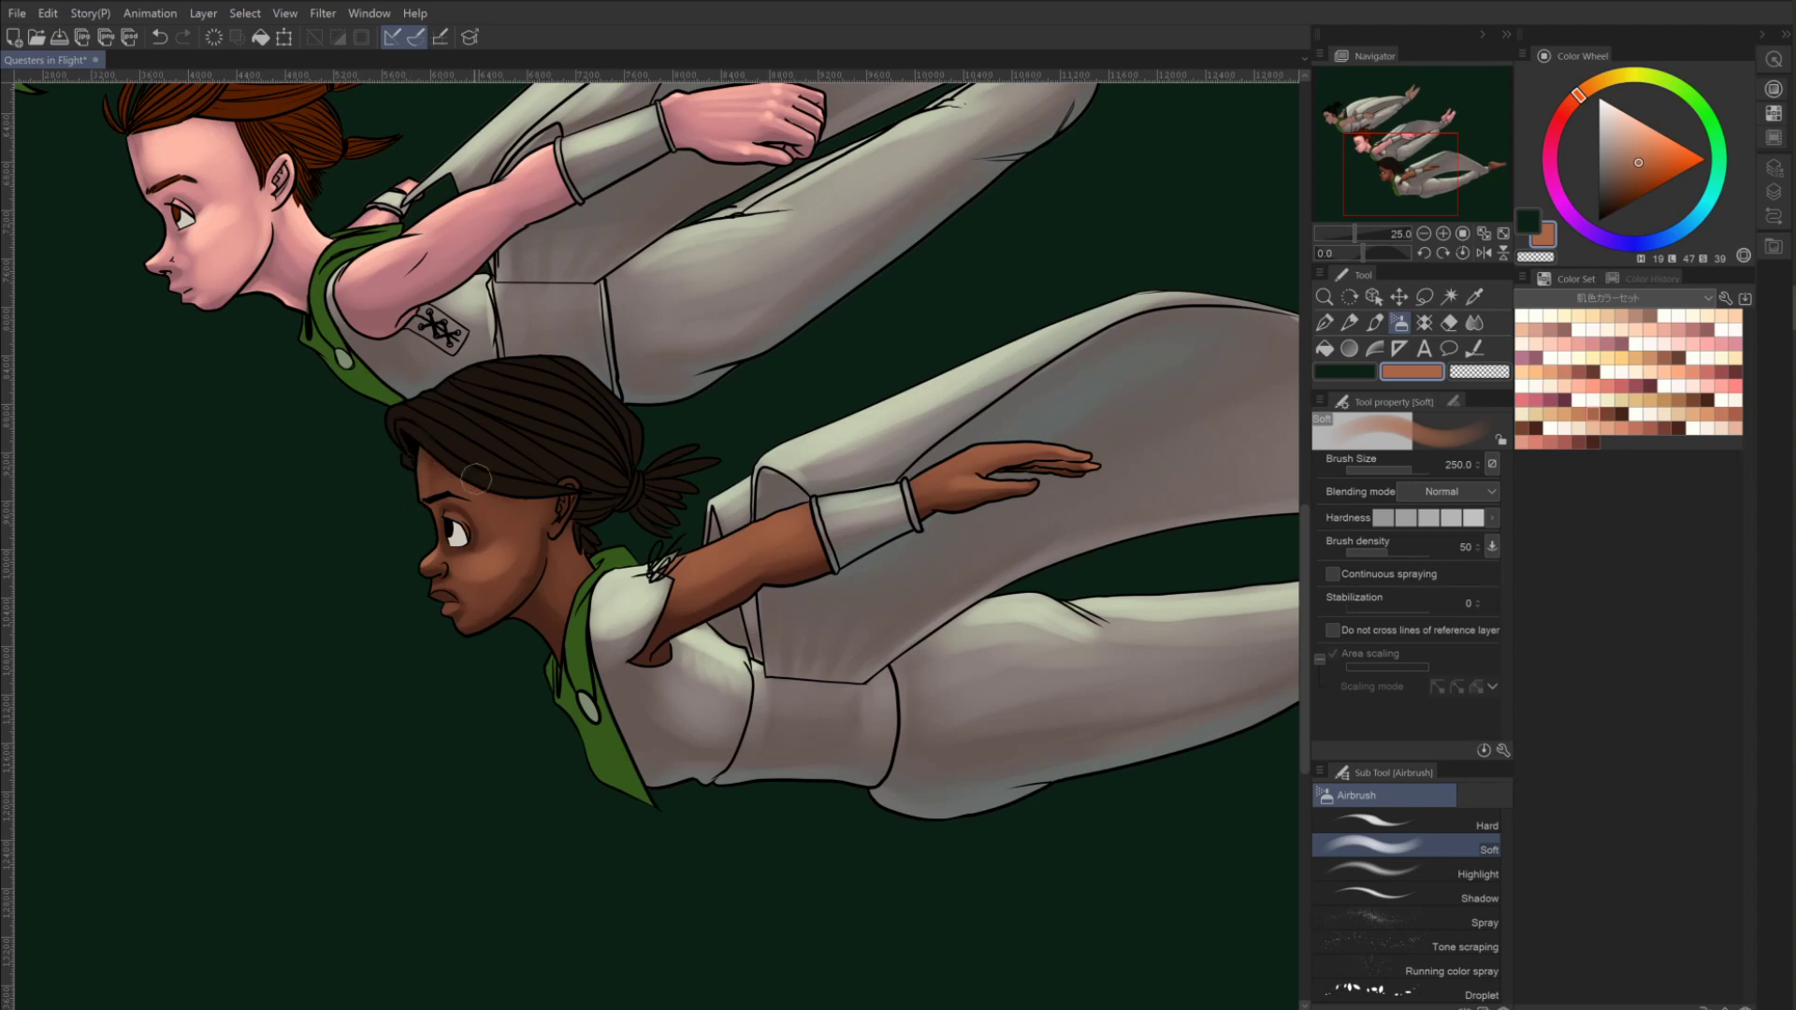
left_click_drag(498, 542, 523, 529)
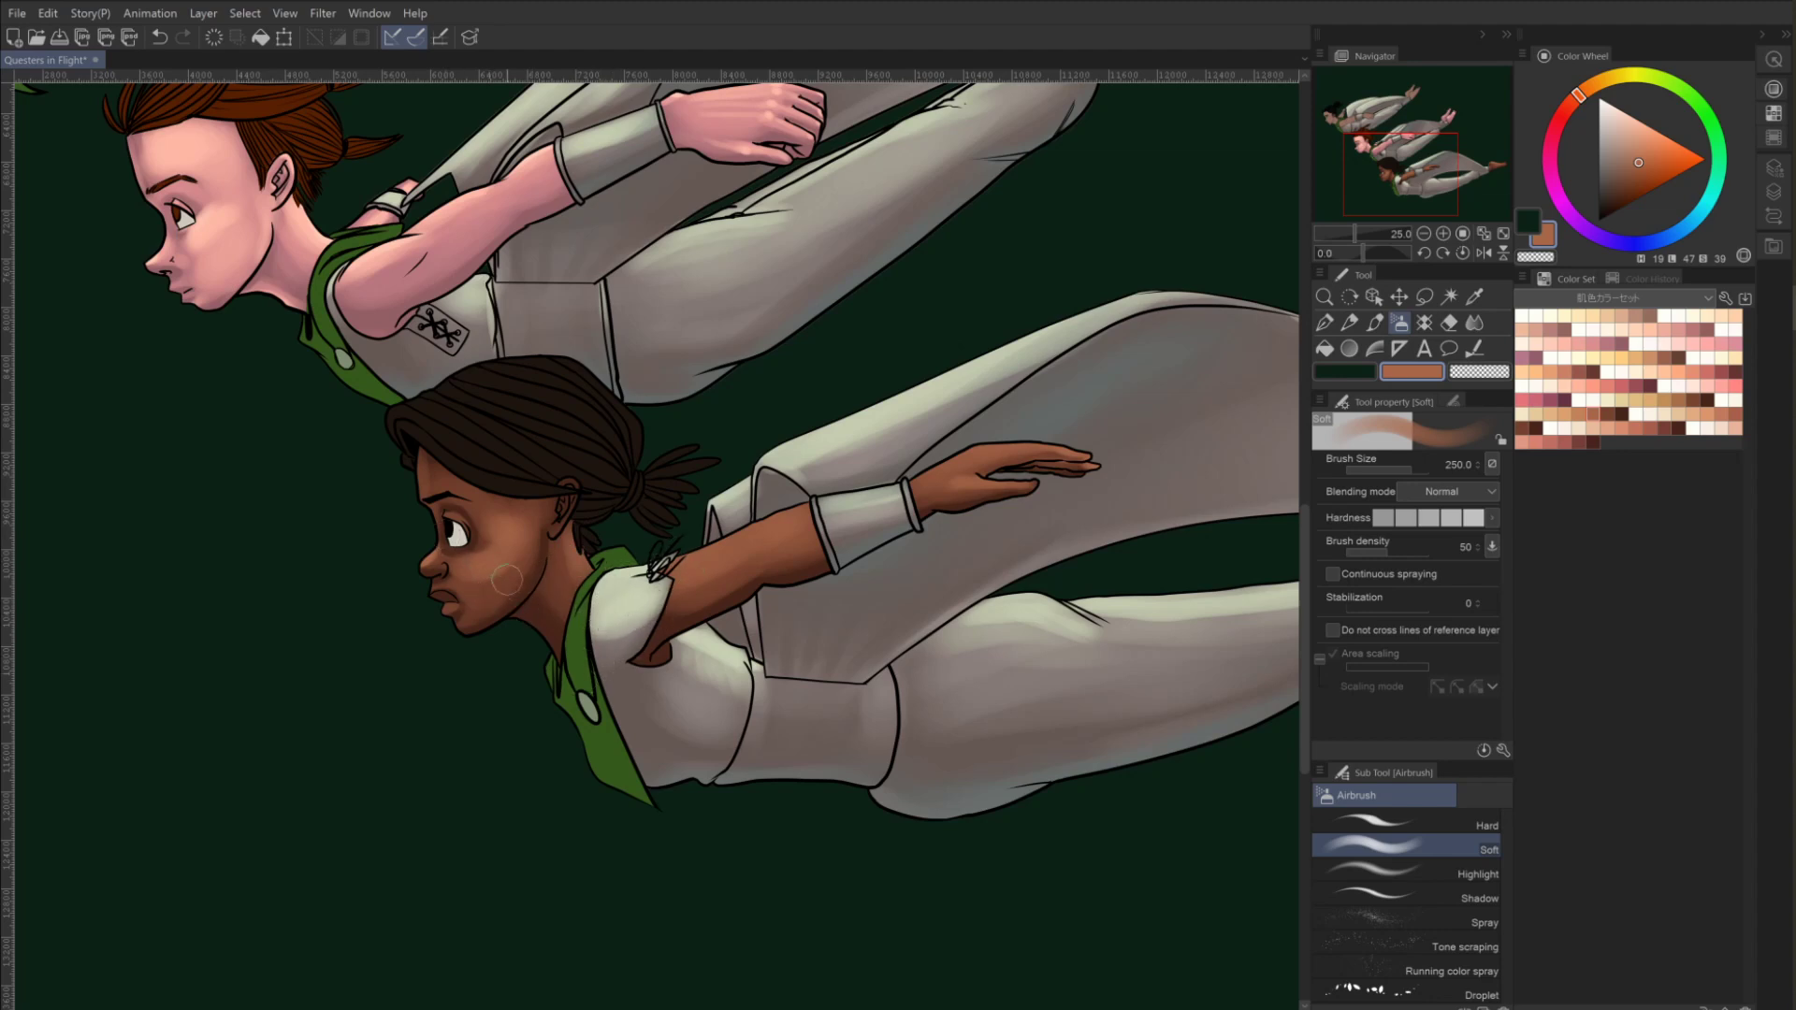
Pick a light orange tan from the color set and add small airbrushed highlights to the lowest figure's cheek and chin.
left_click(1617, 399)
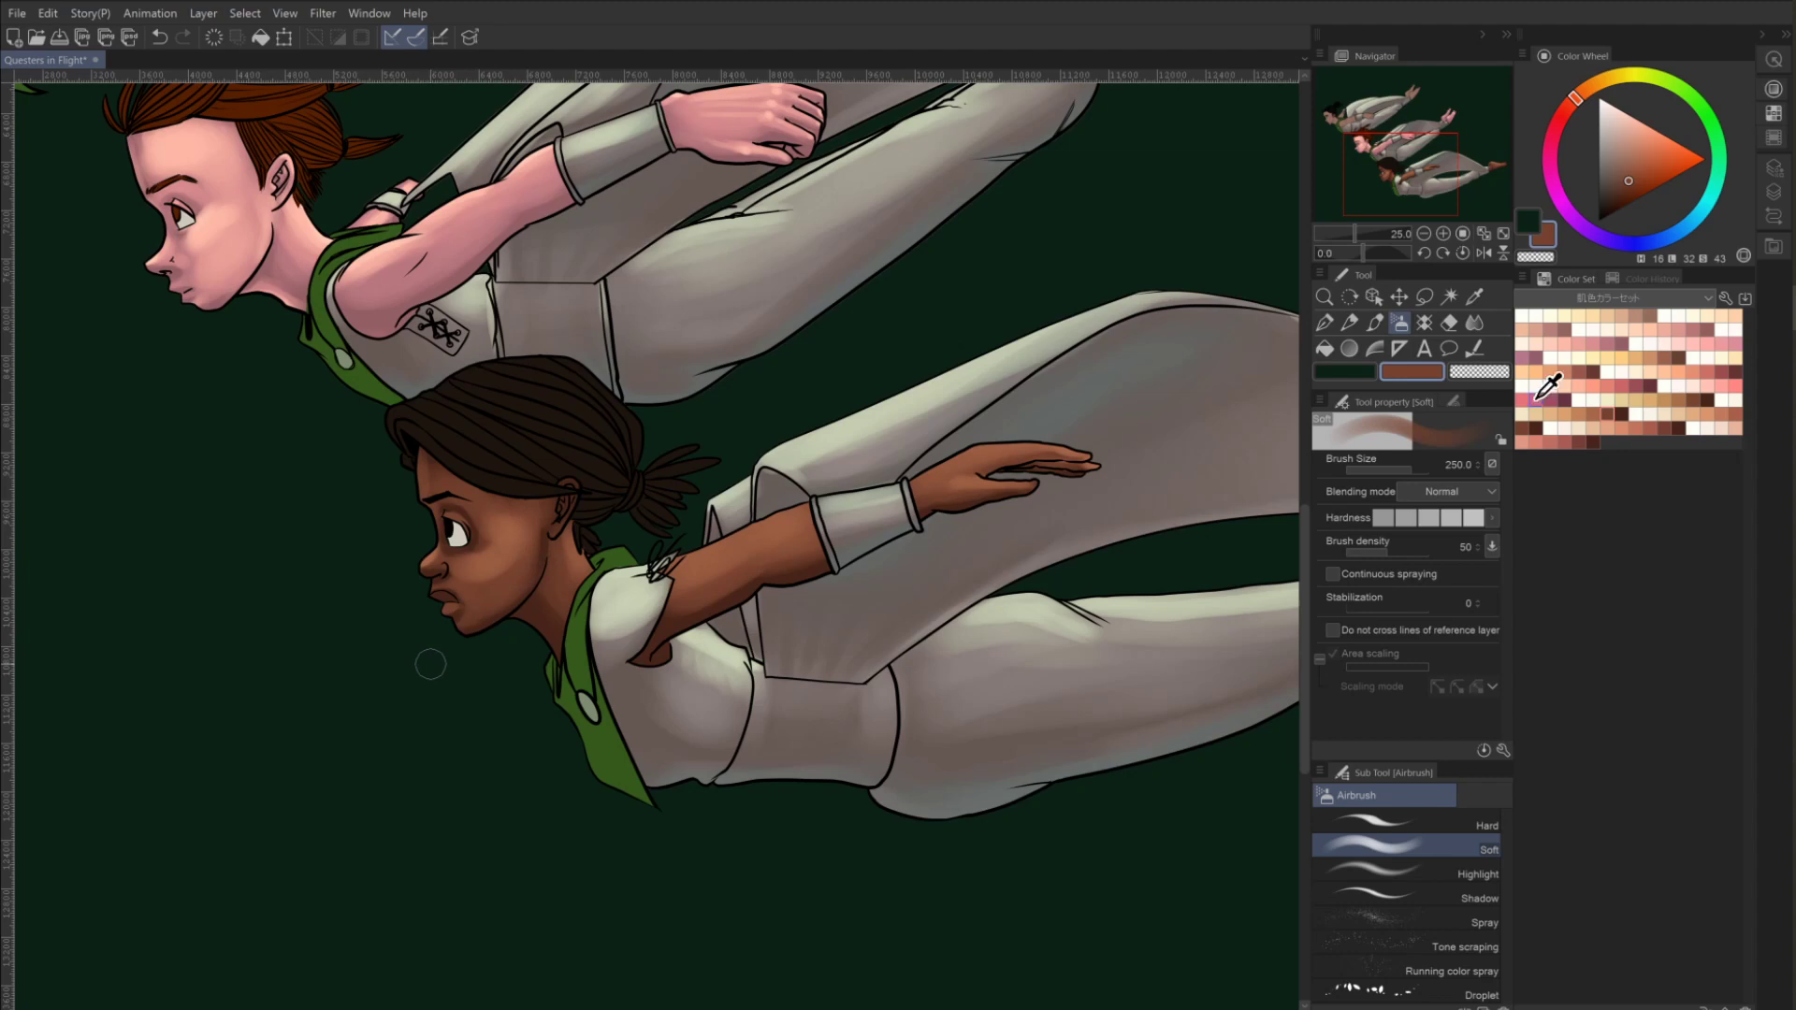
left_click(1592, 411)
left_click(1593, 413)
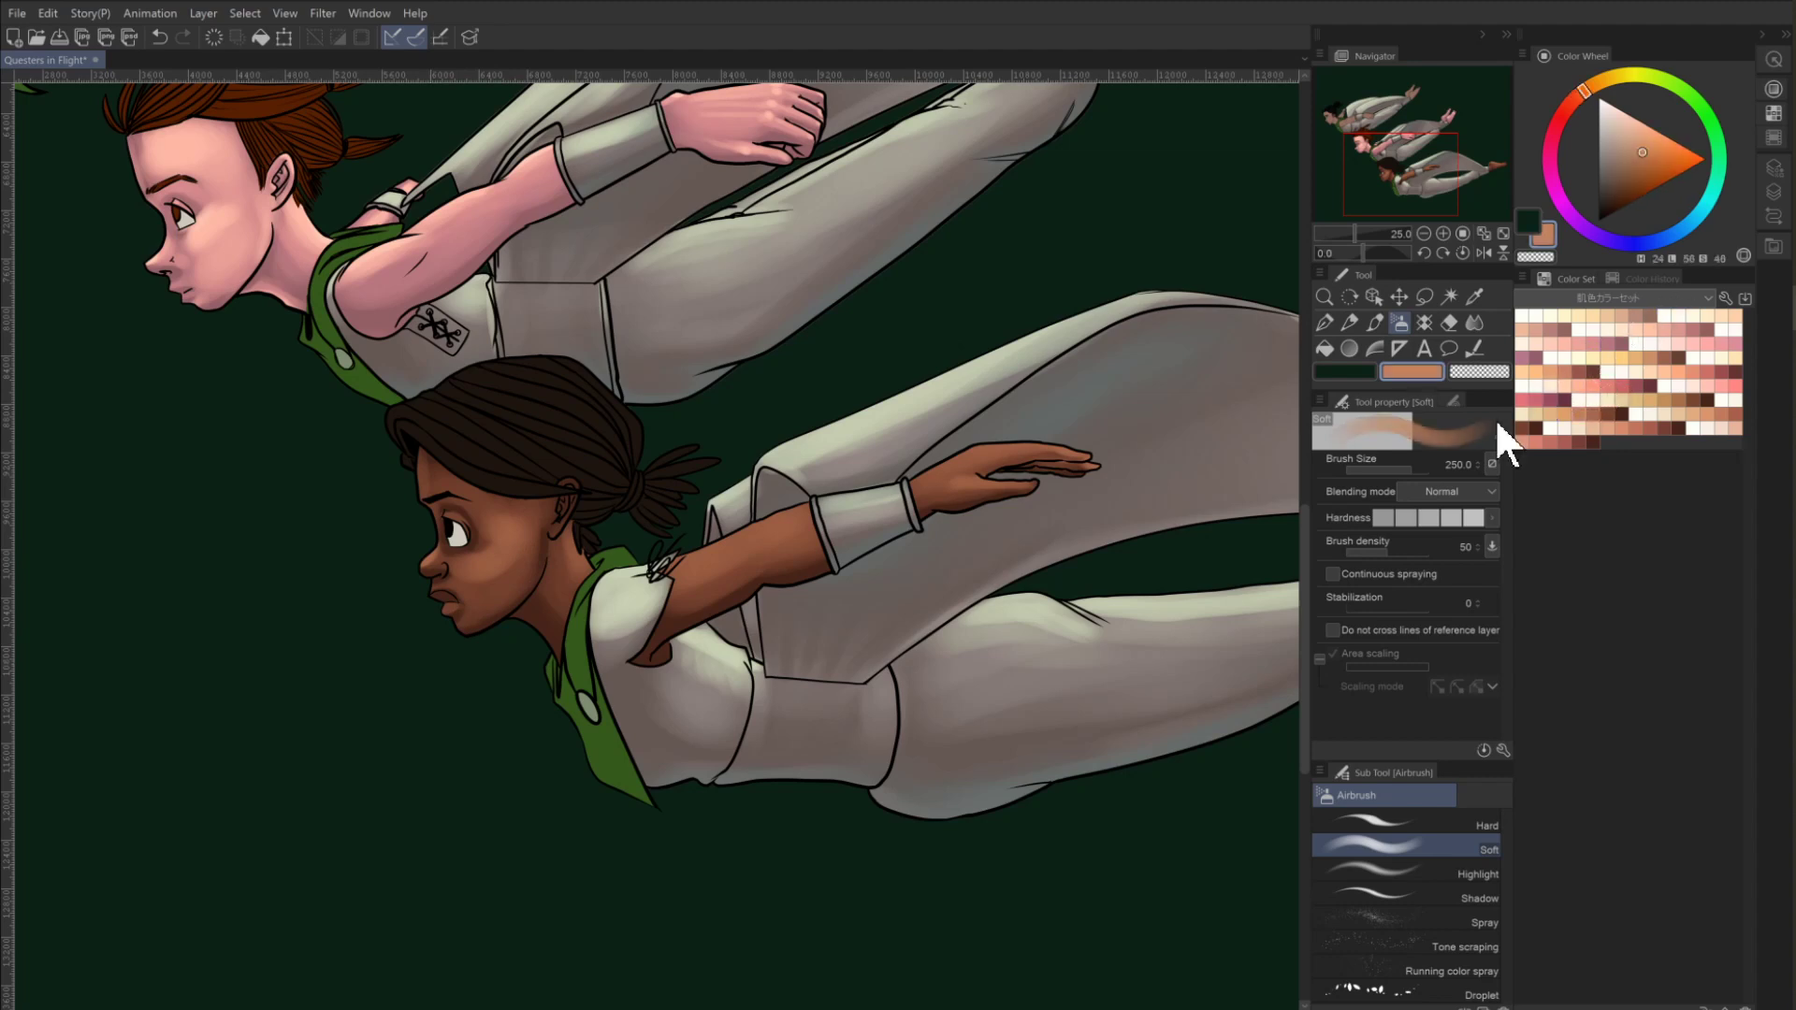
key("bracketleft")
key("bracketleft")
key("bracketleft")
key("bracketleft")
key("bracketleft")
key("bracketleft")
key("bracketleft")
left_click_drag(481, 558, 472, 564)
key("ctrl+z")
left_click_drag(437, 613, 429, 617)
Airbrush the light orange tan along the back of the lowest figure's hand at brush size 70.
key("bracketright")
key("bracketright")
key("bracketright")
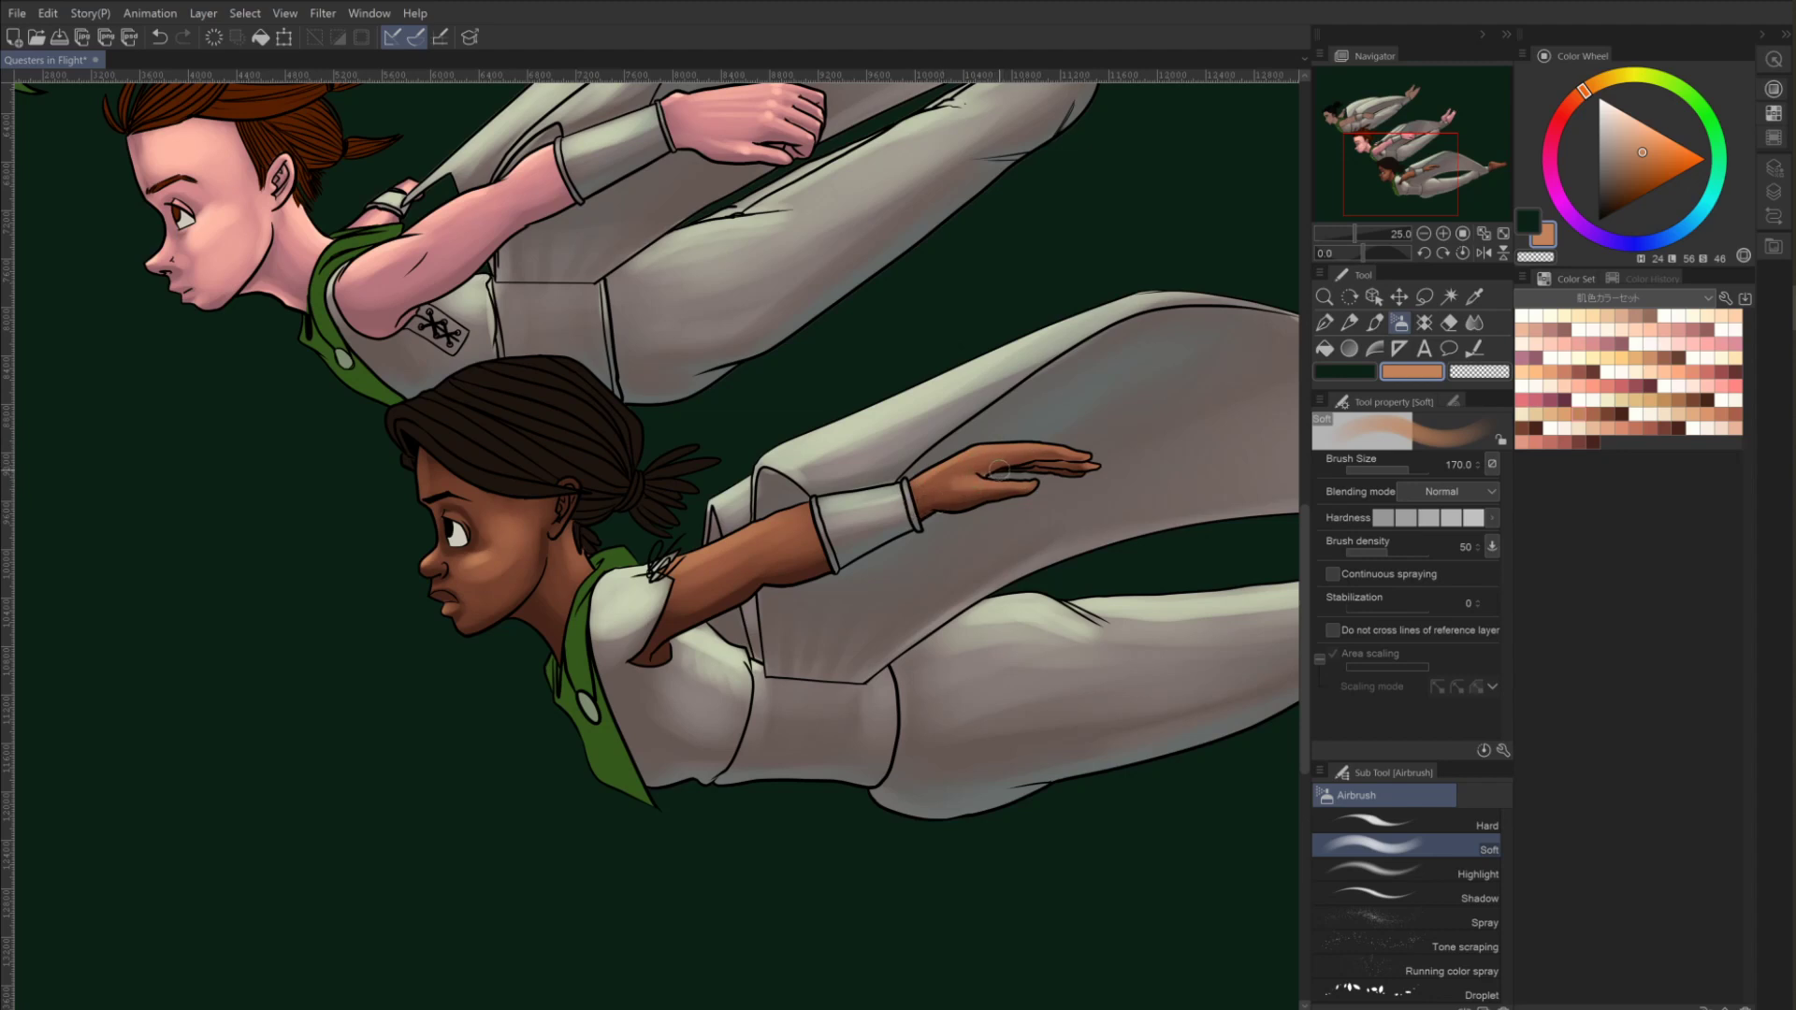
key("ctrl+z")
key("[")
key("[")
key("[")
key("[")
key("[")
left_click_drag(975, 447, 1009, 450)
Compare neighbouring browns in the color set, return to the light orange tan and airbrush the lowest figure's cheek beside the mouth.
mouse_move(1106, 845)
left_mouse_down()
mouse_move(749, 842)
mouse_move(883, 800)
left_mouse_up()
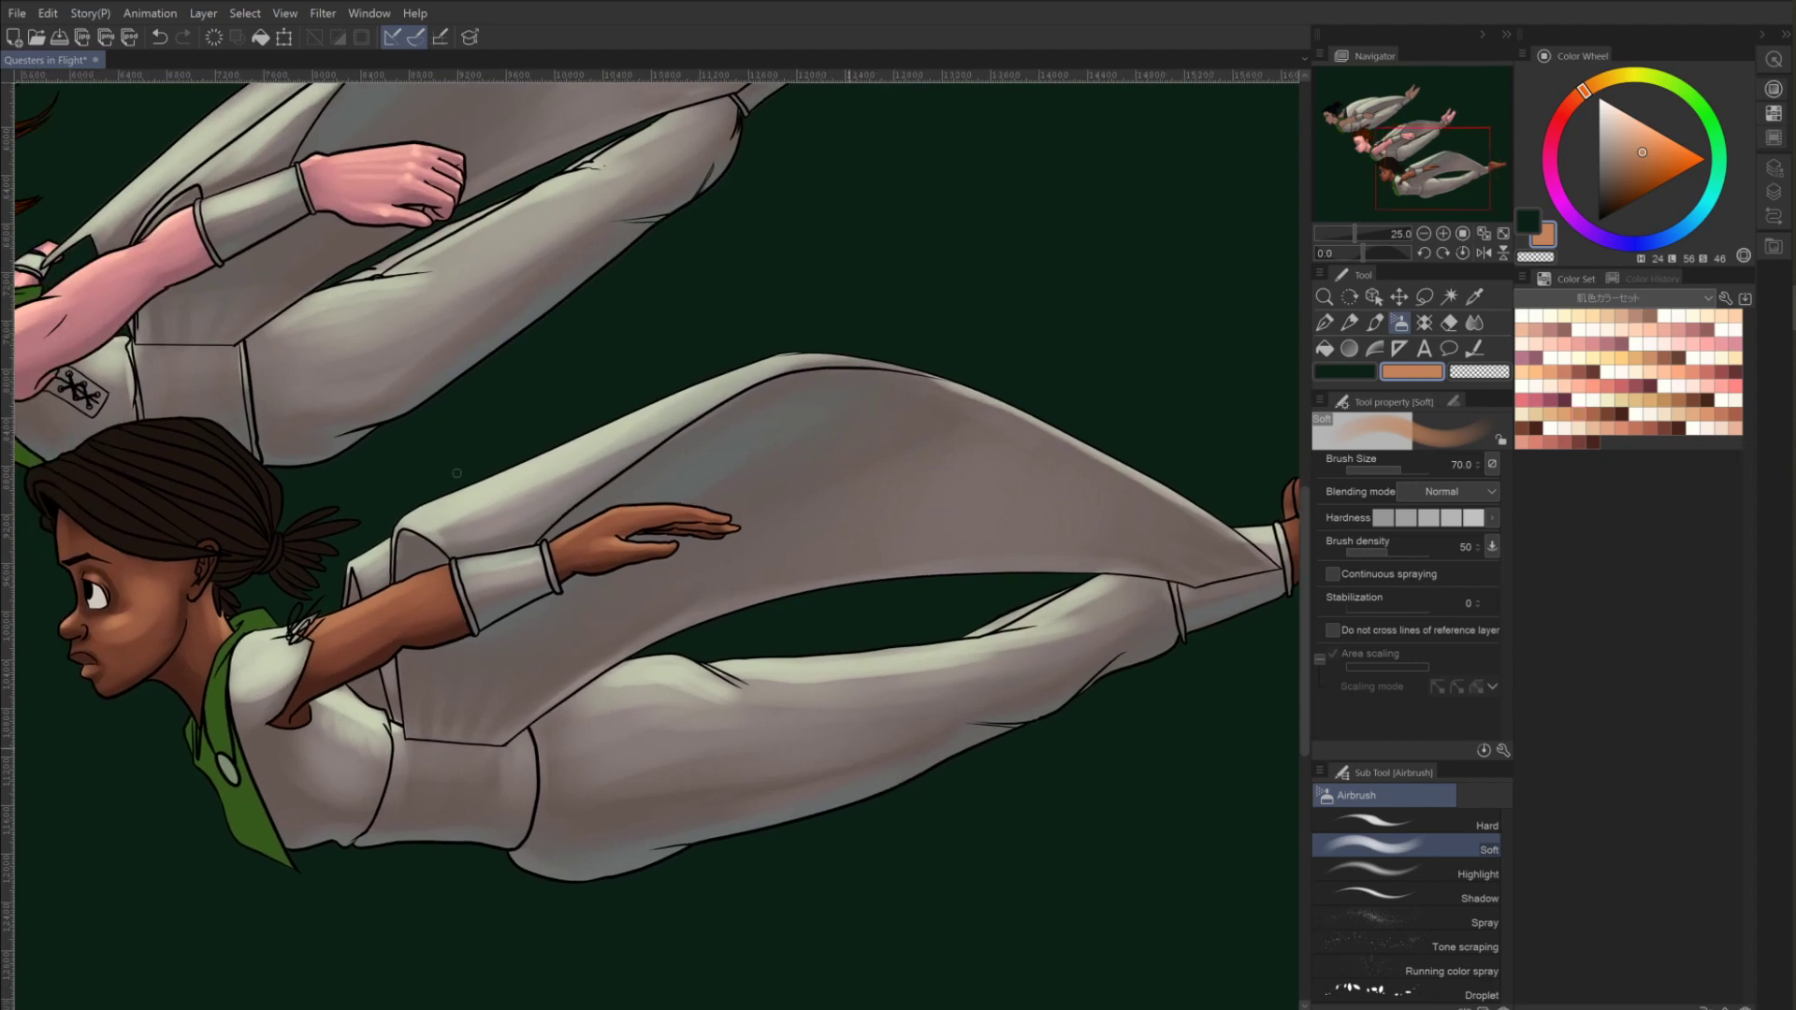
left_click(1605, 401)
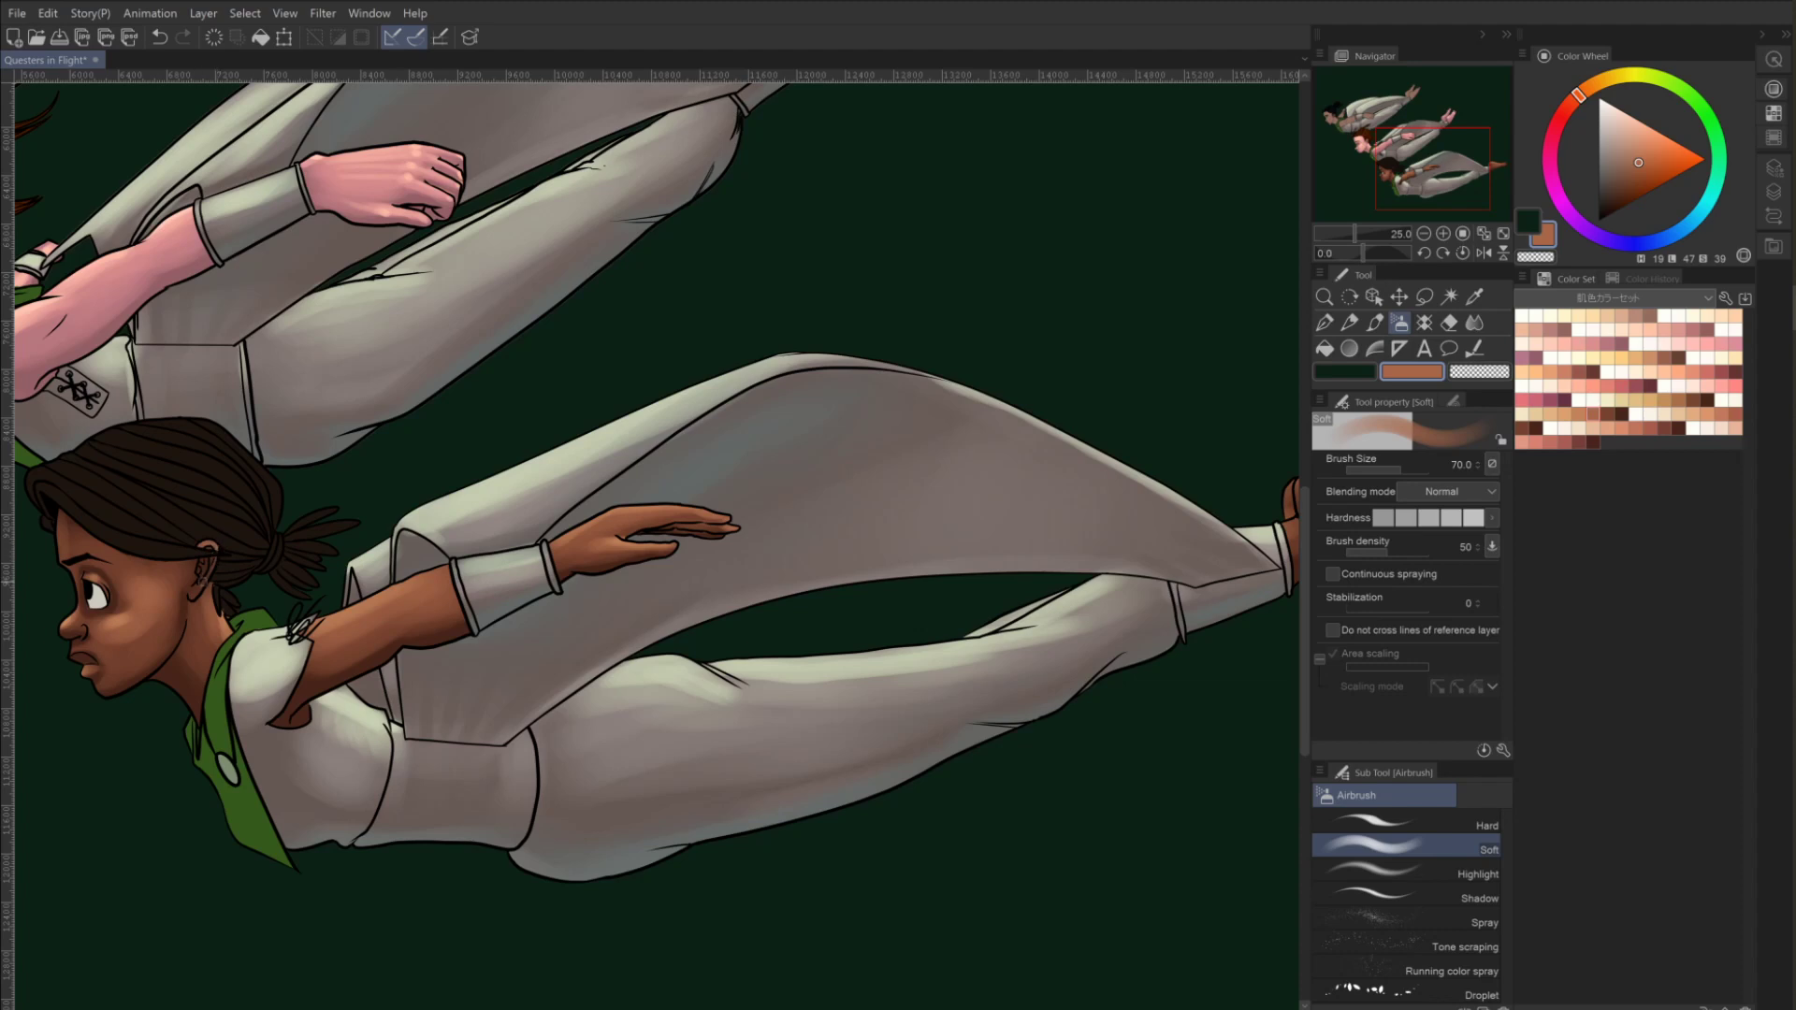
left_click(1593, 419)
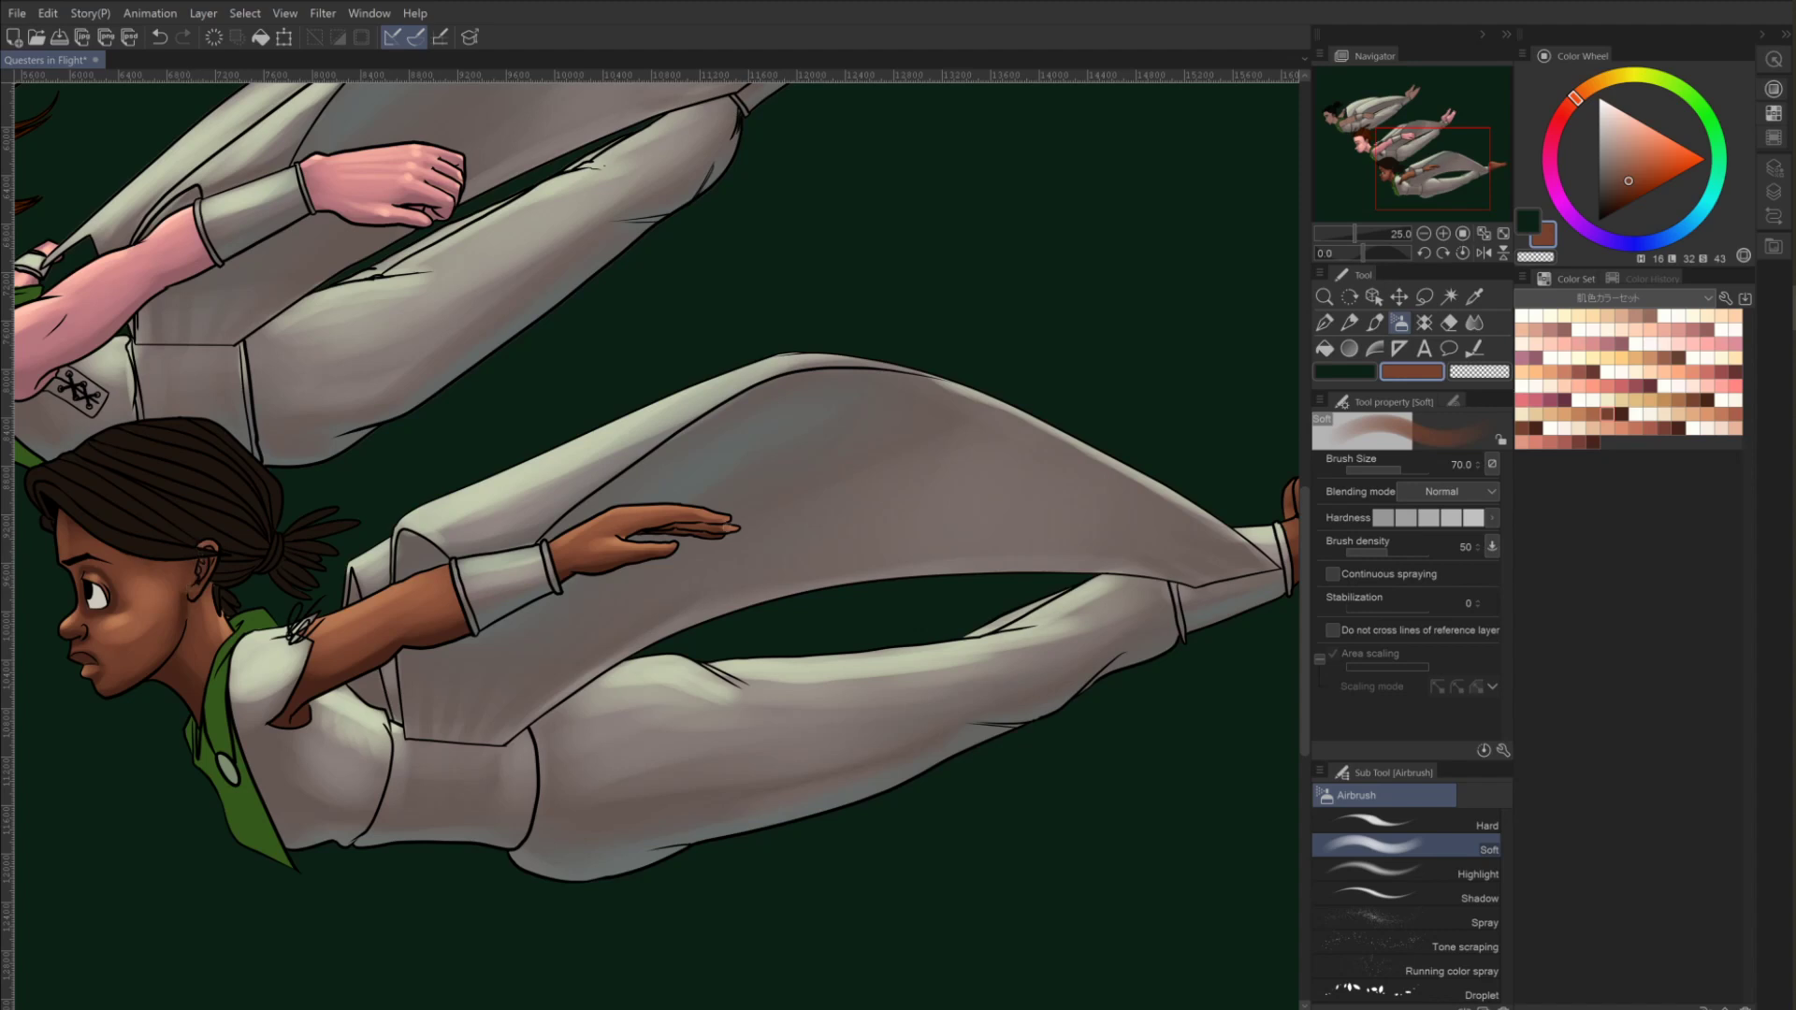
left_click(1593, 412)
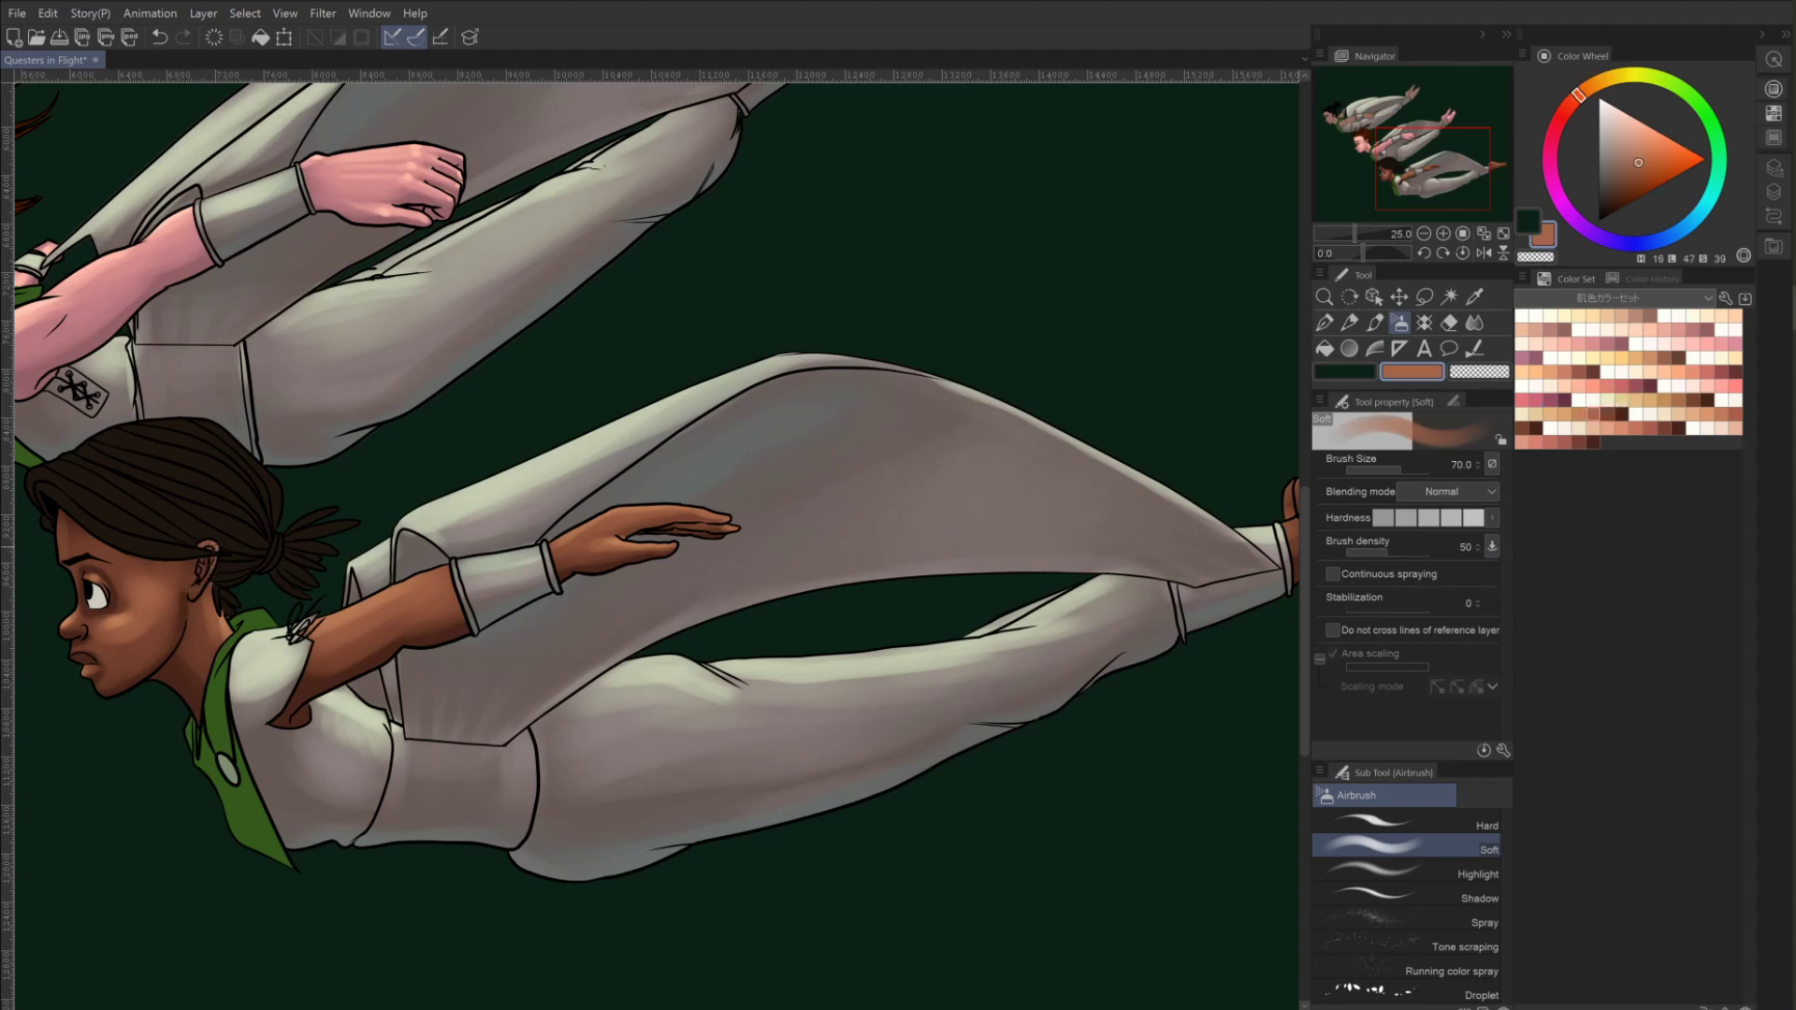
left_click(1580, 404)
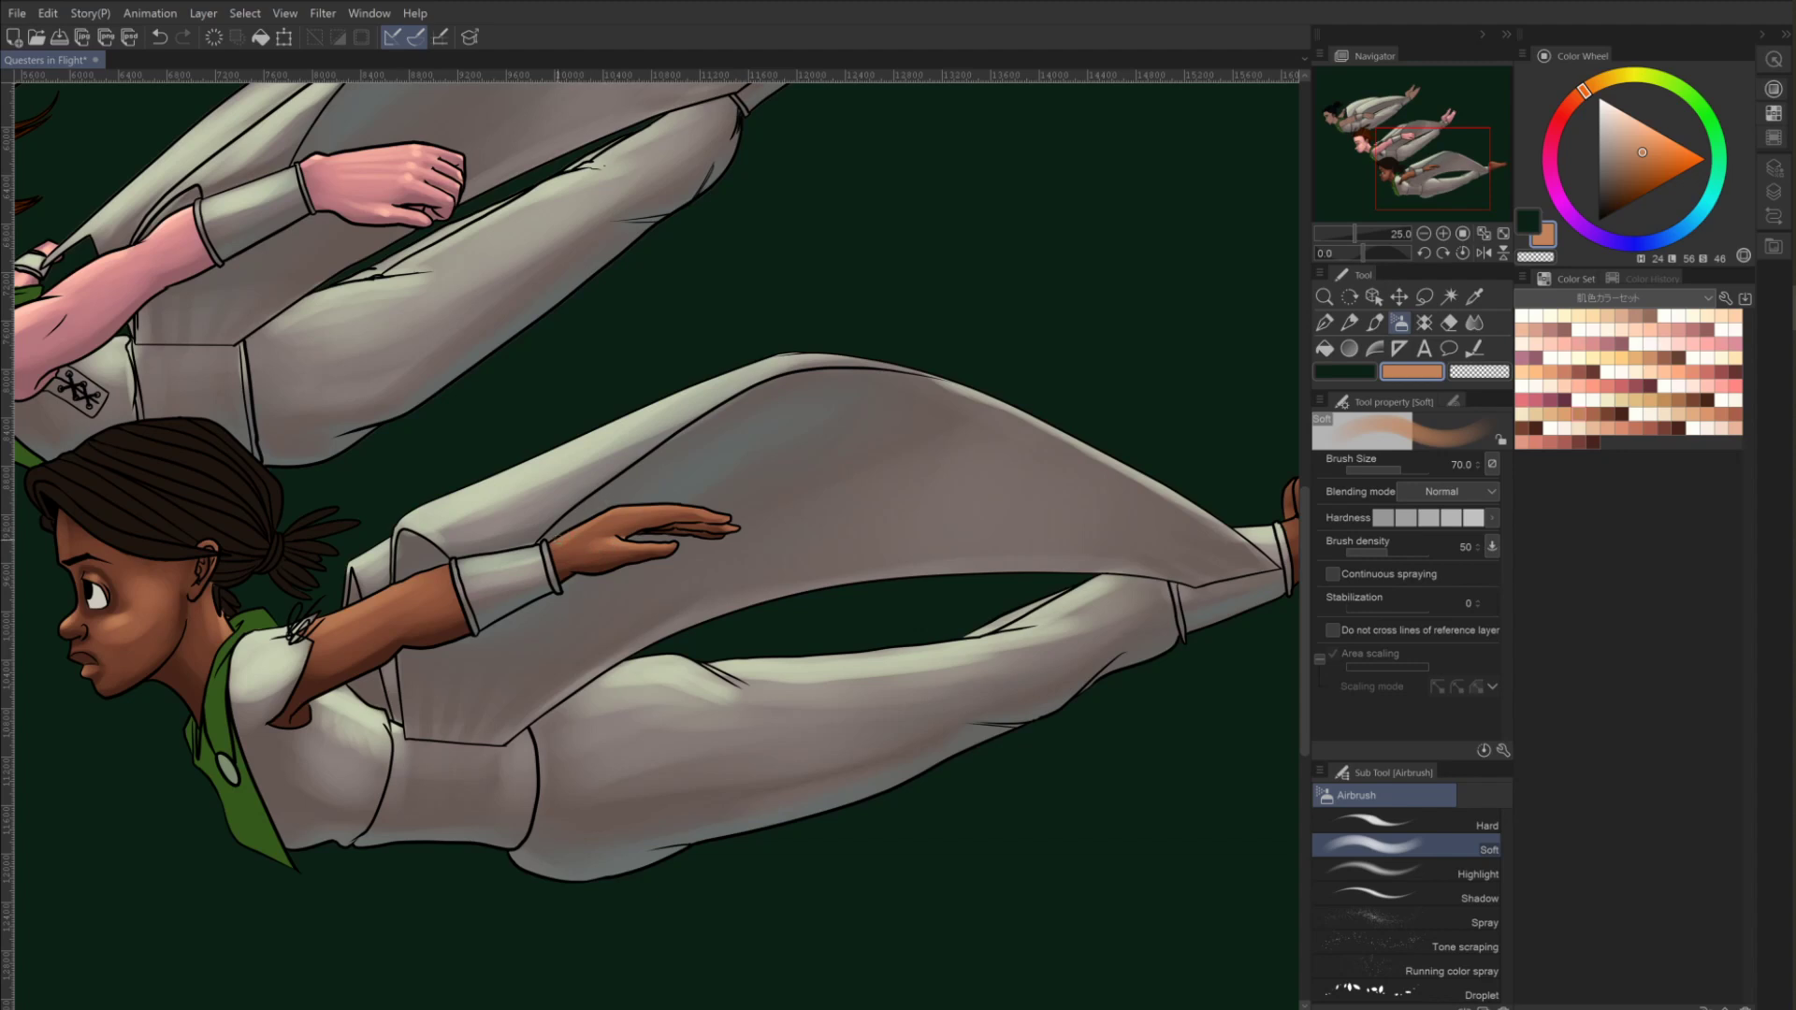
left_click_drag(447, 570, 384, 595)
key("ctrl+z")
left_click_drag(125, 619, 114, 625)
Highlight the lowest figure's foot and toes, switching from the light tan at size 70 to the orange-brown at size 120.
key("[")
key("[")
key("[")
key("[")
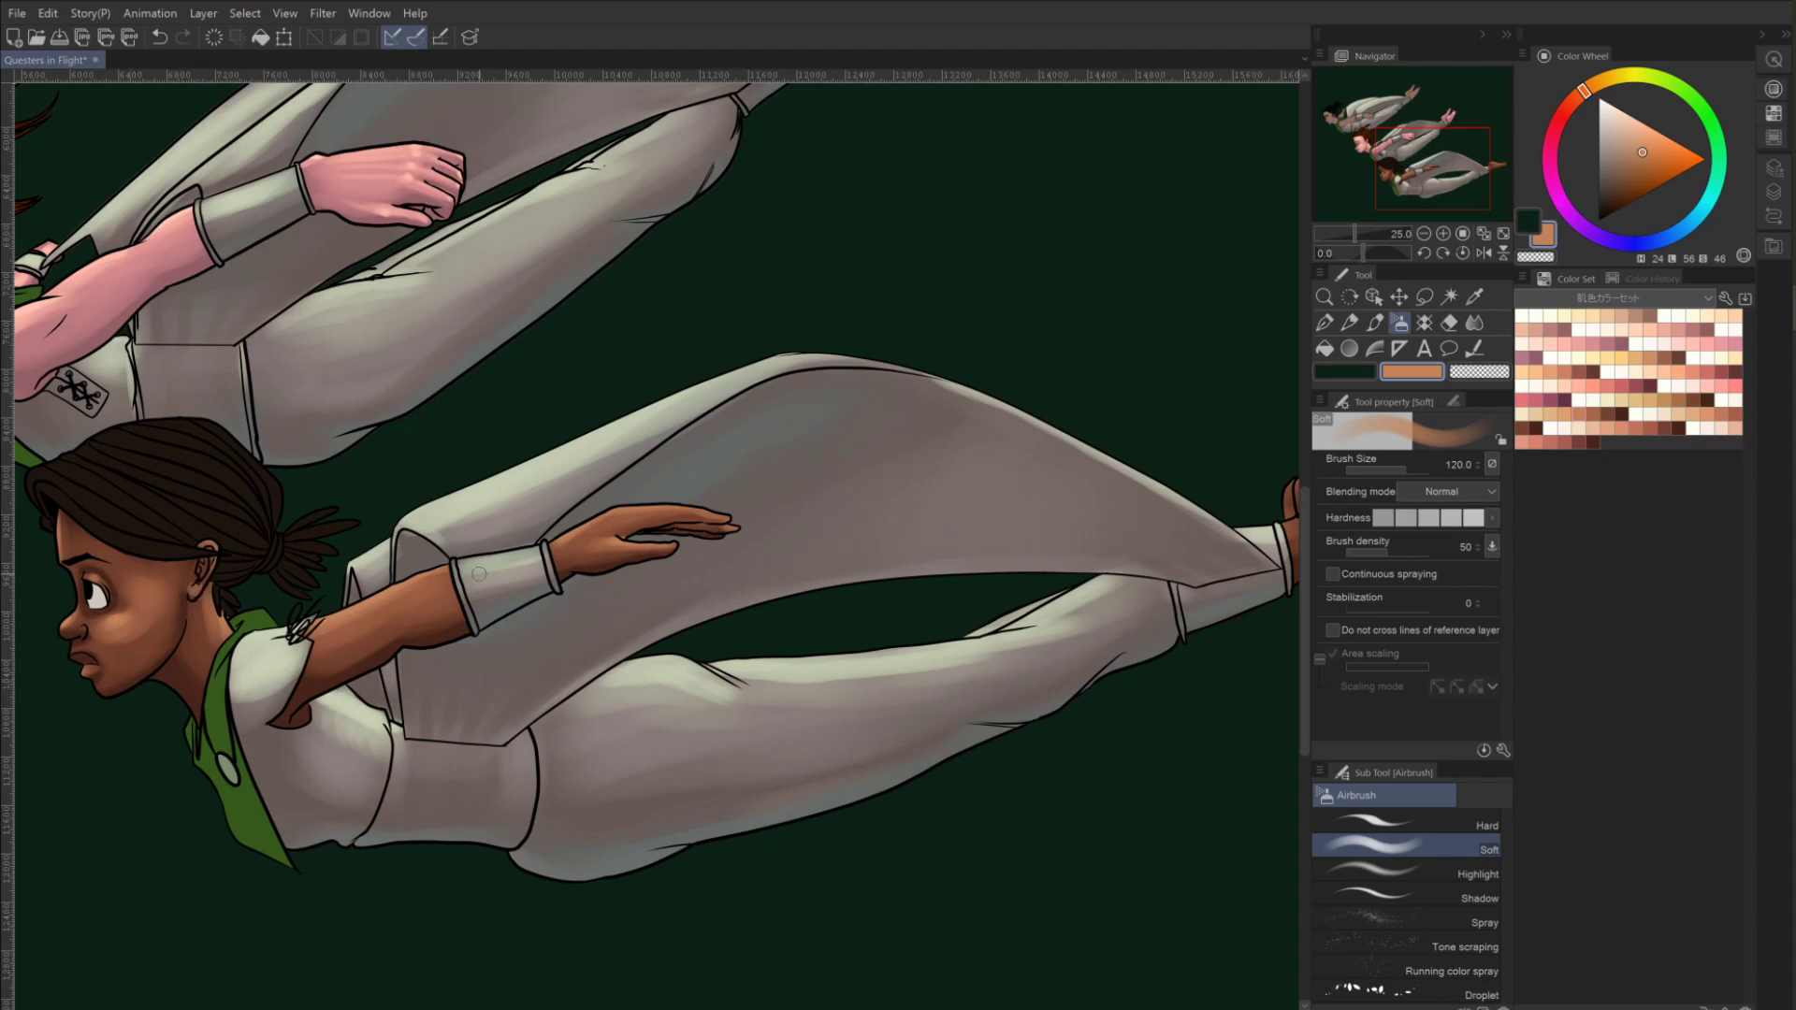
left_click_drag(1175, 661, 823, 749)
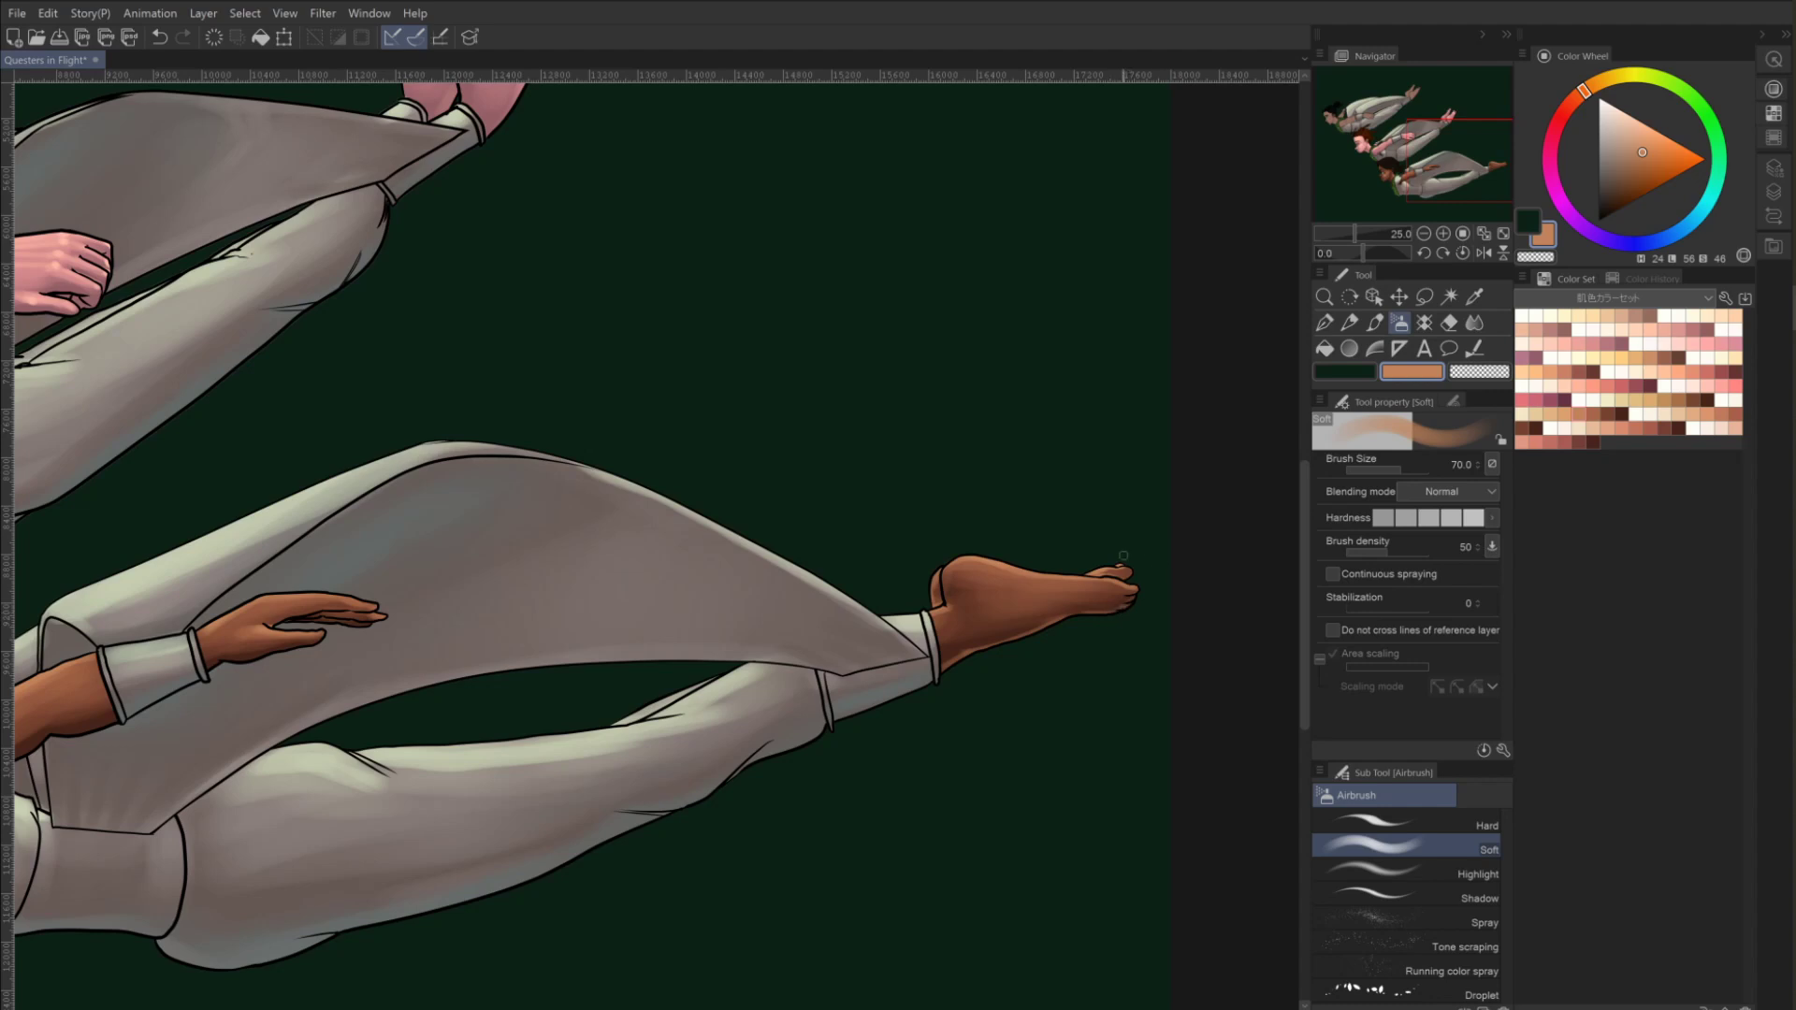
key("ctrl+z")
left_click(1603, 395)
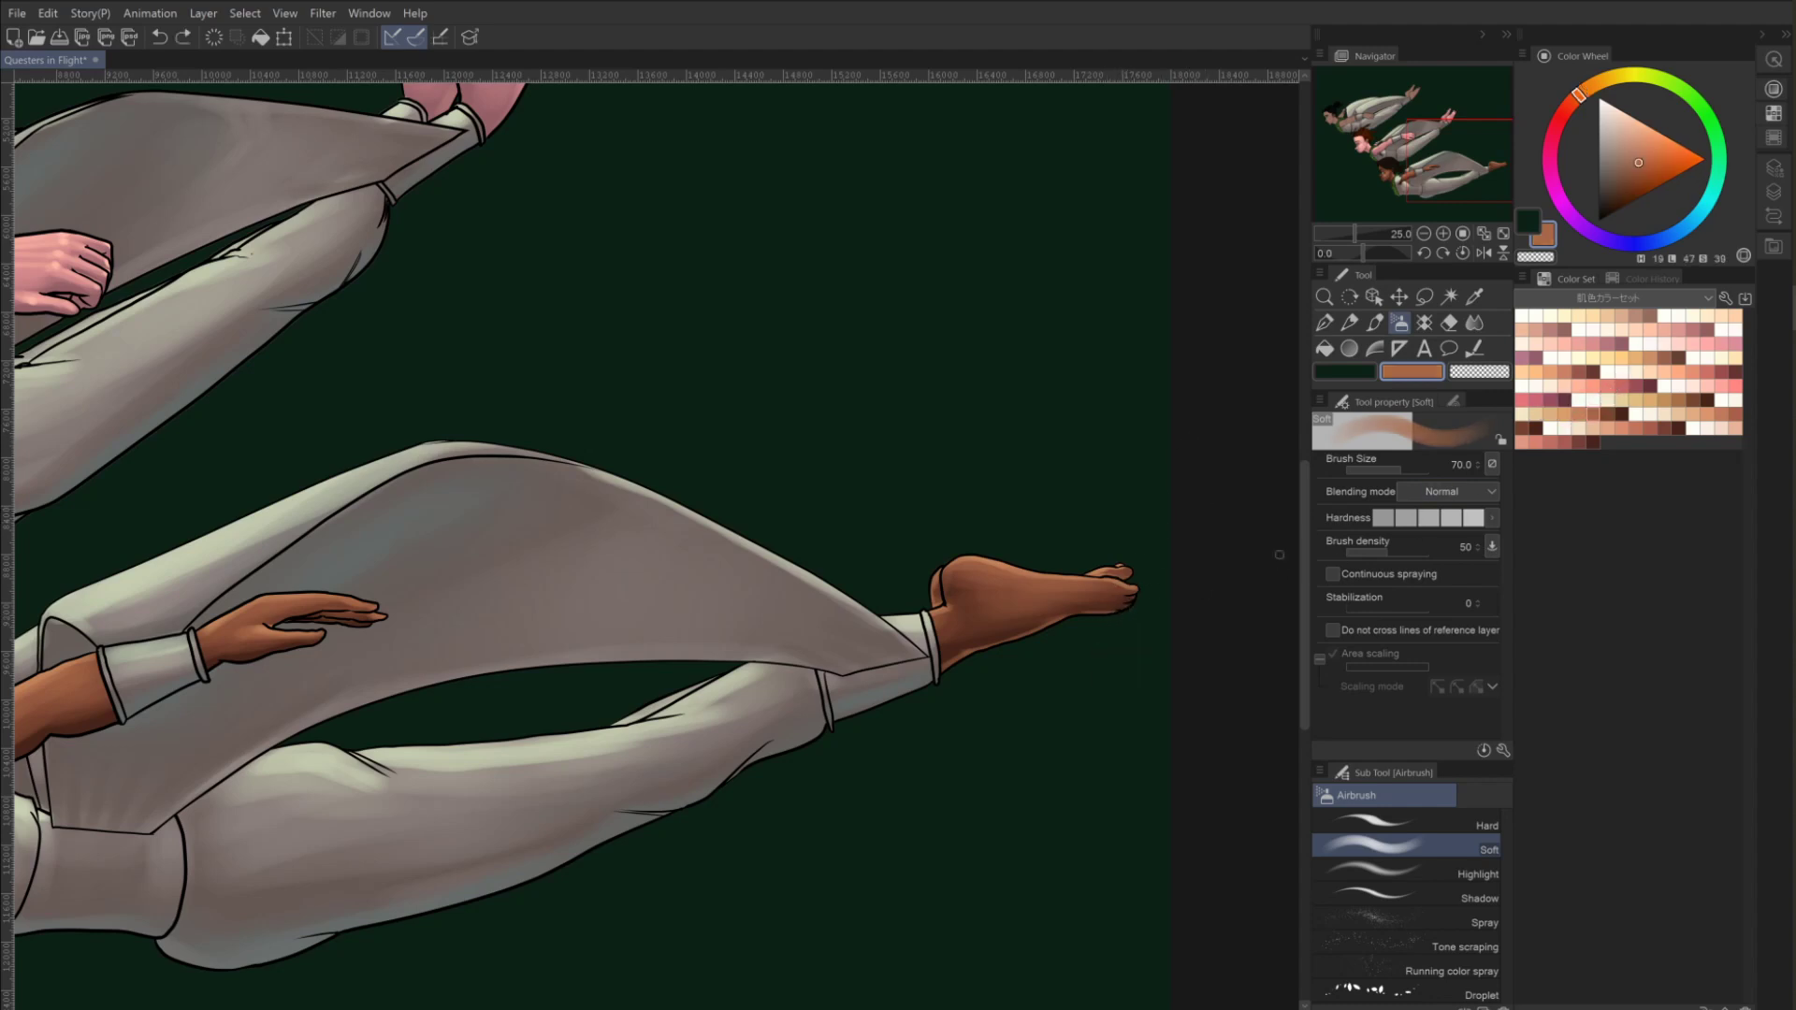
key("bracketright")
key("bracketright")
key("bracketright")
left_click_drag(1073, 631, 1117, 610)
Bring the top figure into close view and pick a muted pinkish tan from the color set for its skin.
left_click(1423, 235)
left_click(1423, 234)
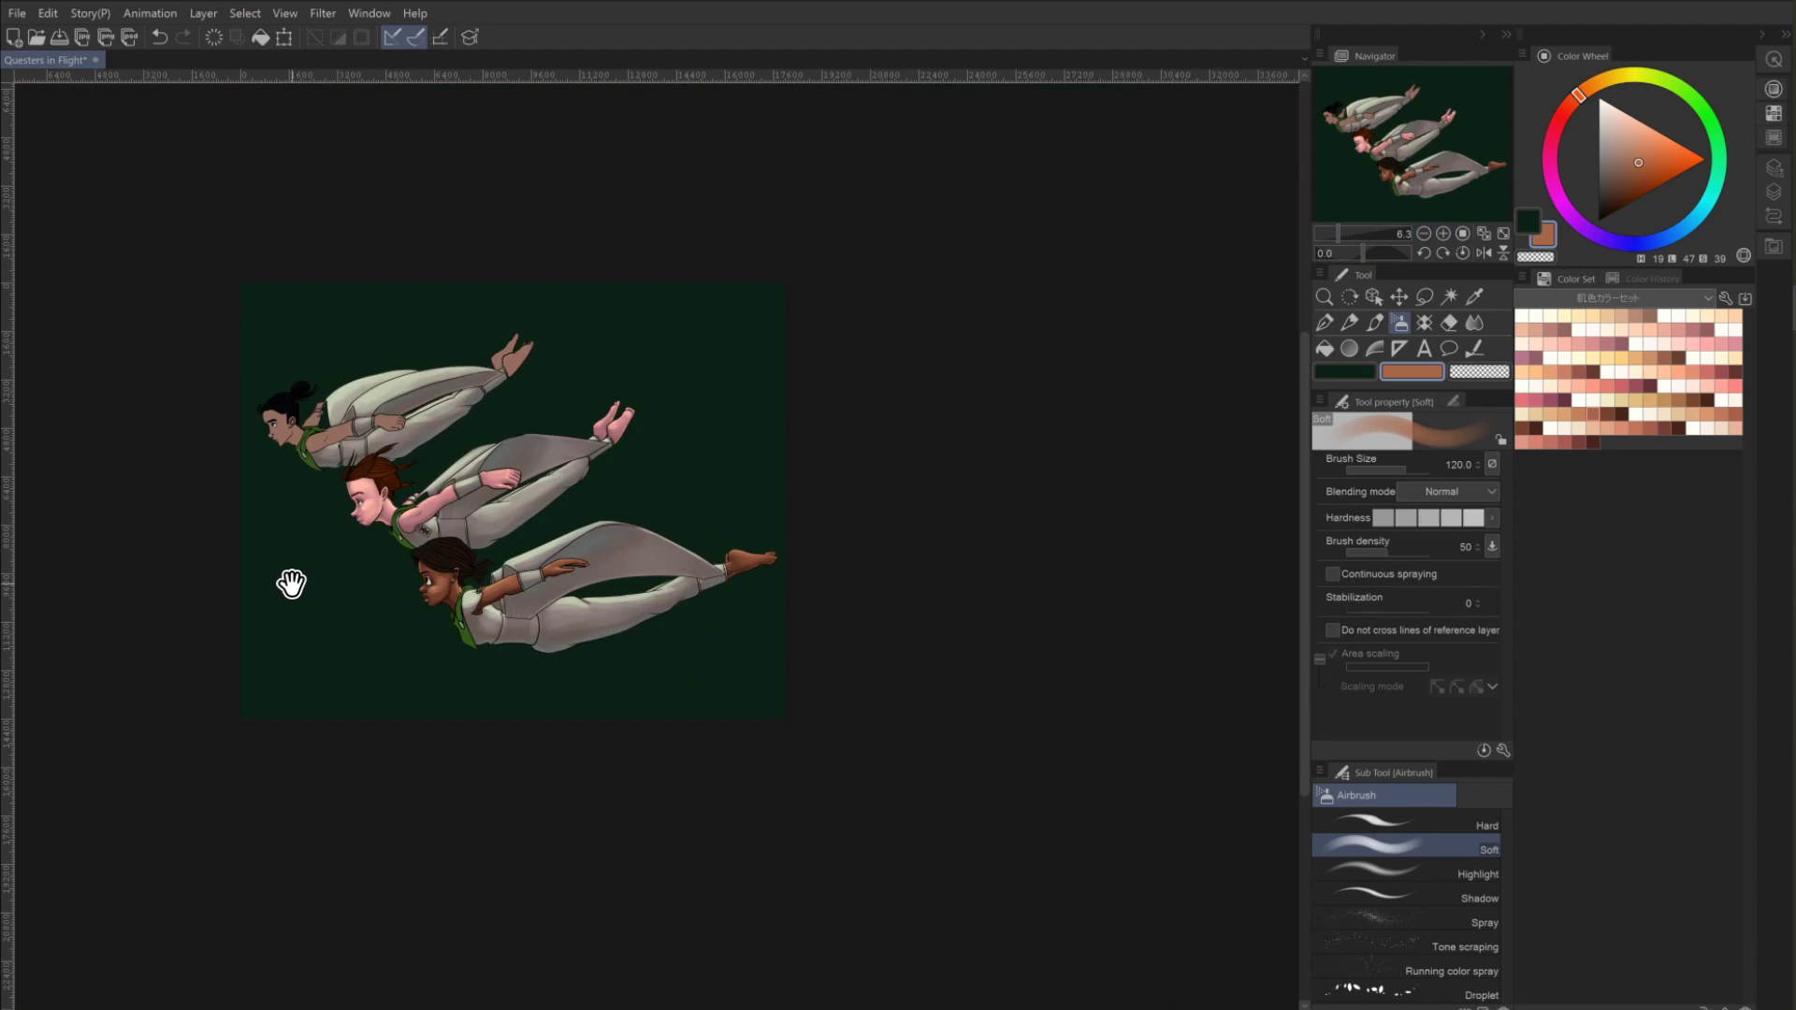
left_click_drag(288, 581, 390, 629)
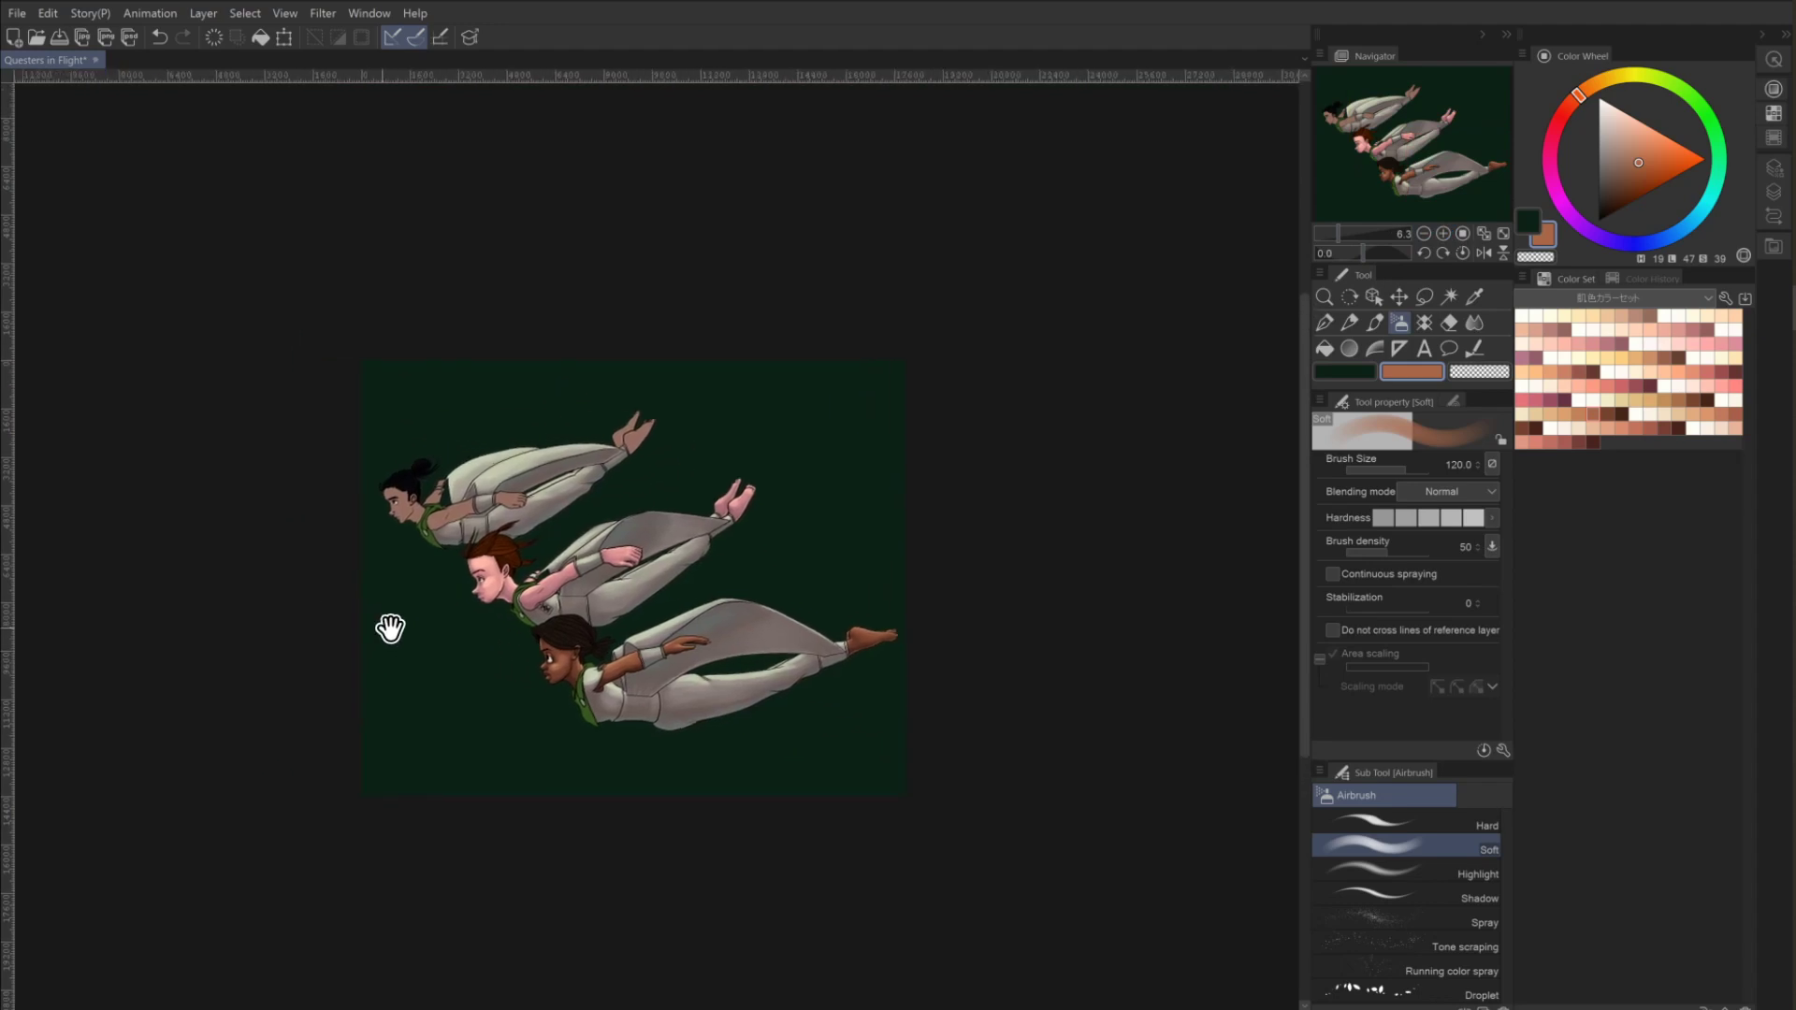
left_click(1442, 233)
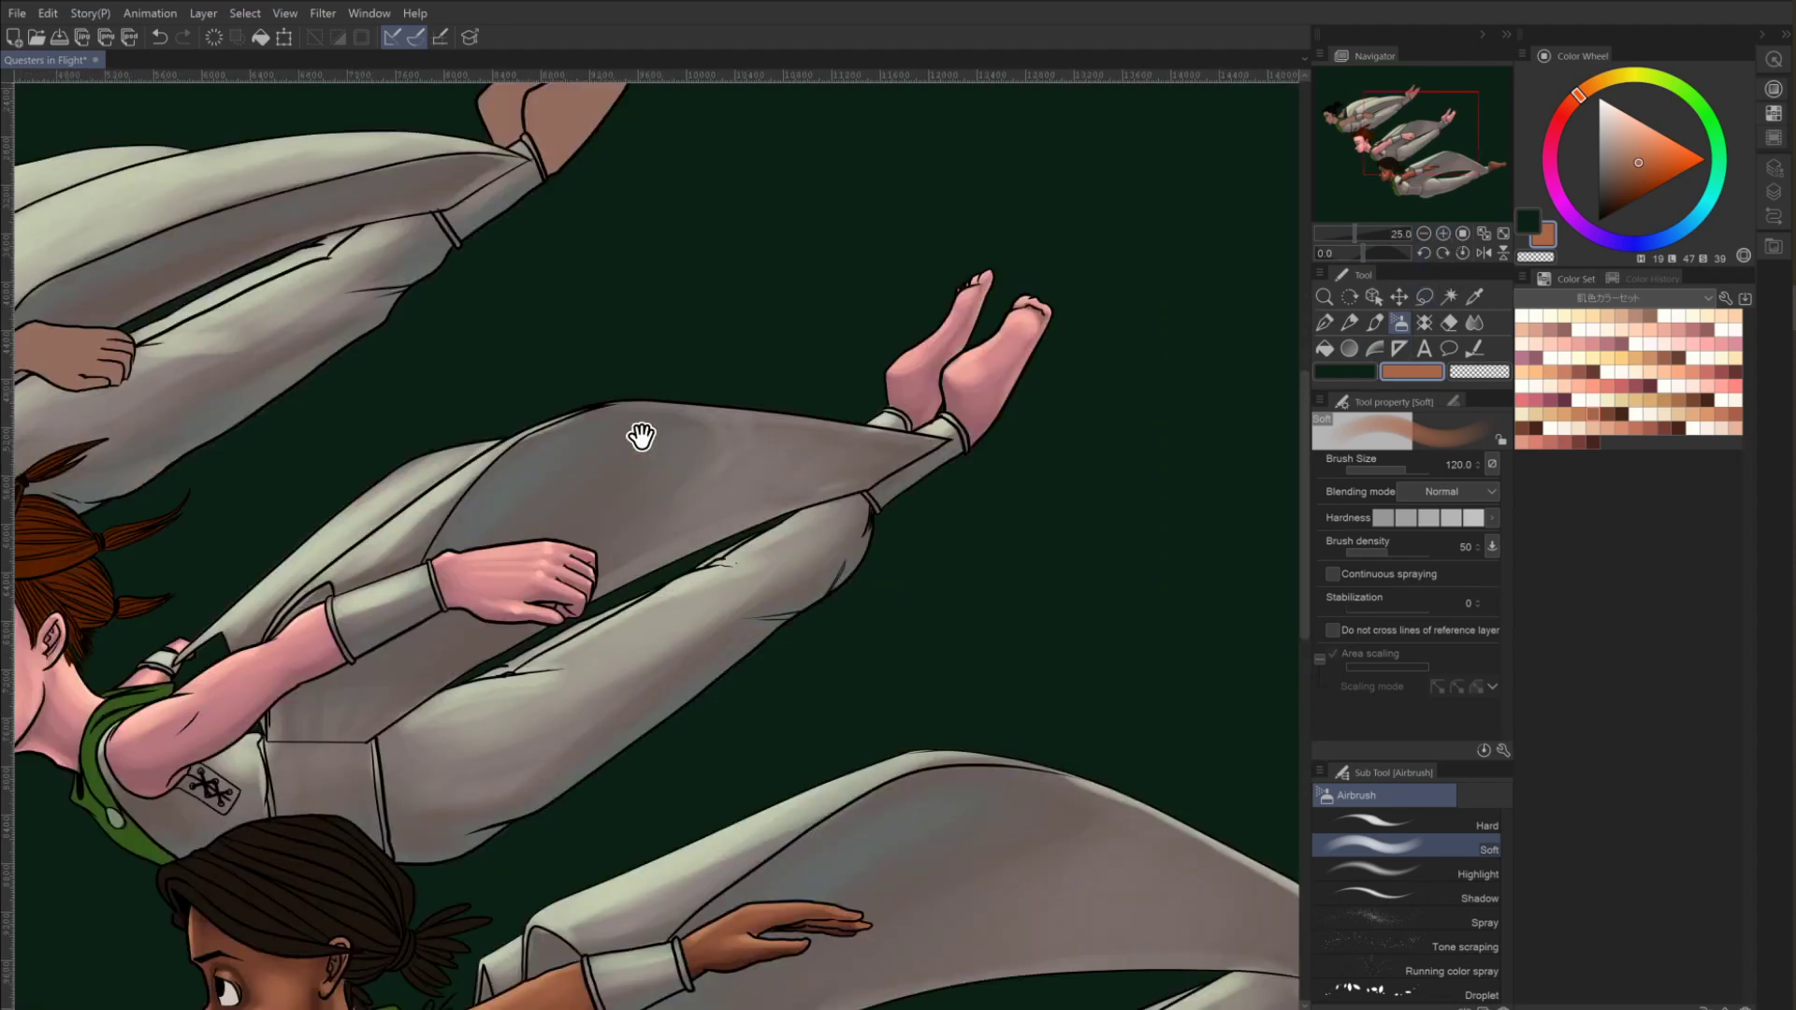
left_click_drag(641, 435, 1159, 561)
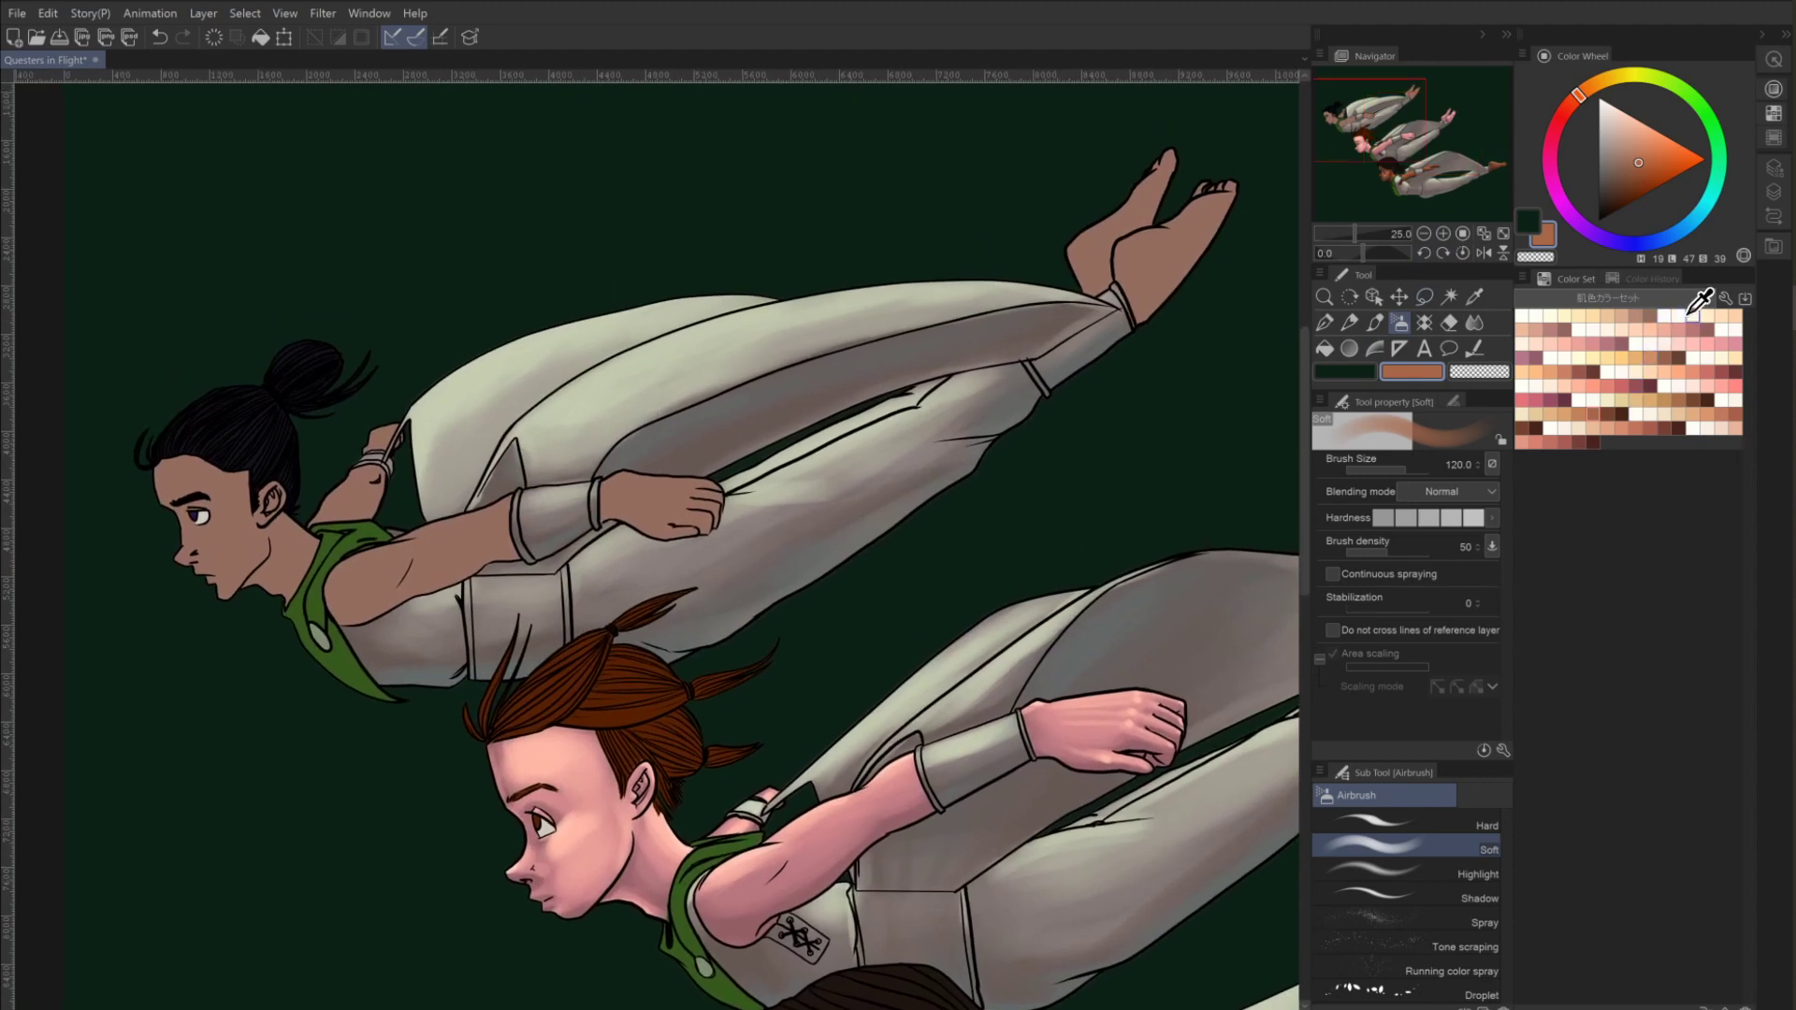
left_click(1636, 315)
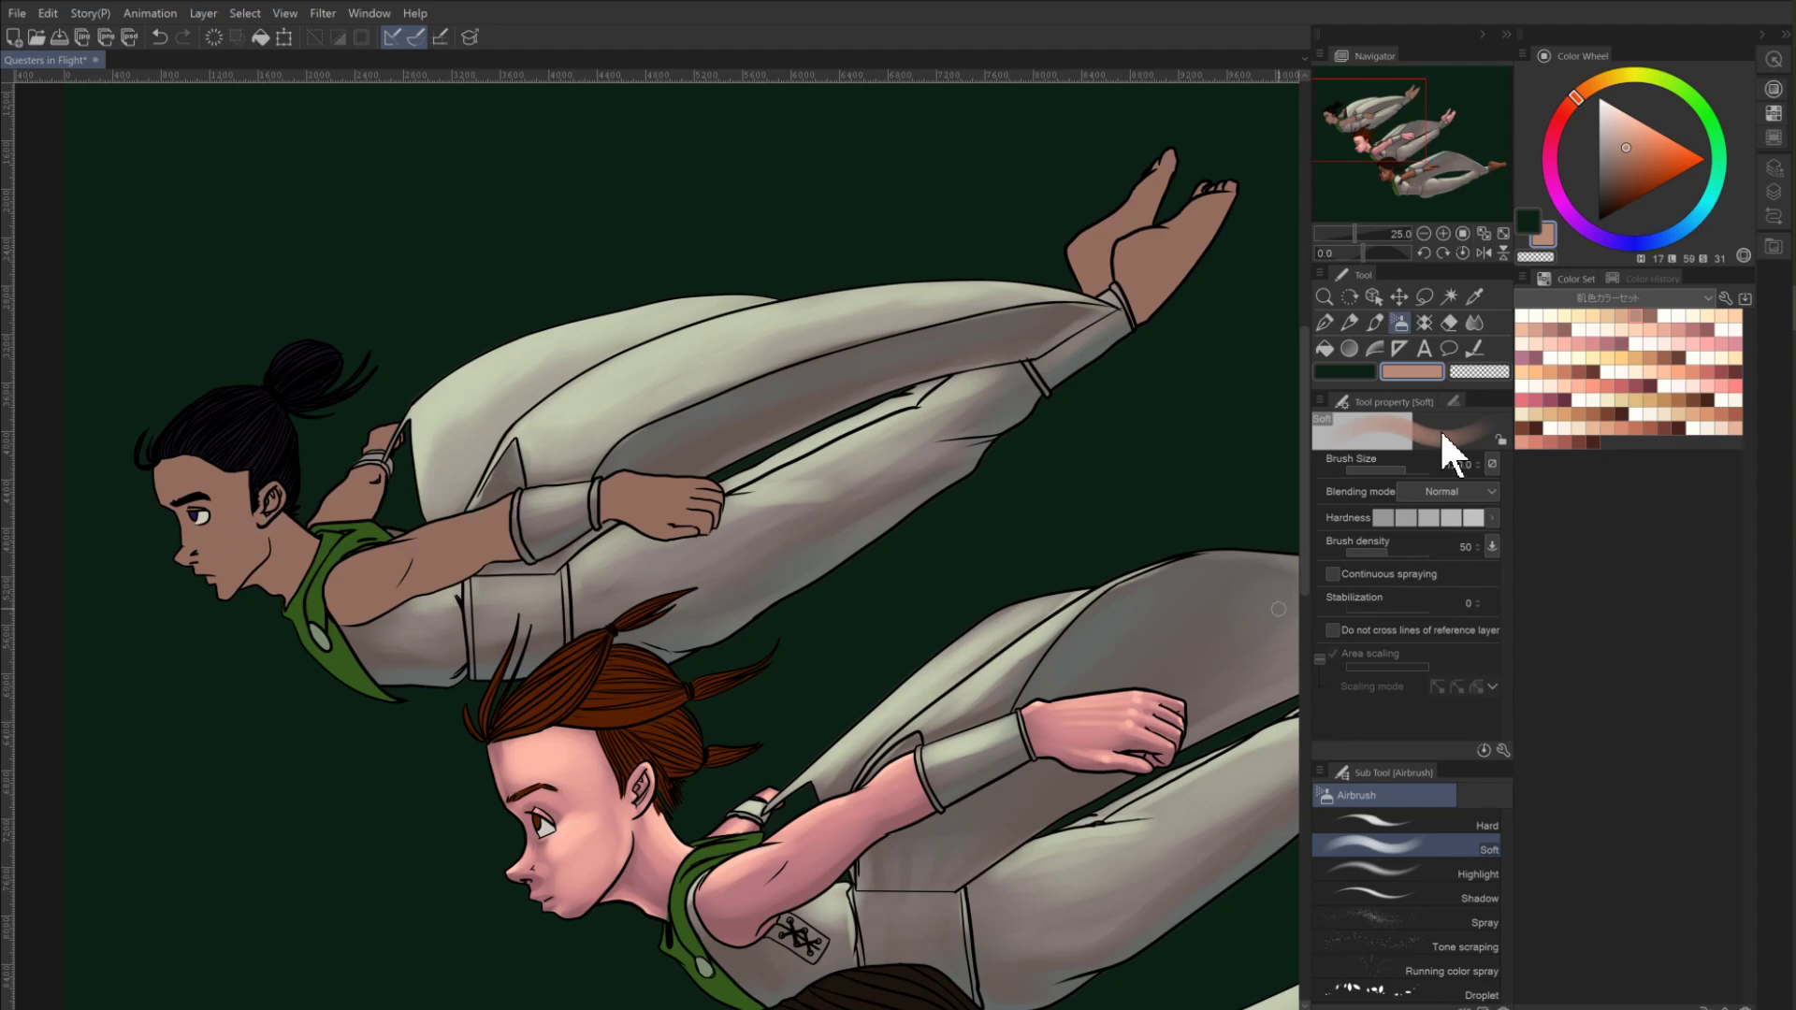
Add a raster layer above the flats layer, auto-select the top figure's skin and paste a copy of it on its own layer.
left_click(1773, 190)
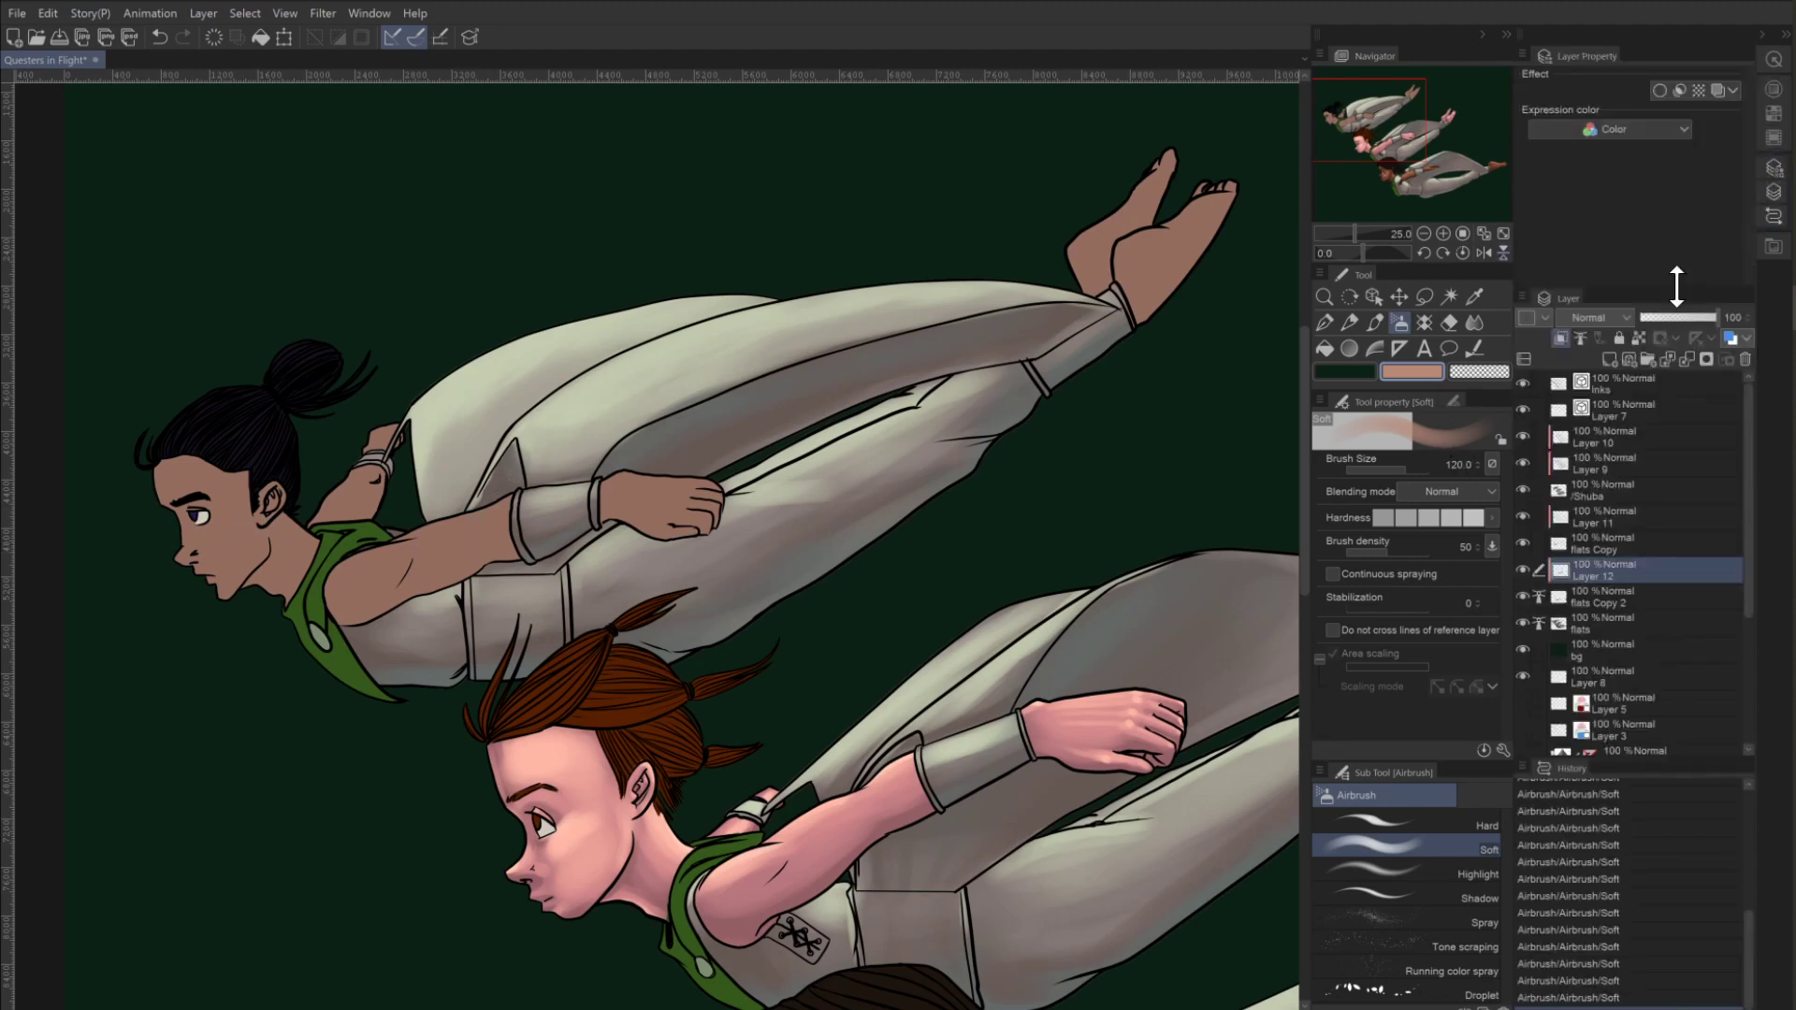
left_click(1588, 623)
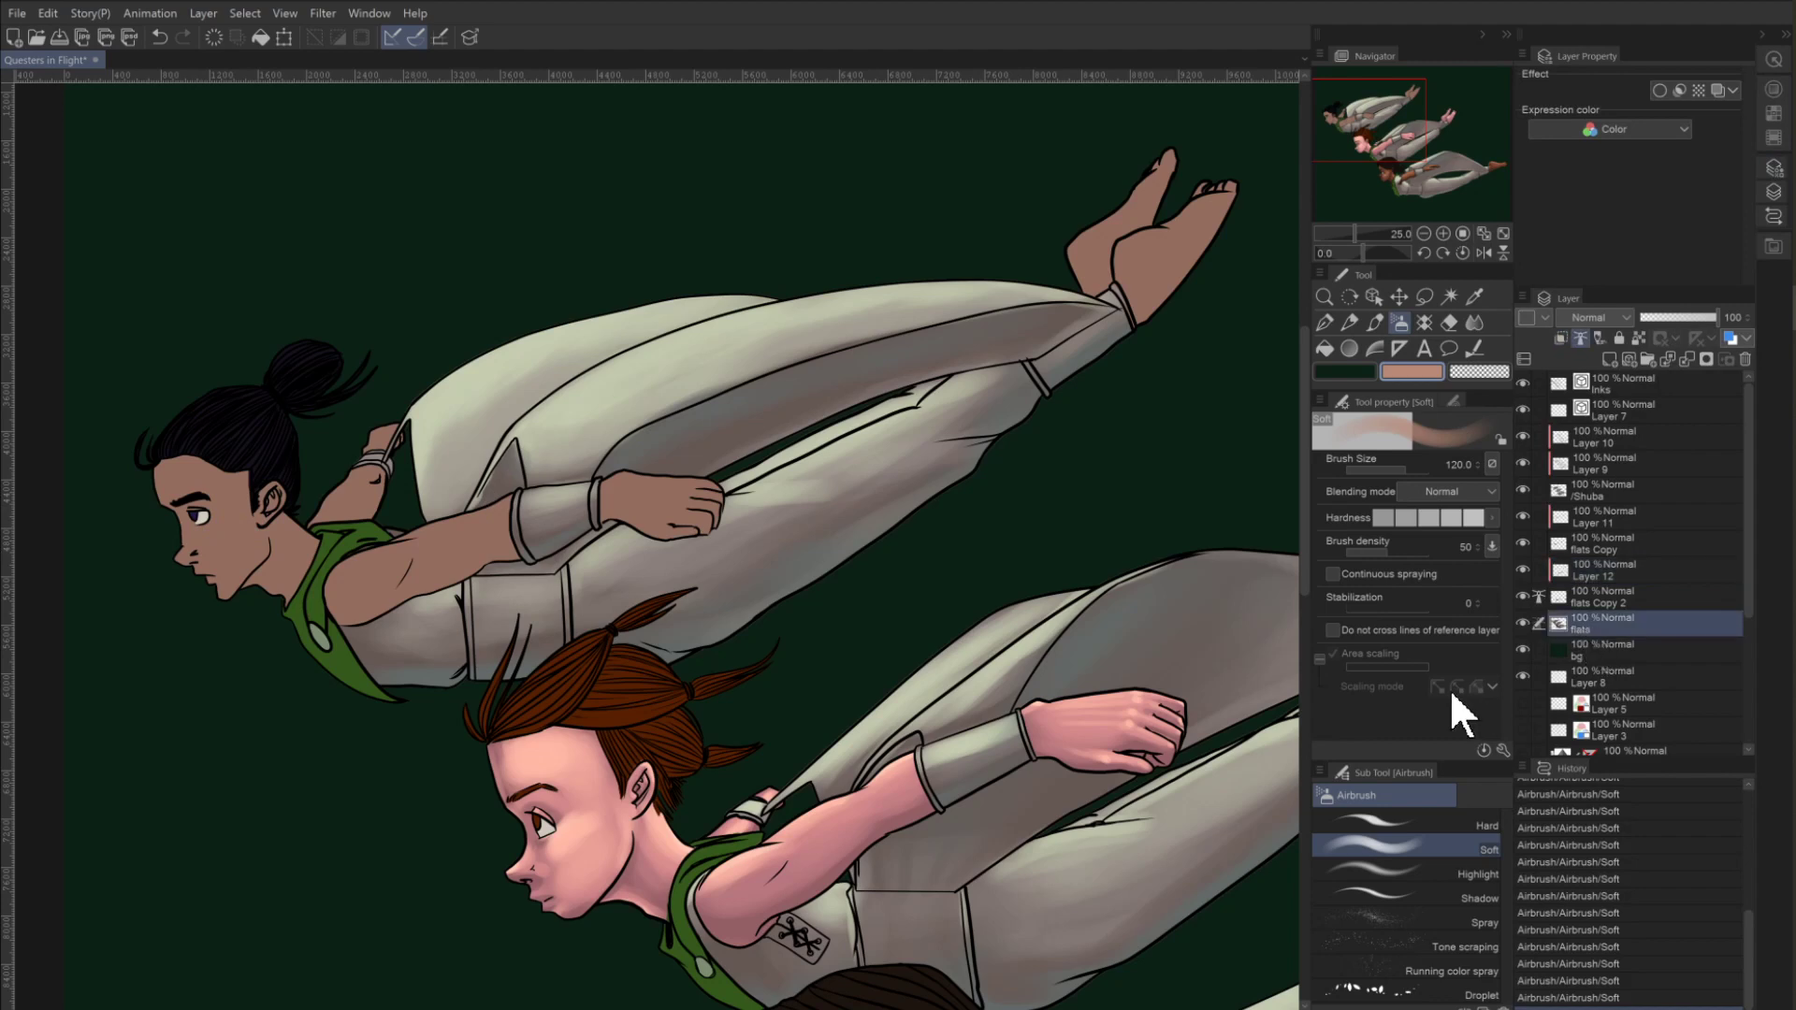
left_click(1446, 297)
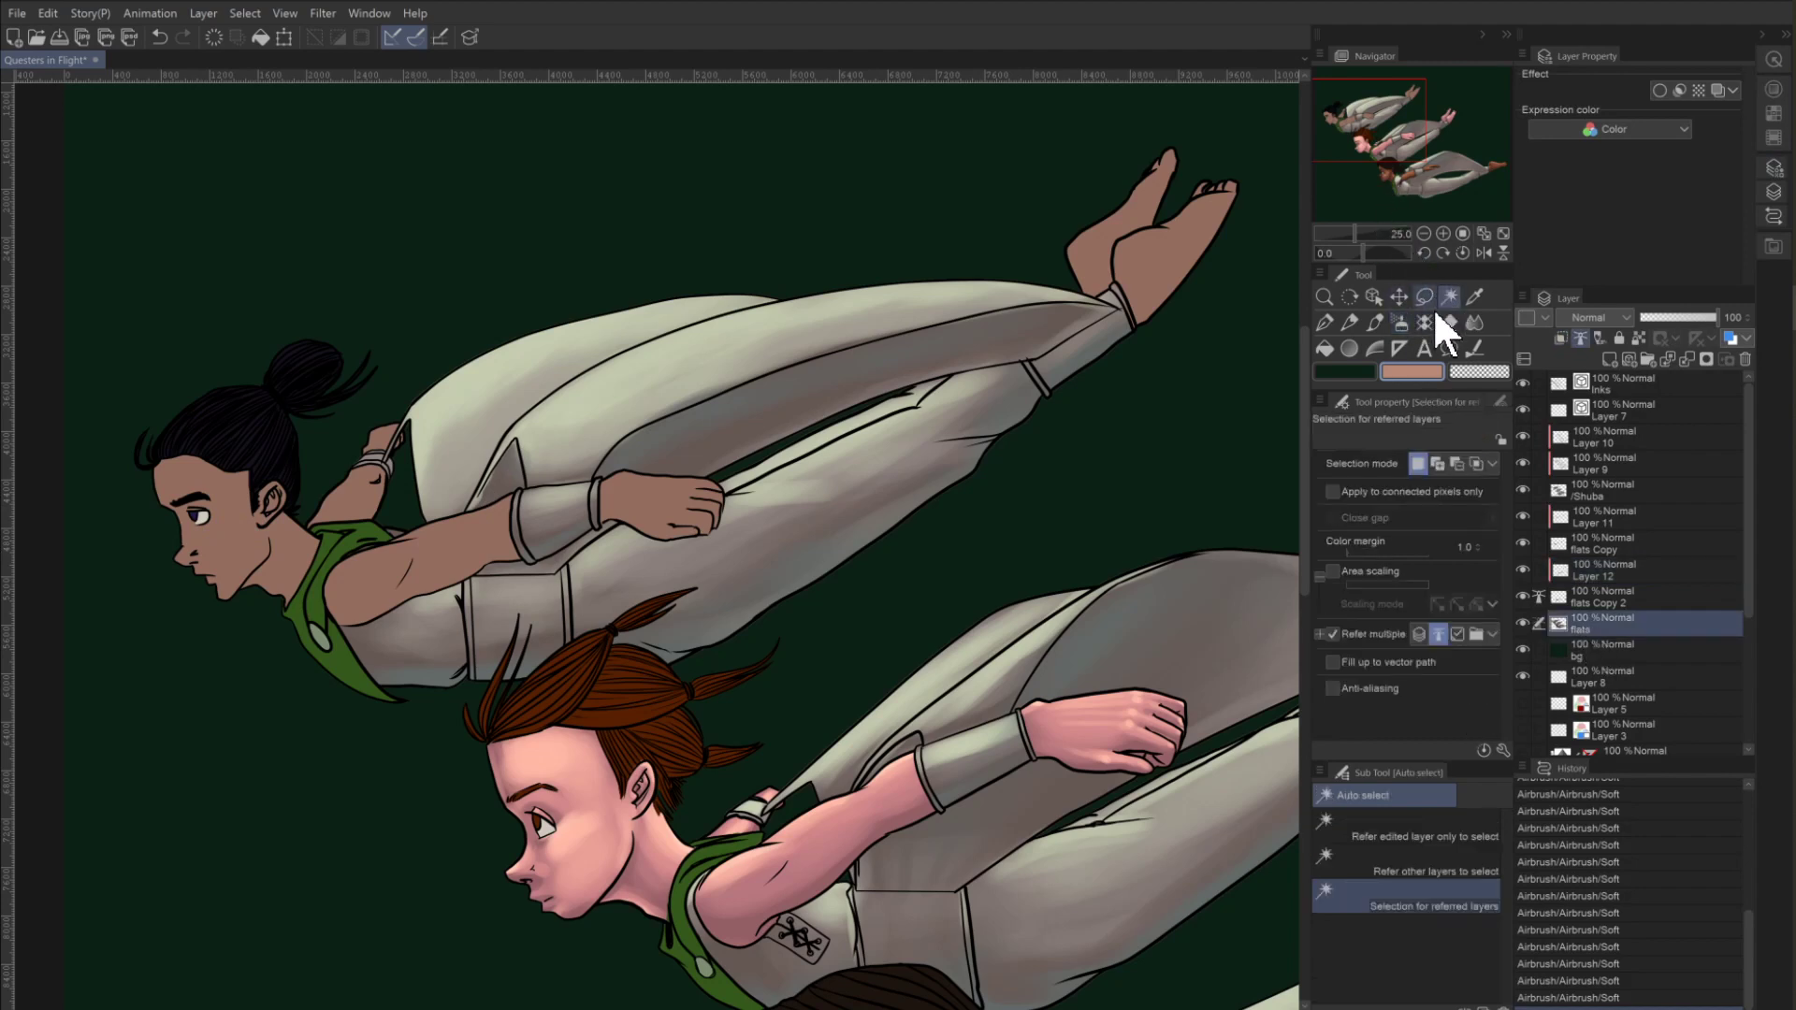
left_click(1608, 361)
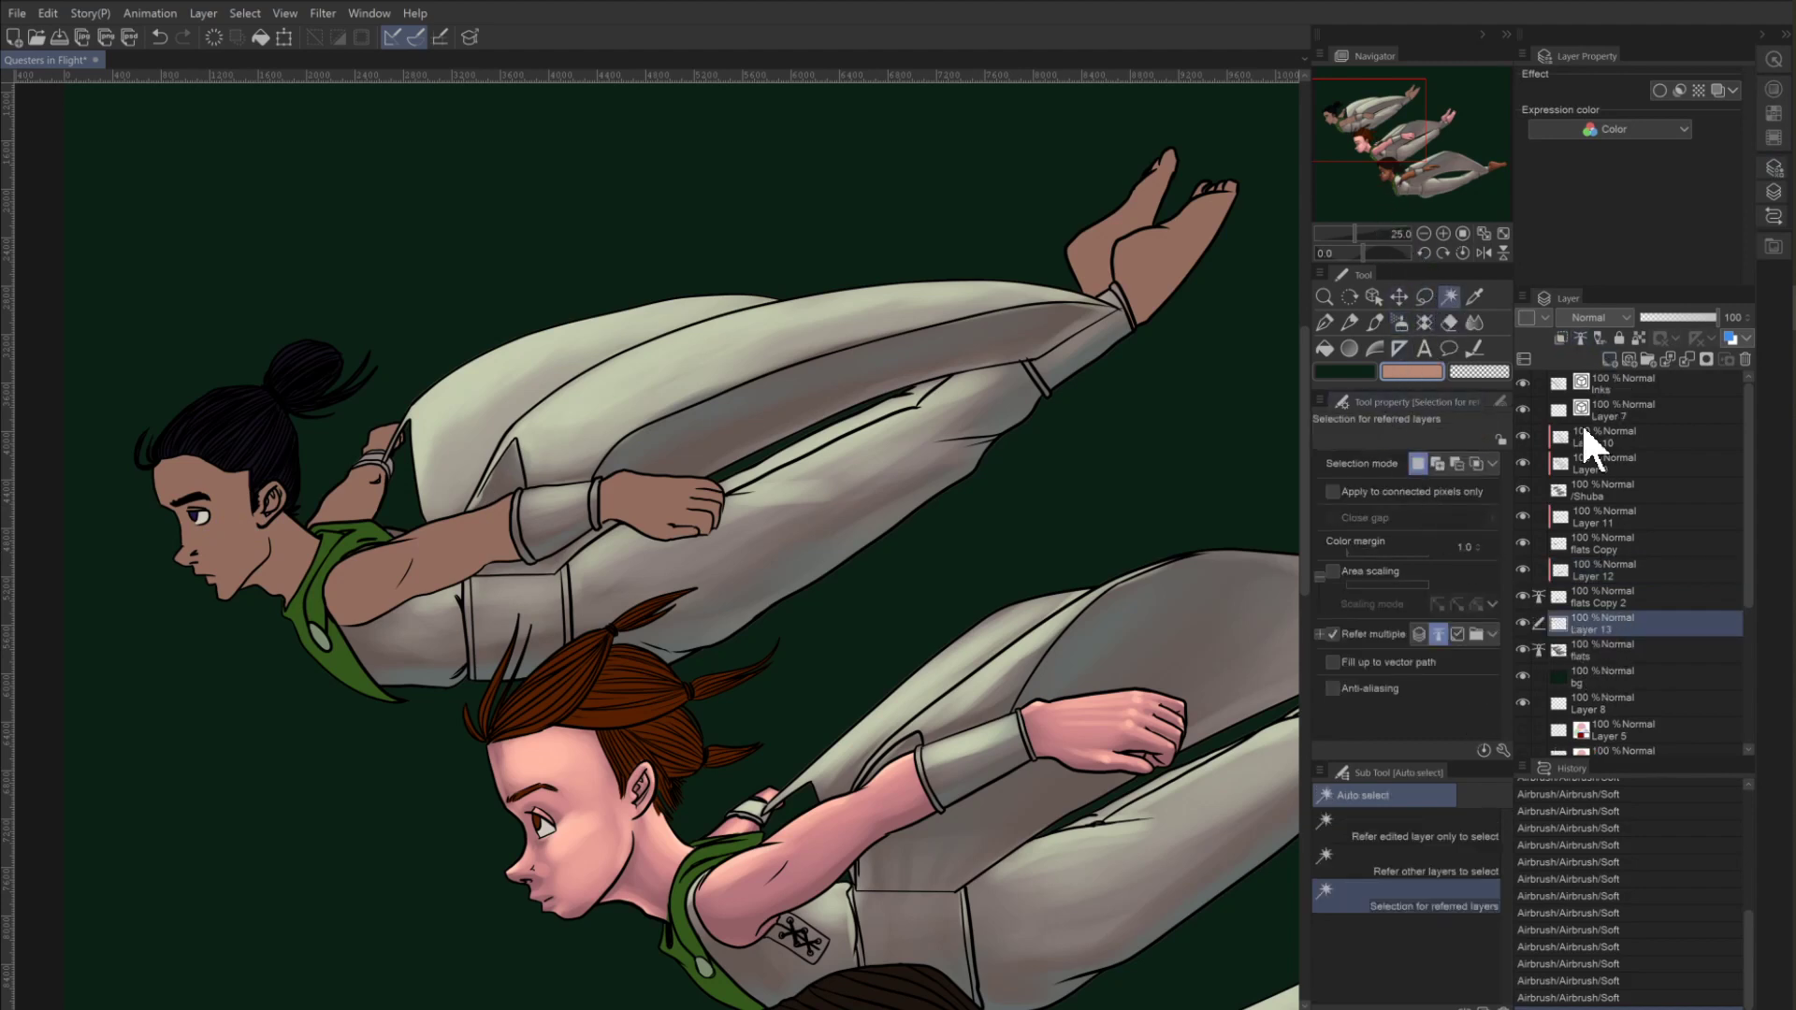
left_click(293, 552)
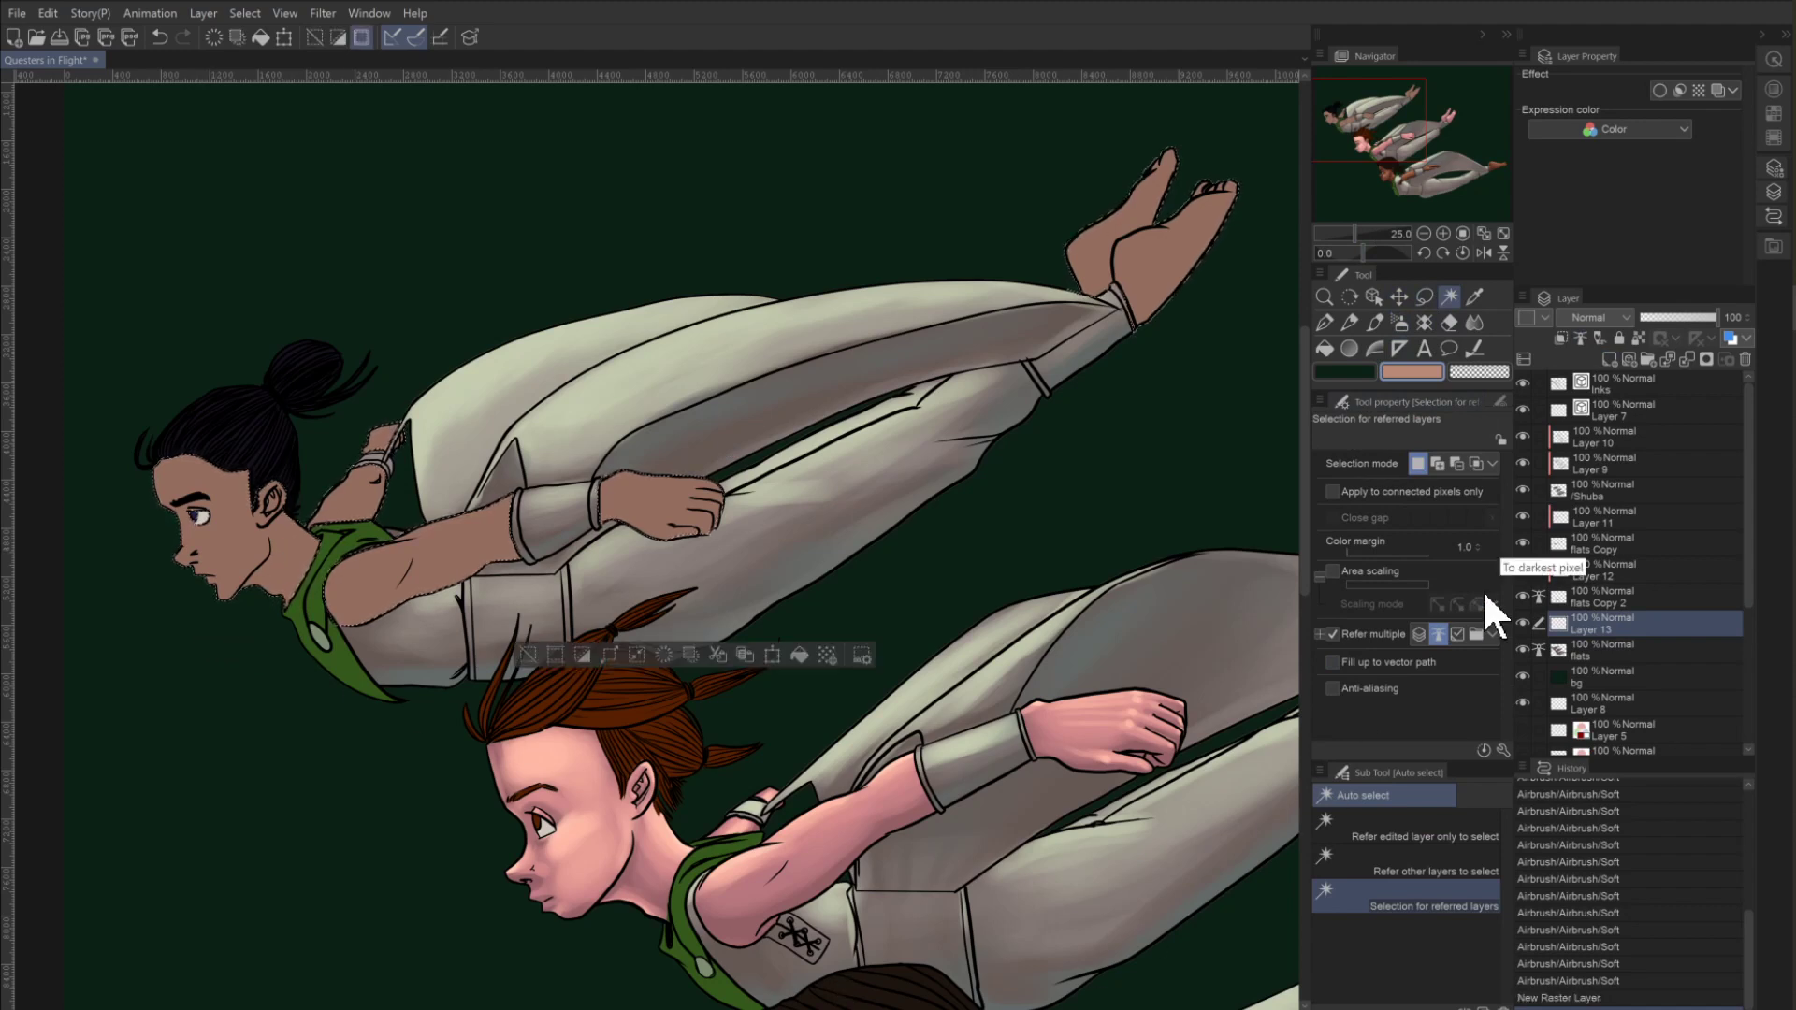
key("ctrl+c")
key("ctrl+v")
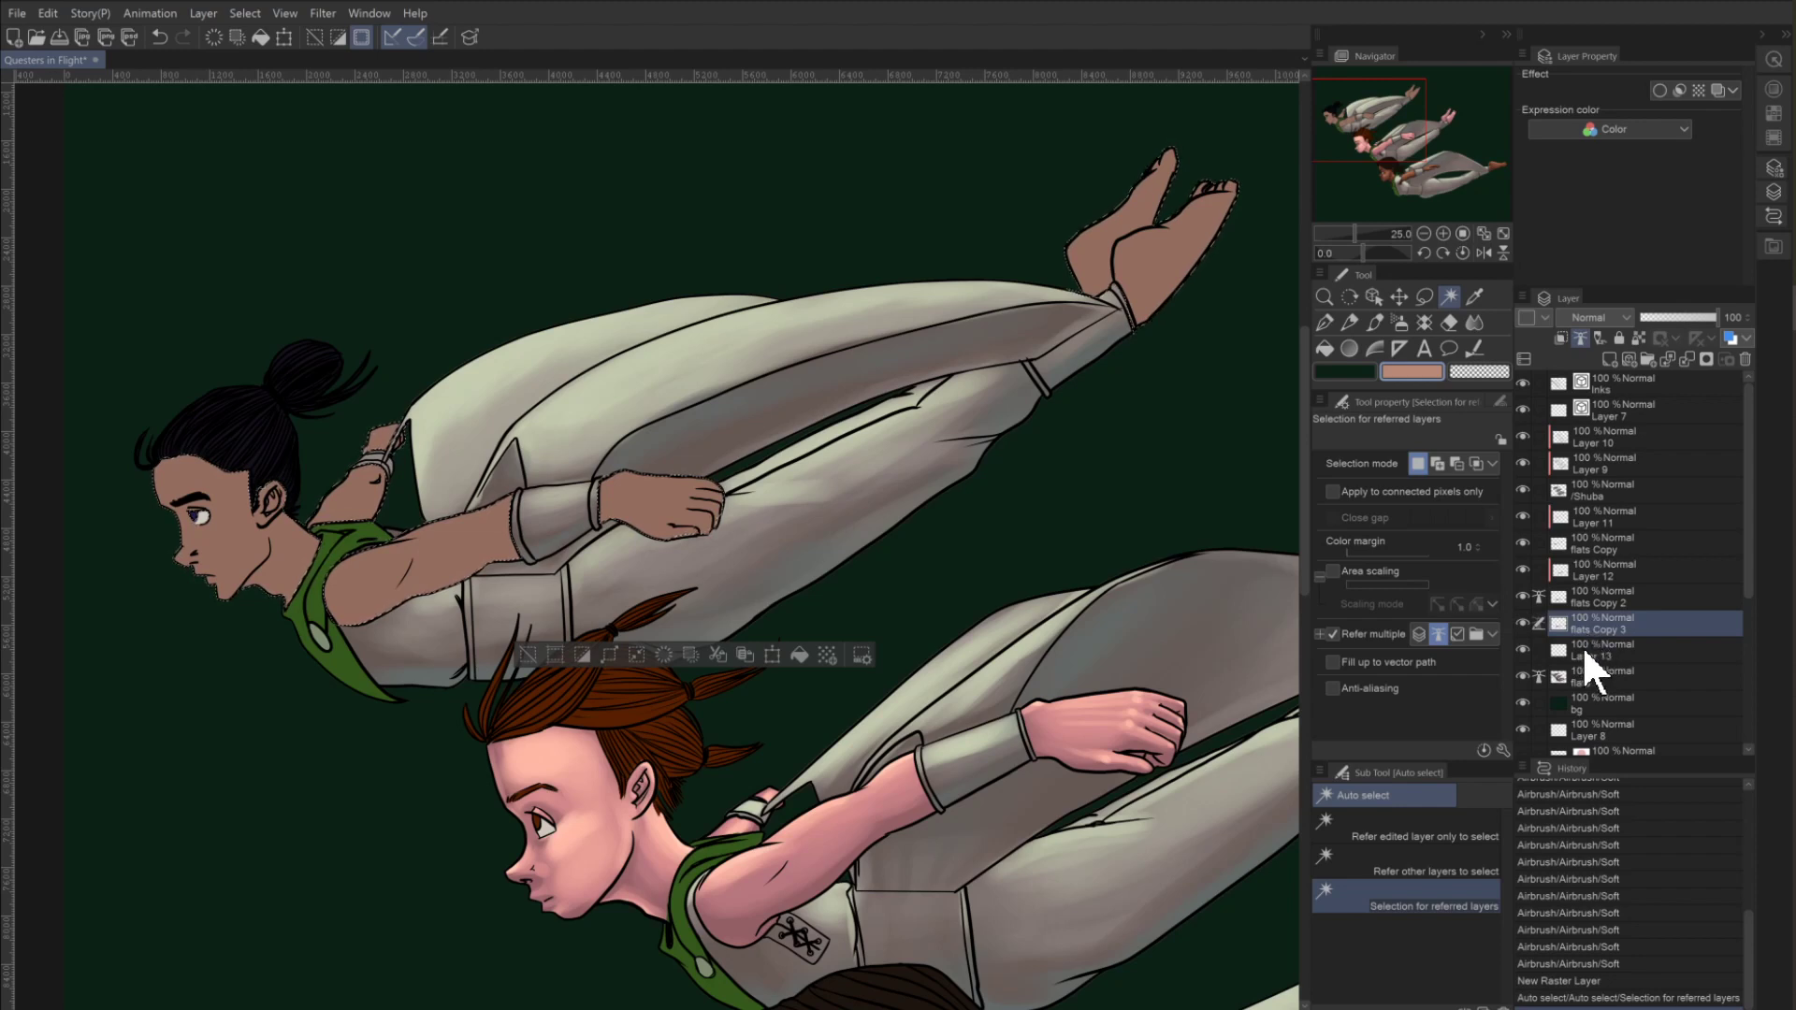
Move the blank raster layer above the pasted skin and clip it there, clear the selection and return to the Soft airbrush.
left_click_drag(1585, 652, 1581, 616)
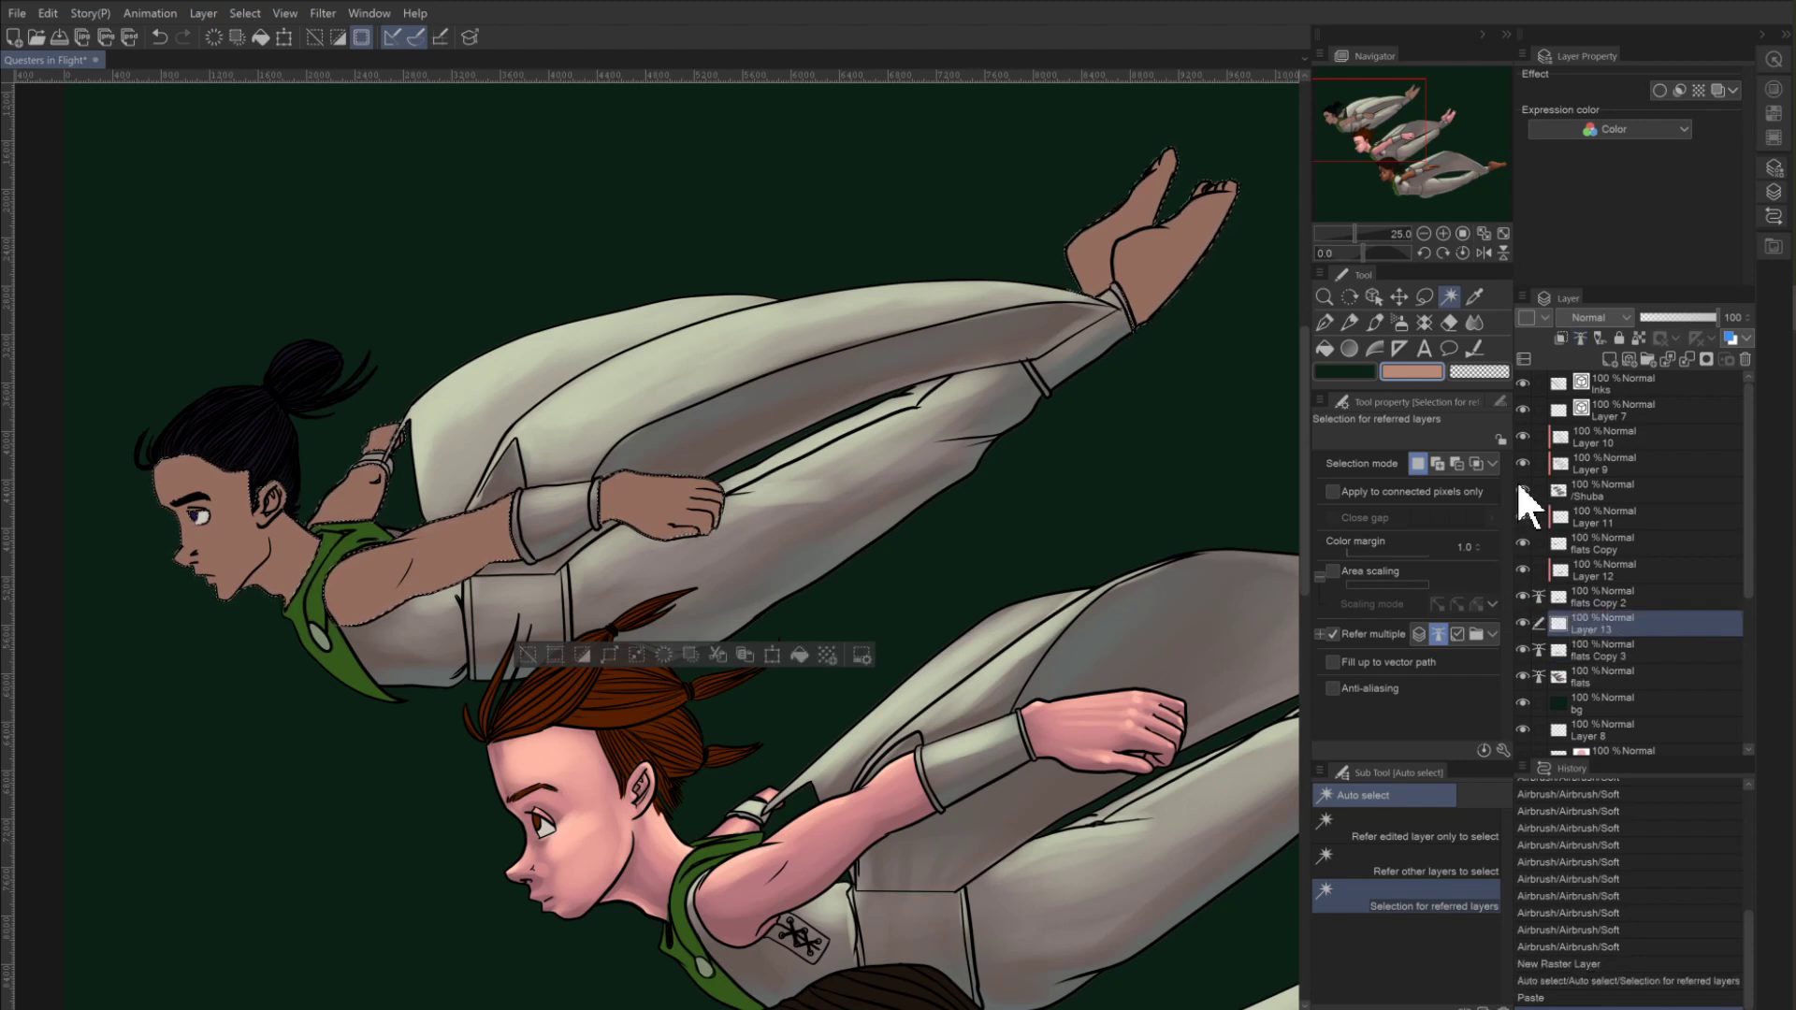
left_click(1590, 649)
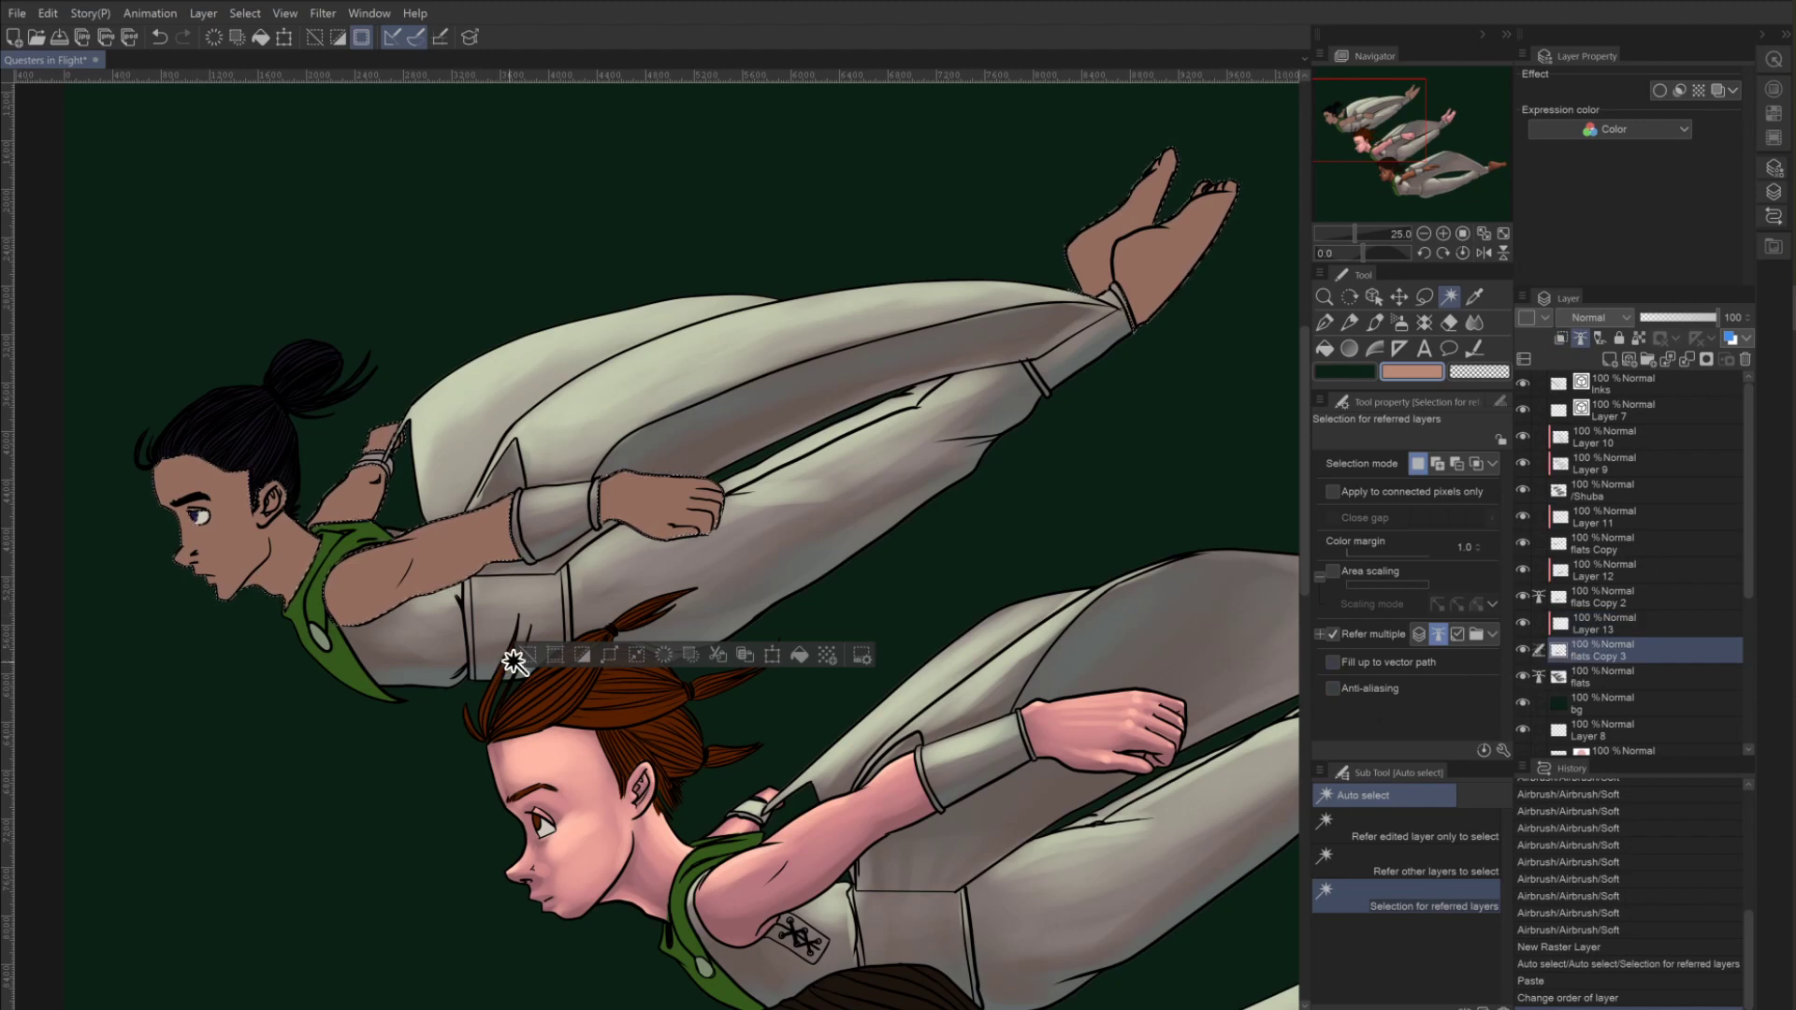
key("ctrl+d")
left_click(1594, 621)
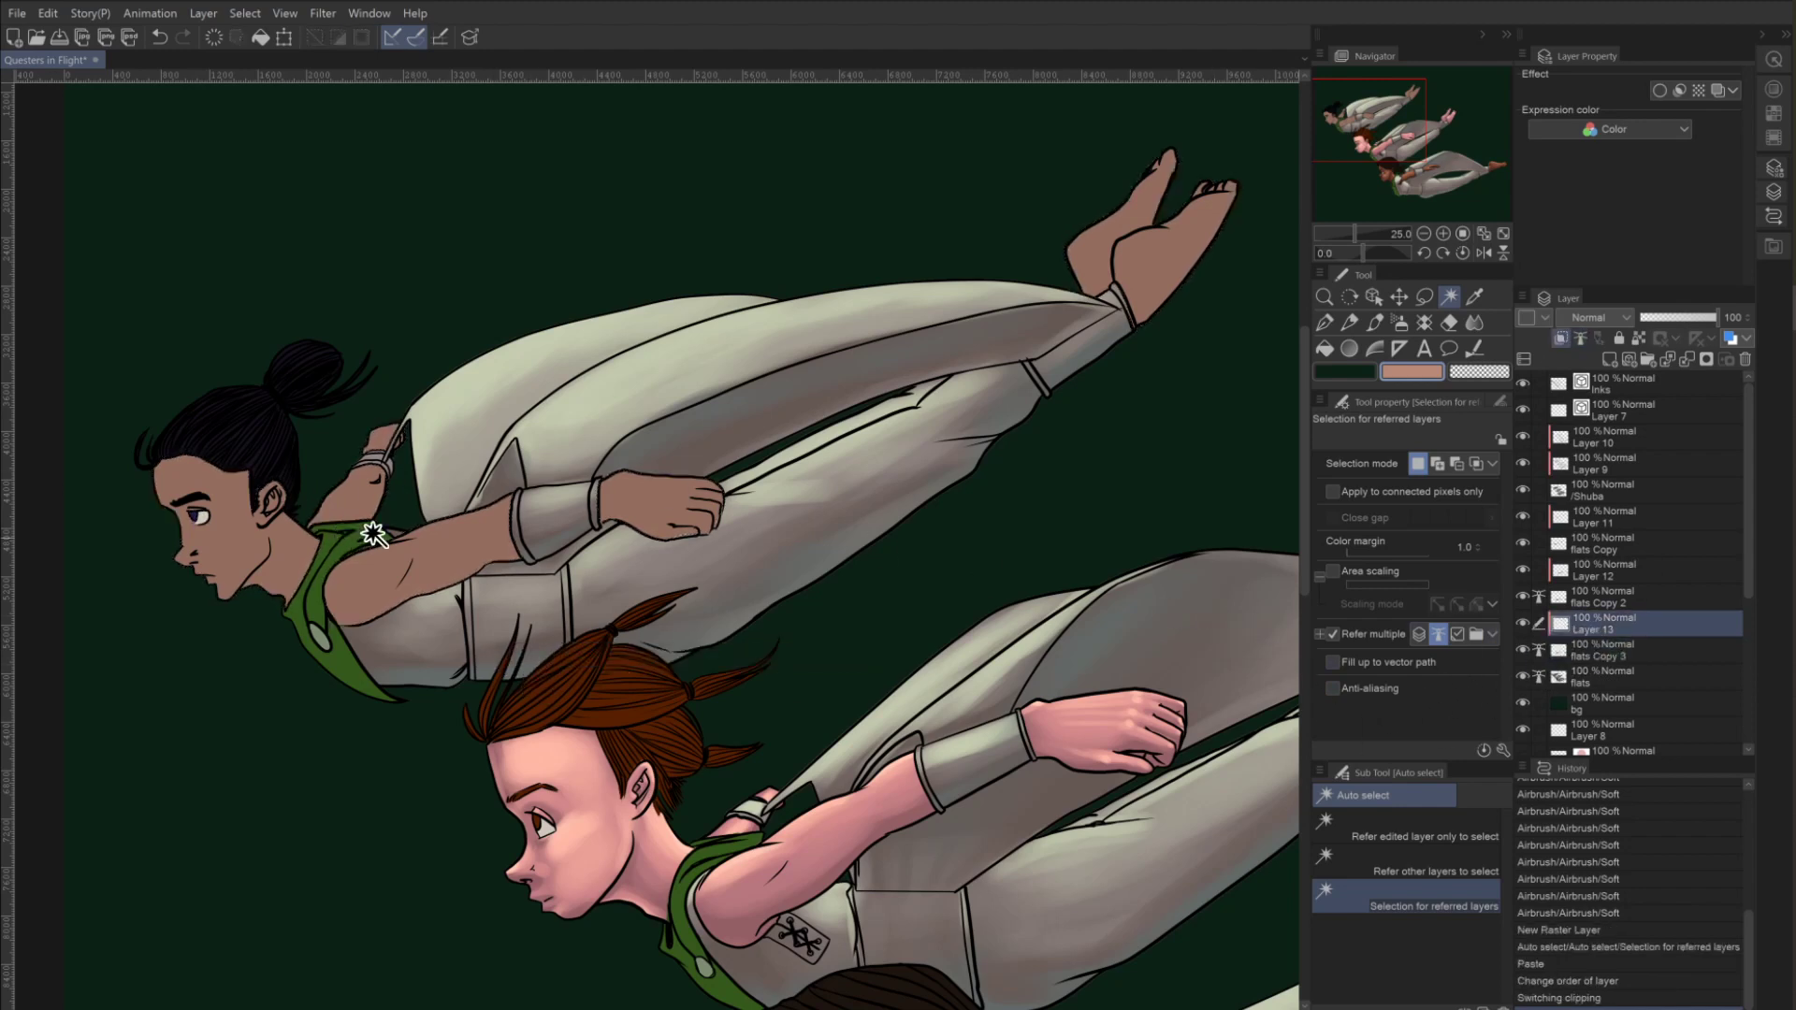
left_click(1399, 323)
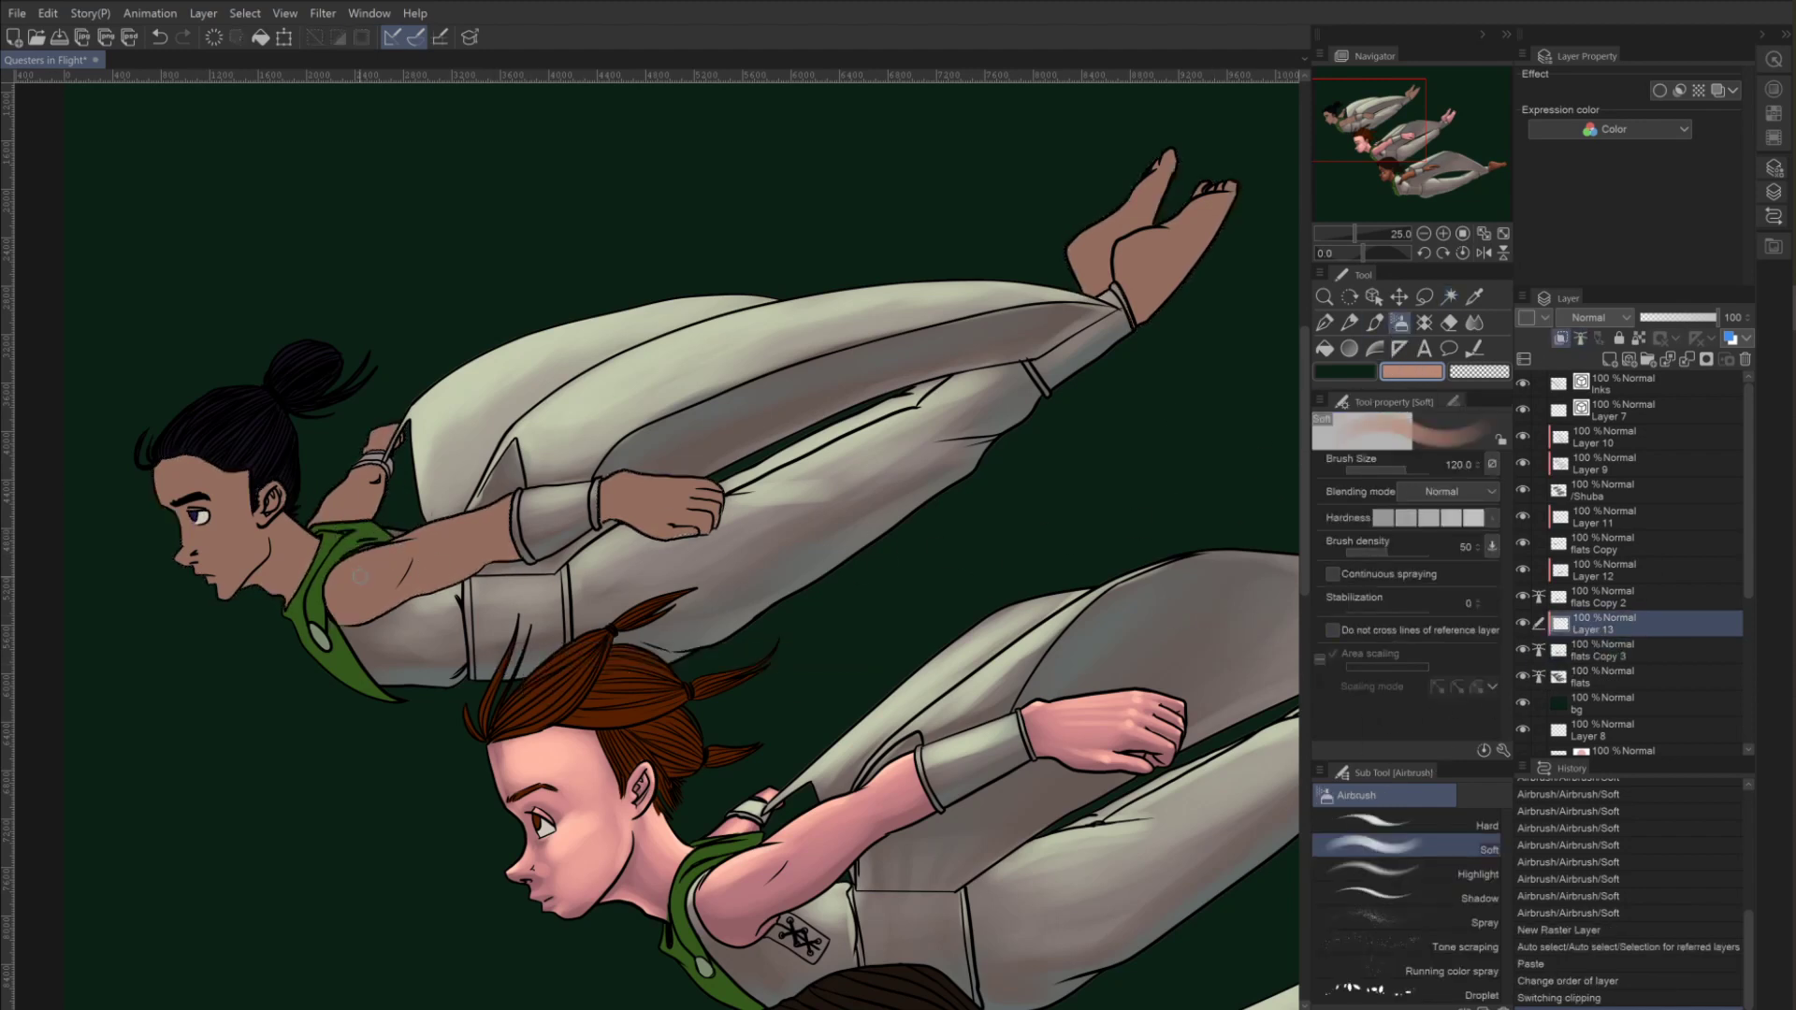
Try to airbrush the top figure's shoulder with the Soft airbrush at size 300, and undo the stroke.
key("bracketright")
key("bracketright")
mouse_move(338, 577)
left_mouse_down()
mouse_move(342, 630)
mouse_move(408, 689)
left_mouse_up()
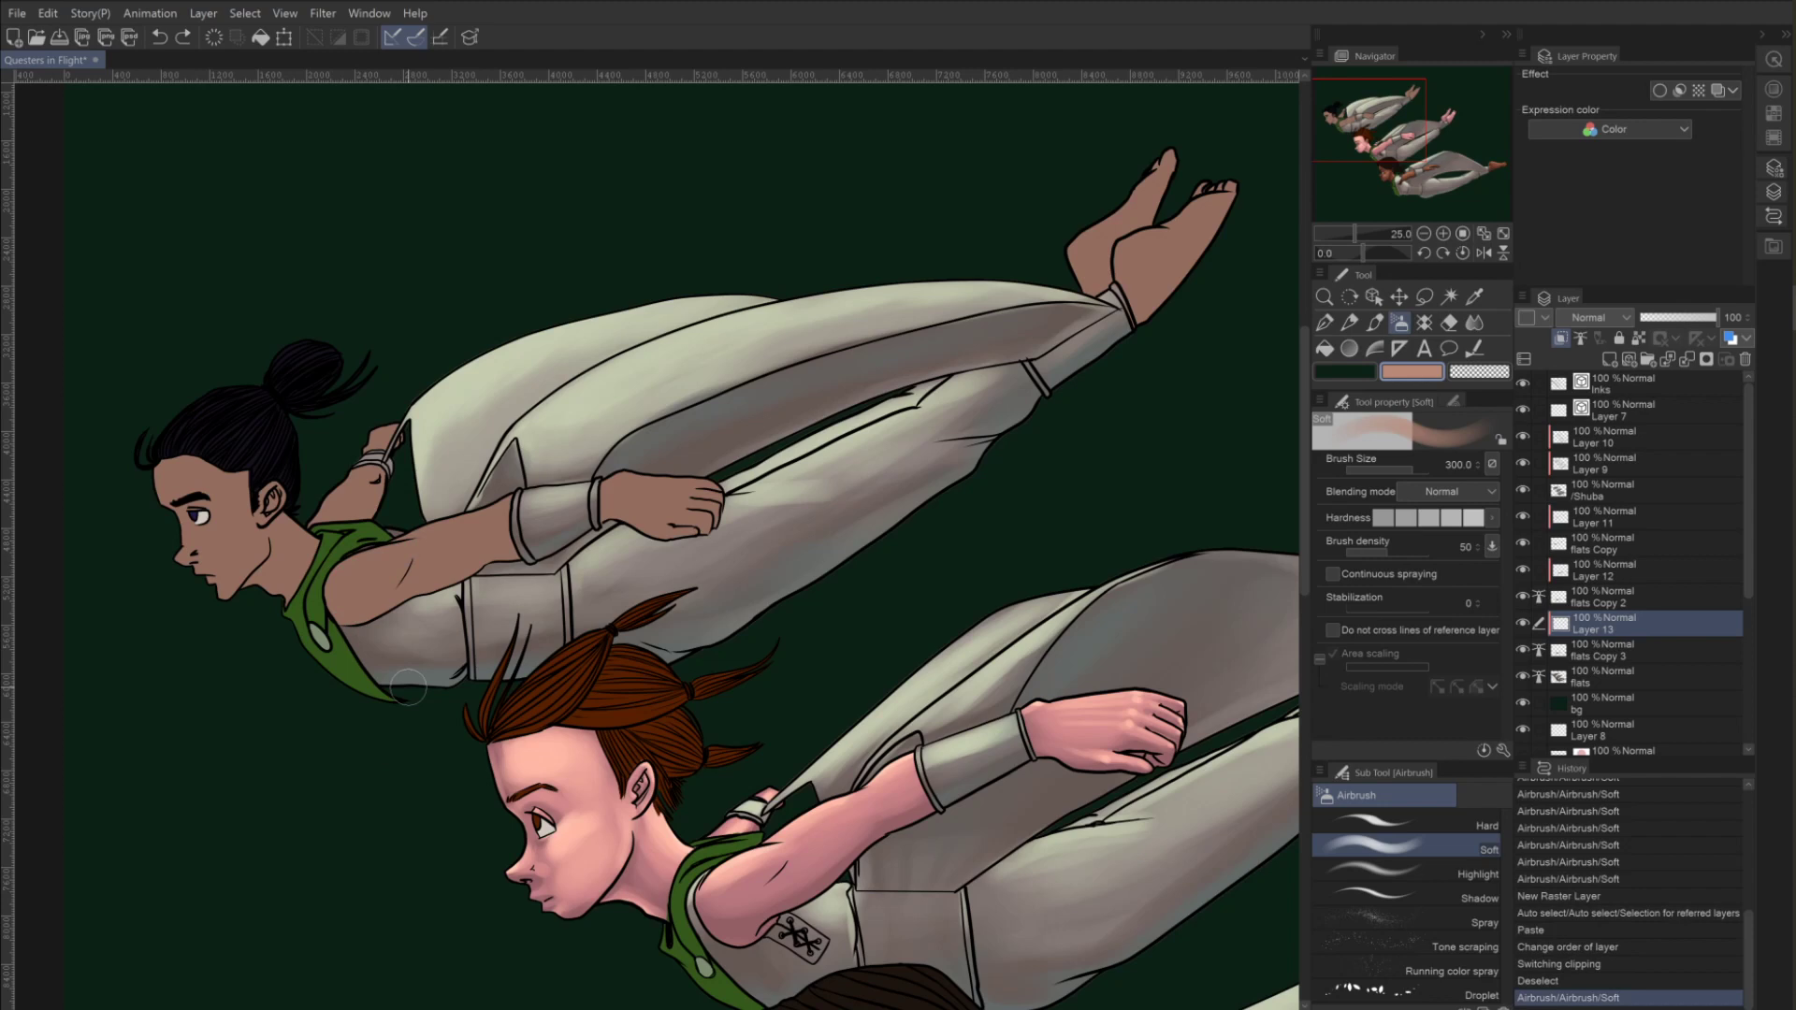
key("ctrl+z")
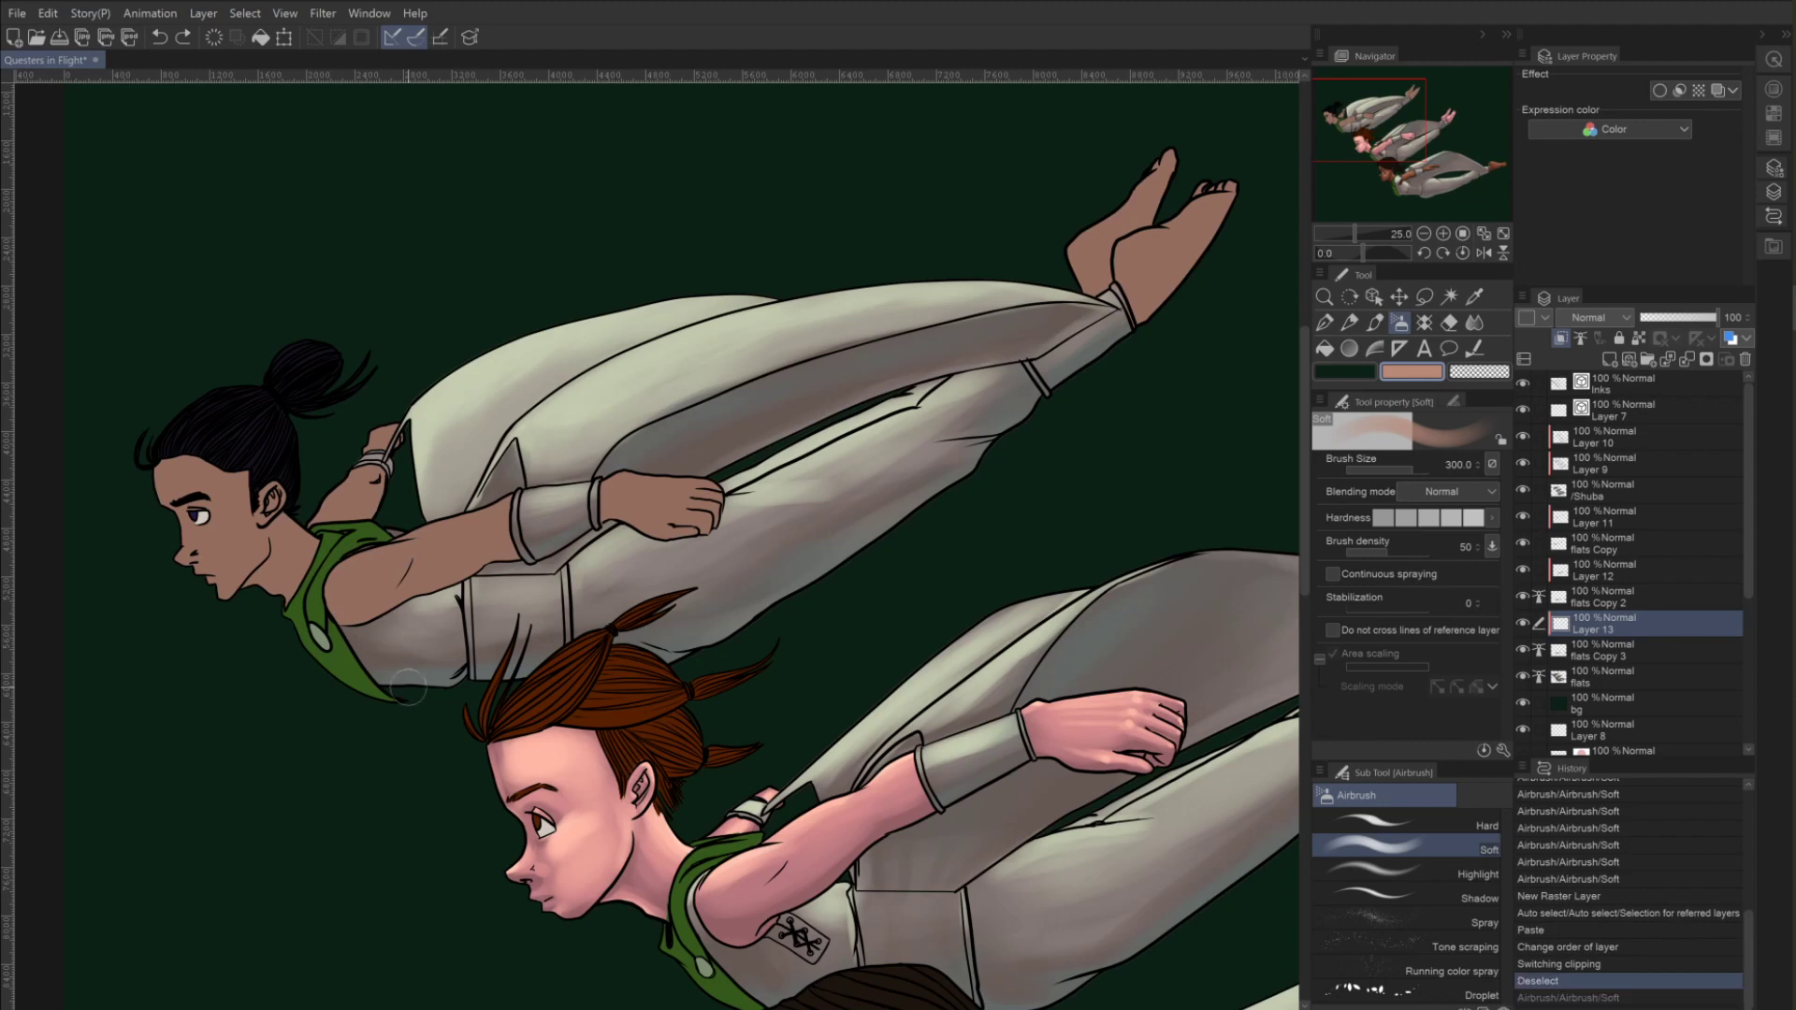
Undo the skin copy's paste and clipping, and paste the selected top-figure skin again from the flats layer.
key("ctrl+z")
key("ctrl+z")
key("ctrl+z")
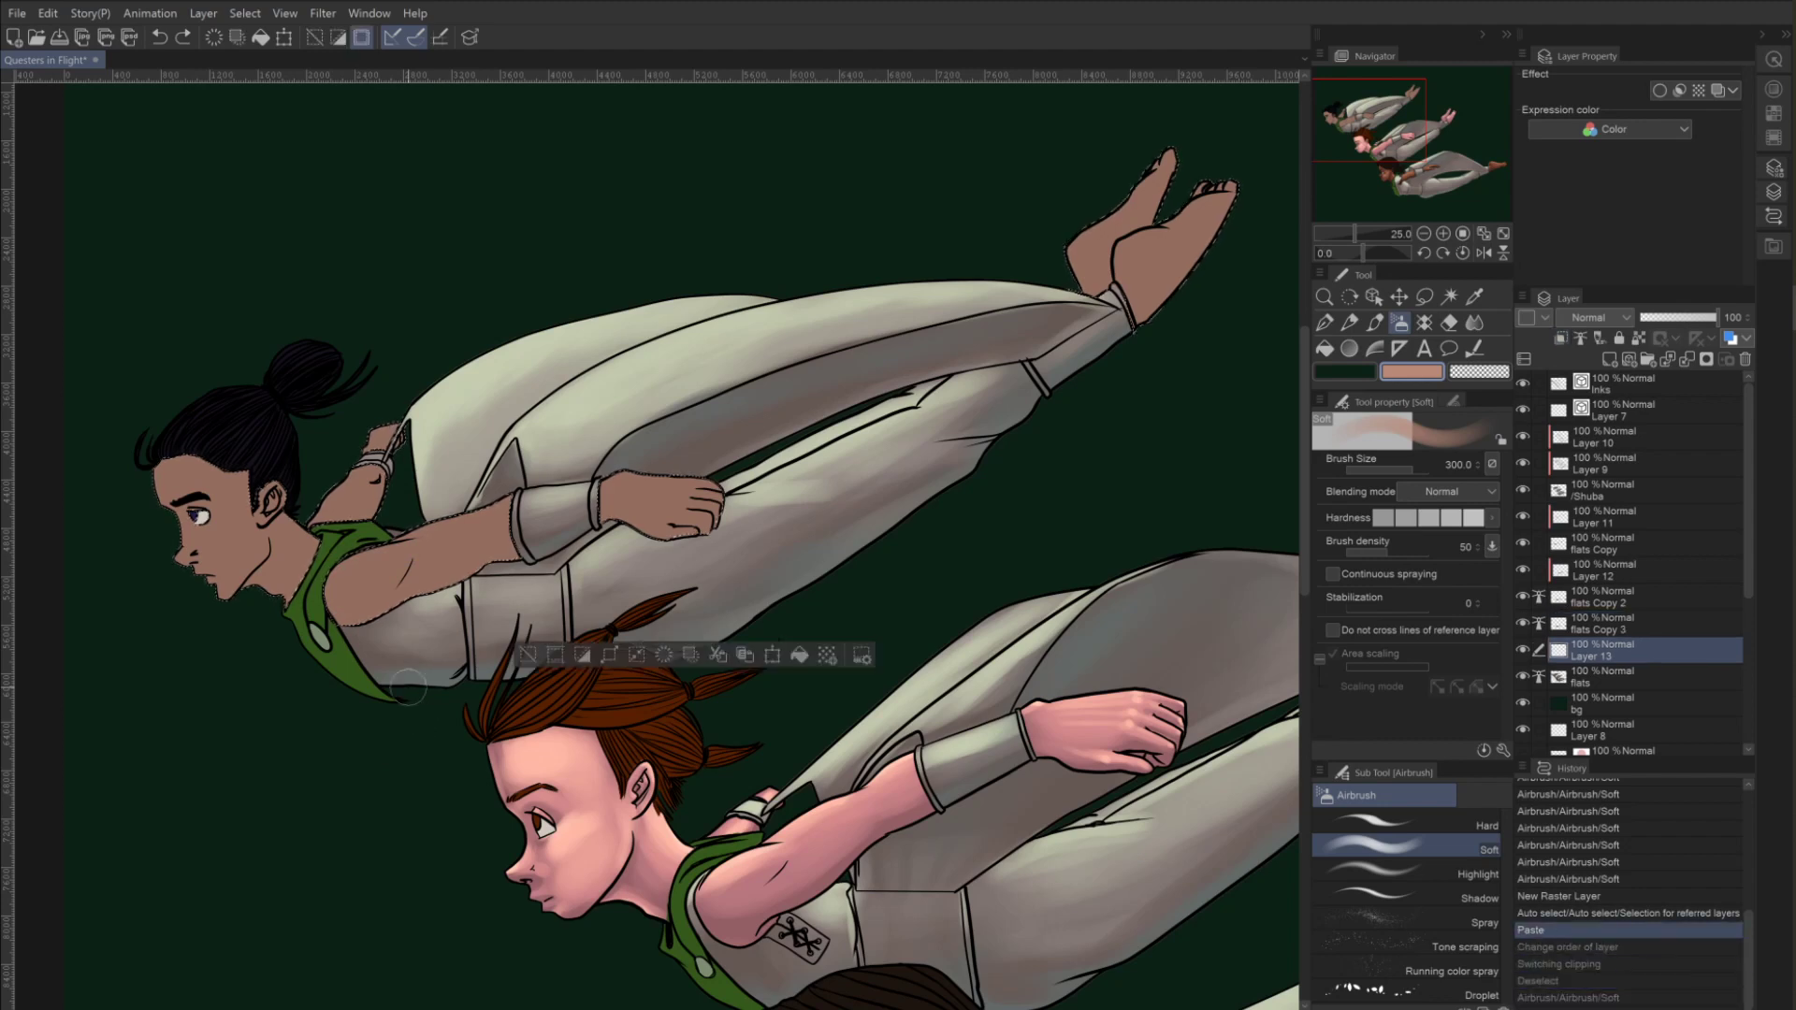
key("ctrl+z")
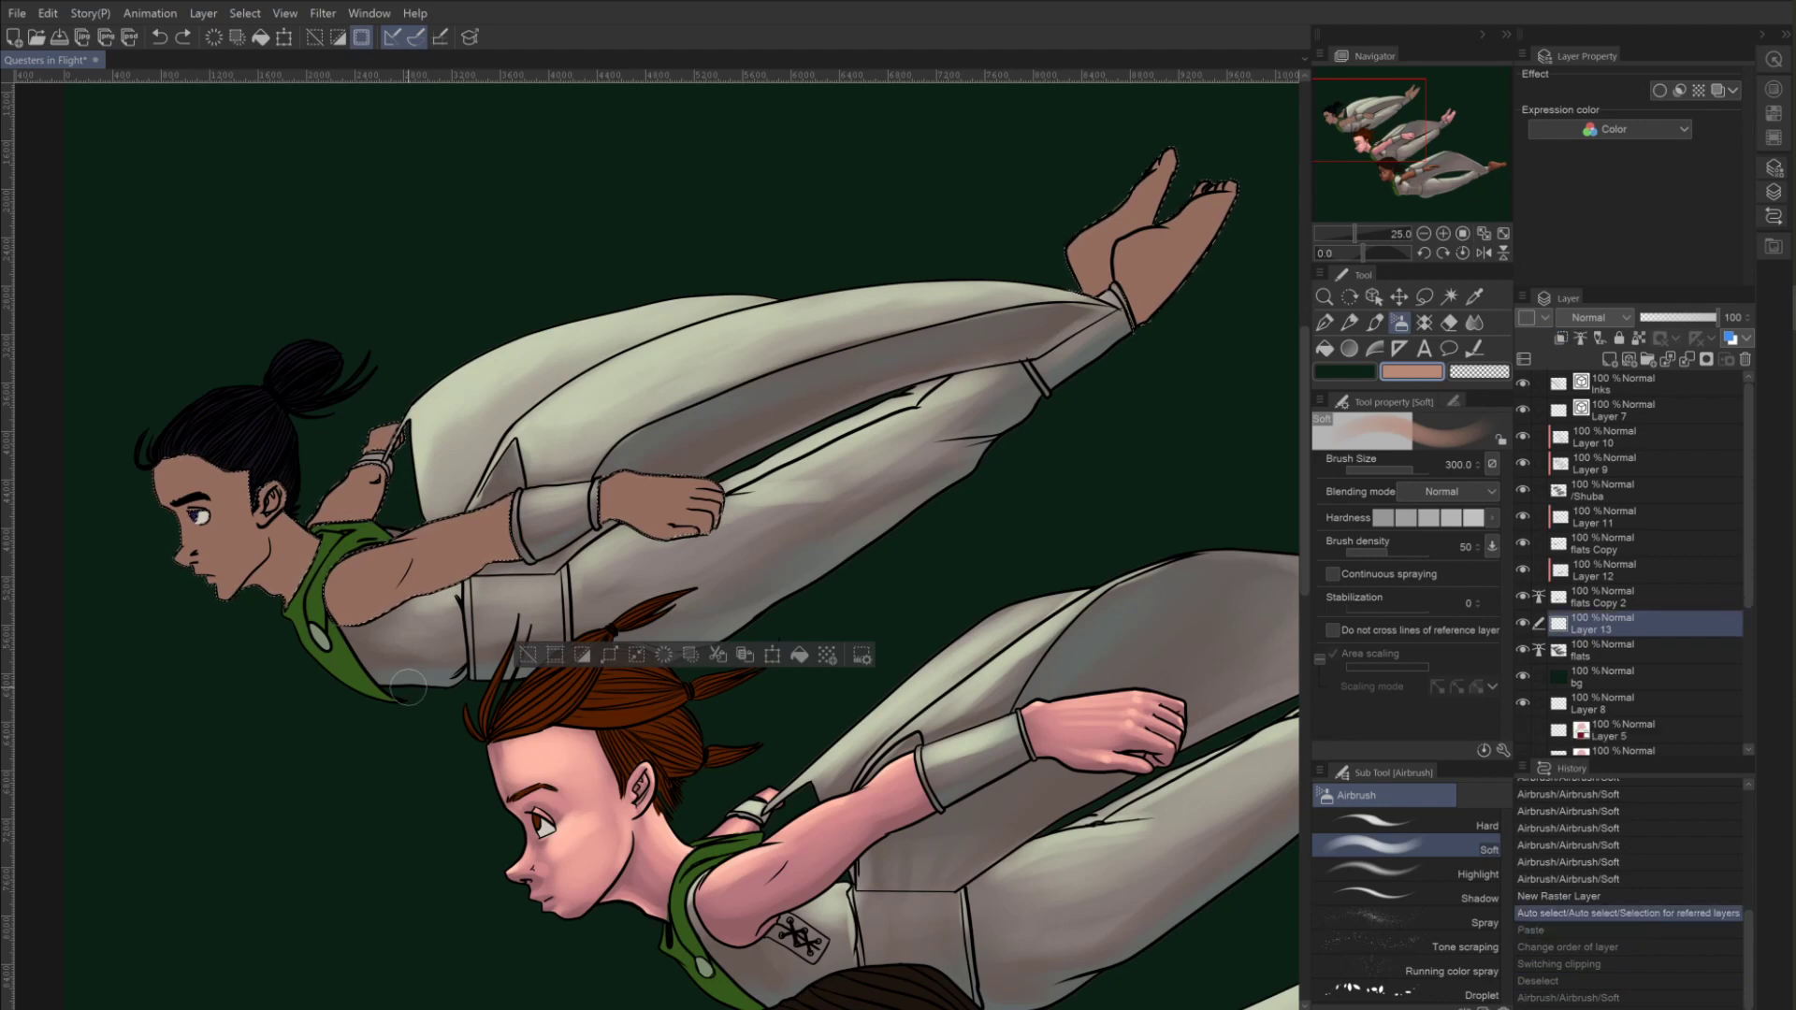
left_click(1596, 650)
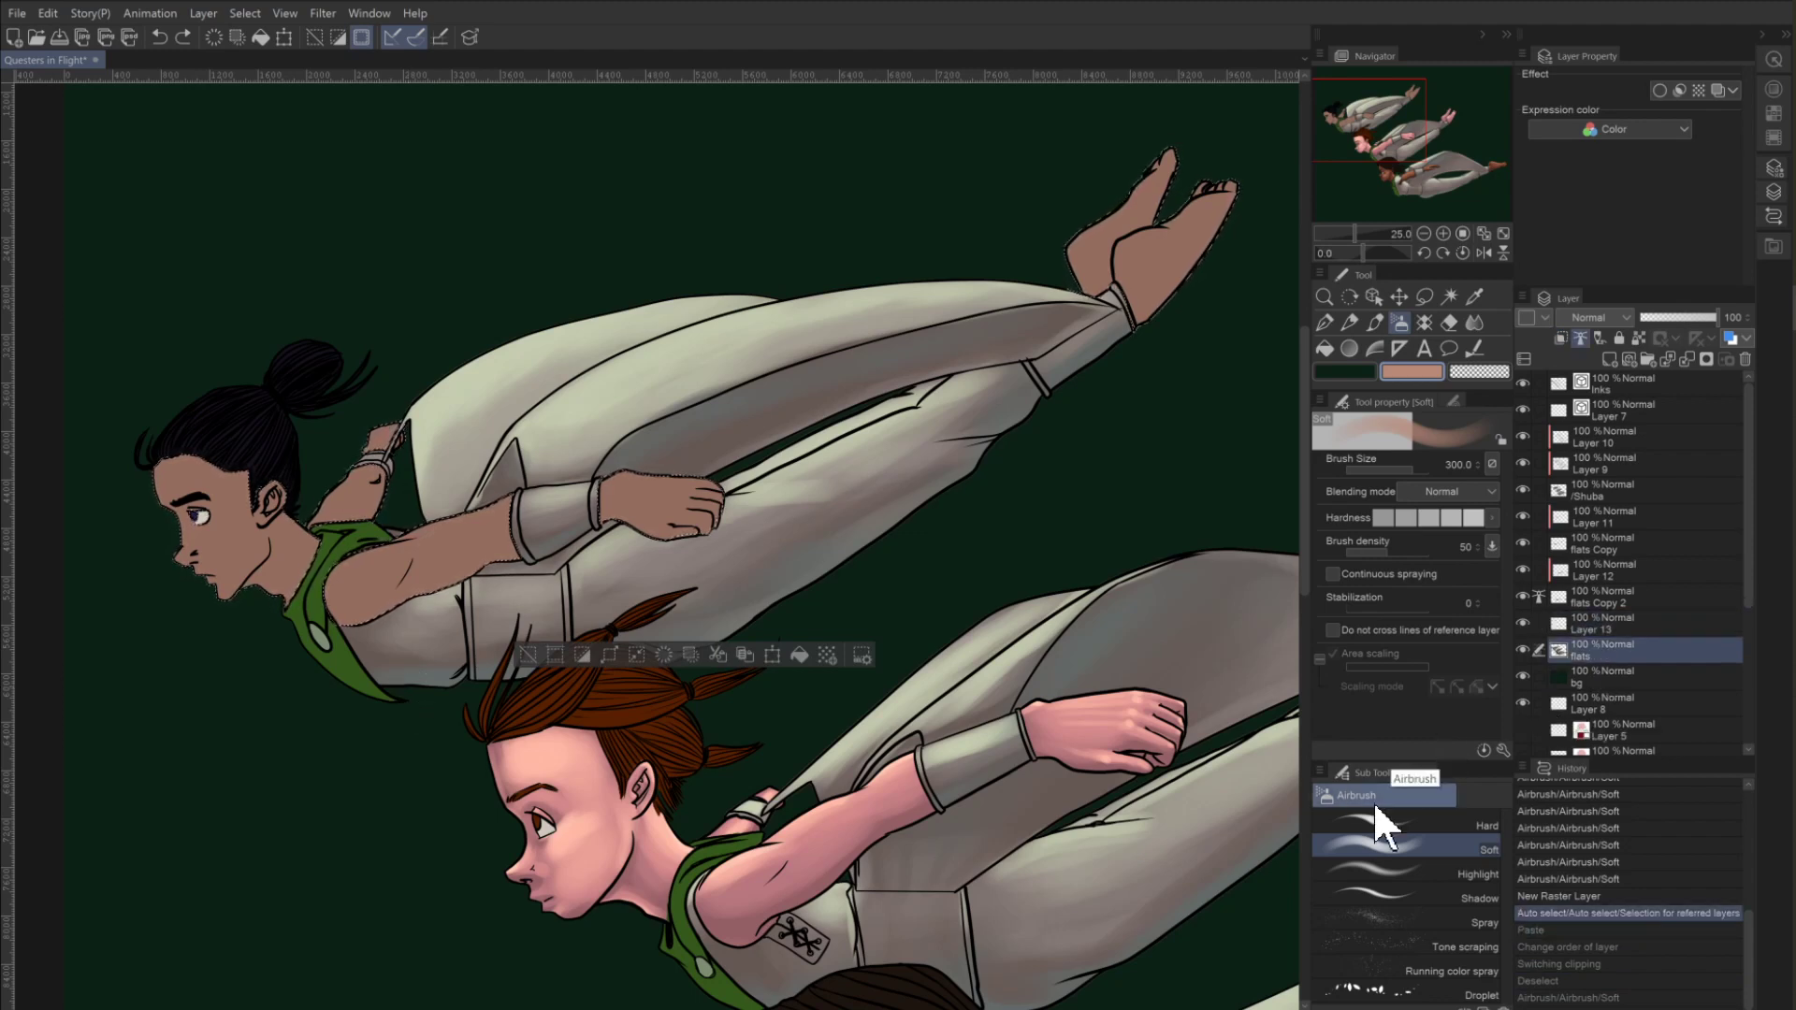
key("ctrl+v")
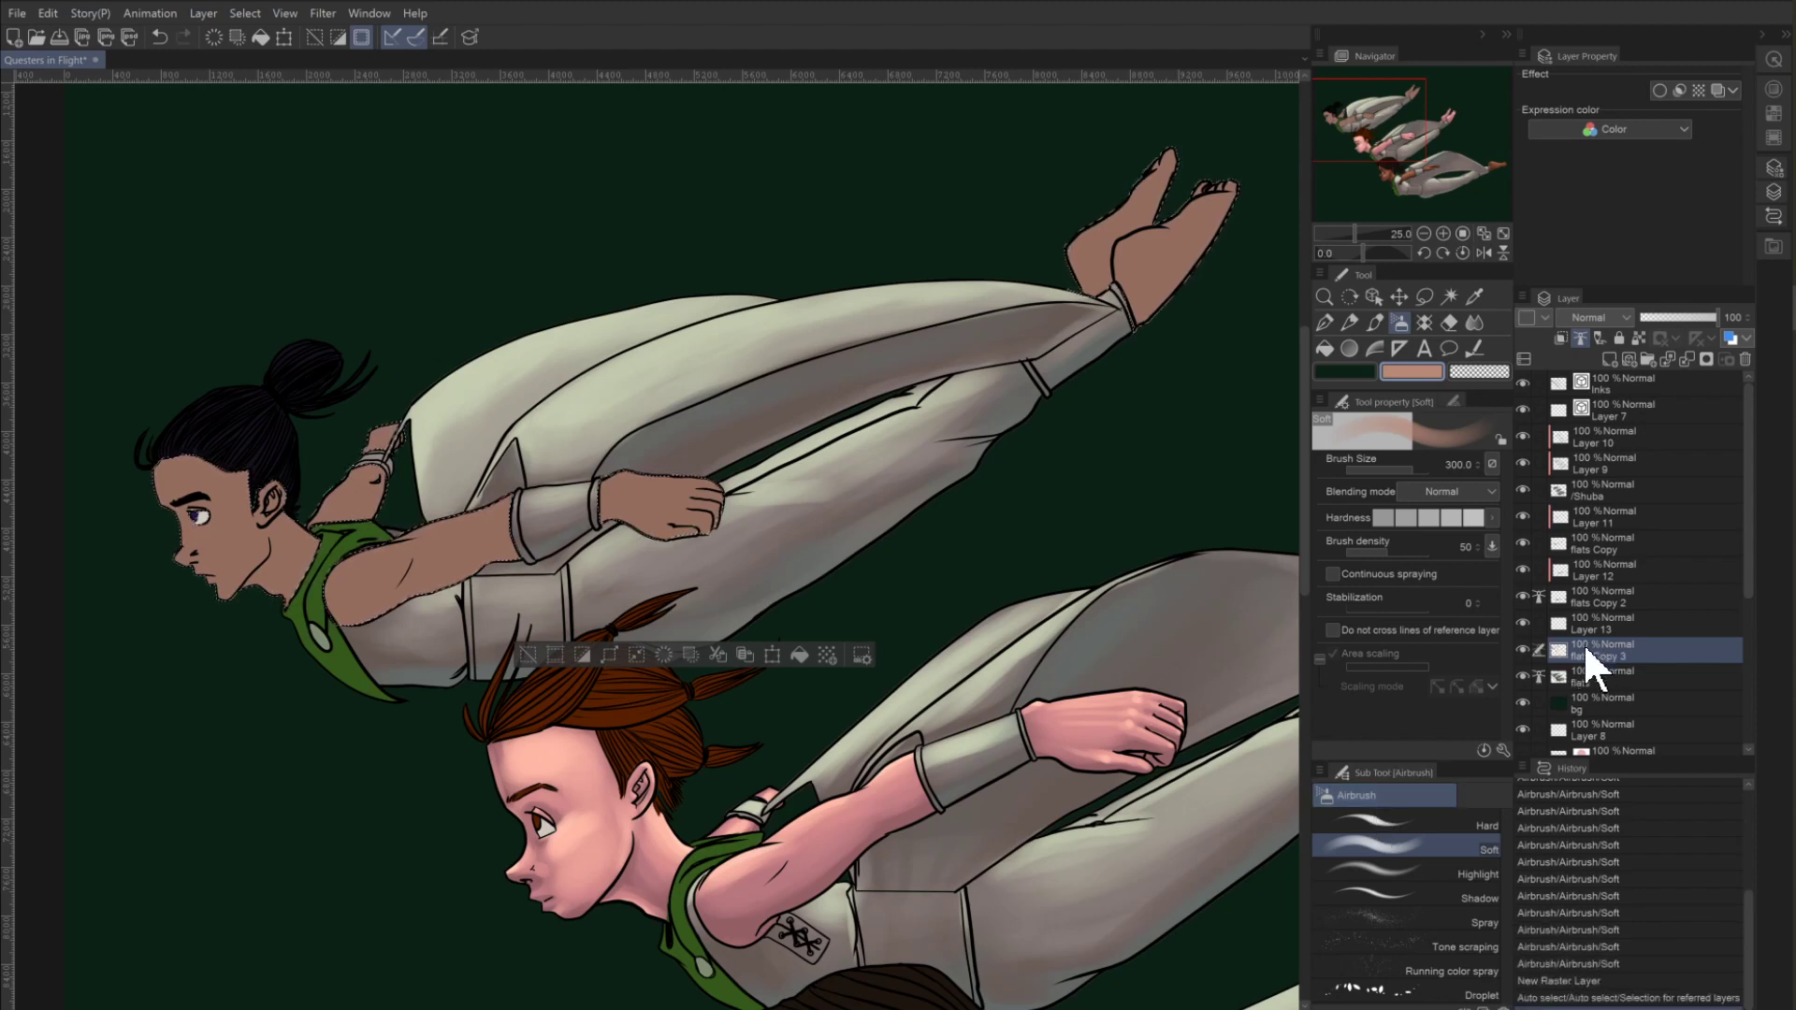
Clip Layer 13 to the pasted skin copy beneath it, keep it active and clear the selection.
mouse_move(1585, 646)
left_mouse_down()
mouse_move(1581, 614)
mouse_move(1587, 646)
left_mouse_up()
left_click(1586, 617)
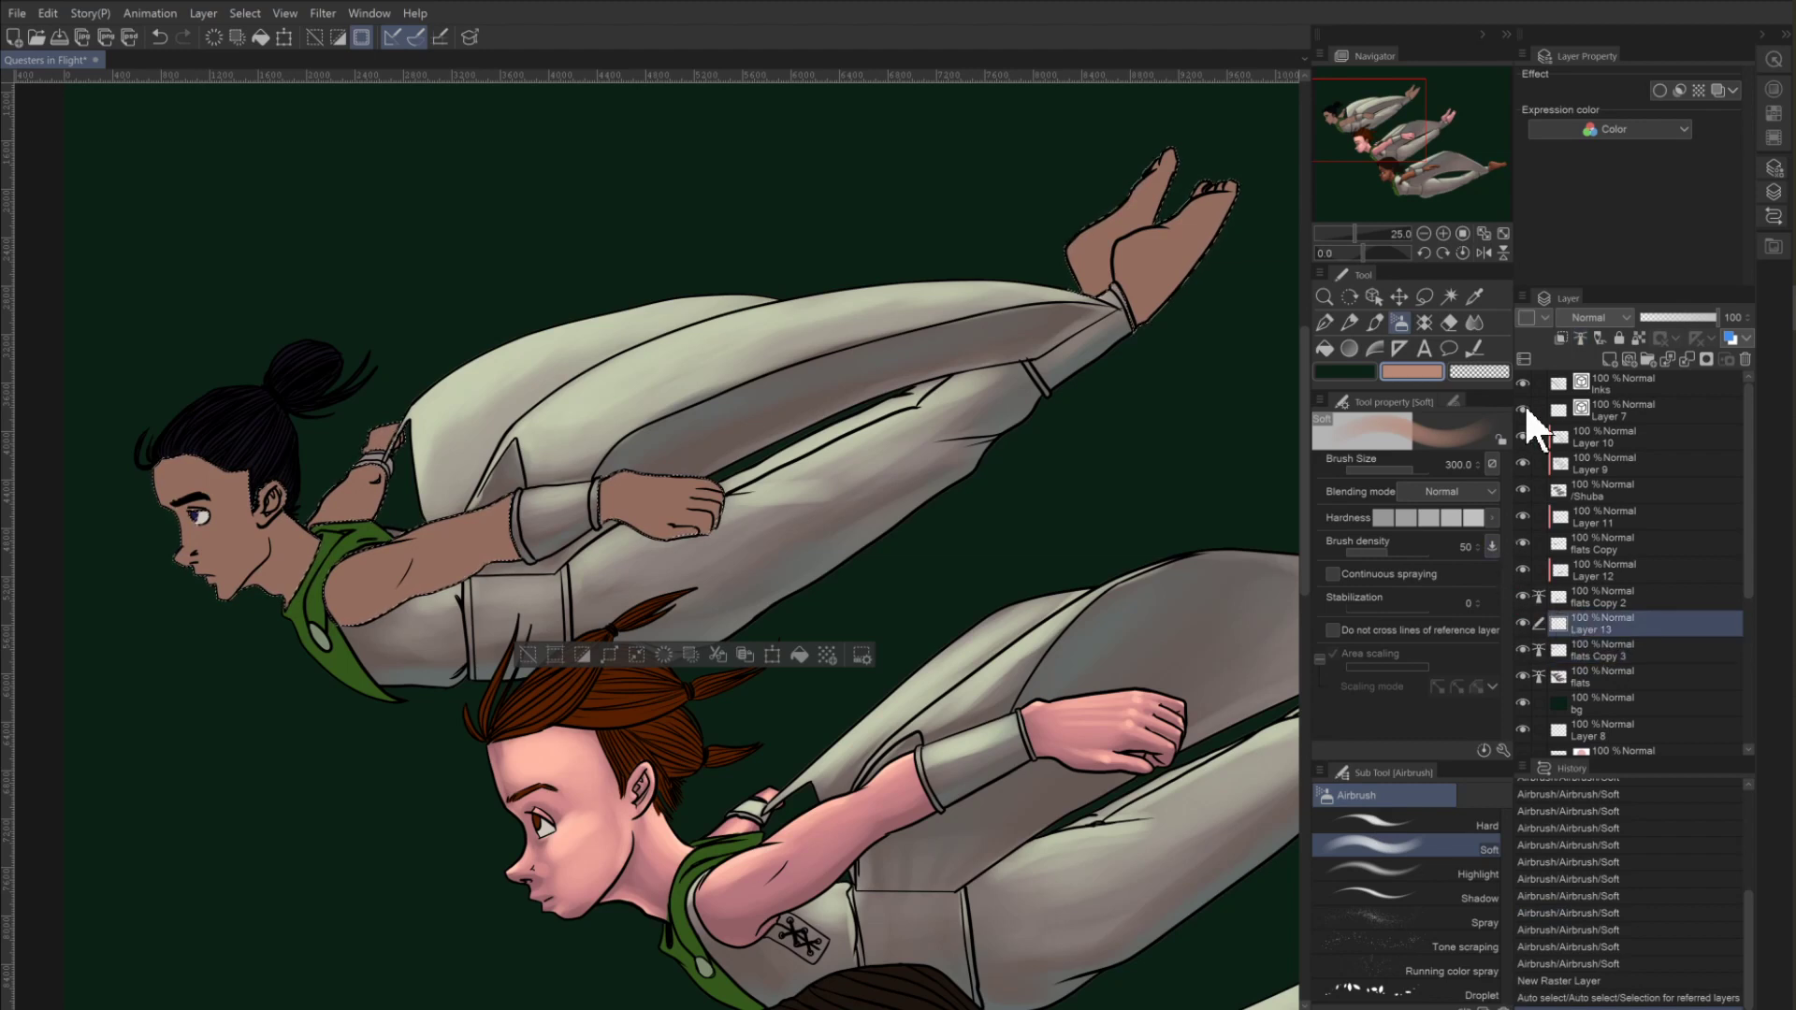
left_click(1560, 338)
left_click(1587, 660)
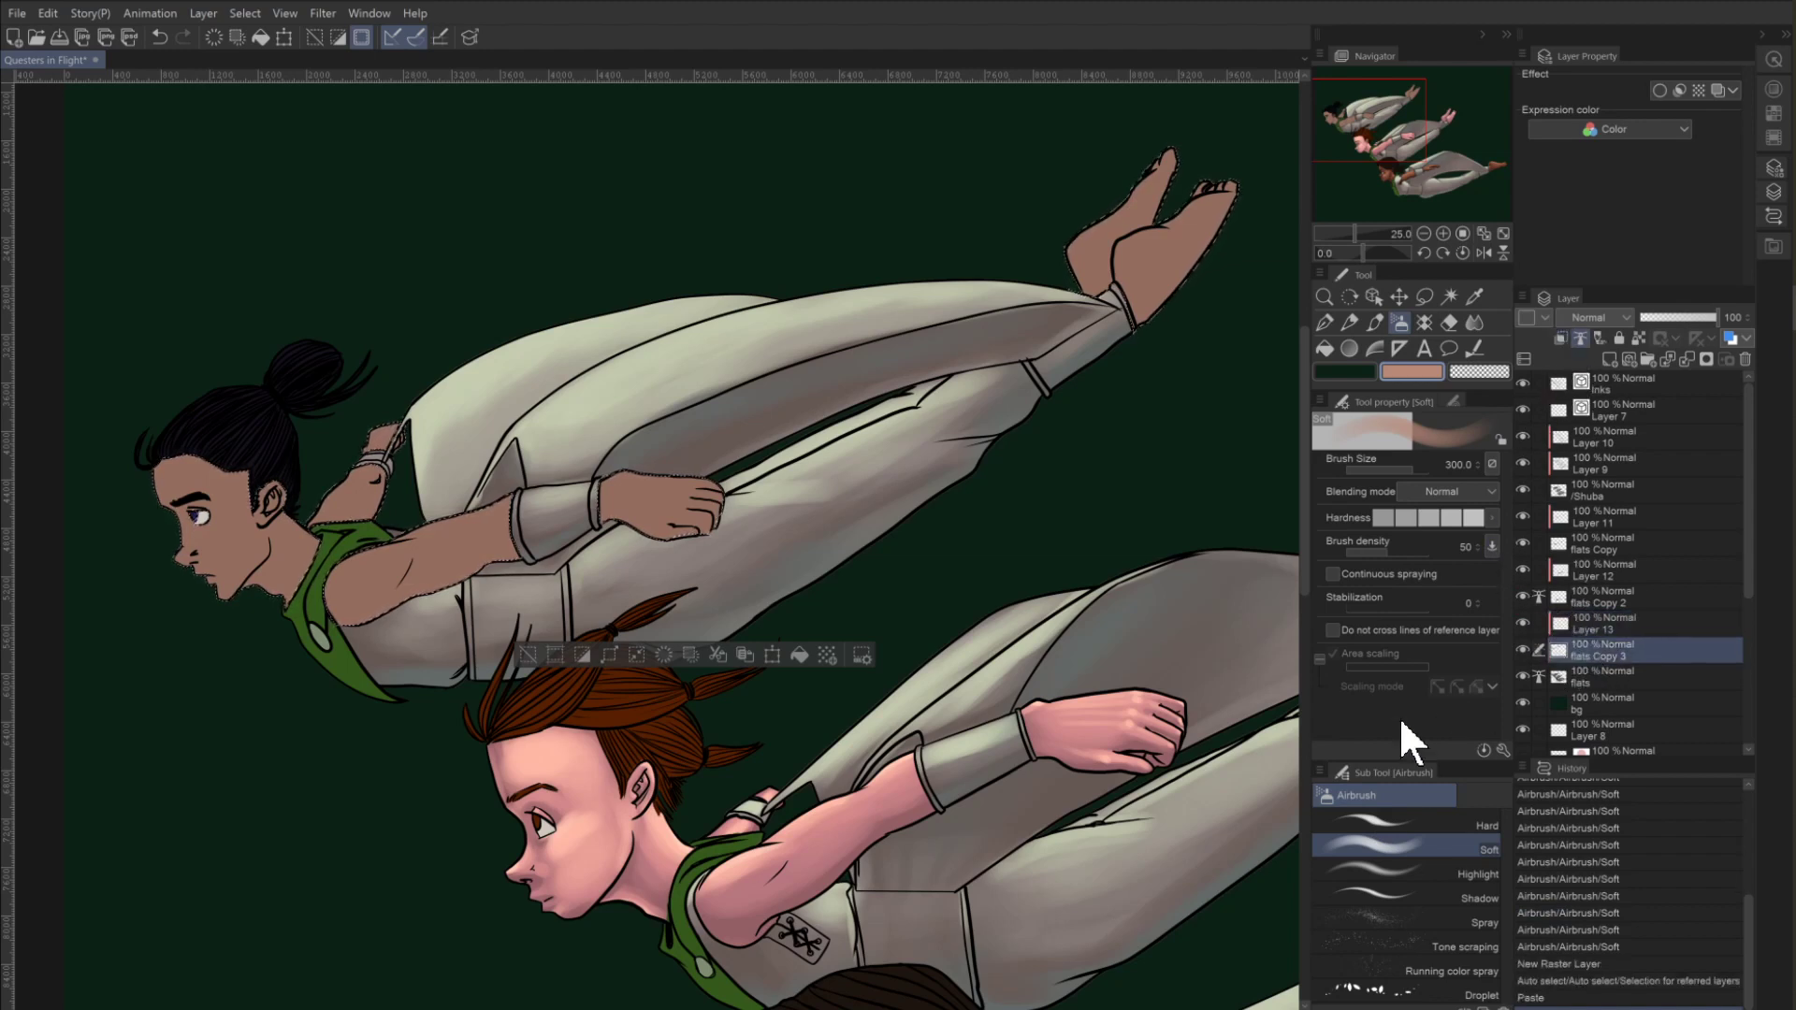
left_click(1605, 622)
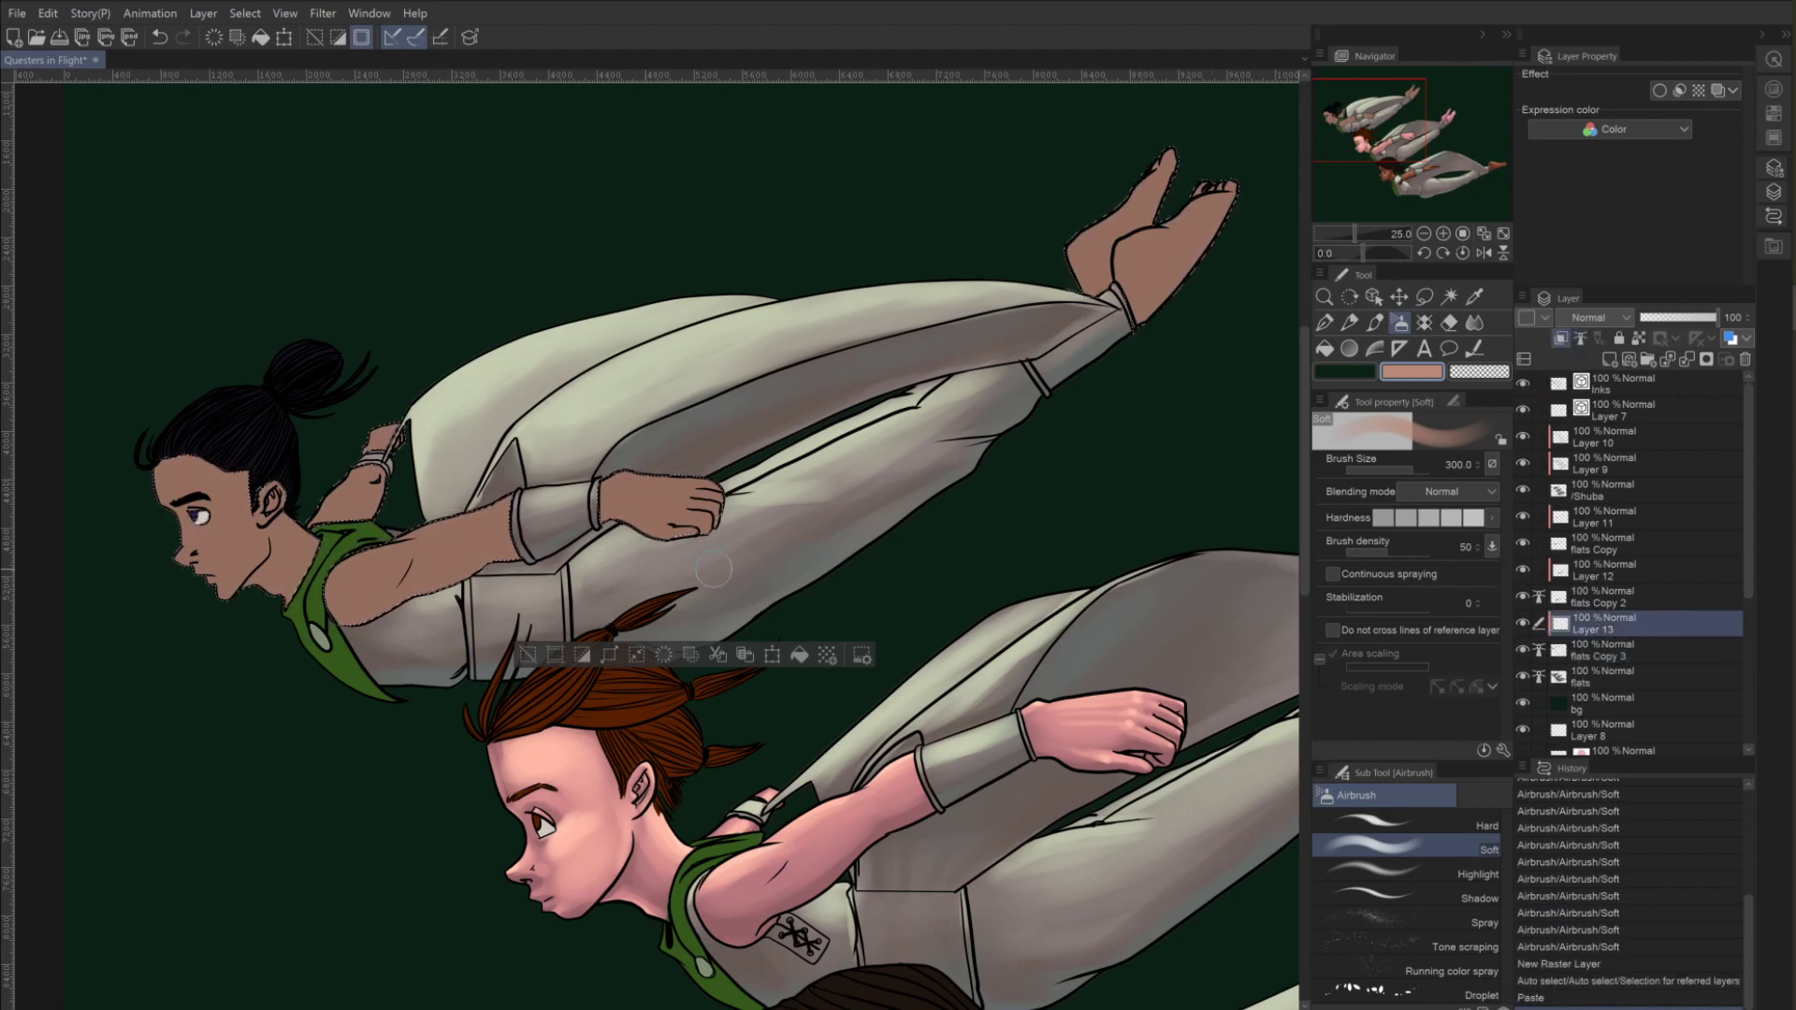
left_click(527, 655)
Highlight the top figure's shoulder and upper arm with soft strokes at sizes 300 and 100, and trim the muscle line with transparent color.
left_click_drag(381, 558, 350, 584)
left_click_drag(385, 561, 327, 594)
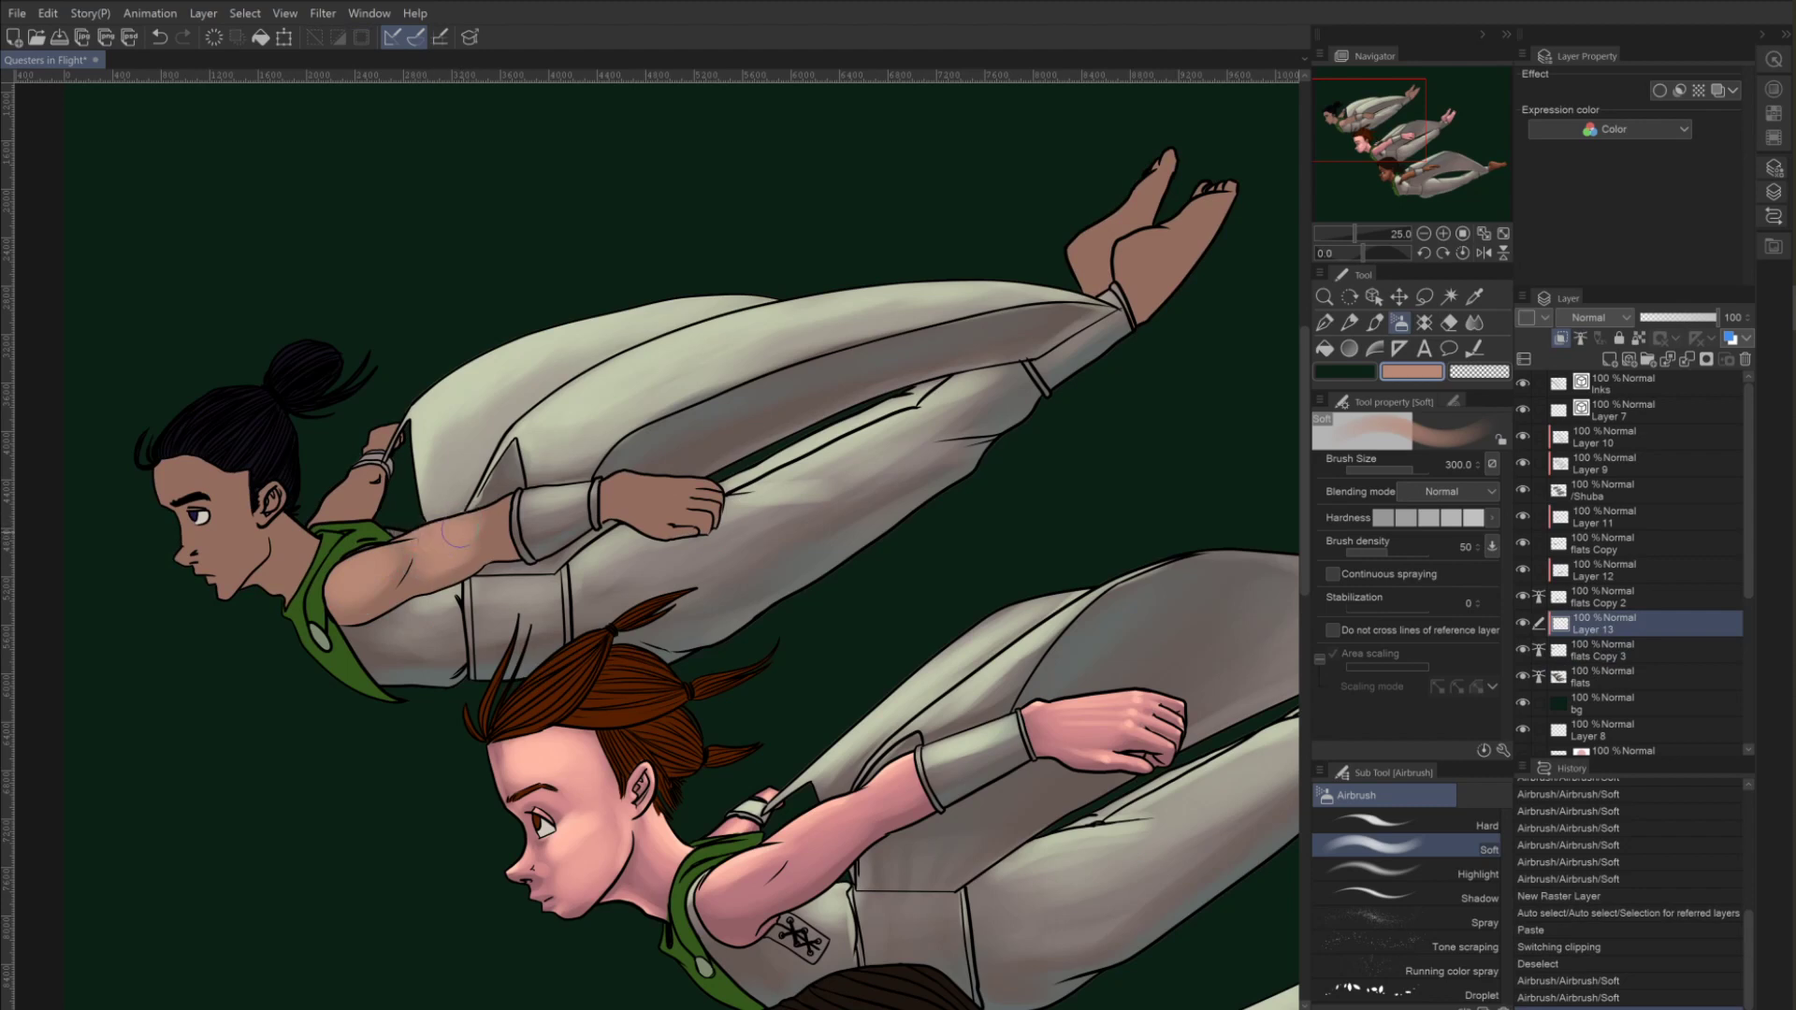
mouse_move(457, 533)
left_mouse_down()
mouse_move(492, 504)
mouse_move(473, 520)
mouse_move(497, 526)
mouse_move(463, 535)
mouse_move(512, 527)
mouse_move(432, 558)
left_mouse_up()
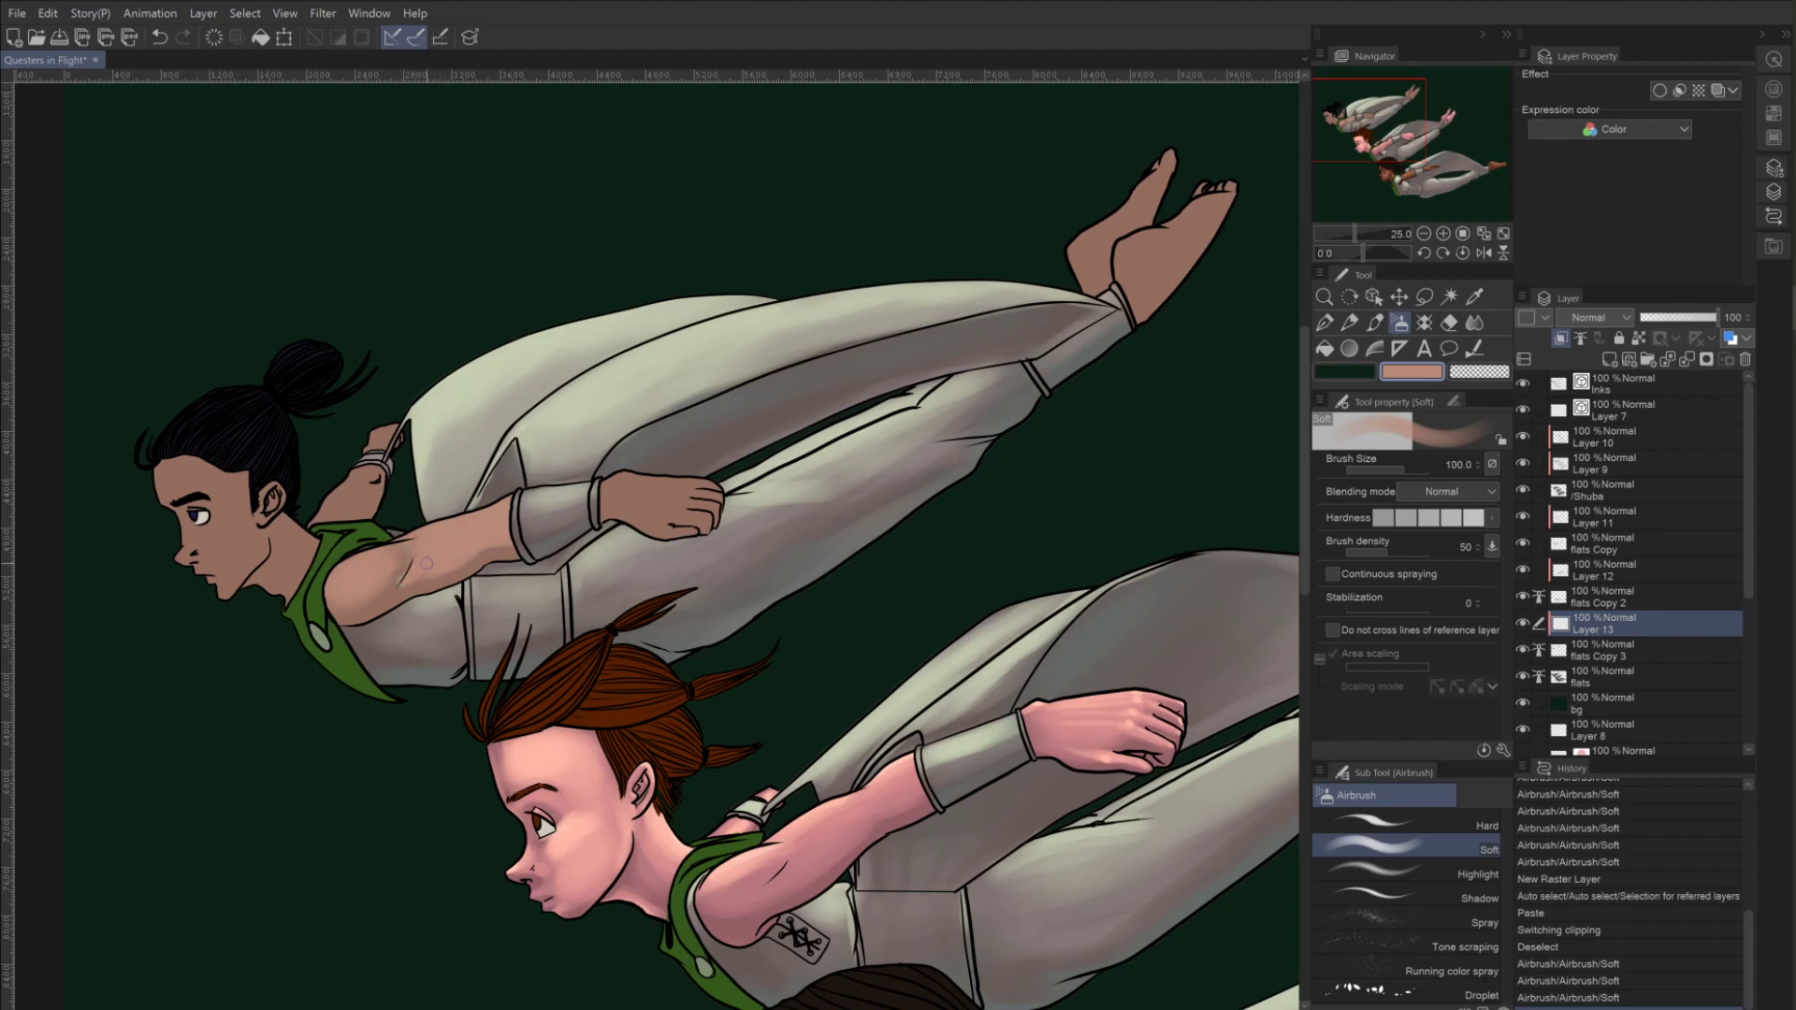
mouse_move(445, 565)
left_mouse_down()
mouse_move(461, 549)
mouse_move(335, 596)
mouse_move(402, 564)
left_mouse_up()
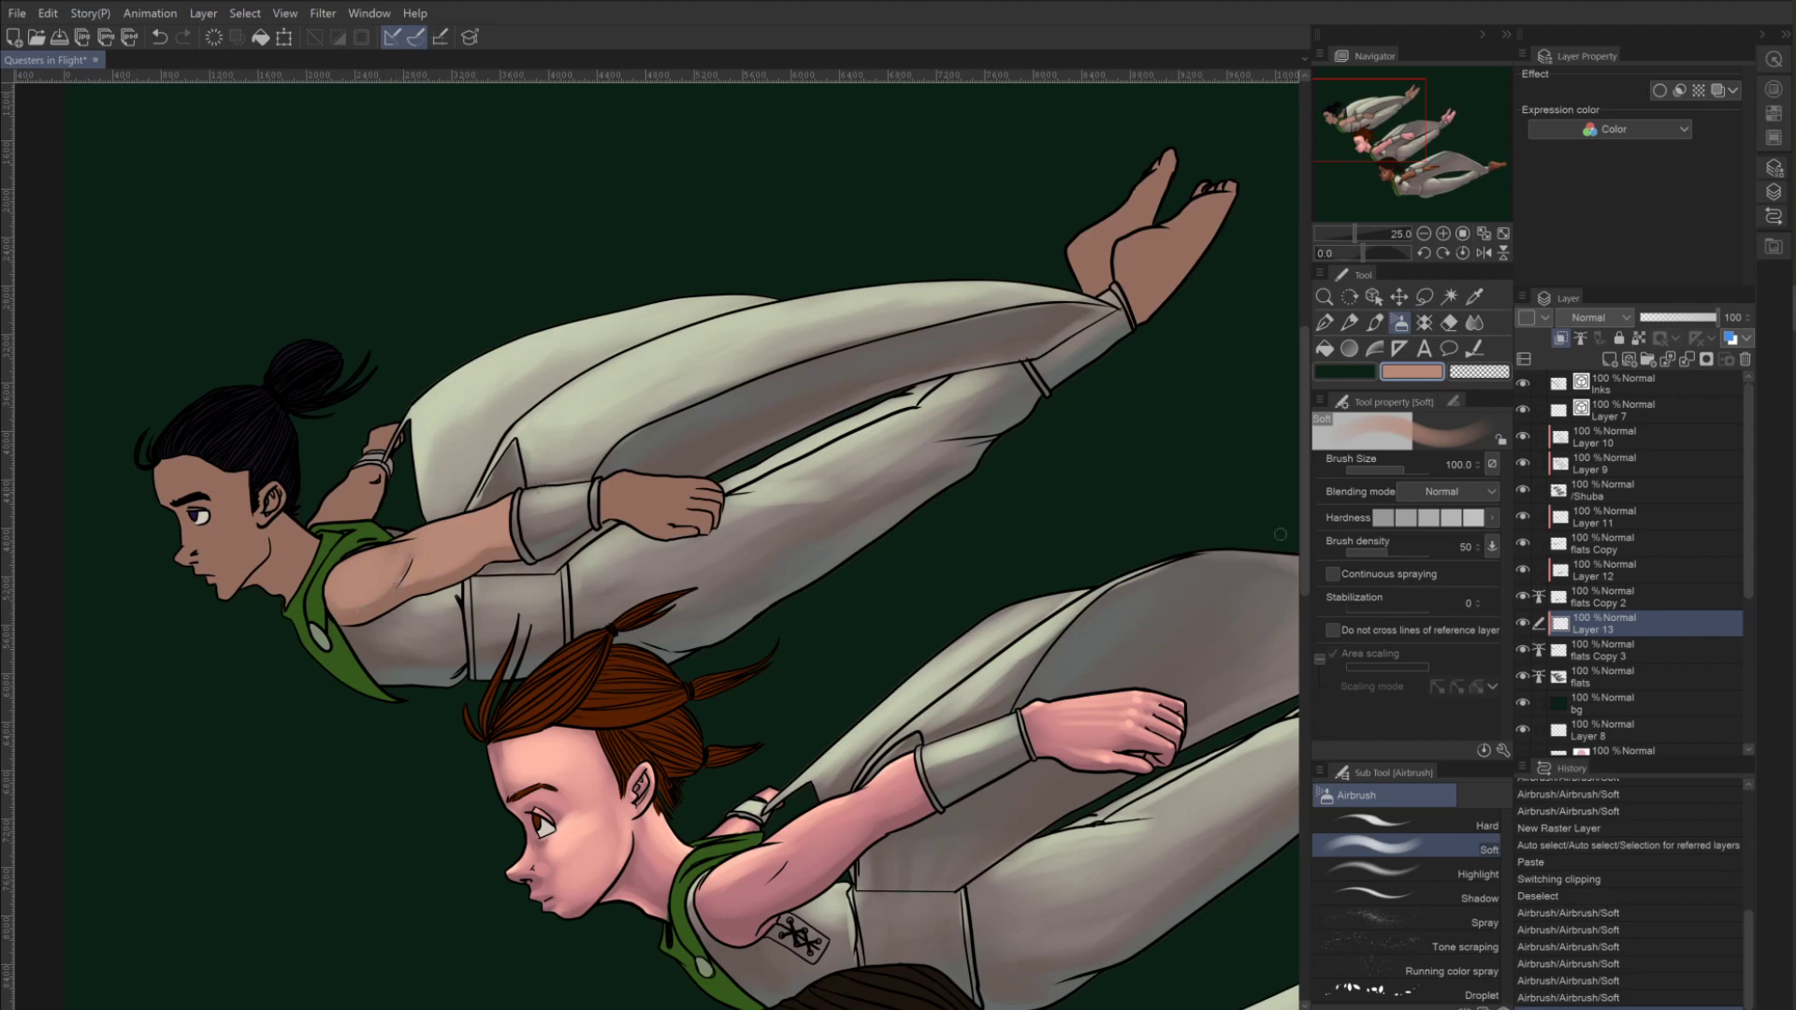
left_click(1479, 371)
left_click_drag(407, 564, 396, 580)
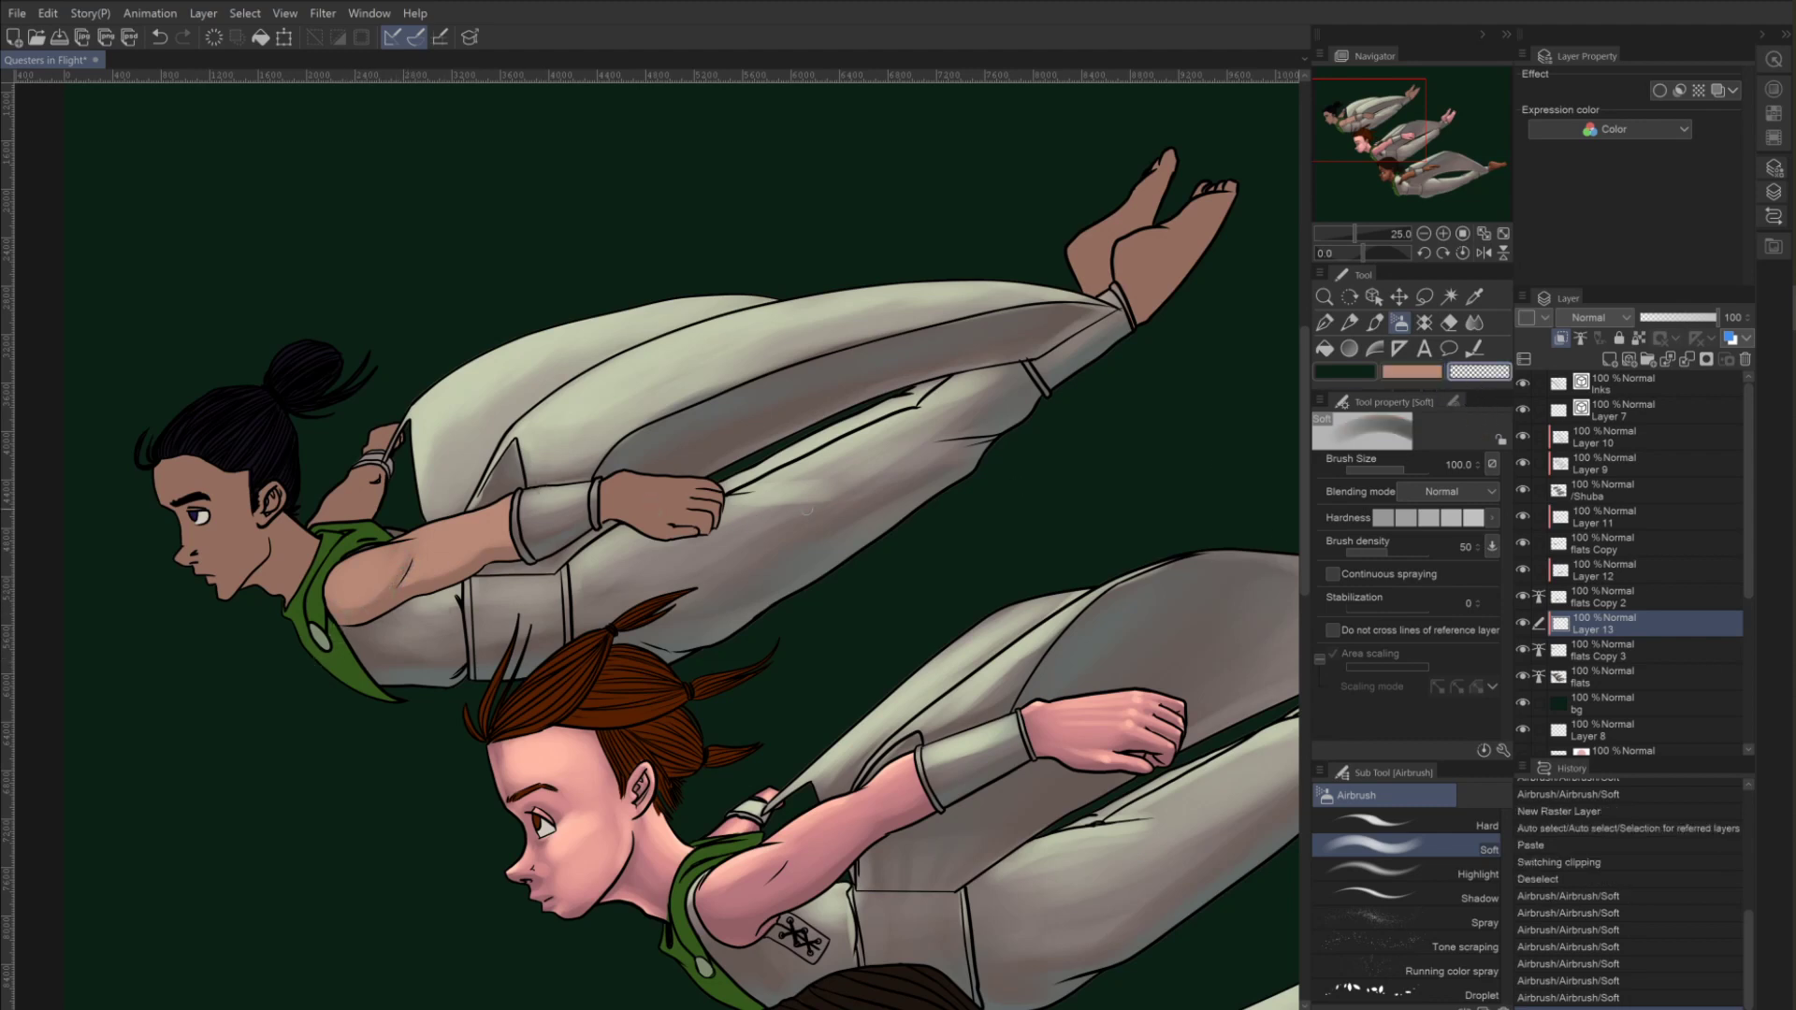
Return to the pinkish tan and highlight the top figure's near hand at size 170 and far arm at size 120.
left_click(1412, 373)
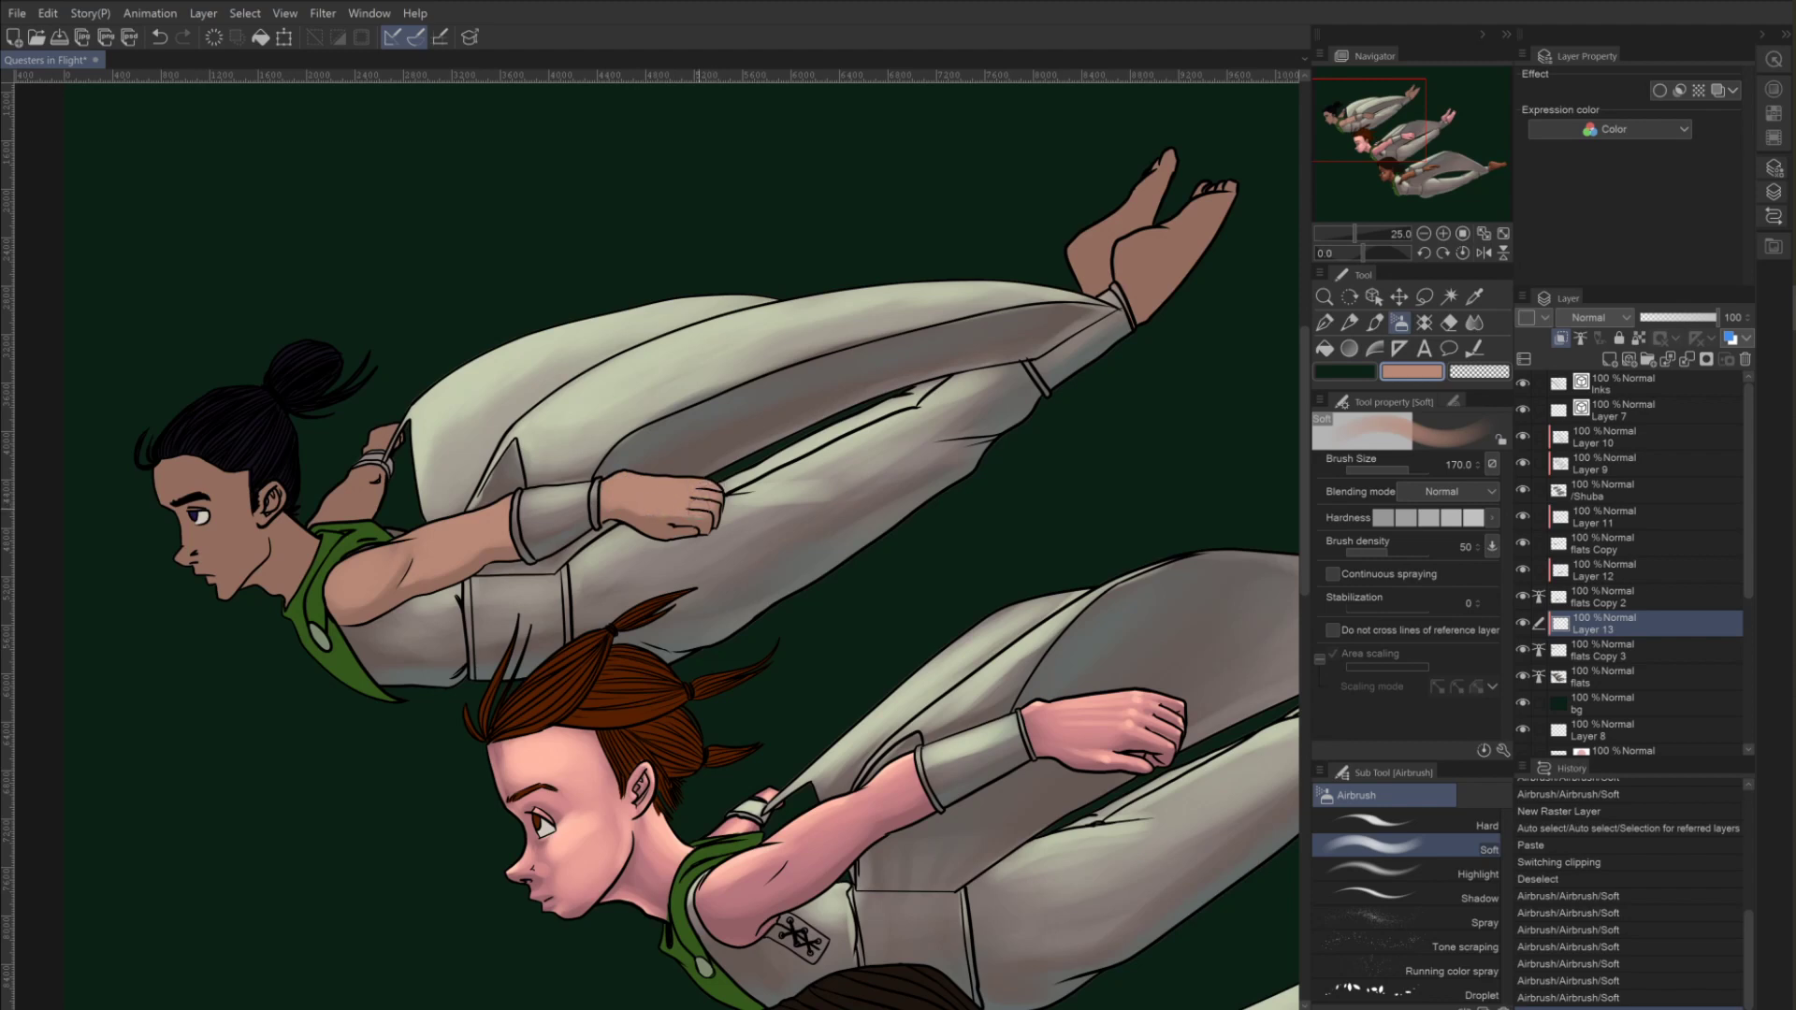
left_click_drag(627, 513, 696, 527)
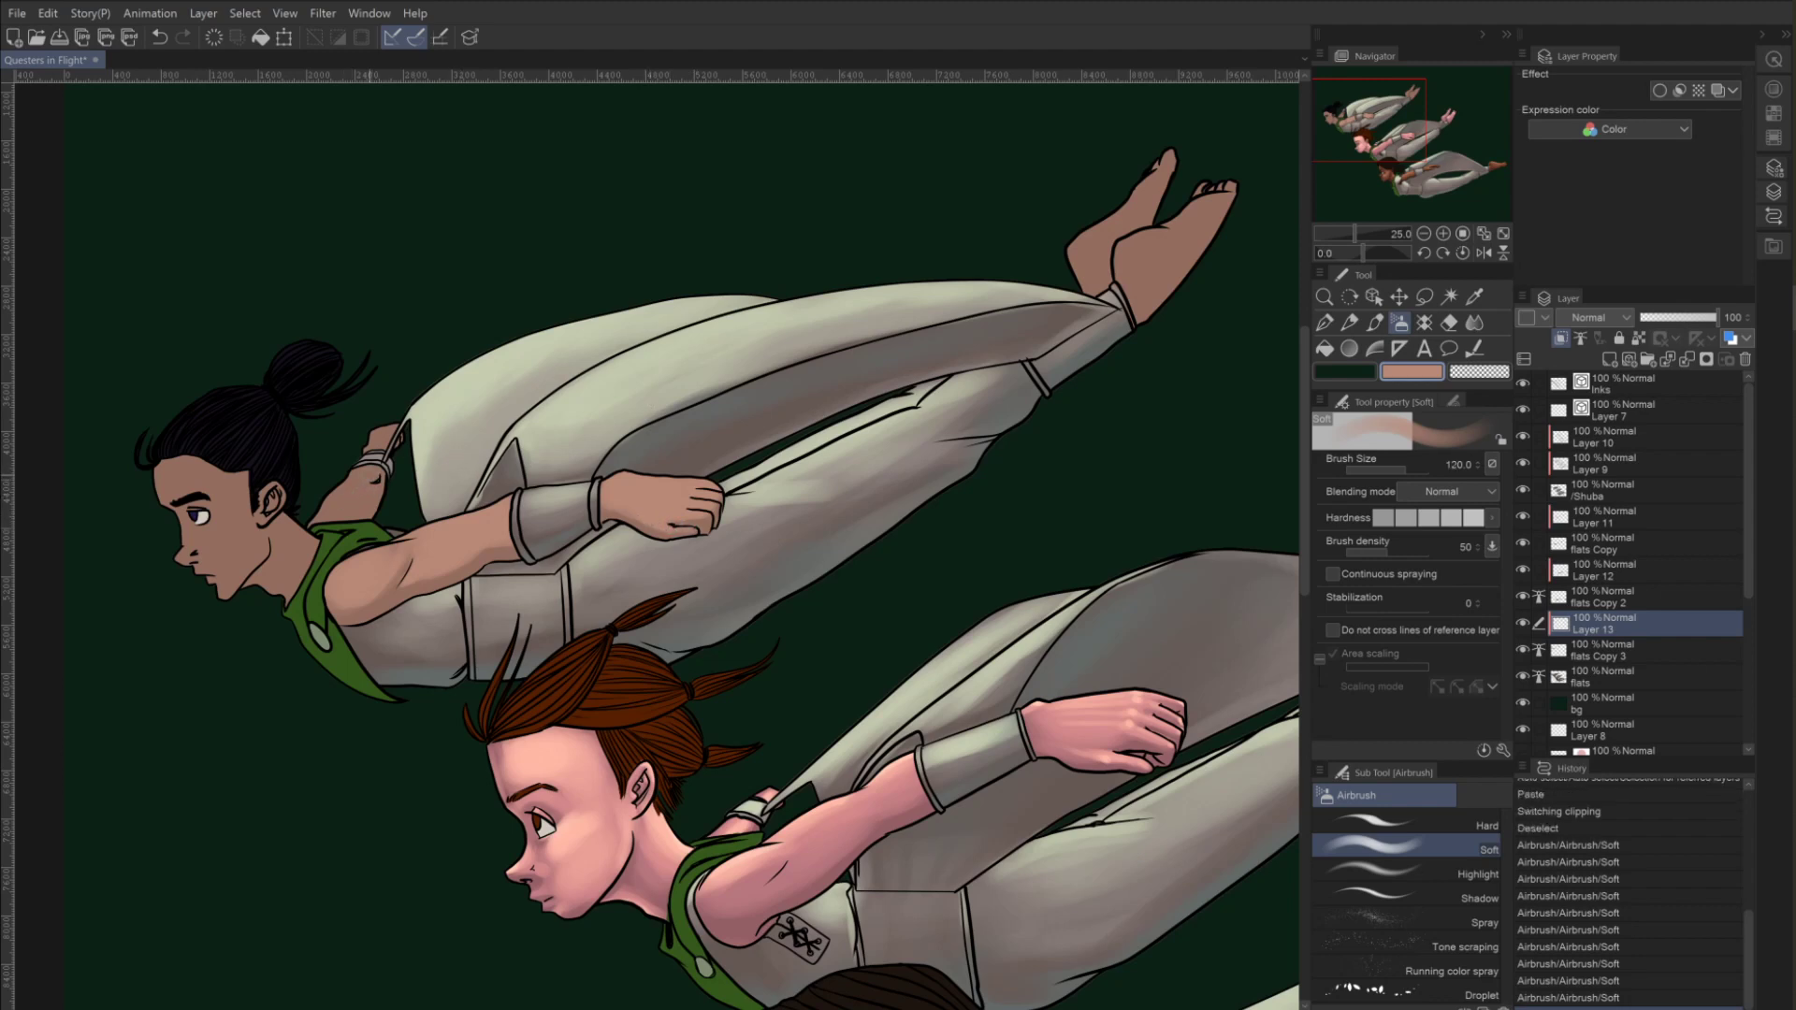
mouse_move(362, 492)
left_mouse_down()
mouse_move(334, 513)
mouse_move(377, 442)
left_mouse_up()
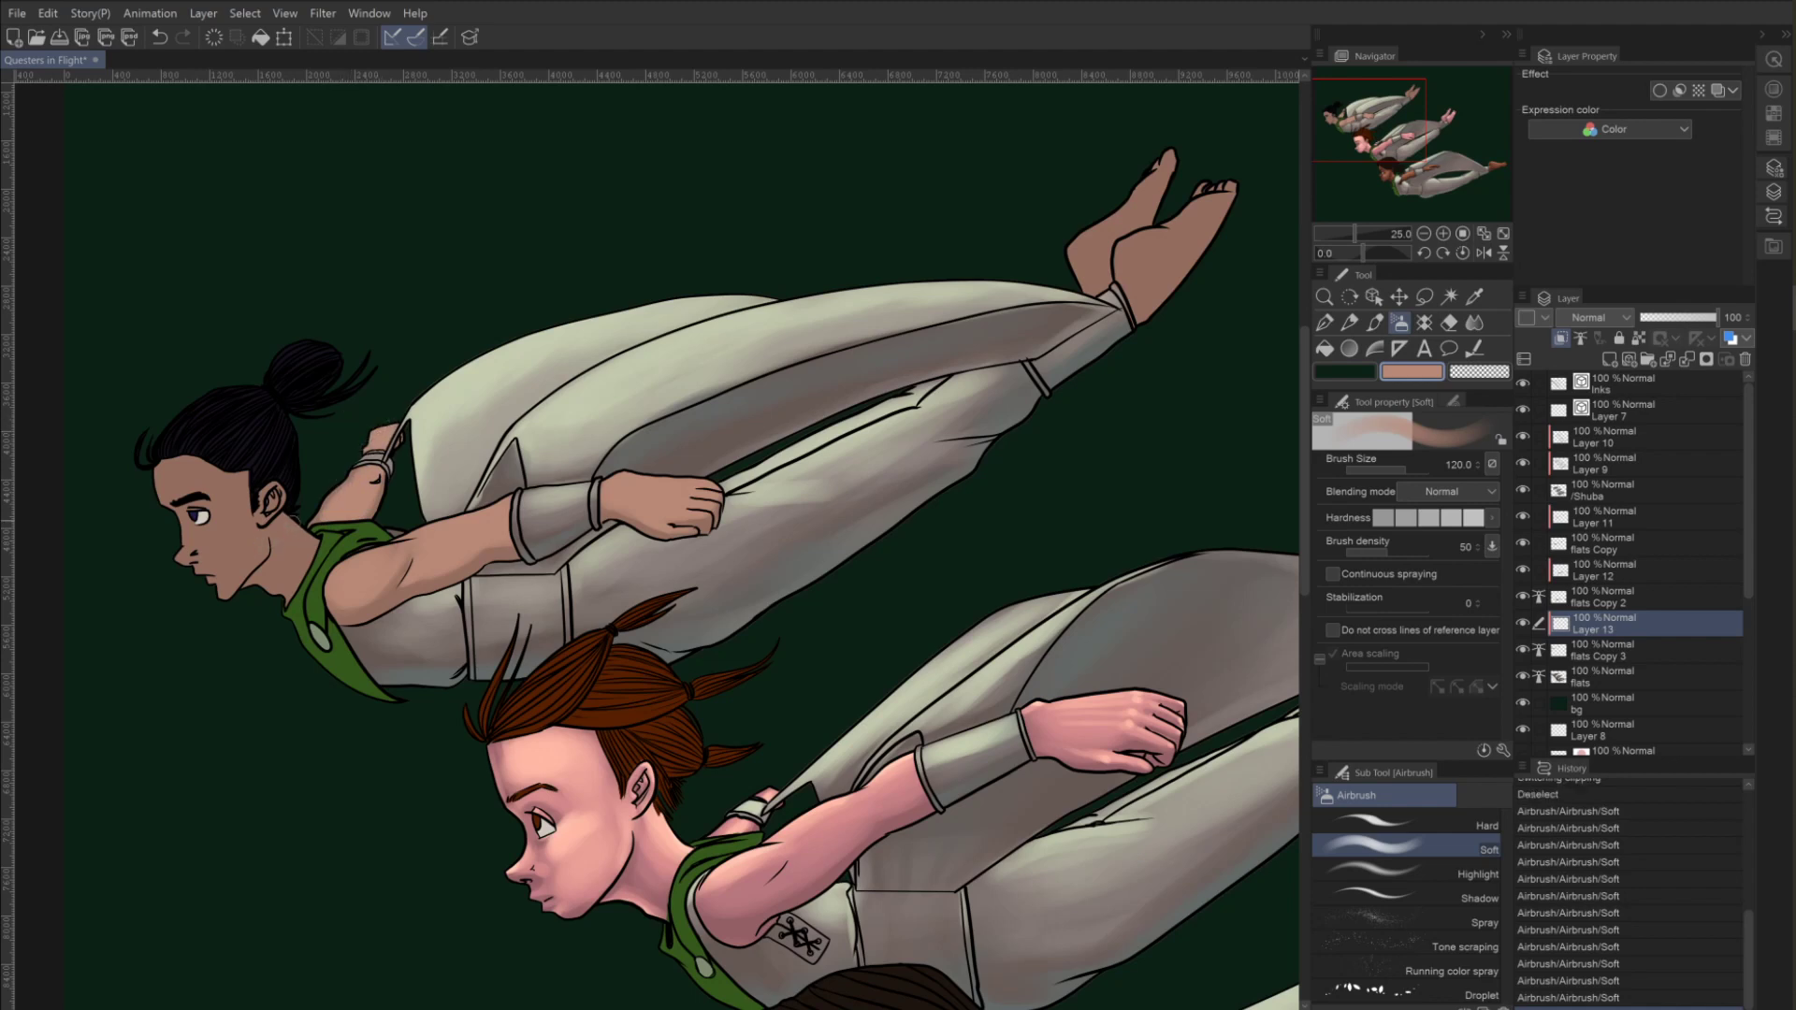
Highlight the top figure's neck at size 300, undo the stray last stroke, and dab the nose at size 170.
key("]")
left_click_drag(307, 527, 290, 555)
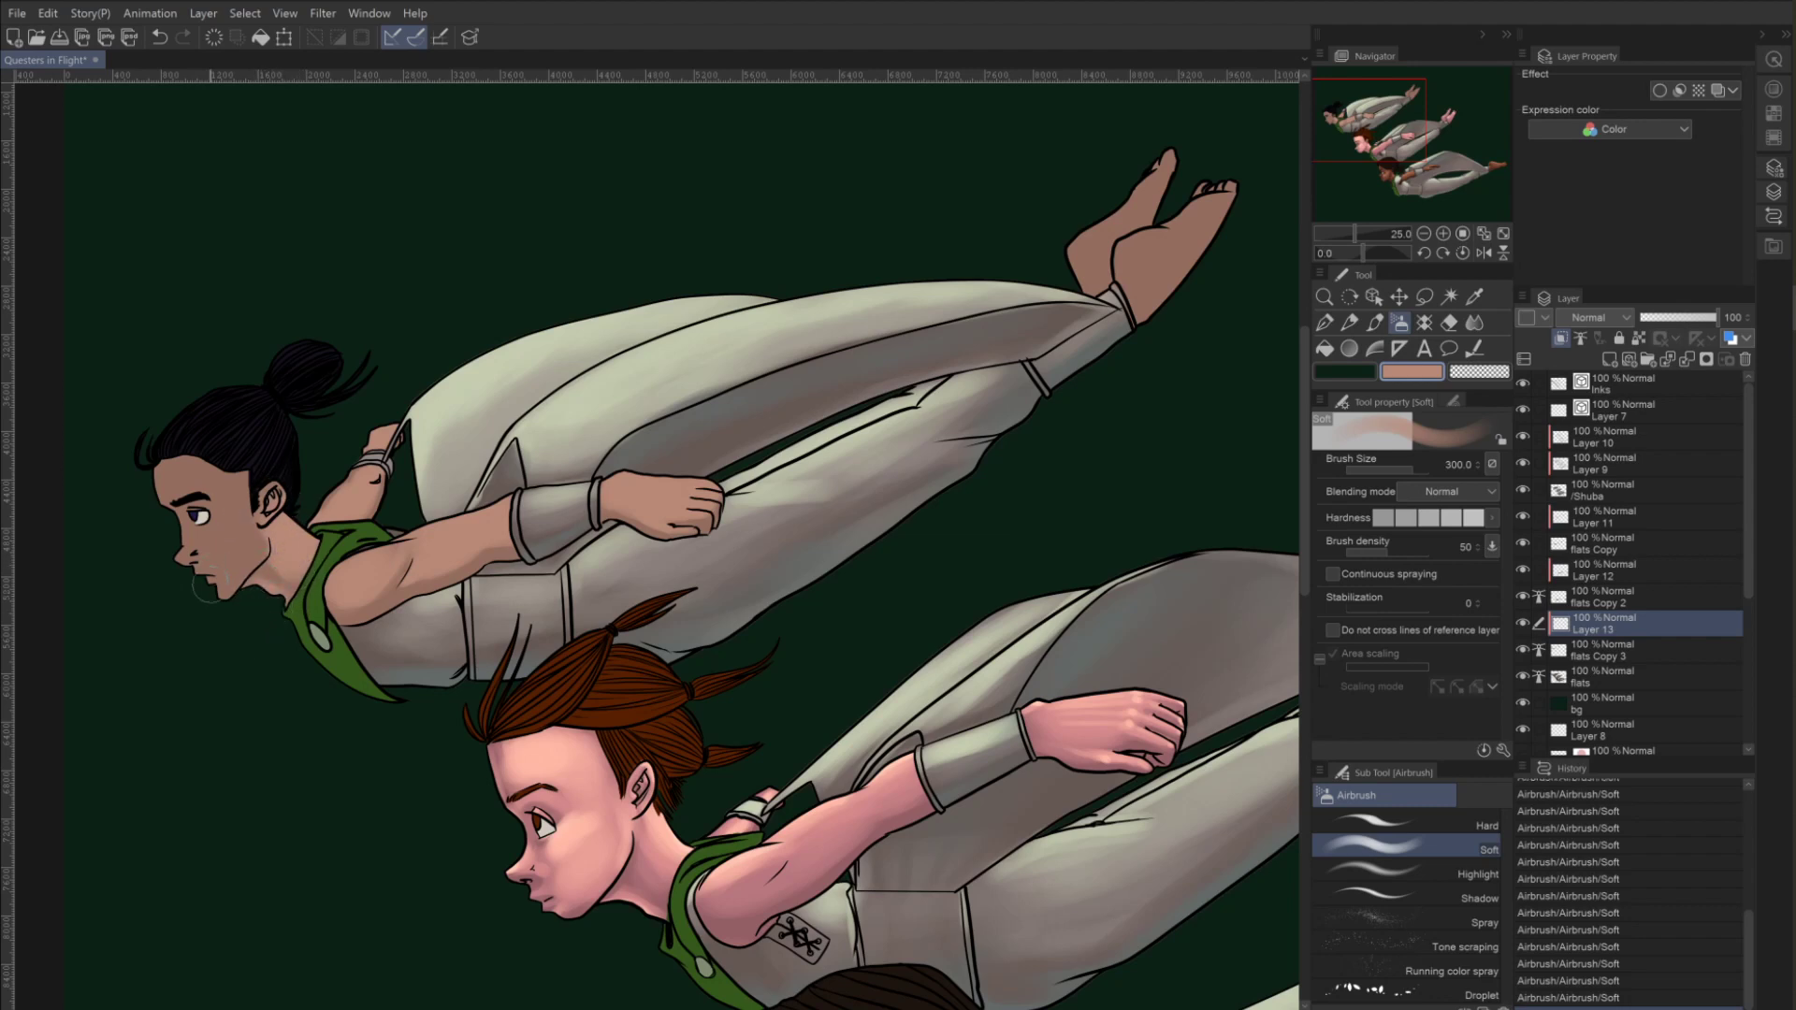
key("bracketleft")
key("bracketleft")
key("bracketleft")
key("ctrl+z")
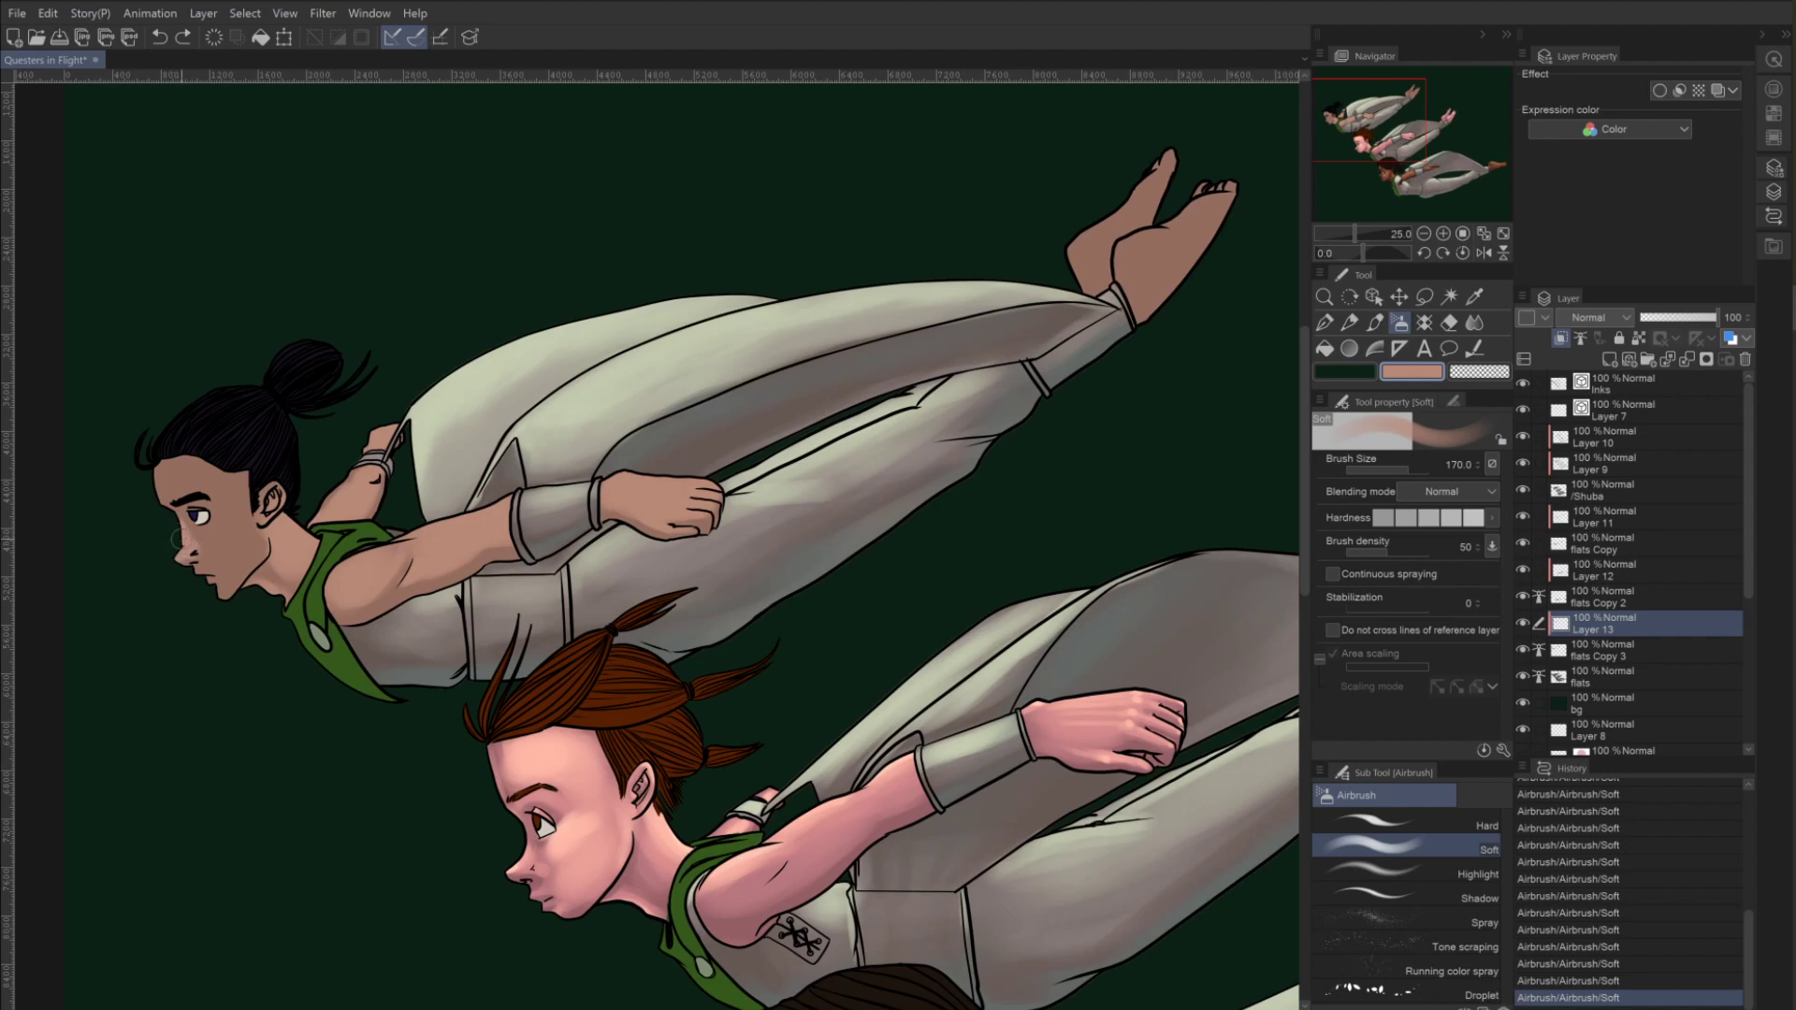
left_click(174, 534)
Airbrush highlights on the top figure's forehead and cheek at sizes 300 and 200, undoing the unwanted strokes.
key("bracketright")
key("bracketright")
key("bracketright")
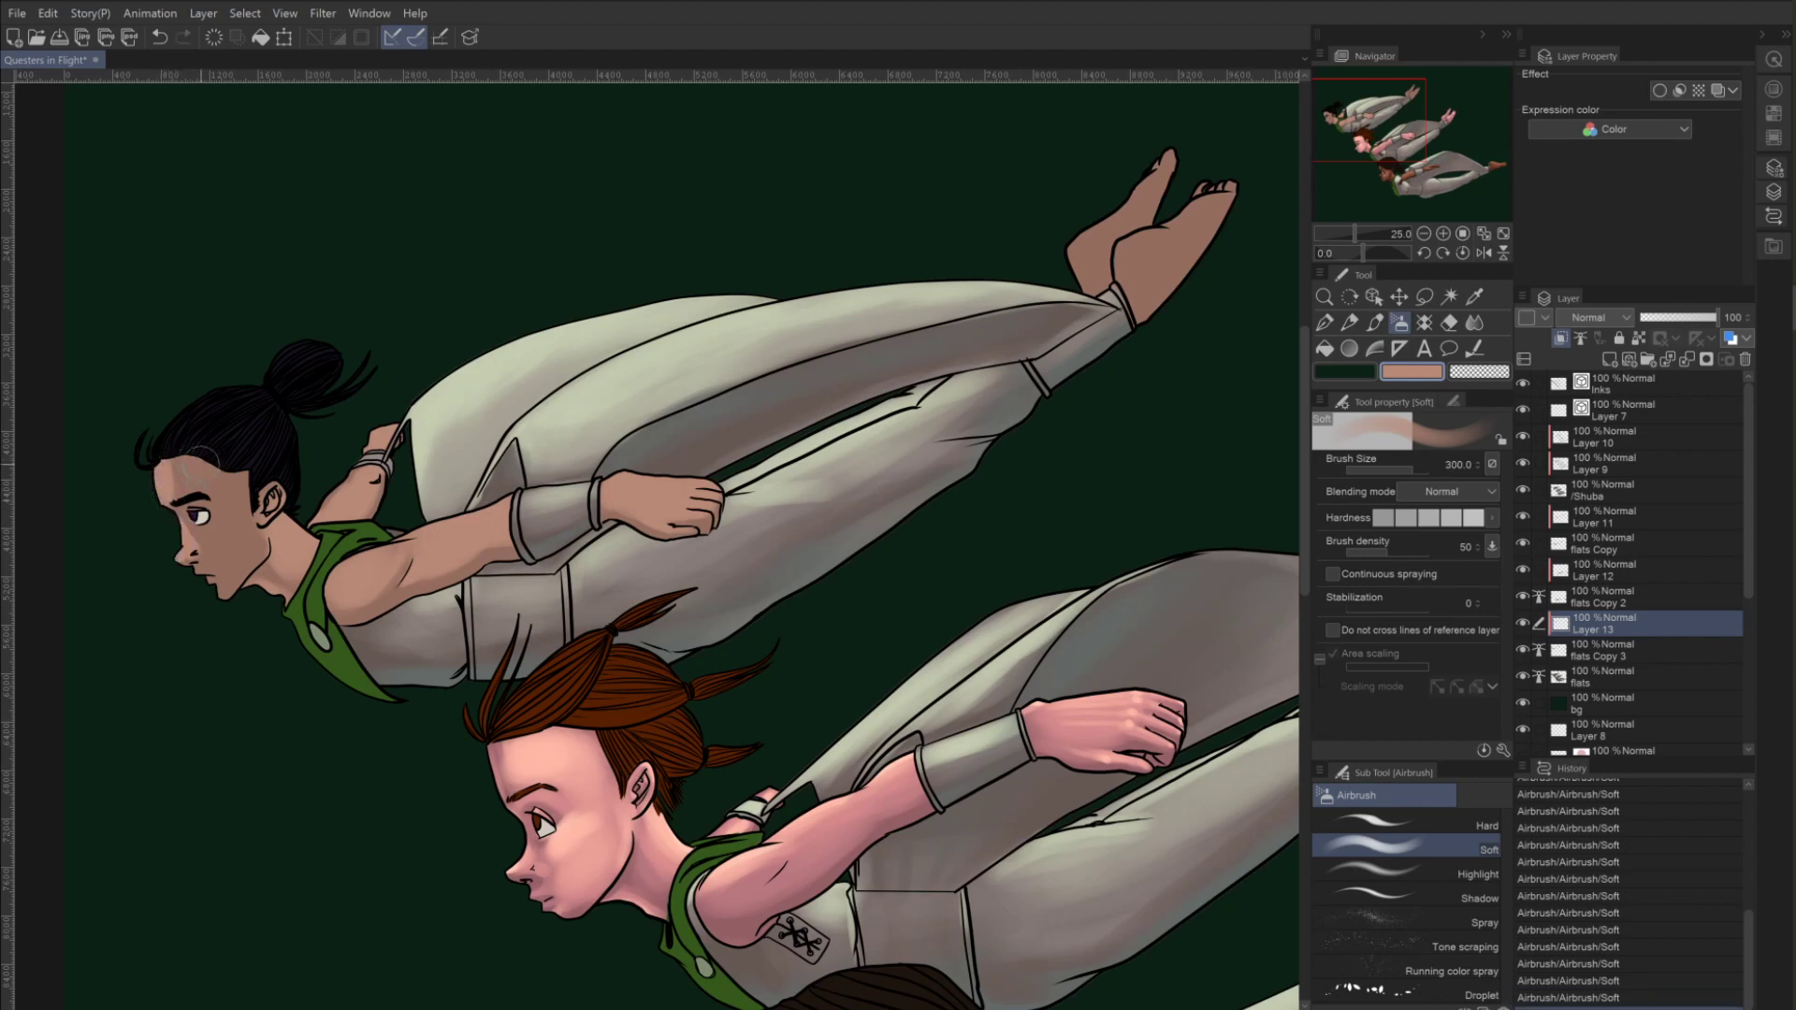
mouse_move(203, 463)
left_mouse_down()
mouse_move(217, 532)
mouse_move(245, 505)
mouse_move(221, 537)
left_mouse_up()
key("ctrl+z")
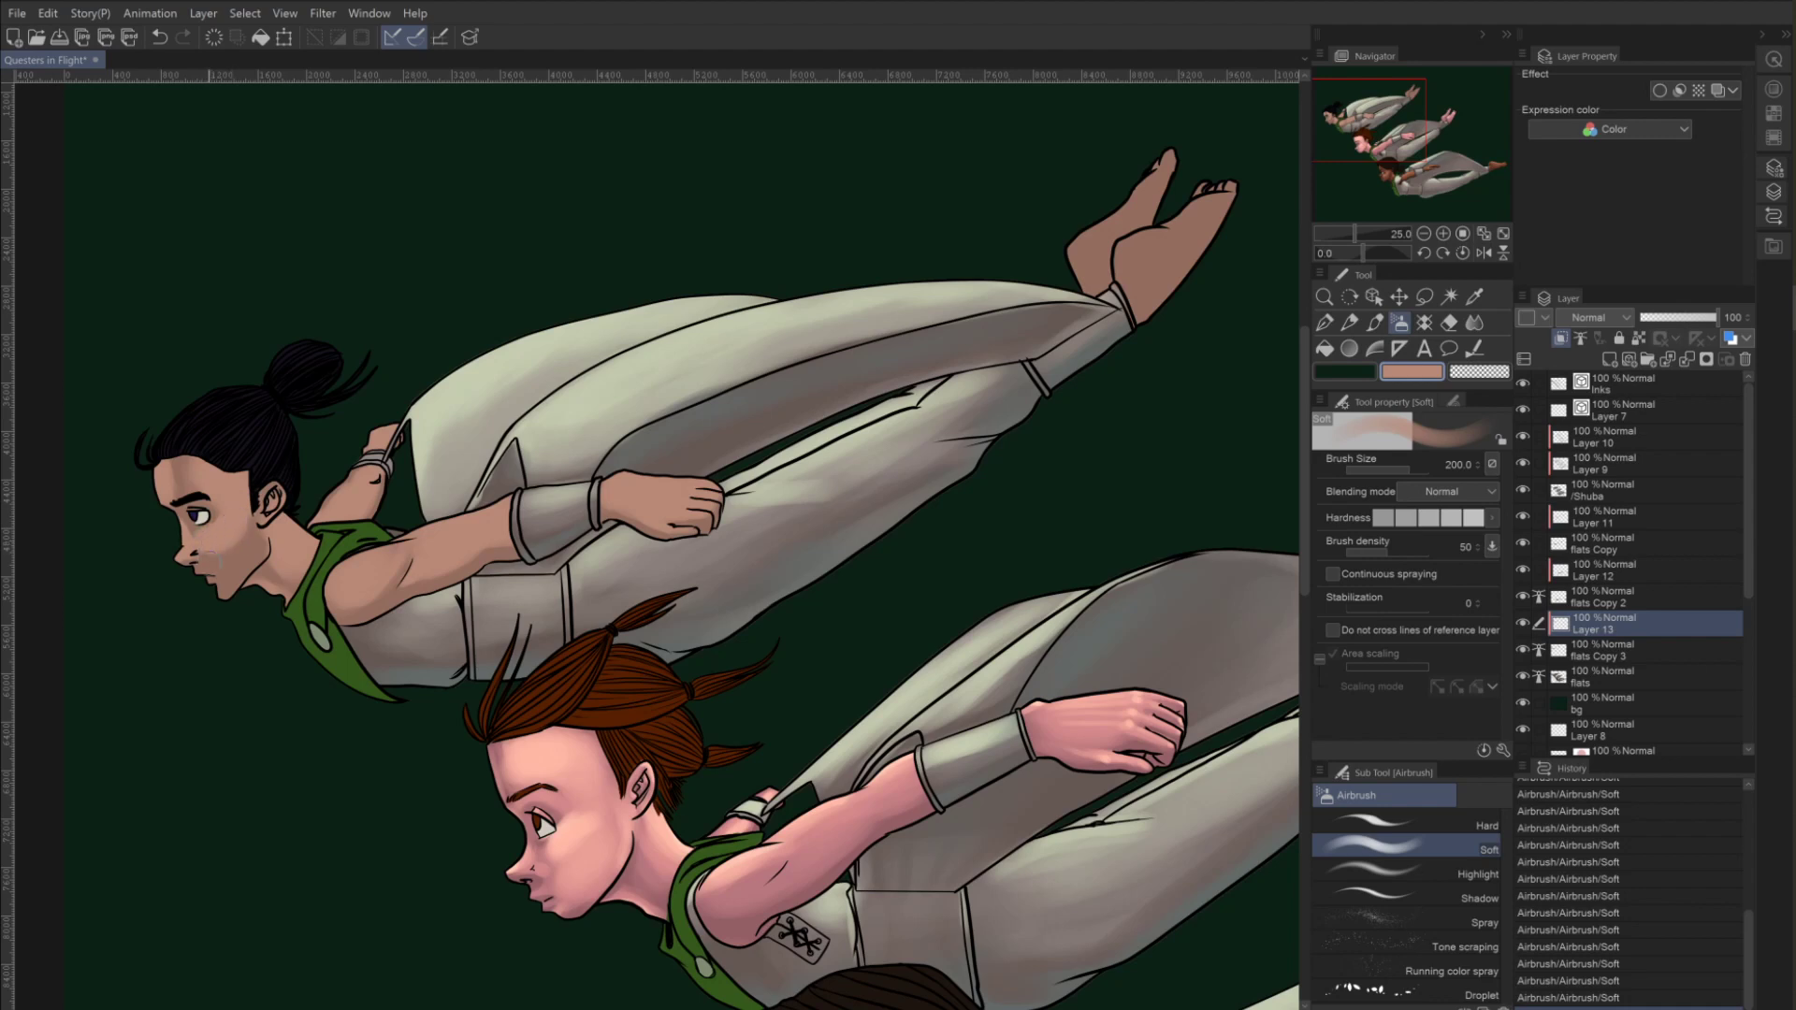
mouse_move(248, 522)
left_mouse_down()
mouse_move(234, 563)
mouse_move(247, 528)
mouse_move(239, 563)
mouse_move(261, 539)
mouse_move(223, 608)
mouse_move(245, 549)
left_mouse_up()
key("ctrl+z")
Rework the top figure's cheek highlight at size 170, trying transparent color beside the nose and redabbing with the pinkish tan.
key("bracketleft")
key("bracketleft")
key("bracketleft")
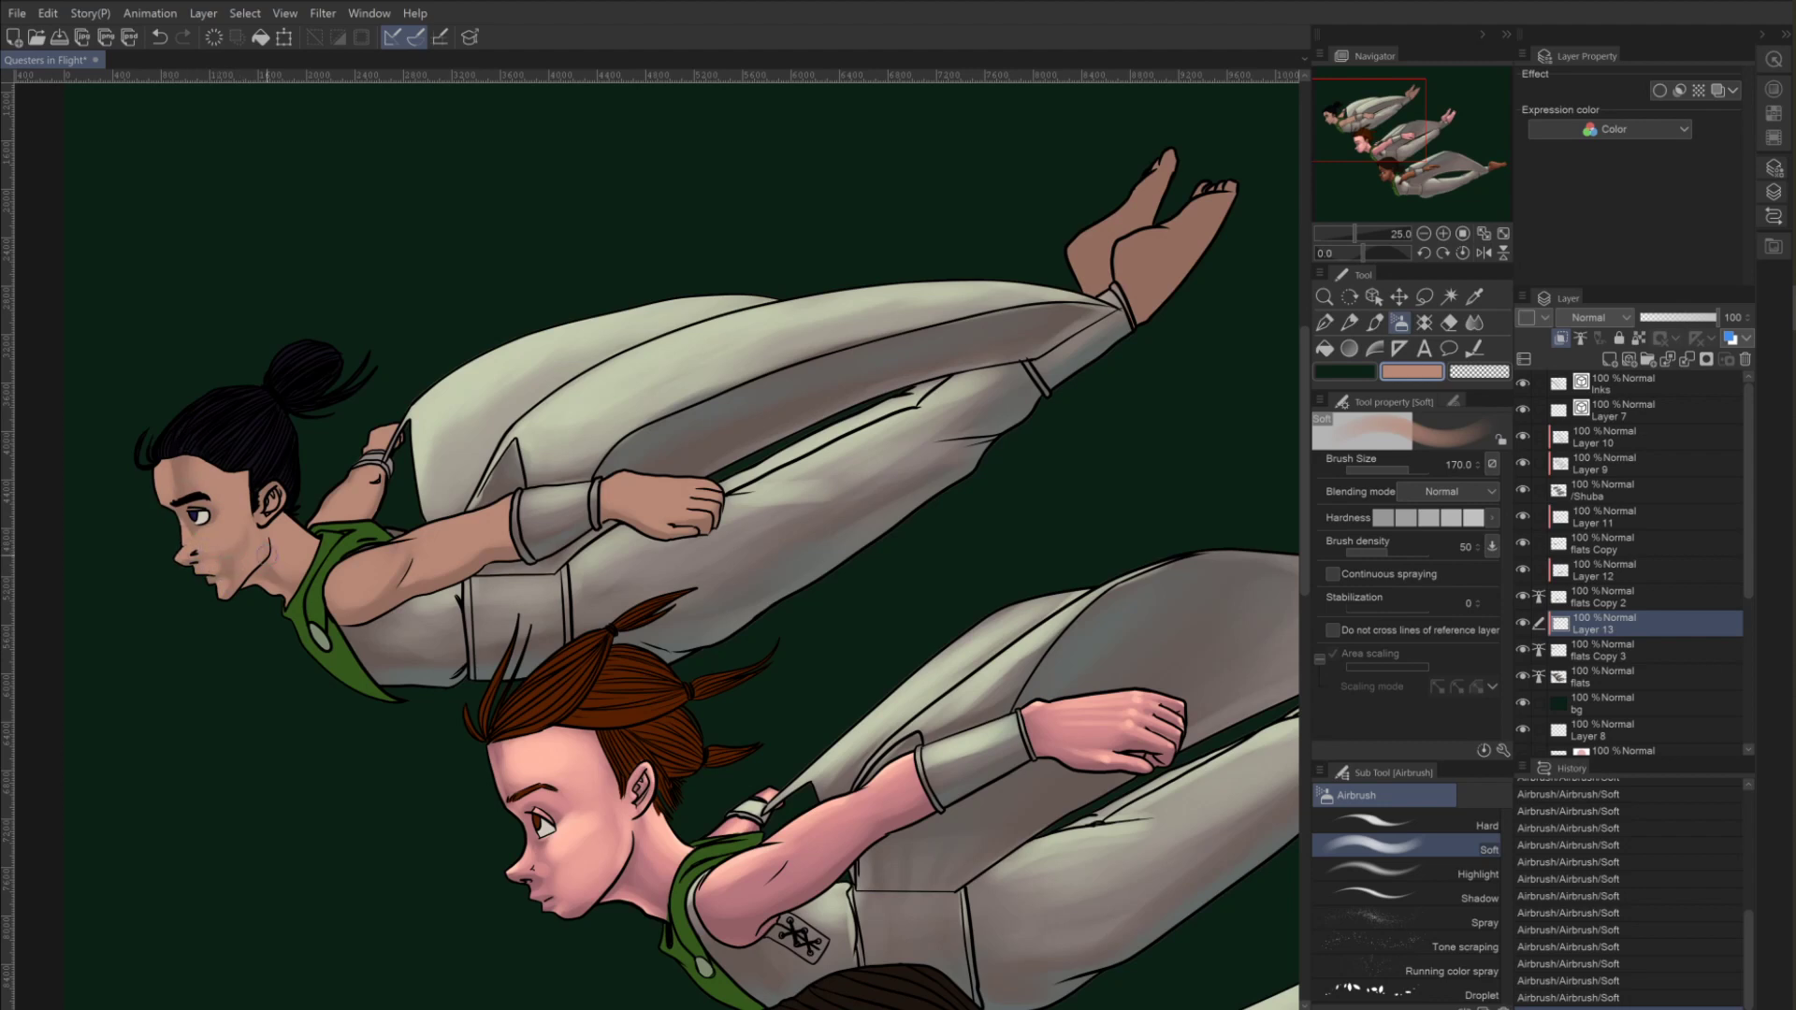
key("c")
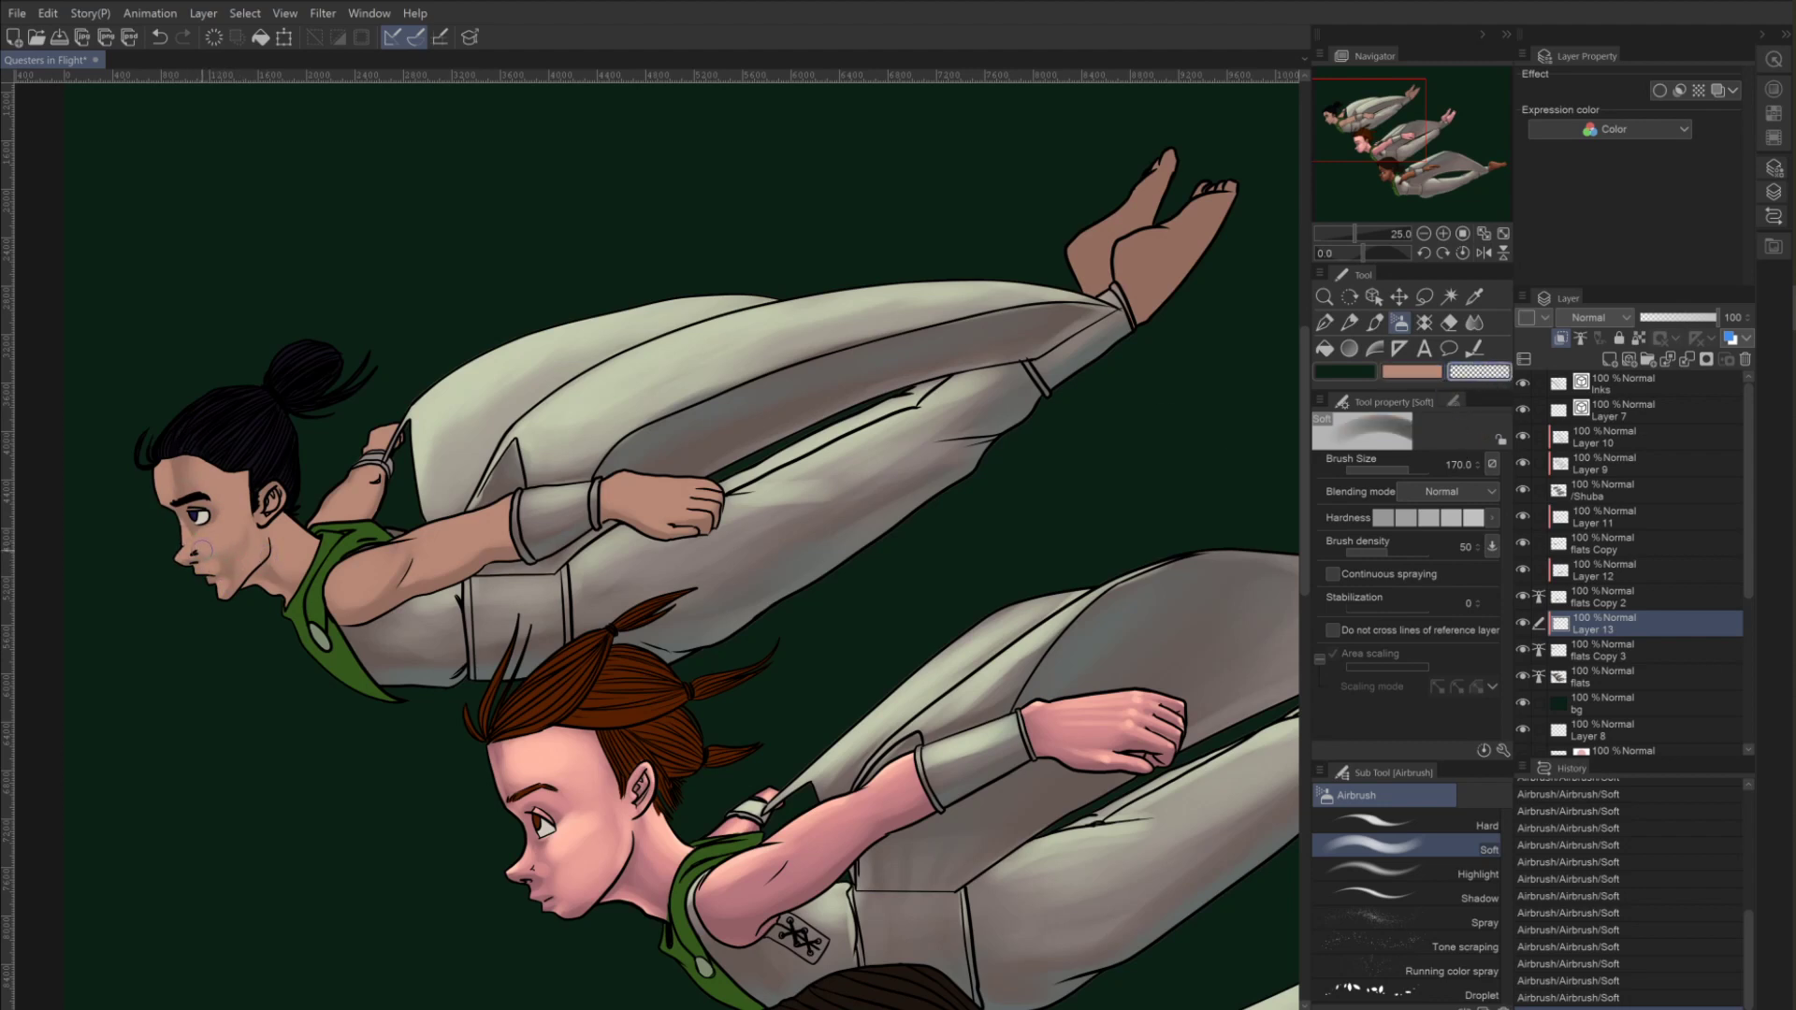
left_click_drag(220, 546, 198, 545)
left_click(1412, 371)
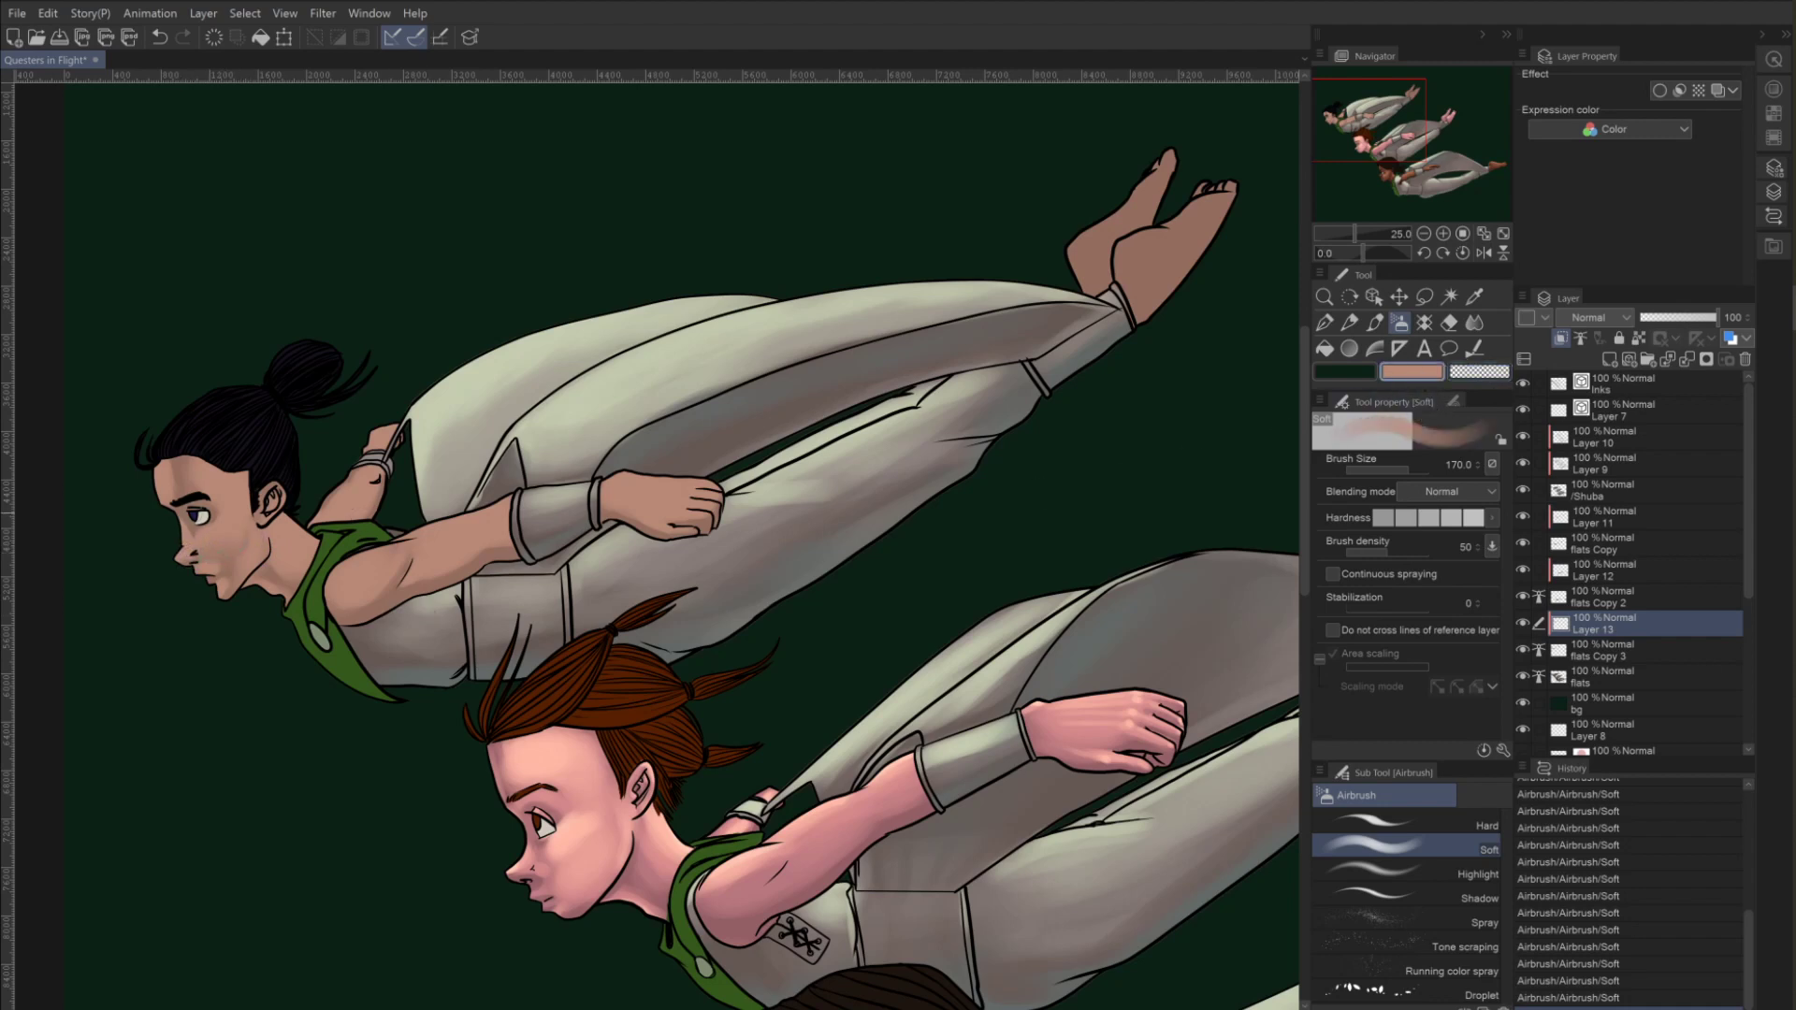
key("ctrl+z")
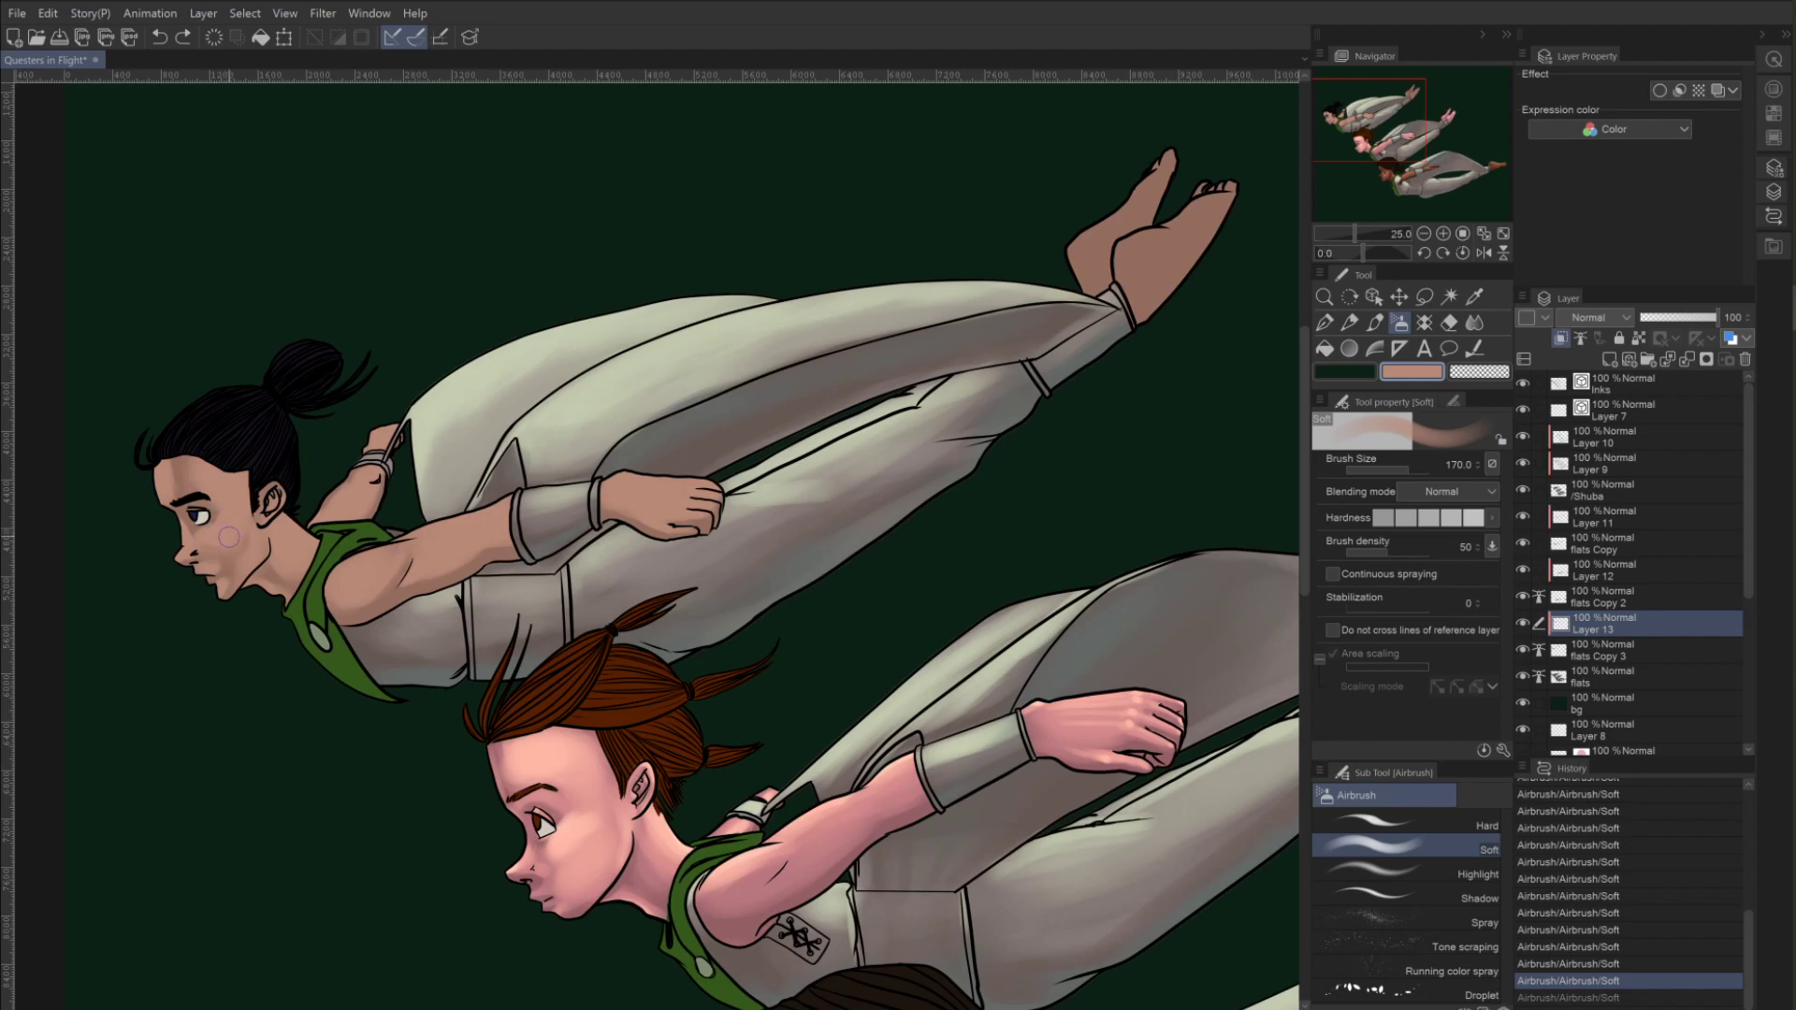
left_click_drag(212, 537, 208, 540)
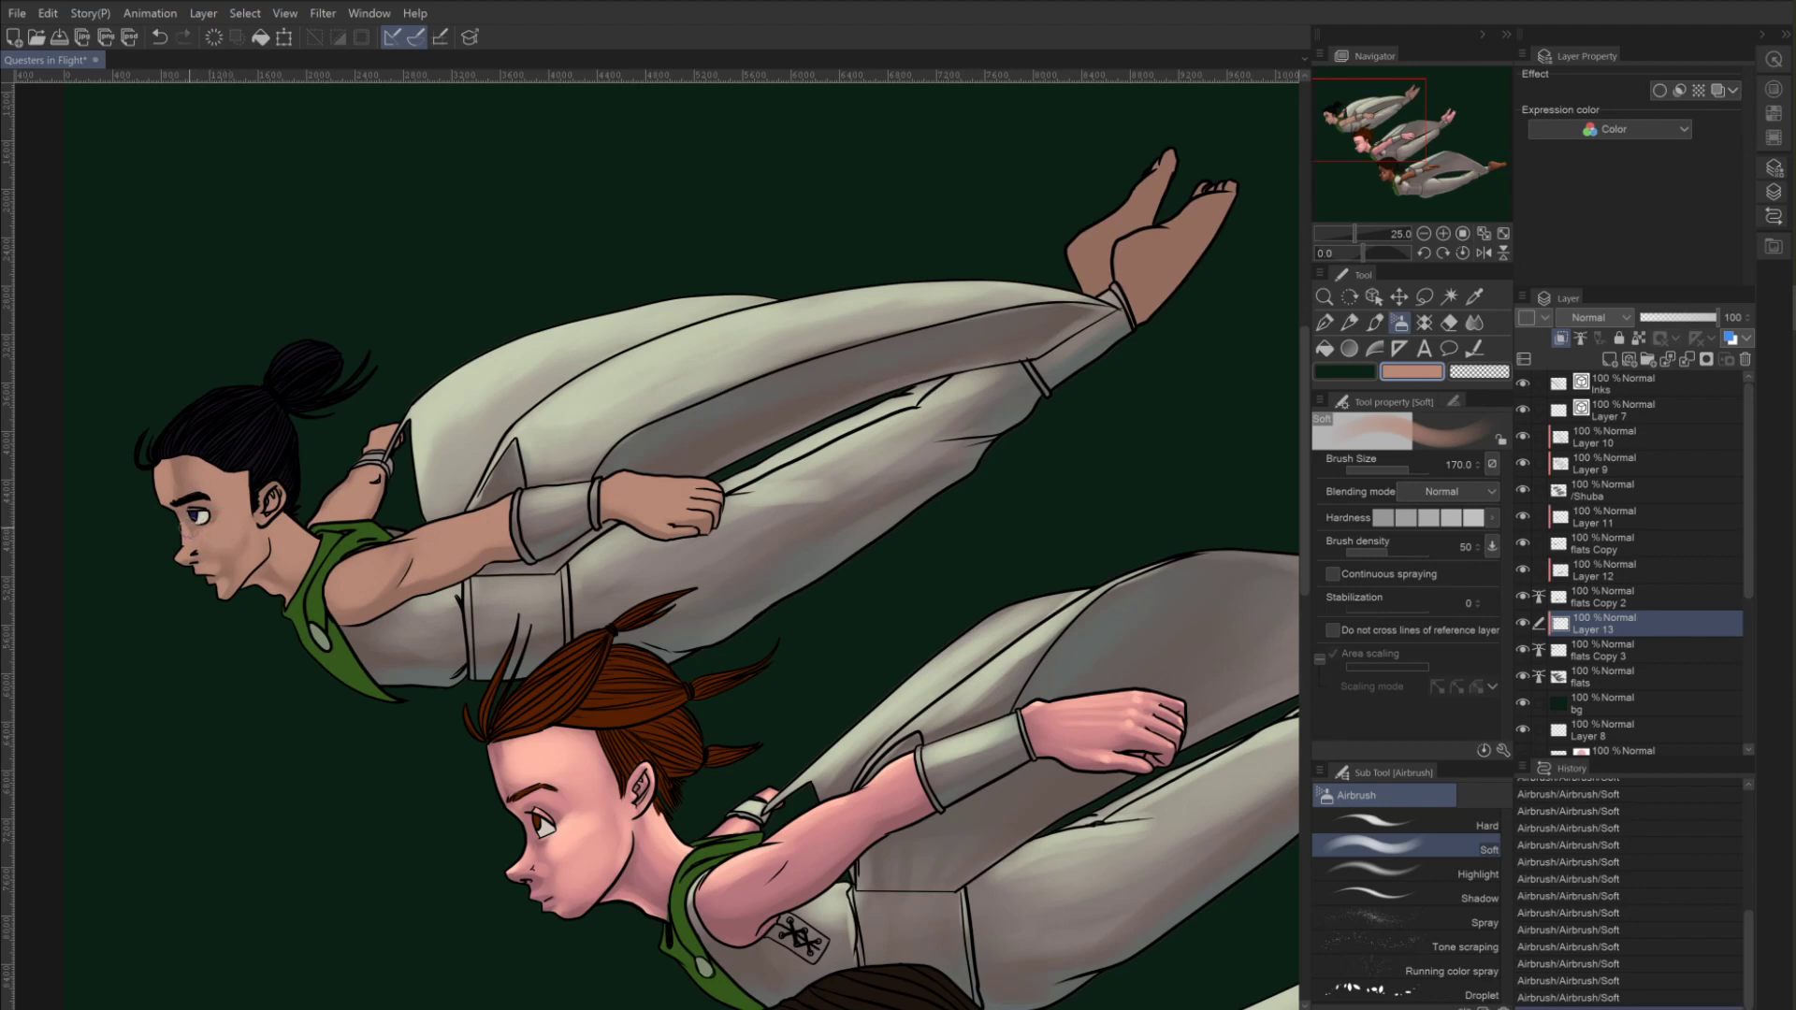
Erase excess highlight around the top figure's nose and mouth using transparent color at size 120, replacing the undone stroke.
key("bracketleft")
key("bracketleft")
key("bracketleft")
key("bracketleft")
left_click(1479, 372)
key("bracketleft")
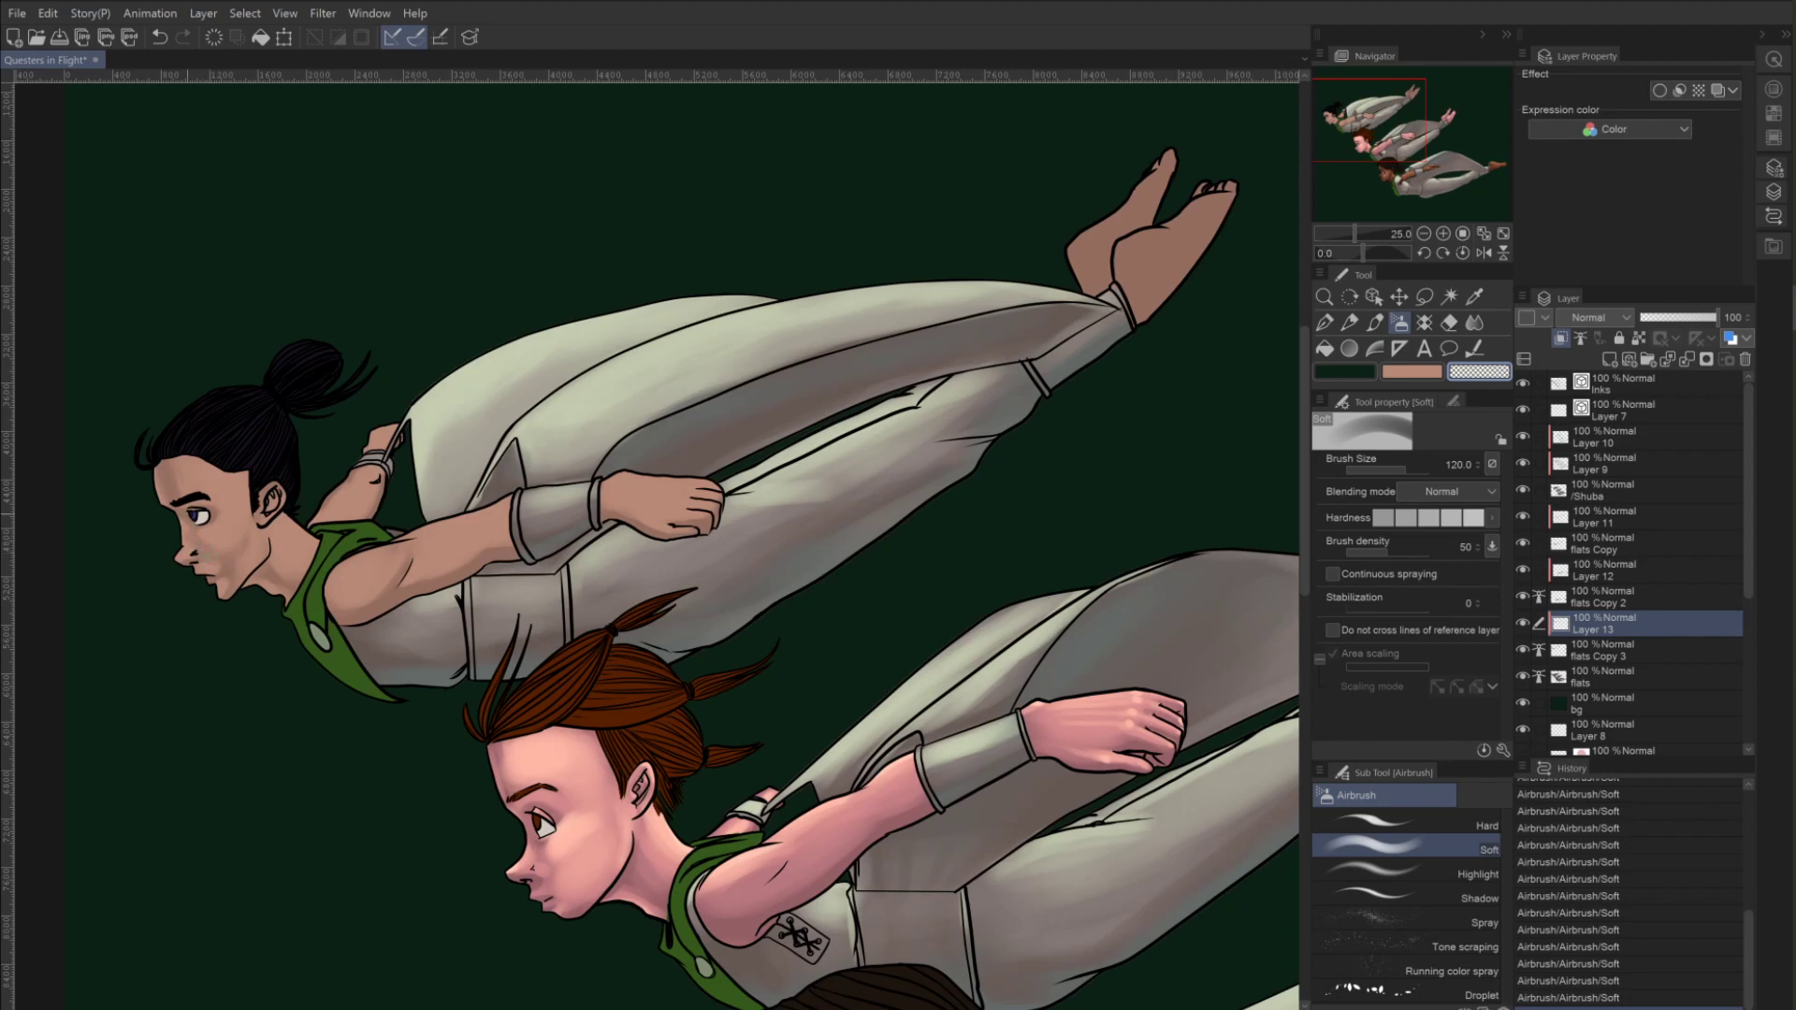
key("ctrl+z")
left_click_drag(195, 550, 191, 535)
Switch back to the drawing color and pick a lighter peach tan from the skin-tone color set.
left_click(1420, 371)
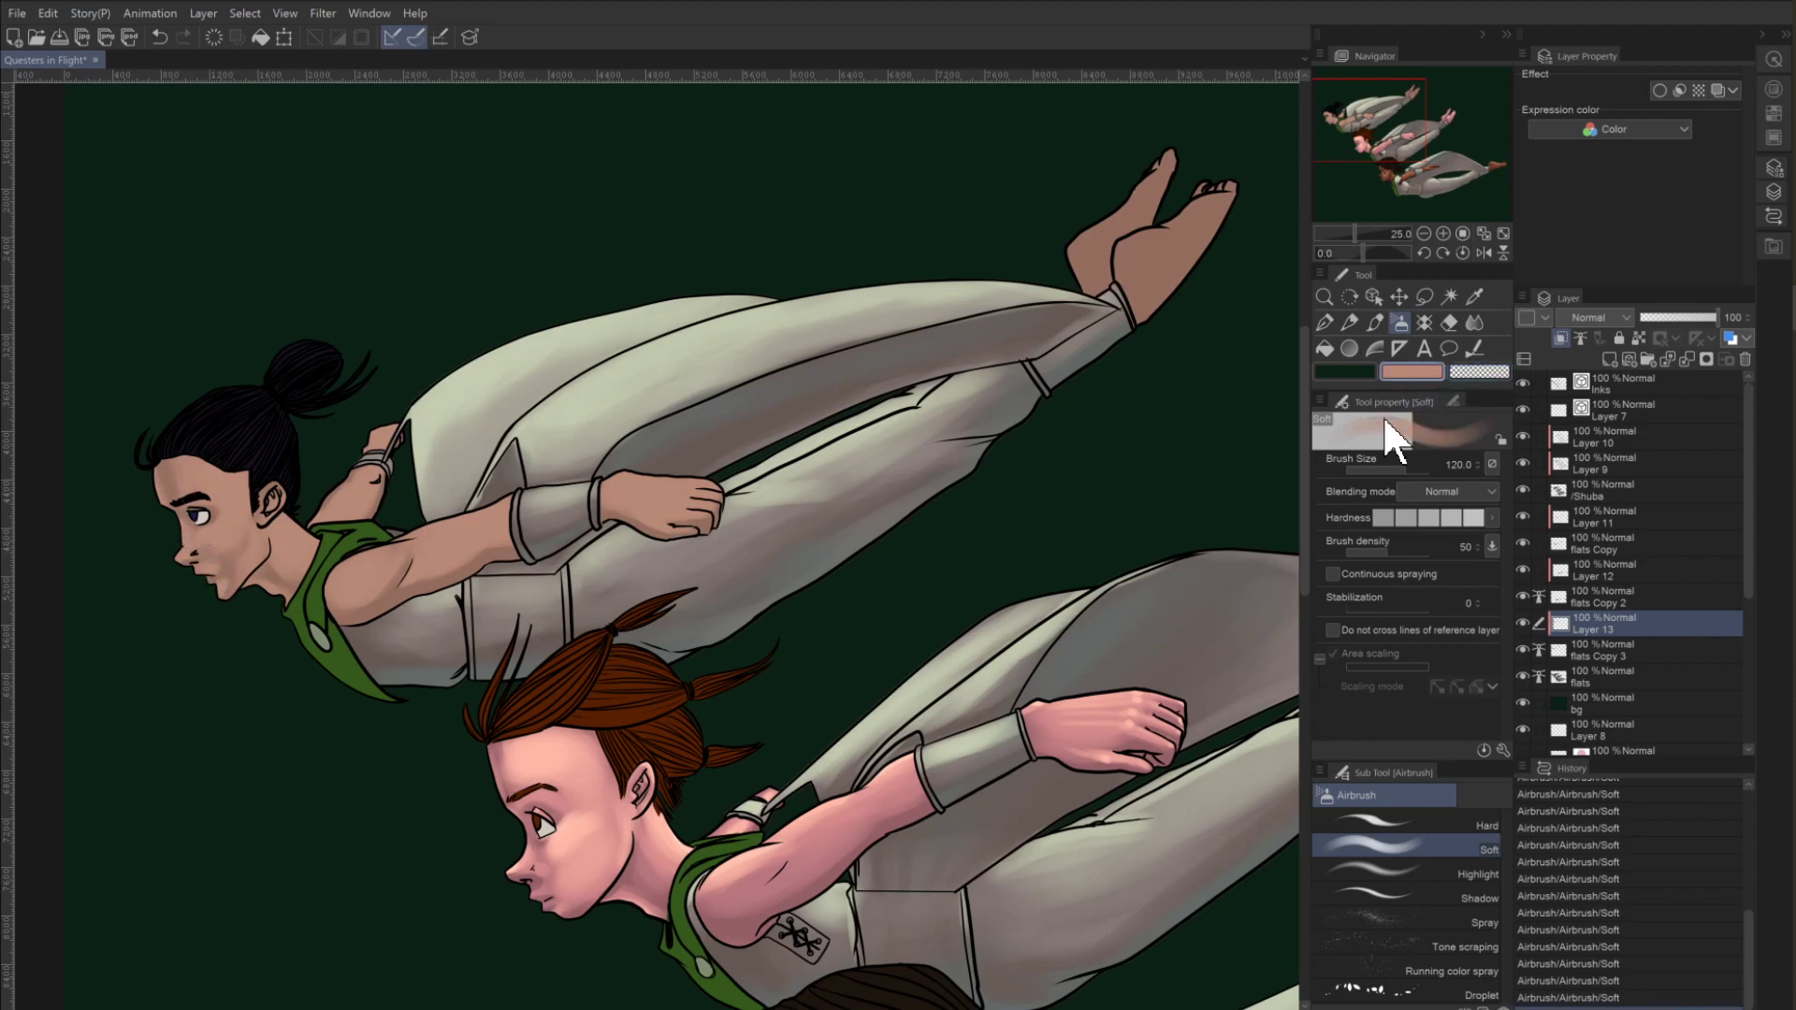
left_click(1770, 194)
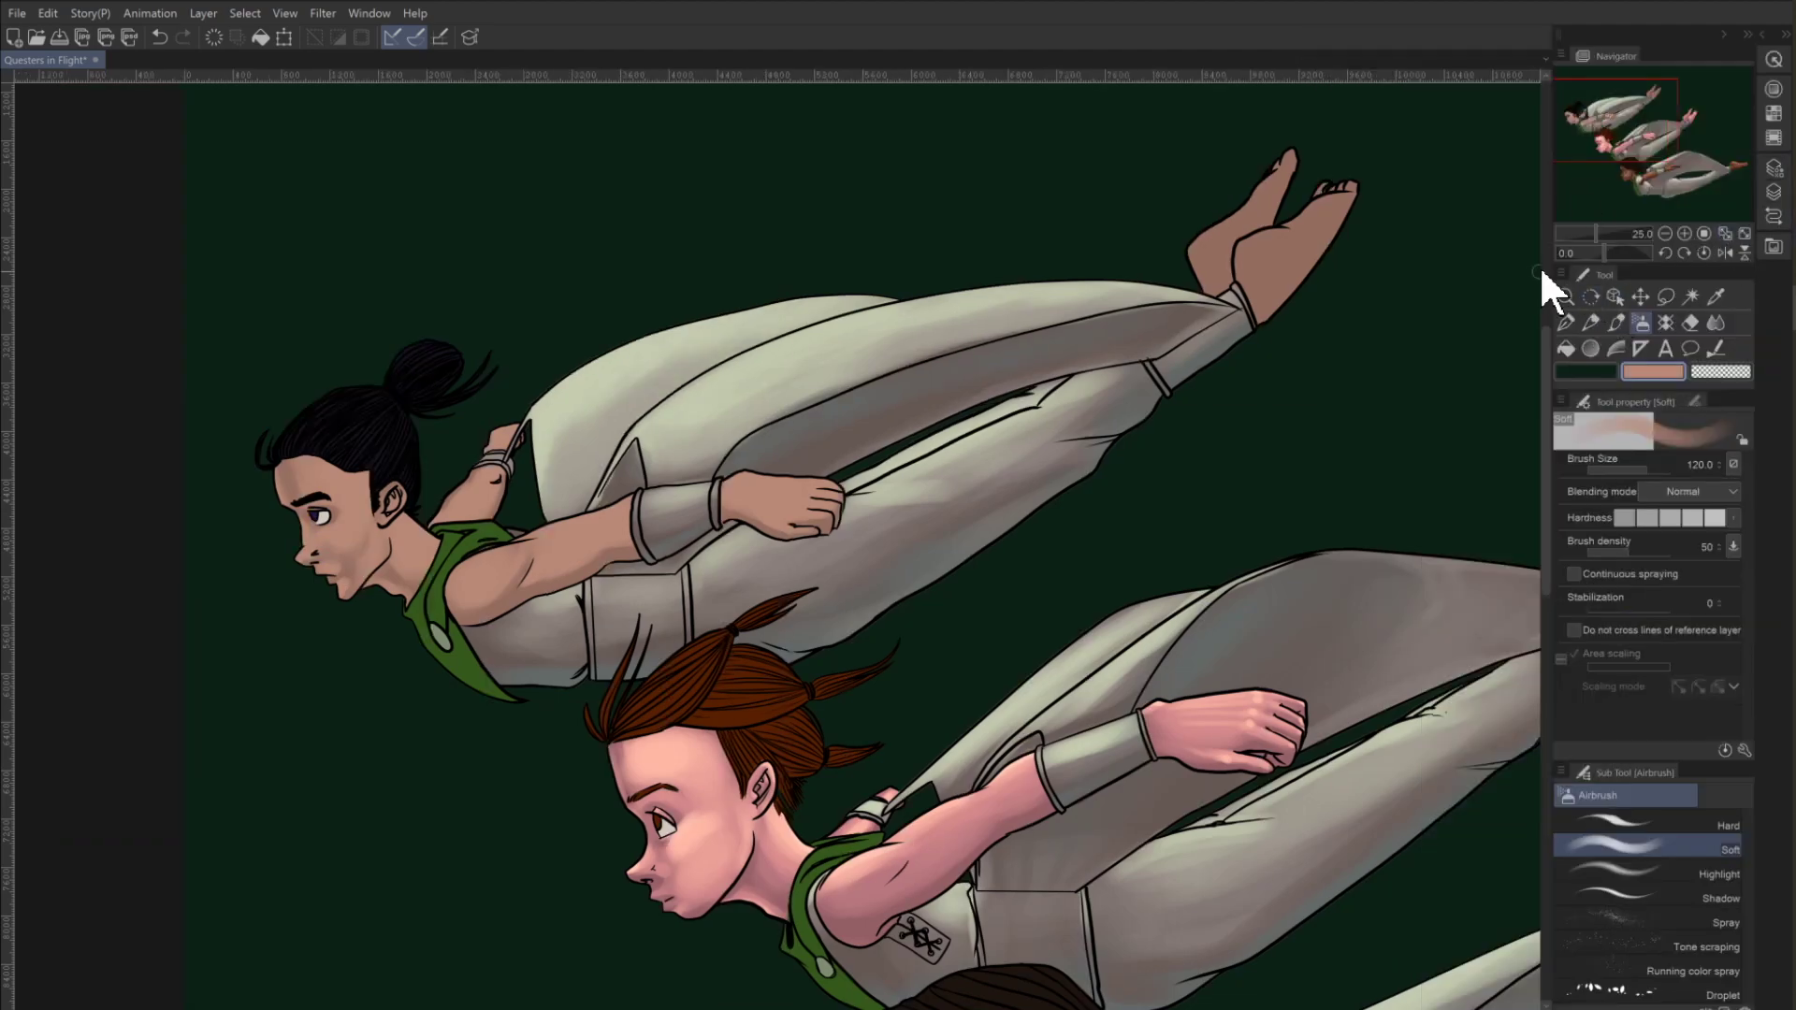
left_click(1773, 138)
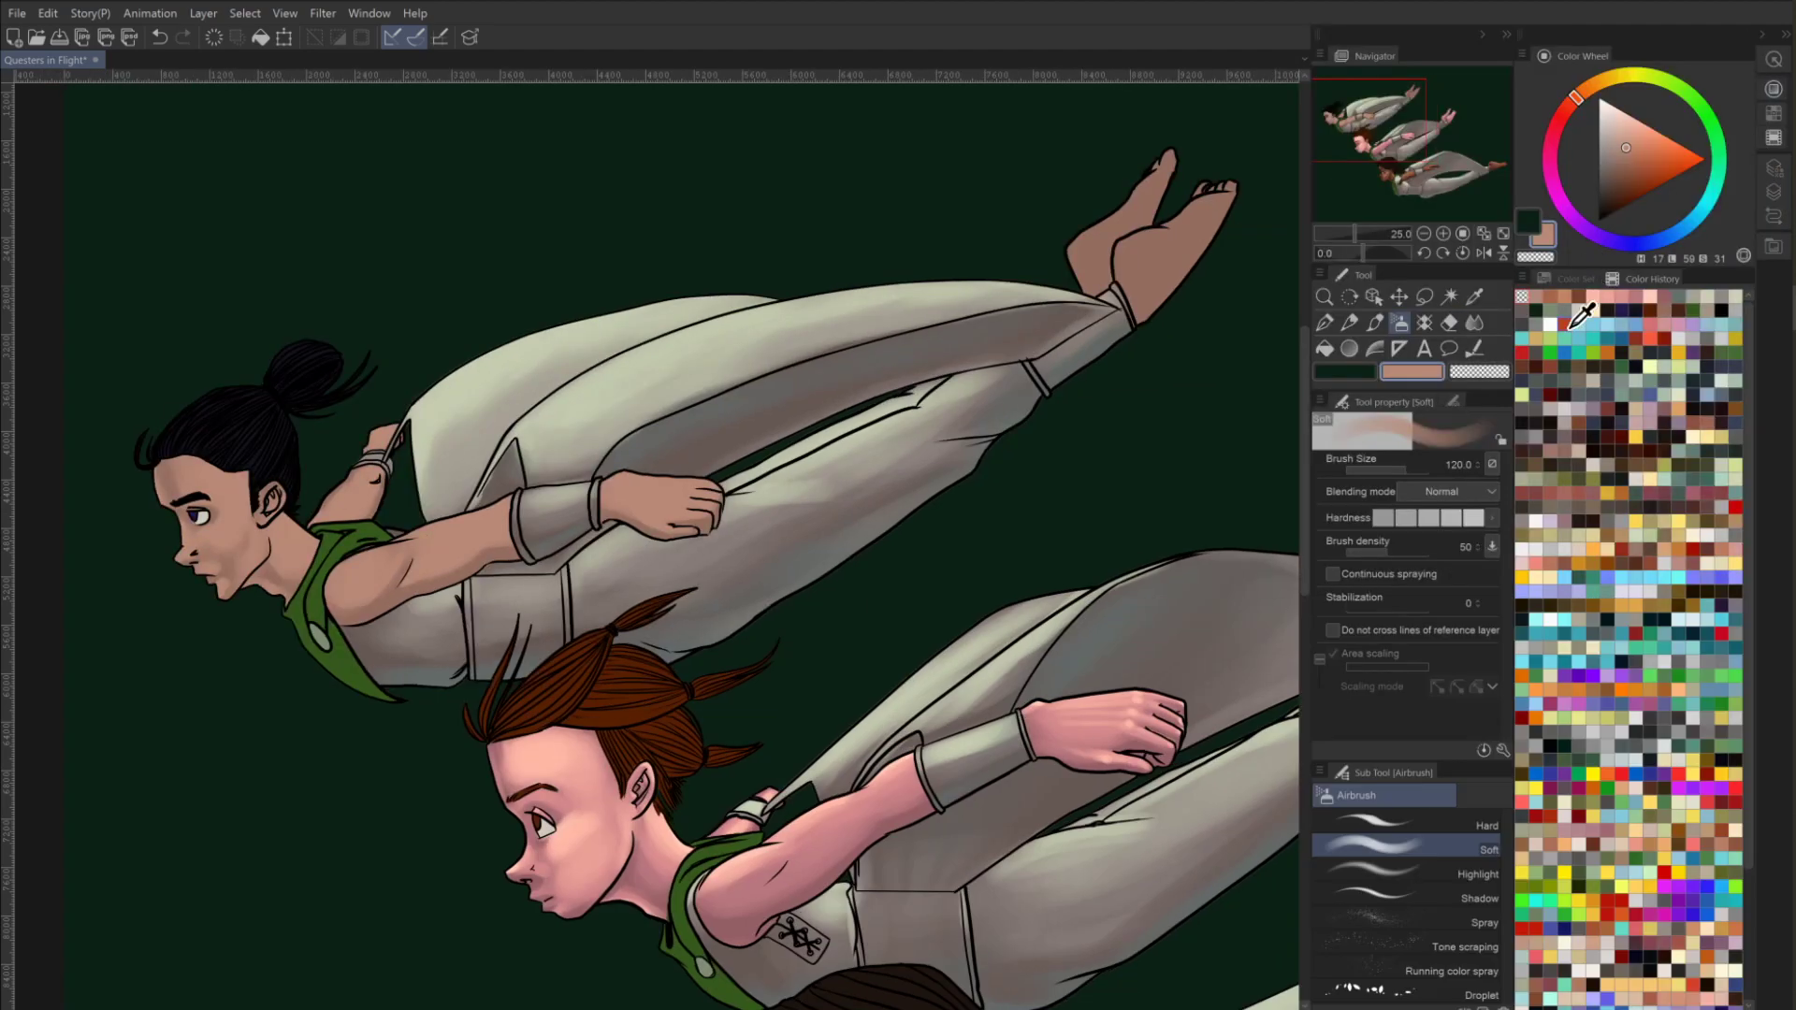
left_click(1564, 277)
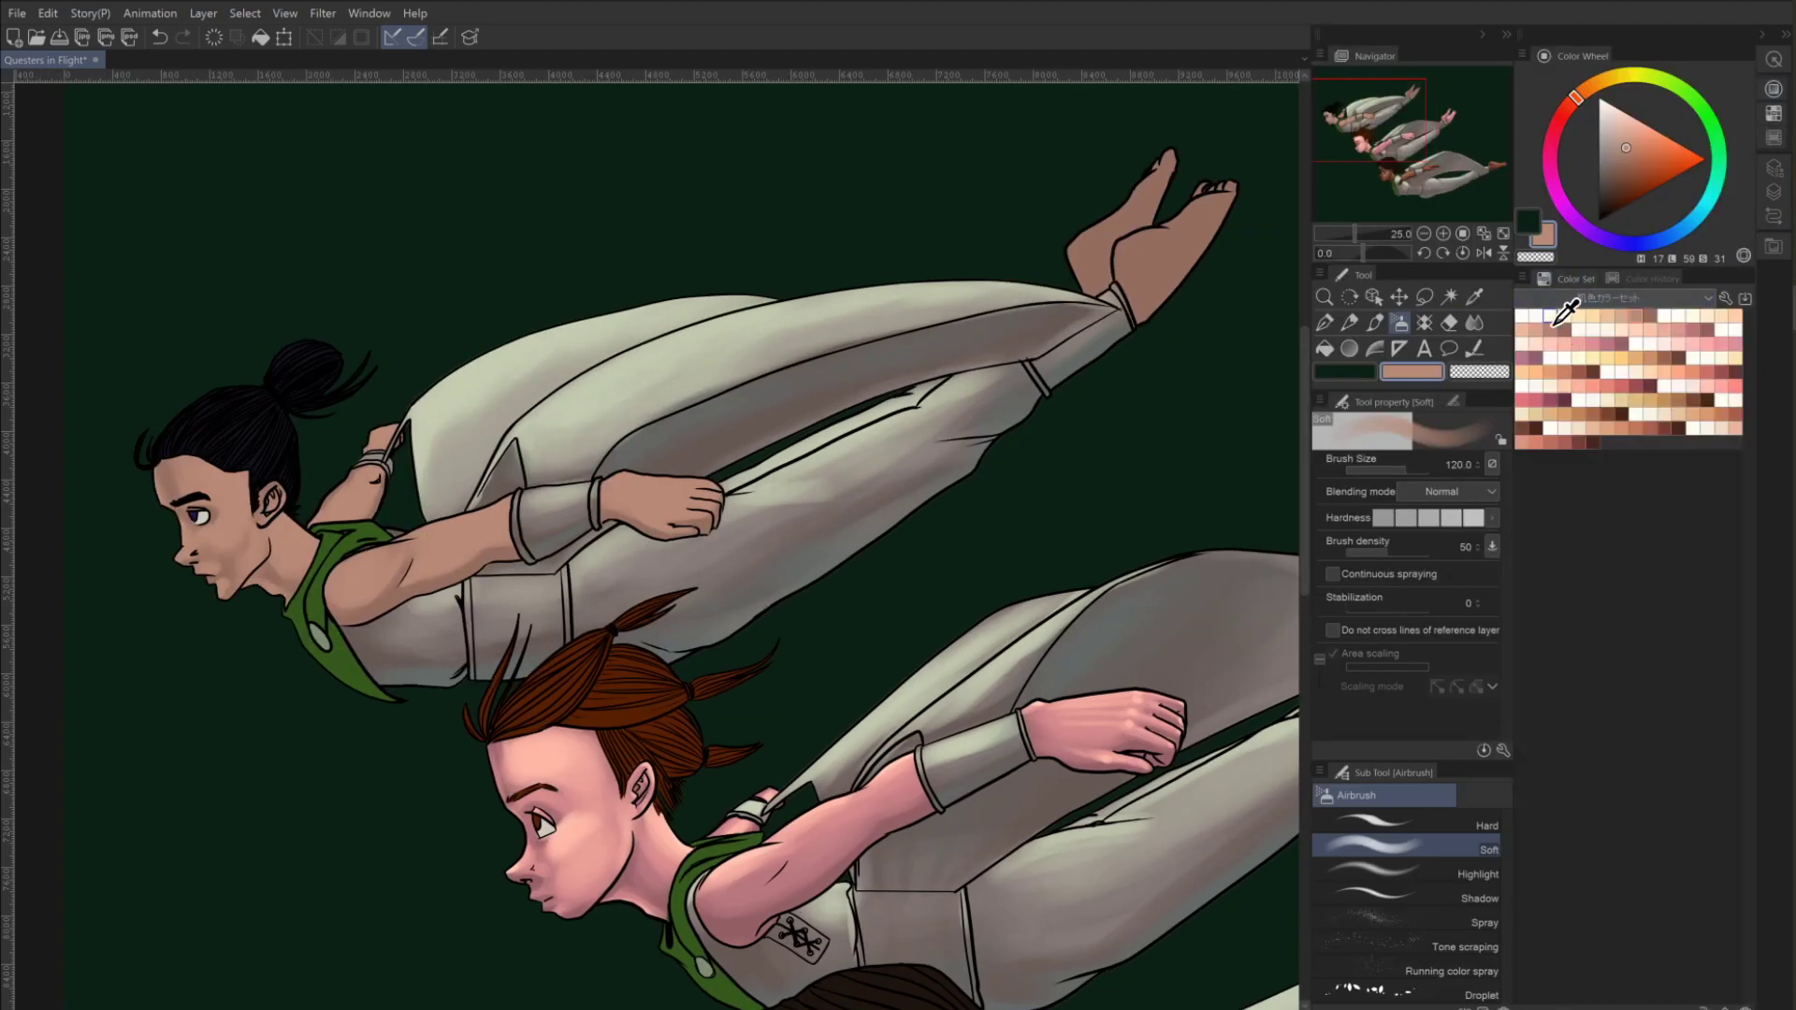
left_click(1606, 319)
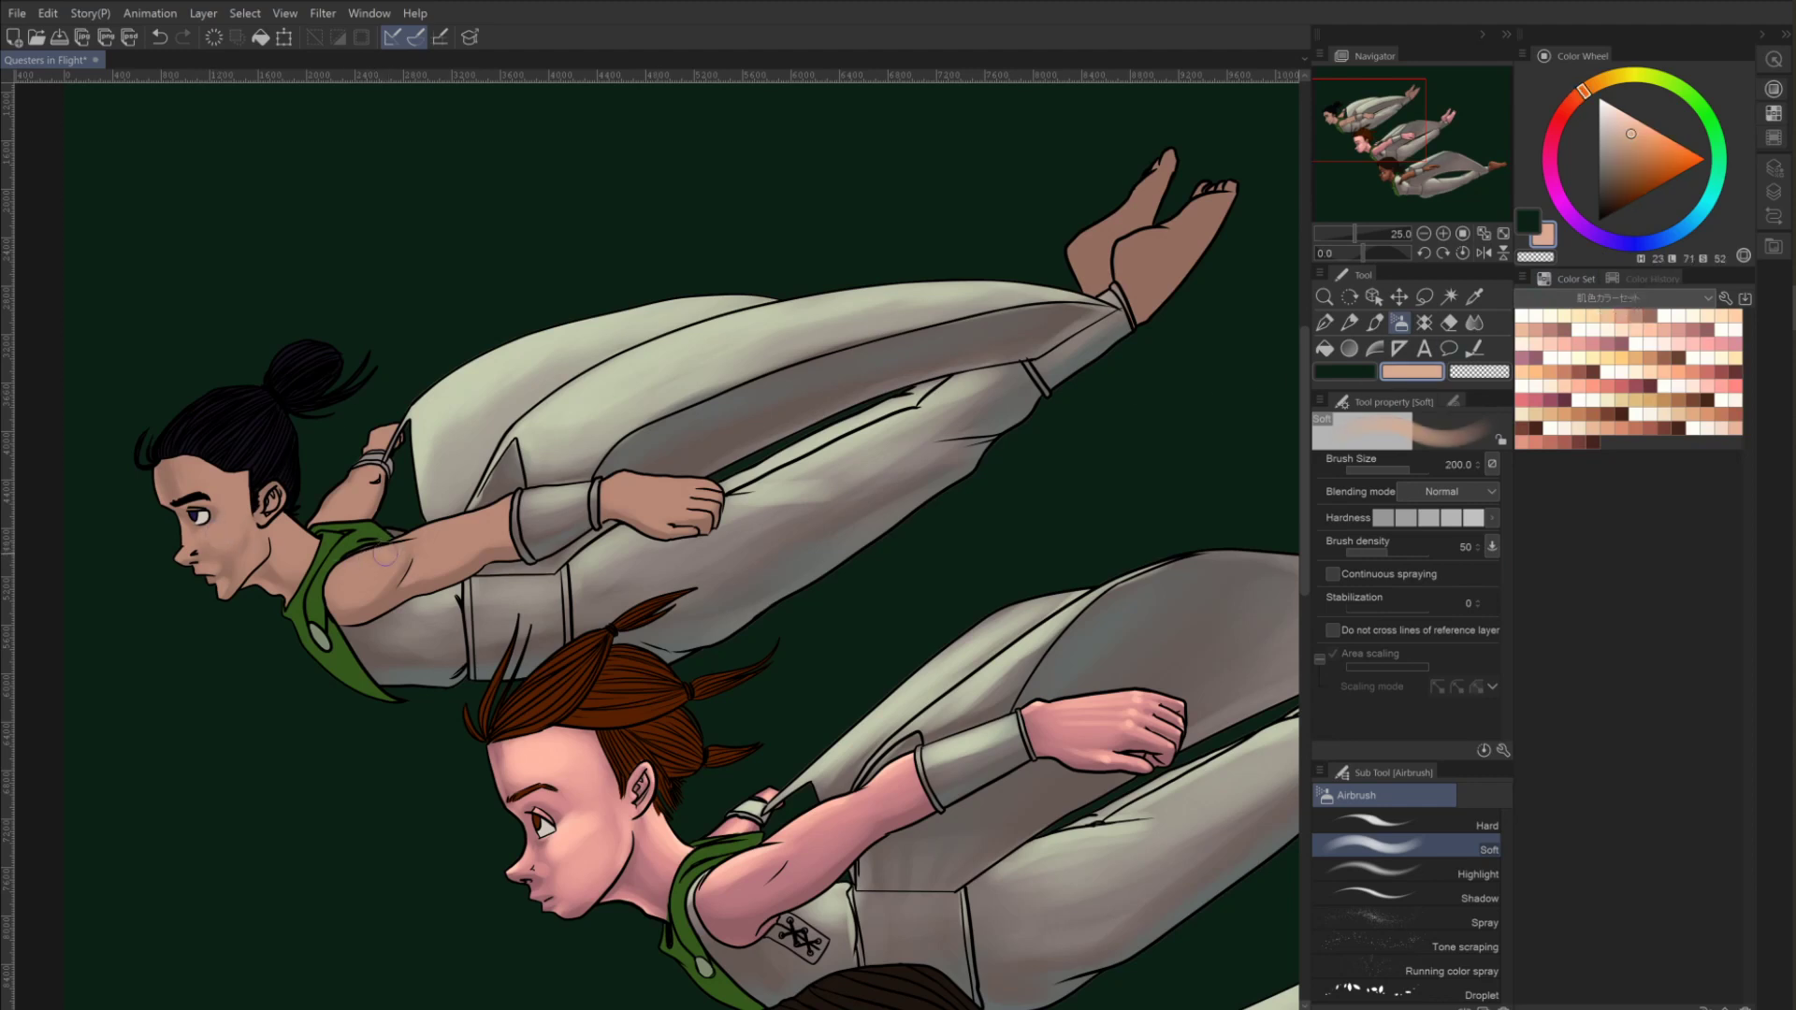
Add lighter peach highlights to the top figure's shoulder at size 200 and near hand, redoing the hand's knuckles at size 70.
mouse_move(385, 550)
left_mouse_down()
mouse_move(339, 577)
mouse_move(398, 534)
mouse_move(464, 521)
mouse_move(435, 544)
mouse_move(407, 533)
mouse_move(494, 510)
mouse_move(423, 562)
left_mouse_up()
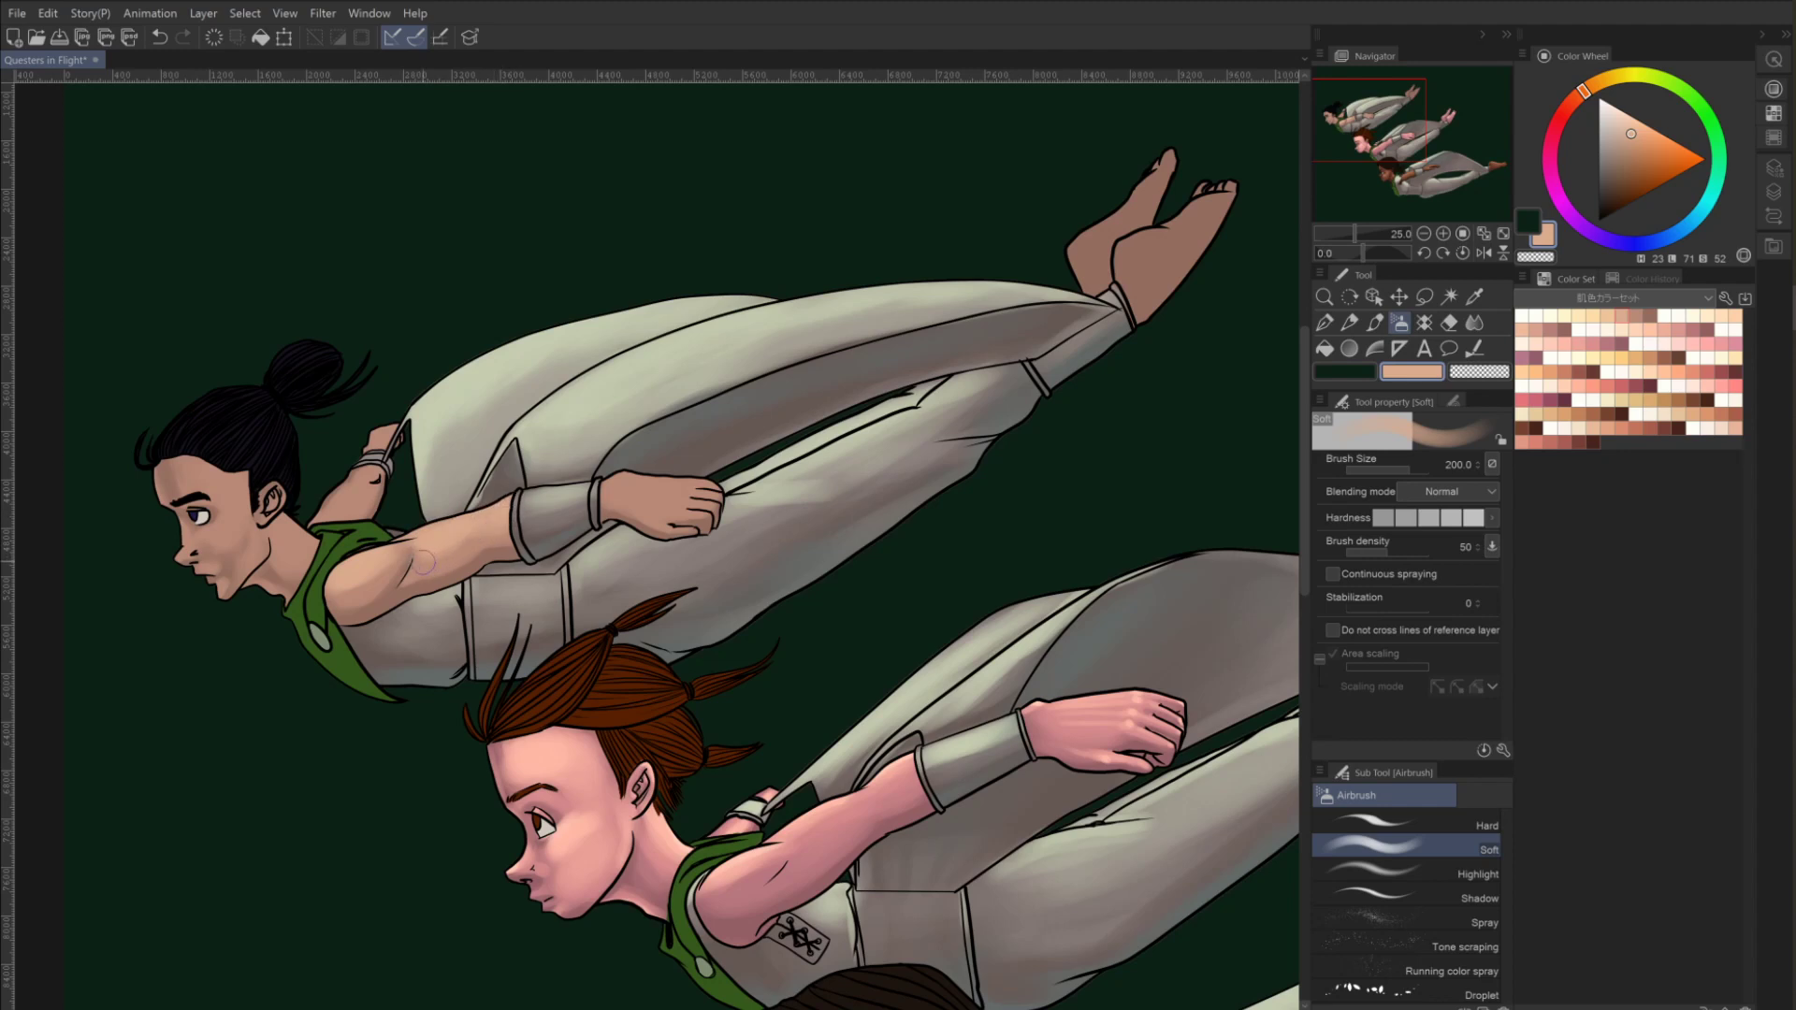
left_click_drag(615, 485, 682, 480)
key("bracketleft")
key("bracketleft")
key("bracketleft")
key("bracketleft")
key("bracketleft")
key("bracketleft")
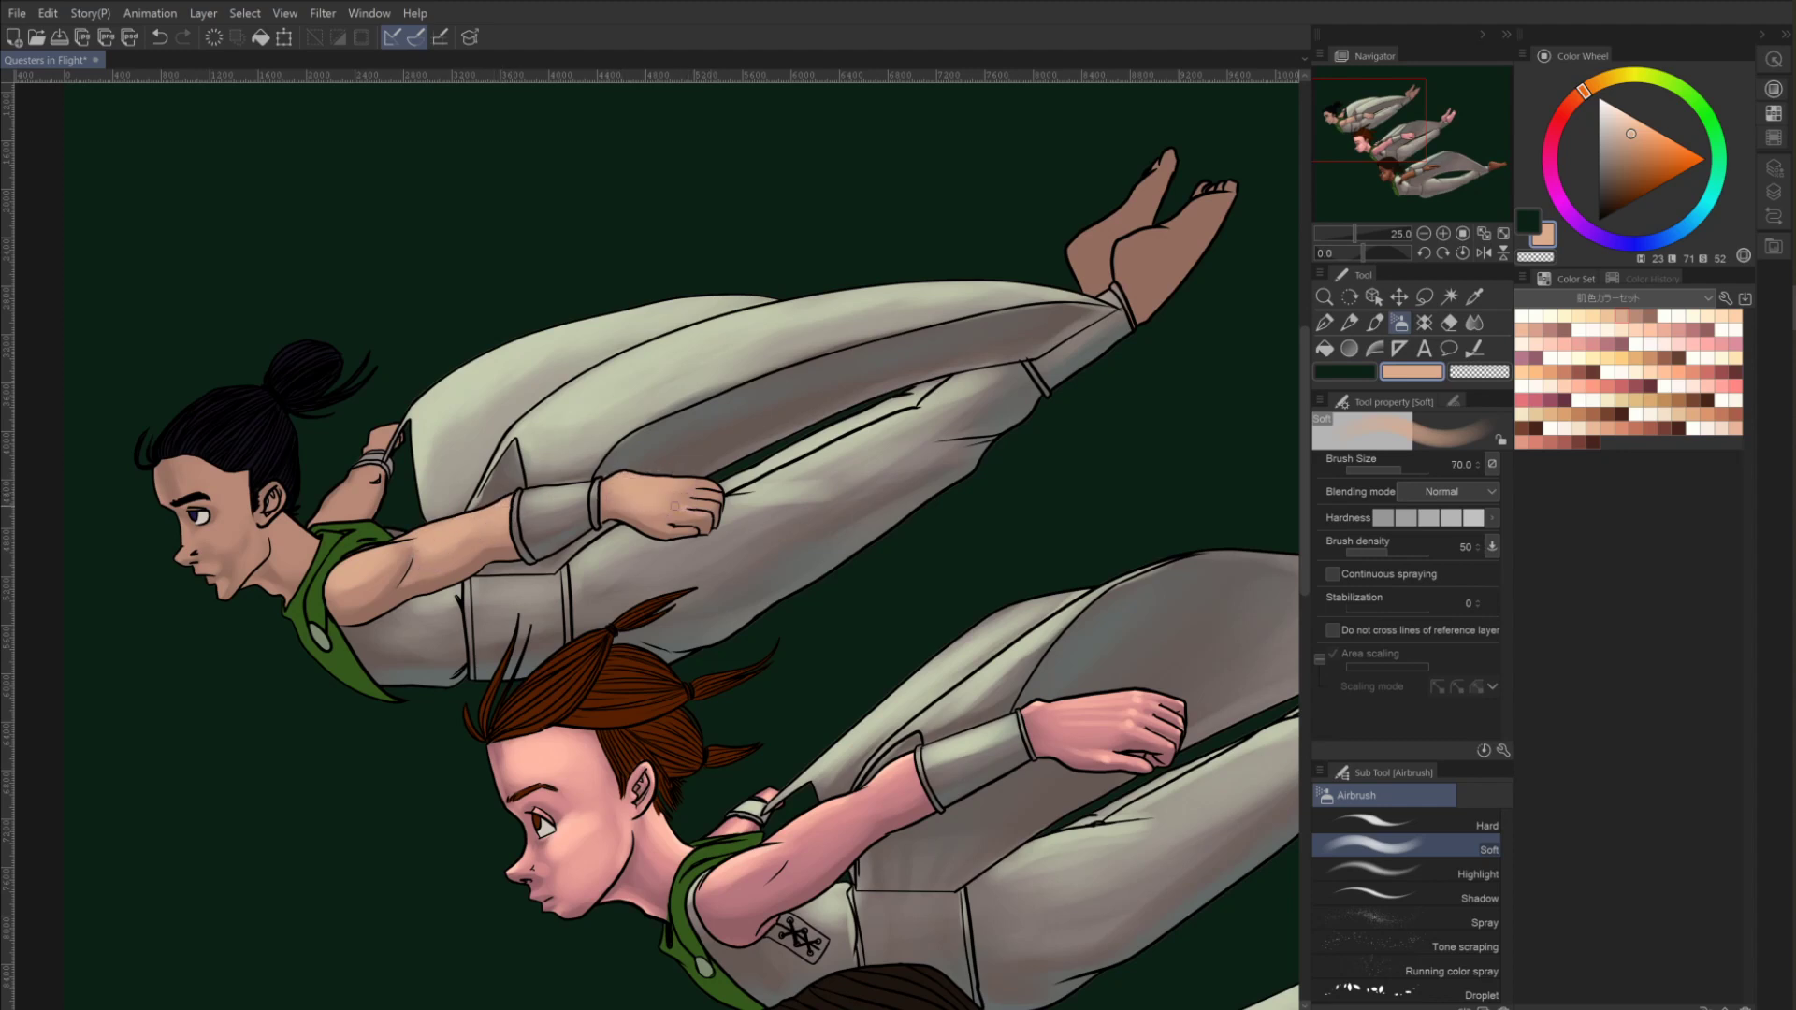
key("ctrl+z")
mouse_move(708, 517)
left_mouse_down()
mouse_move(672, 513)
mouse_move(680, 481)
left_mouse_up()
Add peach highlights to the top figure's far arm at size 100 and to the neck at size 150.
key("bracketright")
key("bracketright")
key("bracketright")
key("bracketright")
key("bracketright")
key("bracketright")
key("bracketleft")
key("bracketleft")
left_click_drag(346, 524, 367, 478)
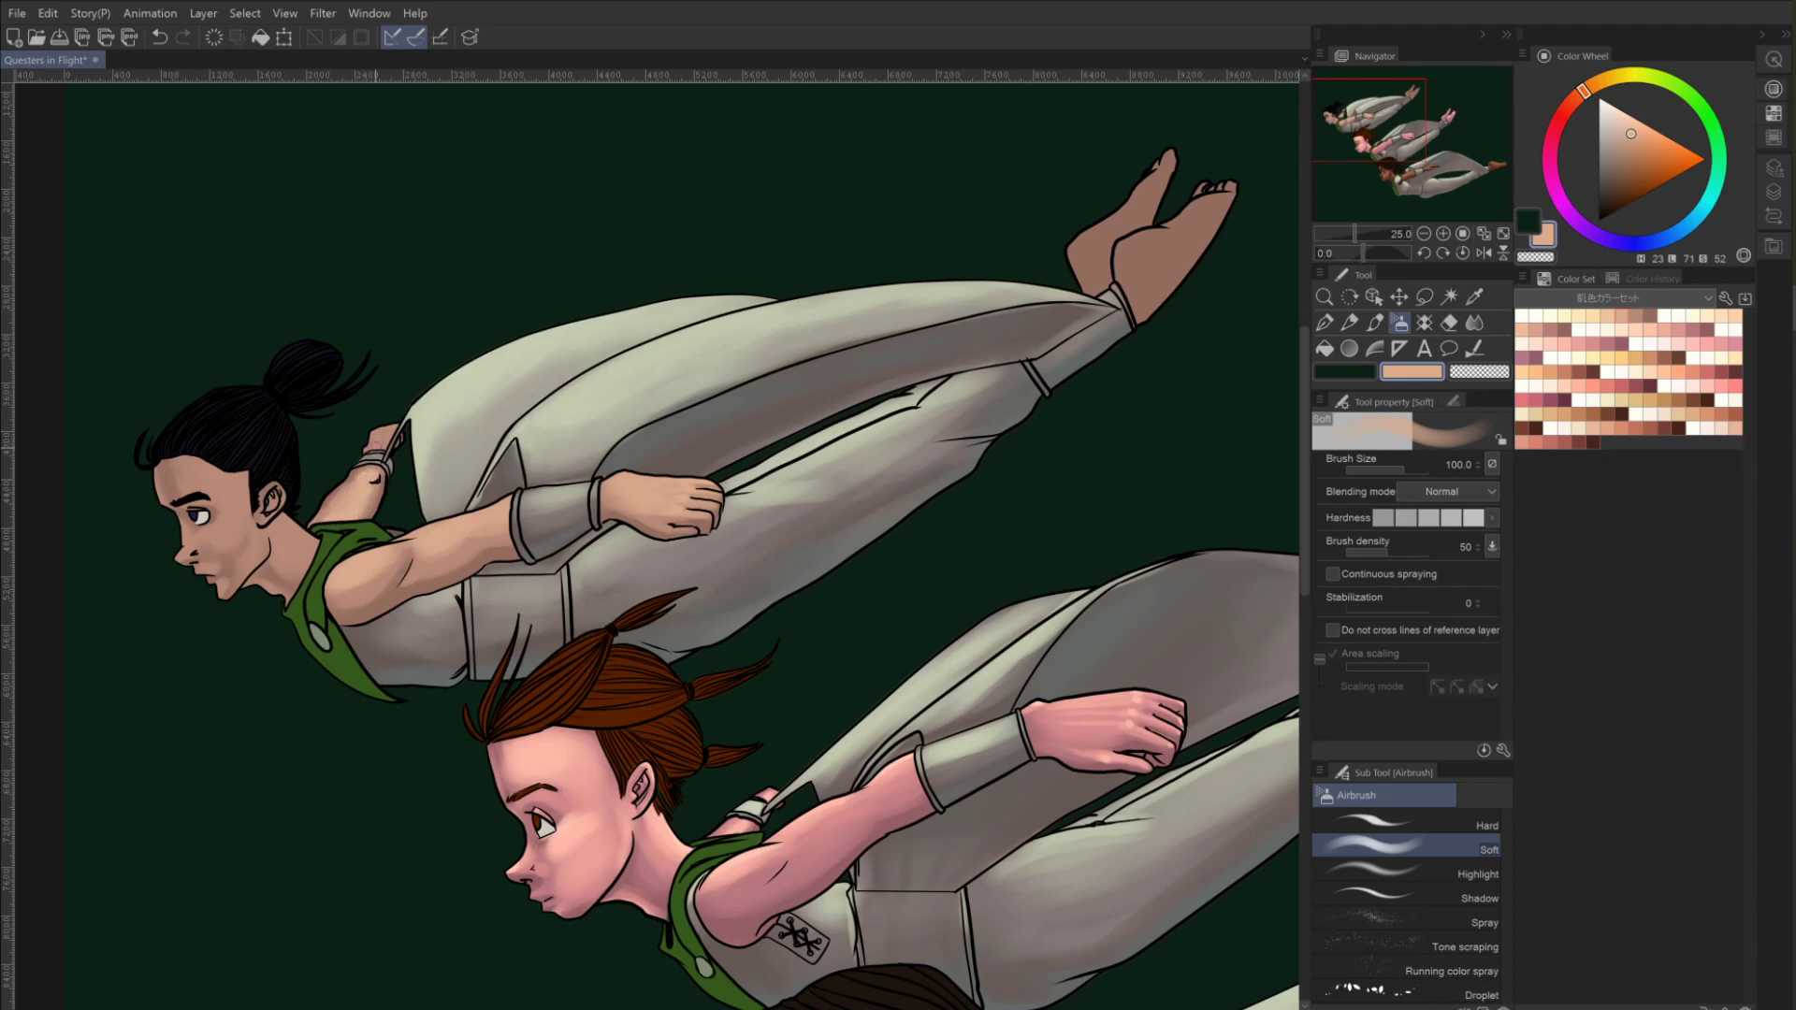
key("]")
left_click_drag(284, 524, 312, 554)
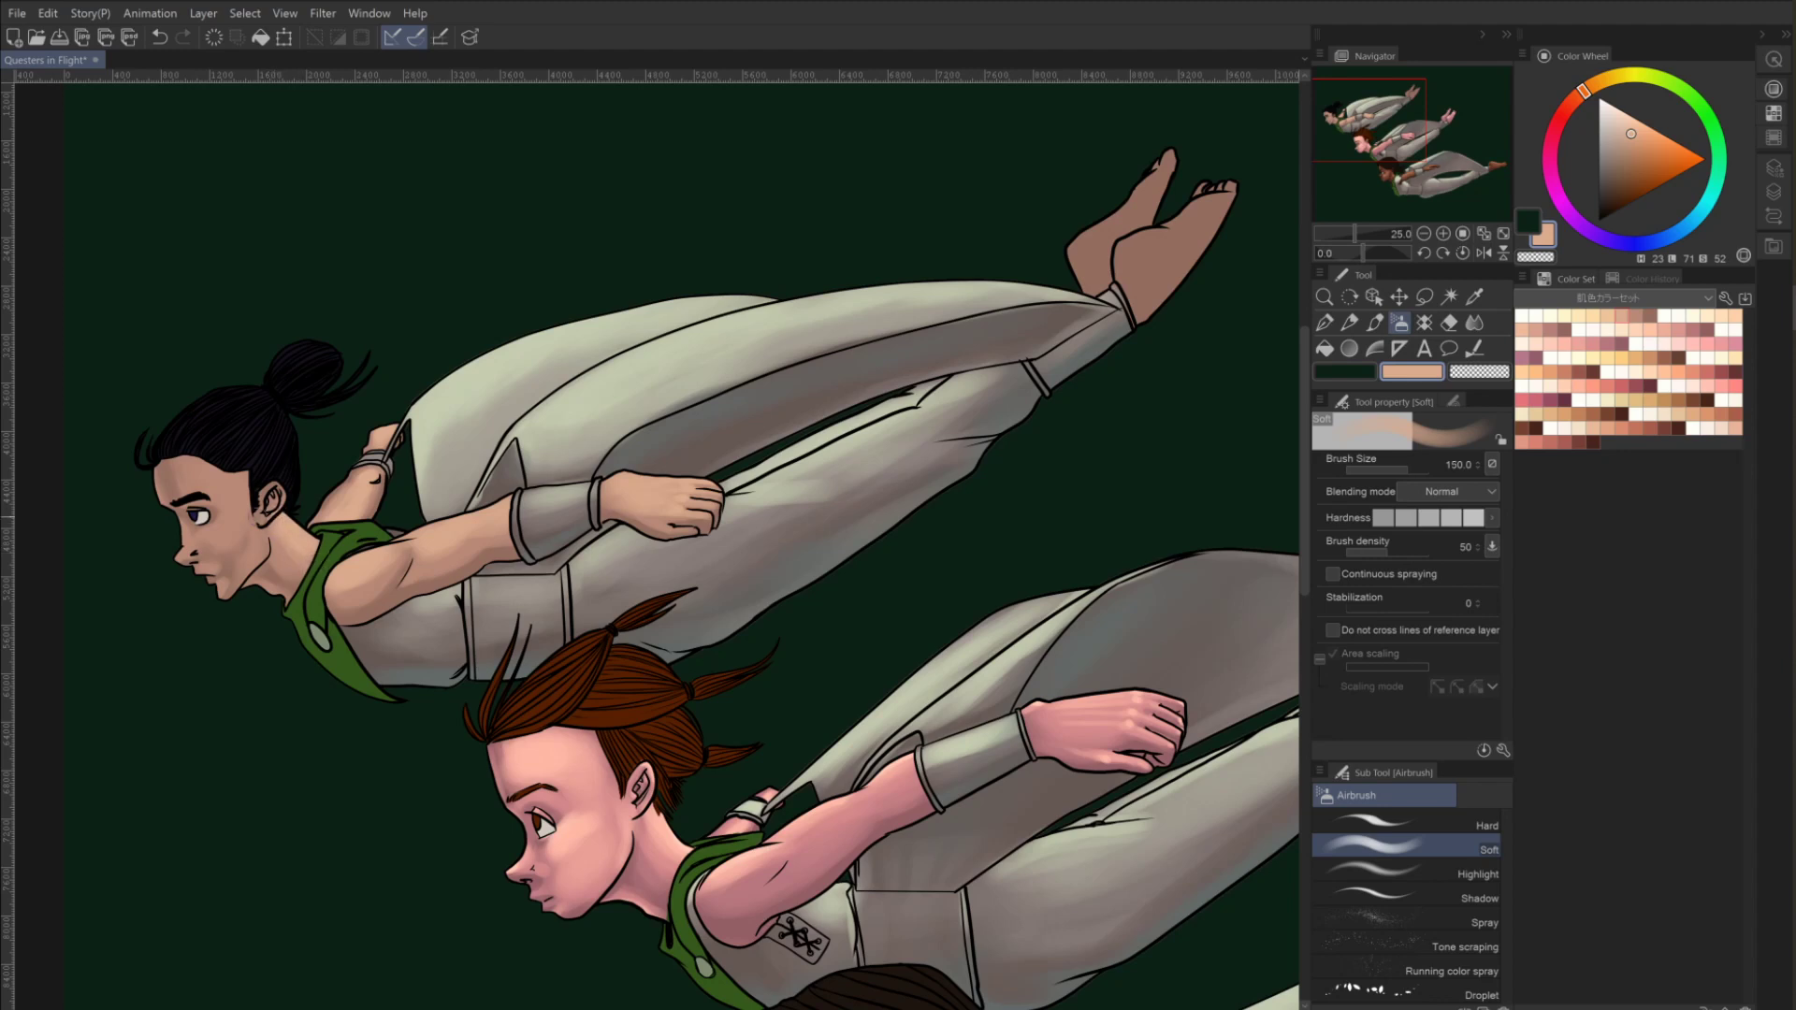
Pick a lighter golden peach from the skin-tone color set and set the airbrush size to 200.
key("bracketleft")
key("bracketleft")
key("bracketright")
key("bracketright")
key("bracketright")
key("bracketright")
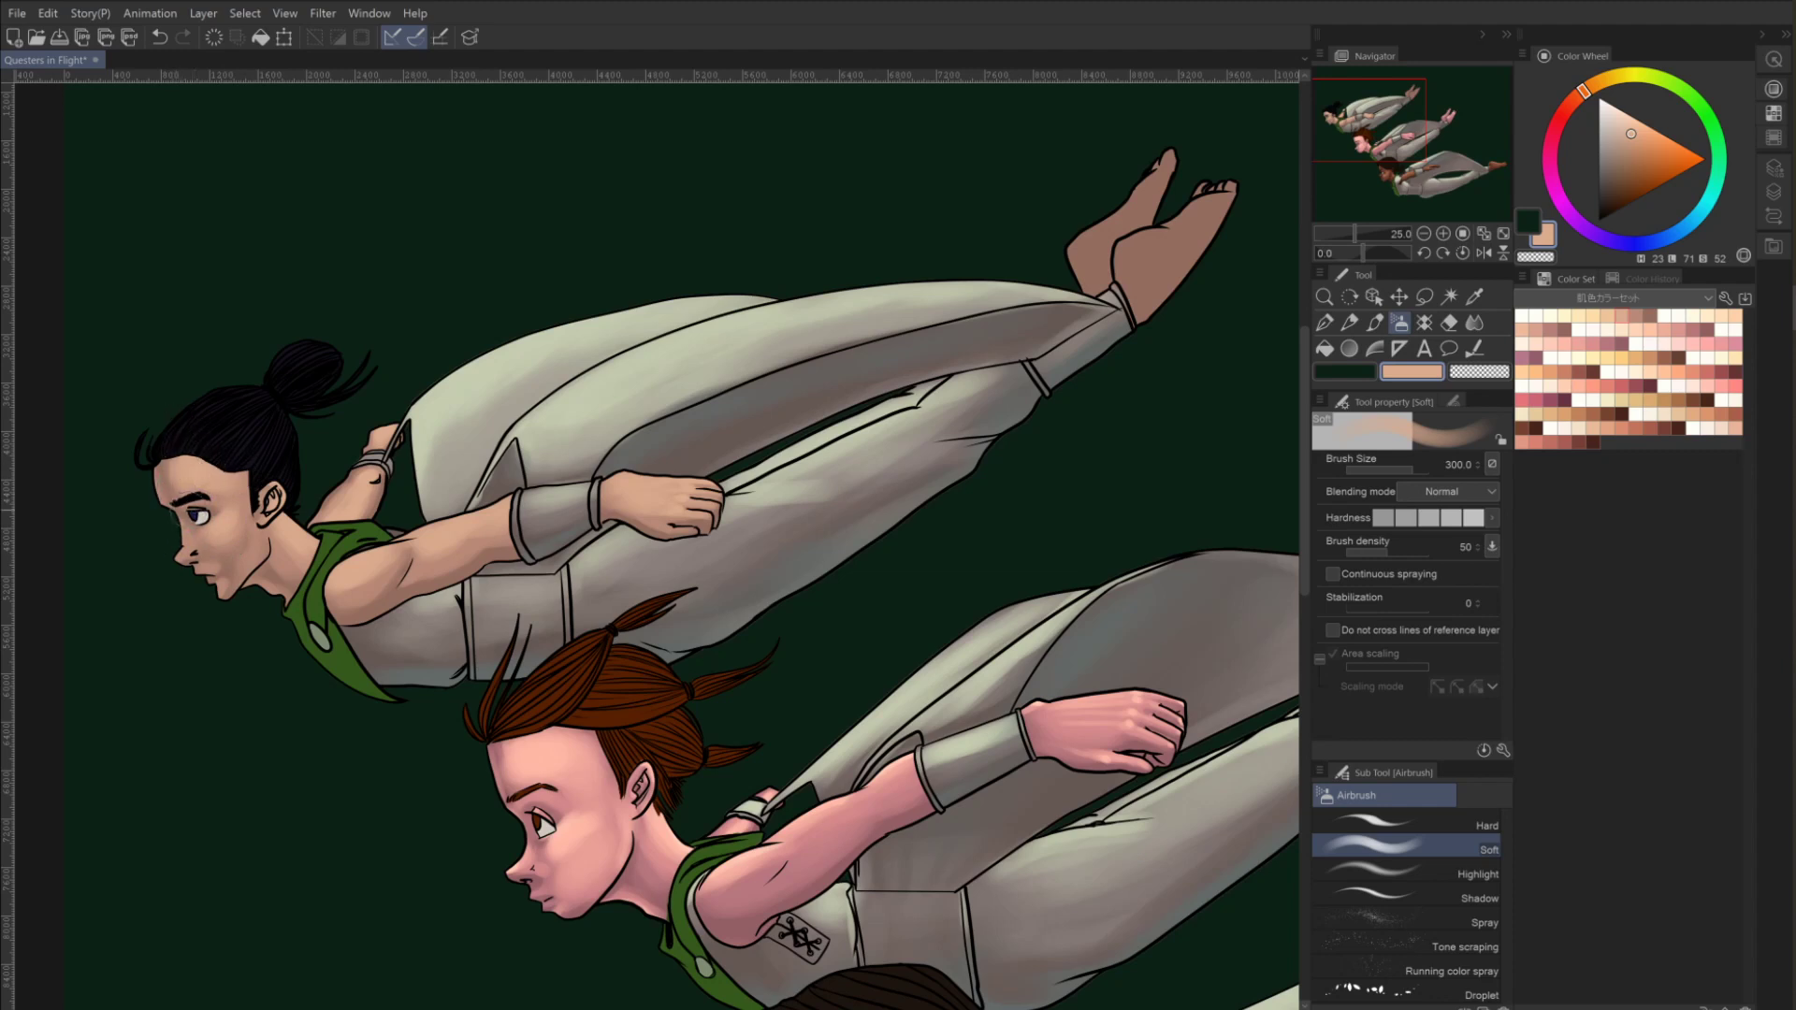
key("bracketleft")
key("bracketleft")
key("bracketleft")
key("bracketleft")
key("bracketleft")
key("bracketleft")
left_click(1605, 315)
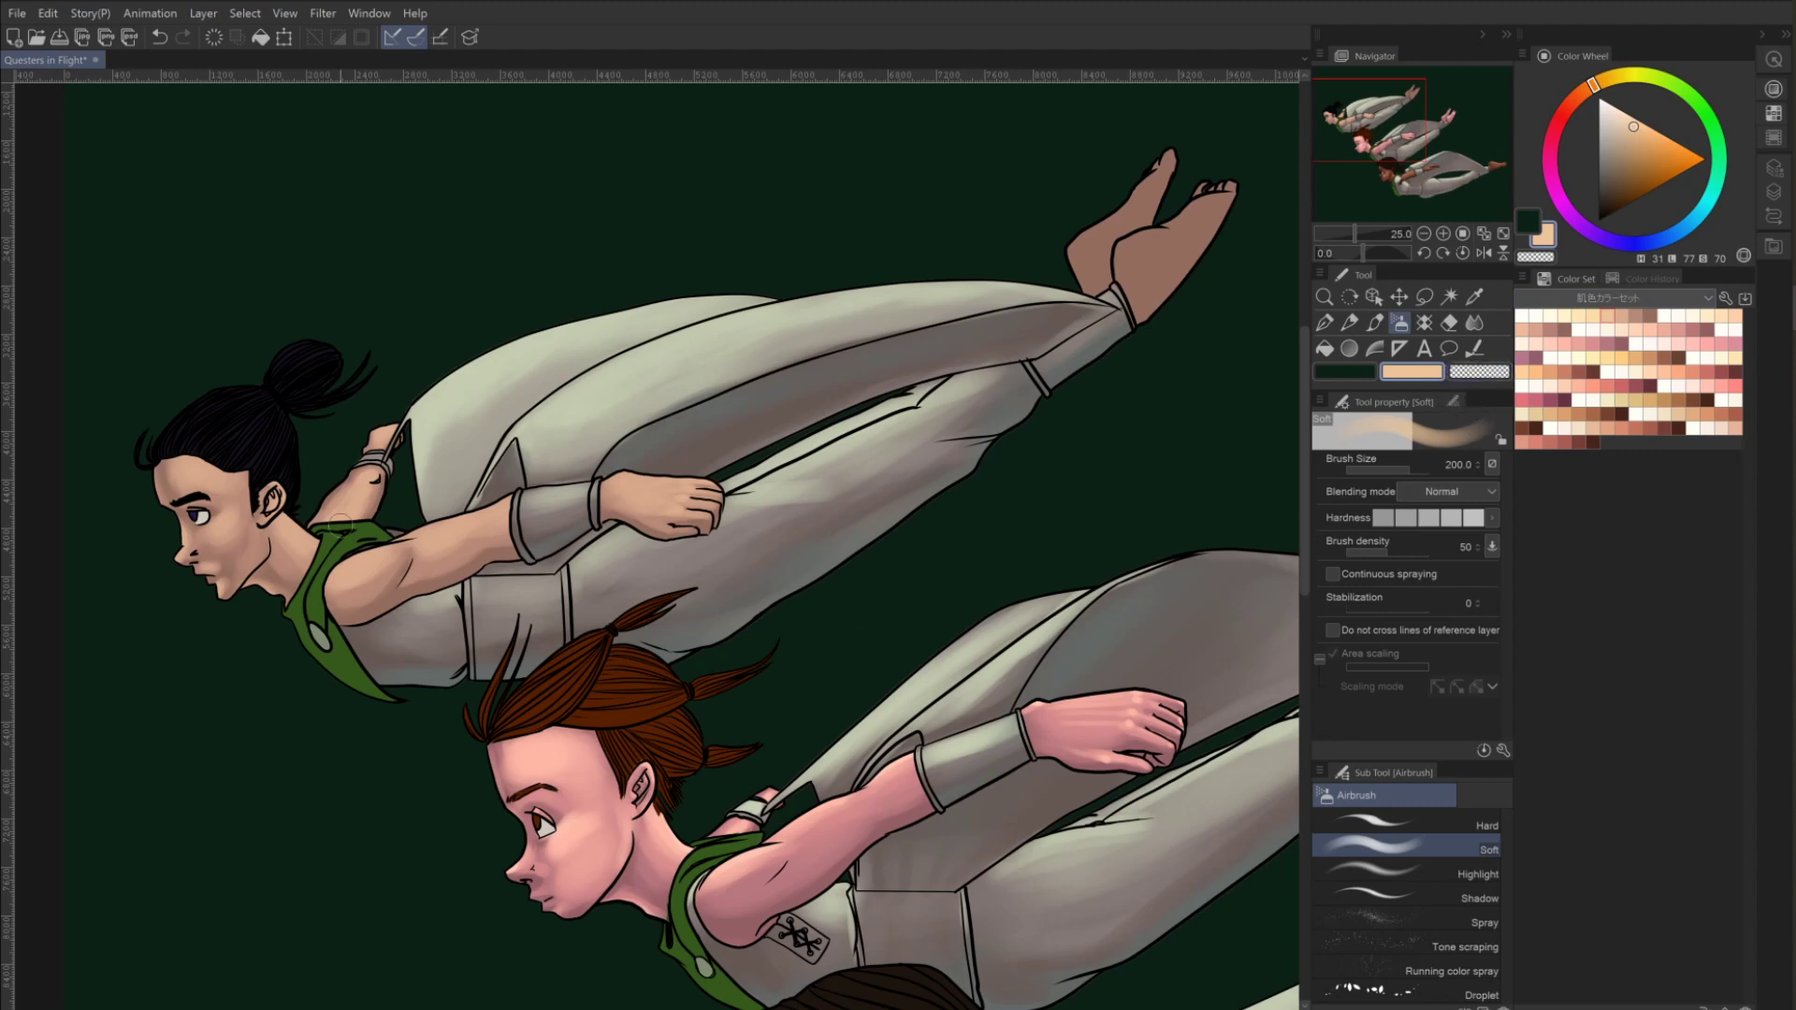
Add golden peach highlights to the top figure's far arm, and to the near hand and upper arm at size 70.
key("bracketleft")
key("bracketleft")
key("bracketleft")
key("bracketleft")
key("bracketleft")
key("bracketleft")
mouse_move(329, 516)
left_mouse_down()
mouse_move(340, 497)
mouse_move(334, 525)
left_mouse_up()
left_click(374, 478)
key("bracketright")
left_click_drag(616, 476, 626, 475)
mouse_move(690, 487)
left_mouse_down()
mouse_move(637, 486)
mouse_move(625, 506)
mouse_move(699, 501)
left_mouse_up()
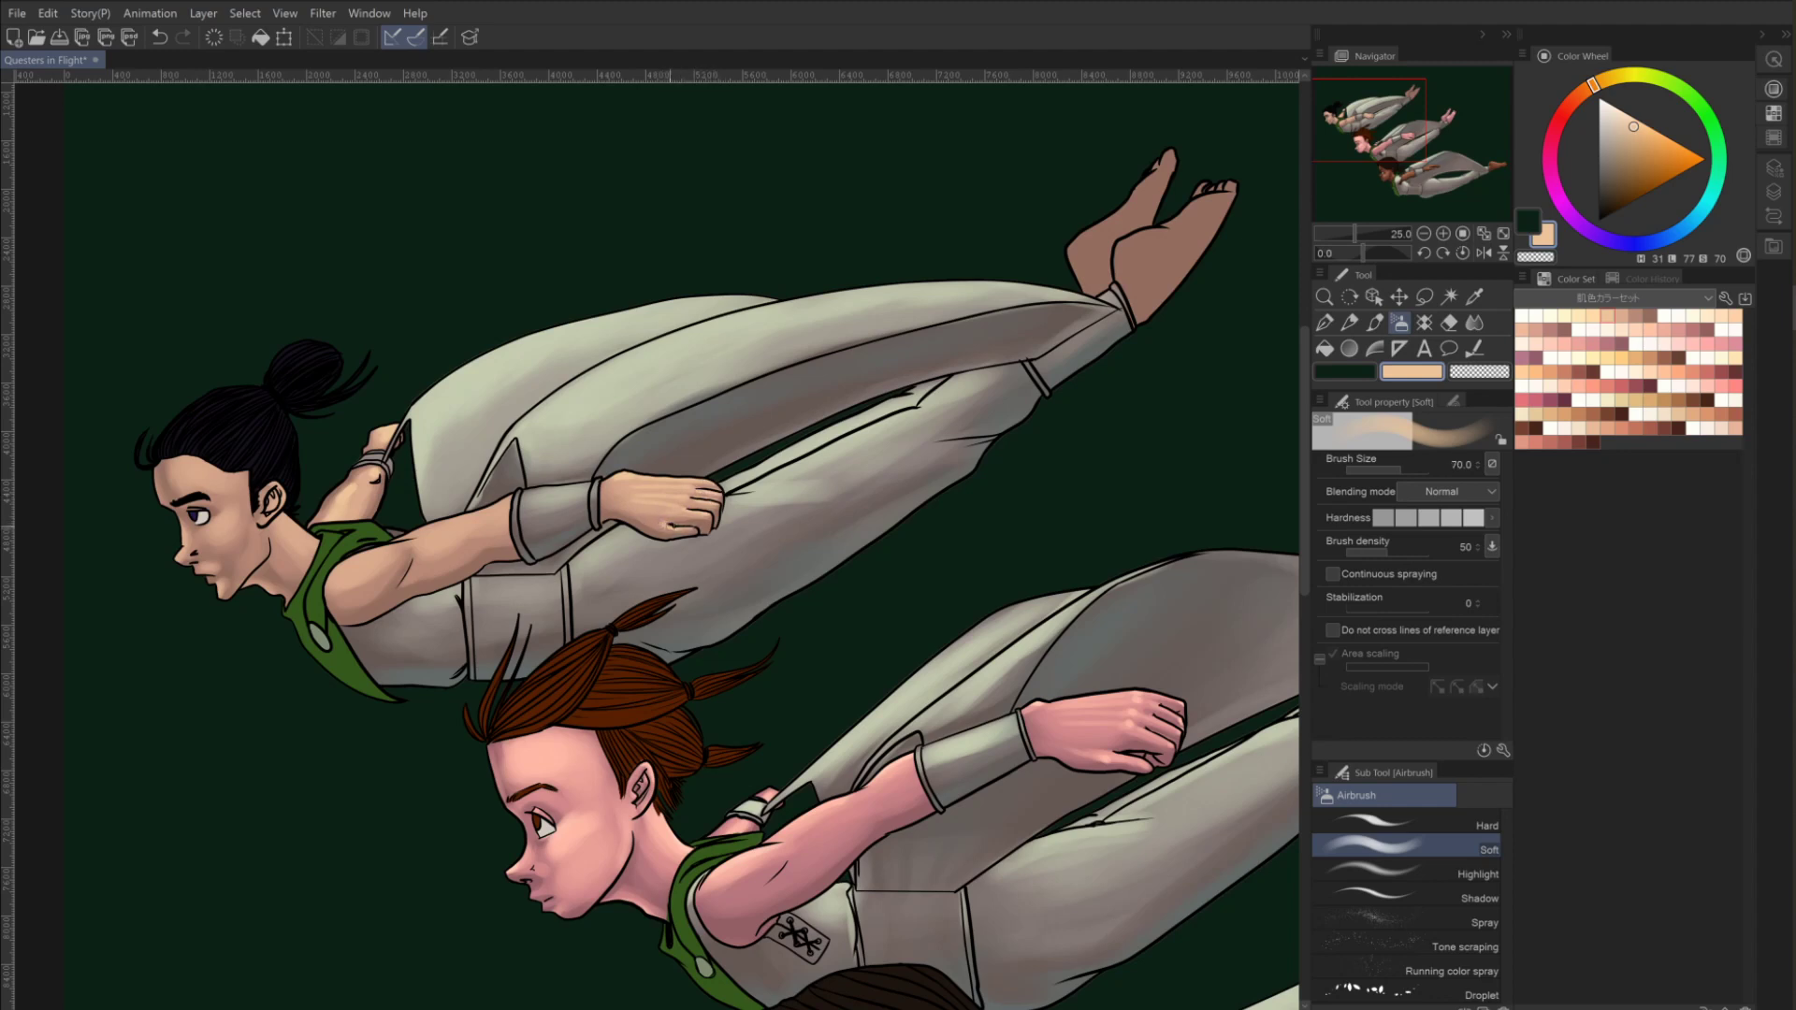
left_click_drag(656, 523, 644, 524)
mouse_move(456, 517)
left_mouse_down()
mouse_move(496, 520)
mouse_move(358, 558)
mouse_move(392, 556)
left_mouse_up()
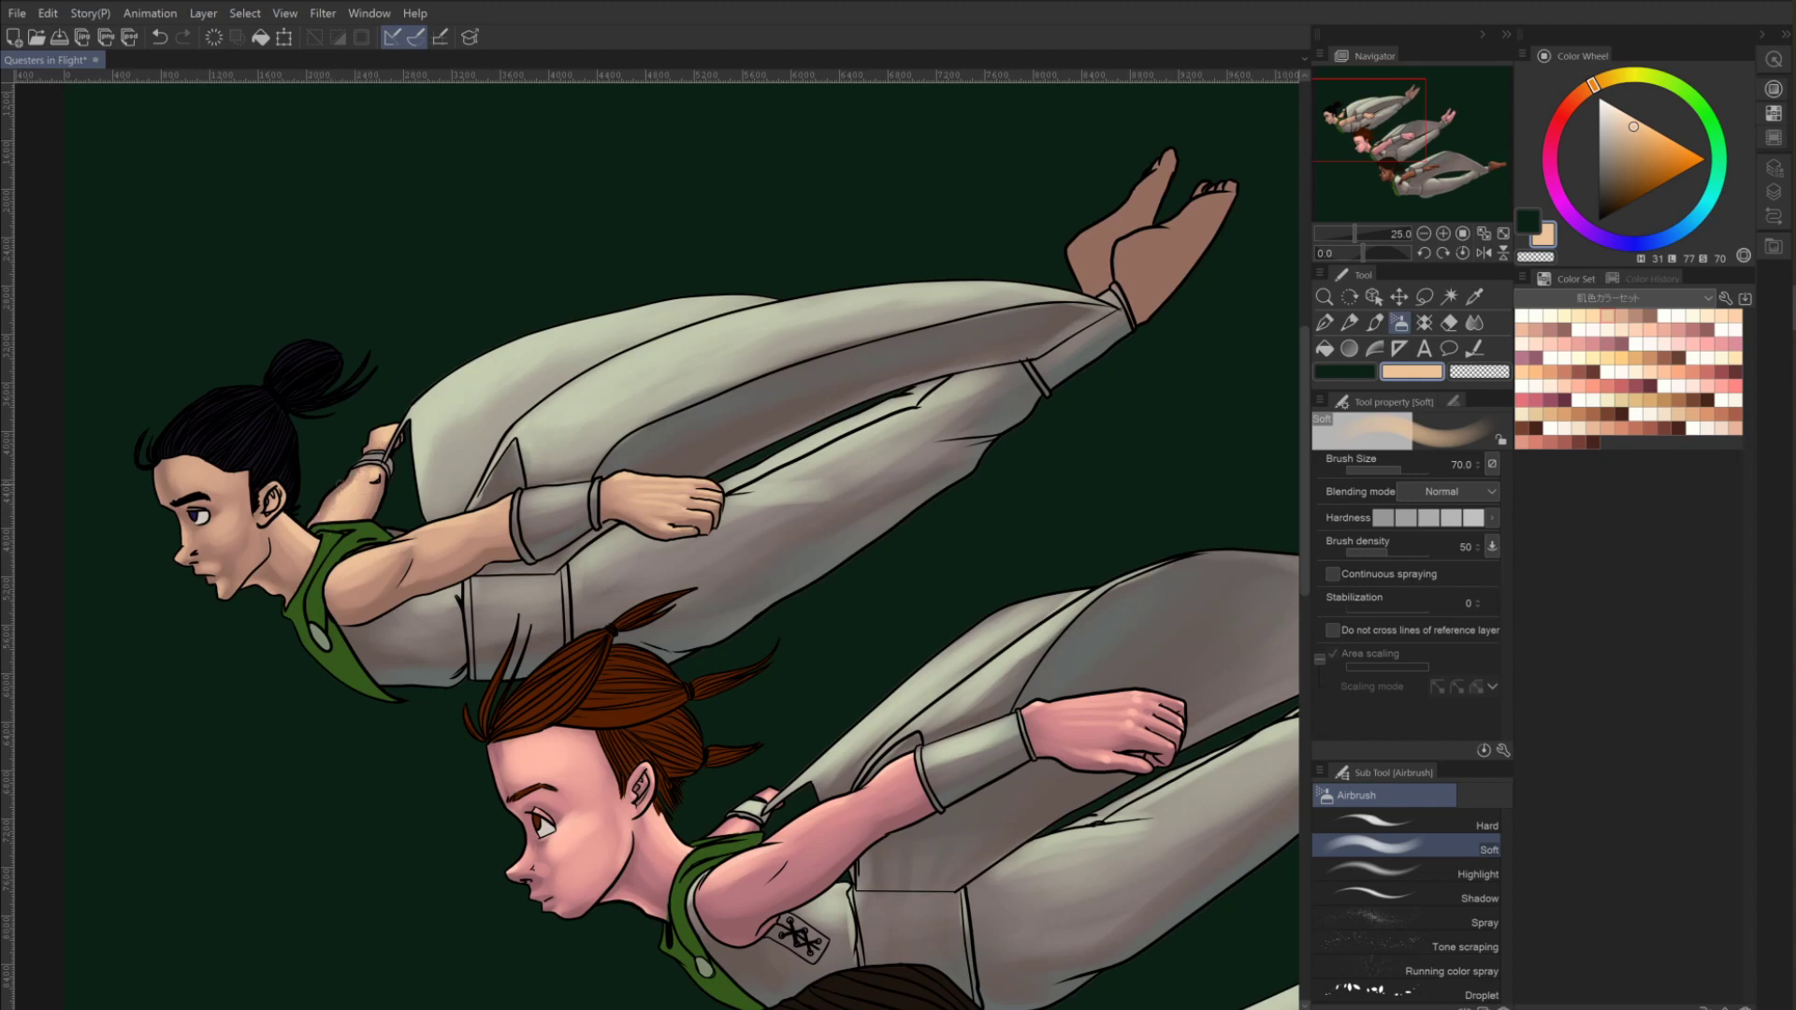
Undo the small highlight on the top figure's cheek and repaint it at size 200.
left_click_drag(208, 530, 220, 522)
key("ctrl+z")
key("bracketright")
key("bracketright")
key("bracketright")
key("bracketright")
key("bracketright")
key("bracketright")
left_click(216, 529)
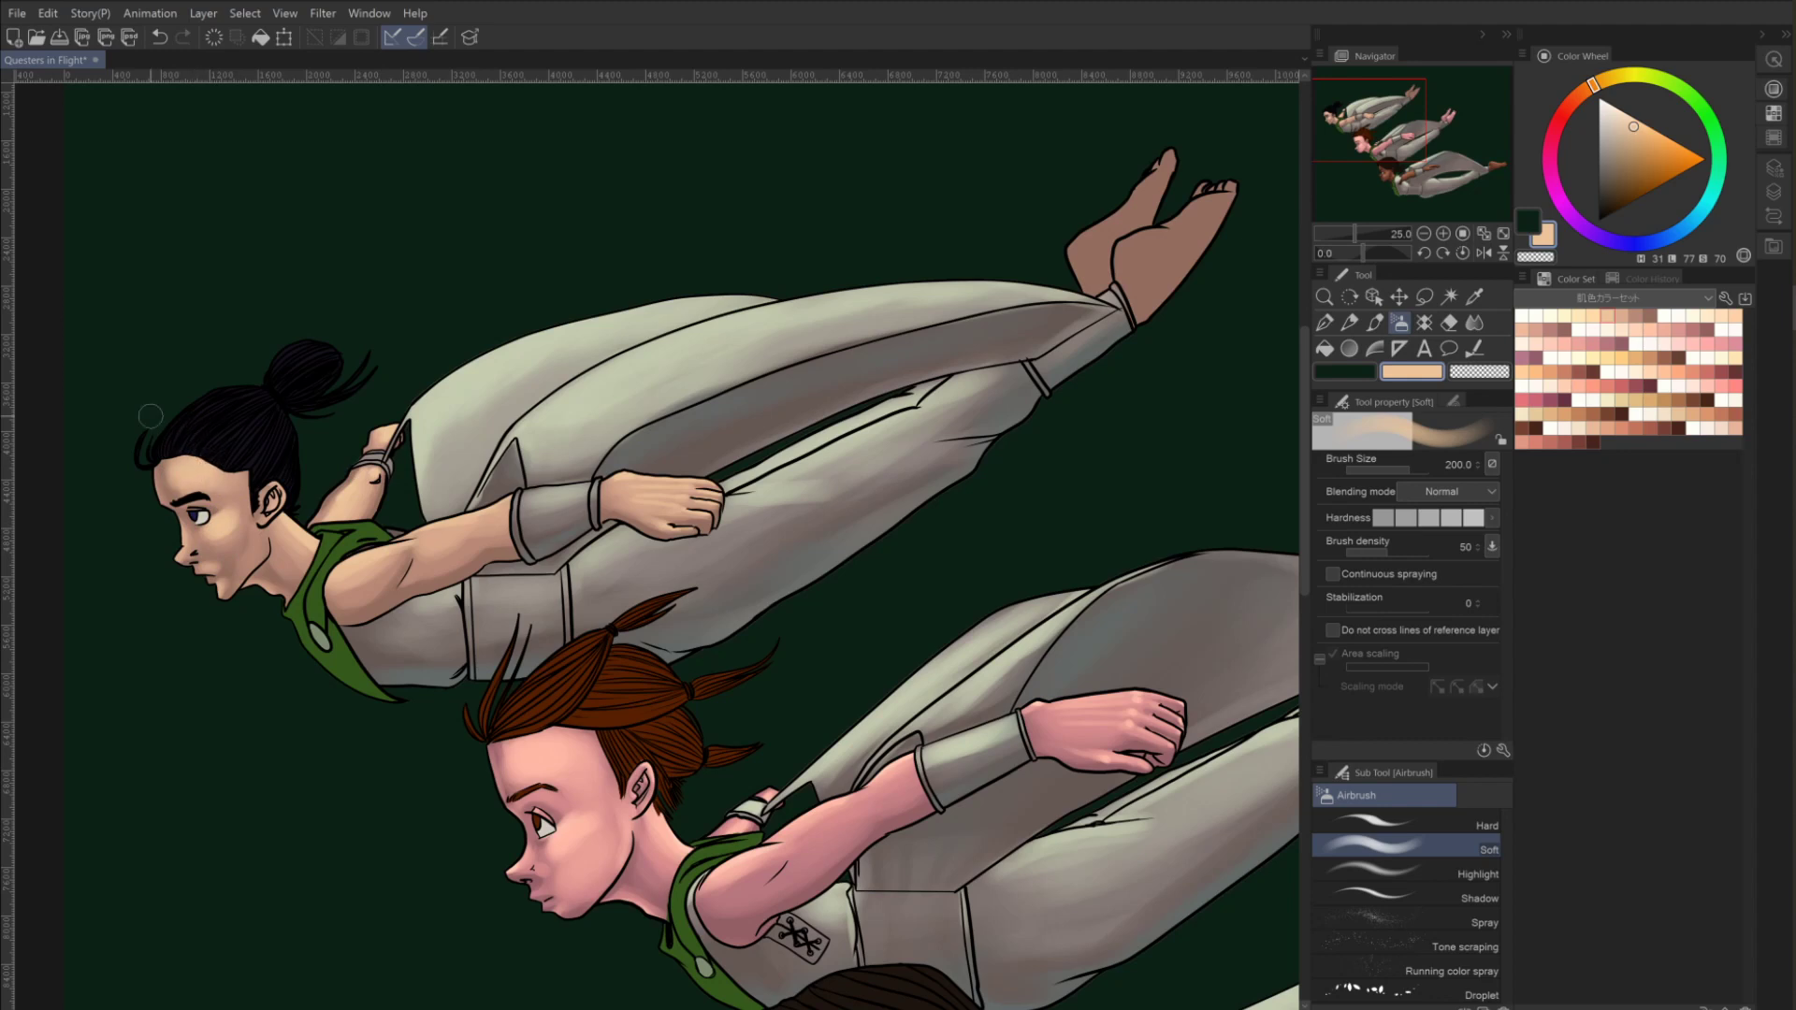
Pick a pale cream from the skin-tone color set and highlight the top figure's upper arm and near hand at size 70.
key("bracketleft")
key("bracketleft")
key("bracketleft")
key("bracketleft")
key("bracketleft")
left_click(1593, 316)
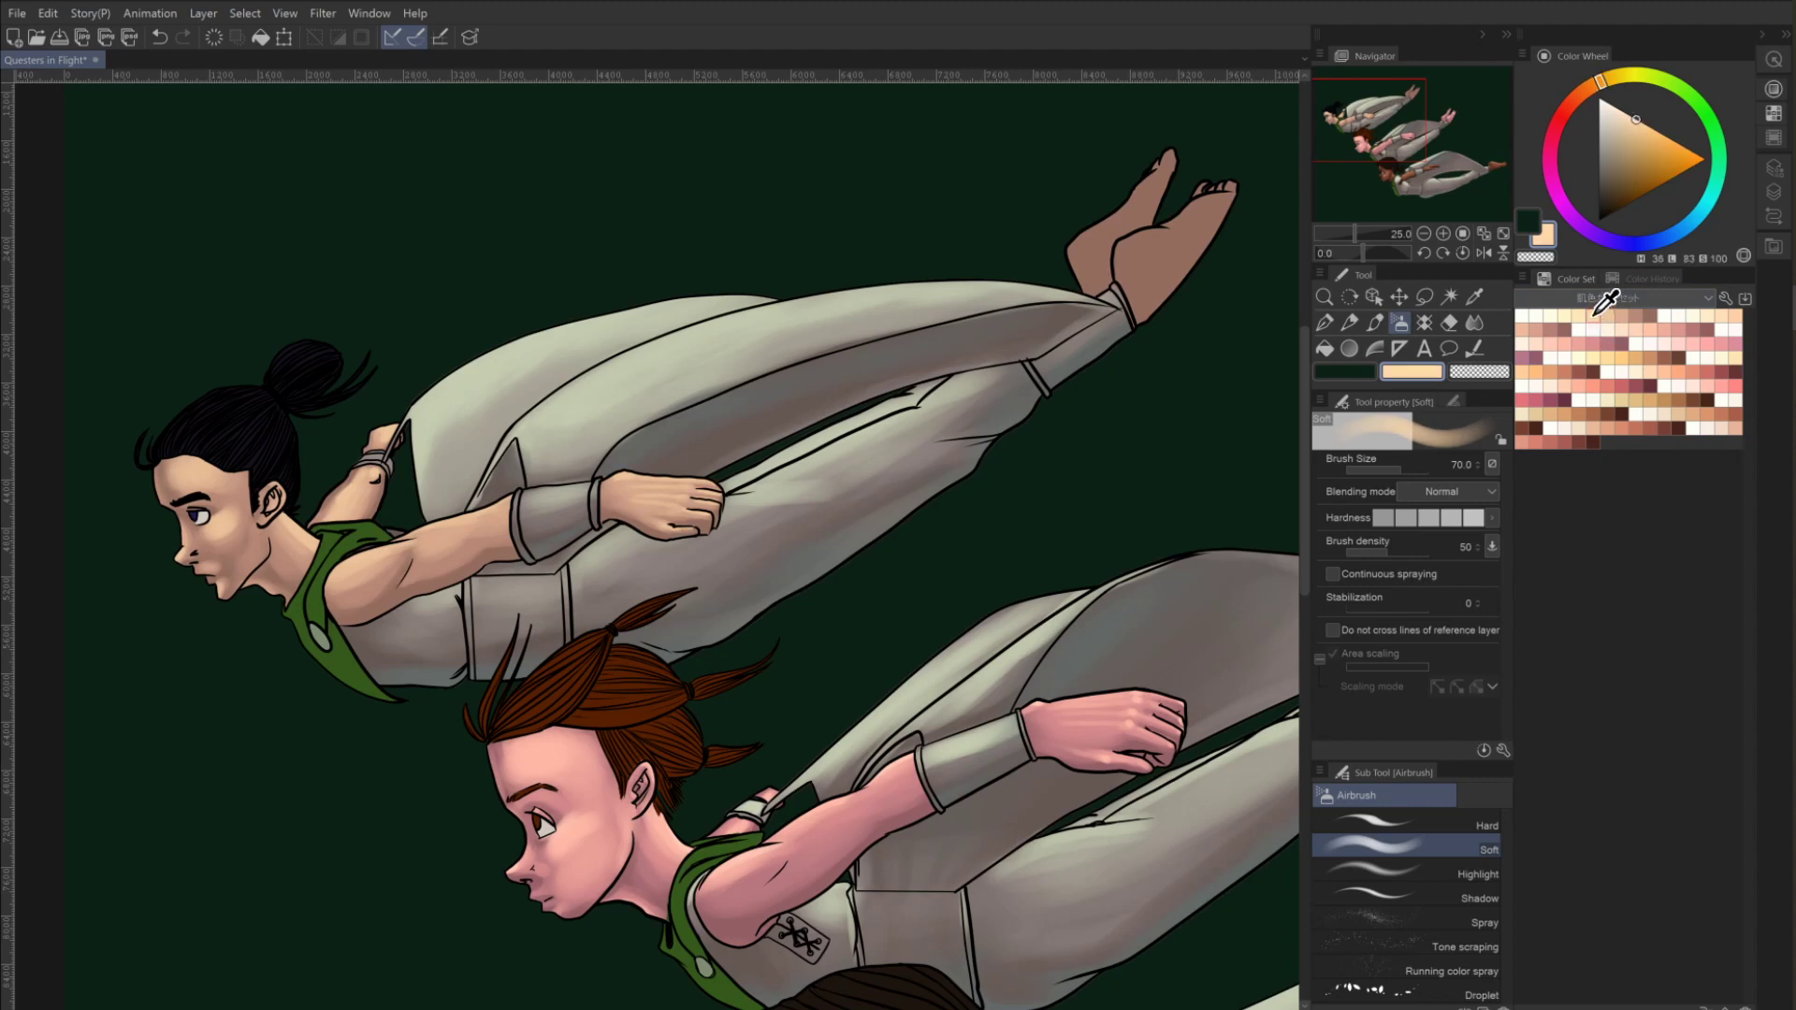
left_click_drag(396, 538, 510, 498)
mouse_move(404, 542)
left_mouse_down()
mouse_move(339, 561)
mouse_move(471, 522)
left_mouse_up()
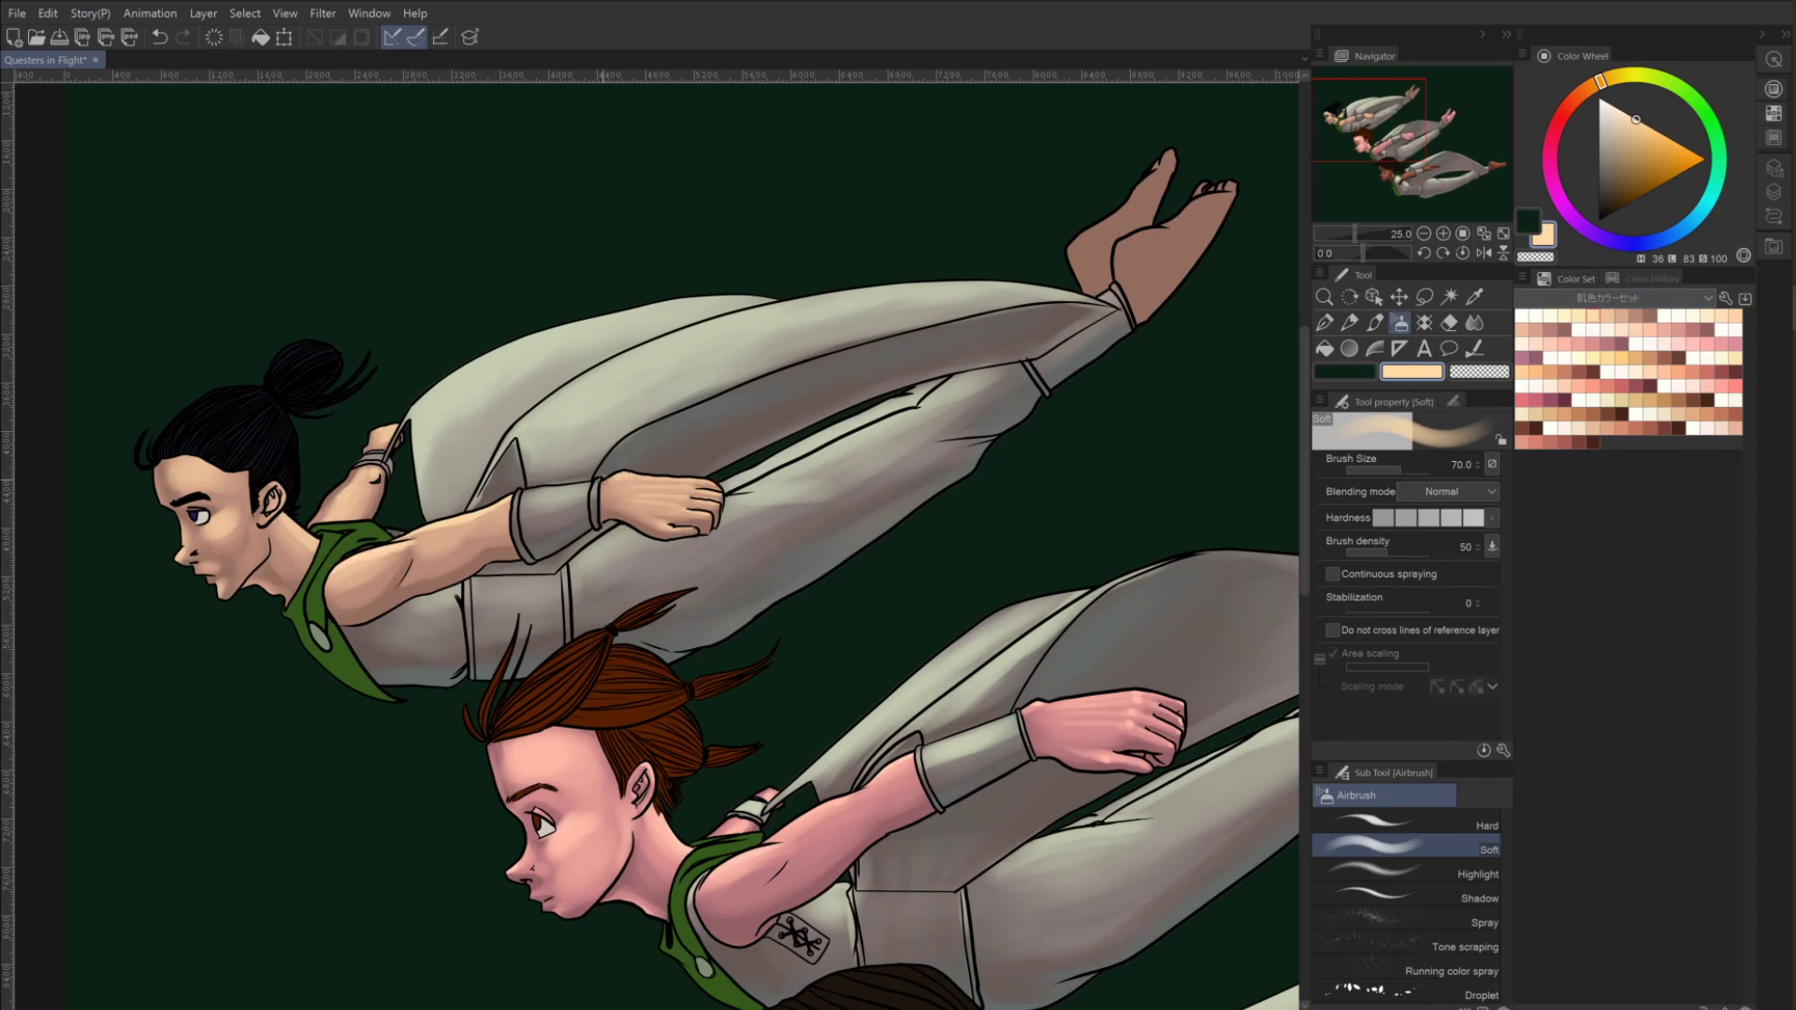
left_click_drag(605, 478, 709, 481)
Add a pale cream highlight to the top figure's face around the eye and forehead with a larger brush.
key("]")
key("]")
key("]")
key("]")
left_click_drag(195, 475, 211, 476)
Pick a muted rosy brown from the skin-tone color set and softly lighten both of the top figure's feet at size 500.
key("bracketleft")
key("bracketleft")
key("bracketleft")
key("bracketleft")
left_click(1621, 316)
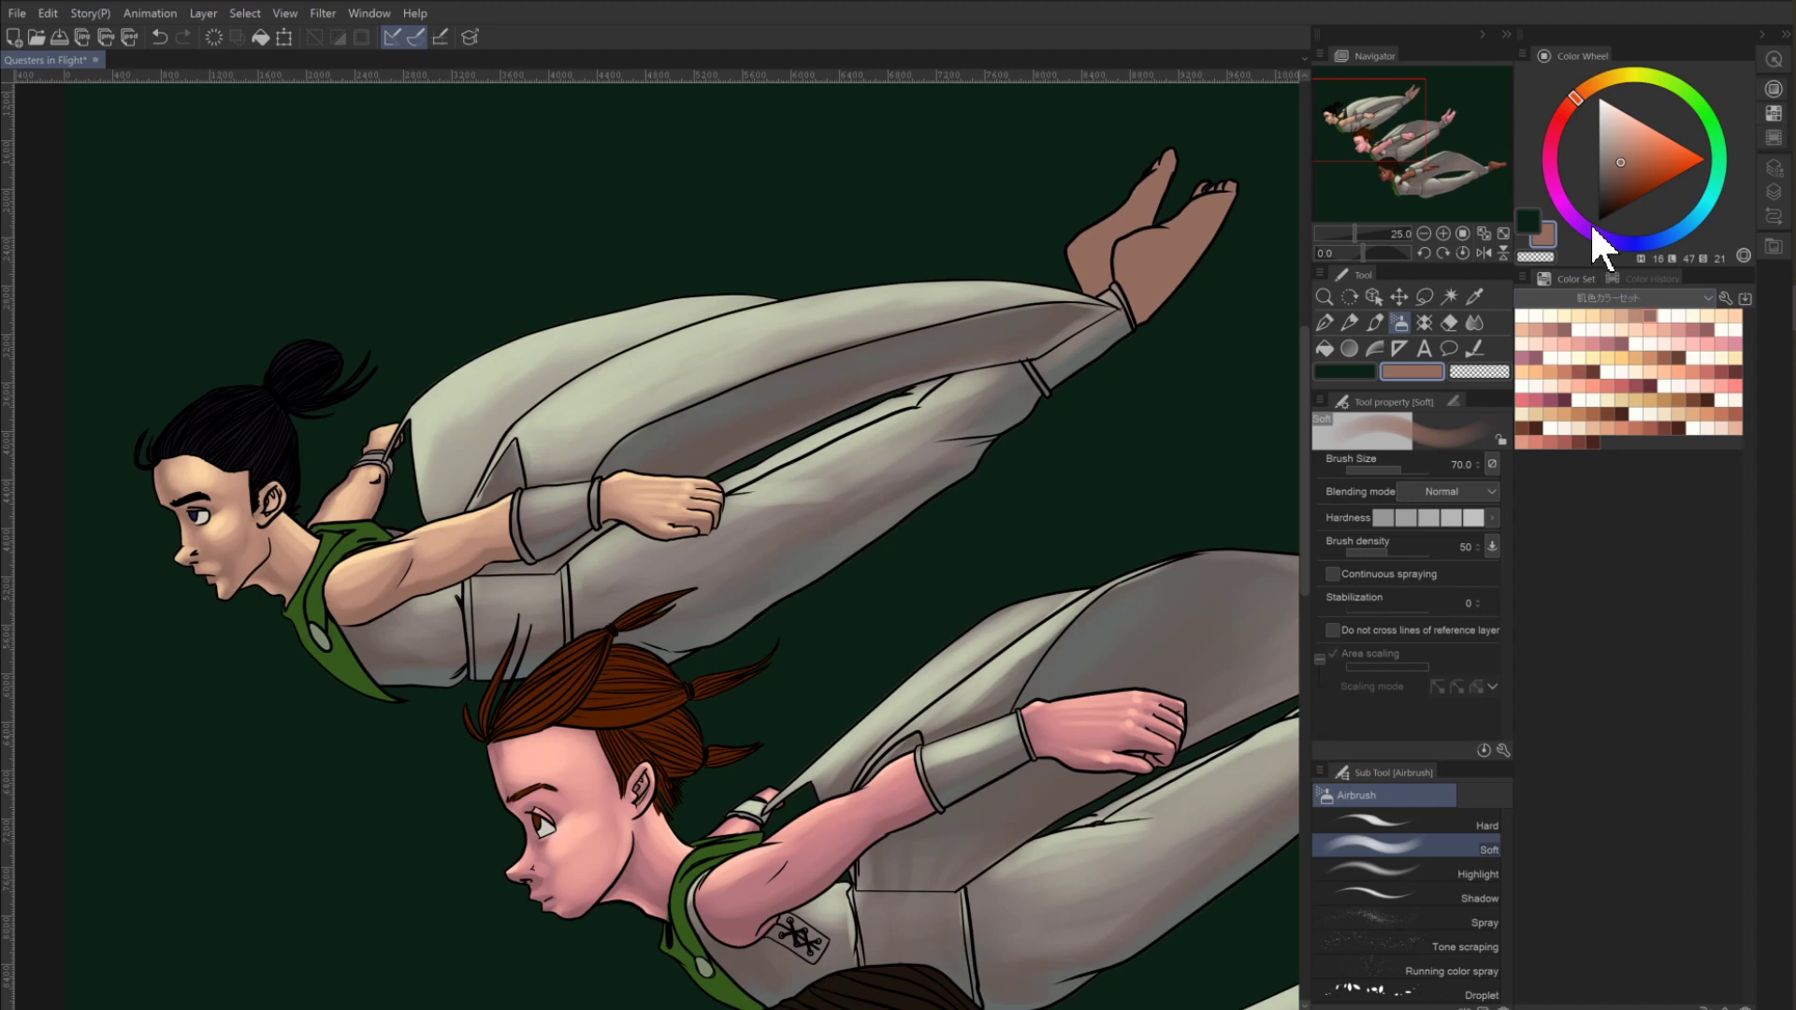
left_click(1629, 315)
key("bracketright")
key("bracketright")
key("bracketright")
key("bracketright")
key("bracketright")
key("bracketright")
key("bracketright")
key("bracketright")
key("bracketright")
key("bracketright")
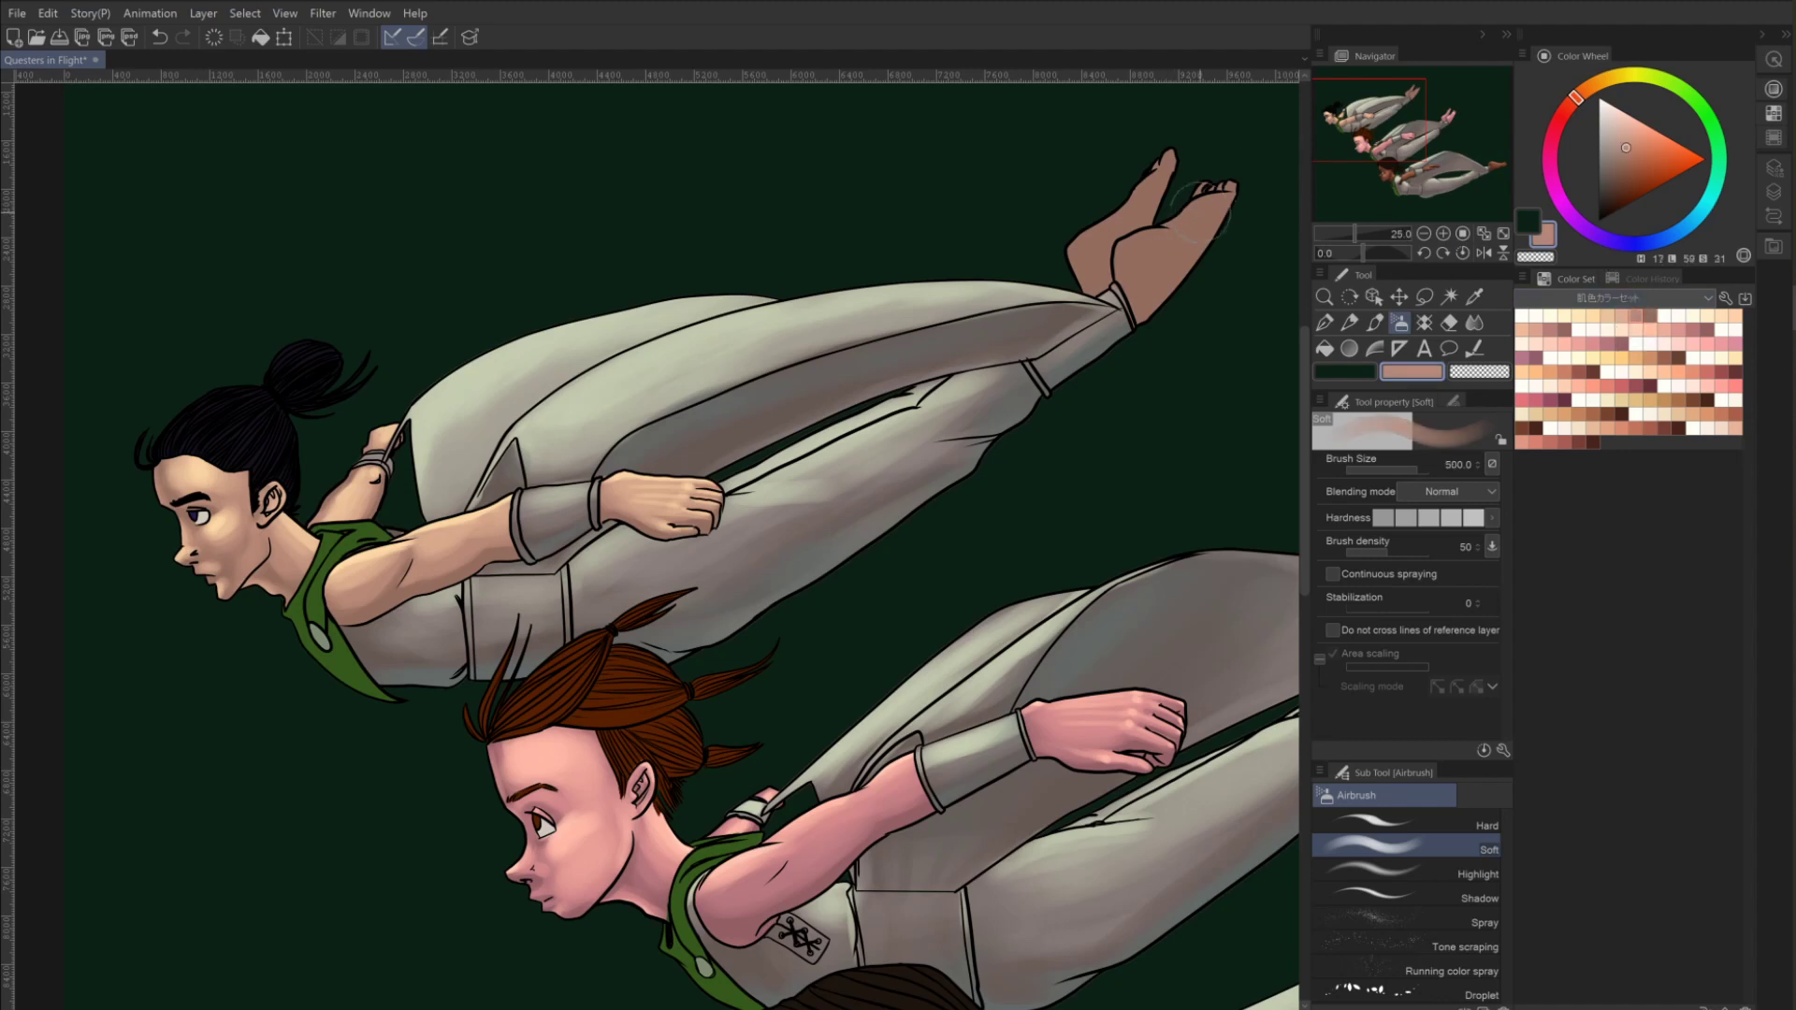
left_click_drag(1222, 190, 1141, 240)
mouse_move(1156, 161)
left_mouse_down()
mouse_move(1082, 220)
mouse_move(1100, 229)
left_mouse_up()
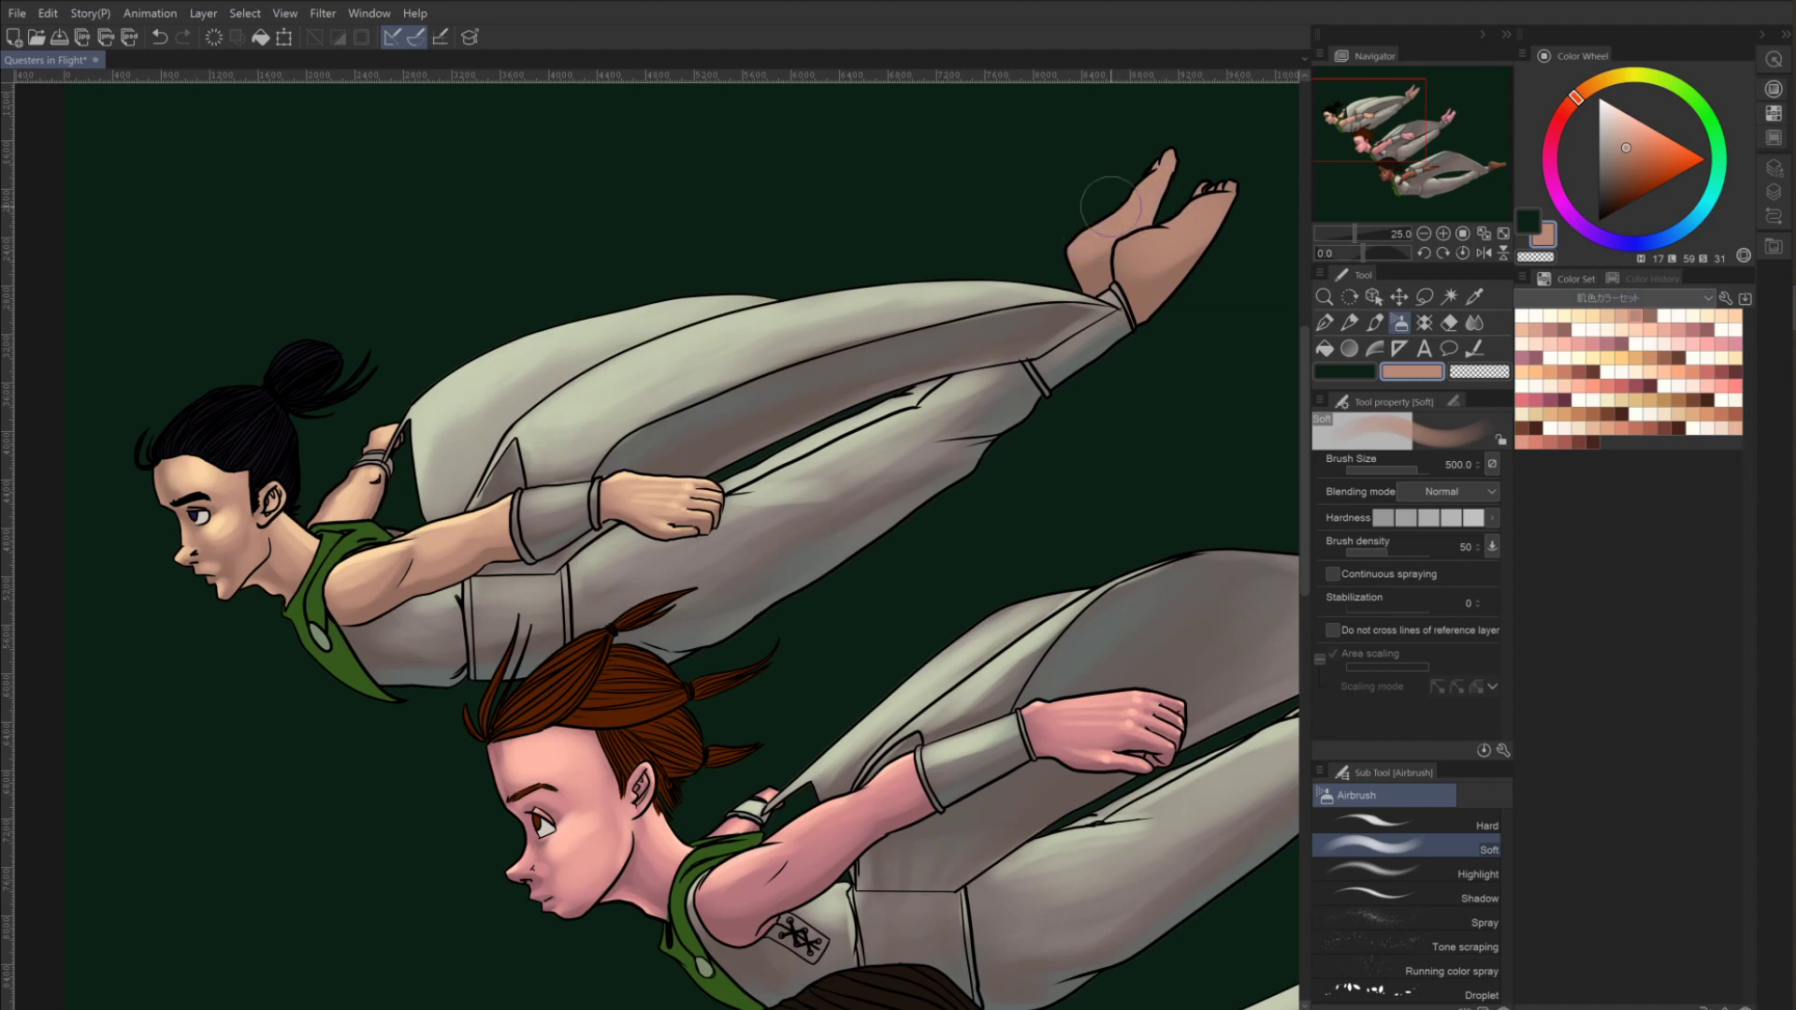
left_click_drag(1223, 166, 1176, 223)
Pick a lighter peach tan and add highlights to the toes and soles of the top figure's feet at size 170.
left_click(1621, 316)
key("bracketleft")
key("bracketleft")
key("bracketleft")
key("bracketleft")
key("bracketleft")
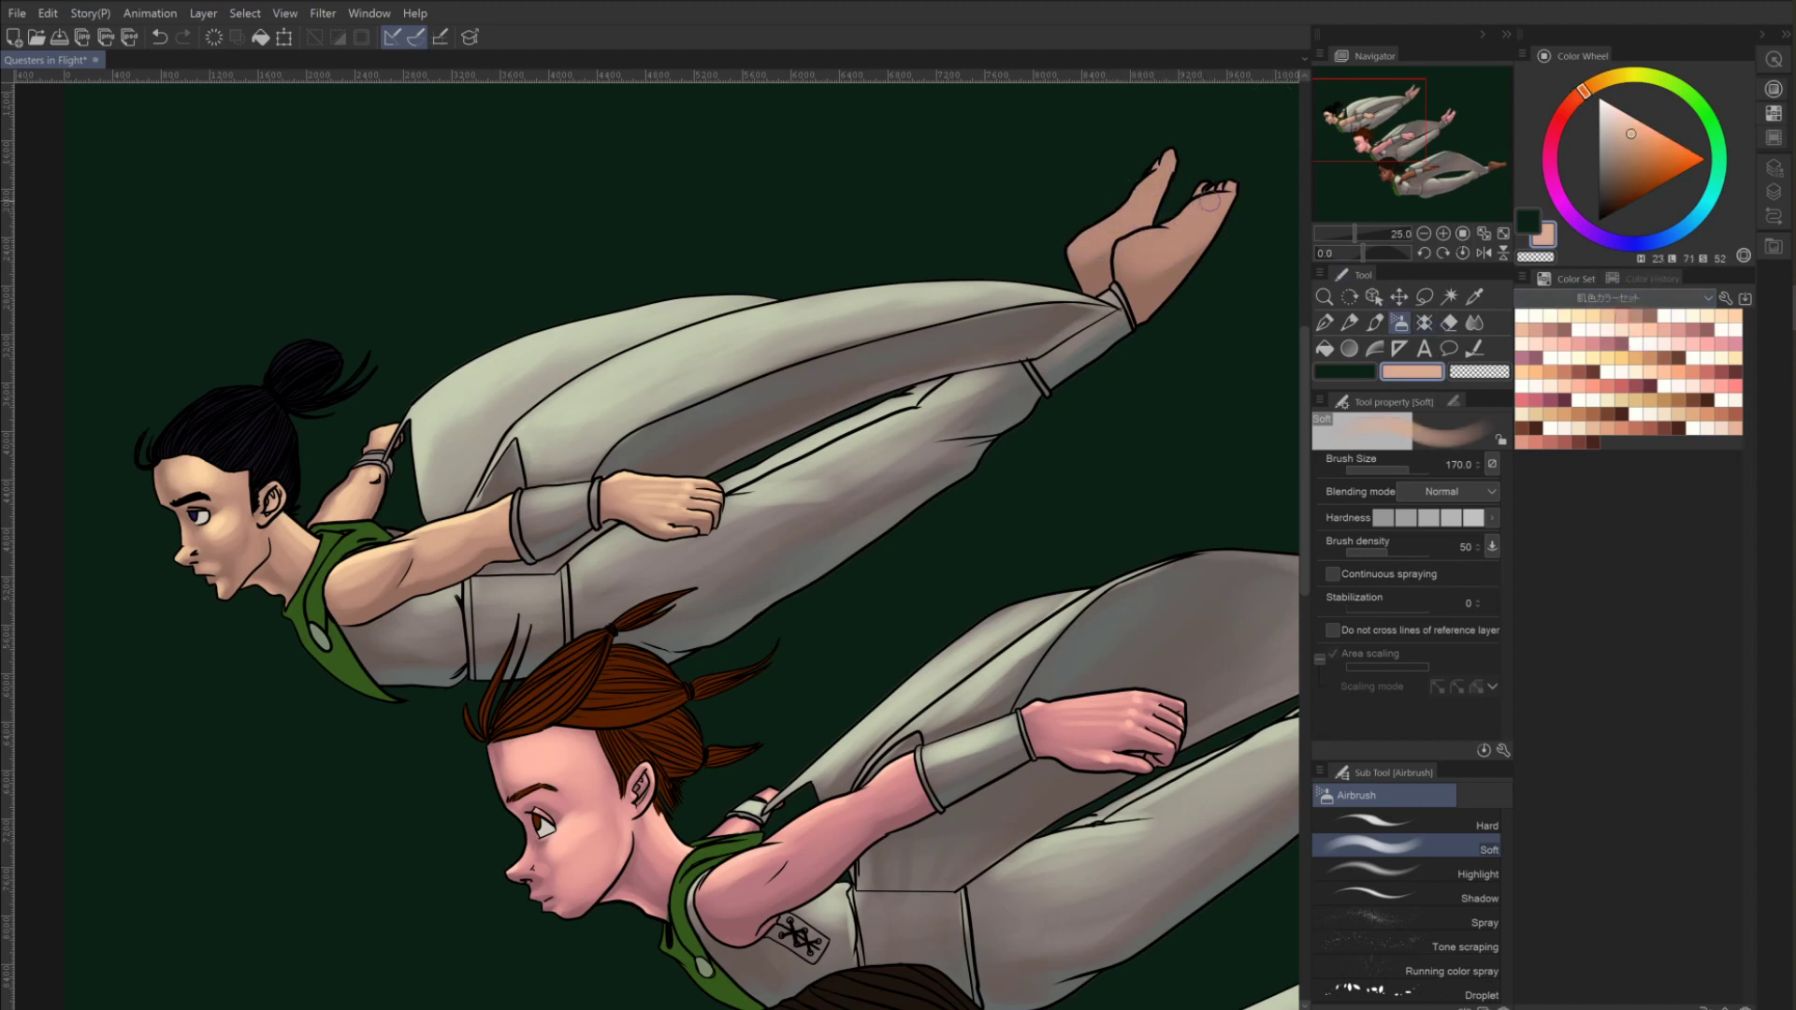
mouse_move(1212, 201)
left_mouse_down()
mouse_move(1175, 210)
mouse_move(1226, 171)
mouse_move(1141, 244)
mouse_move(1162, 239)
mouse_move(1177, 231)
mouse_move(1124, 249)
mouse_move(1101, 222)
mouse_move(1076, 246)
mouse_move(1152, 165)
left_mouse_up()
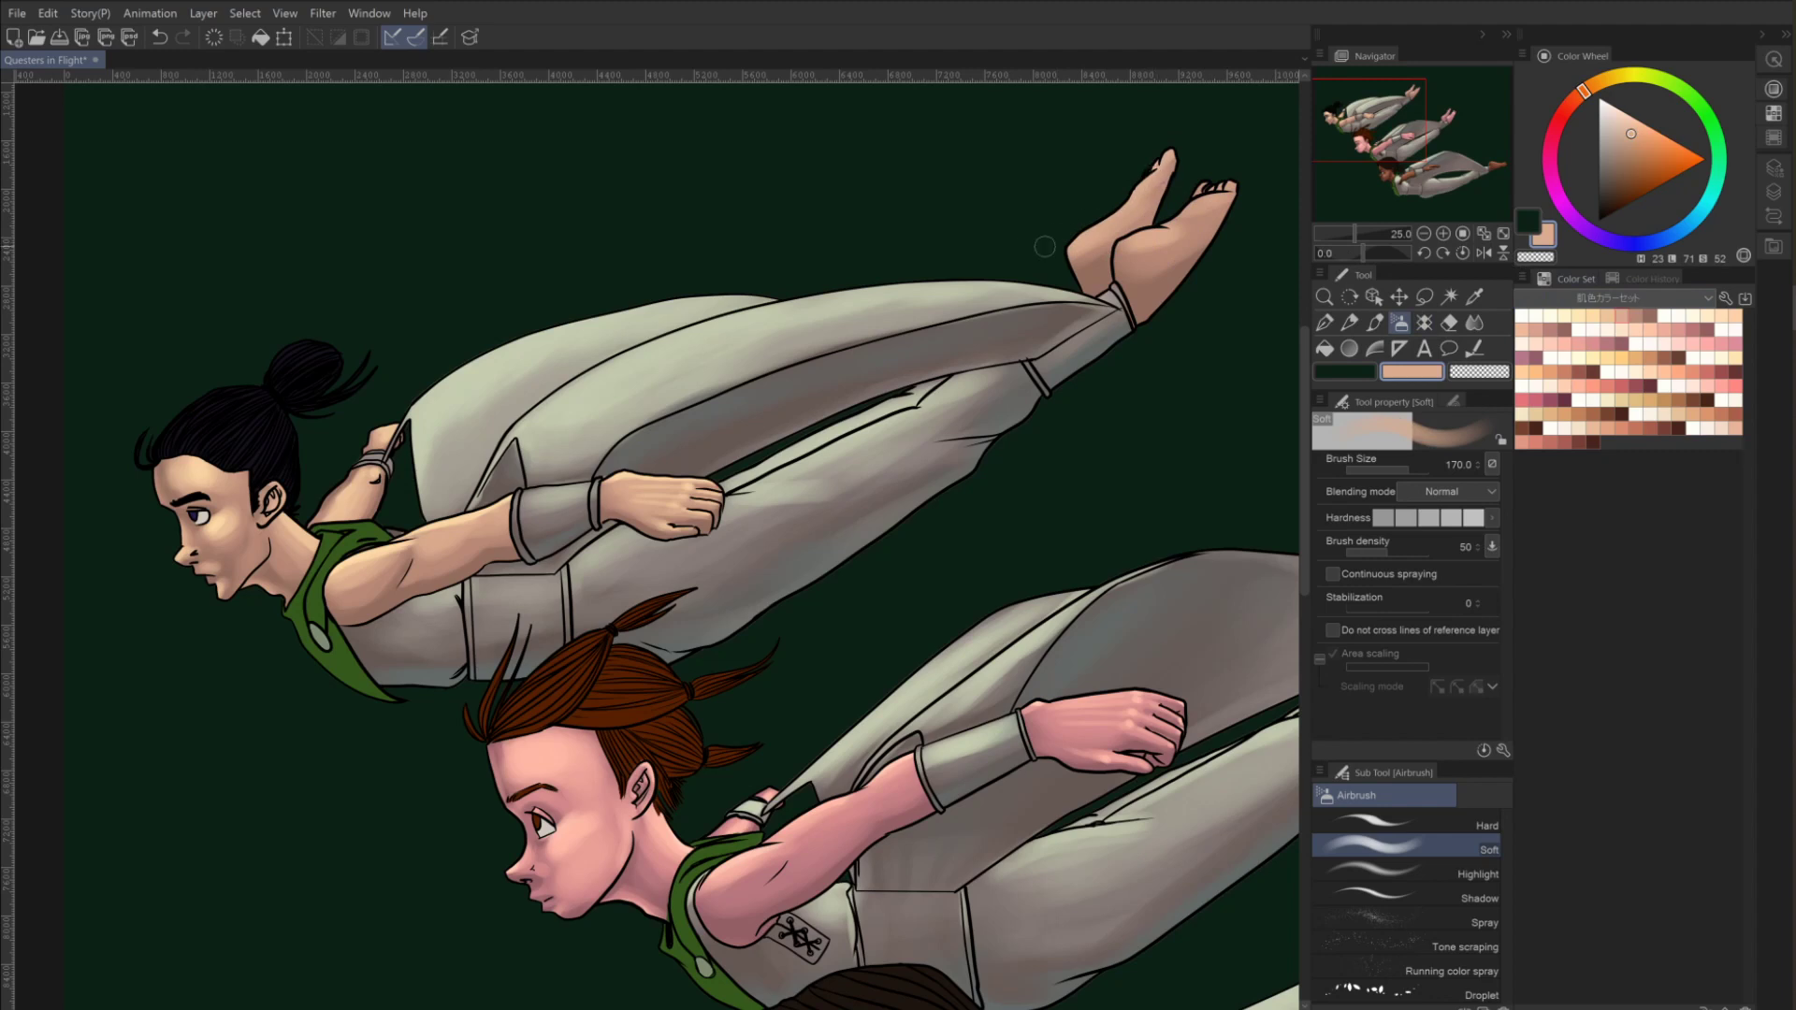
Undo the last two peach tan strokes on the top figure's feet and repaint the highlight across the soles and toes.
mouse_move(1236, 211)
left_mouse_down()
mouse_move(1169, 298)
mouse_move(1082, 345)
mouse_move(1185, 283)
mouse_move(1150, 305)
left_mouse_up()
key("ctrl+z")
key("ctrl+z")
left_click_drag(1154, 225, 1188, 108)
Pick a golden peach from the skin-tone color set and highlight the top figure's near foot at size 80.
left_click(1615, 316)
key("bracketleft")
key("bracketleft")
key("bracketleft")
key("bracketleft")
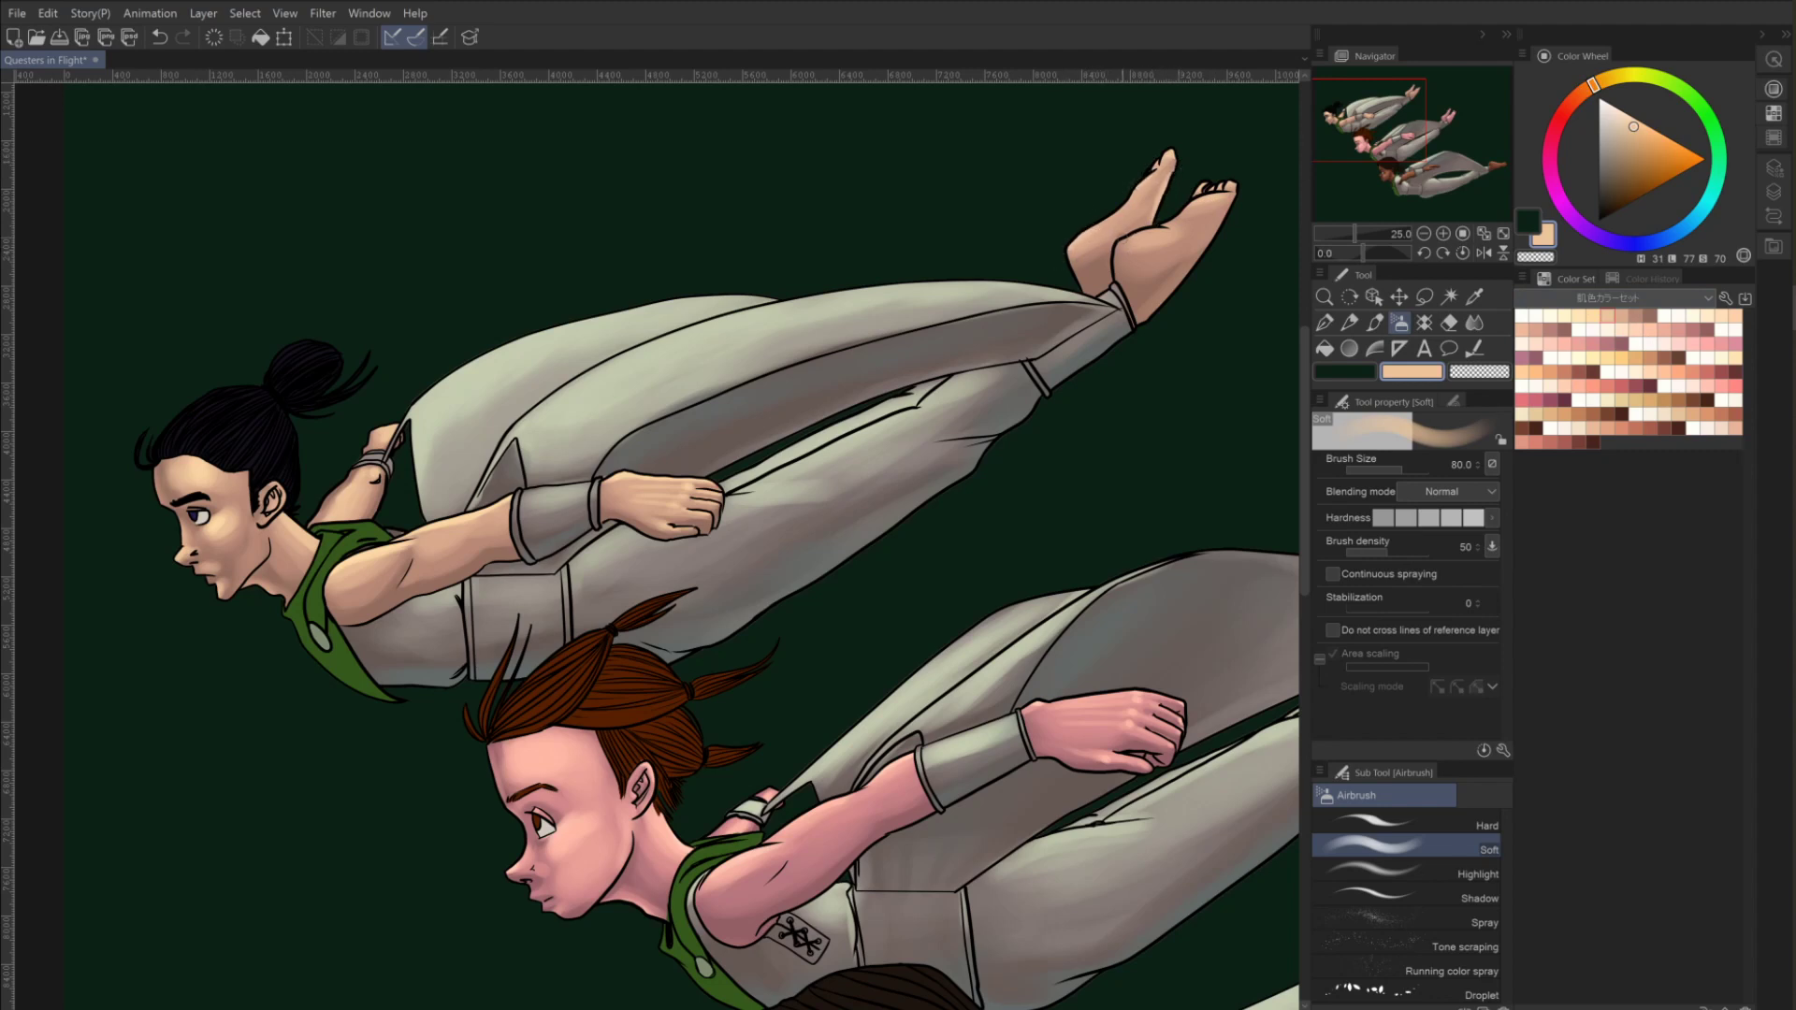
left_click_drag(1153, 236, 1127, 246)
Pick pale cream and redo the small highlight on the top figure's near foot at size 60.
left_click(1594, 316)
key("[")
key("[")
key("[")
key("[")
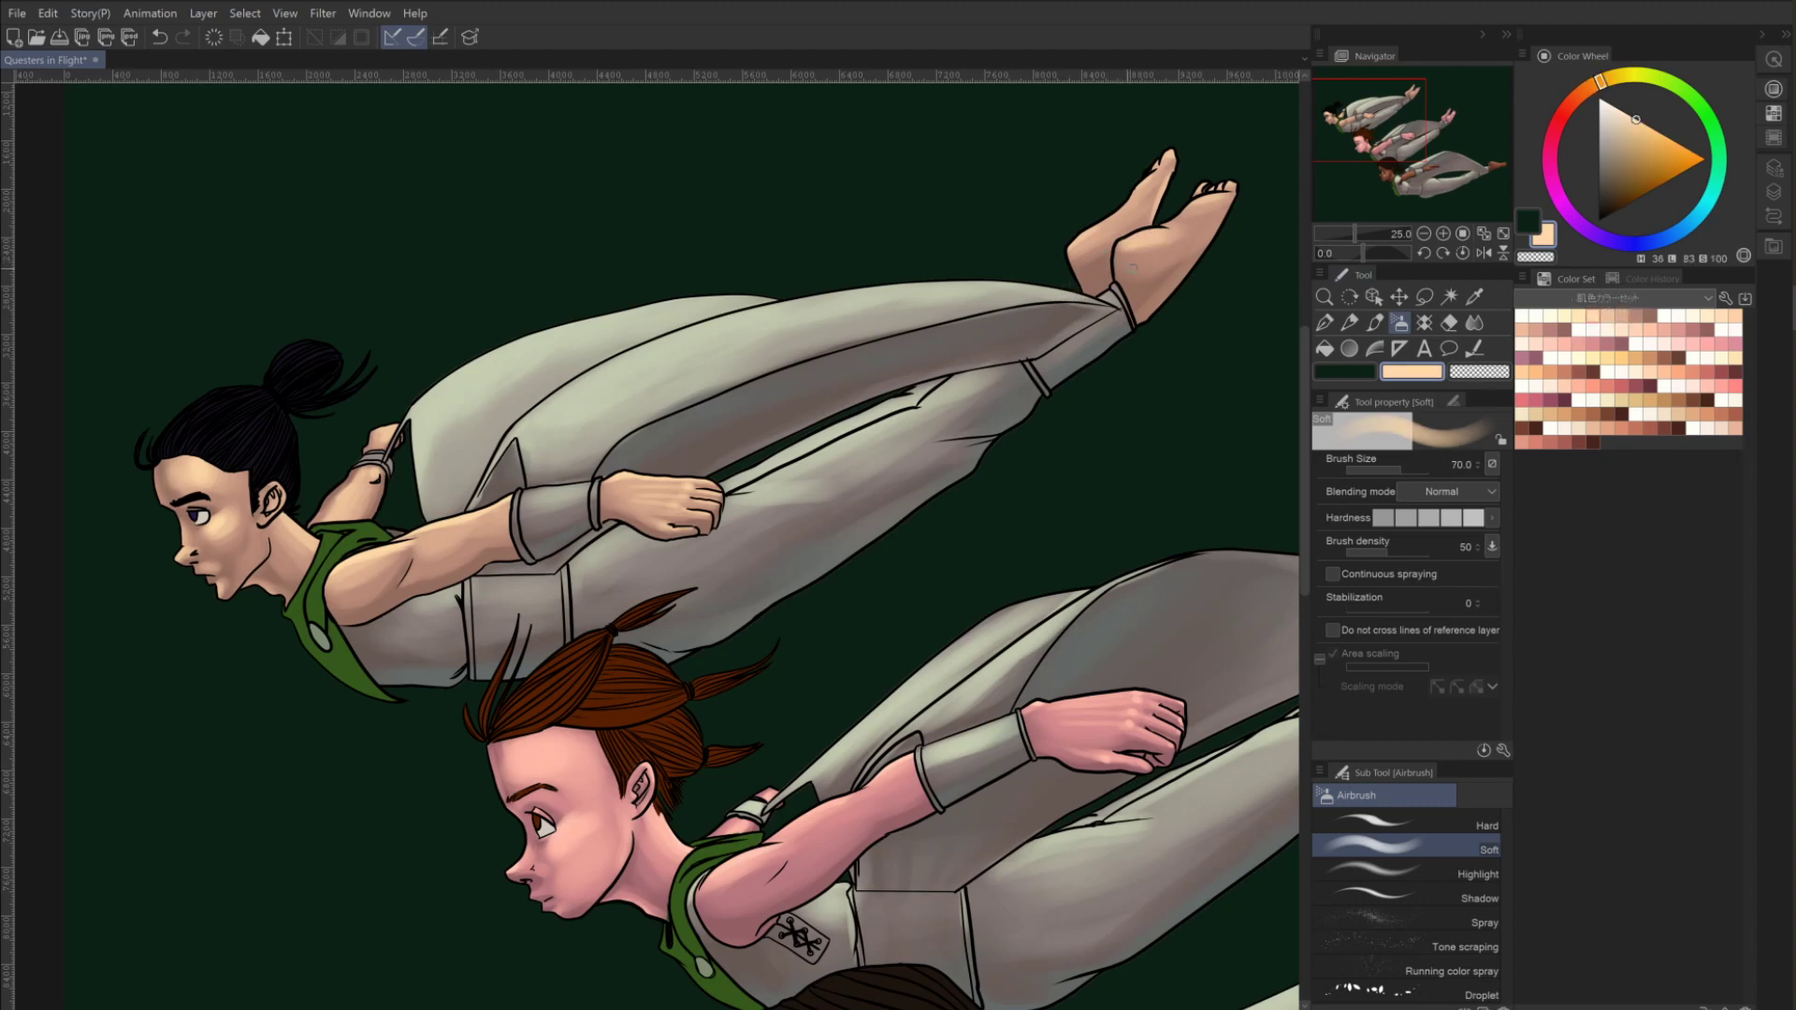
key("bracketleft")
key("ctrl+z")
left_click_drag(1152, 234, 1120, 242)
Check the whole picture with all three figures and make the bg layer active.
left_click(1423, 233)
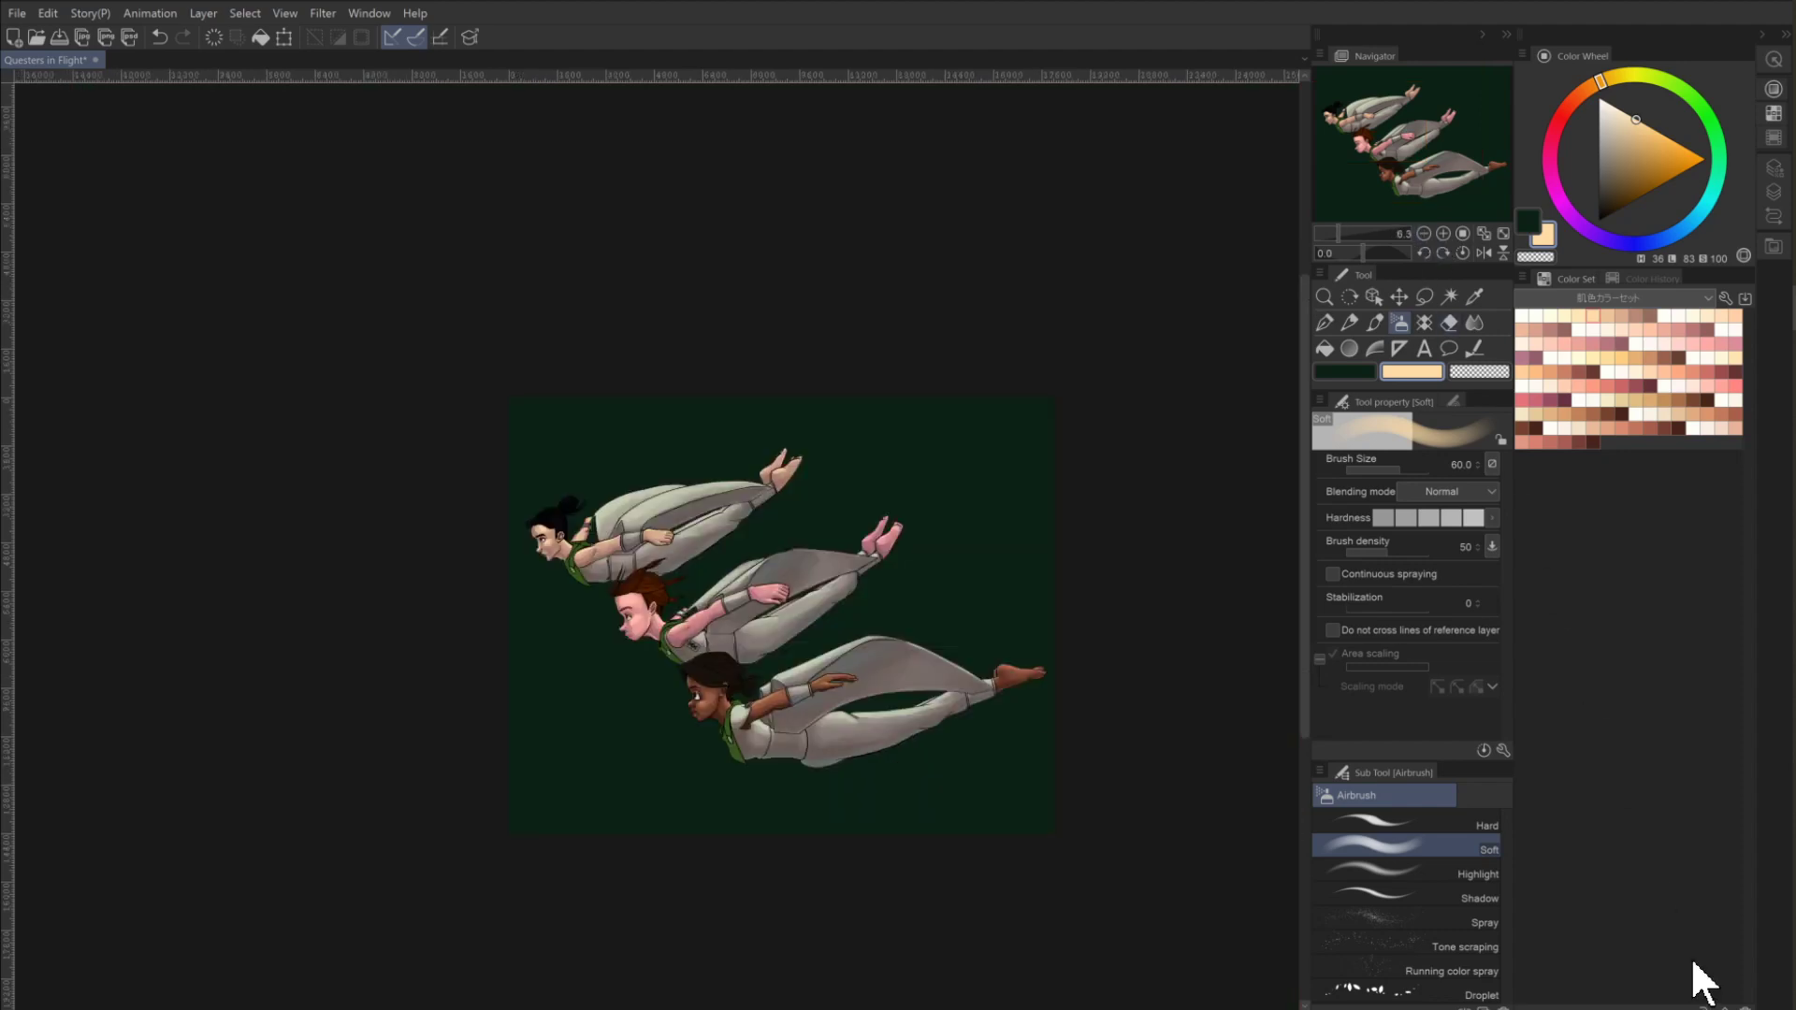
left_click(1444, 233)
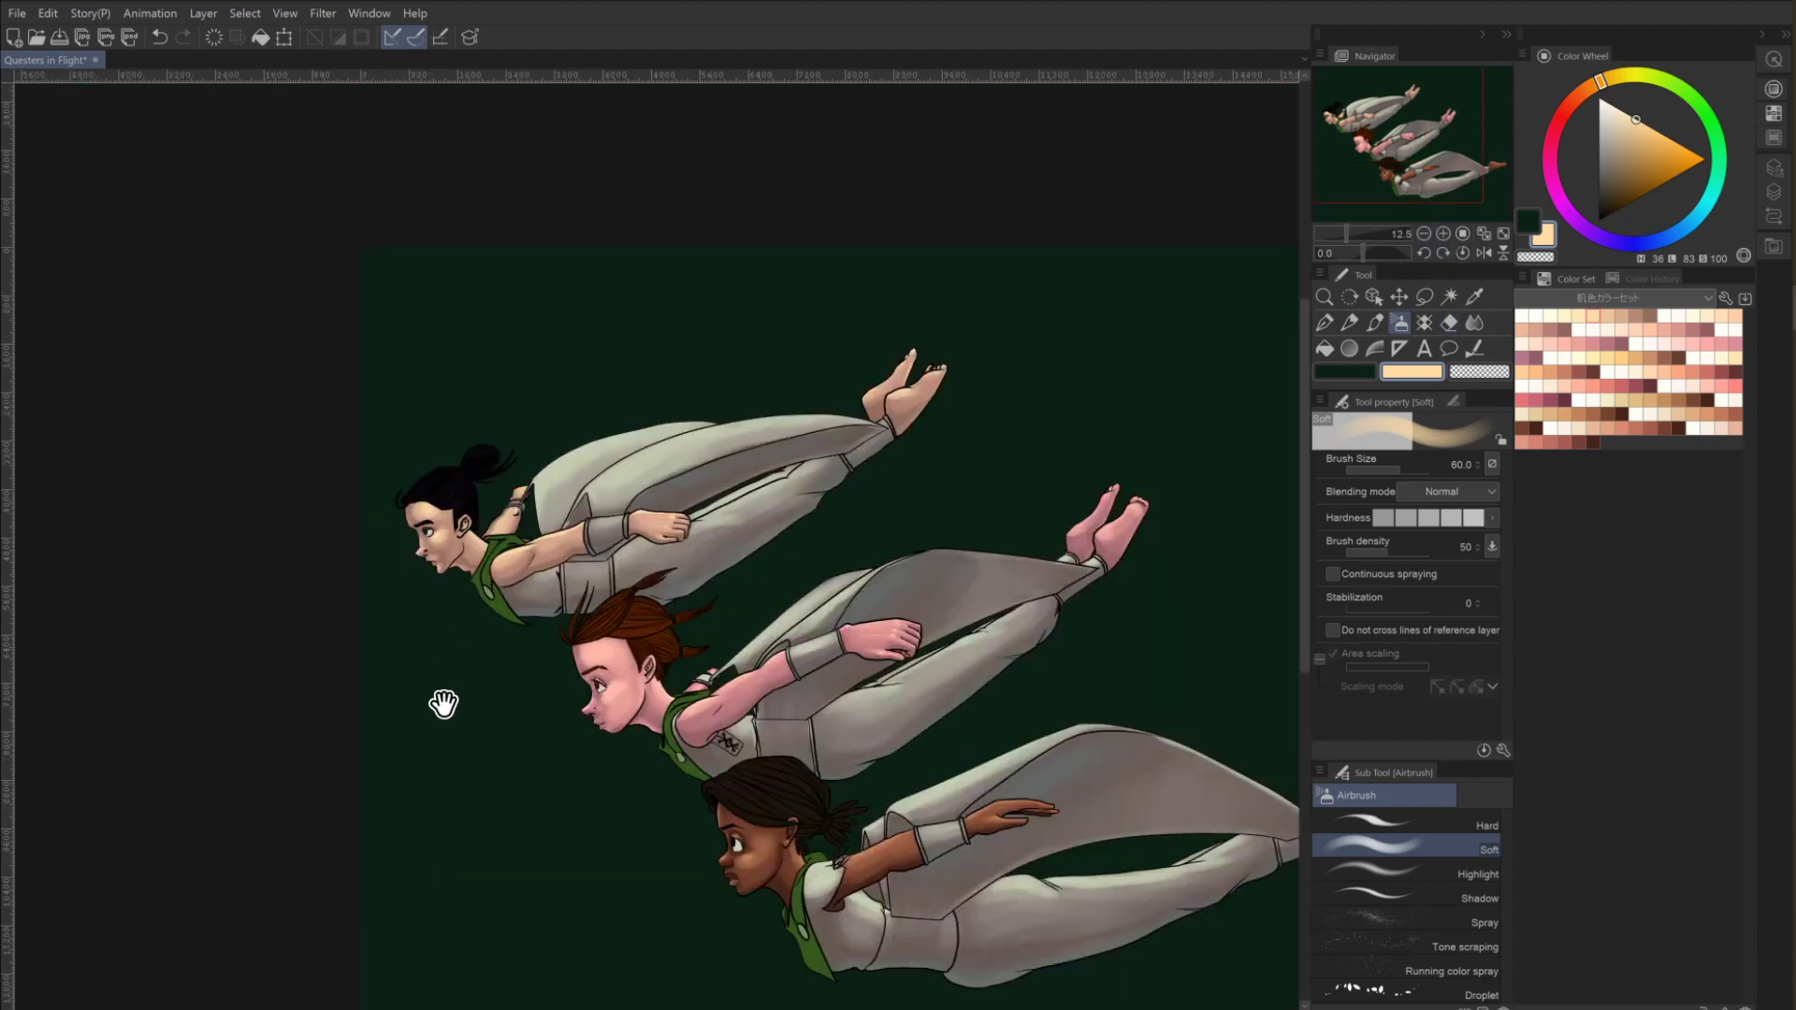
left_click_drag(444, 703, 262, 639)
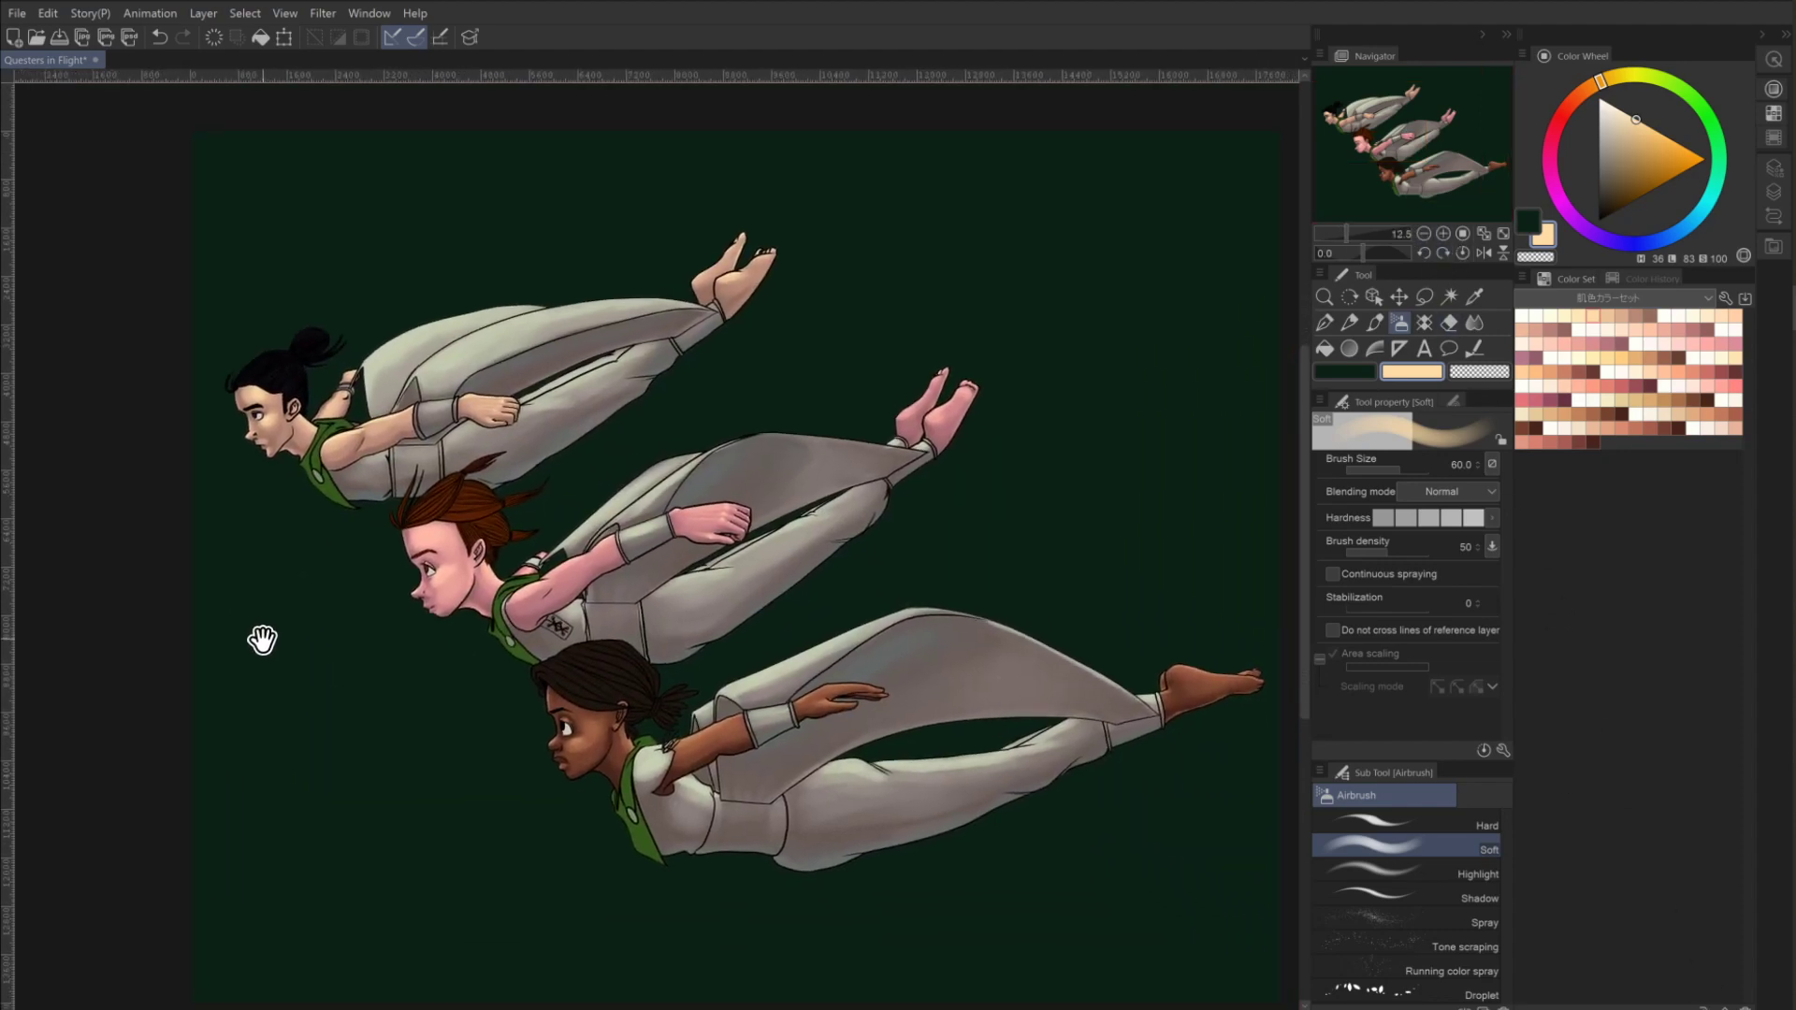
left_click(1424, 233)
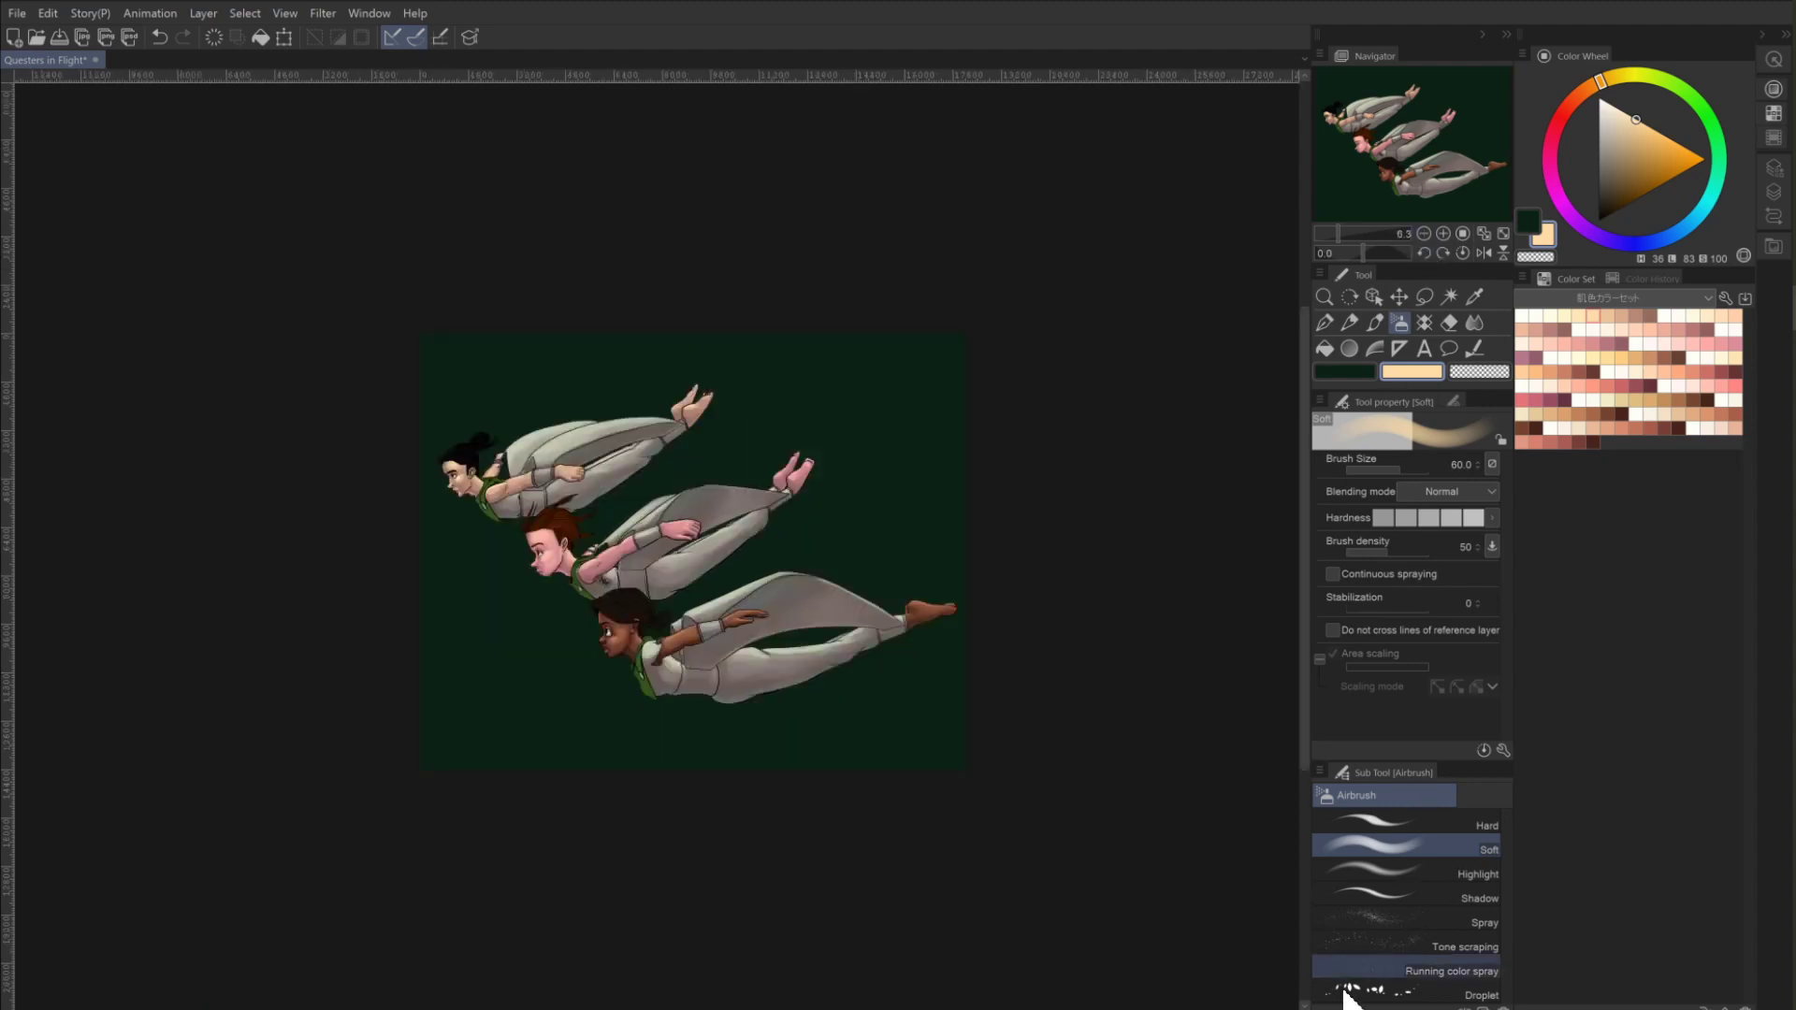
left_click(1770, 194)
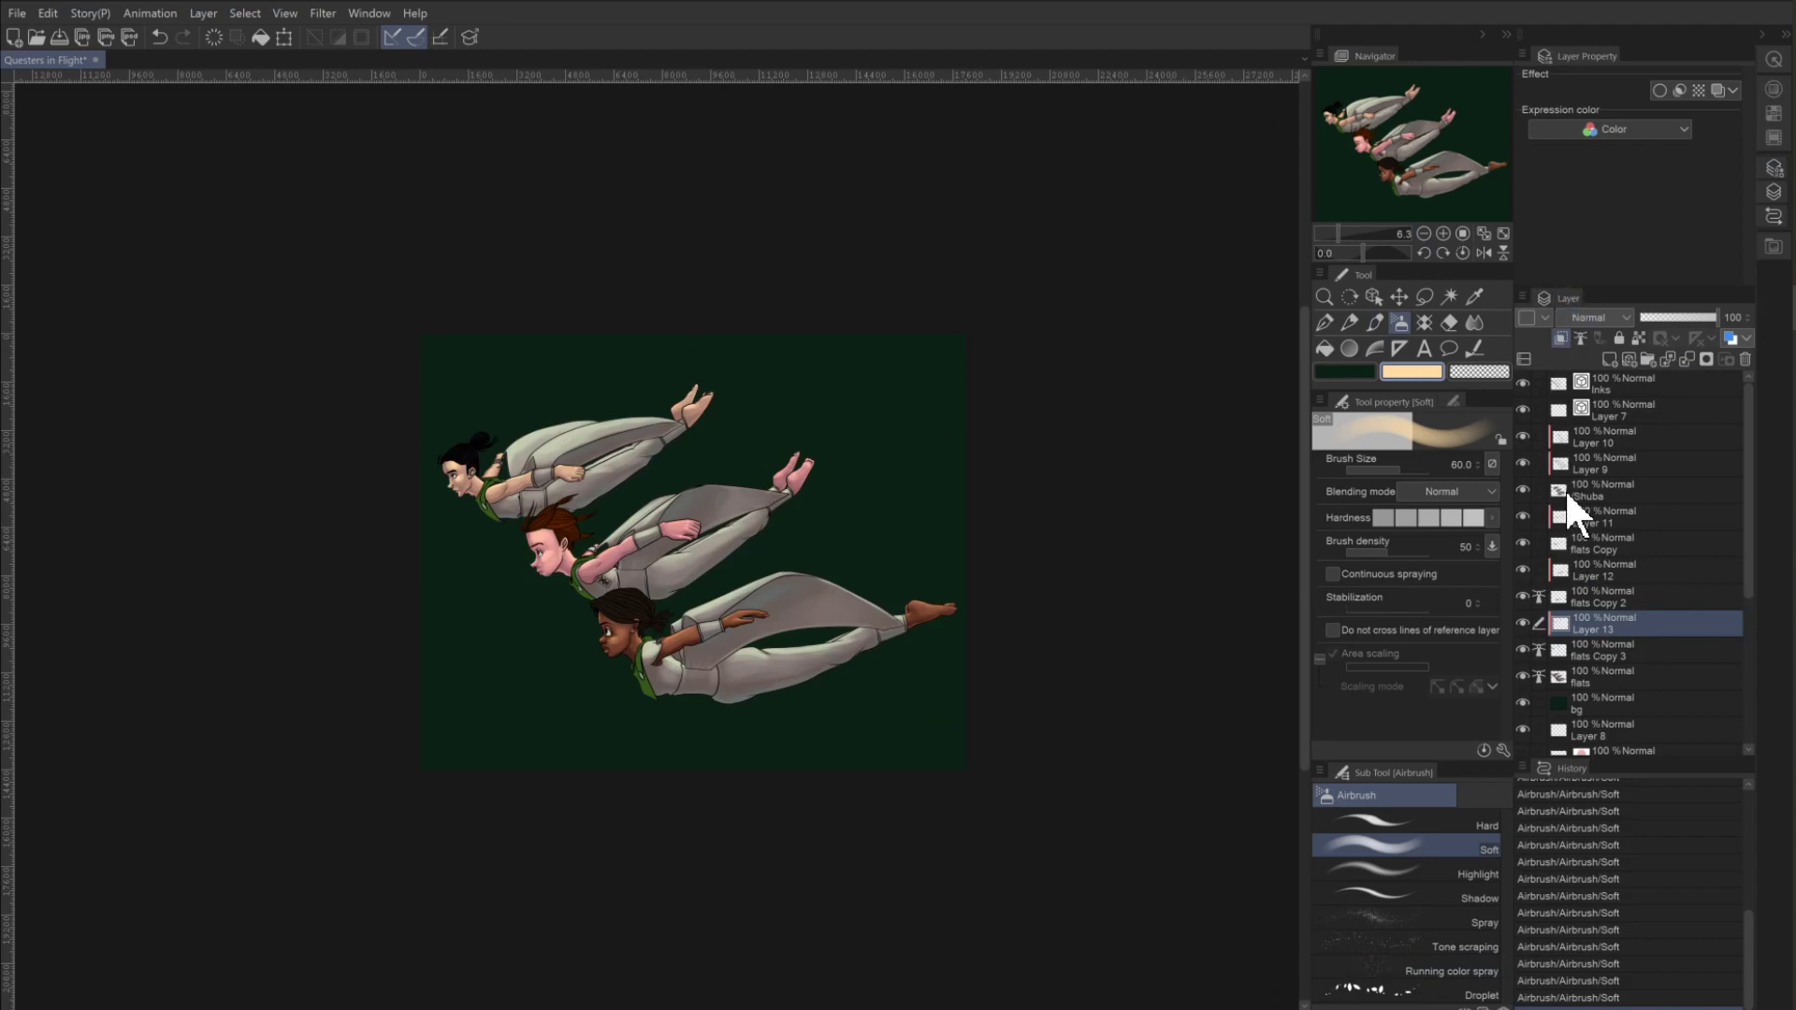
left_click(1590, 701)
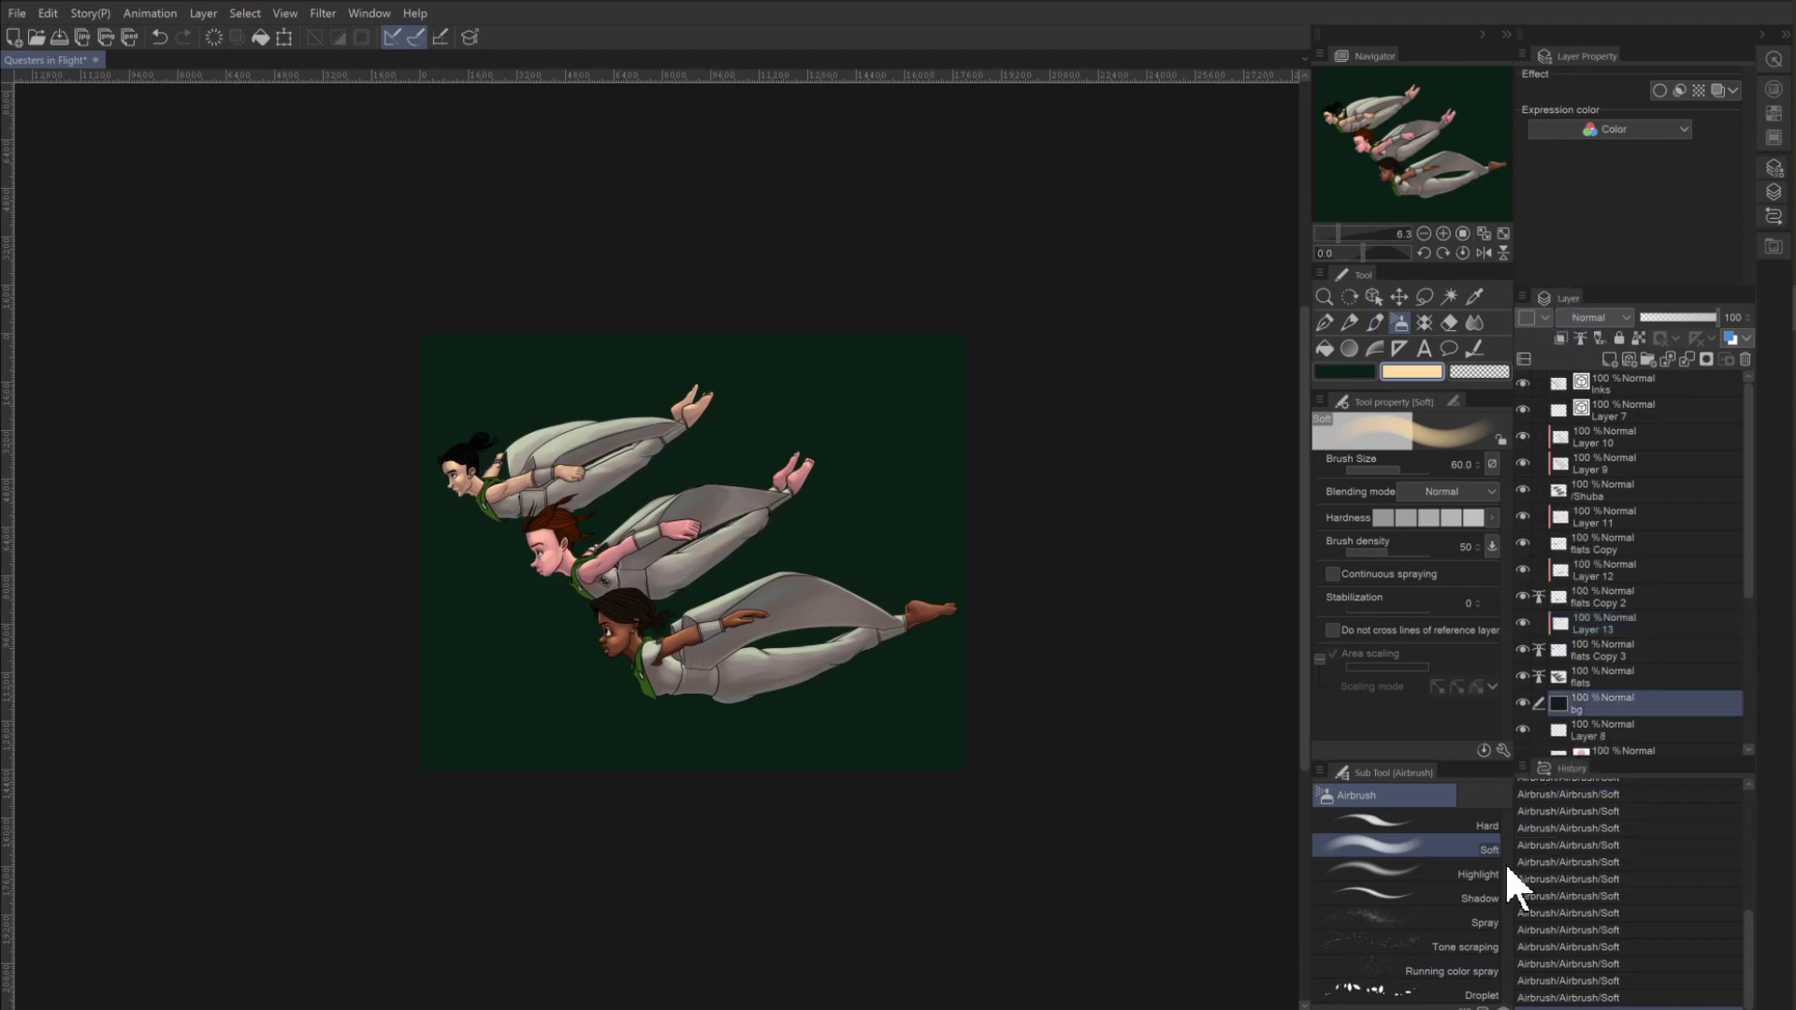
Switch to the India ink brushes and choose the Lighter ink brush.
left_click(1375, 322)
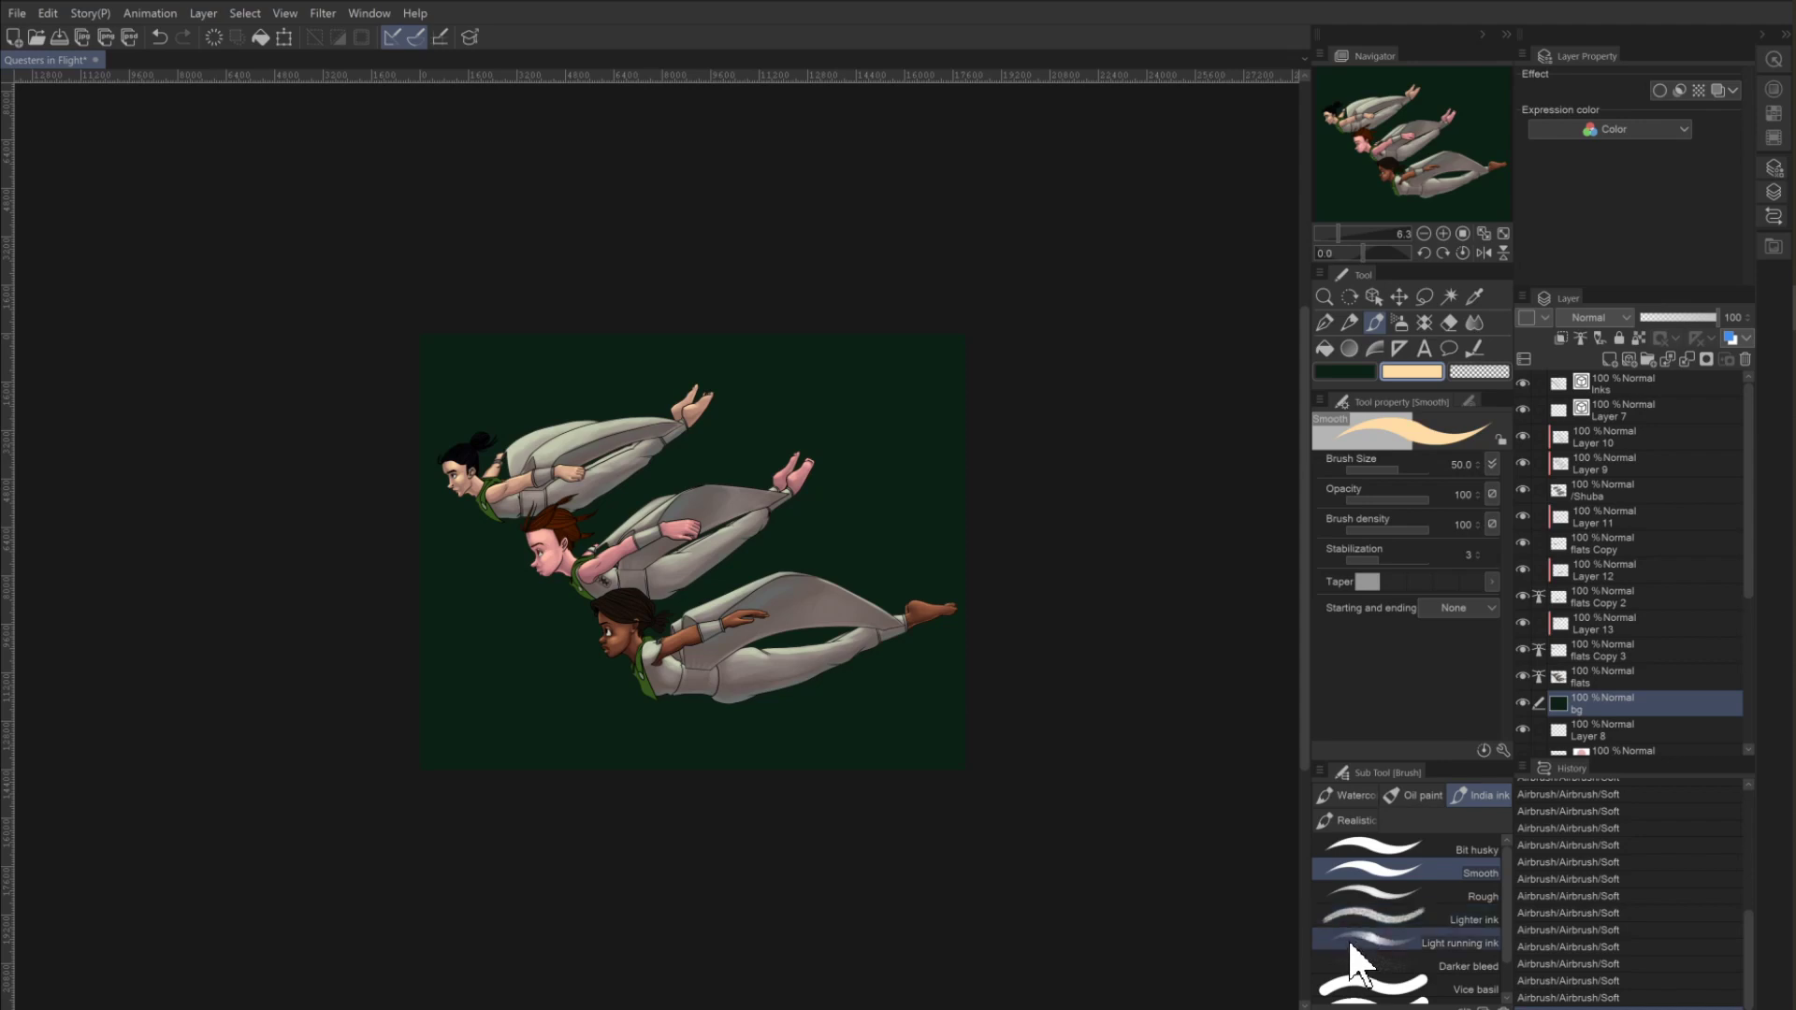
scroll(1503, 915, "down", 1)
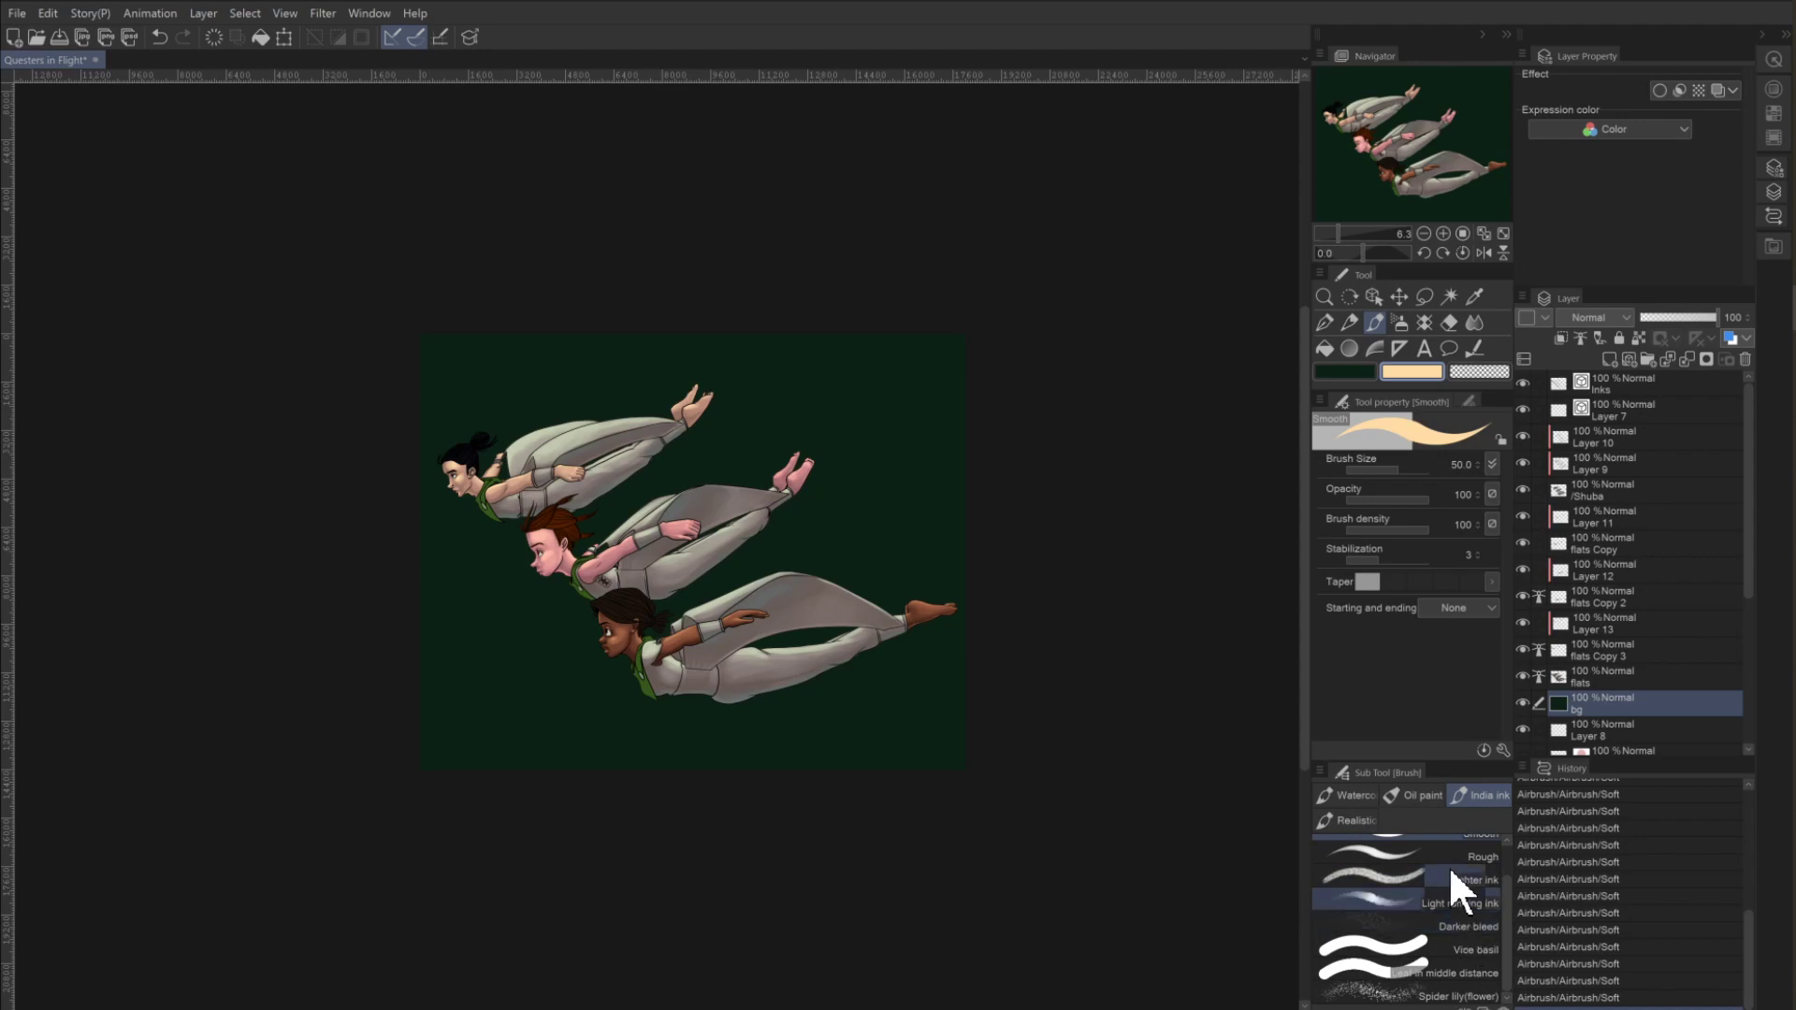
left_click(1399, 324)
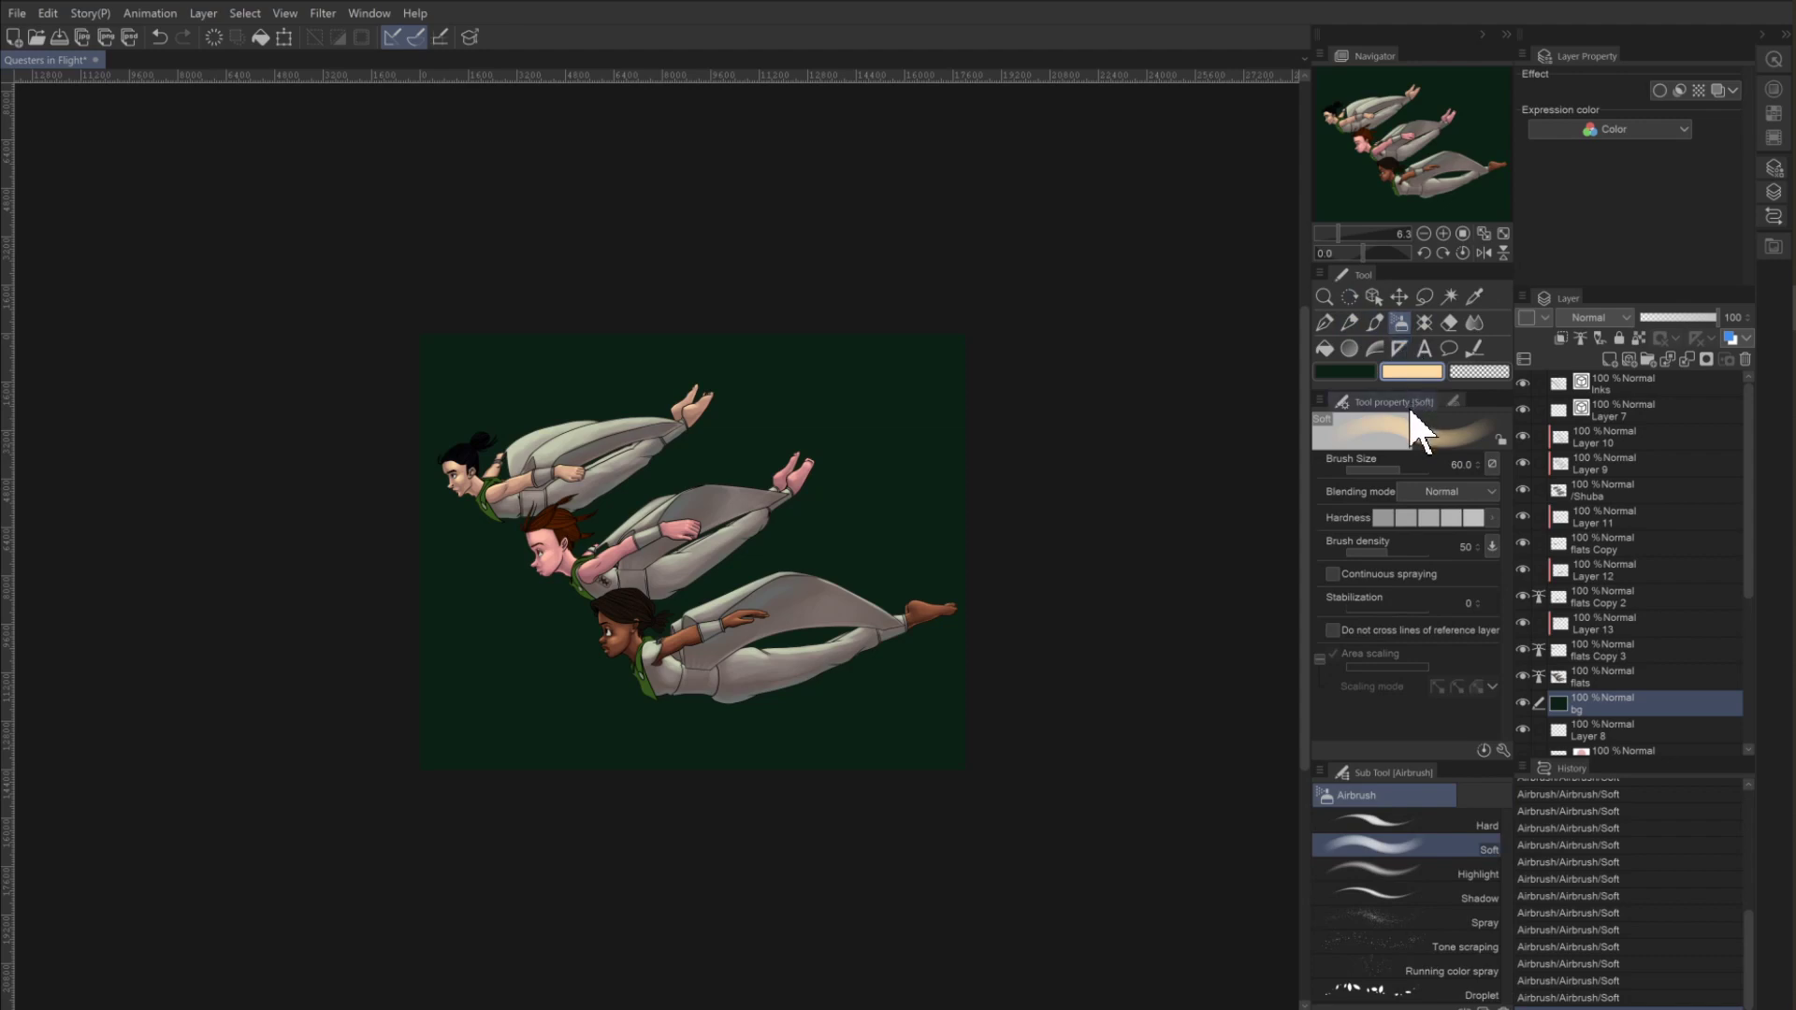
left_click(1374, 322)
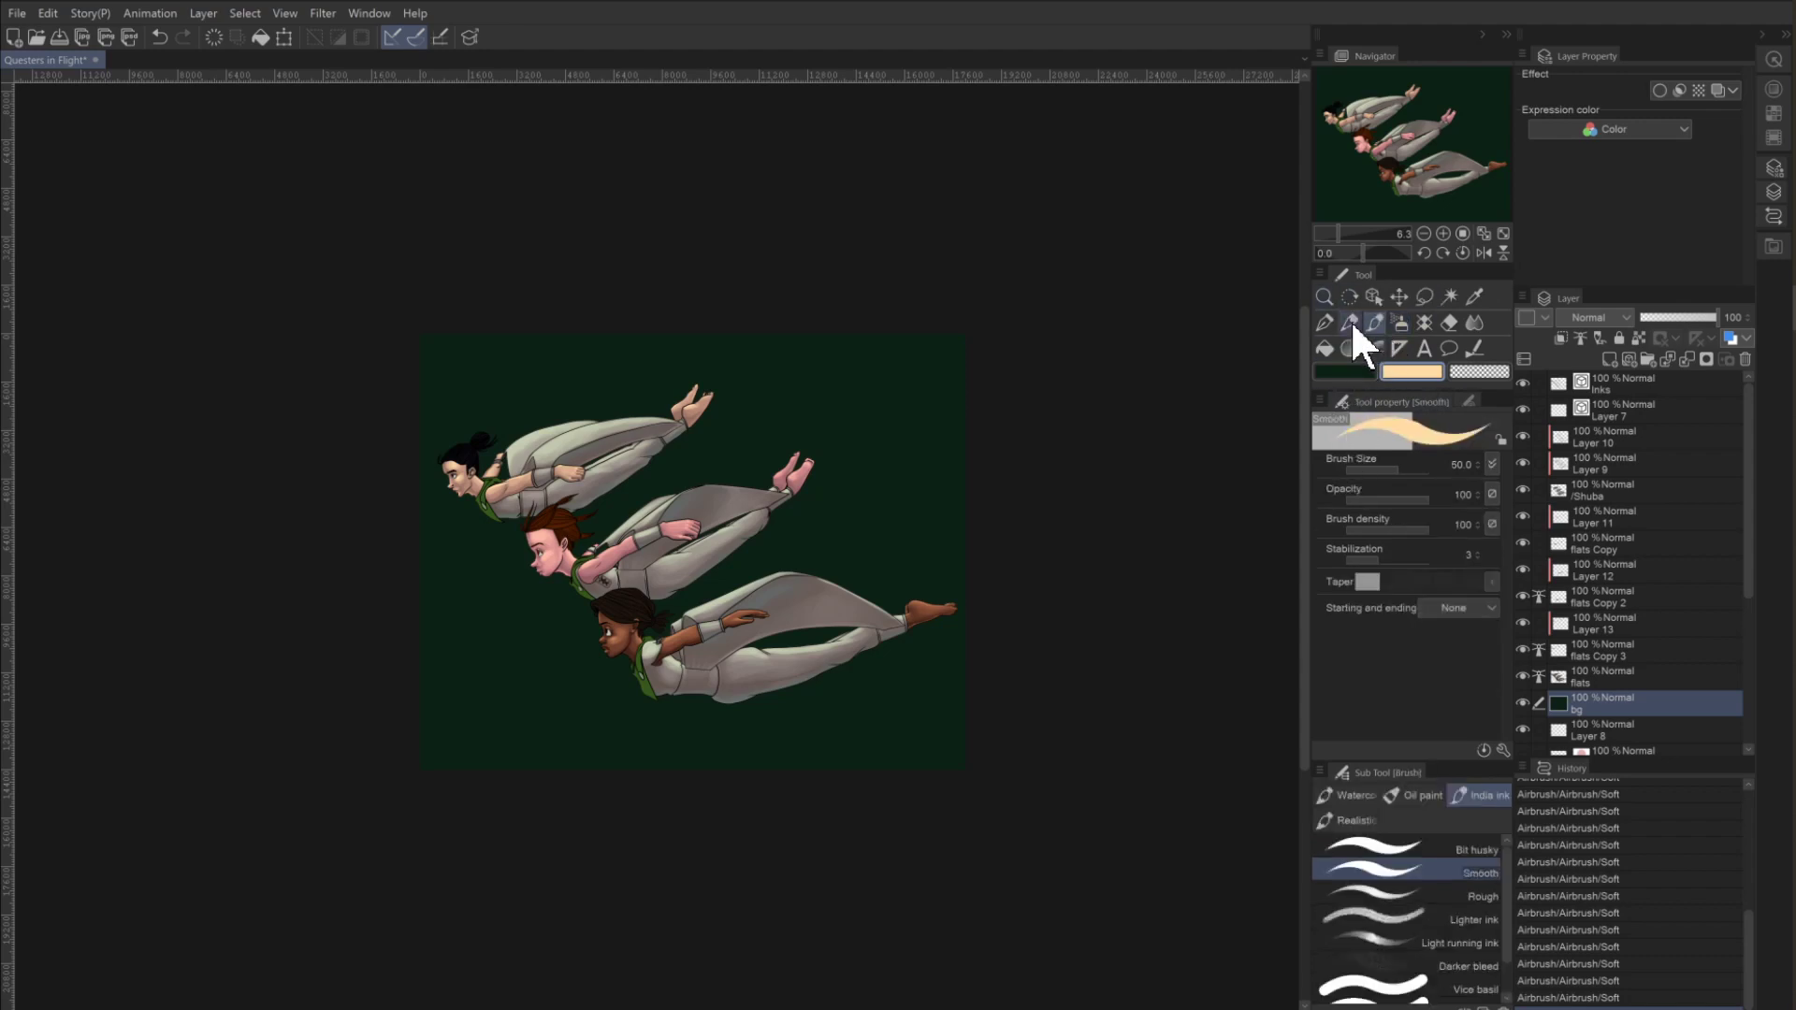
left_click(1338, 911)
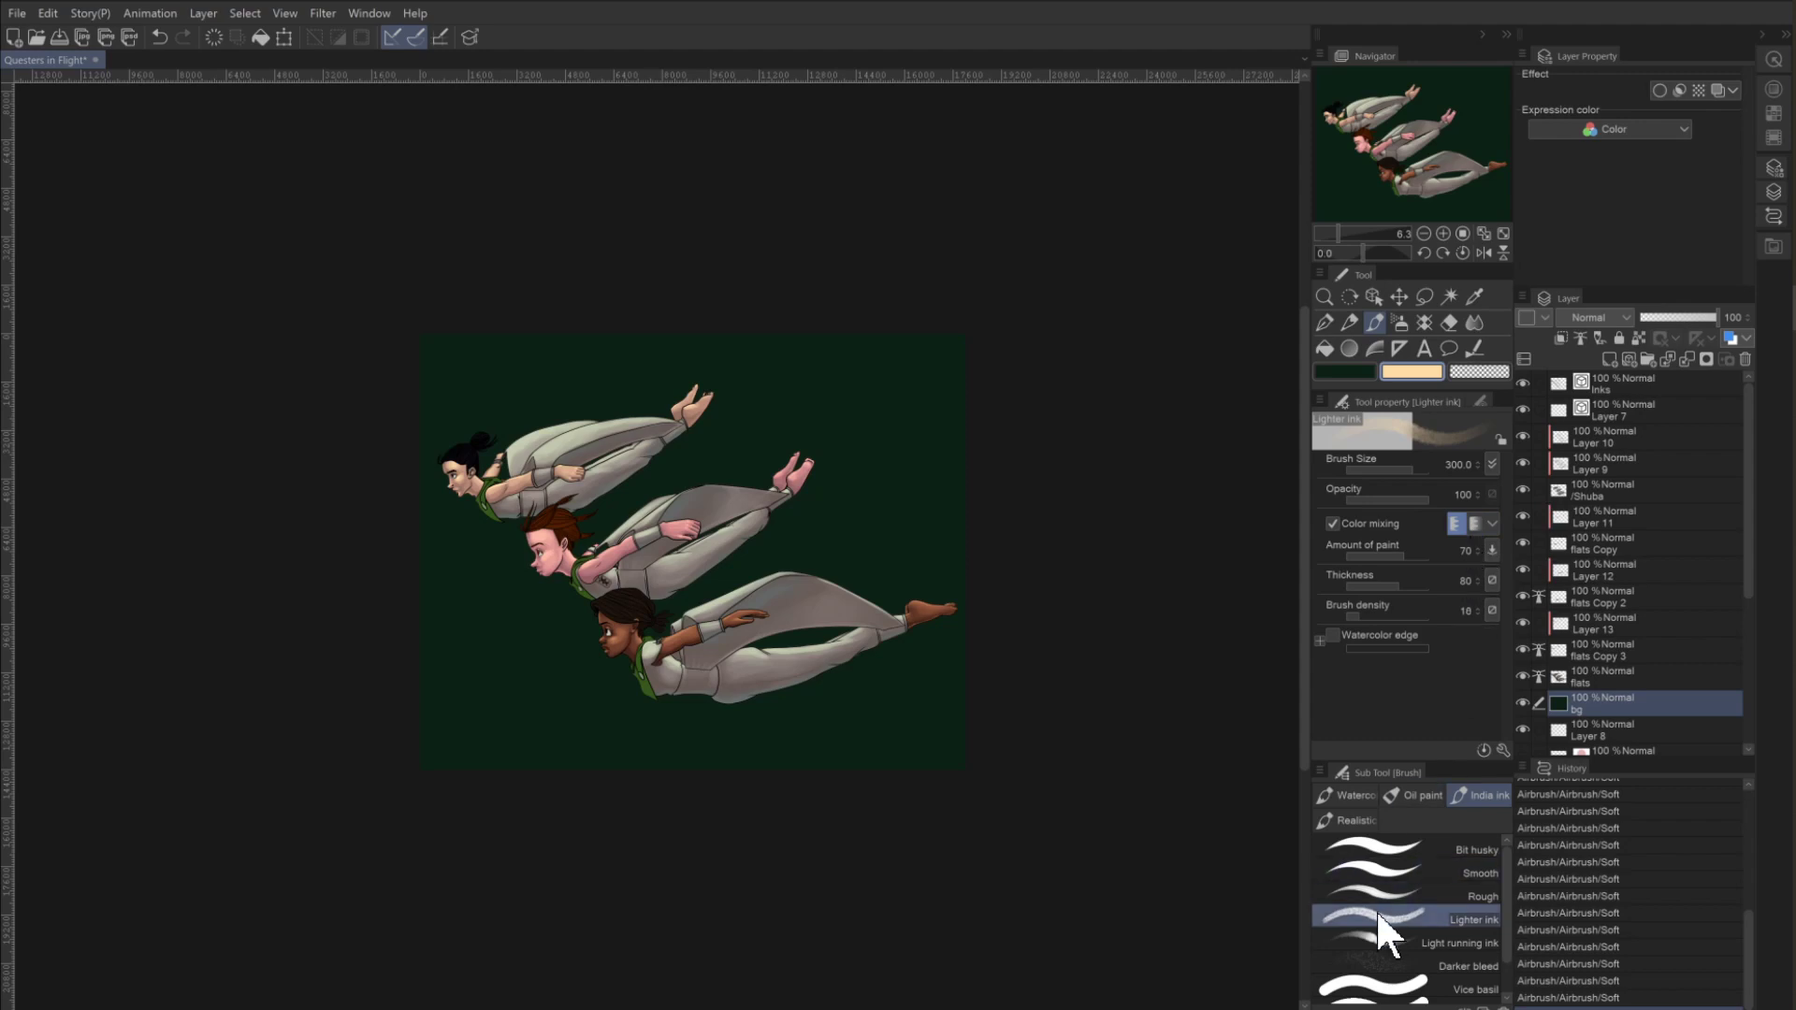
left_click(1364, 939)
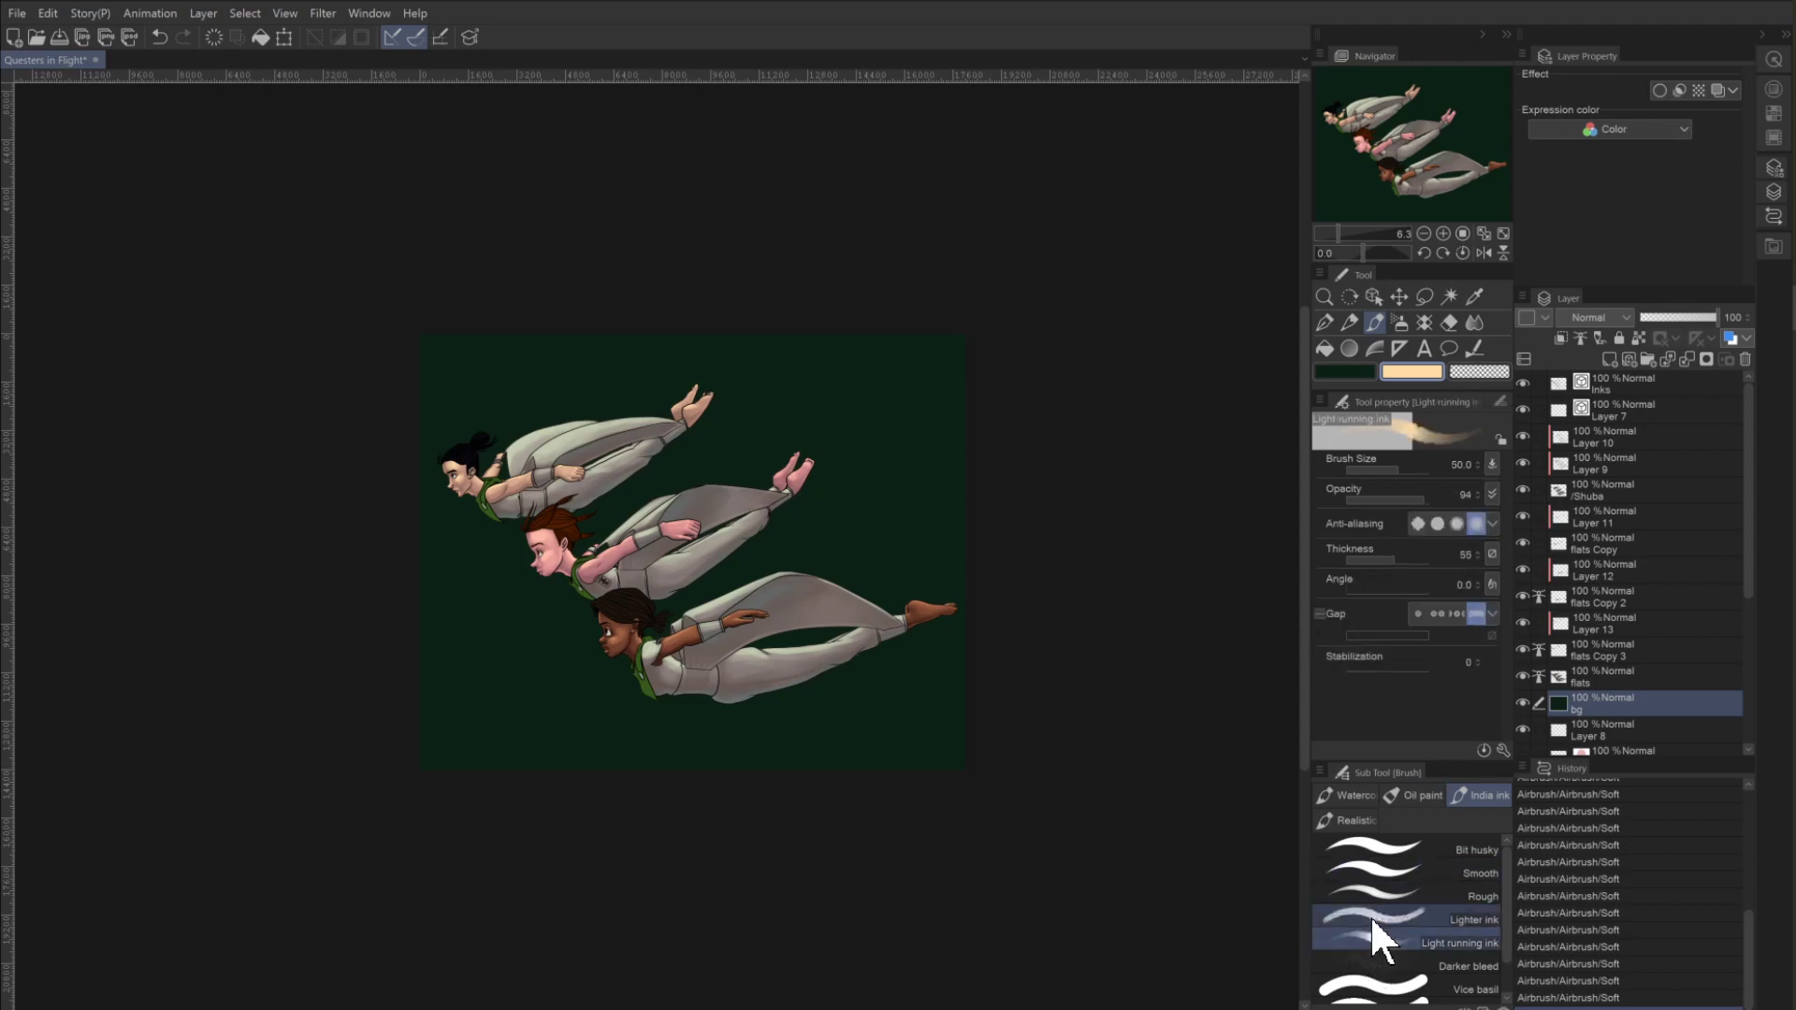
left_click(1371, 921)
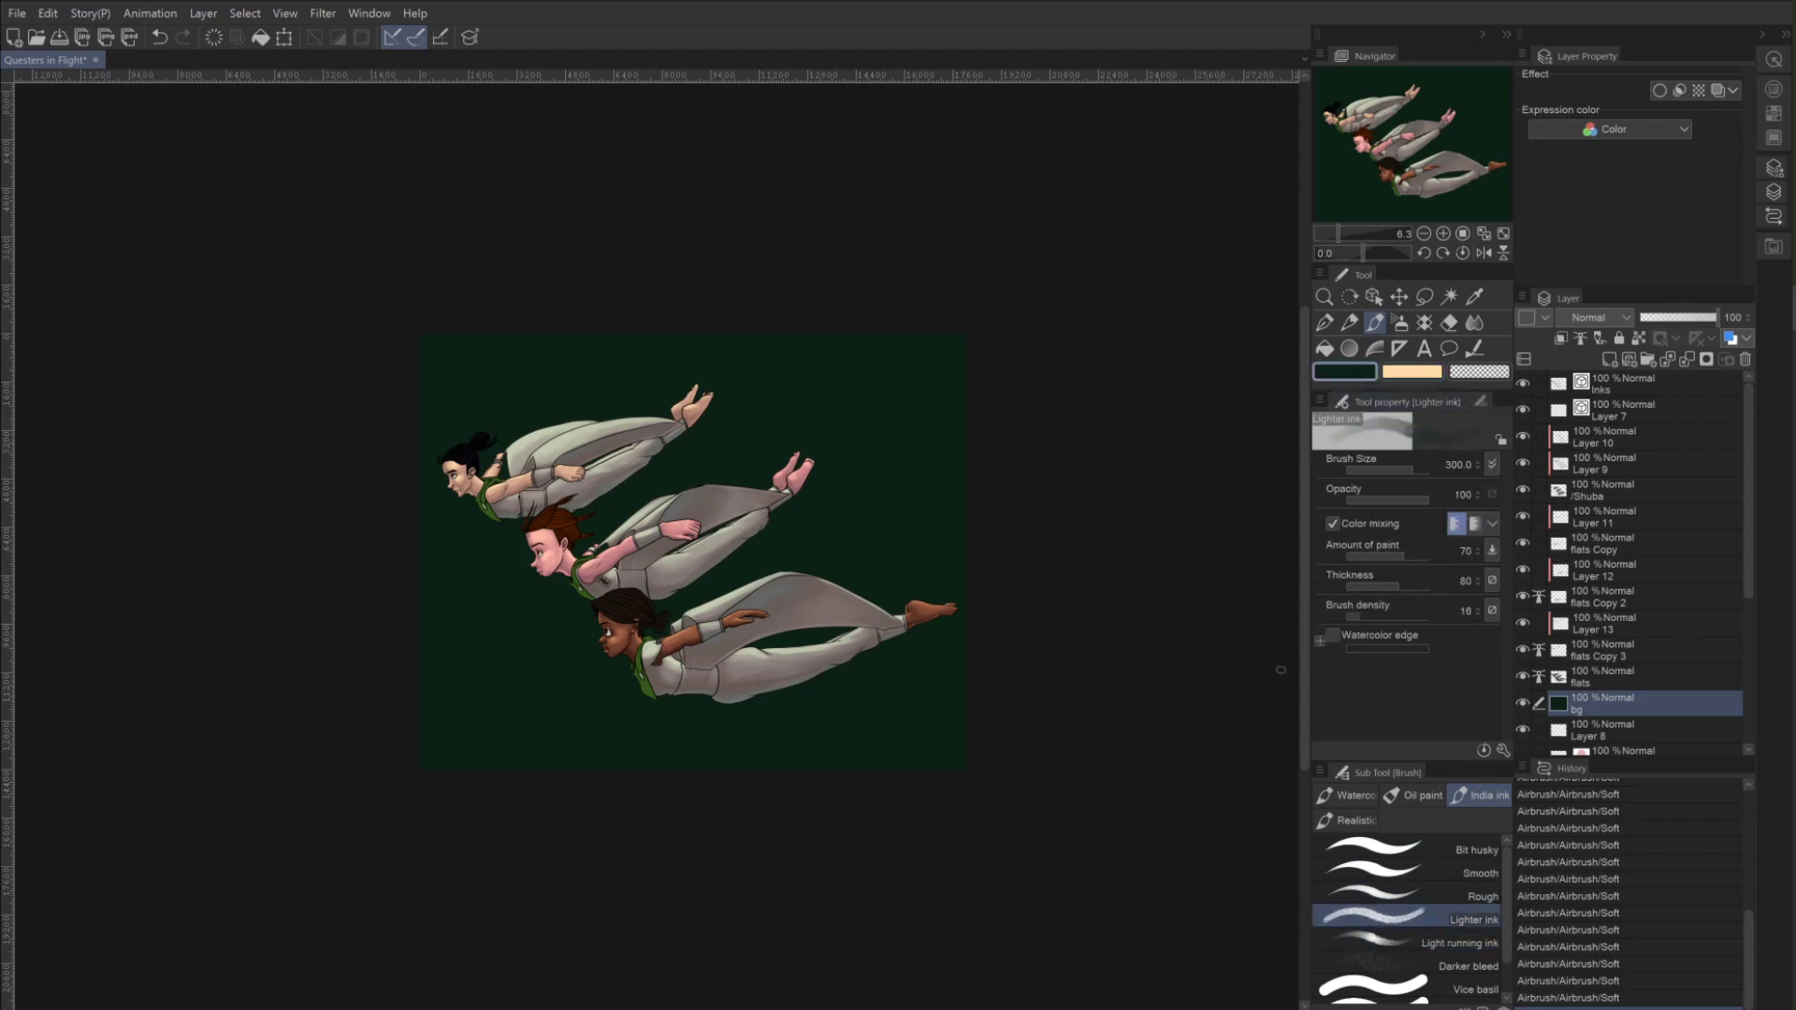
Set the main color to a near-black green and paint a dark vertical band down the background's left side at size 1500.
left_click(1343, 370)
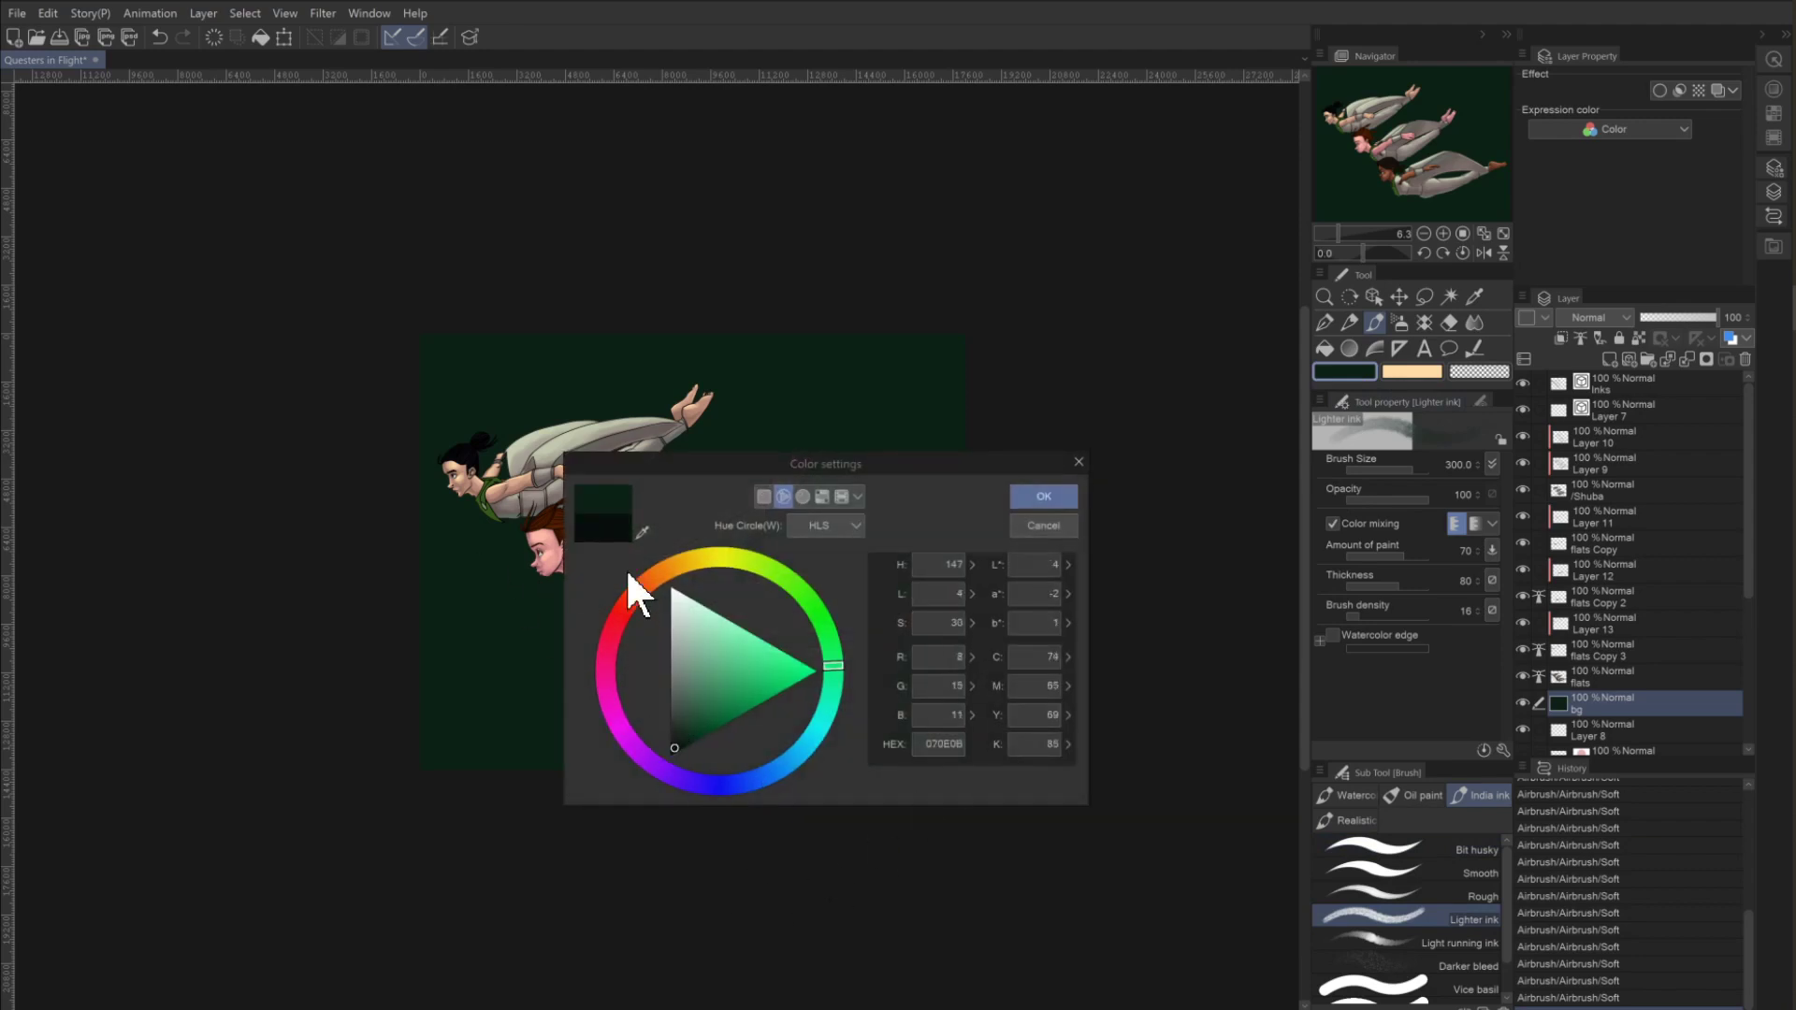
left_click(1040, 498)
key("]")
key("]")
key("]")
key("]")
key("]")
key("]")
key("]")
key("]")
key("]")
key("]")
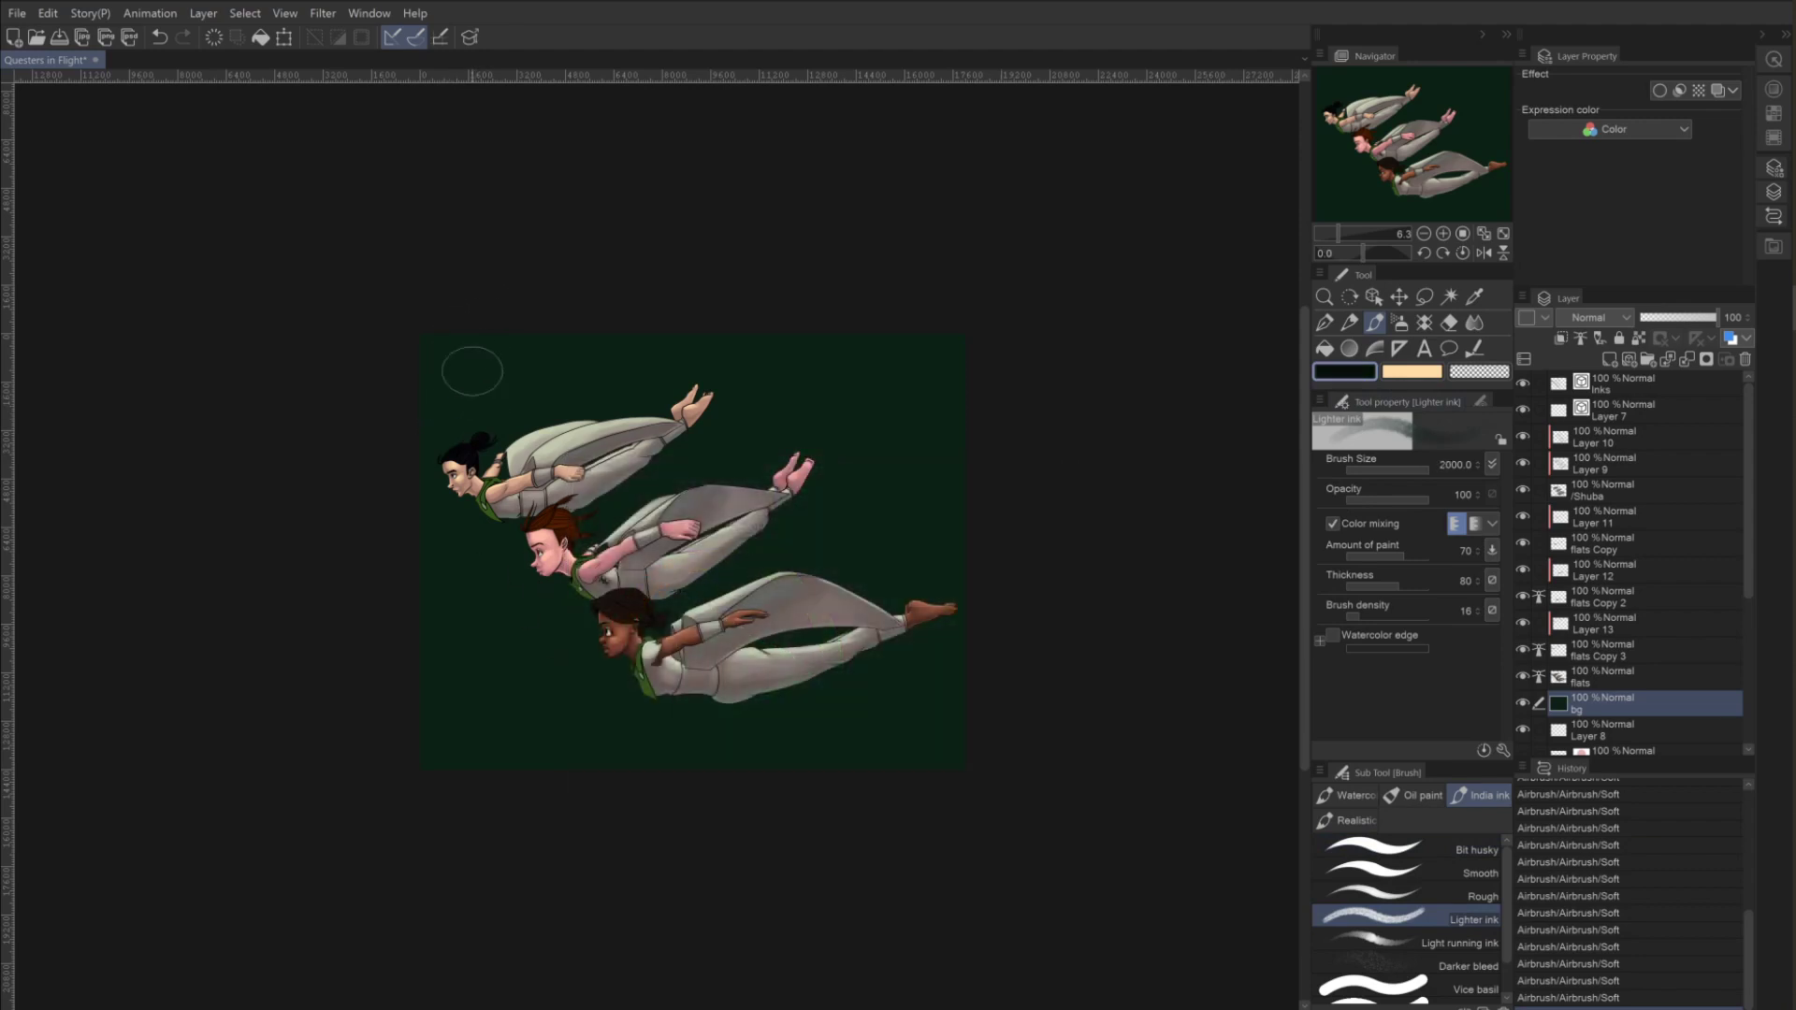
key("[")
key("[")
left_click_drag(477, 321, 474, 430)
mouse_move(473, 563)
left_mouse_down()
mouse_move(480, 250)
mouse_move(472, 617)
left_mouse_up()
left_click_drag(468, 575, 470, 851)
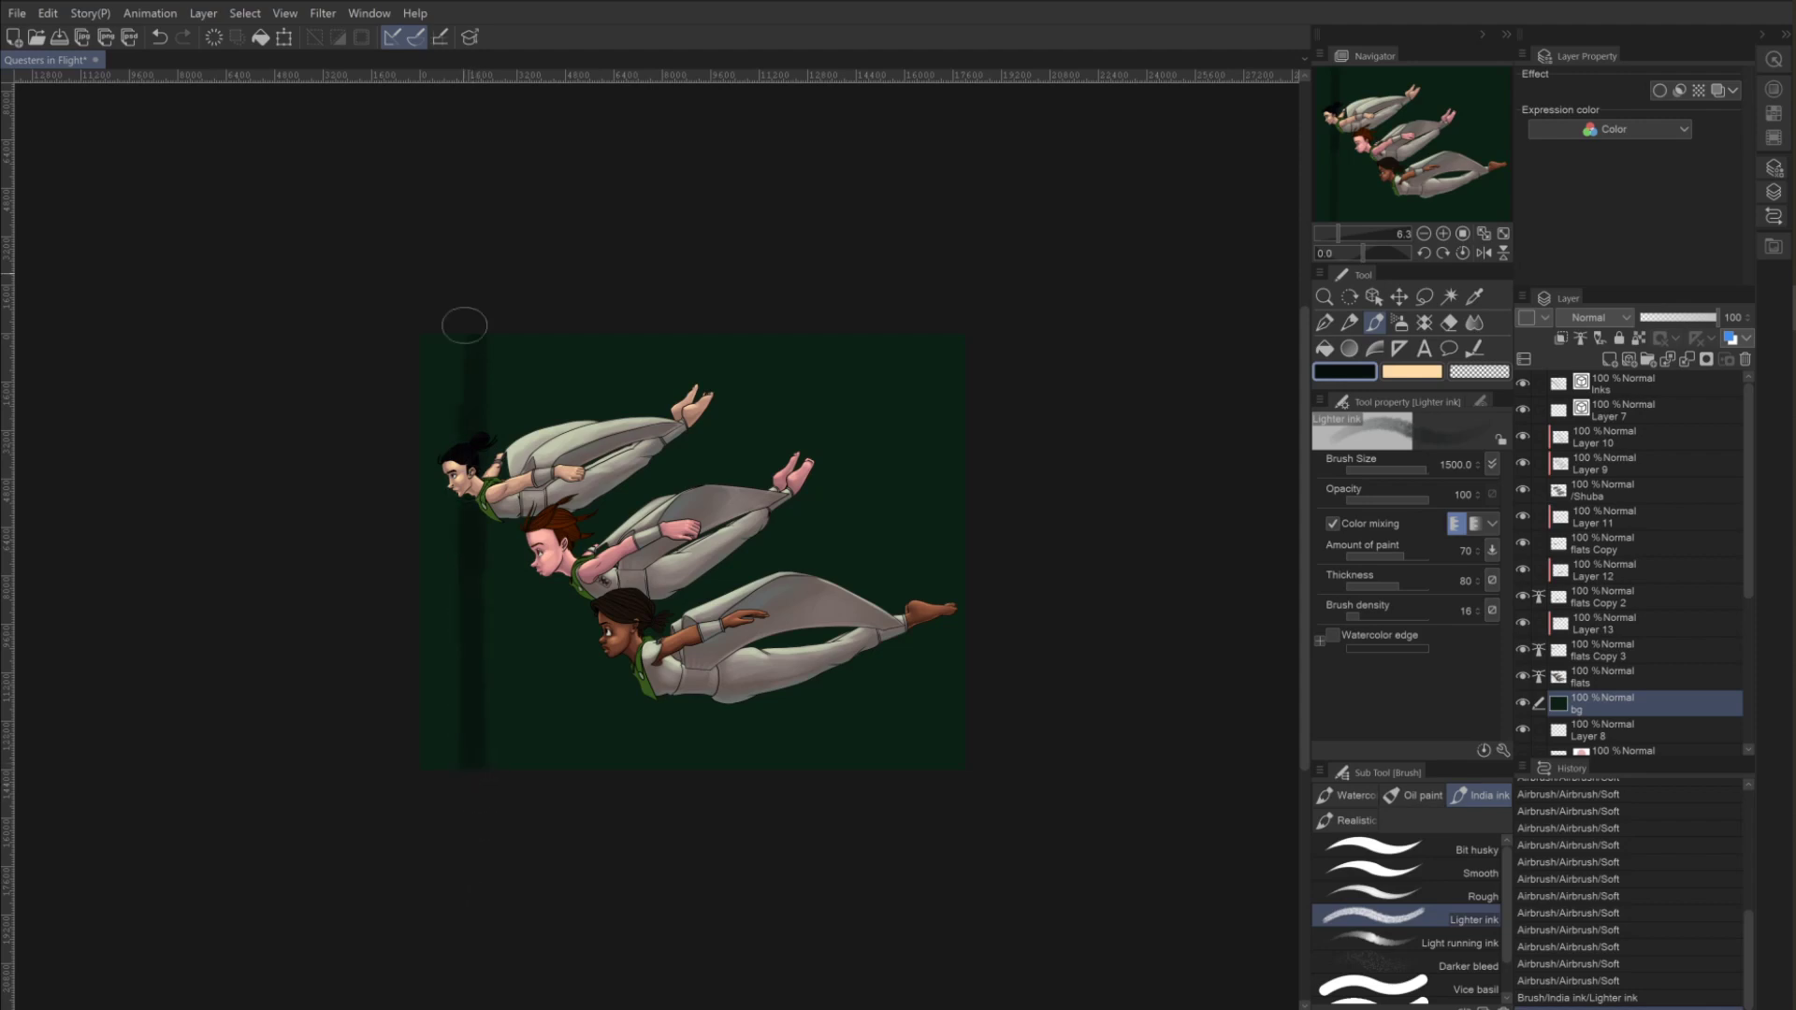
left_click_drag(465, 324, 470, 782)
Paint more dark vertical bands across the middle and right of the background at size 2000.
key("bracketright")
key("bracketright")
left_click(1422, 233)
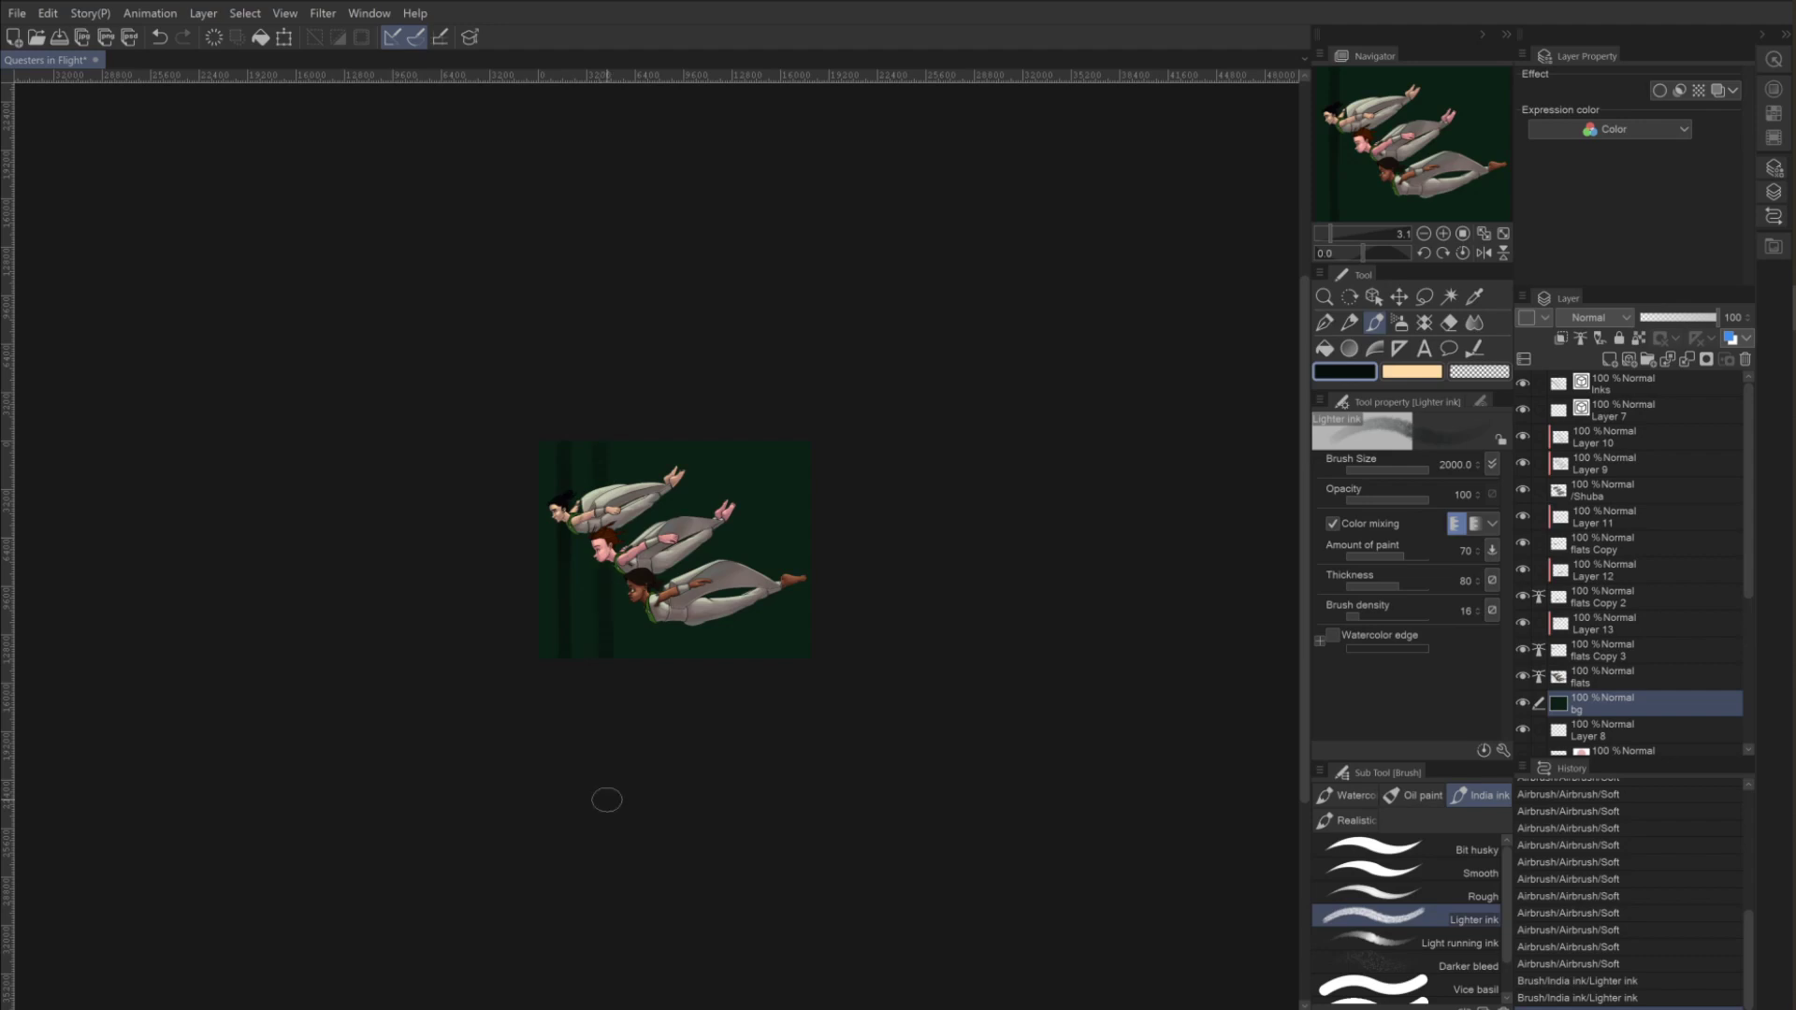
left_click(607, 800)
left_click_drag(773, 445, 769, 666)
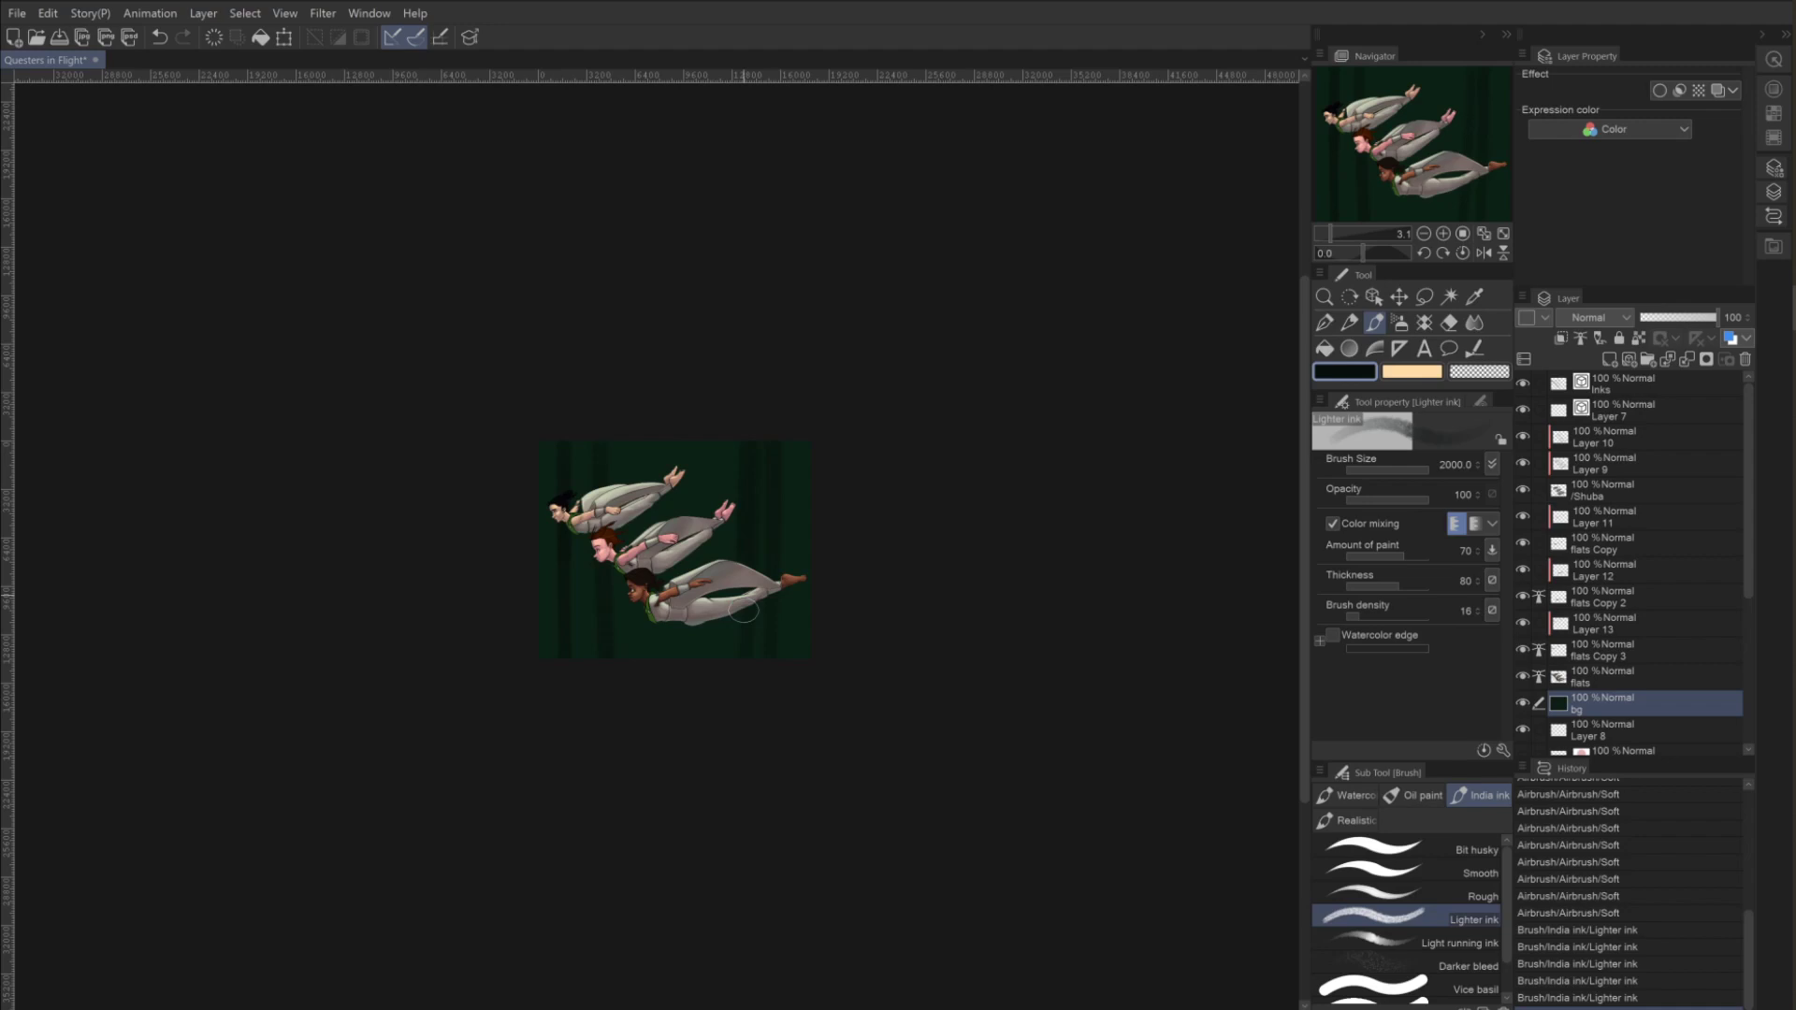
left_click_drag(743, 611, 724, 796)
left_click_drag(721, 634, 731, 745)
left_click_drag(713, 419, 711, 419)
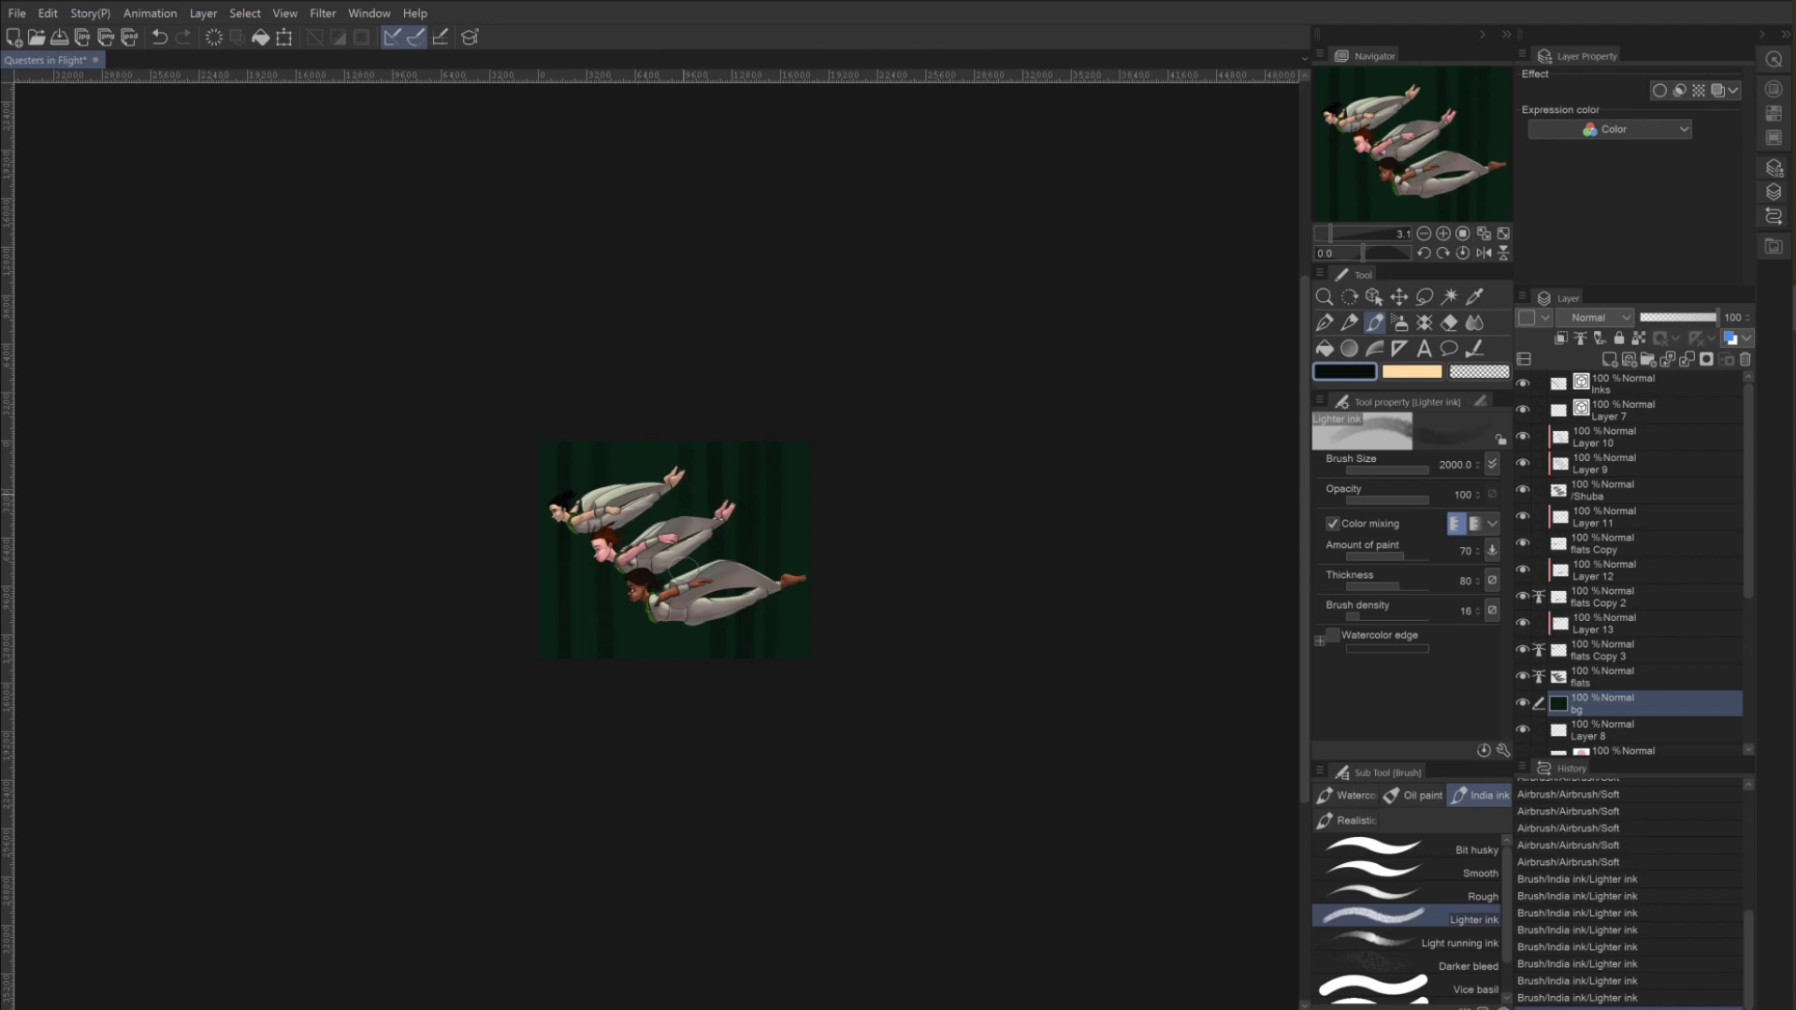
Add further dark vertical bands at the background's right edge and between the existing ones behind the figures.
left_click(673, 812)
left_click_drag(802, 428, 795, 393)
left_click(670, 632)
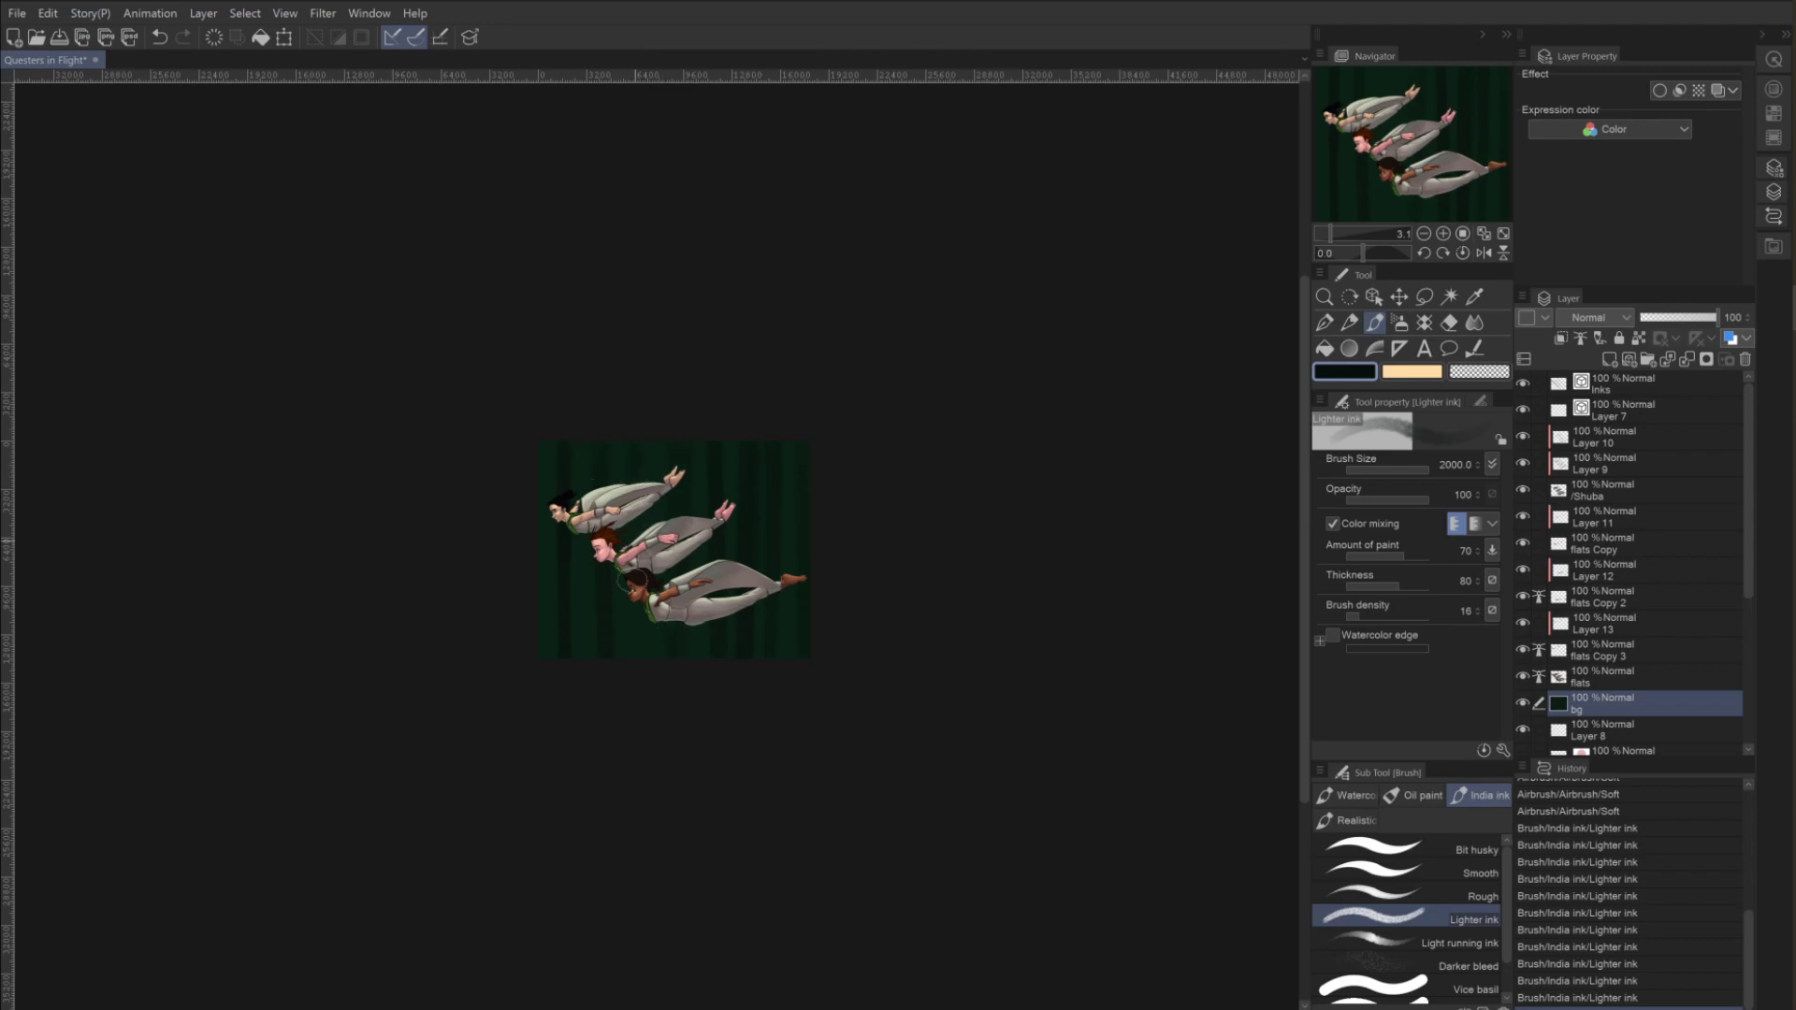
left_click_drag(632, 579, 629, 679)
left_click_drag(637, 636, 554, 500)
left_click(816, 647)
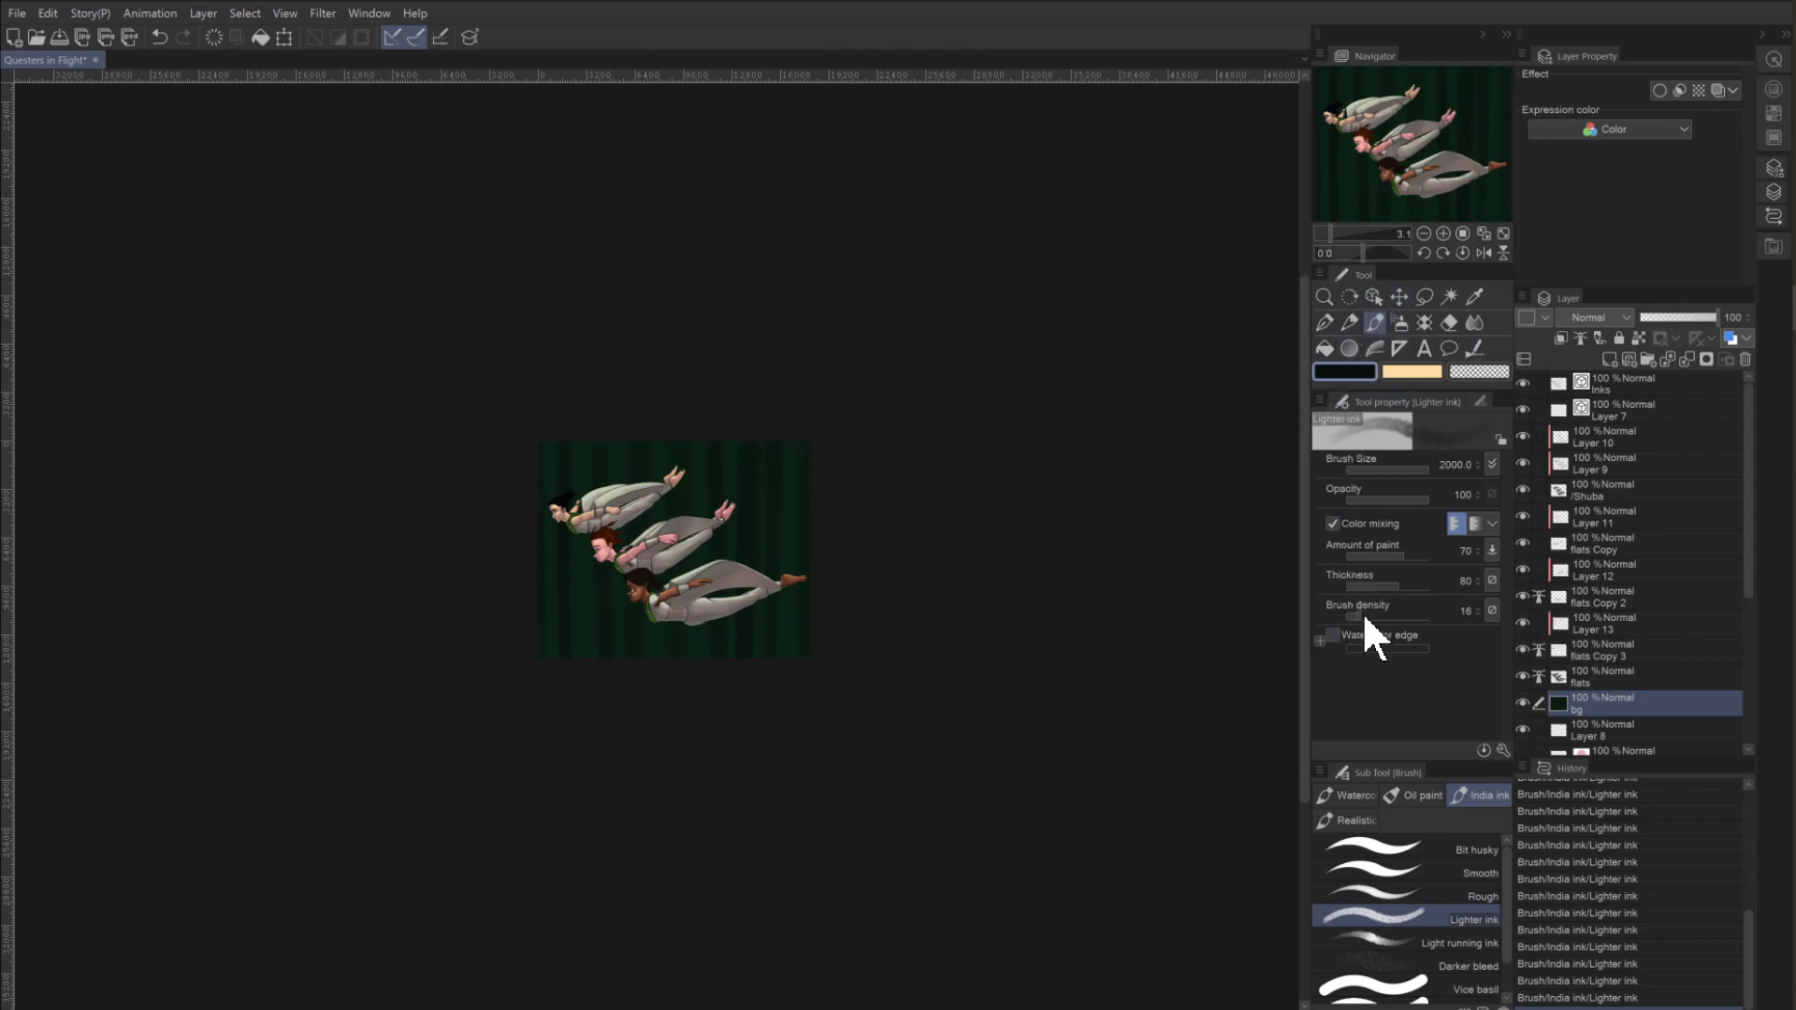
Add a new raster layer directly above the bg layer and set its blending mode to Multiply.
left_click(1441, 234)
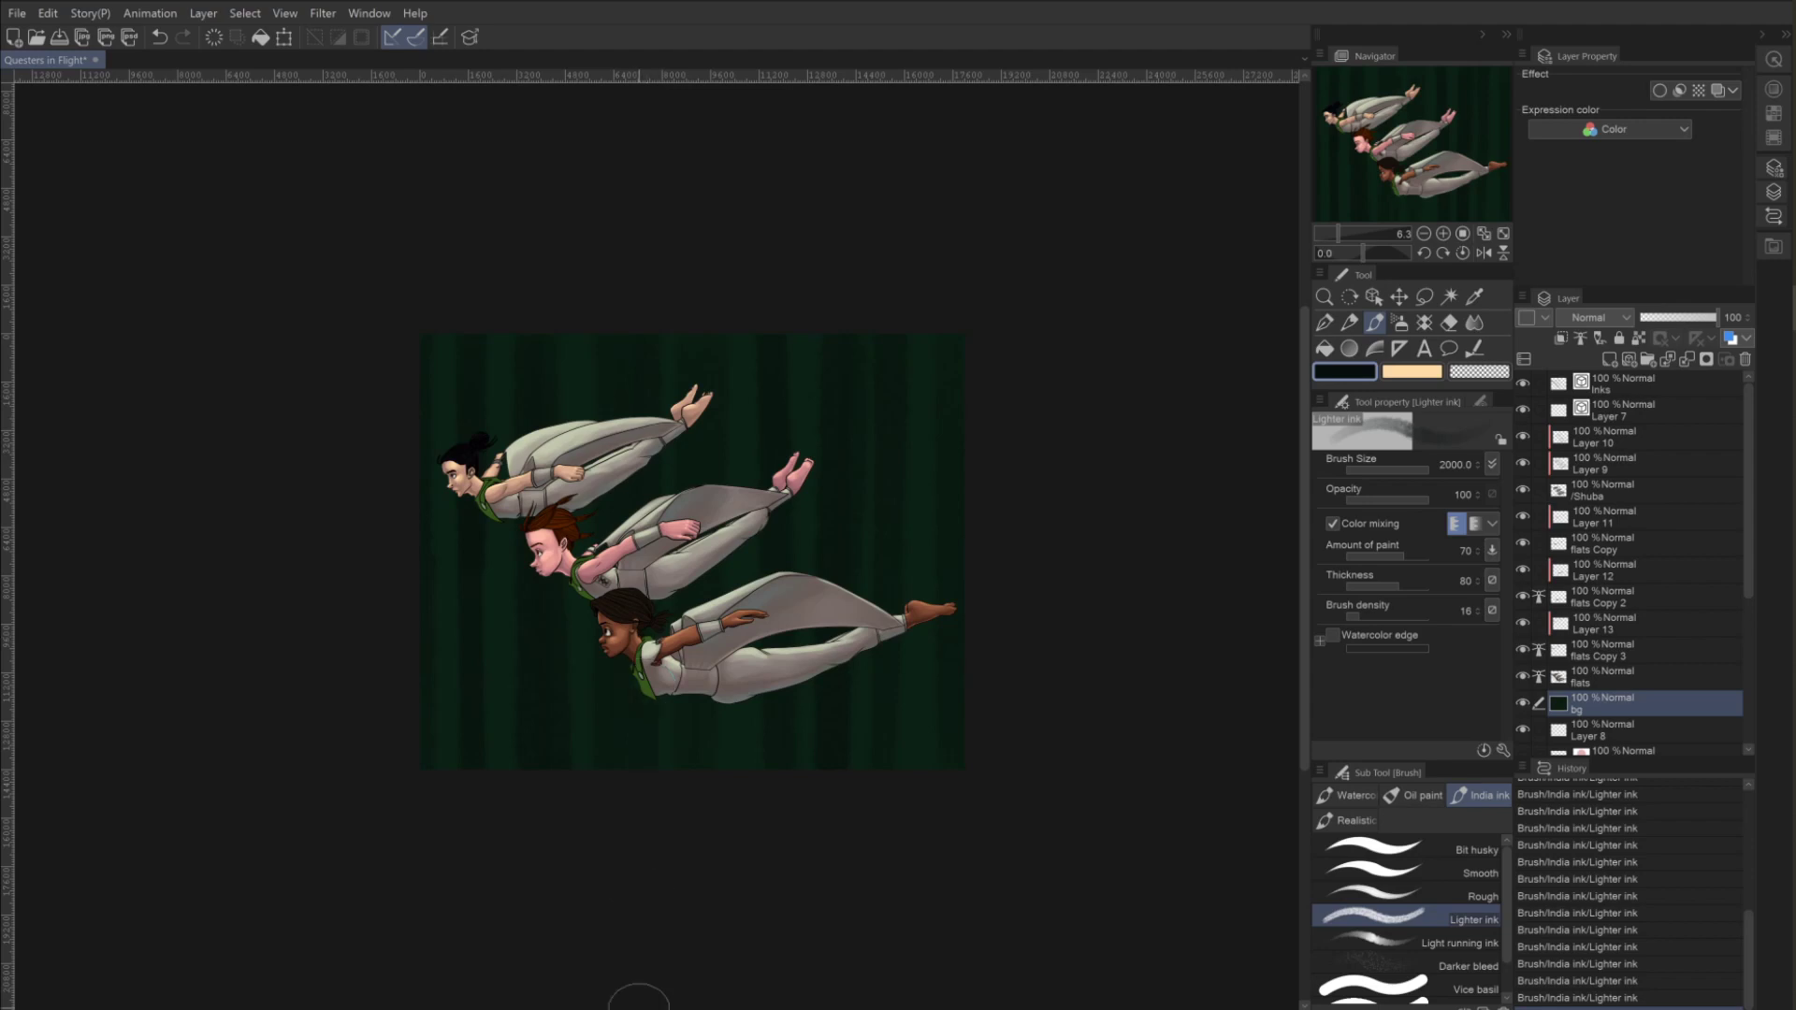
left_click(1609, 358)
left_click(1587, 318)
left_click(1562, 366)
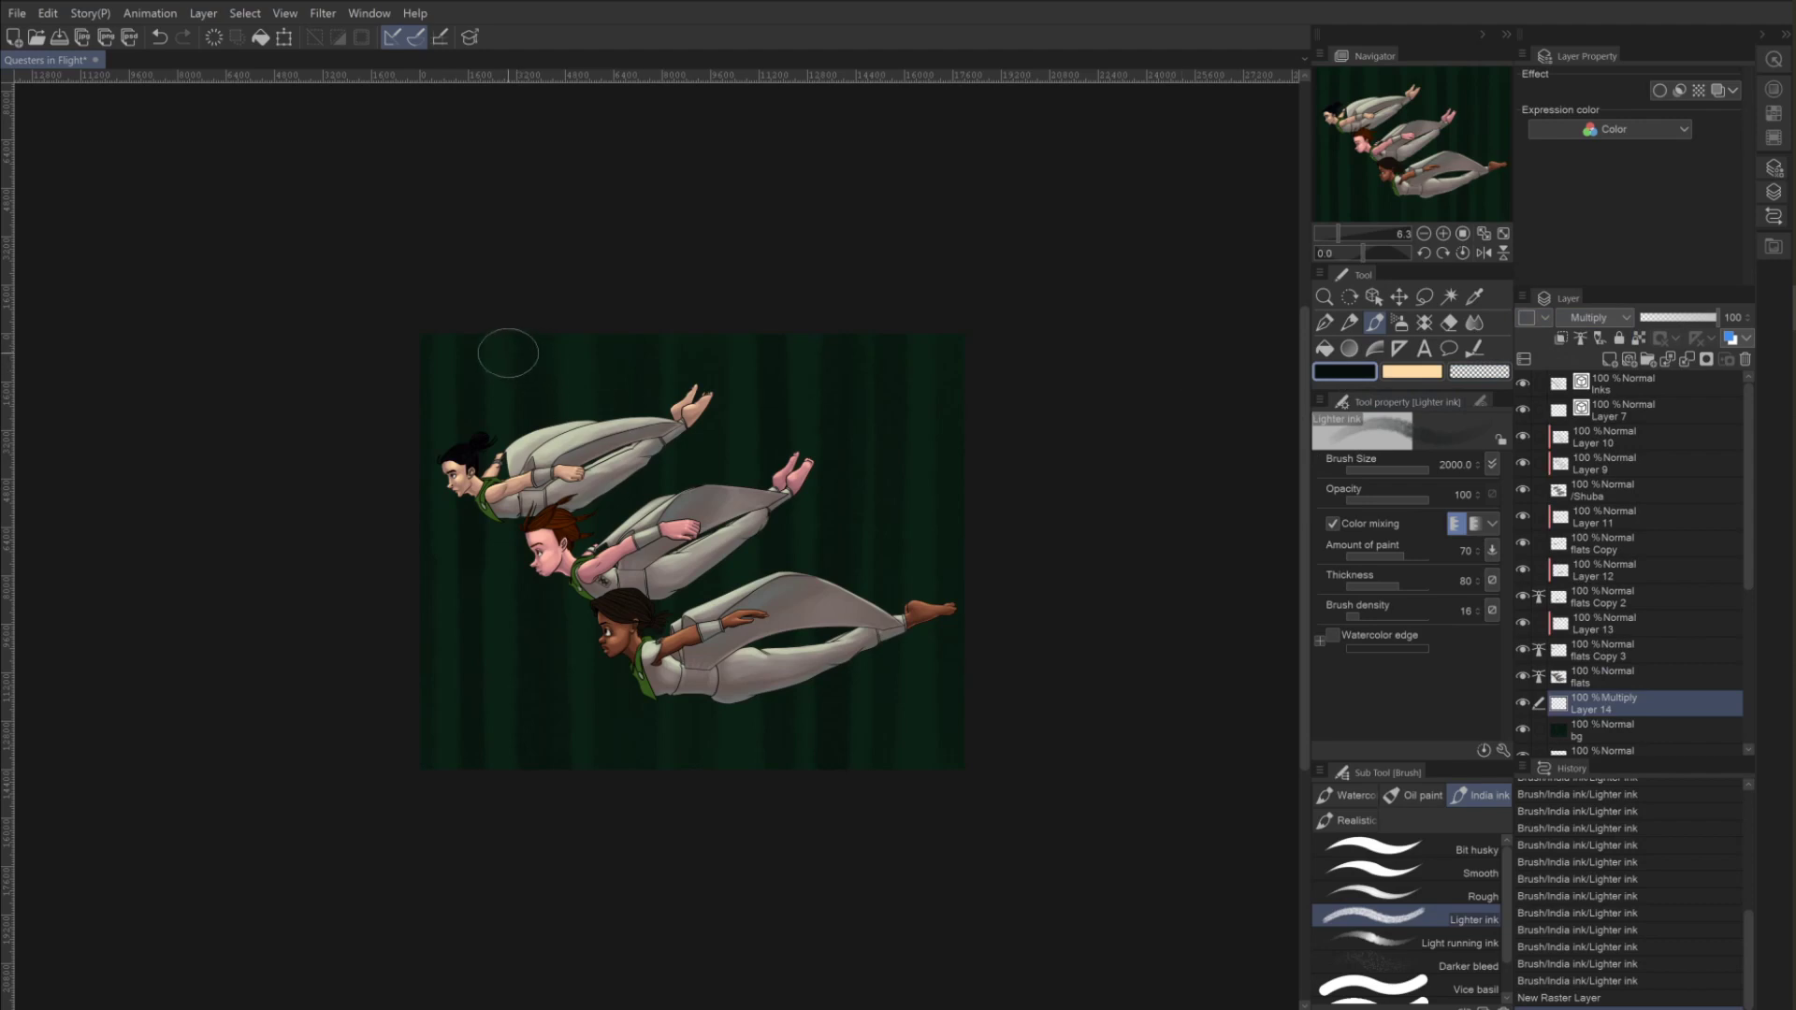
Paint a straight dark vertical band behind the two upper figures on the Multiply layer at size 2000.
key("bracketleft")
key("bracketleft")
key("bracketleft")
key("bracketleft")
key("bracketleft")
key("bracketright")
key("bracketright")
key("bracketright")
key("bracketright")
key("bracketright")
key("shift")
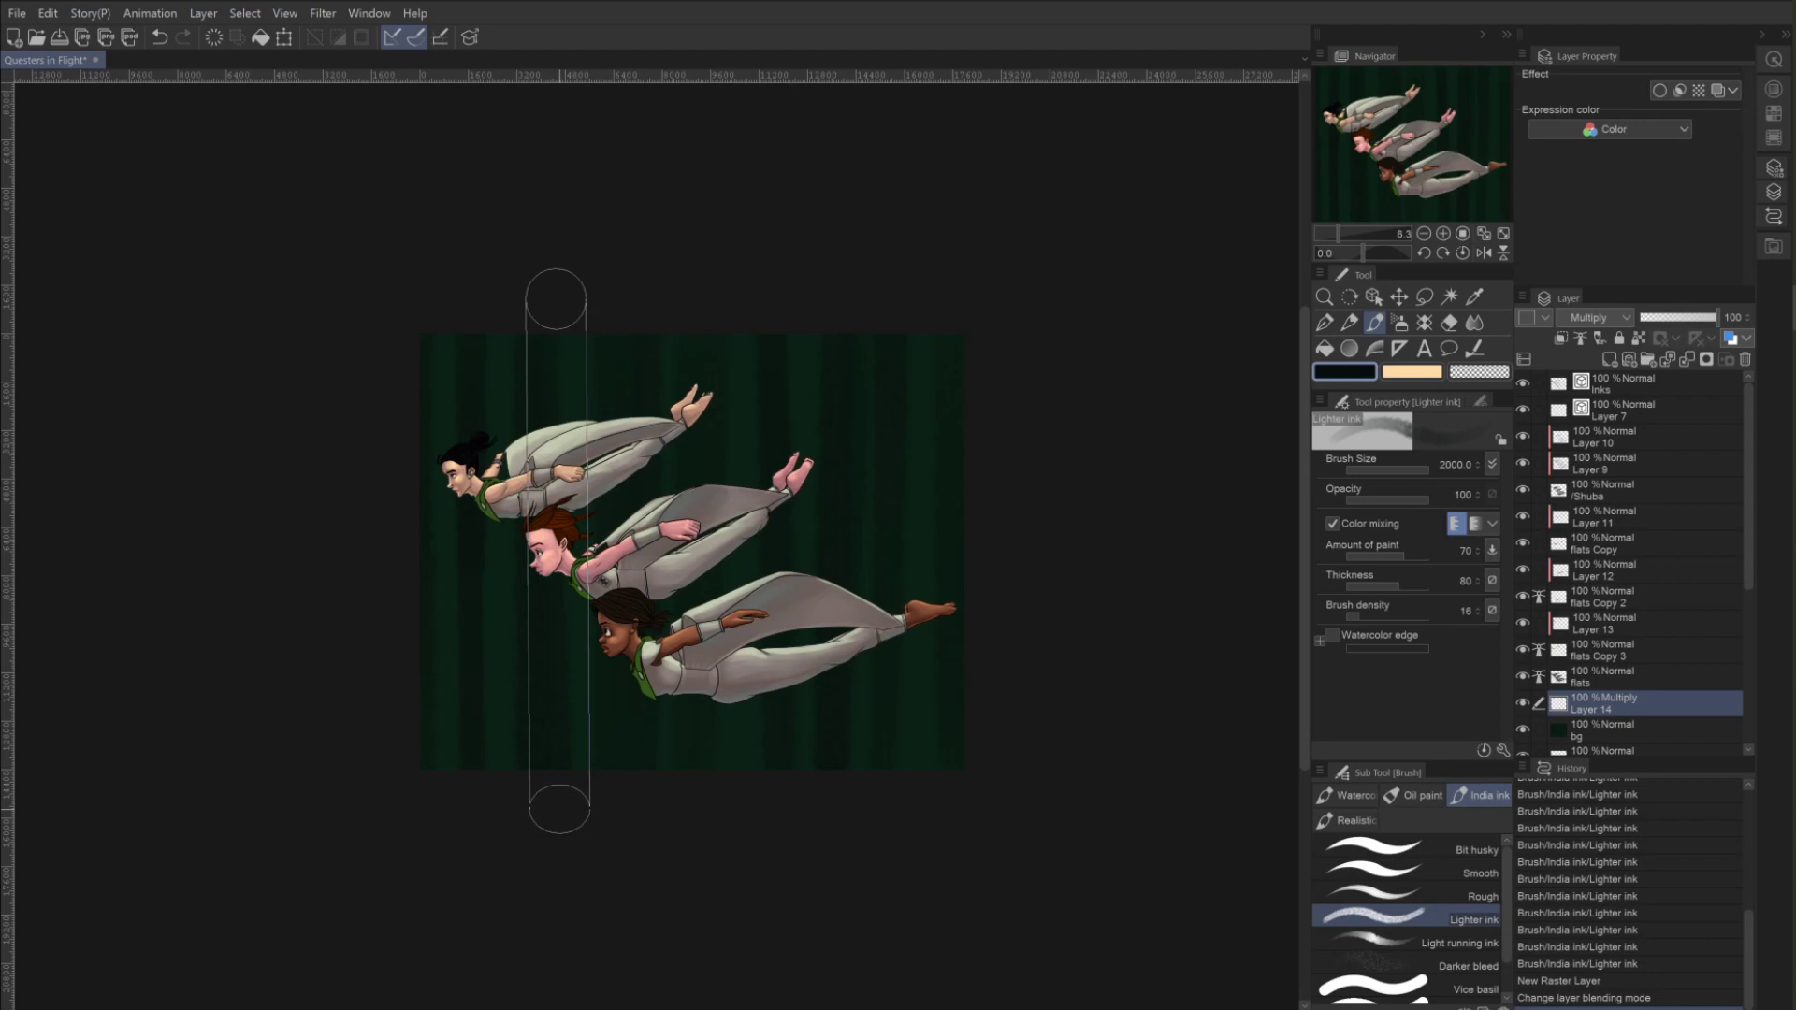
left_click(559, 809, "shift")
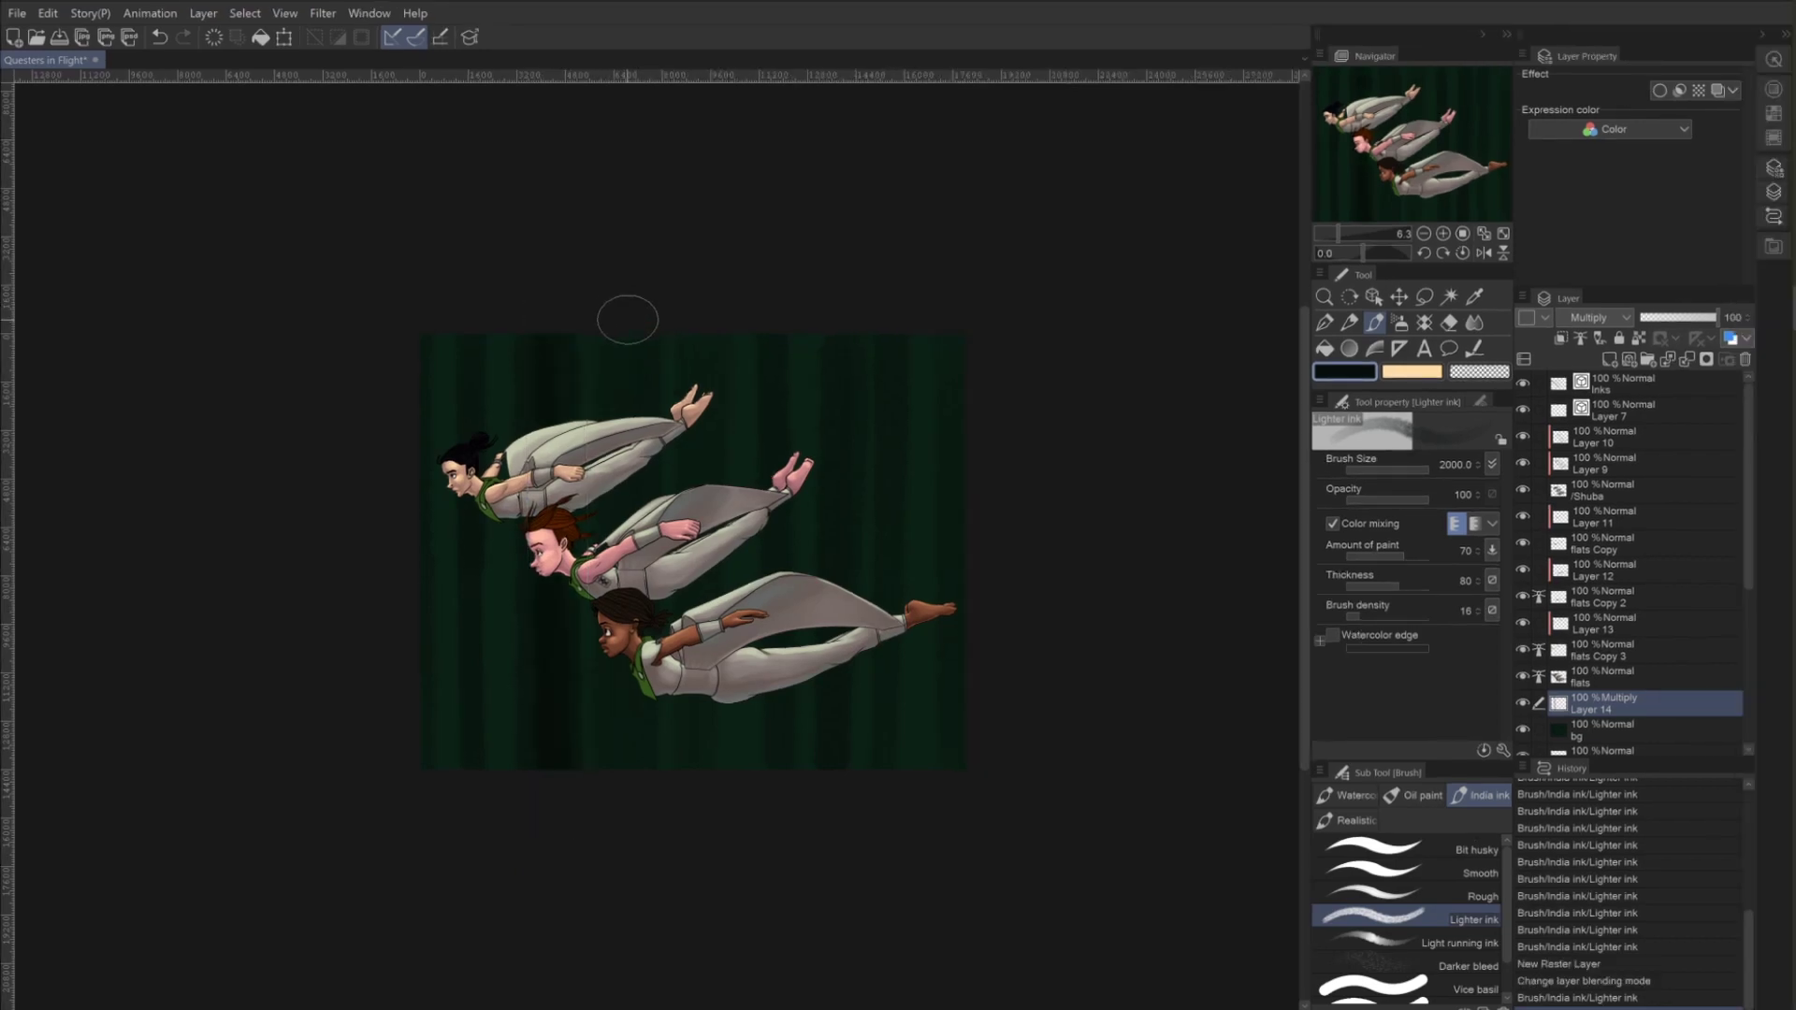
Try painting narrow dark vertical bands through the middle of the picture on the flats layer at size 800.
scroll(629, 319, "down", 1)
scroll(628, 319, "up", 1)
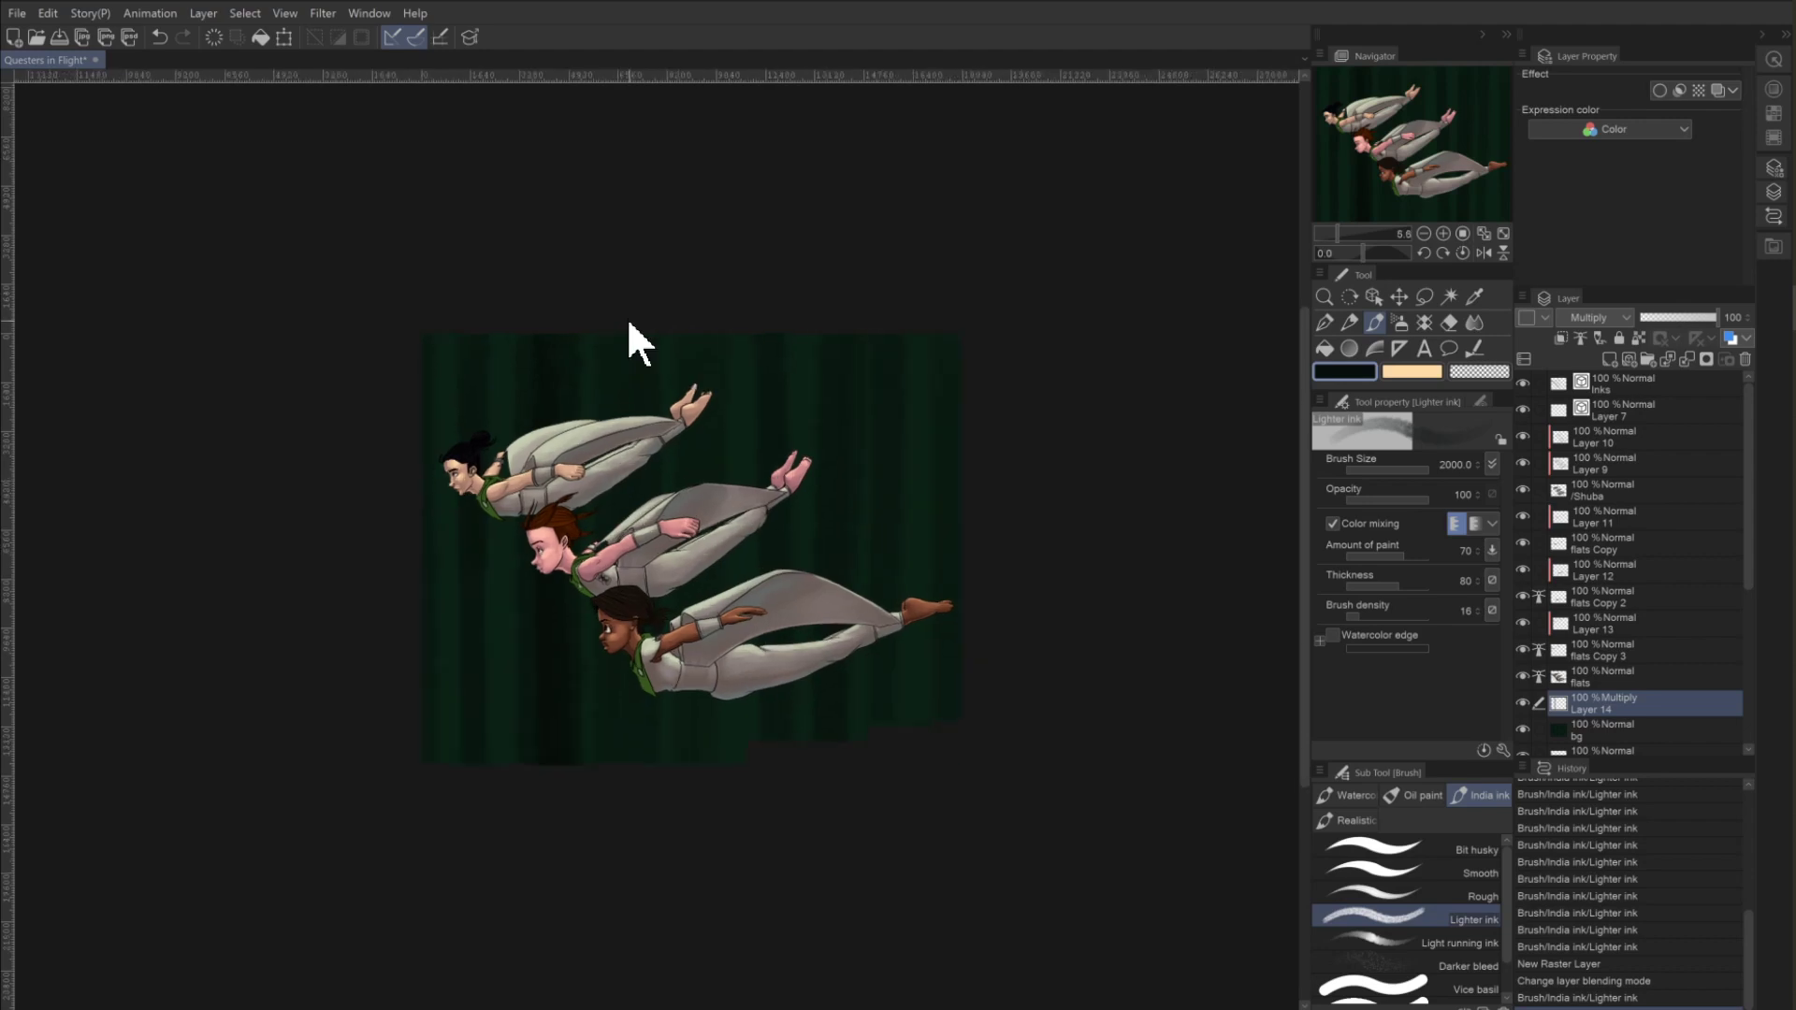
key("alt+bracketright")
key("alt+bracketright")
key("alt+bracketright")
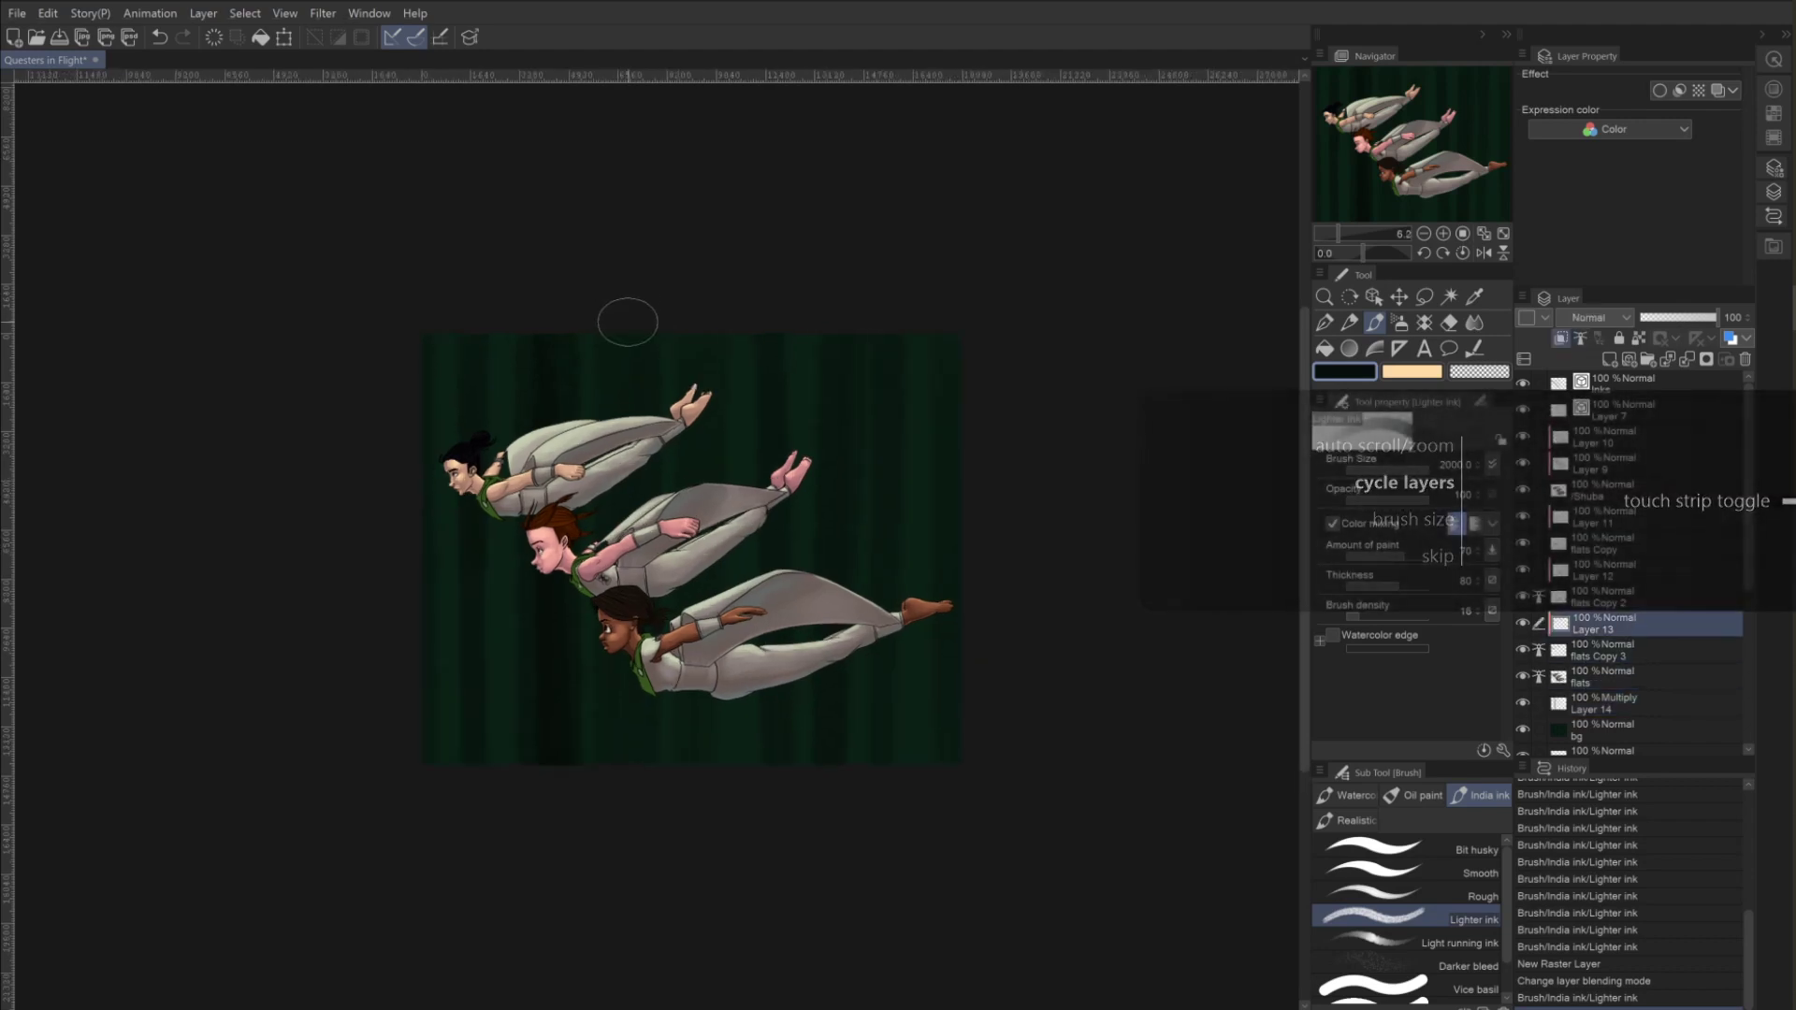
key("alt+bracketleft")
key("alt+bracketleft")
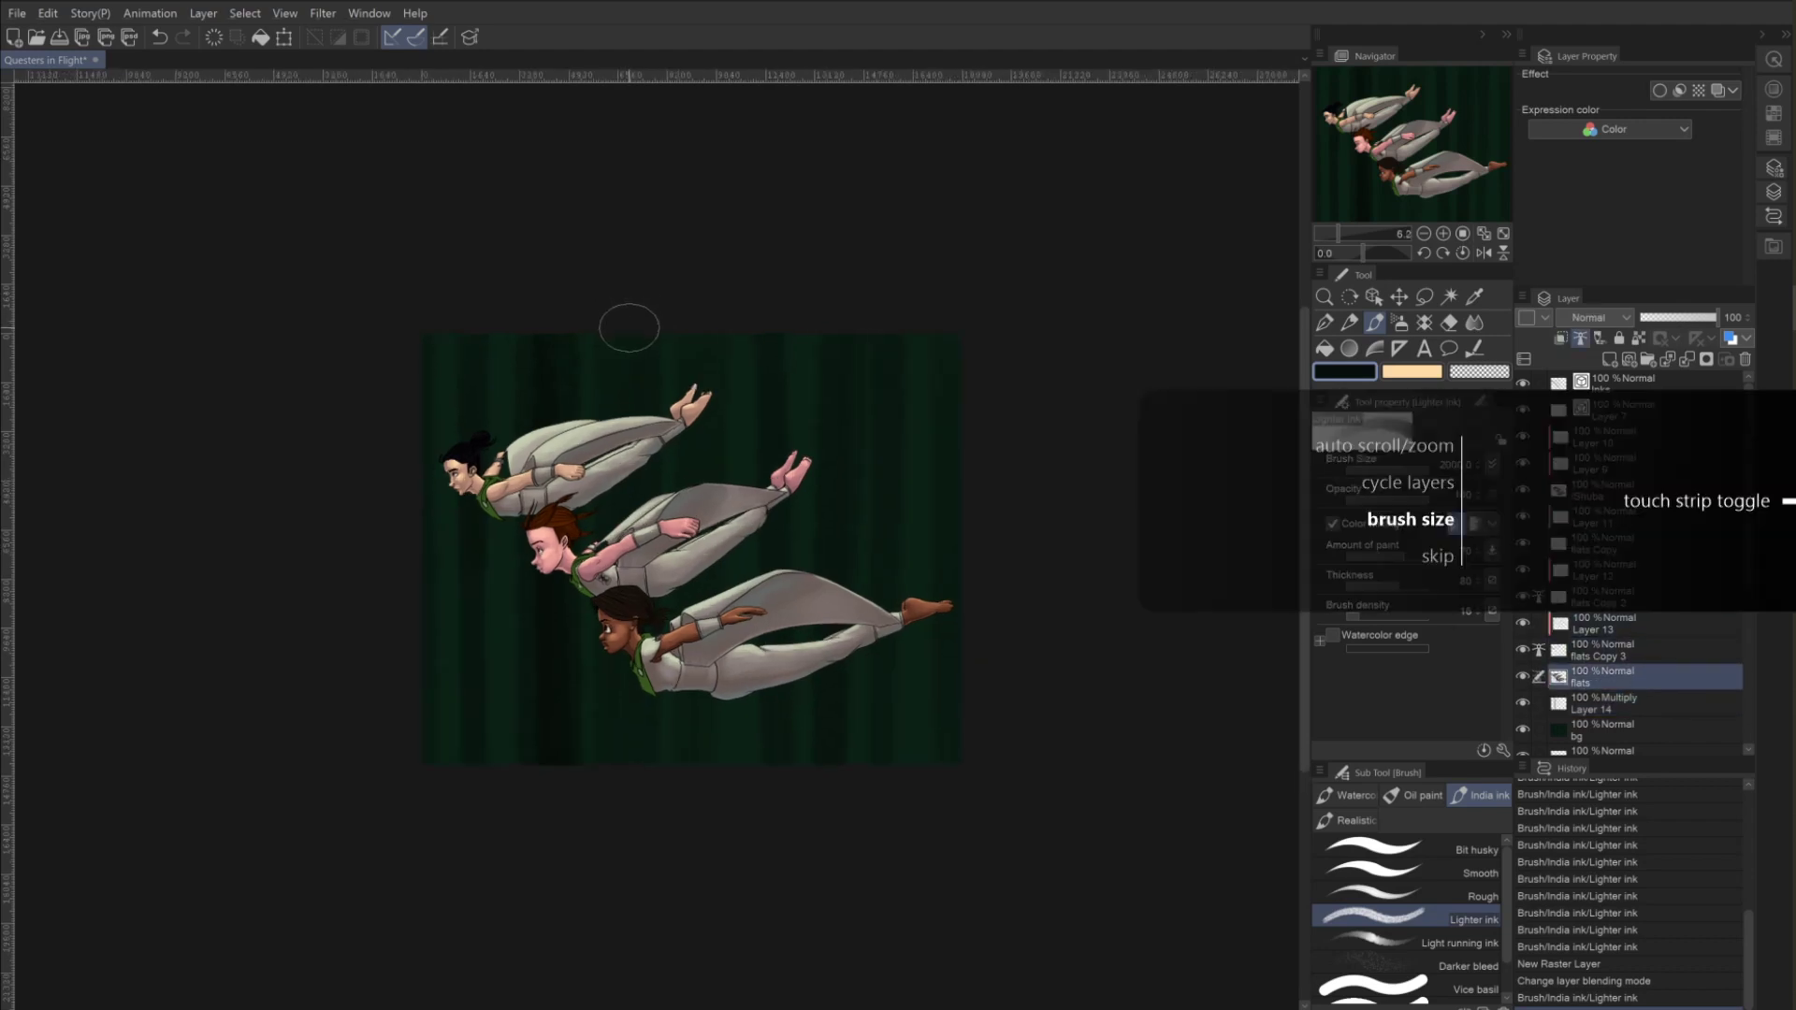
key("bracketleft")
key("bracketleft")
key("bracketleft")
key("bracketleft")
key("bracketleft")
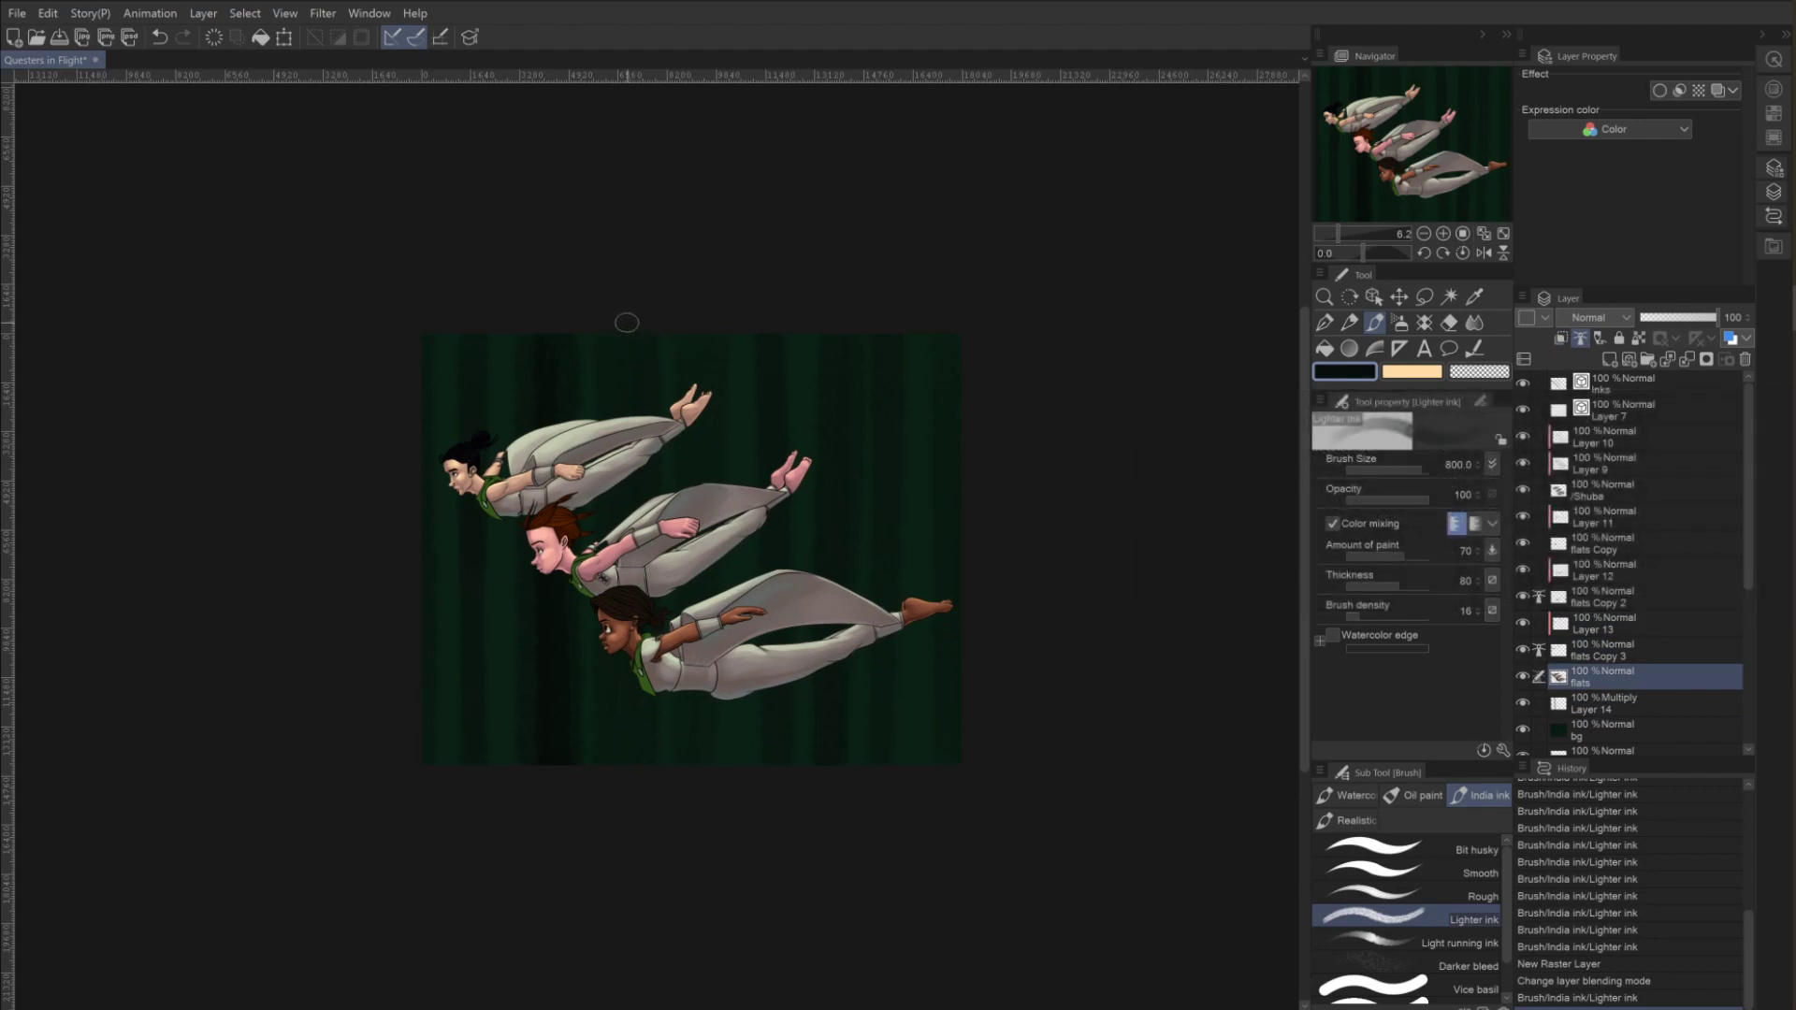
left_click(626, 322)
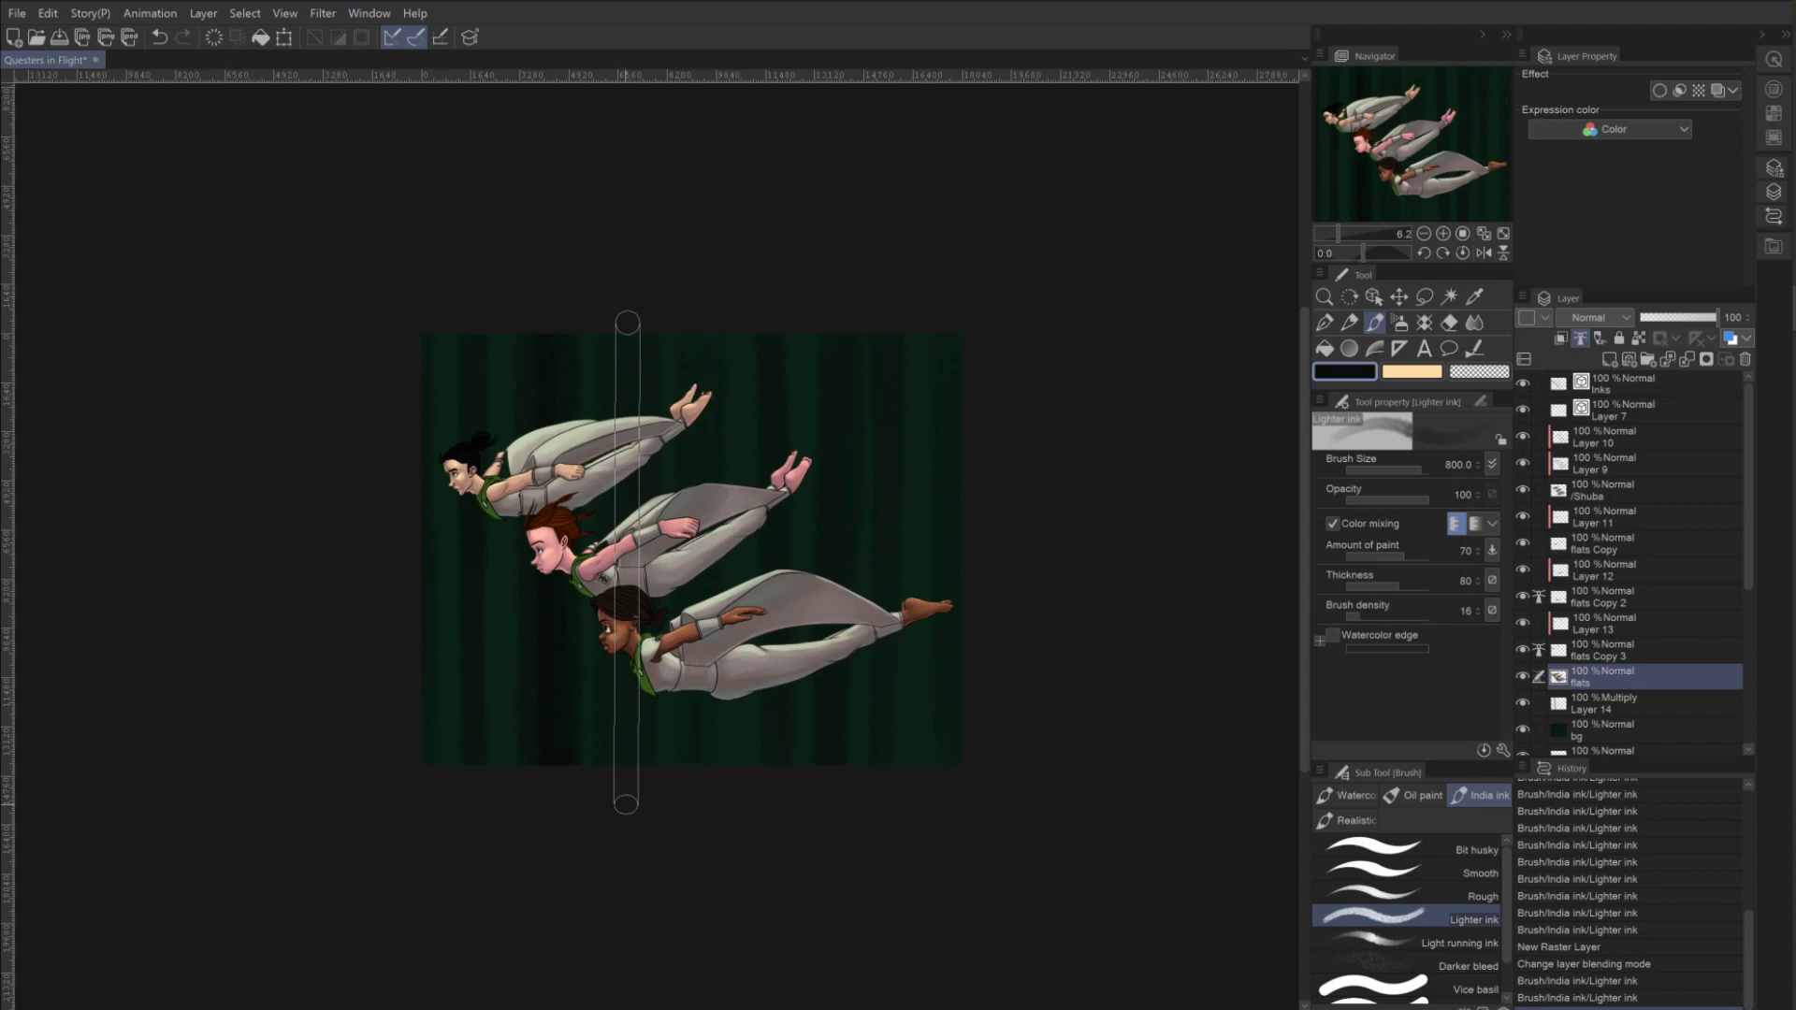
left_click(626, 803, "shift")
left_click(622, 326)
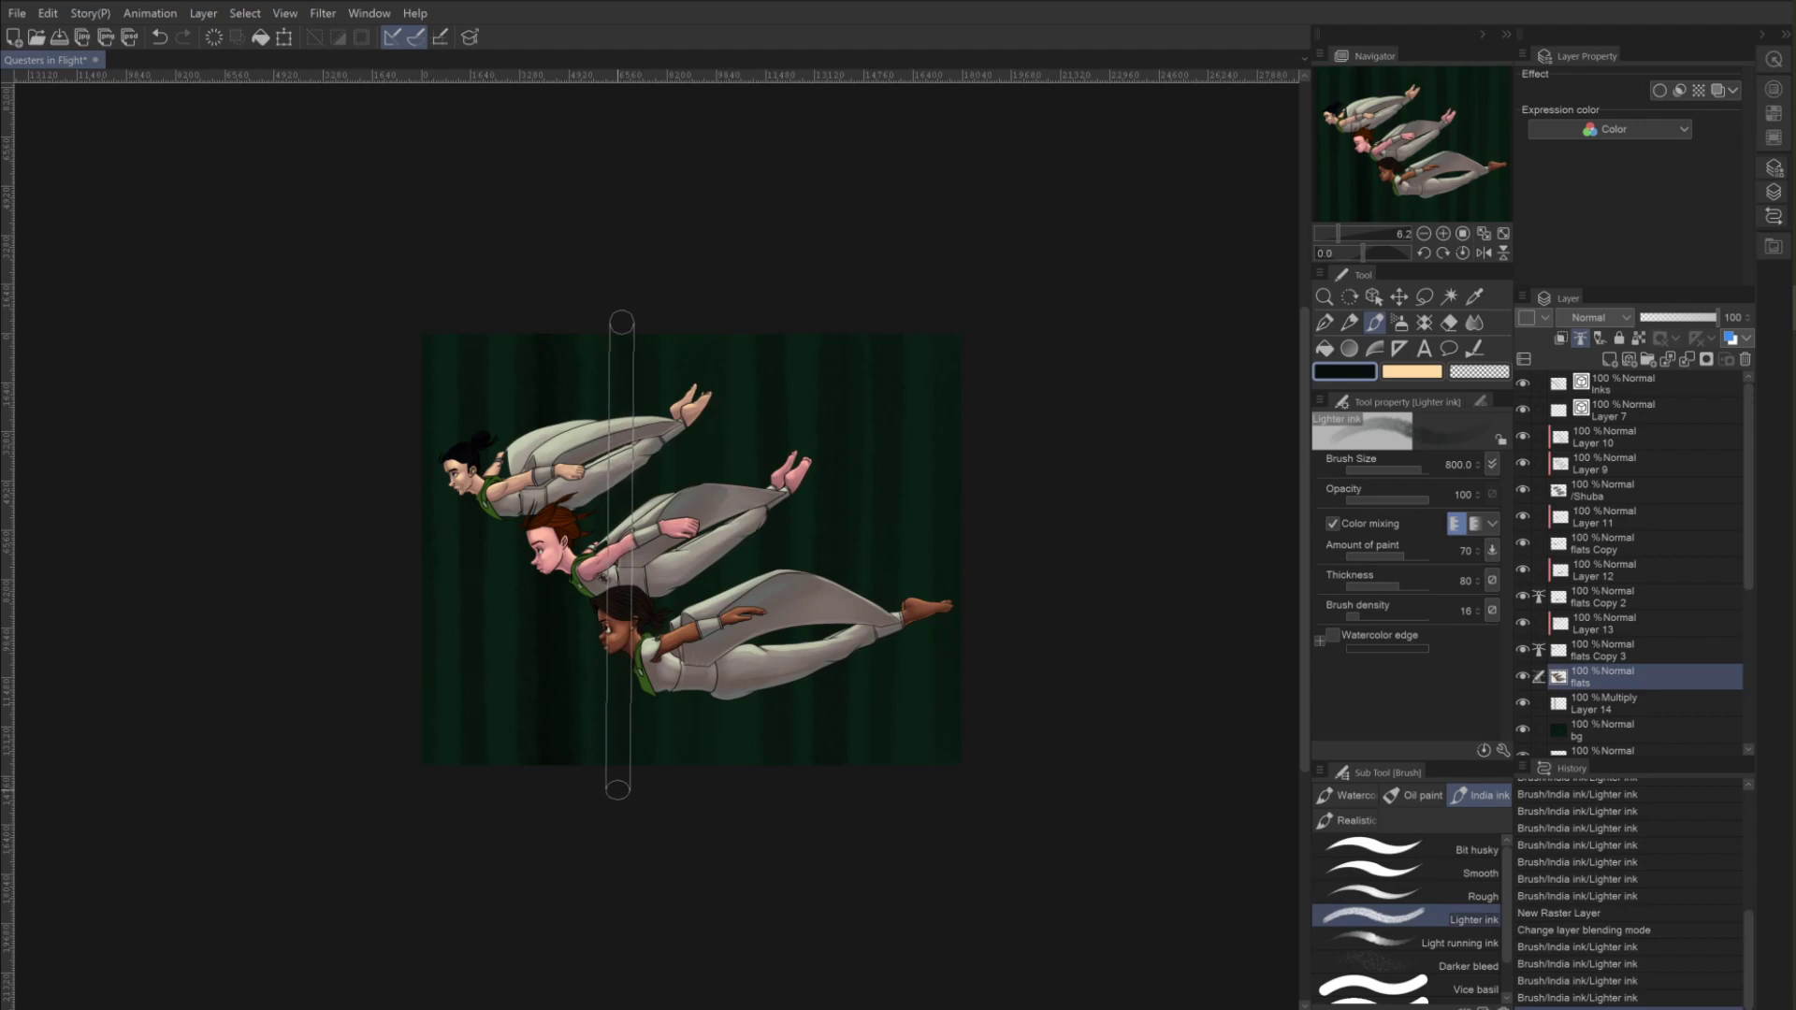
left_click(617, 790, "shift")
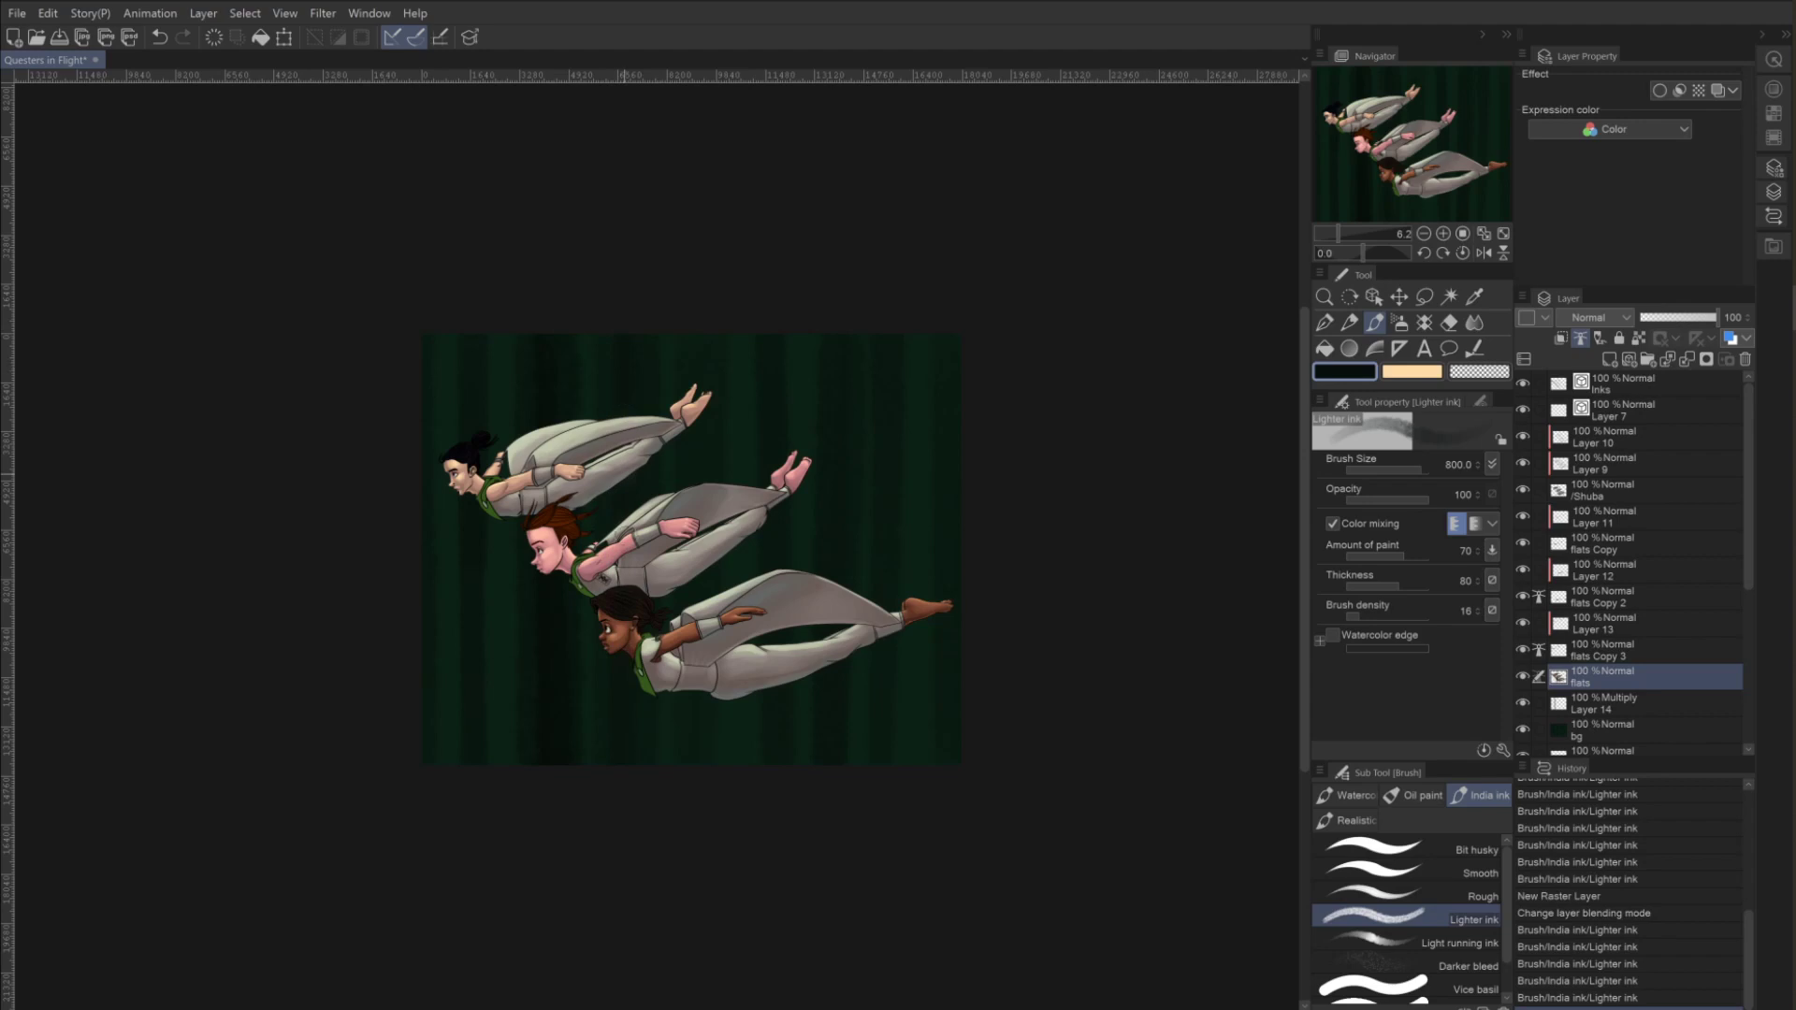
Try adding more narrow dark vertical bands slightly right of the previous ones on the flats layer.
left_click(631, 846, "shift")
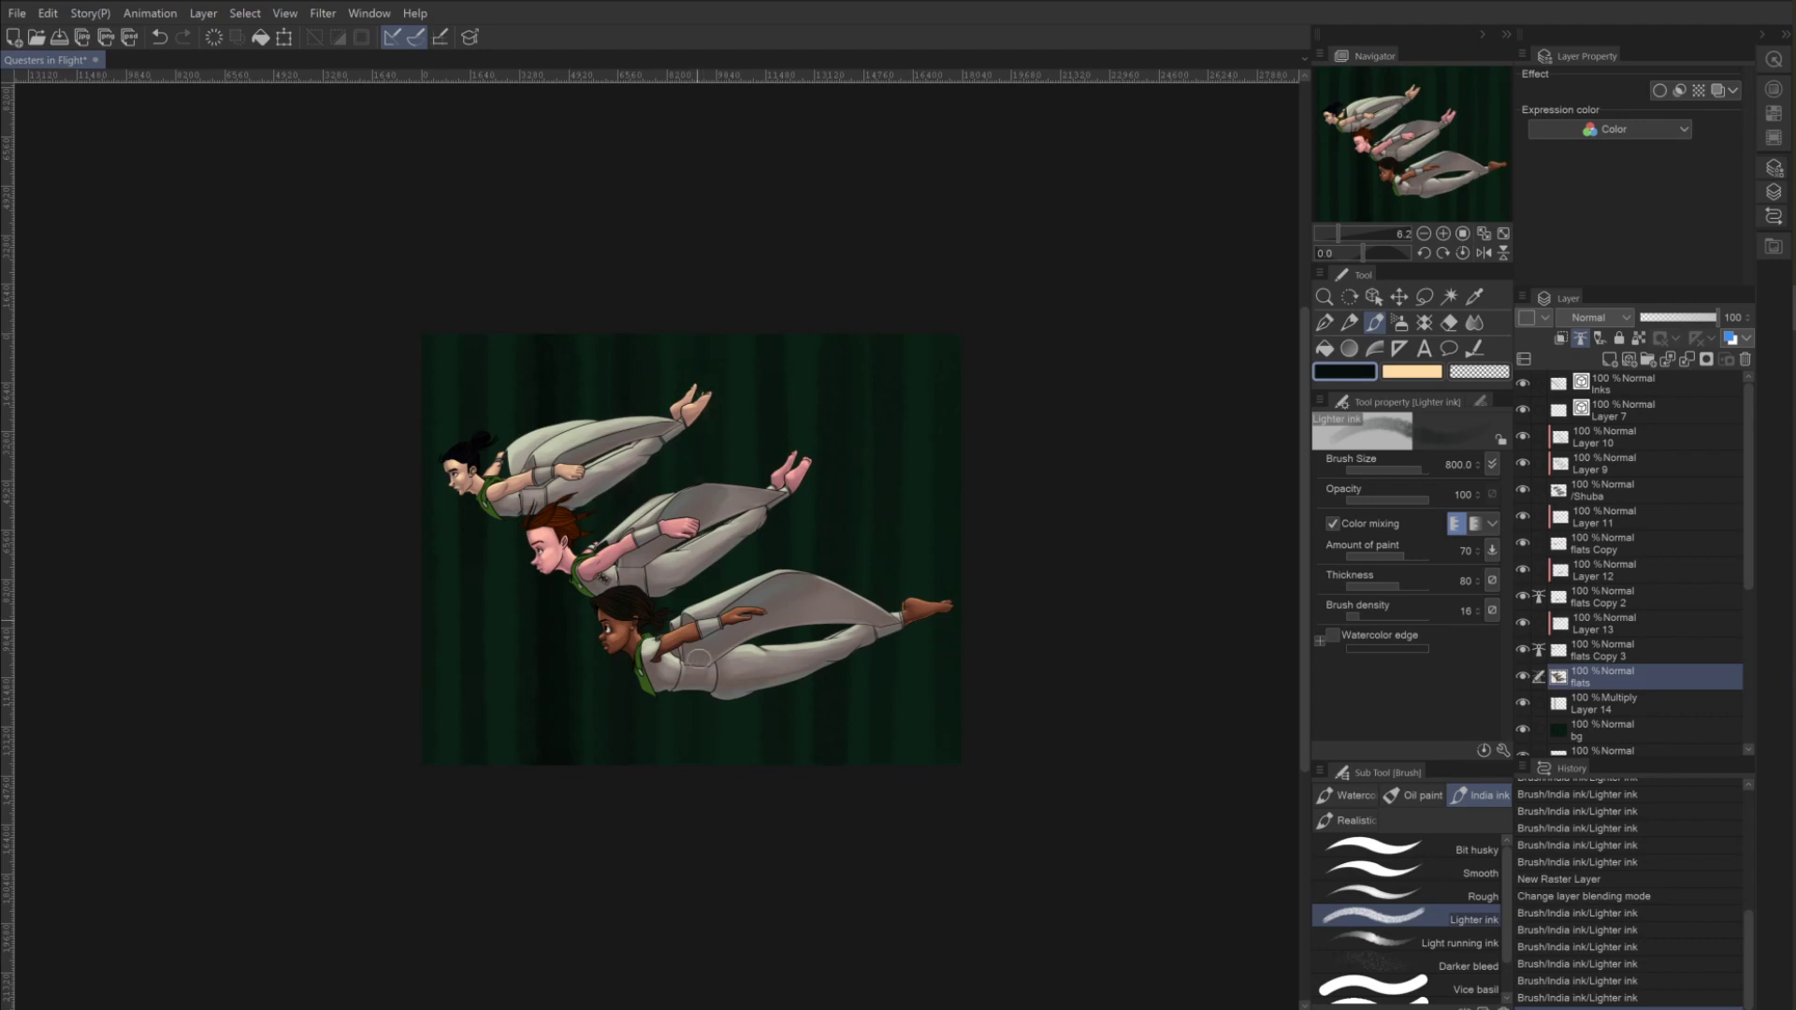
left_click(695, 832)
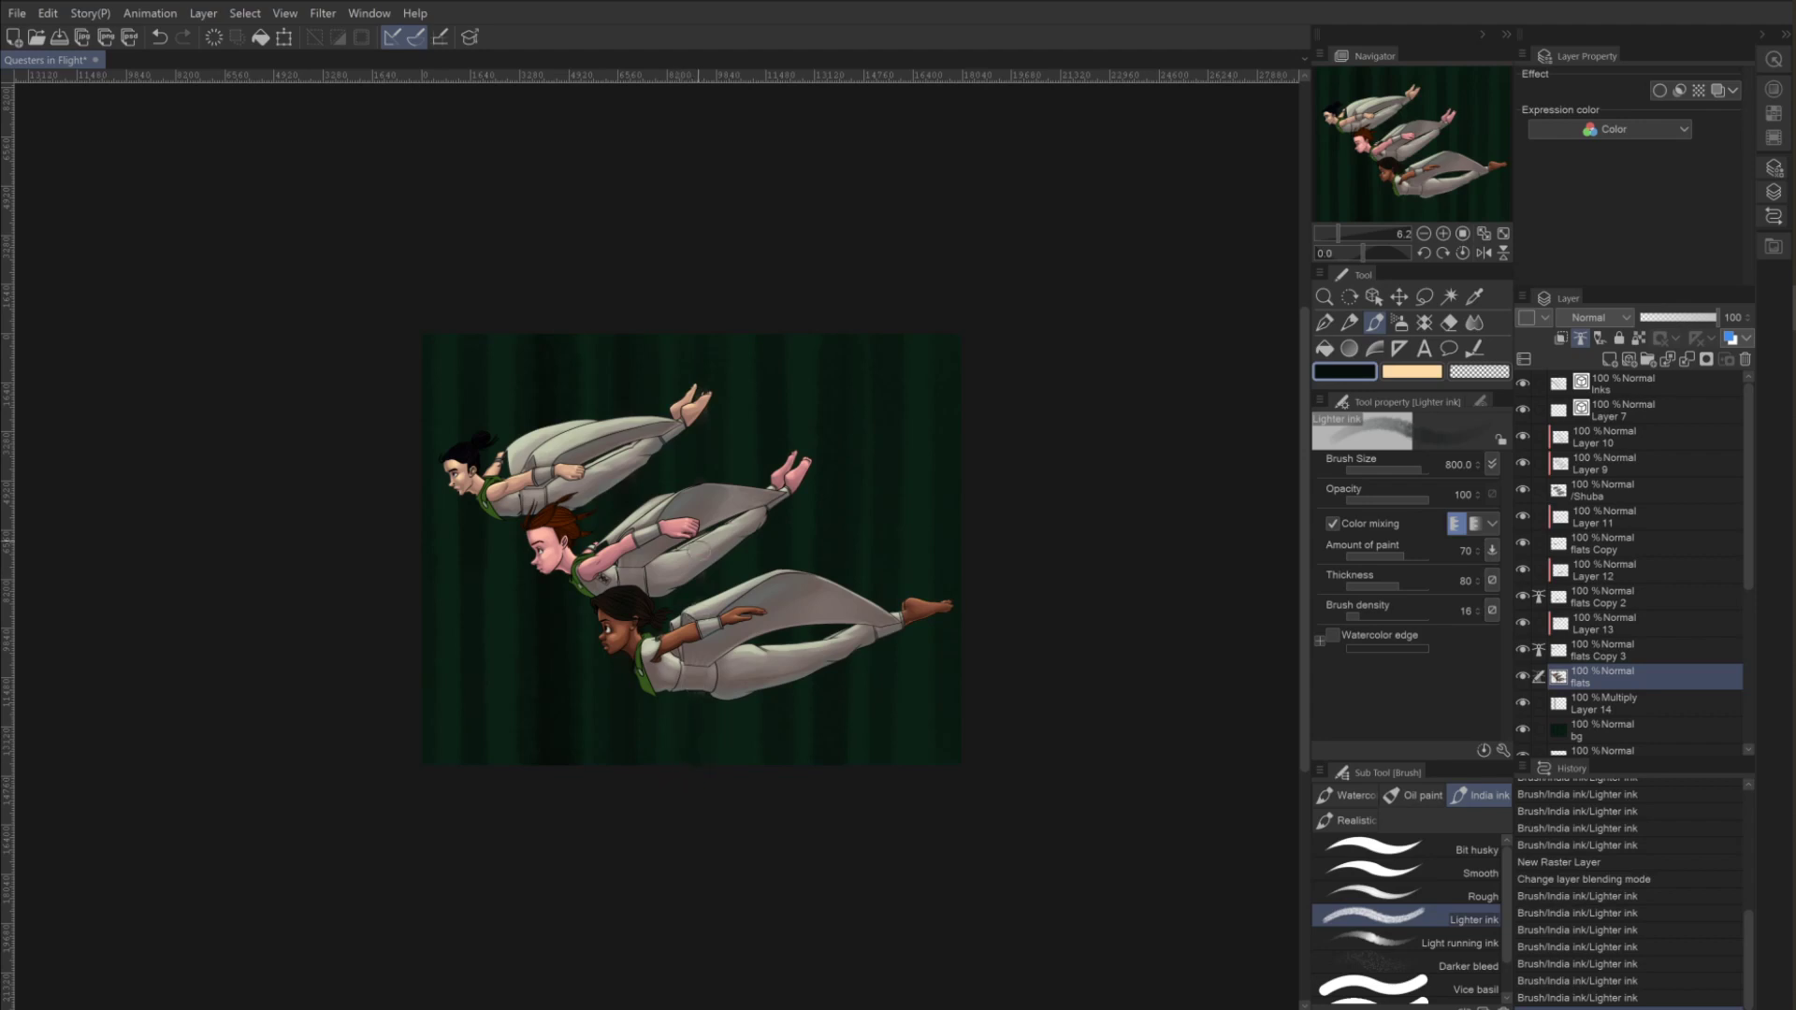
left_click(689, 773)
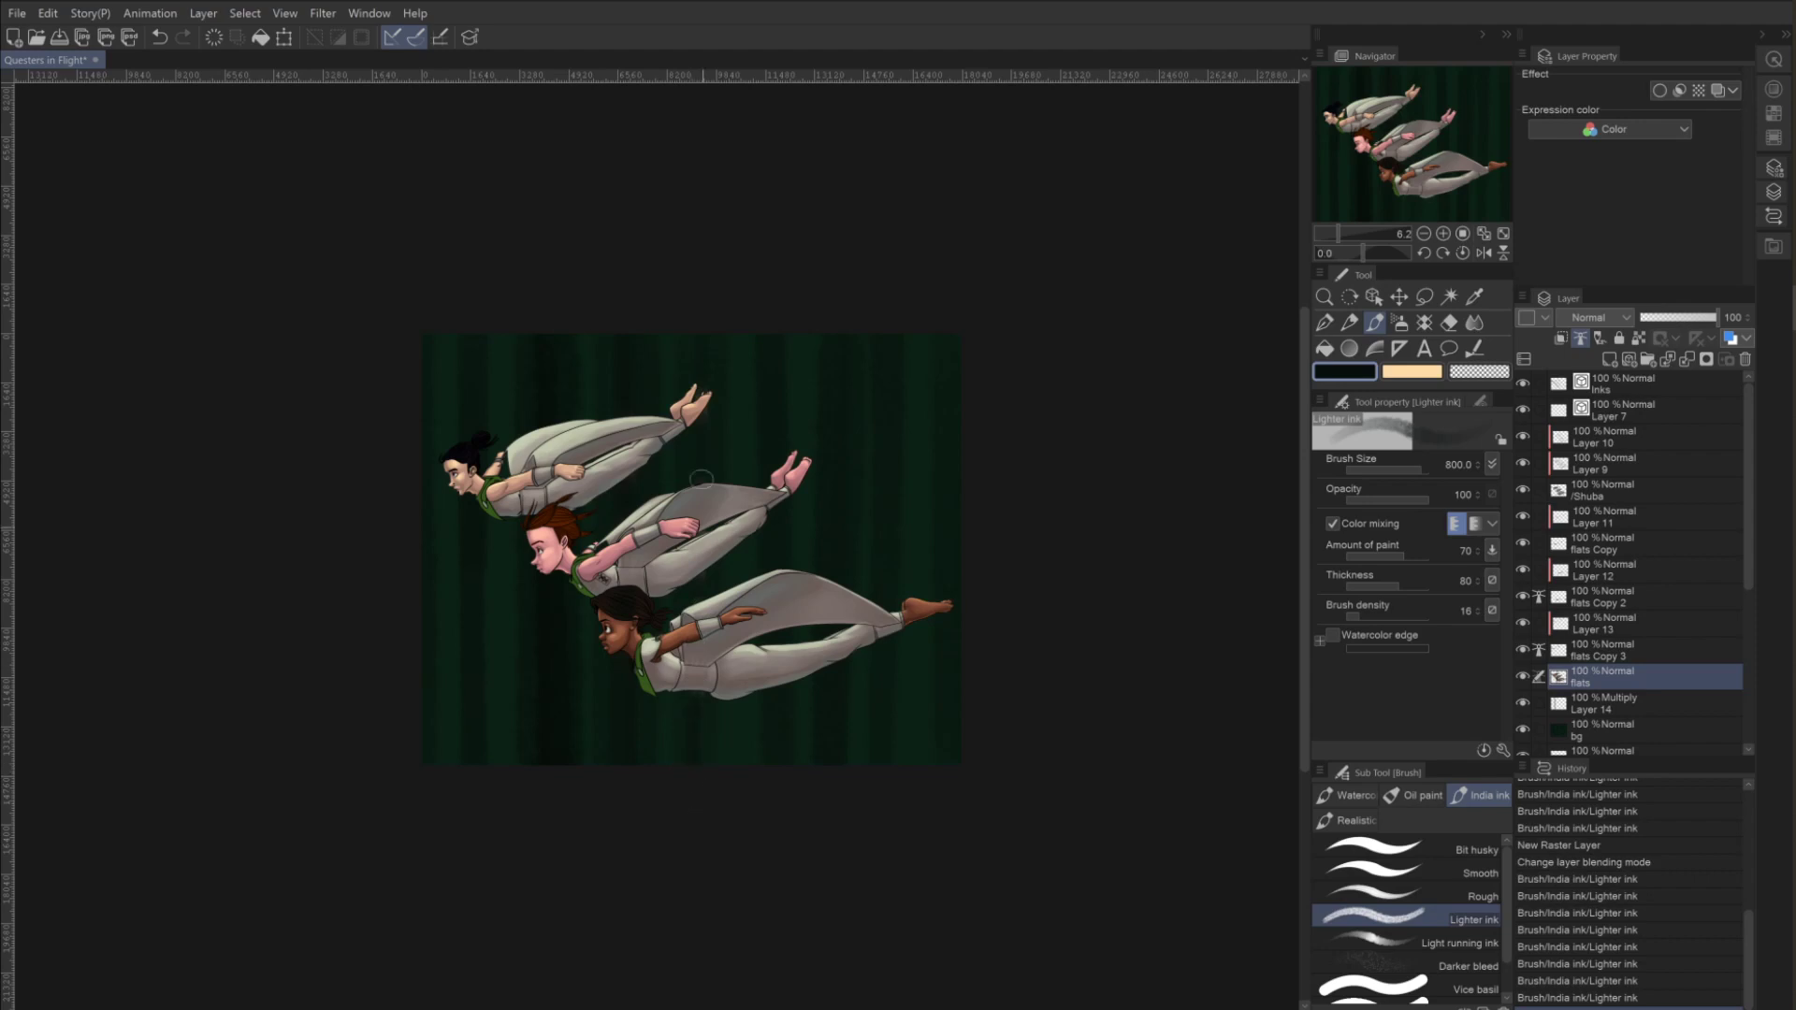
left_click_drag(705, 300, 683, 312)
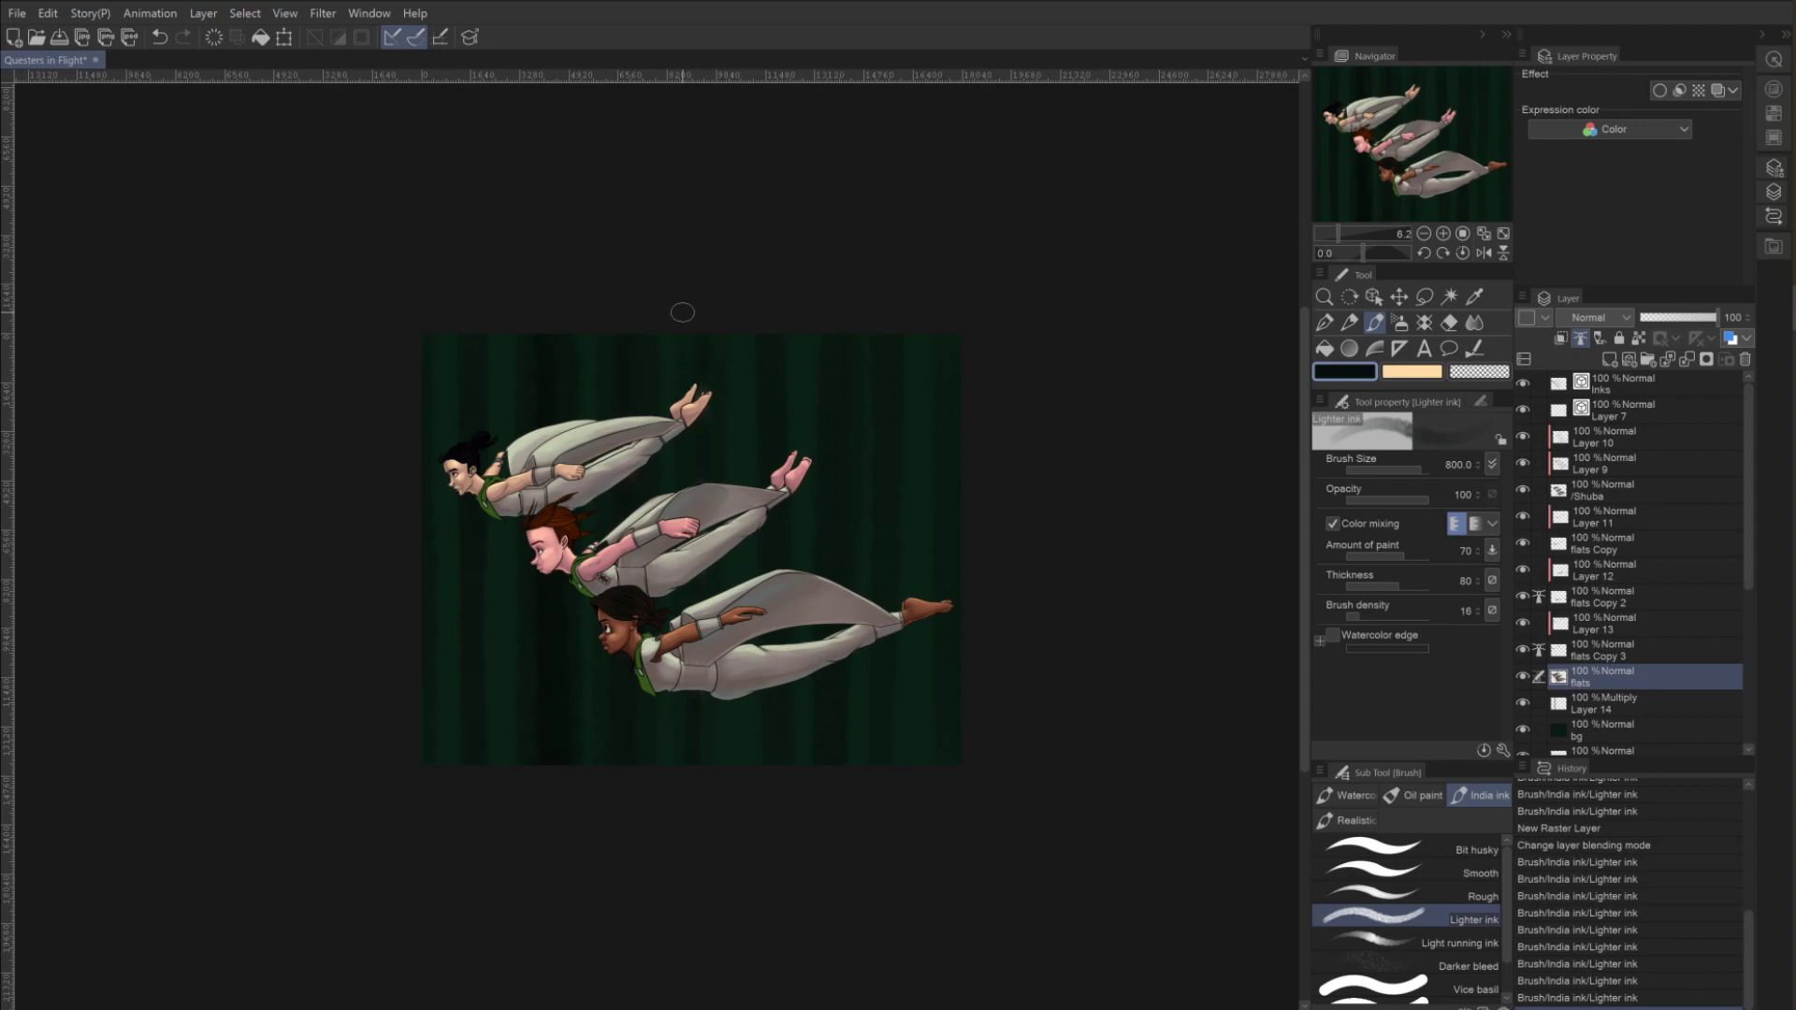
Roll the history back to the creation of the new raster layer and set that layer to Multiply again.
left_click(1546, 828)
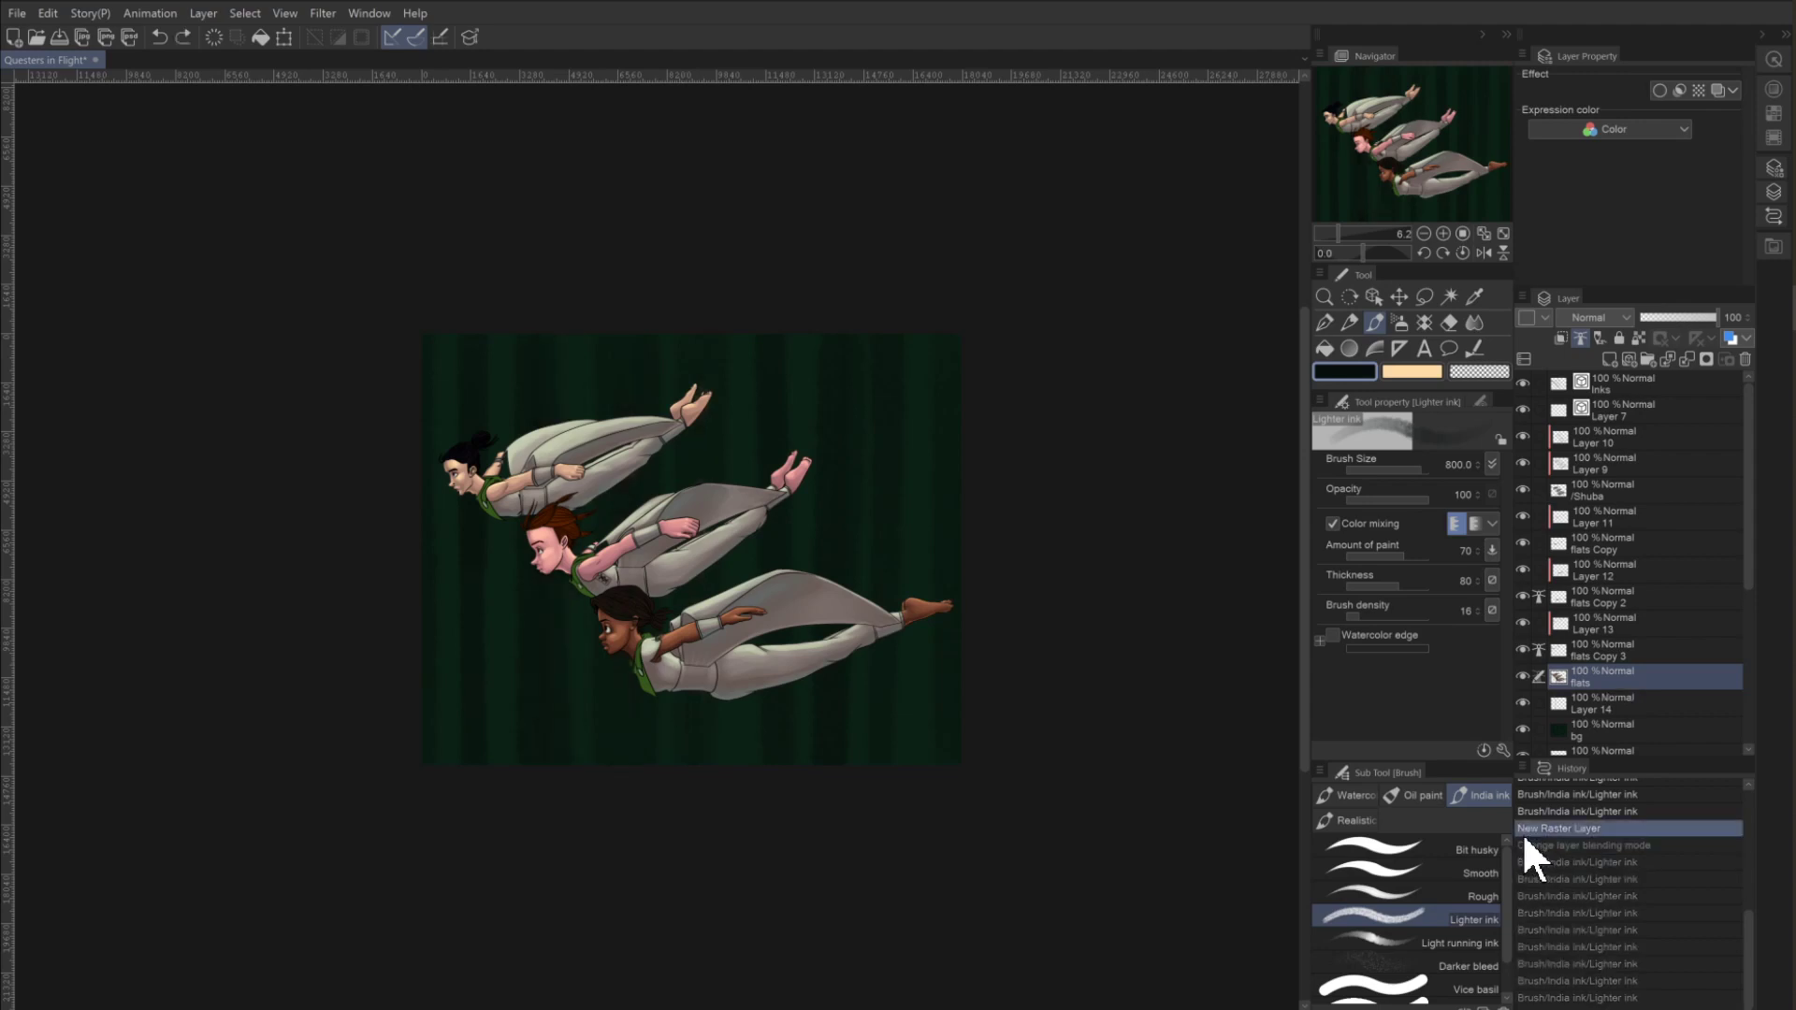
left_click(1534, 811)
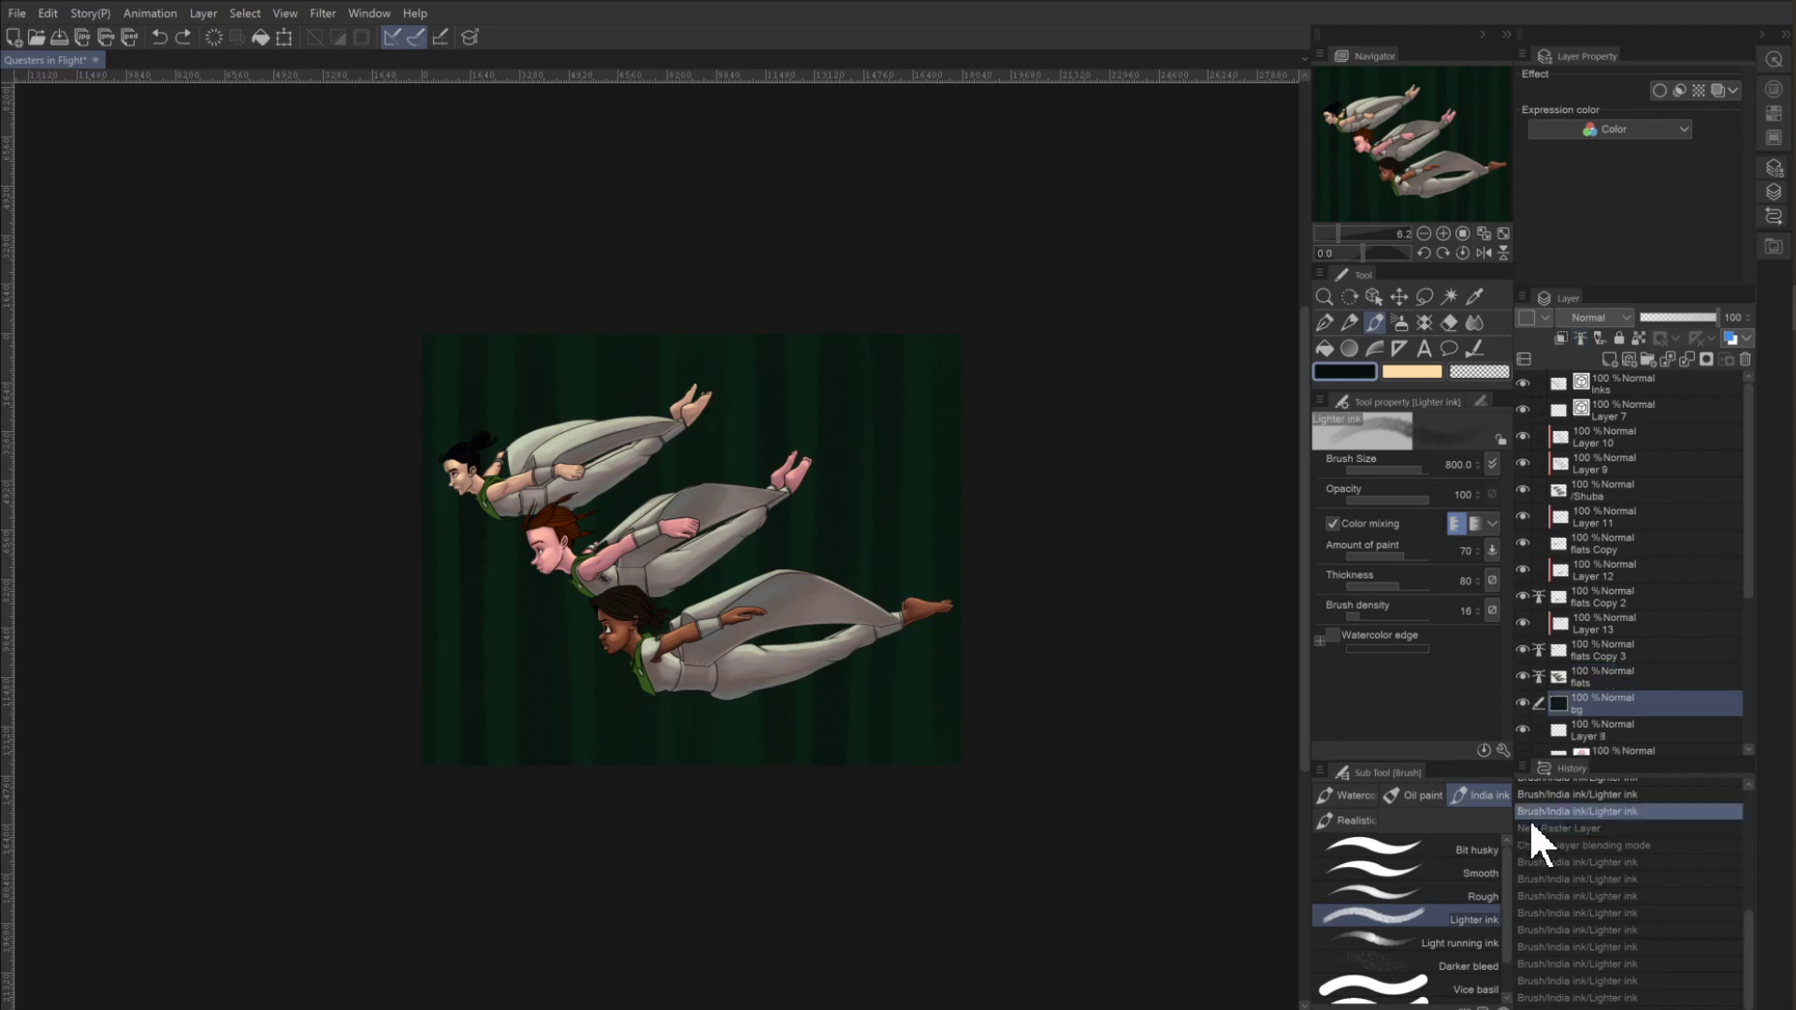
left_click(1528, 828)
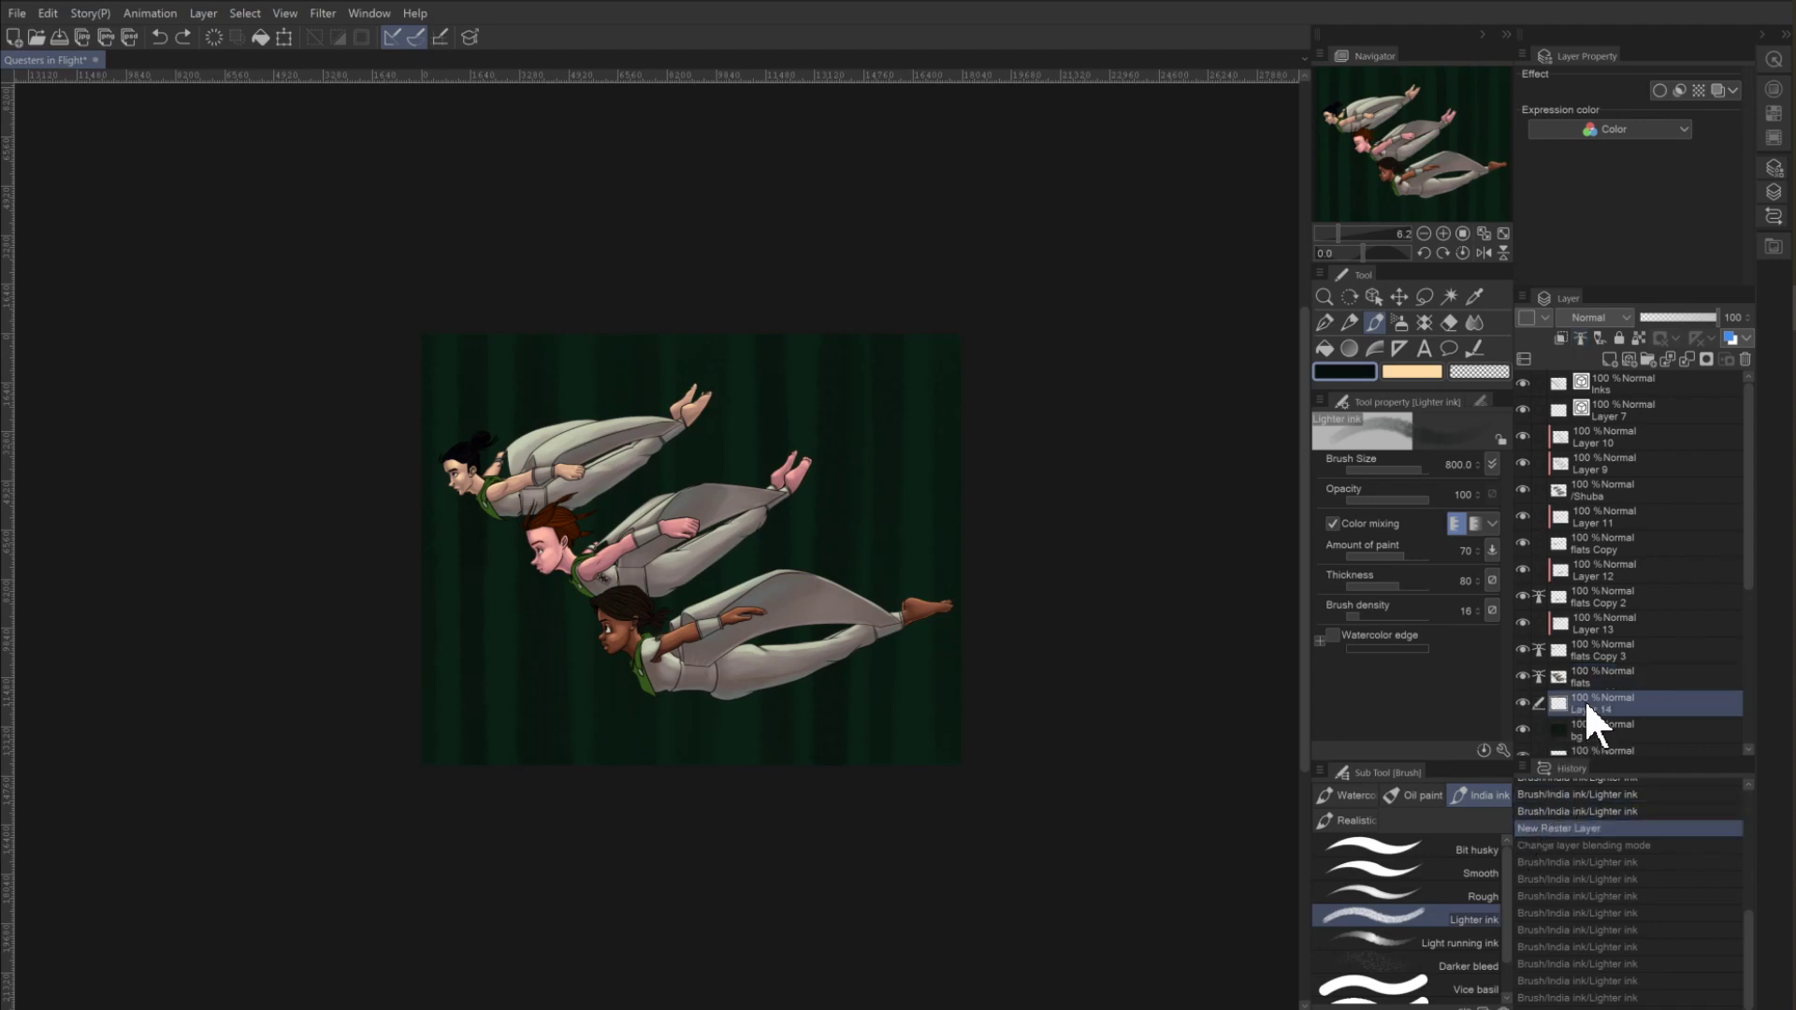
left_click(1580, 318)
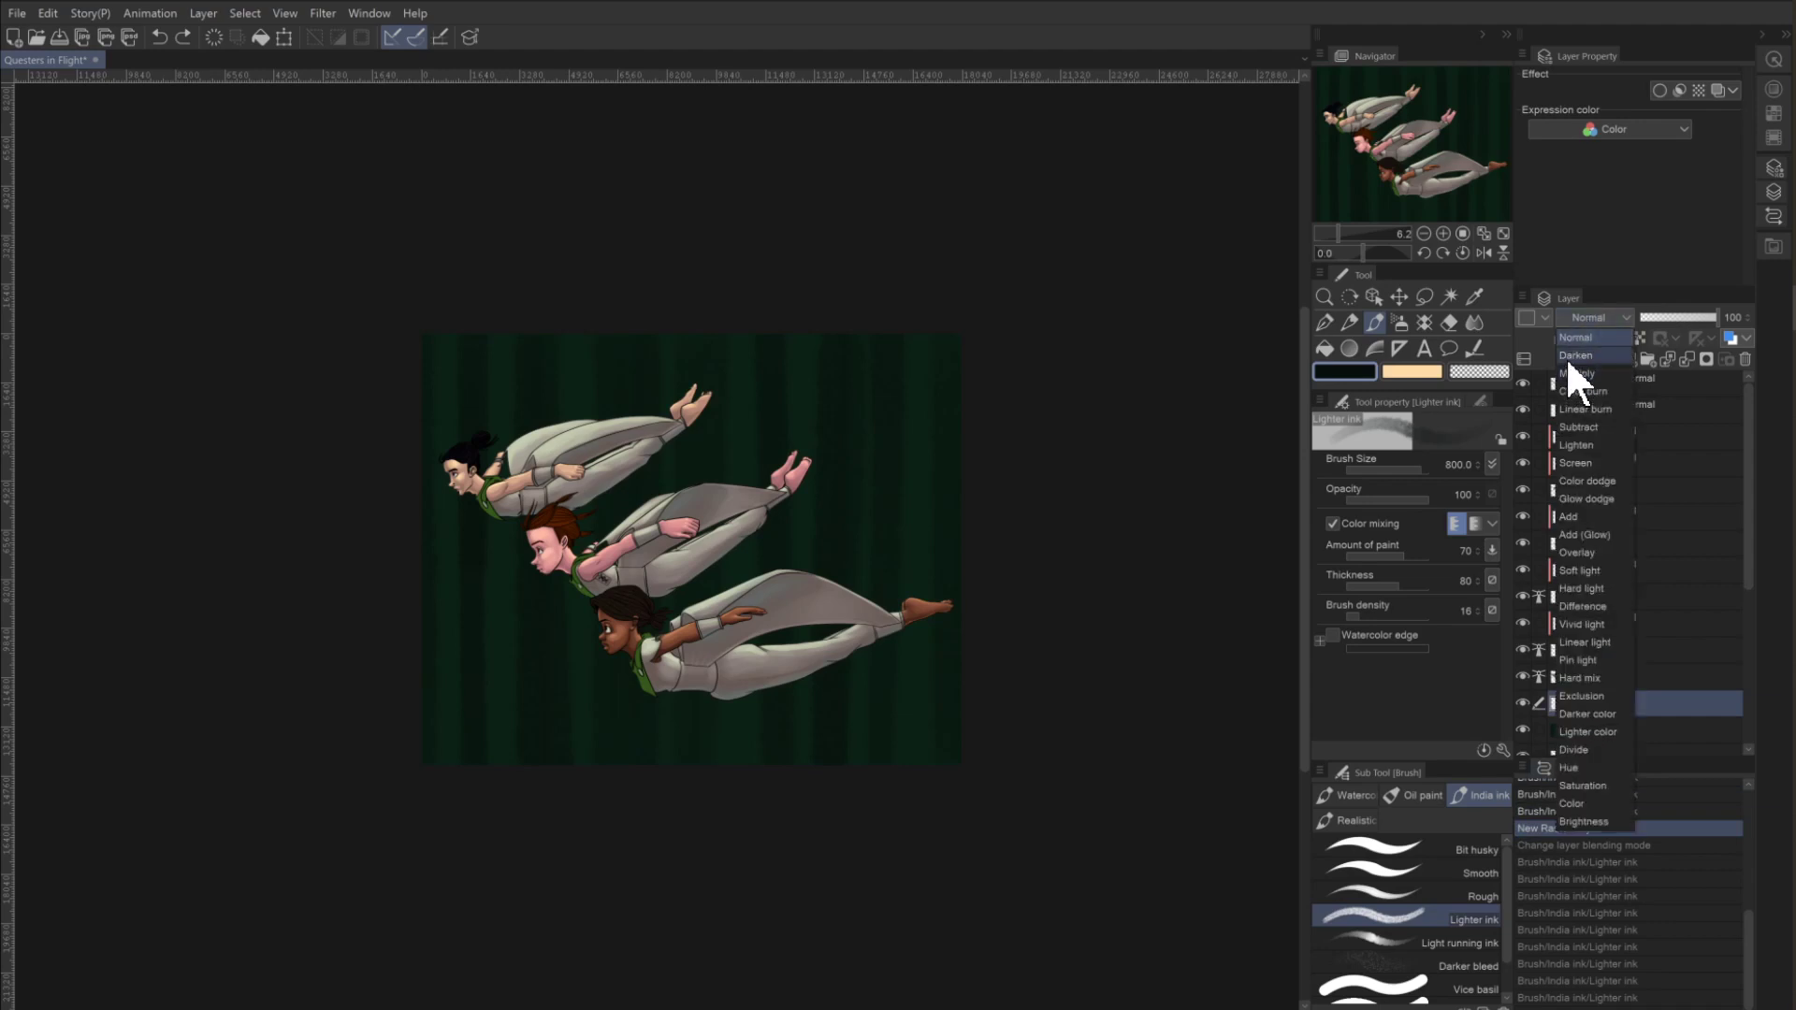
left_click(1522, 679)
left_click(1521, 678)
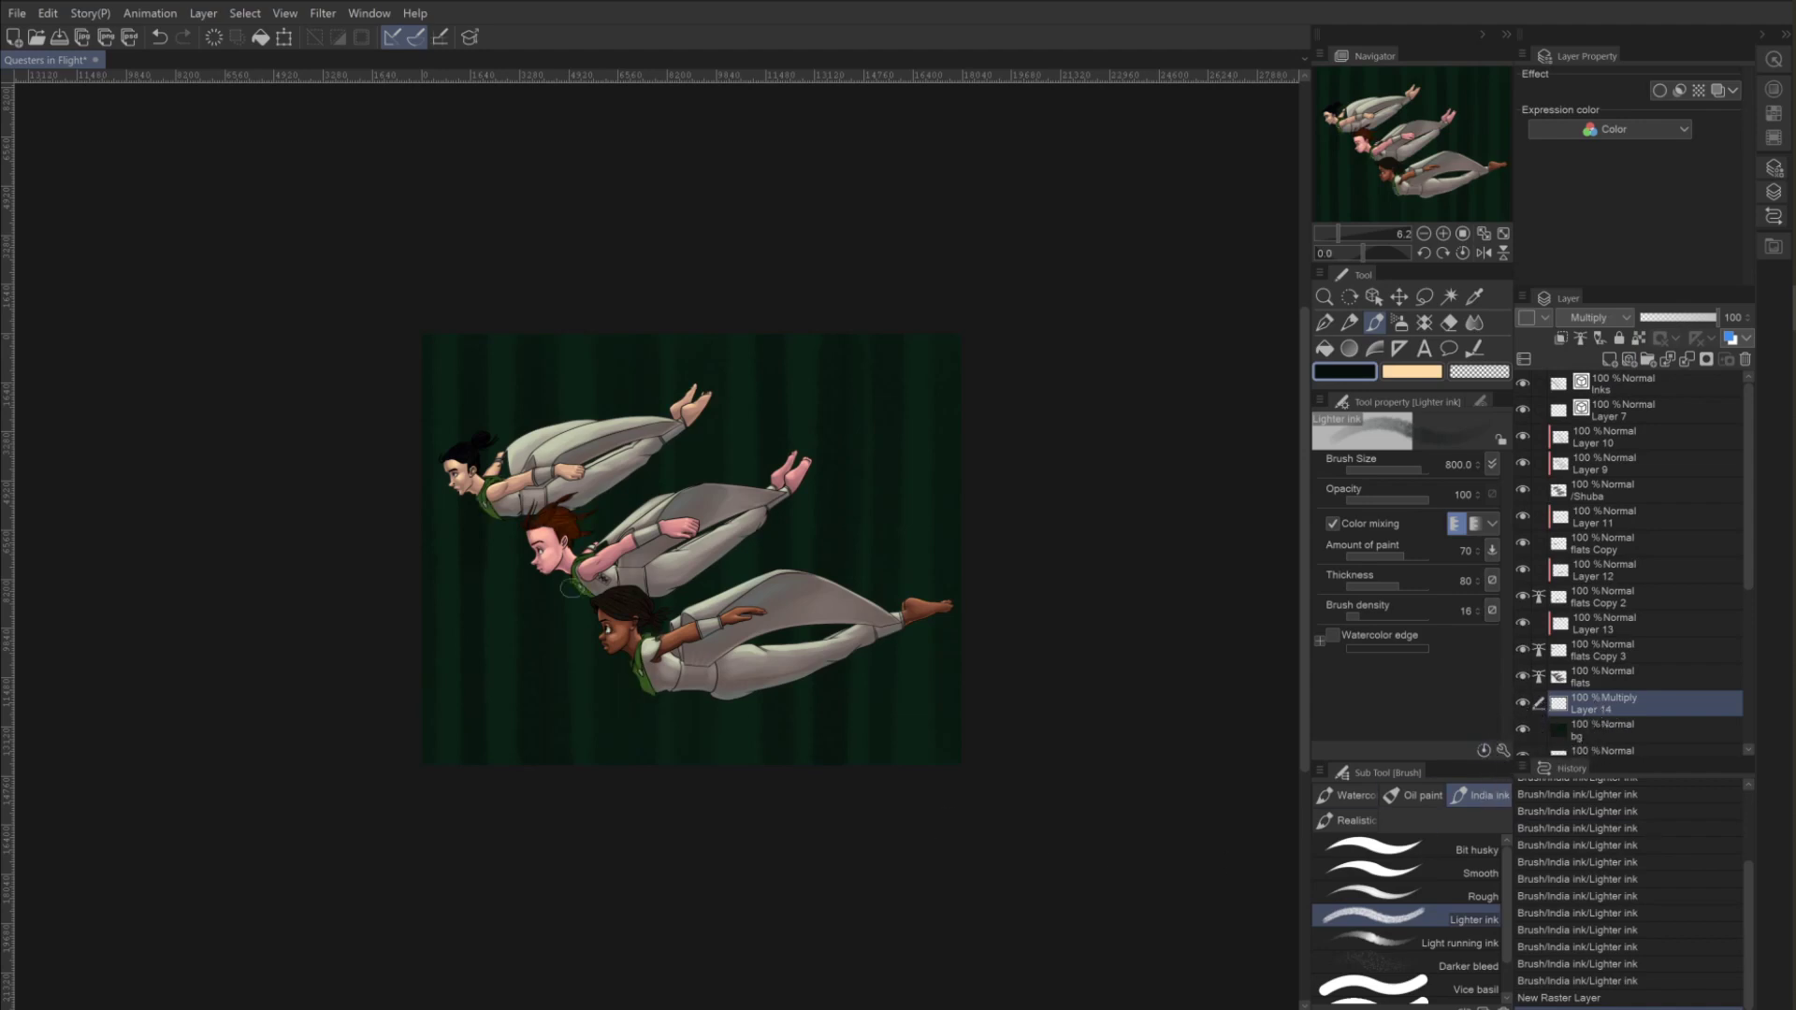
Paint dark vertical trunks through the left-centre and middle of the background on the Multiply layer at size 2000.
key("bracketright")
key("bracketright")
key("bracketright")
key("bracketright")
key("bracketright")
key("bracketleft")
key("bracketleft")
key("bracketleft")
key("bracketleft")
key("bracketleft")
key("bracketright")
key("bracketright")
key("bracketright")
key("bracketright")
key("bracketright")
left_click(538, 381)
left_click_drag(585, 420, 591, 224)
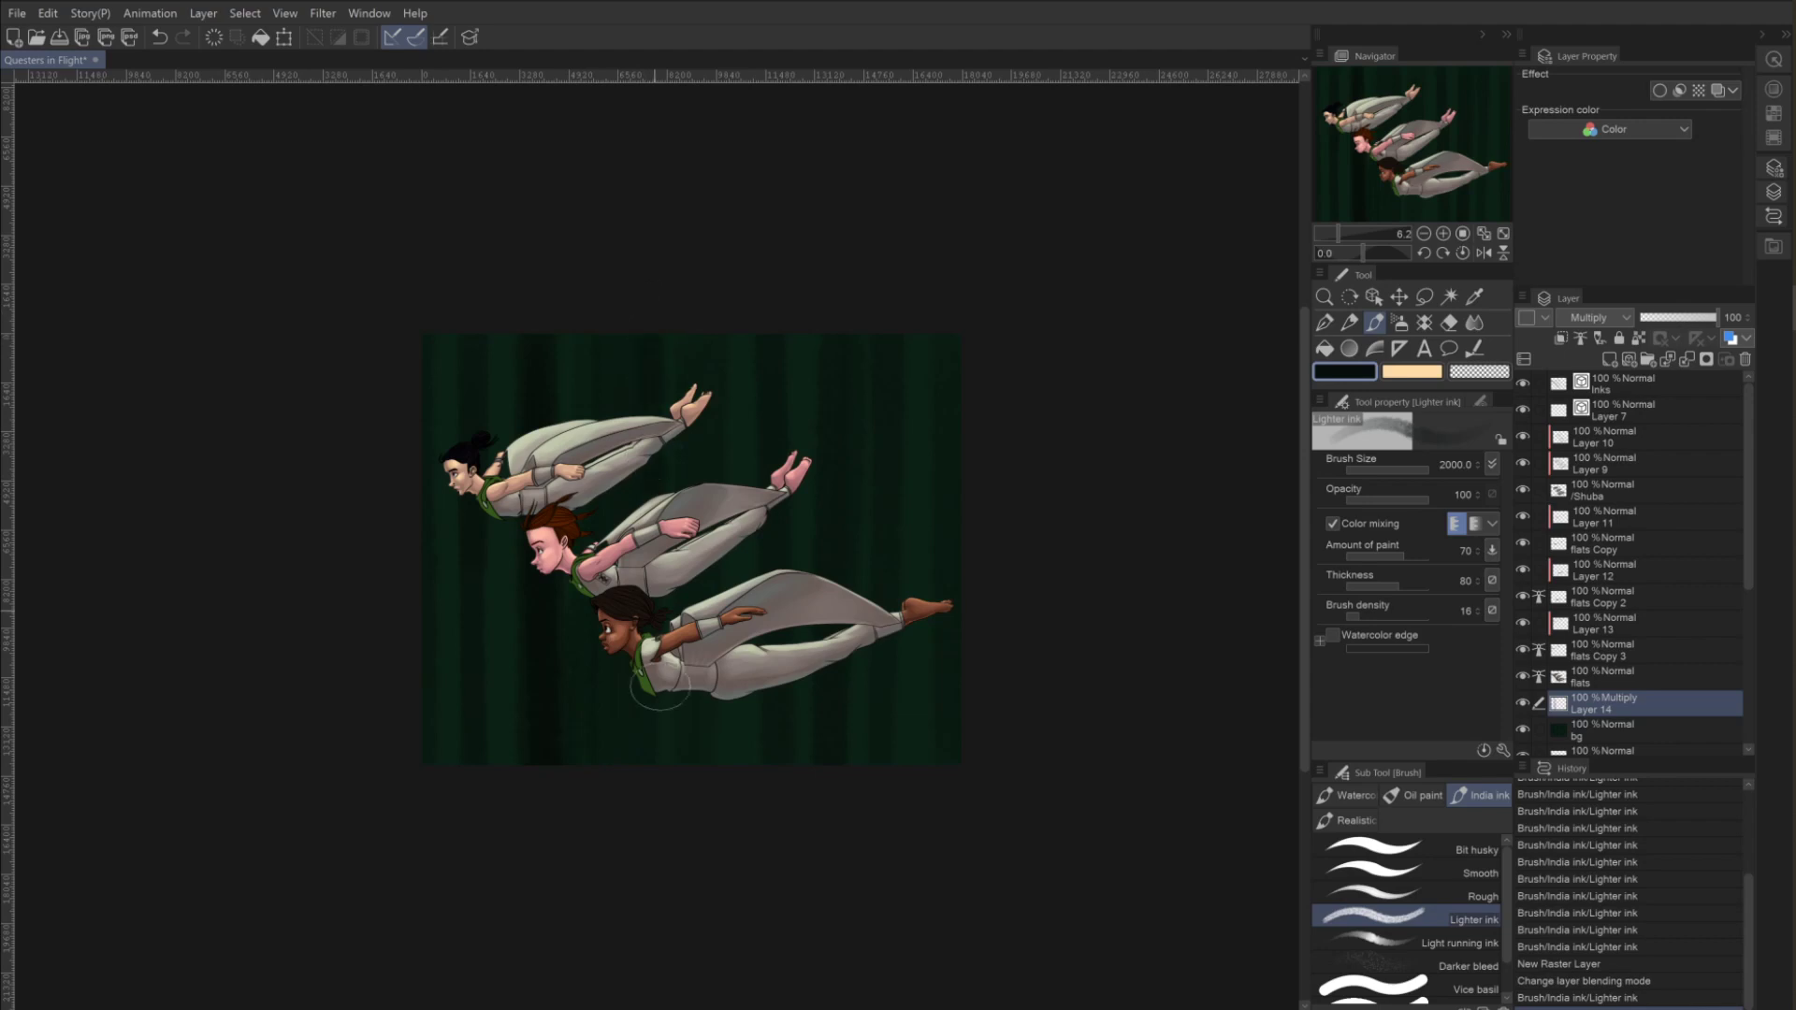
left_click(641, 327)
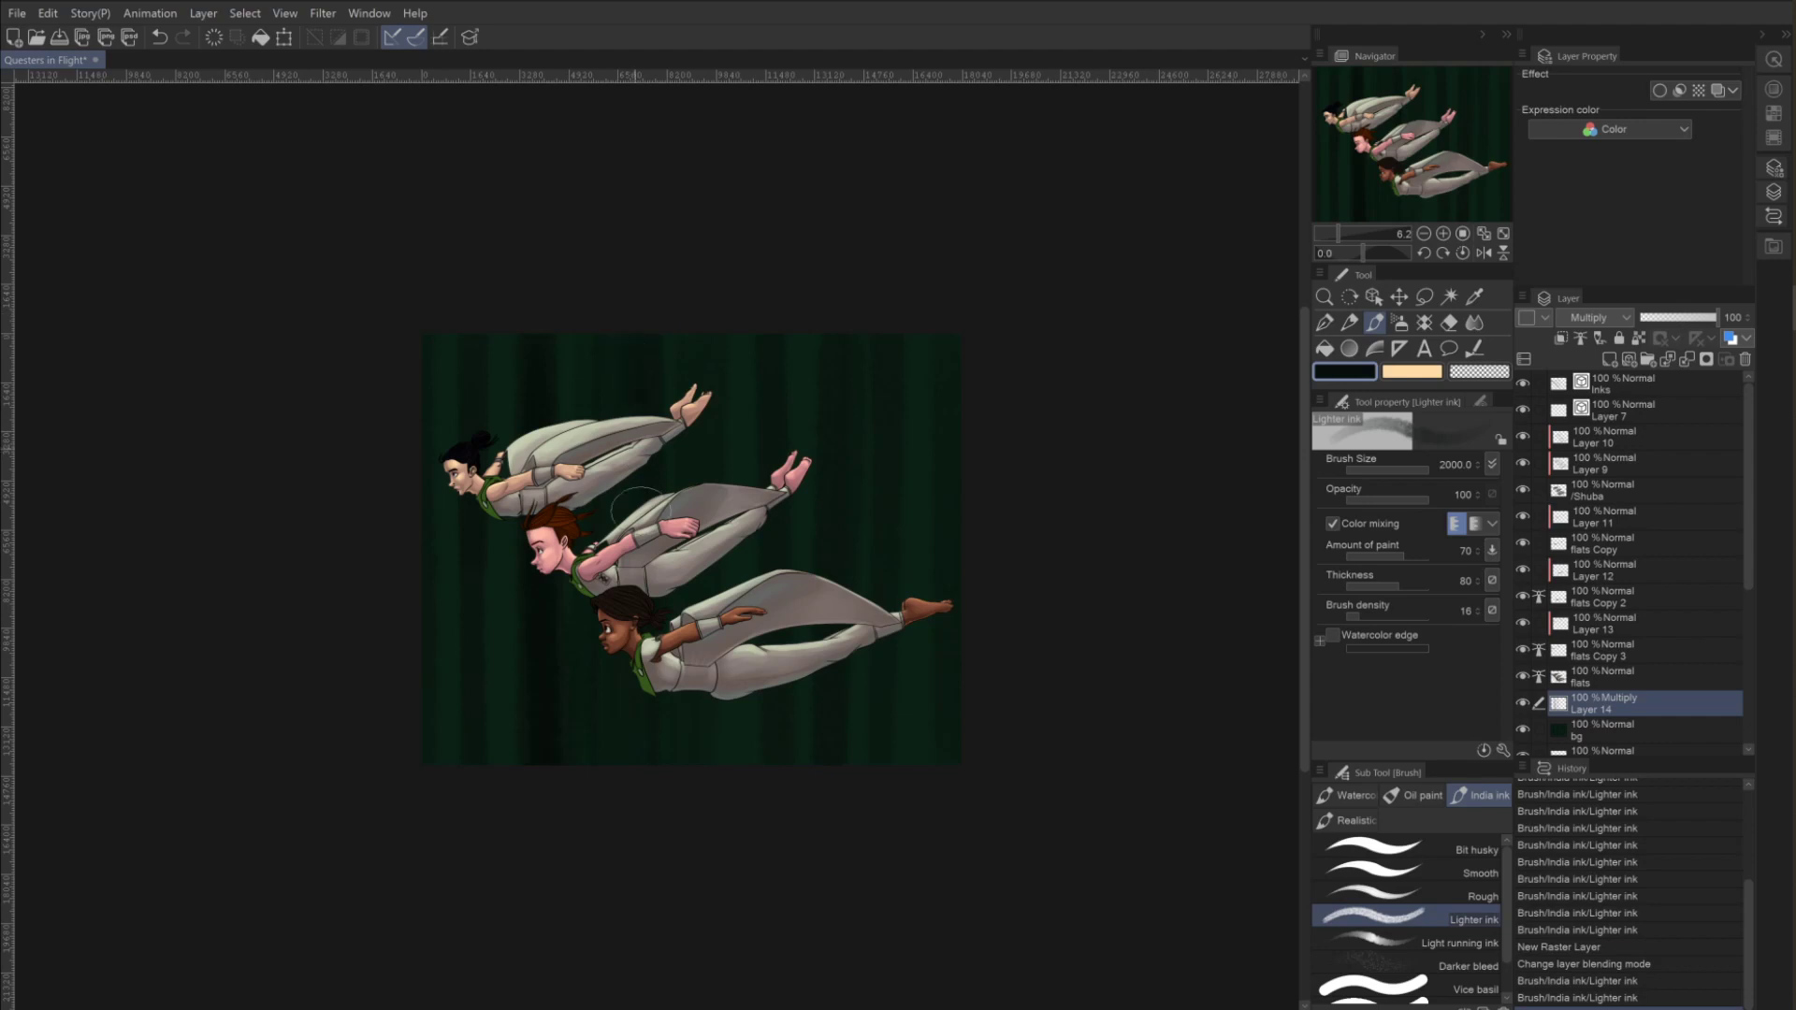
left_click(653, 740)
Paint thin dark diagonal branches across the upper middle of the background at size 700.
key("bracketleft")
key("bracketleft")
key("bracketleft")
key("bracketleft")
key("bracketleft")
key("bracketleft")
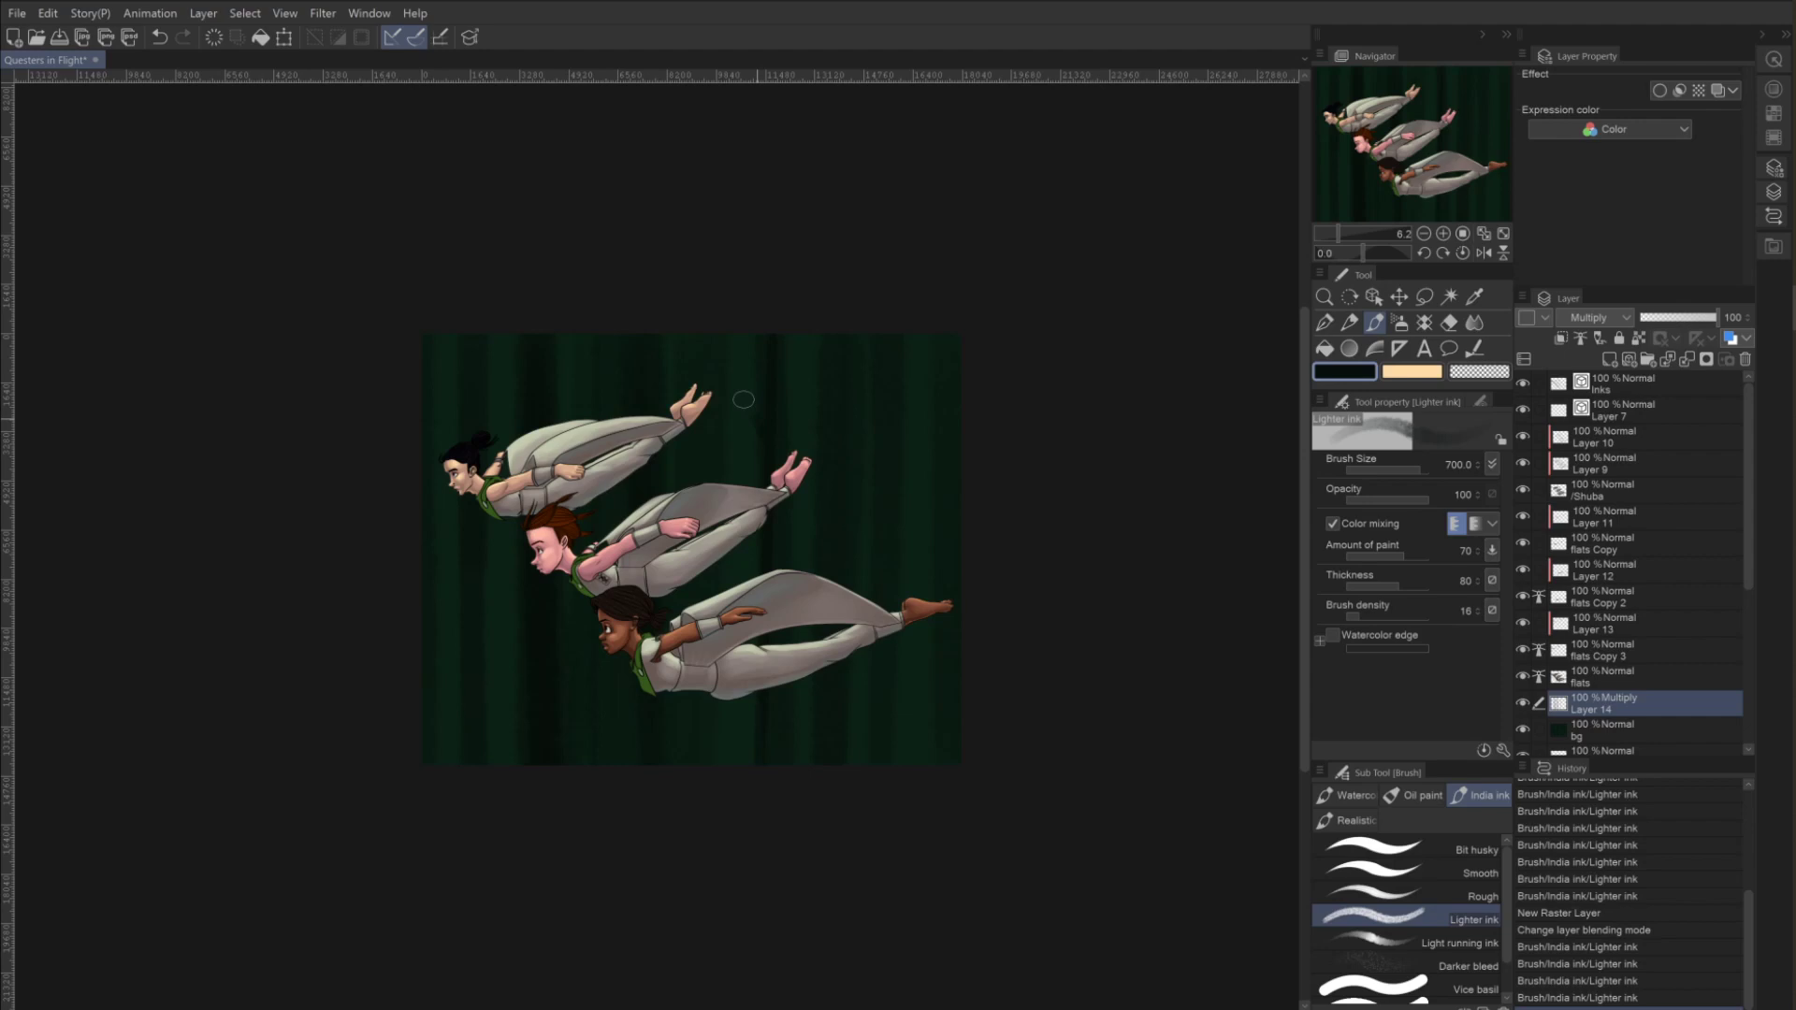
left_click(670, 330)
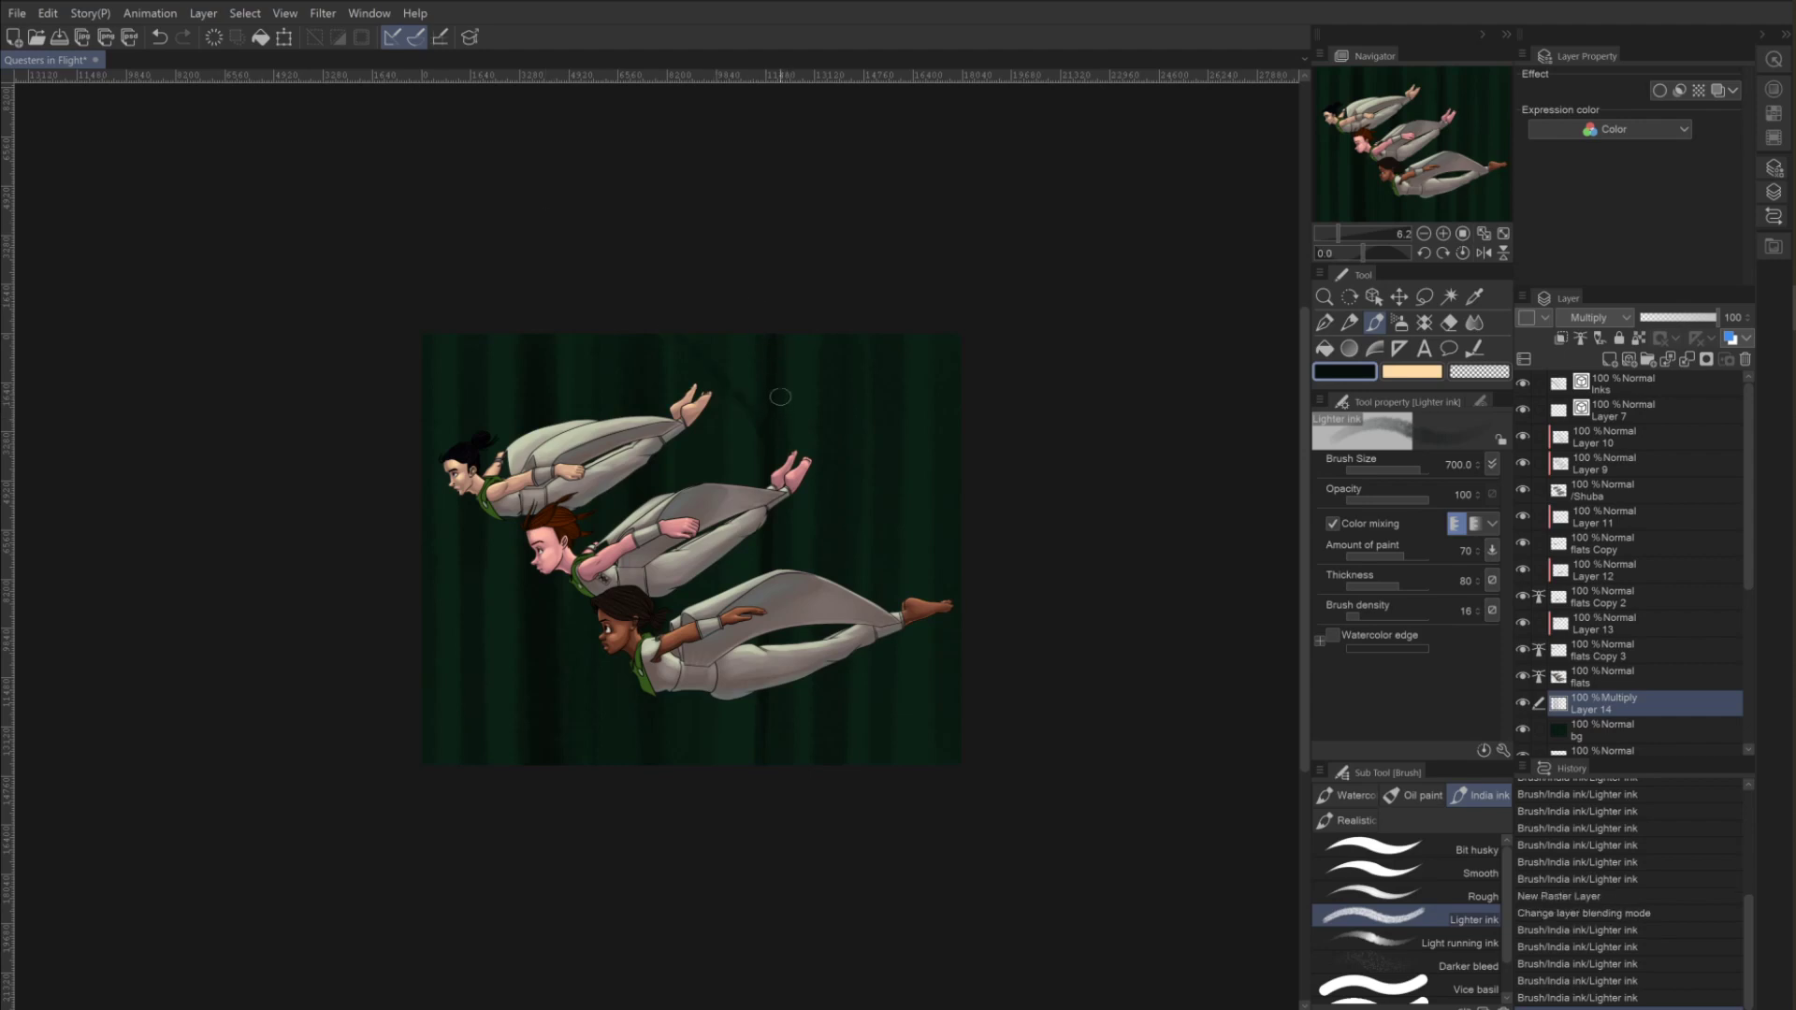
left_click_drag(805, 339, 769, 426)
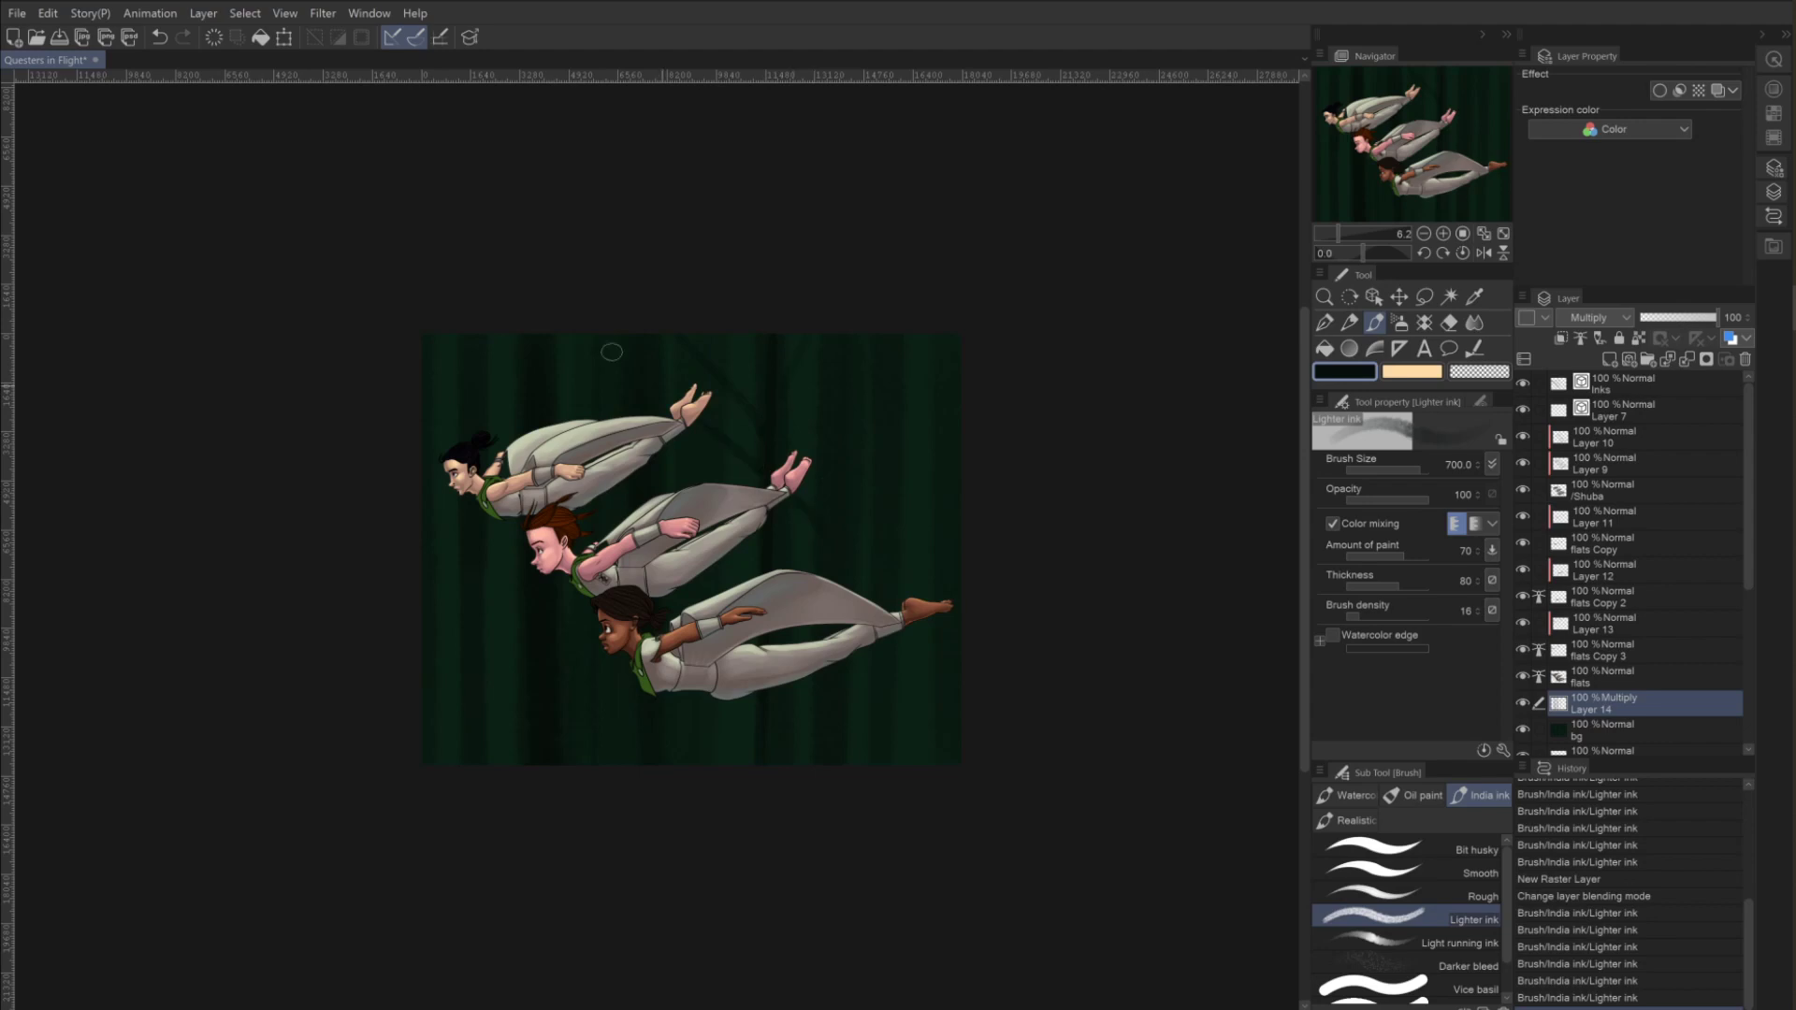
left_click_drag(611, 352, 697, 411)
Paint thicker dark diagonal branches above the top figure and in the upper-right background at size 1700.
key("bracketright")
key("bracketright")
key("bracketright")
key("bracketright")
key("bracketright")
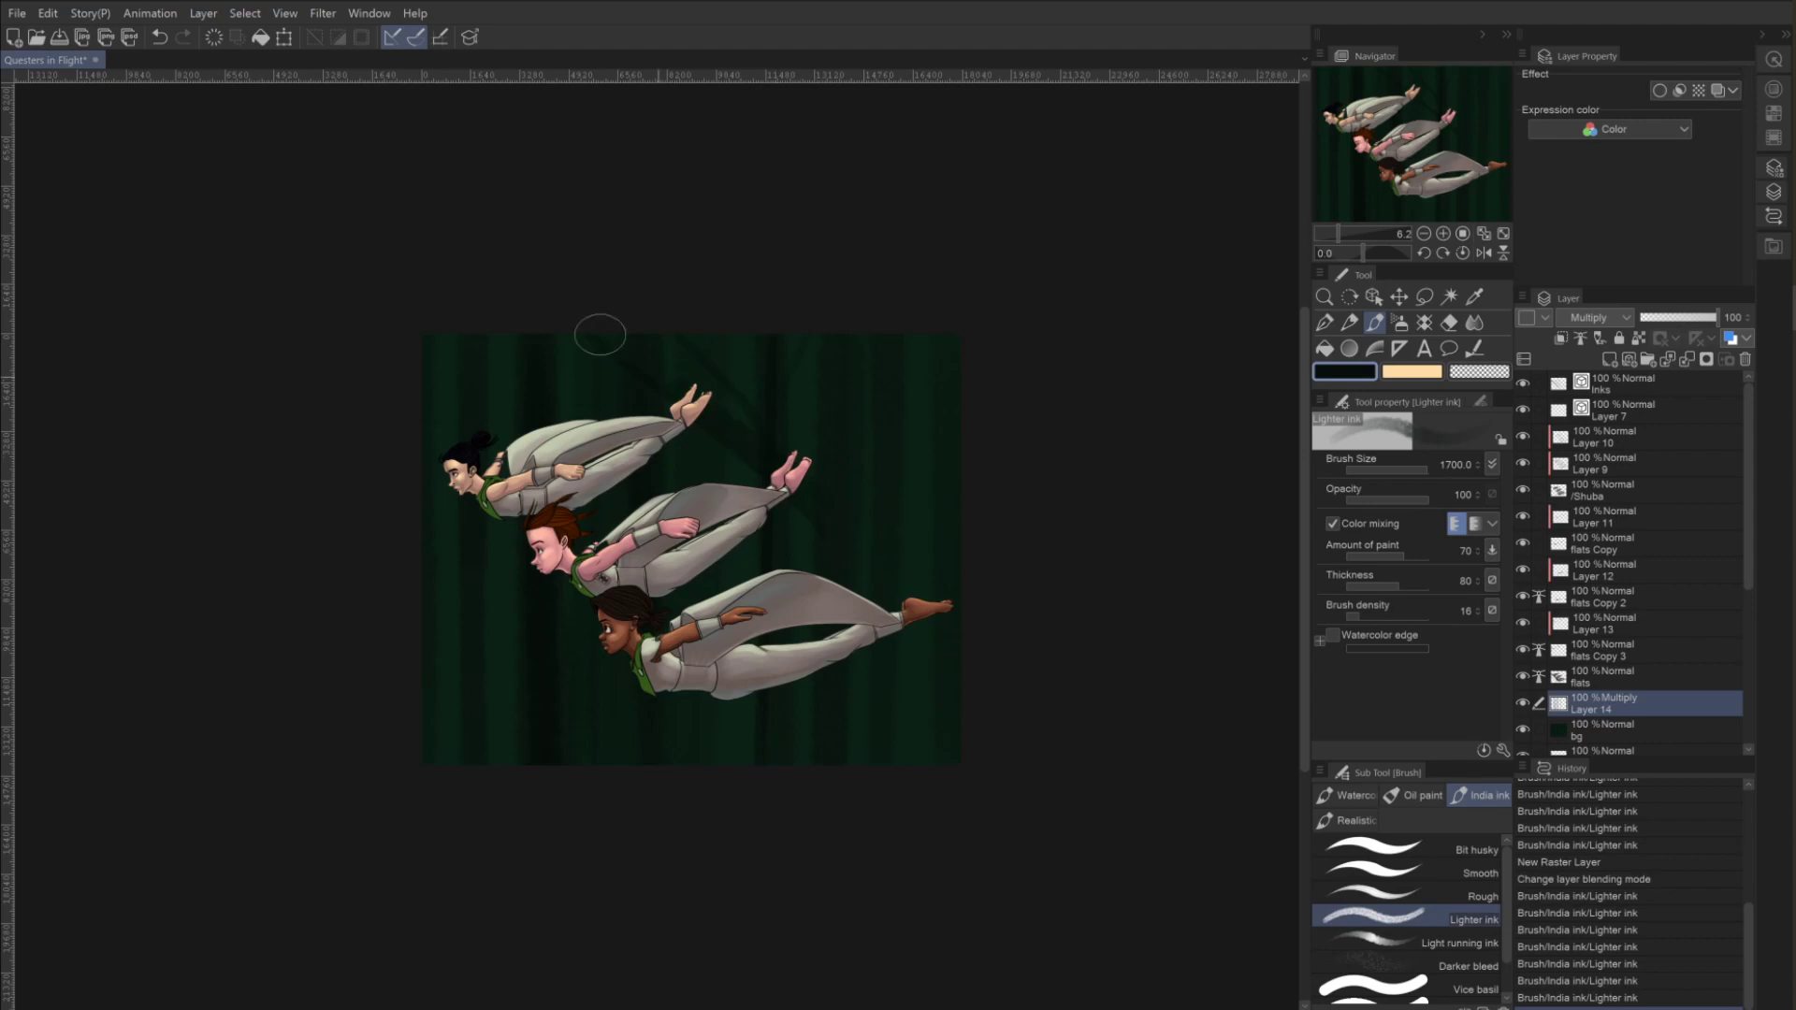
left_click_drag(601, 335, 369, 166)
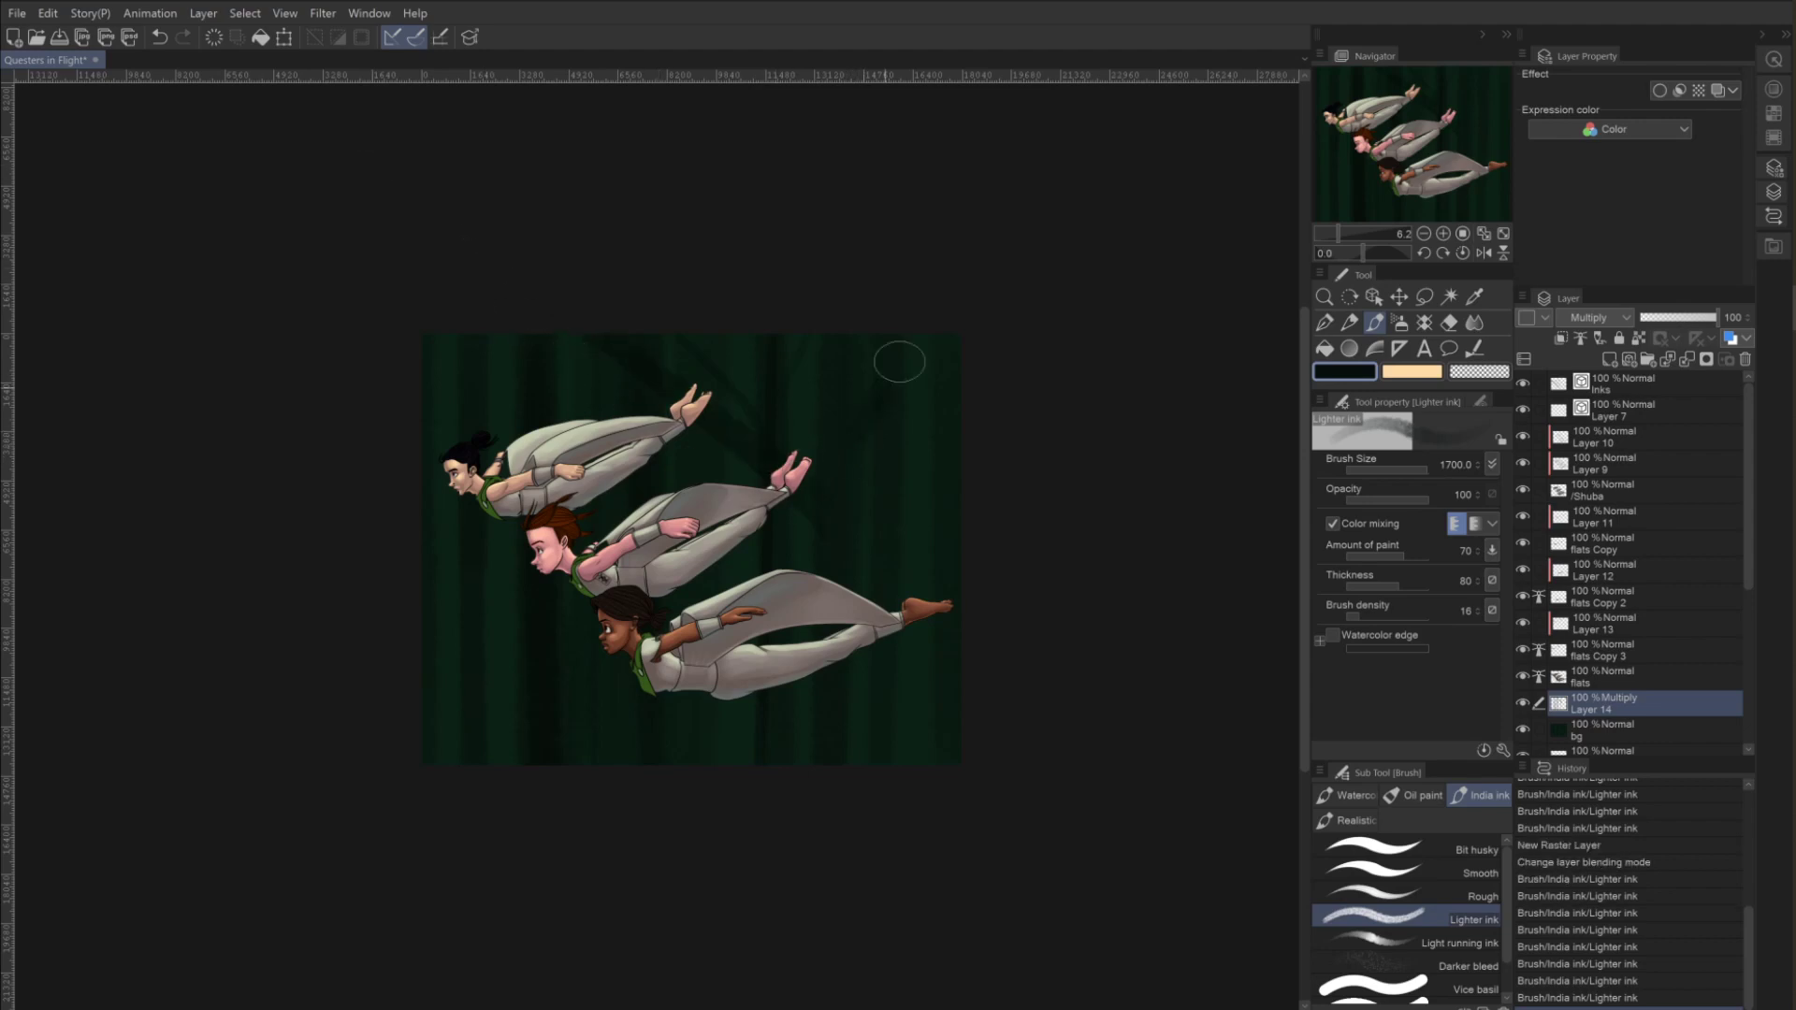
left_click_drag(900, 362, 814, 537)
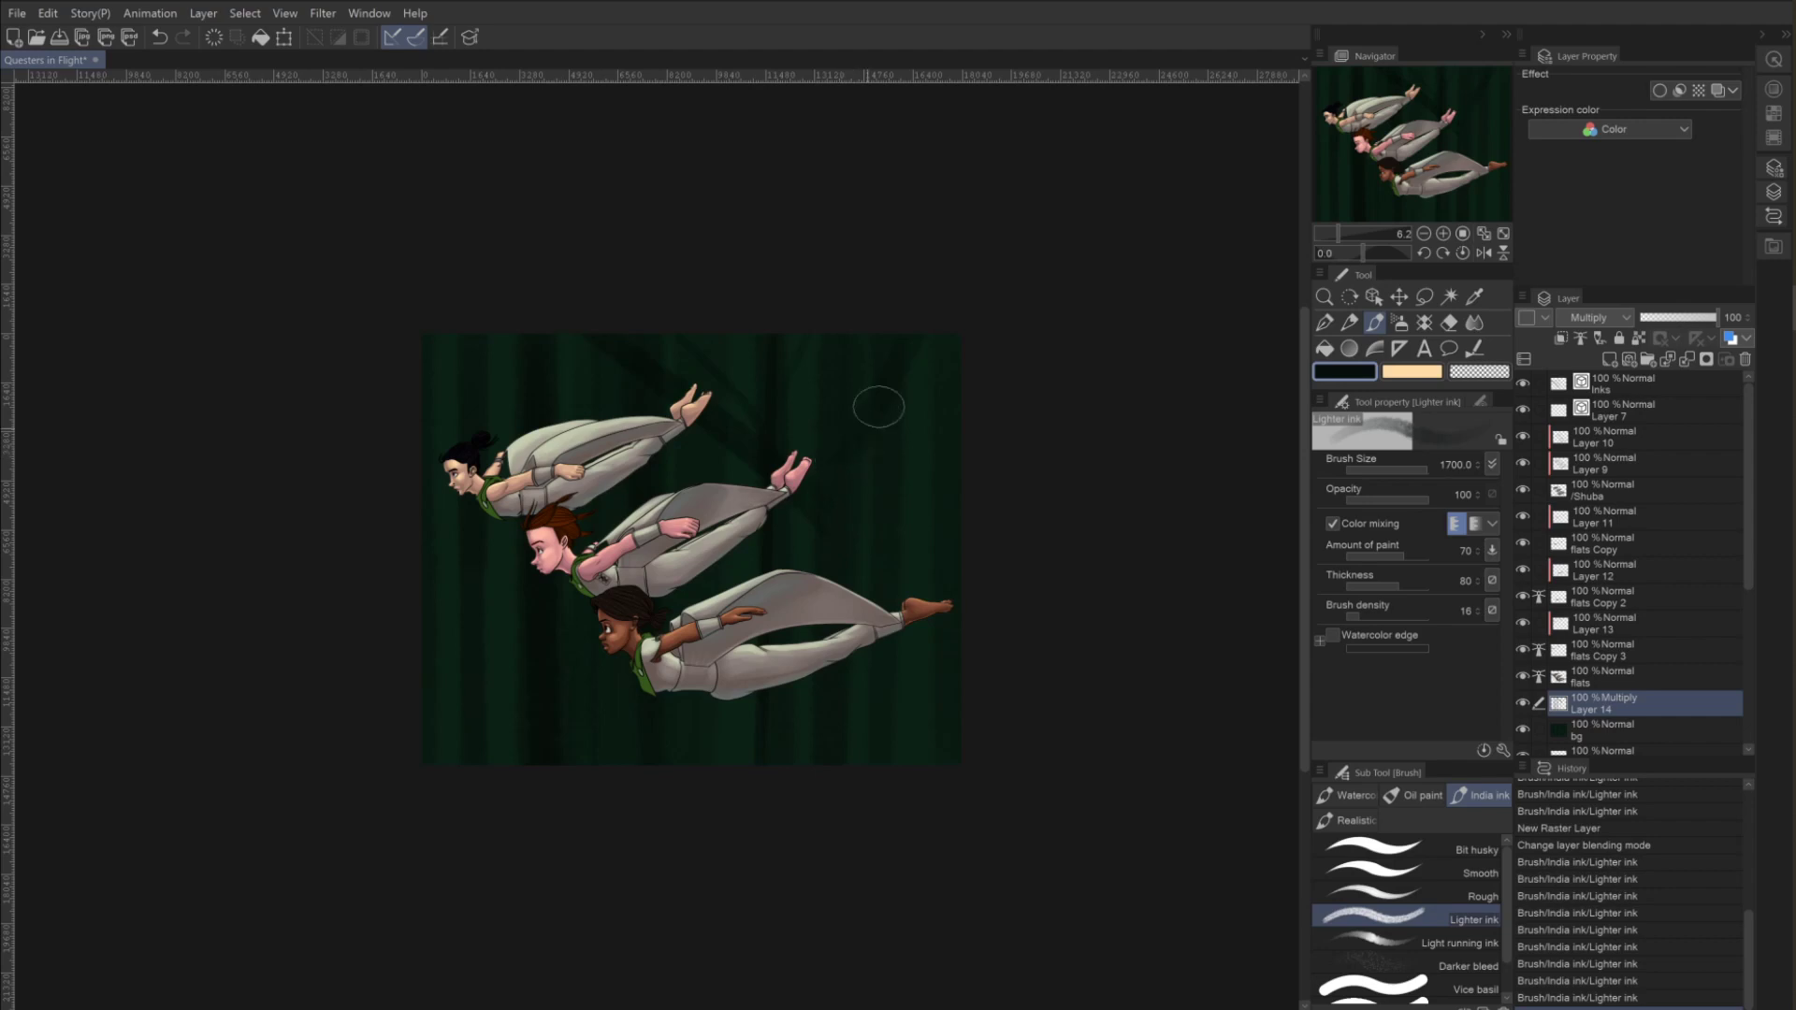
left_click_drag(916, 340, 850, 473)
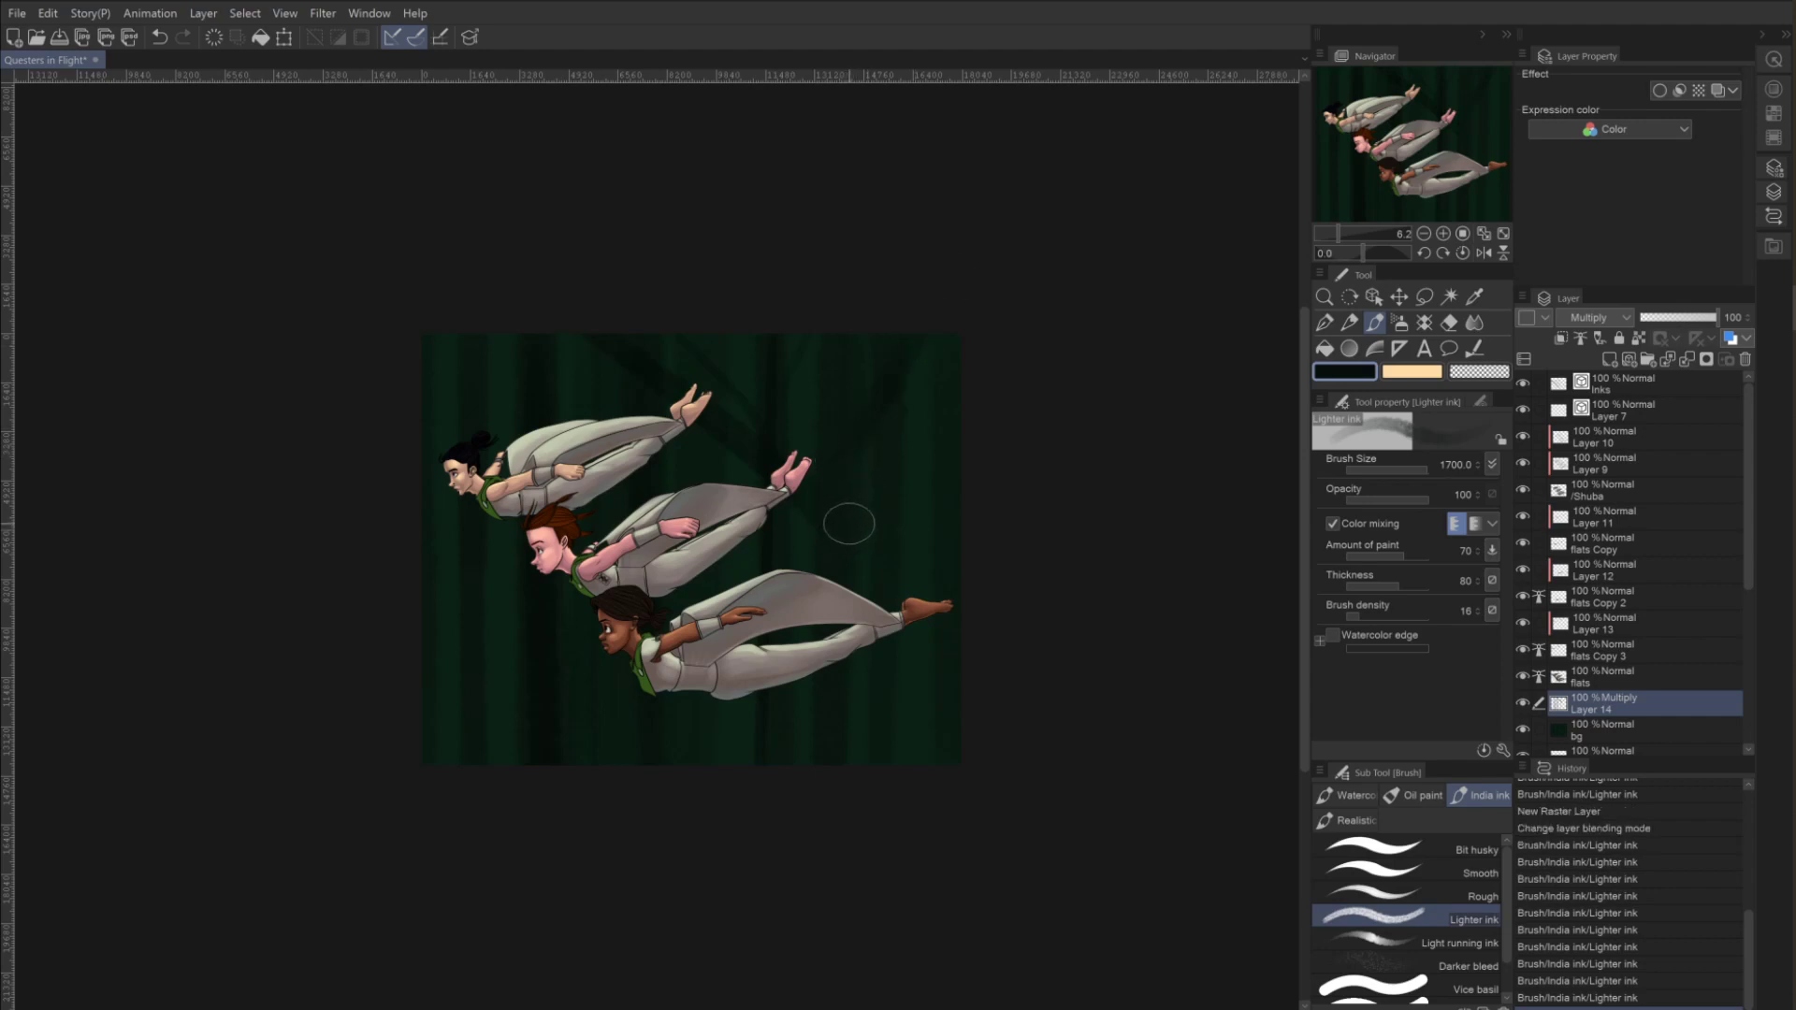
Add thin dark branches to the right of the middle figure's feet at size 600.
key("bracketleft")
key("bracketleft")
key("bracketleft")
key("bracketleft")
key("bracketleft")
key("bracketleft")
left_click_drag(884, 479, 825, 544)
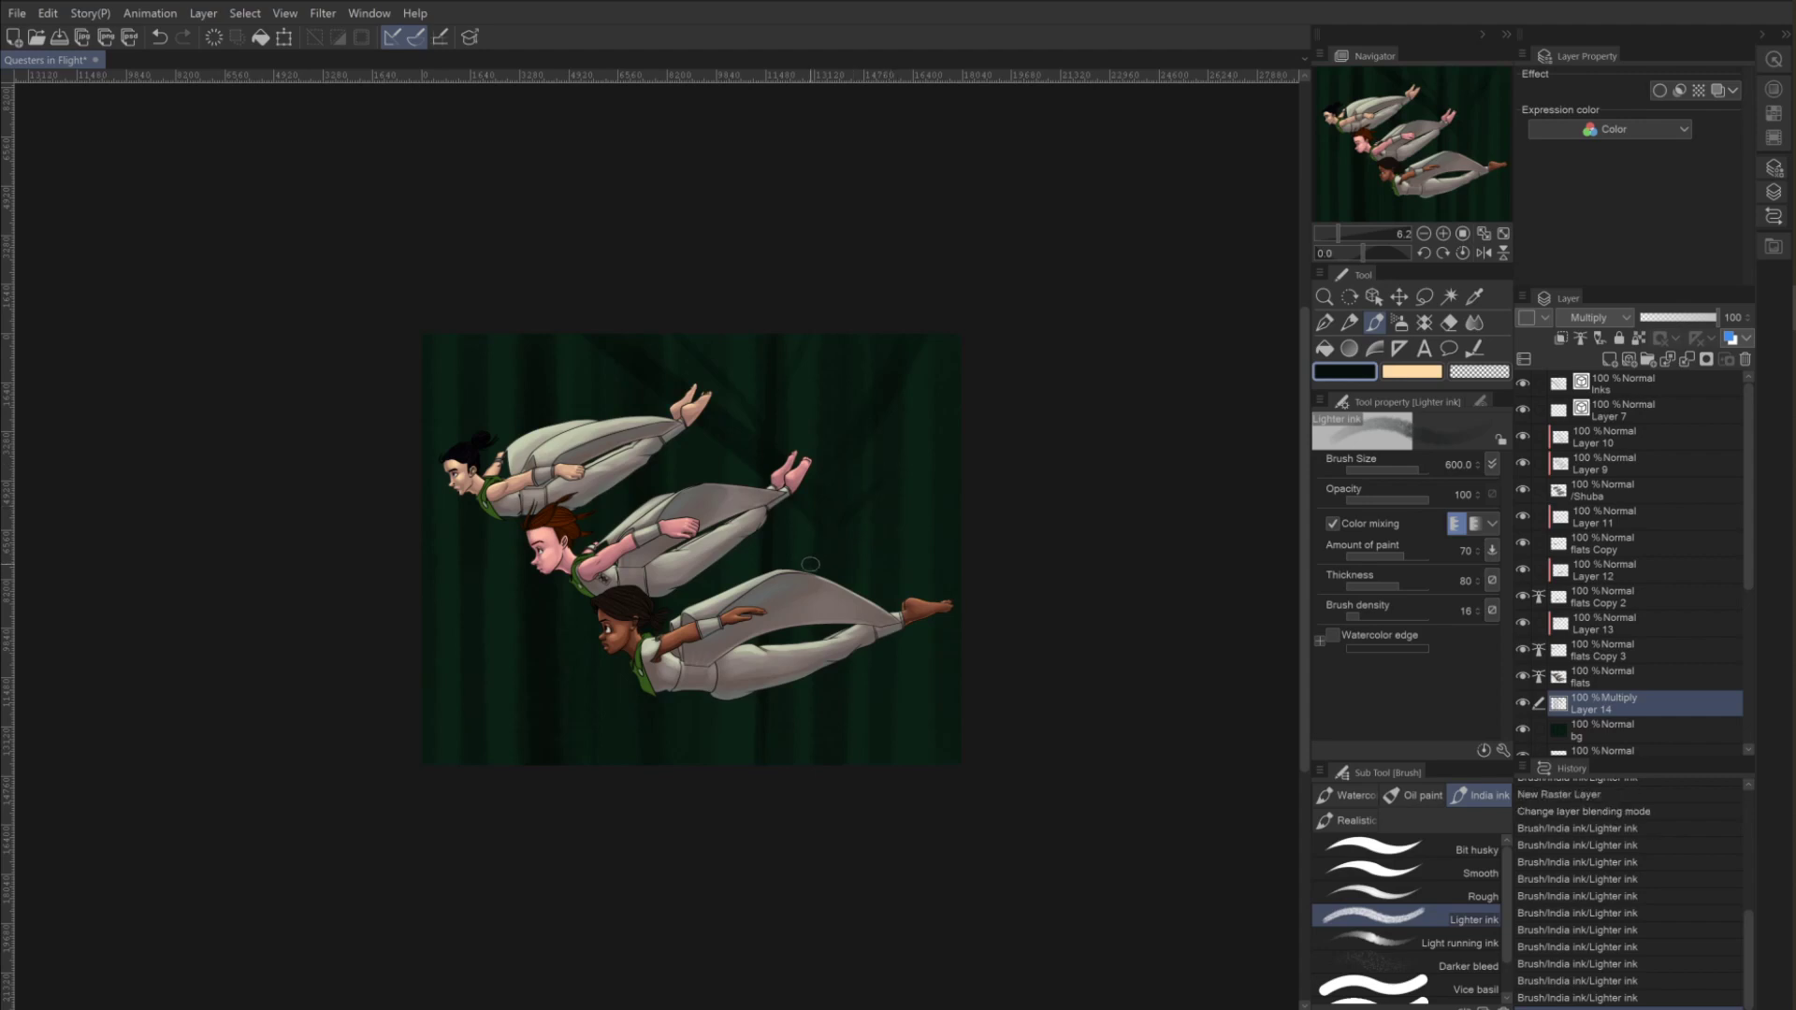
left_click_drag(874, 473, 833, 521)
Enlarge the brush and paint dark branches in the background's upper-left corner, lower middle and left side.
key("bracketright")
key("bracketright")
key("bracketright")
left_click_drag(432, 342, 520, 430)
left_click_drag(649, 722, 650, 772)
key("bracketright")
key("bracketright")
left_click_drag(527, 634, 183, 265)
Paint further dark branches around the figures with varying brush sizes, finishing at size 600.
key("bracketleft")
key("bracketleft")
key("bracketleft")
key("bracketleft")
key("bracketleft")
key("bracketleft")
key("]")
key("]")
key("]")
key("]")
key("]")
key("bracketleft")
key("bracketleft")
key("bracketleft")
key("bracketleft")
Set the main color to a slightly lighter, very dark green.
left_click(1355, 368)
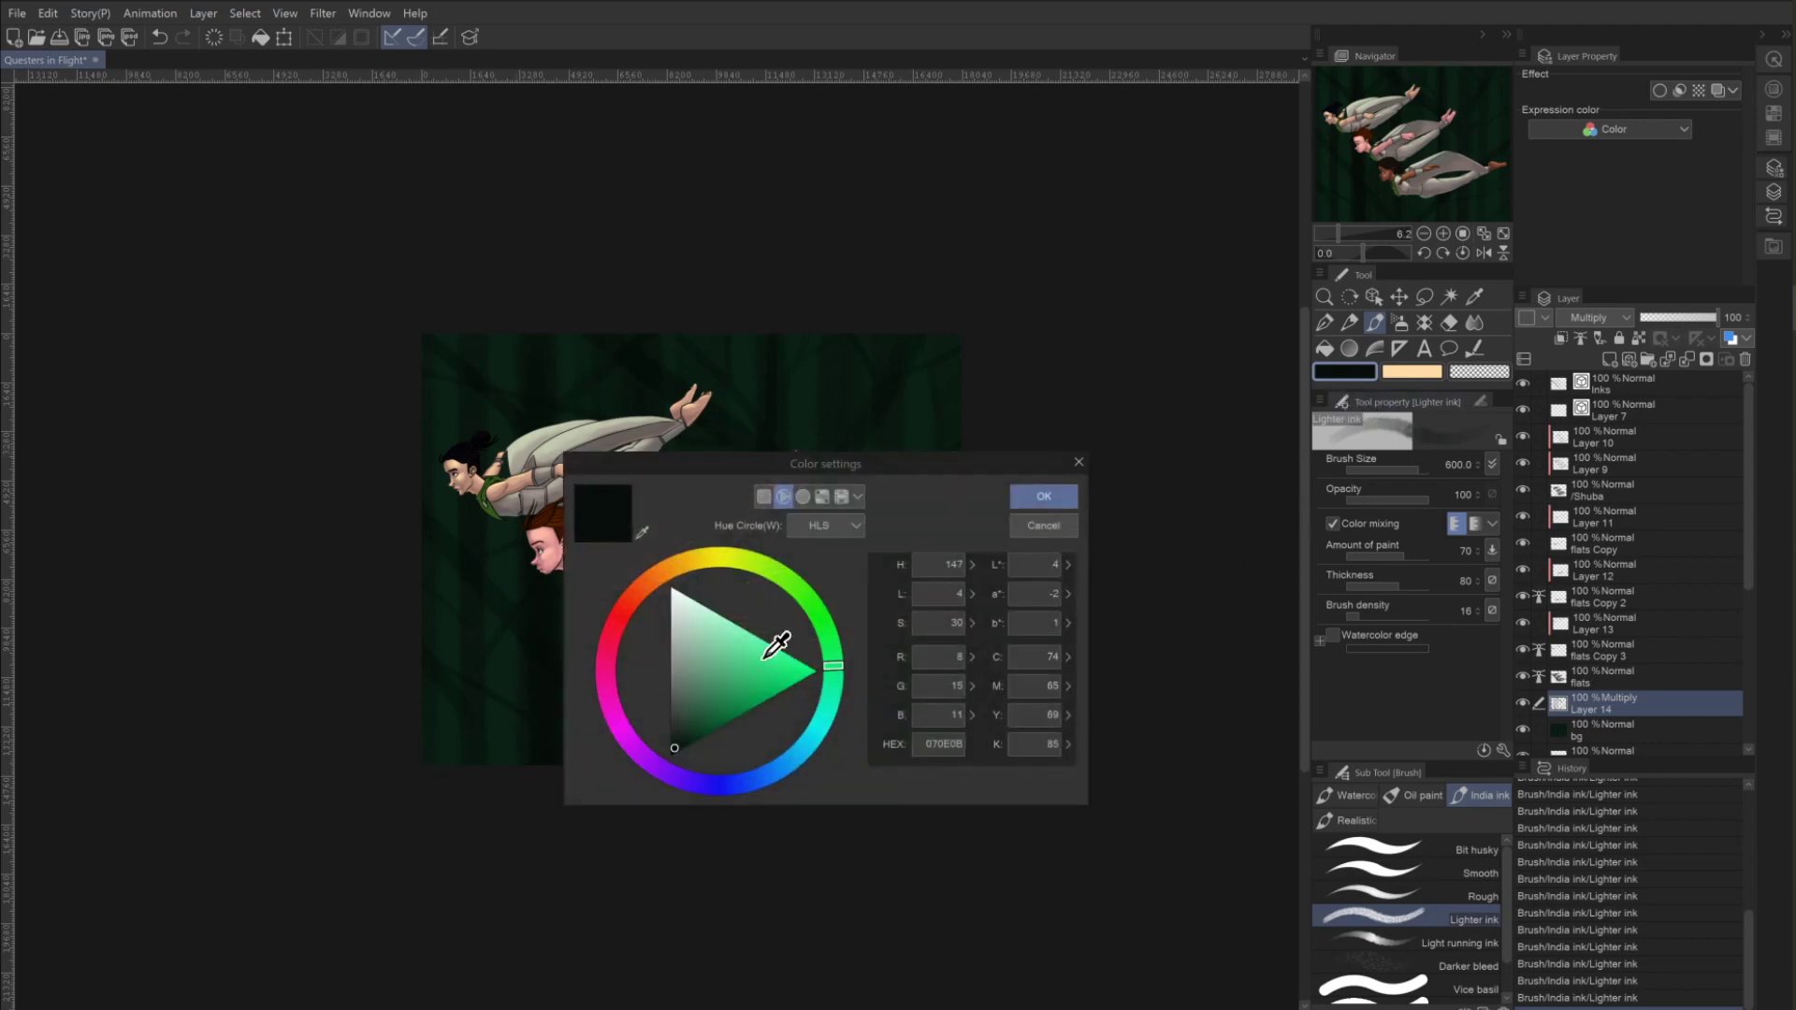
left_click(681, 732)
left_click(679, 737)
left_click(1043, 494)
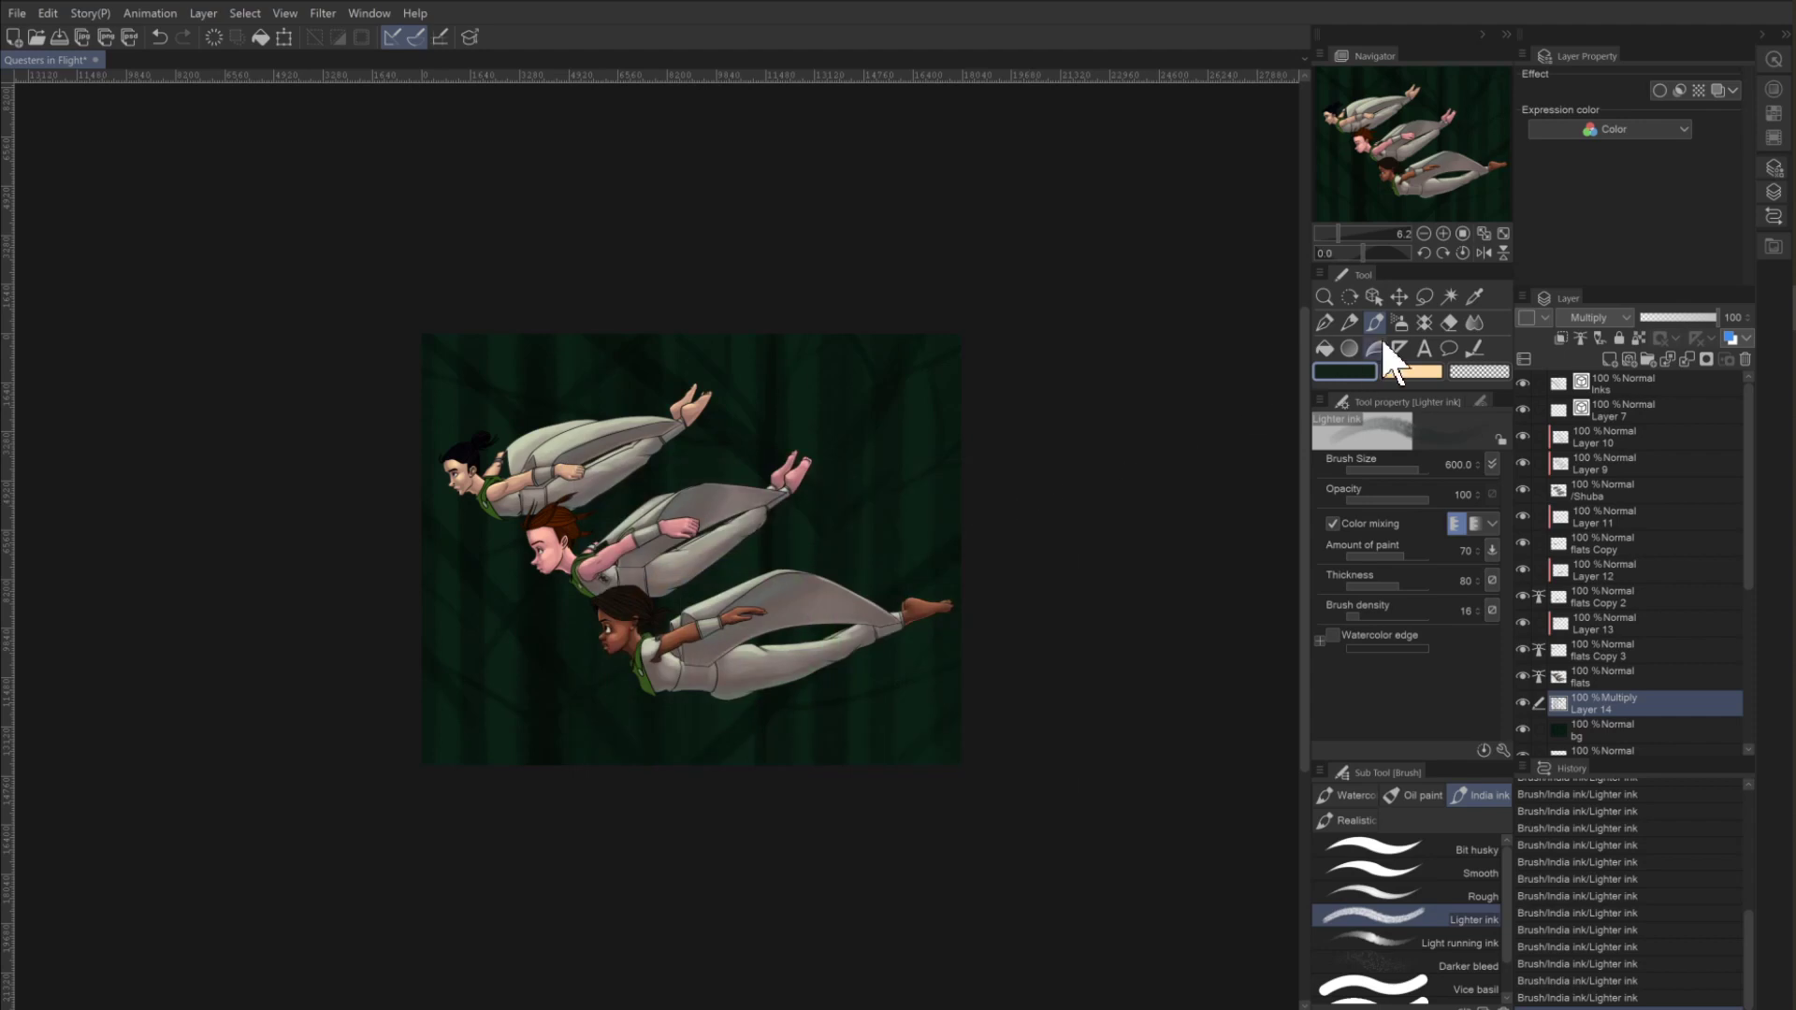
Switch to the Decoration tool's vegetation brushes and choose the Foliage brush.
left_click(1421, 319)
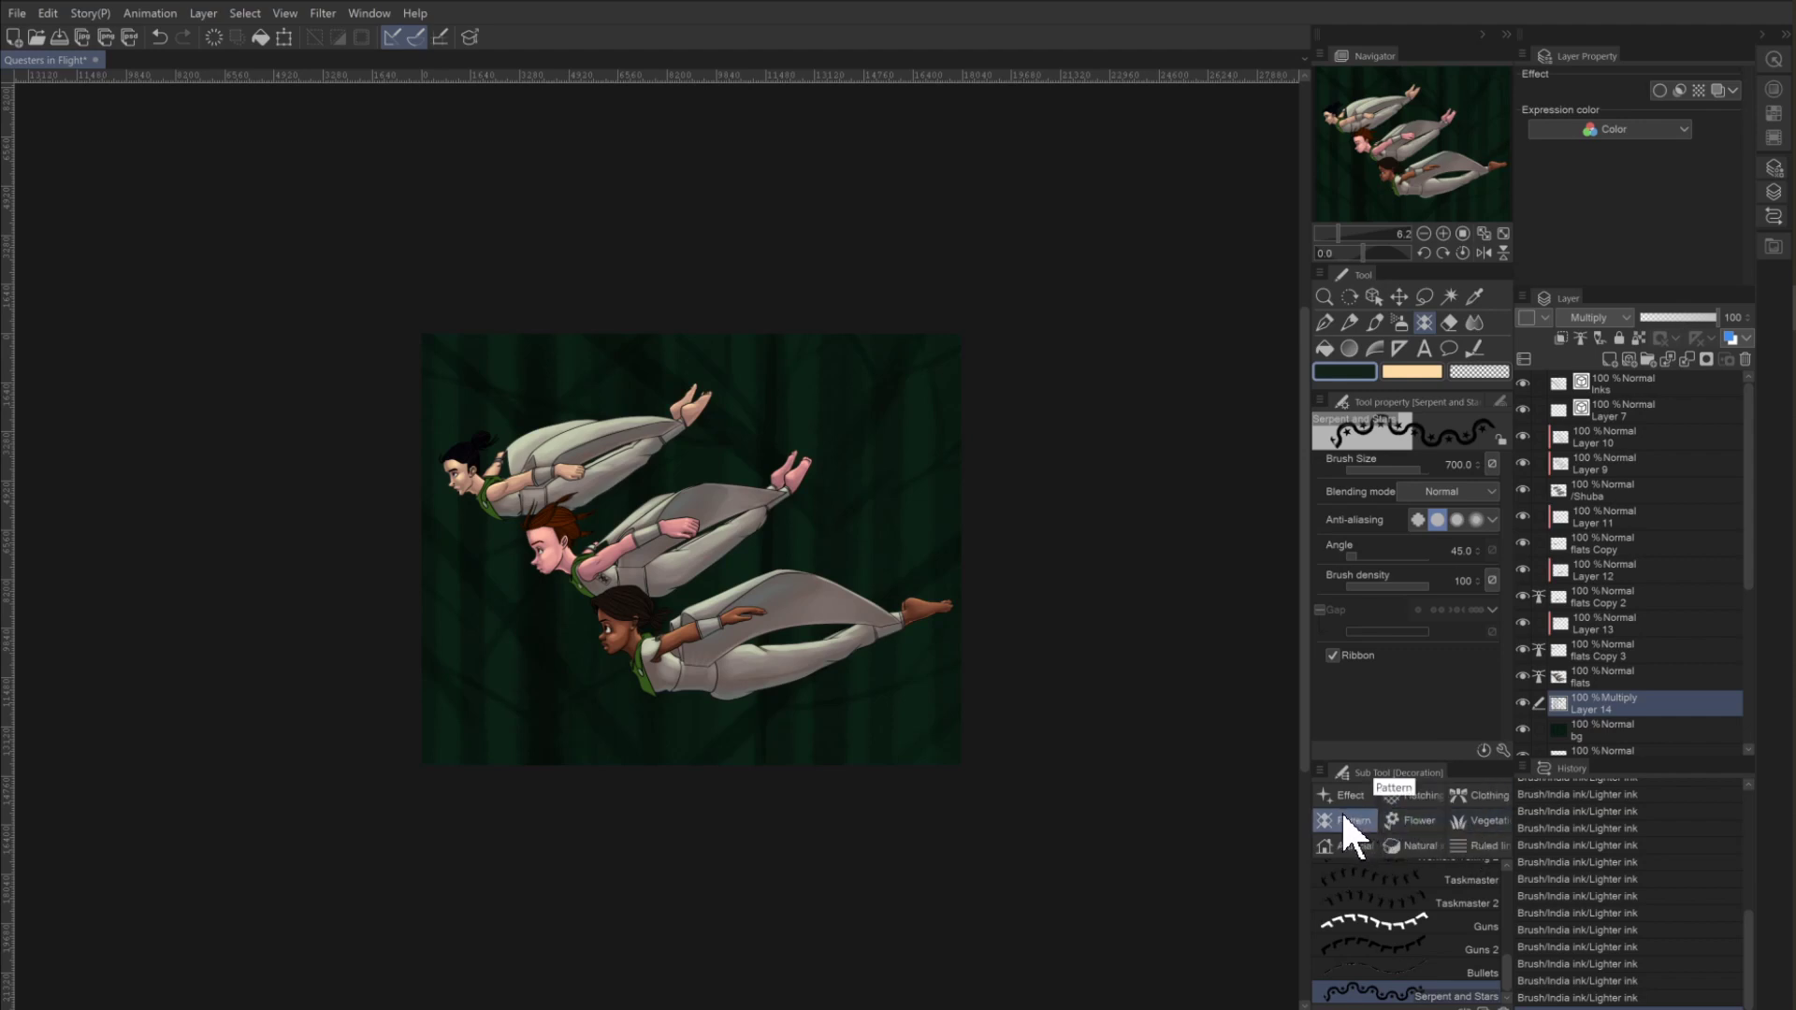
left_click(1456, 821)
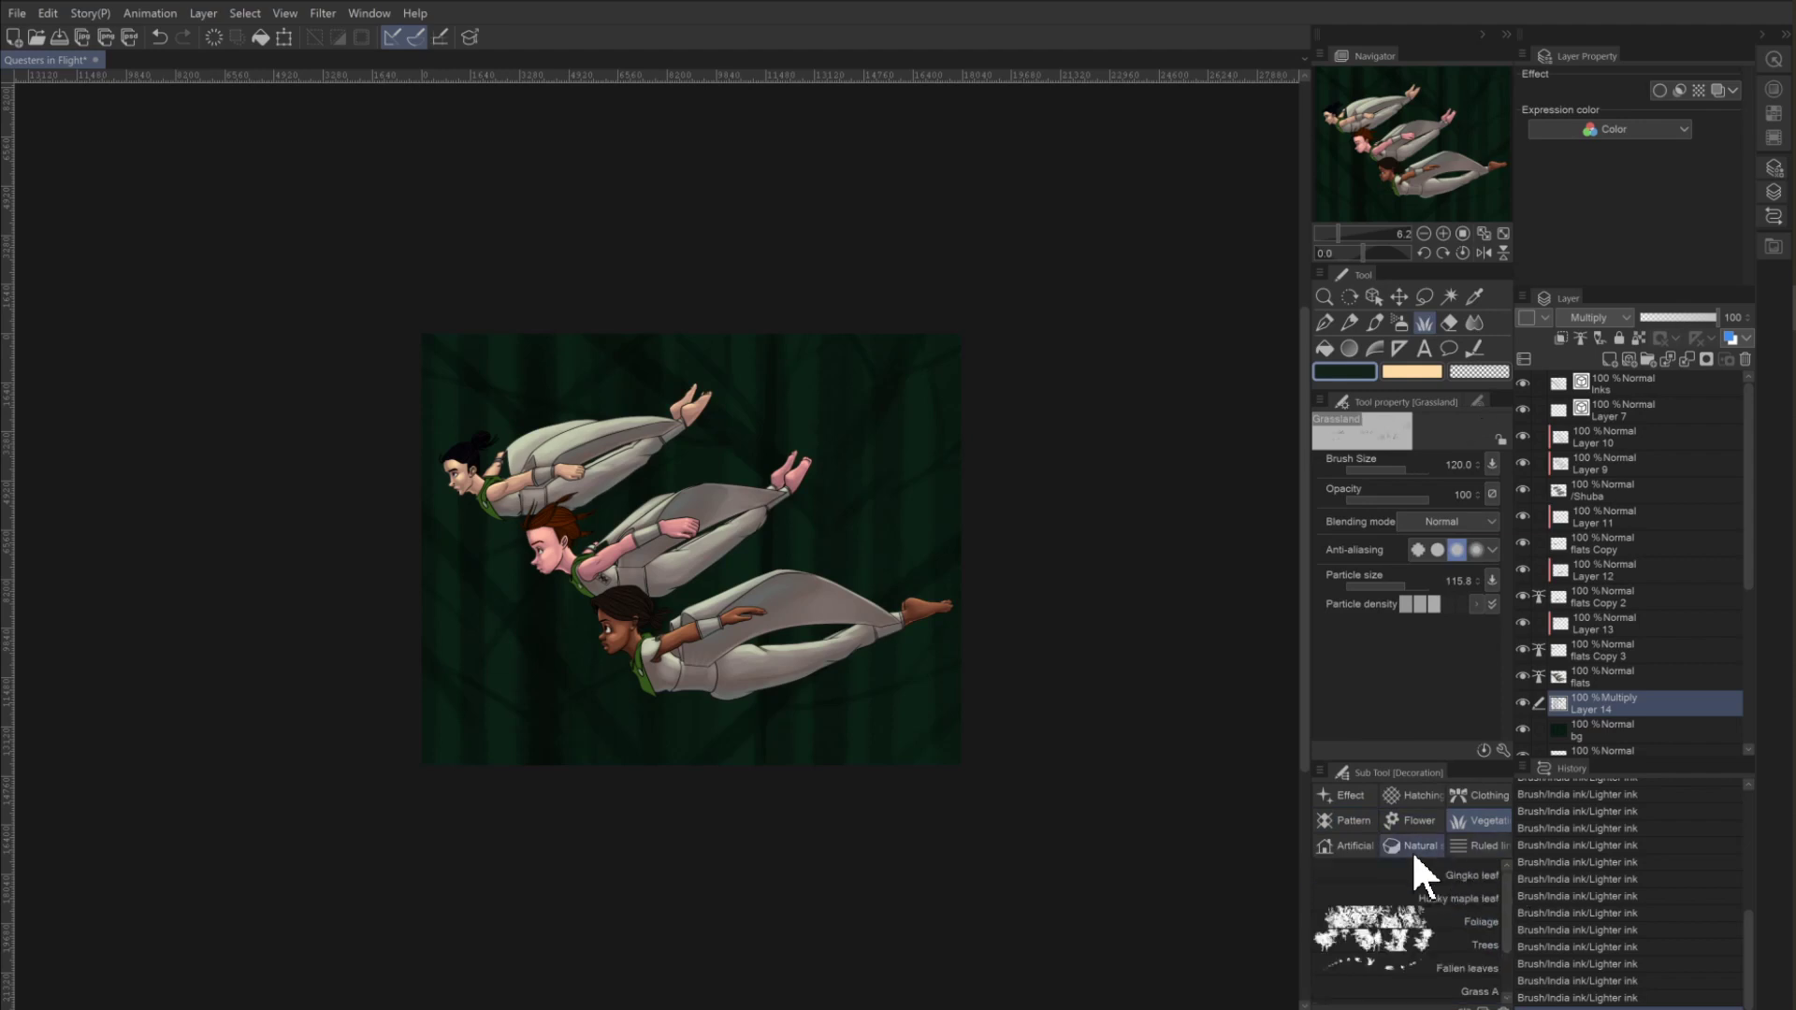
scroll(1371, 917, "up", 3)
left_click(1373, 918)
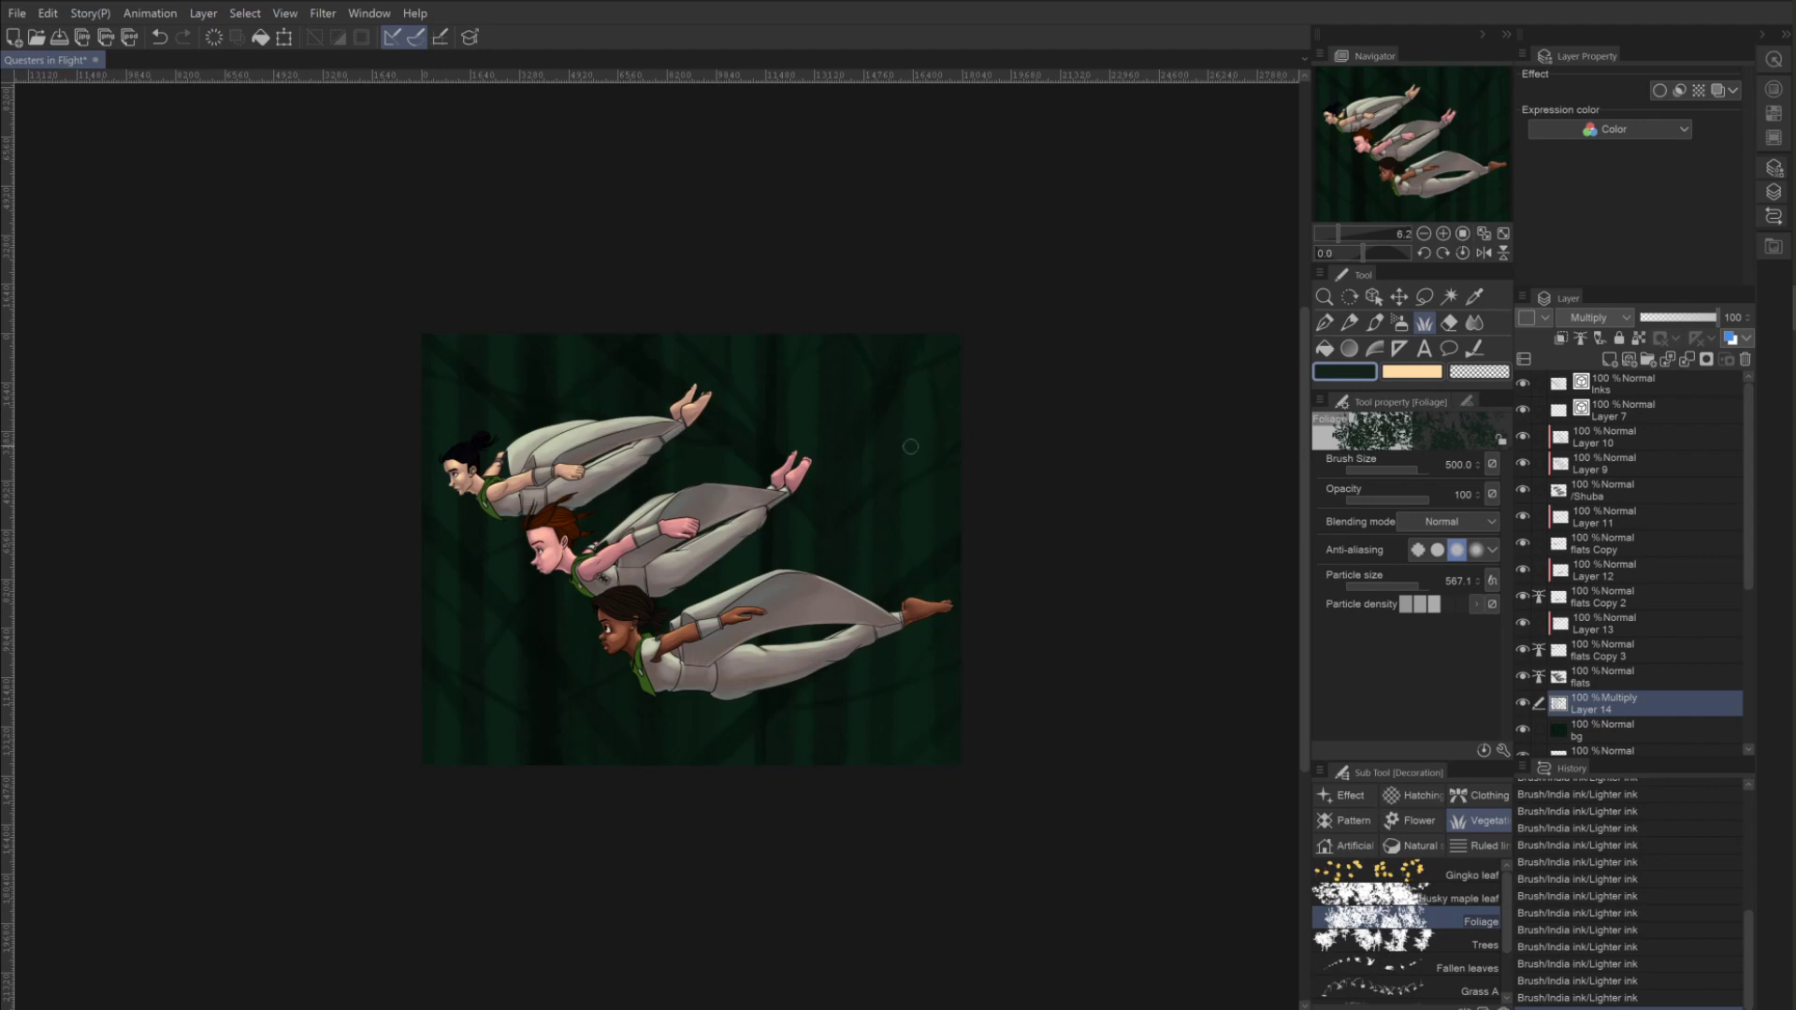
Paint dark foliage in the background's upper right and along its upper edge, enlarging the Foliage brush to 1200.
mouse_move(867, 480)
left_mouse_down()
mouse_move(916, 447)
mouse_move(882, 480)
mouse_move(937, 453)
mouse_move(896, 484)
mouse_move(965, 465)
mouse_move(961, 449)
mouse_move(851, 464)
mouse_move(911, 463)
mouse_move(882, 454)
mouse_move(903, 457)
mouse_move(904, 436)
mouse_move(847, 433)
left_mouse_up()
key("]")
key("]")
key("]")
key("]")
key("]")
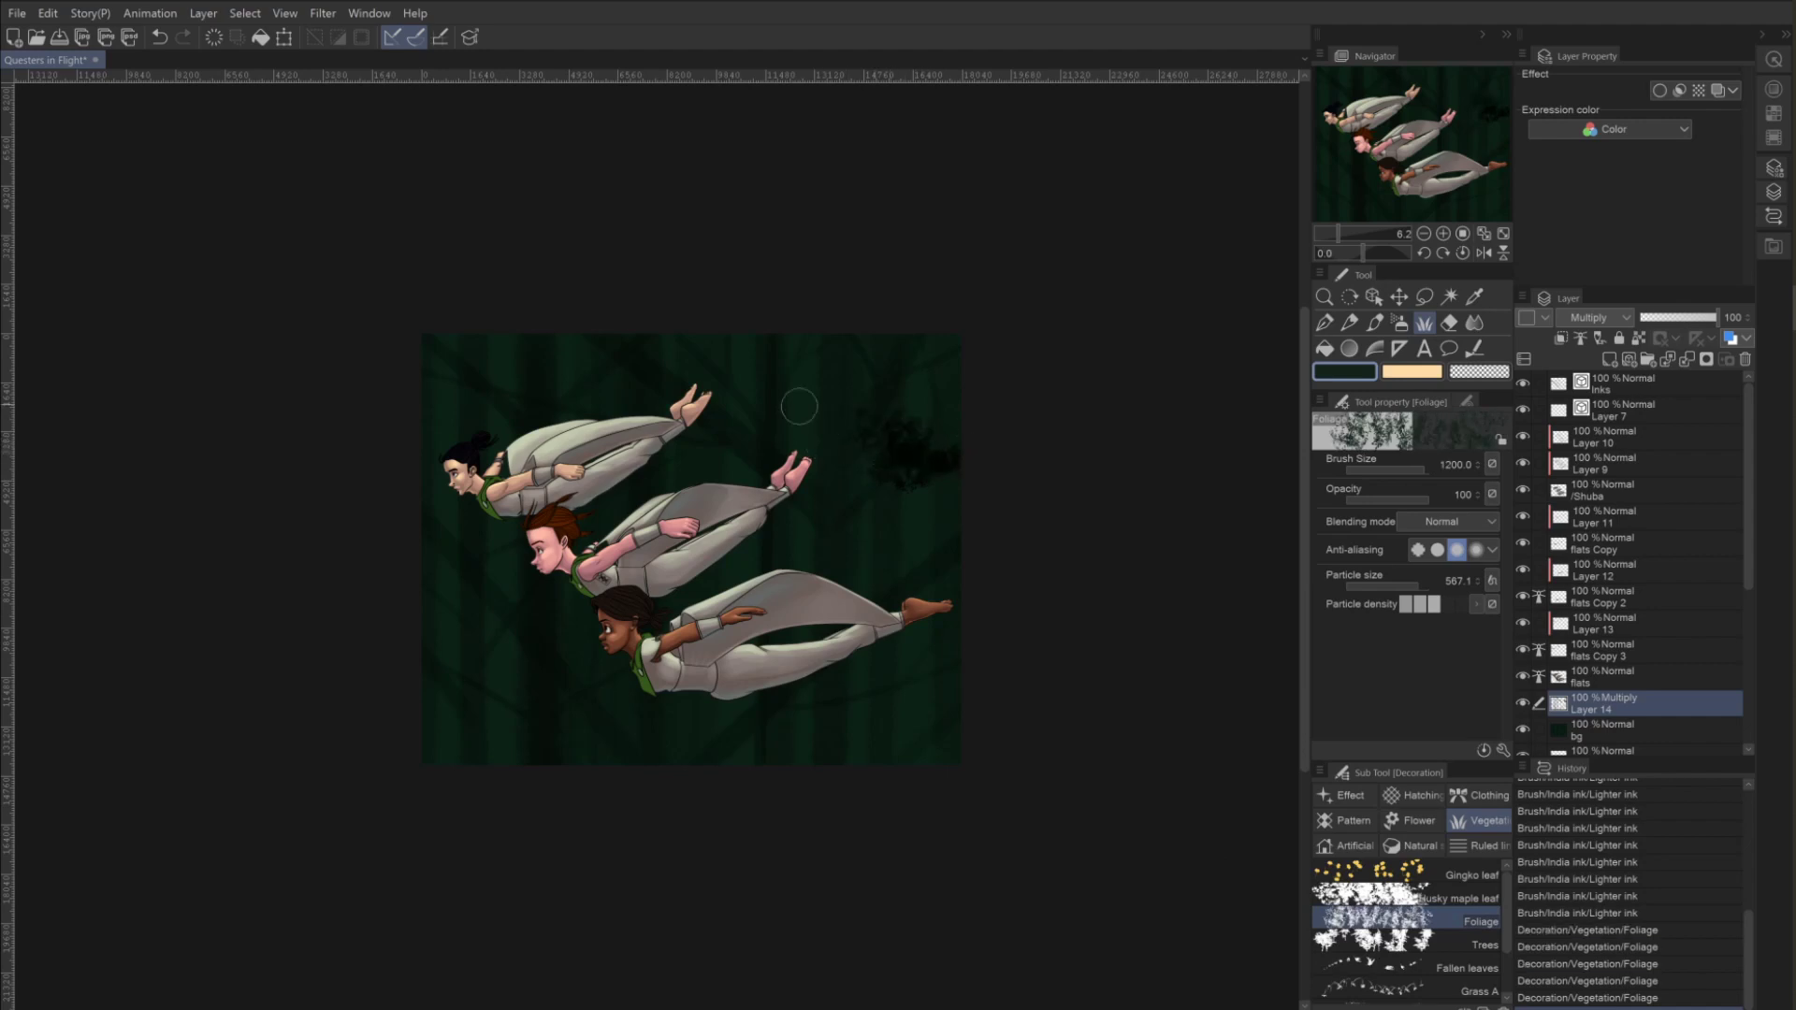
left_click(960, 350)
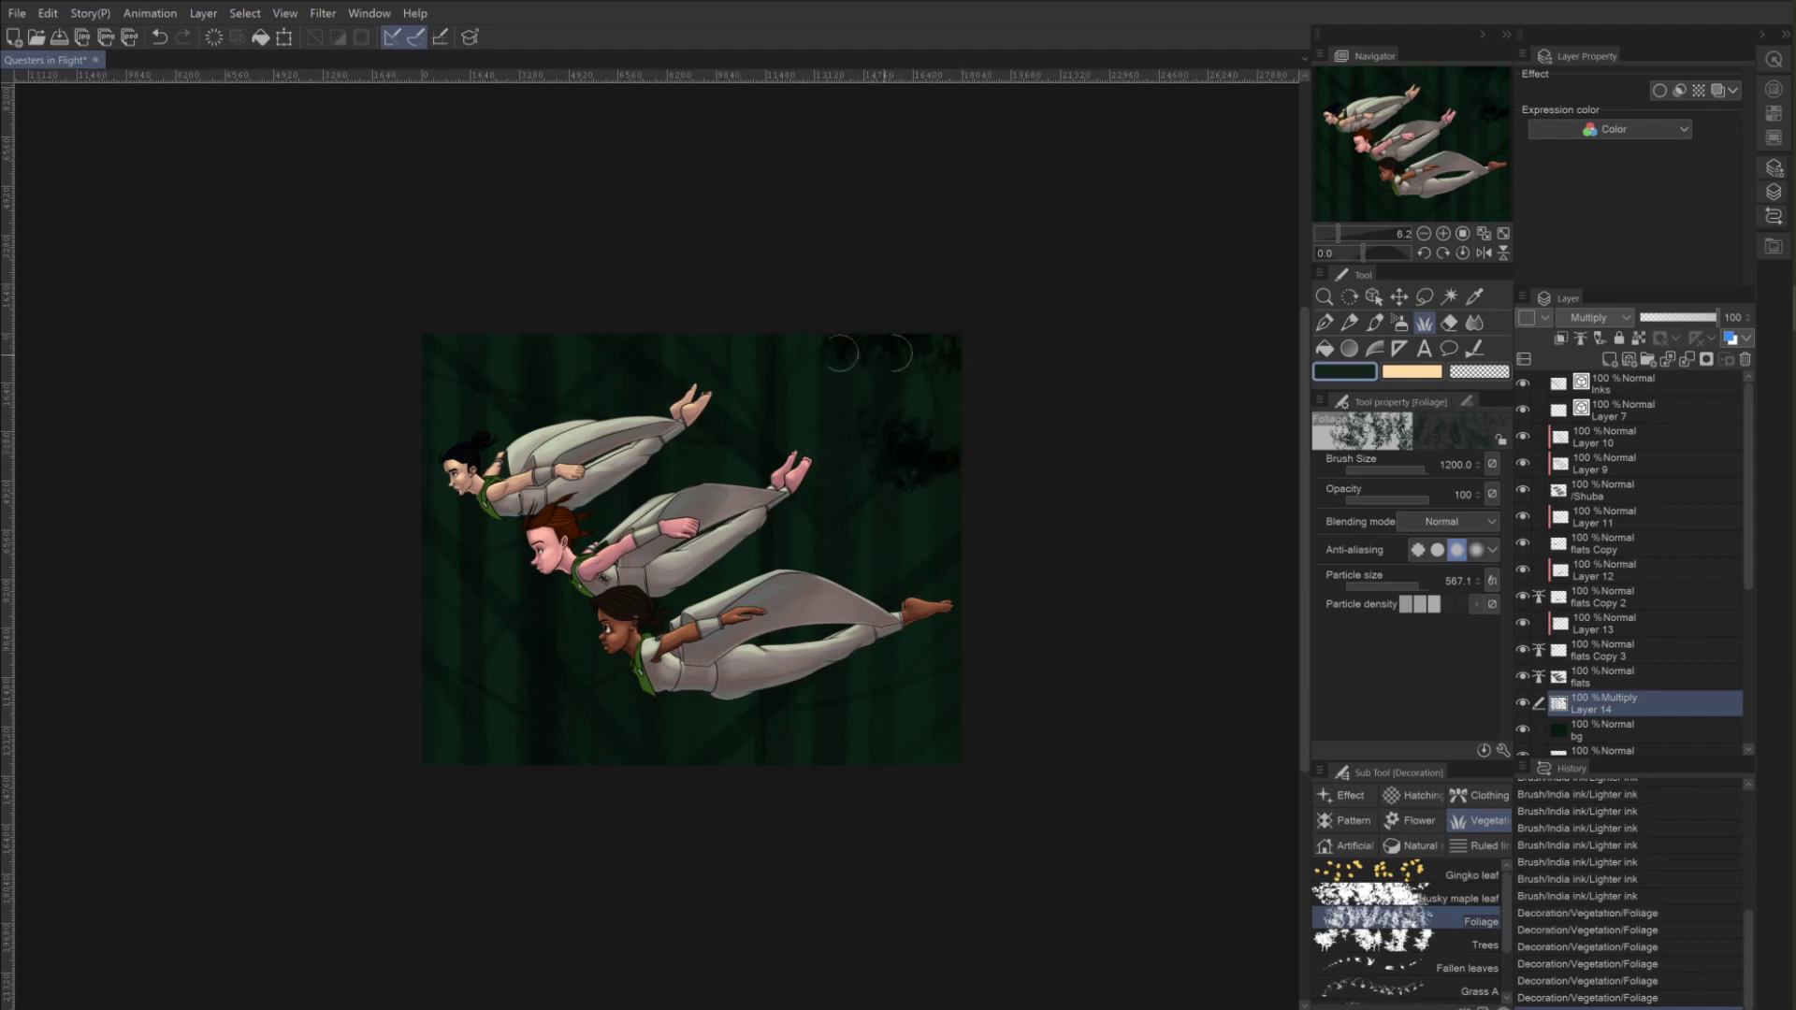
left_click(717, 341)
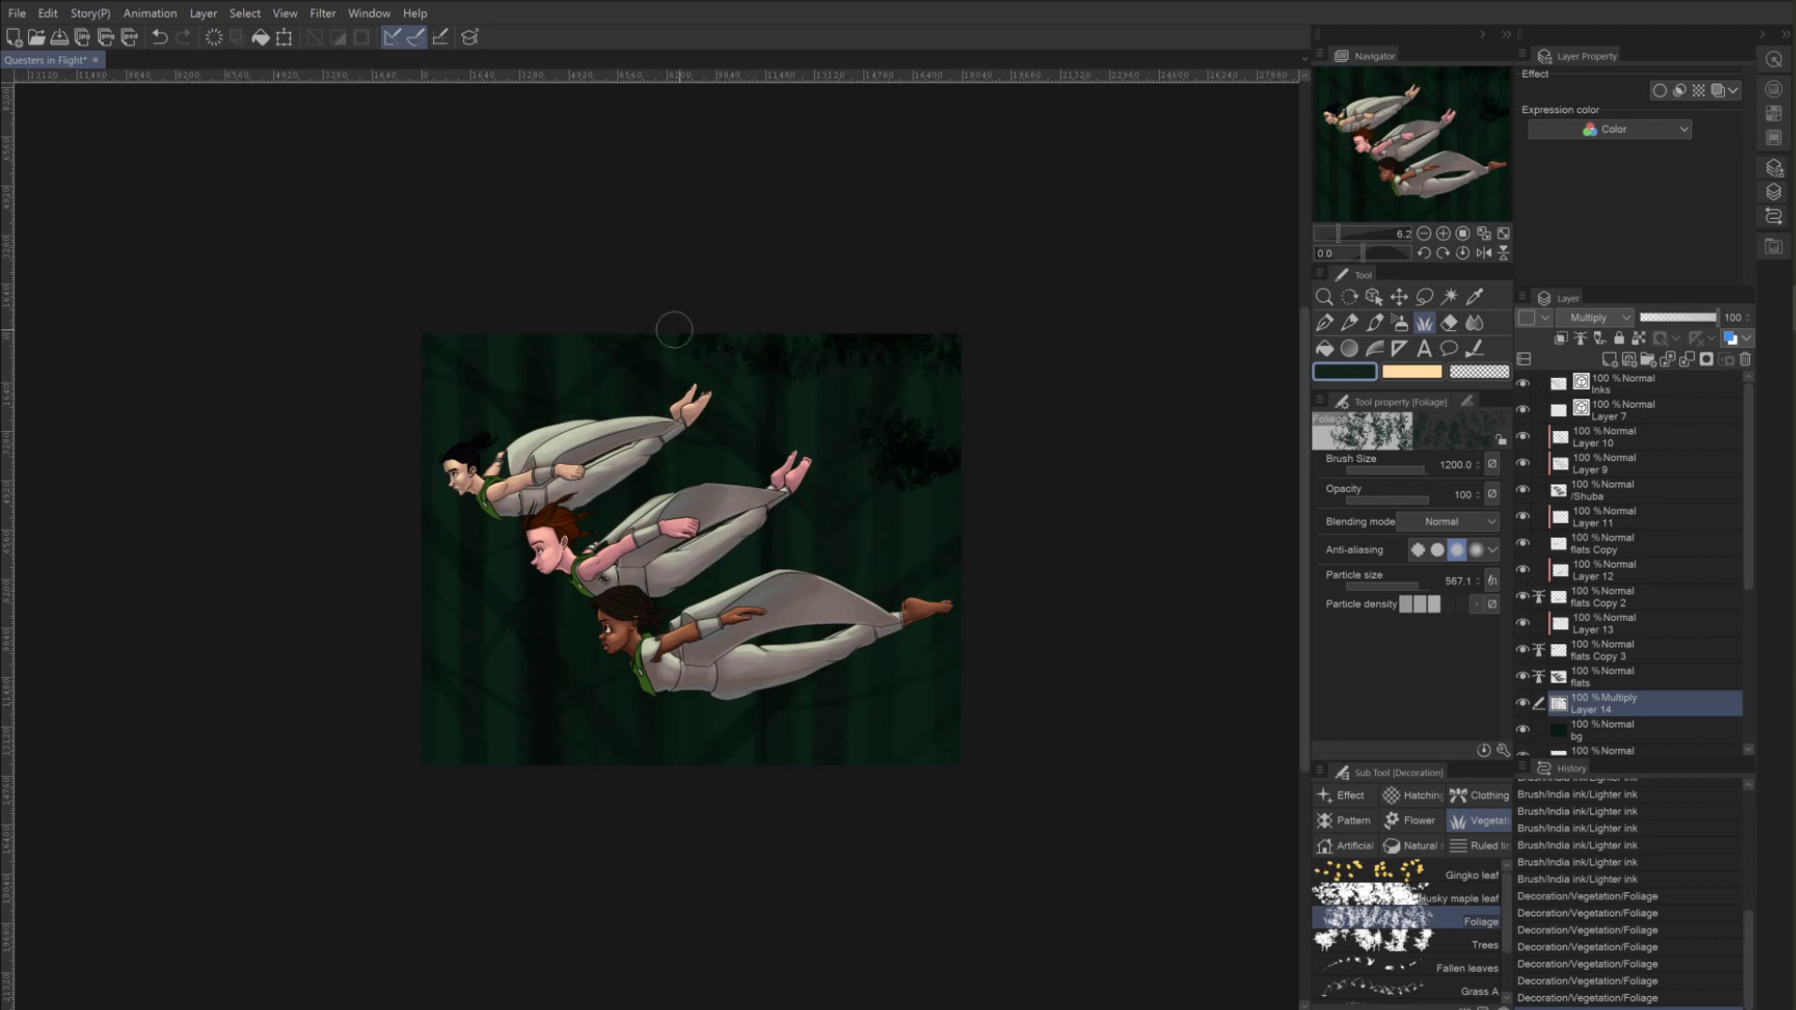
Enlarge the Foliage brush to 1700 and paint dark foliage along the right side, behind the figures' feet.
key("bracketright")
key("bracketright")
left_click(933, 552)
mouse_move(933, 551)
left_mouse_down()
mouse_move(874, 533)
mouse_move(897, 563)
mouse_move(997, 549)
left_mouse_up()
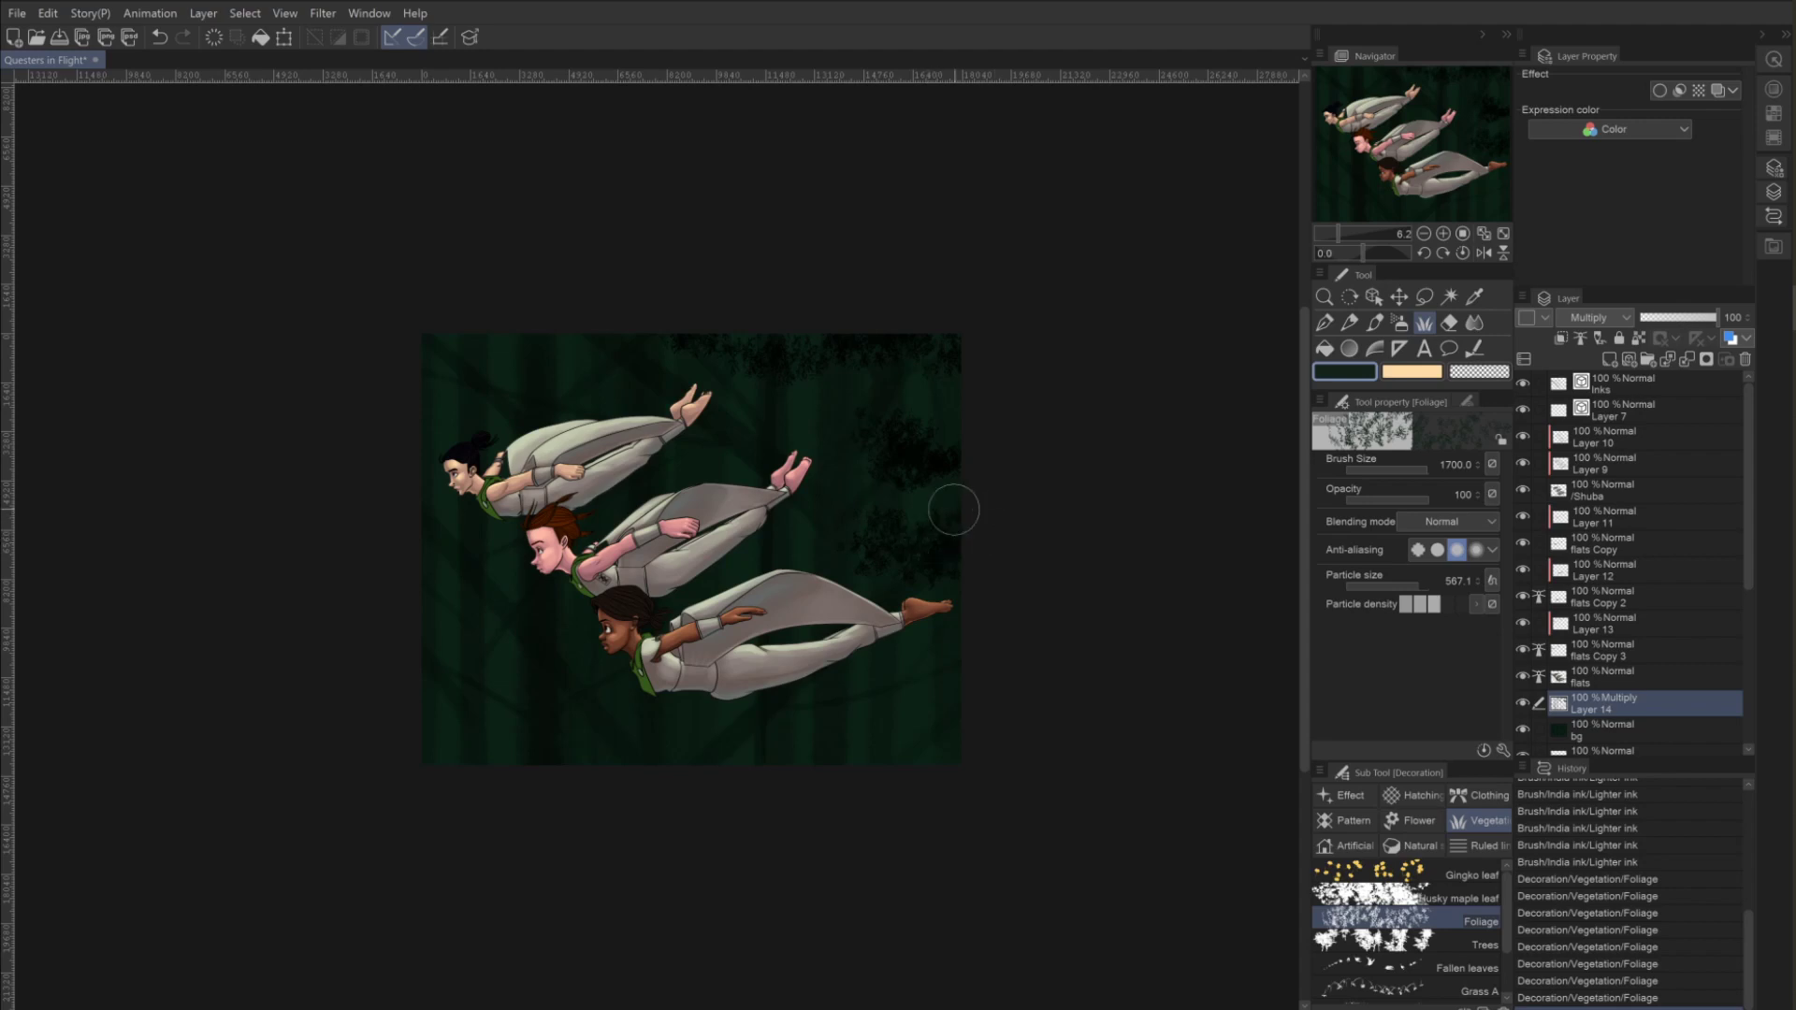
left_click(856, 496)
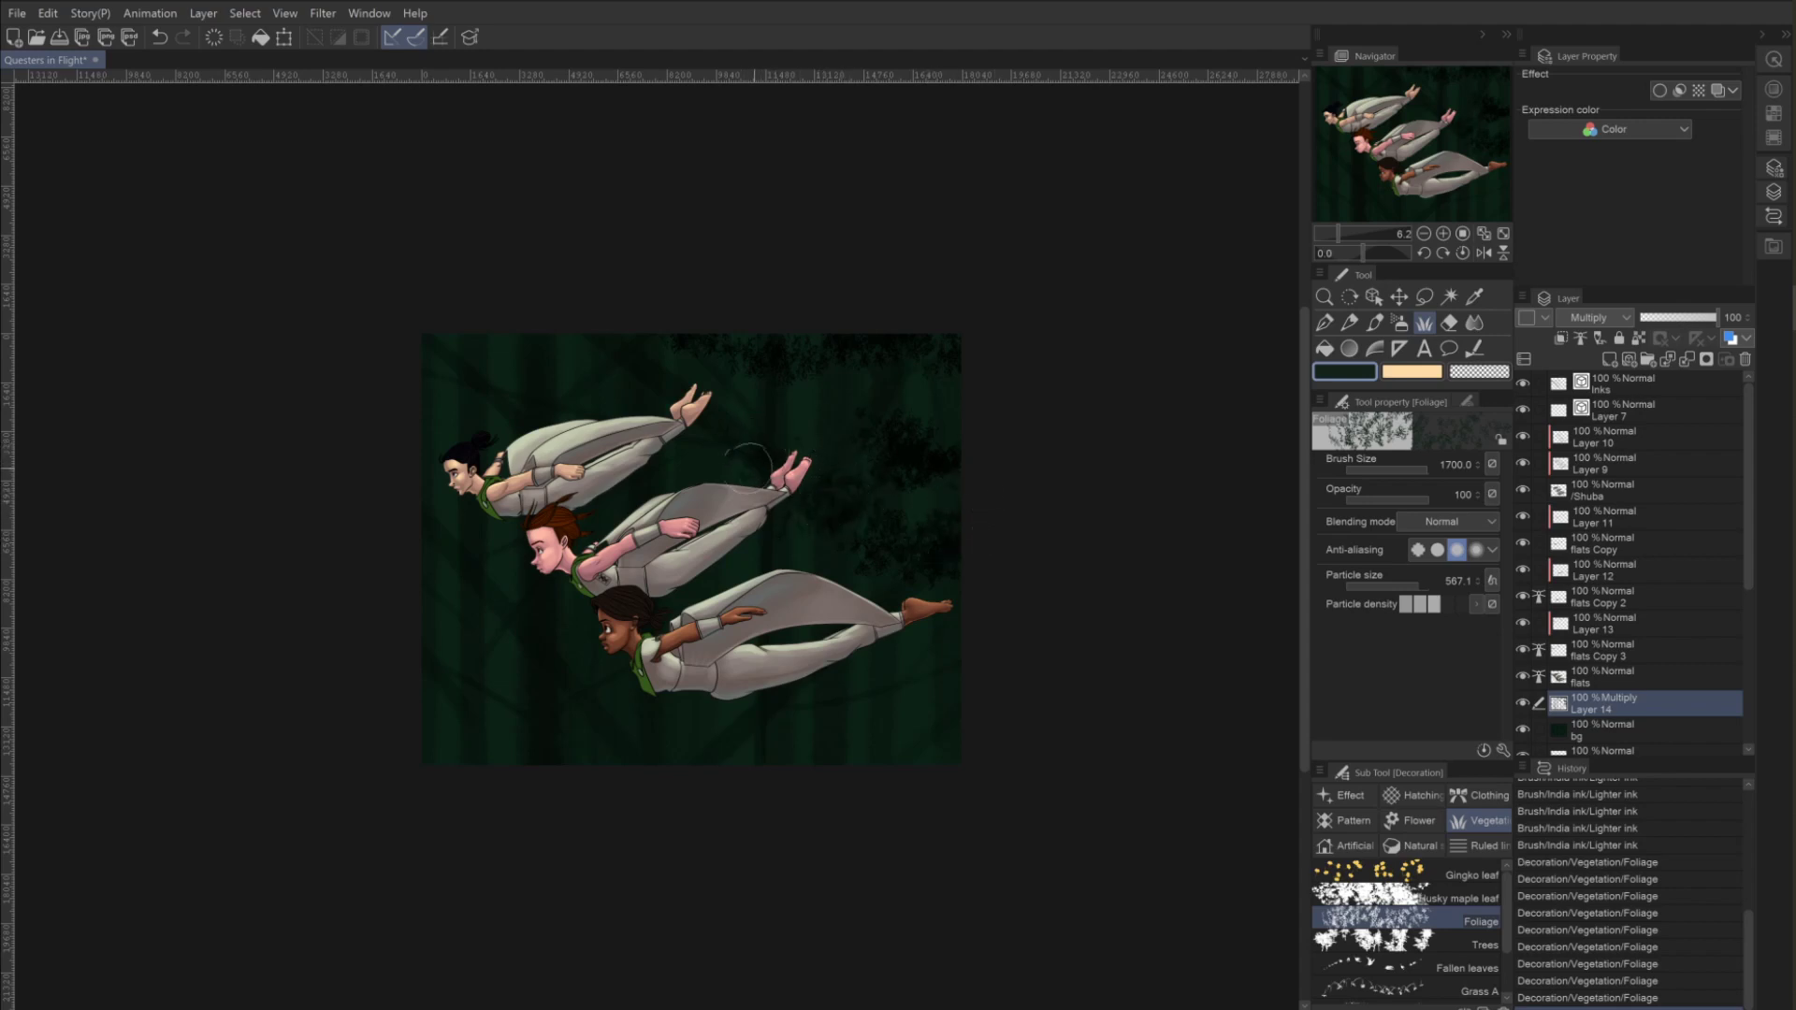
Fill the upper-left, left and lower parts of the background with dark foliage on the Multiply layer.
left_click(660, 323)
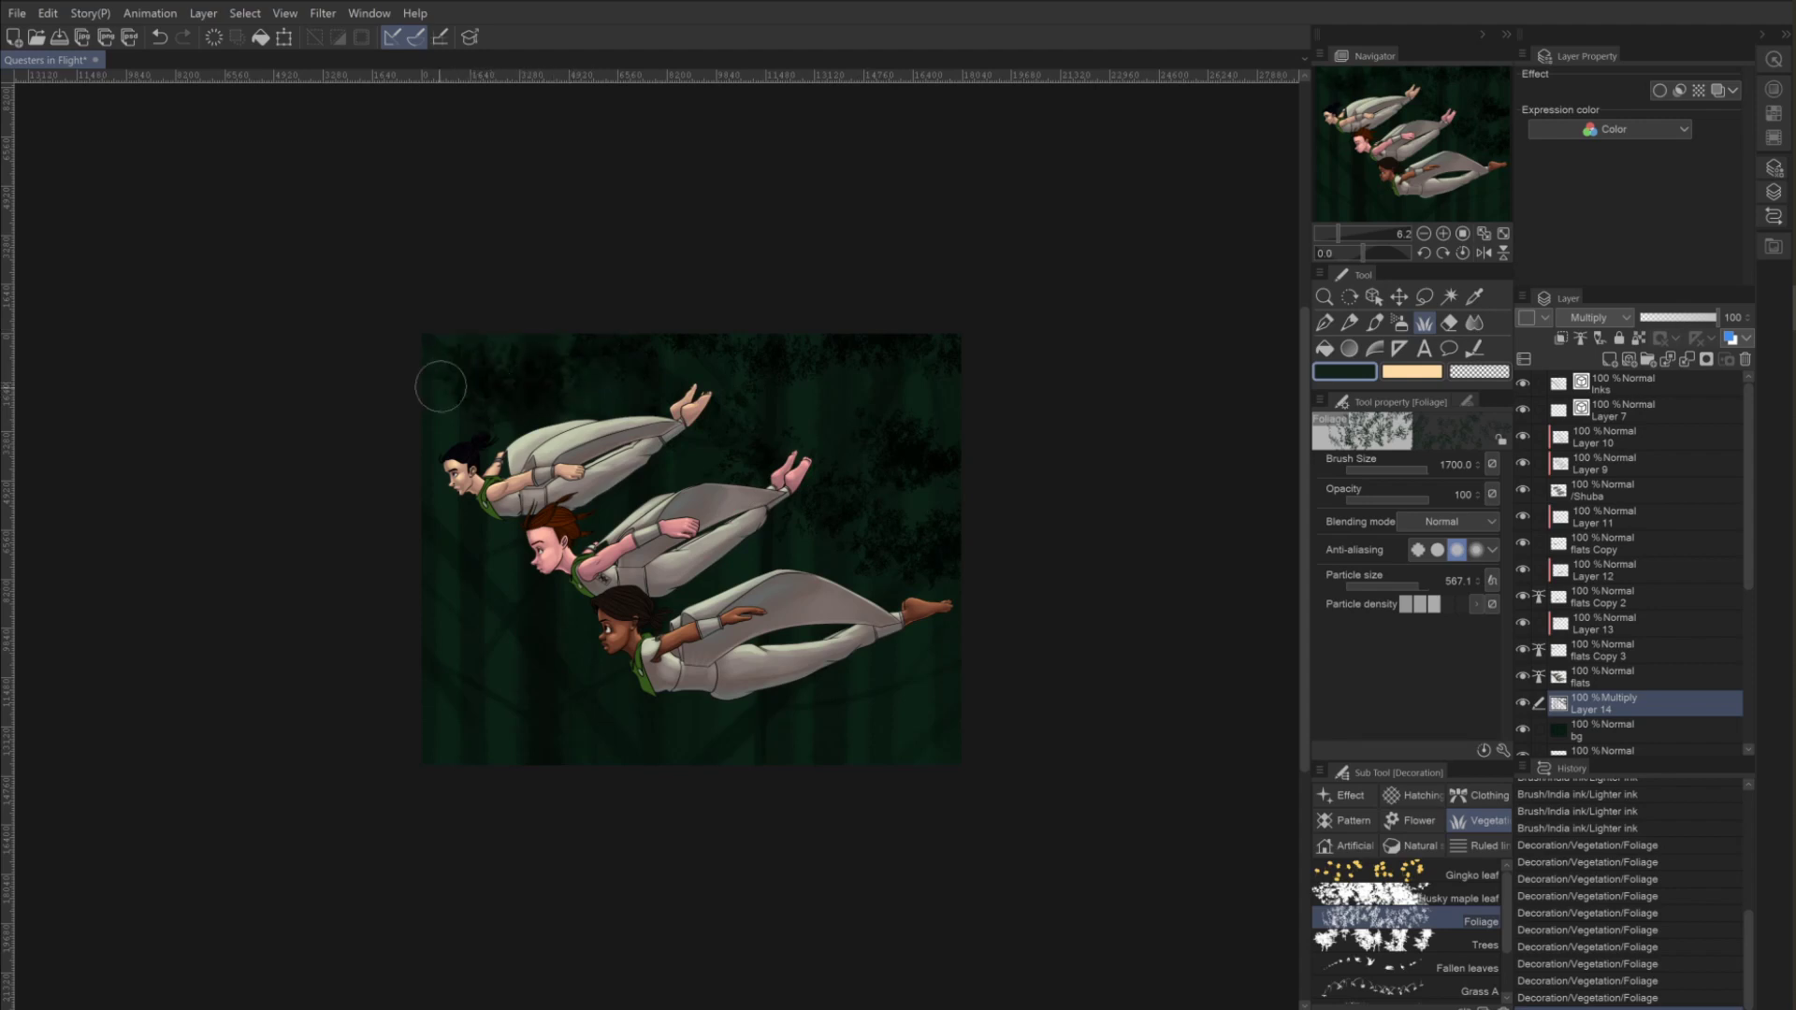
left_click(432, 536)
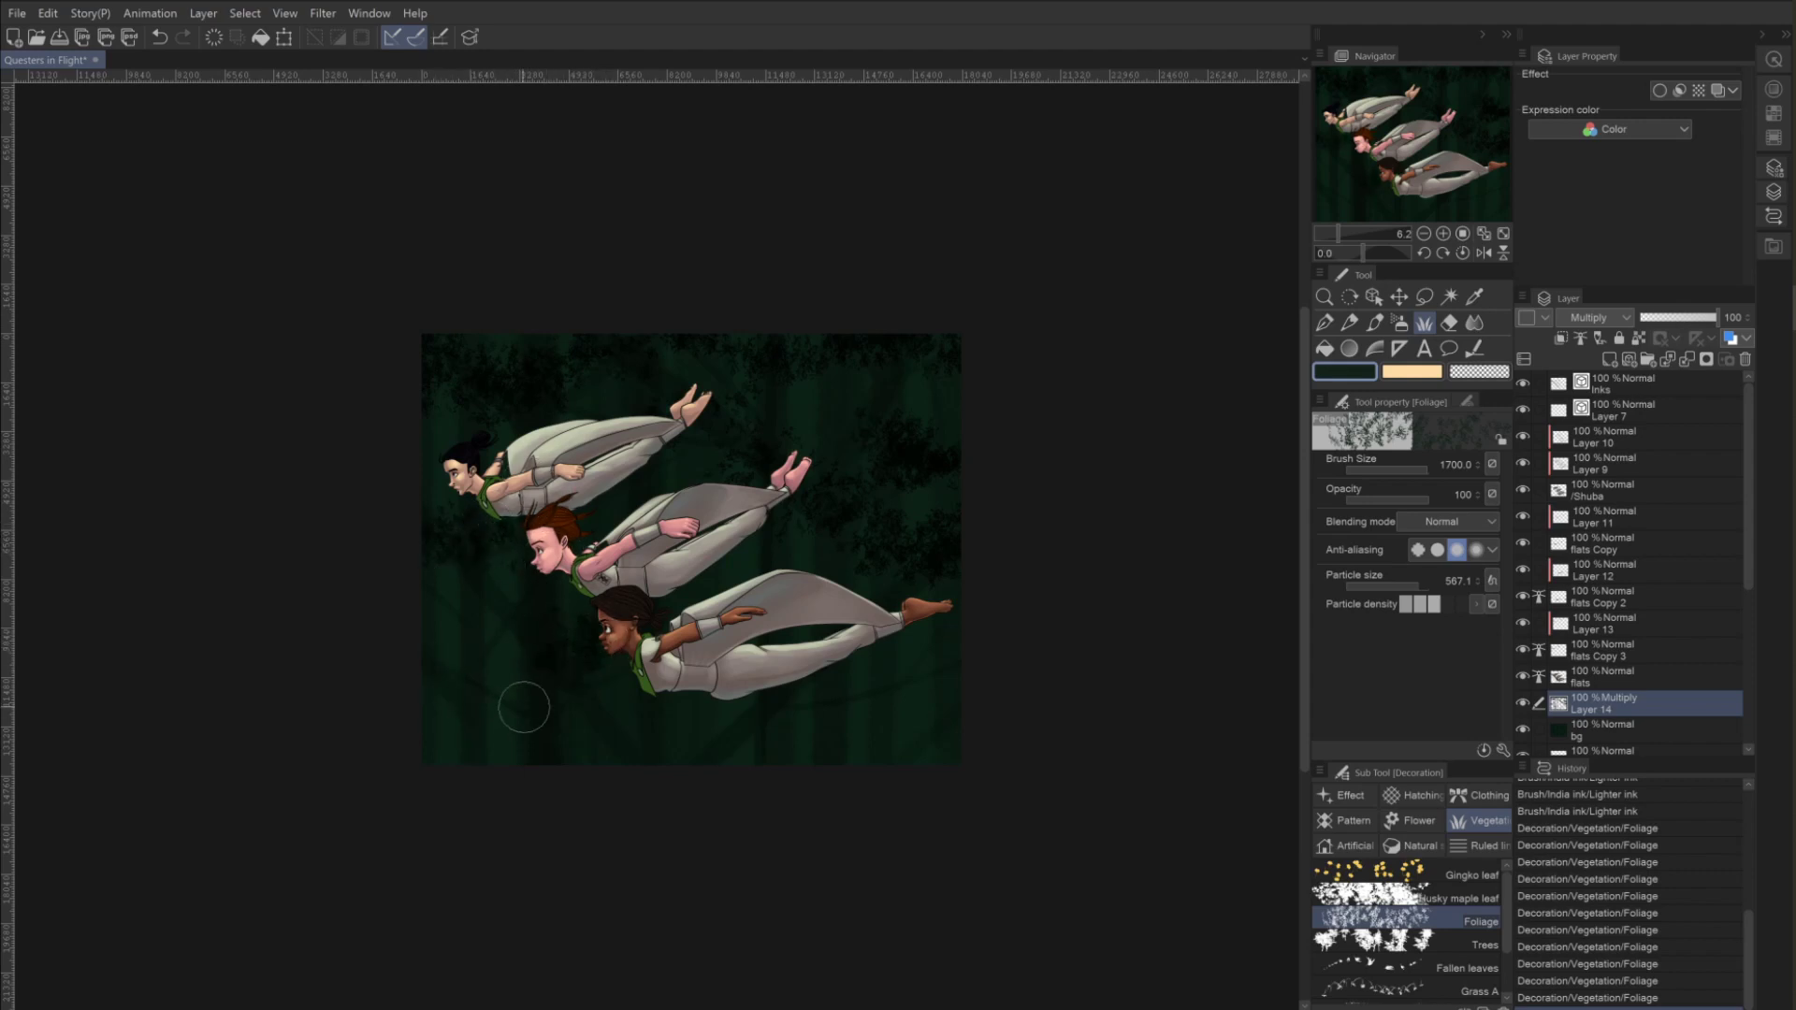
left_click(419, 686)
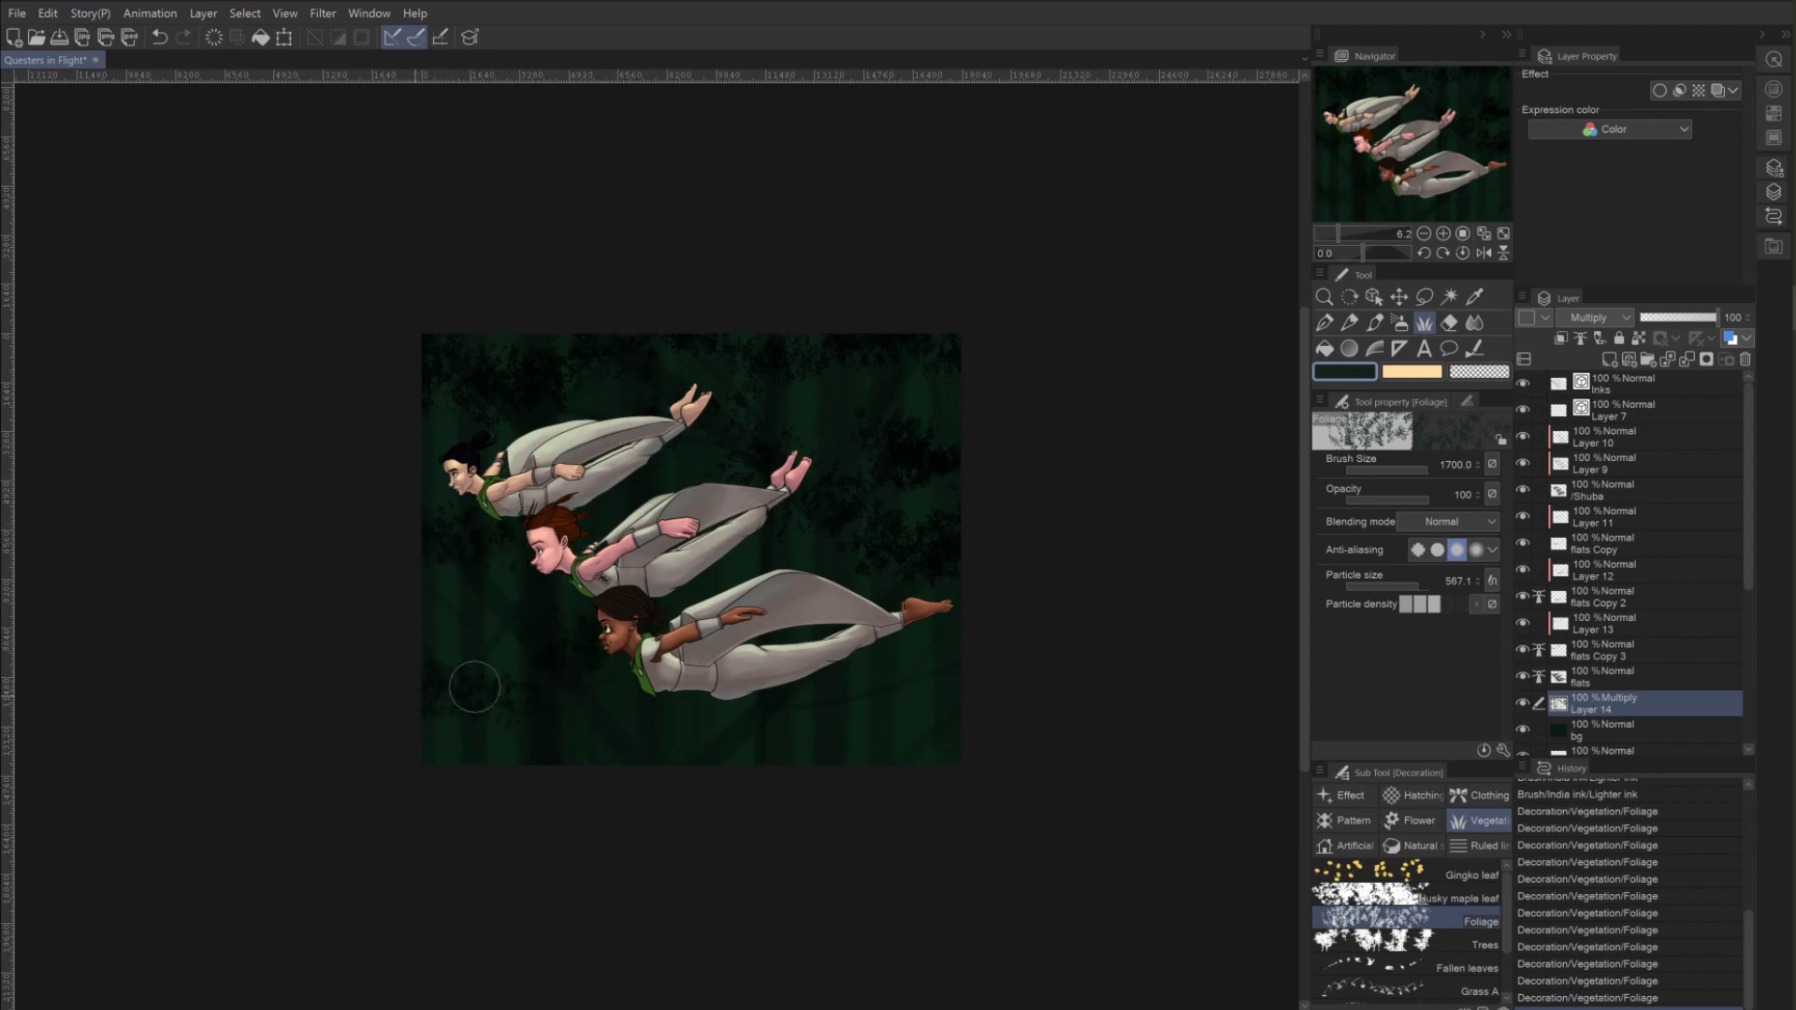
left_click(787, 722)
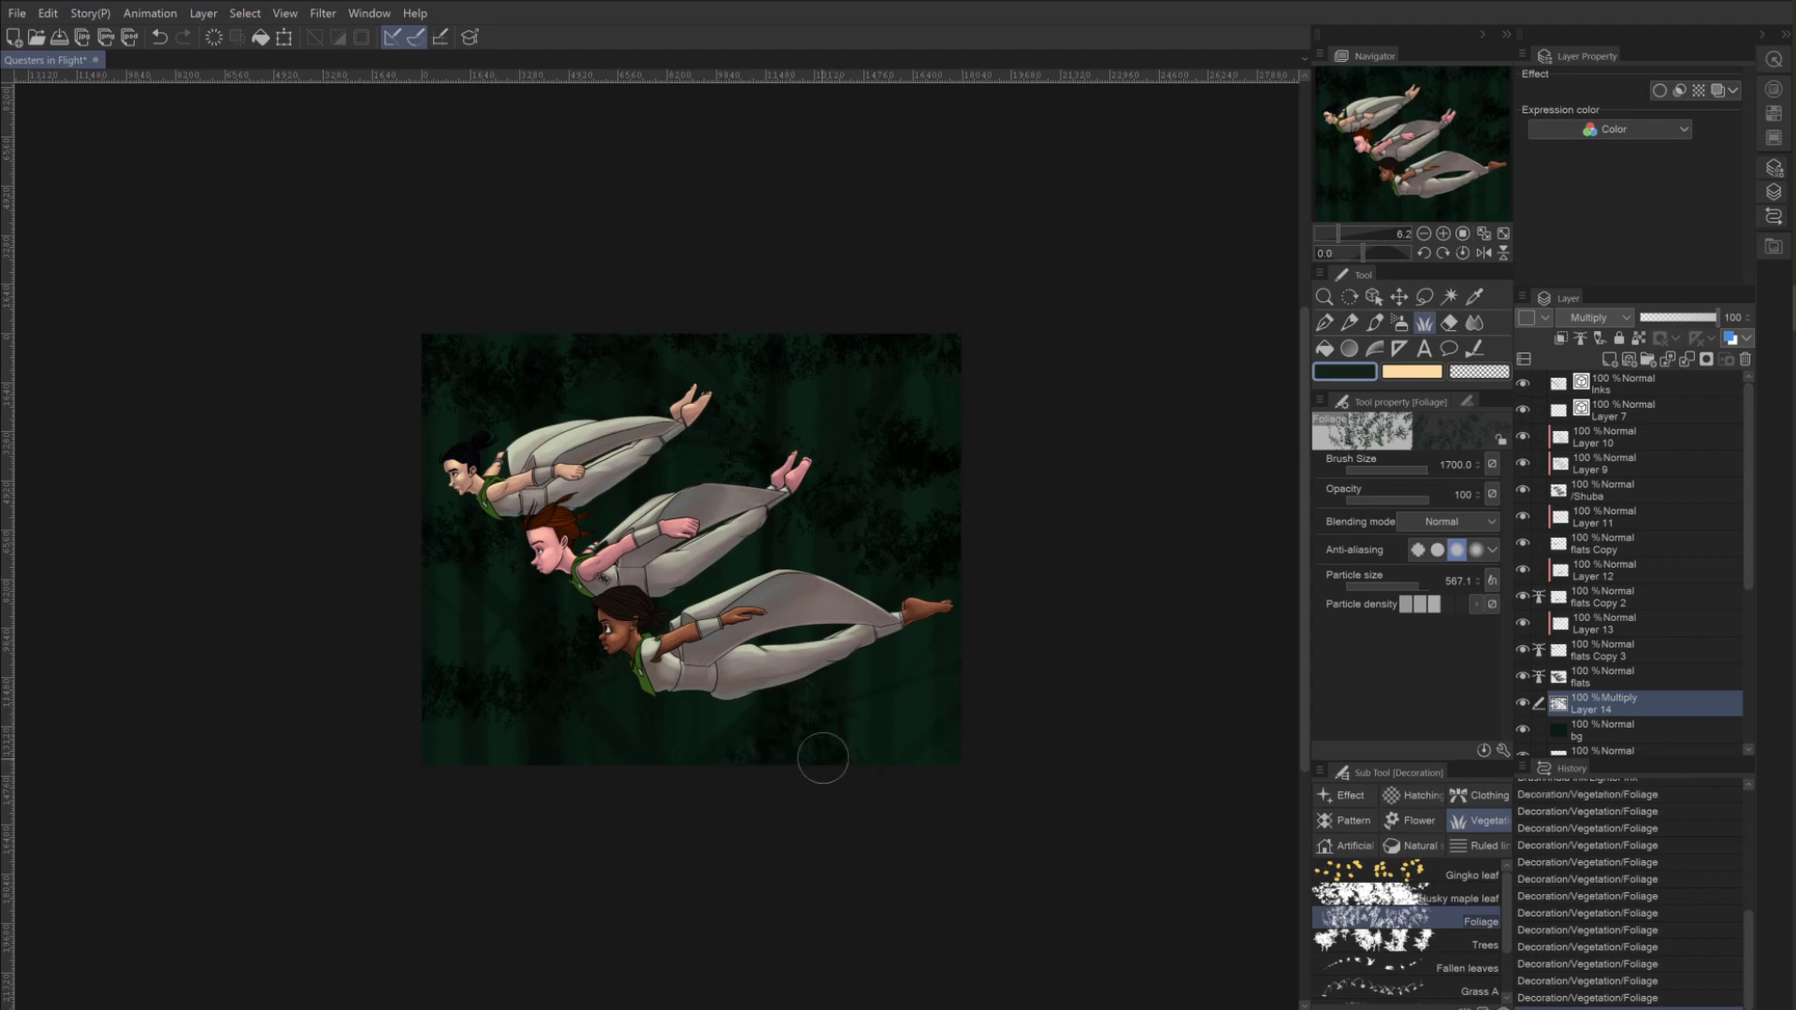
left_click(638, 750)
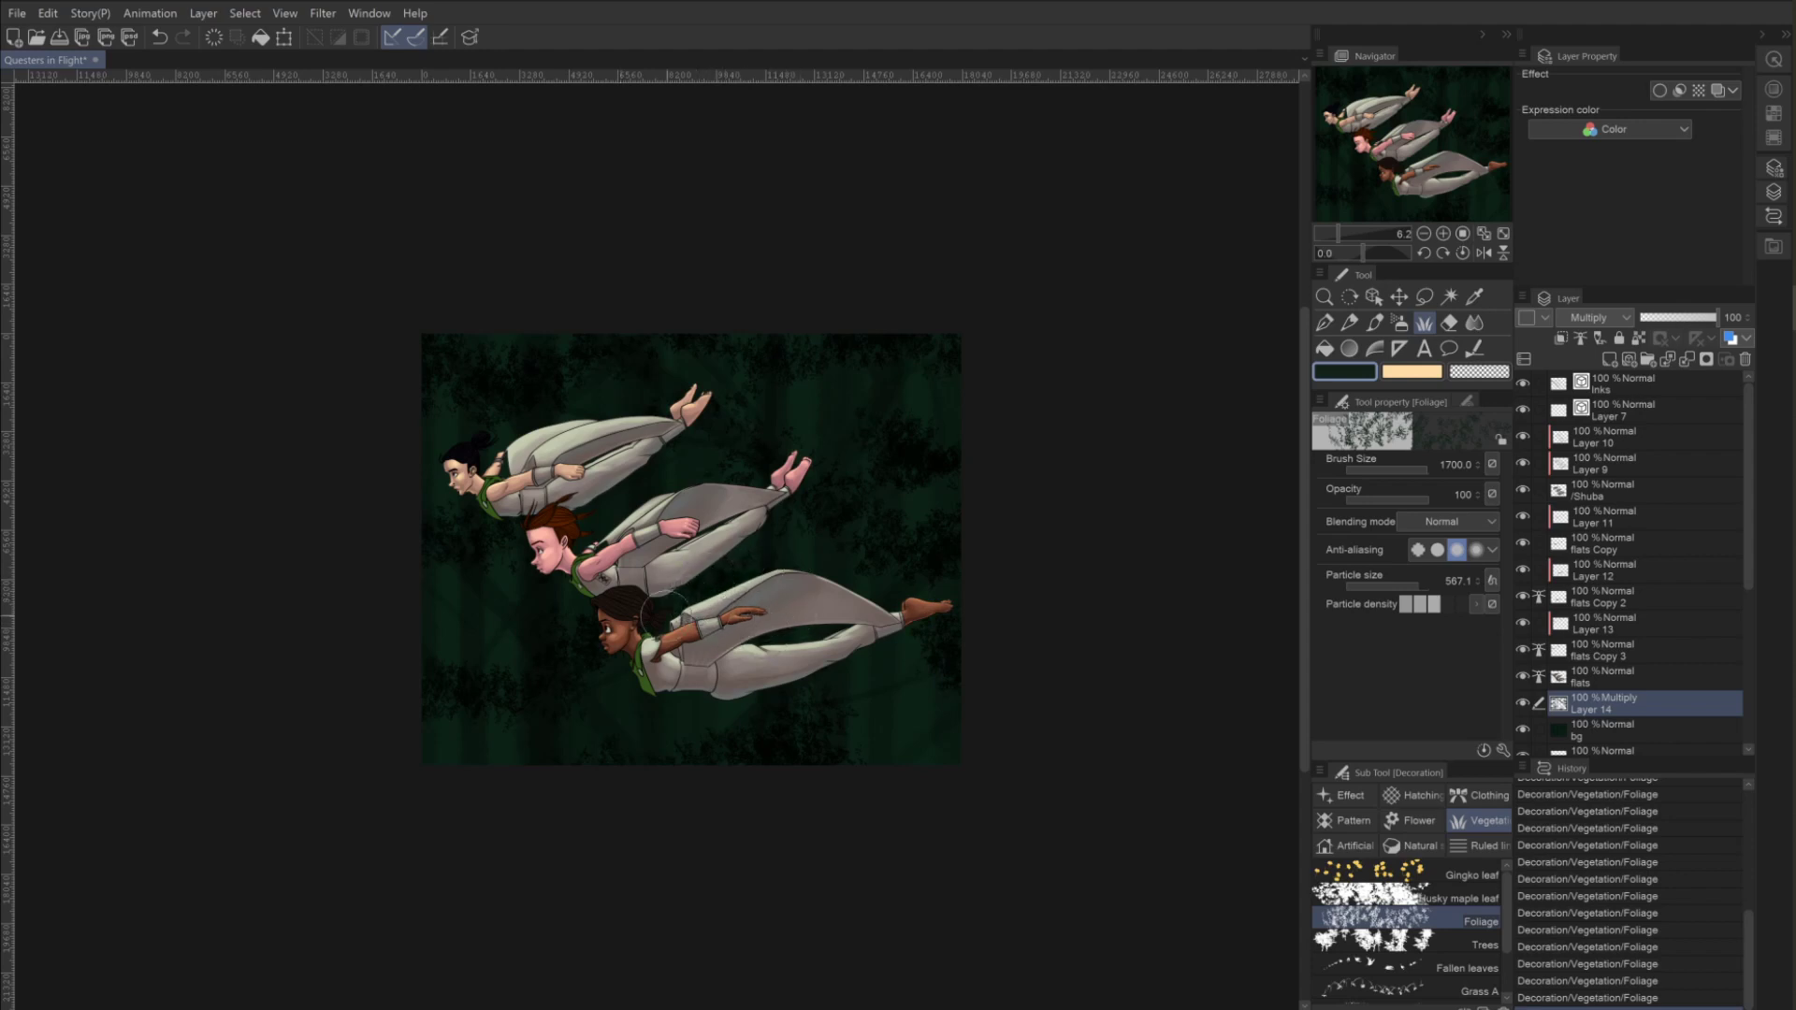
Set the main color to a lighter dark green with hue 147 and add a new raster layer above the Multiply layer.
left_click(1335, 371)
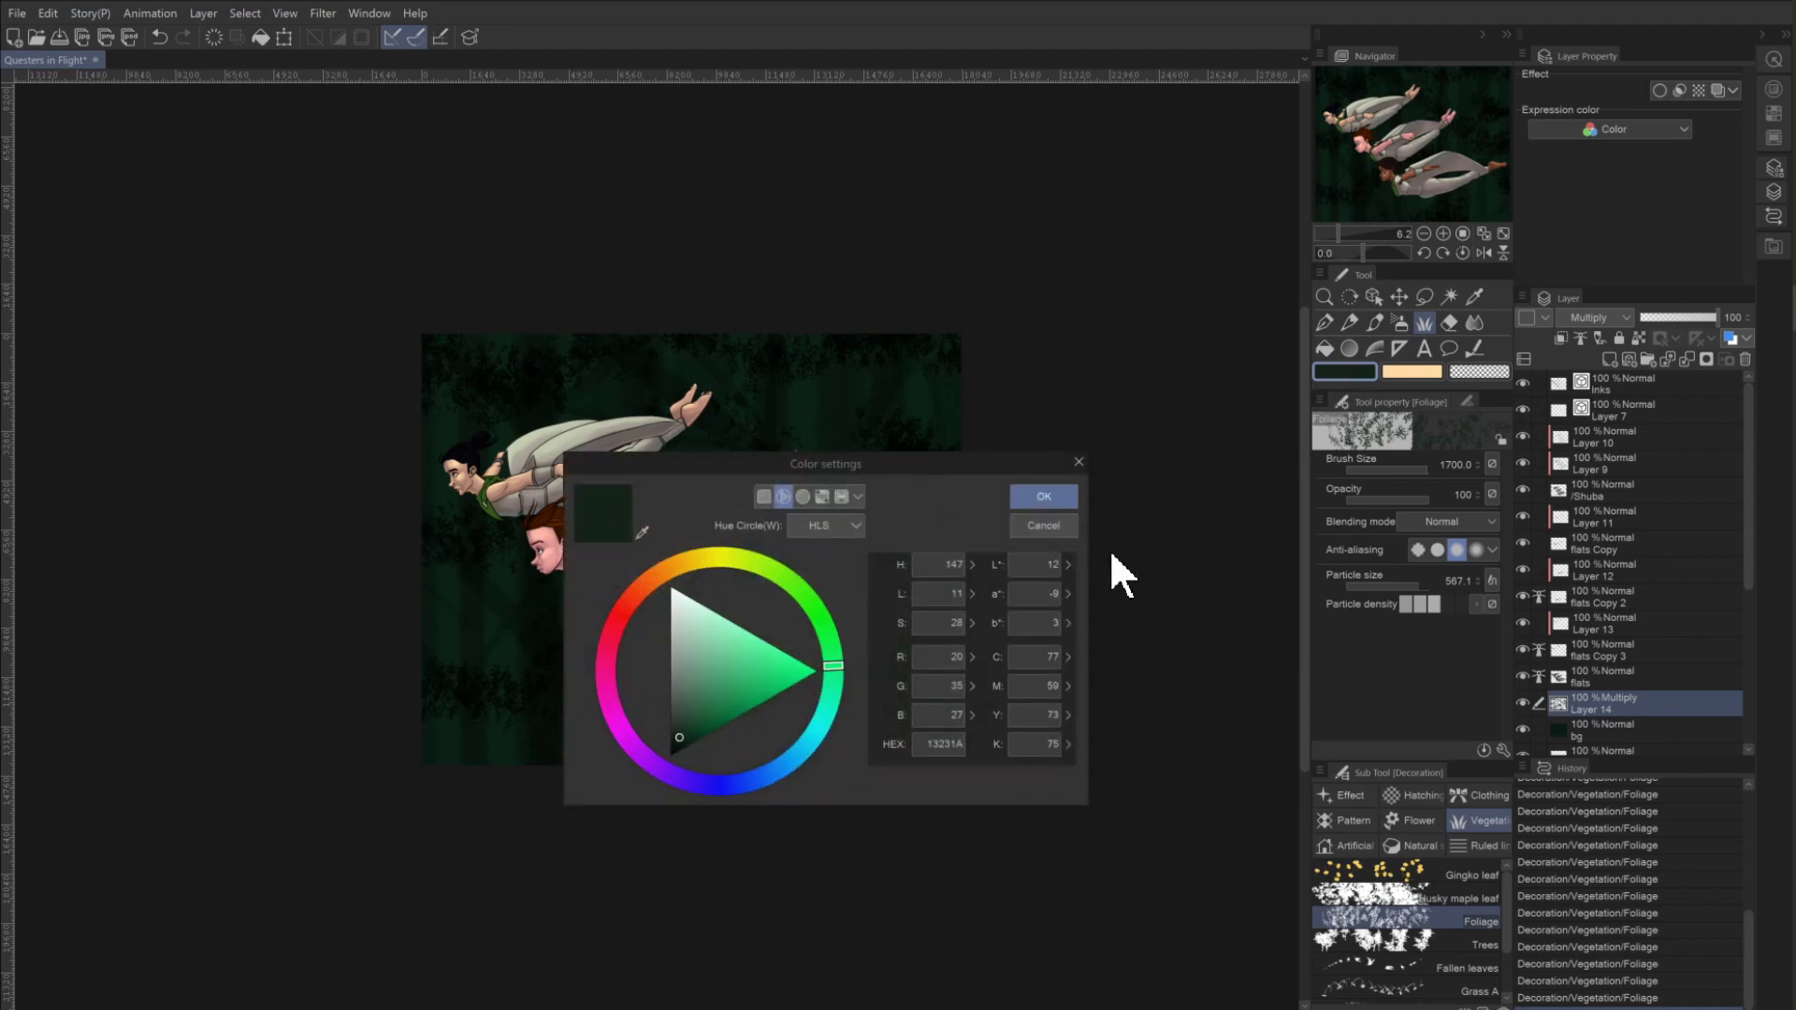
left_click(691, 723)
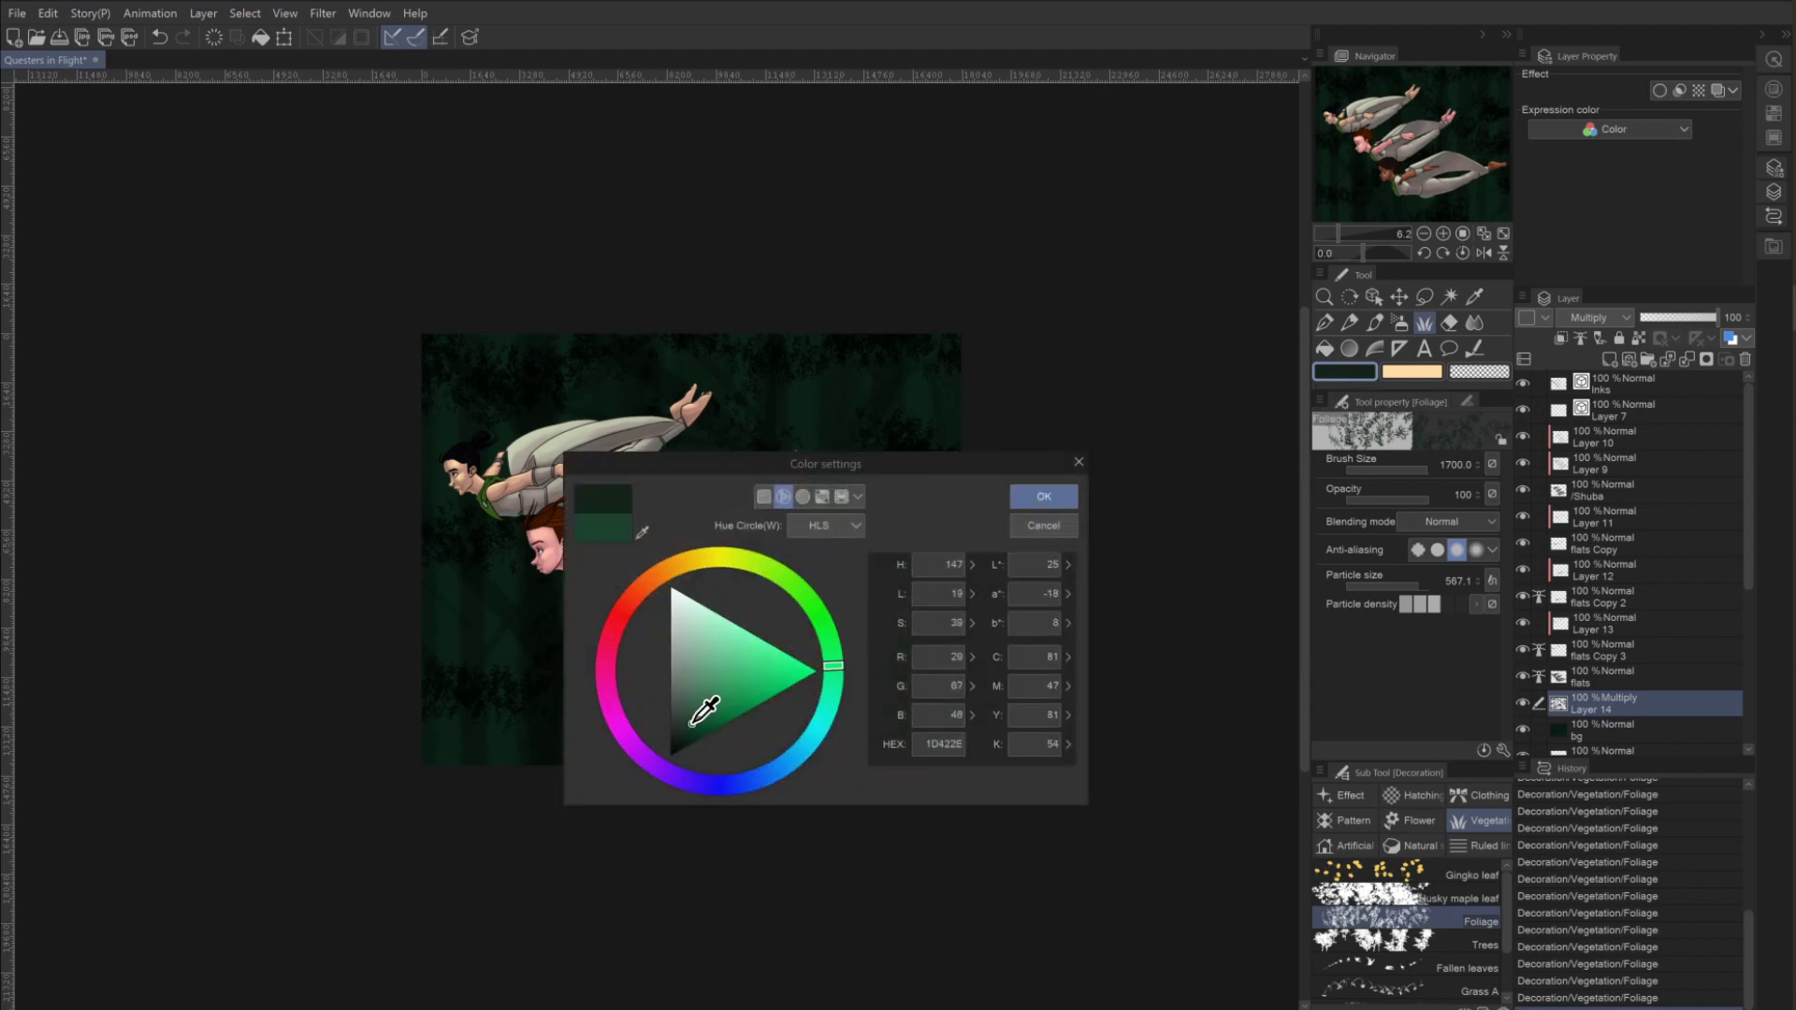
left_click(1040, 496)
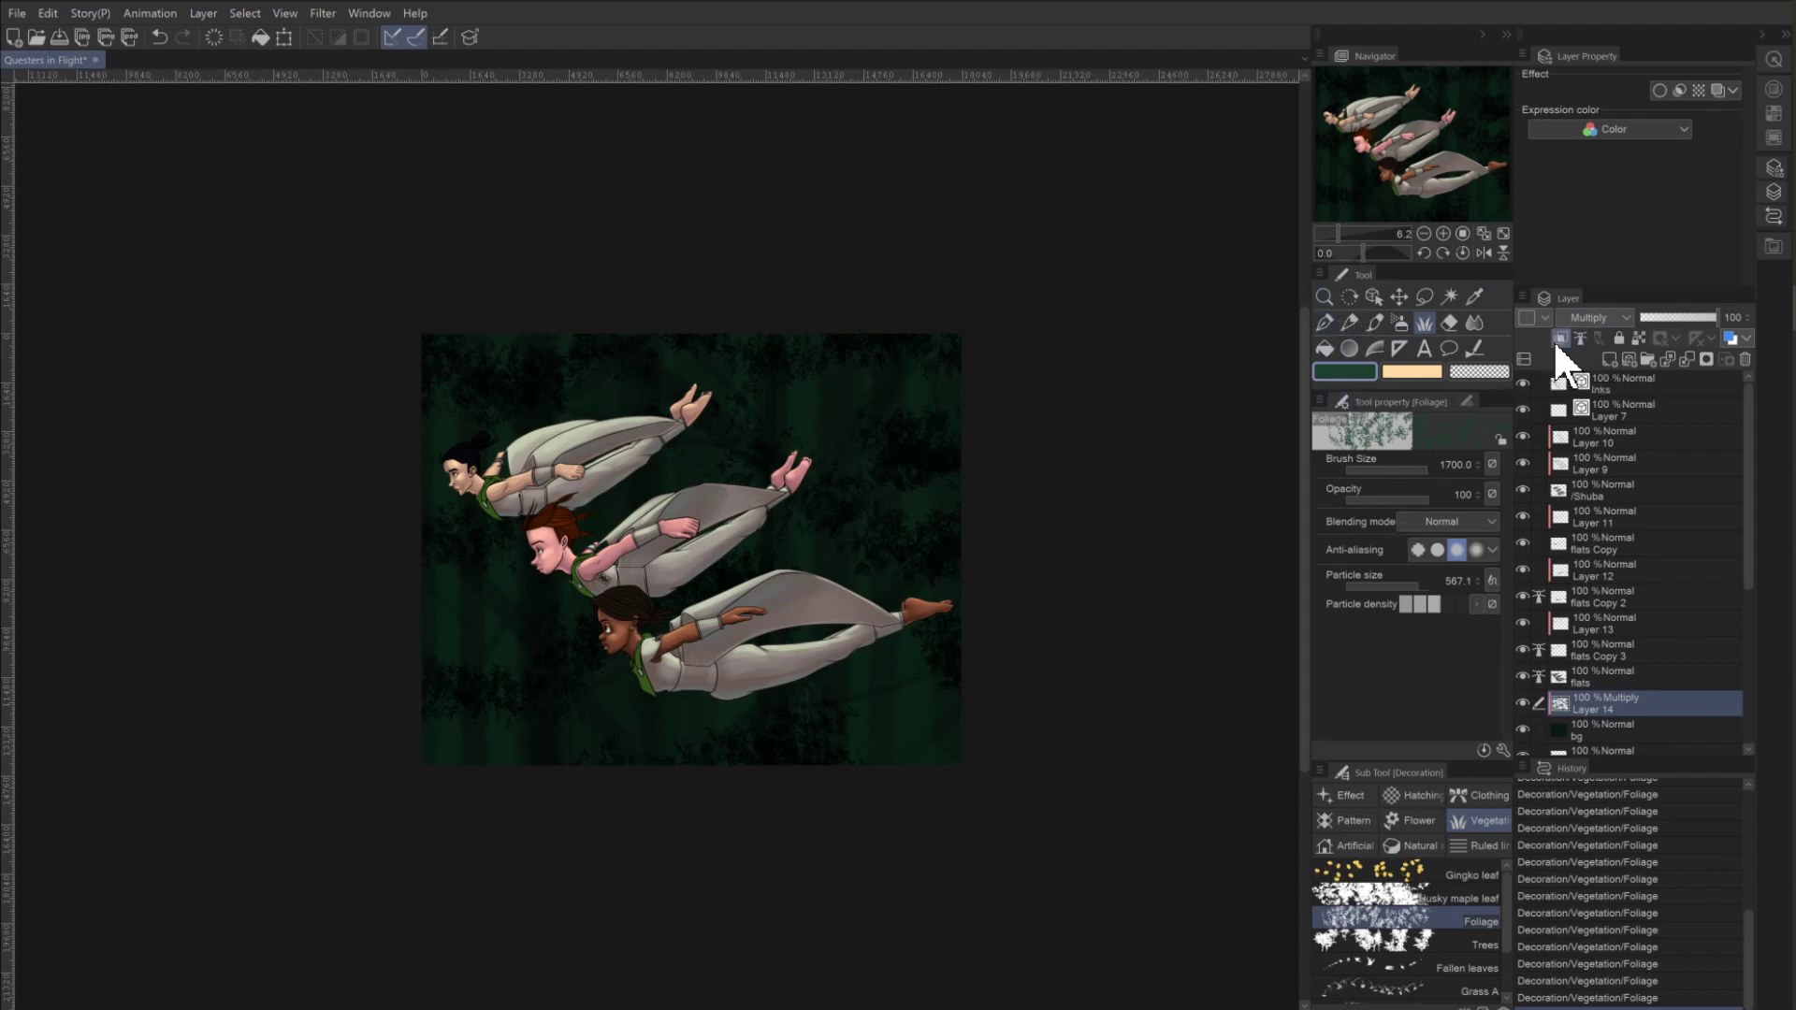
left_click(1603, 357)
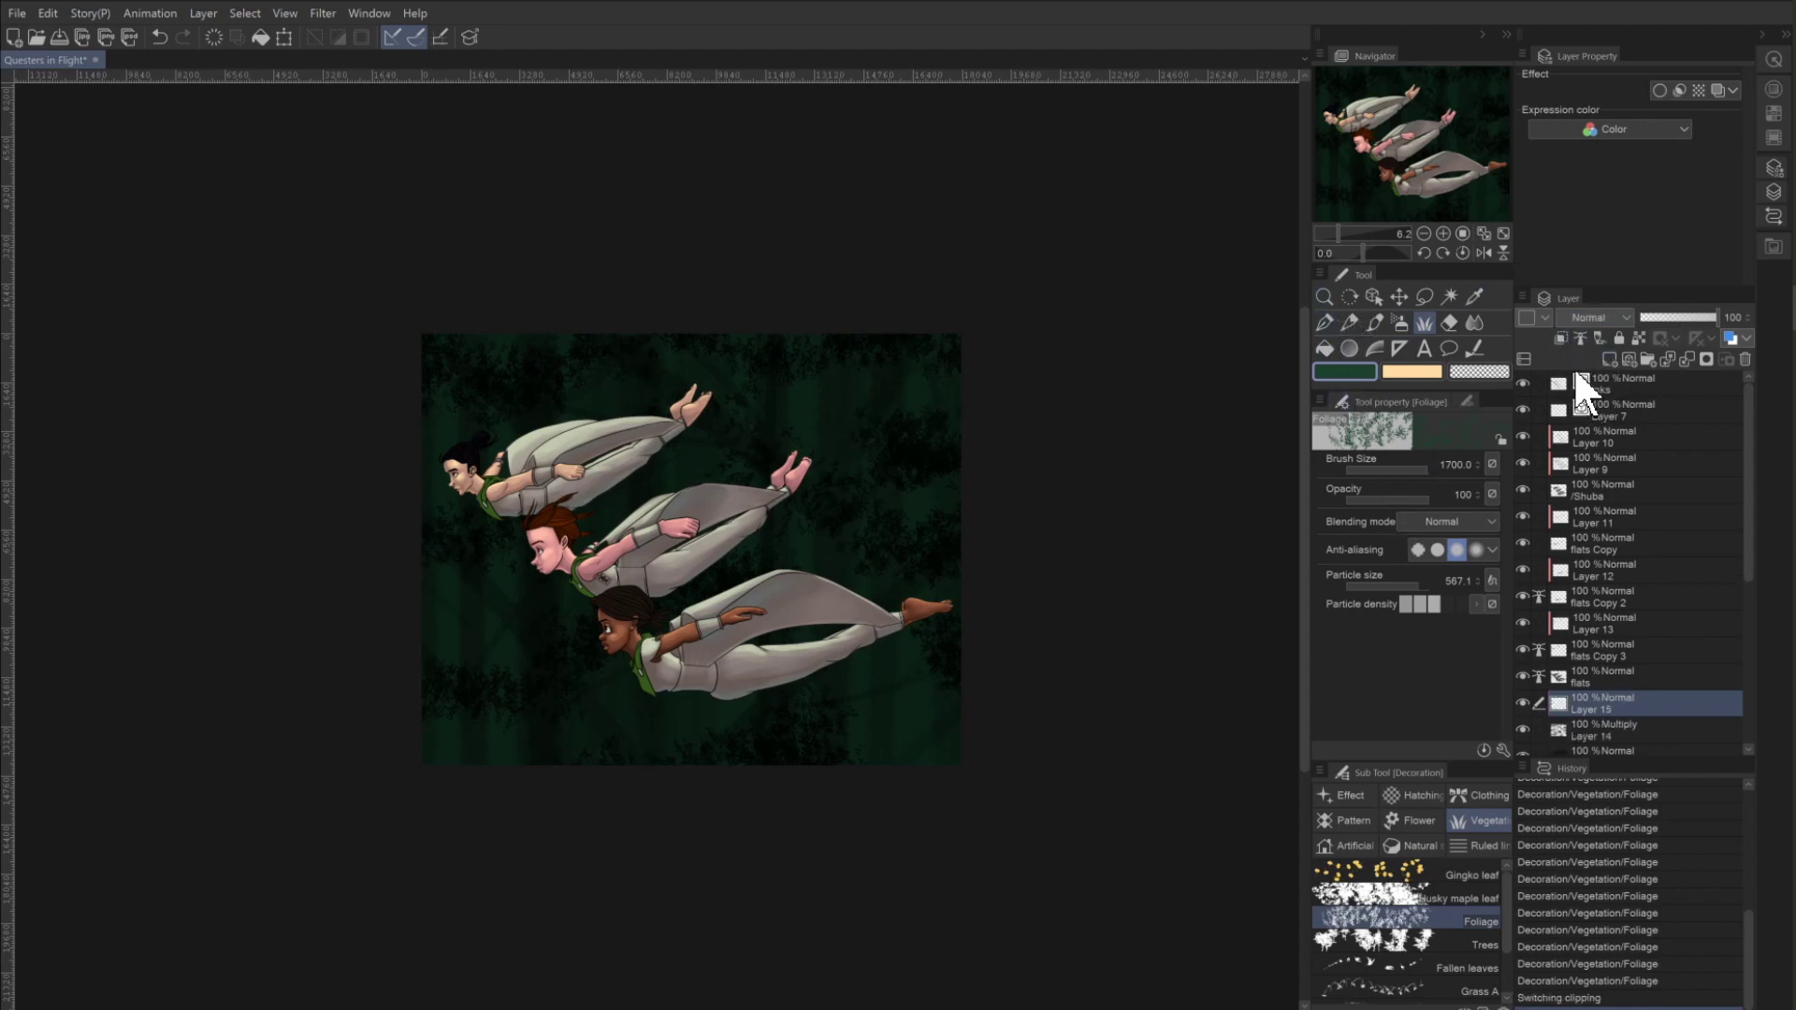
Try the Overlay blending mode on the new layer and set it back to Normal.
left_click(1572, 318)
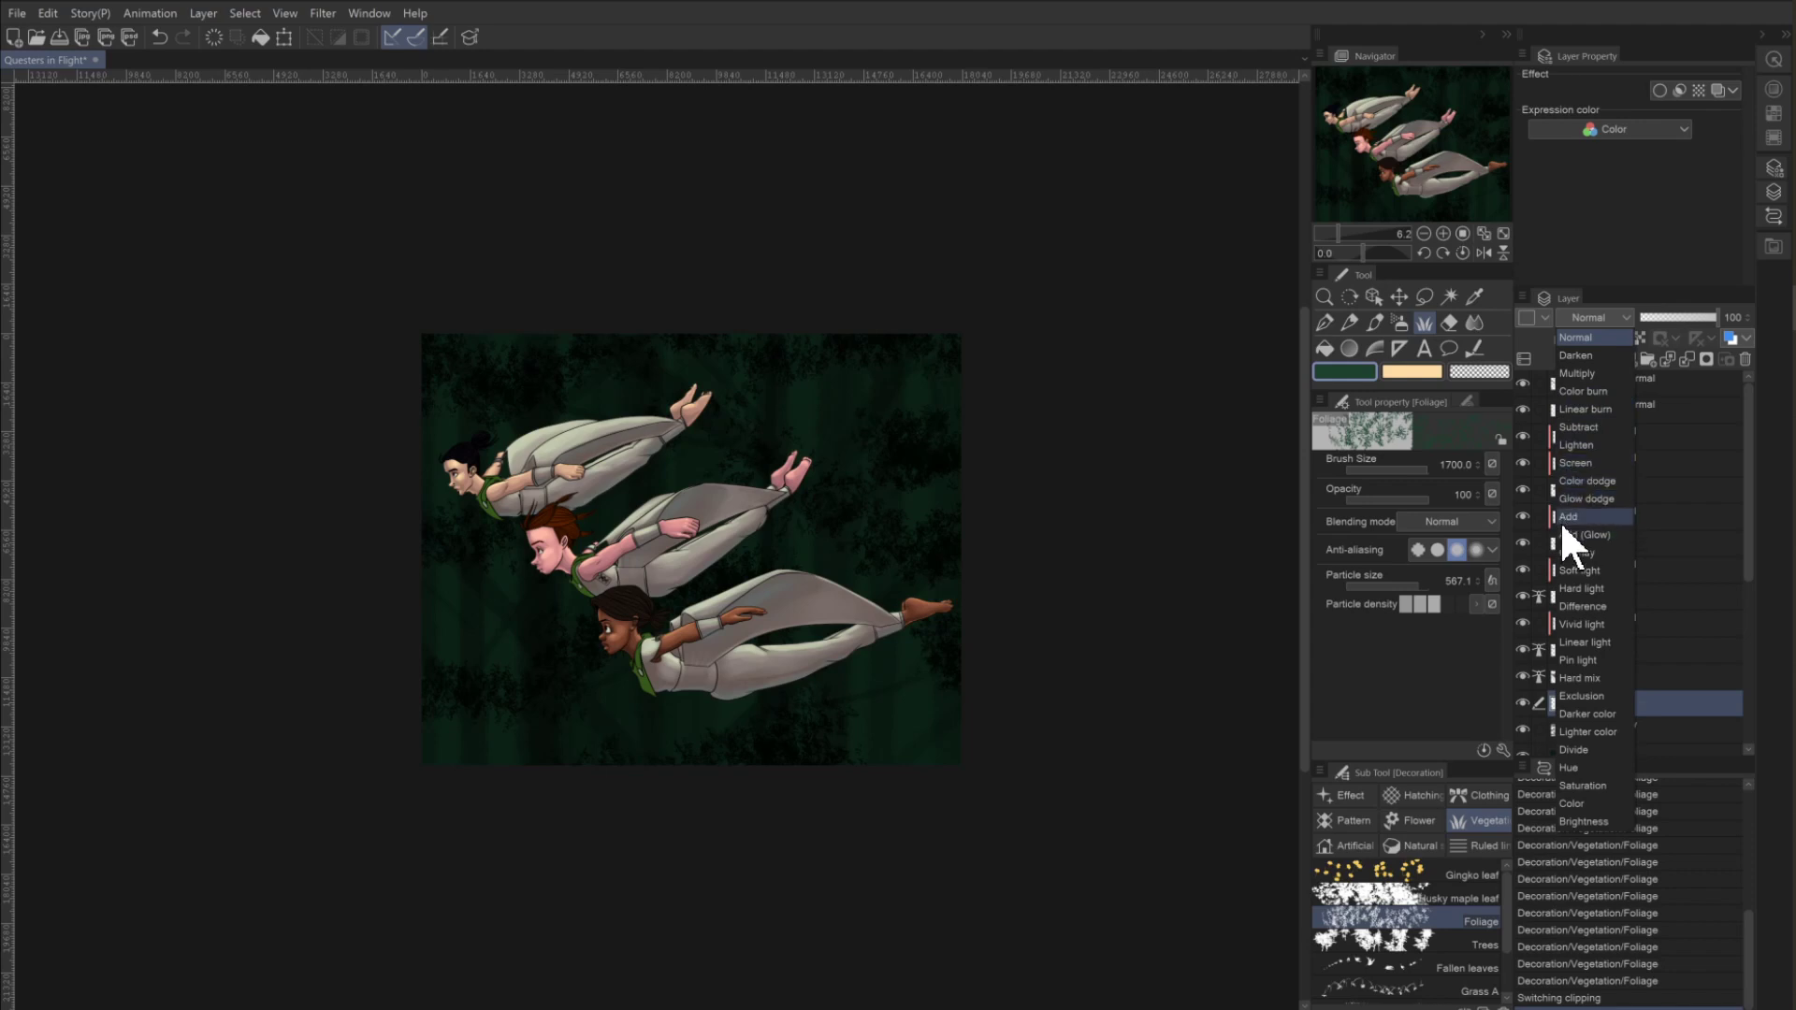
left_click(1562, 550)
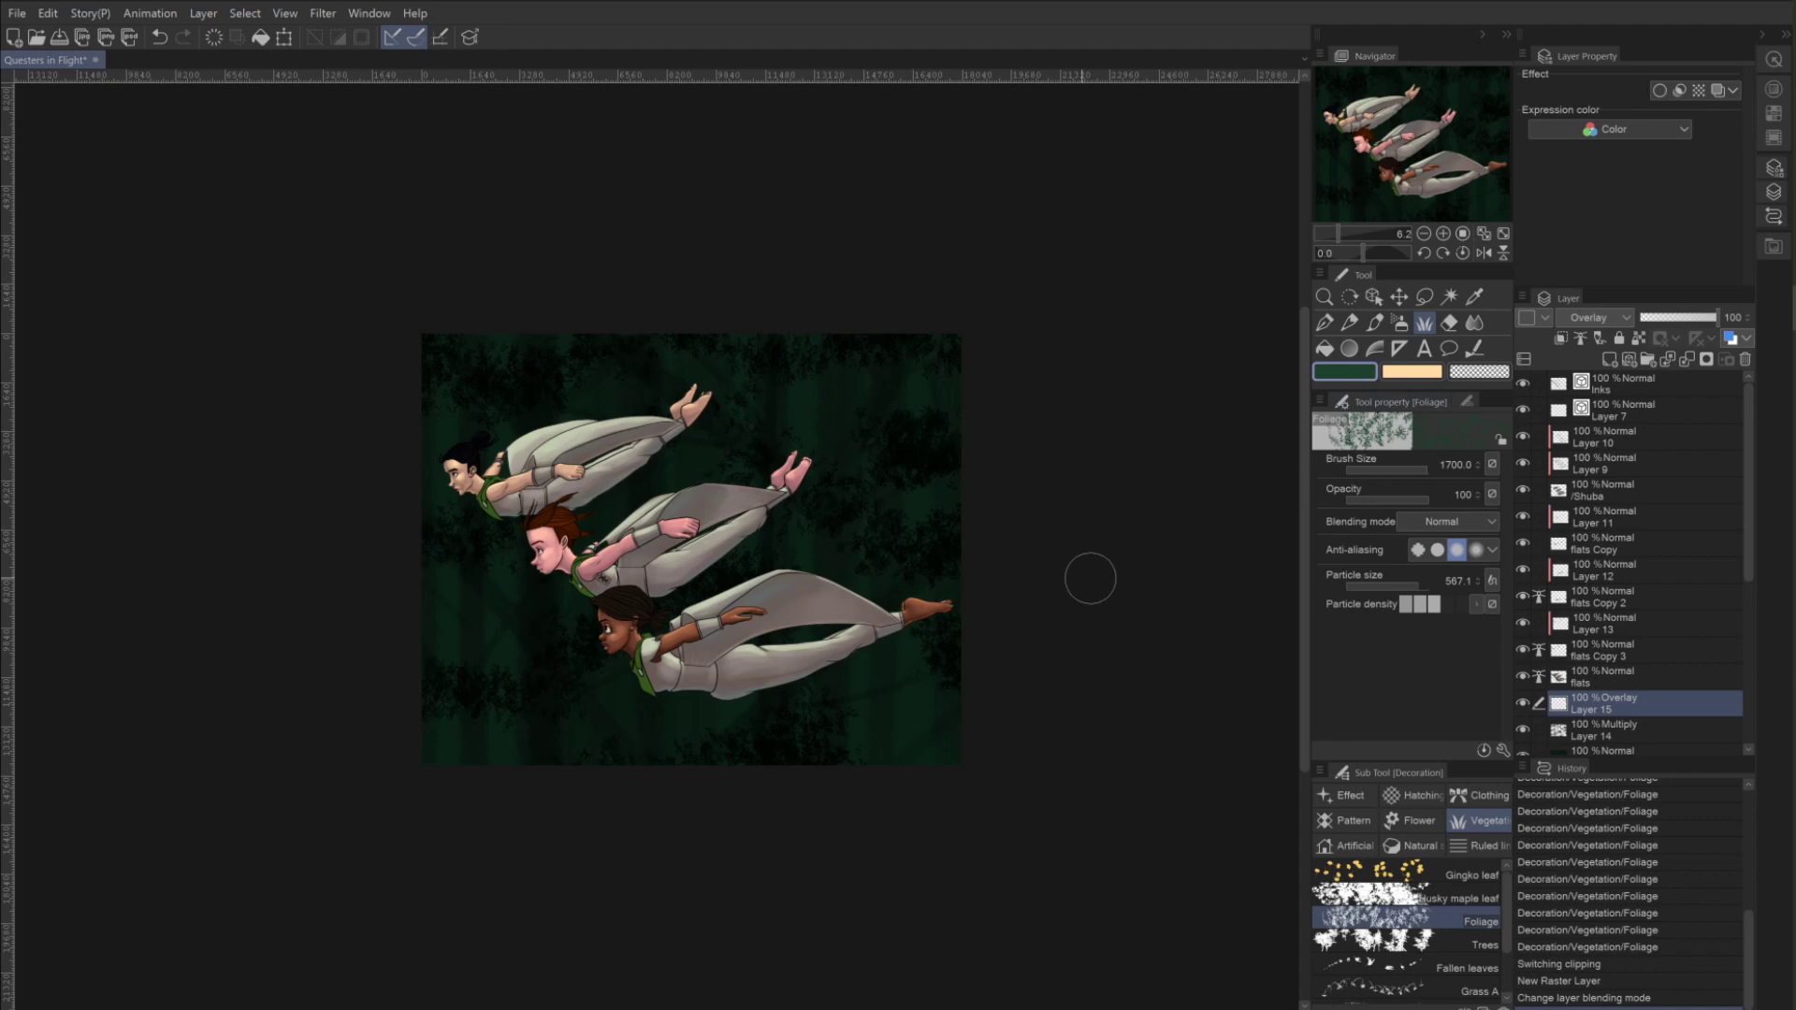
left_click(1573, 313)
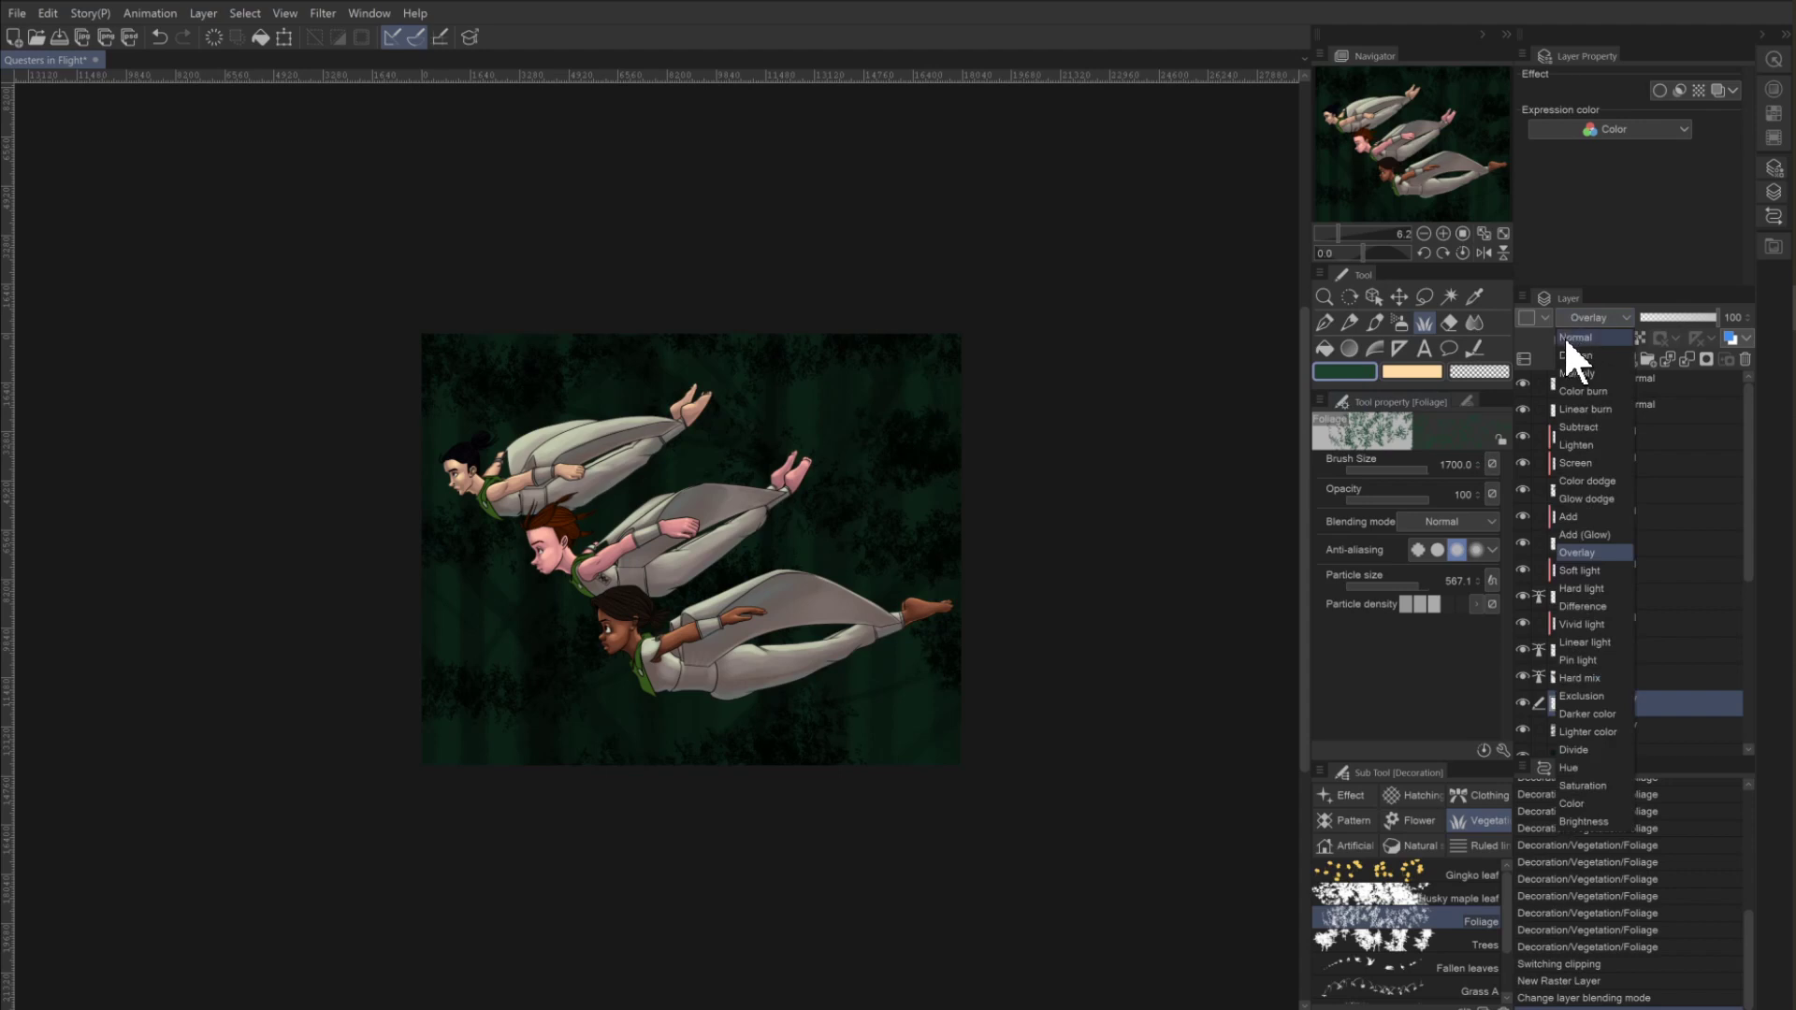
left_click(1563, 335)
Paint lighter green foliage over the dark leaves at the background's upper right, upper edge and left edge.
left_click_drag(891, 438, 895, 431)
mouse_move(844, 490)
left_mouse_down()
mouse_move(780, 430)
mouse_move(814, 447)
mouse_move(748, 421)
left_mouse_up()
left_click_drag(927, 321, 956, 315)
left_click_drag(699, 320, 780, 337)
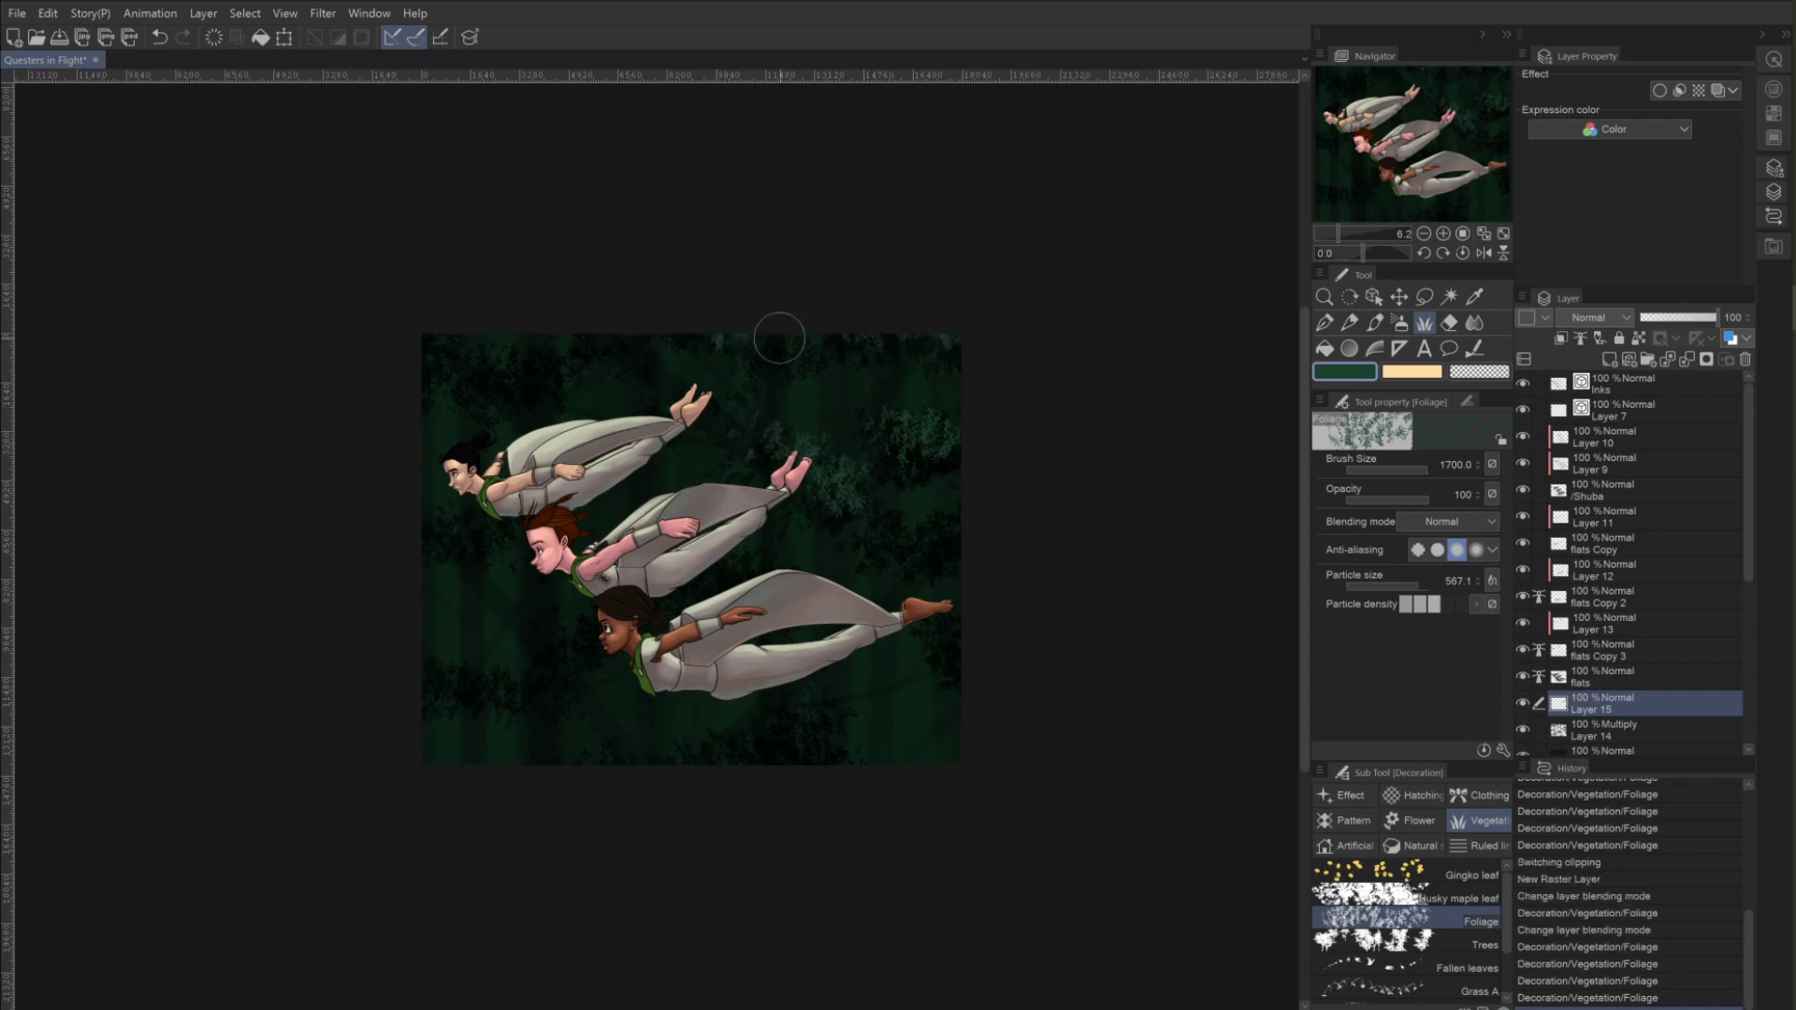
left_click_drag(582, 326, 608, 332)
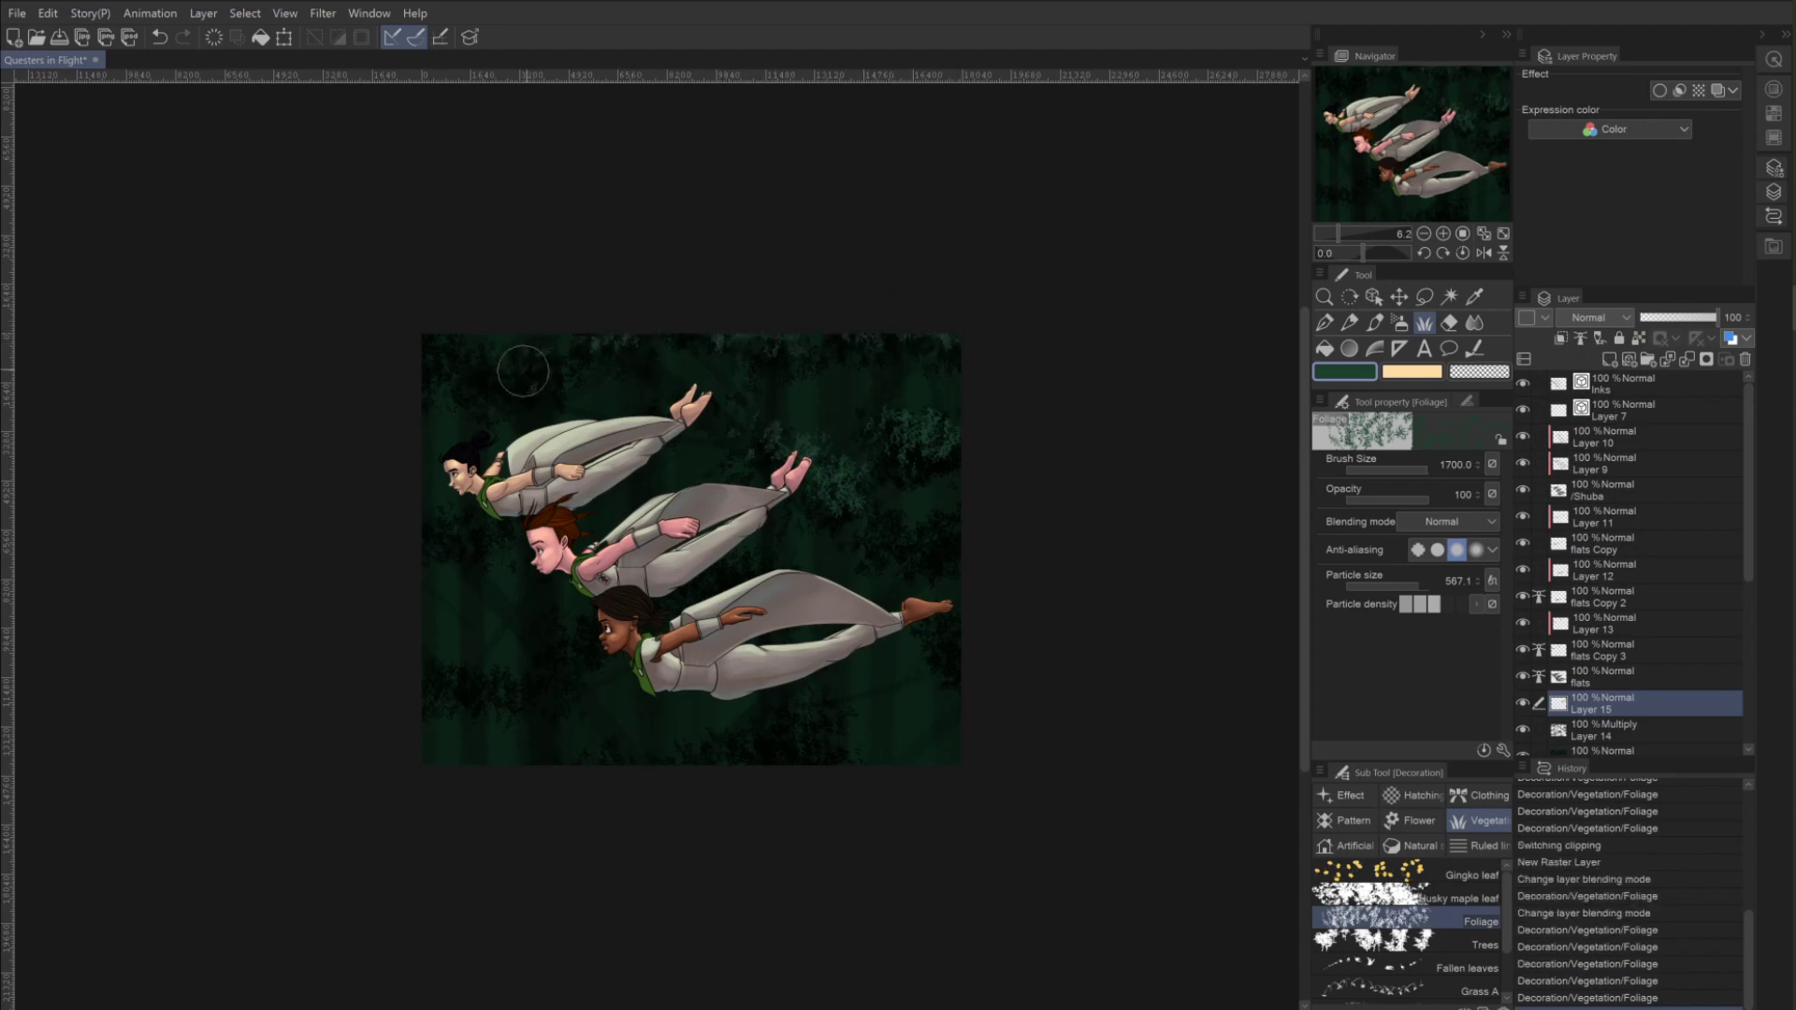
left_click_drag(525, 372, 506, 364)
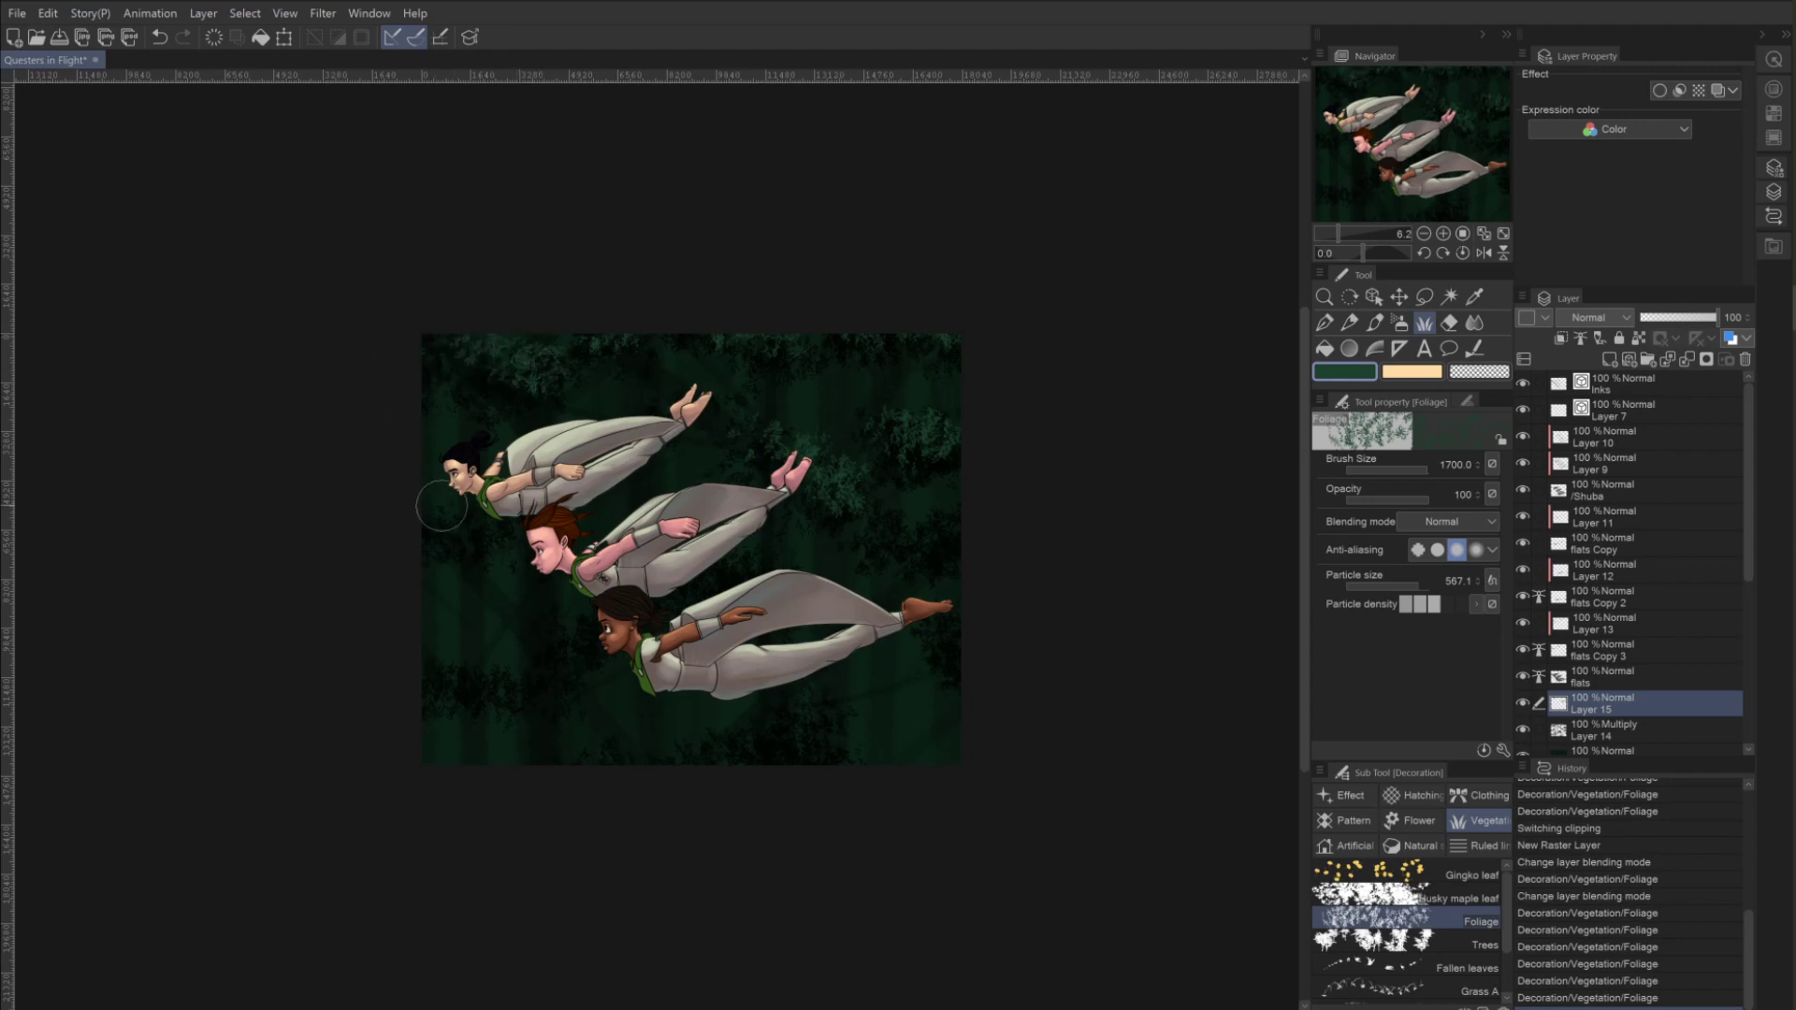
left_click_drag(441, 506, 429, 493)
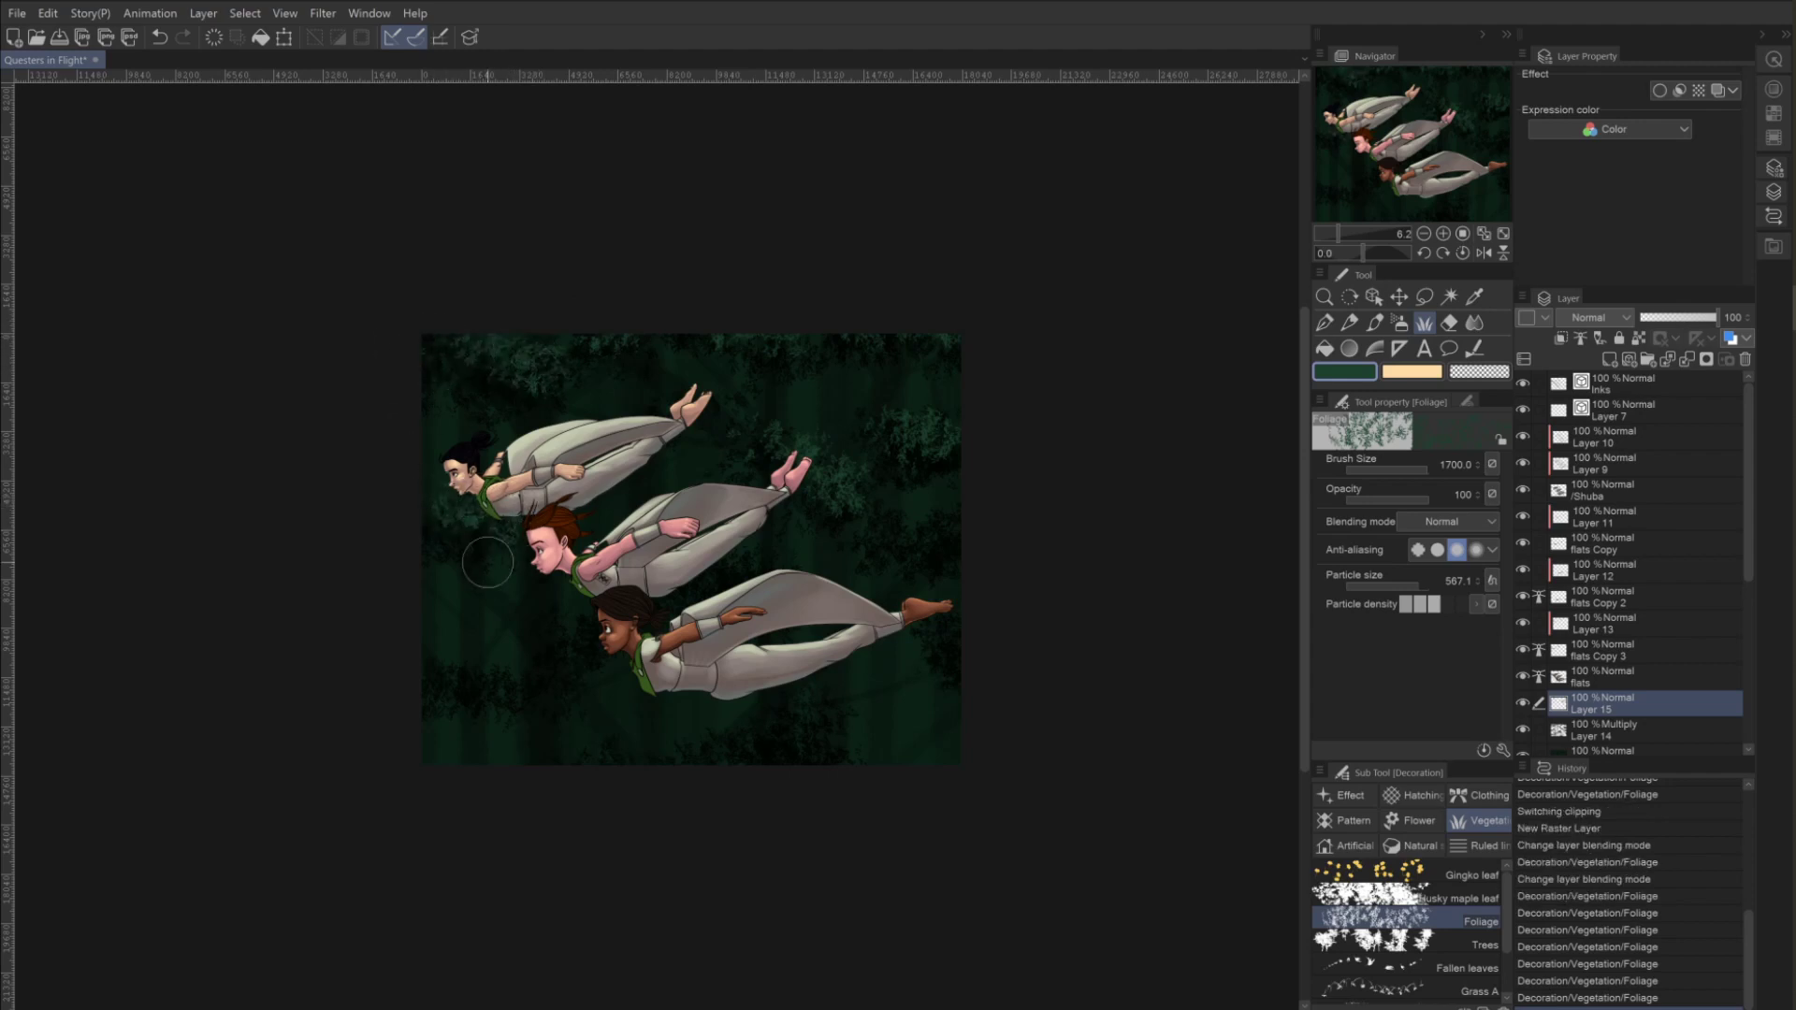
Continue the lighter green foliage behind the figures, down the right edge and across the lower and lower-left background.
left_click_drag(769, 546, 776, 564)
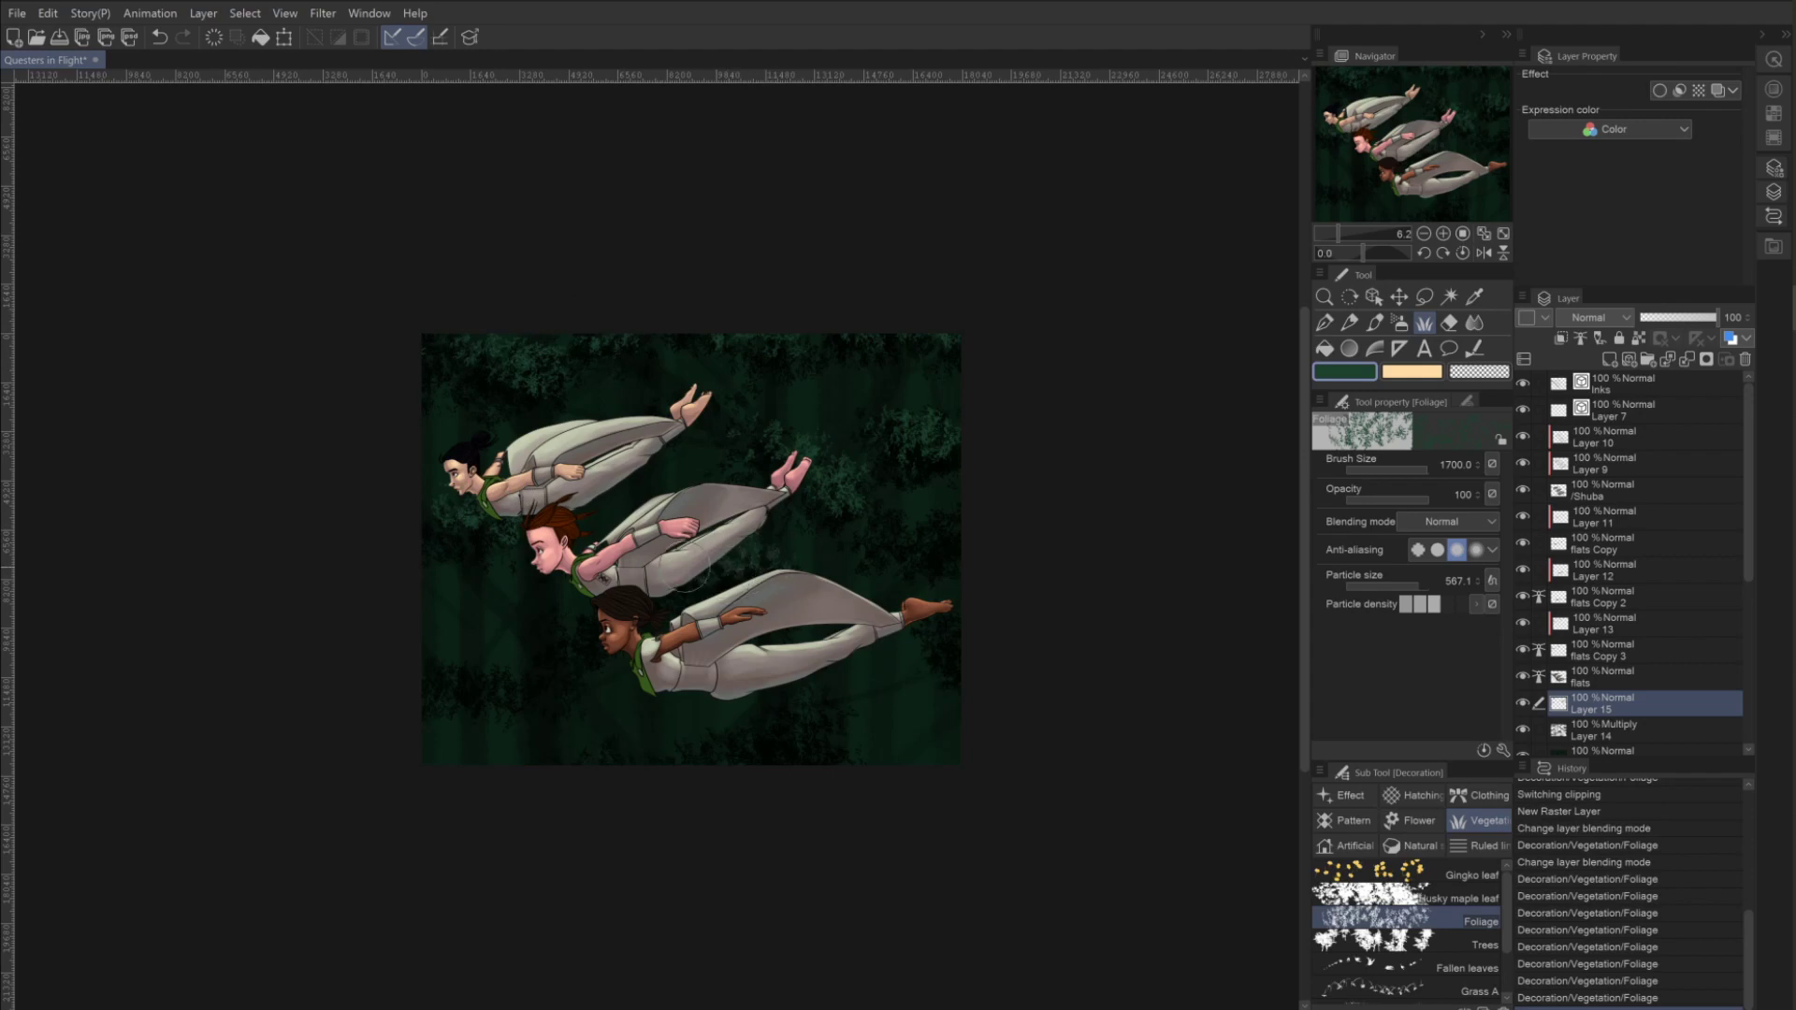
left_click_drag(962, 521, 950, 521)
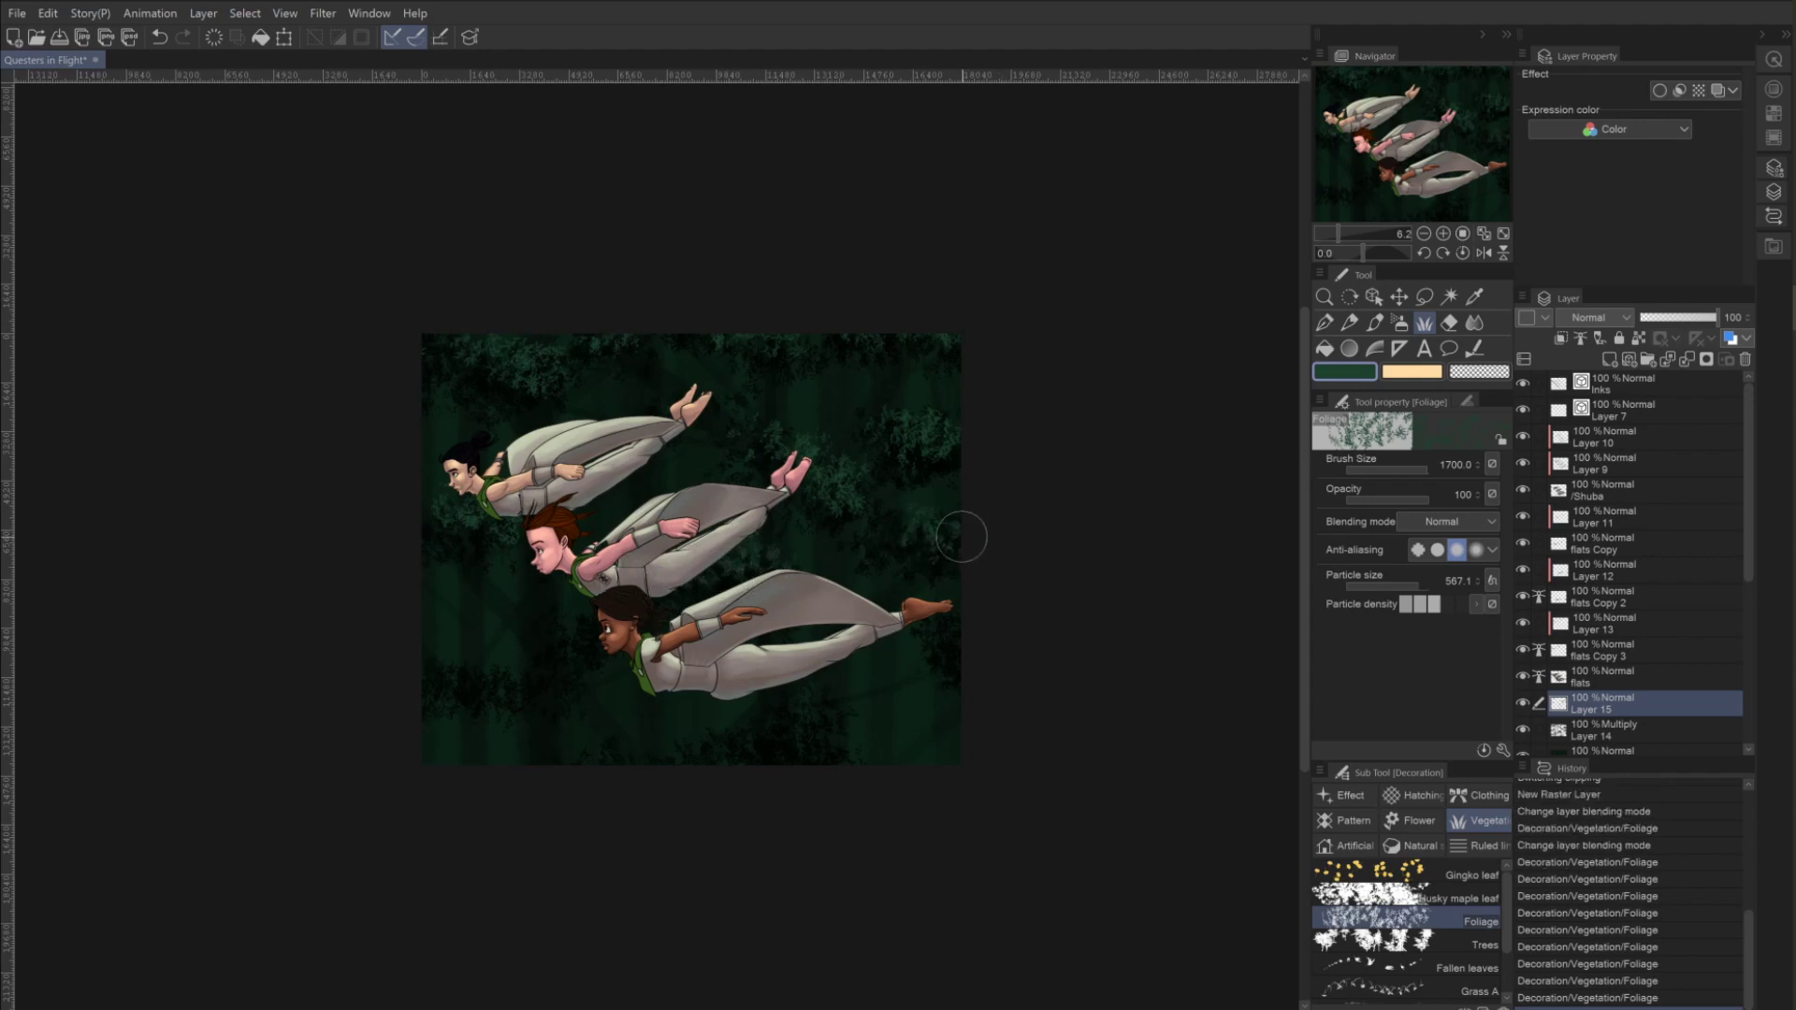
left_click(948, 534)
left_click(960, 621)
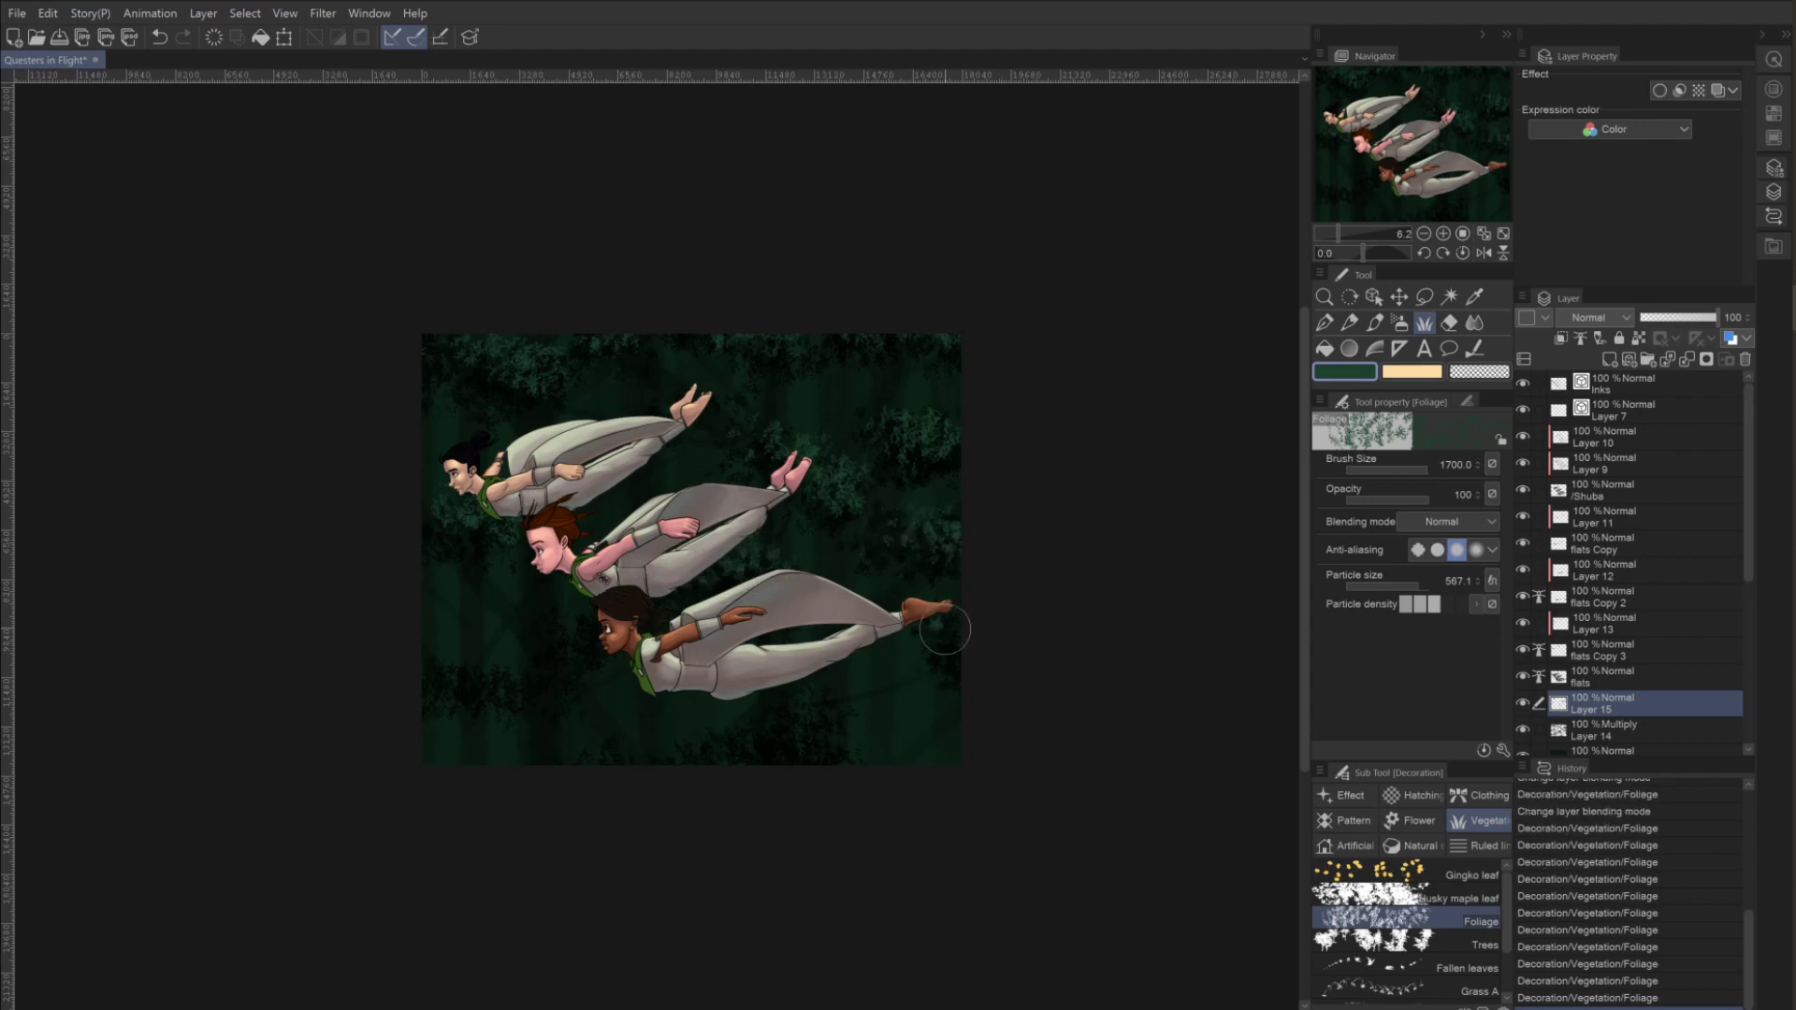
left_click(812, 716)
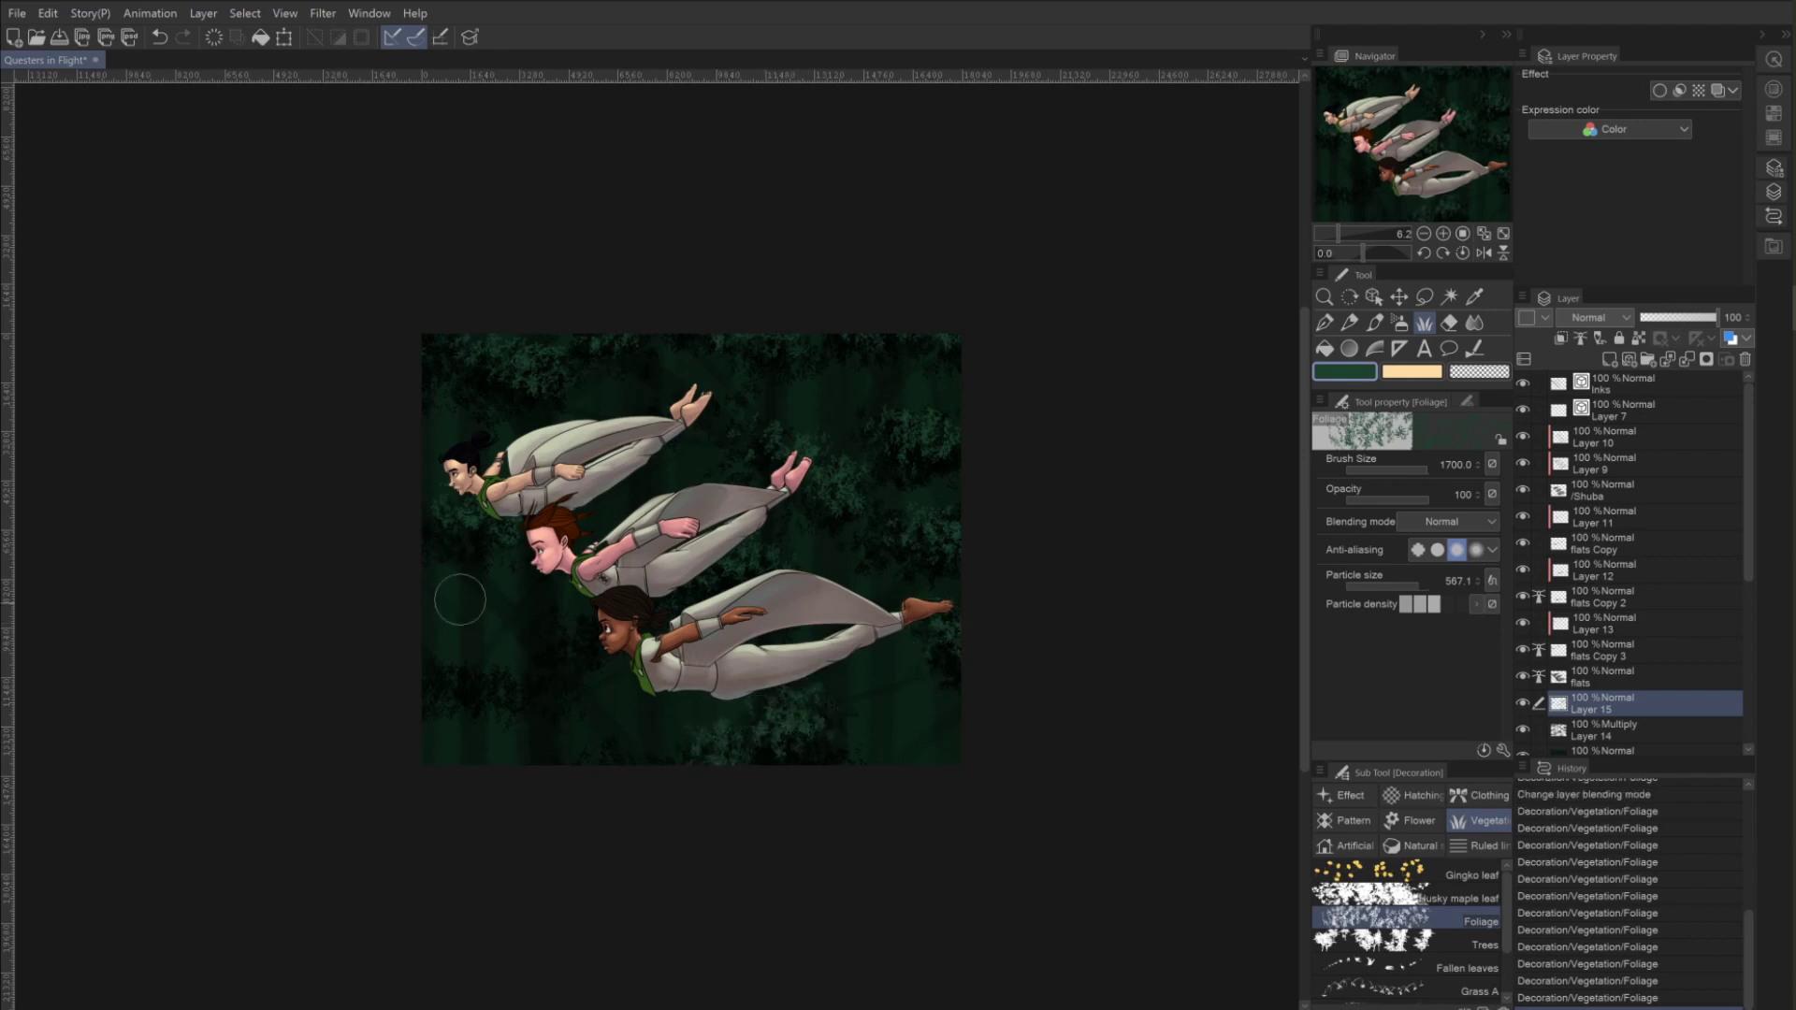
left_click(572, 640)
left_click(529, 686)
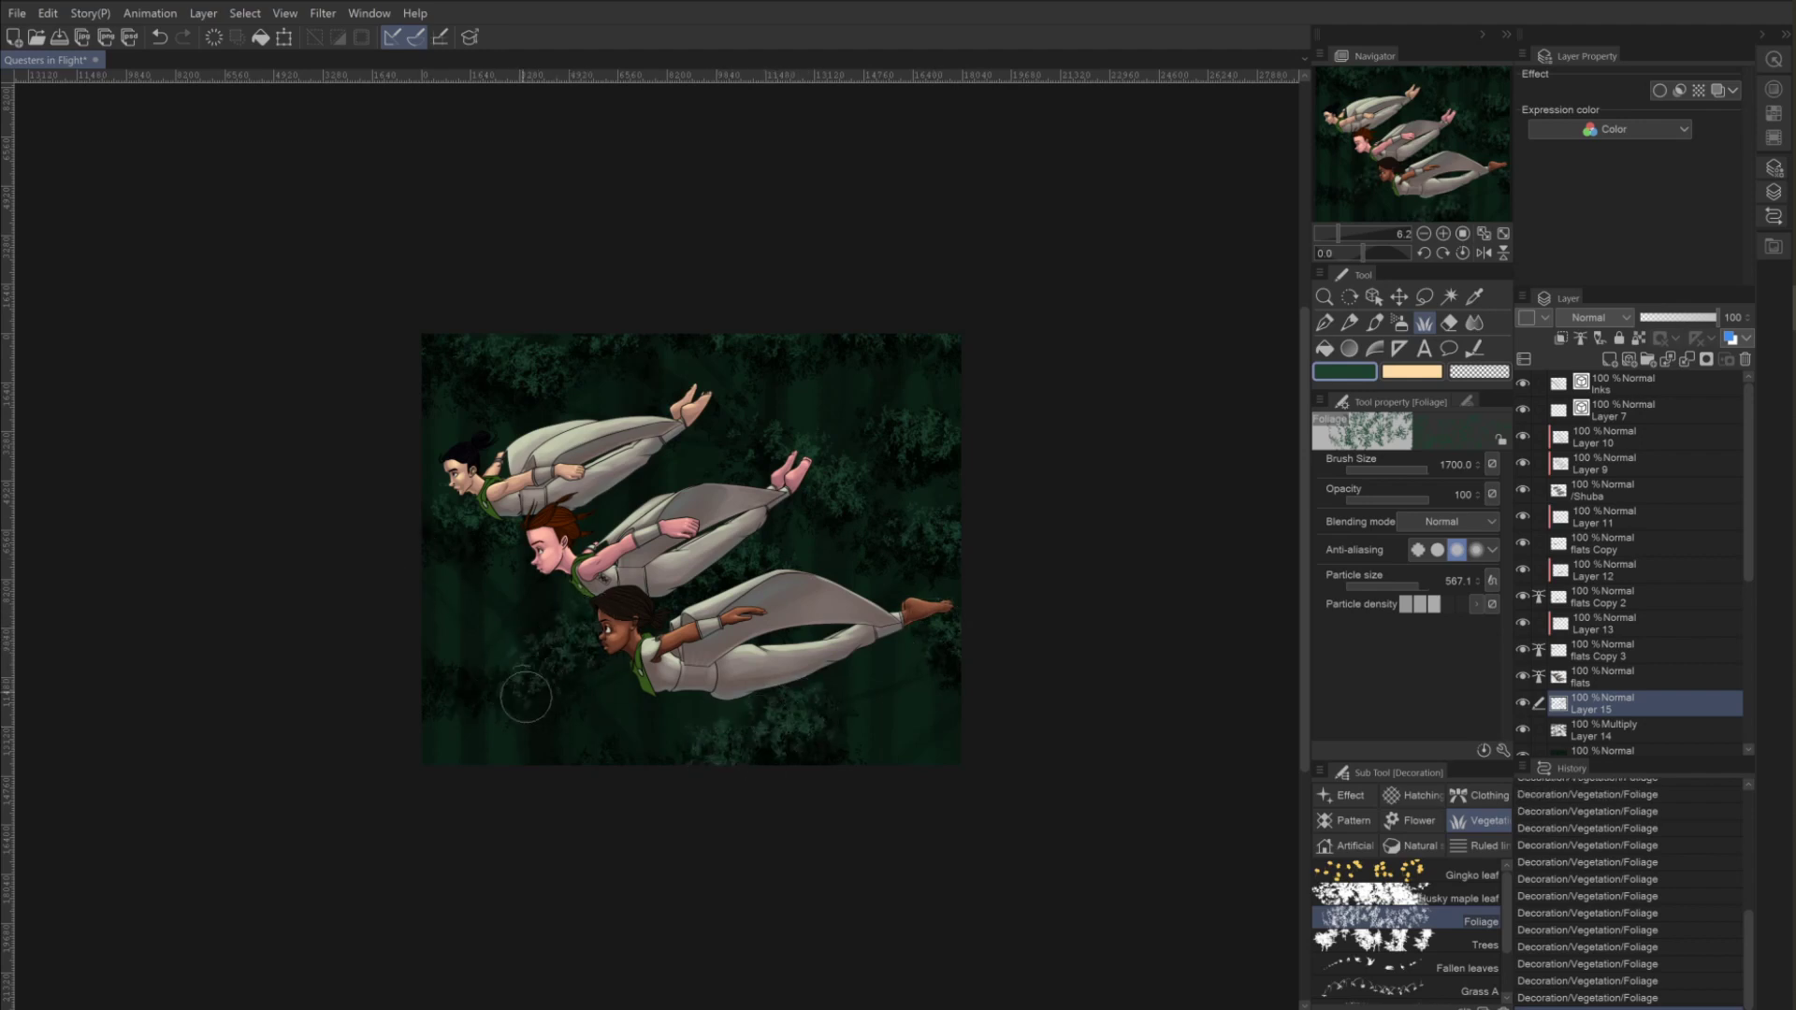
mouse_move(451, 663)
left_mouse_down()
mouse_move(487, 672)
mouse_move(462, 663)
left_mouse_up()
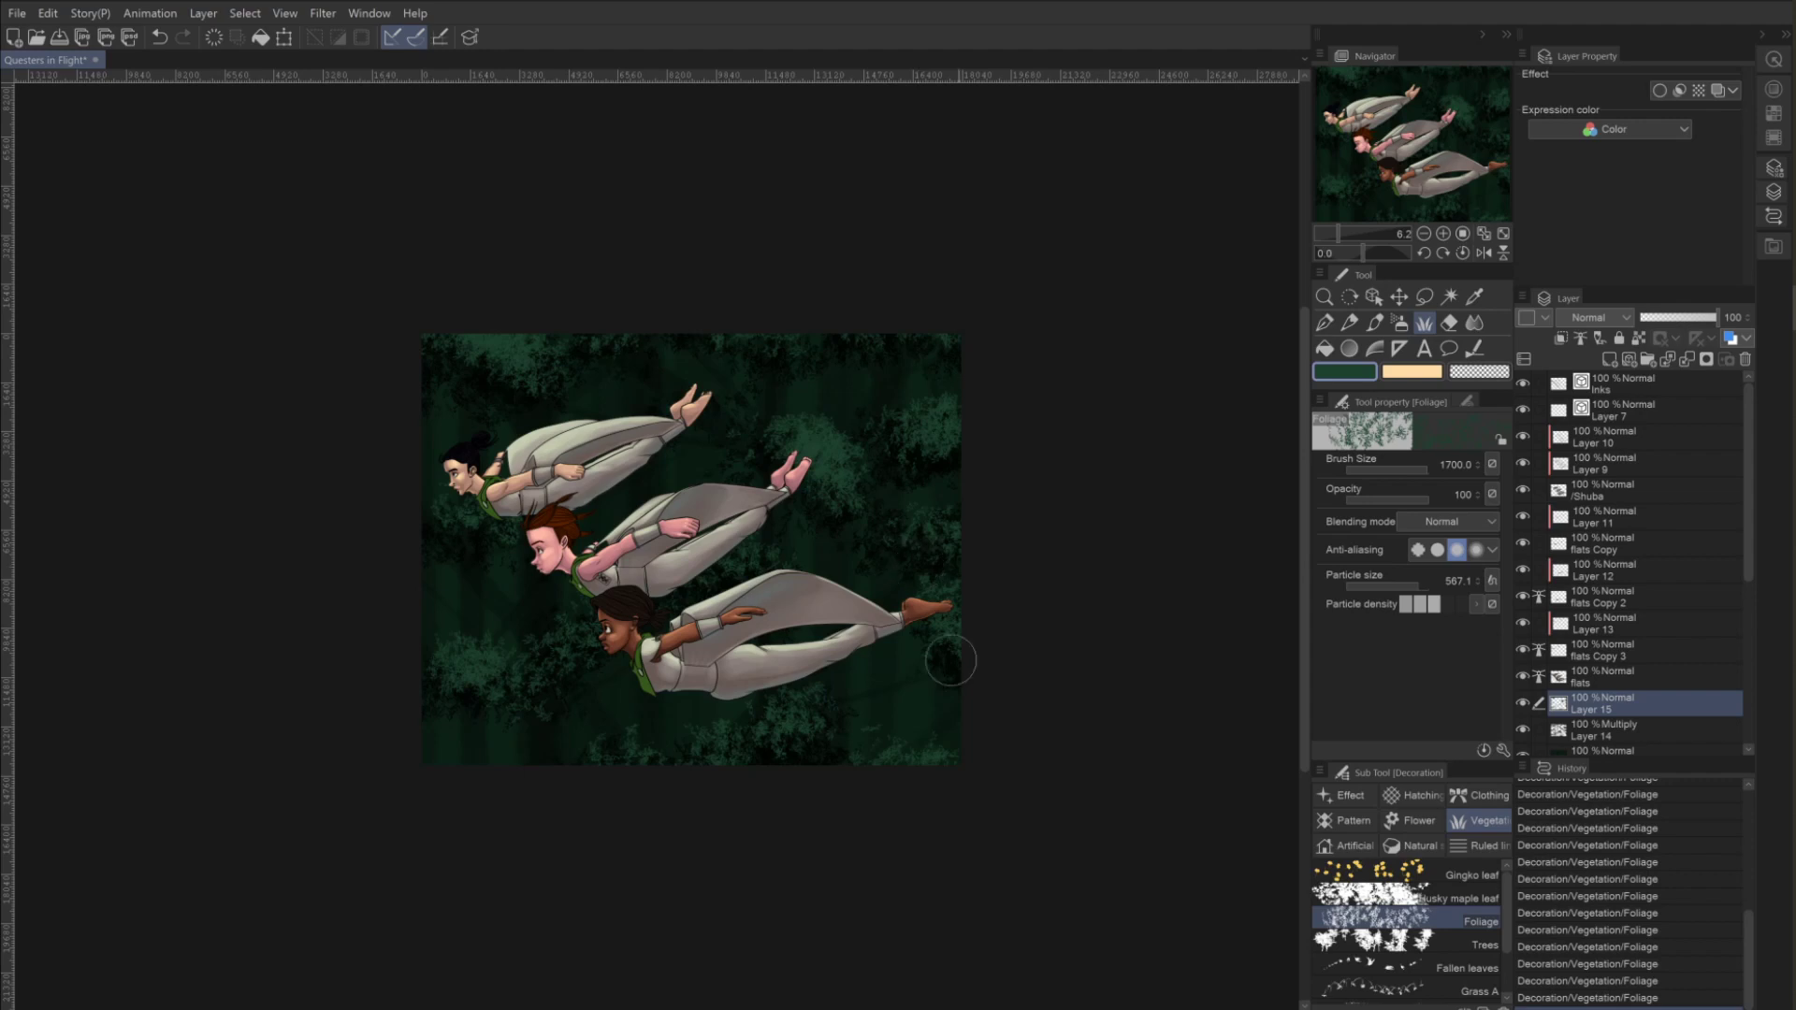
Set the main color to the yellowish green 507B31 and add another raster layer above the lighter foliage.
double_click(1353, 367)
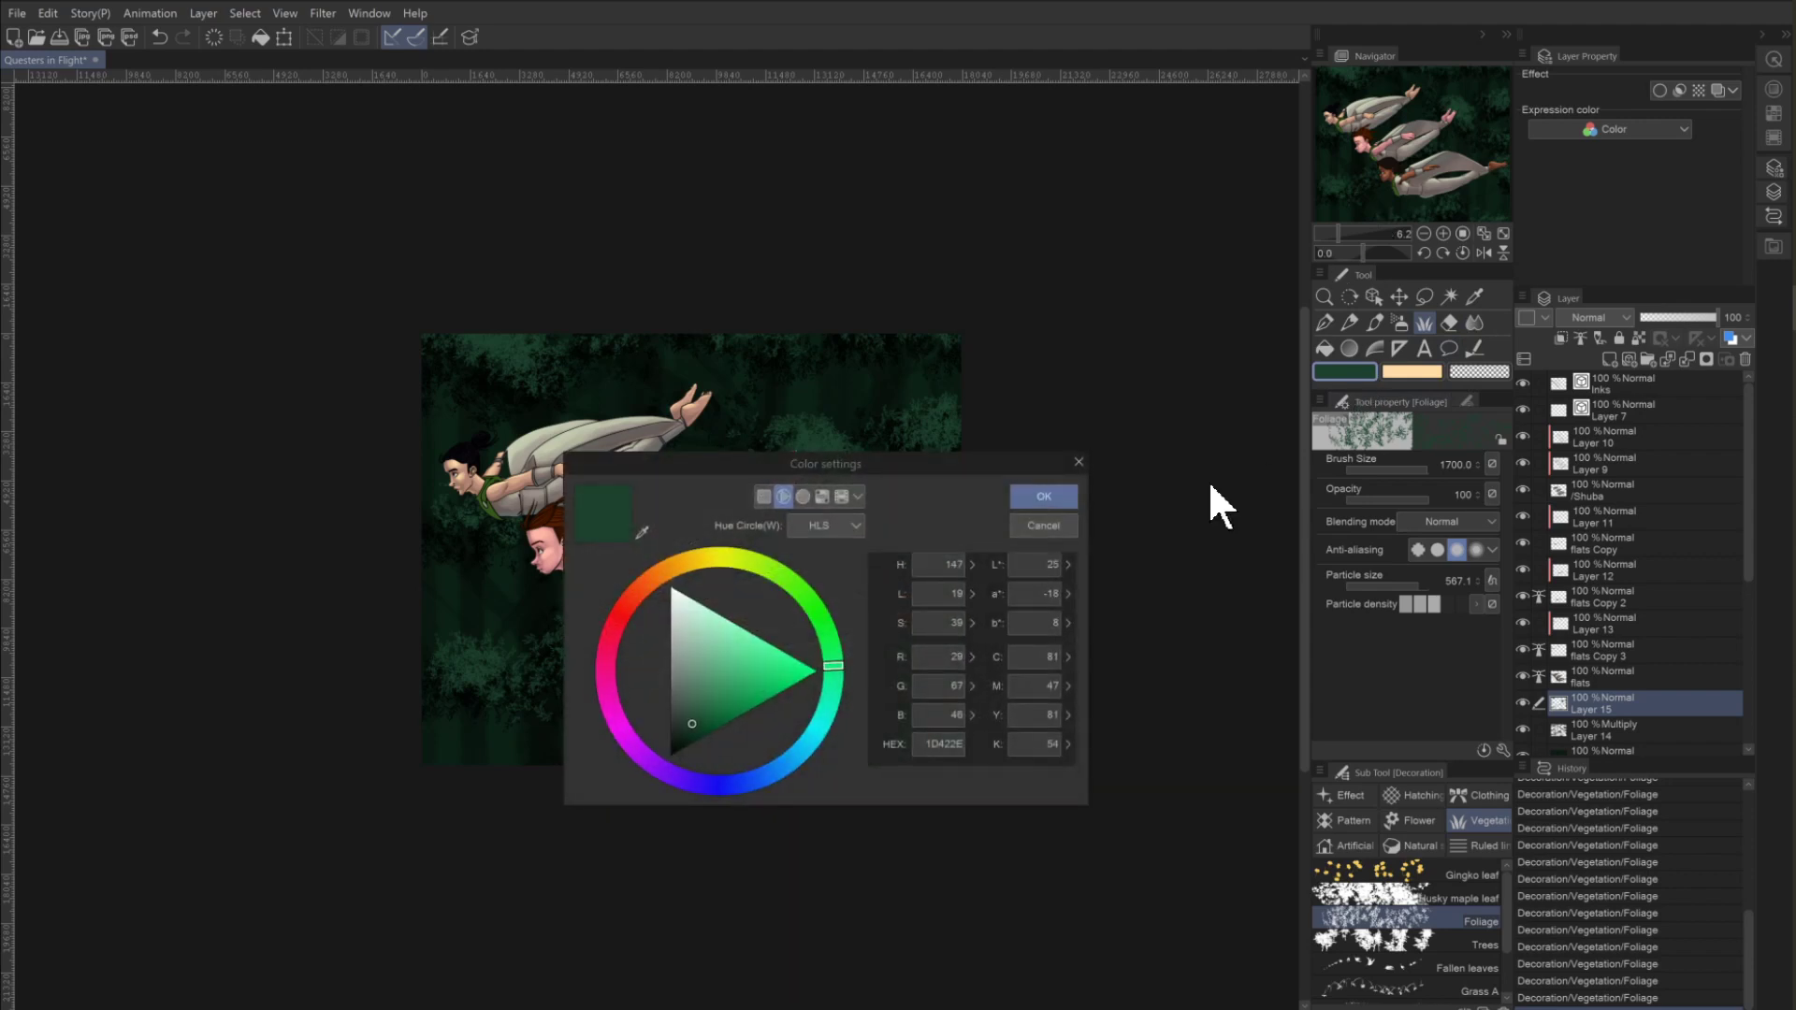
left_click_drag(809, 599, 788, 575)
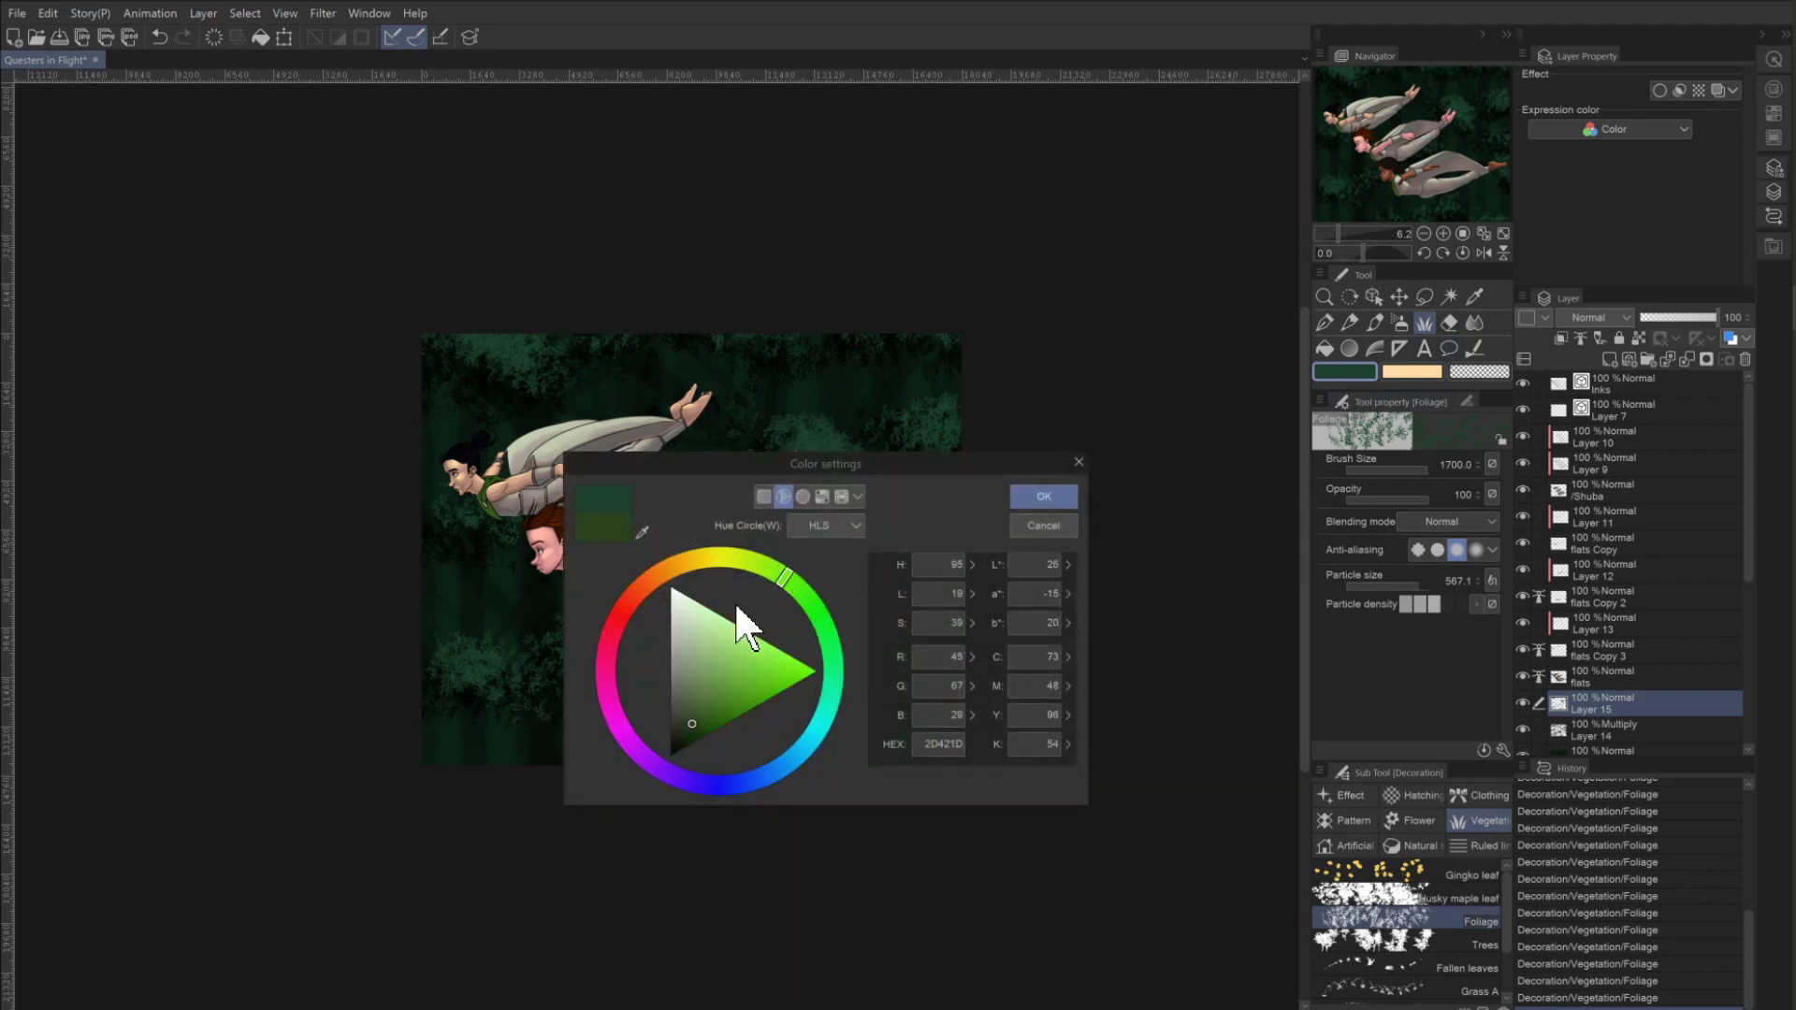
left_click(717, 700)
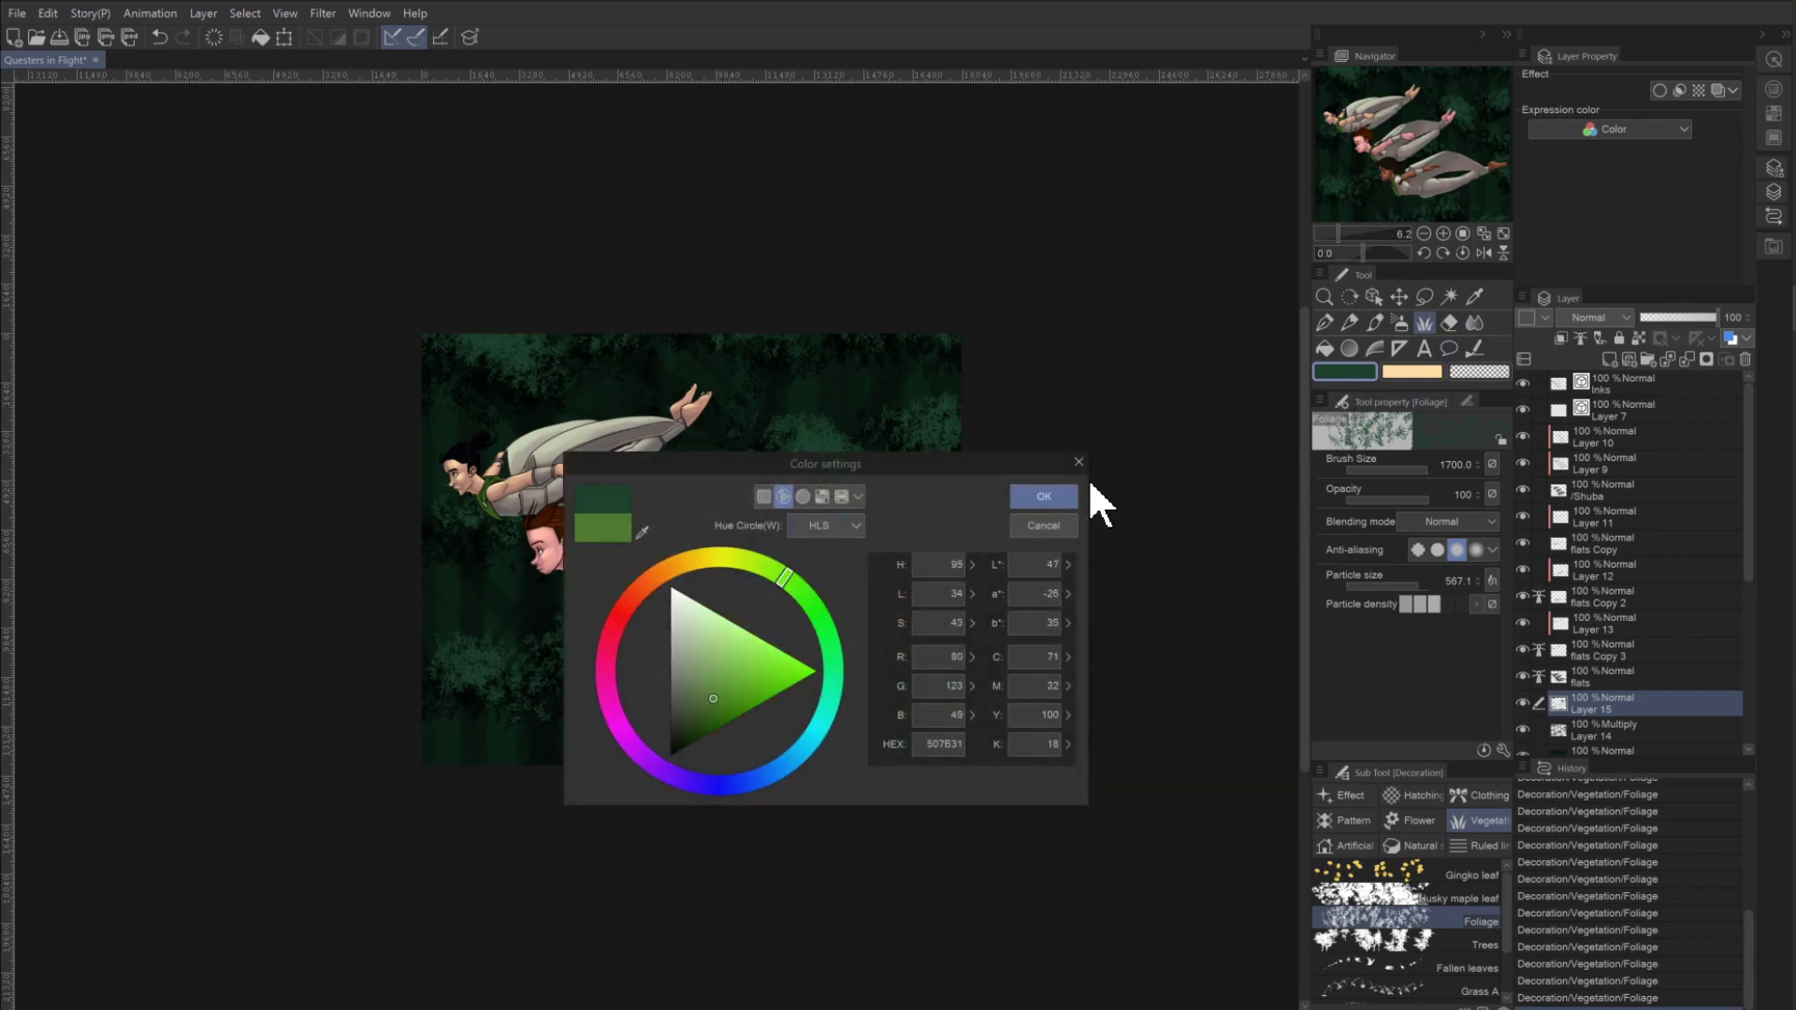
left_click(1043, 497)
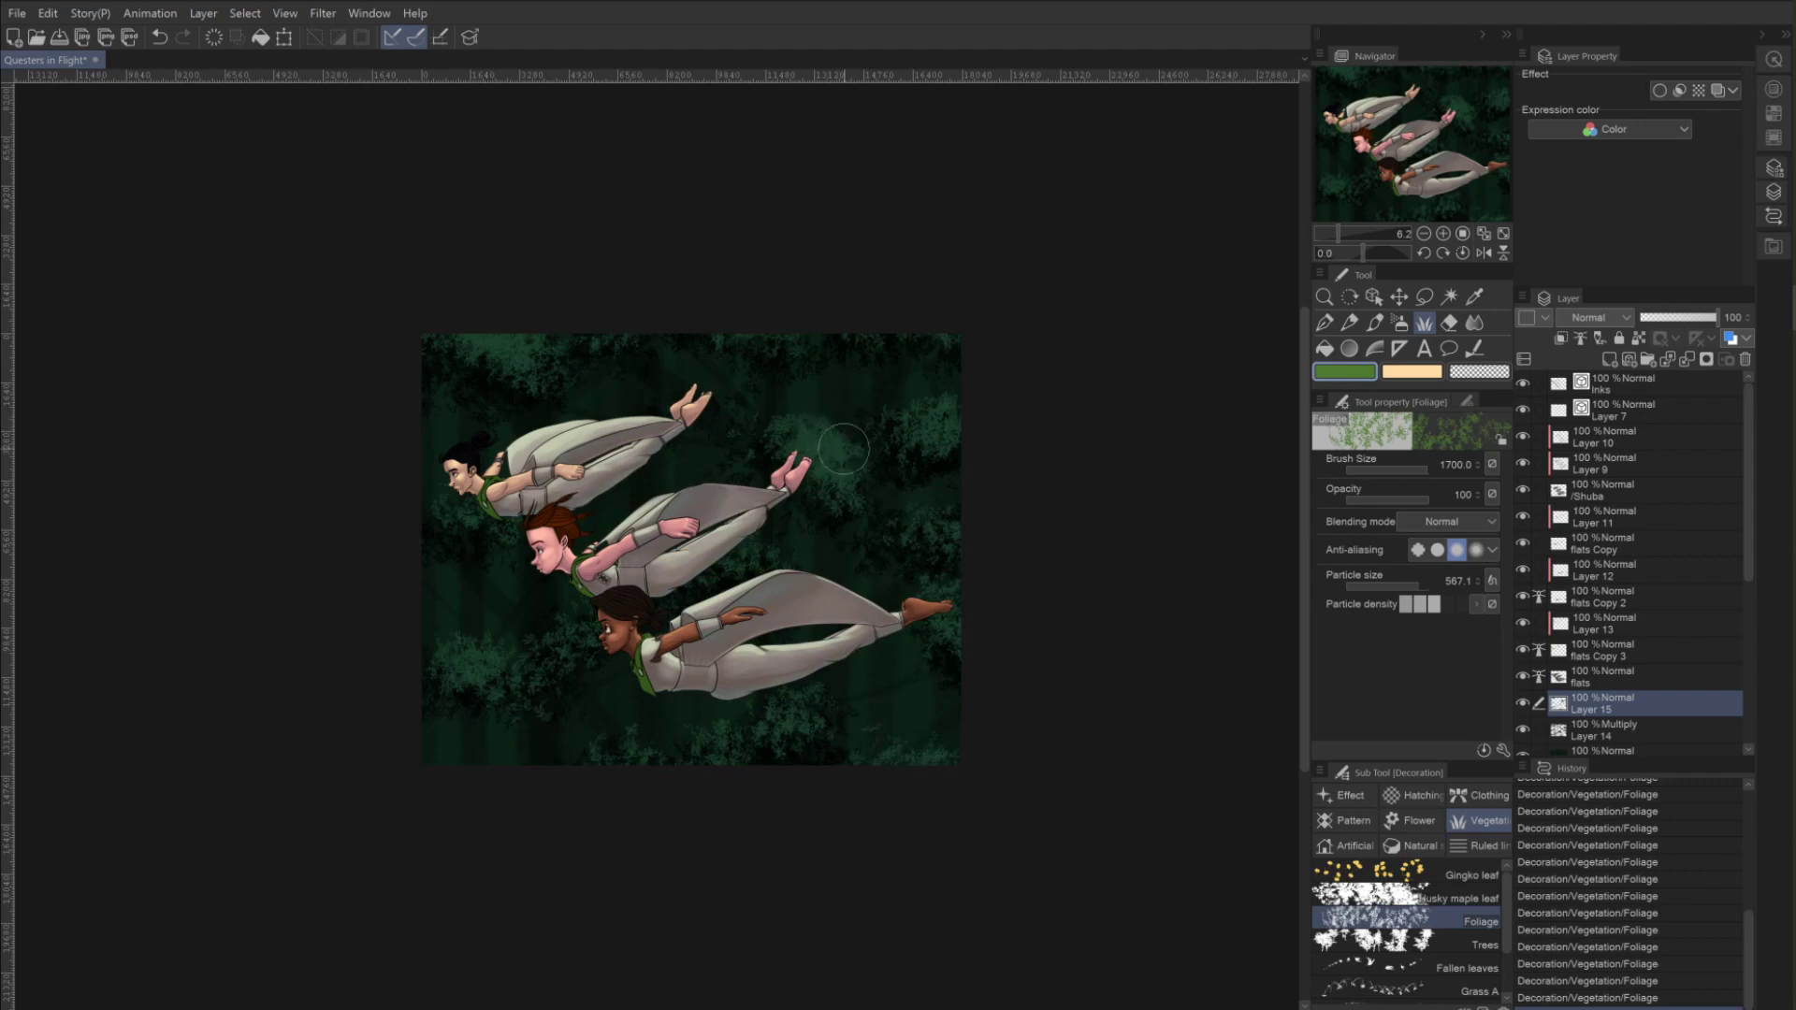
left_click(1608, 360)
Try bright yellowish-green foliage highlights on the leaf clusters in the background's upper right.
left_click_drag(836, 447, 808, 421)
left_click(801, 418)
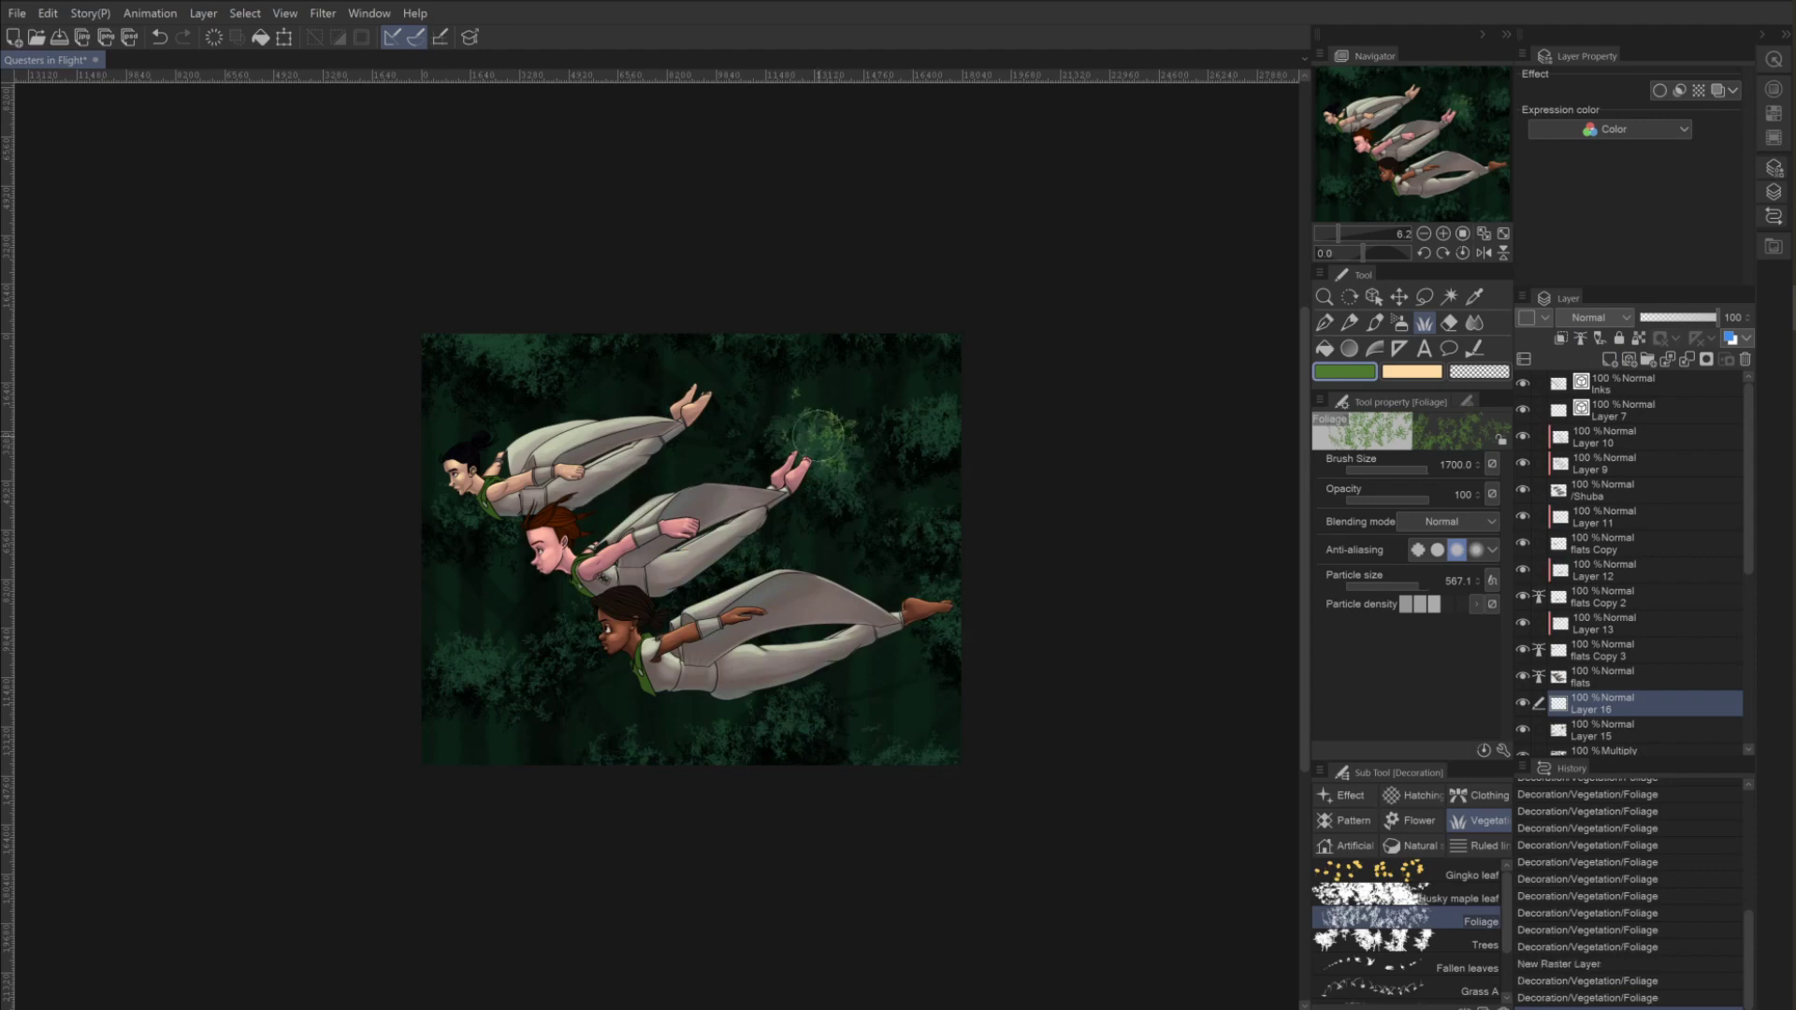
left_click(946, 413)
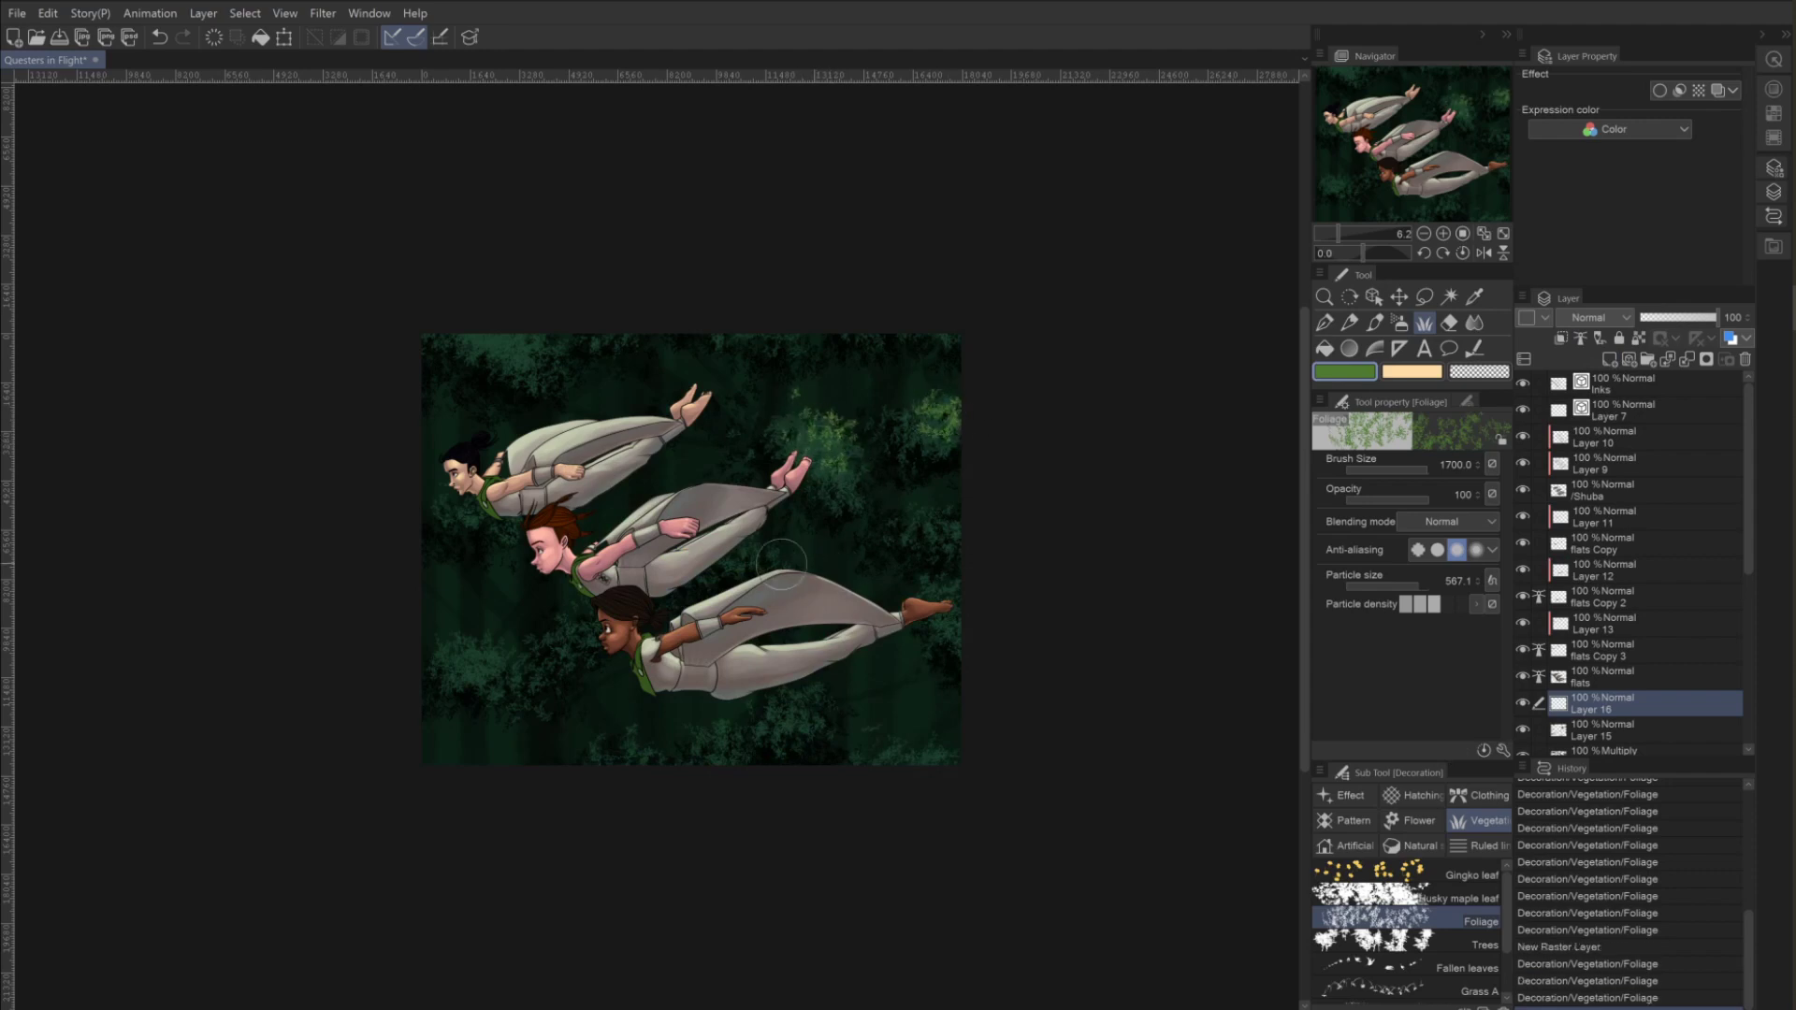
Reduce the Foliage brush size to 1000 and undo the bright foliage strokes on the new layer.
key("bracketleft")
key("bracketleft")
key("bracketleft")
key("ctrl+z")
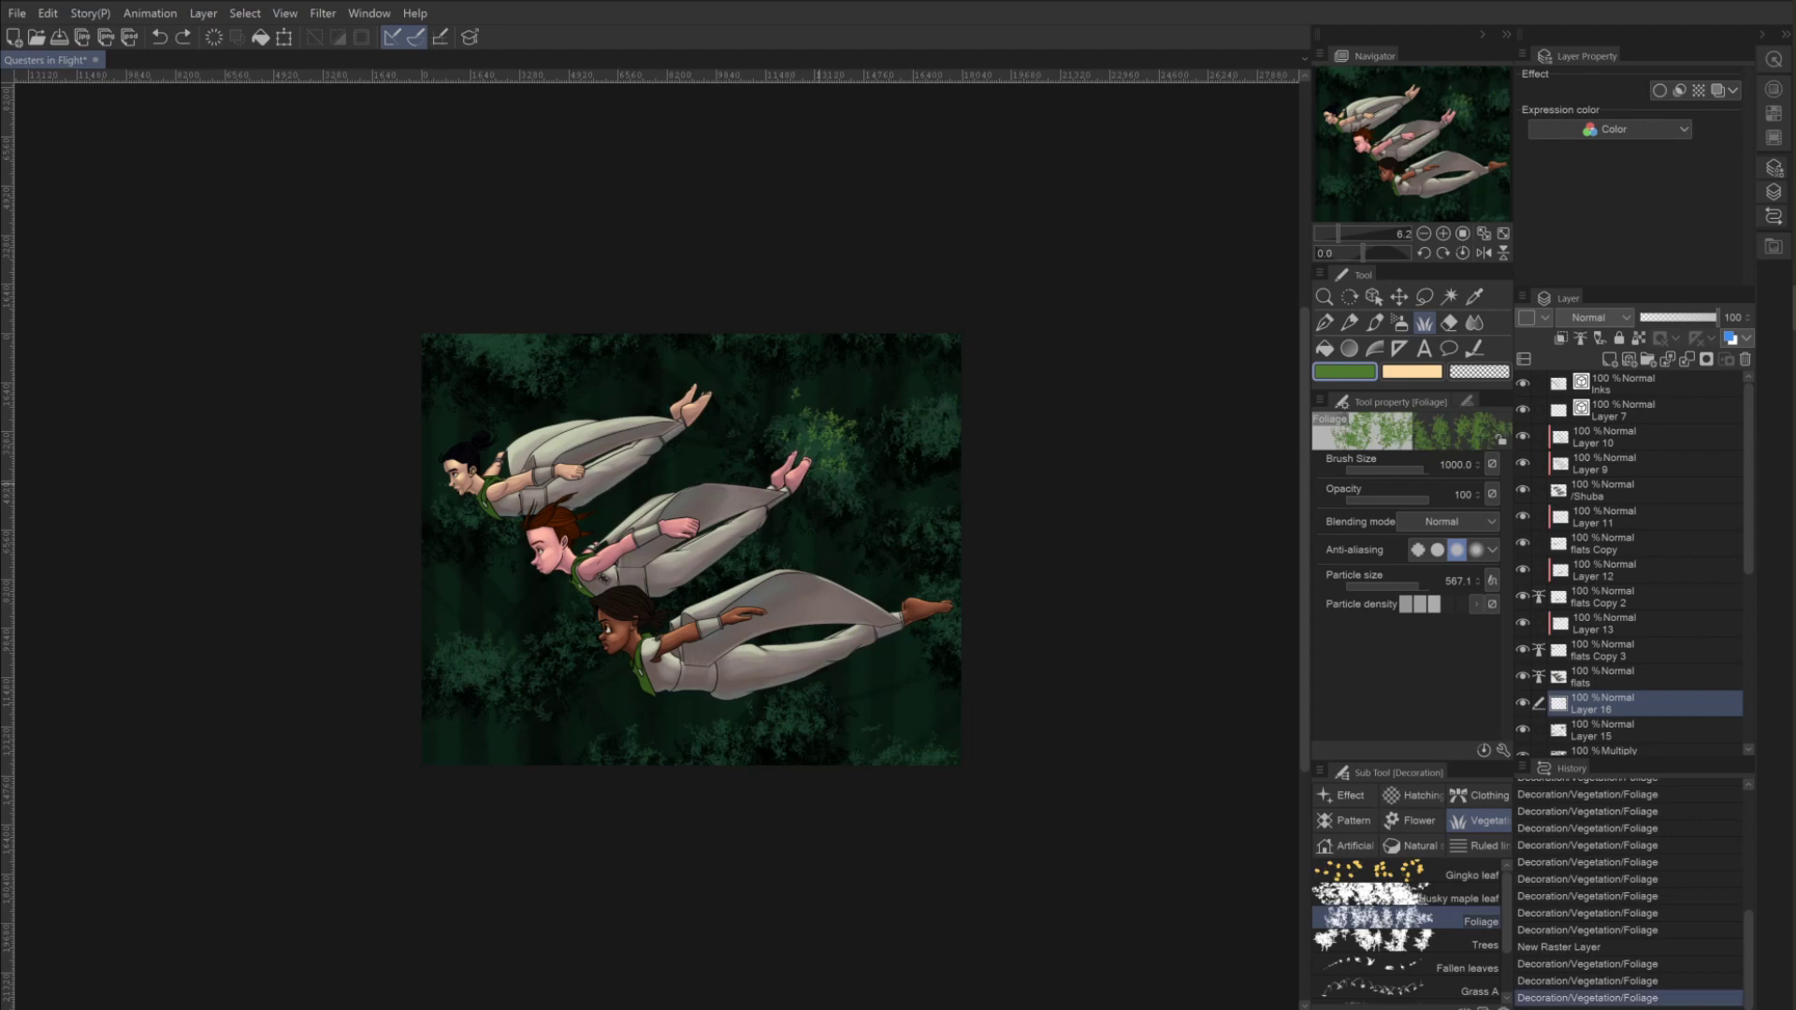
key("ctrl+z")
key("ctrl+z")
key("ctrl+z")
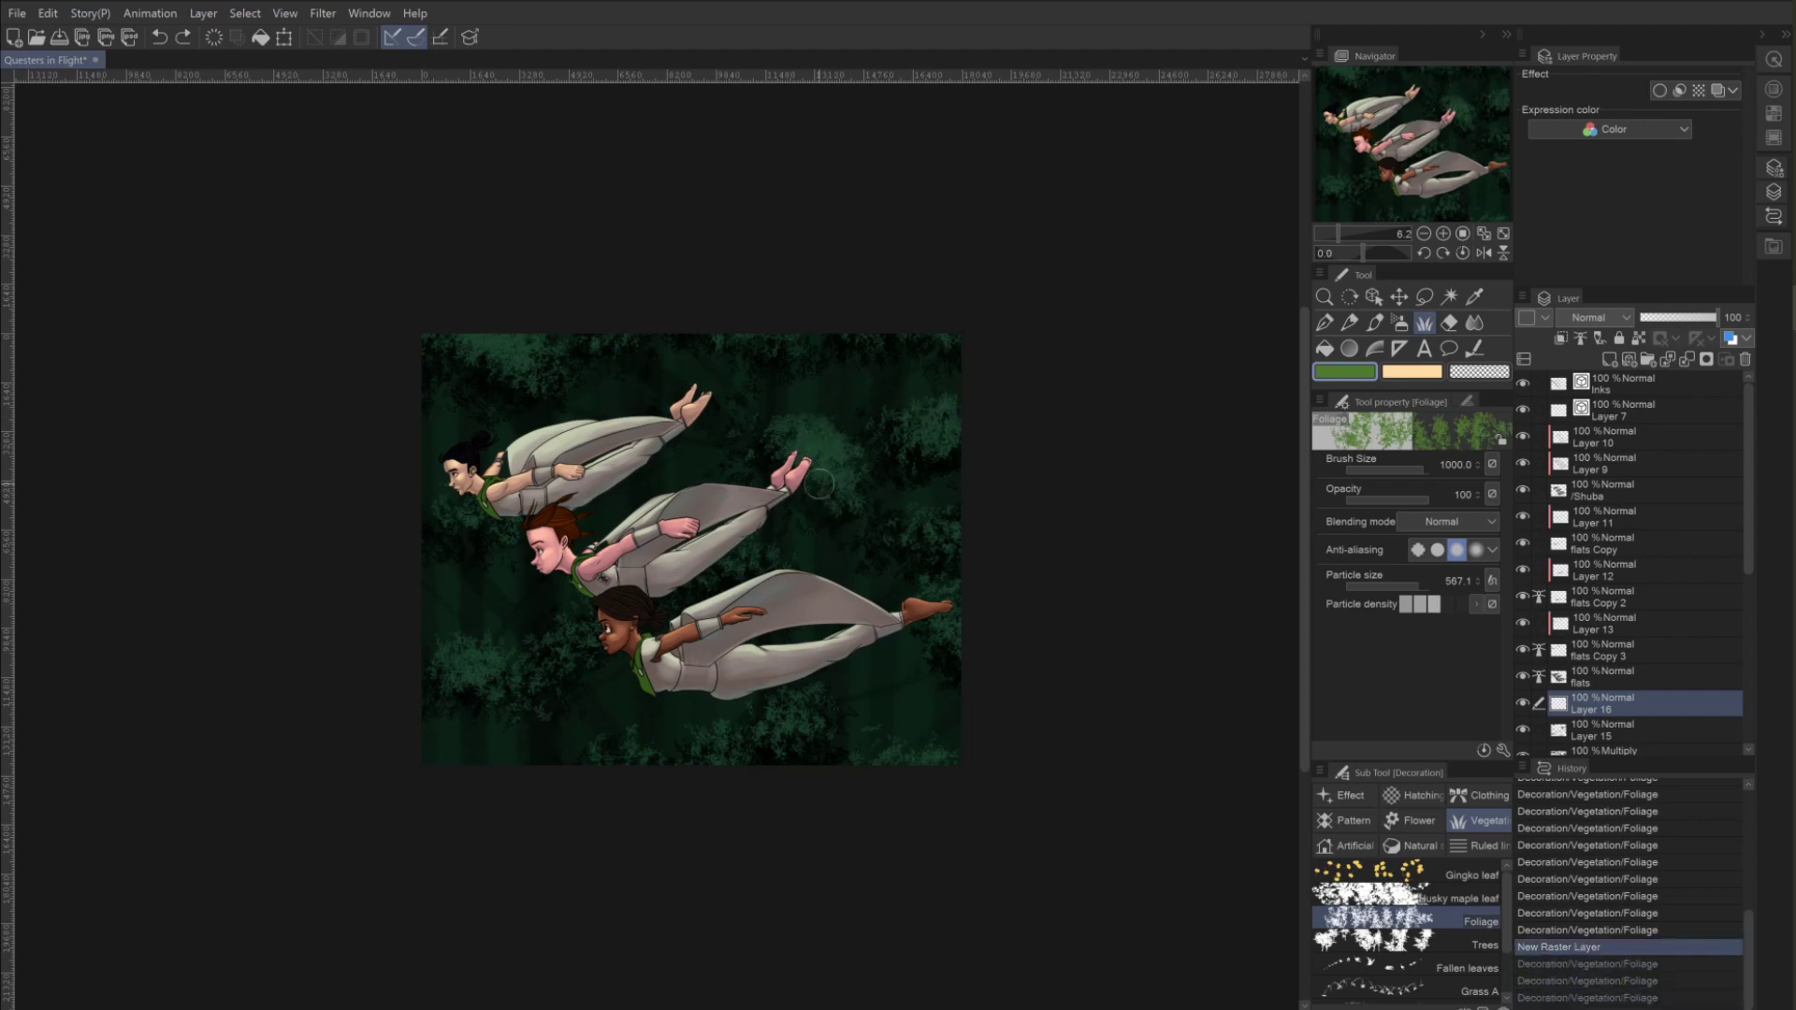
Set the Foliage brush size to 400 and the particle size to about 154.
key("bracketleft")
key("bracketleft")
key("bracketleft")
key("bracketleft")
key("bracketleft")
key("bracketleft")
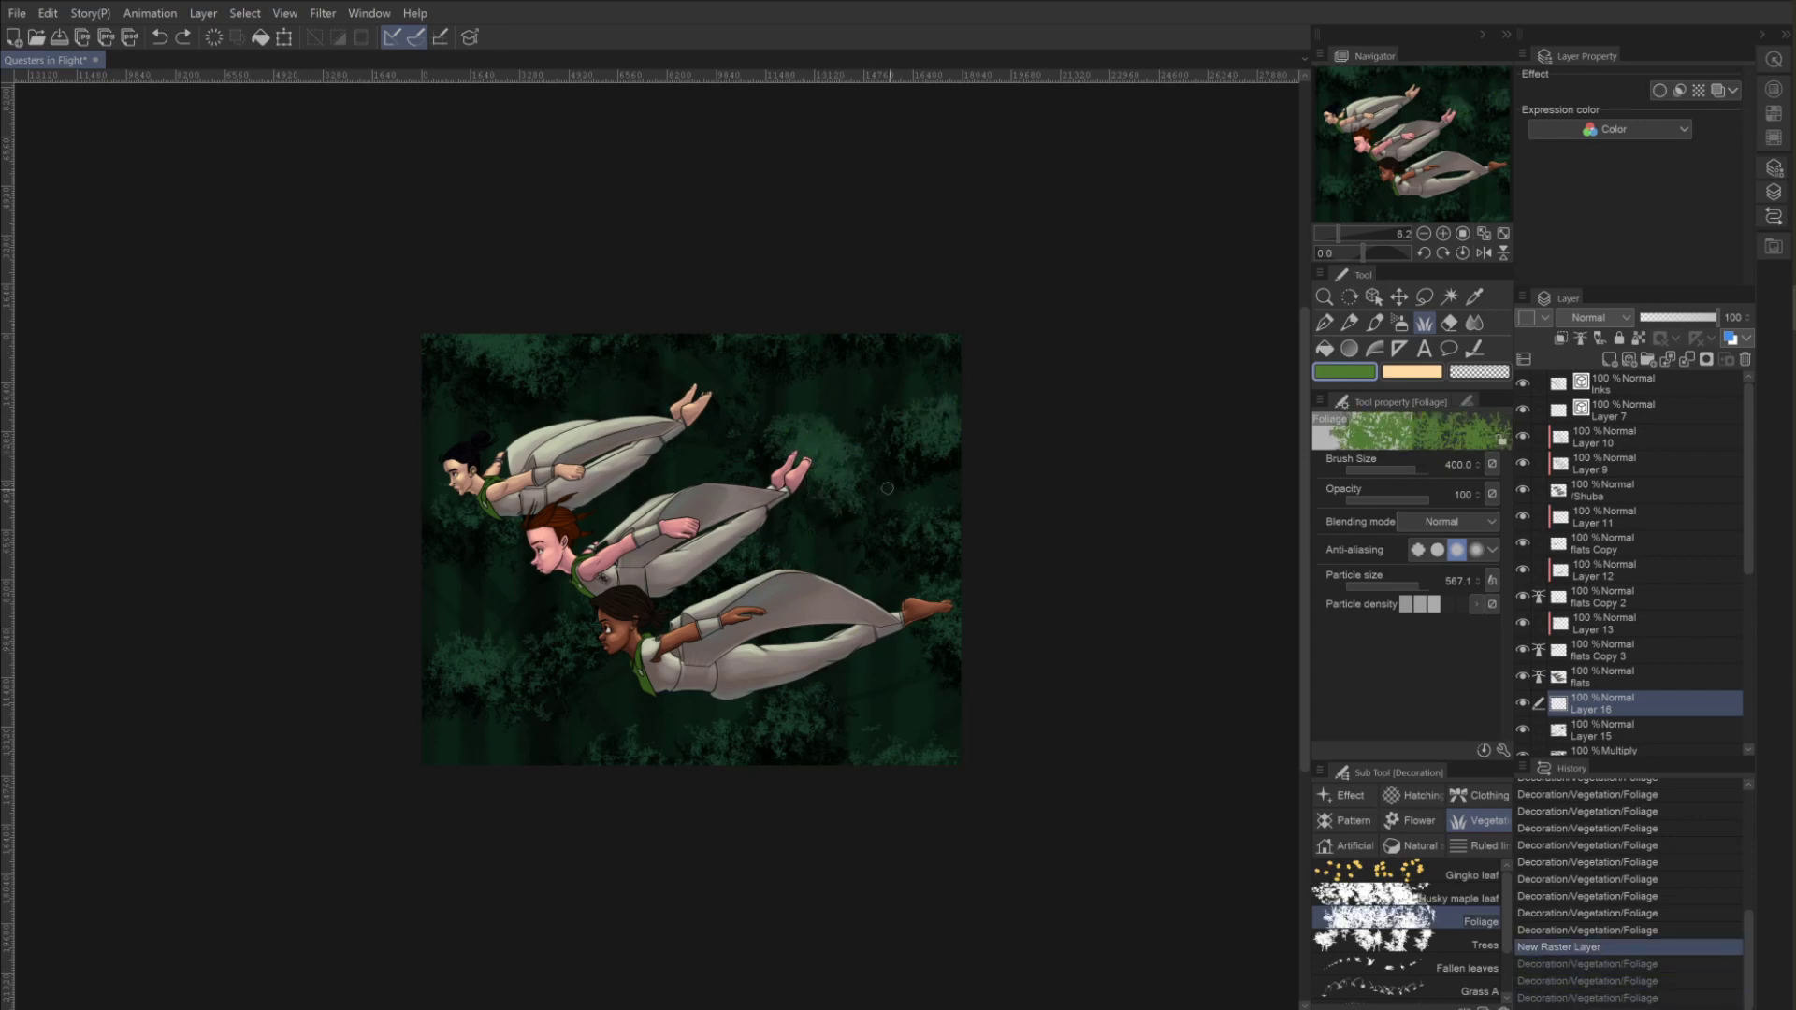
left_click_drag(1403, 585, 1388, 588)
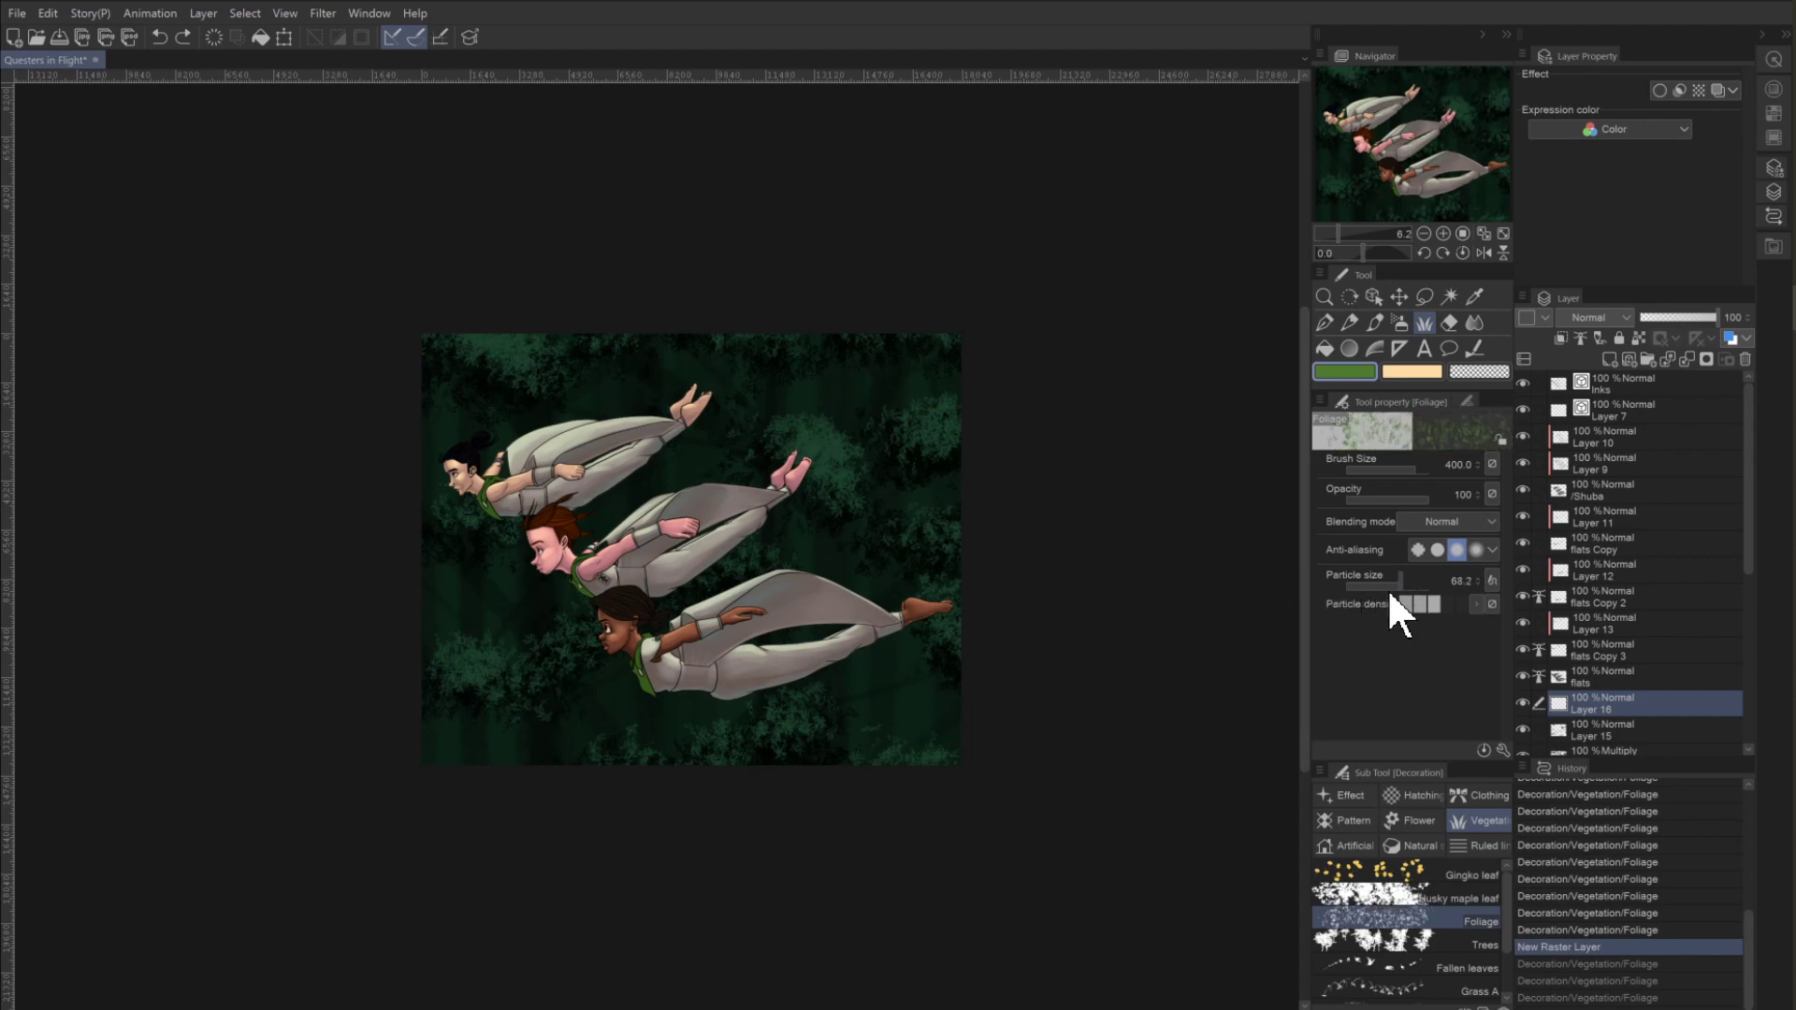
left_click(1405, 588)
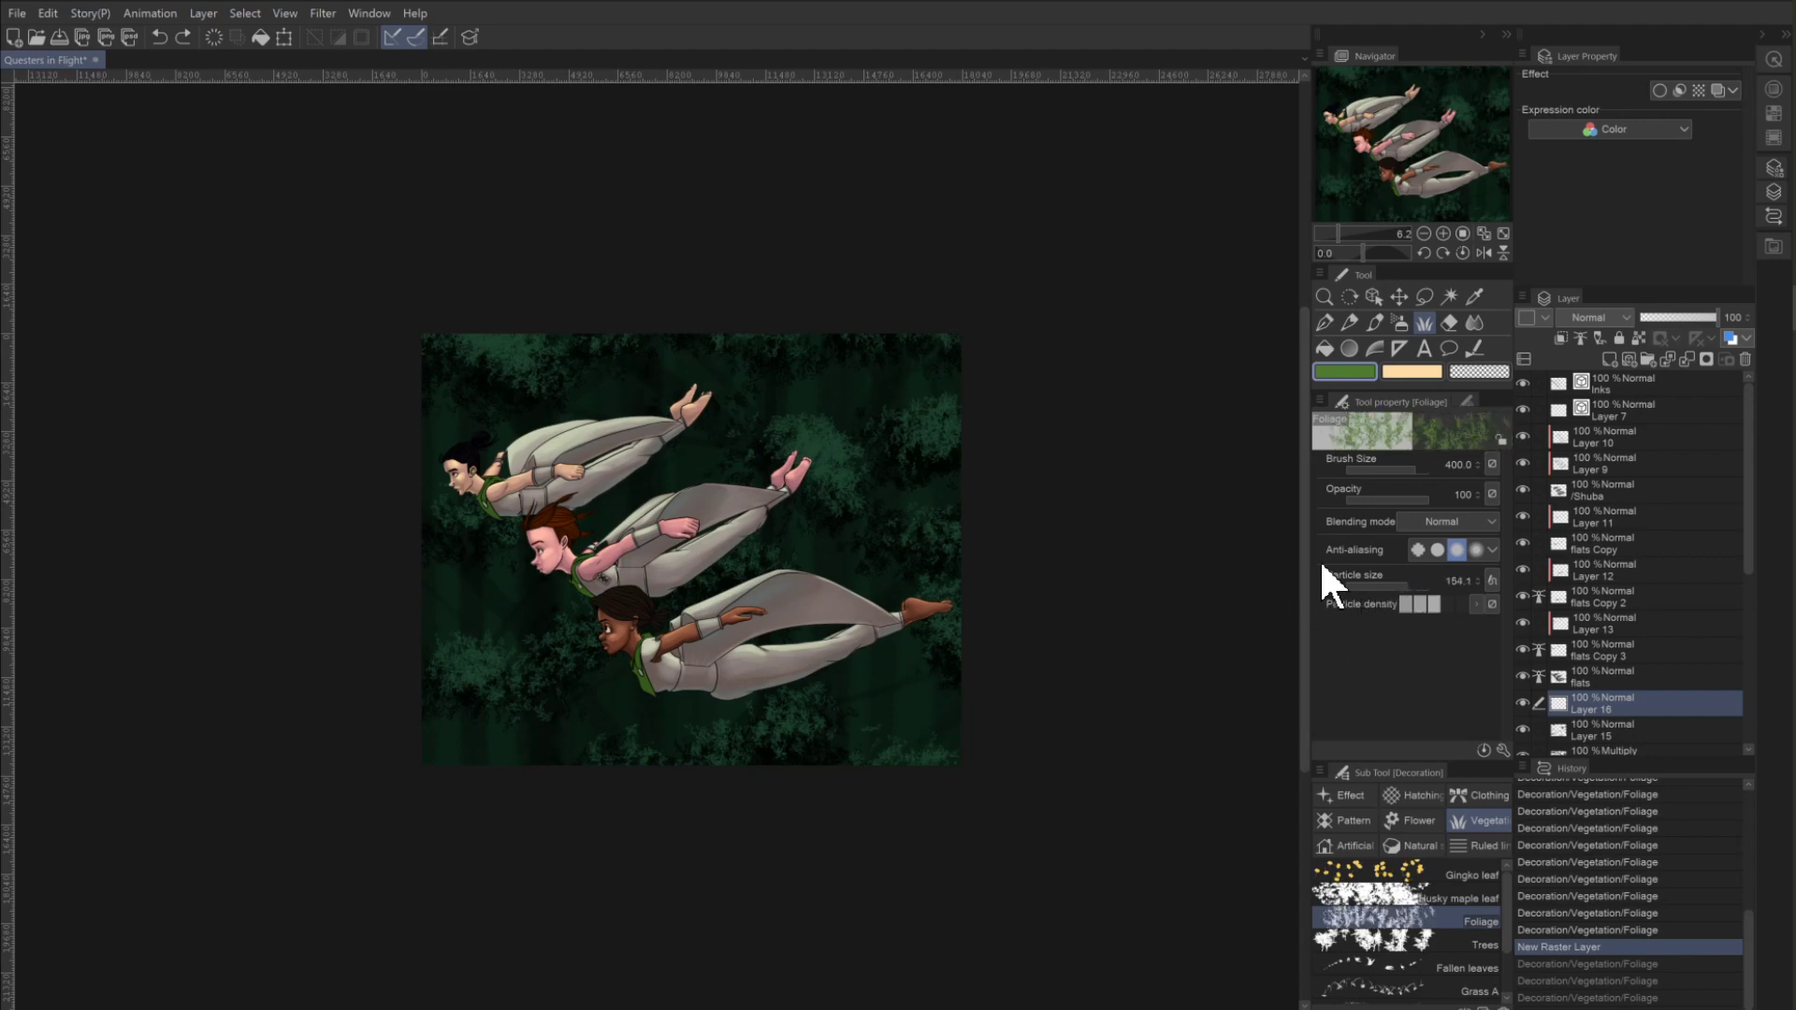
Paint yellowish-green foliage highlights on the two leaf clusters in the background's upper right.
left_click_drag(832, 434, 848, 448)
left_click(832, 432)
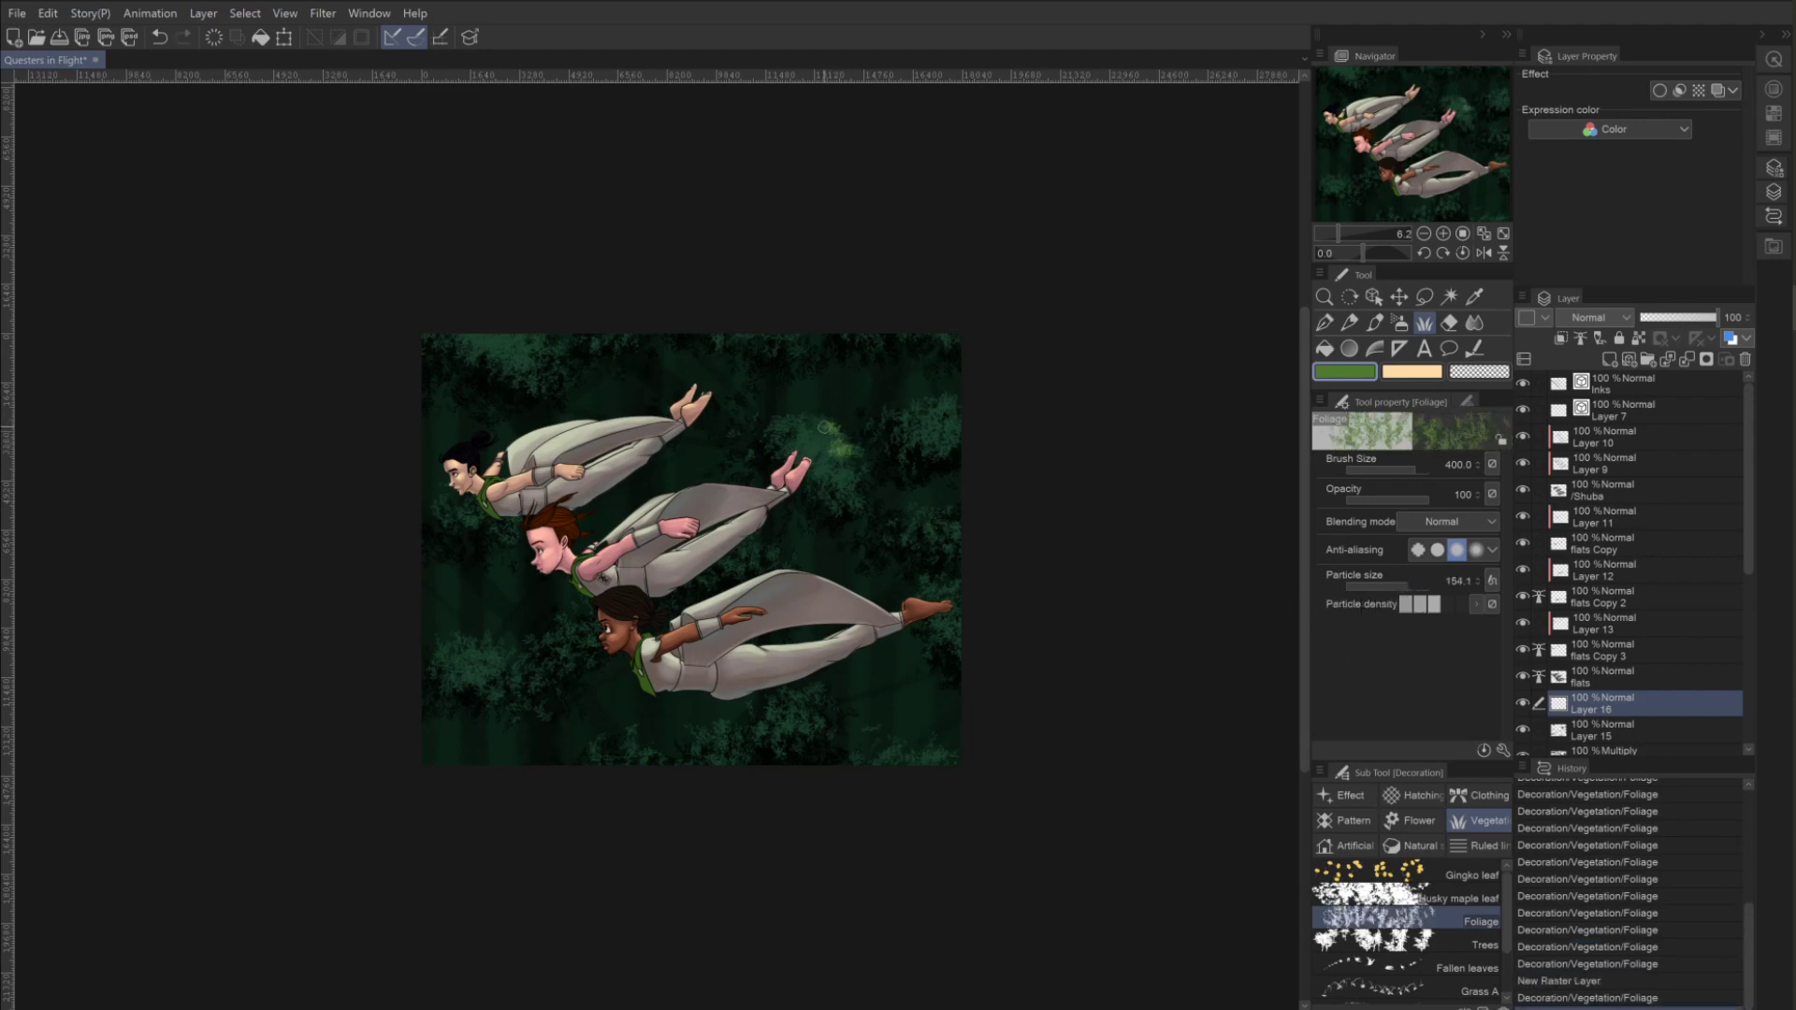
left_click(814, 423)
left_click(816, 447)
left_click(858, 481)
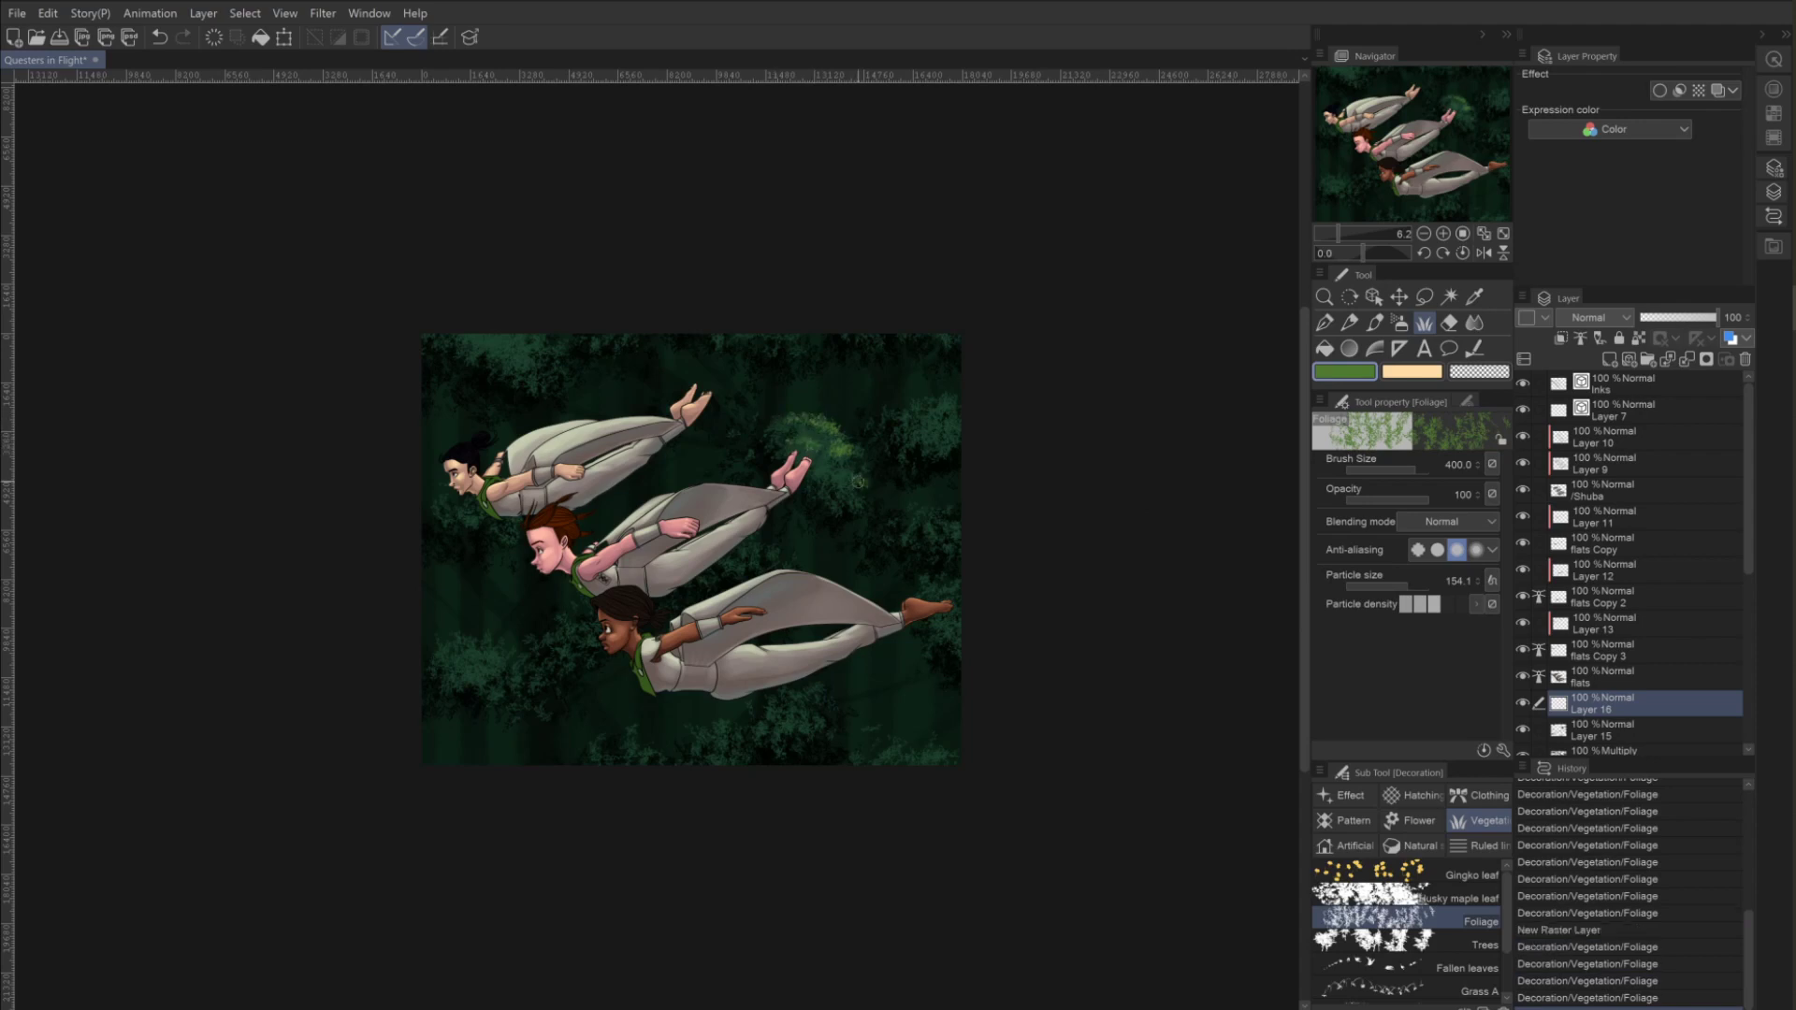
left_click(959, 427)
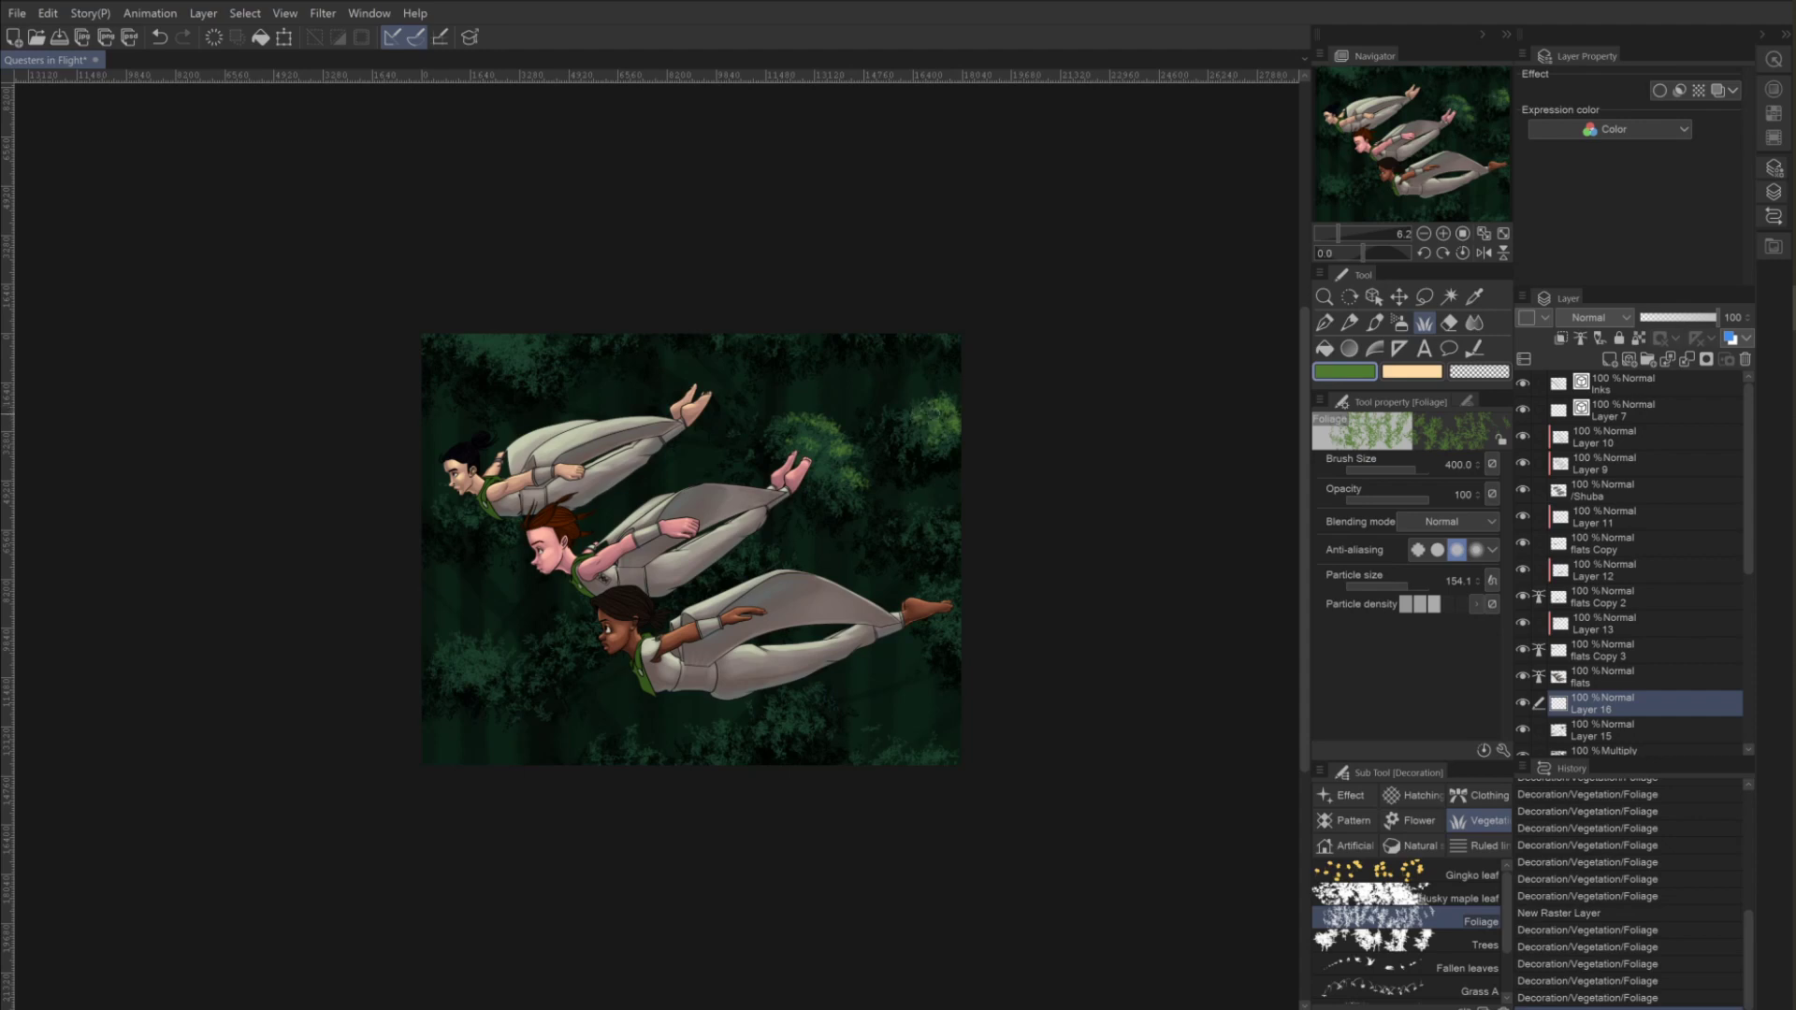
Try the Overlay and Screen blending modes on the highlight layer and settle on Lighten.
left_click(1590, 318)
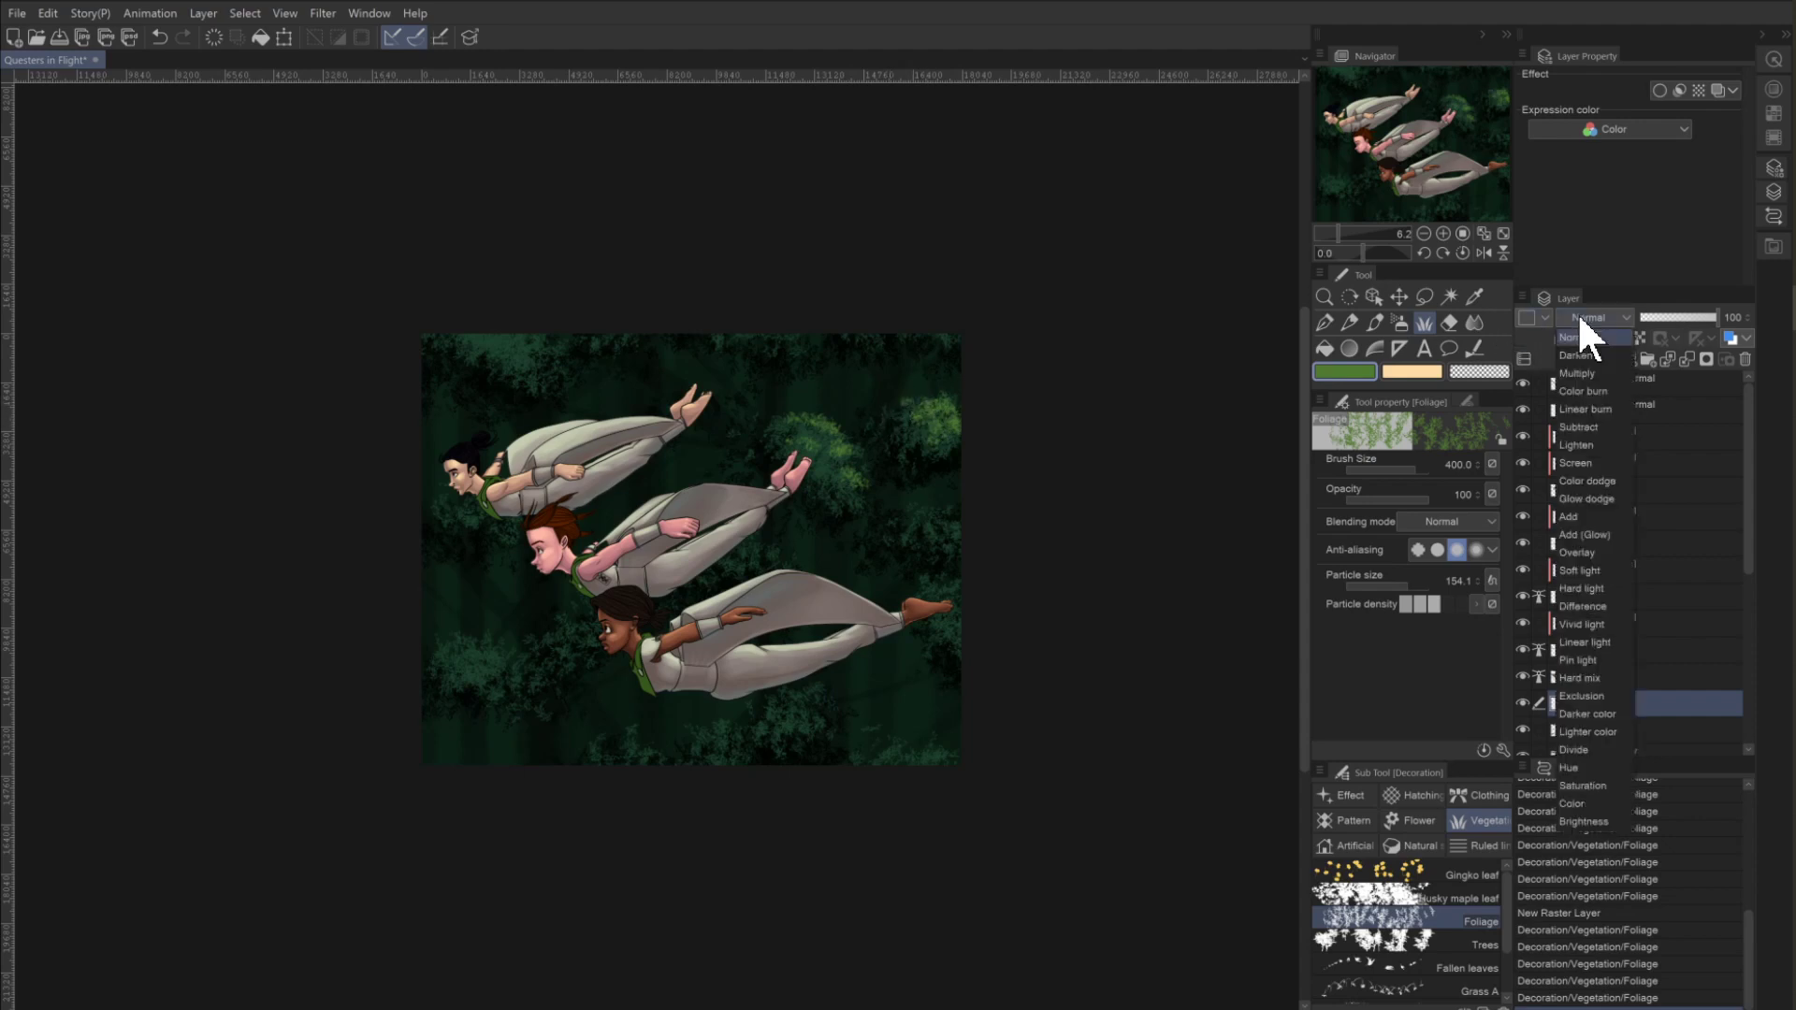
left_click(1566, 552)
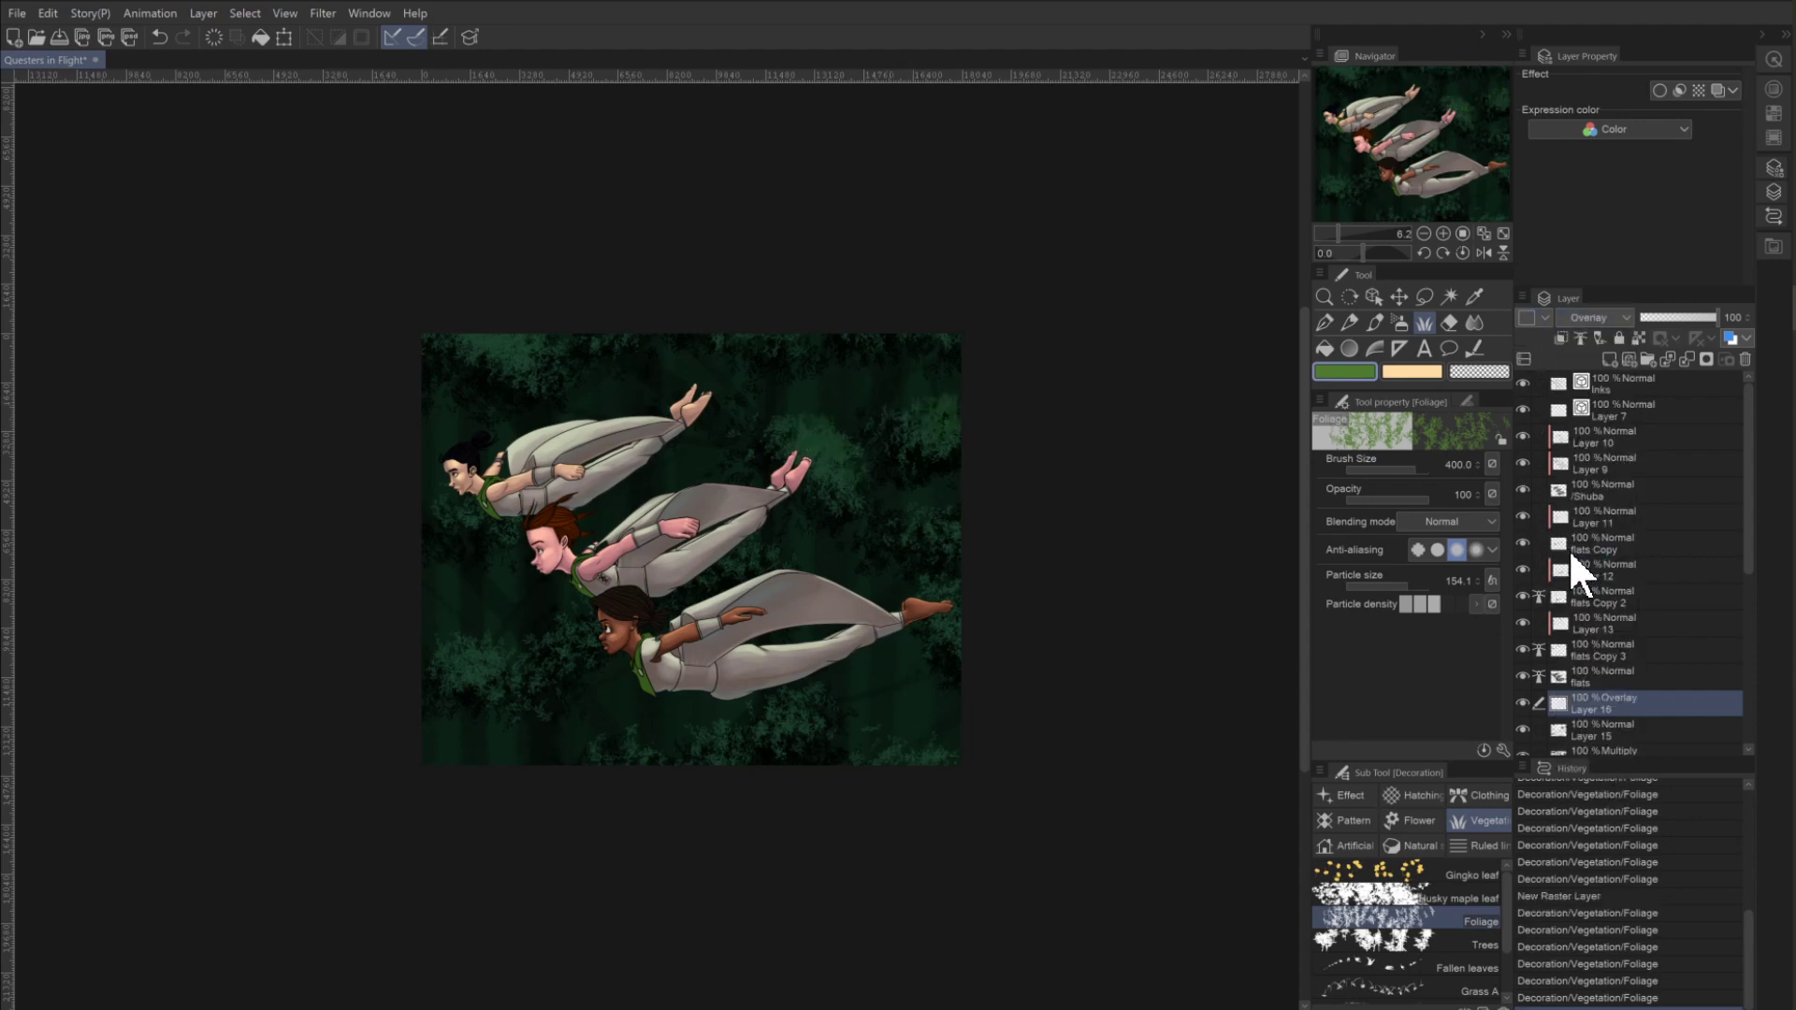
left_click(1591, 318)
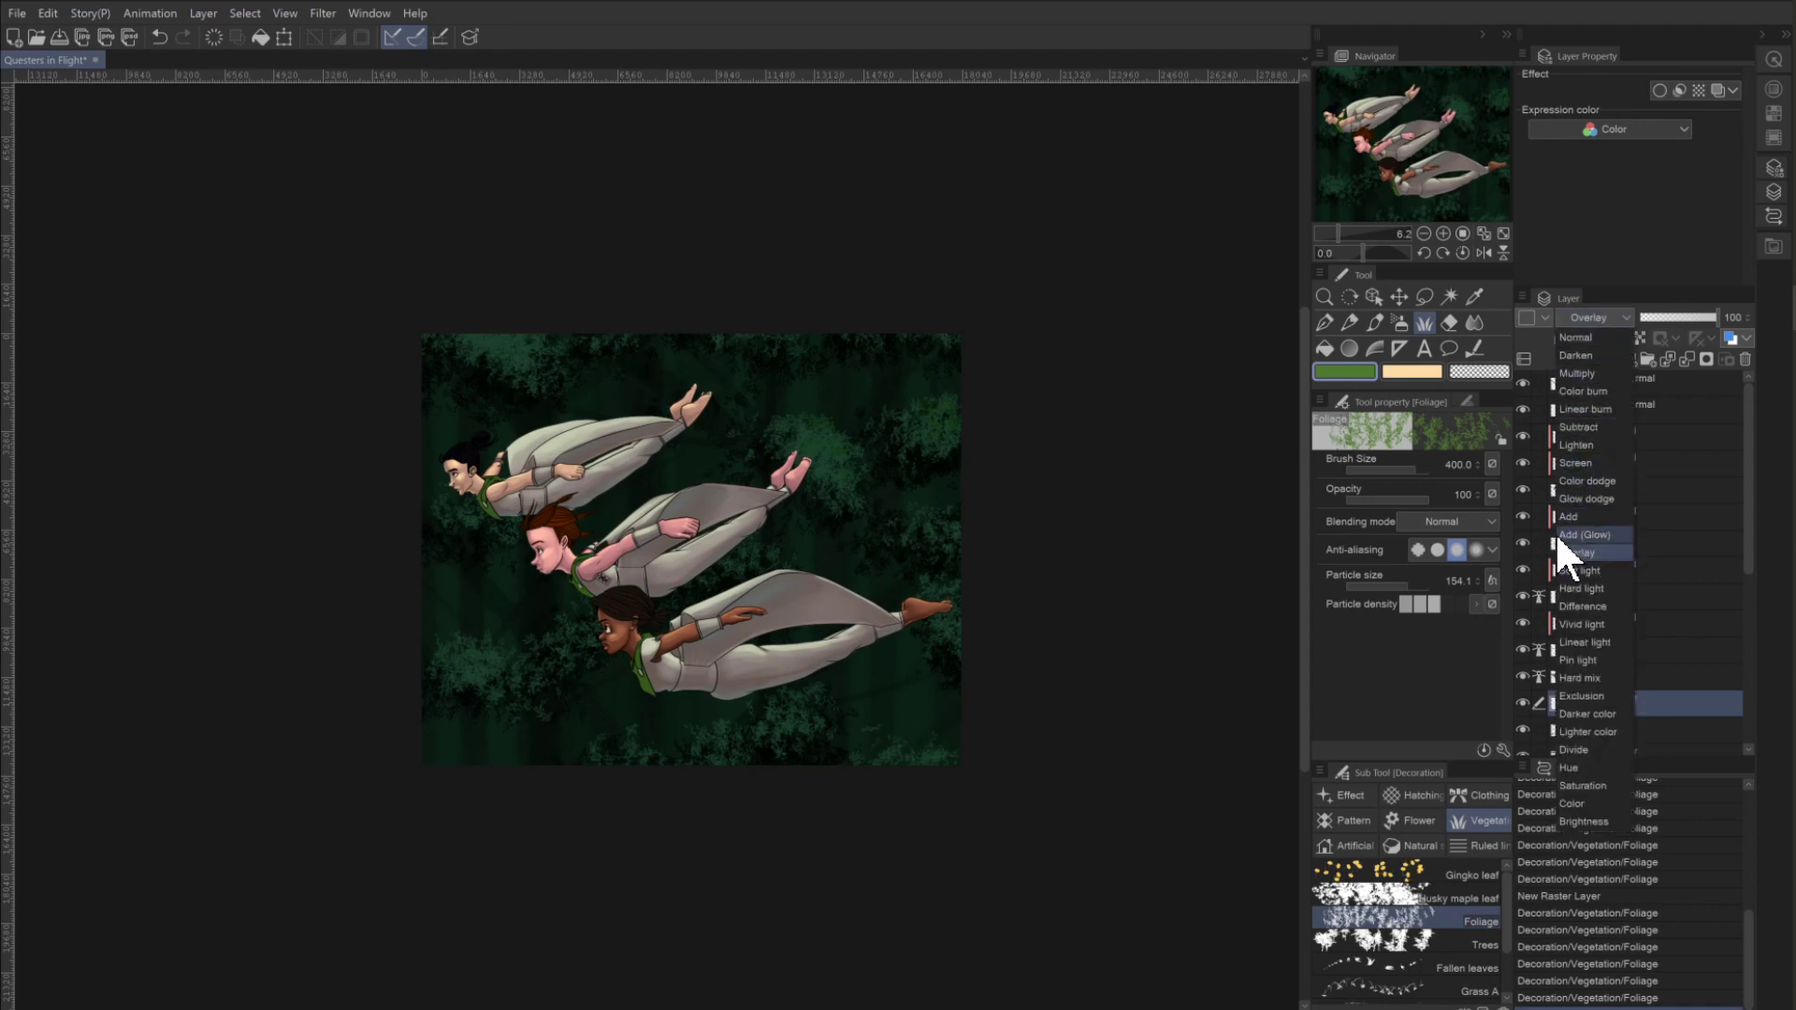
left_click(1576, 445)
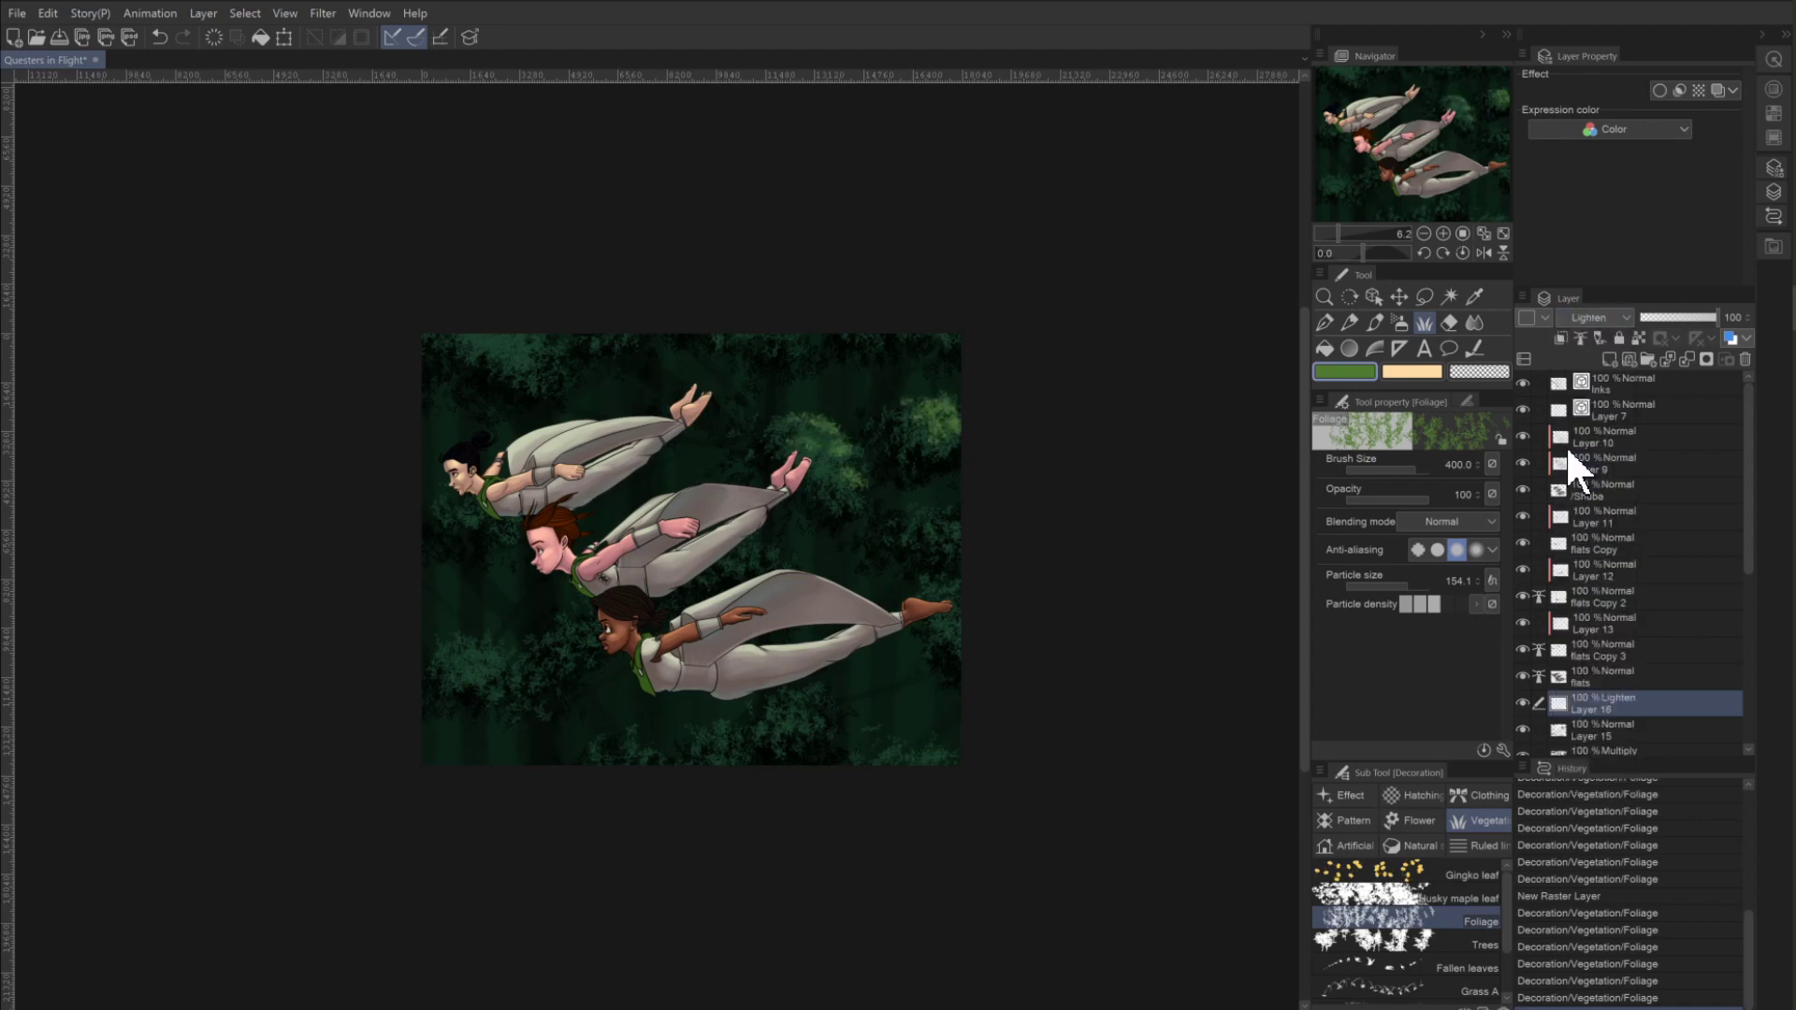
left_click(1586, 318)
left_click(1571, 458)
left_click(1583, 320)
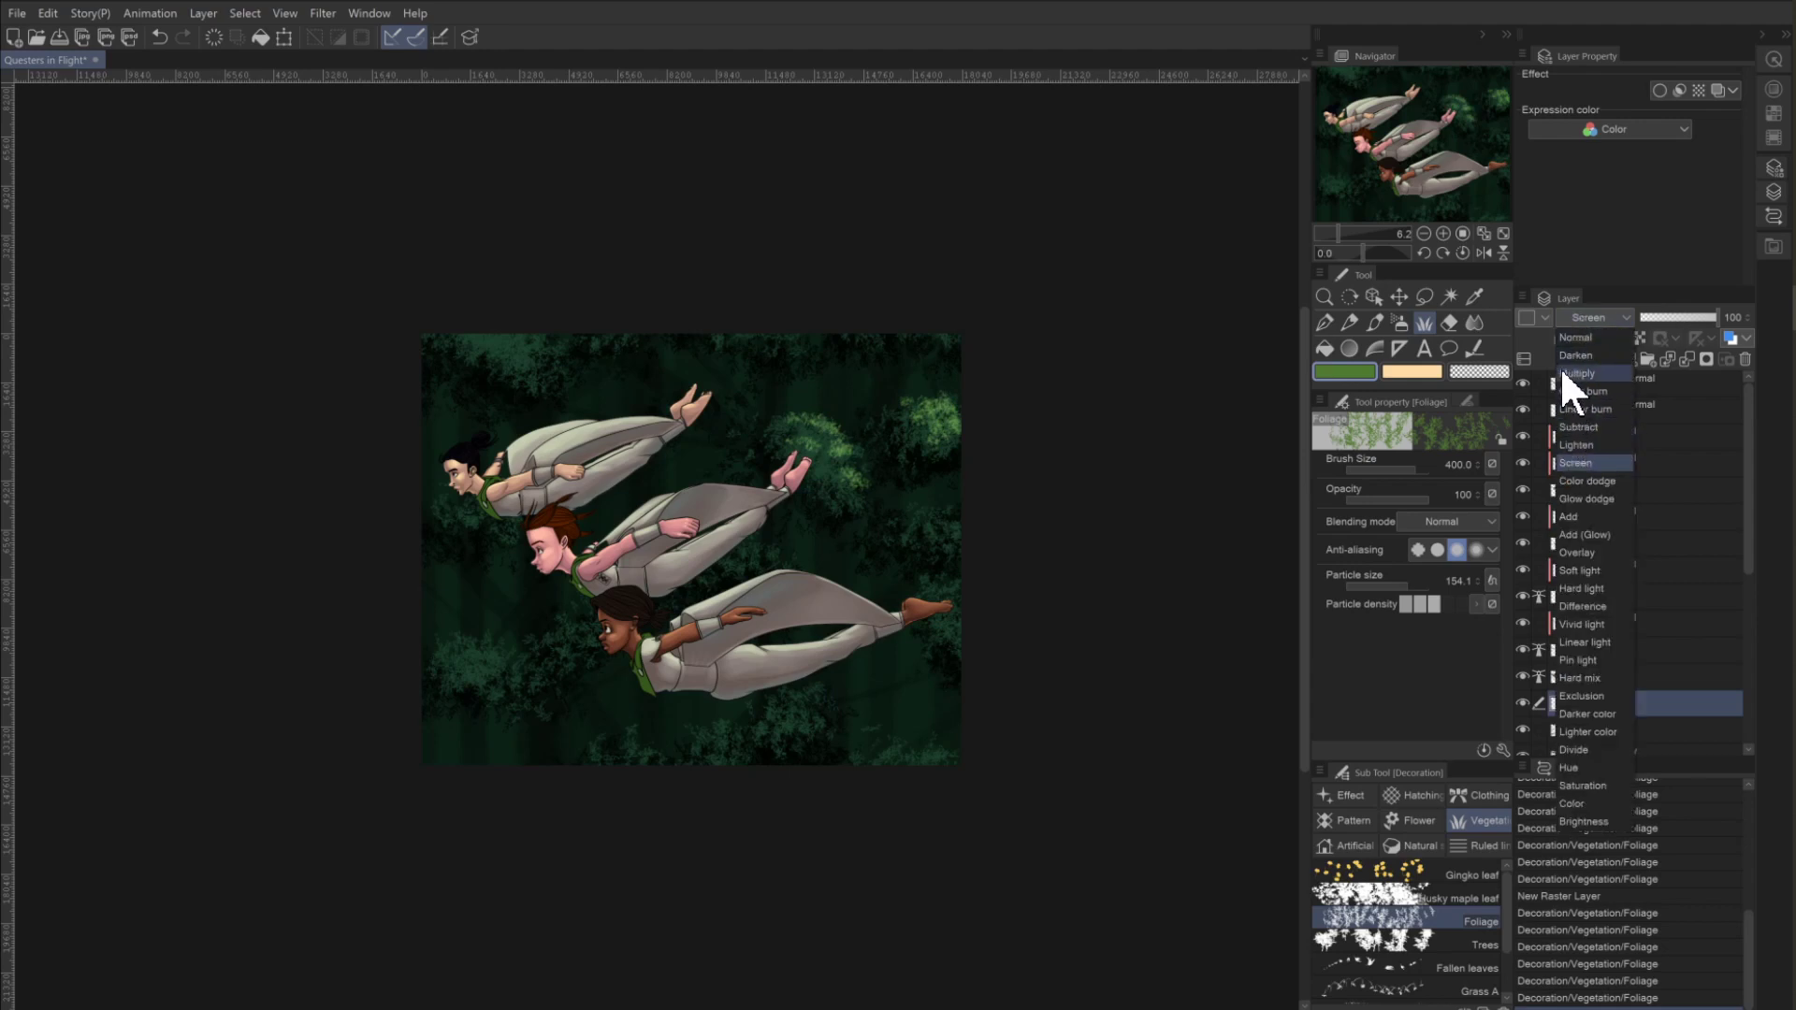
left_click(1564, 442)
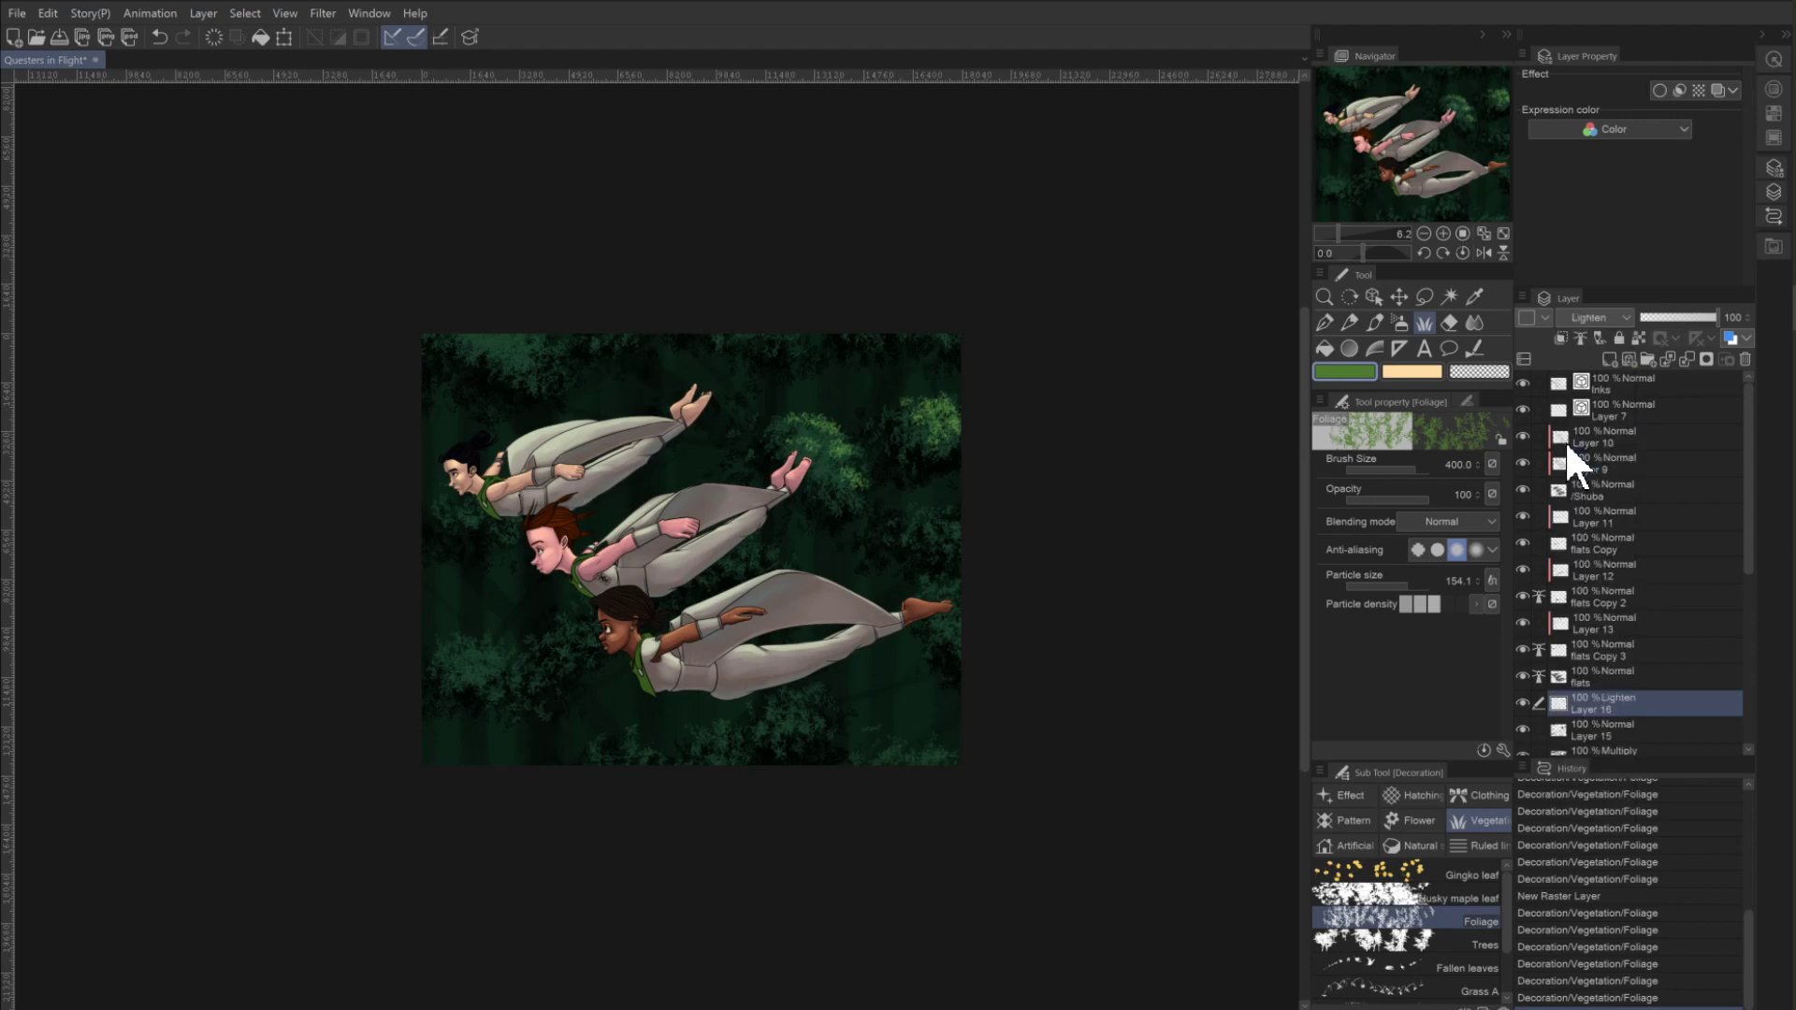
Paint yellowish-green foliage highlights on the leaf clusters down the background's right edge to the lower-right corner.
left_click(938, 515)
left_click(917, 526)
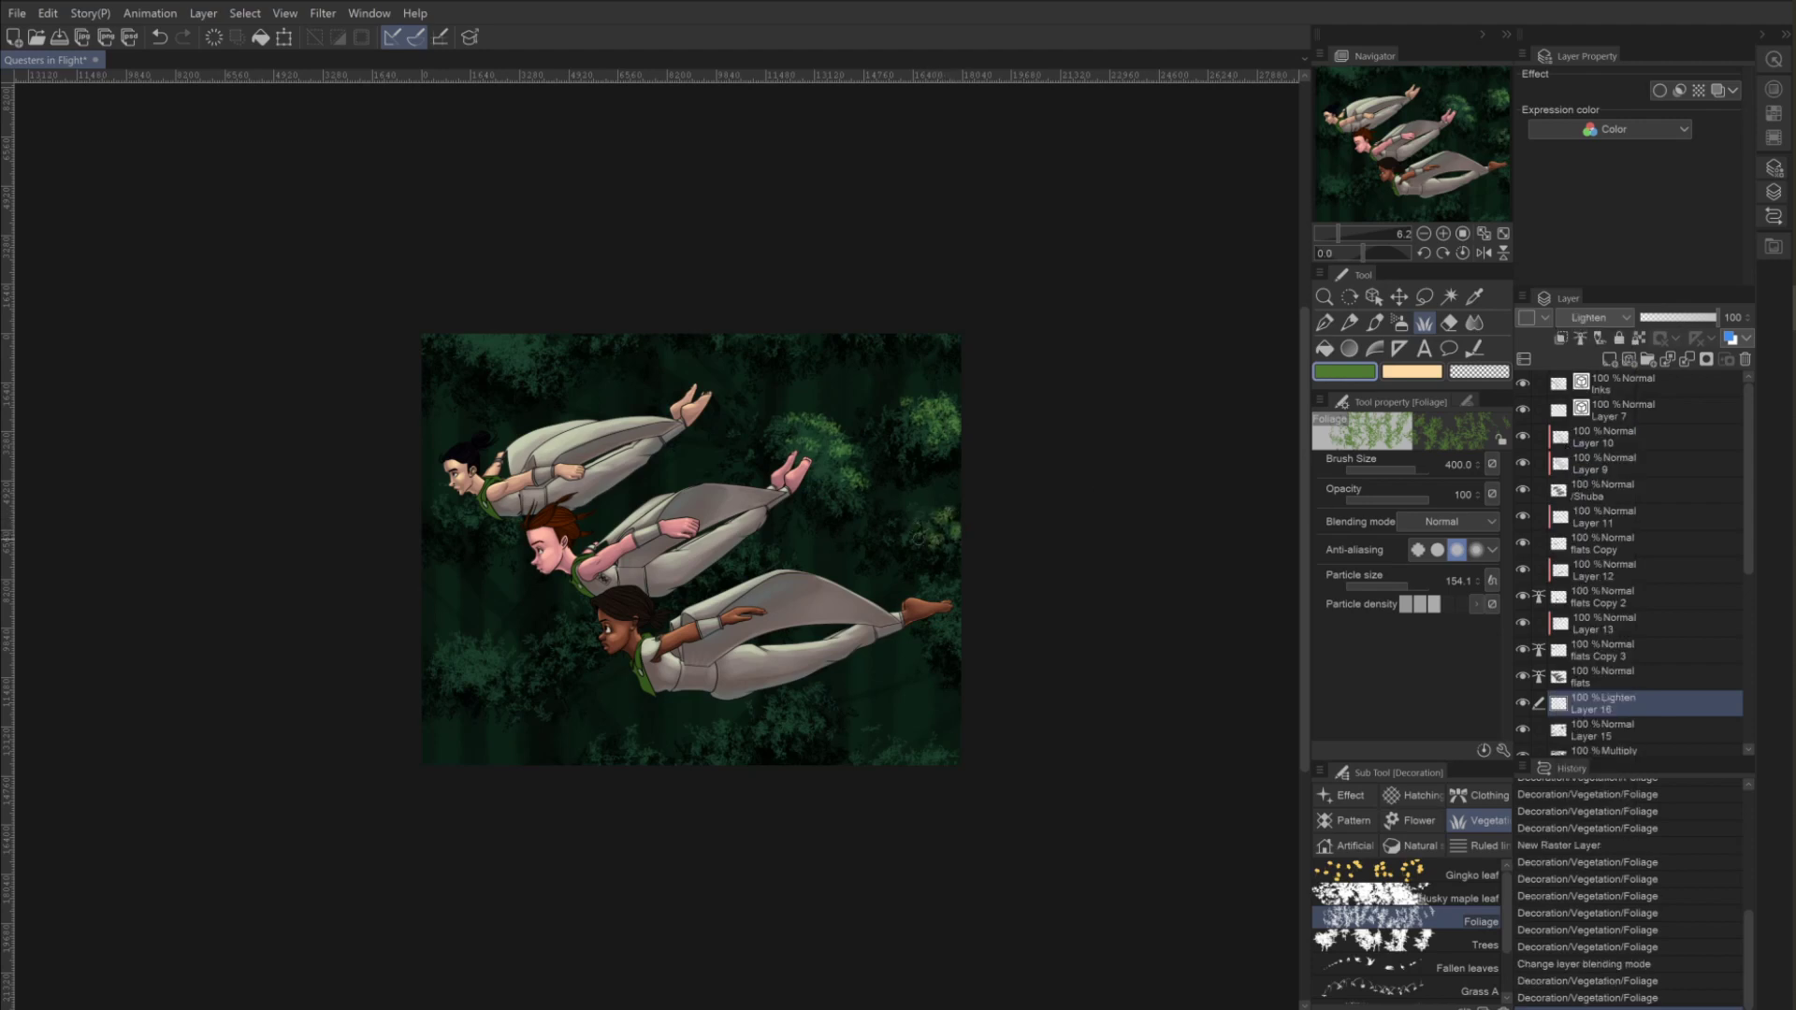
left_click(891, 513)
left_click(955, 596)
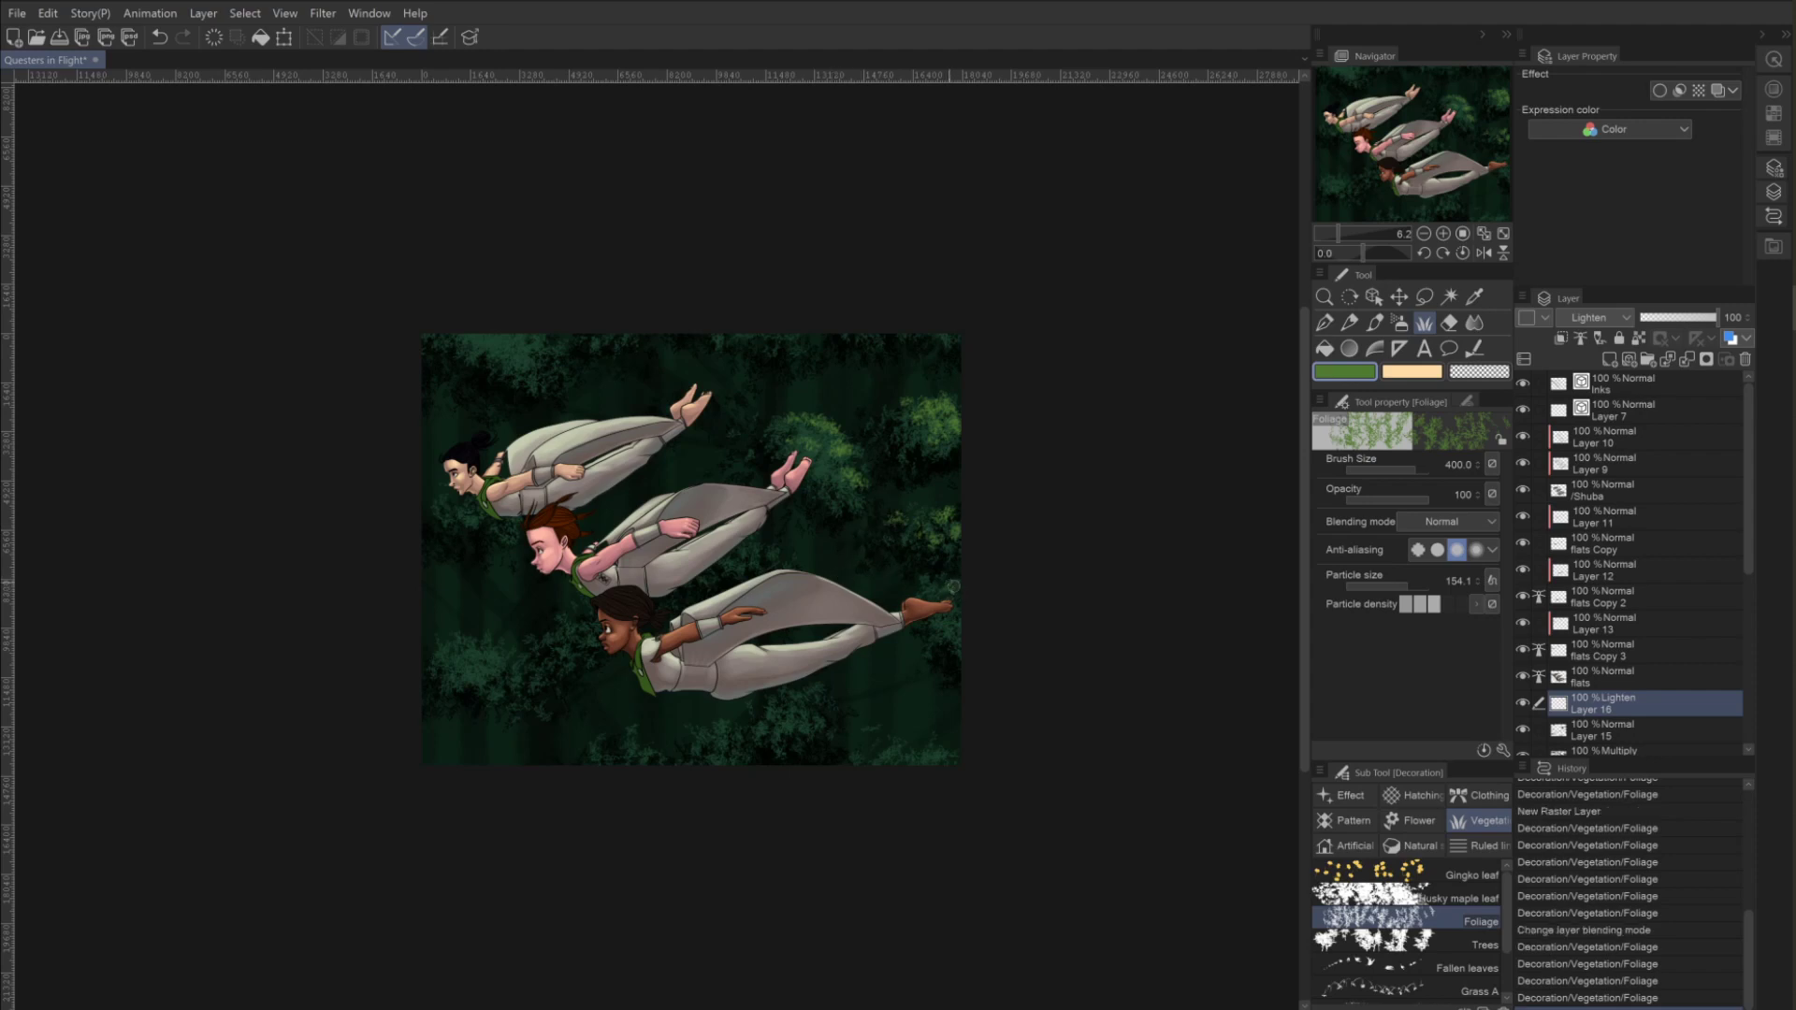
left_click(952, 629)
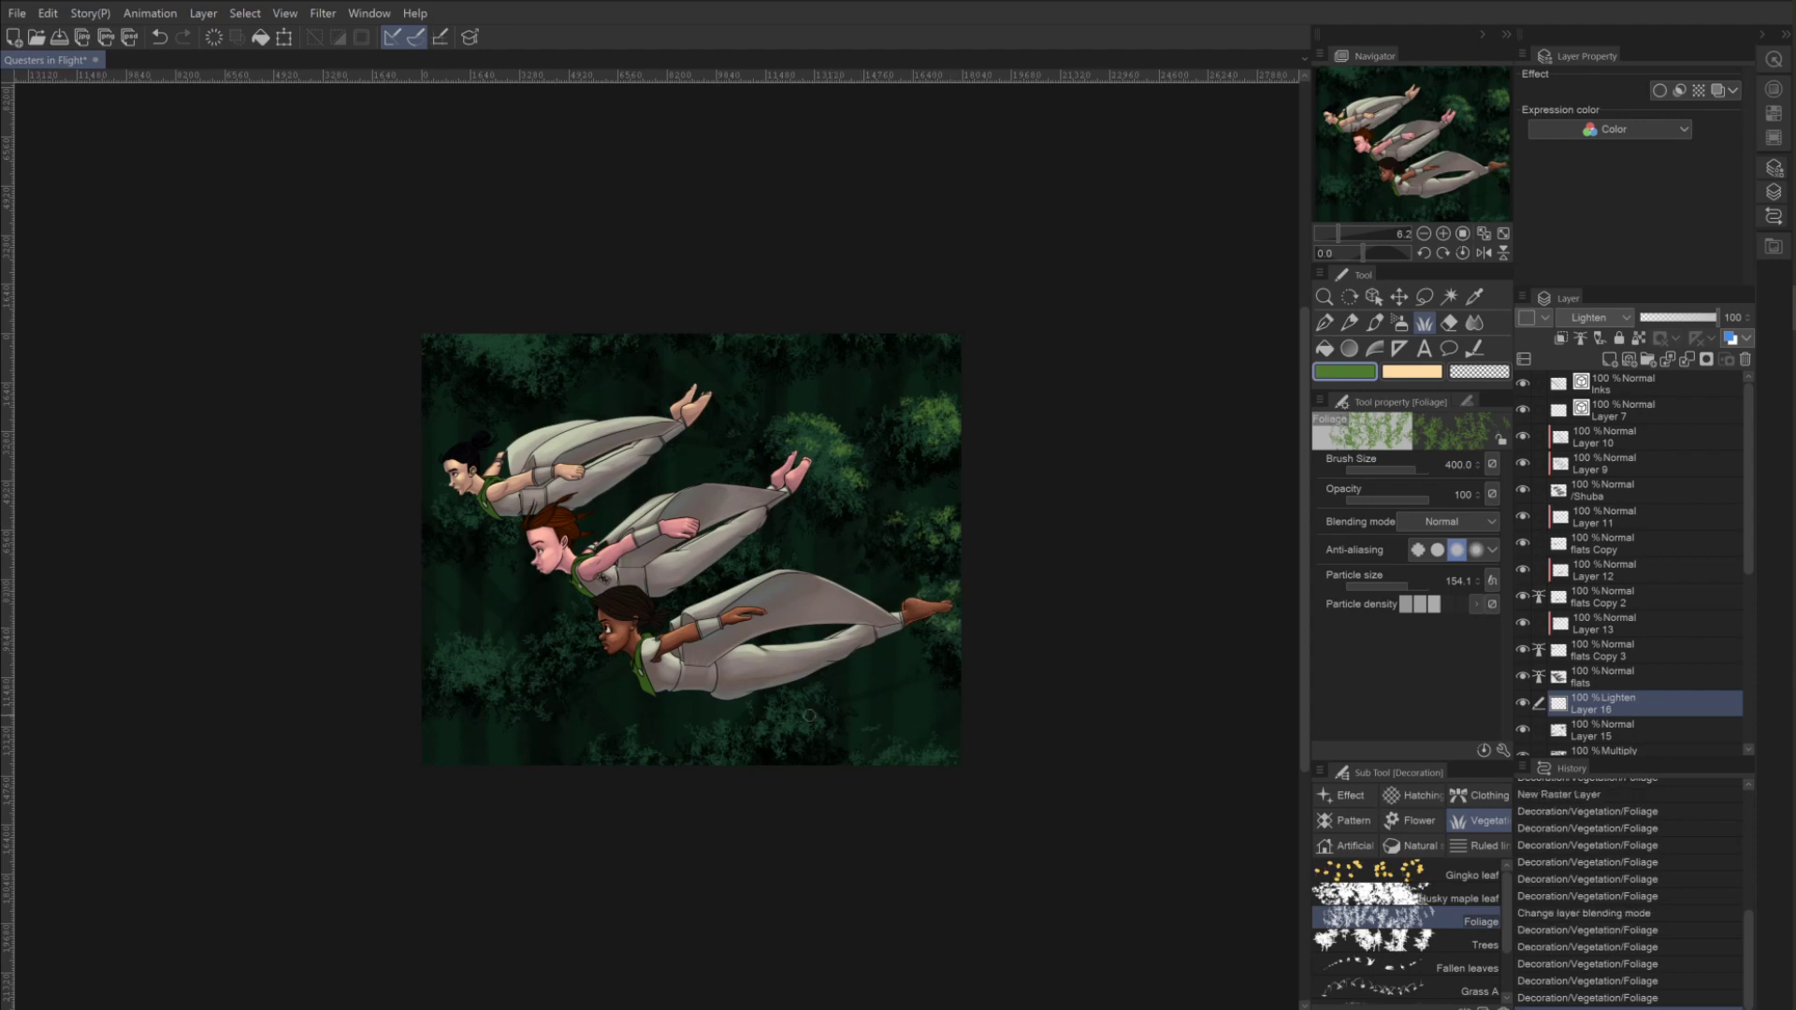
left_click(944, 762)
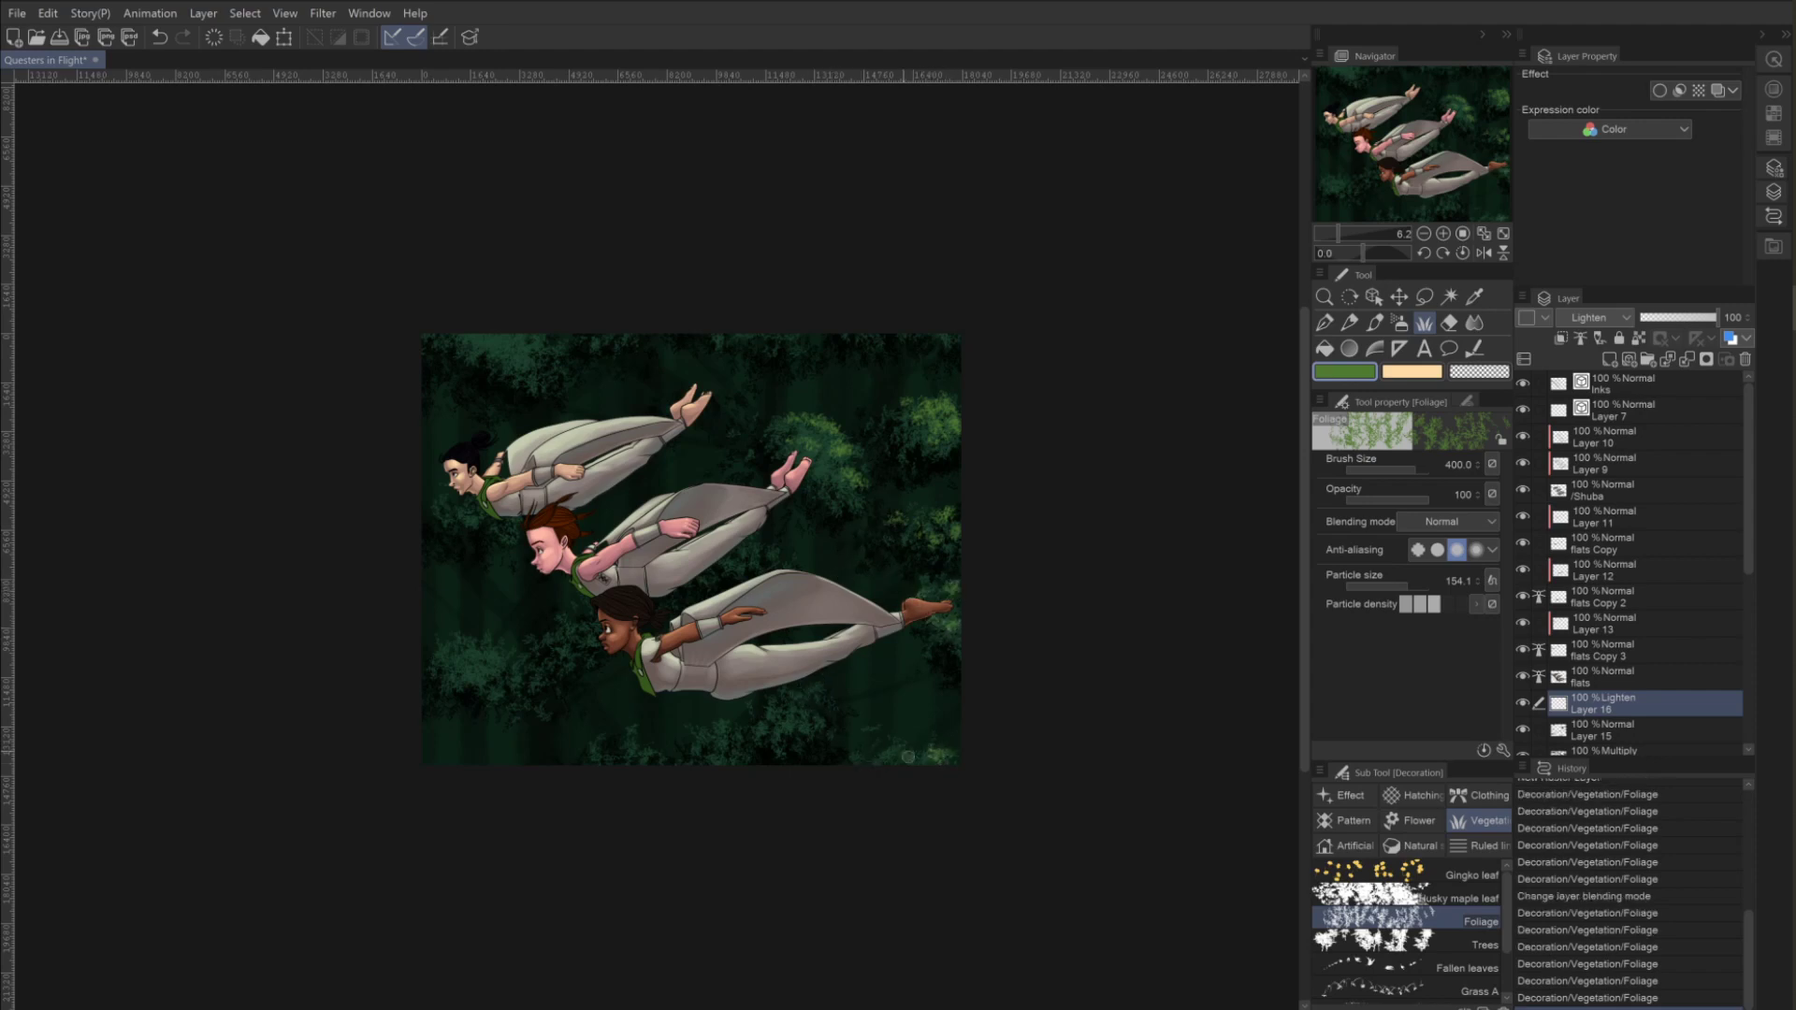
Continue the yellowish-green highlights on the foliage along the lower background below the figures and in the gap between them.
left_click(869, 749)
left_click(873, 755)
left_click(849, 758)
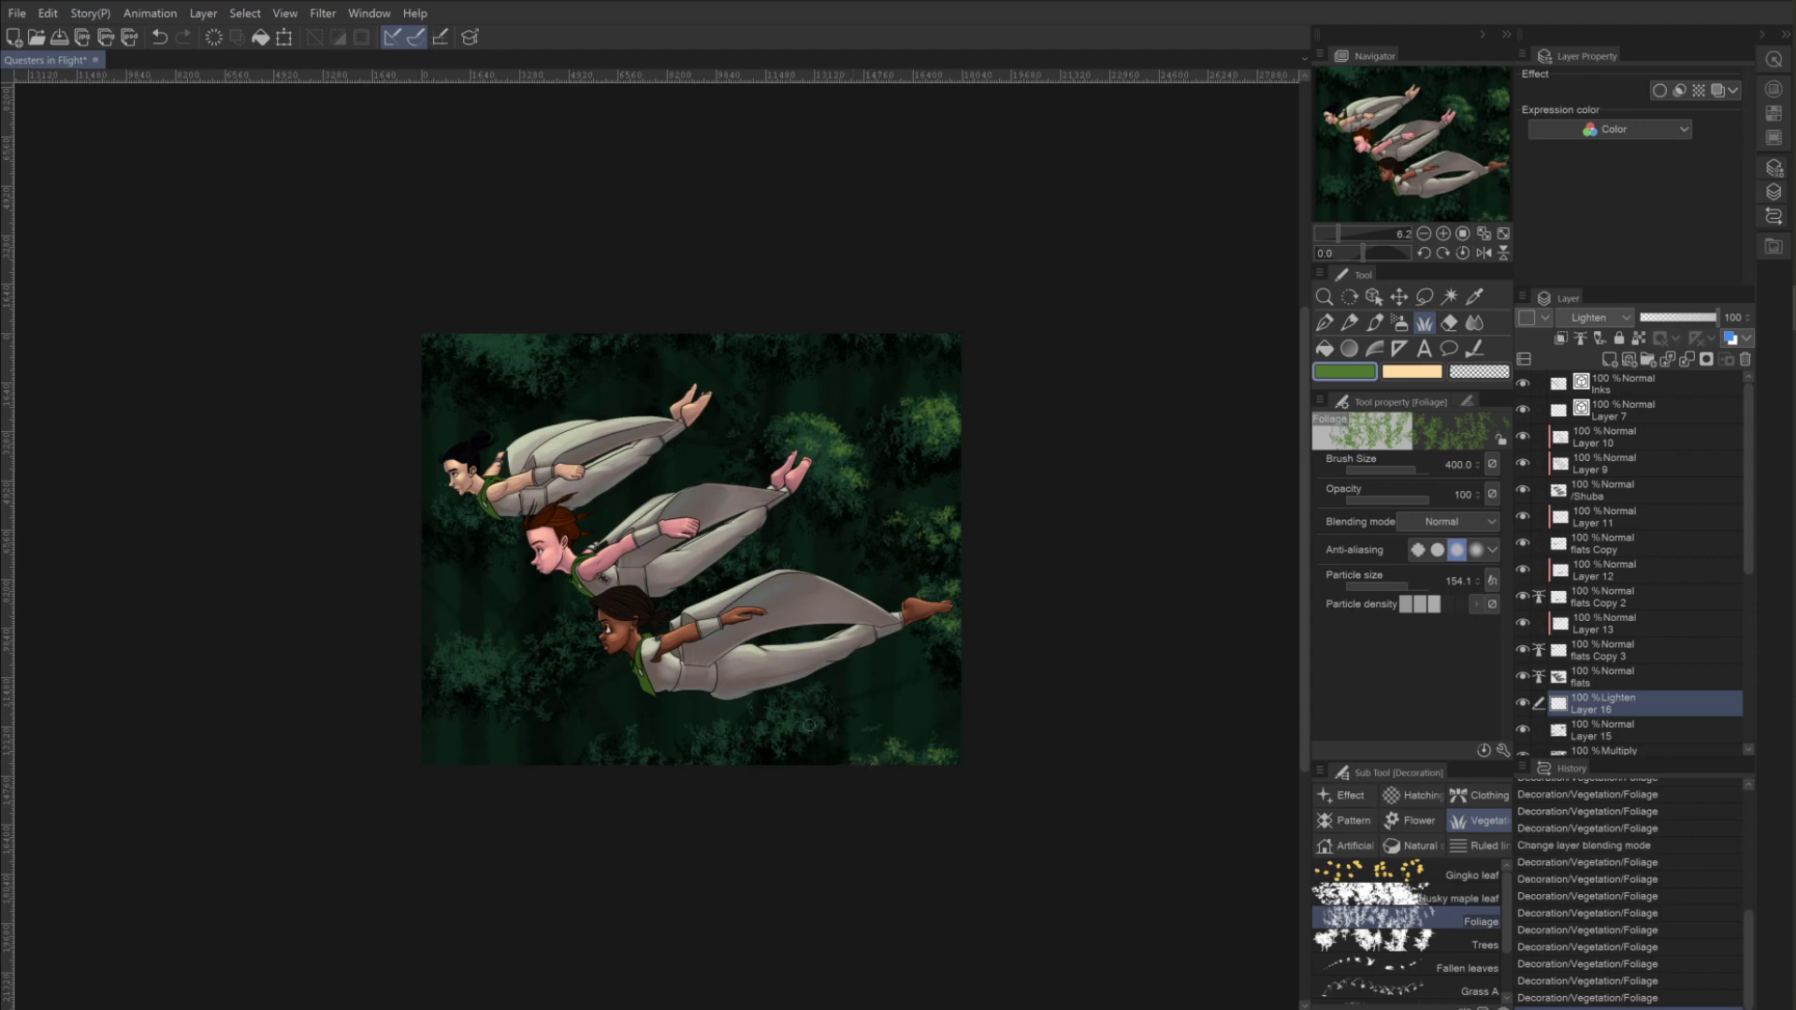
left_click(814, 727)
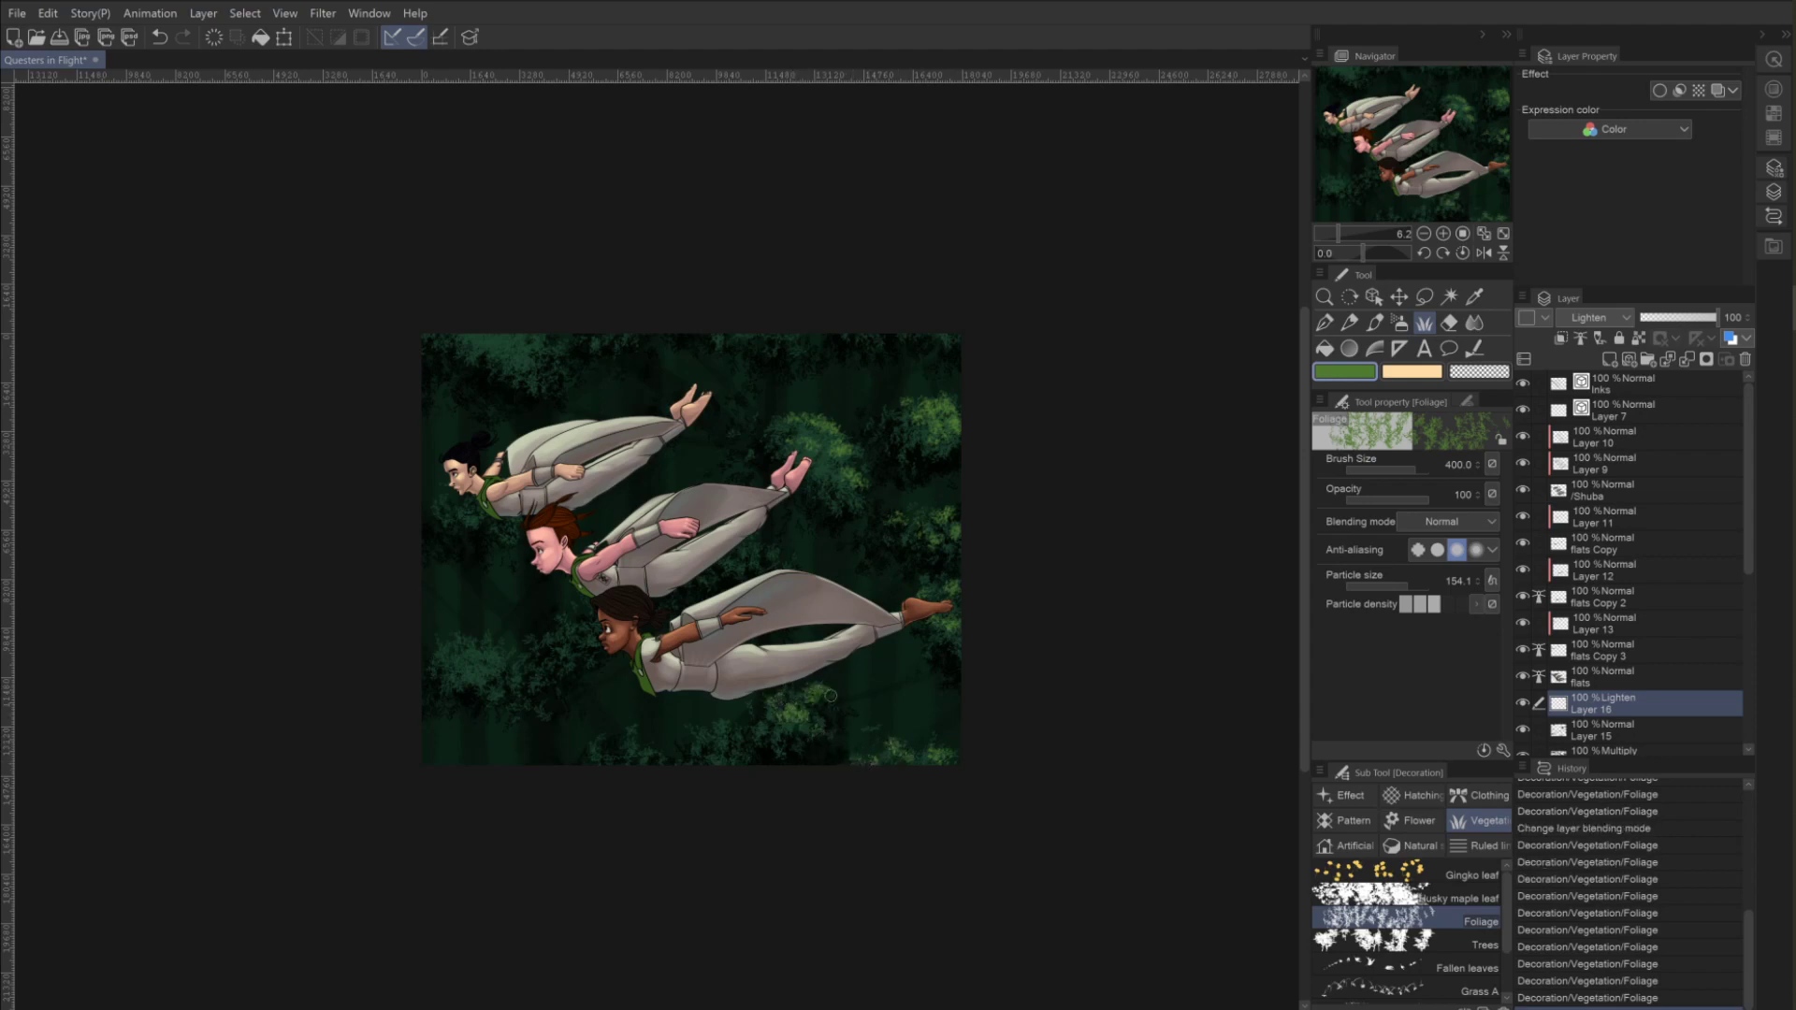
left_click(816, 736)
left_click(730, 730)
left_click(772, 564)
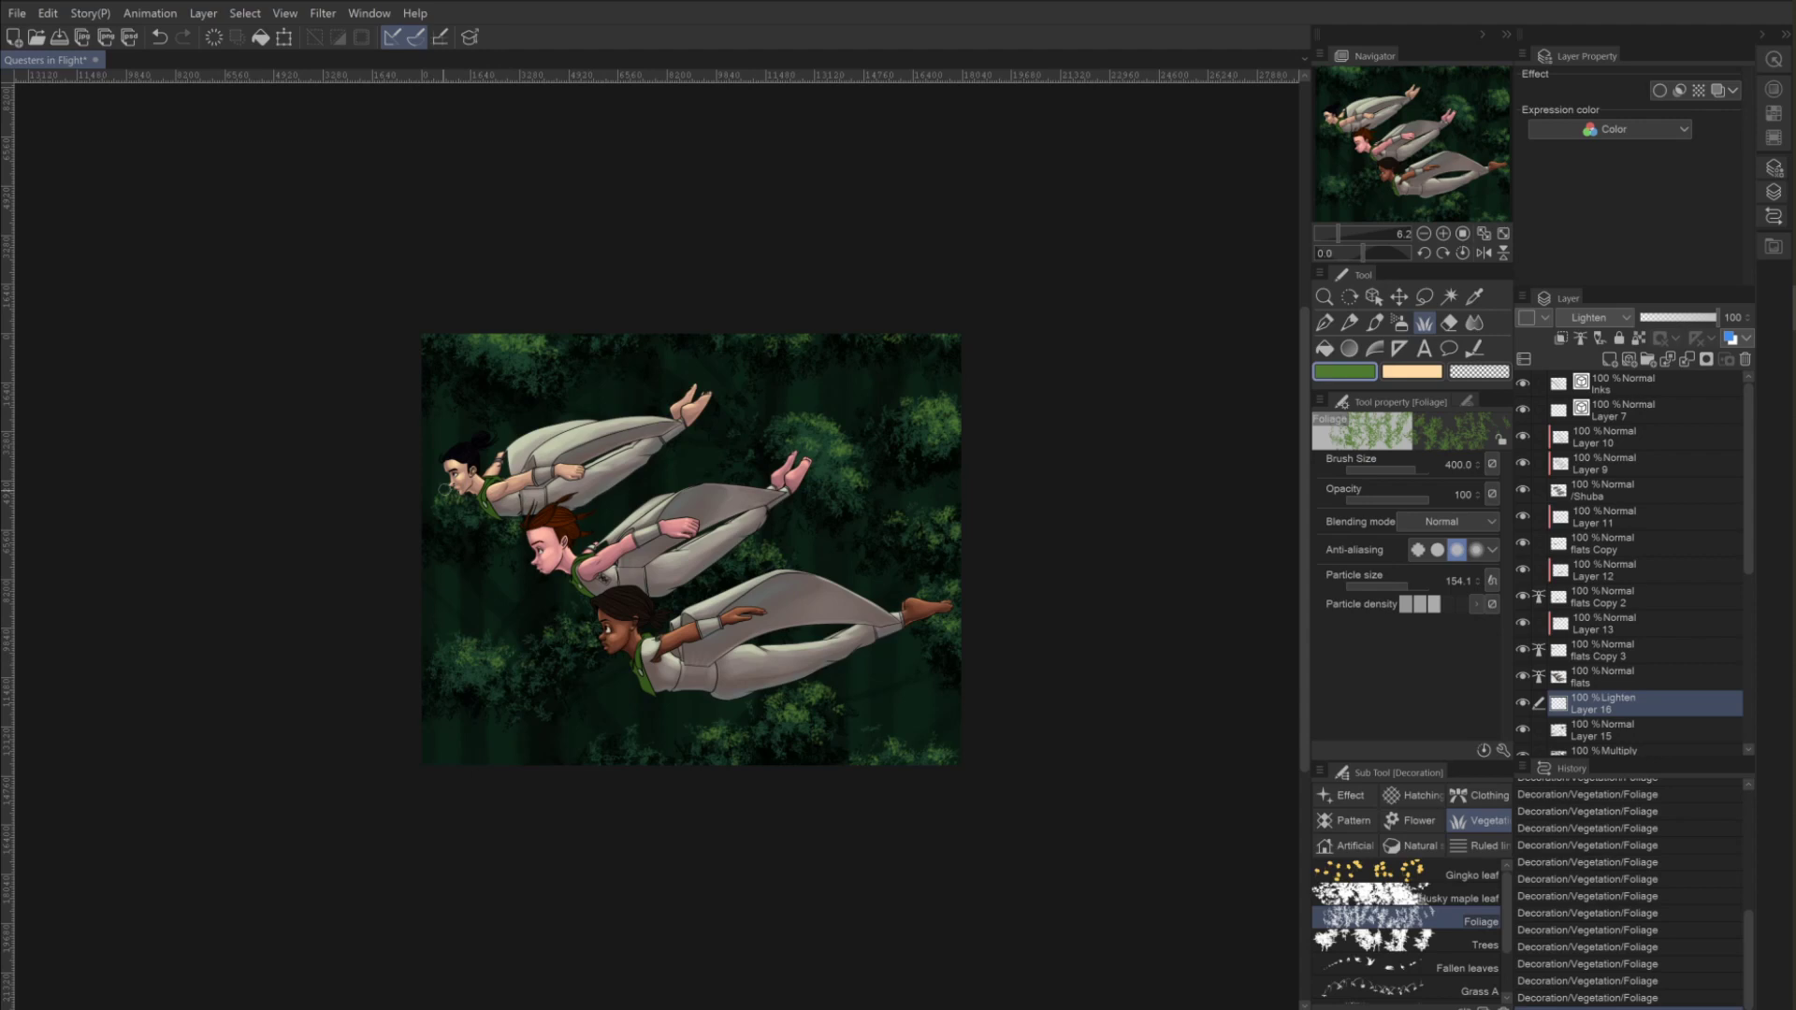
Set the main color to the light green 7EBA53 and reduce the Foliage brush size to 150.
left_click(1341, 370)
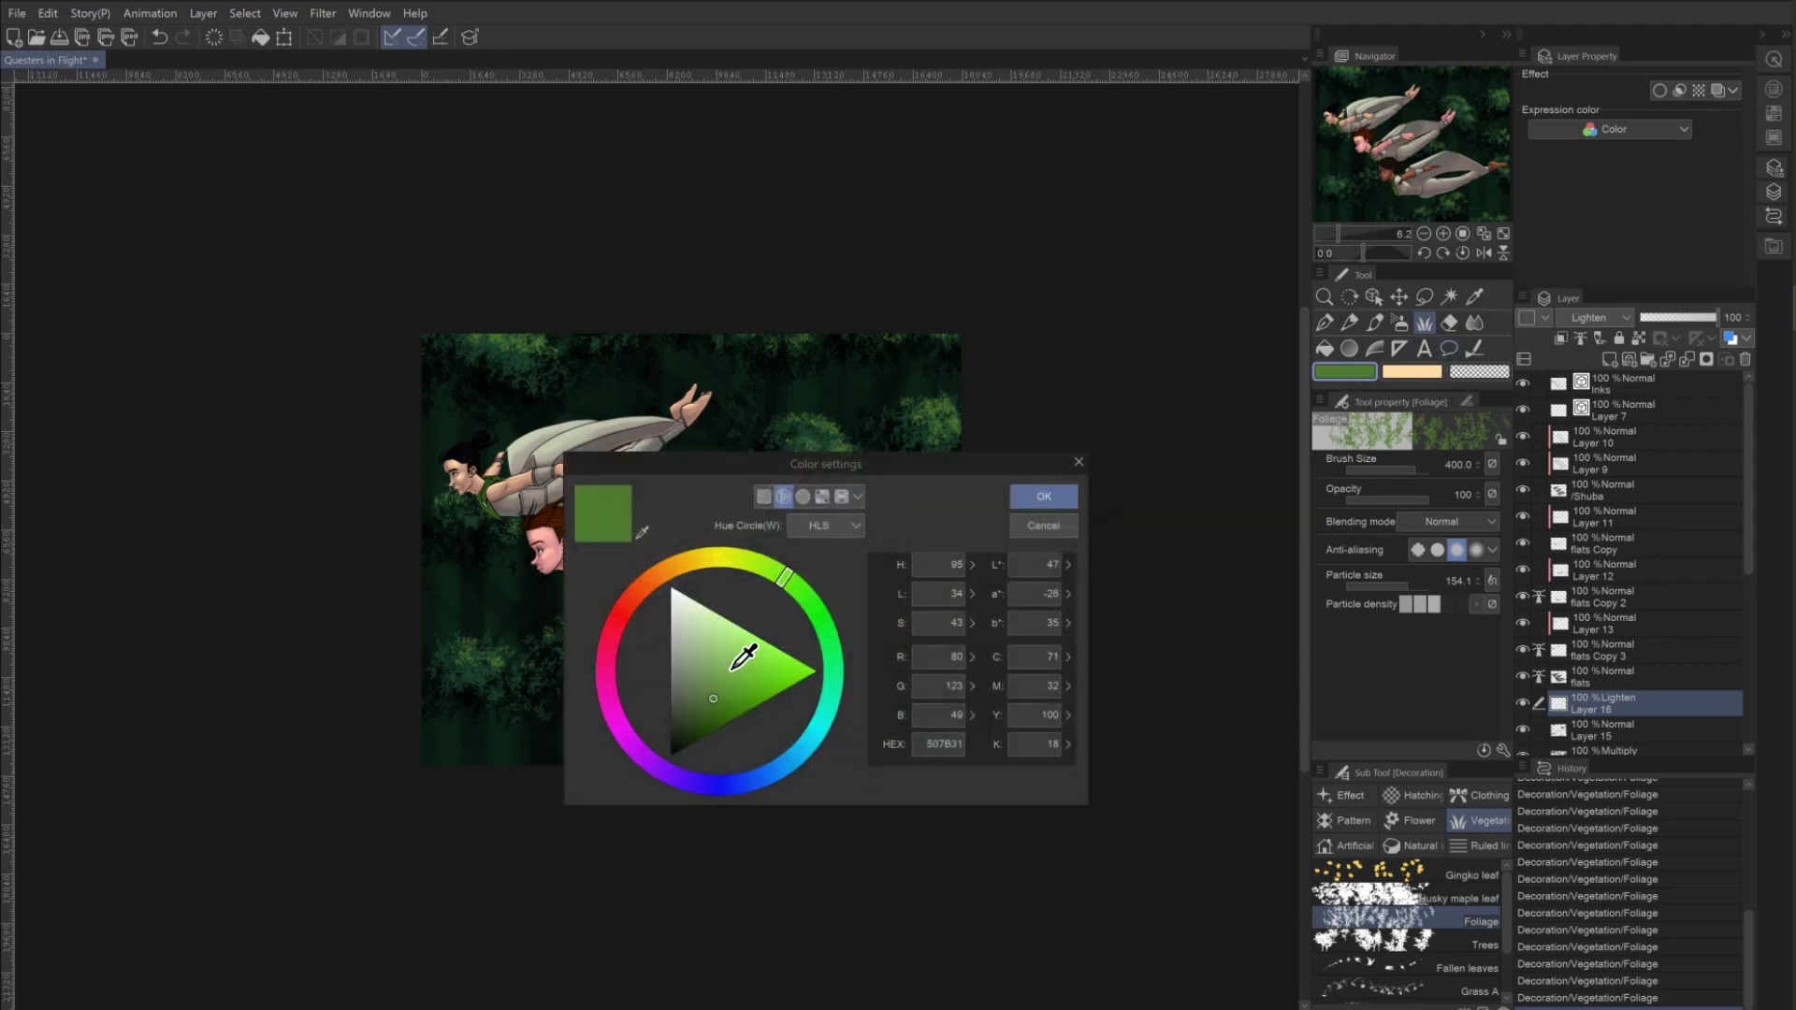
left_click(730, 666)
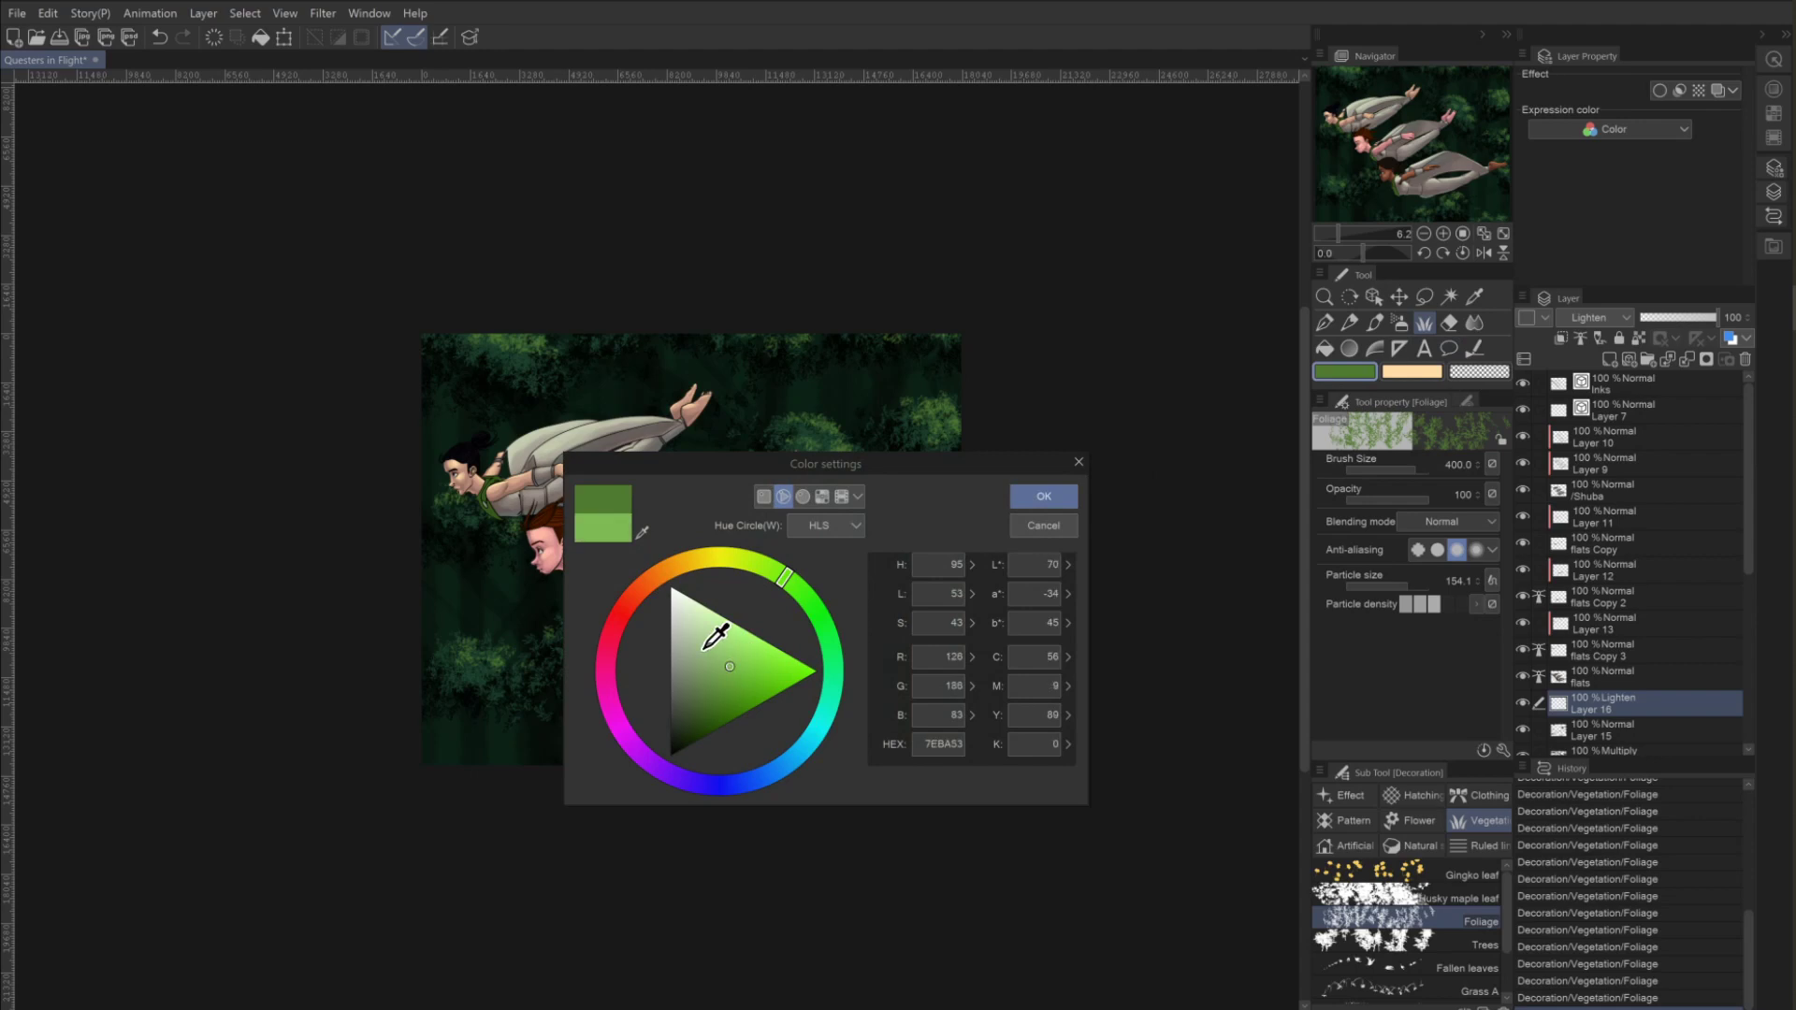
left_click(1041, 494)
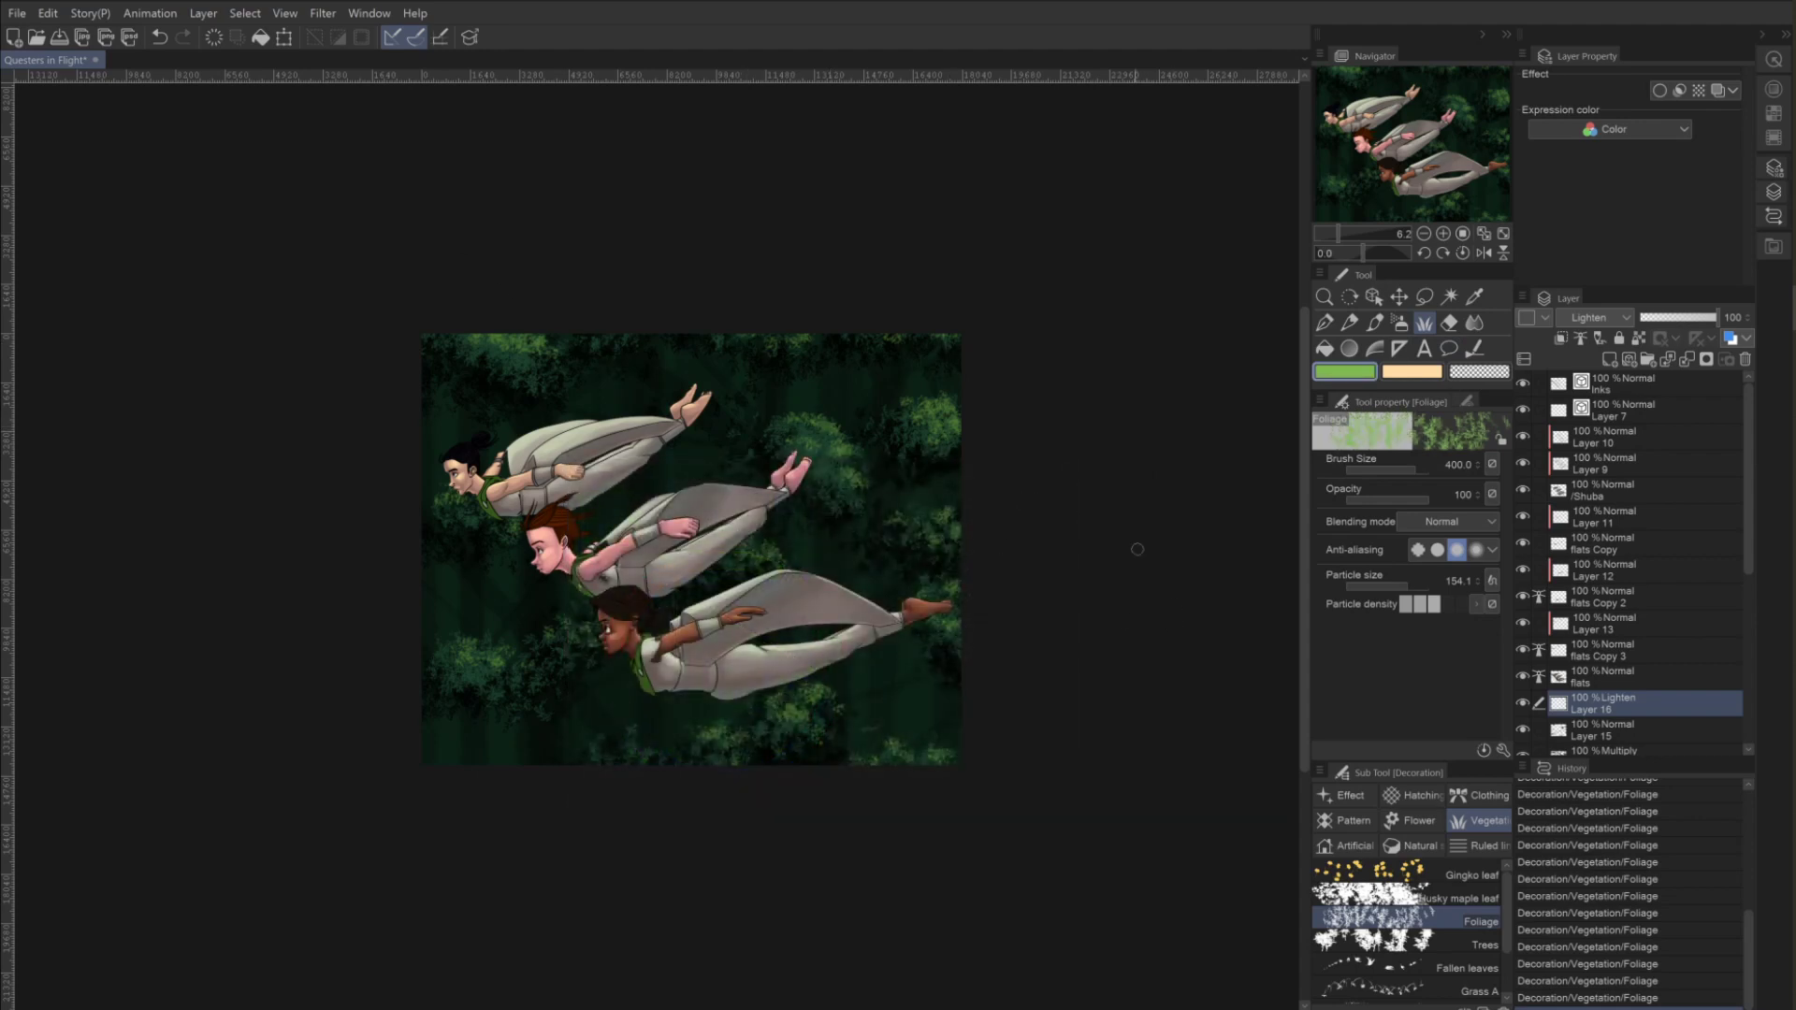
key("bracketleft")
key("bracketleft")
key("bracketleft")
key("bracketleft")
key("bracketleft")
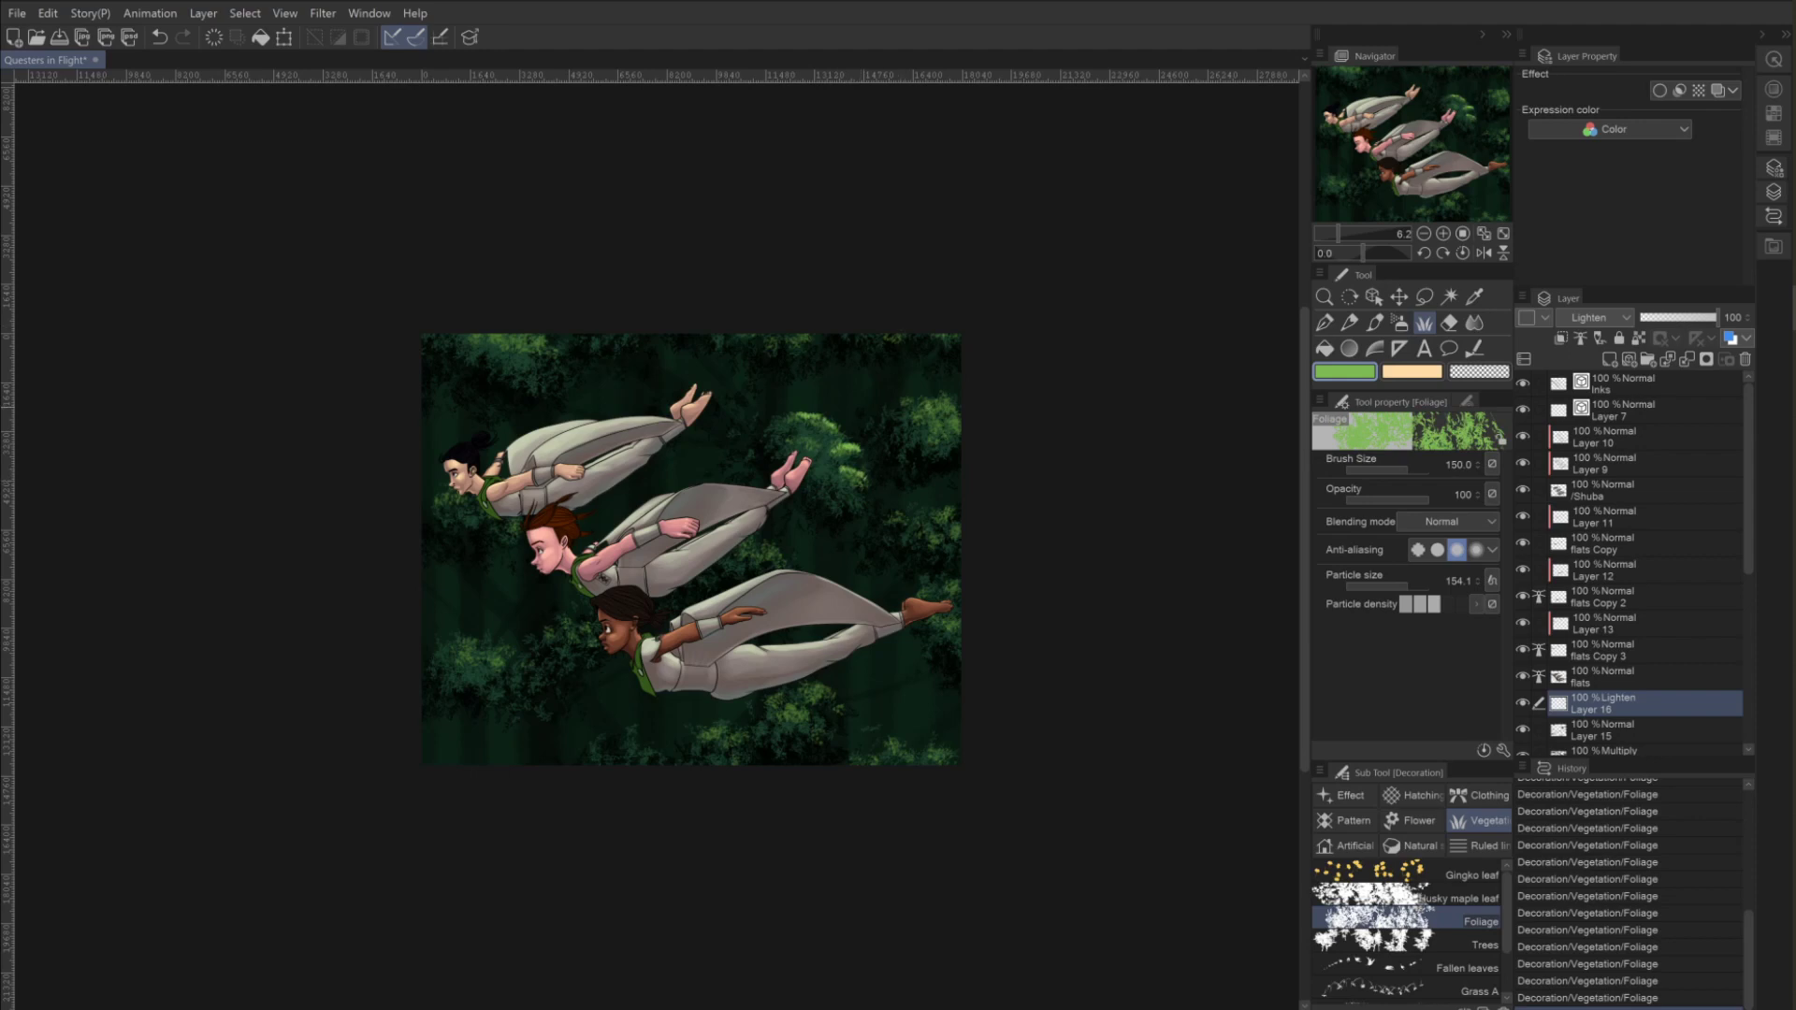
Paint light green highlights on the right-hand and lower-right foliage, enlarging the brush to 200 and 300.
key("bracketright")
key("bracketright")
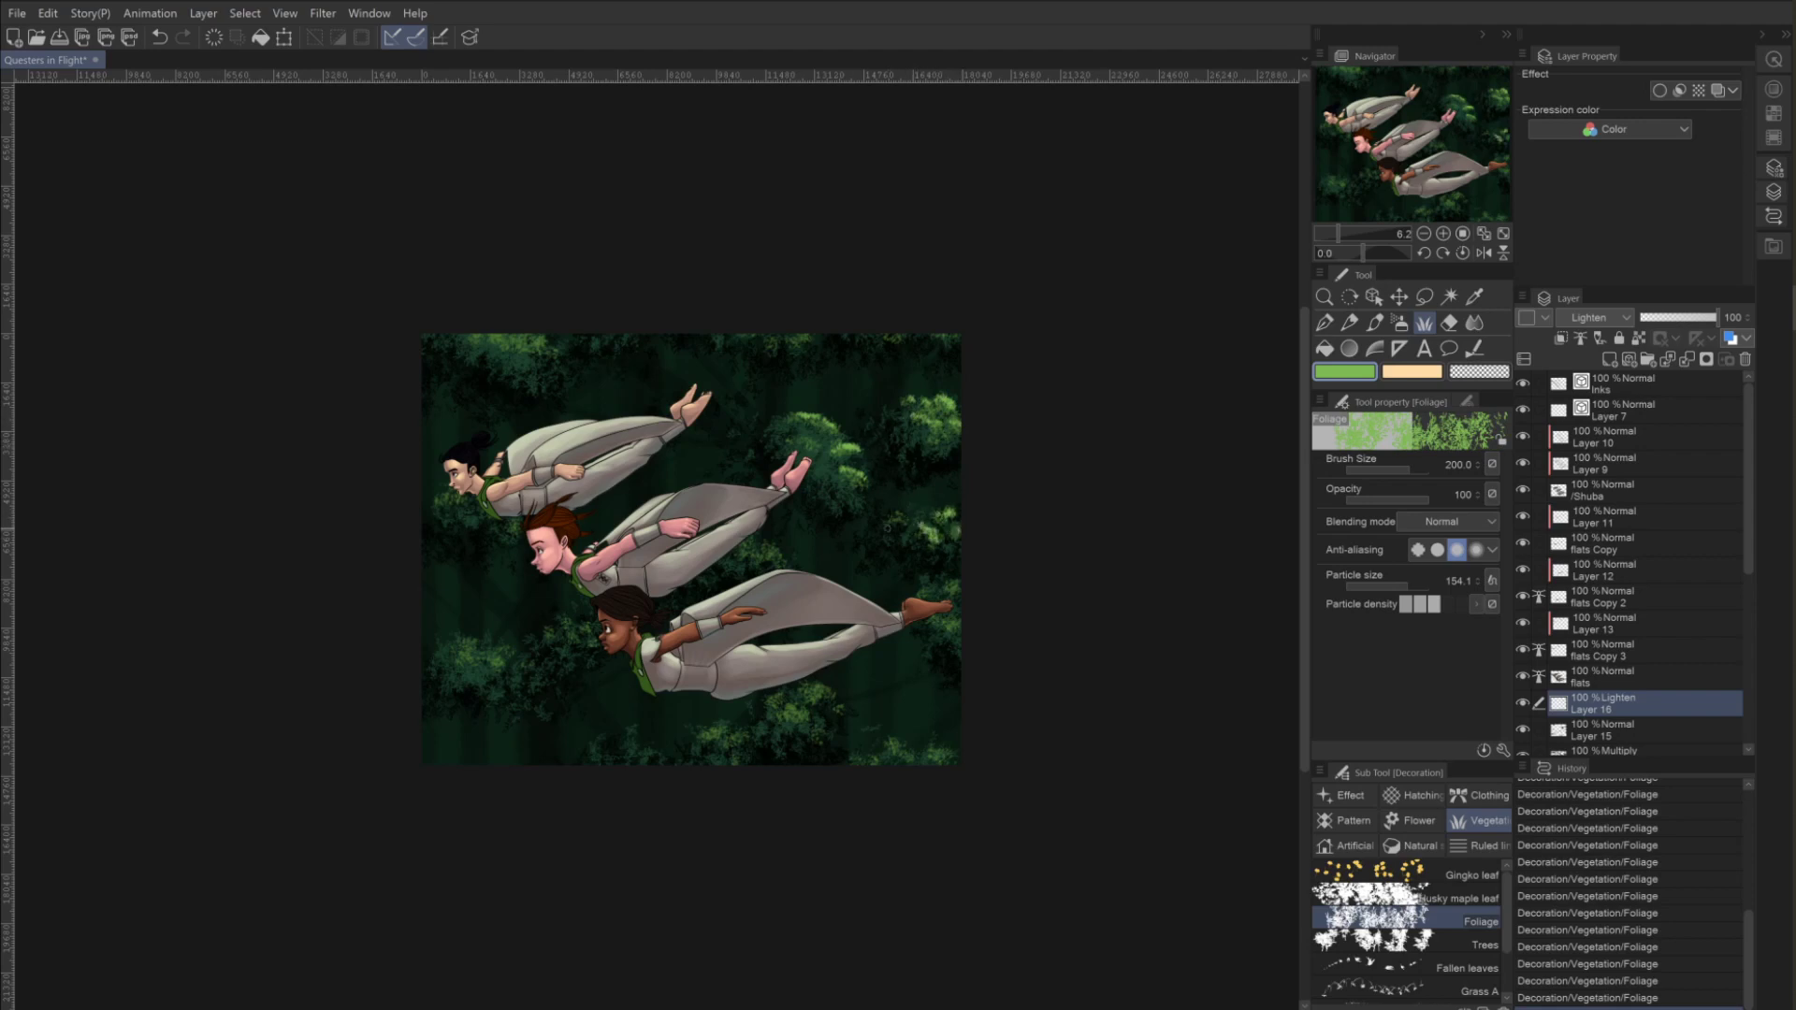
left_click(898, 513)
key("bracketright")
key("bracketright")
left_click(946, 756)
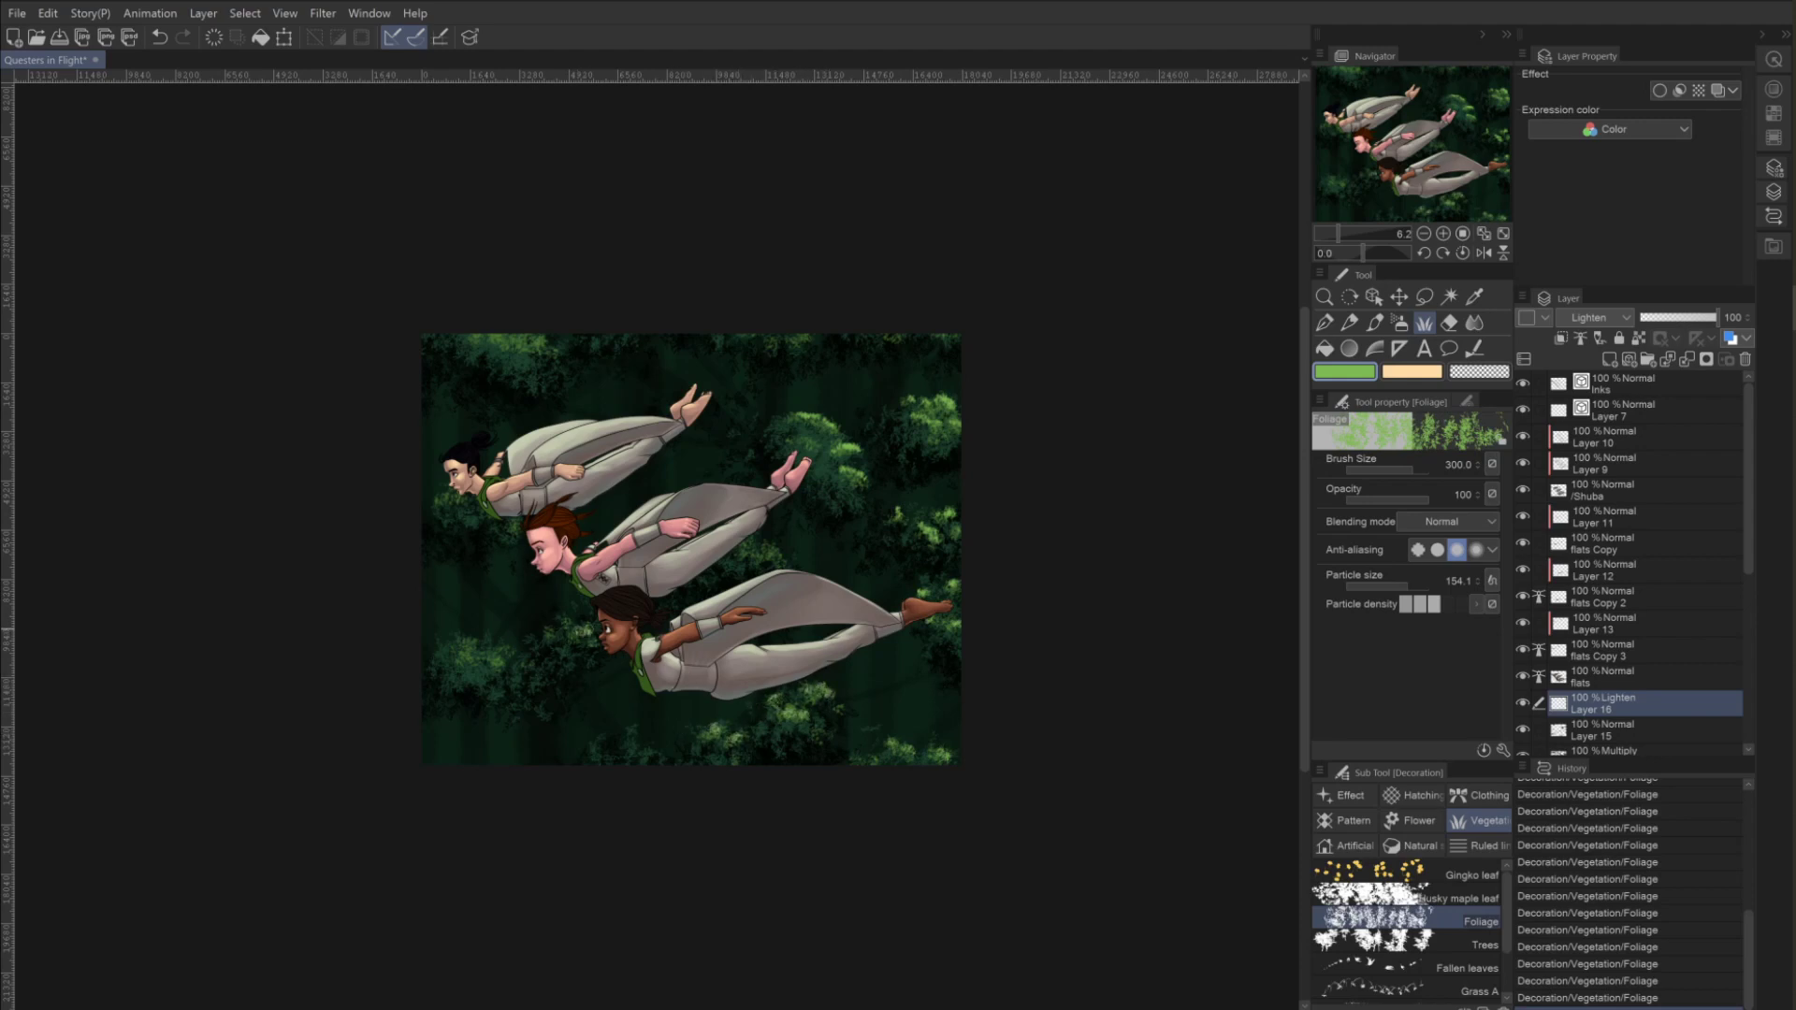
Paint light green highlights on the lower-left leaf cluster at brush size 300, and enlarge the brush to 600.
key("bracketright")
key("bracketright")
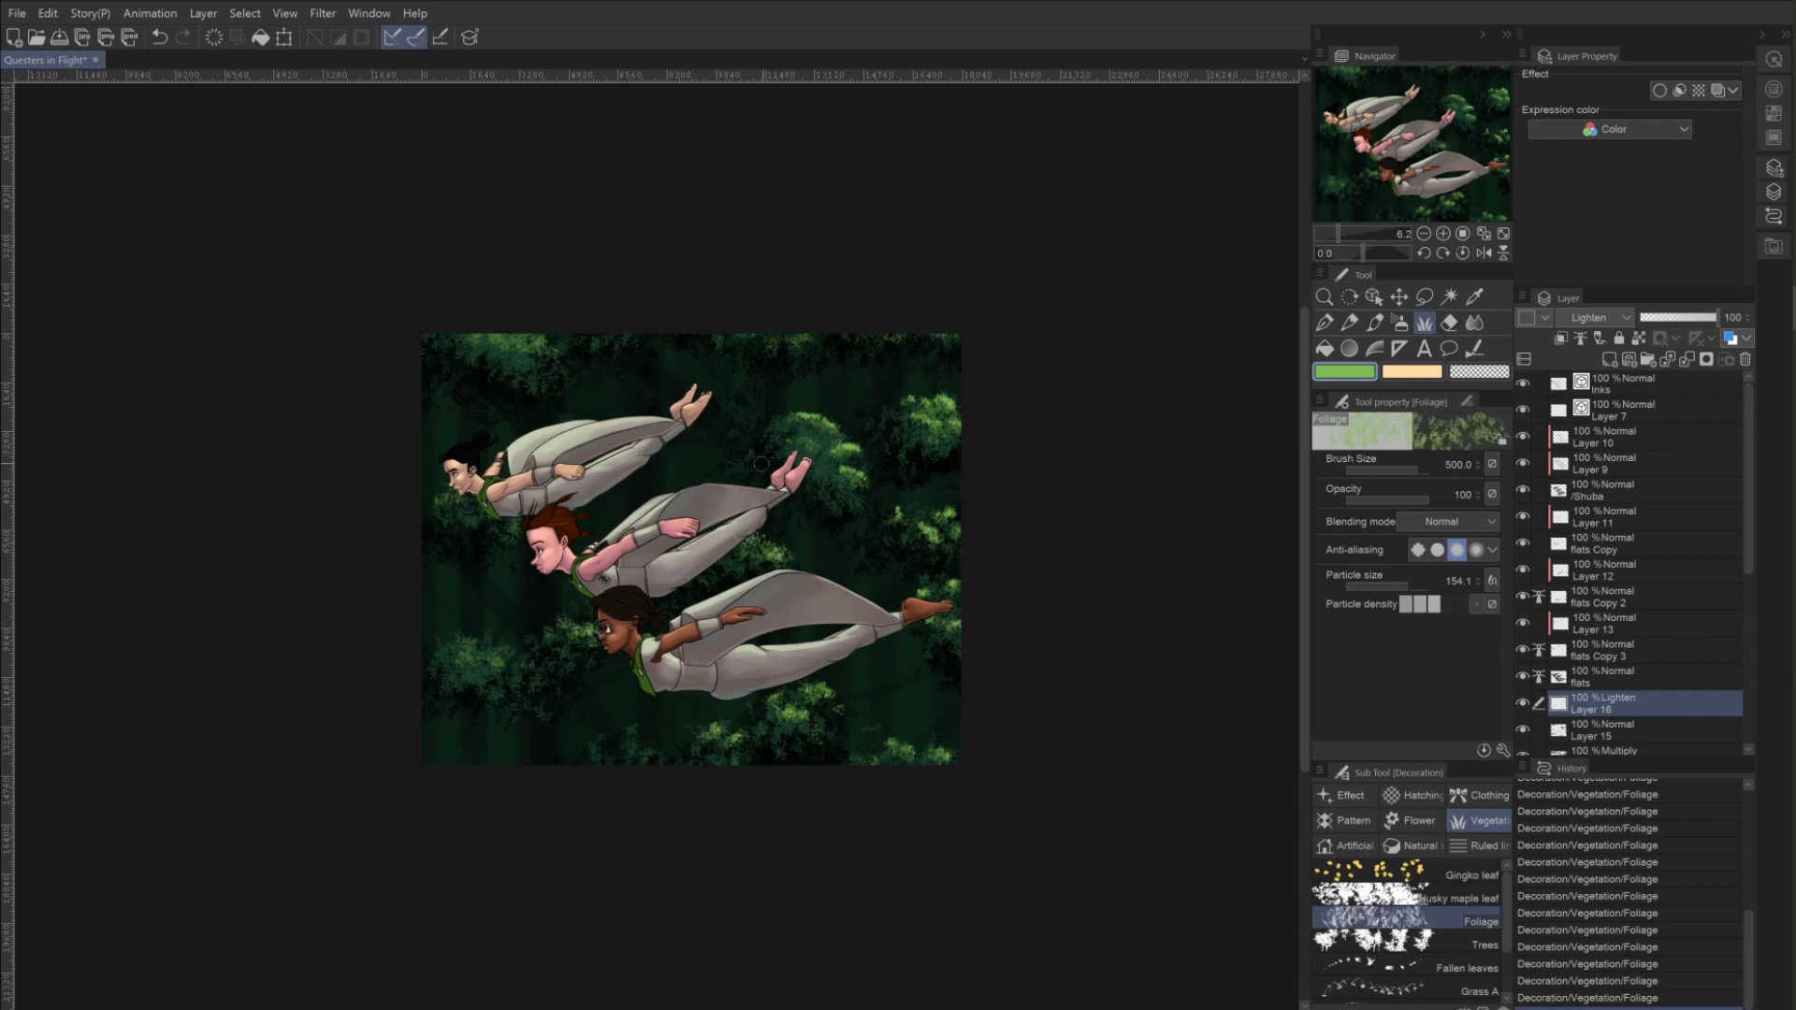
key("bracketleft")
key("bracketleft")
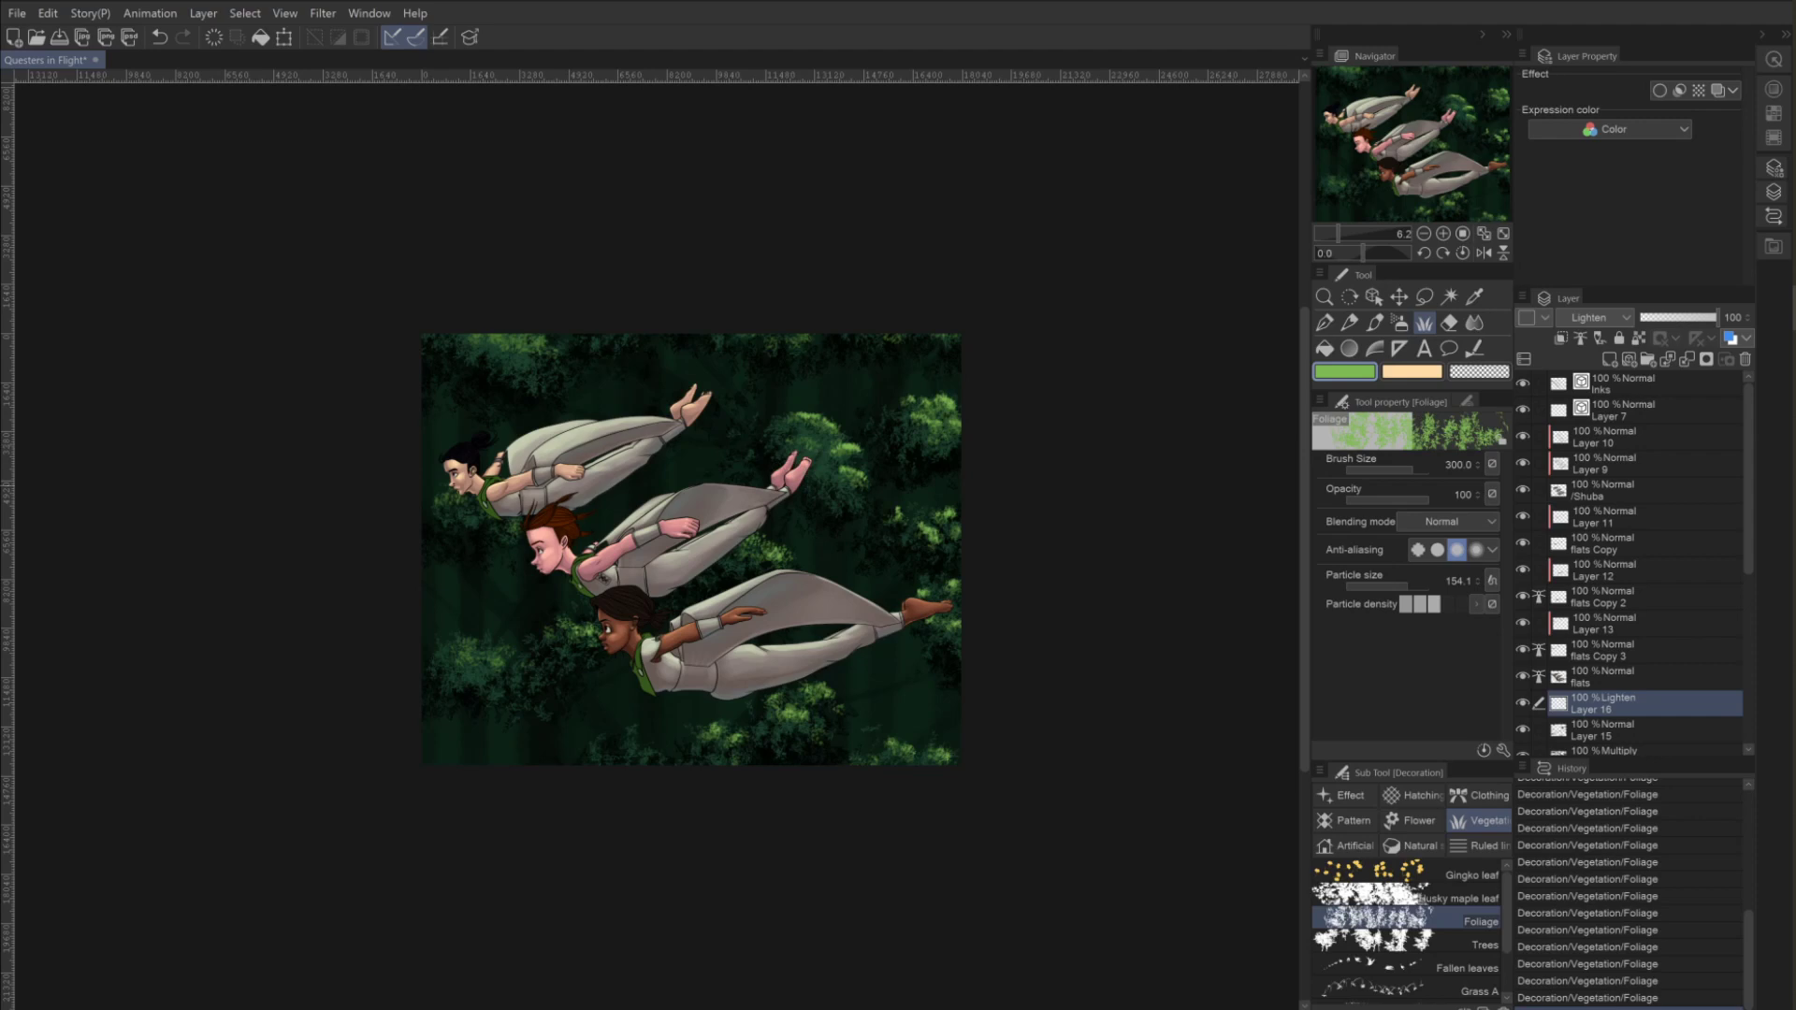
mouse_move(498, 656)
left_mouse_down()
mouse_move(462, 646)
mouse_move(493, 647)
mouse_move(455, 676)
mouse_move(433, 666)
mouse_move(461, 673)
left_mouse_up()
key("bracketright")
key("bracketright")
key("bracketright")
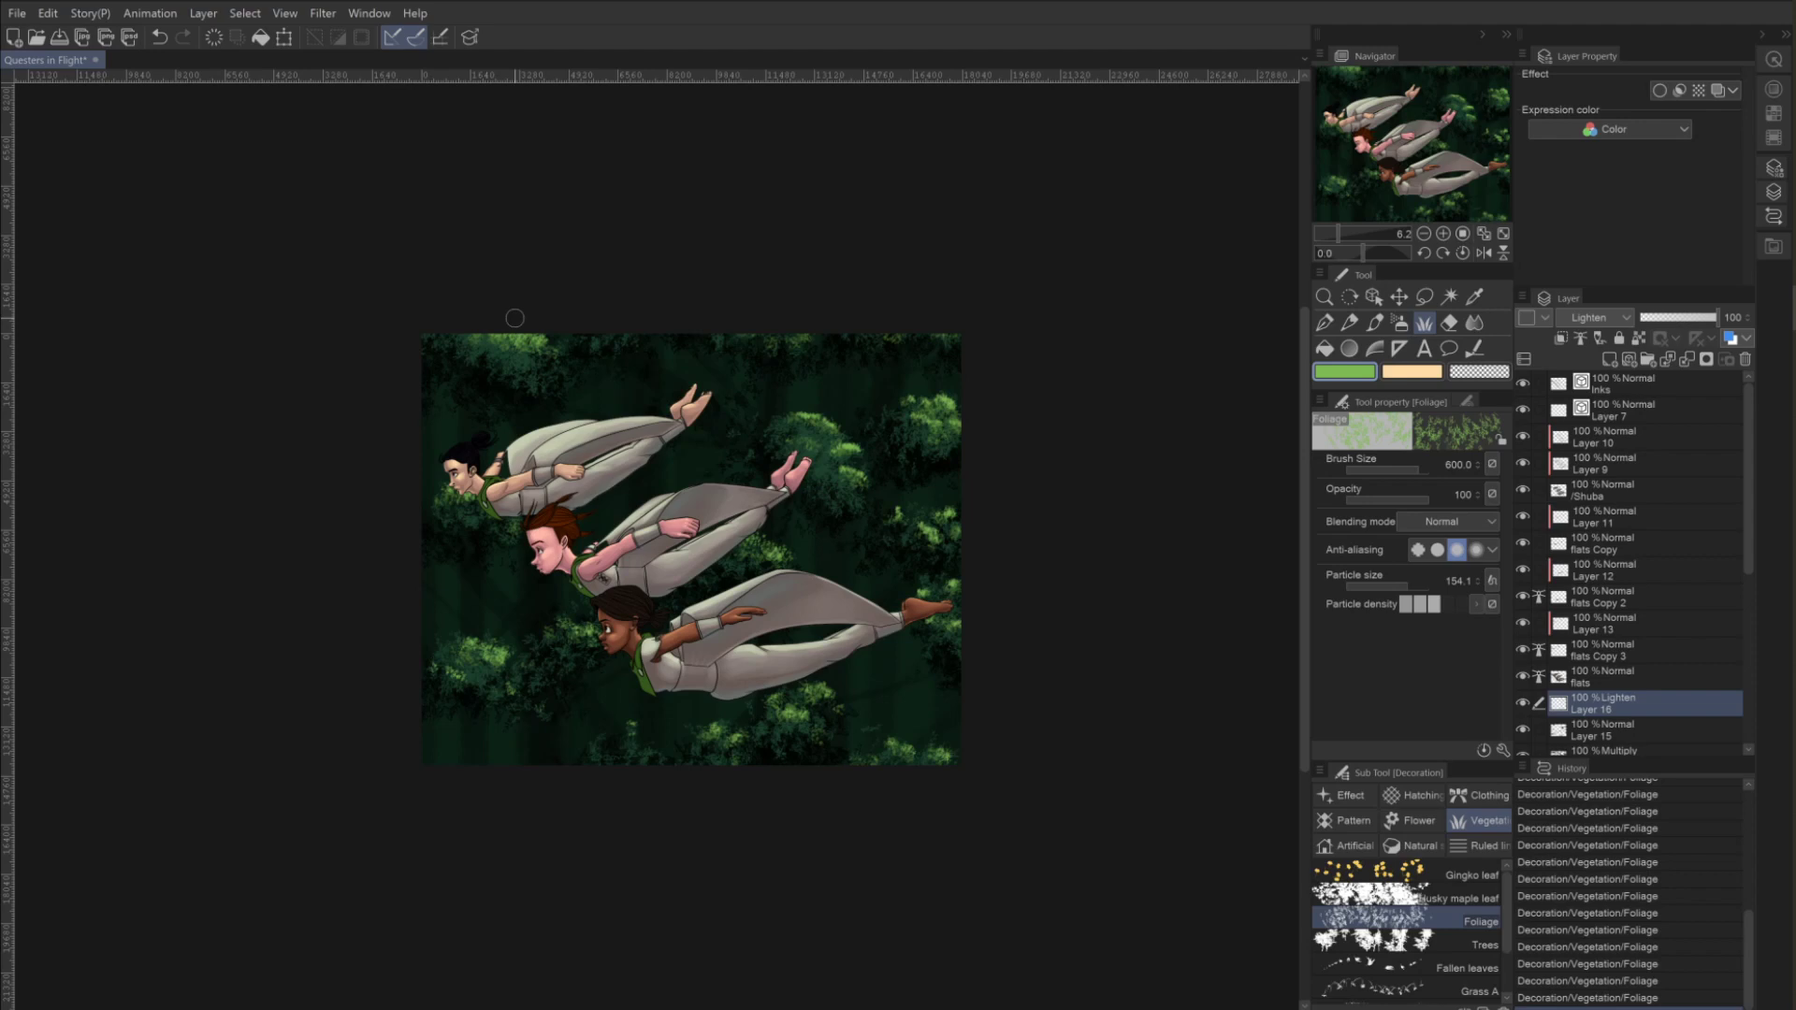
left_click(1600, 675)
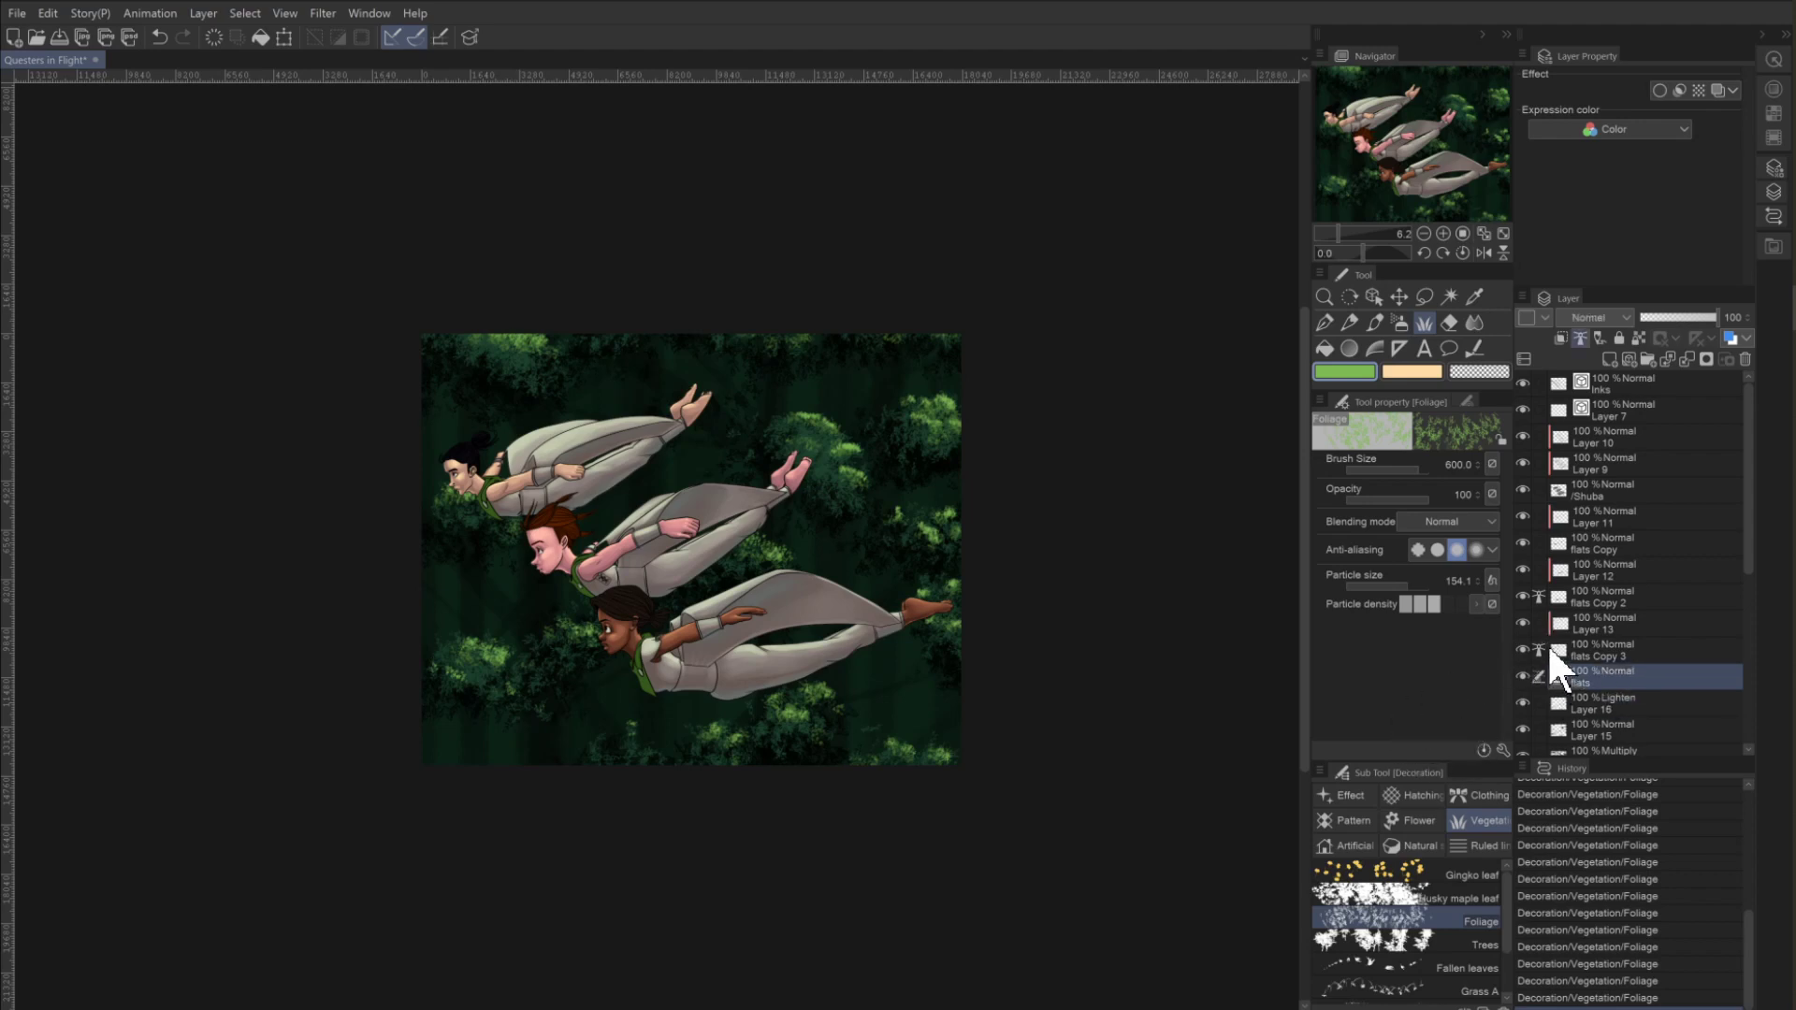
left_click(1597, 648)
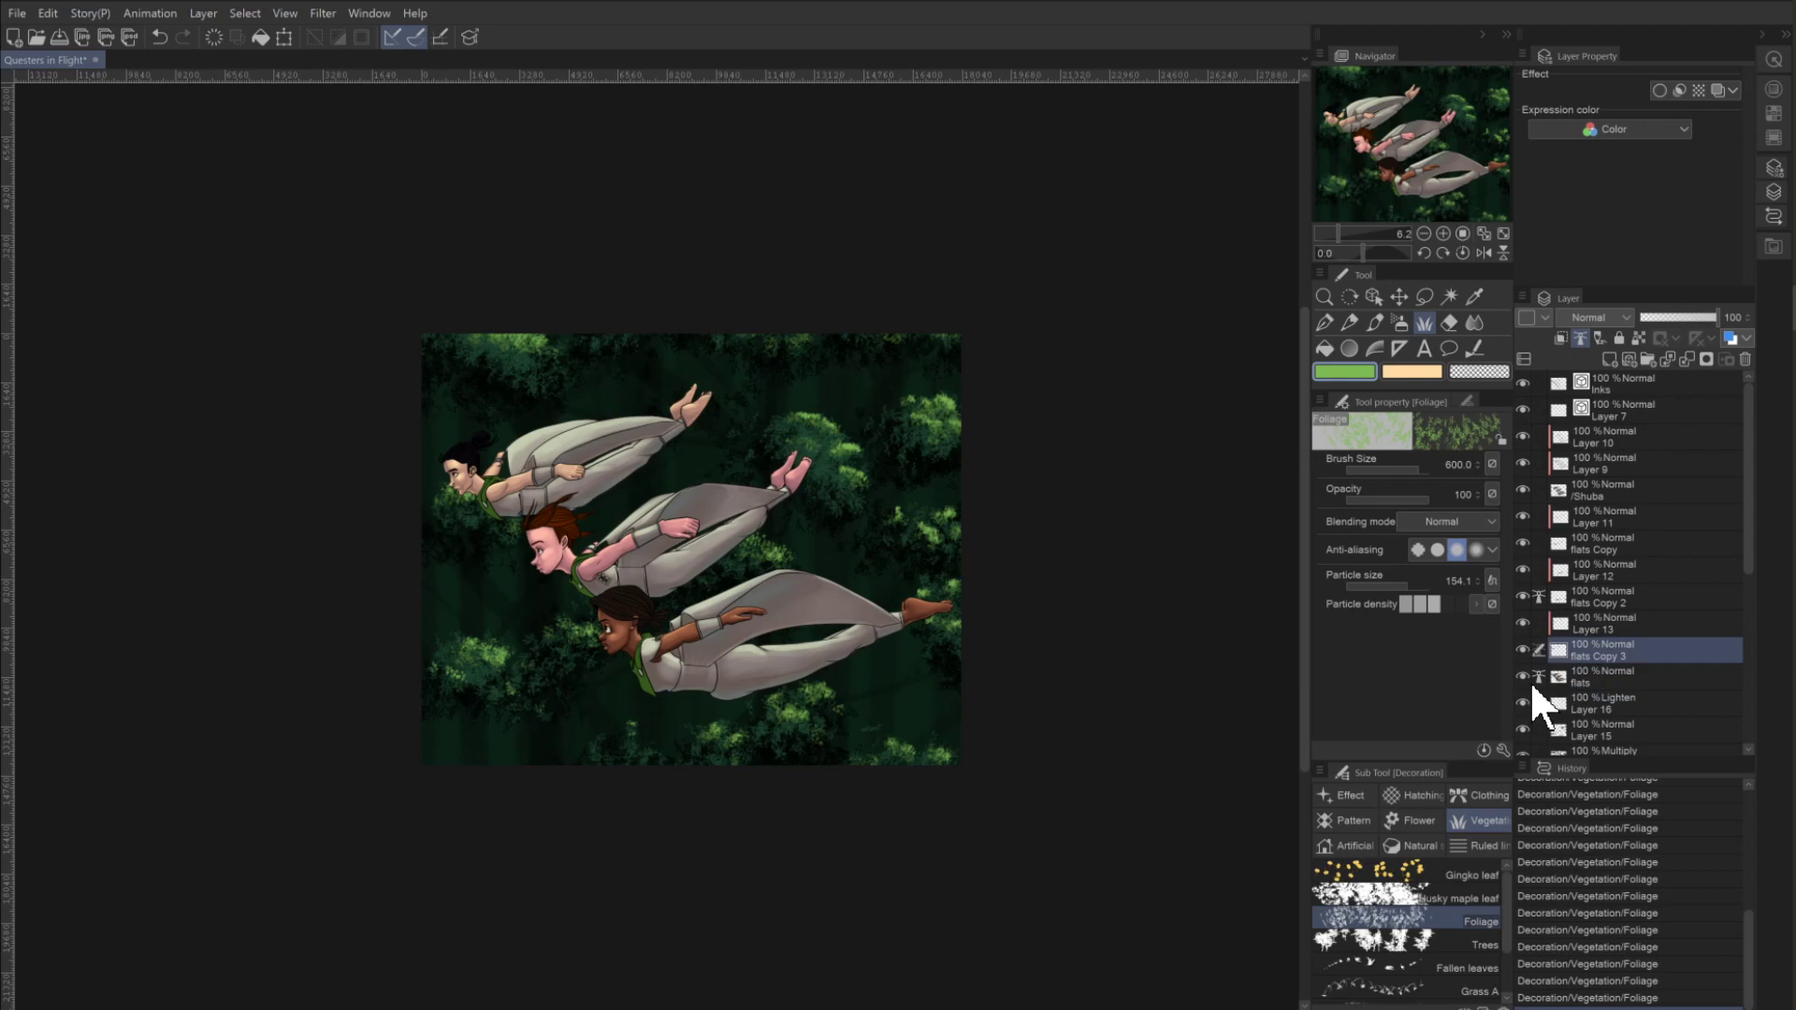
left_click(1588, 438)
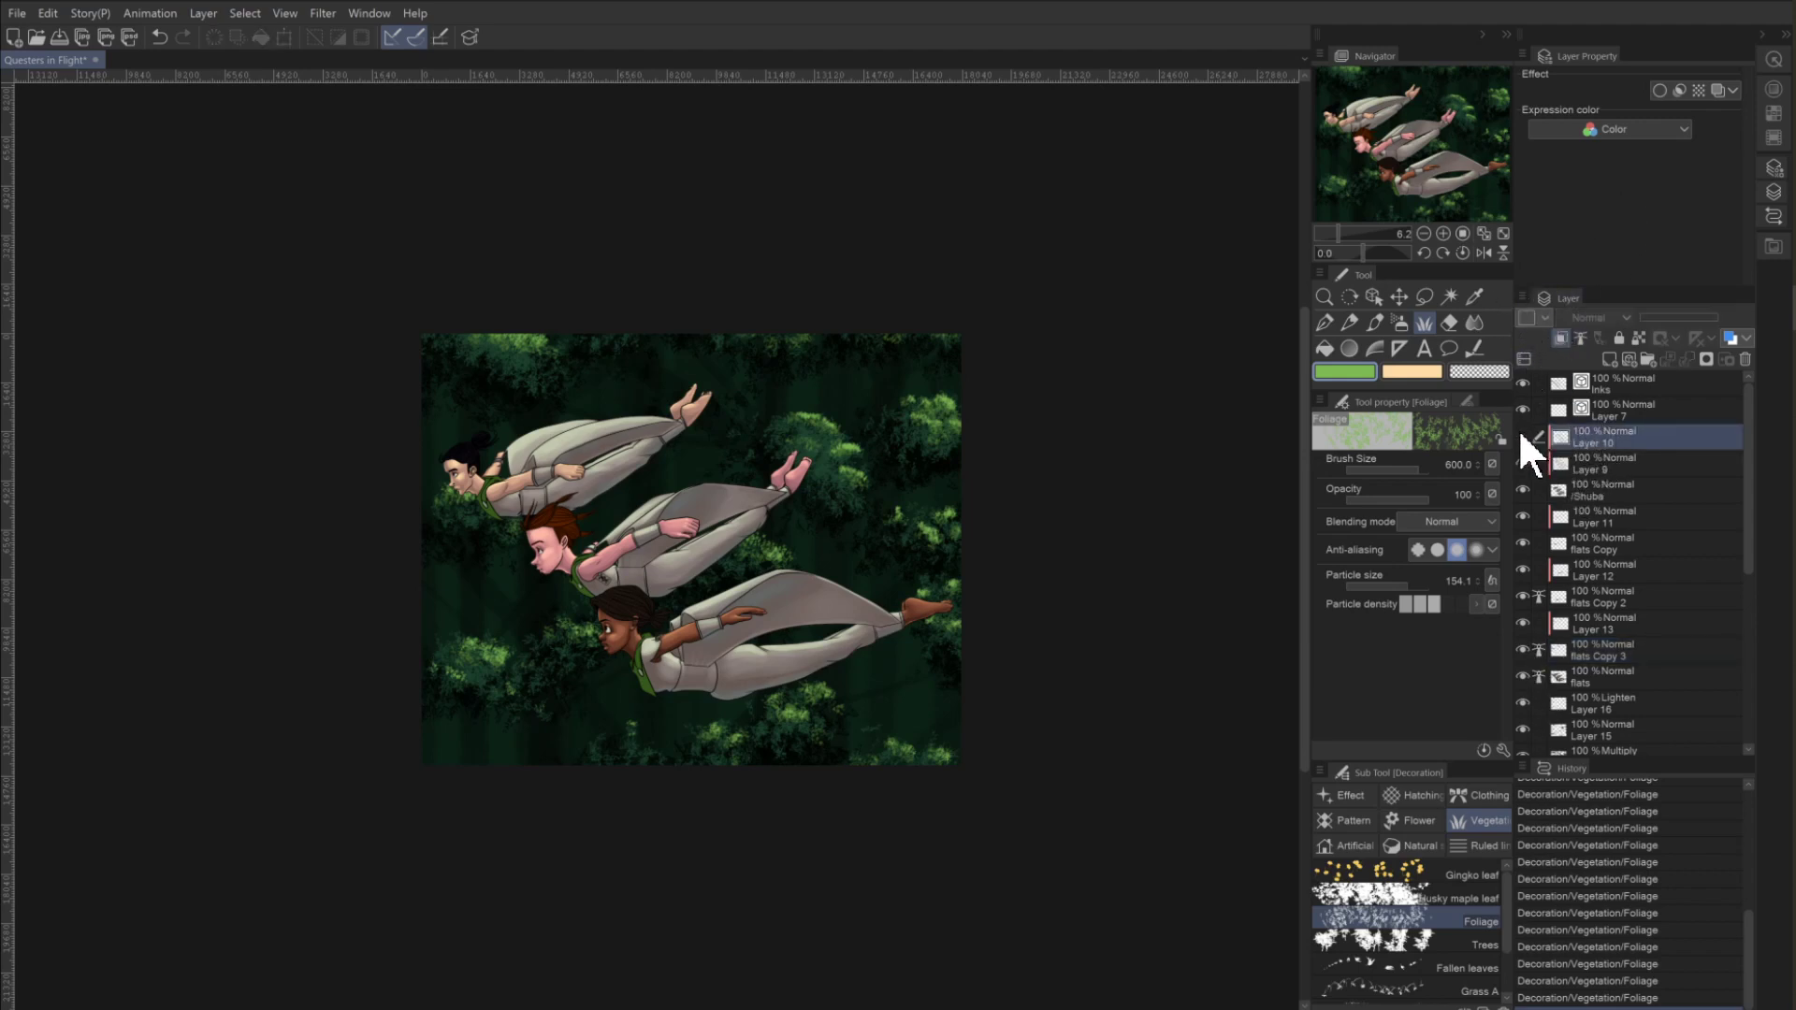
left_click(1521, 297)
left_click(1519, 384)
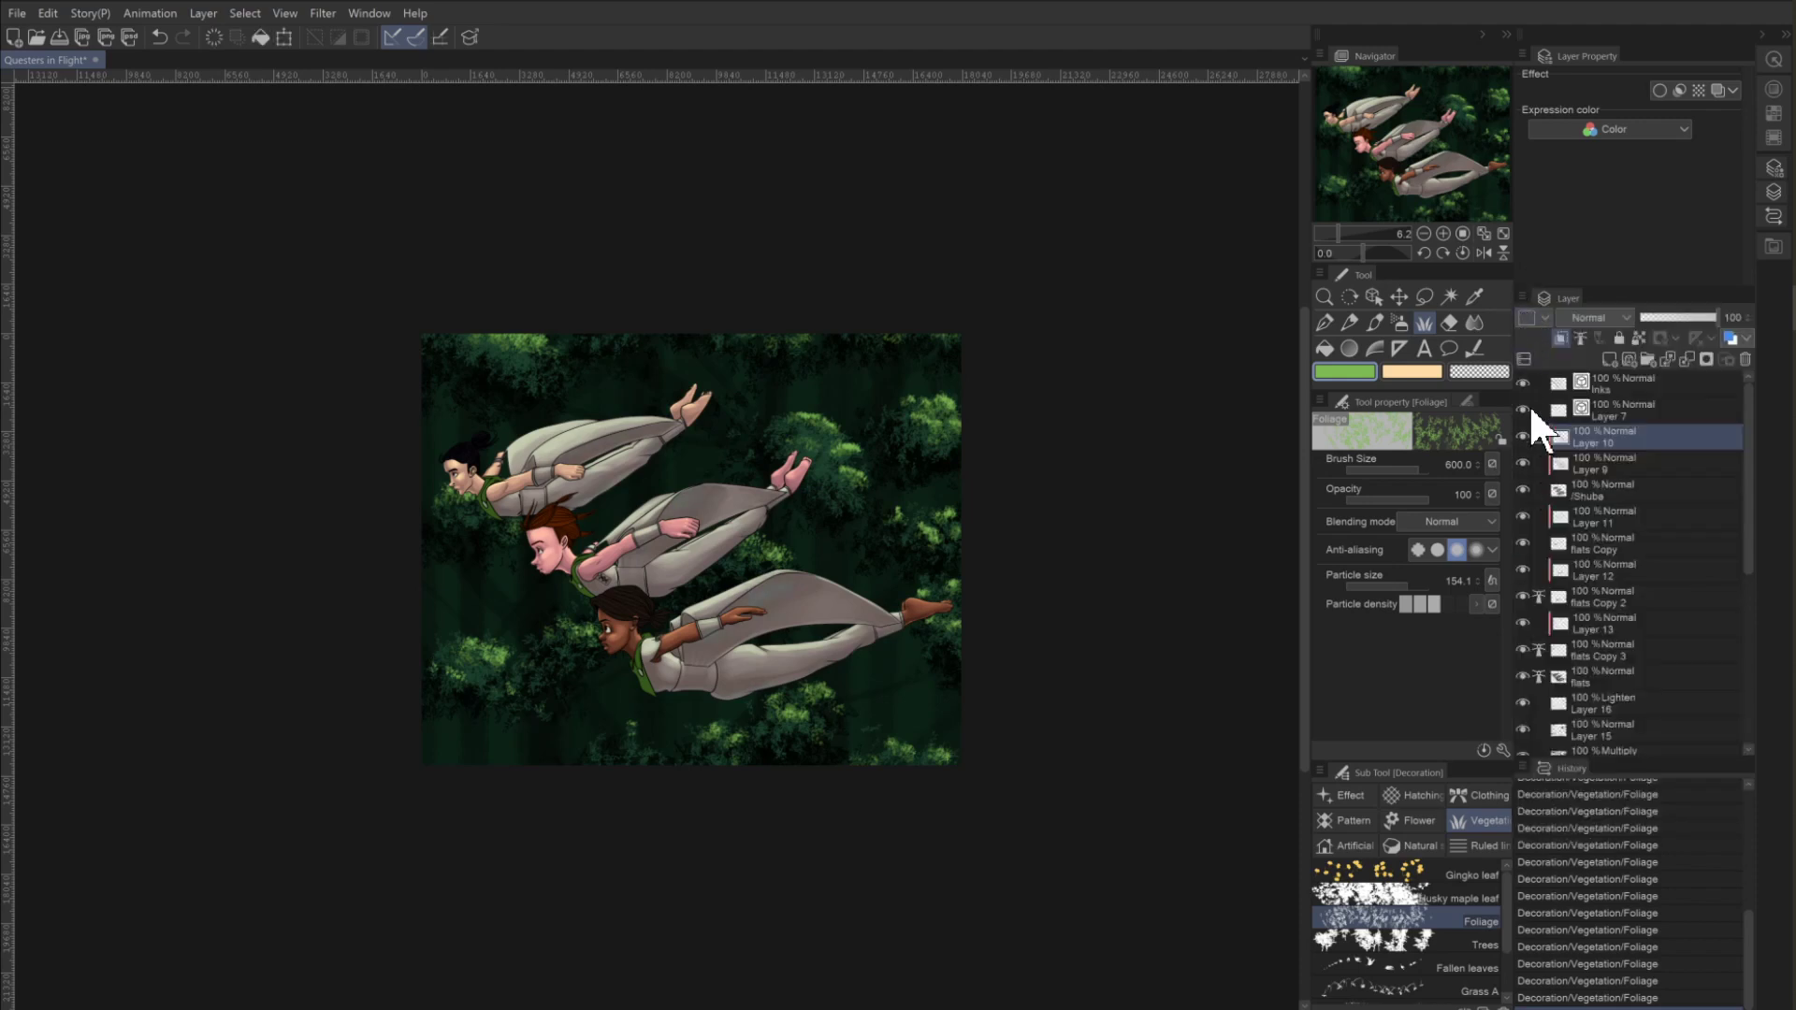
left_click(1591, 463)
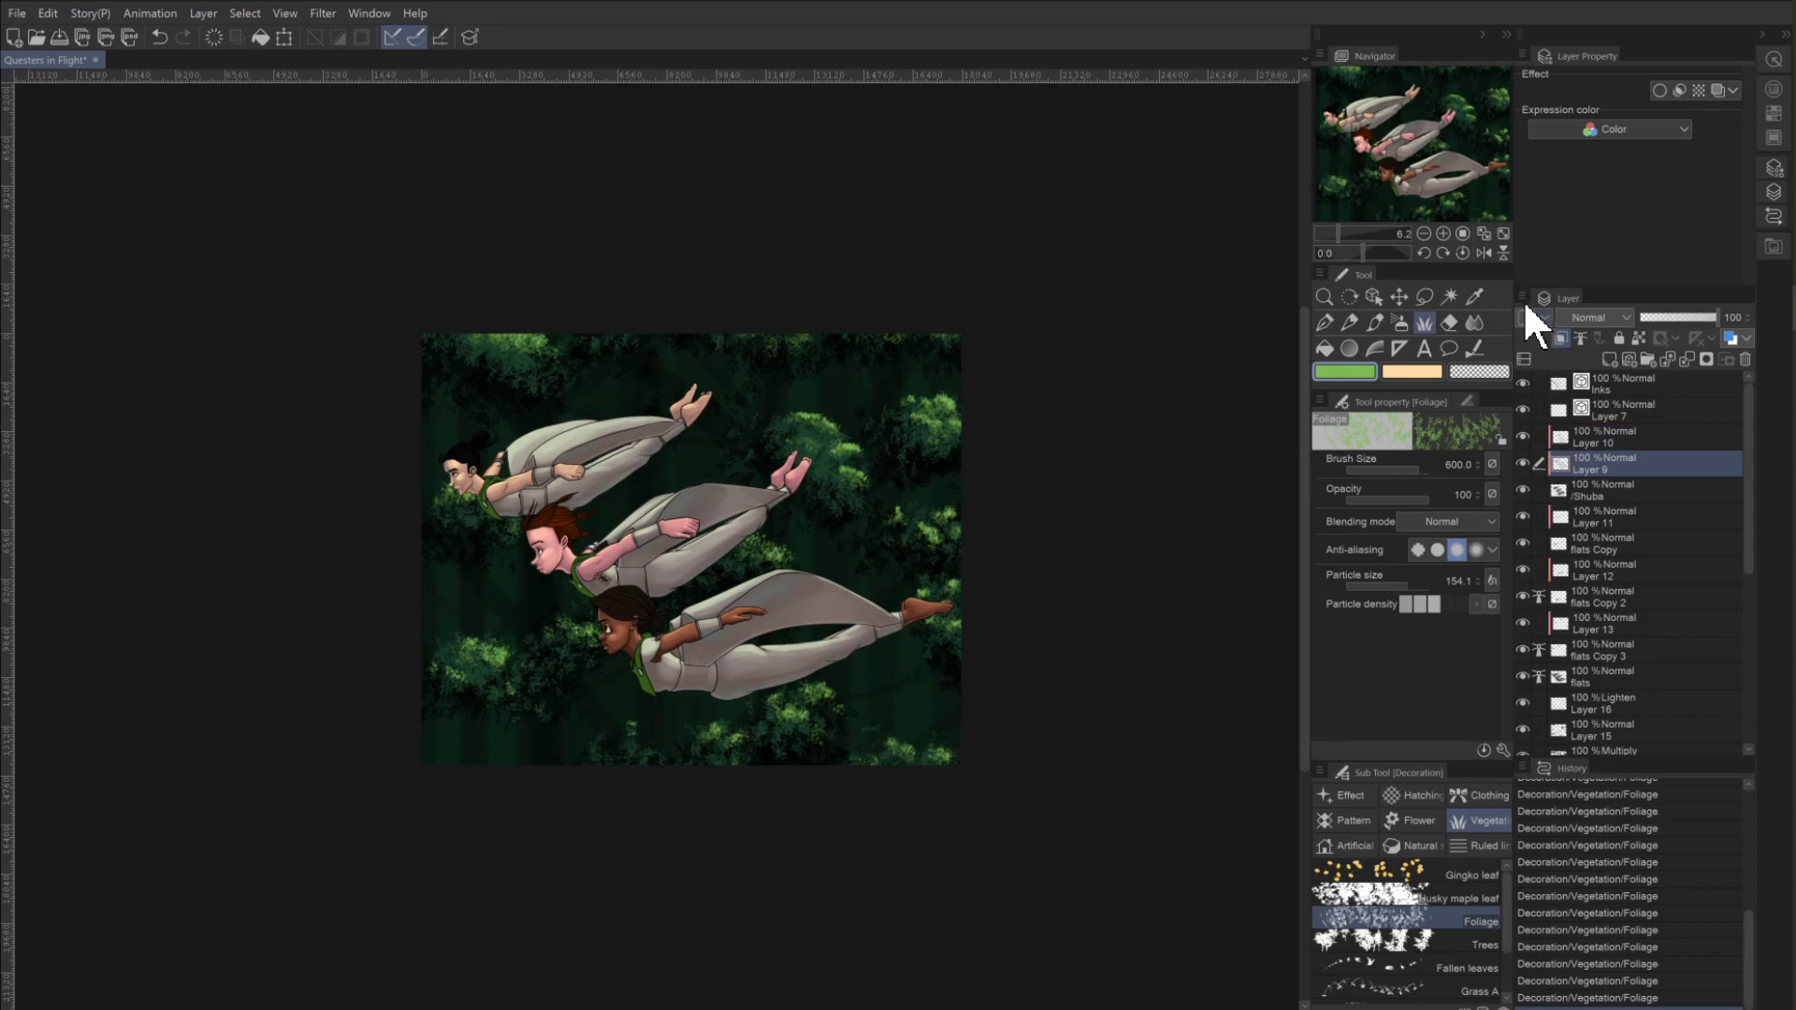
left_click(1523, 301)
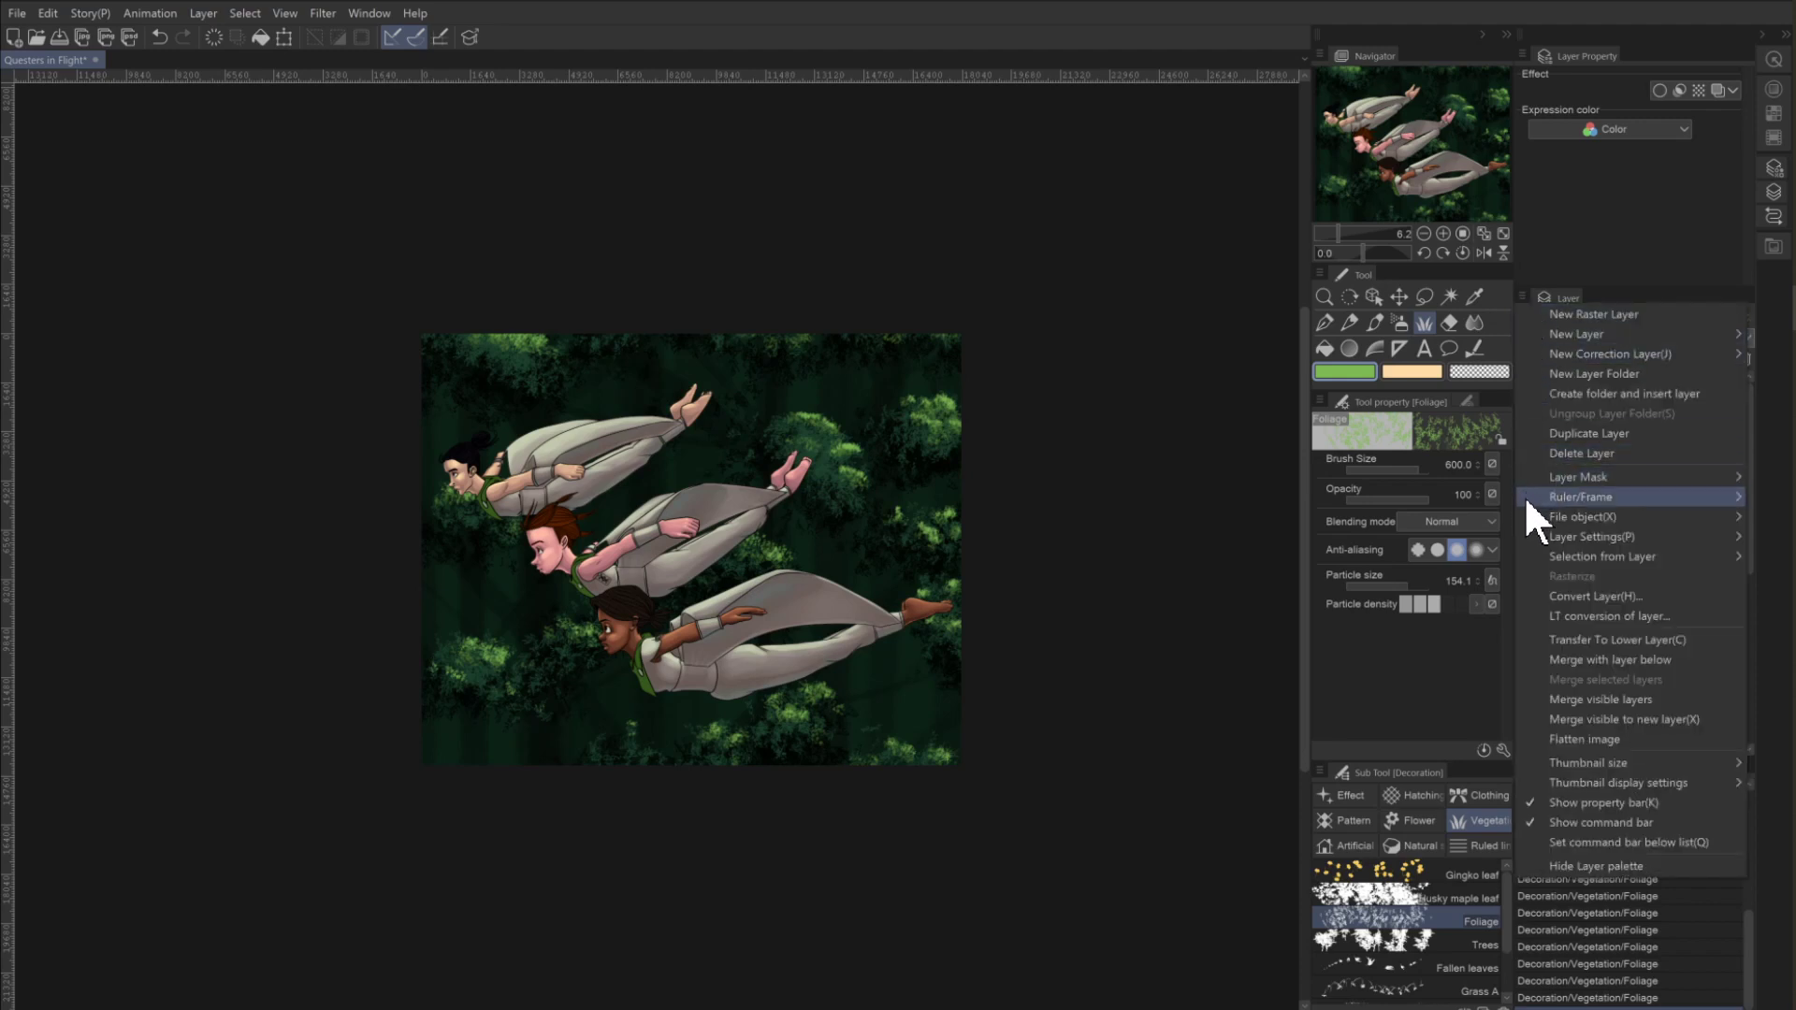
left_click(1521, 294)
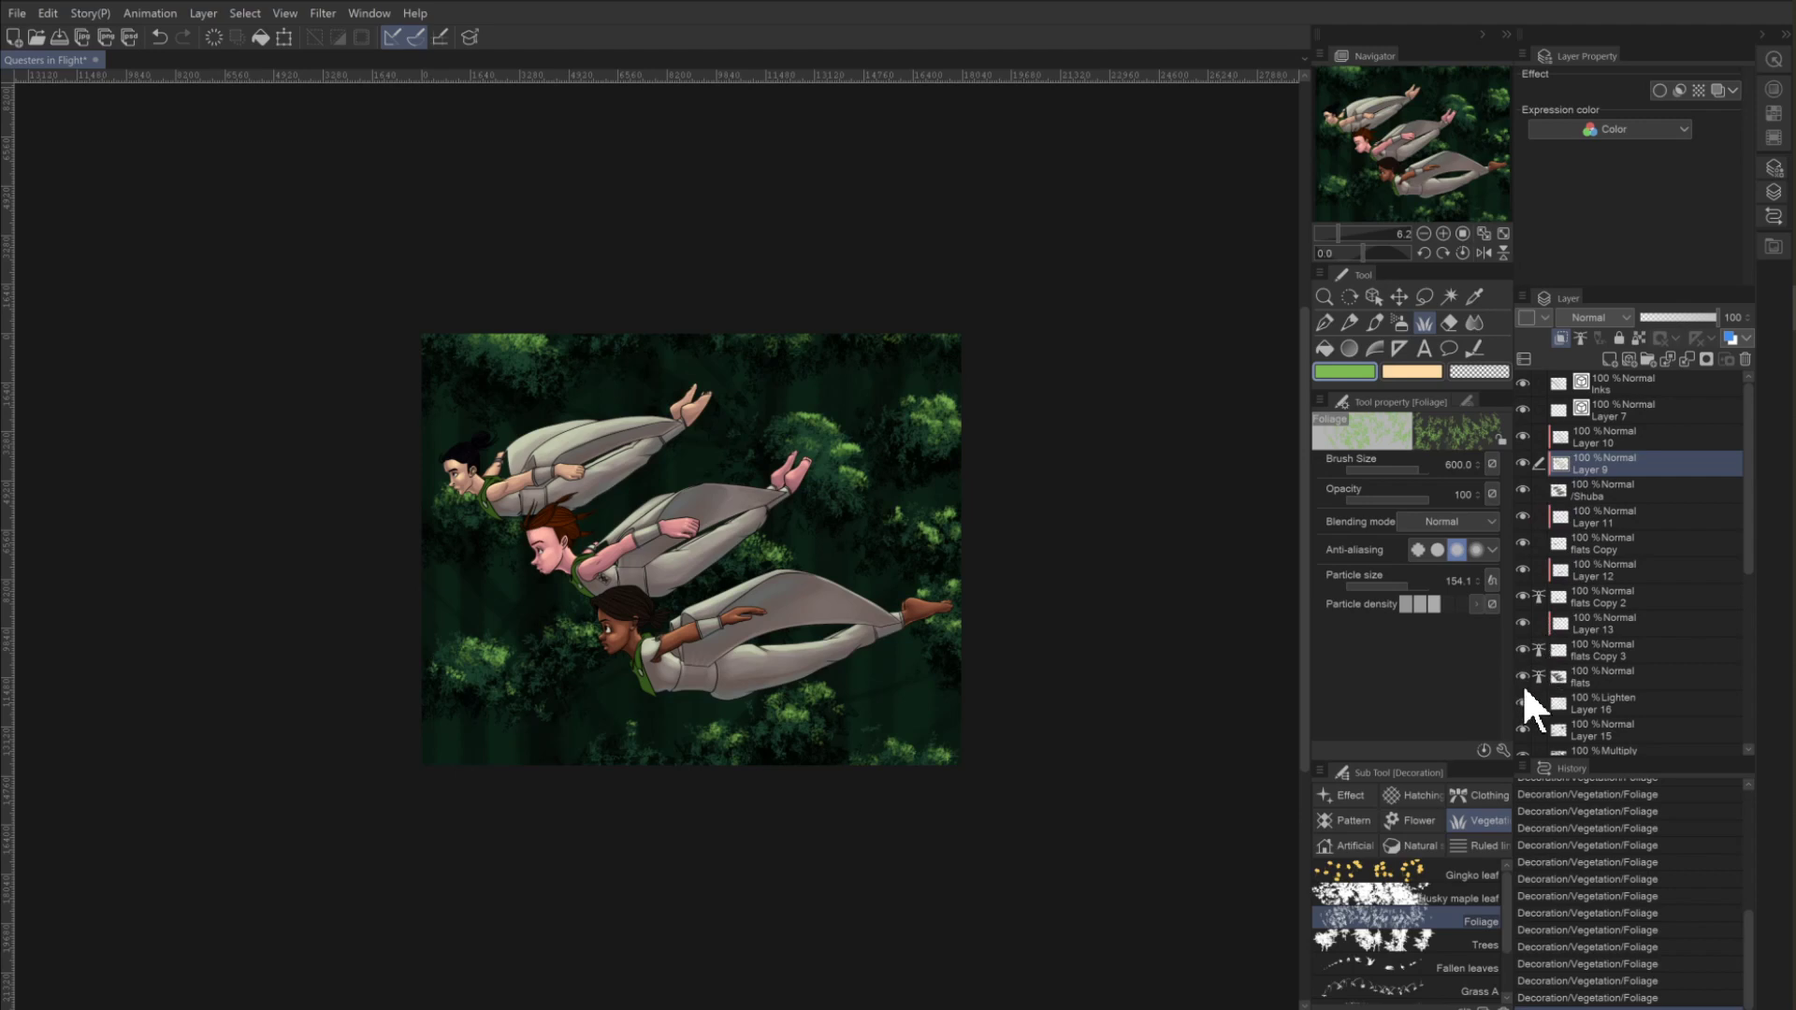
Toggle Layer 13's clipping, and try stacking the clipped Layers 13, 12, 11, 9 and 10 directly beside one another.
left_click(1594, 625)
left_click(1563, 337)
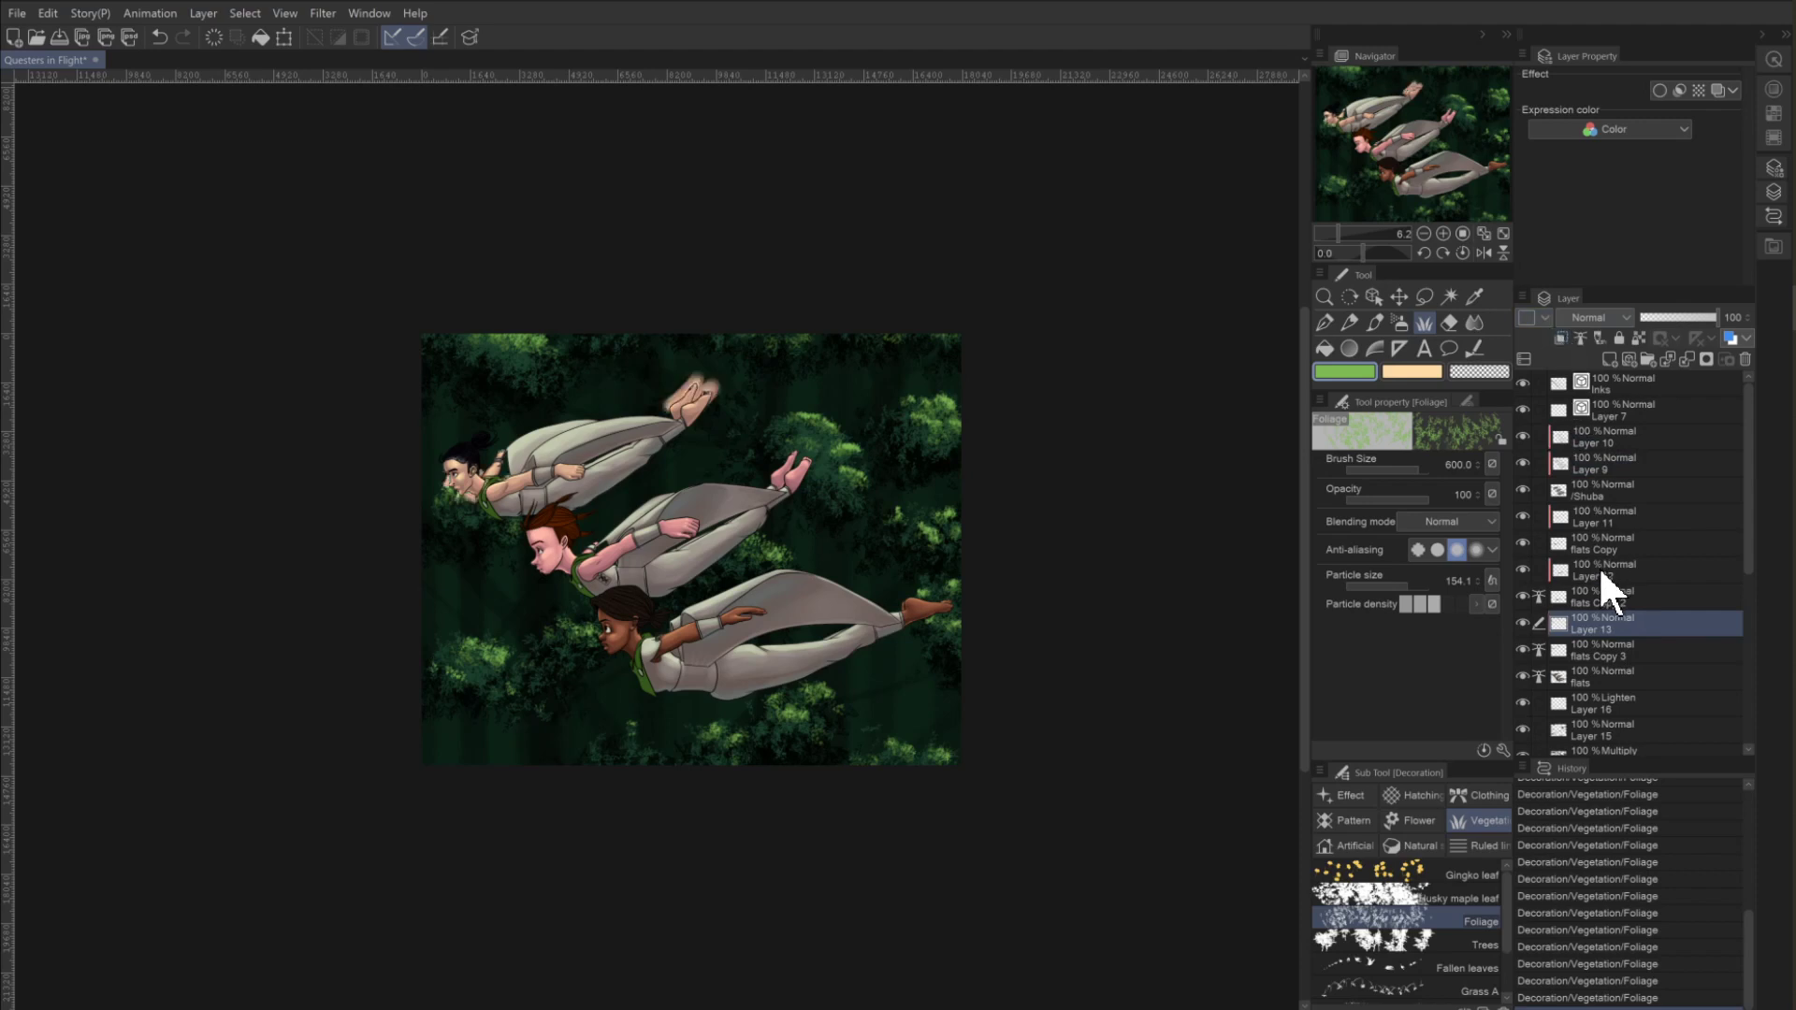
left_click(1559, 337)
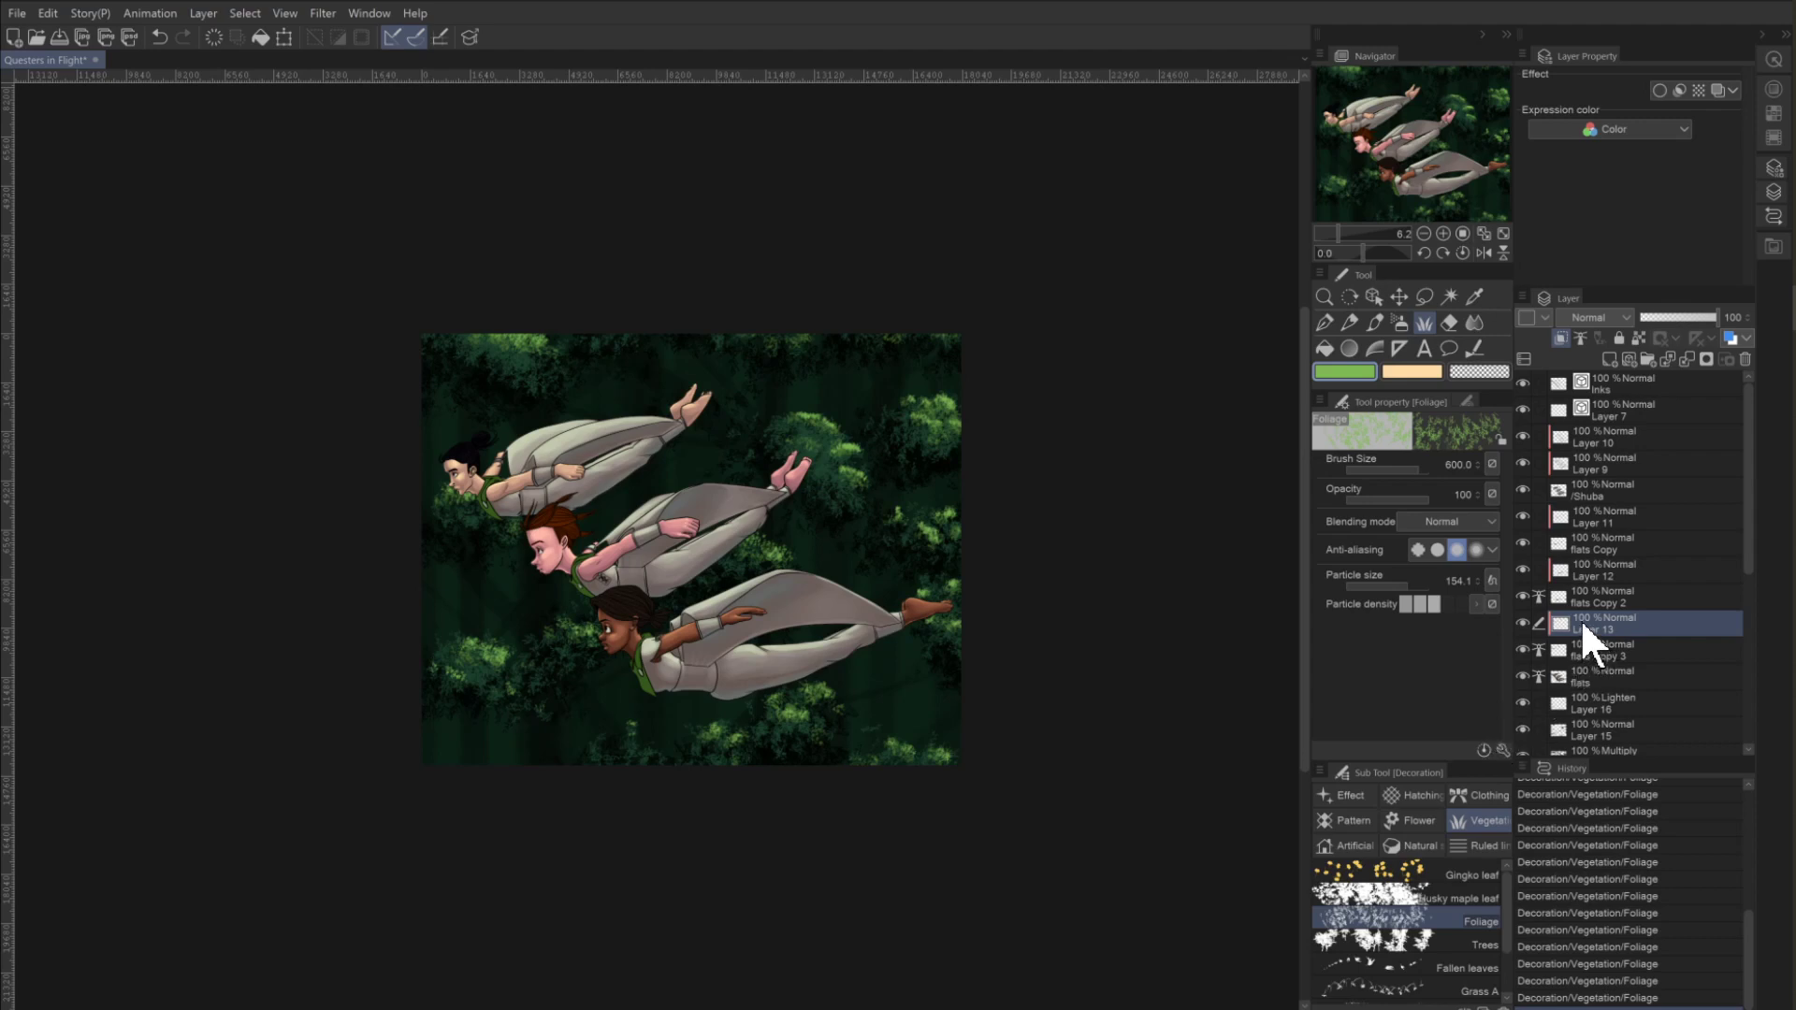
left_click_drag(1580, 620, 1574, 647)
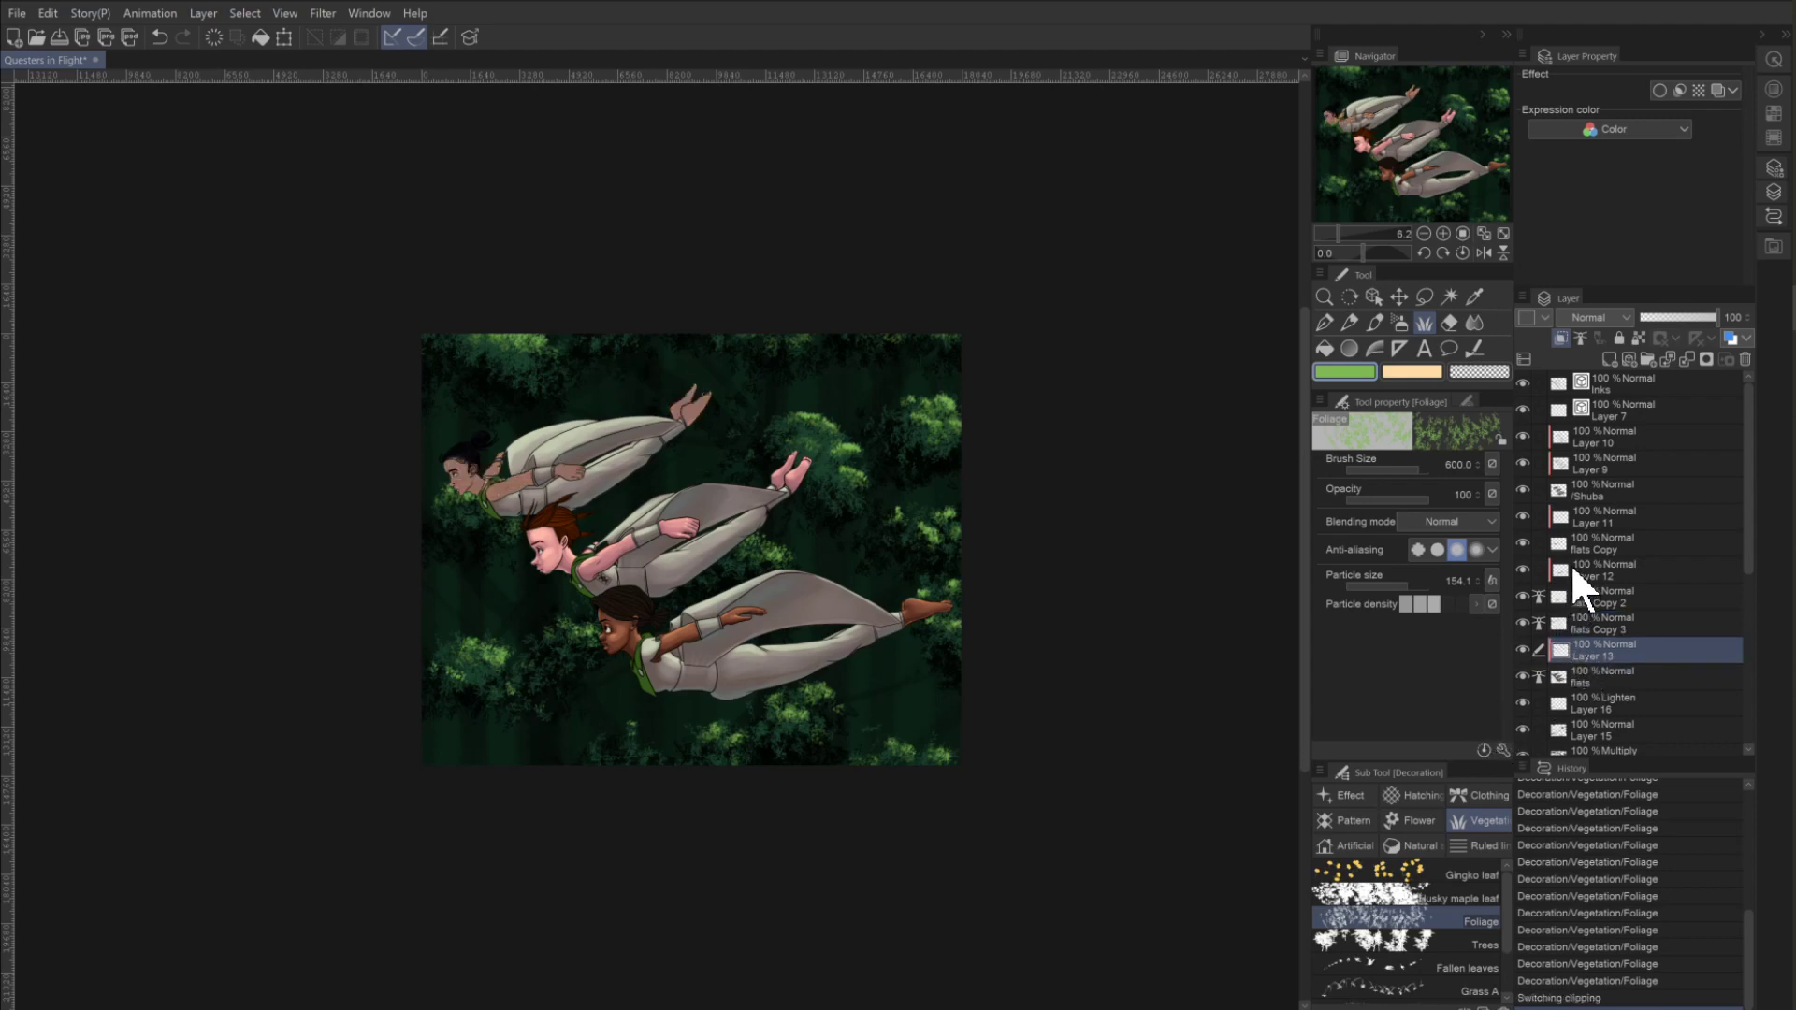
left_click_drag(1574, 571, 1568, 623)
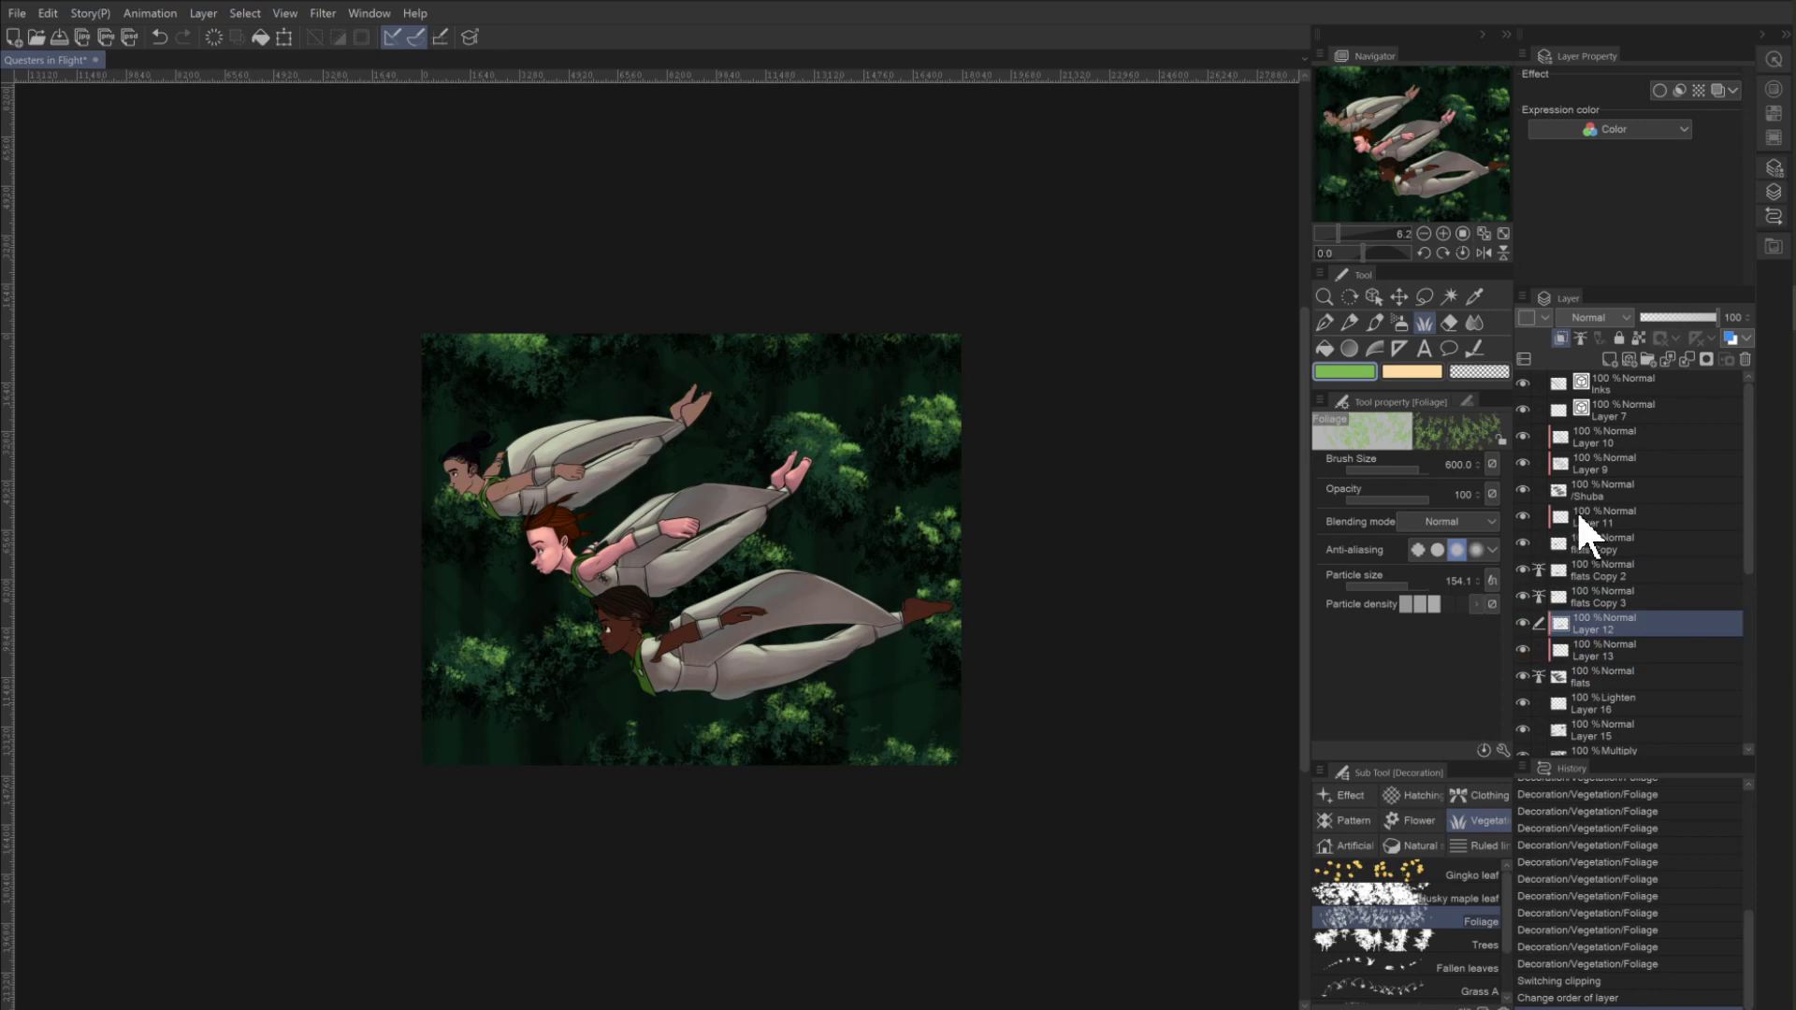
left_click_drag(1580, 520, 1564, 591)
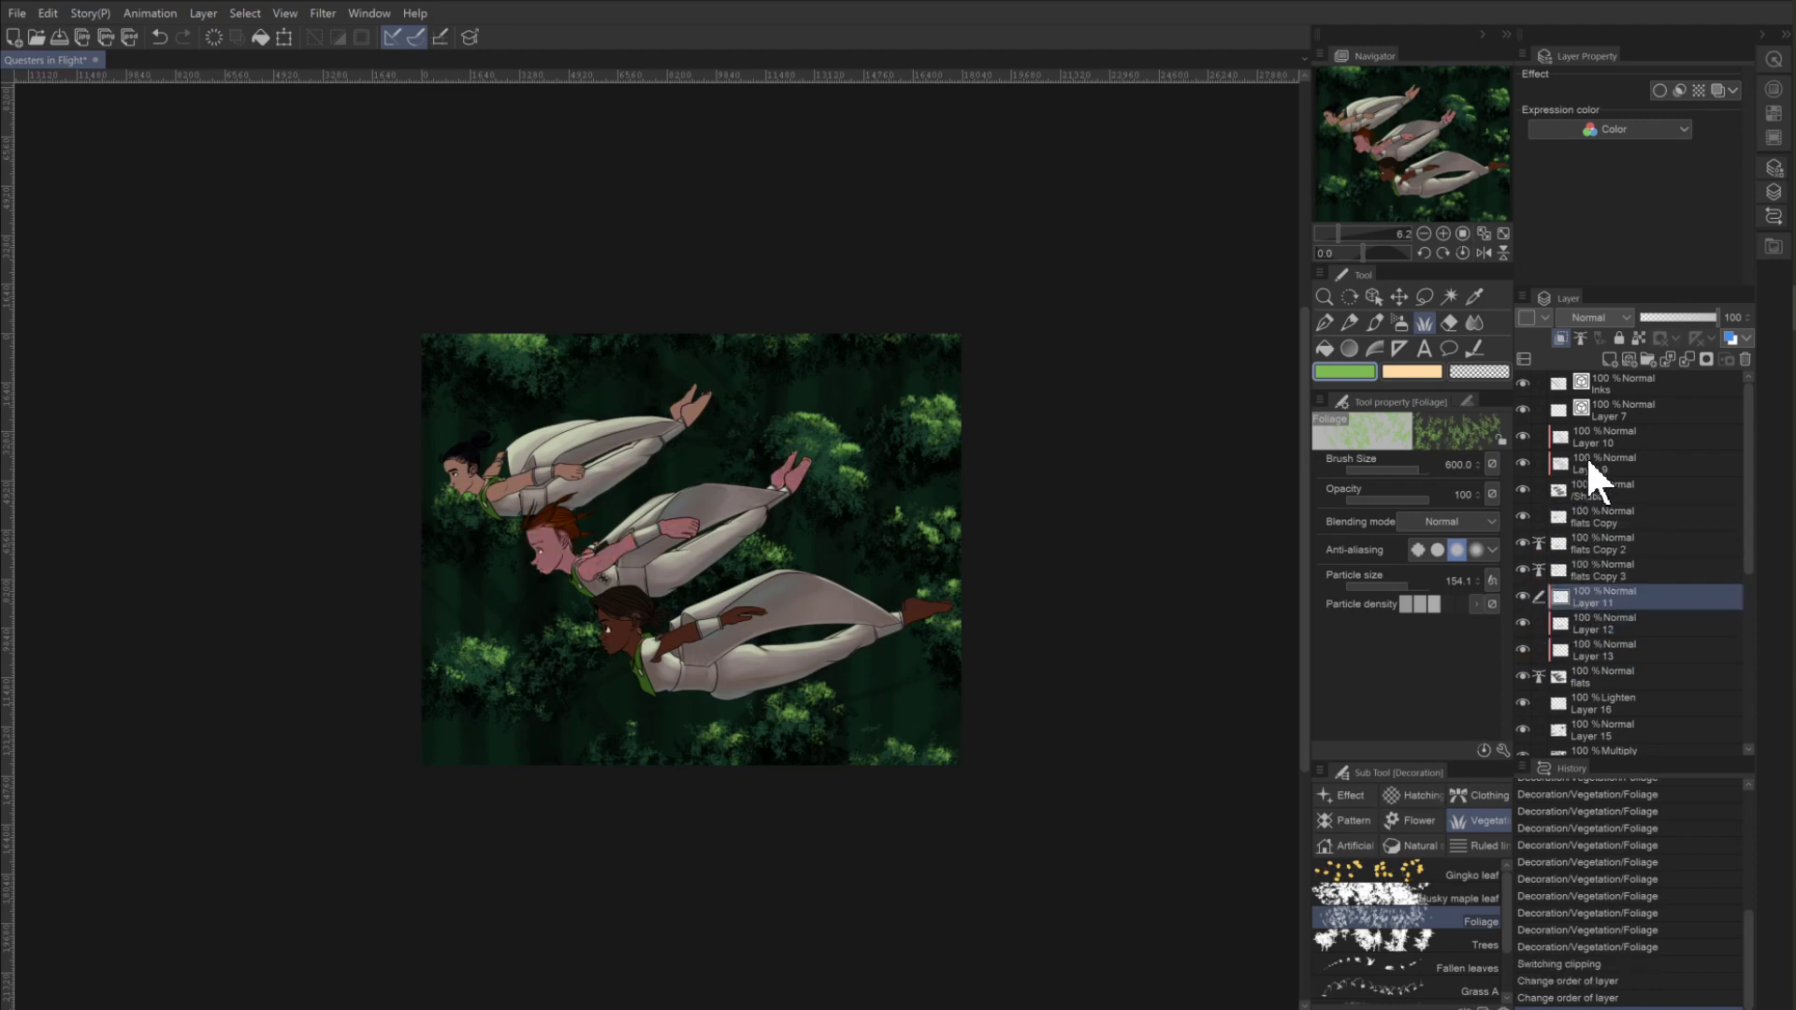
left_click_drag(1587, 463, 1573, 561)
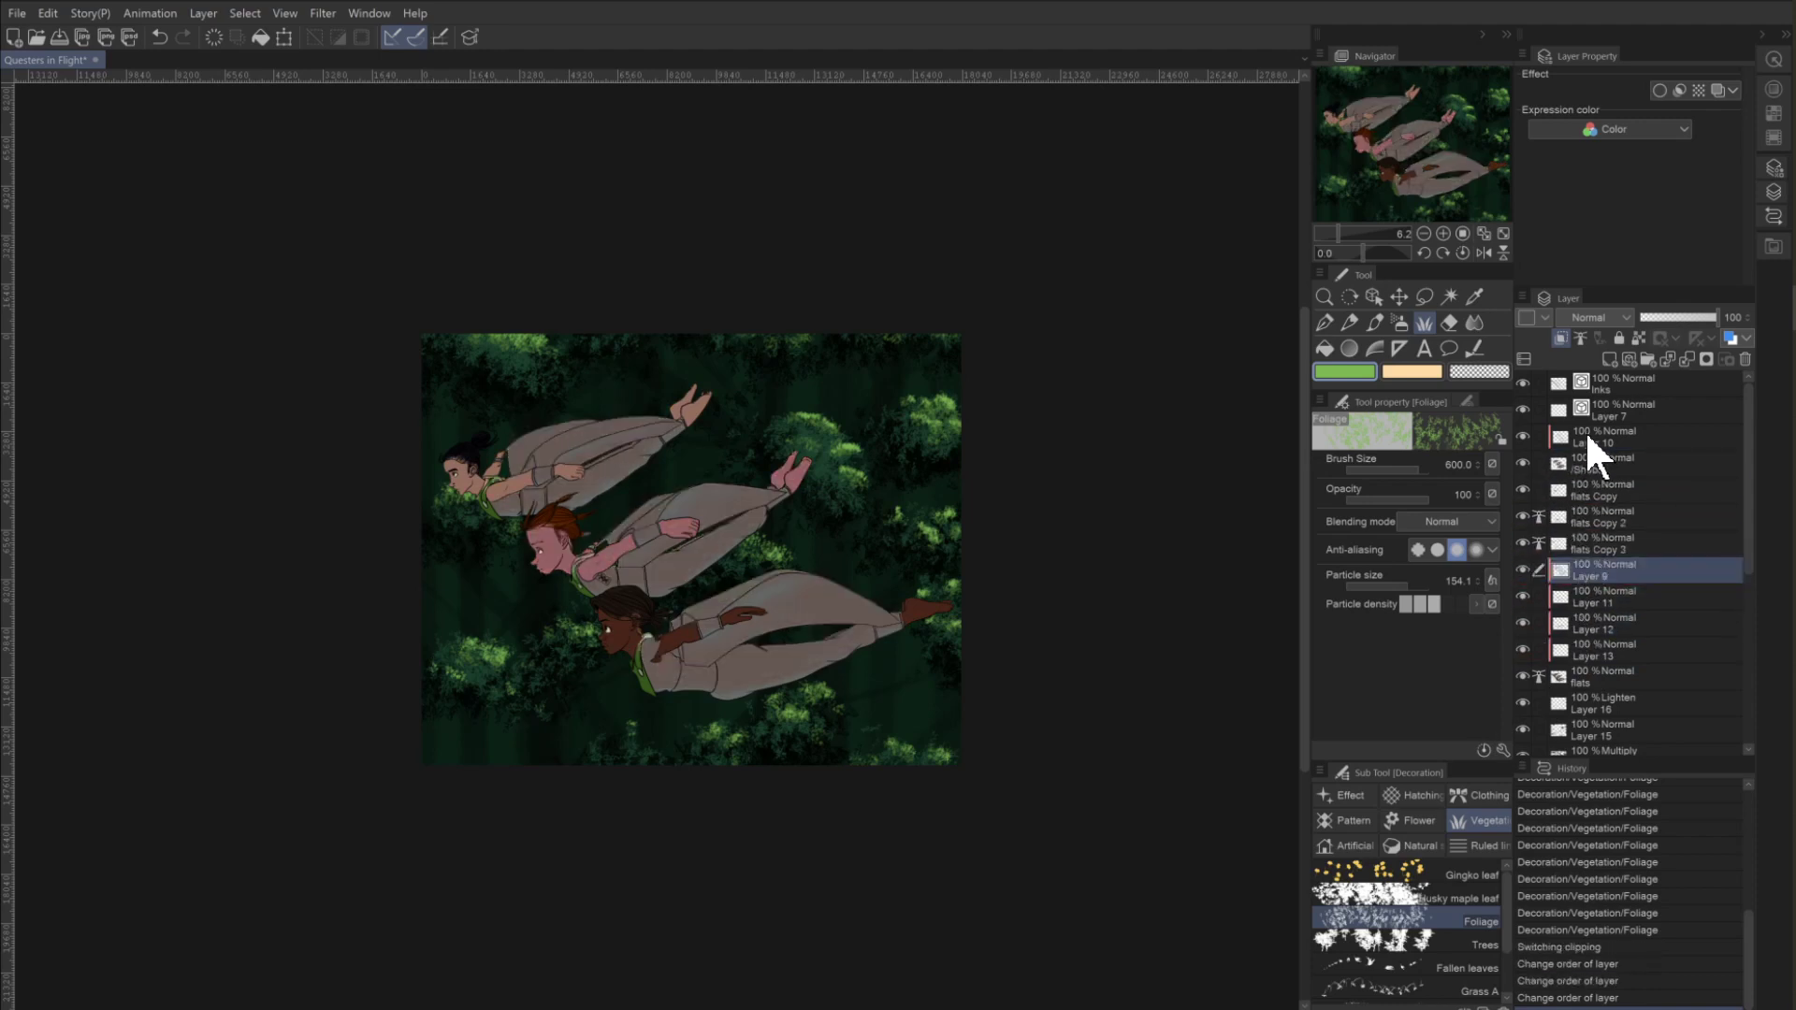
left_click_drag(1584, 429, 1582, 659)
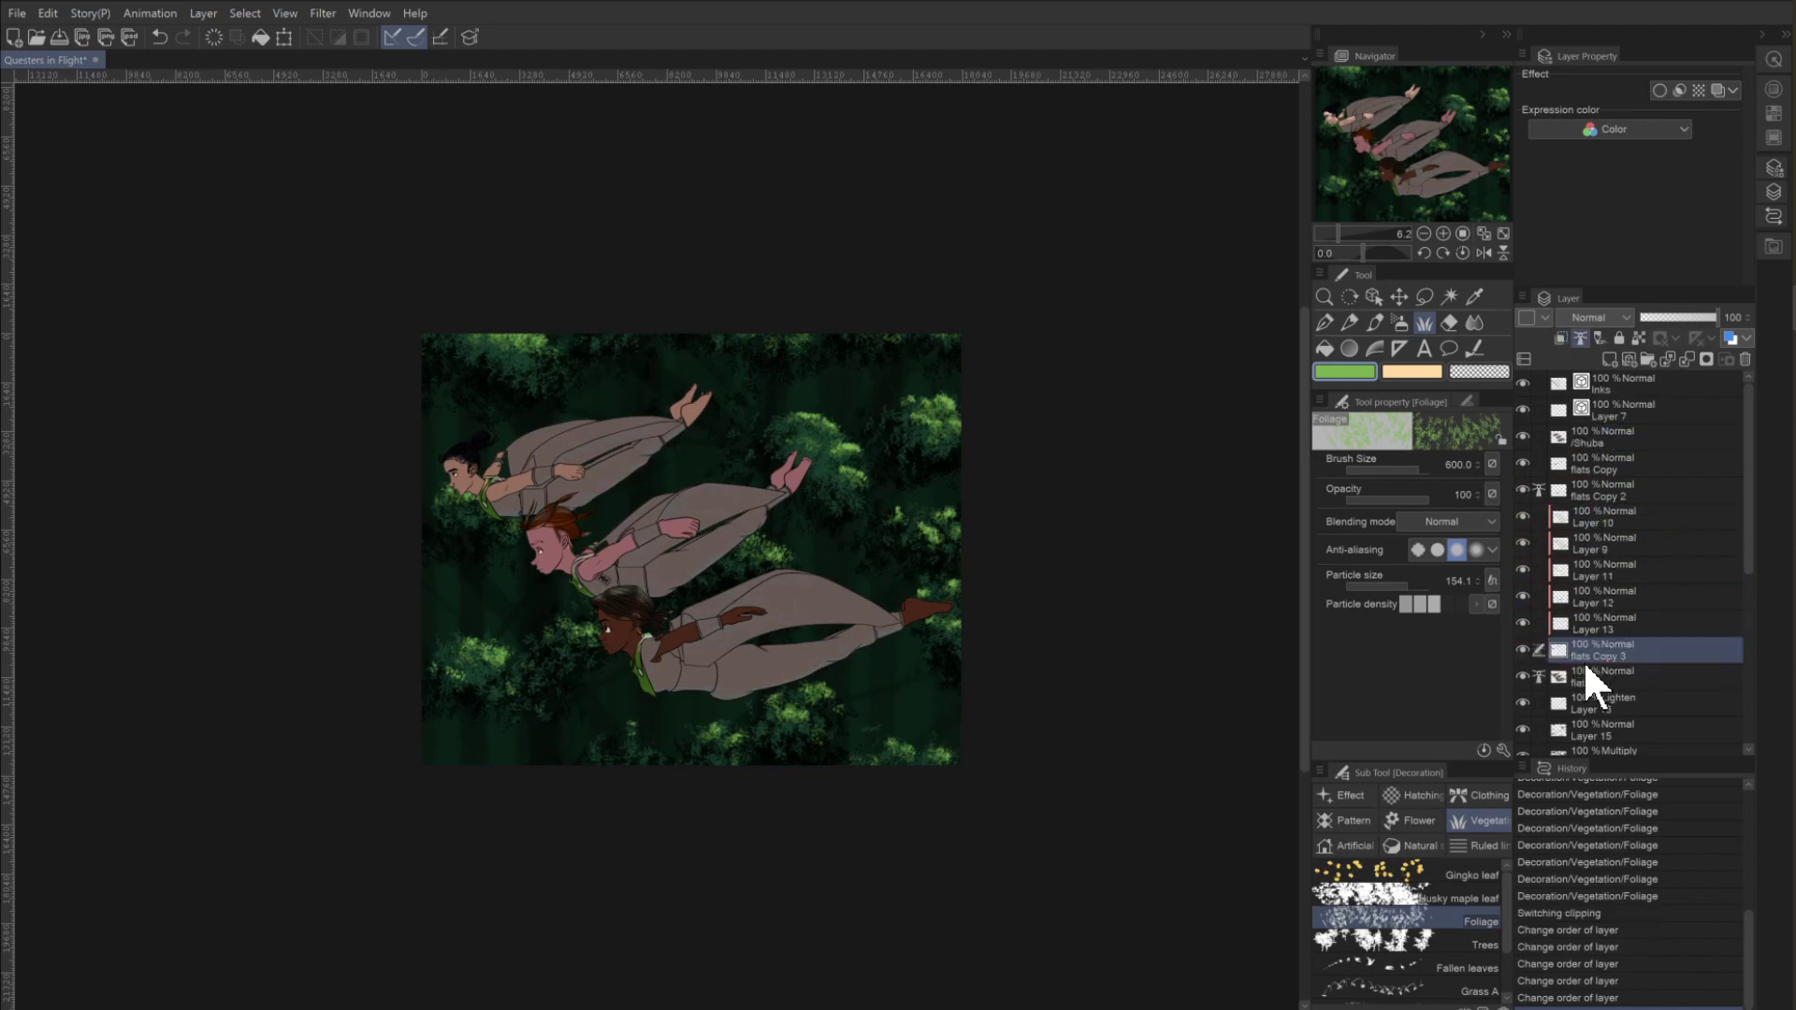
Try moving flats Copy 2, flats Copy and the figures' remaining base color layer below the group of clipped layers.
left_click_drag(1579, 481, 1577, 632)
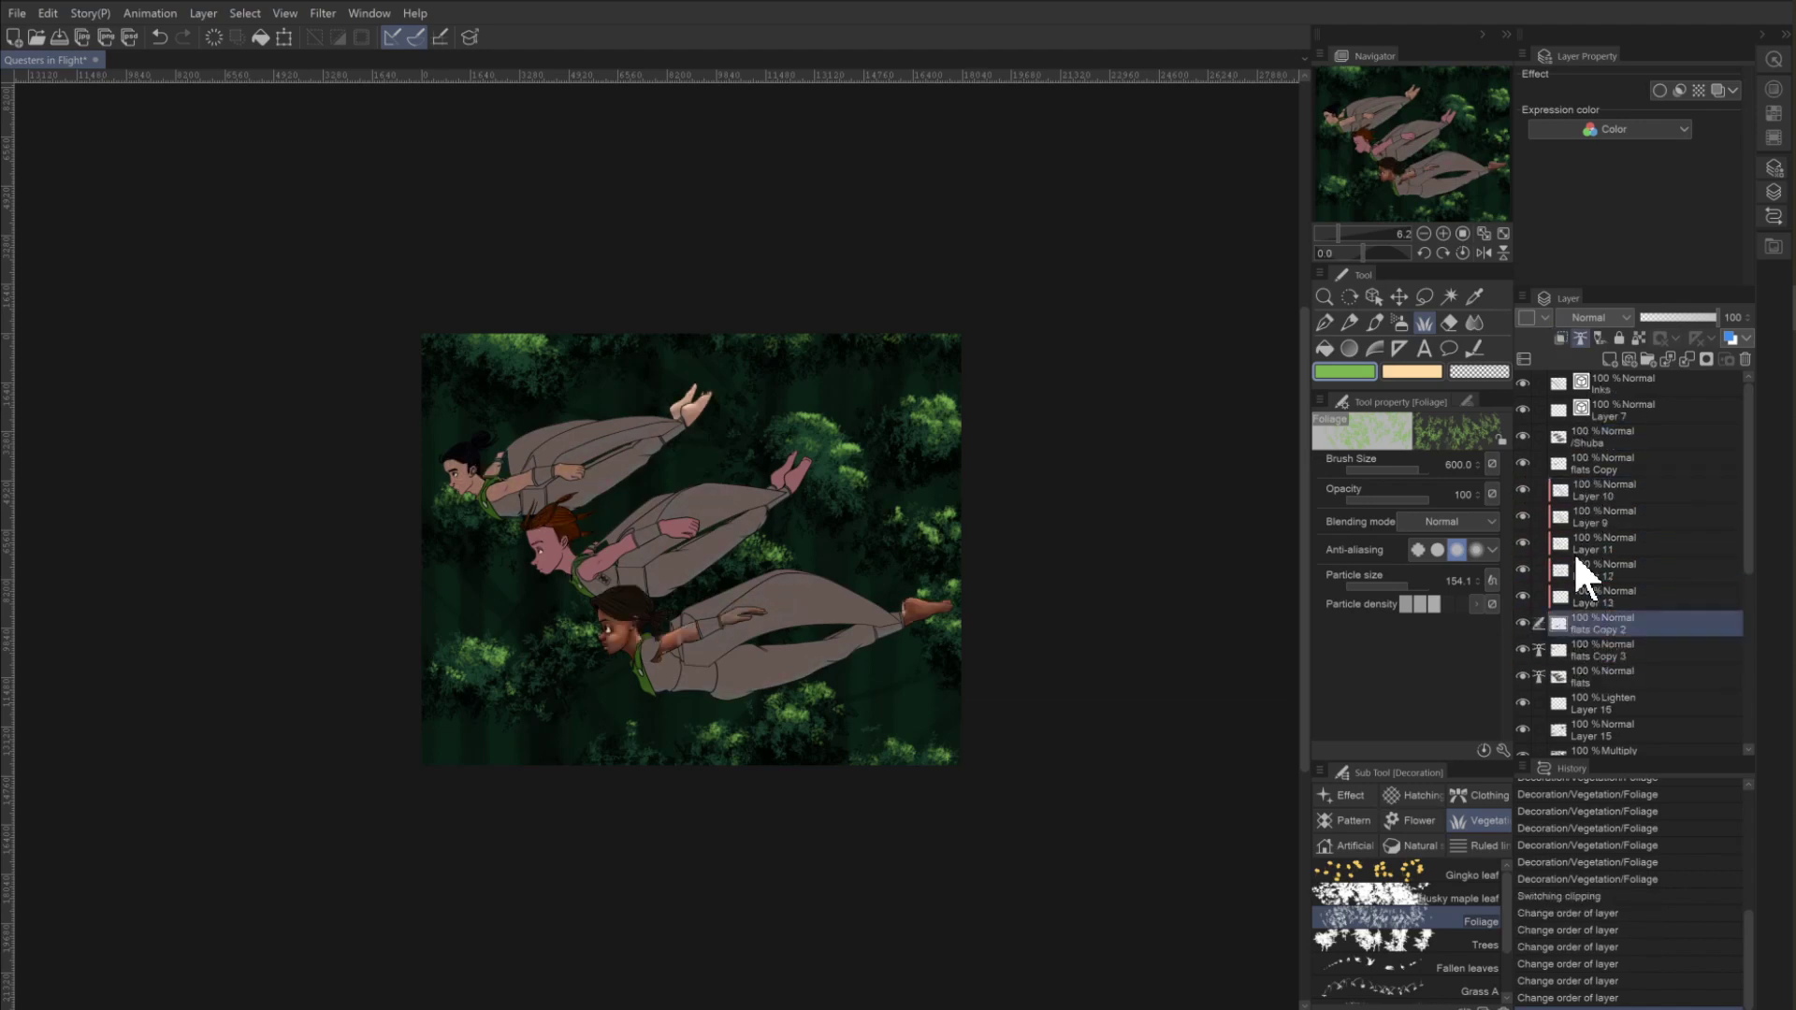
left_click_drag(1584, 455, 1575, 605)
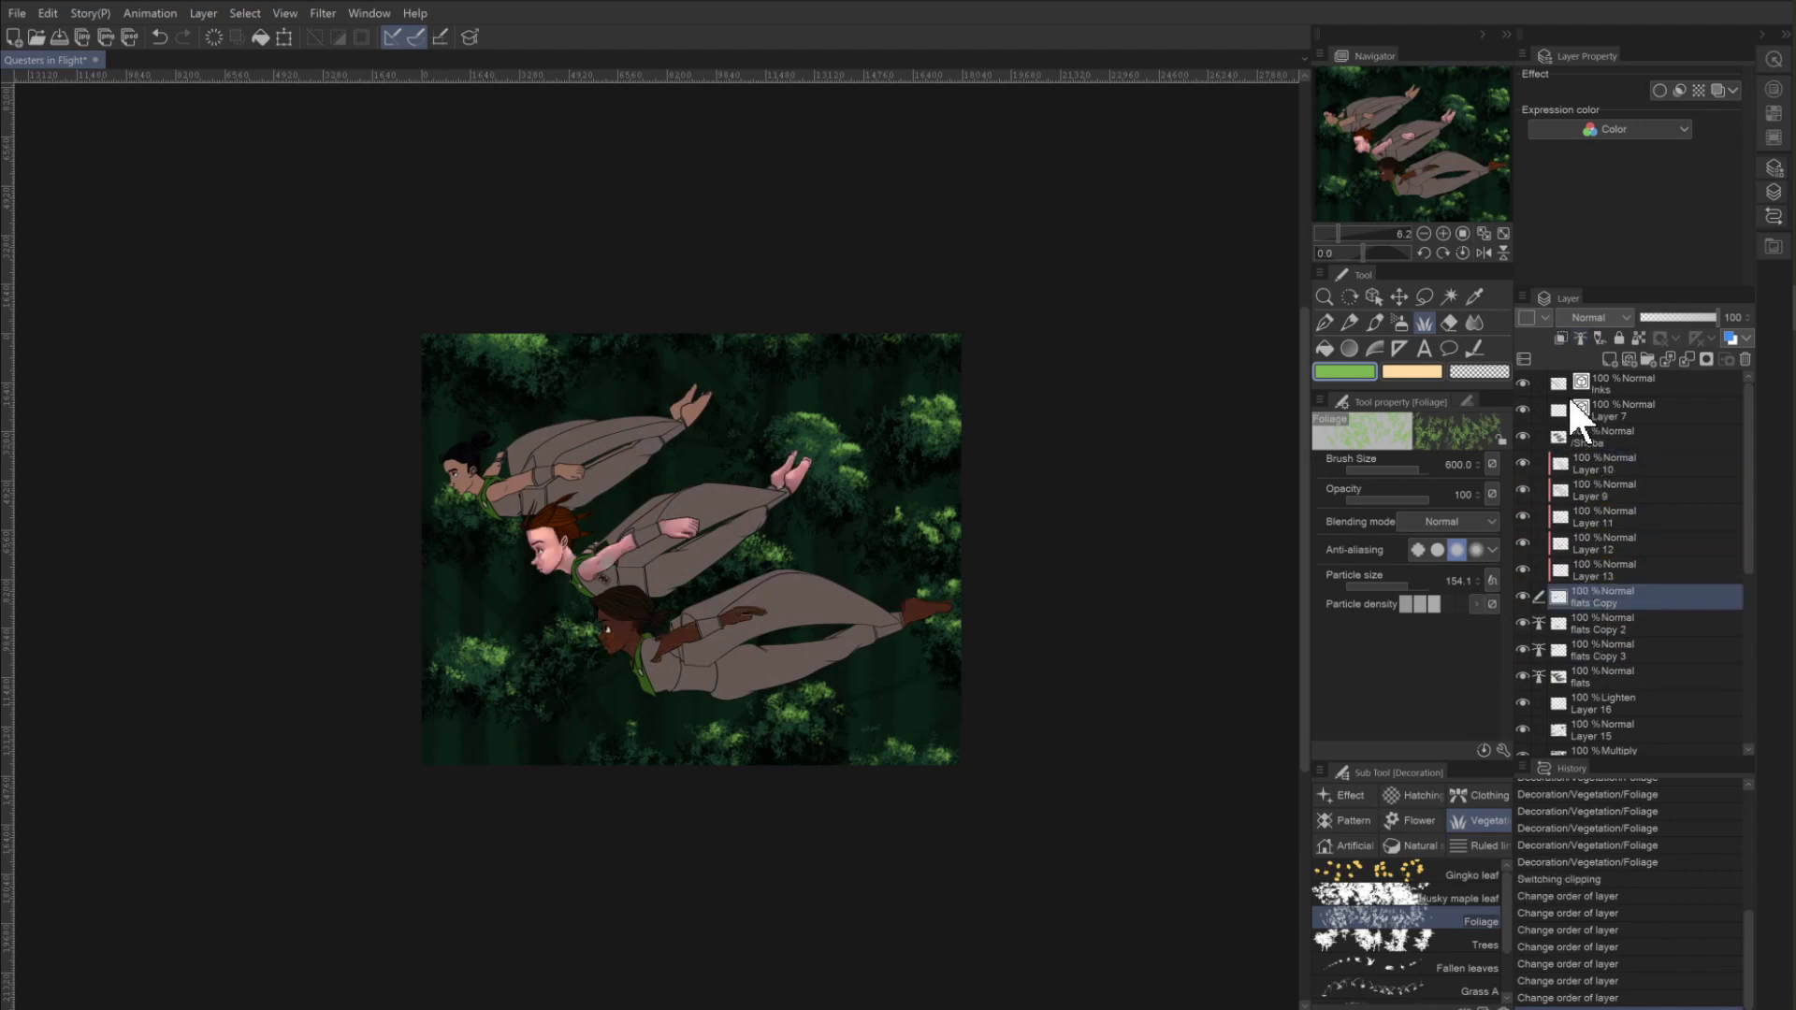
left_click_drag(1581, 429, 1569, 576)
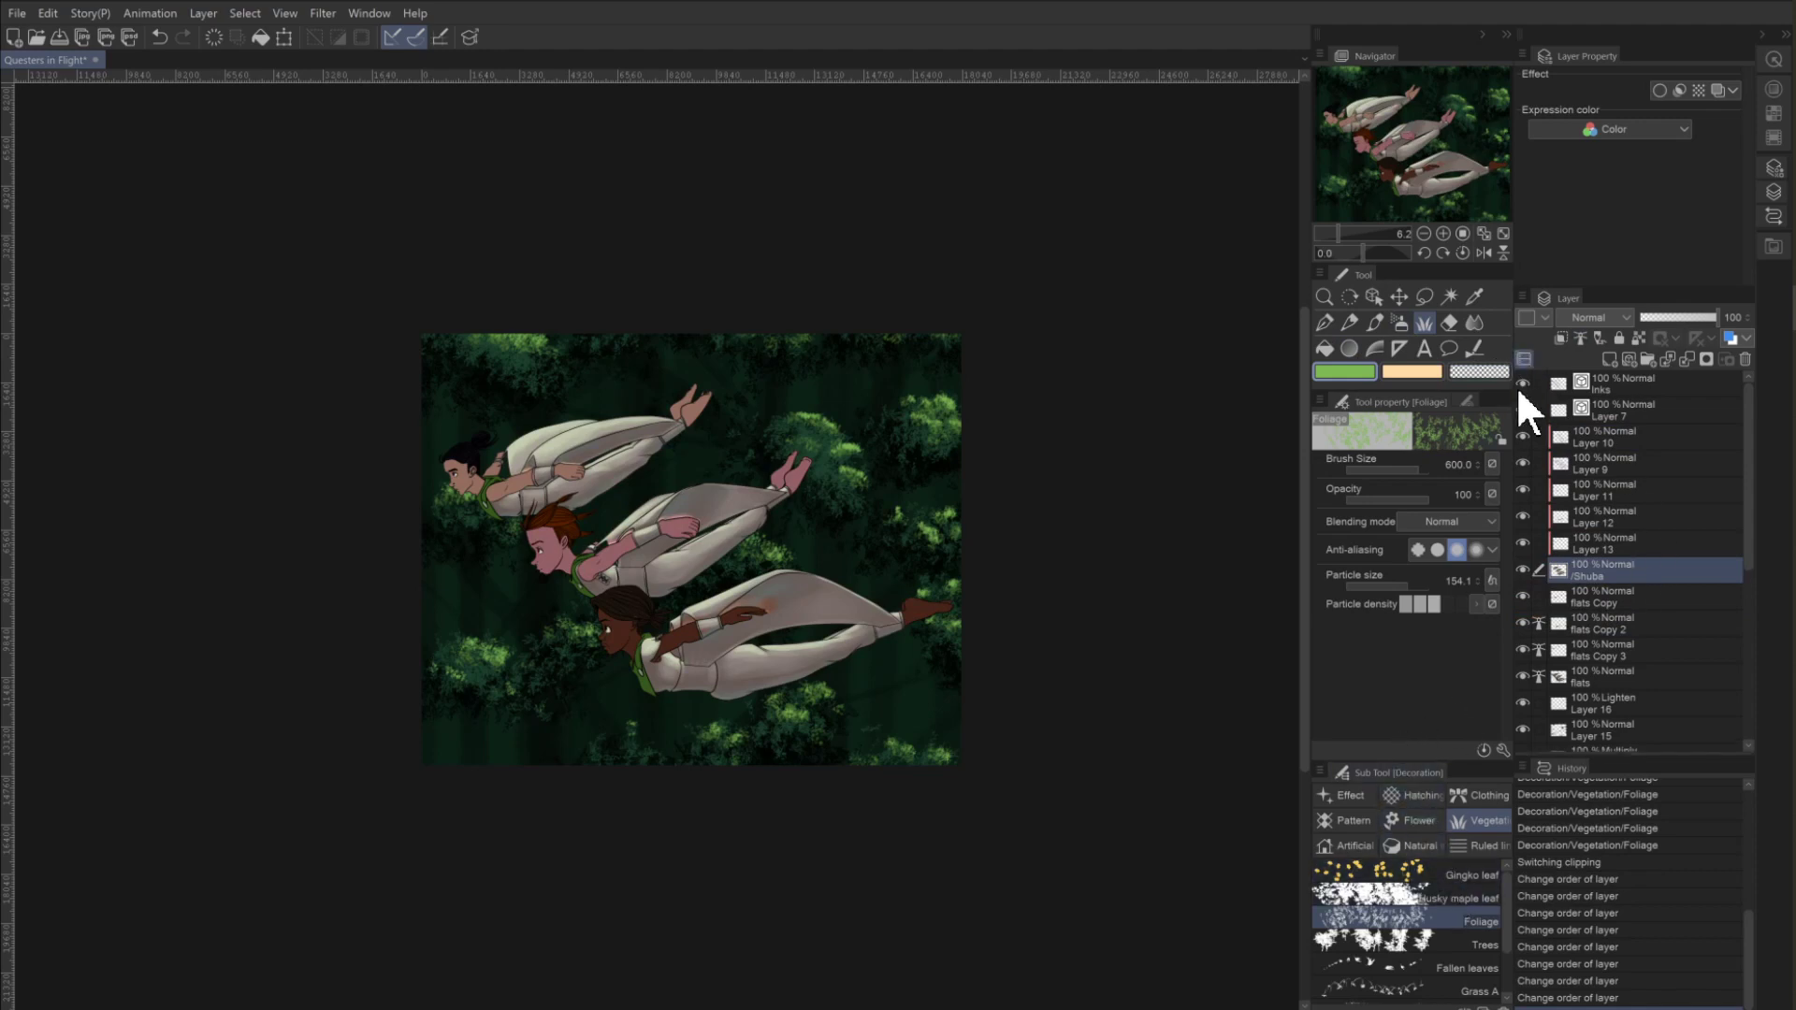
Try merging the figures' base color layer down through flats Copy, flats Copy 2 and flats Copy 3 into flats.
left_click(1526, 320)
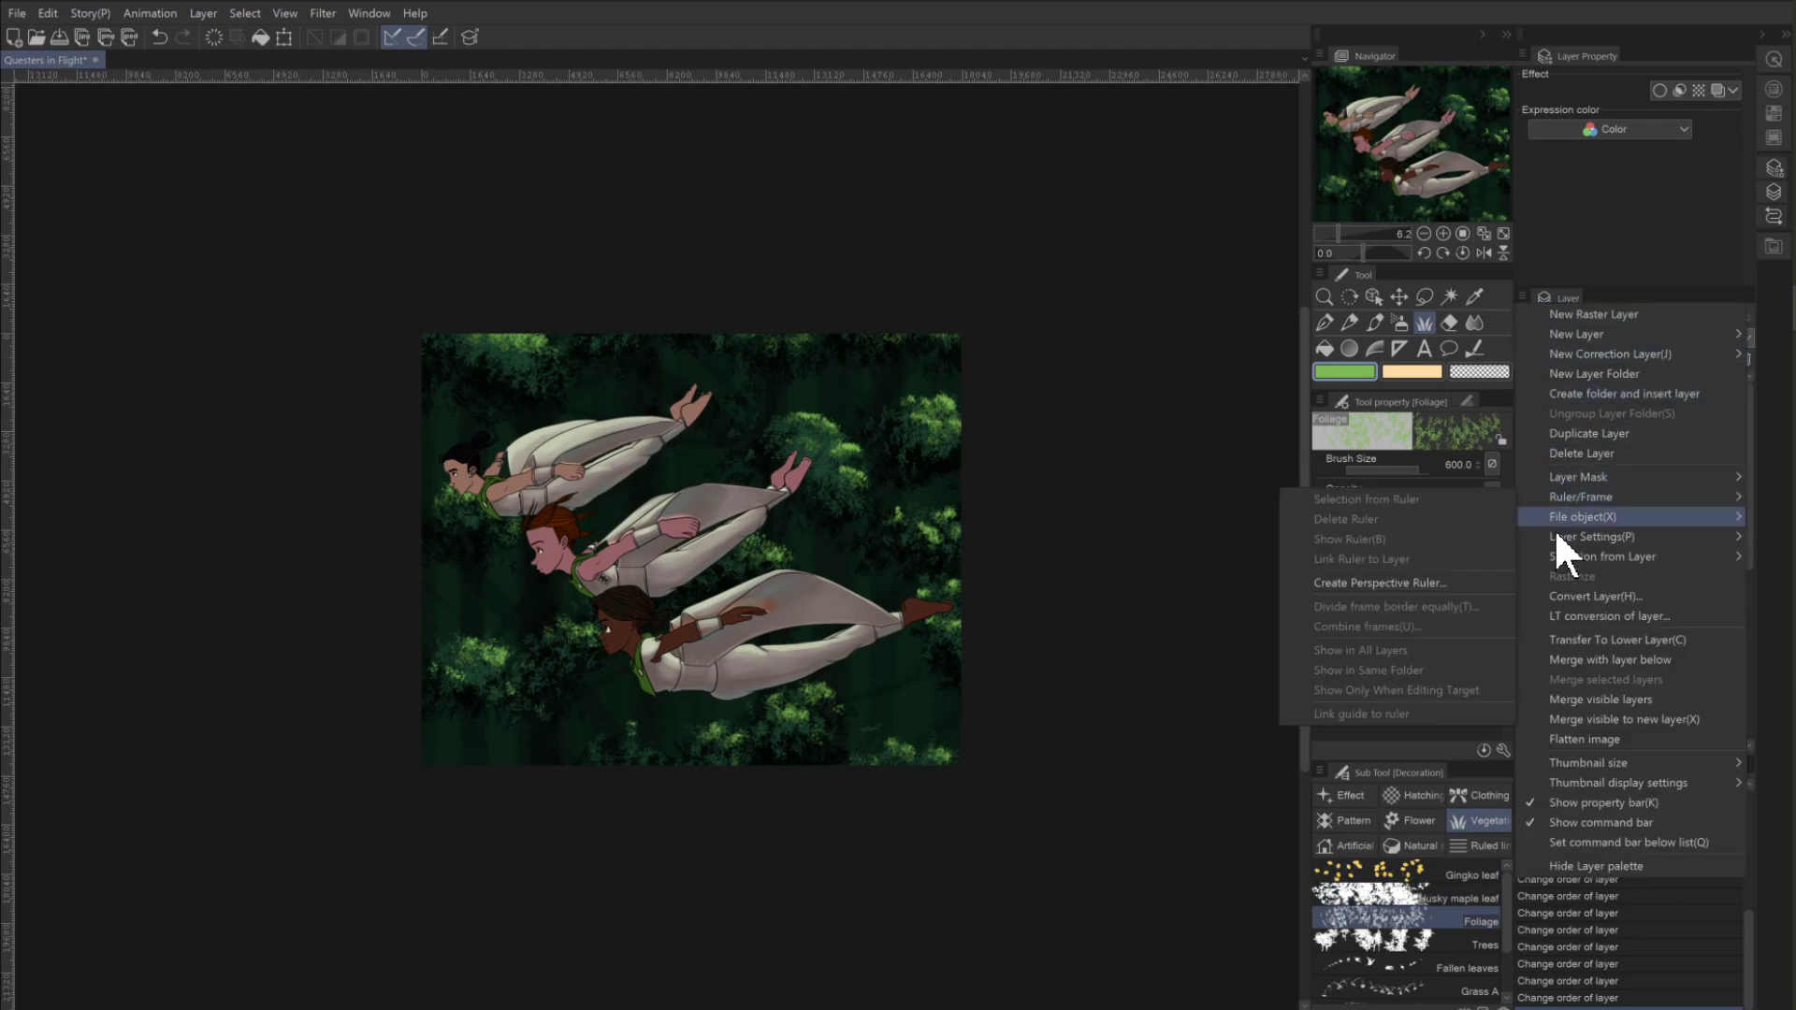
left_click(1556, 653)
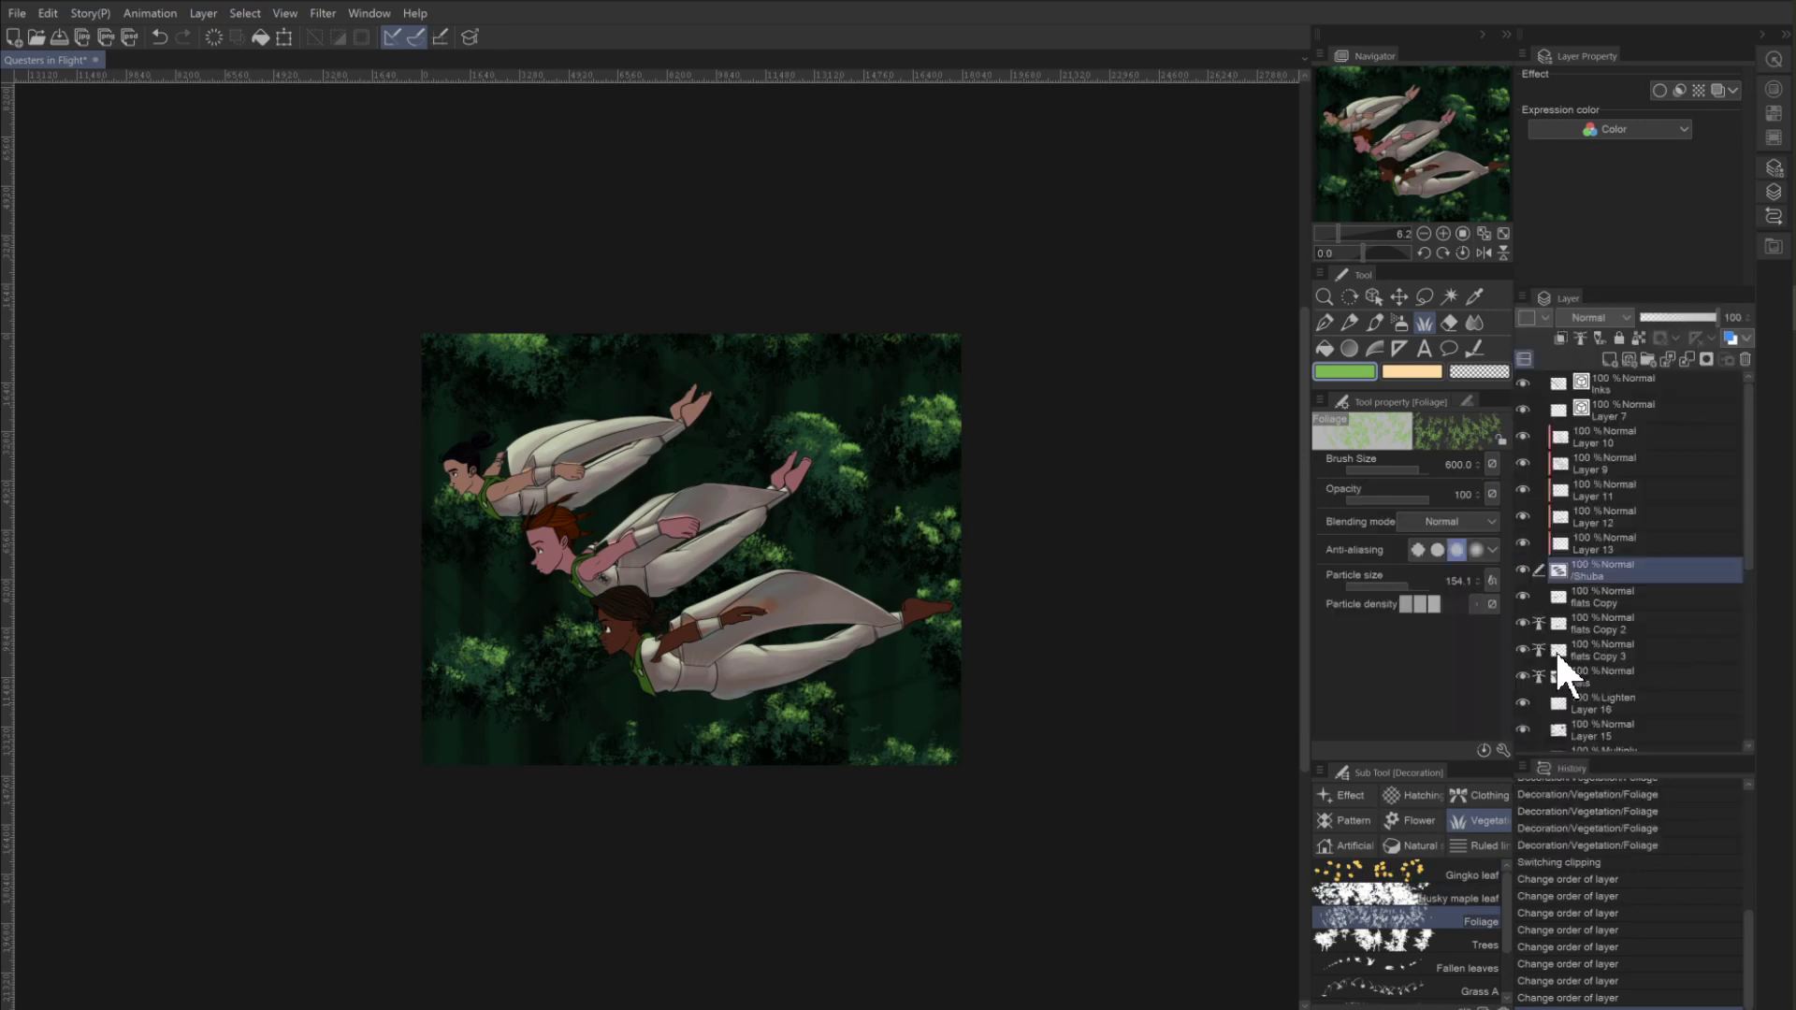
left_click(1523, 296)
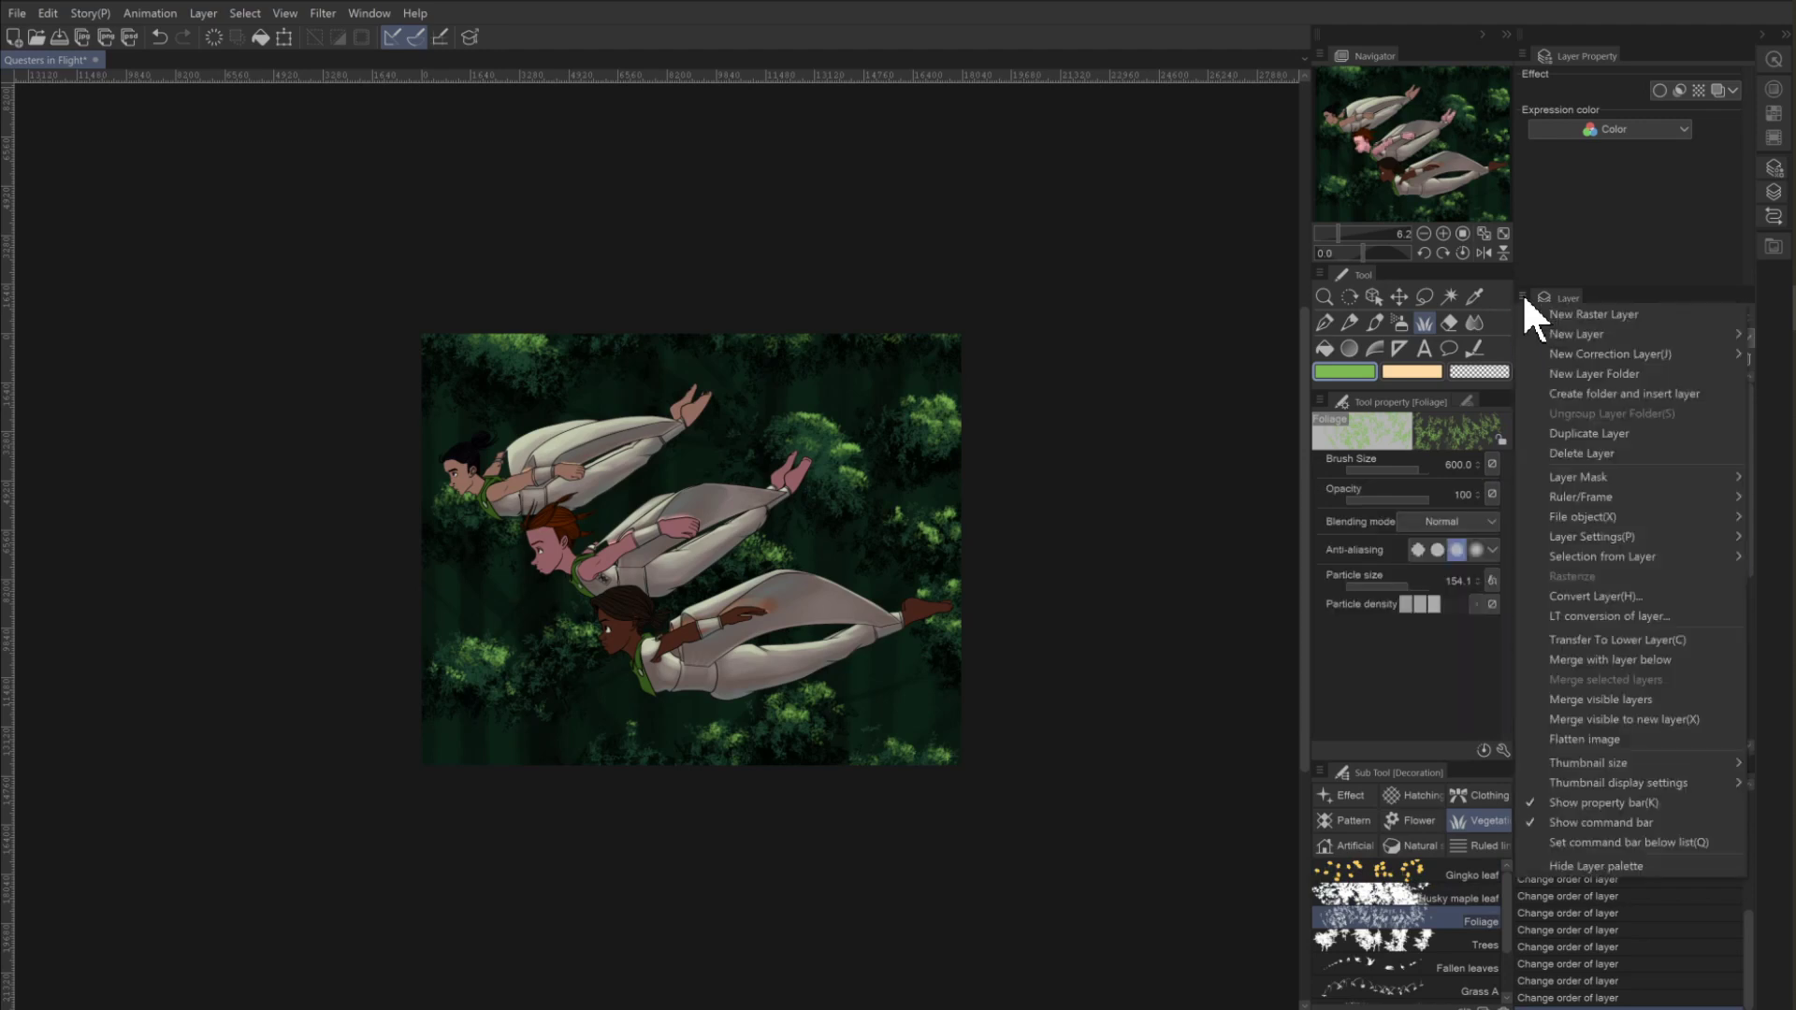
left_click(1565, 659)
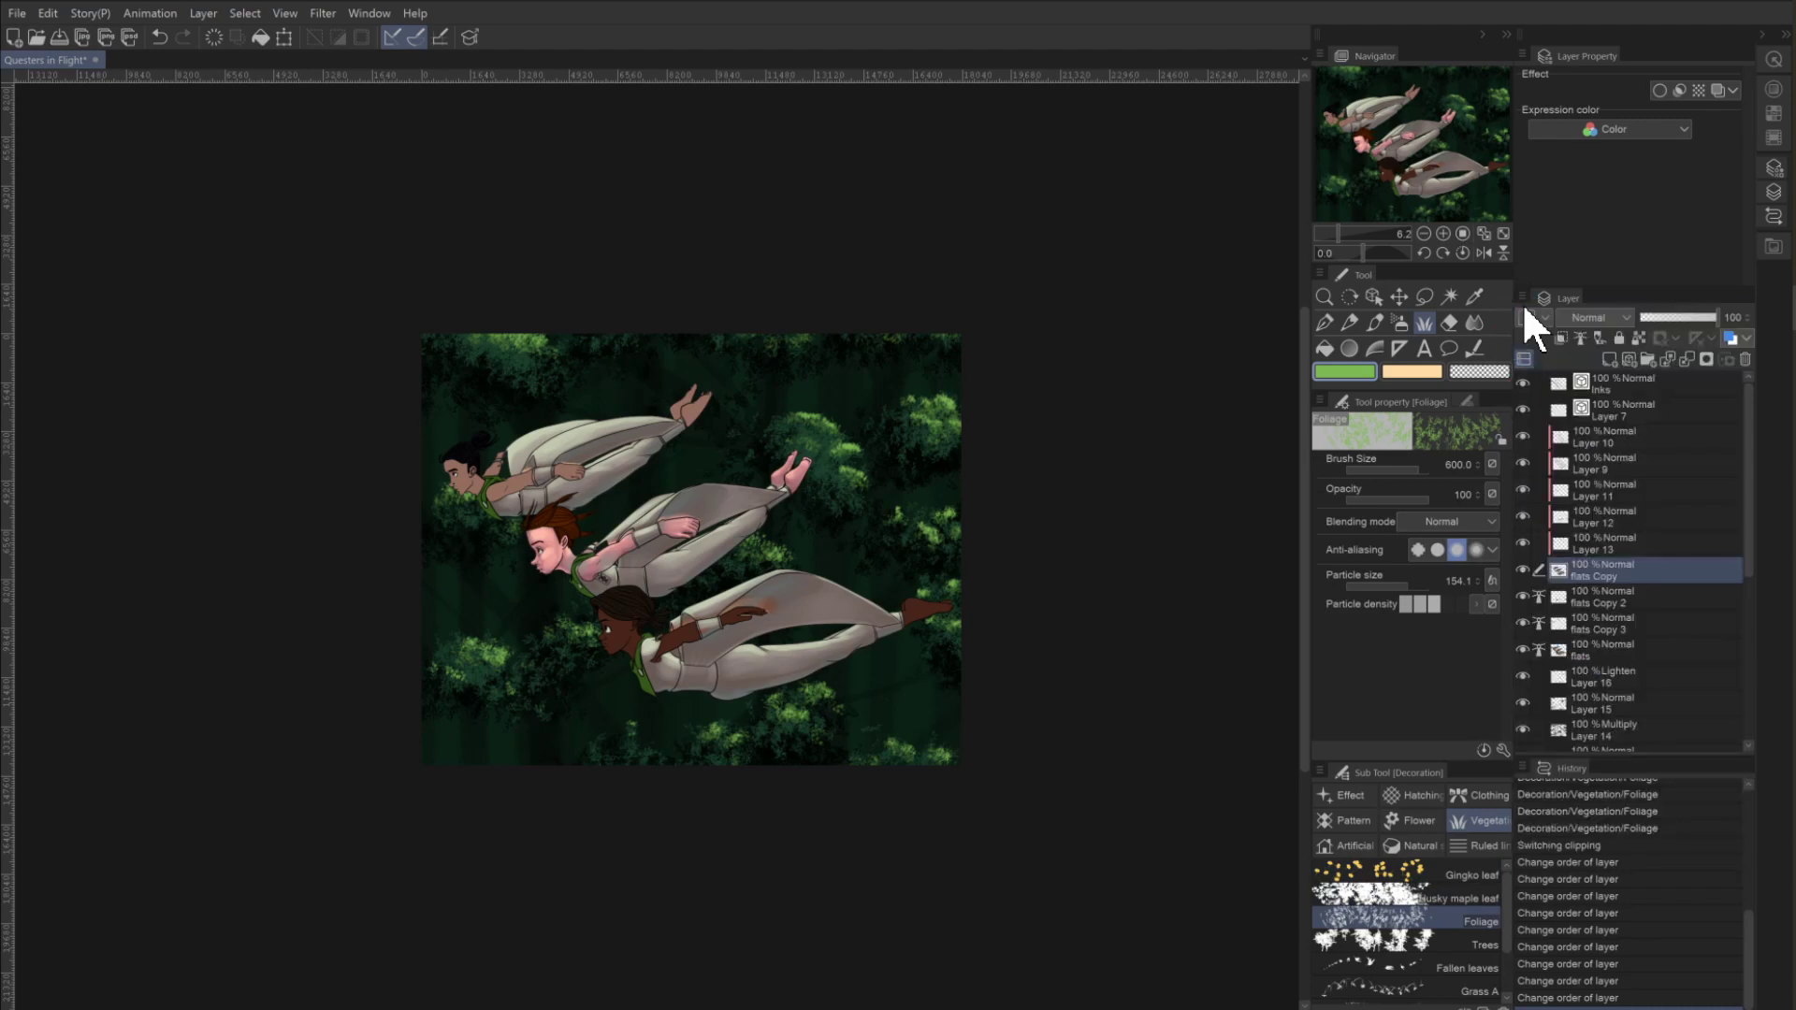
left_click(1523, 292)
left_click(1560, 658)
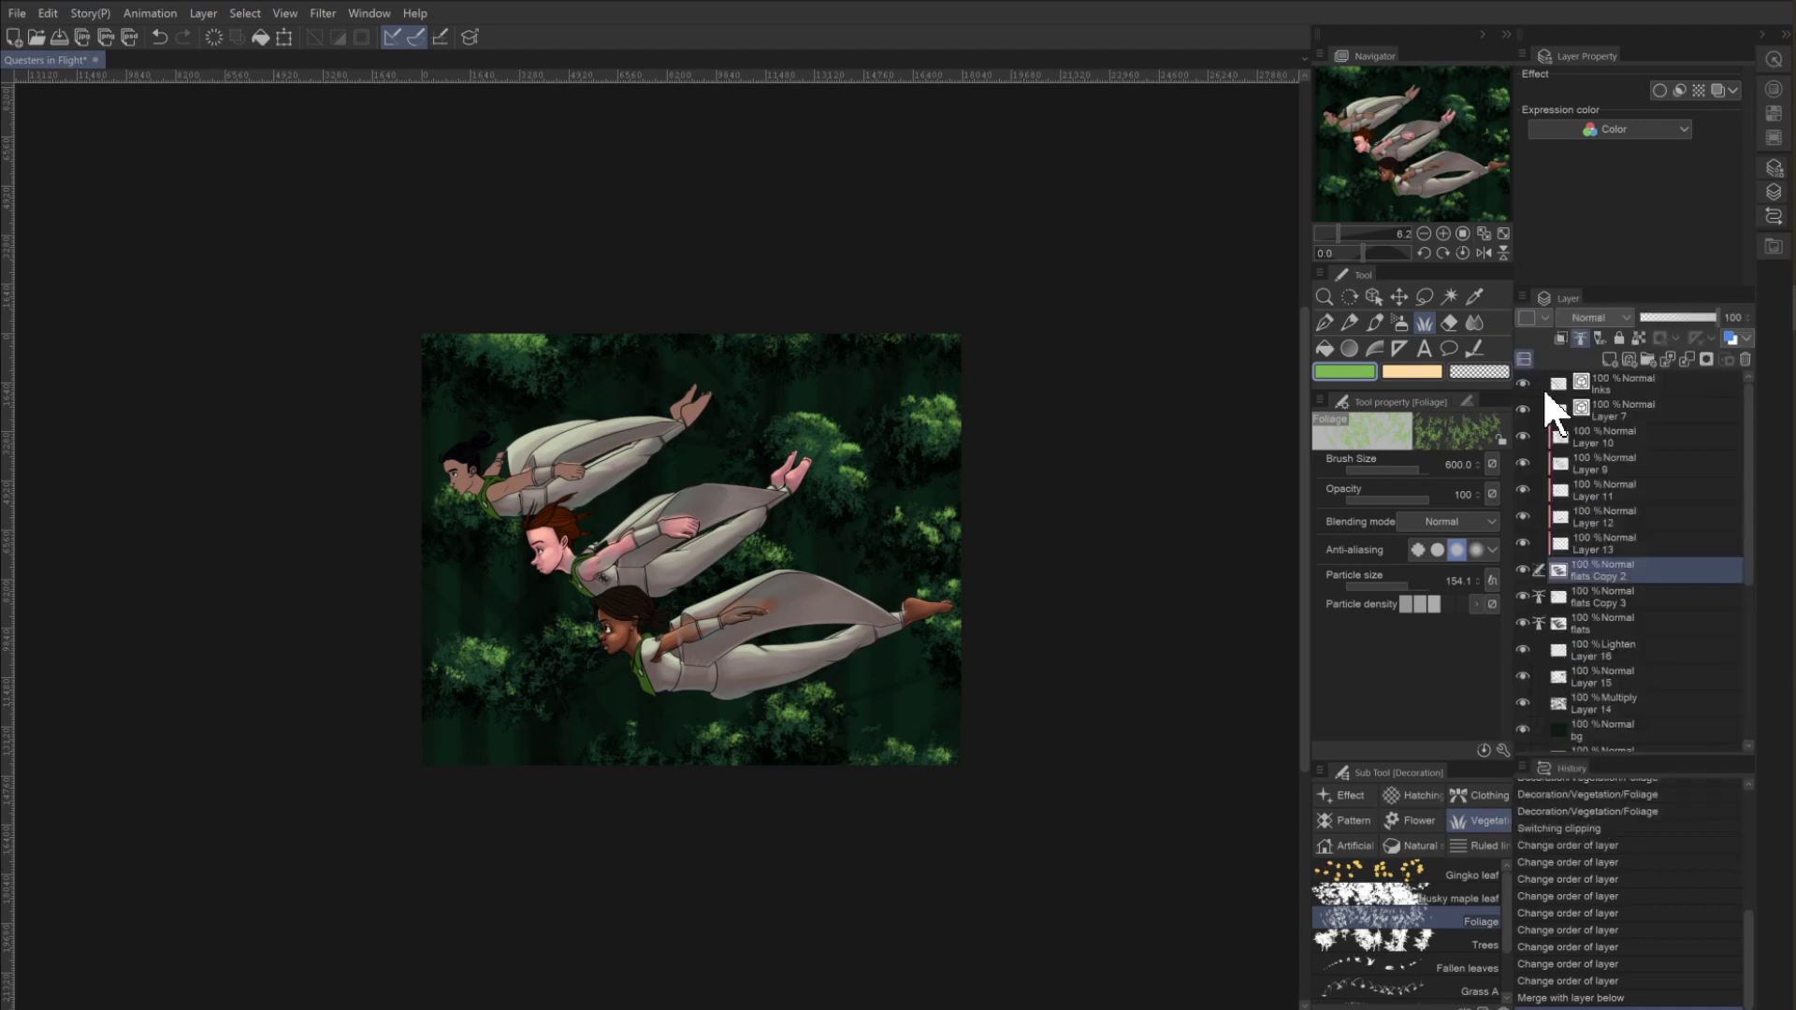
left_click(1522, 296)
left_click(1575, 649)
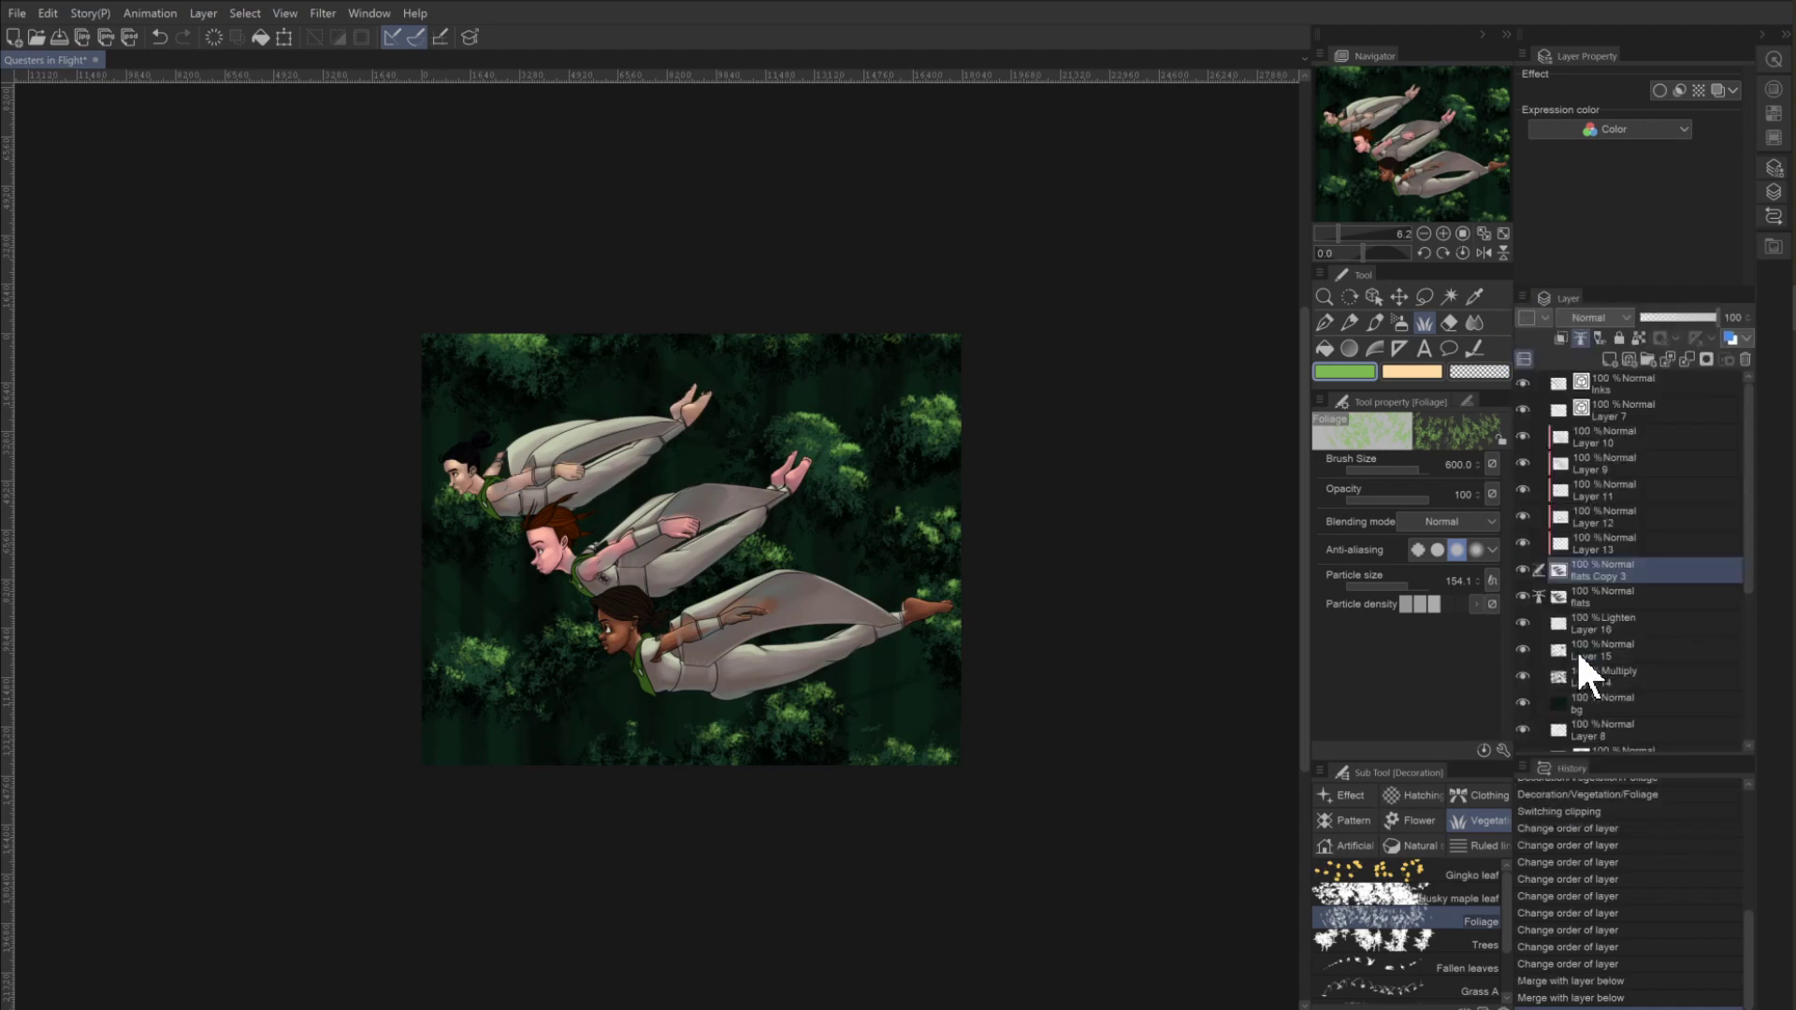
key("ctrl+e")
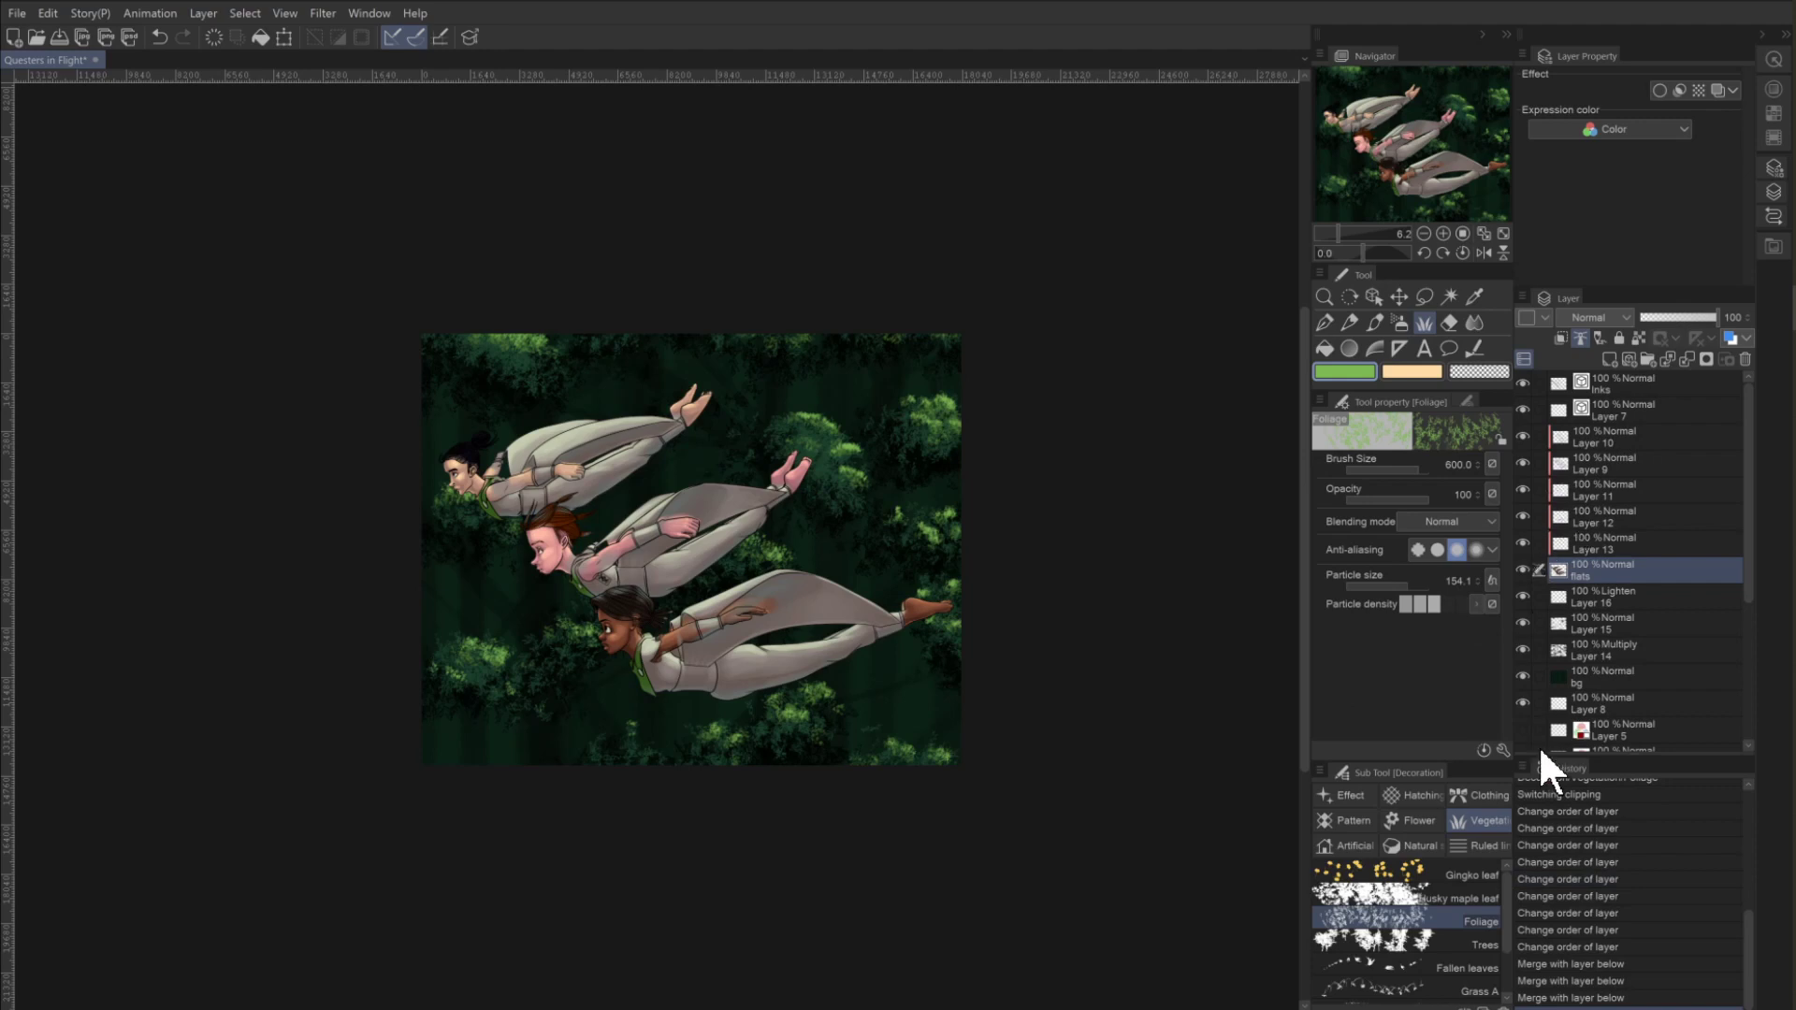
Revert the layer merges, reordering and clipping change back to the last Foliage stroke in the history.
left_click(1539, 794)
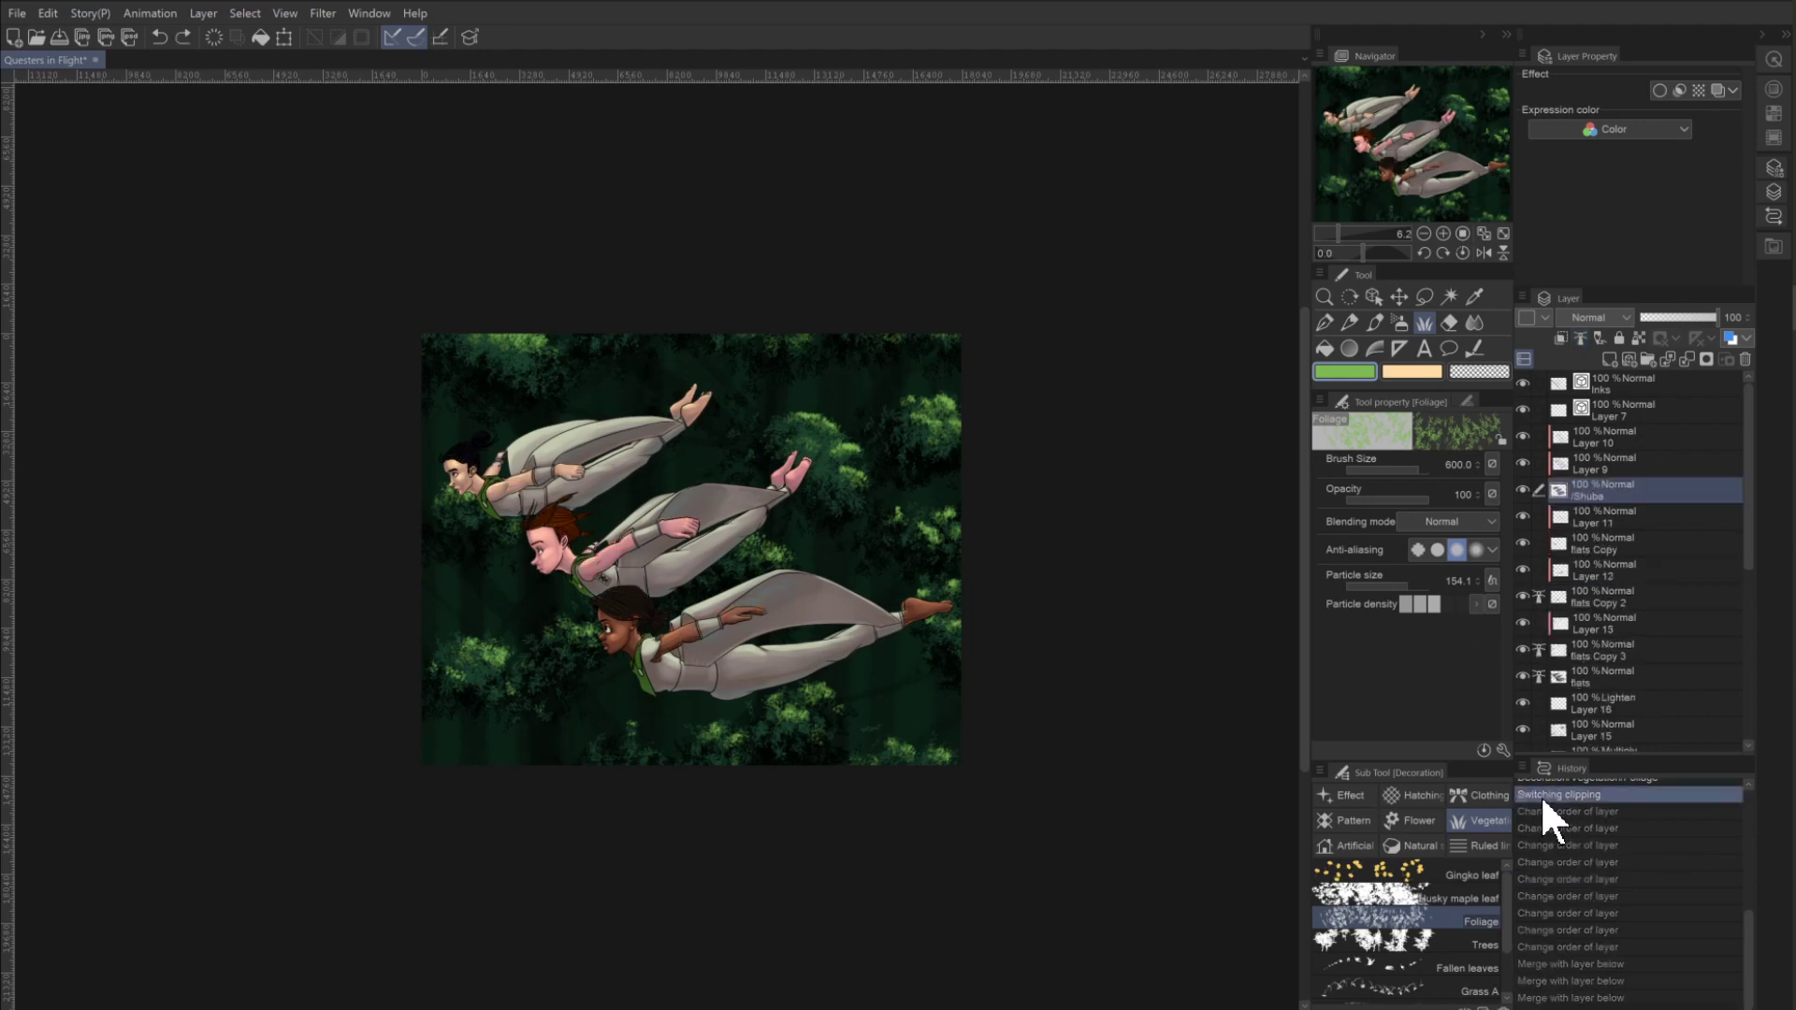
scroll(1747, 935, "up", 2)
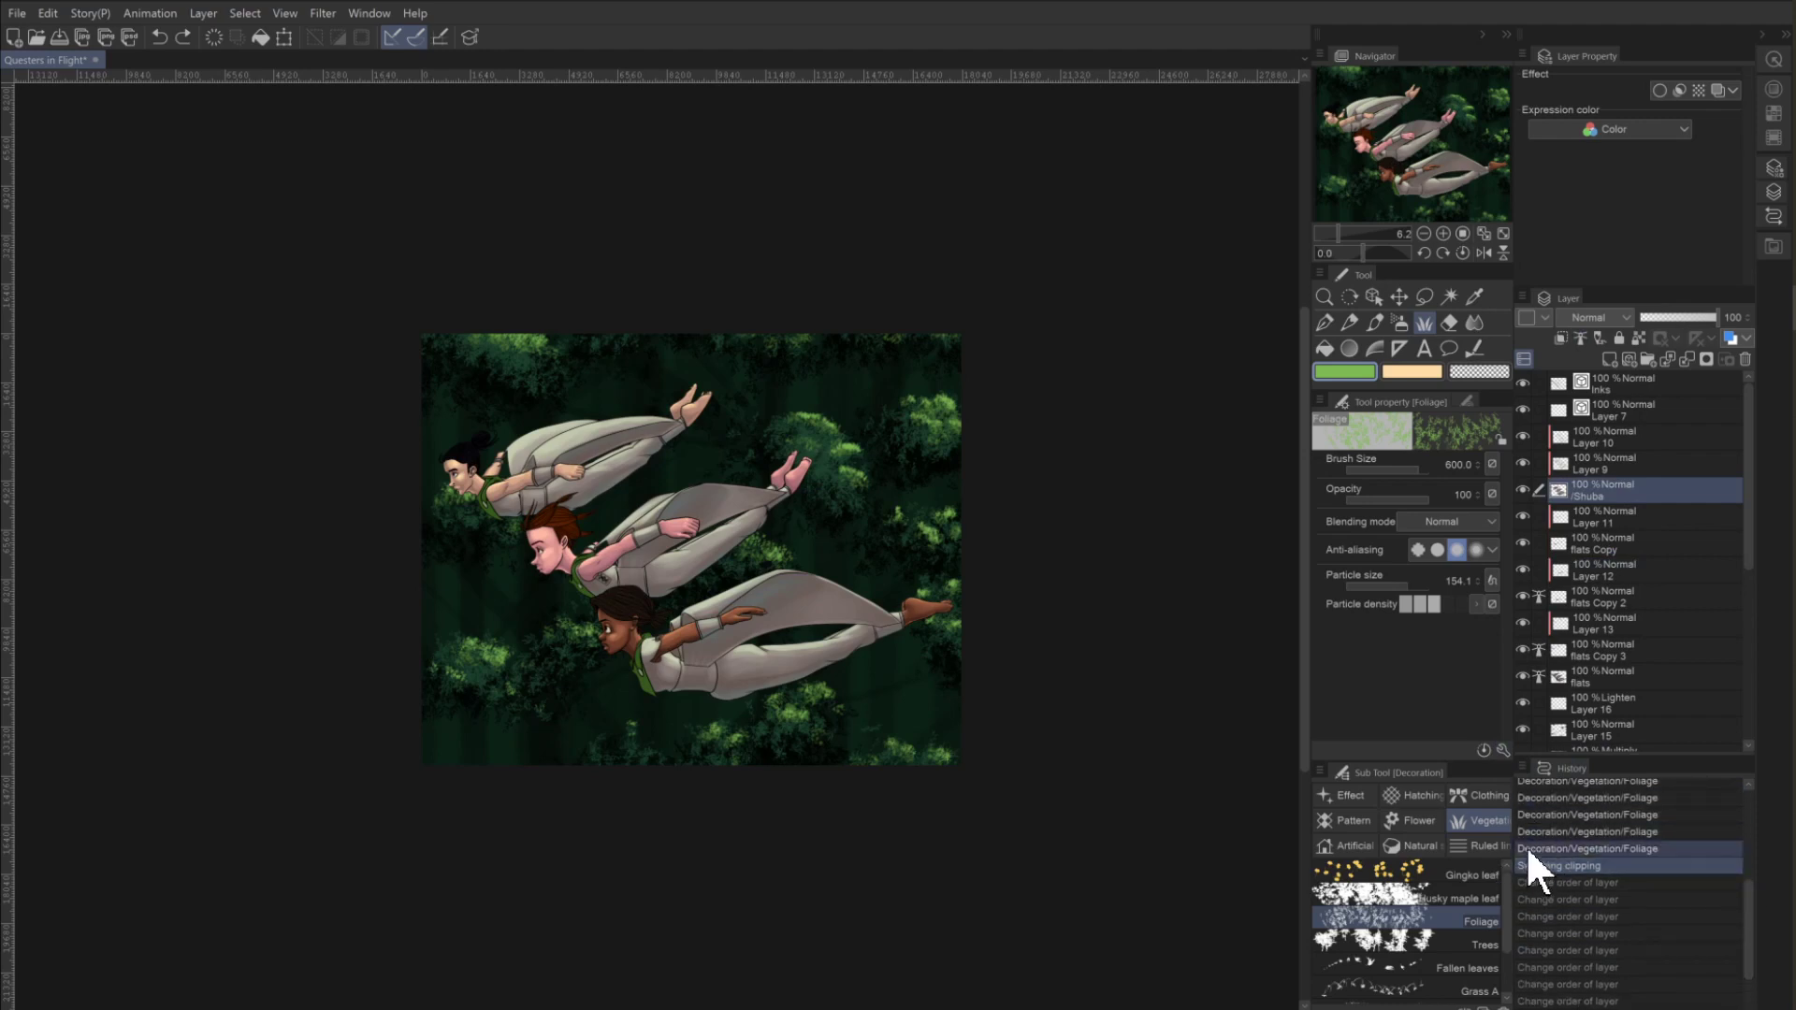
left_click(1524, 848)
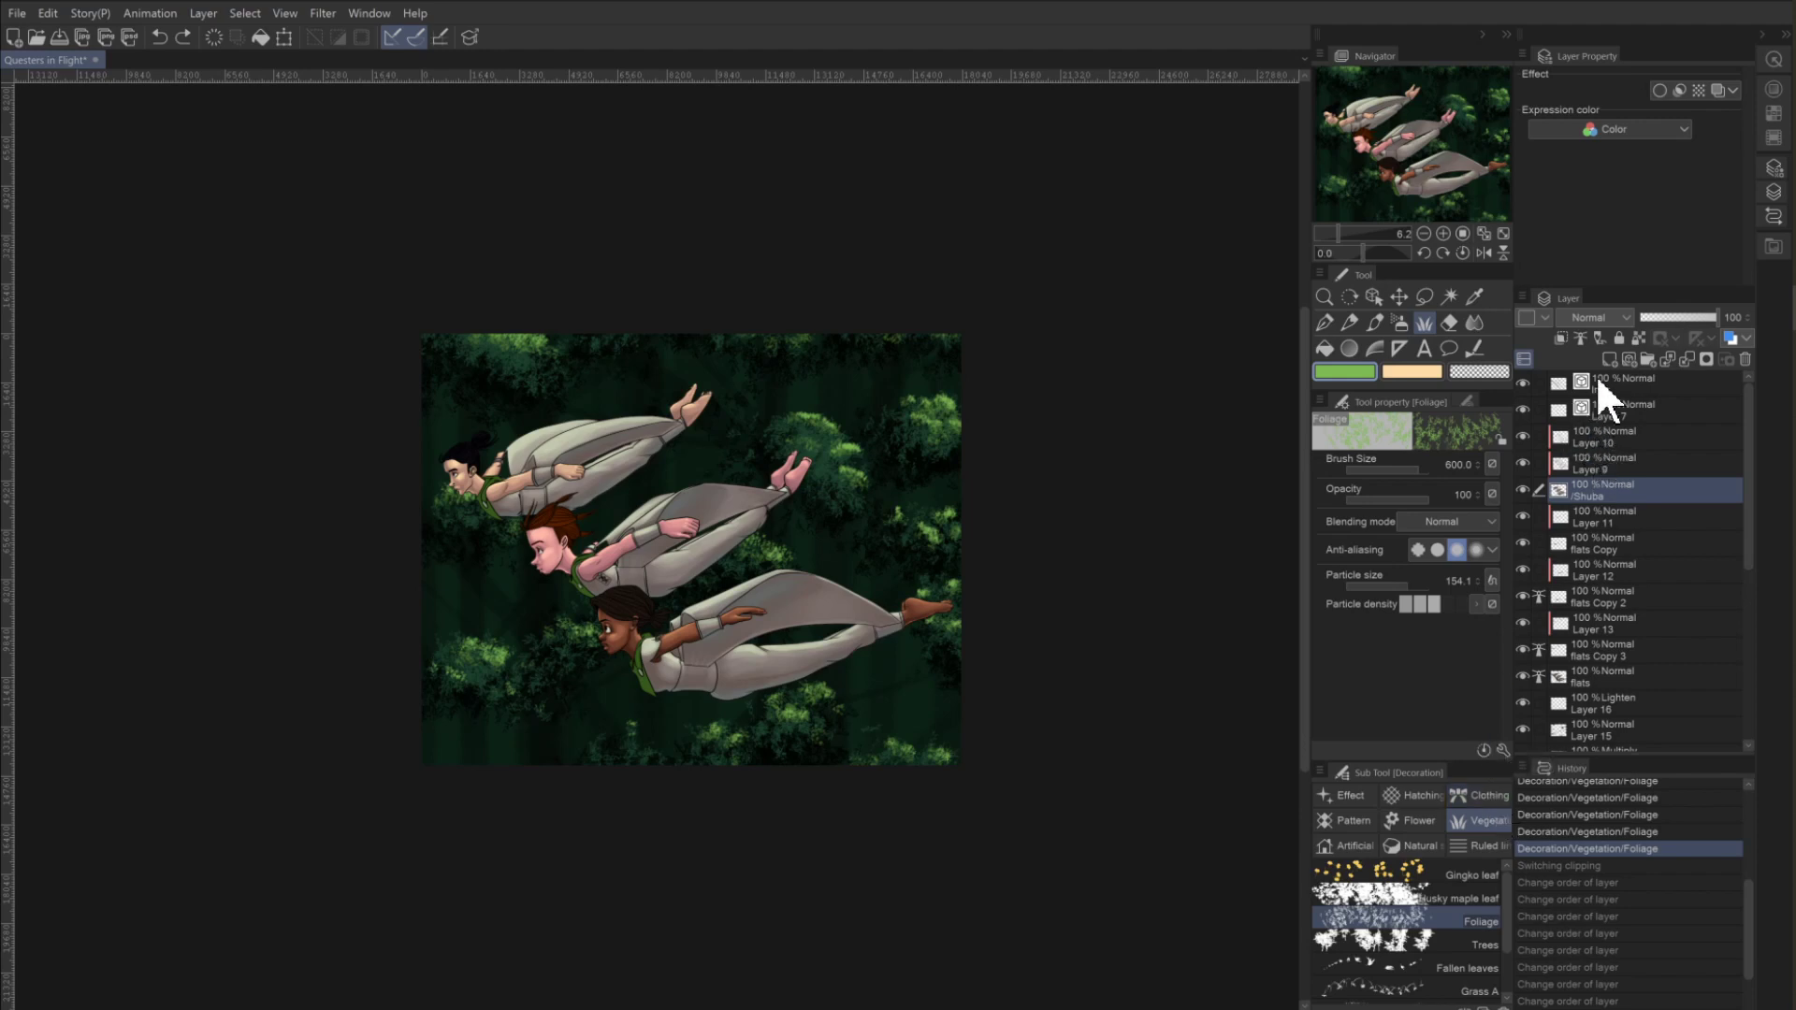
Create a layer folder above Layer 10, move all figure layers from Layer 10 down to flats into it, and collapse it.
left_click(1610, 436)
left_click(1646, 360)
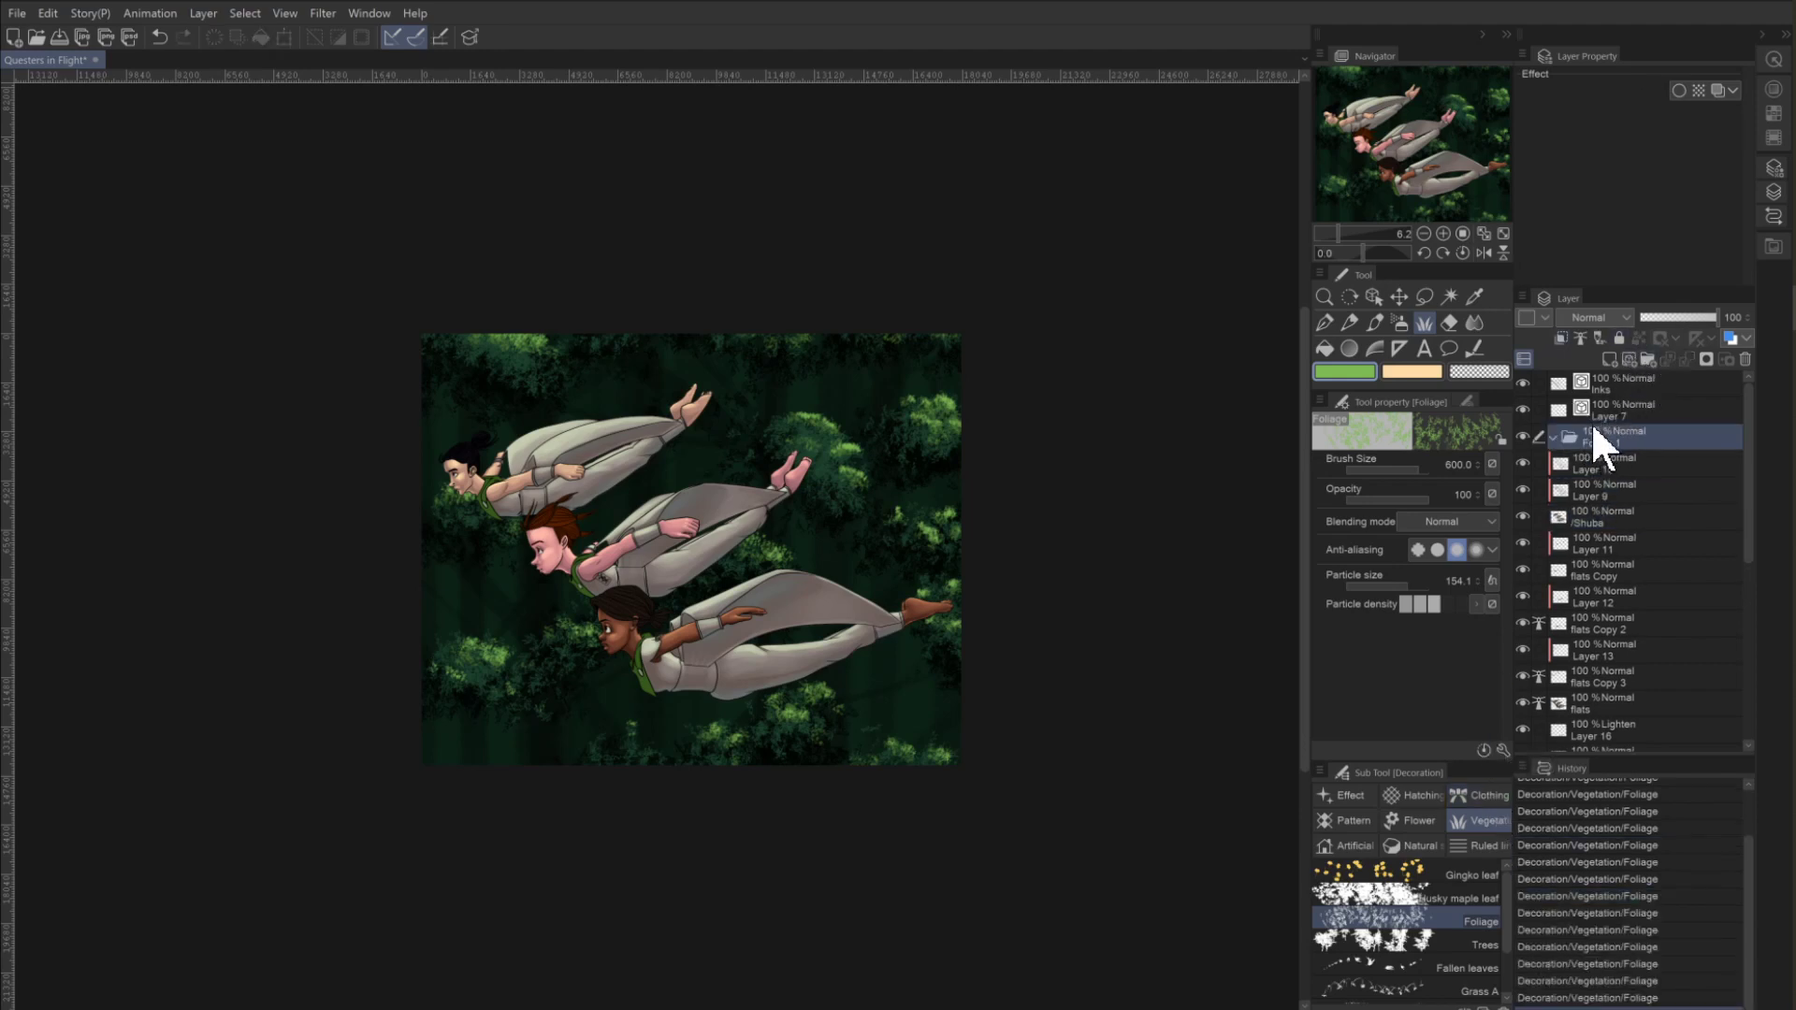
left_click(1590, 463)
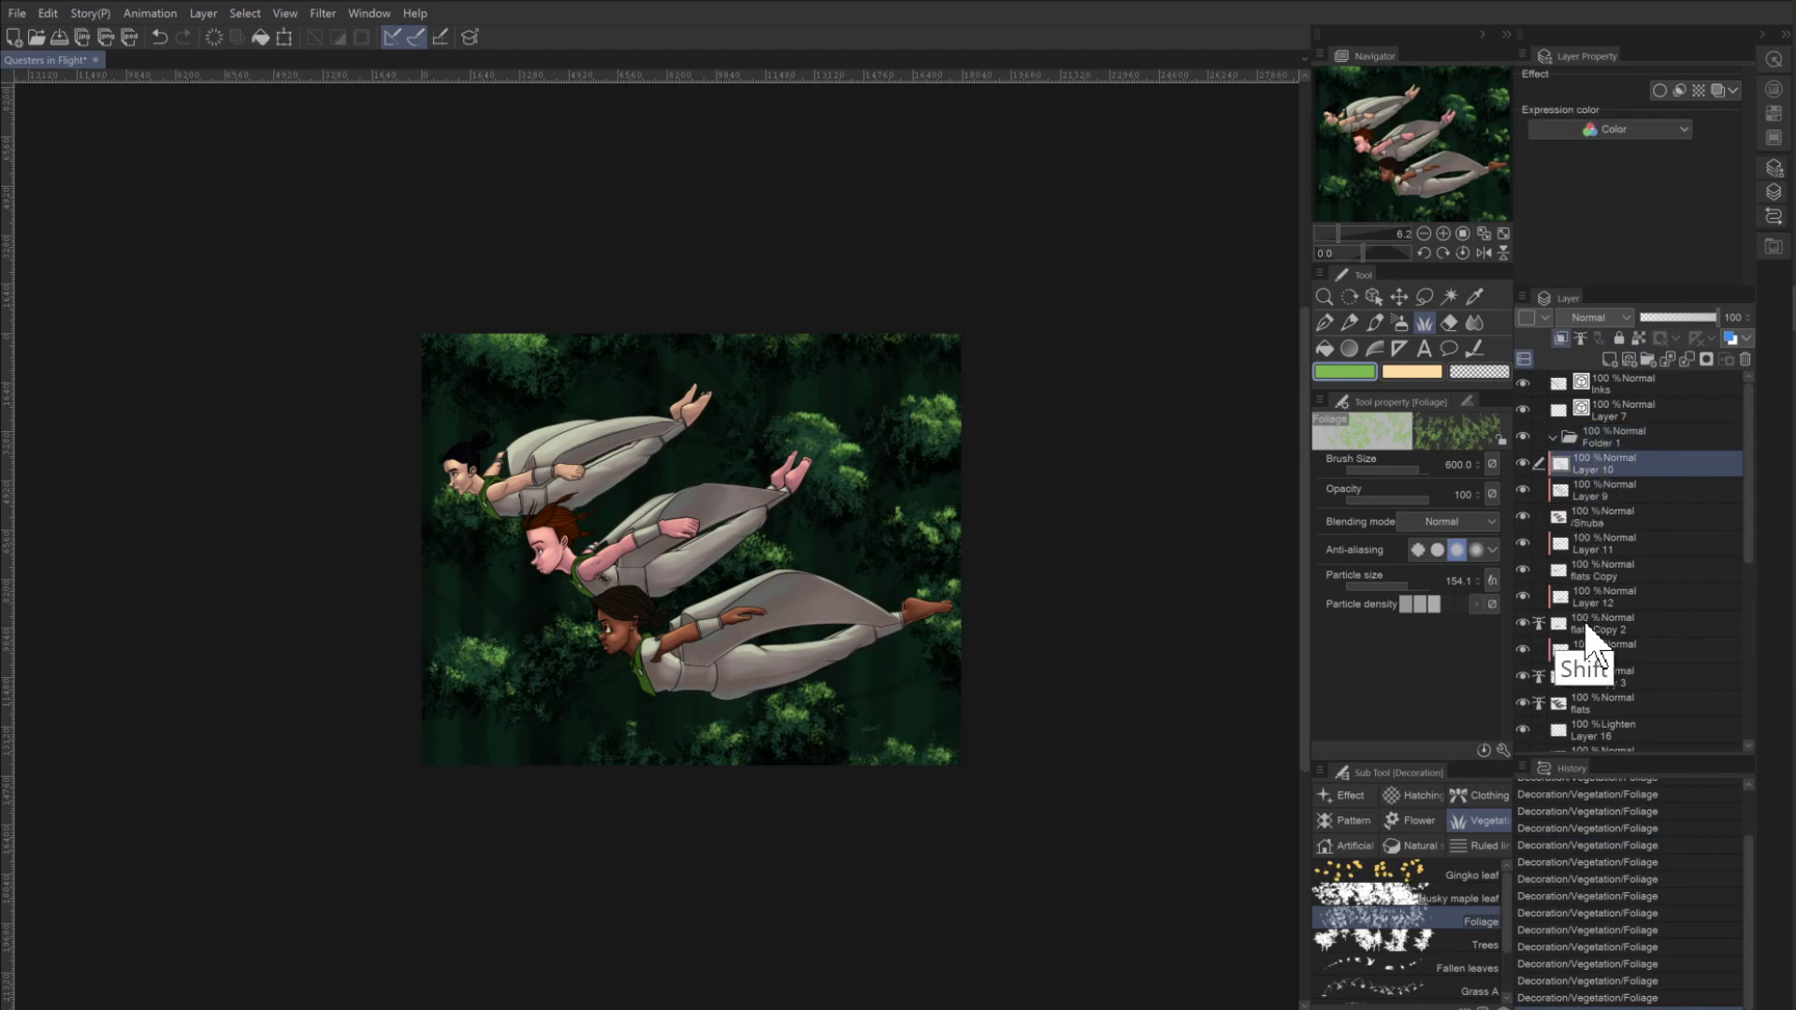
left_click(1587, 699, "shift")
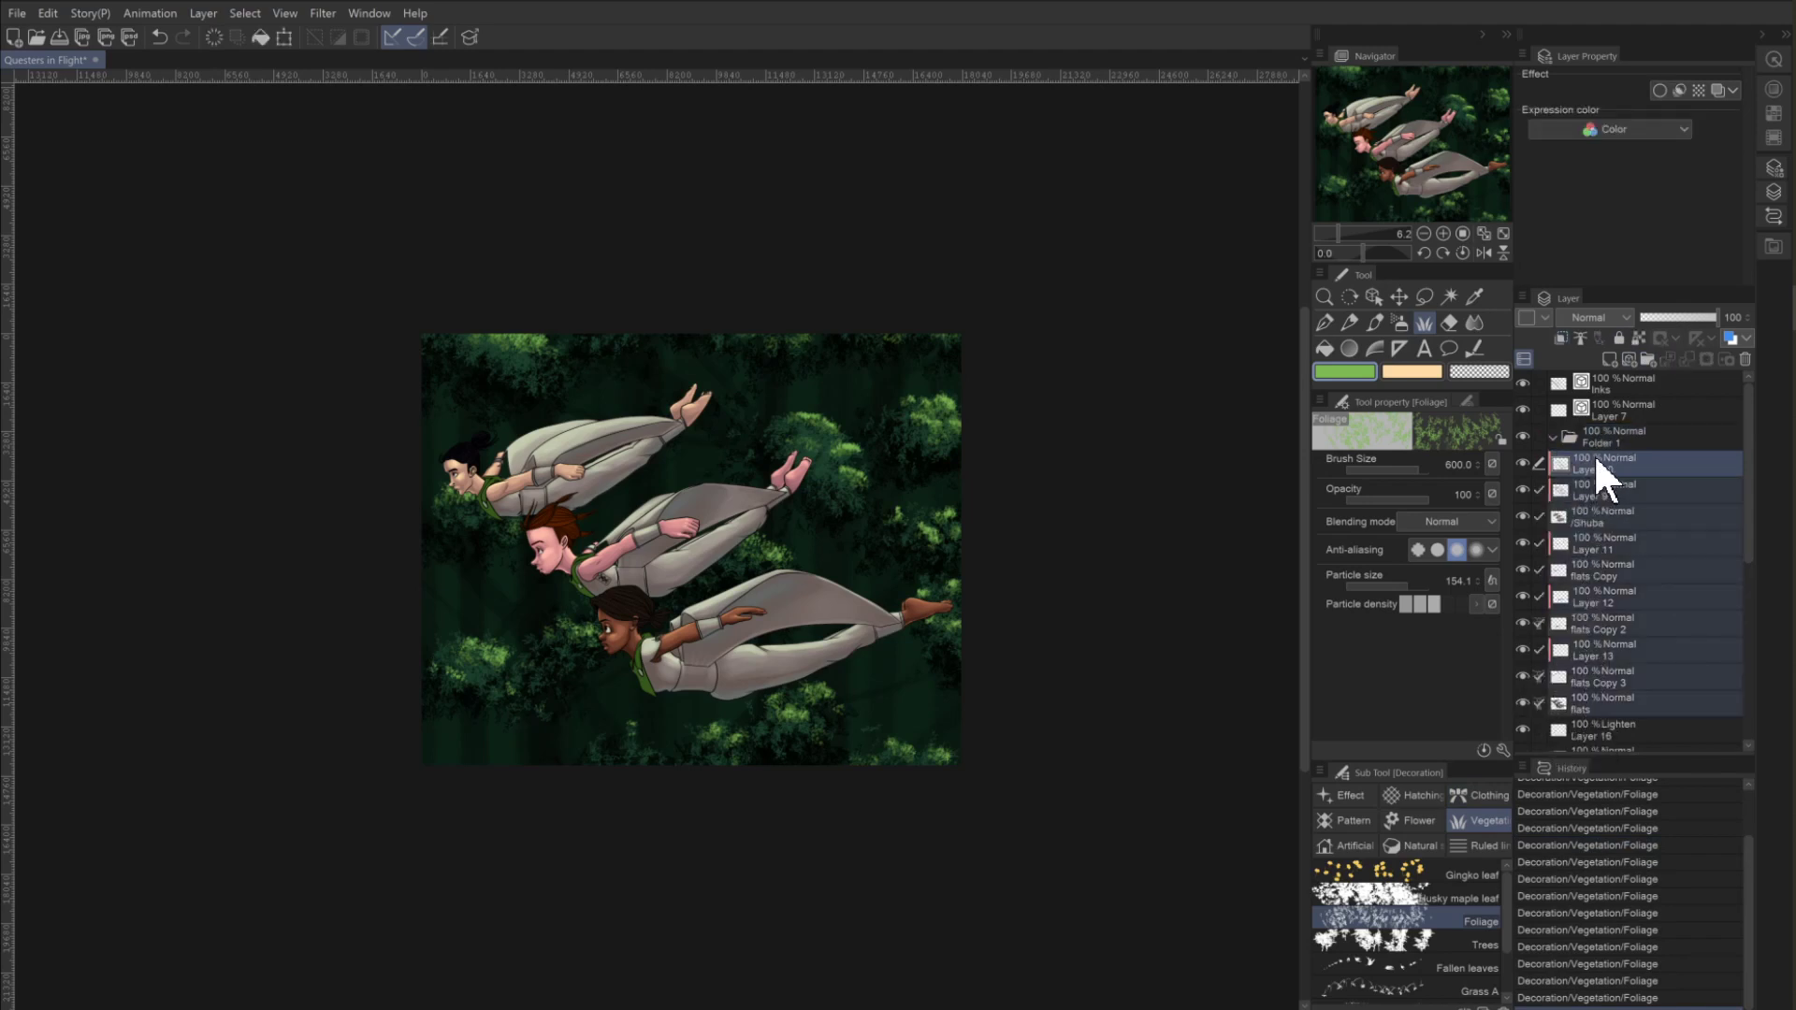
left_click_drag(1594, 452, 1602, 434)
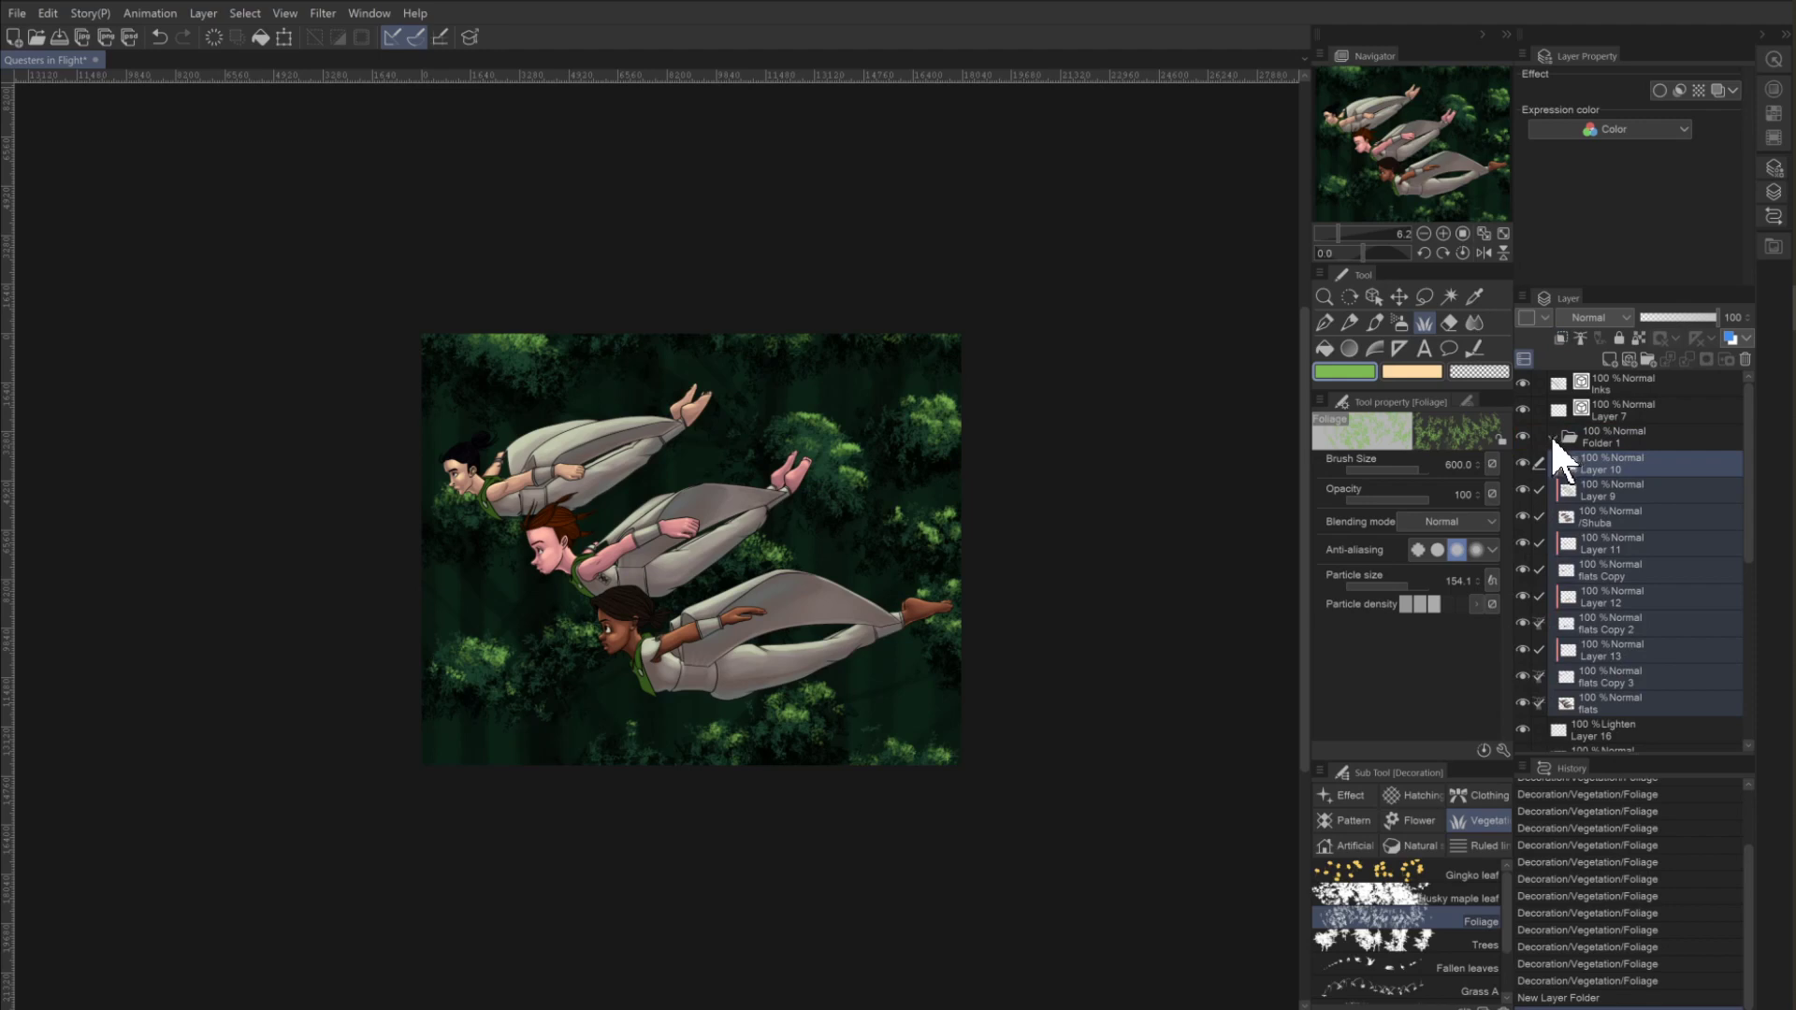
left_click(1552, 436)
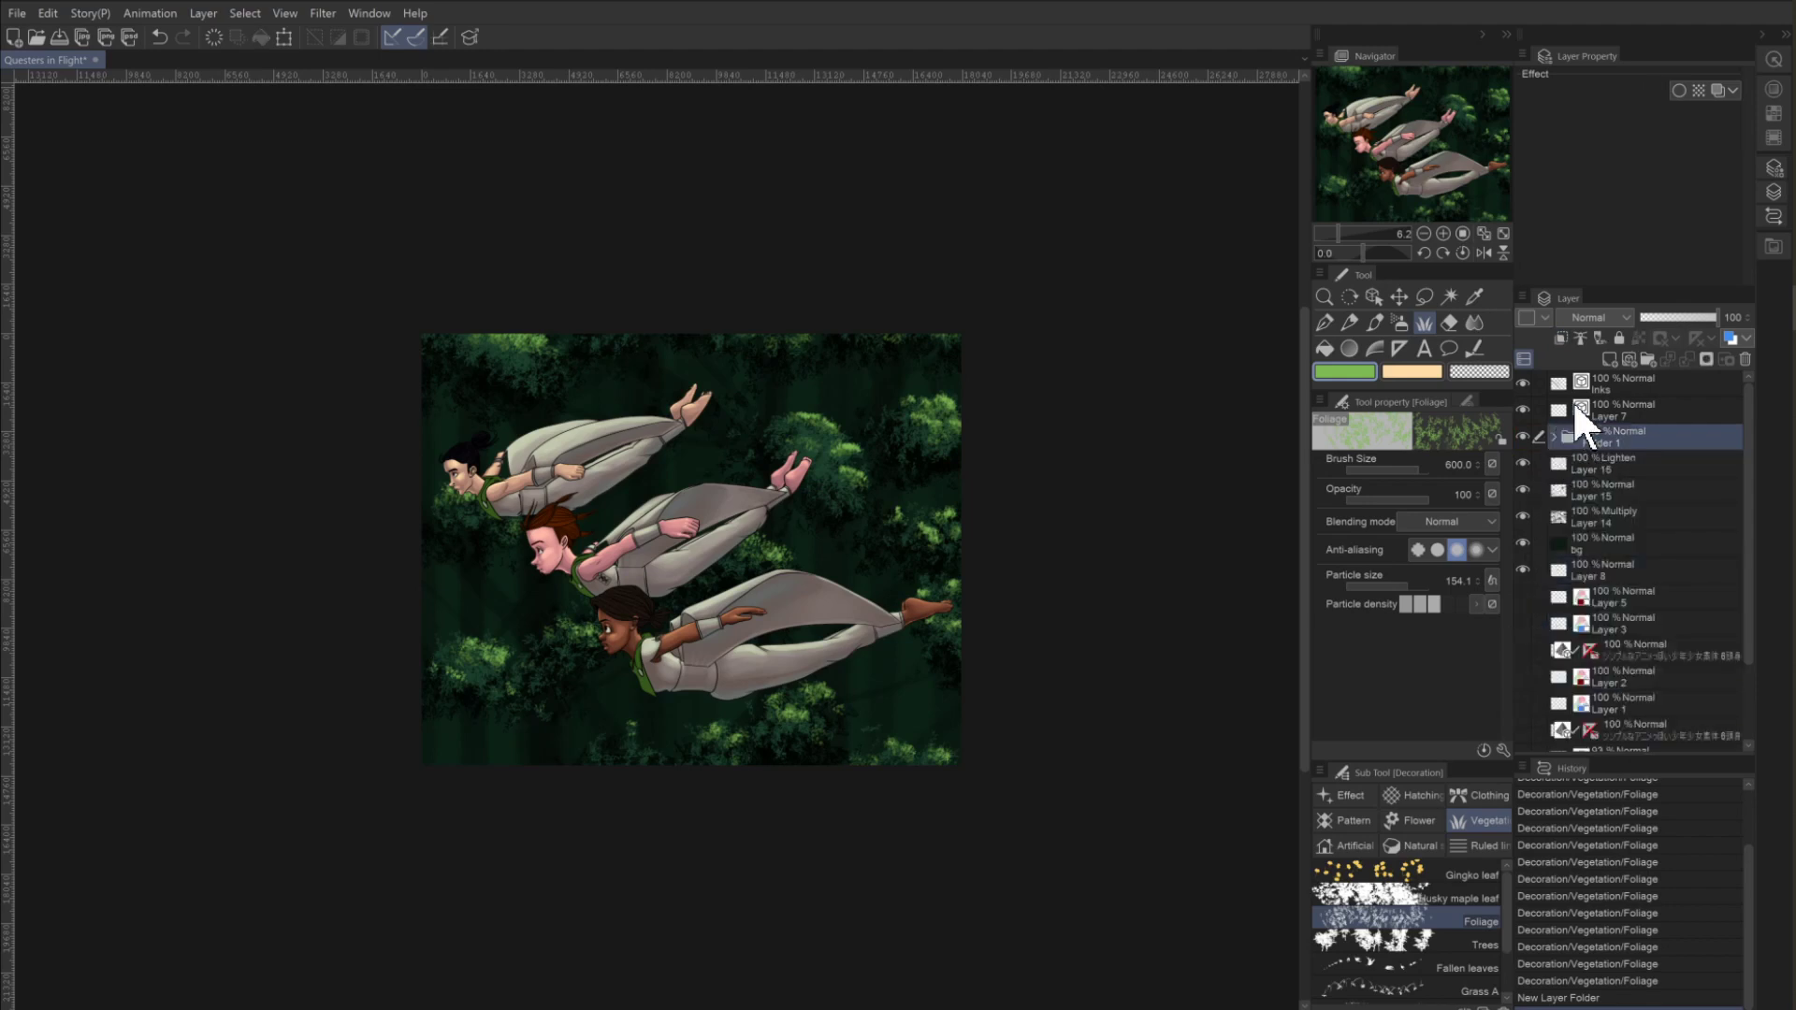
Add a new raster layer directly above the figures' folder and try clipping it to that folder.
left_click(1609, 359)
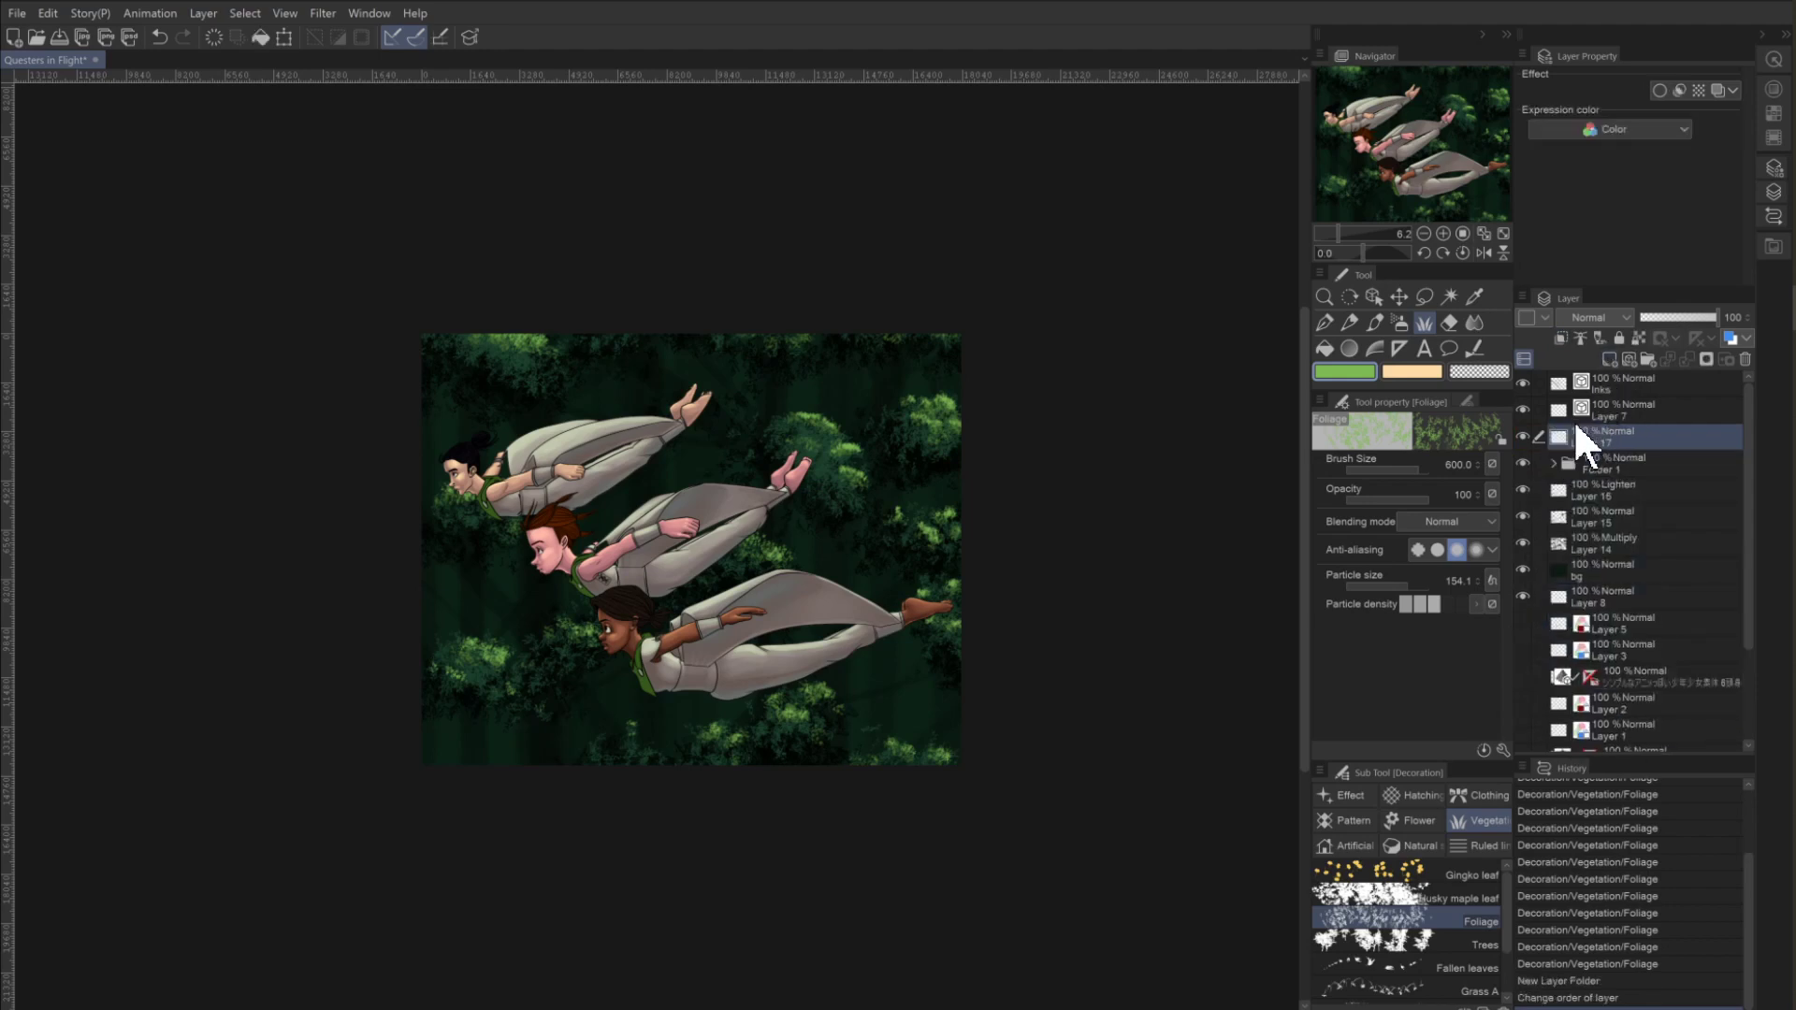
left_click(1558, 335)
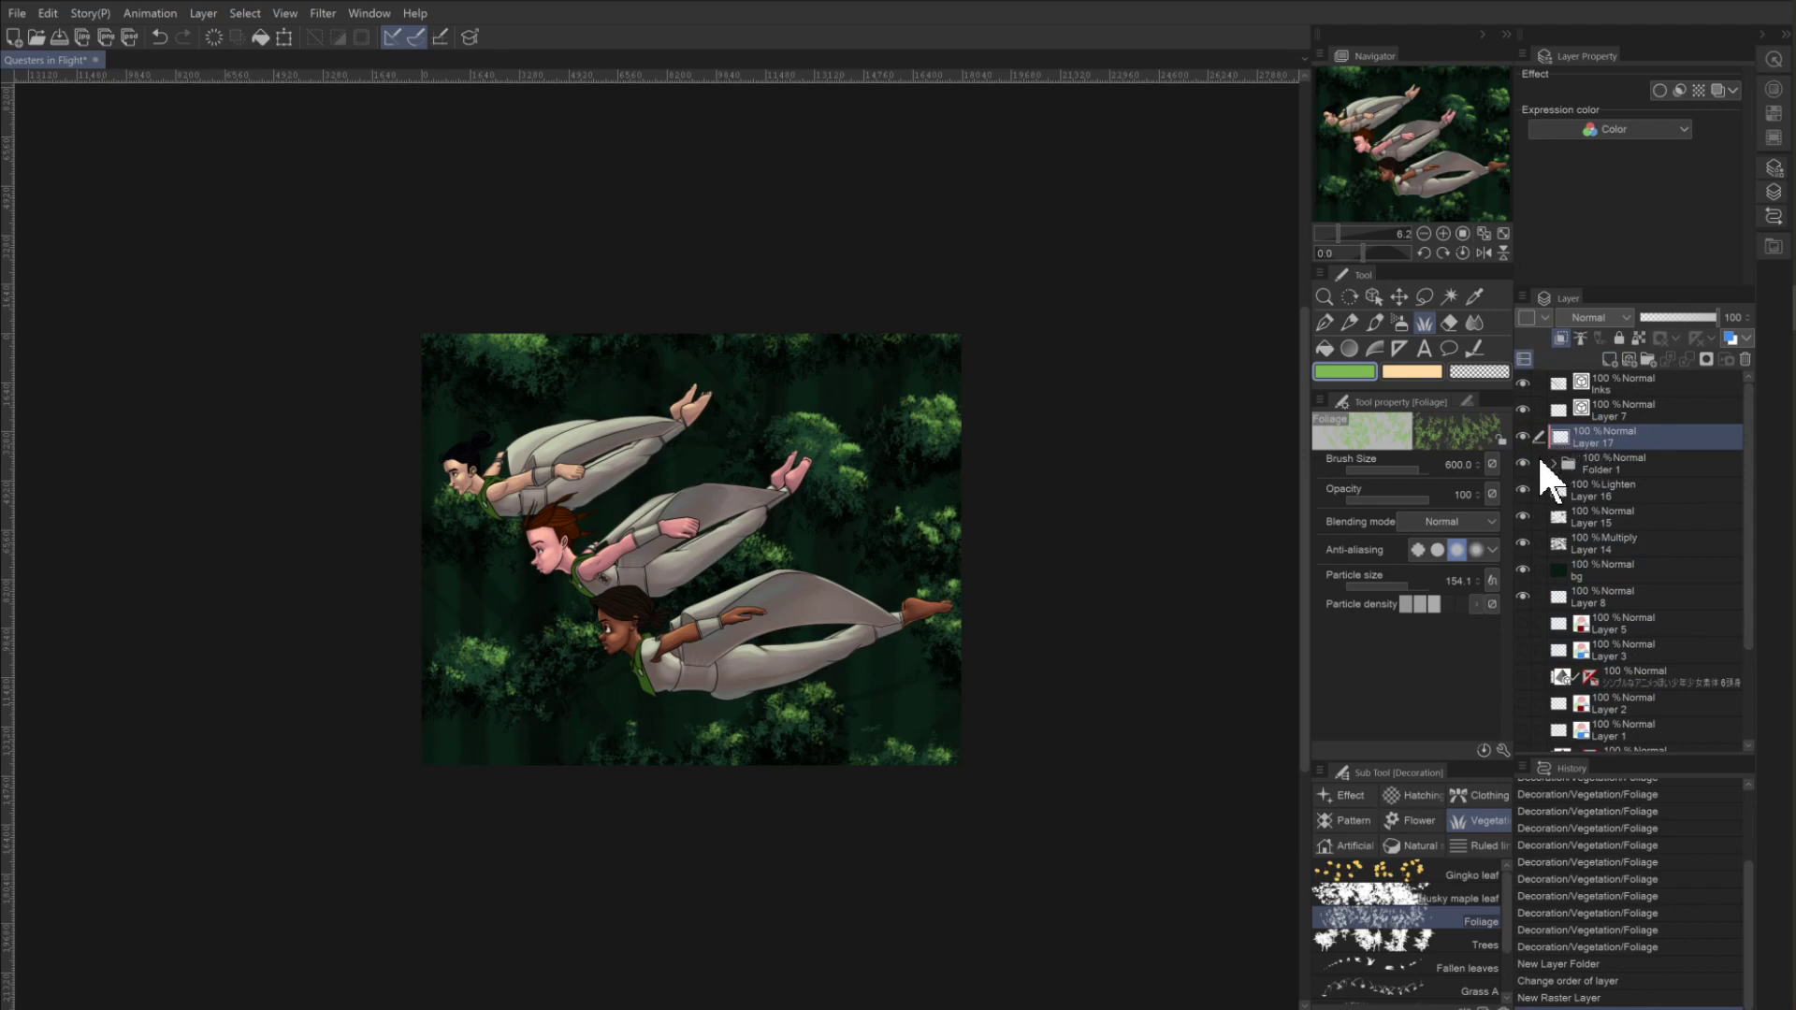
key("ctrl+z")
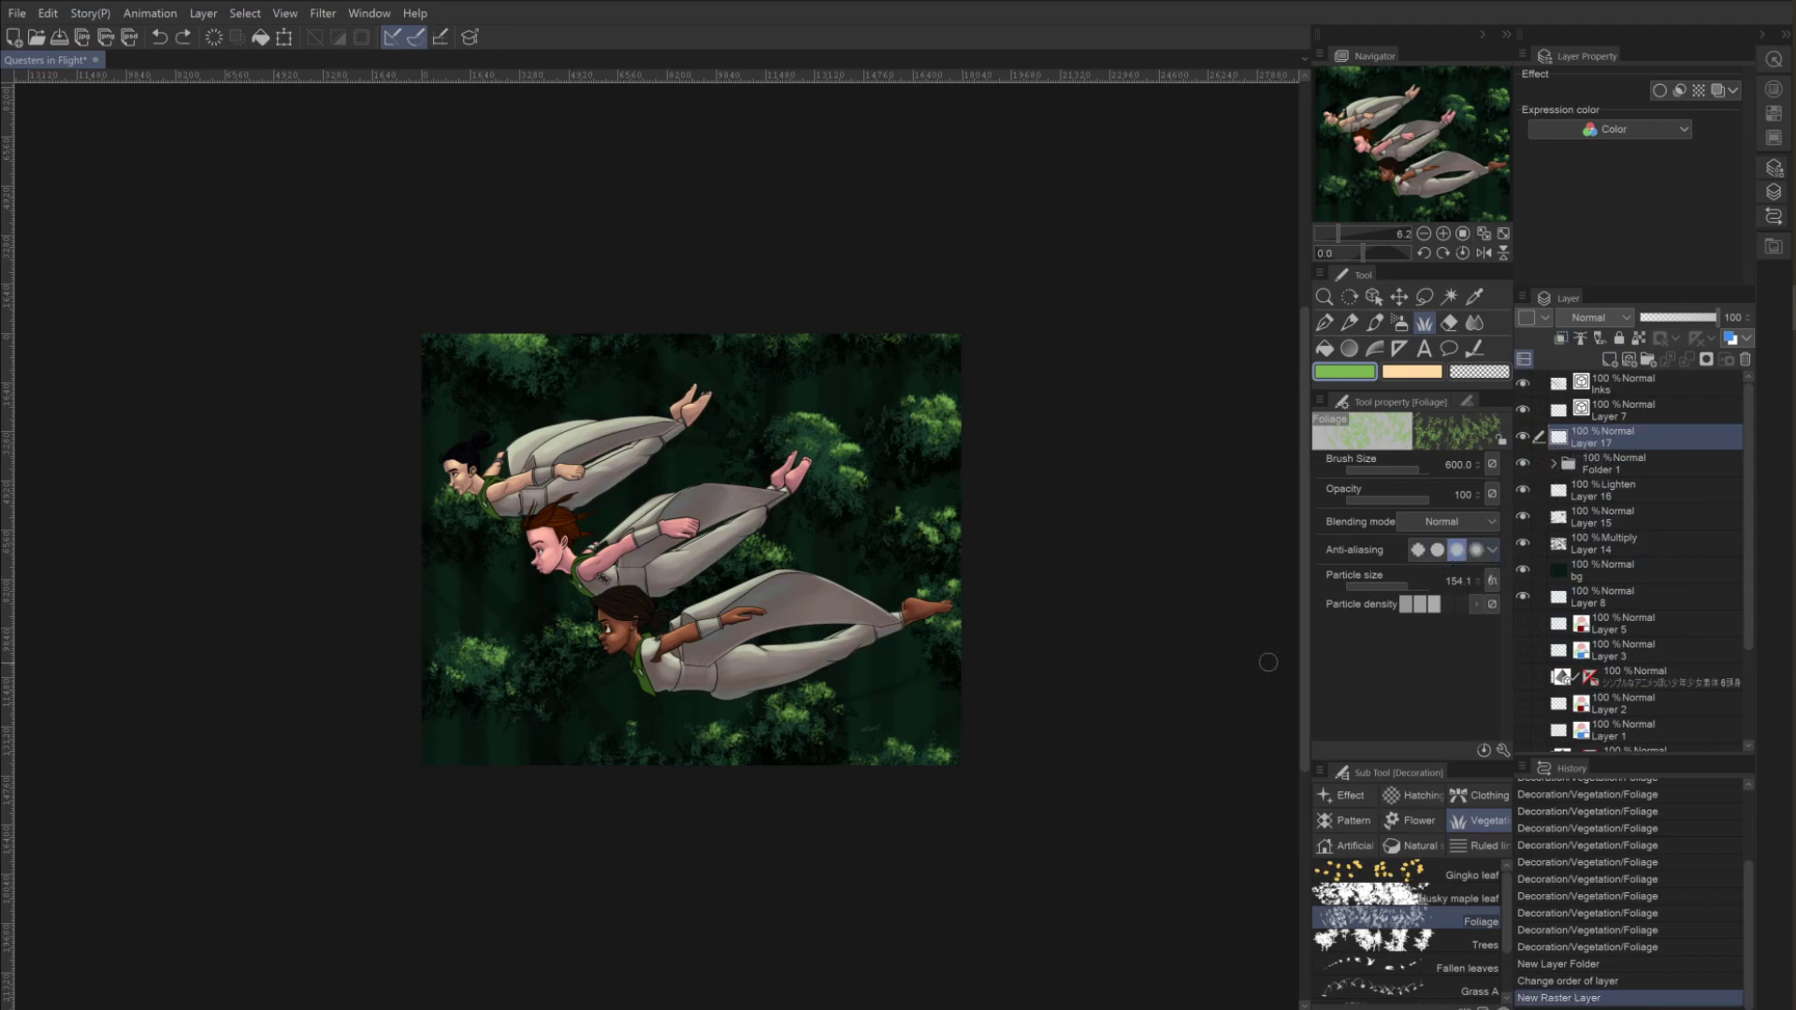
Undo the new raster layer added above the figures' folder.
key("ctrl+z")
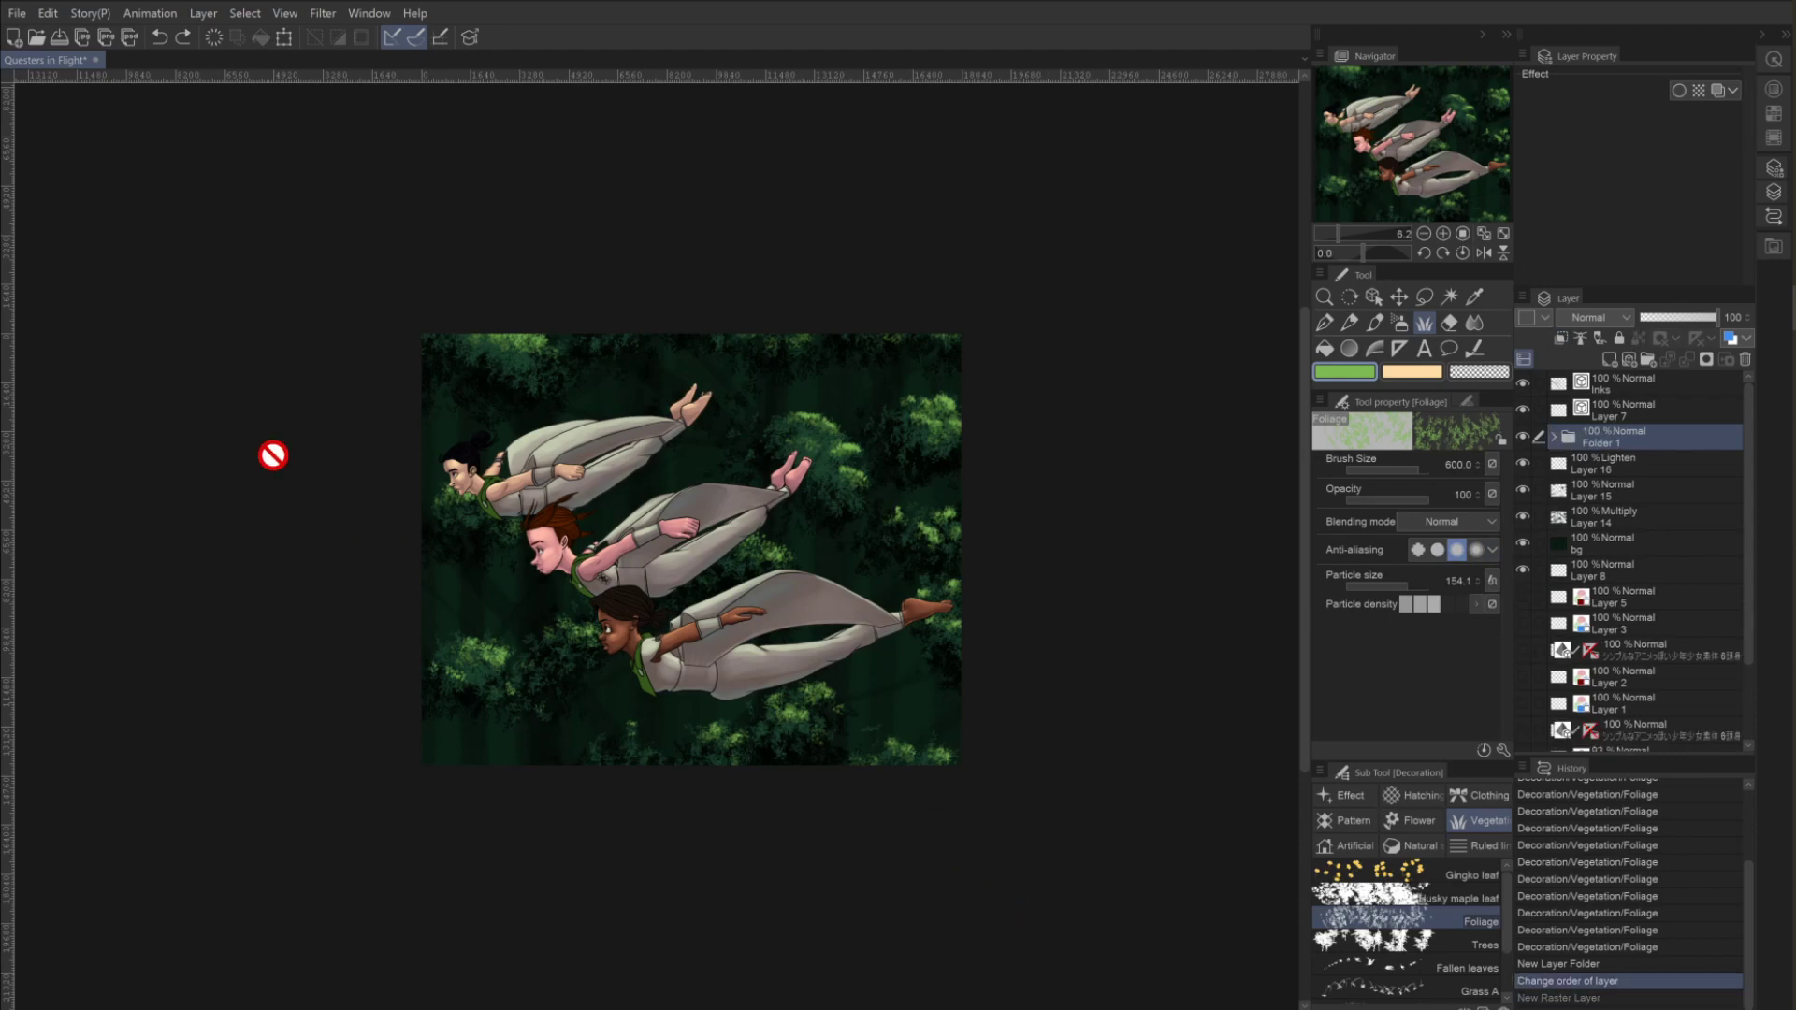
left_click(203, 13)
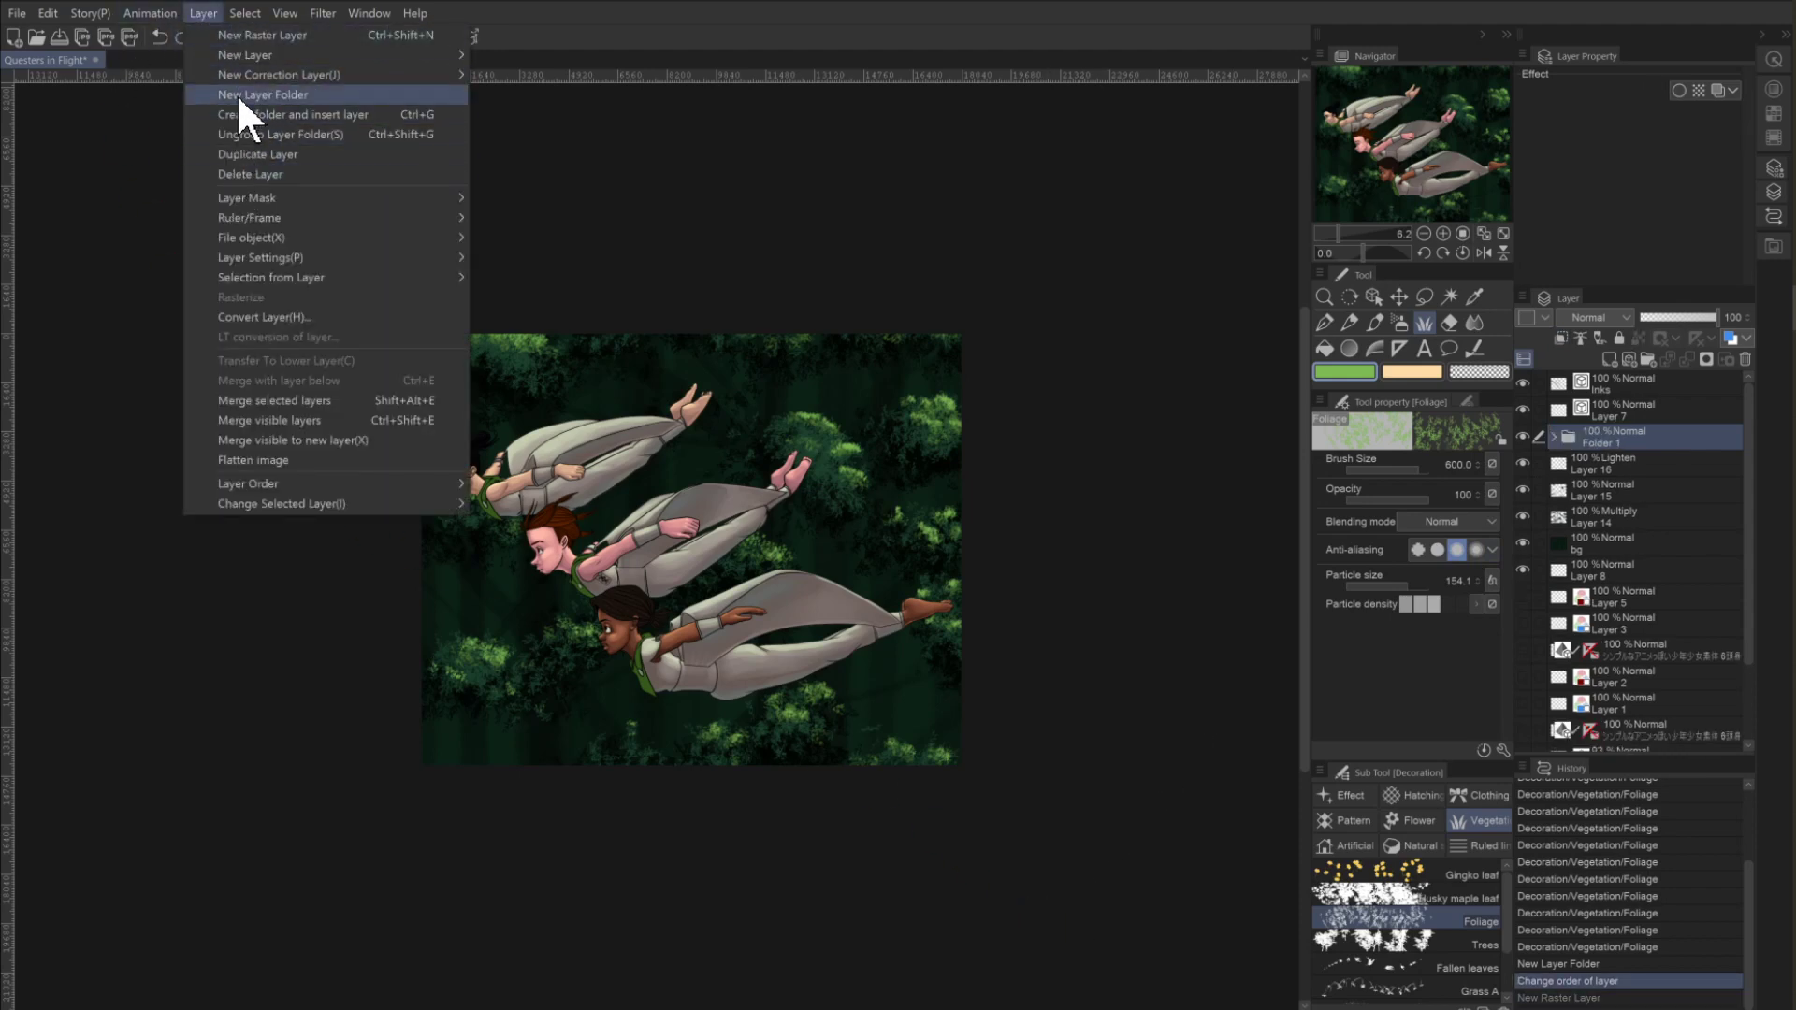
mouse_move(233, 74)
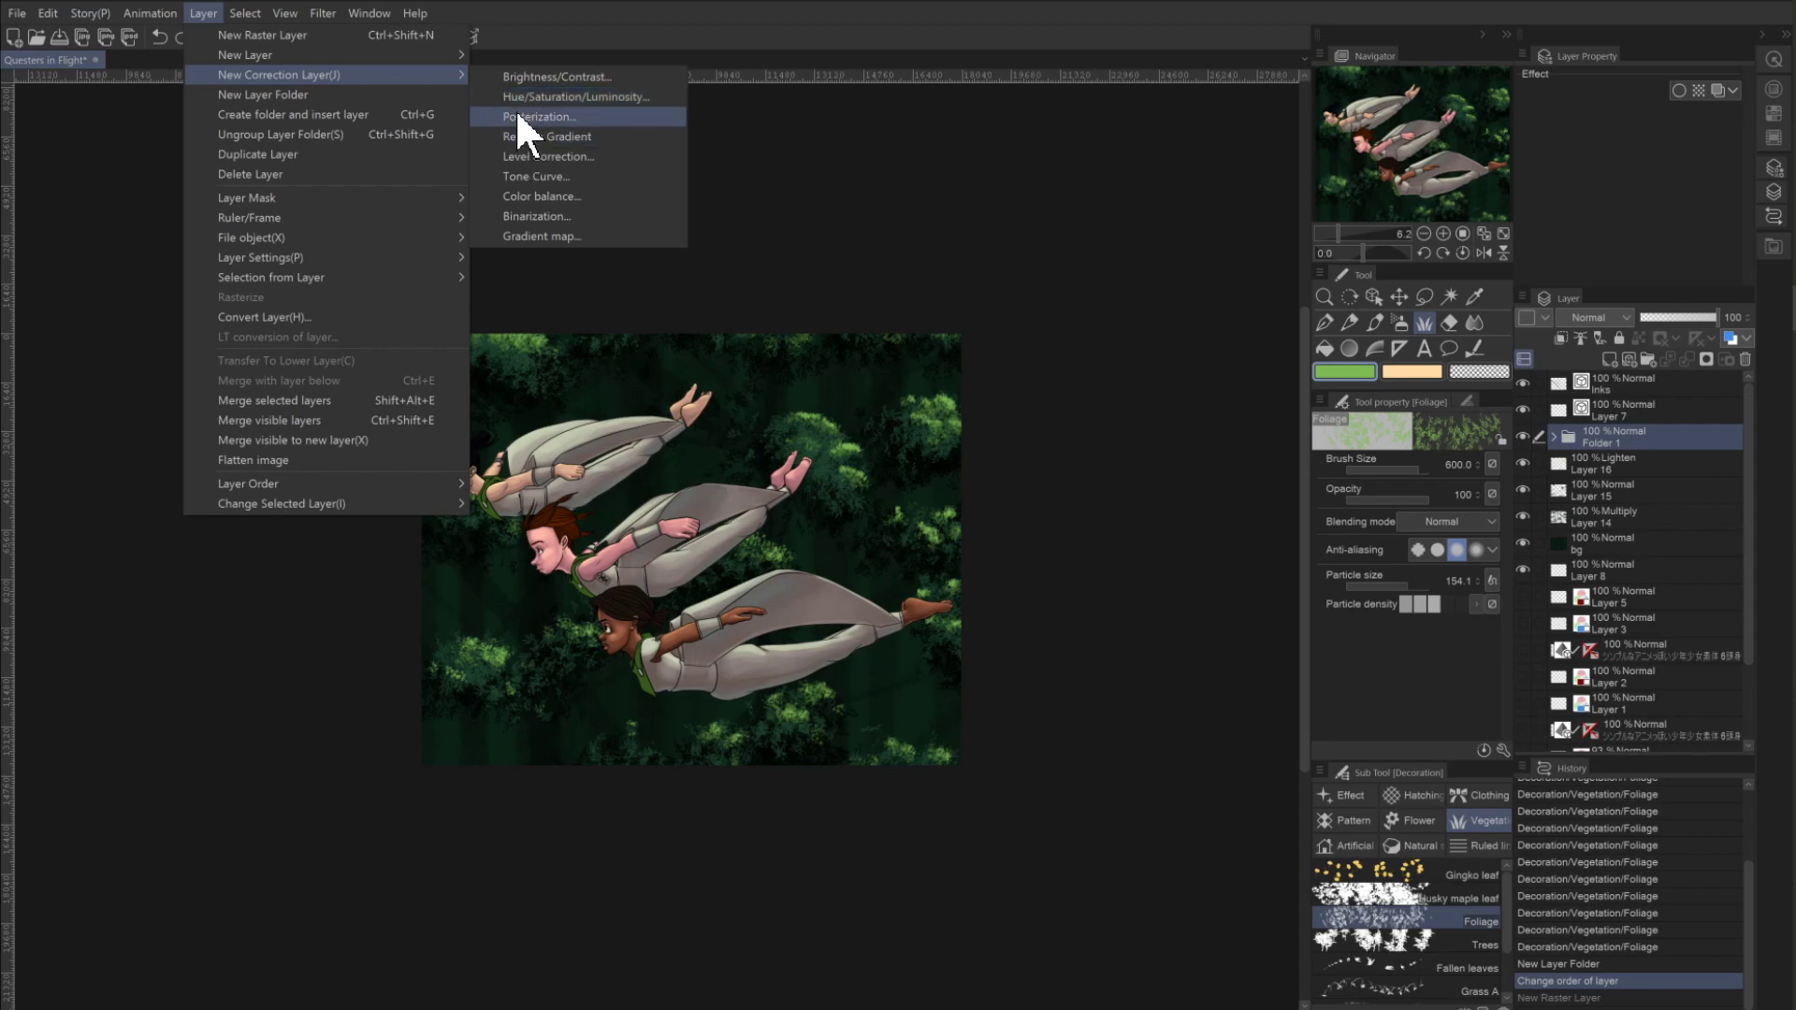
left_click(518, 82)
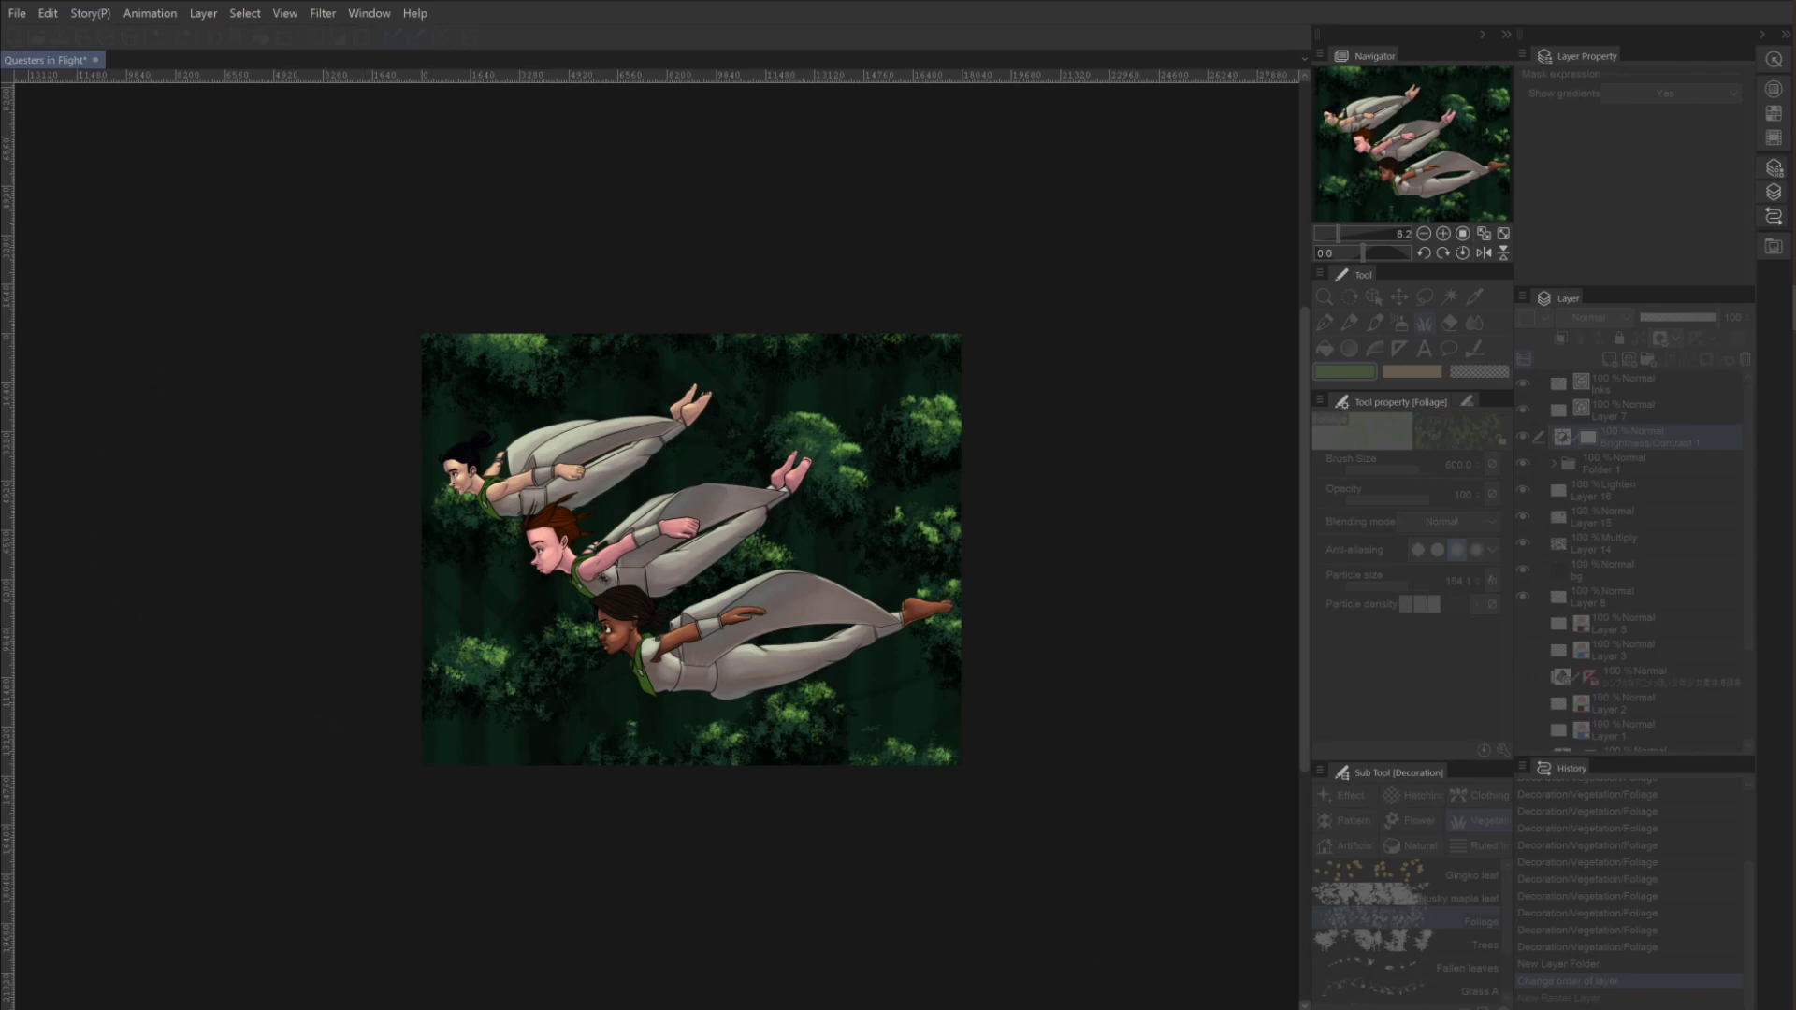
left_click_drag(619, 209, 278, 655)
left_click_drag(323, 759, 335, 762)
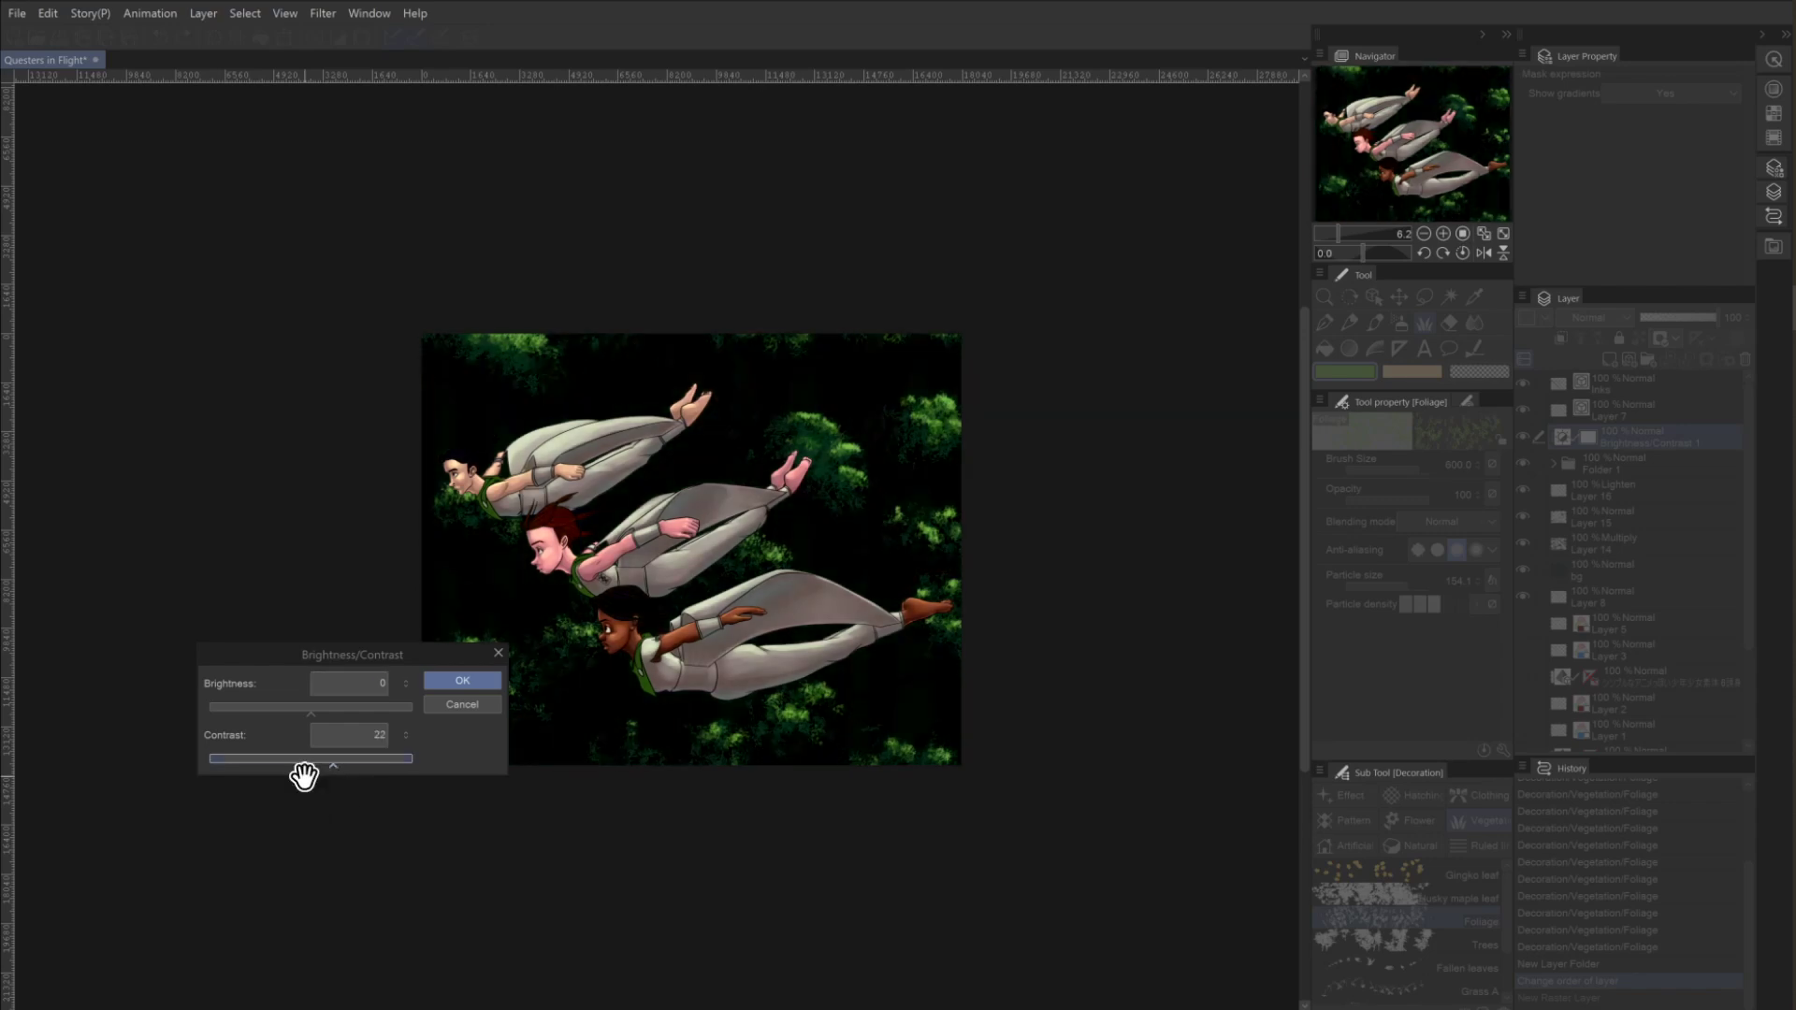
left_click(457, 707)
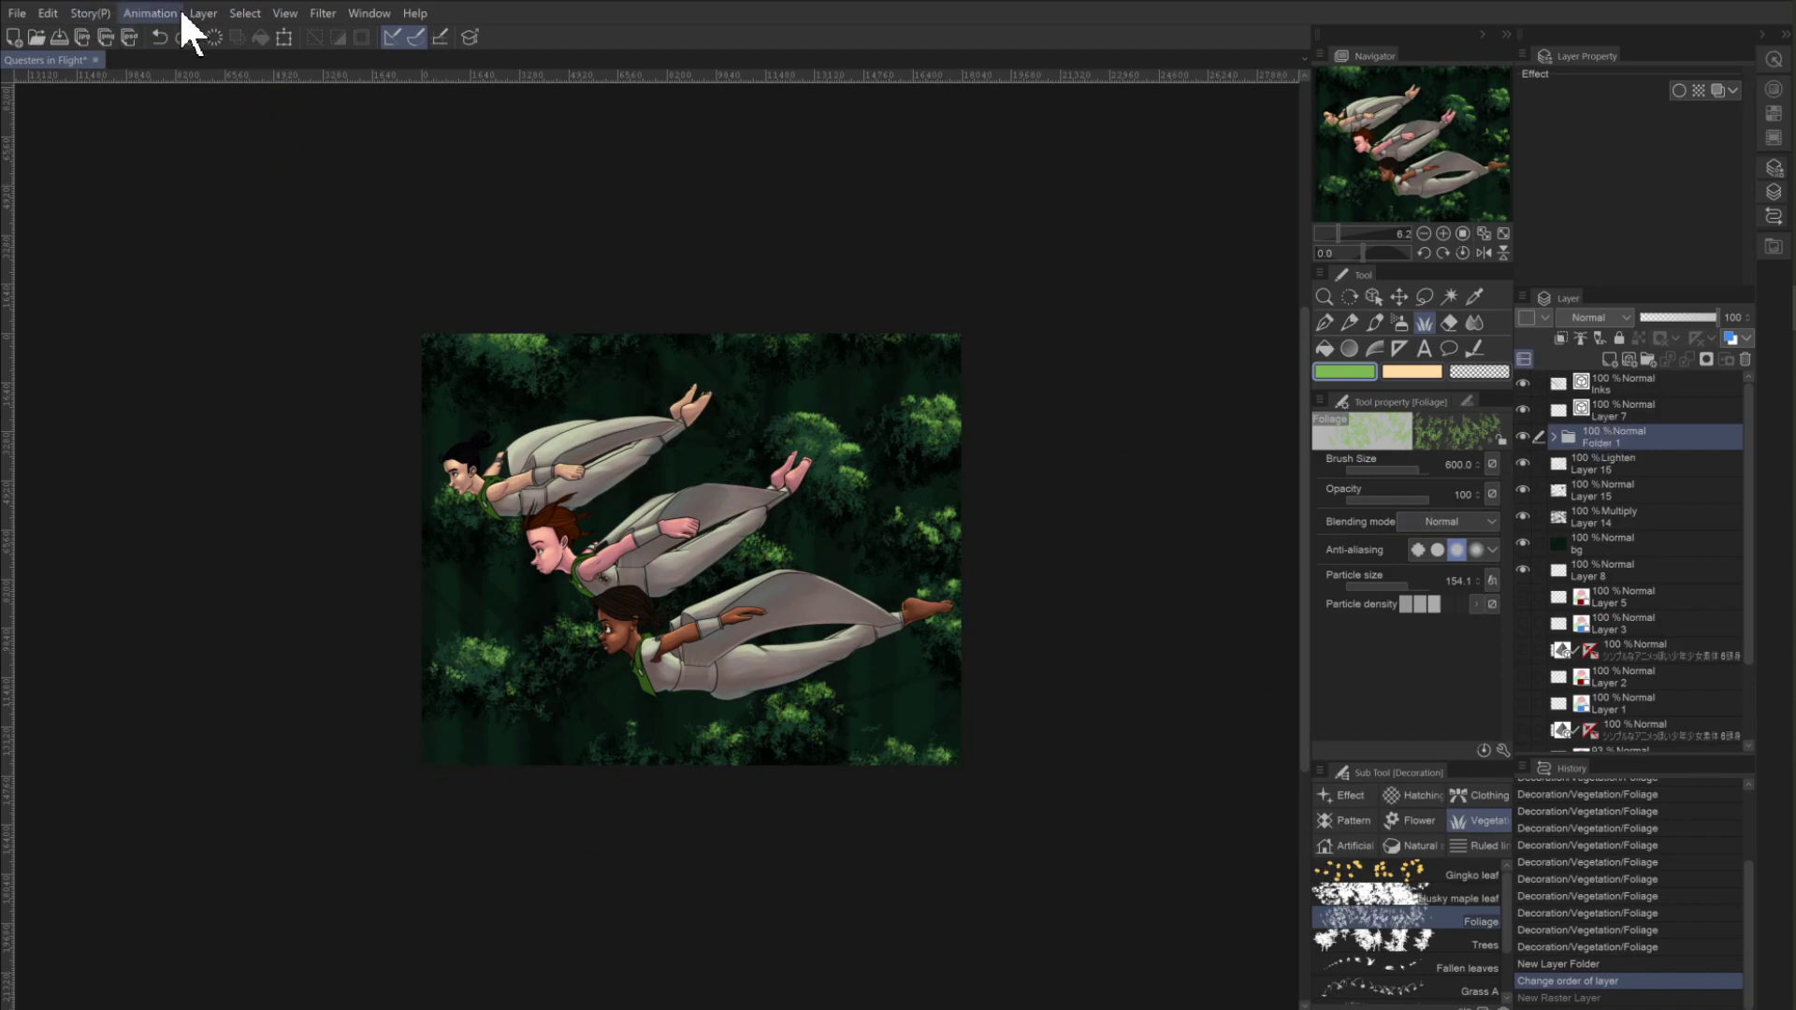
Add a Brightness/Contrast correction layer above Folder 1 with contrast 22 and clip it to the folder.
left_click(203, 13)
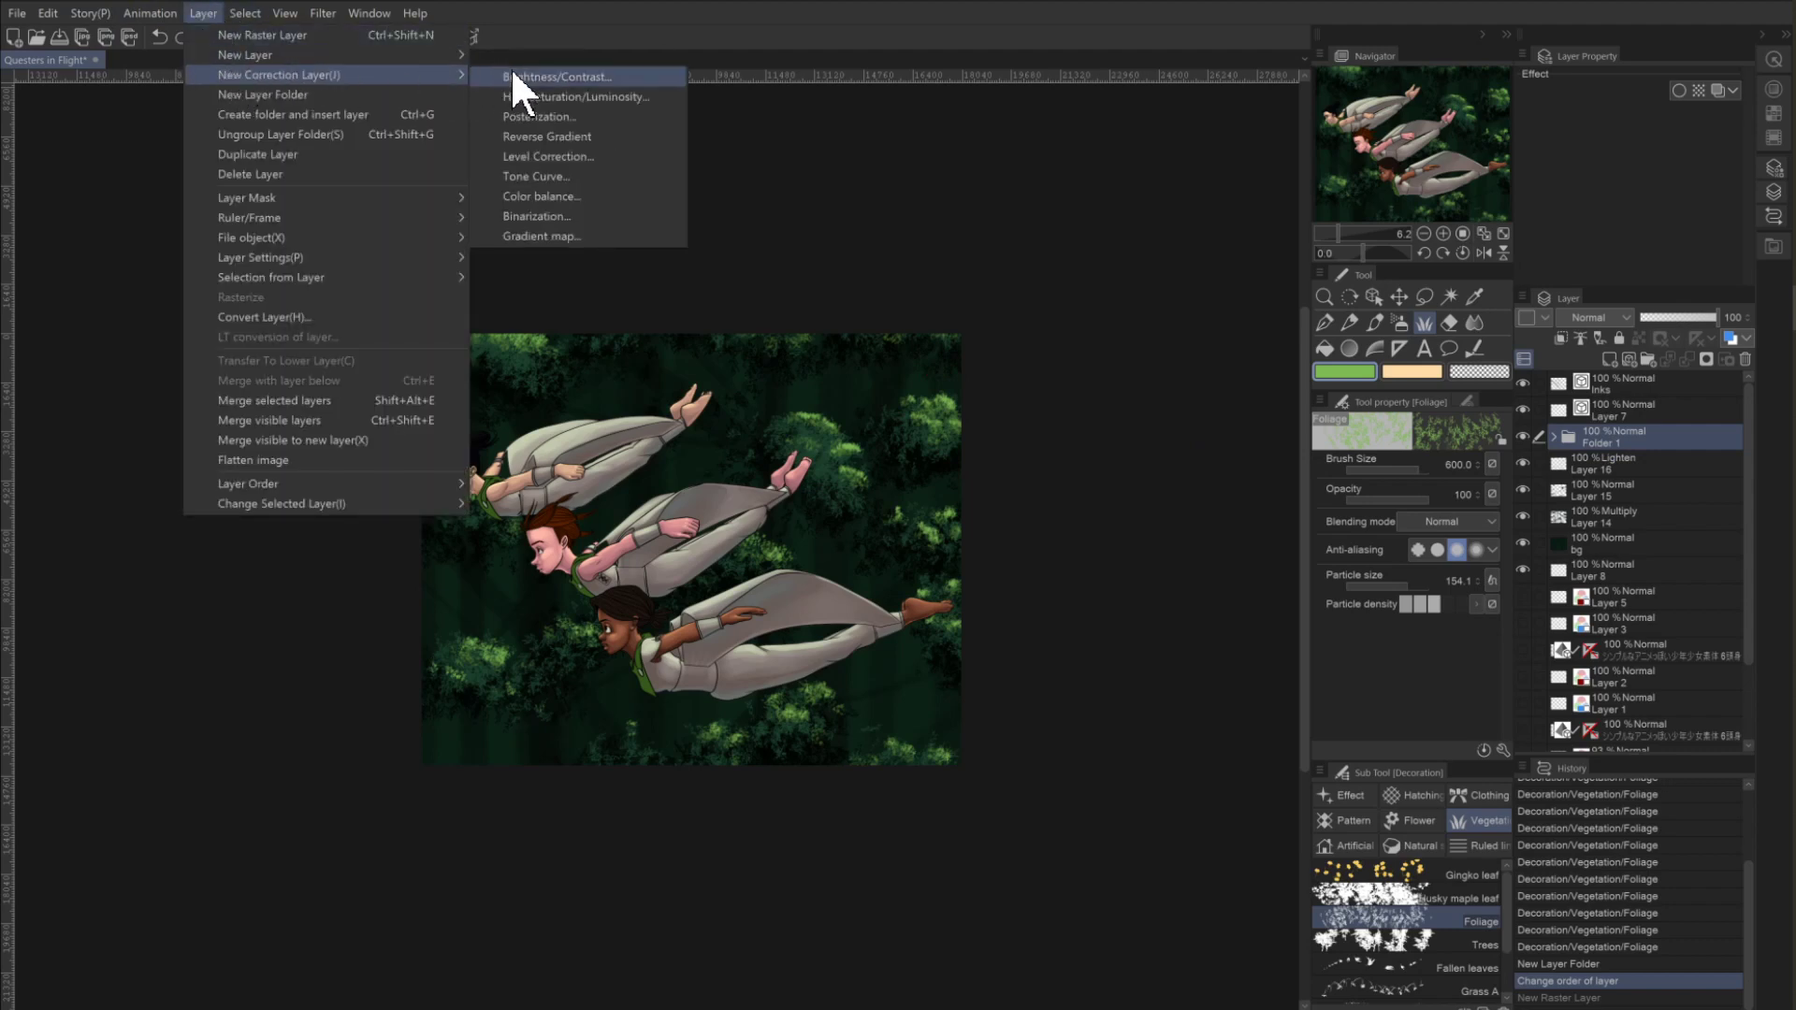
left_click(513, 75)
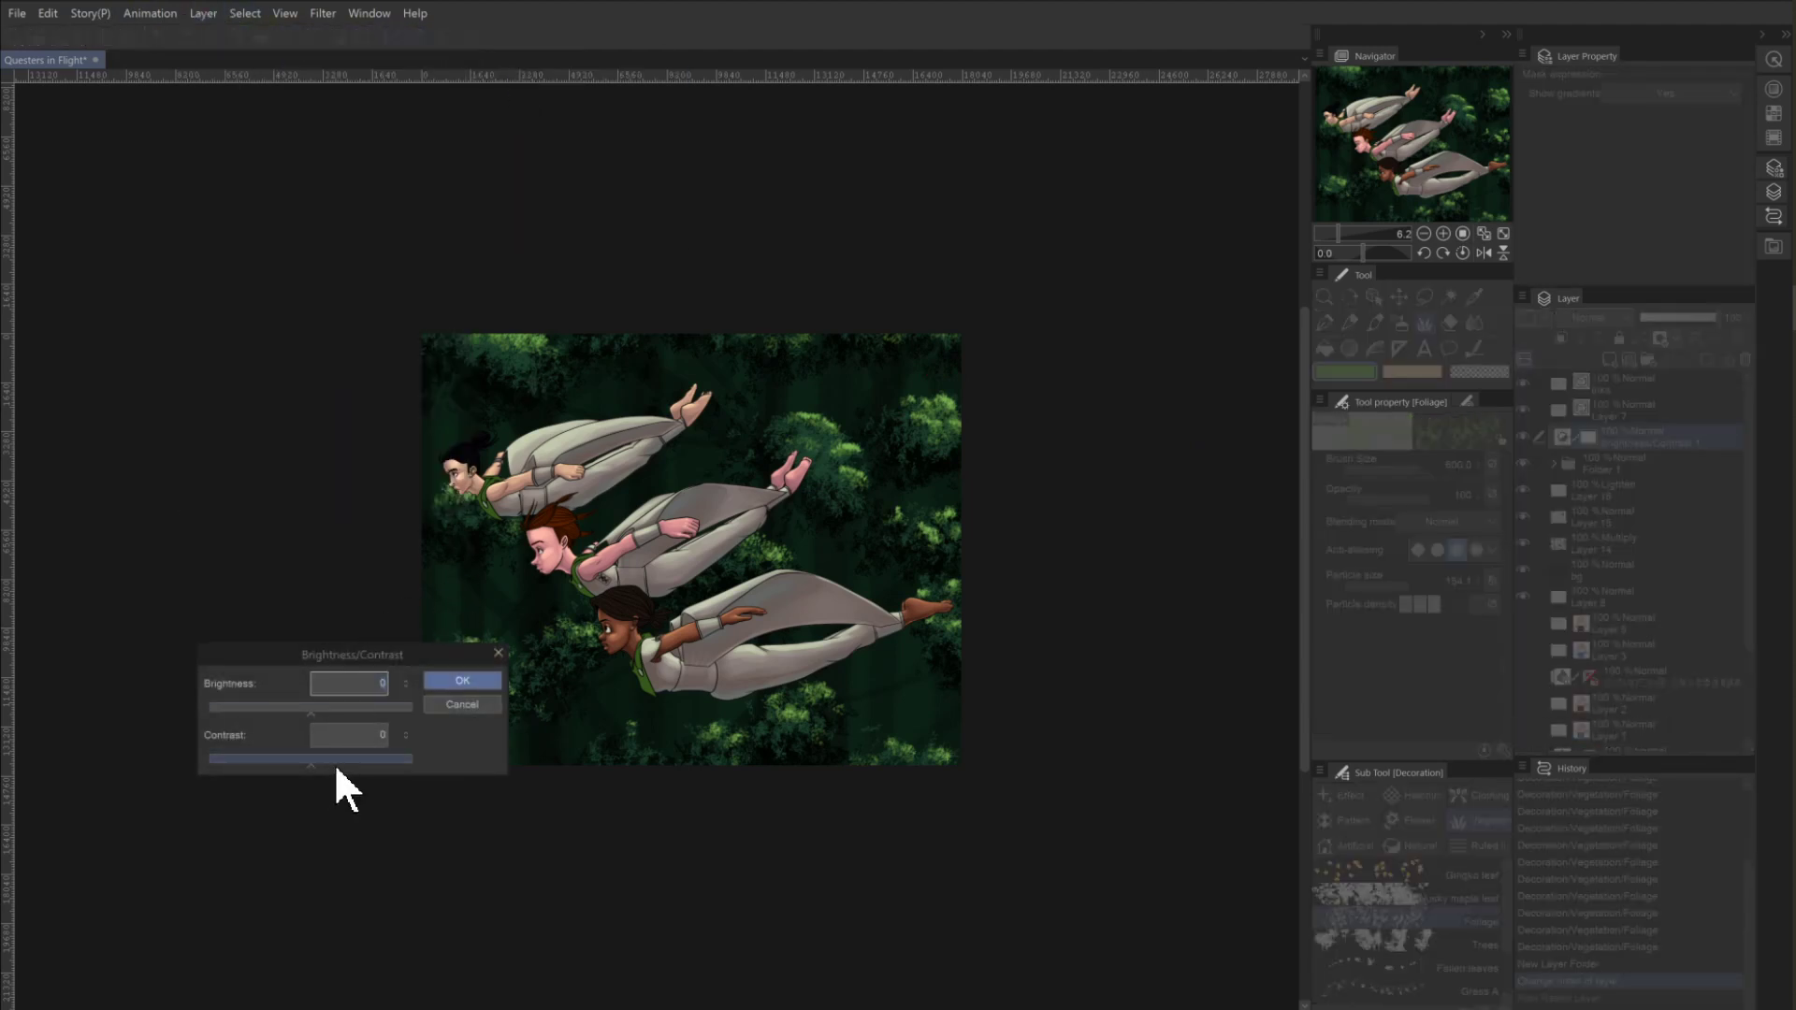
left_click(334, 761)
left_click(443, 676)
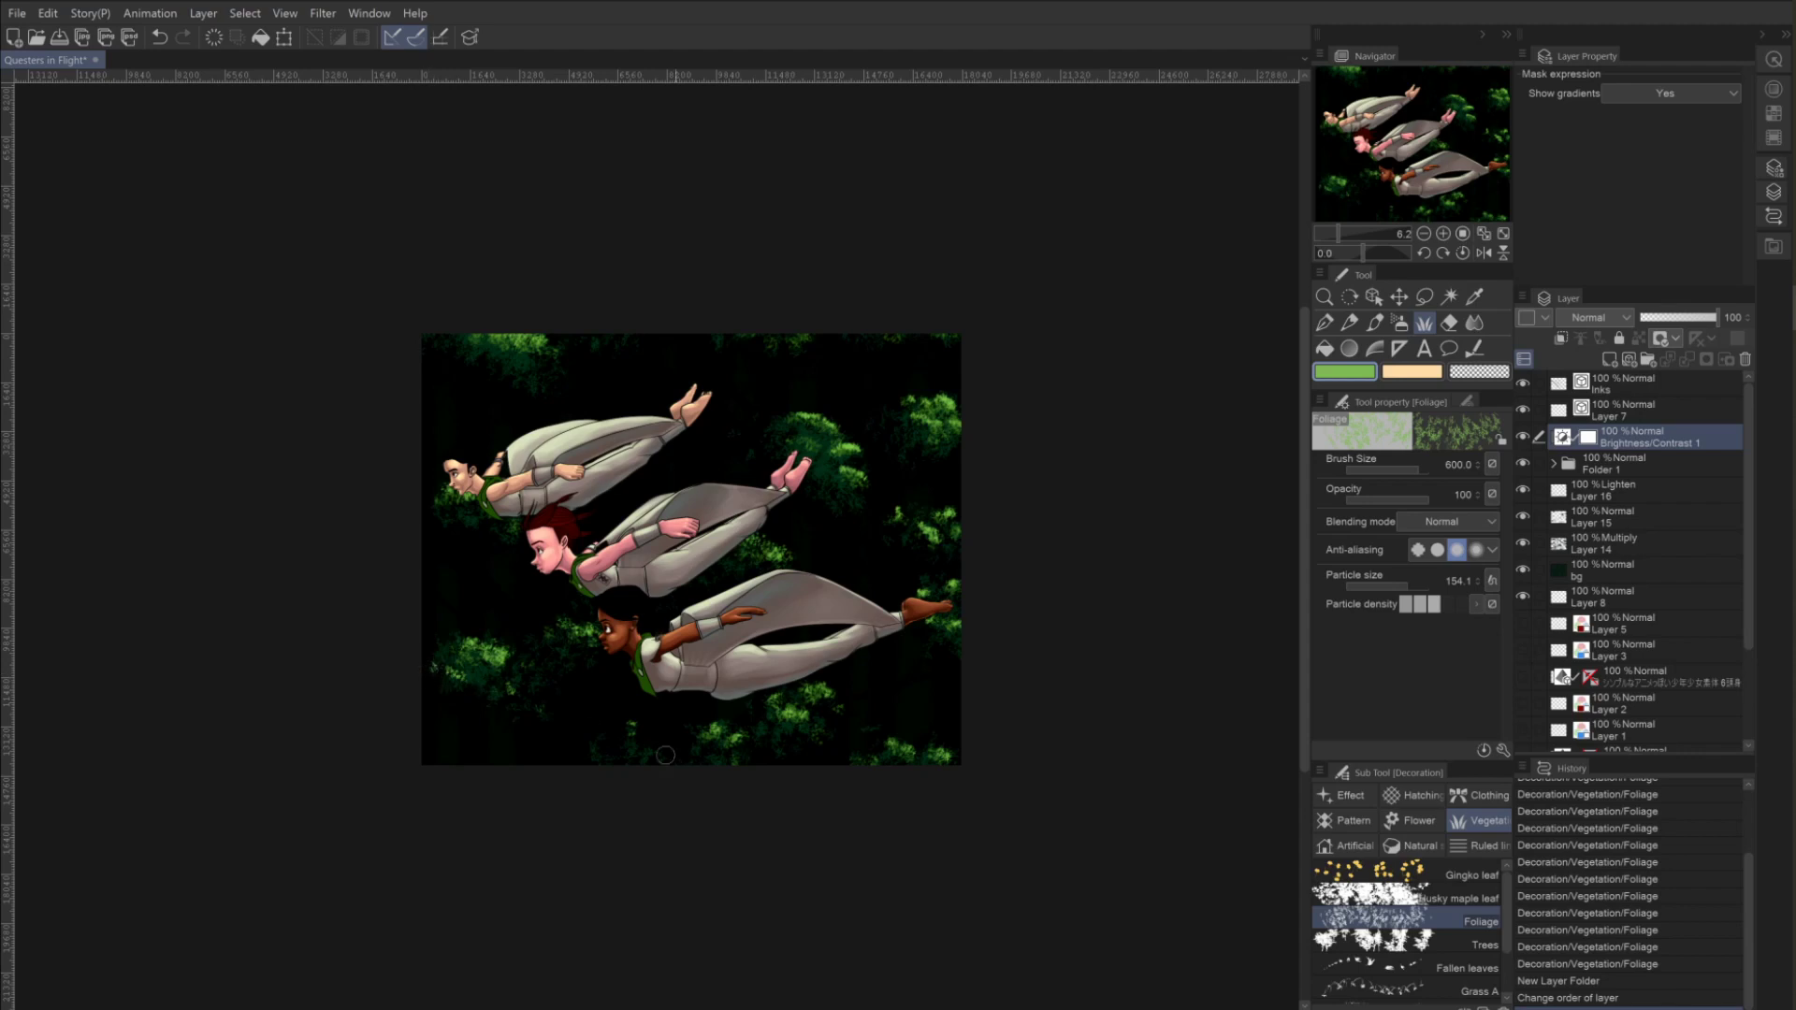
left_click(1558, 338)
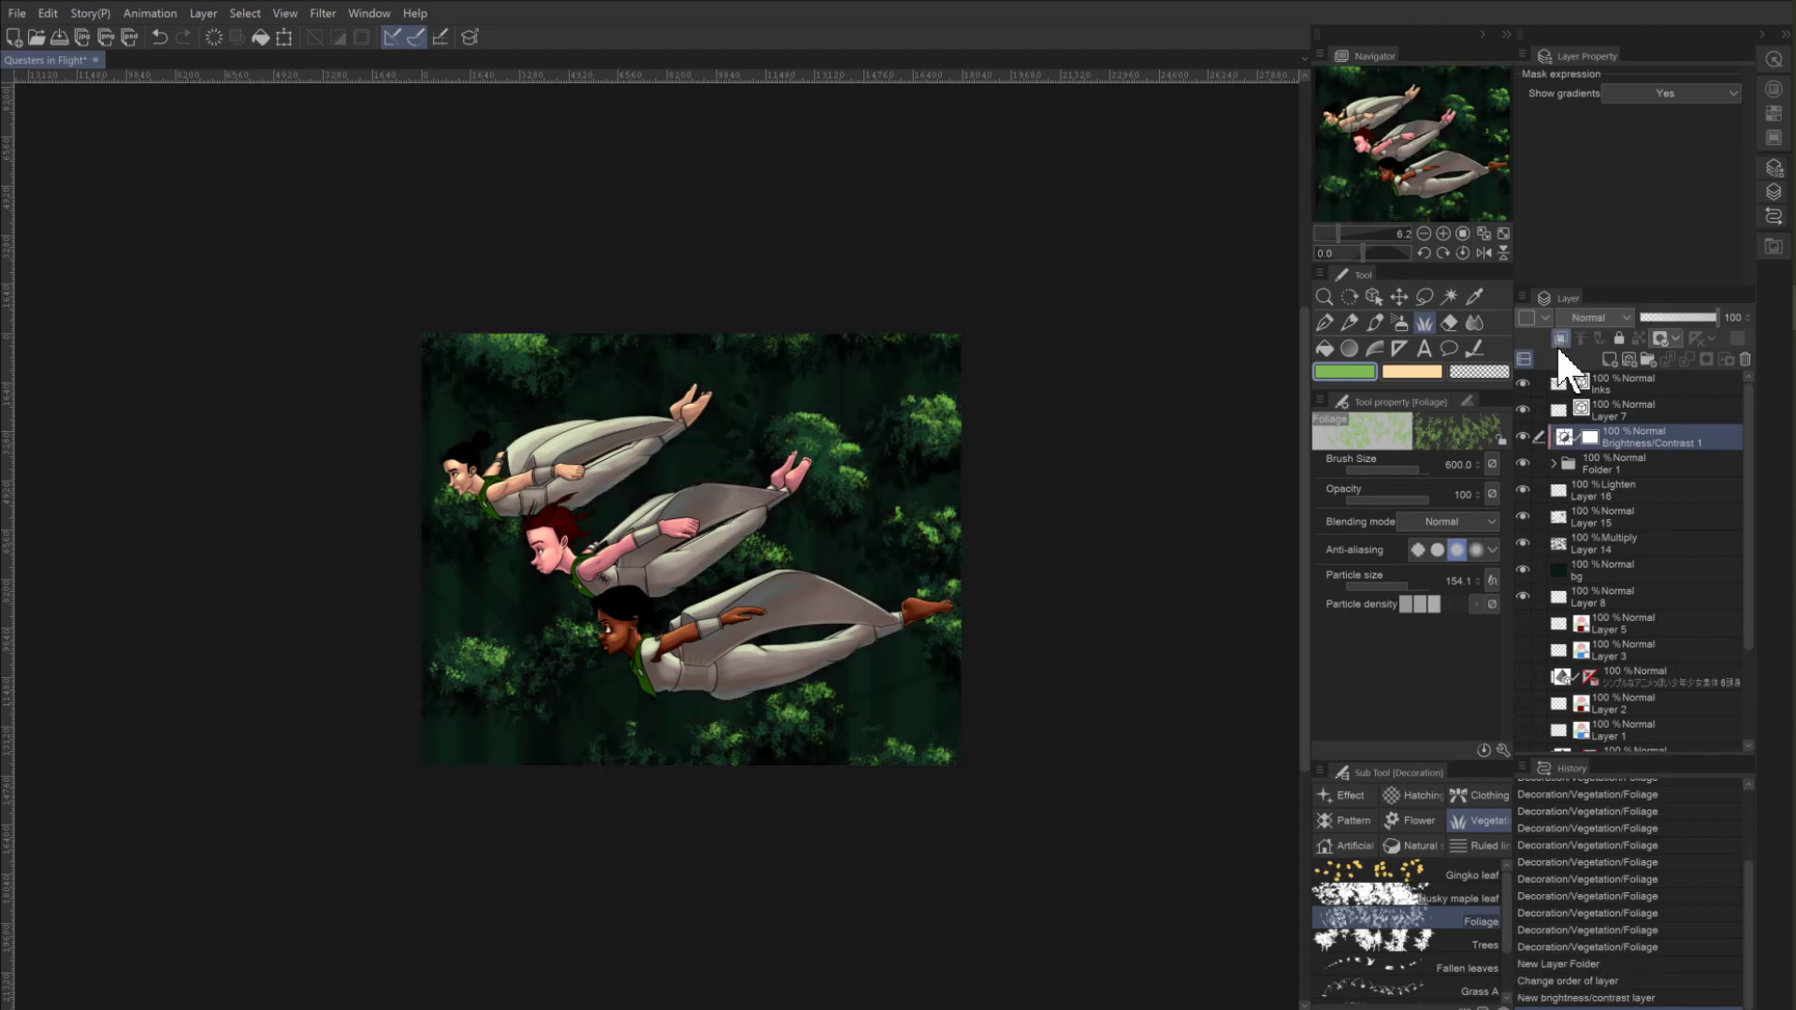
Set the Brightness/Contrast layer to about -8 brightness and 2 contrast, and compare the figures with it hidden and shown.
double_click(1570, 434)
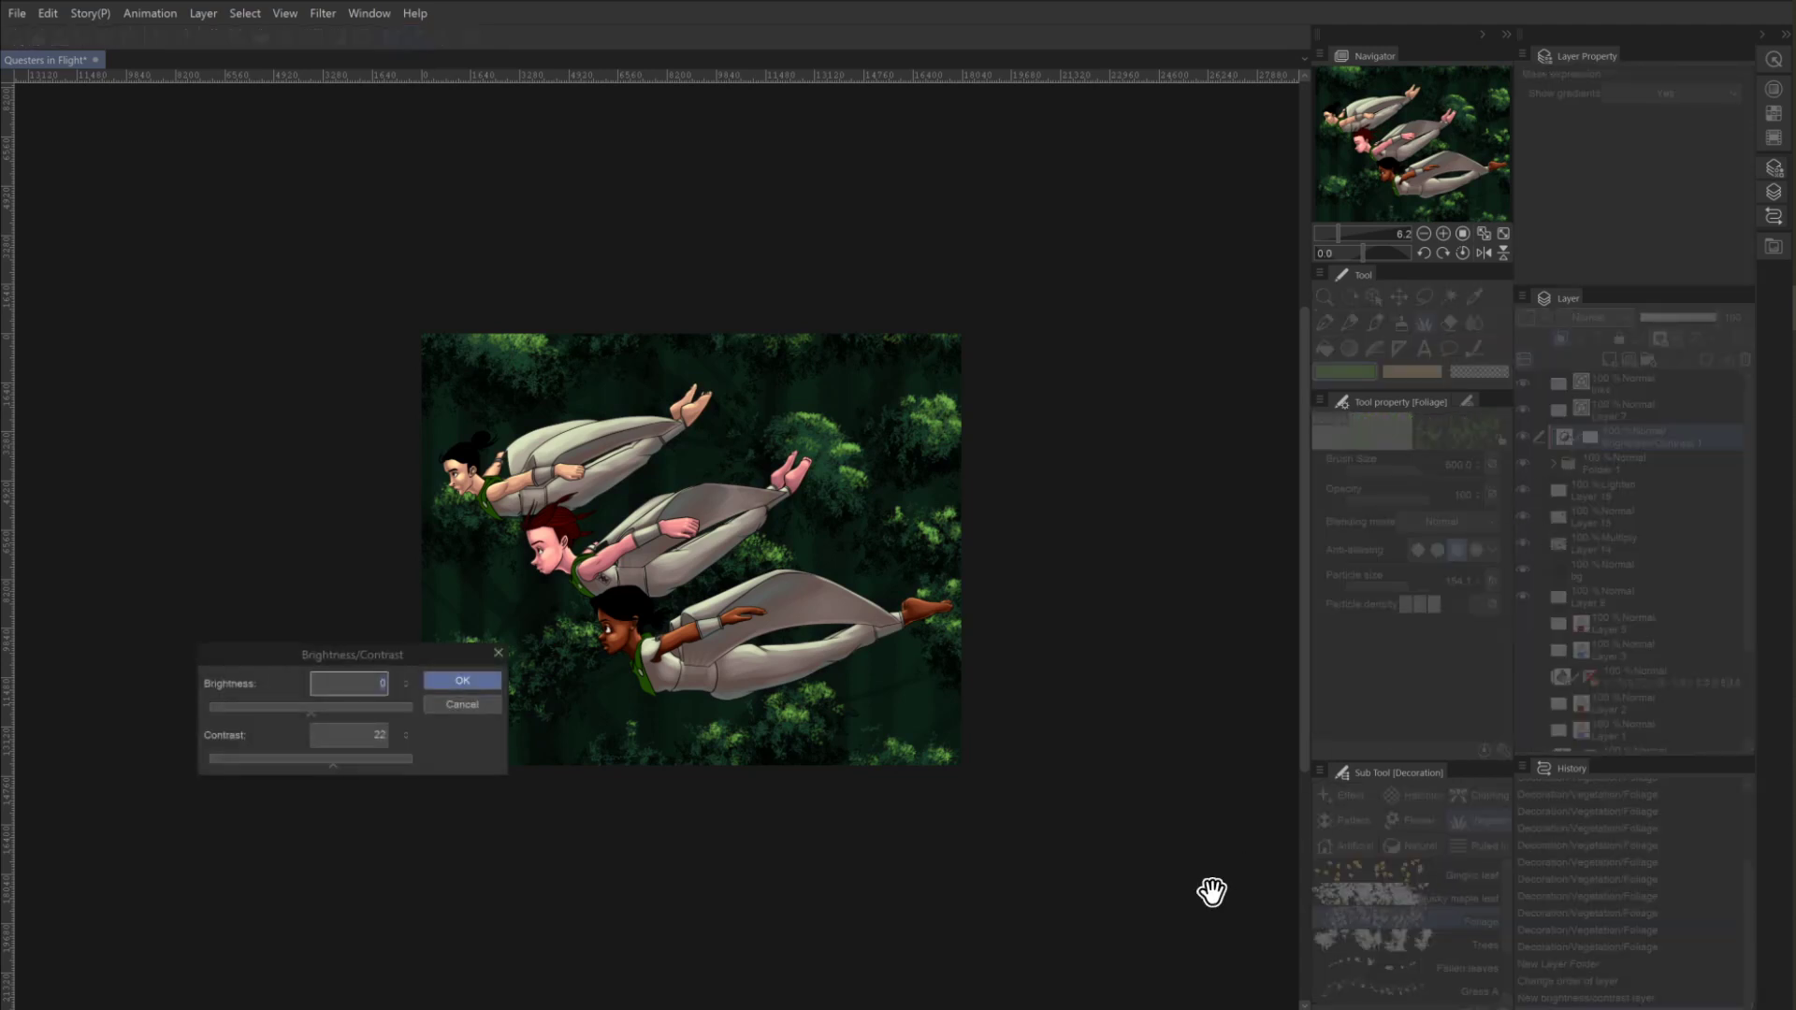
left_click_drag(328, 707, 296, 707)
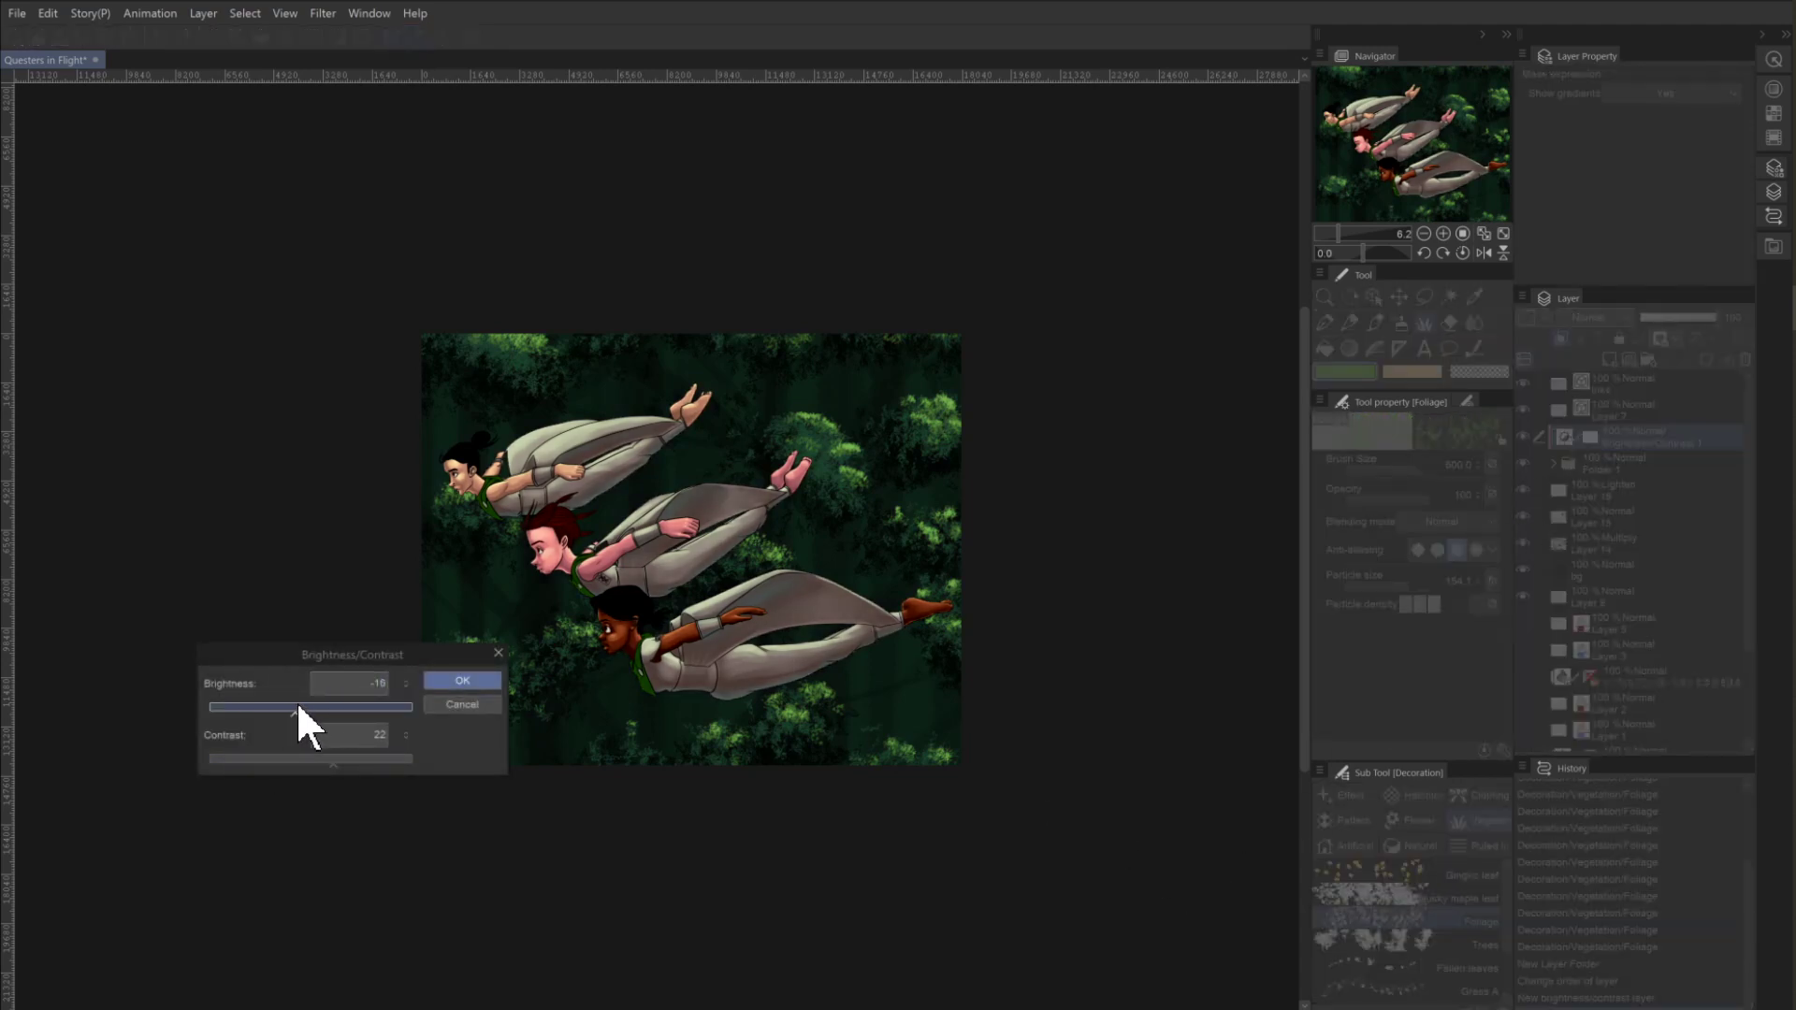
left_click(320, 760)
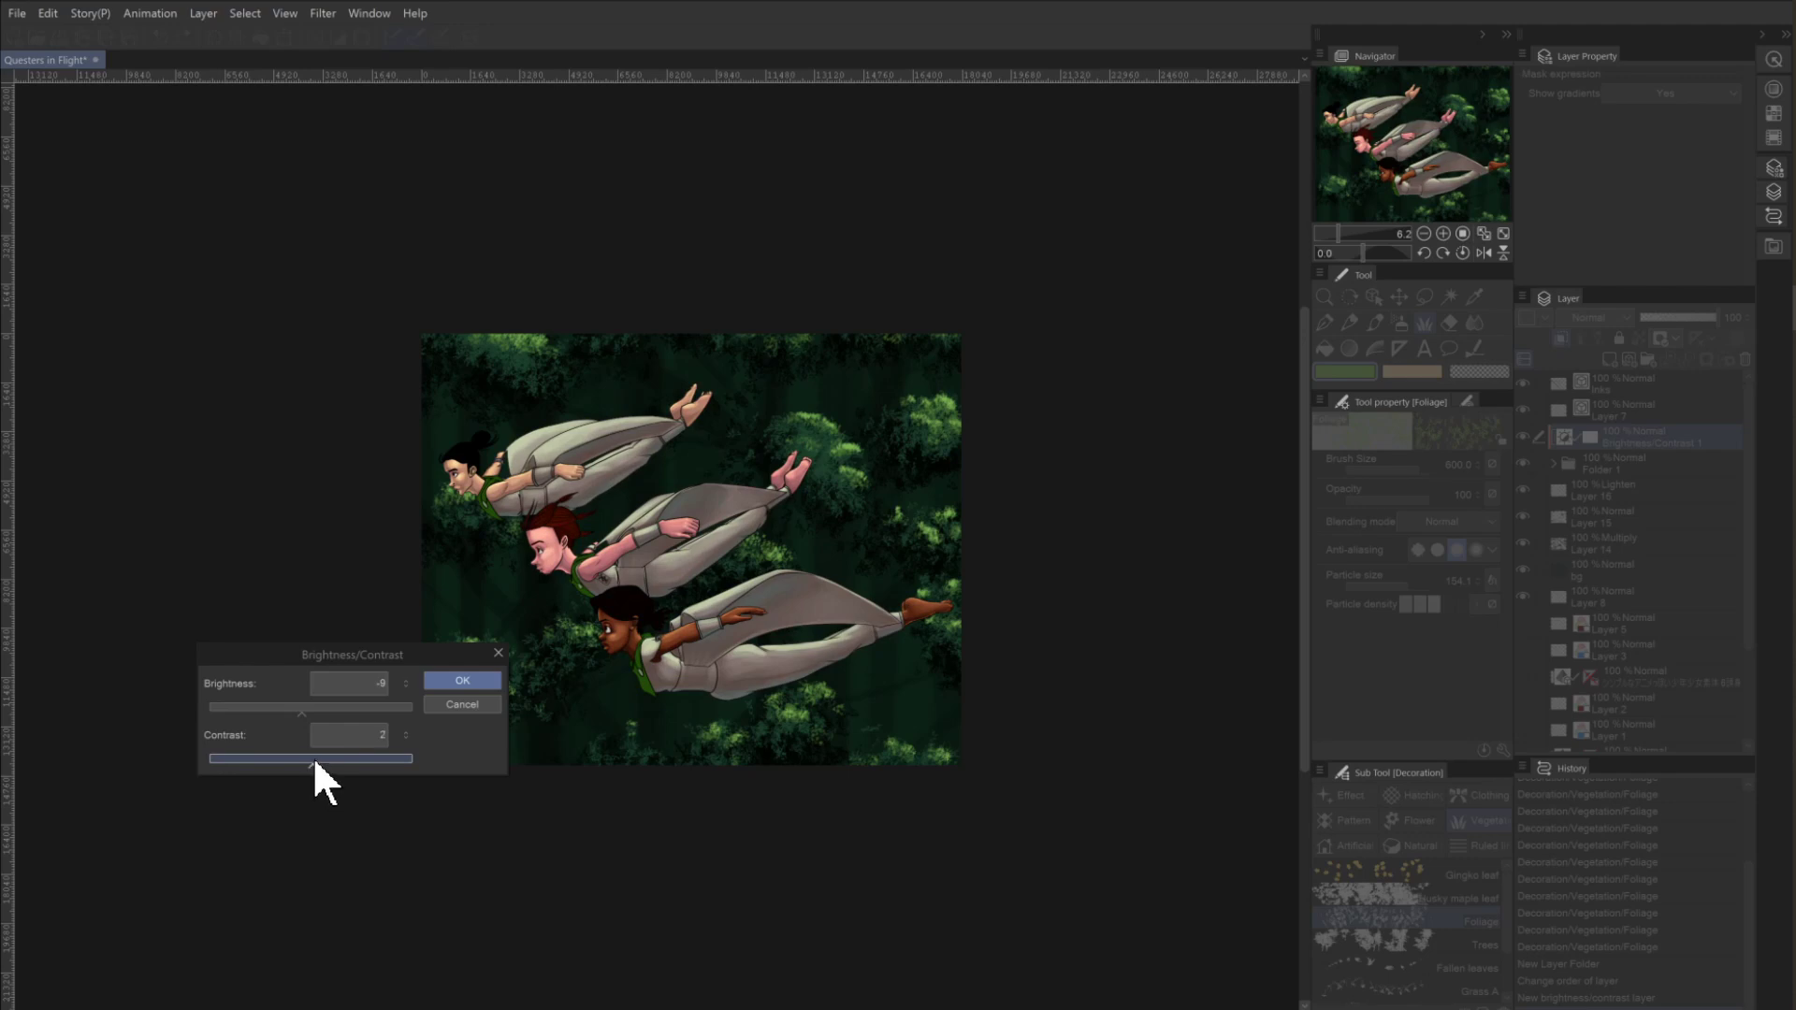
left_click(299, 706)
left_click(456, 681)
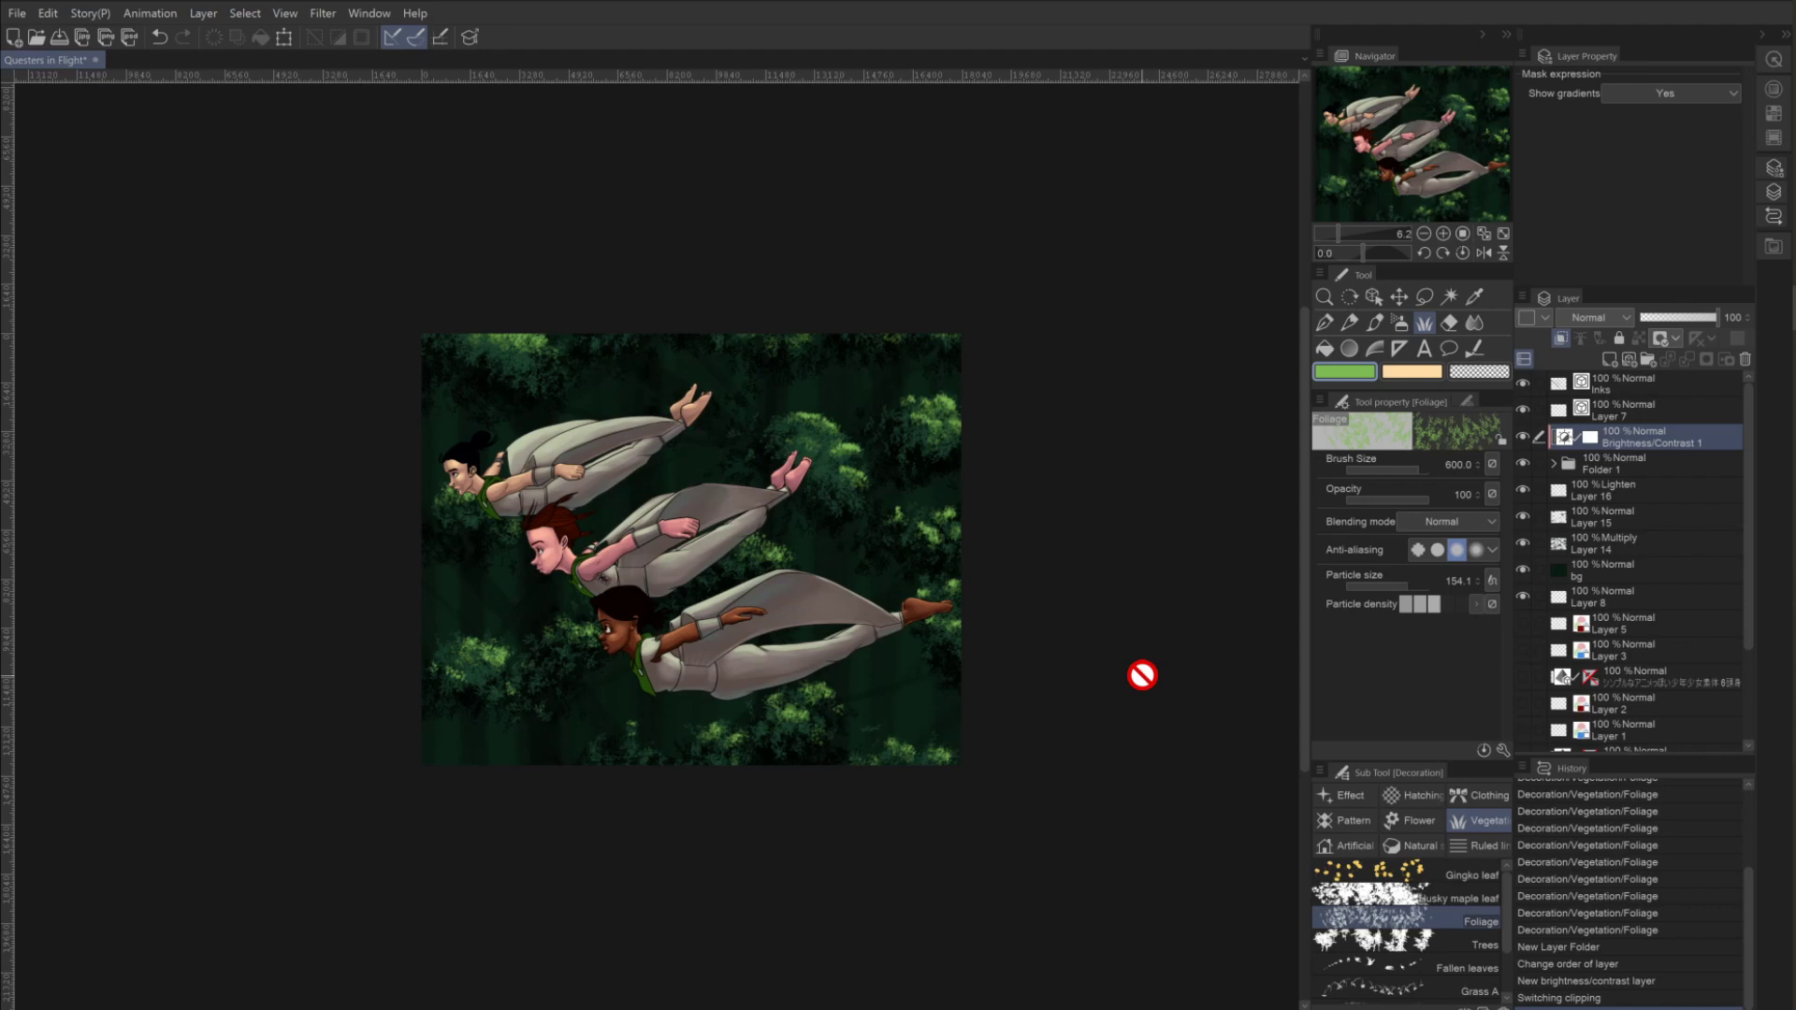
left_click(1527, 434)
left_click(1527, 434)
left_click(1527, 430)
left_click(1527, 430)
Add a Level Correction layer directly above Folder 1 and adjust the green channel's dark and light output levels.
left_click(205, 13)
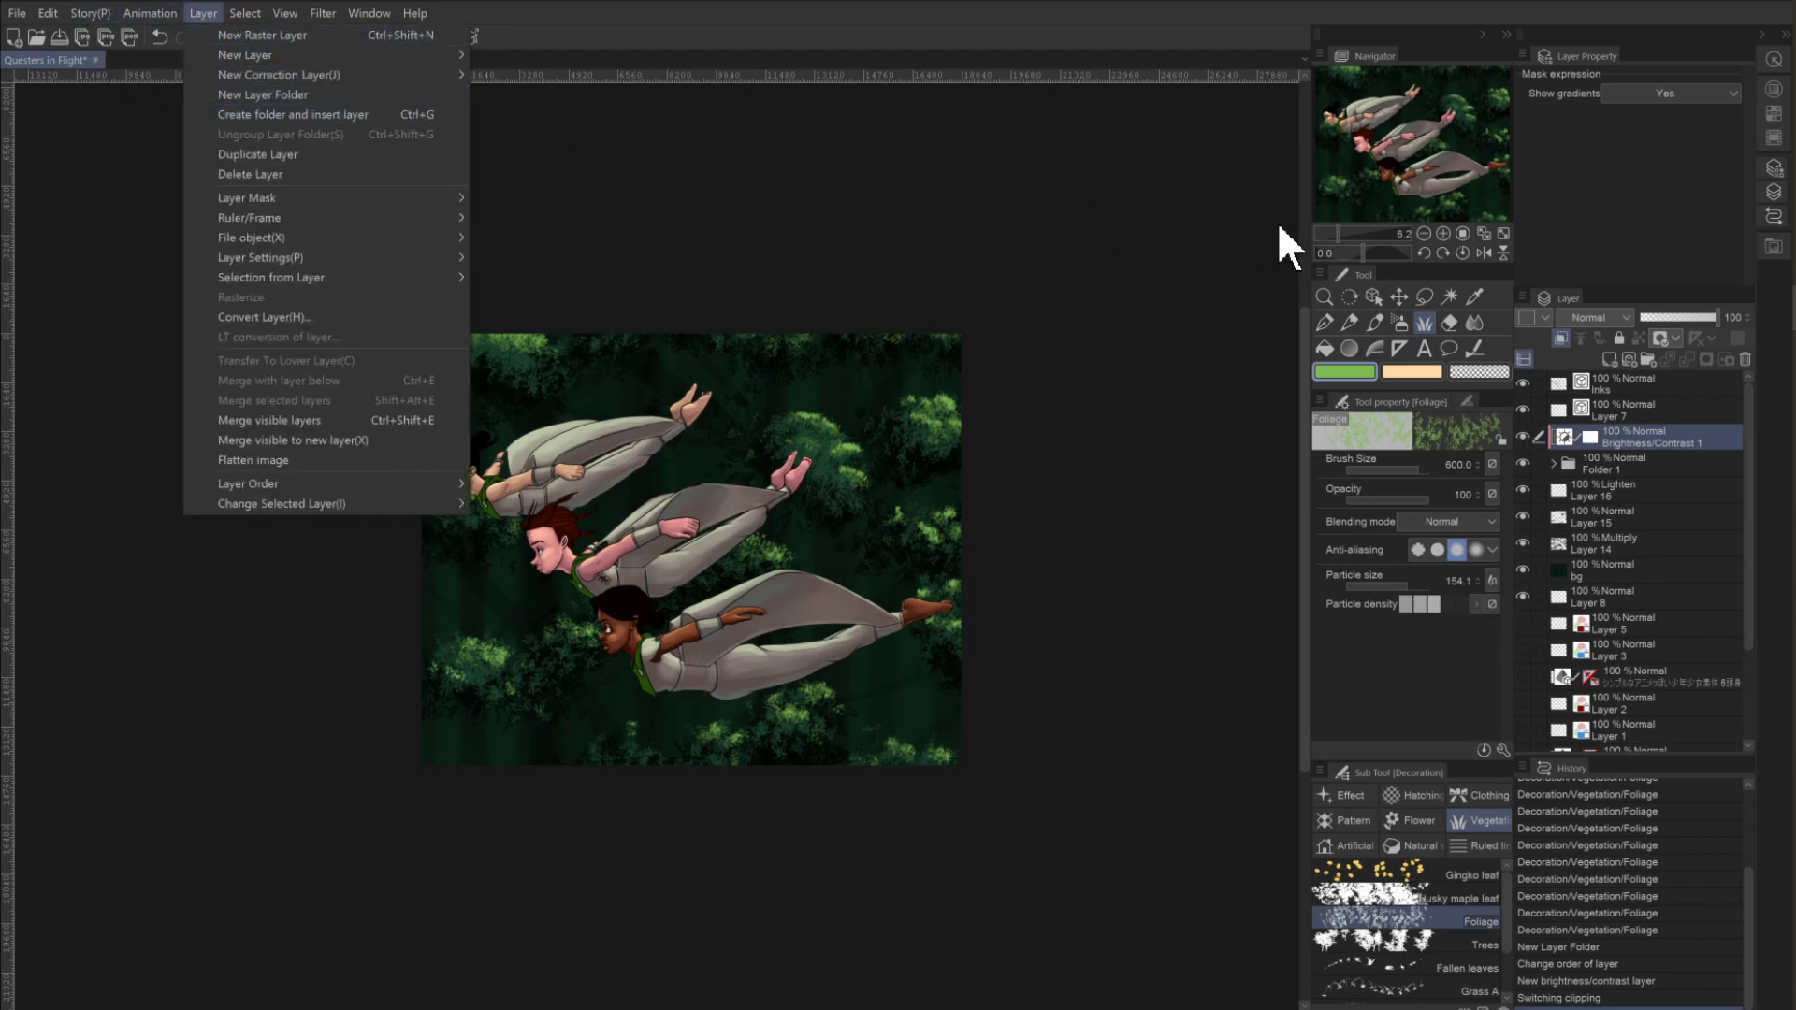
left_click(1643, 471)
left_click(1643, 468)
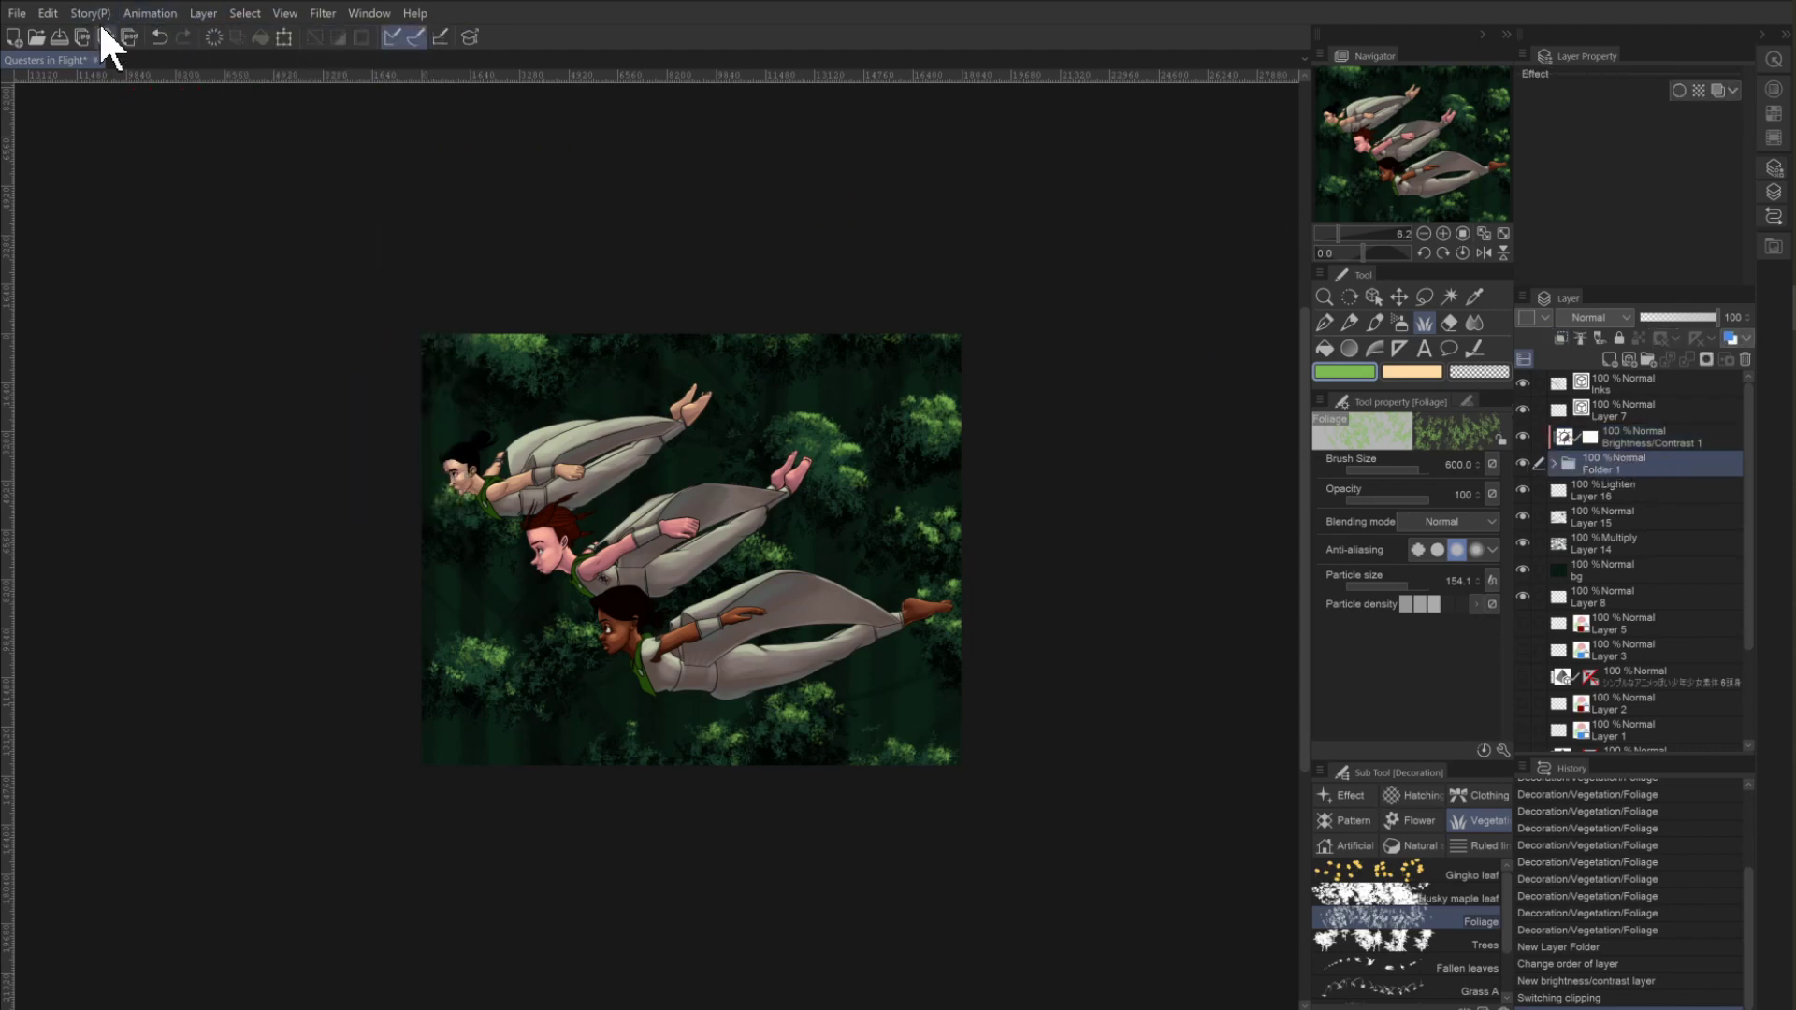
left_click(205, 13)
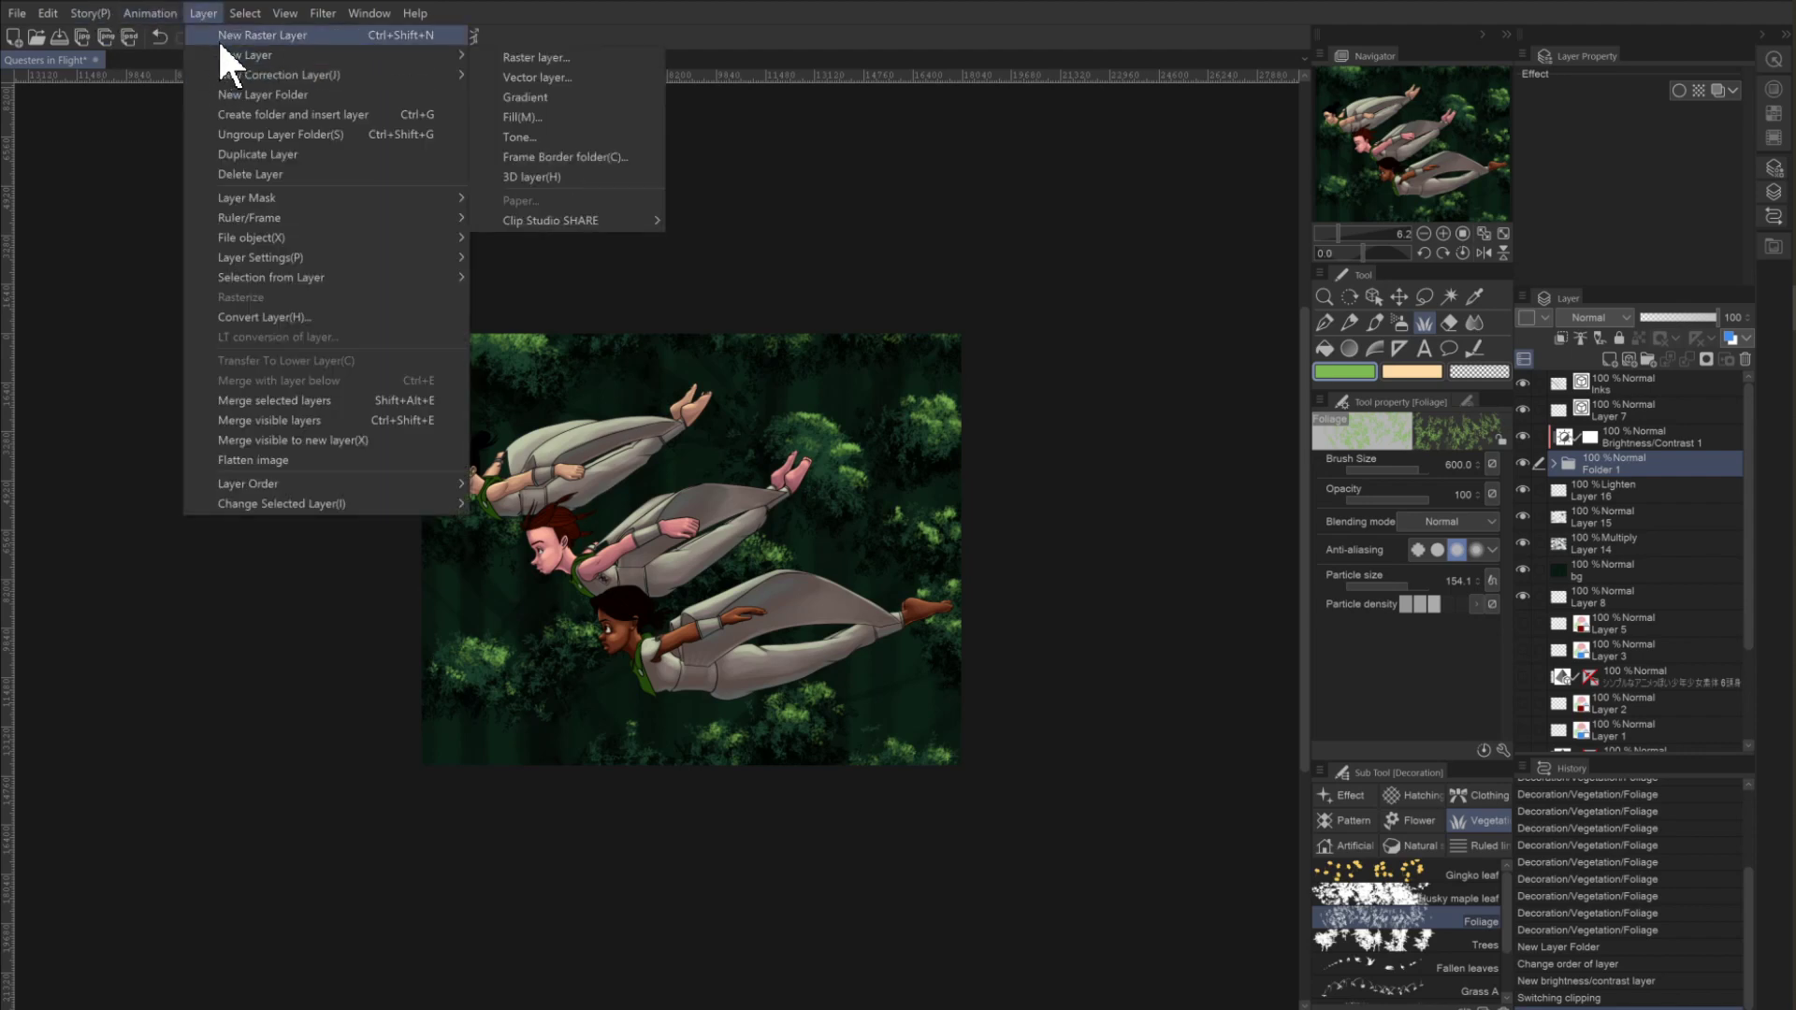
mouse_move(233, 74)
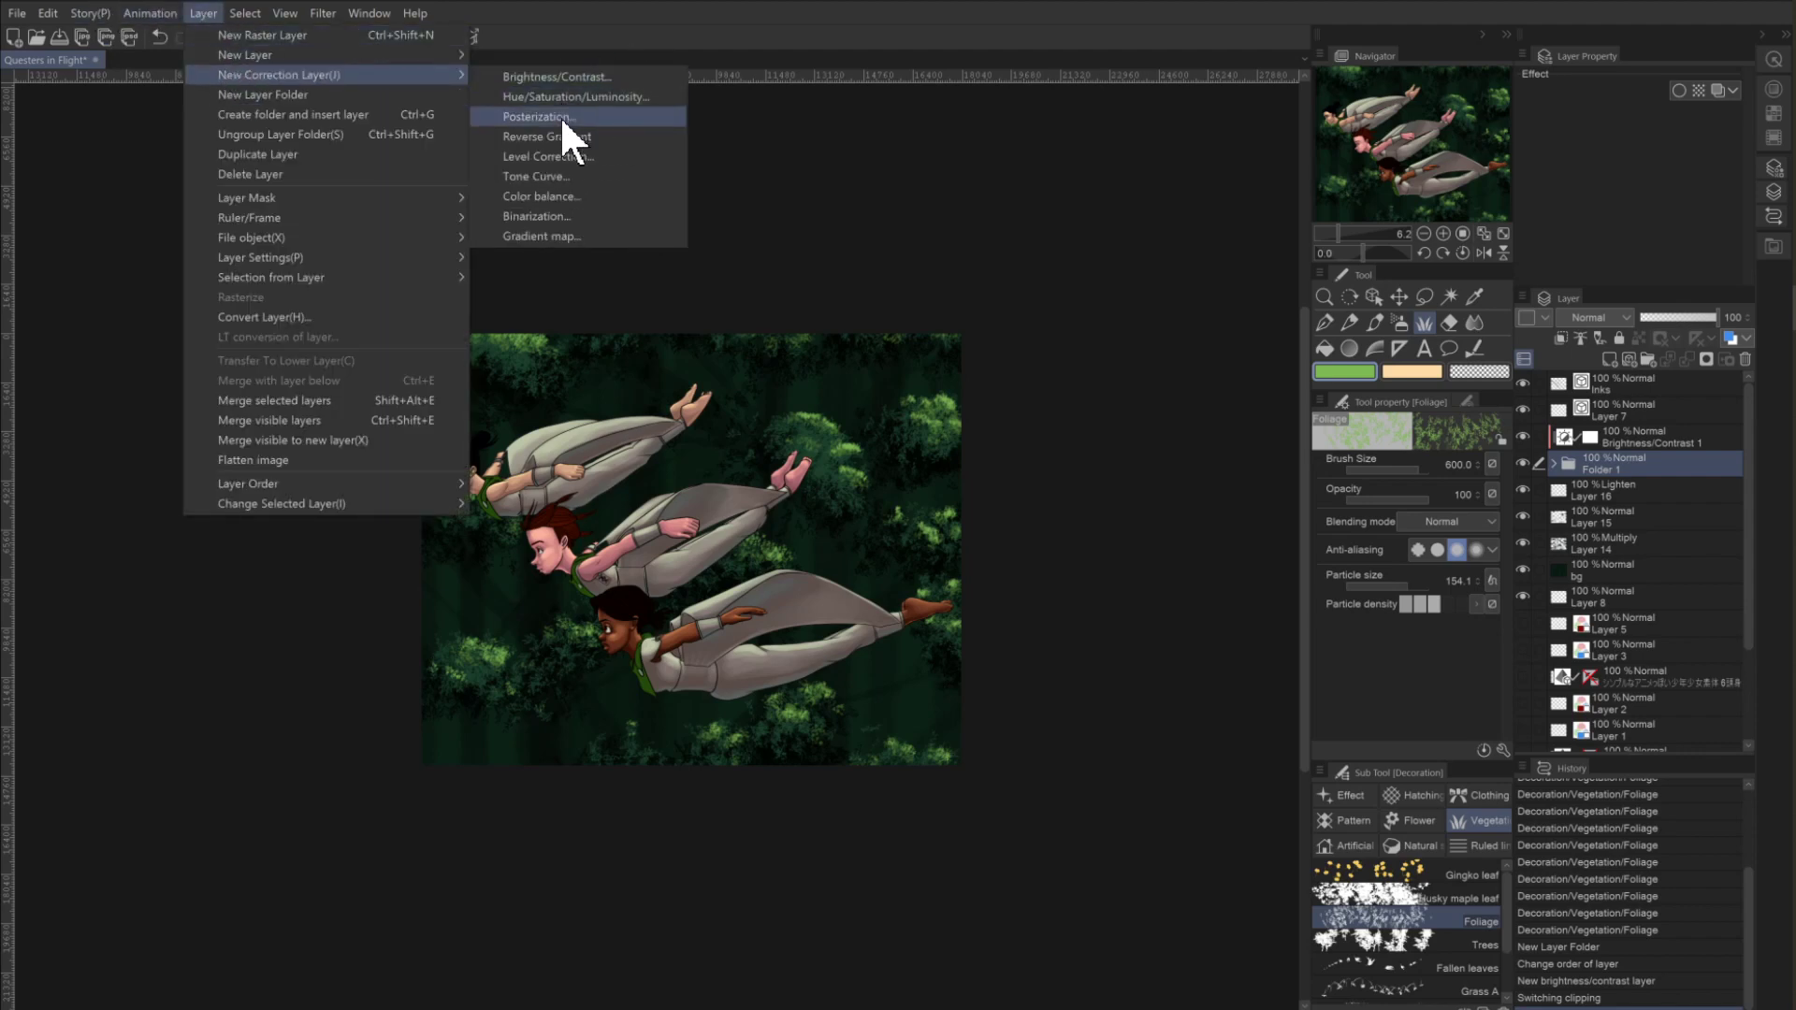
left_click(590, 157)
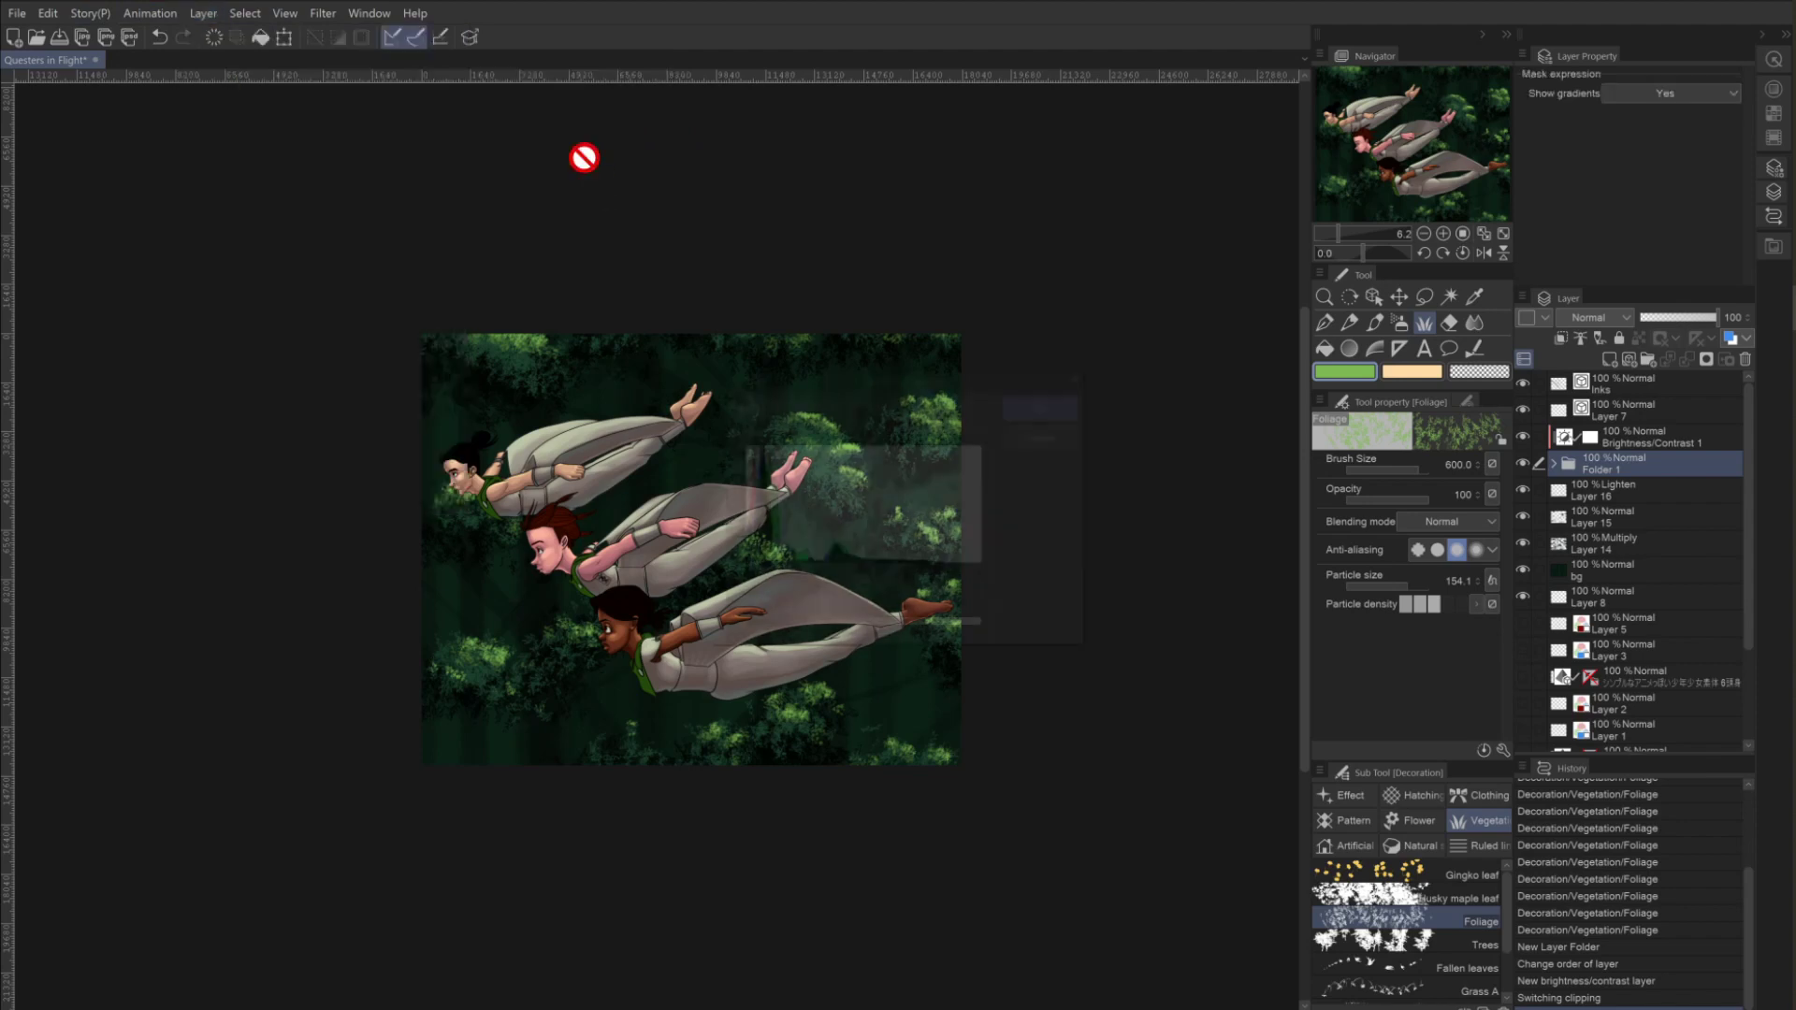
left_click_drag(815, 373, 957, 223)
left_click(899, 250)
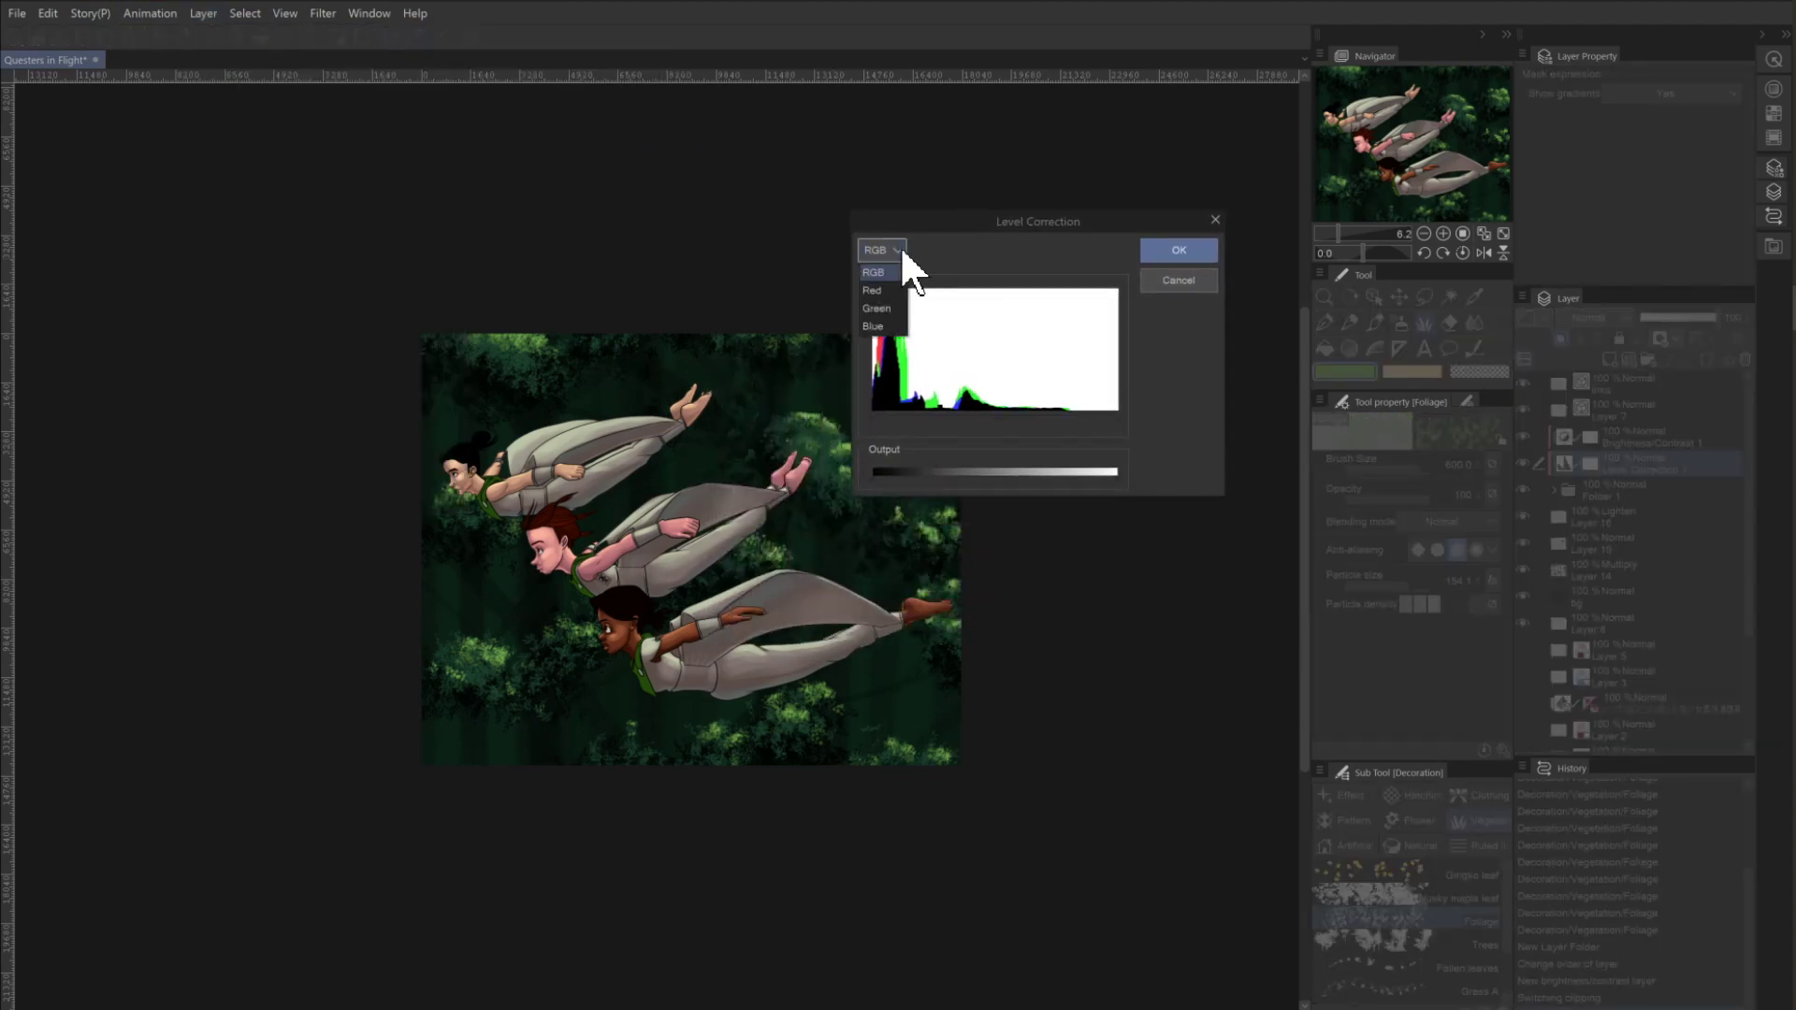
left_click(886, 308)
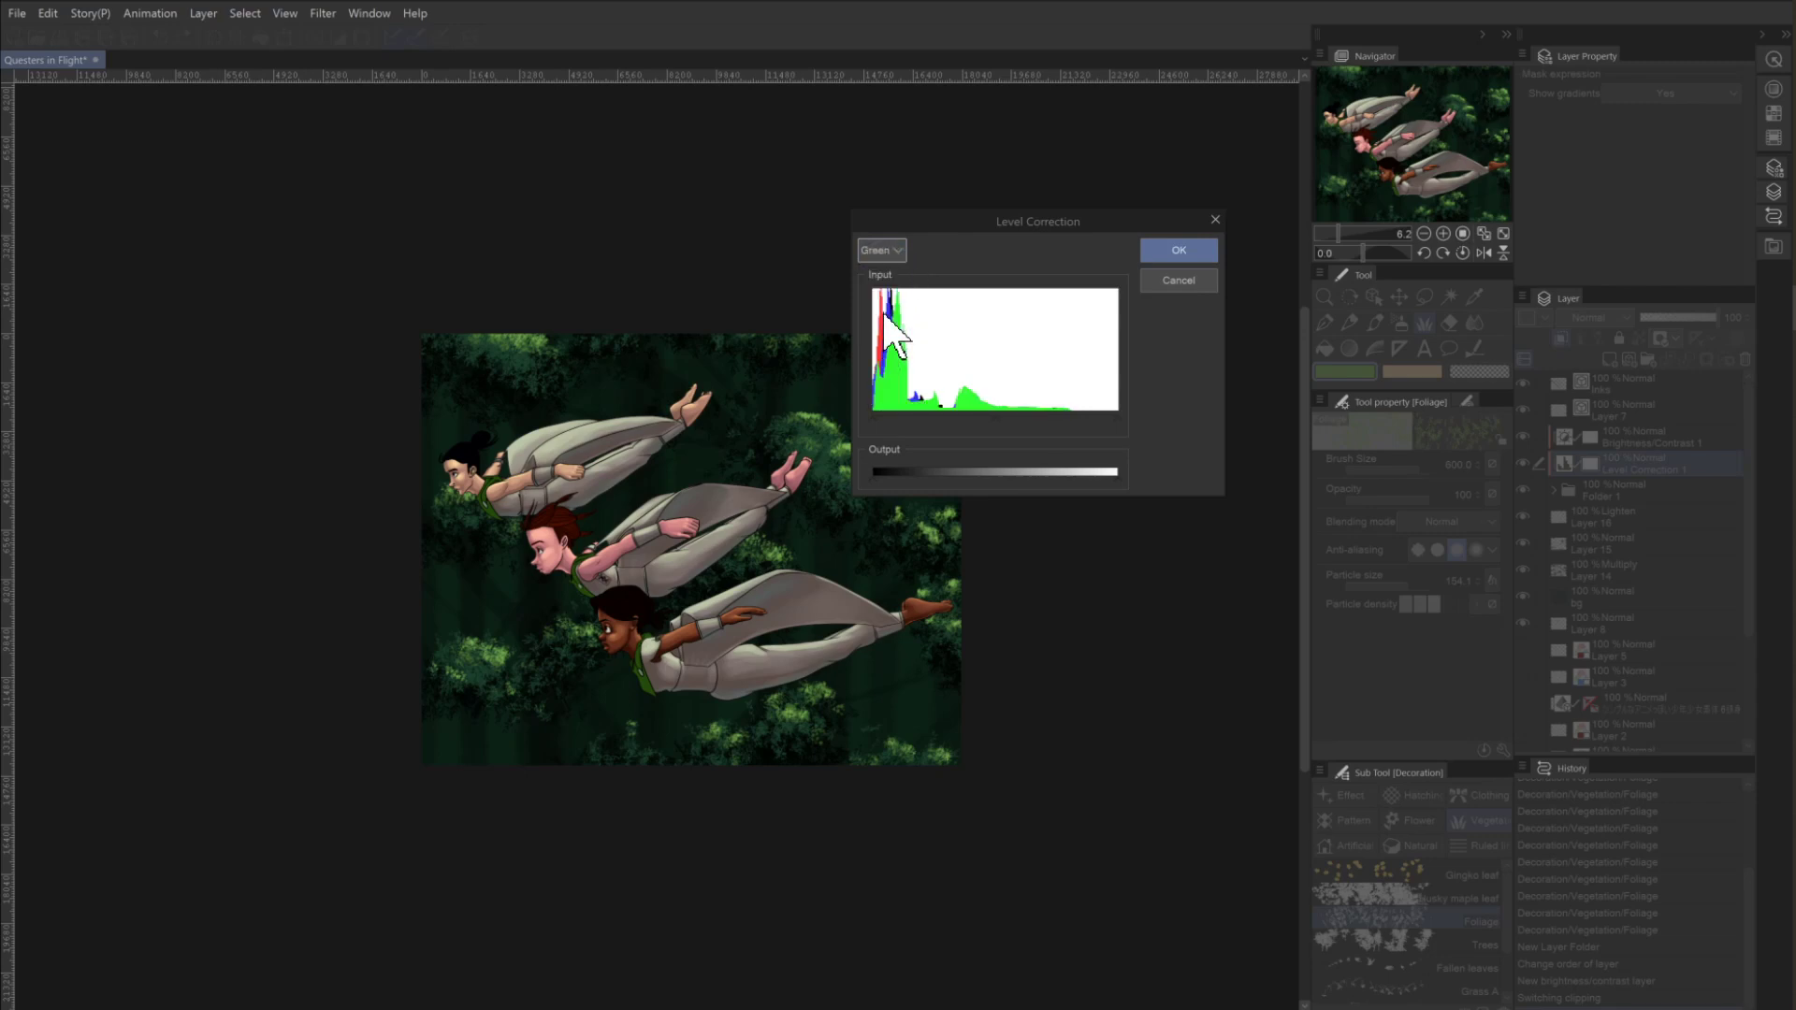
left_click(873, 477)
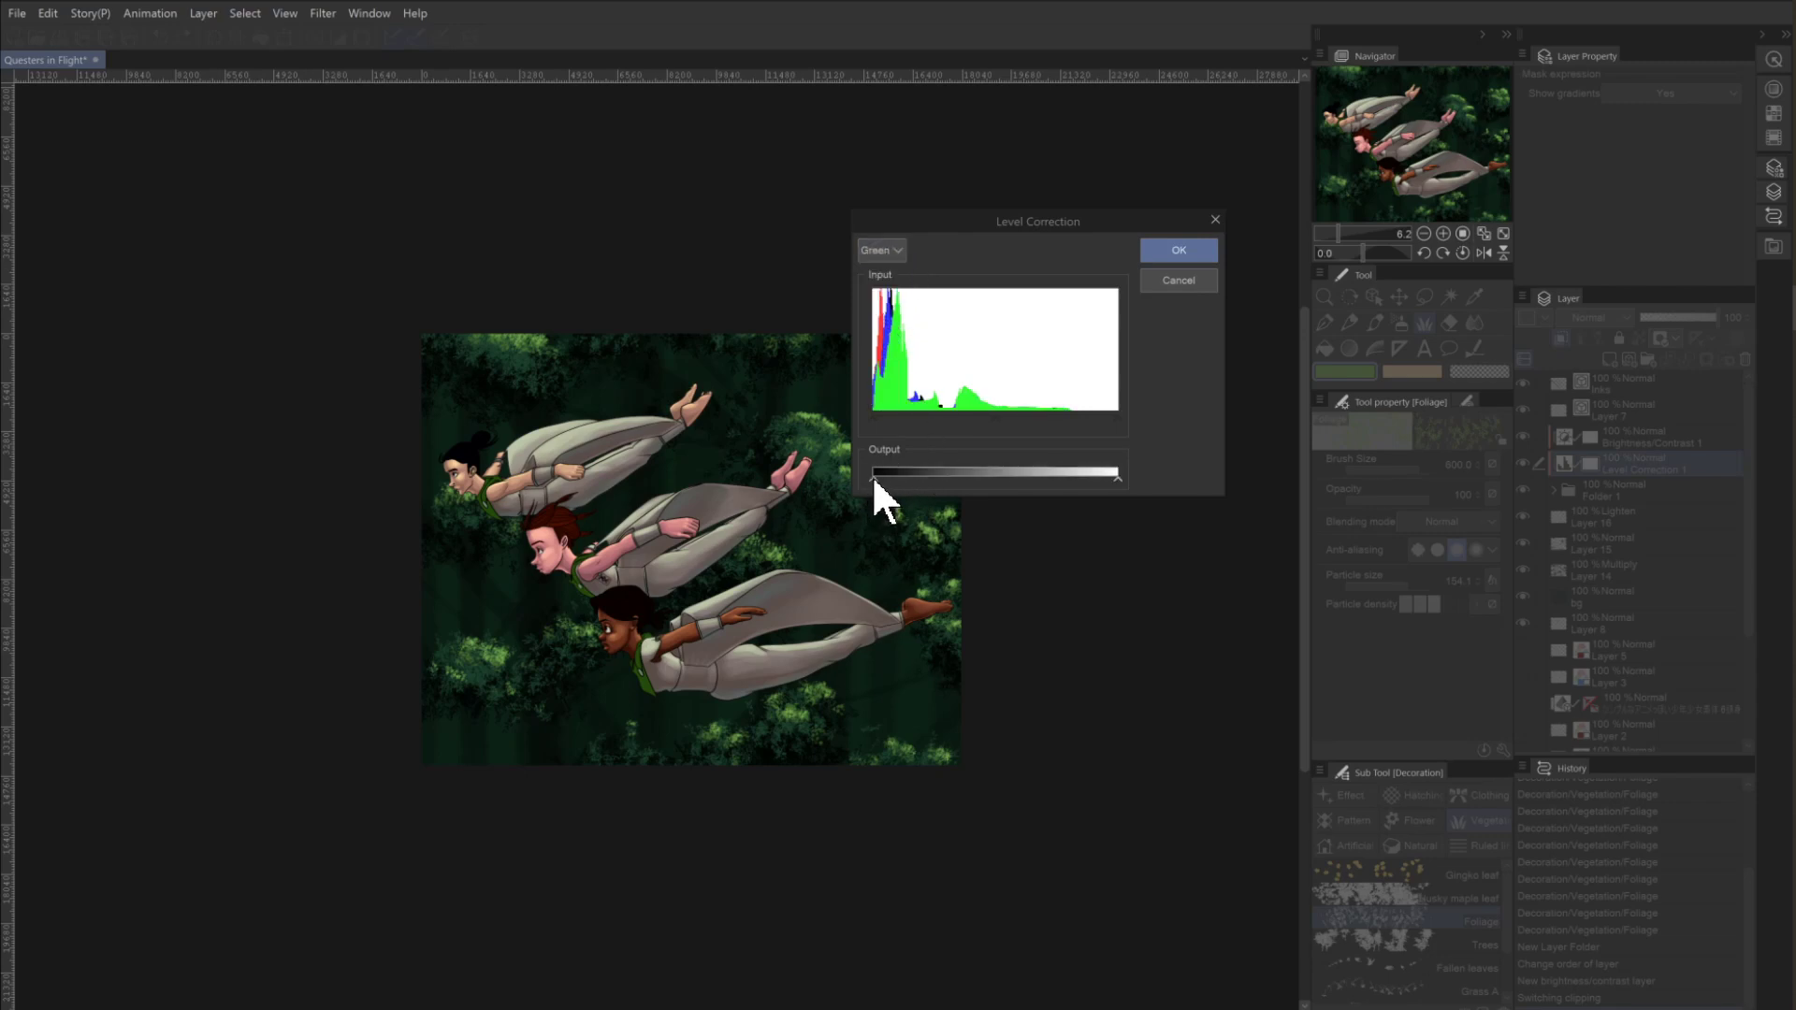
left_click_drag(908, 479, 884, 476)
left_click_drag(1048, 482, 1043, 479)
Adjust the blue channel's dark output level, accept the correction, and compare the figures with that layer hidden and shown.
left_click(886, 250)
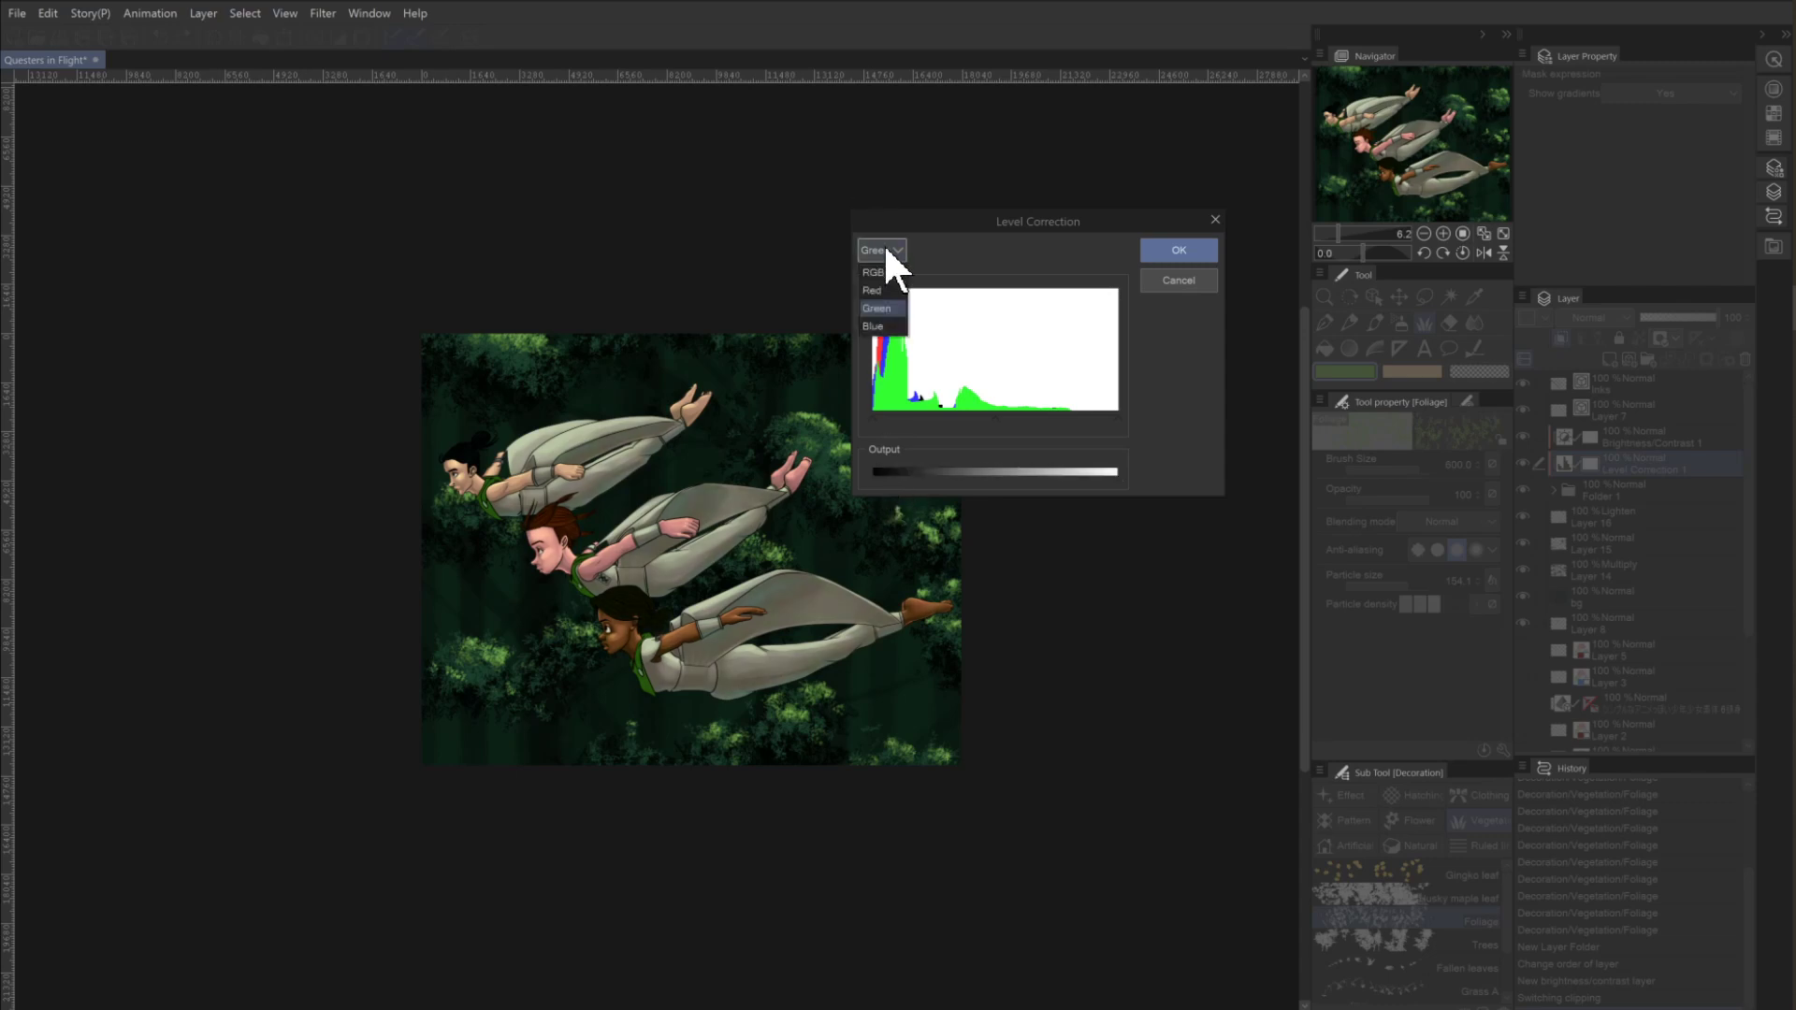
left_click(884, 325)
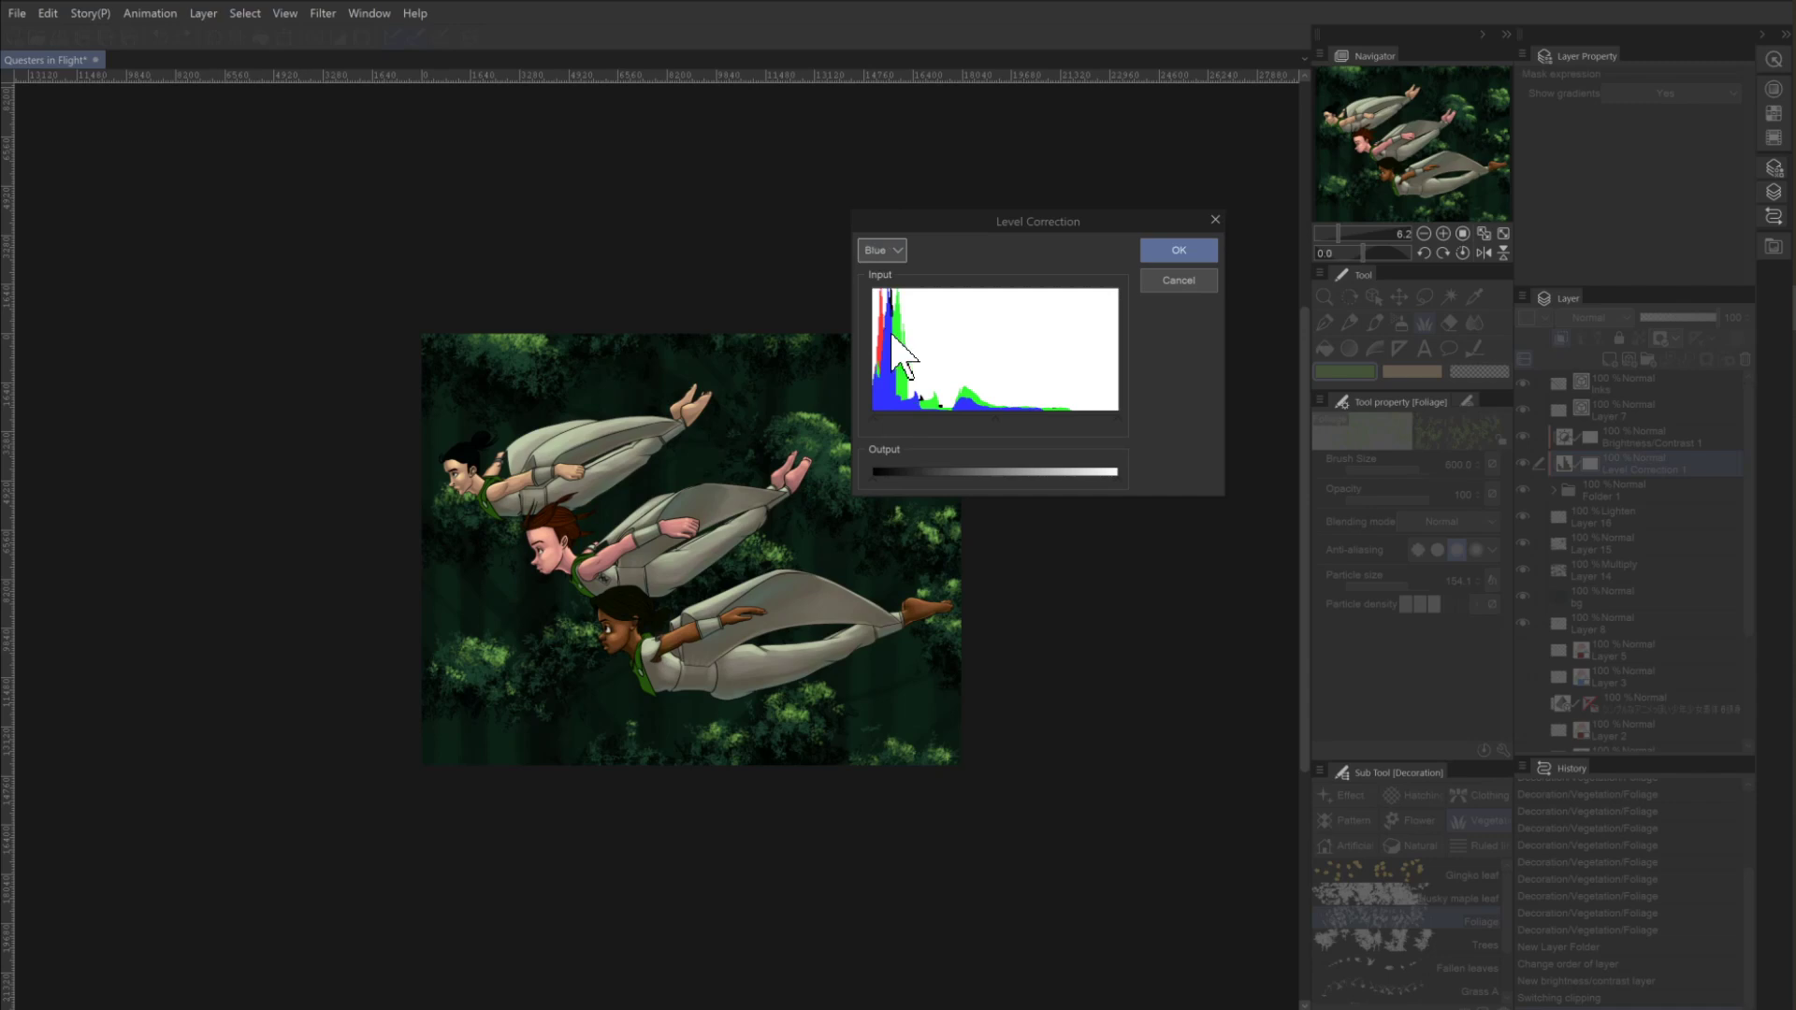
left_click(884, 472)
left_click(1186, 248)
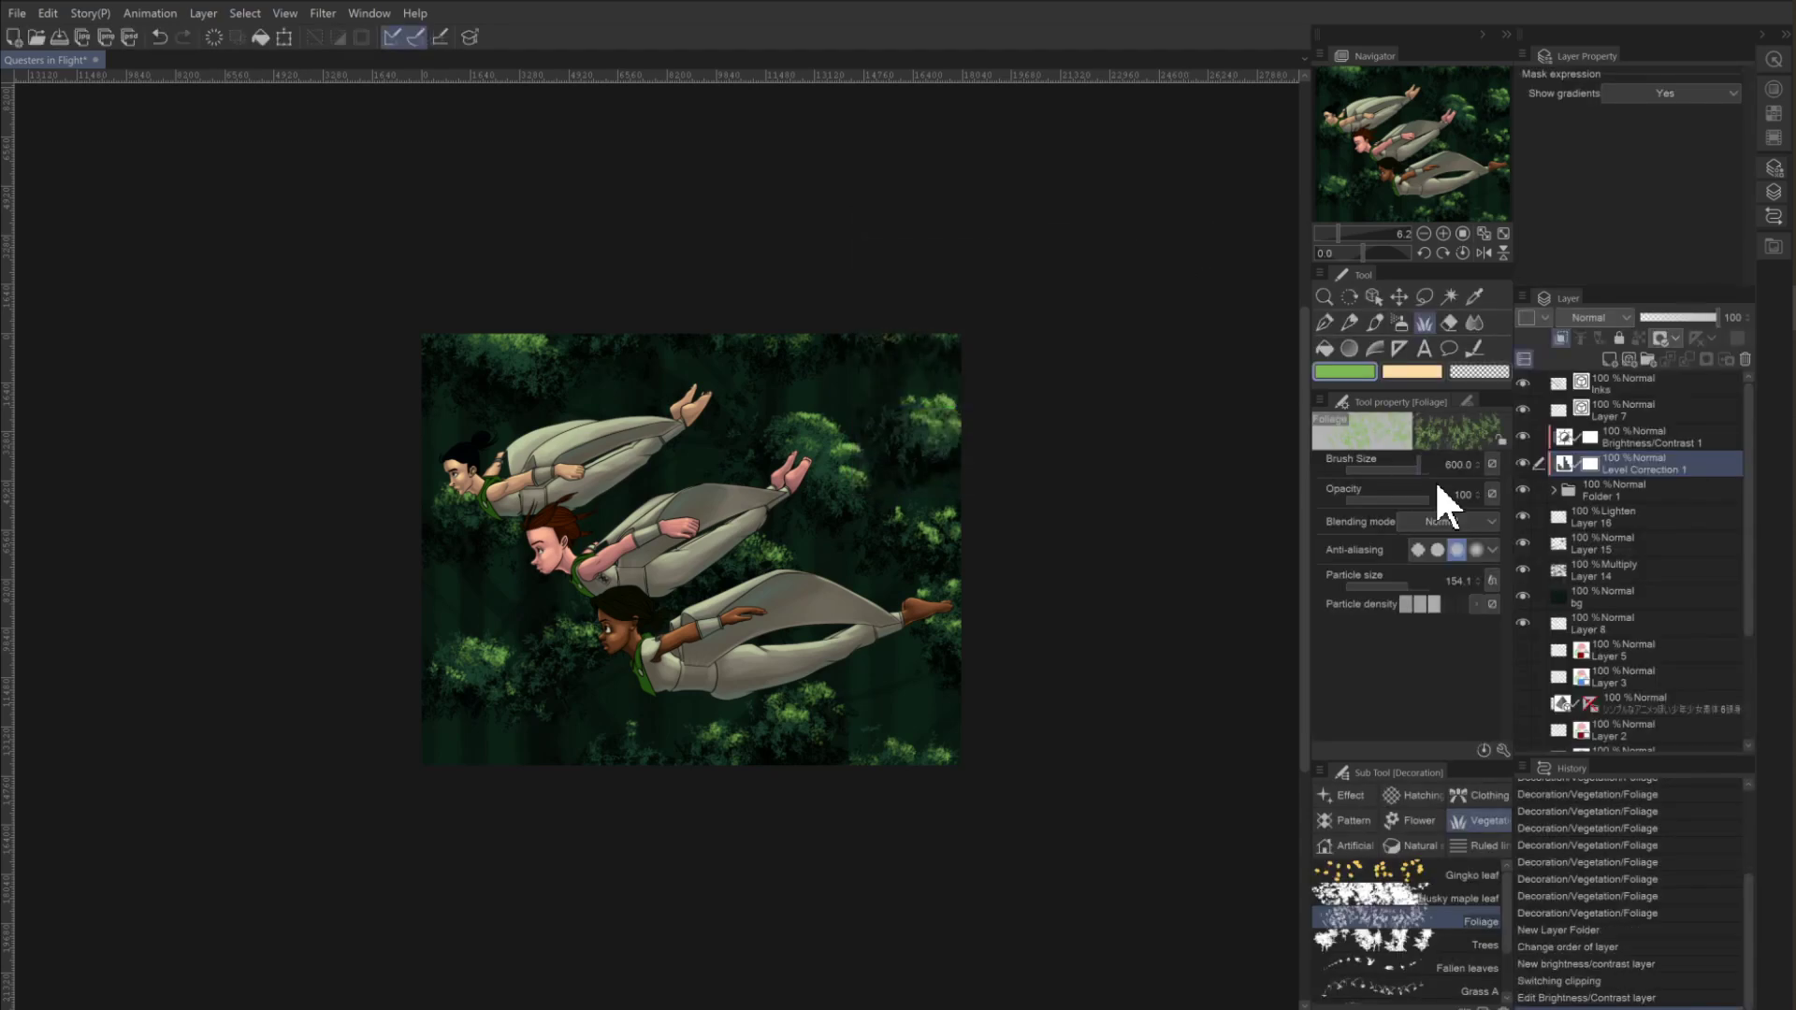
left_click(1523, 462)
left_click(1521, 458)
left_click(1520, 458)
left_click(1518, 459)
Add a new raster layer directly above bg and choose a muted greyish brown for the G-pen.
left_click(1594, 591)
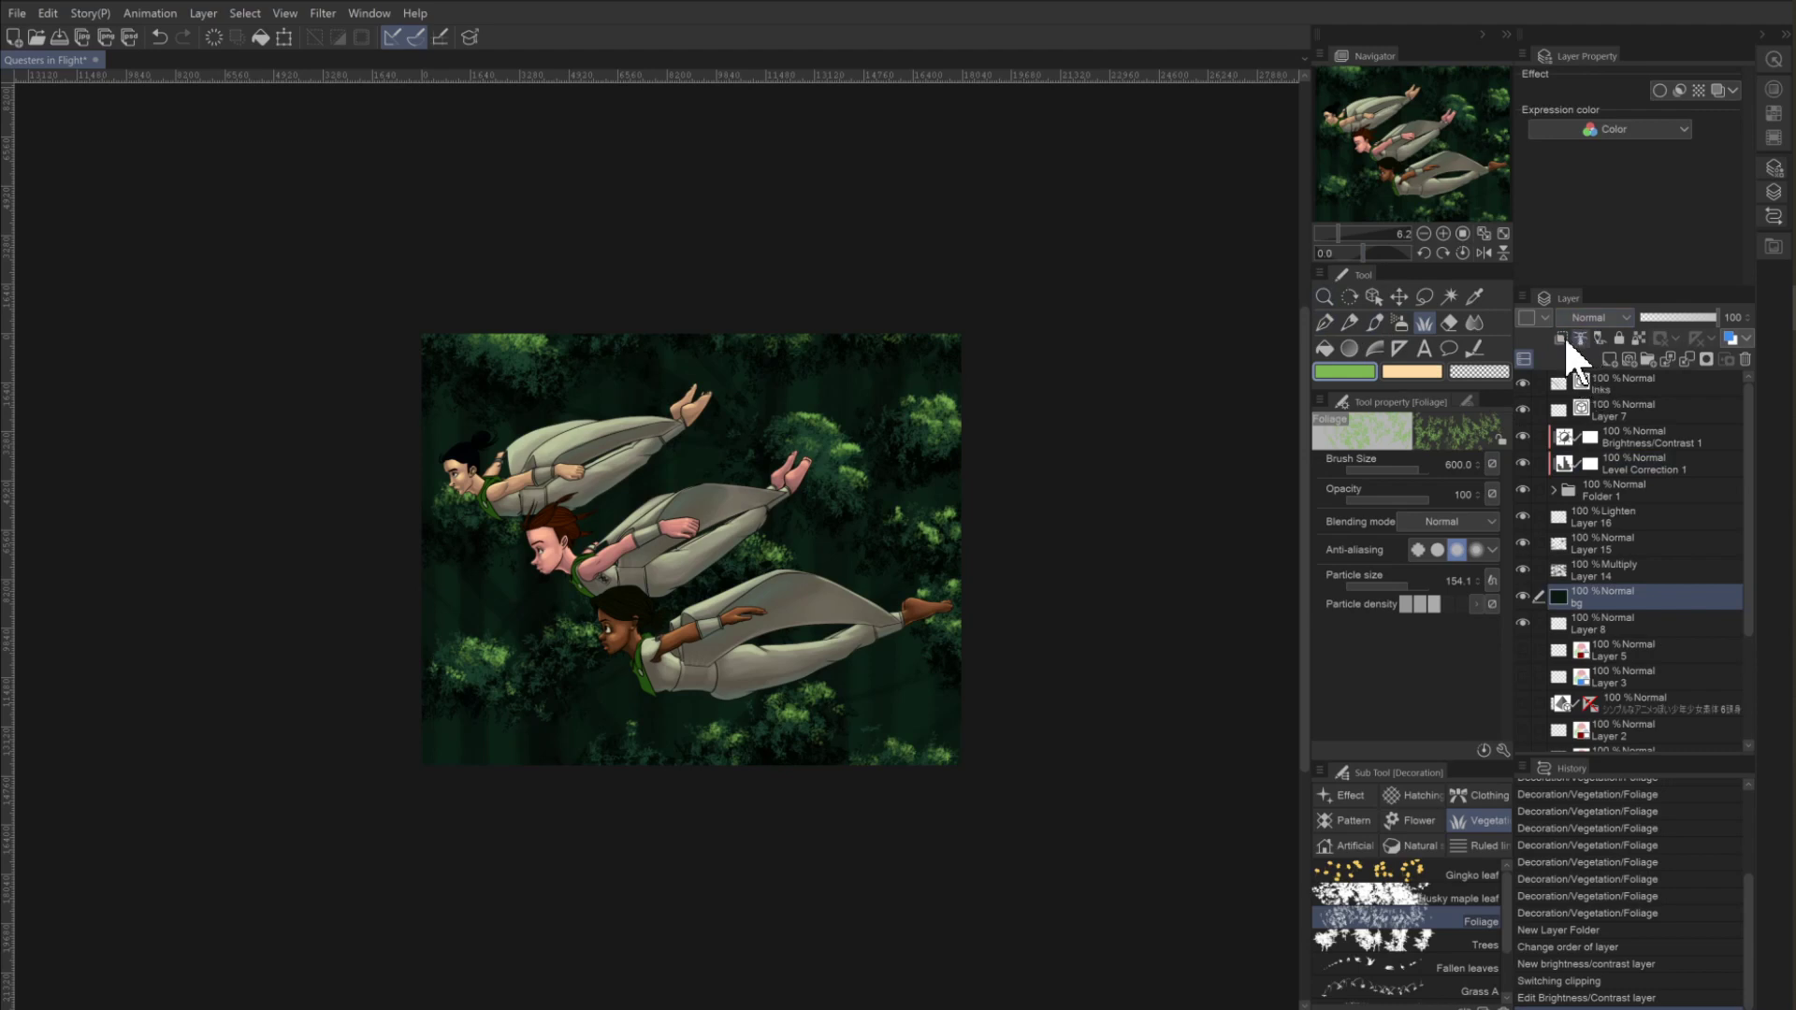
left_click(1608, 359)
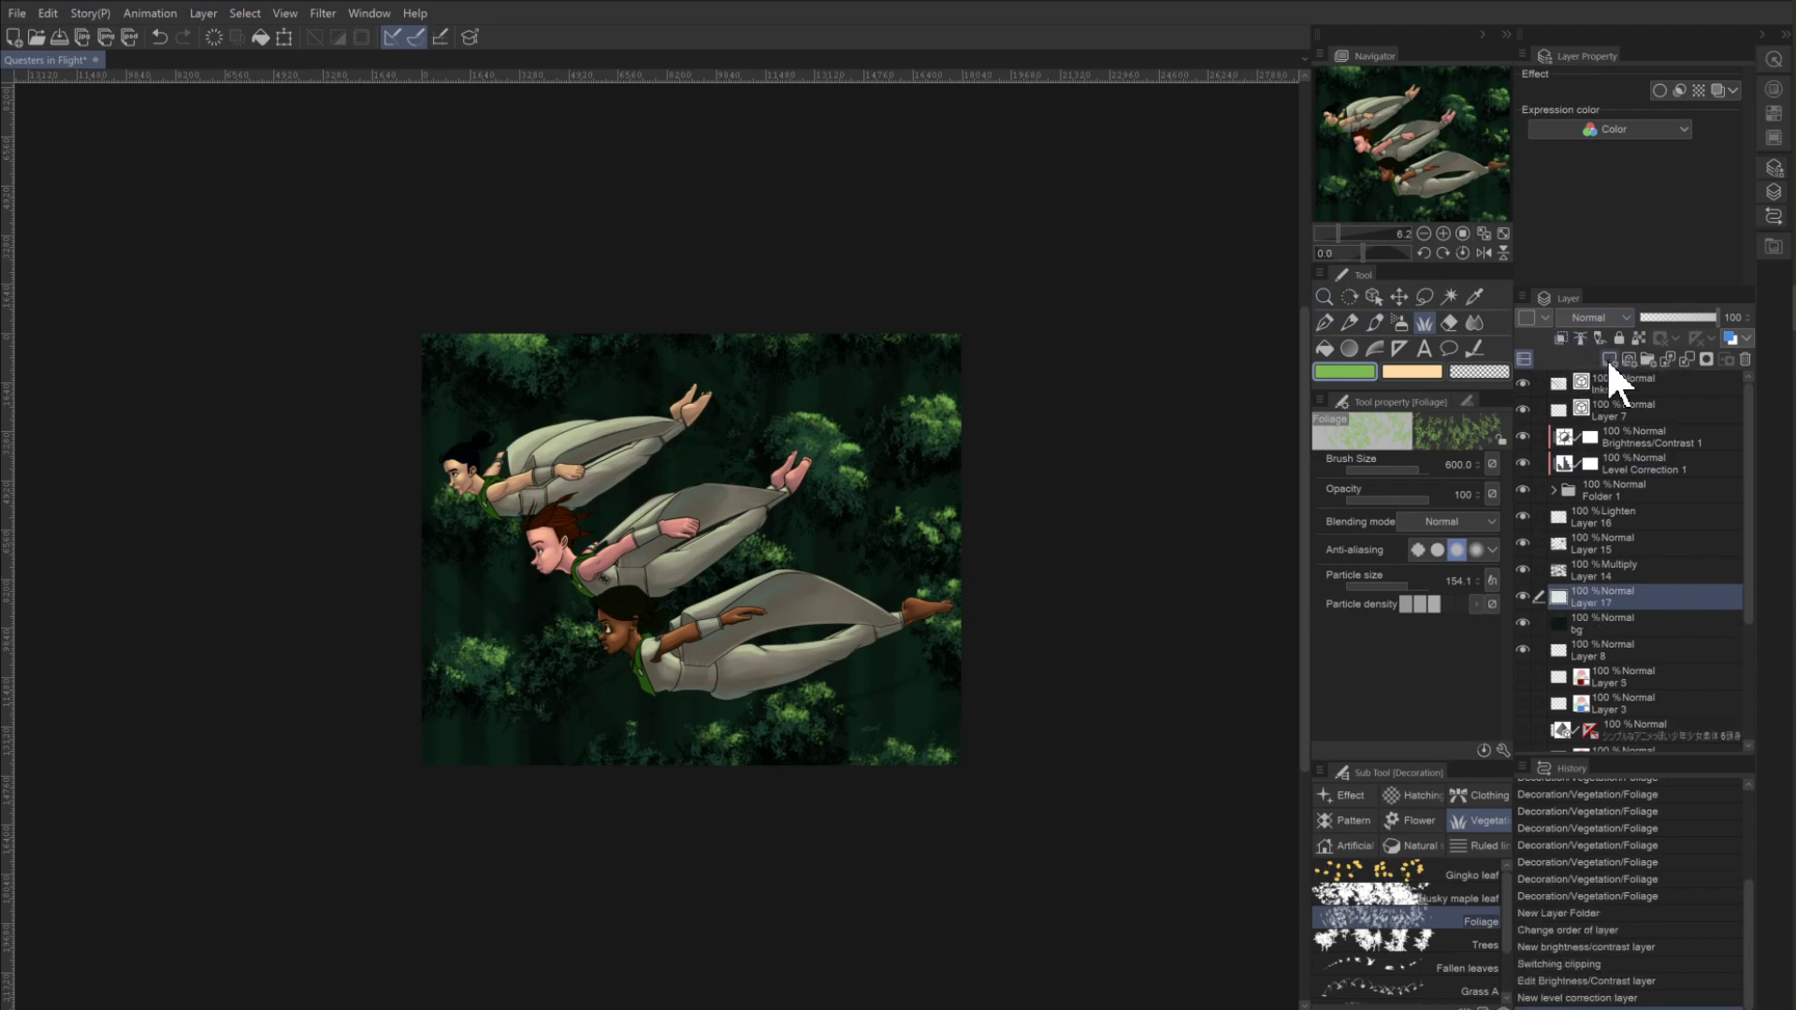
left_click(1325, 323)
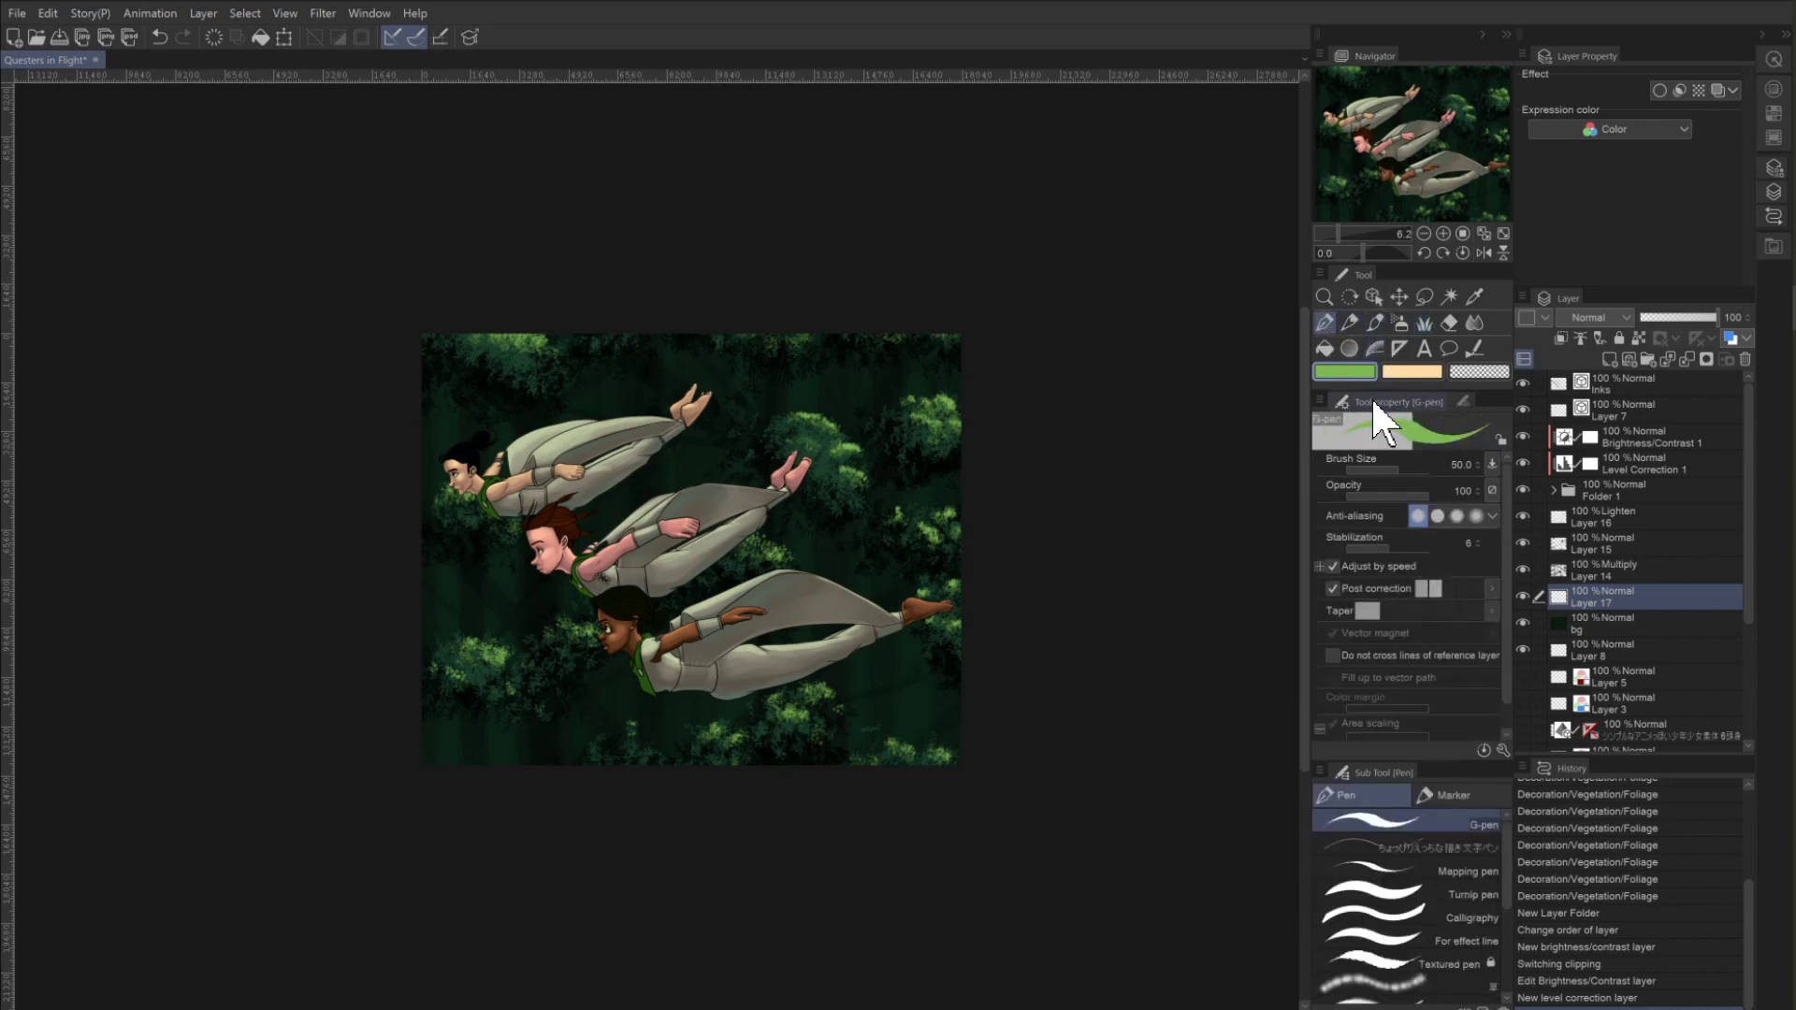
double_click(1346, 371)
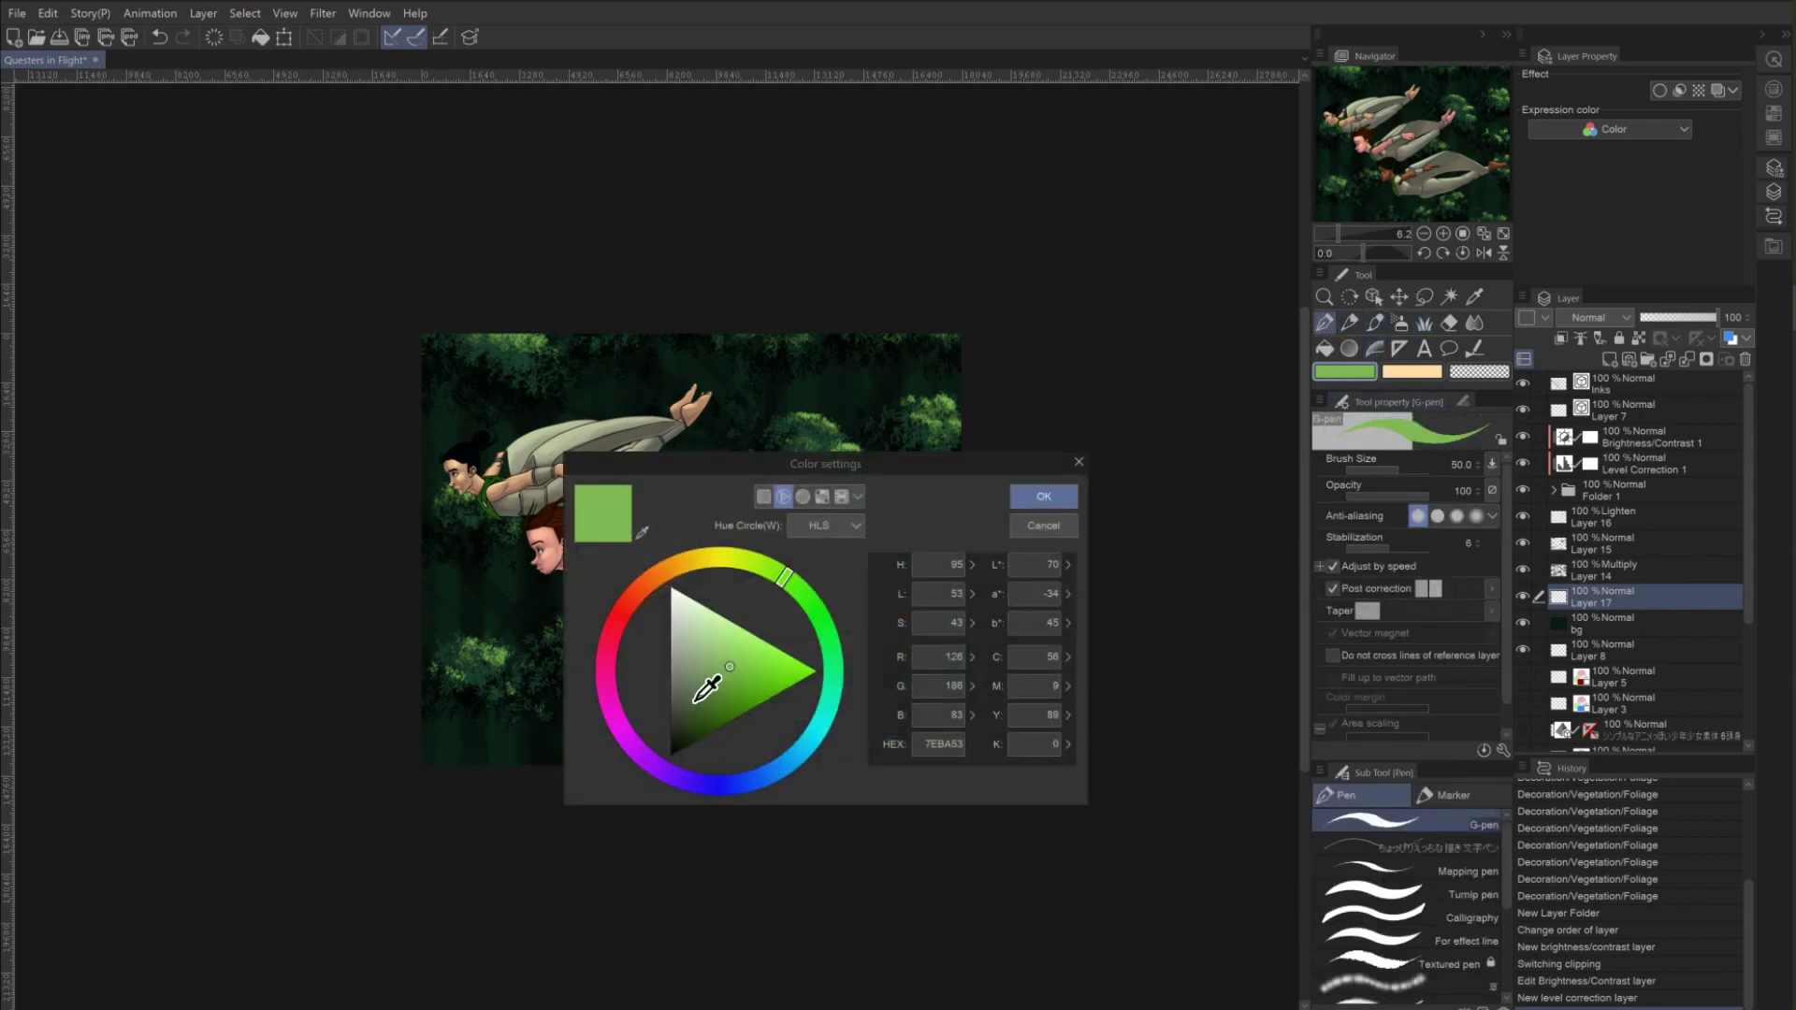
left_click(649, 584)
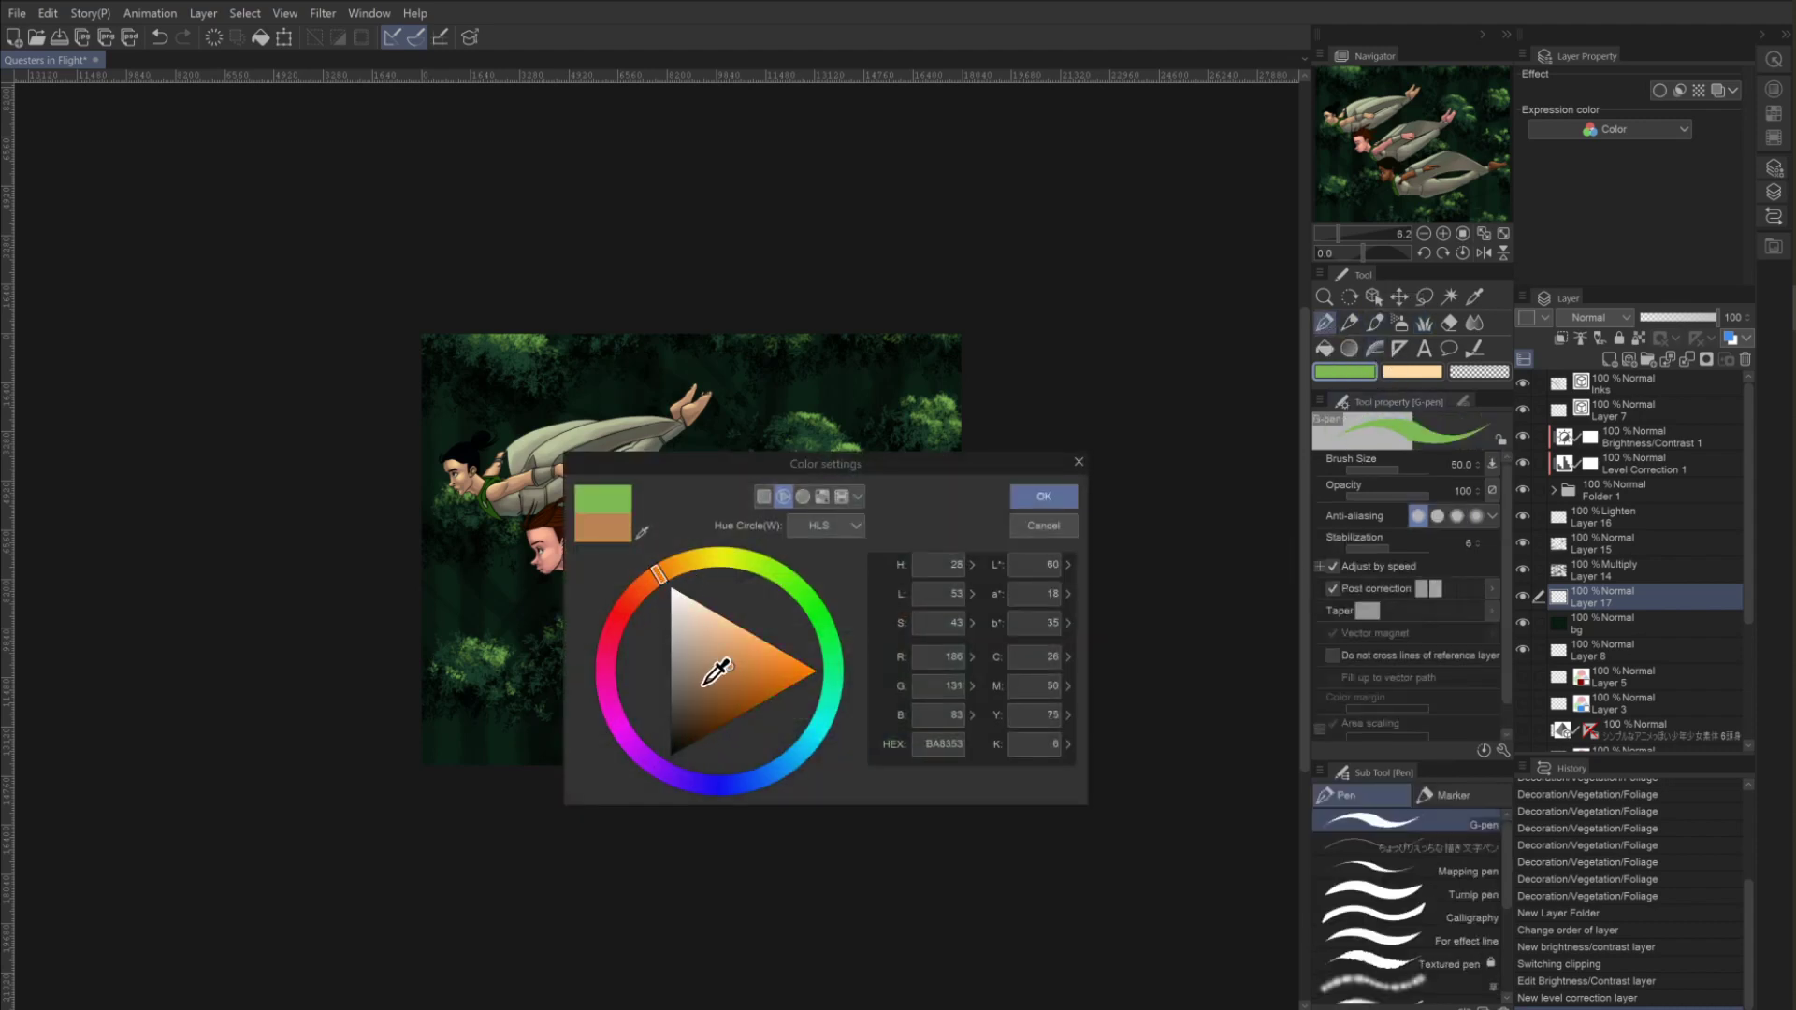
mouse_move(715, 665)
left_mouse_down()
mouse_move(698, 697)
mouse_move(668, 680)
left_mouse_up()
left_click(1038, 496)
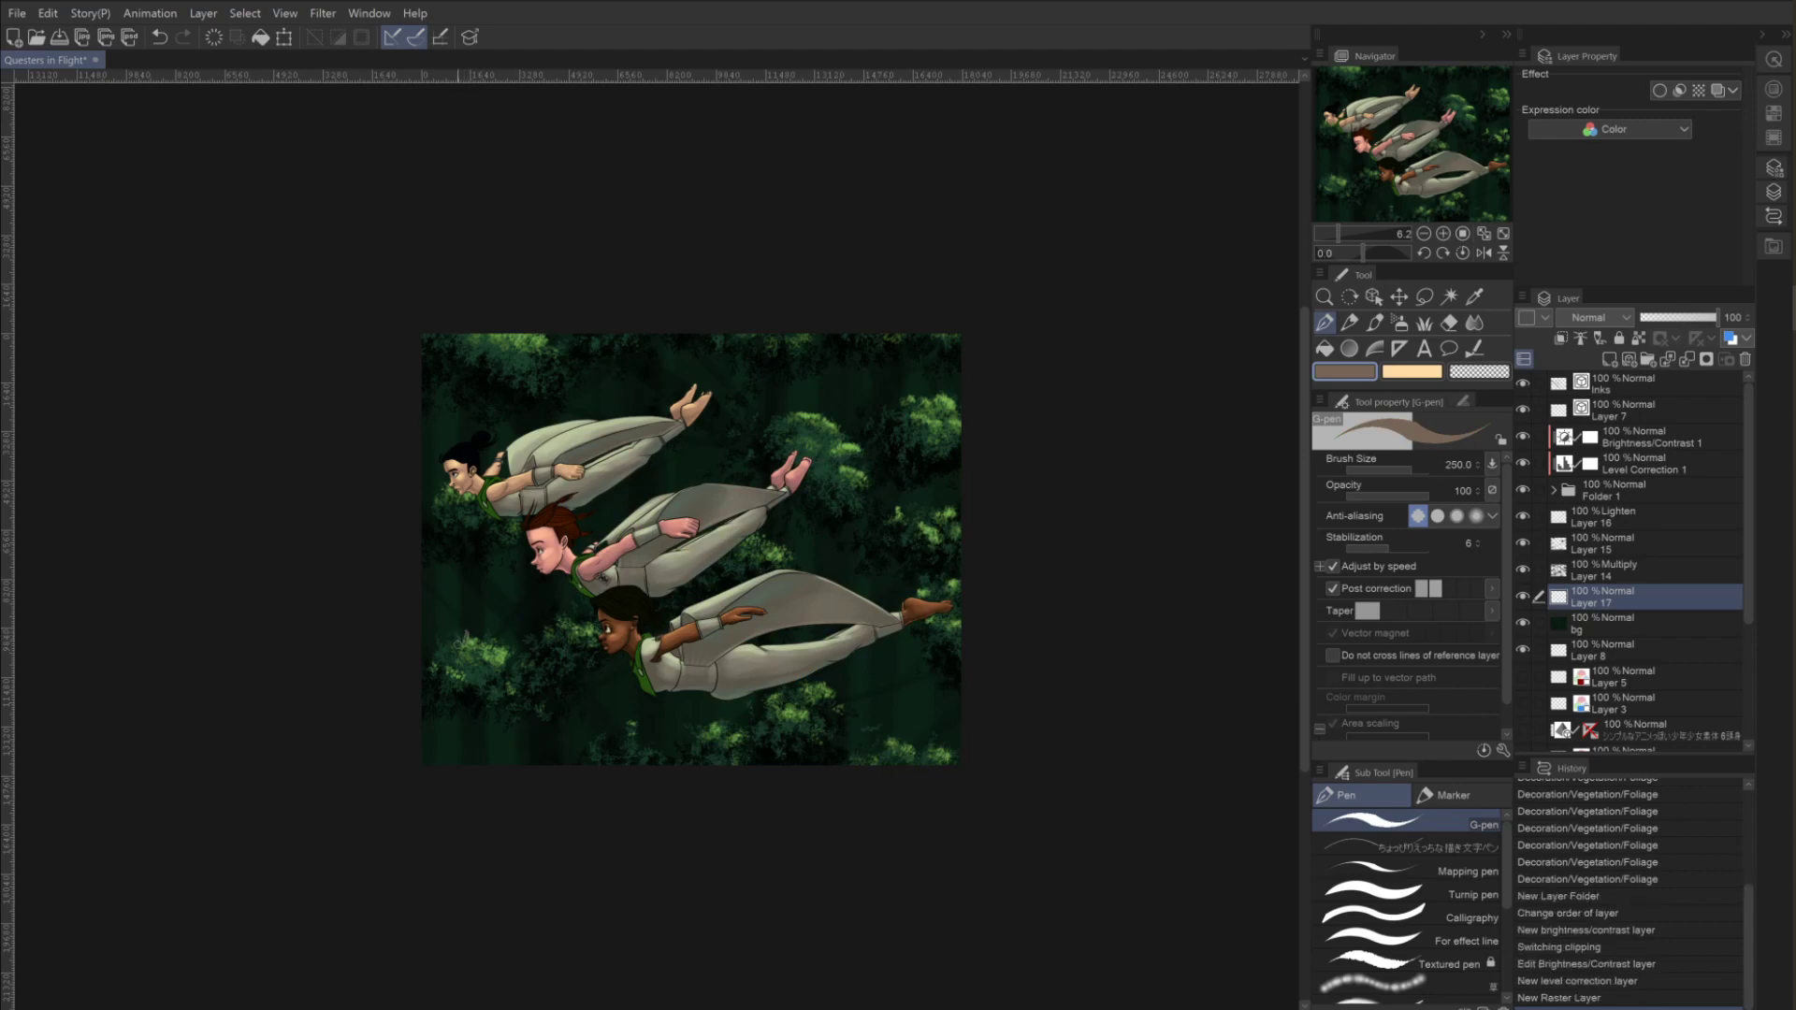
Undo the last action and paint small greyish-brown rocks above the lower-left bush with the G-pen at brush size 600.
key("ctrl+z")
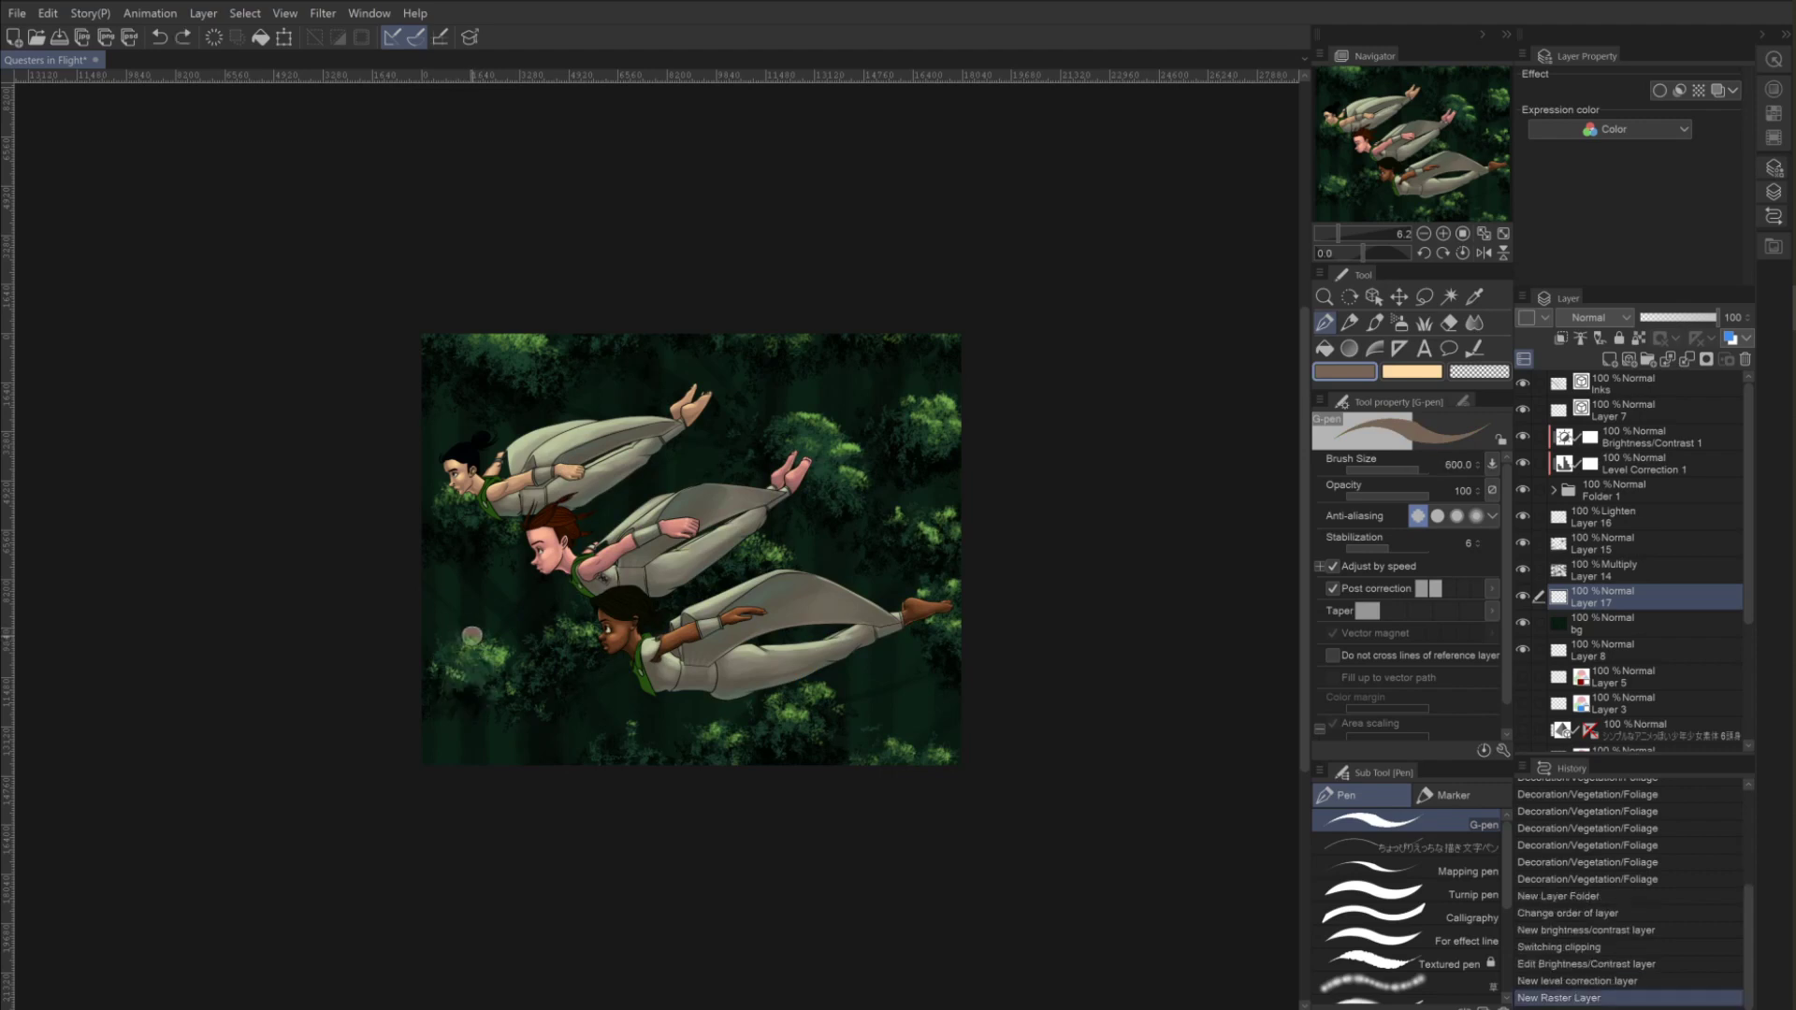
left_click(472, 636)
left_click(474, 637)
left_click(477, 639)
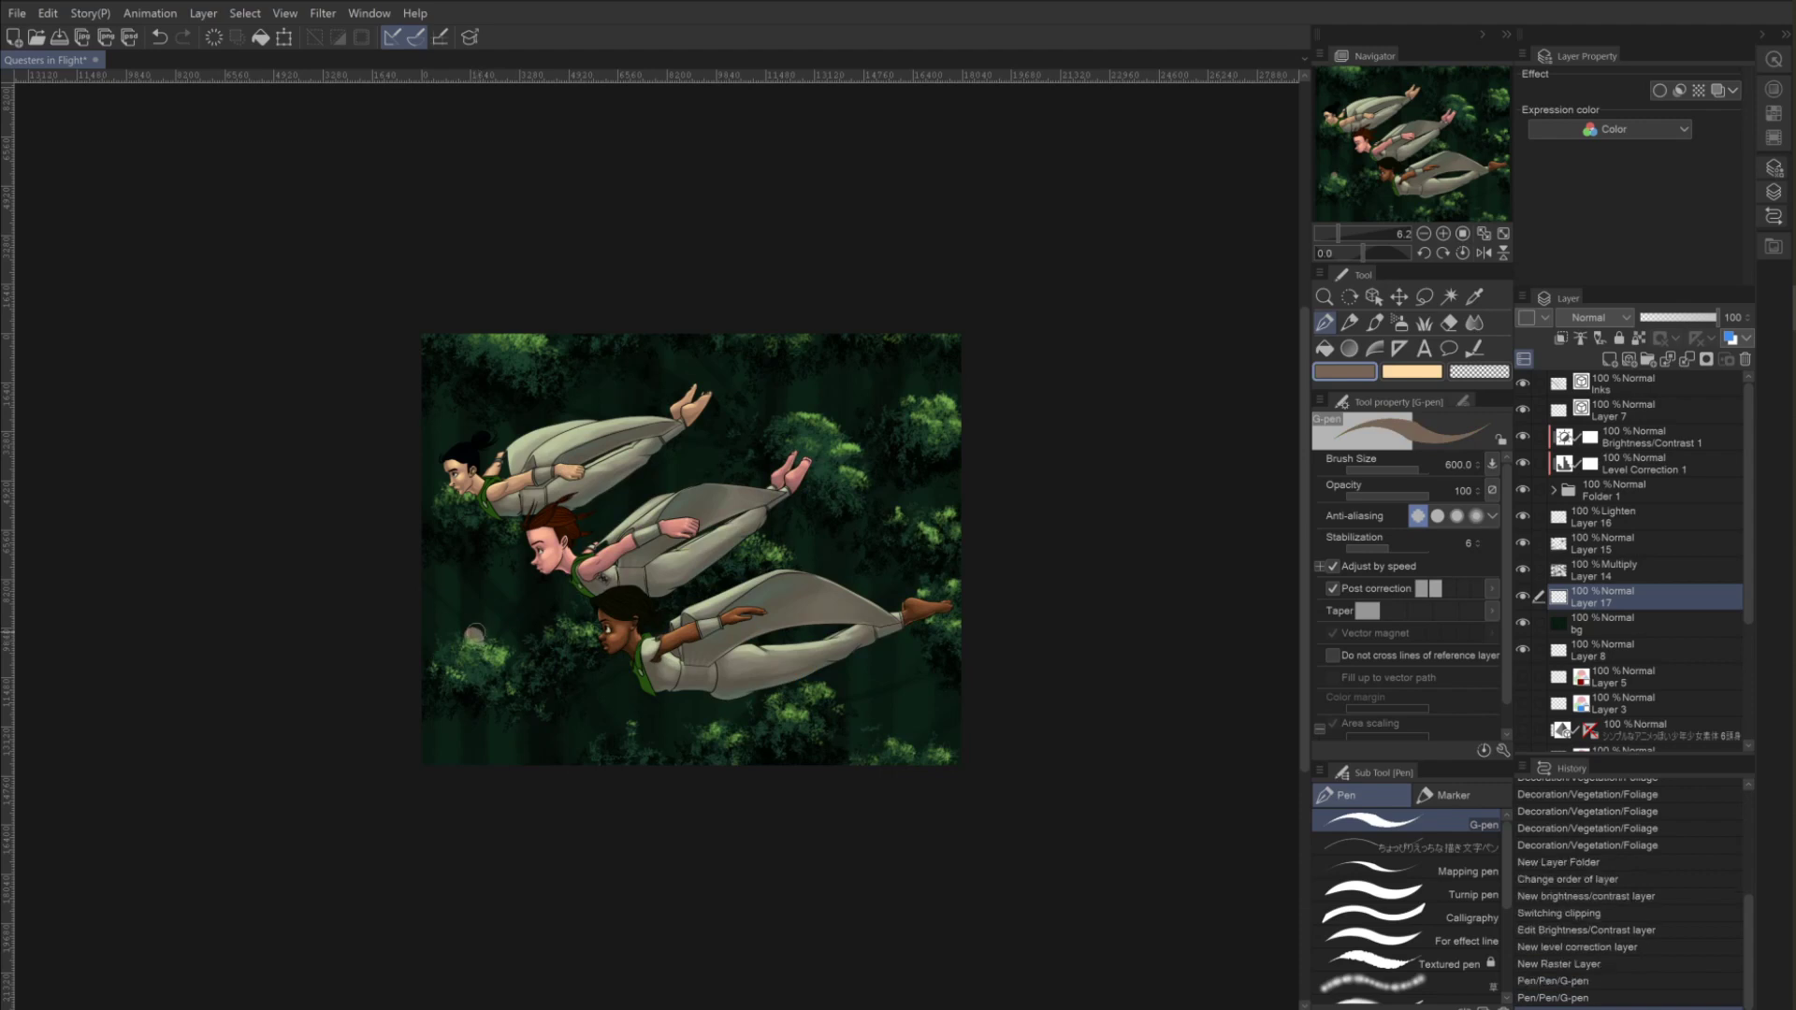
left_click_drag(474, 633, 455, 645)
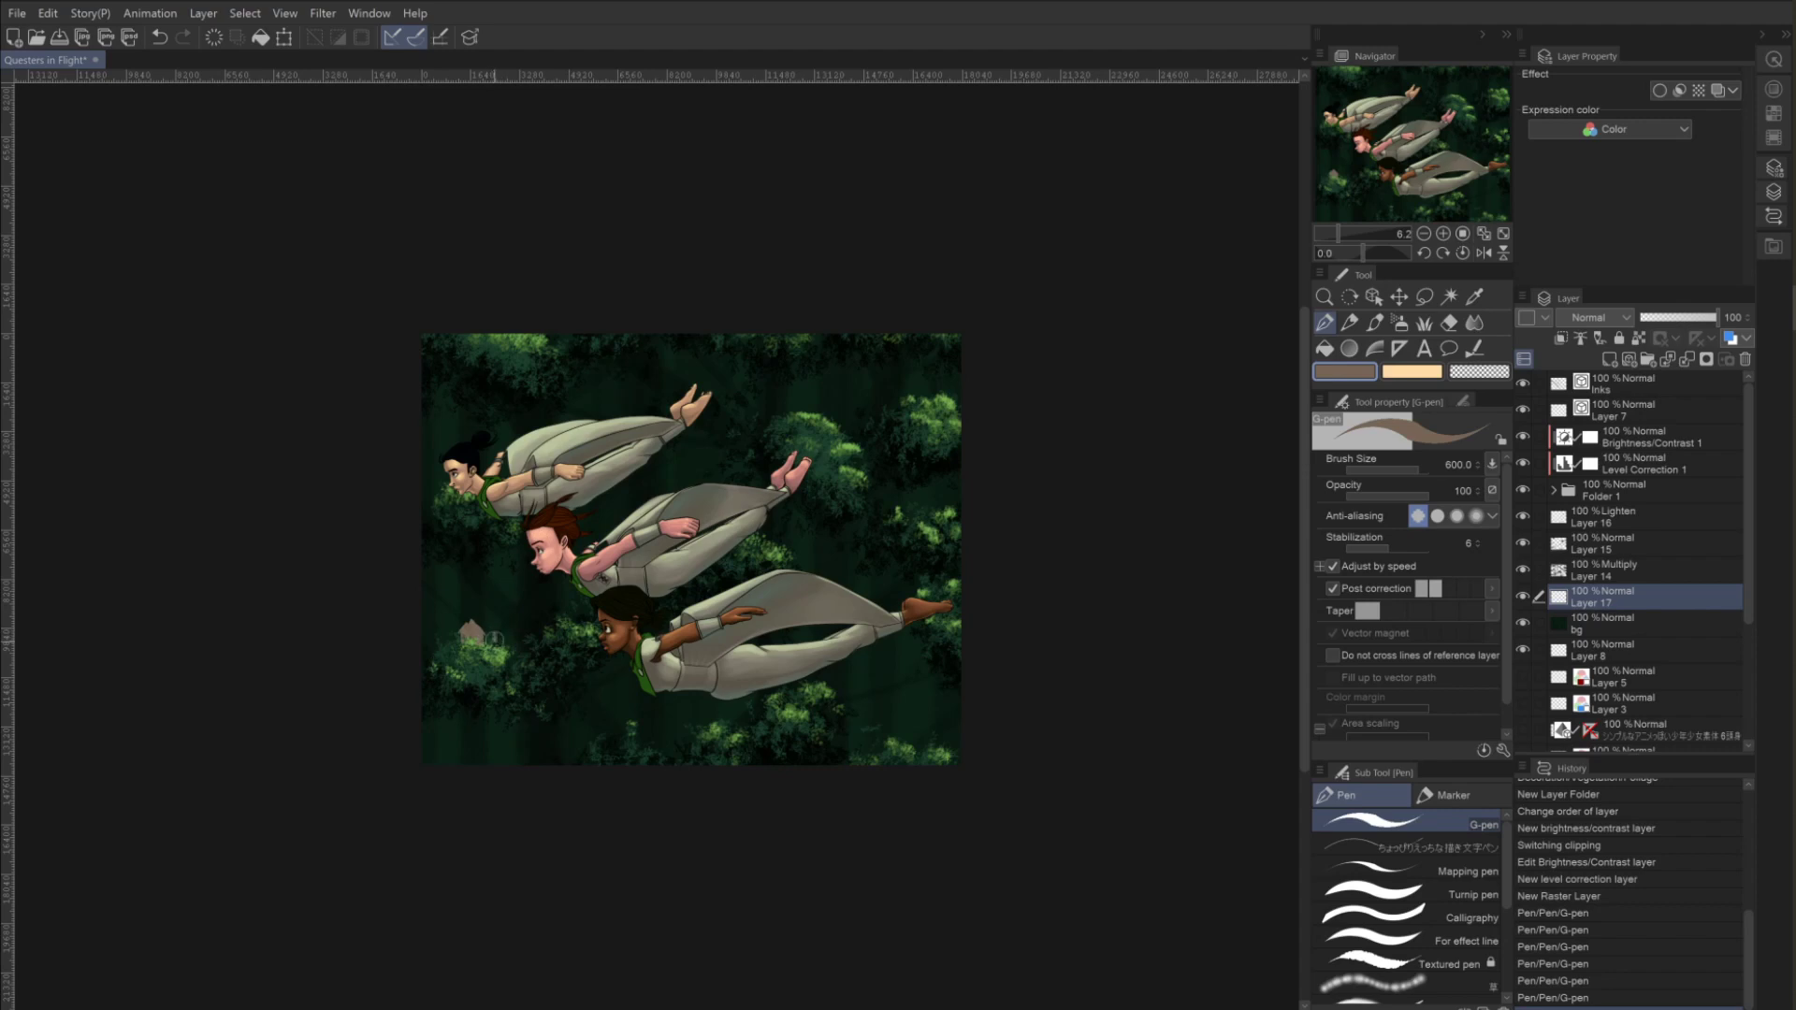
left_click_drag(493, 639, 448, 637)
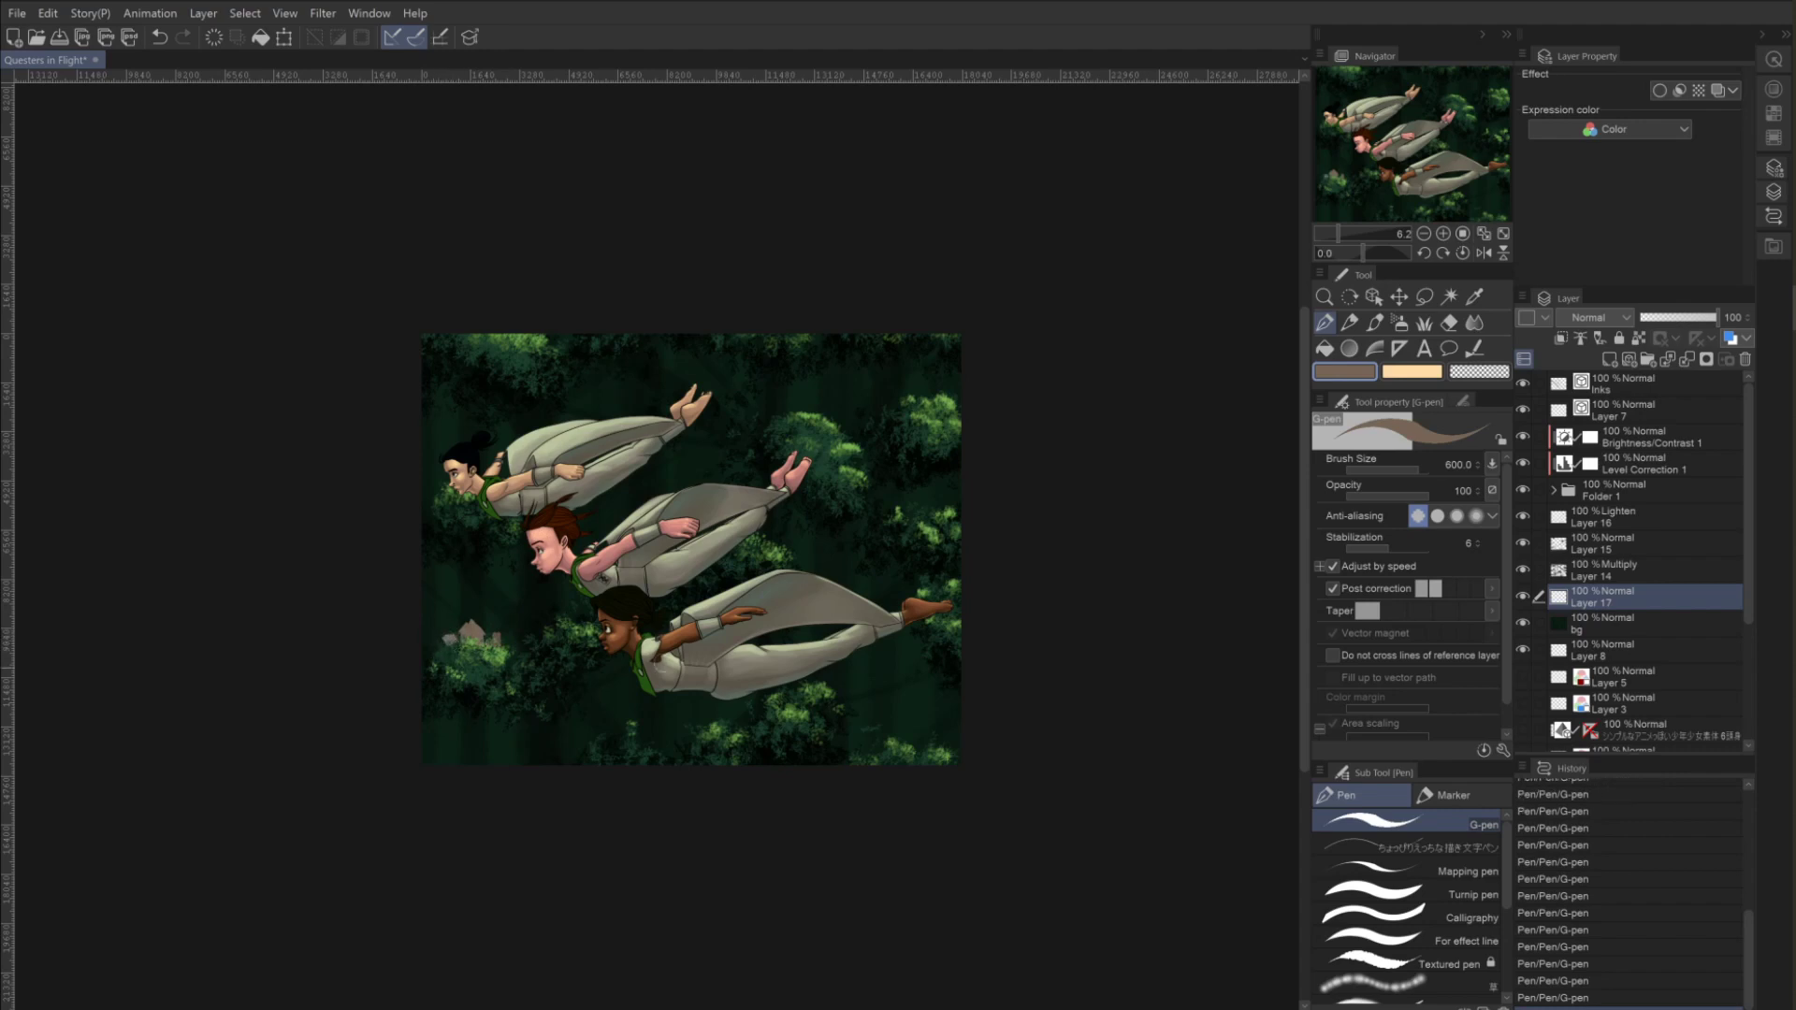
Set the G-pen colour to the dark greyish brown 473F39 for shading the rocks.
left_click(1344, 368)
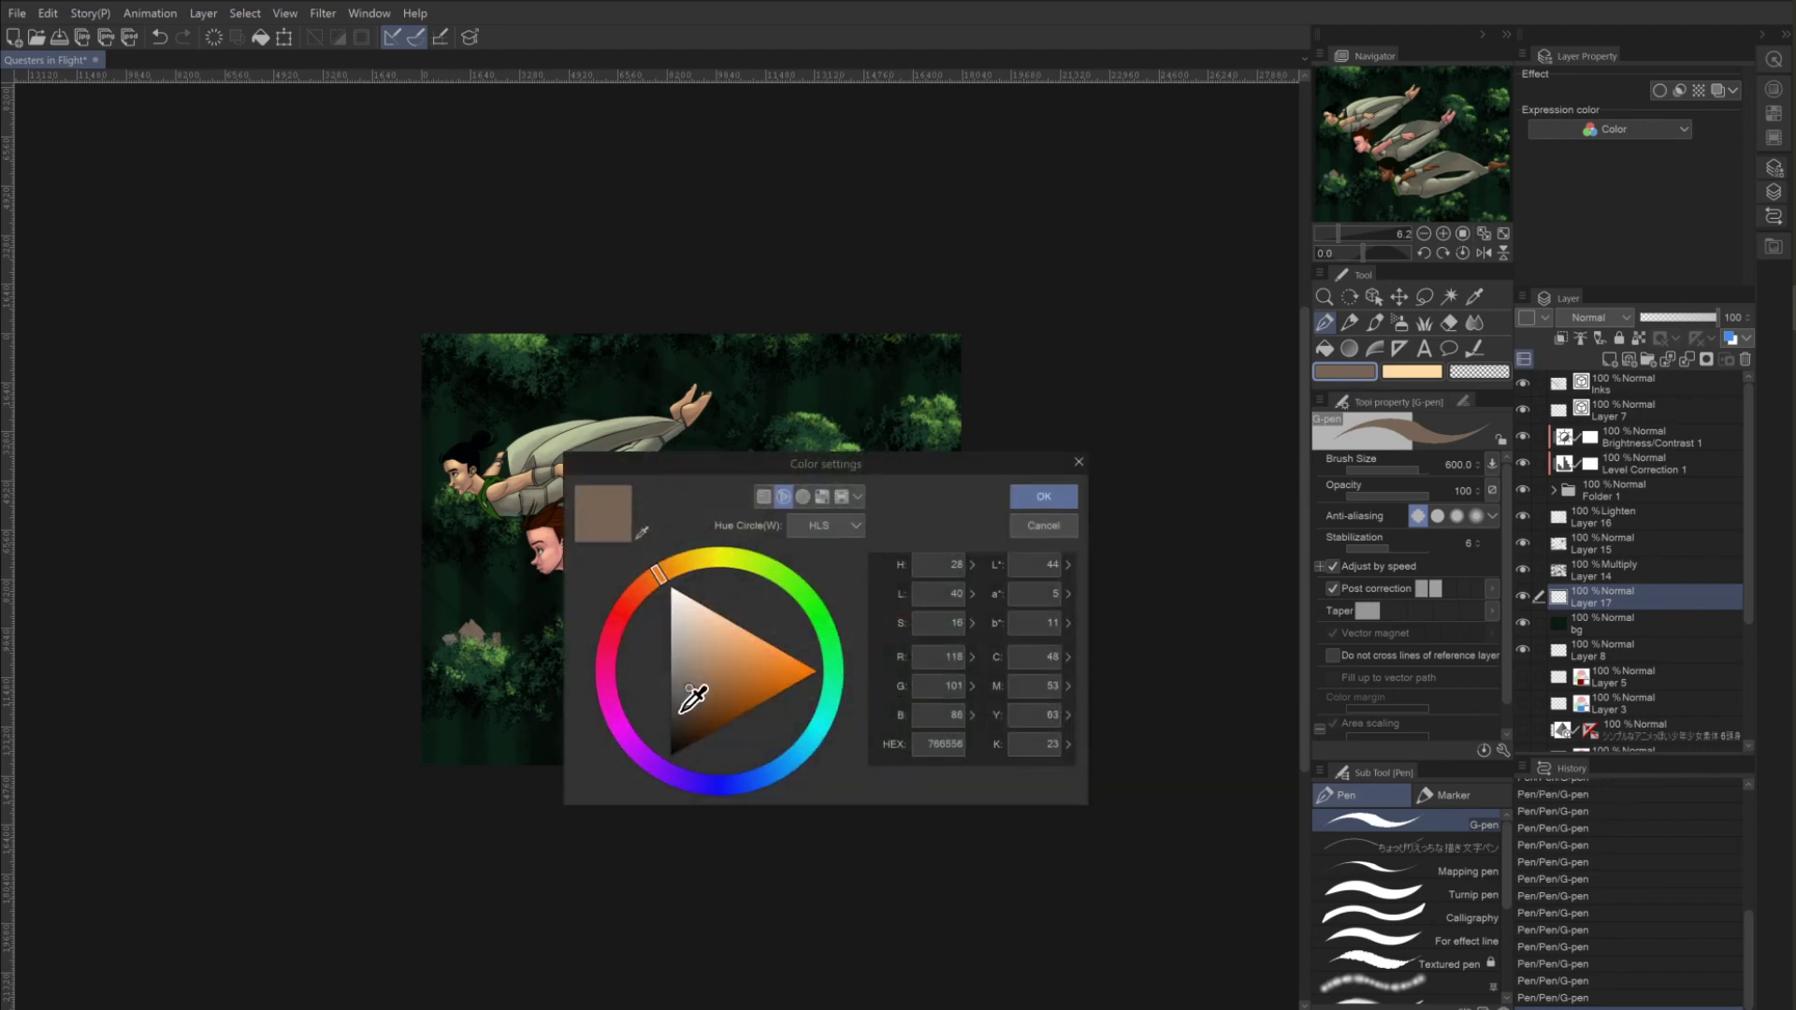
left_click(678, 712)
left_click(1030, 502)
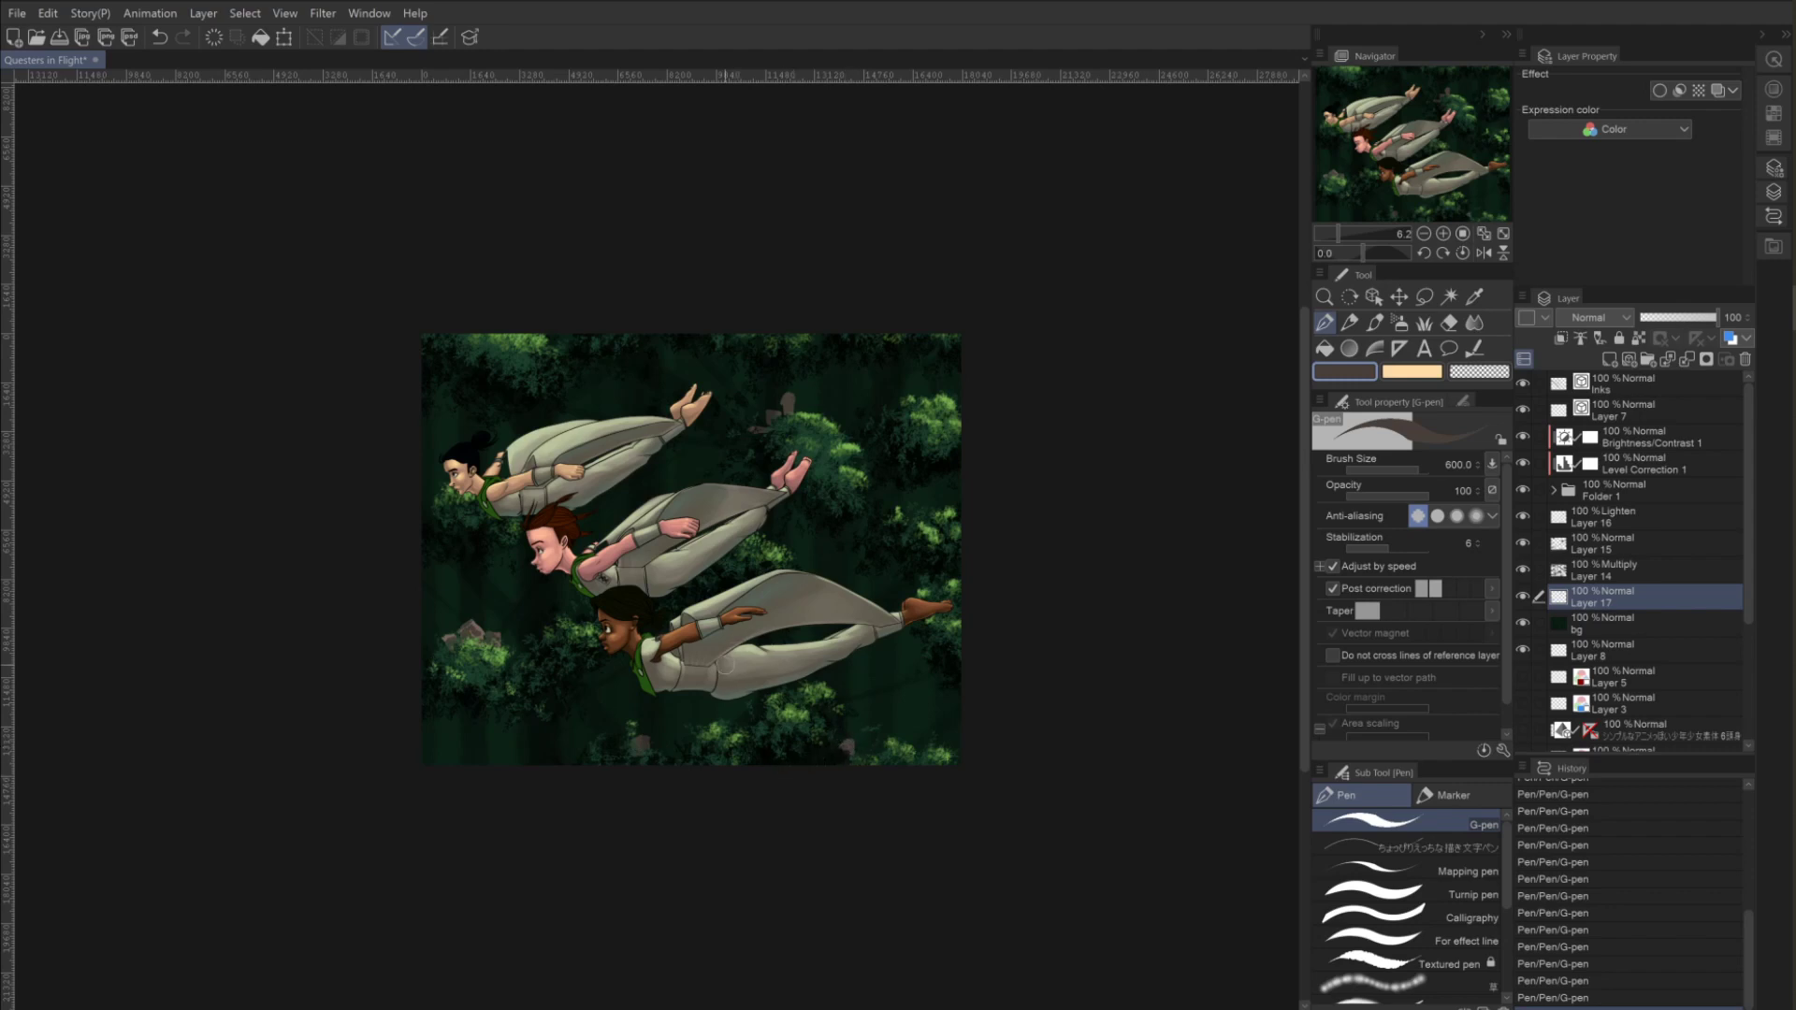
Set the G-pen colour to the medium brown 6C5846 for more rock detail.
double_click(1352, 371)
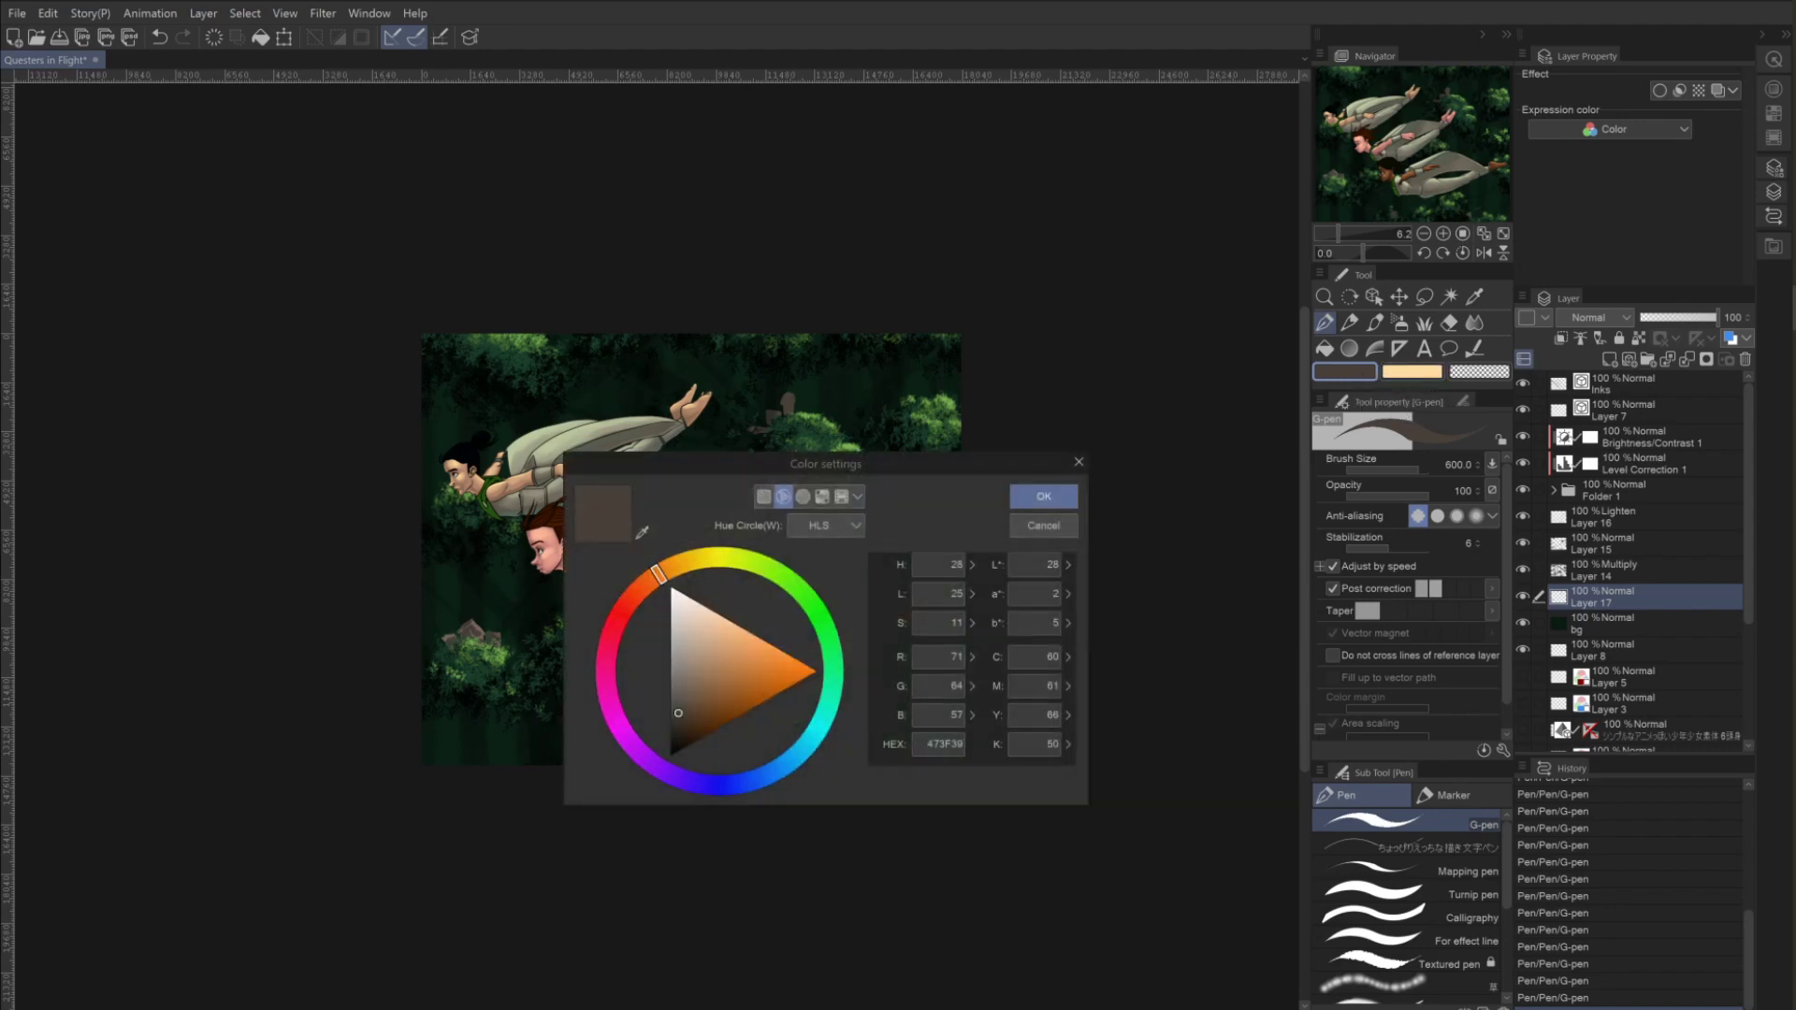
left_click(692, 696)
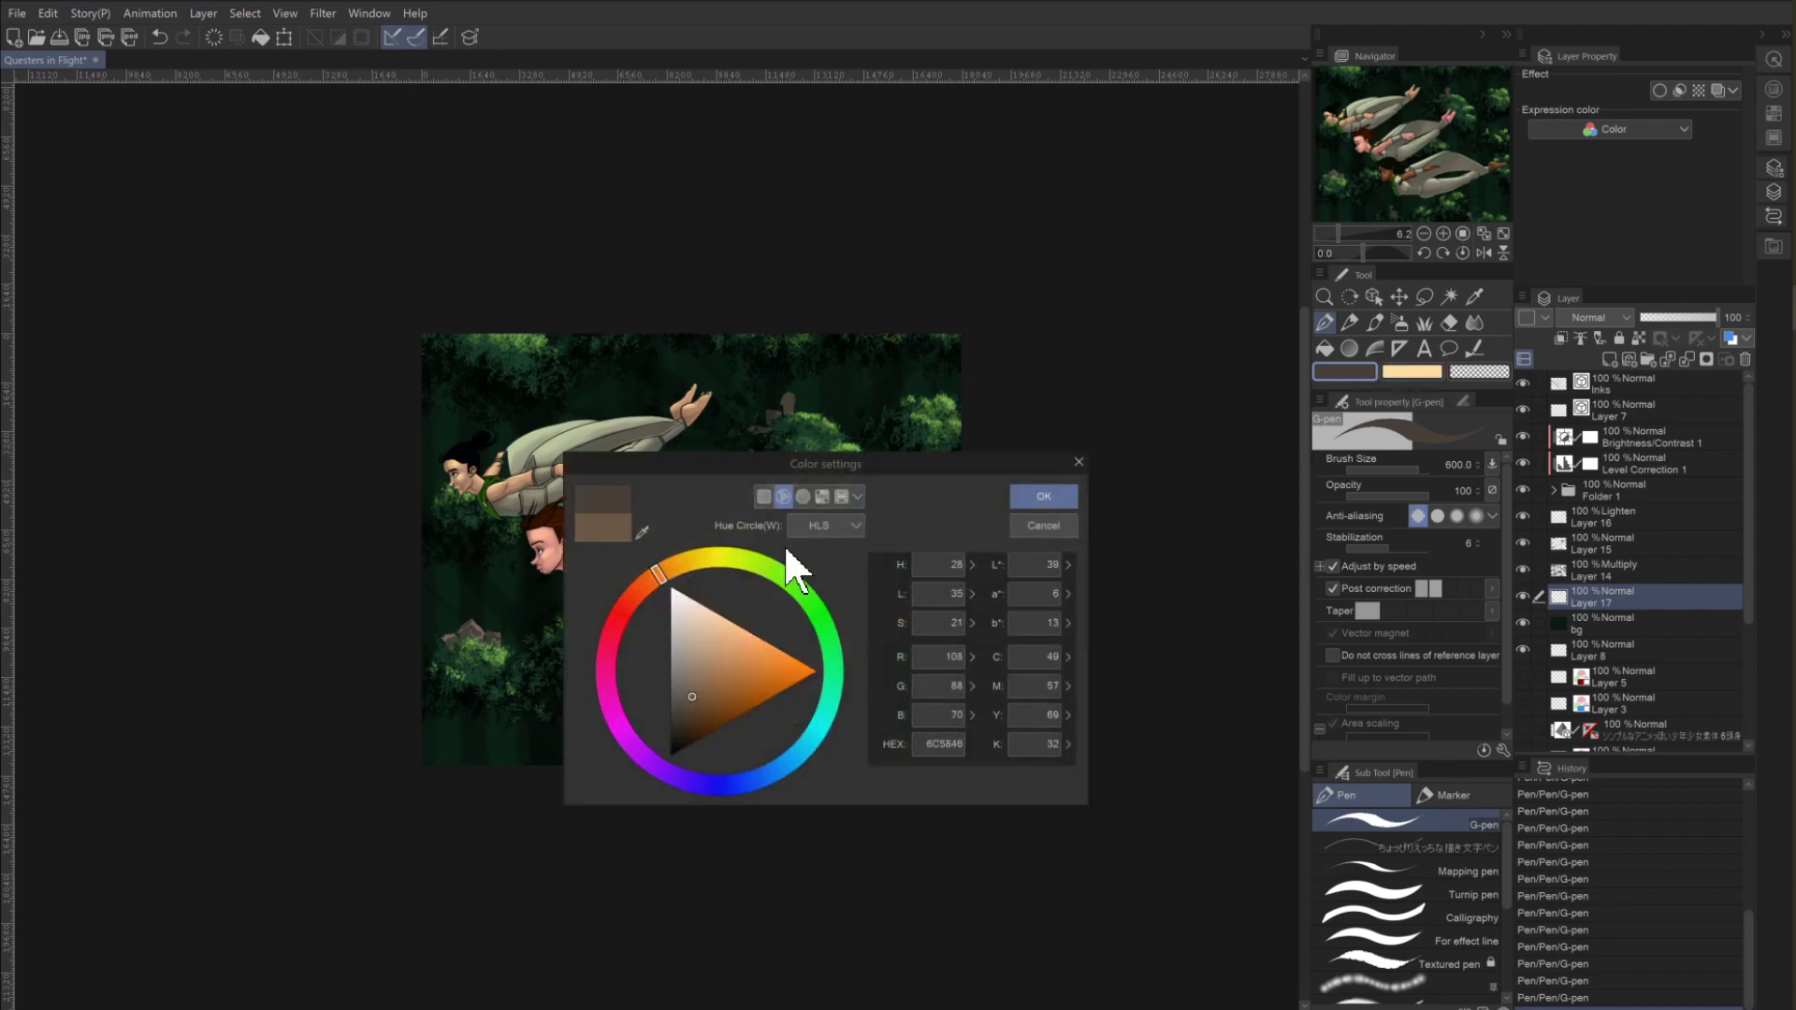
left_click(1037, 497)
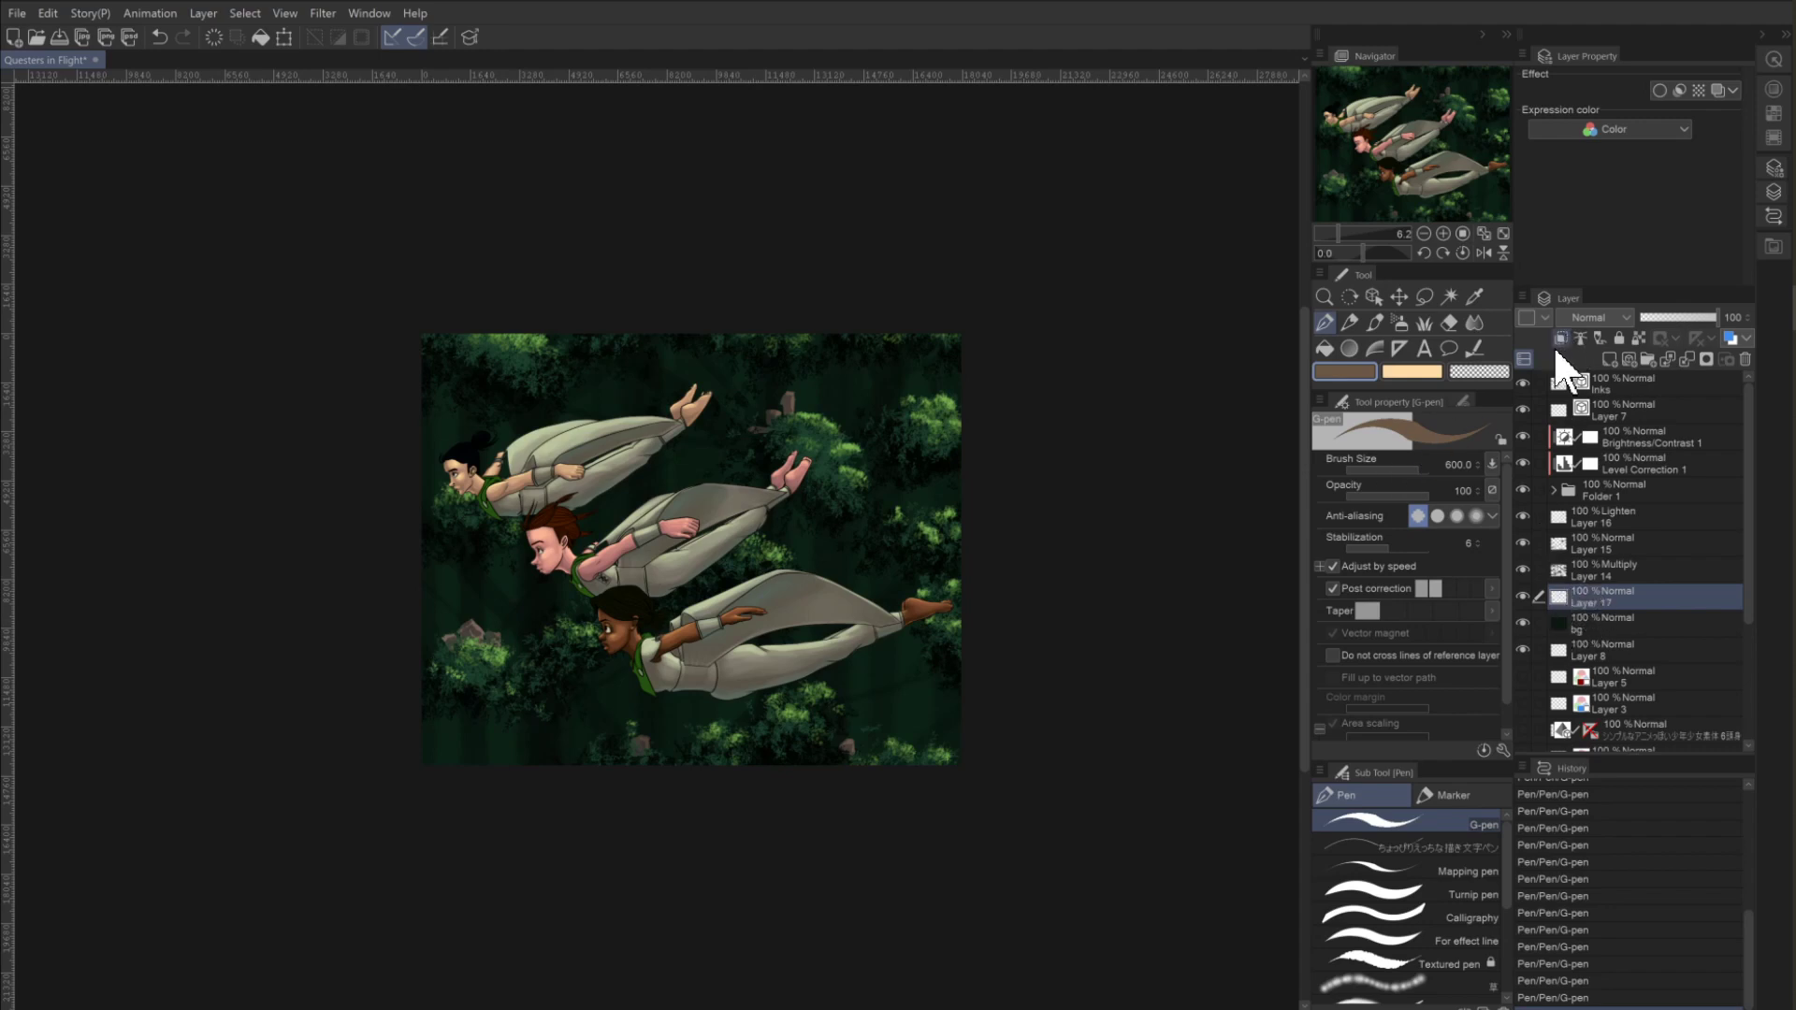
Change the G-pen colour to the dark purple 462242 for drawing vines.
left_click(1344, 367)
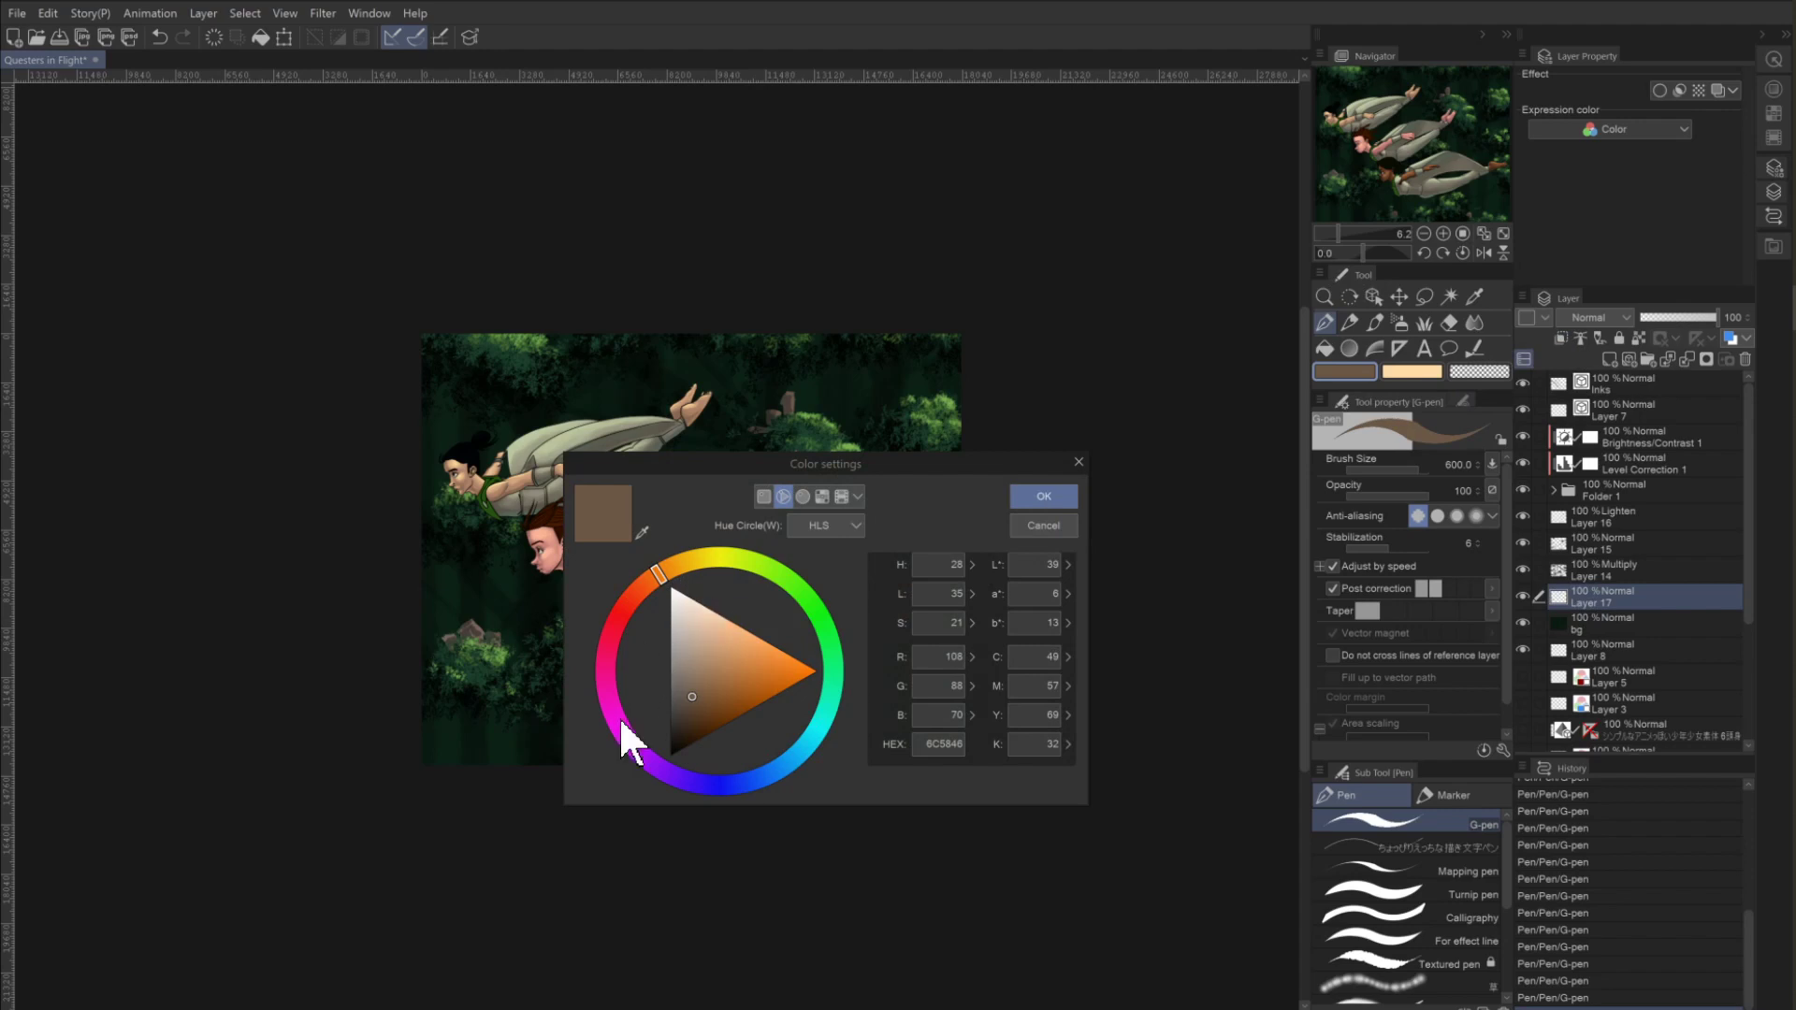
left_click(642, 754)
left_click(613, 717)
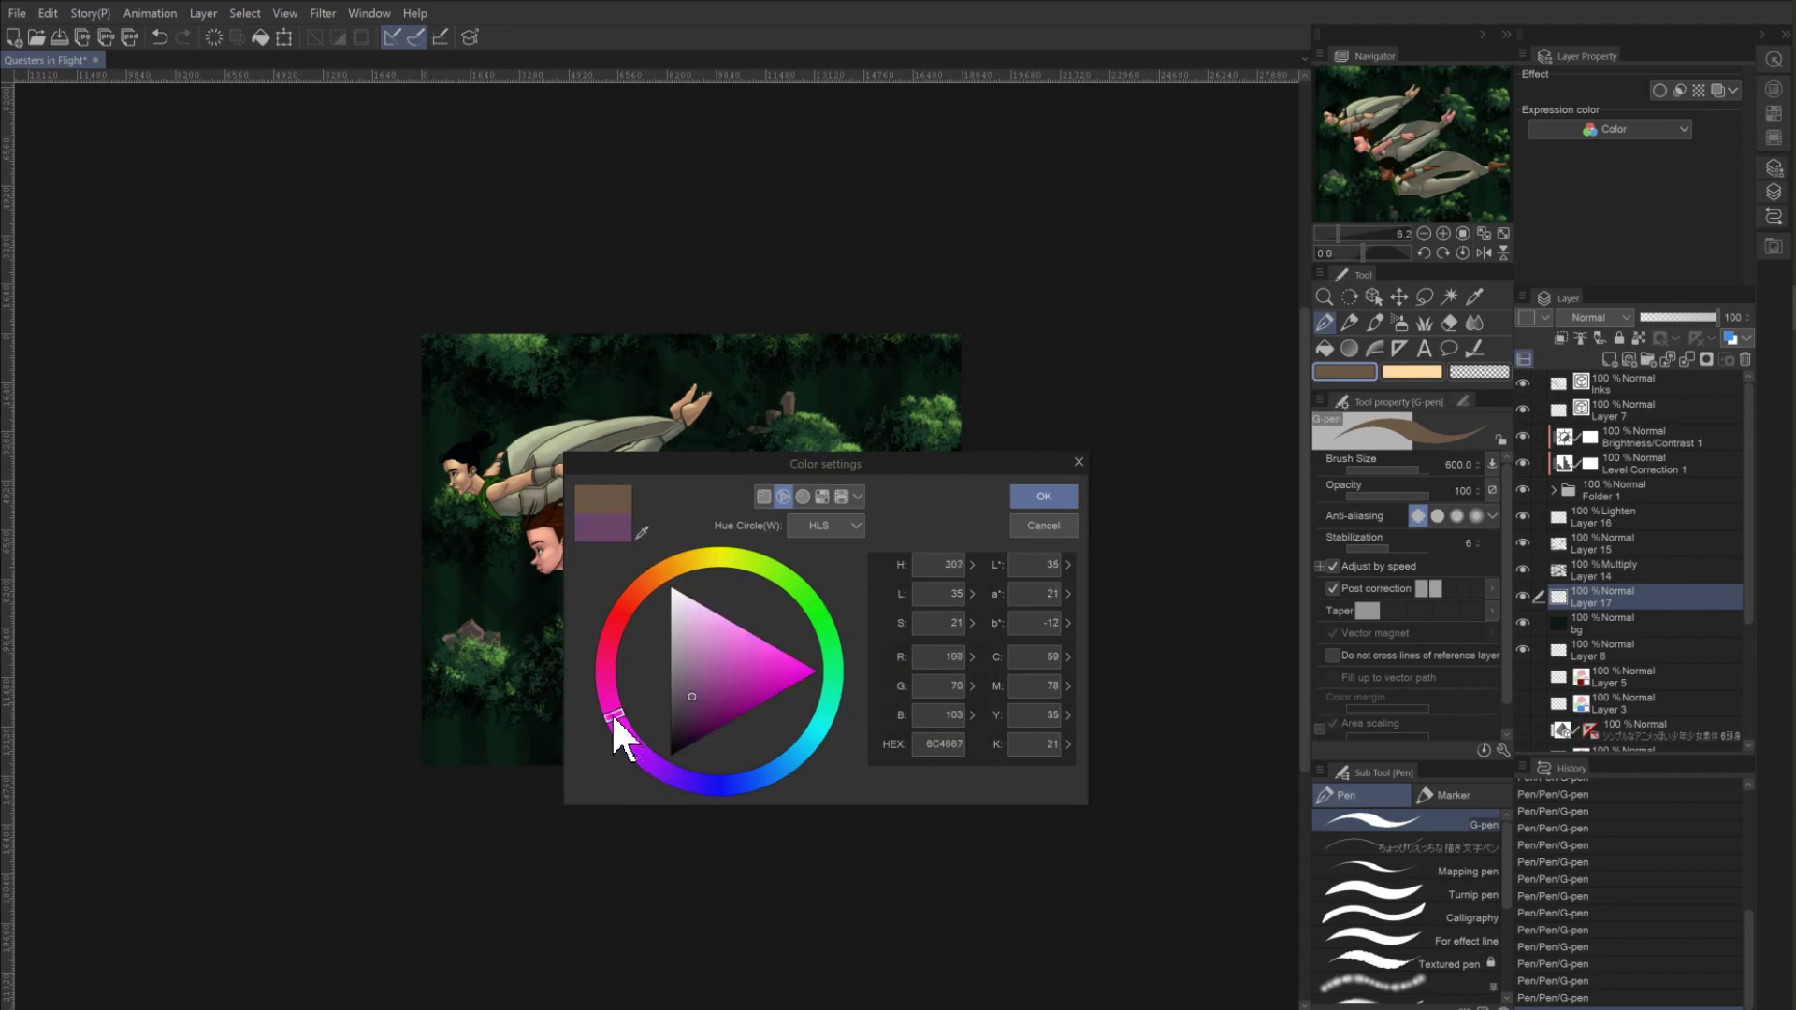
left_click(704, 708)
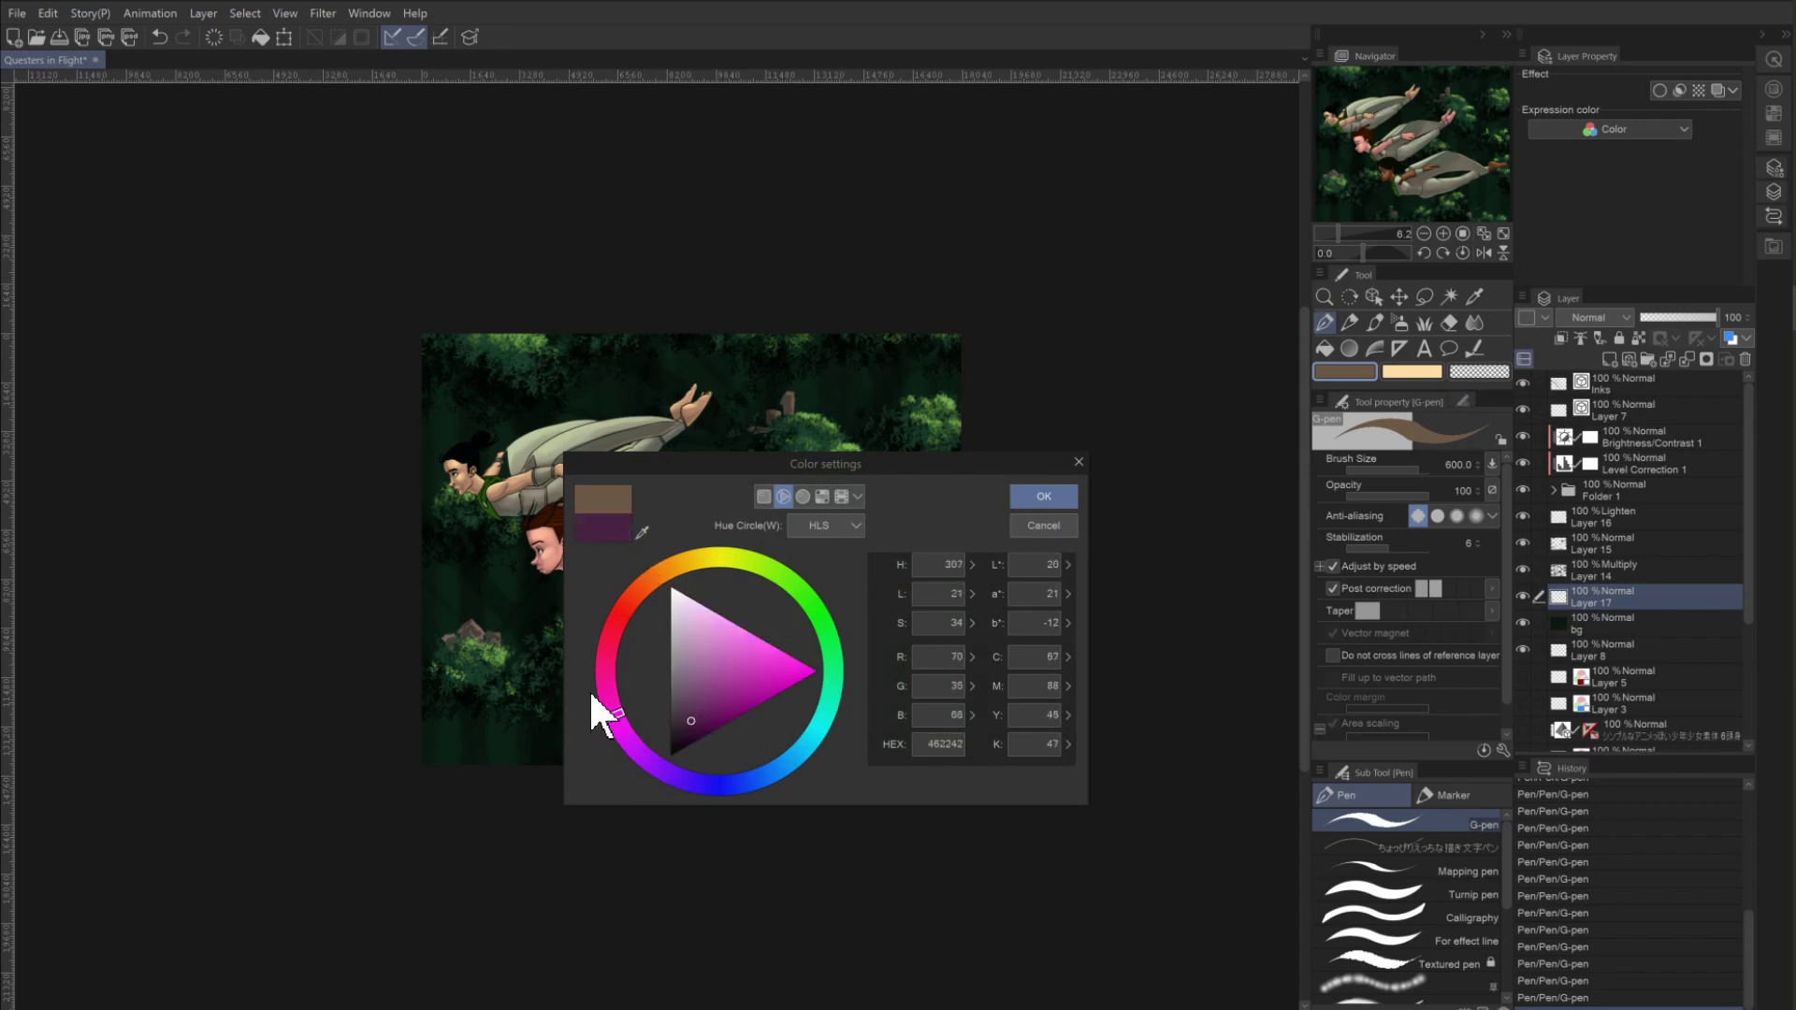
left_click(1043, 496)
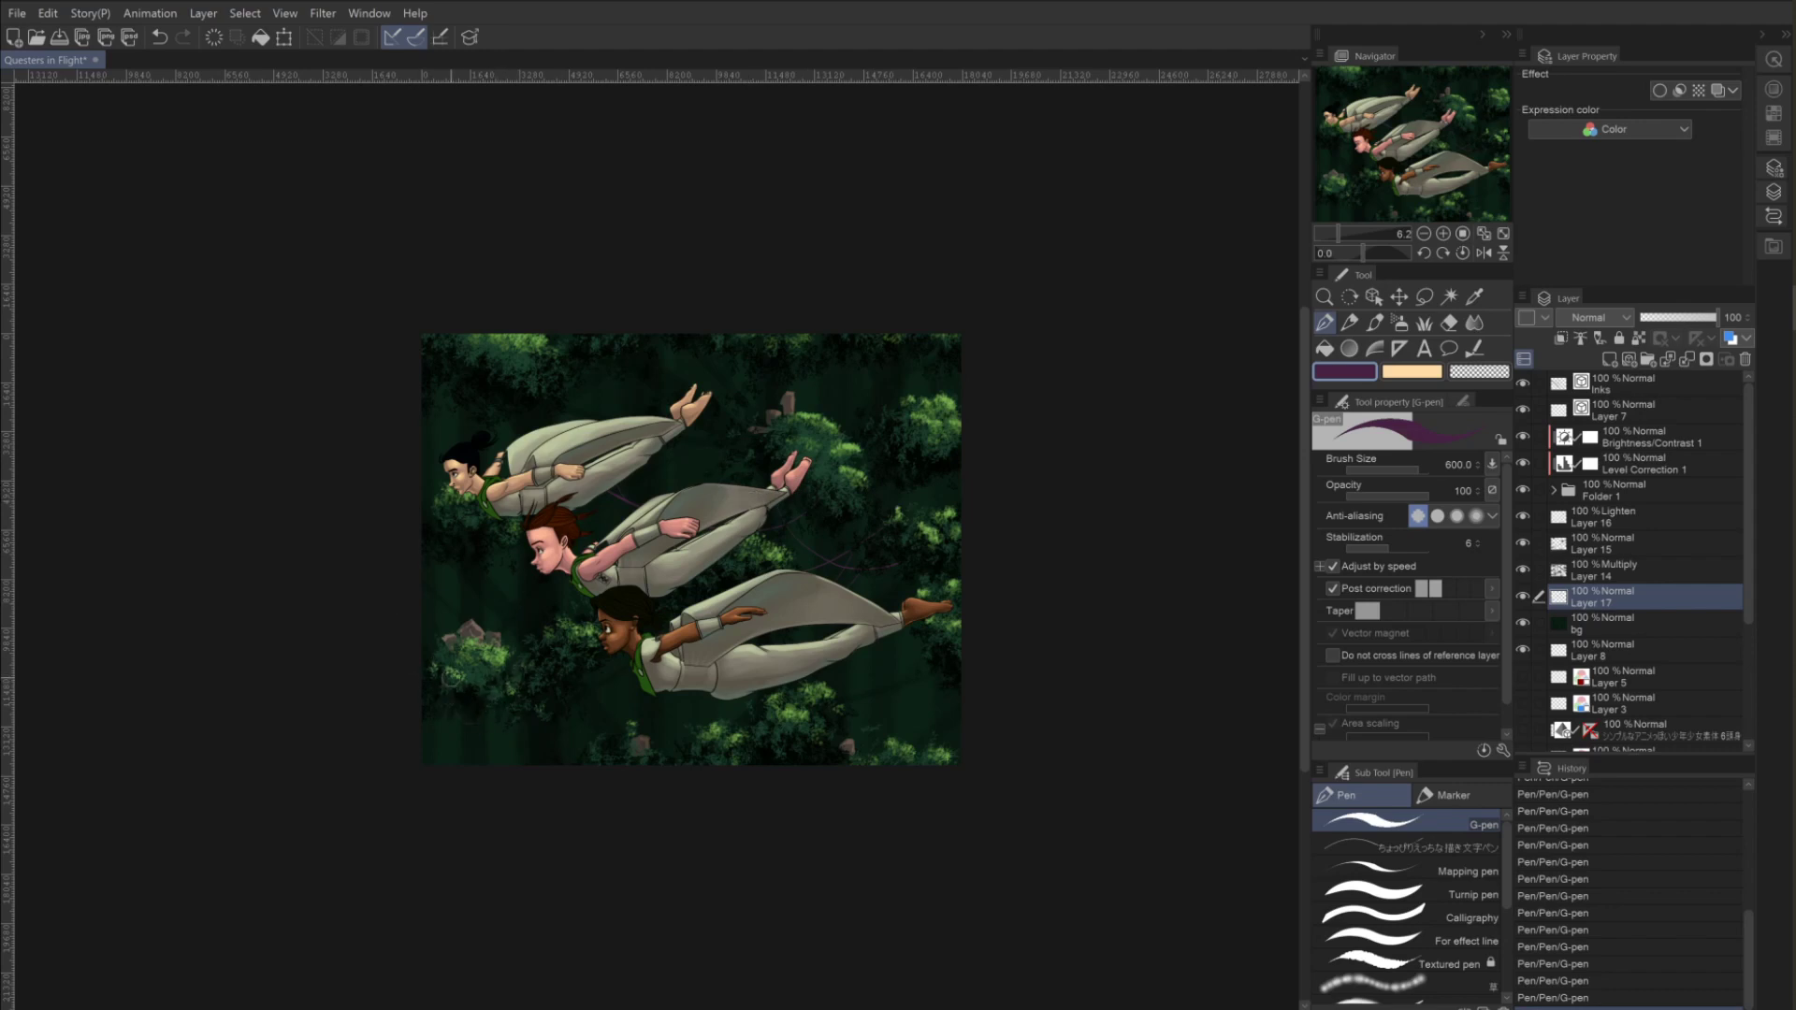
Draw purple vines in the lower-left forest and beneath the lowest figure, compare by undoing and redoing, and undo the last stroke.
mouse_move(444, 682)
left_mouse_down()
mouse_move(502, 735)
mouse_move(510, 657)
mouse_move(524, 709)
mouse_move(541, 675)
mouse_move(469, 782)
left_mouse_up()
mouse_move(592, 755)
left_mouse_down()
mouse_move(587, 653)
mouse_move(585, 786)
mouse_move(596, 778)
left_mouse_up()
left_click_drag(581, 692, 585, 770)
key("ctrl+z")
key("ctrl+z")
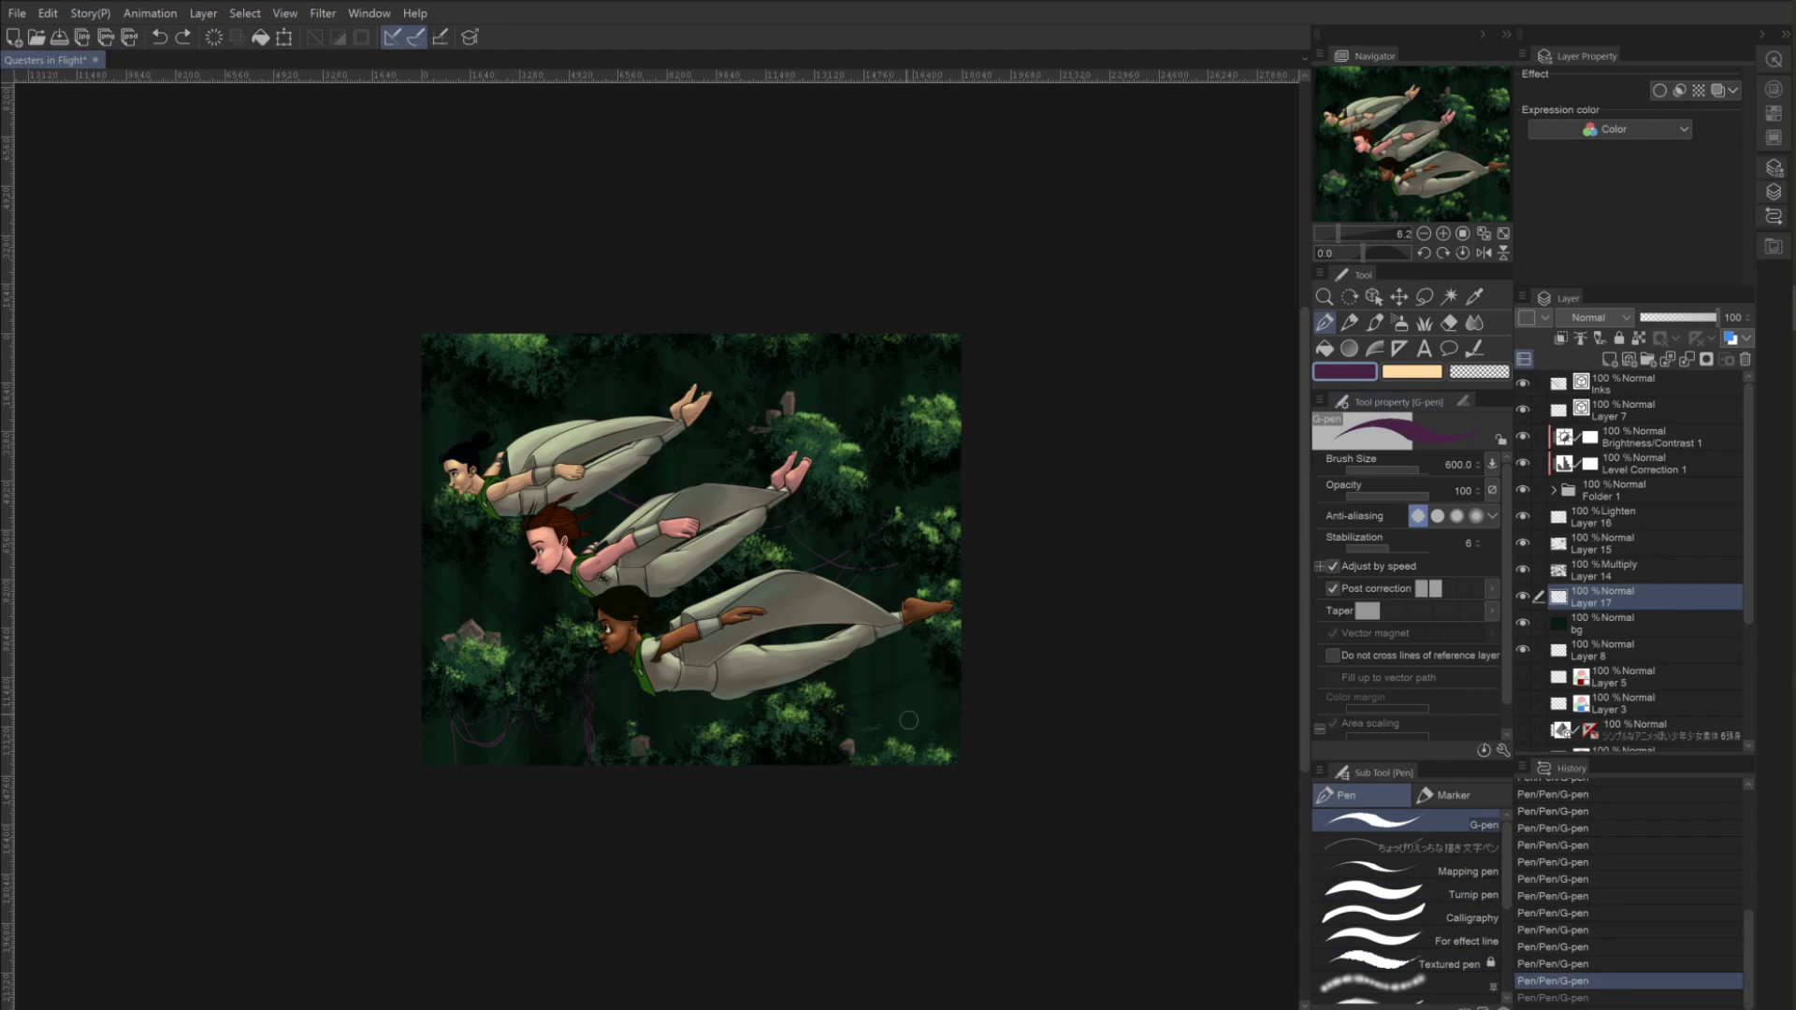
key("ctrl+y")
key("ctrl+y")
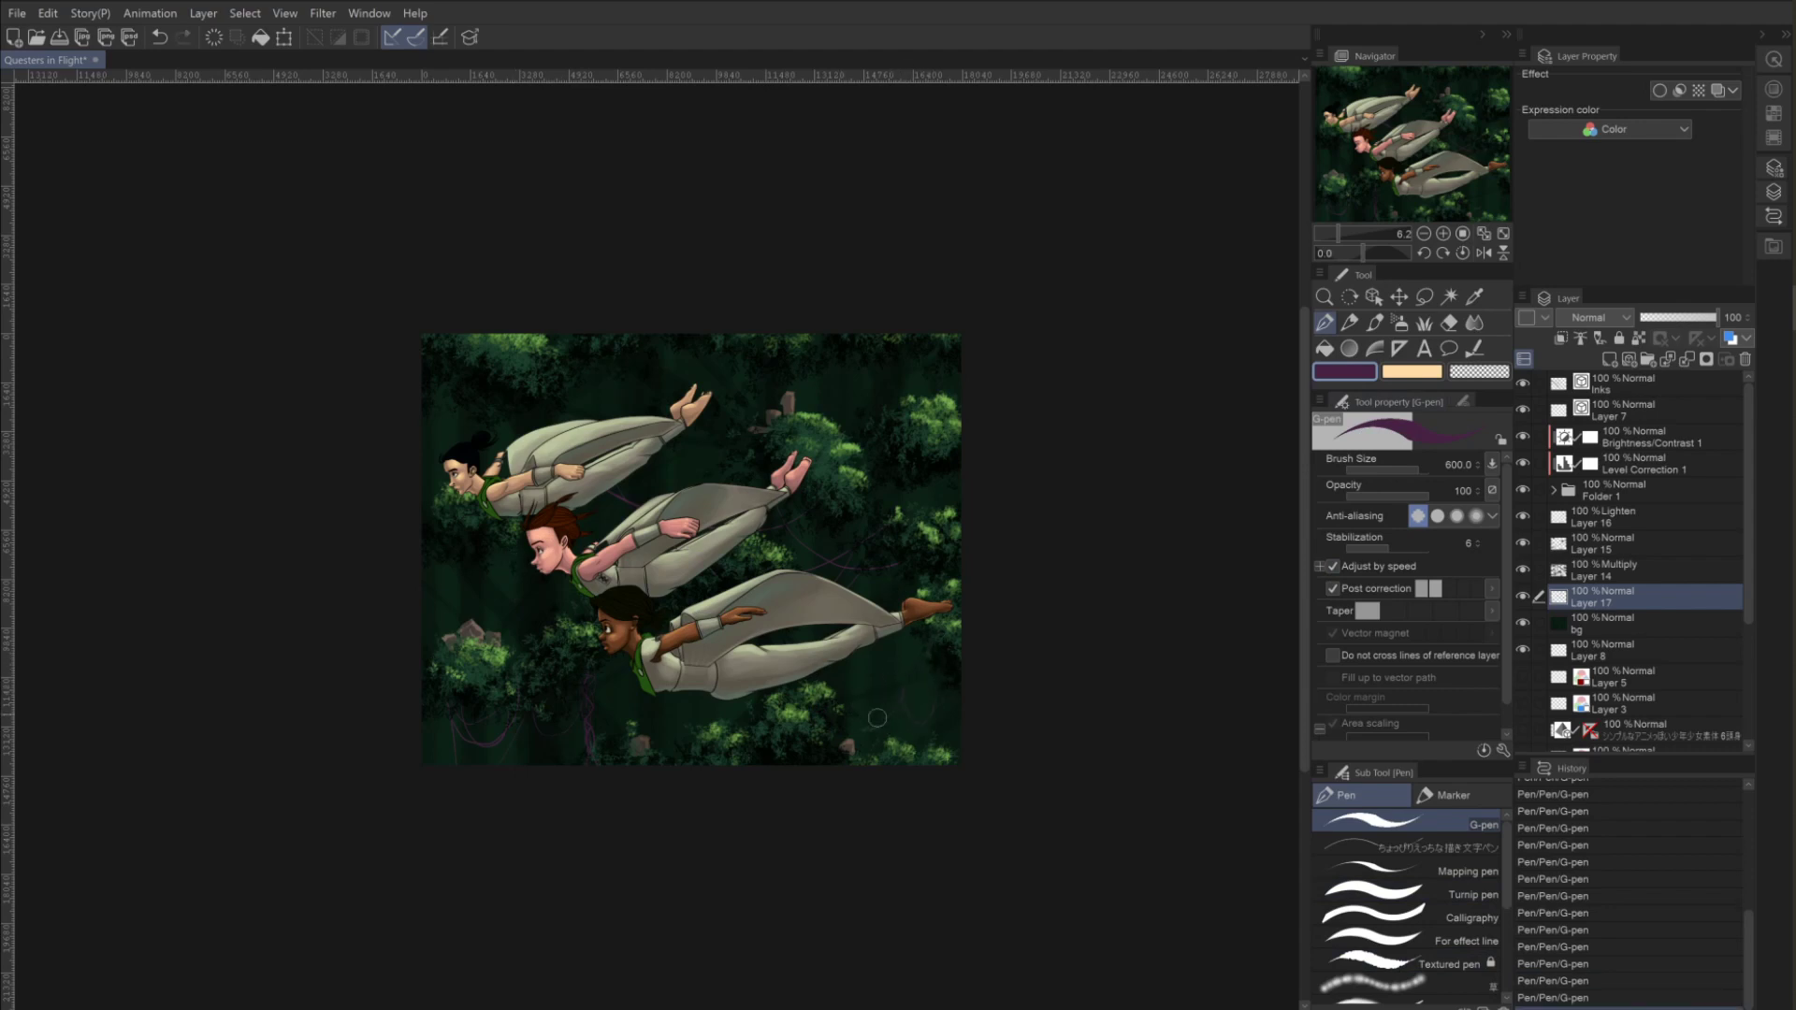
key("ctrl+z")
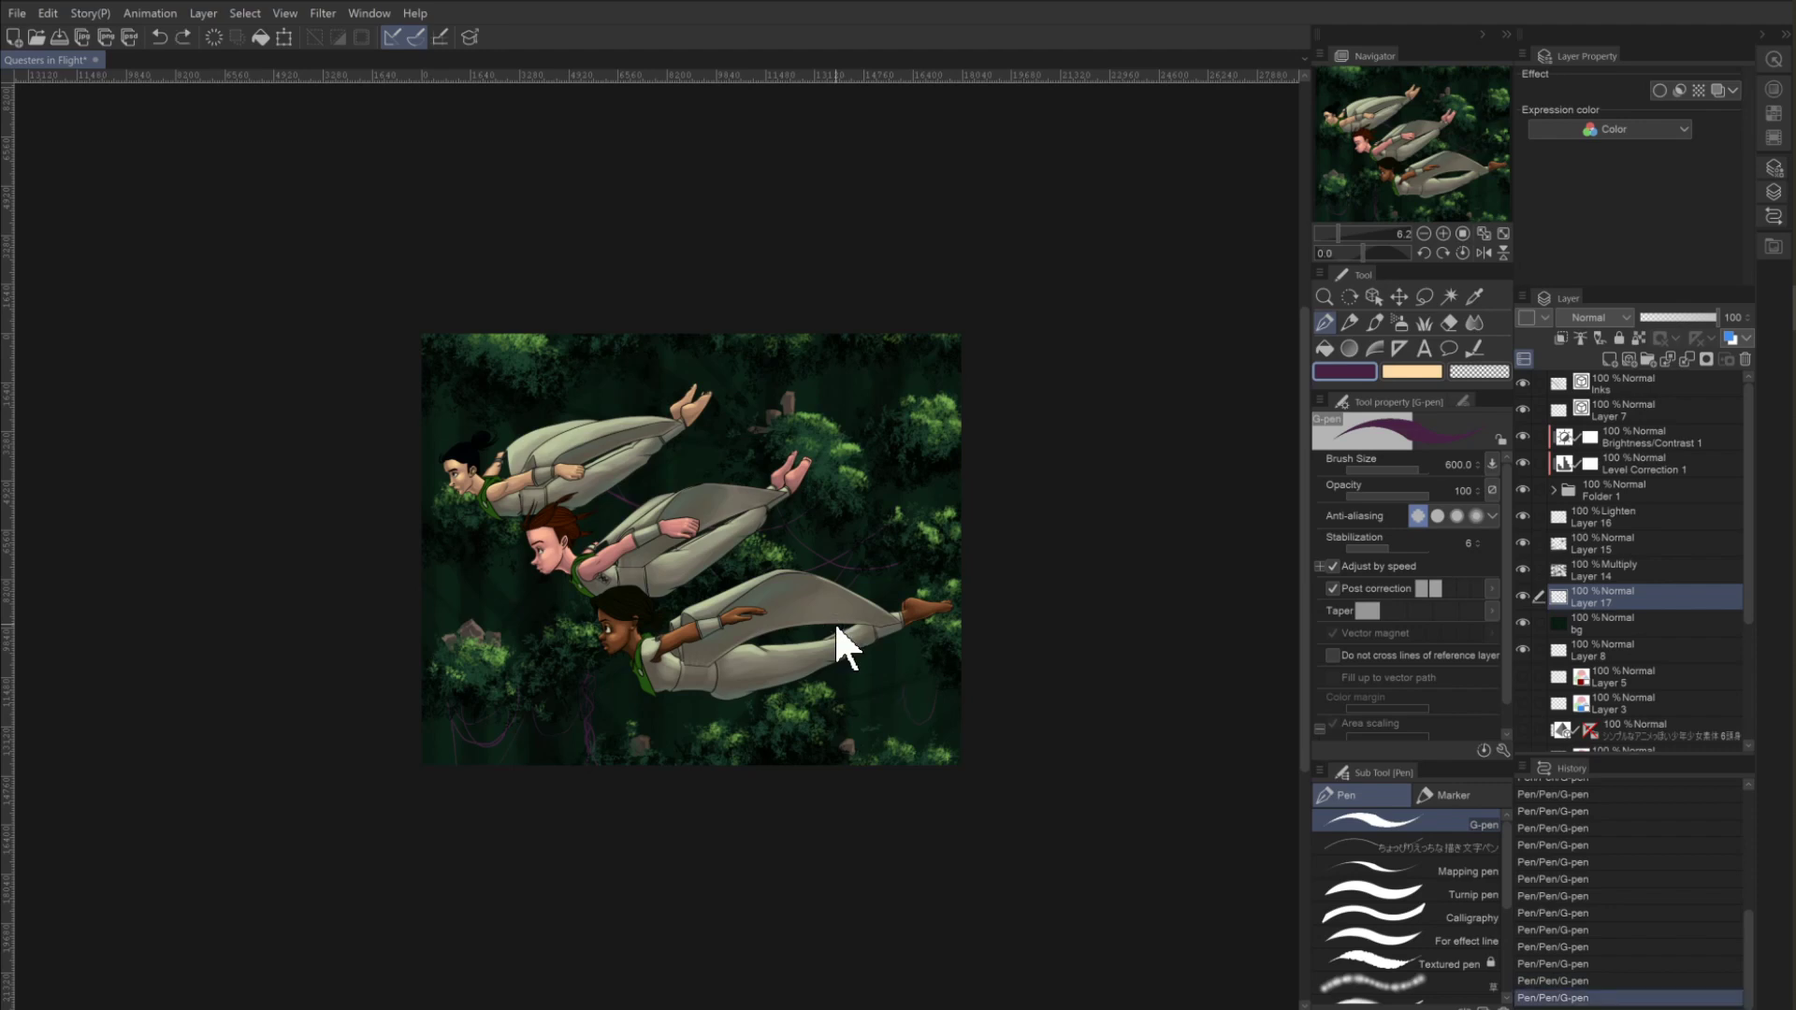
Set the pen colour to the very dark purple 281726 and paint hanging vines around the upper-right foliage.
left_click(1344, 371)
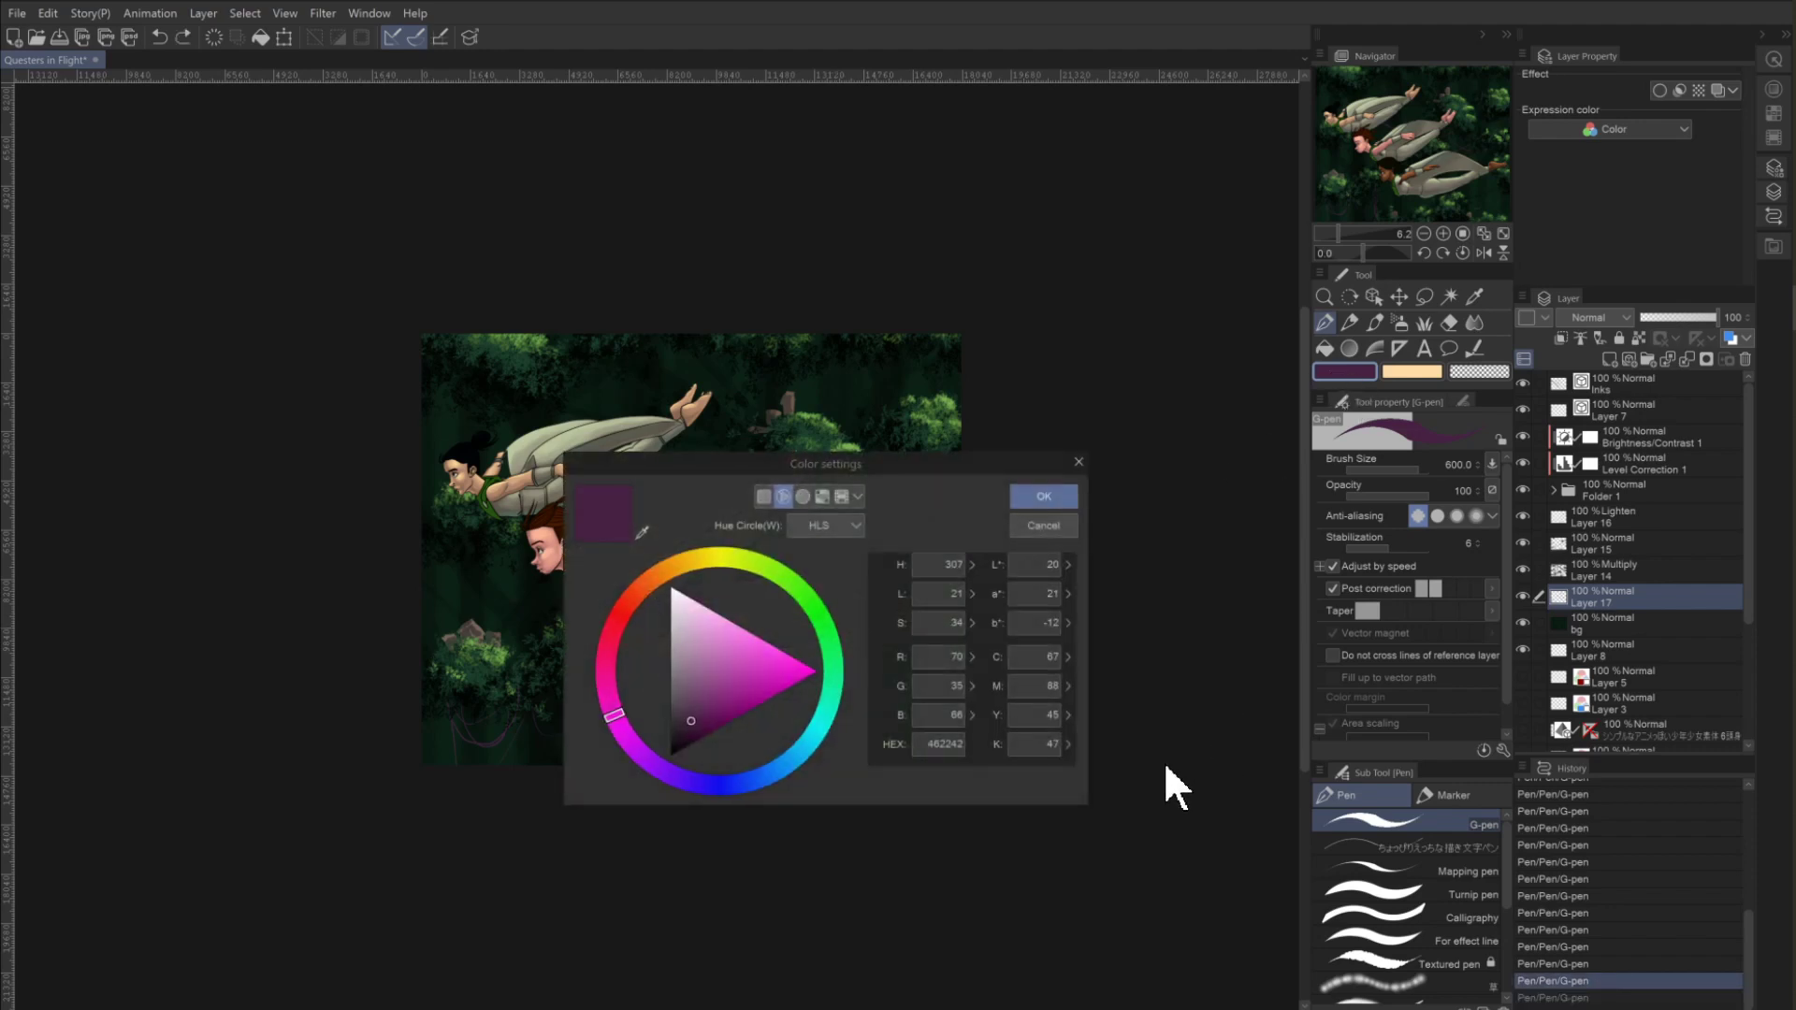
left_click(680, 732)
left_click(1044, 497)
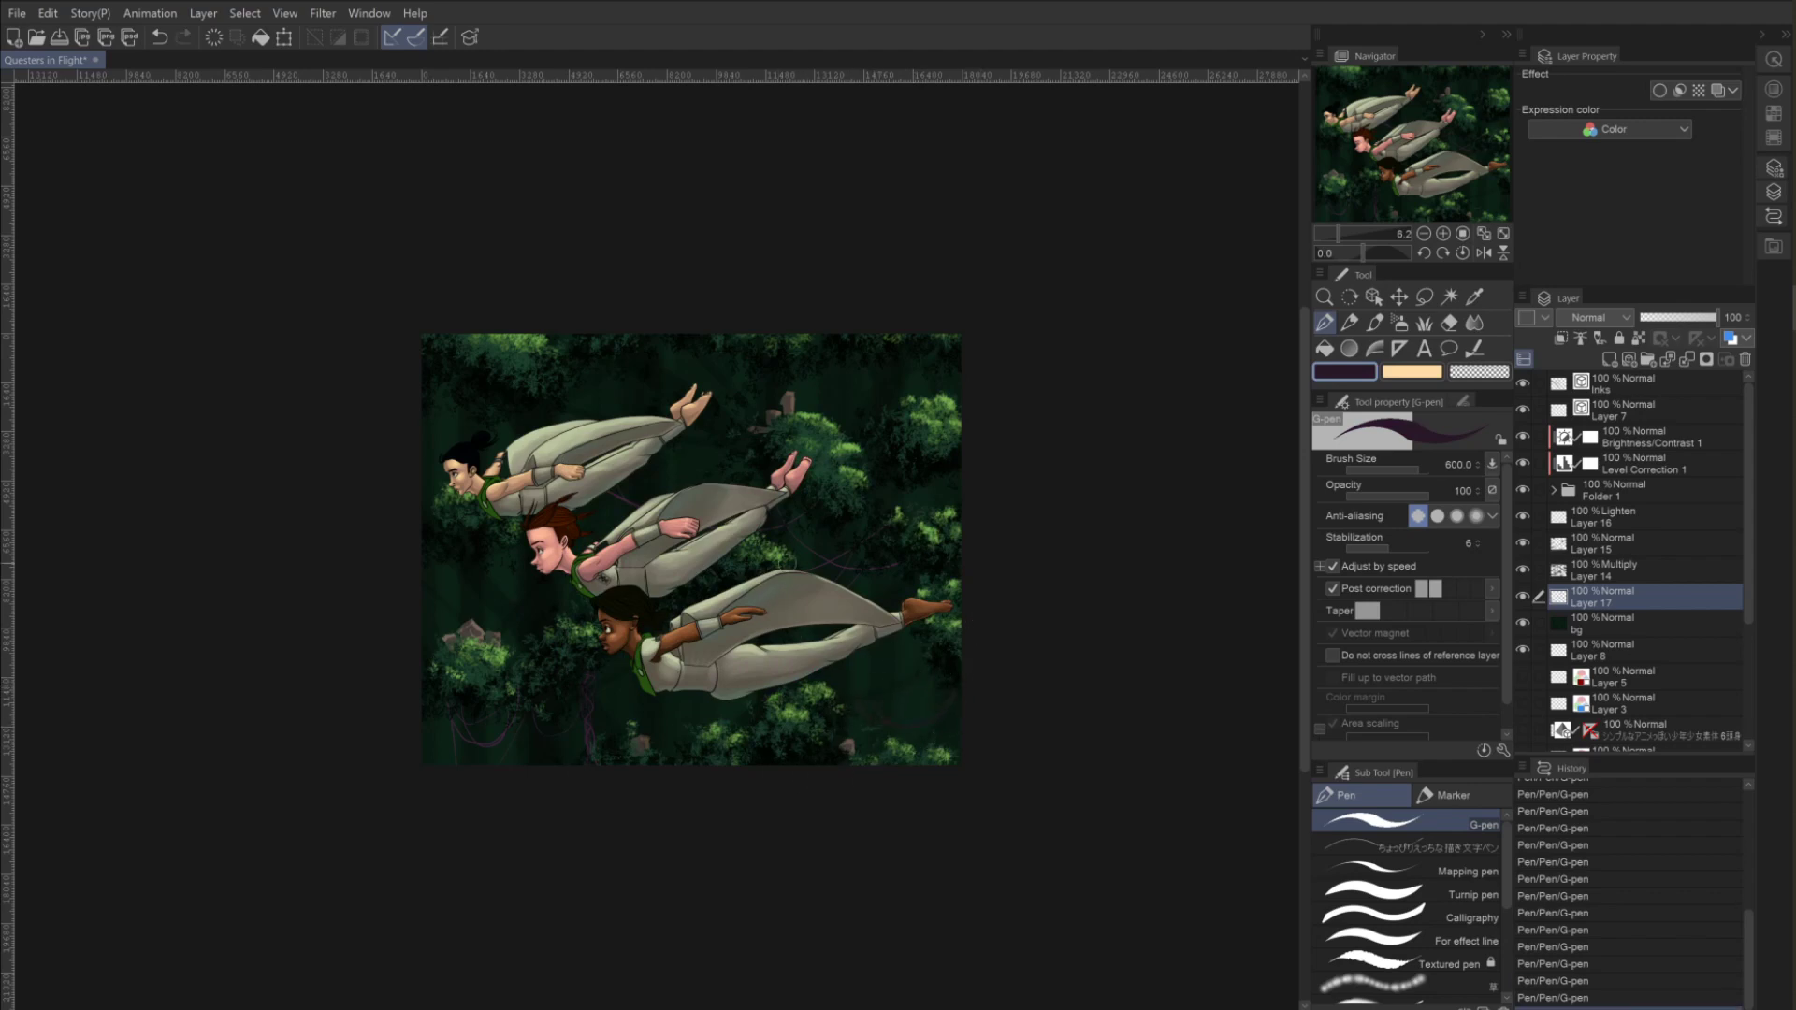
mouse_move(872, 345)
left_mouse_down()
mouse_move(861, 384)
mouse_move(830, 345)
left_mouse_up()
mouse_move(899, 384)
left_mouse_down()
mouse_move(892, 399)
mouse_move(904, 353)
mouse_move(888, 416)
mouse_move(897, 357)
left_mouse_up()
Add a raster layer directly above the Multiply layer Layer 14 and paint very dark purple vines along the canvas's lower and right edges.
left_click(1583, 571)
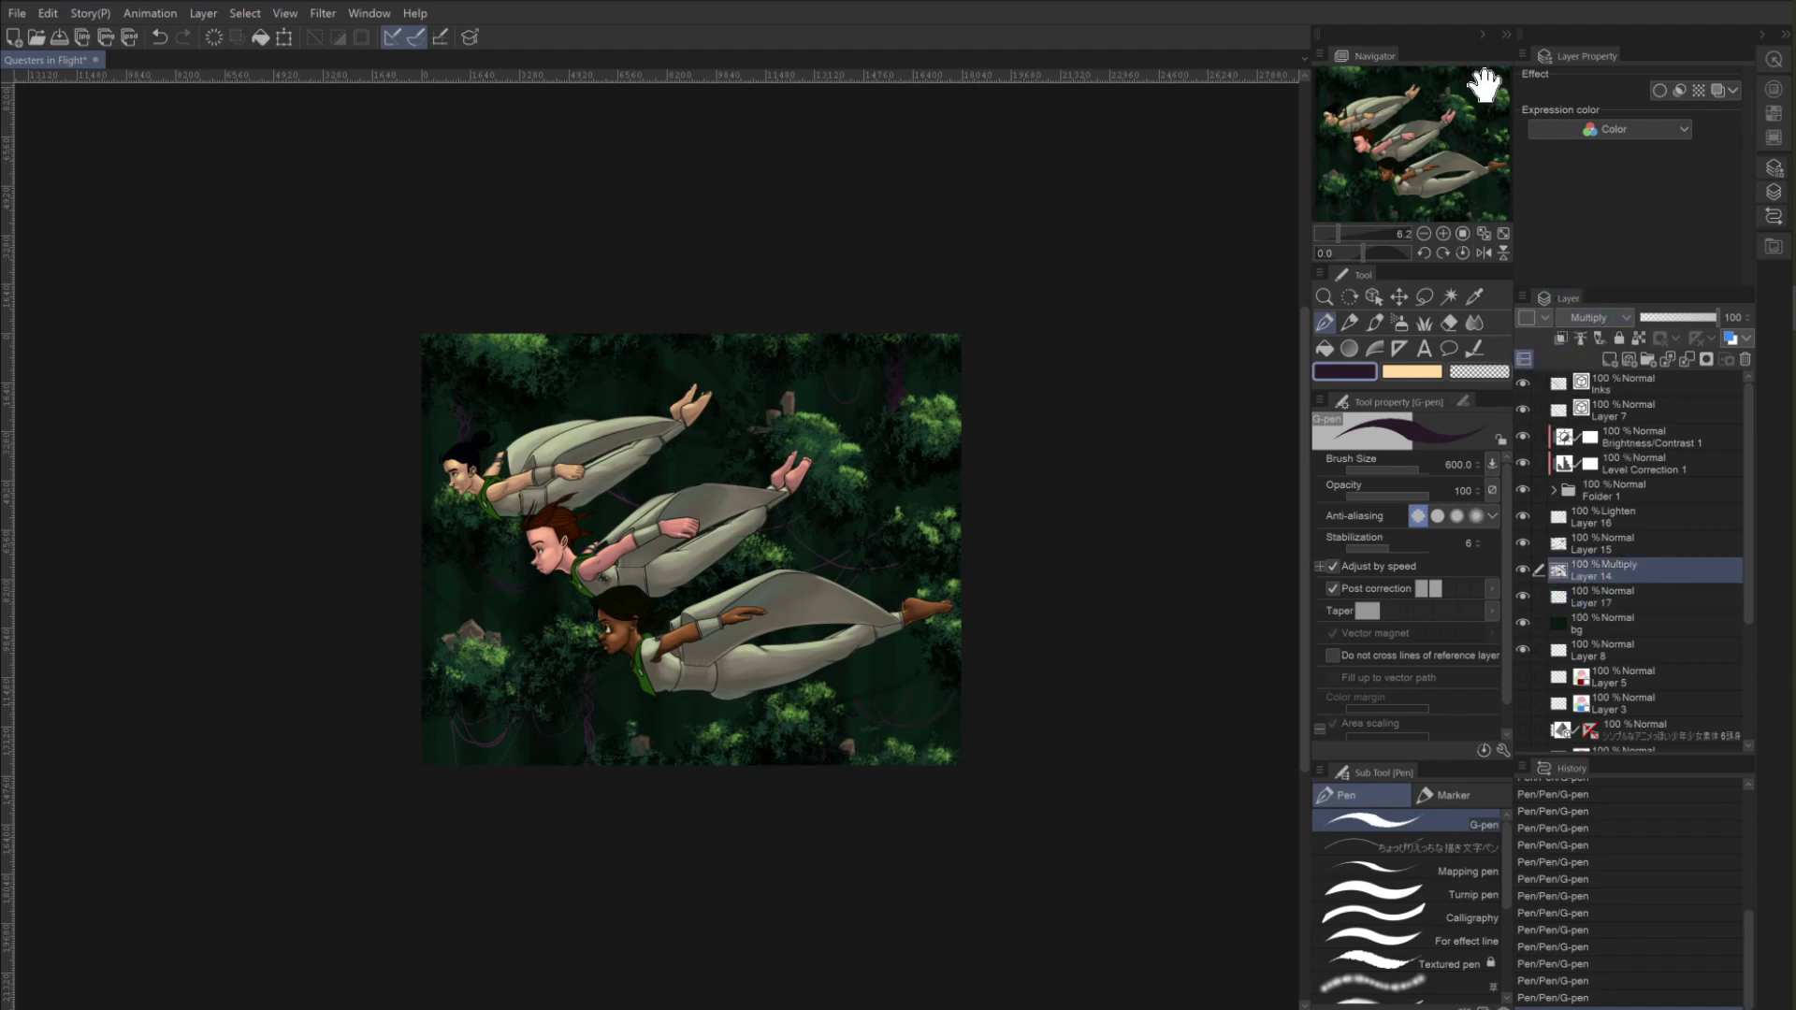
left_click(1605, 360)
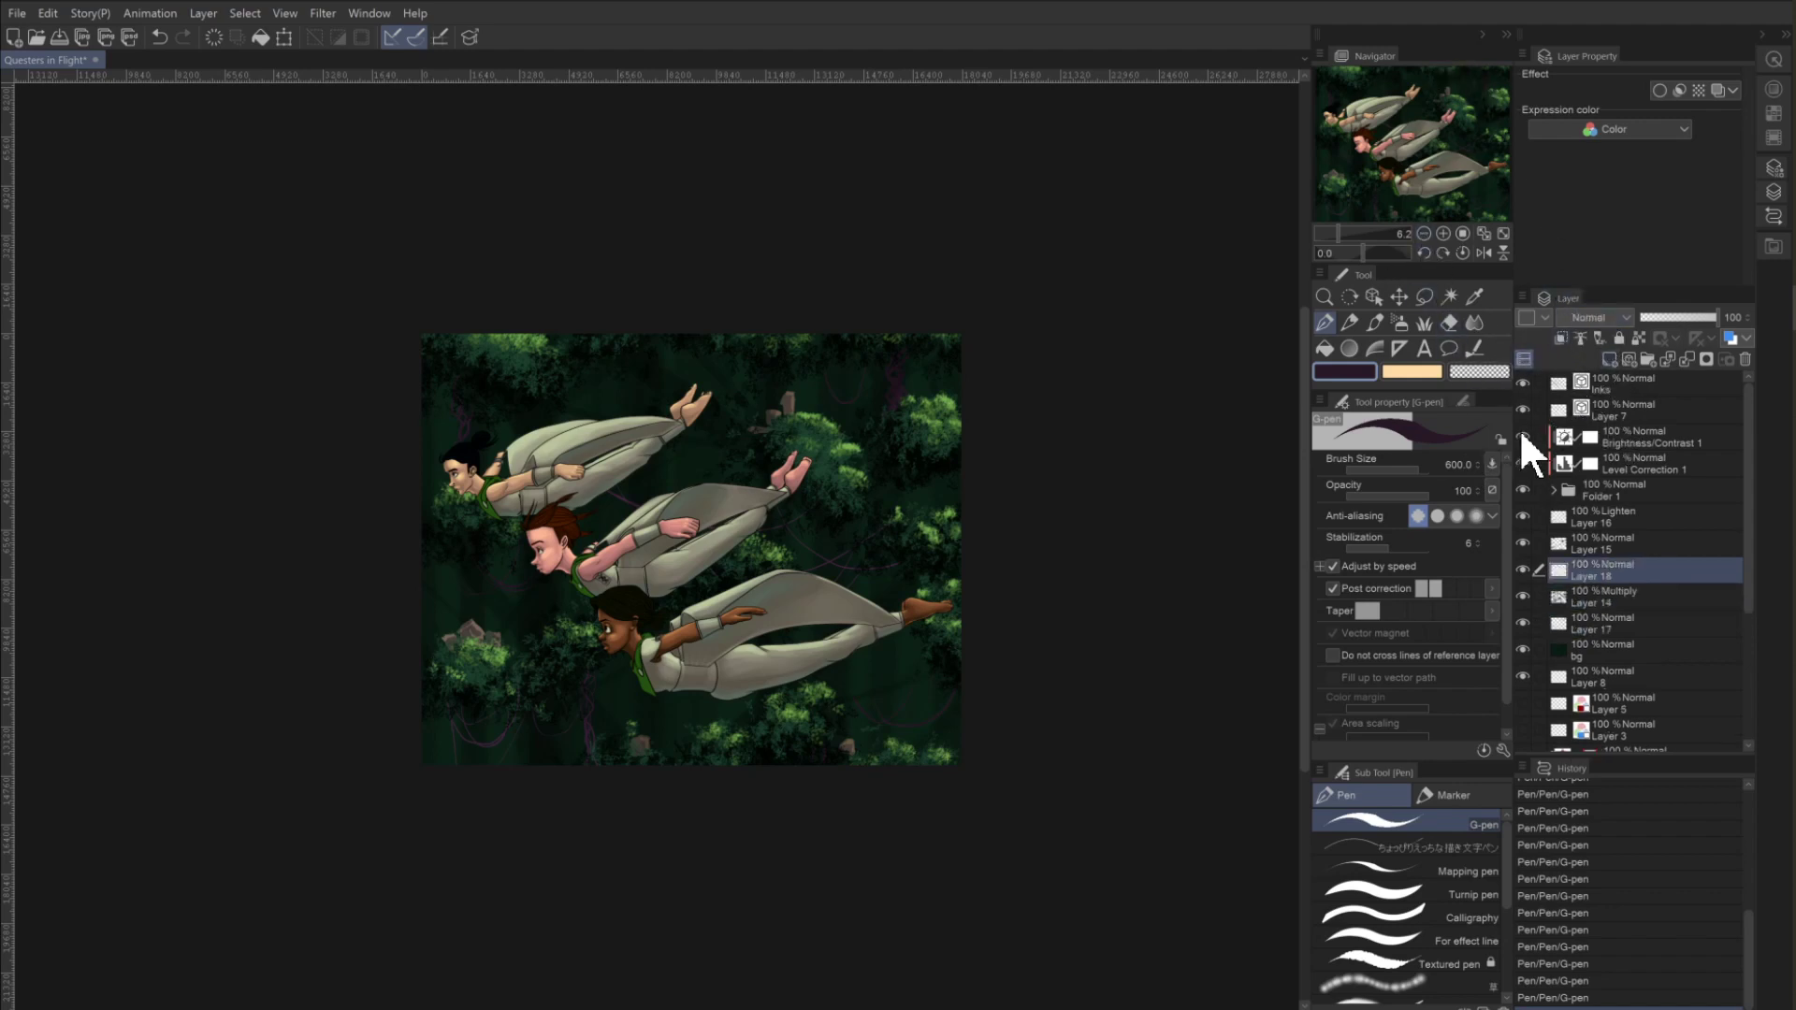
left_click_drag(816, 759, 795, 760)
mouse_move(736, 761)
left_mouse_down()
mouse_move(755, 742)
mouse_move(770, 769)
left_mouse_up()
mouse_move(949, 665)
left_mouse_down()
mouse_move(945, 647)
mouse_move(940, 753)
mouse_move(938, 643)
left_mouse_up()
Choose a brighter purple and paint highlights on the vines near the canvas's right edge, undoing and redoing a stroke to compare.
left_click(1337, 379)
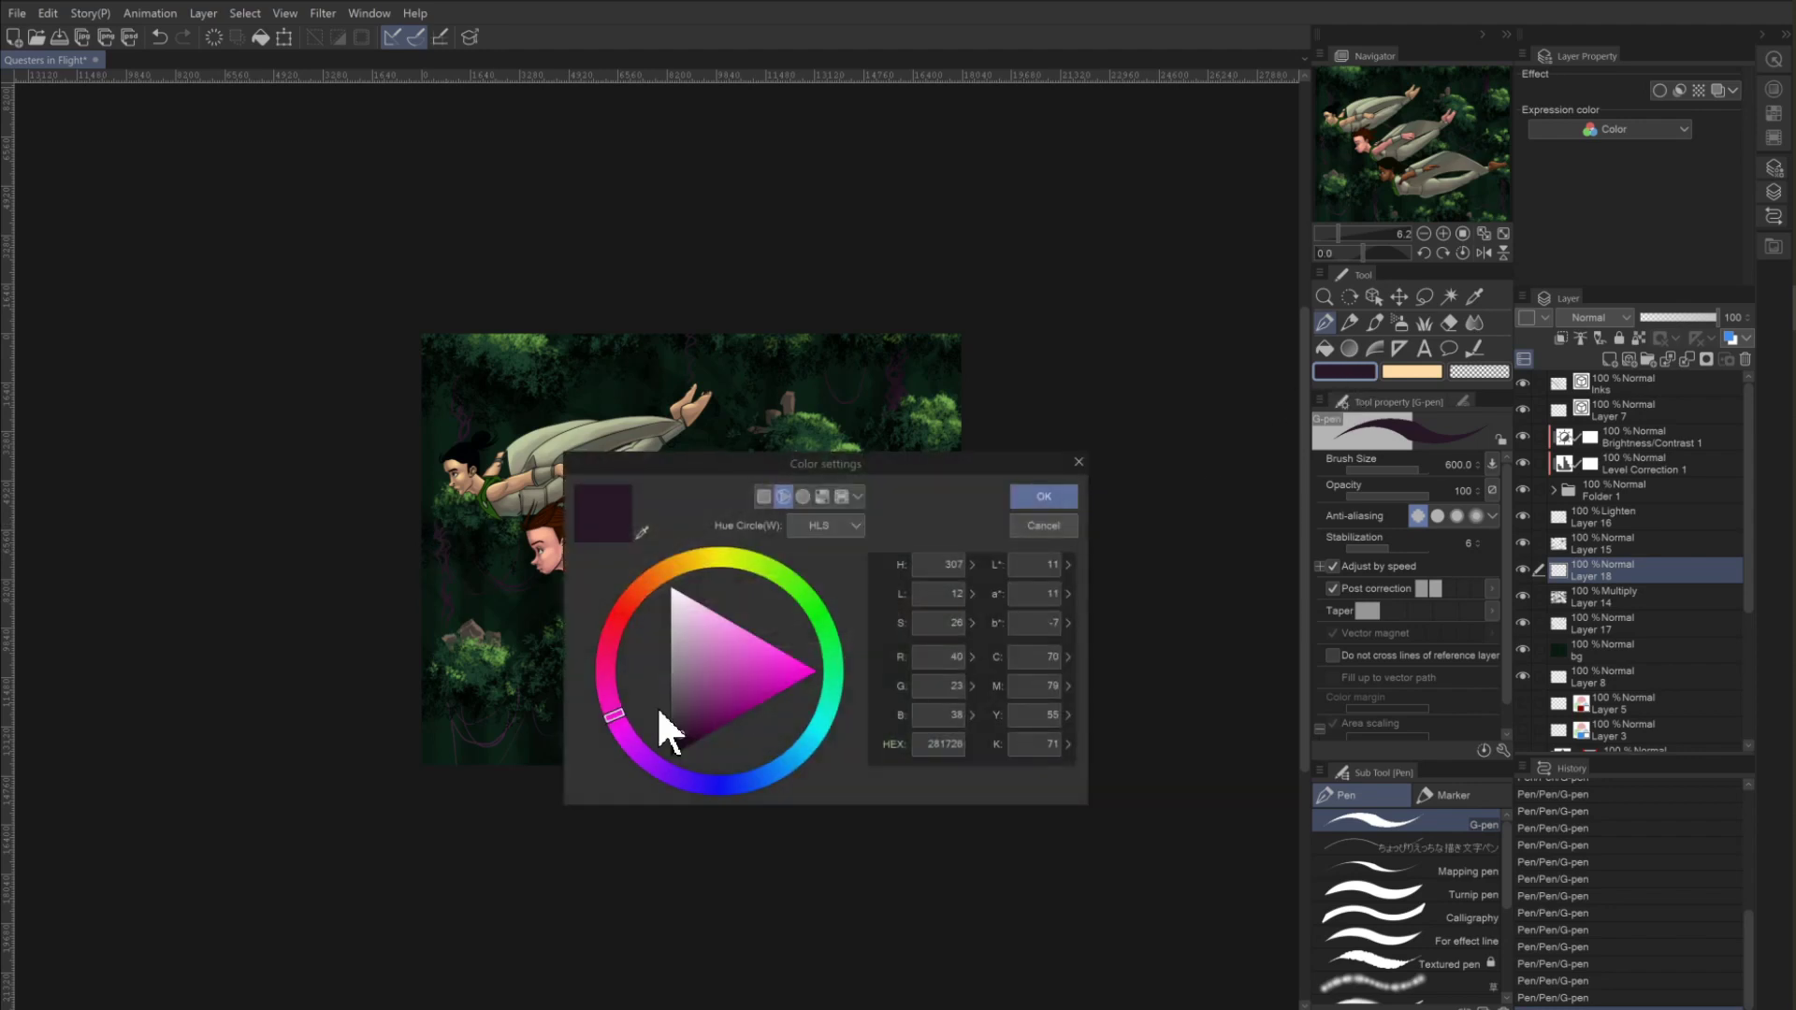
left_click(709, 699)
left_click(1030, 490)
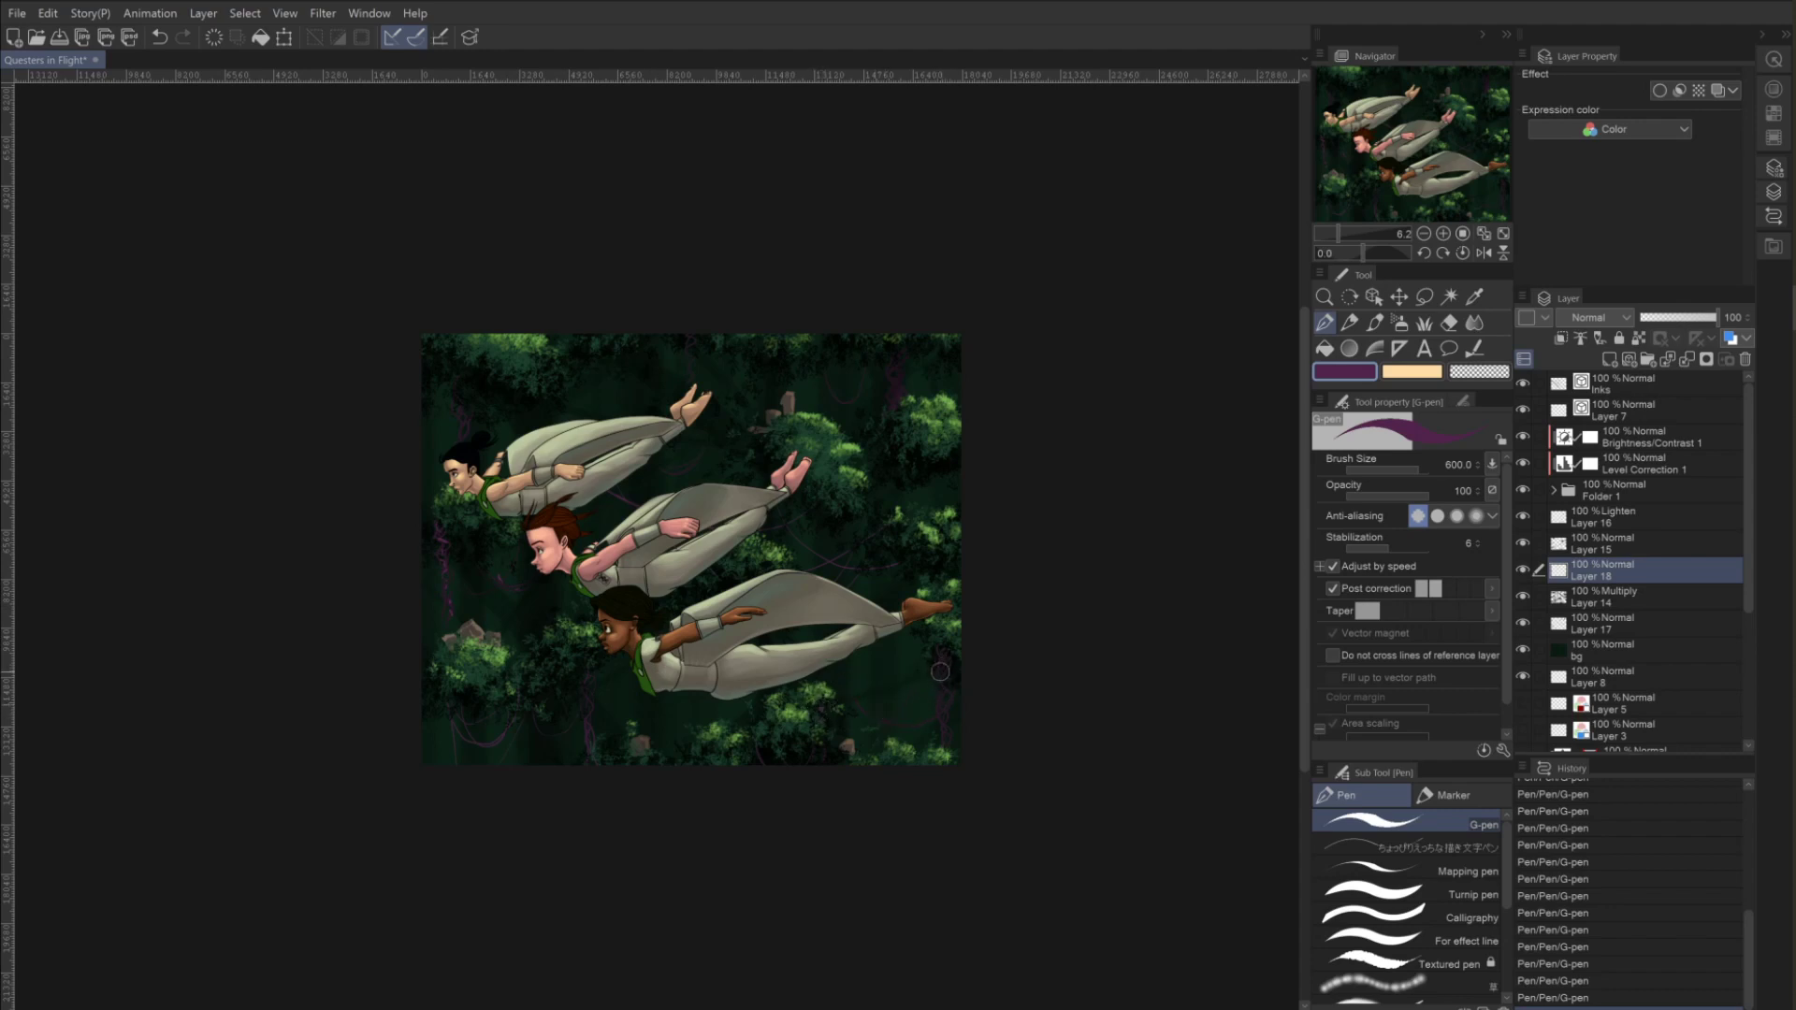
mouse_move(941, 676)
left_mouse_down()
mouse_move(930, 732)
mouse_move(938, 713)
mouse_move(949, 737)
mouse_move(938, 657)
left_mouse_up()
key("ctrl+z")
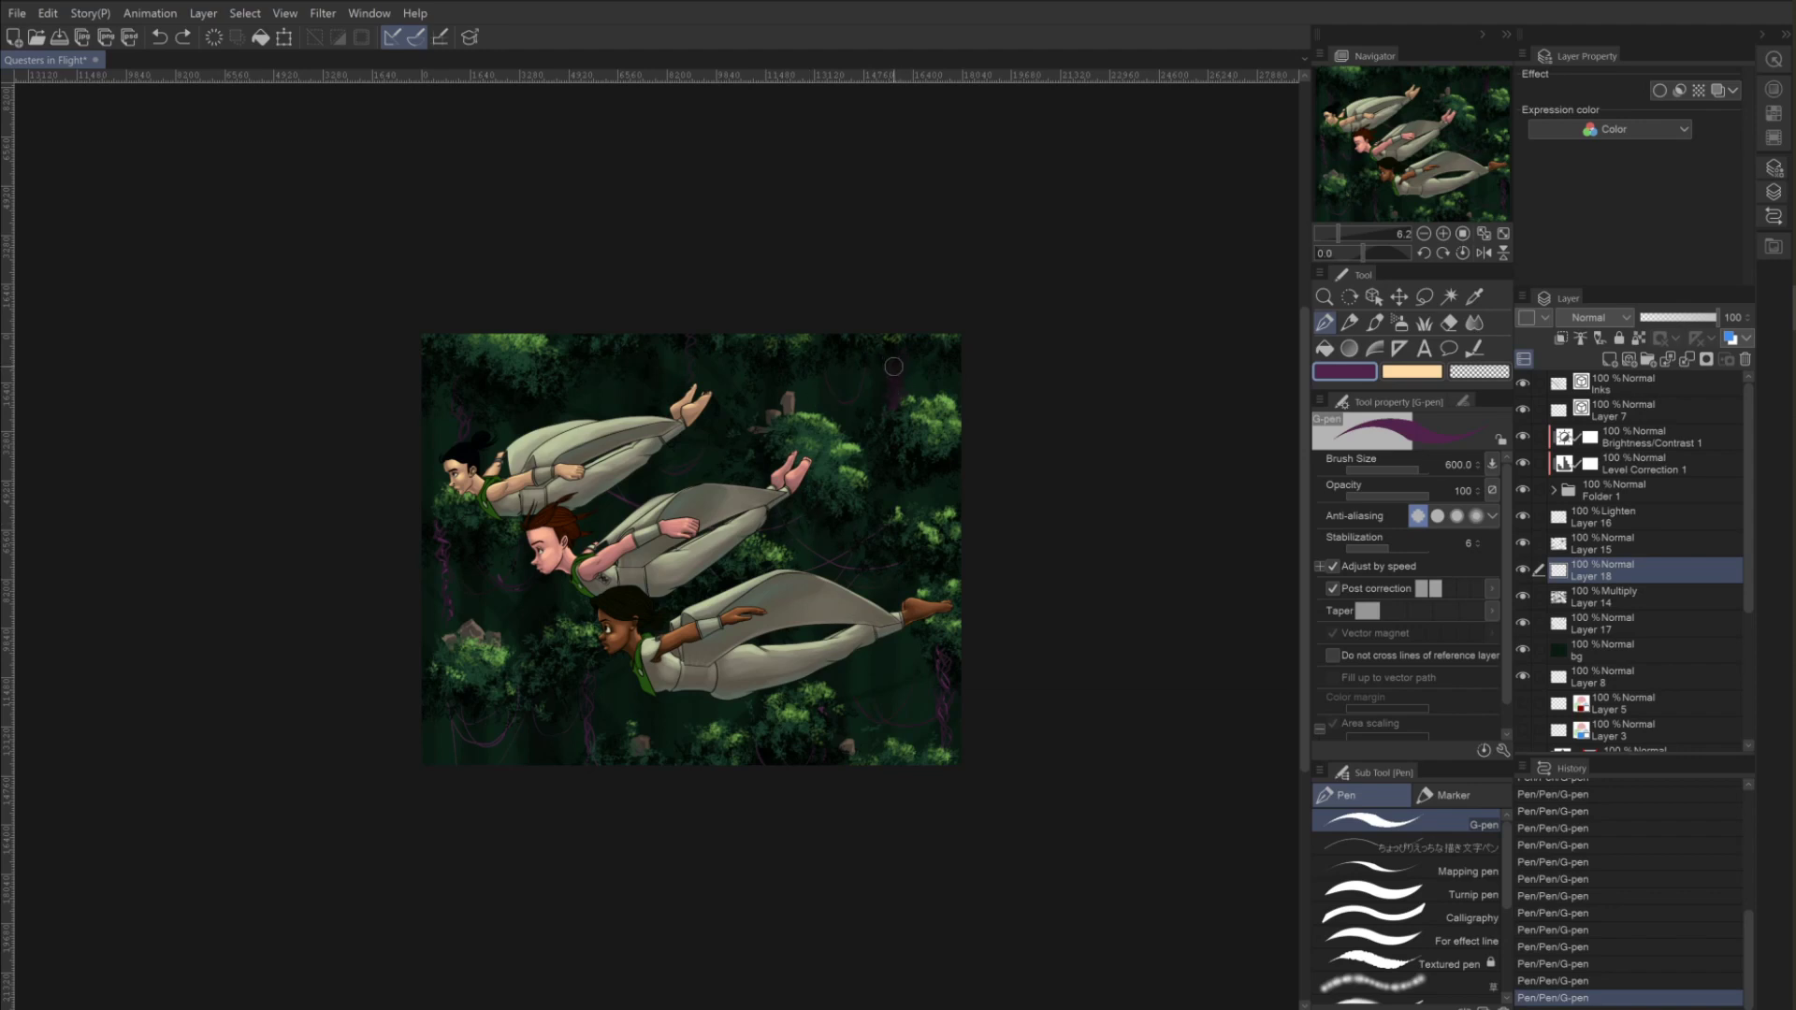
key("ctrl+y")
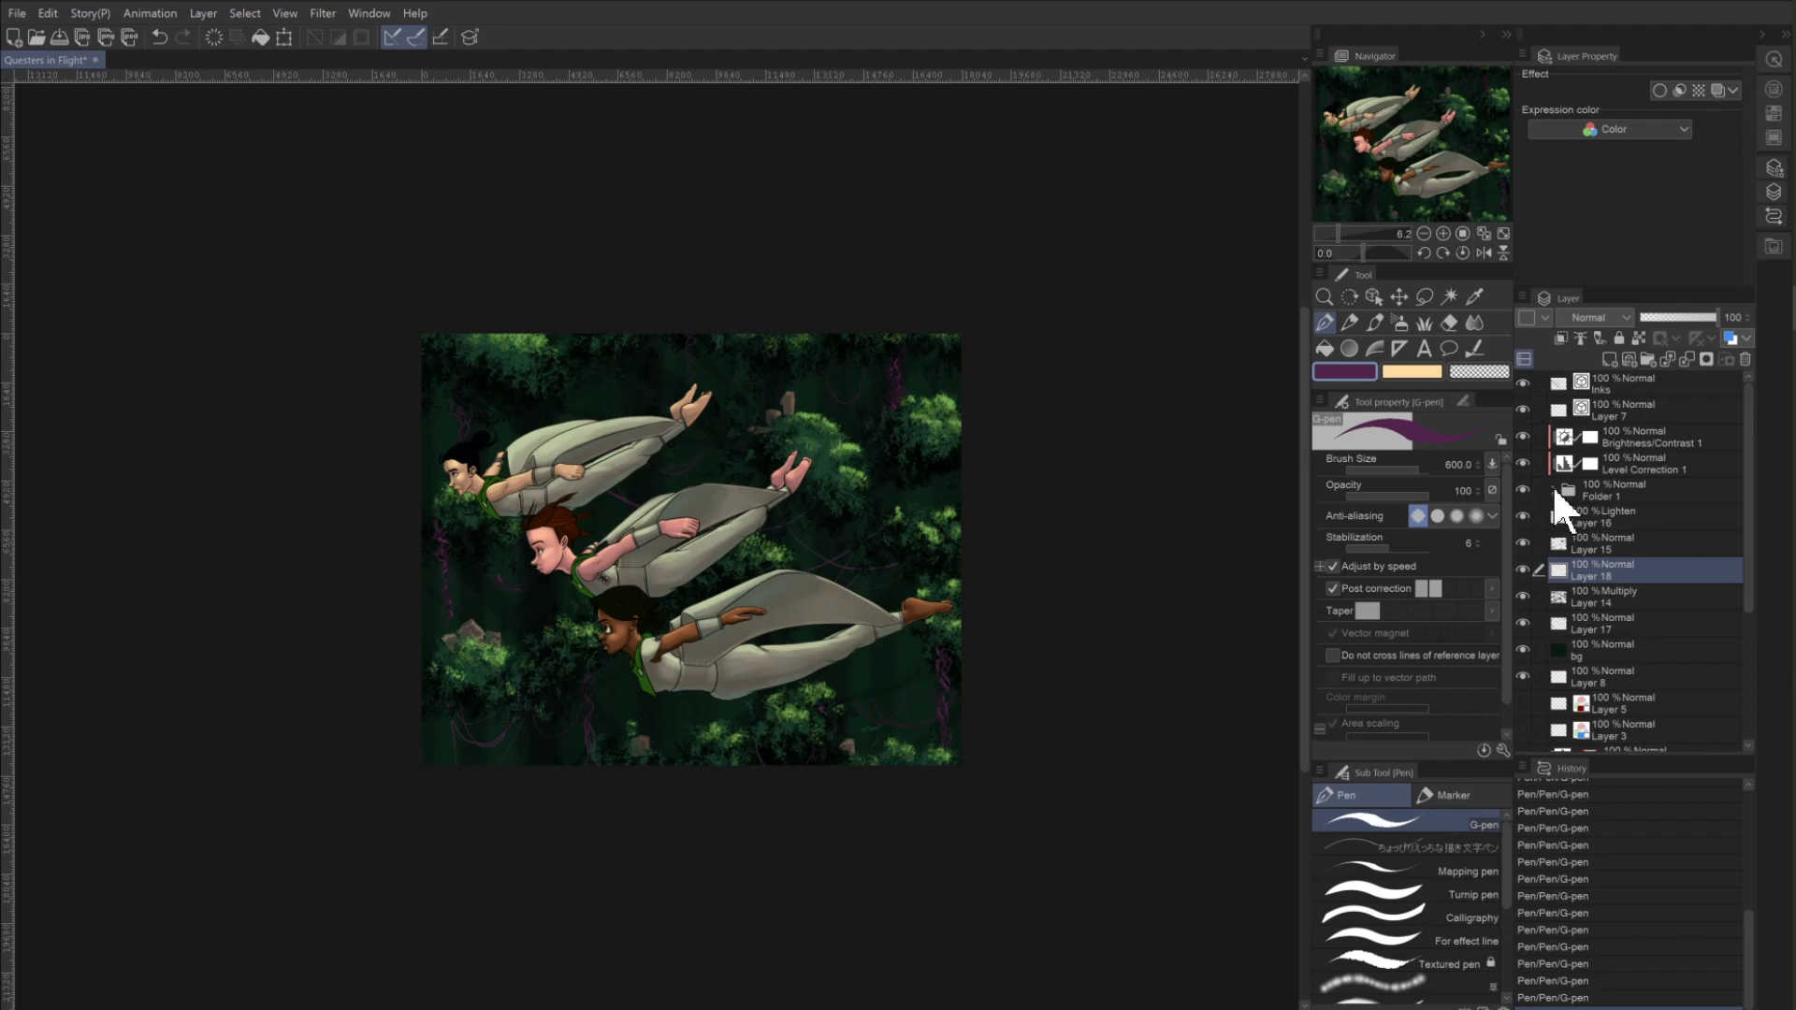
Dab purple accents over the upper foliage on a new raster layer directly above Layer 15, and save the illustration.
left_click(1569, 543)
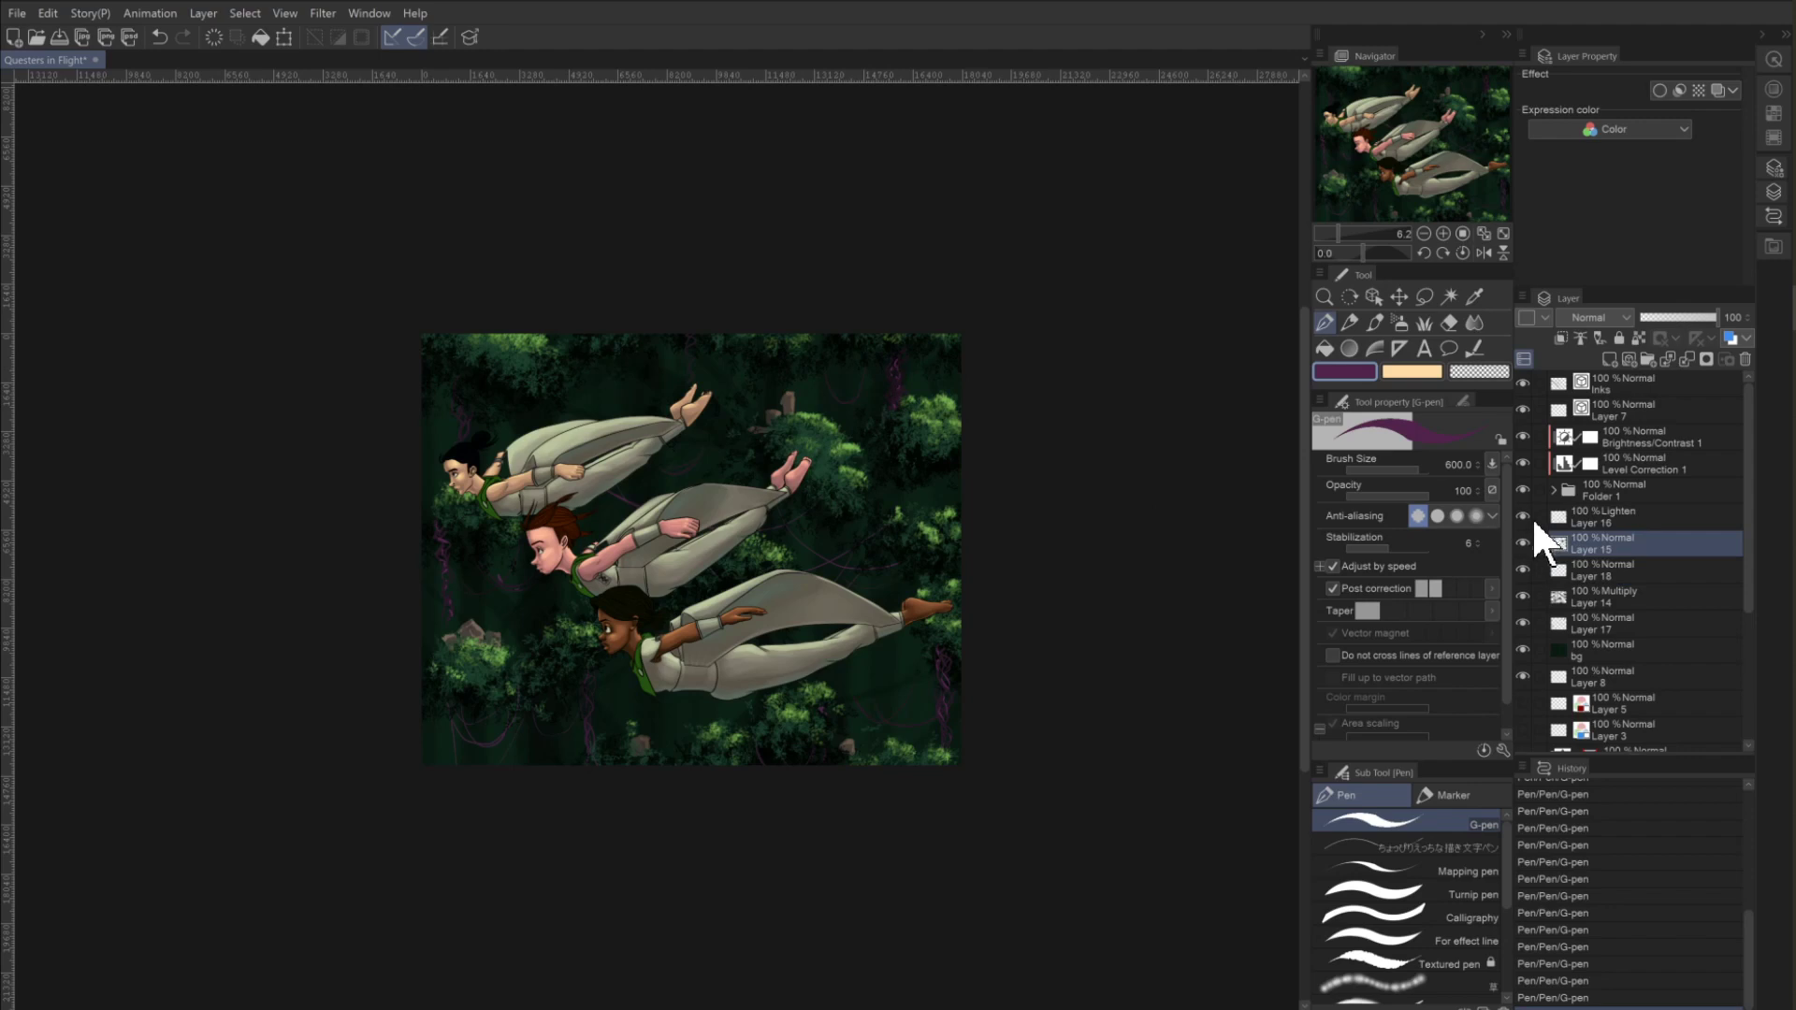
left_click(1608, 360)
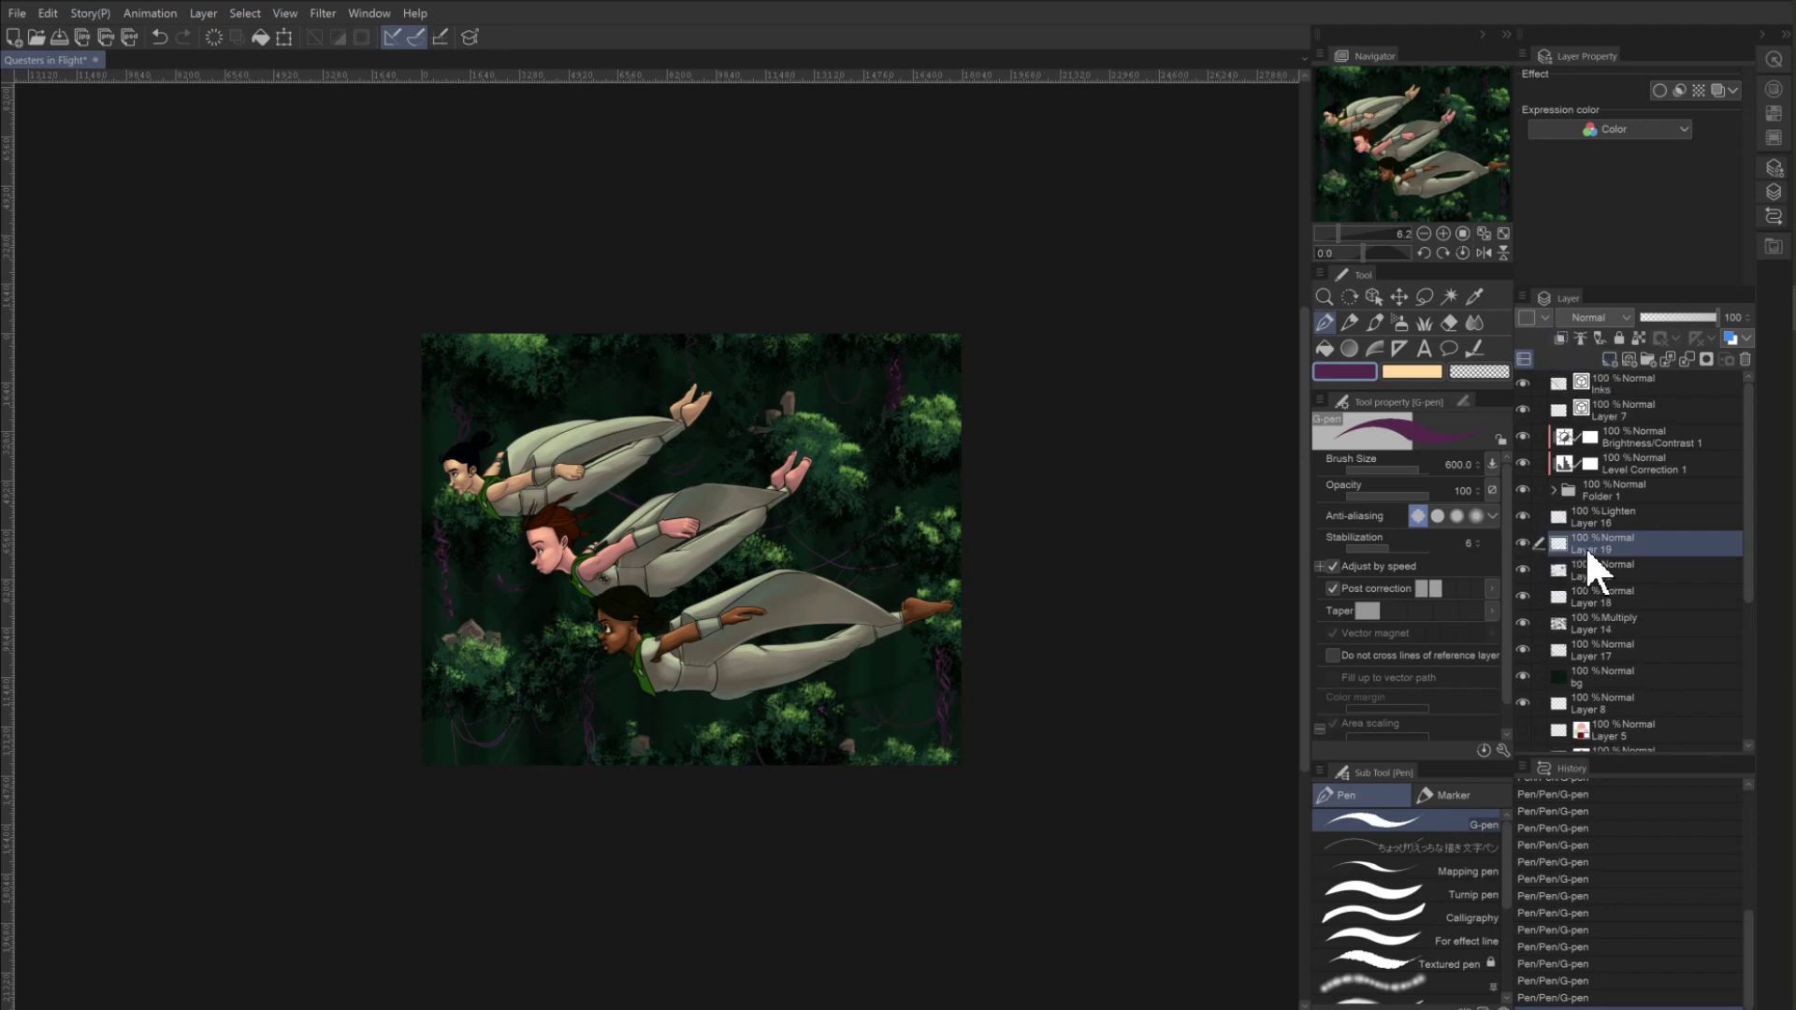
left_click(788, 450)
left_click(828, 447)
left_click(505, 347)
key("ctrl+s")
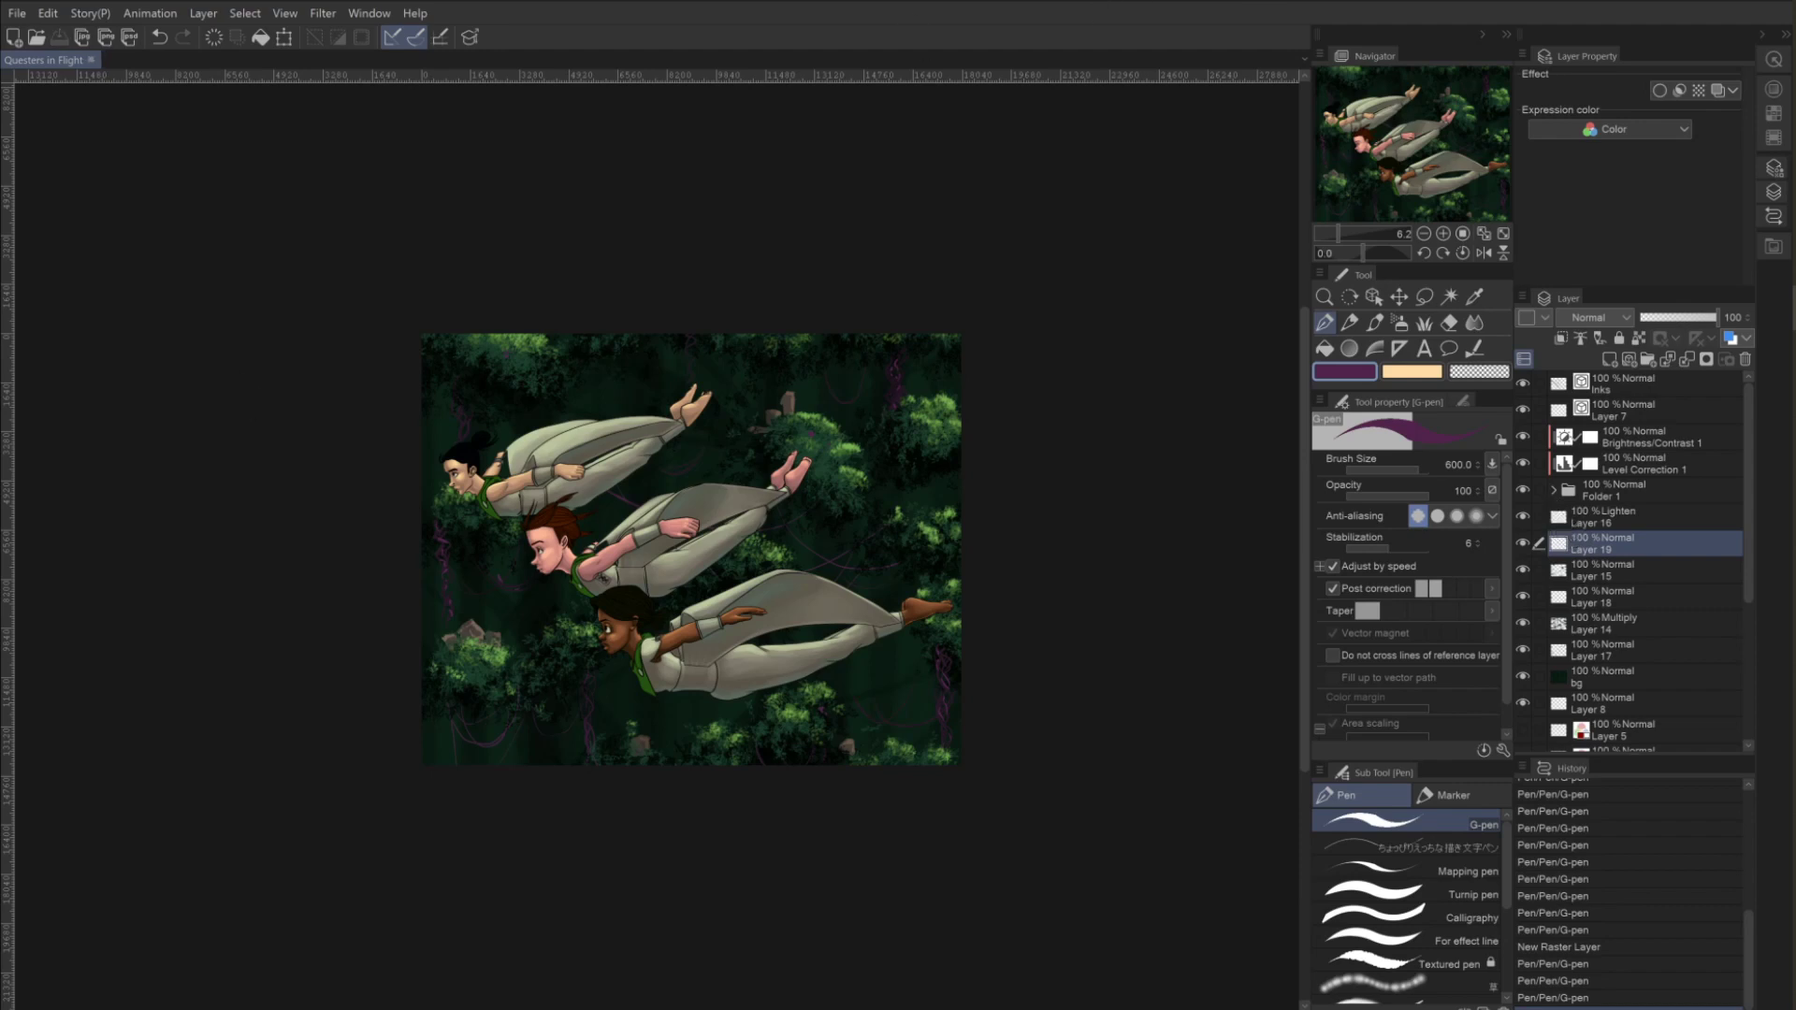